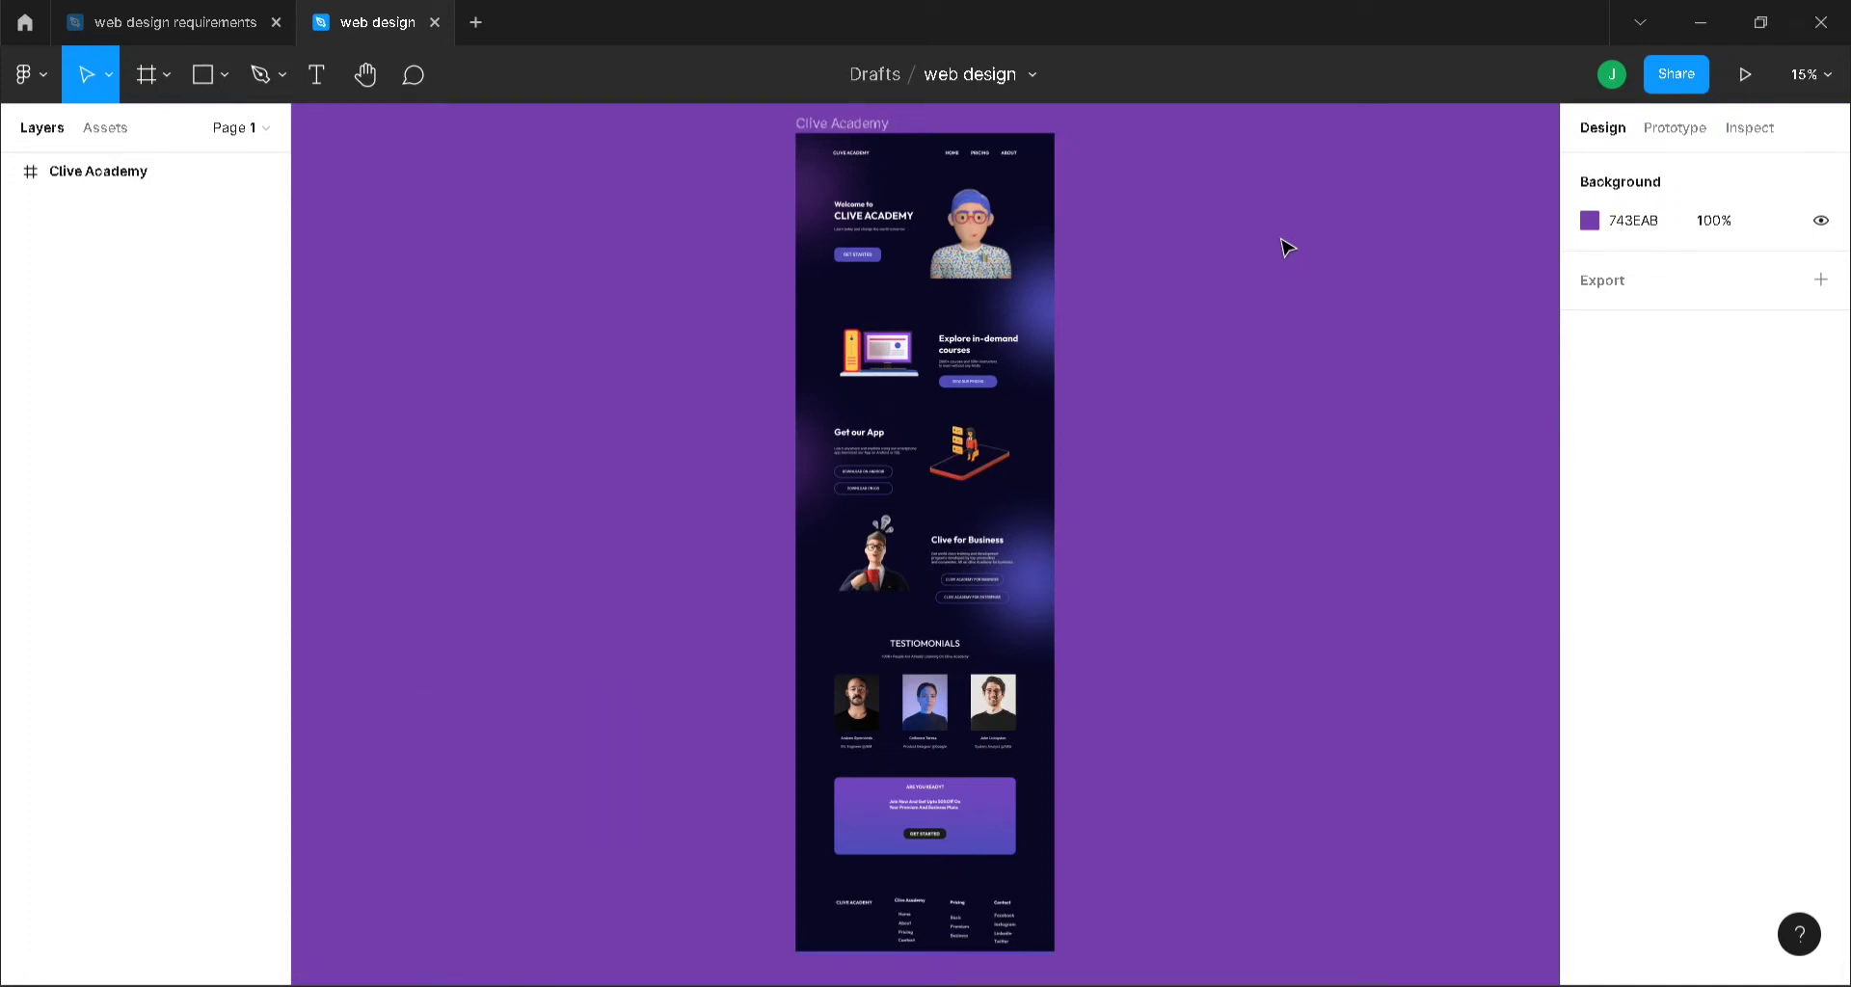
- Move the Clive Academy frame left to X -2121 and pick the Frame tool
left_click(867, 133)
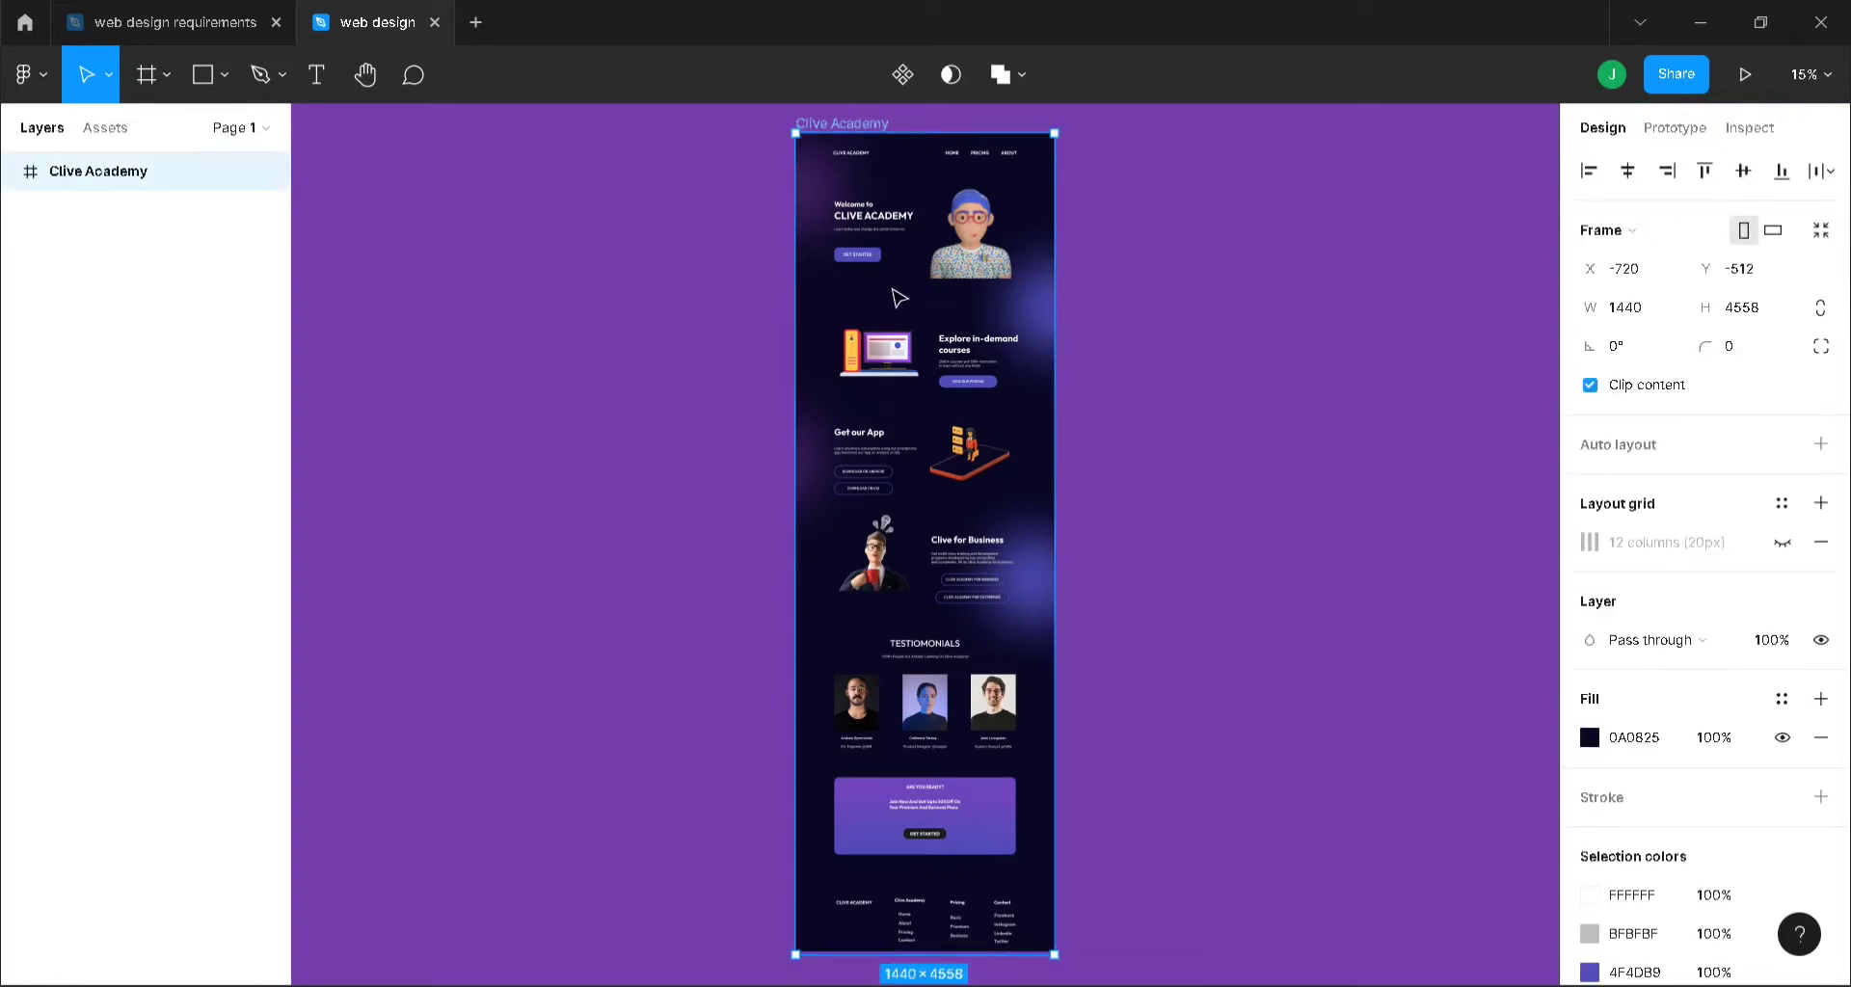
left_click_drag(879, 300, 627, 307)
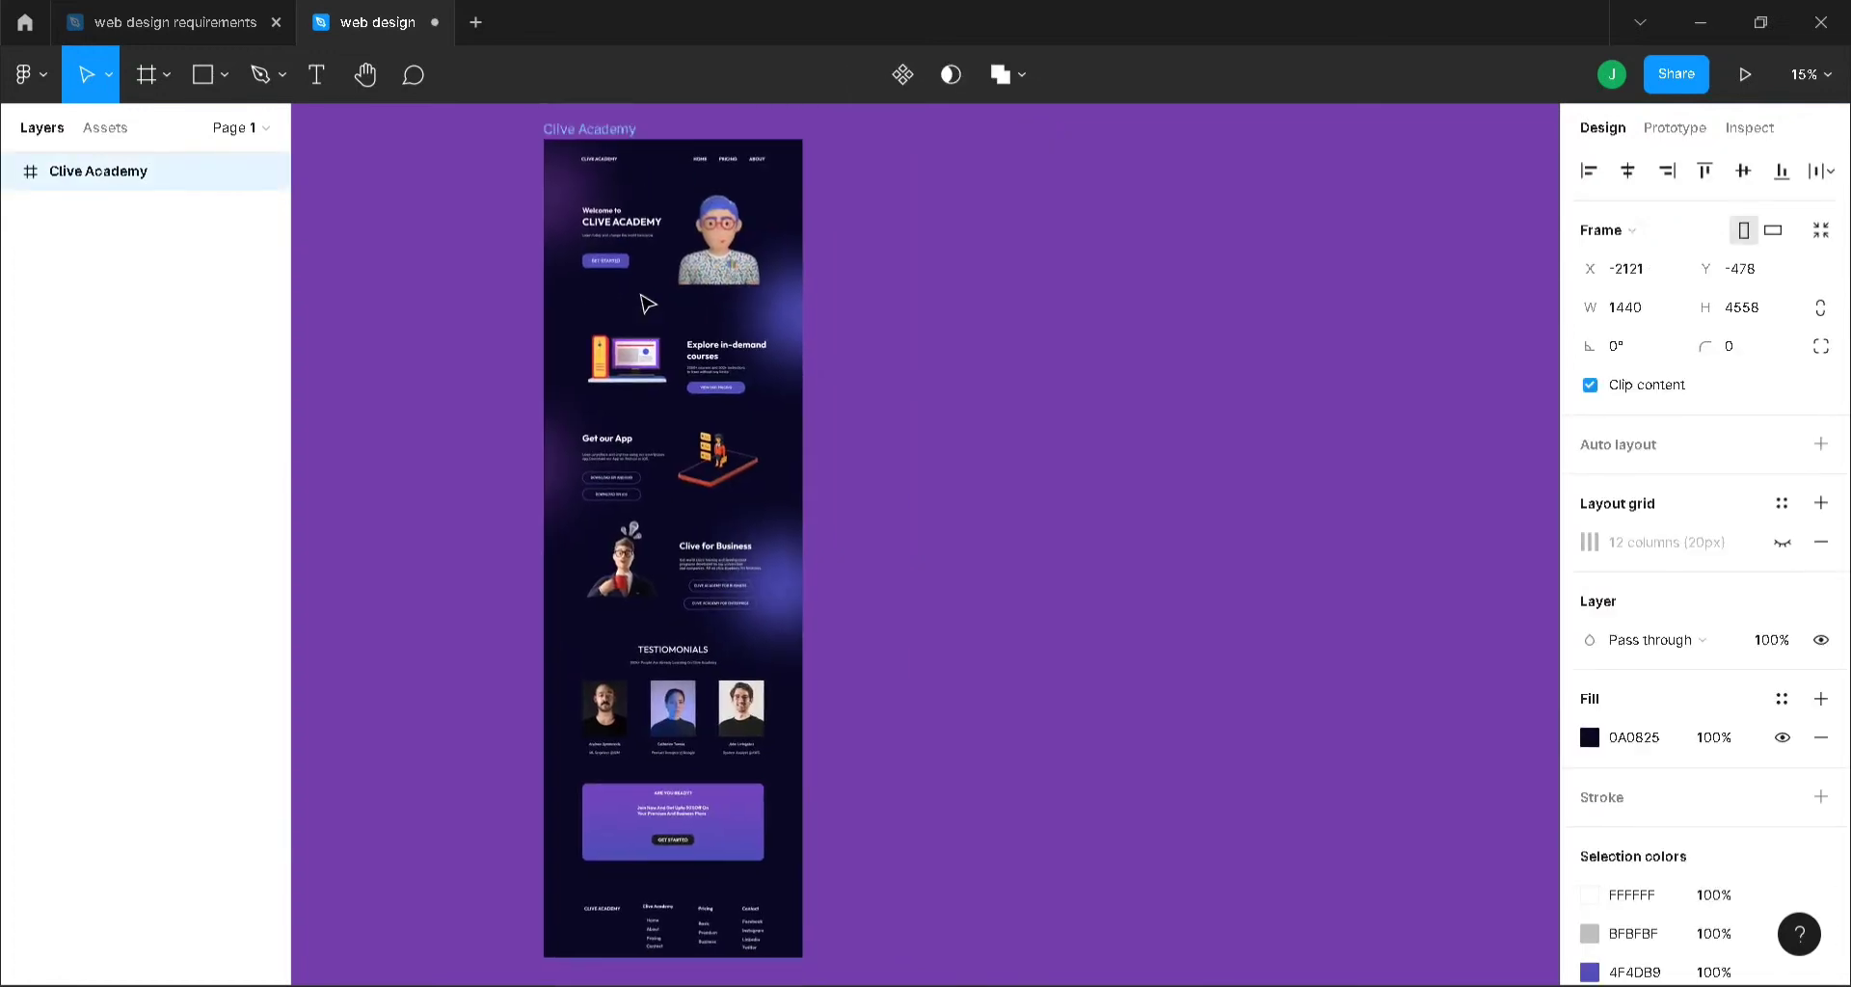
left_click(1209, 383)
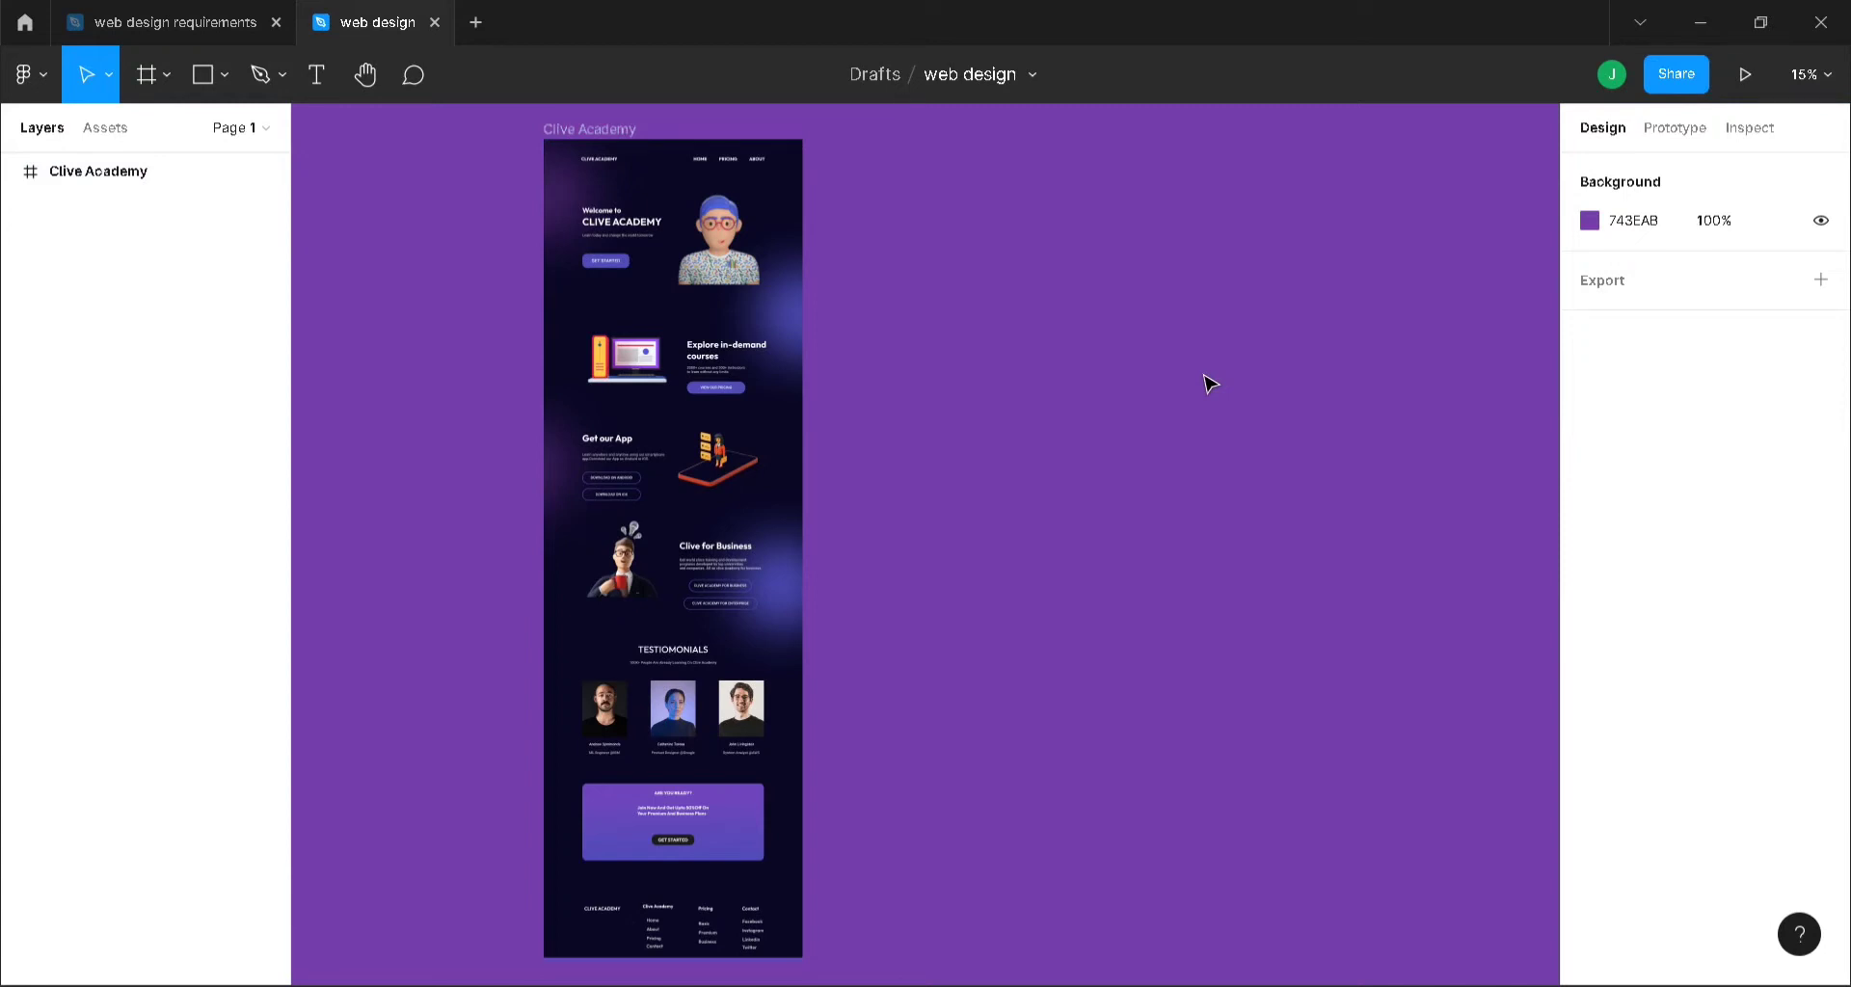
key("f")
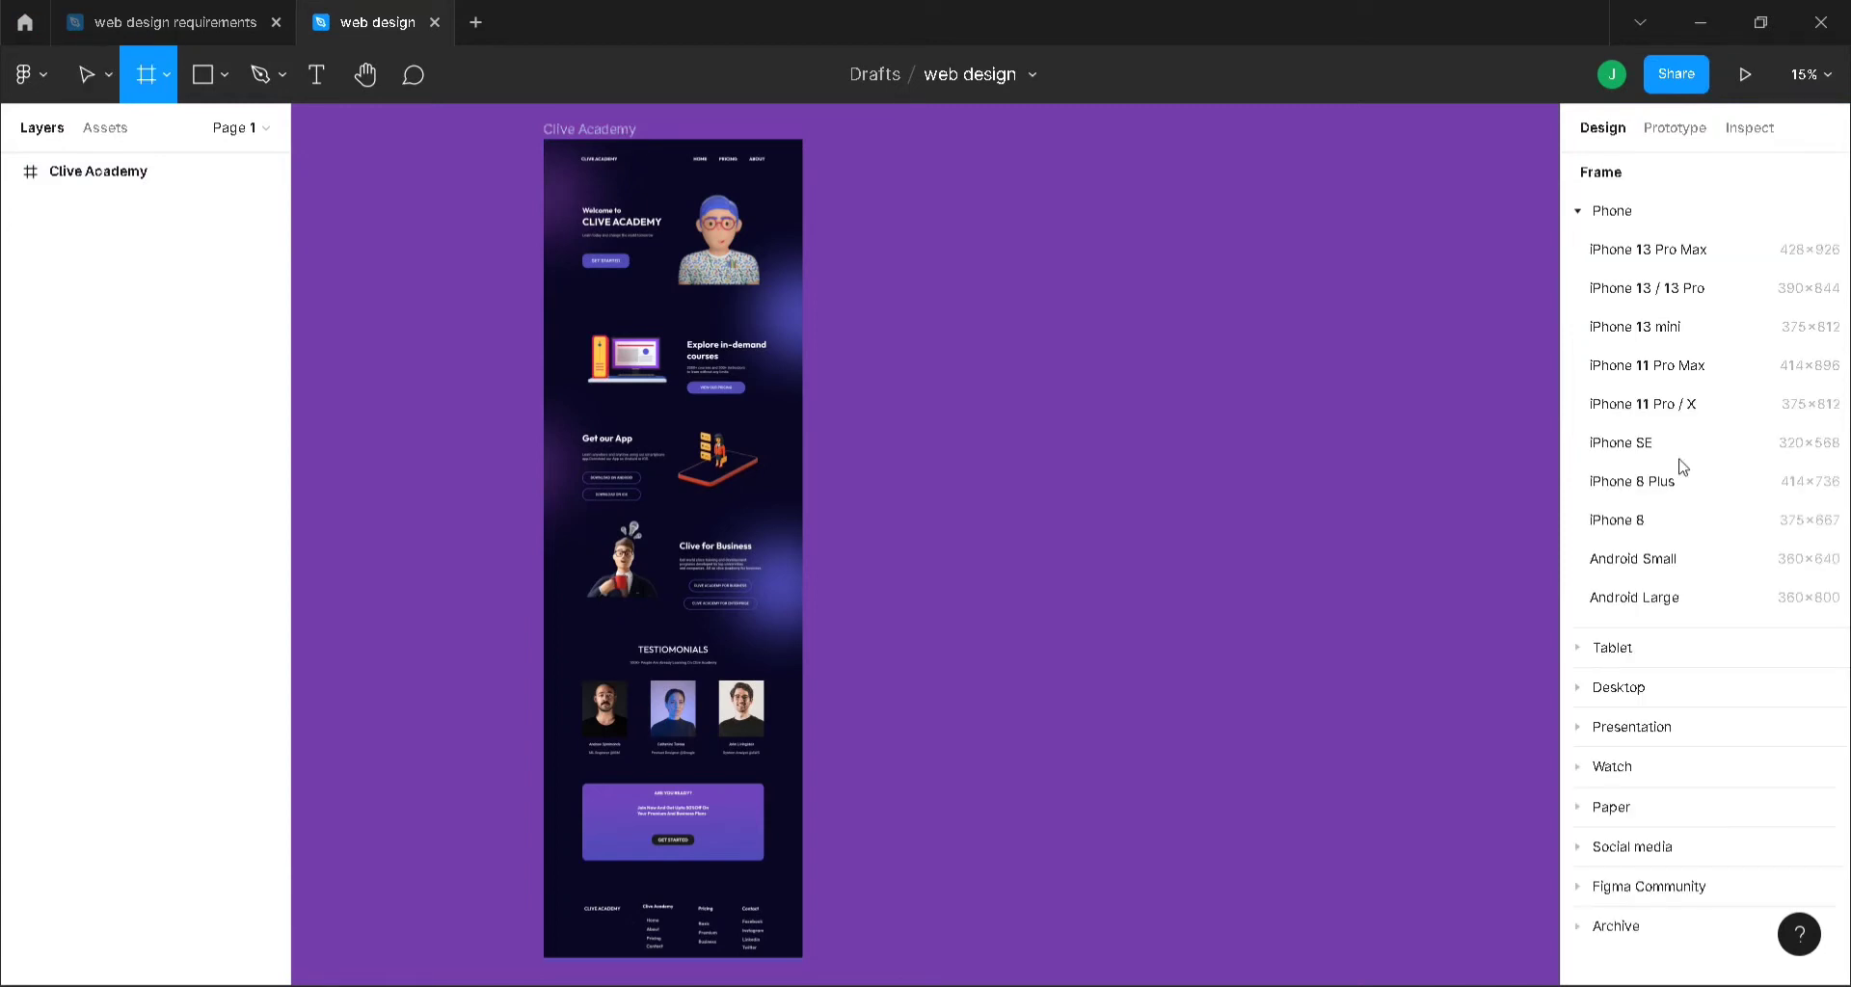
- Create a 1440×1024 Desktop frame beside Clive Academy with the tops aligned
left_click(1613, 690)
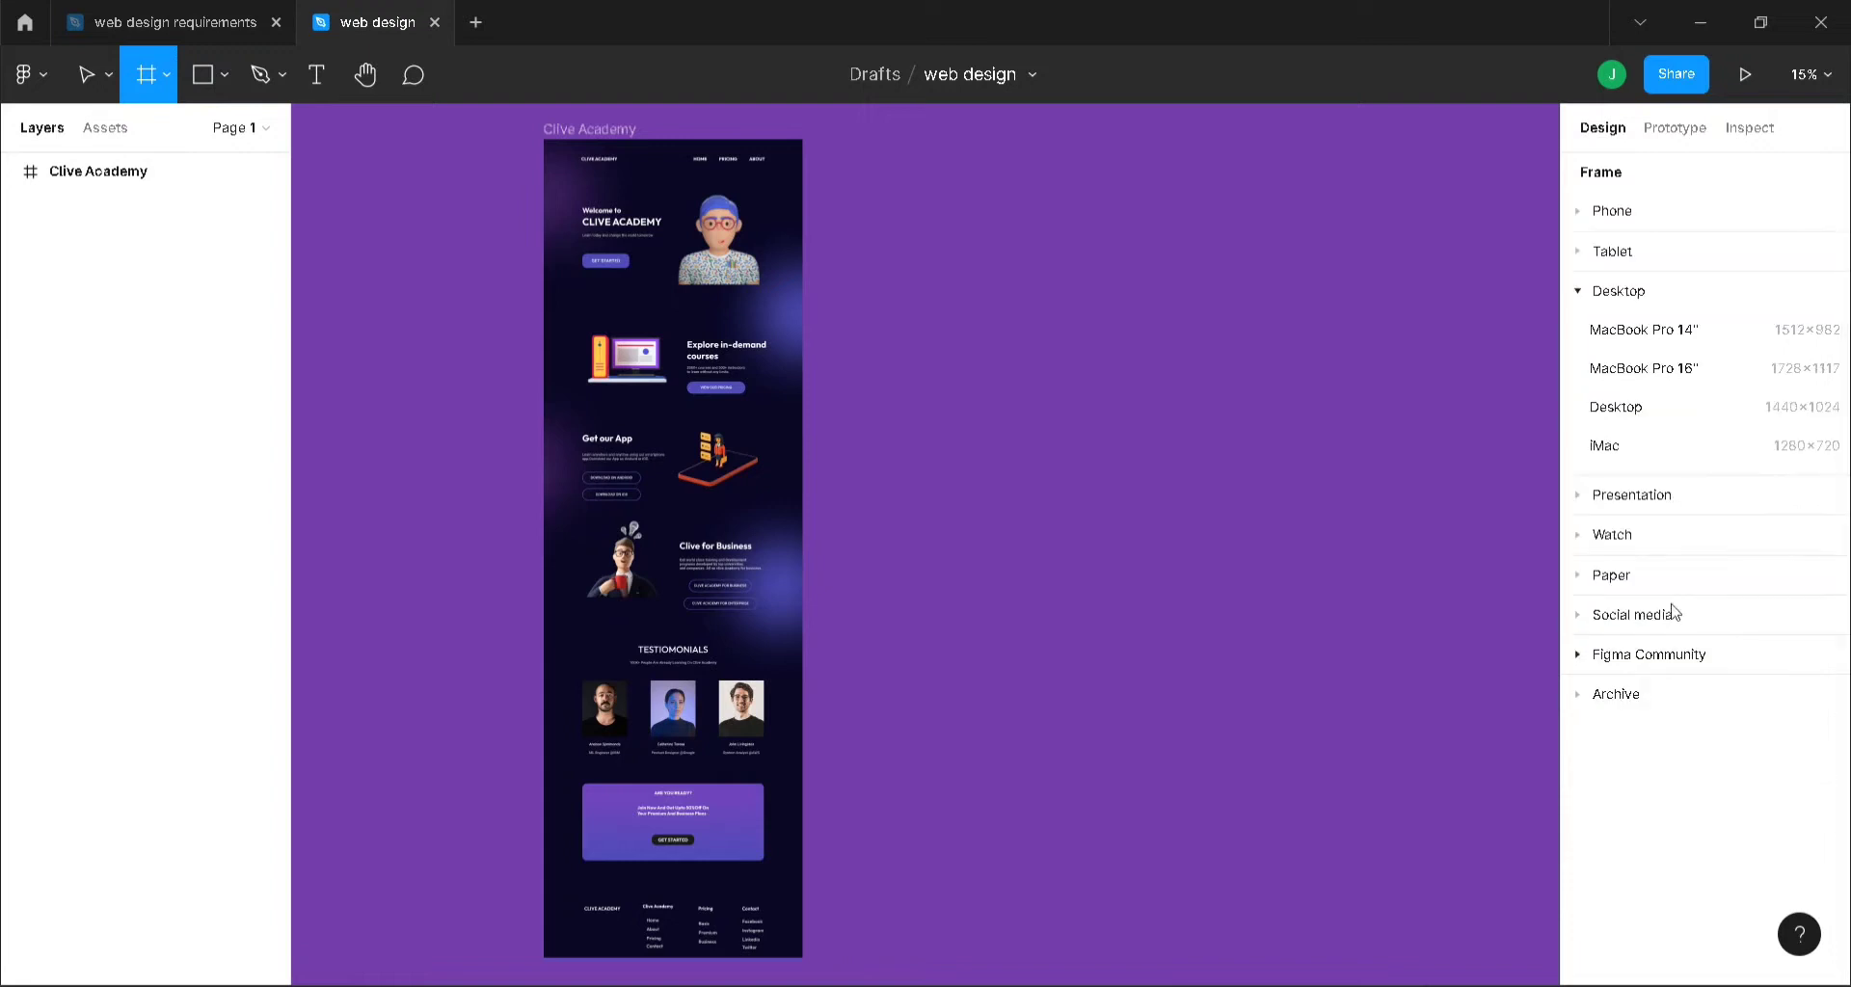
left_click(1649, 413)
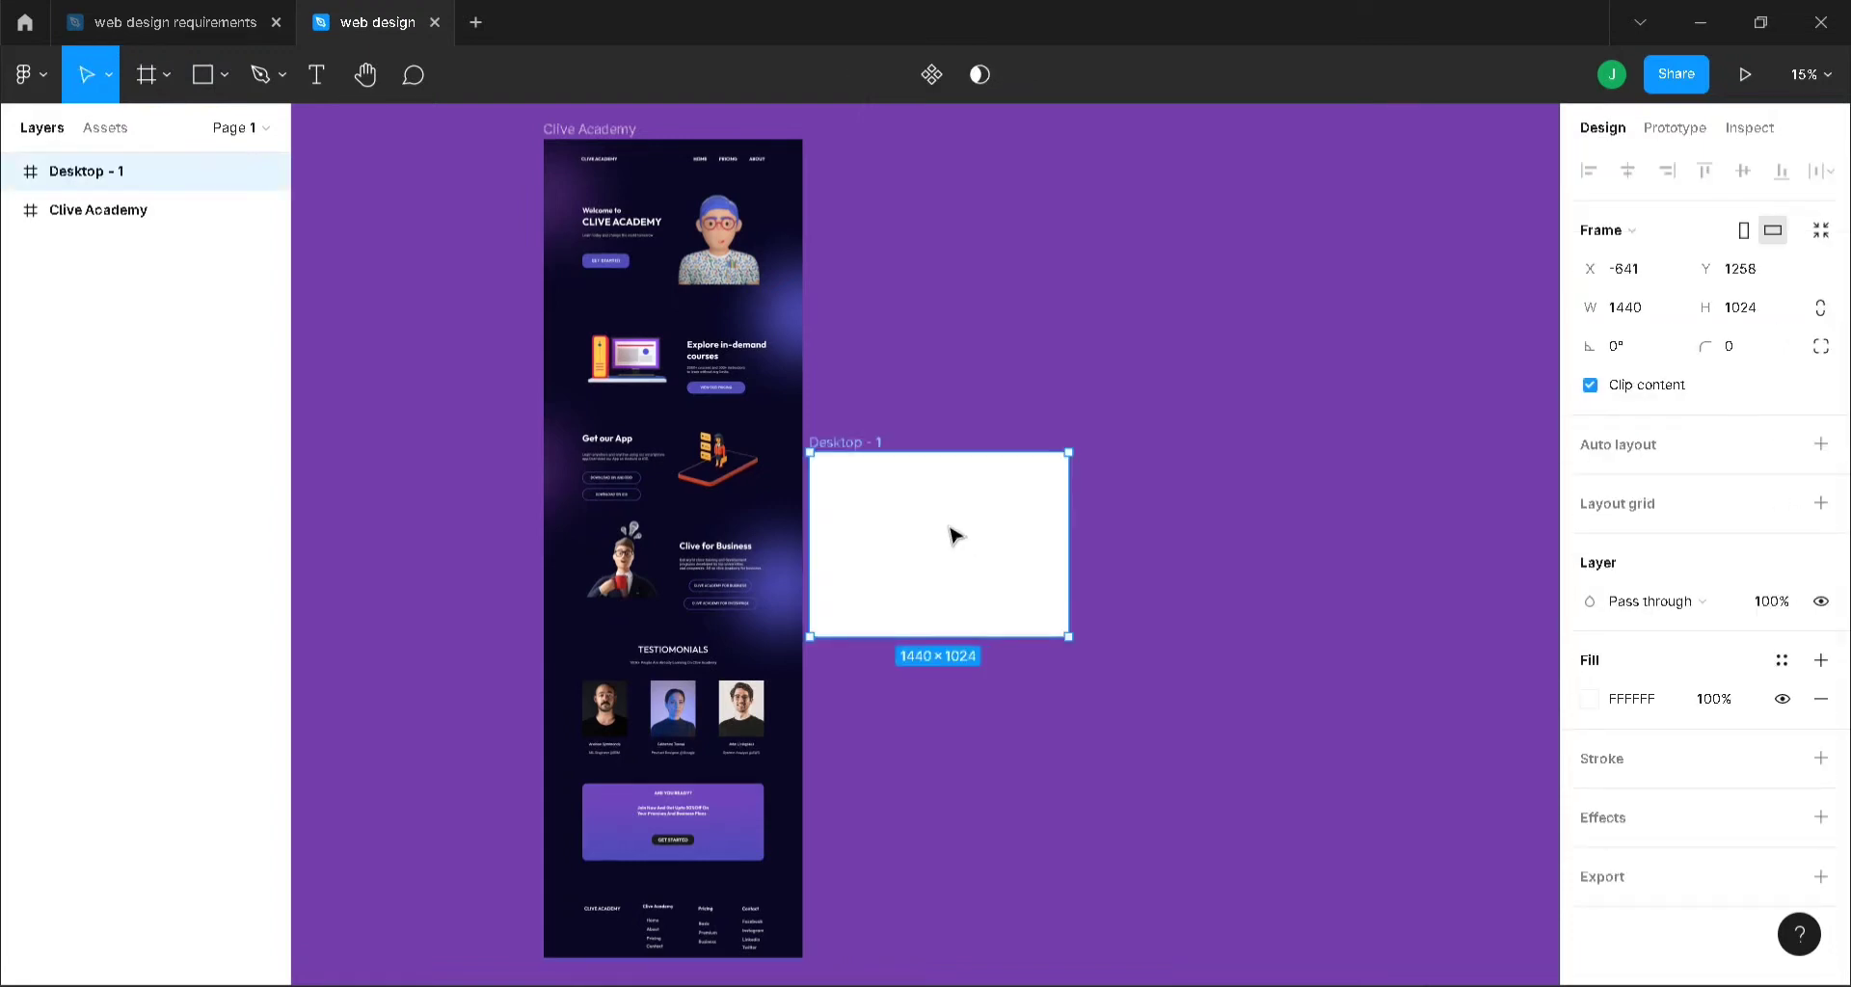
left_click_drag(951, 528, 978, 216)
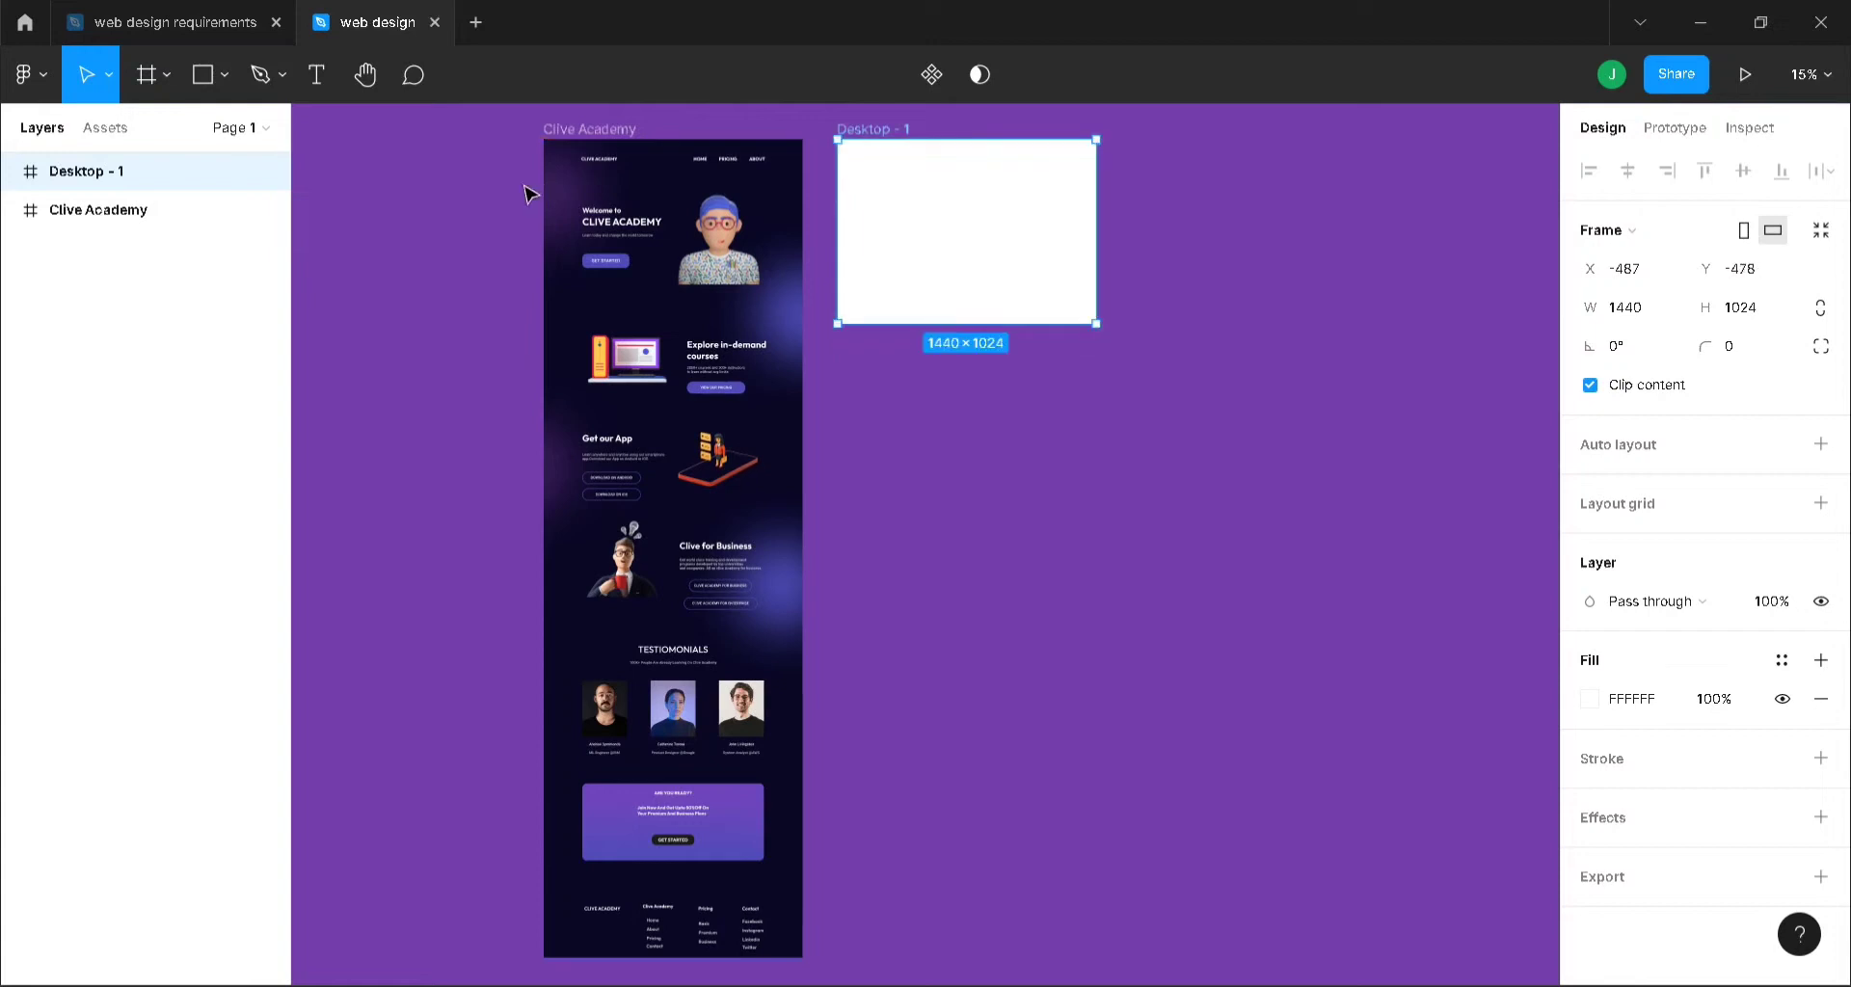
left_click(583, 128)
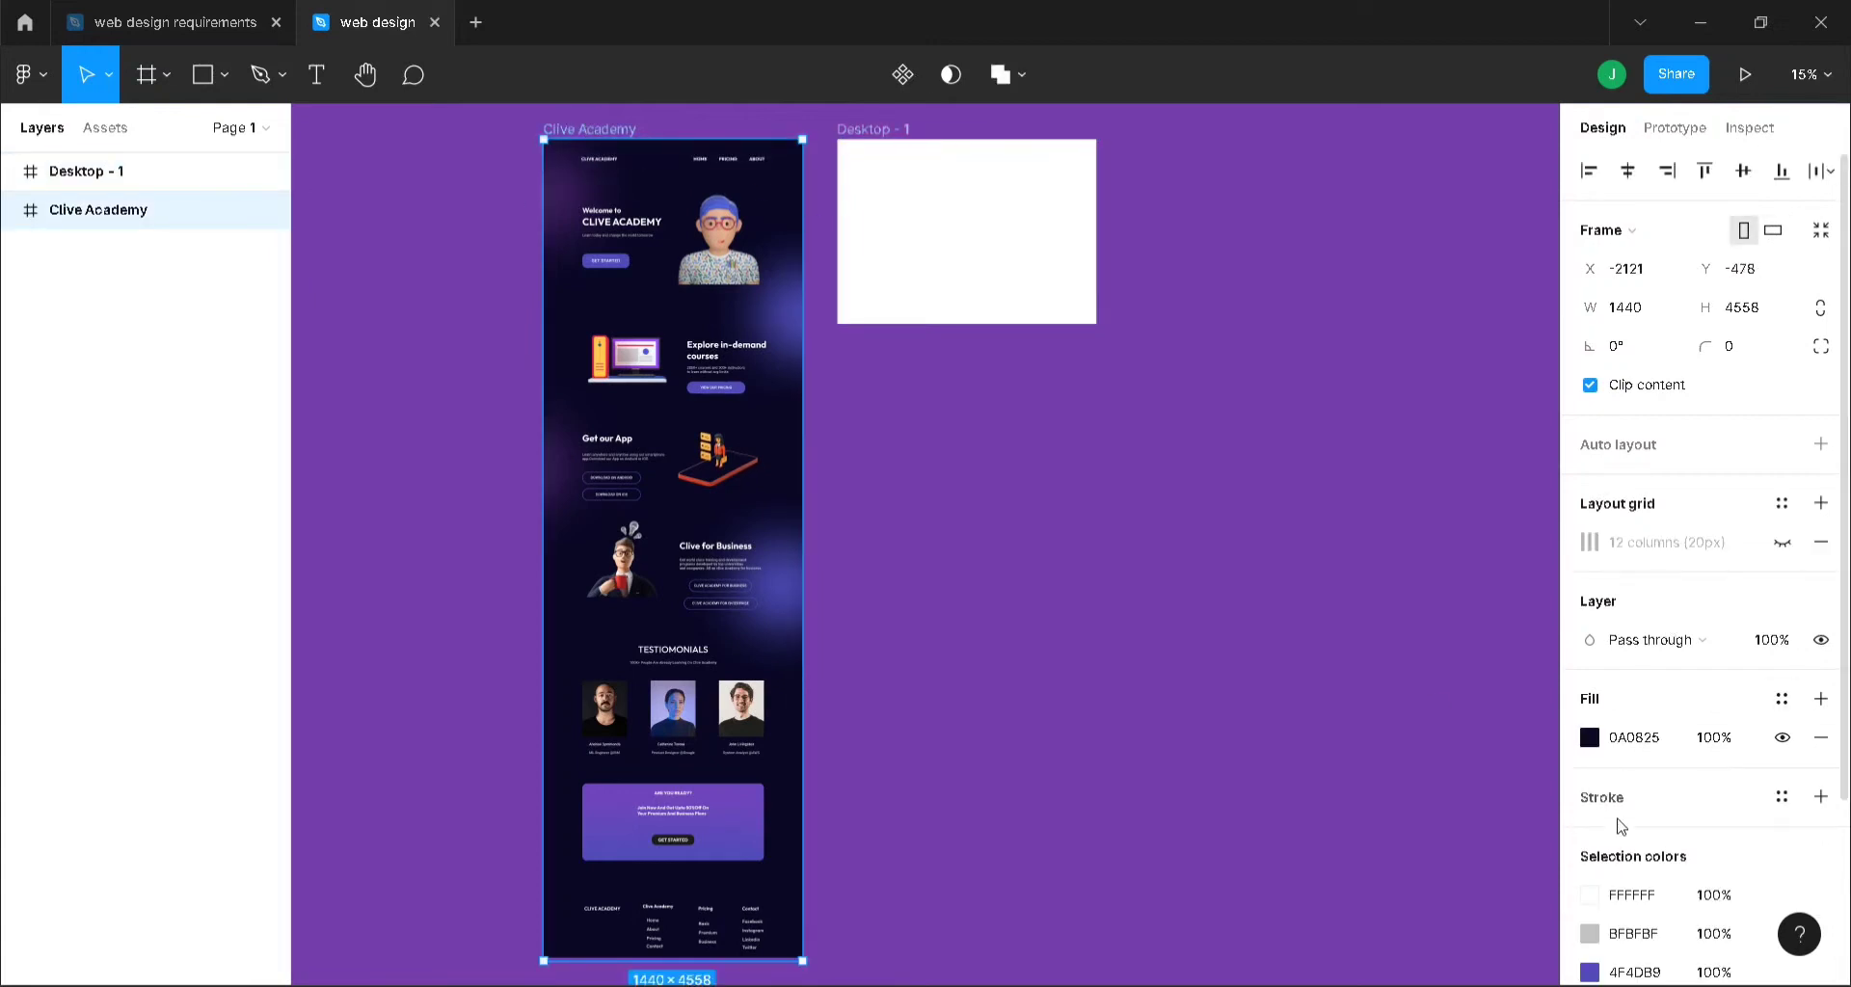
left_click(877, 133)
- Give Desktop - 1 Clive Academy's dark 0A0825 fill and stretch it to 1557 tall
left_click(607, 136)
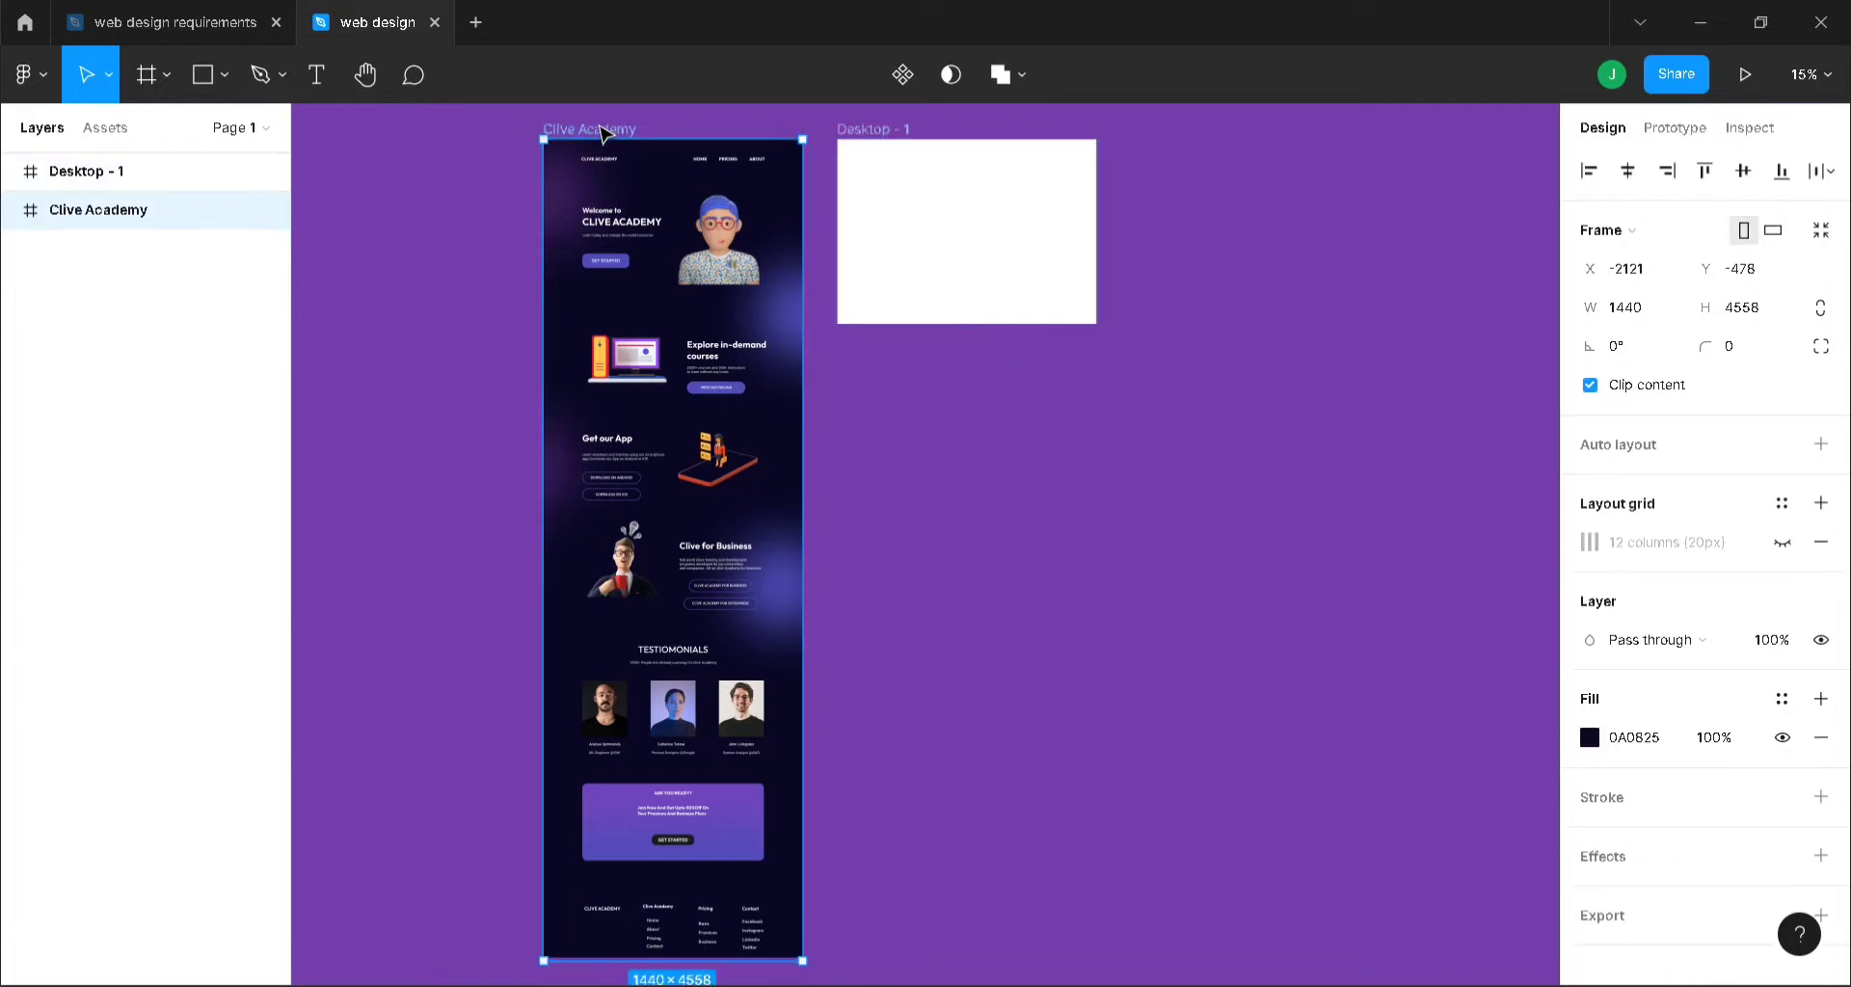
left_click(1646, 738)
key("ctrl+c")
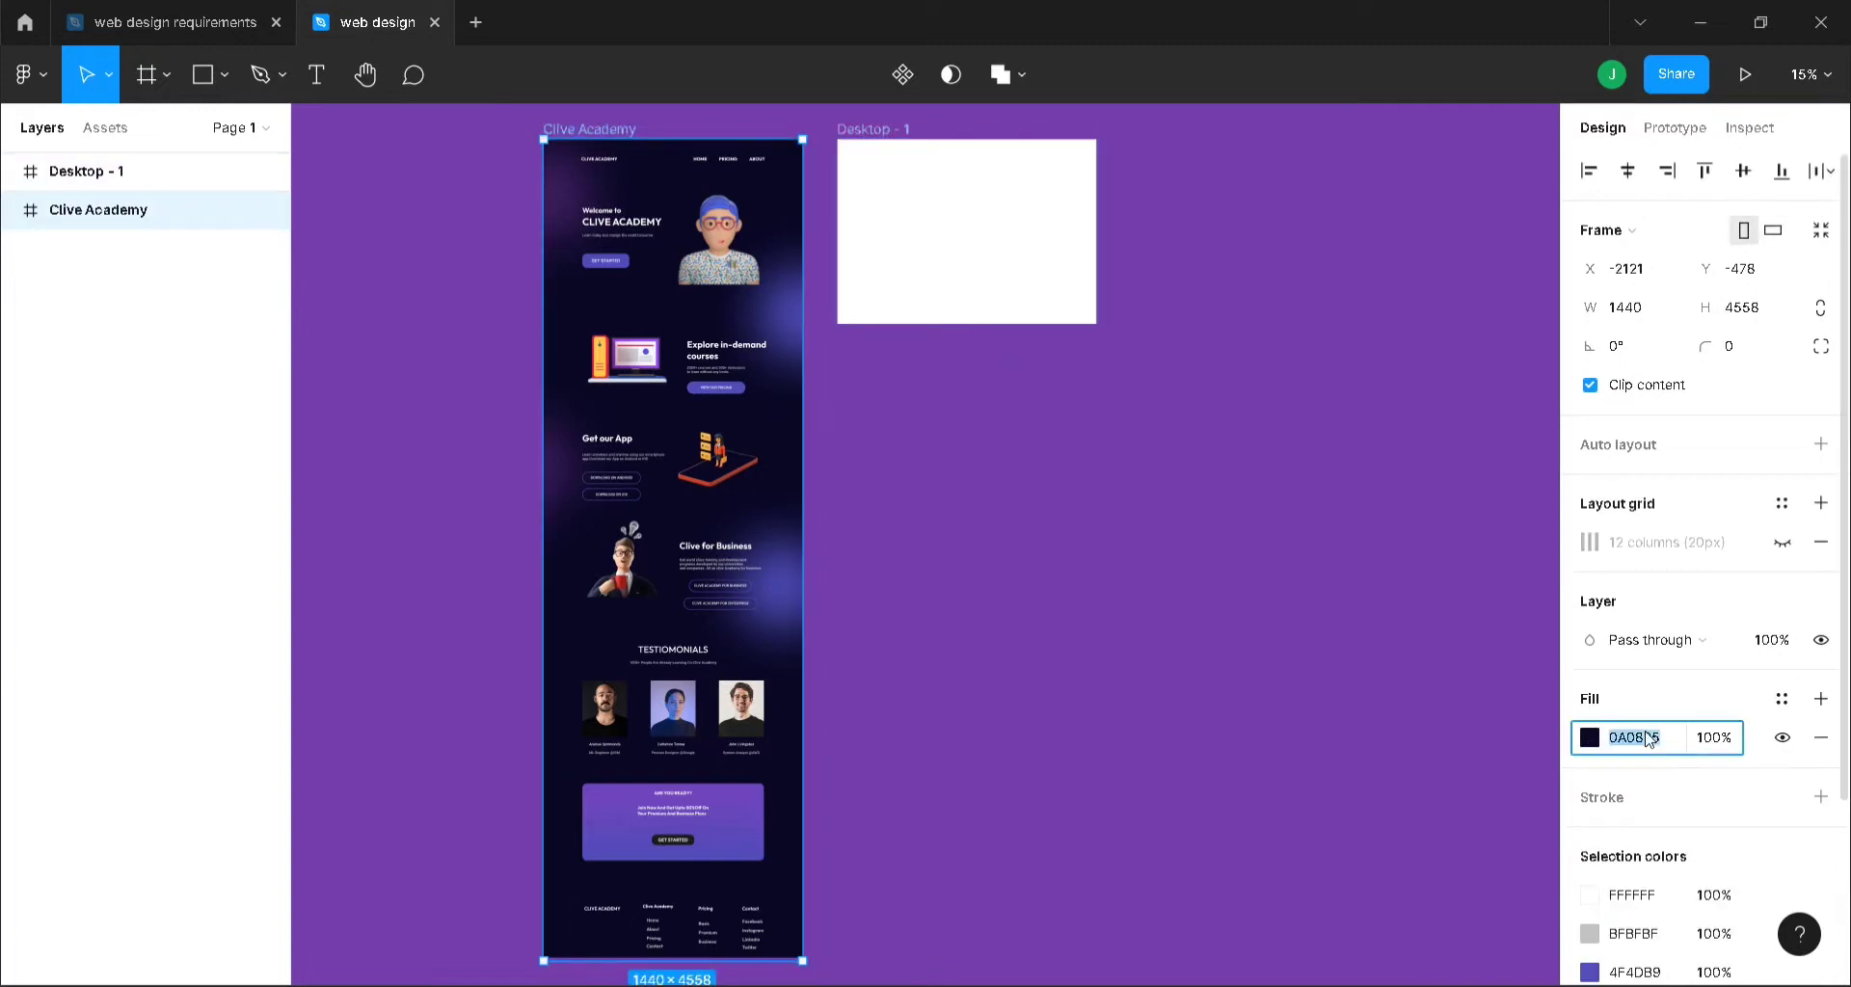
left_click(893, 241)
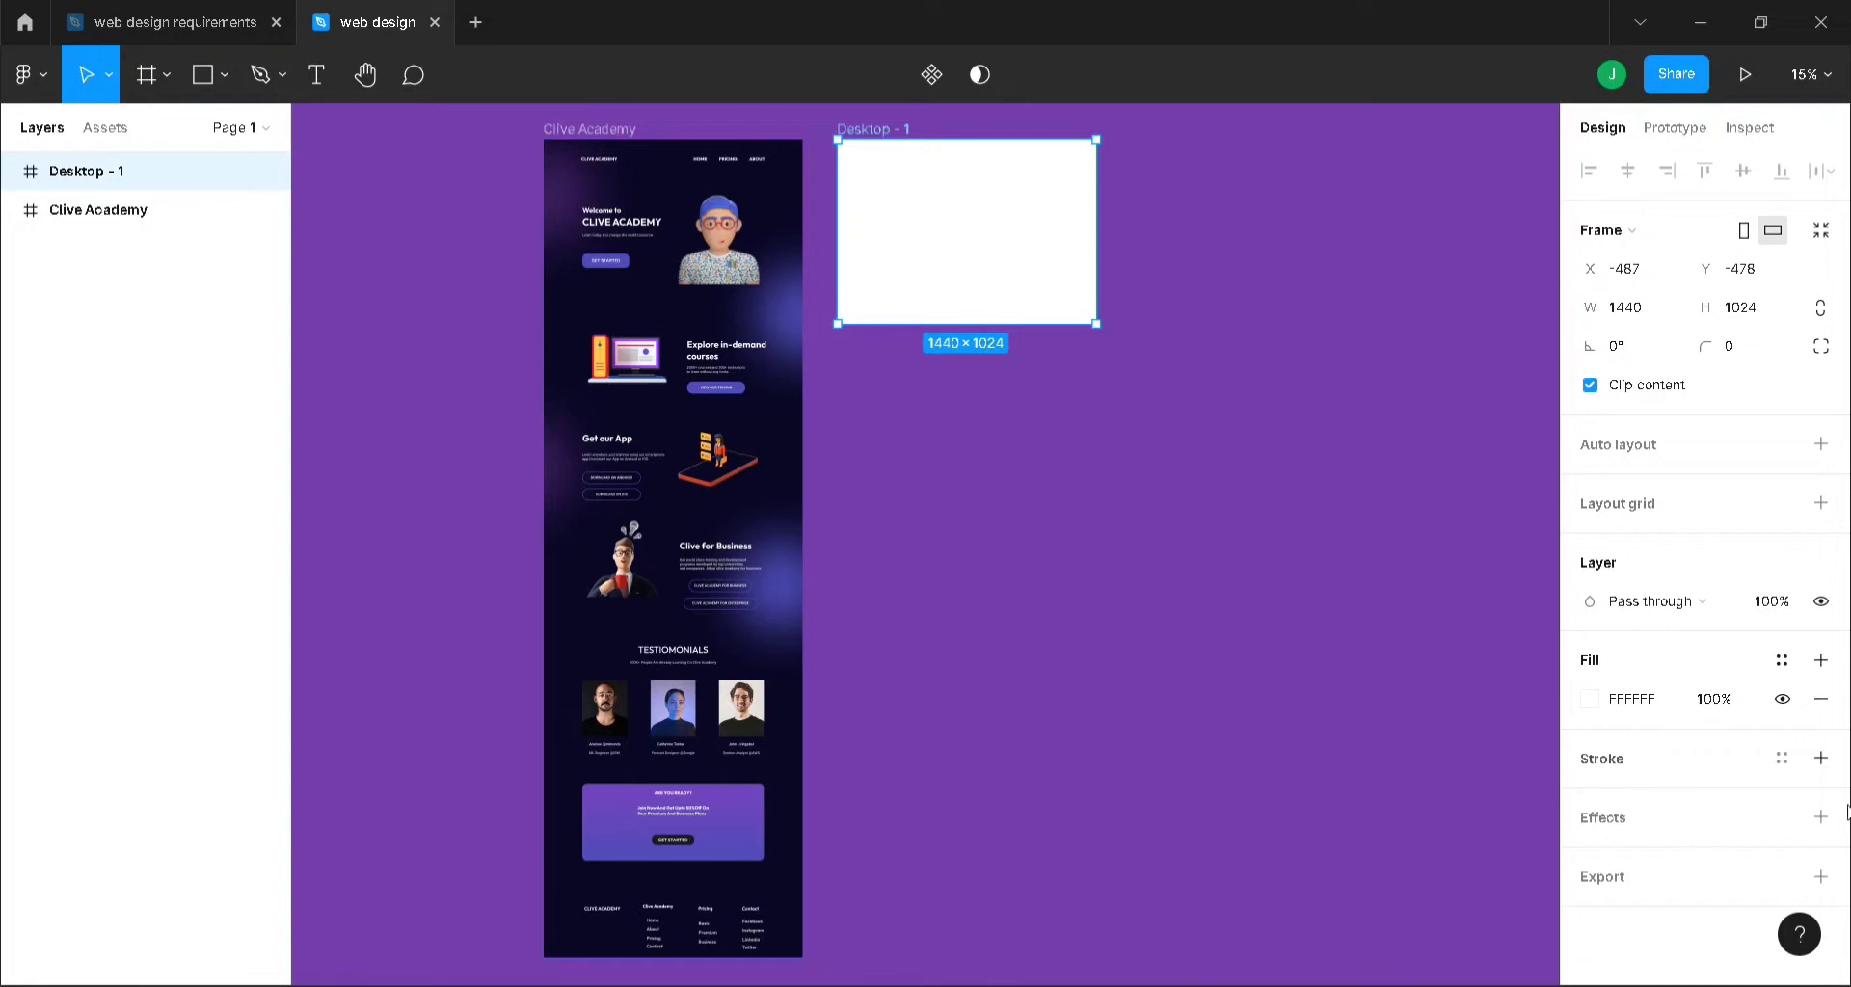
left_click(1644, 708)
key("ctrl+v")
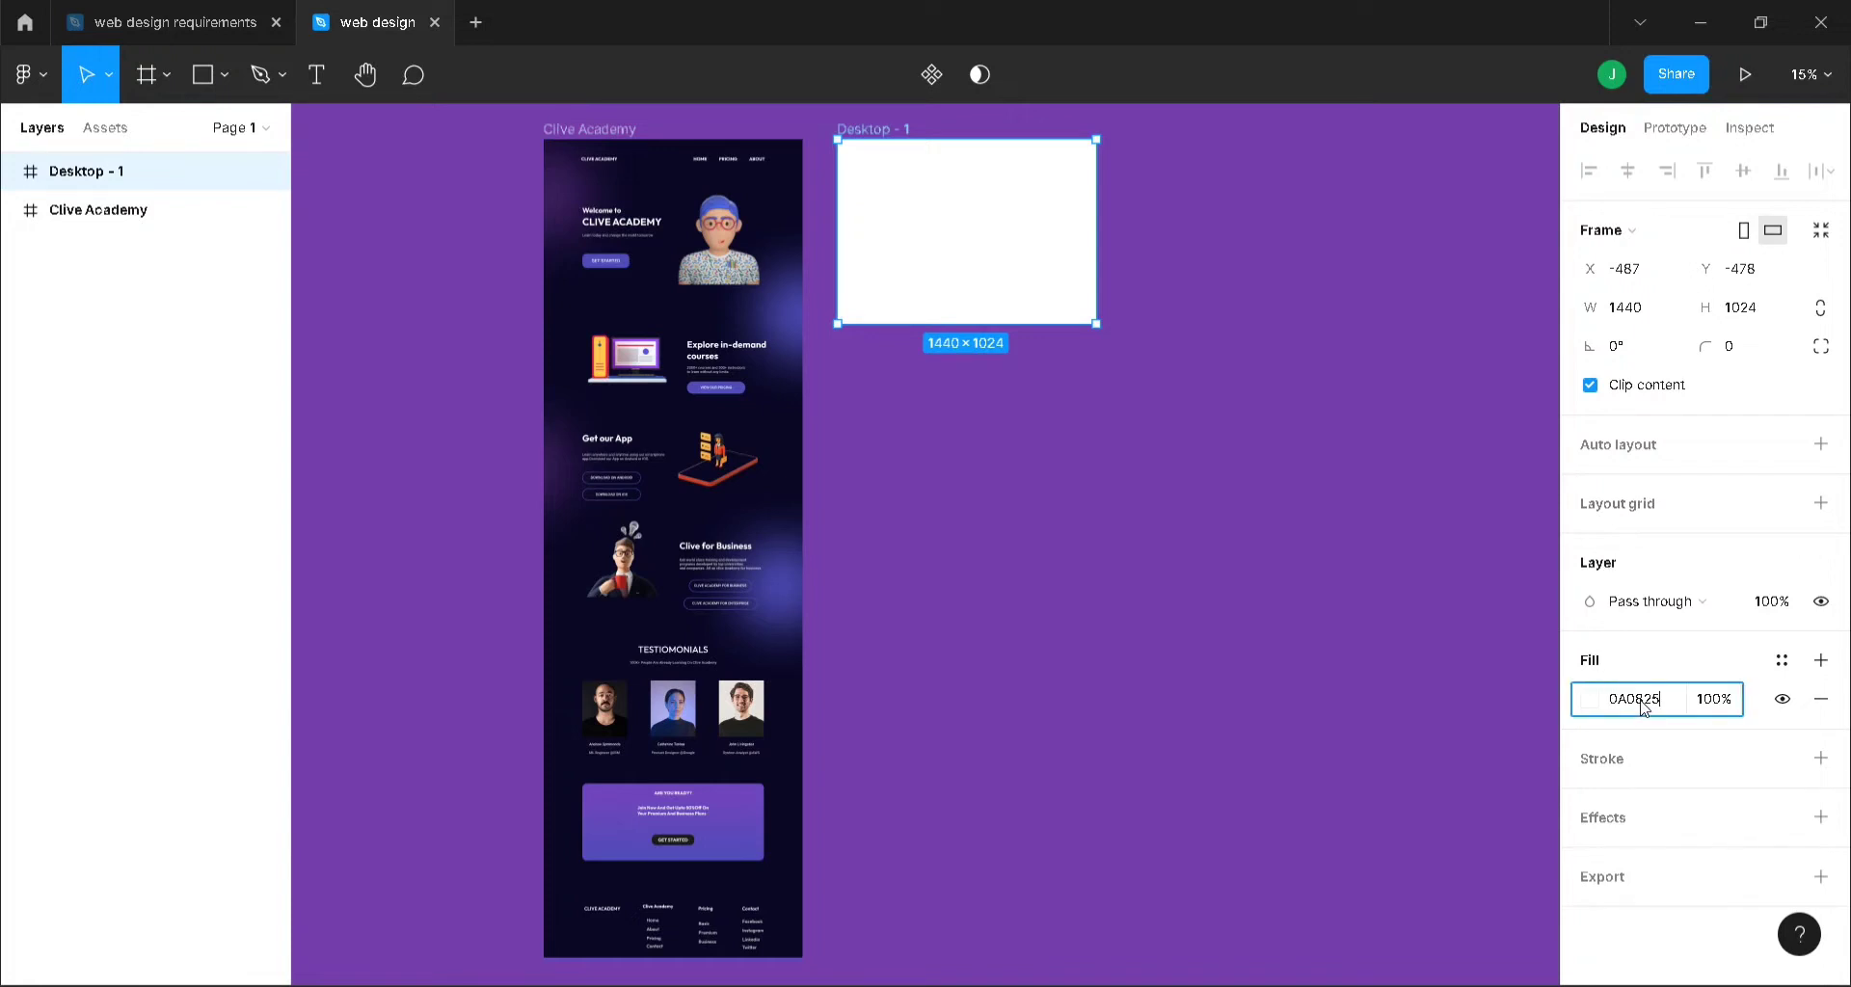
key("Return")
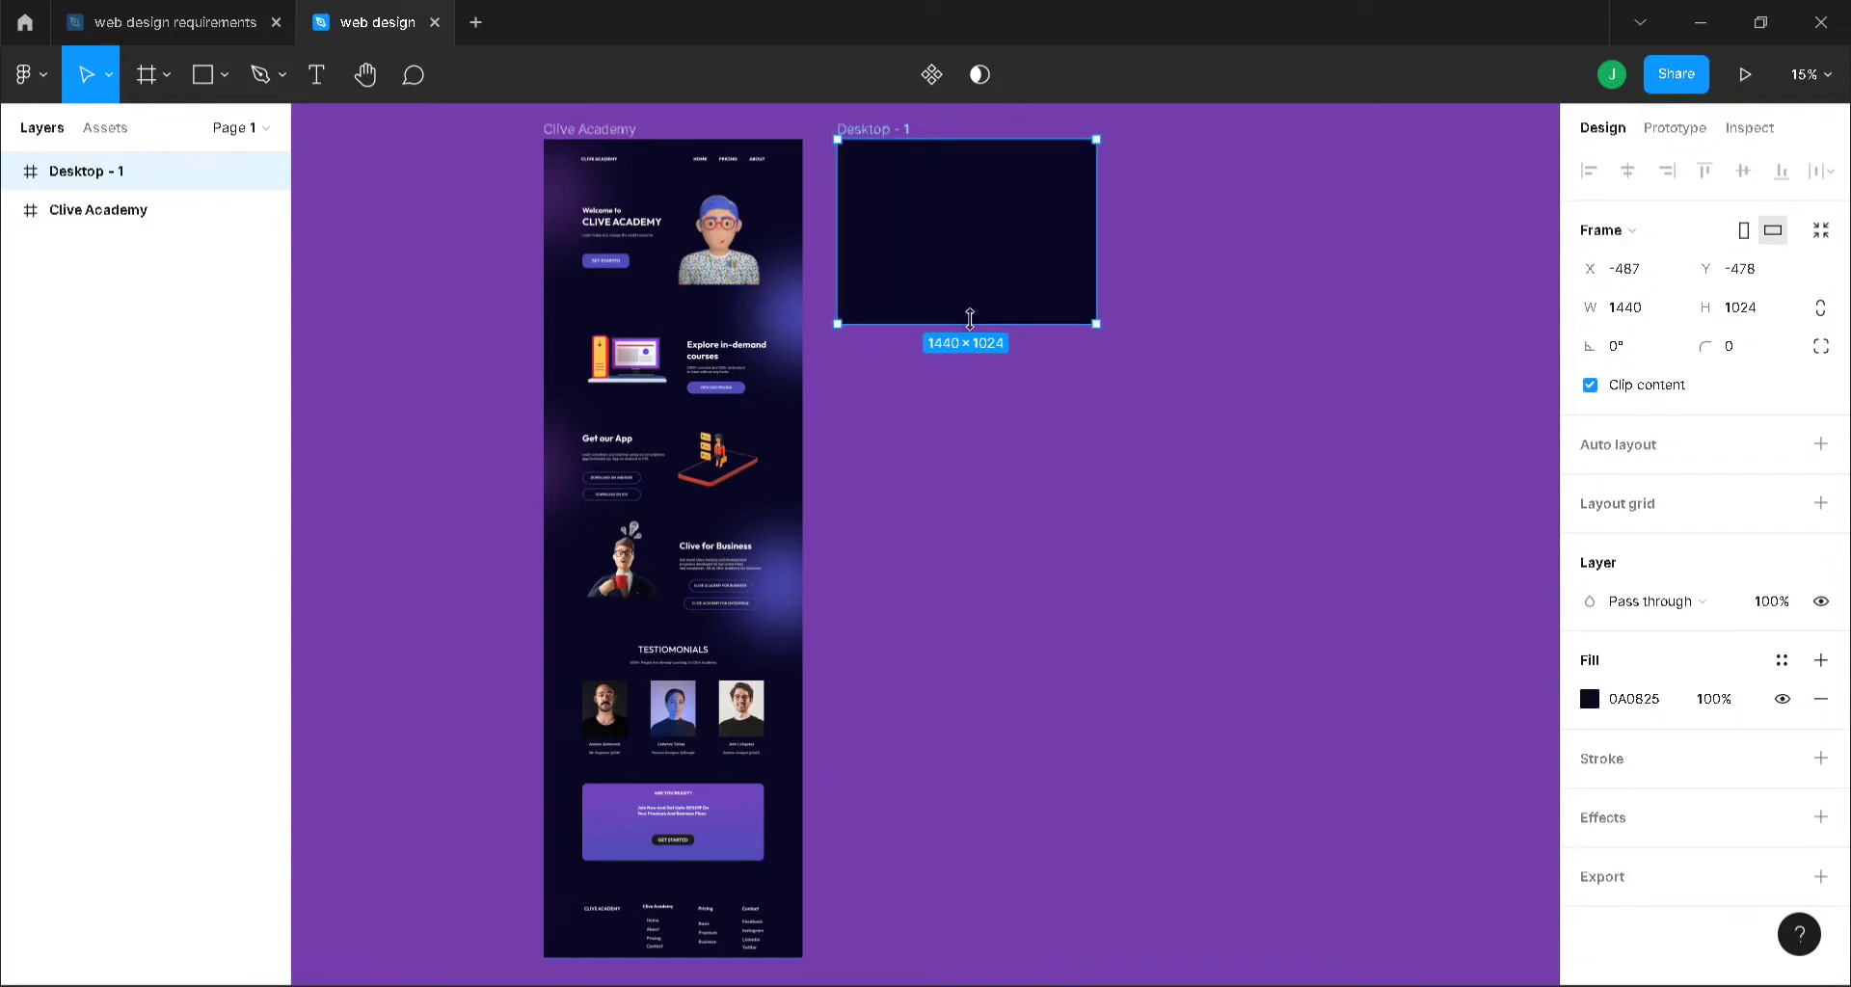
left_click_drag(970, 320, 967, 420)
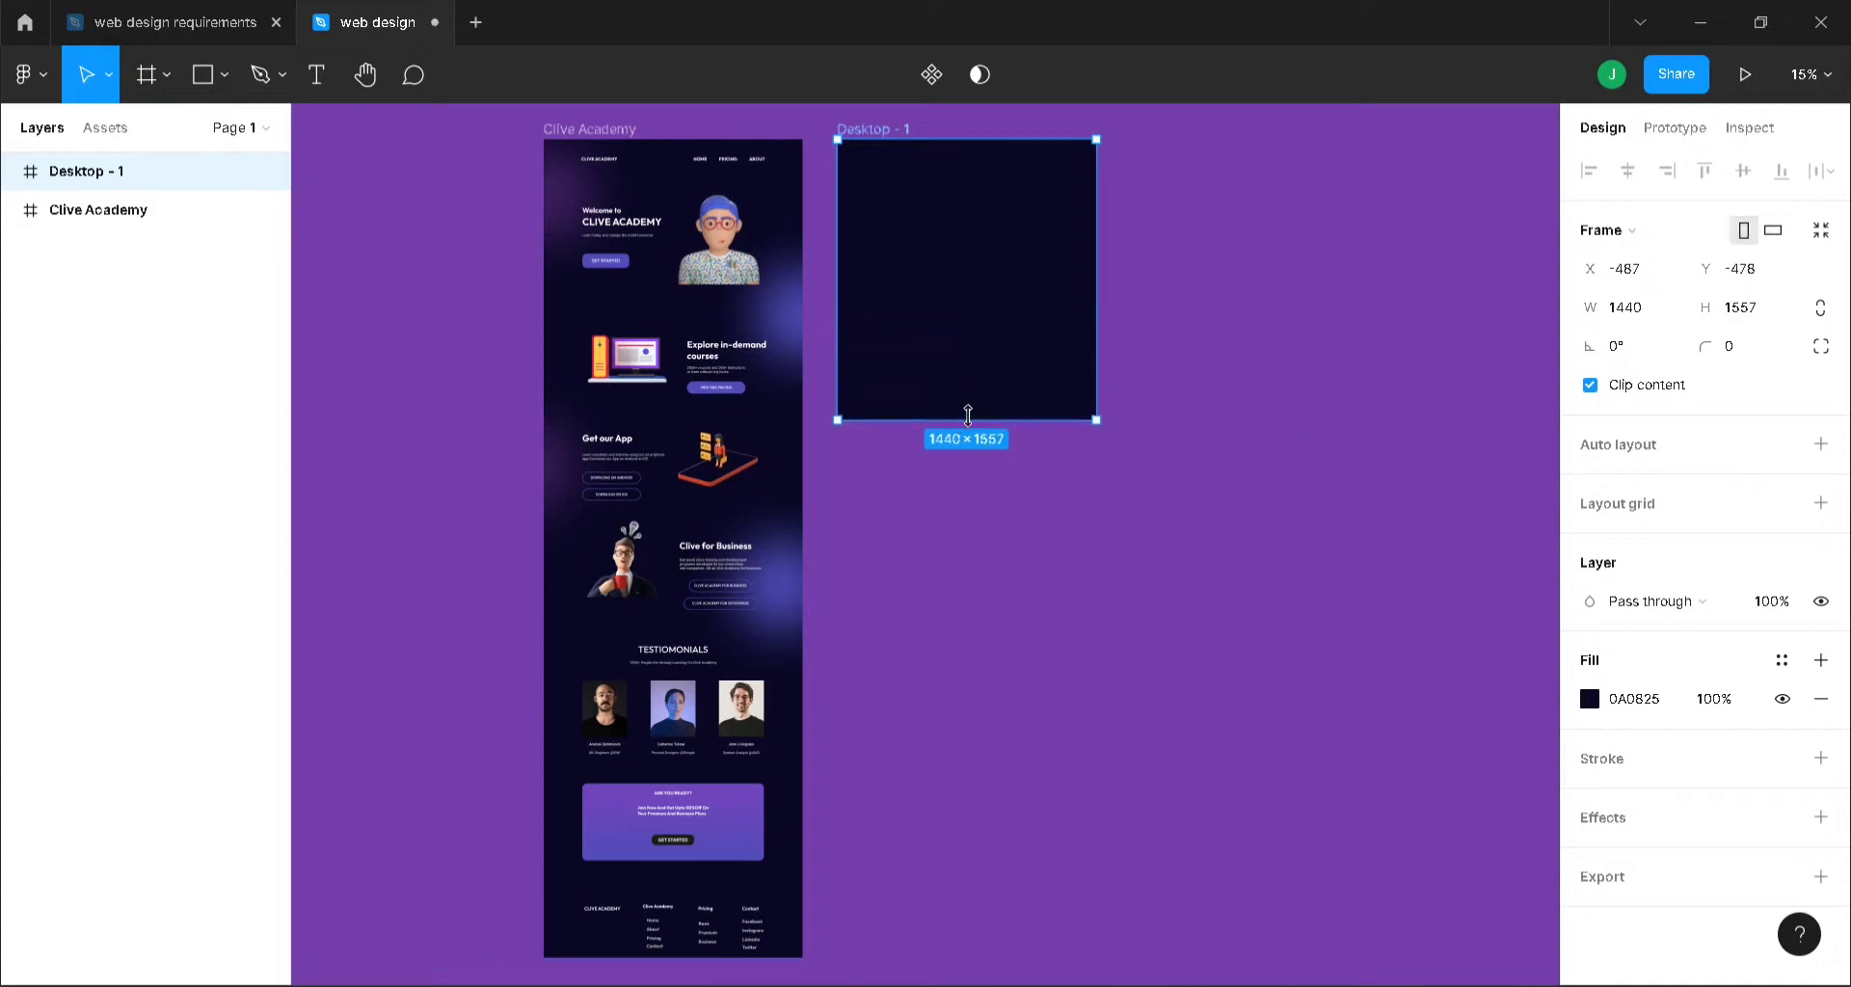
left_click(1305, 437)
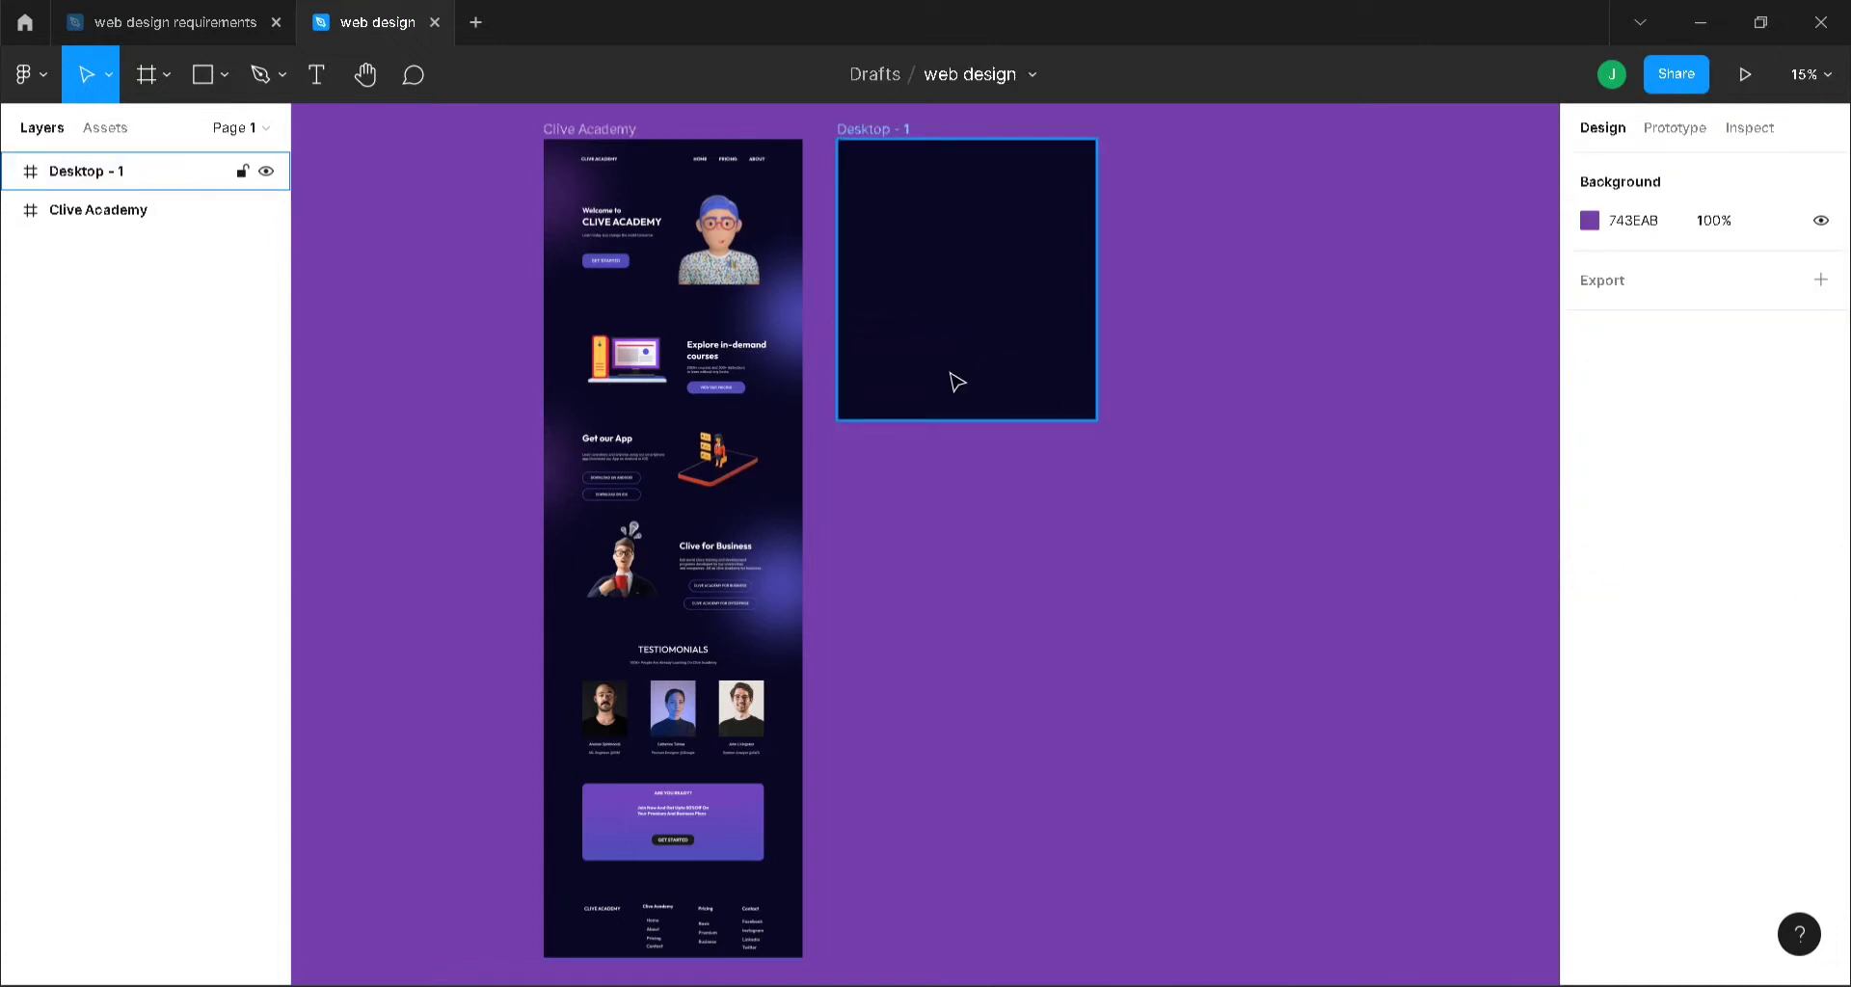
- Duplicate the NavMenu bar into the top of Desktop - 1 and add a layout grid to the frame
scroll(957, 382, "up", 3)
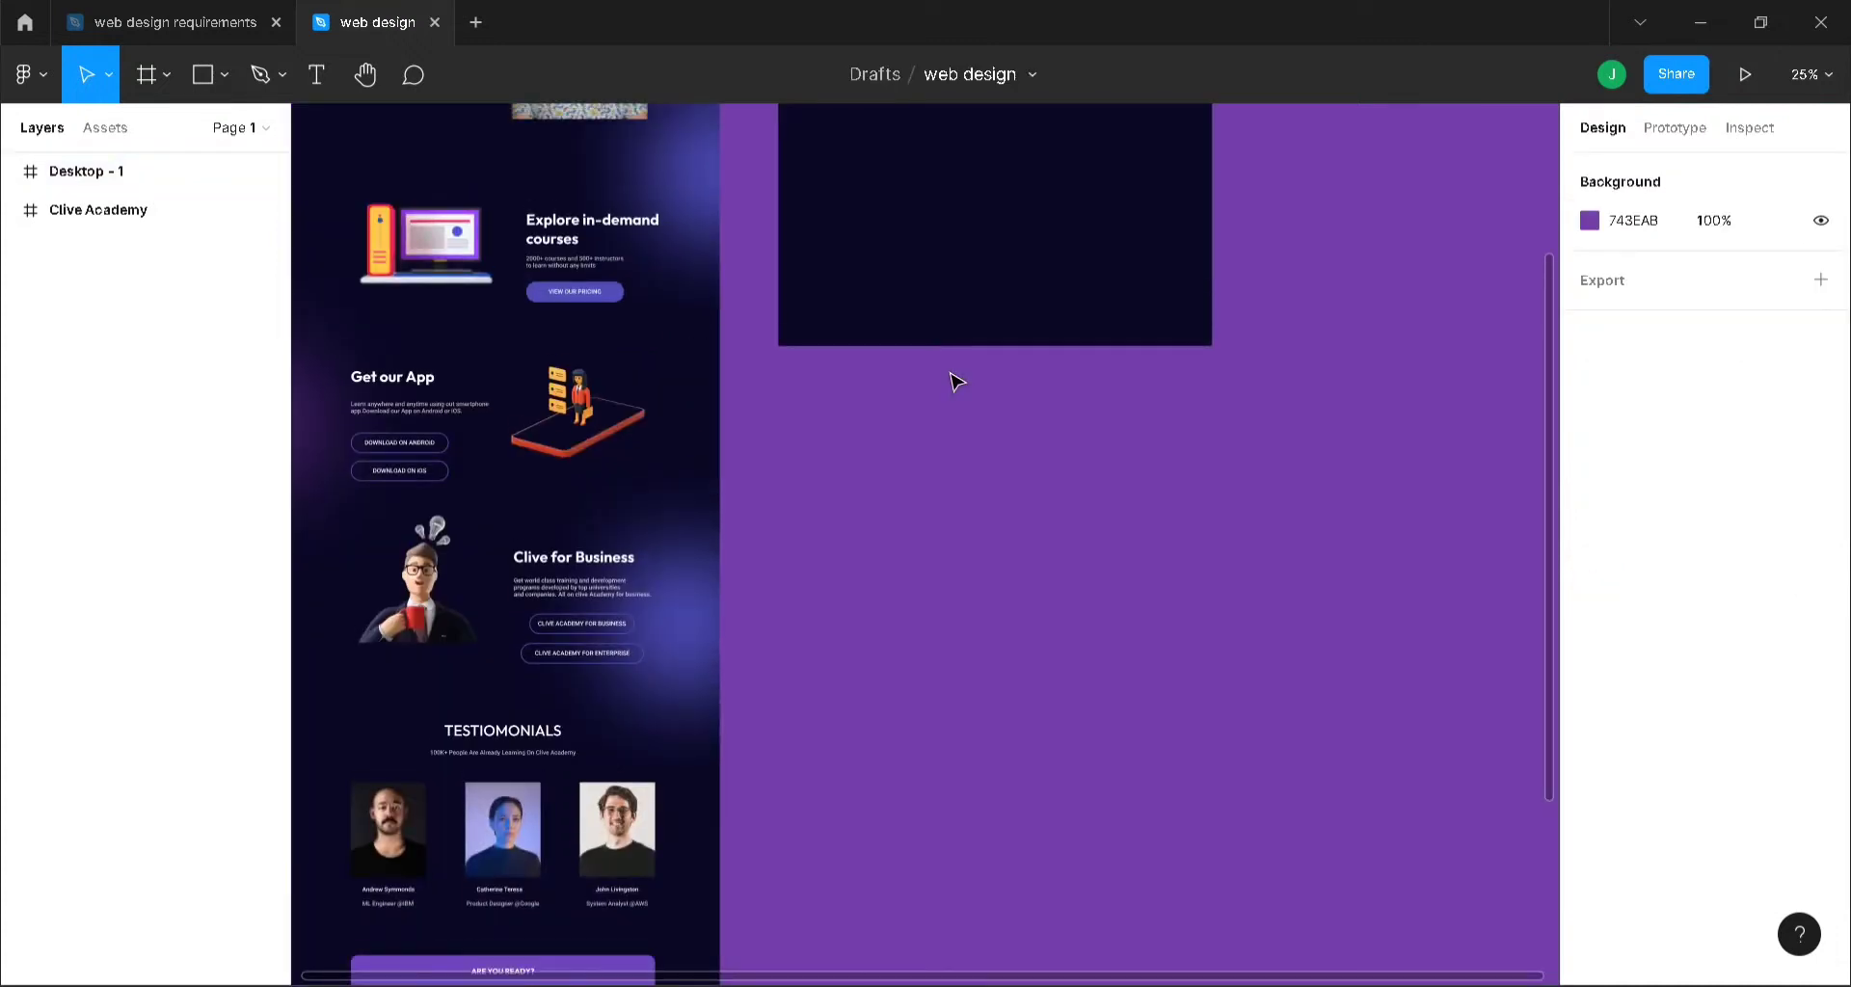
scroll(958, 382, "up", 5)
scroll(957, 382, "down", 1)
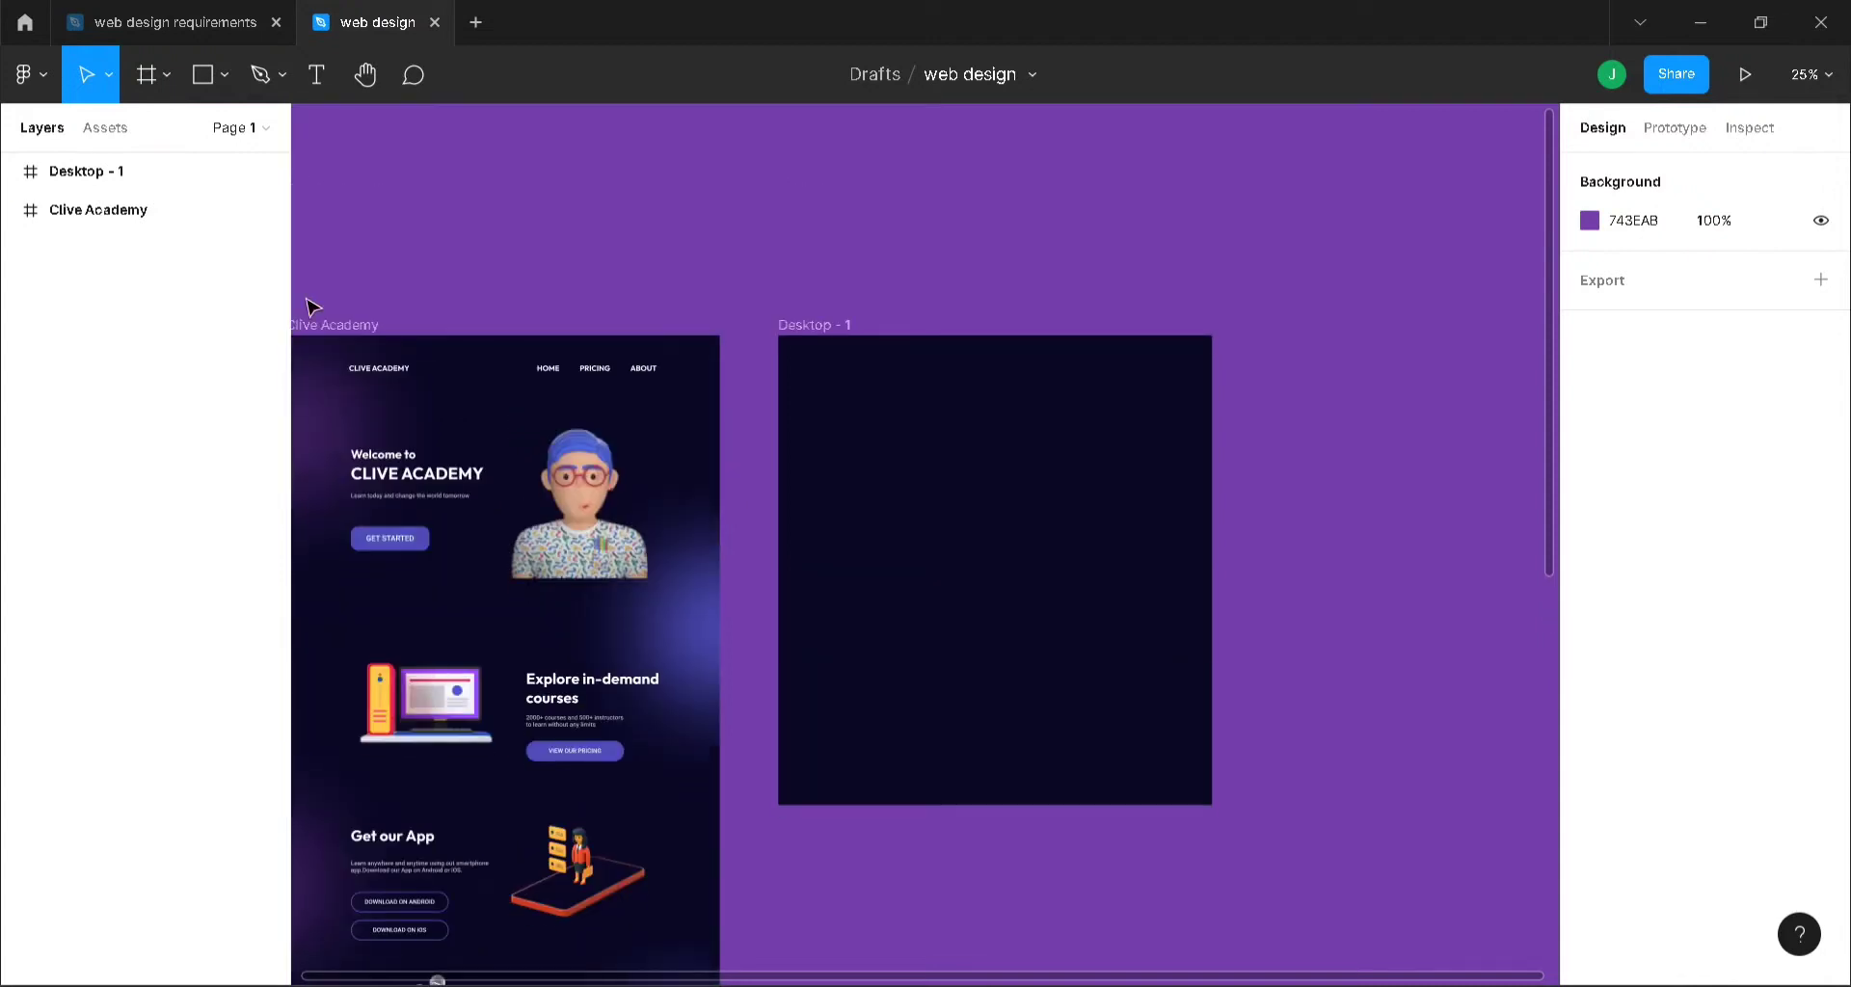
left_click(419, 369)
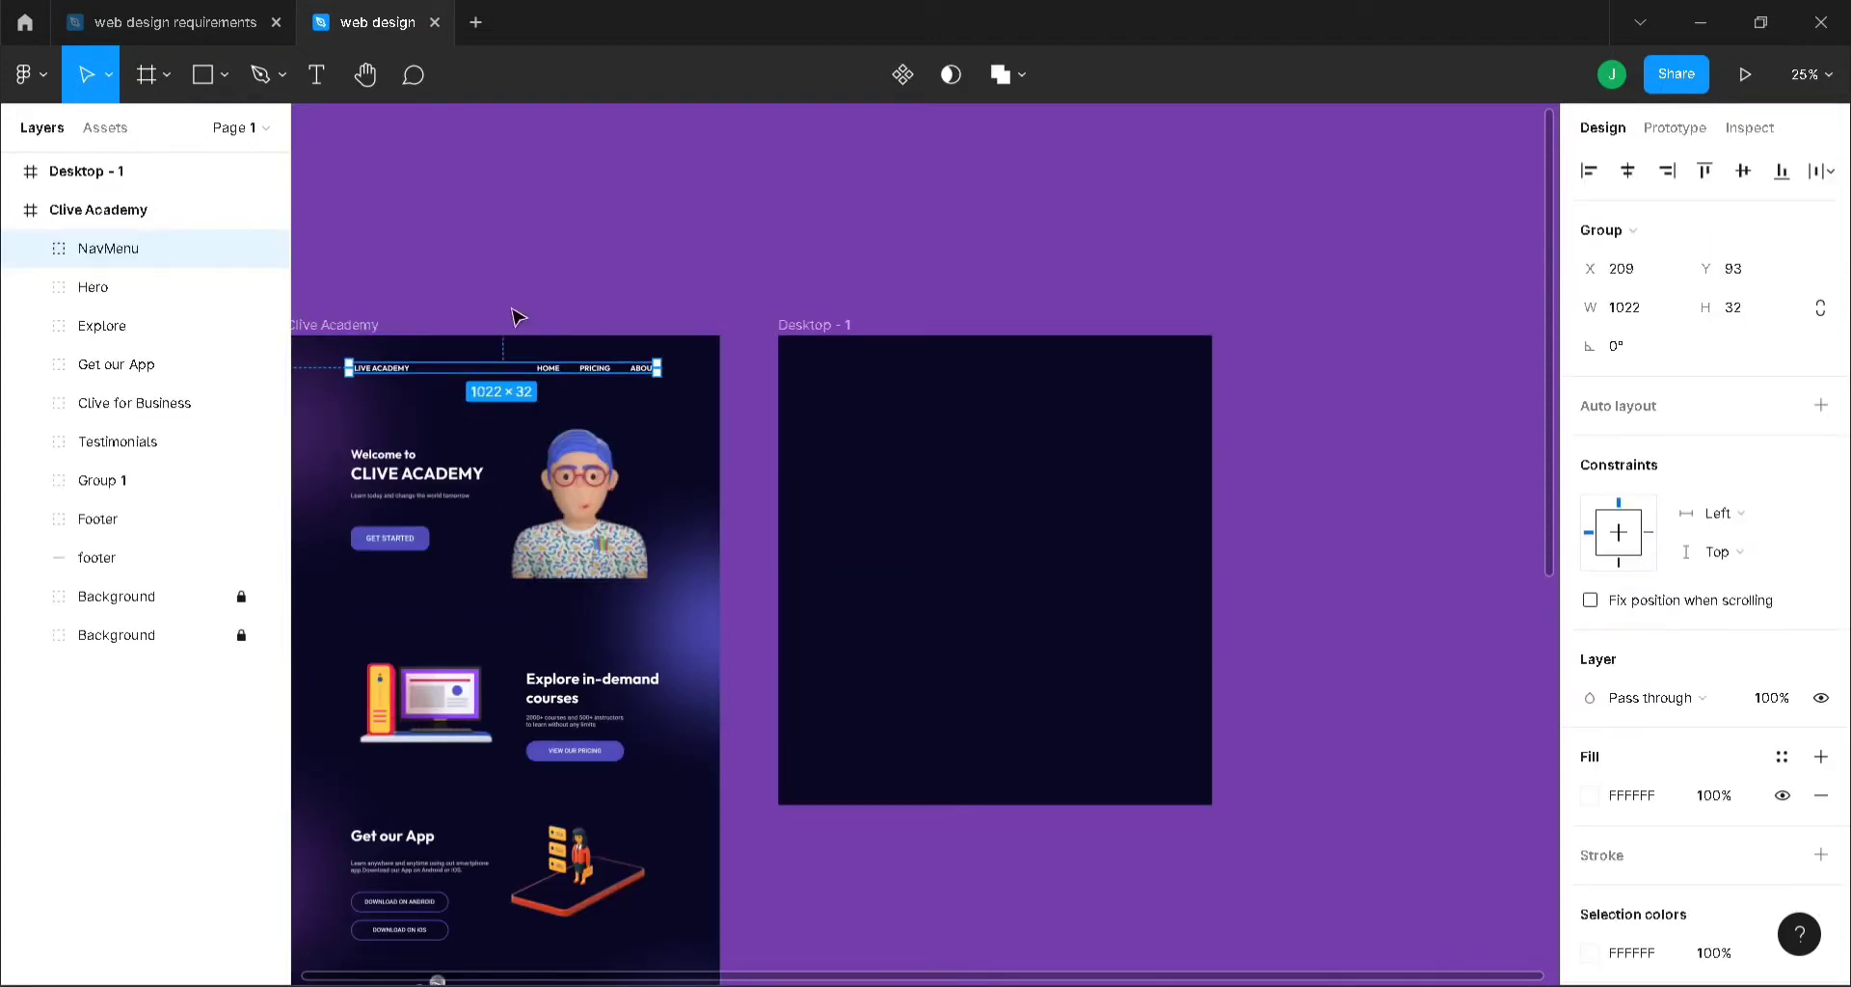
key("ctrl+d")
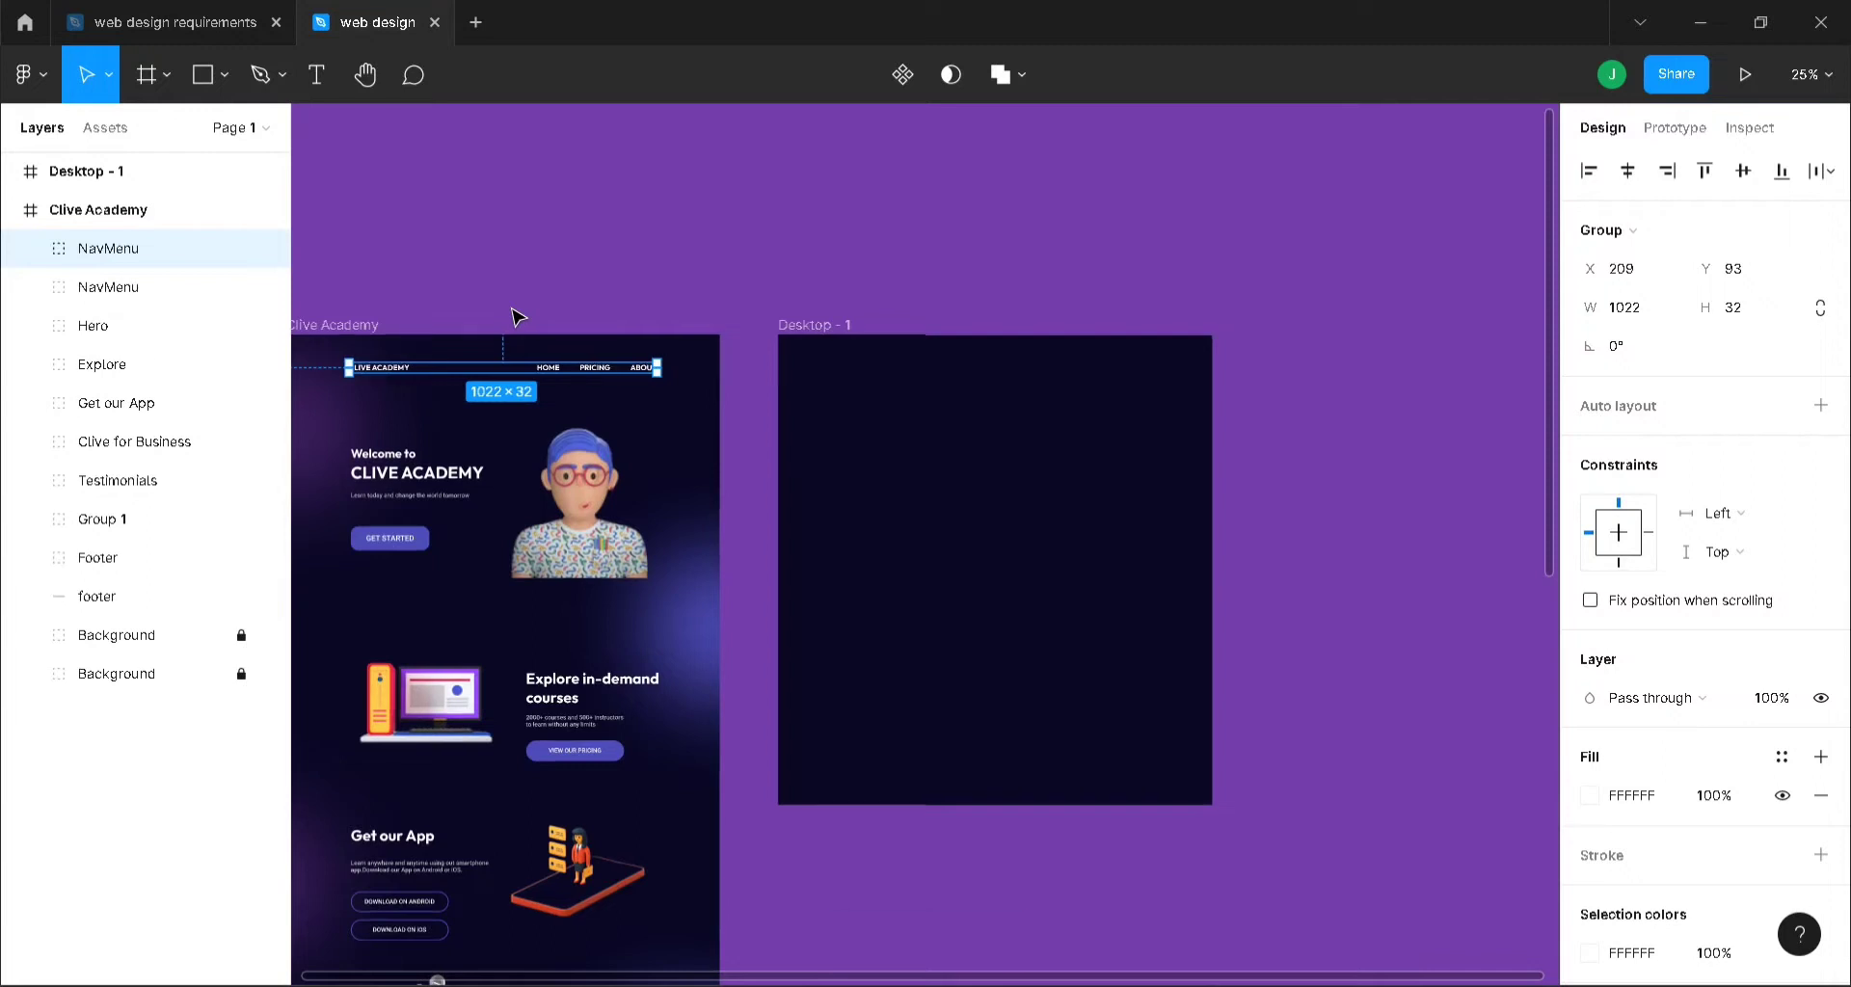
left_click_drag(511, 370, 987, 380)
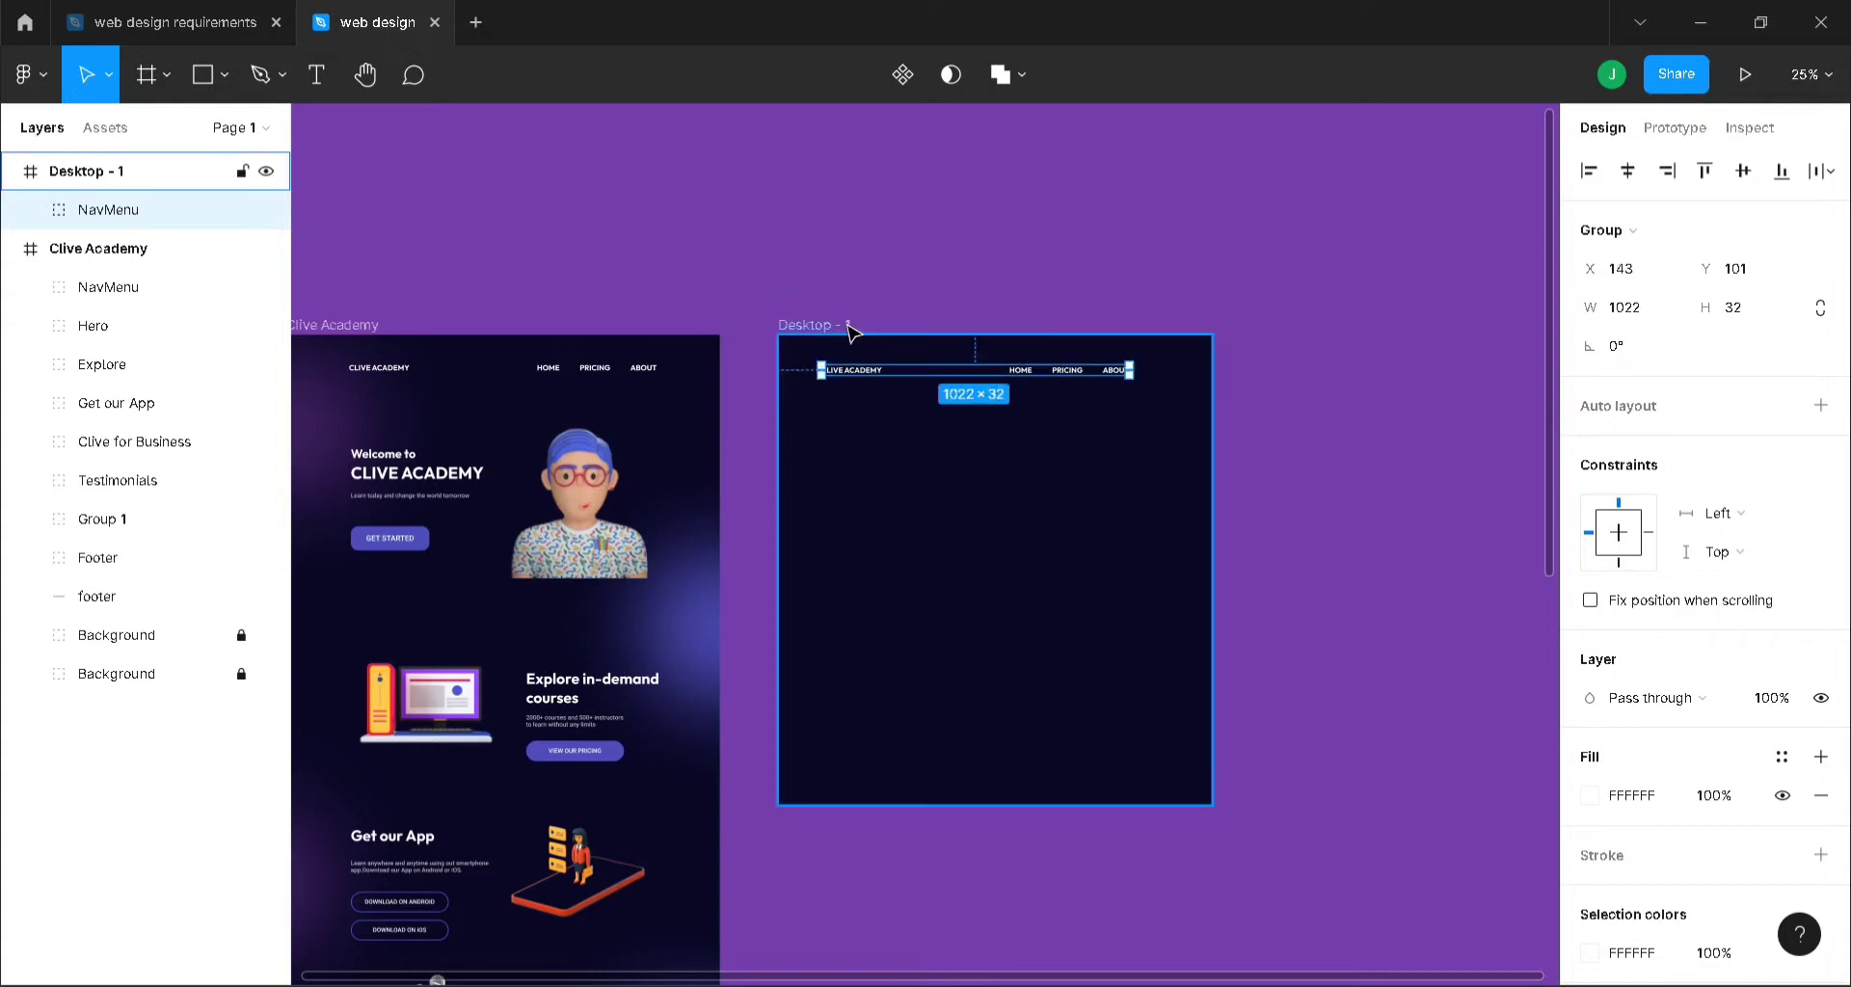
left_click(818, 325)
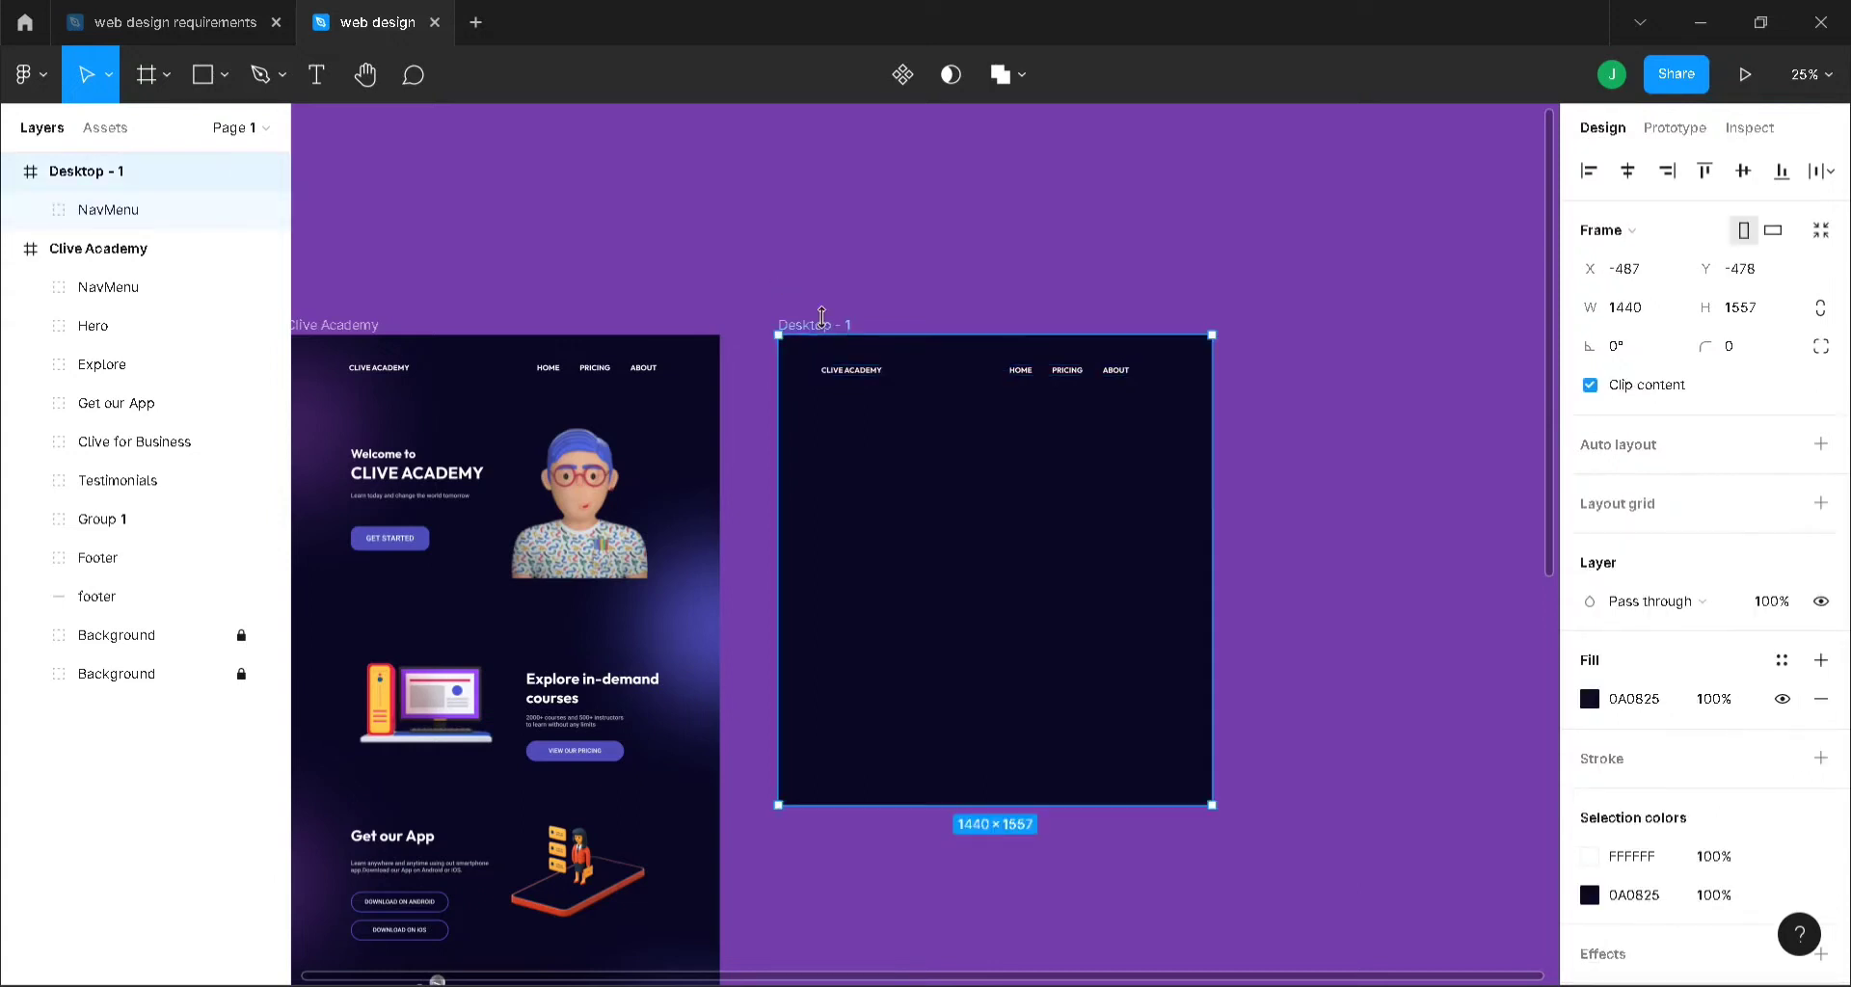
left_click(1669, 504)
- Change the layout grid to 12 centred columns, 20 px wide with a 70 px gutter
left_click(1589, 542)
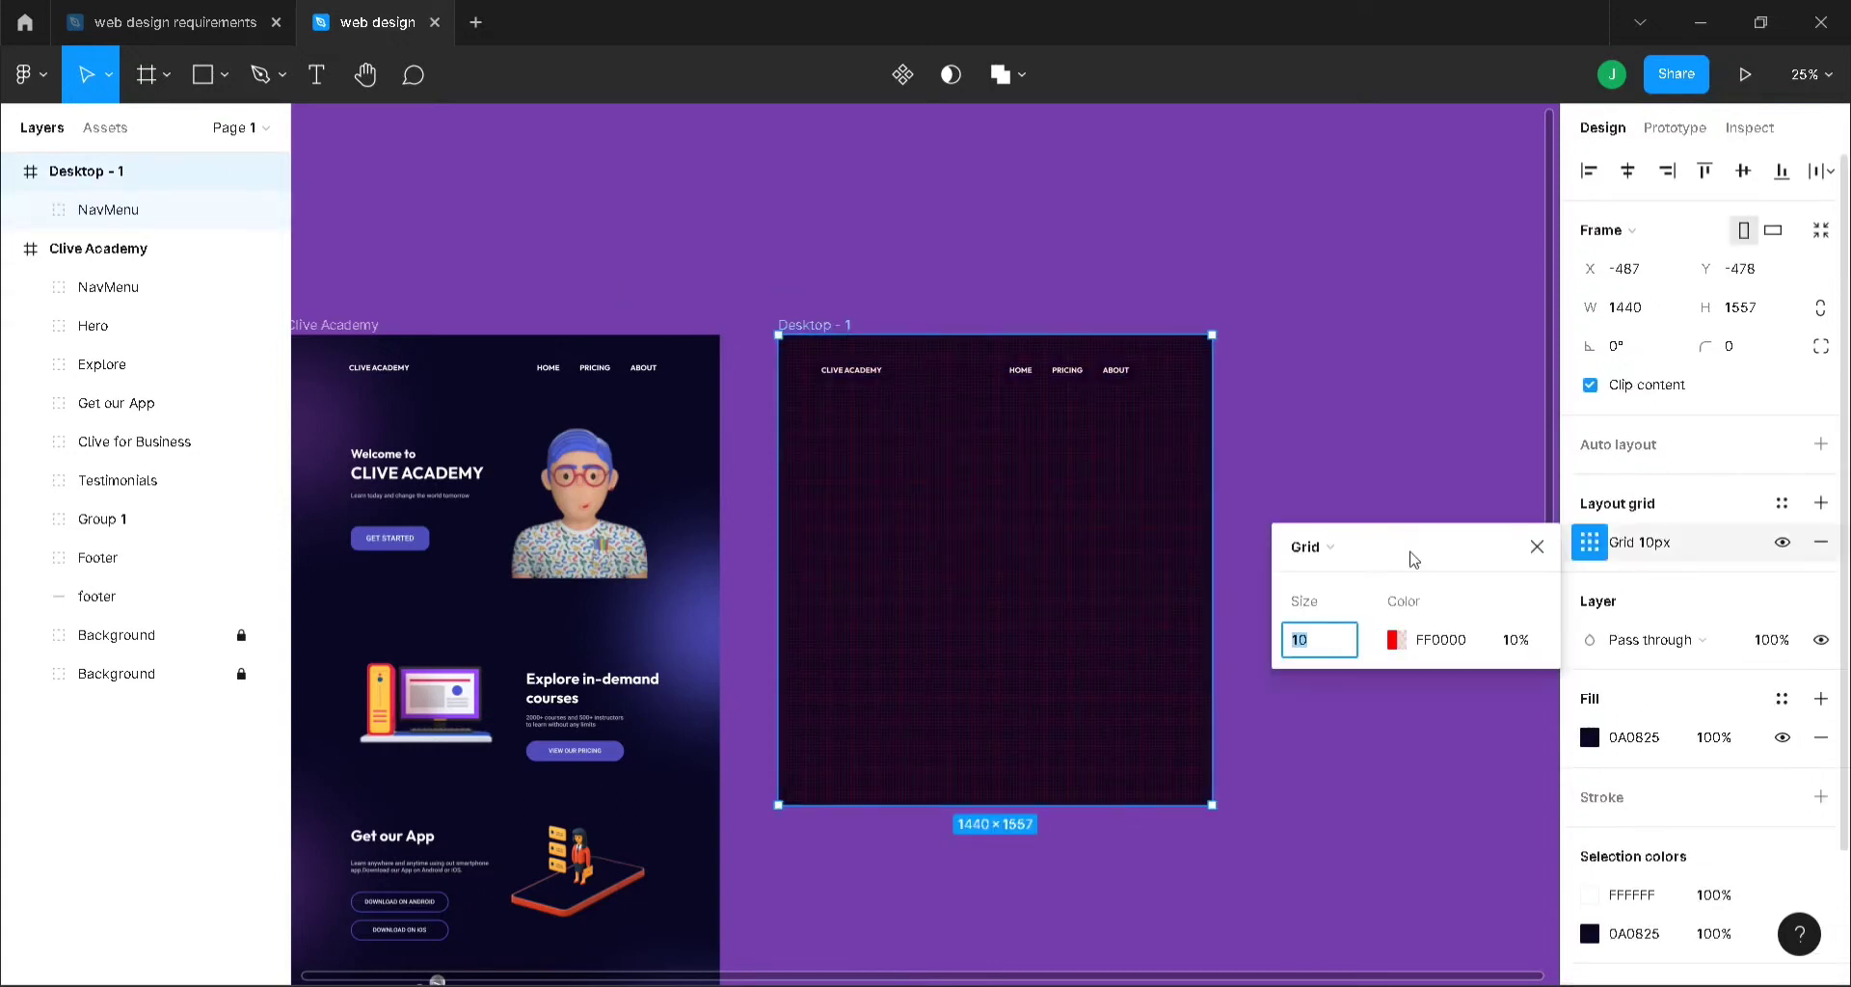
left_click(1342, 553)
left_click(1342, 576)
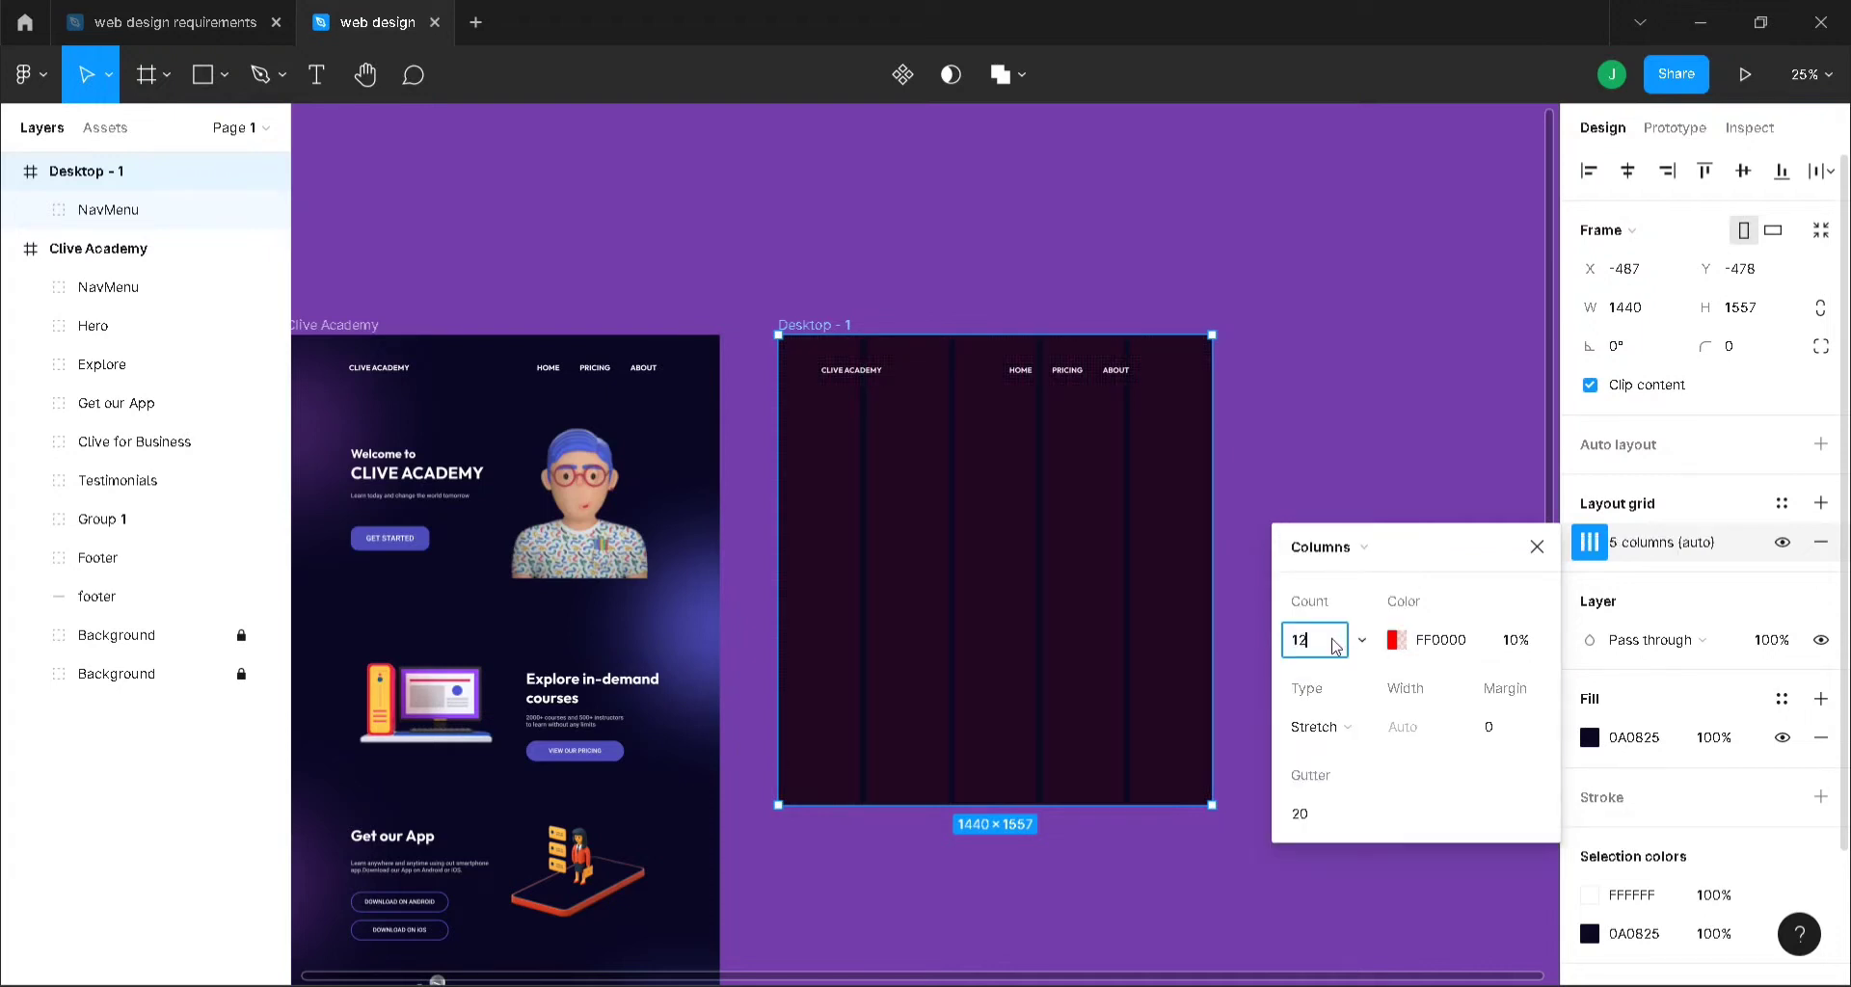
key("Return")
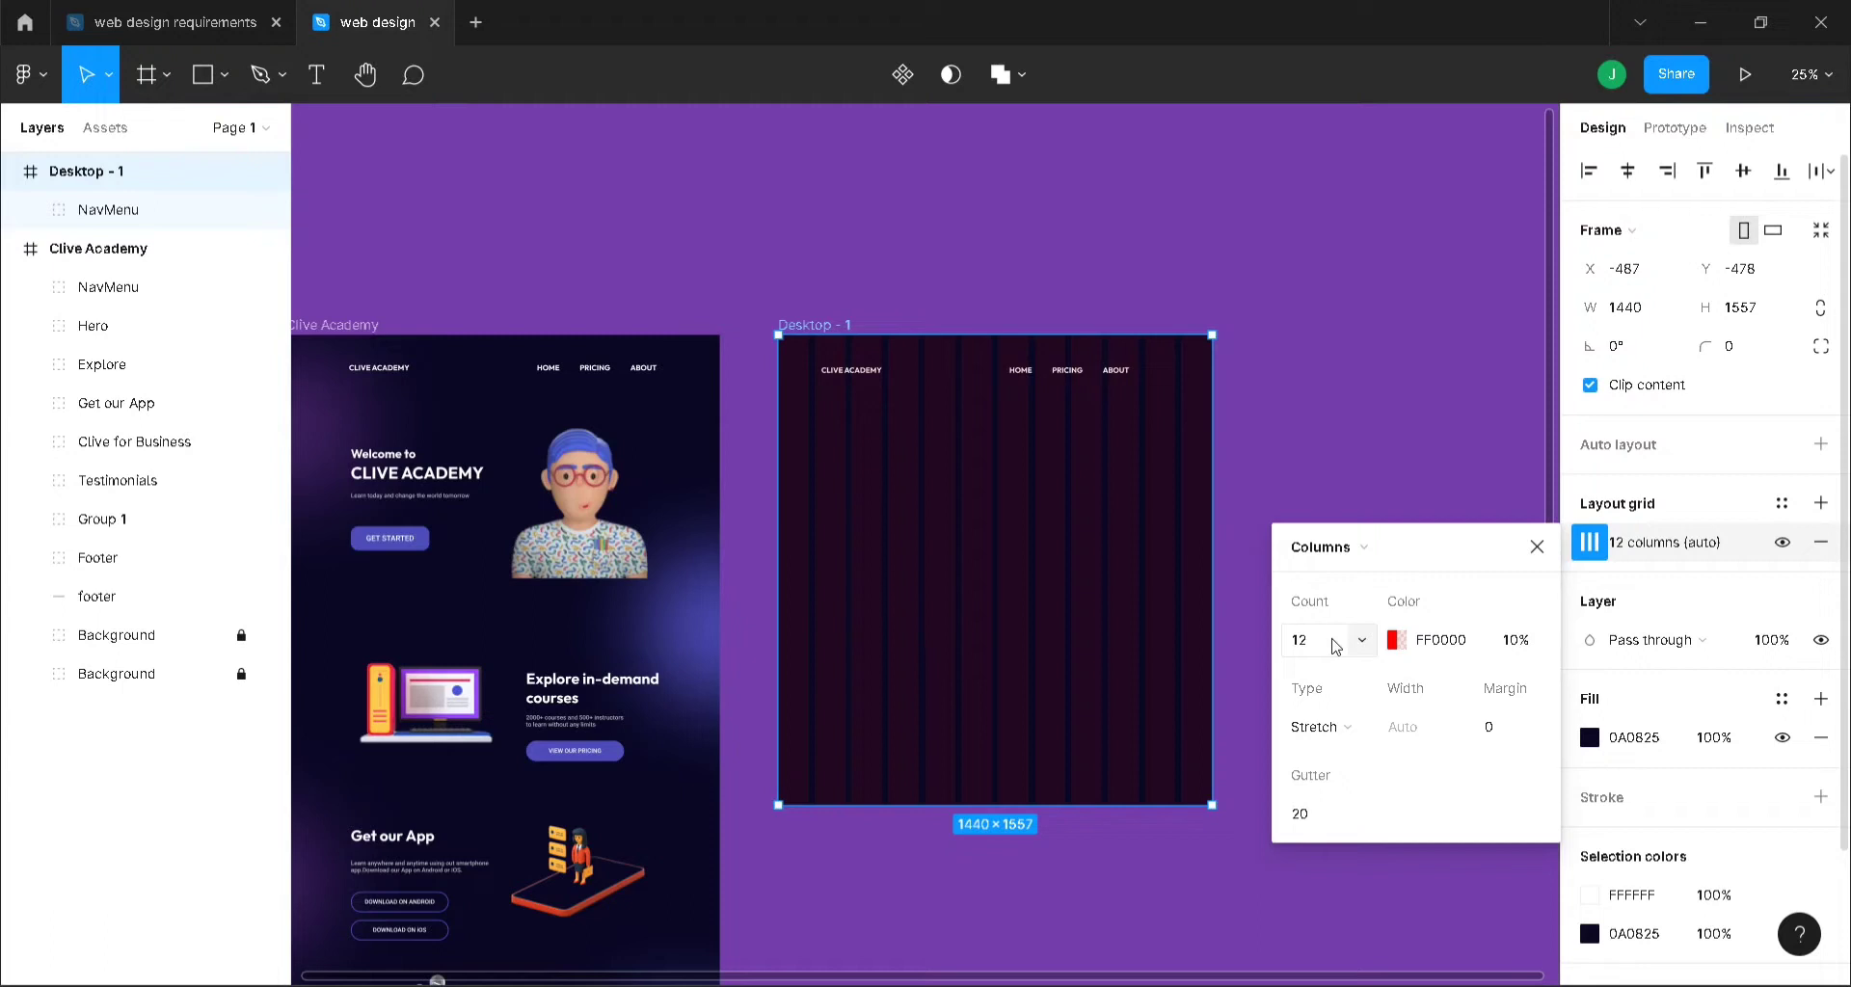
left_click(1341, 724)
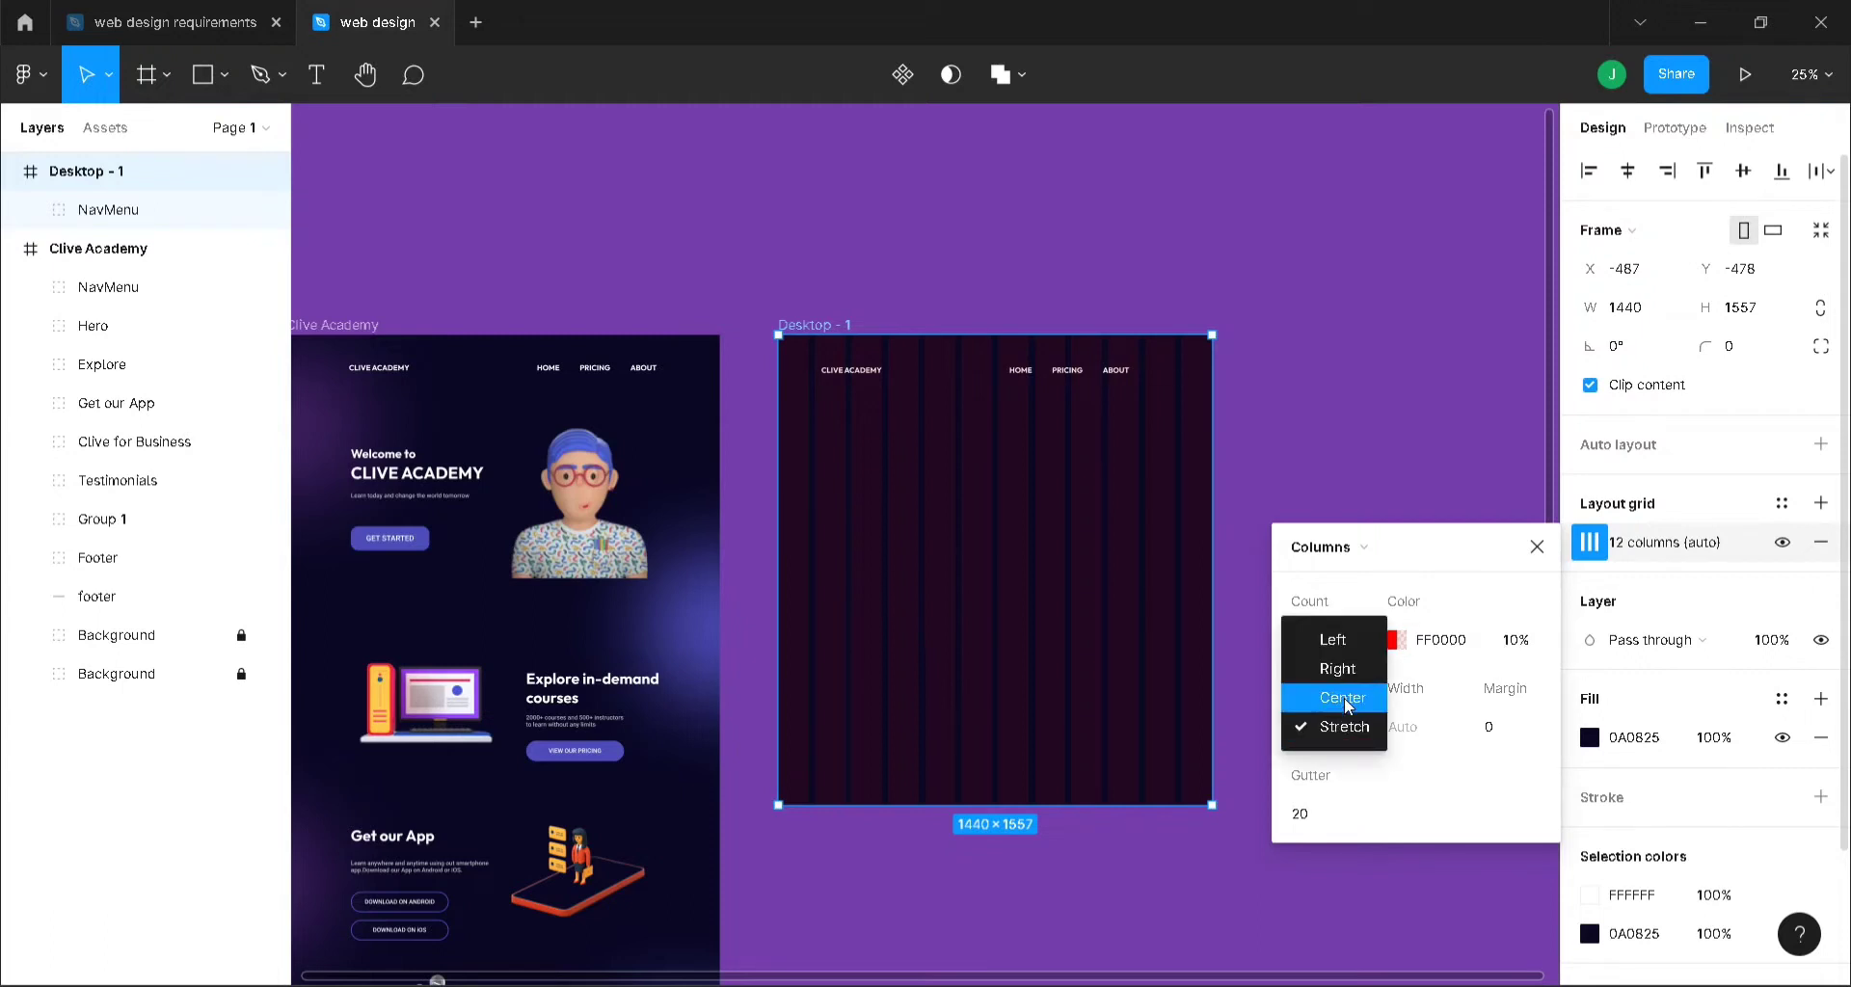
left_click(1347, 706)
left_click(1410, 724)
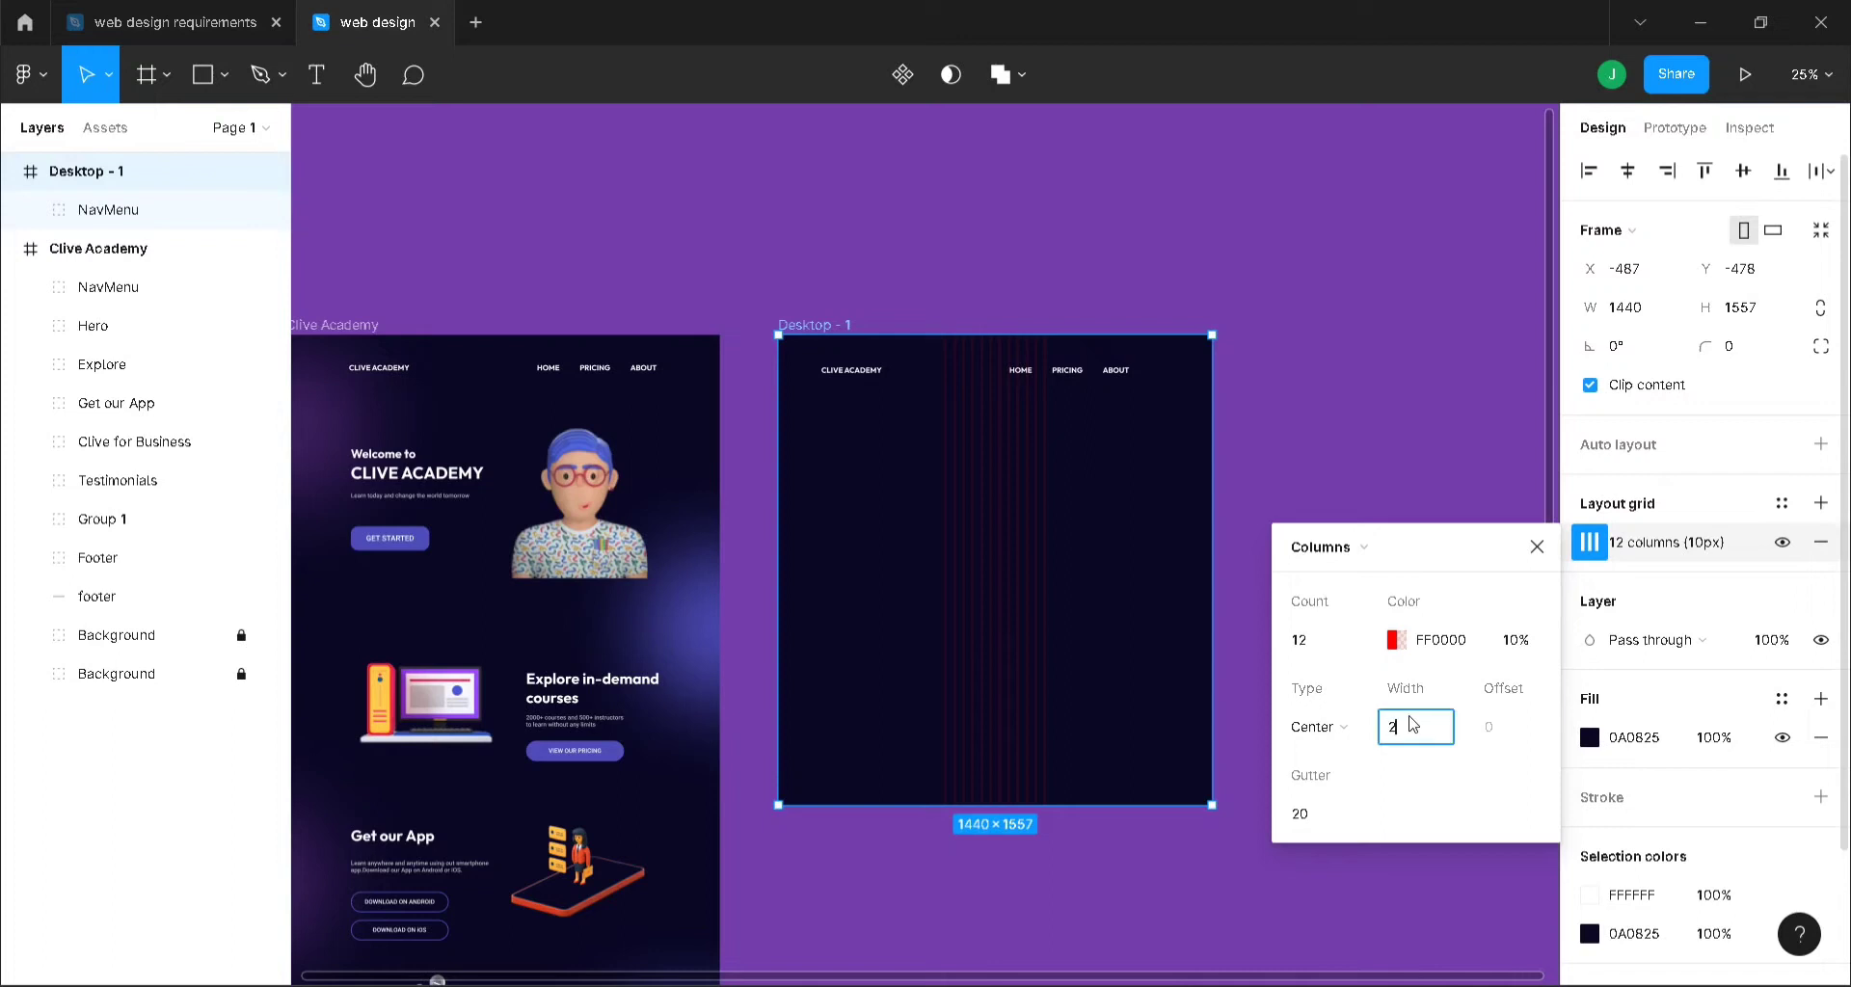
type("20")
key("Return")
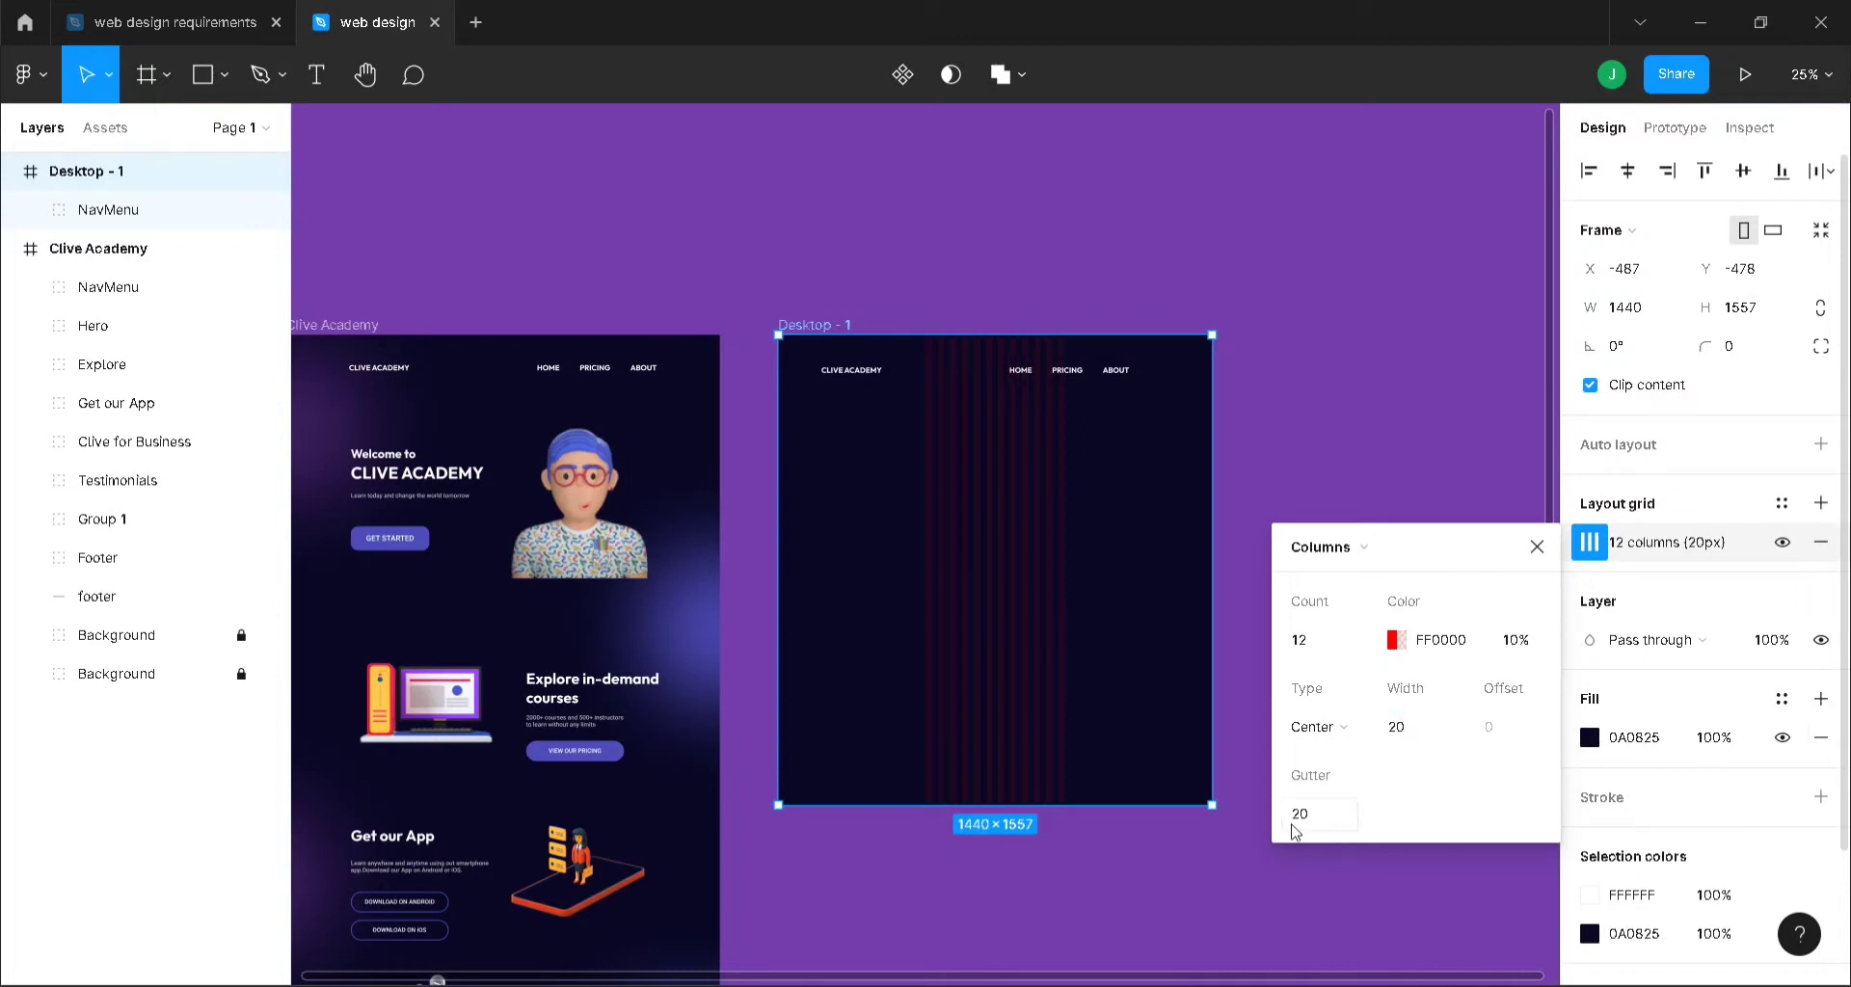
left_click(1317, 824)
type("70")
key("Return")
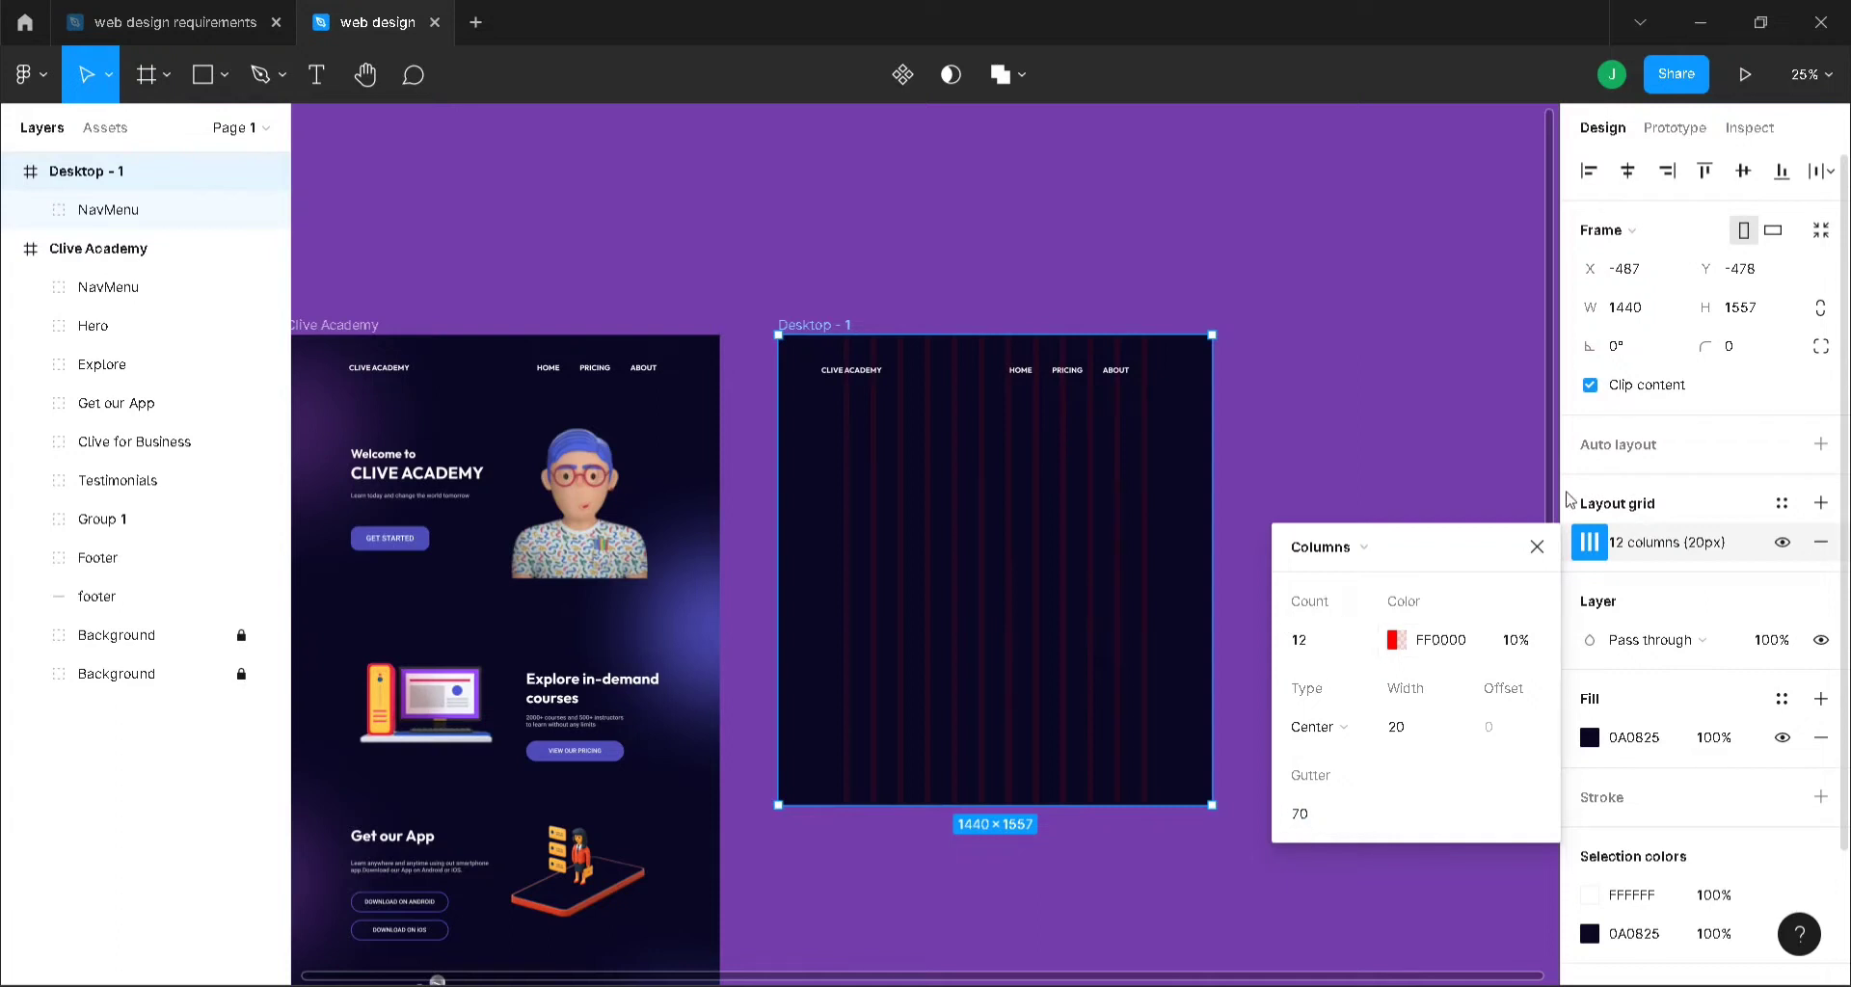
left_click(880, 374)
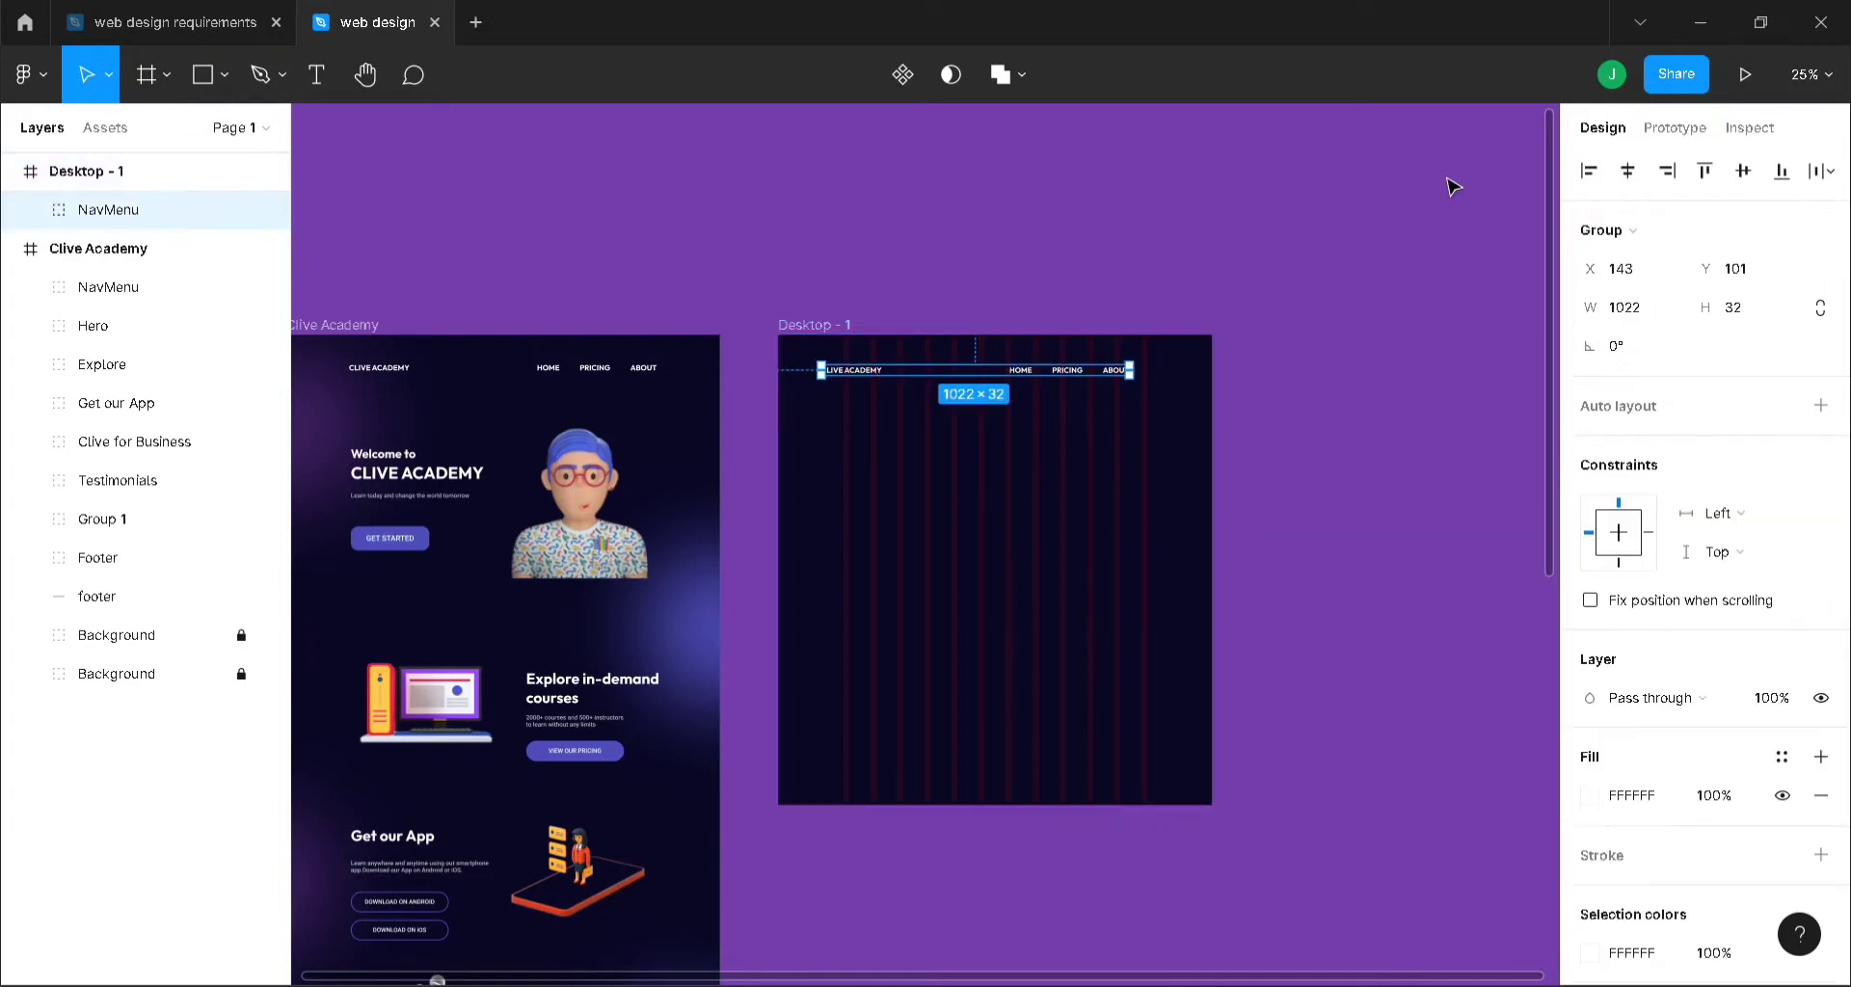
left_click(1627, 171)
left_click(1417, 326)
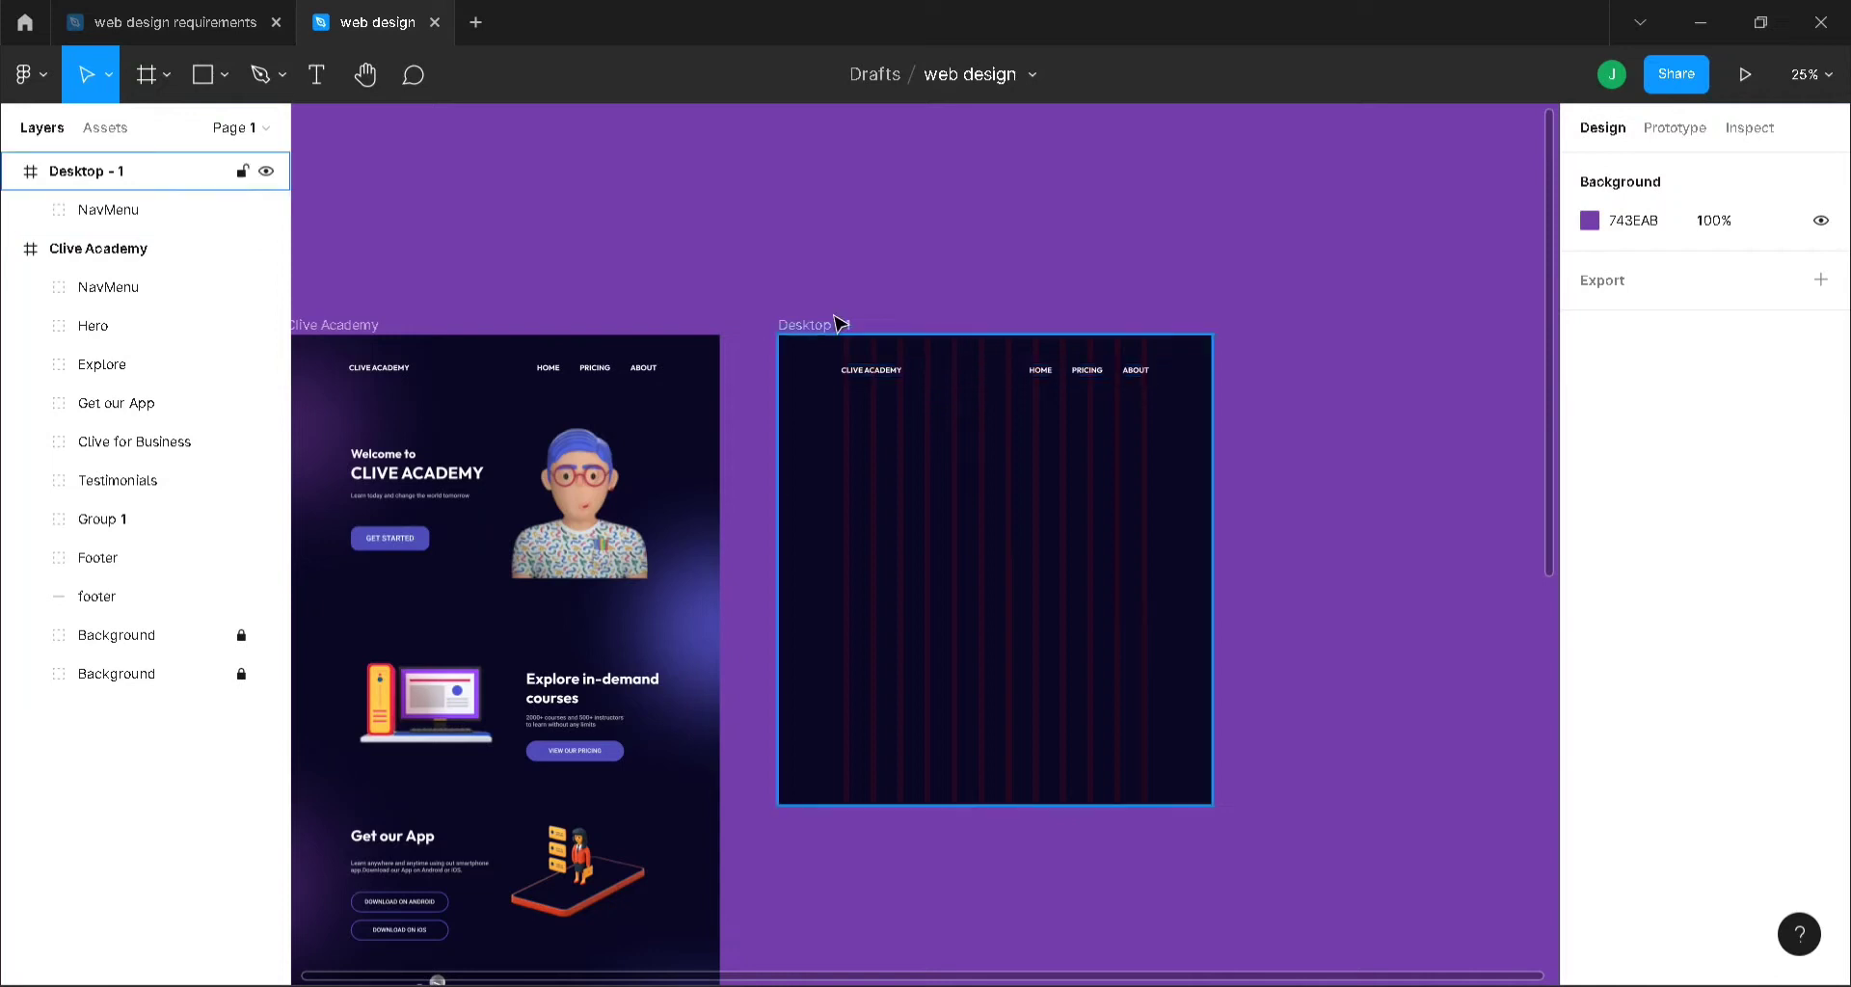
scroll(612, 709, "down", 5)
scroll(614, 711, "down", 3)
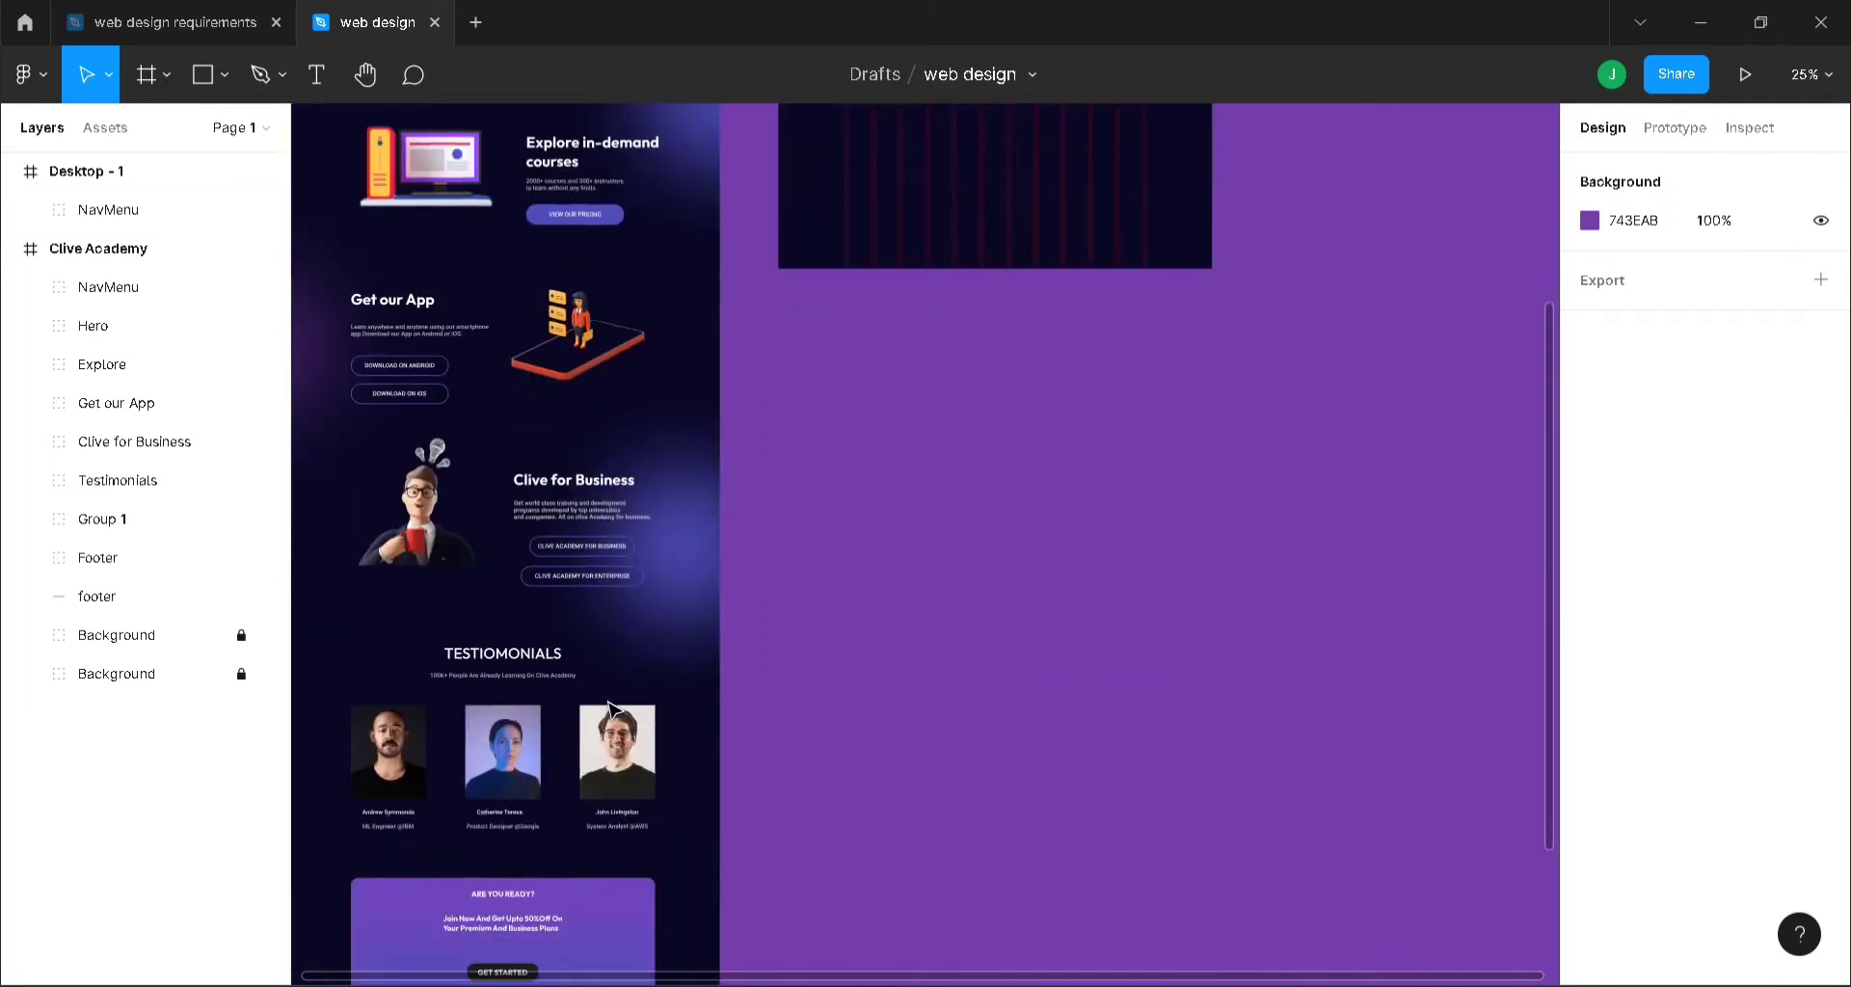
scroll(614, 710, "up", 7)
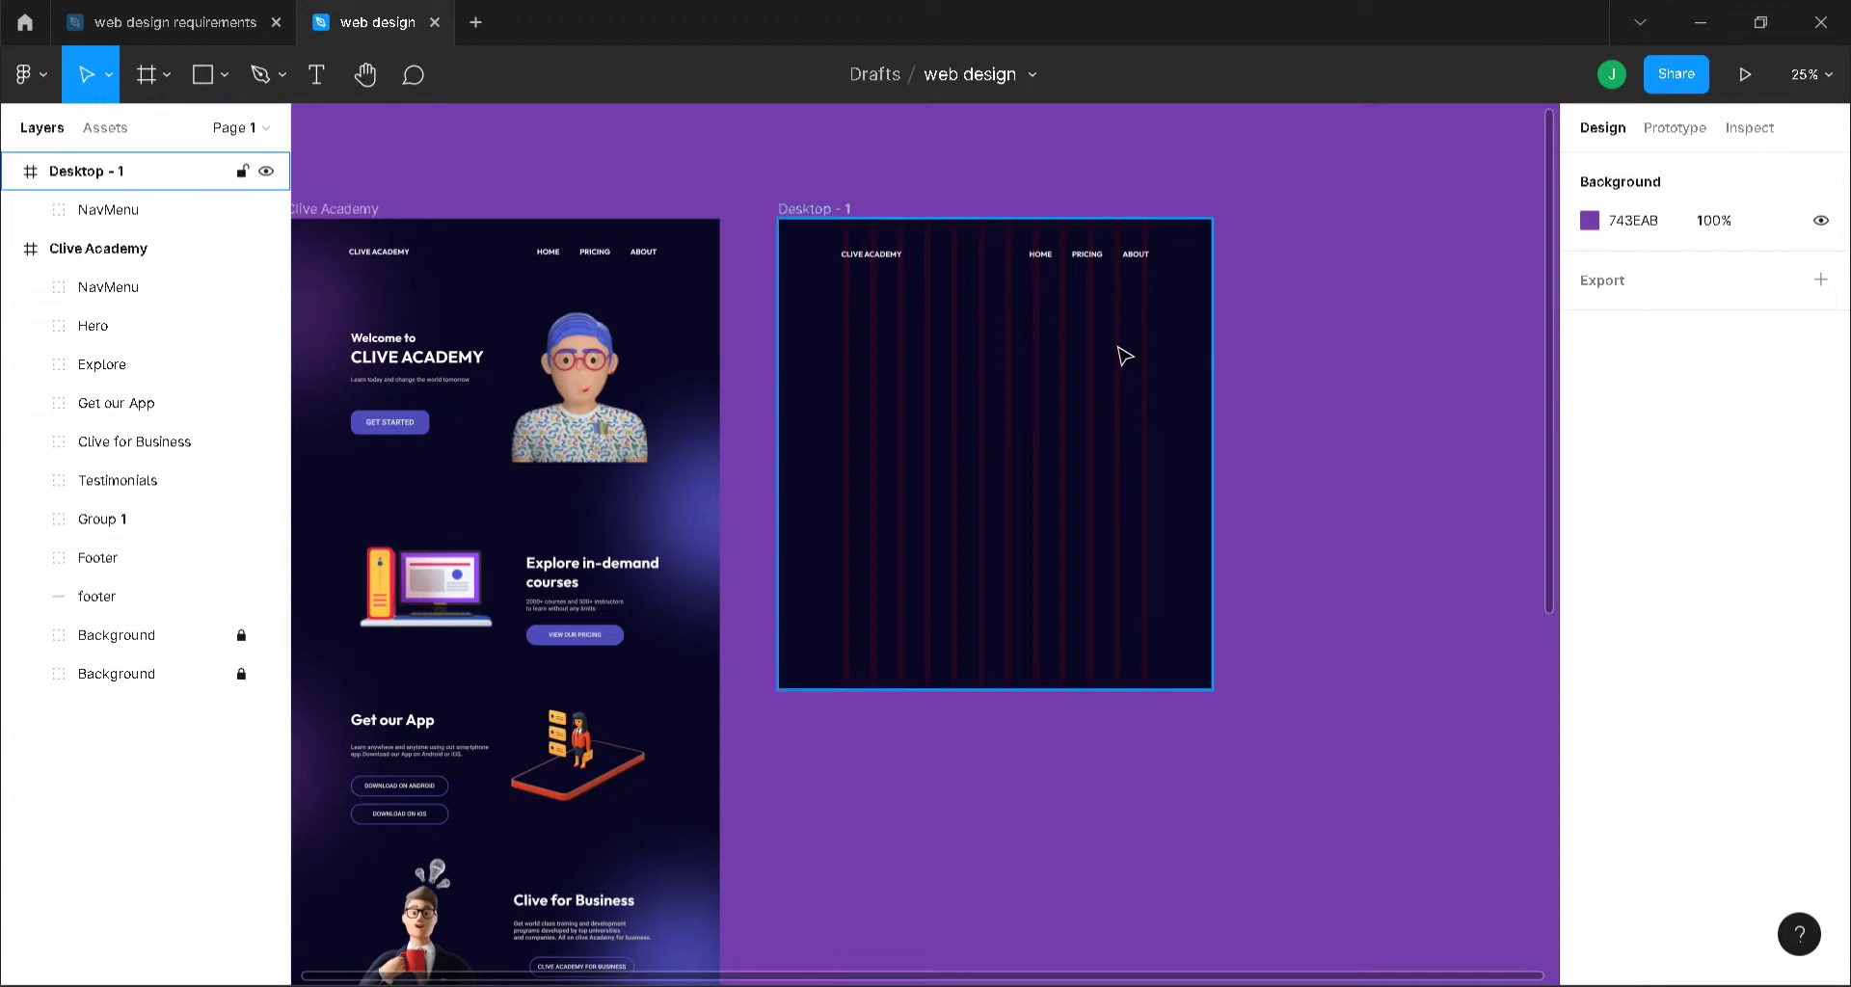
key("ctrl+plus")
scroll(1125, 356, "up", 3)
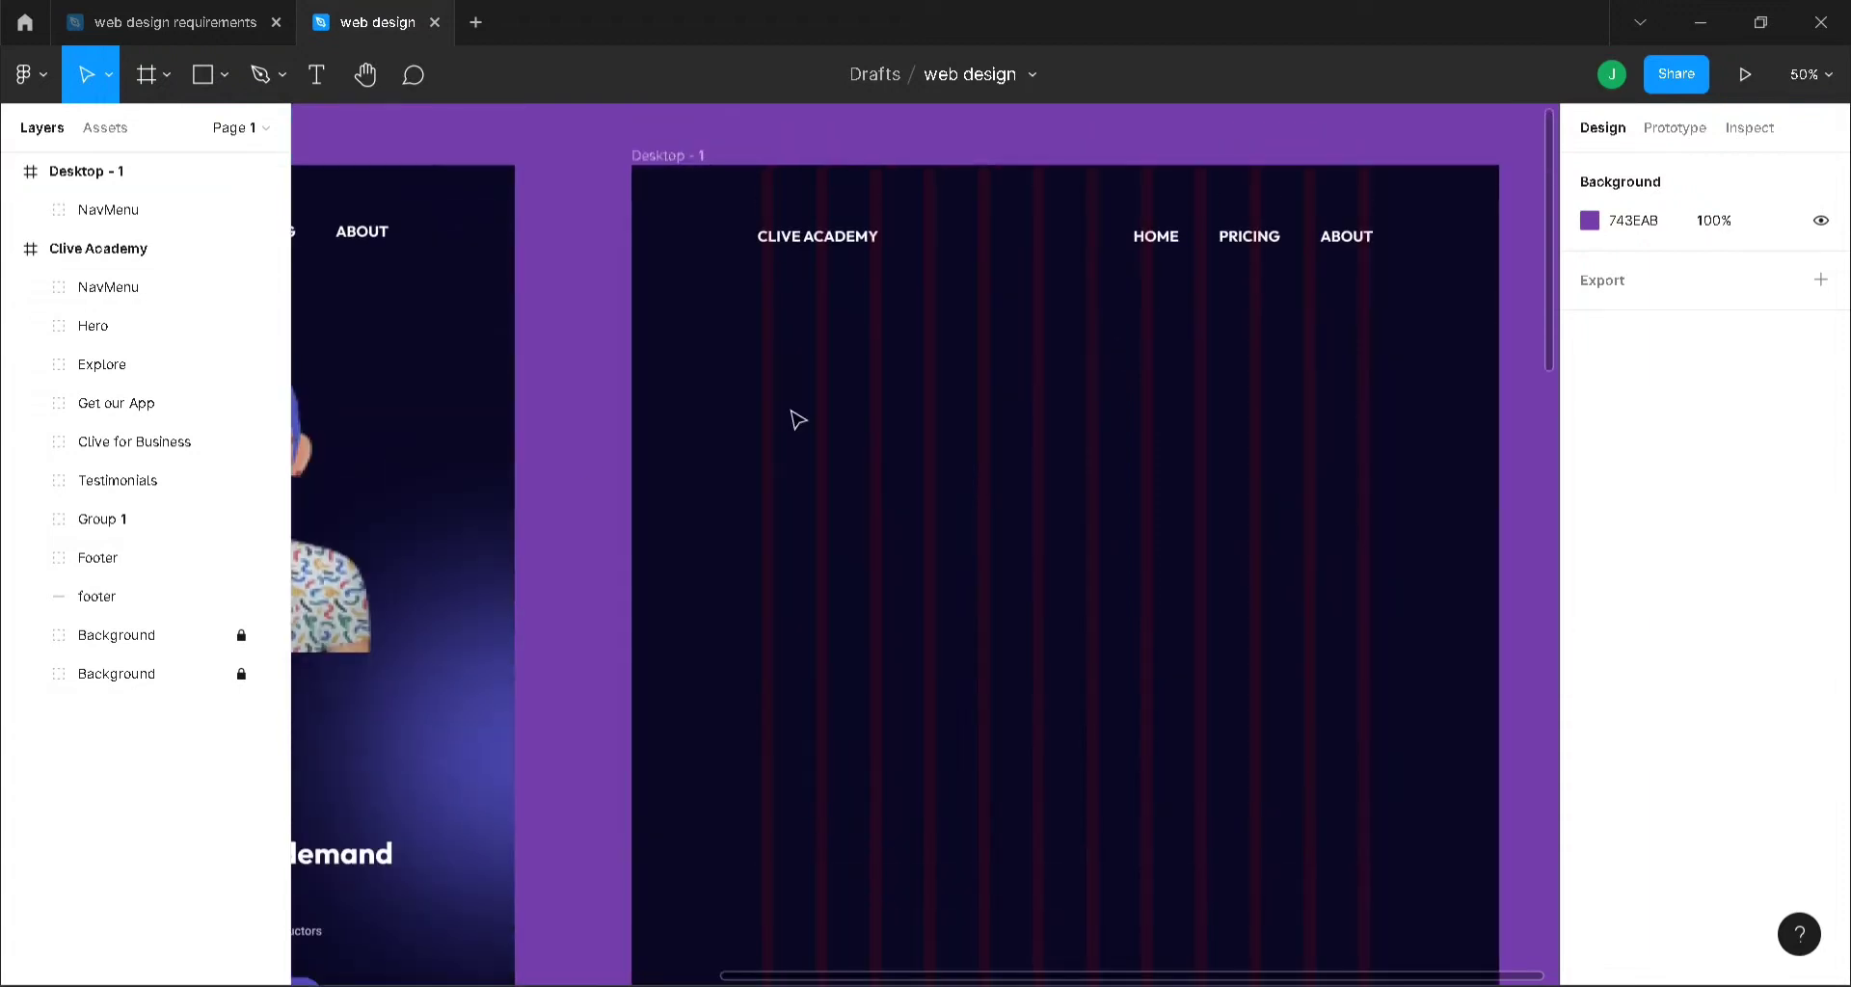
- Add an OUR VISION text layer to Desktop - 1, centred horizontally
key("t")
left_click(894, 349)
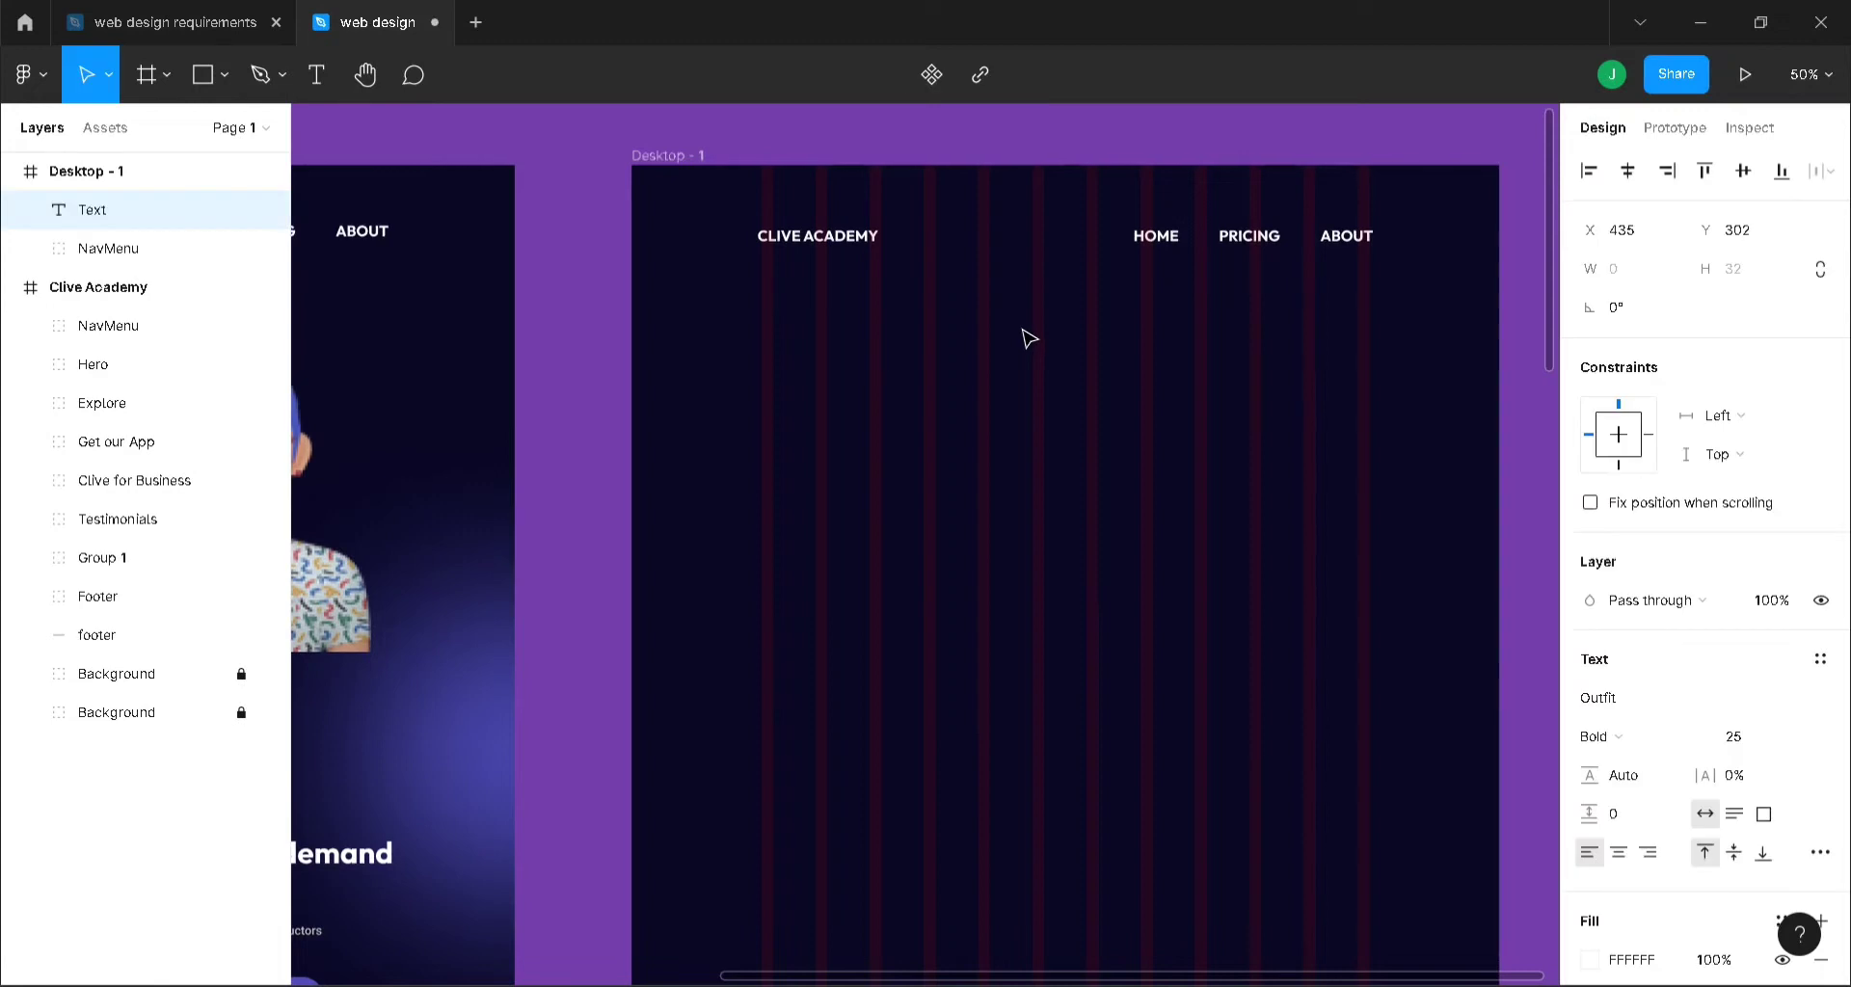
type("OUR VISION")
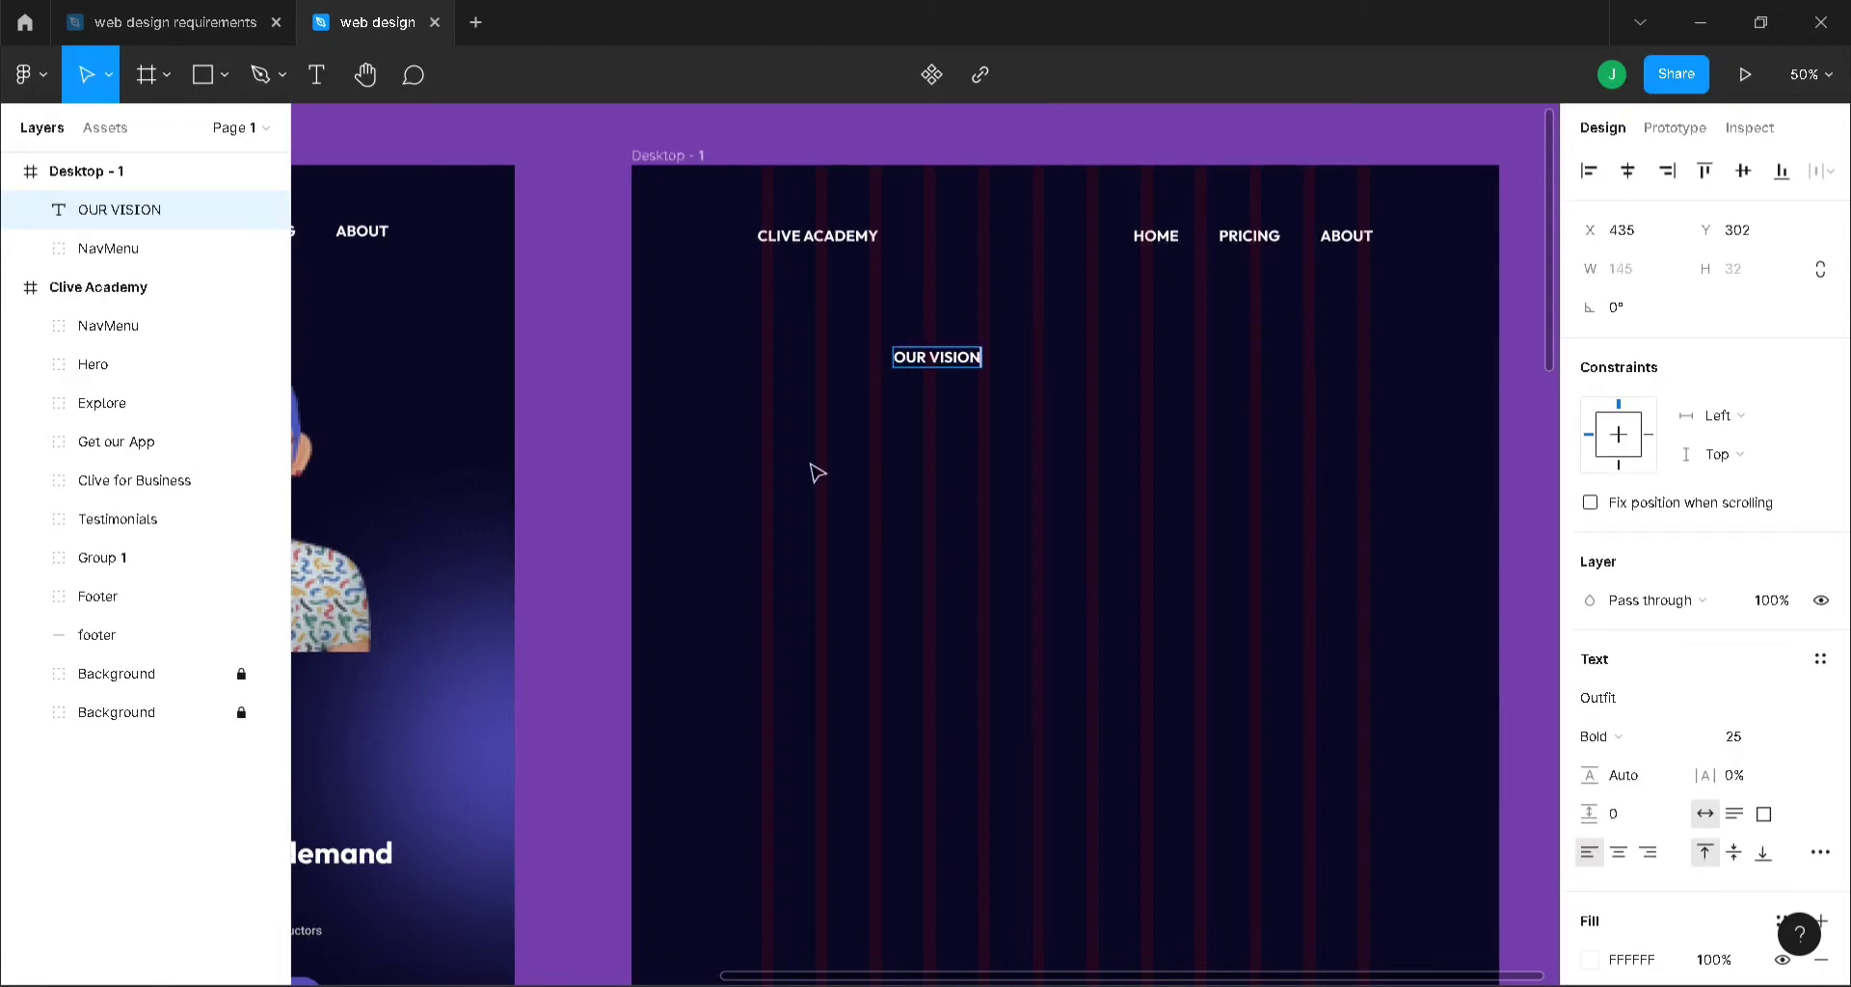
key("Escape")
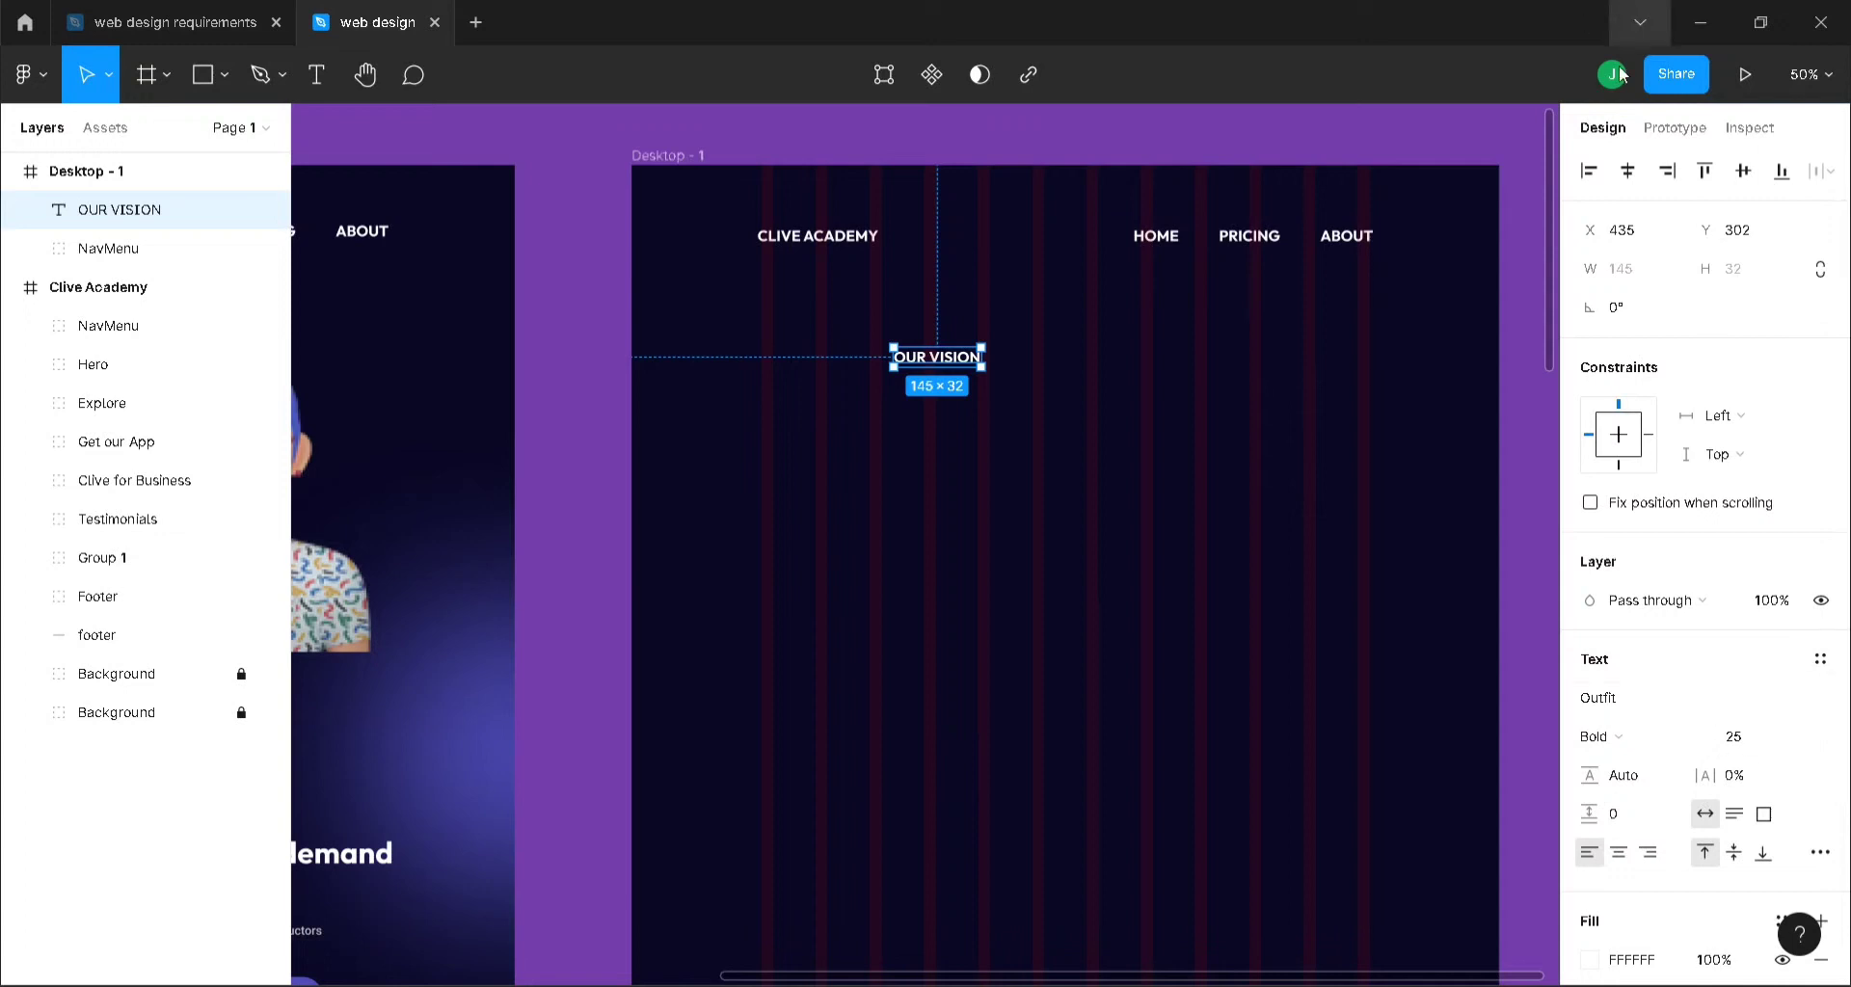
left_click(1635, 164)
- Set OUR VISION to font size 50, re-centre it, and open the web design requirements file
left_click(1766, 735)
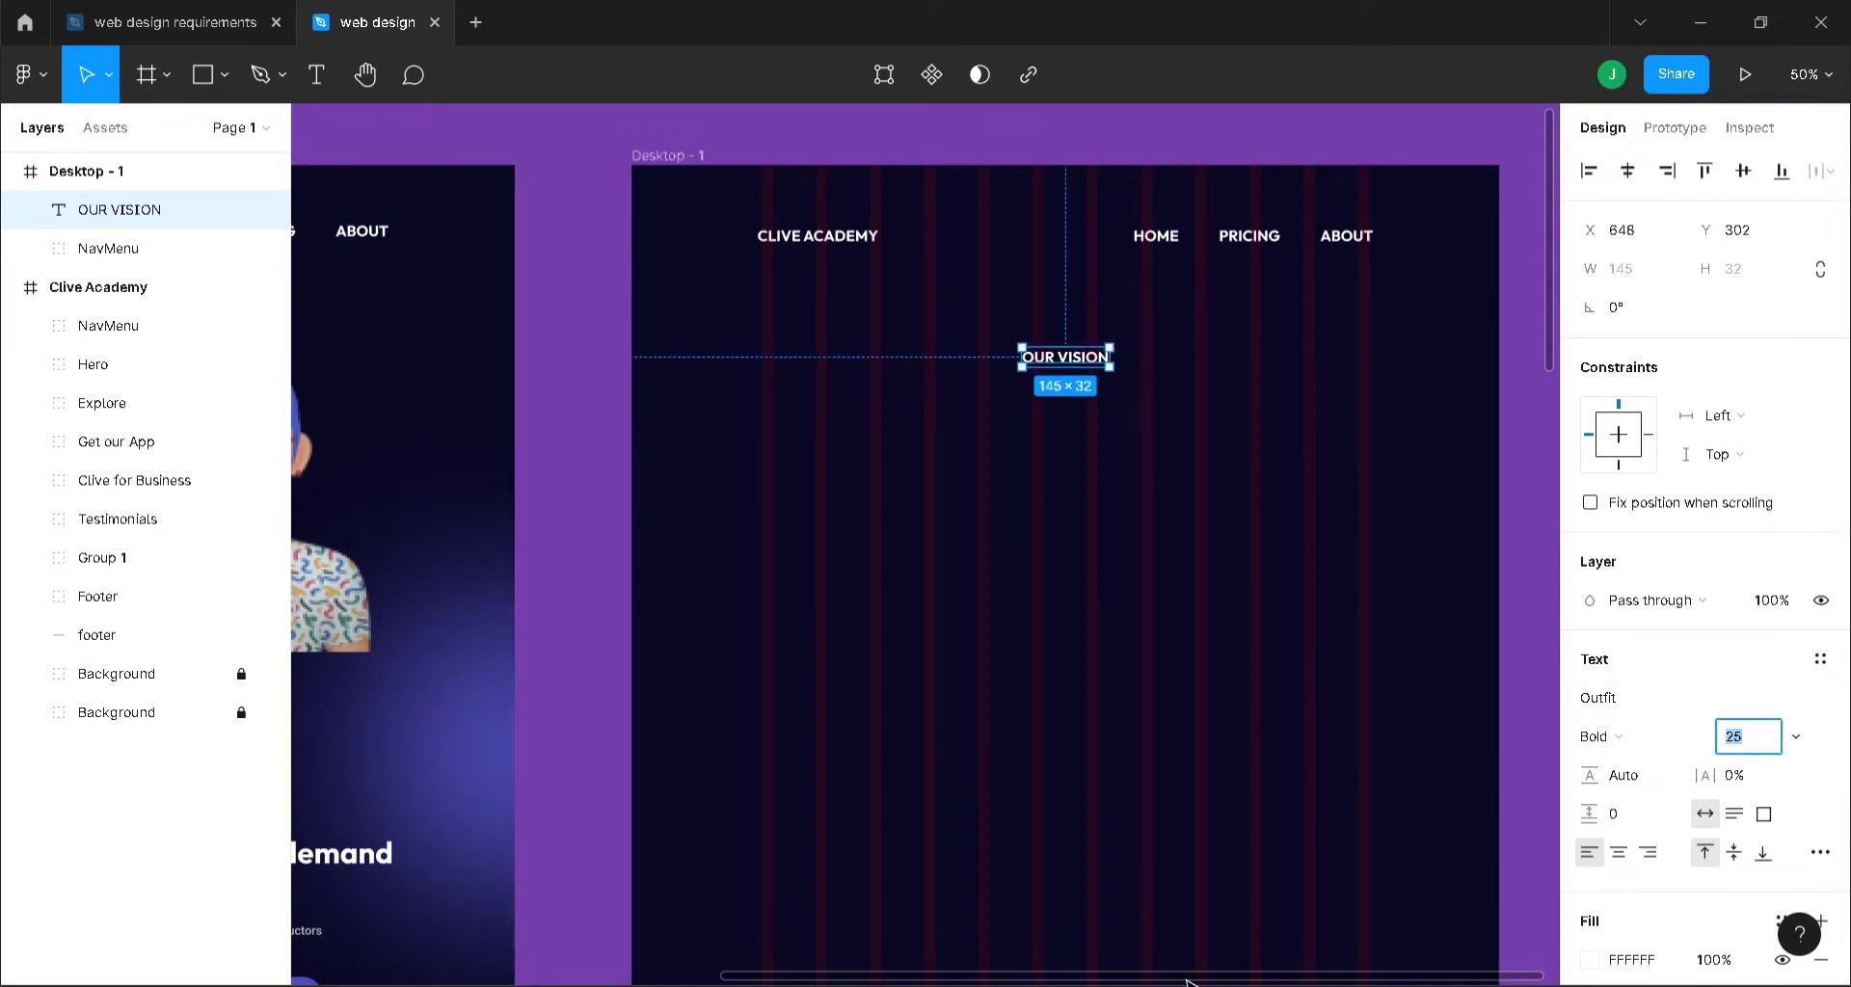
left_click_drag(1188, 978, 791, 973)
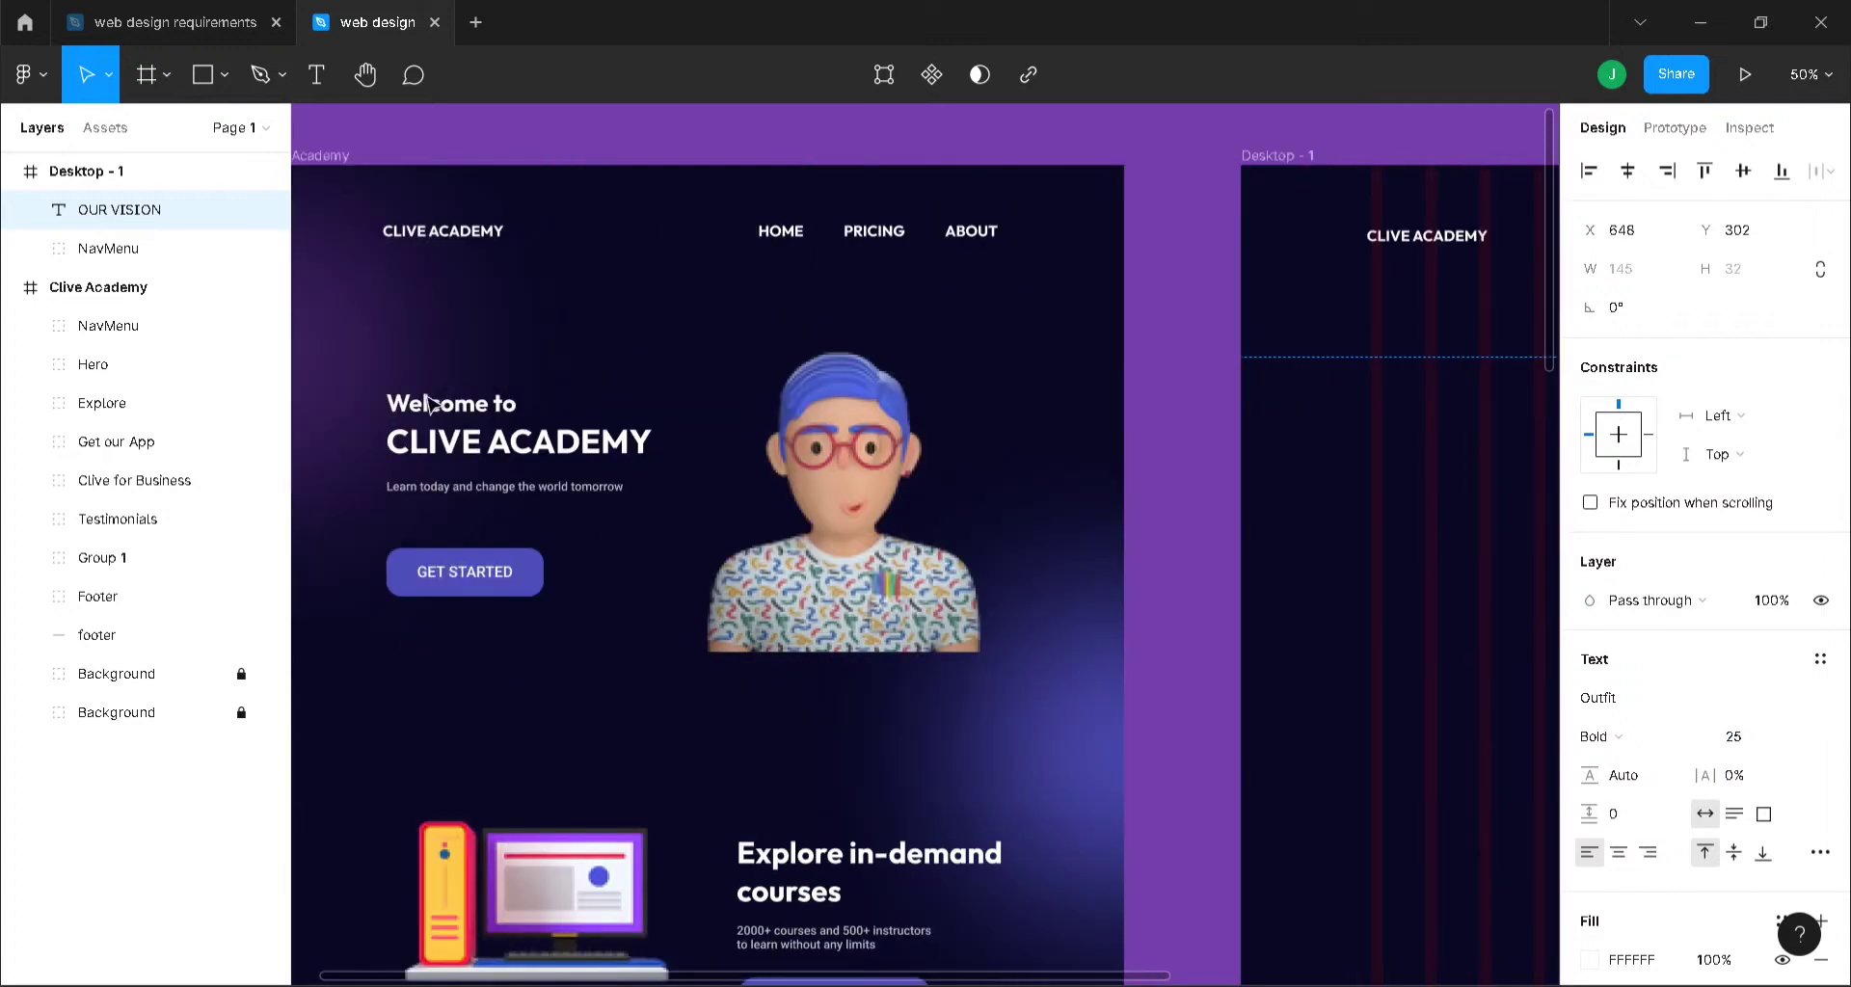
left_click(889, 863)
double_click(889, 862)
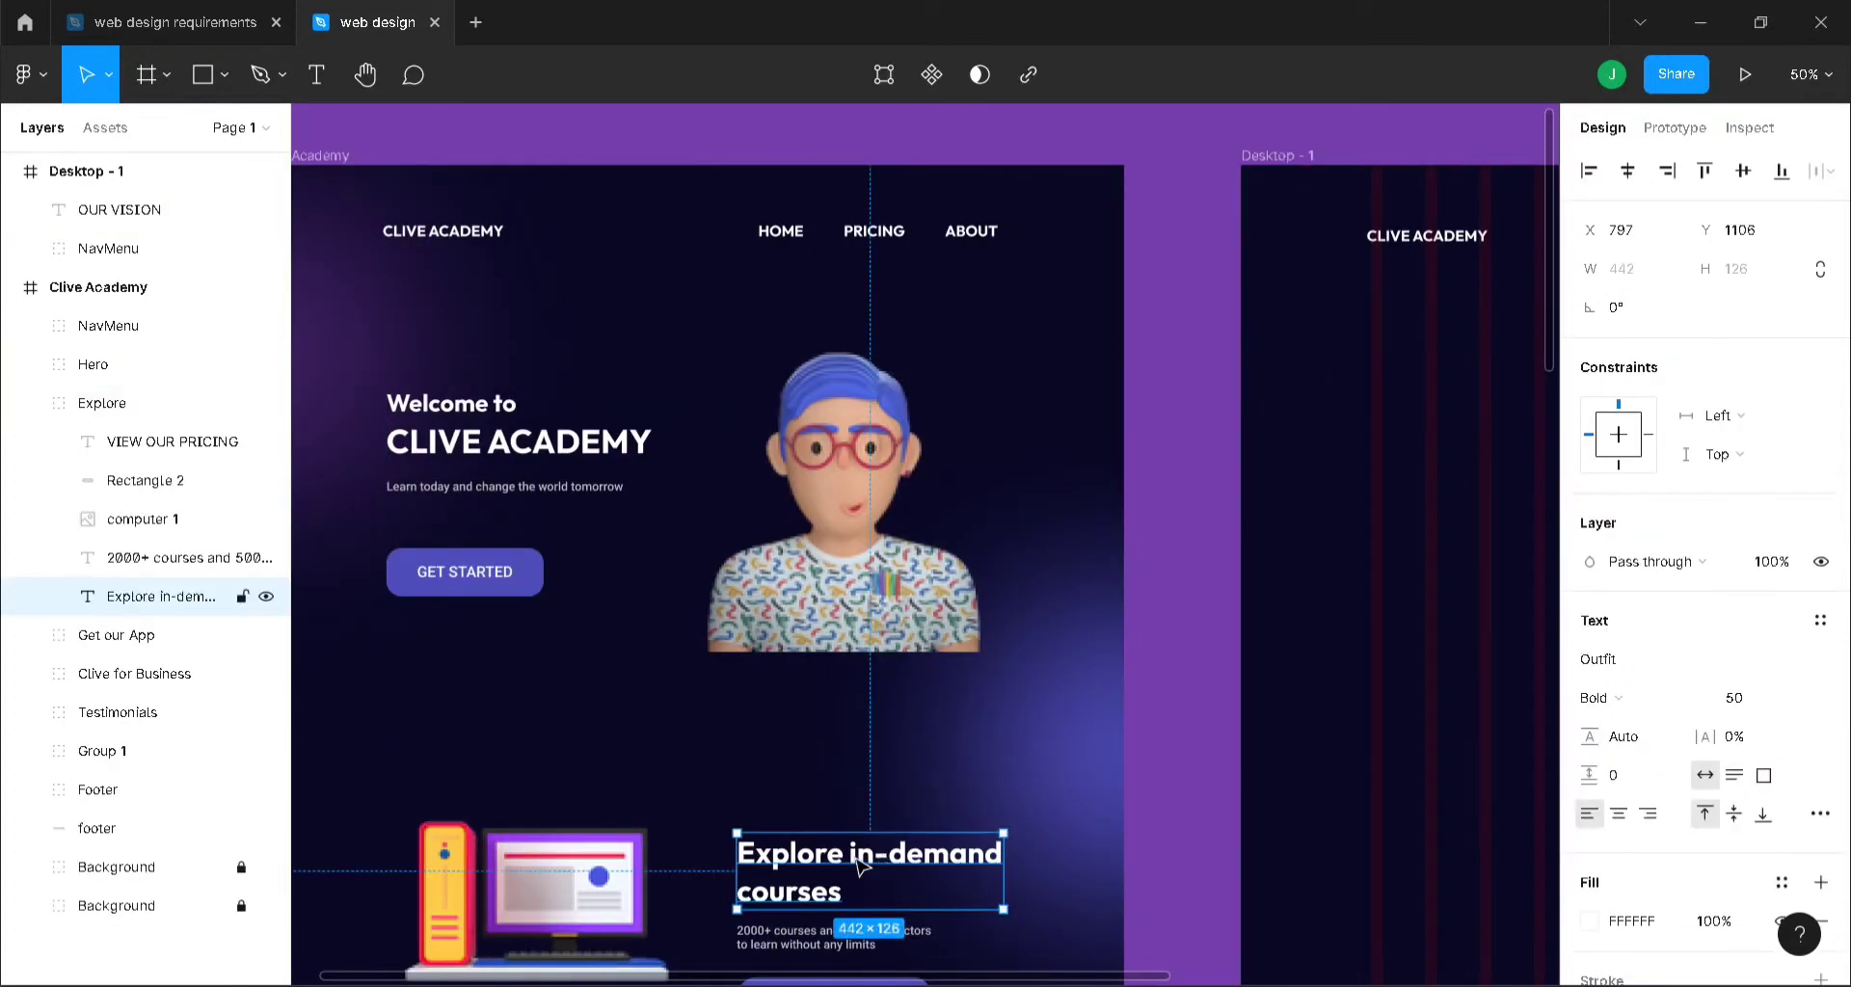
left_click_drag(956, 981, 1273, 958)
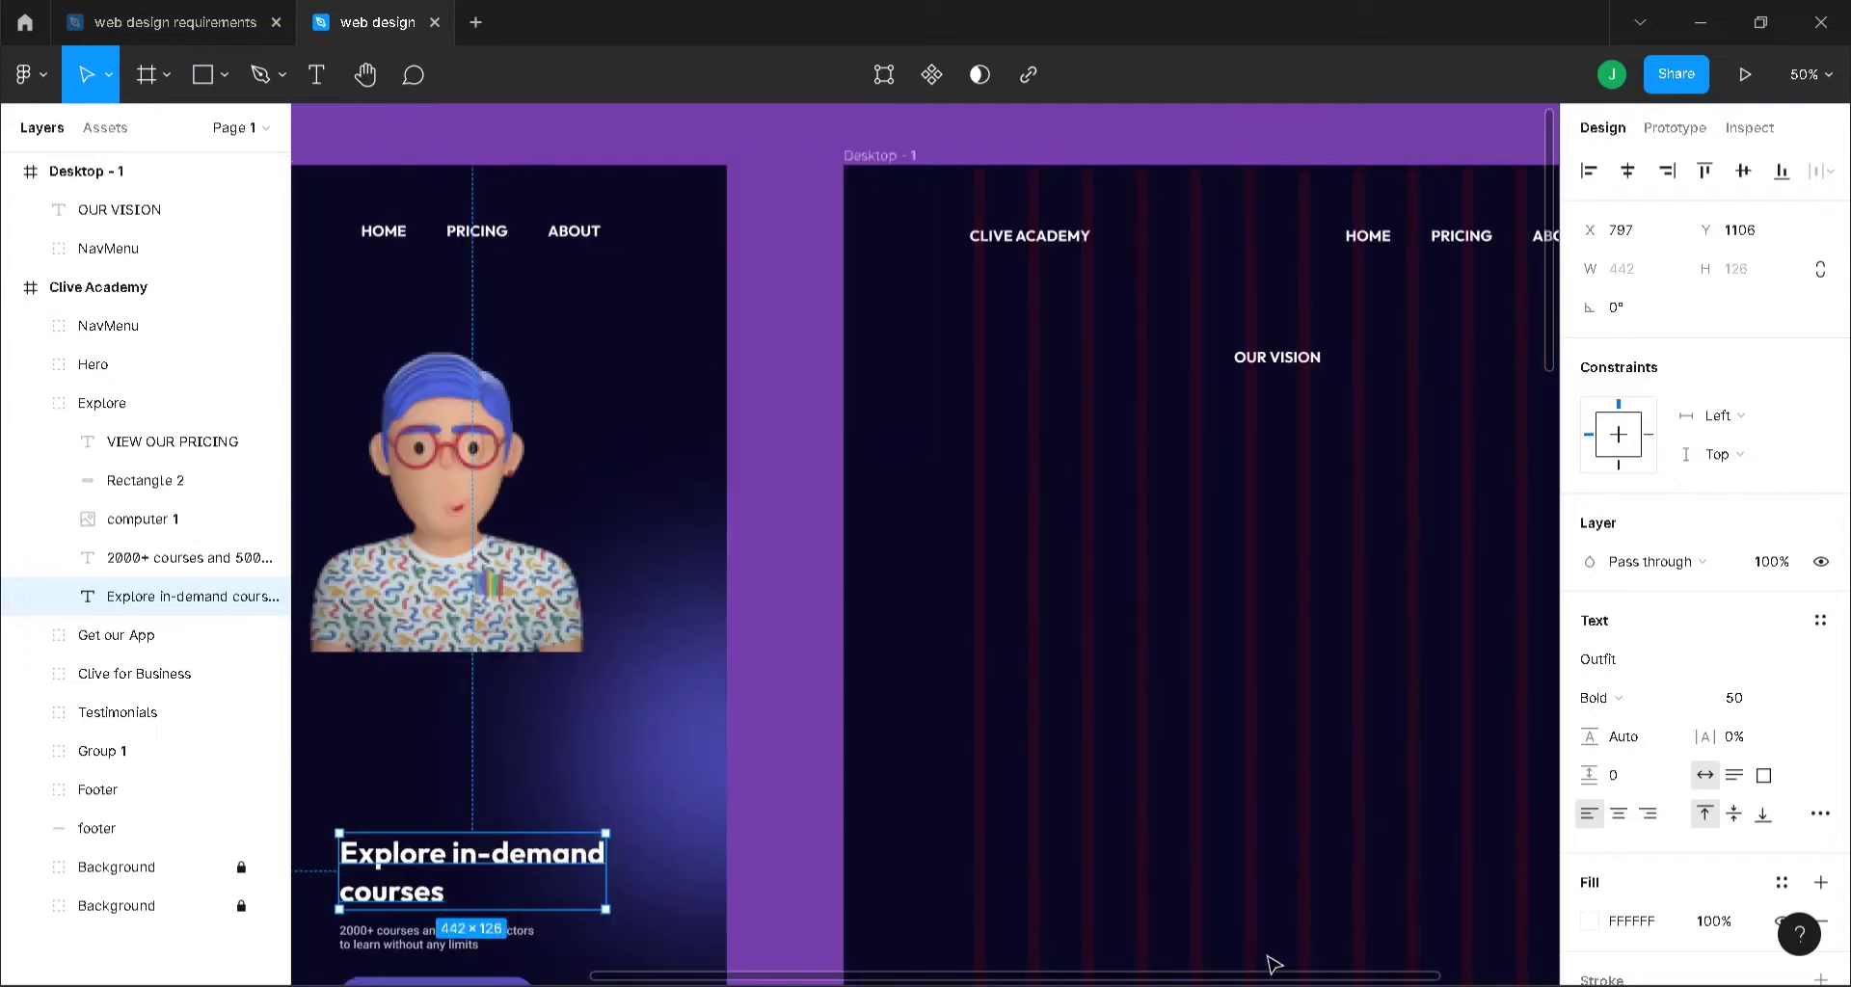
left_click(1212, 356)
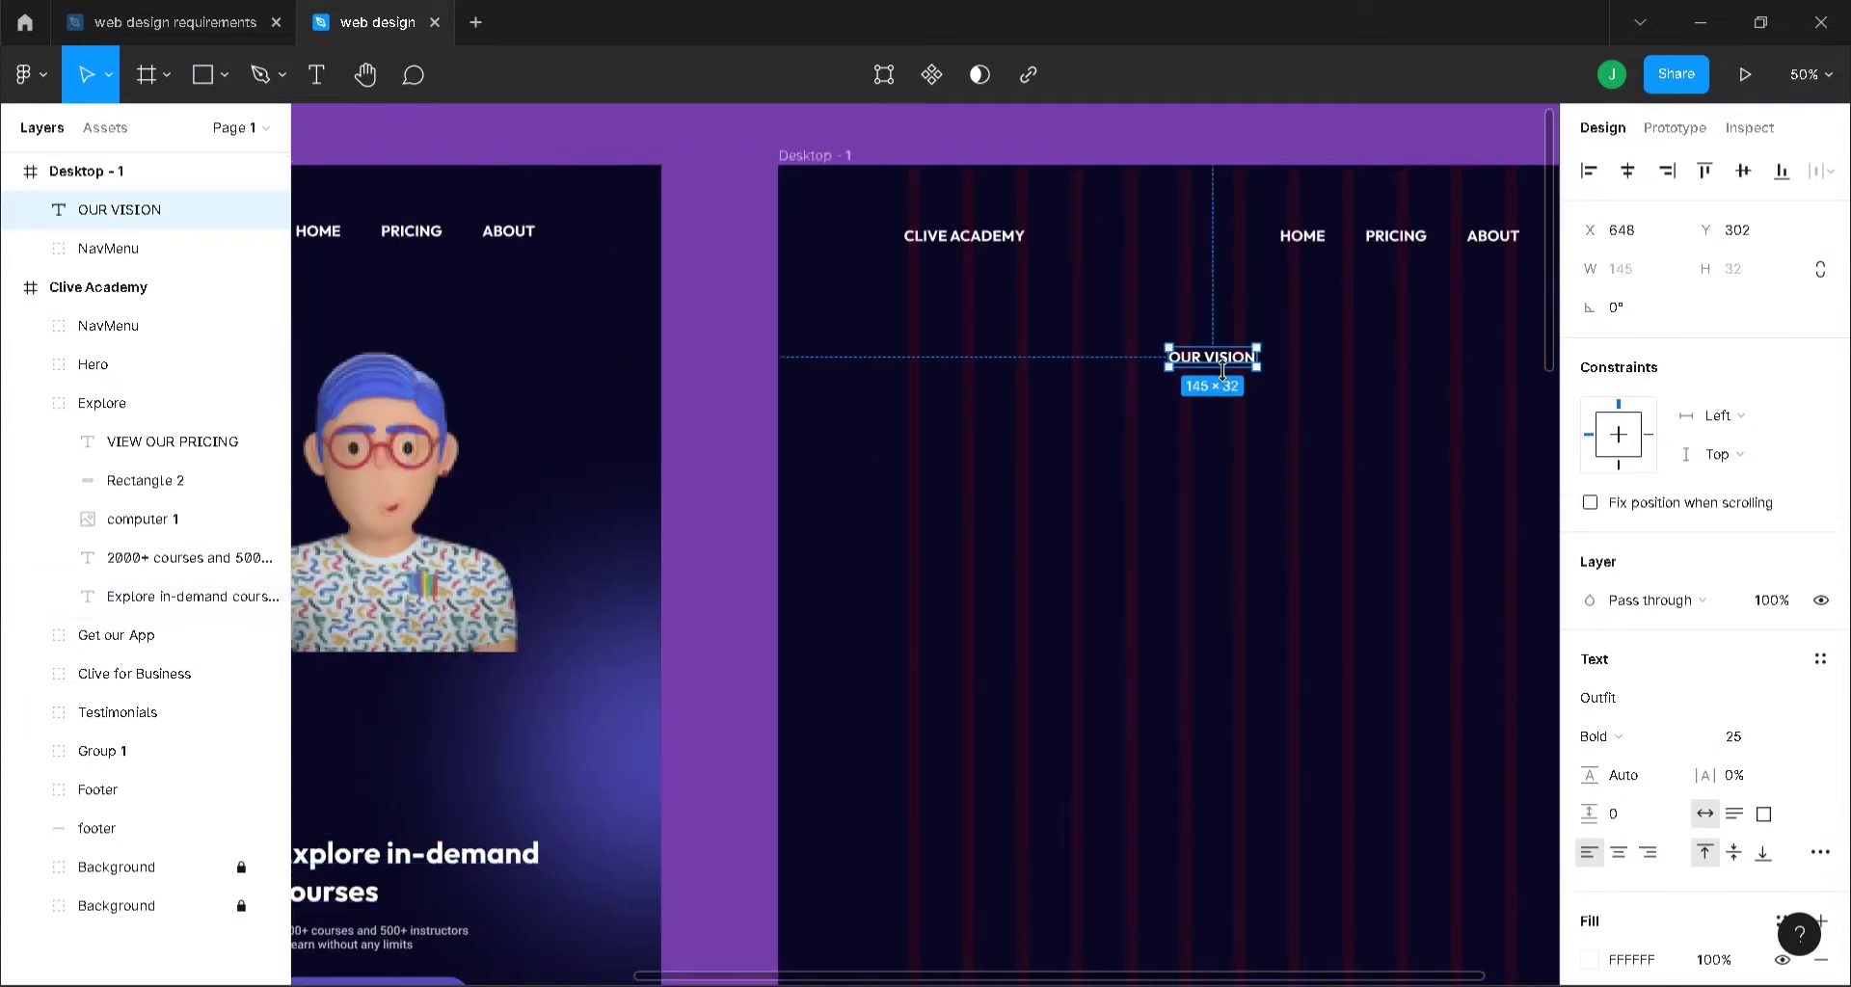
left_click(1745, 738)
type("50")
key("Return")
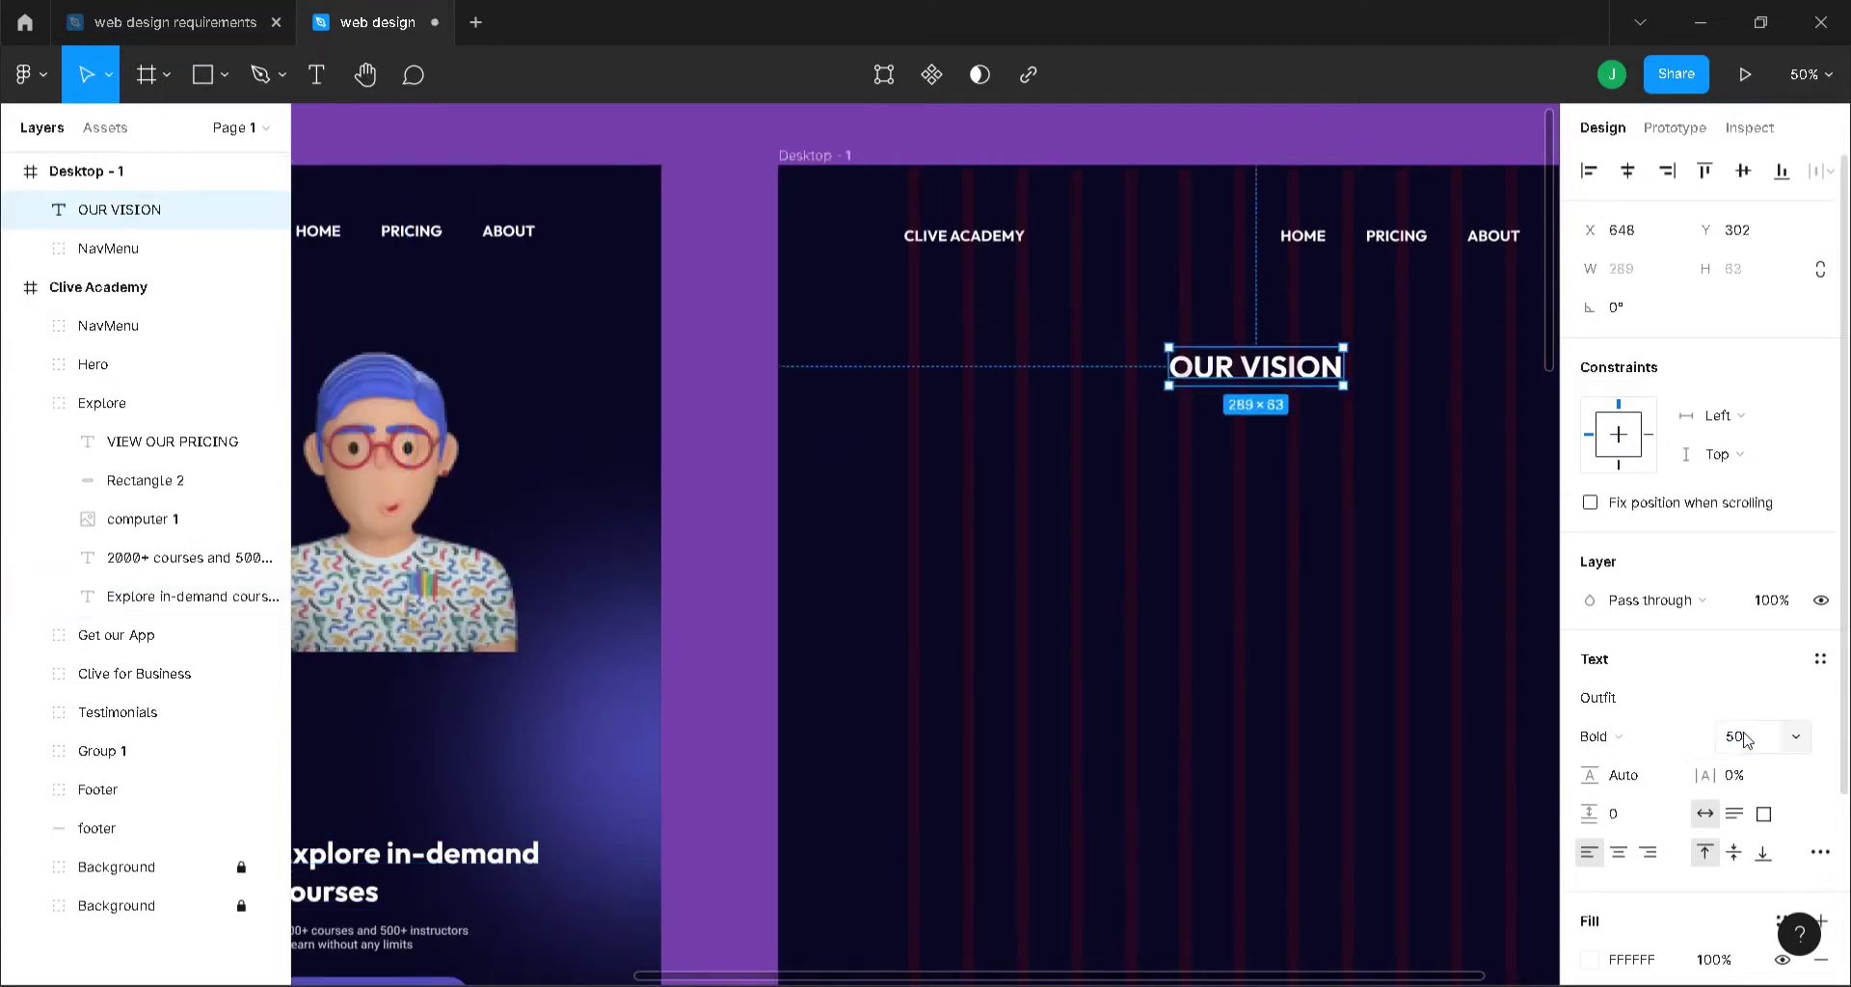
left_click(1627, 171)
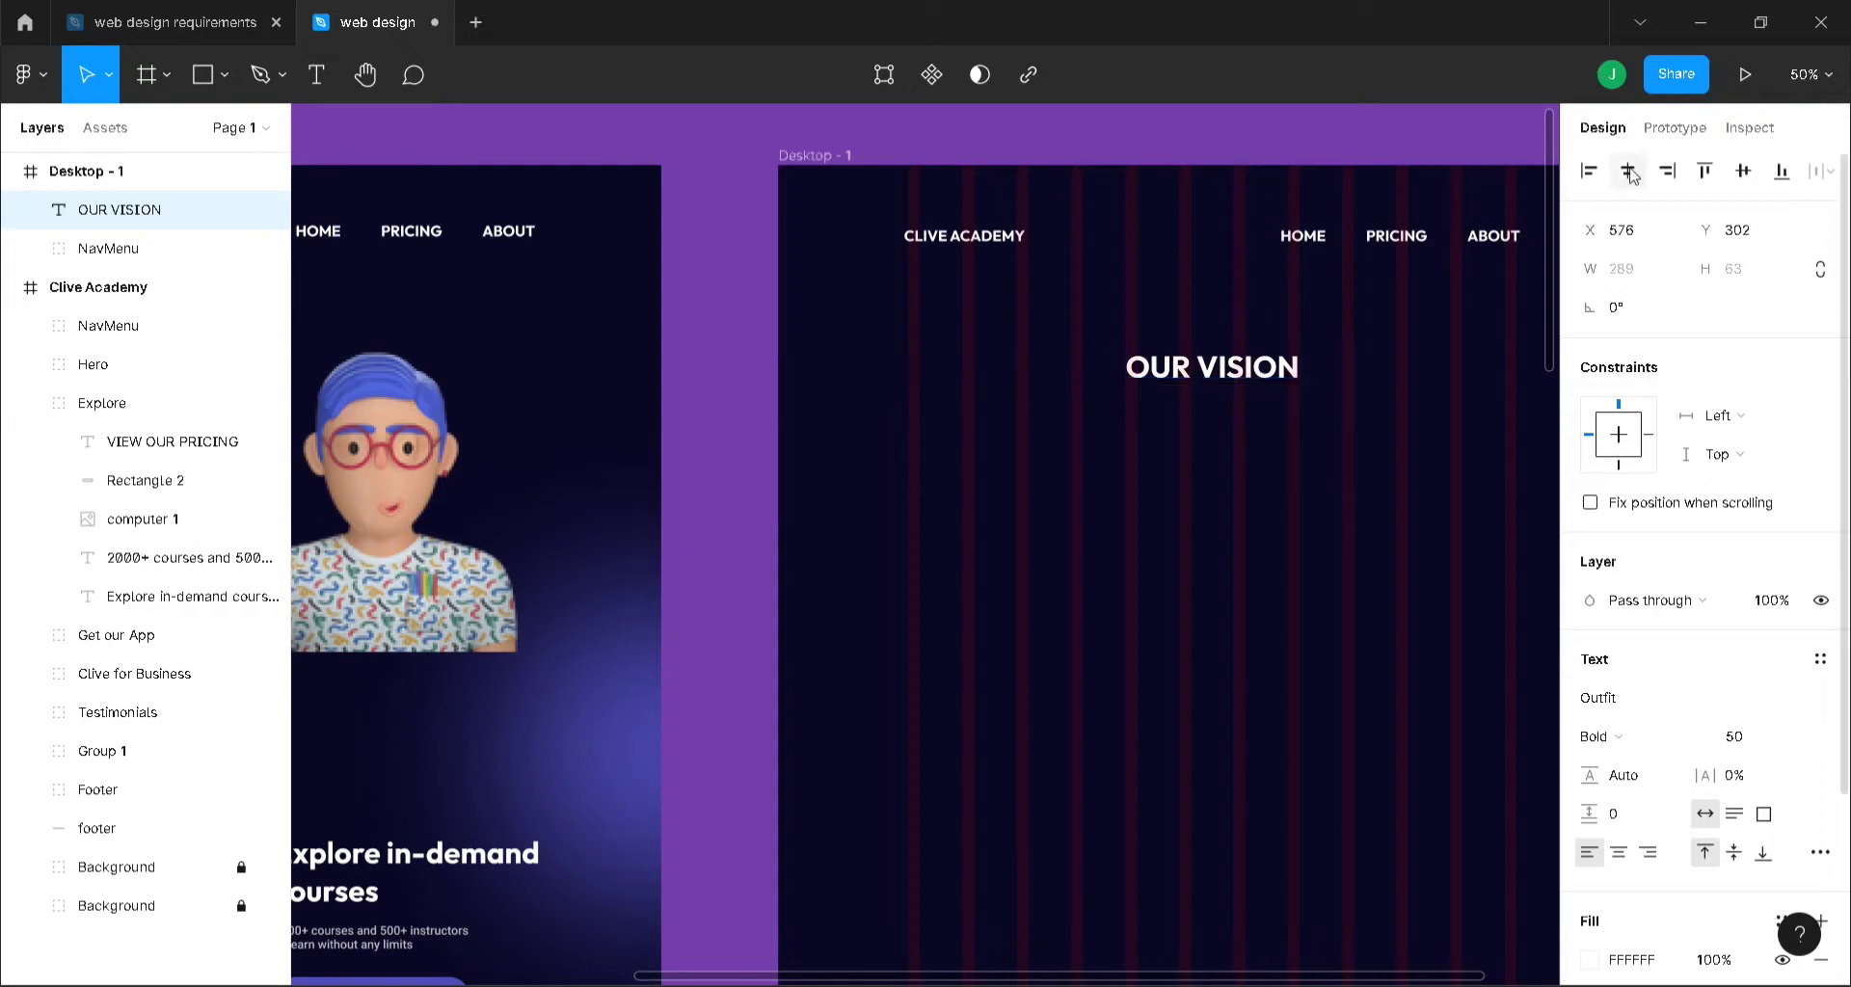
left_click(1233, 130)
left_click(135, 20)
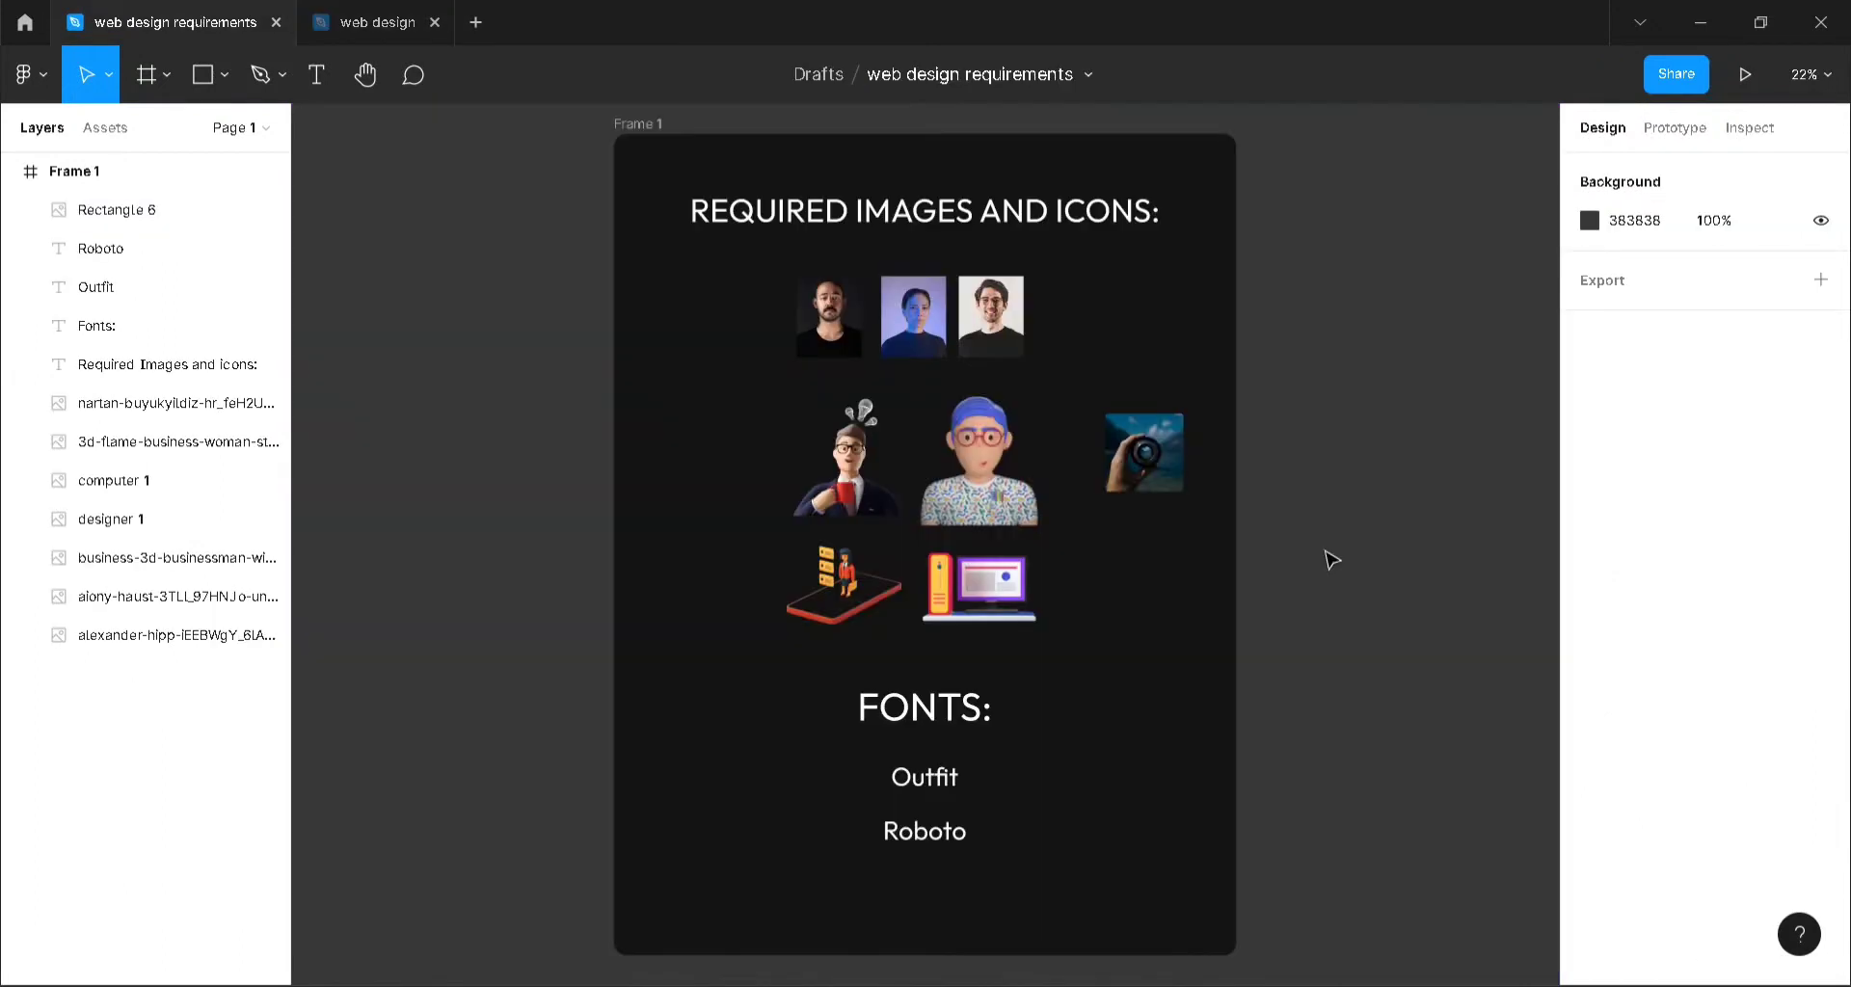
- Paste the 300×300 camera-lens photo into Desktop - 1 at X 925, Y 460, below OUR VISION
left_click(1167, 462)
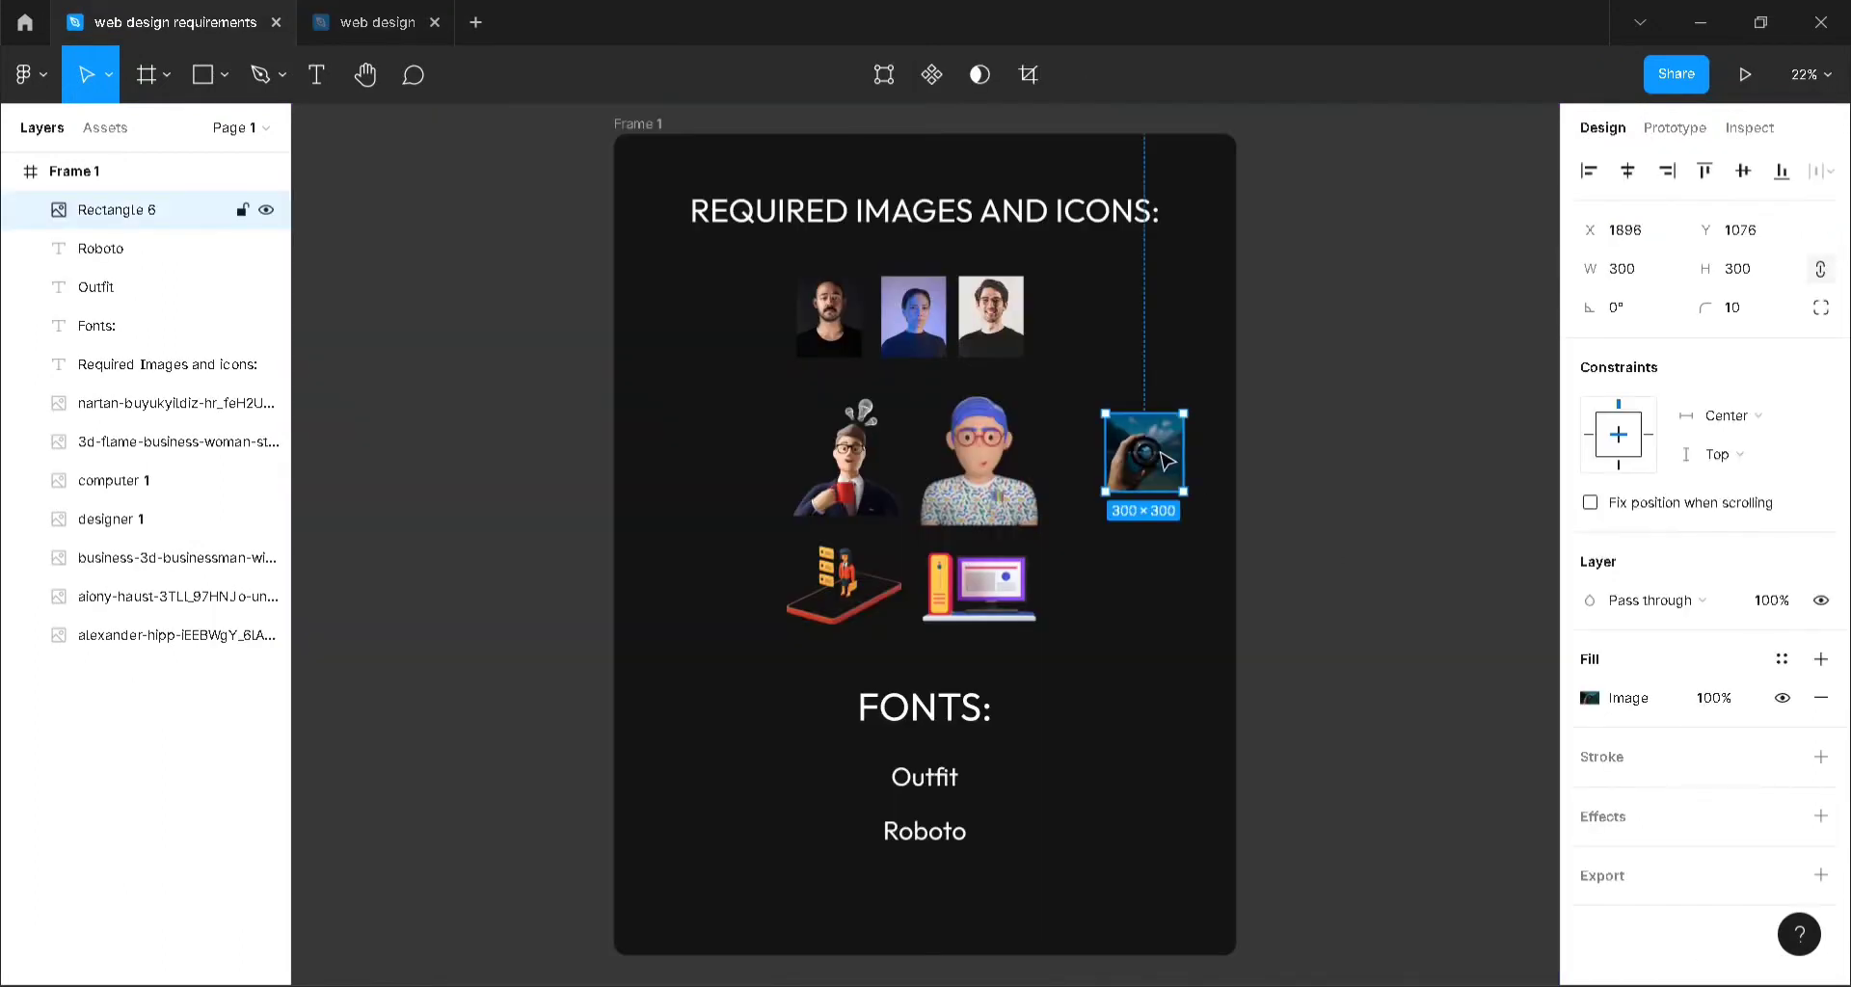
left_click(391, 19)
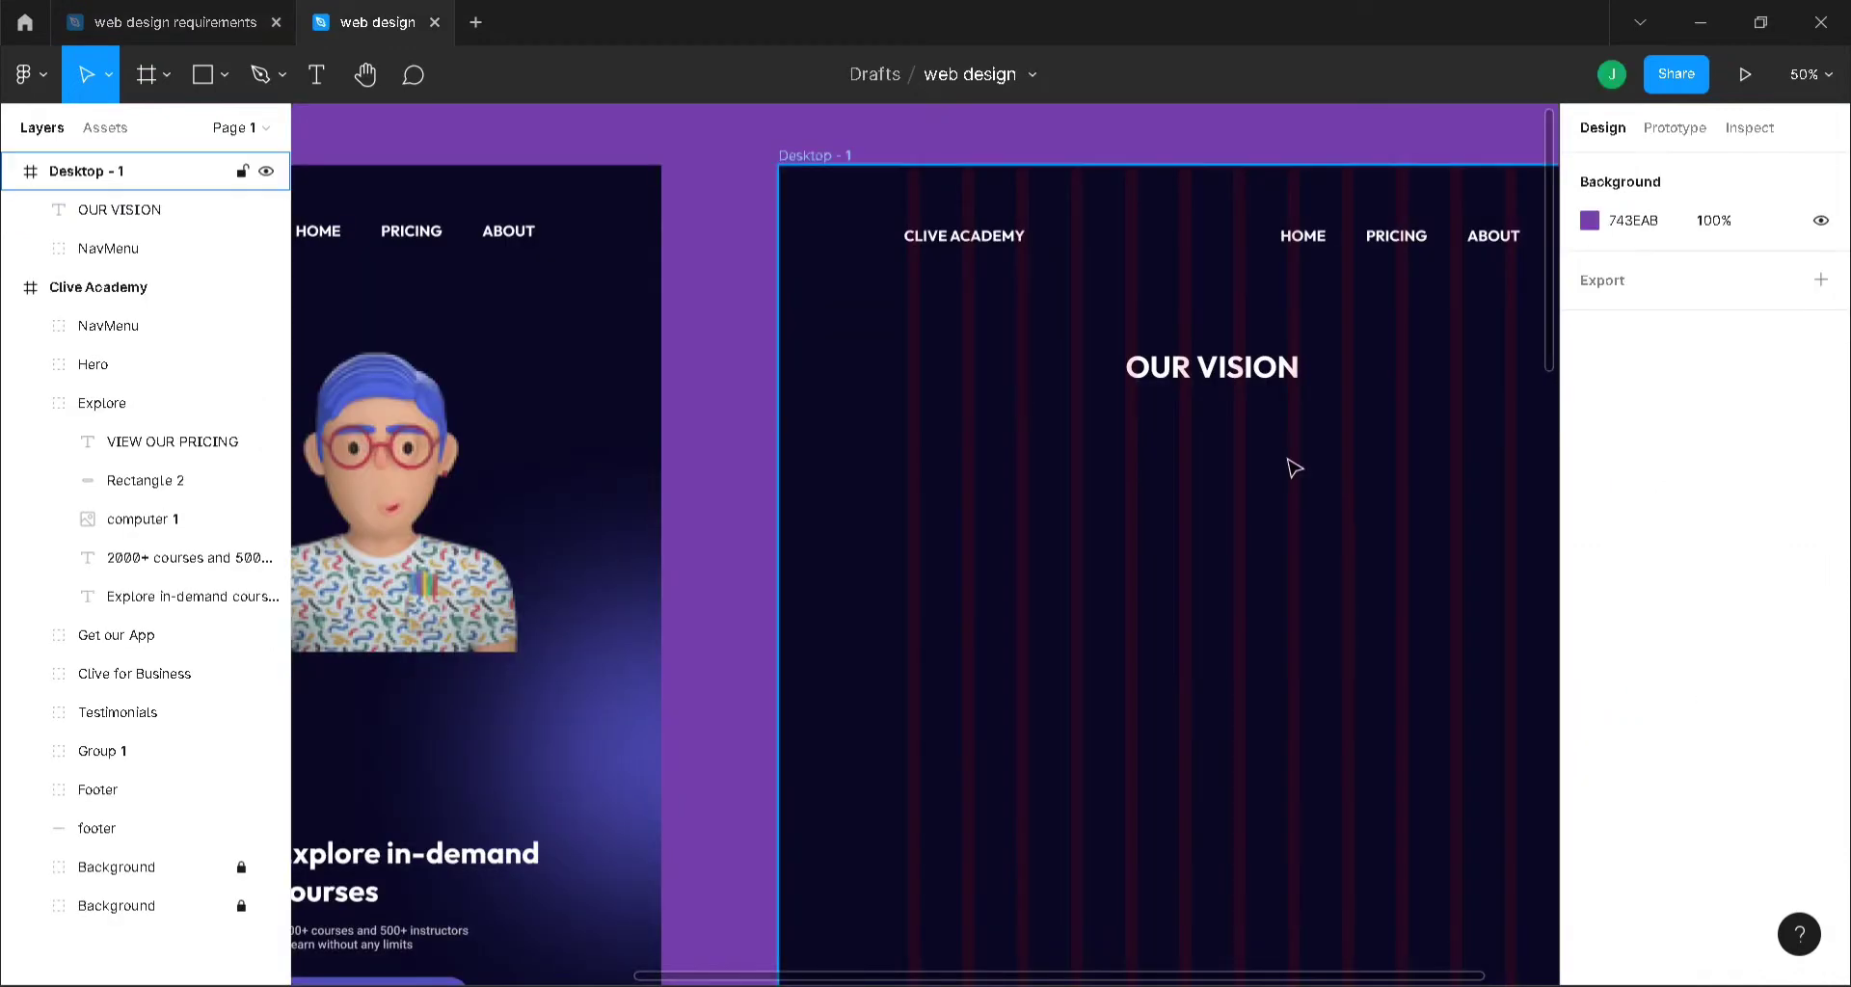
key("ctrl+v")
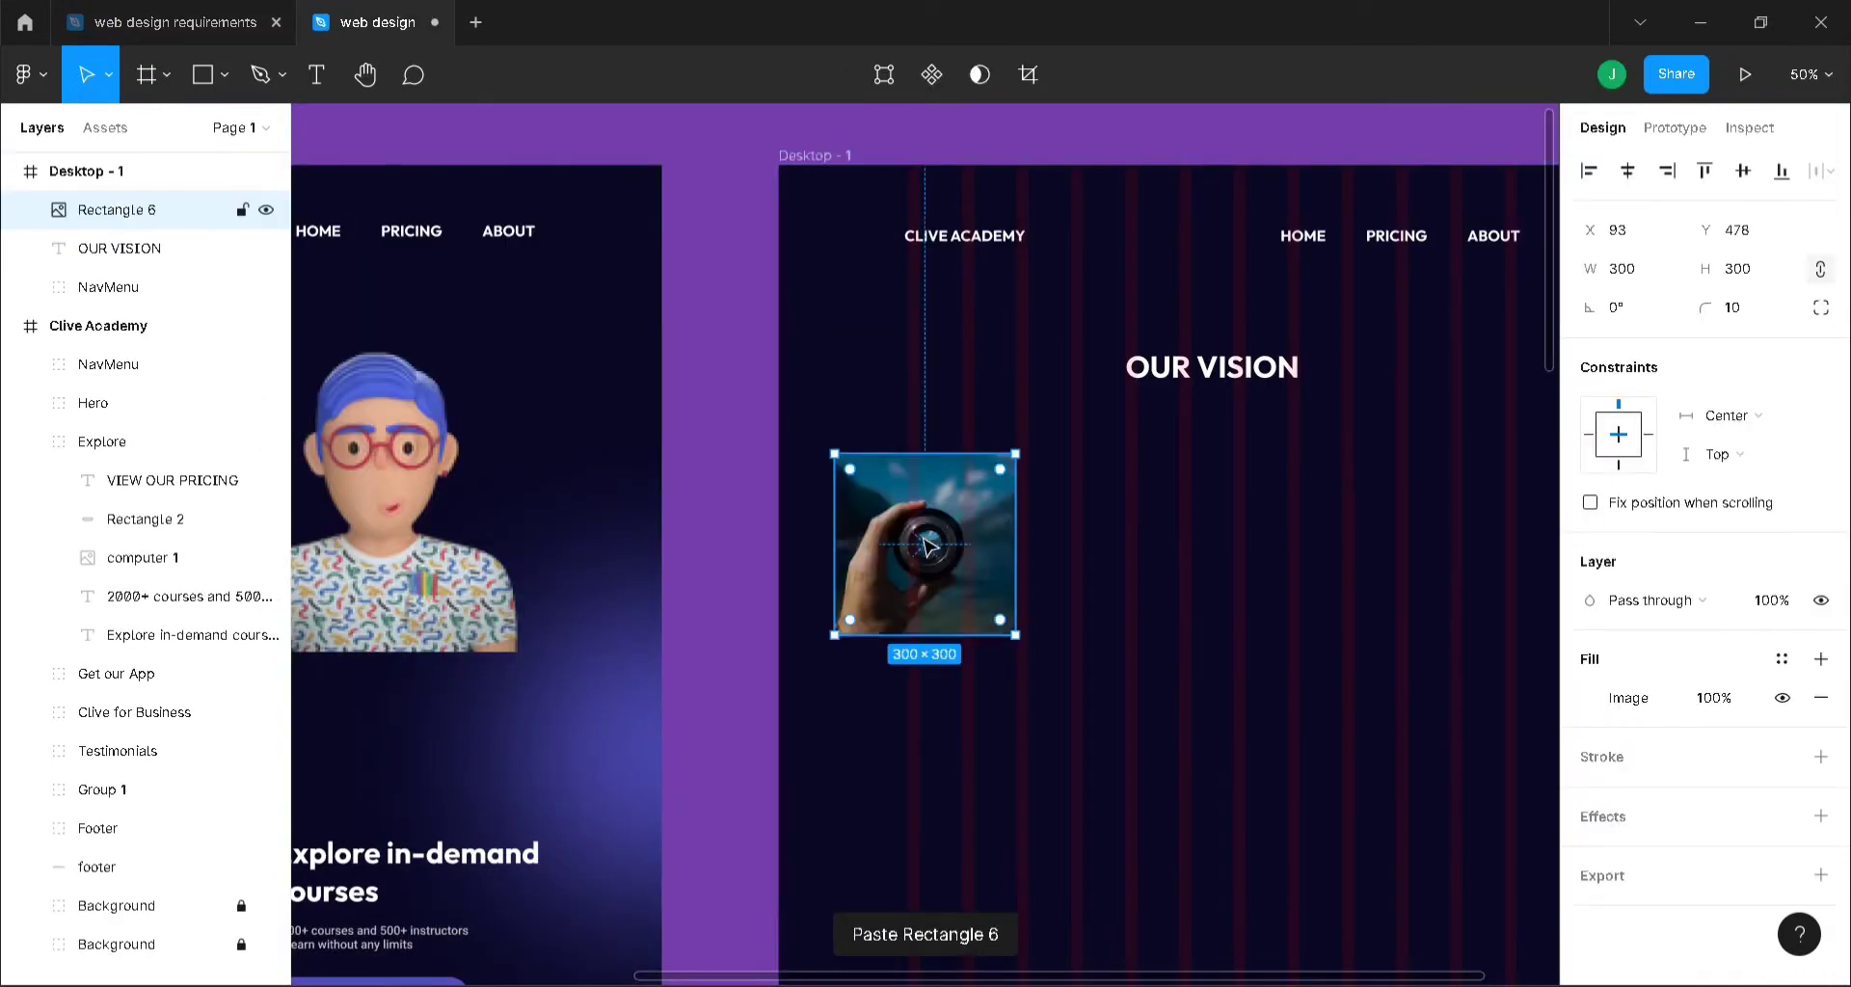
left_click_drag(927, 547, 1173, 523)
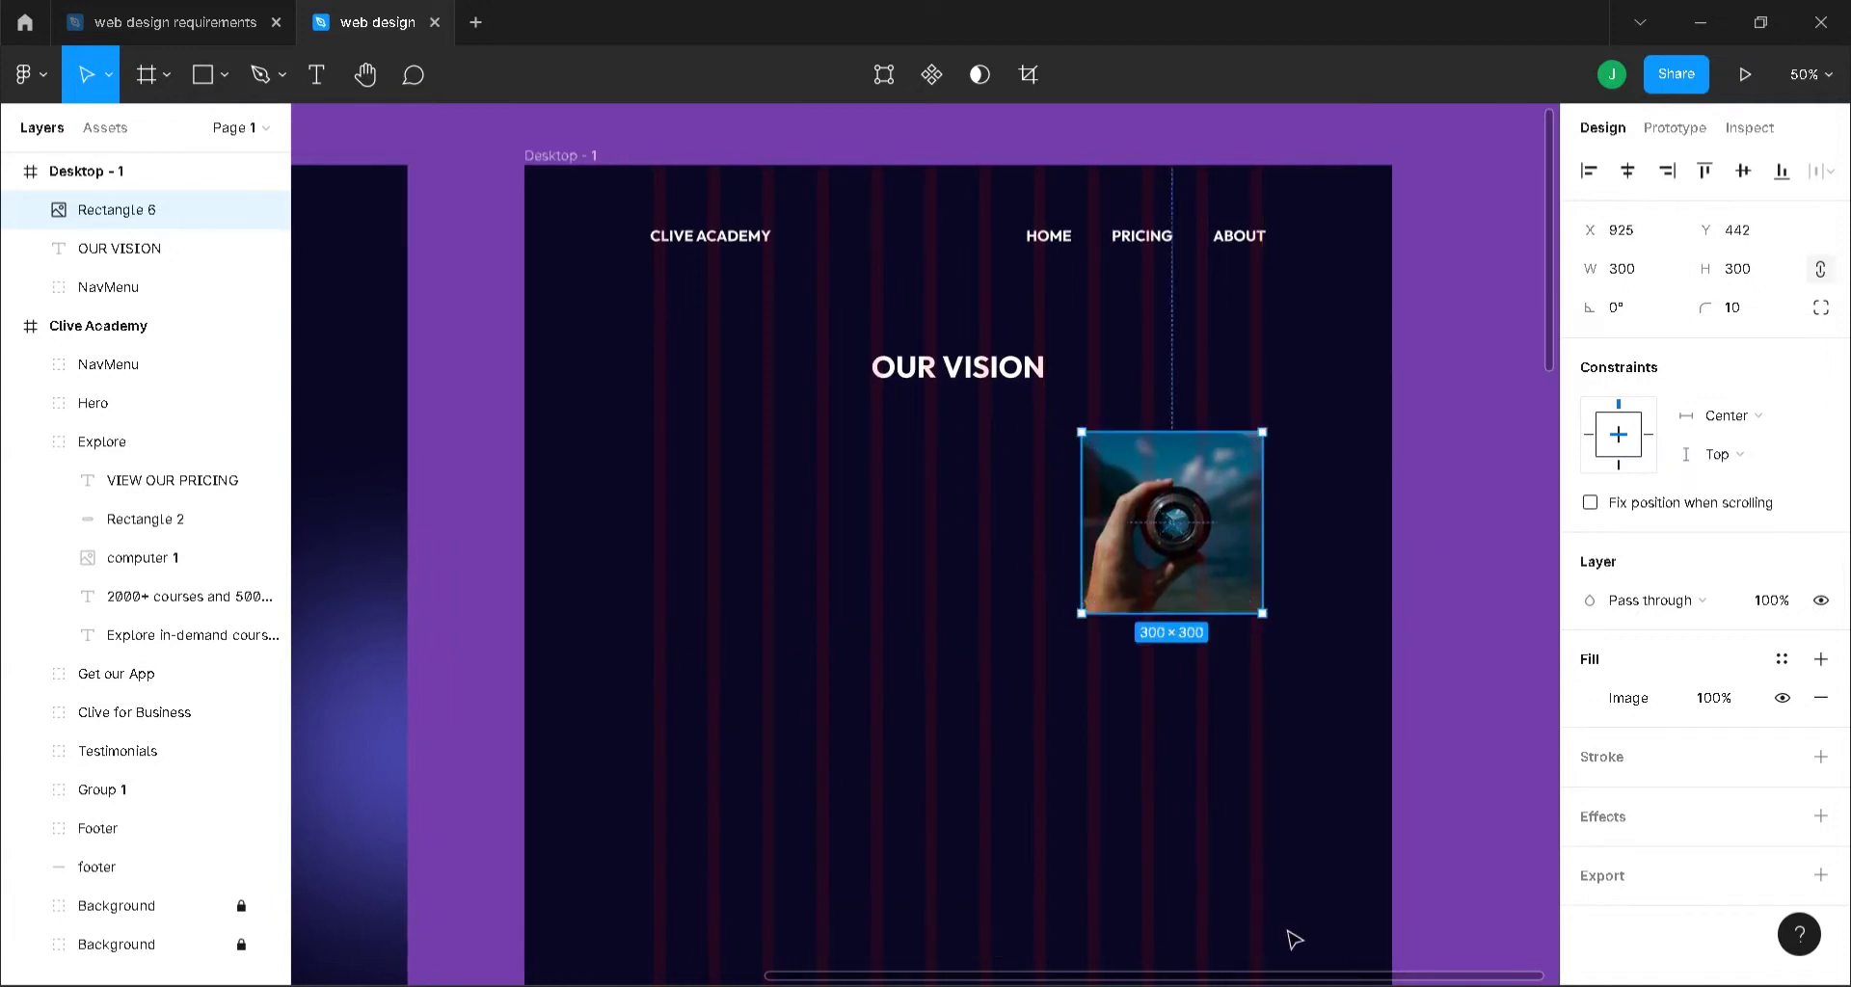
left_click(1504, 726)
left_click(1180, 525)
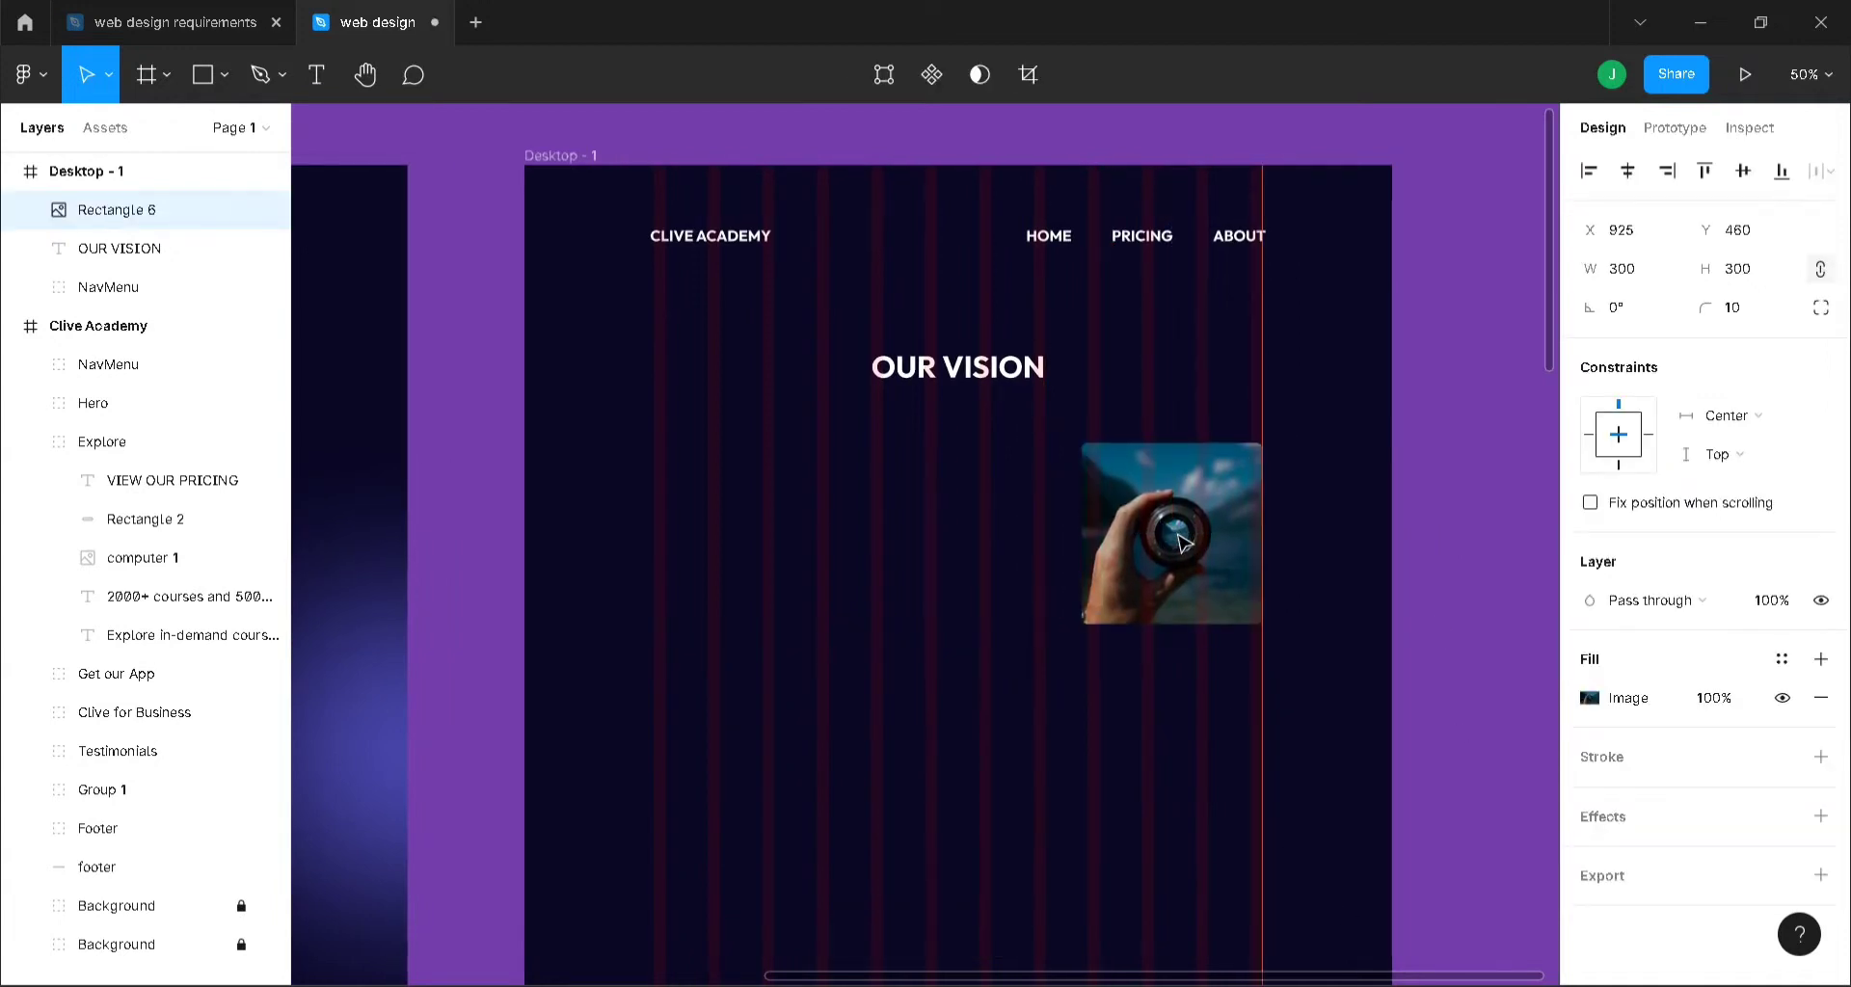
left_click(1489, 569)
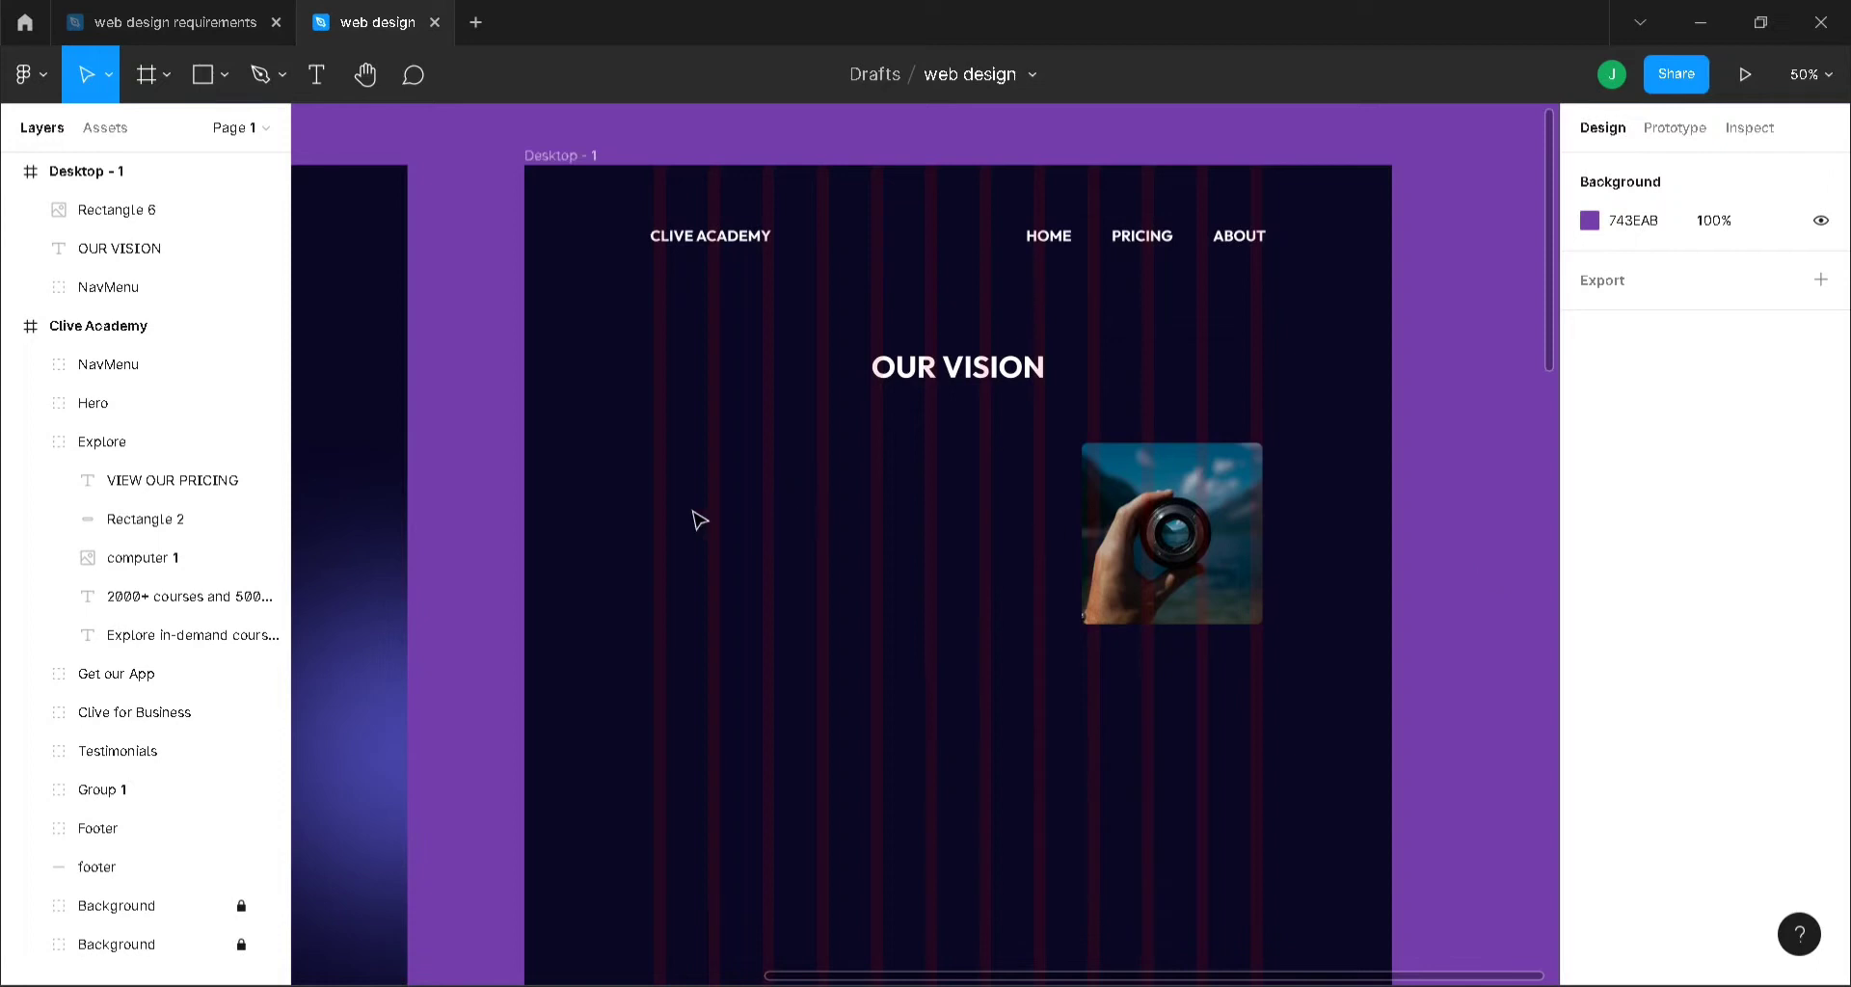
- Add a TXT text layer left of the lens photo at font size 20
key("t")
left_click(682, 475)
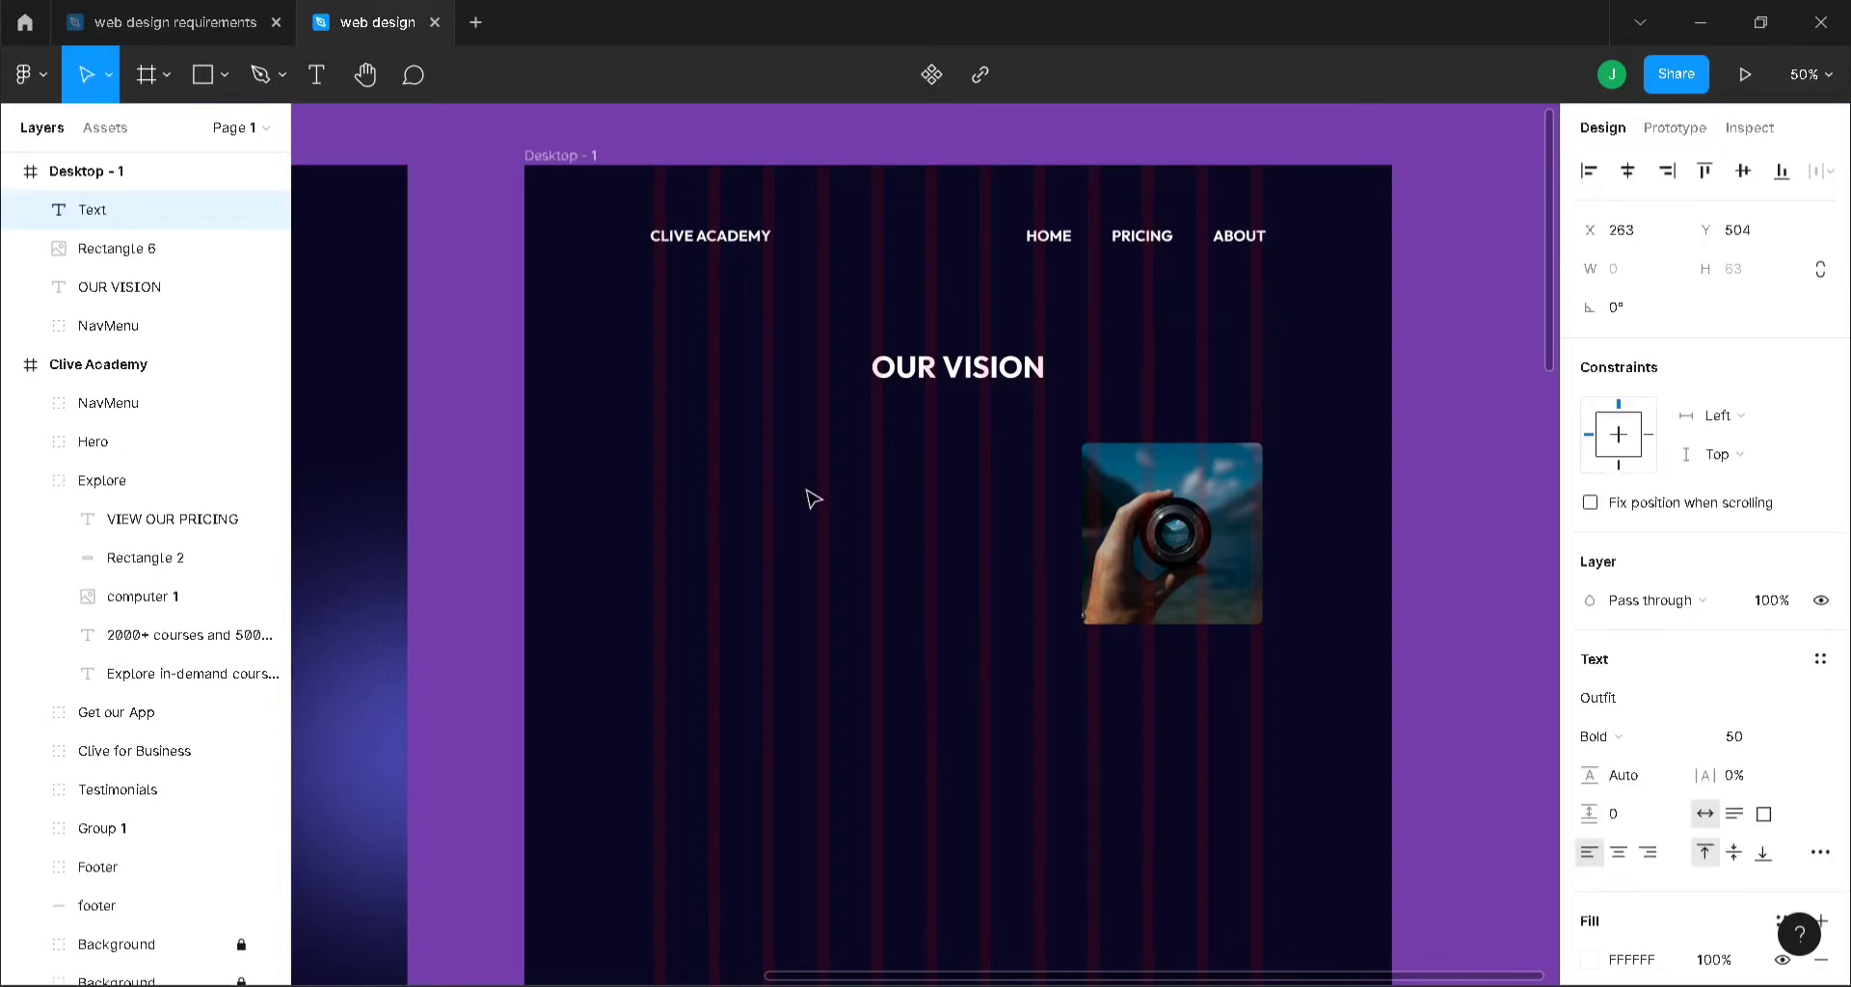
type("TXT")
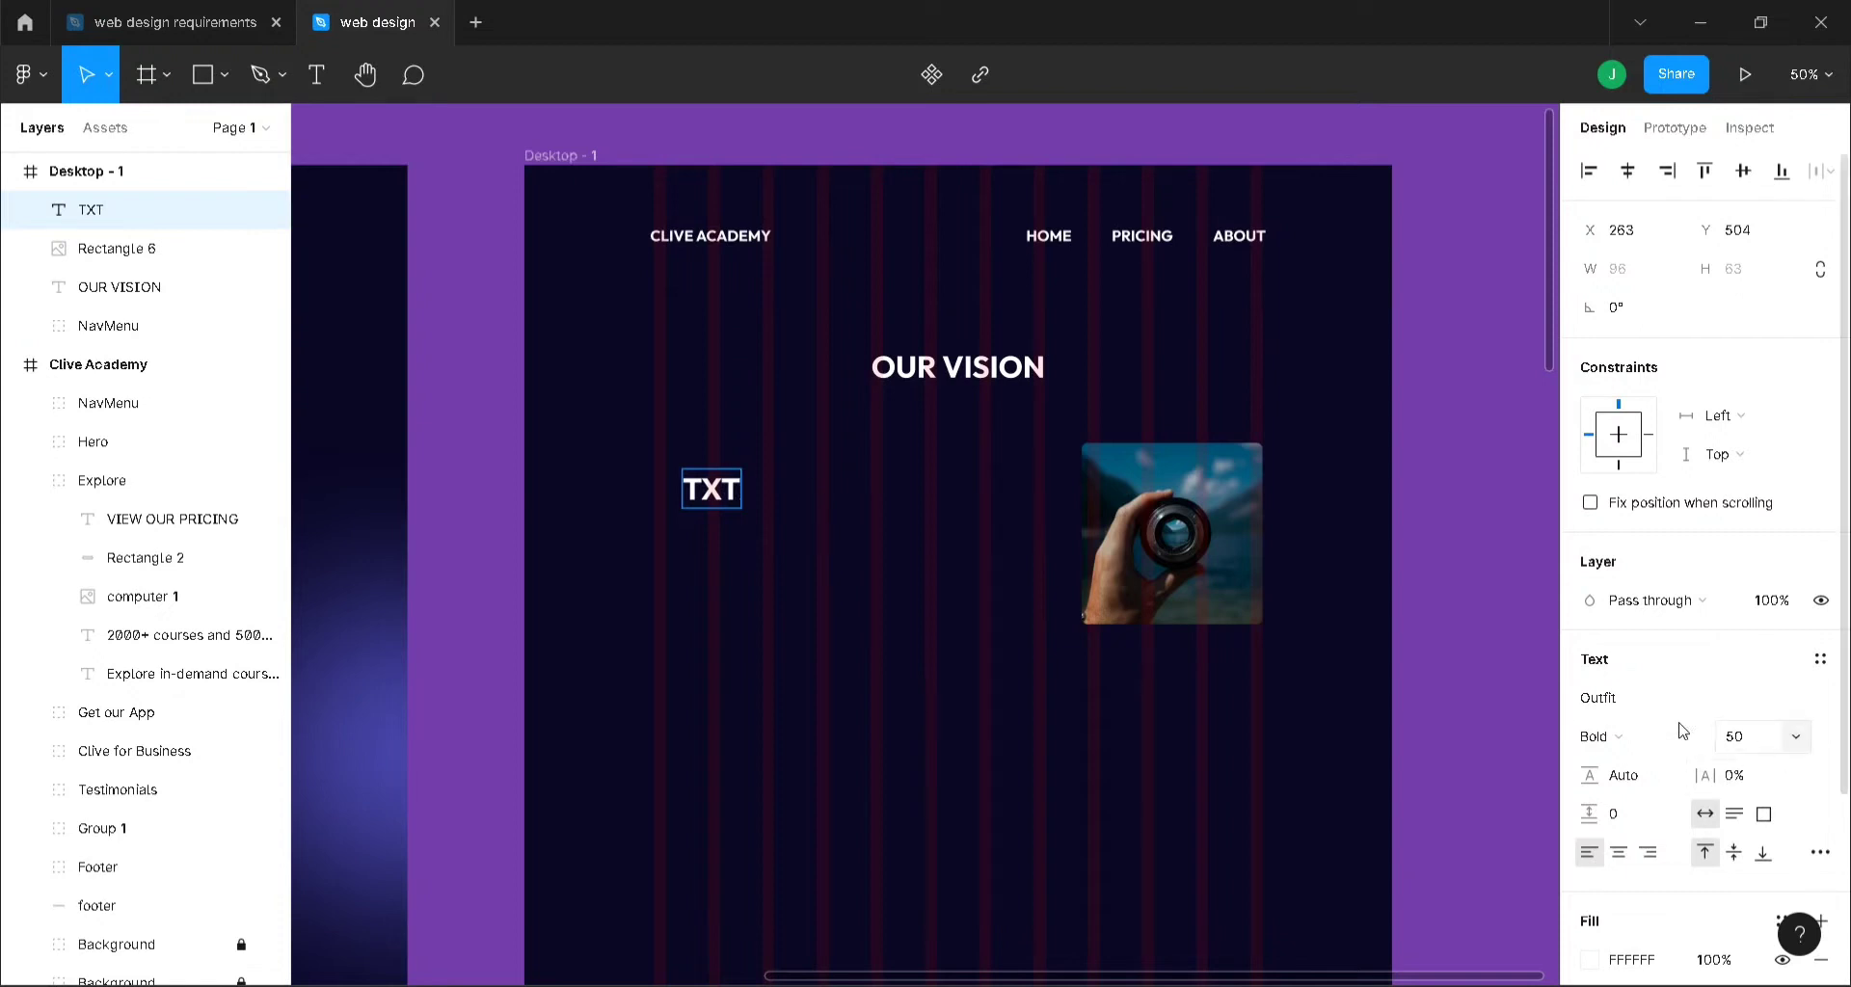
left_click(1747, 738)
type("20")
key("Return")
left_click(916, 632)
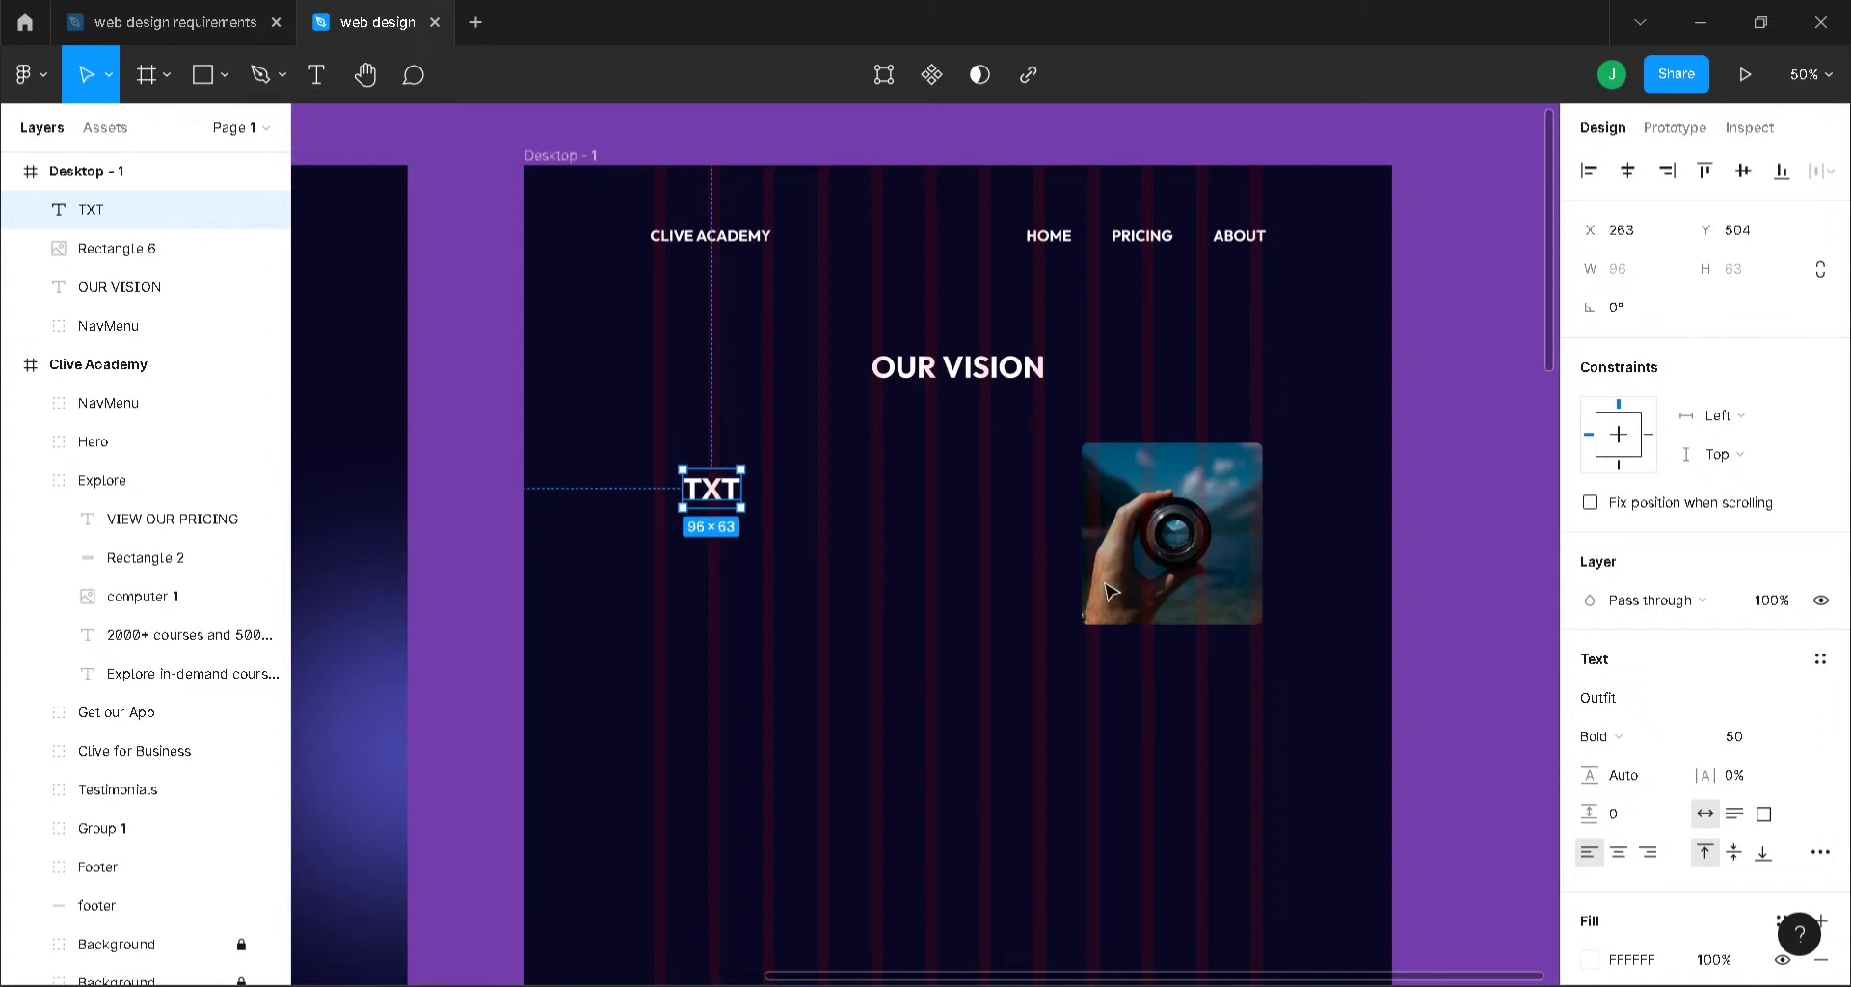
- Confirm TXT's size of 20 and change its font family to Roboto
left_click(1747, 739)
type("20")
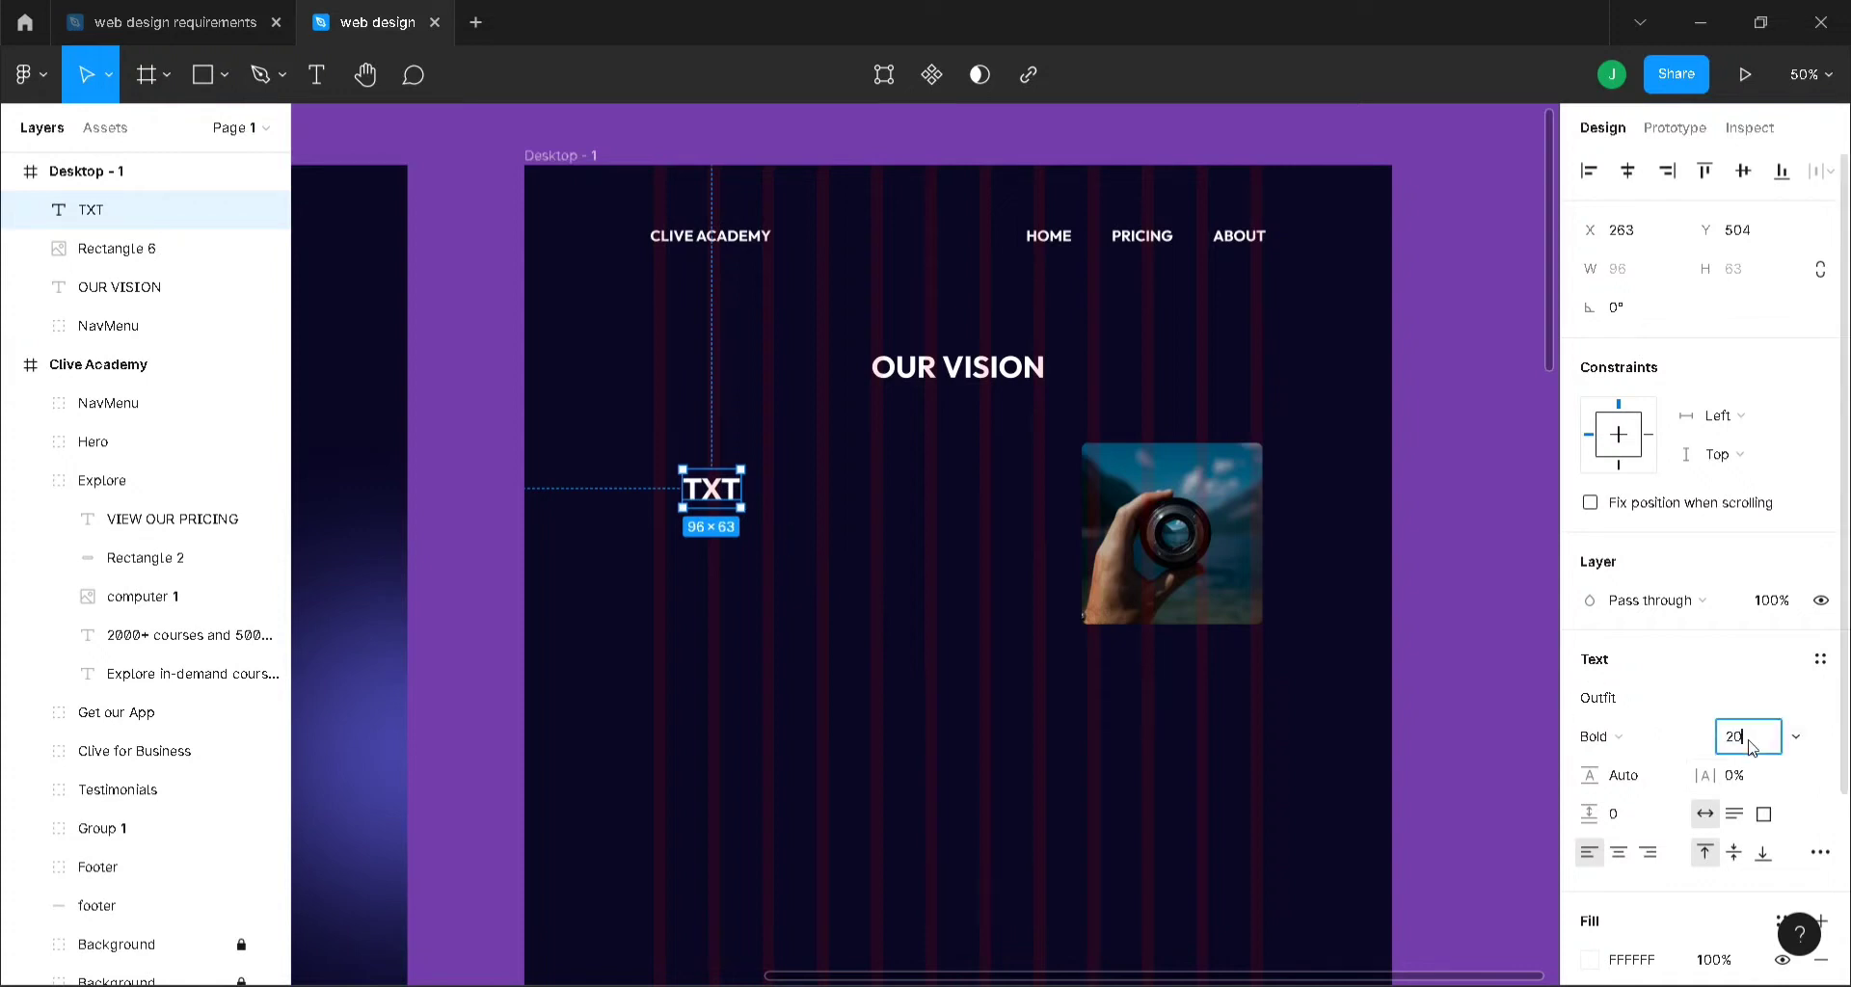
key("Return")
left_click(1681, 710)
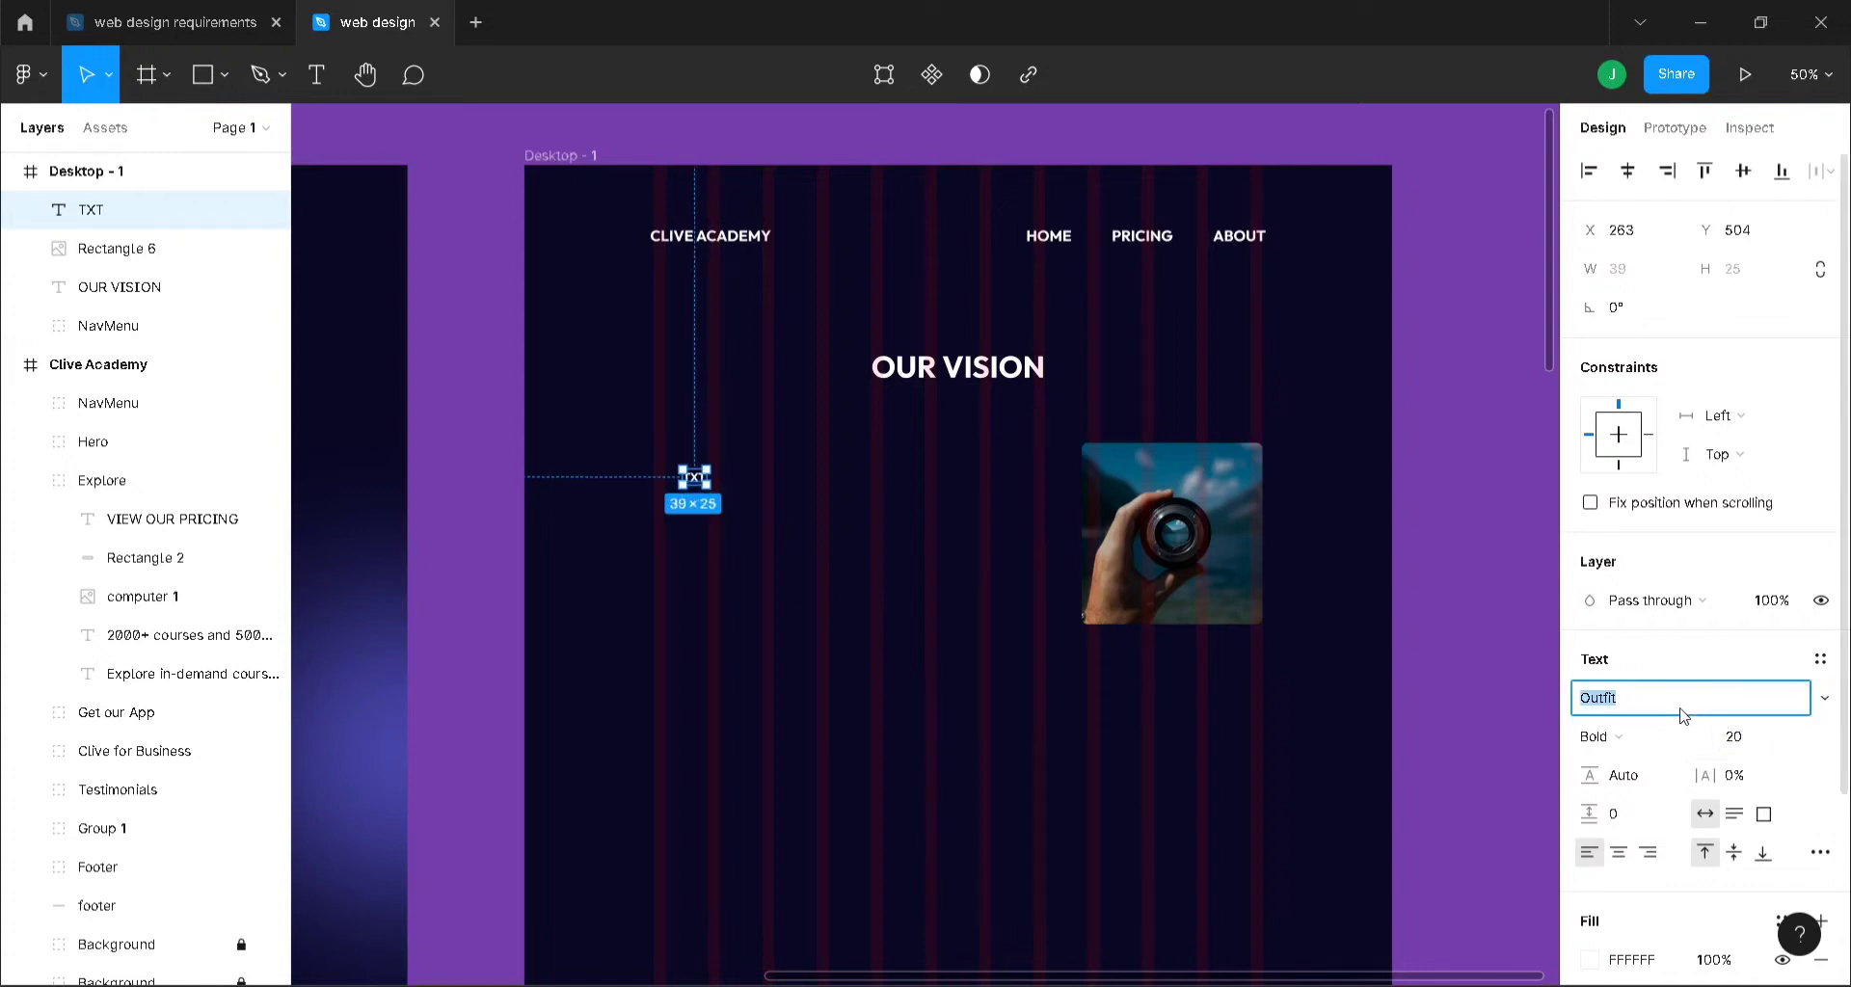
type("RoO")
type("b")
key("Return")
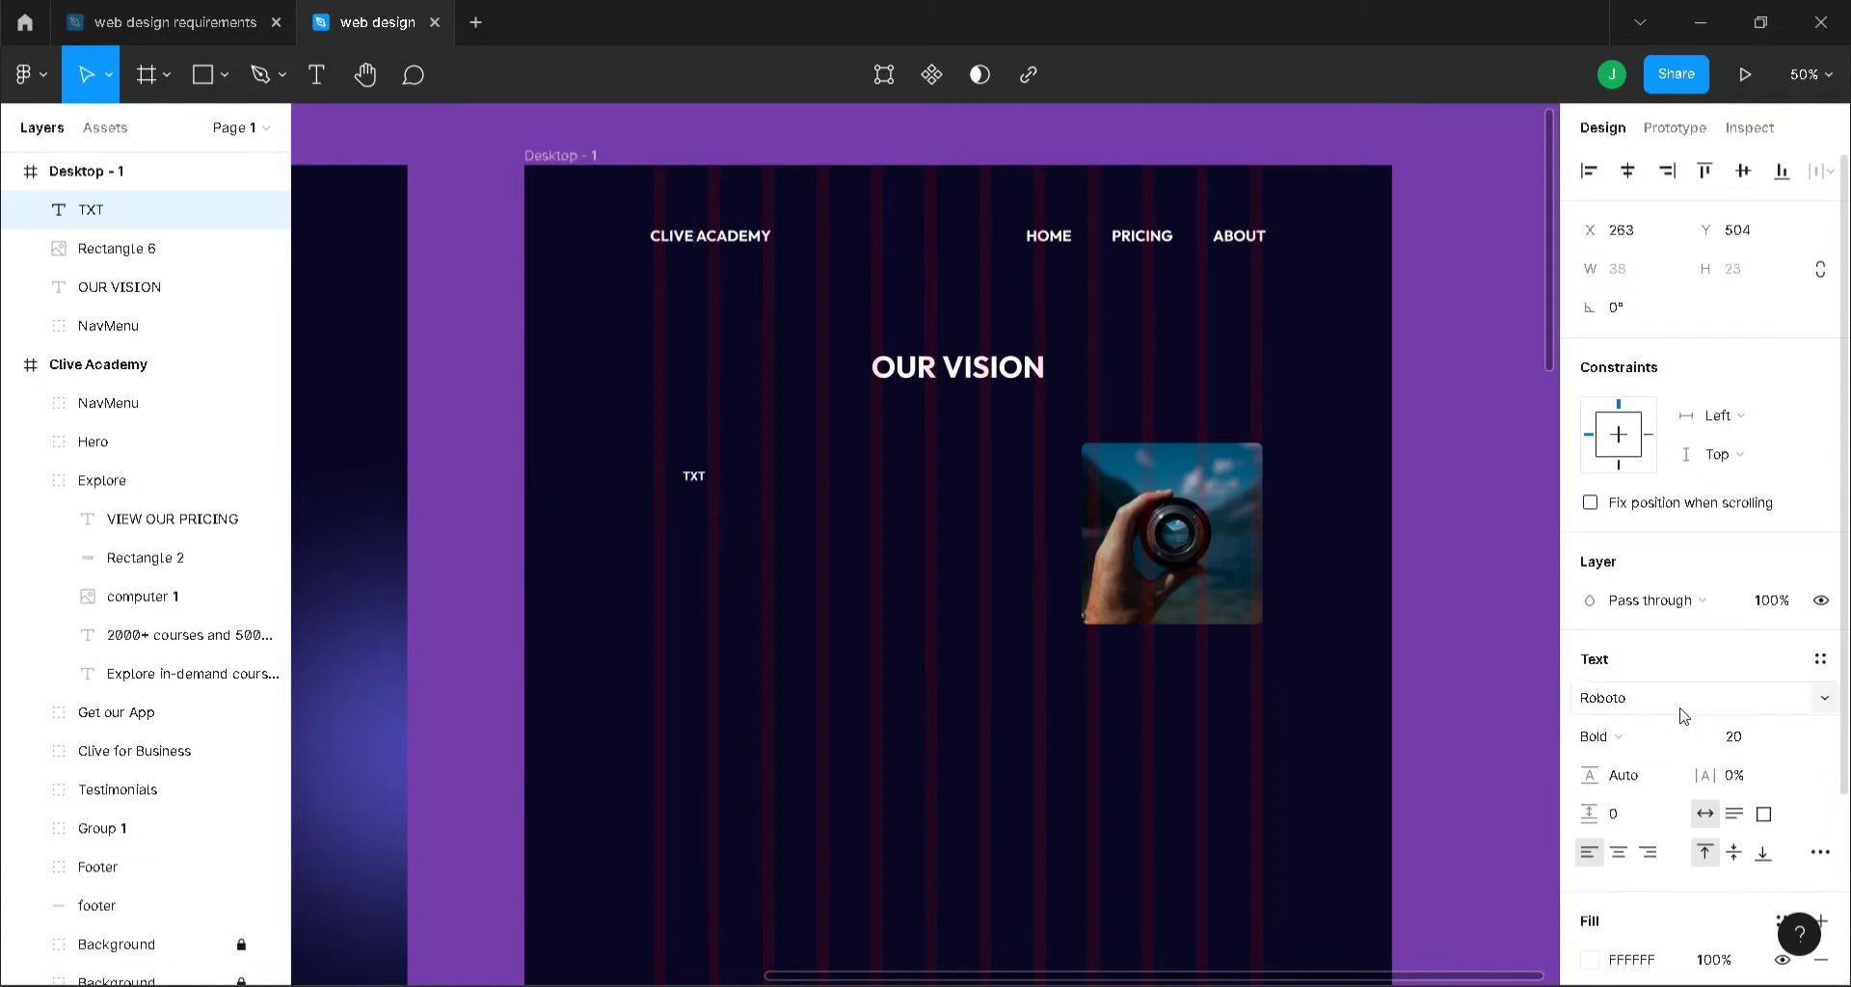
- Run the Lorem ipsum plugin on TXT to generate 5 sentences of placeholder text
right_click(700, 480)
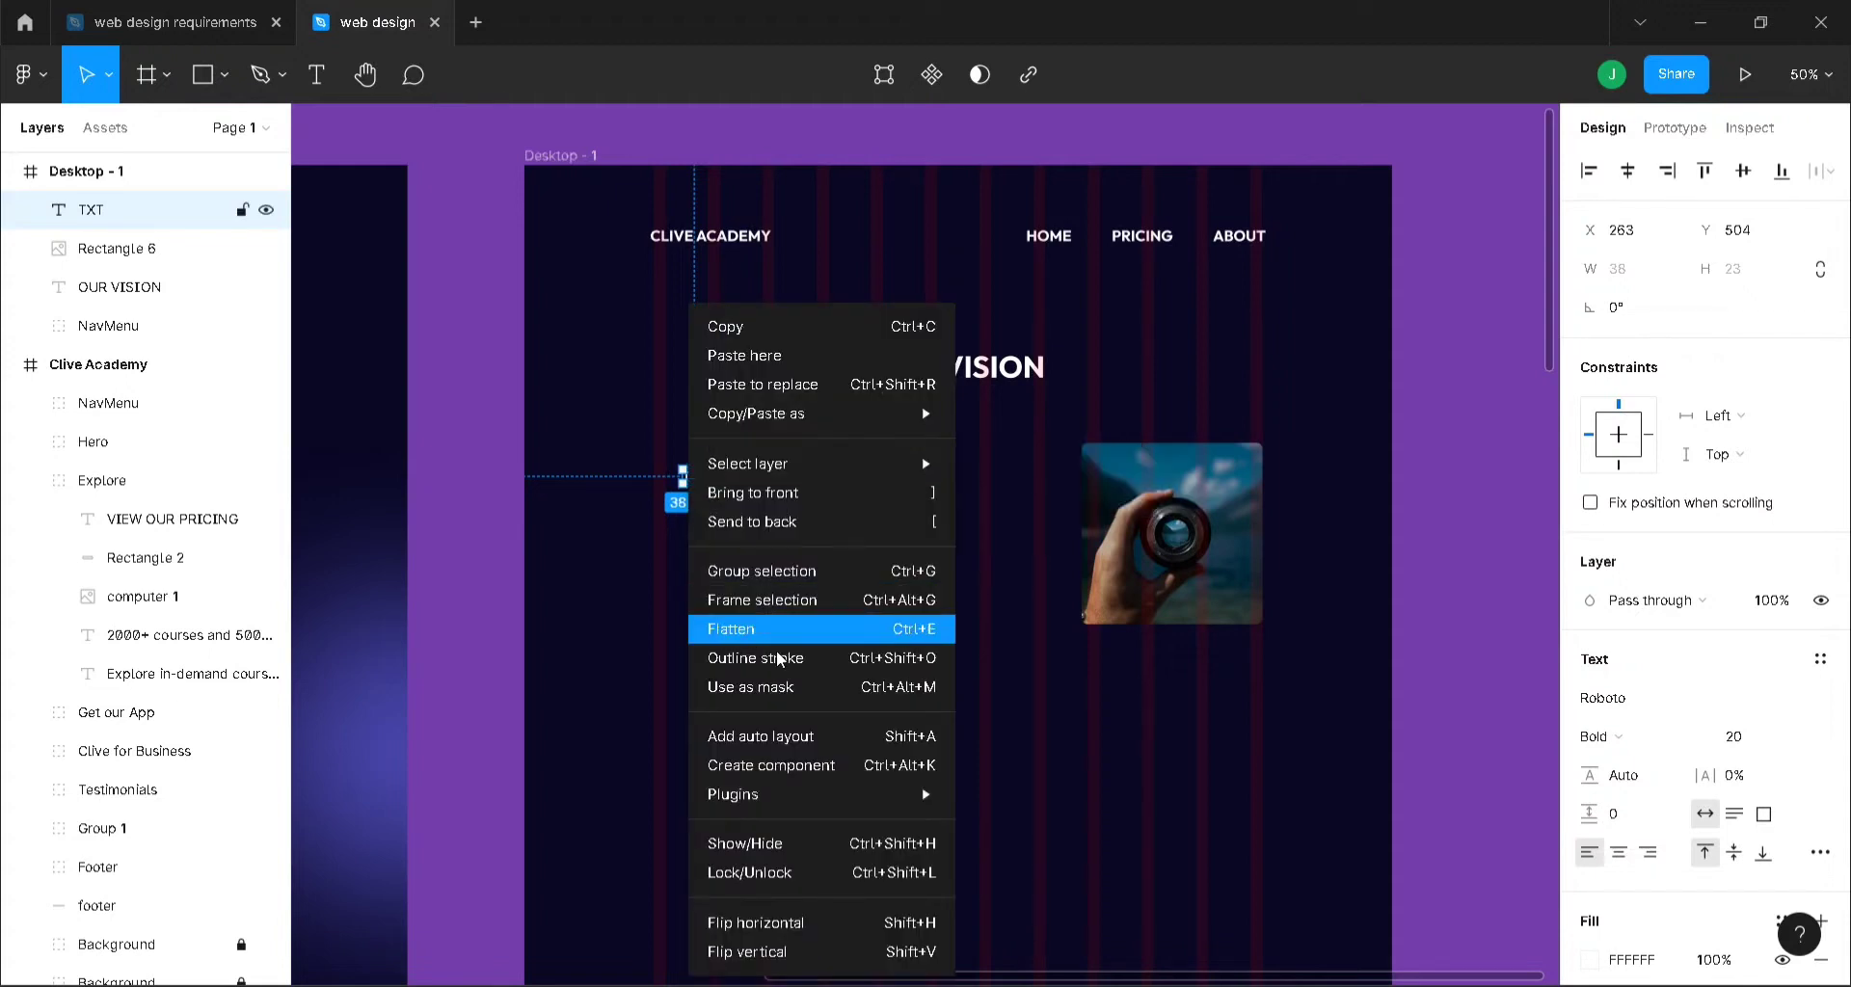
mouse_move(829, 793)
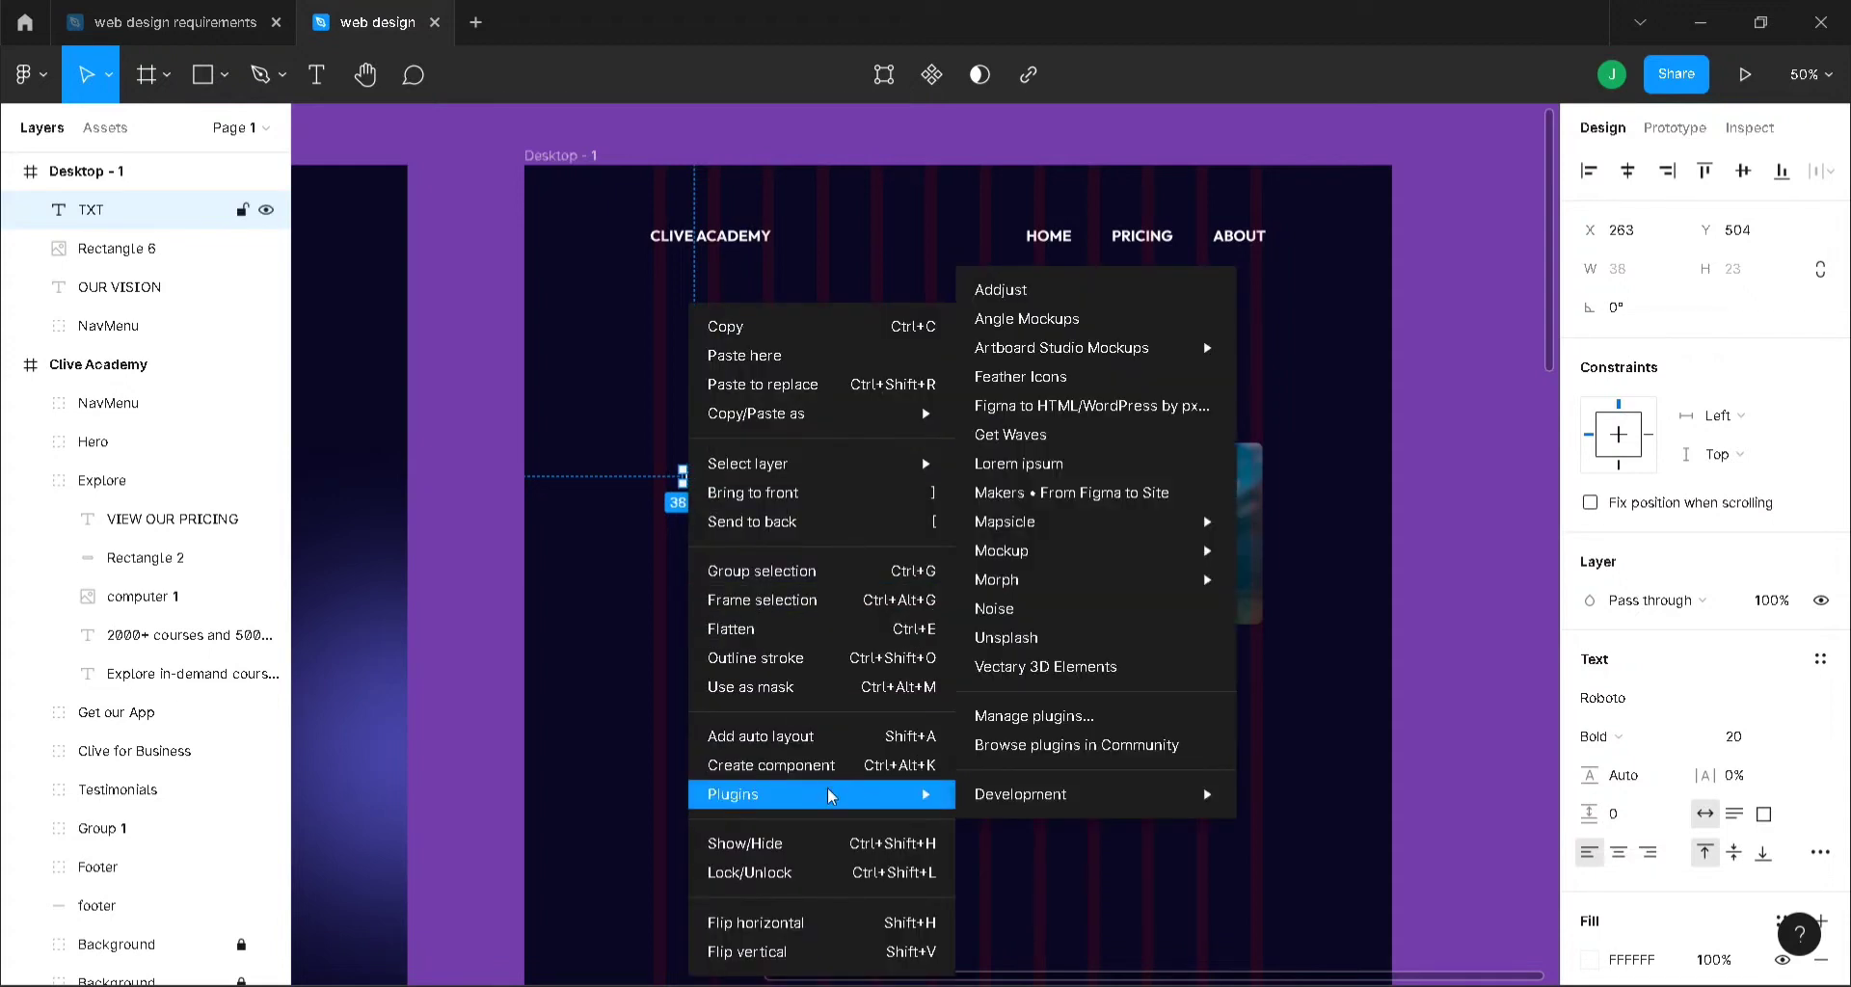
left_click(1053, 470)
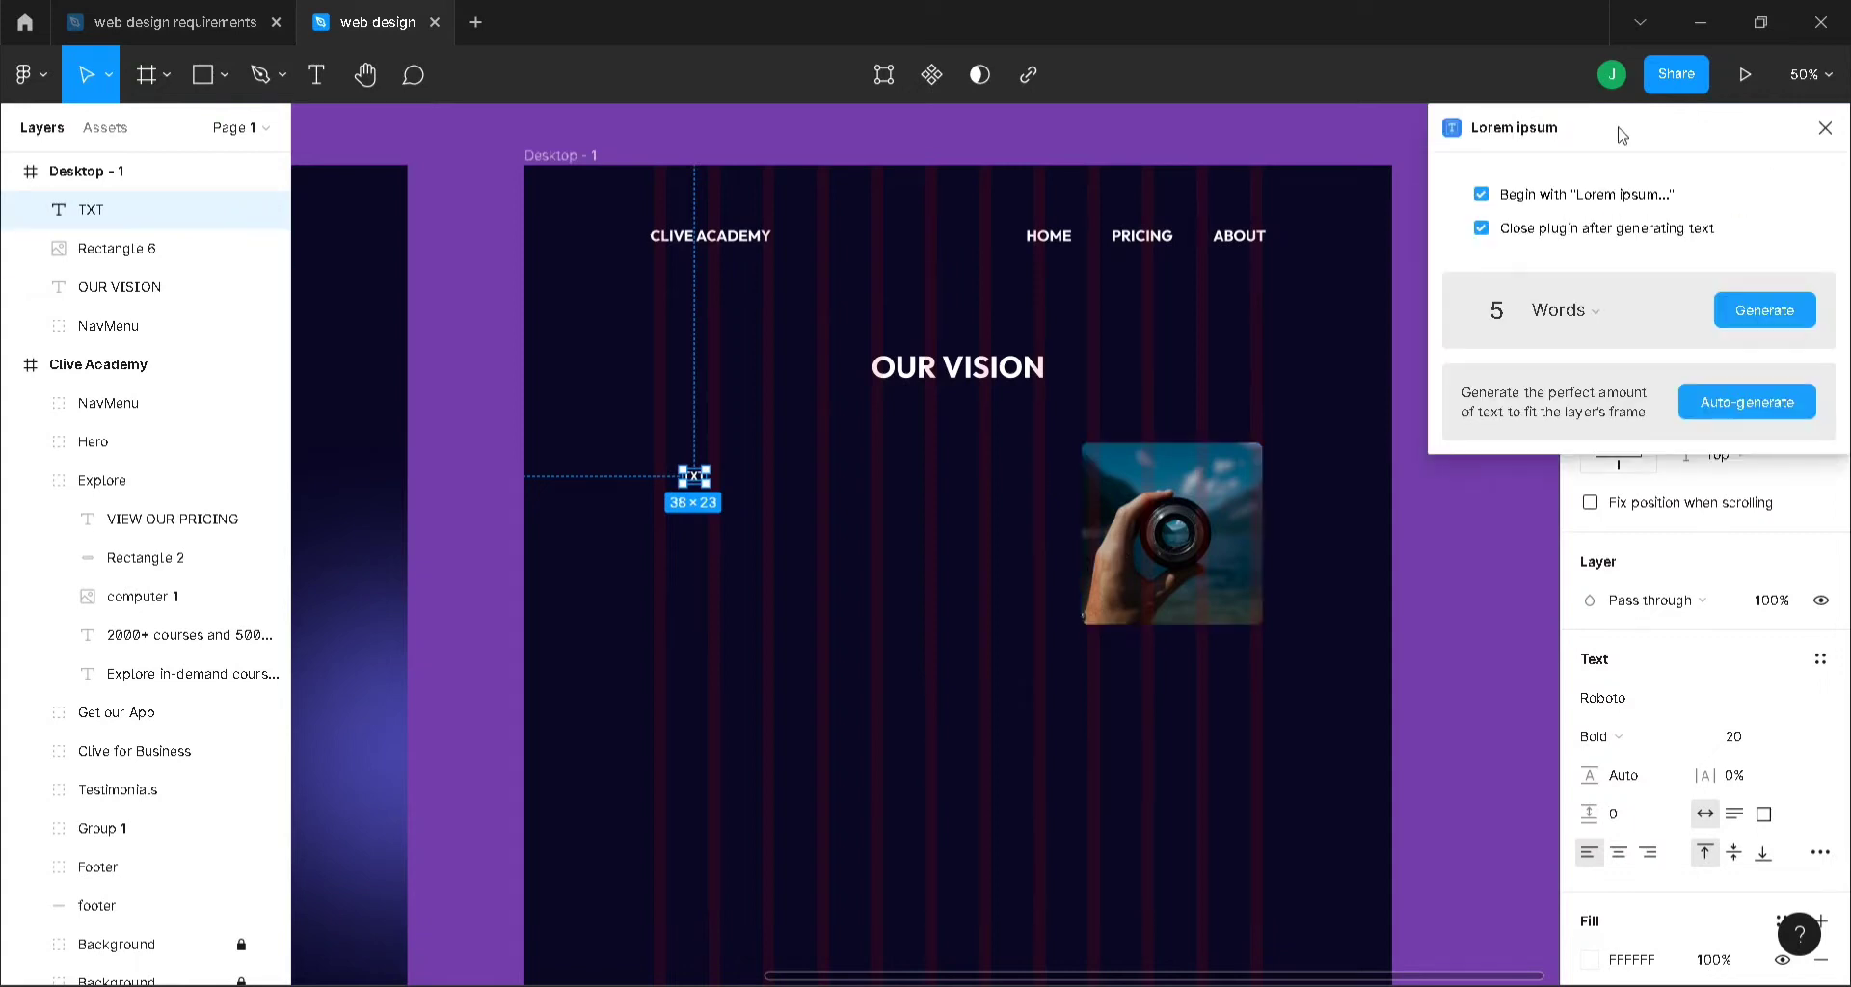
left_click_drag(1622, 135, 1117, 207)
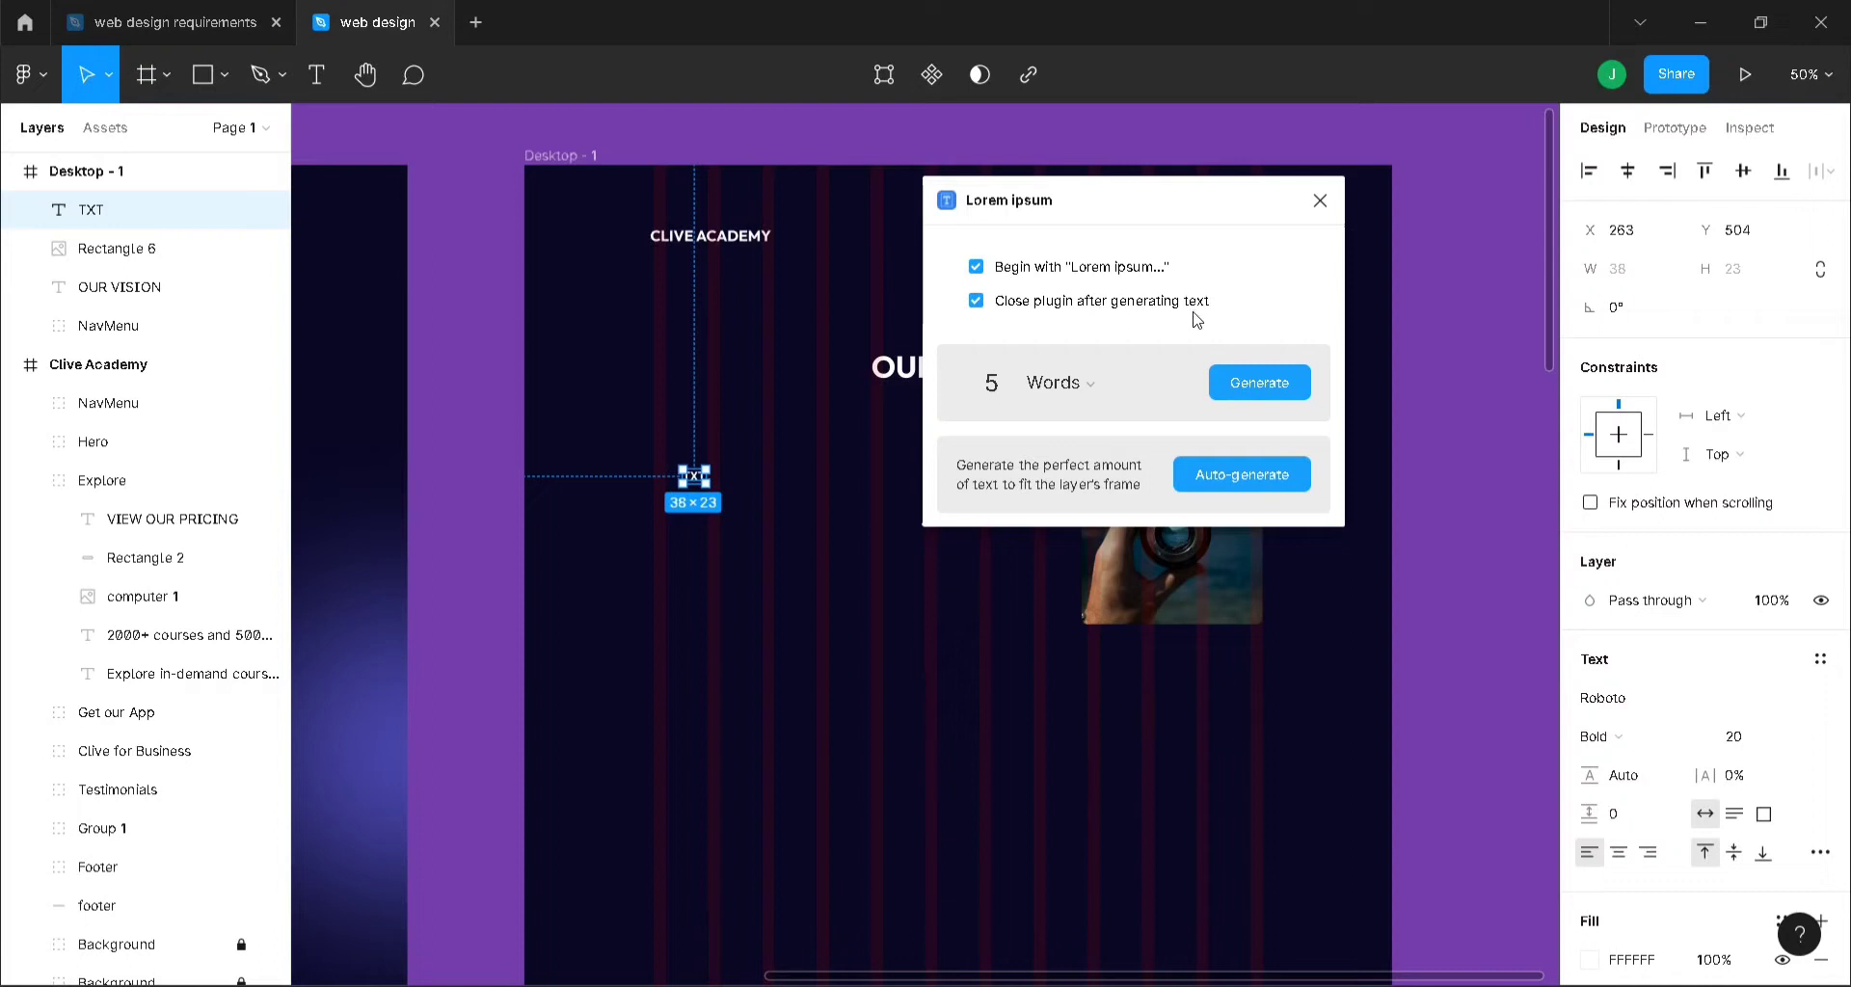
left_click(976, 303)
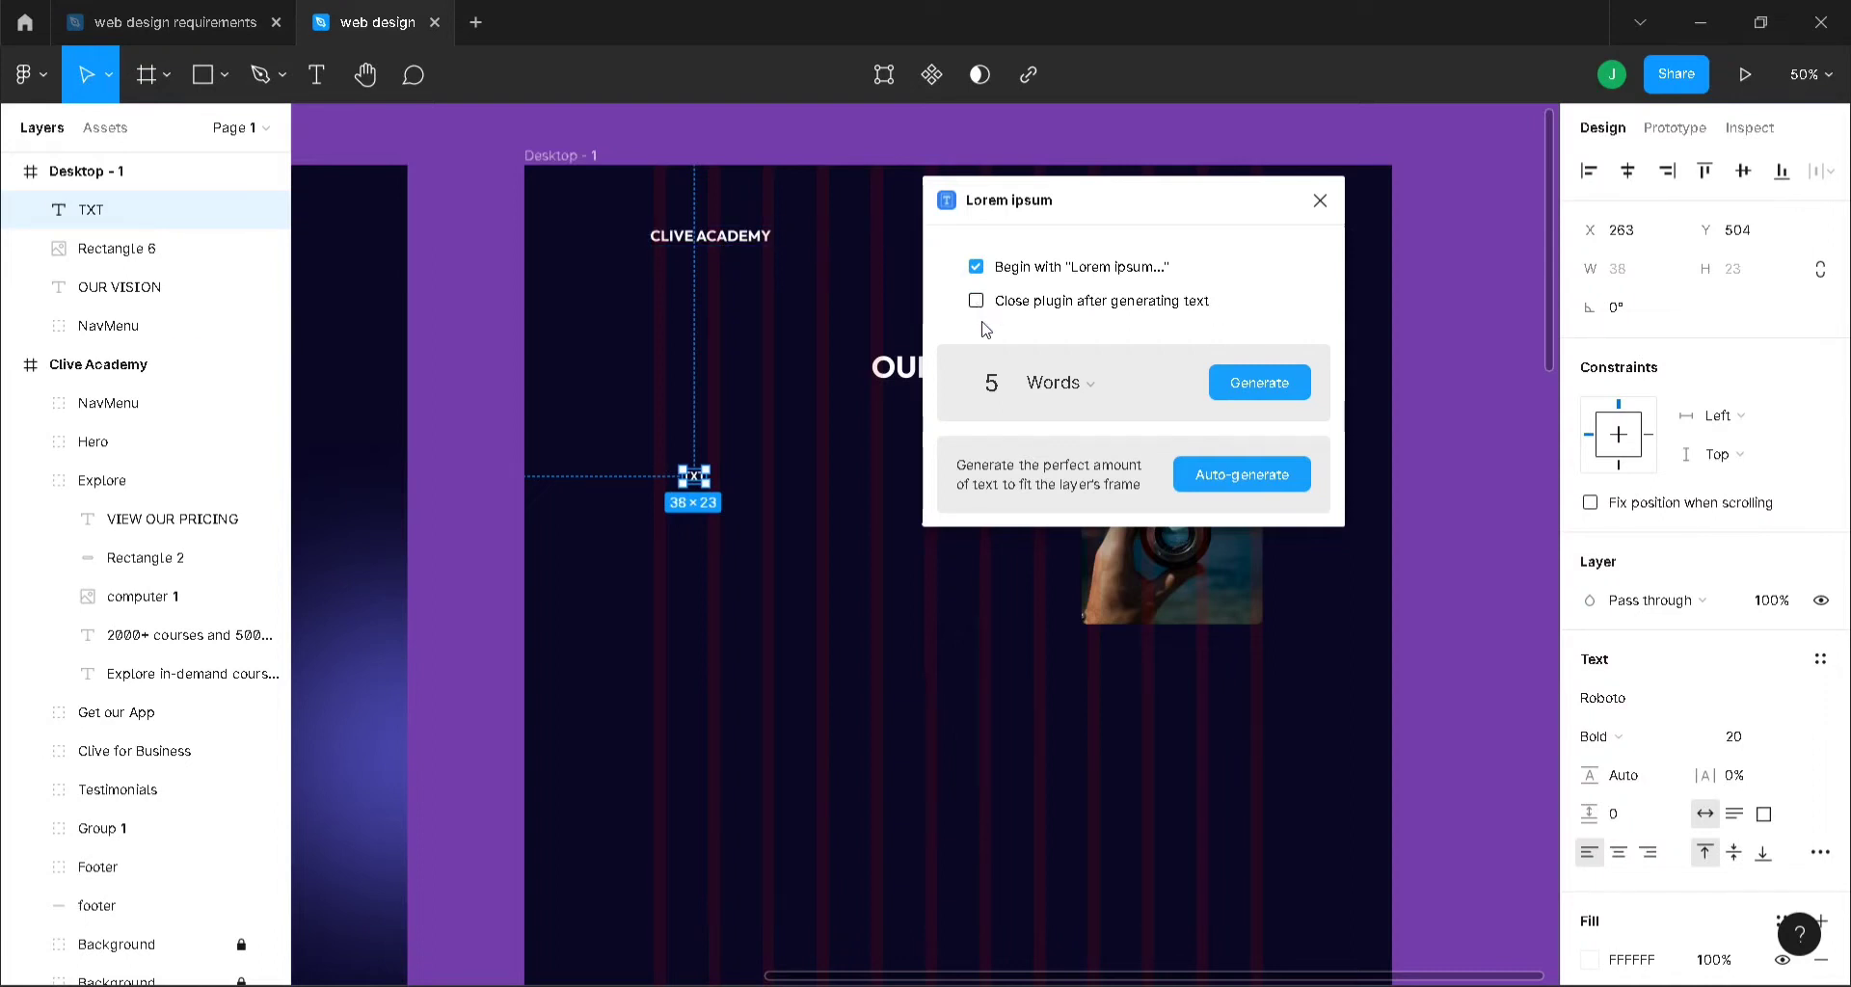
left_click(1129, 386)
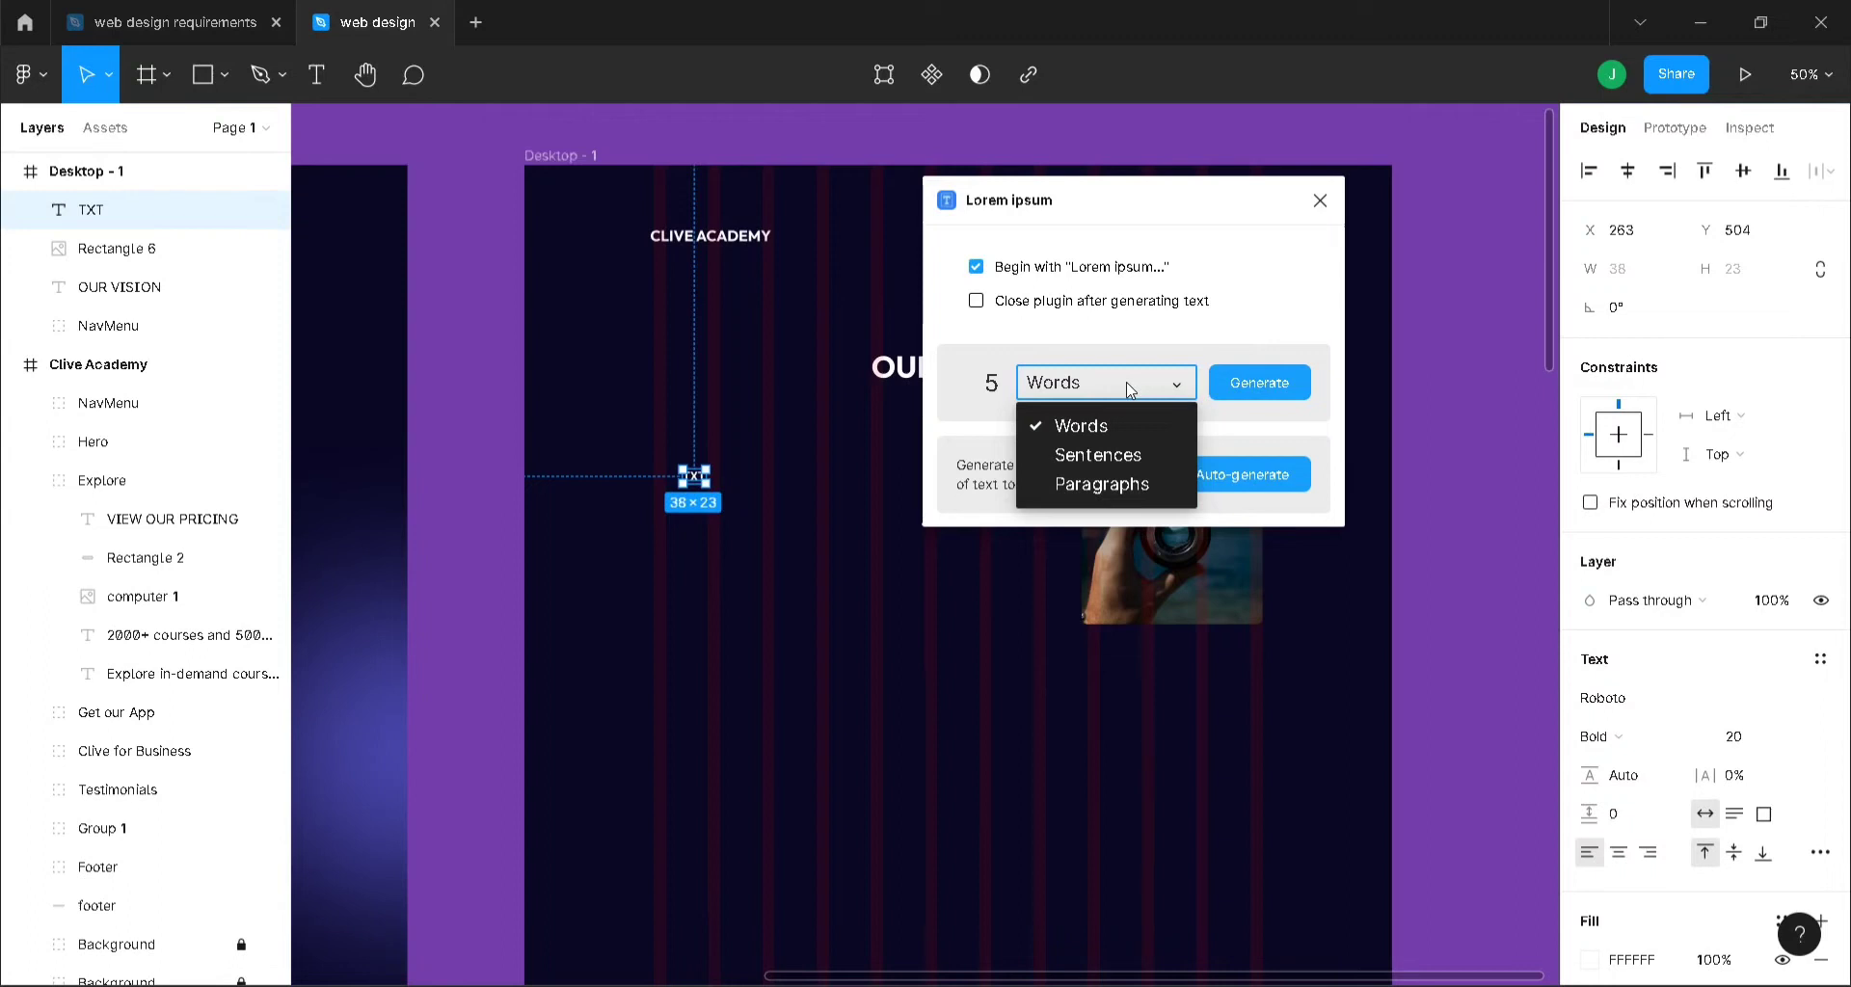
left_click(1124, 459)
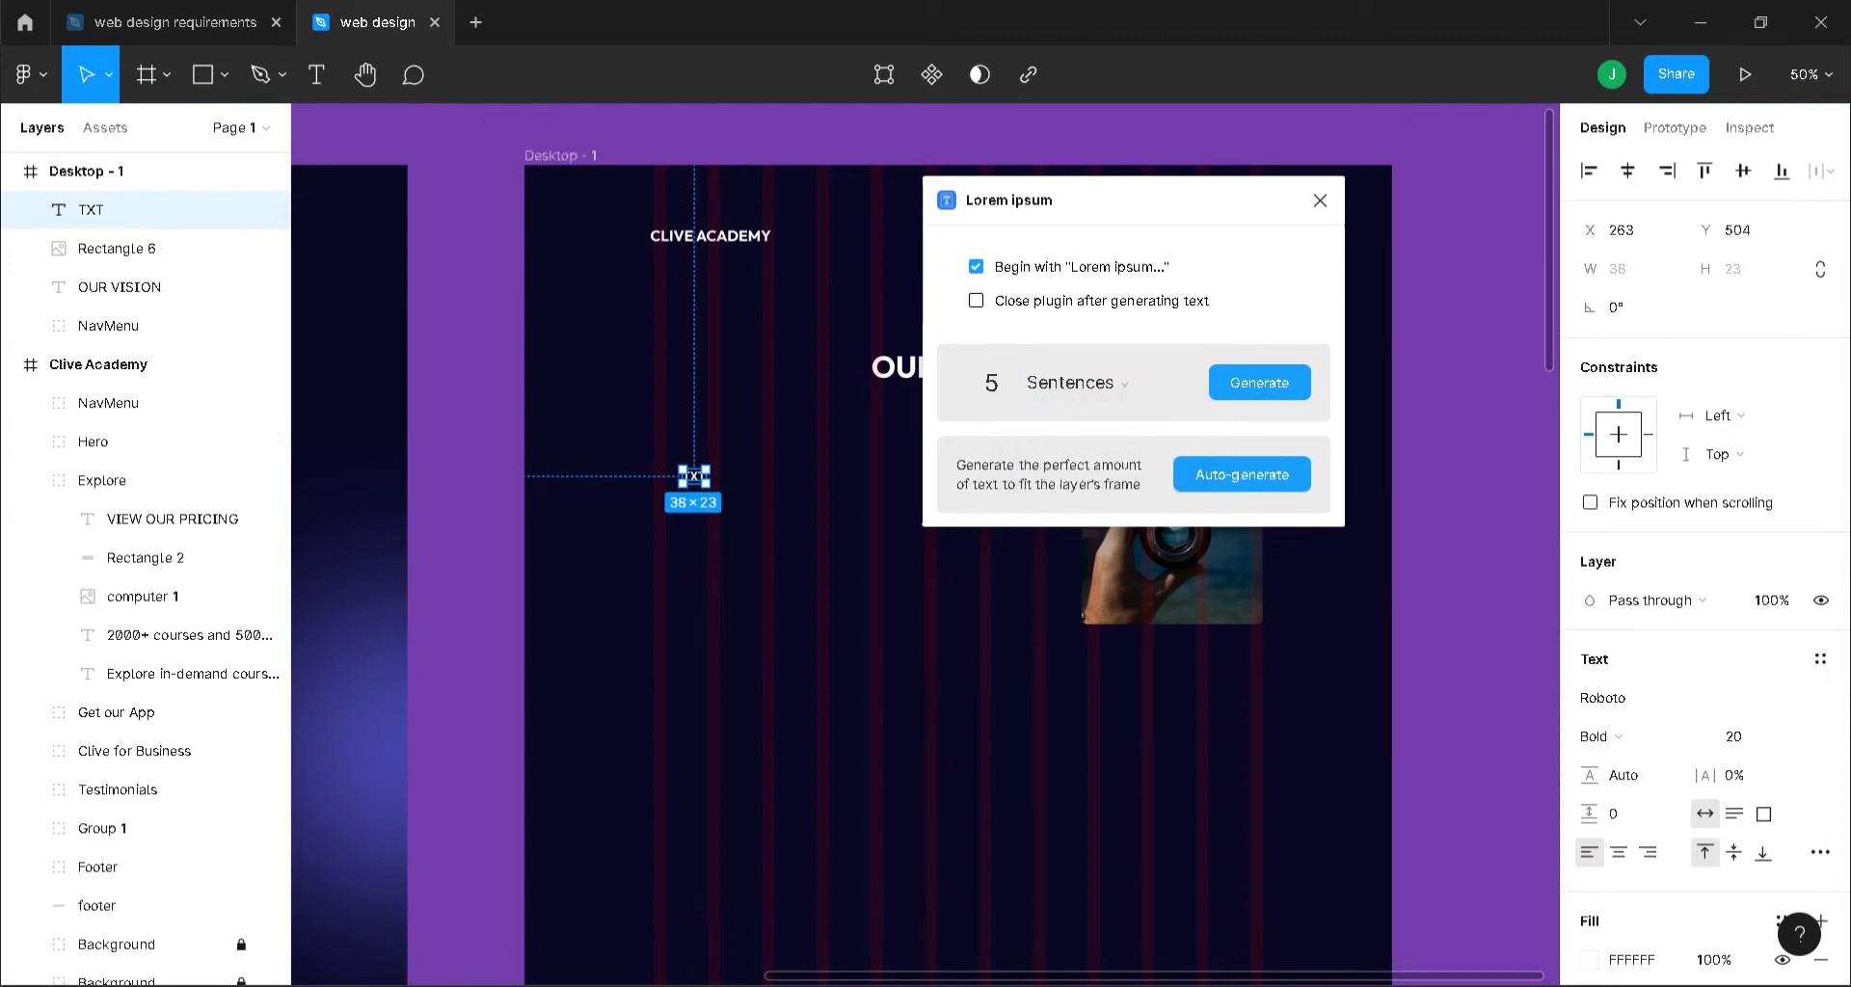
left_click(1250, 383)
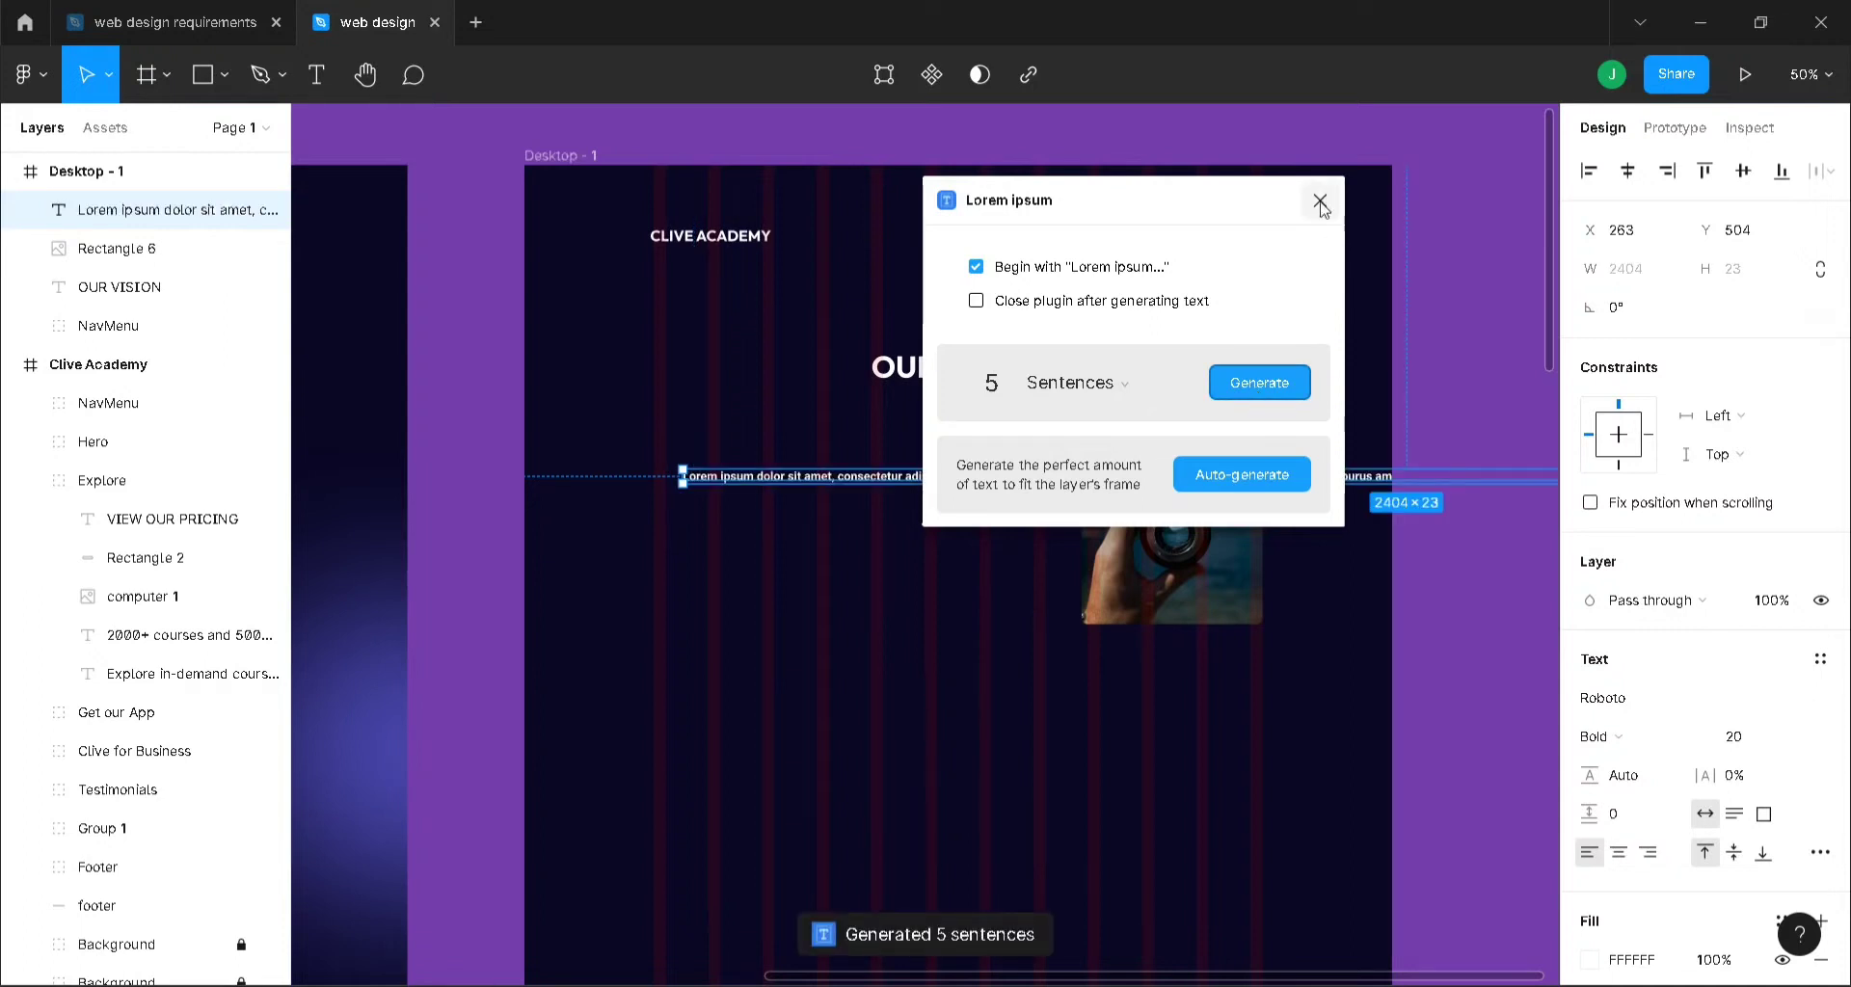
- Break the lorem ipsum into separate lines per sentence and move the paragraph onto the column guide
left_click_drag(1029, 203, 185, 207)
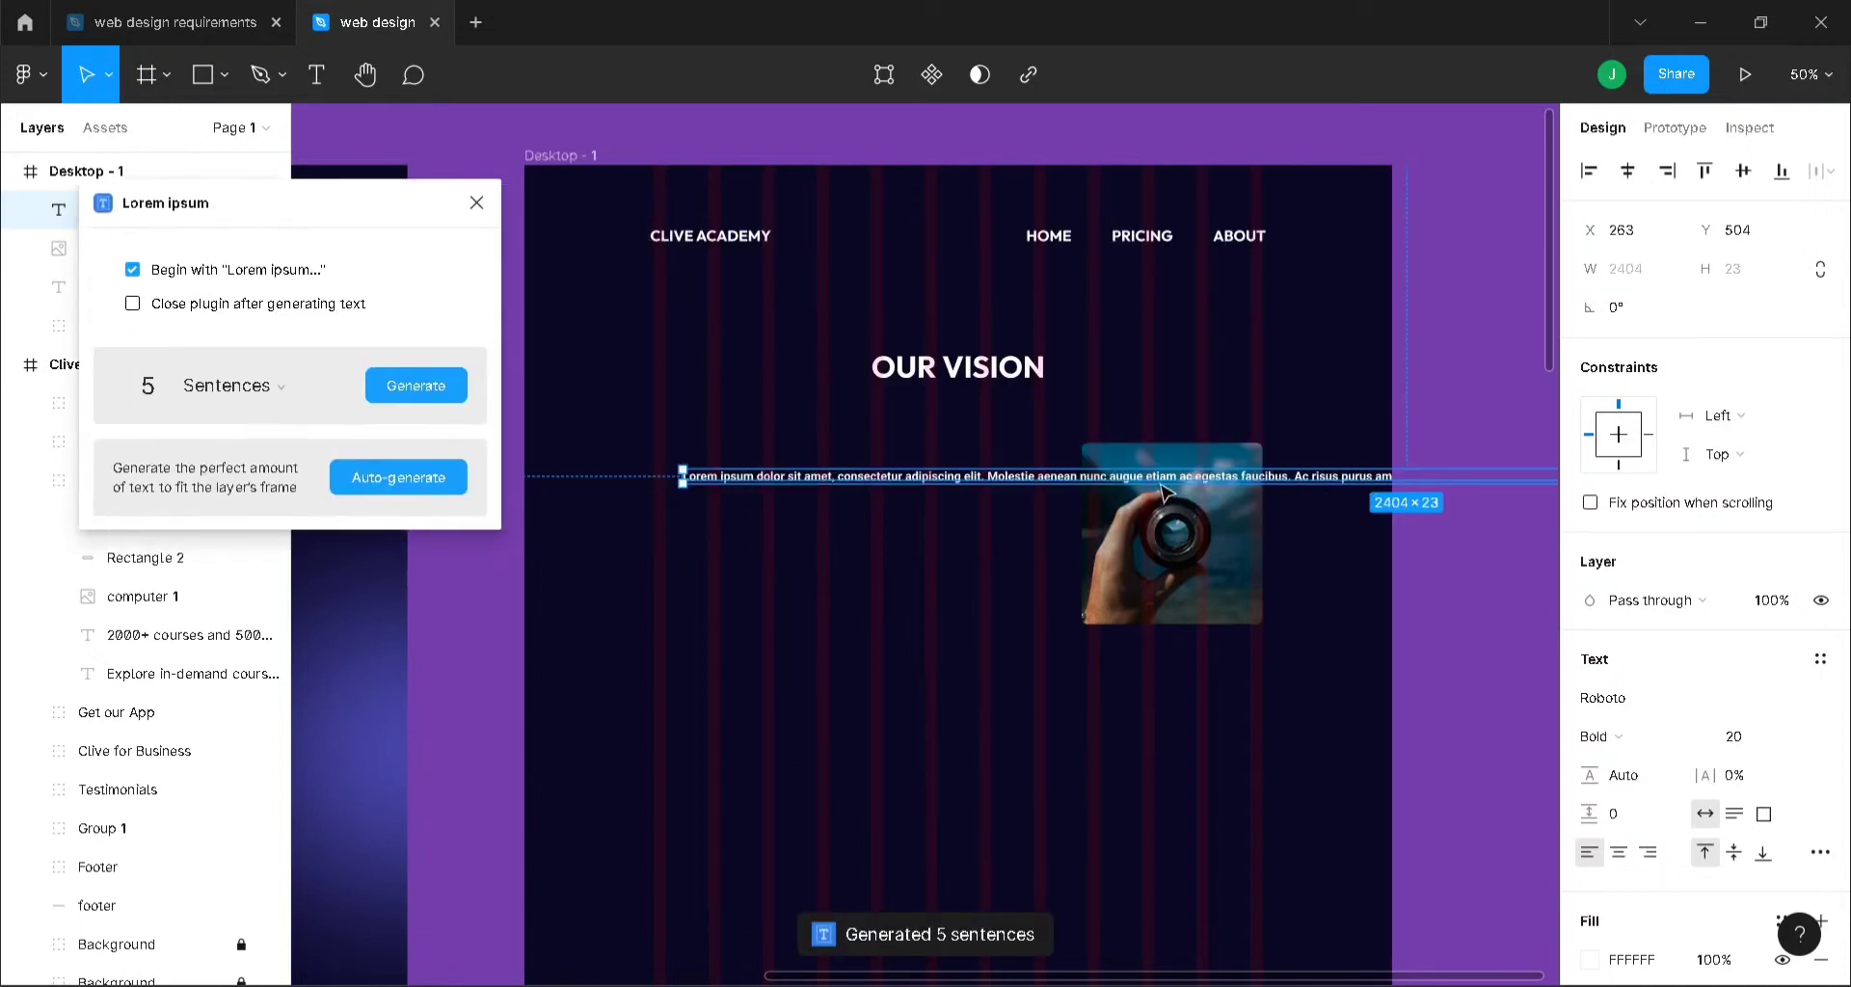
double_click(986, 477)
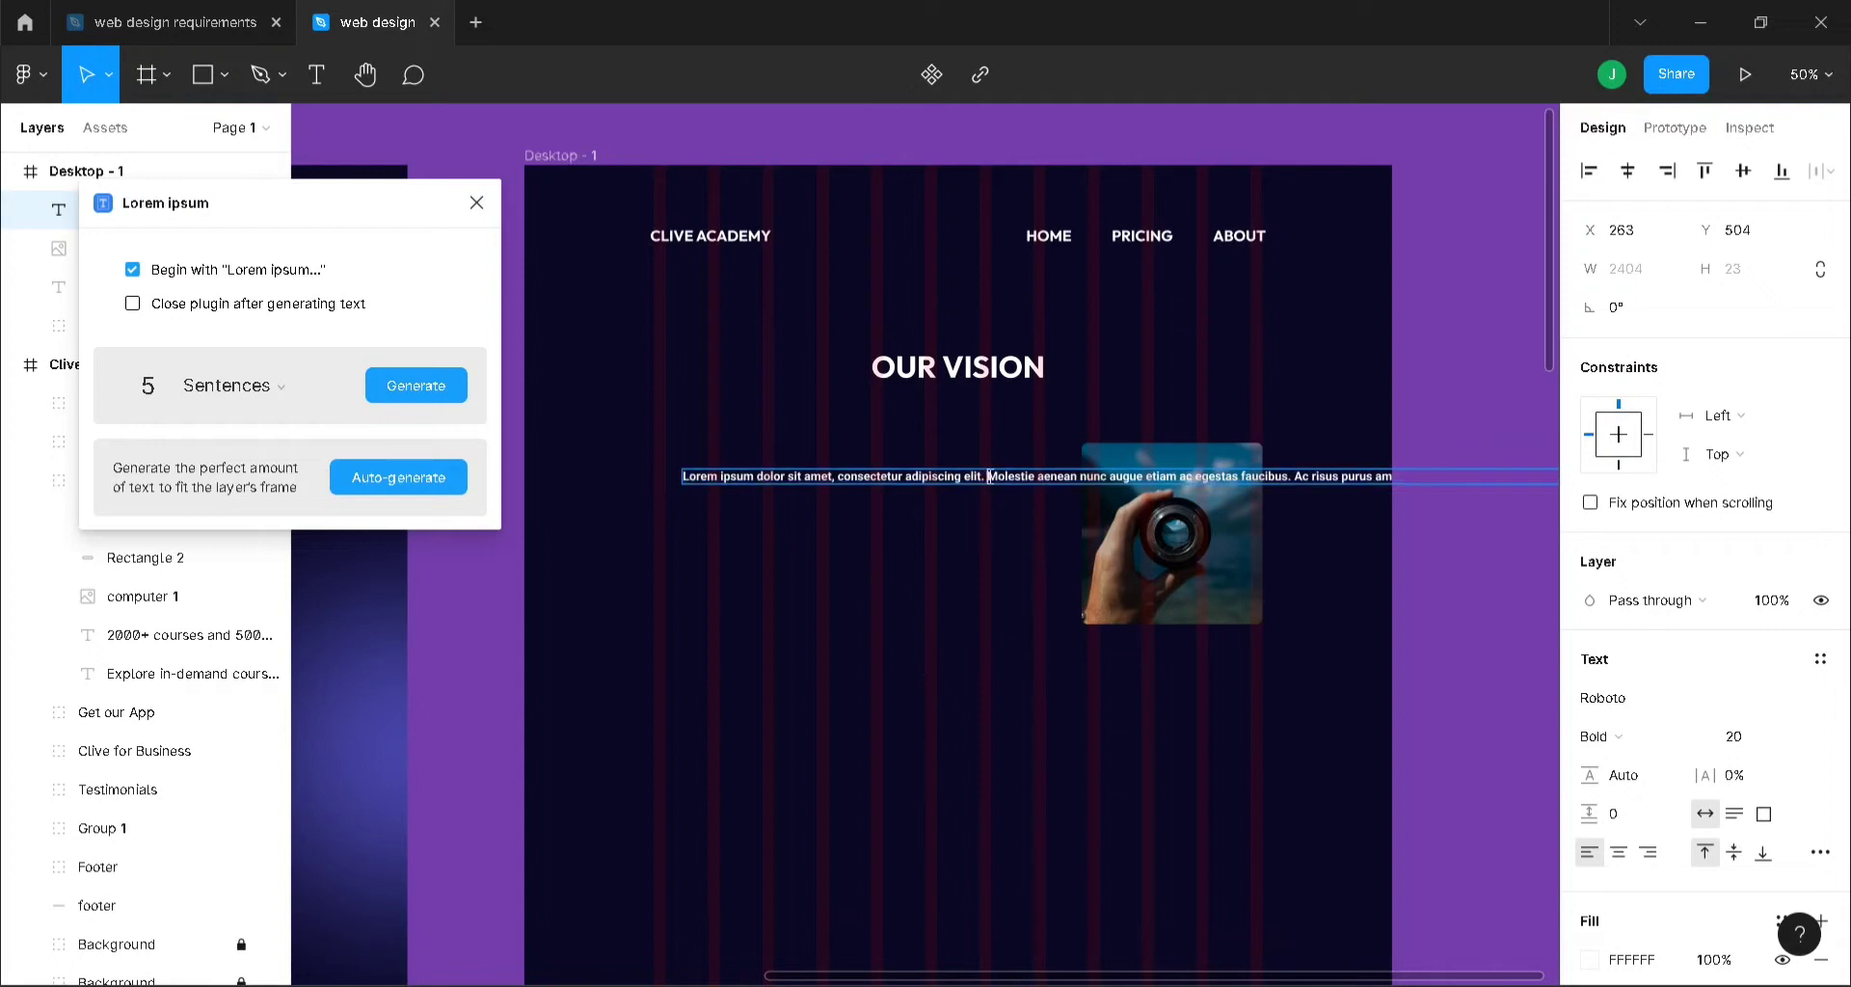
key("Return")
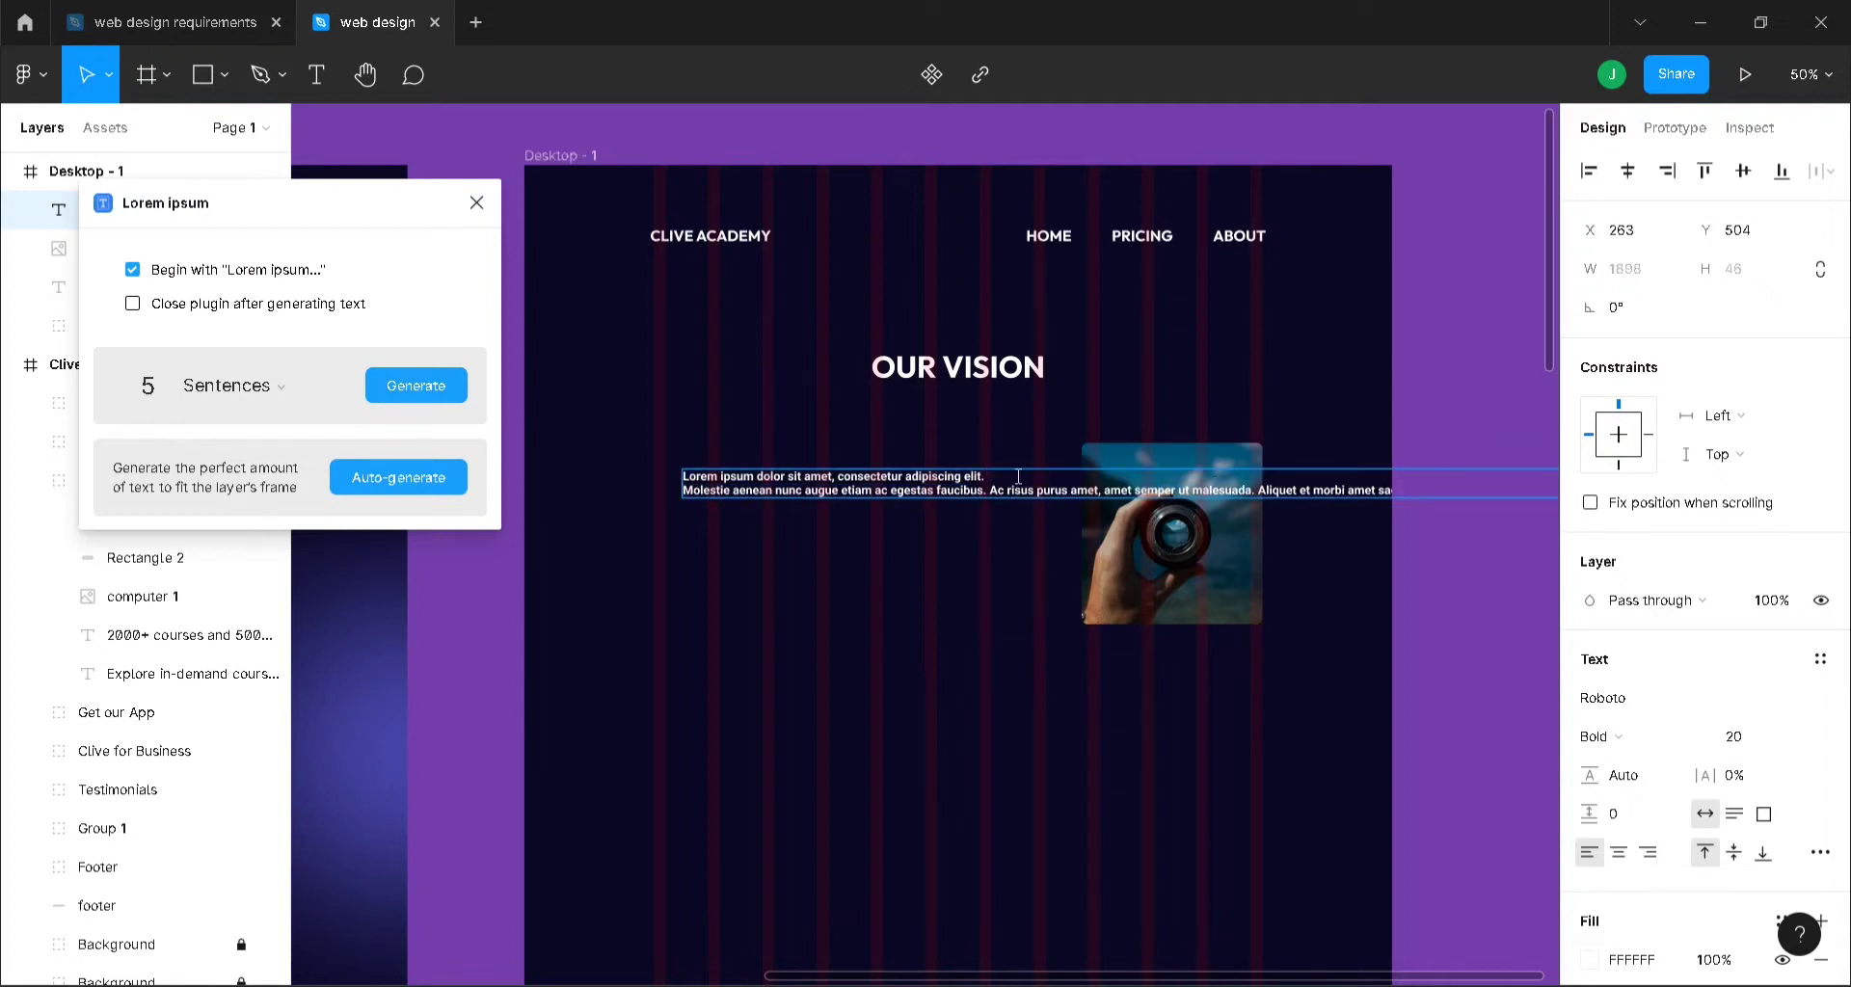
left_click(991, 490)
key("Return")
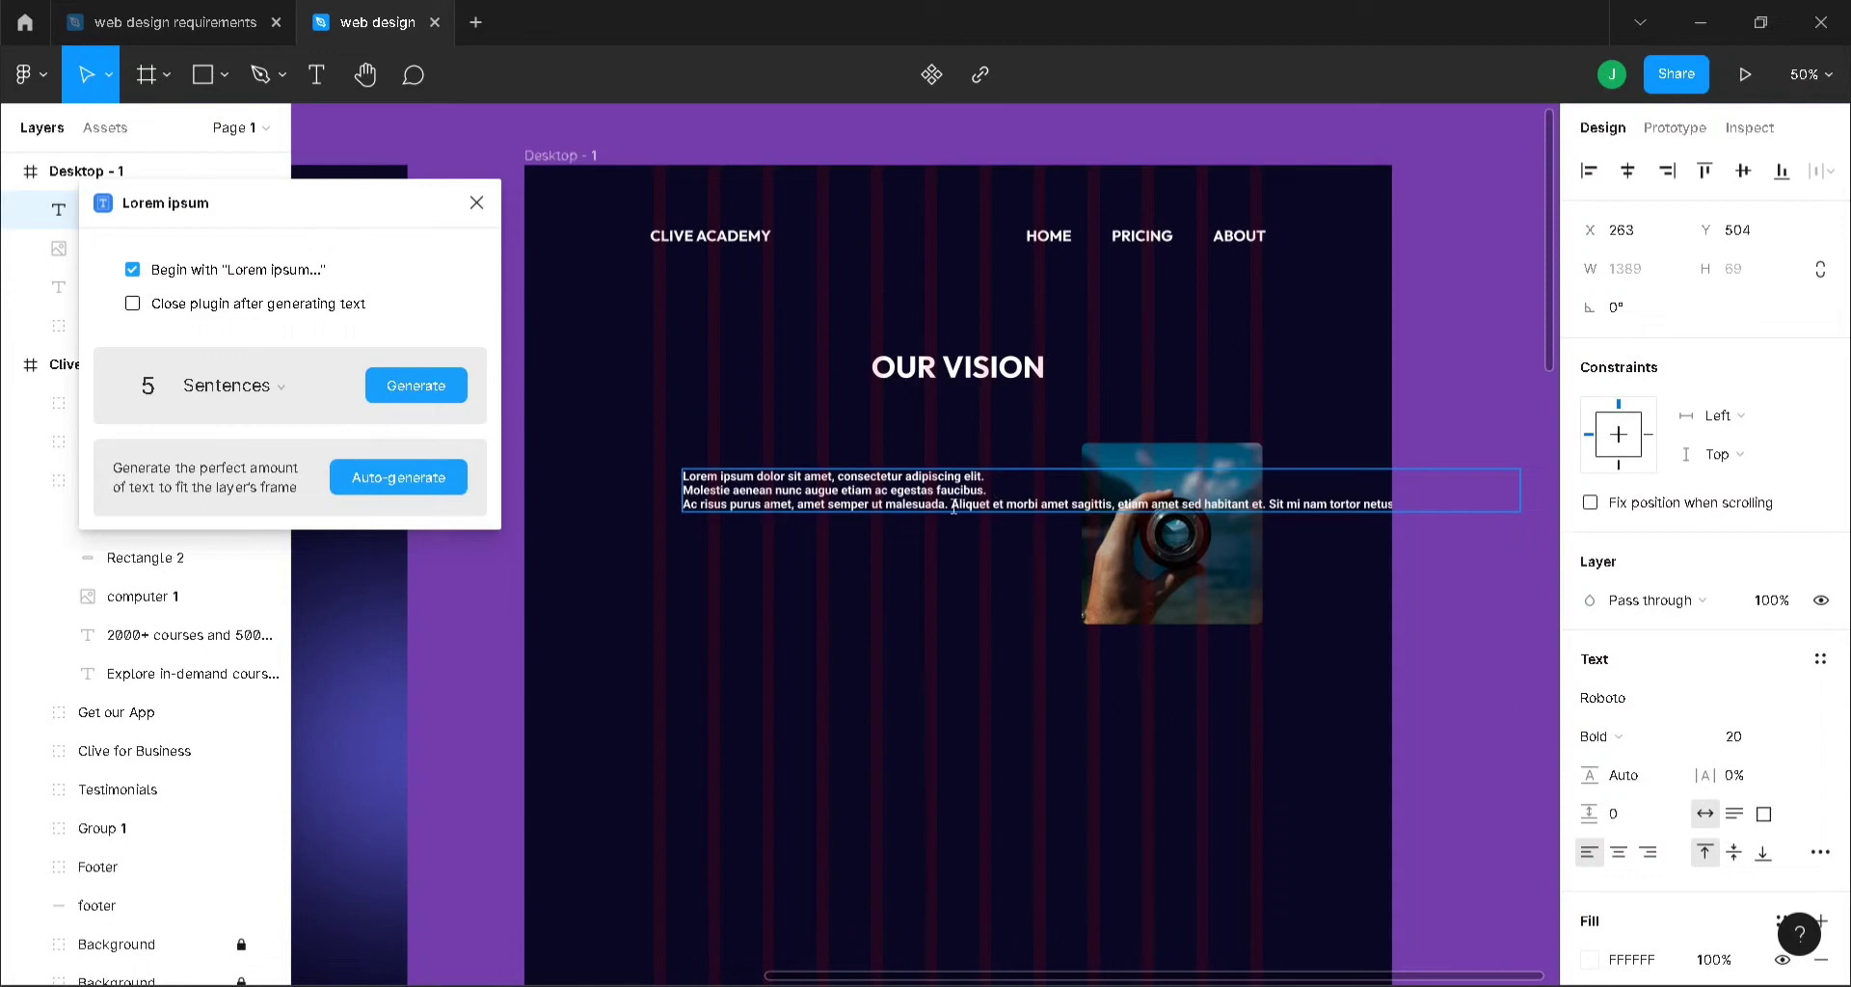
key("Return")
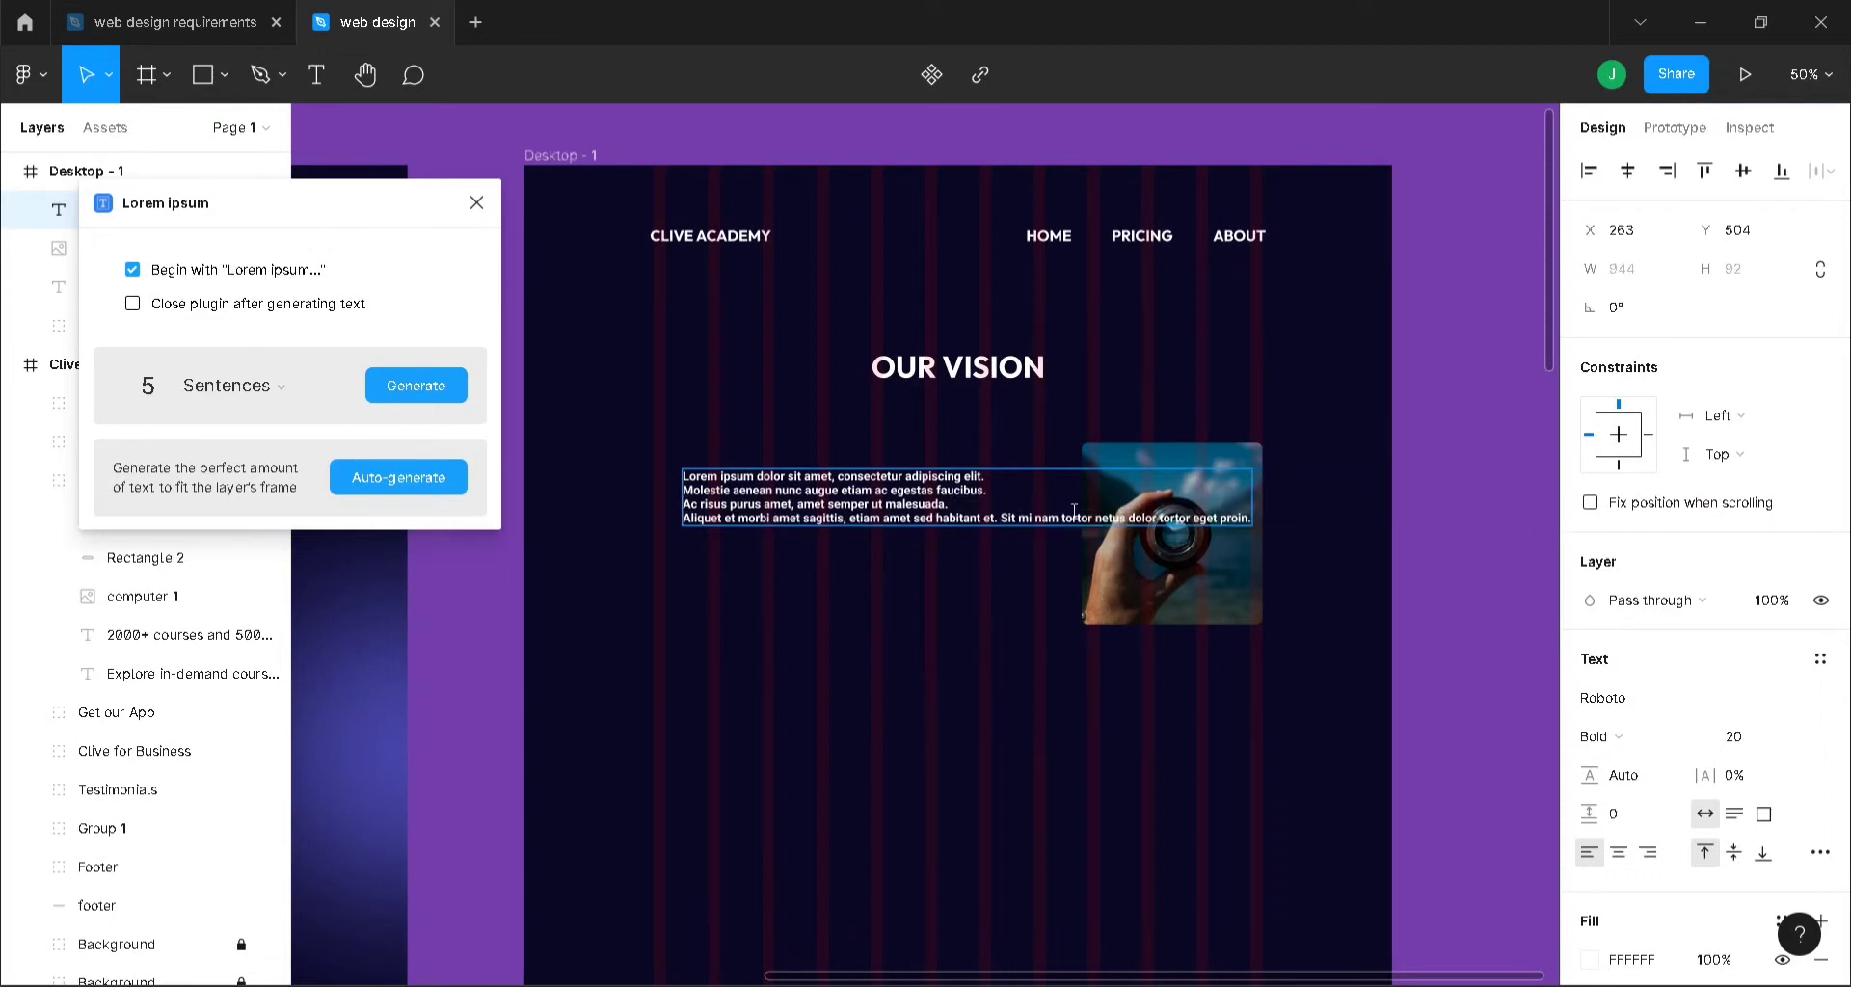
key("Return")
key("Escape")
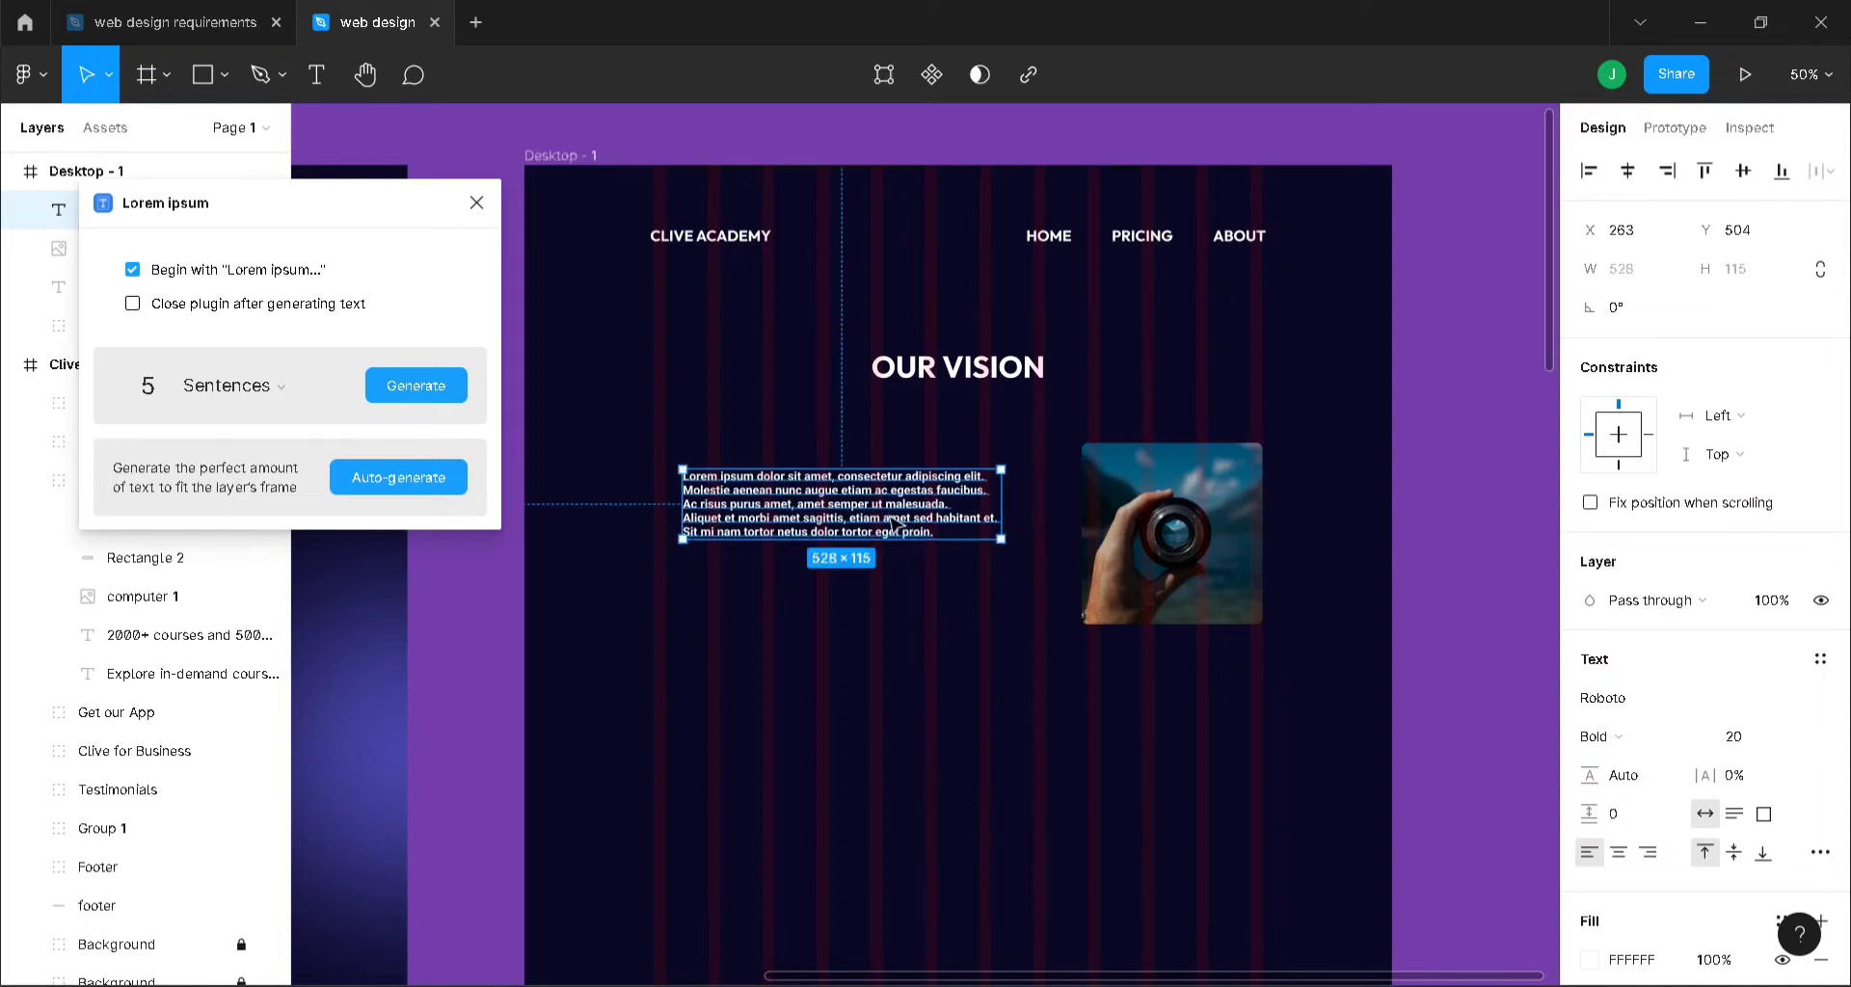
left_click_drag(902, 517, 876, 531)
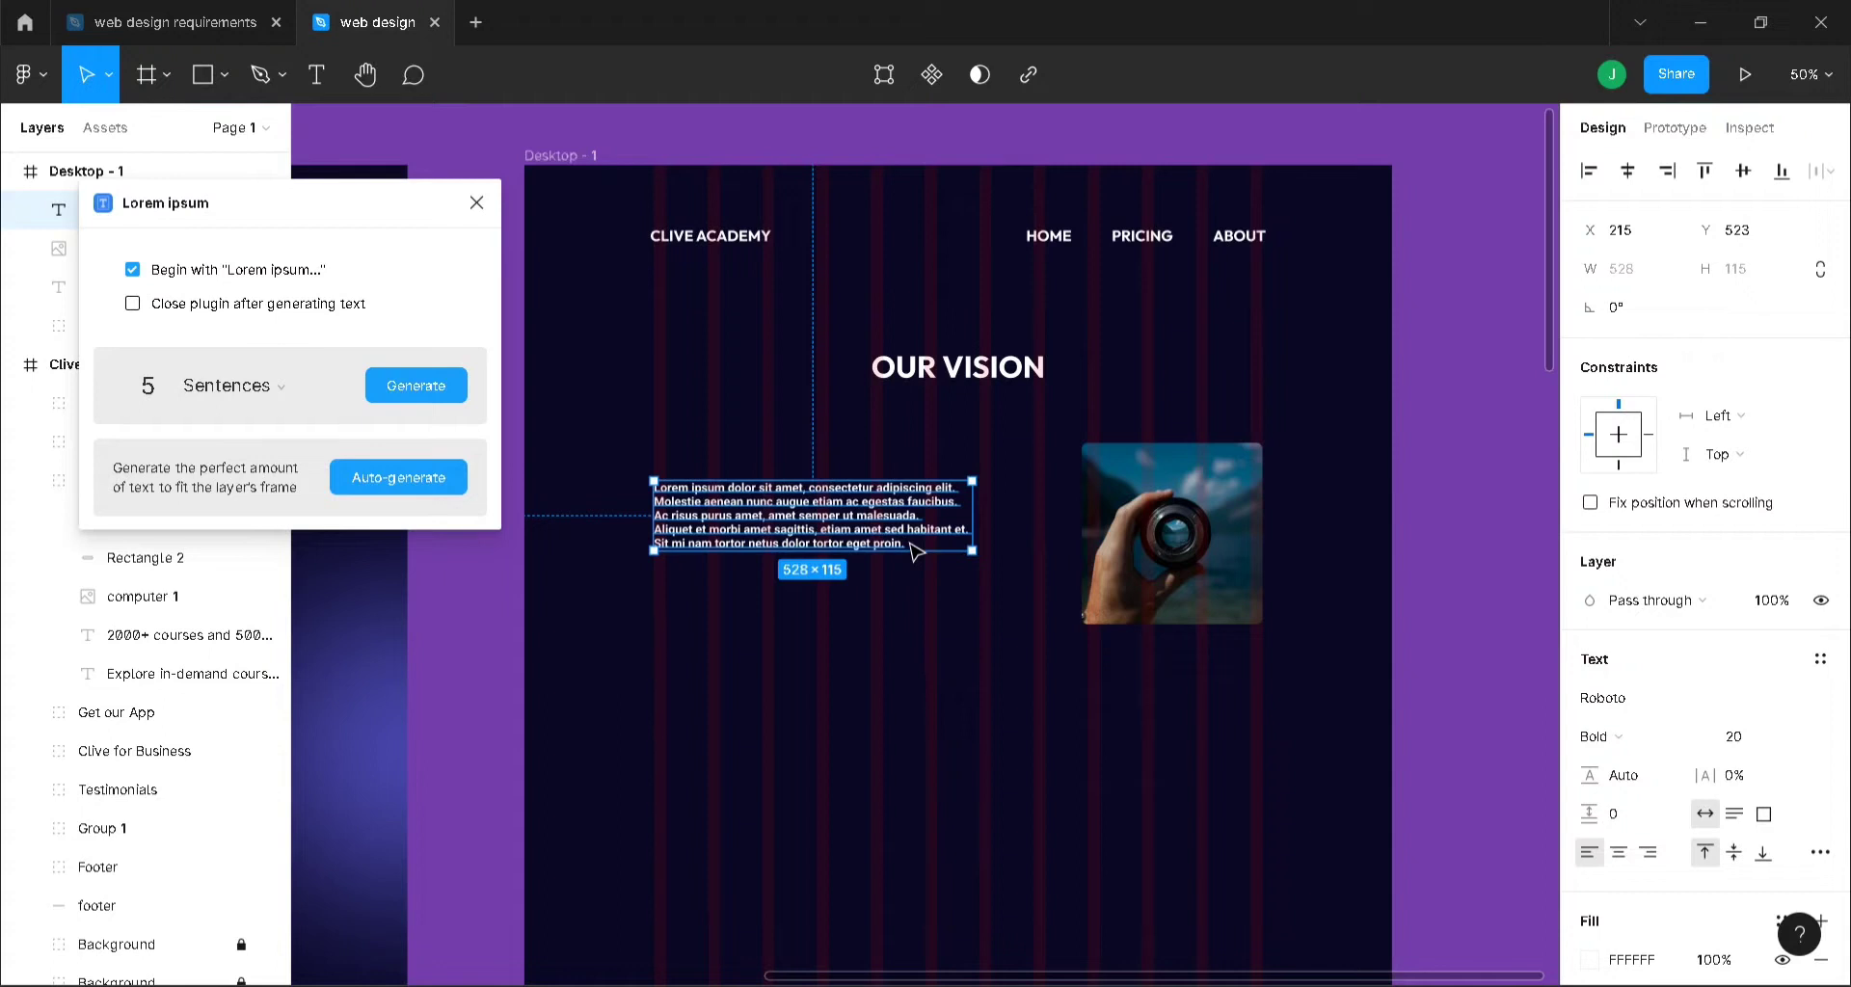
- Duplicate the paragraph and place the copy directly beneath it at Y 664
triple_click(914, 545)
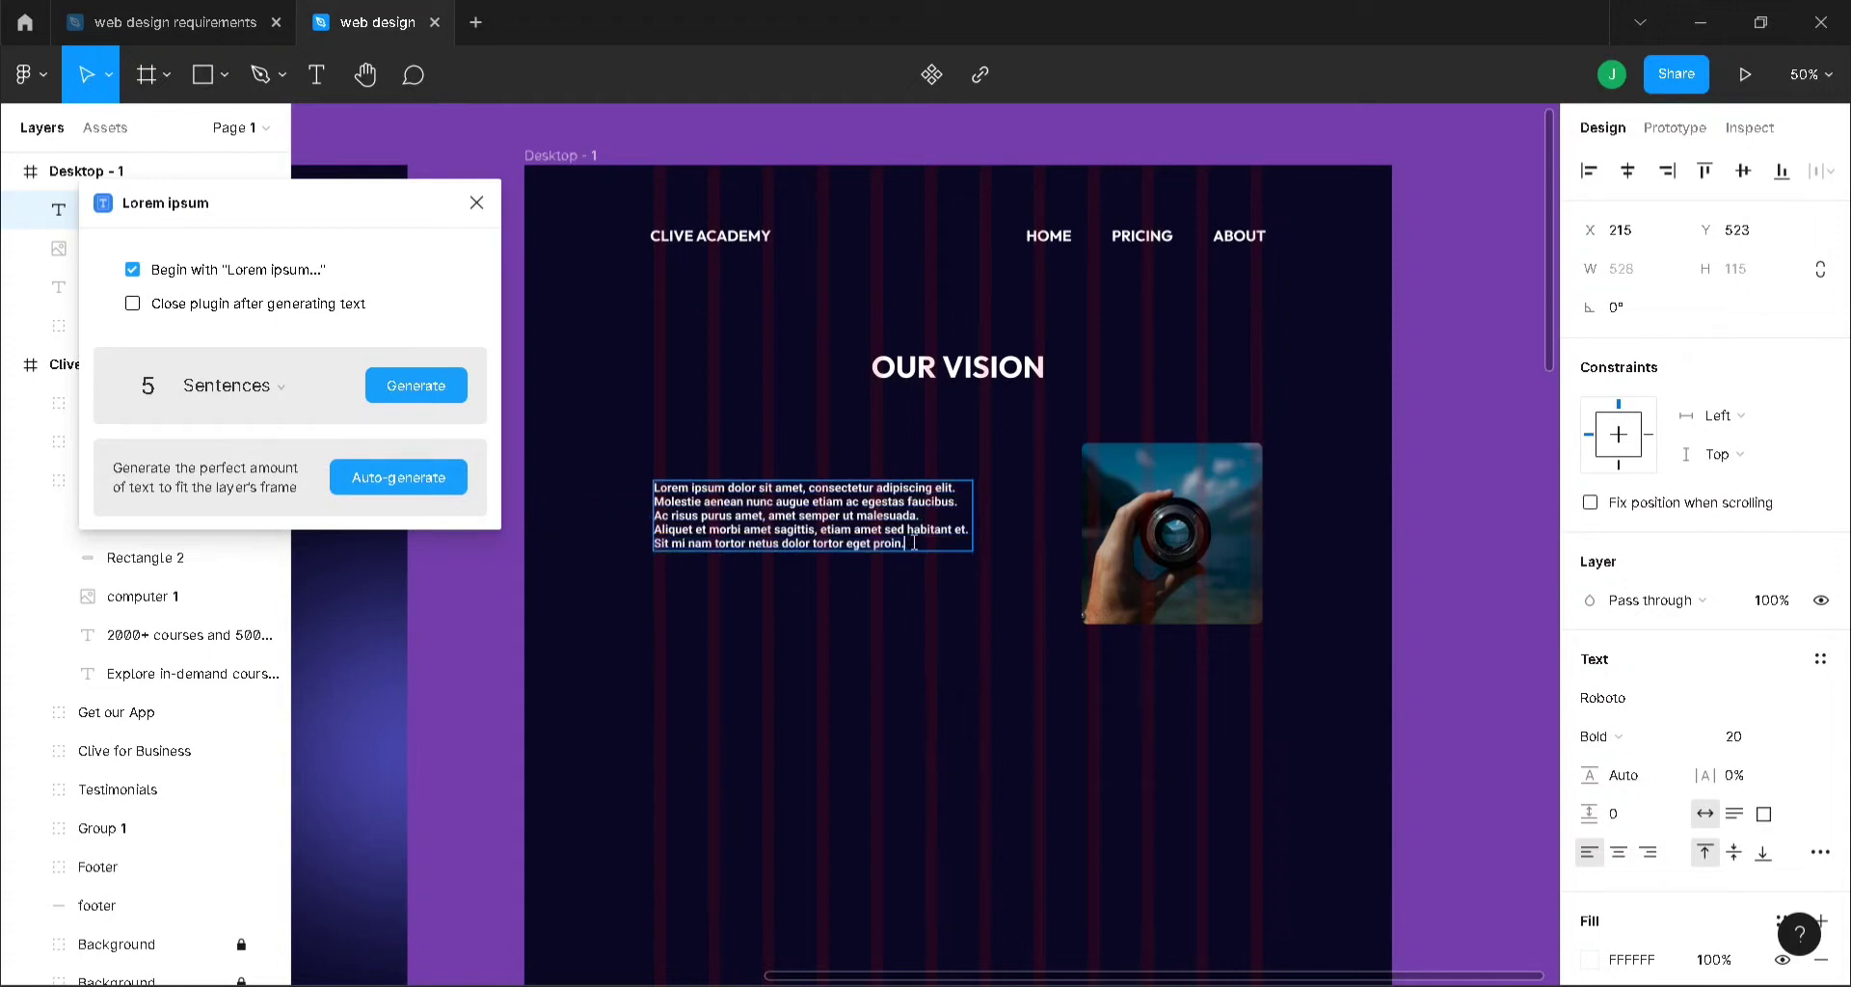
left_click(430, 400)
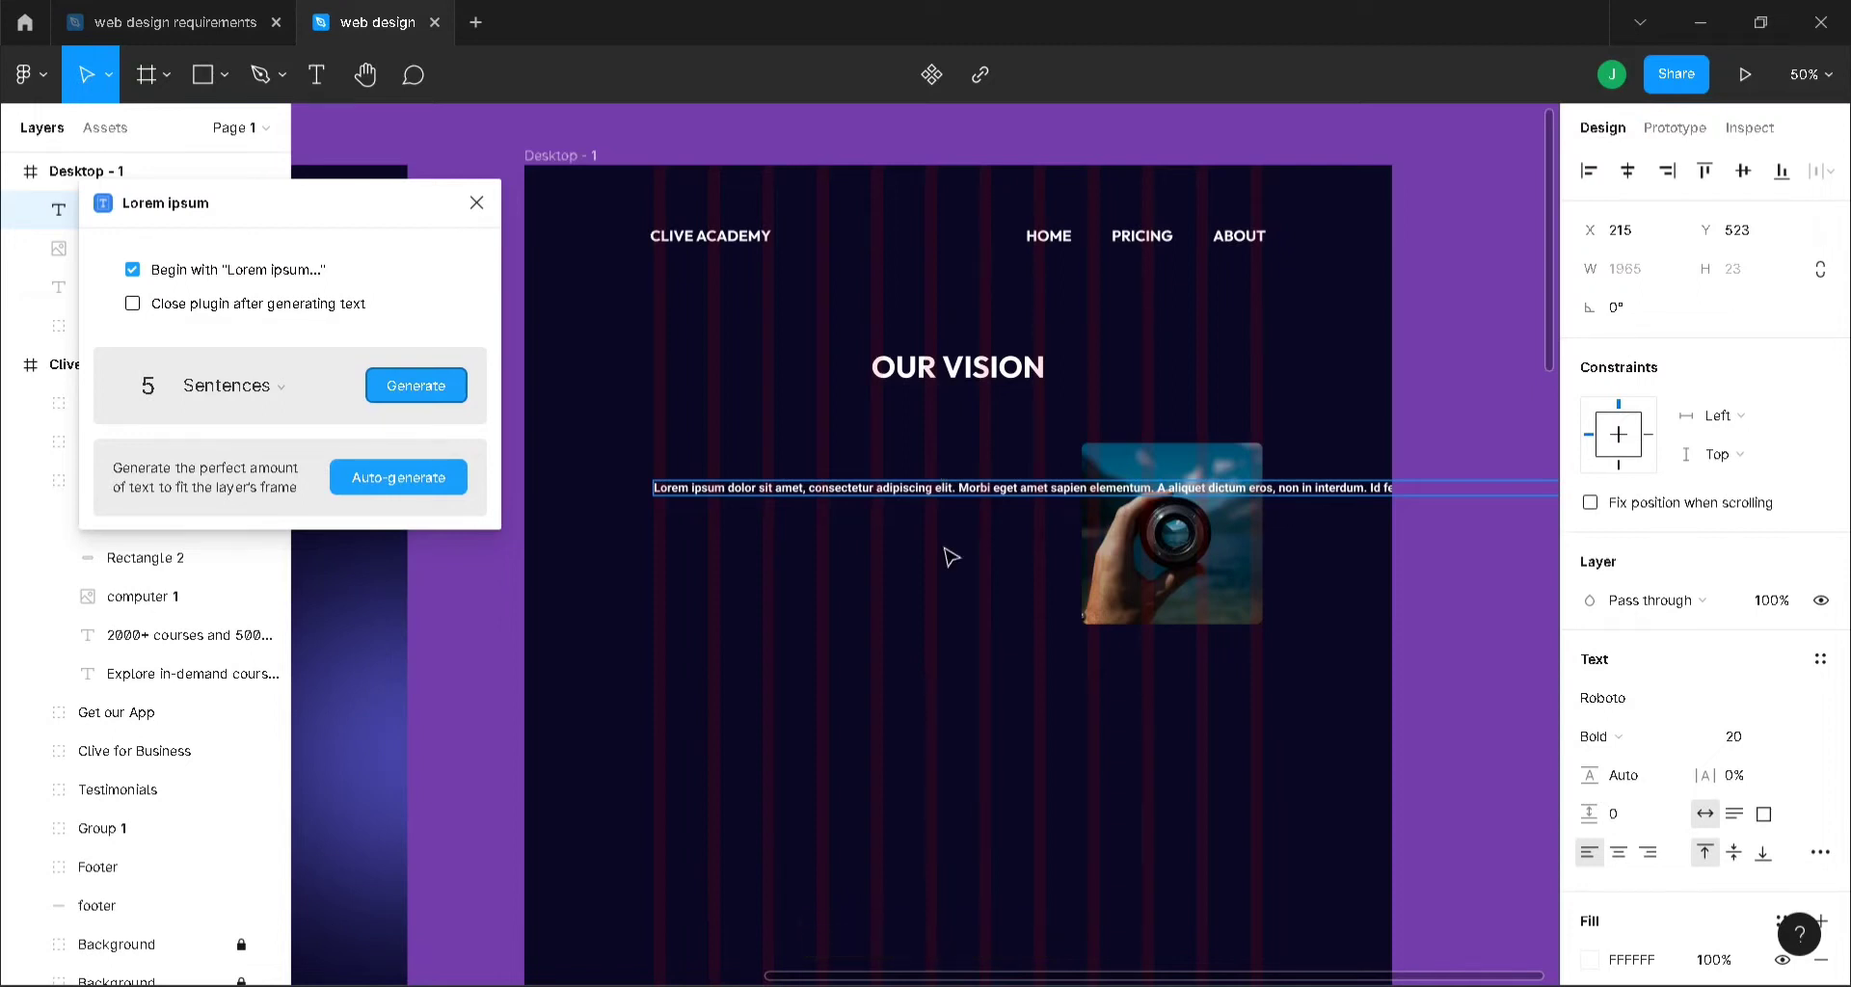
key("ctrl+z")
key("ctrl+z")
key("Escape")
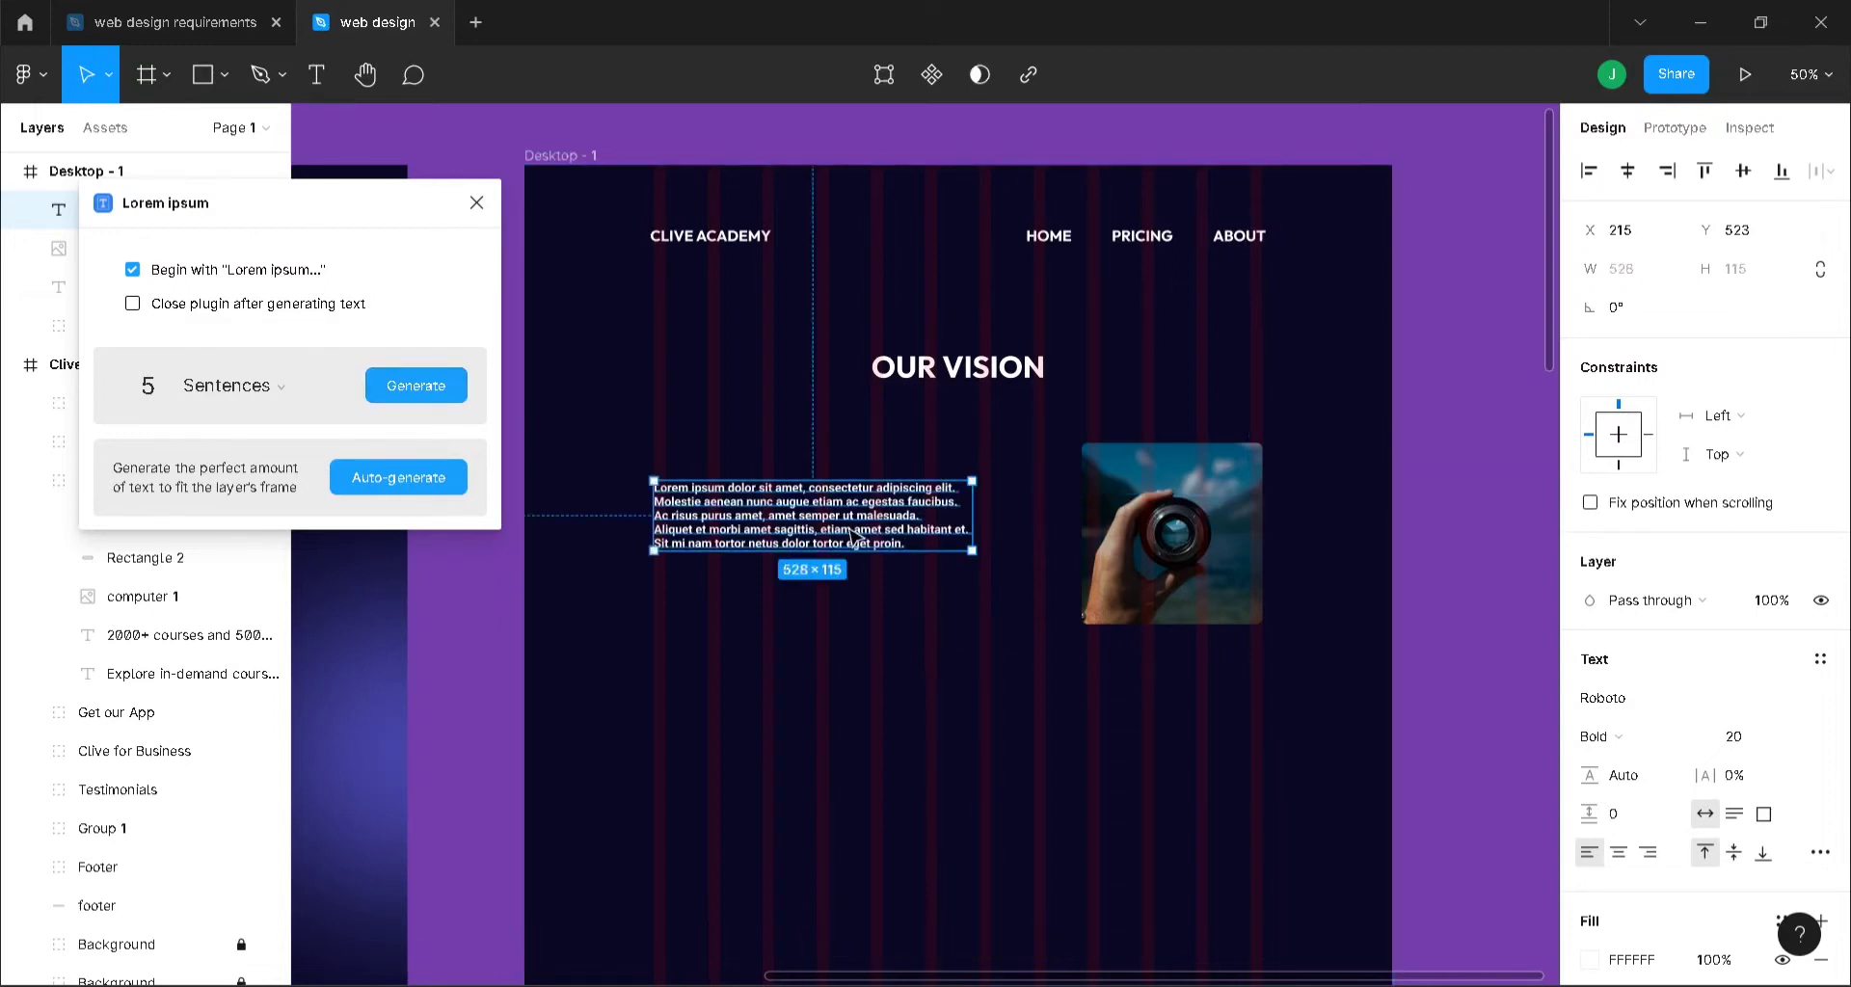
key("ctrl+d")
left_click_drag(855, 536, 854, 611)
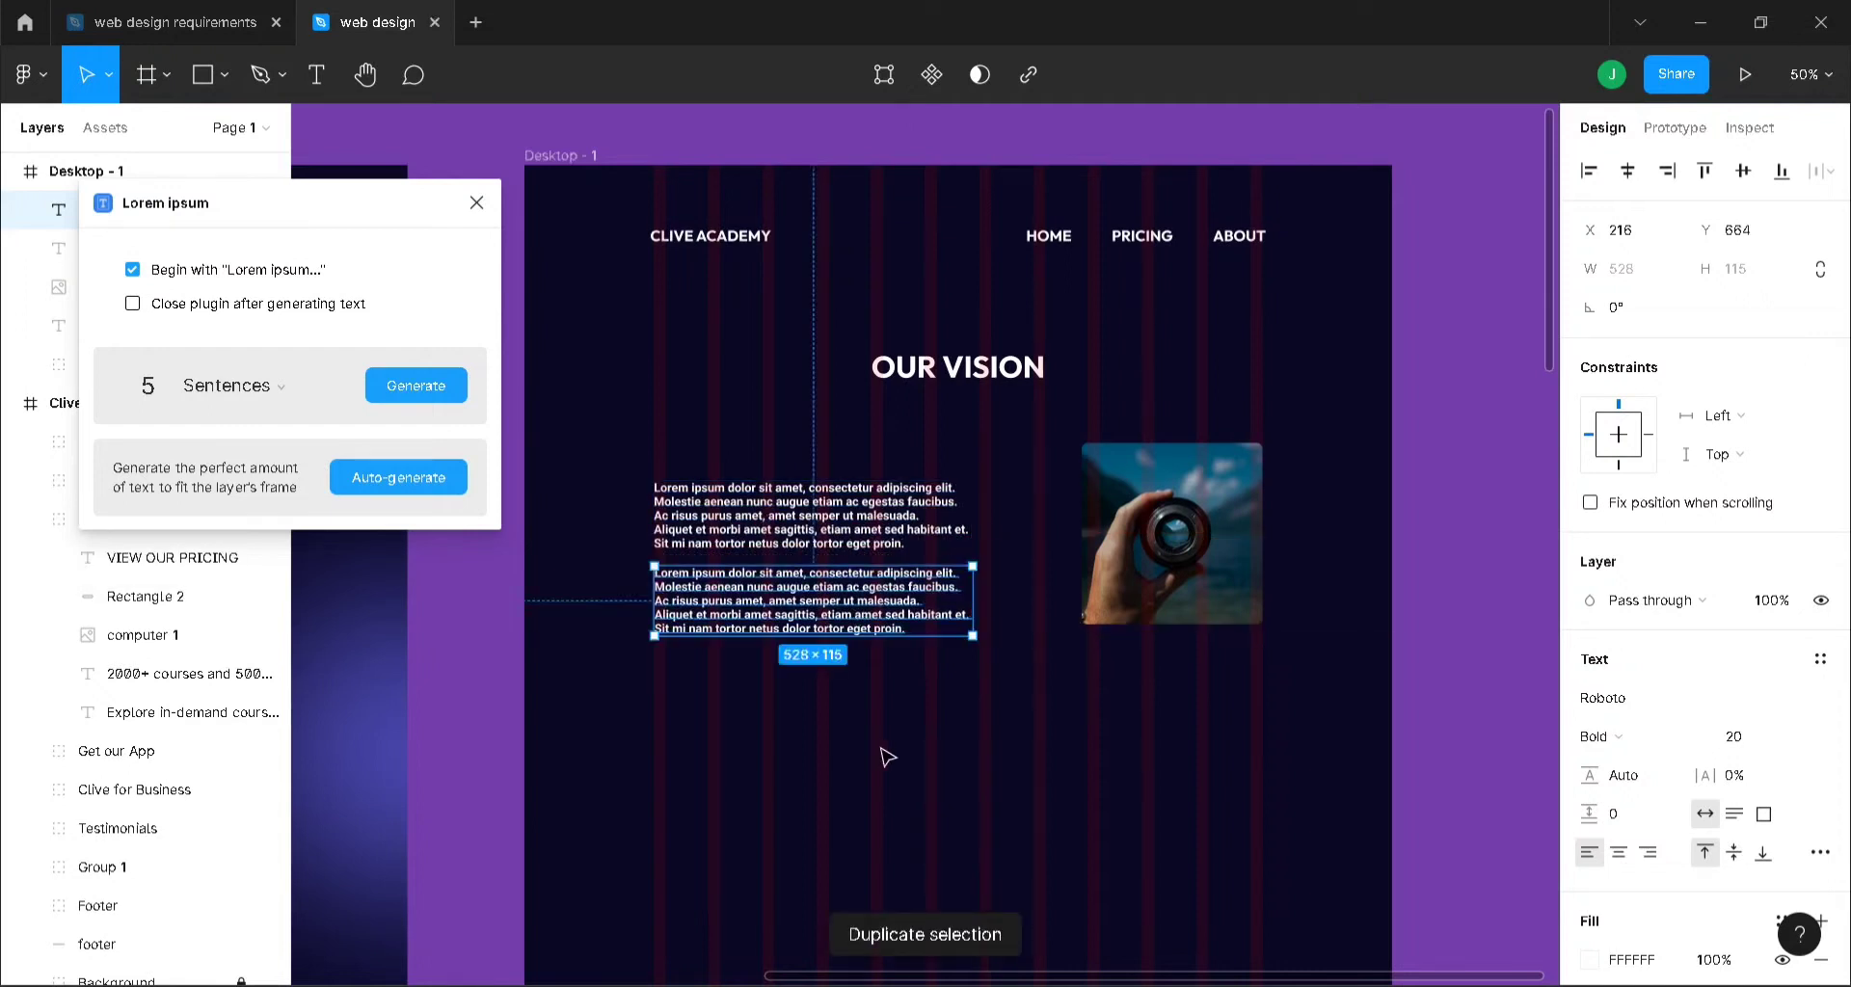
- Move both lorem ipsum paragraphs up together, level with the top of the lens photo
left_click(881, 753)
left_click(847, 613)
left_click(835, 532)
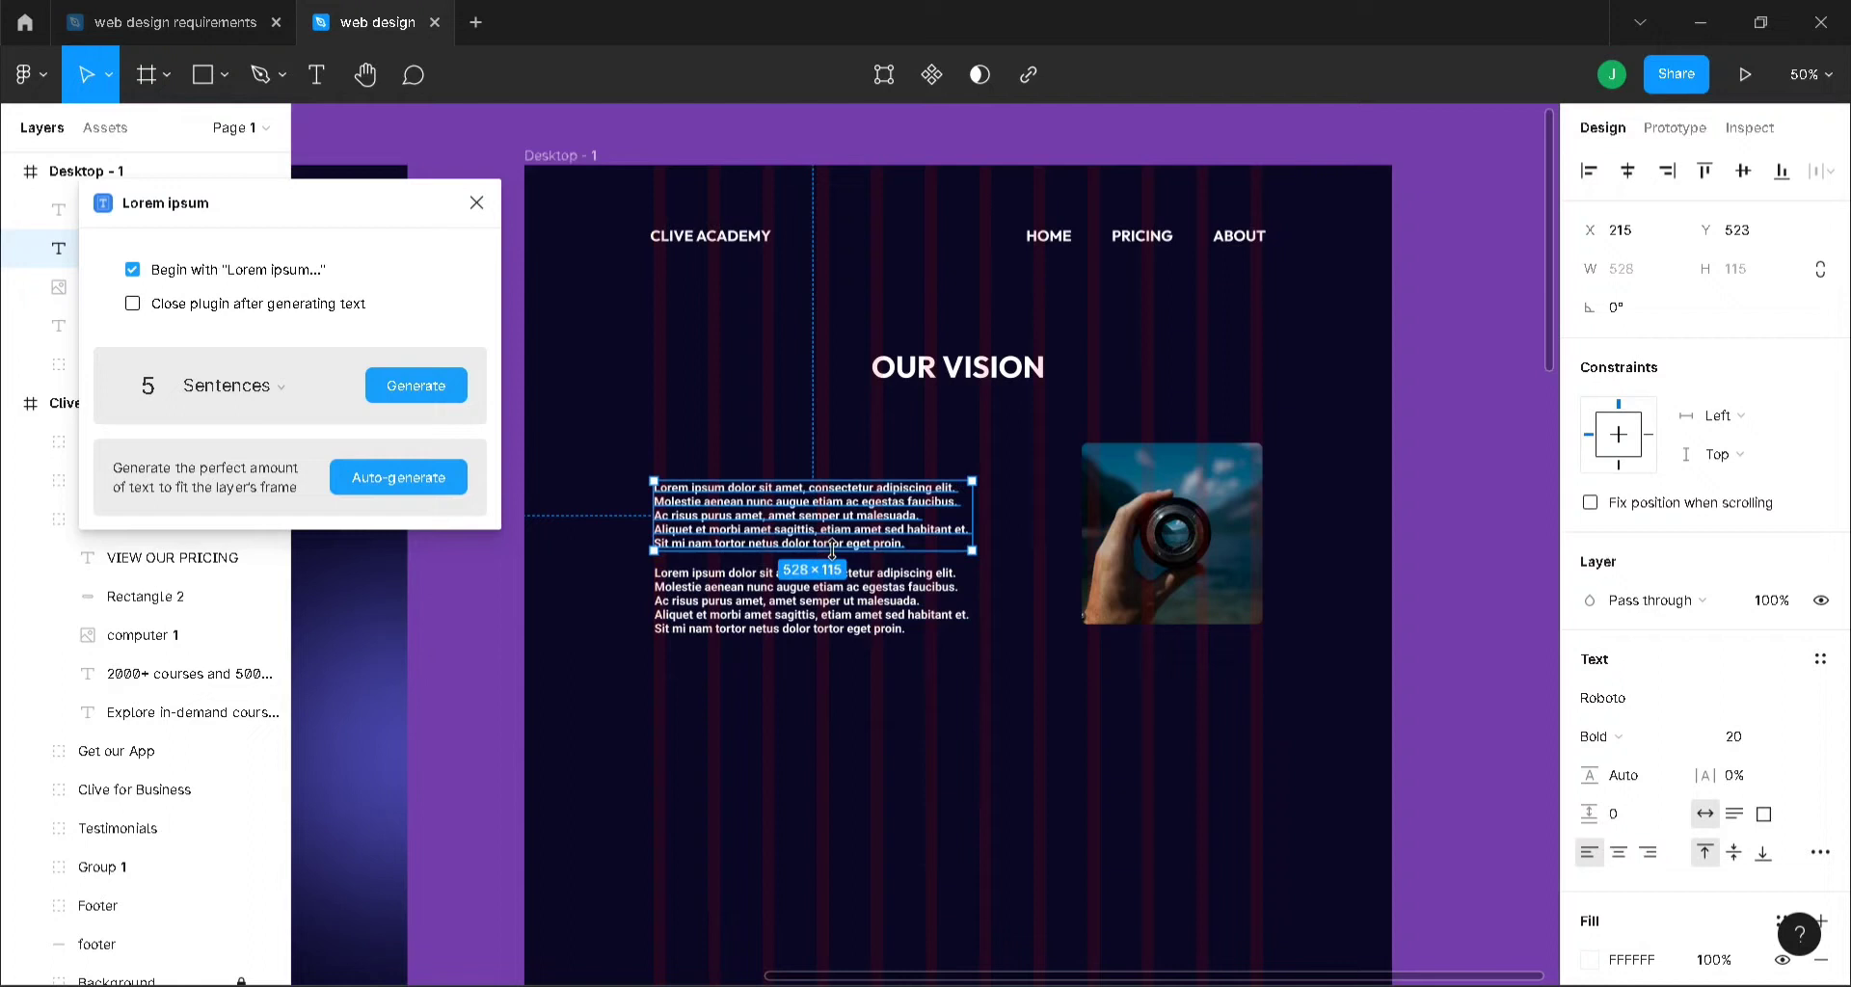
left_click(861, 605, "shift")
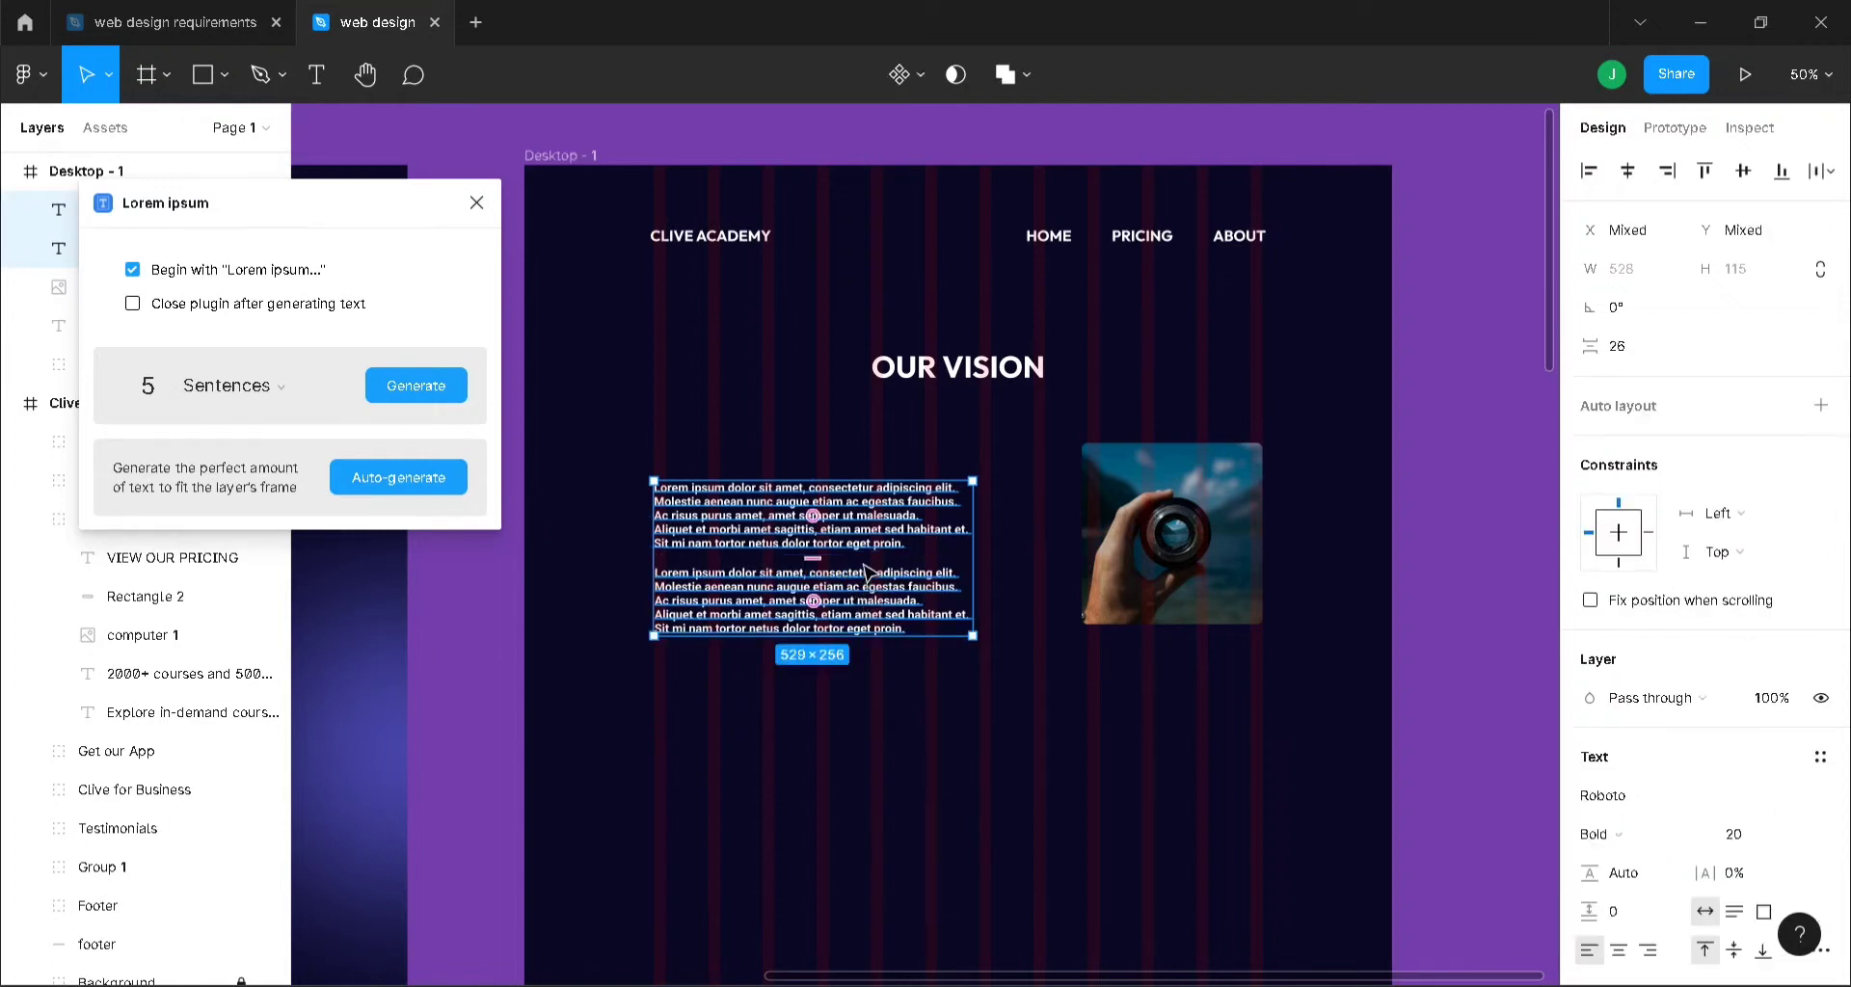
left_click_drag(865, 565, 869, 551)
left_click(906, 706)
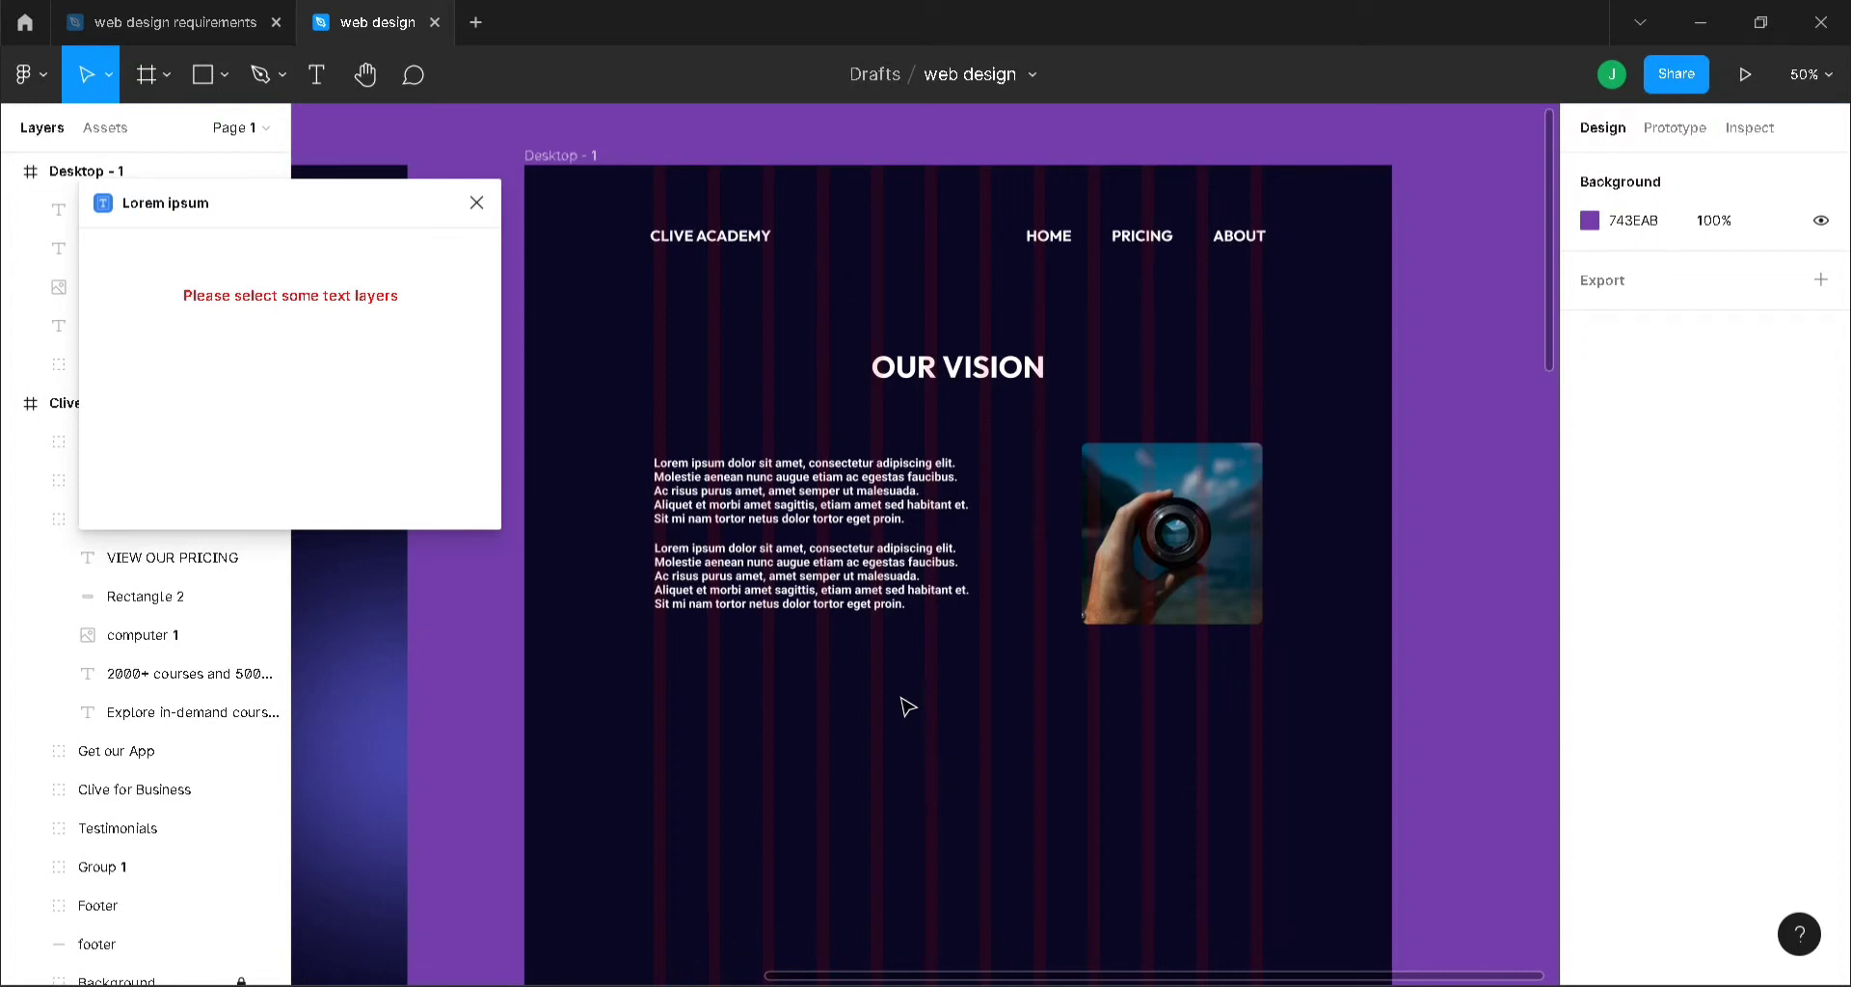
scroll(952, 631, "down", 5)
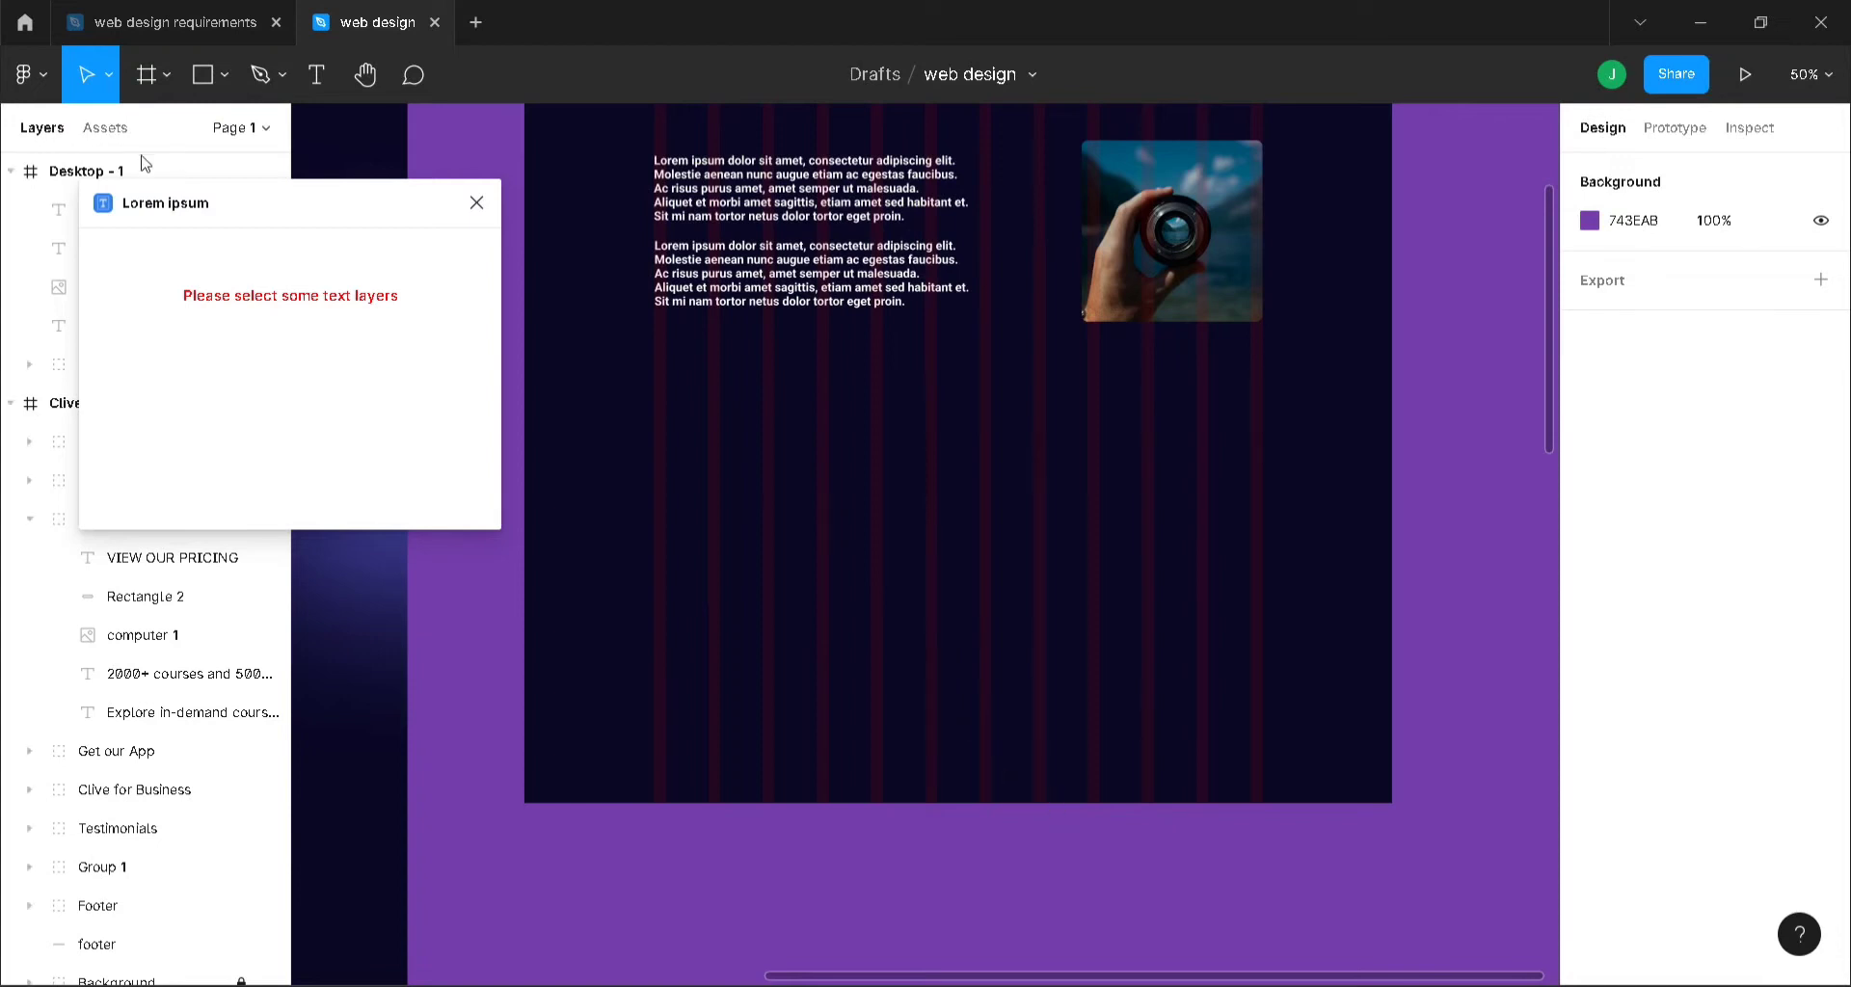
- Draw a grey rectangle below the paragraphs, aligned to the left column guide
key("r")
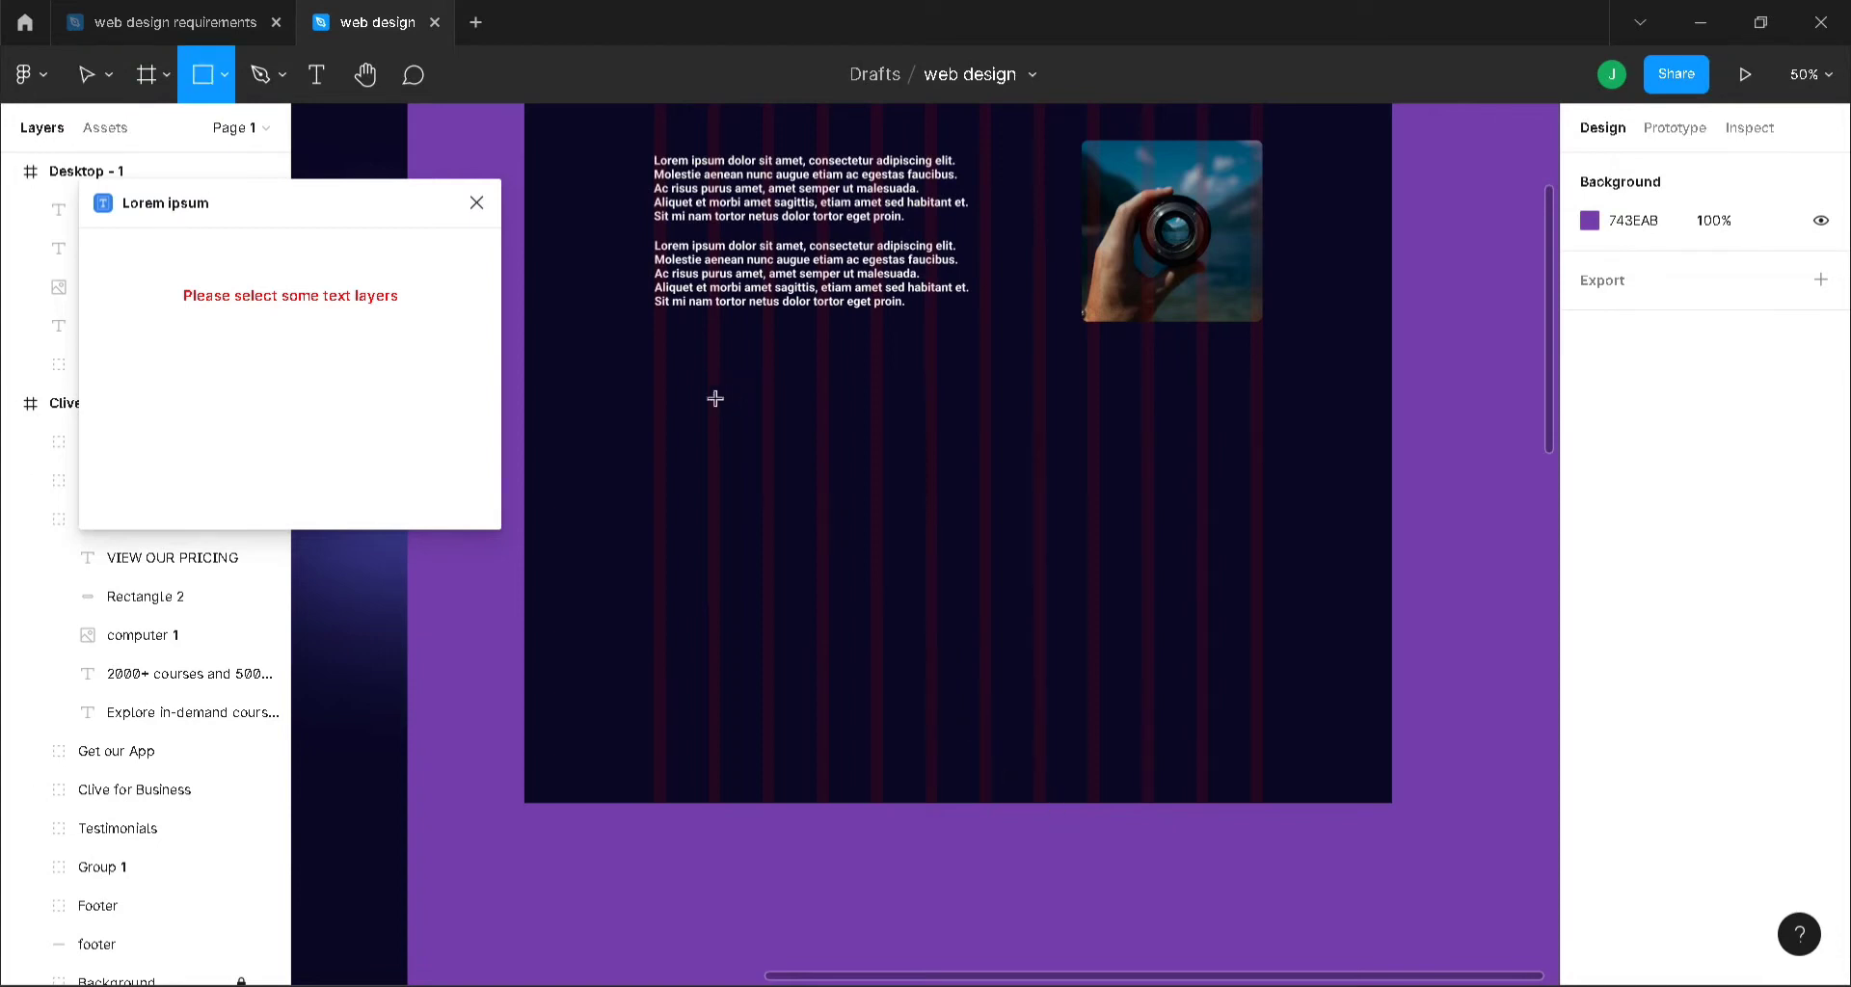
left_click_drag(666, 410, 980, 704)
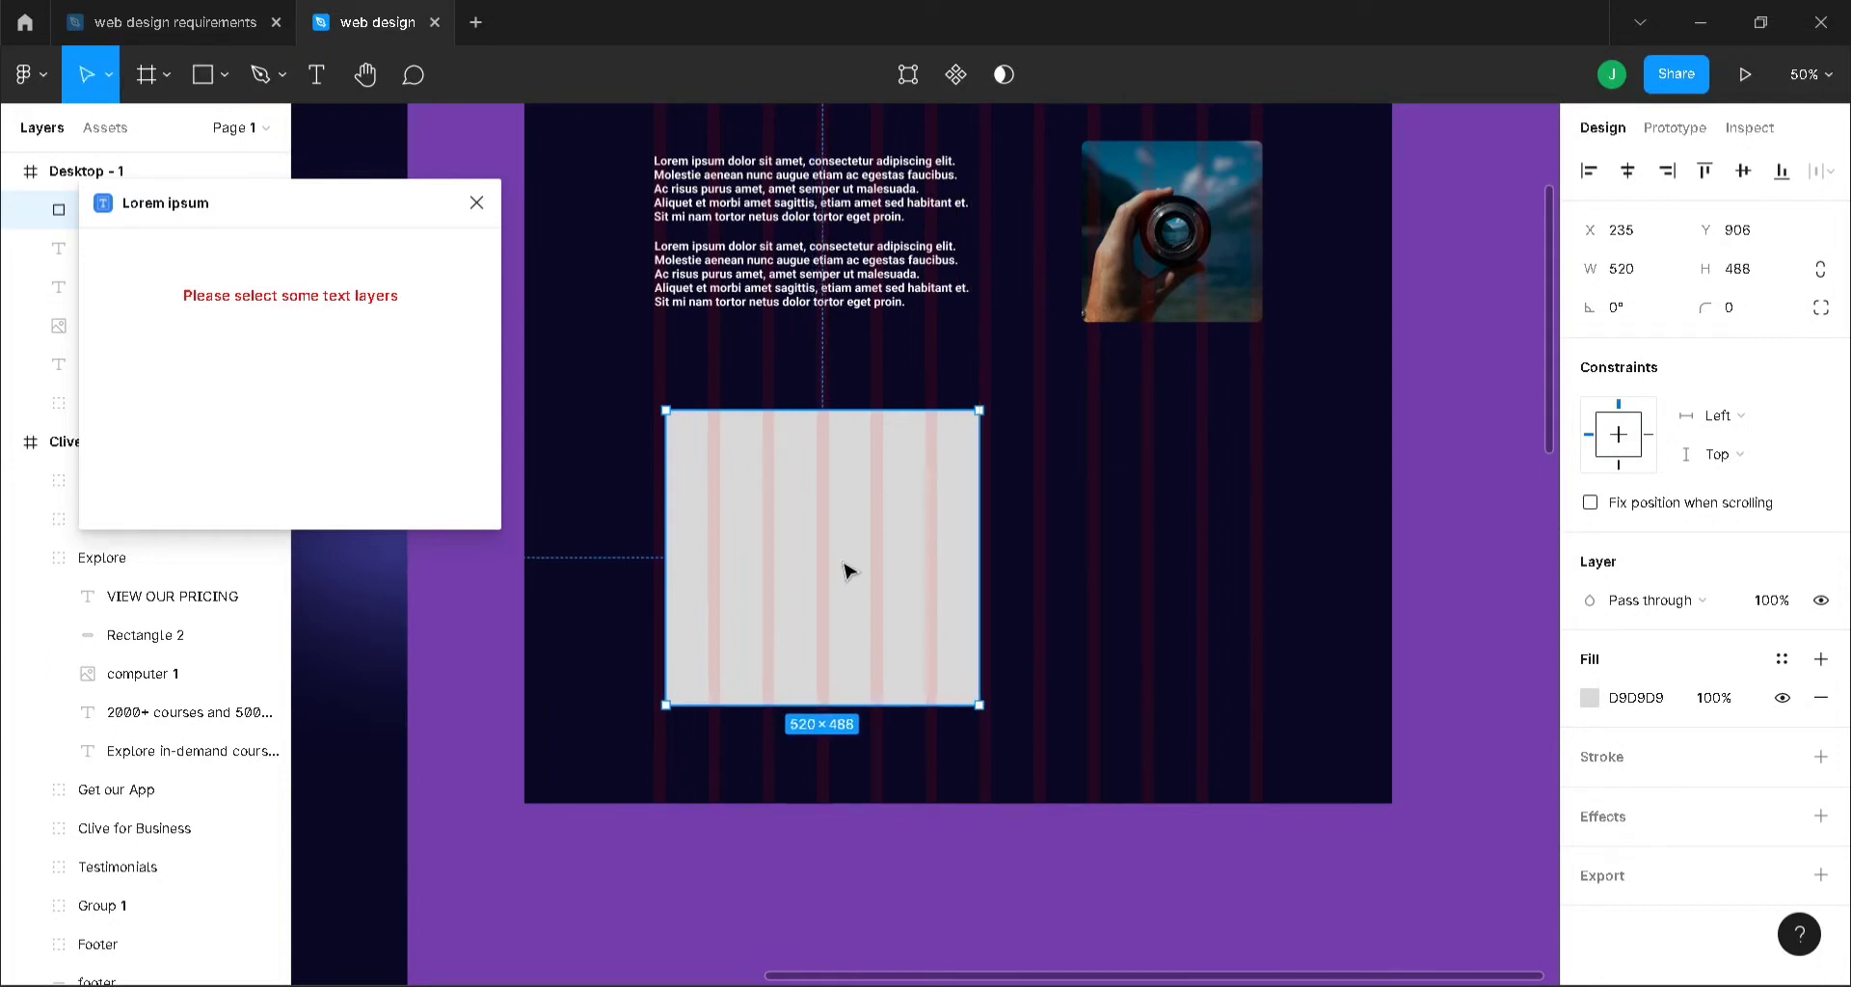
left_click_drag(839, 570, 1125, 568)
- Resize the left rectangle to 424×398 and delete the unneeded duplicate
key("ctrl+d")
left_click(848, 564)
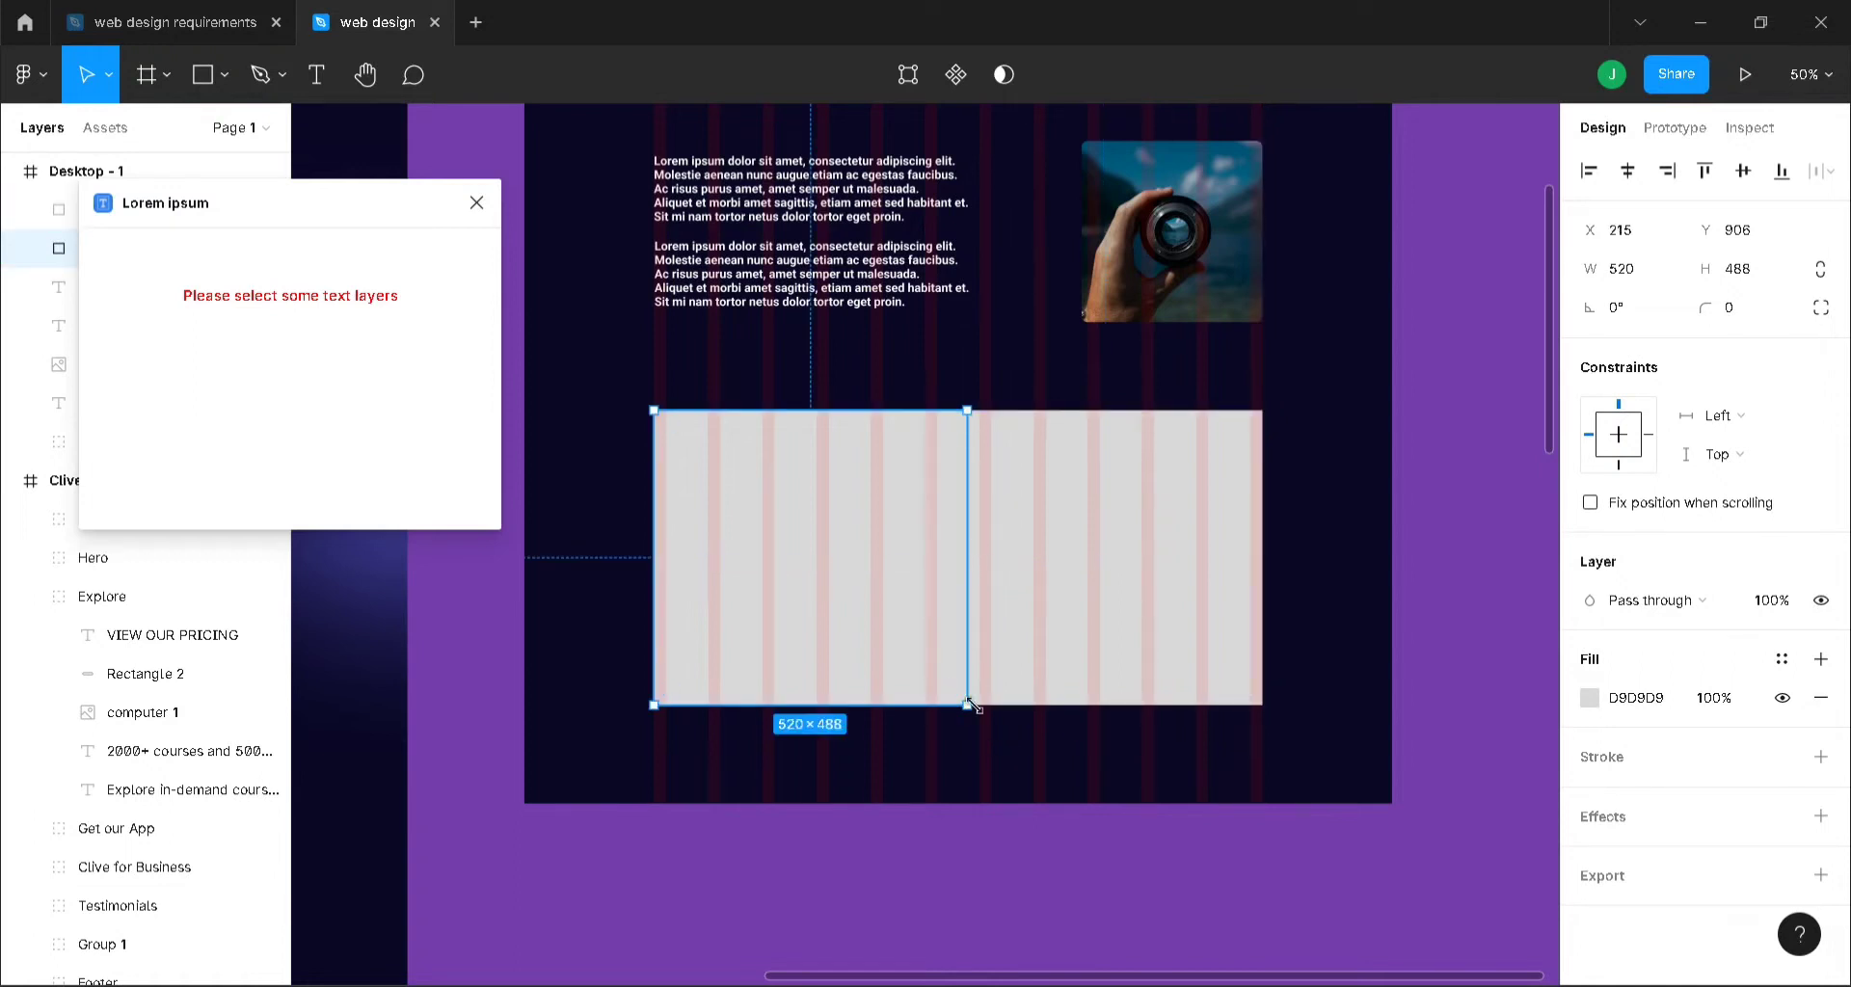
left_click_drag(967, 704, 980, 653)
left_click(990, 651)
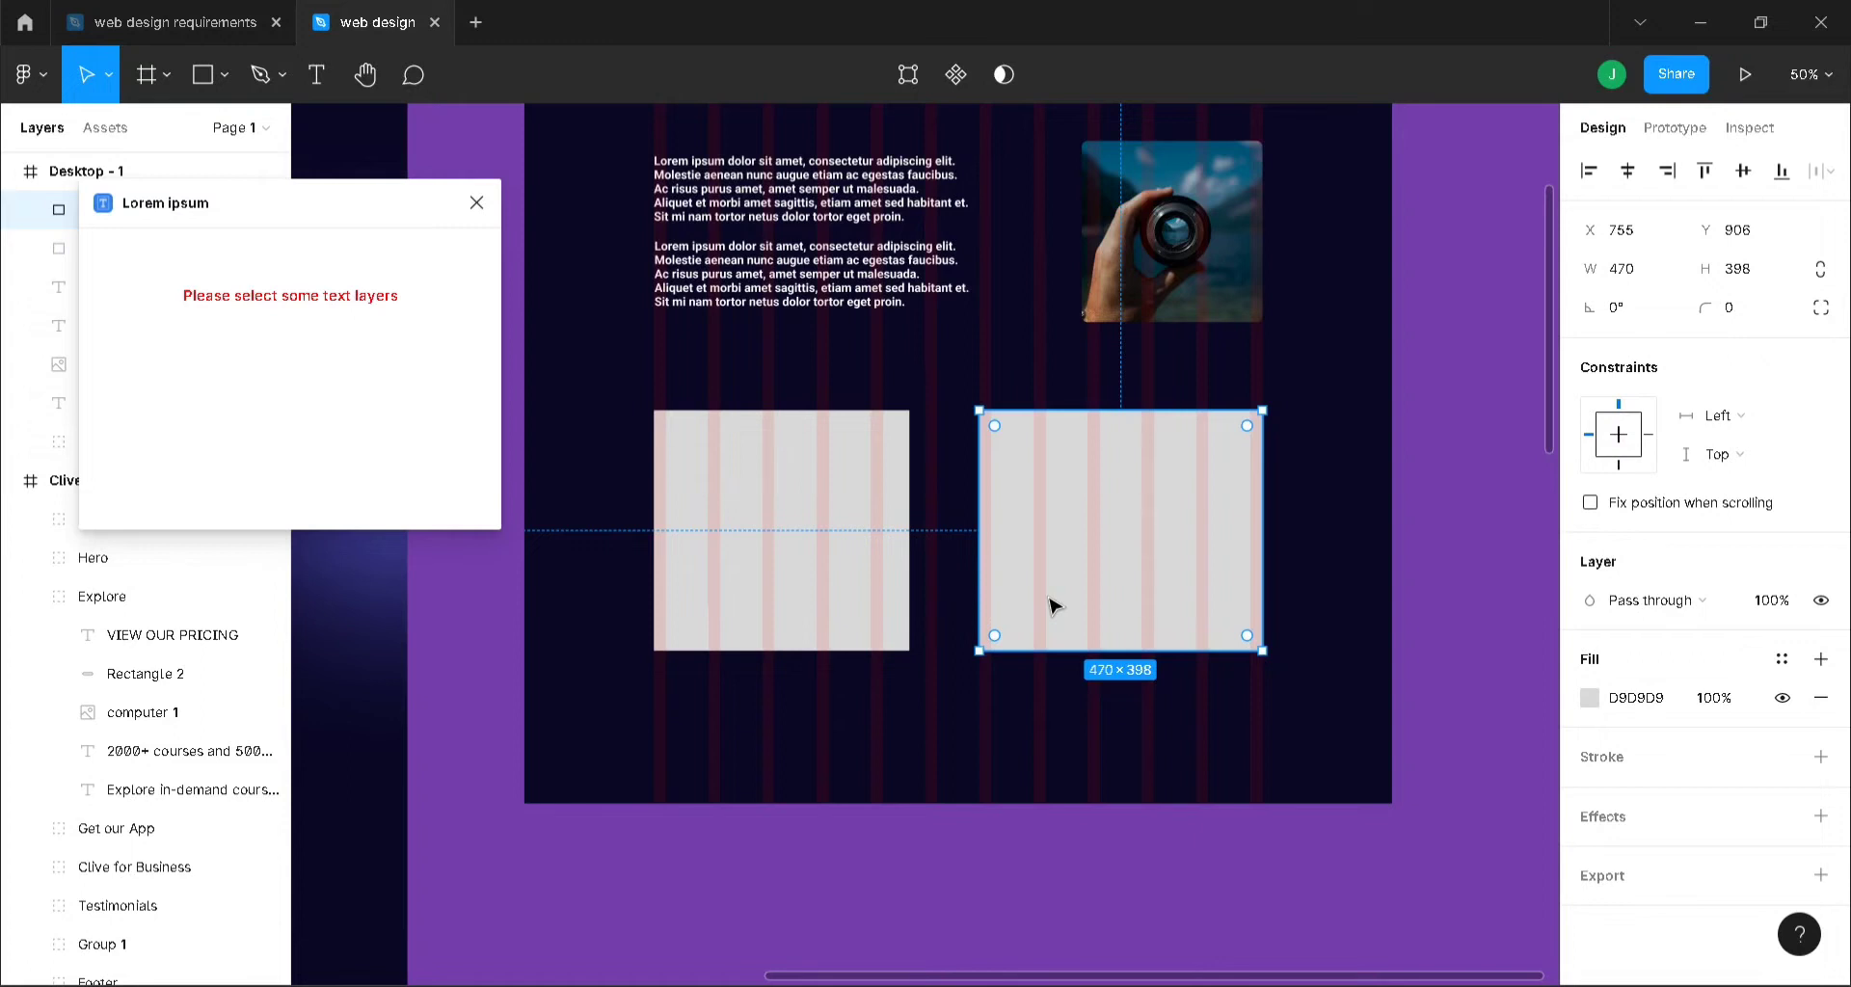
key("Delete")
- Duplicate the 424×398 rectangle and place the copy to its right at X 801, under the photo
left_click(768, 607)
key("ctrl+d")
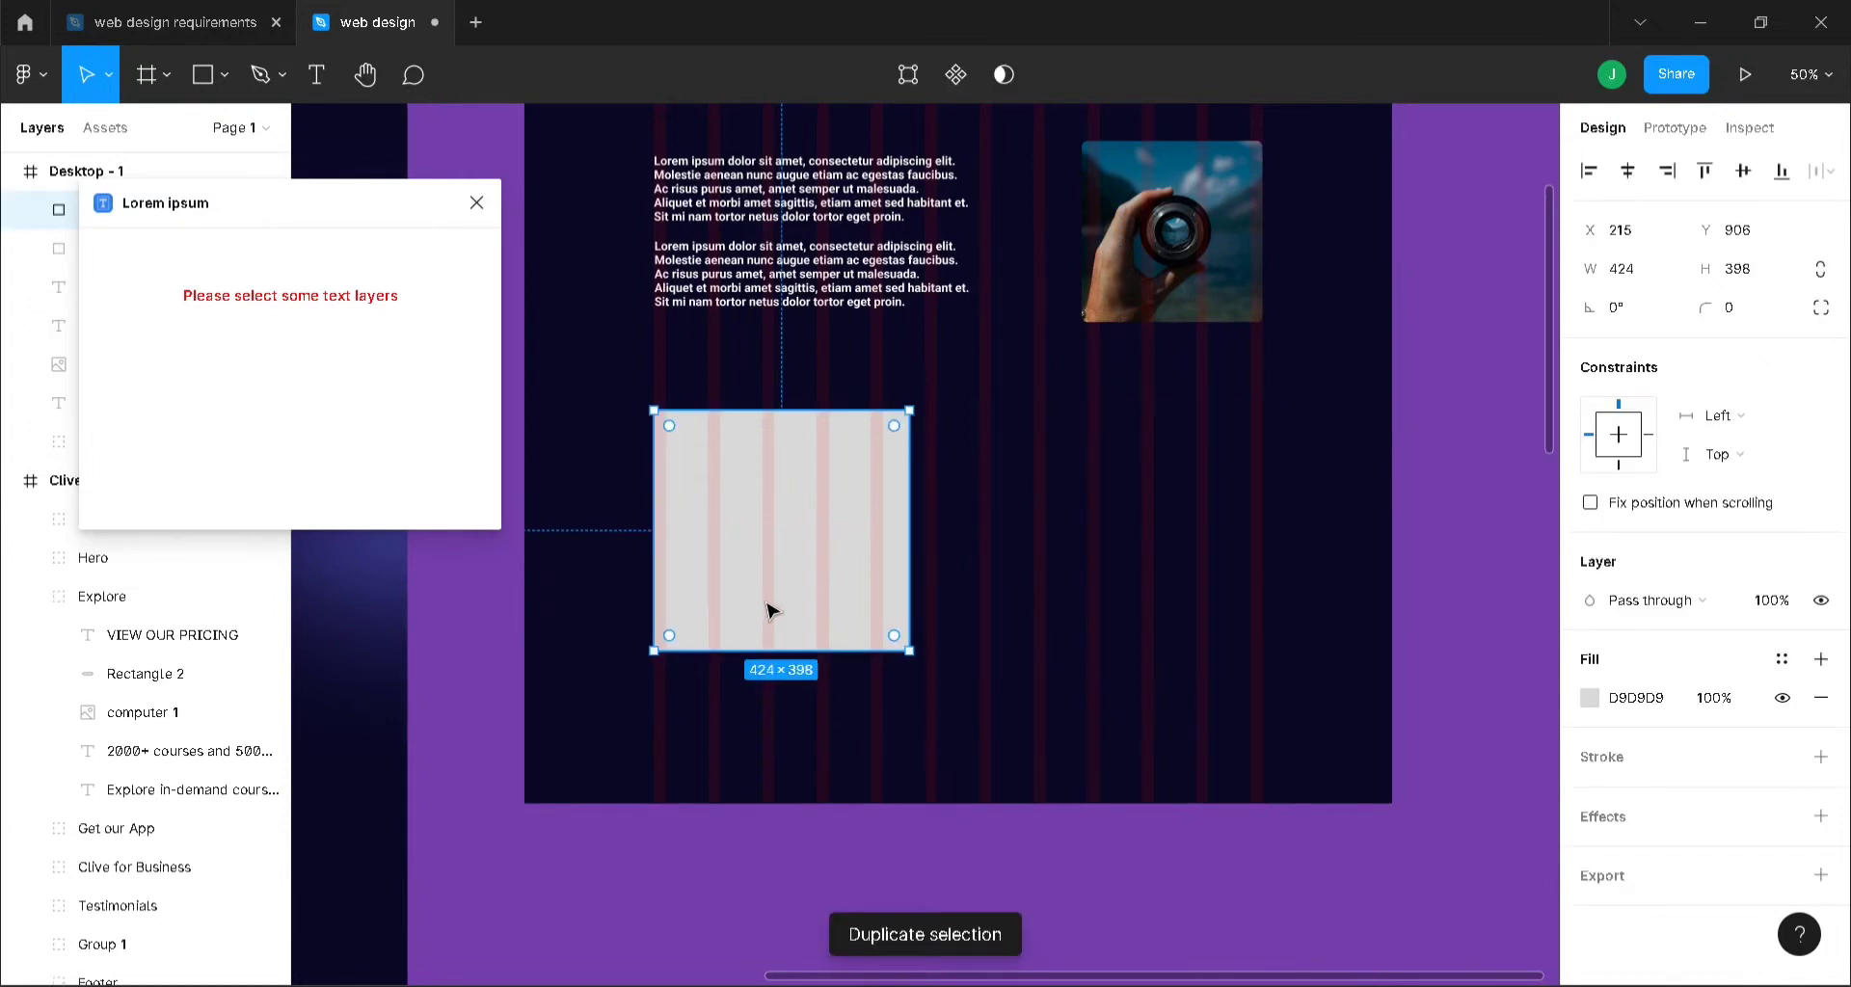
left_click_drag(771, 609, 1123, 609)
left_click(1062, 719)
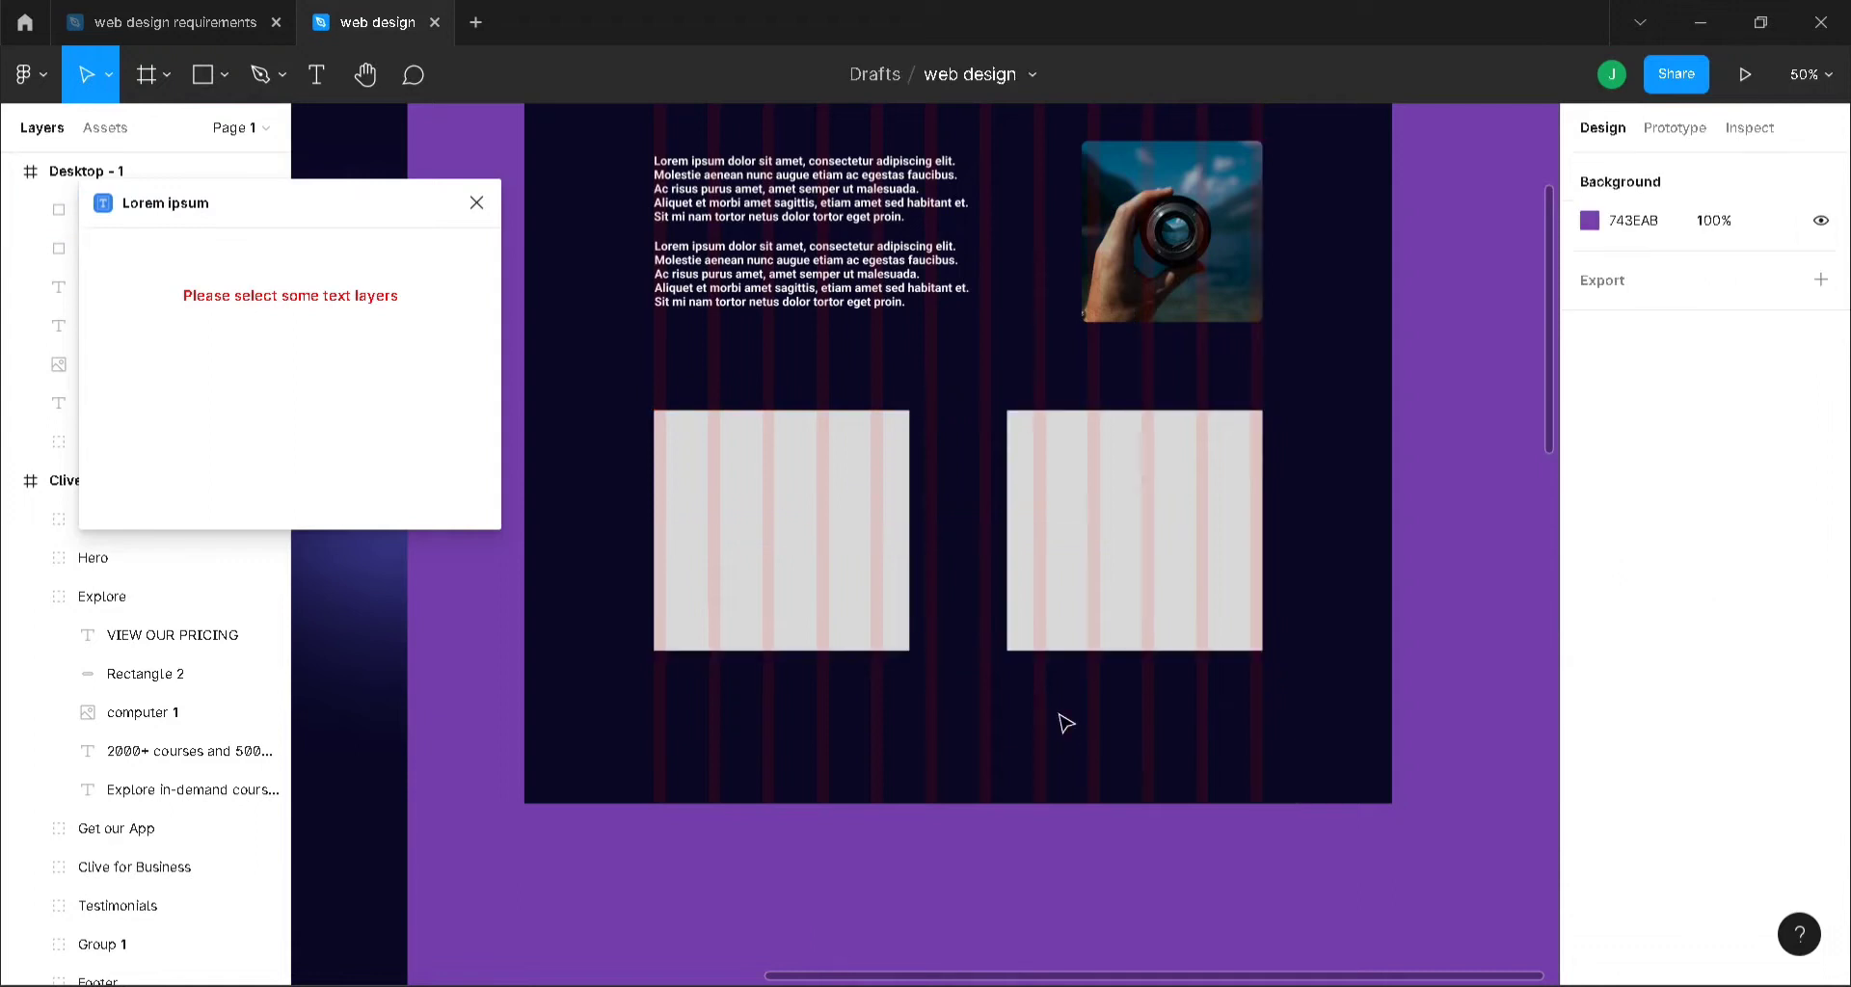
left_click(781, 516)
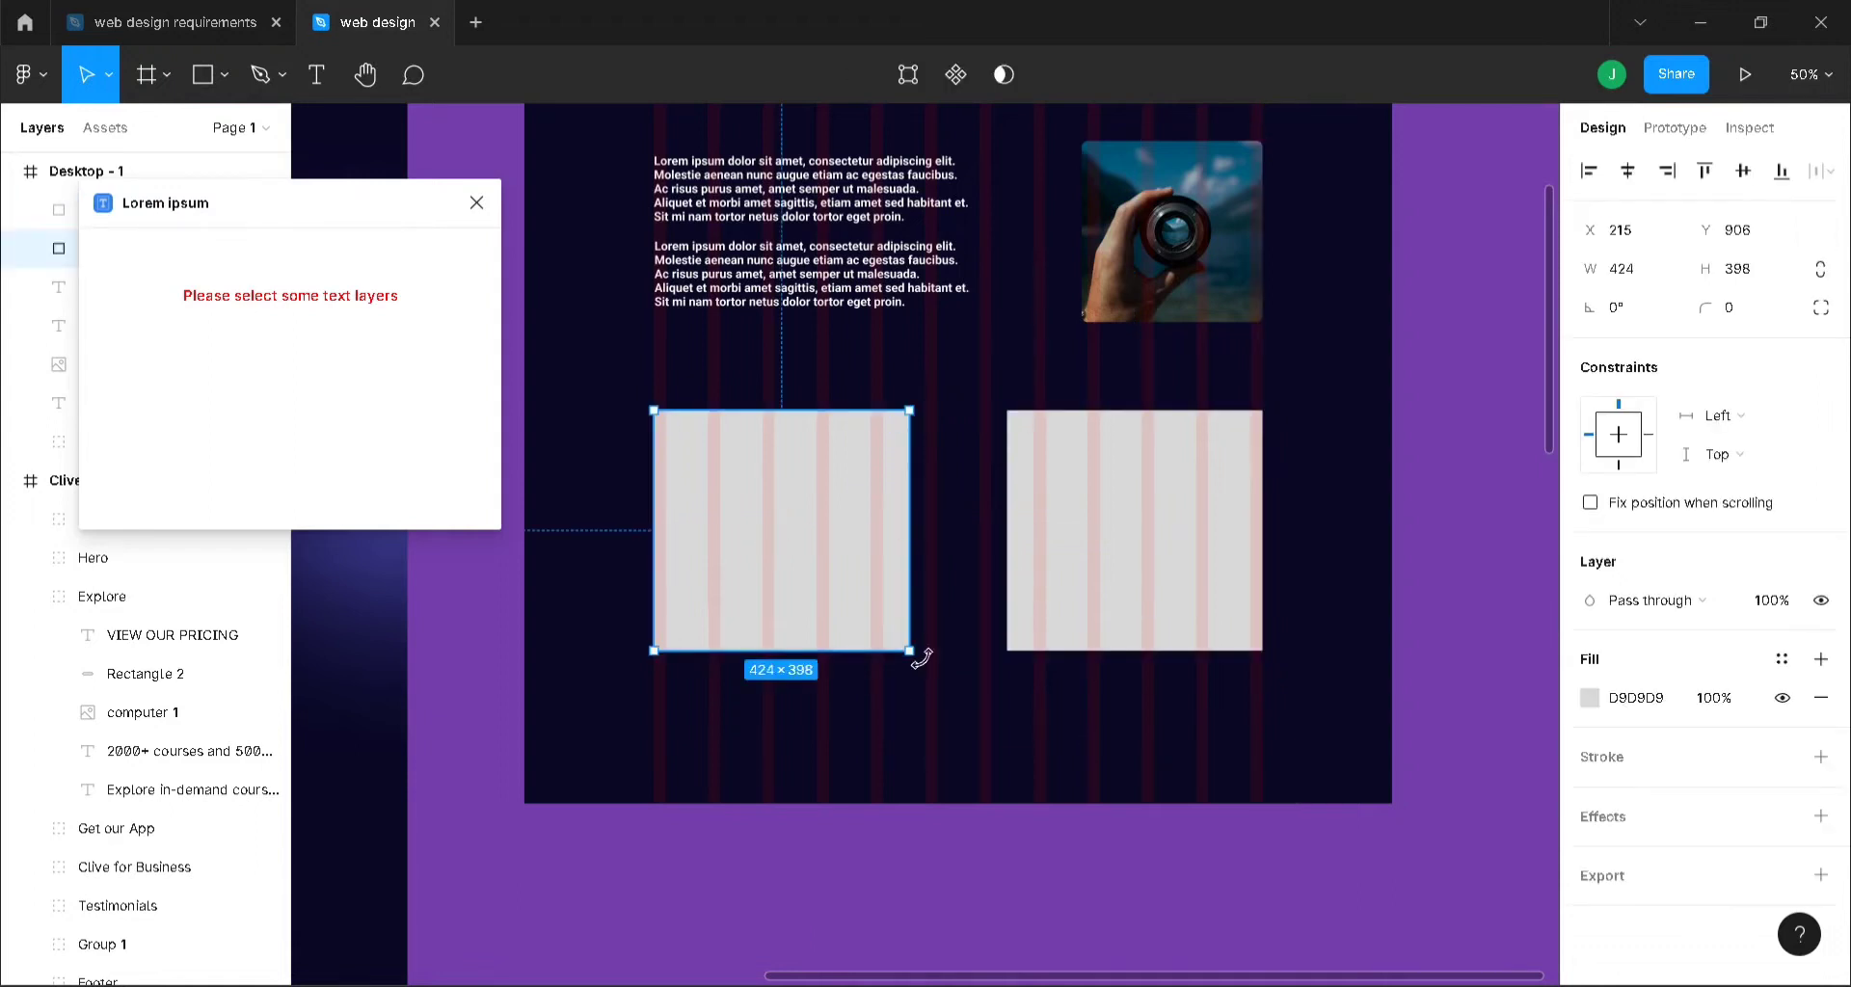
left_click(961, 710)
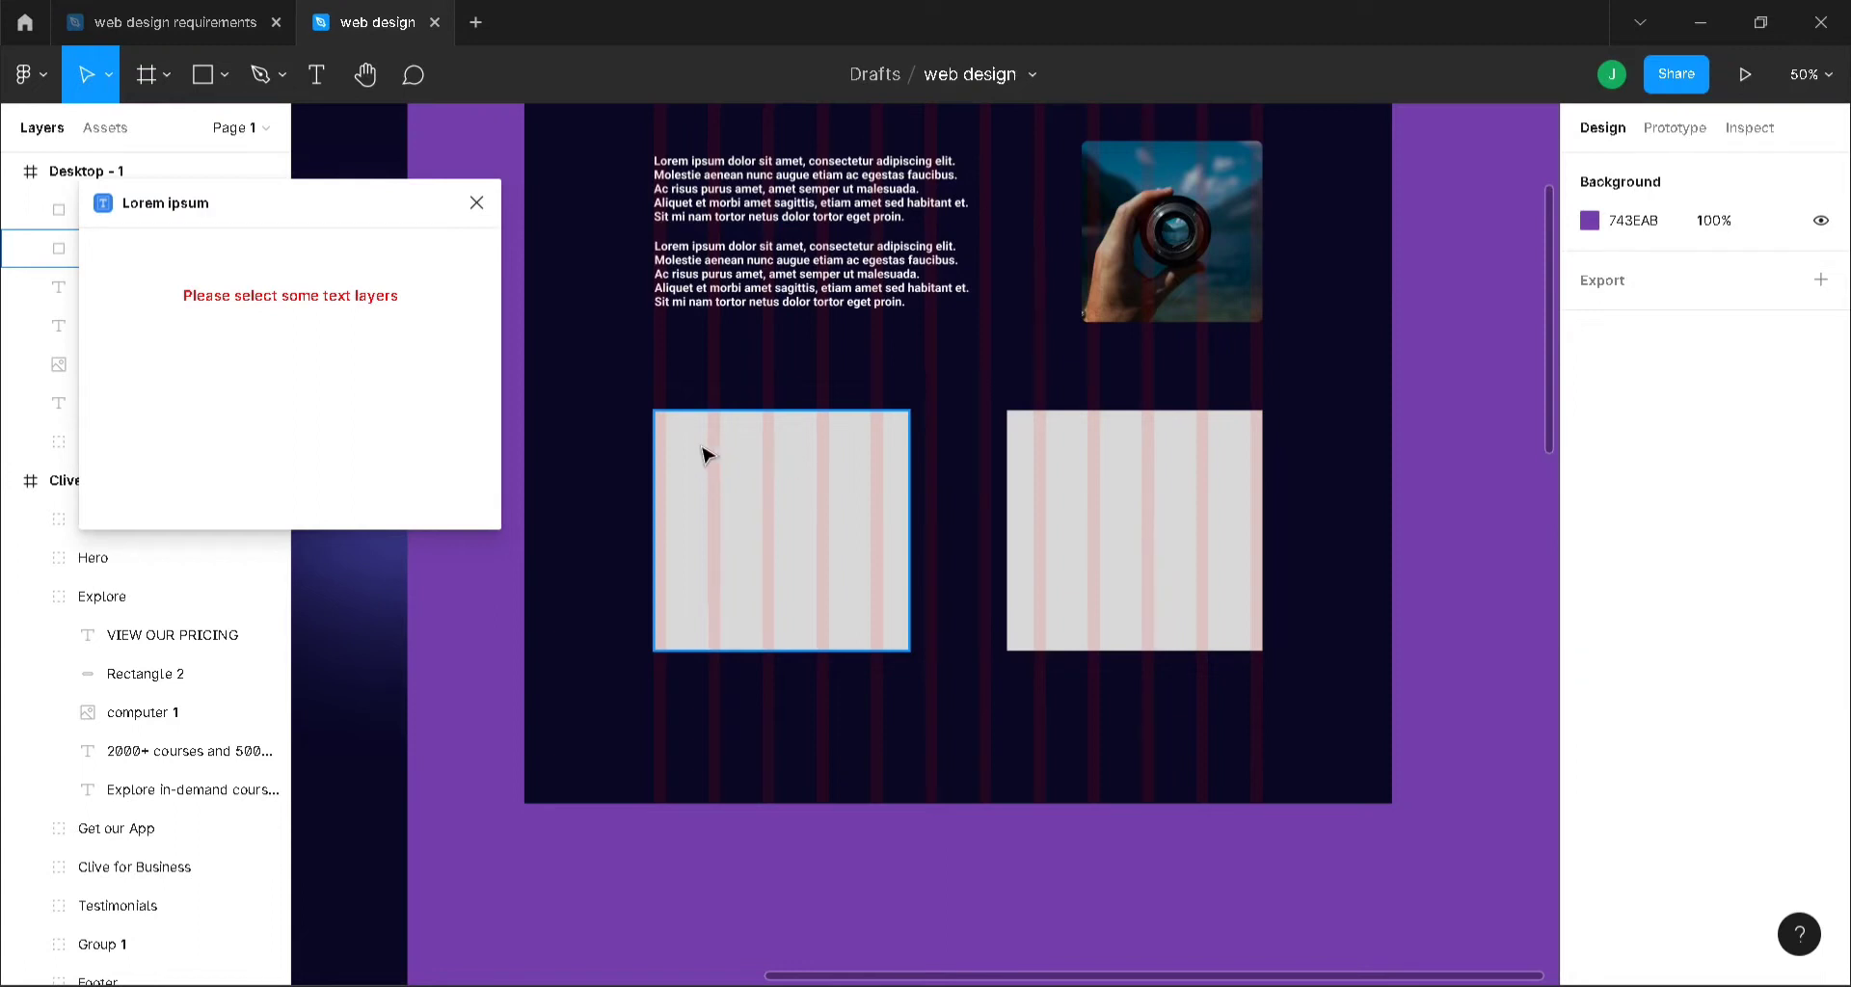
left_click(752, 465)
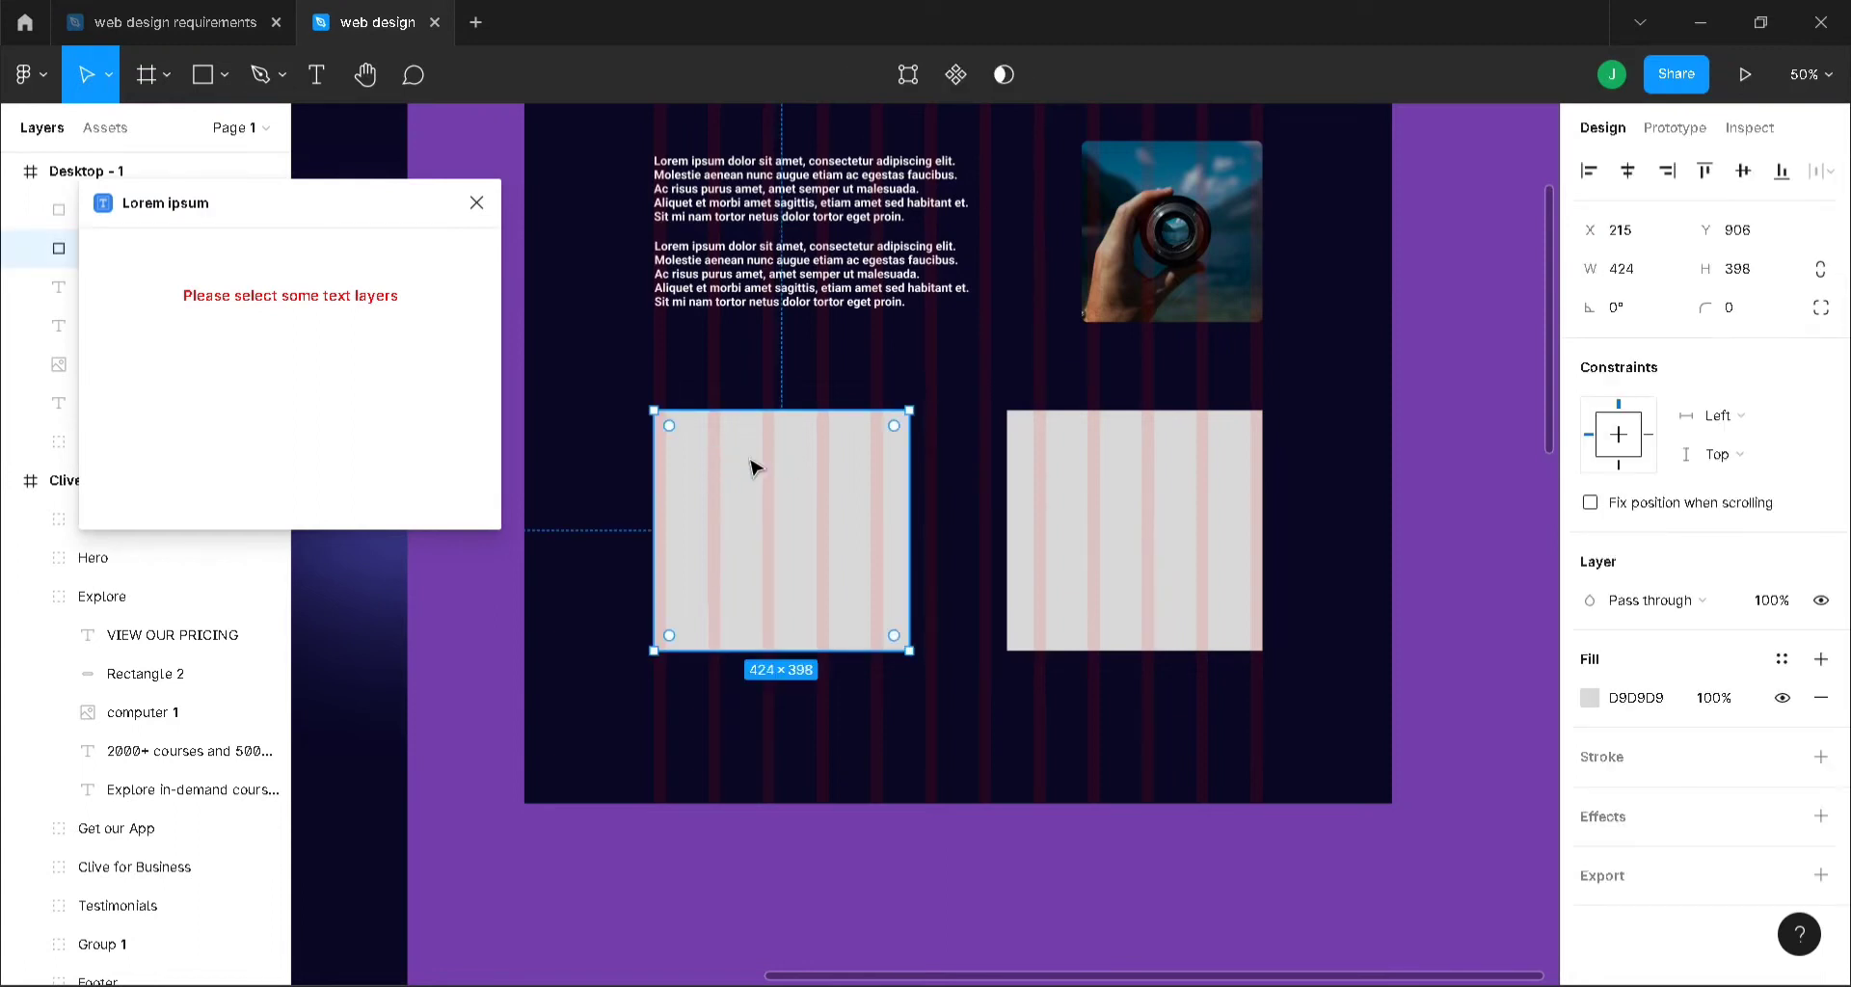
key("minus")
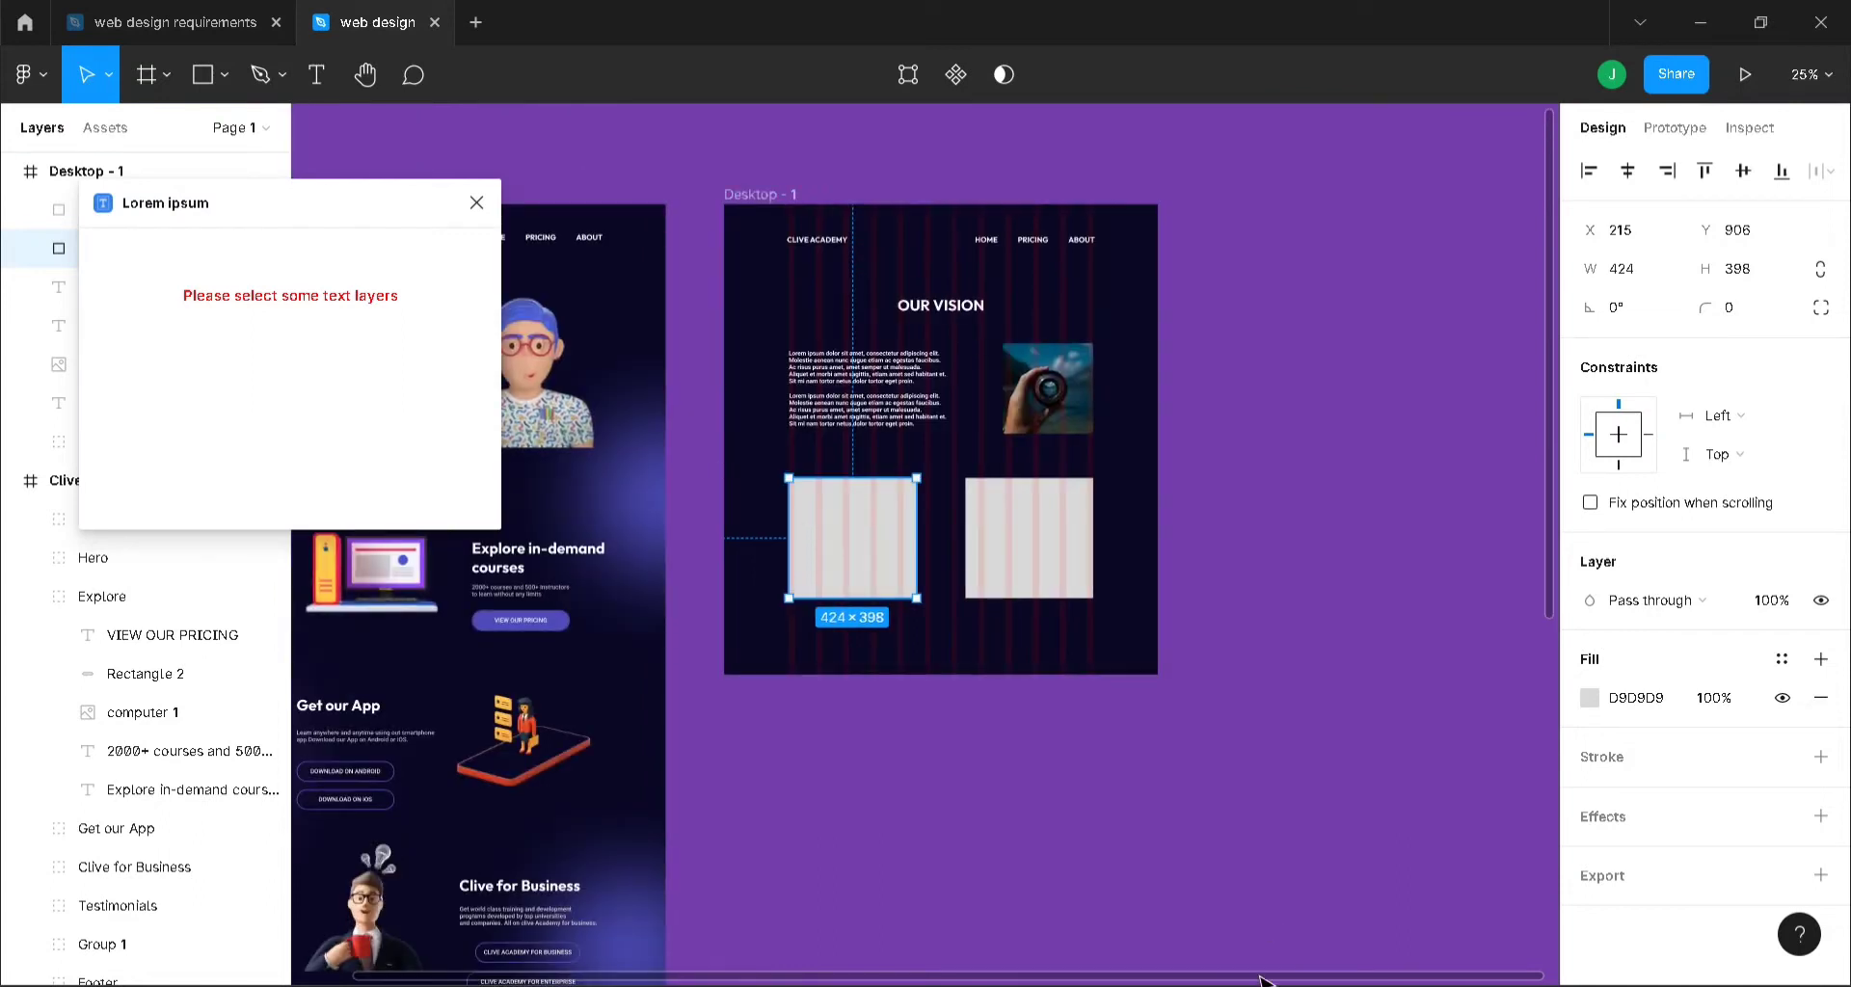
- Fill the left card with purple 42409D sampled from the Clive Academy page
left_click_drag(1263, 978, 945, 959)
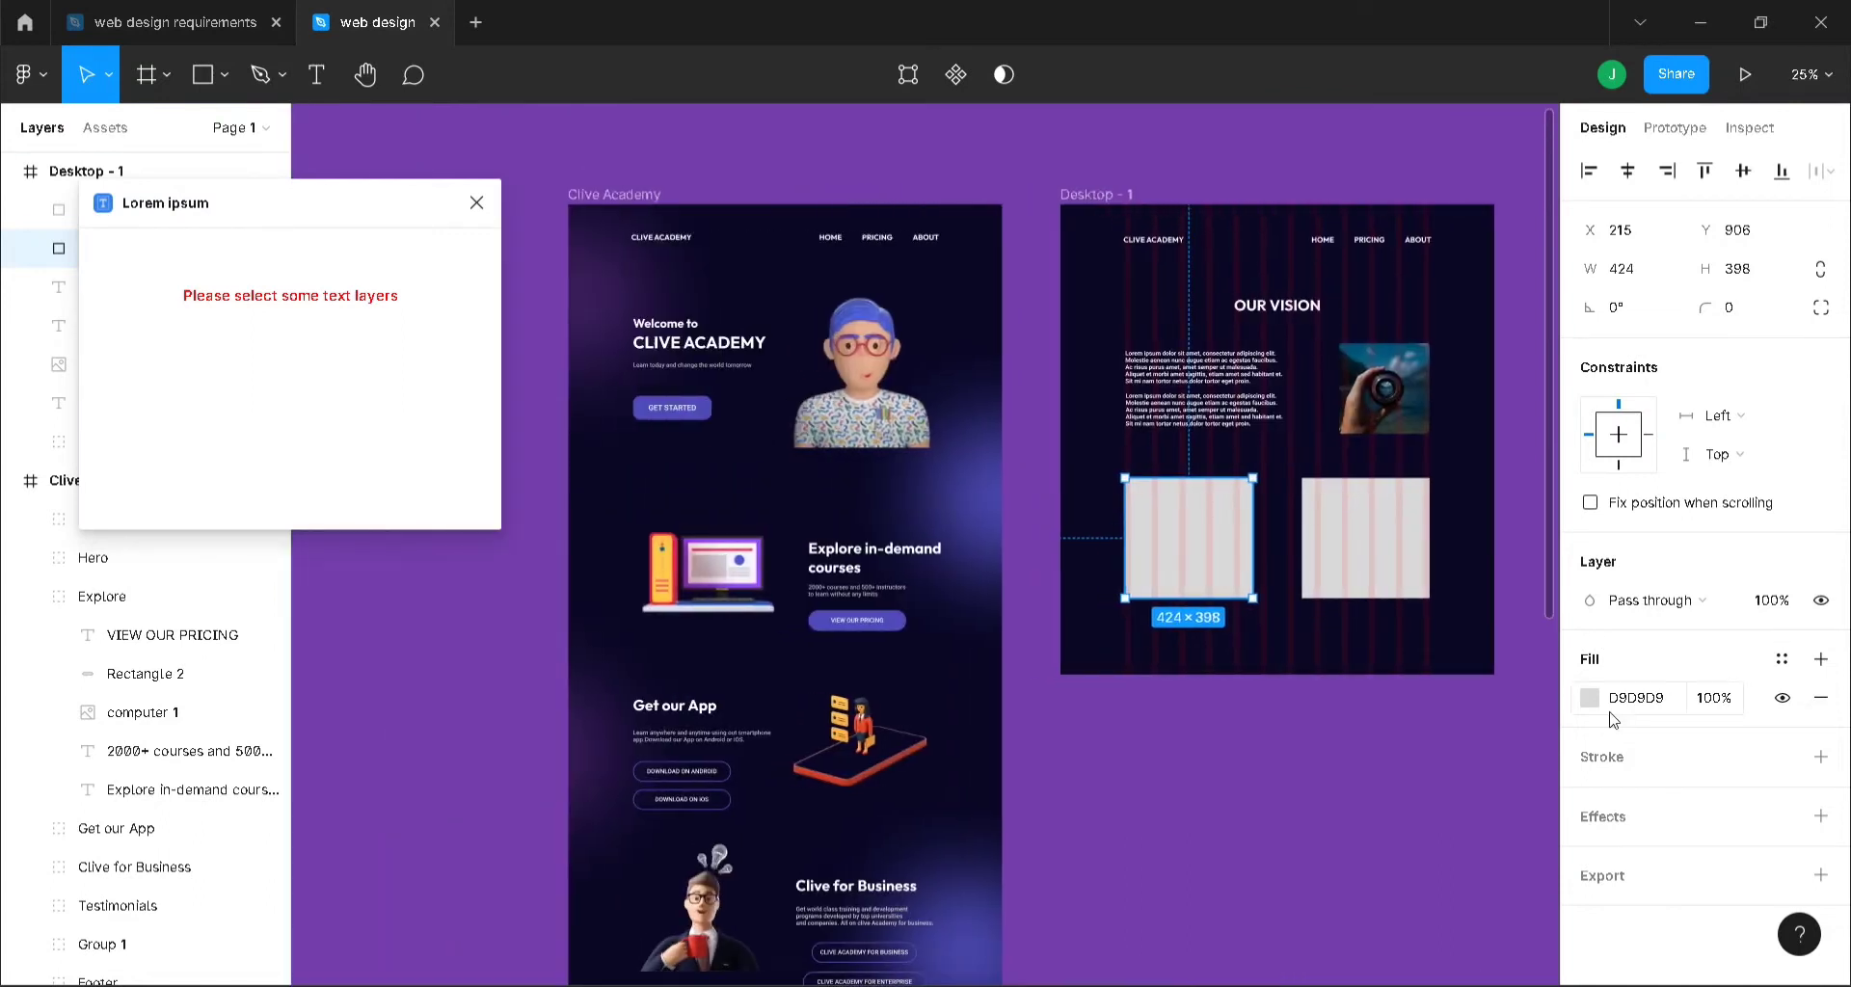
left_click(1589, 697)
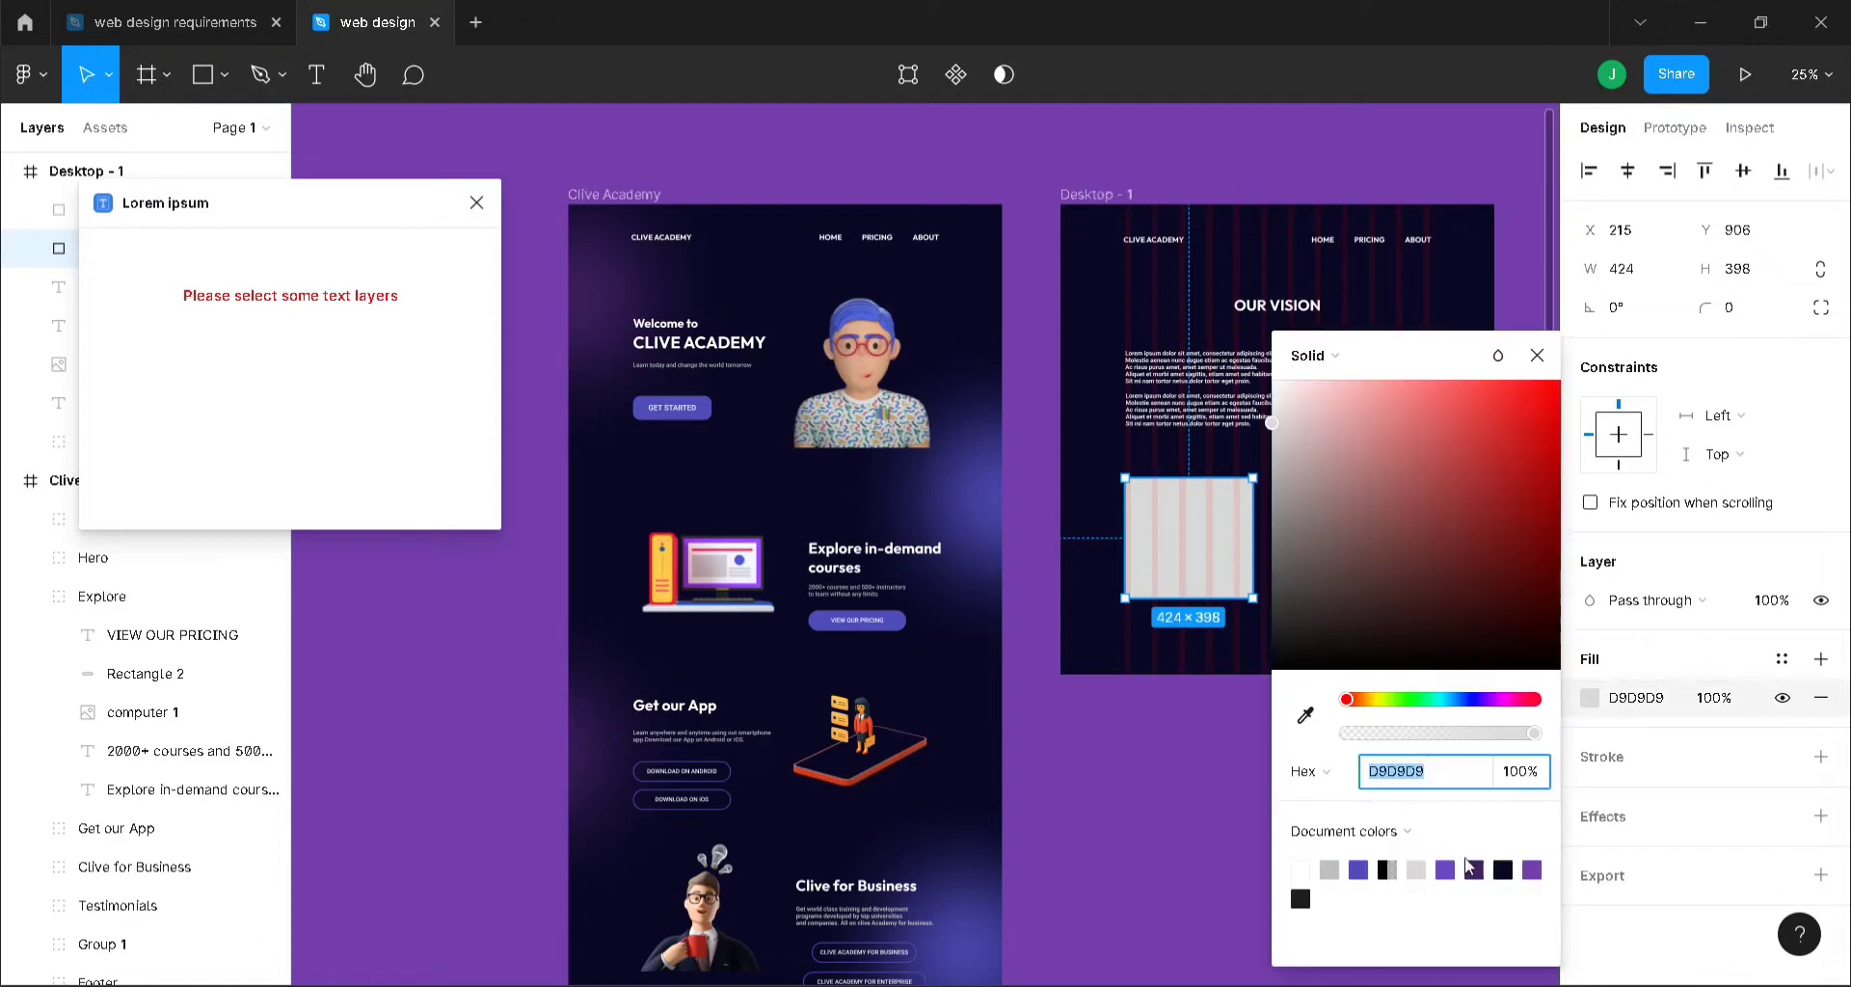
left_click(1306, 716)
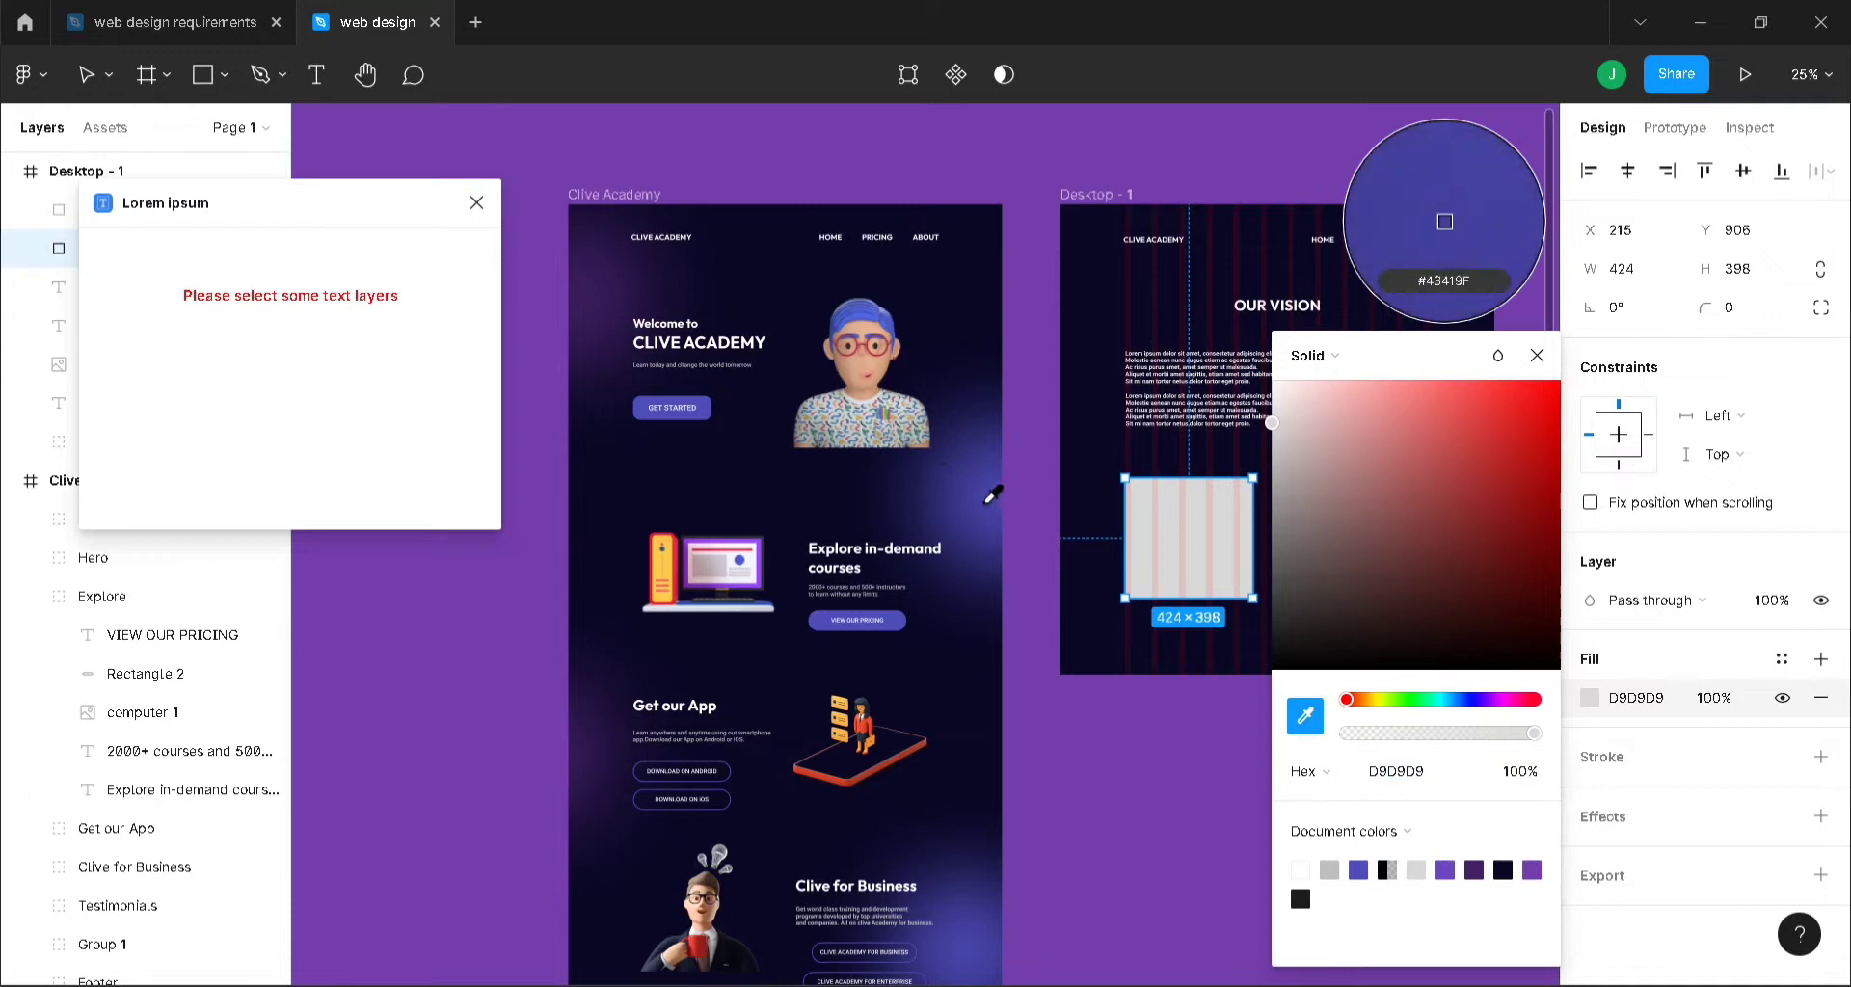
left_click(1433, 220)
left_click(1535, 354)
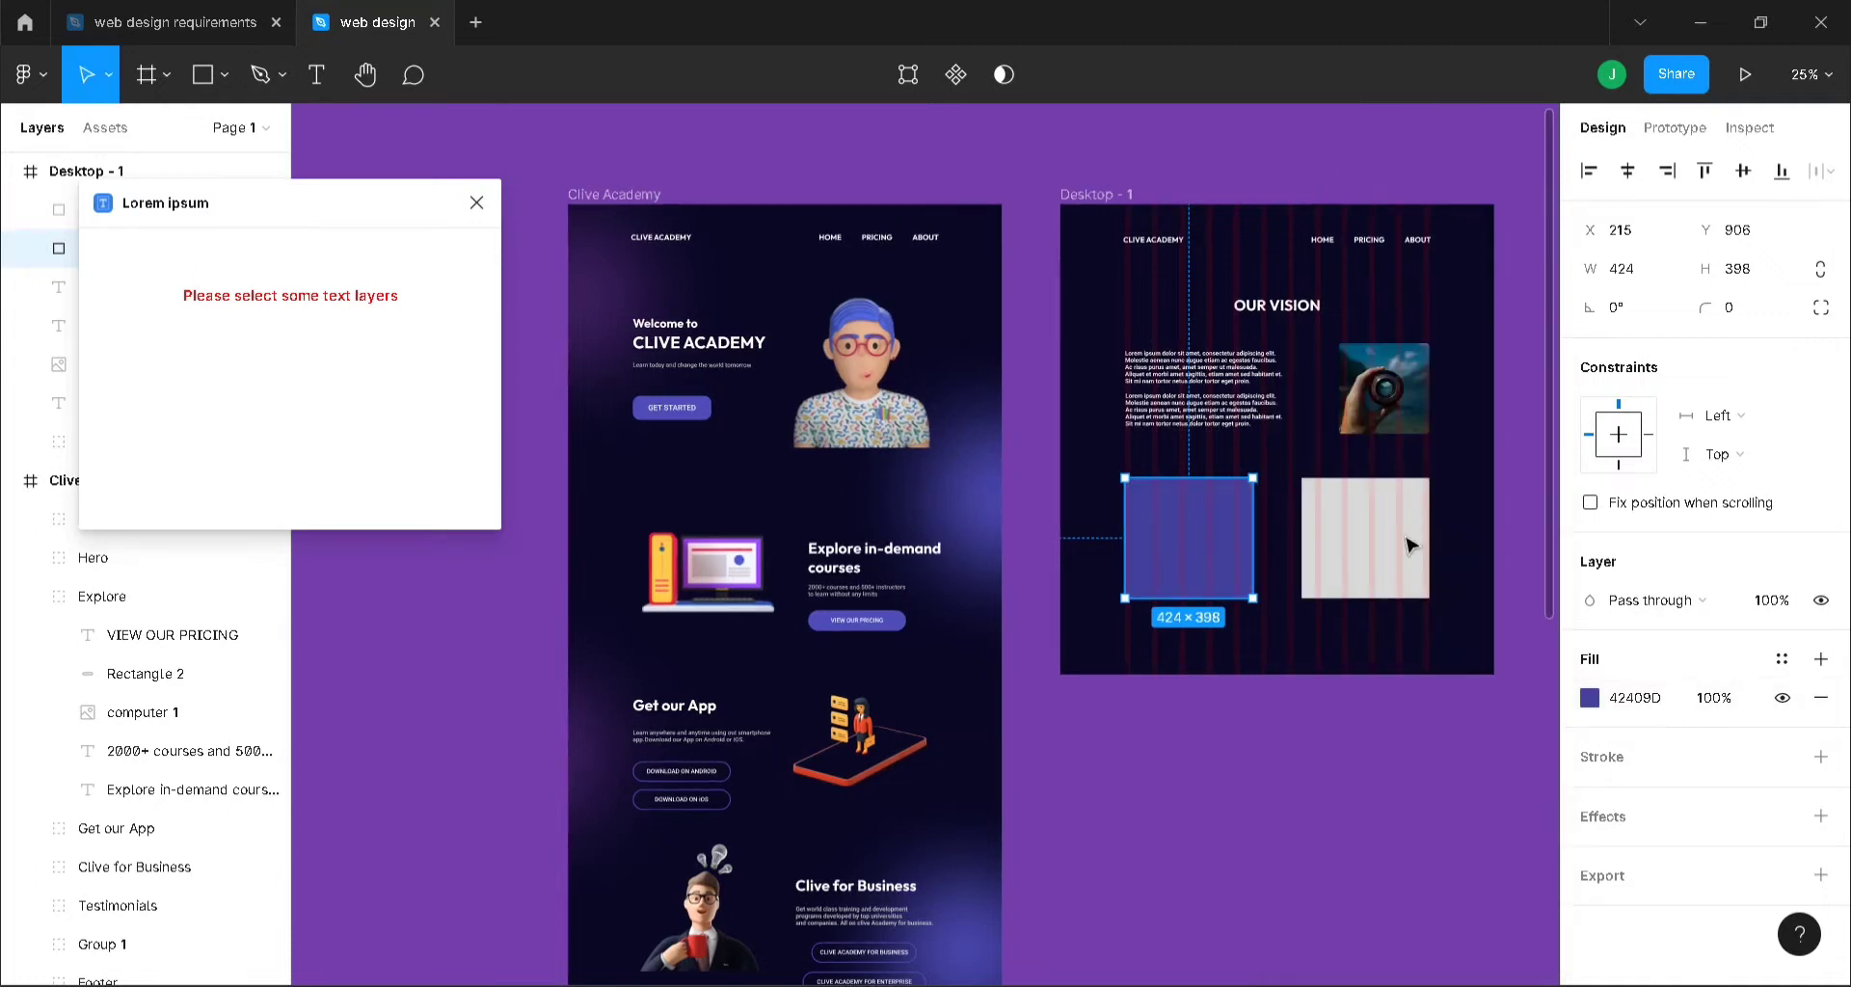
- Fill the right card with dark purple 361C56 sampled from the Clive Academy page
left_click(1407, 540)
left_click(1589, 697)
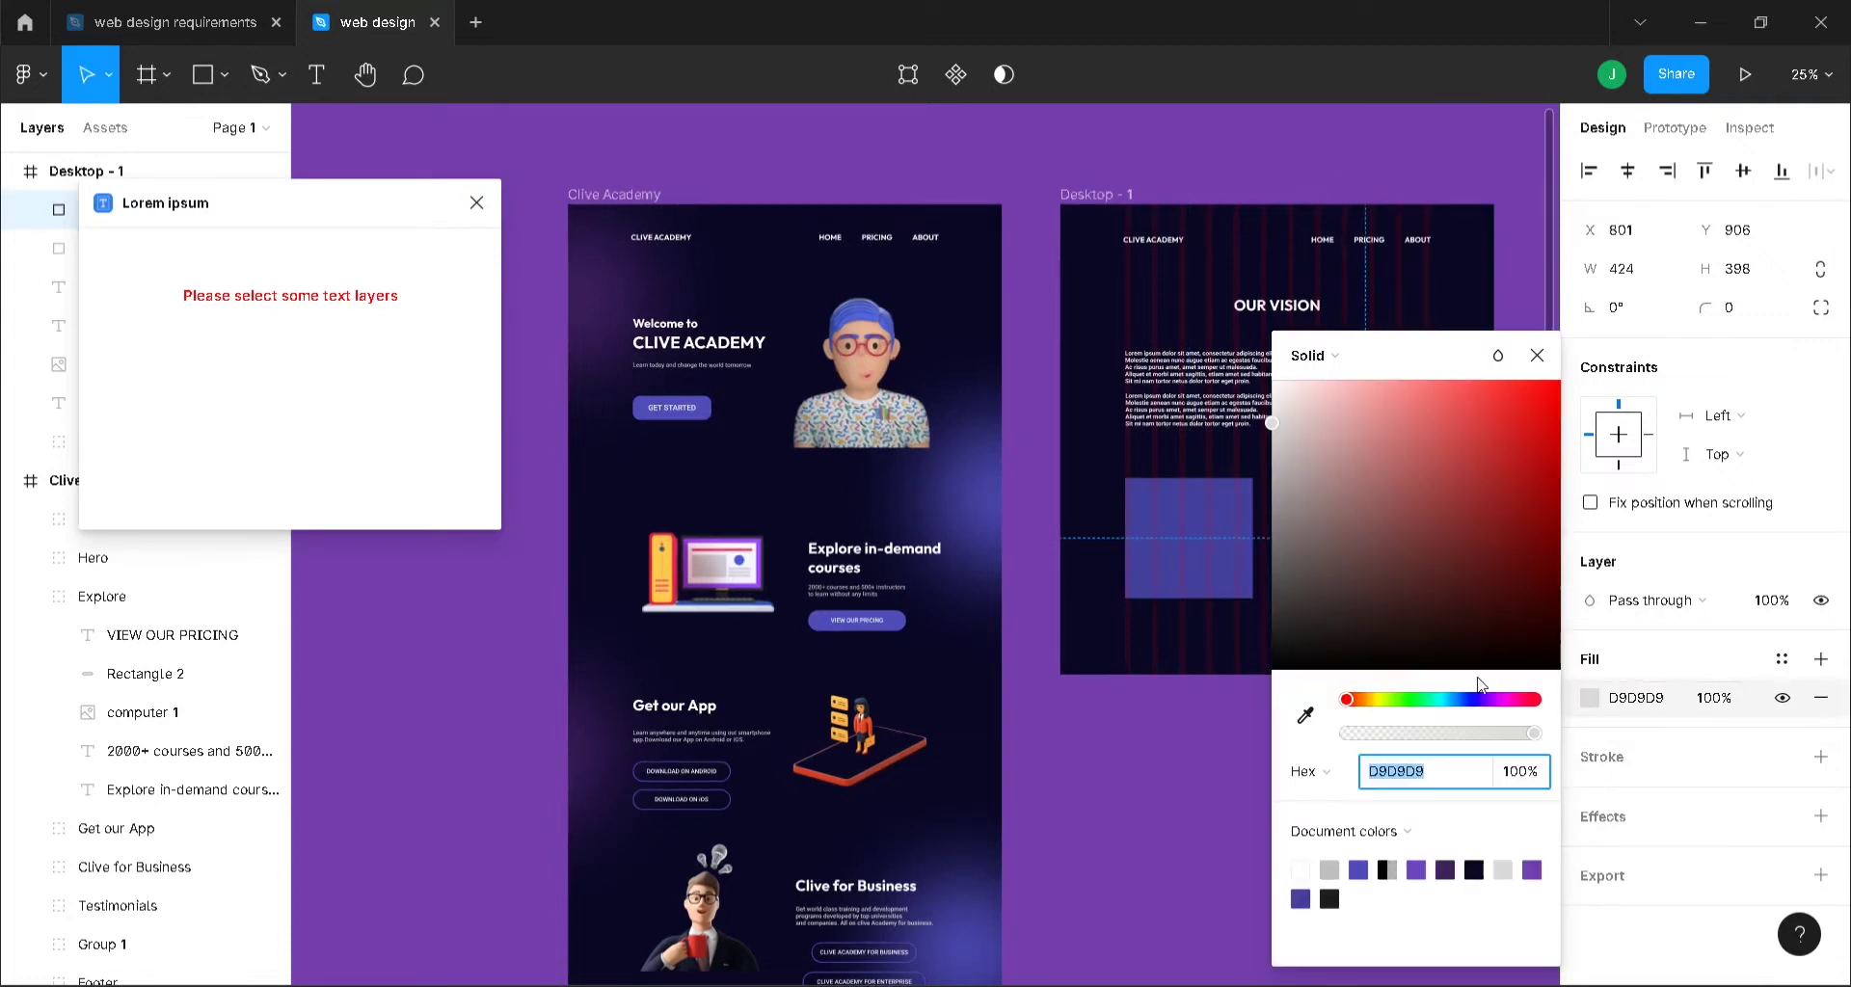
left_click(1306, 715)
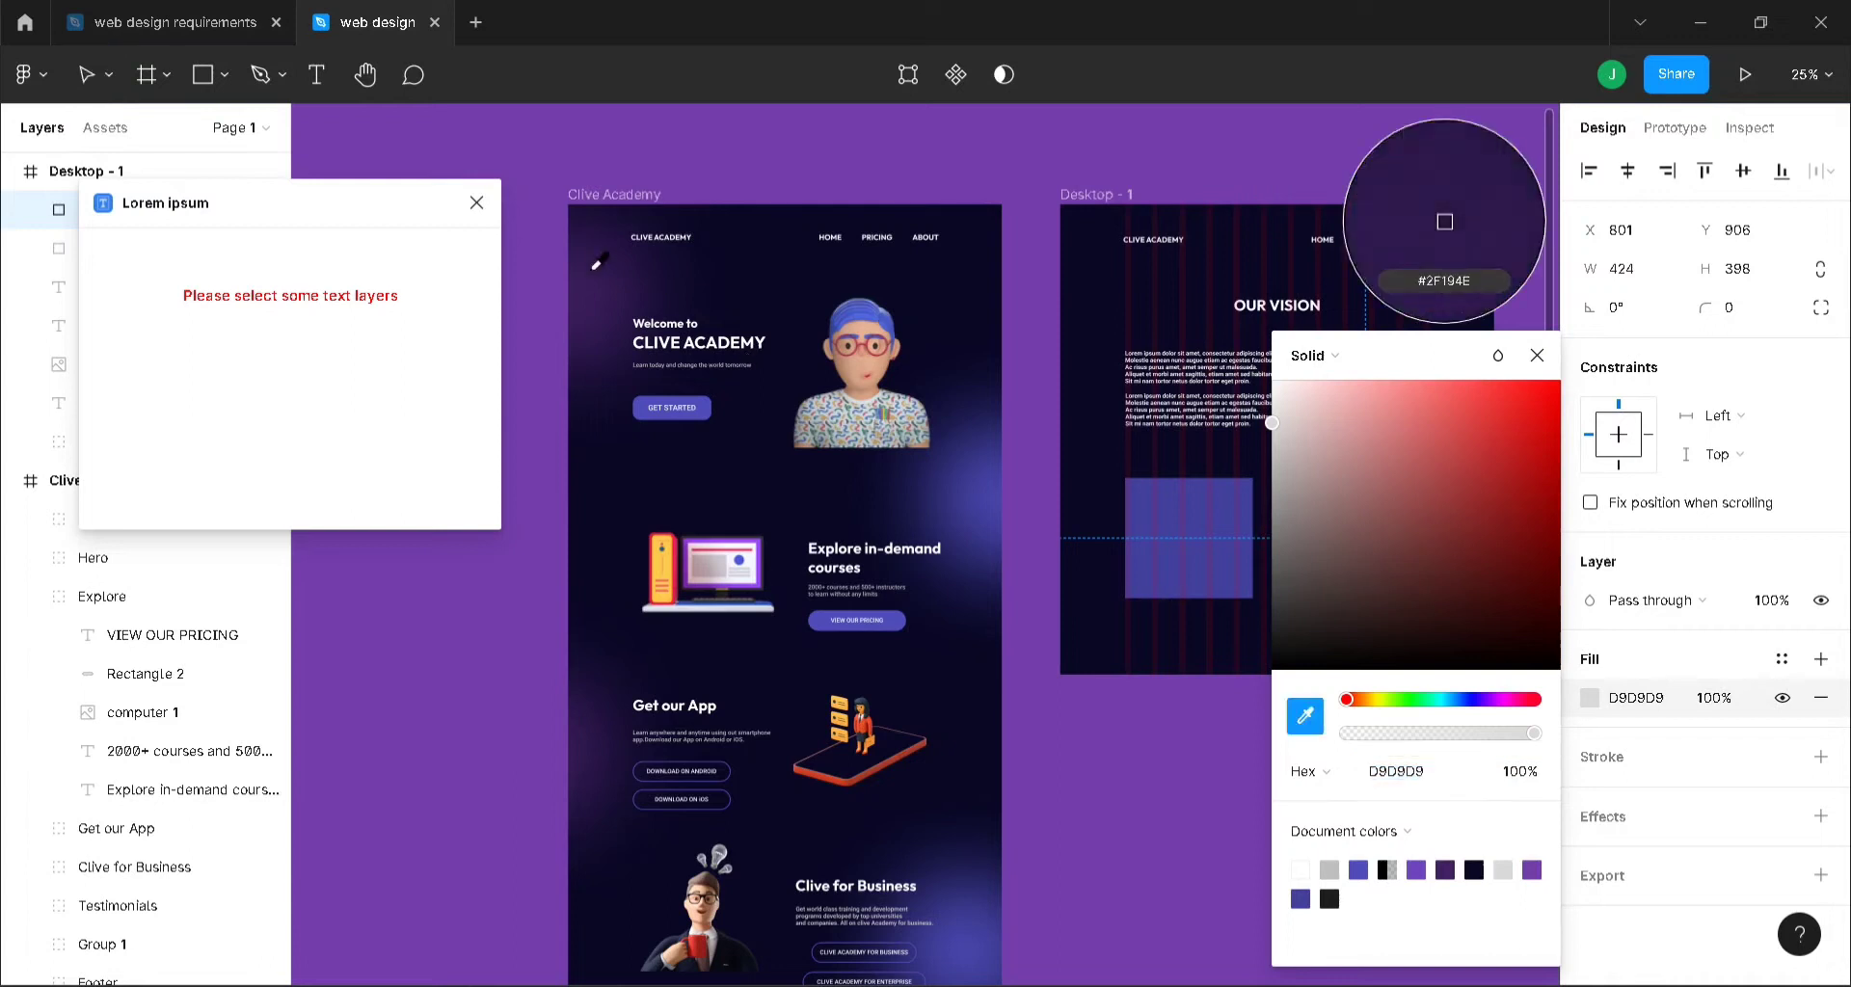
left_click(1444, 221)
left_click(1537, 354)
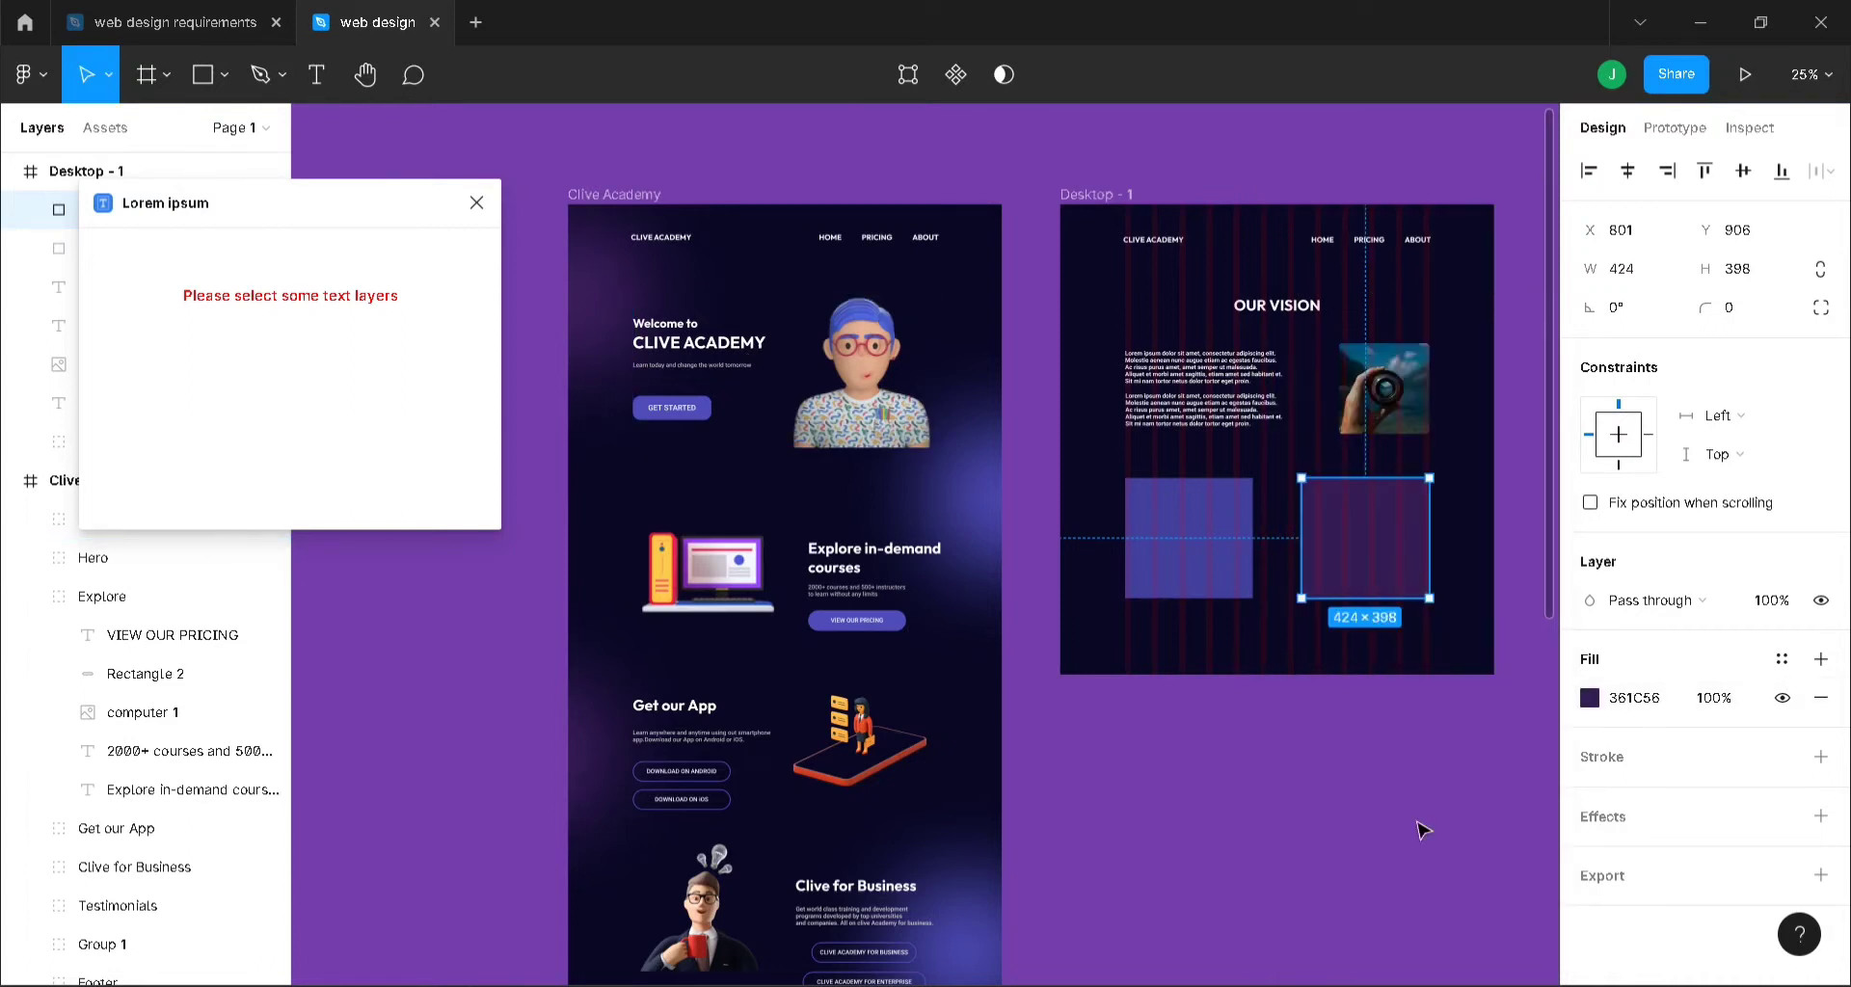
left_click(1424, 827)
- Toggle the Desktop - 1 column grid off and on, zoom to 50%, and close the Lorem ipsum plugin
left_click(1463, 457)
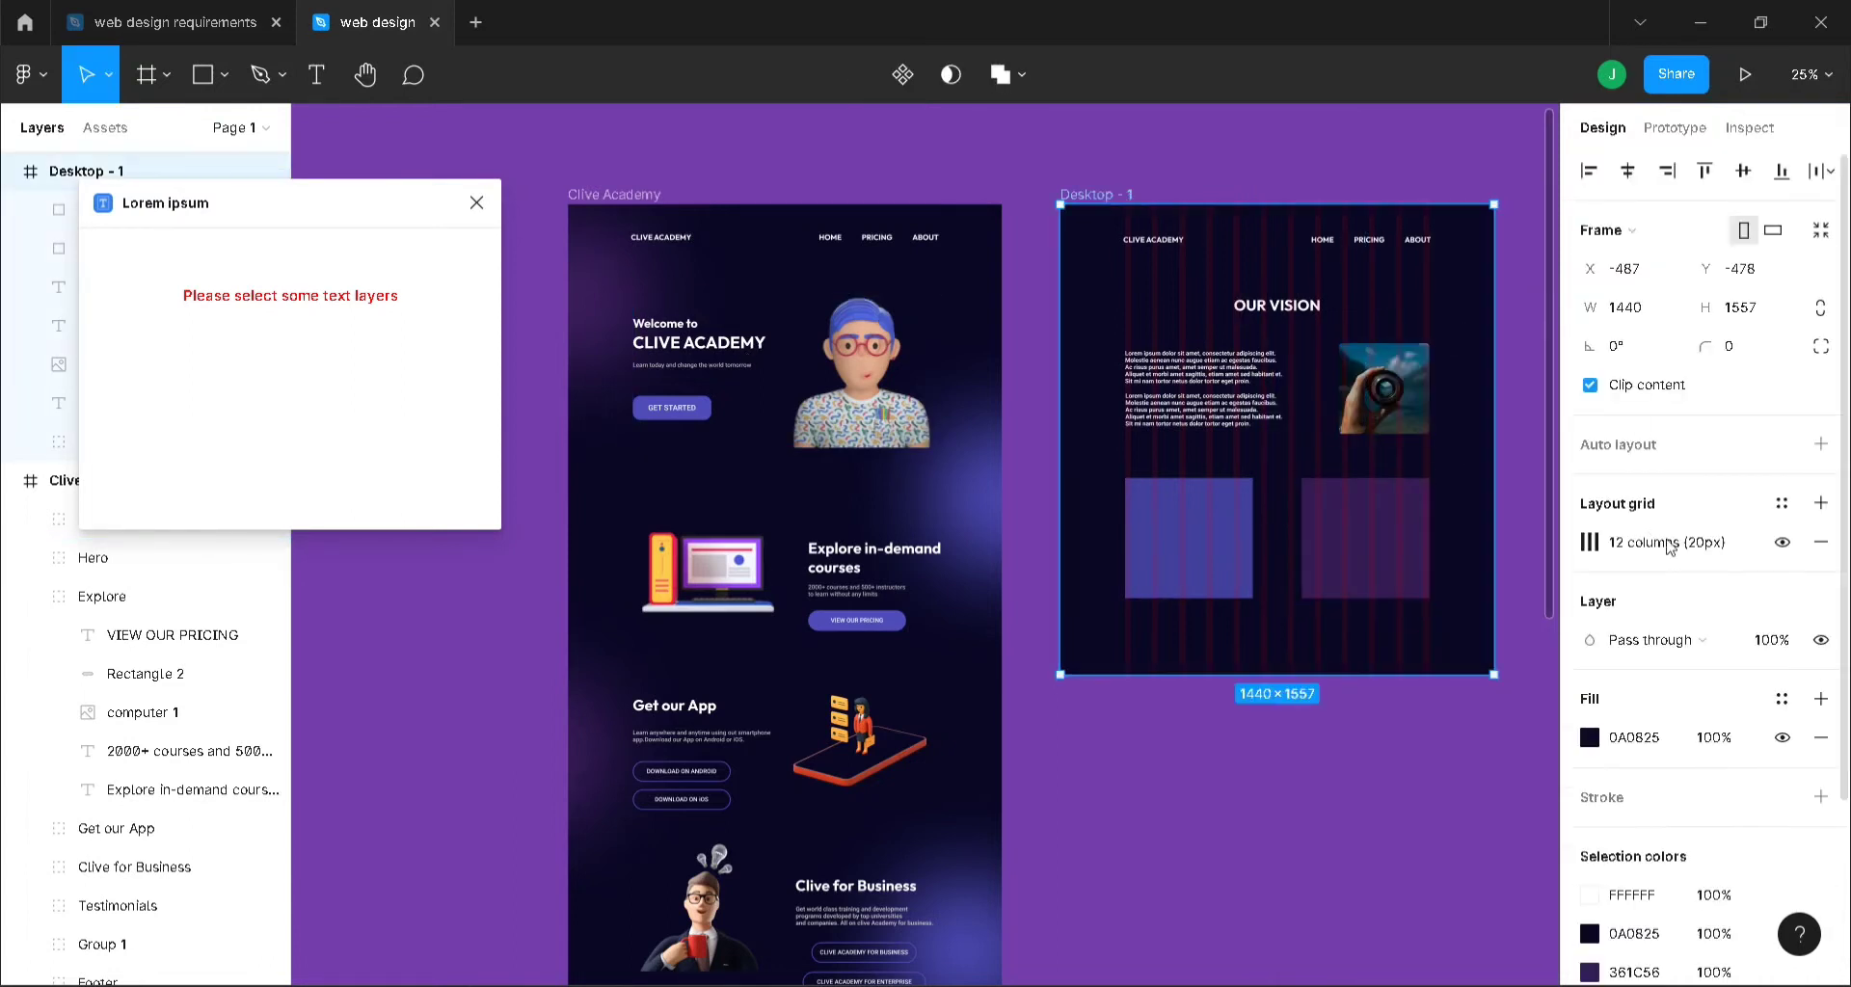
left_click(1781, 543)
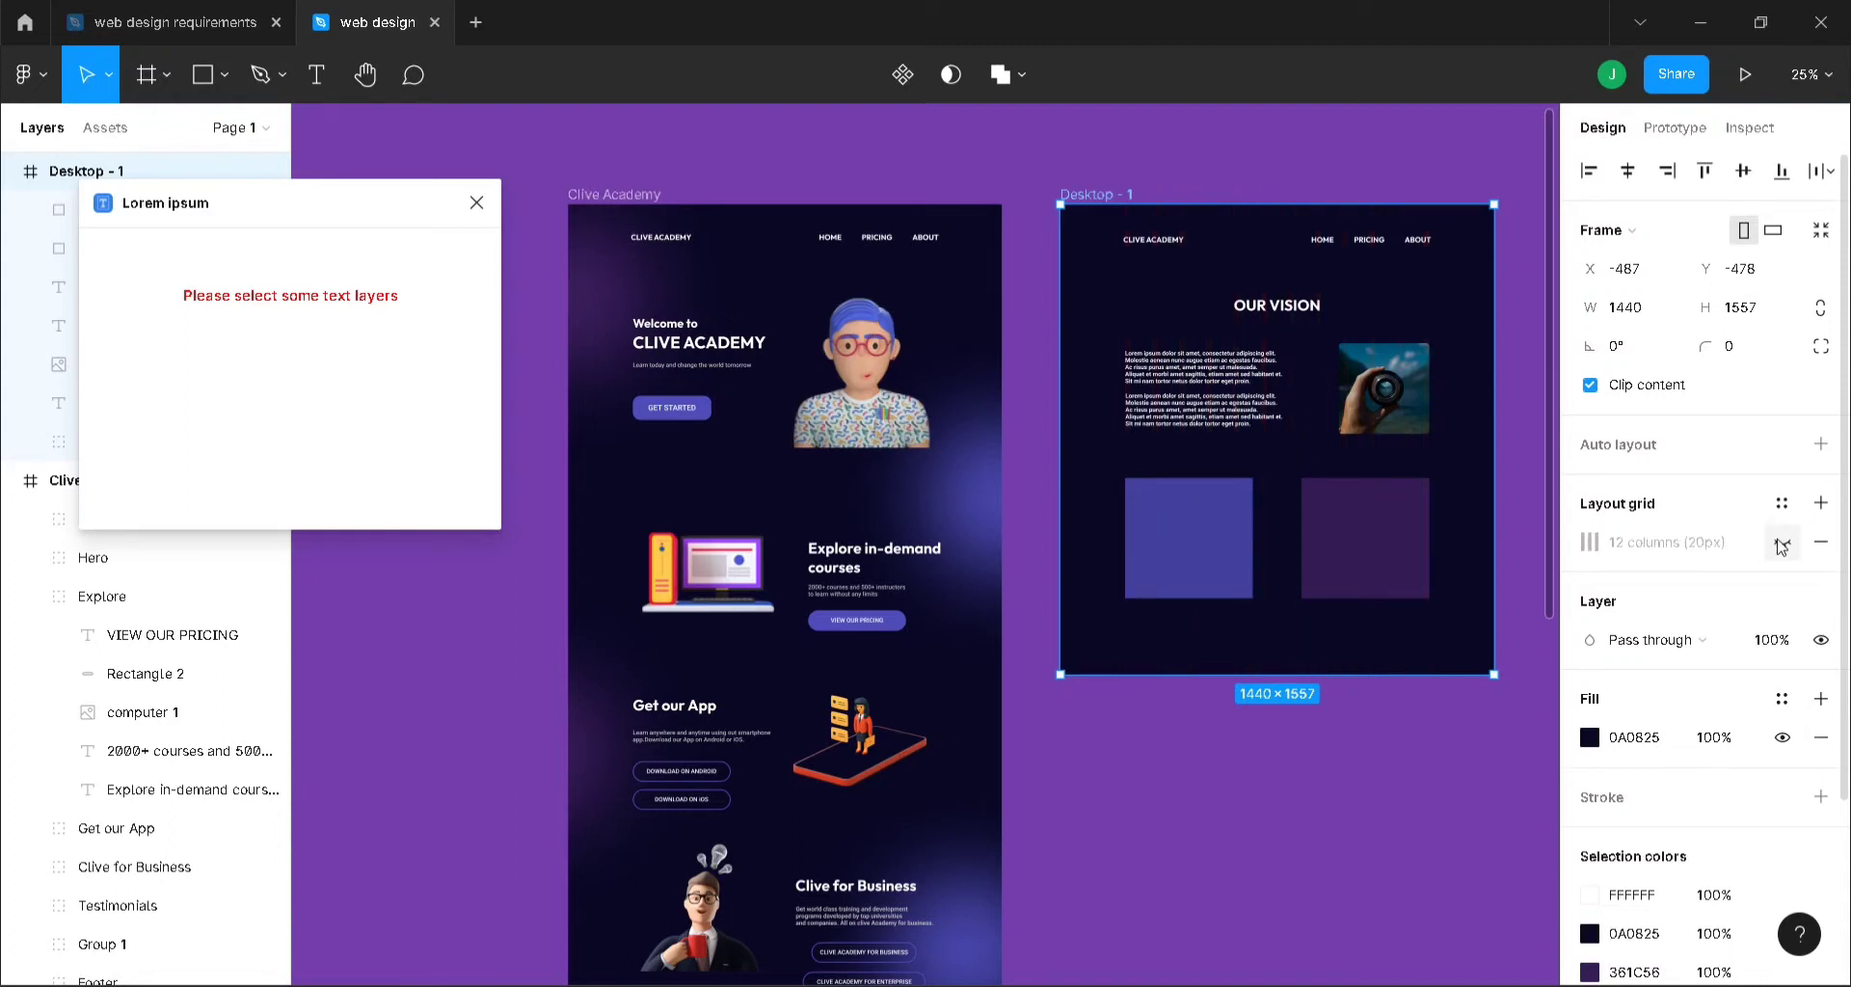
left_click(1781, 544)
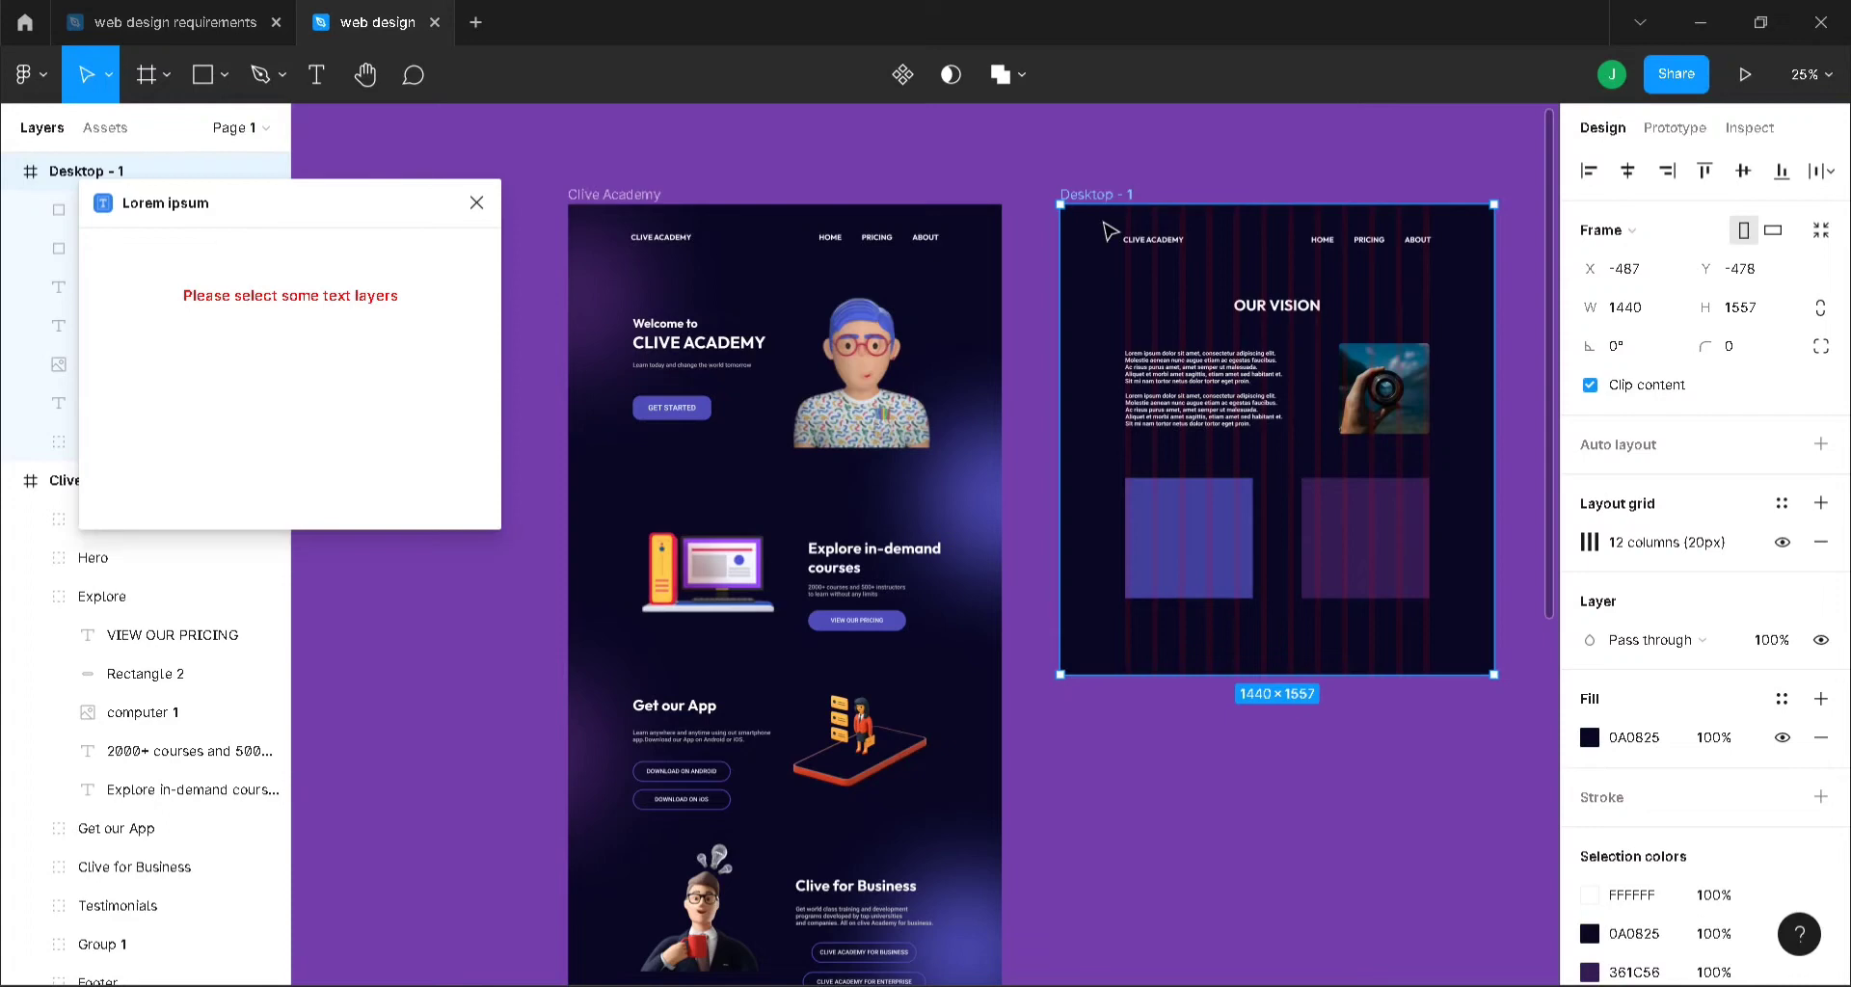
key("ctrl+equal")
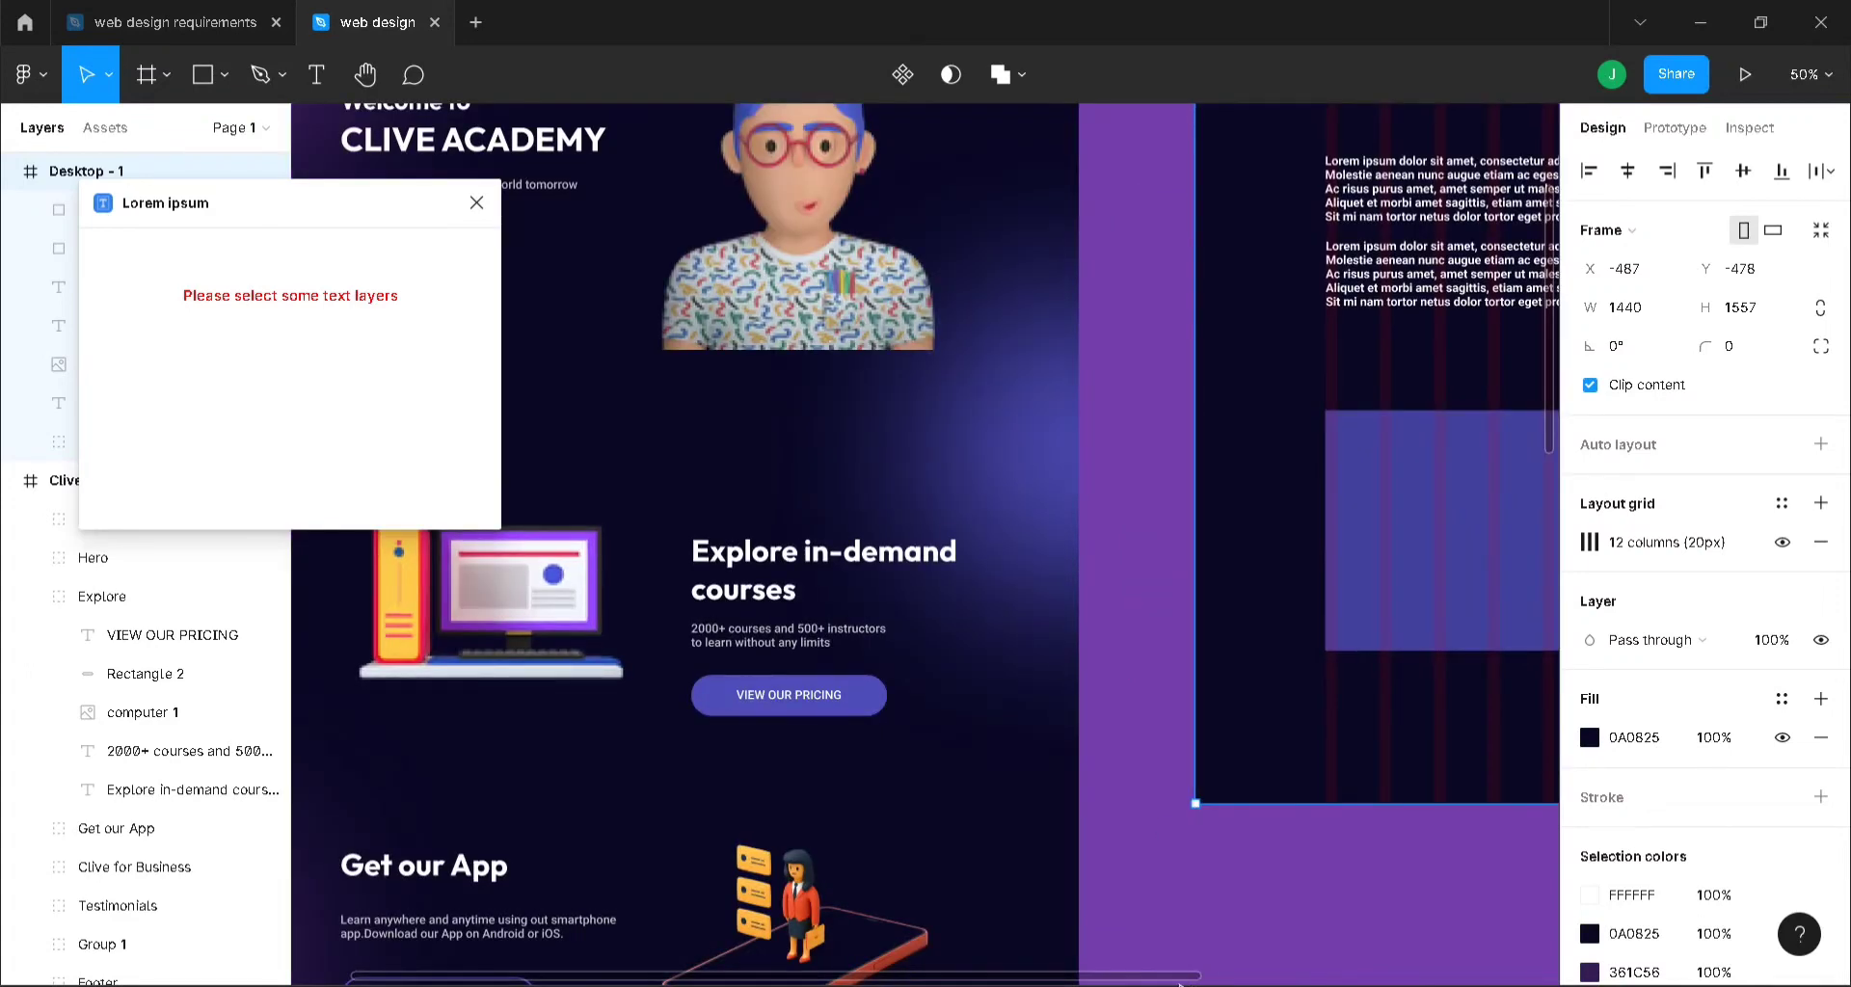
left_click_drag(1189, 977, 1616, 906)
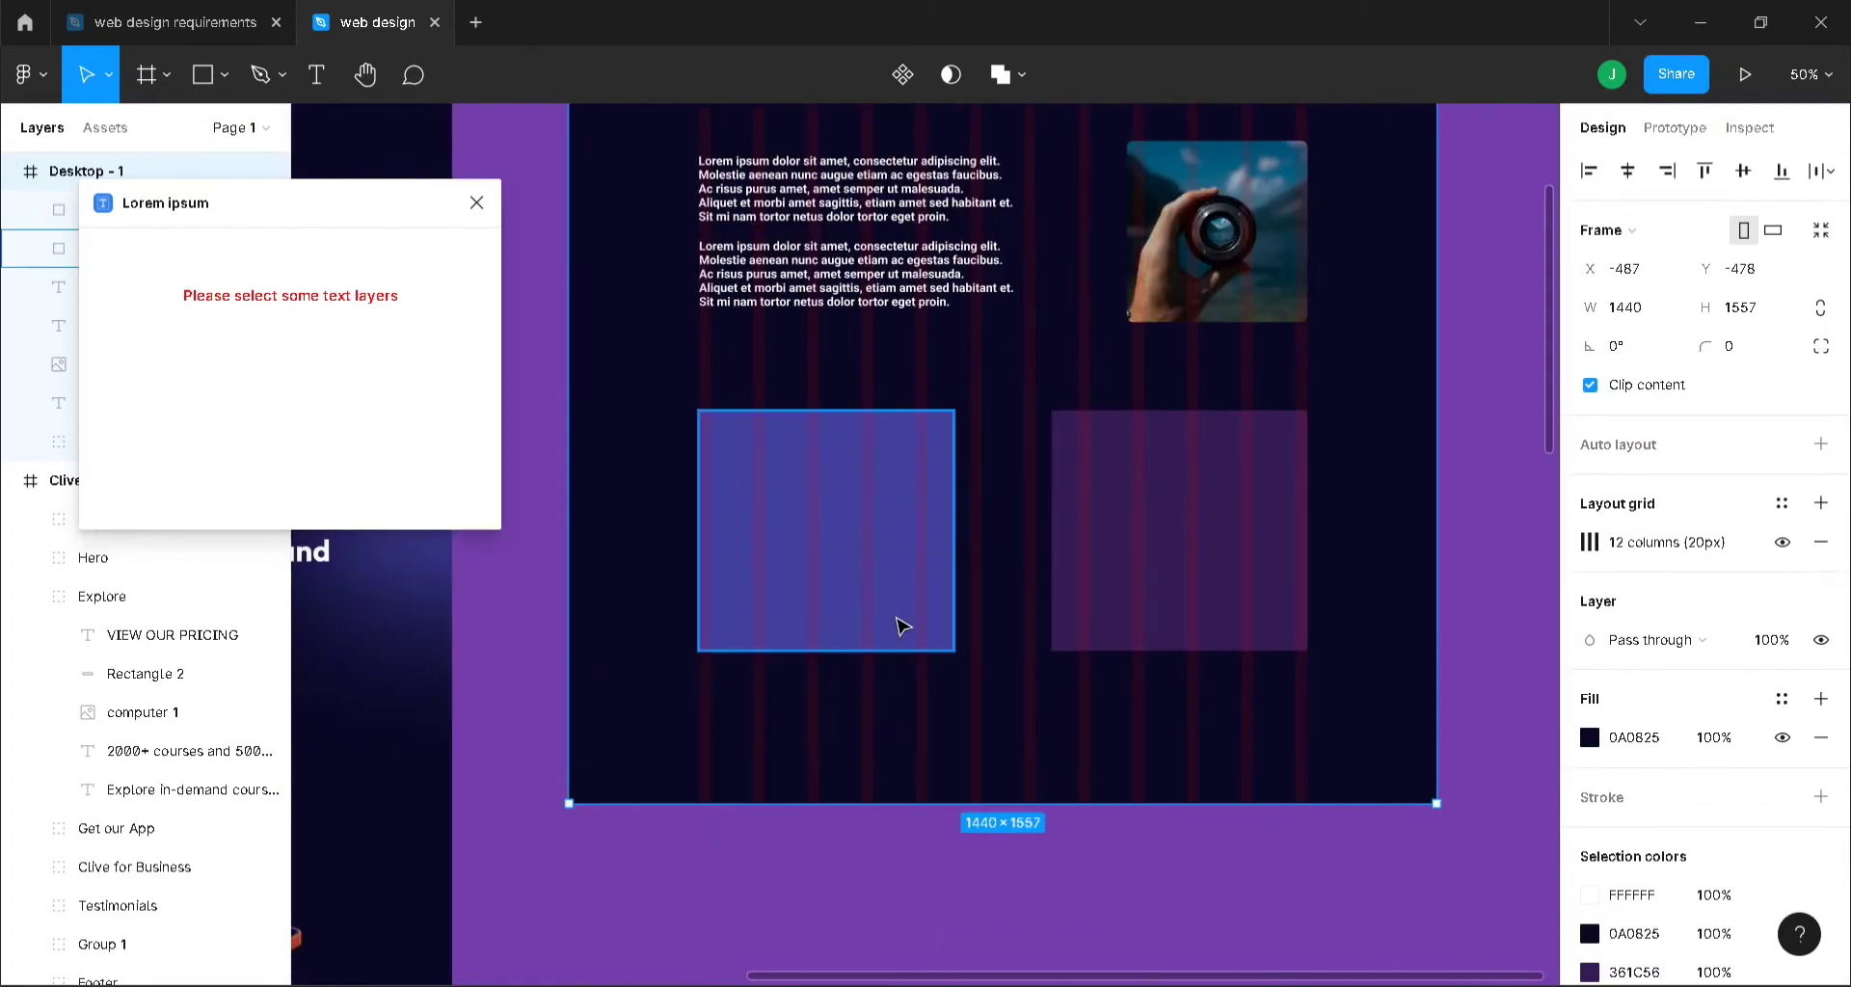
left_click(846, 529)
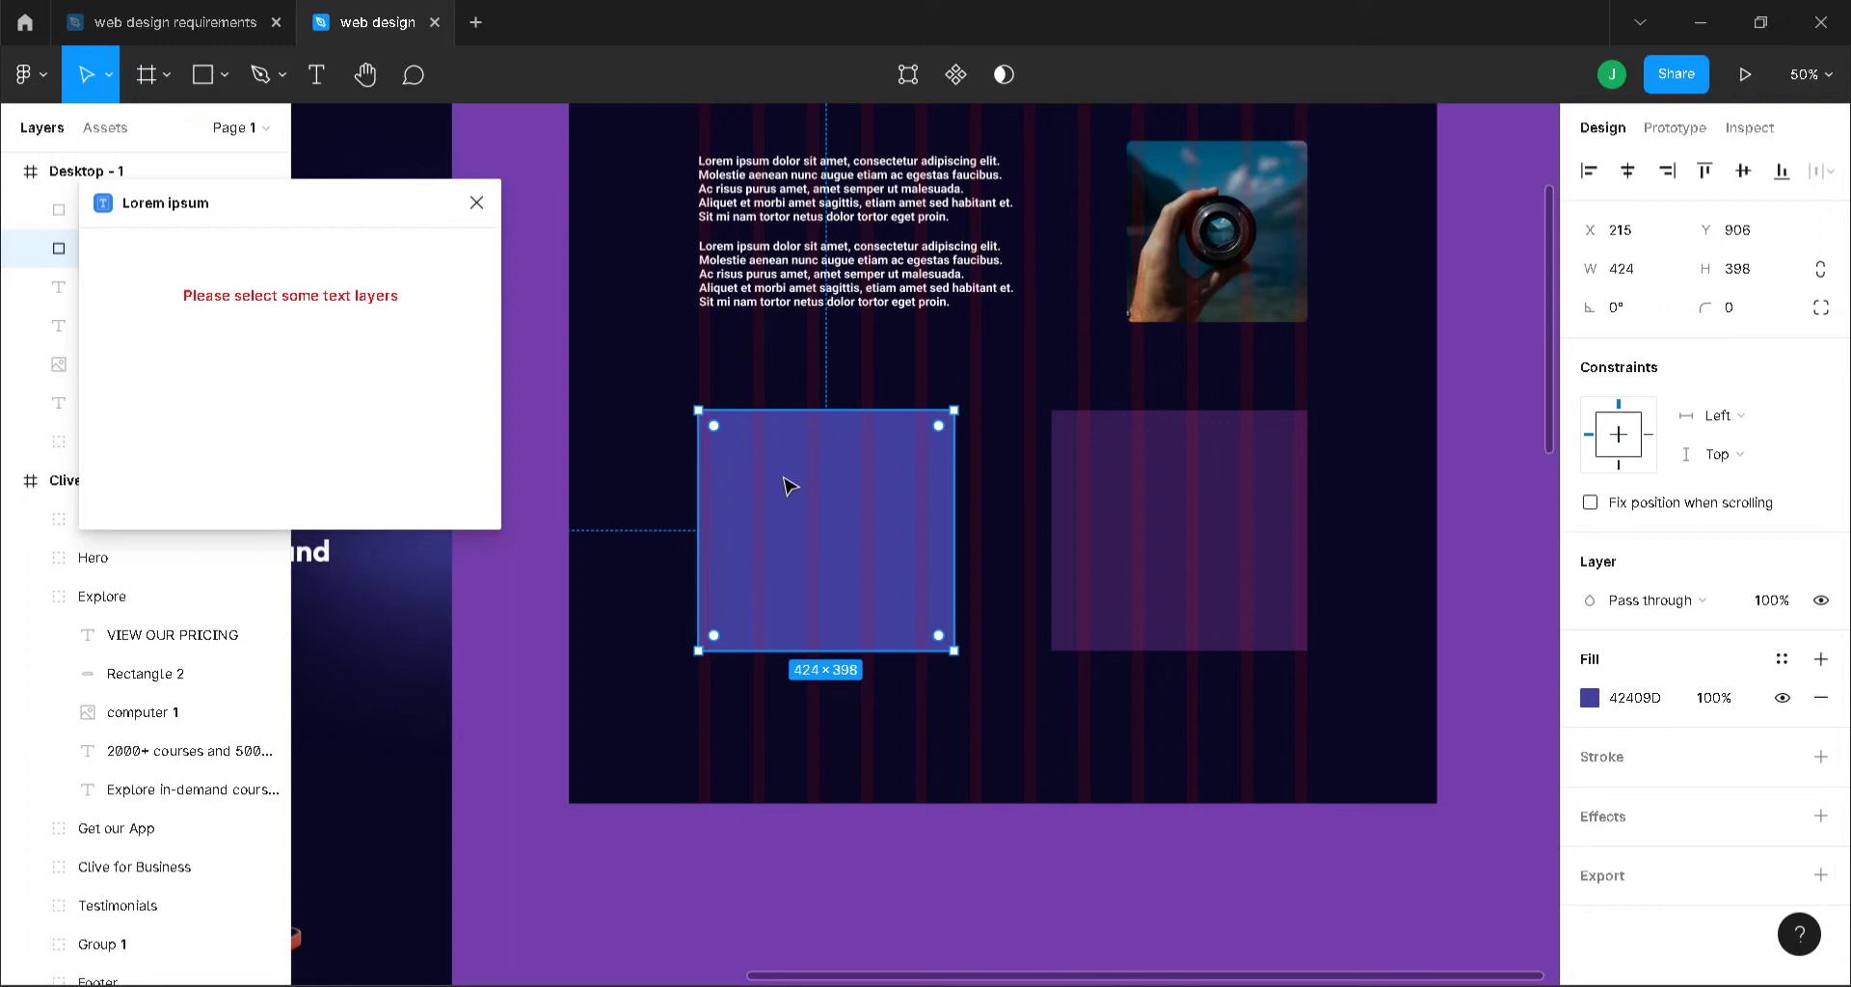
left_click(478, 204)
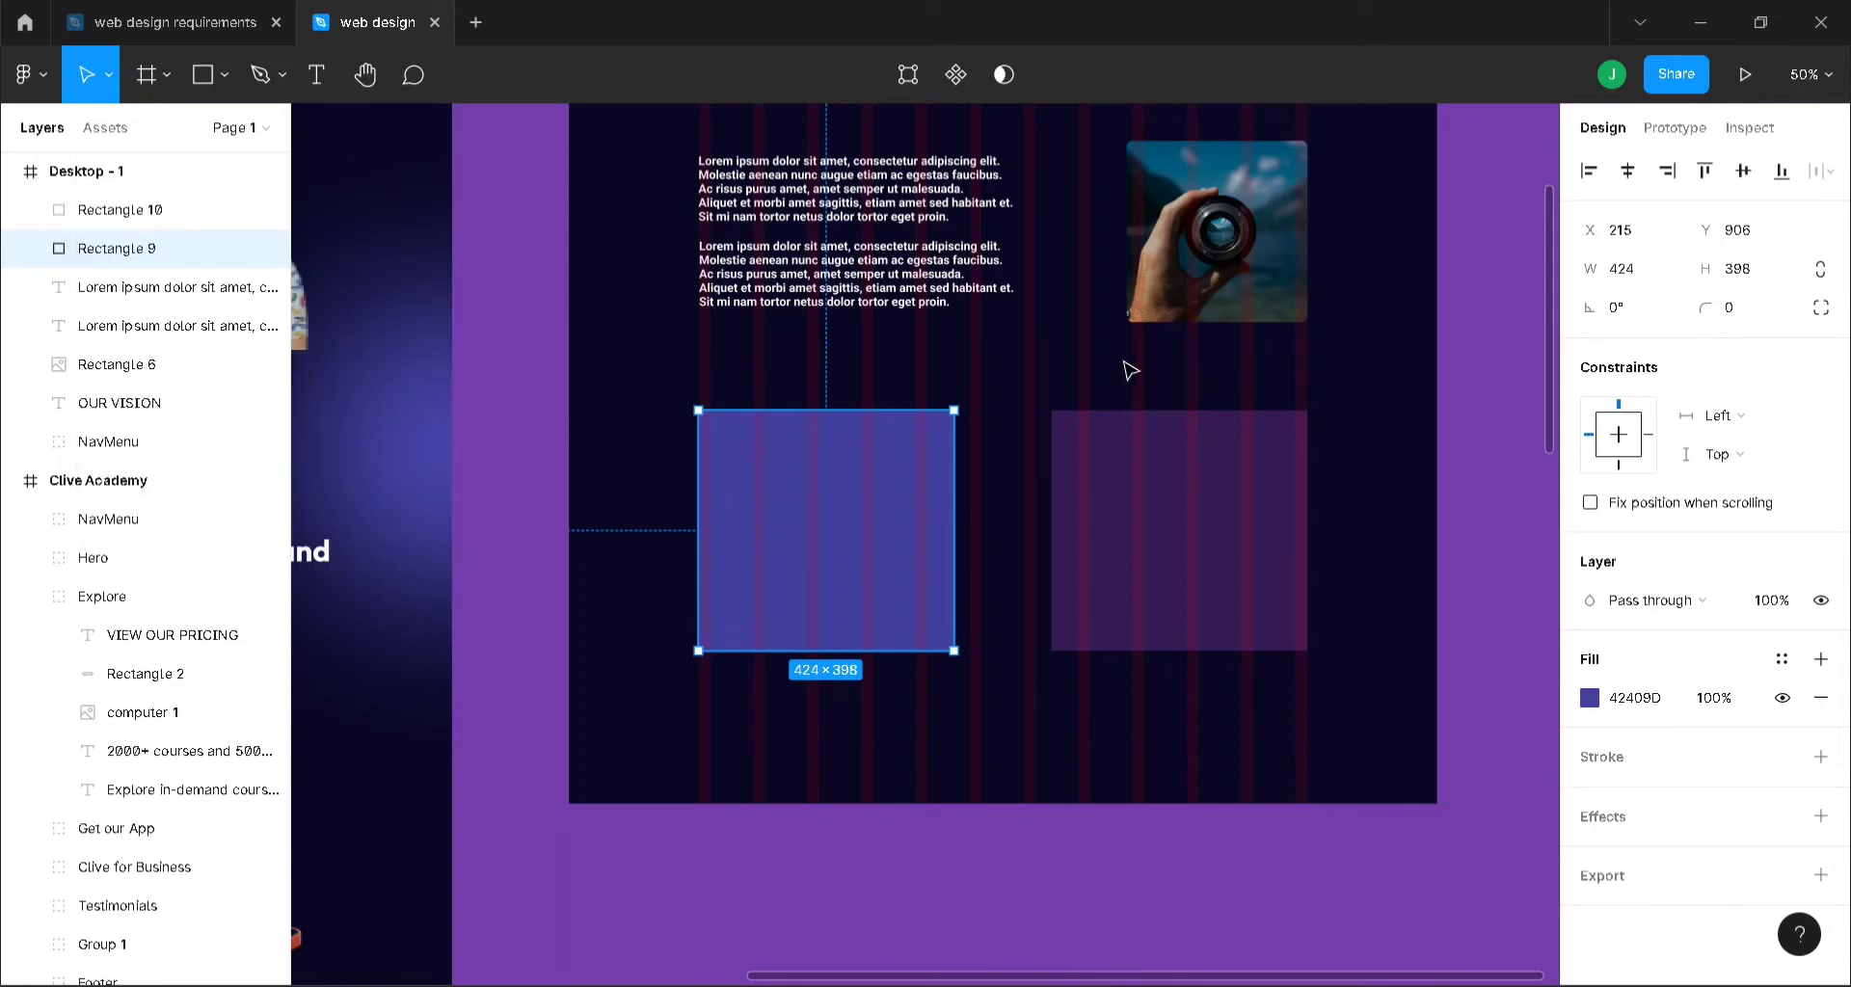
- Add the text 'Work with us' inside the left purple card
key("t")
left_click(768, 444)
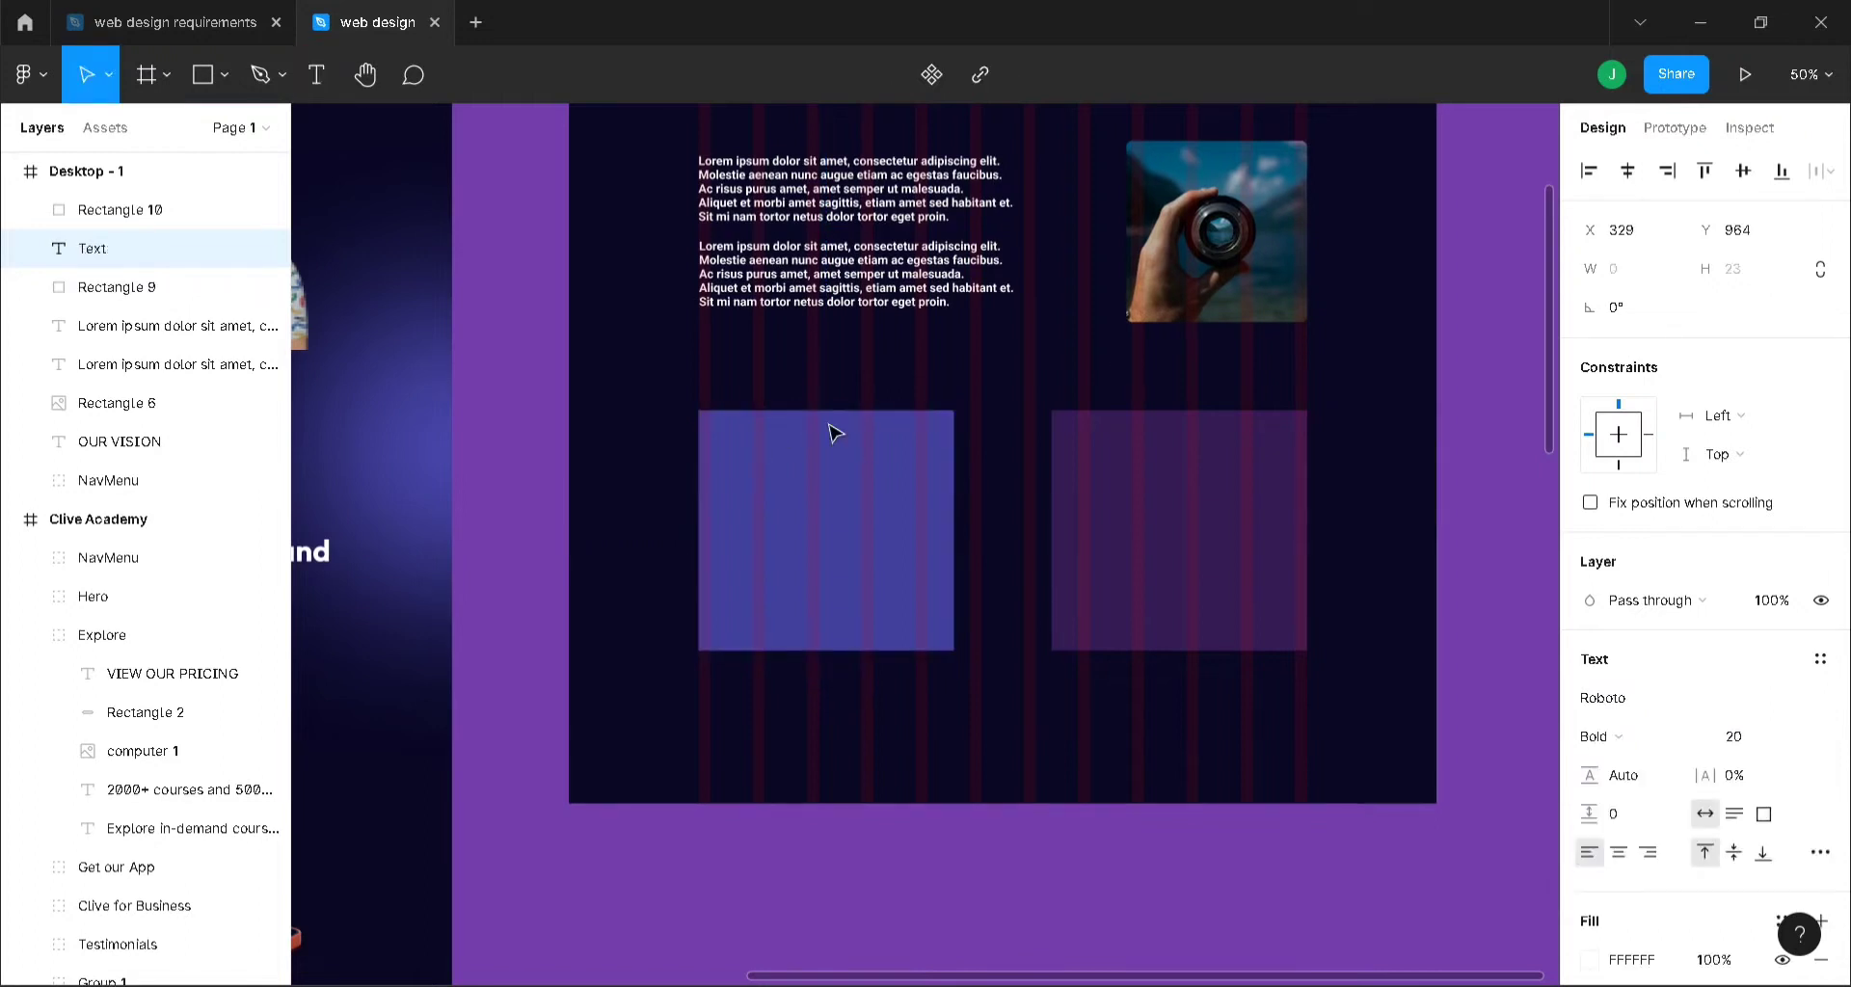
type("Work with us")
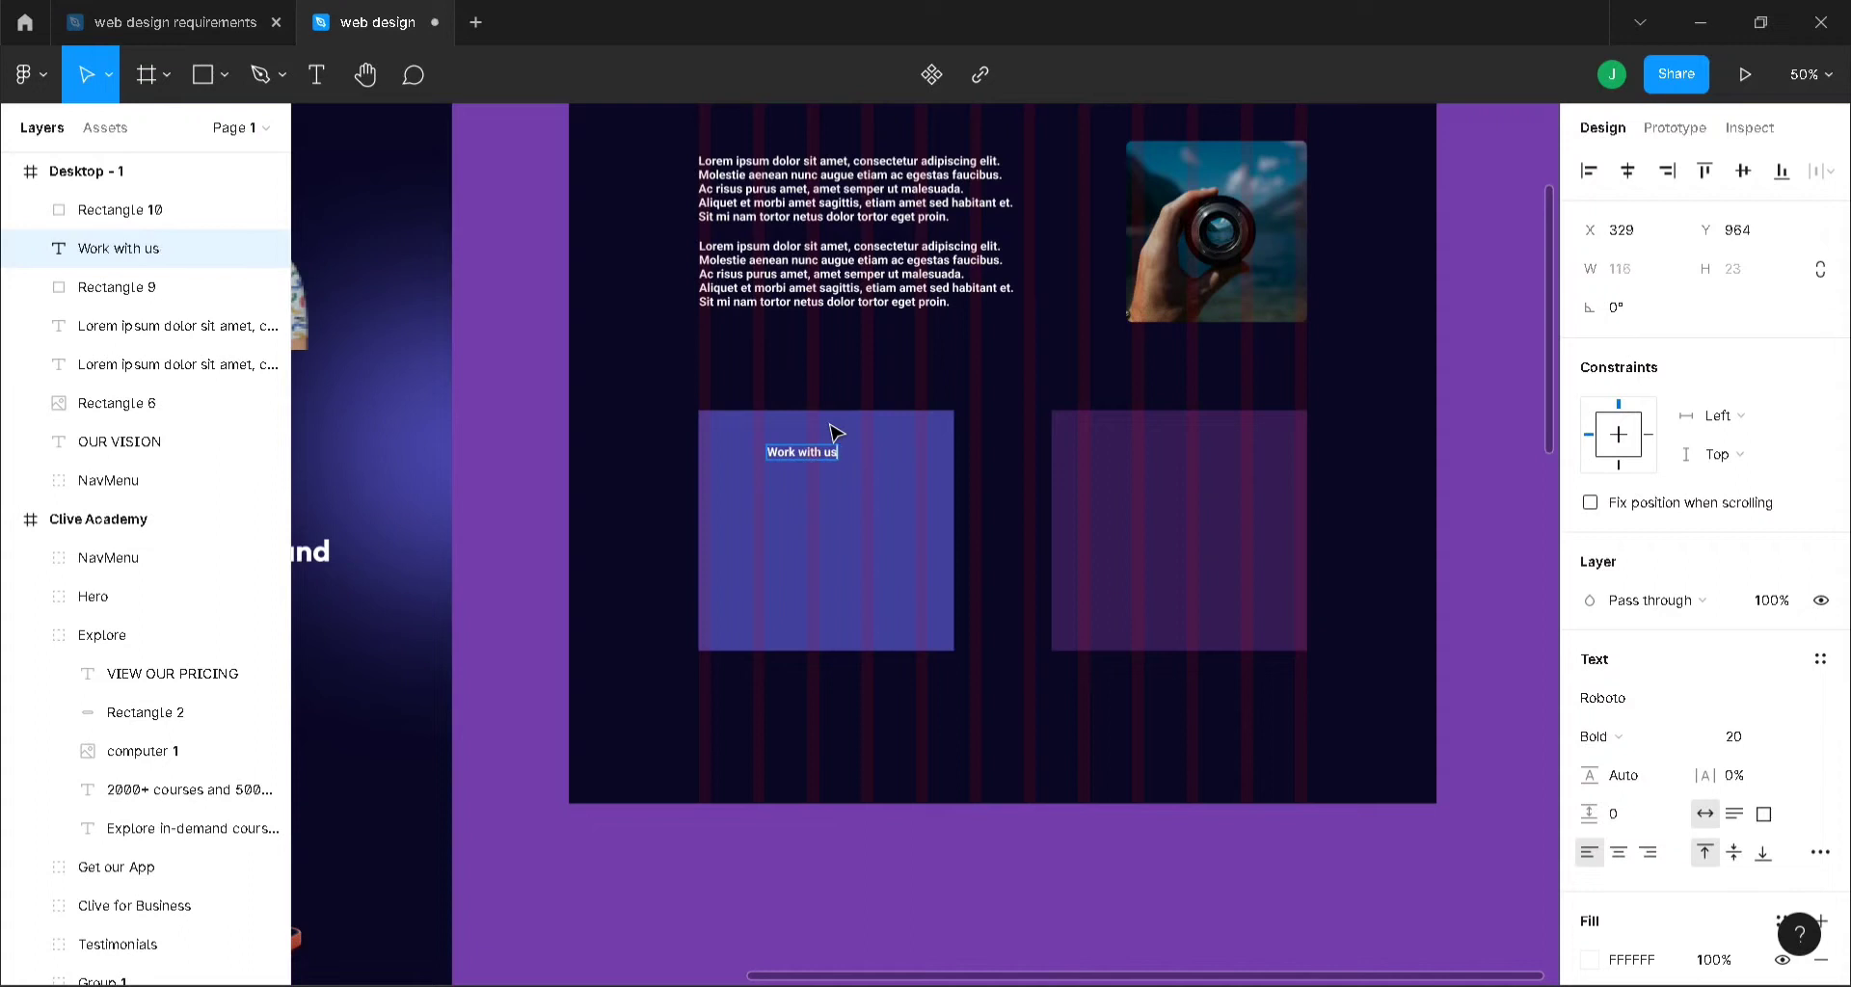
key("Escape")
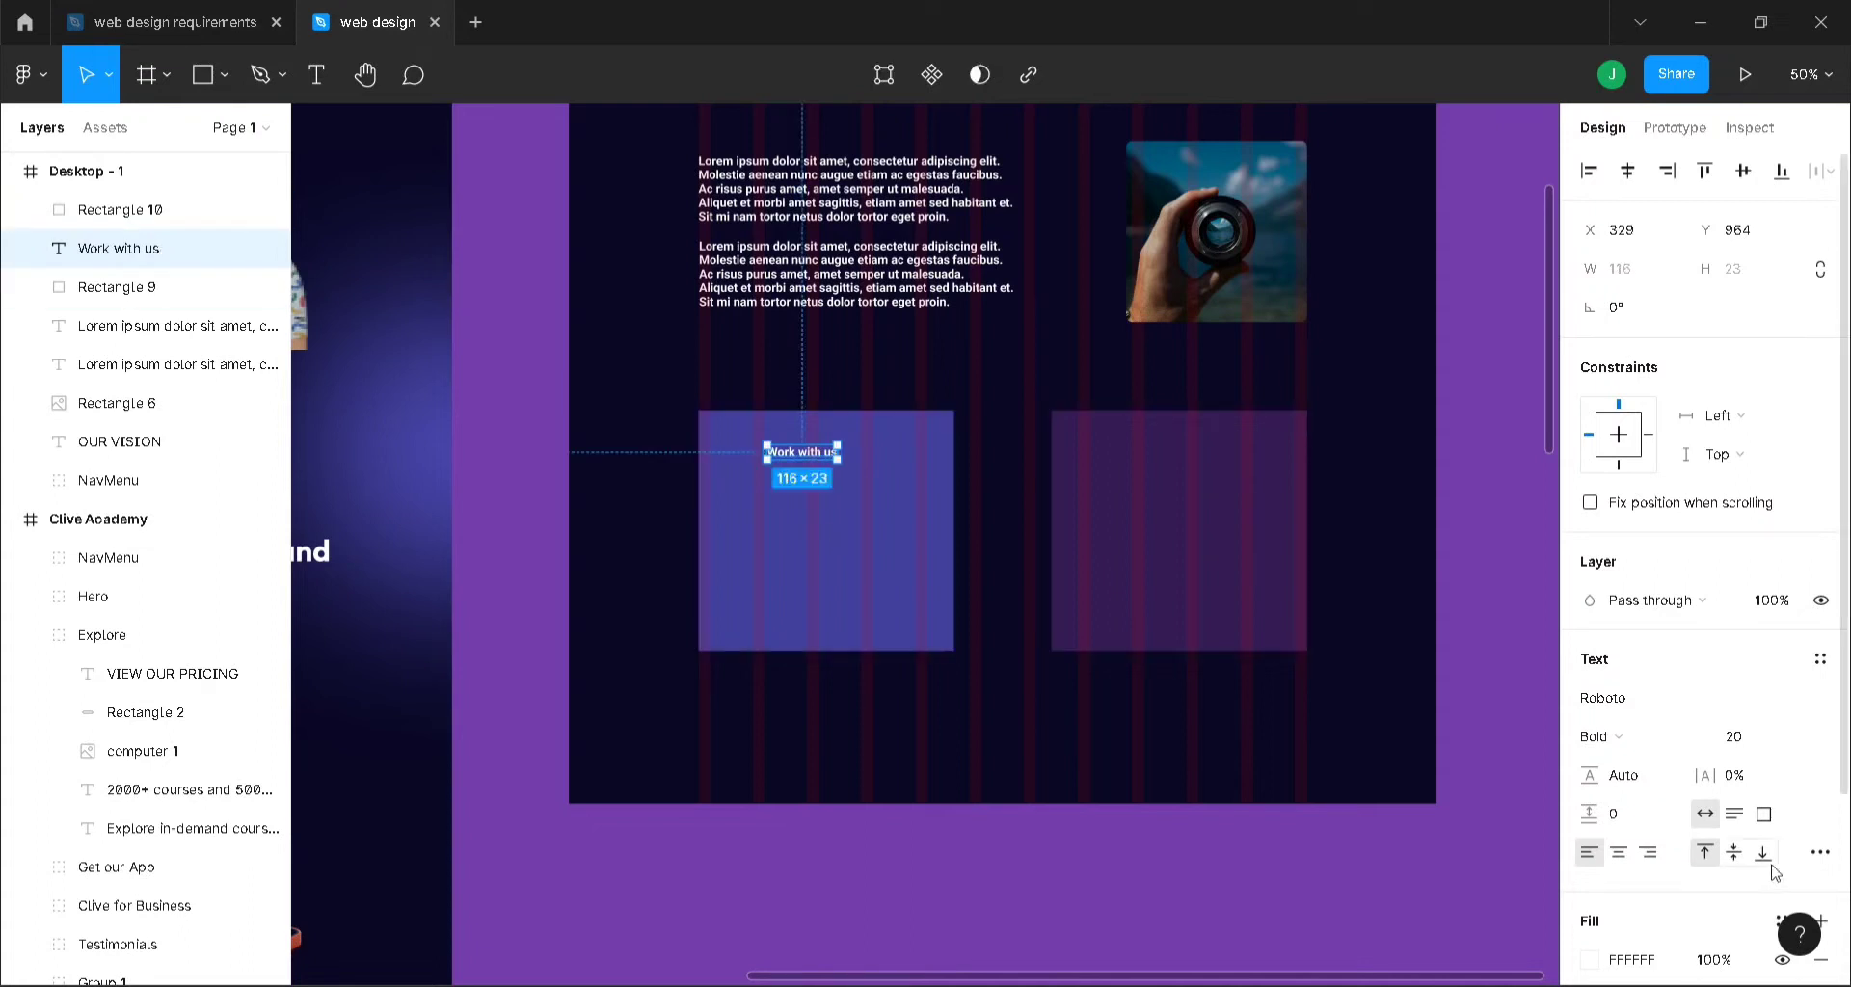
- Set the heading to Outfit size 35, centre it in the left card, and duplicate it
left_click(1652, 711)
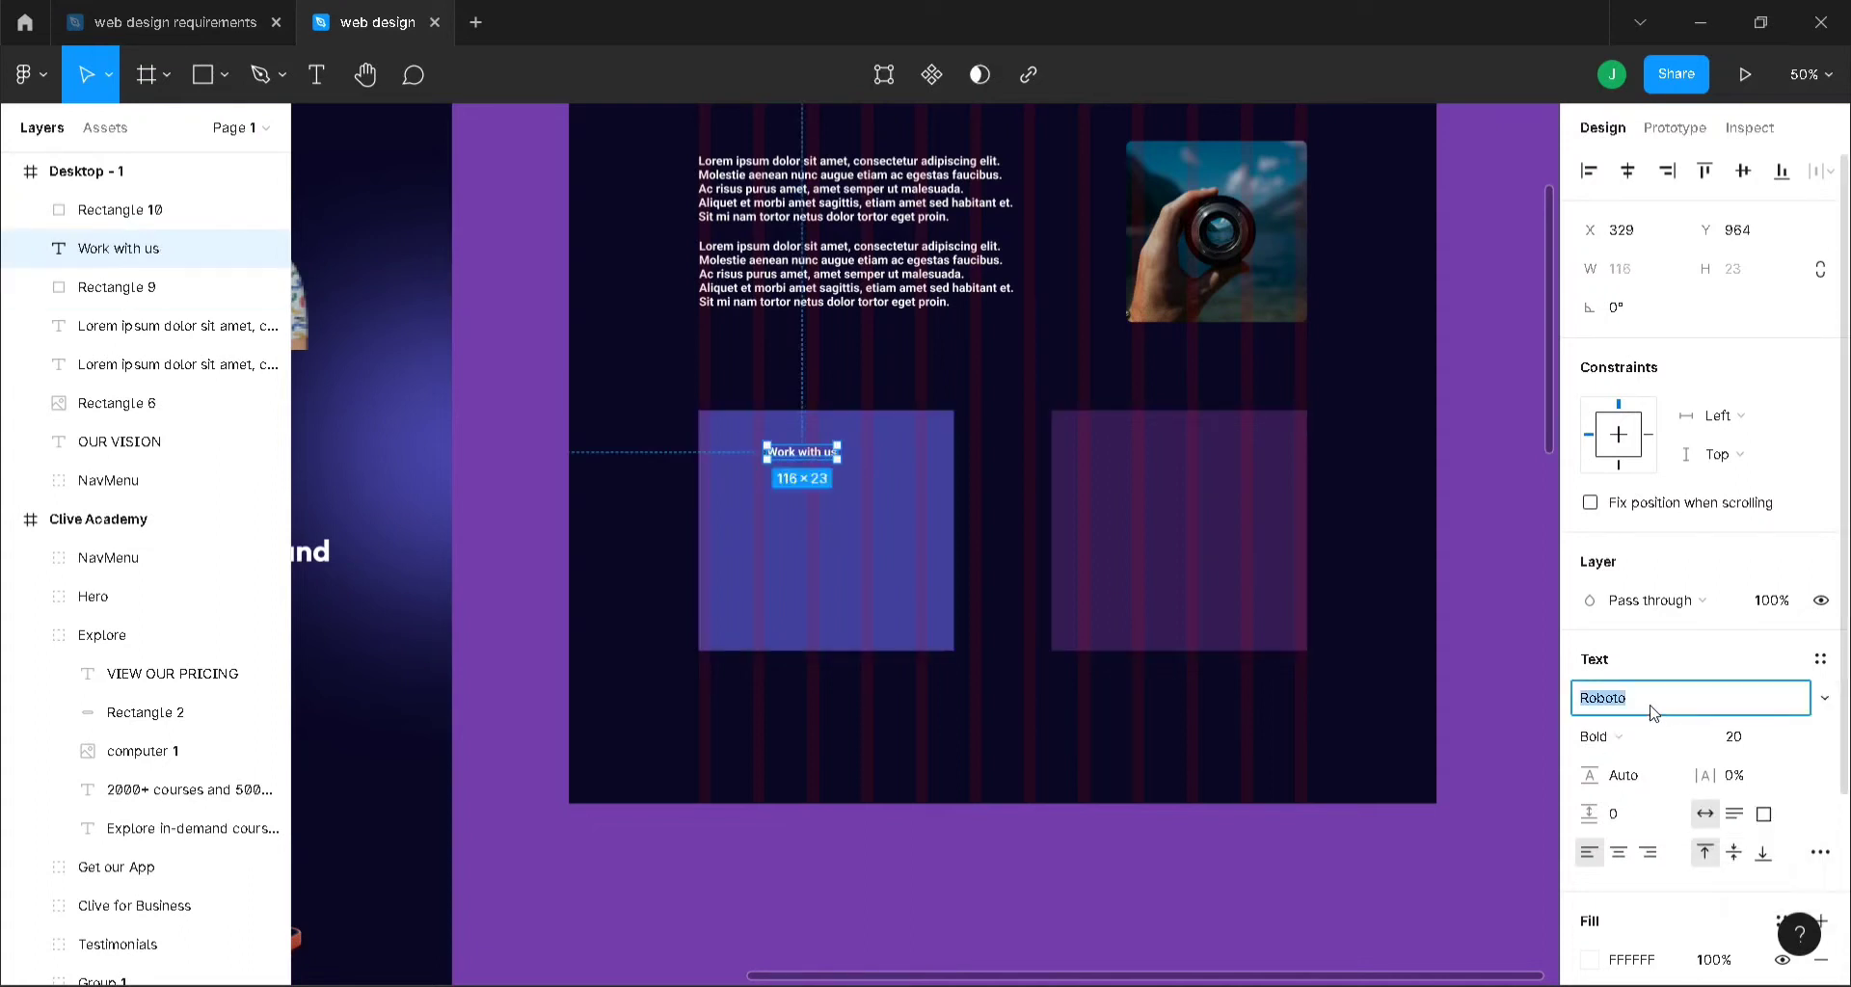
type("Out")
left_click(1757, 749)
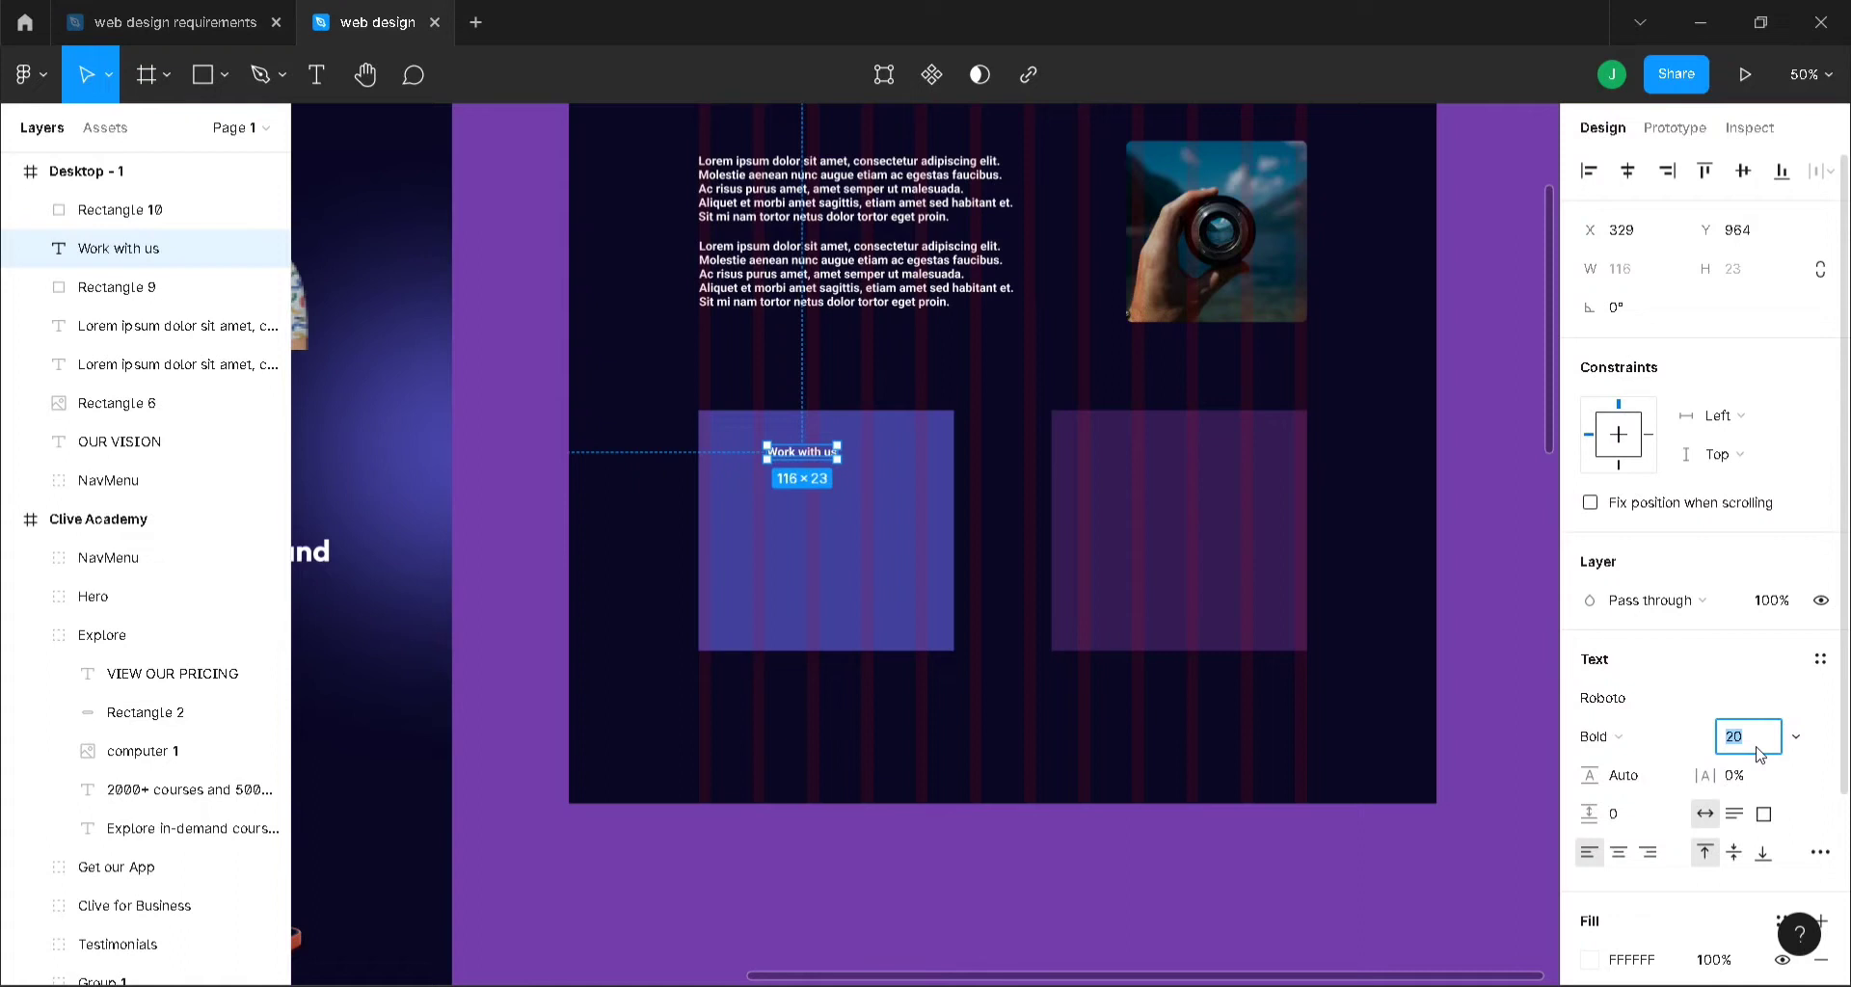
type("35")
key("Return")
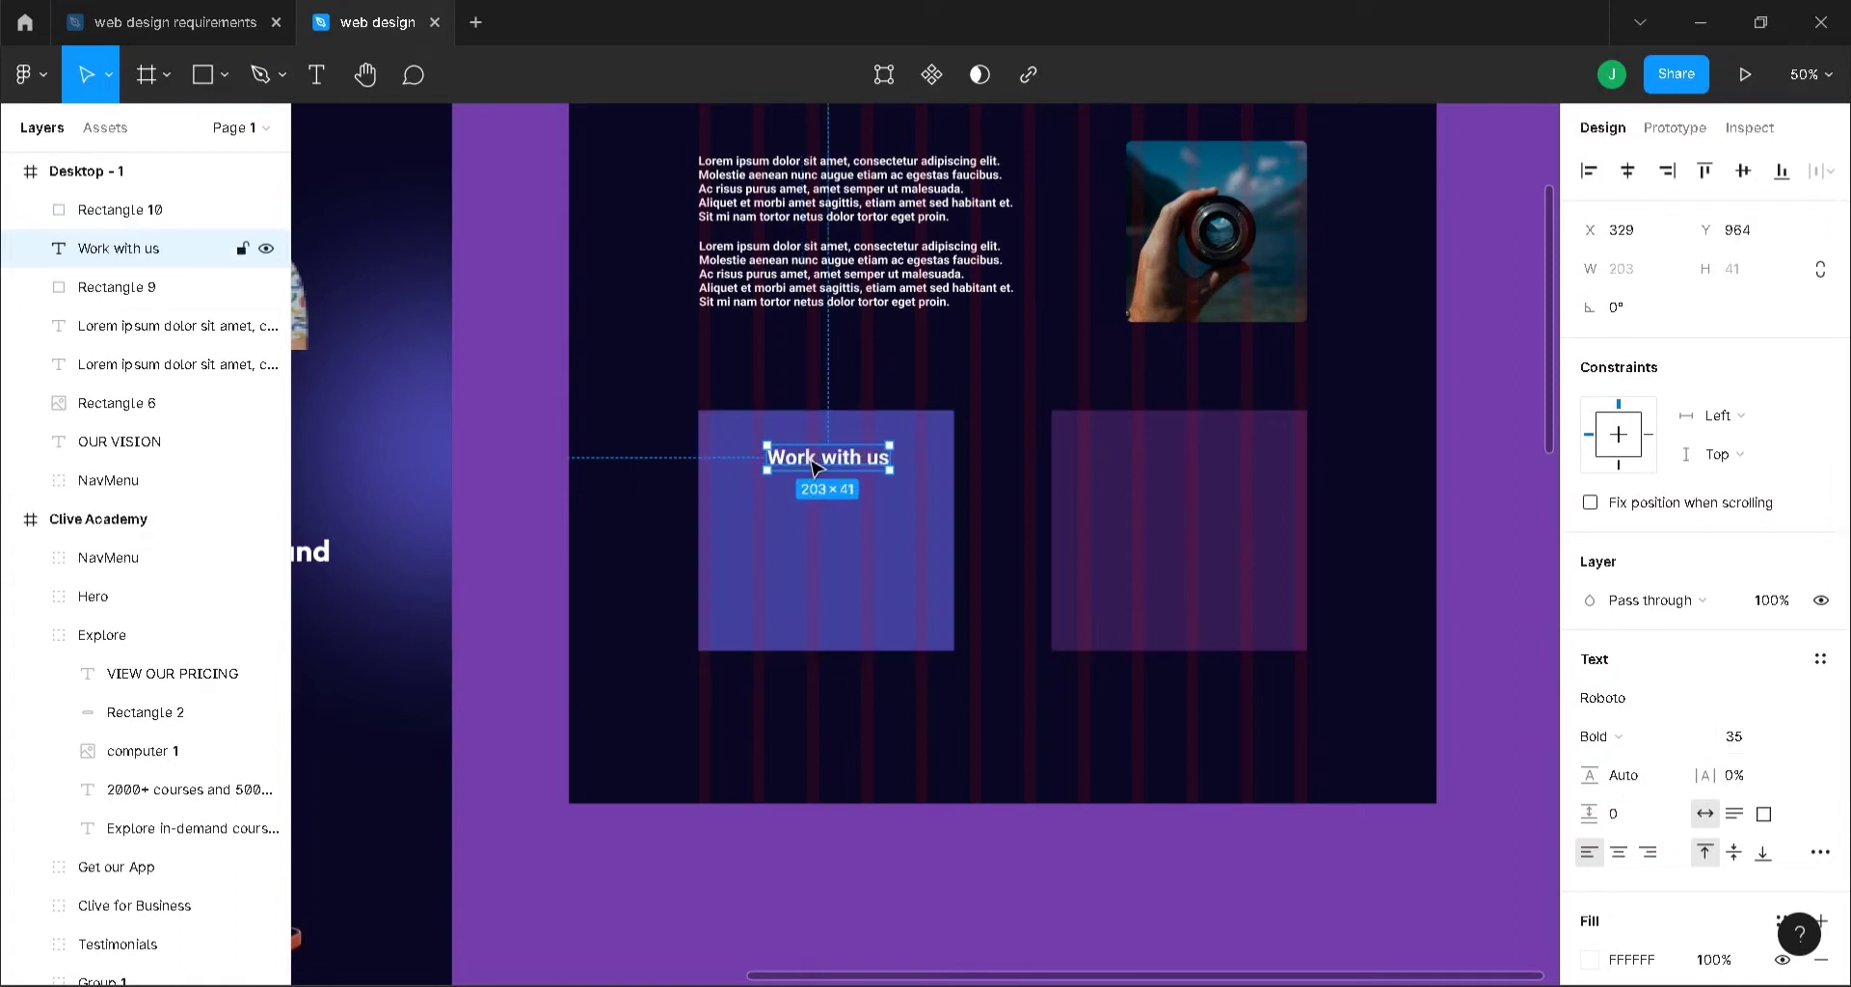
left_click(1625, 711)
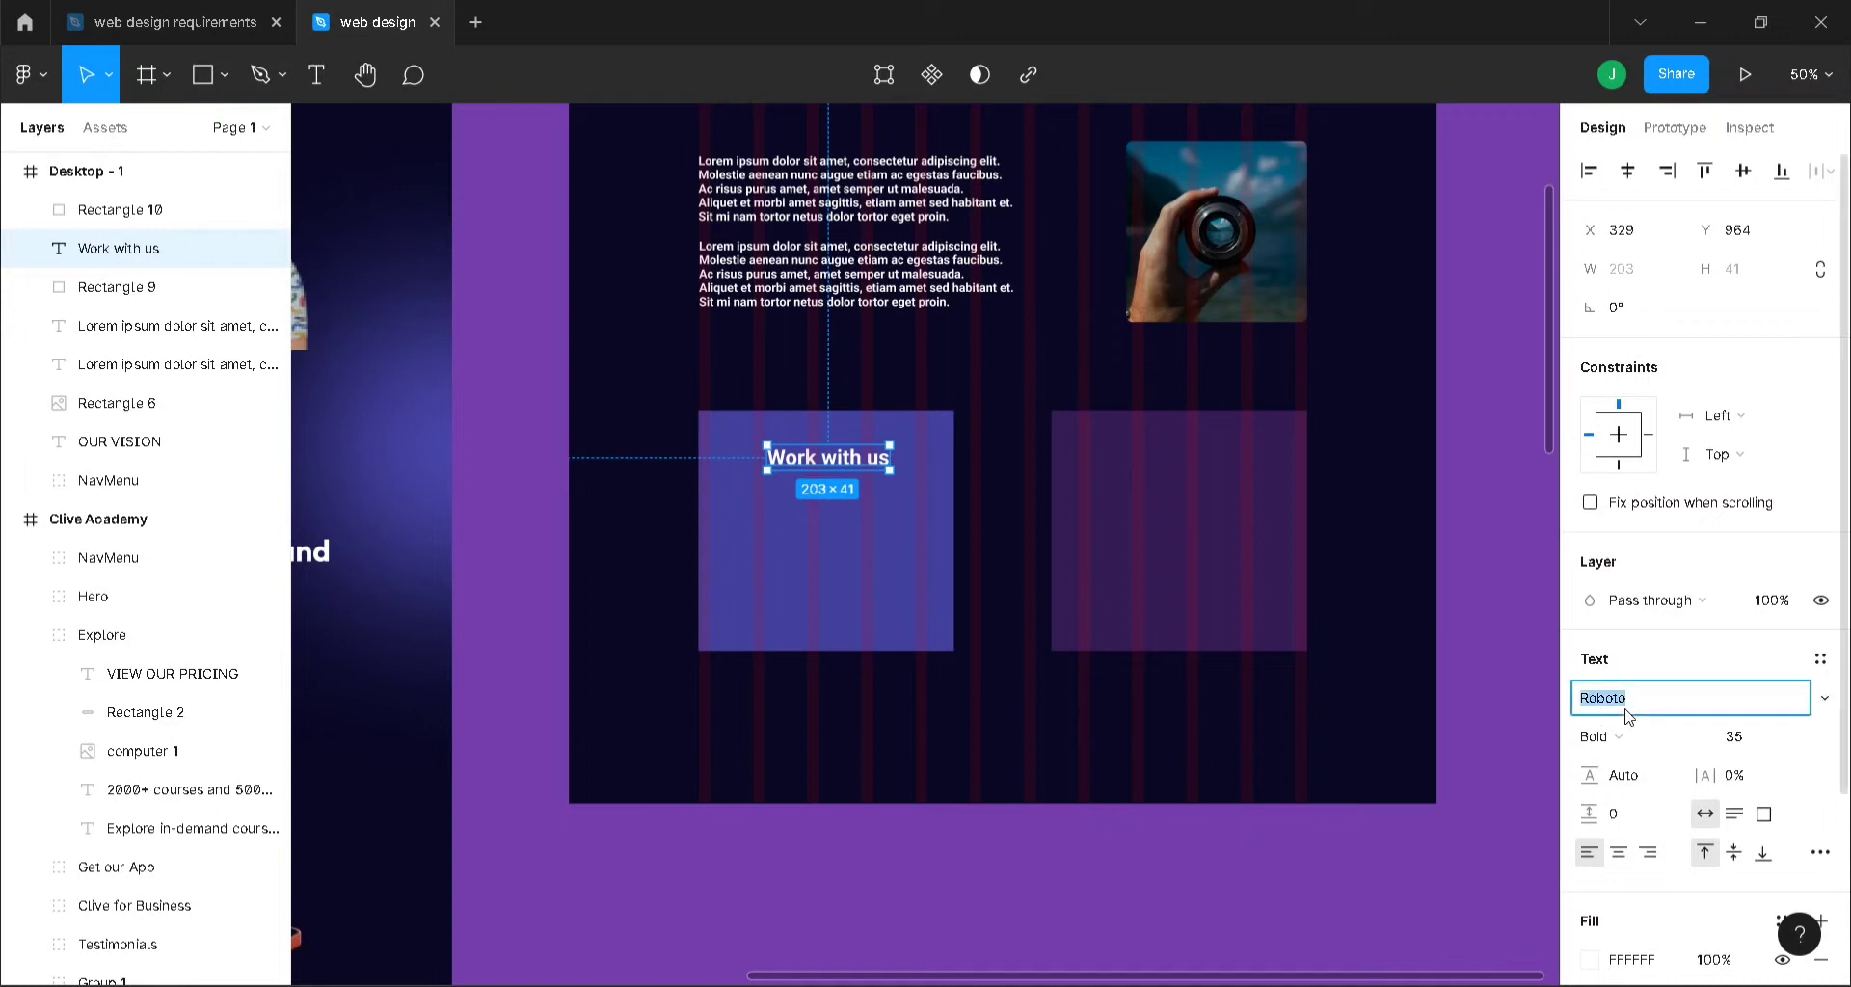
type("Outfit")
key("Return")
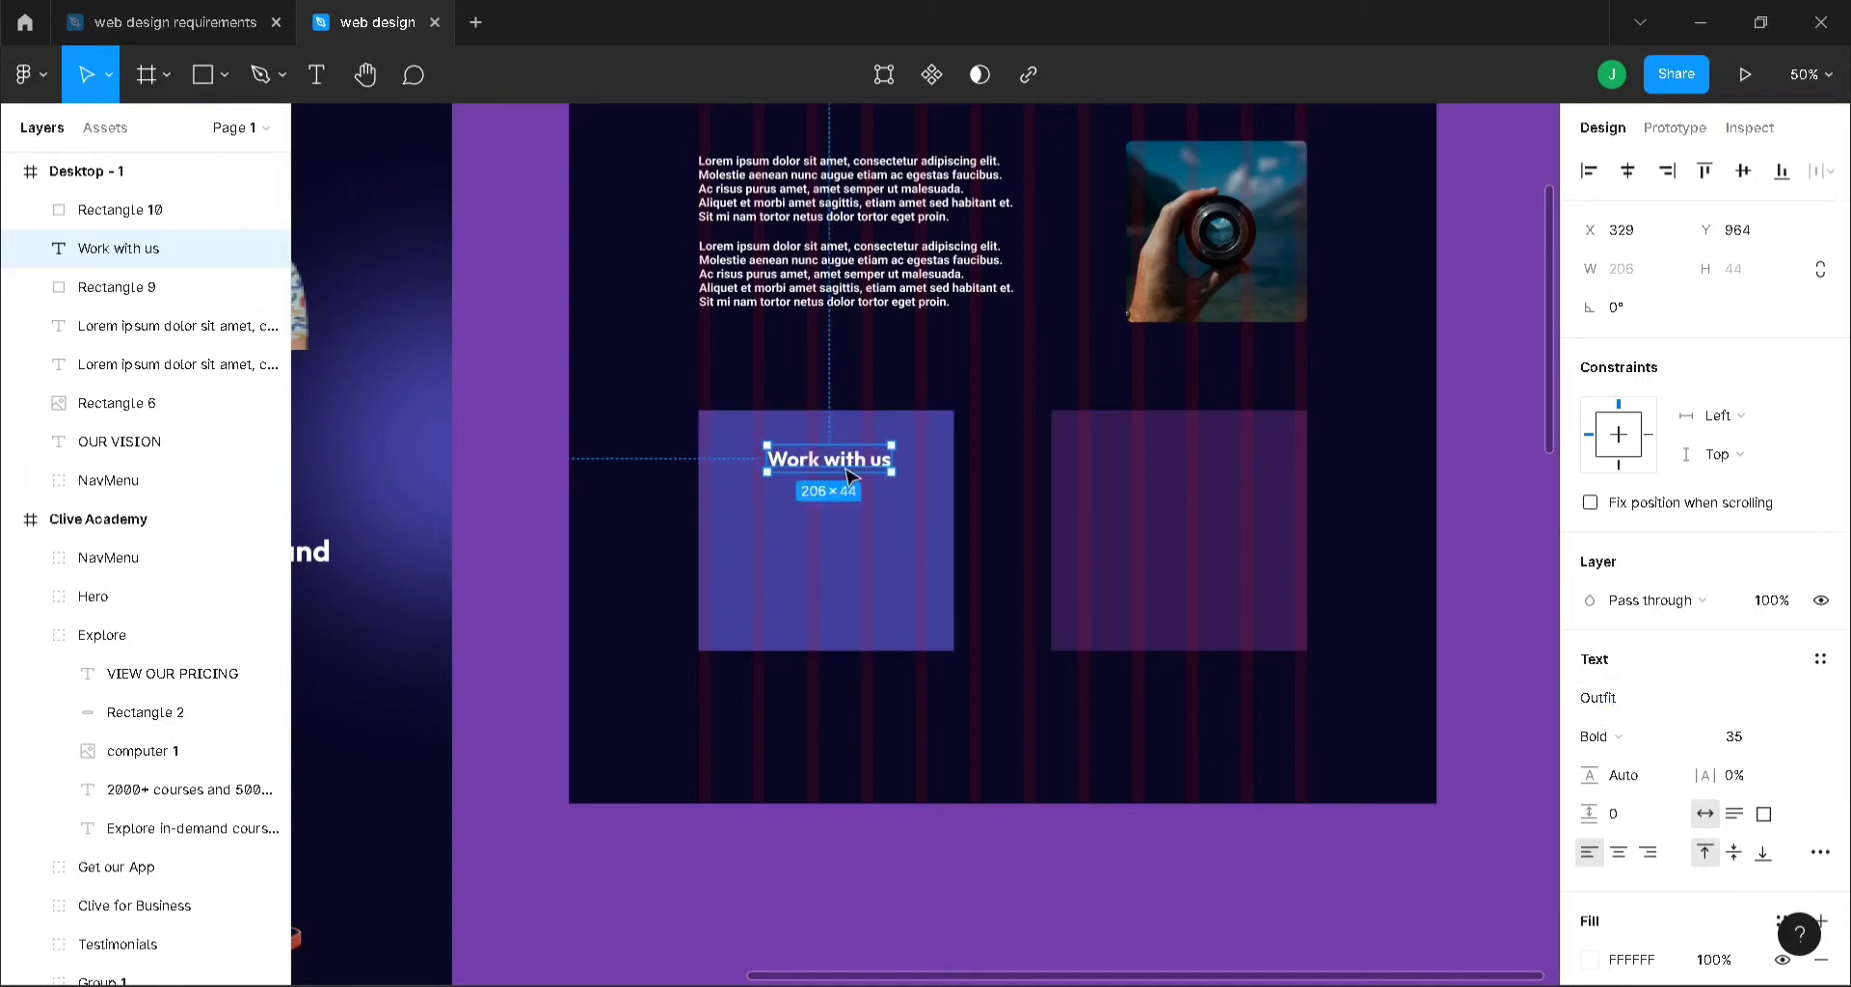
left_click_drag(853, 474, 1220, 472)
key("ctrl+d")
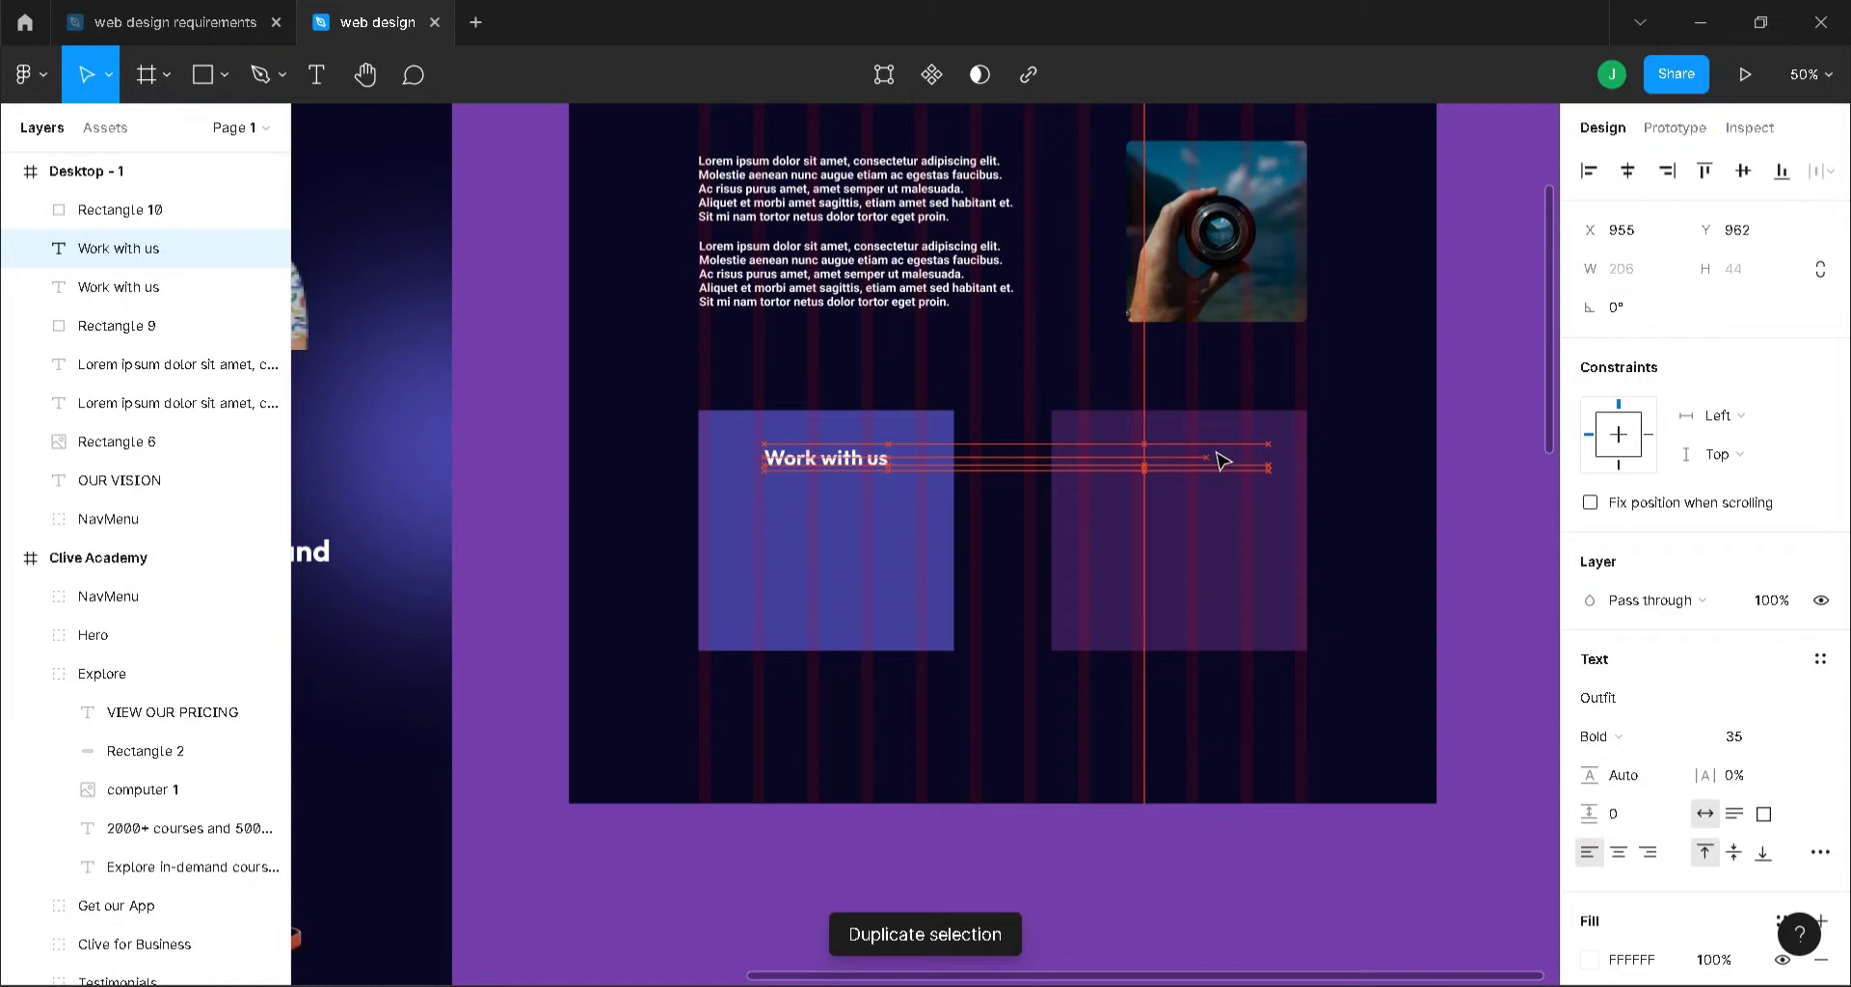
- Group the OUR VISION heading, vision image and both Lorem ipsum paragraphs
left_click_drag(1222, 461, 1222, 460)
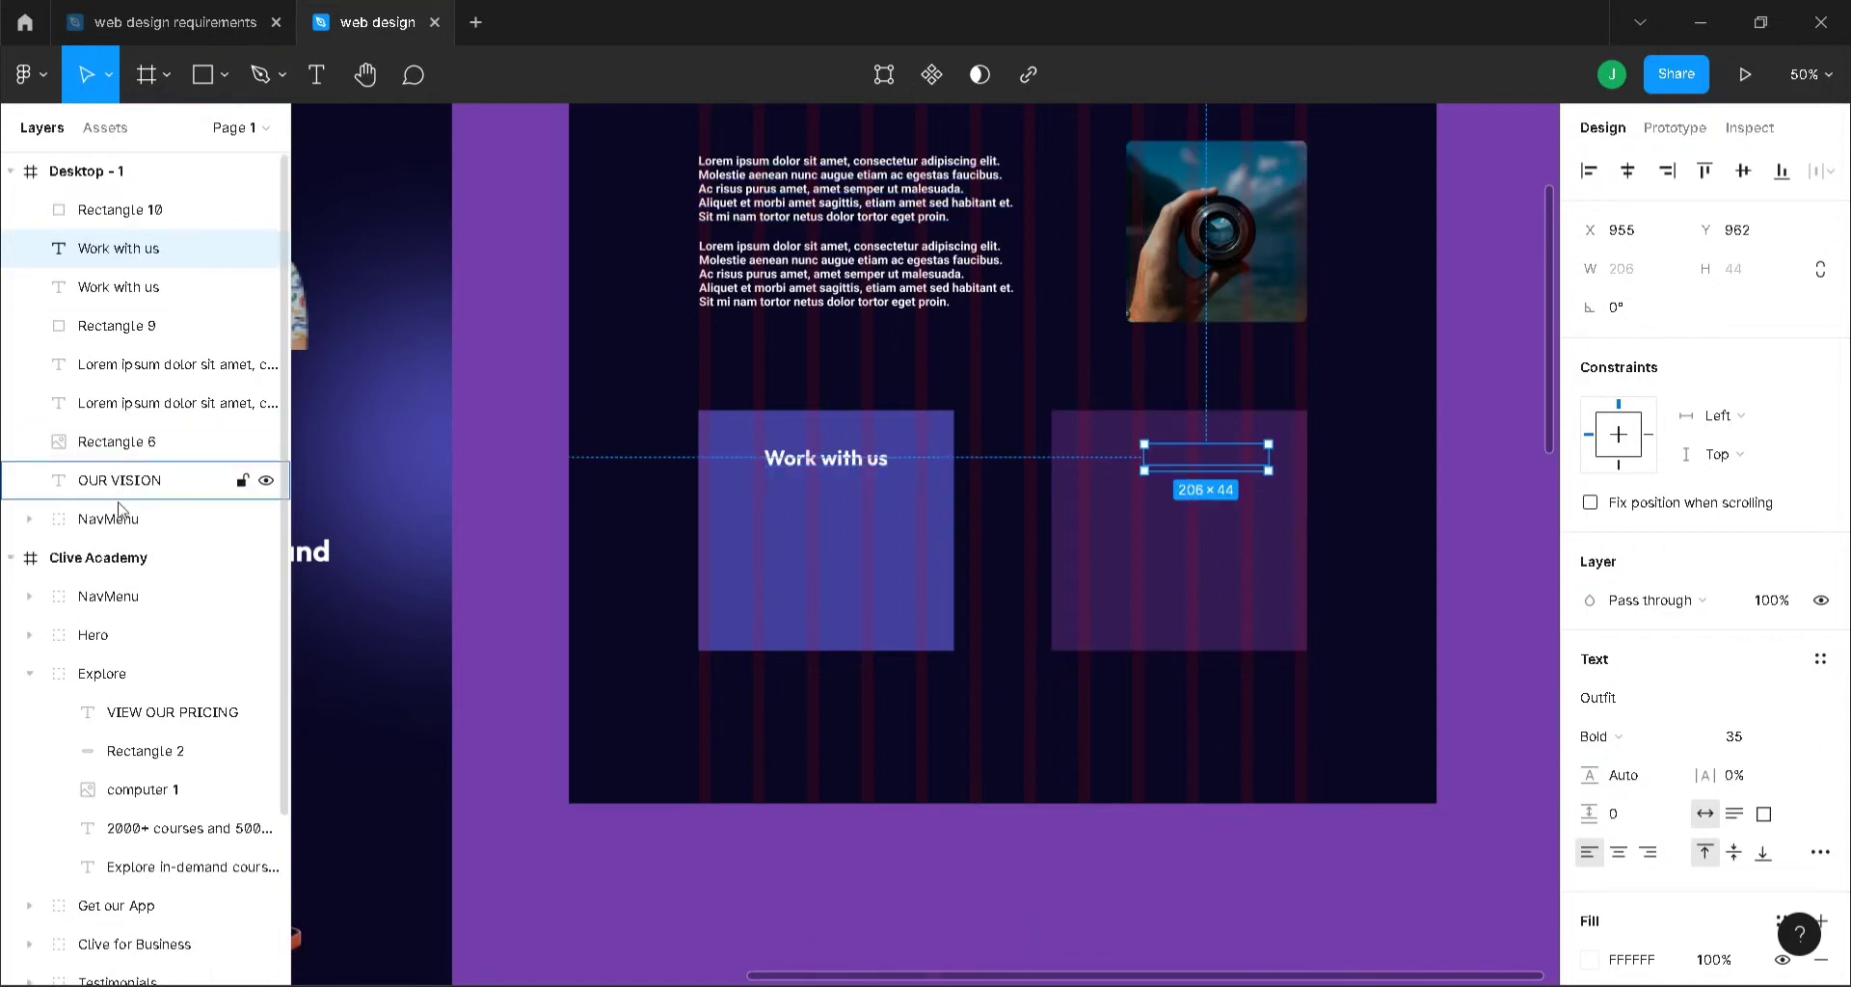
scroll(827, 262, "up", 5)
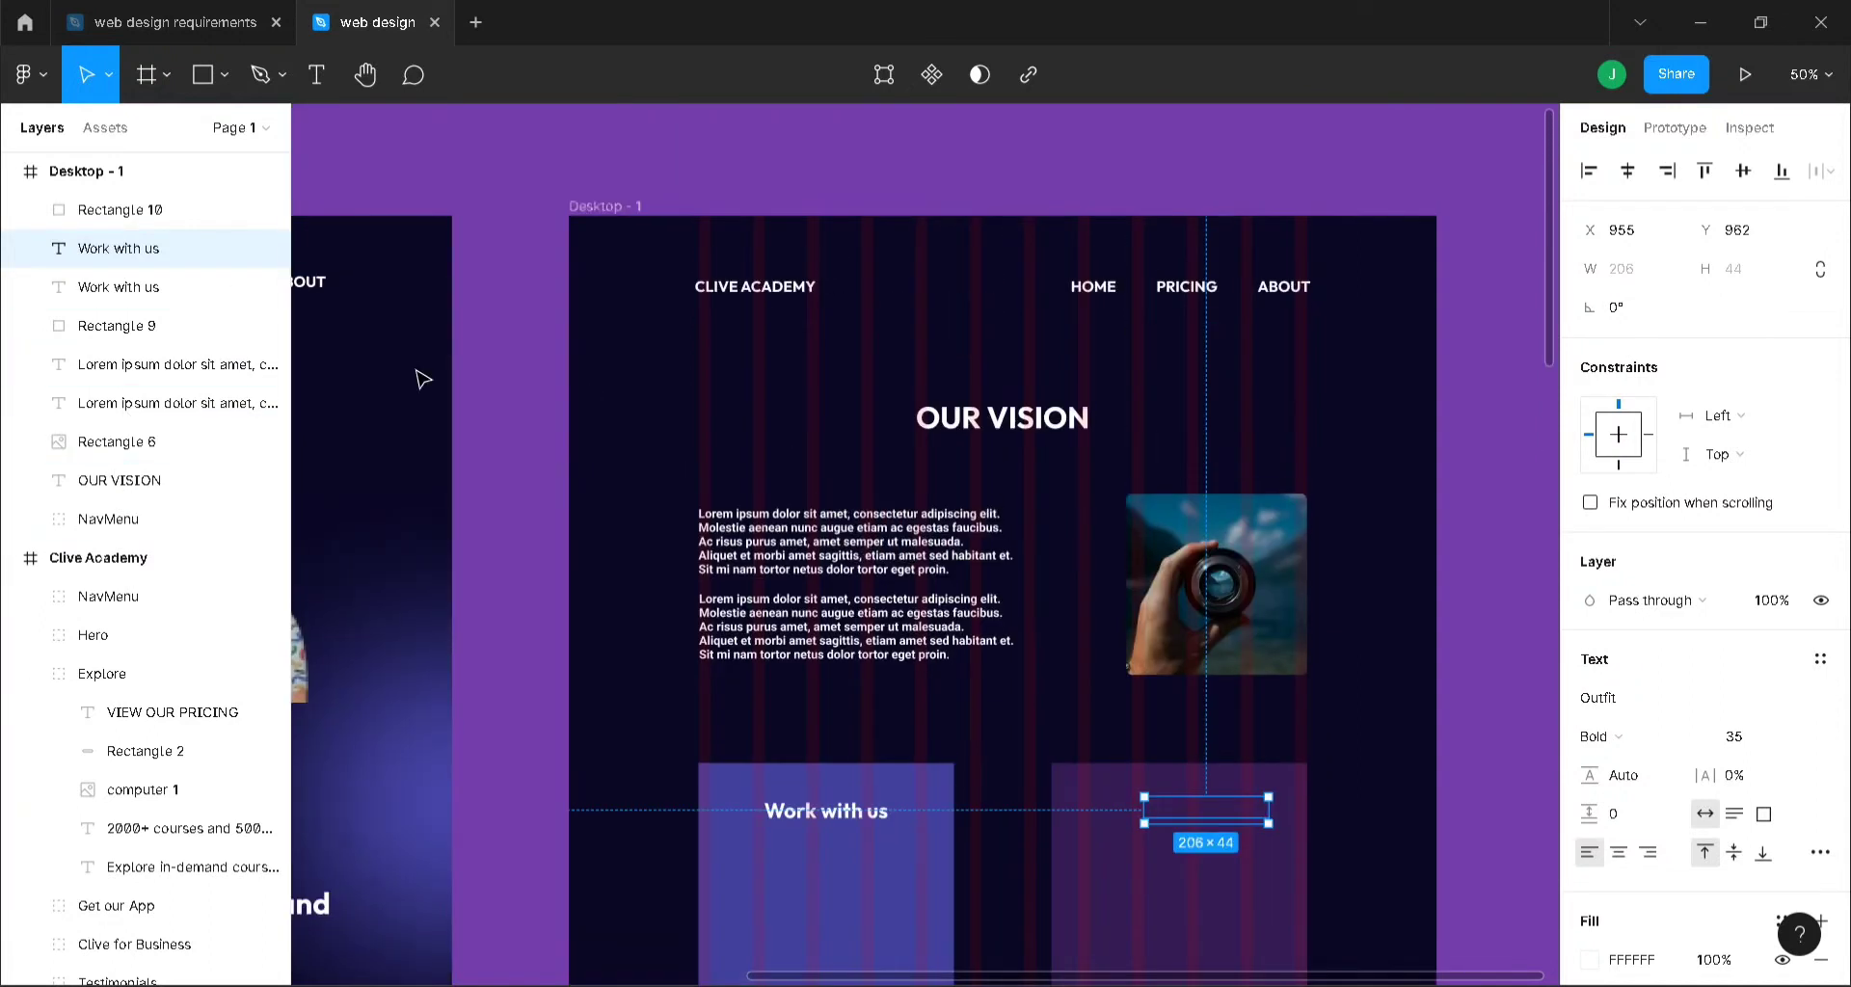
left_click(123, 480)
left_click(136, 446, "shift")
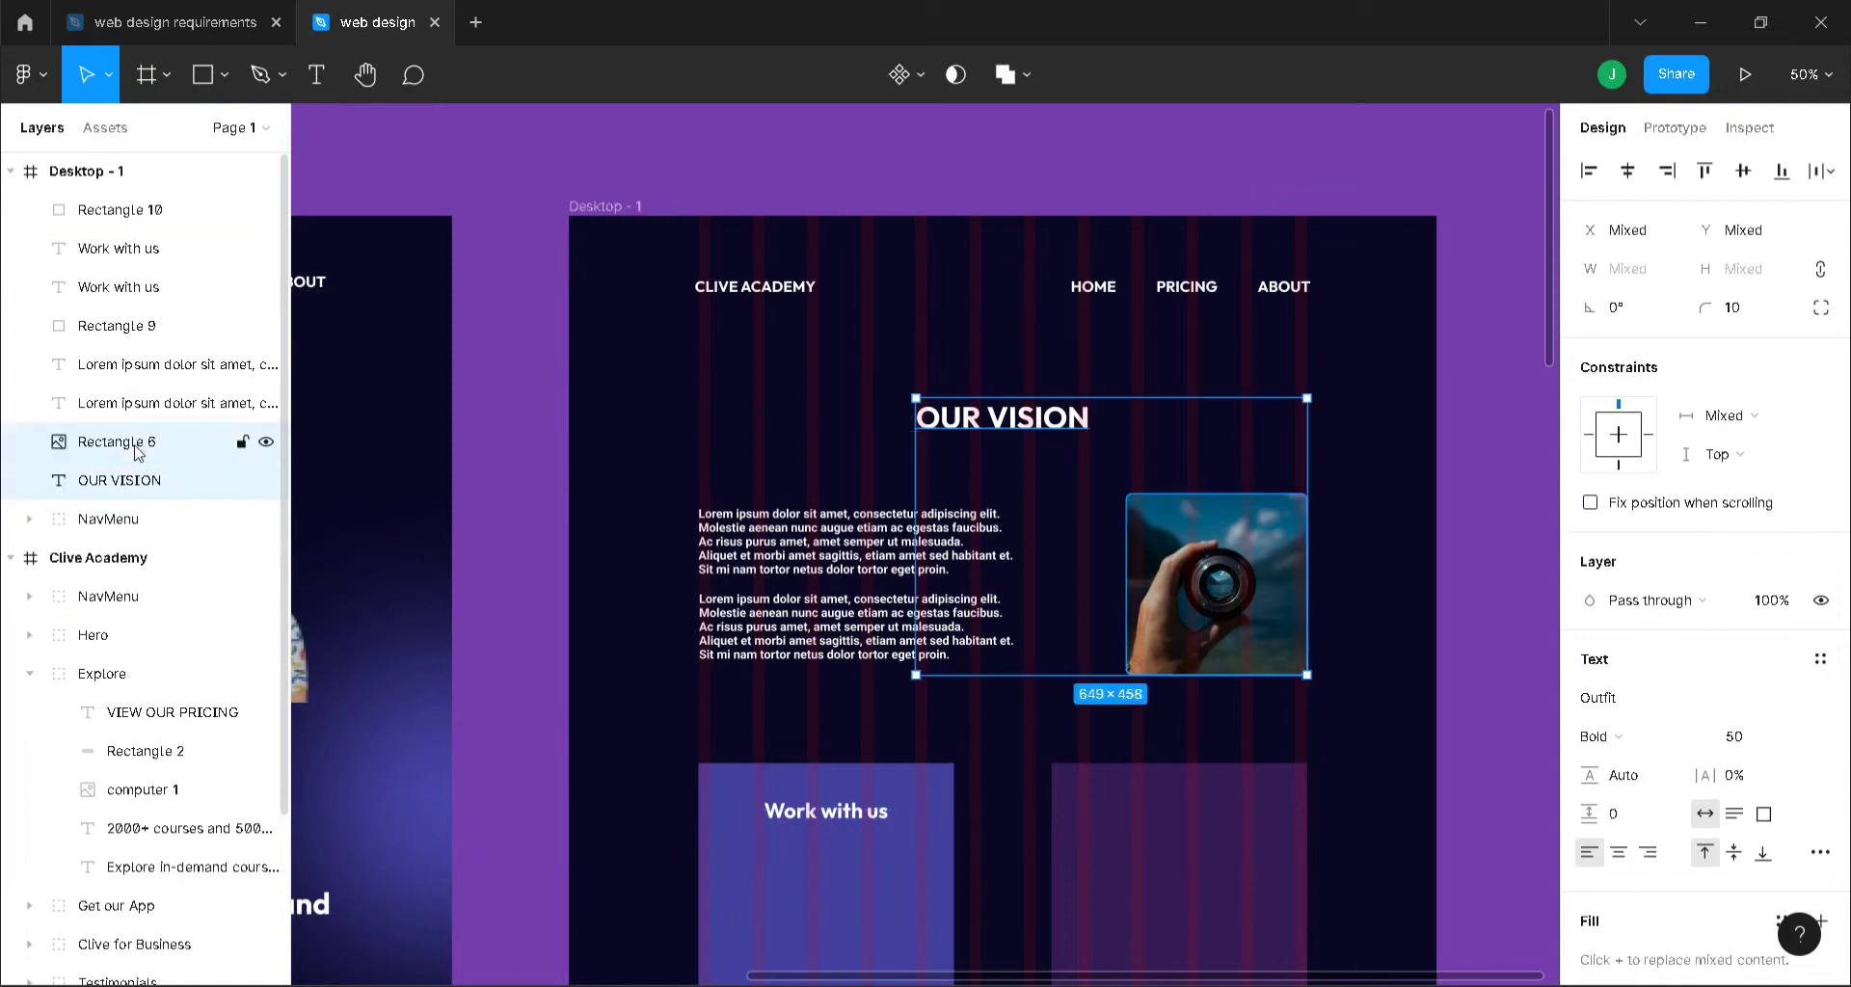
left_click(141, 403, "shift")
left_click(152, 366, "shift")
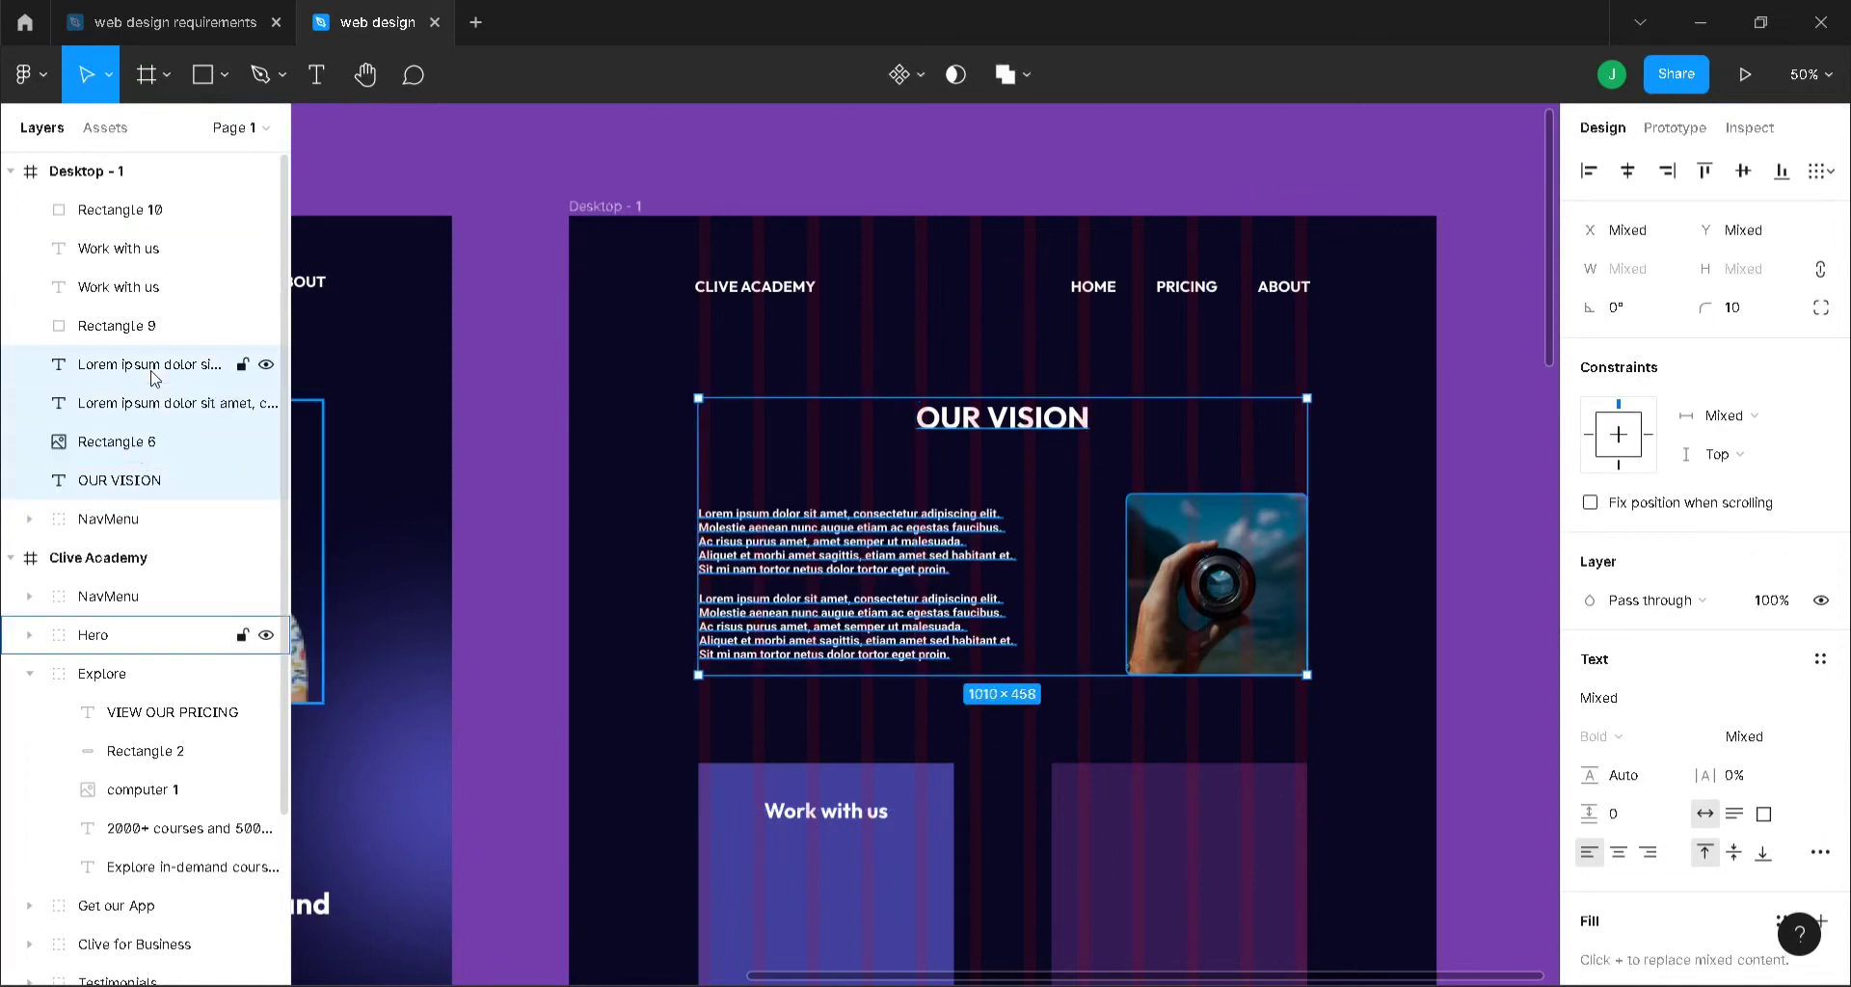
key("ctrl+g")
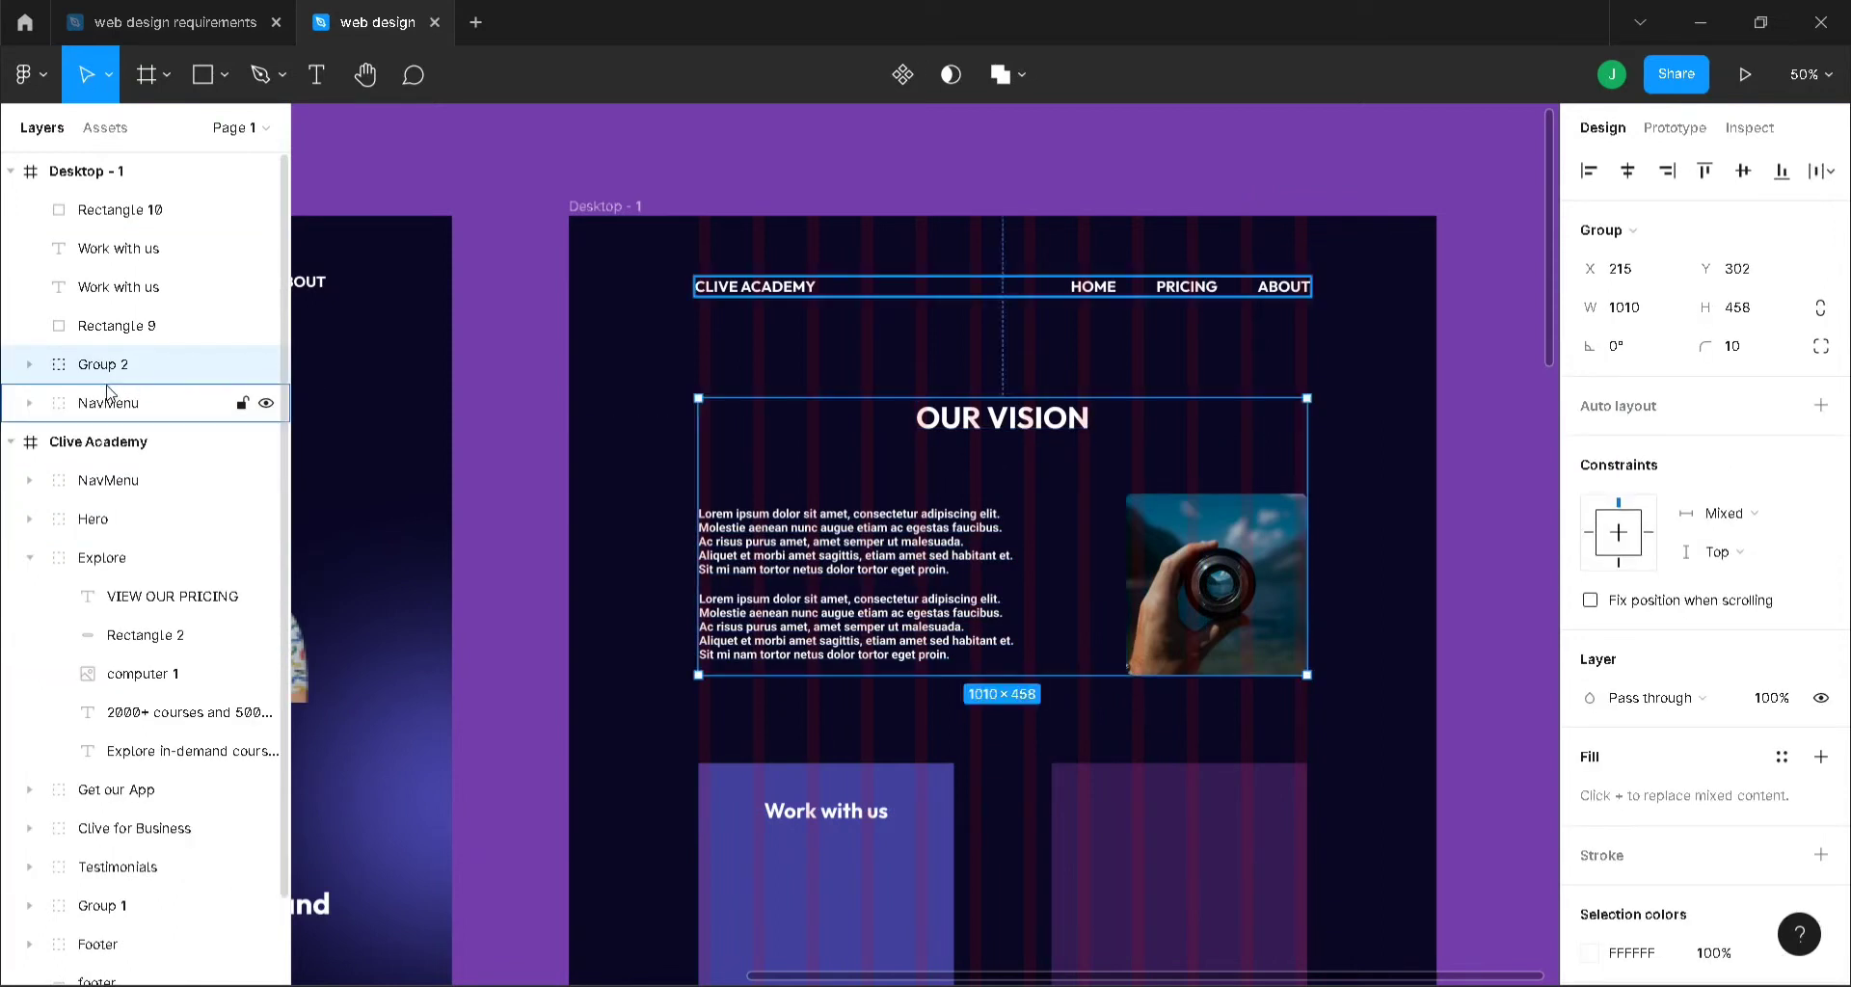
- Put NavMenu at the top of the layers, the new group below it, and name the group 'Vision'
left_click_drag(108, 400, 104, 208)
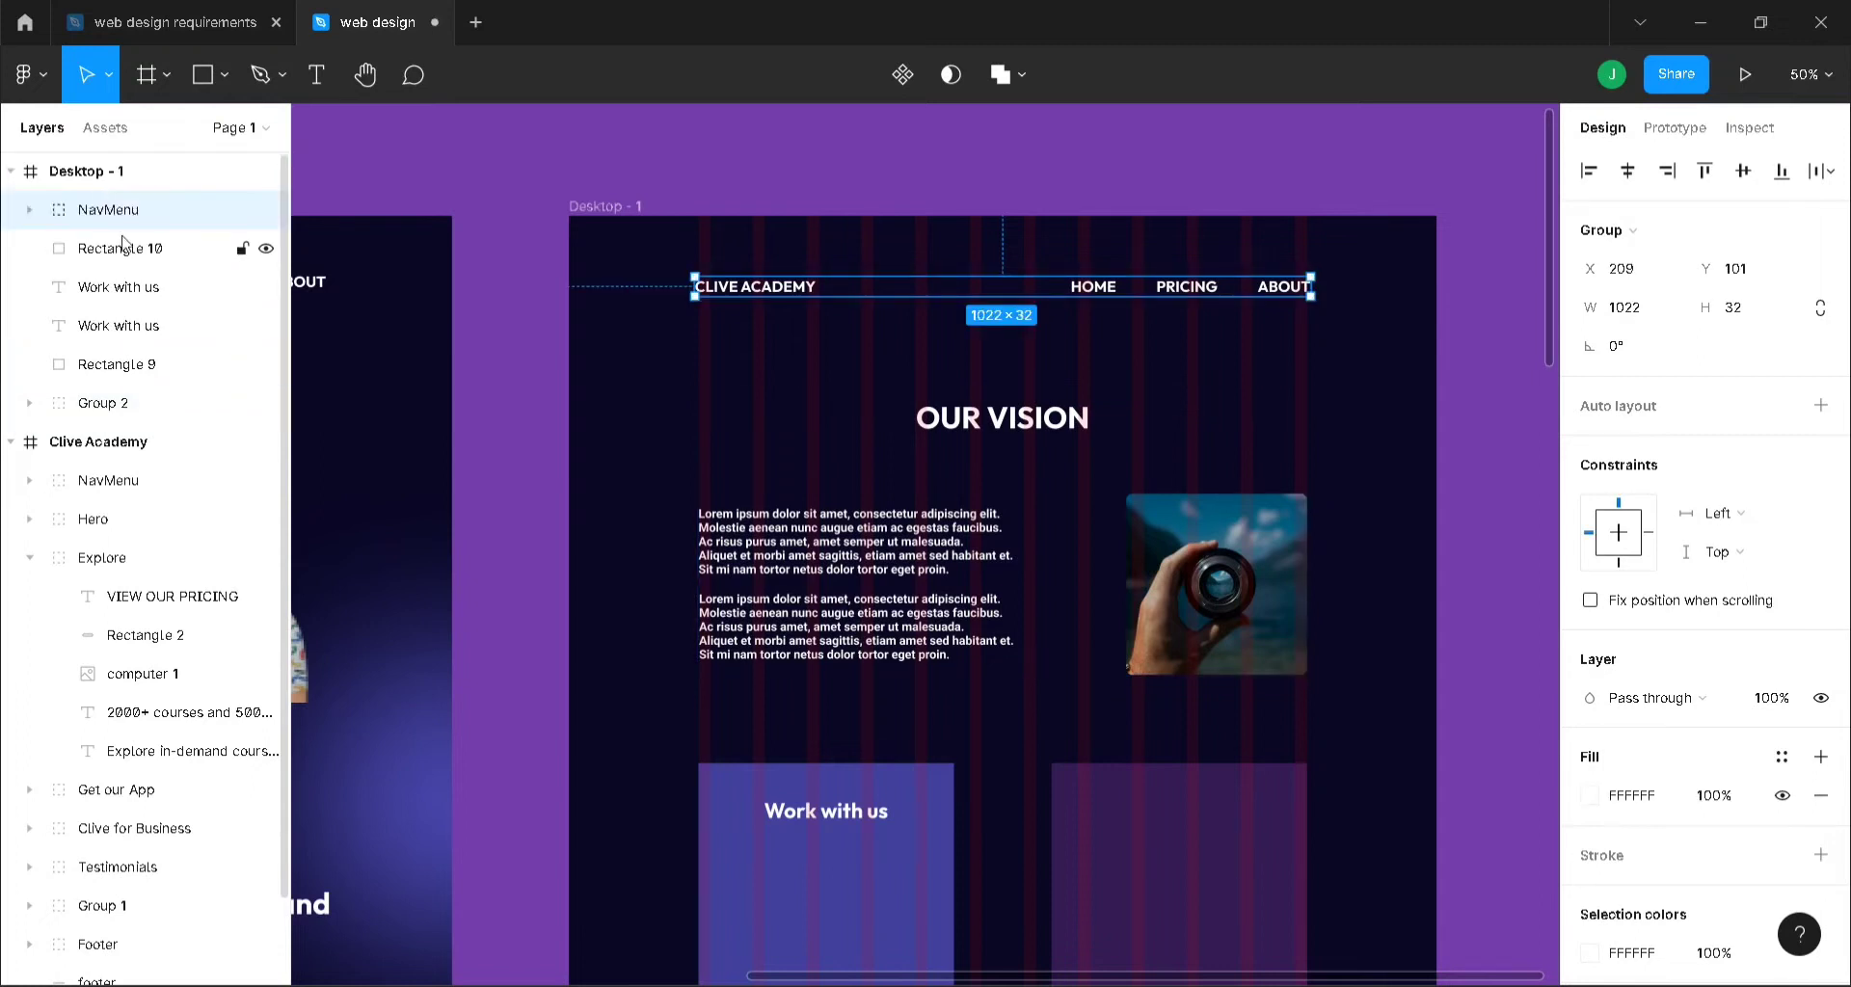
left_click_drag(123, 402, 123, 236)
double_click(112, 253)
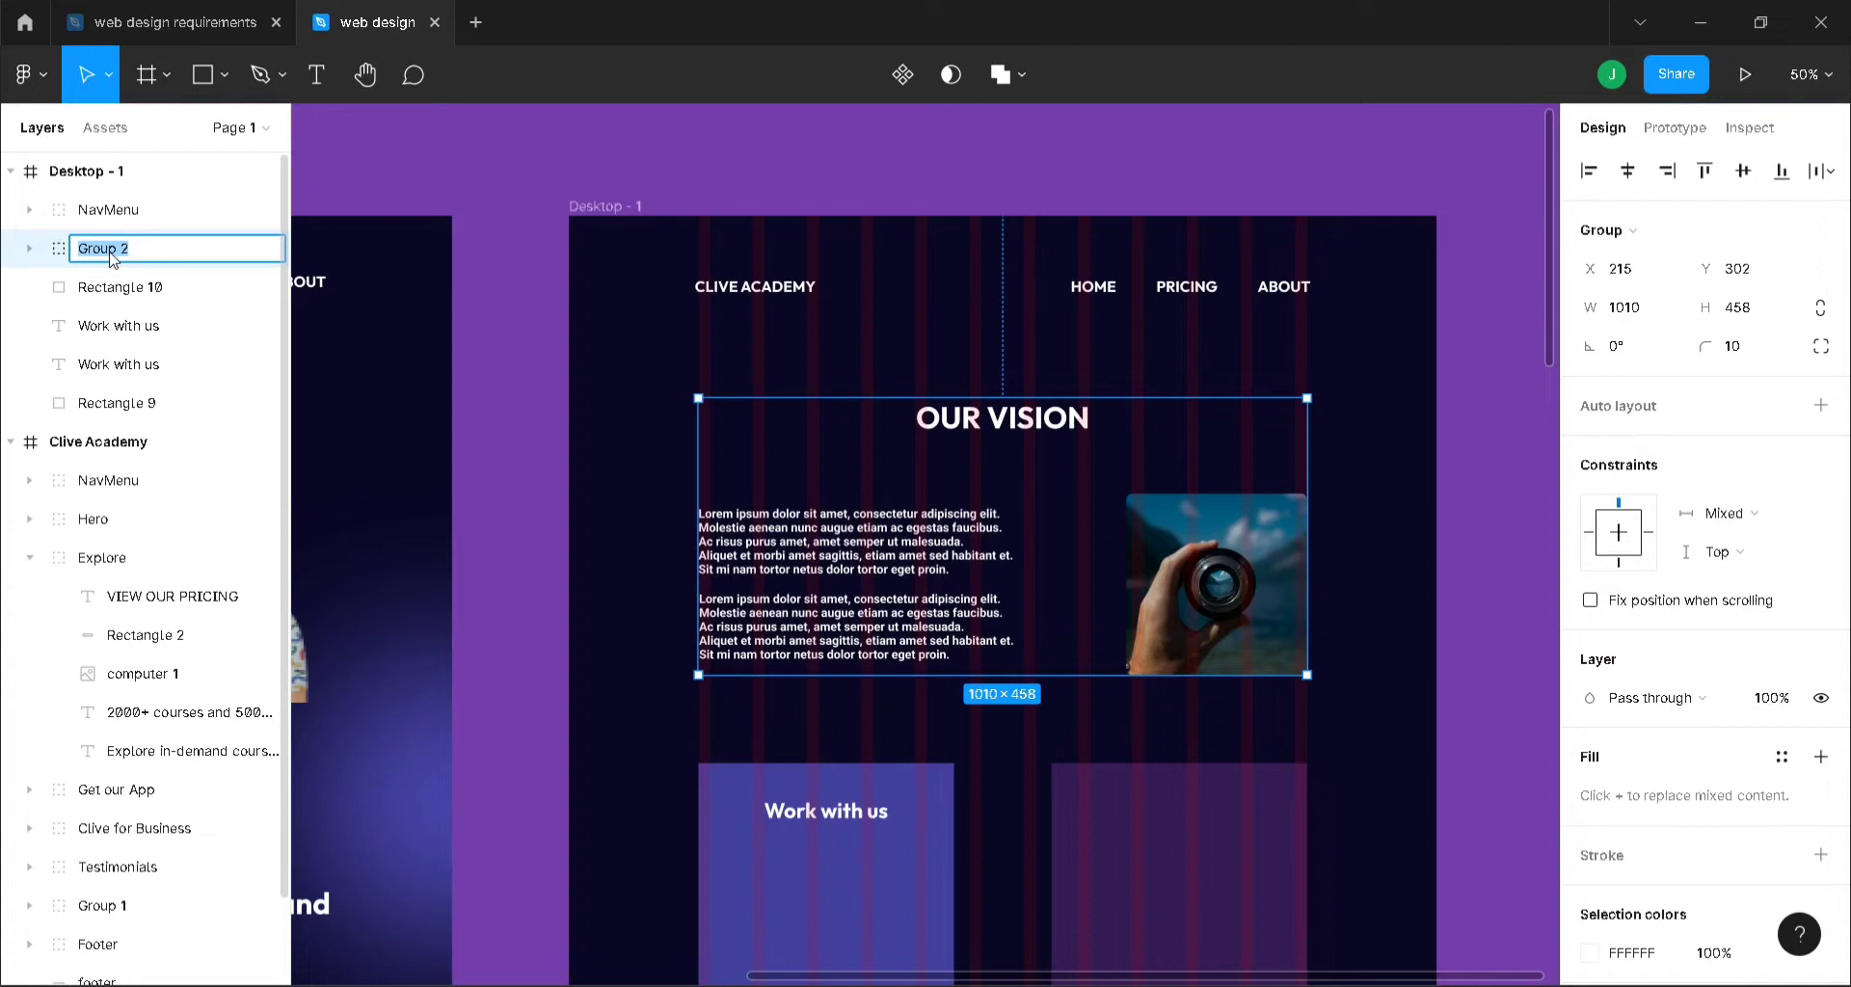
type("Vision")
key("Return")
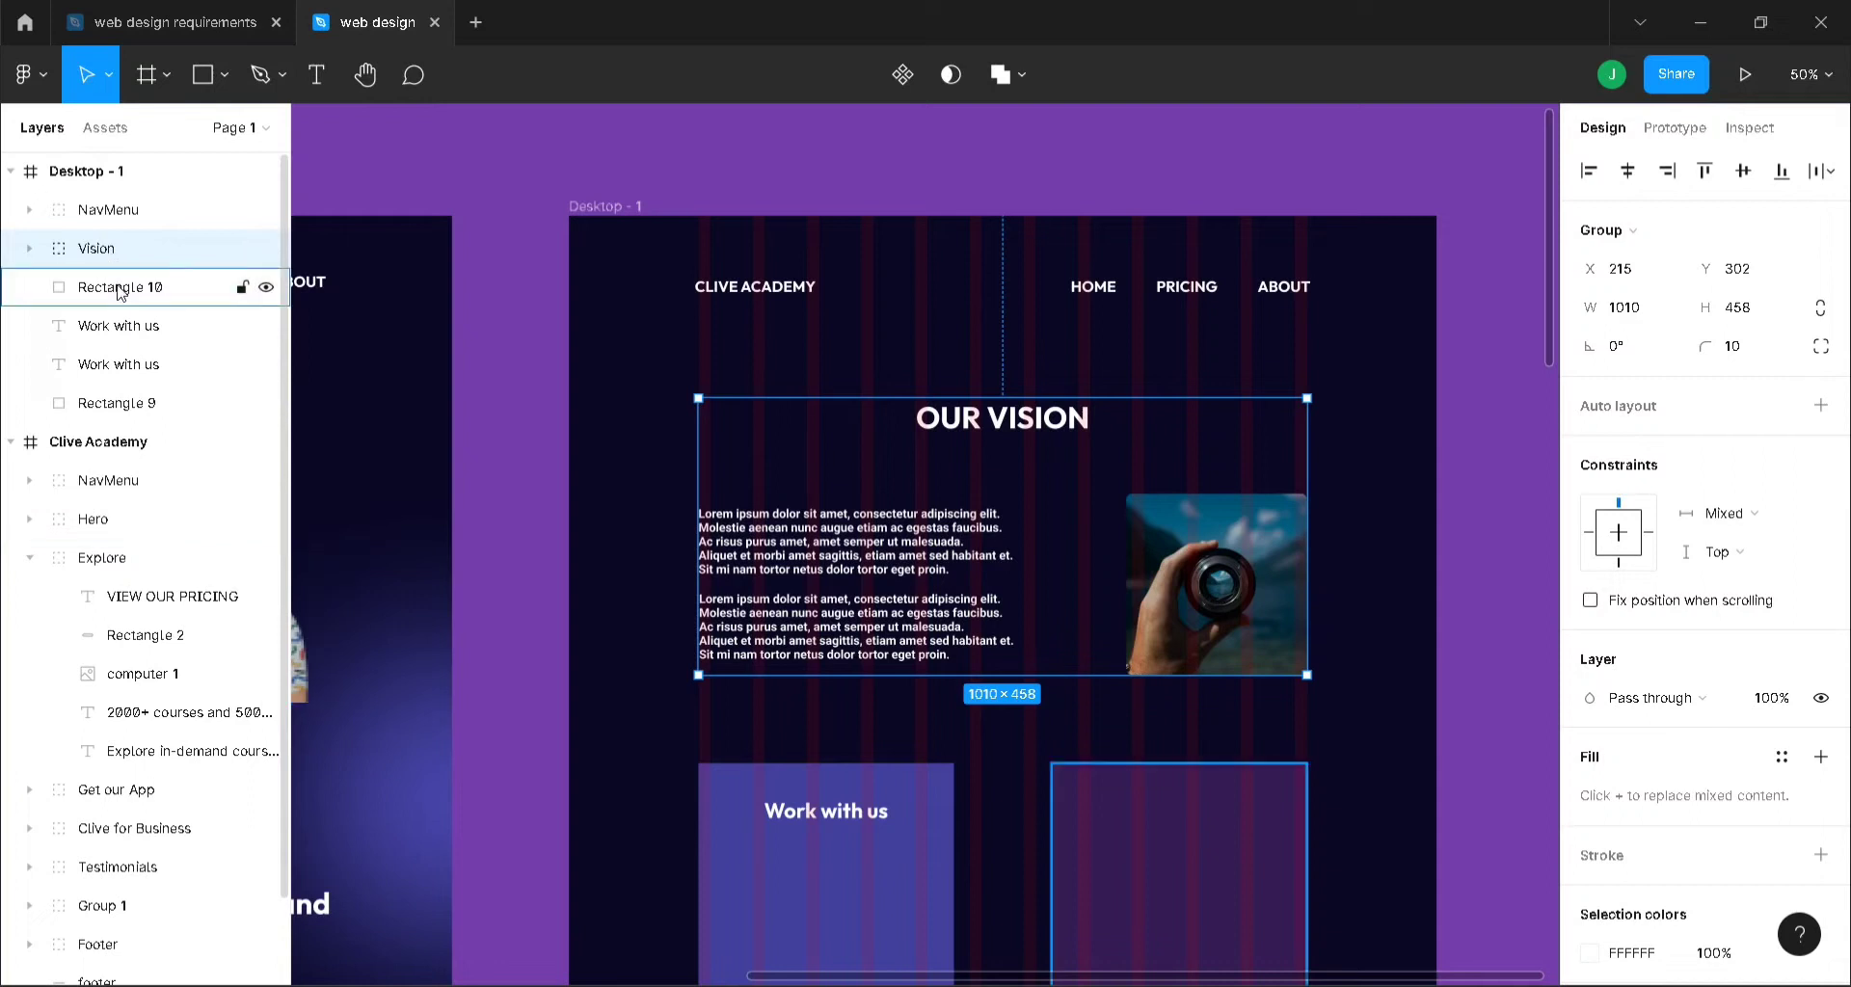
- Move the second 'Work with us' layer above Rectangle 10 so it shows on the right card
left_click(126, 328)
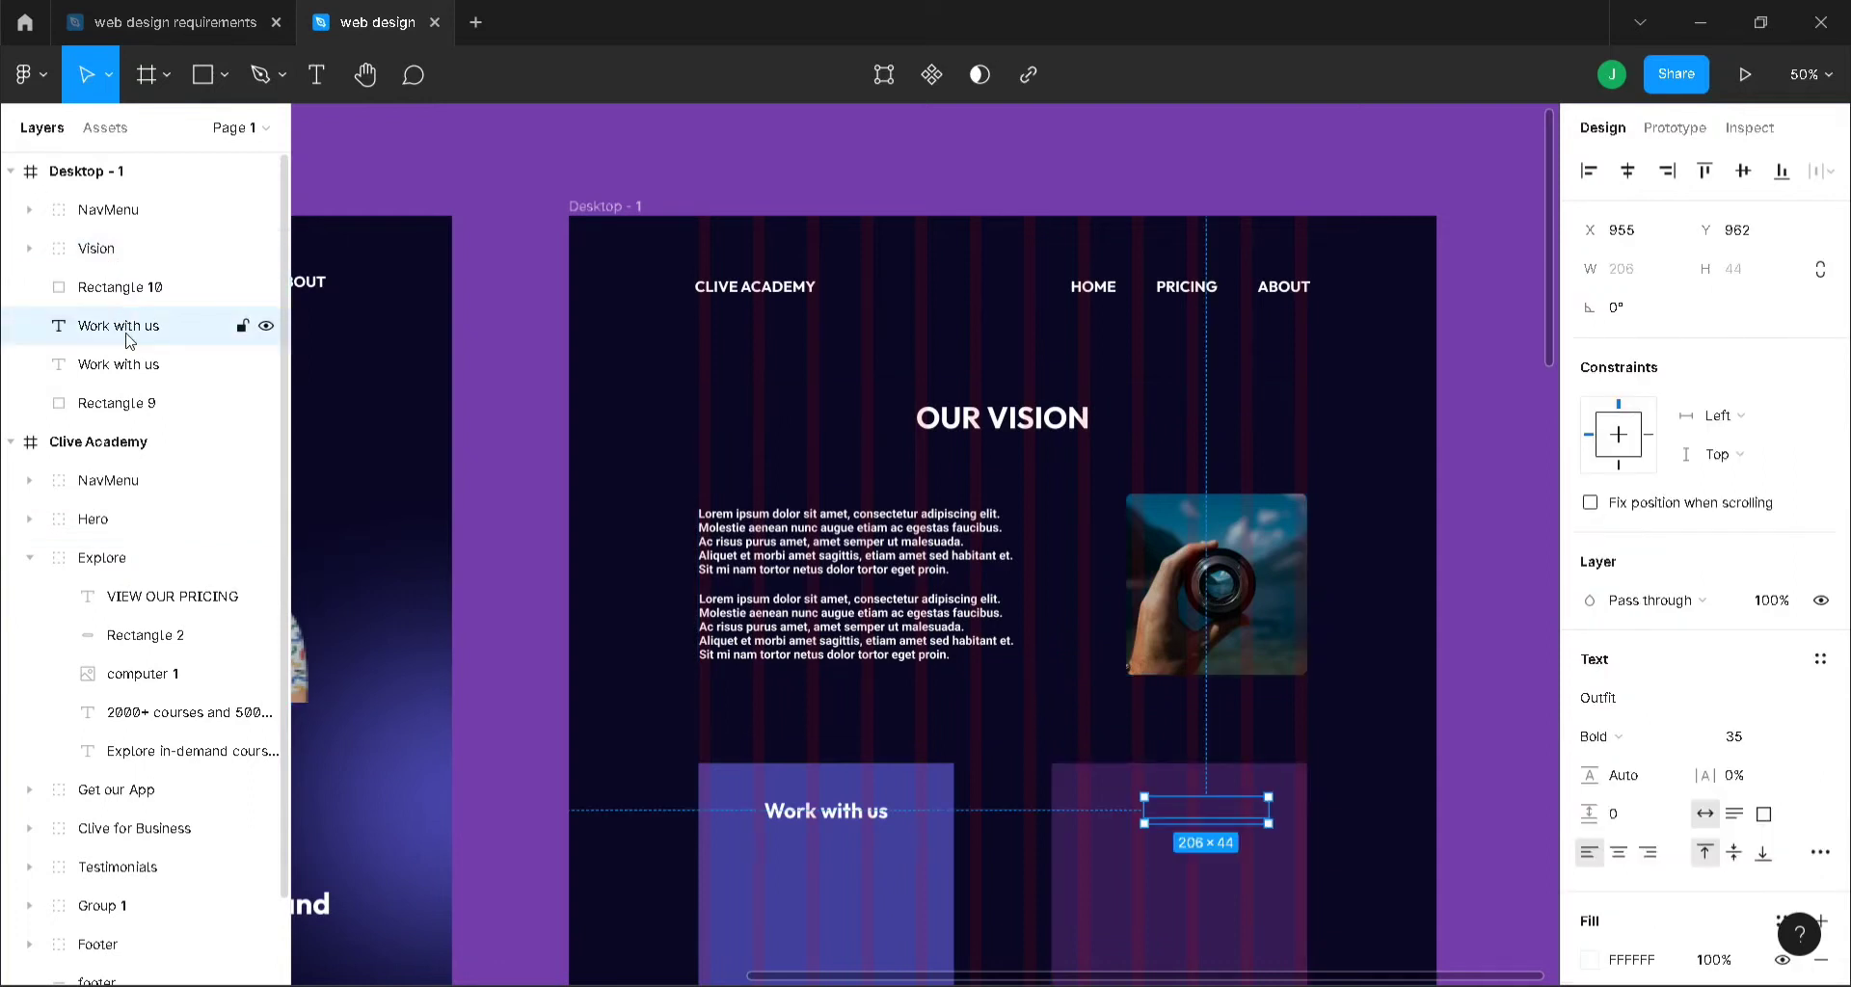
left_click_drag(125, 333, 130, 281)
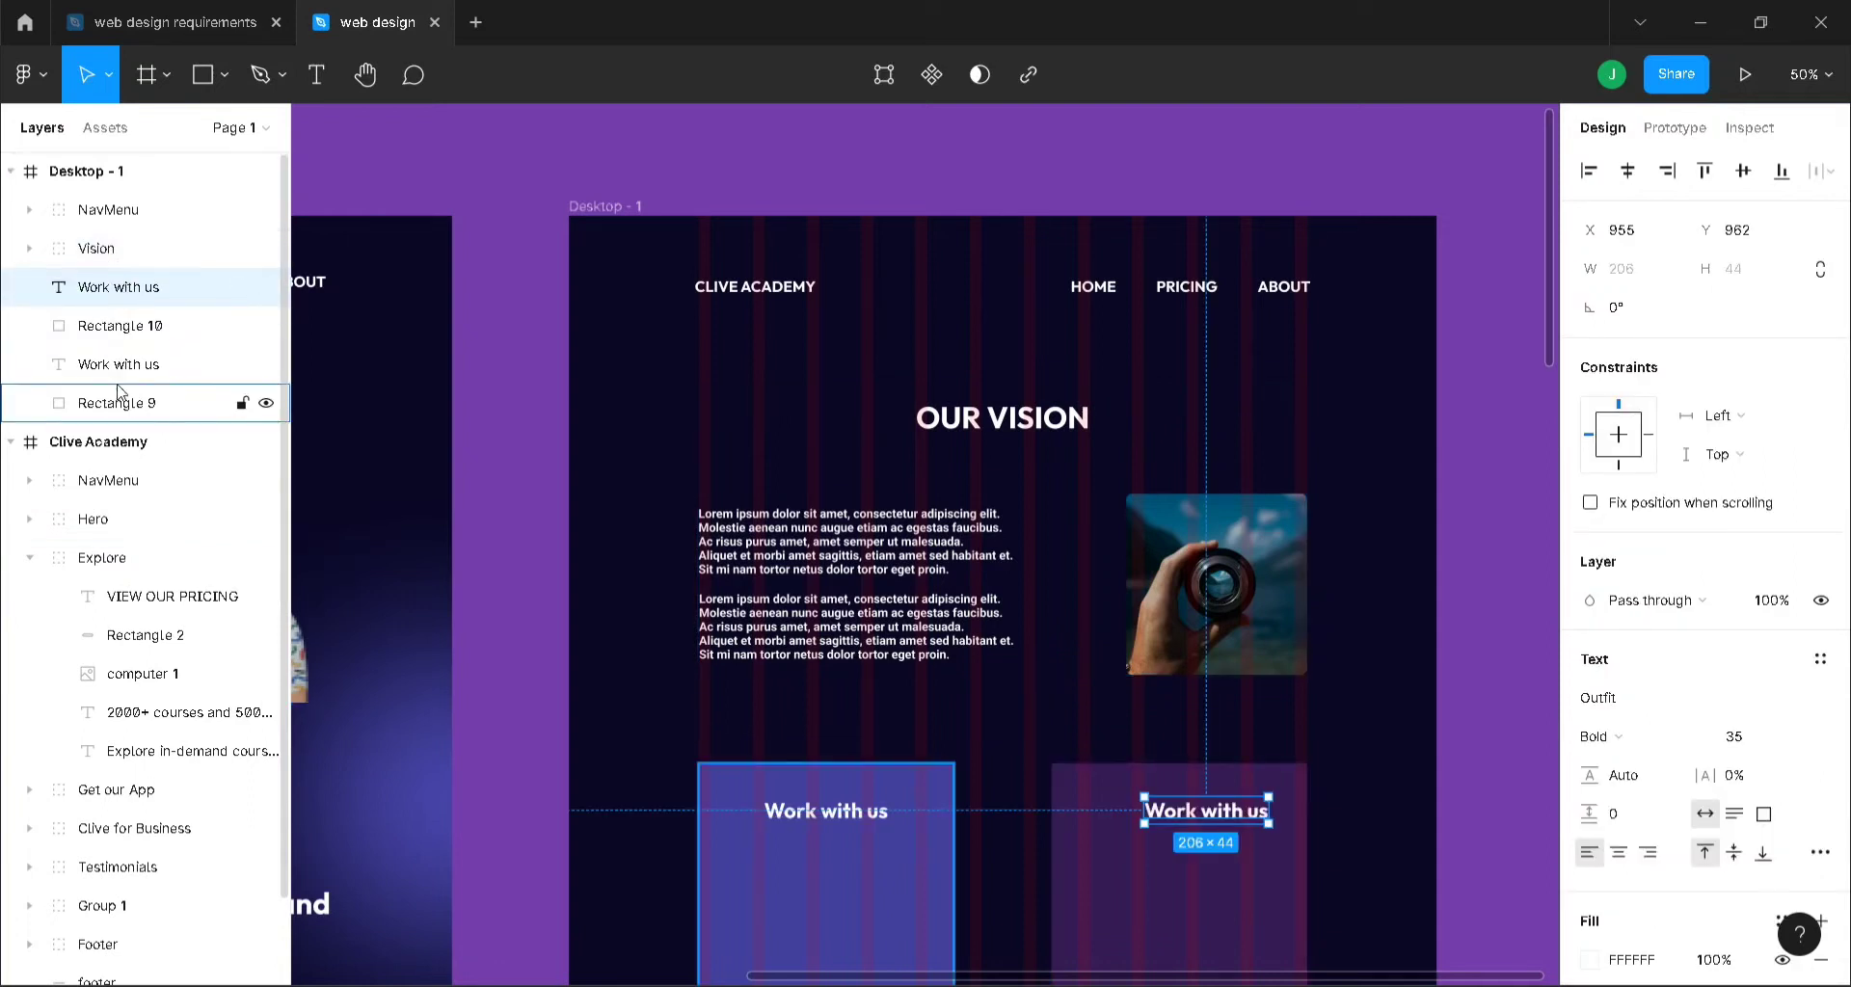
scroll(1359, 623, "down", 3)
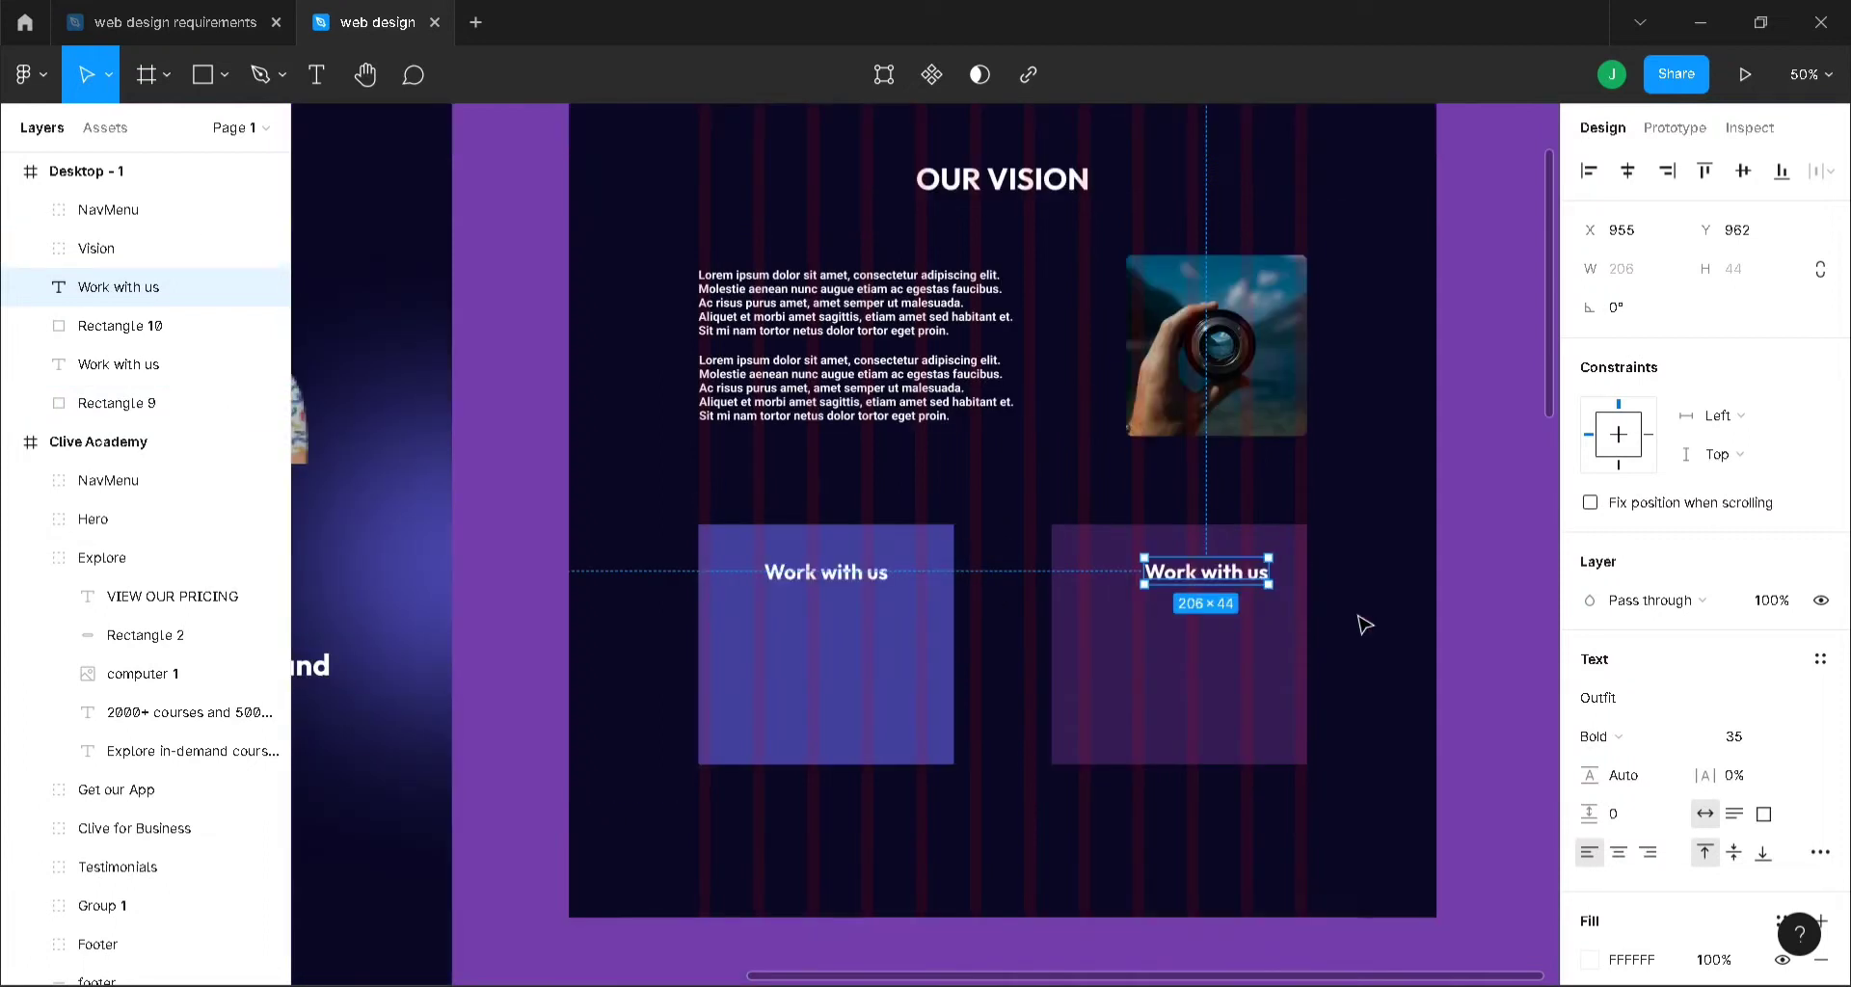
- Retype the copied heading as 'Read our Blog' and centre it on the right card
double_click(1242, 578)
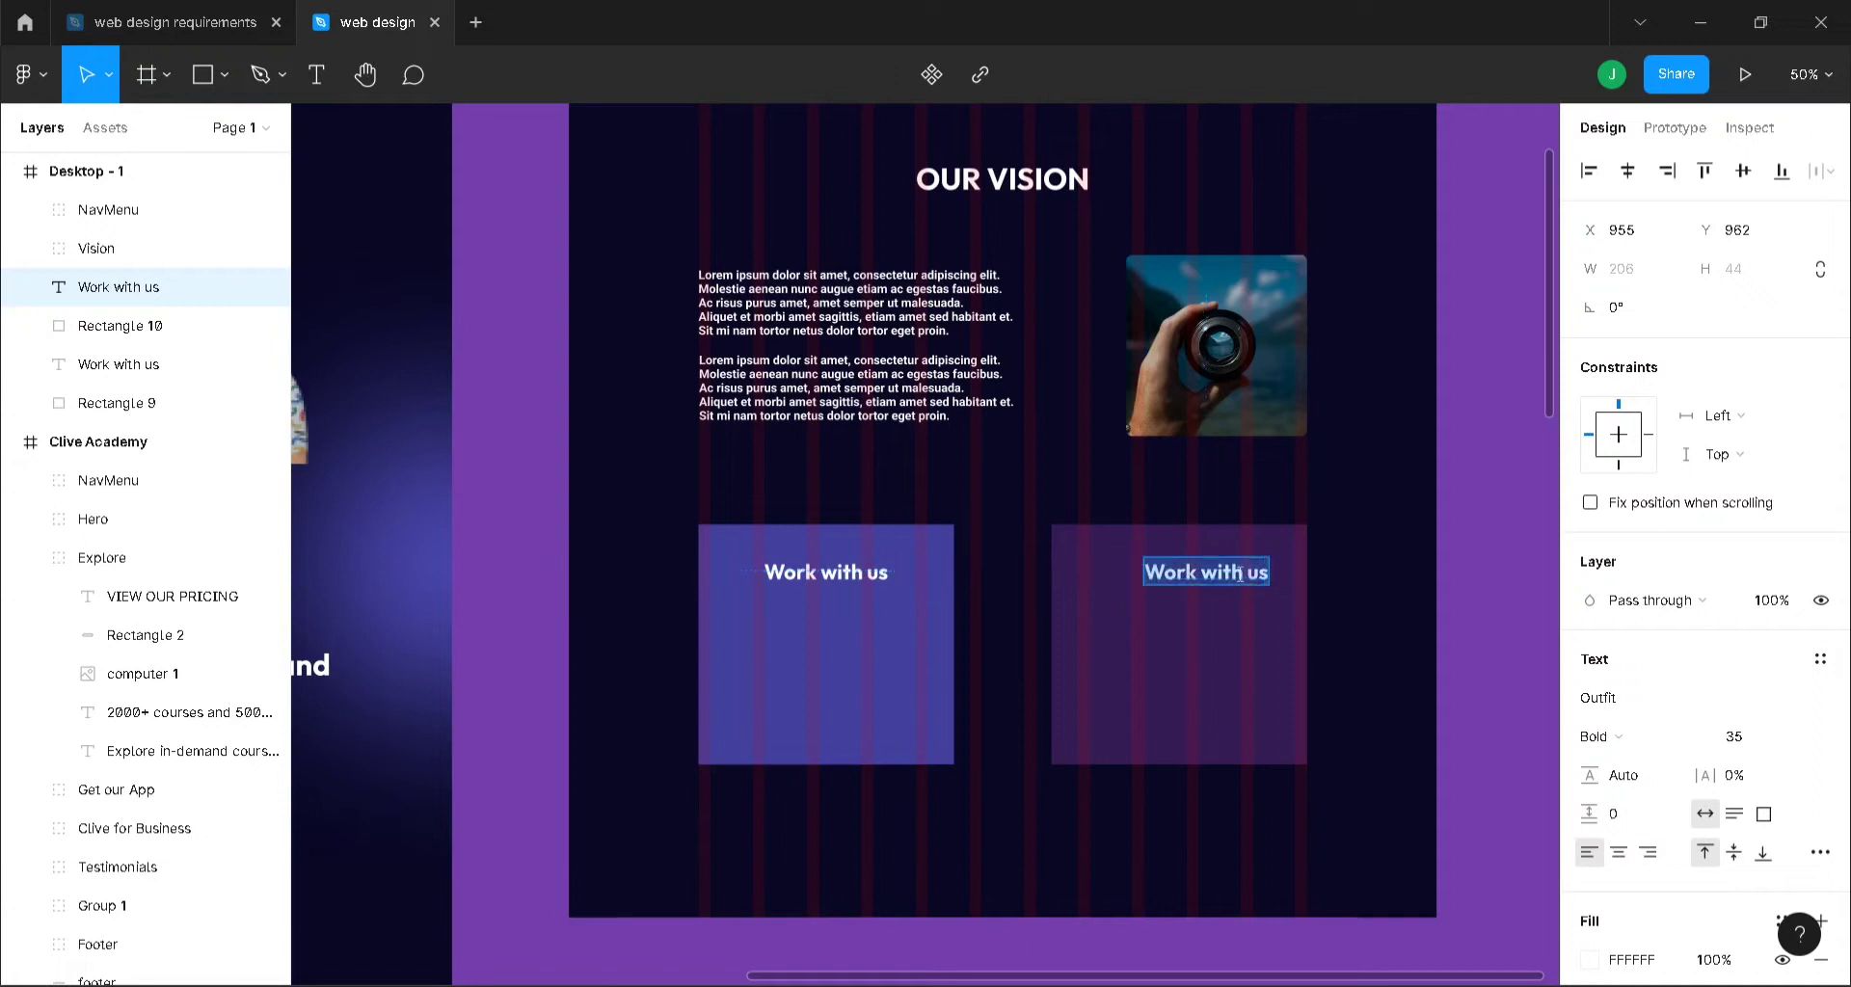
type("Read")
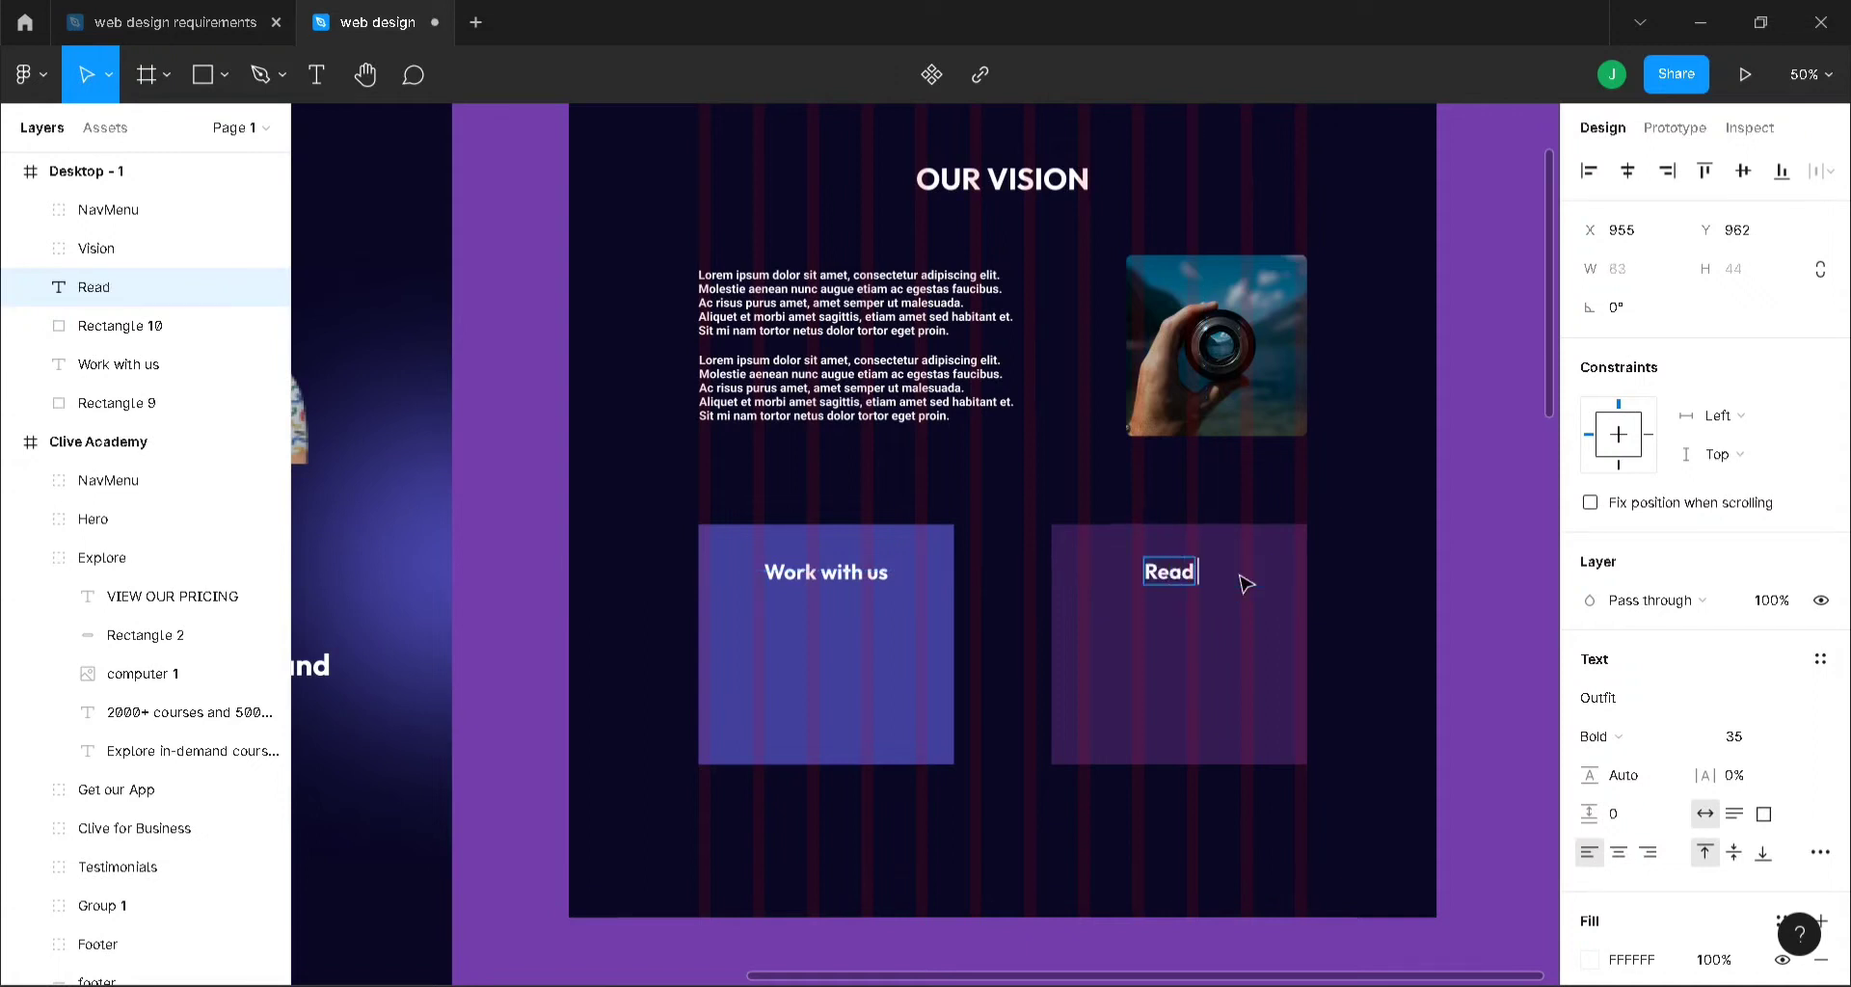
type(" our Blog")
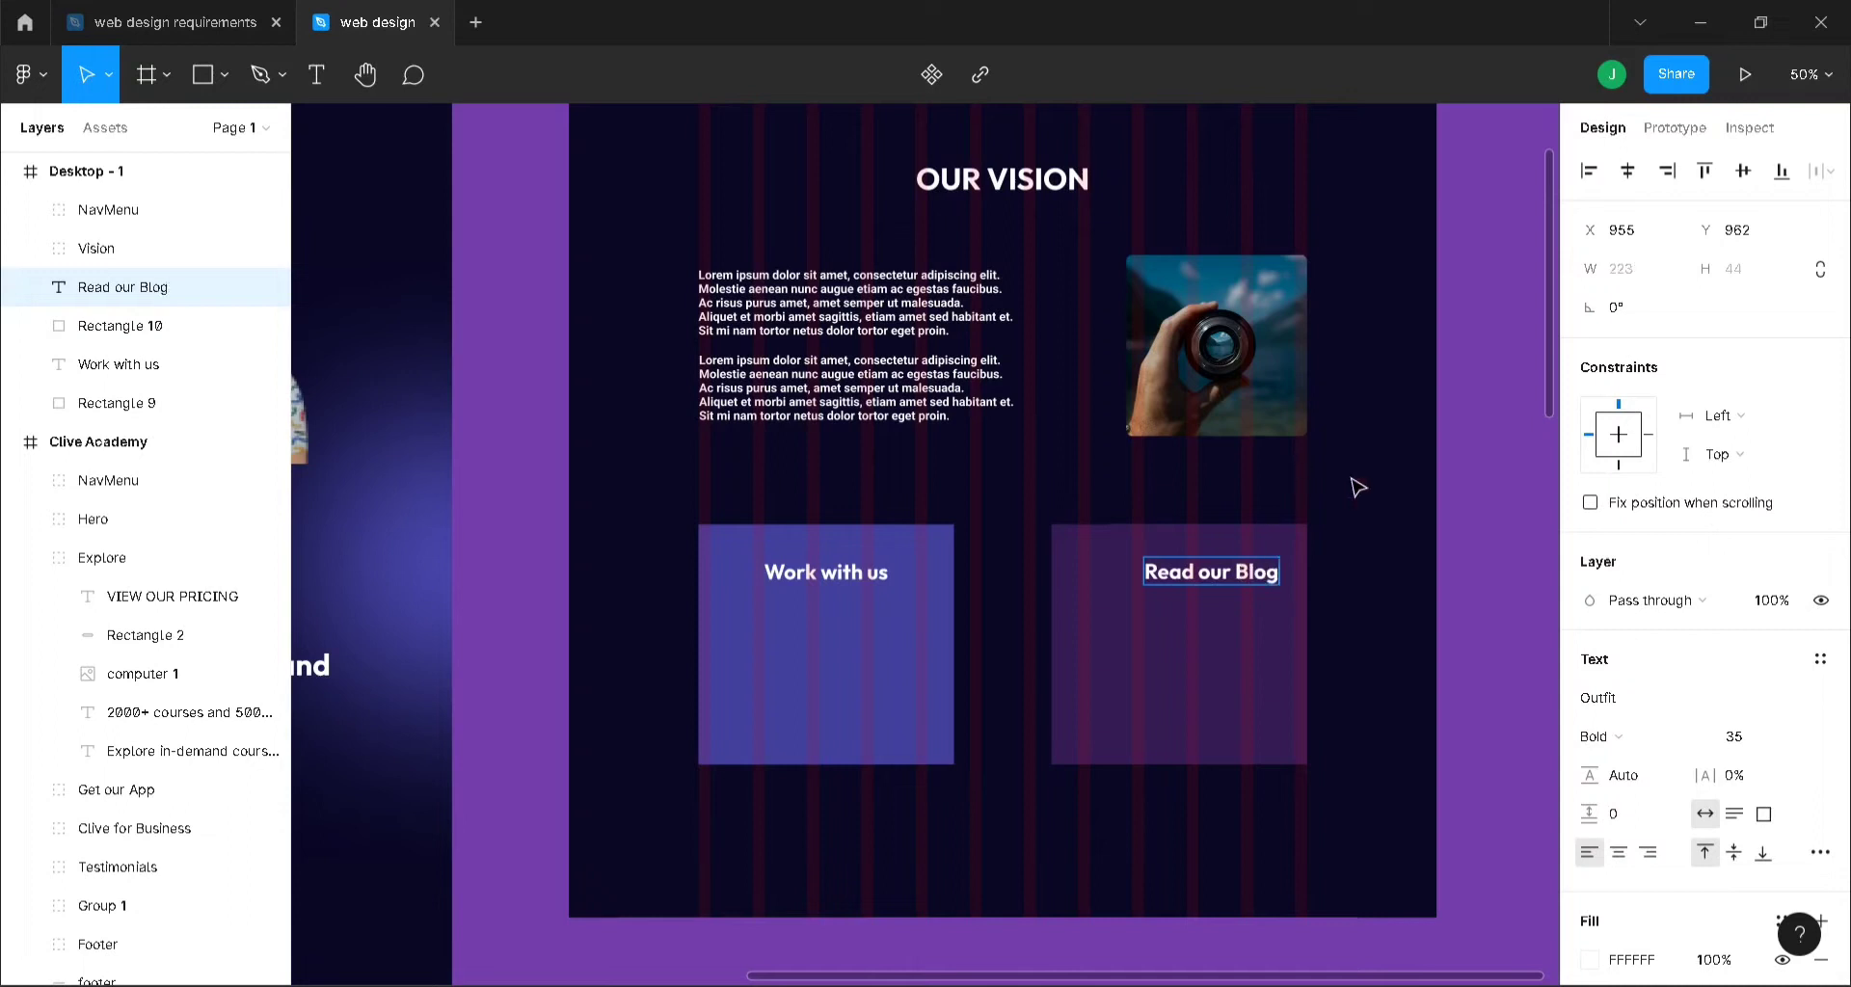
key("Escape")
left_click_drag(1239, 584, 1205, 579)
left_click(1533, 663)
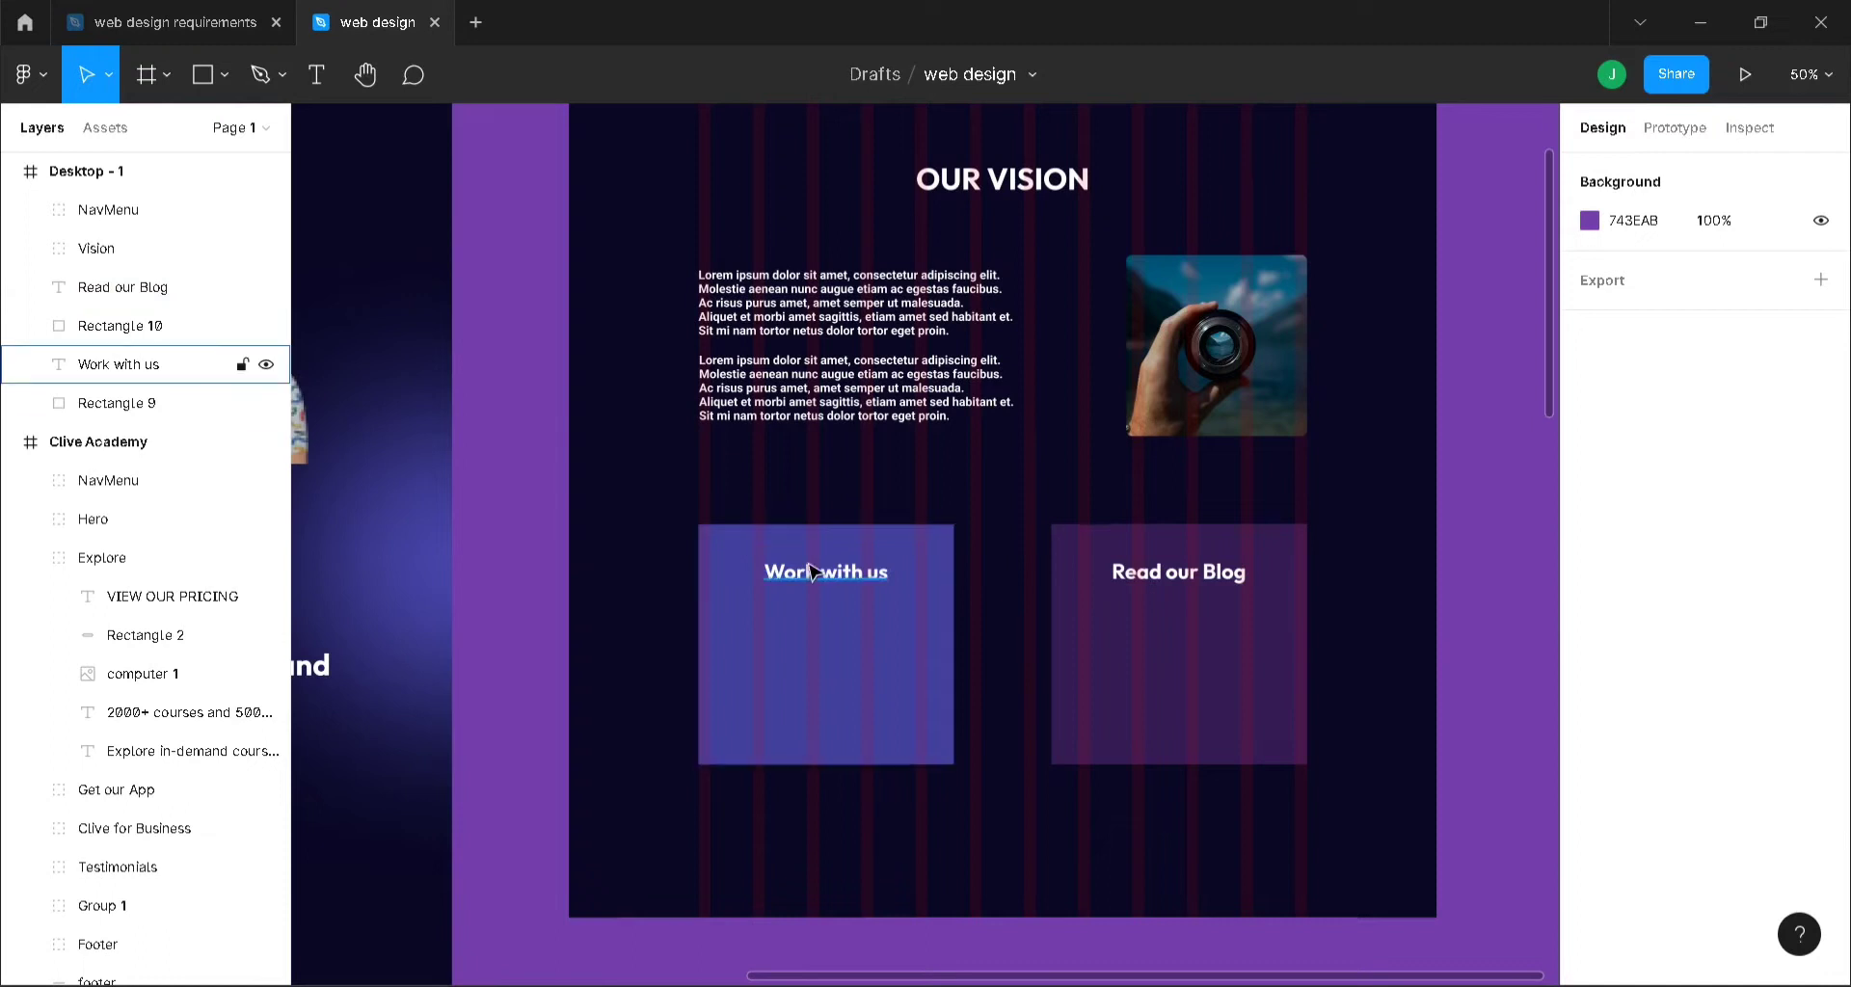
- Move the lower Lorem ipsum paragraph from Vision onto the left card and adjust its line breaks
left_click(834, 417)
double_click(839, 387)
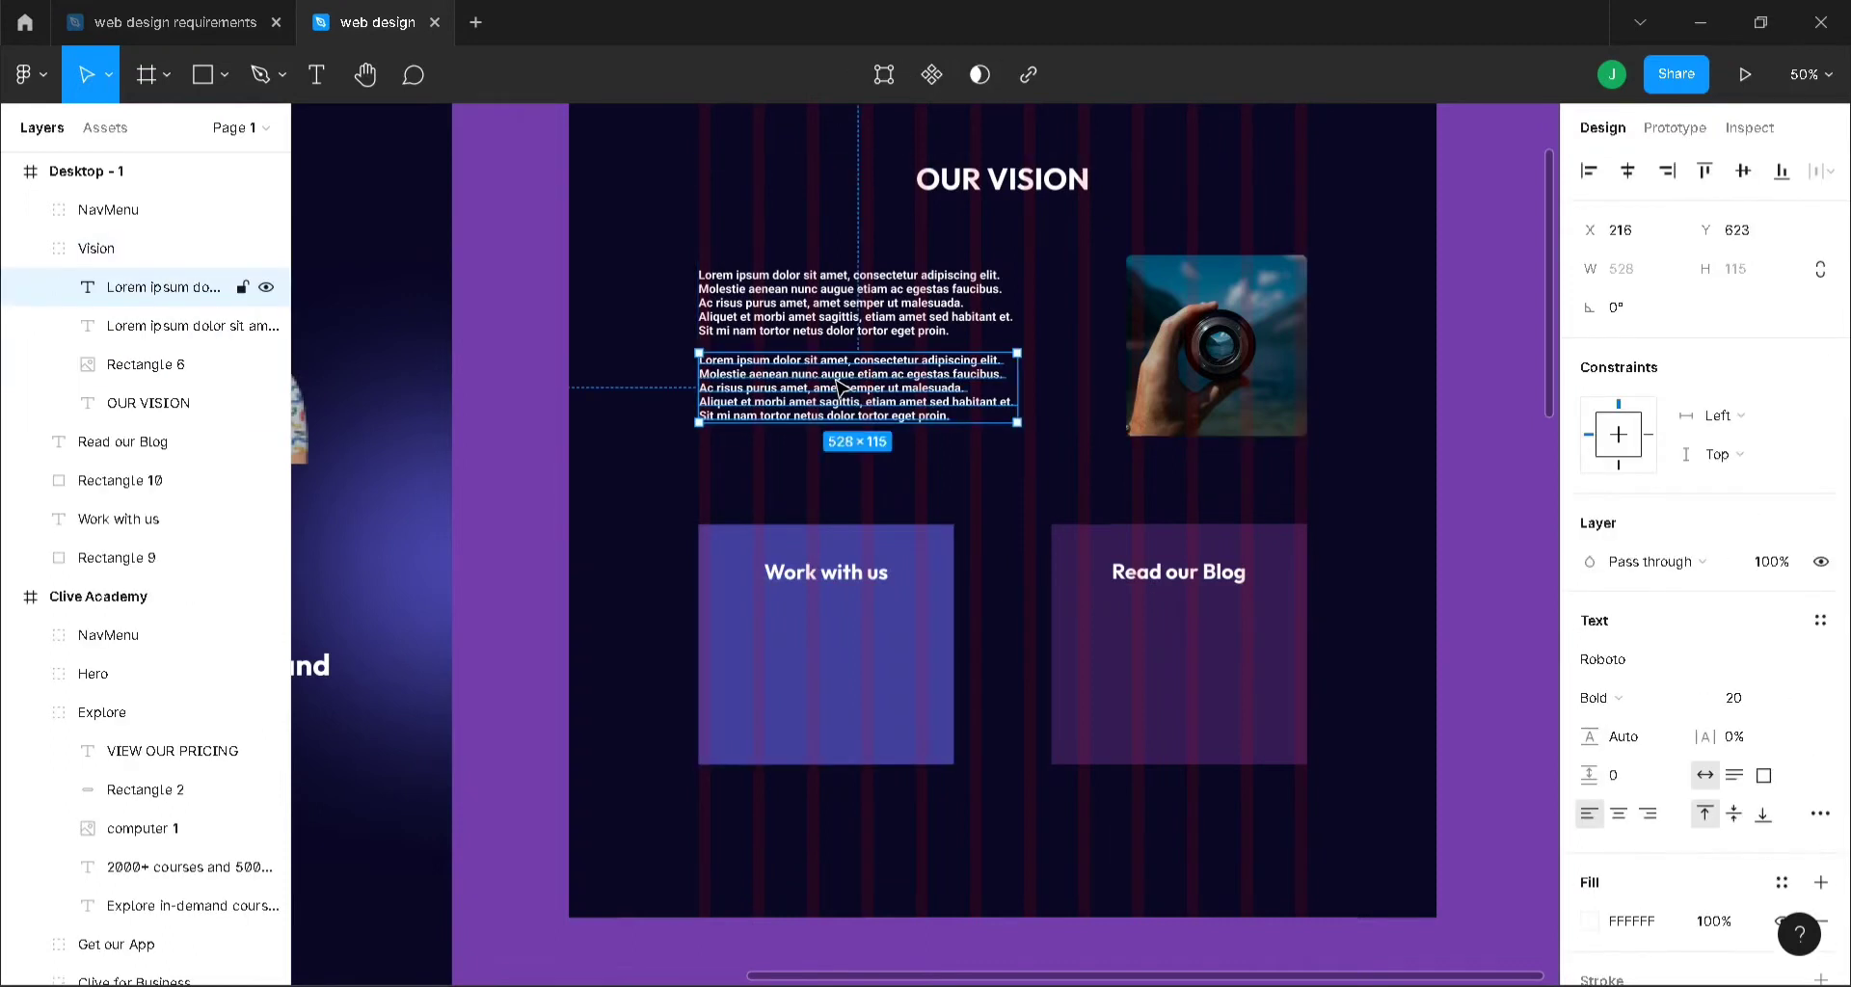
left_click_drag(841, 388, 843, 639)
double_click(920, 634)
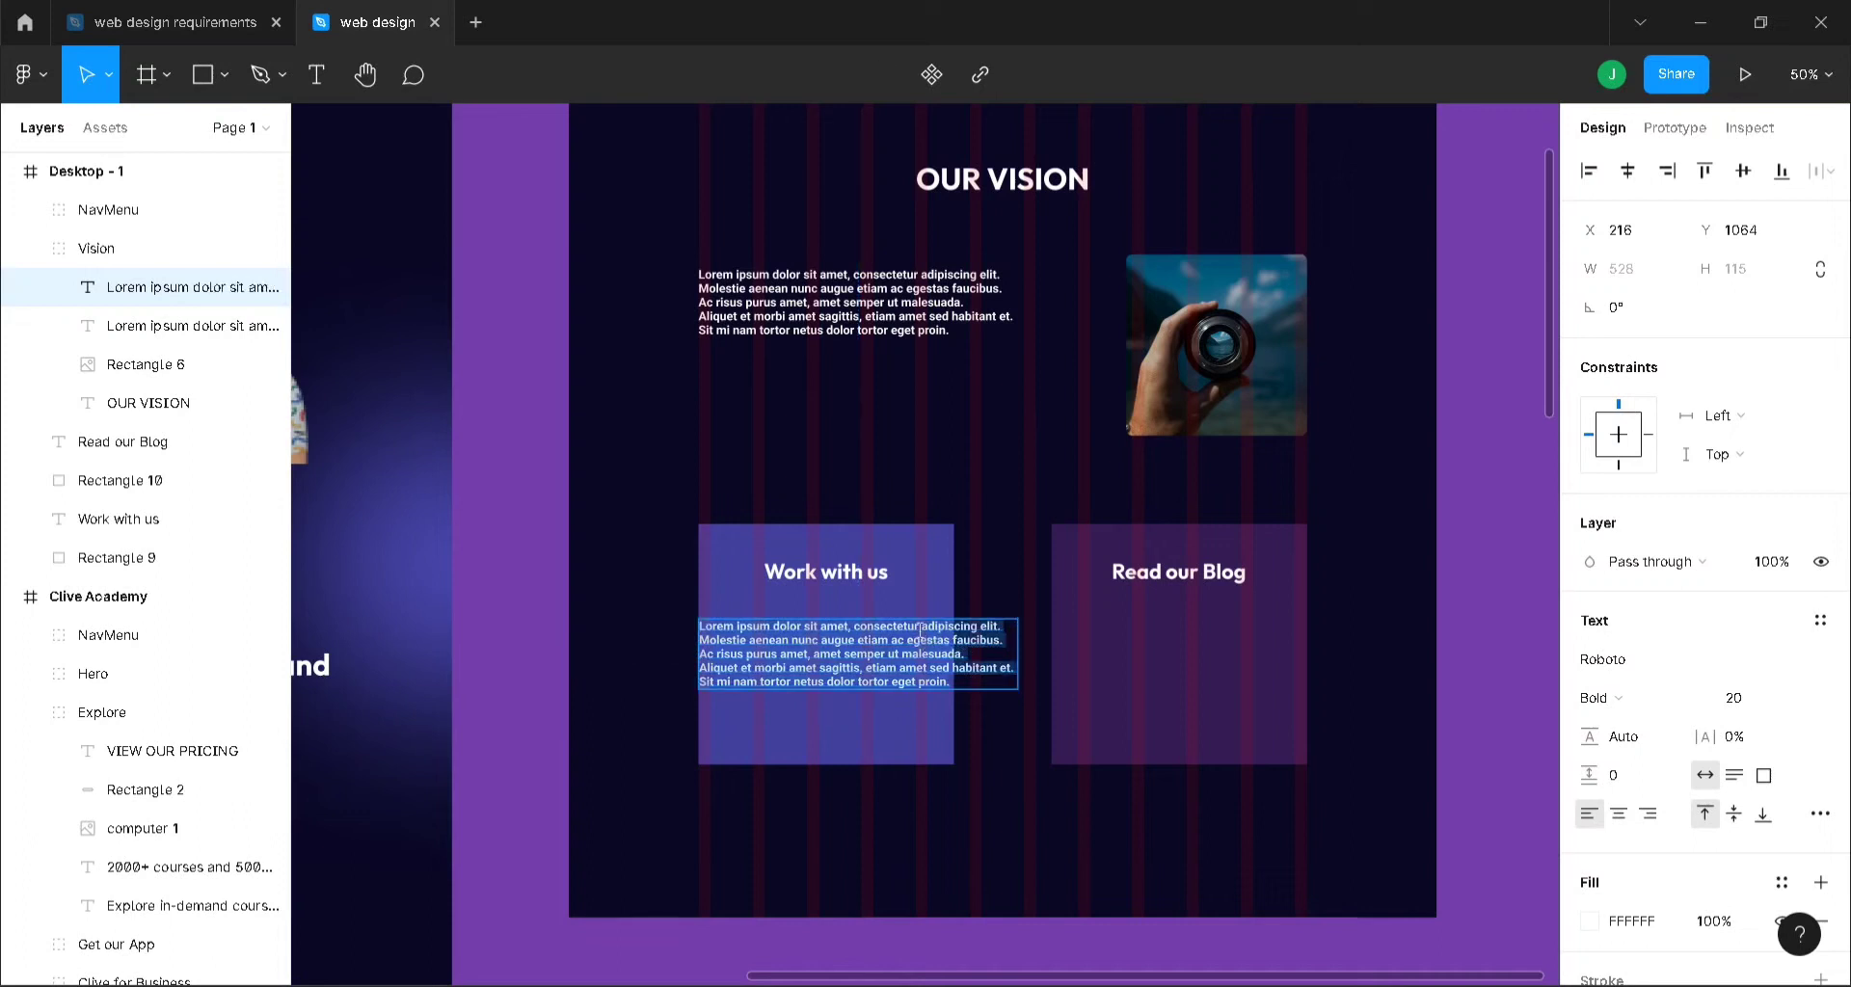
left_click(922, 632)
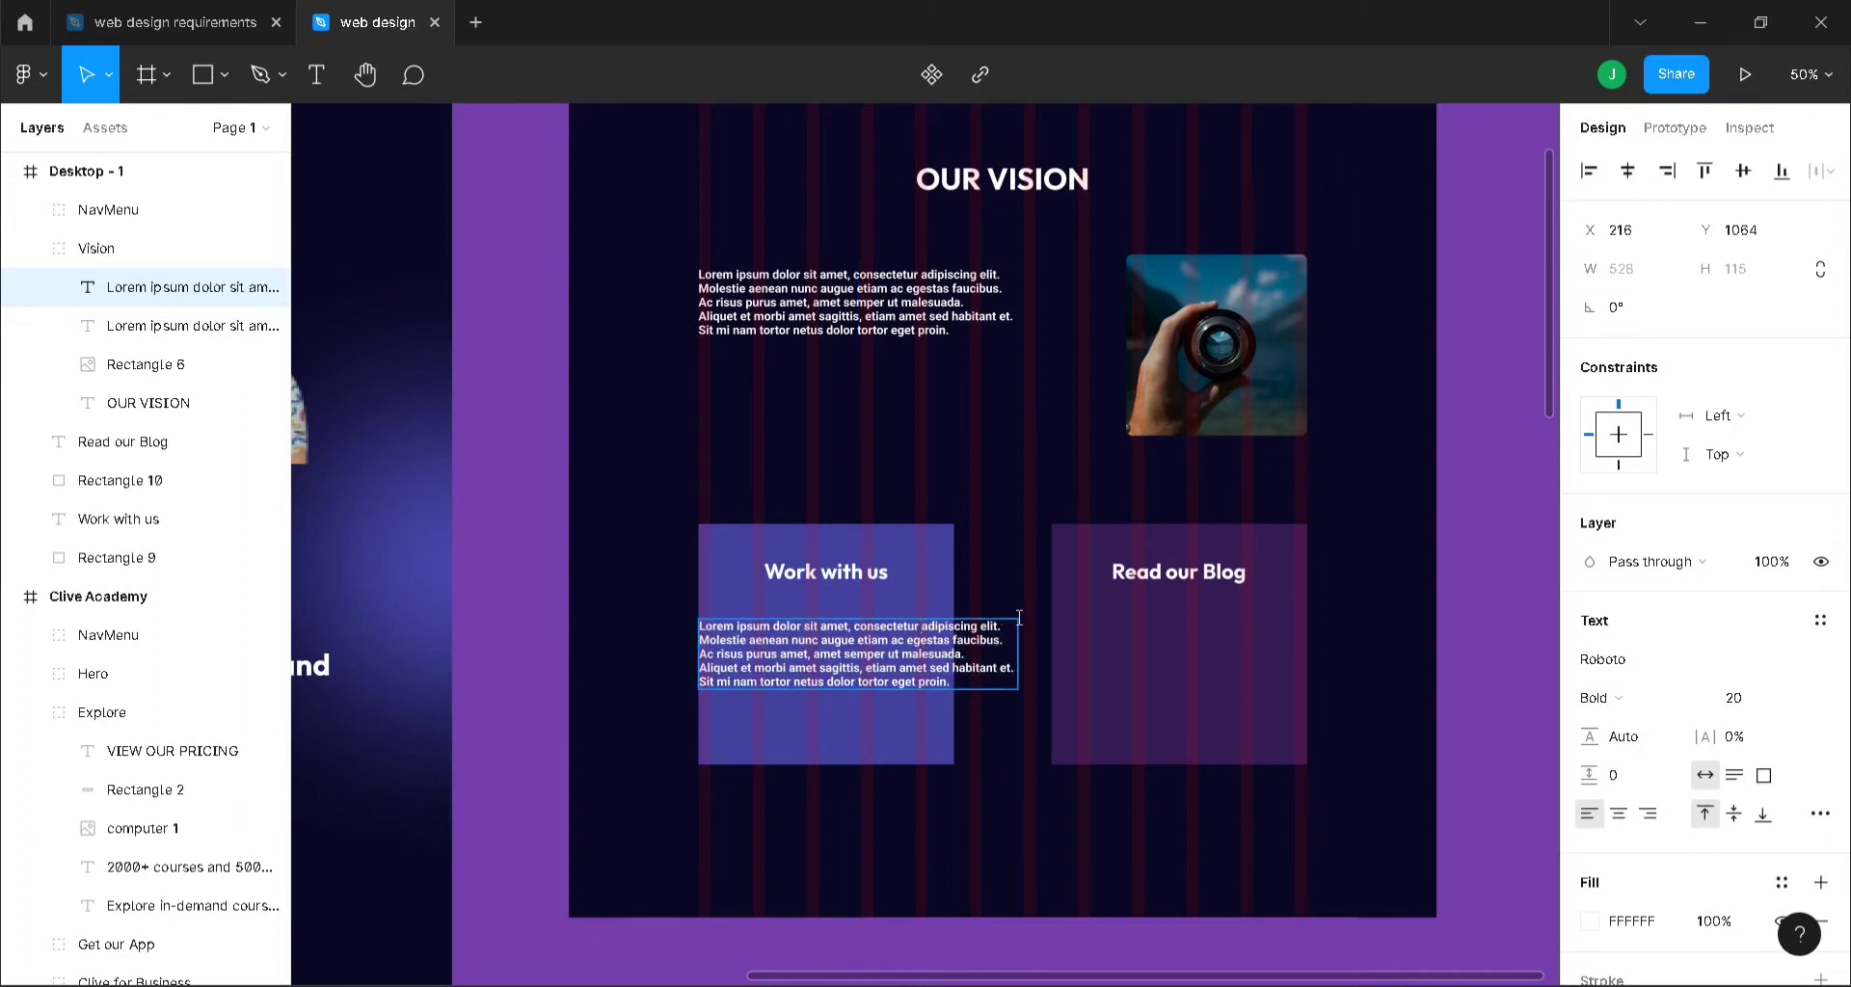
key("Return")
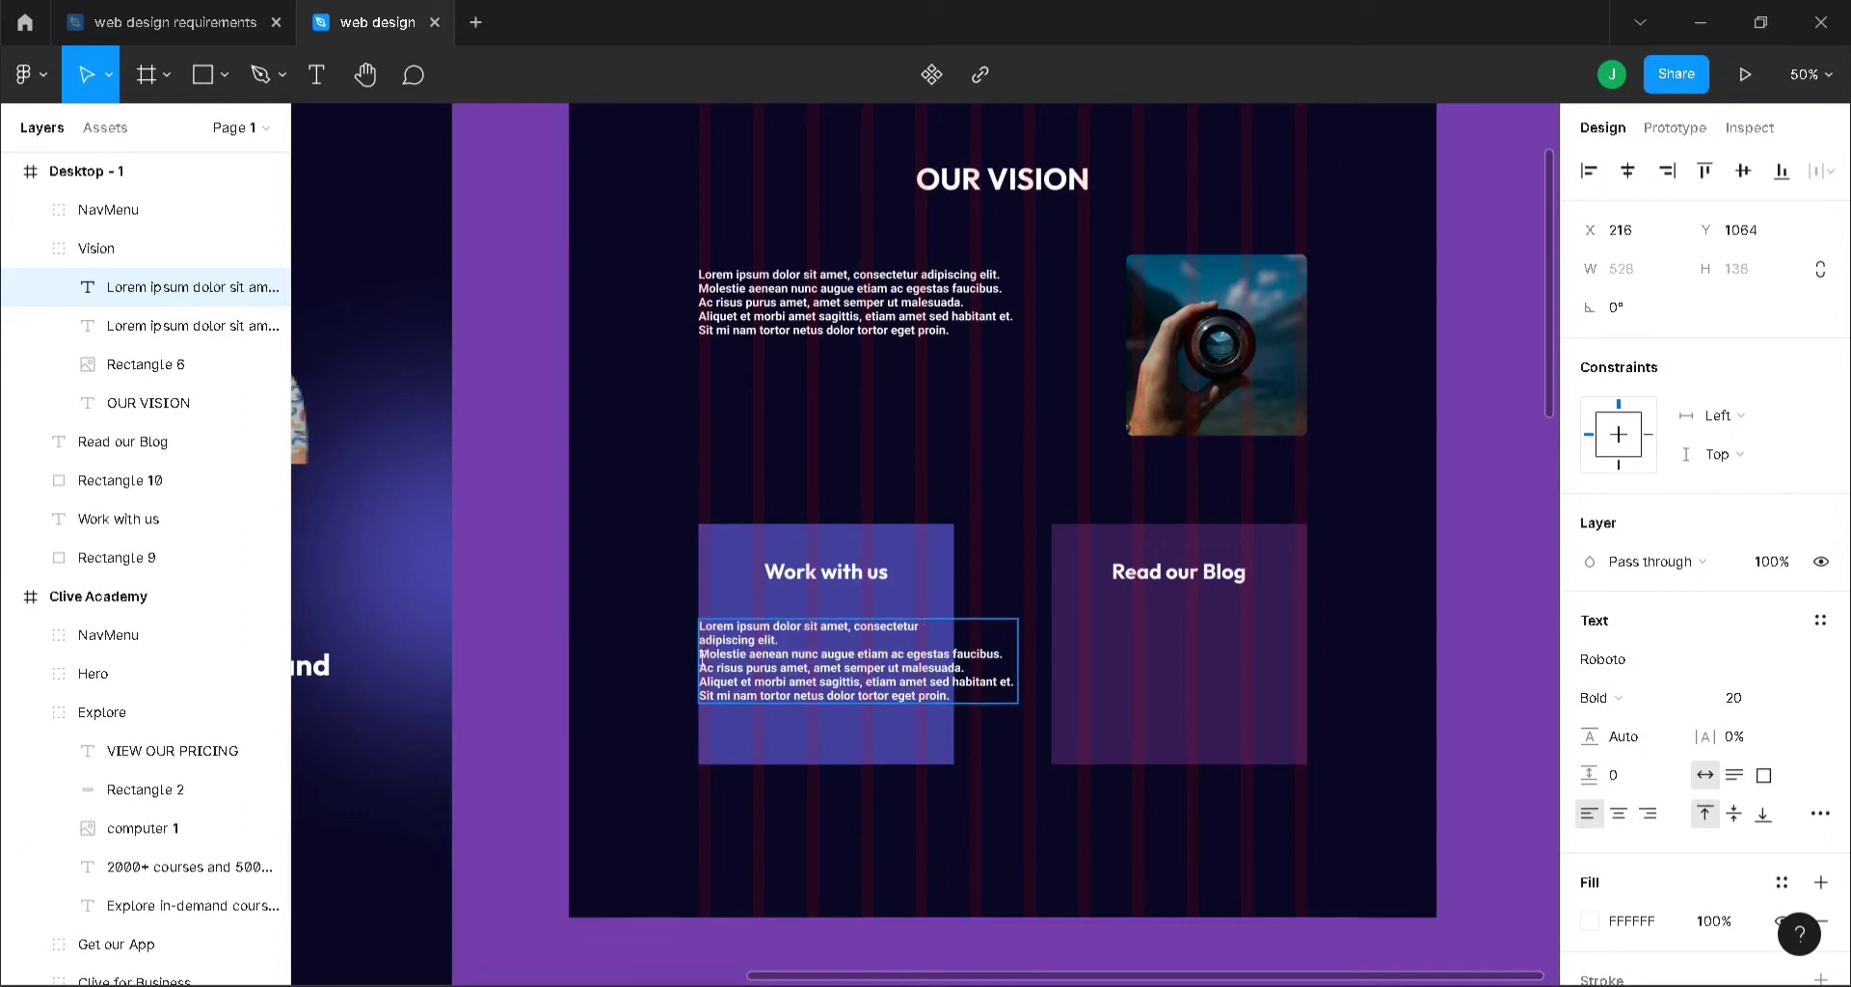
key("BackSpace")
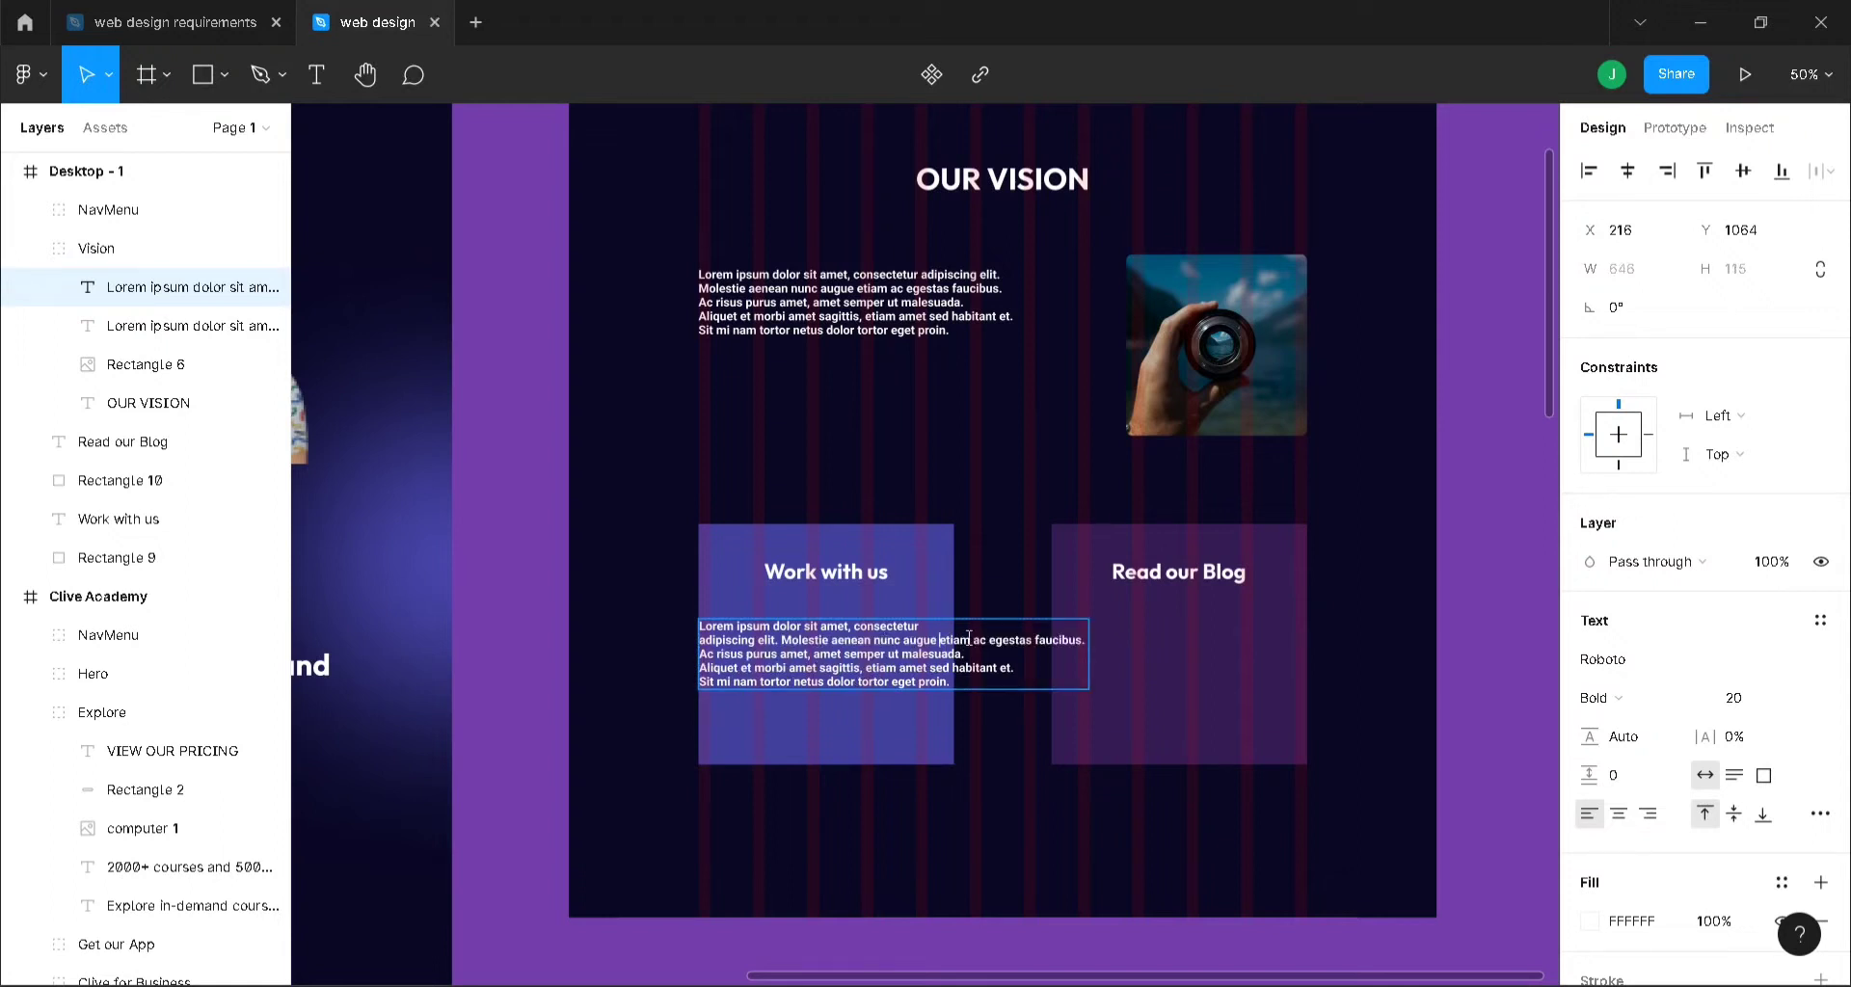
key("Return")
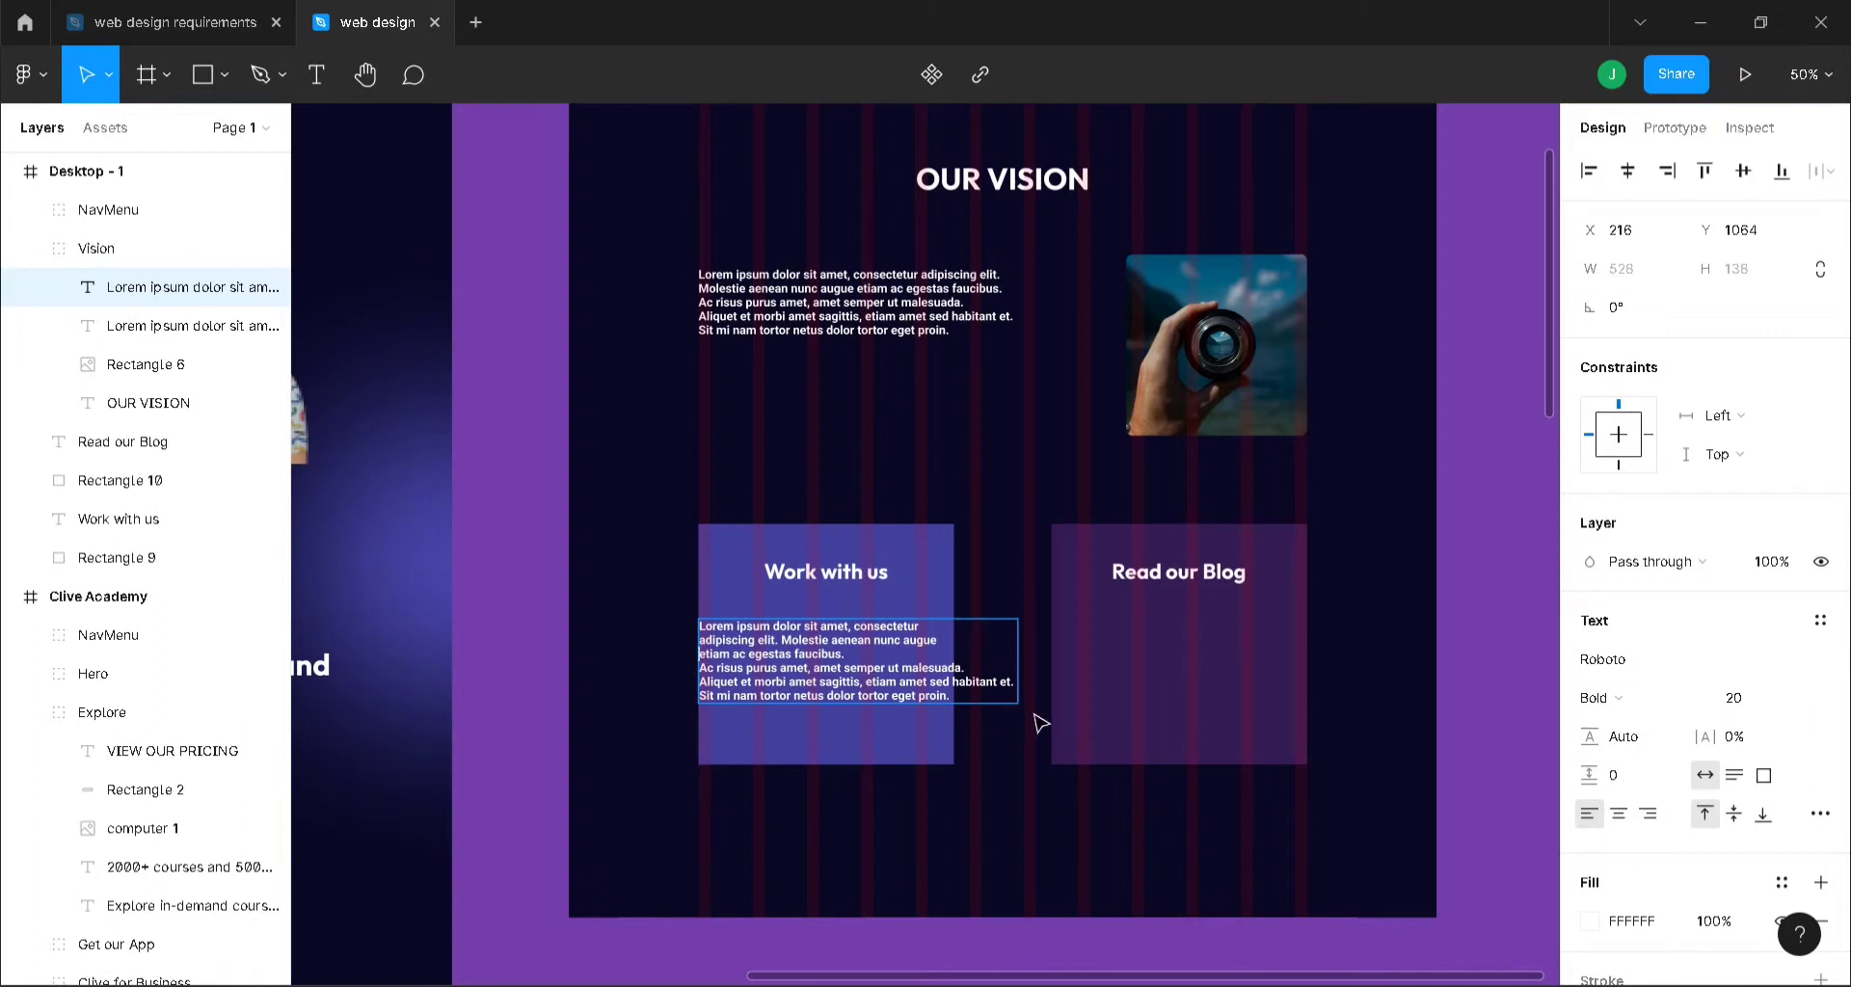
key("Escape")
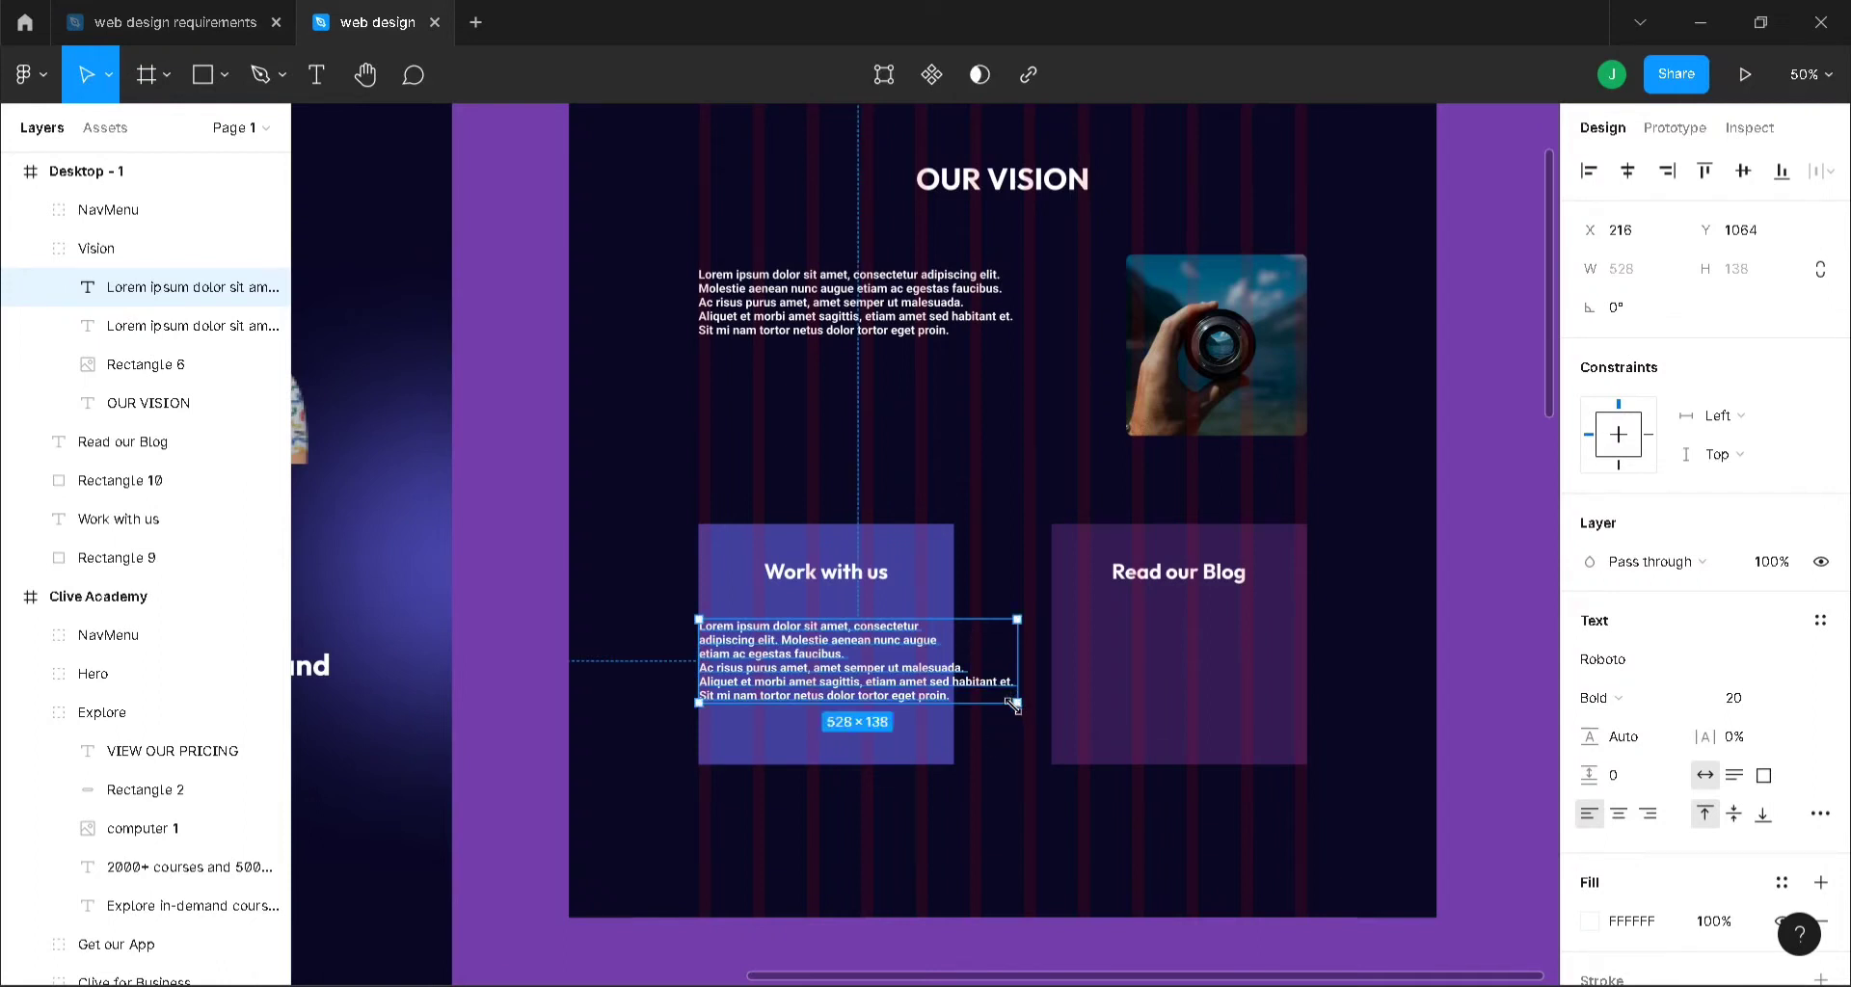
- Narrow the paragraph to 379 wide, left-align it, and position it at X 240, Y 1041 in the card
left_click_drag(1014, 703, 929, 737)
left_click_drag(751, 662, 775, 644)
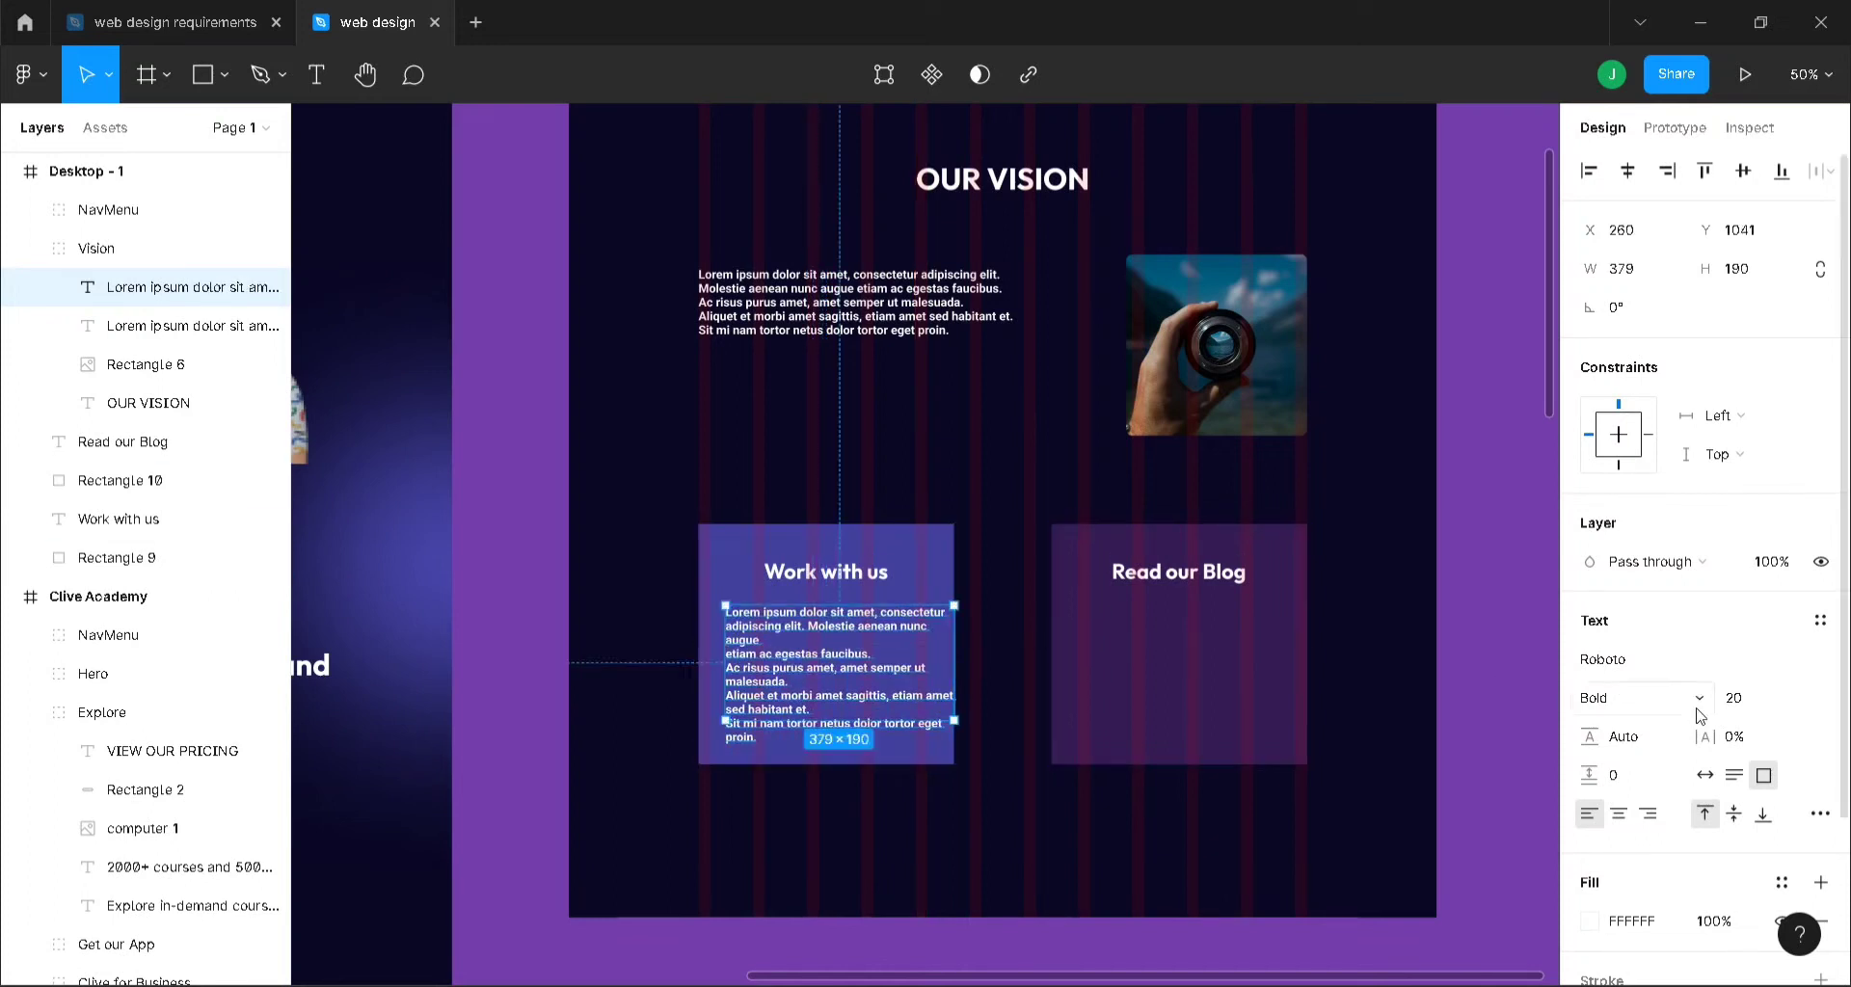
left_click(1619, 815)
left_click(1649, 814)
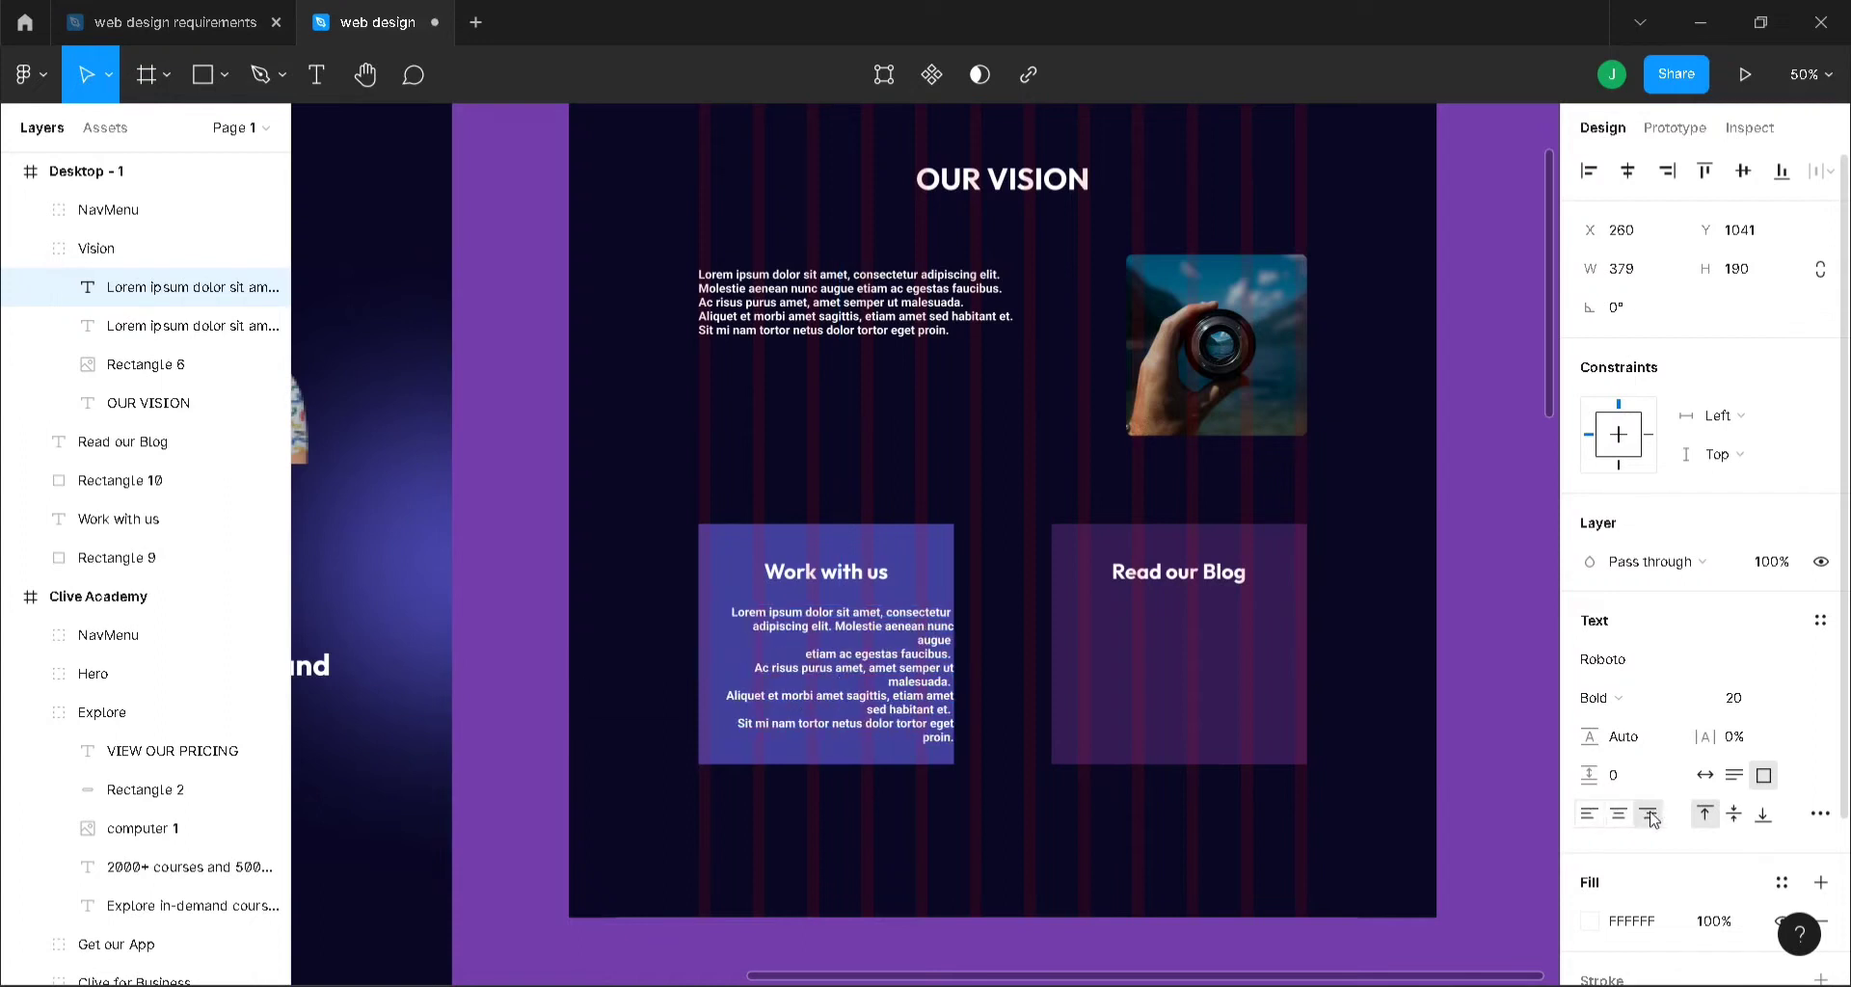
left_click(1586, 817)
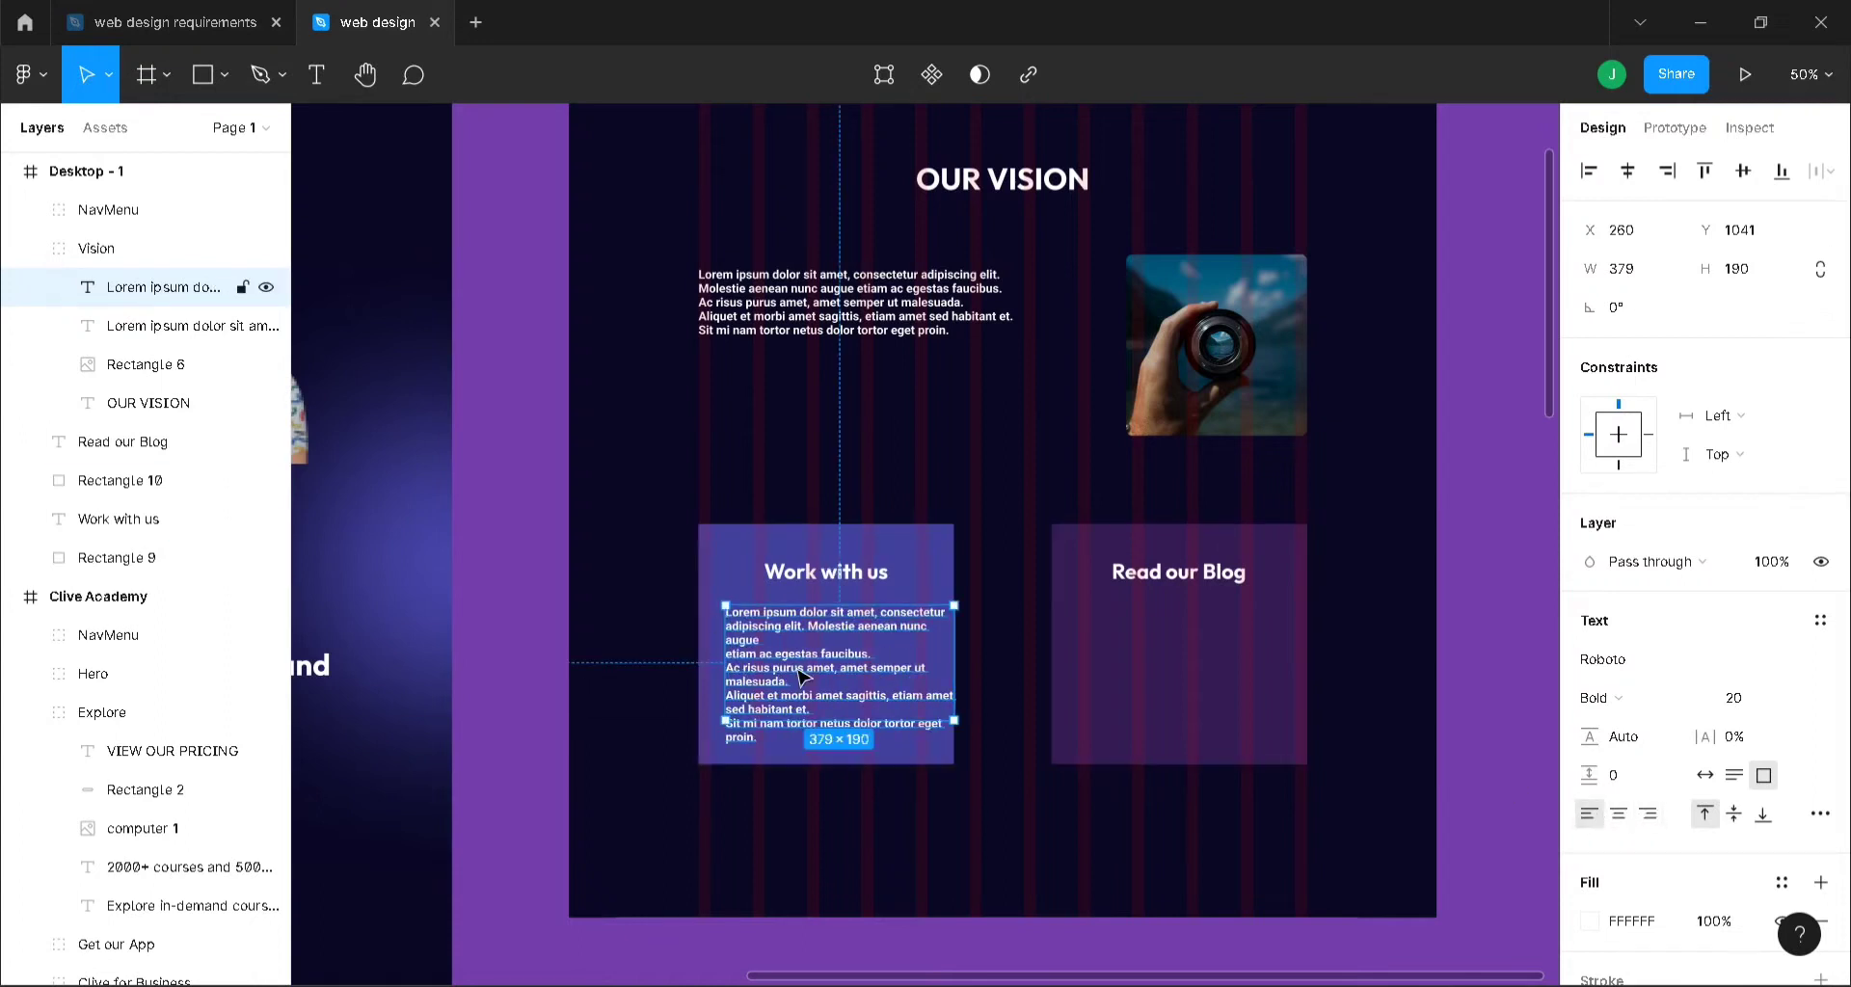
double_click(744, 663)
key("Escape")
left_click_drag(852, 682, 841, 682)
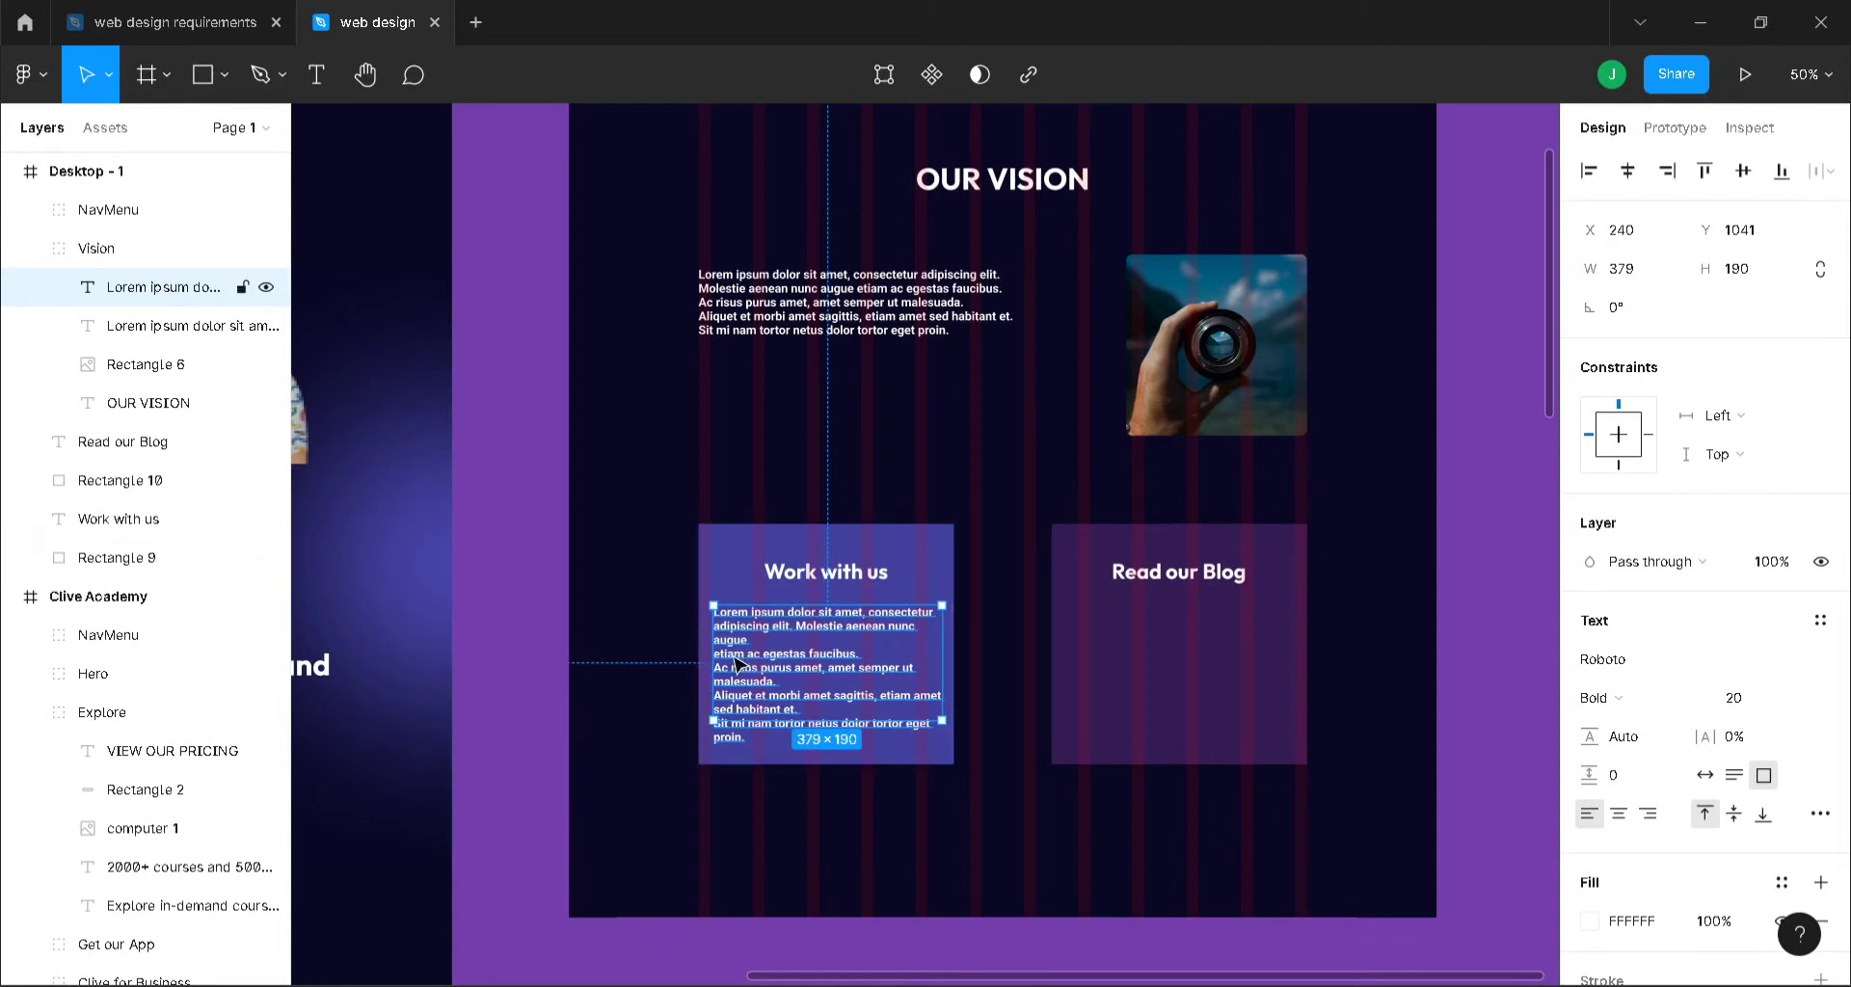
key("shift+0")
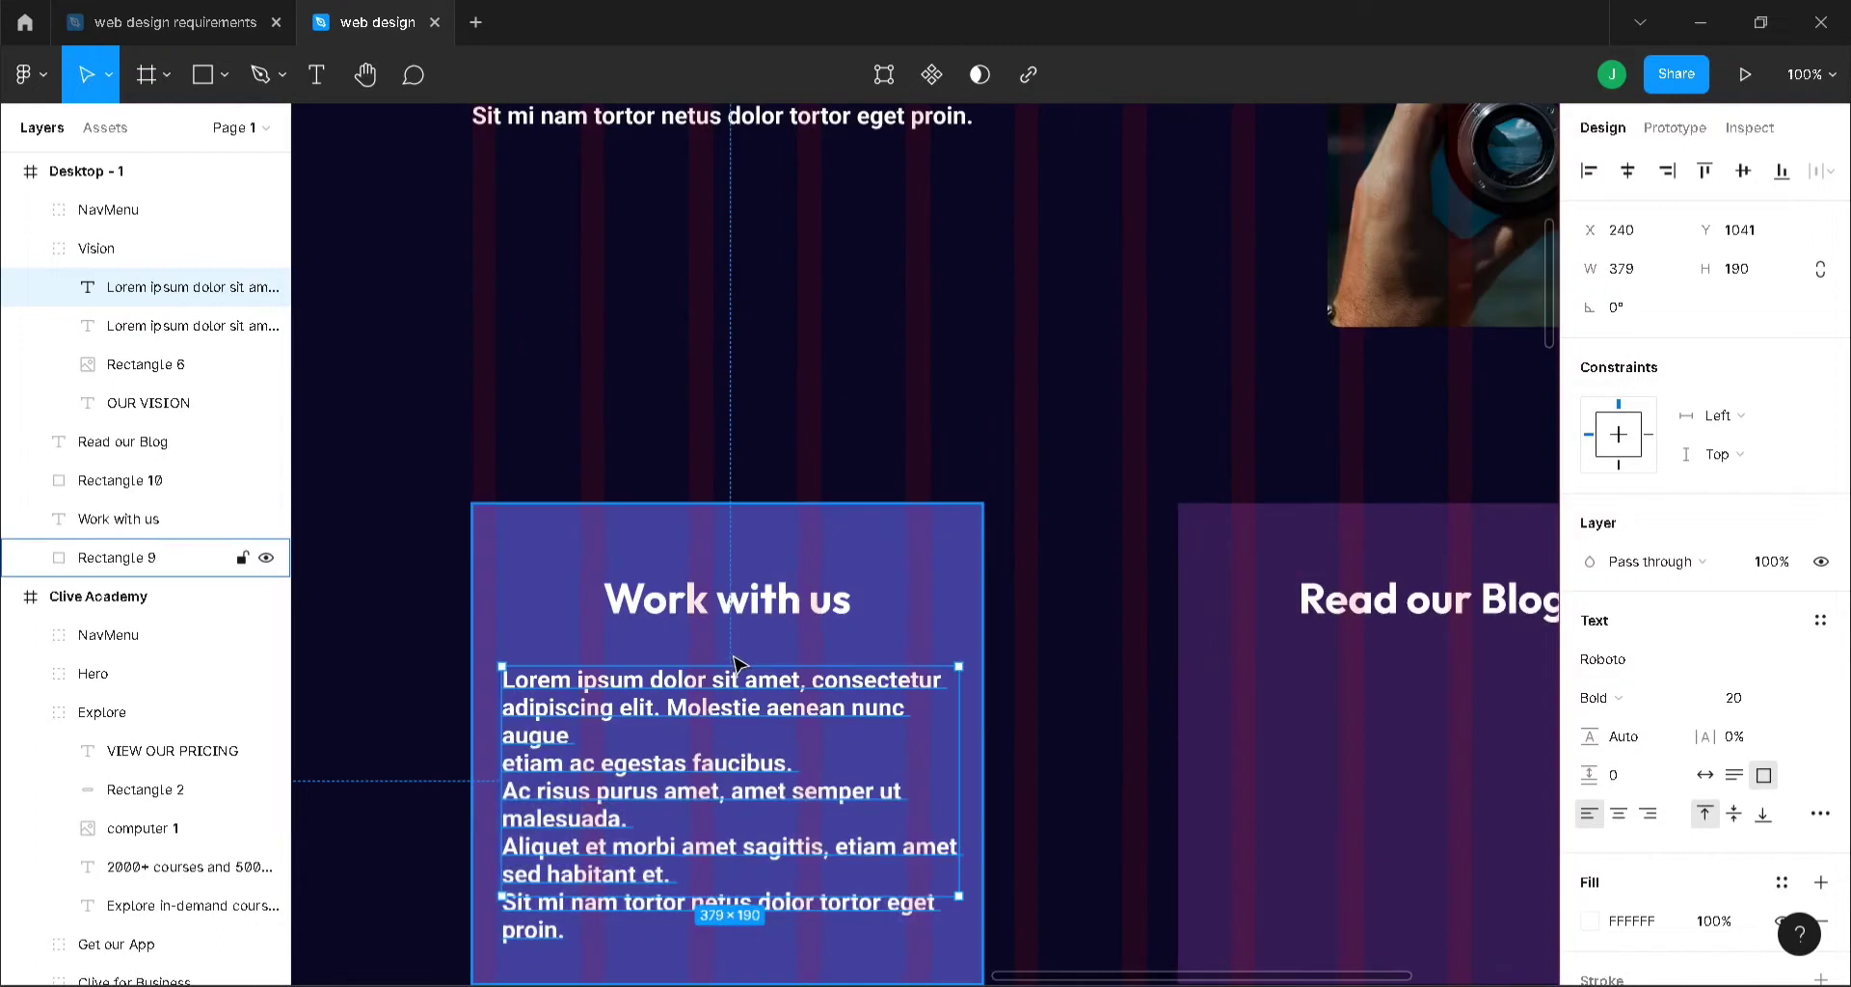
- Remove the stray line breaks before etiam, Aliquet and sagittis in the card paragraph
double_click(518, 763)
left_click(514, 765)
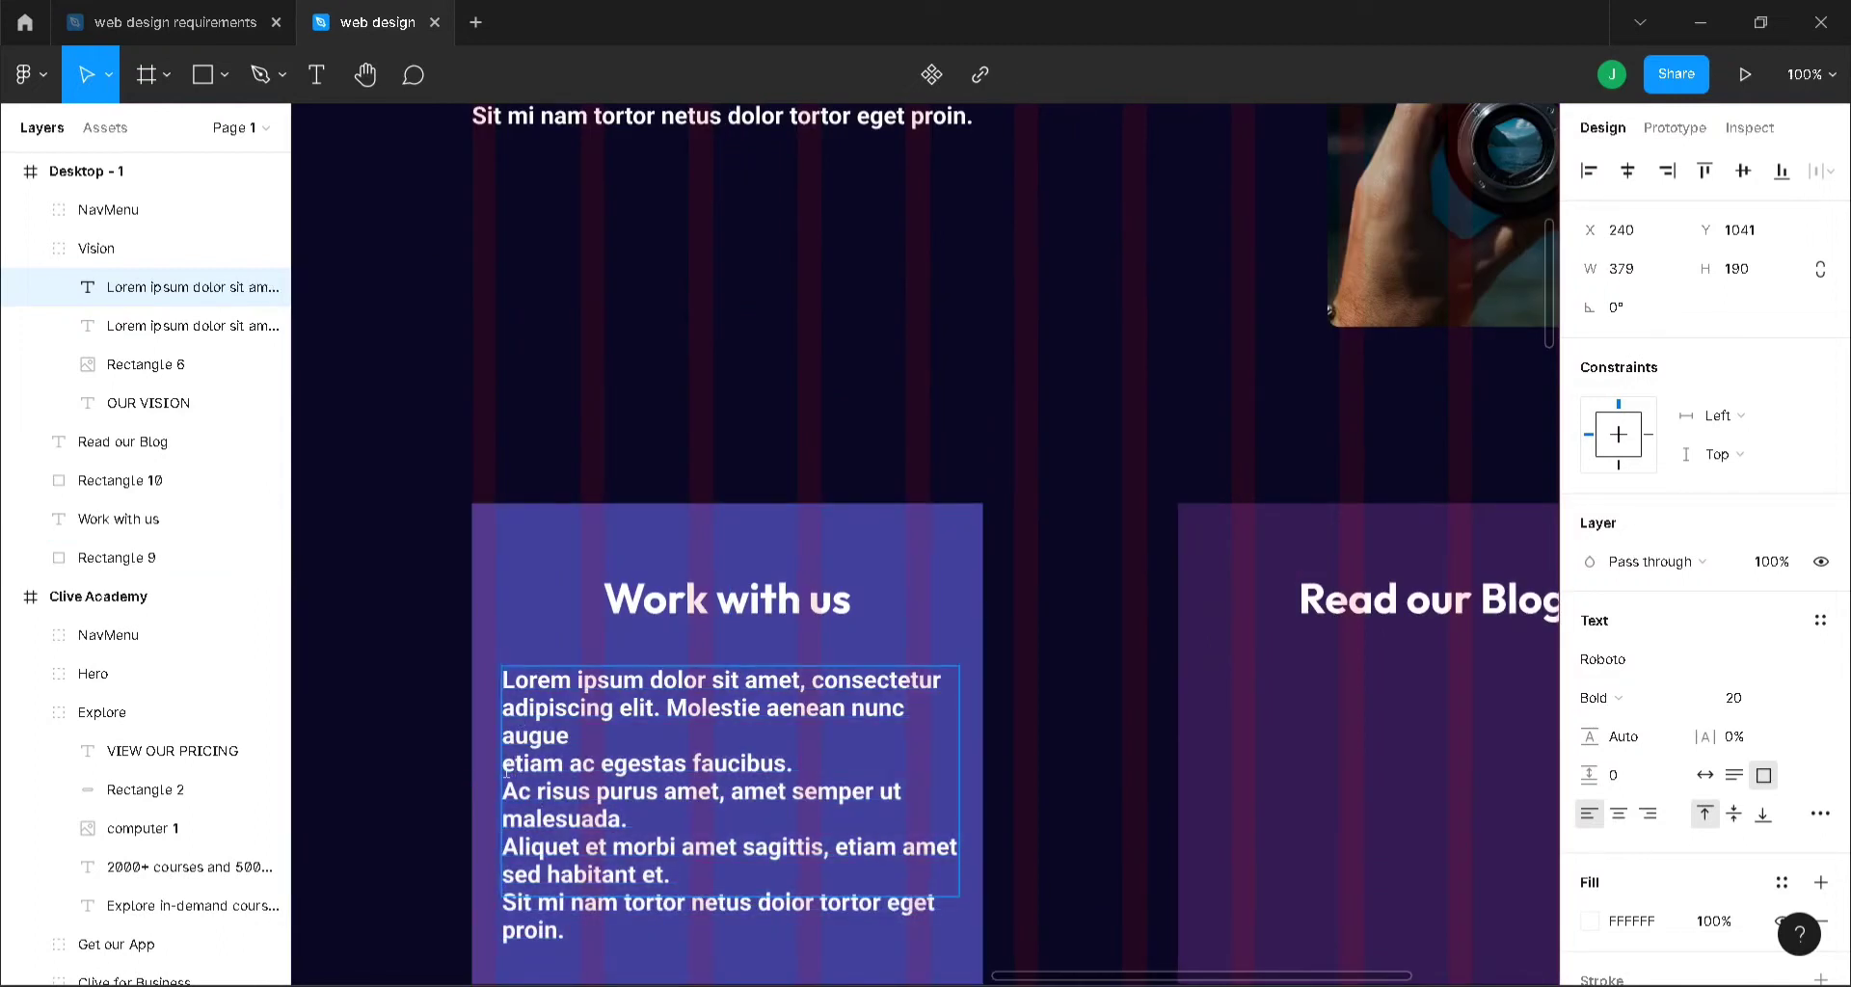
key("BackSpace")
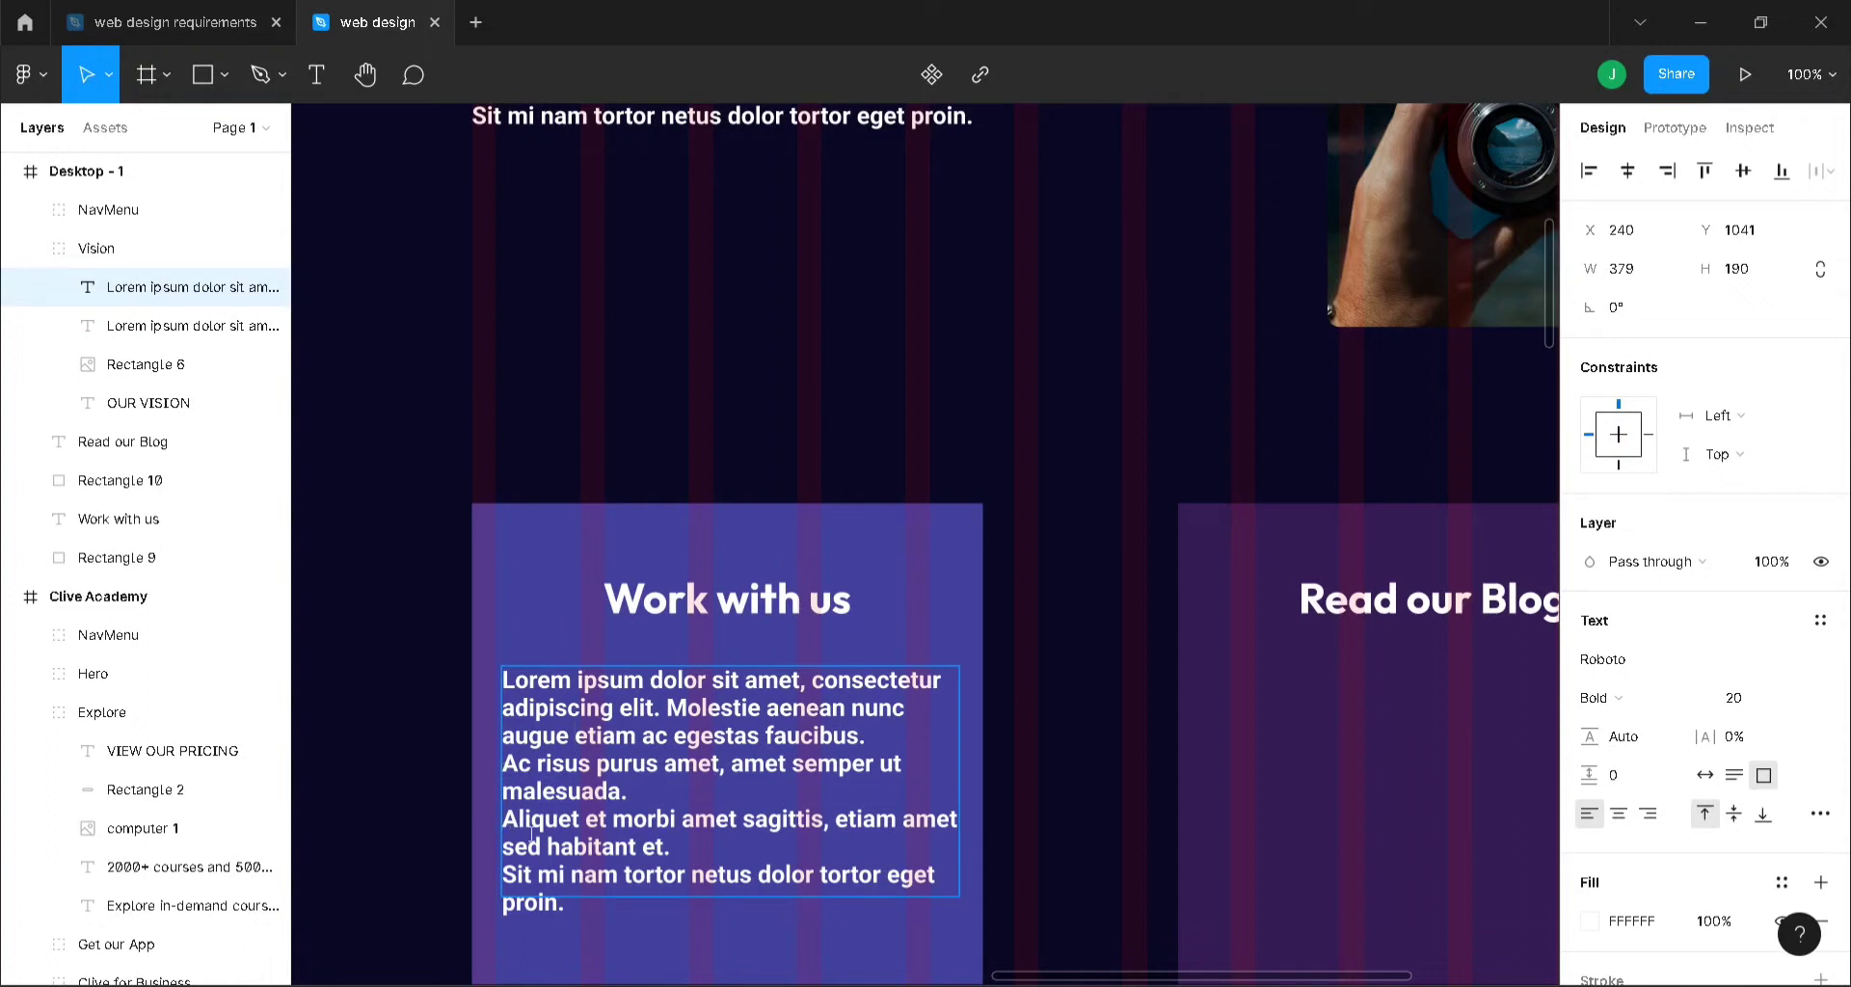
key("BackSpace")
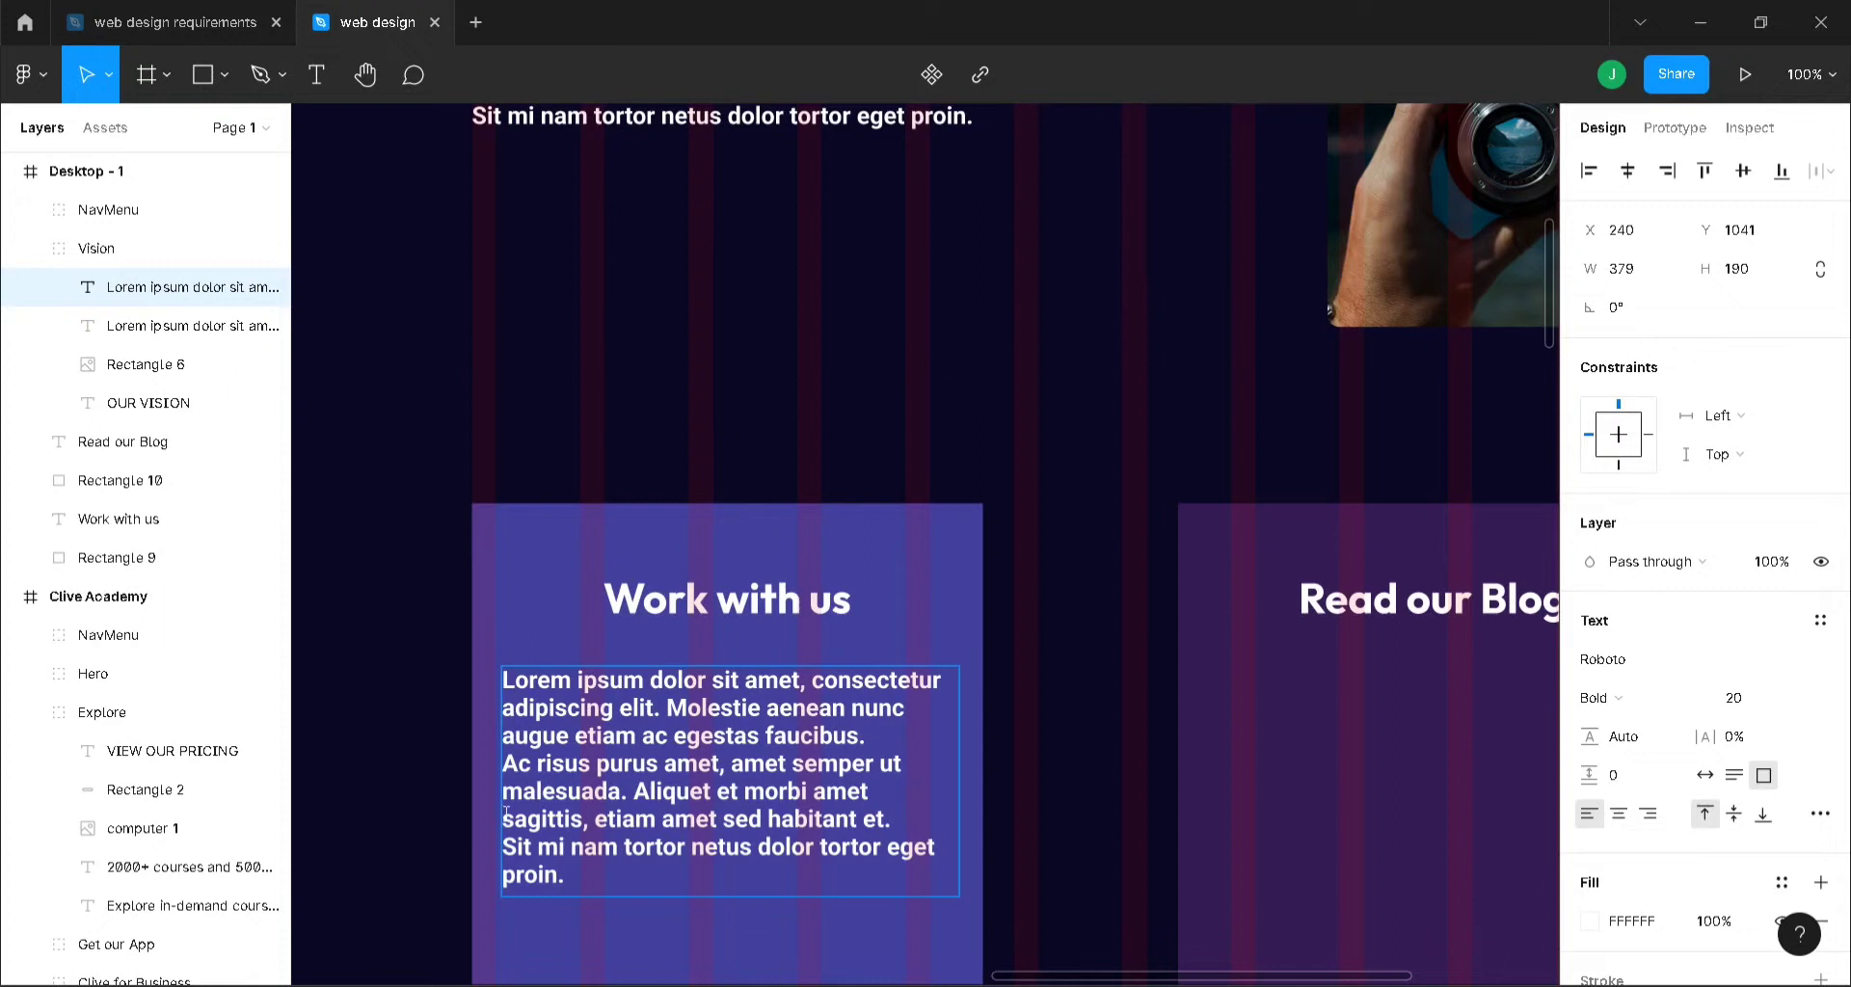
key("BackSpace")
key("Escape")
- Duplicate the paragraph under the Read our Blog heading at X 845, Y 1041
key("ctrl+d")
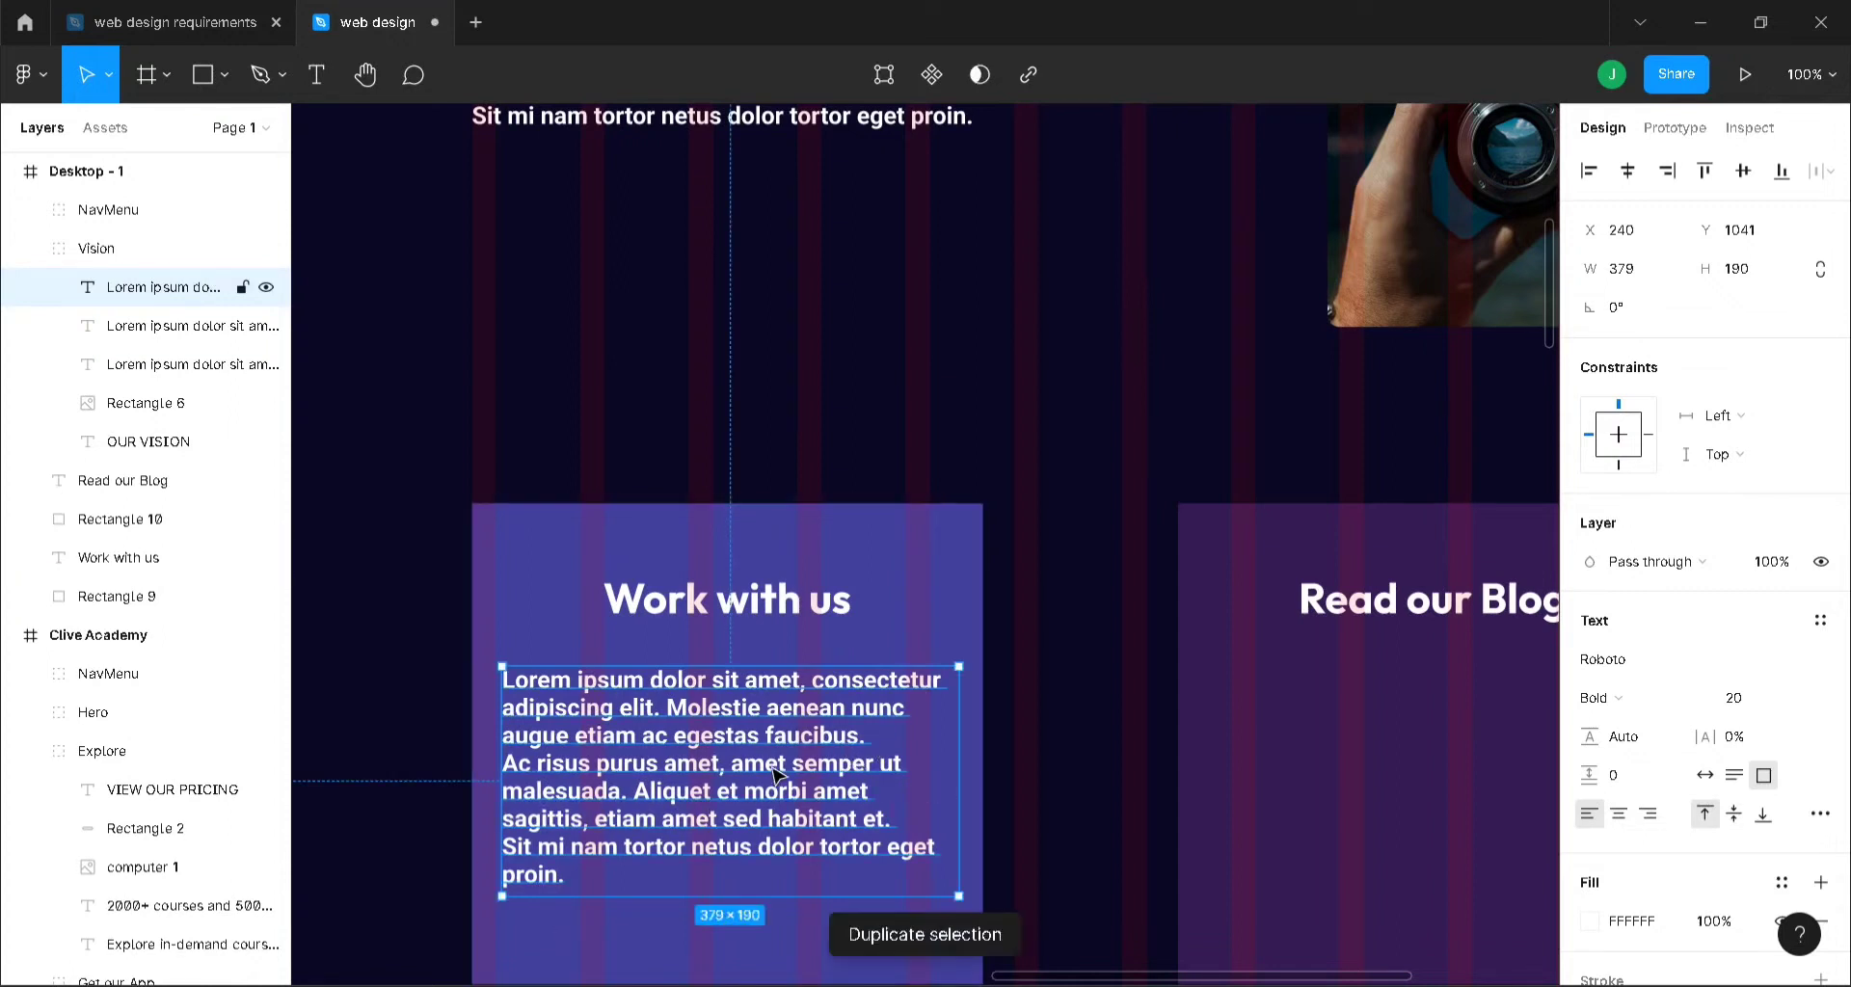
left_click_drag(702, 731, 1167, 734)
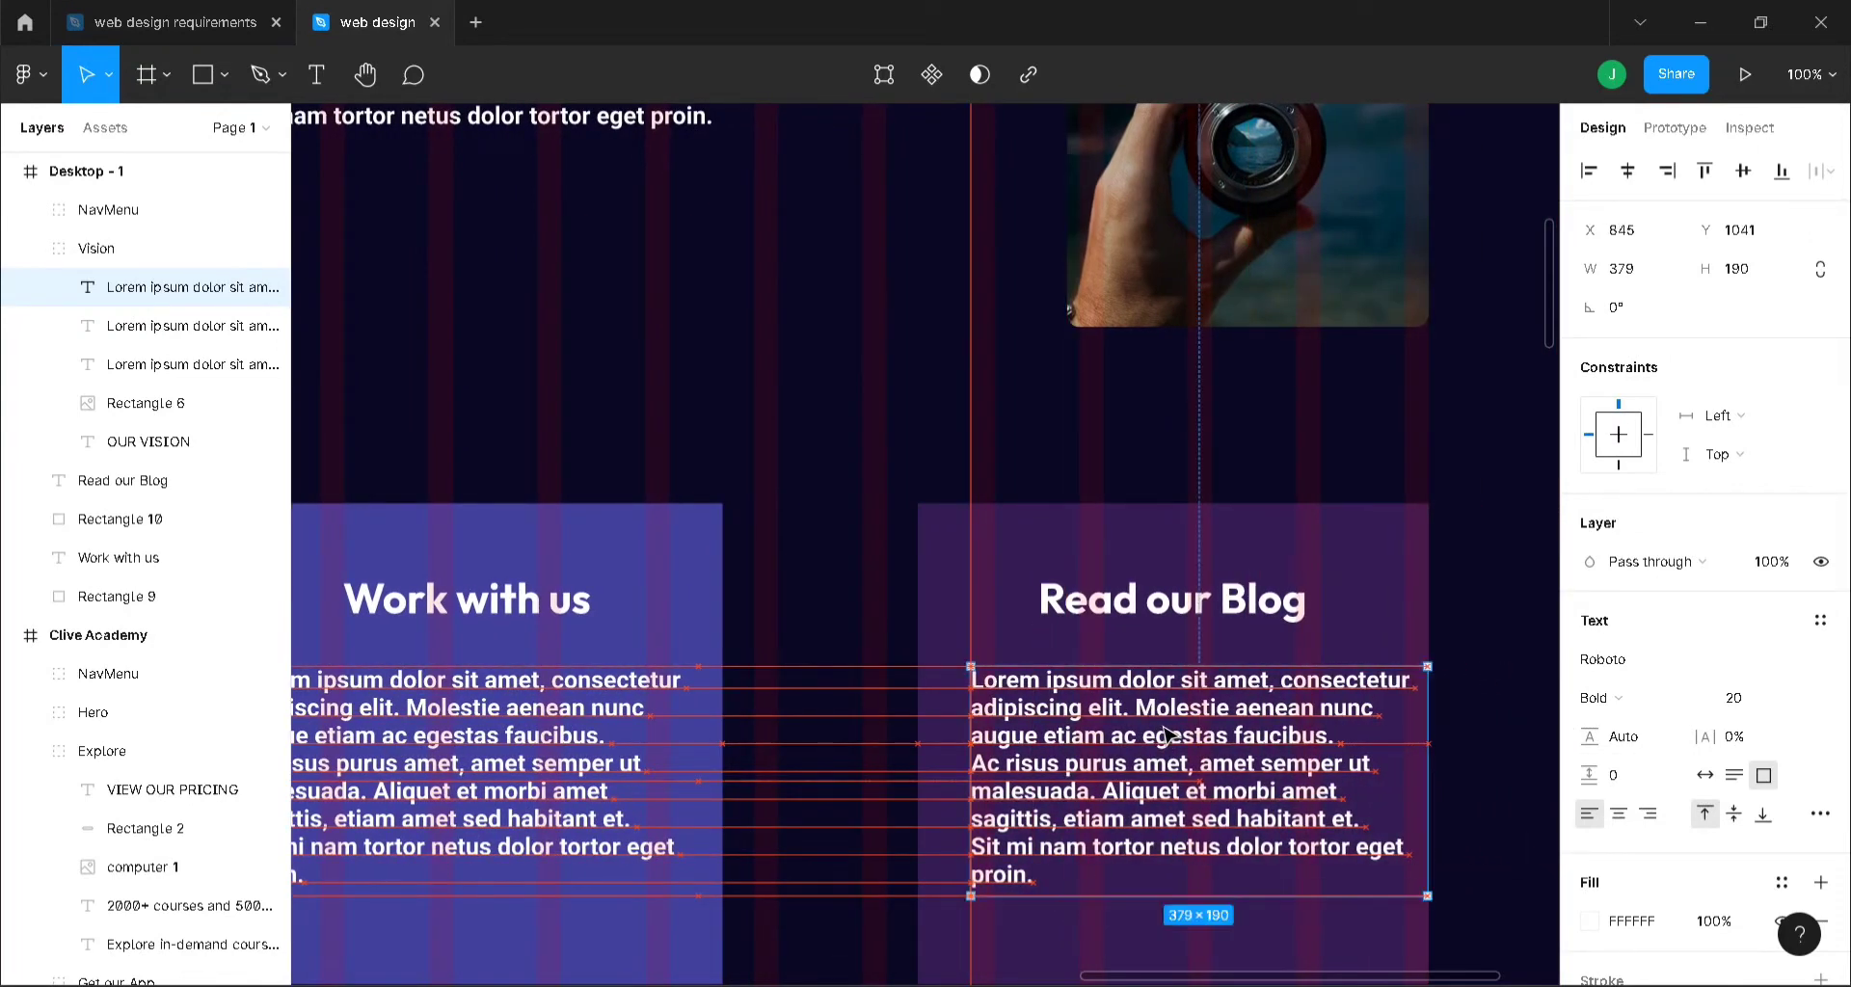
left_click(1490, 636)
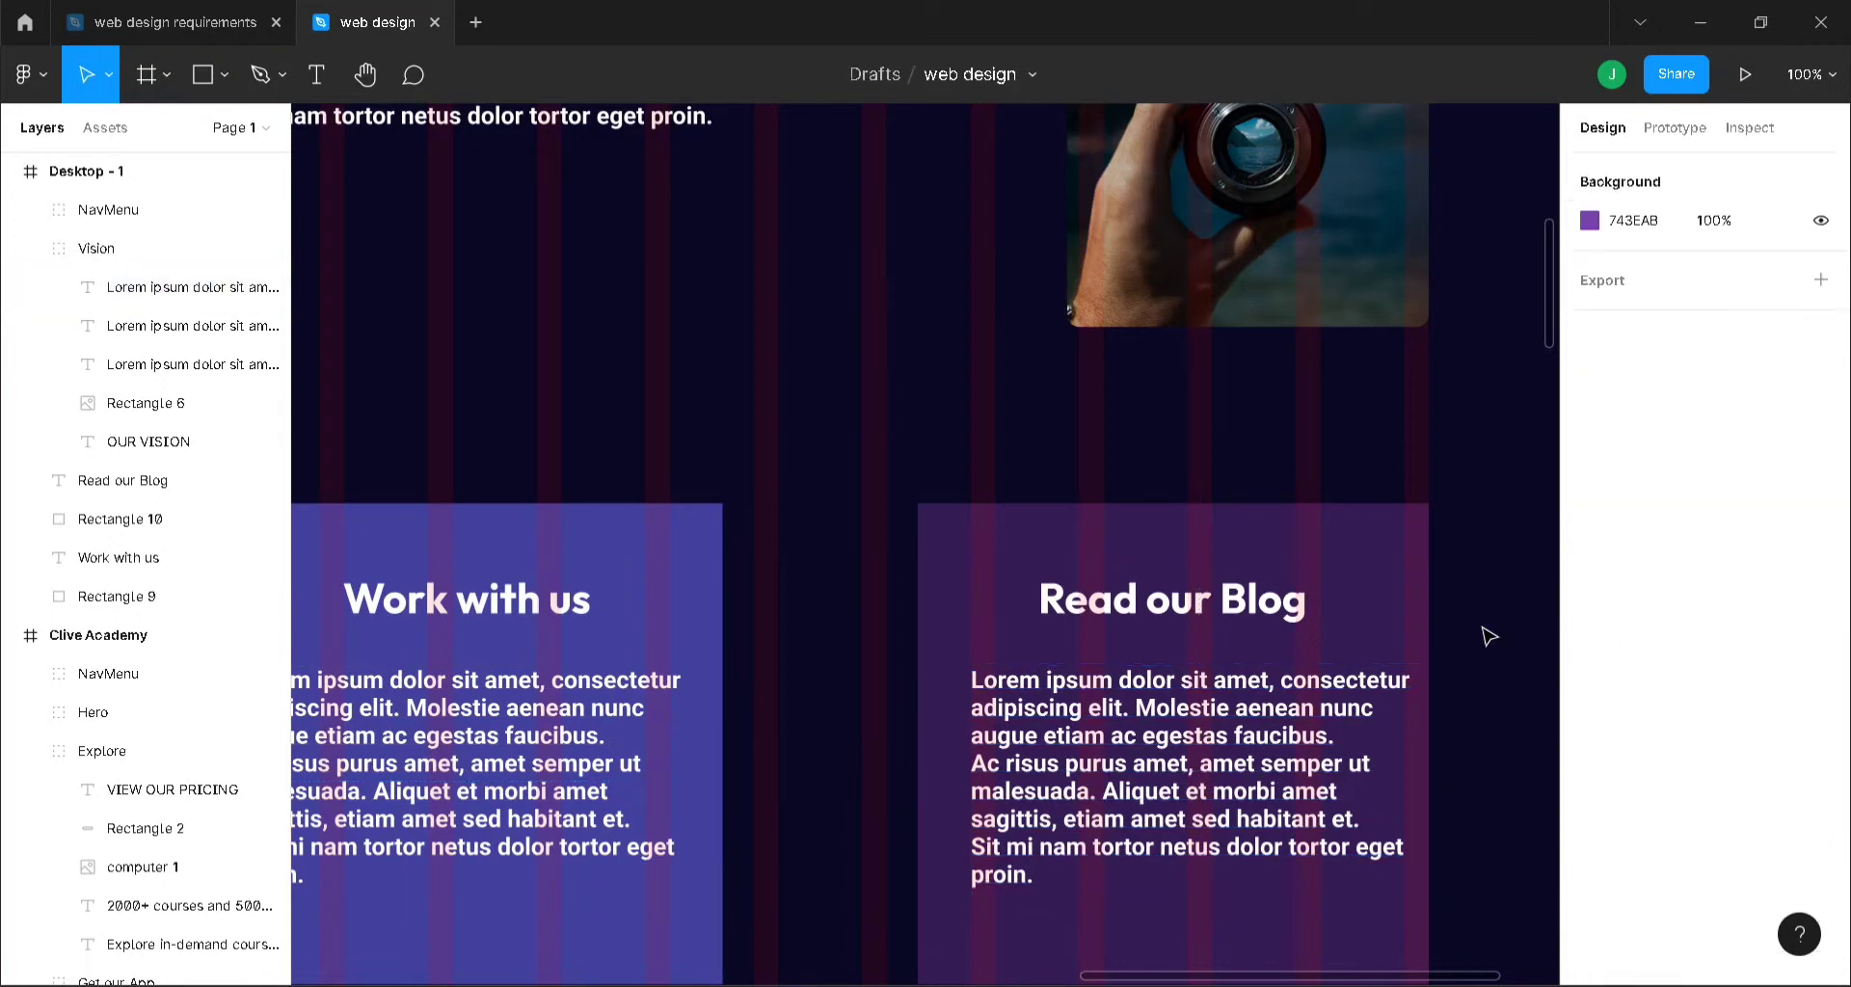
key("minus")
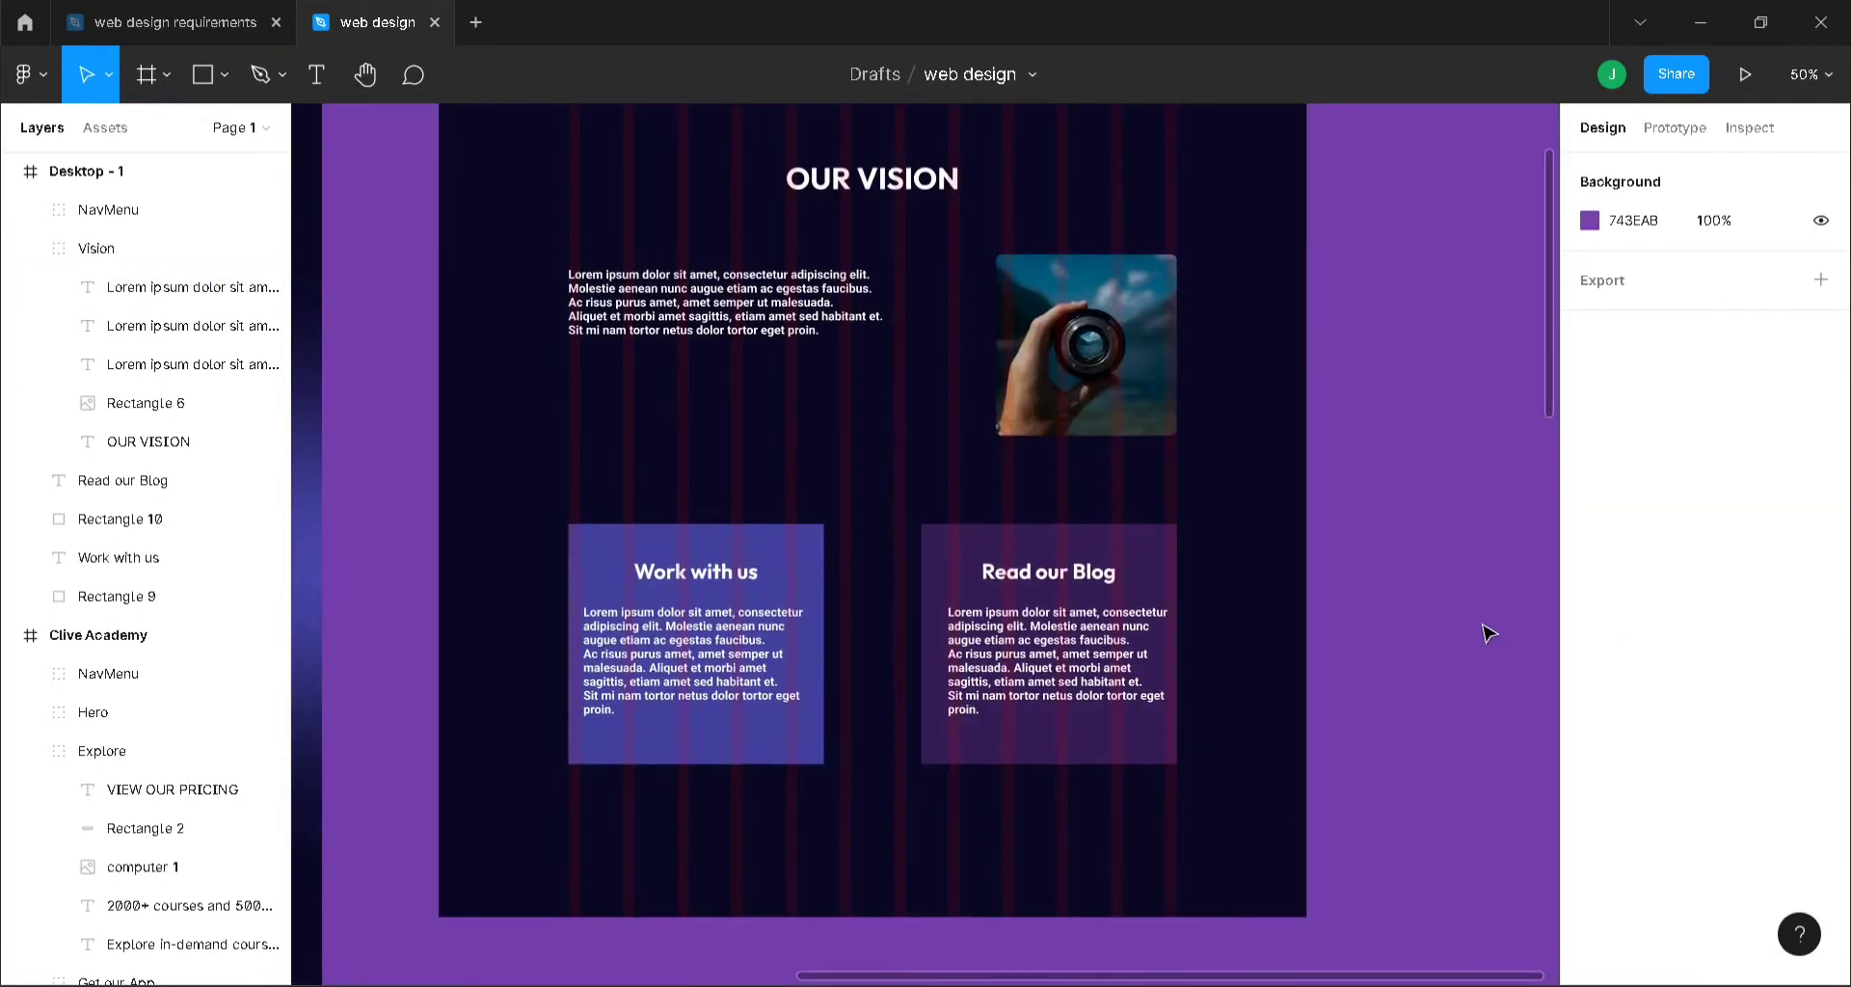
scroll(1489, 634, "up", 2)
left_click(819, 663)
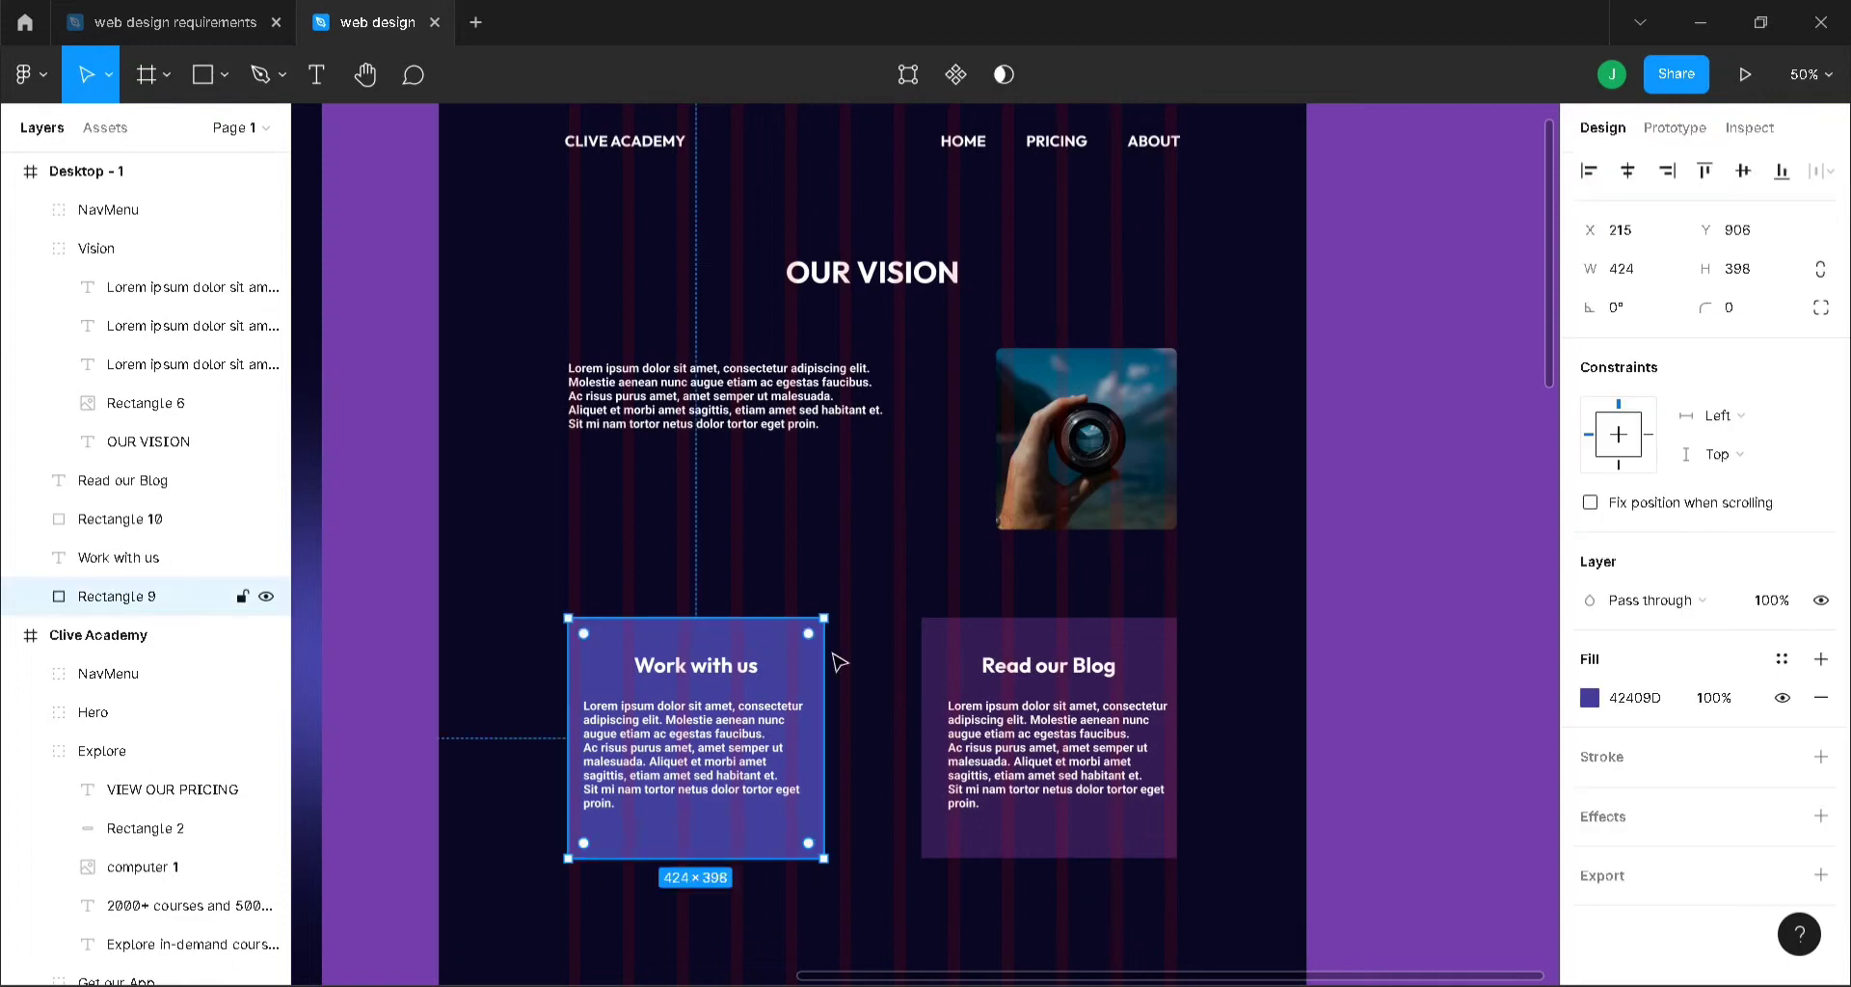
left_click(1073, 654, "shift")
left_click(1743, 309)
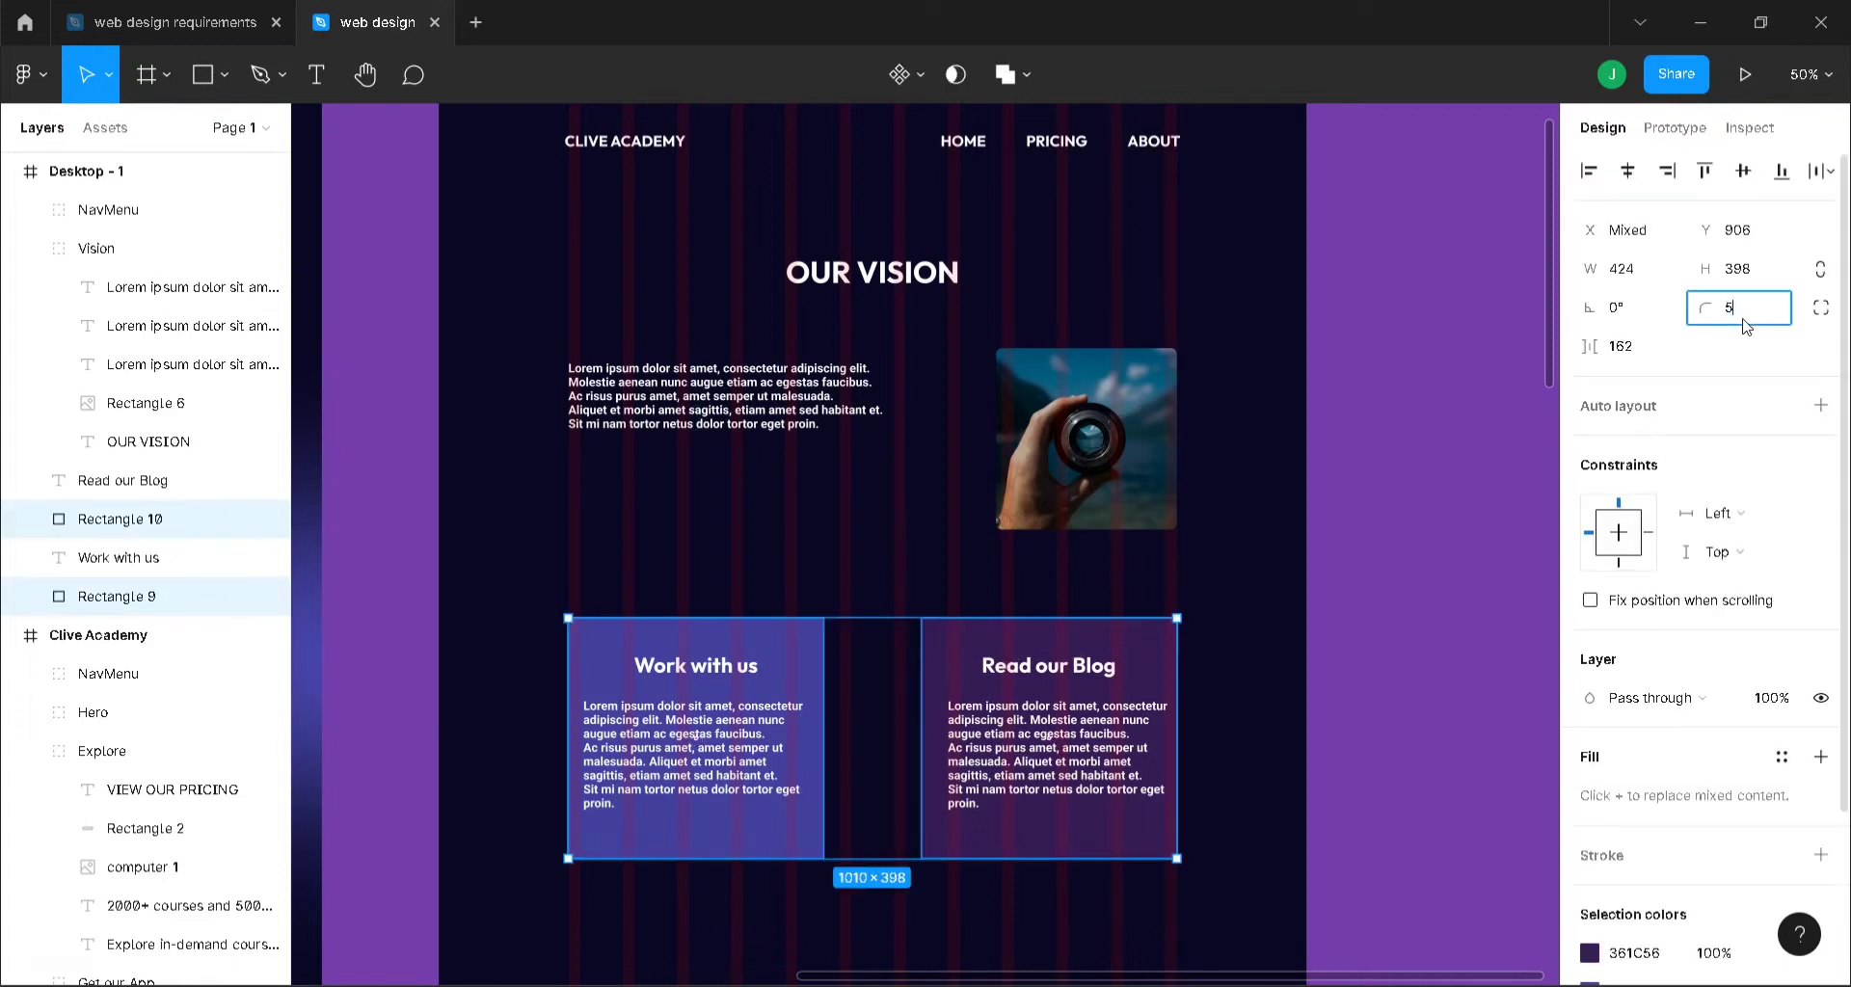
key("Return")
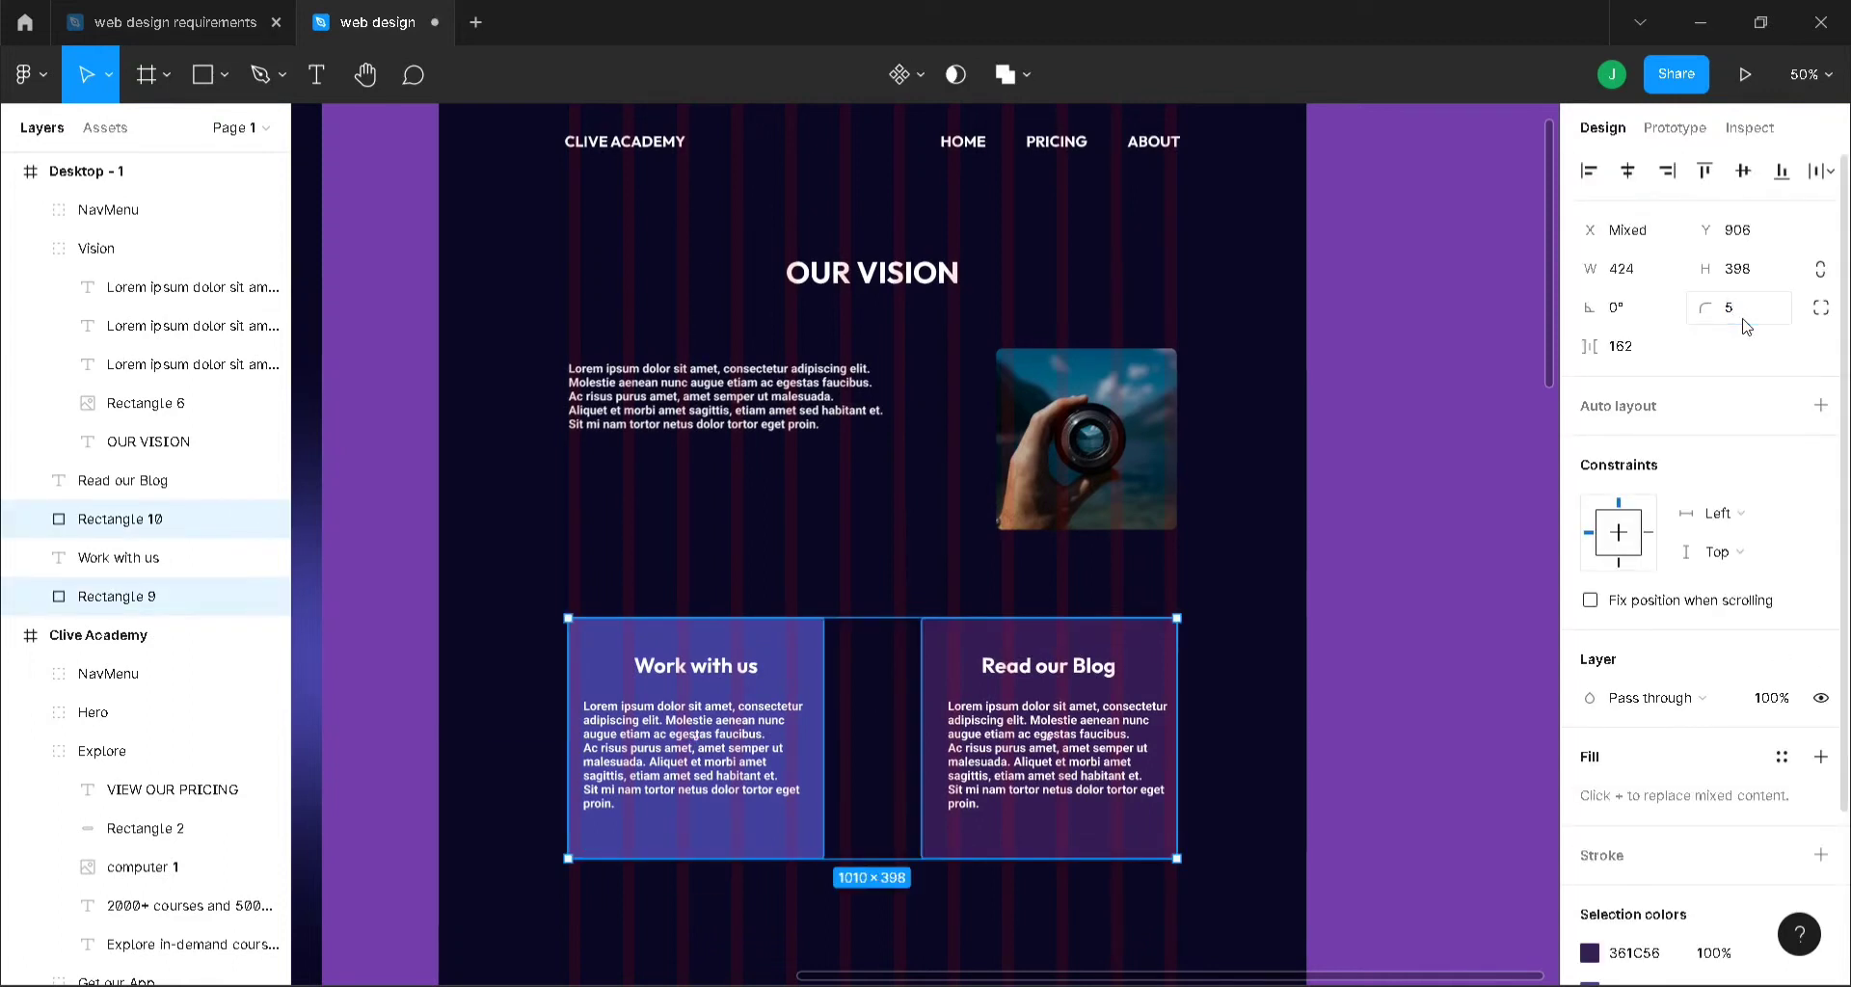
left_click(1300, 384)
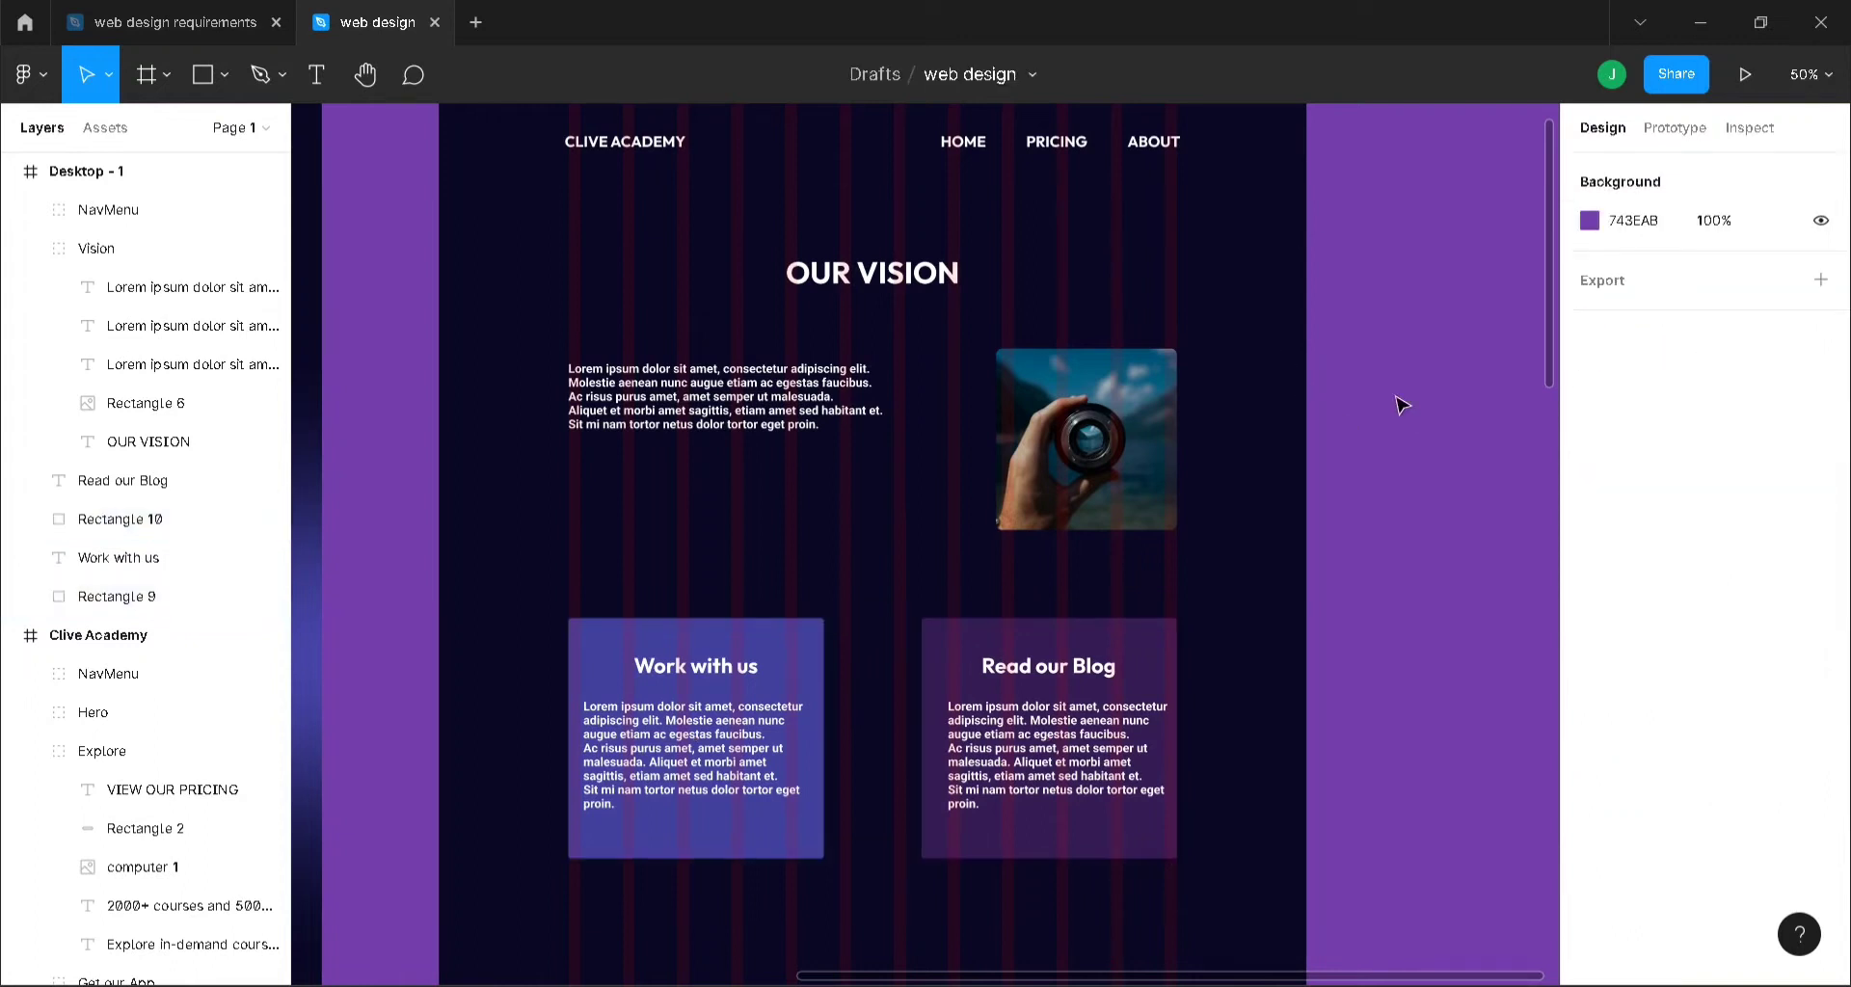
scroll(1403, 405, "up", 1)
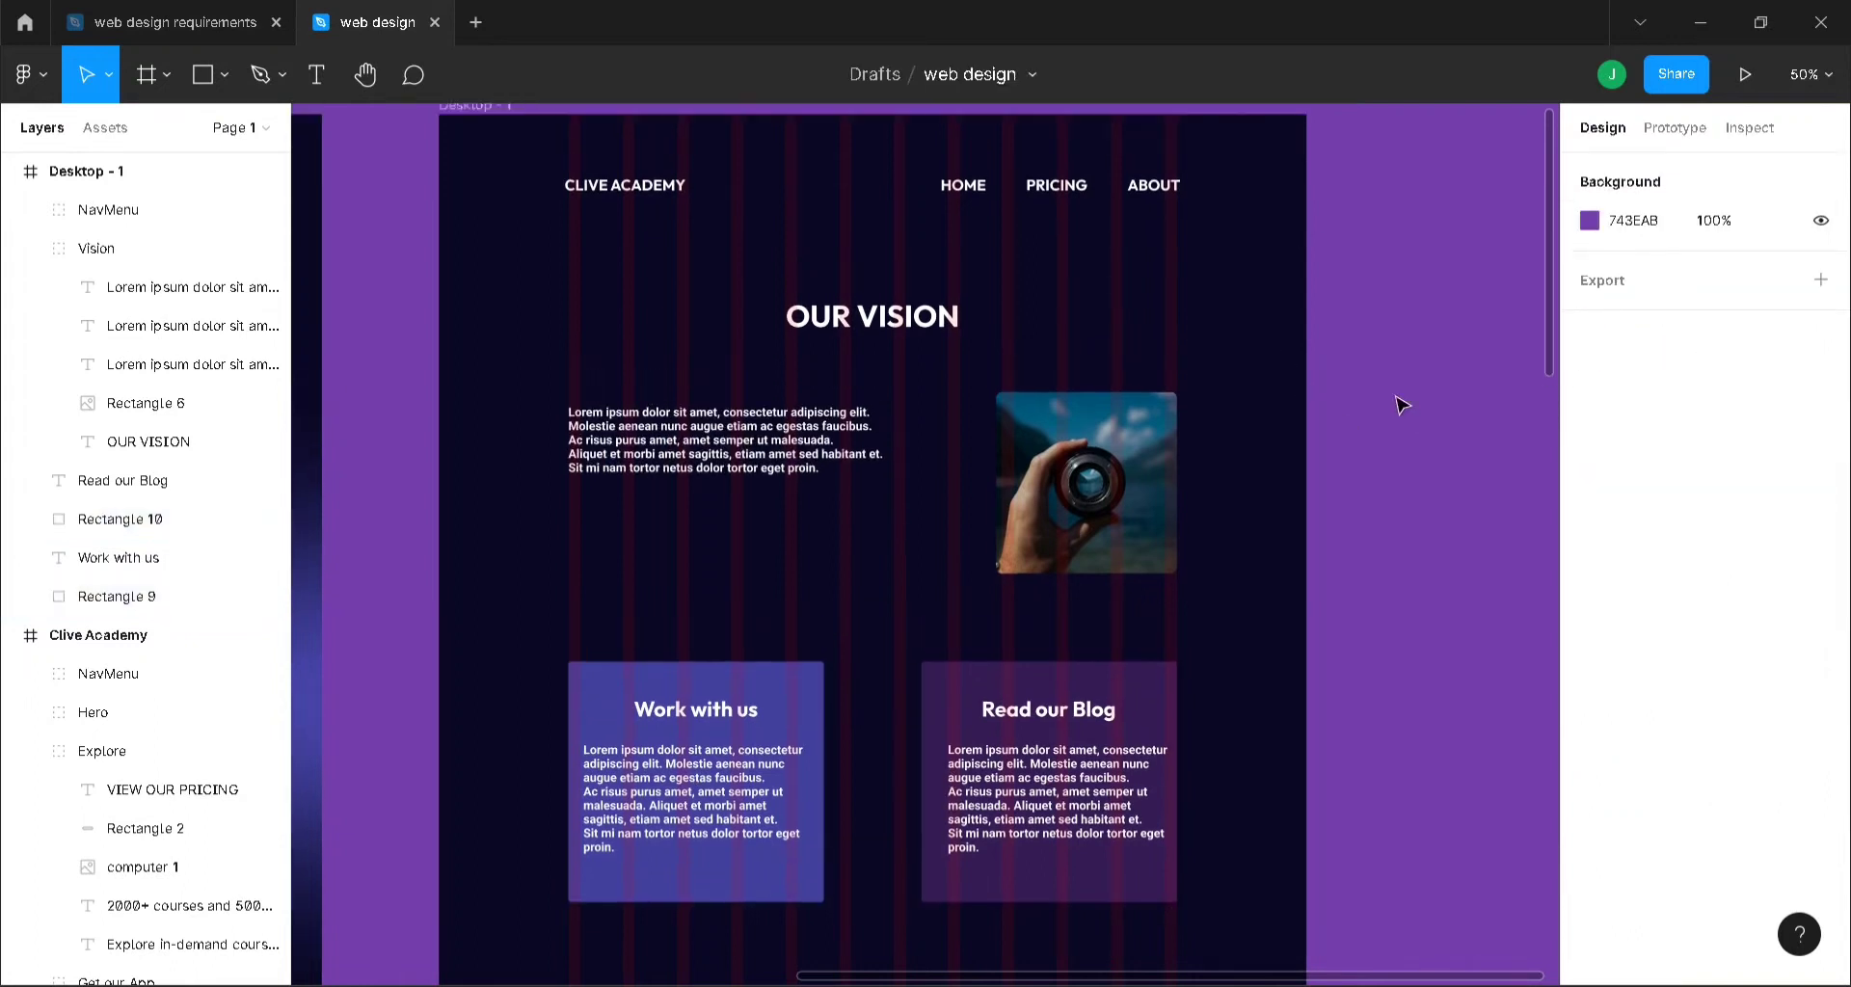
scroll(1403, 404, "down", 2)
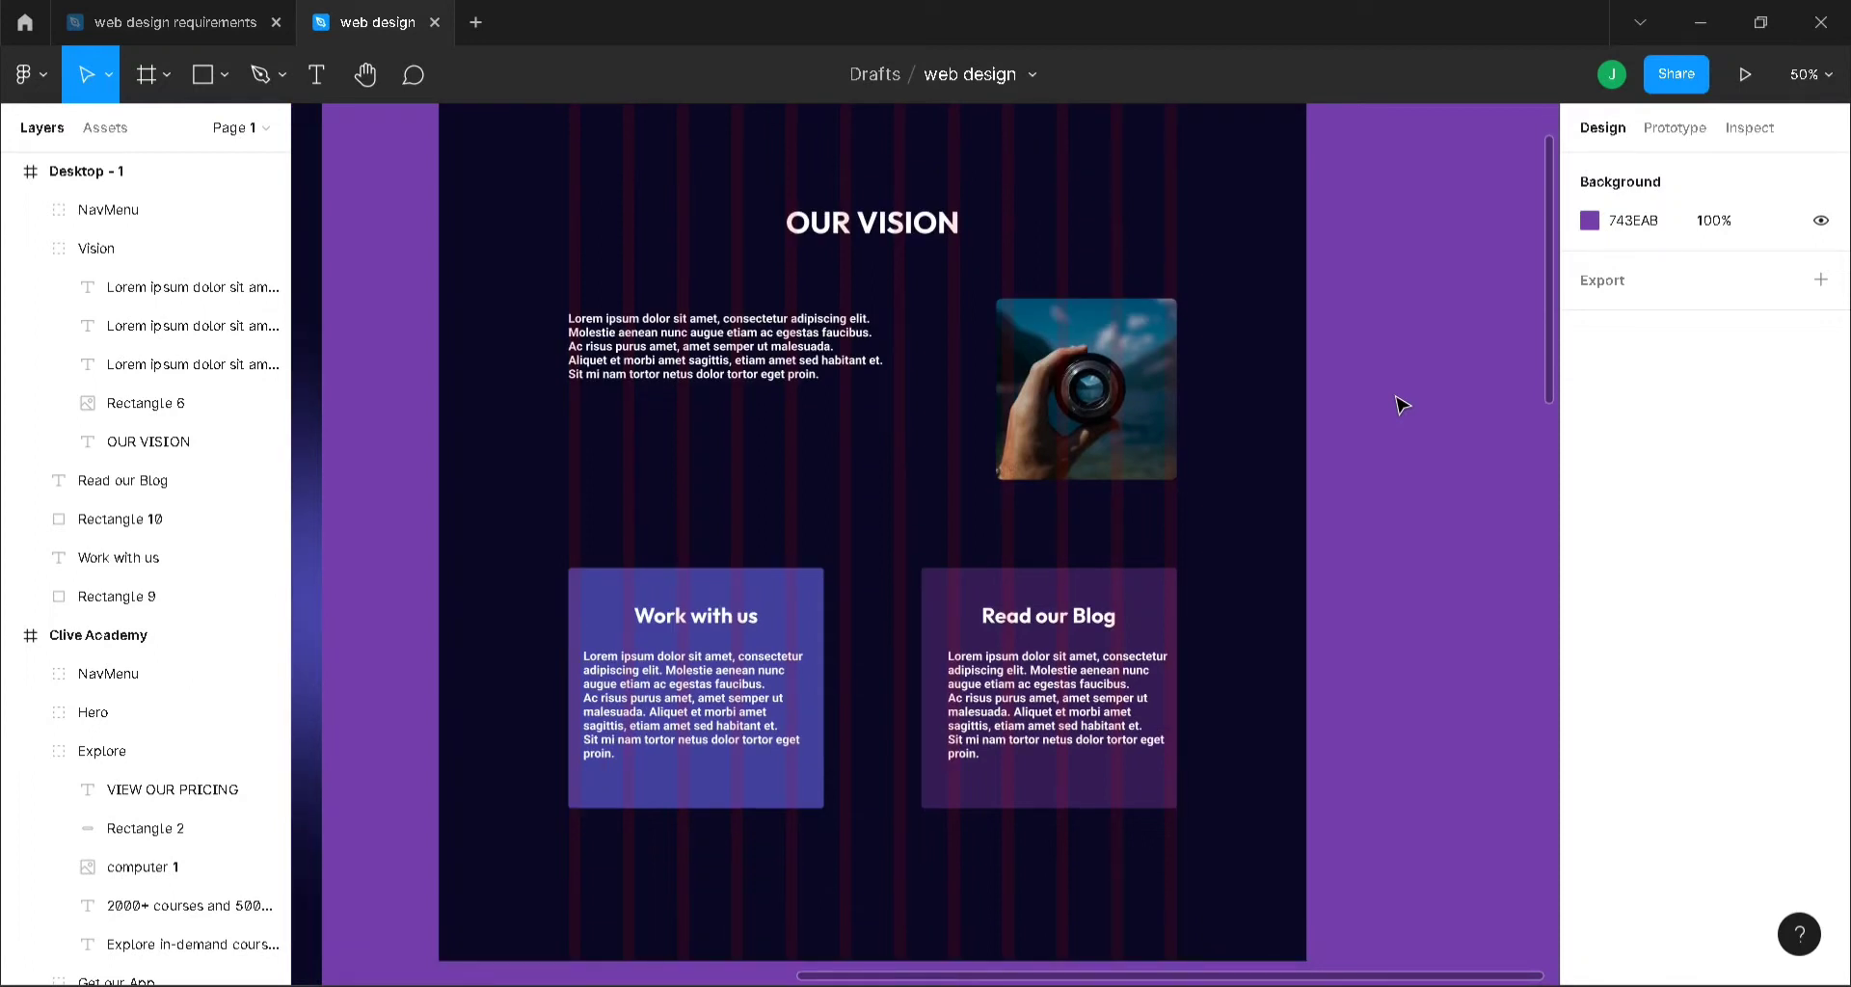
scroll(1403, 405, "down", 7)
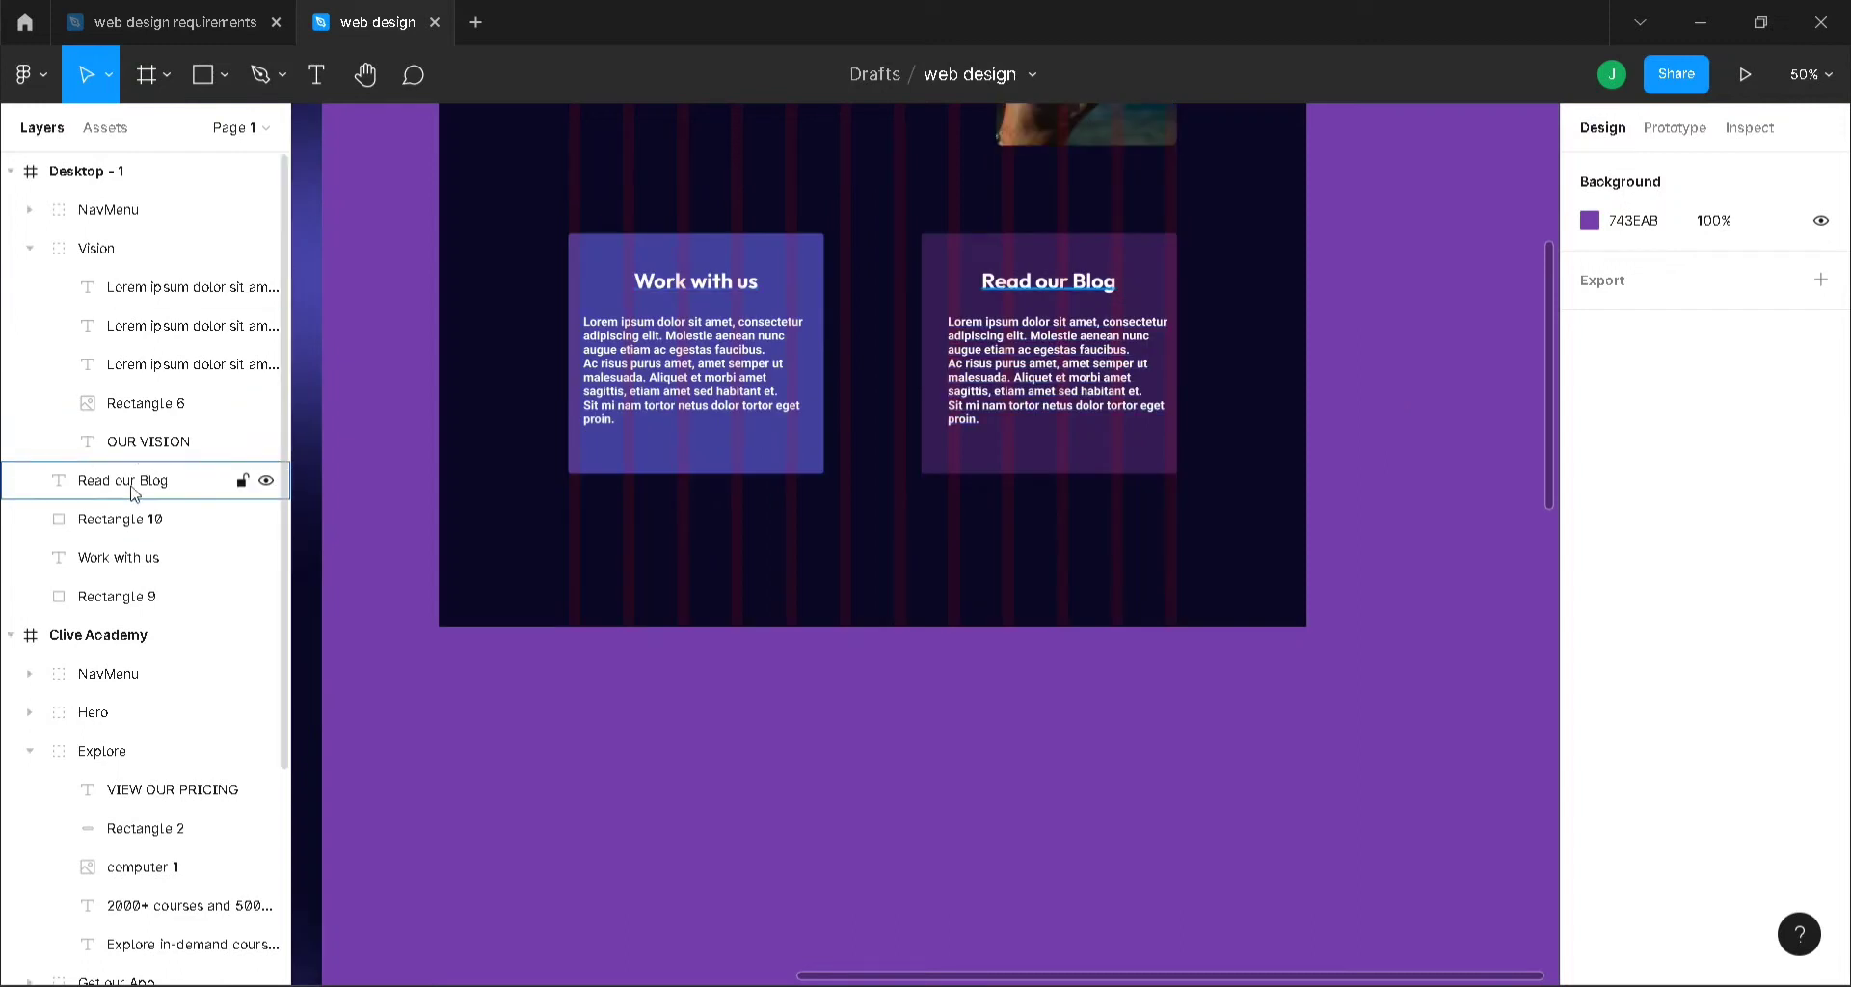
- Move both cards' Lorem ipsum body texts out of the Vision group
left_click(151, 299)
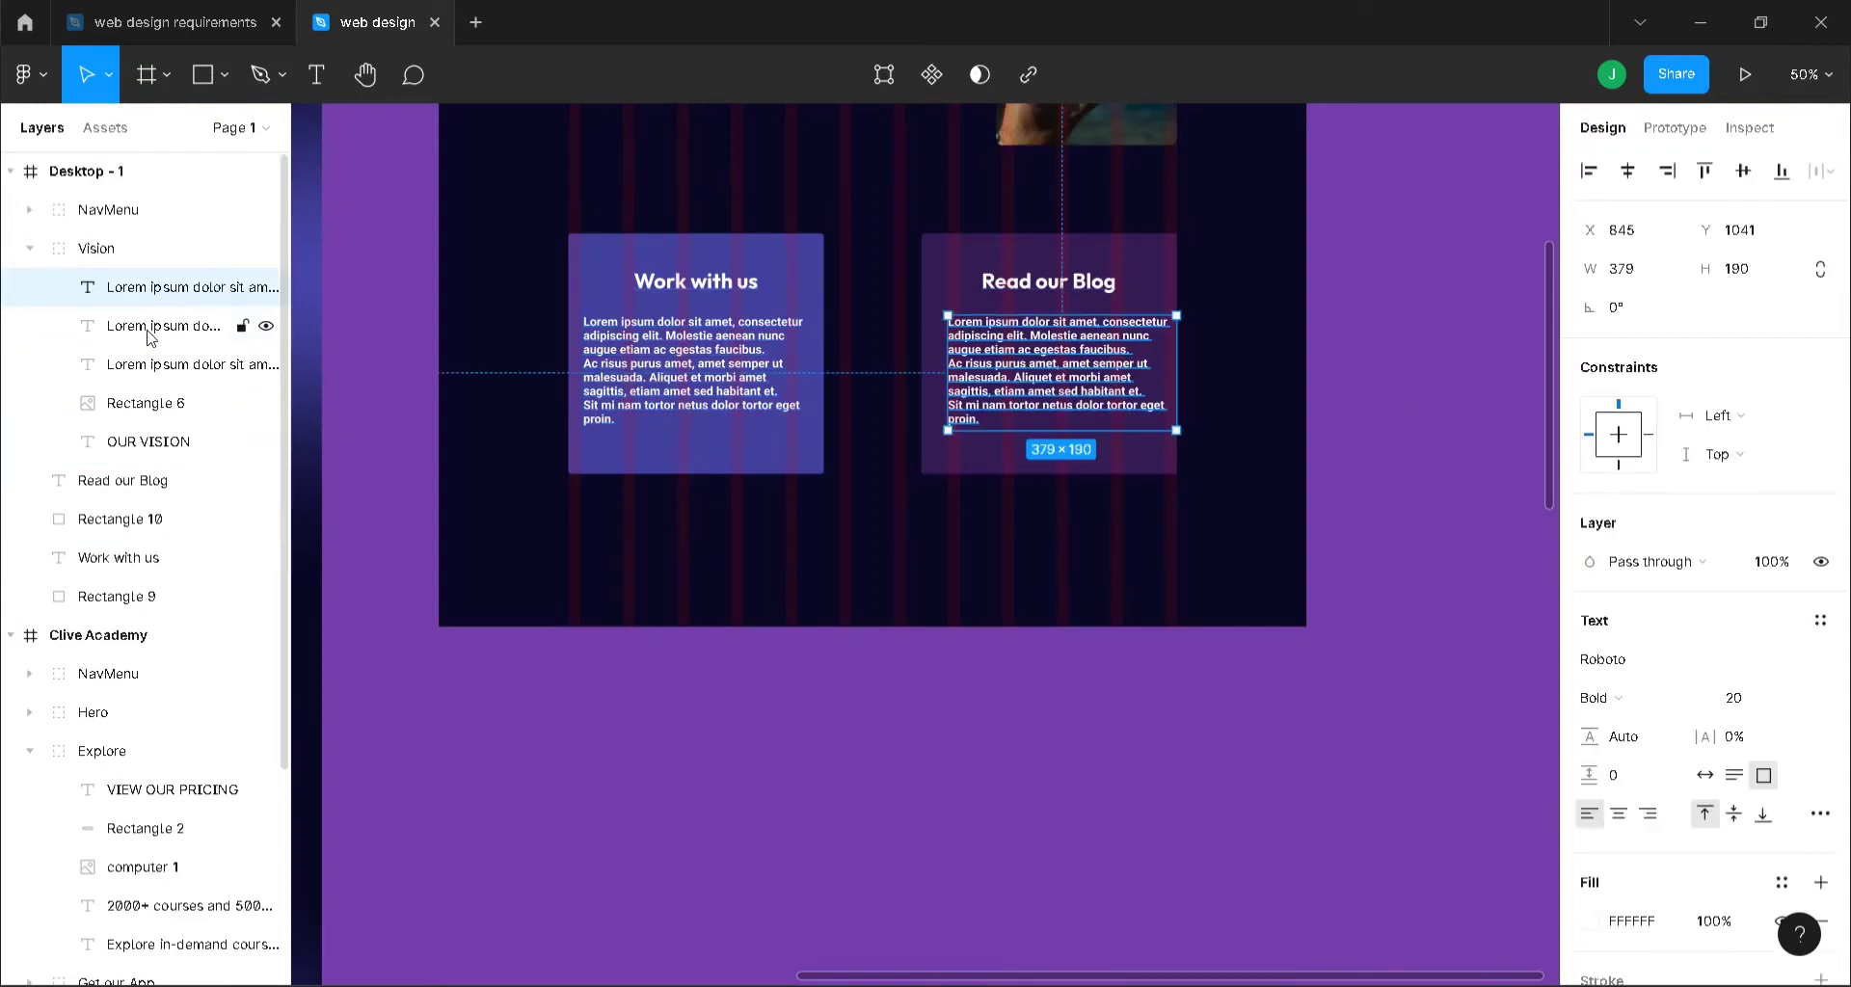
left_click(157, 410, "shift")
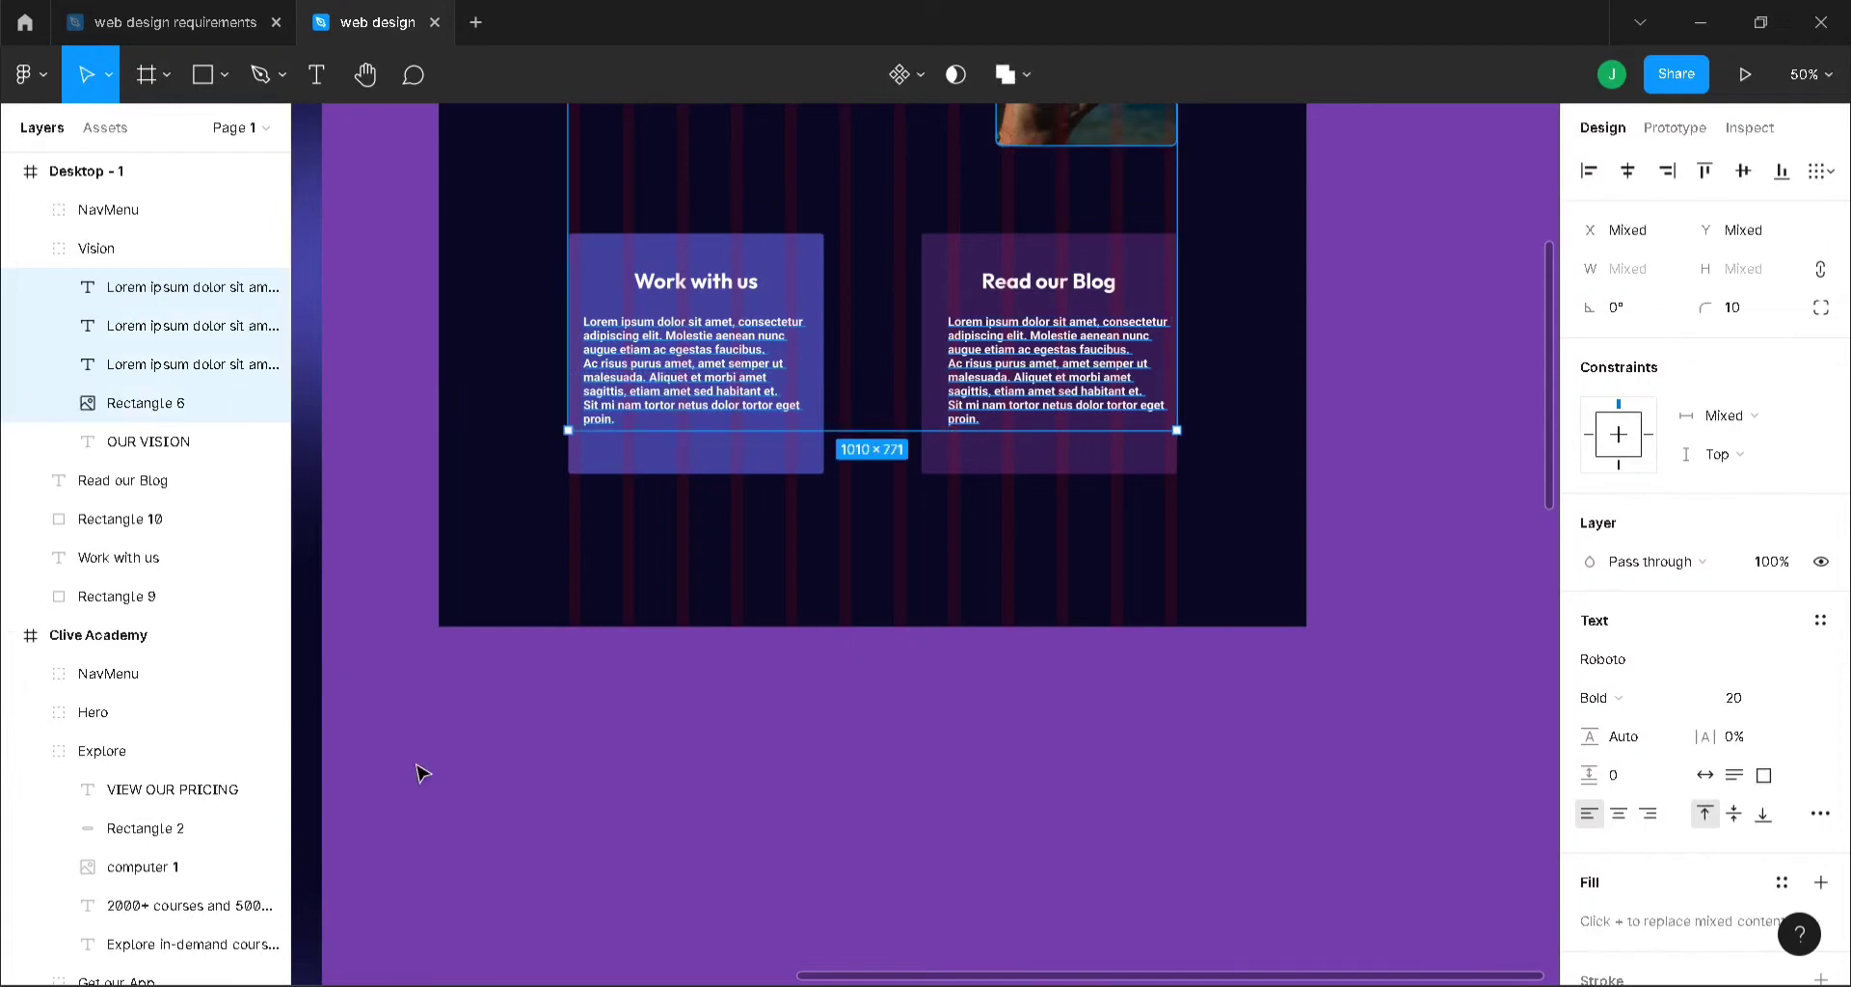
scroll(546, 835, "up", 4)
scroll(546, 845, "down", 2)
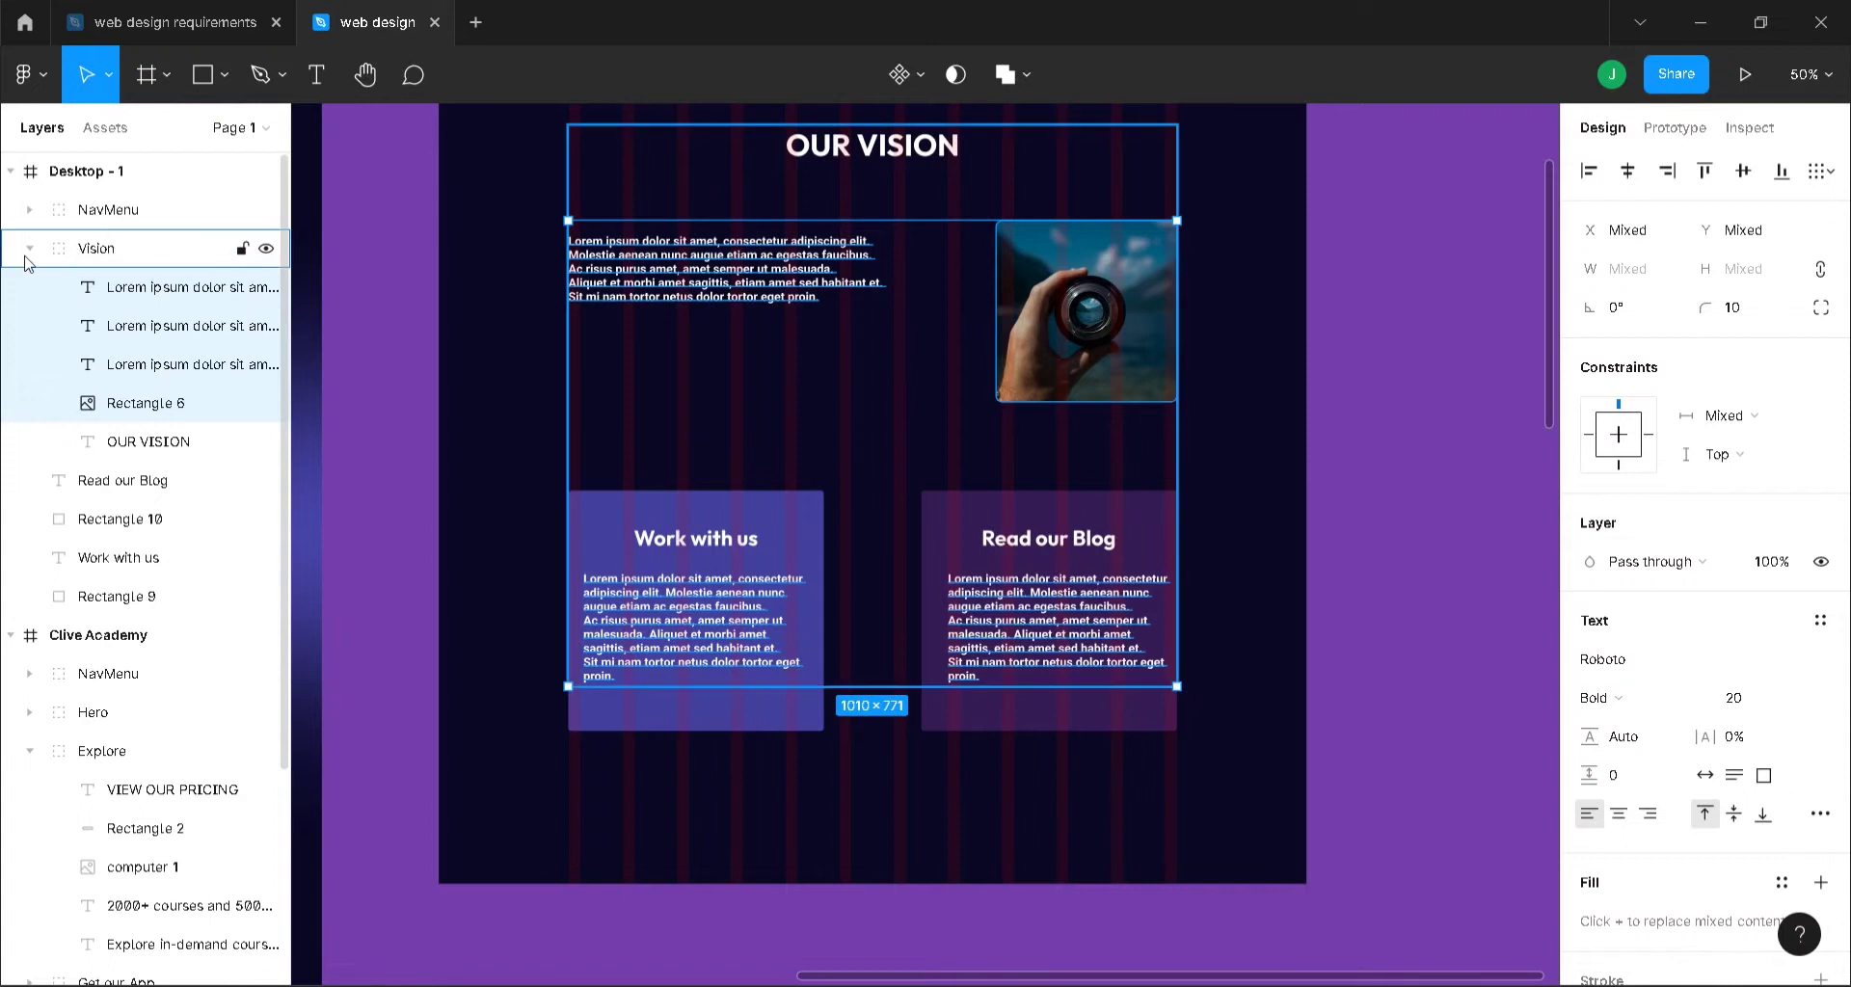
left_click(345, 519)
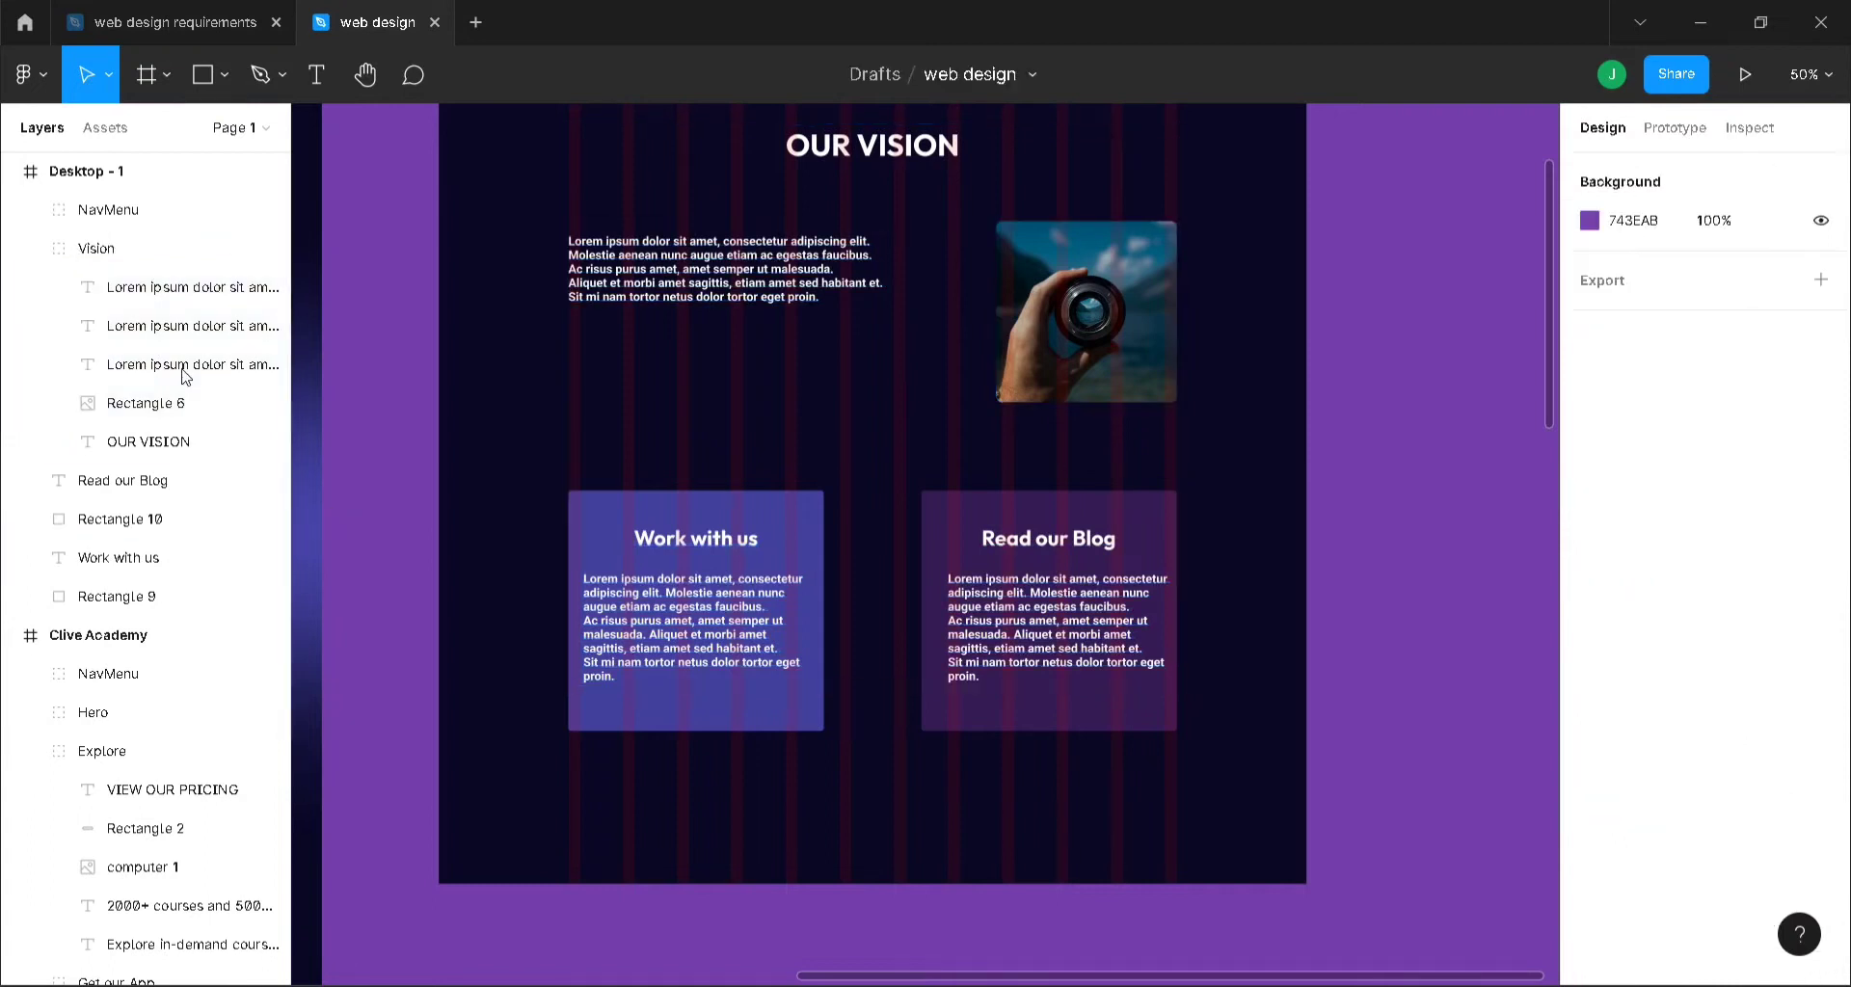
left_click(156, 294)
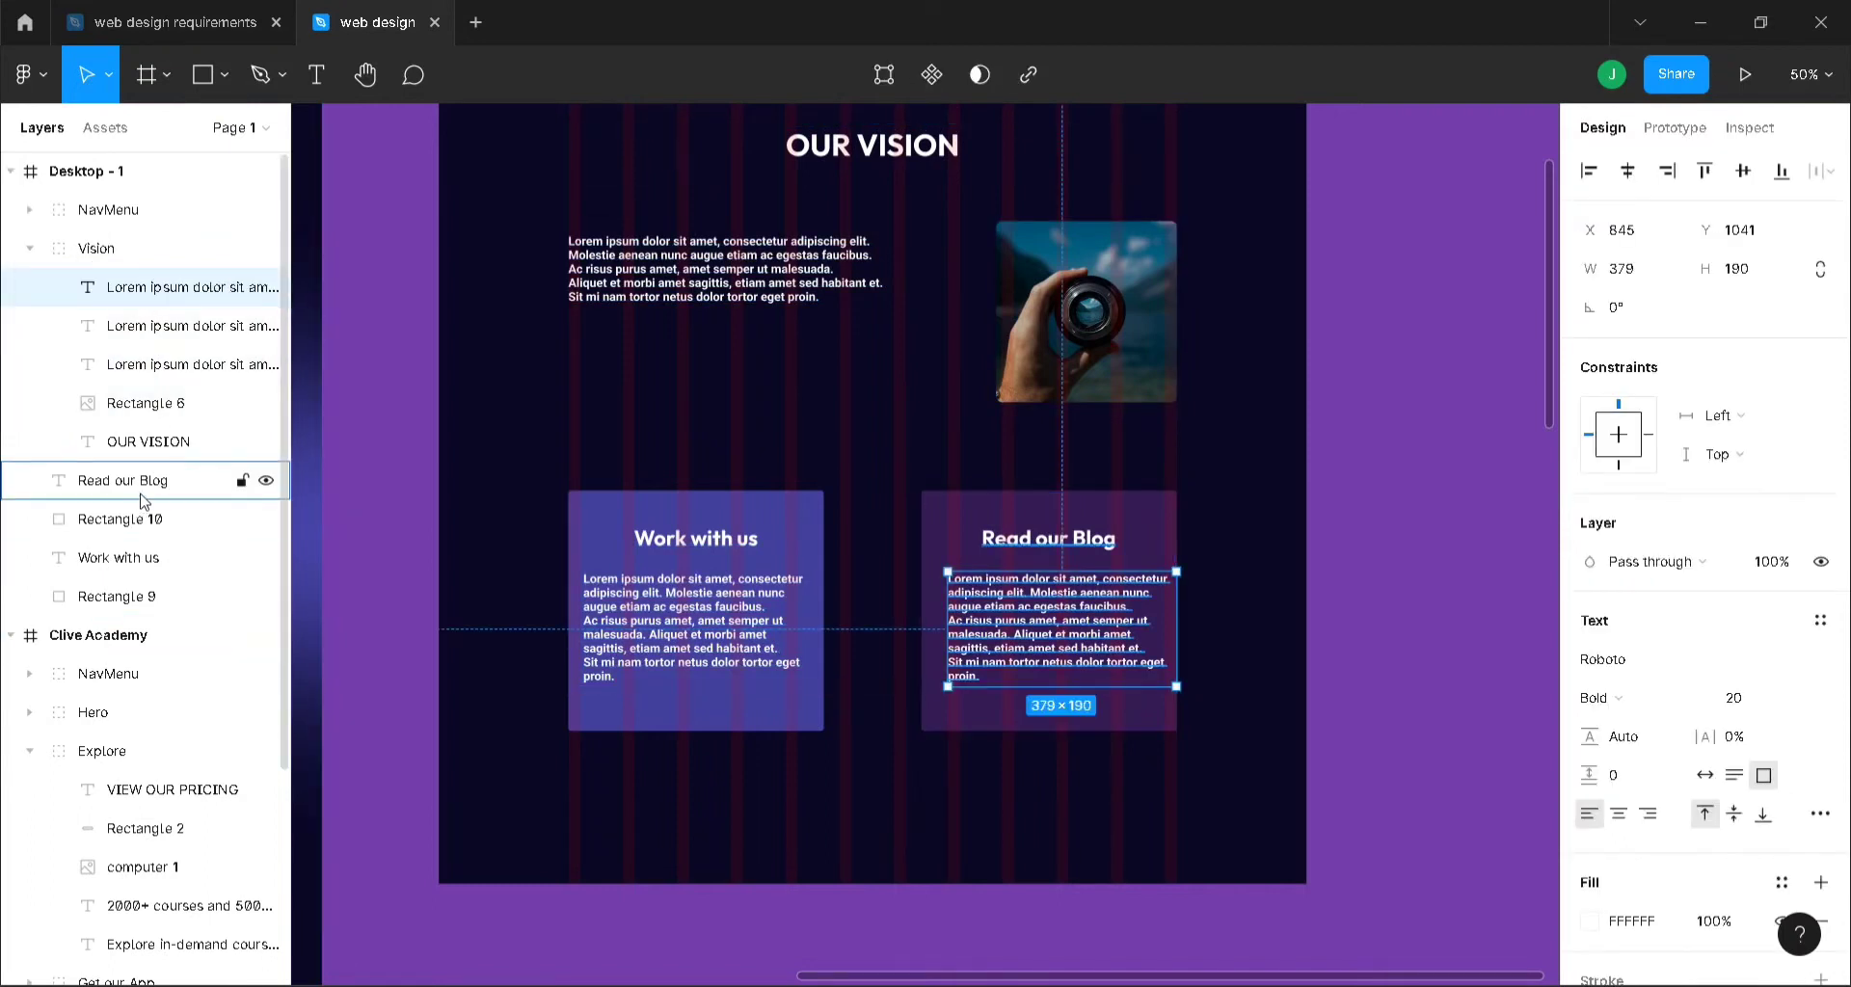
left_click_drag(154, 289, 147, 497)
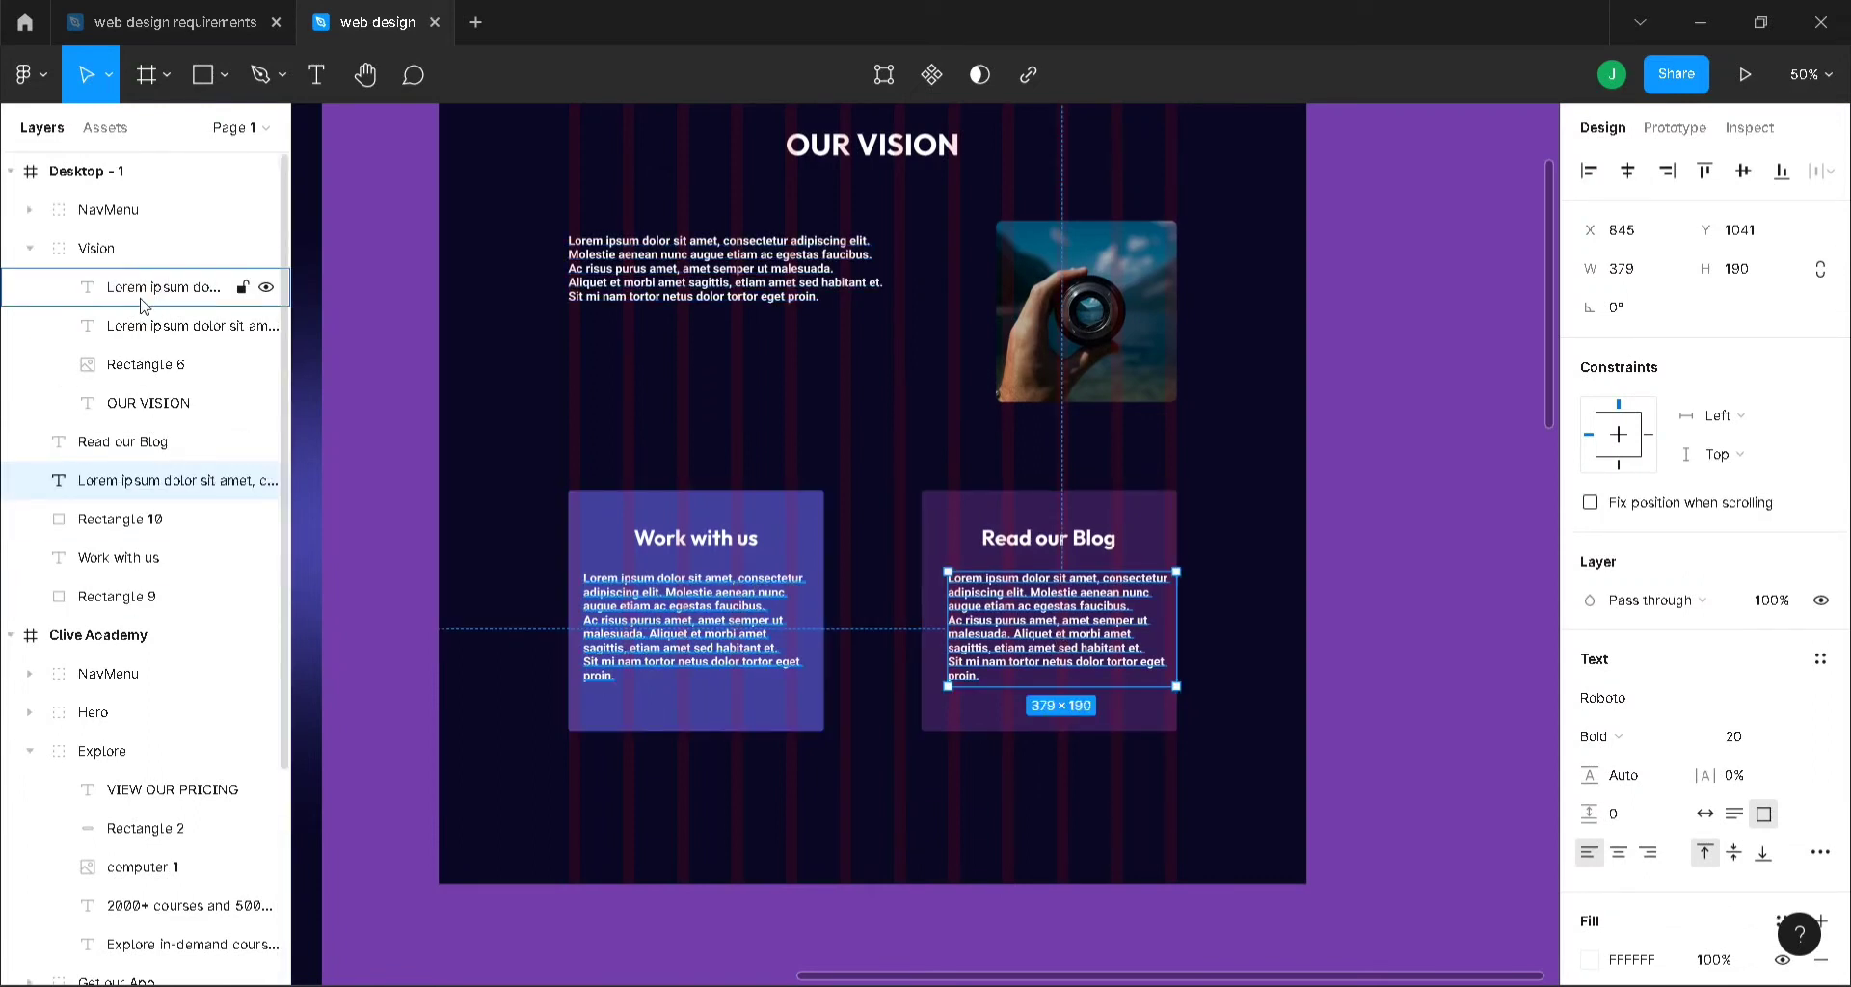
left_click_drag(141, 305, 138, 541)
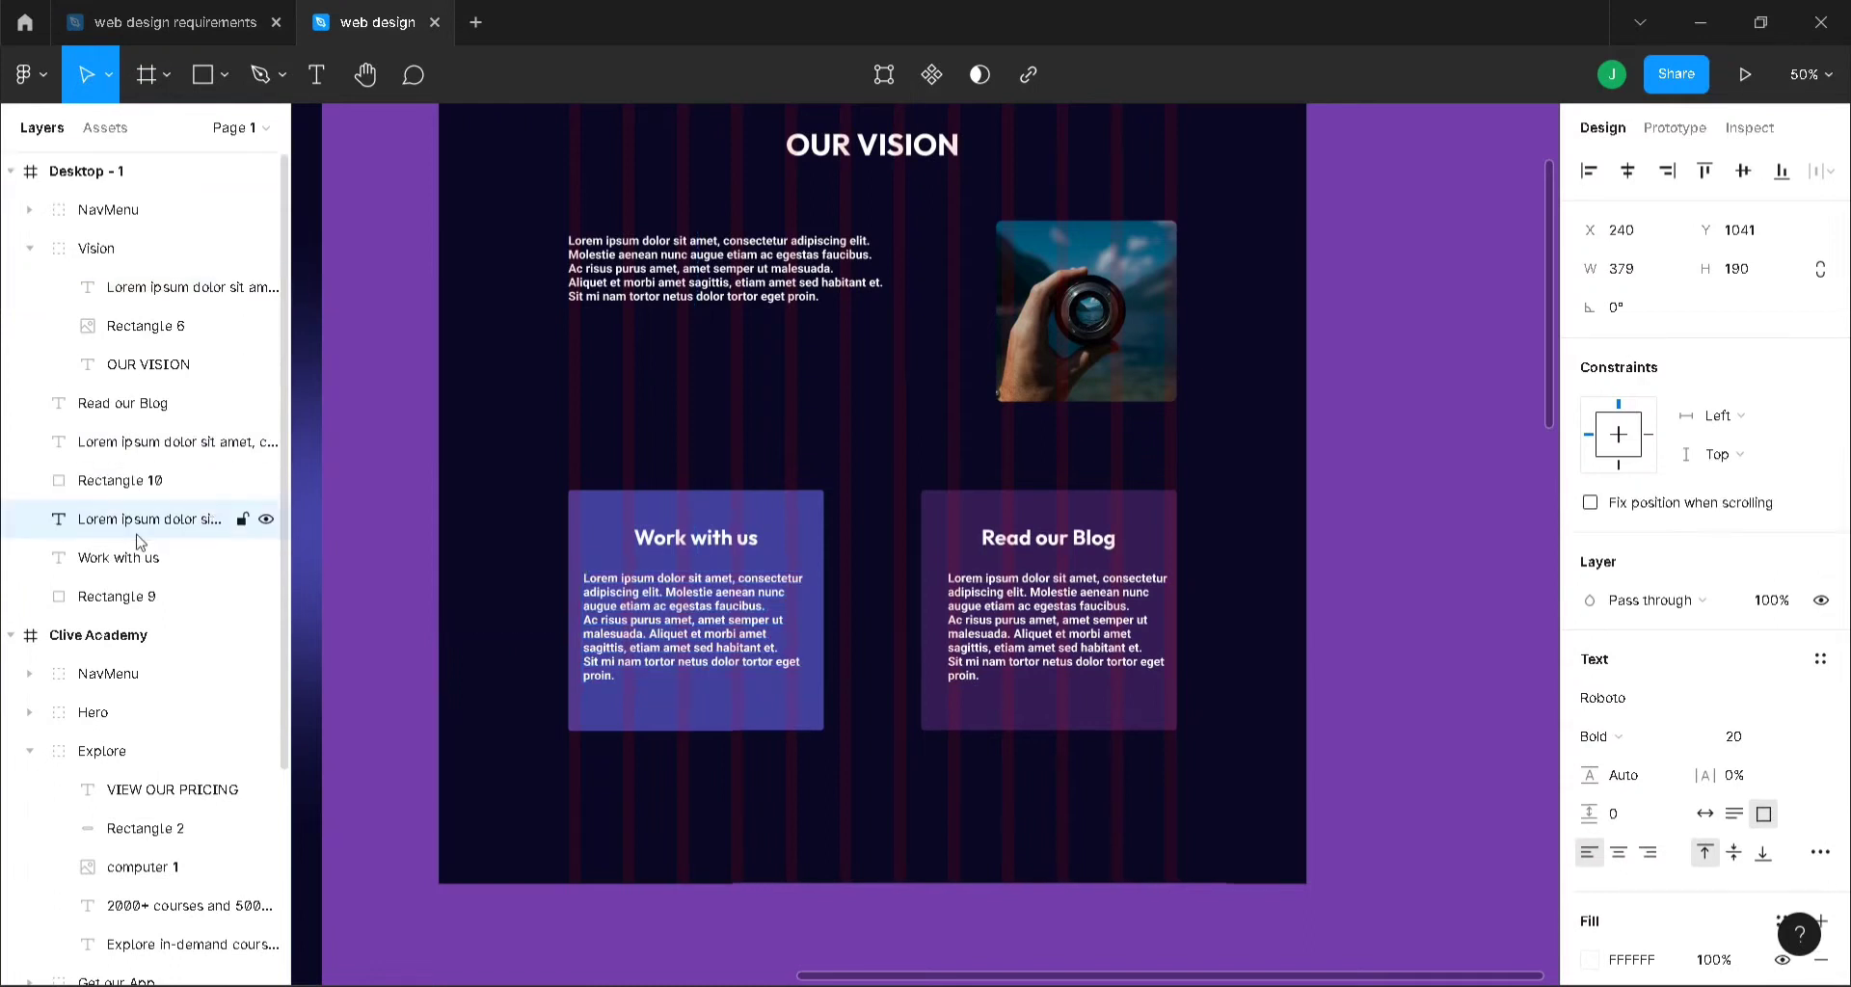
- Group both cards' headings, body texts and Rectangles 9 and 10 as Group 2
left_click(143, 569)
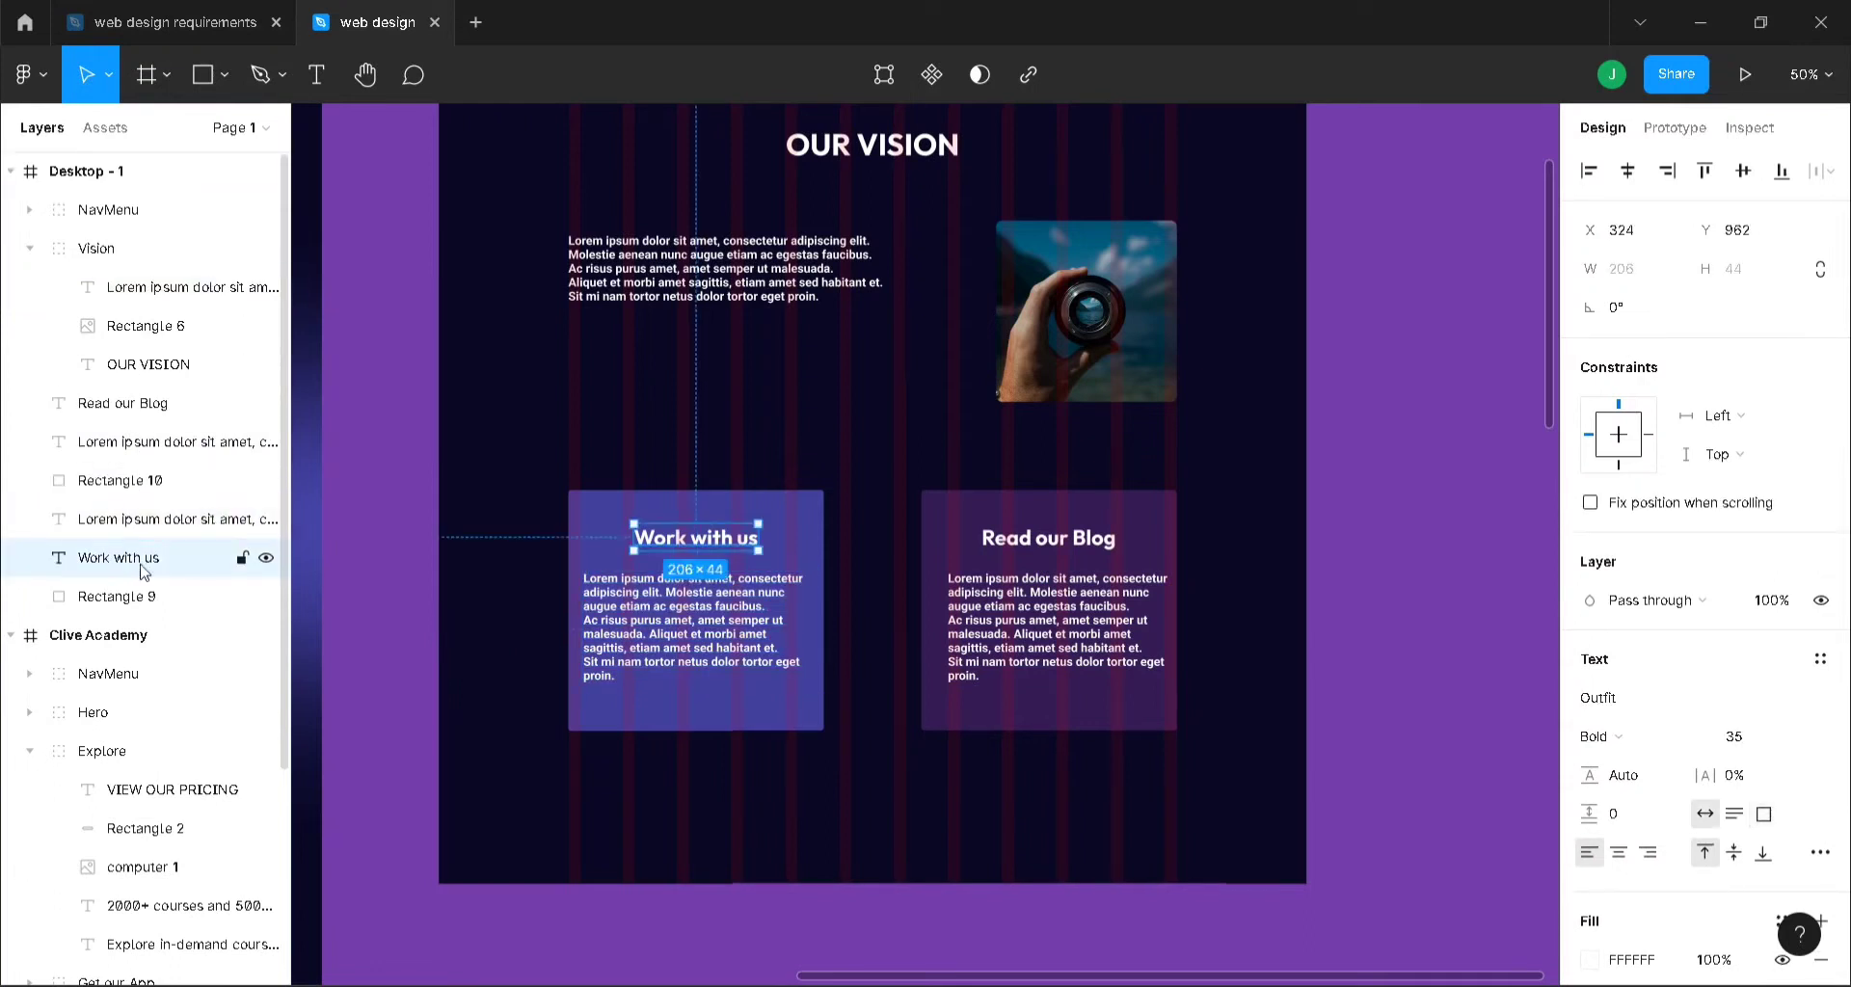
left_click(160, 521, "shift")
left_click(153, 480, "shift")
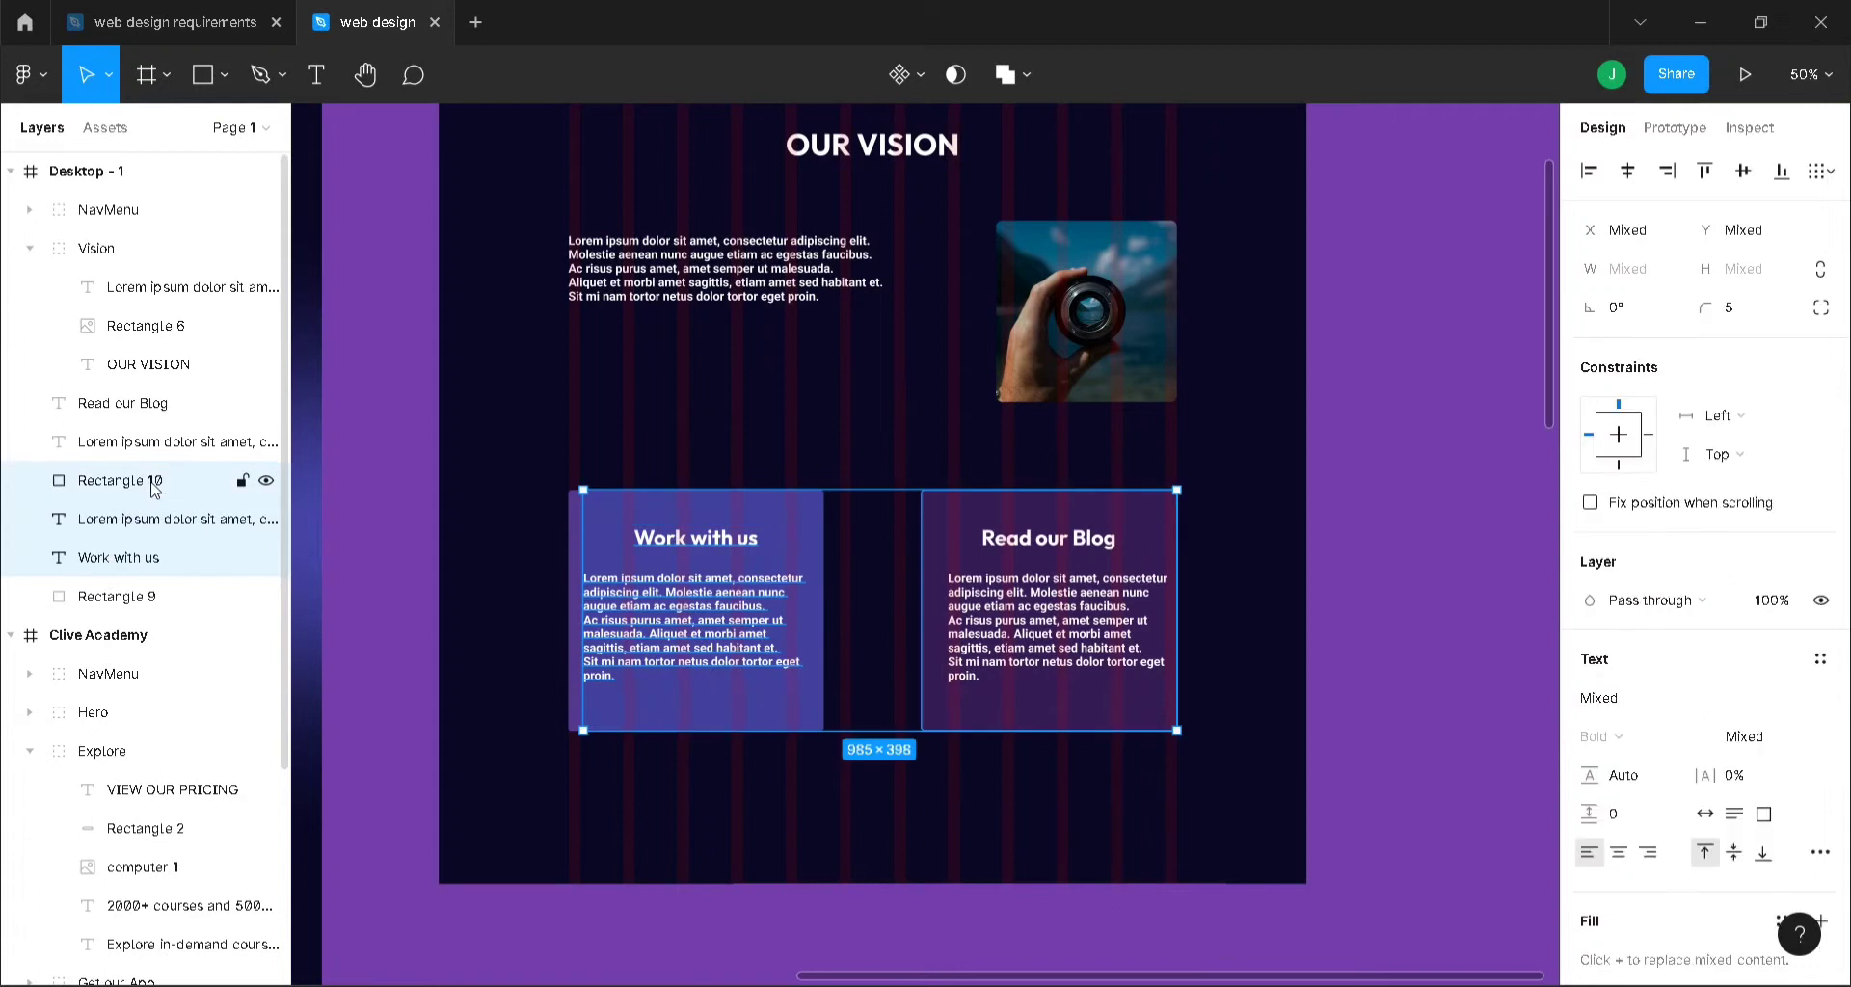
left_click(143, 602, "shift")
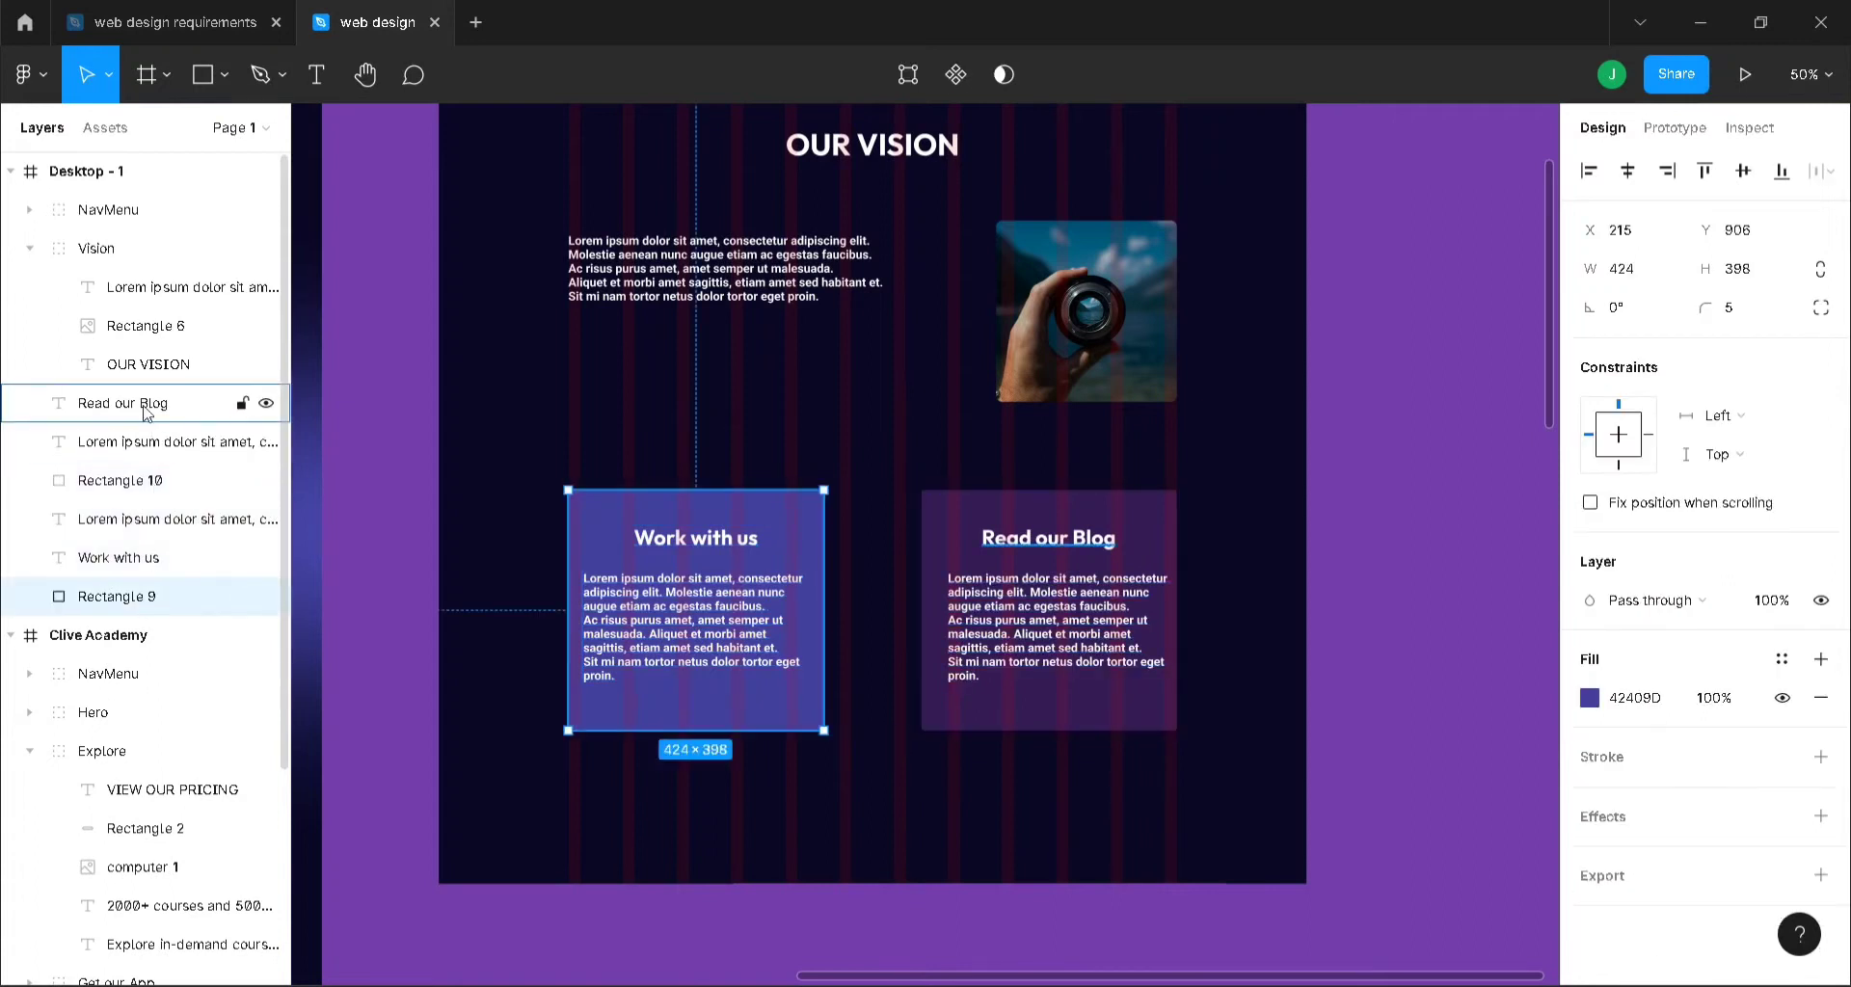
left_click(147, 407, "shift")
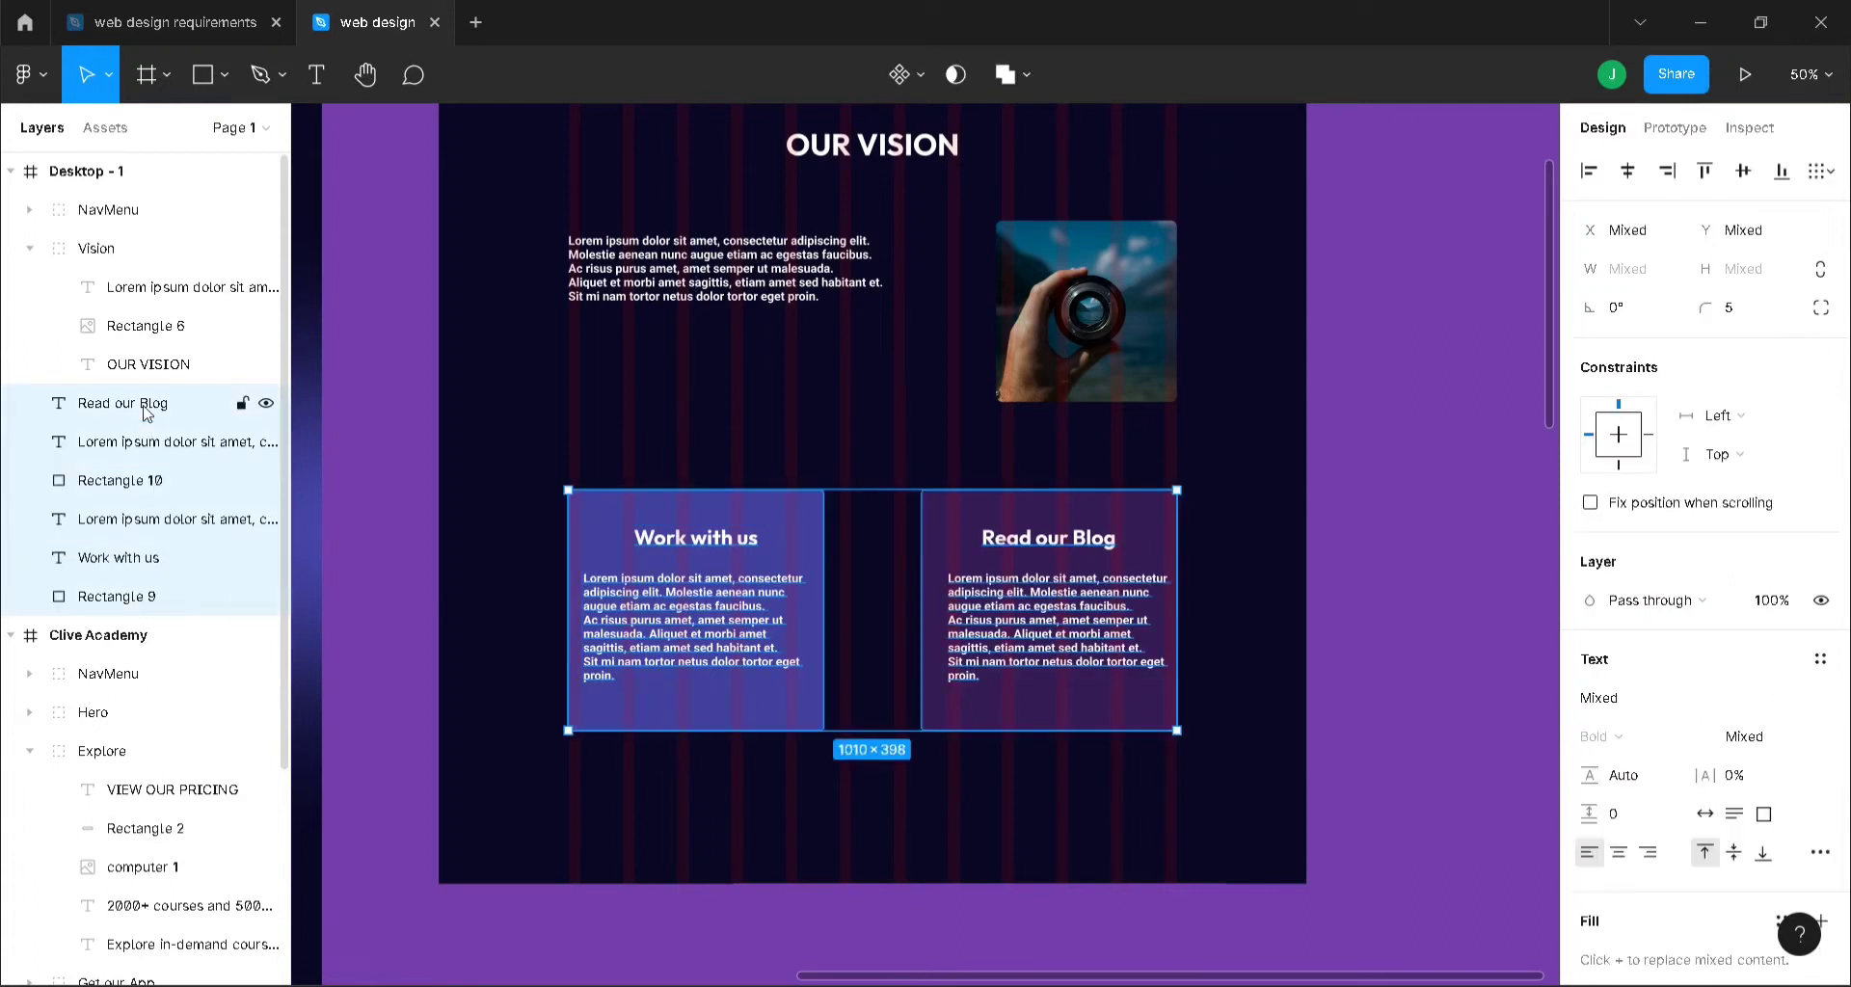
key("ctrl+g")
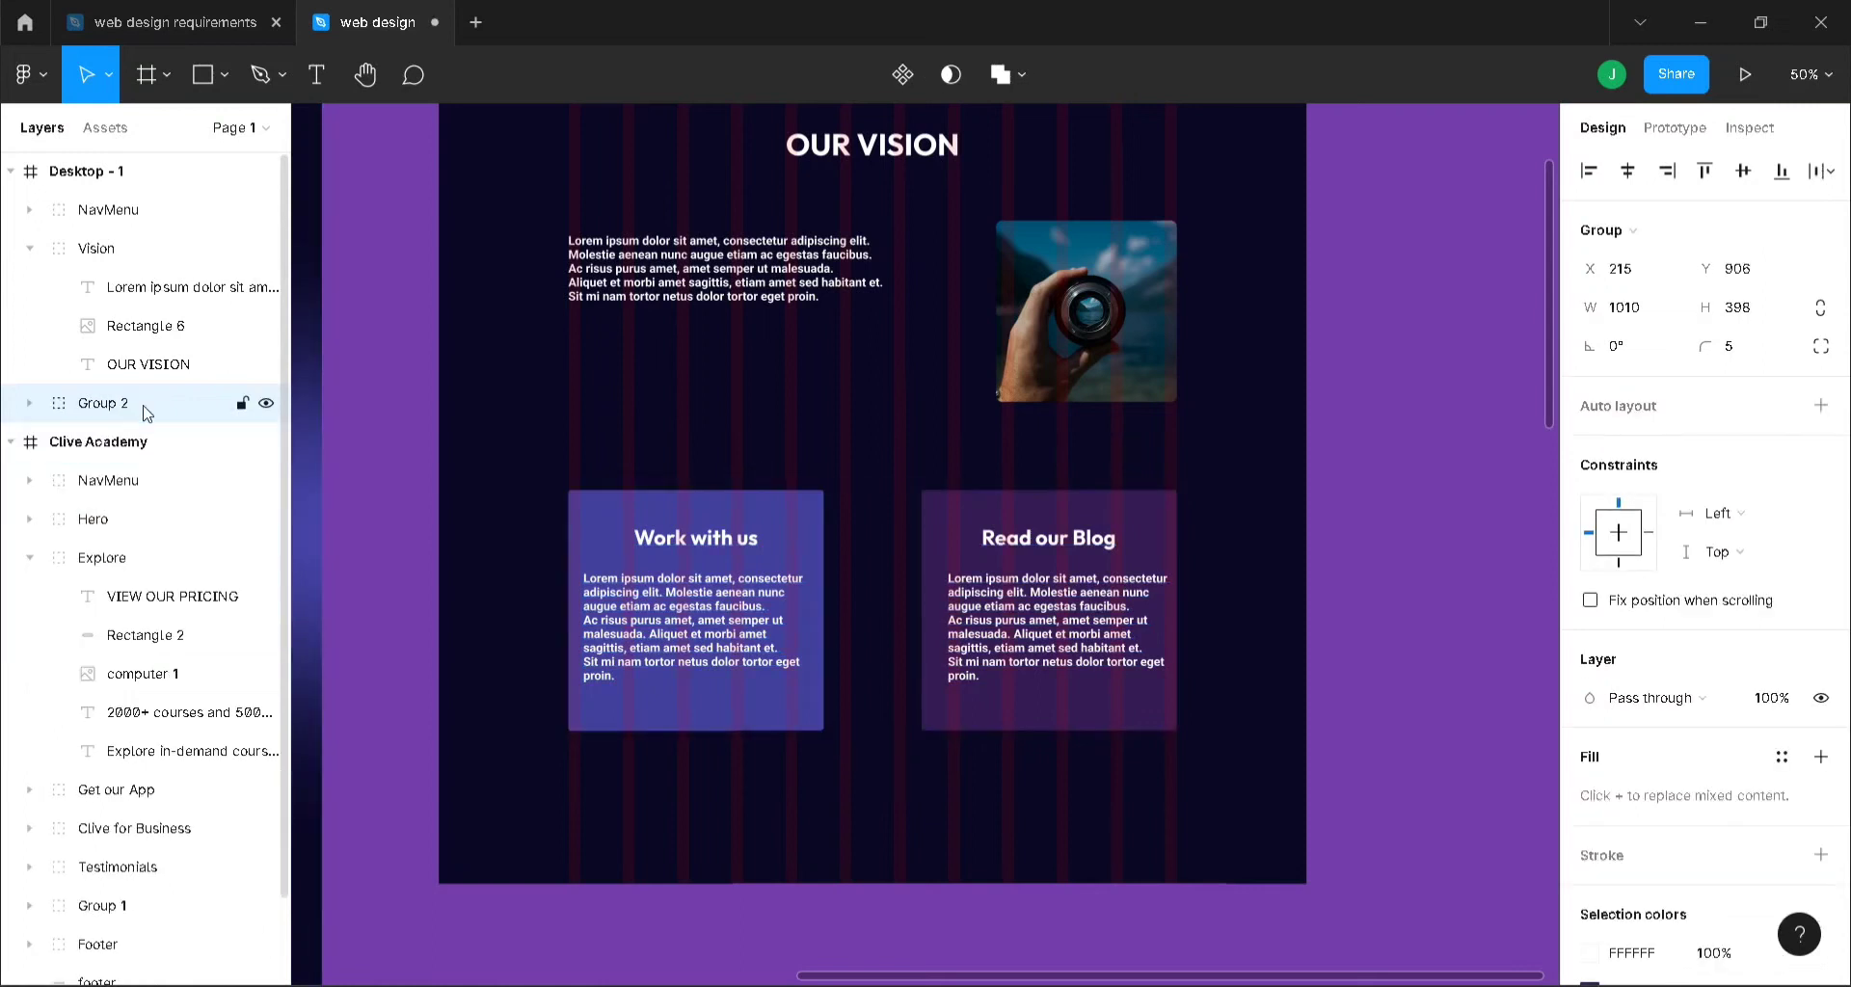
- Collapse the layer tree and bring the Clive Academy frame above Desktop - 1
left_click(27, 249)
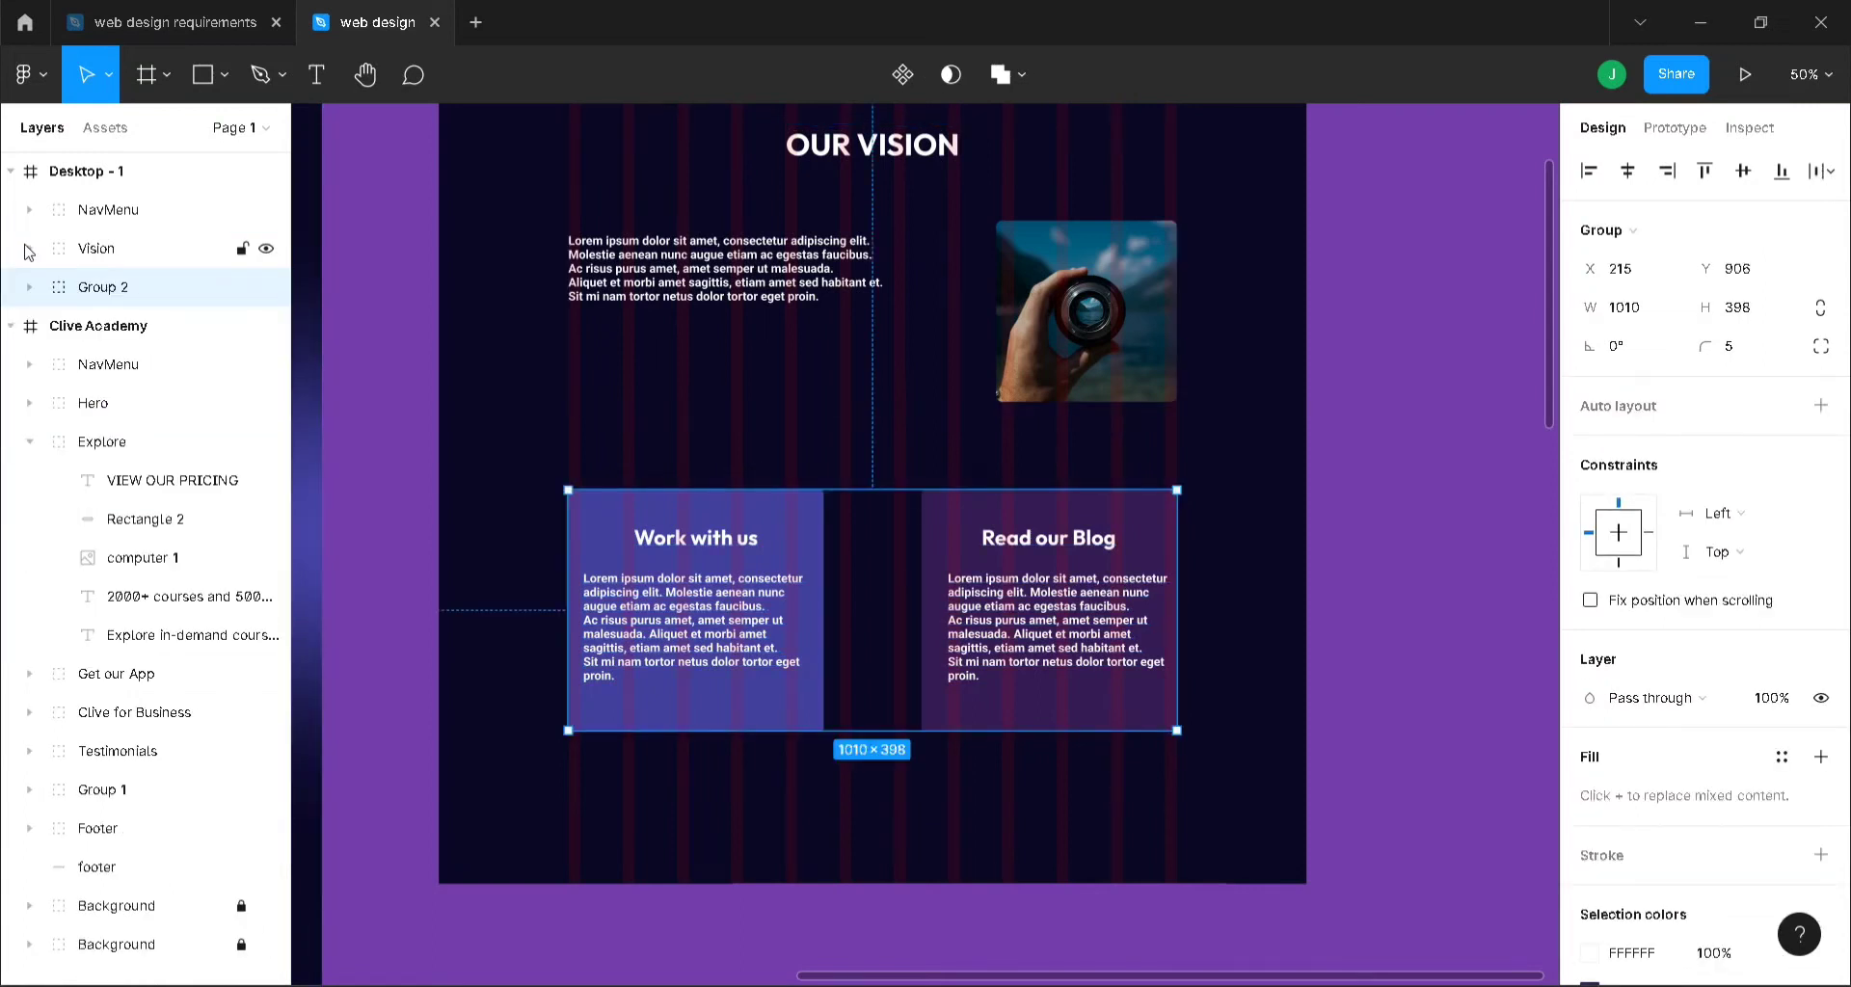
left_click(11, 326)
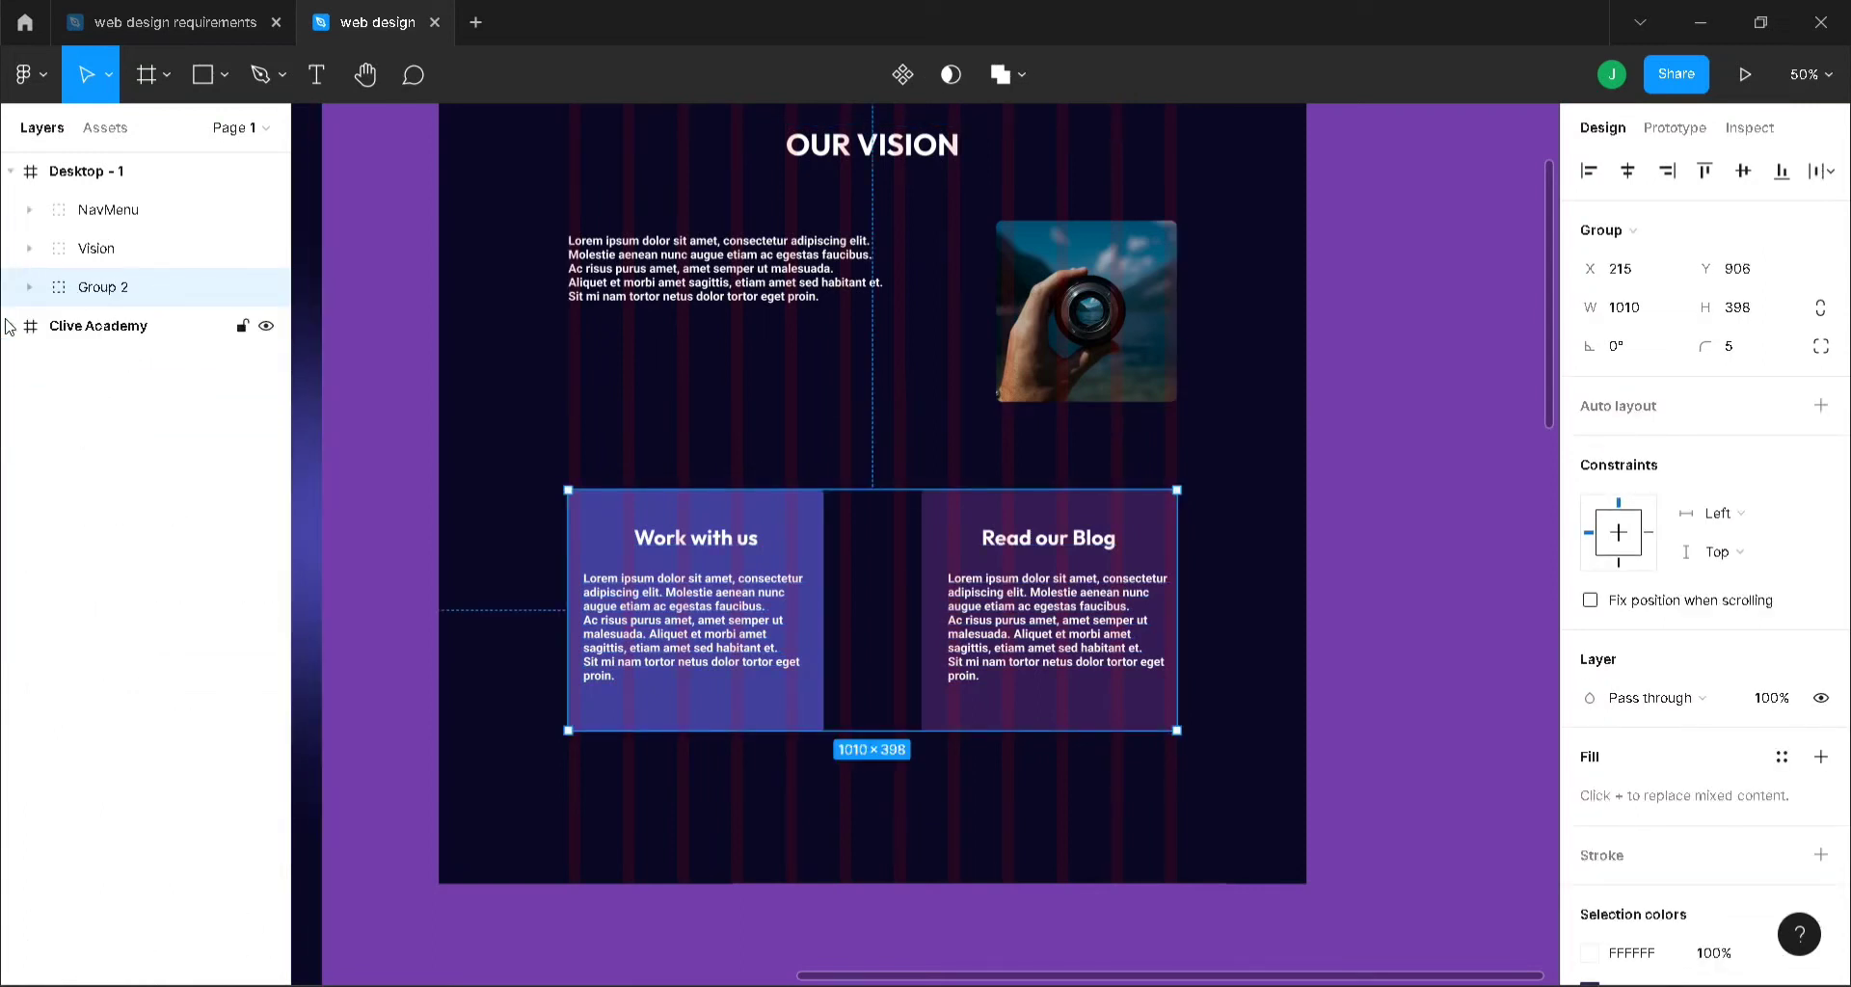
left_click(104, 326)
key("ctrl+shift+bracketright")
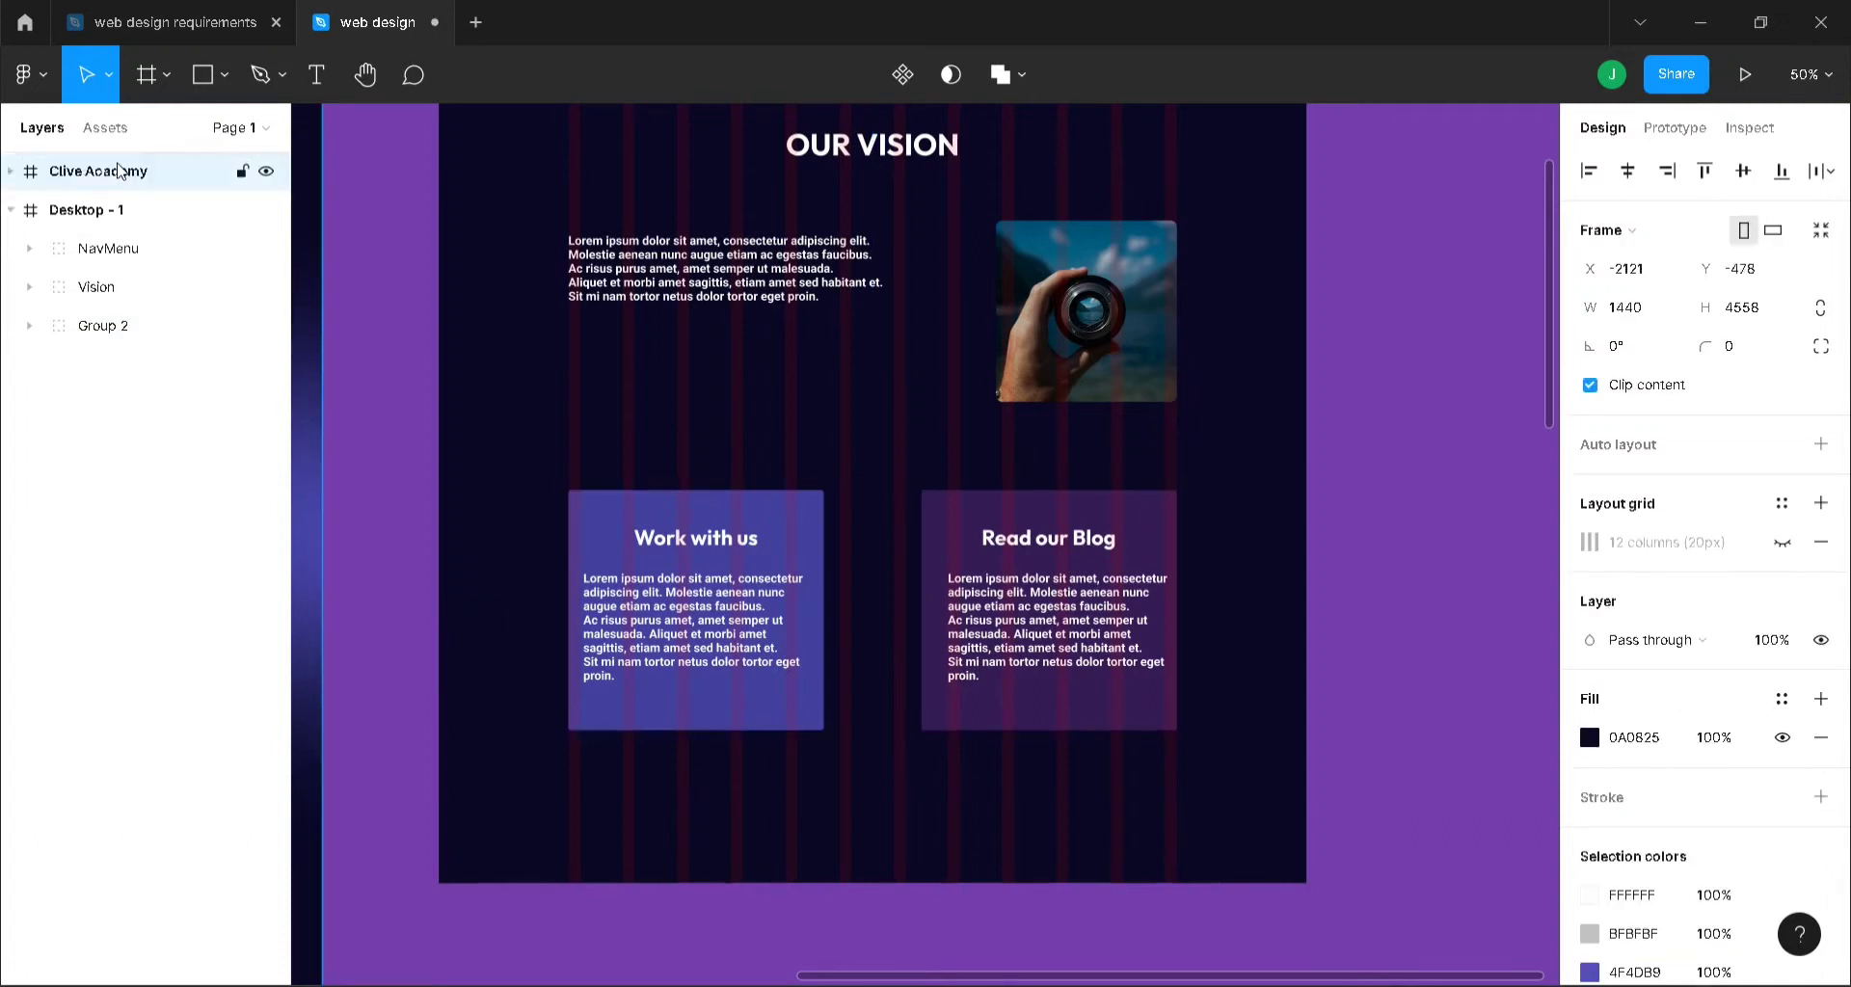
left_click(367, 294)
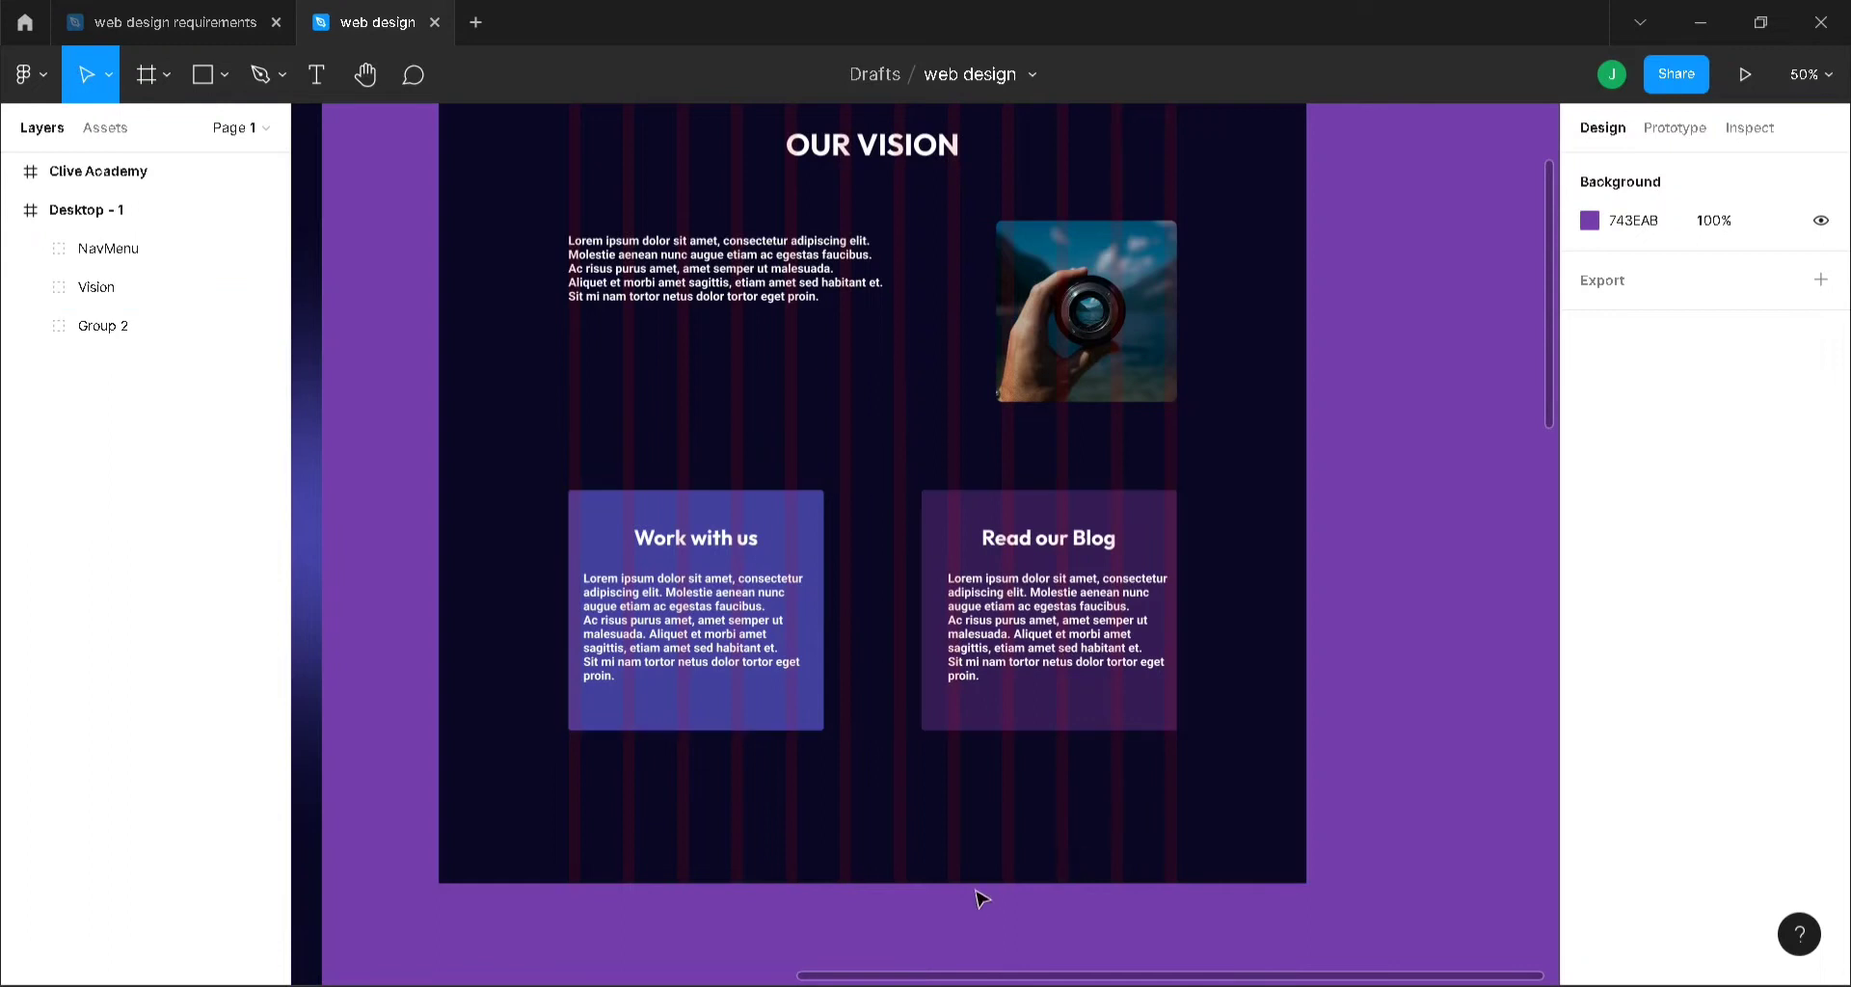
- Make Desktop - 1 taller and draw a 1009×322 banner rectangle below the cards, aligned with them
left_click(85, 210)
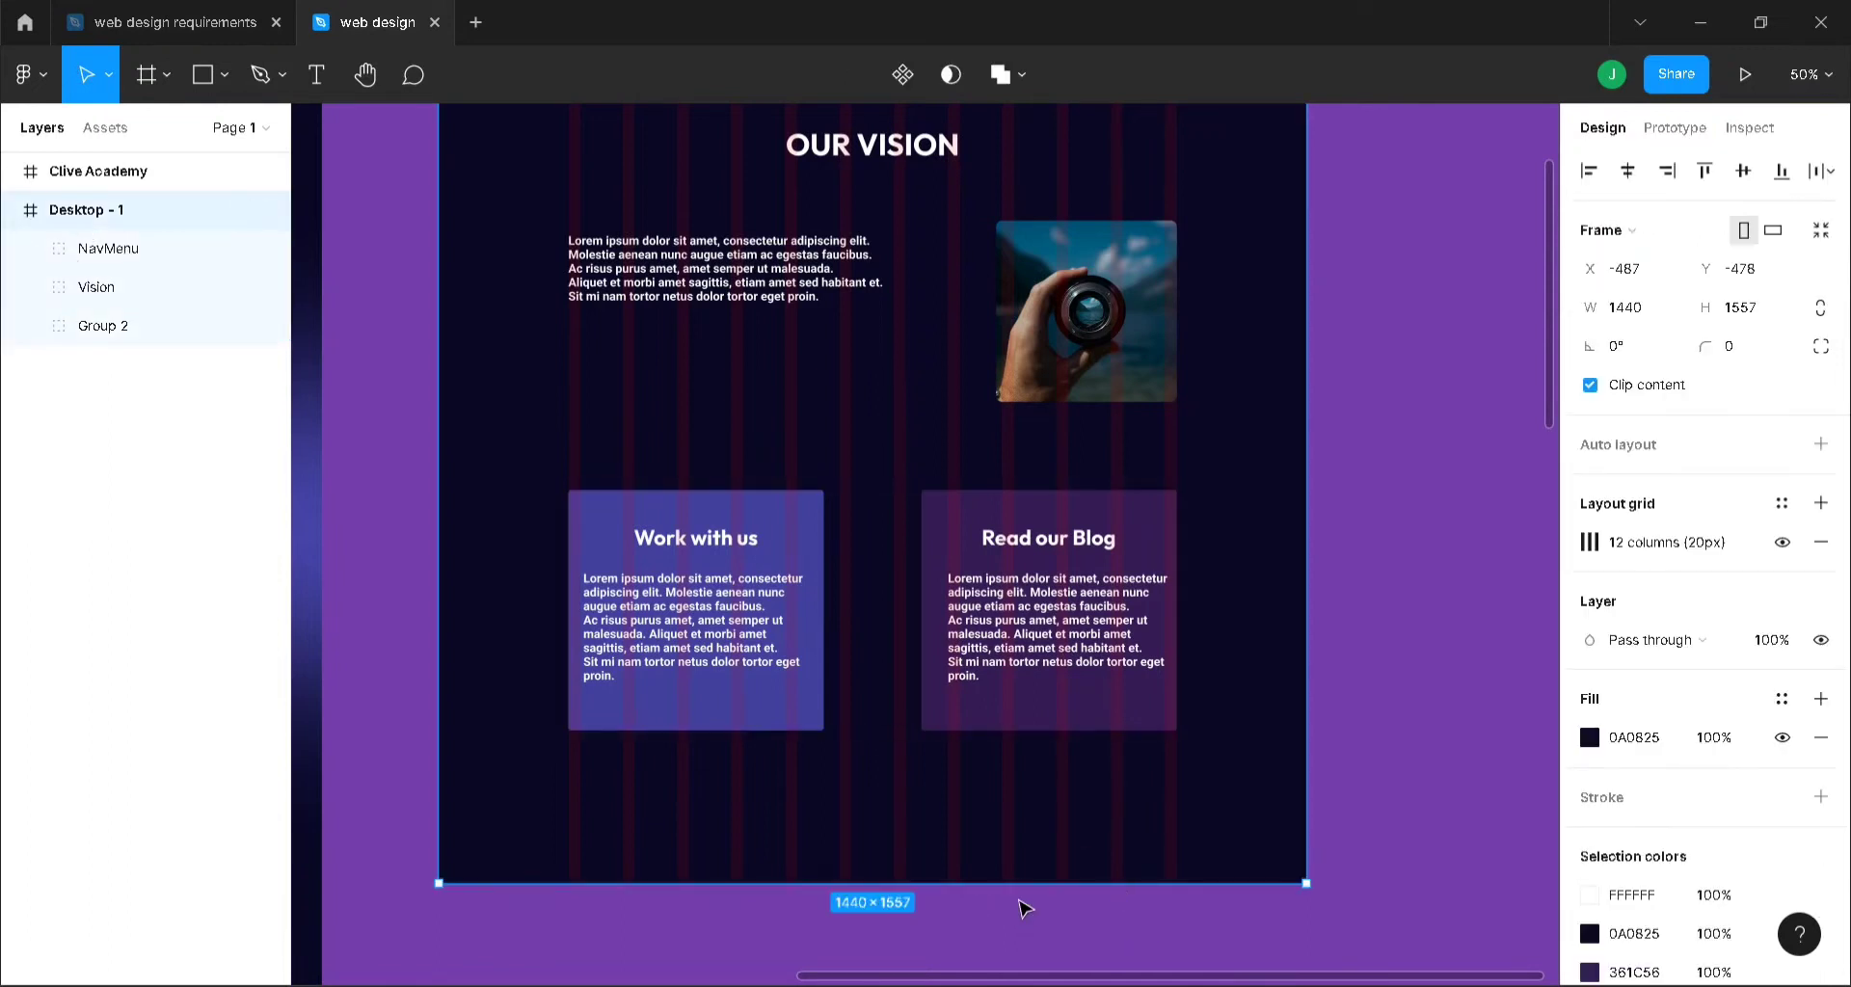
mouse_move(1016, 884)
left_mouse_down()
mouse_move(1004, 974)
mouse_move(992, 880)
mouse_move(992, 903)
left_mouse_up()
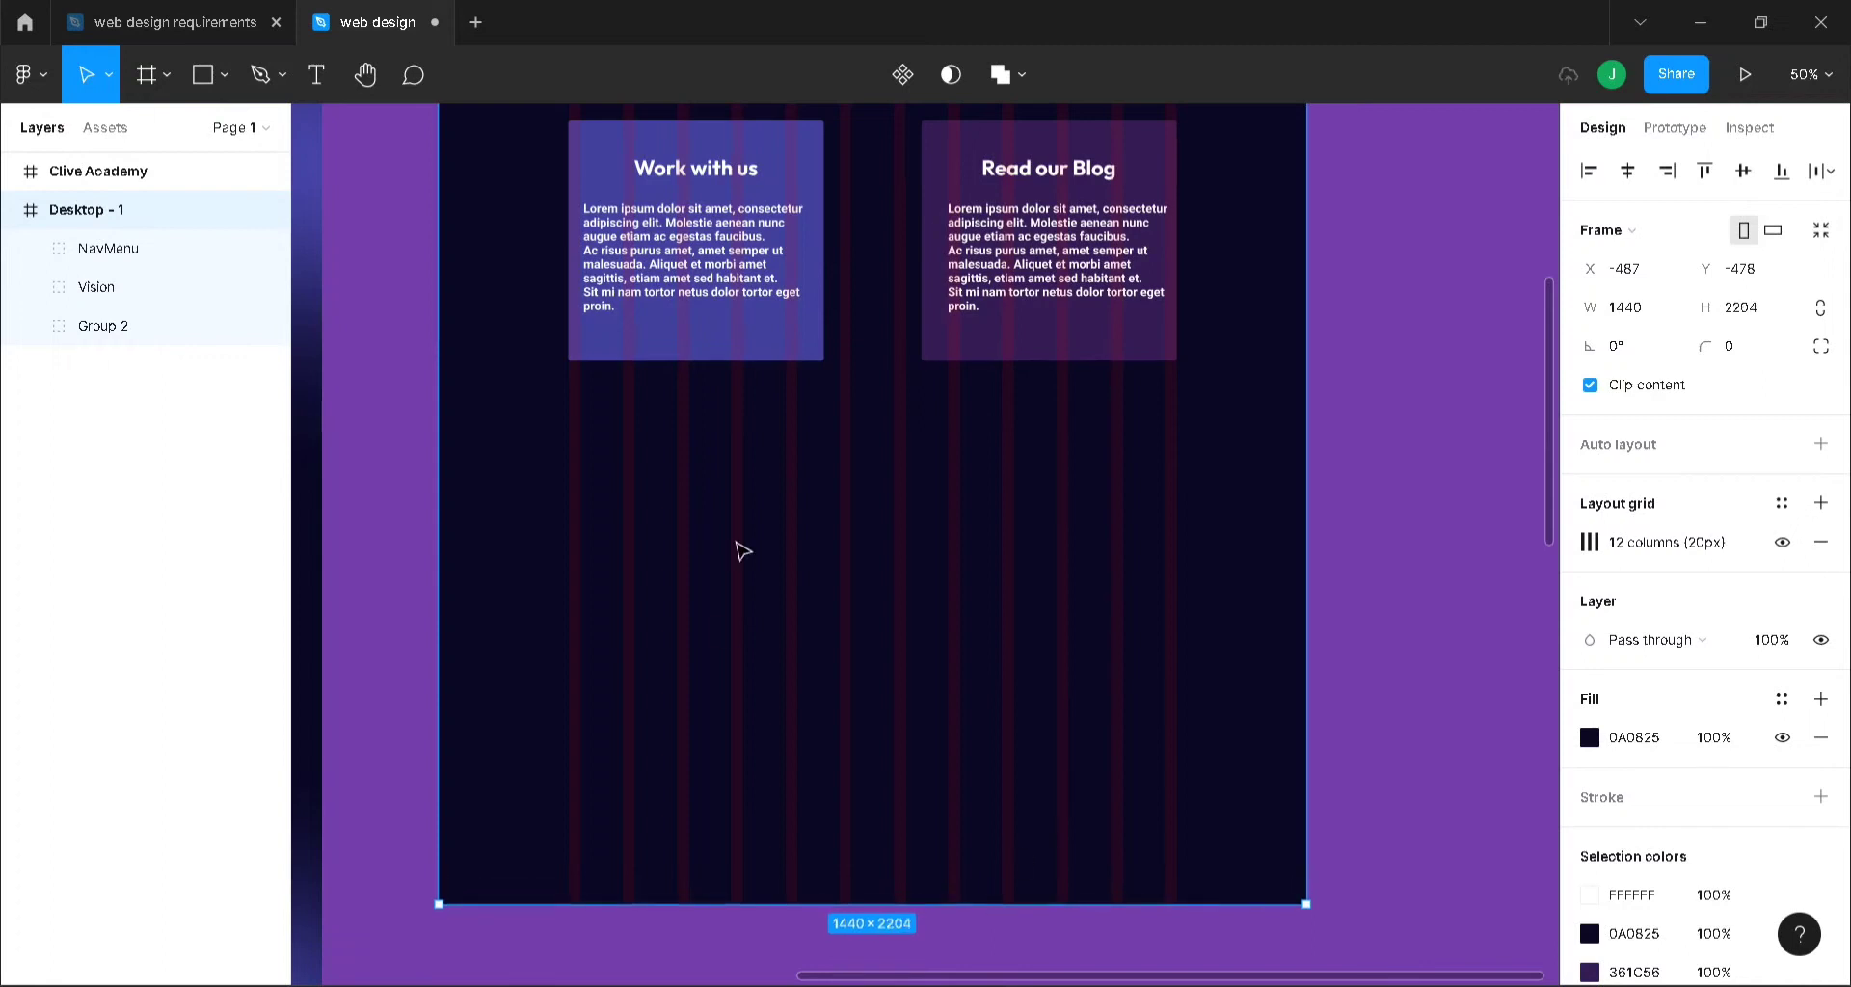
key("r")
mouse_move(580, 456)
left_mouse_down()
mouse_move(710, 537)
mouse_move(1138, 621)
mouse_move(1175, 650)
left_mouse_up()
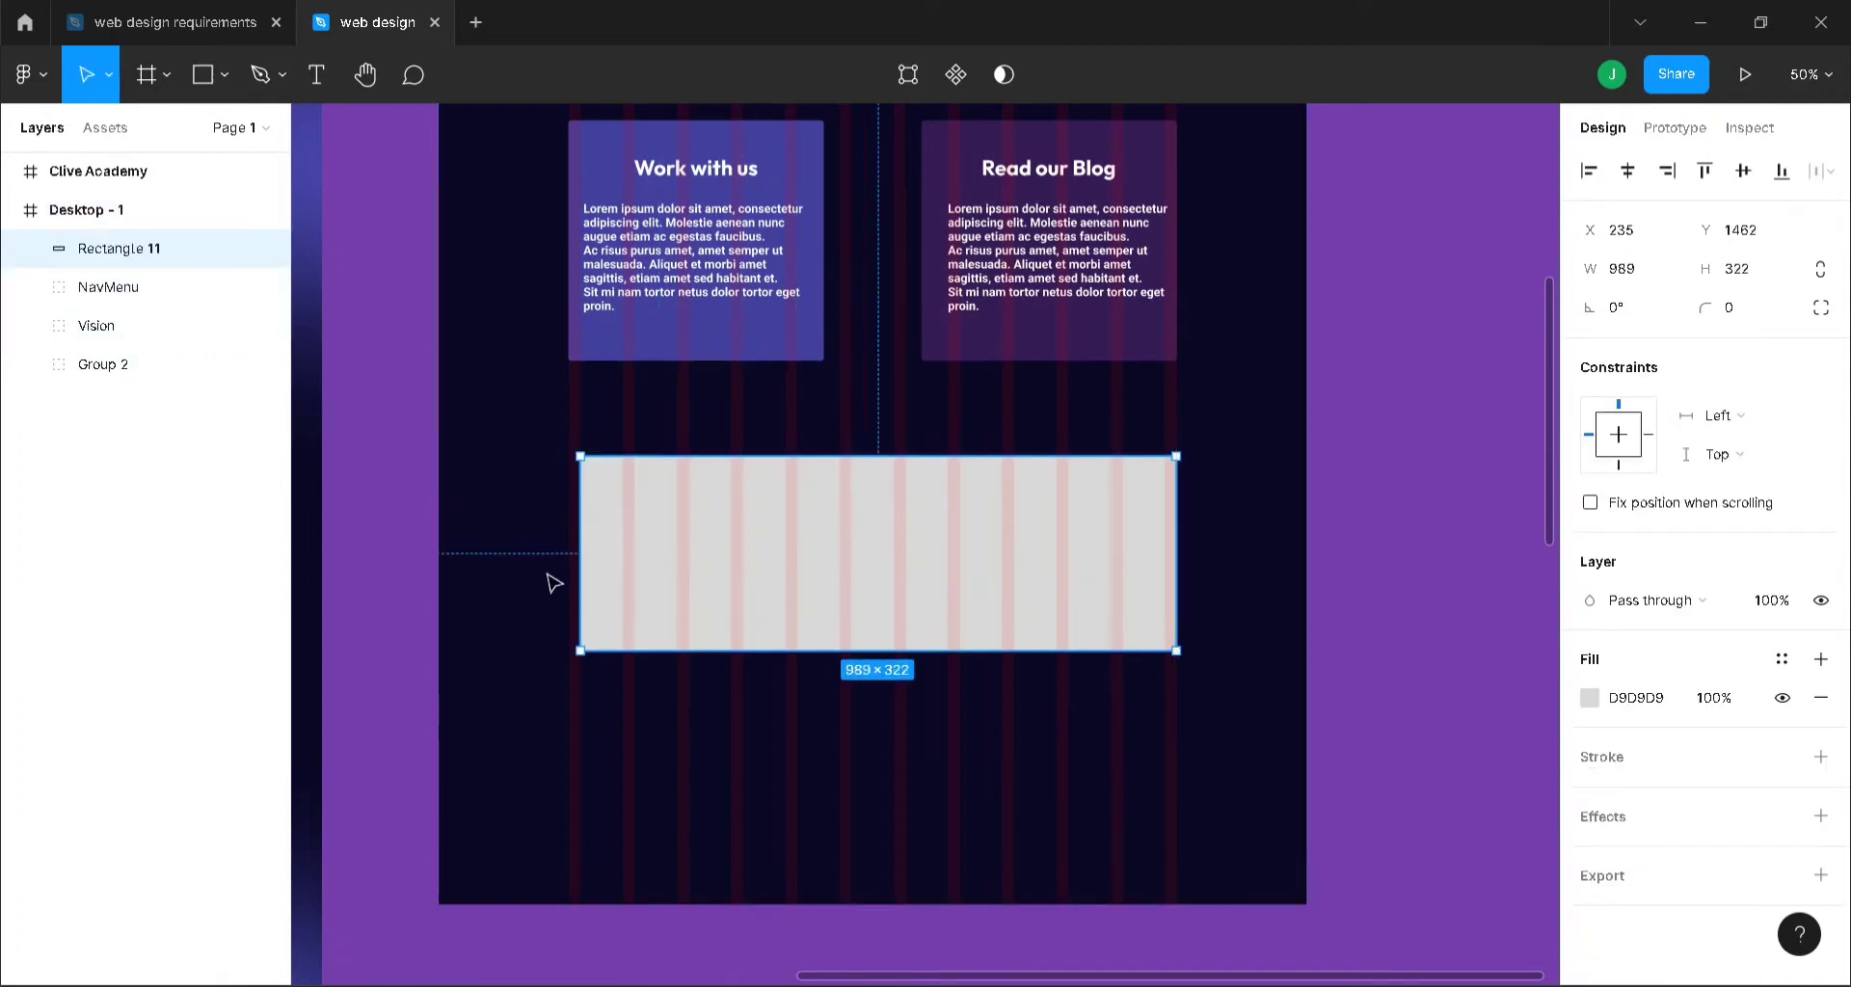
left_click_drag(584, 567, 570, 569)
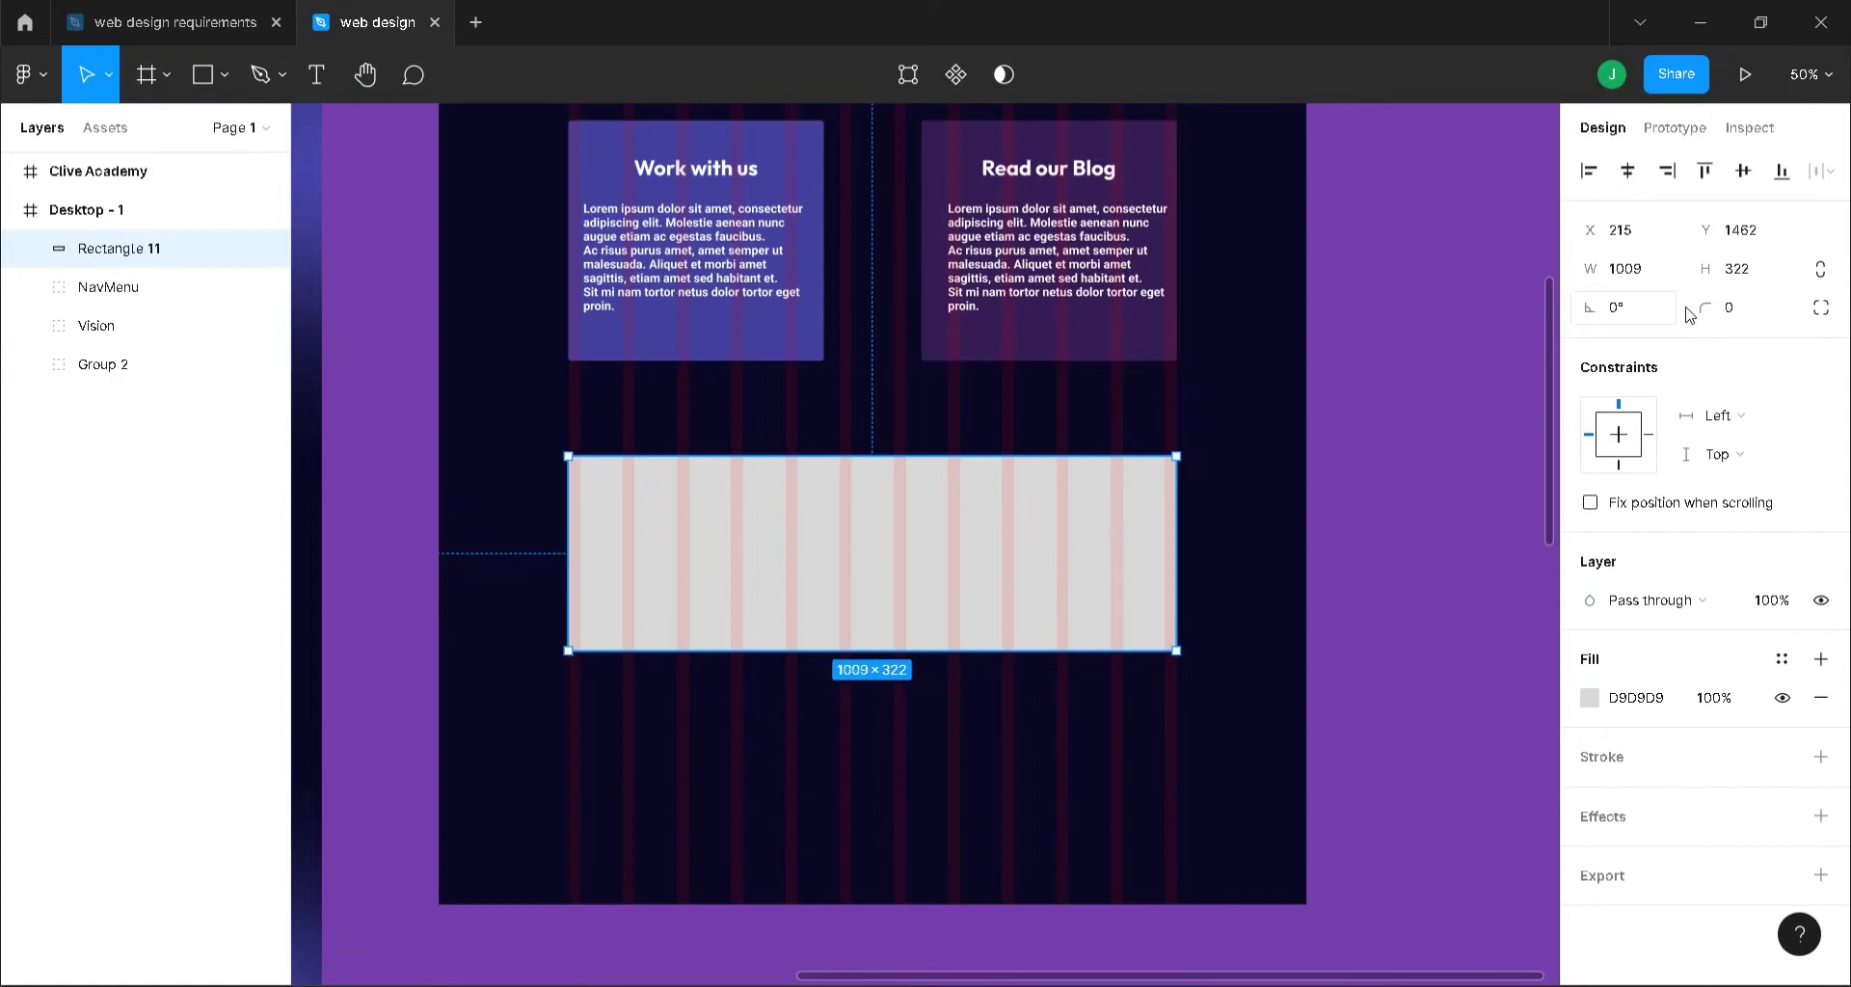
- Give the banner rectangle a corner radius of 10
left_click(1743, 308)
type("10")
key("Return")
left_click(1256, 753)
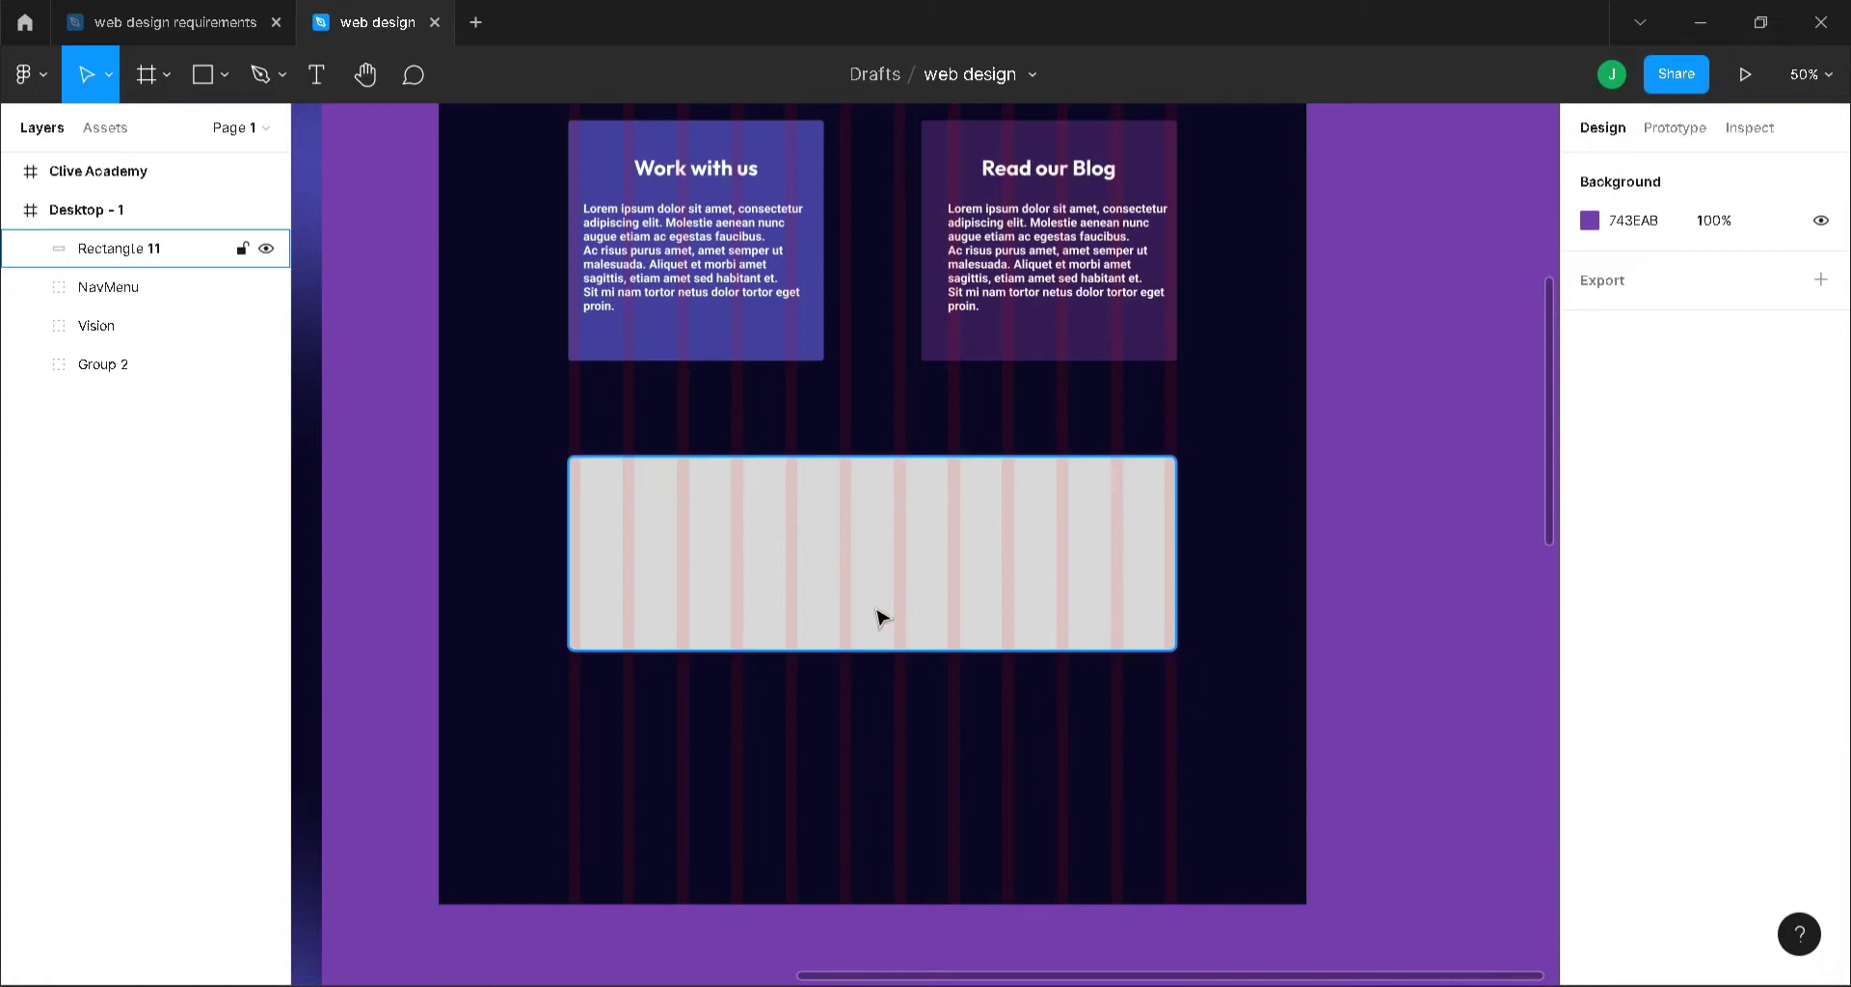
left_click(838, 567)
key("minus")
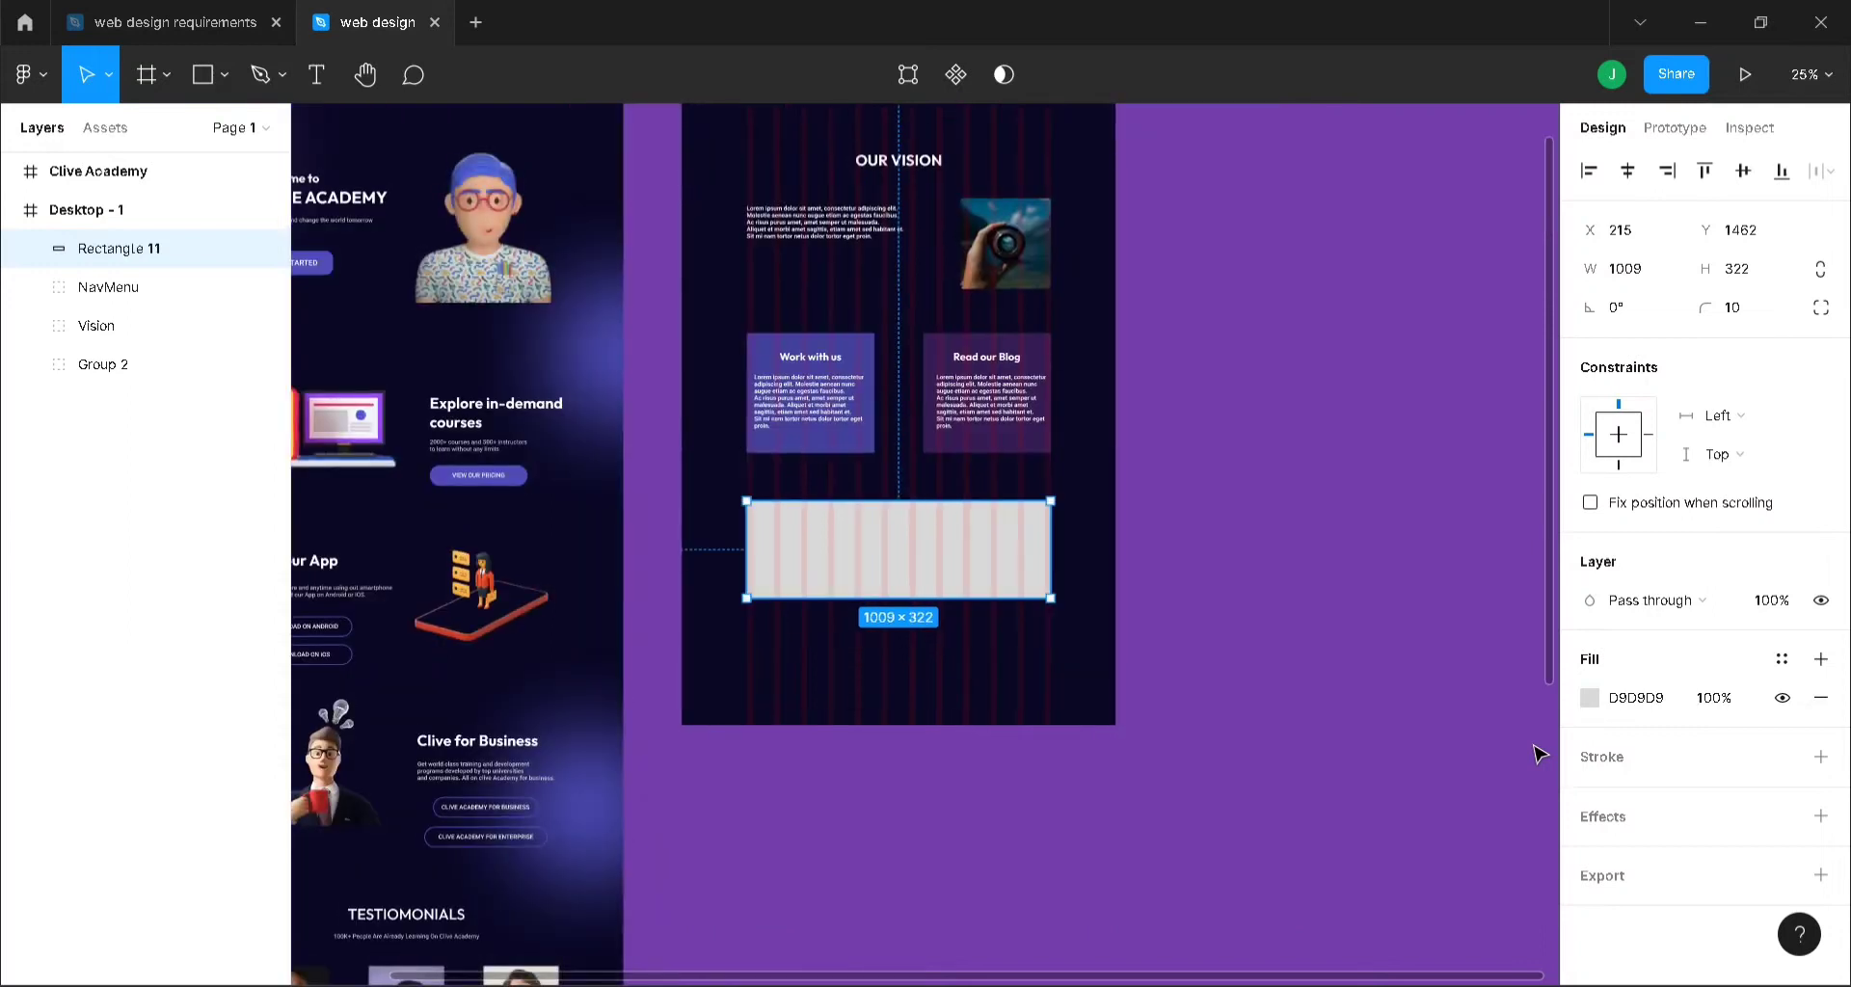
- Fill the banner with 4F4DB9 sampled from the Clive Academy page and check it against the grid
left_click(1591, 698)
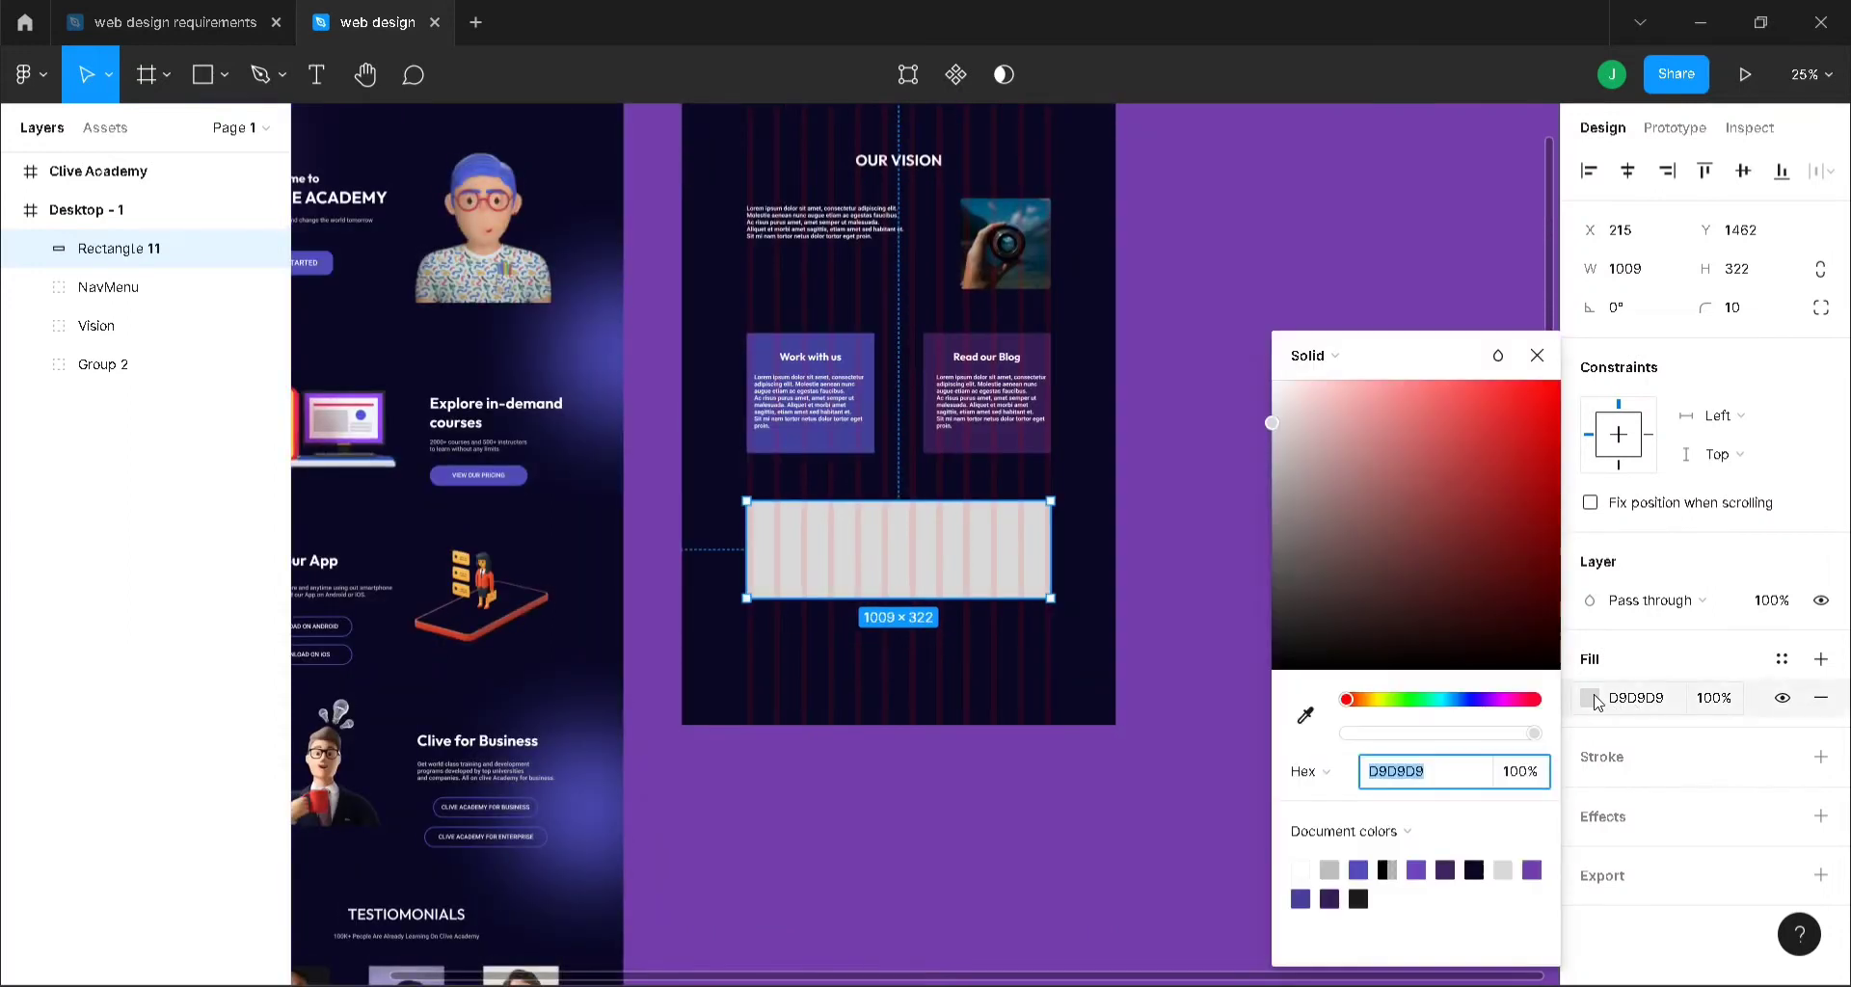
left_click(1306, 716)
left_click(1444, 222)
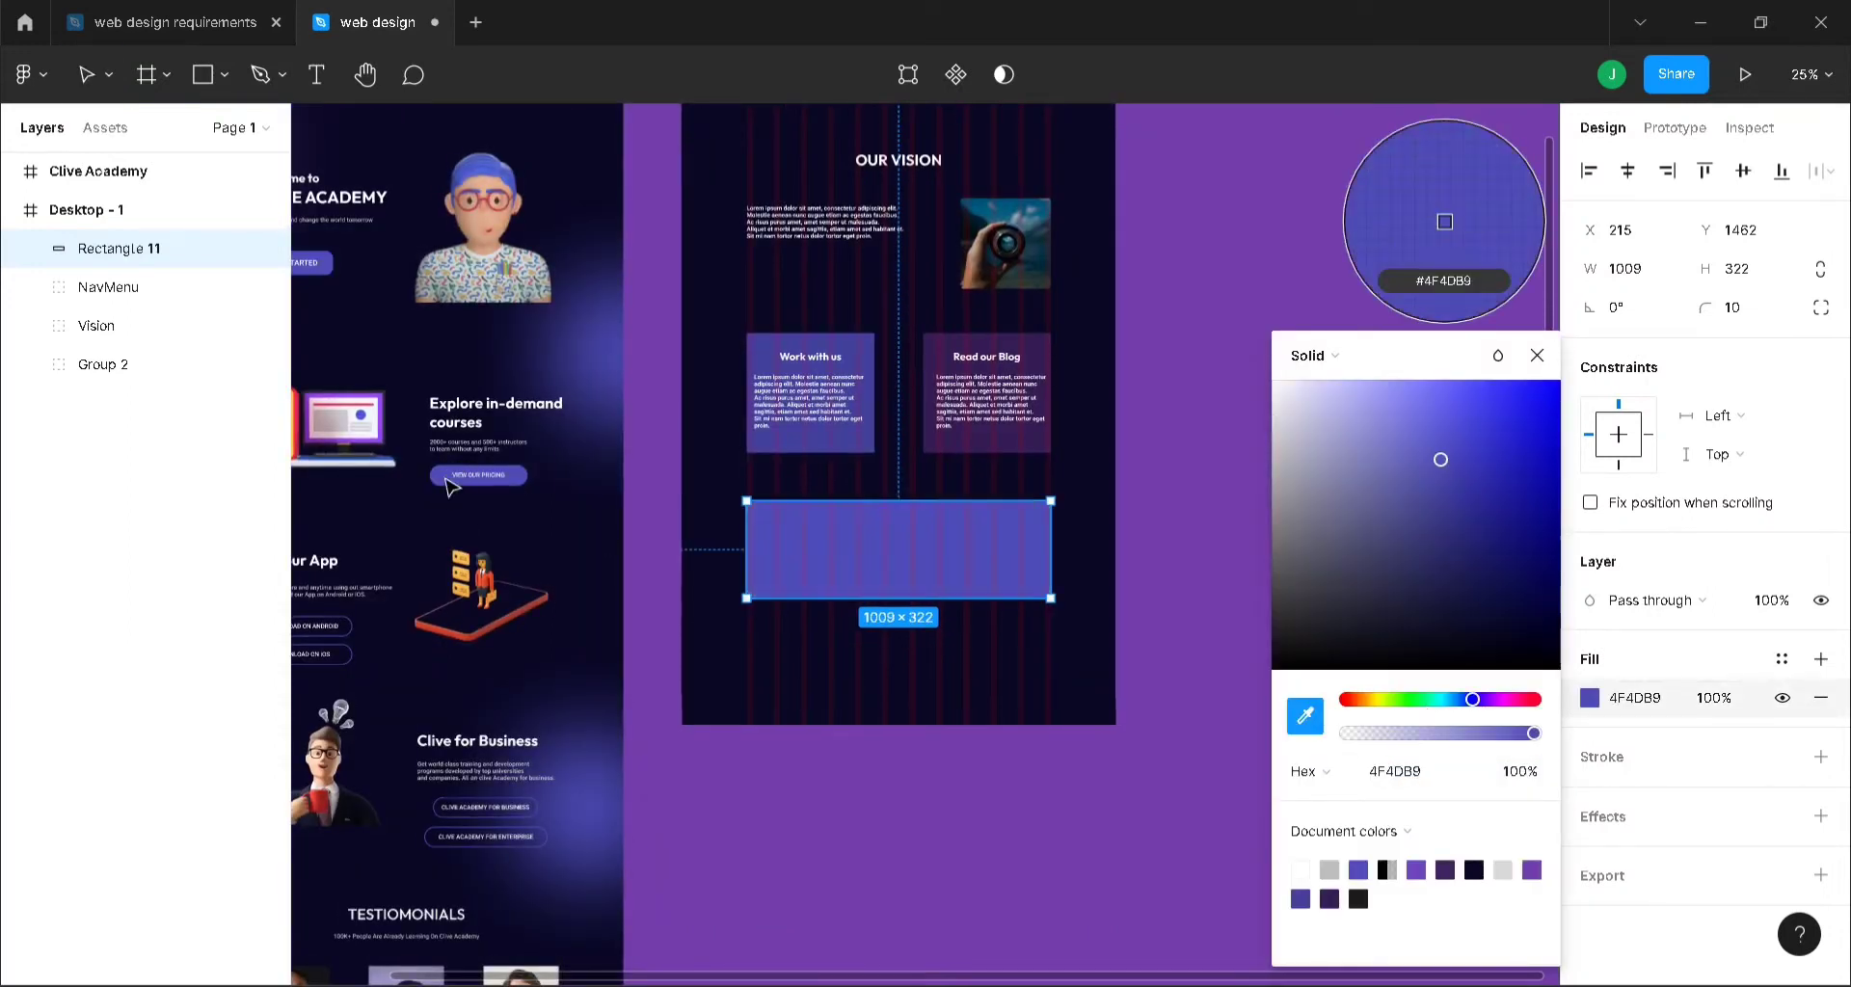
left_click(1537, 355)
scroll(1497, 389, "up", 1)
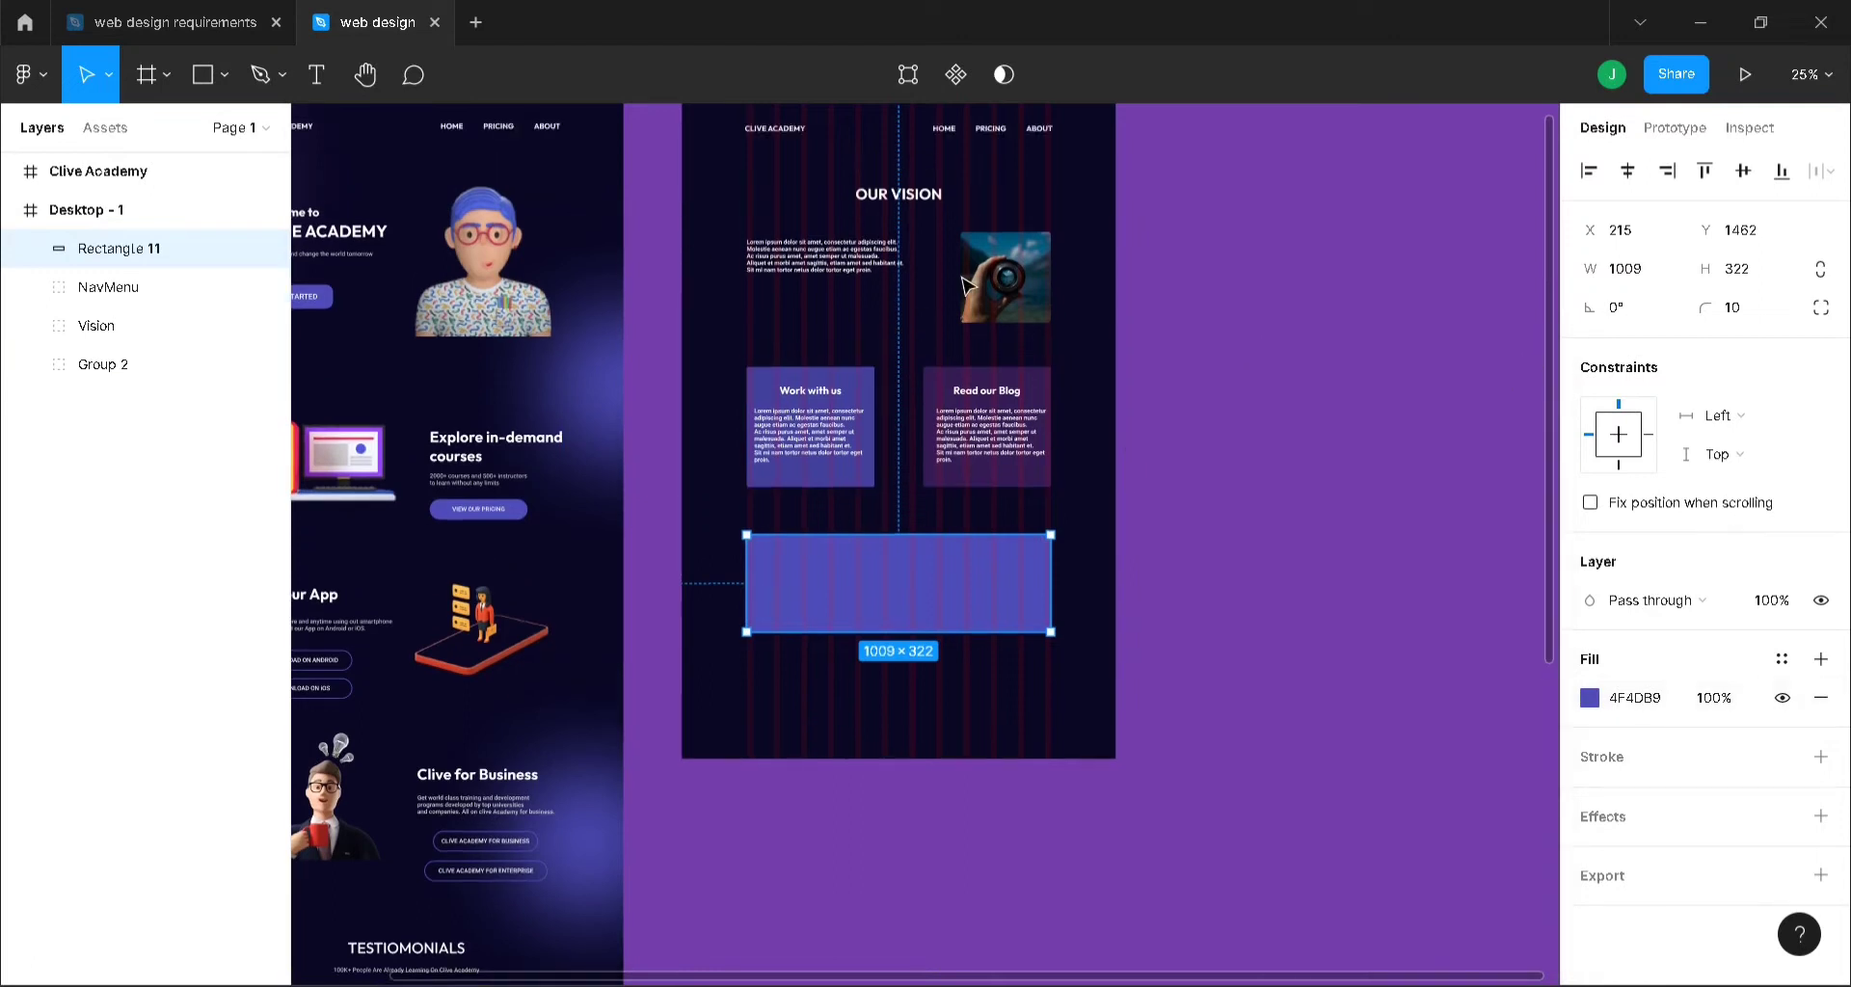
left_click(115, 210)
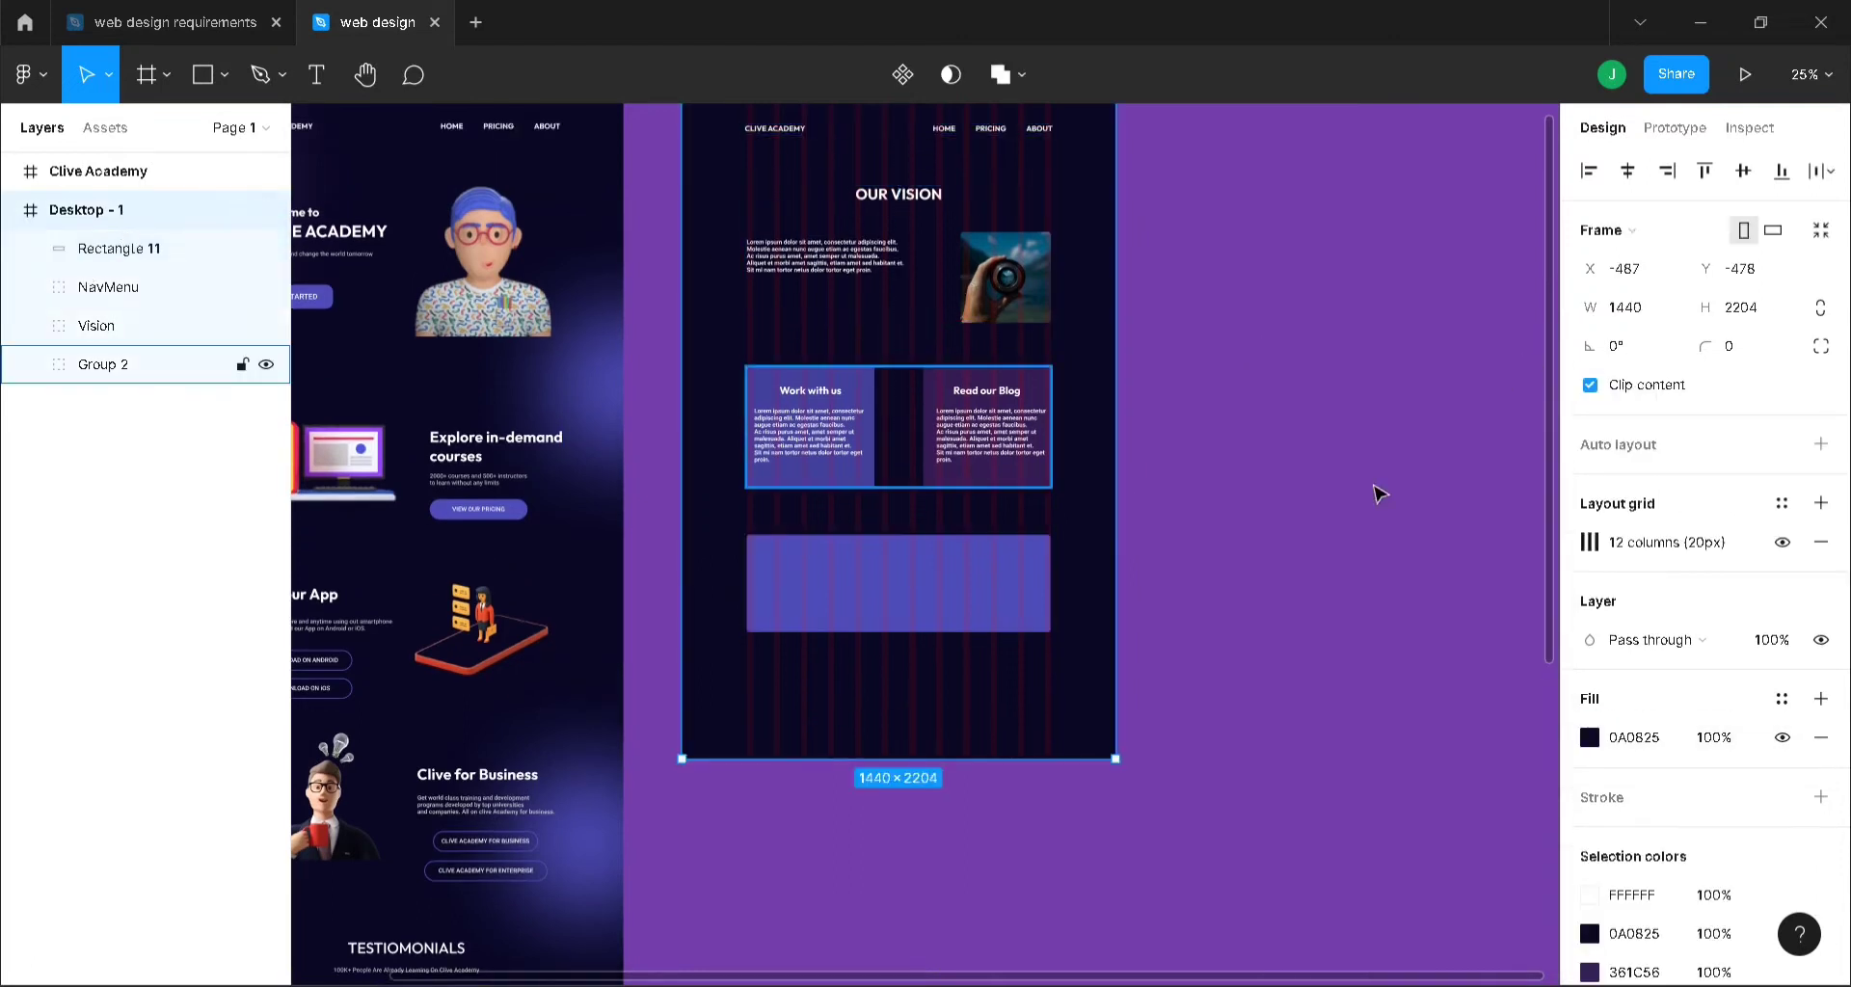
left_click(1781, 541)
left_click(1782, 542)
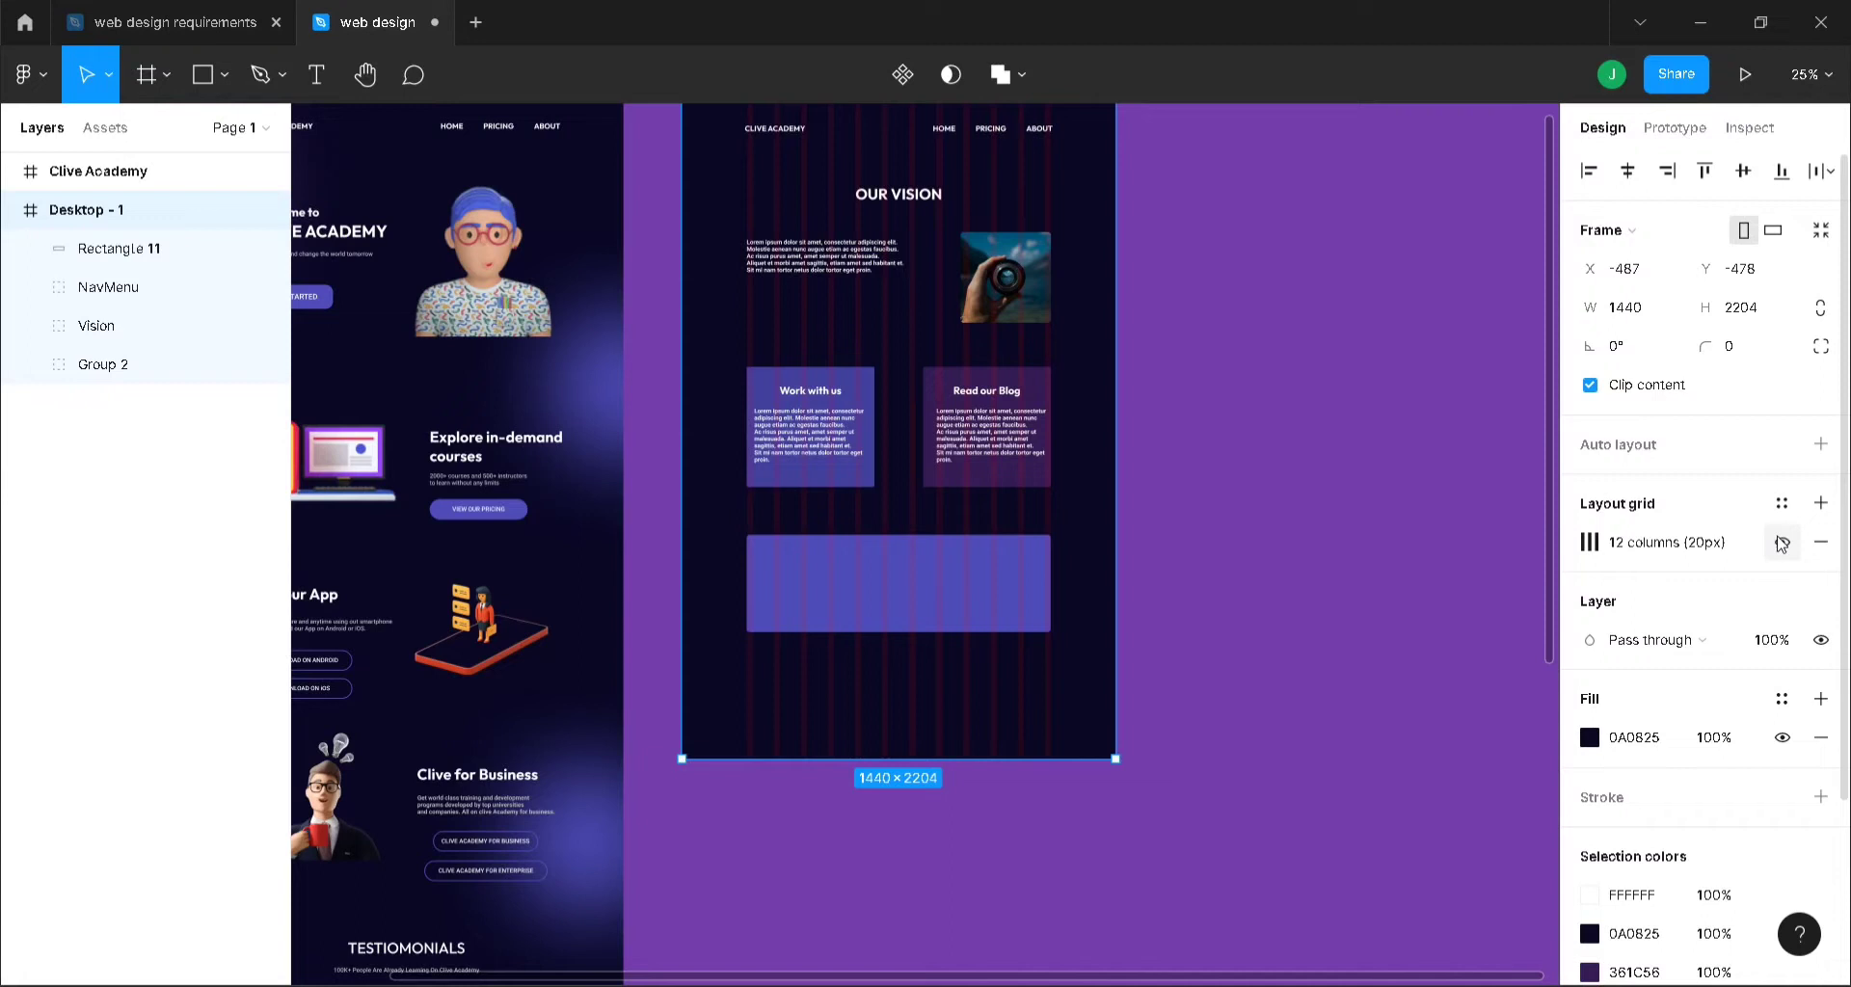
left_click(942, 578)
scroll(944, 583, "up", 3)
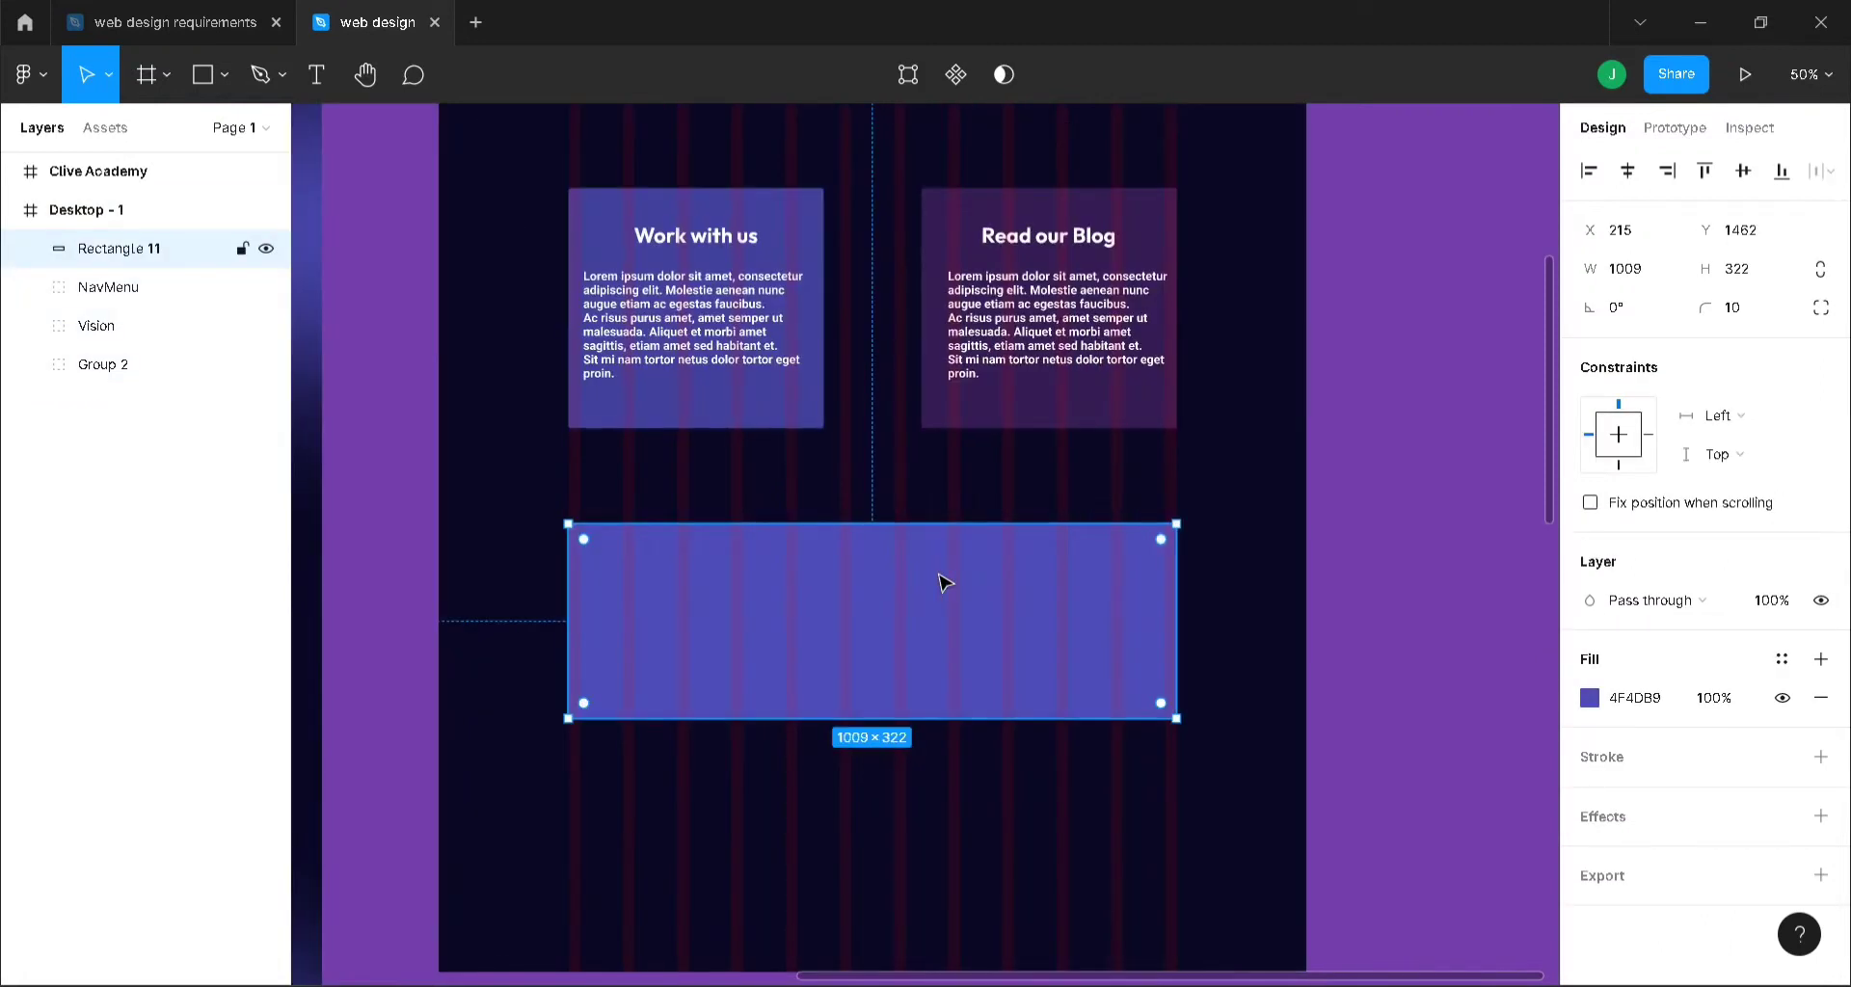
- Add the heading 'Join our global community and start learning today' in the banner, centred horizontally
key("t")
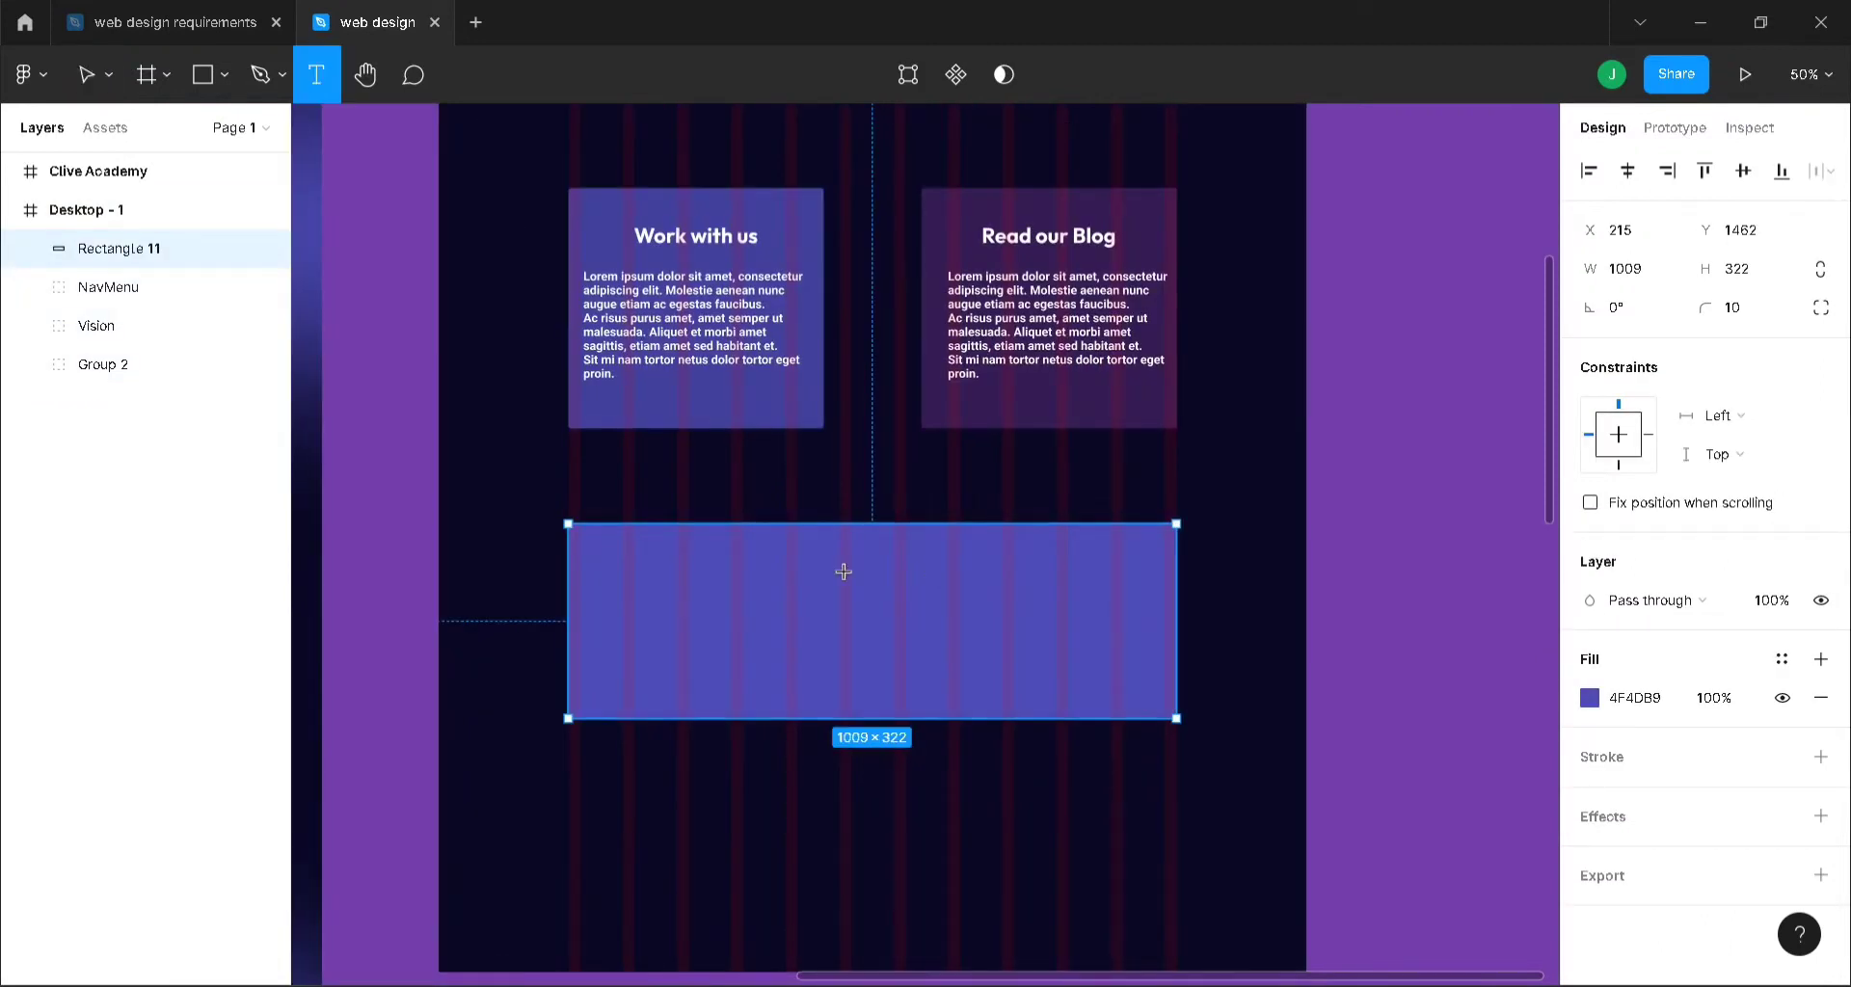
left_click(672, 596)
type("Join")
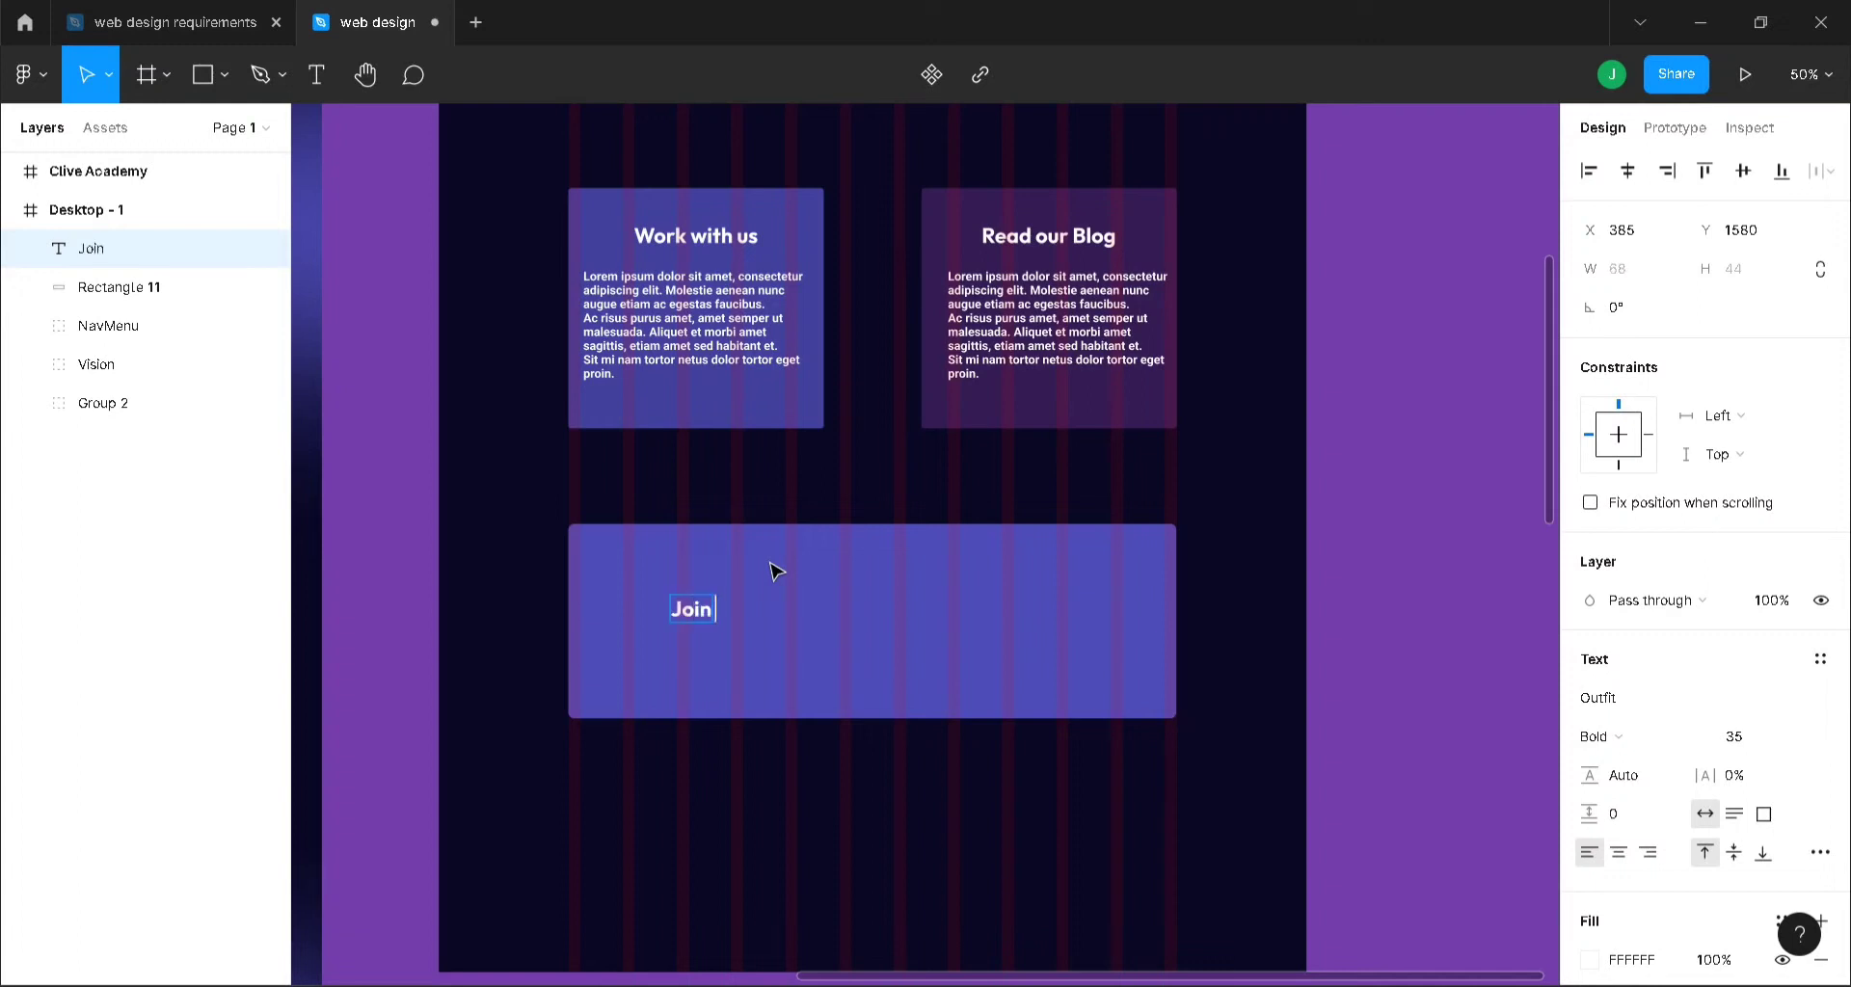
type(" our global commu")
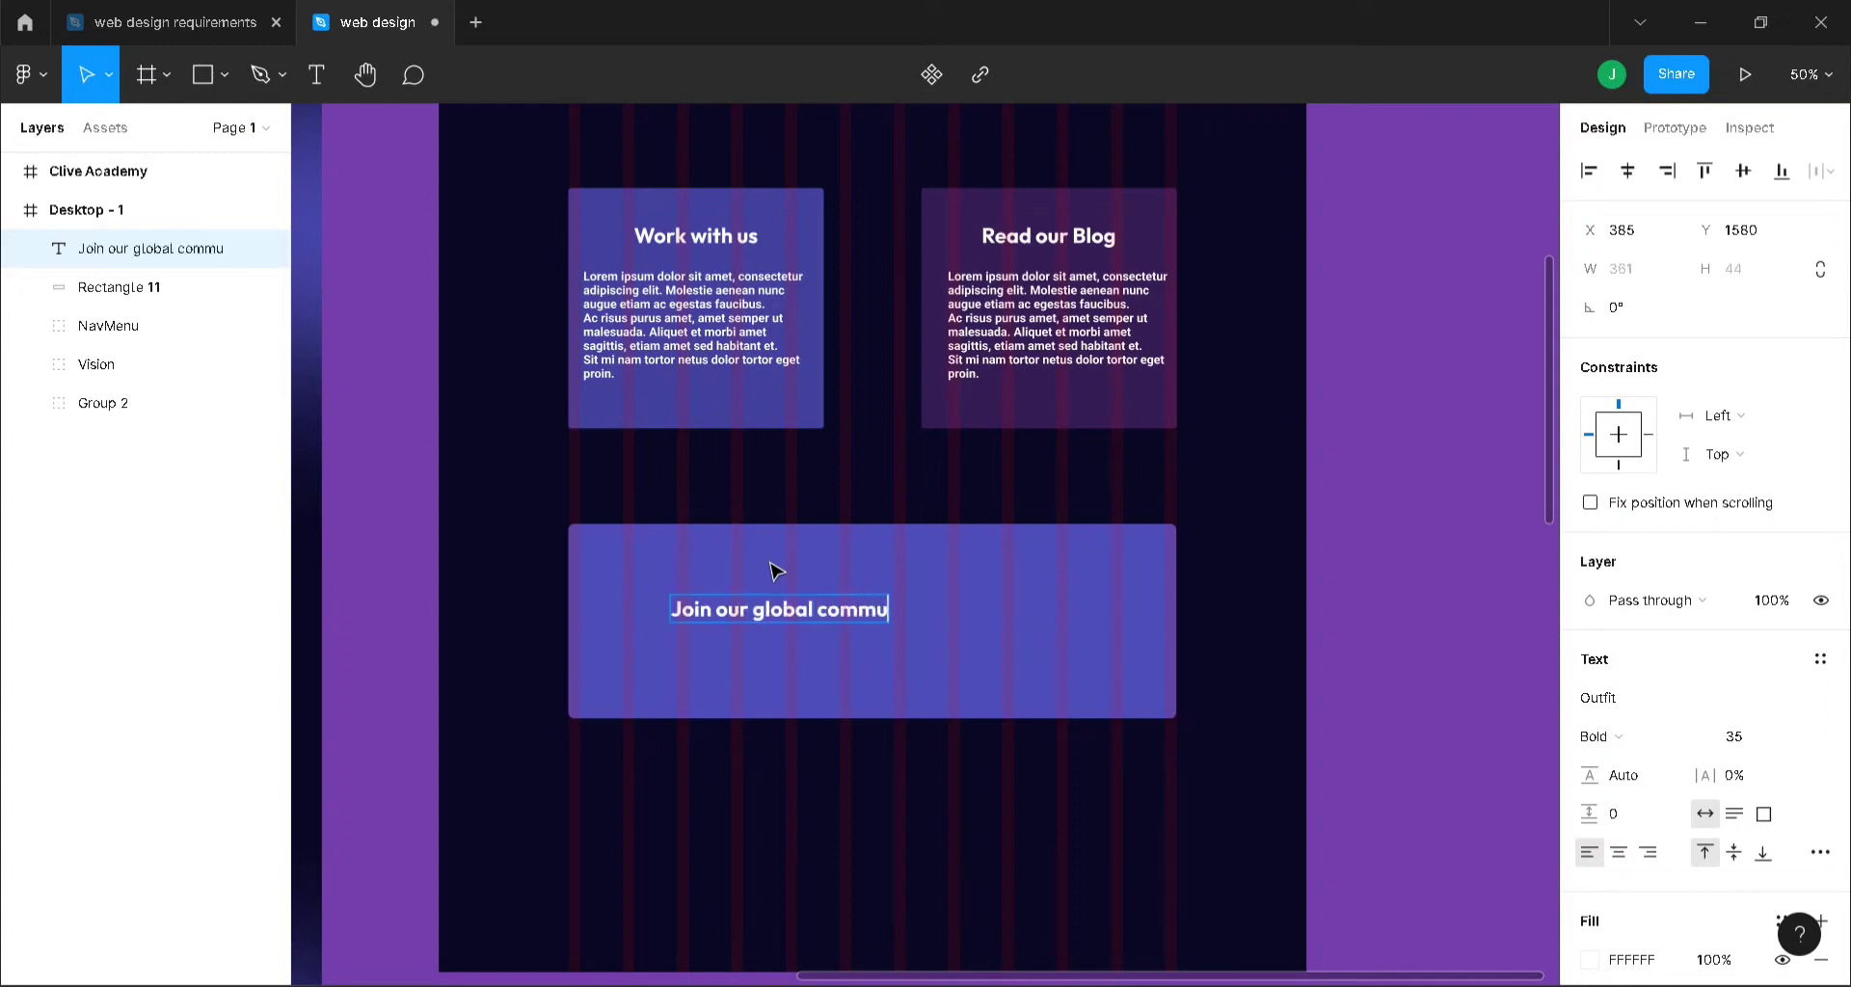
type("nity ansd")
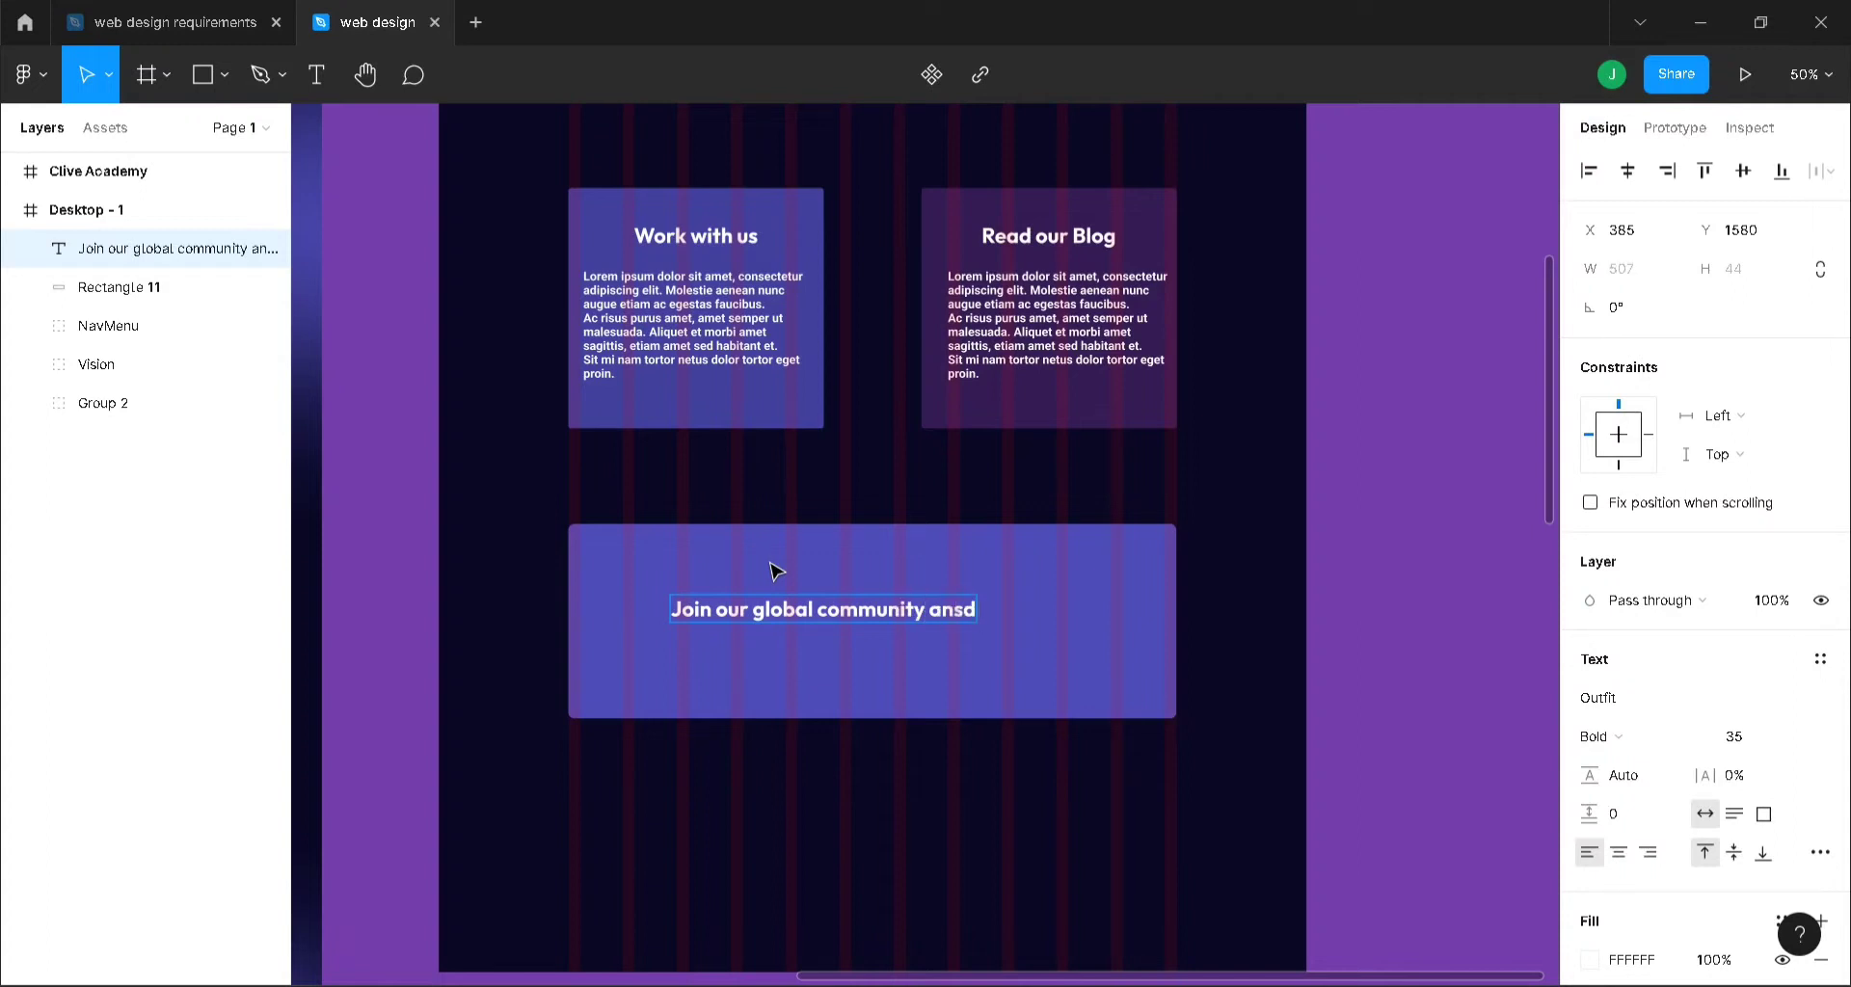
key("BackSpace")
key("BackSpace")
type("d start learning to")
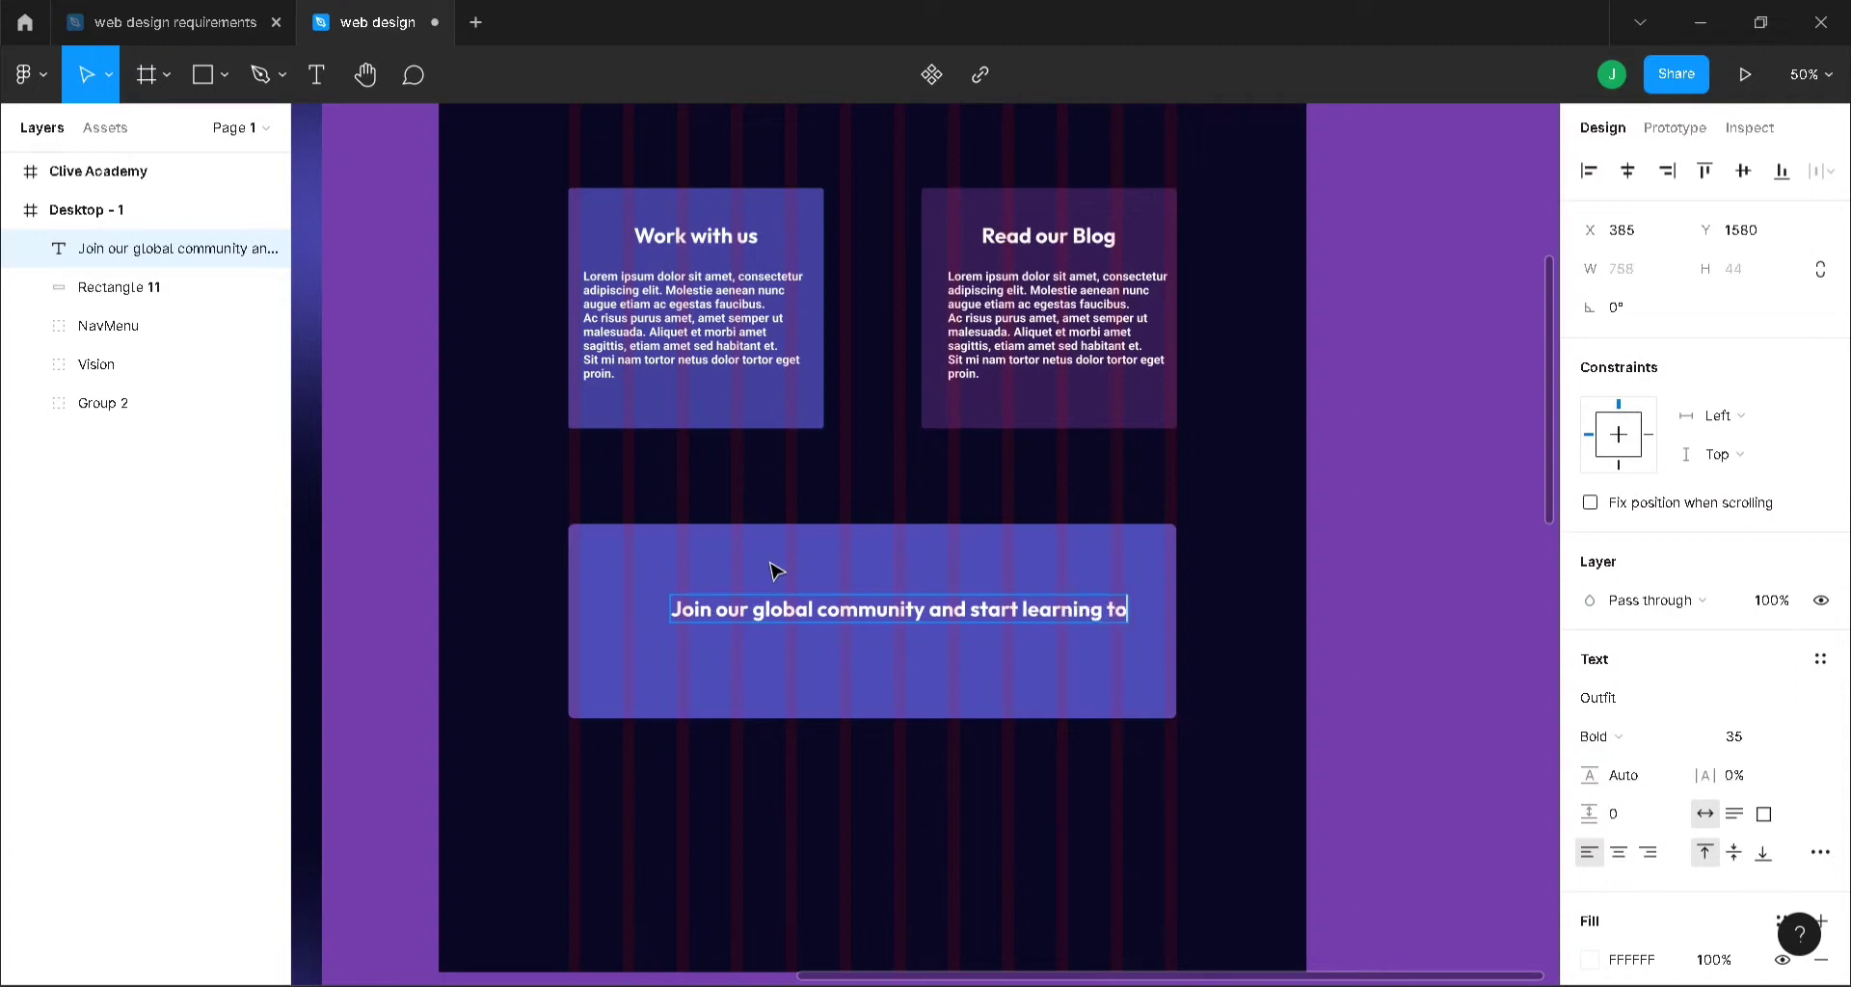
type("day")
key("Escape")
left_click(1627, 171)
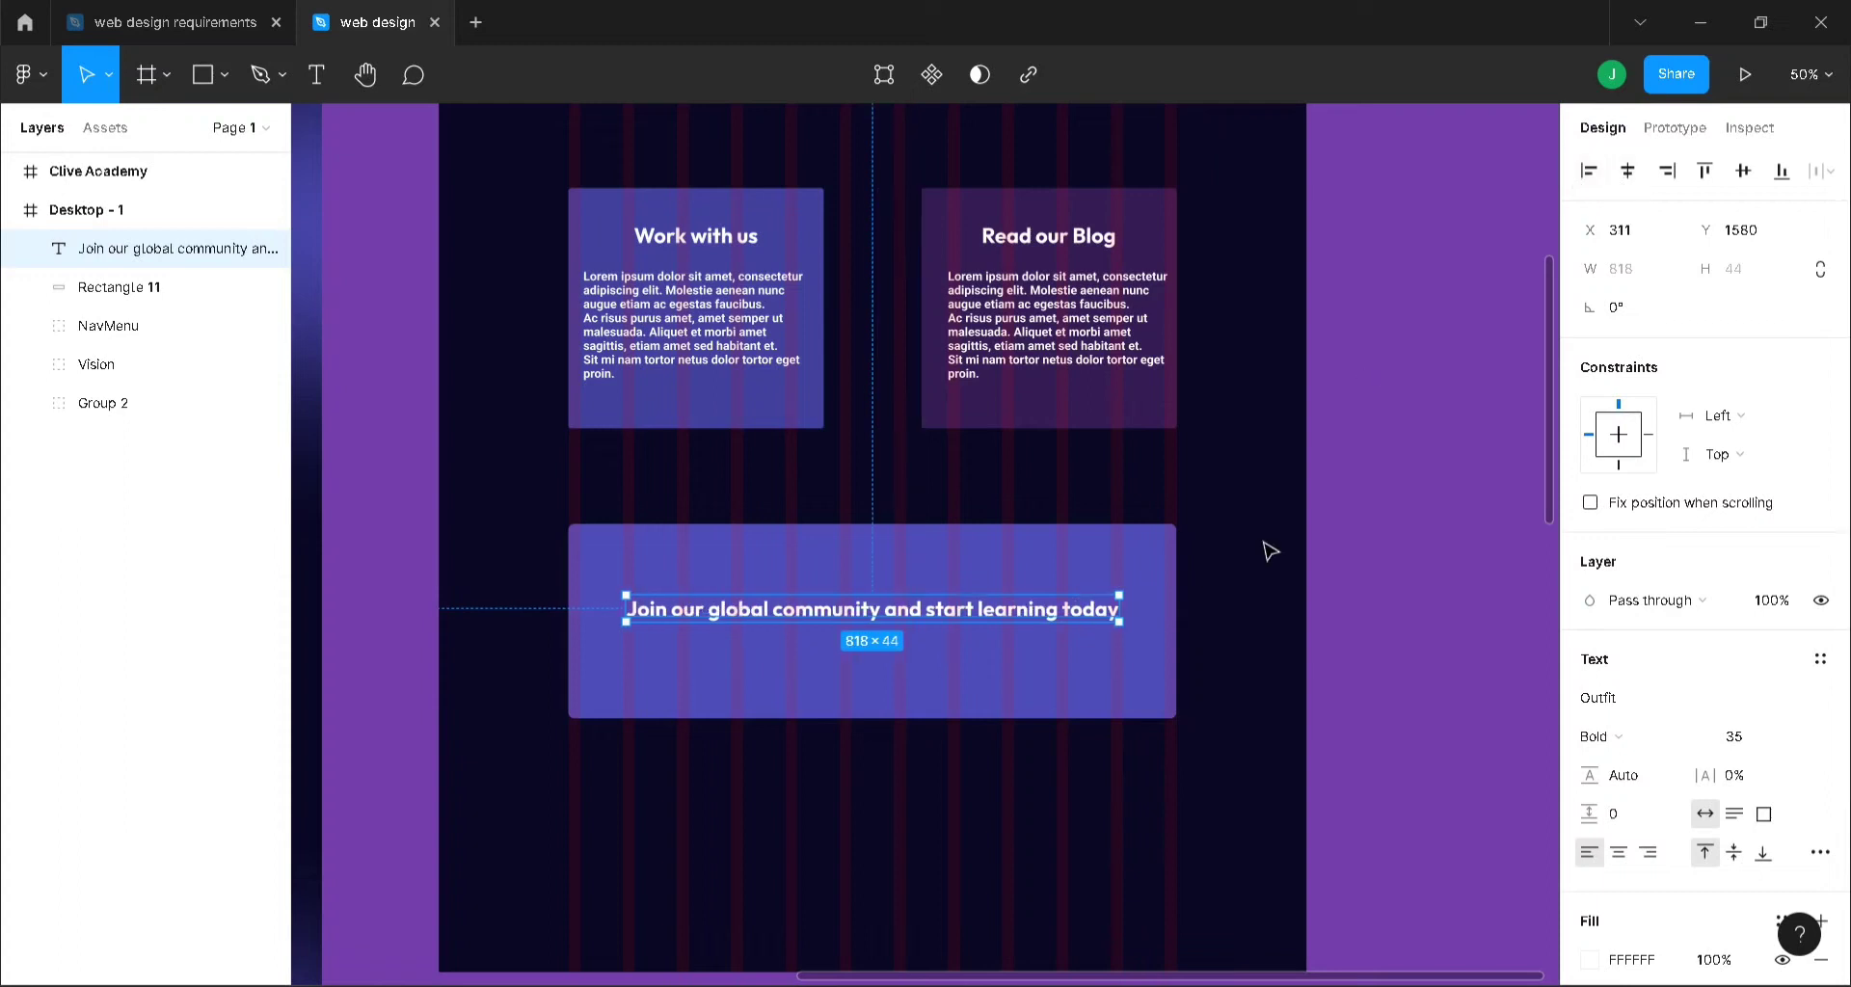
- Draw a grey button rectangle below the heading
scroll(1270, 552, "down", 2)
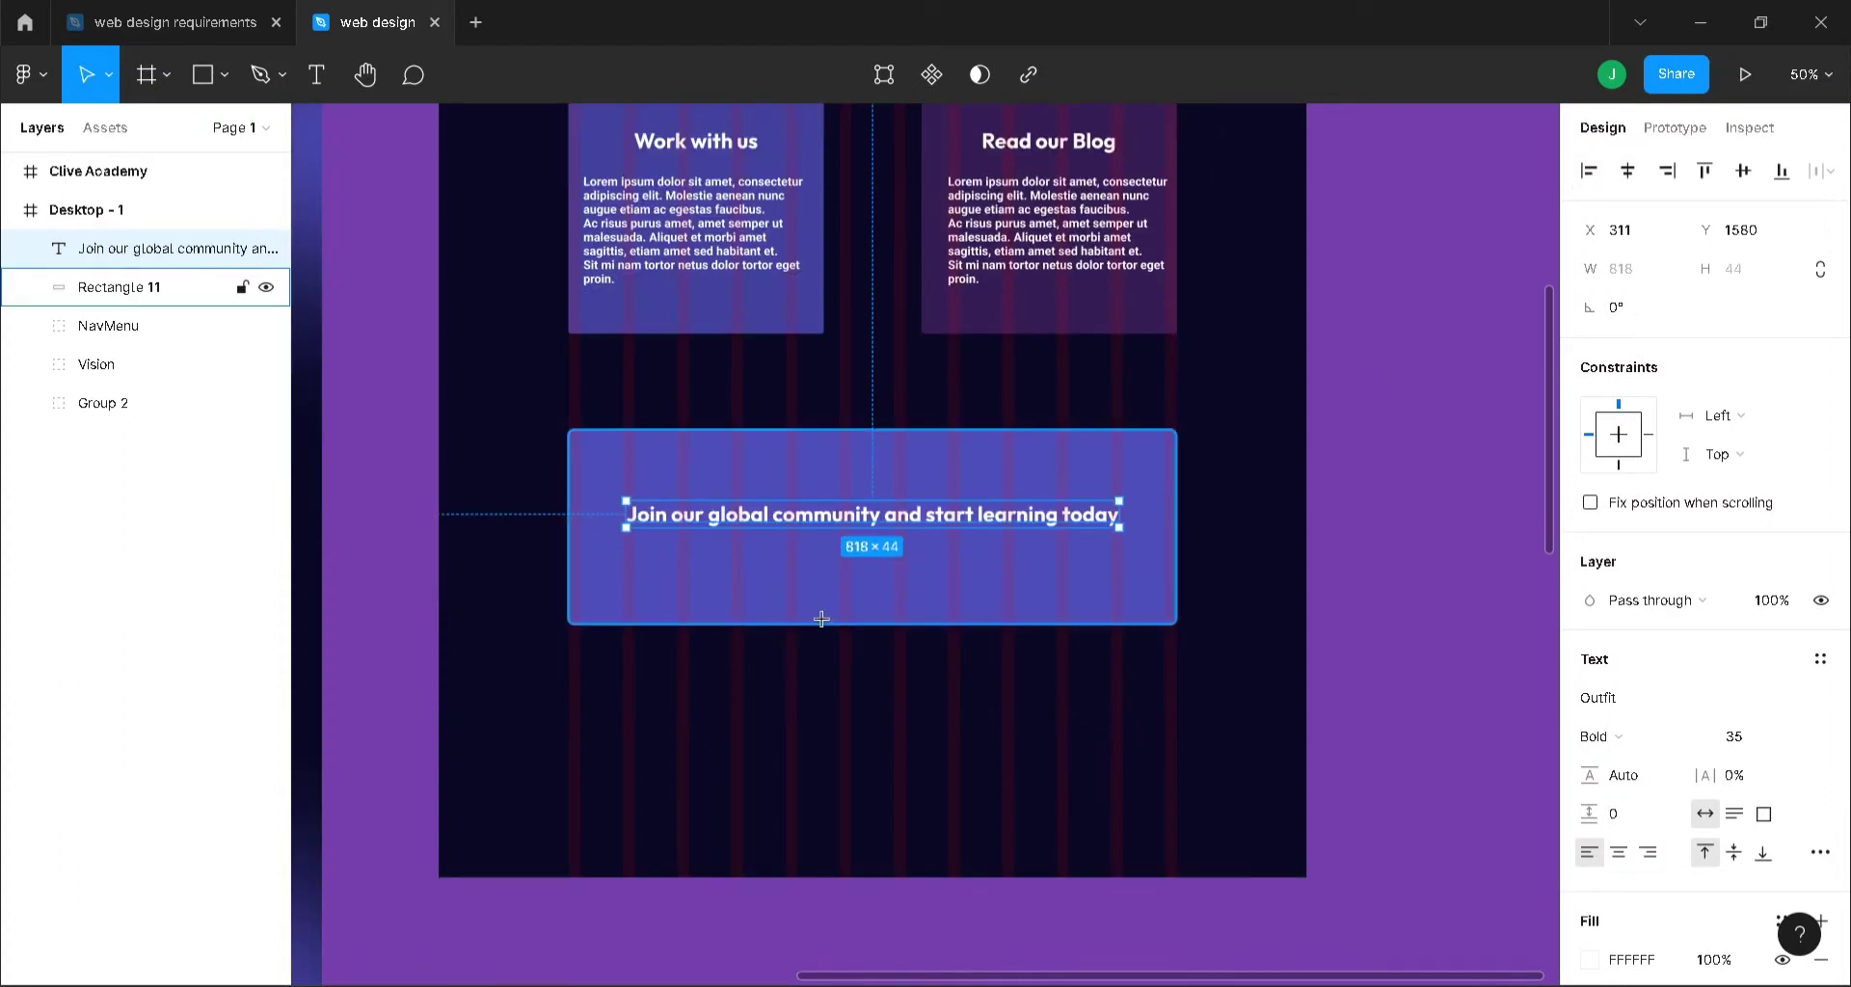
key("r")
left_click_drag(765, 560, 874, 562)
- Centre the button rectangle horizontally and round its corners to radius 5
left_click(1627, 172)
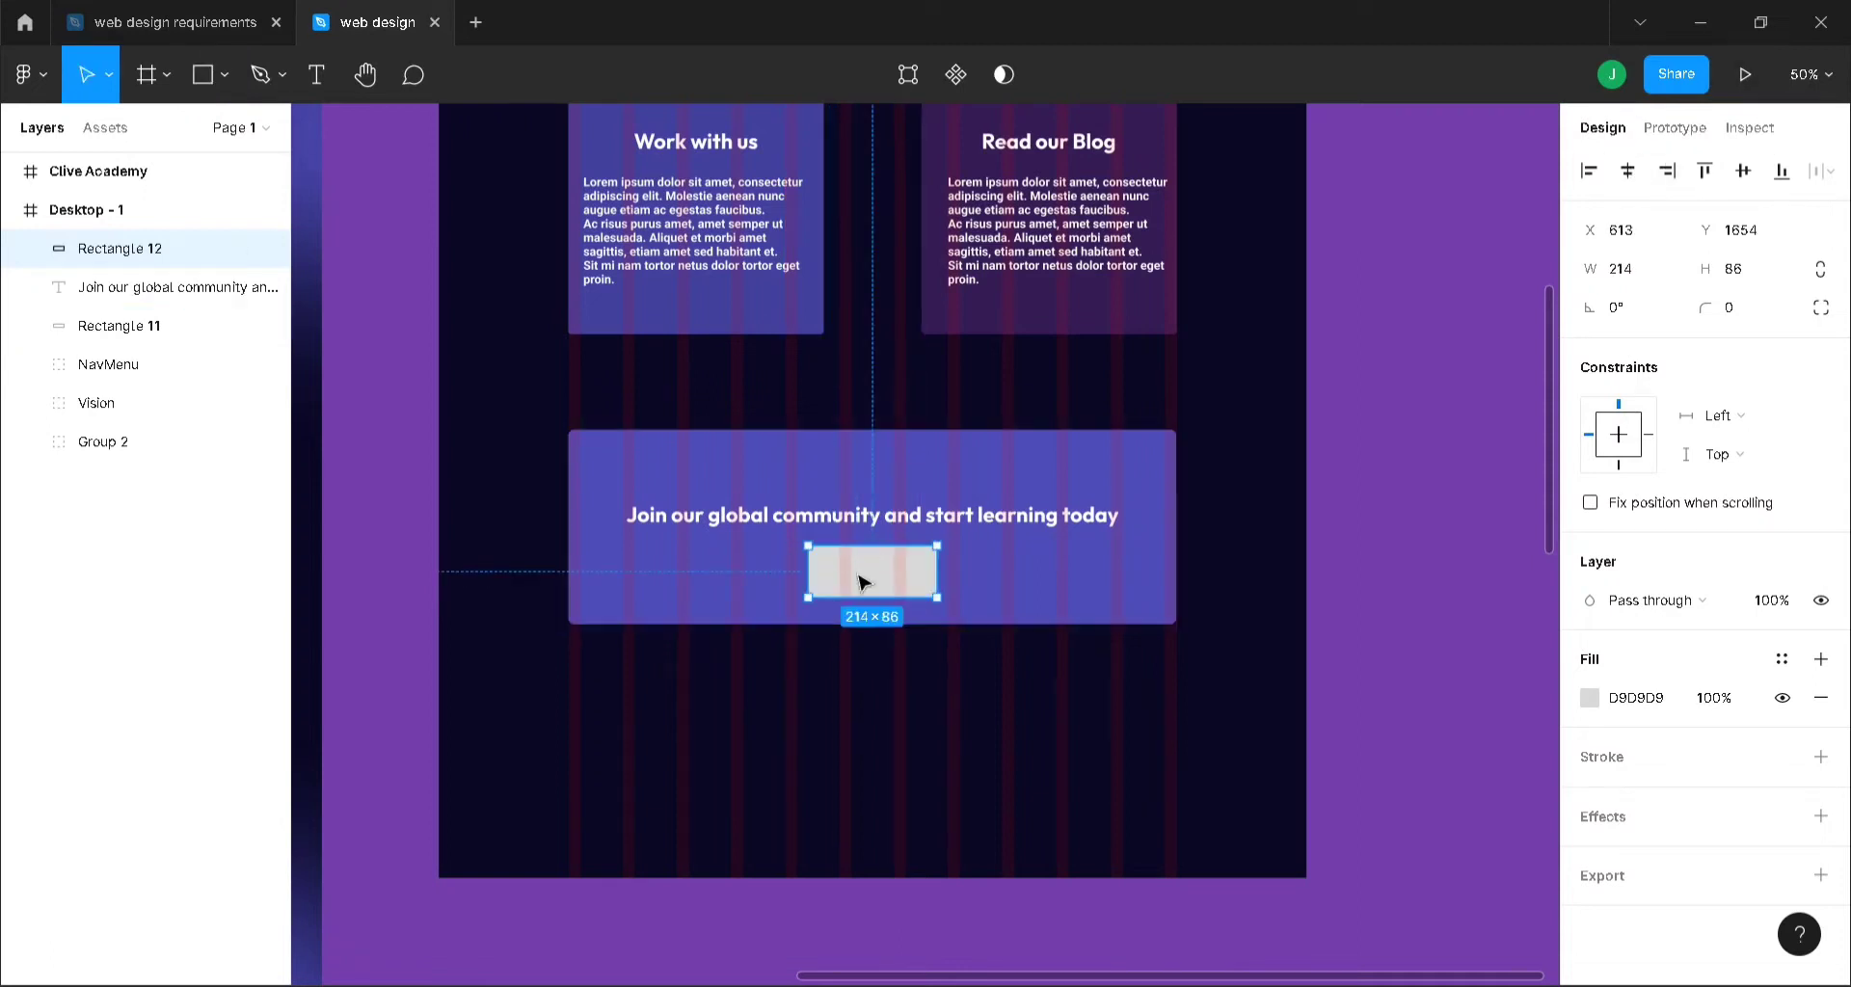
left_click(1760, 308)
key("Return")
- Remove the button's grey fill and give it a white FFFFFF outline, 3 px thick
left_click(1821, 757)
left_click(1820, 697)
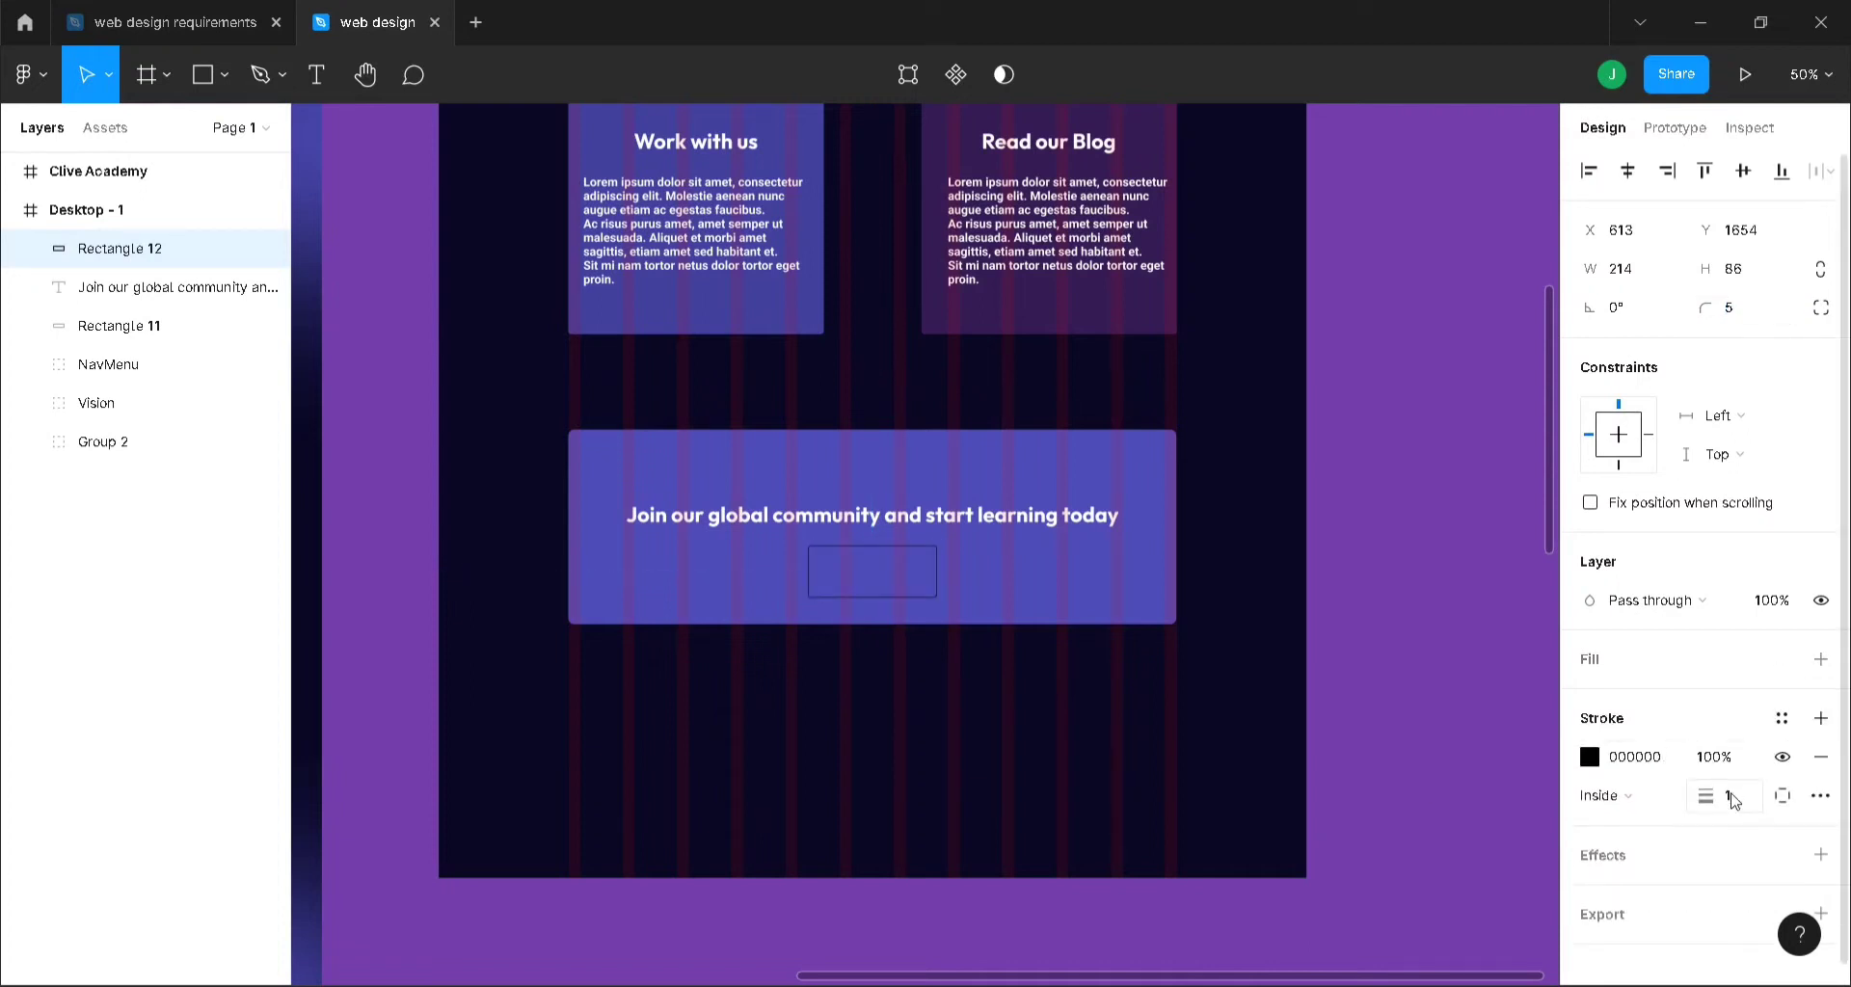
left_click(1639, 757)
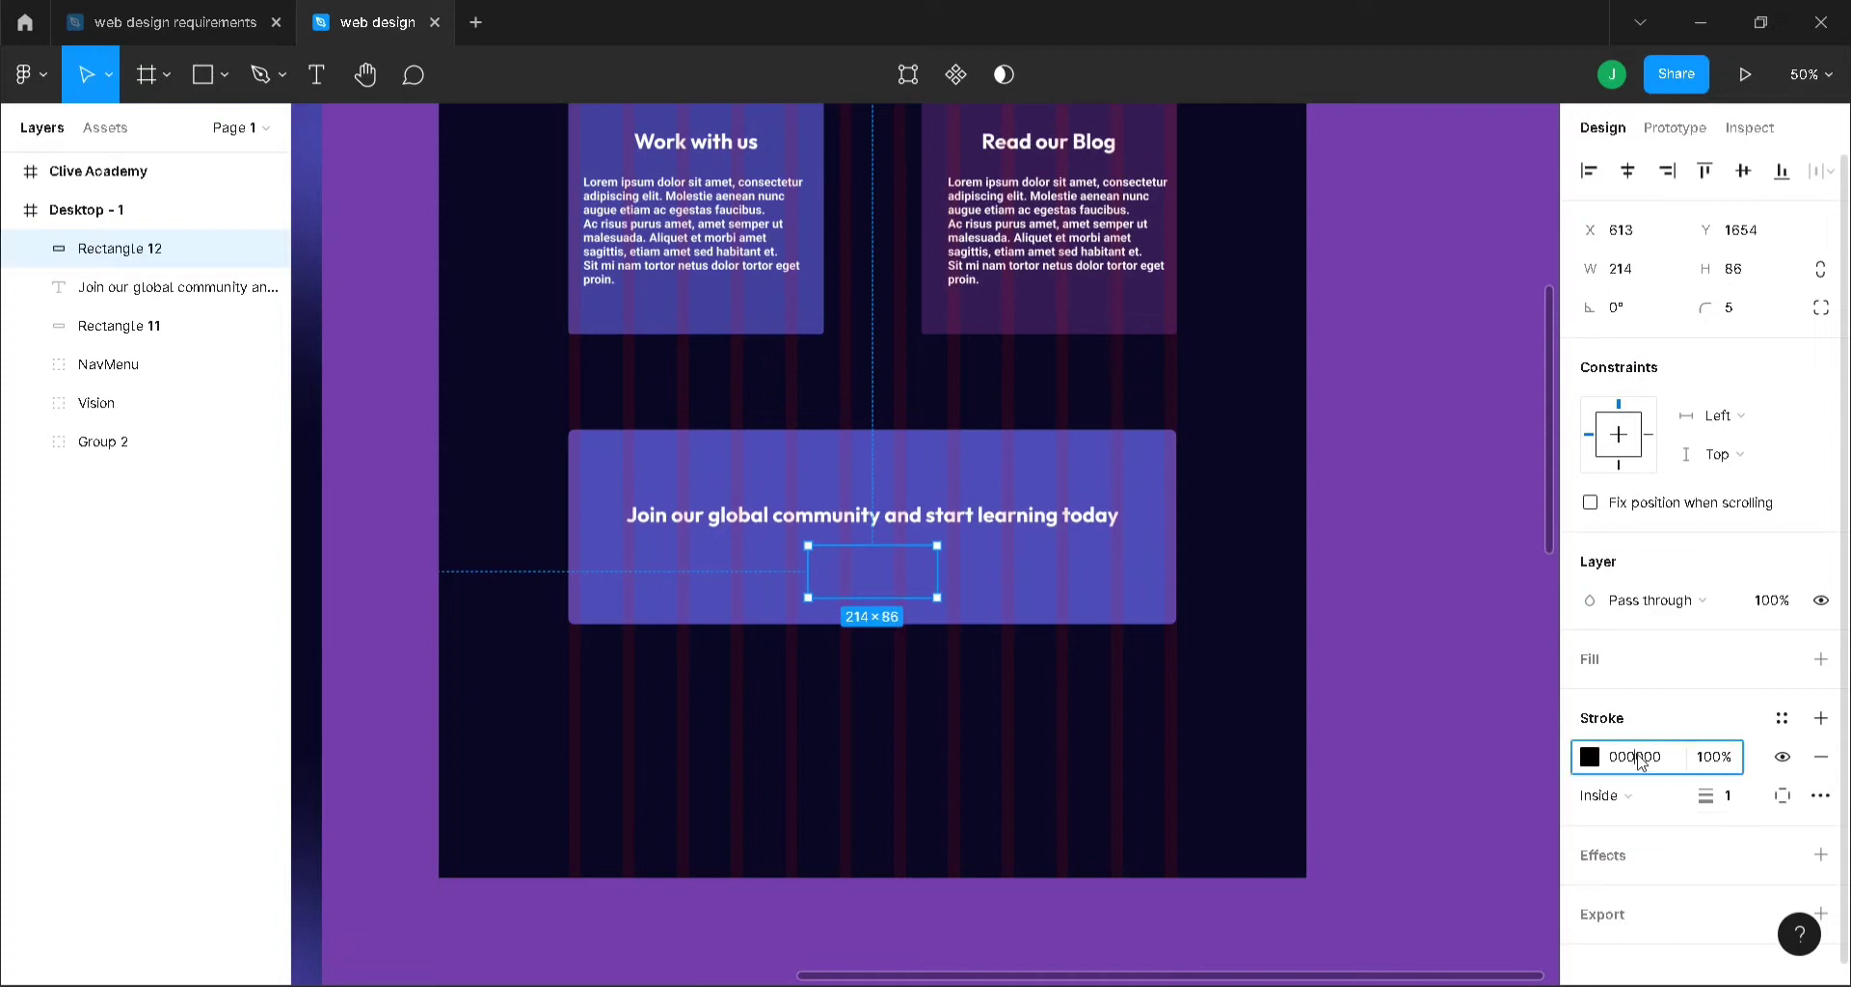
type("ffffff")
key("Return")
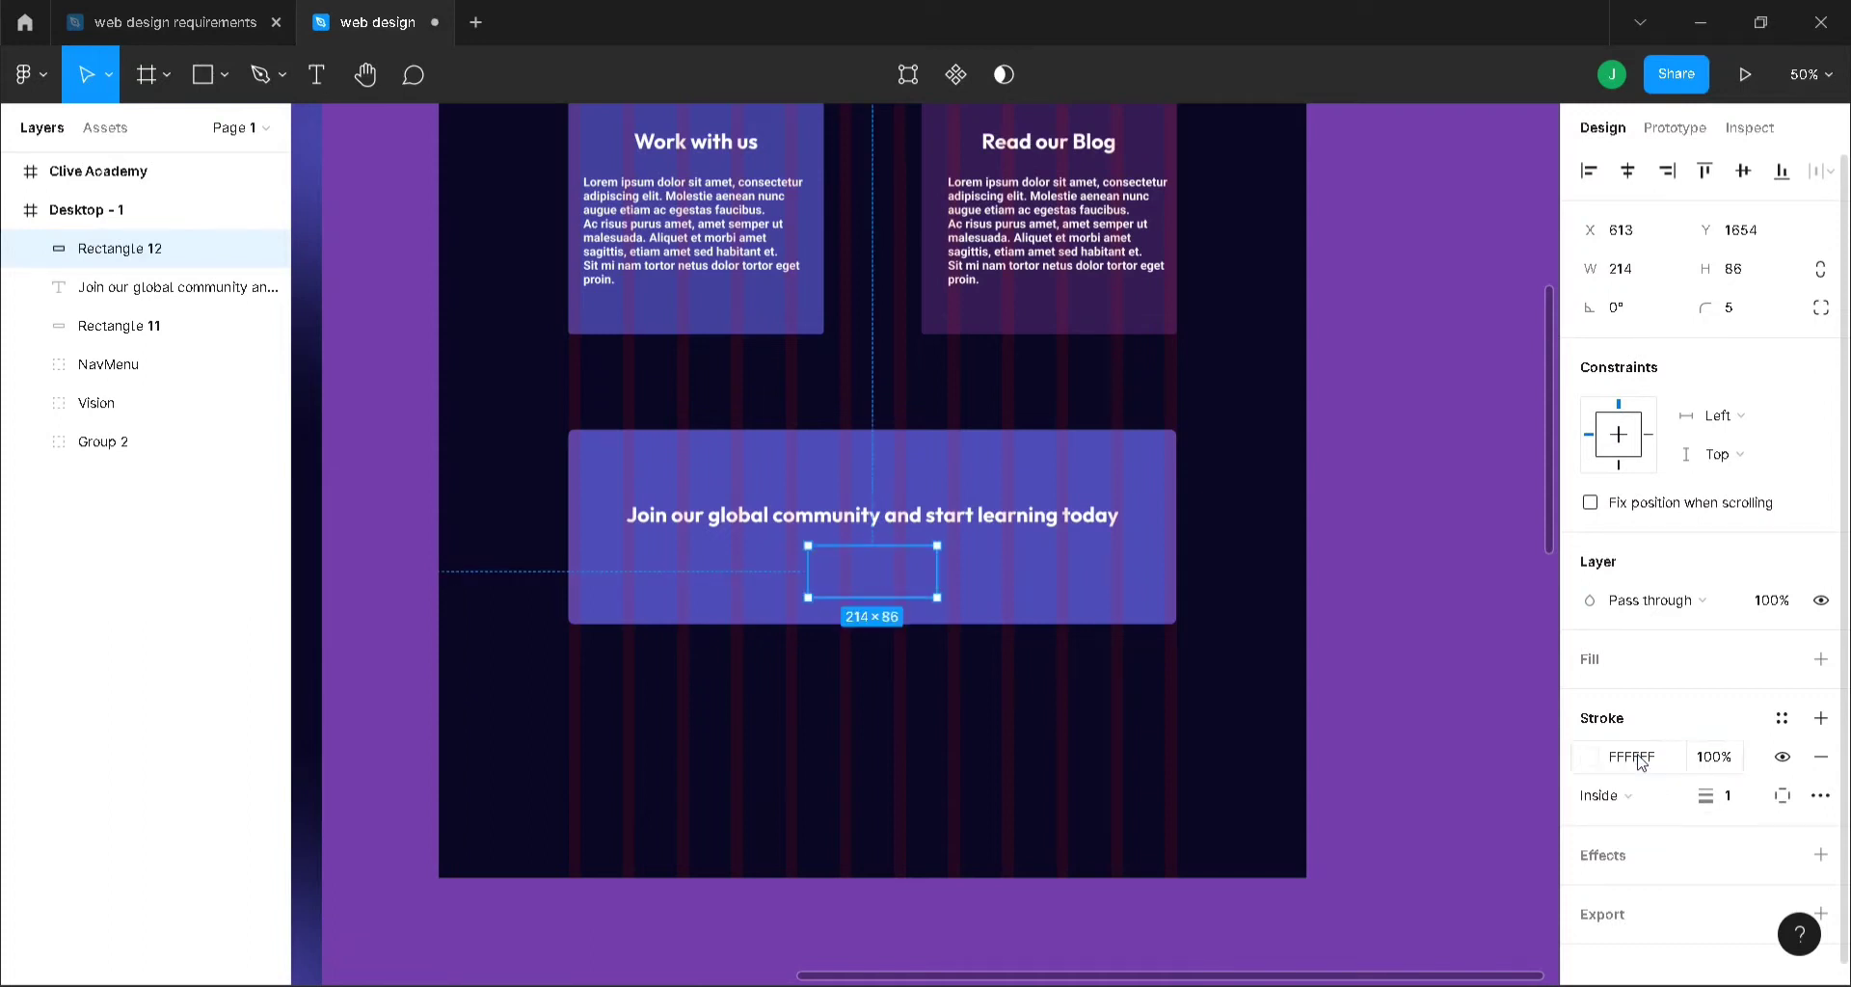
left_click(1747, 794)
key("Return")
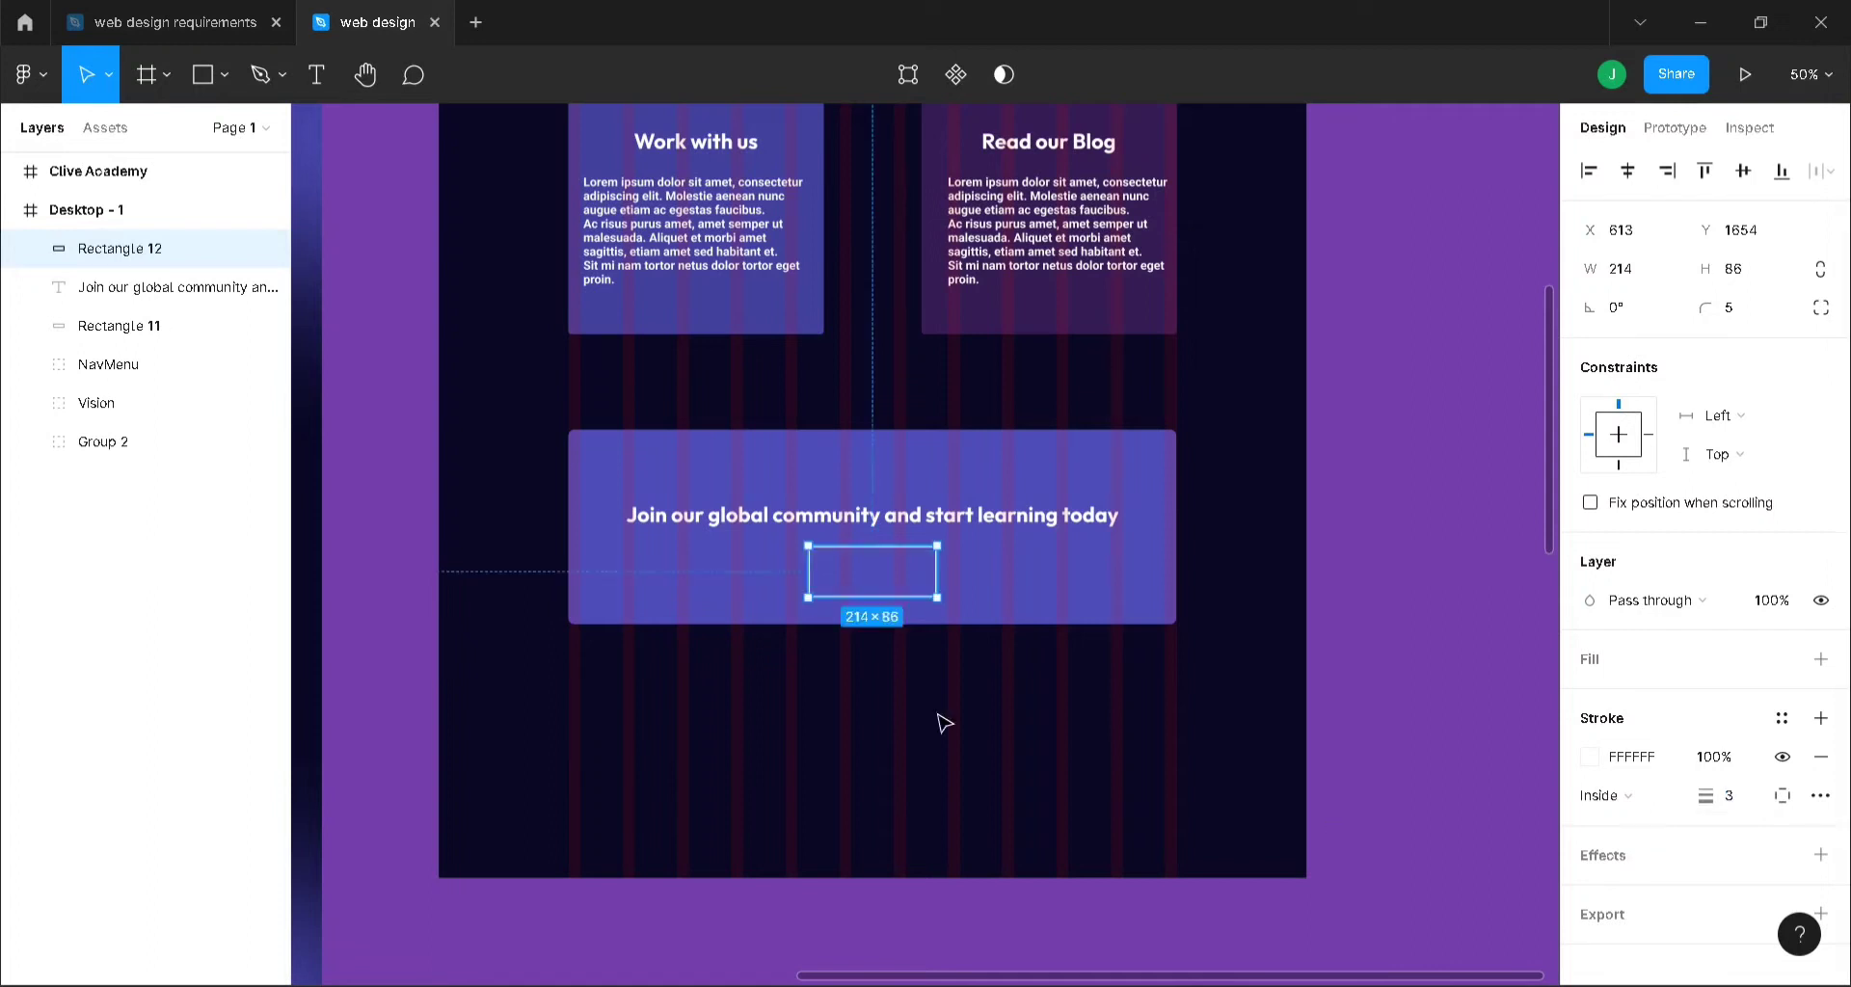
- At 100% zoom, move the heading higher in the banner and start a text box inside the button
key("shift+0")
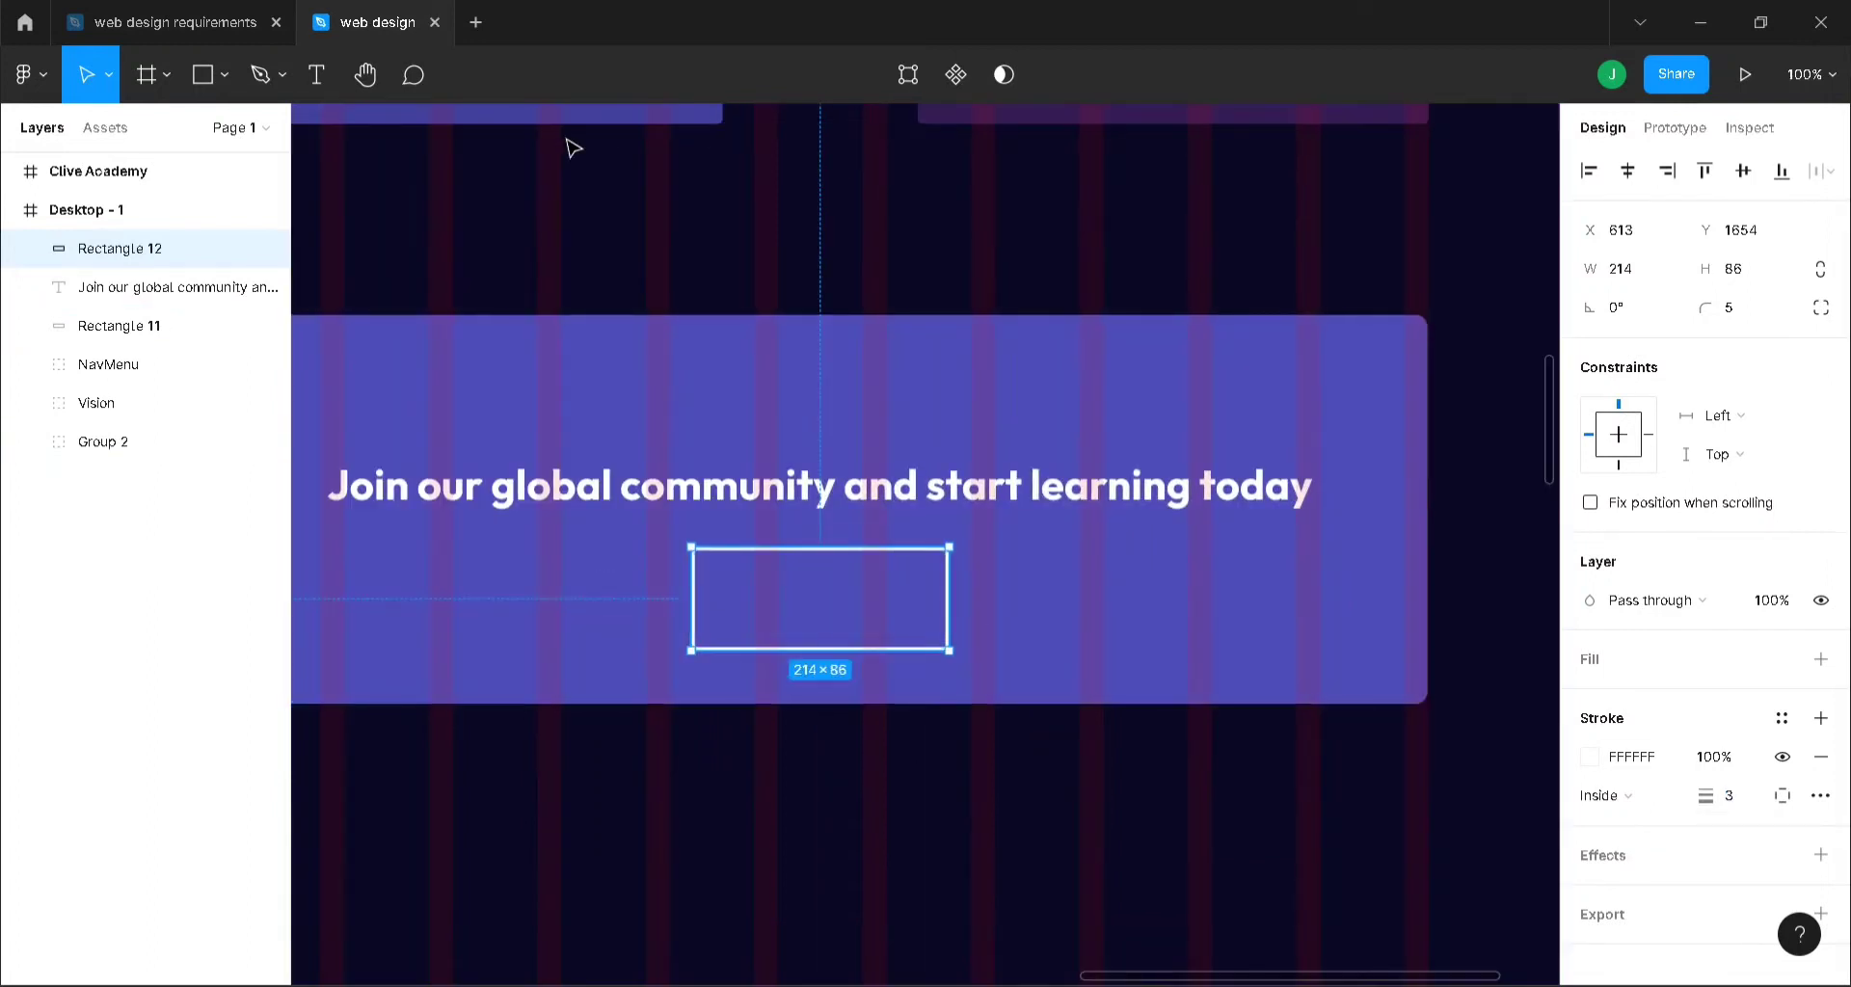
left_click(957, 475)
left_click_drag(957, 475, 959, 410)
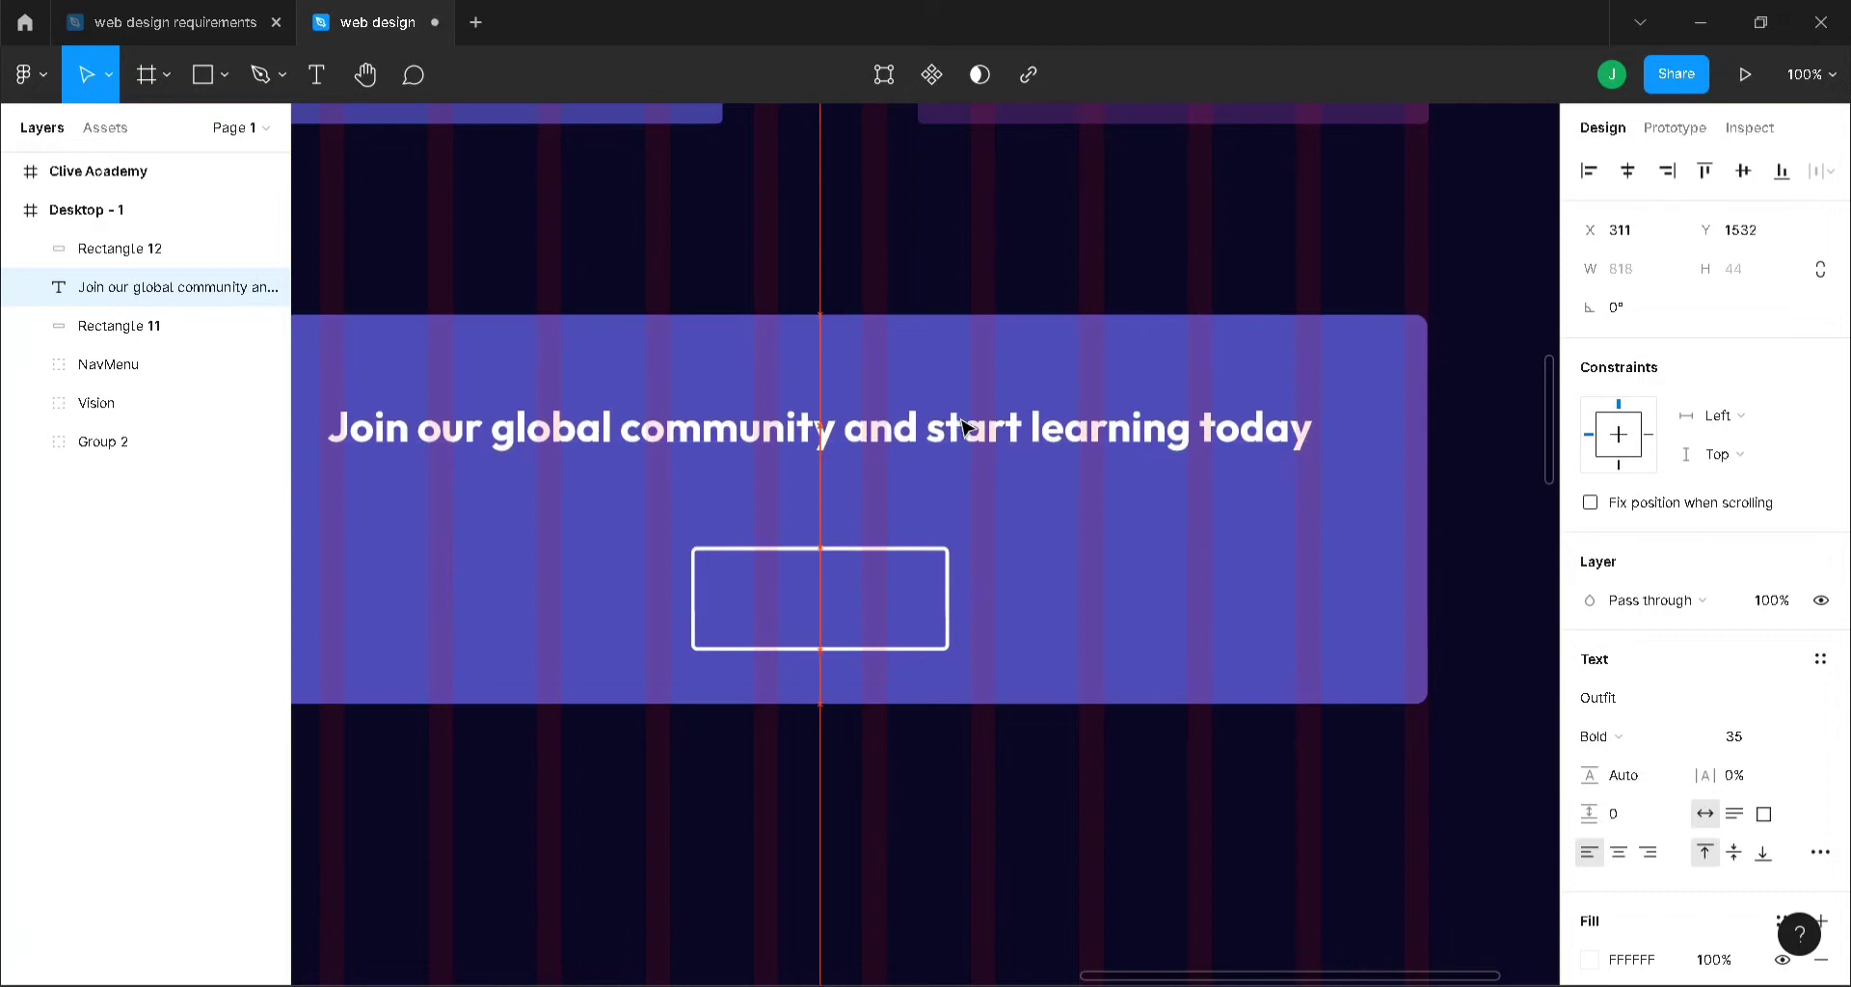
left_click(906, 600)
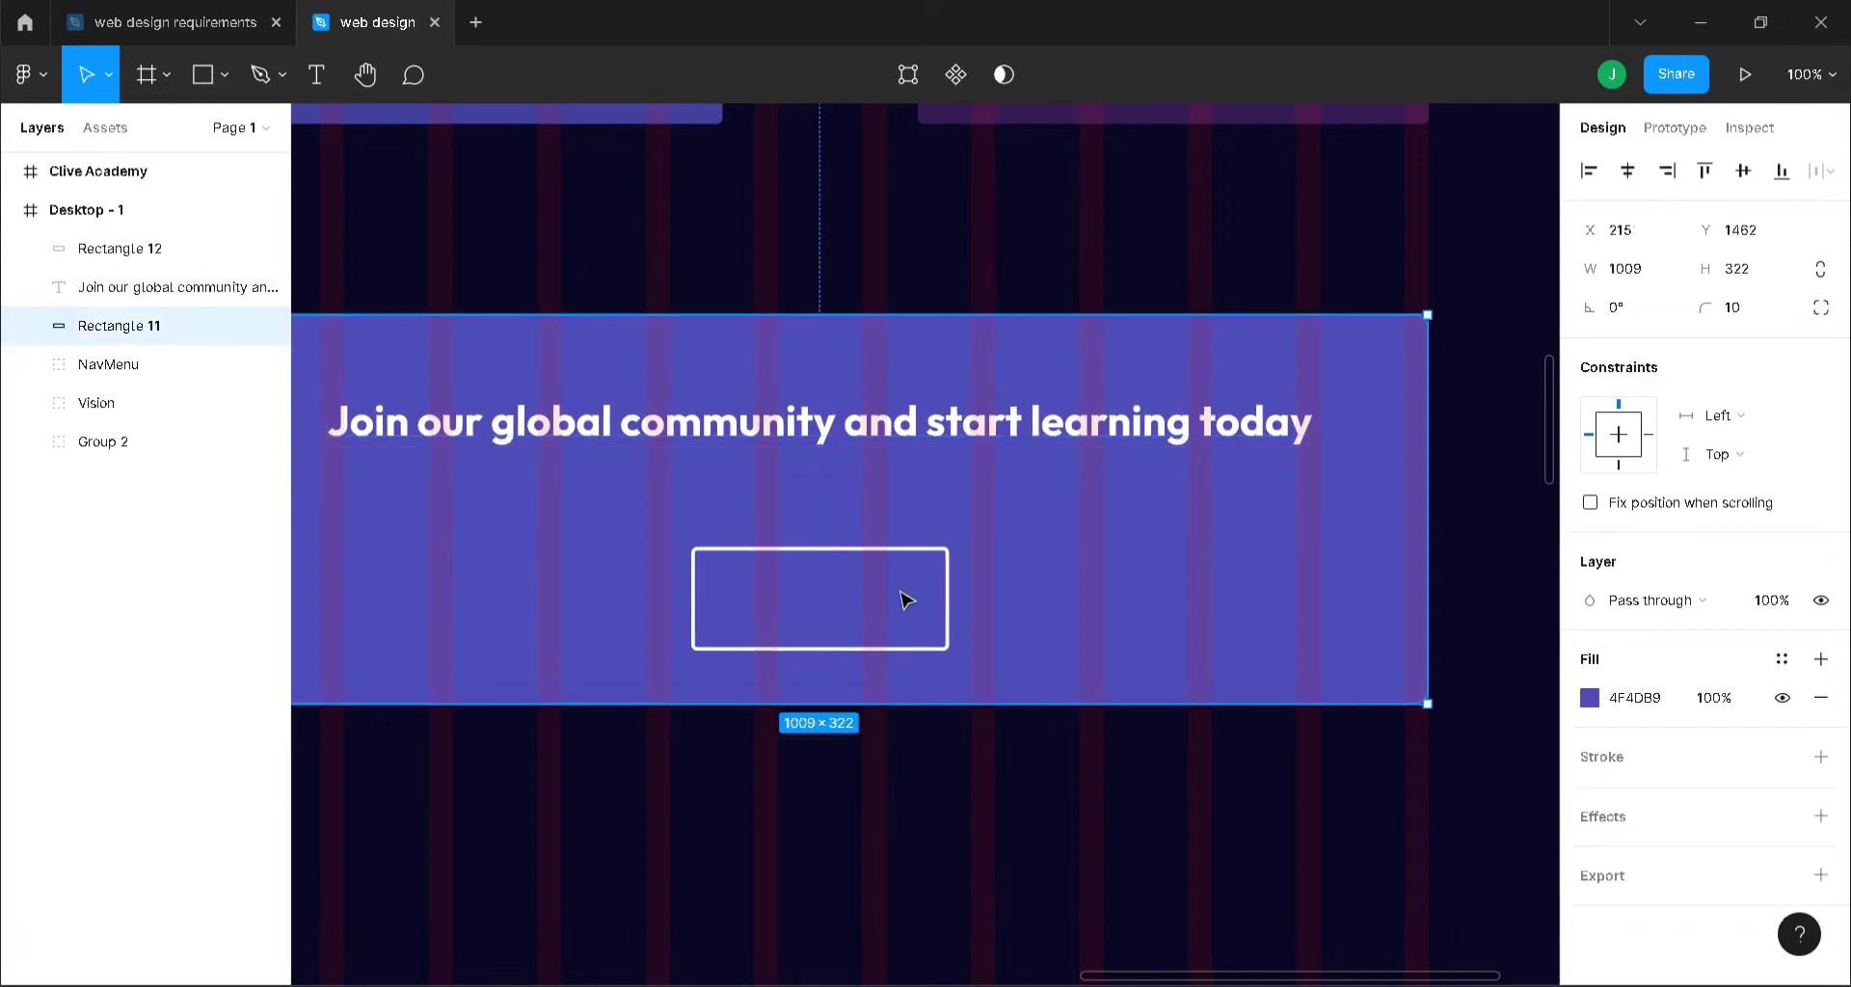
left_click(948, 581)
key("t")
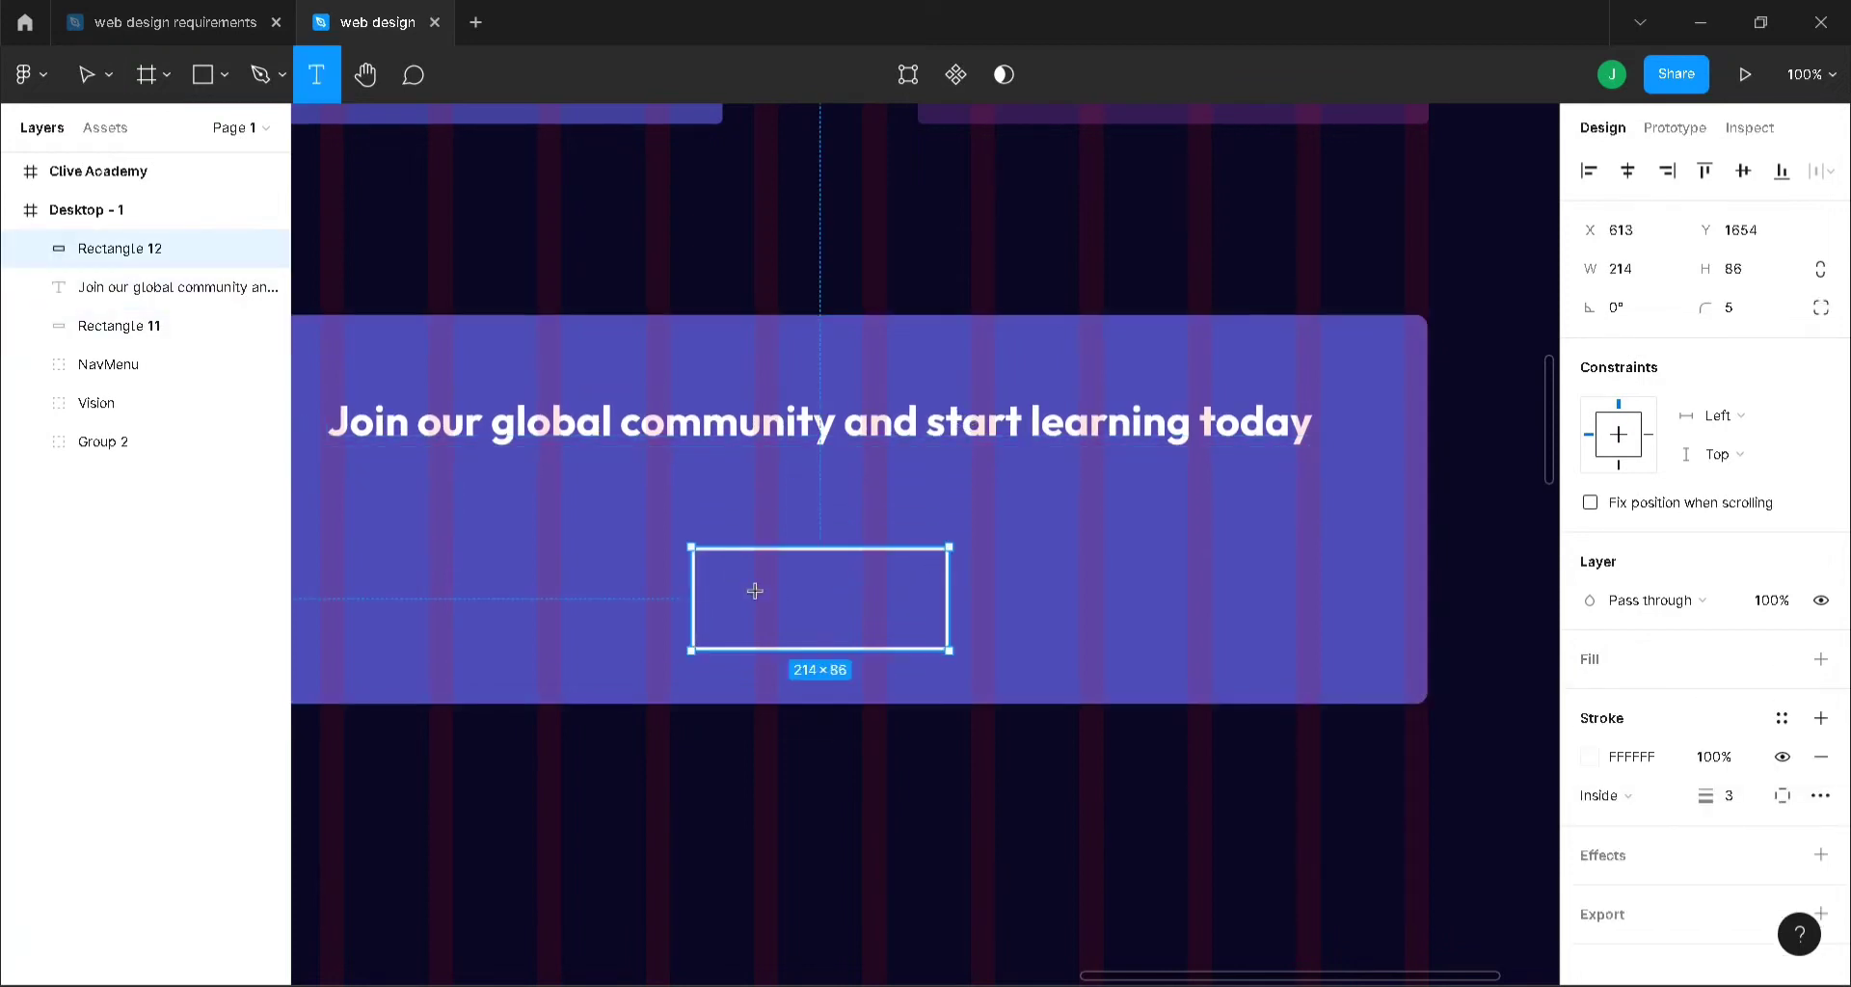
left_click(751, 592)
- Label the button 'Join Now' and centre the label inside it
type("Join Noq")
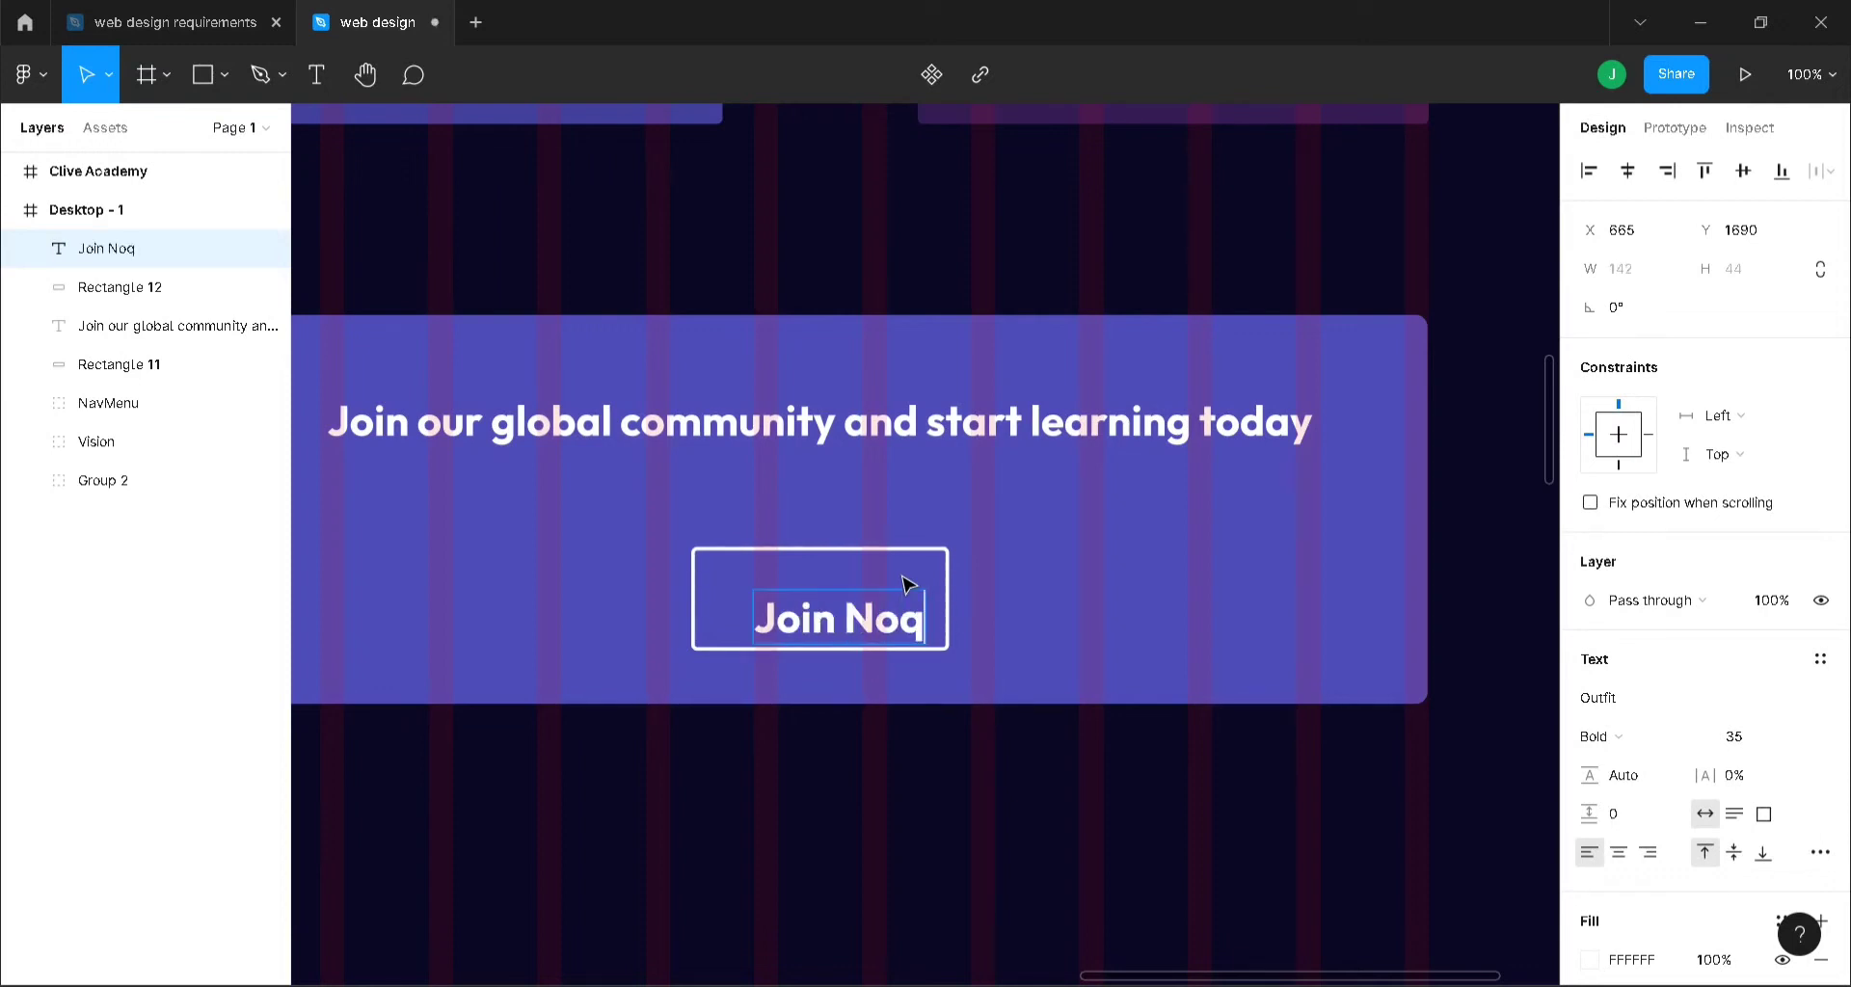
key("BackSpace")
type("w")
left_click(1113, 601)
left_click(868, 622)
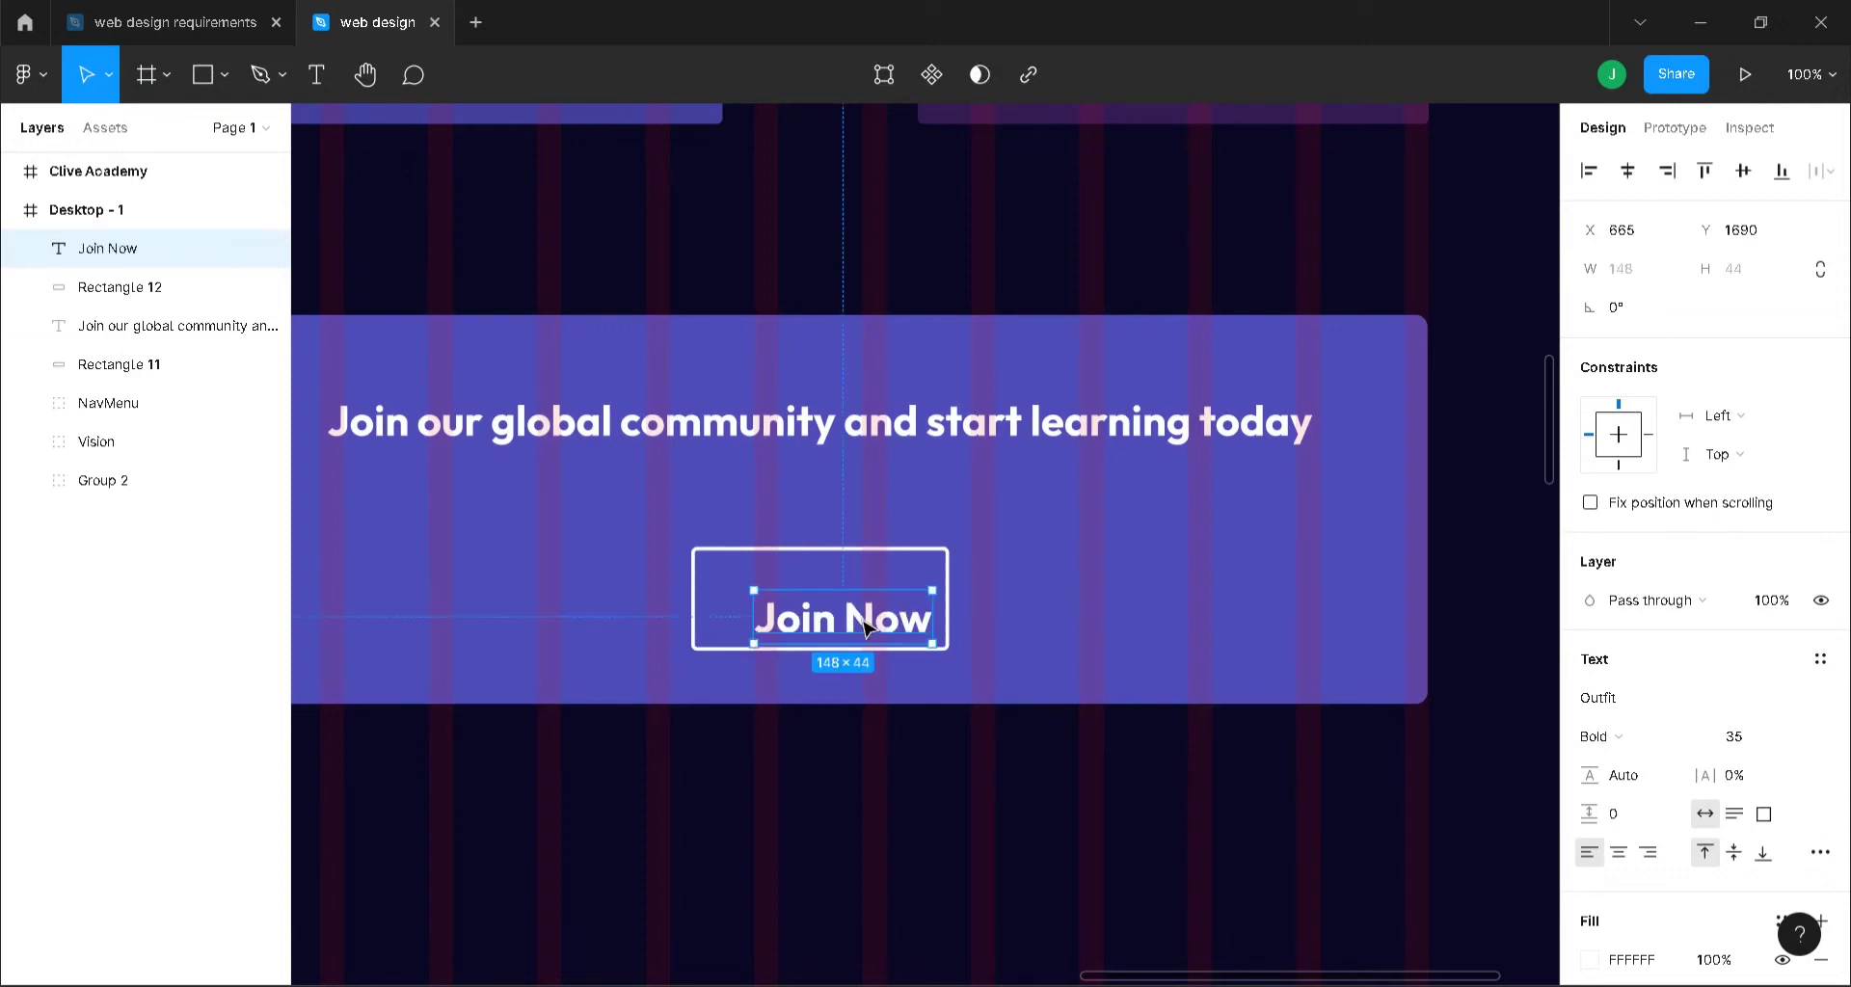
left_click_drag(867, 622, 838, 598)
- Group the four banner layers and name the group 'Global community'
left_click(984, 604)
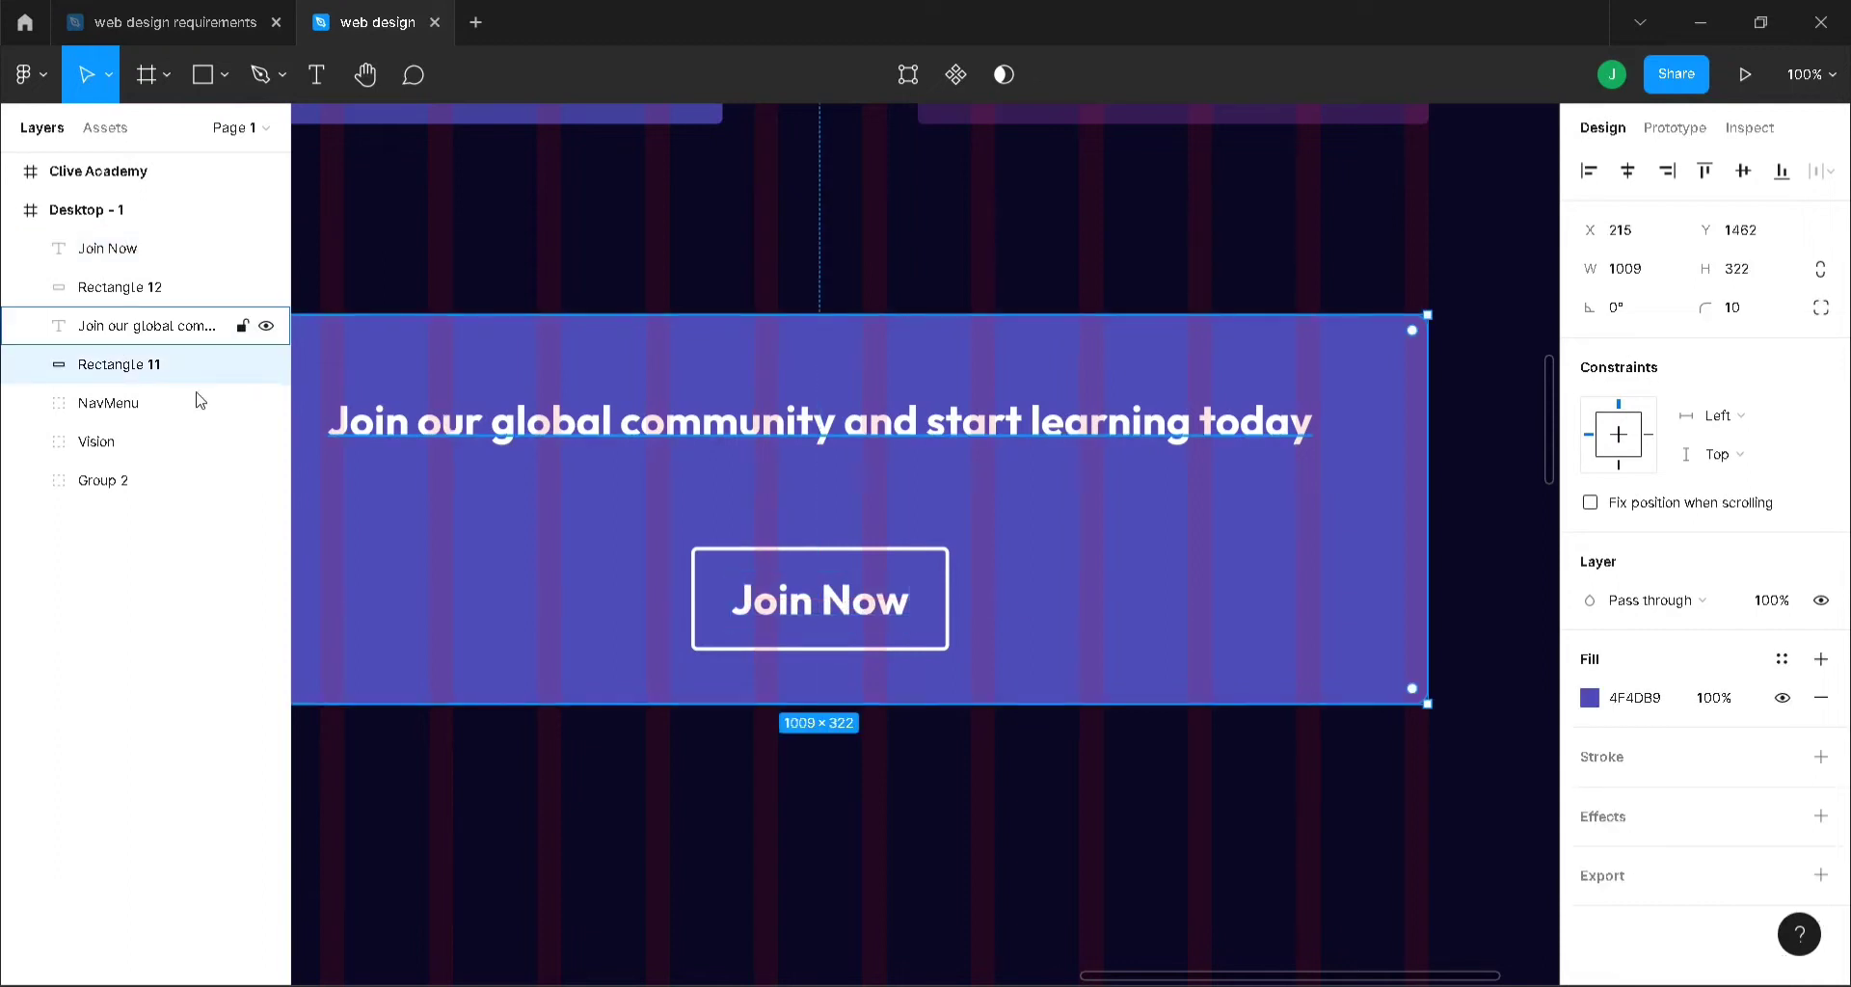
left_click(113, 241, "shift")
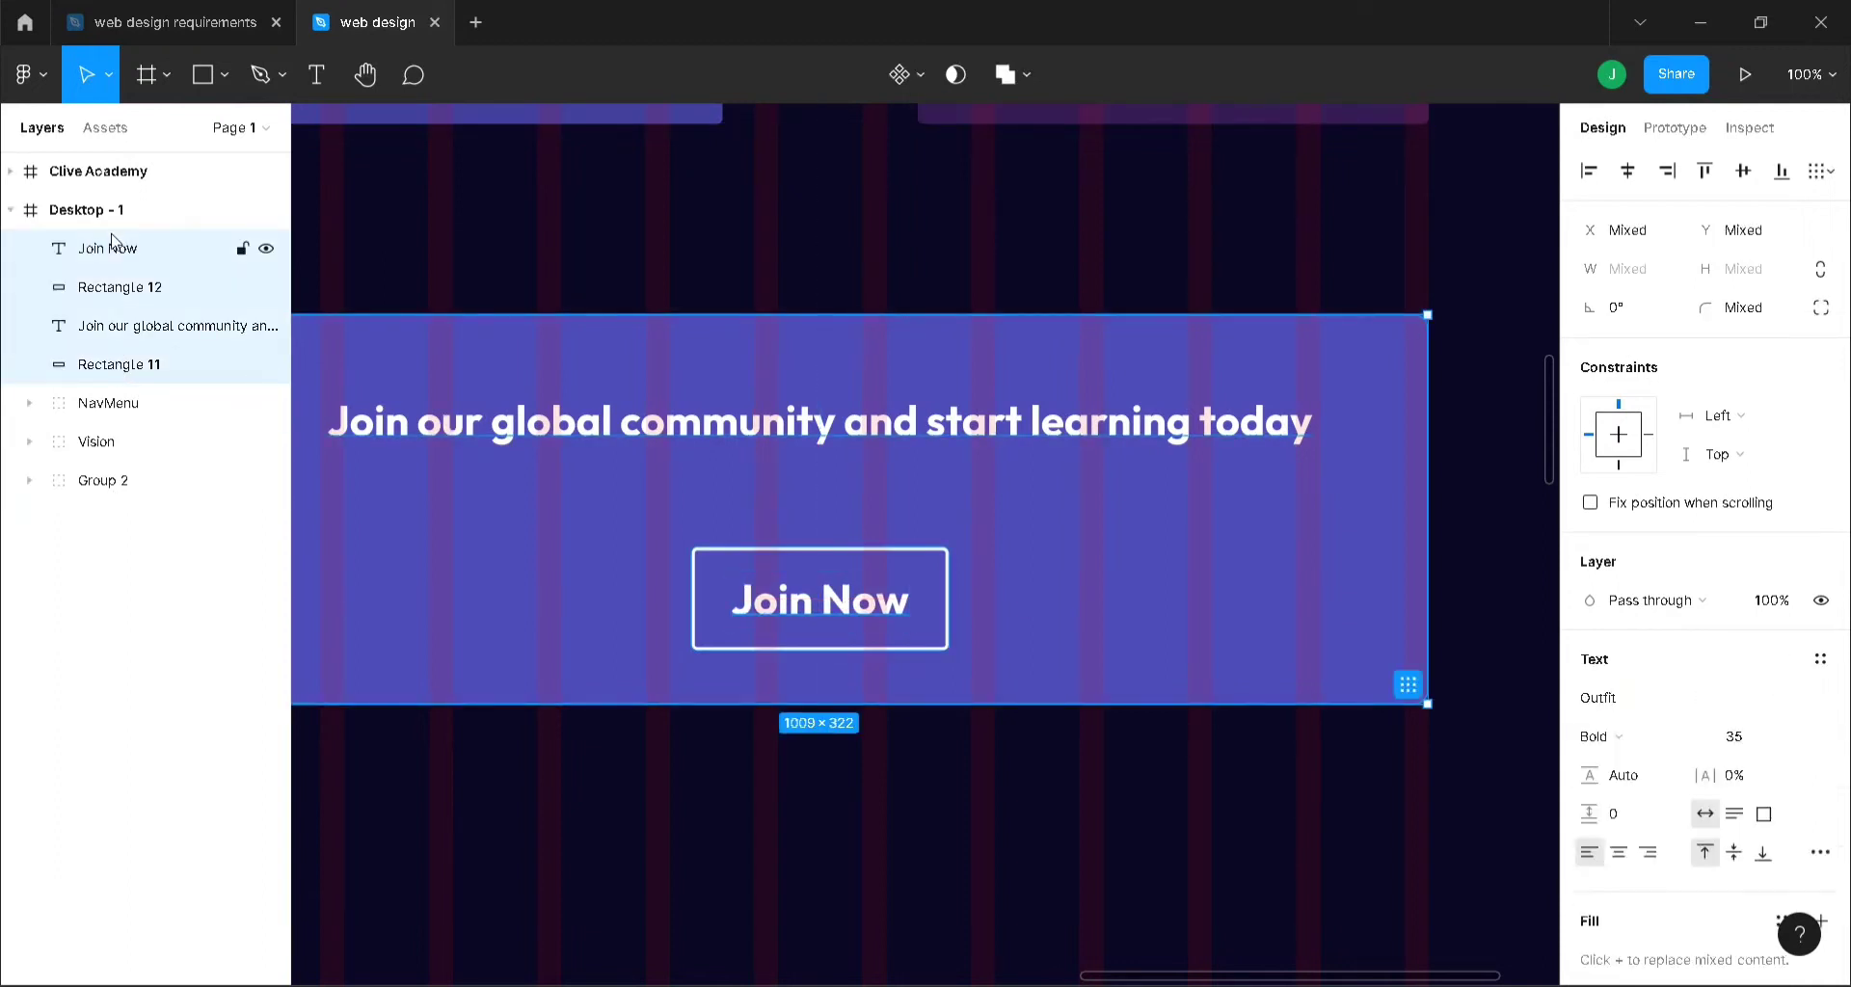
key("ctrl+g")
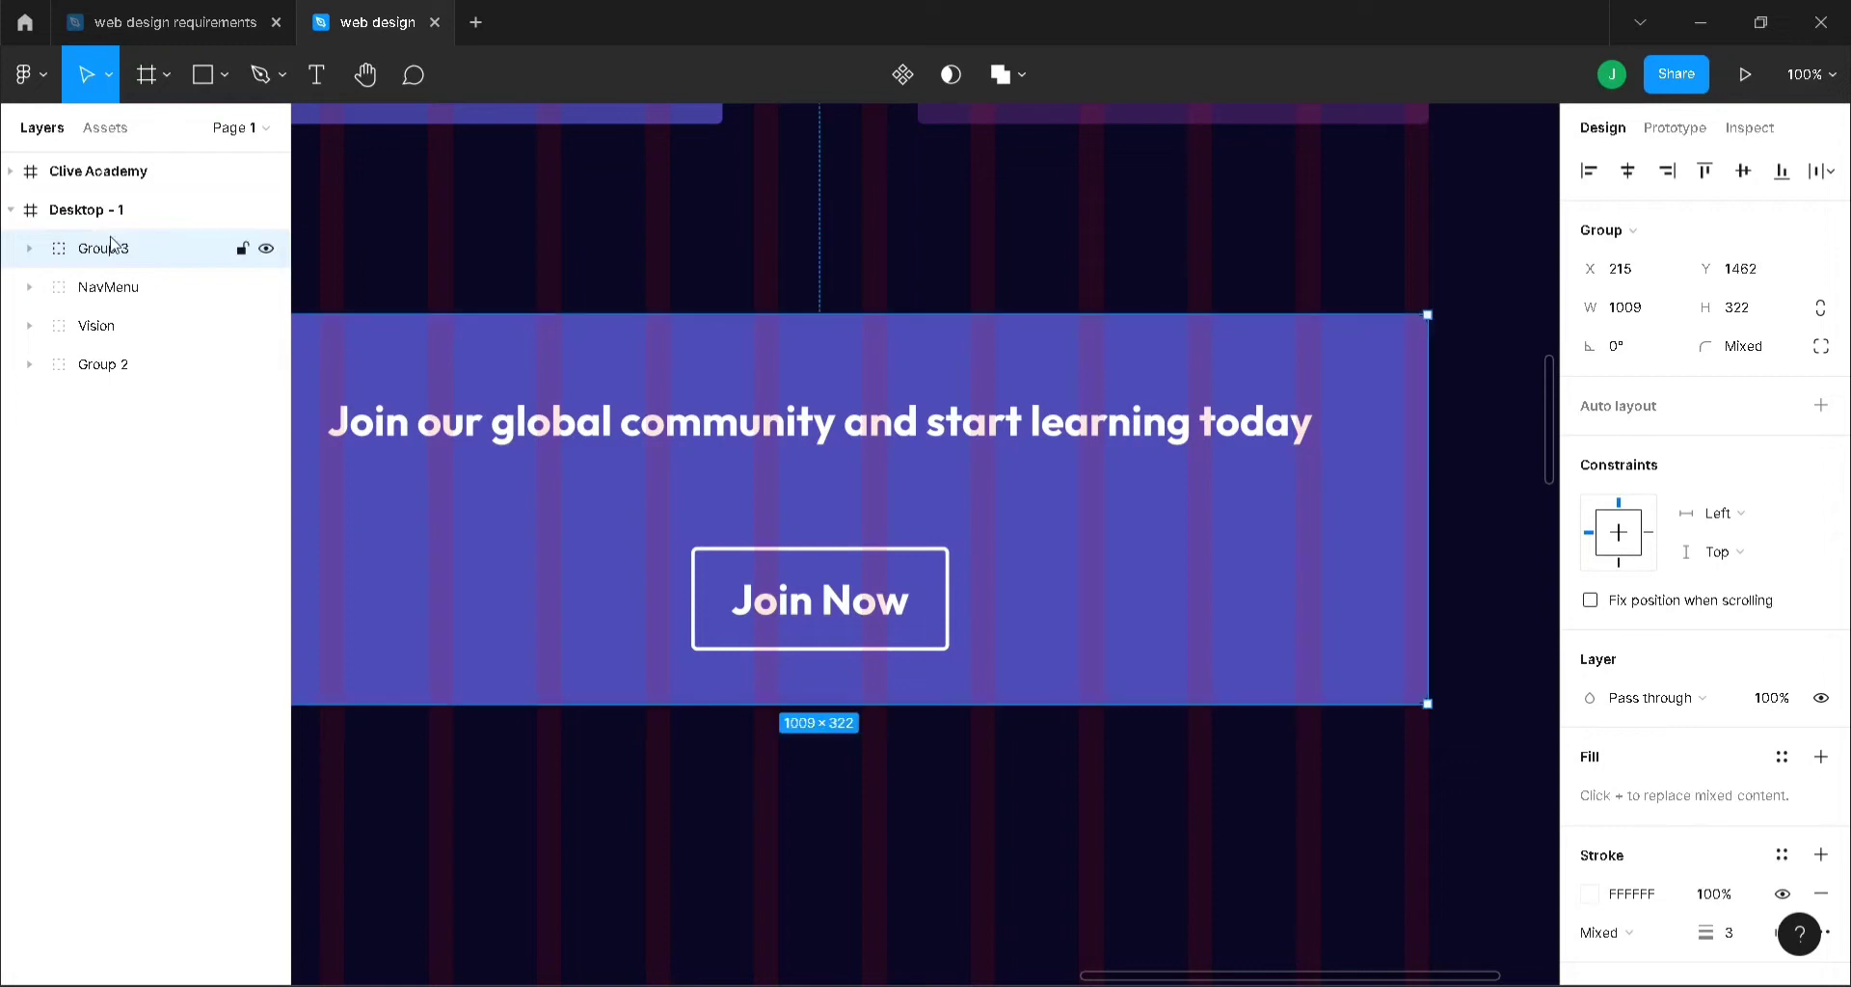
double_click(110, 252)
type("Global community")
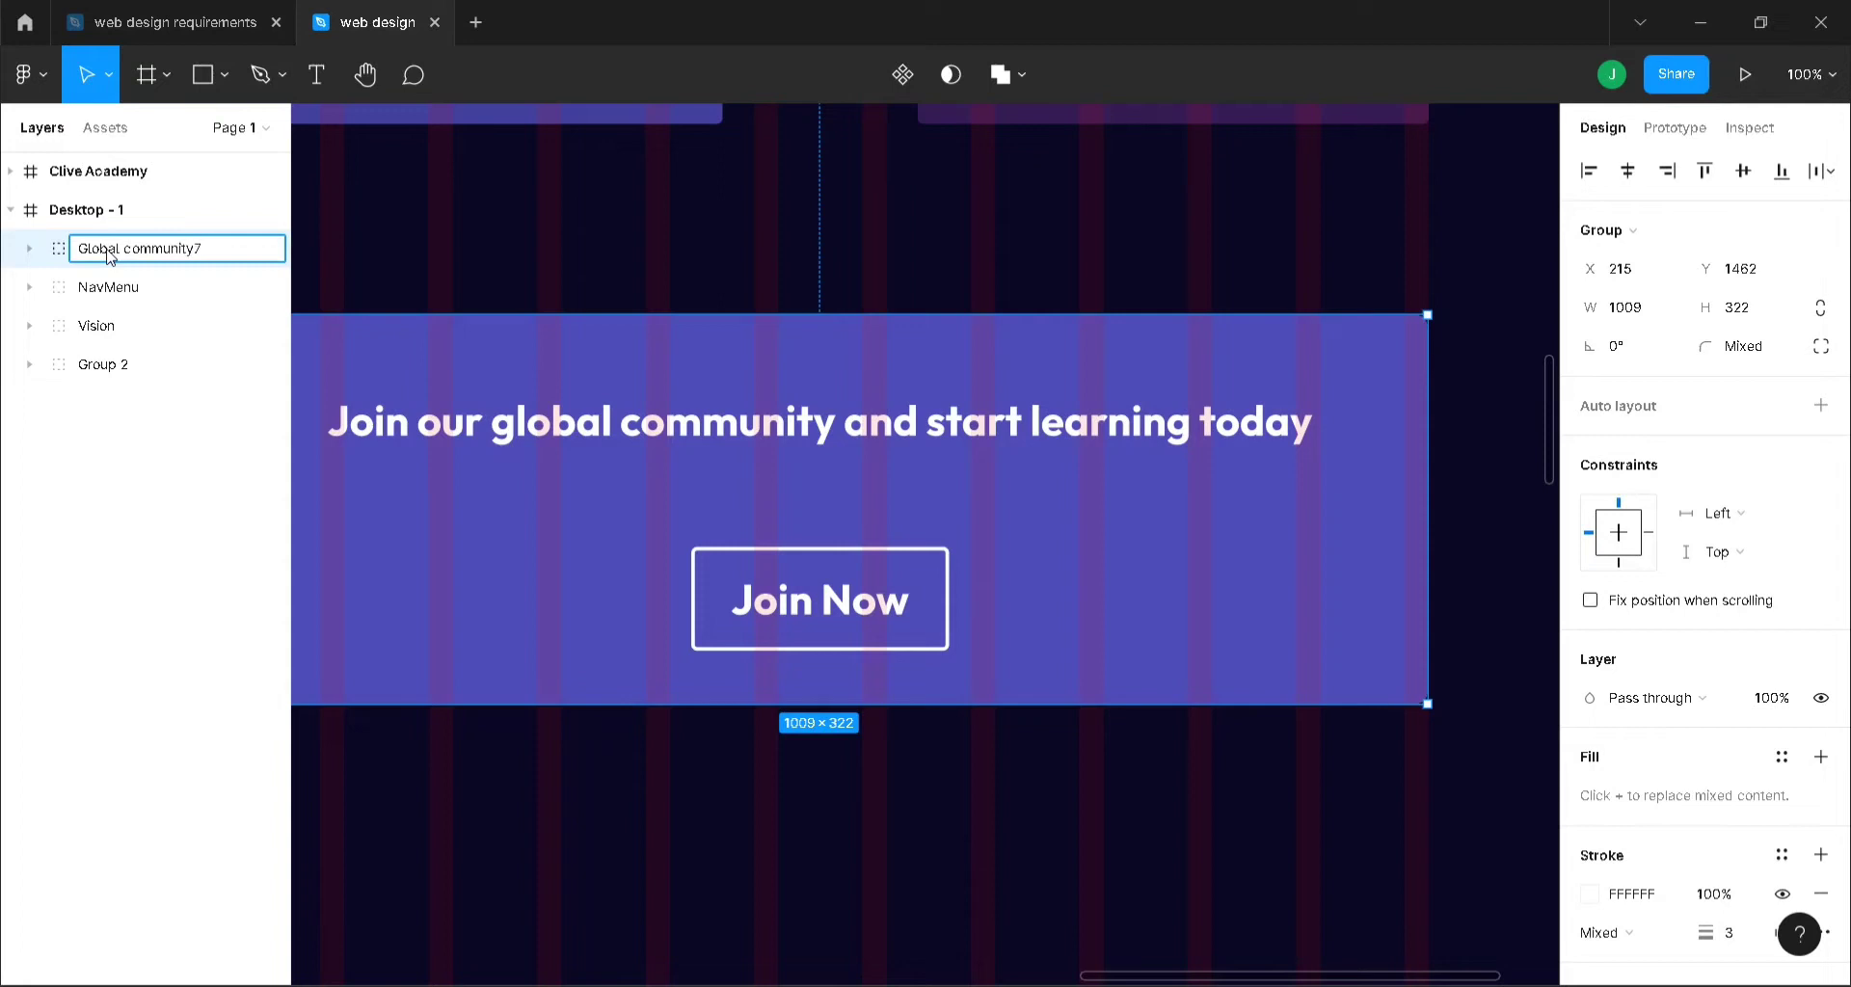
key("Return")
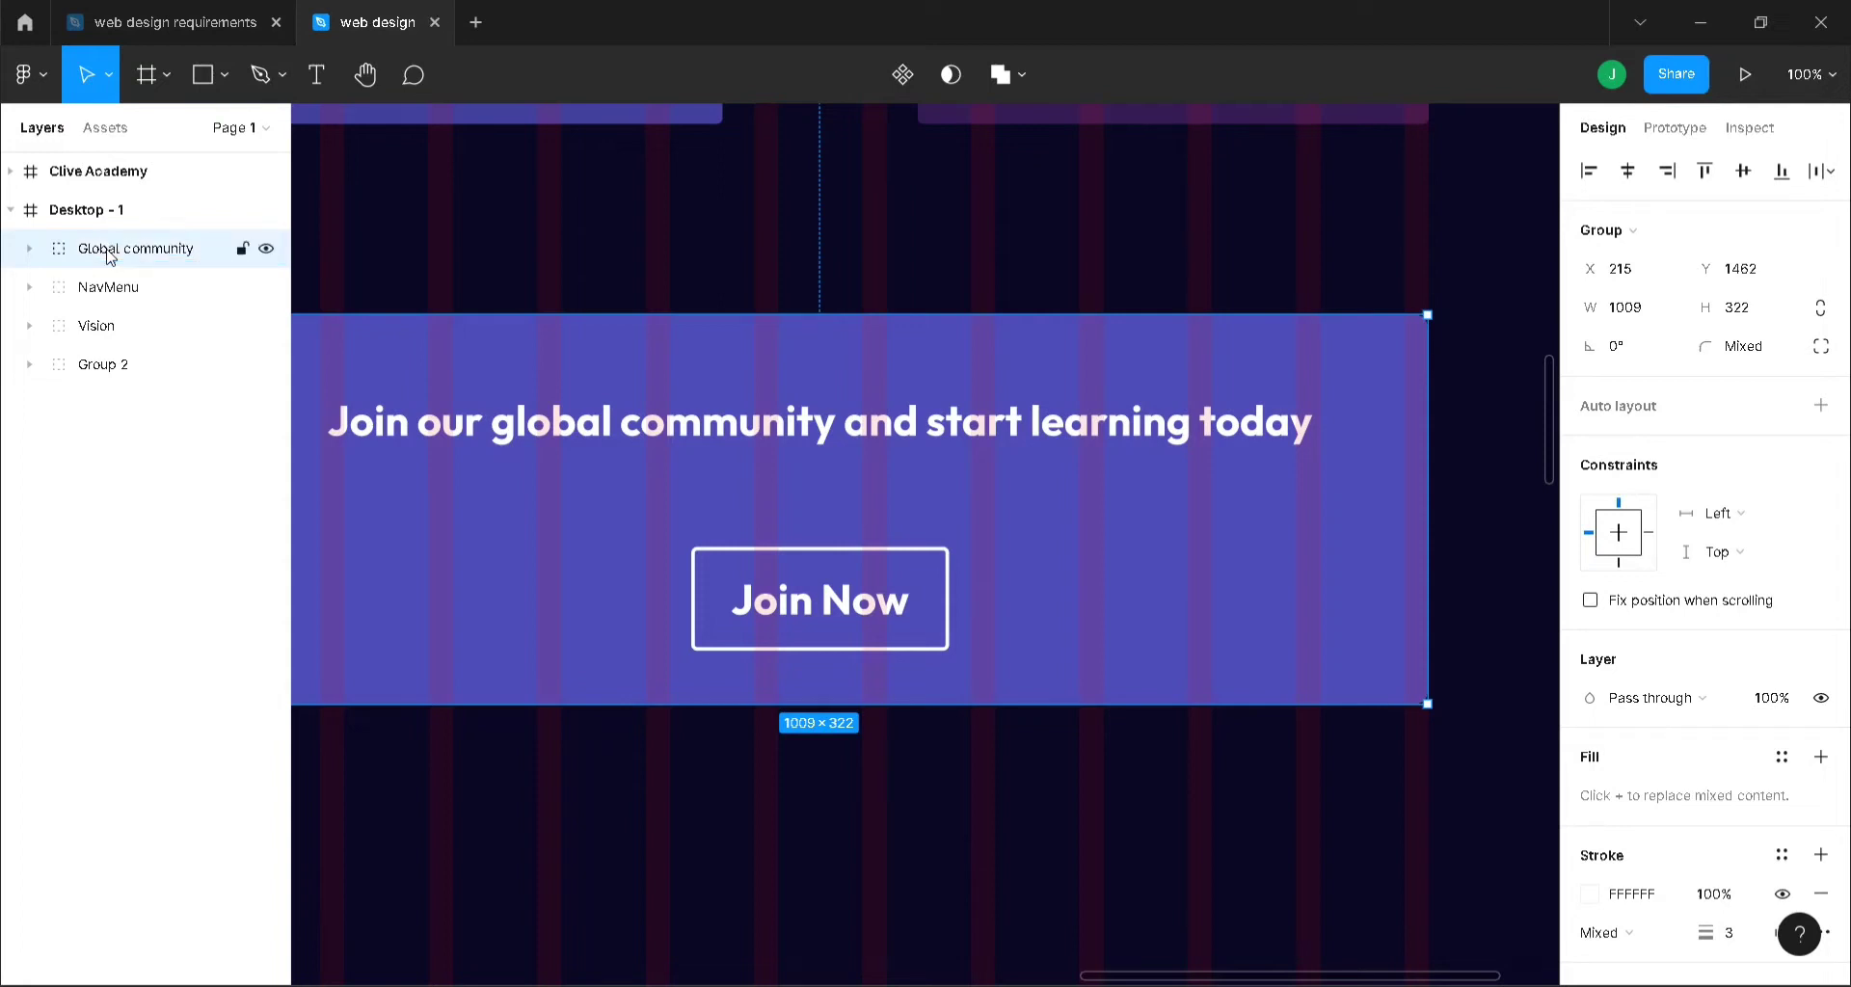
- Move Global community to the bottom of Desktop - 1 and zoom out to 50%
left_click_drag(110, 252, 106, 370)
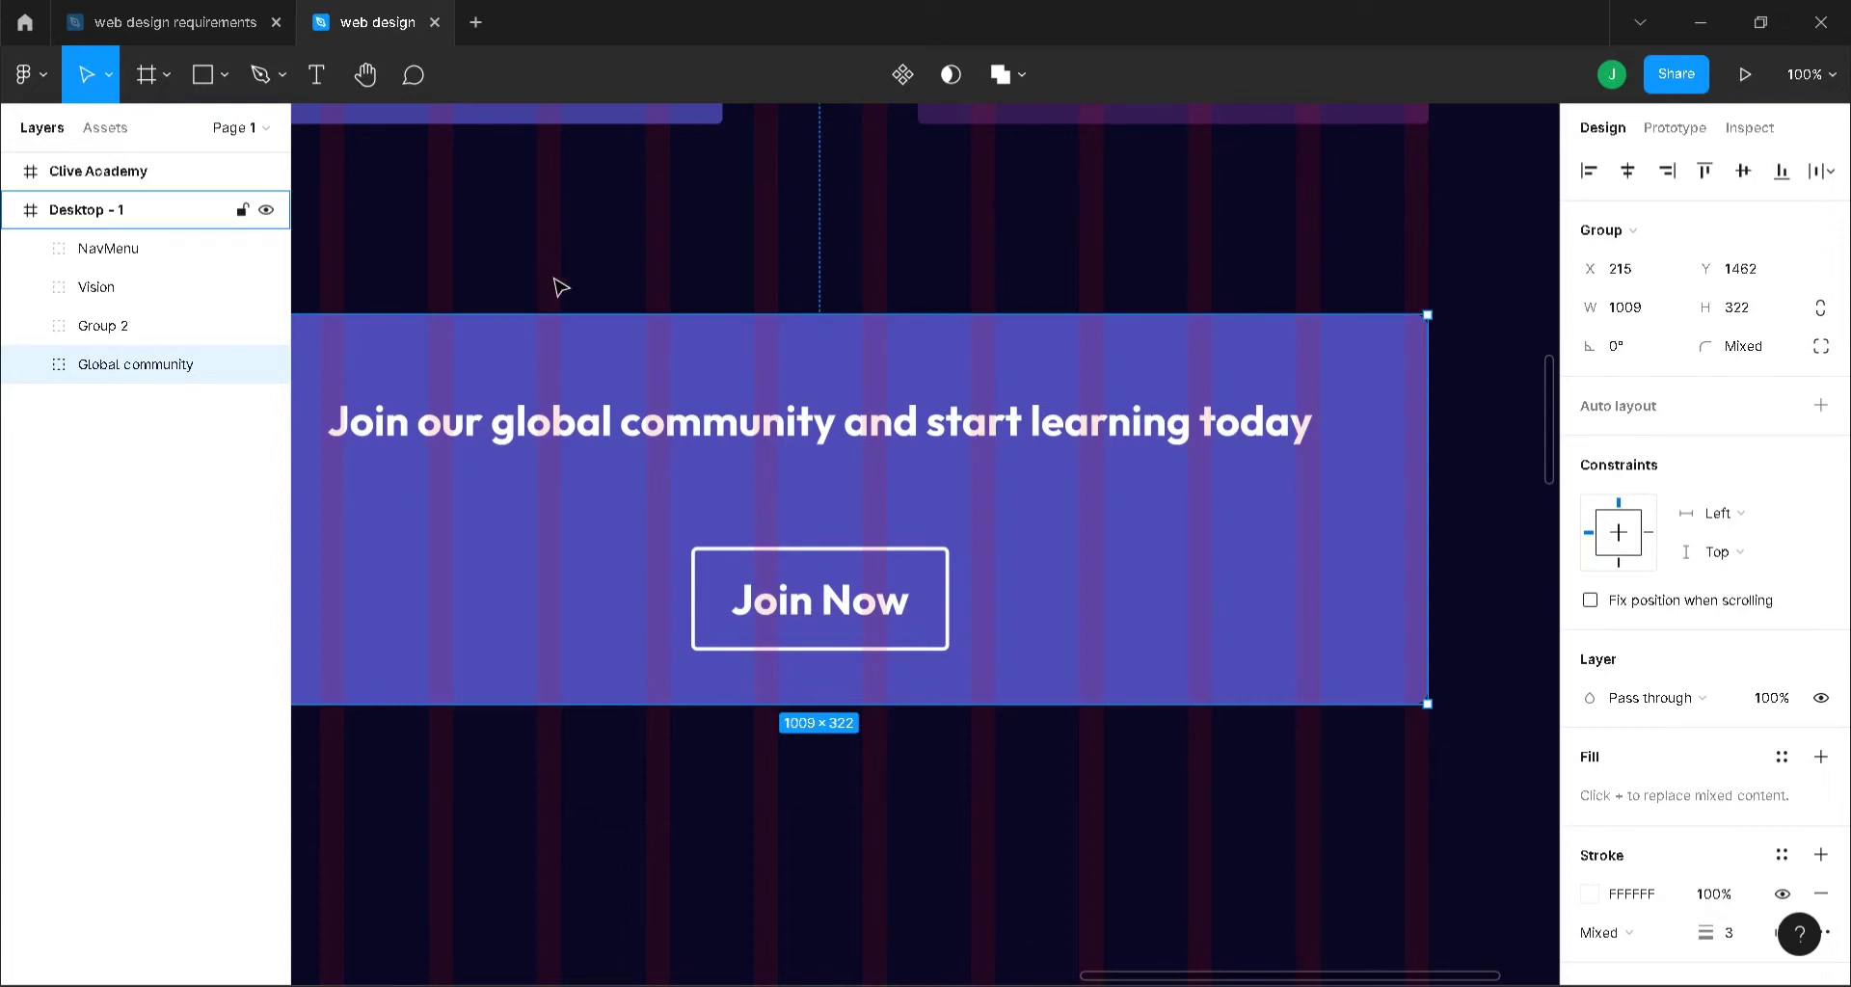
key("minus")
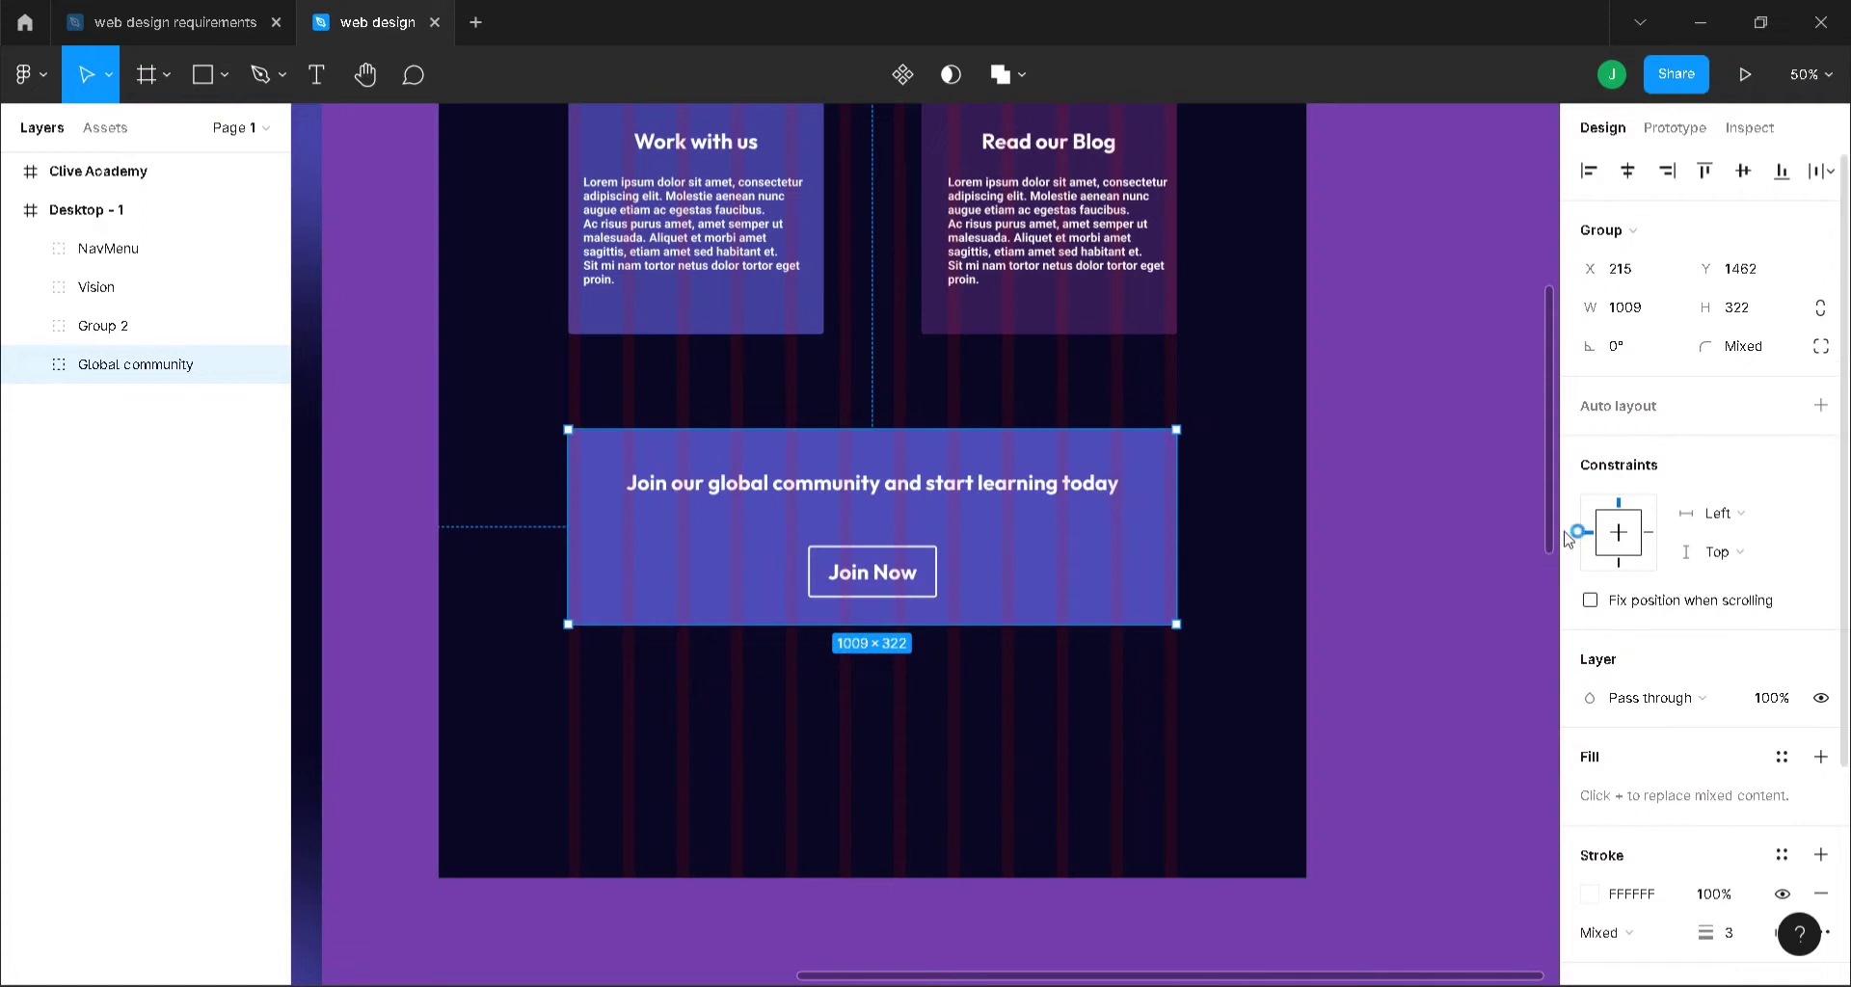
left_click_drag(1549, 530, 1547, 759)
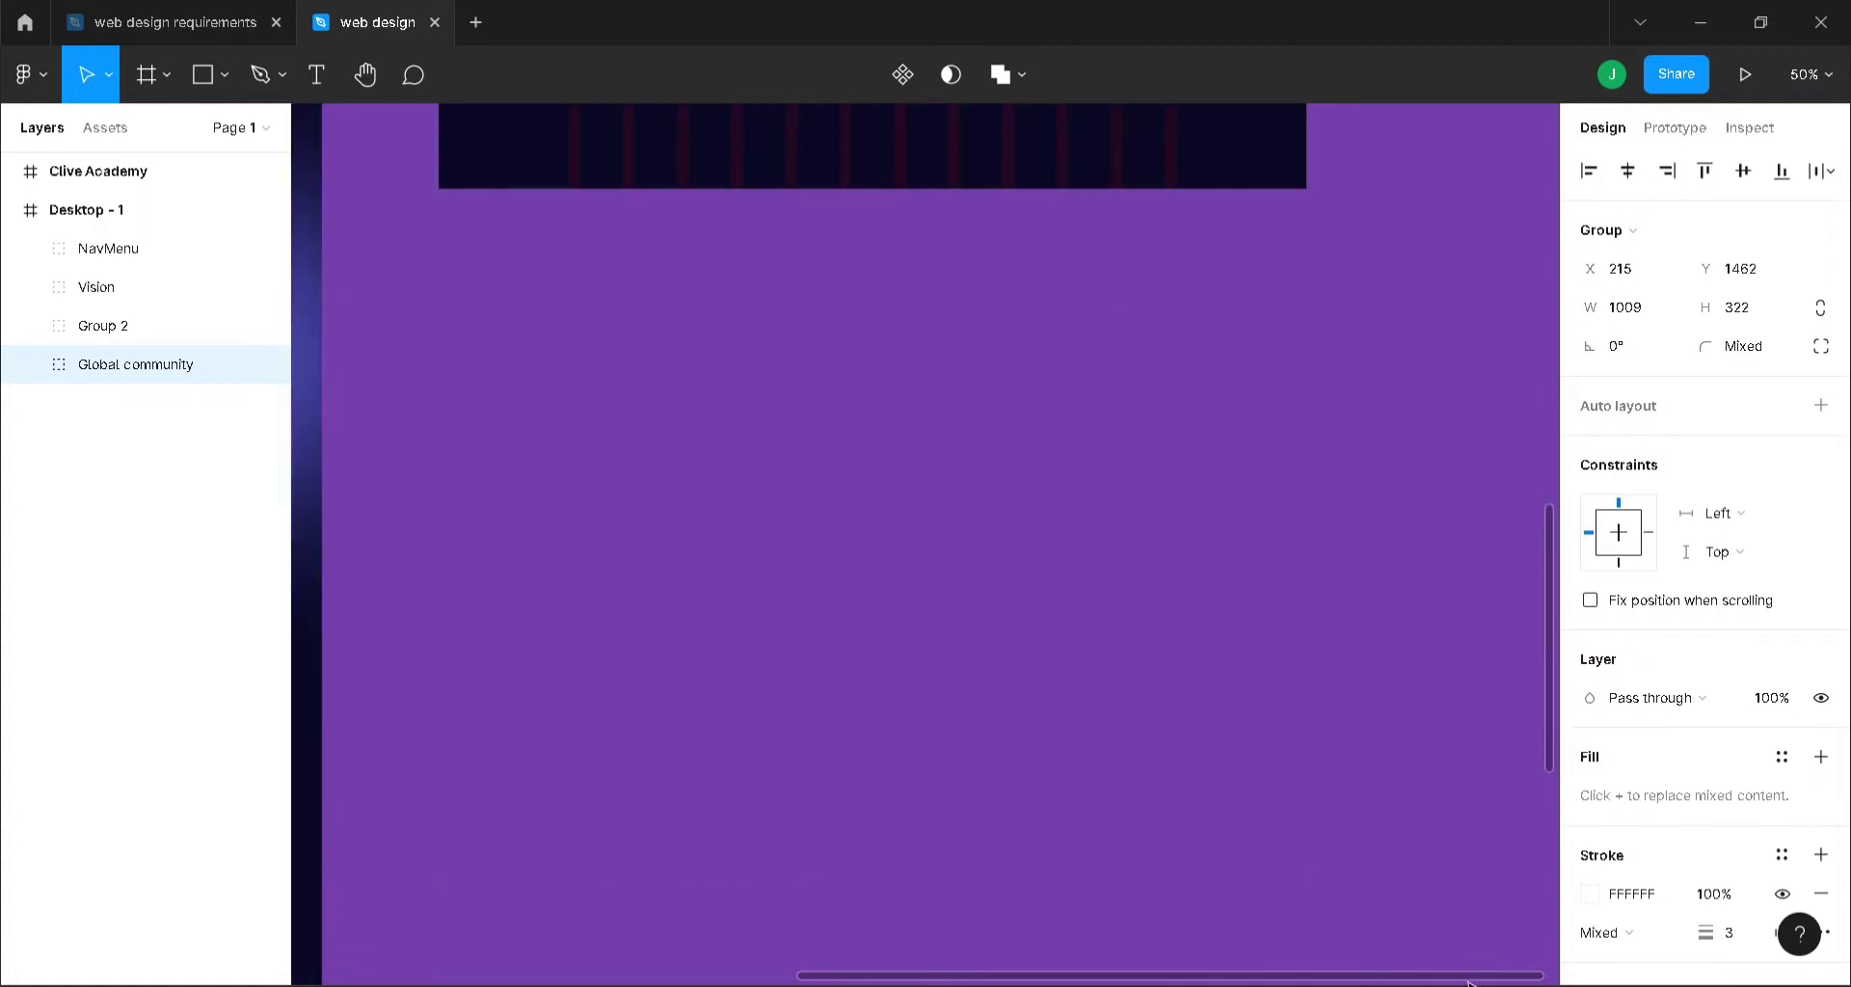
left_click_drag(1468, 982, 1033, 949)
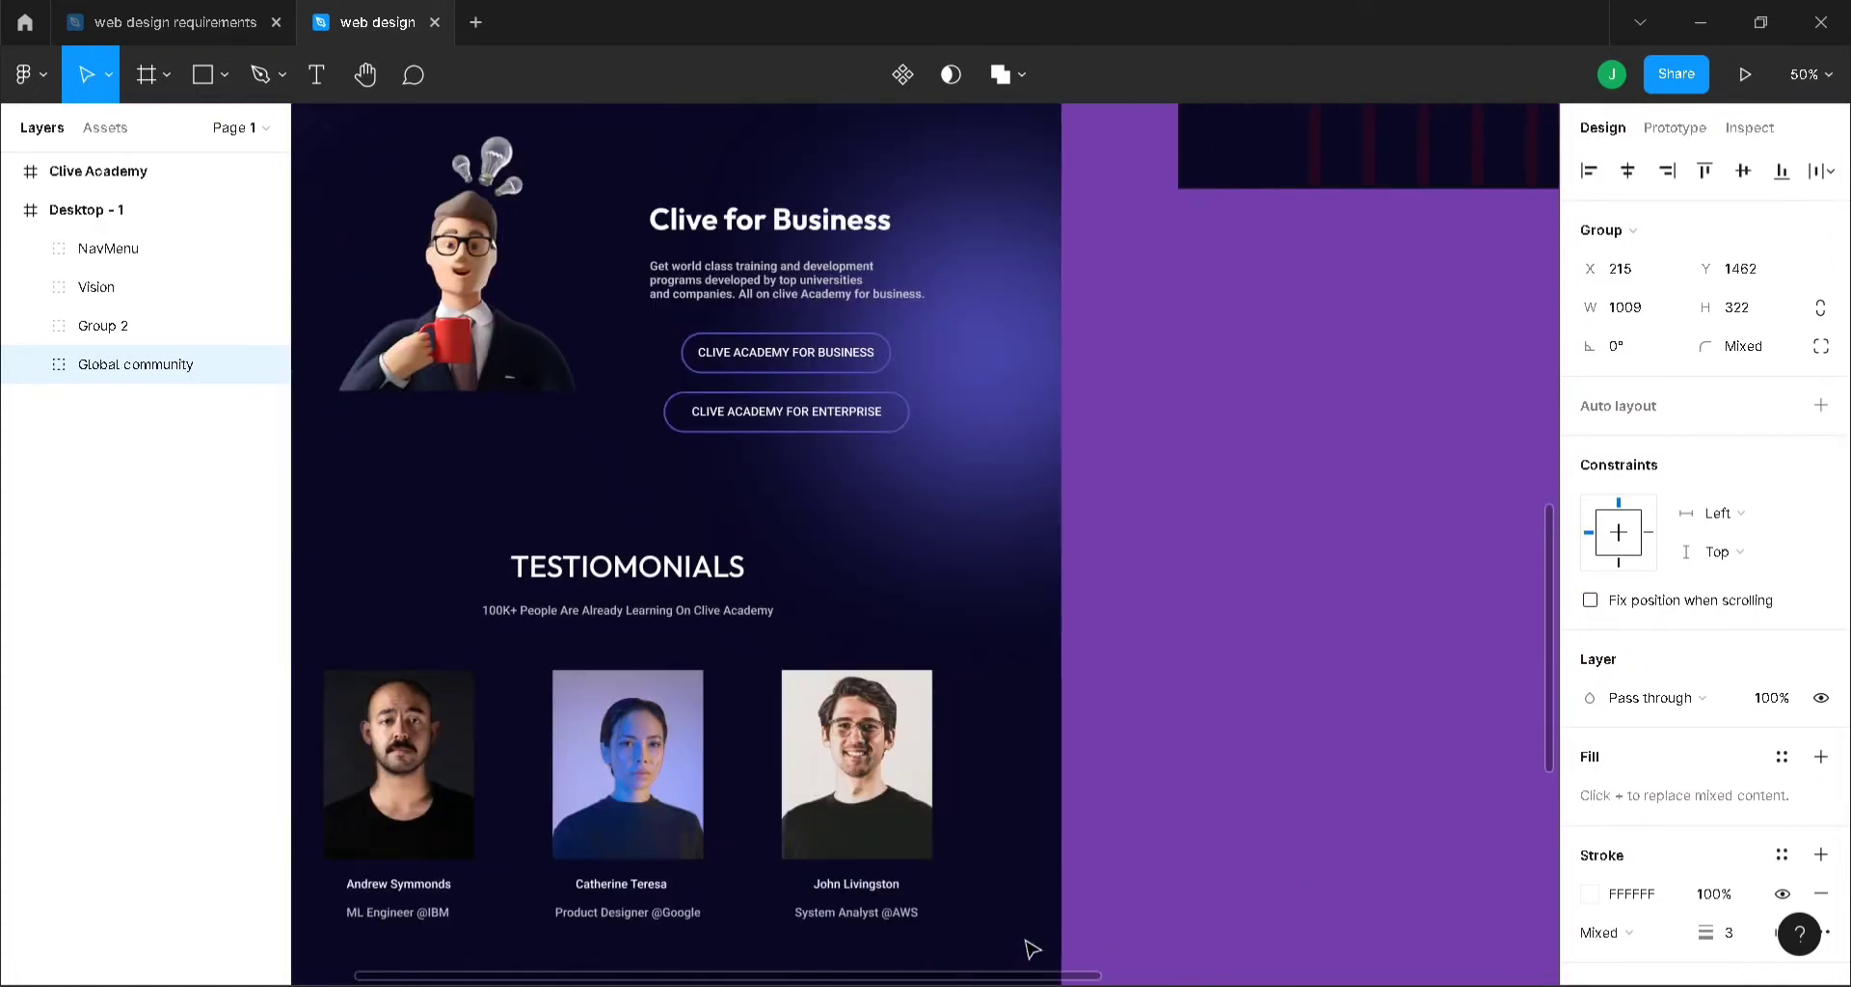
- Duplicate the Clive Academy Footer group and footer line, placing the copy centred below the Join Now banner
left_click(67, 180)
left_click(11, 171)
scroll(101, 666, "down", 1)
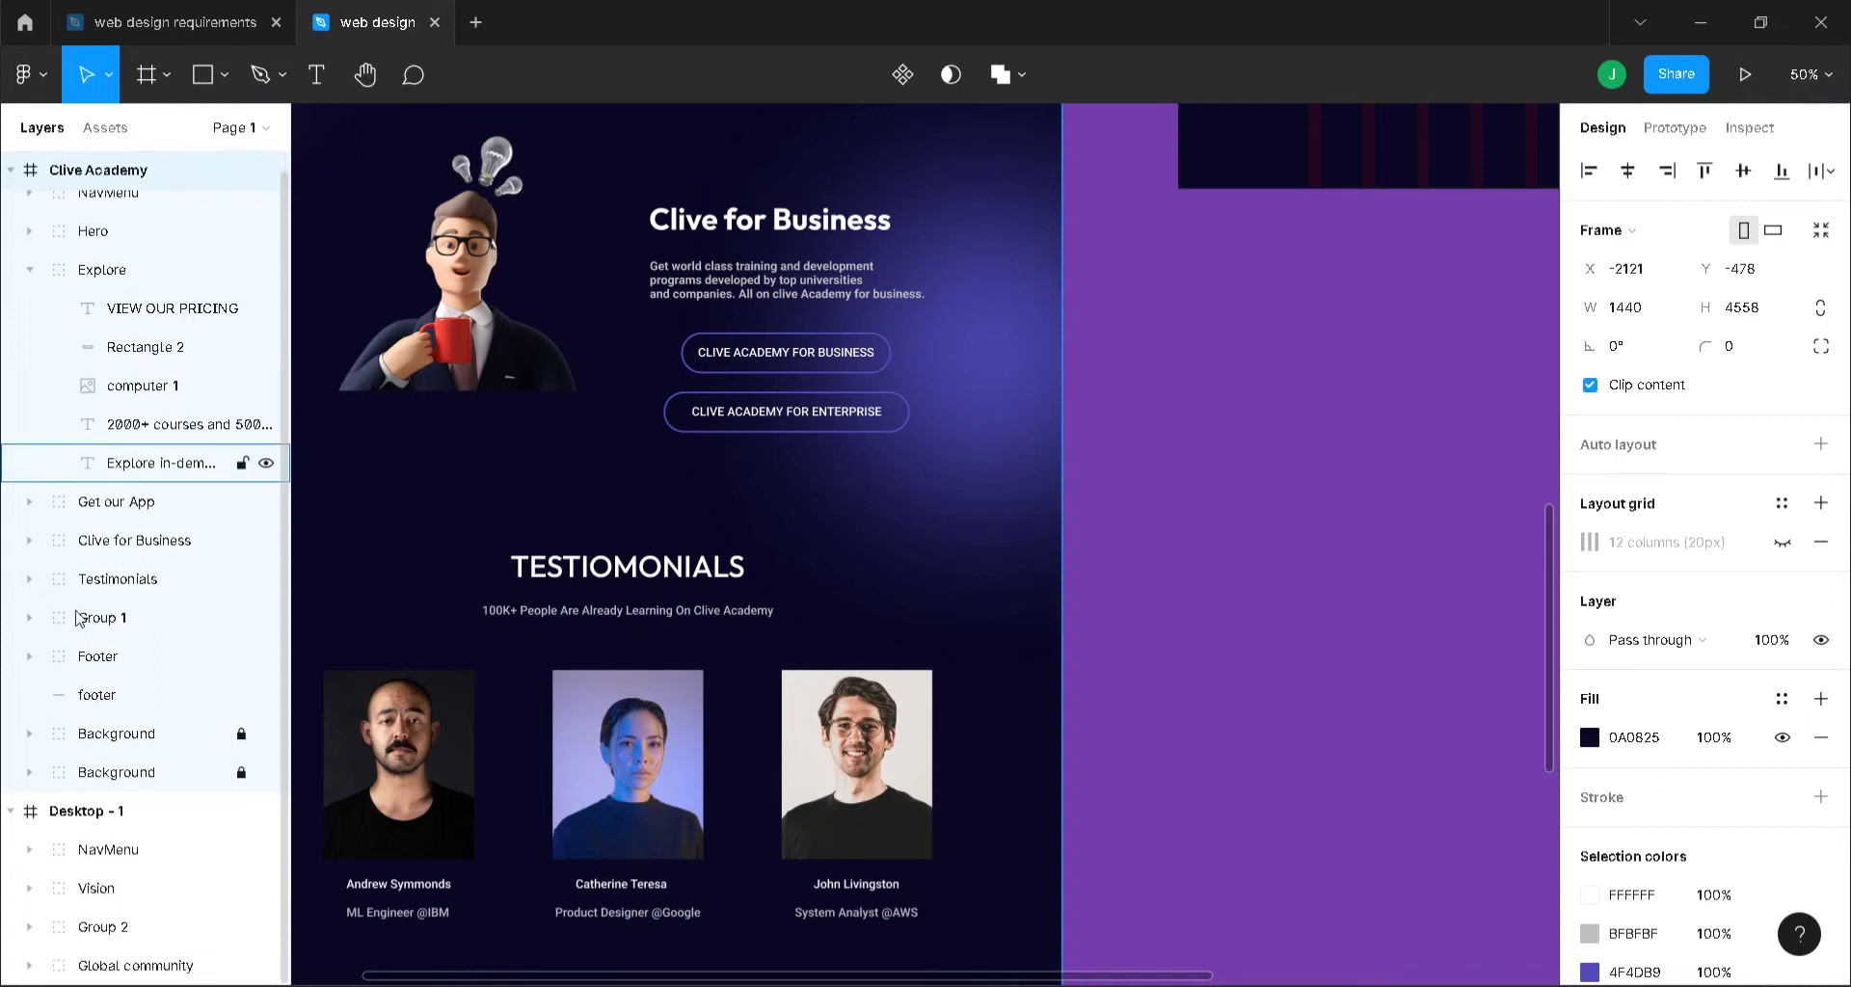
left_click(100, 659)
left_click(103, 700, "shift")
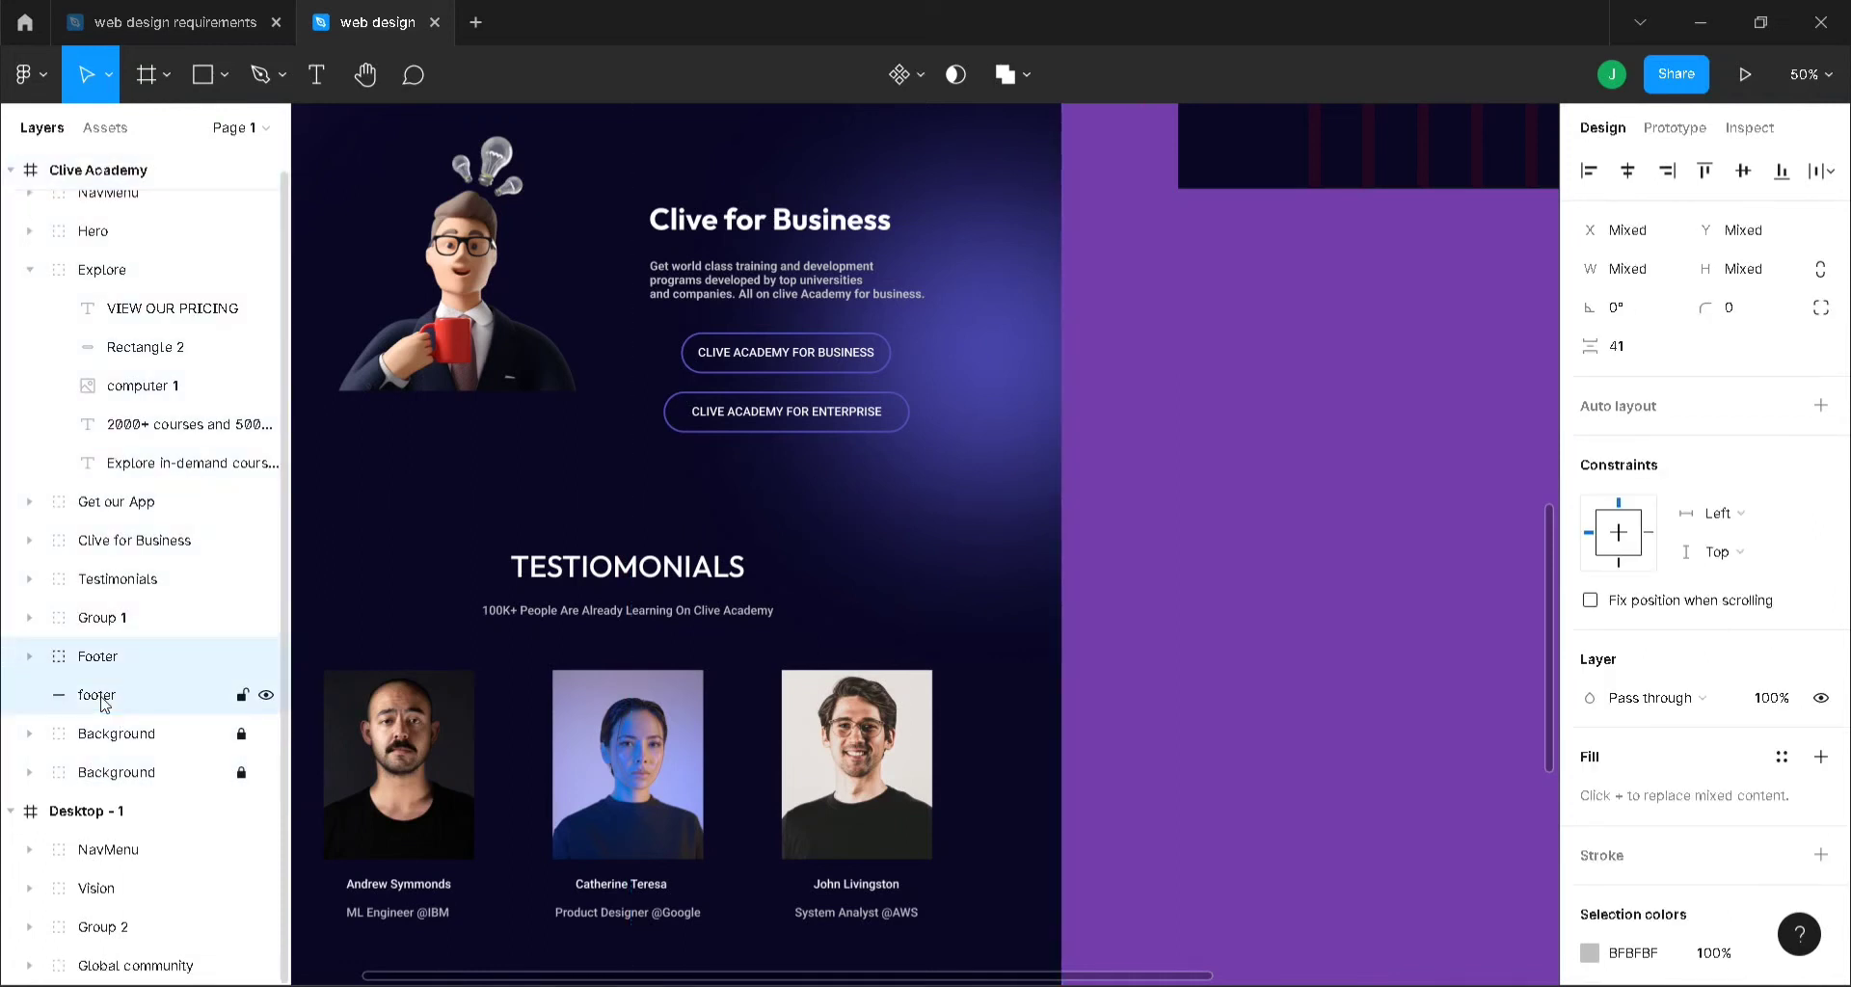
key("ctrl+d")
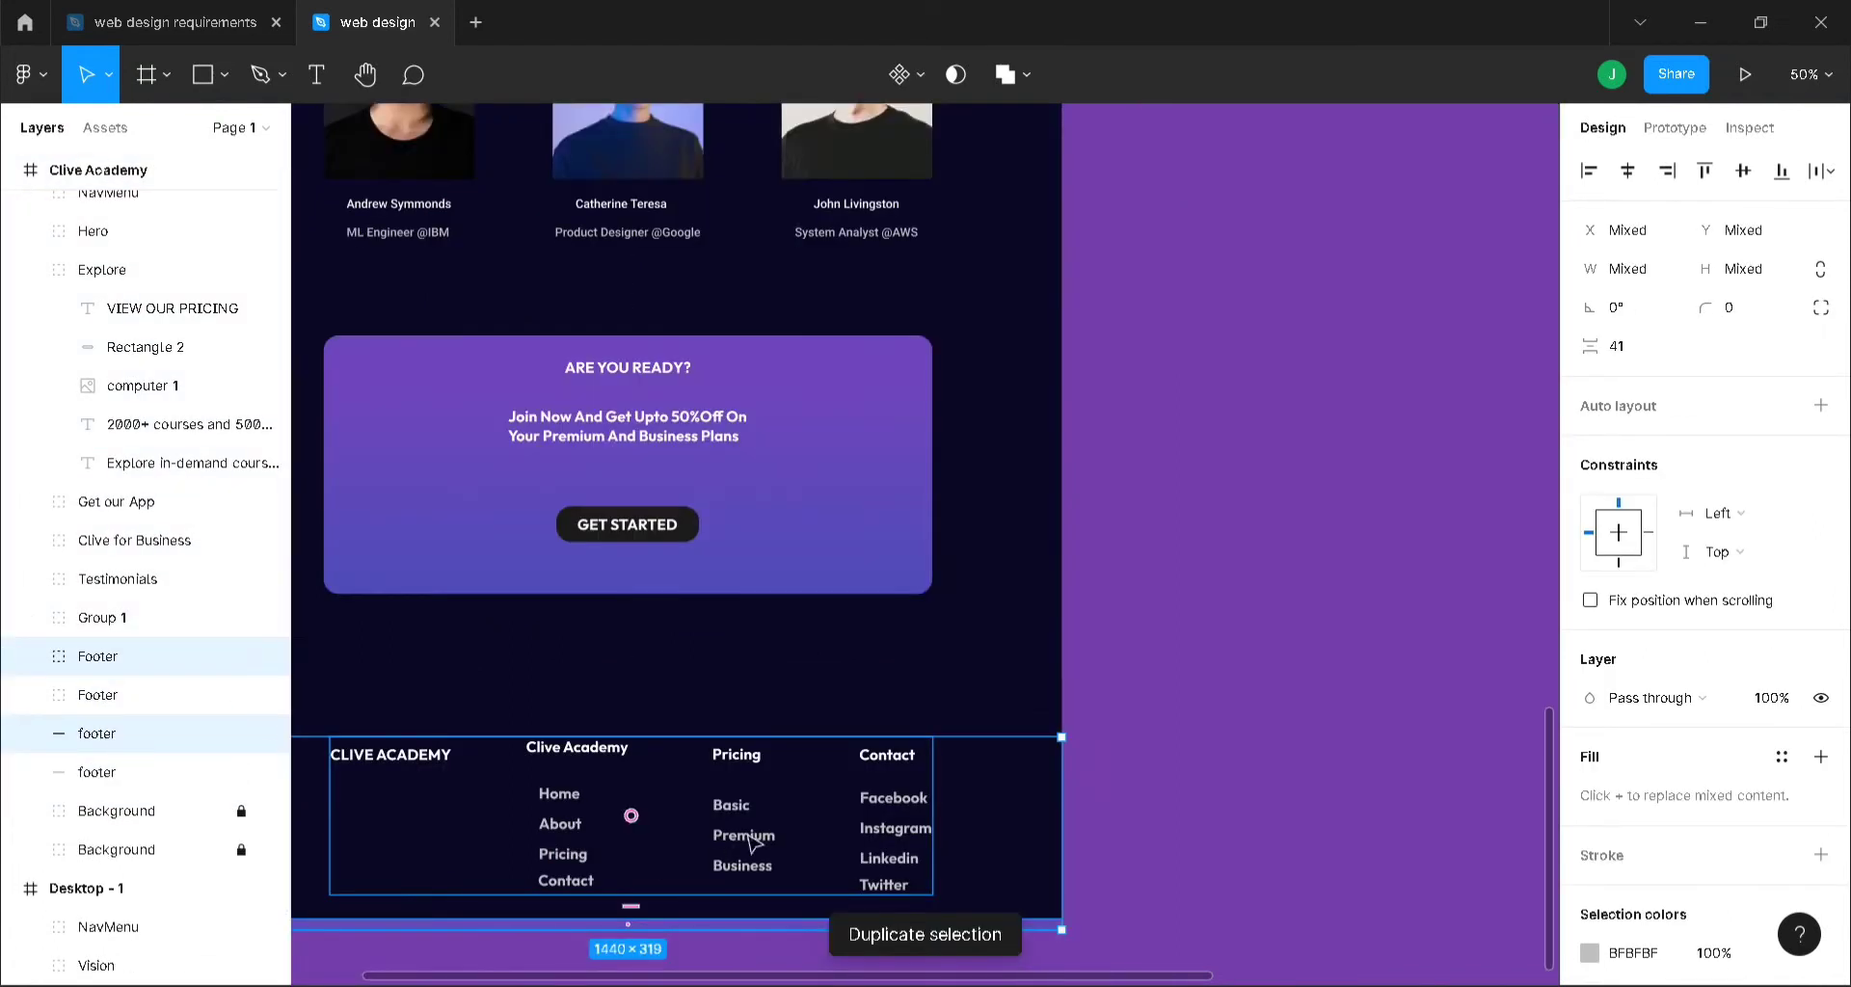
left_click_drag(829, 827, 1458, 406)
left_click(1639, 185)
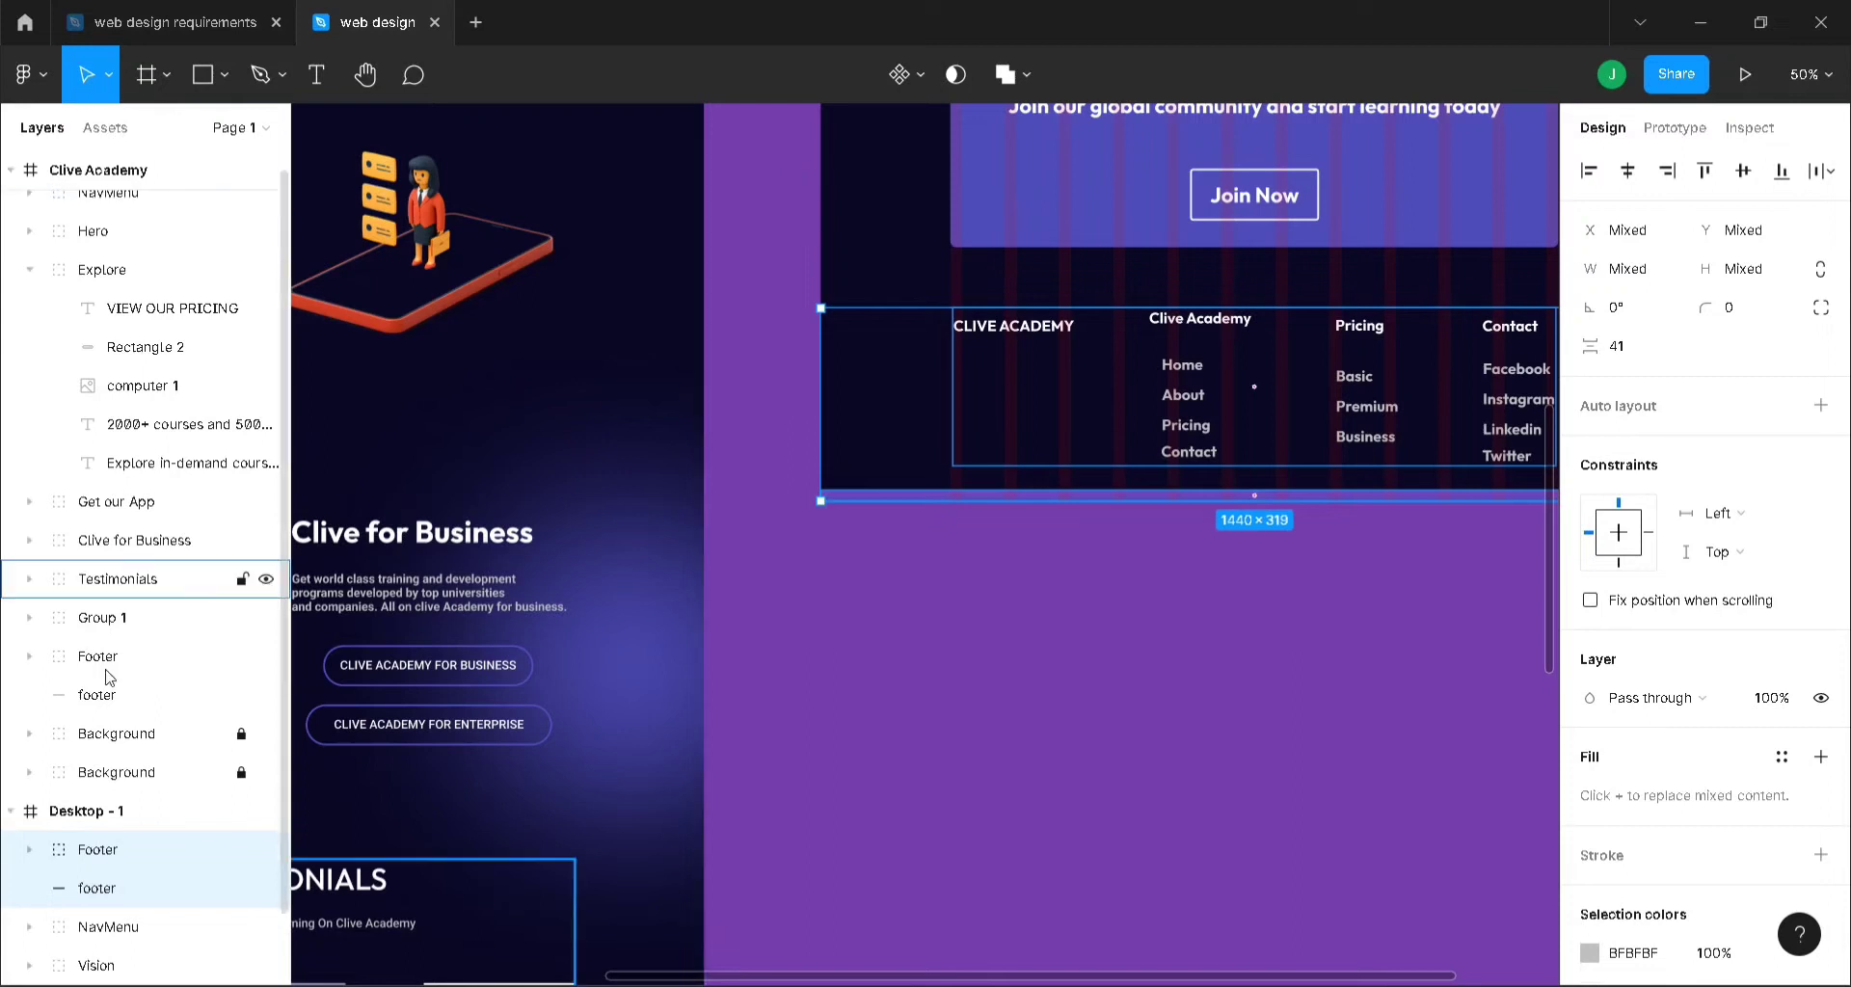
- Check that Desktop - 1 extends below the new footer, now 1440×2204
left_click(86, 810)
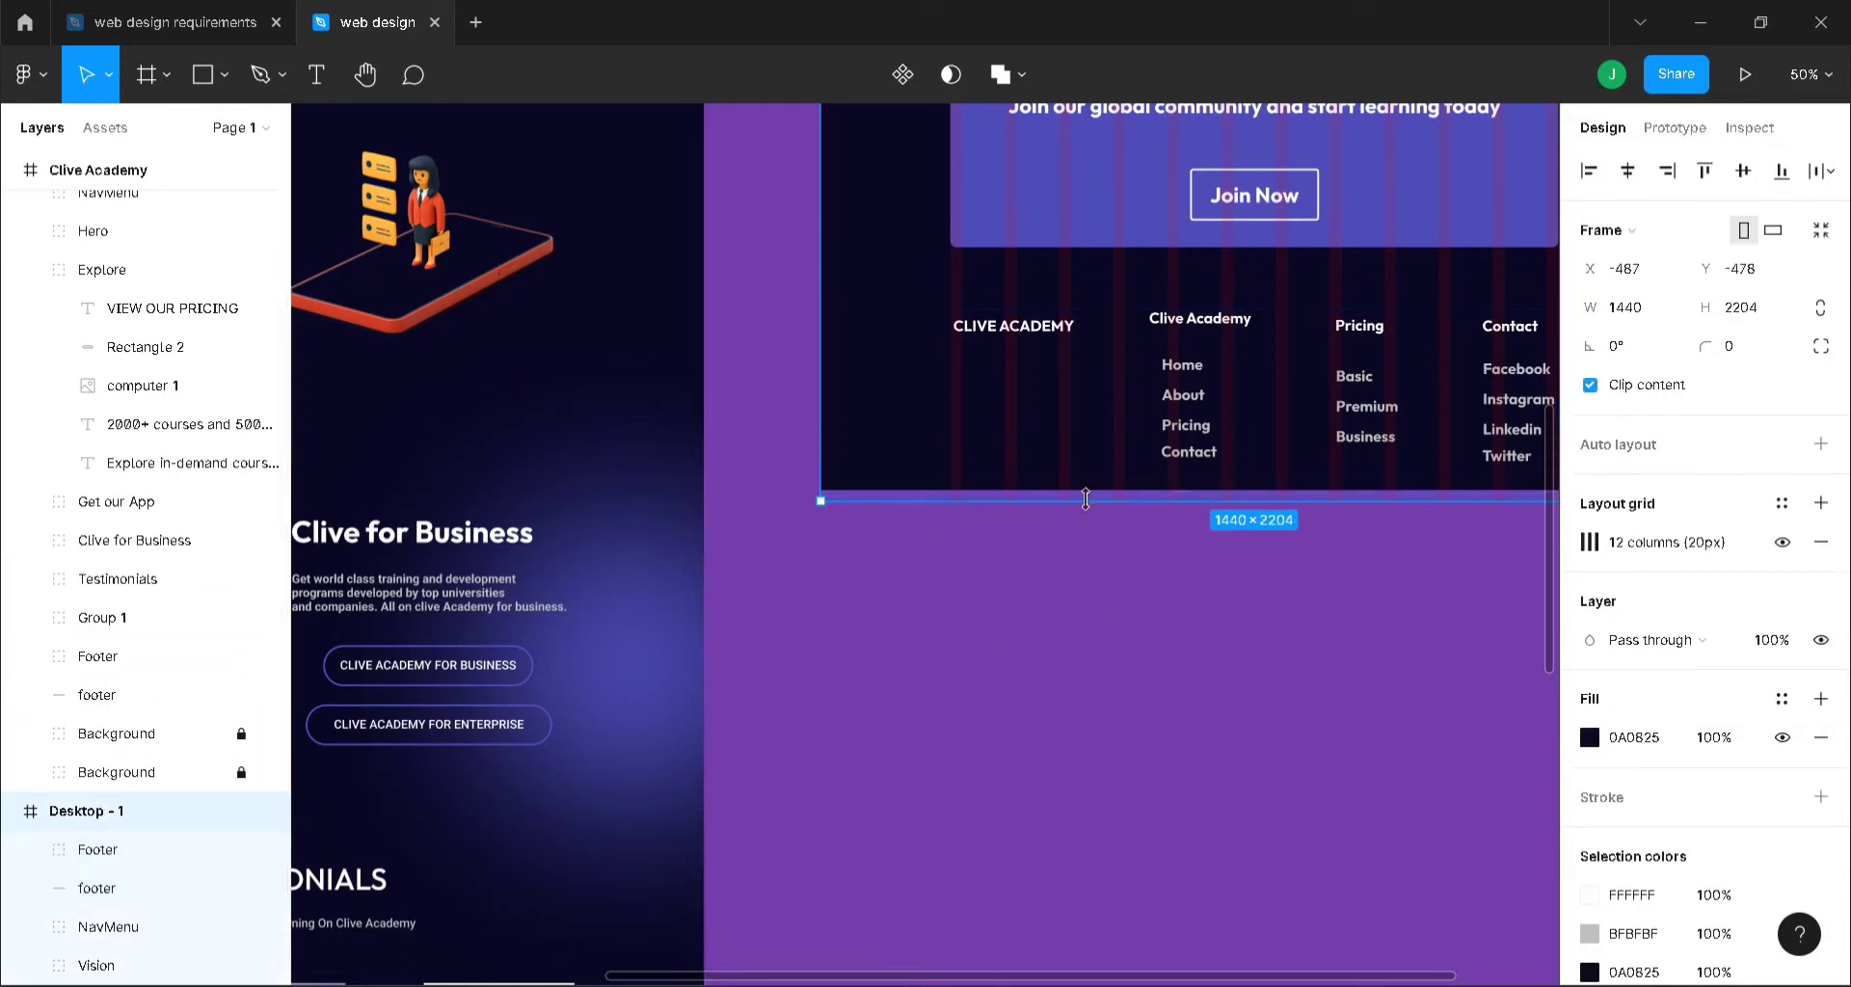
left_click_drag(1086, 501, 1087, 502)
left_click_drag(1335, 978, 1515, 959)
scroll(1461, 796, "up", 3)
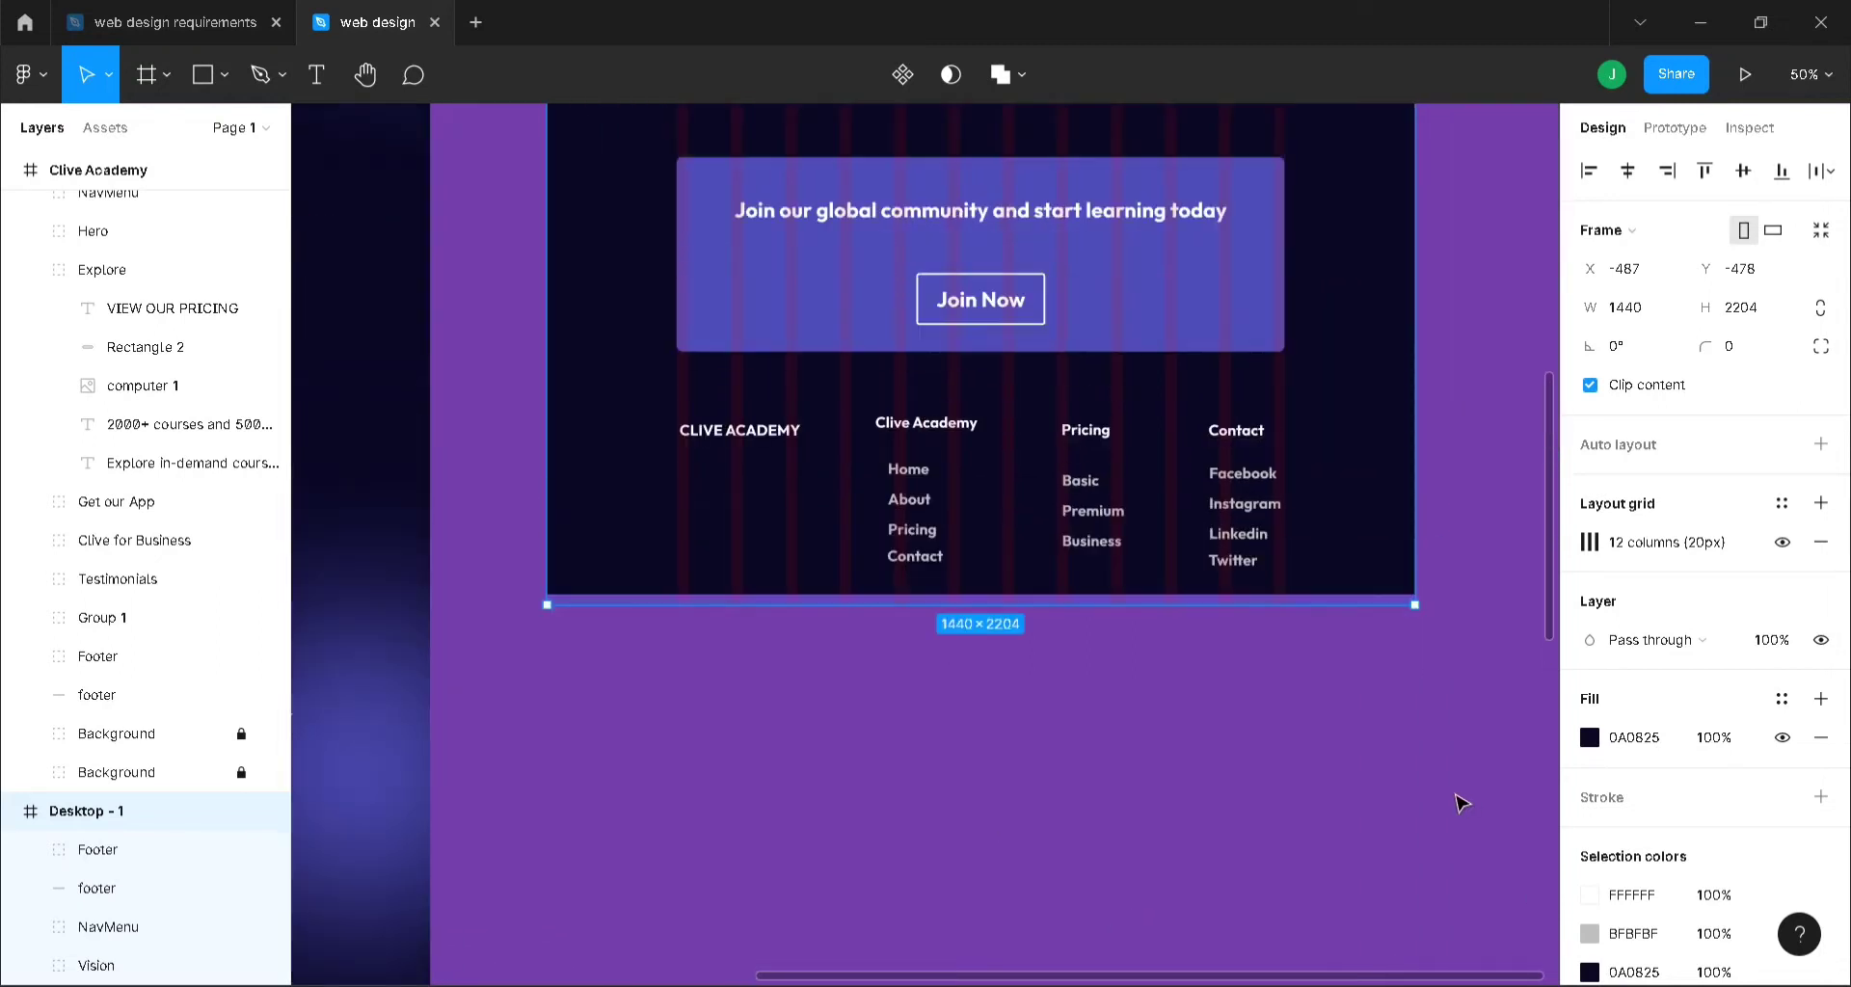
left_click(1467, 536)
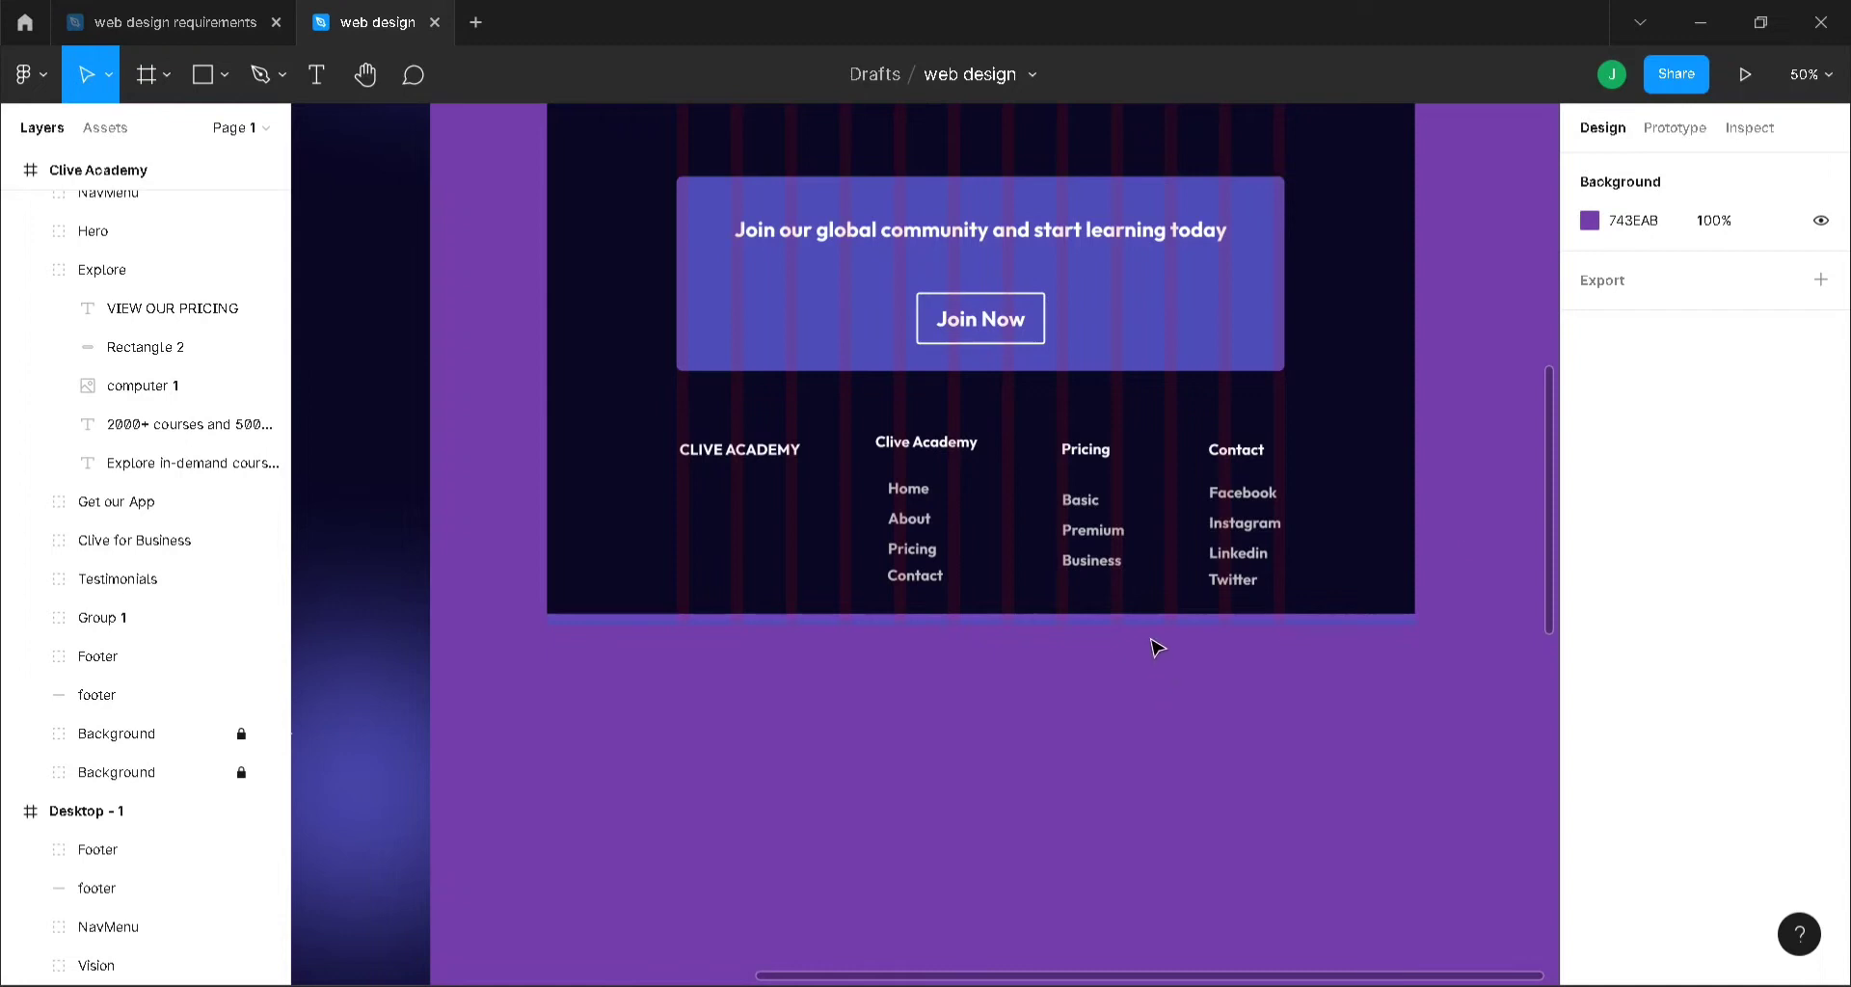
left_click(1108, 620)
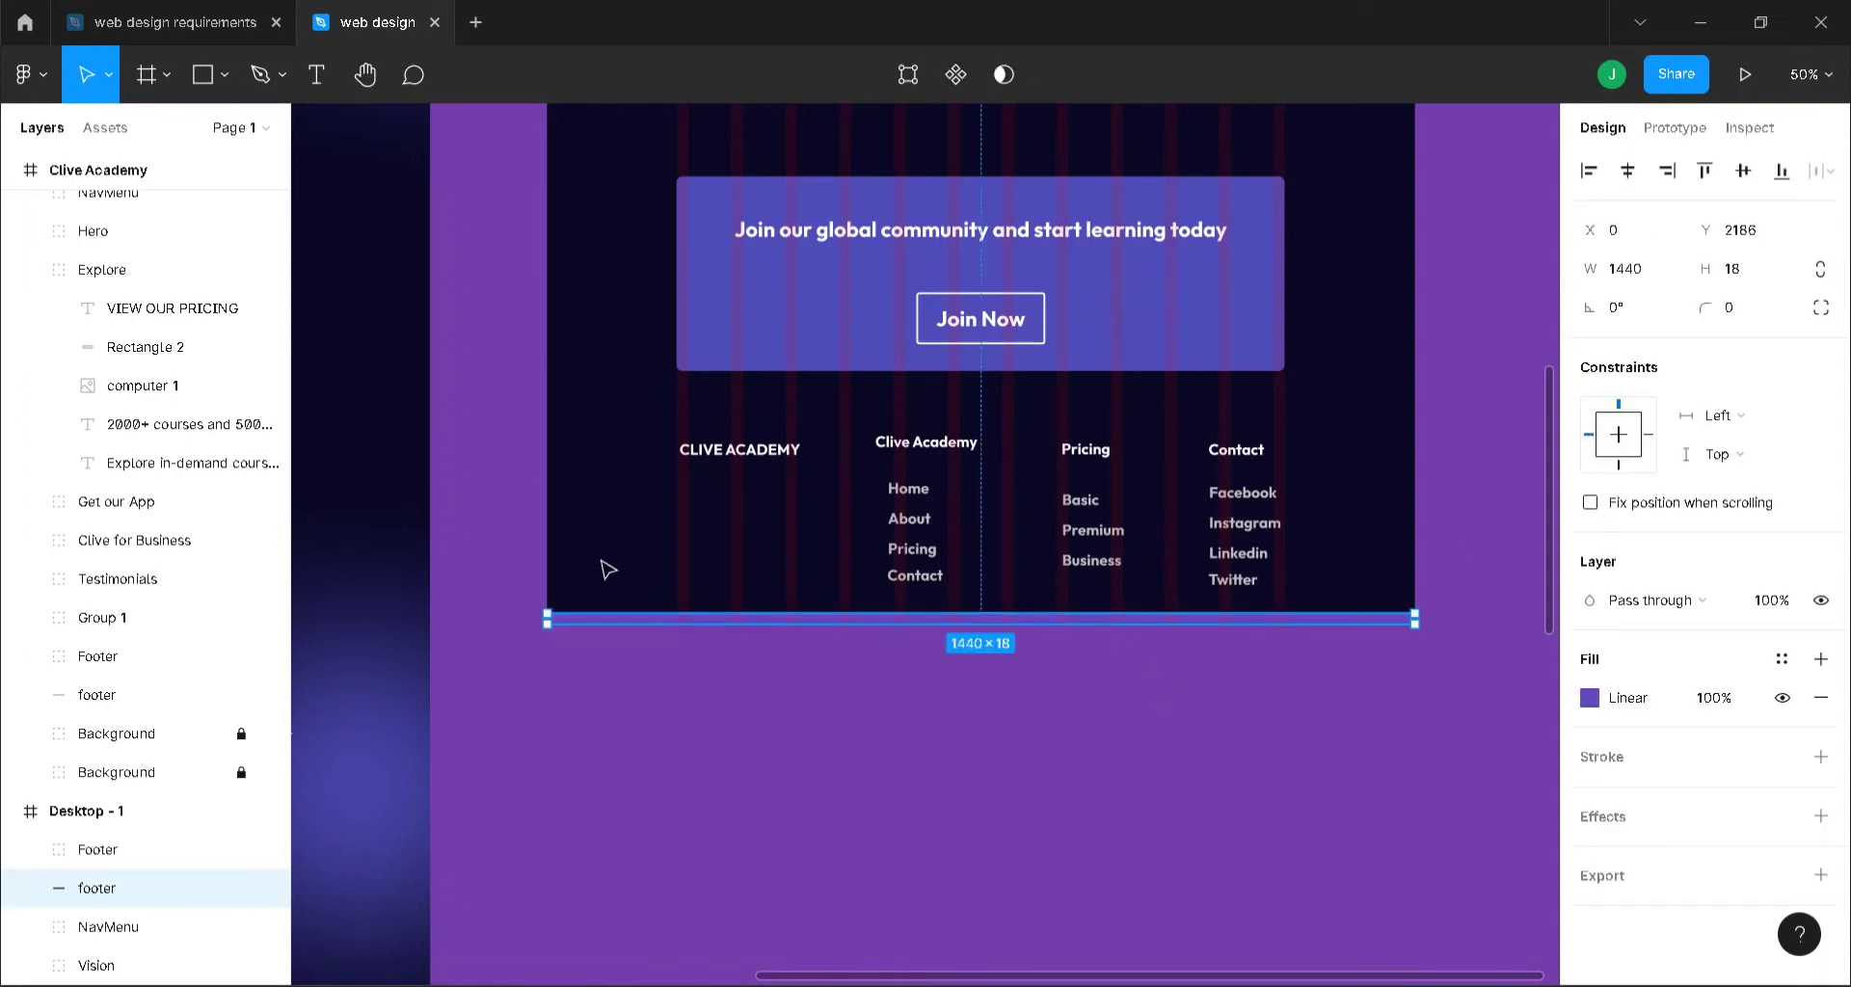
left_click(29, 816)
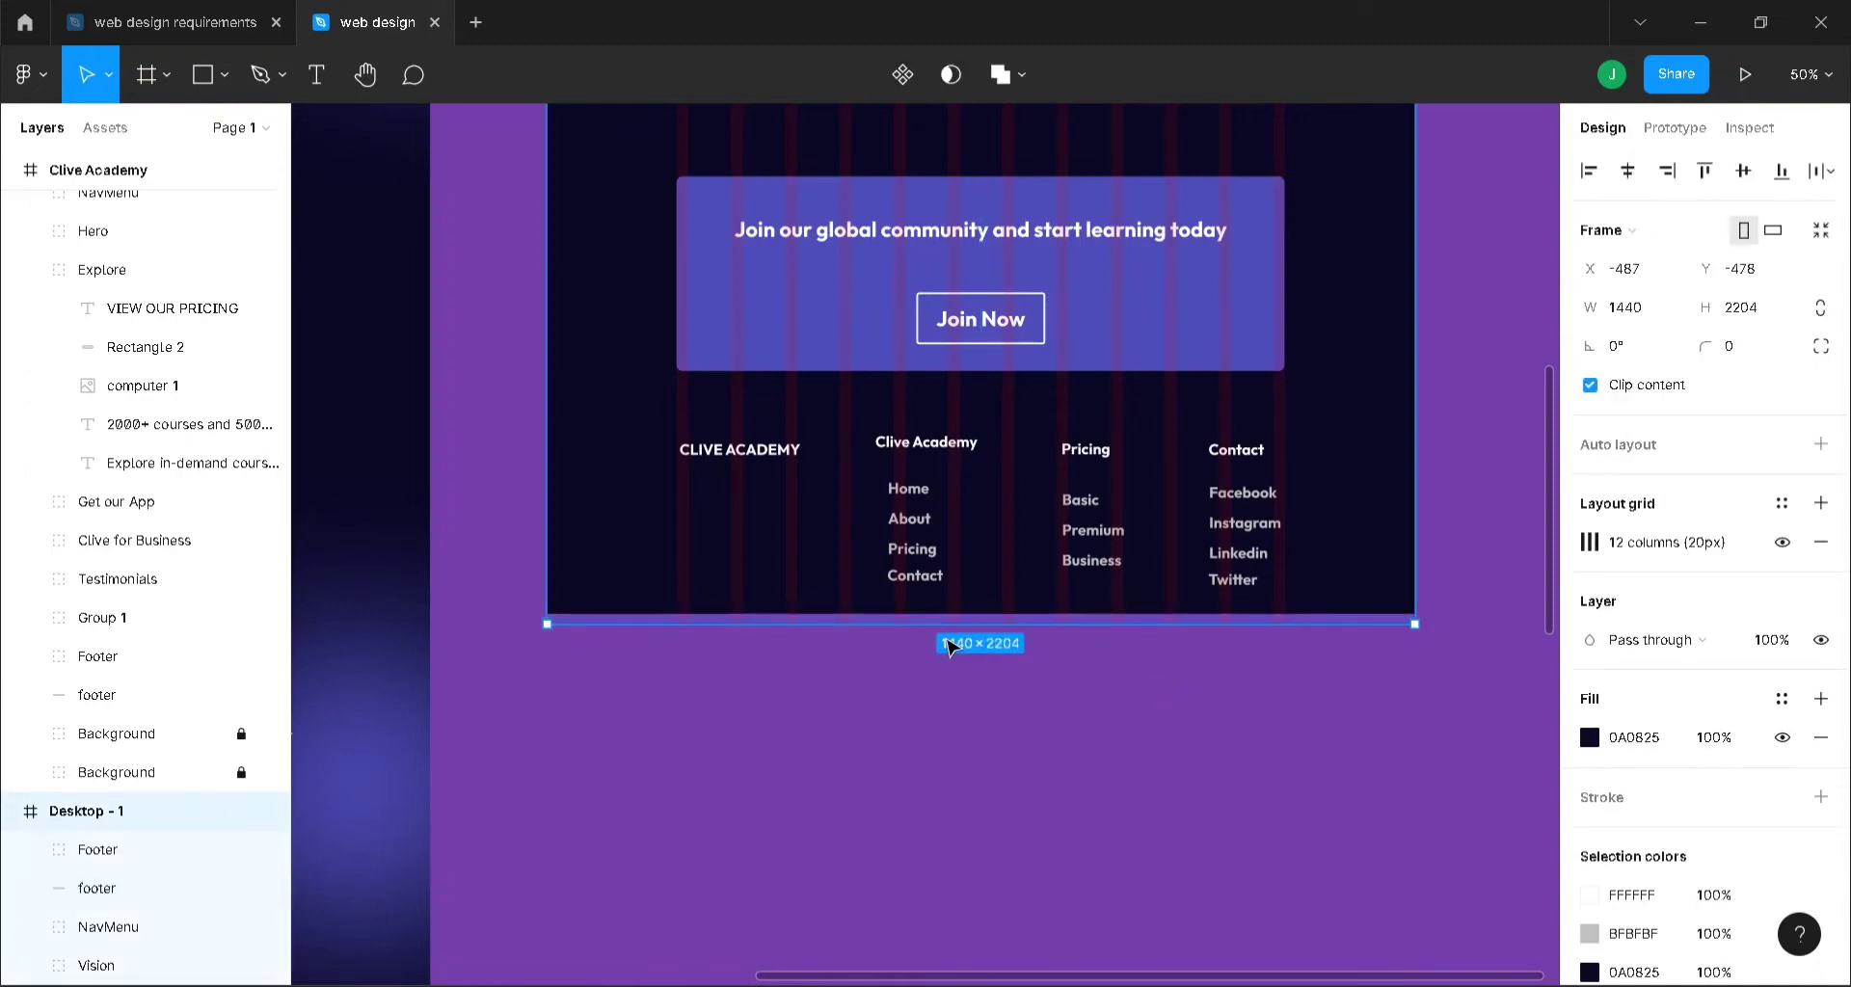
mouse_move(944, 629)
left_mouse_down()
mouse_move(944, 647)
mouse_move(944, 629)
left_mouse_up()
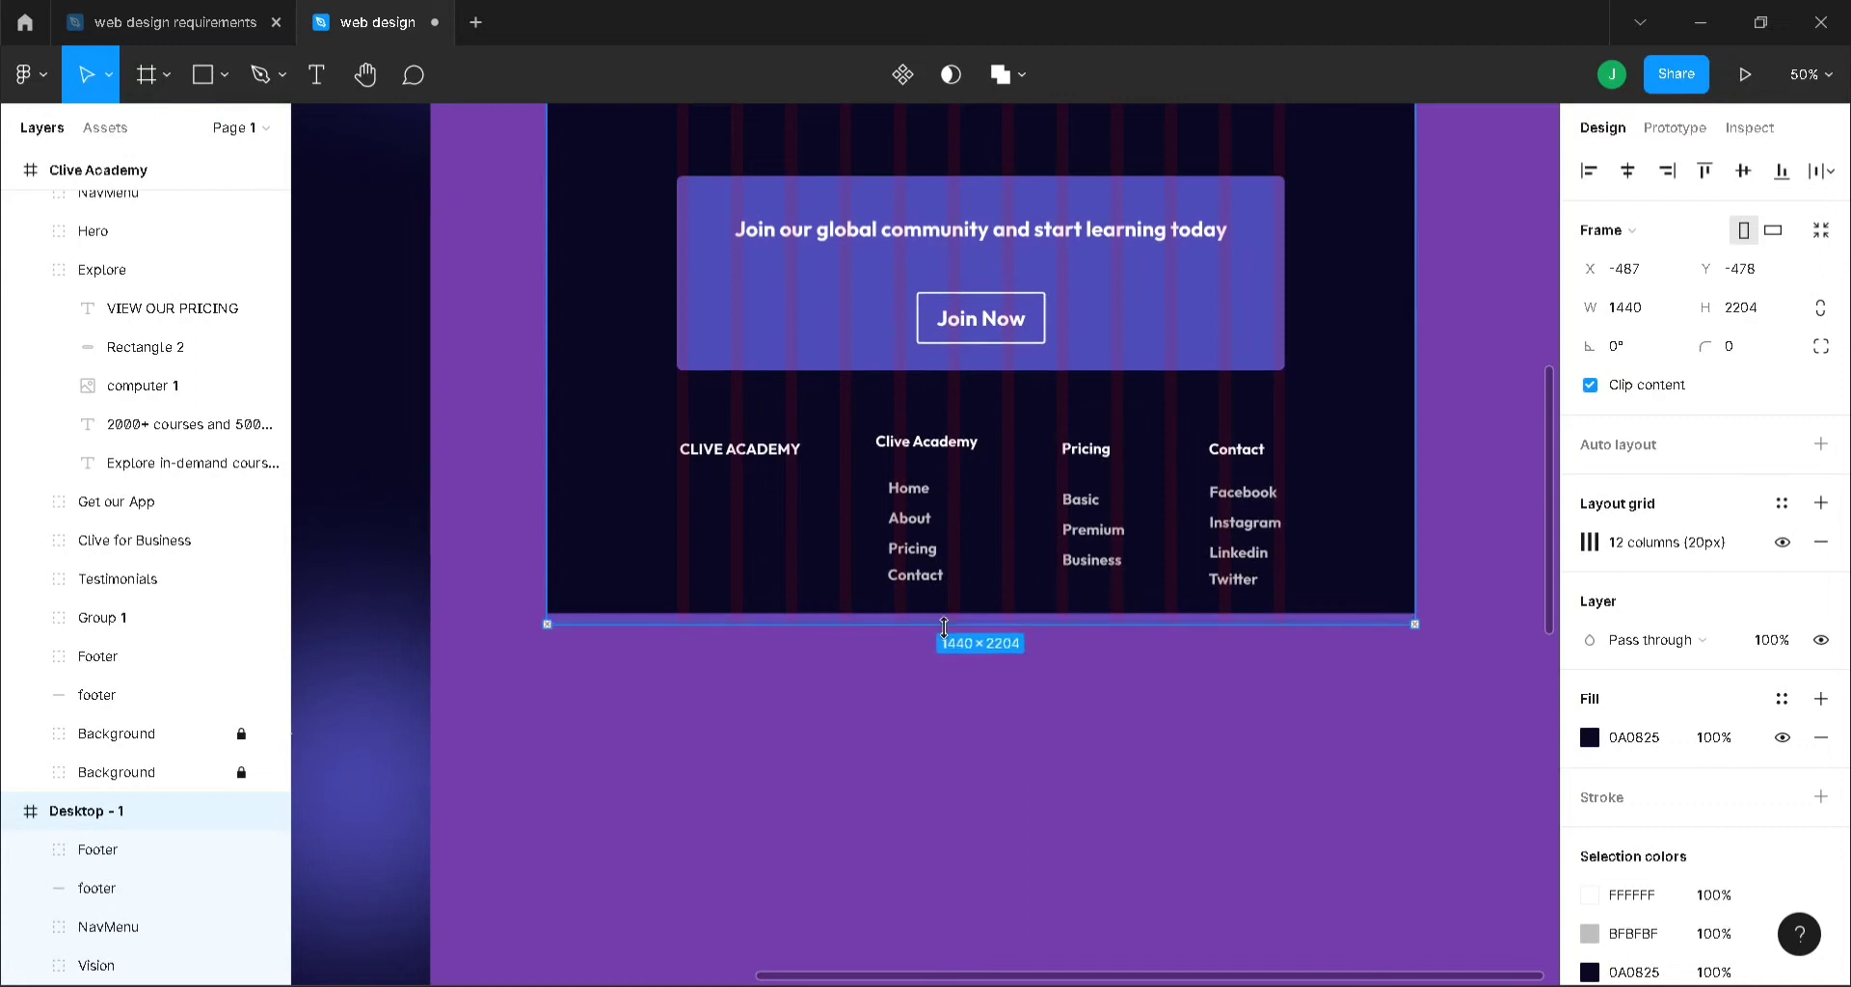
left_click(944, 732)
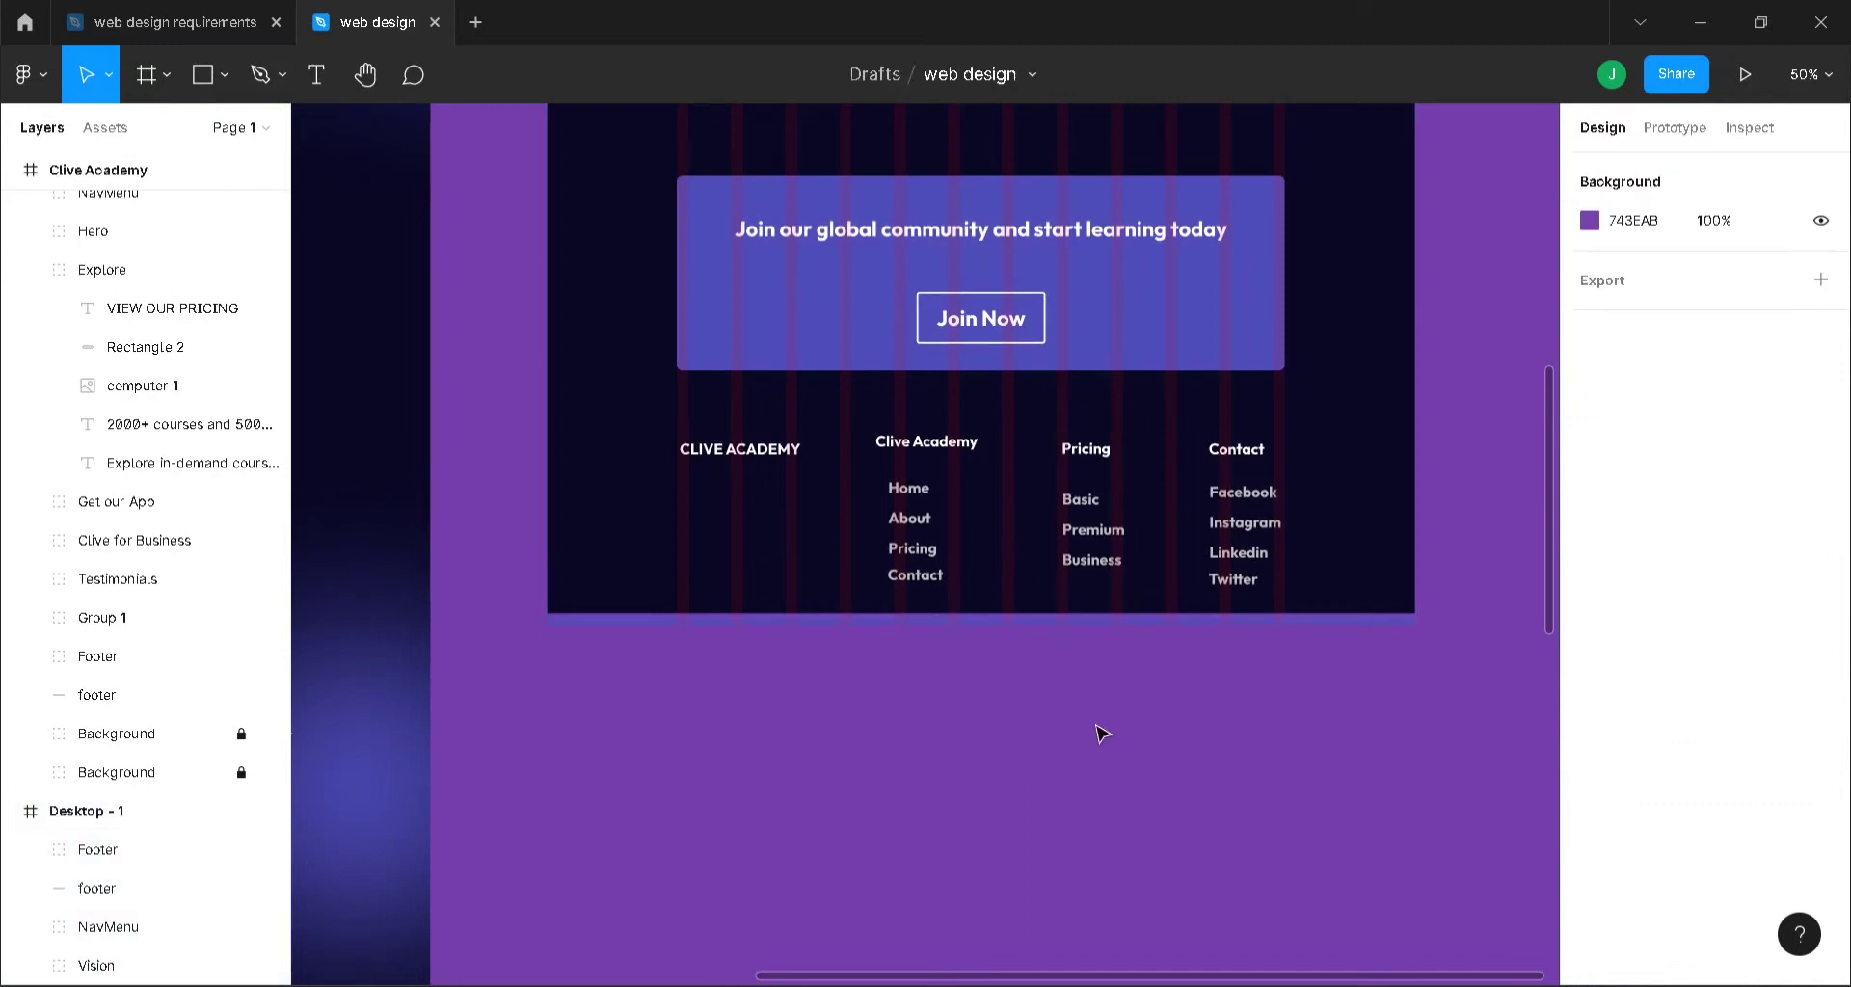
key("minus")
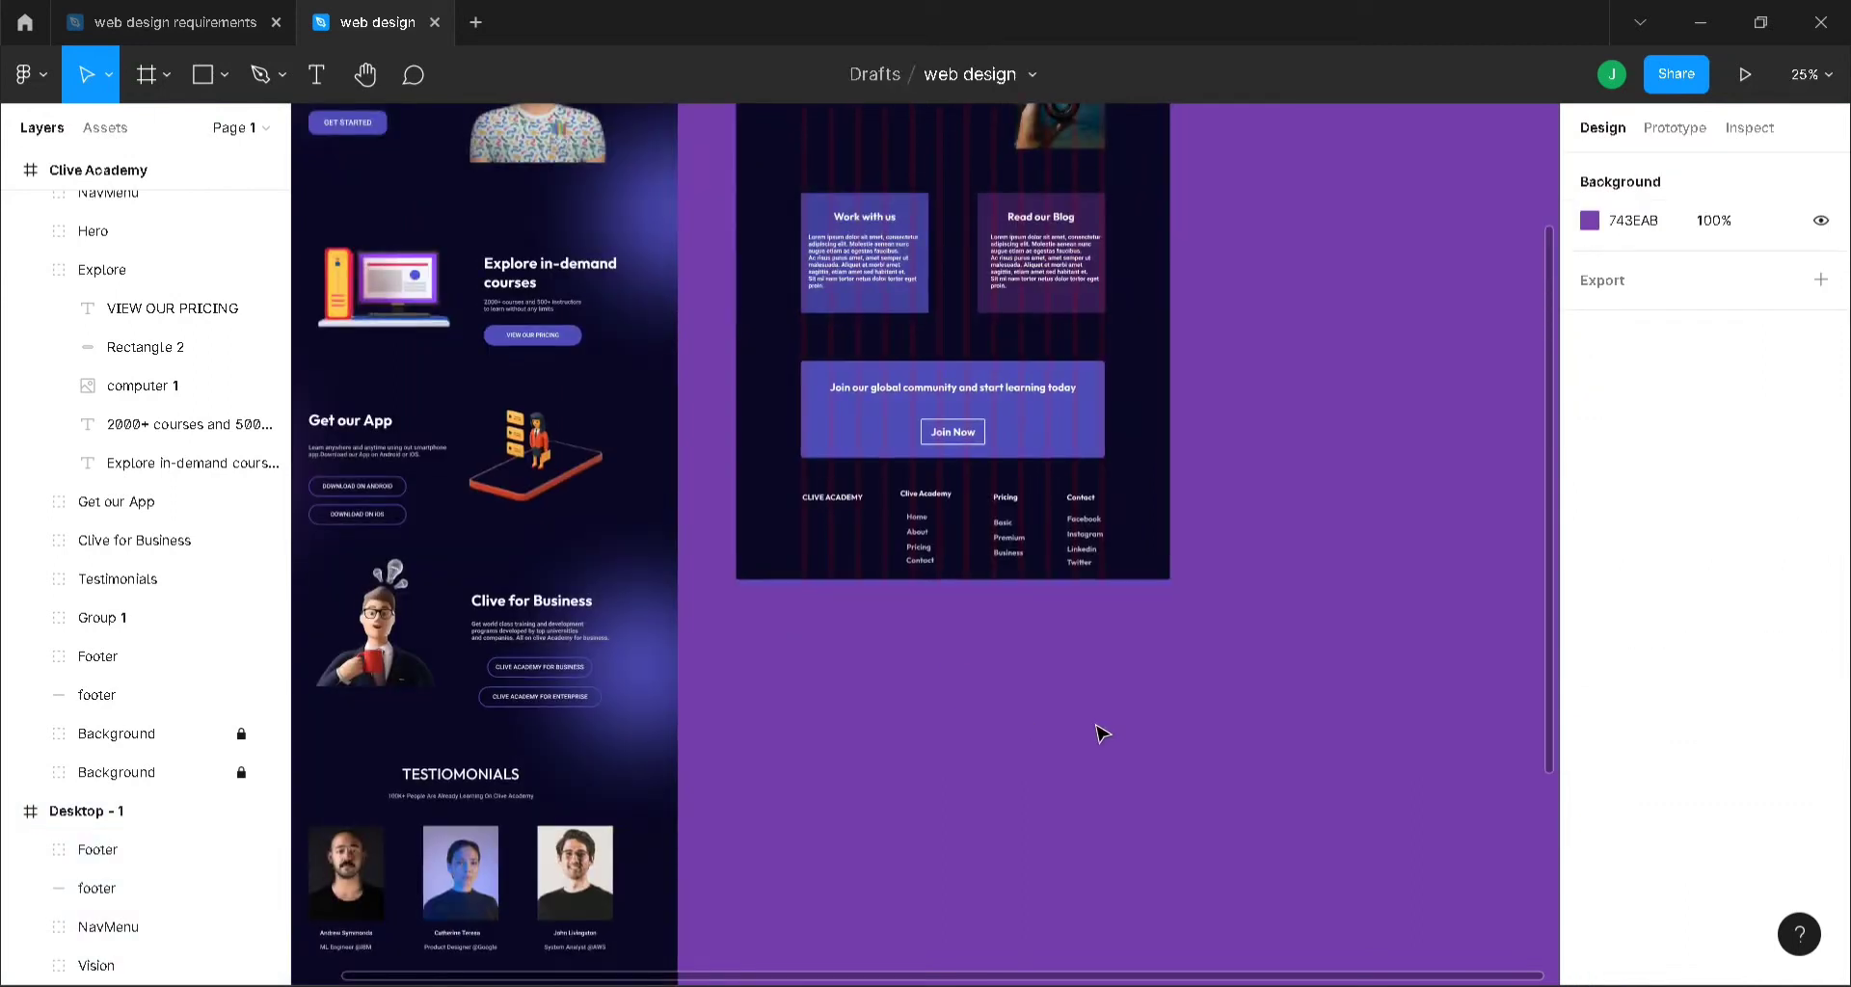
- Change the canvas background colour from purple 743EAB to near-black 211230
key("minus")
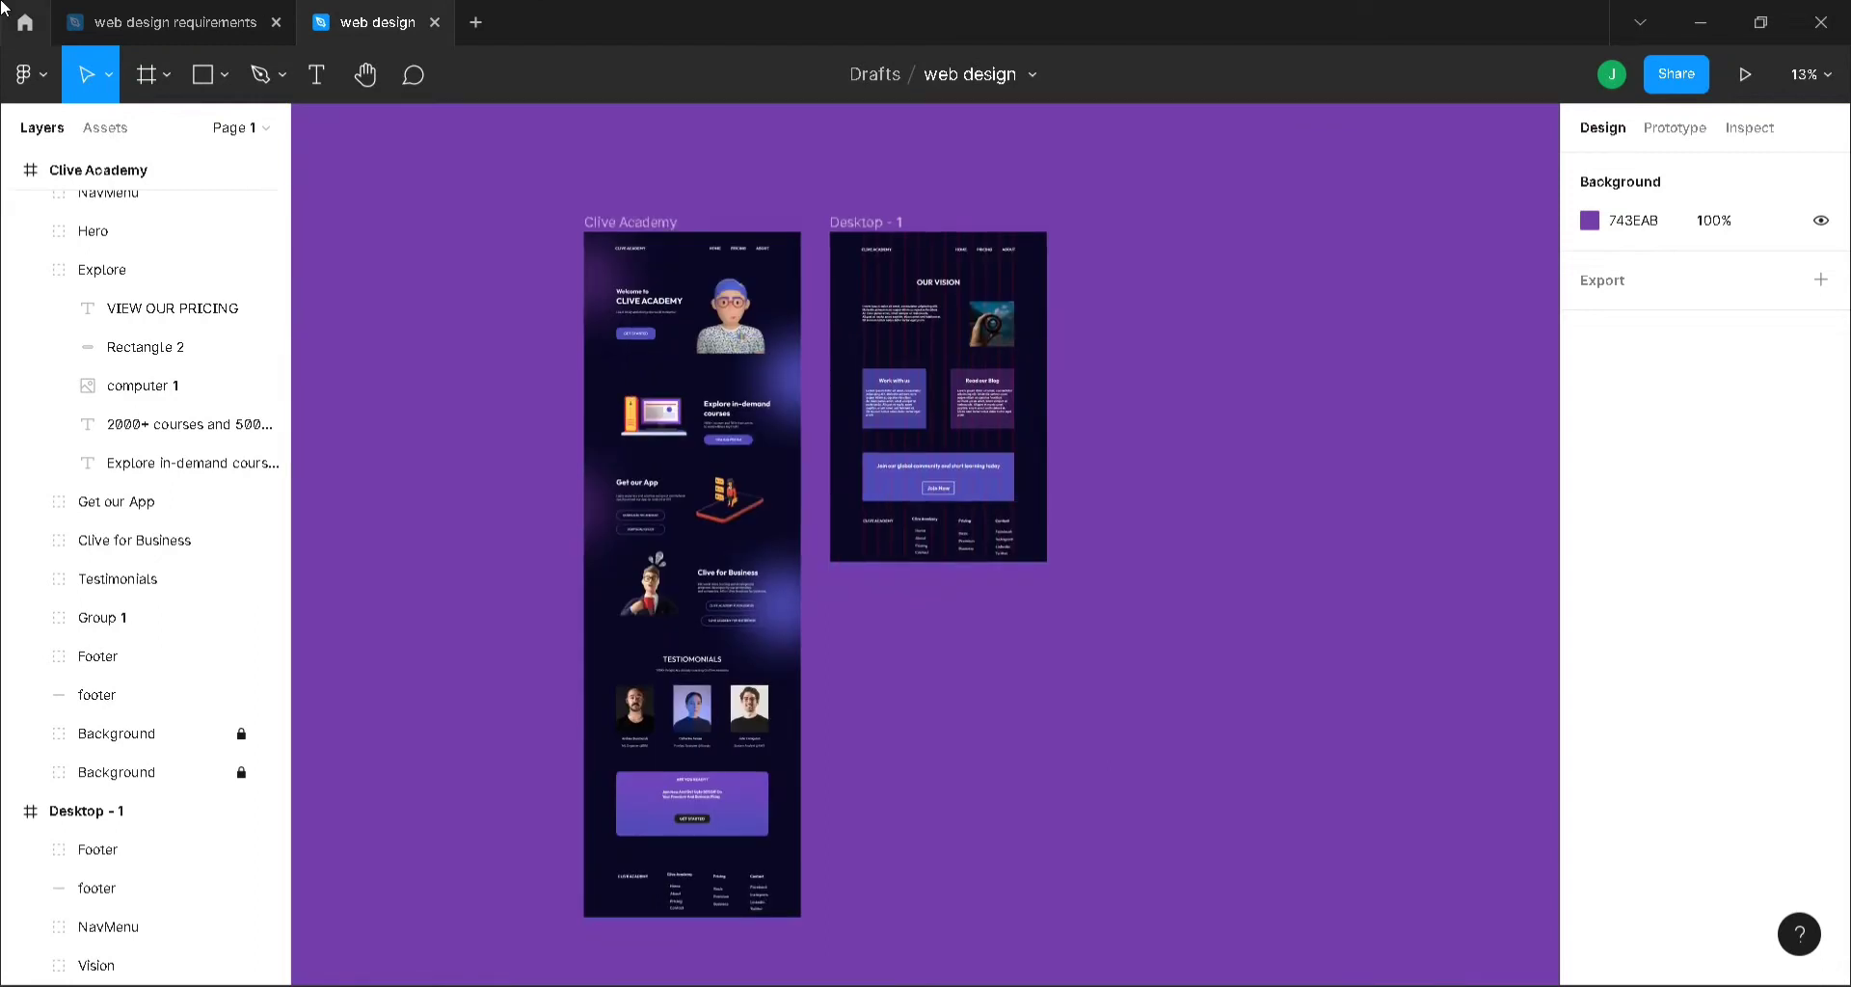
left_click(1590, 221)
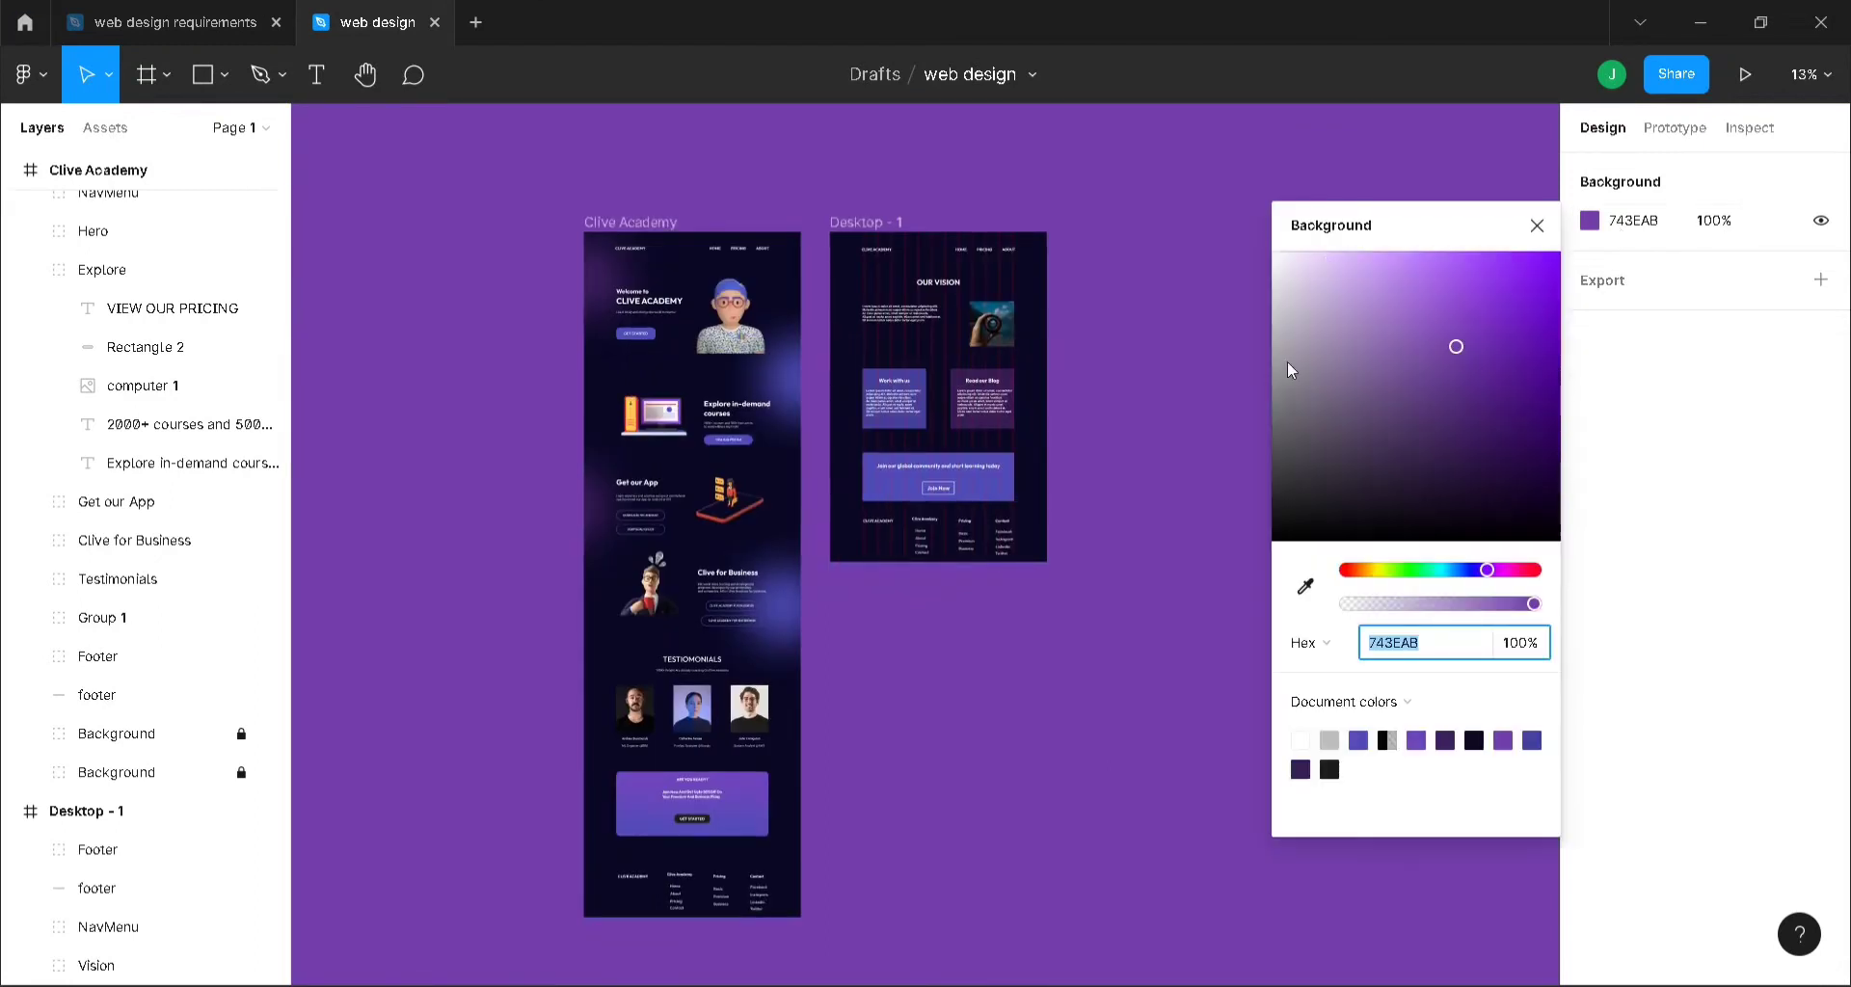
left_click_drag(1454, 345, 1455, 501)
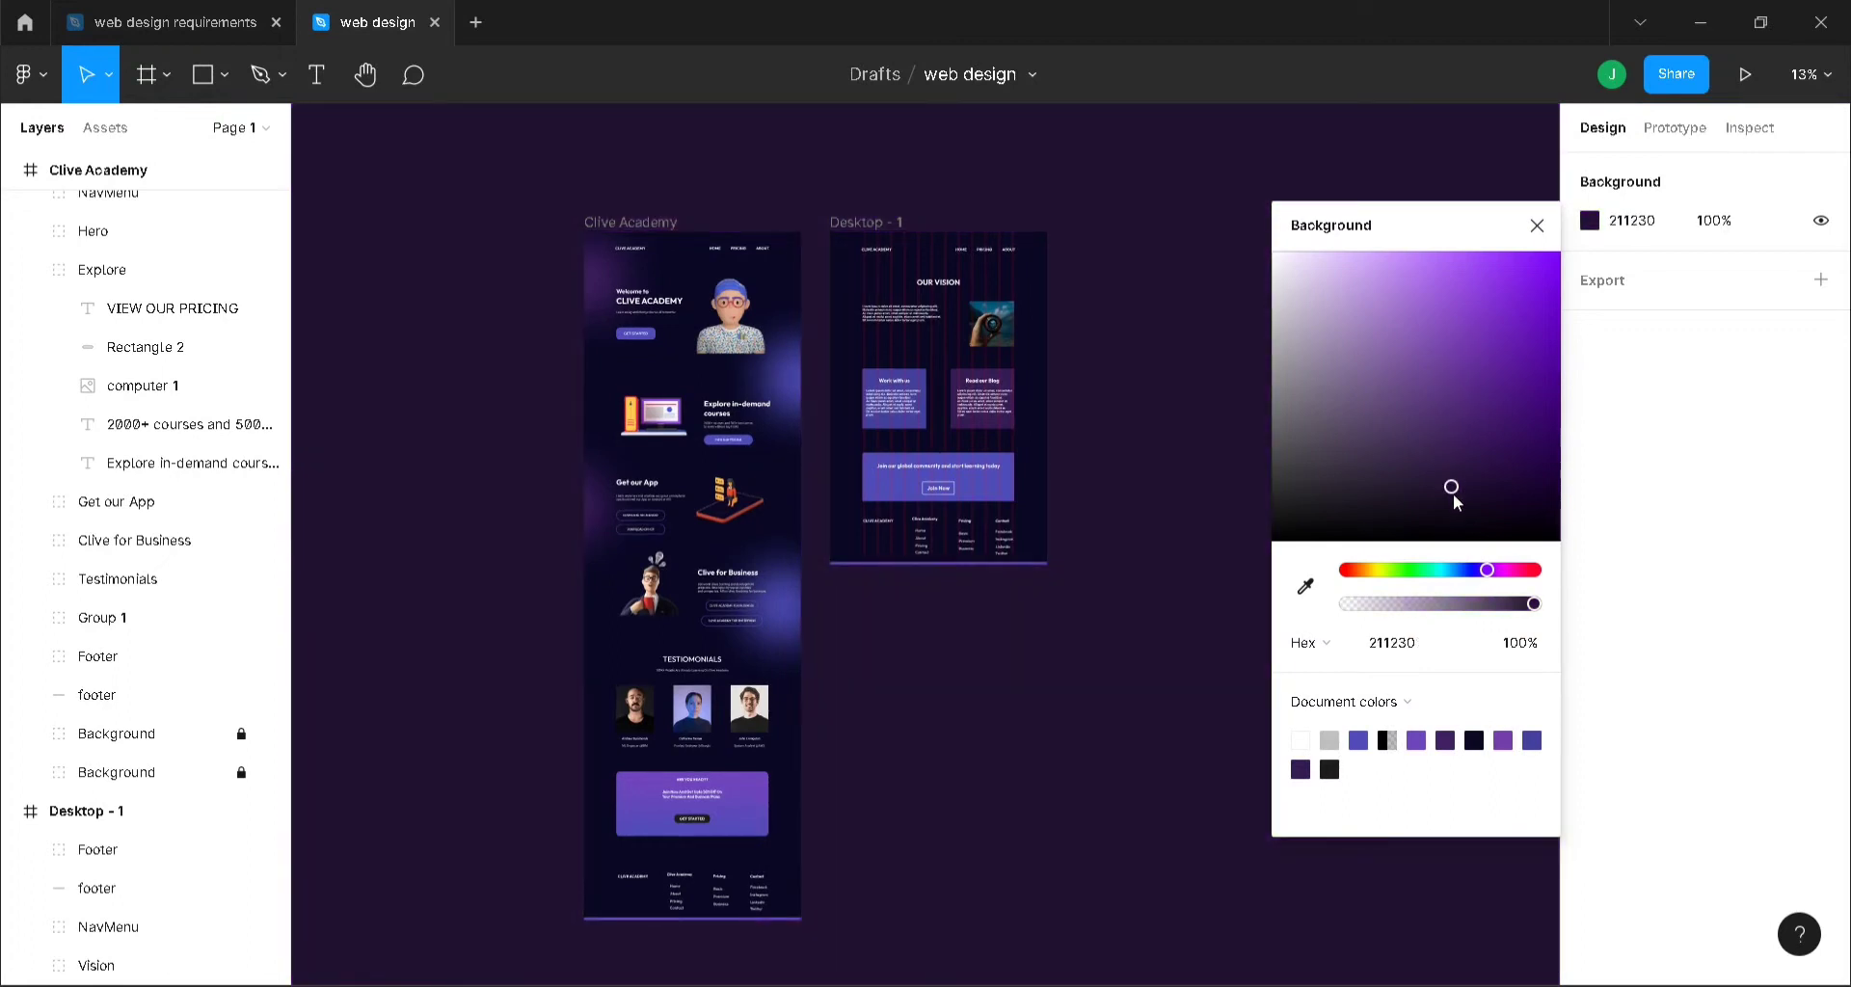
left_click(1537, 224)
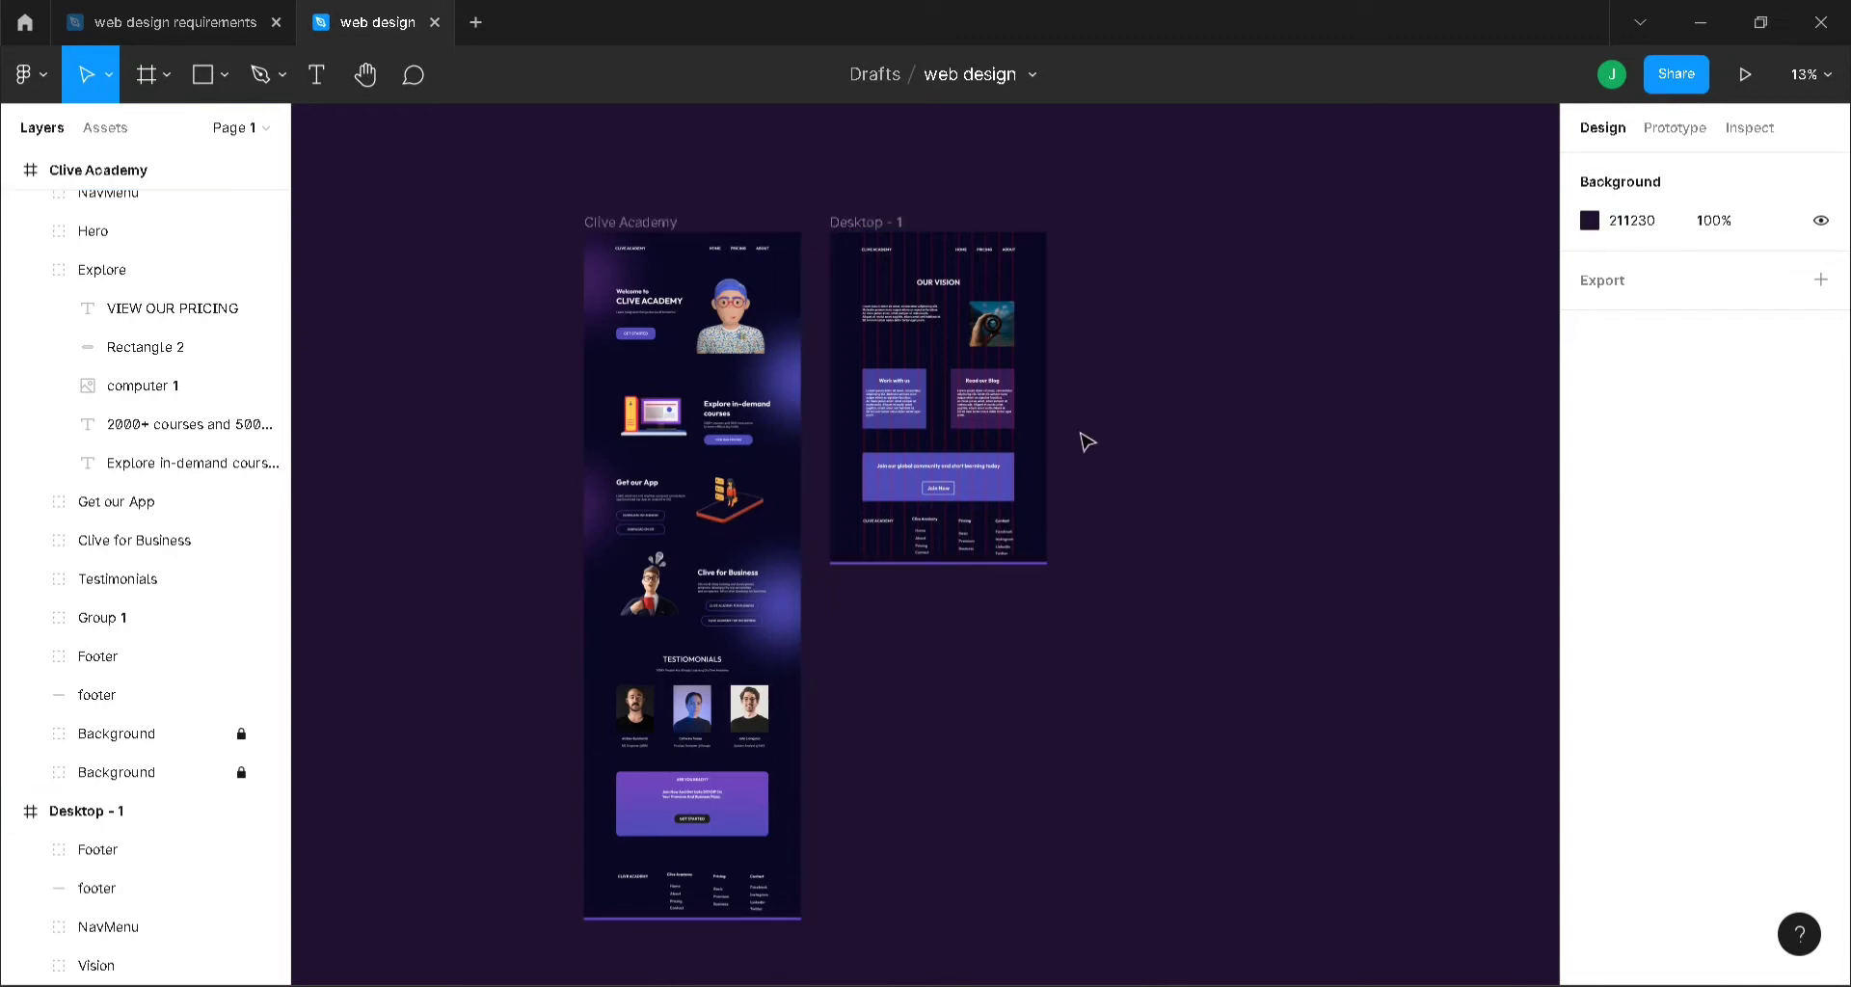
key("ctrl+plus")
scroll(1087, 435, "up", 3)
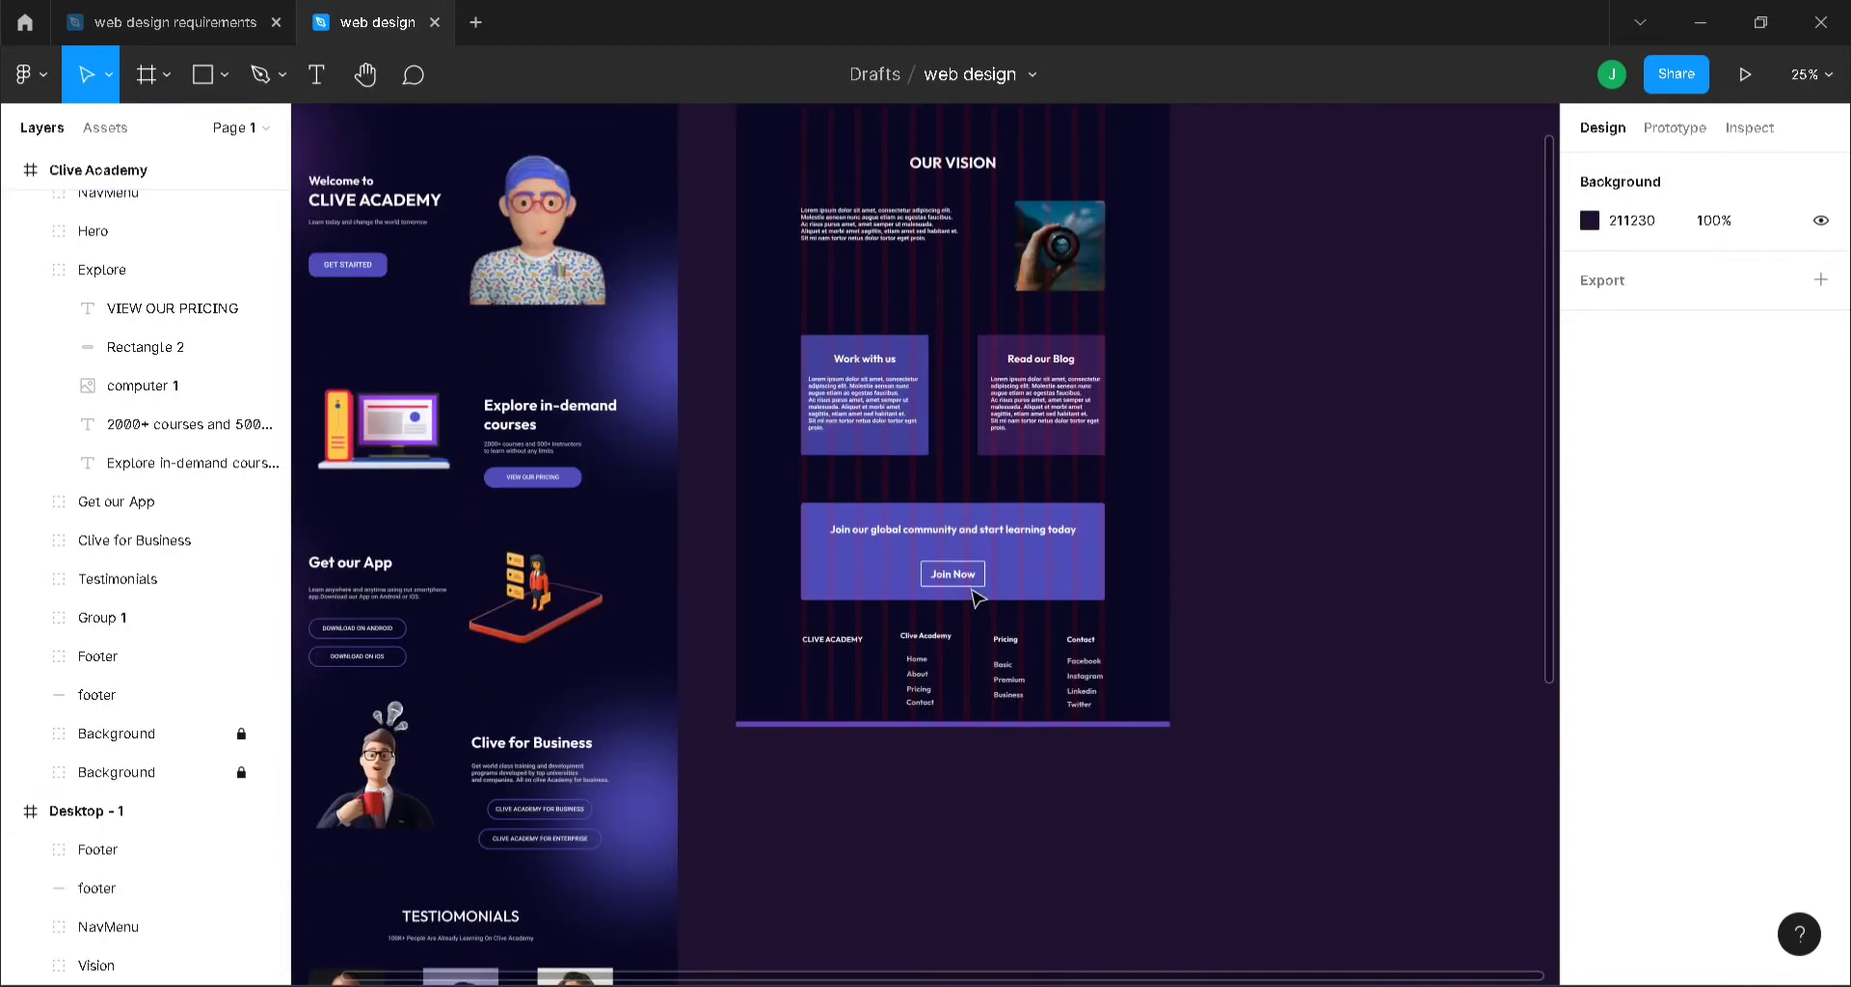
- Move the footer group and thin footer bar below Global community in Desktop - 1's layers
left_click(921, 668)
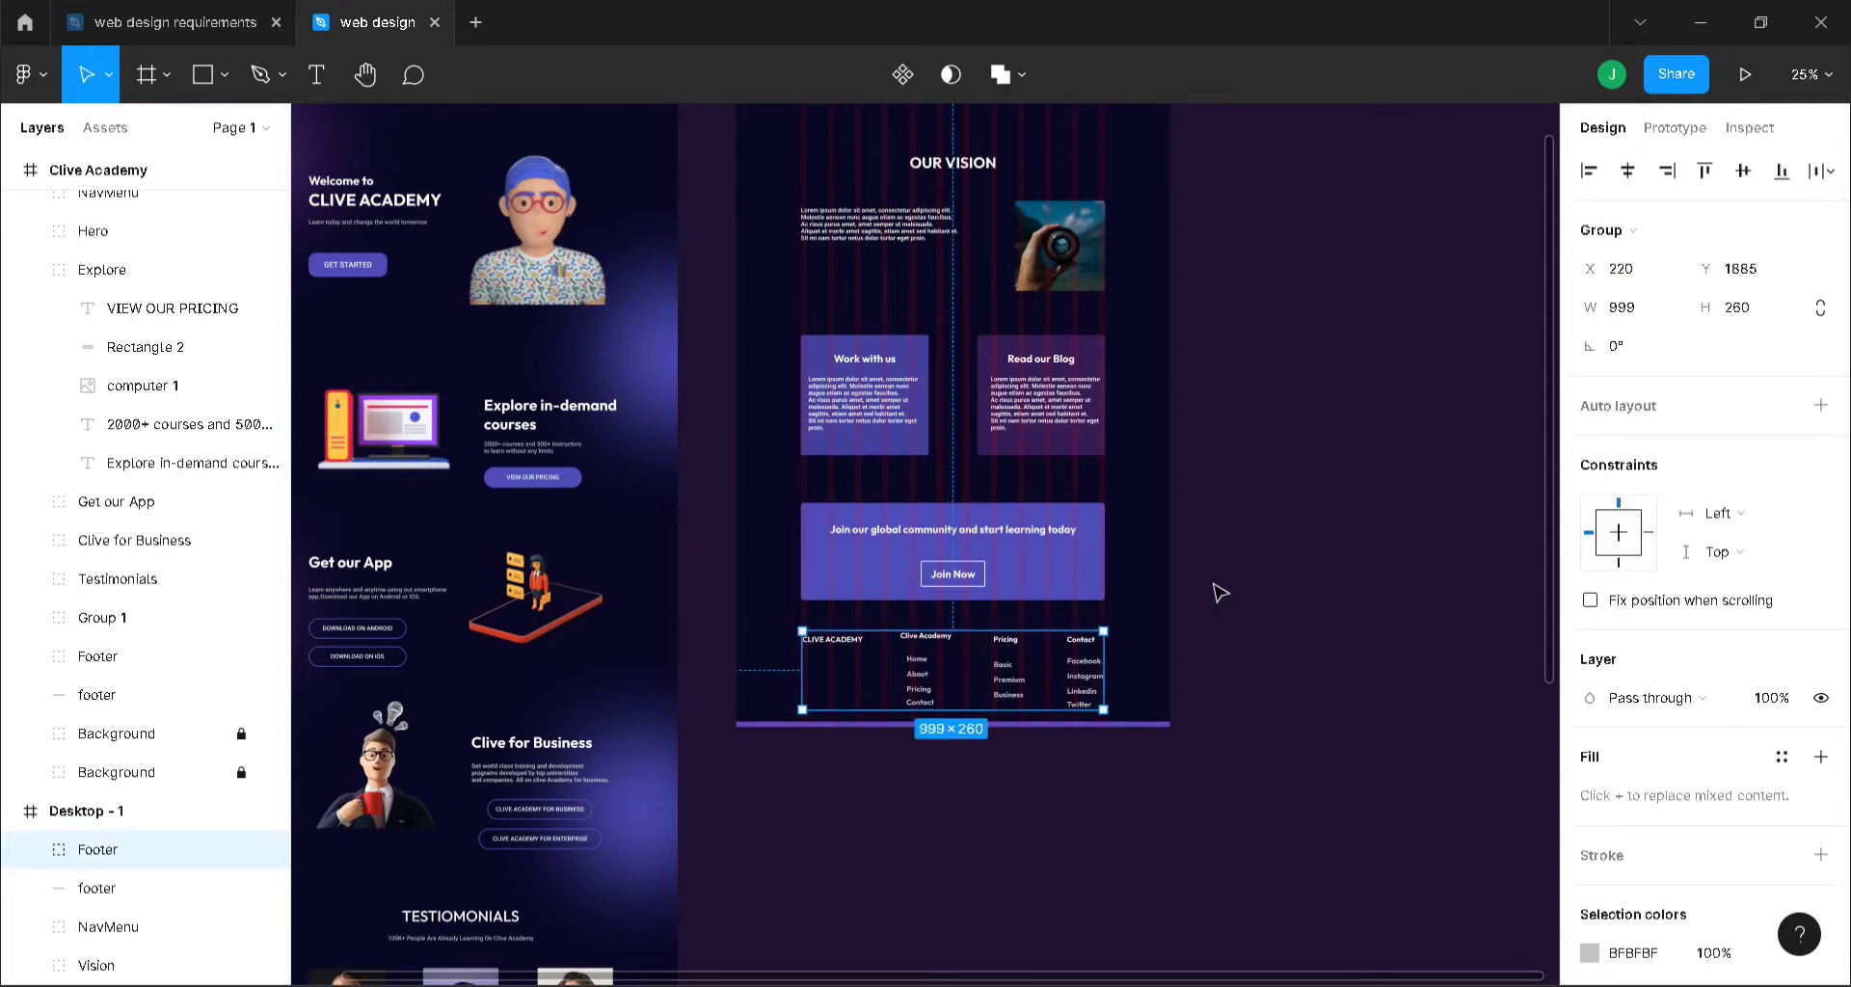
scroll(115, 882, "down", 2)
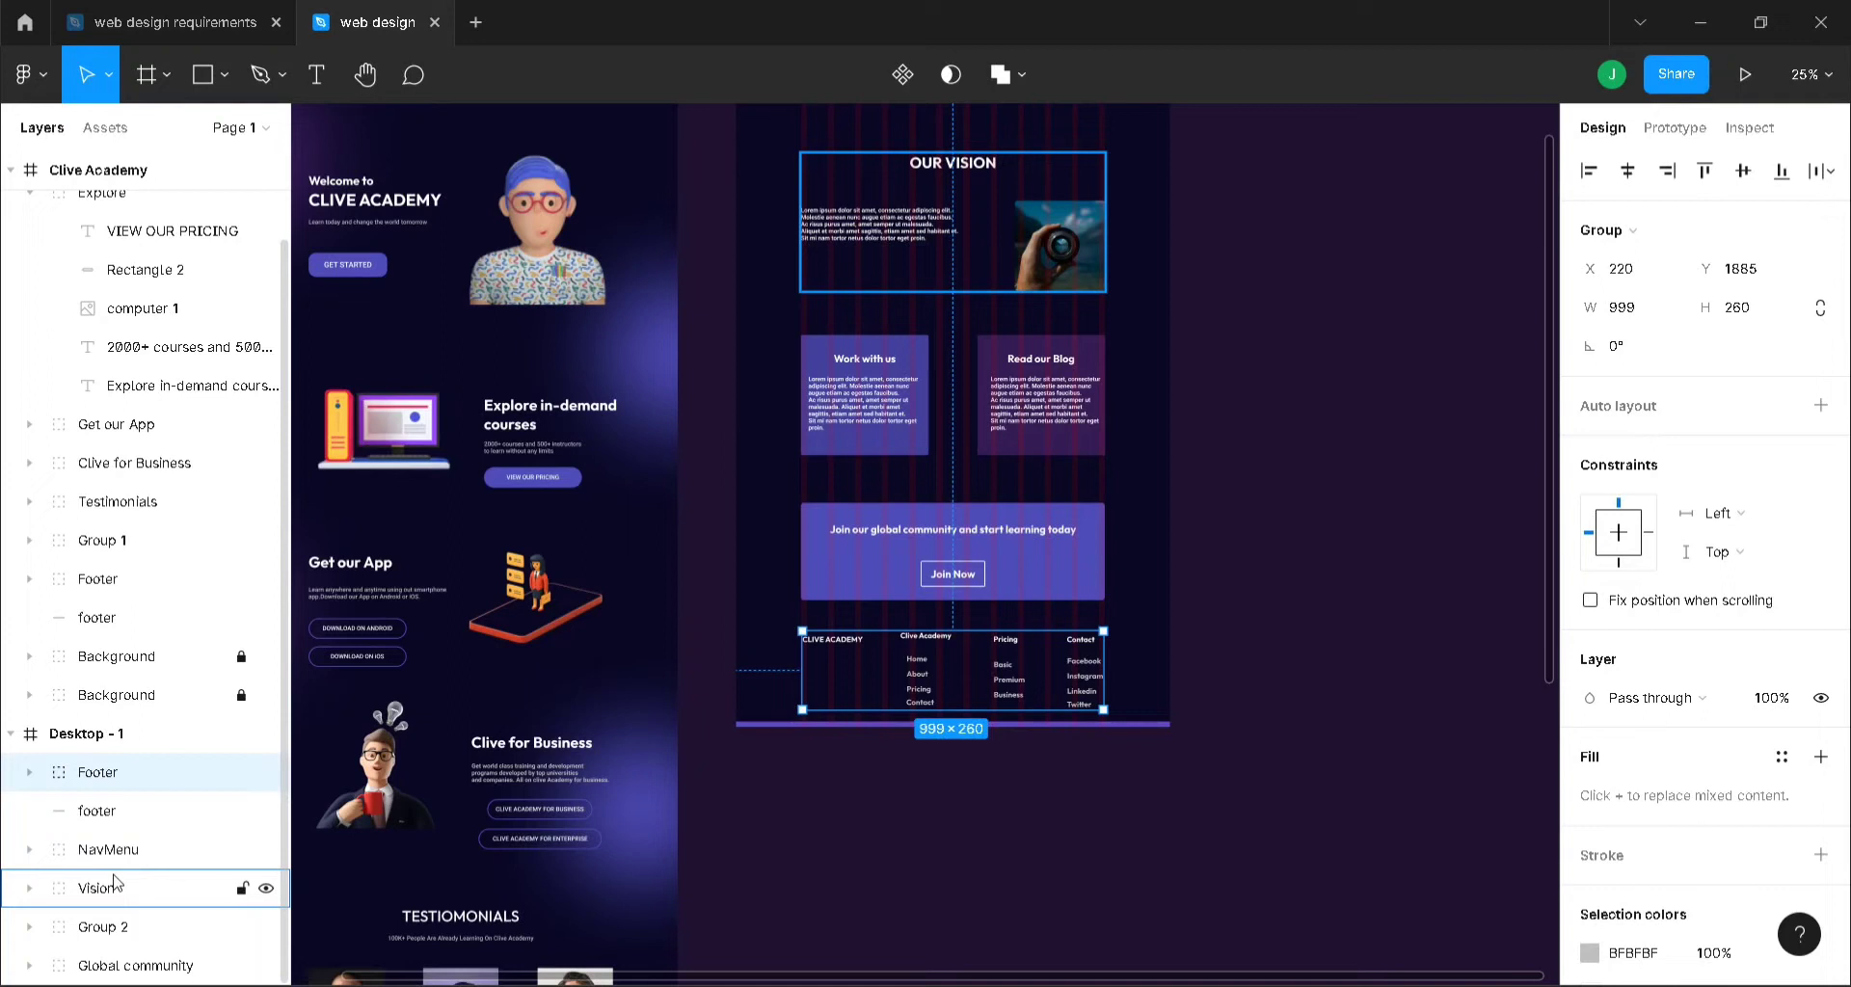
left_click(100, 812, "shift")
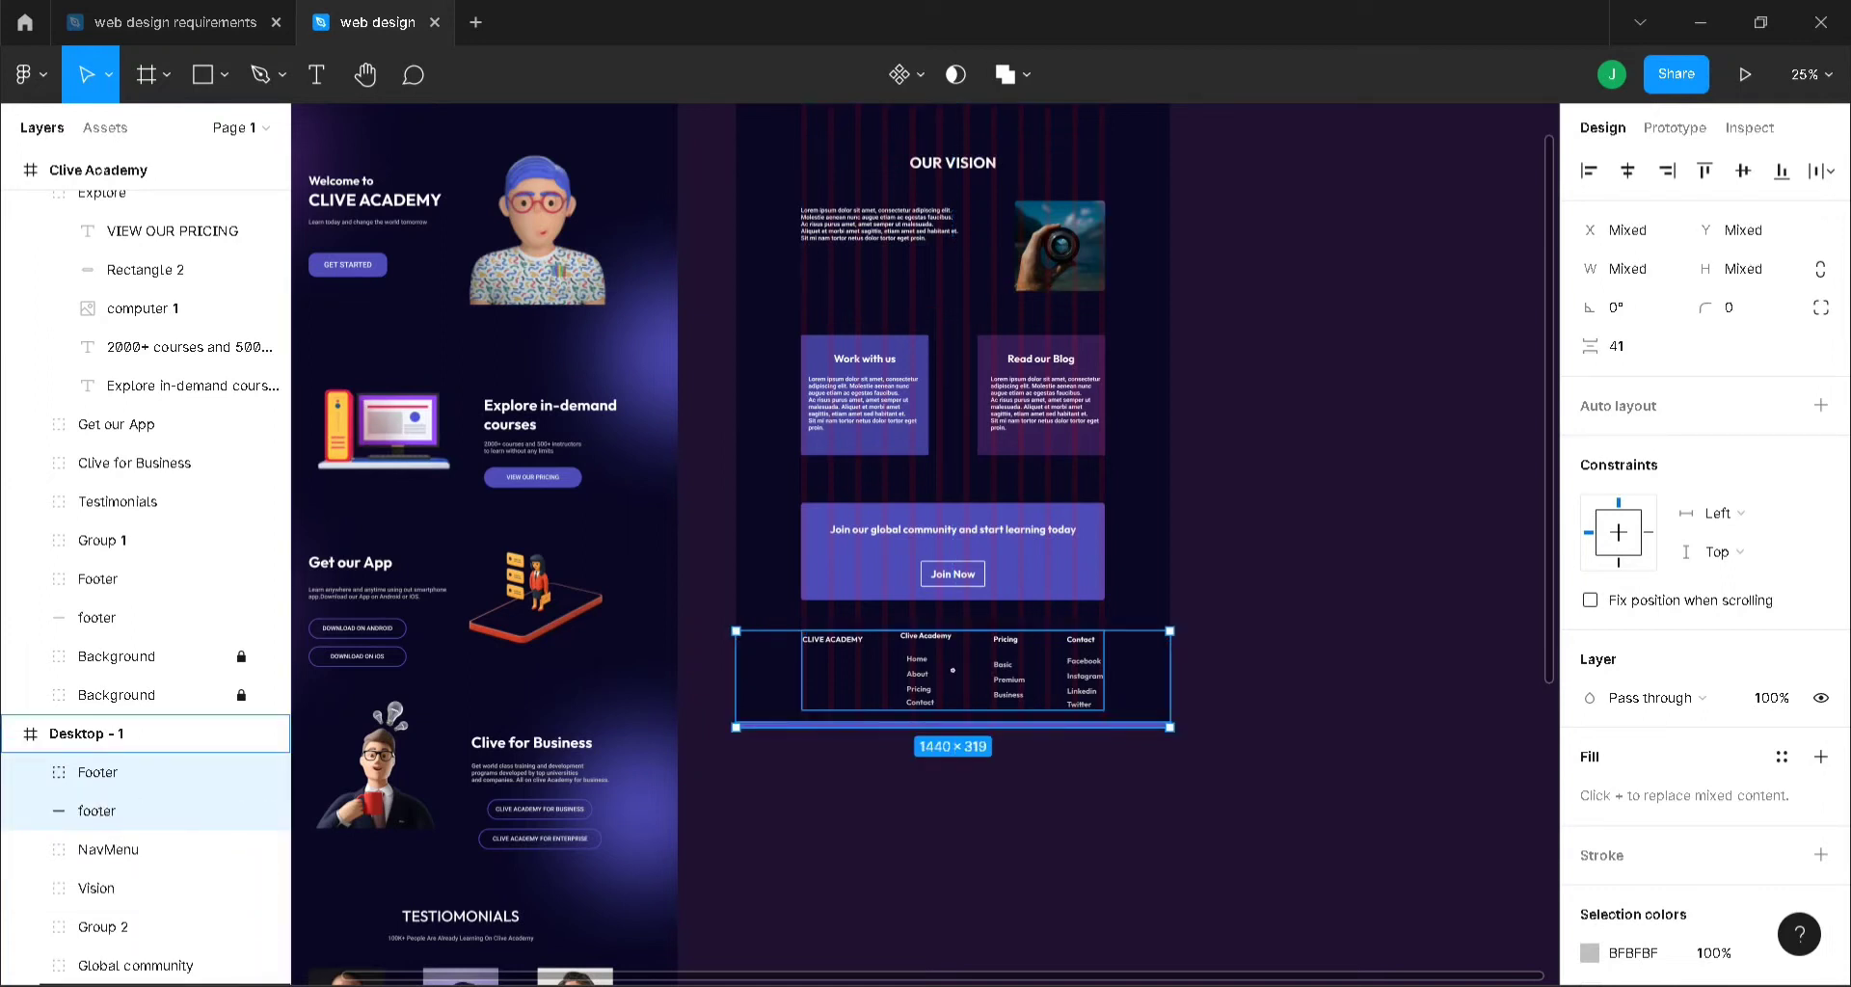
left_click_drag(100, 812, 141, 972)
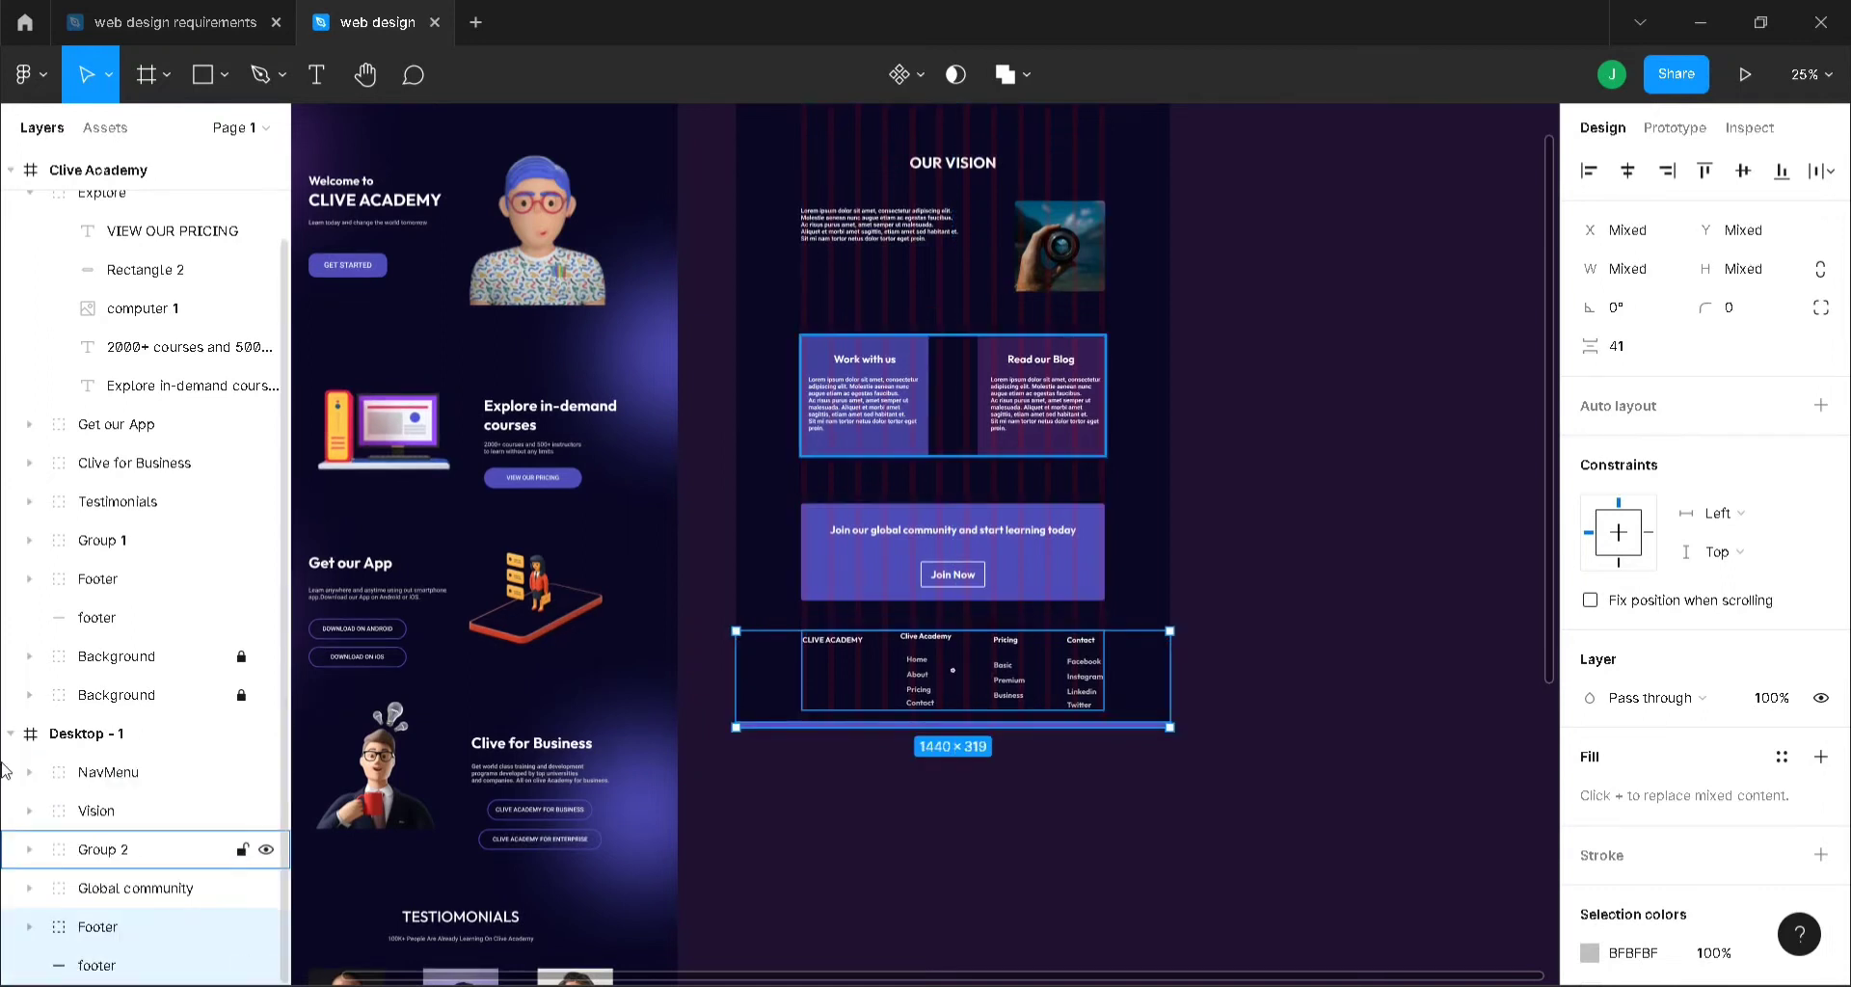
- Duplicate and unlock the glow Background group, then move it into Desktop - 1 at X -218, Y 460
left_click(116, 656)
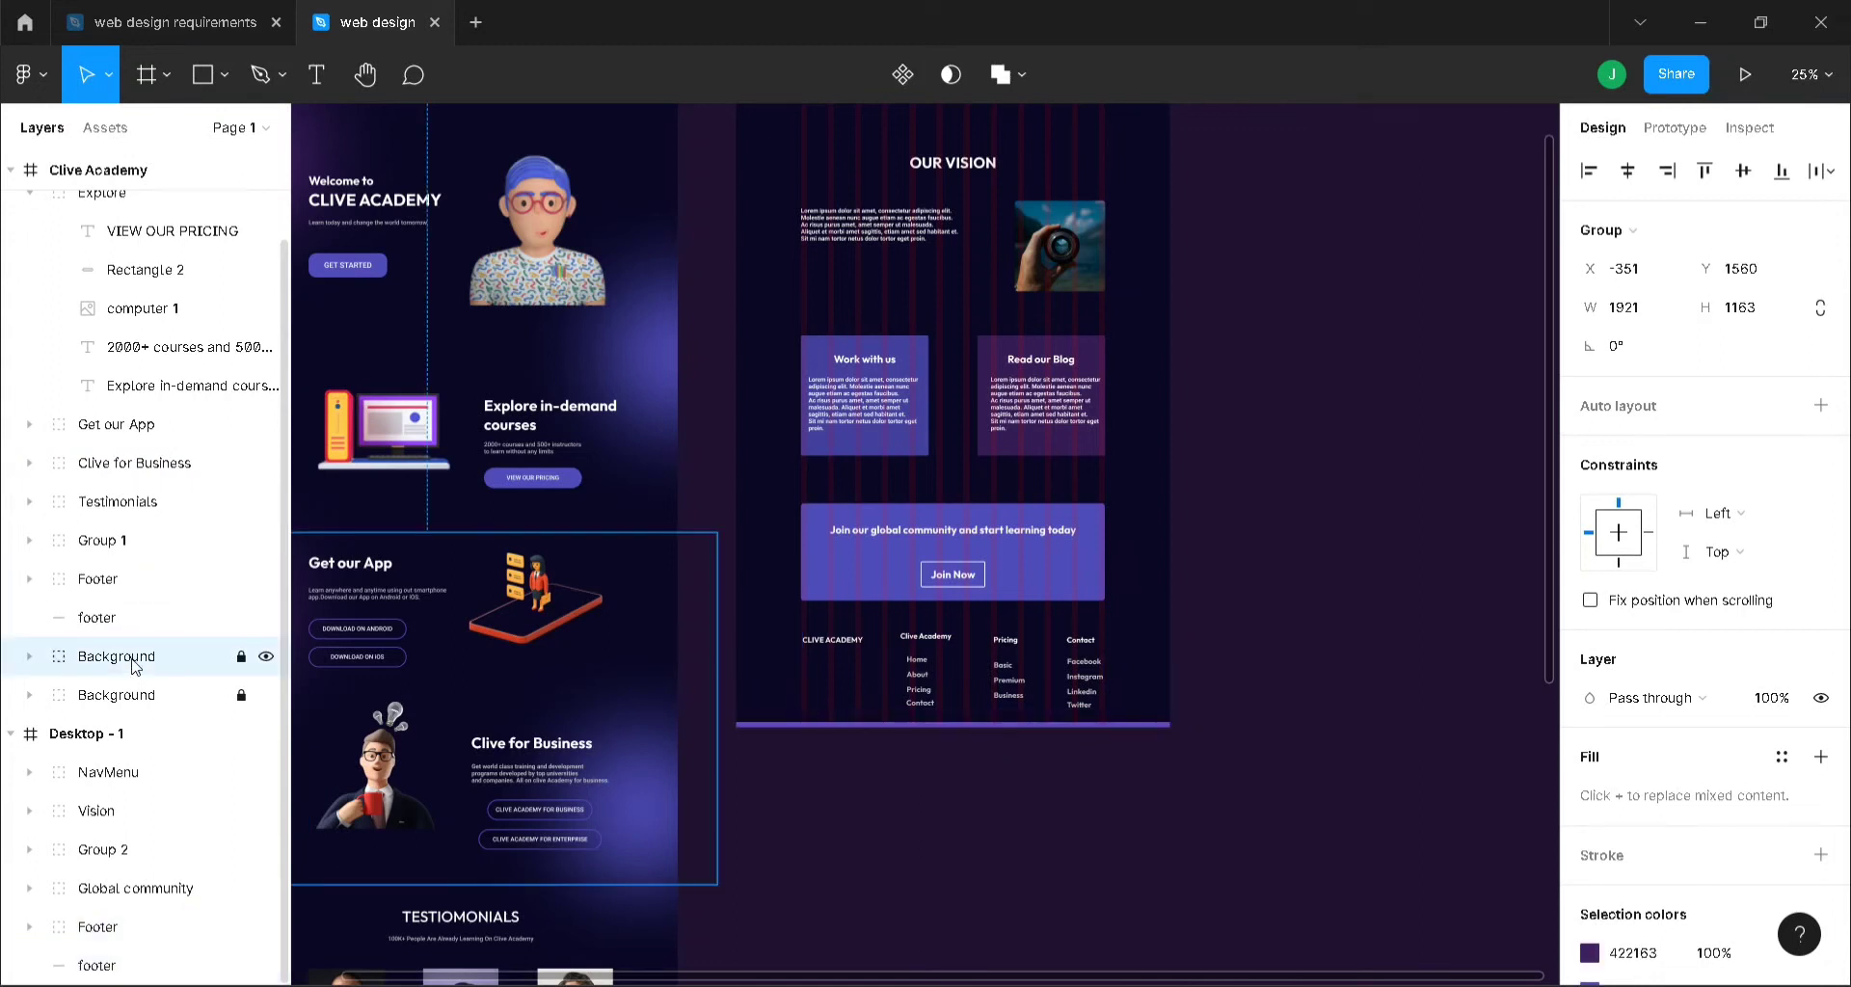
key("ctrl+d")
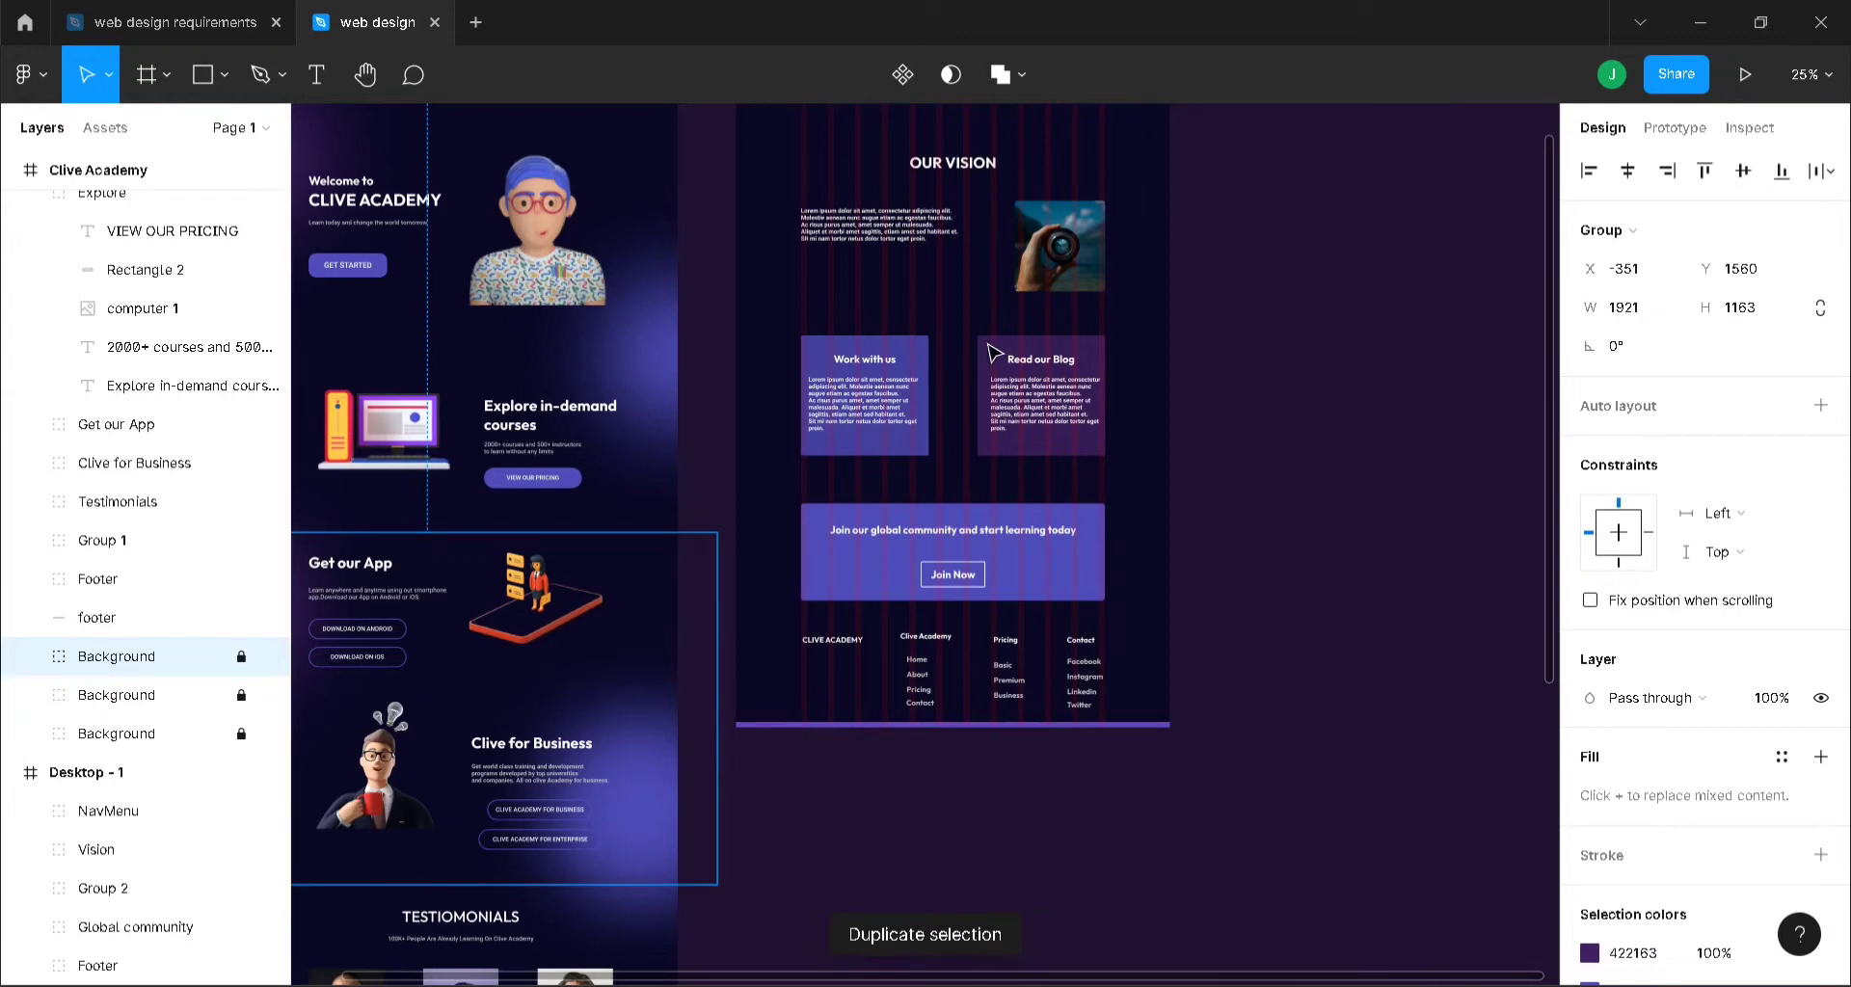
key("Escape")
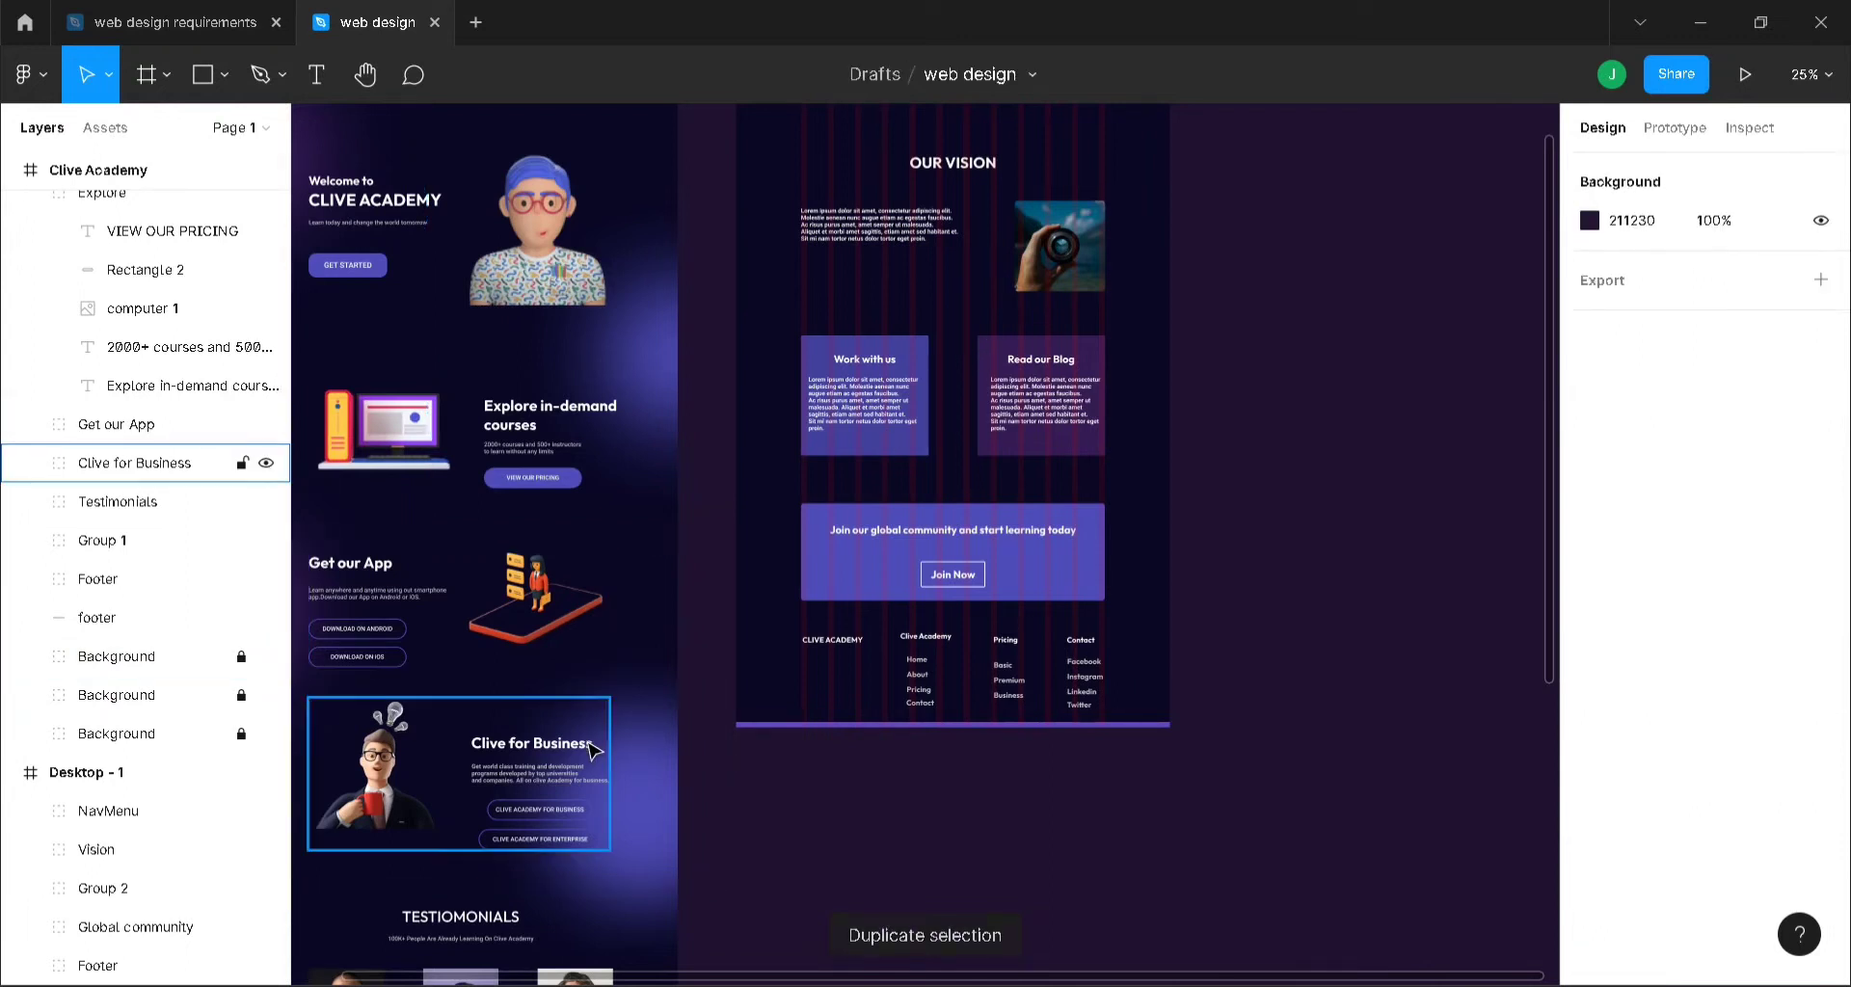
left_click(87, 656)
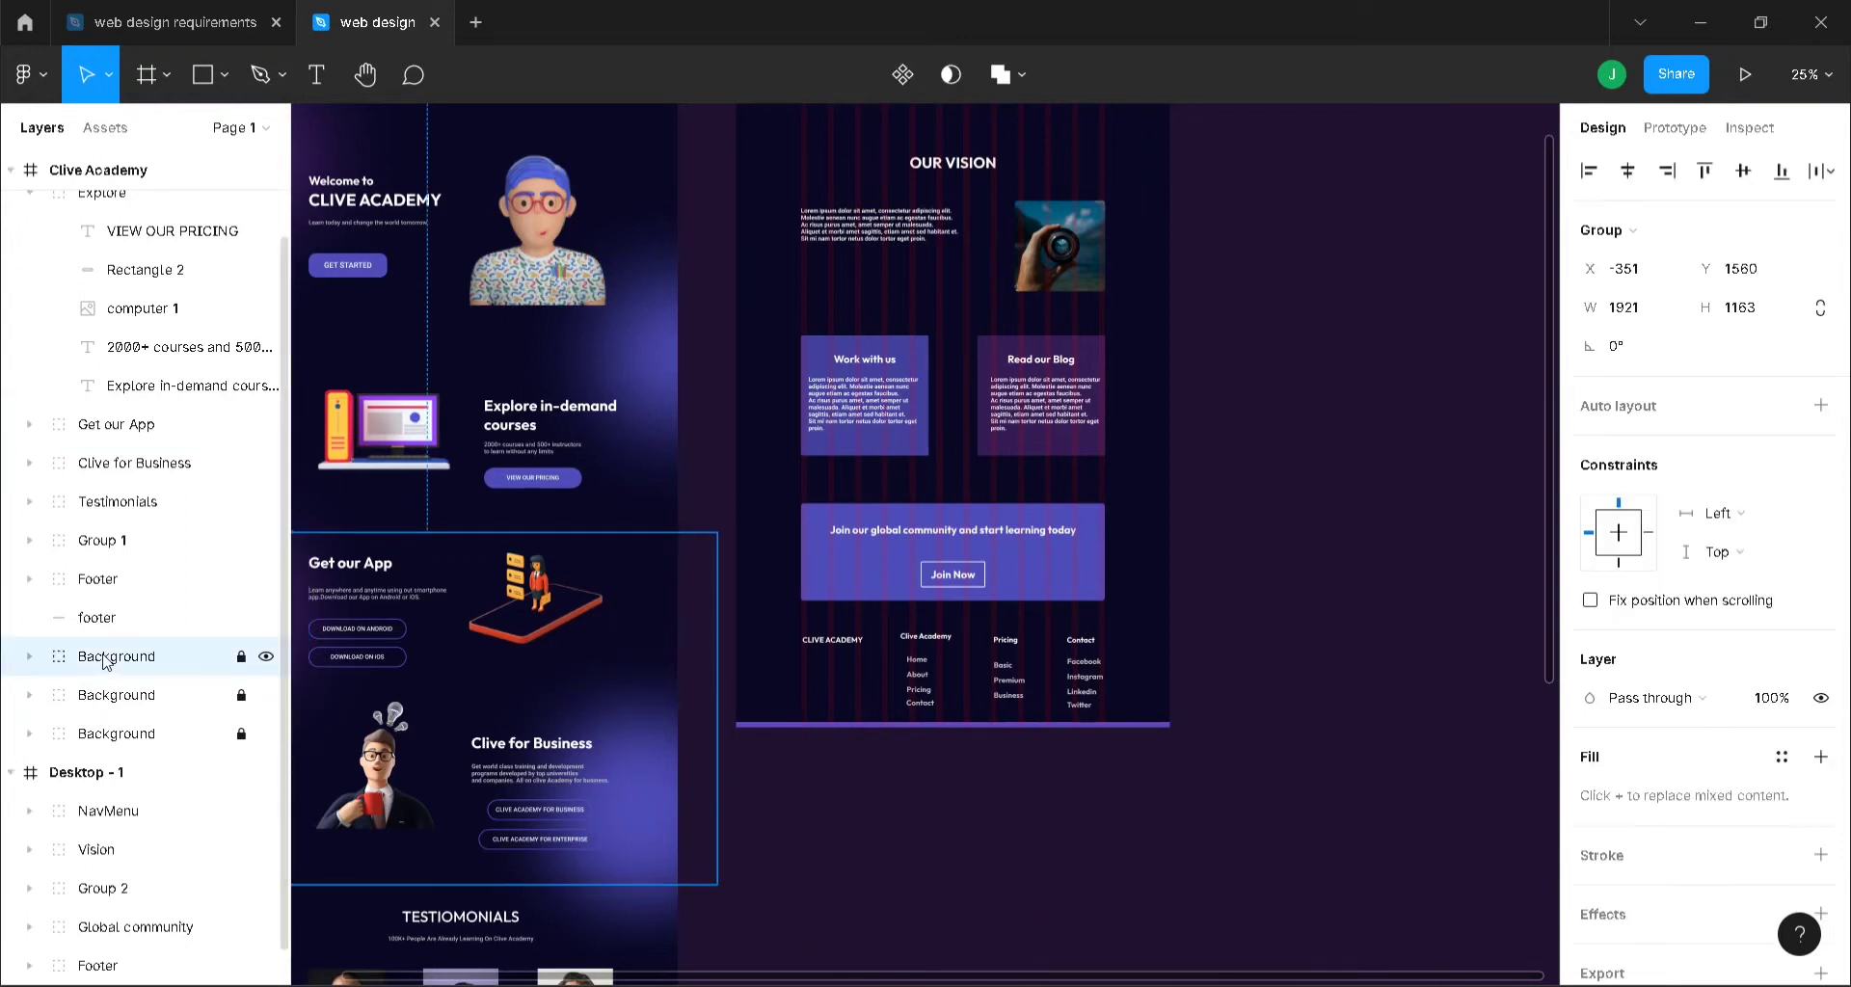
left_click(628, 685)
left_click(242, 656)
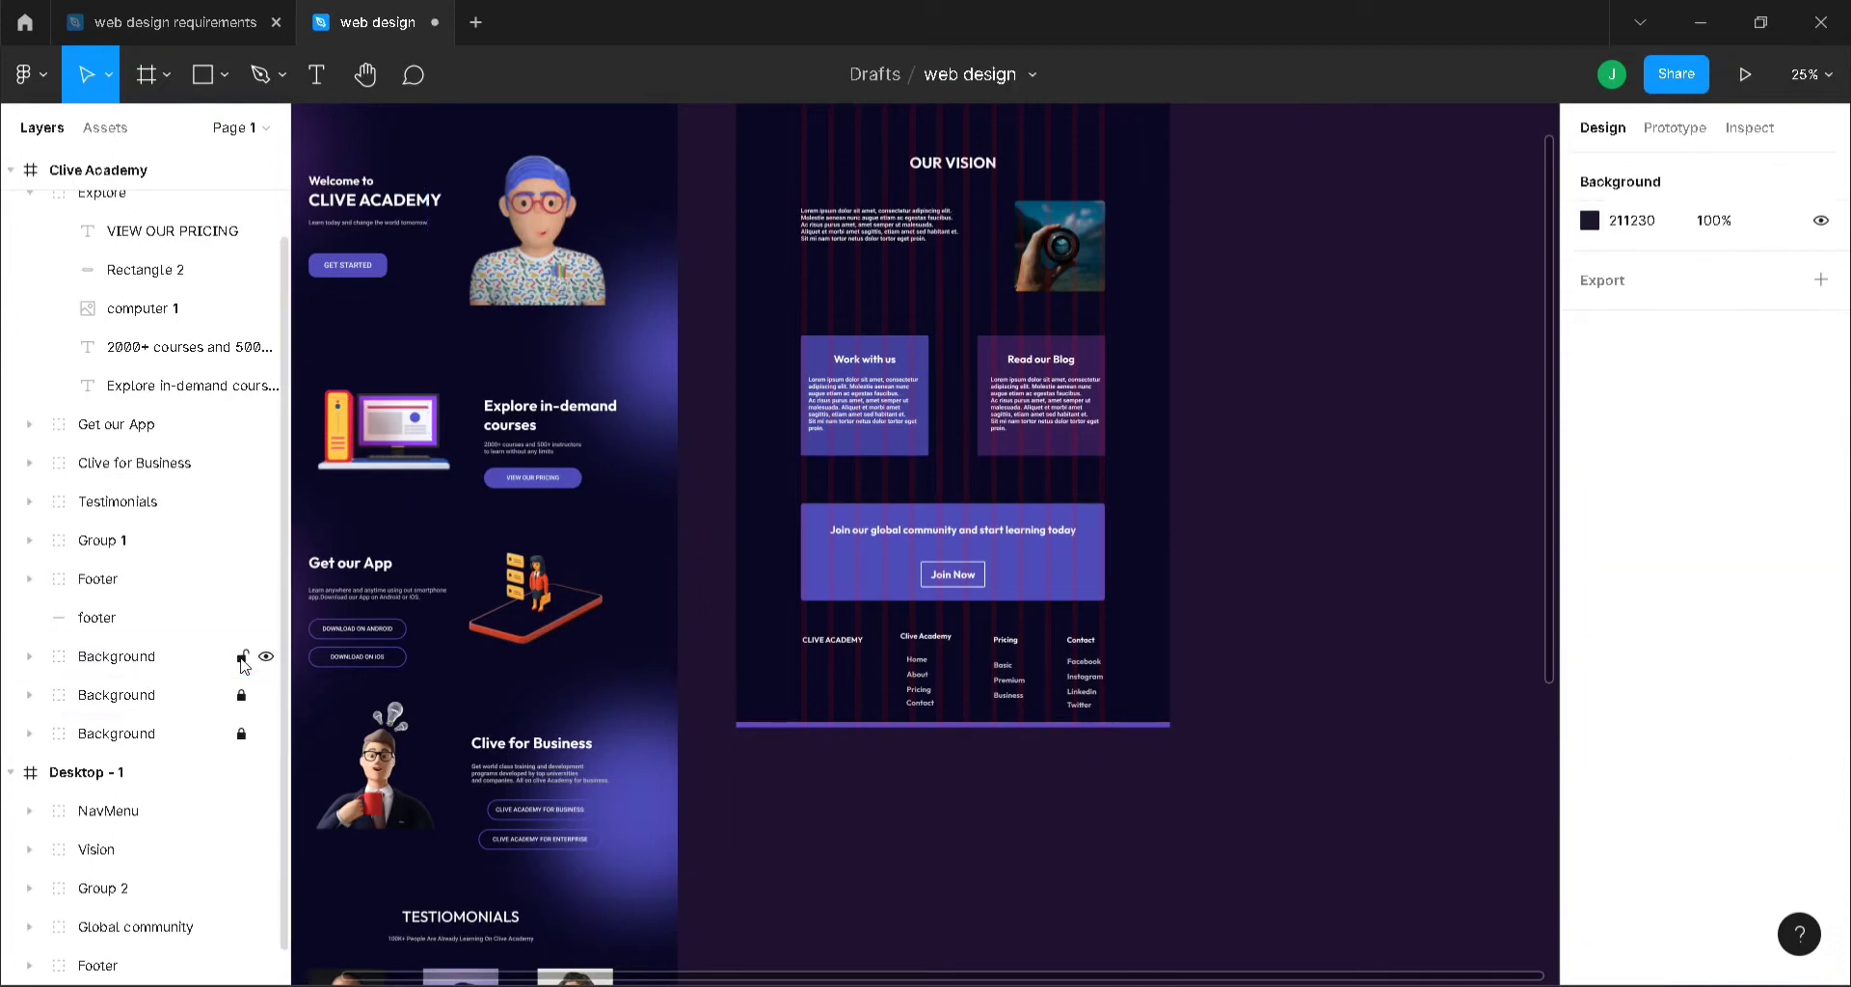
left_click(157, 661)
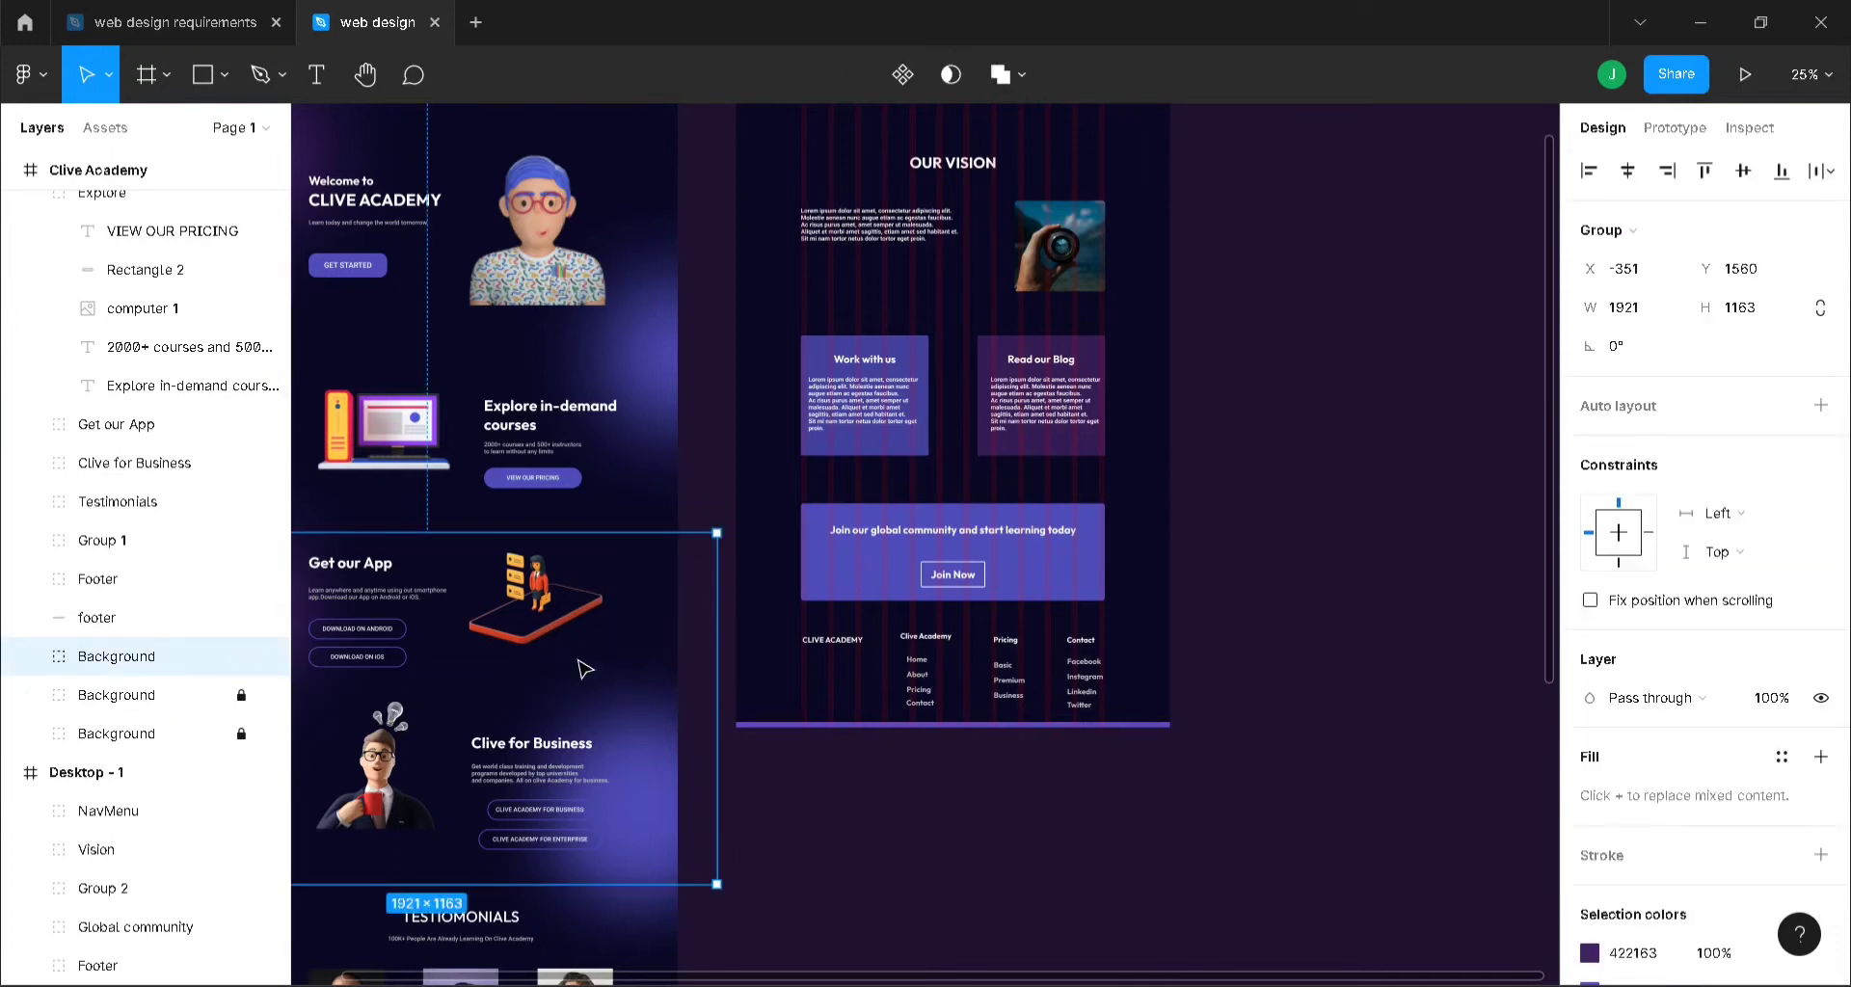
left_click_drag(584, 668, 1099, 561)
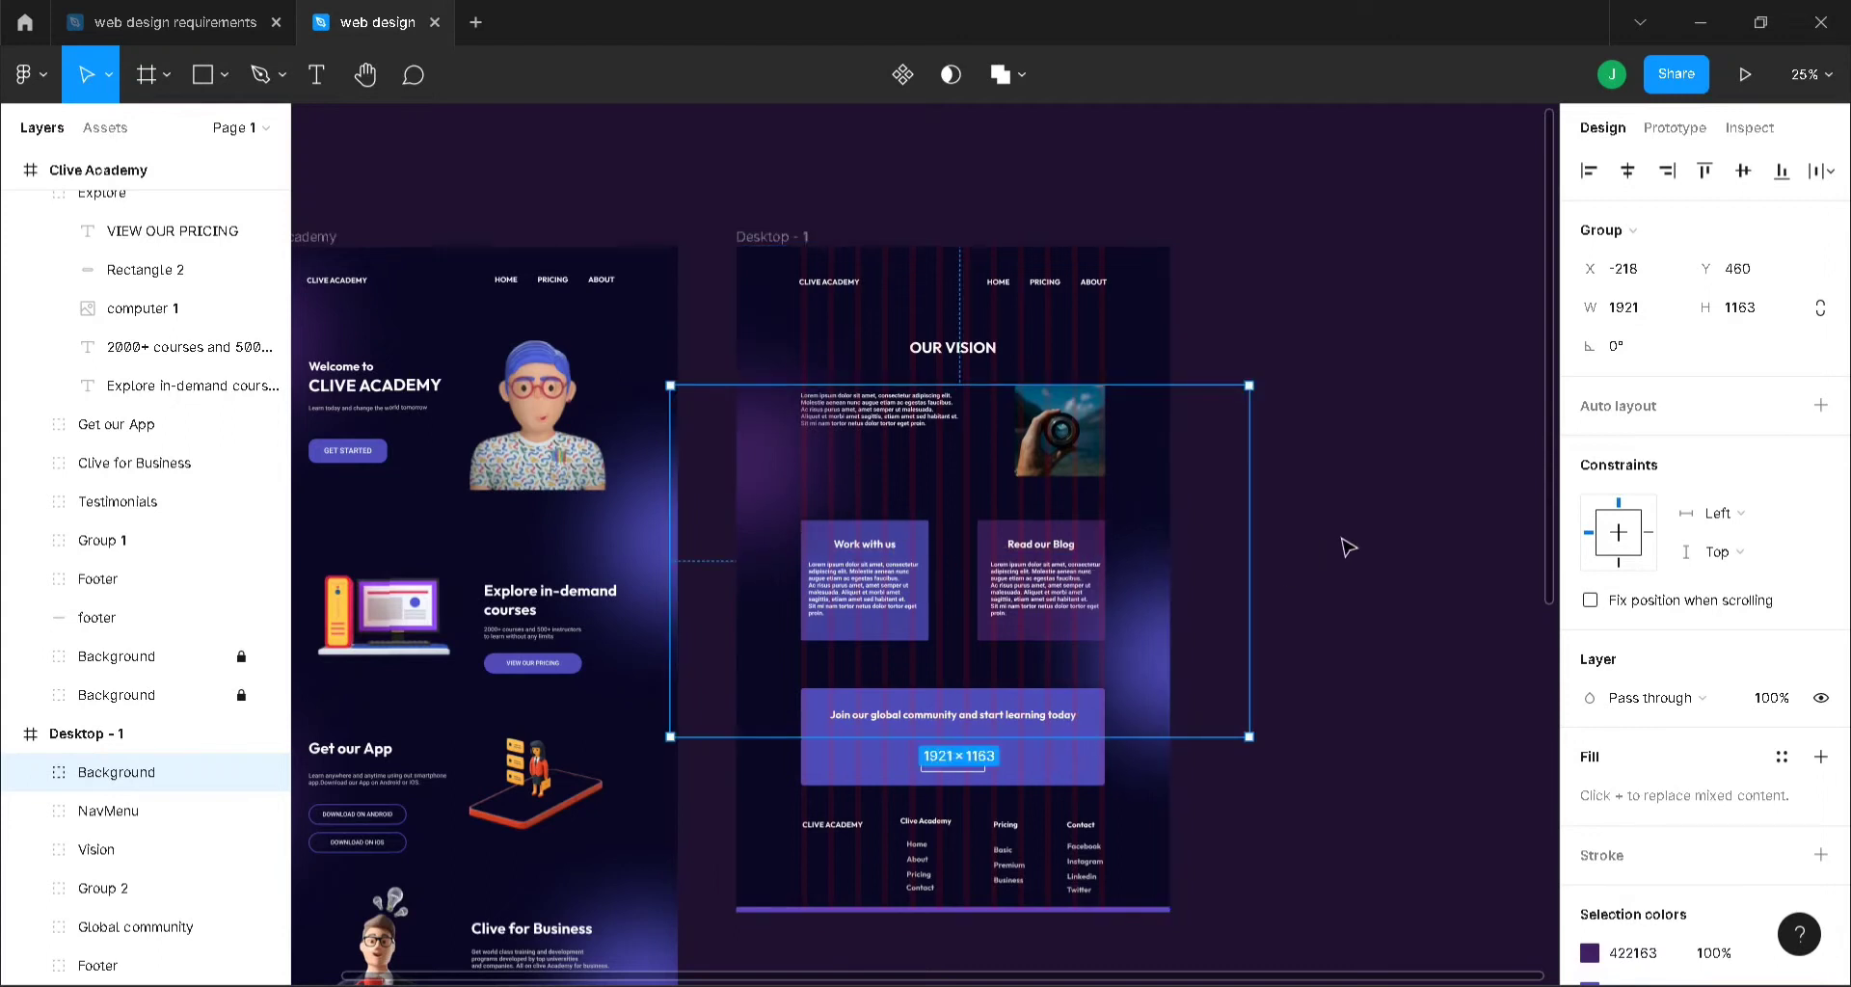
left_click(1313, 521)
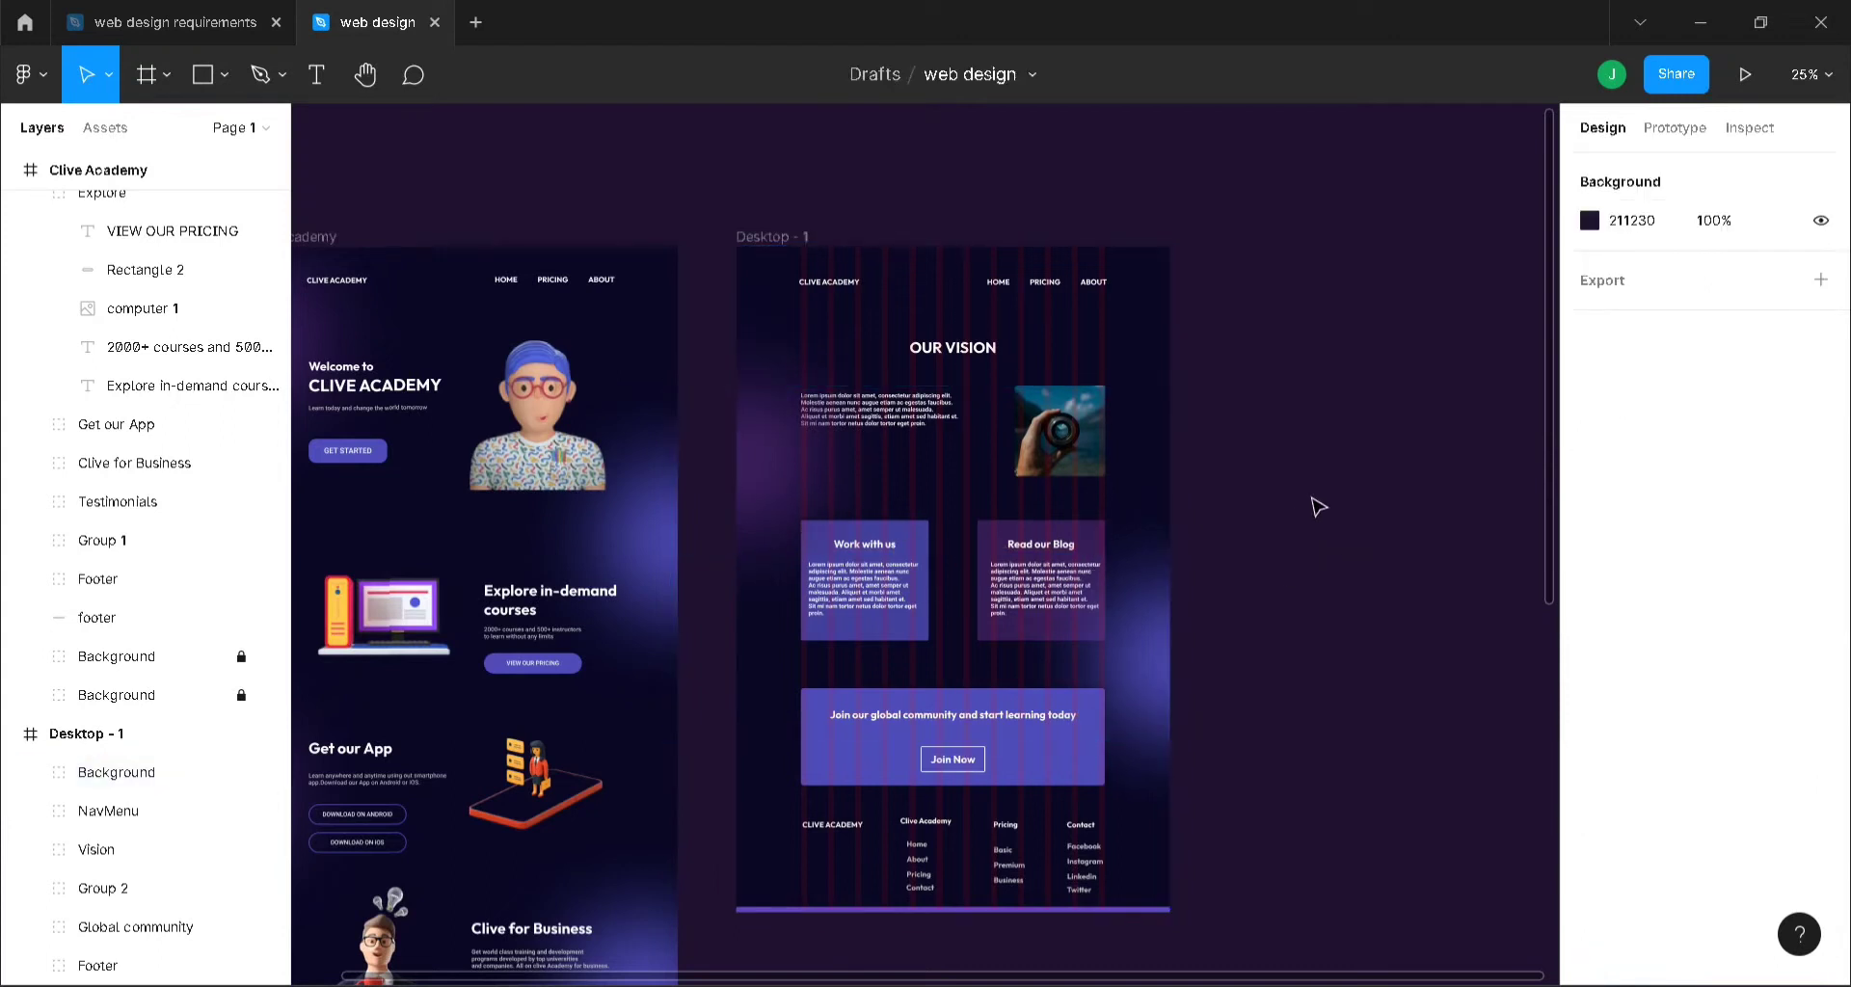
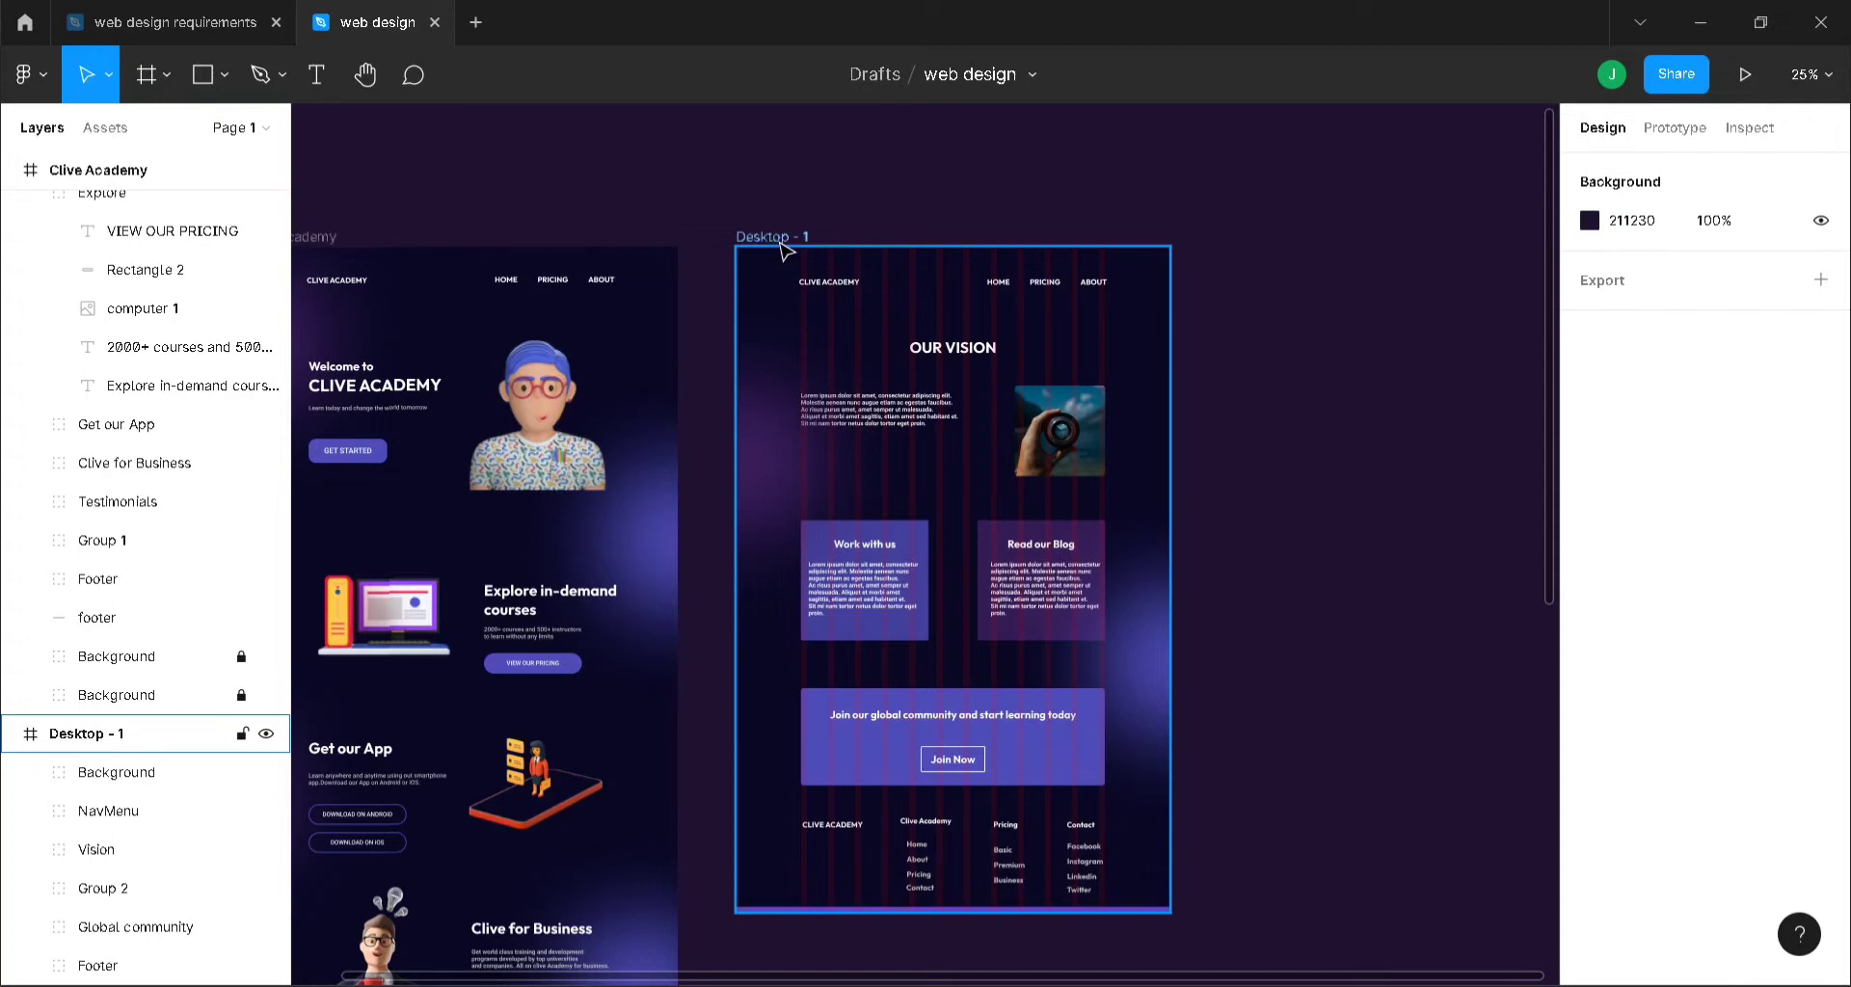
- Rename the OUR VISION page's Desktop - 1 frame to 'About us'
left_click(783, 248)
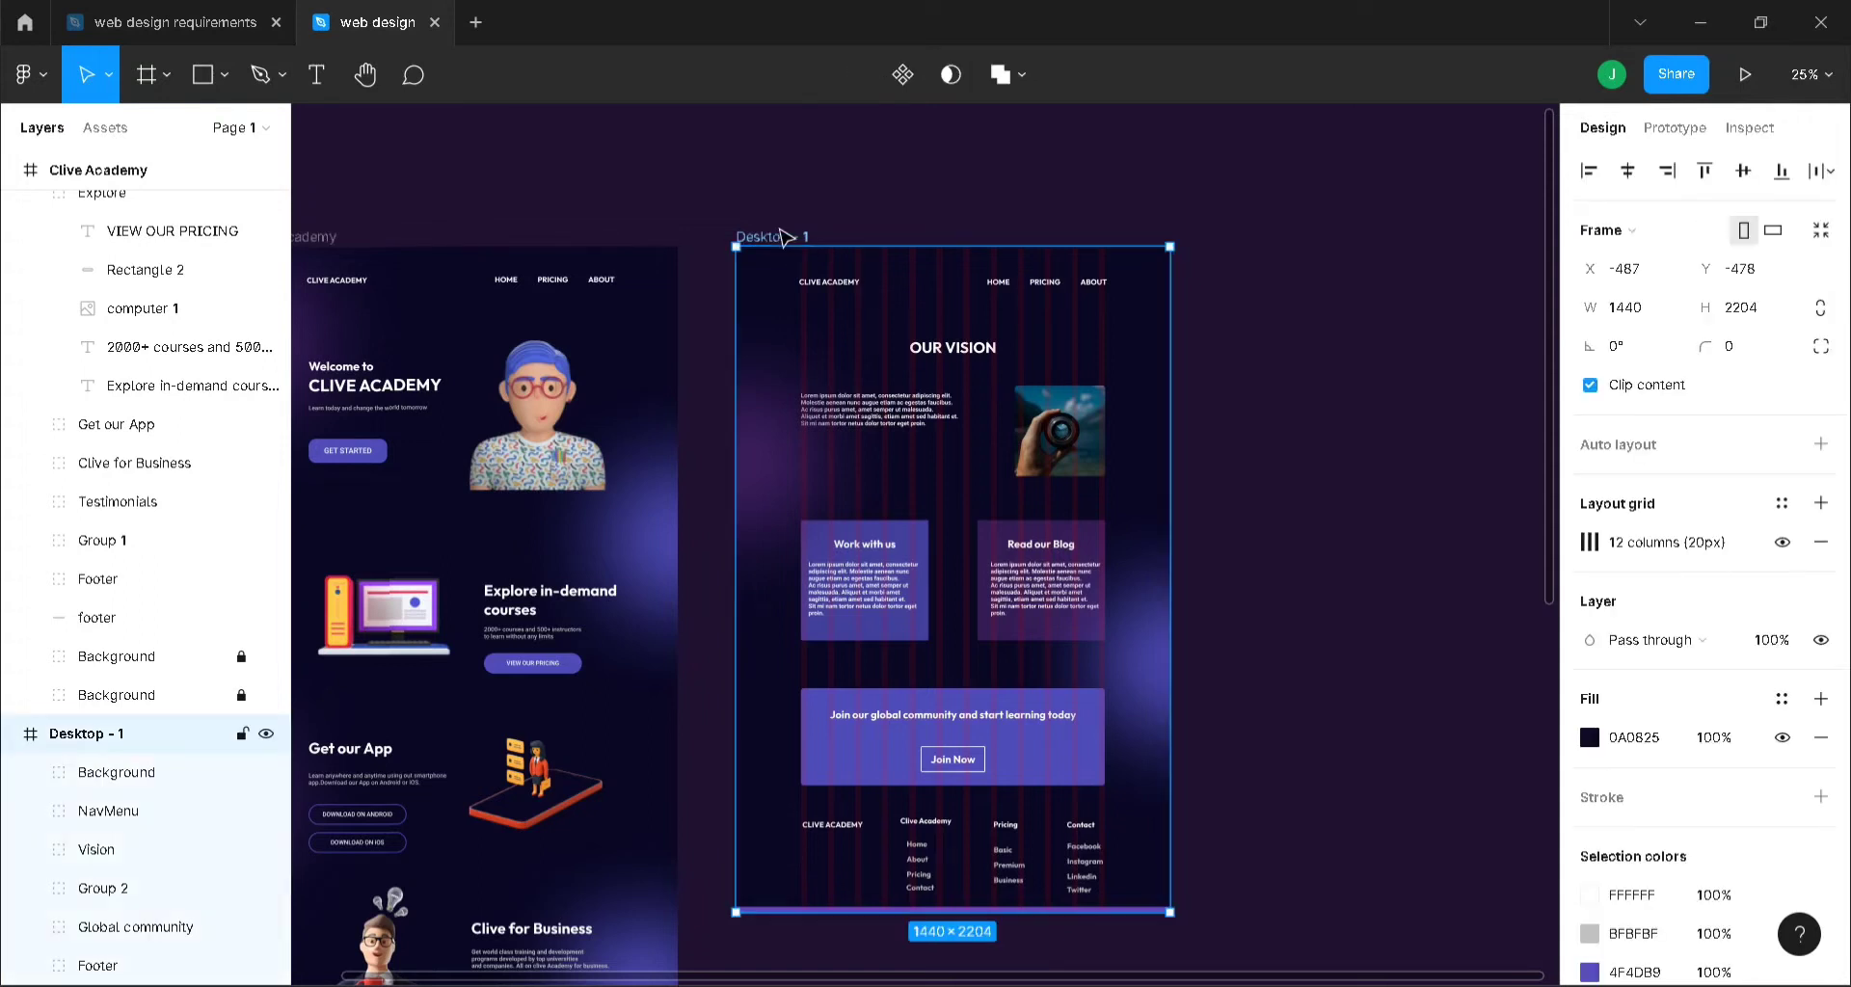
double_click(780, 231)
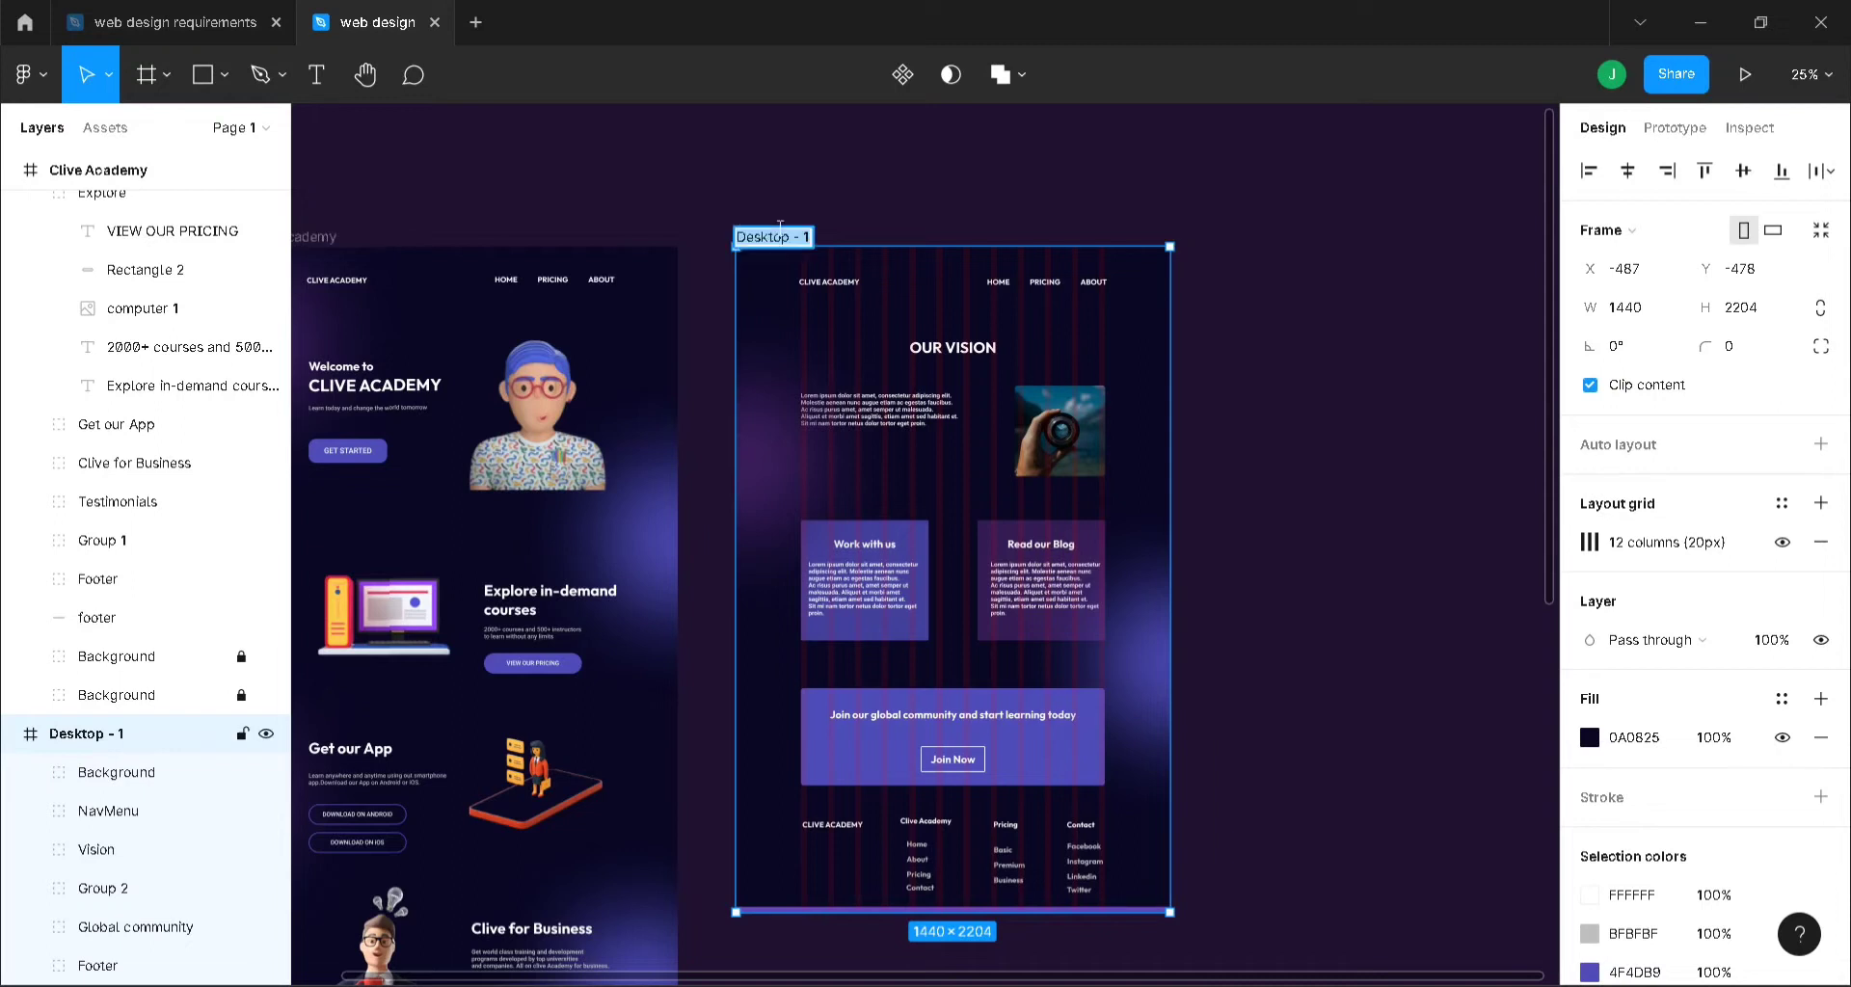
type("About us")
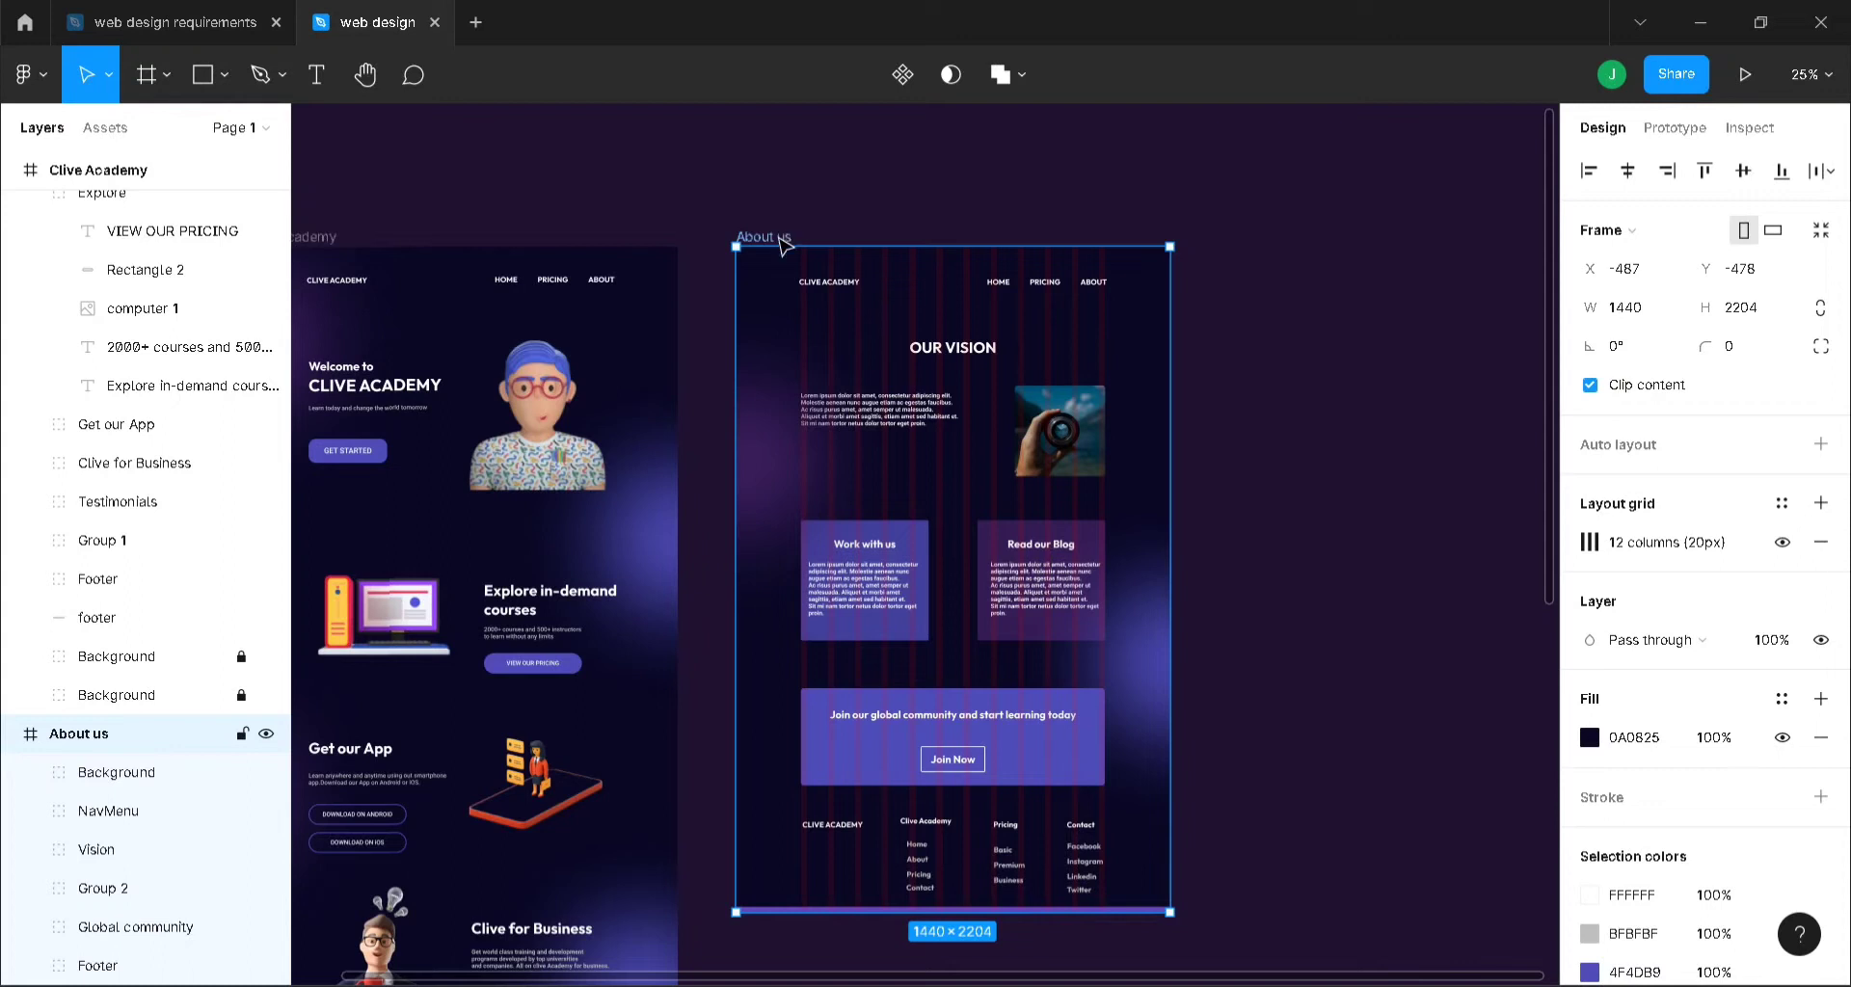
scroll(1355, 698, "right", 3)
left_click(1305, 578)
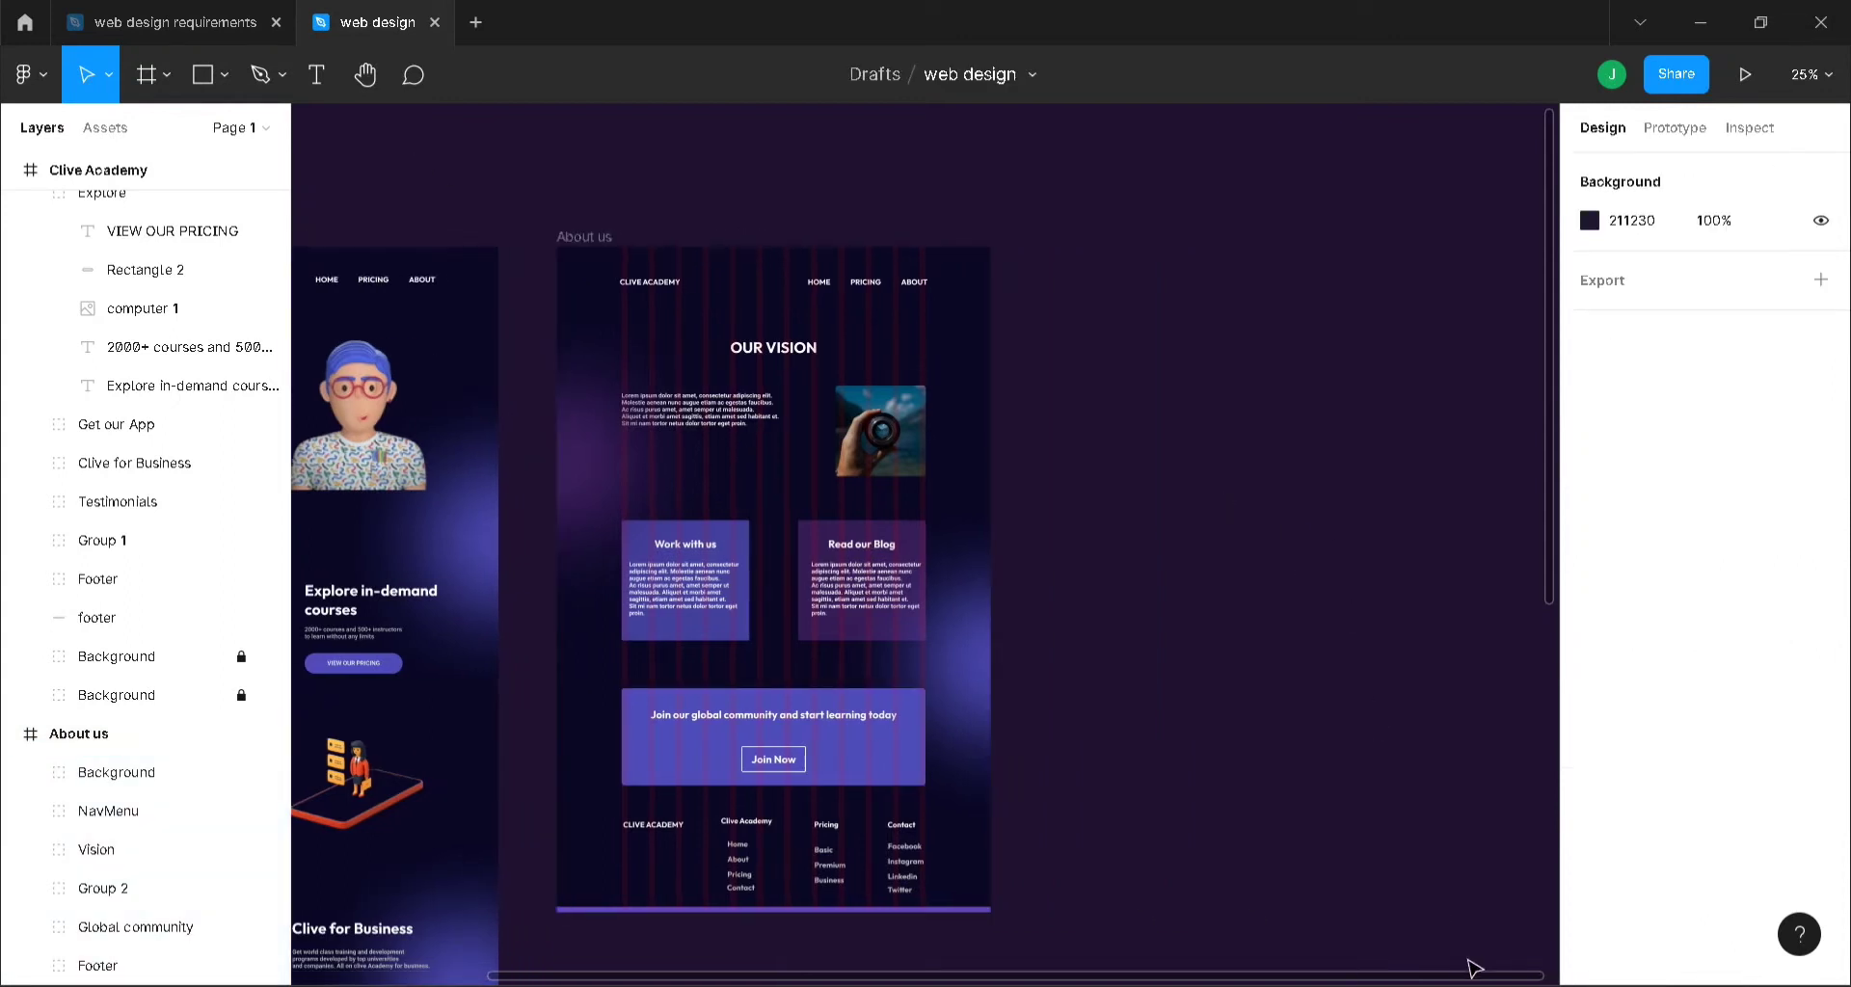
scroll(1202, 595, "right", 2)
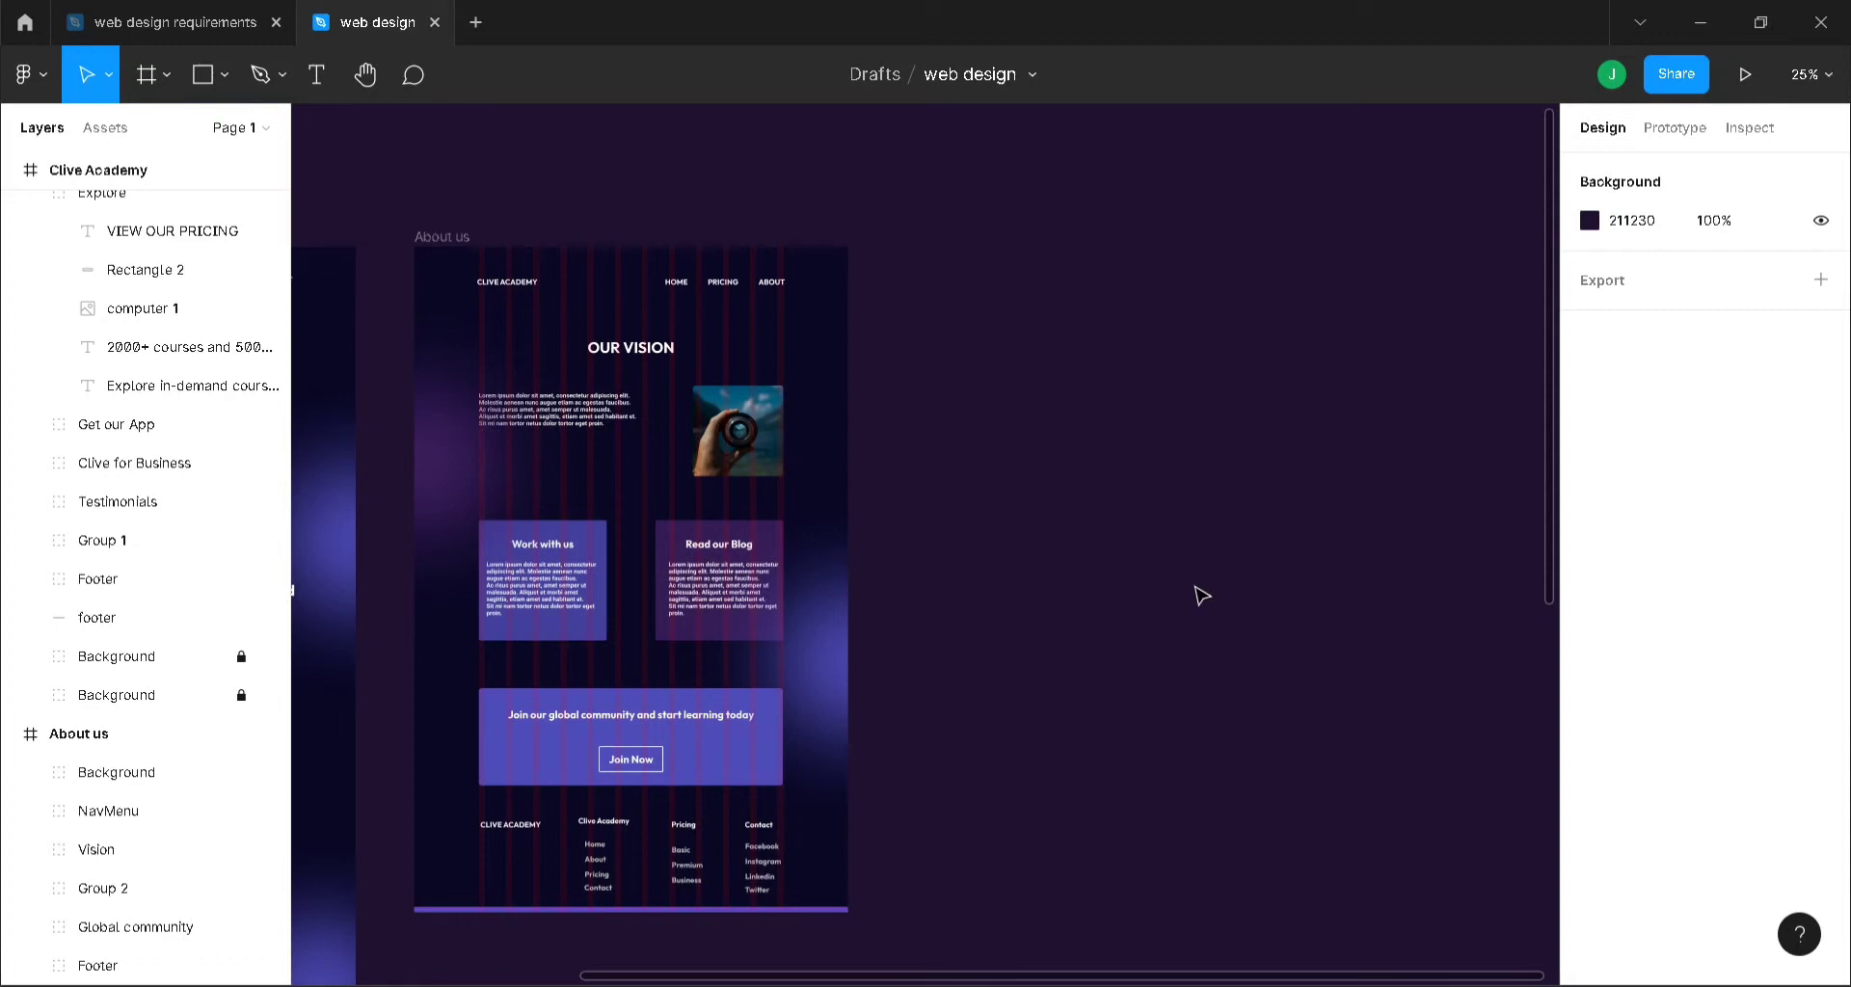
- Add a Desktop-preset frame beside About us, fill it 0A0825 and stretch it to 2182 tall
key("f")
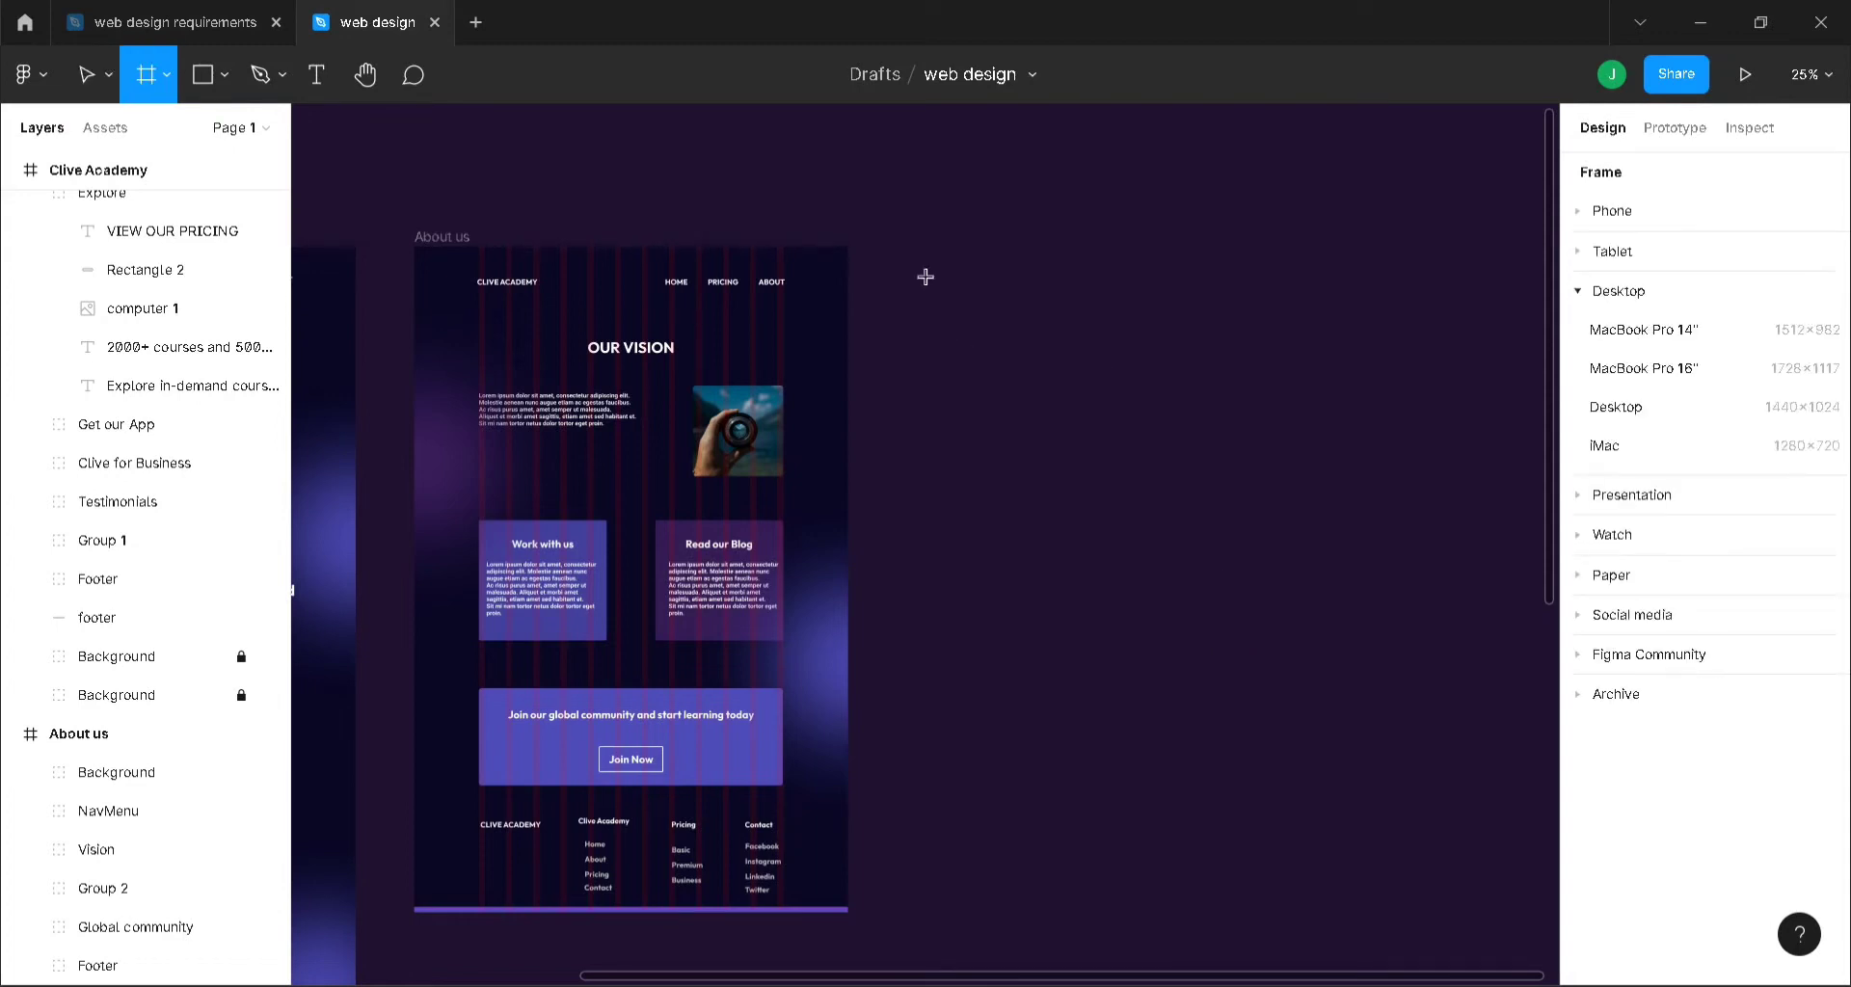
left_click(1651, 410)
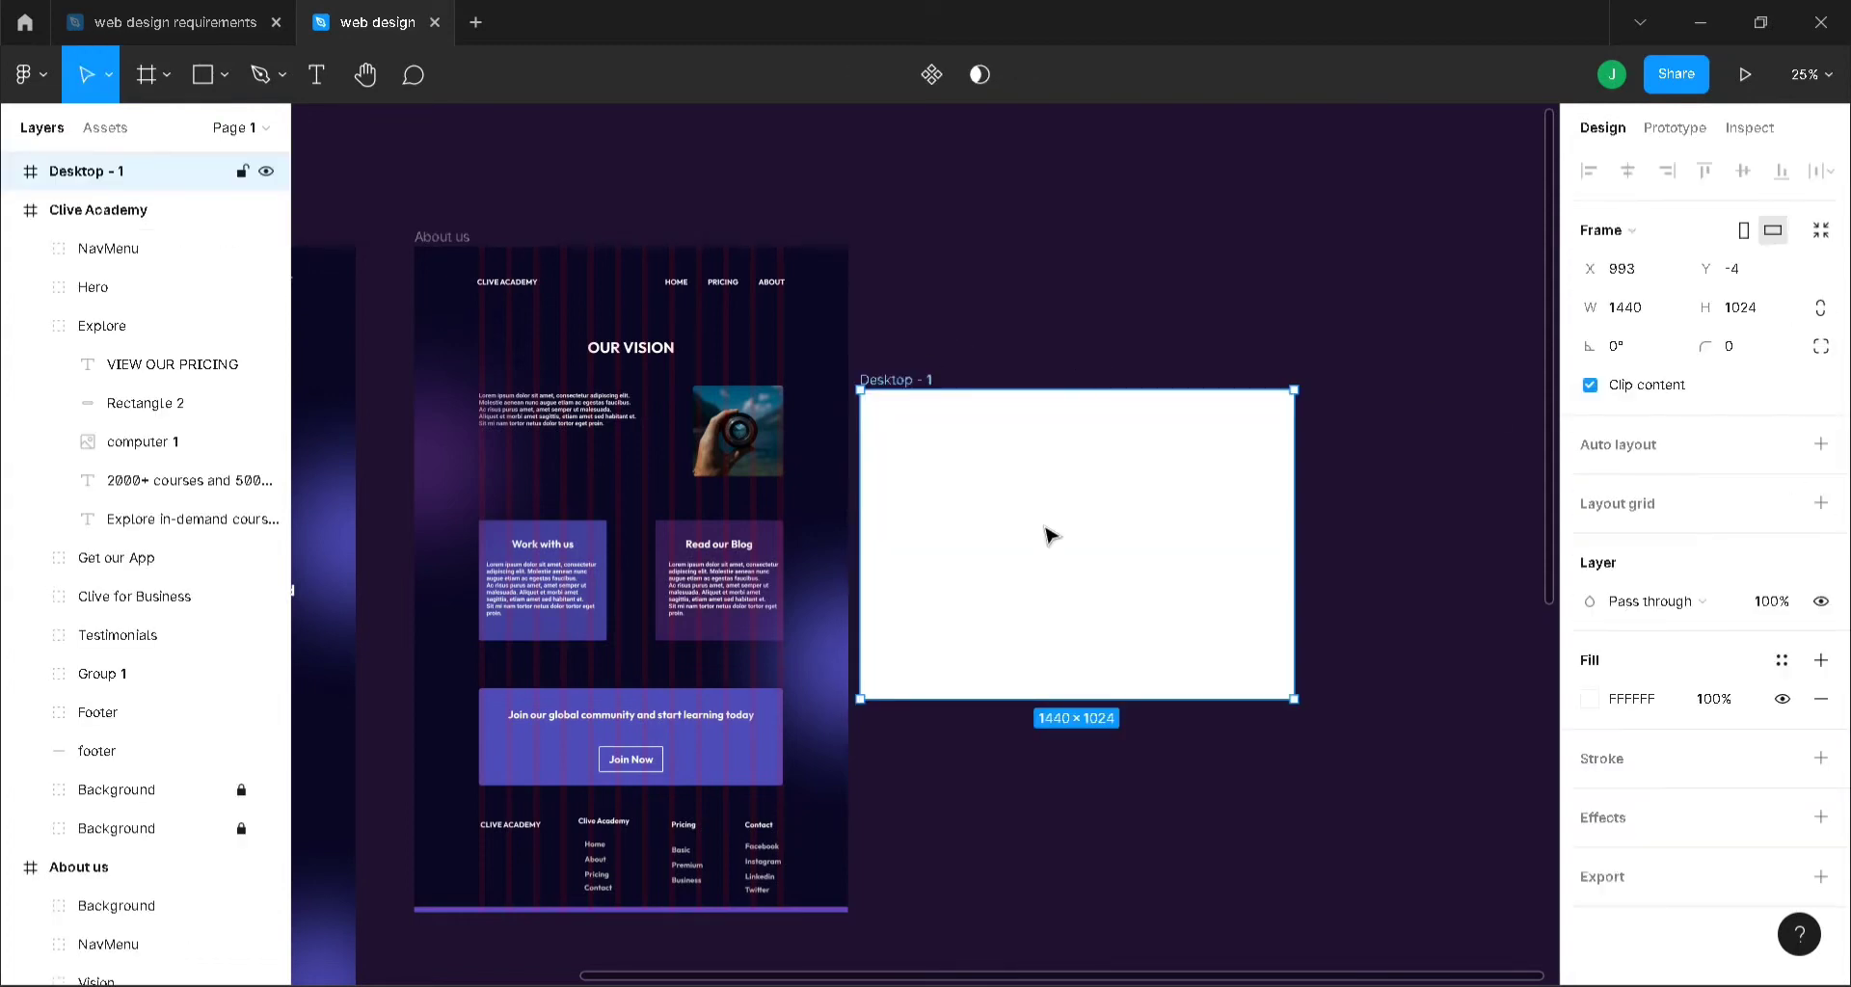
left_click_drag(1050, 529, 1062, 394)
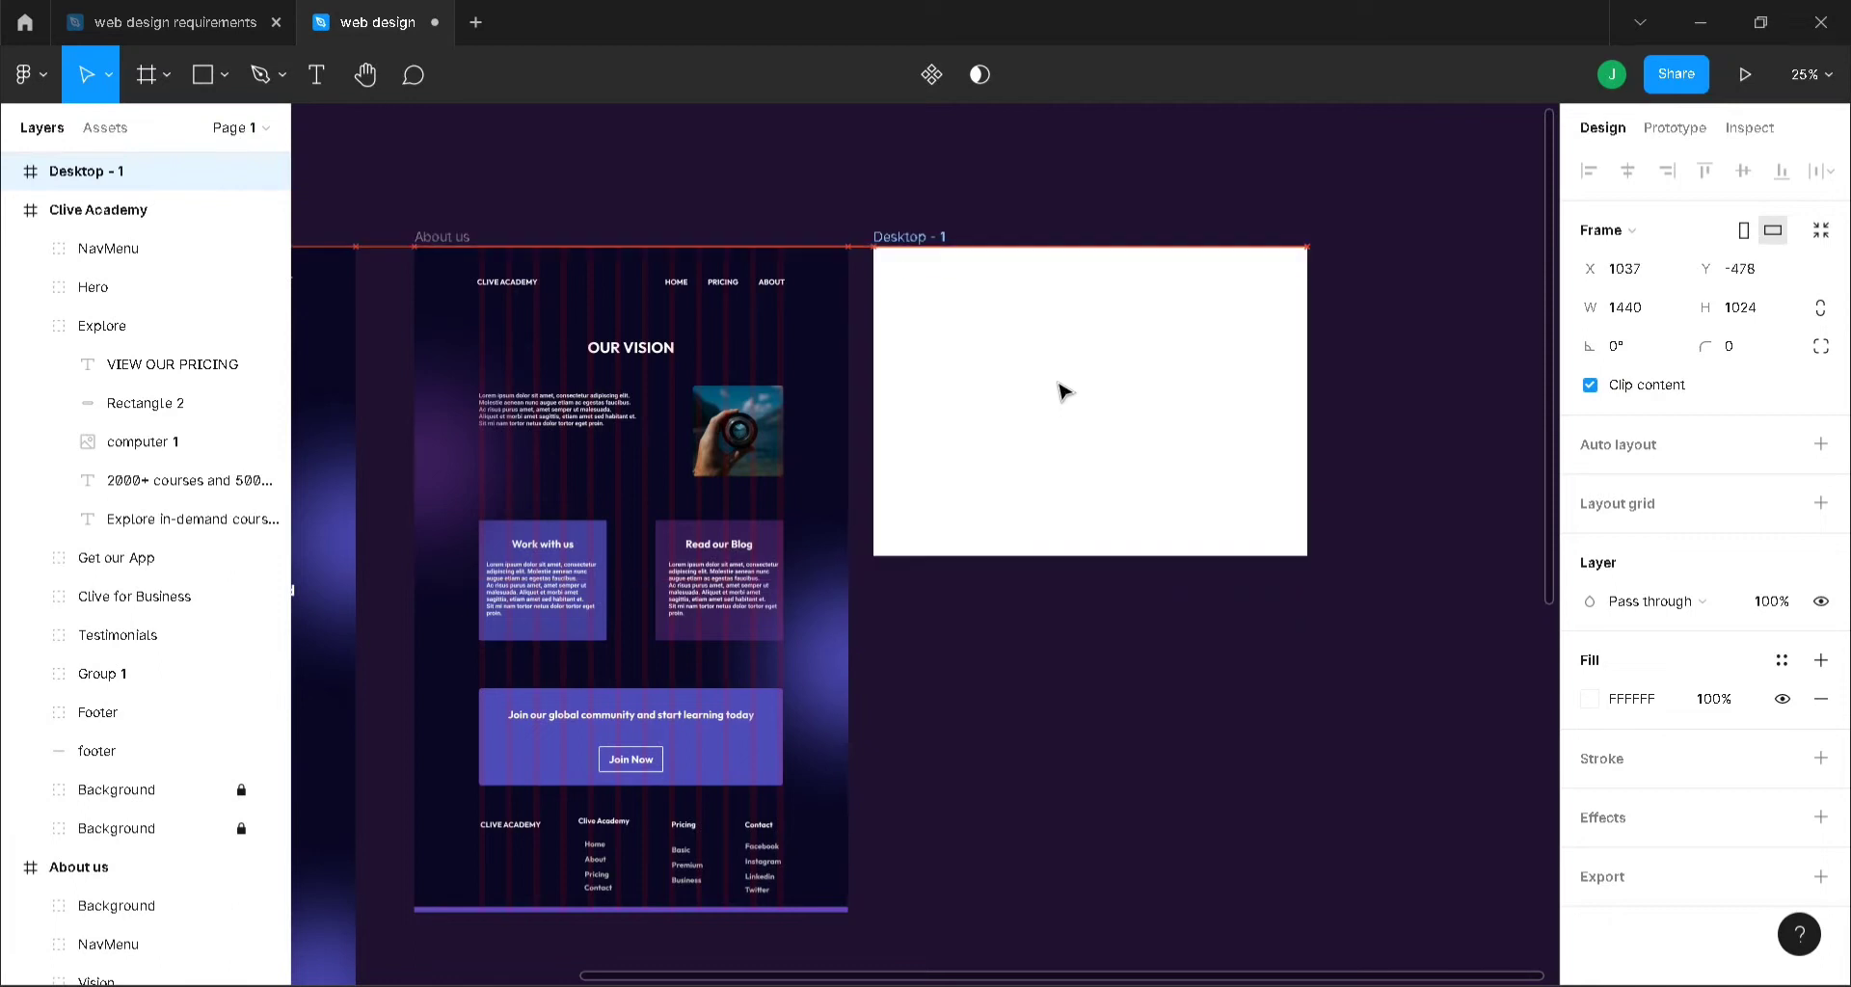
left_click(445, 239)
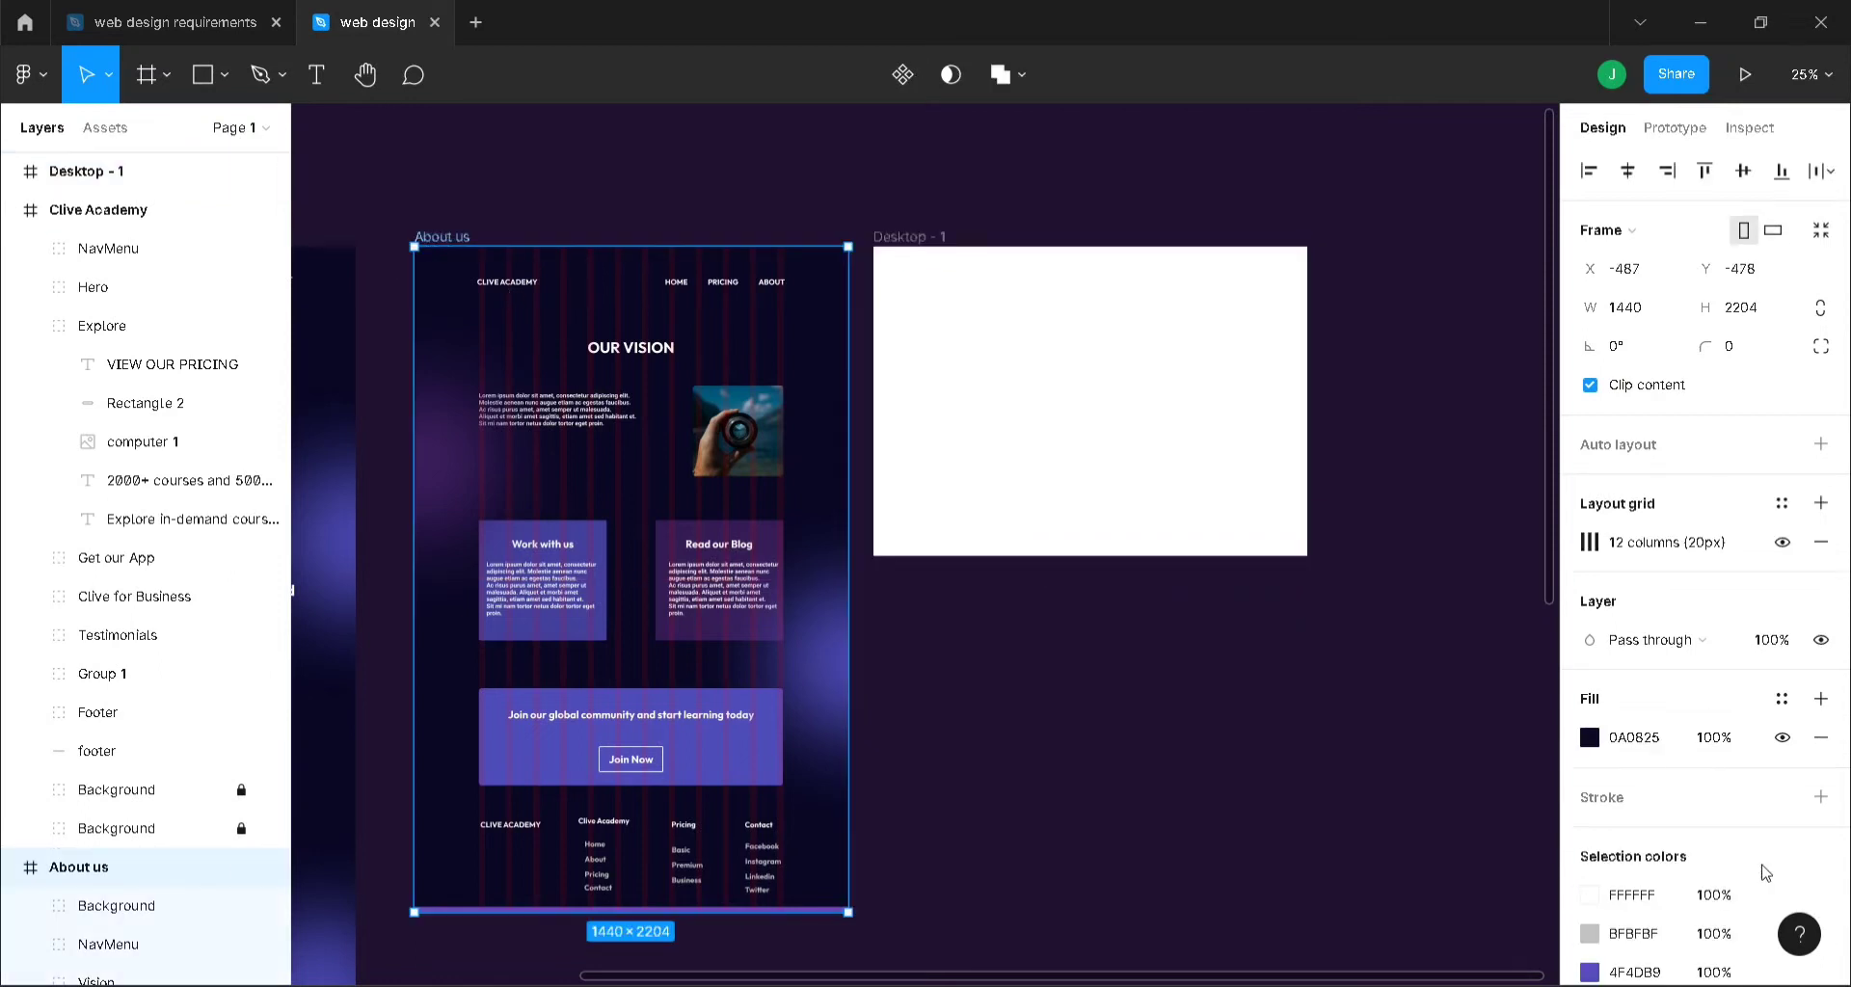
left_click(1663, 737)
key("ctrl+c")
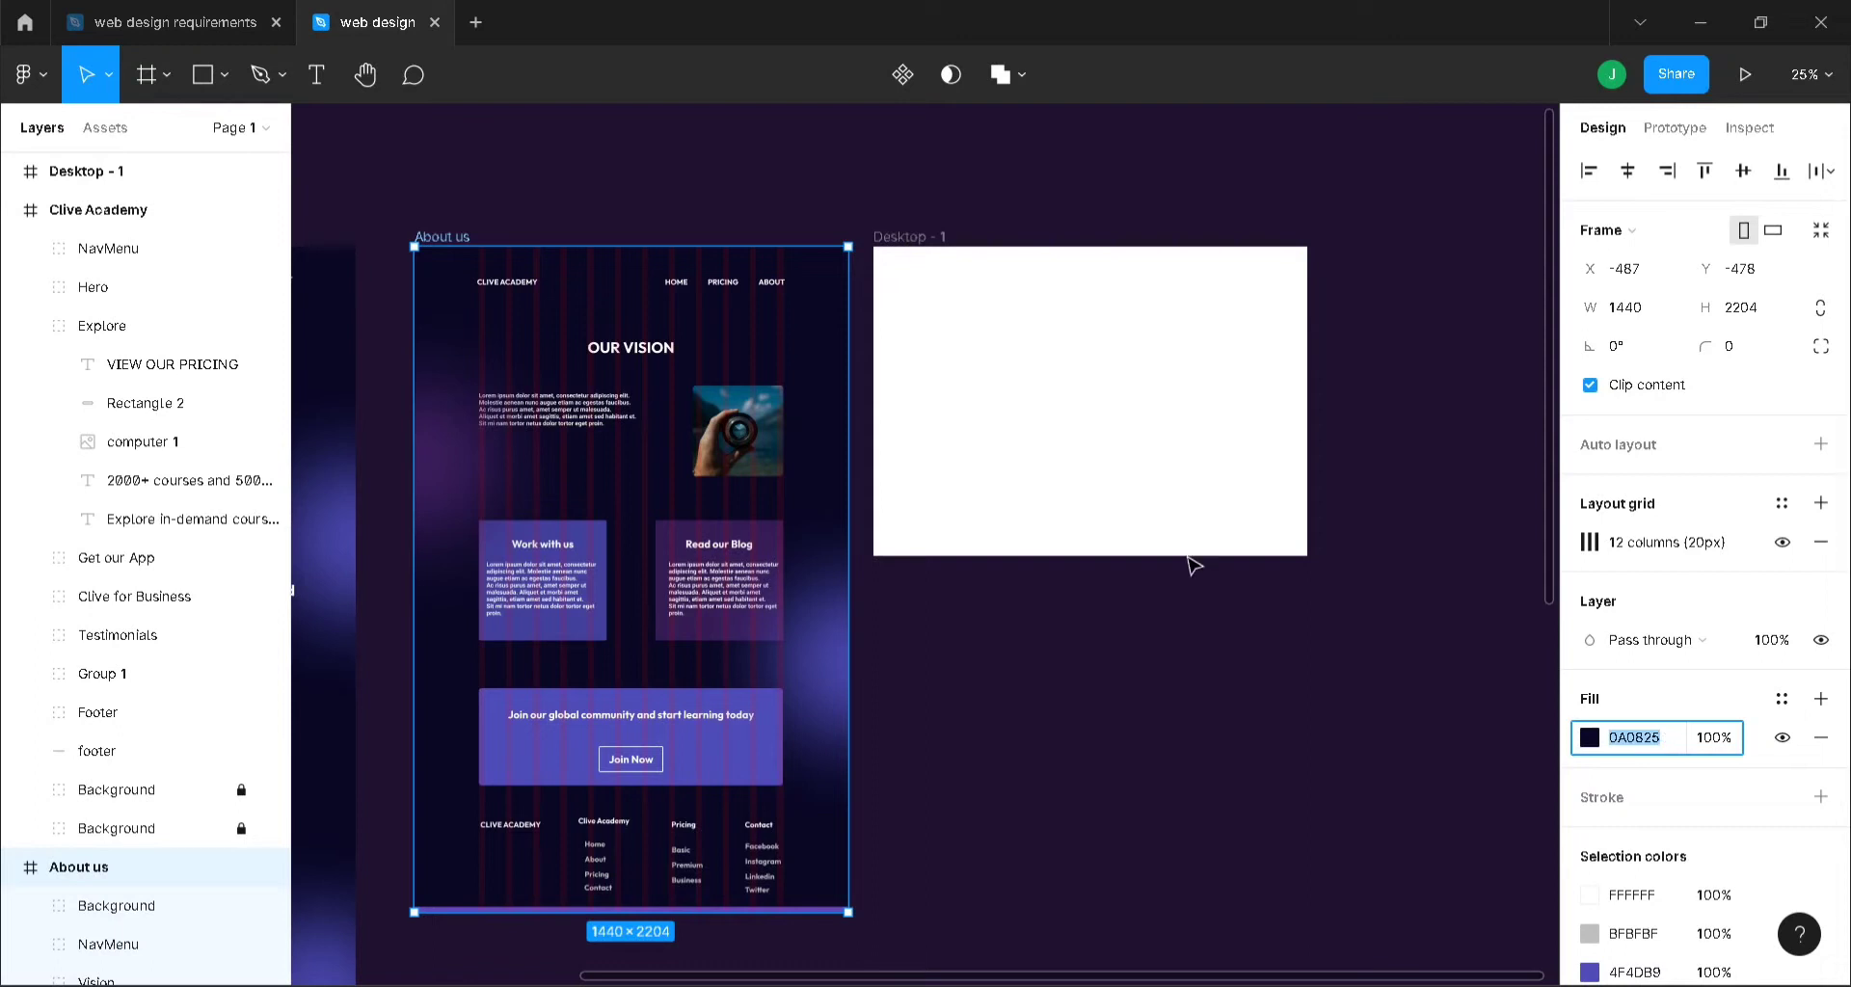
left_click(935, 254)
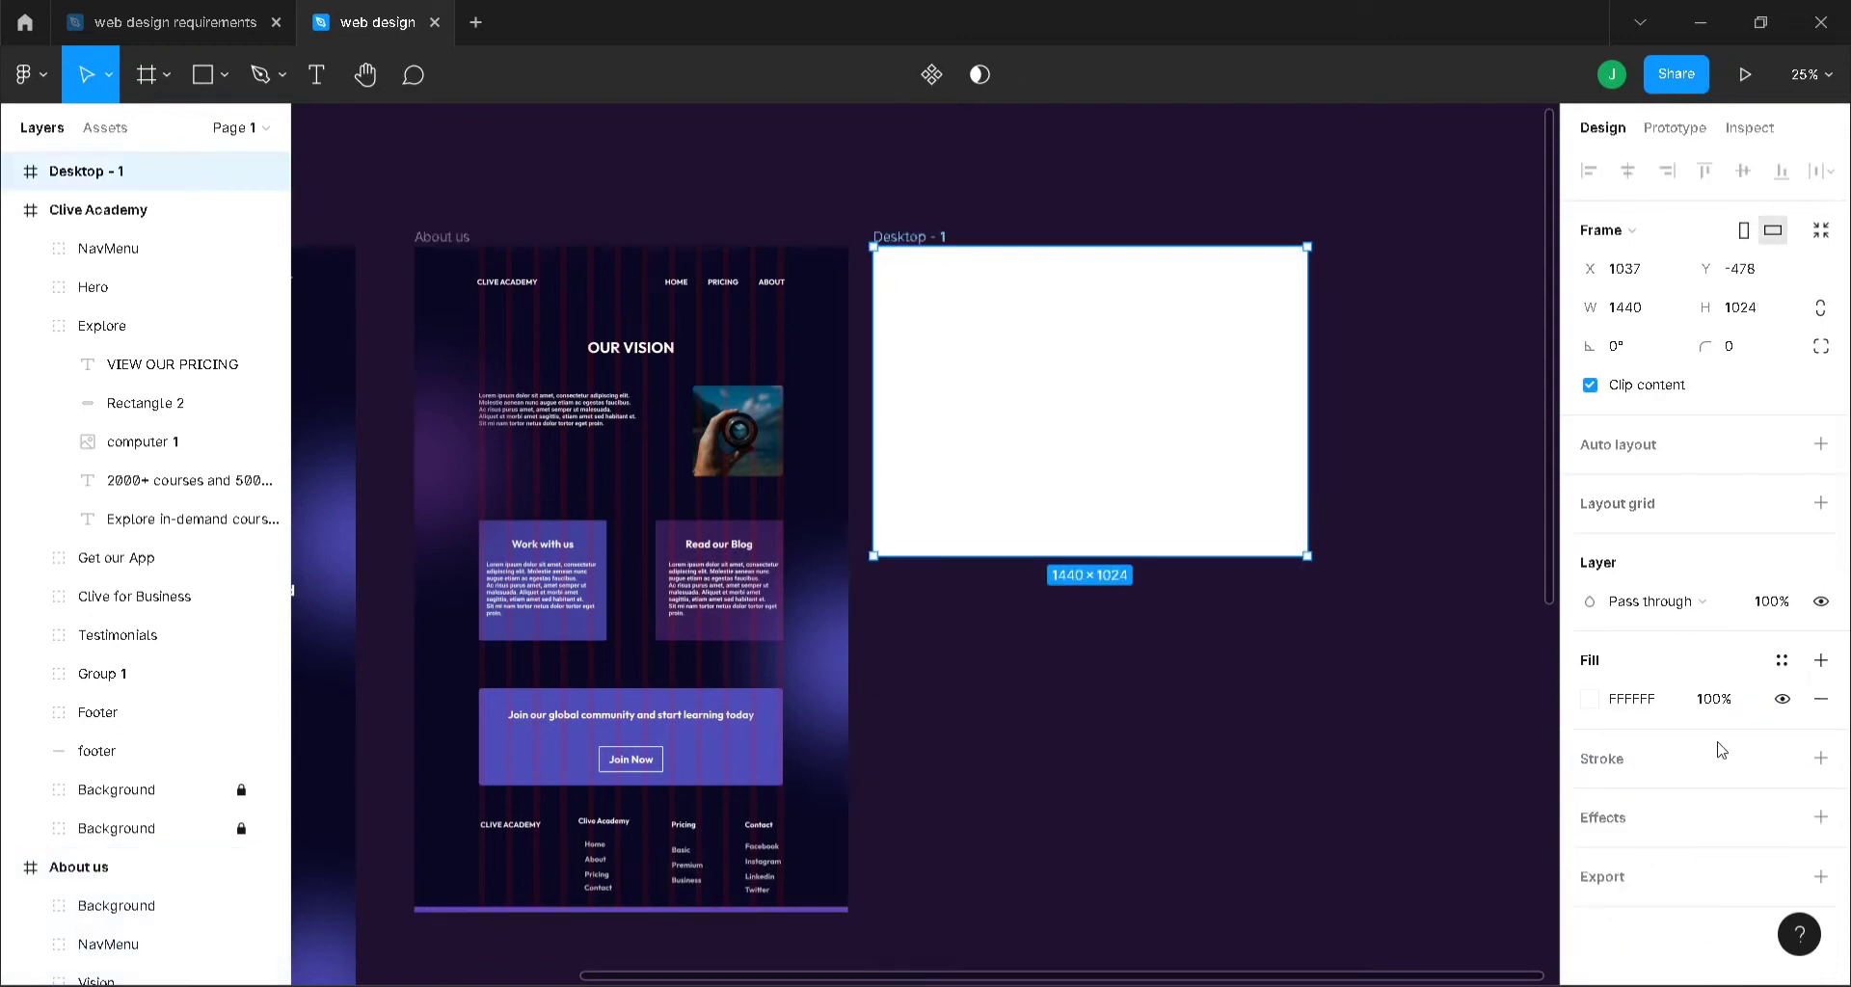
left_click(1649, 706)
key("ctrl+v")
key("Return")
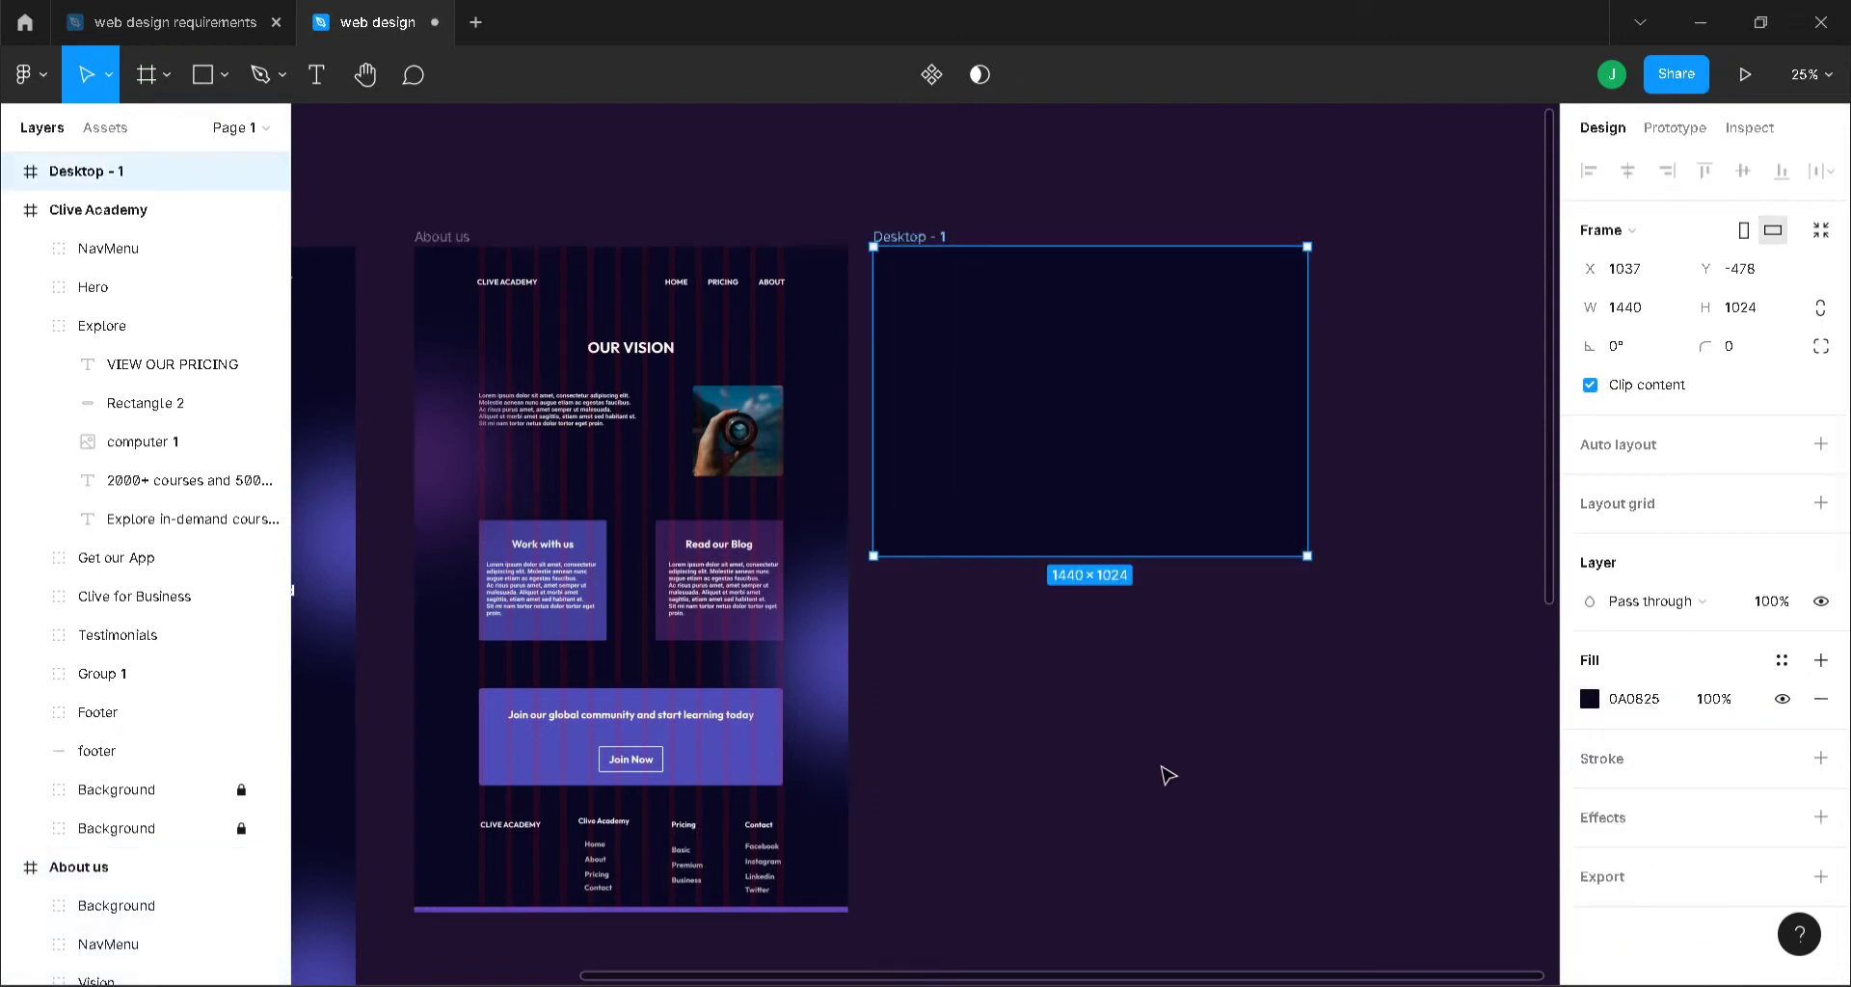
left_click_drag(1135, 556, 1128, 906)
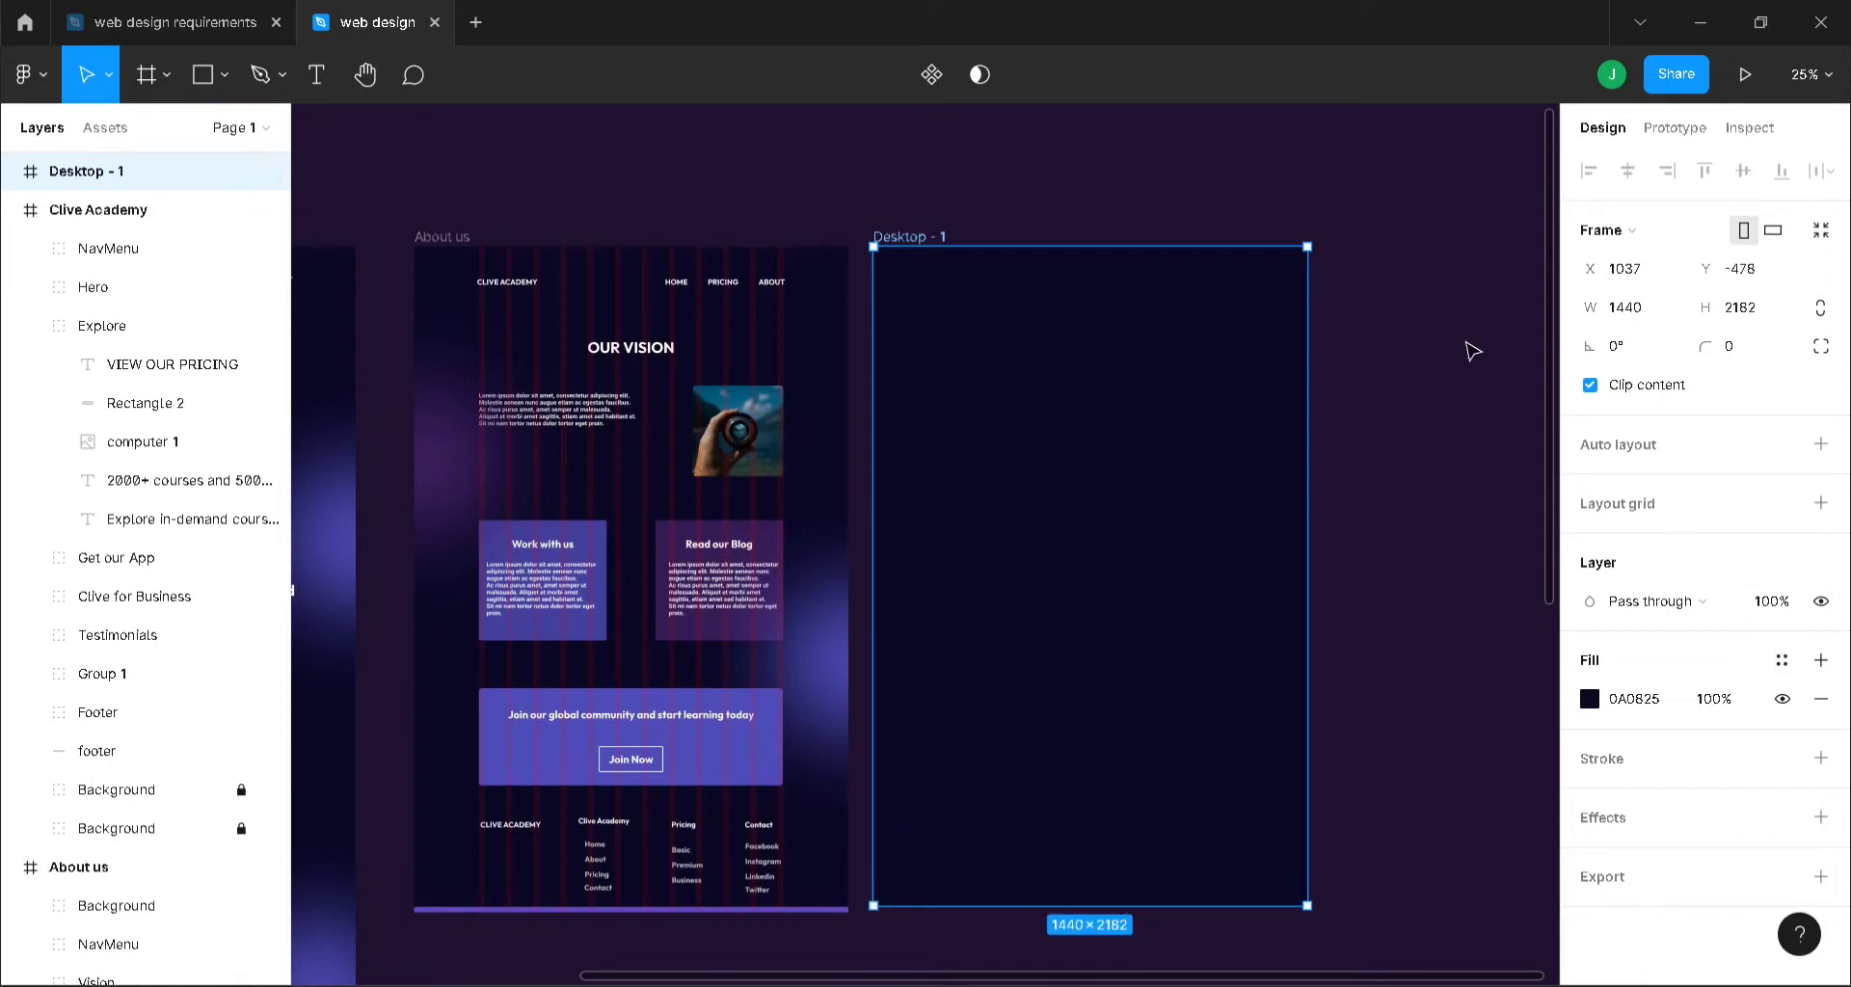
- Give the new frame a centred 12-column layout grid with column width 20 and gutter 70
left_click(1624, 515)
left_click(1589, 542)
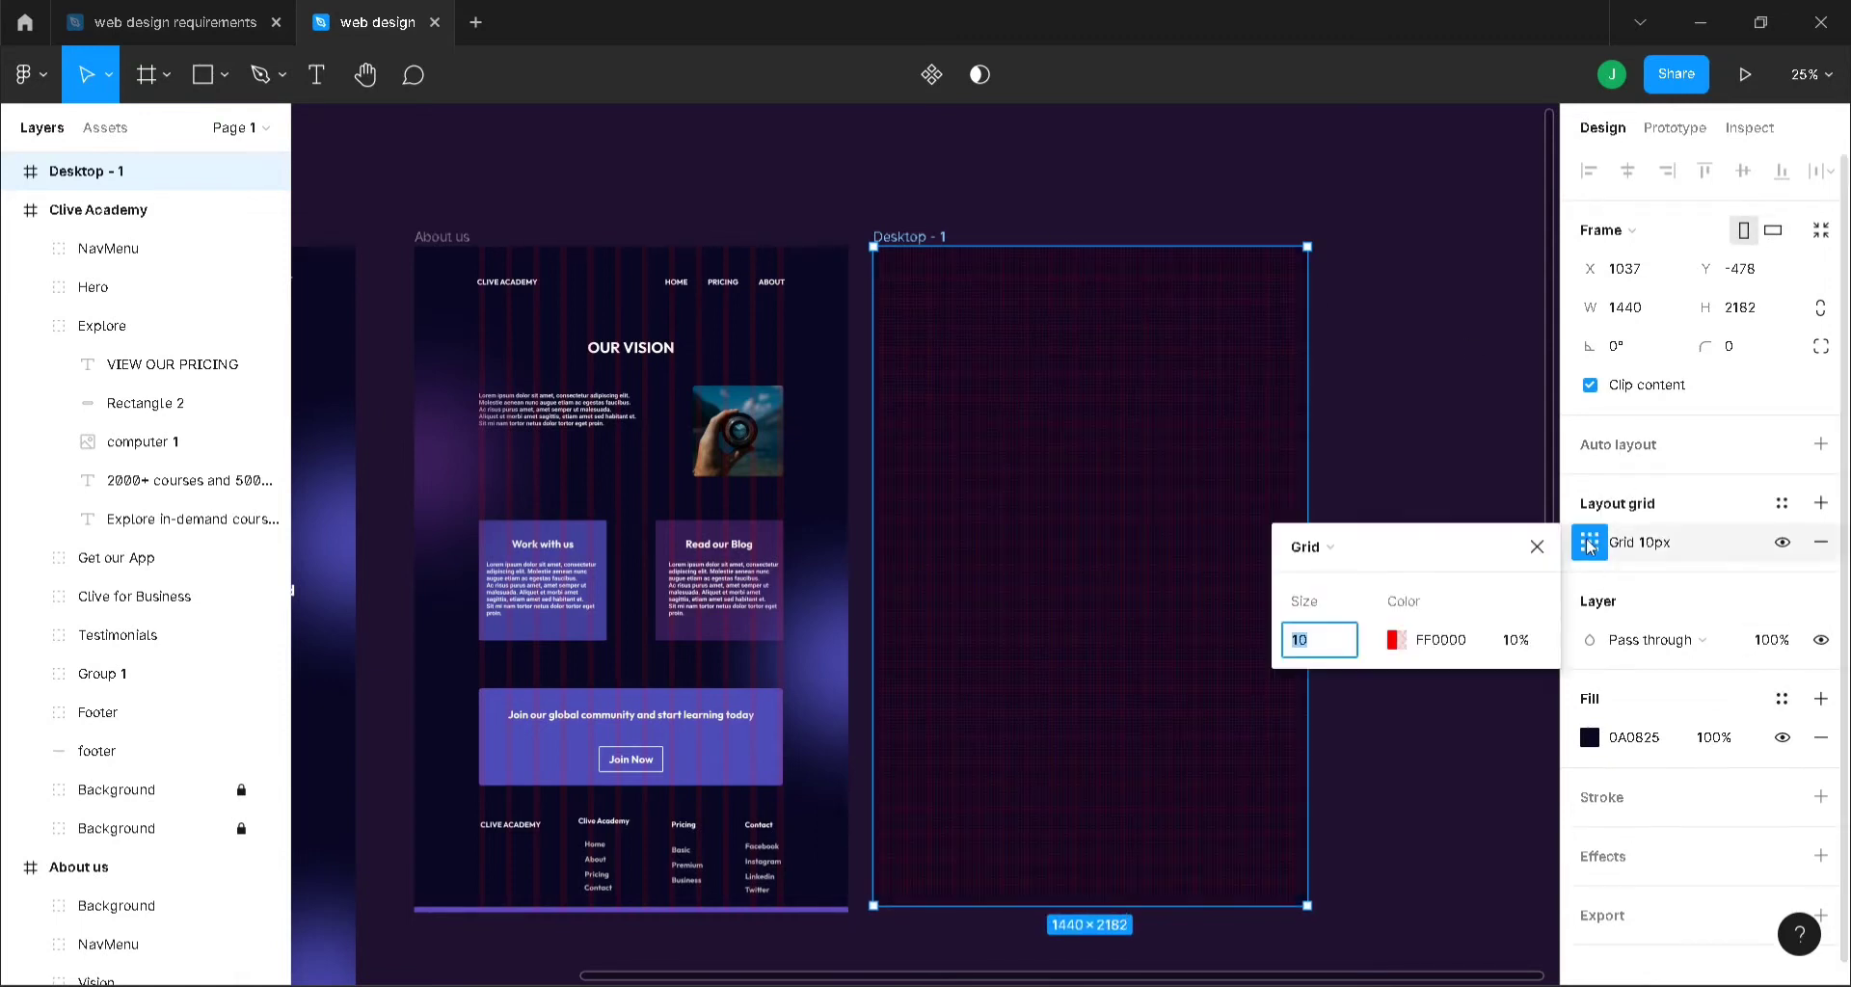
left_click(1378, 539)
left_click(1349, 575)
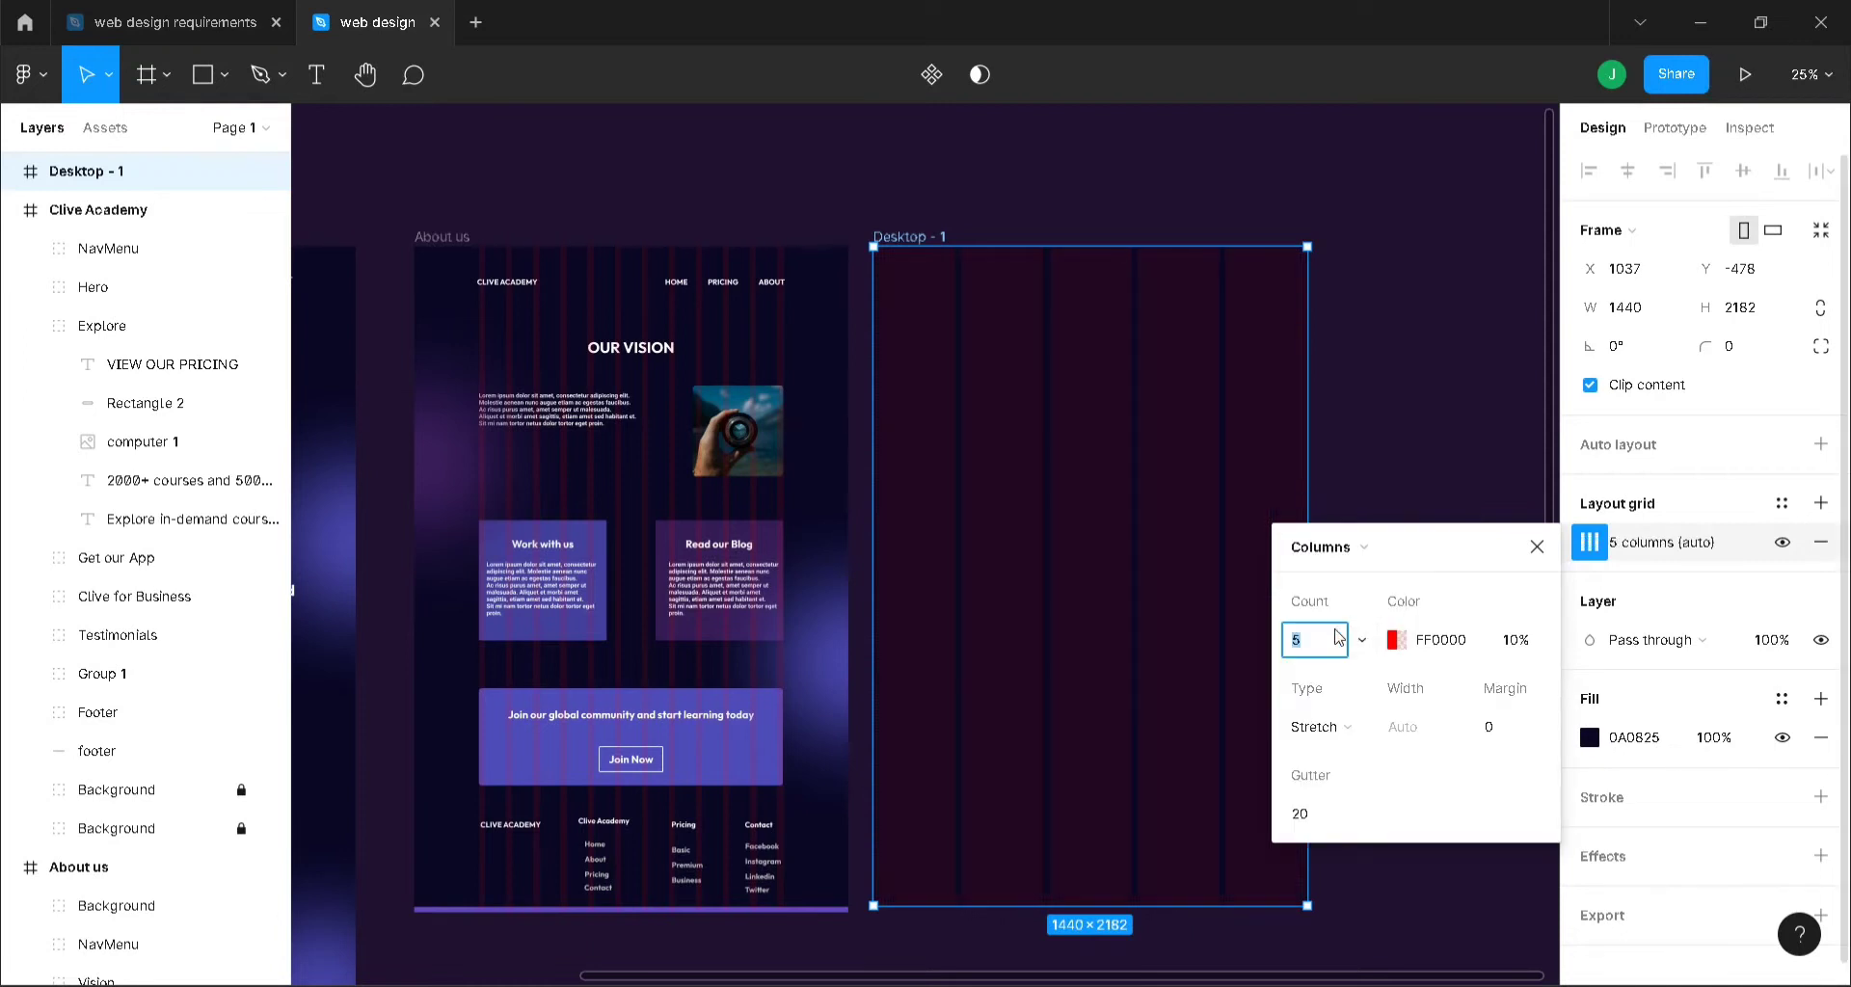
key("Return")
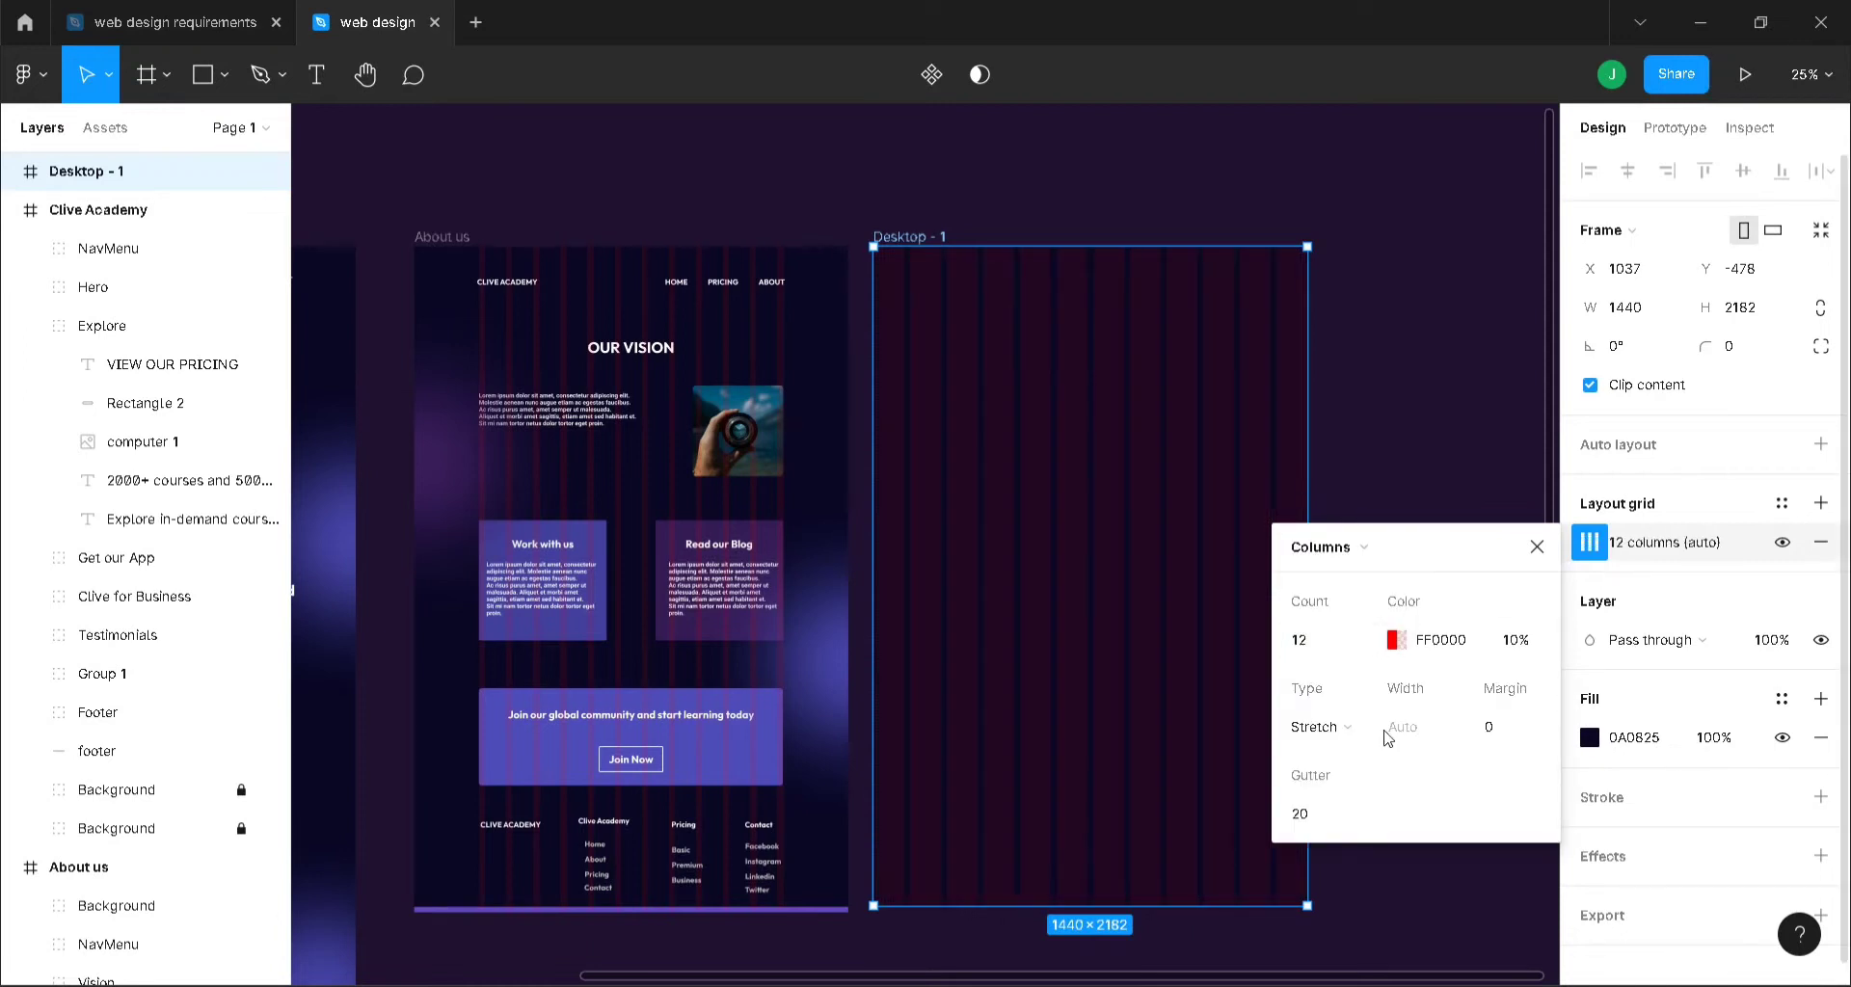
left_click(1330, 729)
left_click(1342, 697)
left_click(1446, 728)
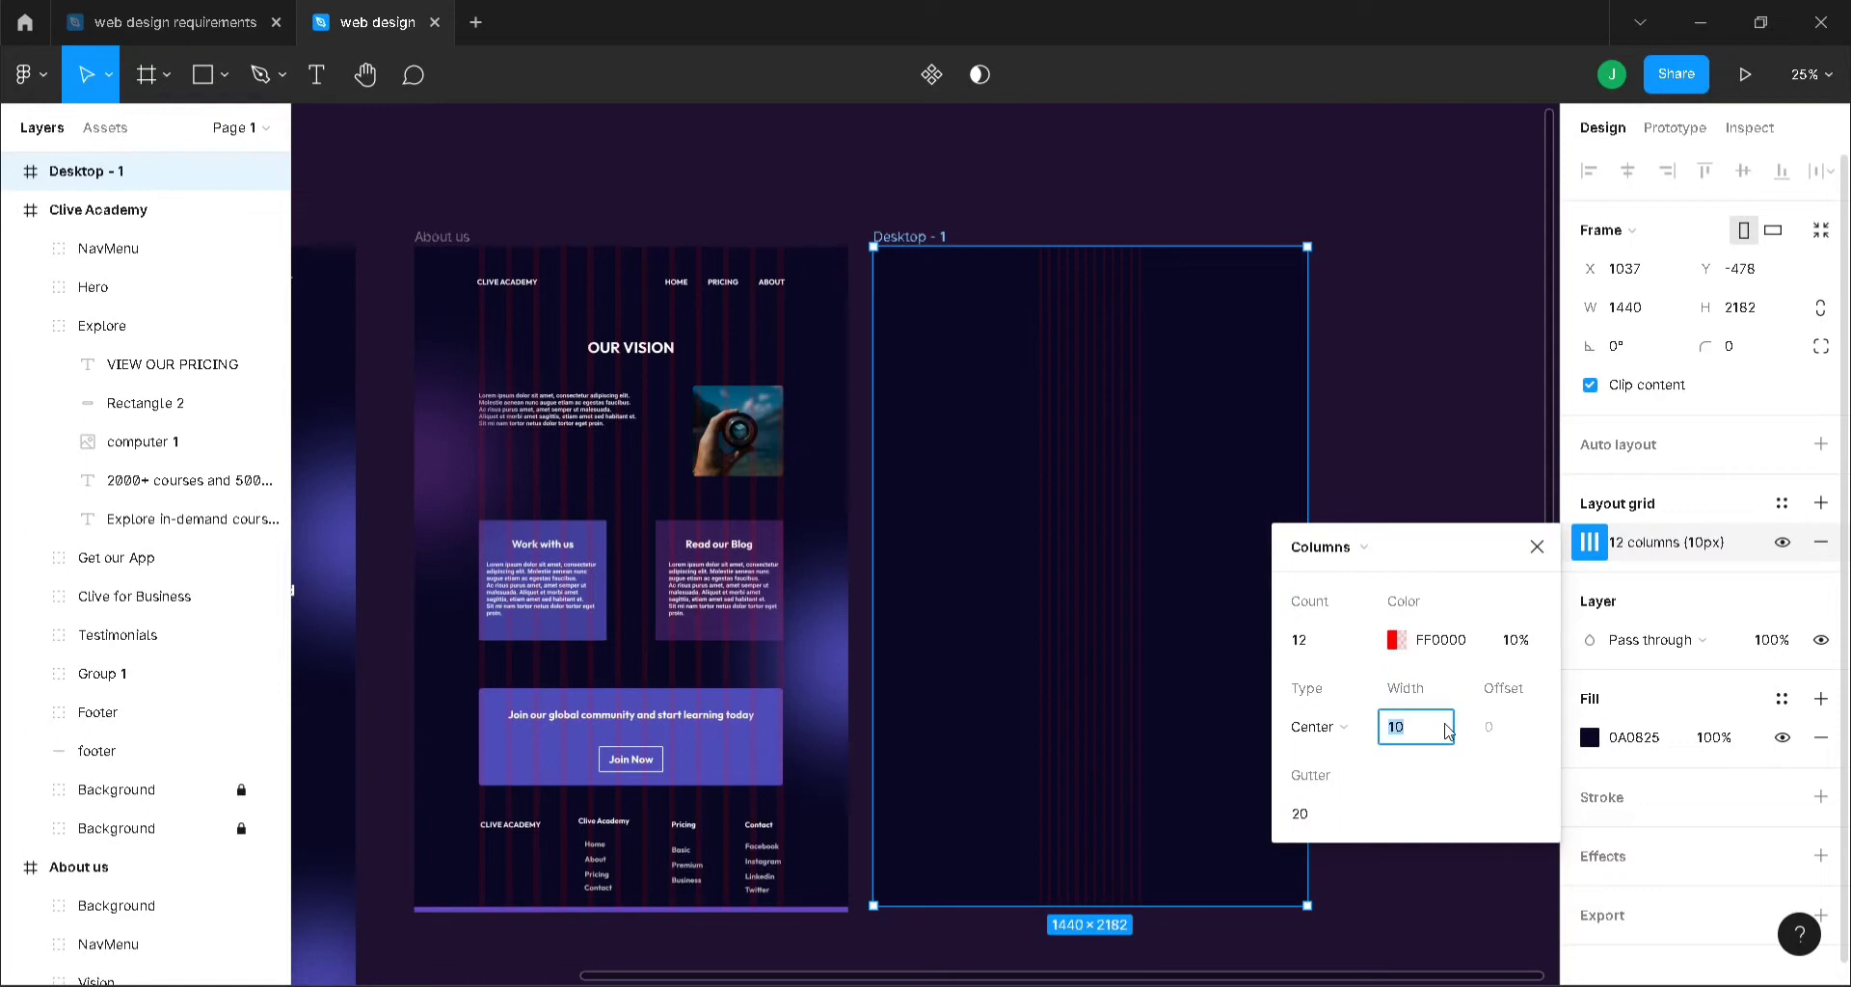
type("20")
left_click(1318, 813)
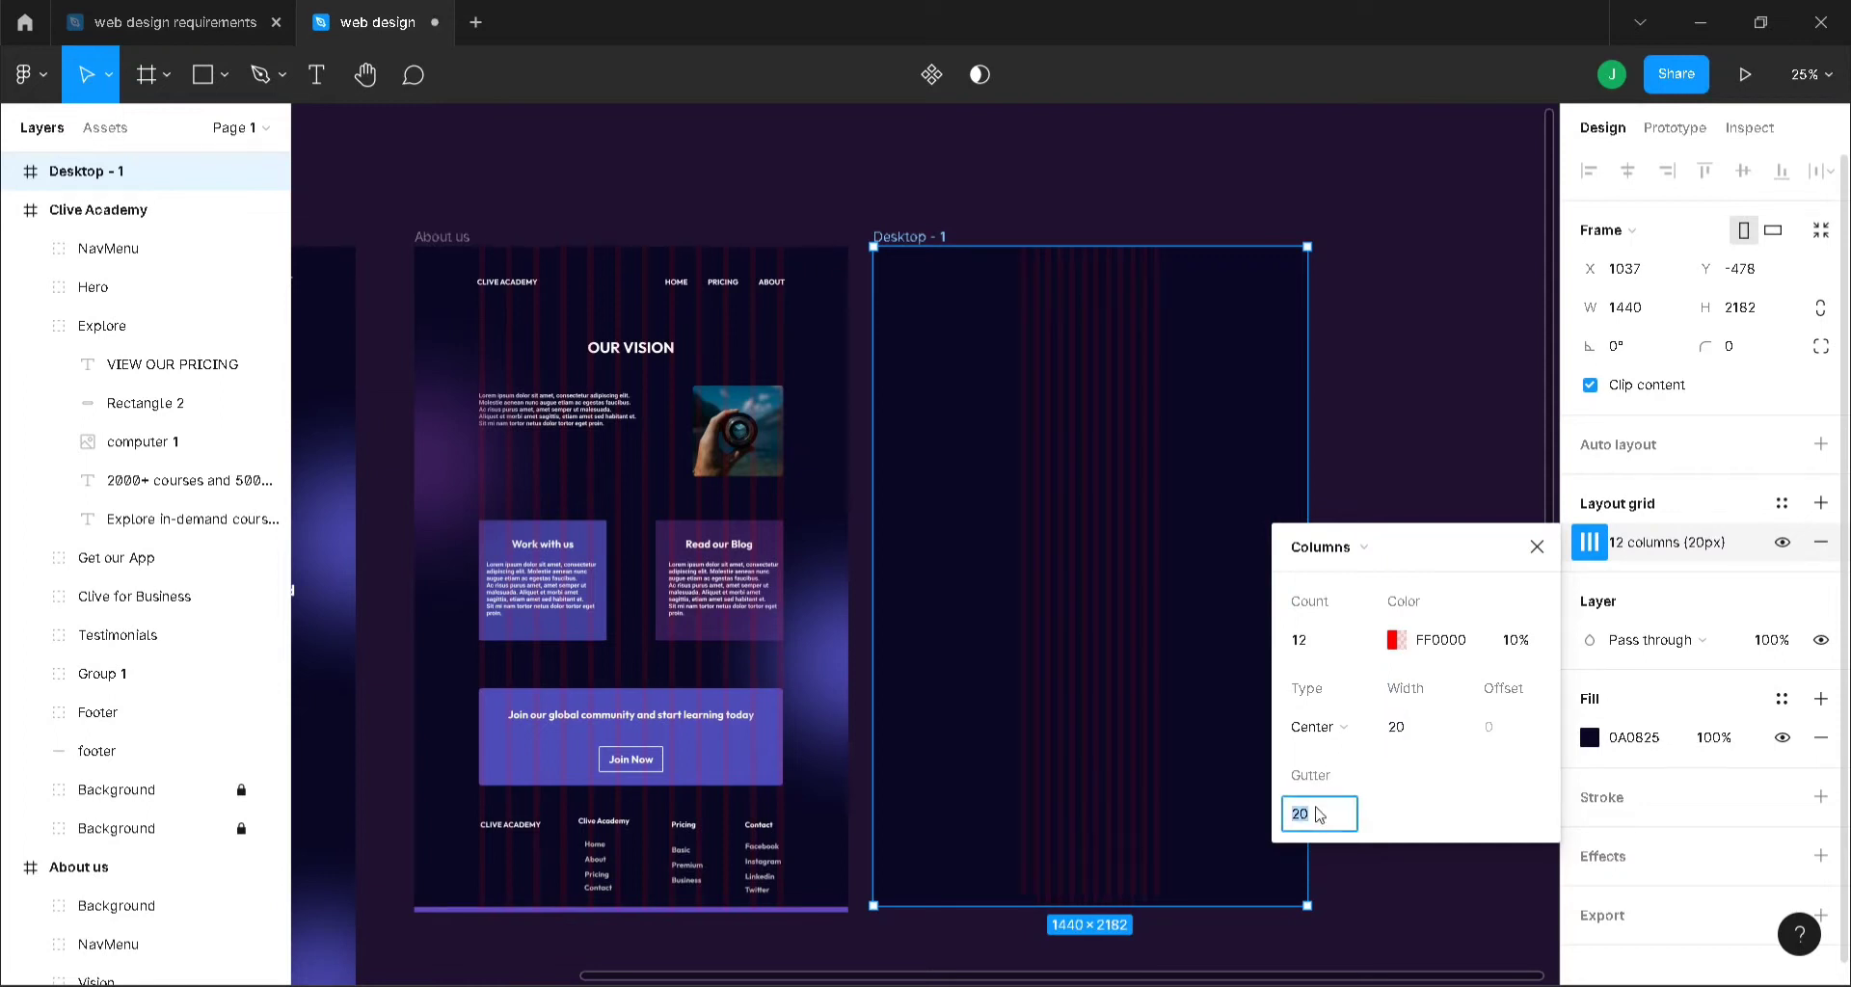
type("70")
key("Return")
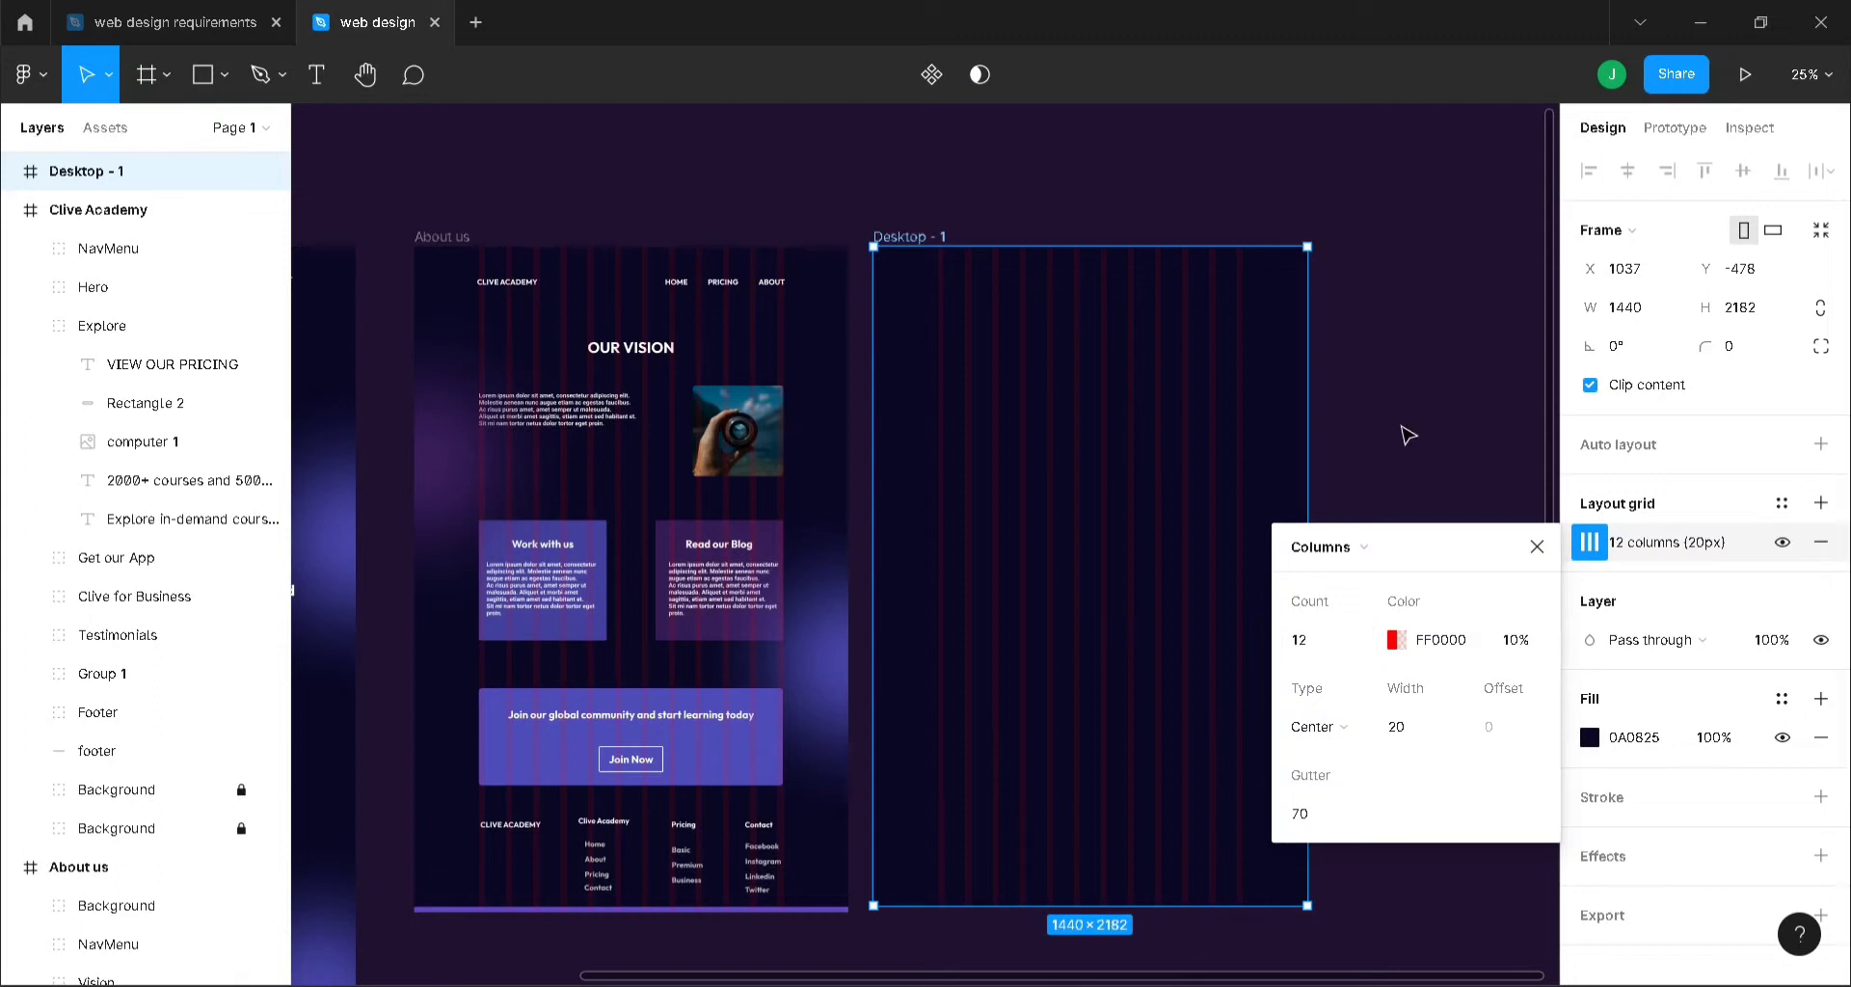
left_click(1536, 547)
left_click(1411, 460)
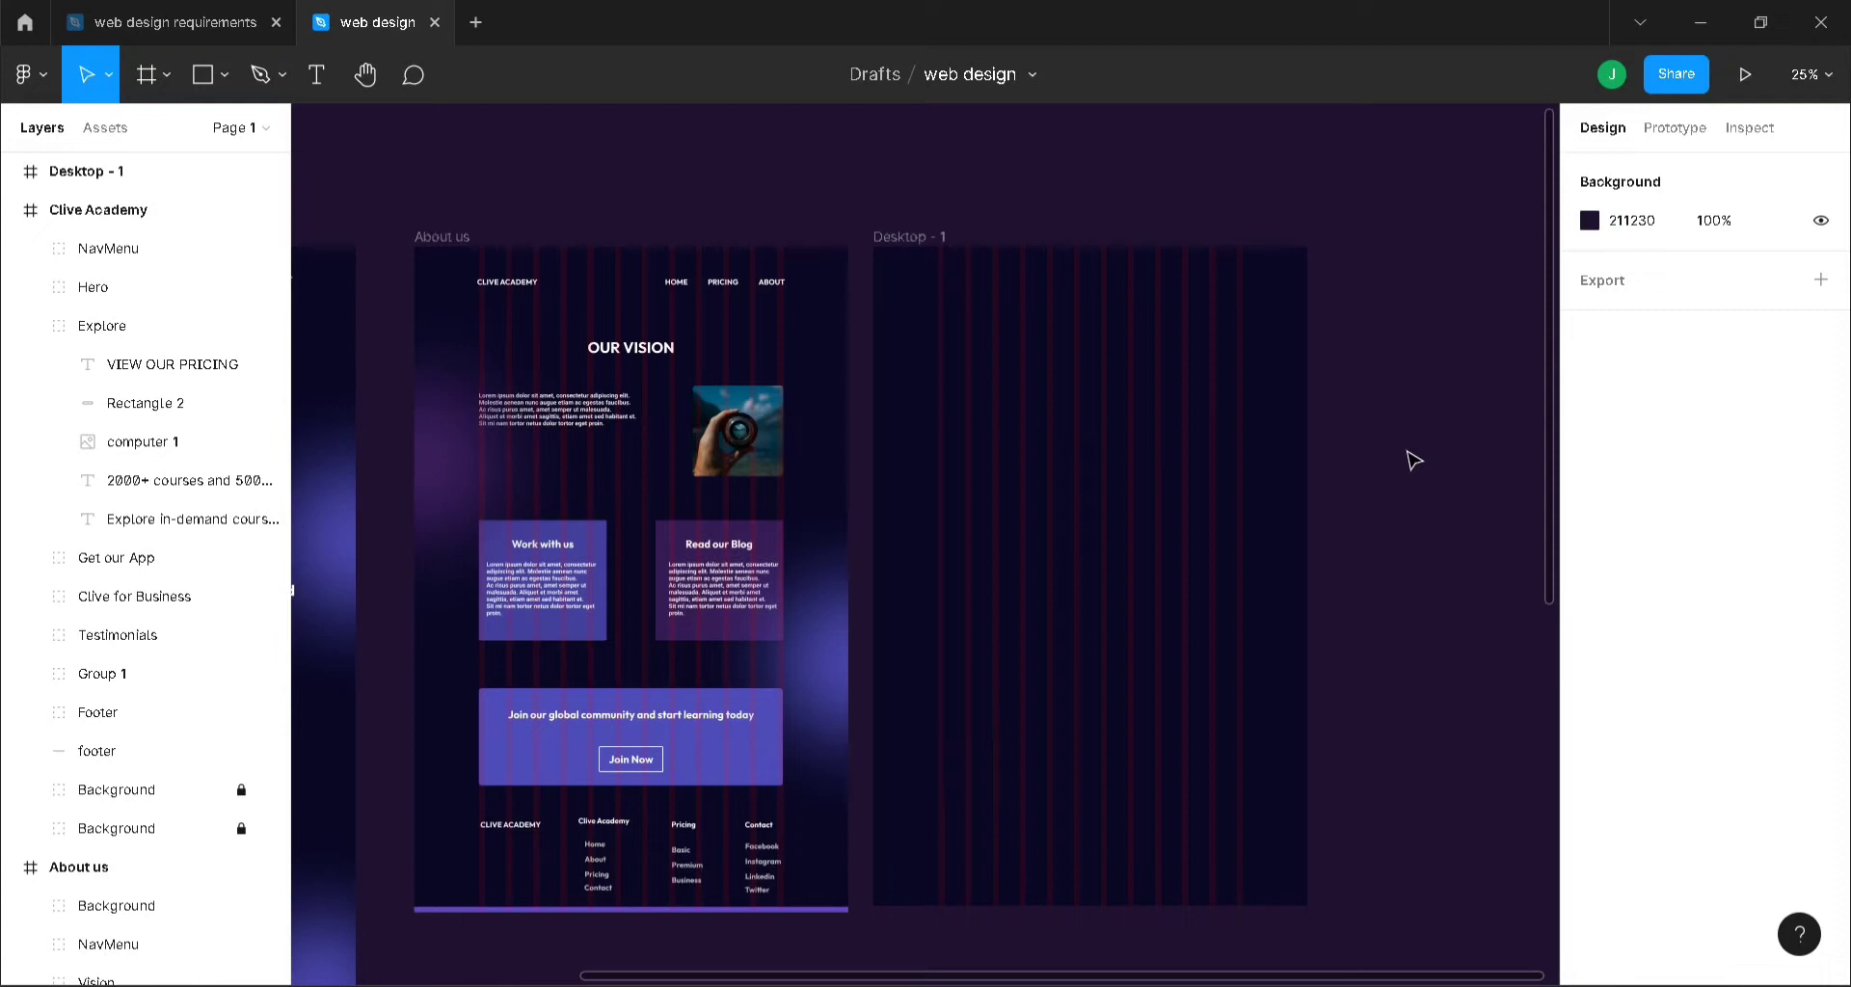
- Duplicate the About us NavMenu and align the copy at the top of Desktop - 1, matching the original
left_click(610, 283)
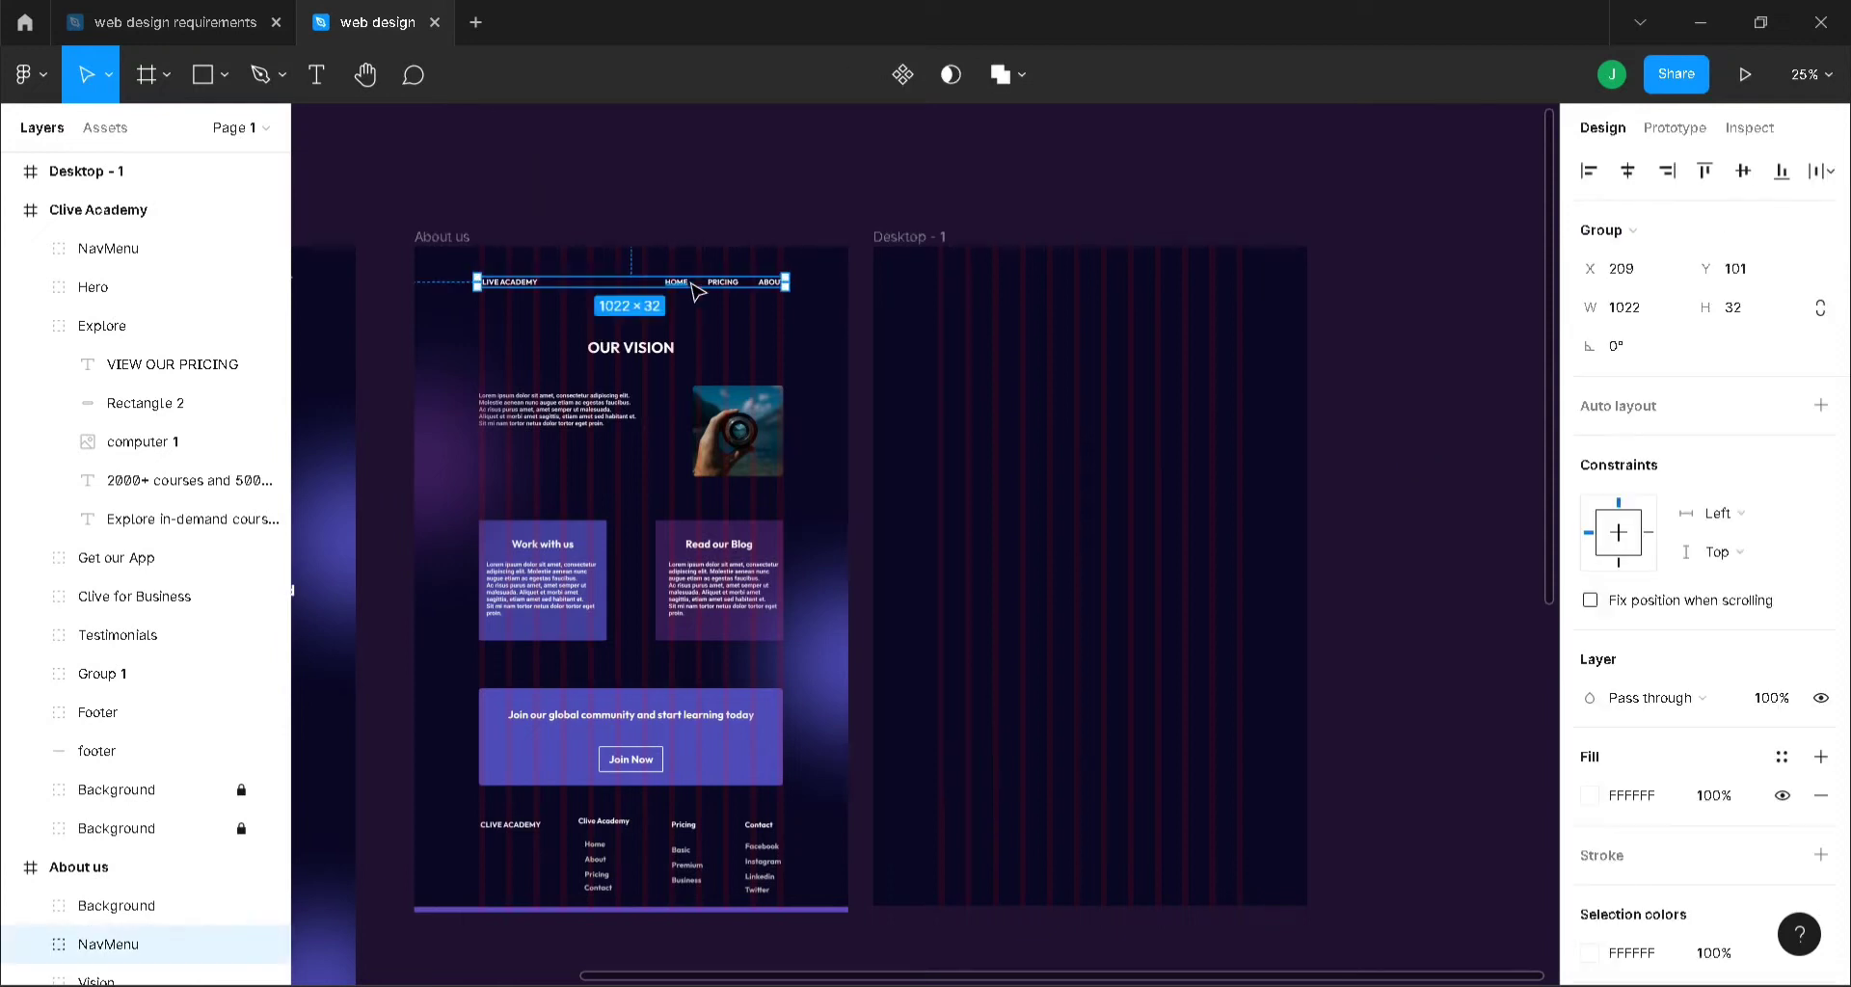
key("ctrl+d")
left_click_drag(695, 289, 1145, 294)
left_click(1448, 373)
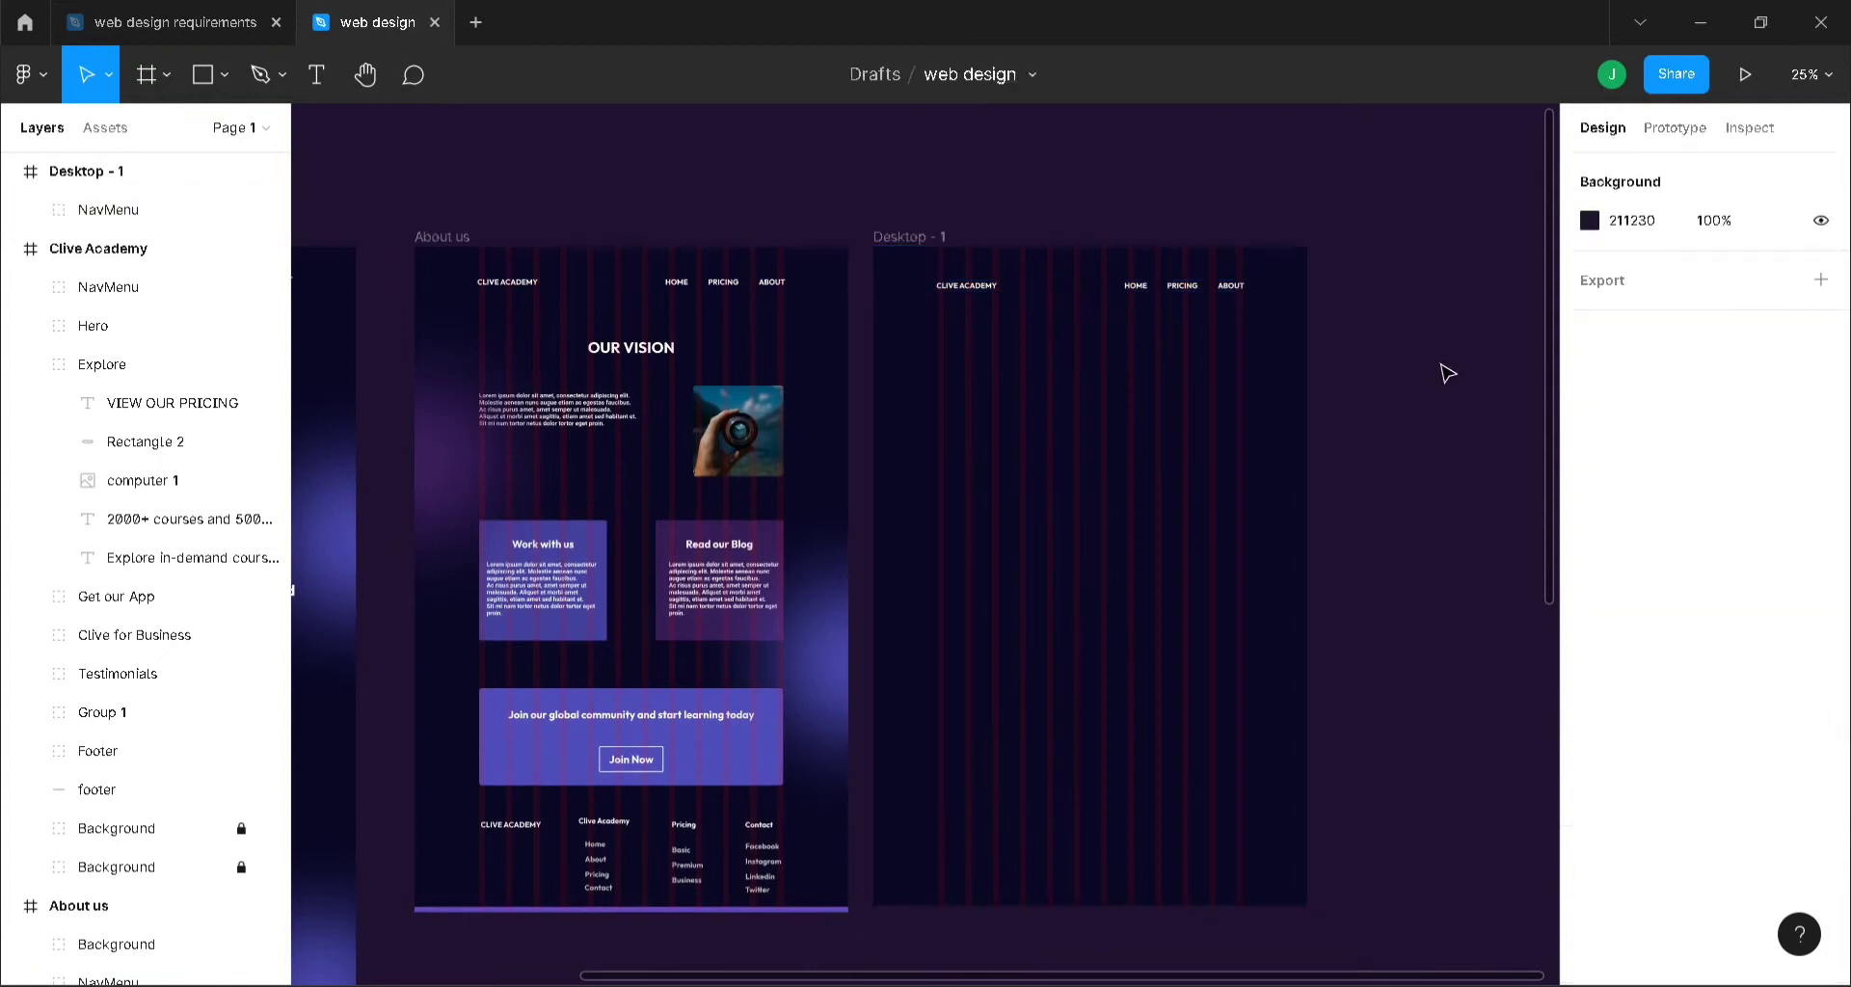
key("ctrl+equal")
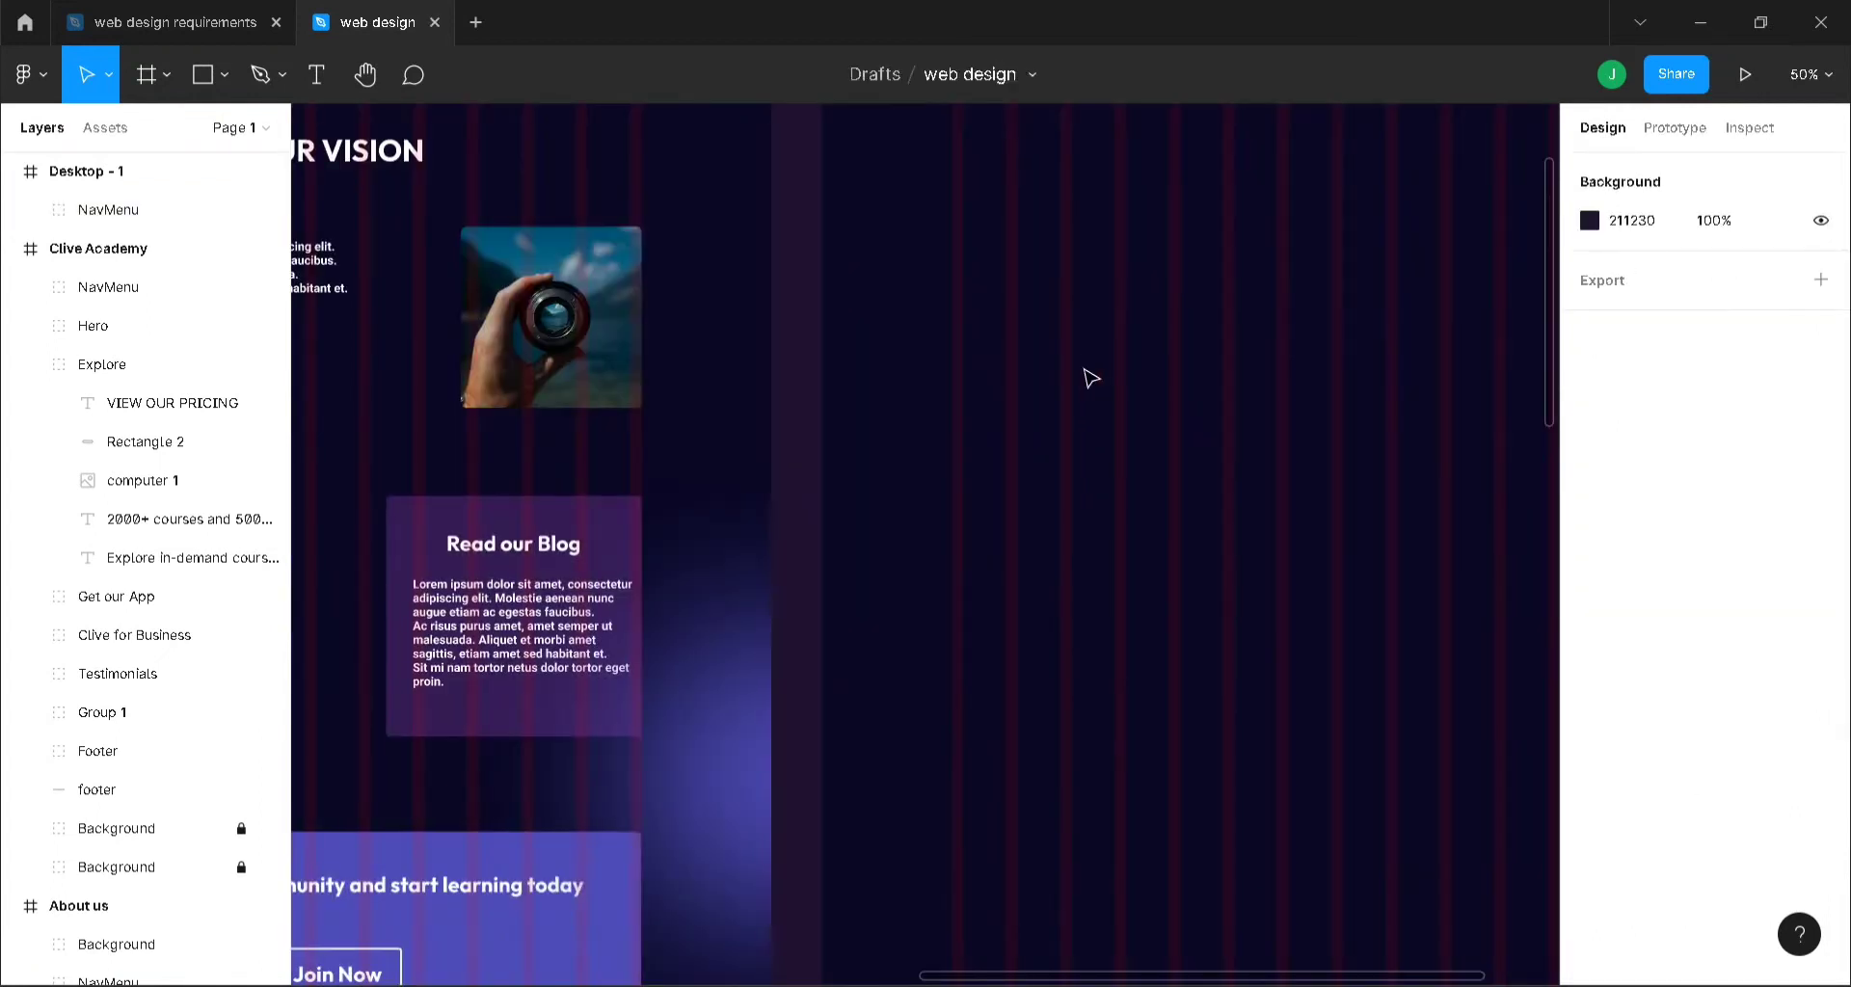
scroll(963, 423, "up", 4)
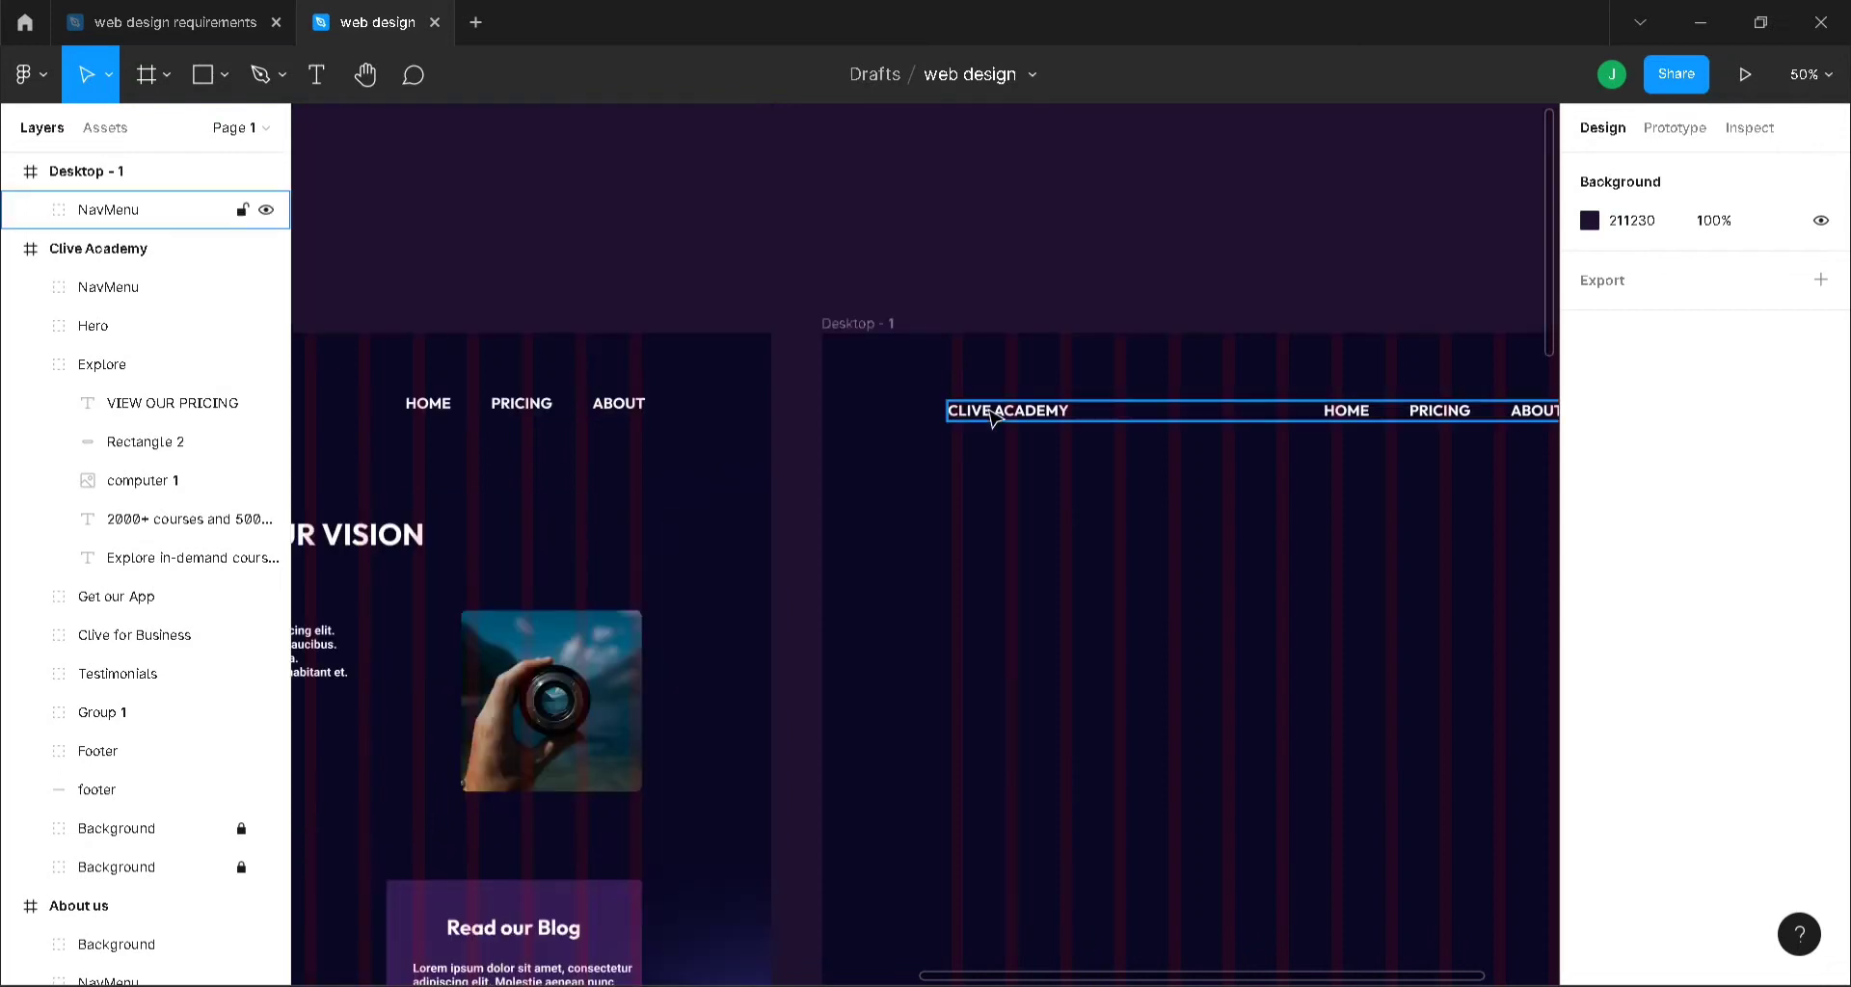
left_click(957, 409)
left_click_drag(1056, 405, 1058, 410)
left_click(607, 410)
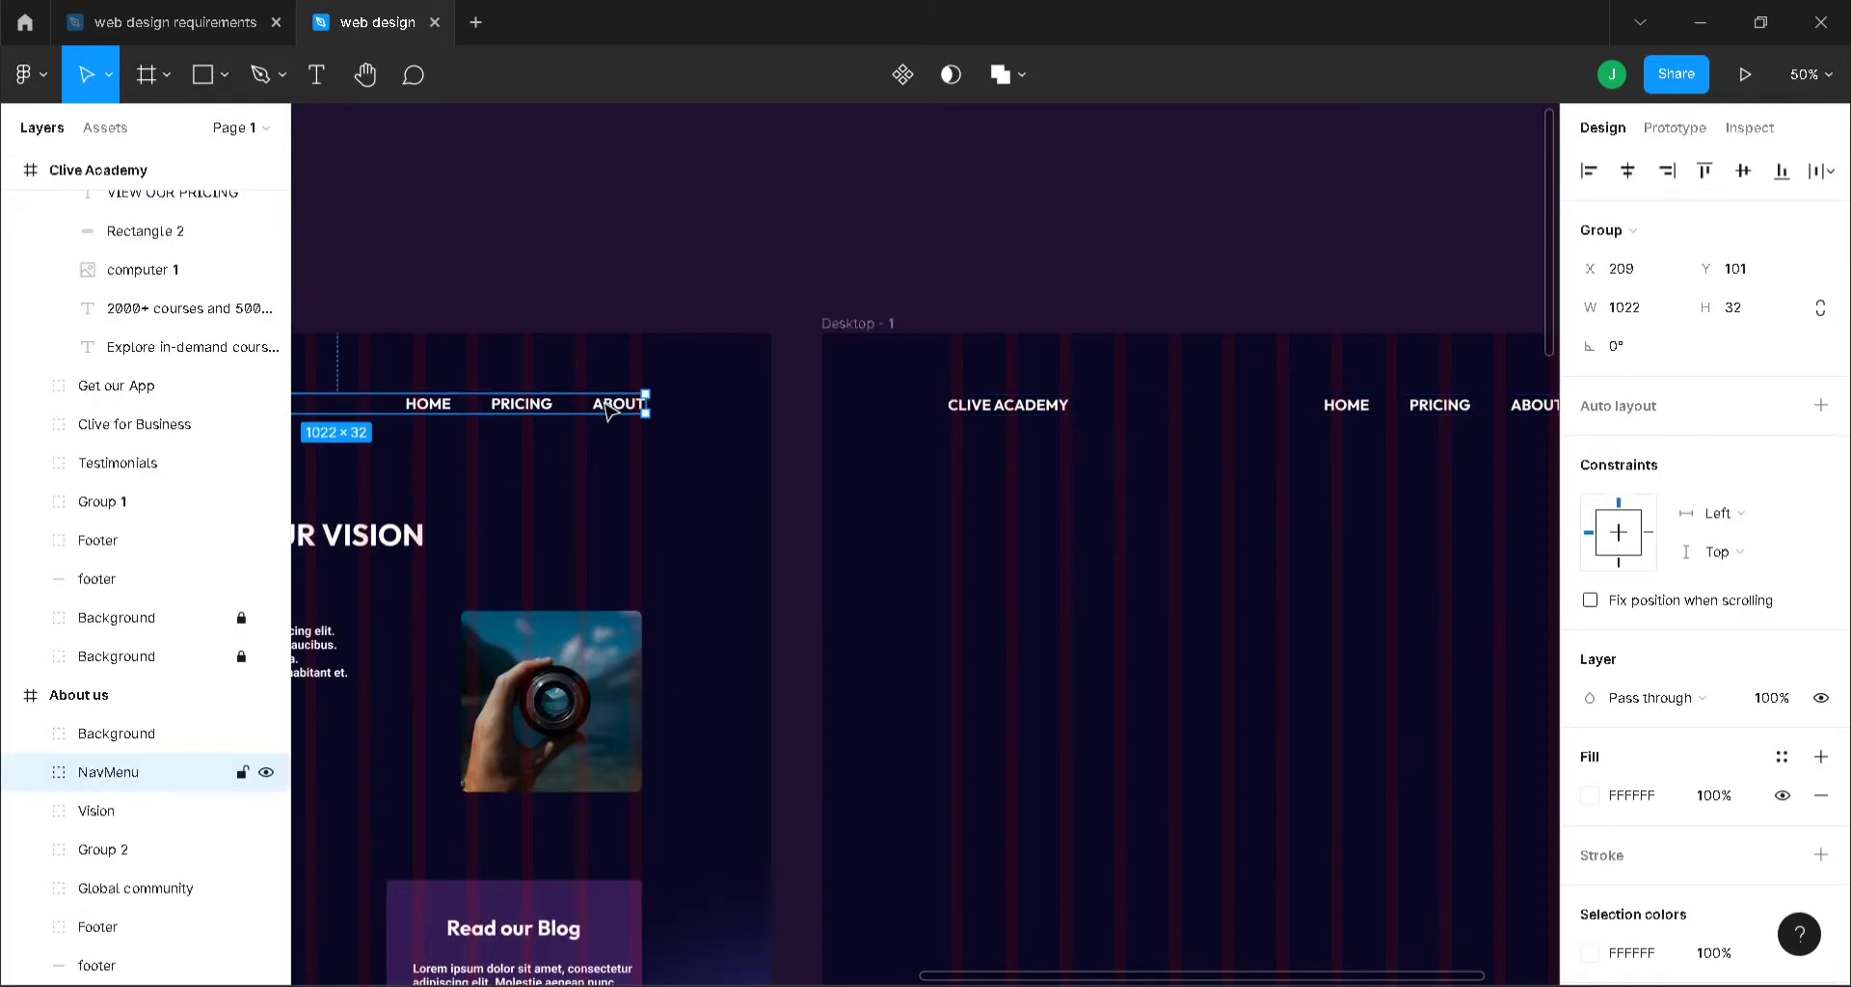
left_click(1066, 405)
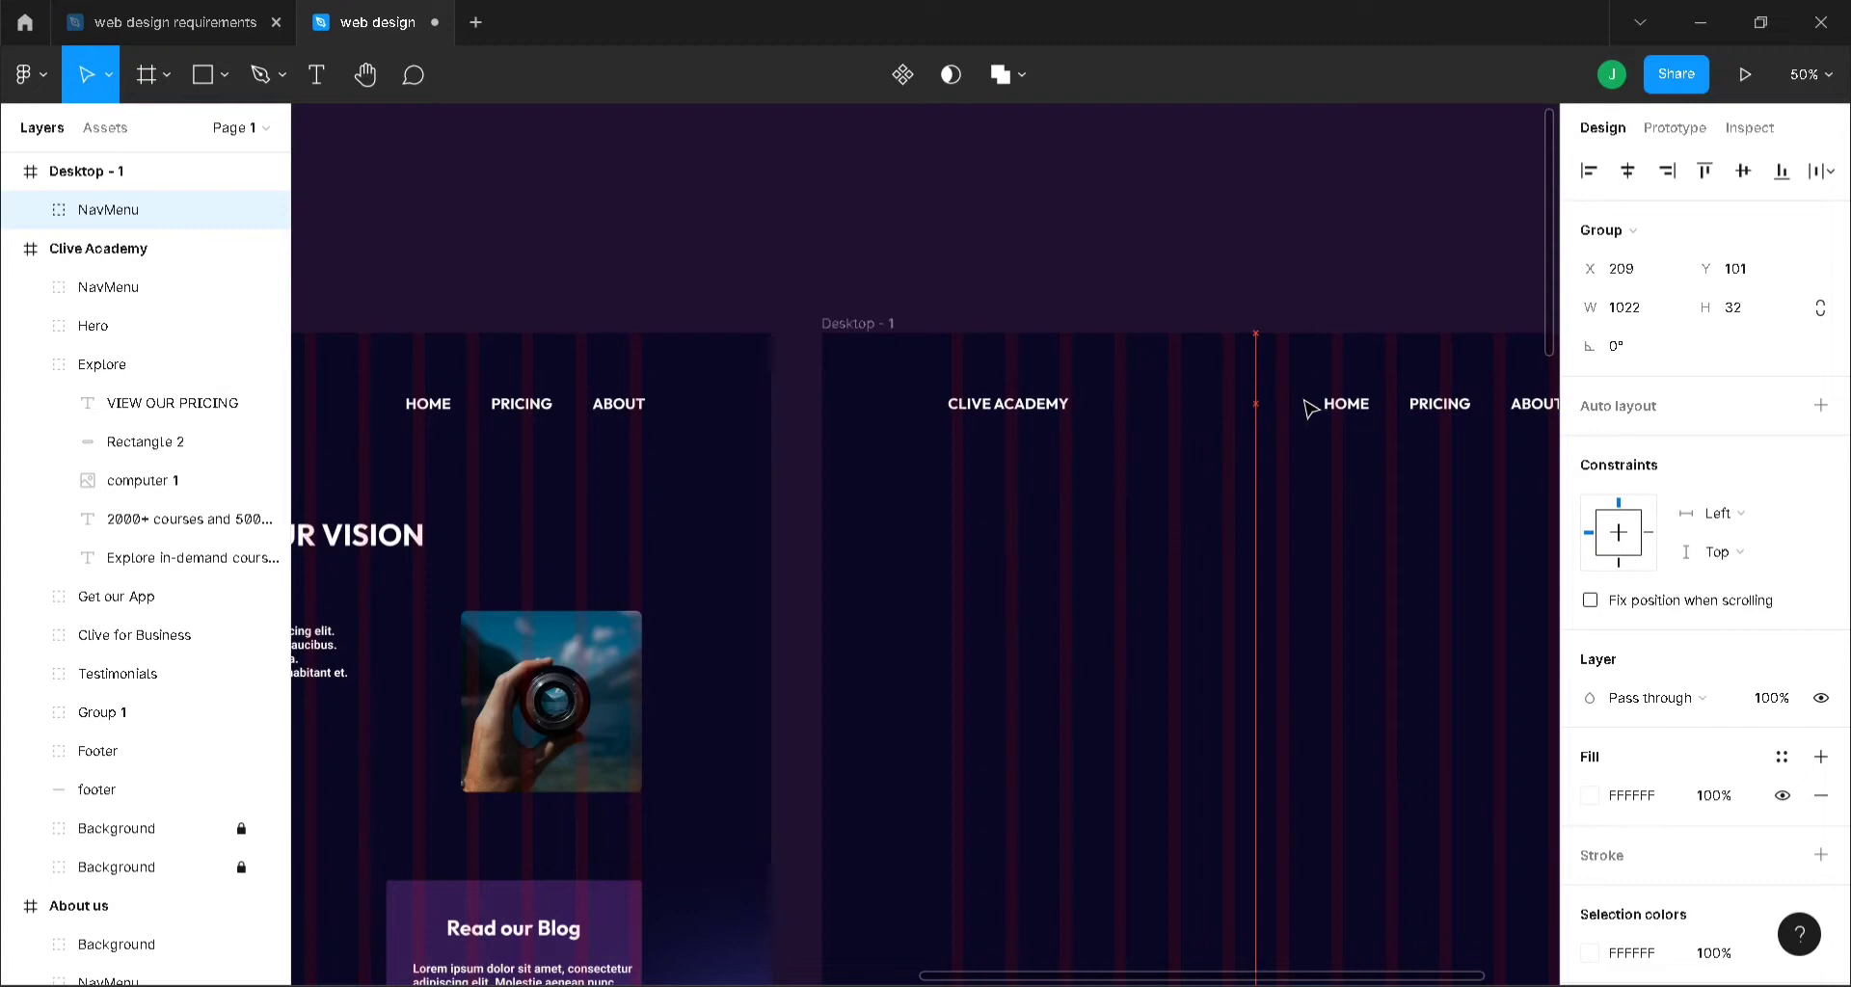
left_click(1211, 252)
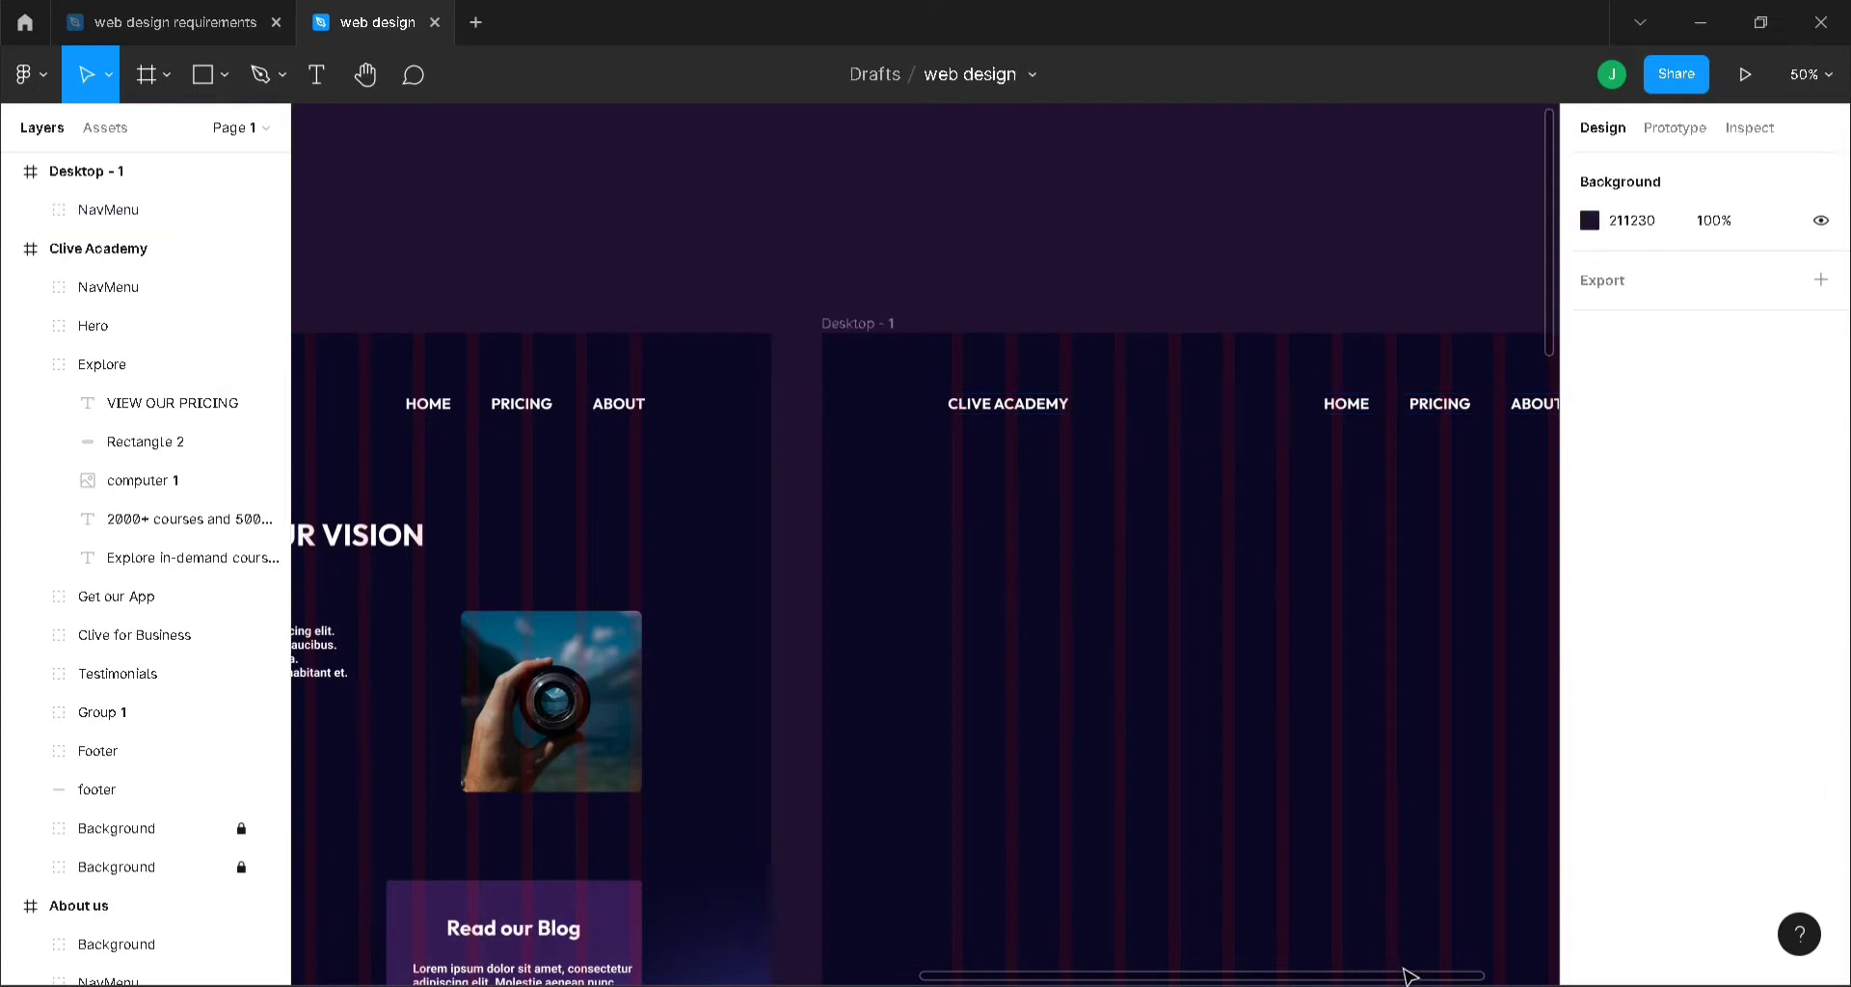
left_click_drag(1407, 982, 1490, 982)
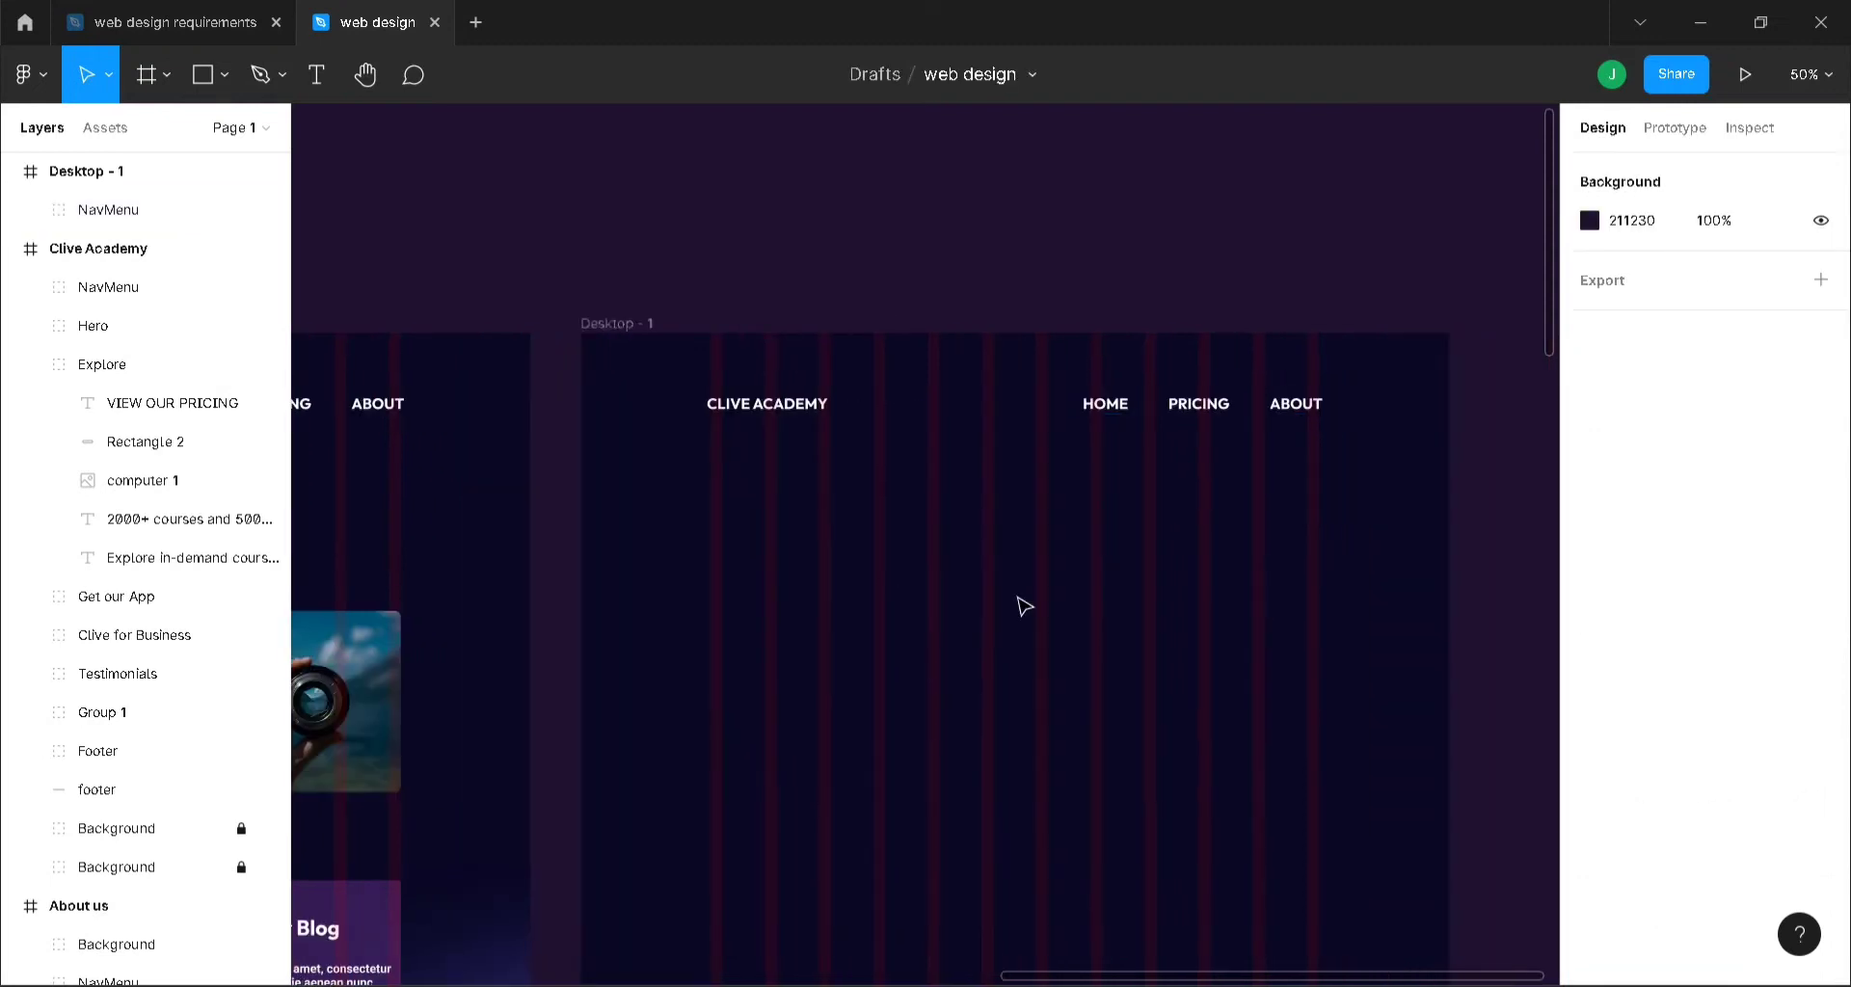
- Add the heading 'Get in Touch With Us!' in Desktop - 1 at size 55, centred horizontally
key("t")
left_click(898, 493)
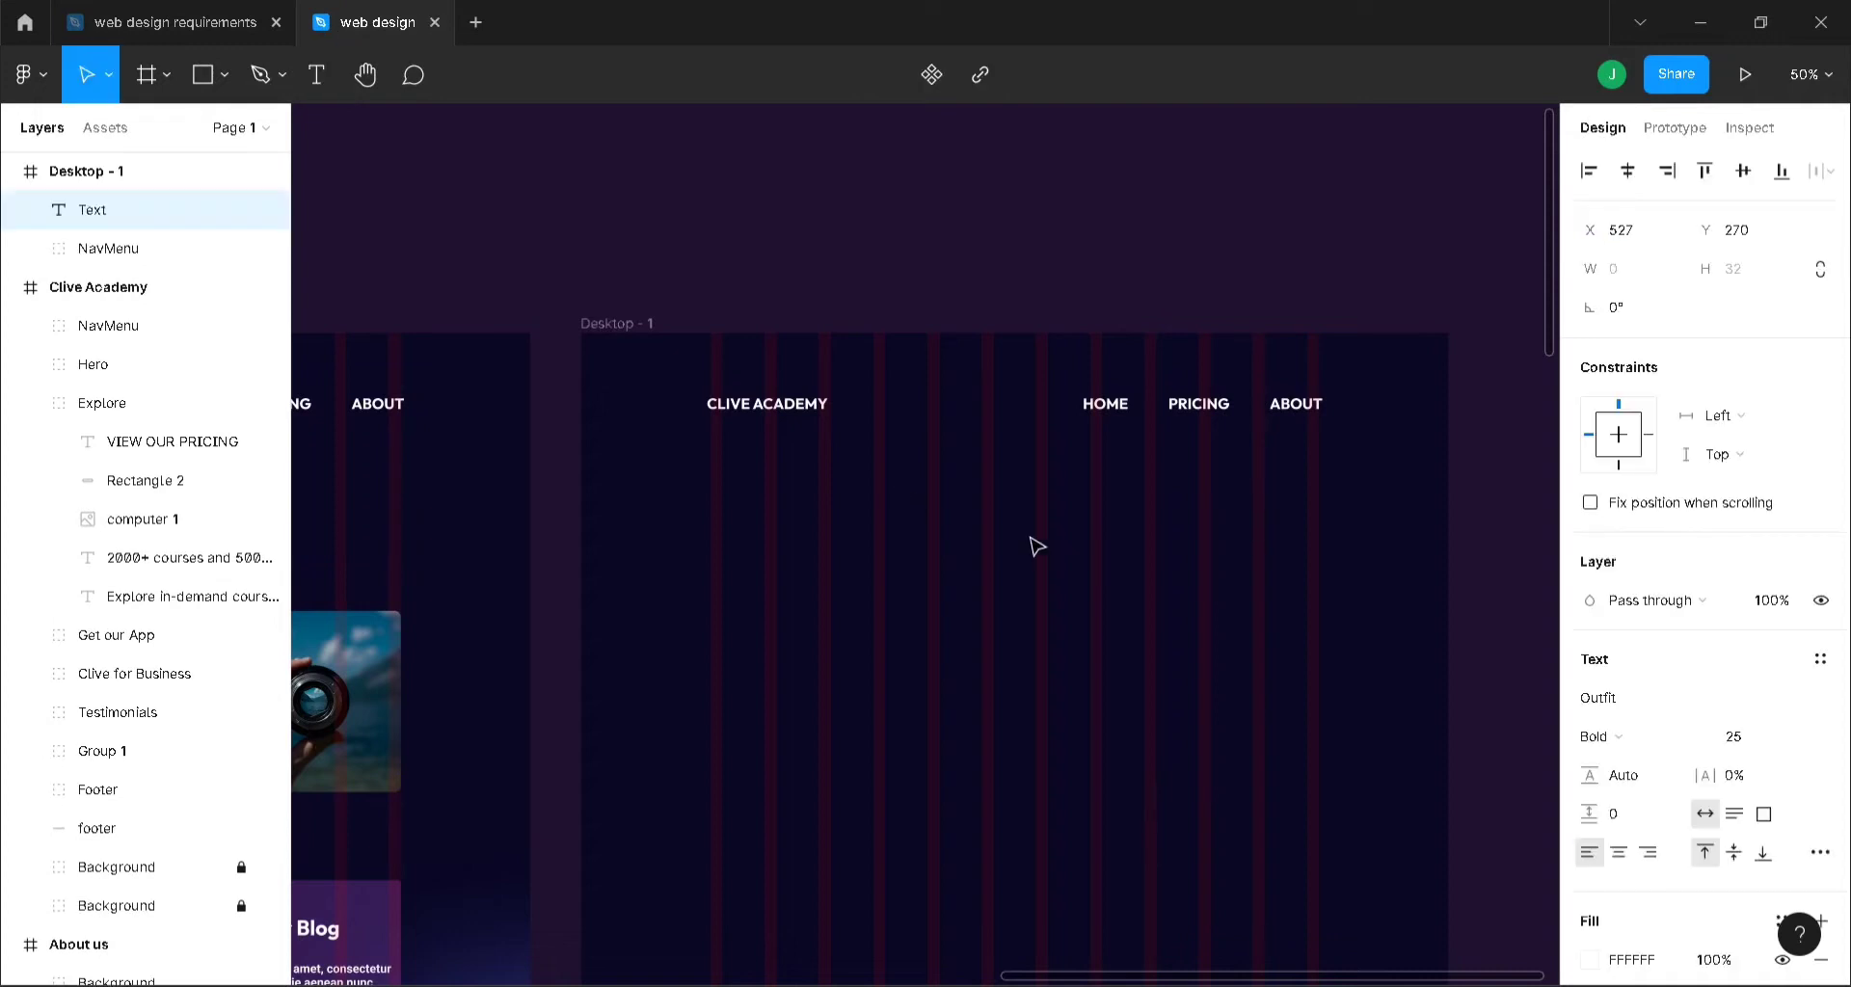
type("Get in Tou")
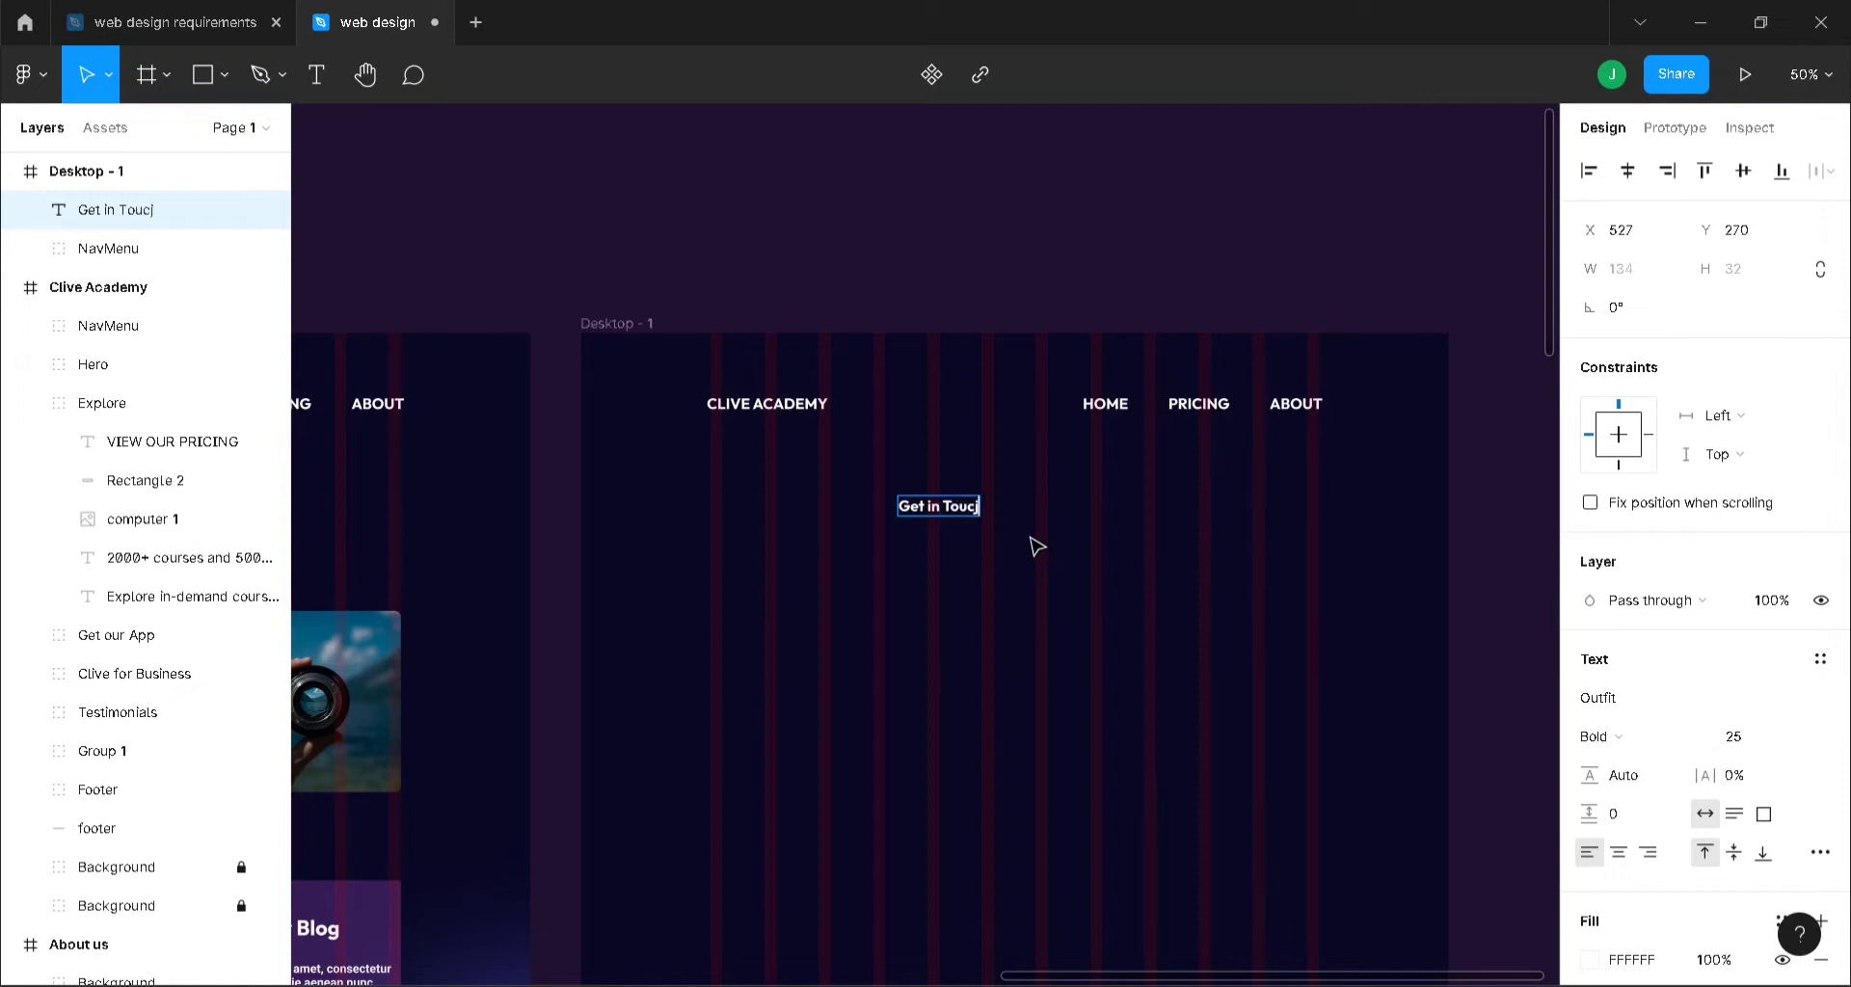
type("ch With Us!")
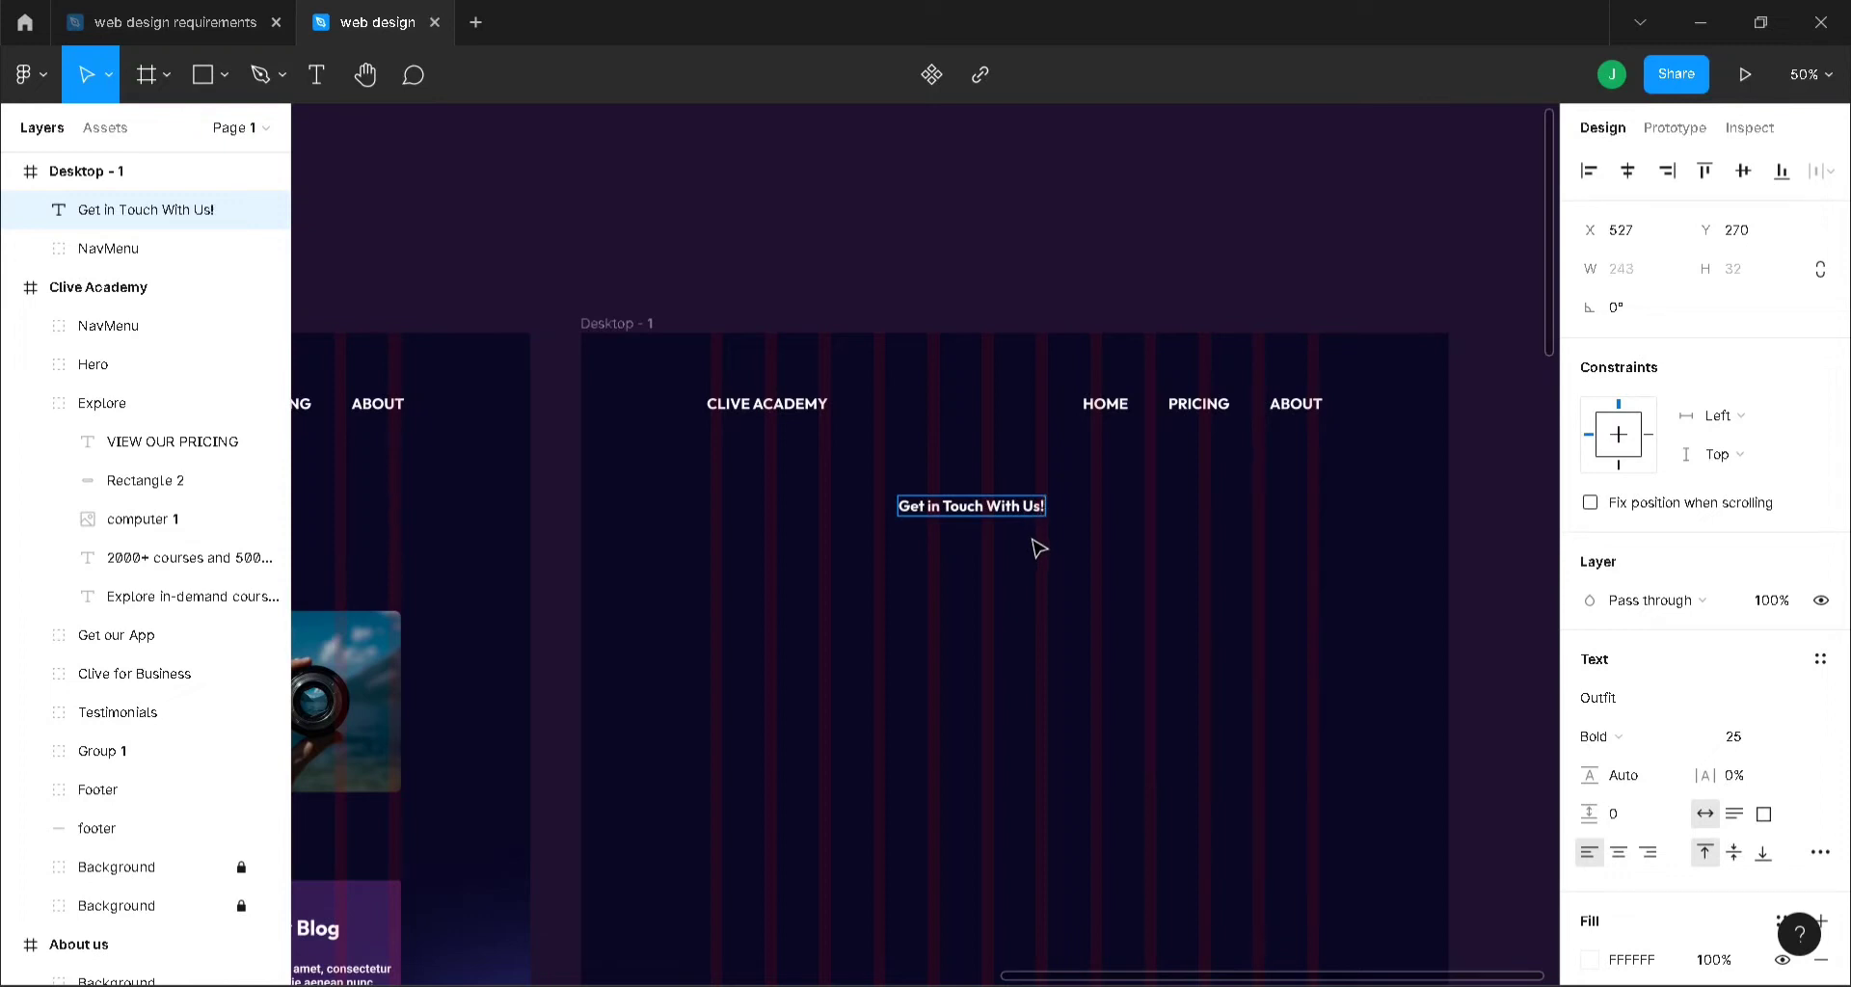
key("Escape")
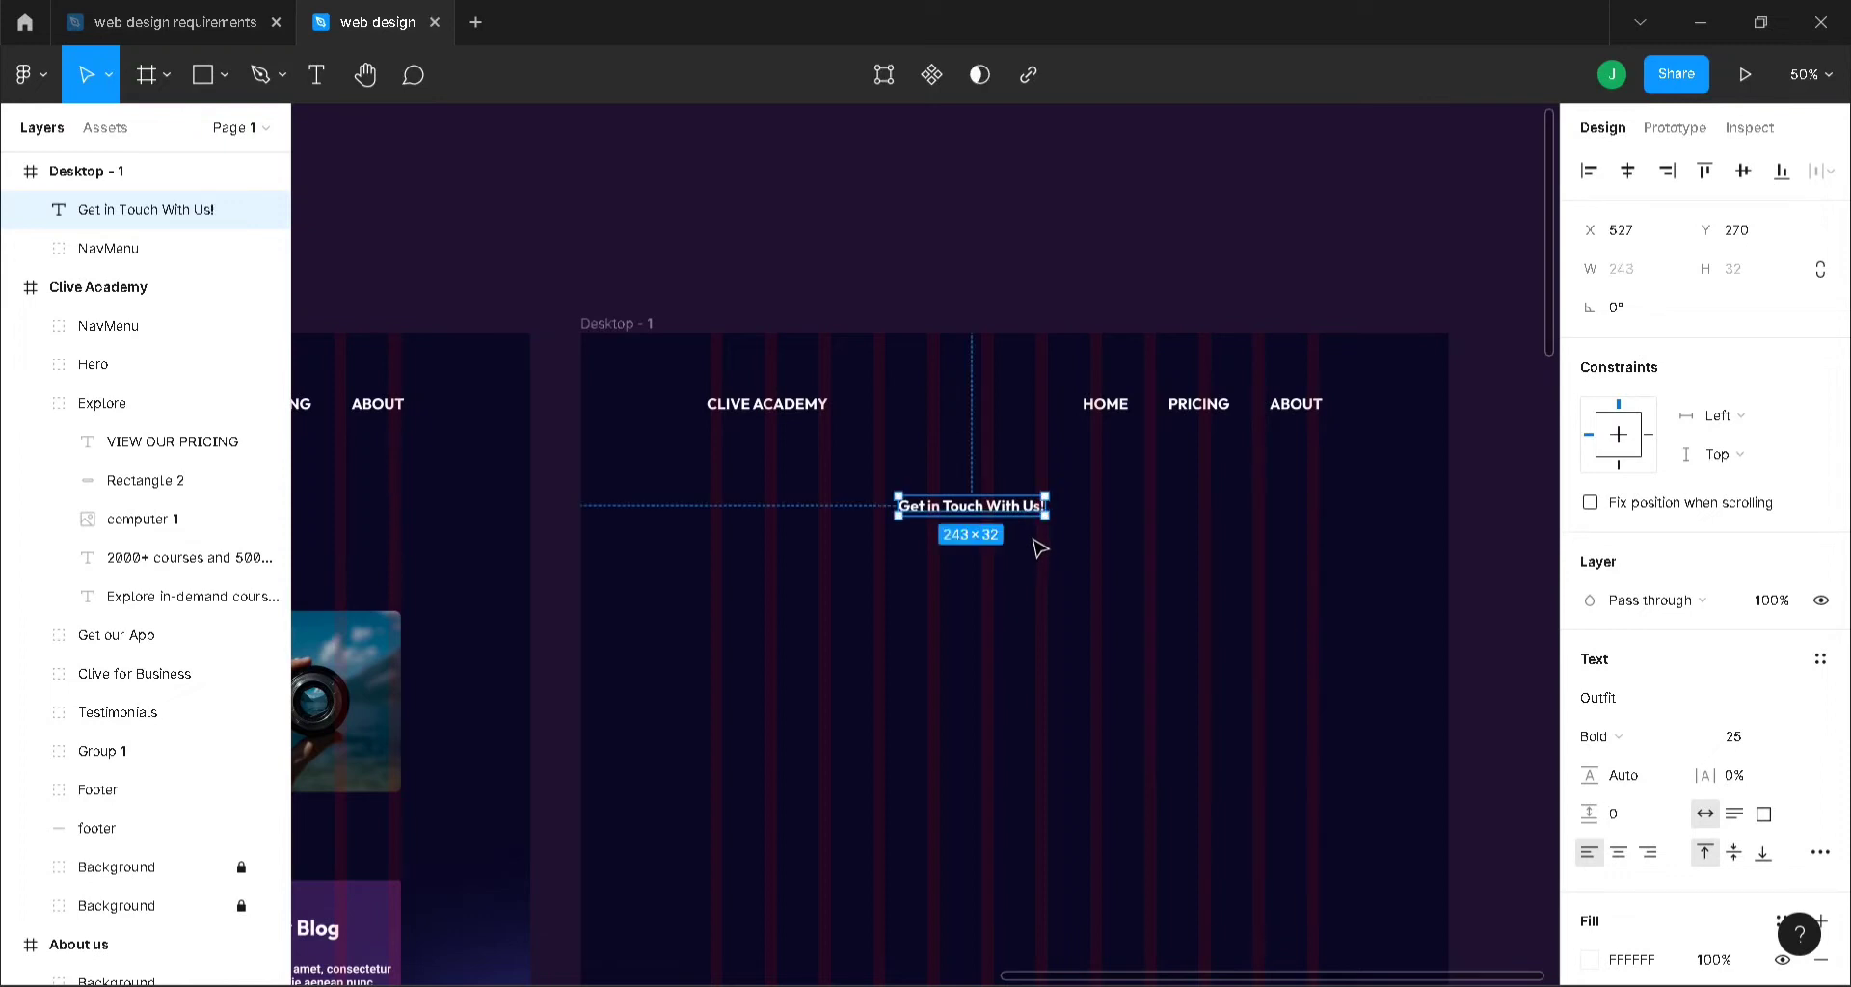
left_click(1761, 742)
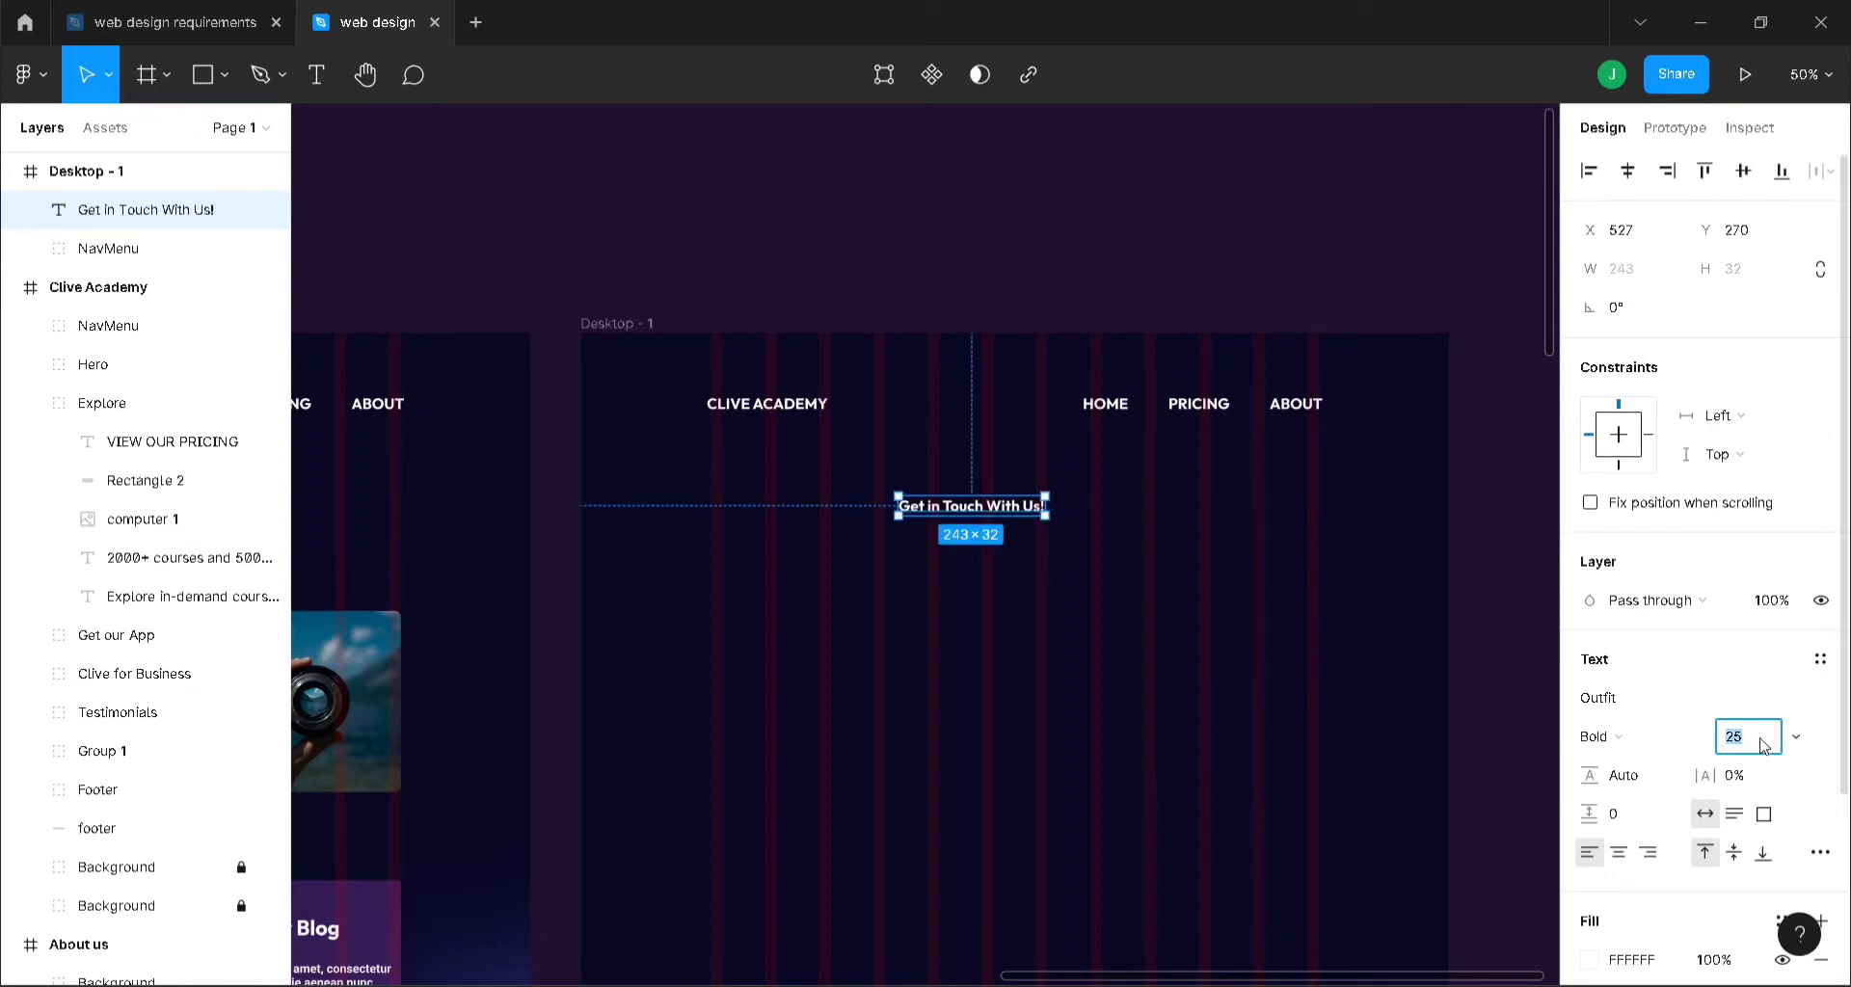
type("55")
key("Return")
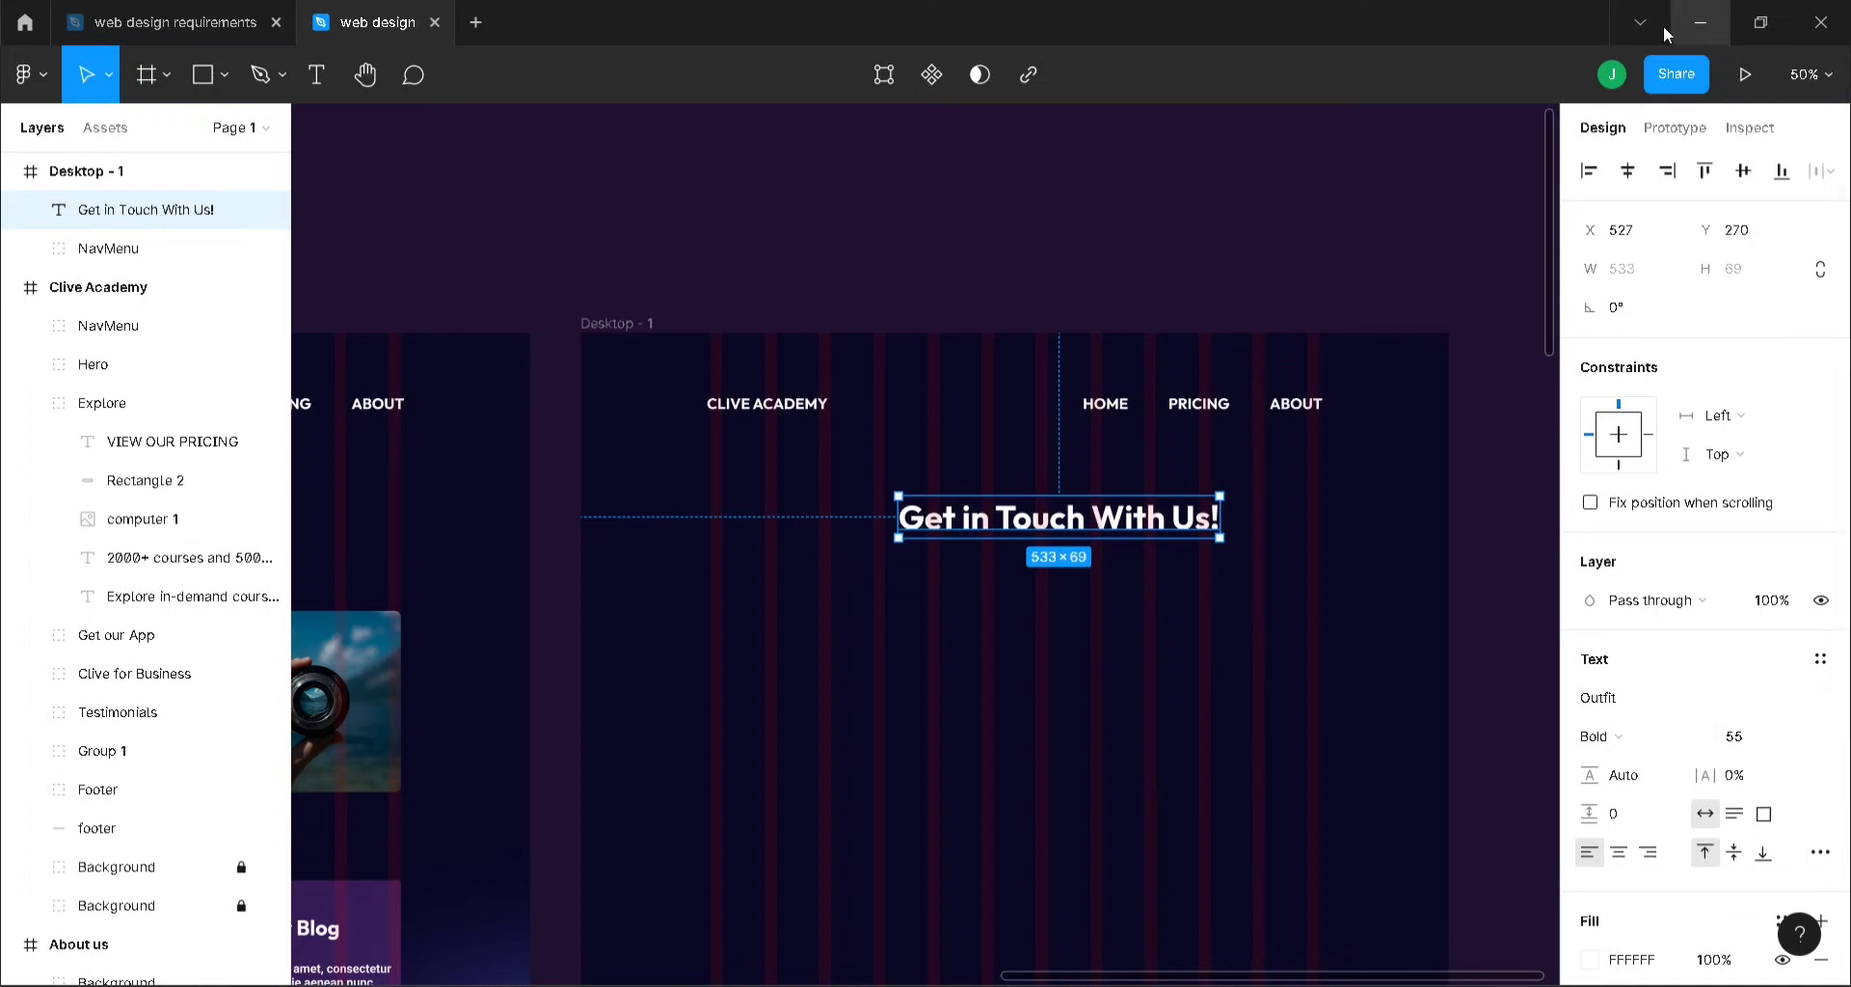
left_click(1628, 174)
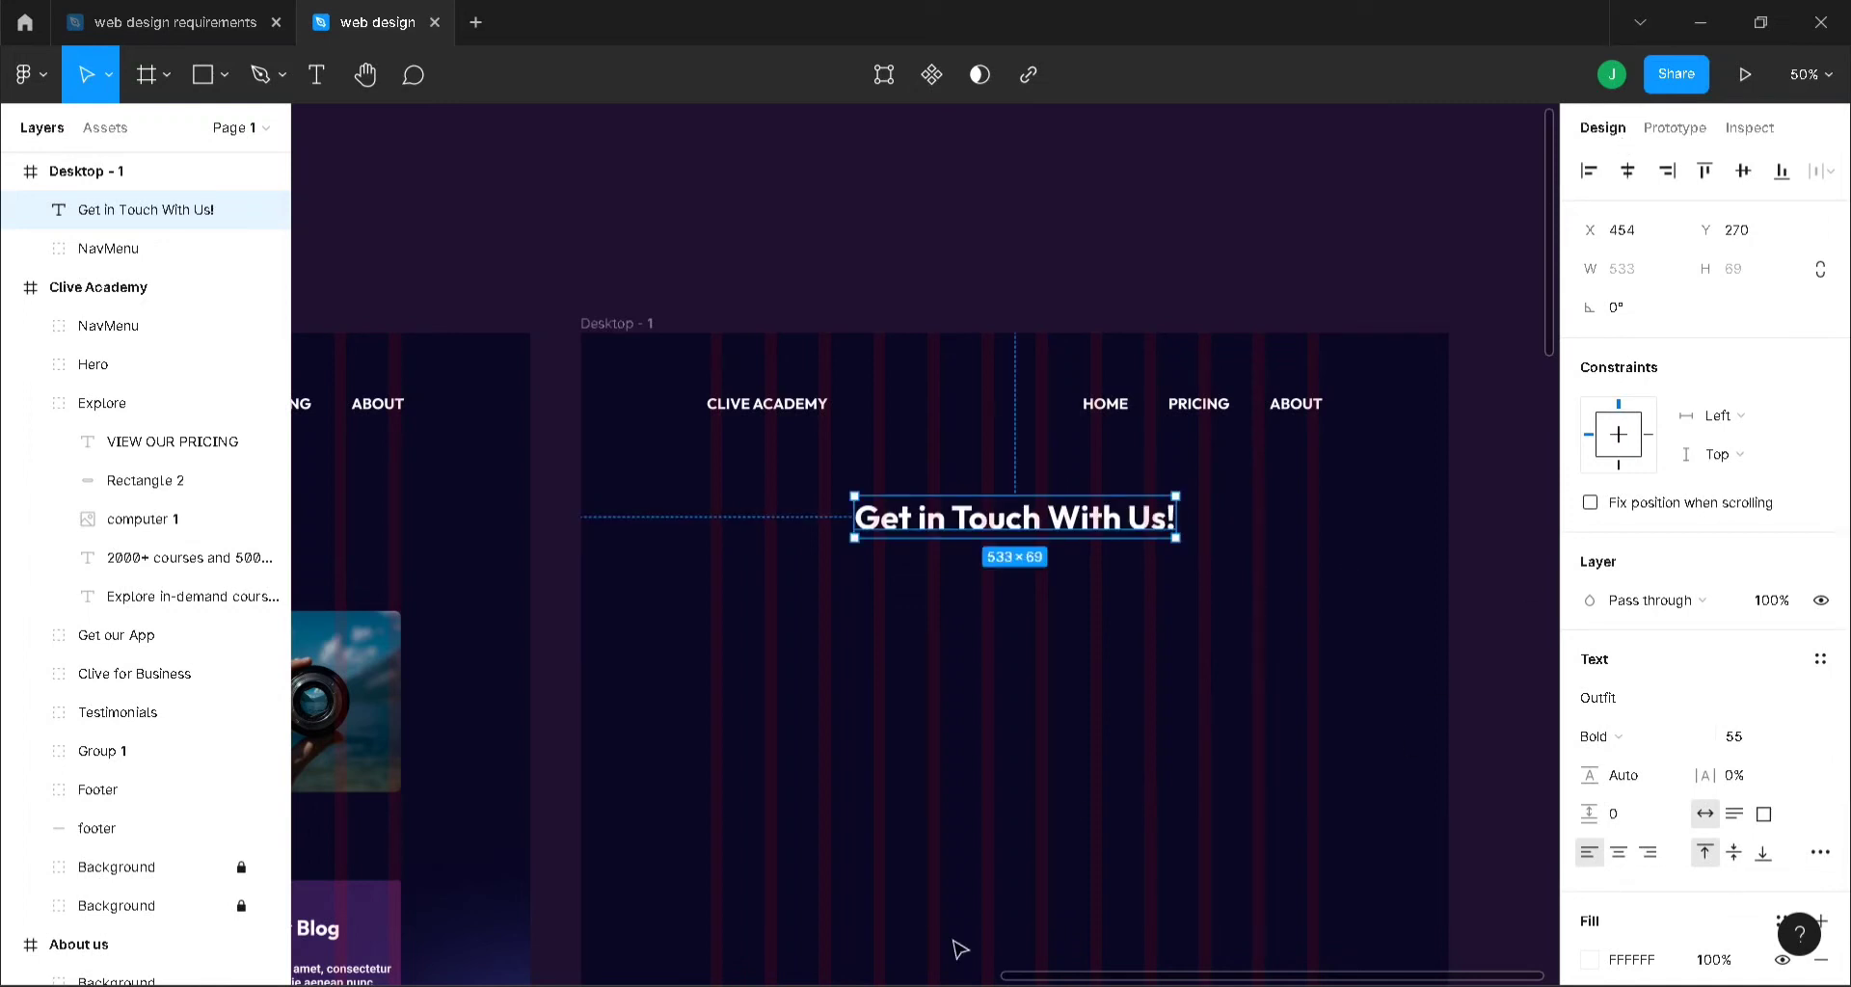
- Compare against the OUR VISION heading, then reduce the heading to size 50 and re-centre it
scroll(974, 933, "left", 5)
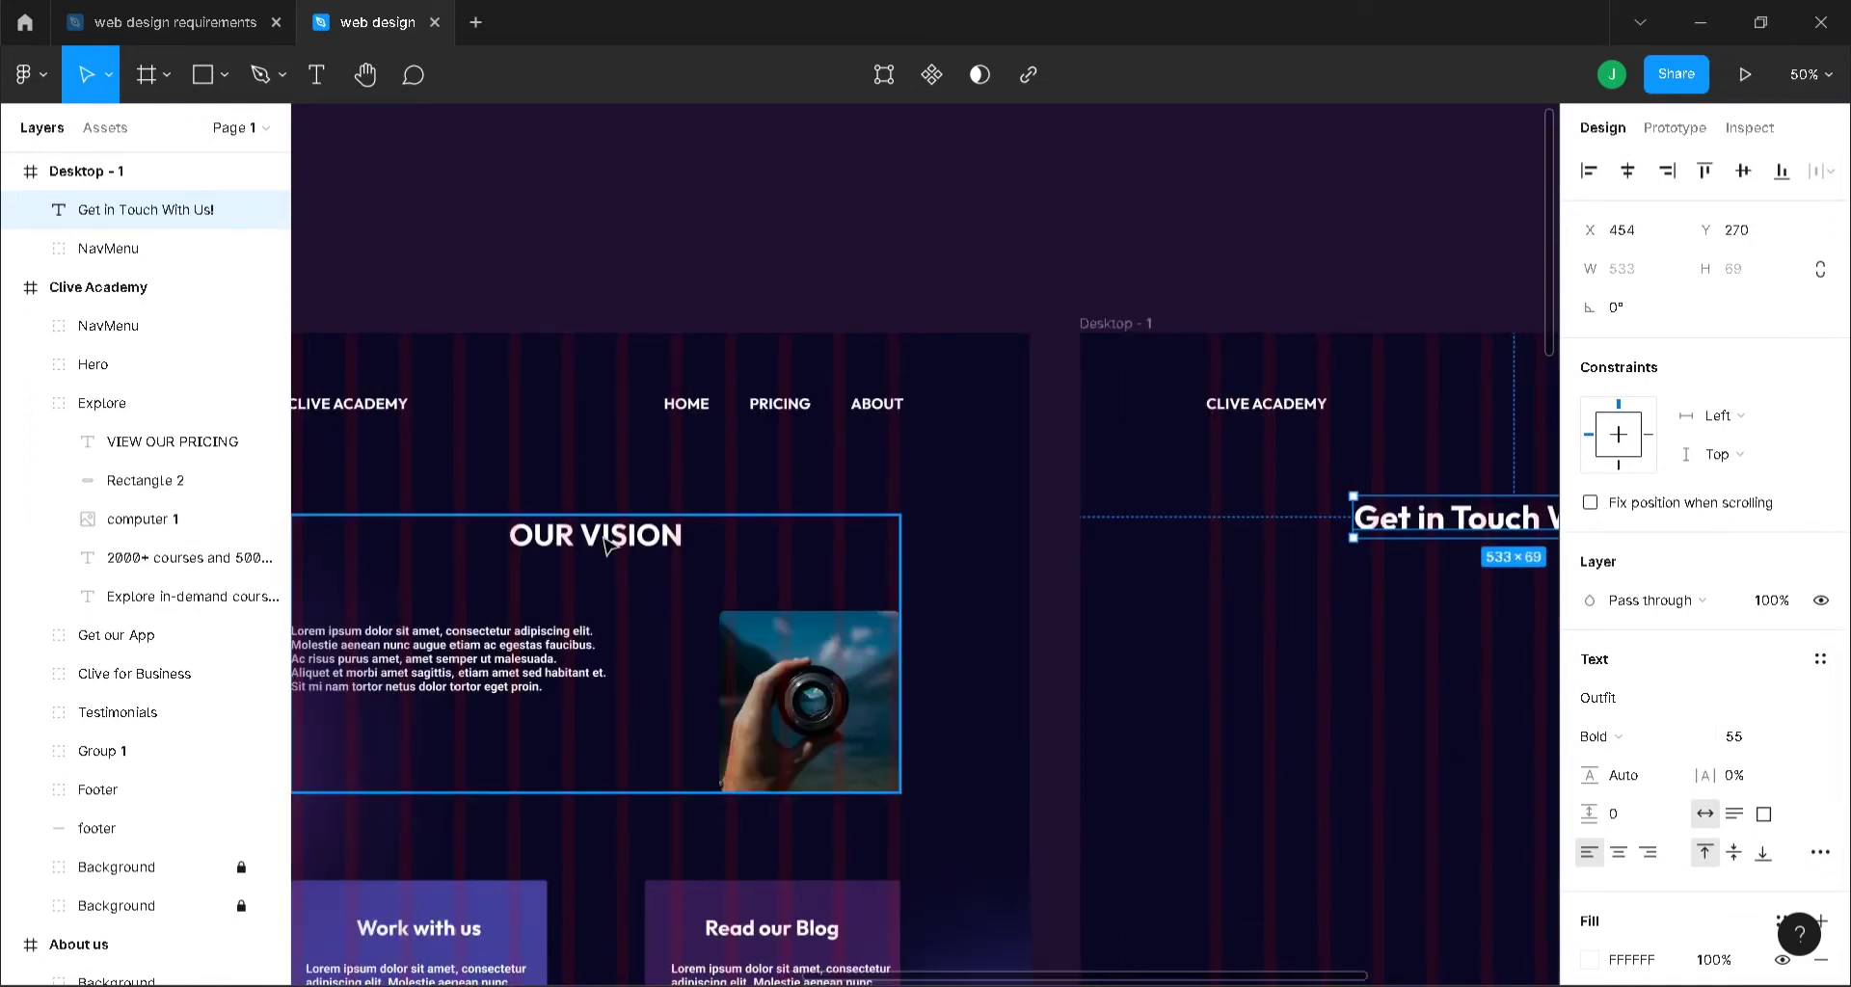
left_click(609, 546)
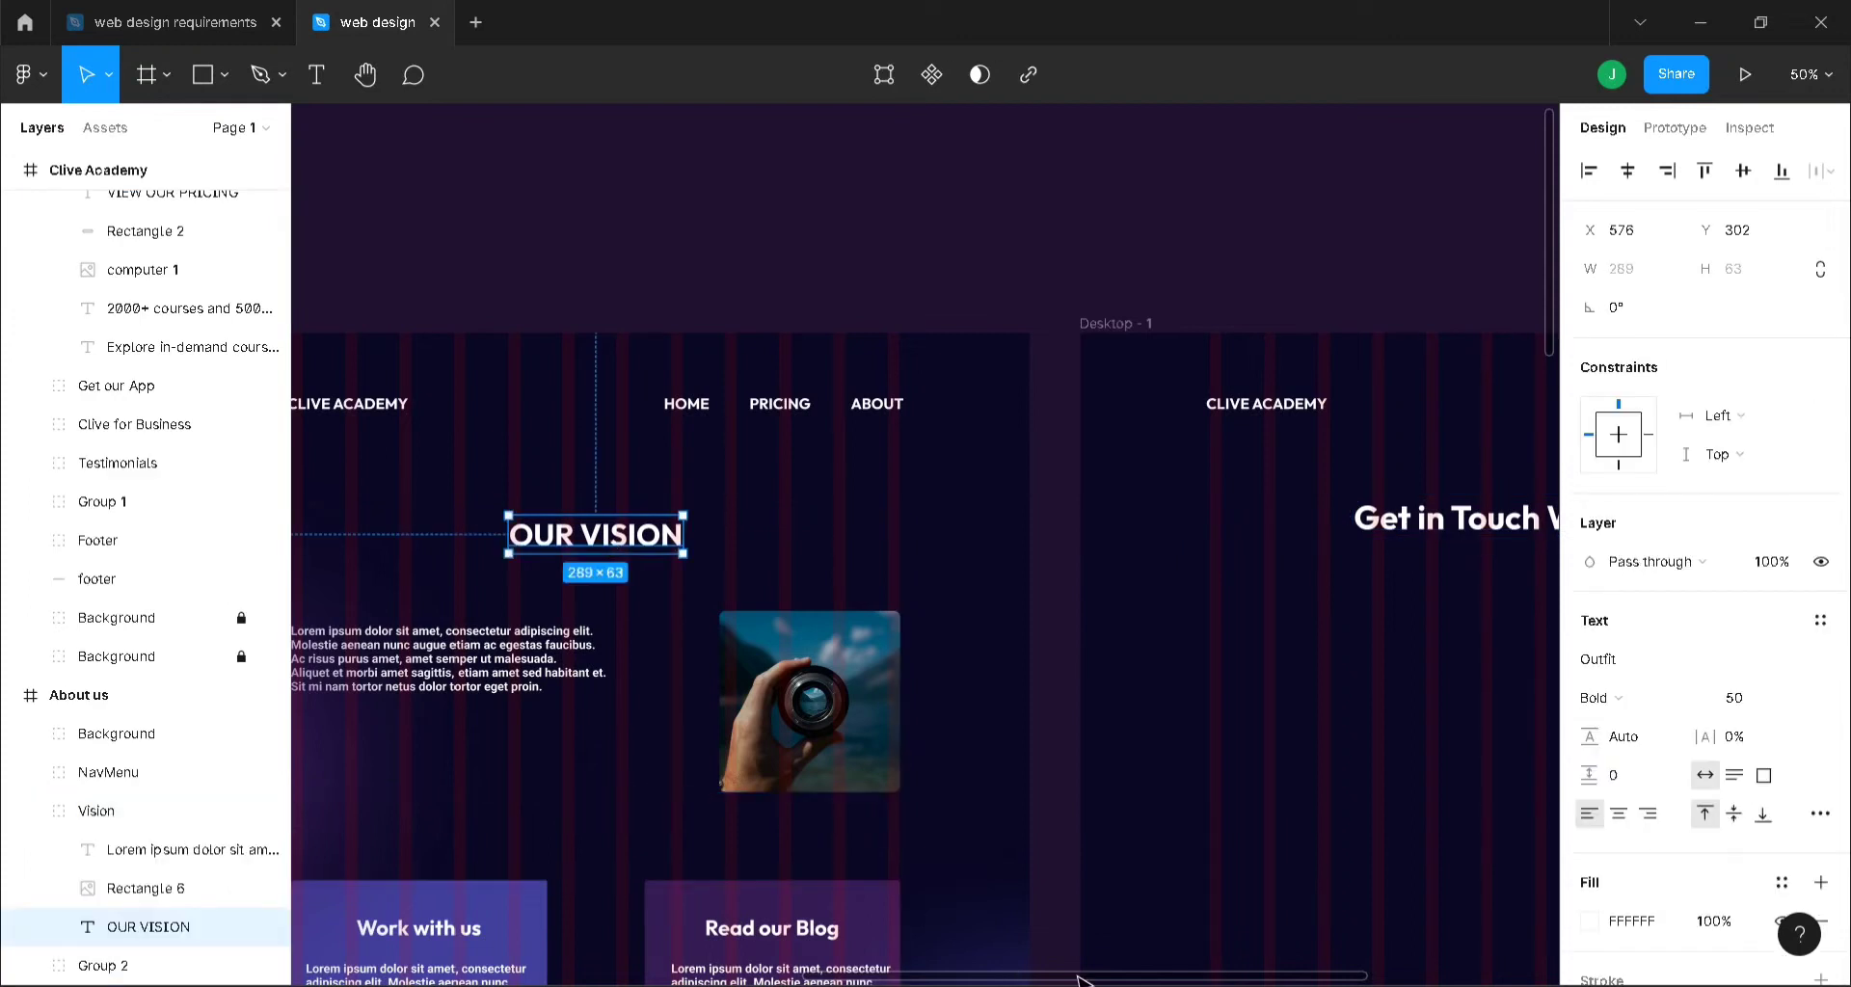
scroll(1301, 946, "right", 5)
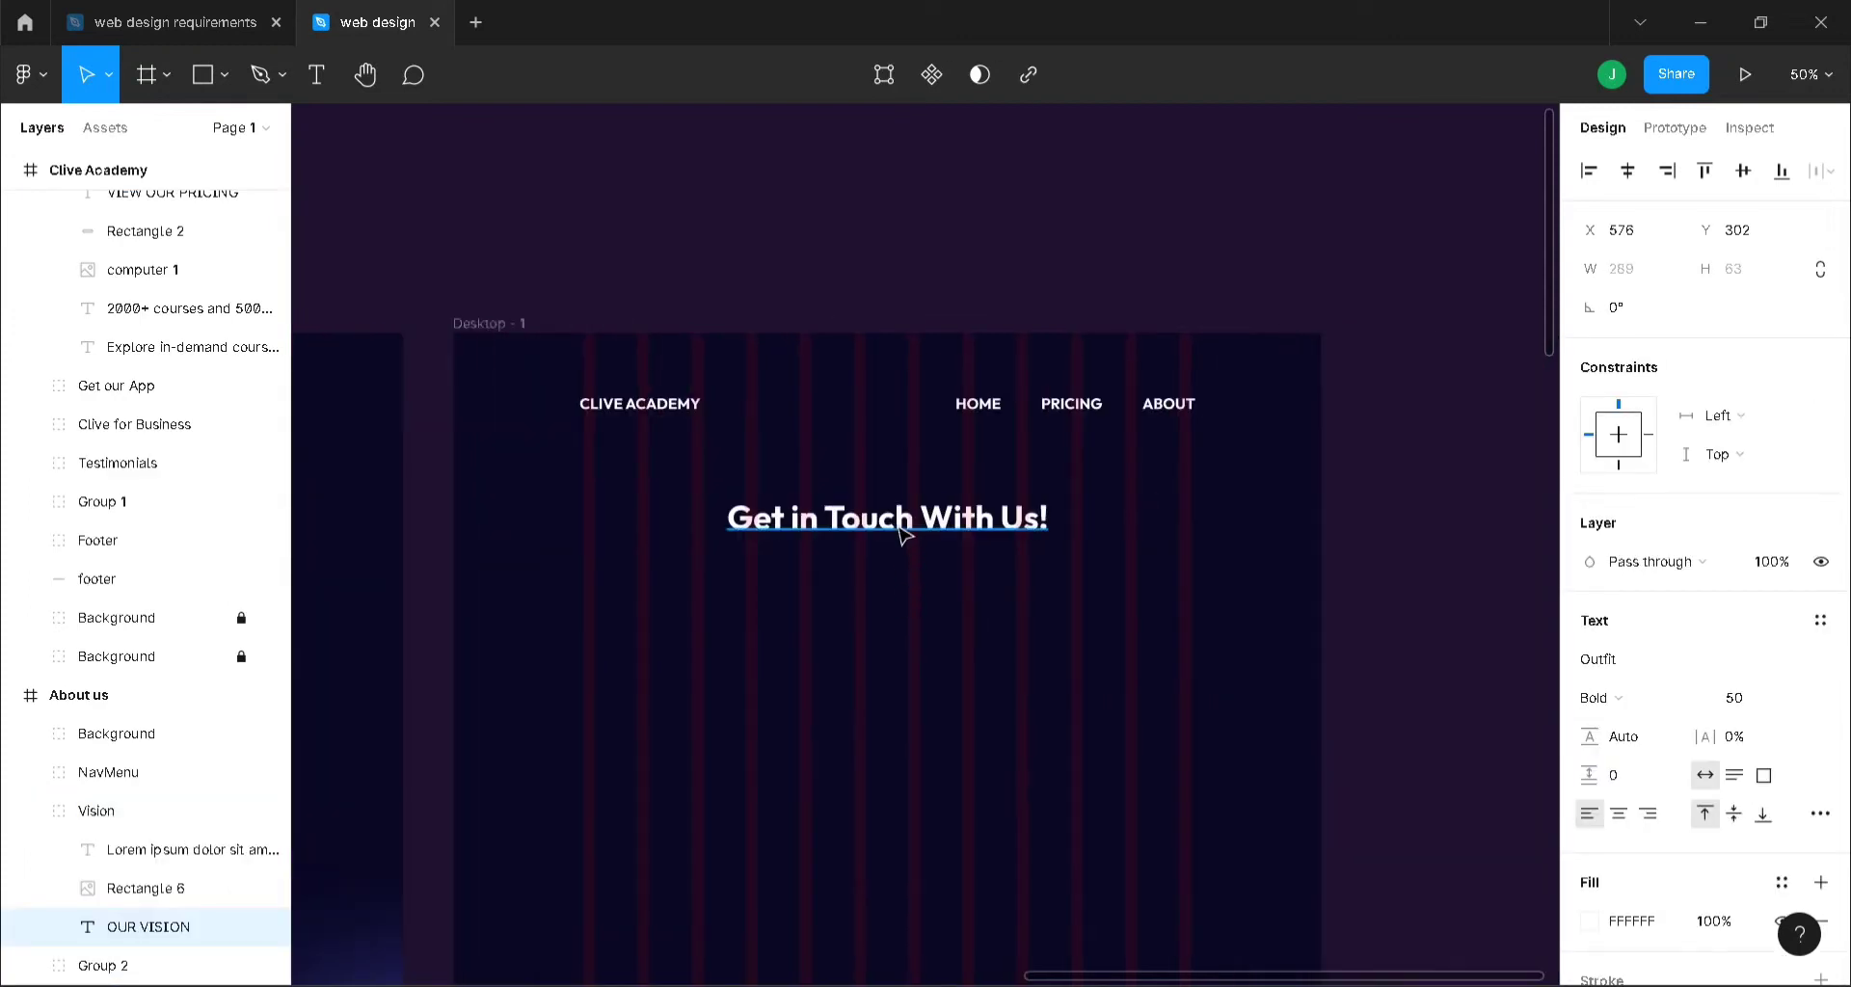
left_click(905, 535)
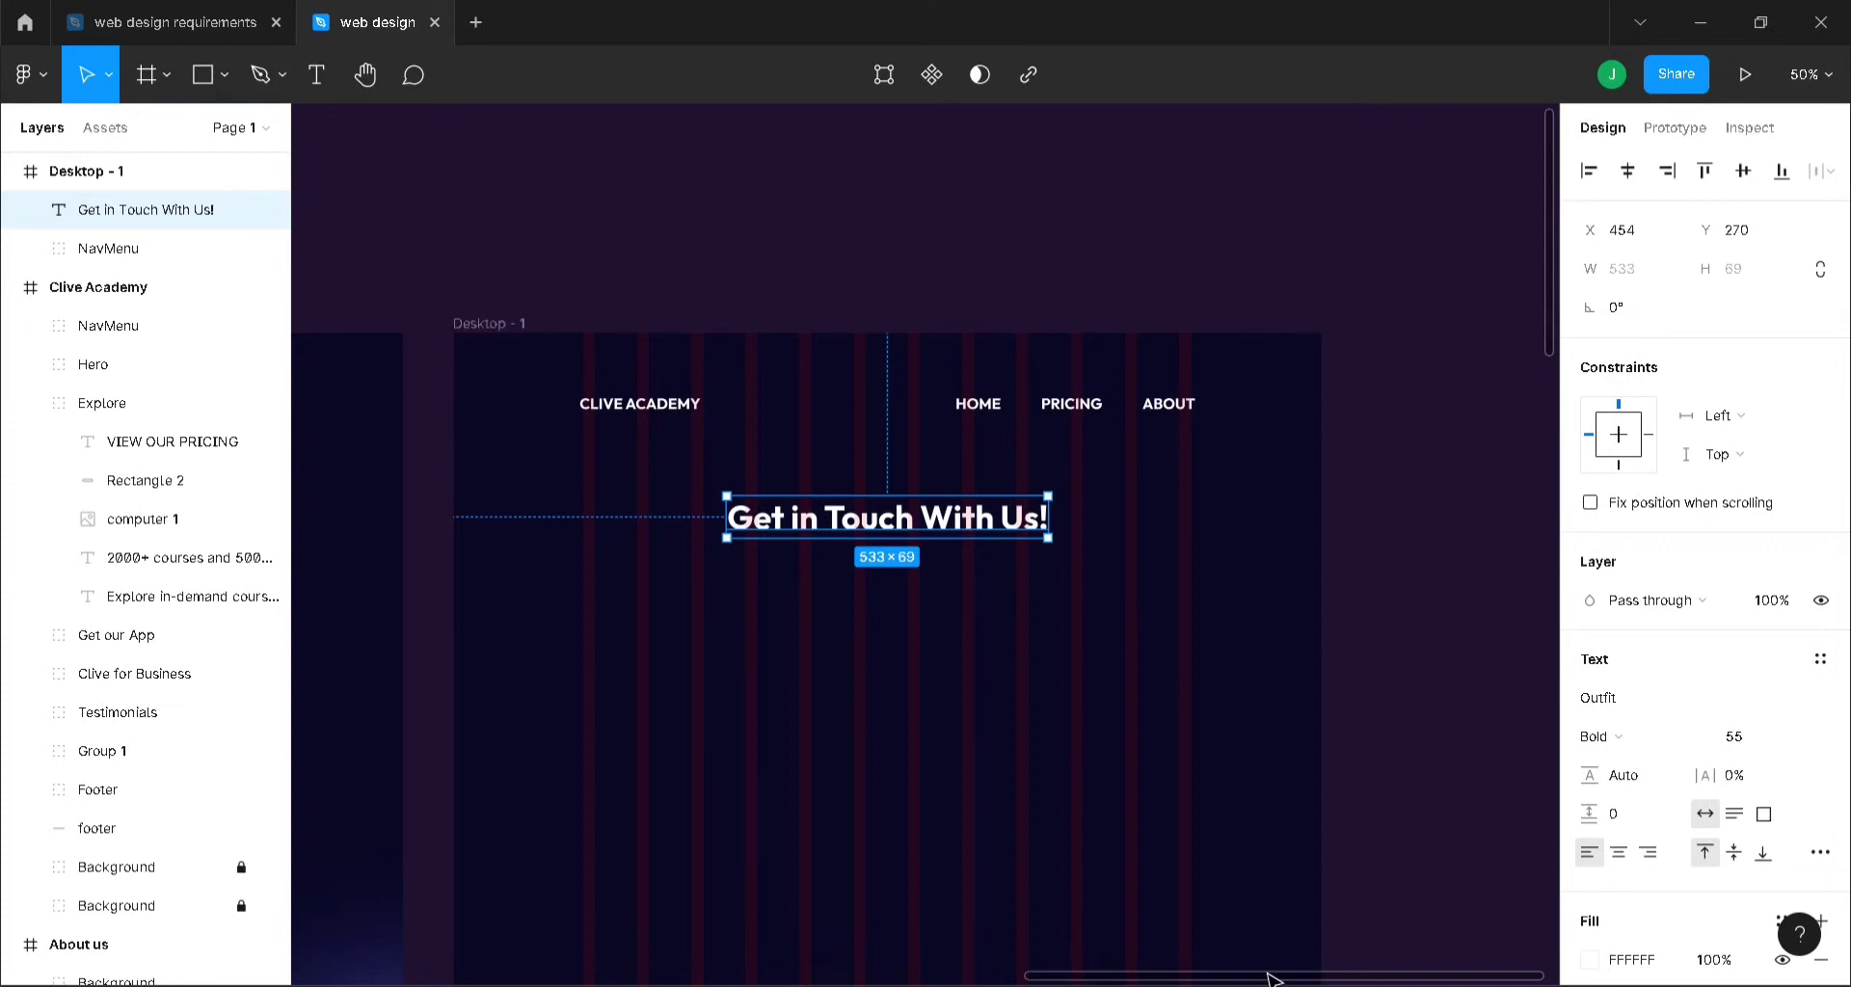
scroll(1274, 979, "left", 10)
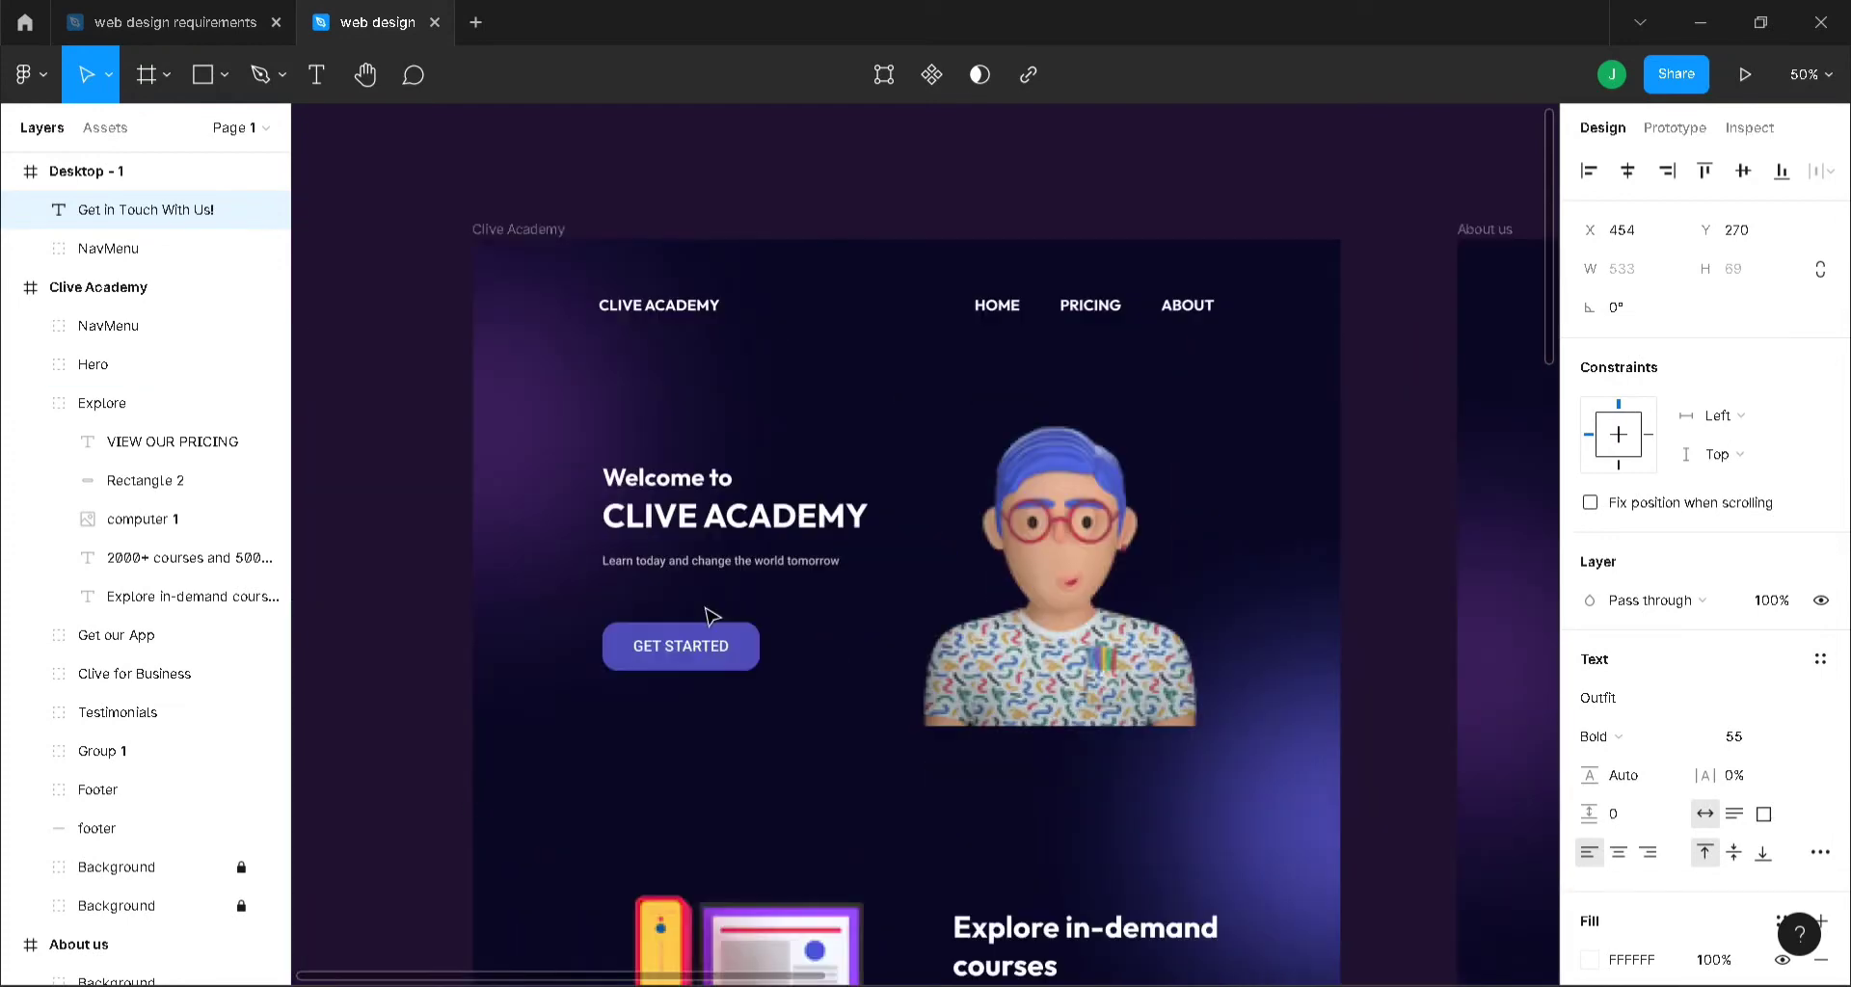
scroll(732, 622, "down", 3)
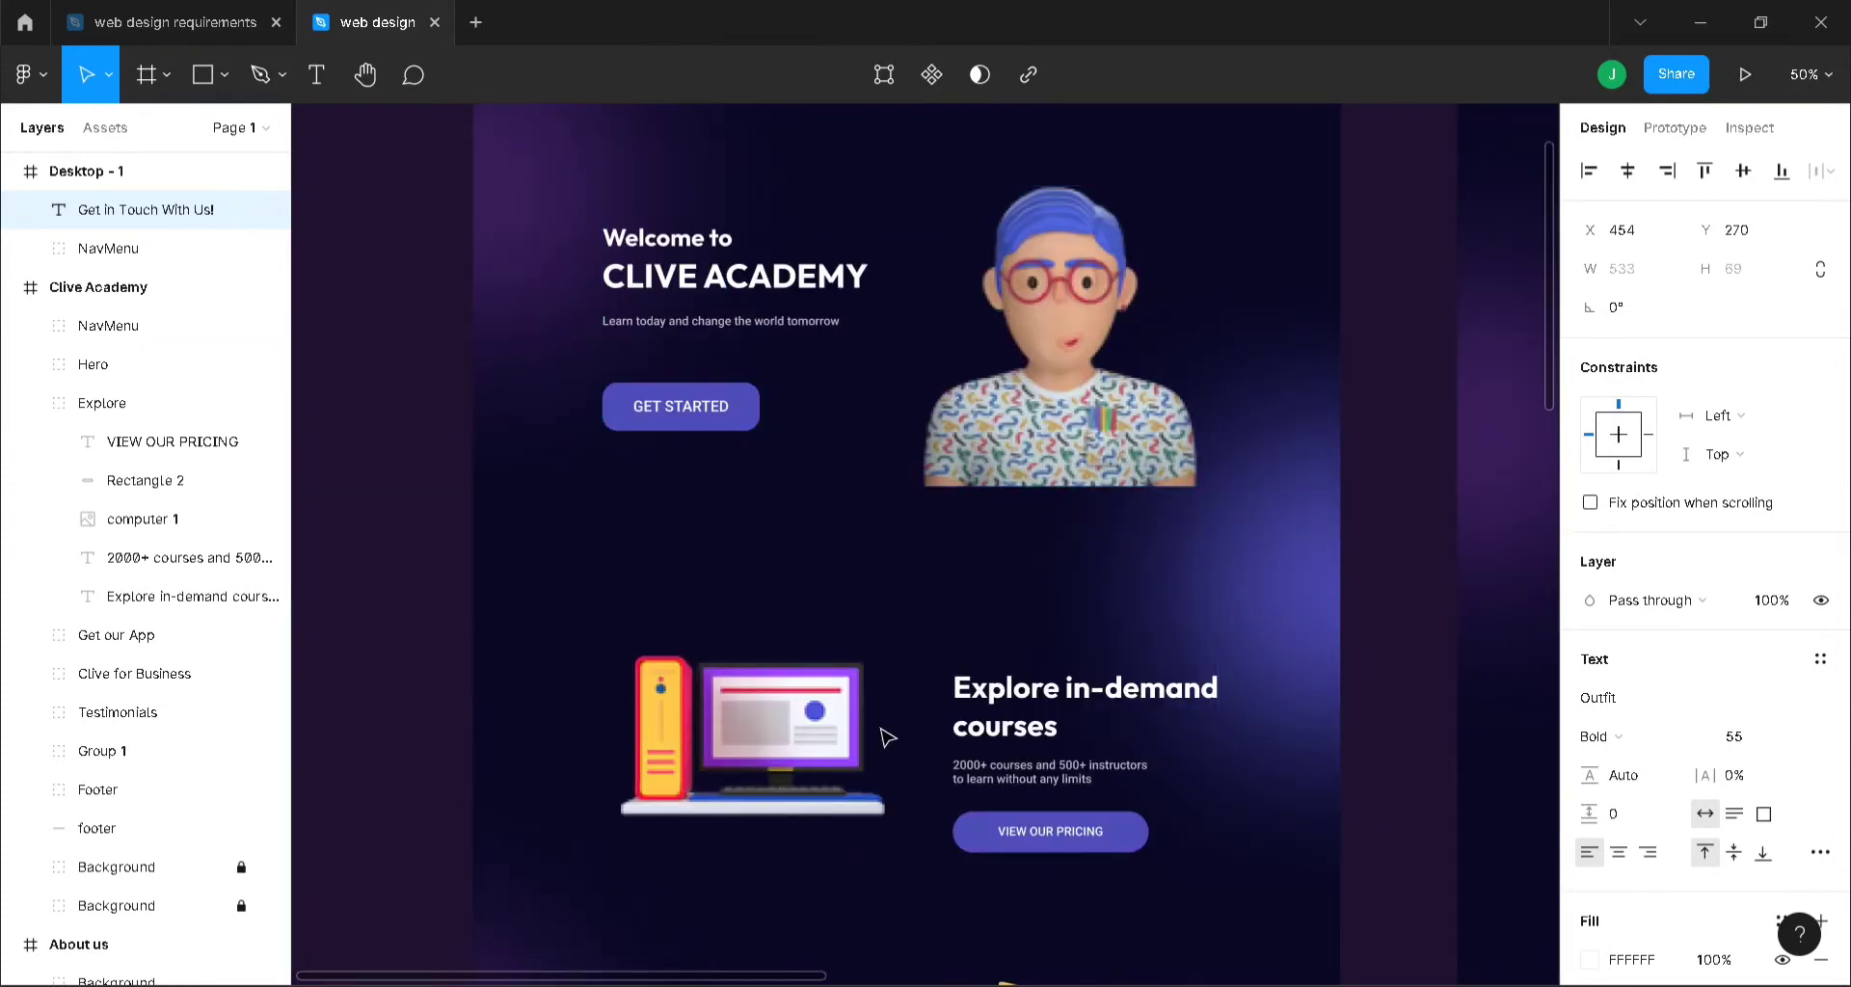
left_click_drag(800, 979, 1405, 958)
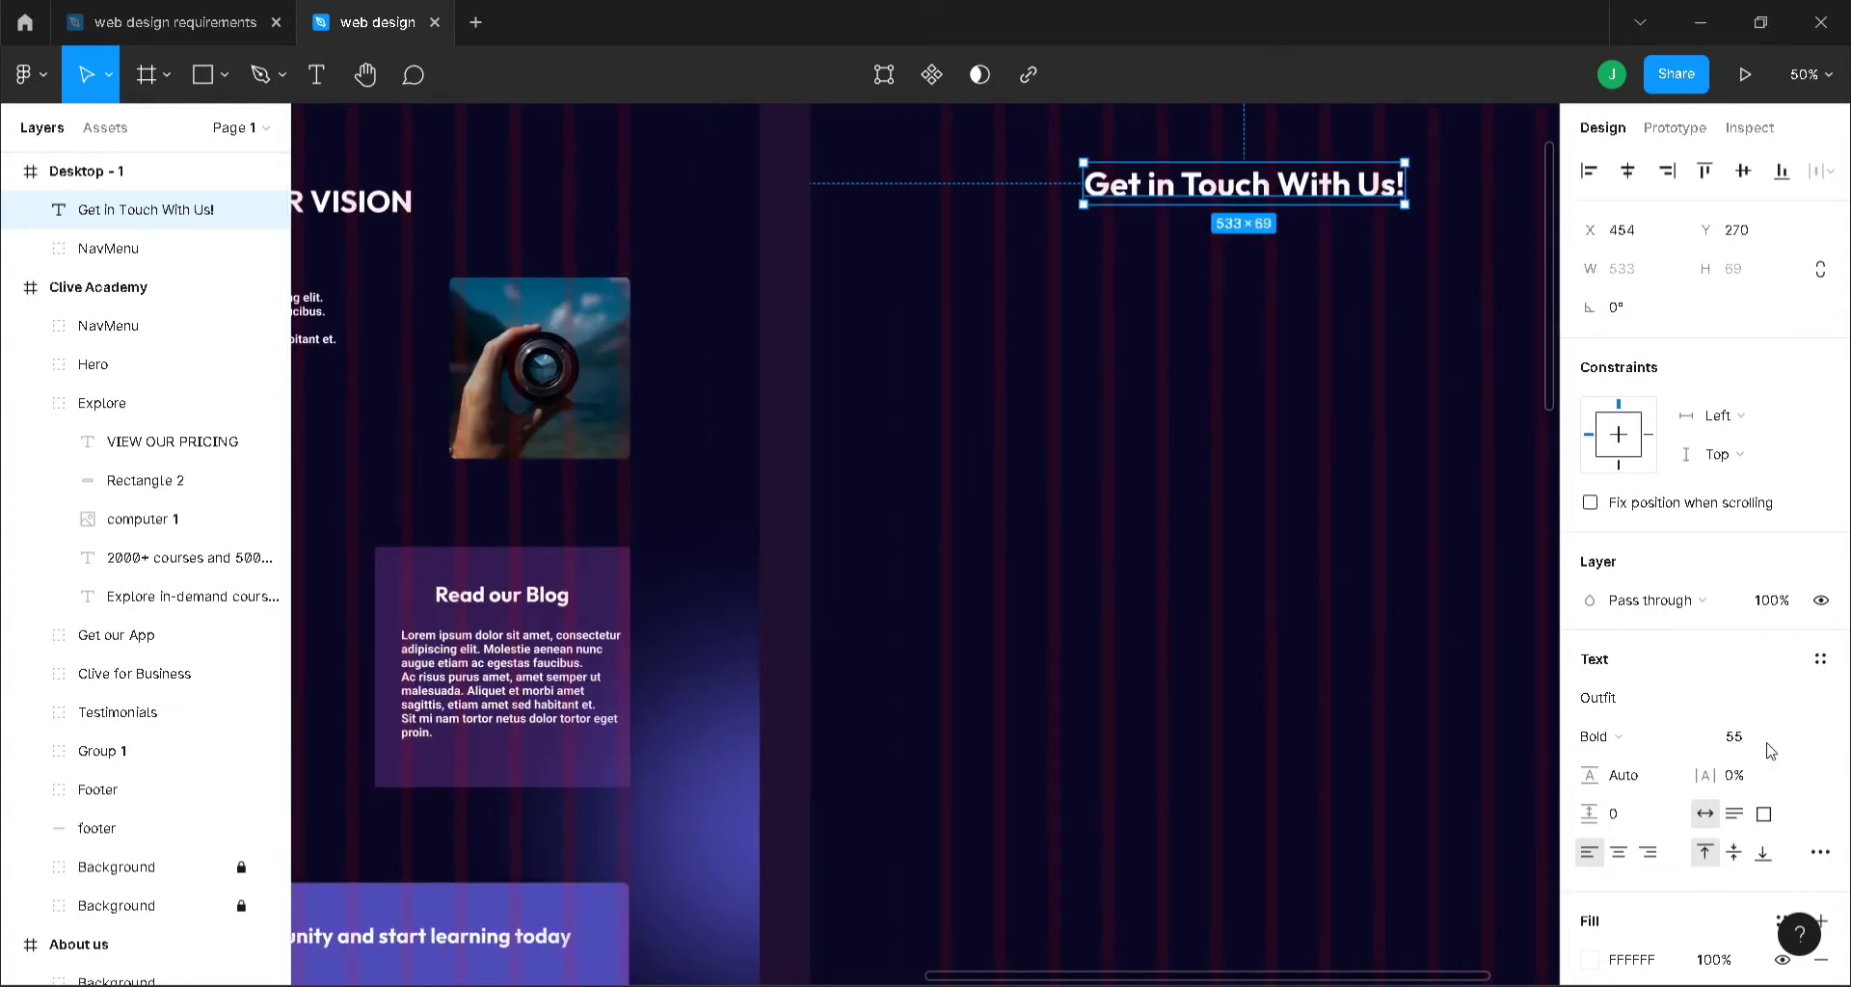
left_click(1737, 735)
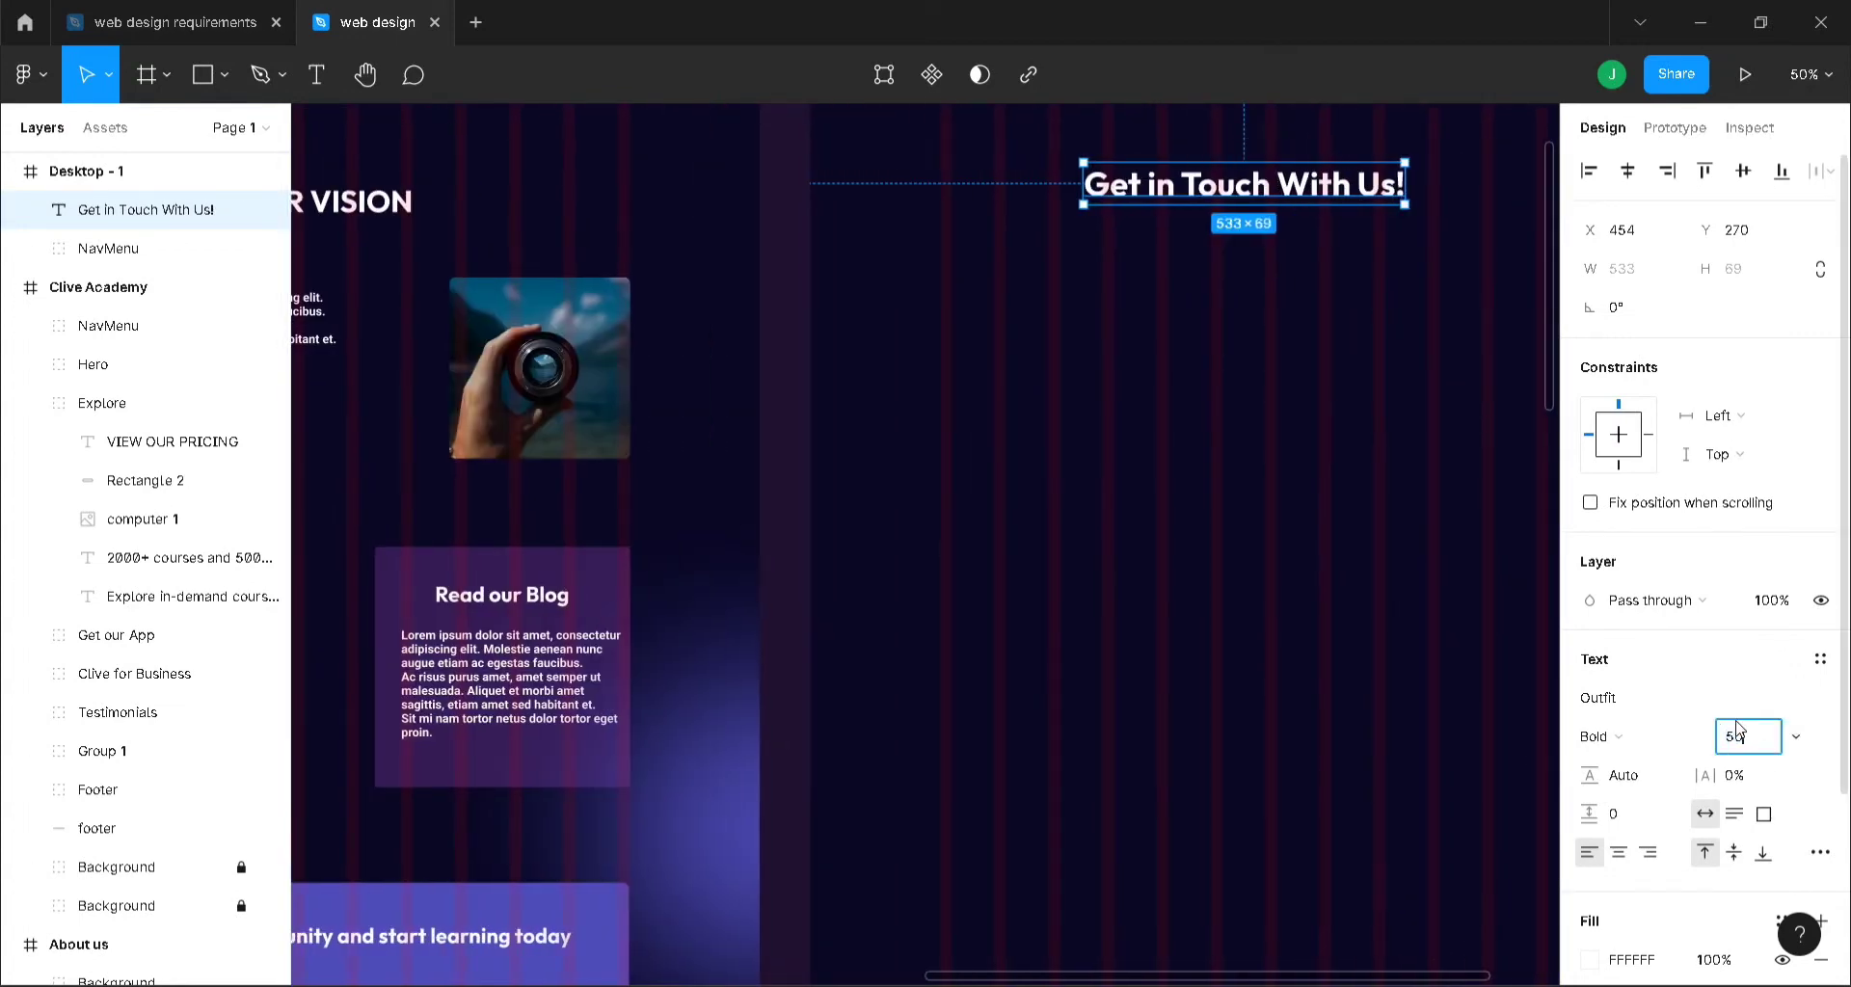
type("50")
key("Return")
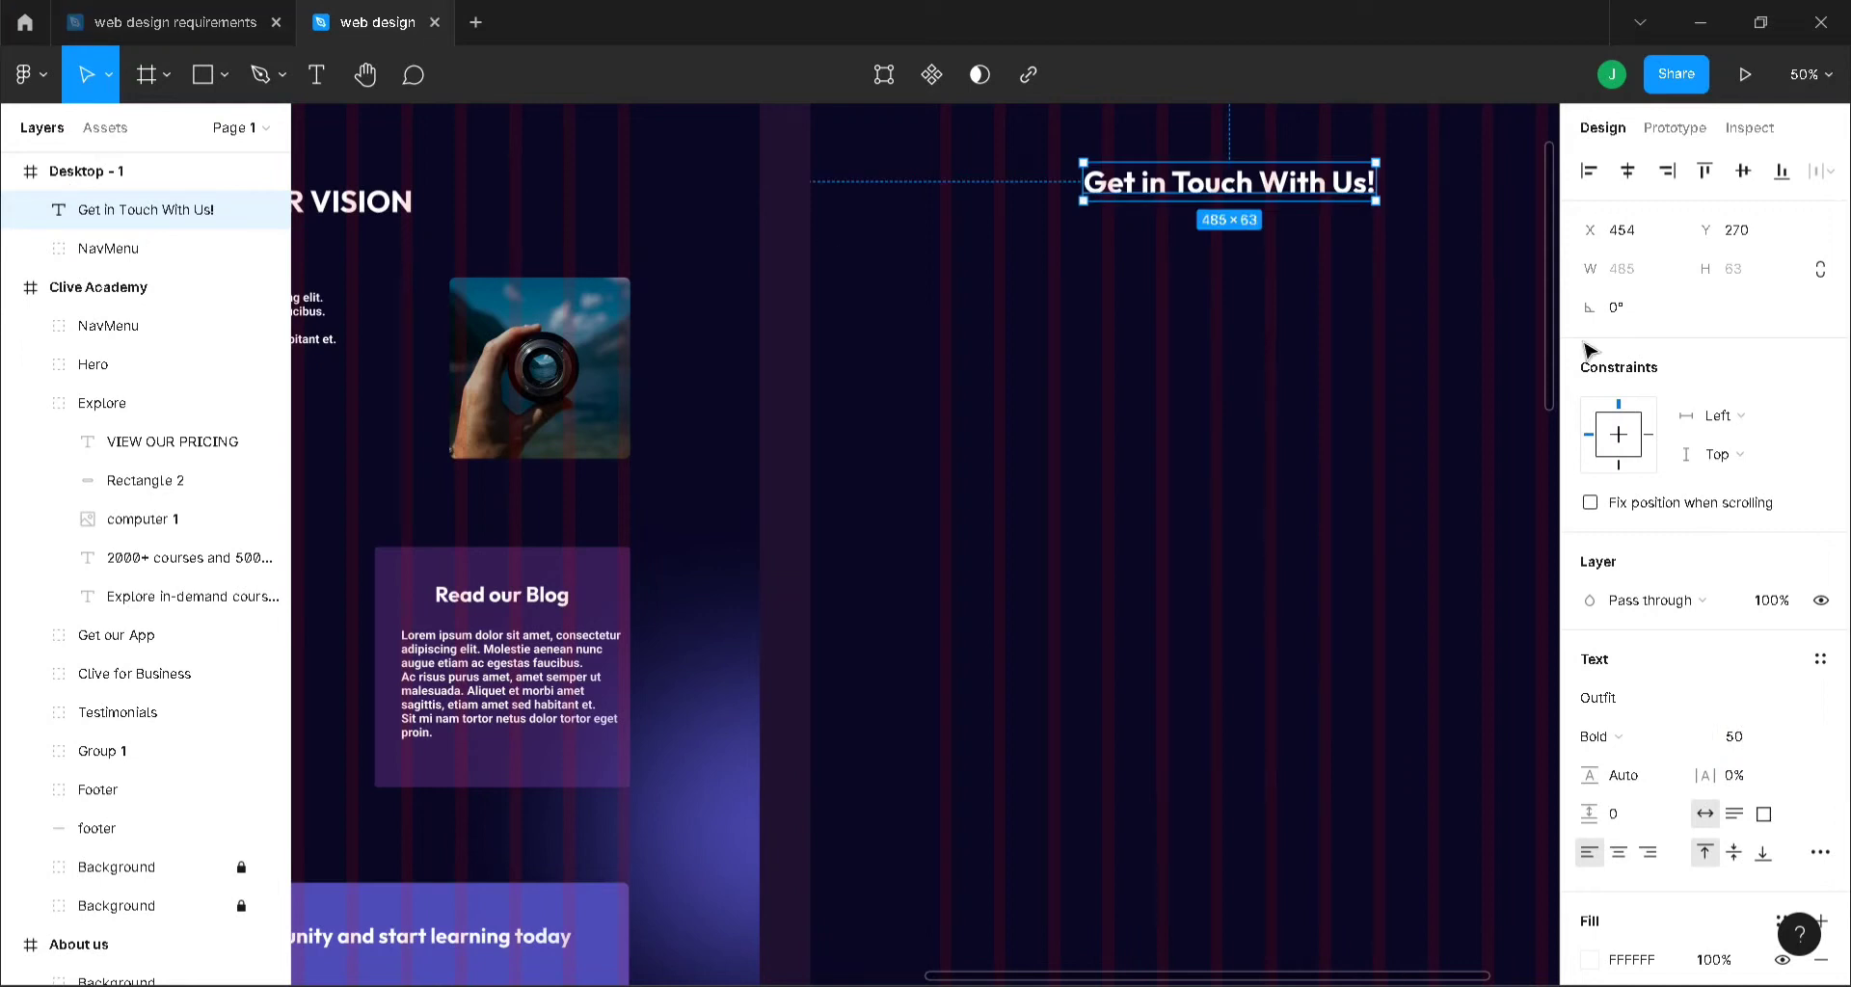
left_click(1628, 170)
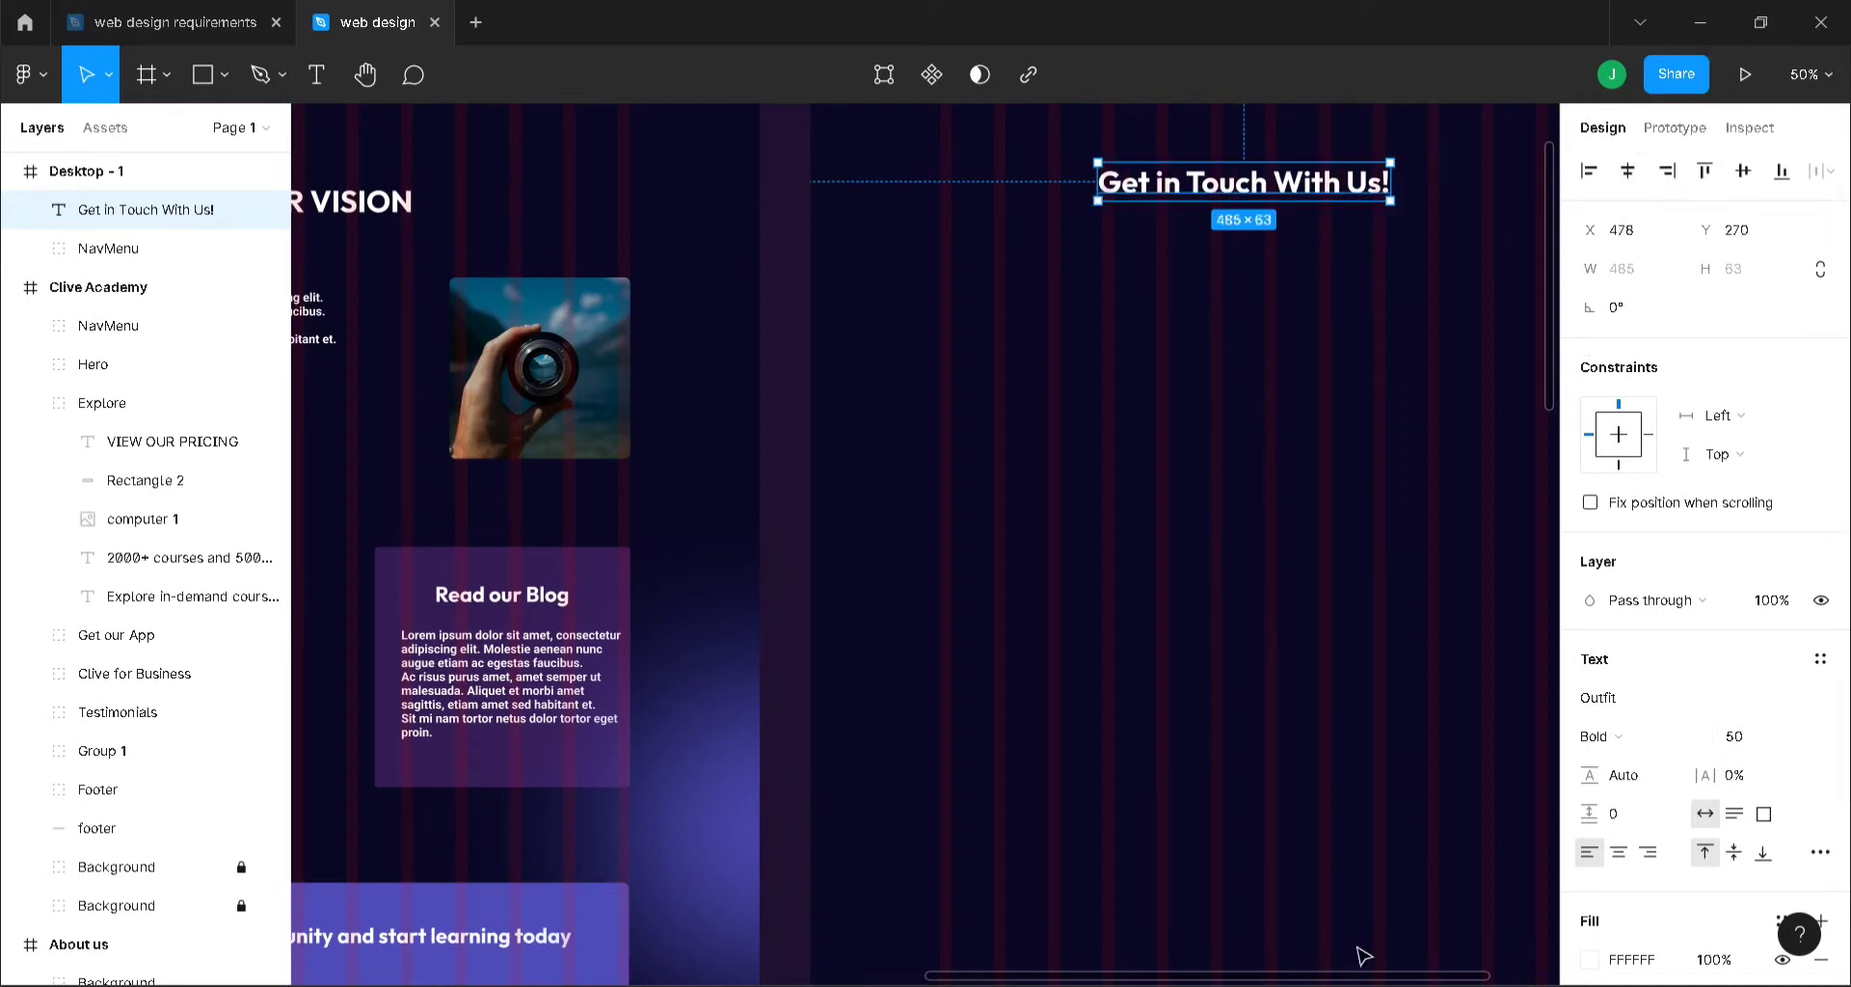
scroll(1407, 896, "right", 5)
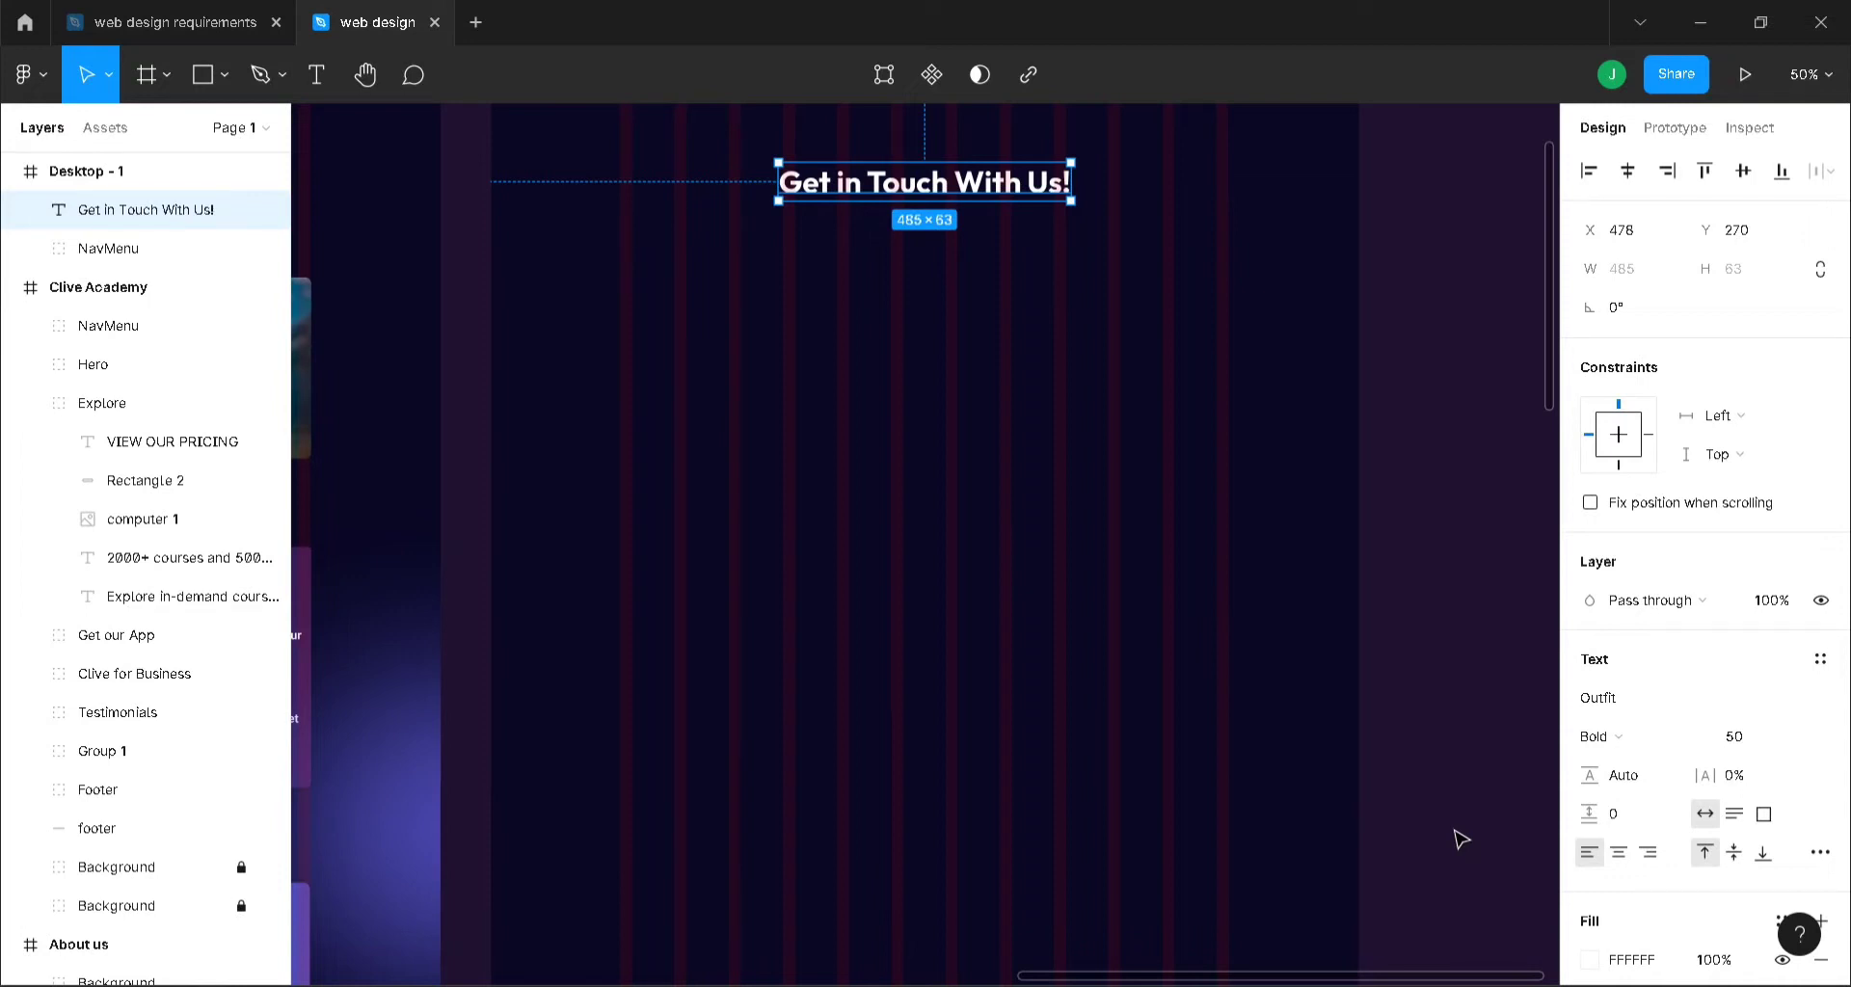
scroll(1462, 839, "up", 2)
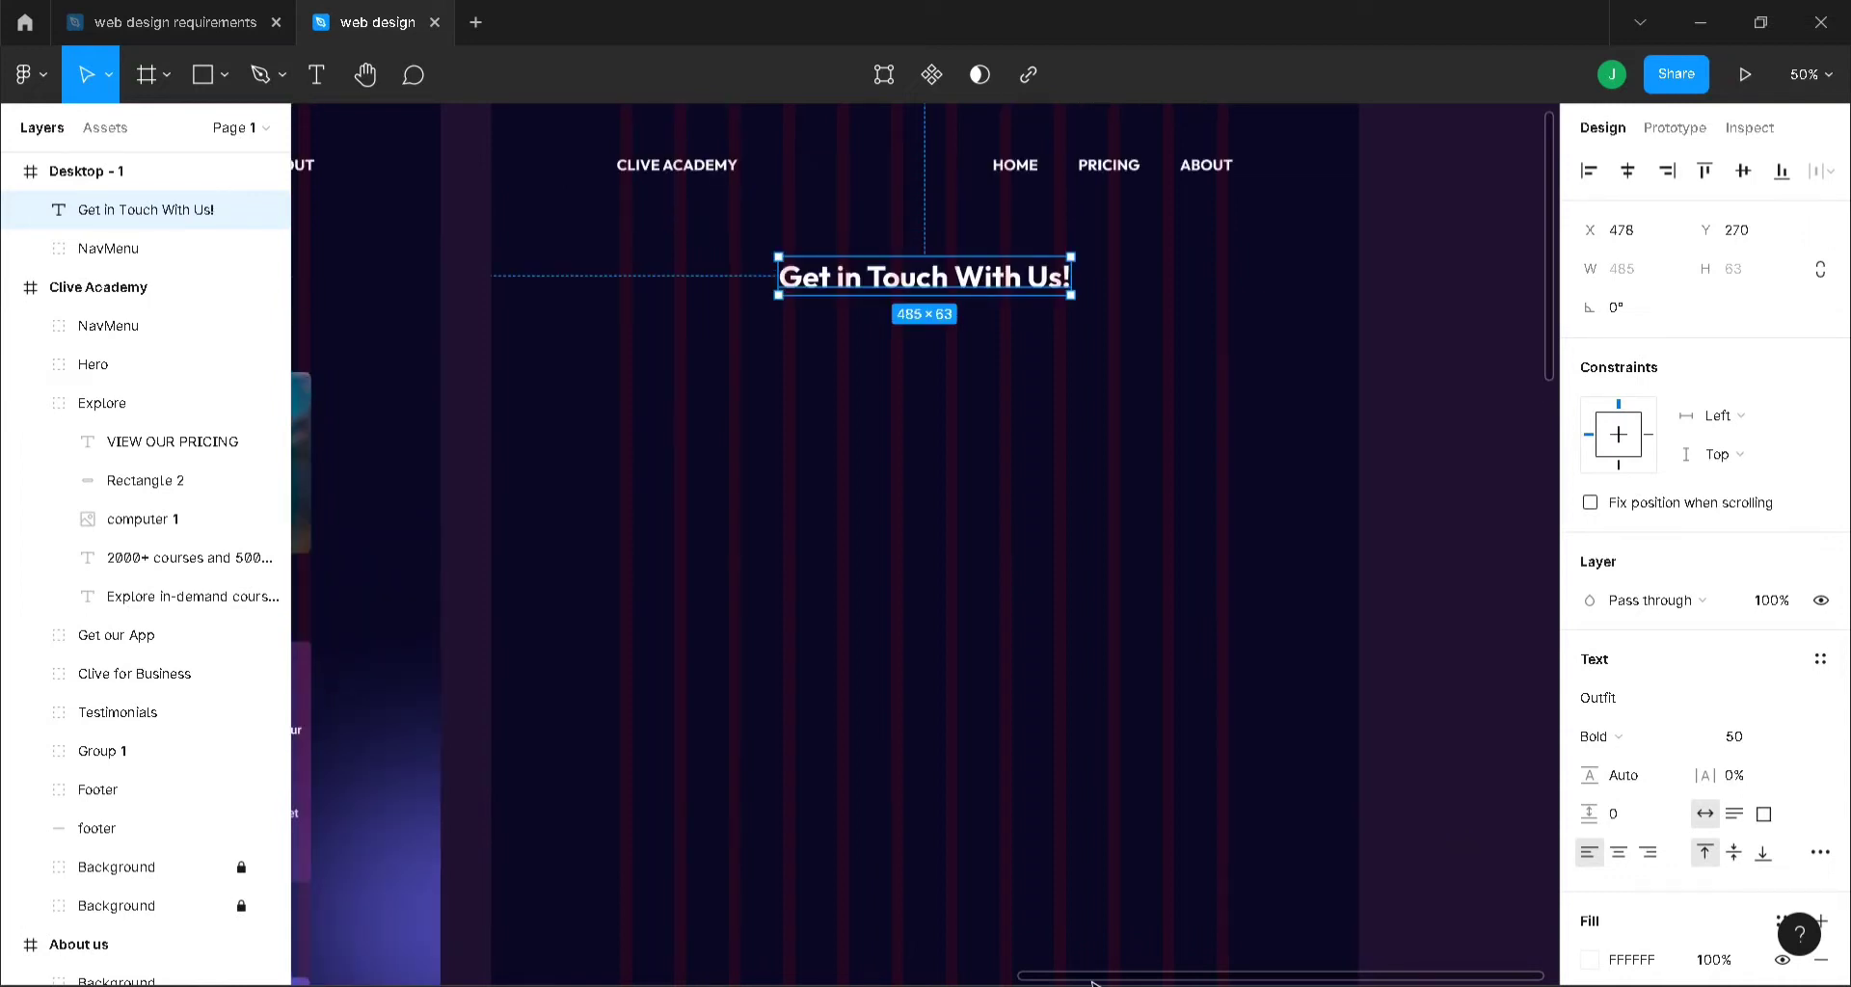
- Draw a 1010×274 rectangle below the heading with corner radius 10
key("r")
left_click_drag(620, 356, 1230, 521)
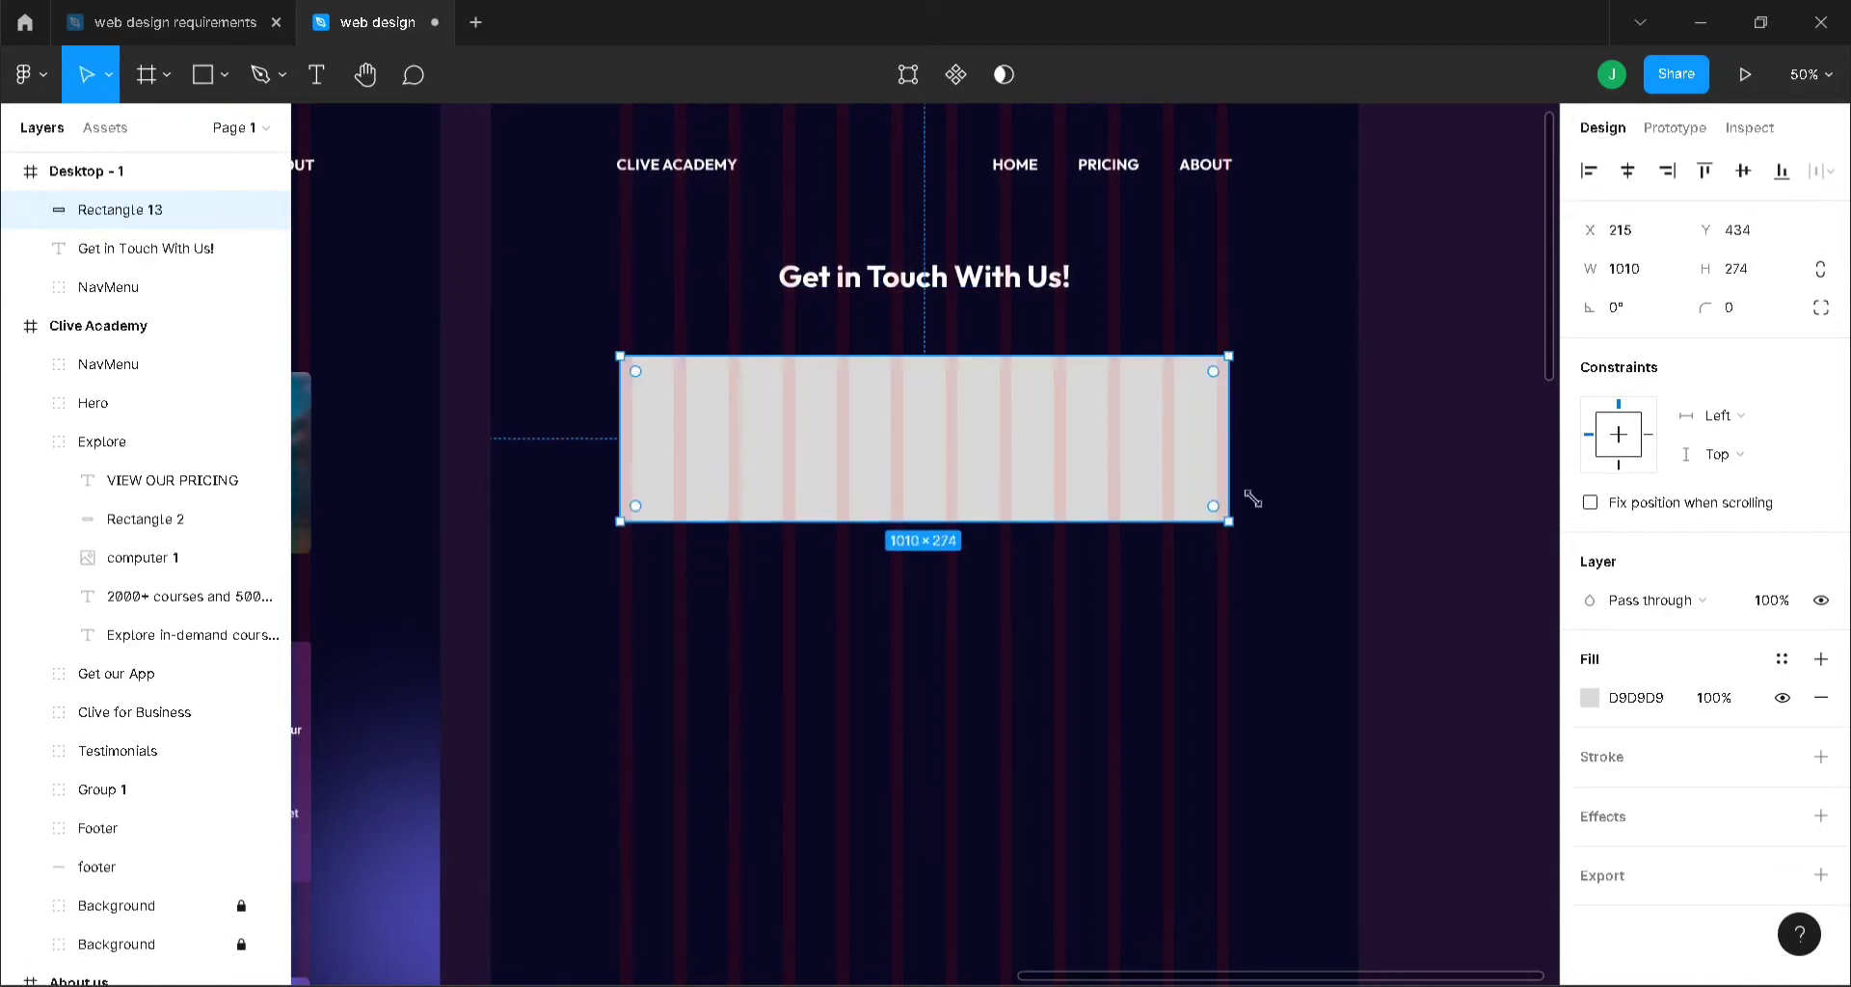
left_click(1758, 323)
key("Return")
left_click(909, 711)
- Fill the rectangle with purple 4F4DB9 at 39% opacity
left_click(863, 419)
left_click(1590, 698)
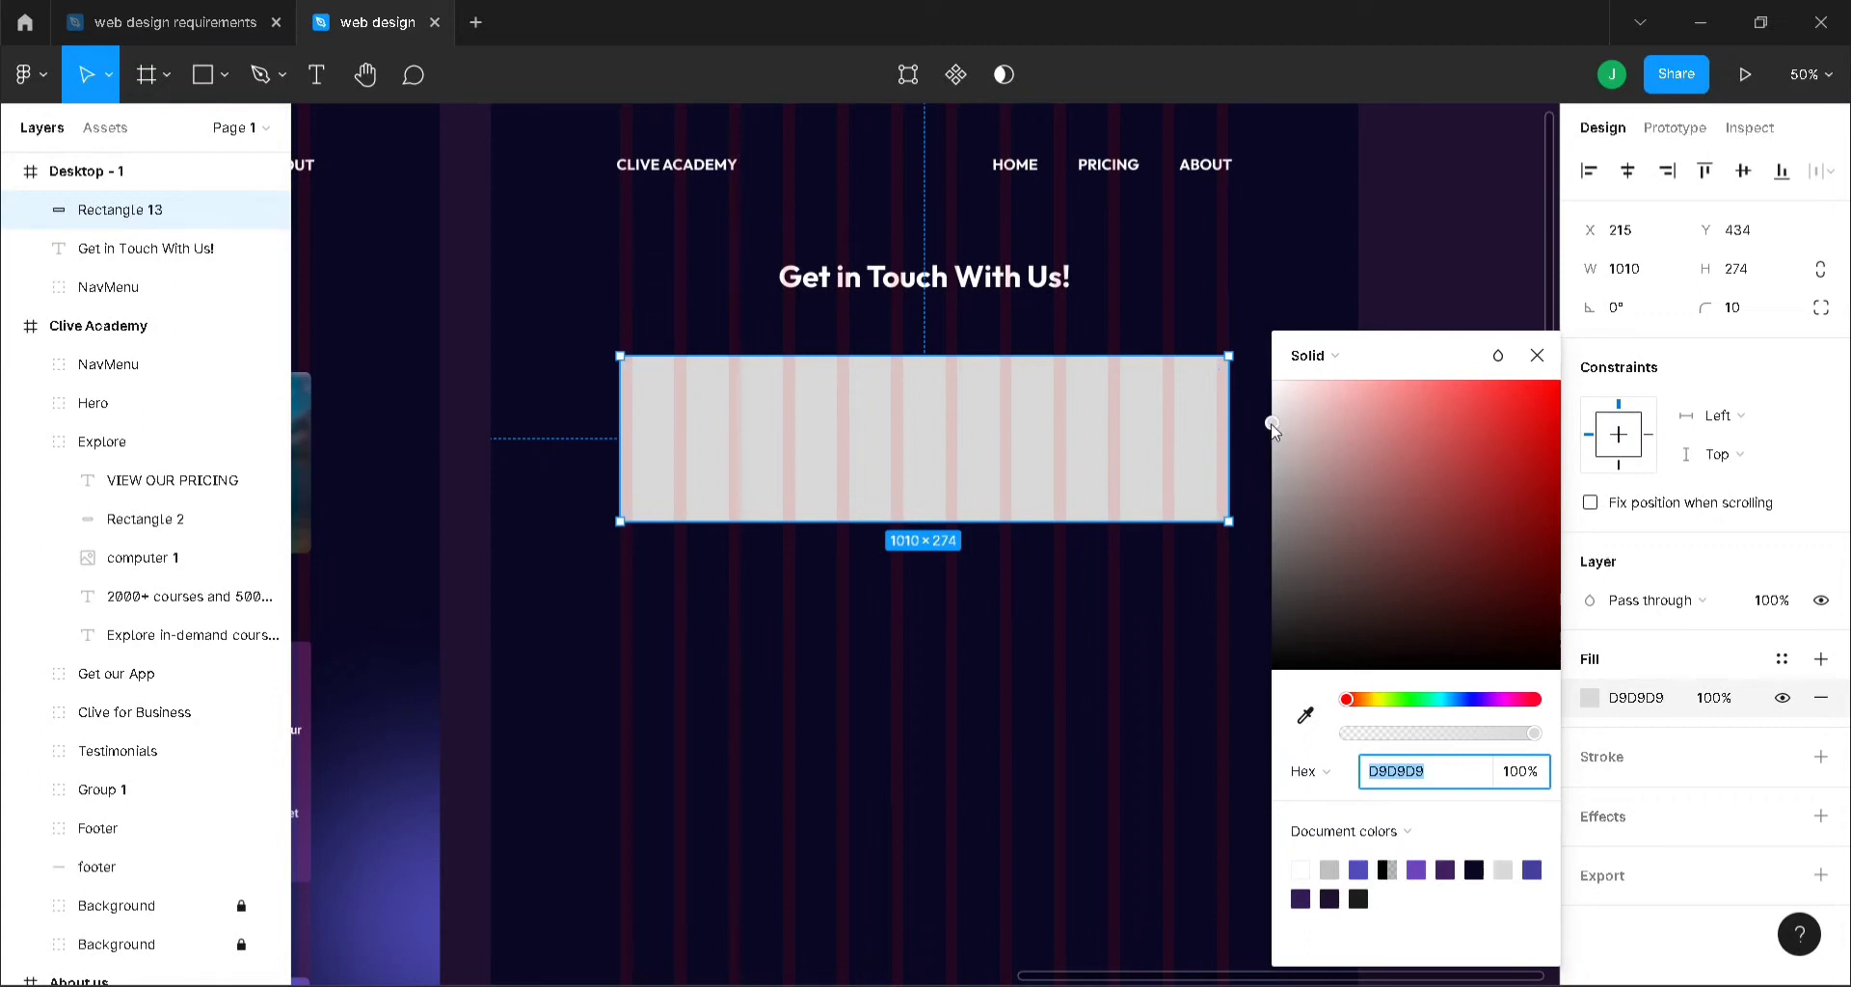
left_click(1360, 868)
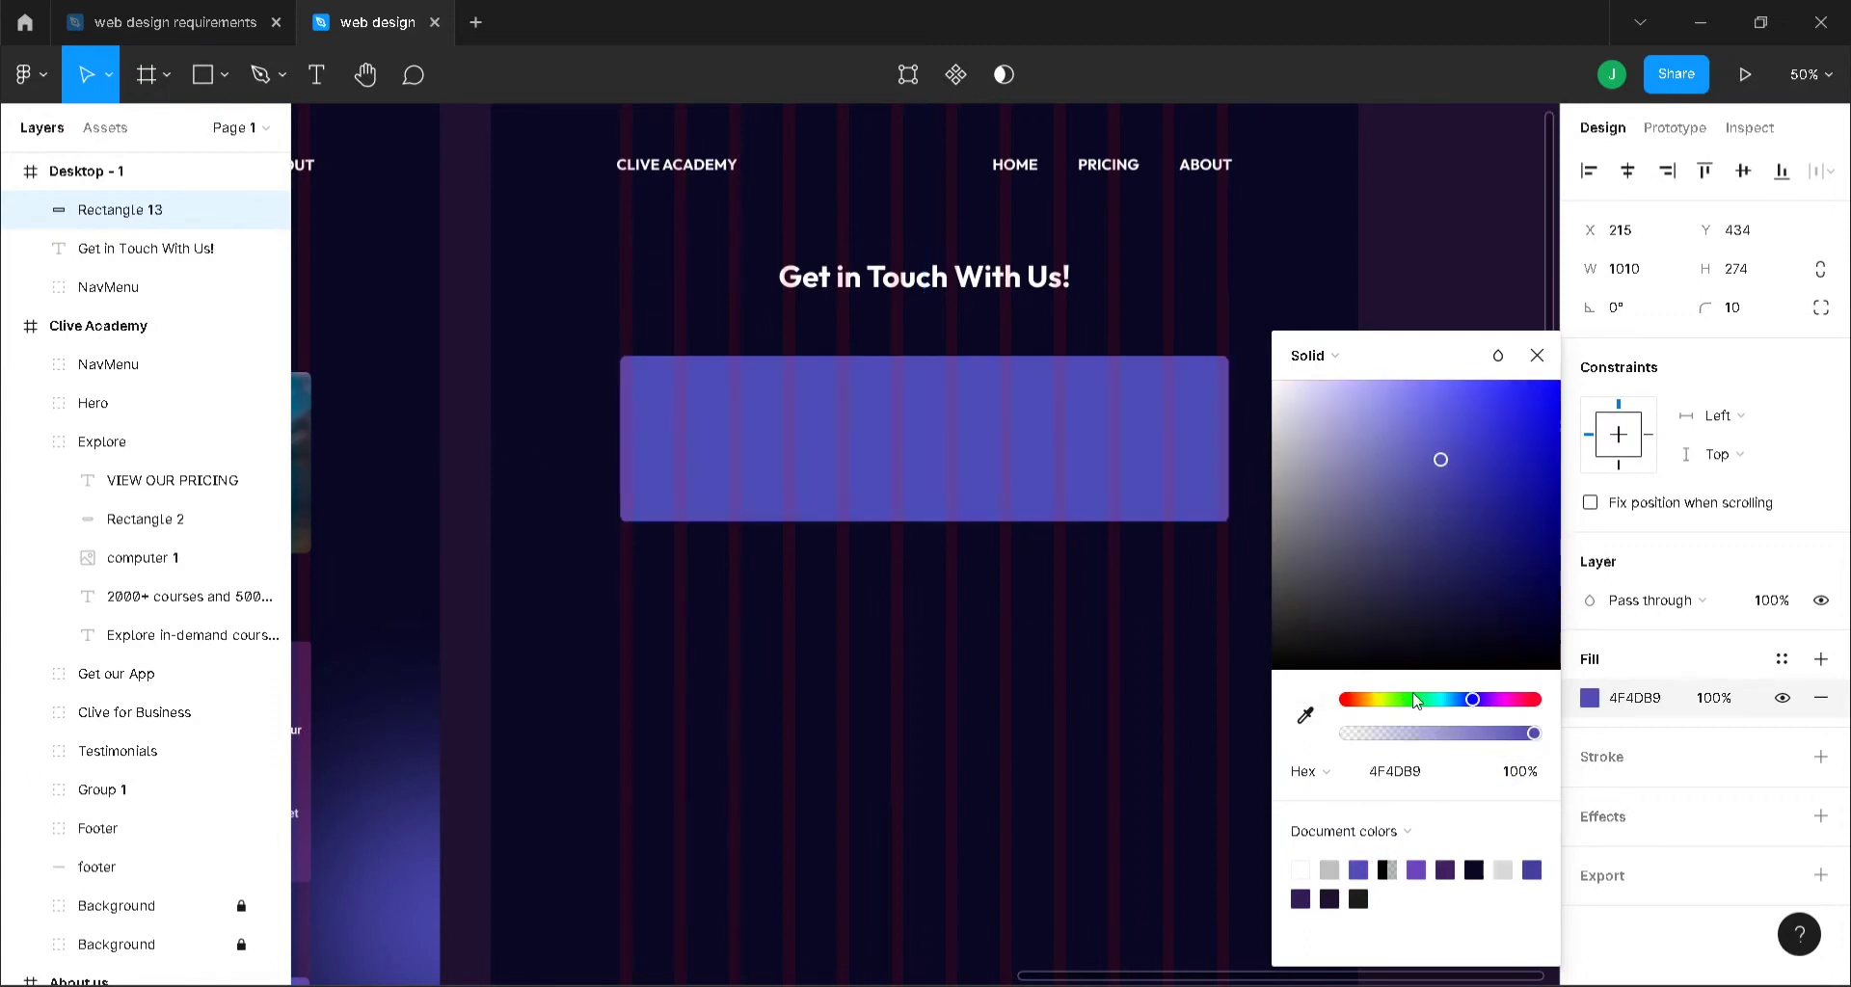
left_click_drag(1535, 738, 1452, 743)
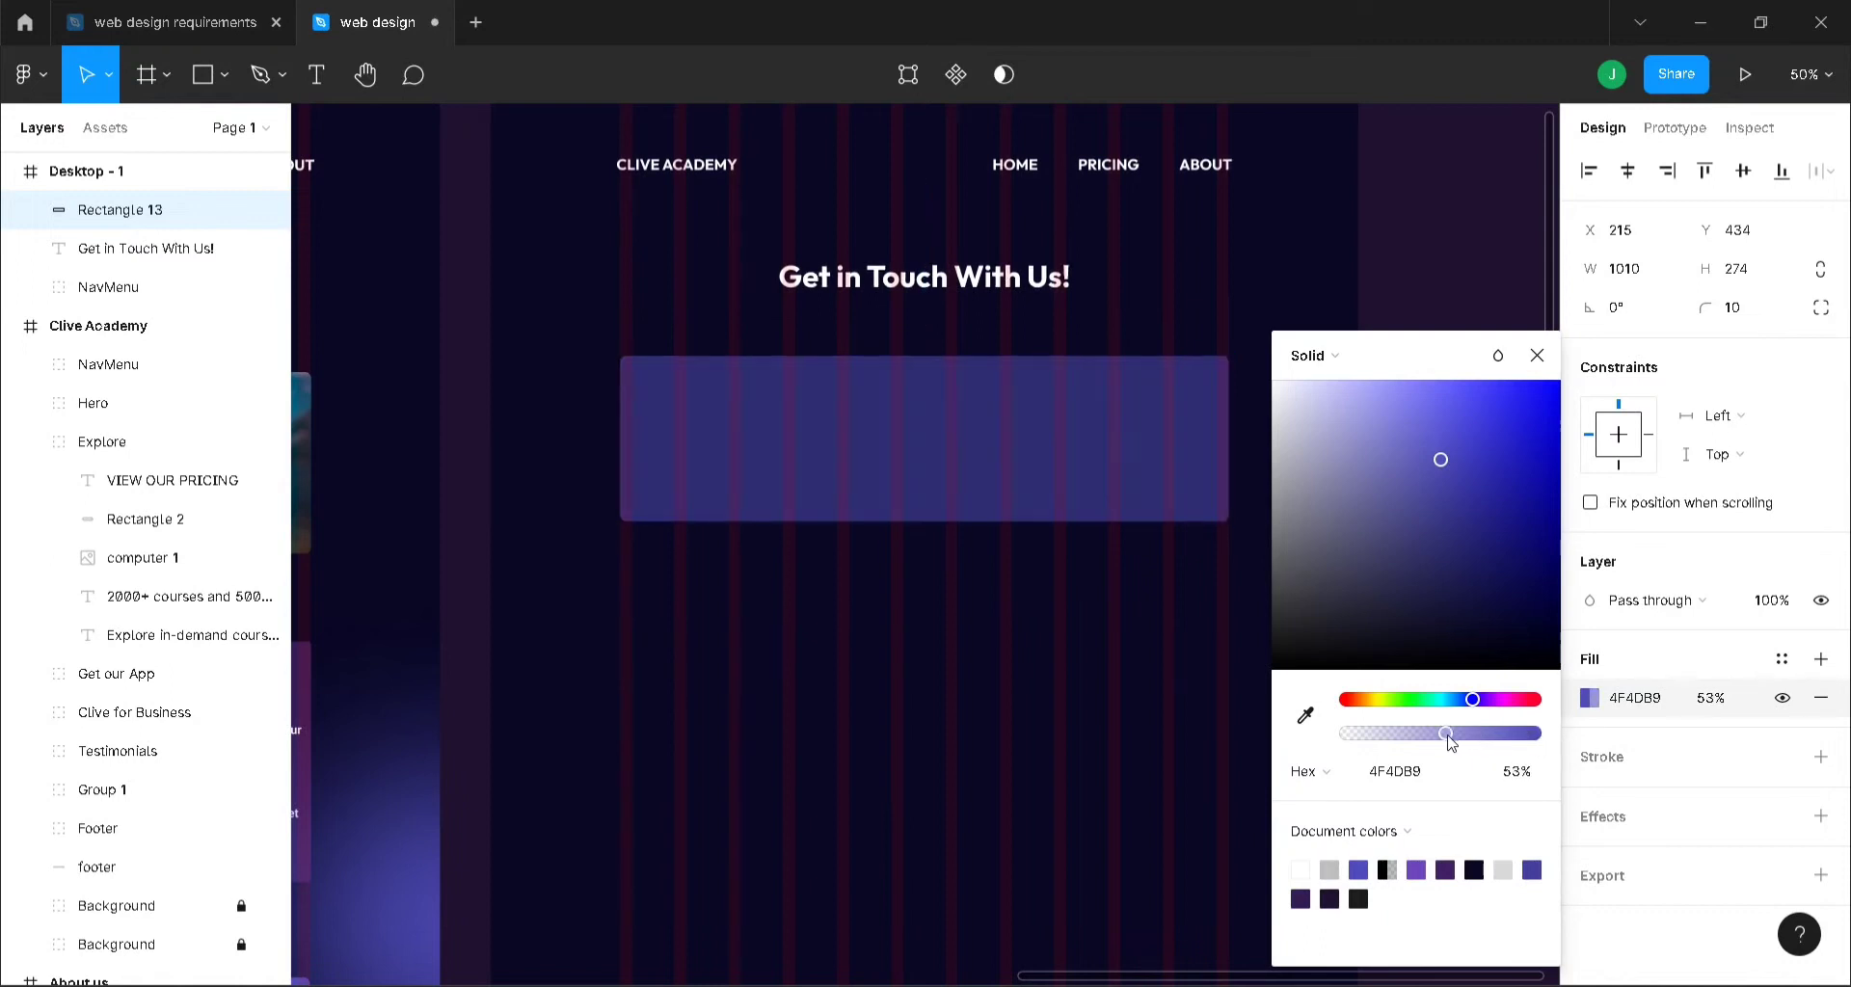
left_click(1537, 355)
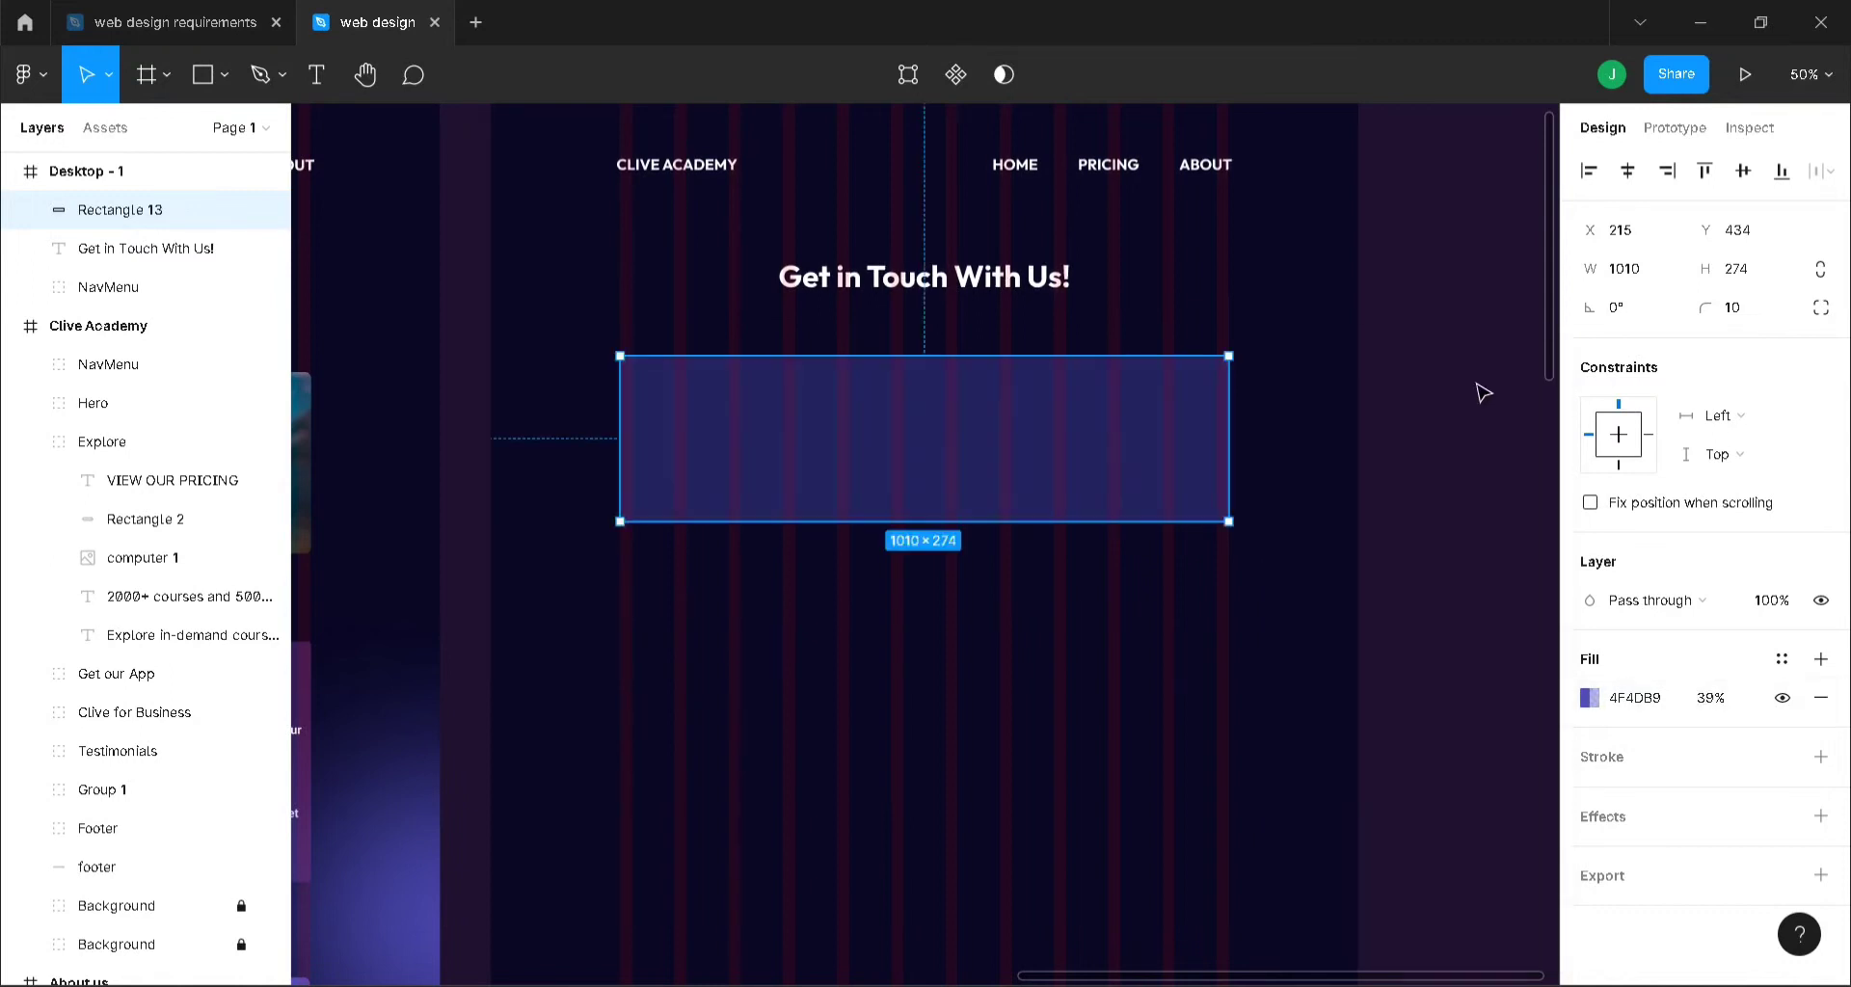
left_click(1420, 408)
left_click(231, 171)
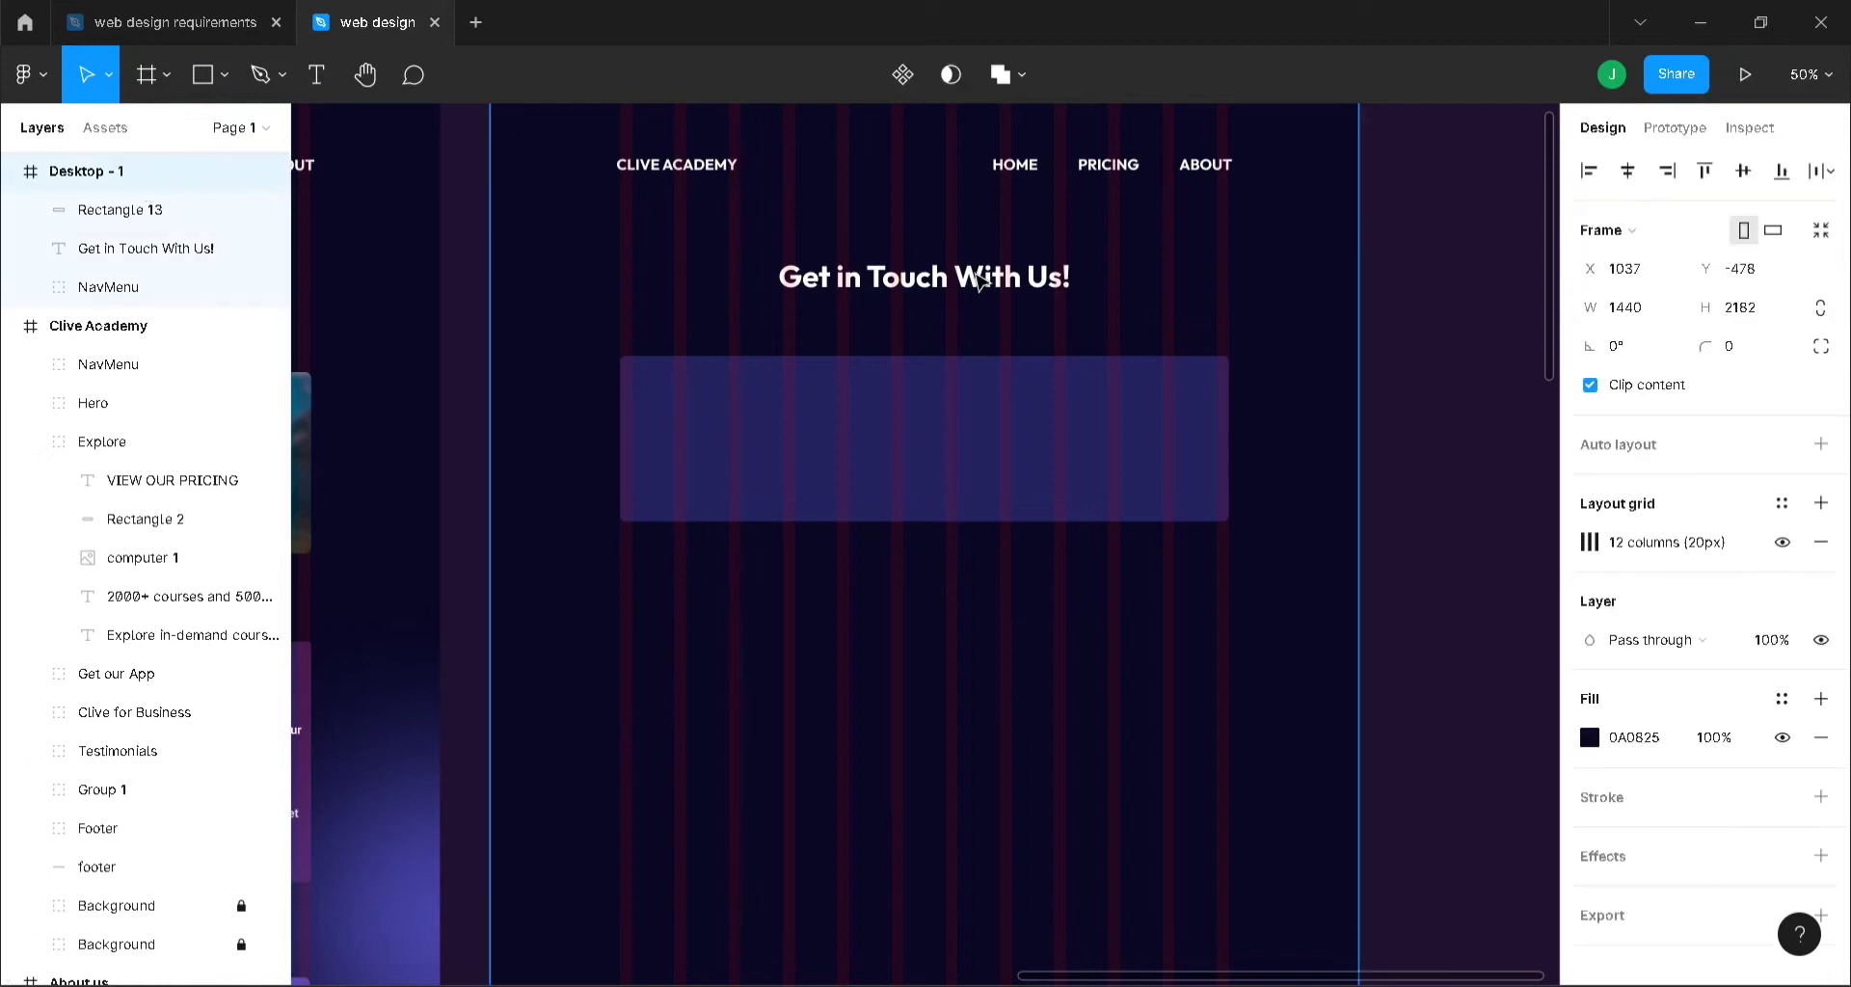
- Toggle the Desktop - 1 column grid off and back on, and glance at the canvas plugin menu
left_click(1782, 542)
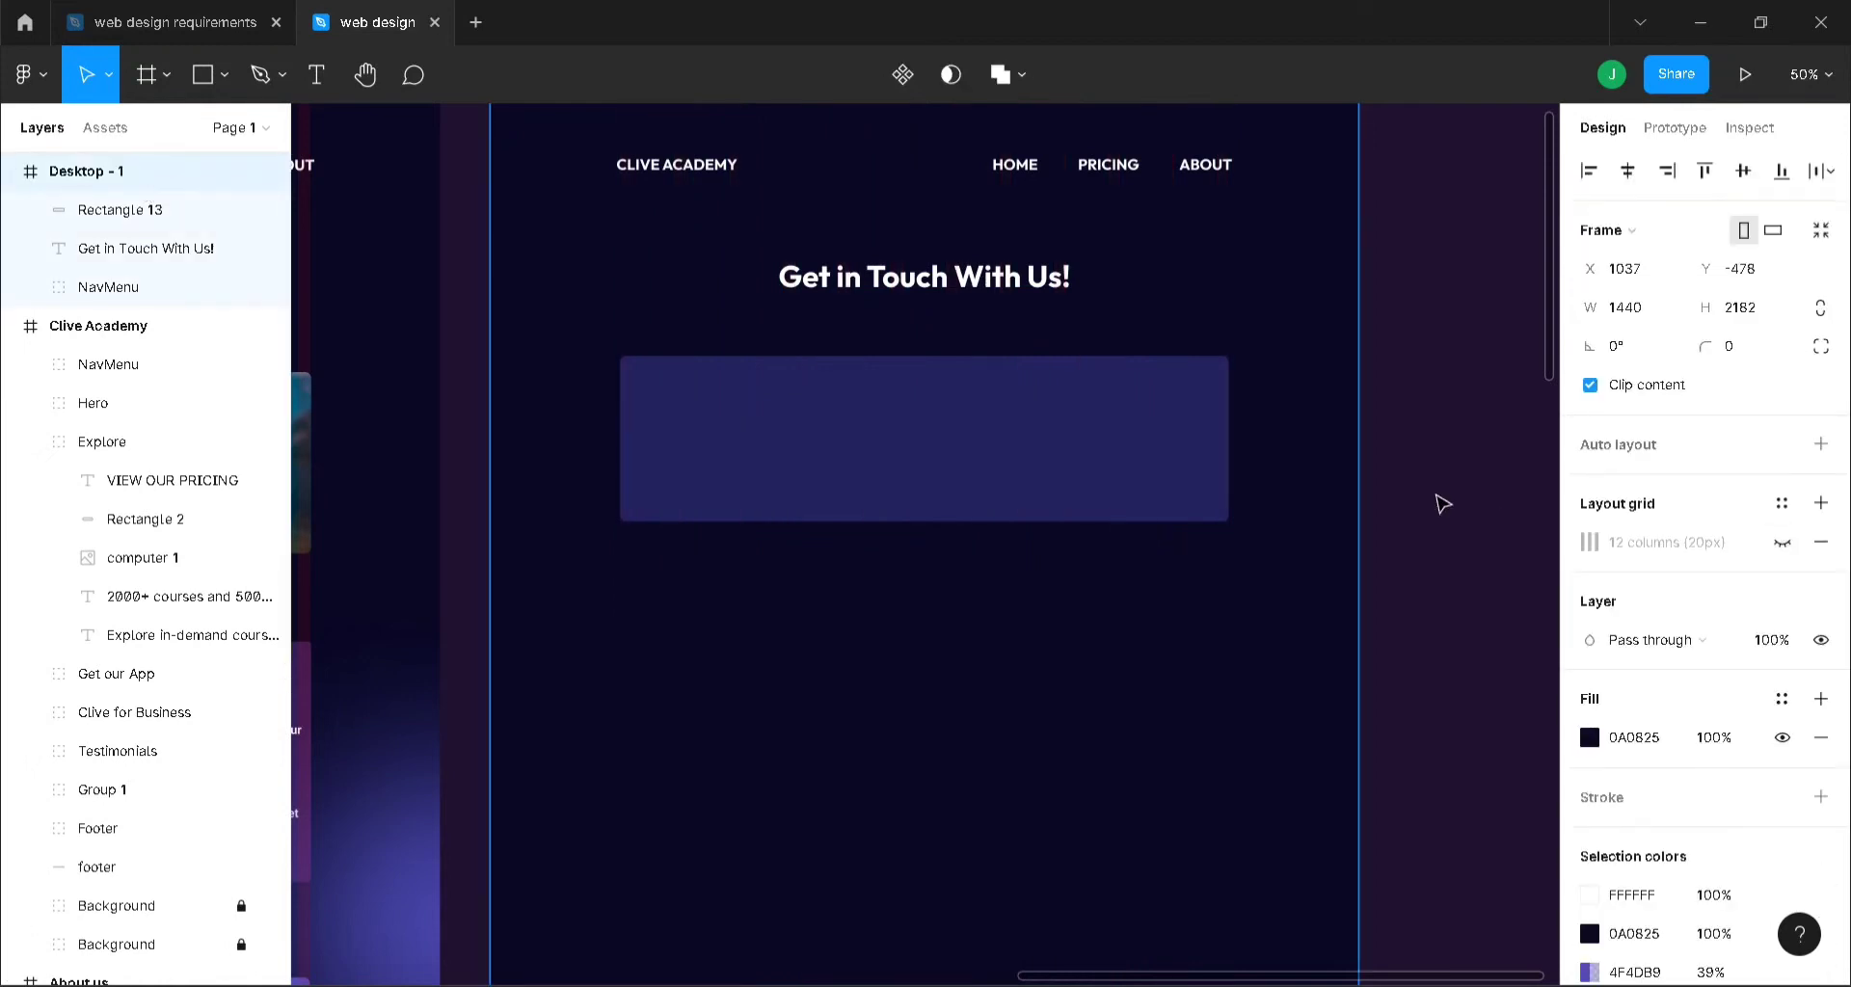
scroll(1443, 505, "down", 1)
scroll(1438, 504, "up", 1)
scroll(1426, 559, "down", 5)
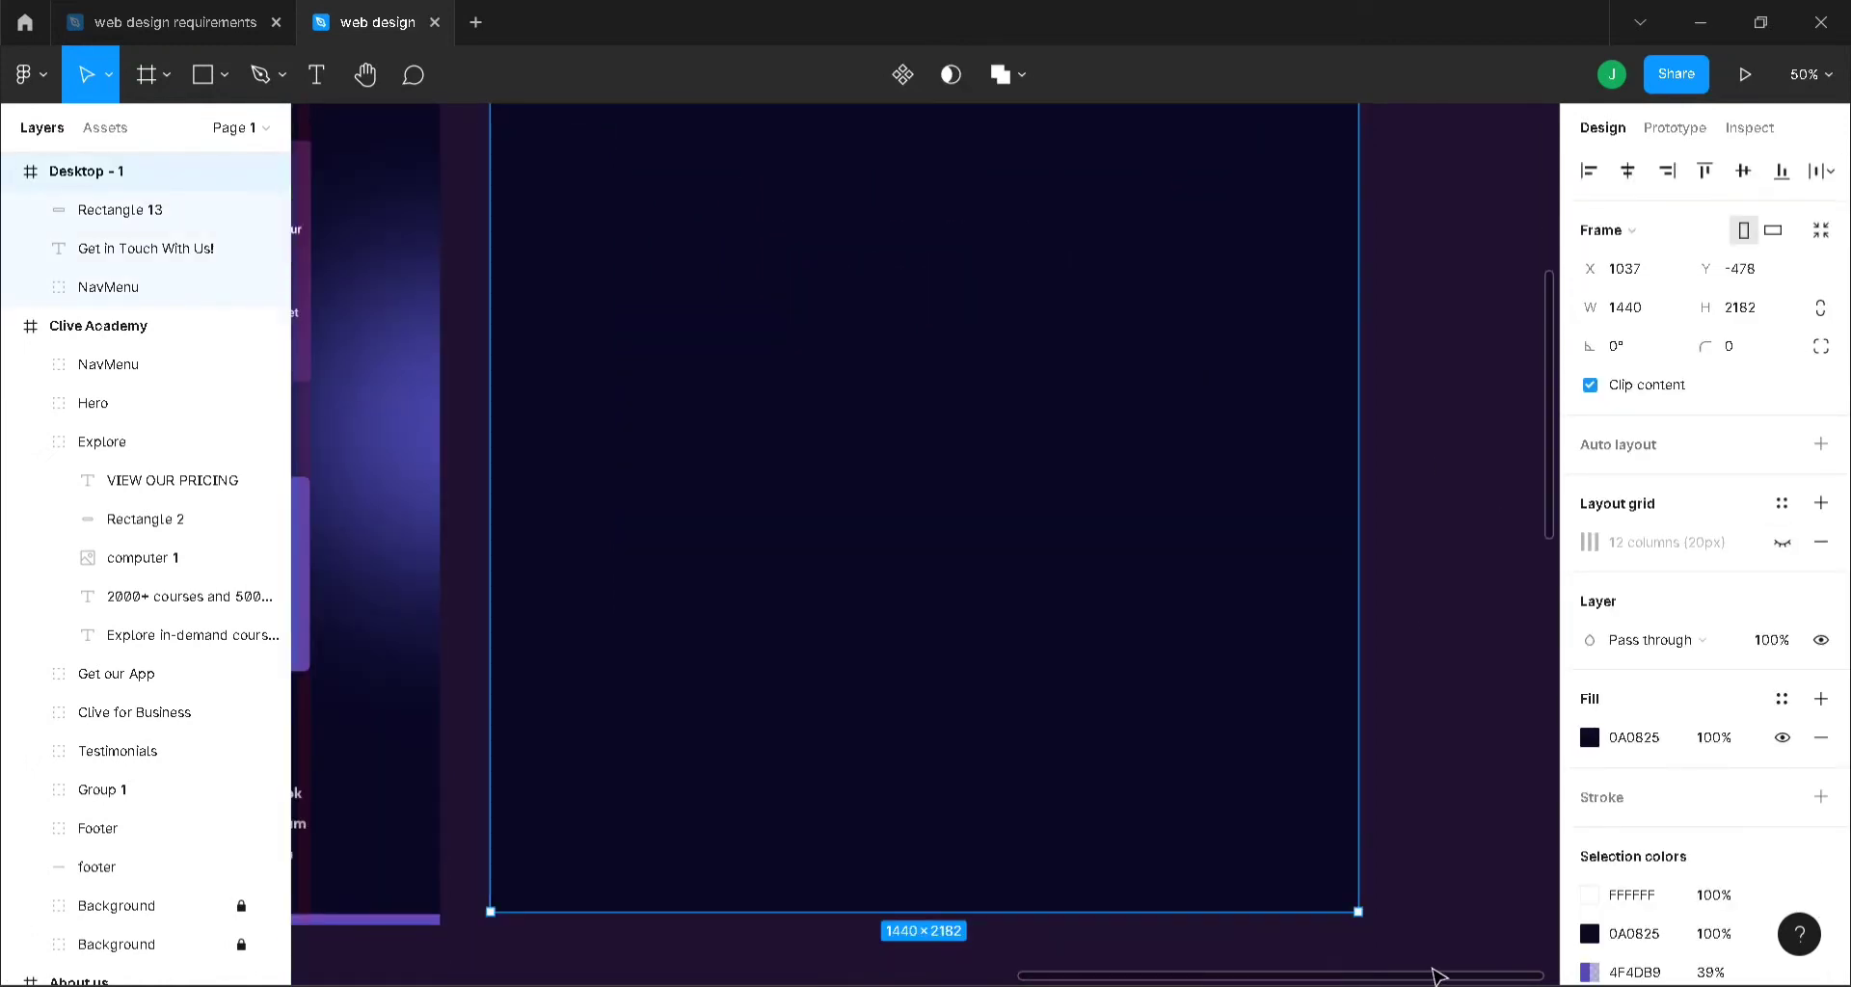
left_click_drag(1441, 981, 1405, 954)
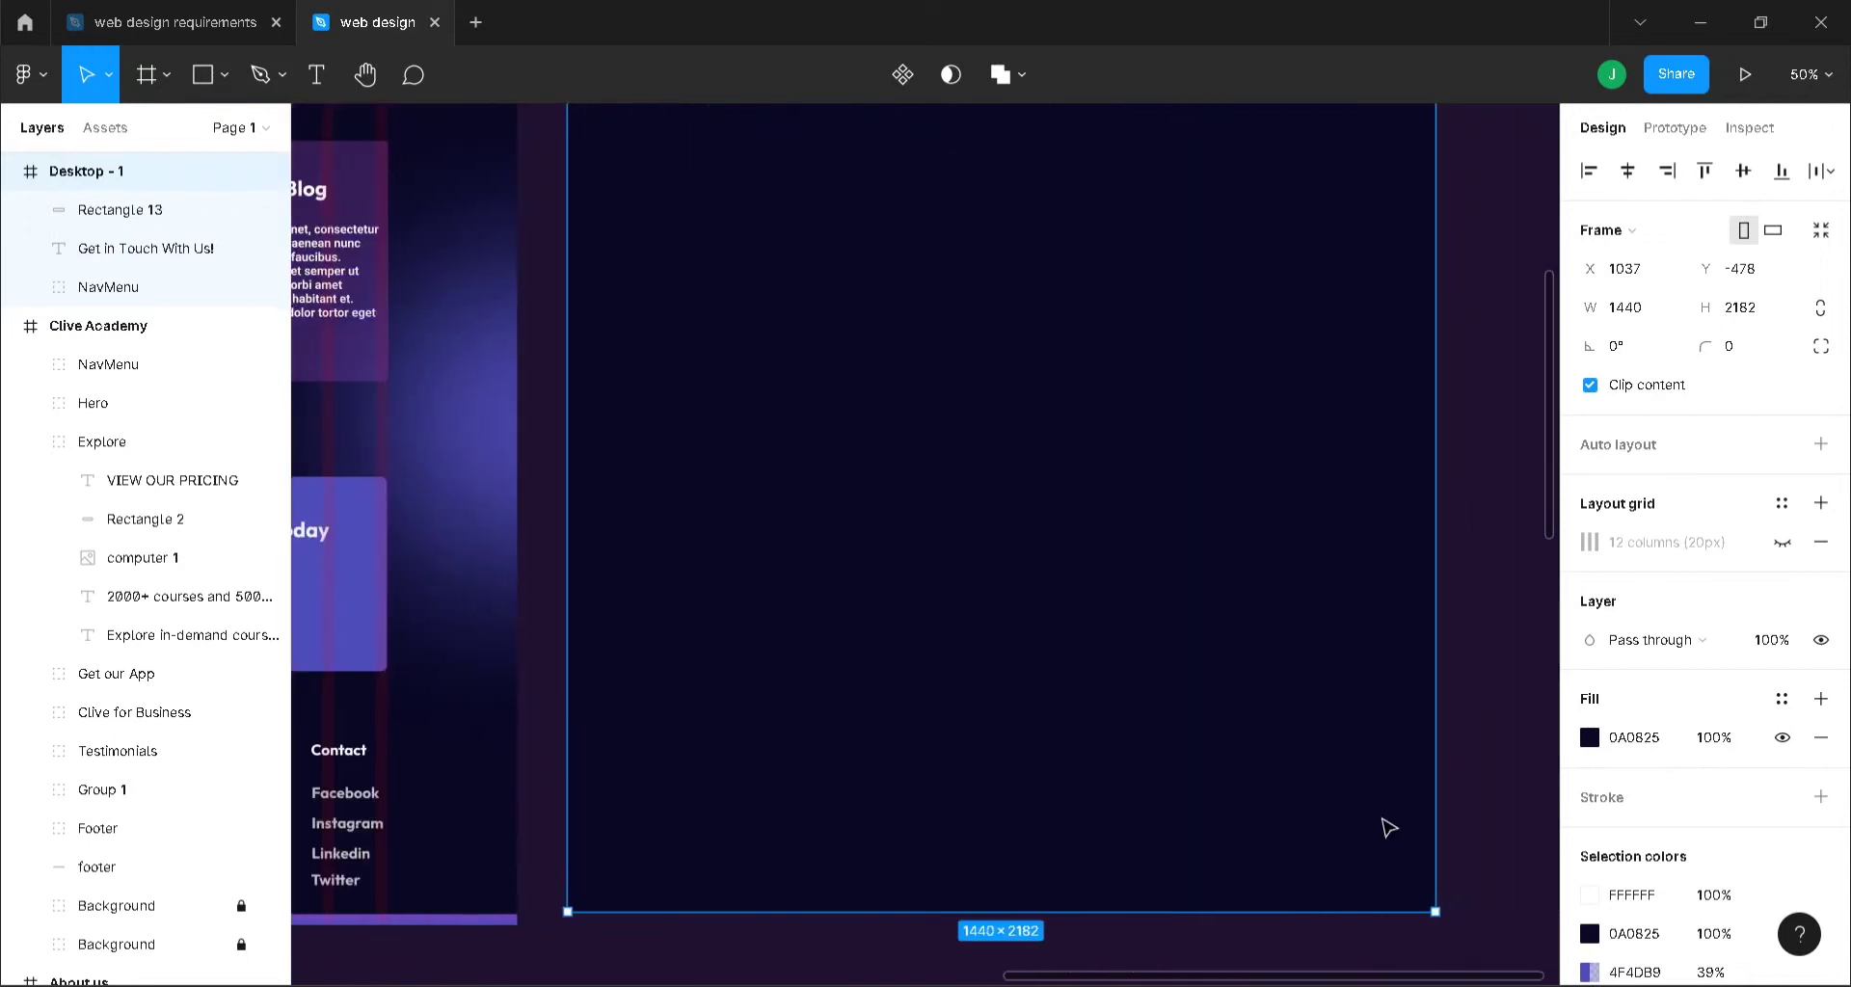
scroll(1387, 826, "up", 5)
left_click(1782, 542)
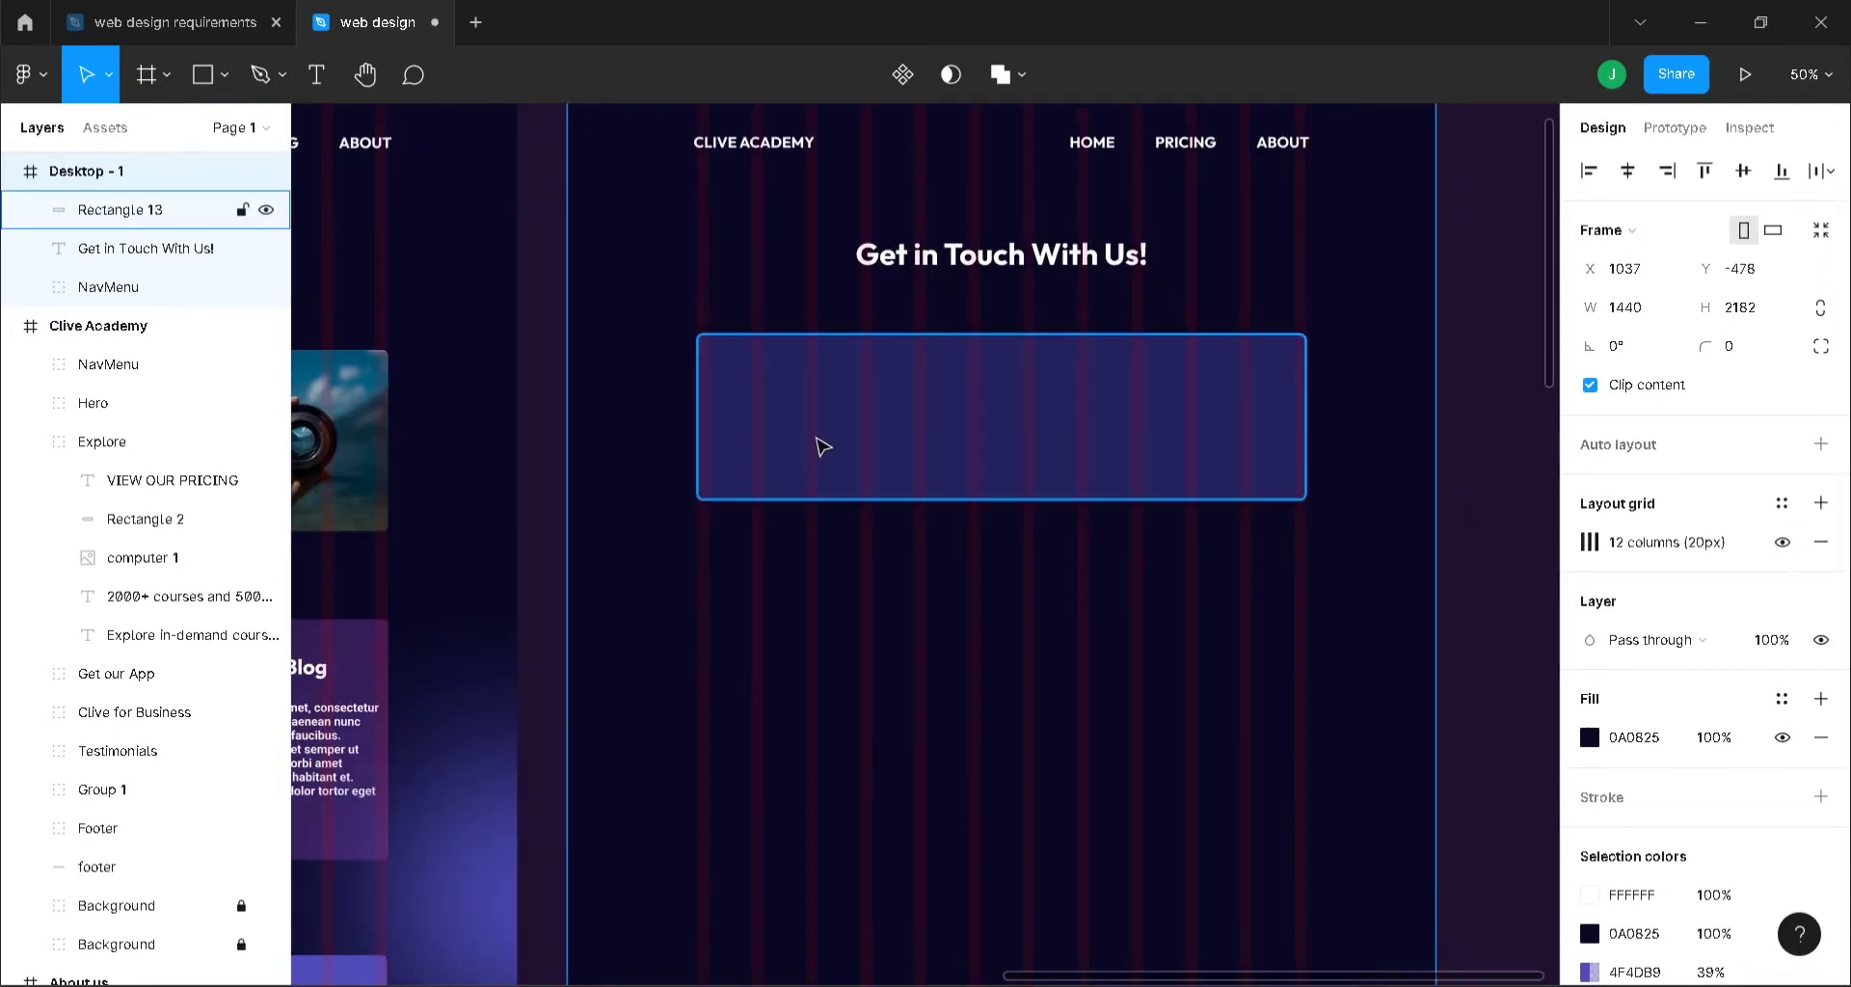
right_click(1476, 337)
mouse_move(1576, 542)
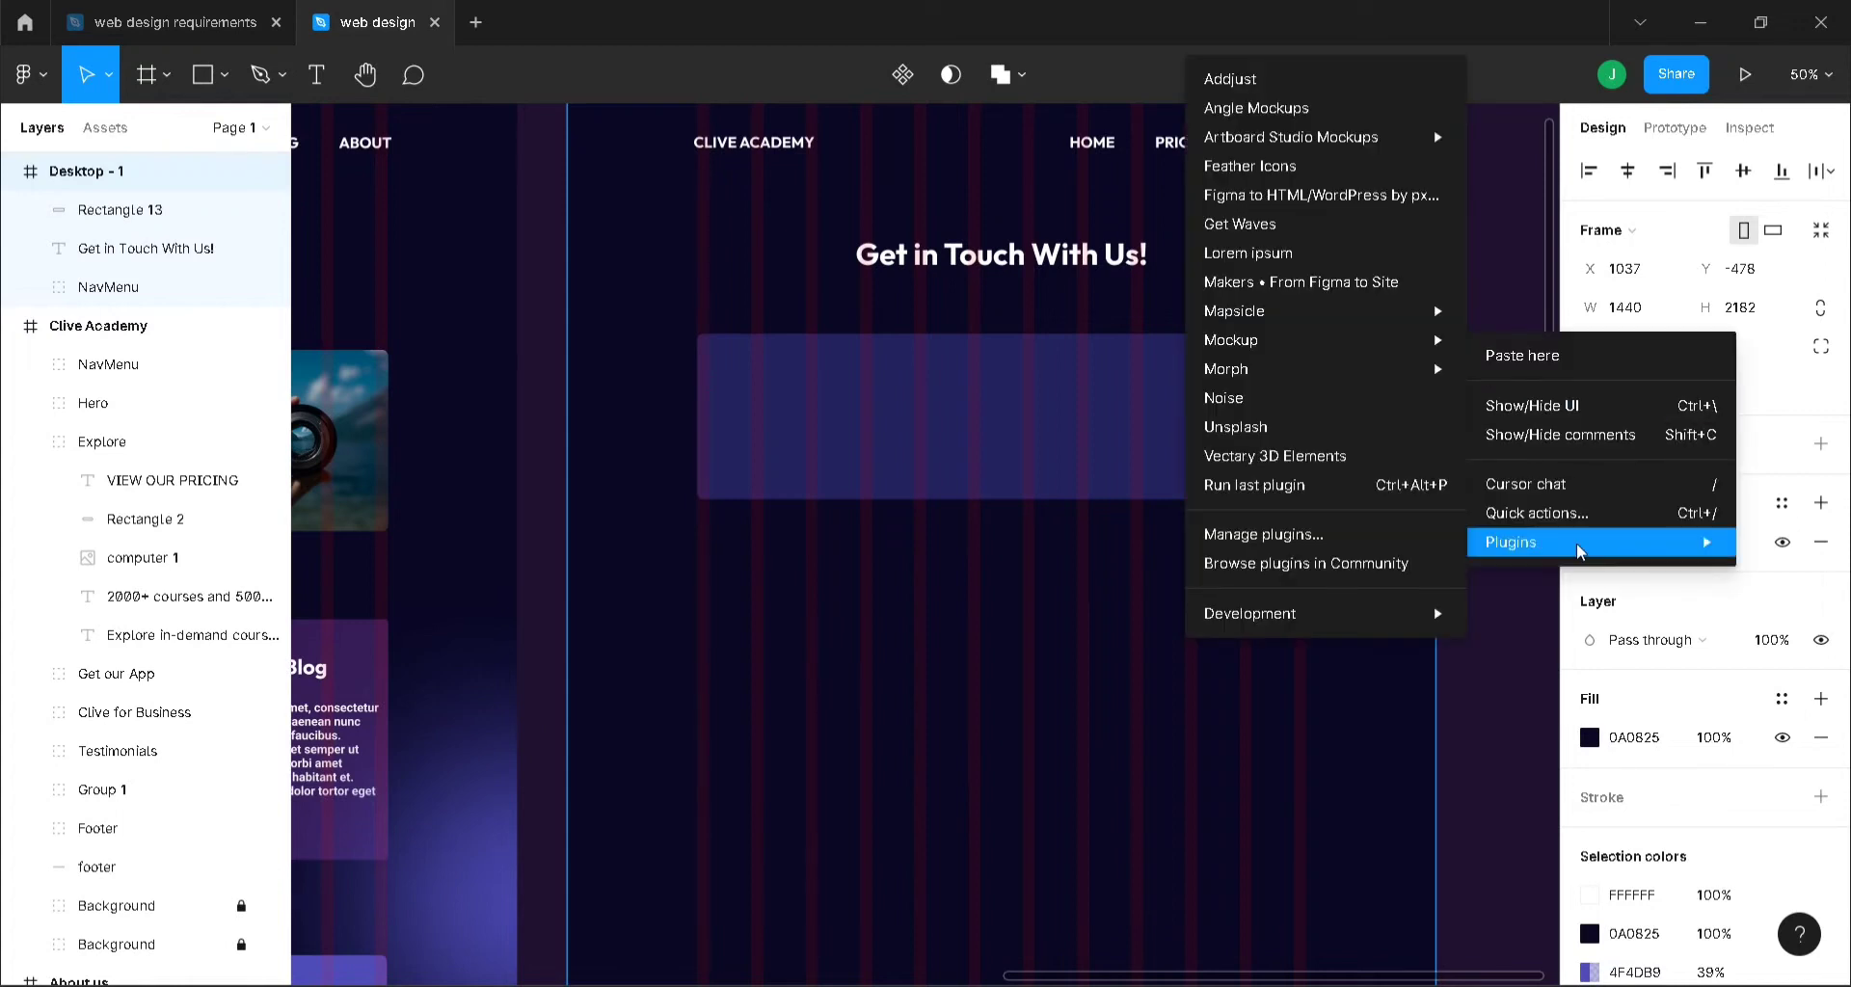
left_click(20, 324)
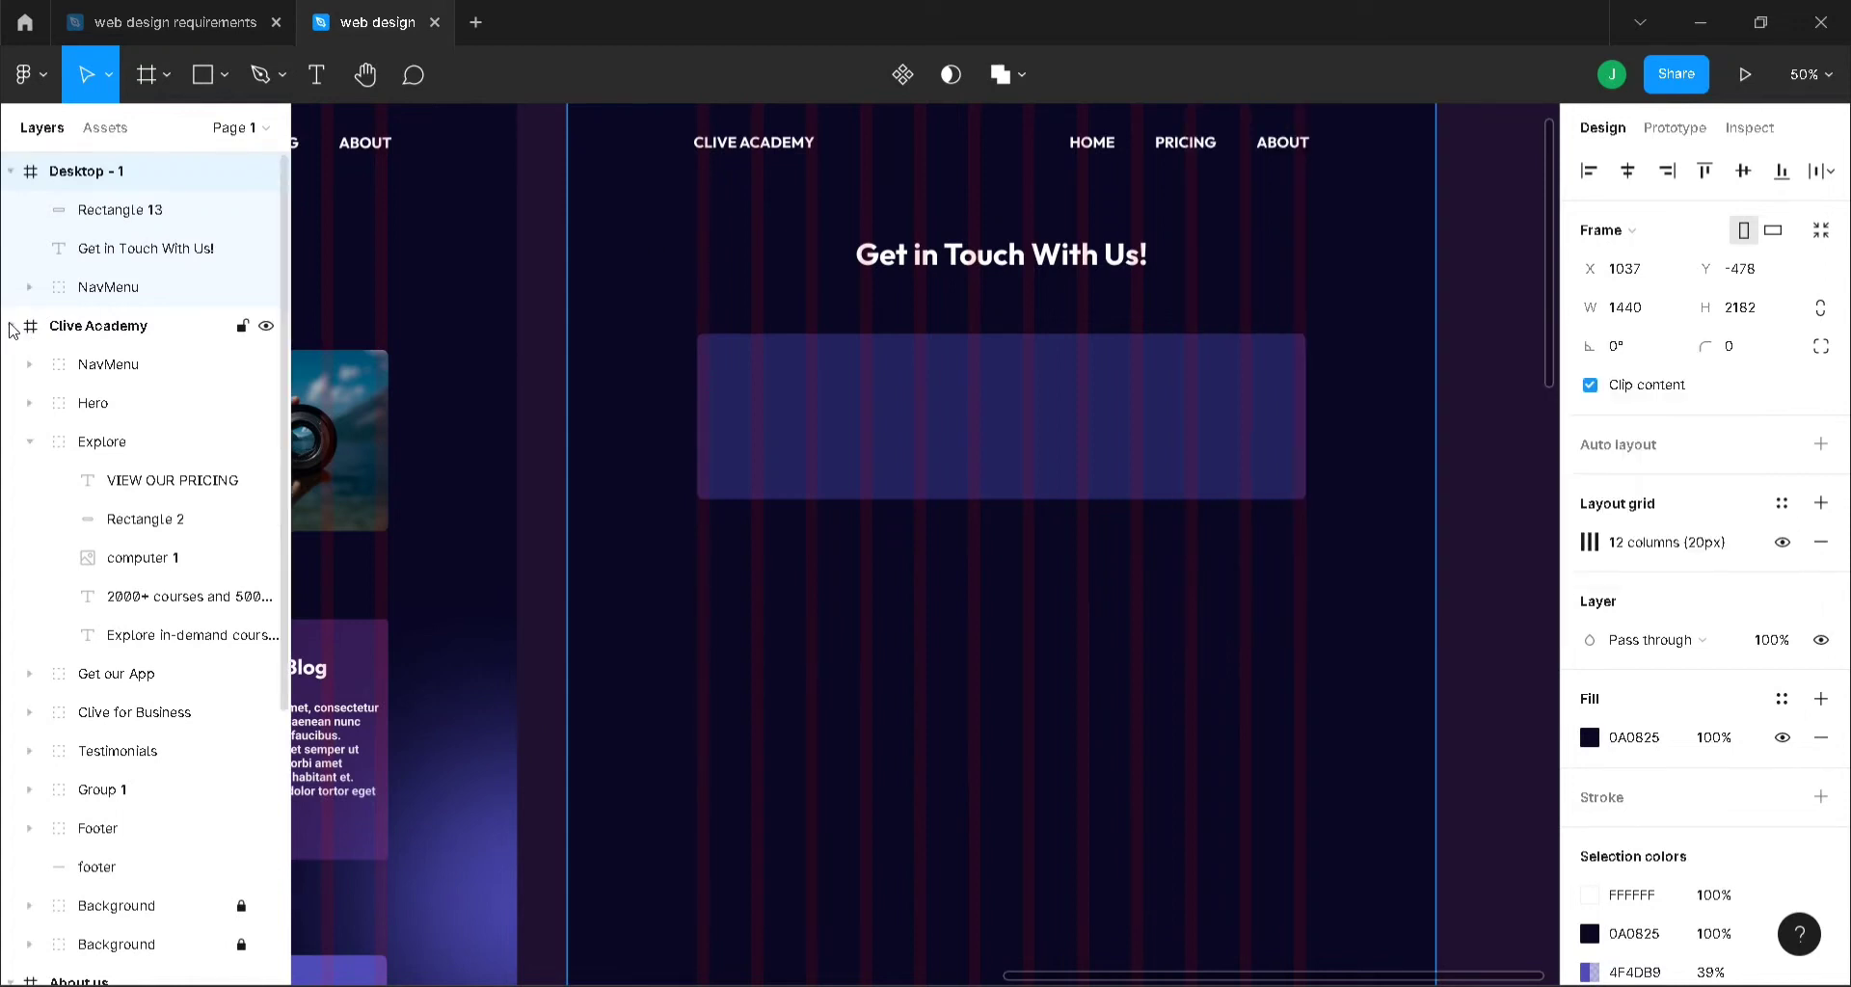
- Collapse the Clive Academy and About us layers, move Desktop - 1 below About us, and bring up the plugins list
left_click(11, 326)
left_click(11, 365)
left_click(55, 364)
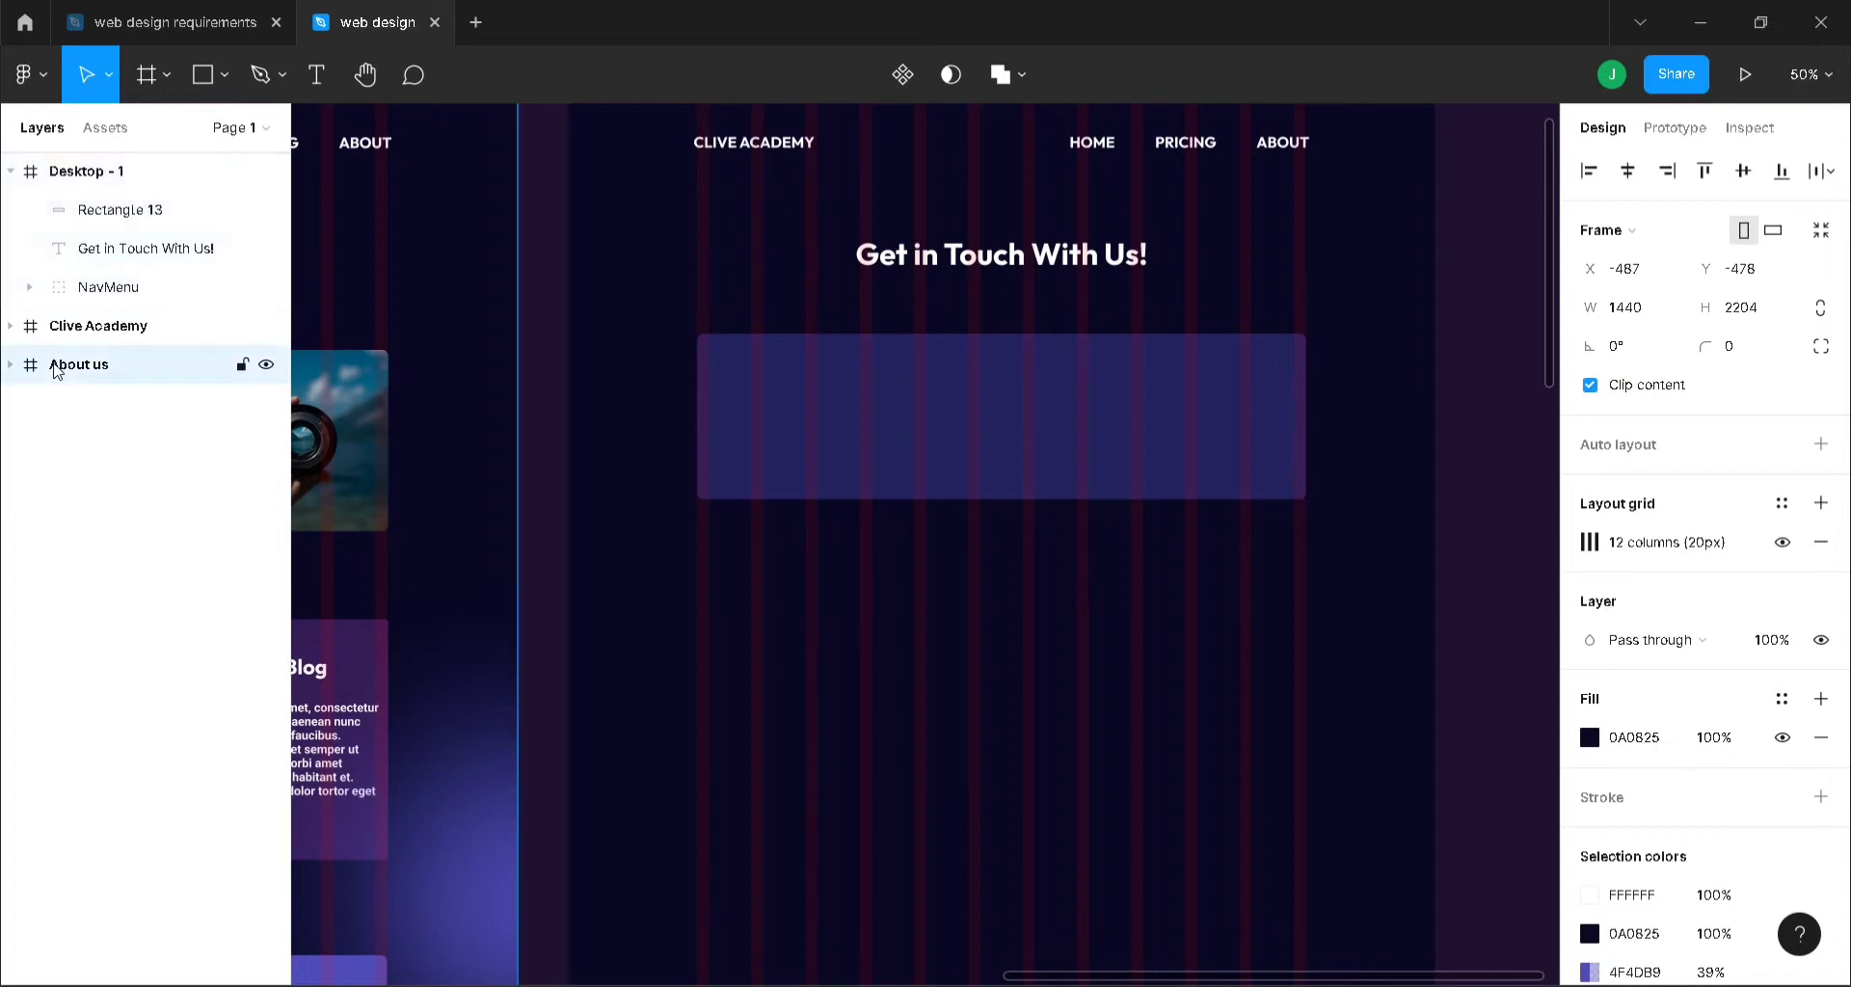
left_click(92, 336)
left_click_drag(79, 172, 87, 386)
right_click(1500, 356)
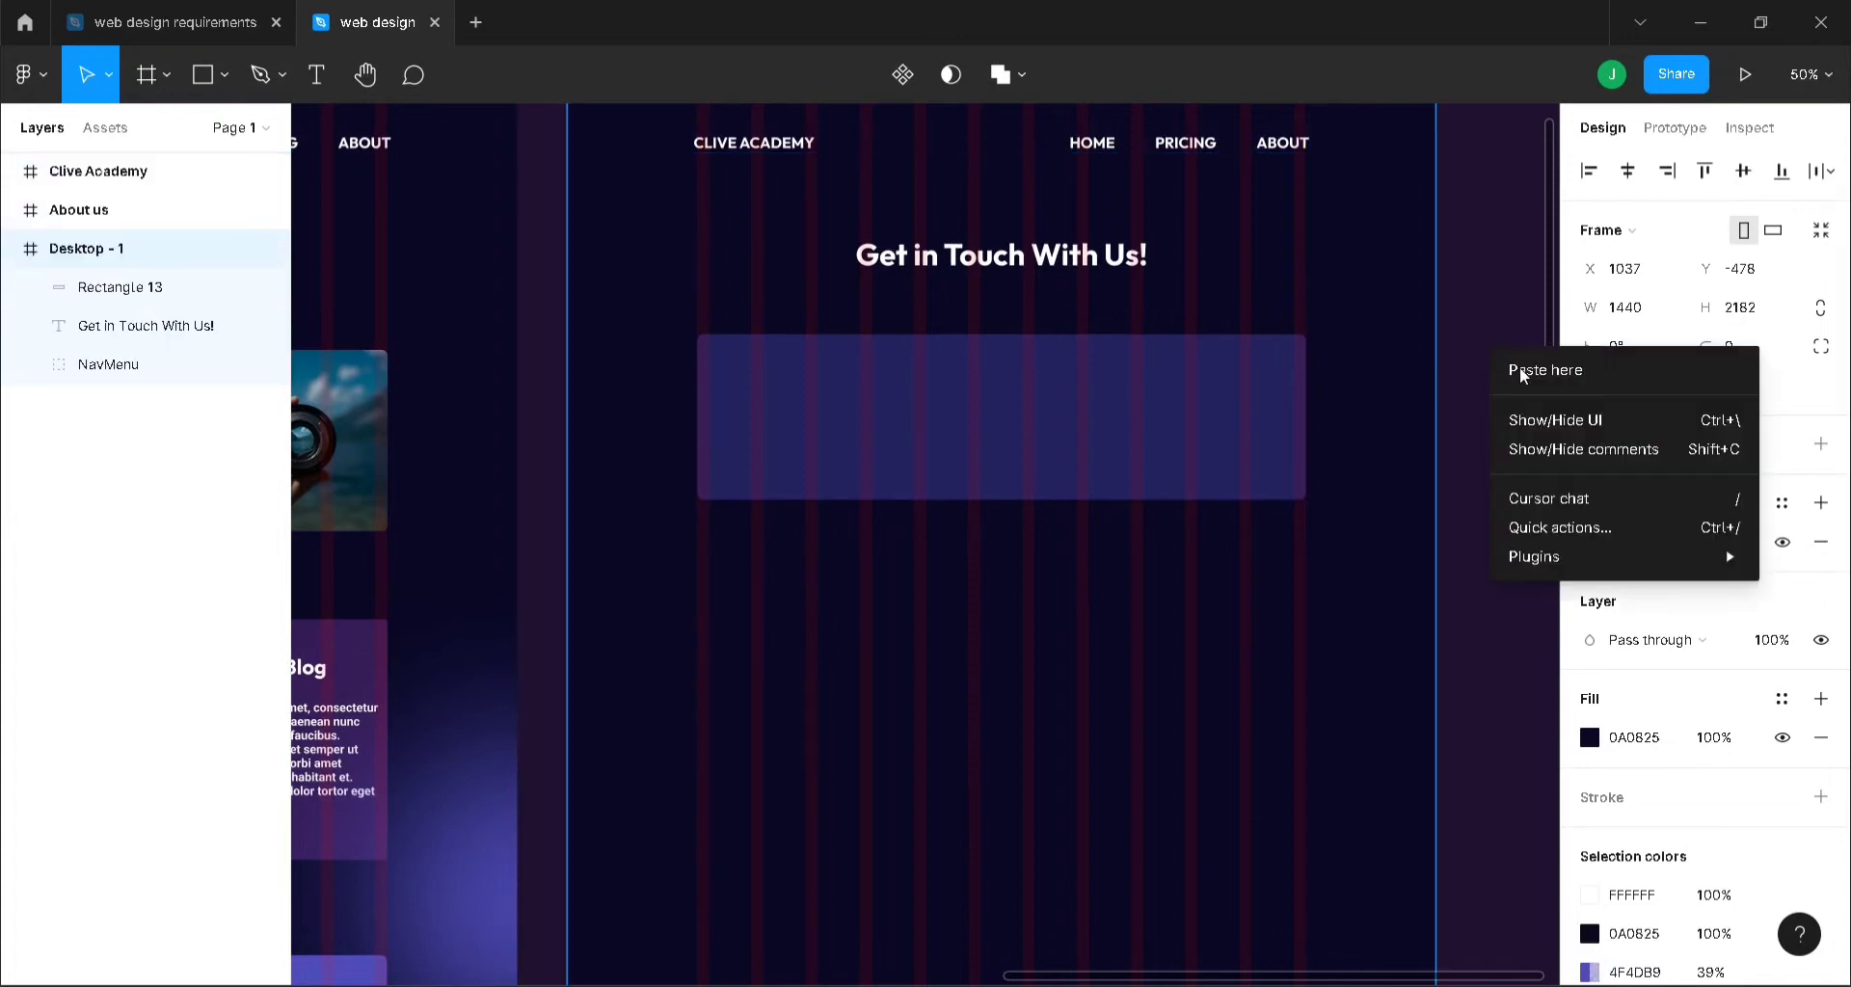
mouse_move(1592, 563)
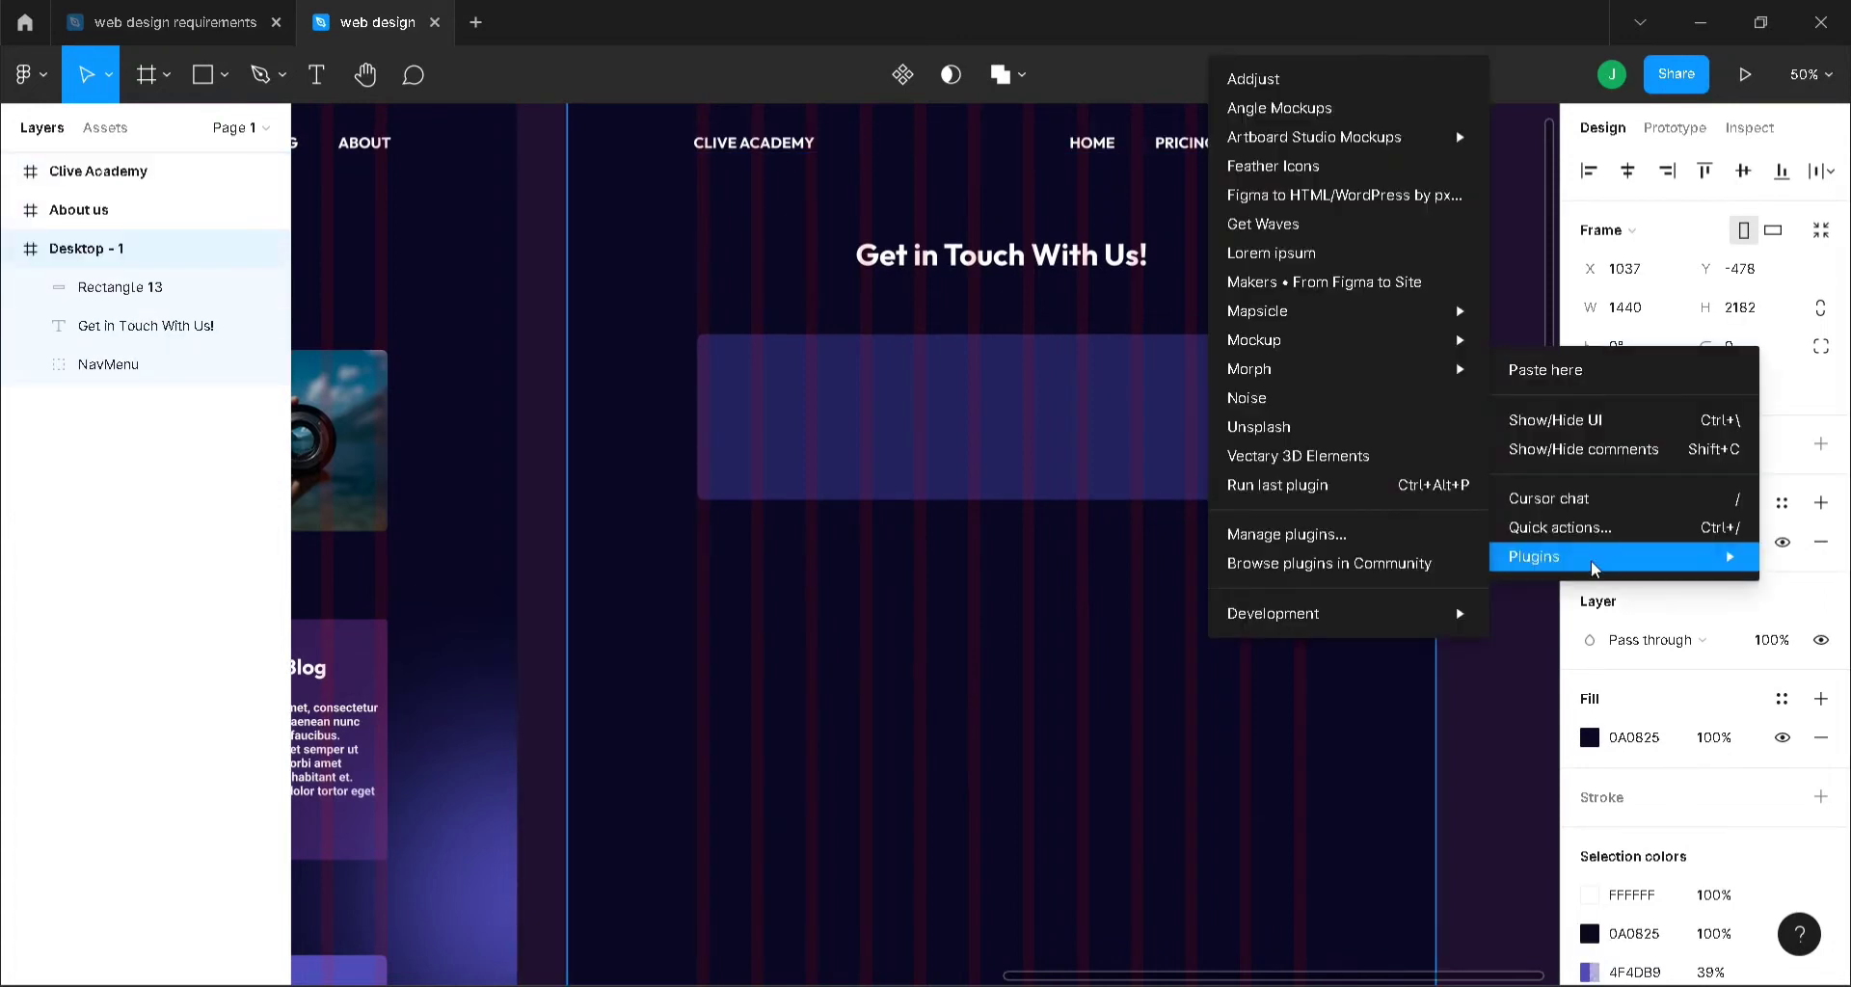
- Insert map-pin, phone-call and mail icons from the Feather Icons plugin, then close it
left_click(1294, 168)
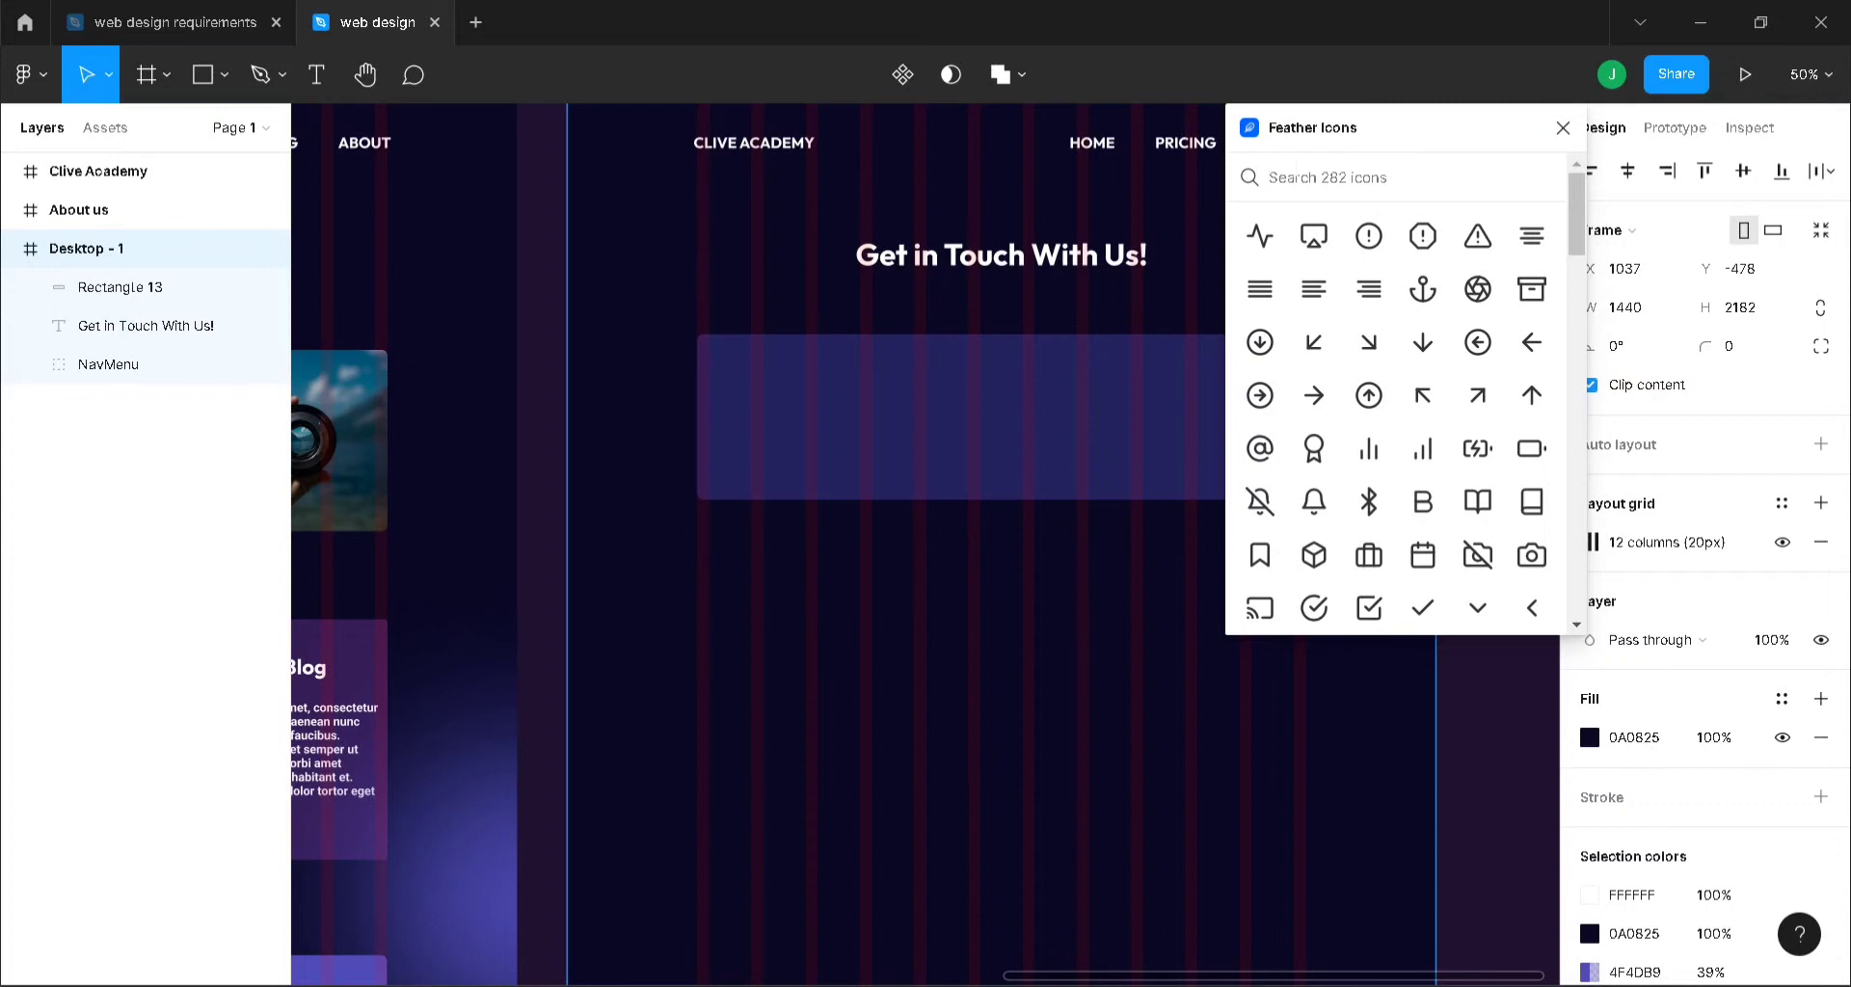
type("loca")
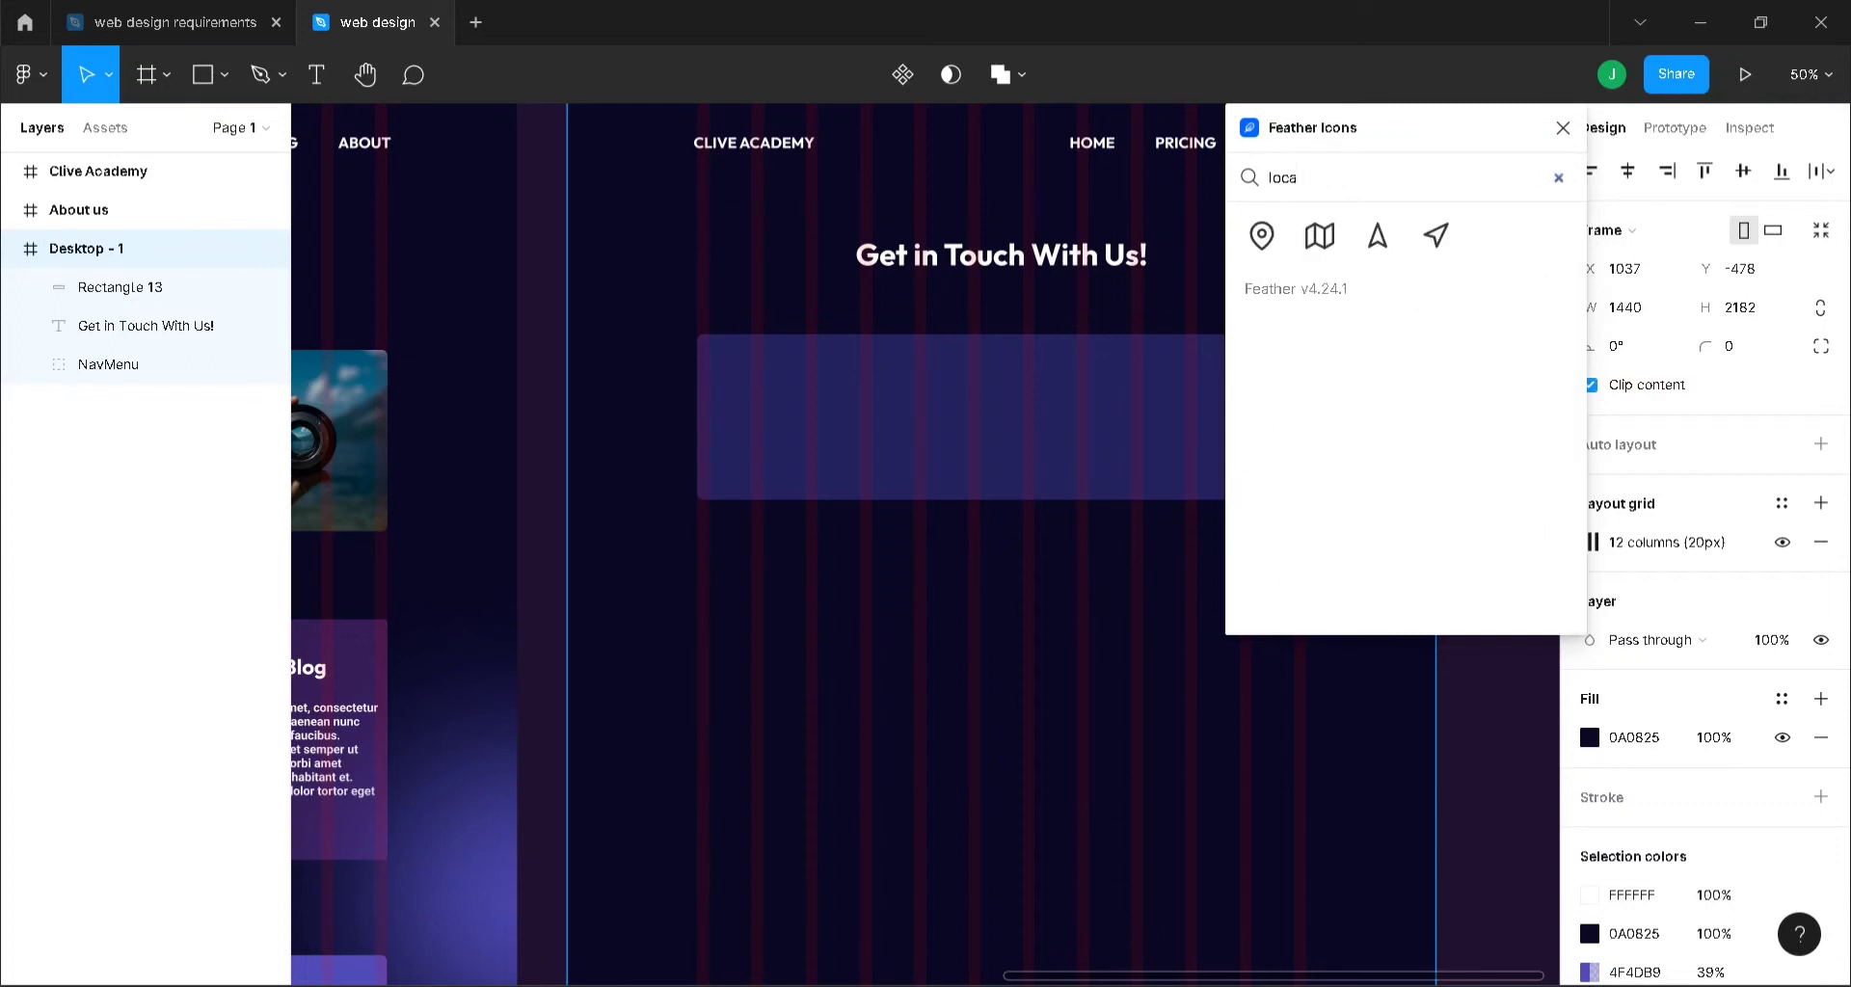
left_click(1259, 237)
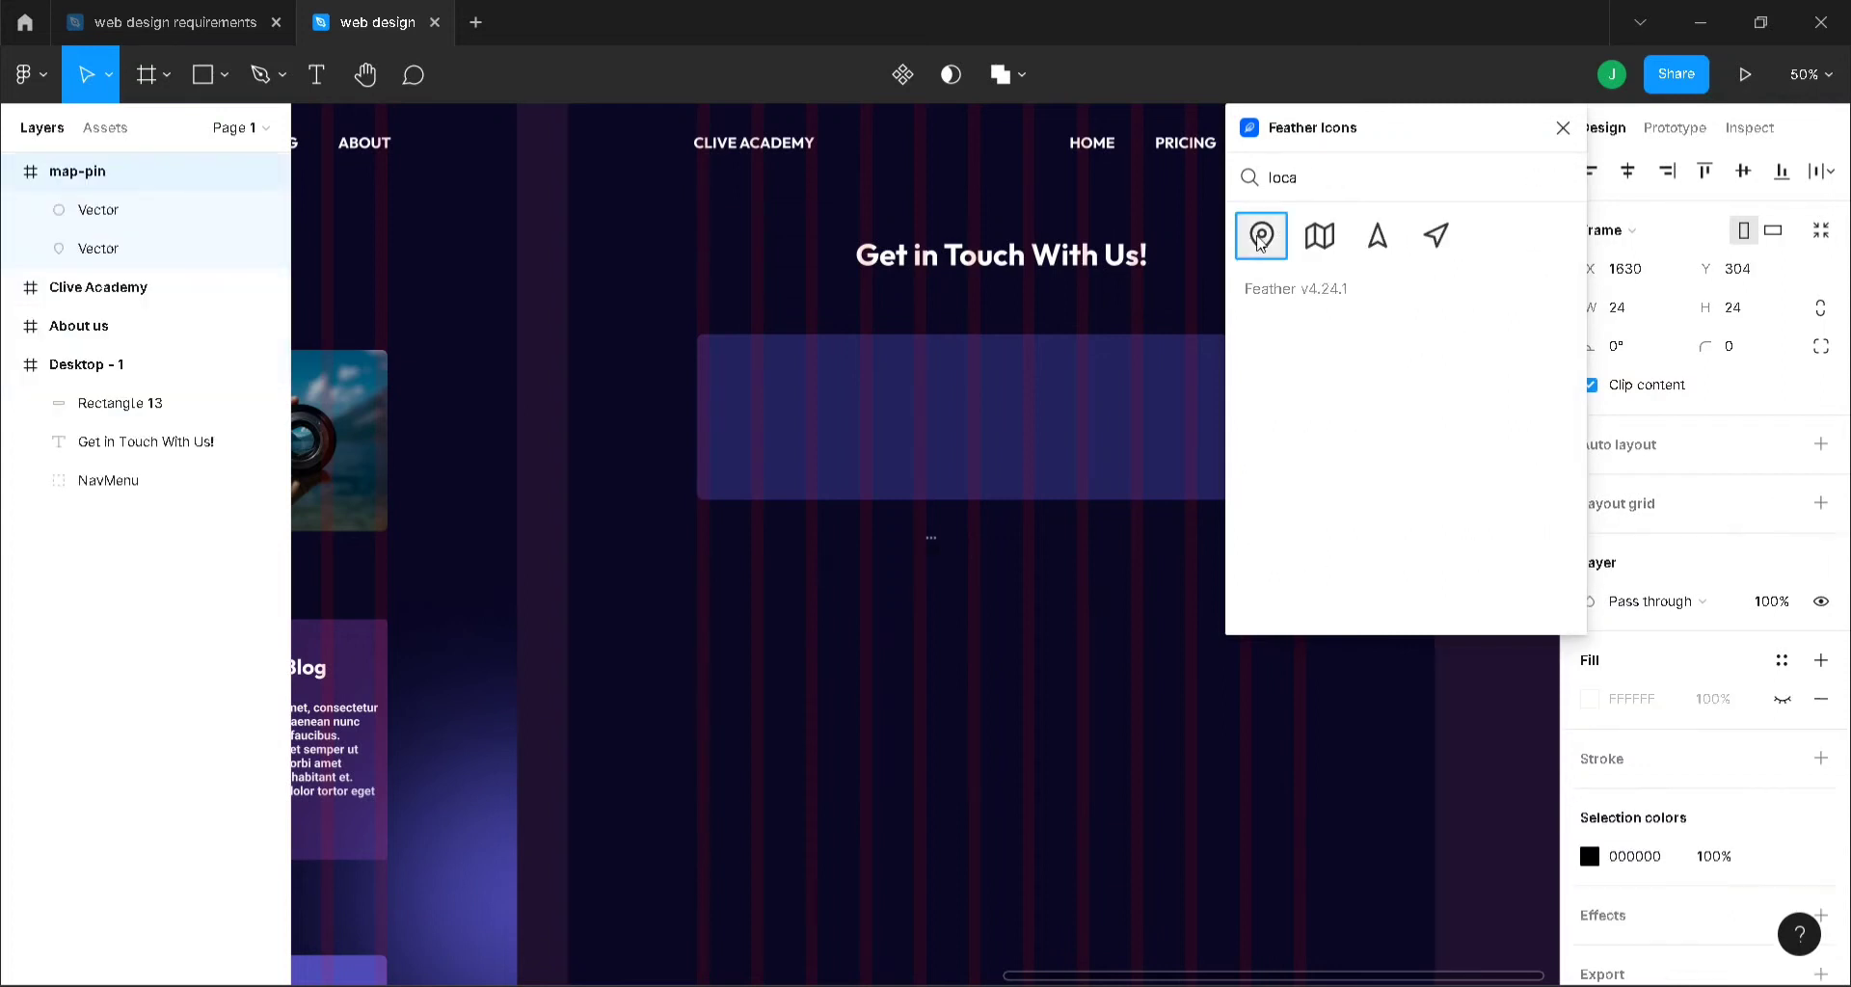
left_click(1559, 180)
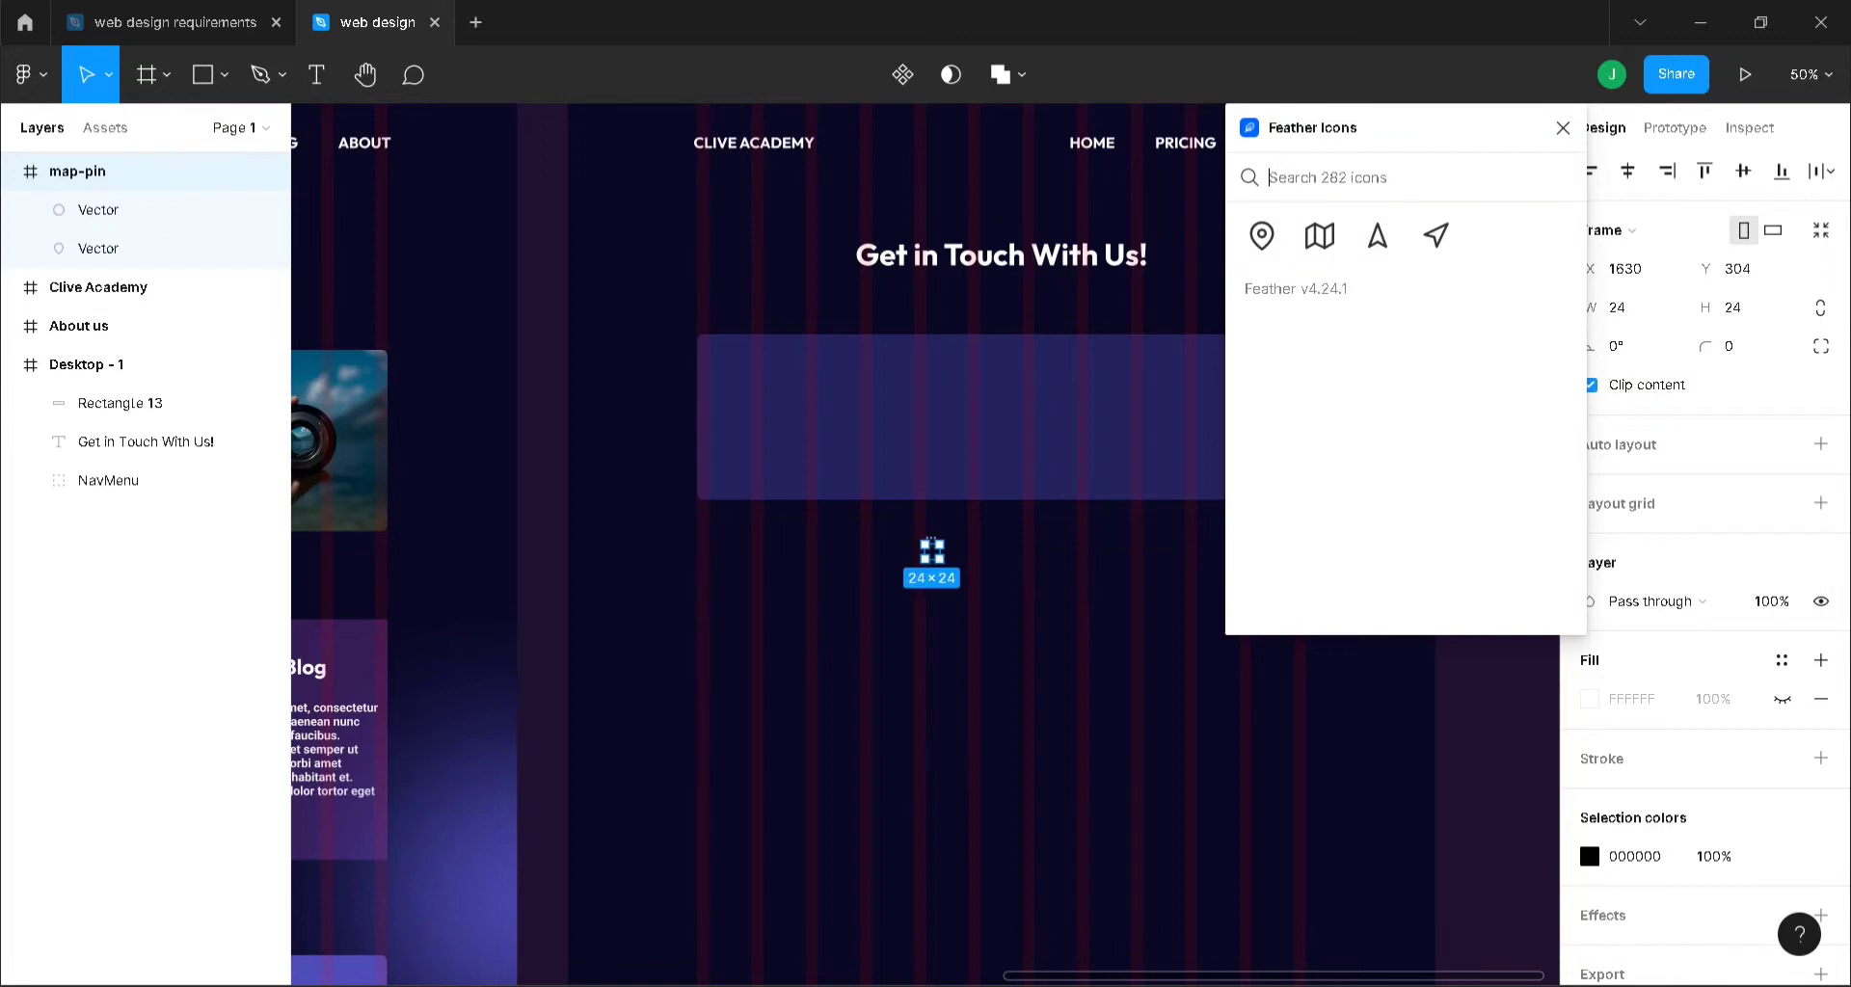
type("call")
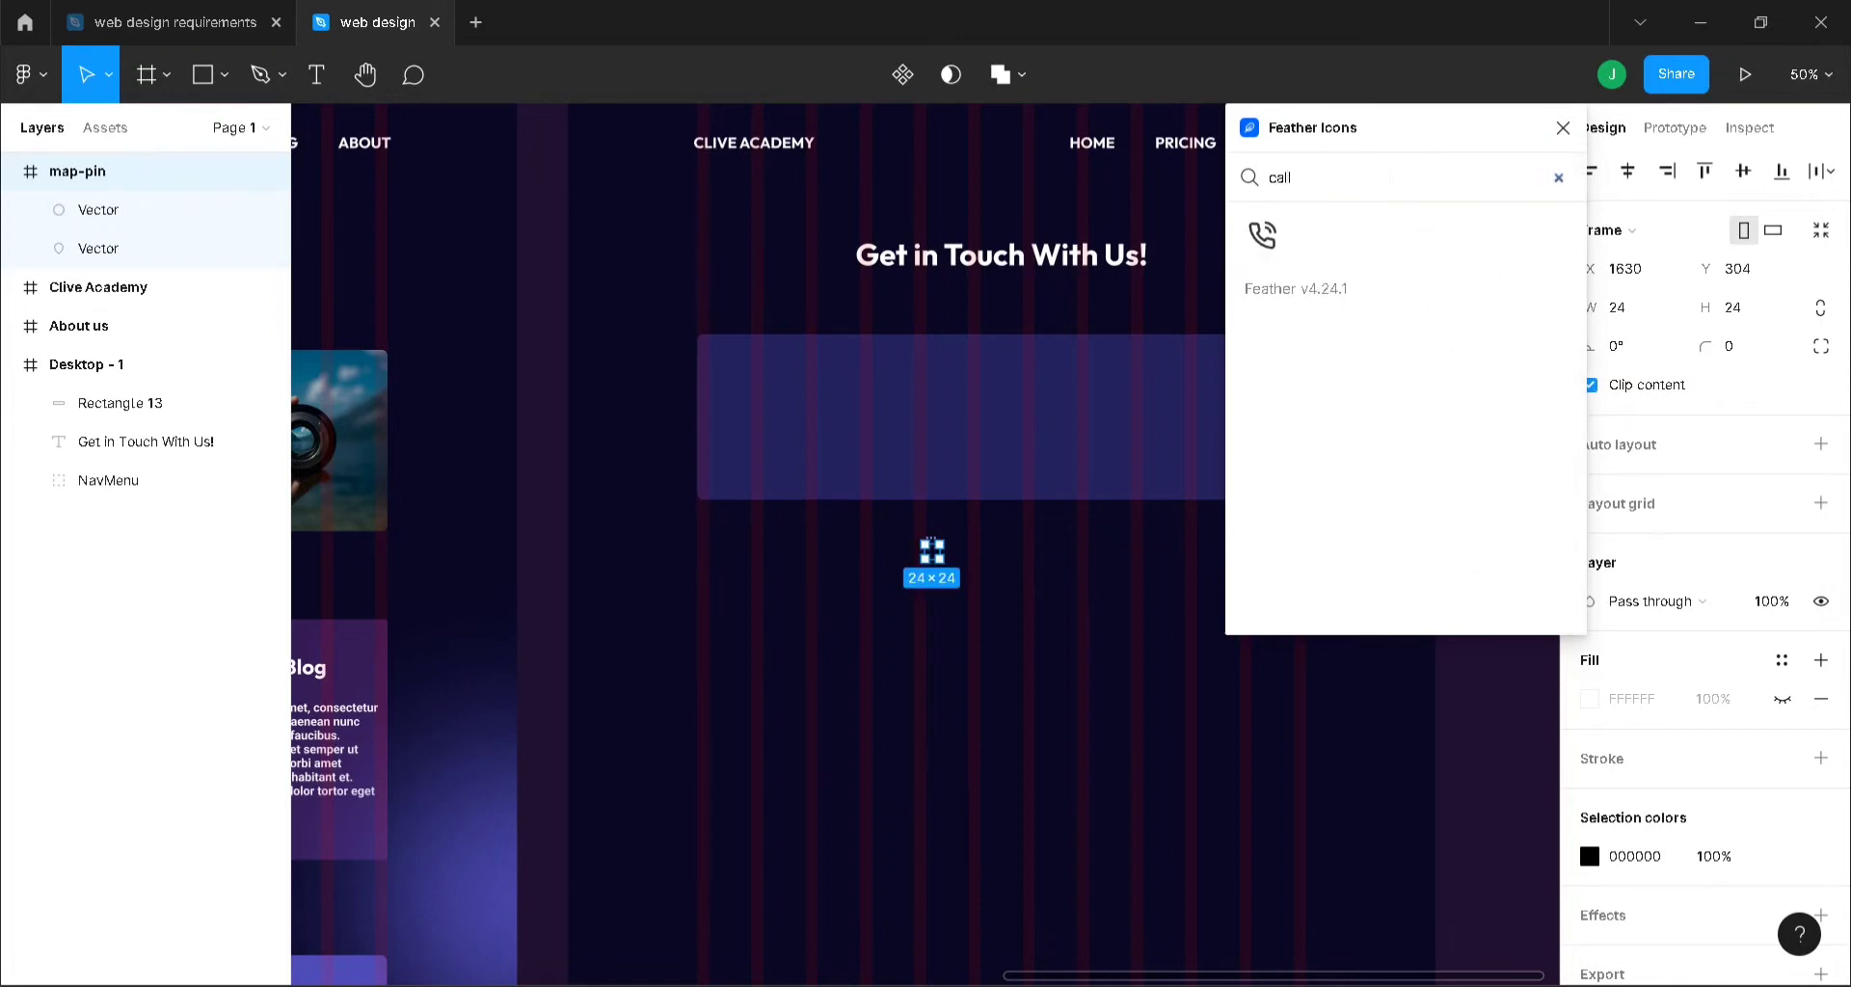
left_click(1261, 235)
left_click(1559, 179)
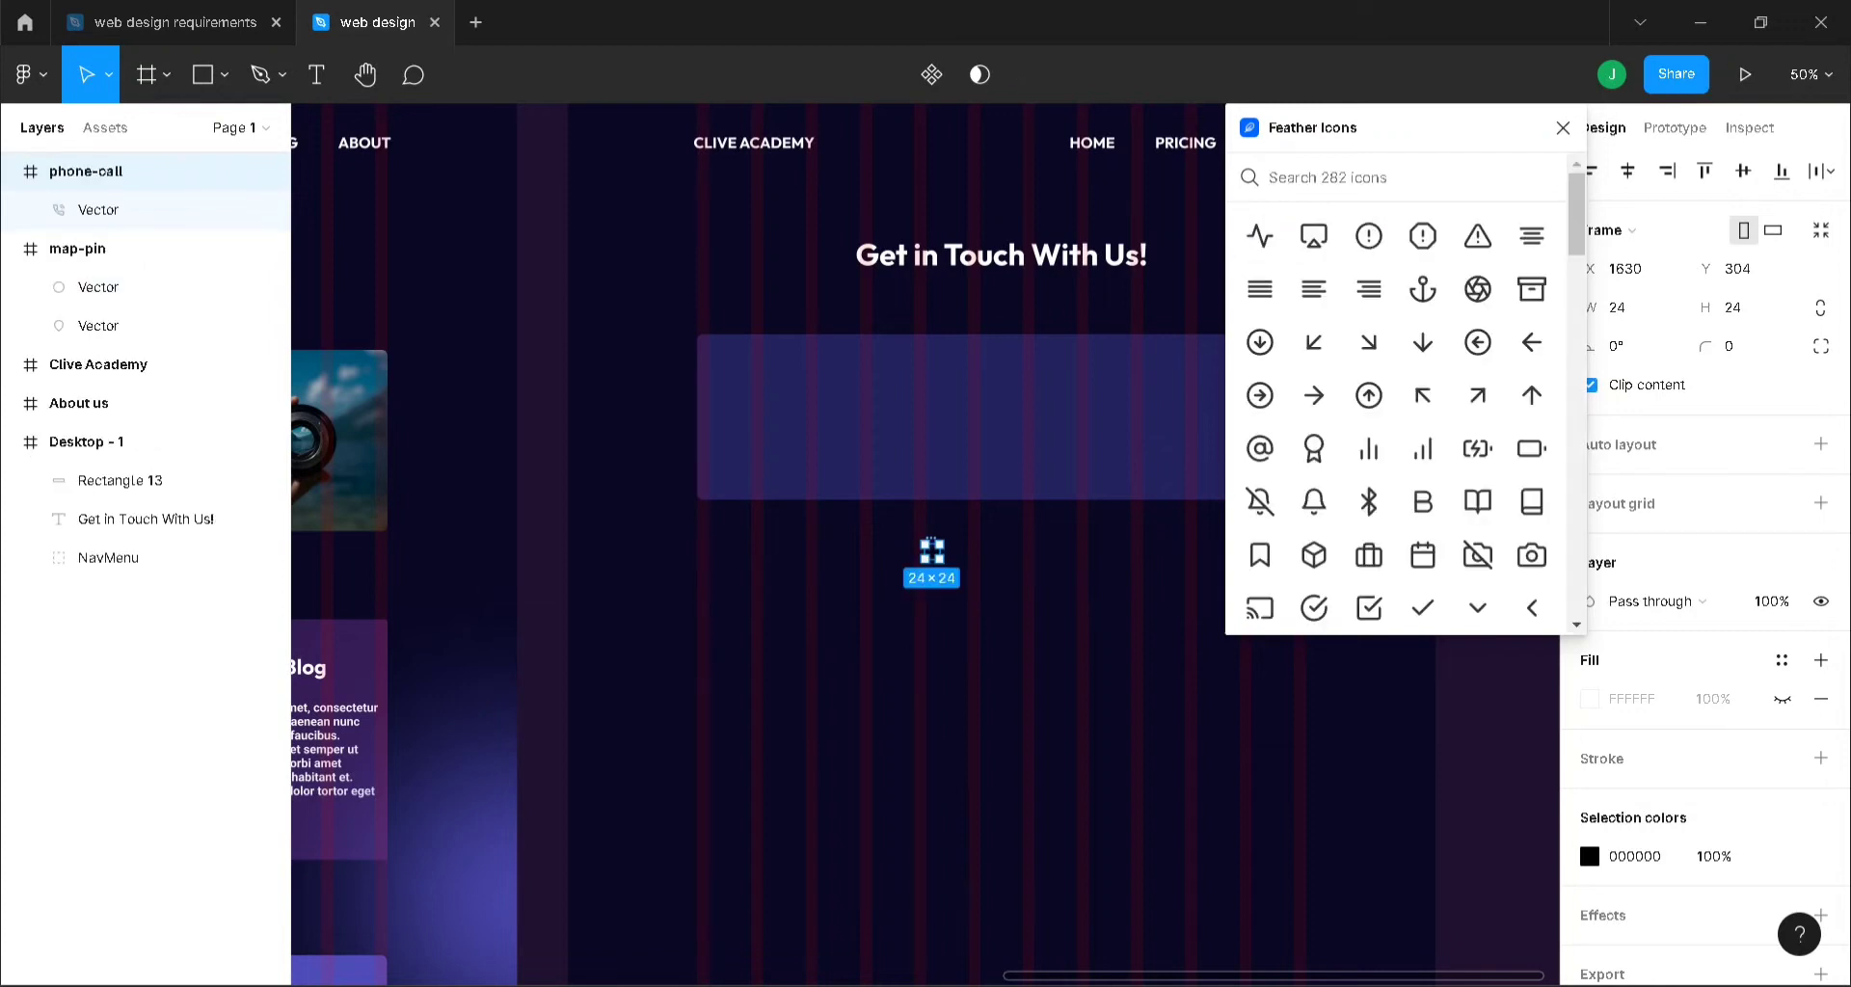
type("mail")
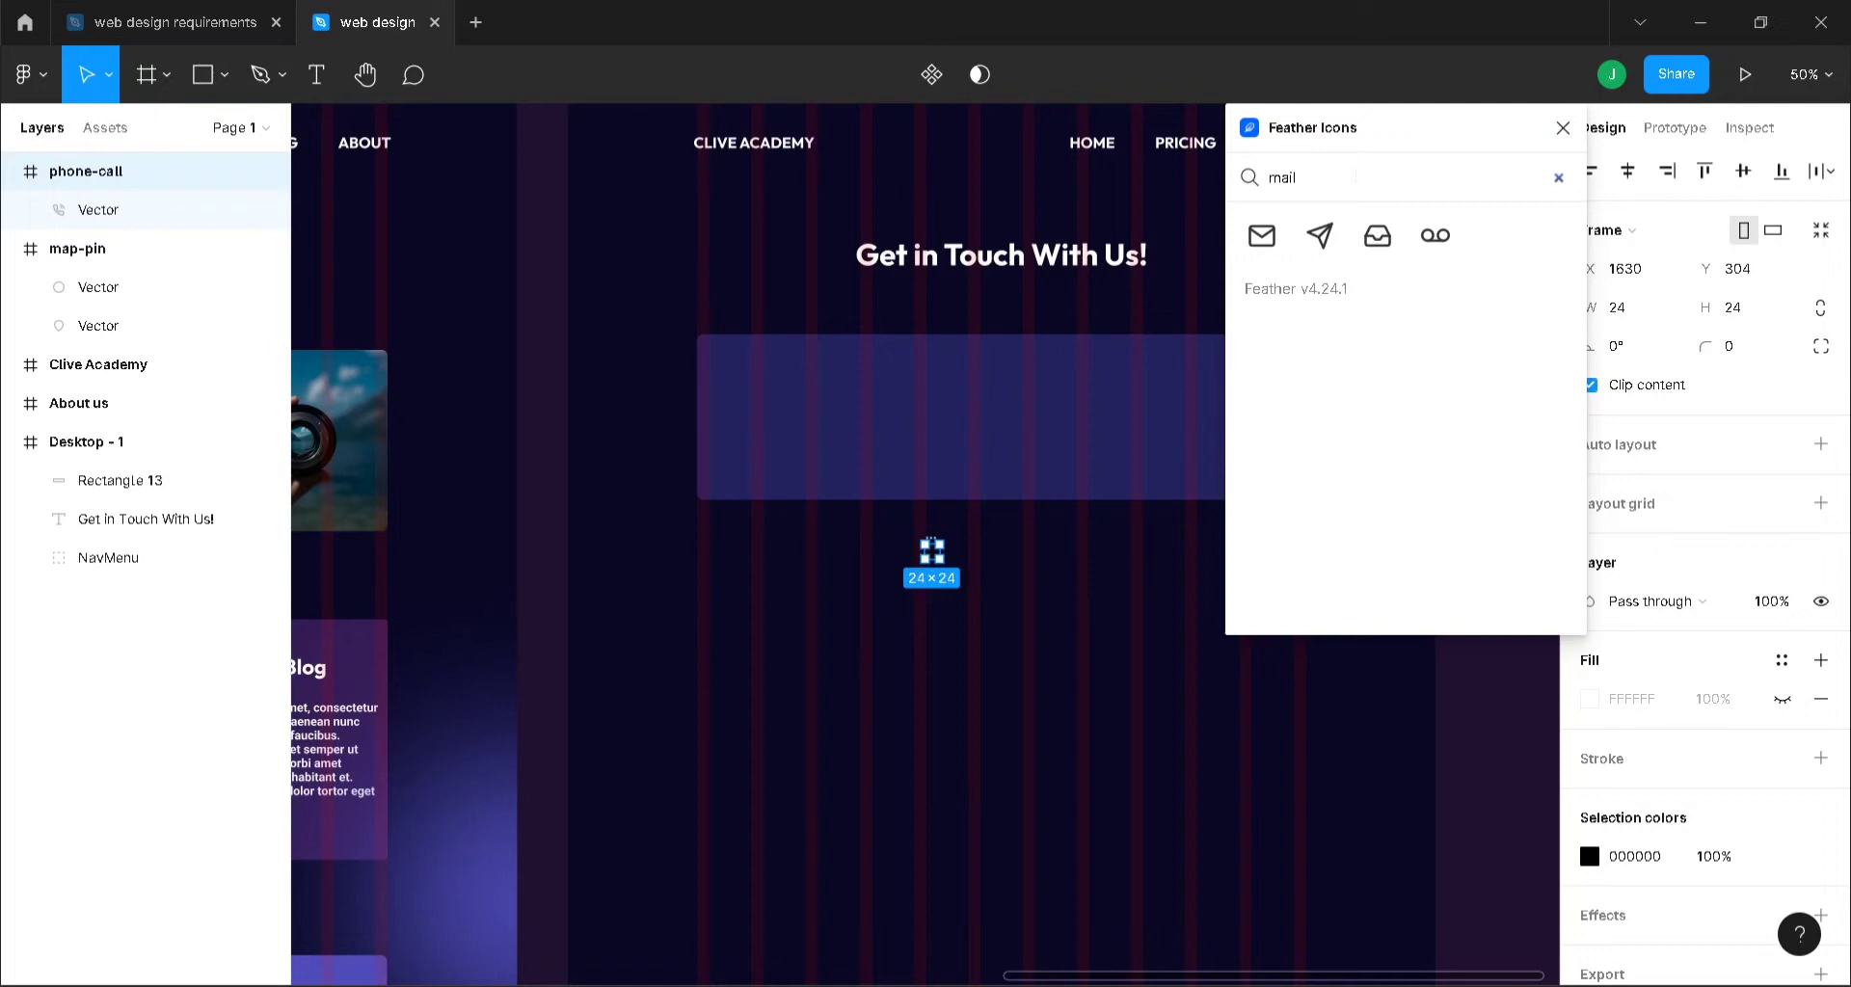
left_click(1261, 235)
left_click(1559, 128)
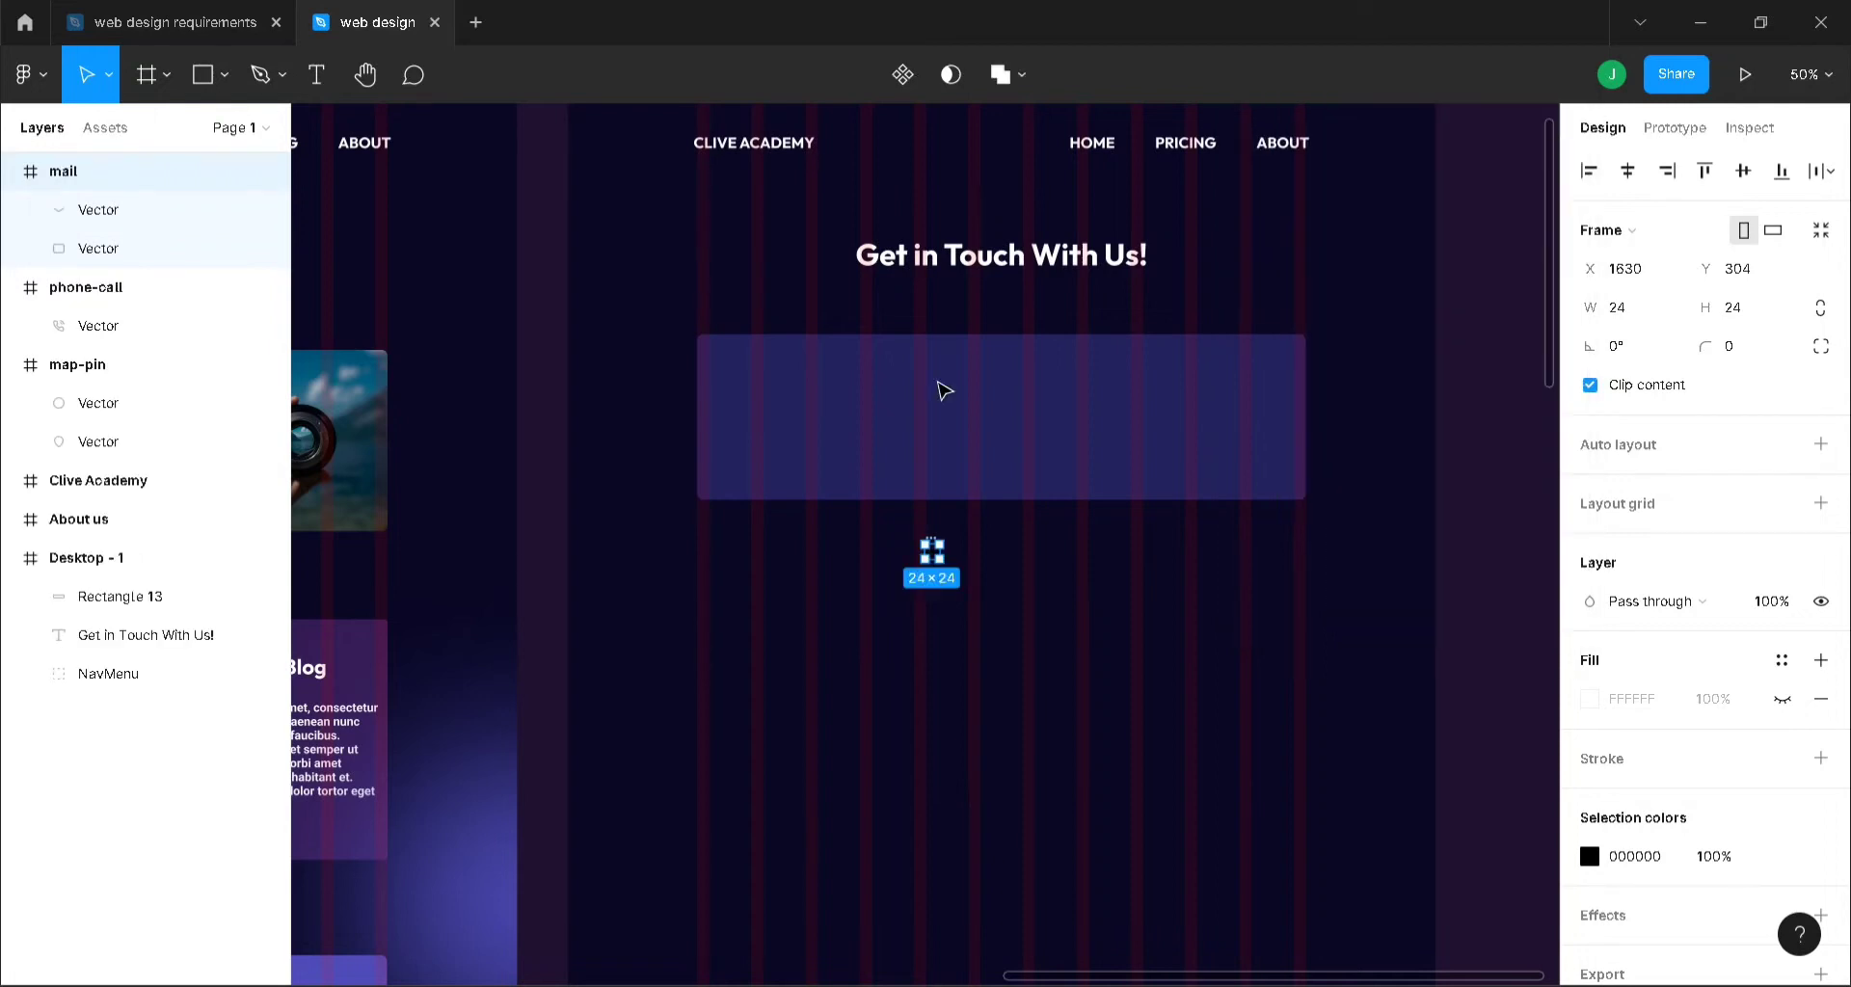
- Collapse the three new icon layer groups in the Layers panel
left_click(11, 287)
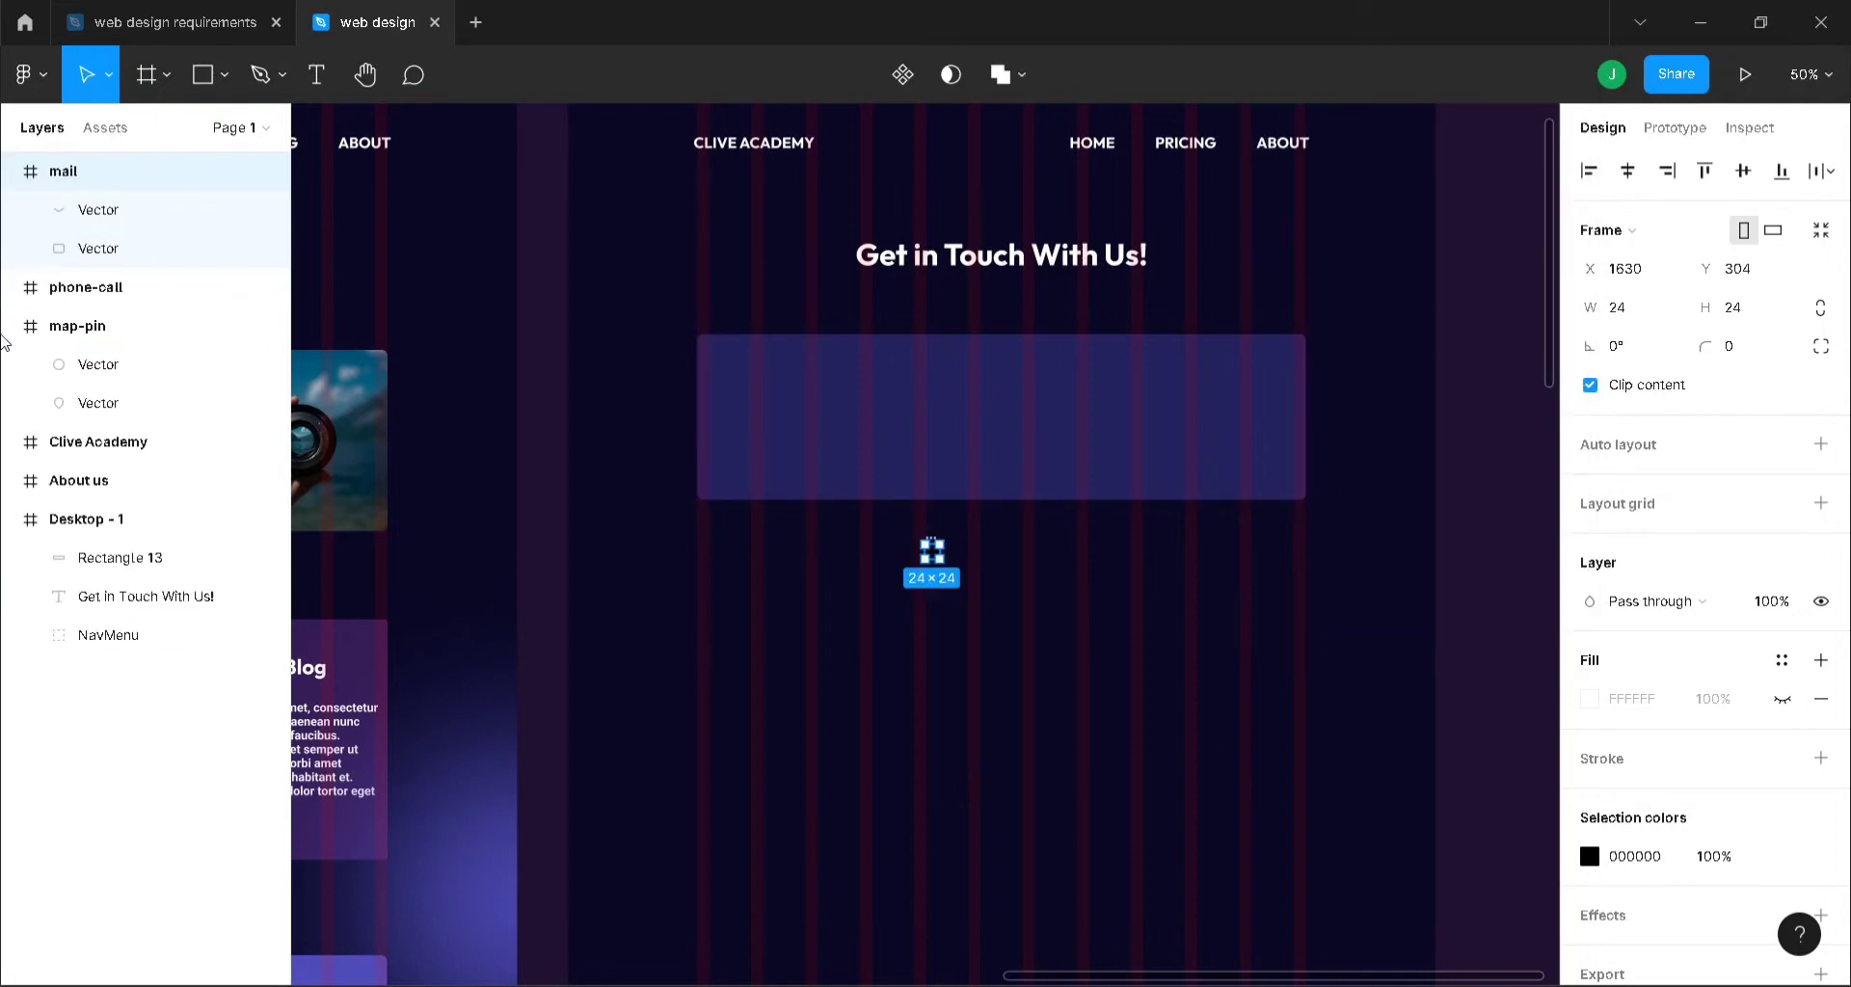
left_click(11, 325)
left_click(101, 330)
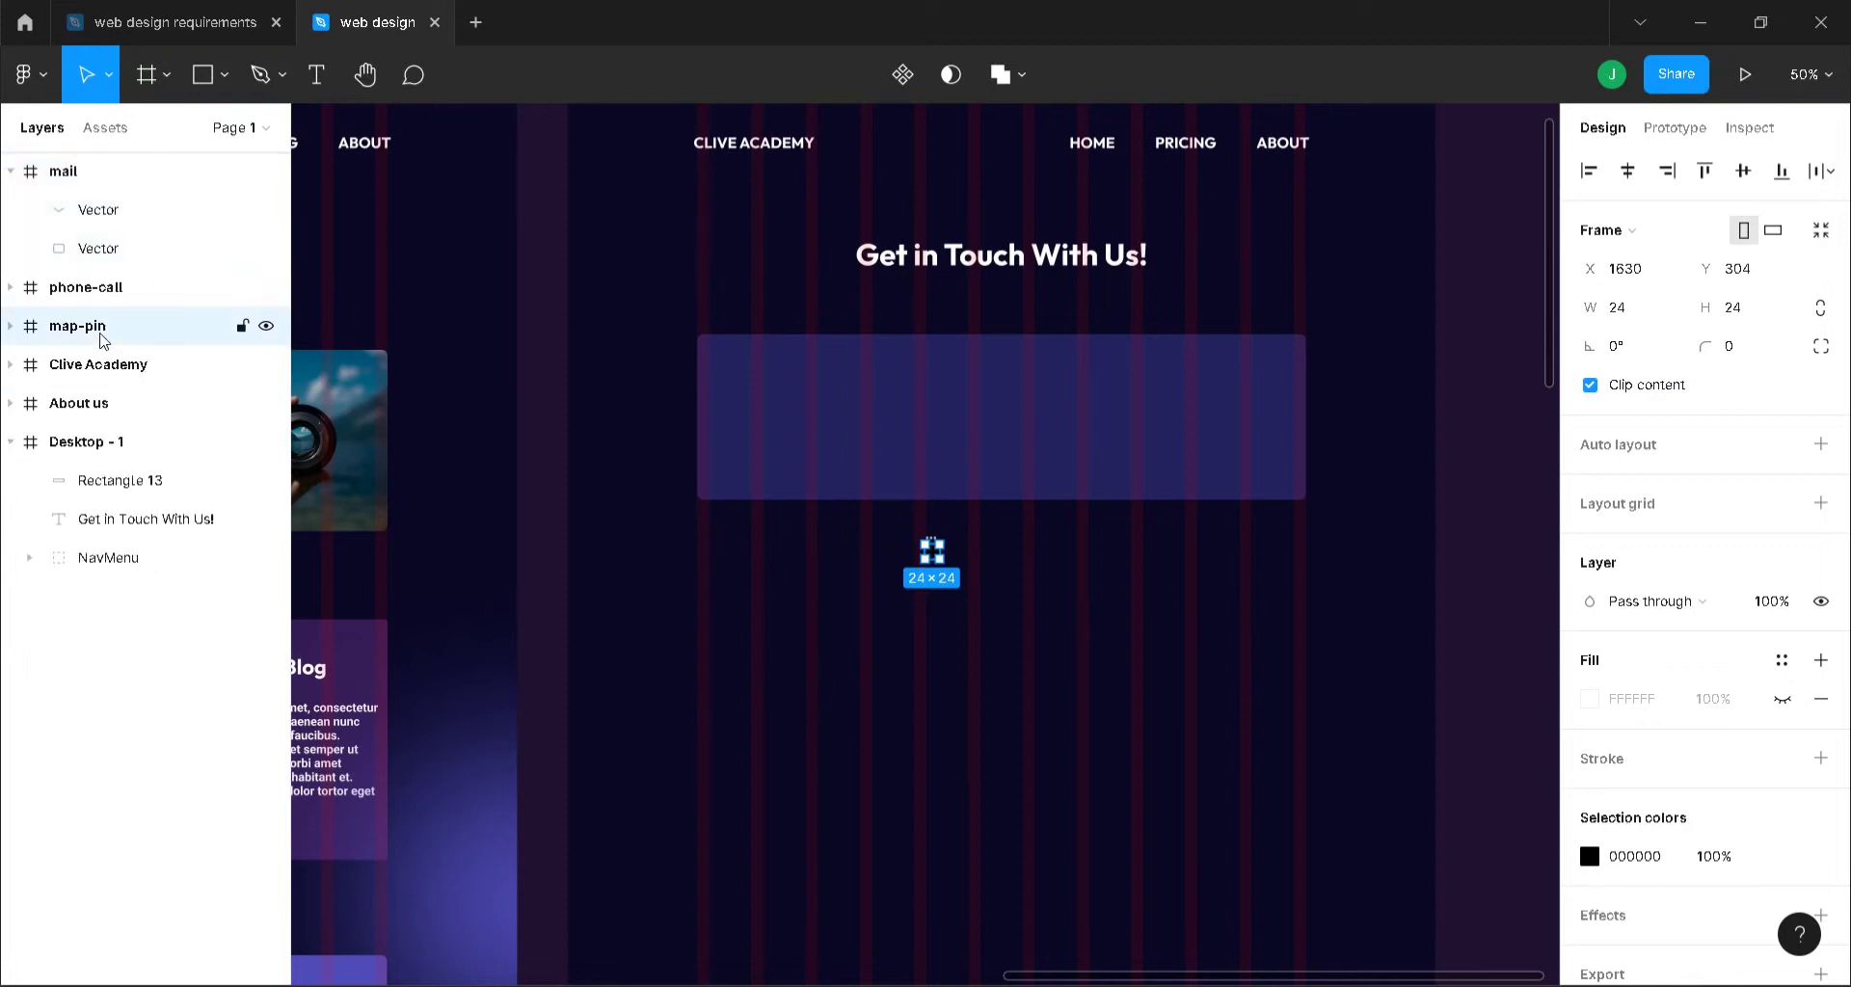
left_click(12, 172)
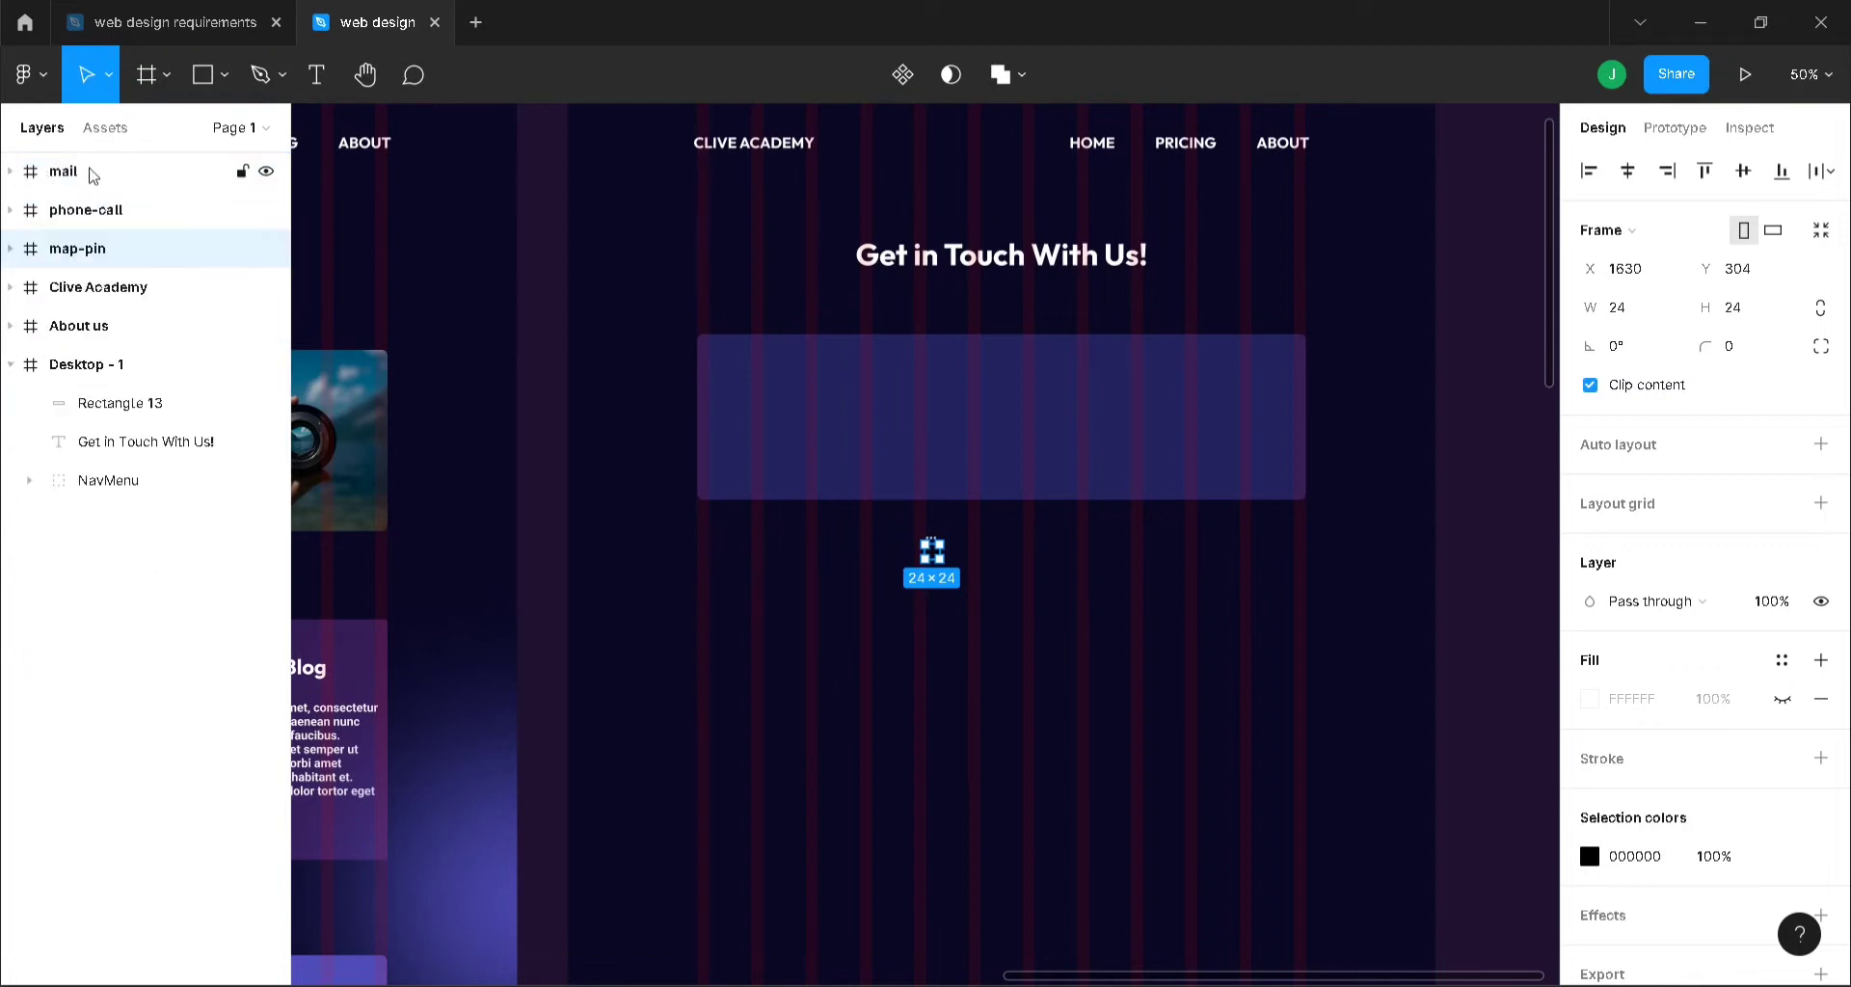
- List the three icon layers after Desktop - 1 and restack Rectangle 13 just under the heading
left_click(87, 172, "shift")
left_click_drag(120, 219, 135, 495)
left_click(125, 287)
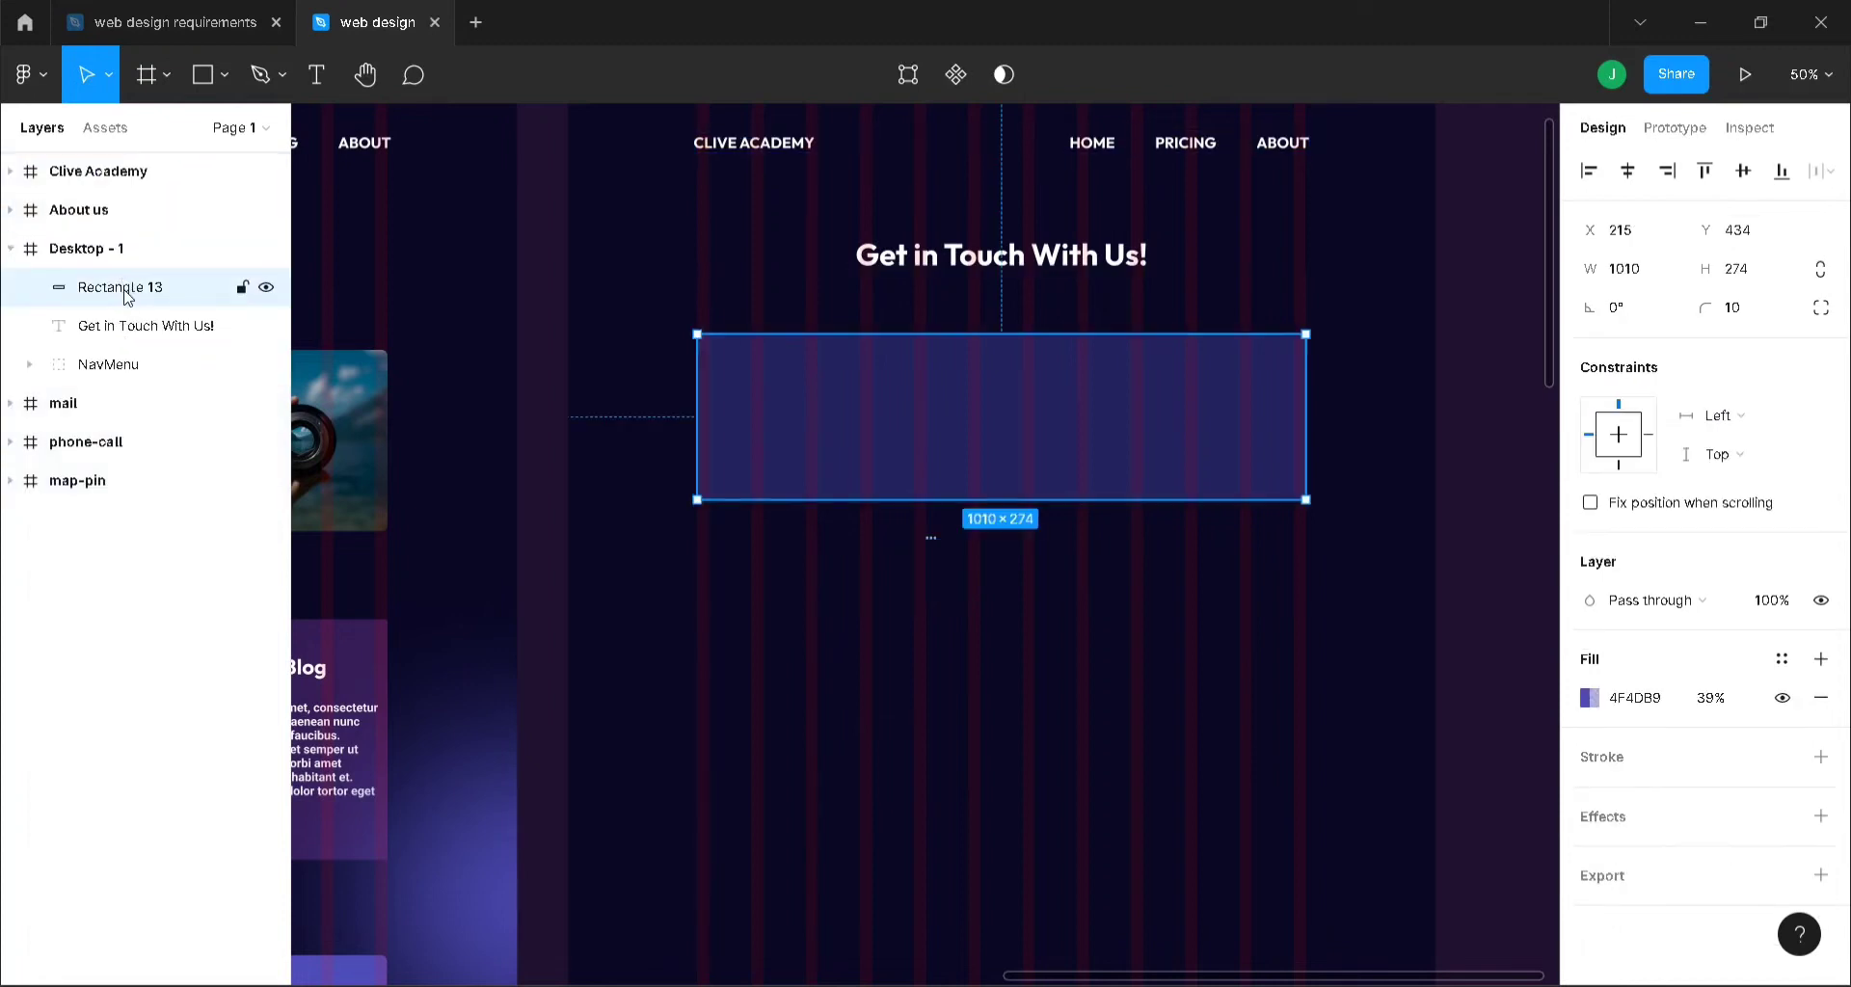
left_click_drag(127, 296, 136, 494)
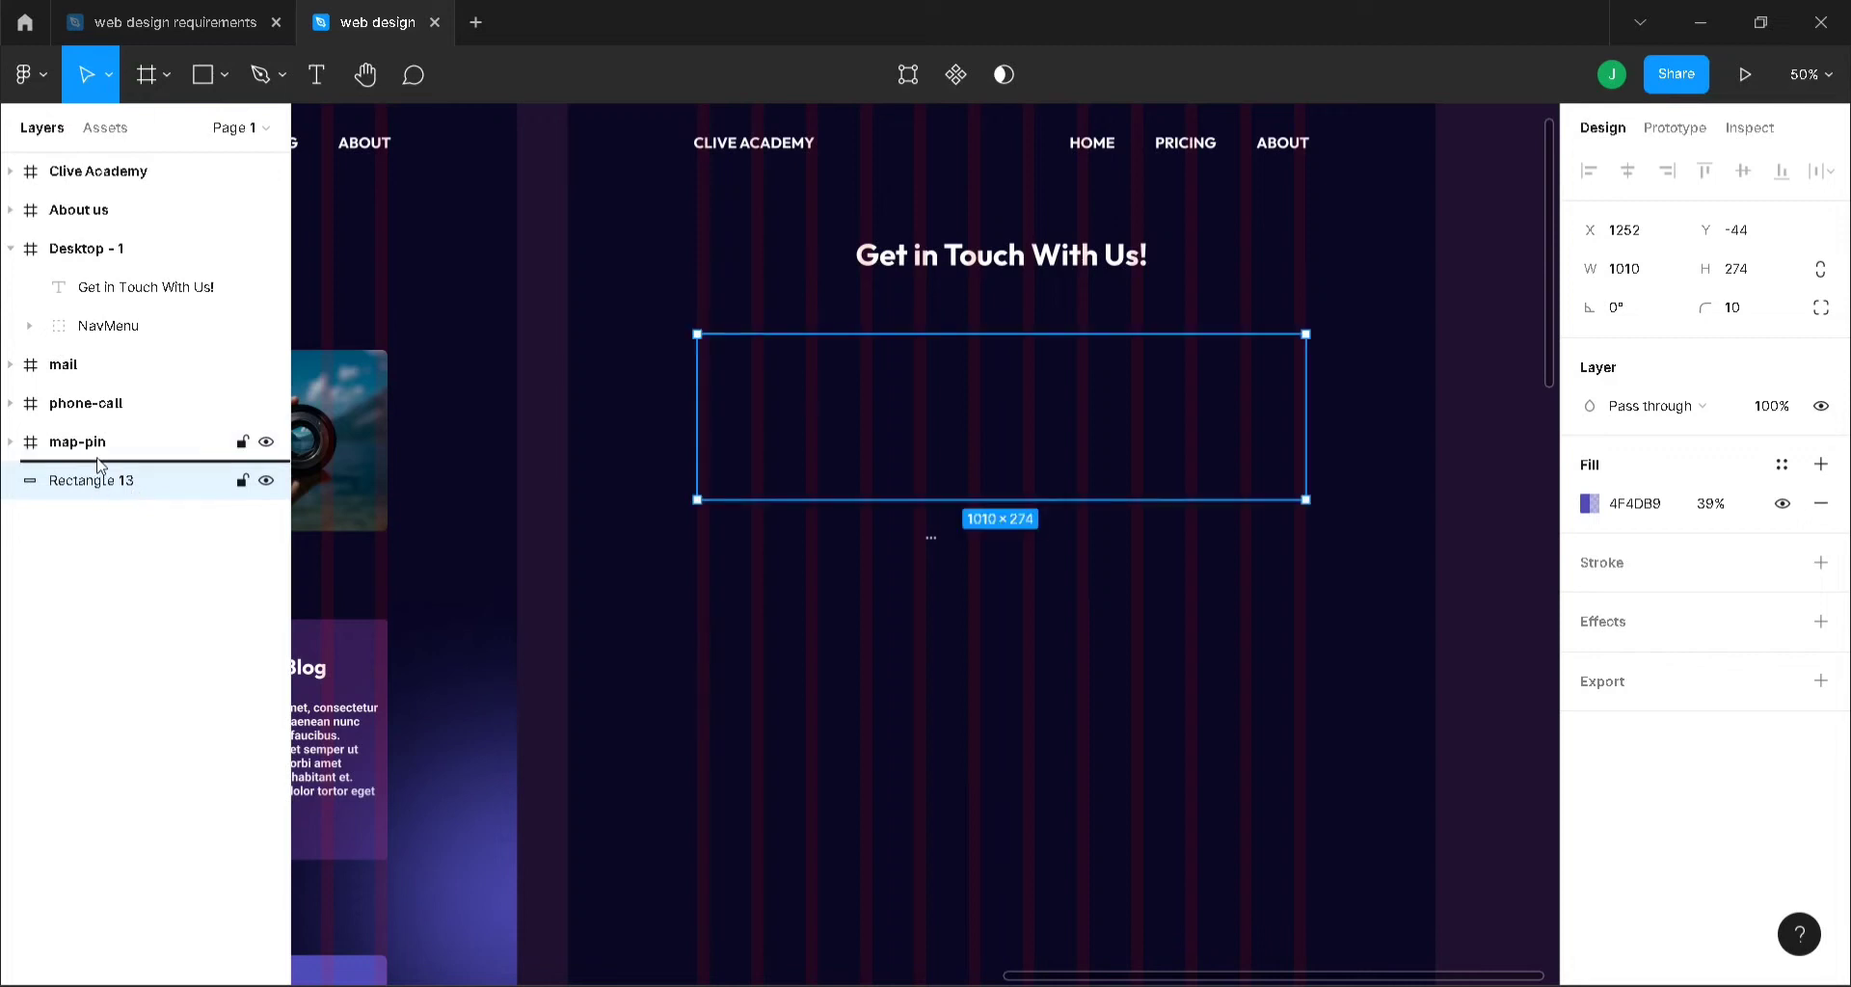
left_click_drag(103, 484, 113, 322)
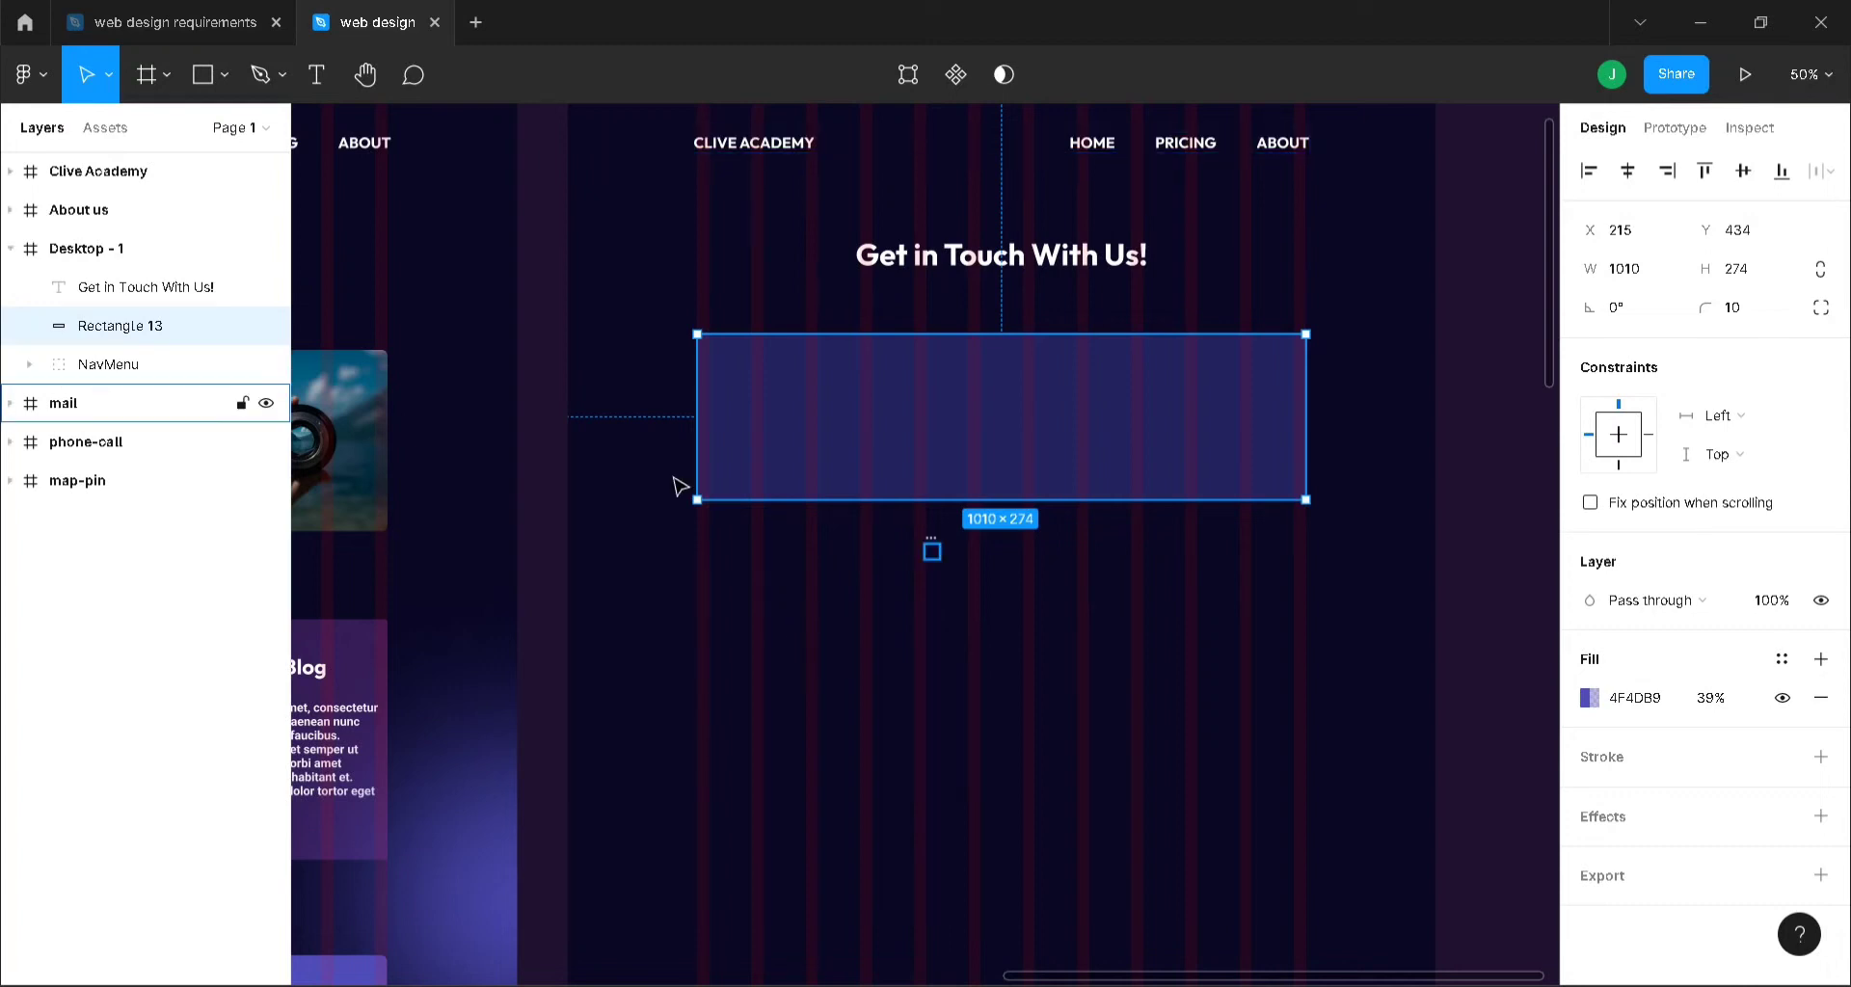
left_click(933, 549)
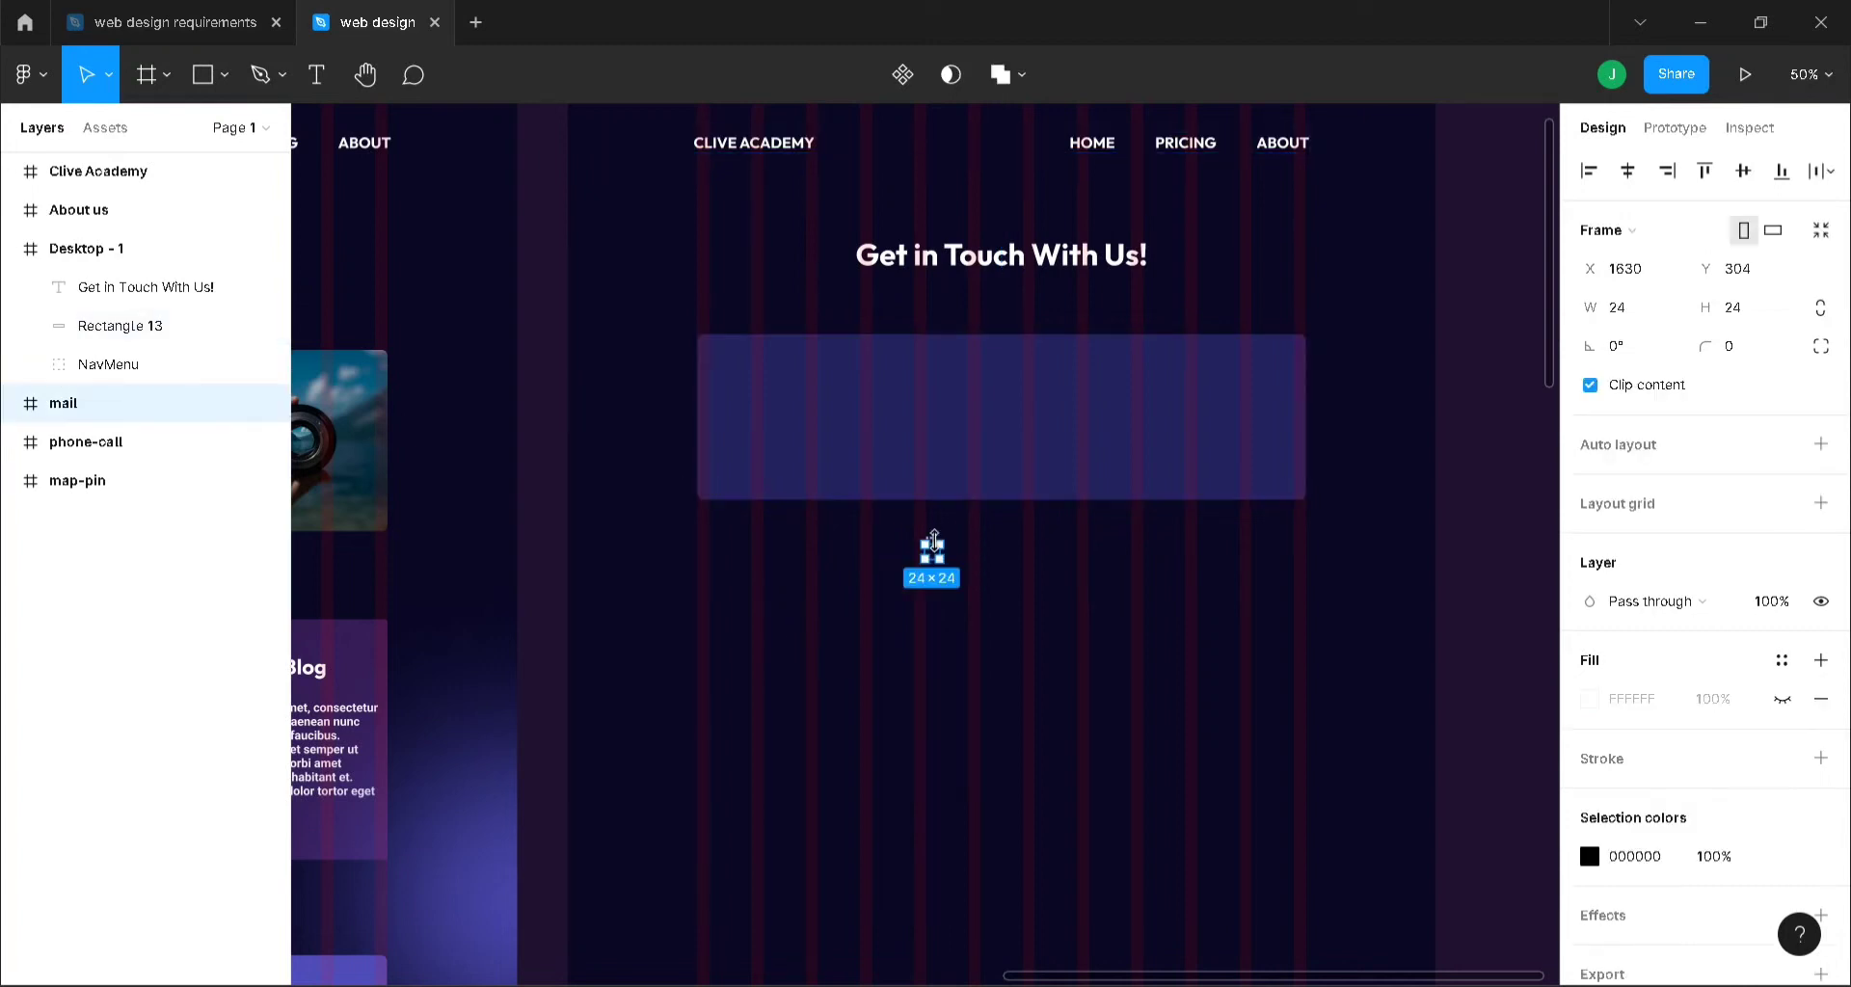
key("shift+0")
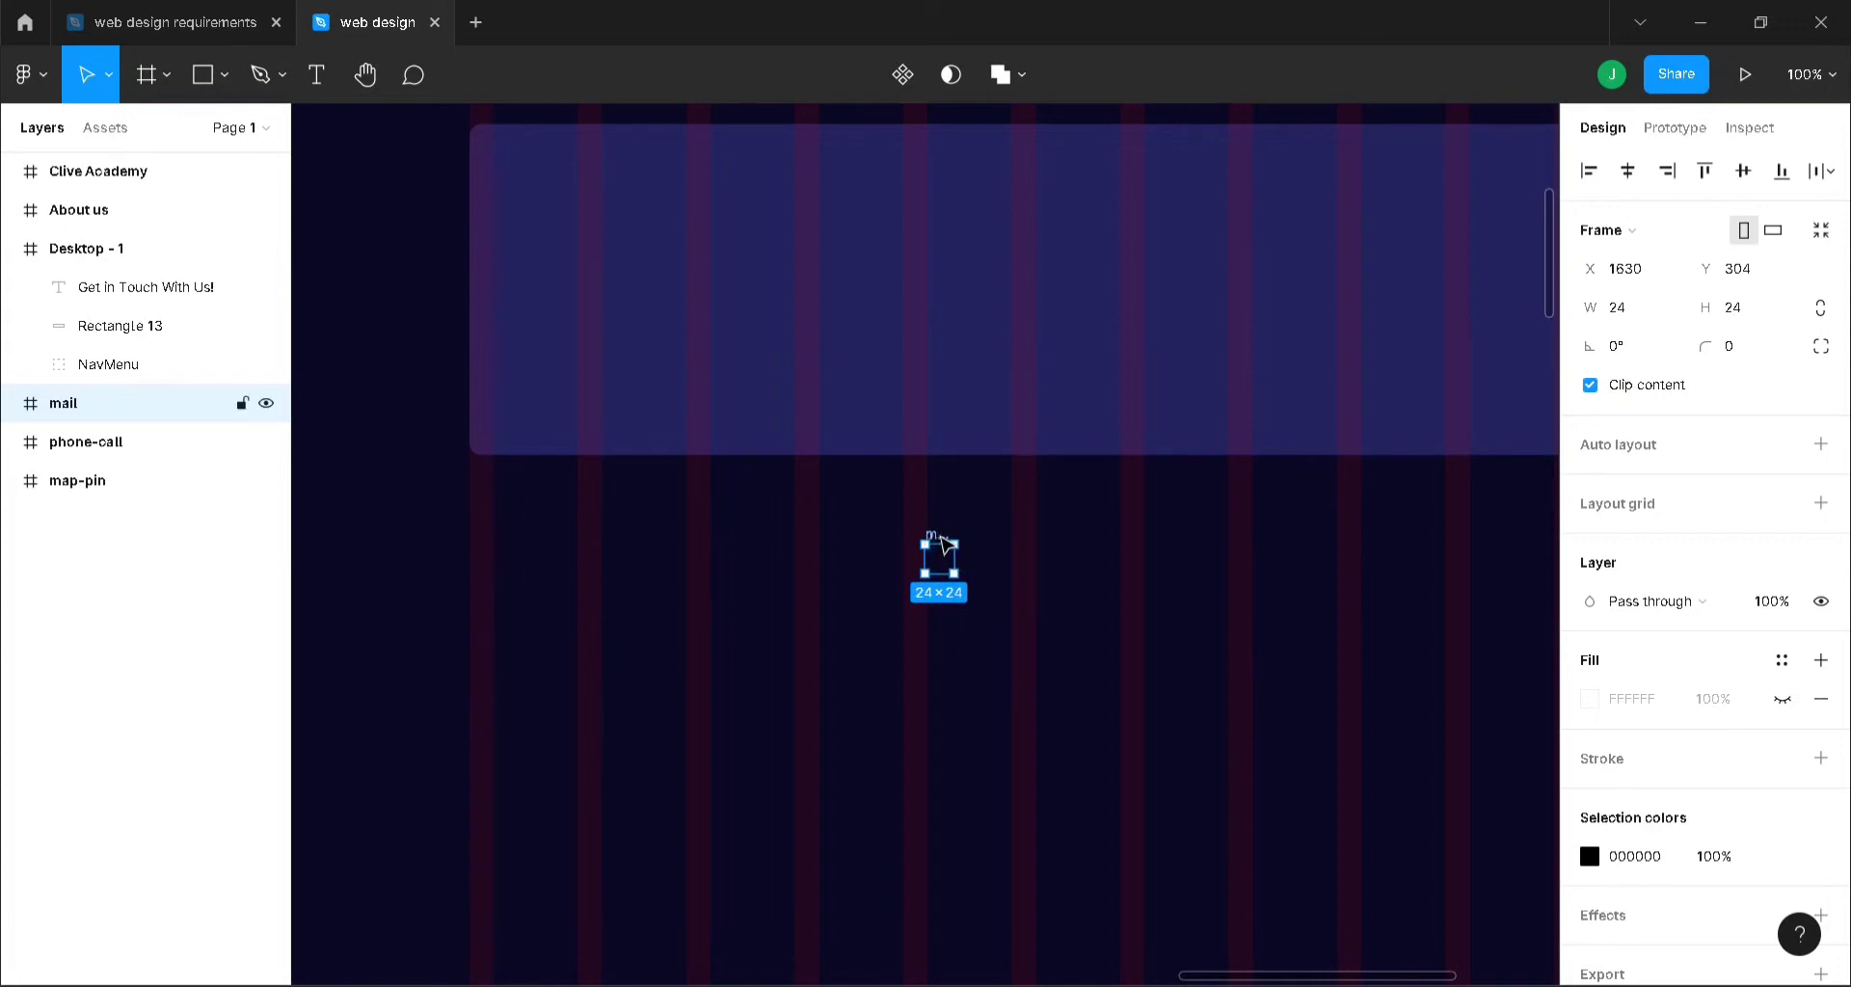
- Move the mail and phone-call icons onto the purple card and nest all three icons in Desktop - 1
left_click_drag(942, 541, 685, 272)
left_click(935, 541)
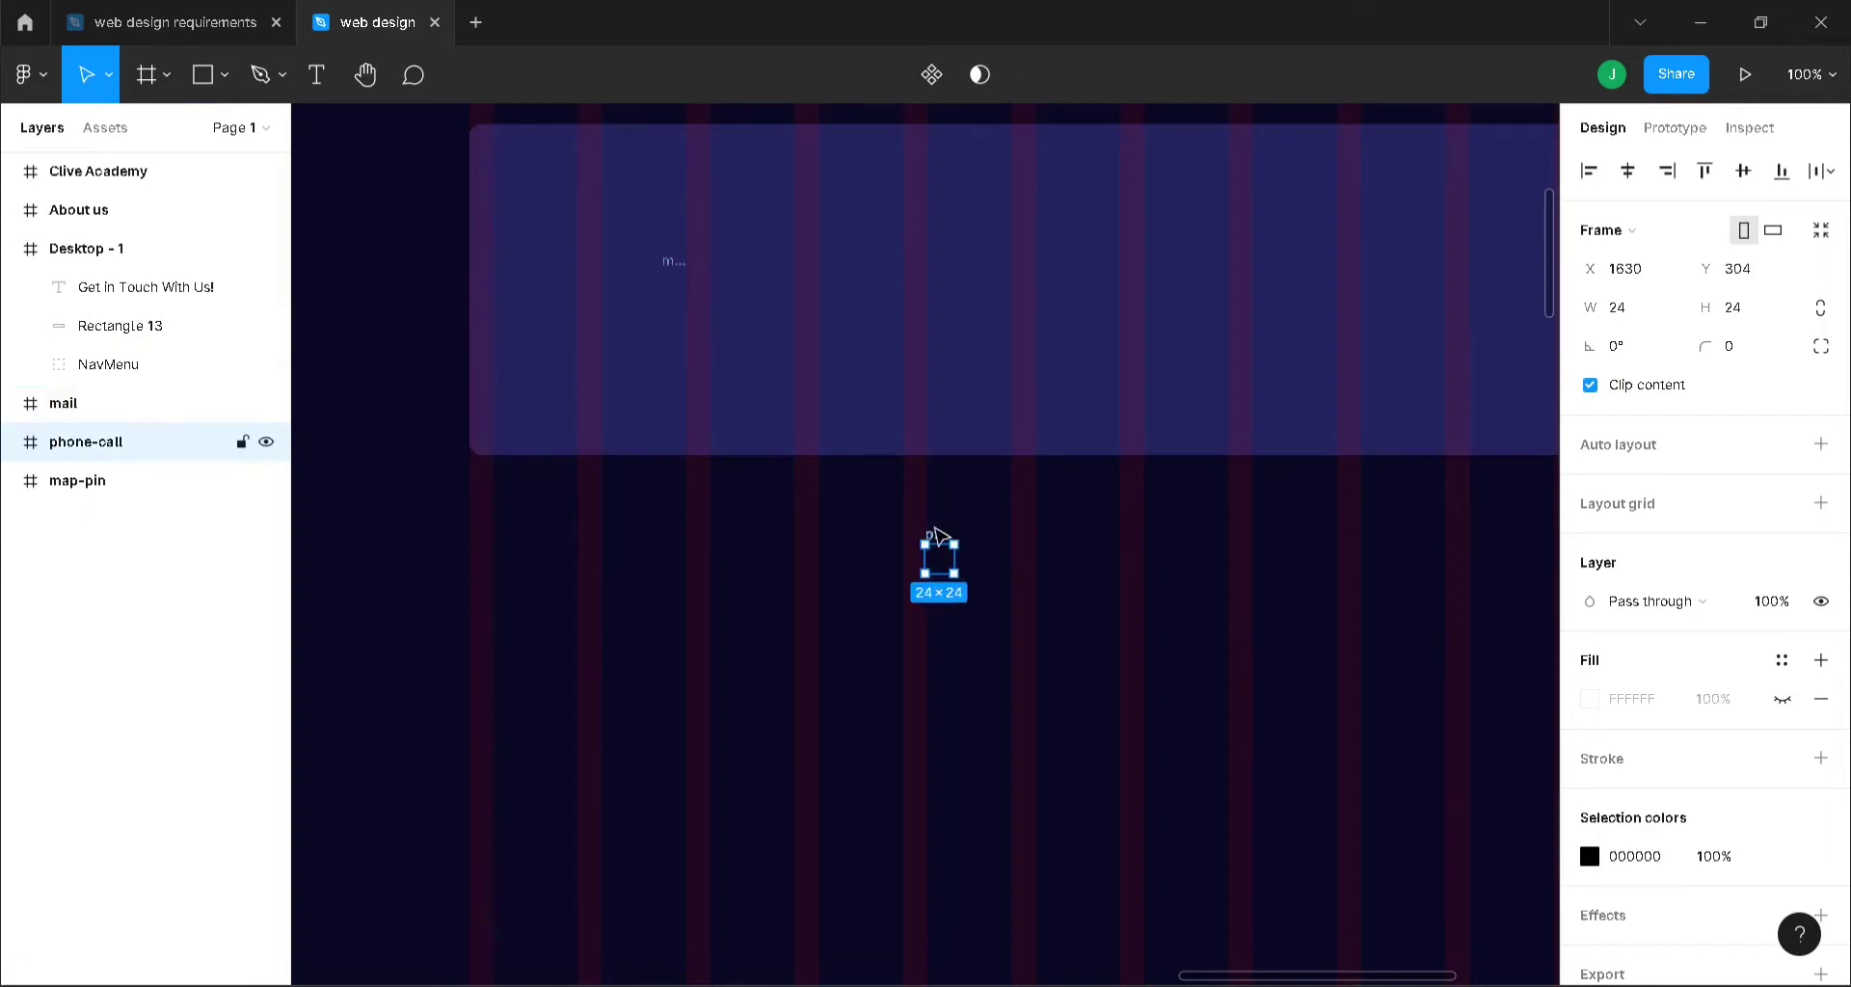
left_click_drag(937, 536, 966, 257)
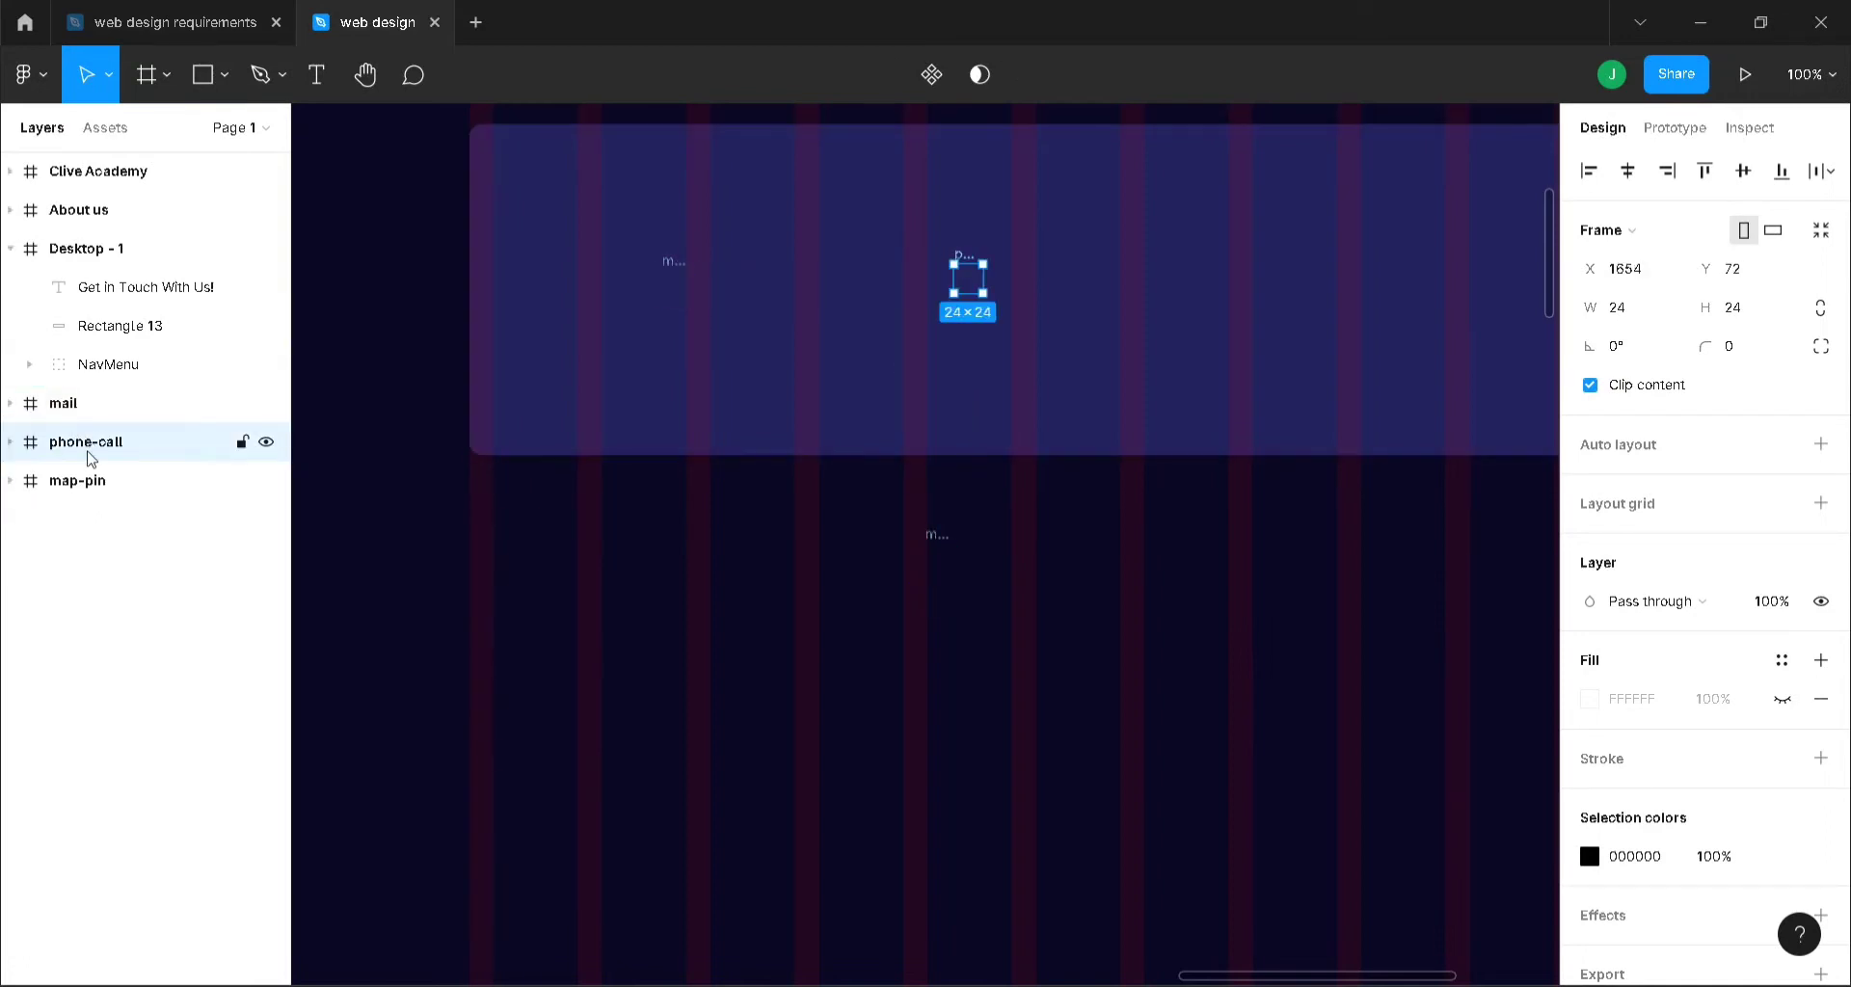
left_click_drag(90, 457, 110, 305)
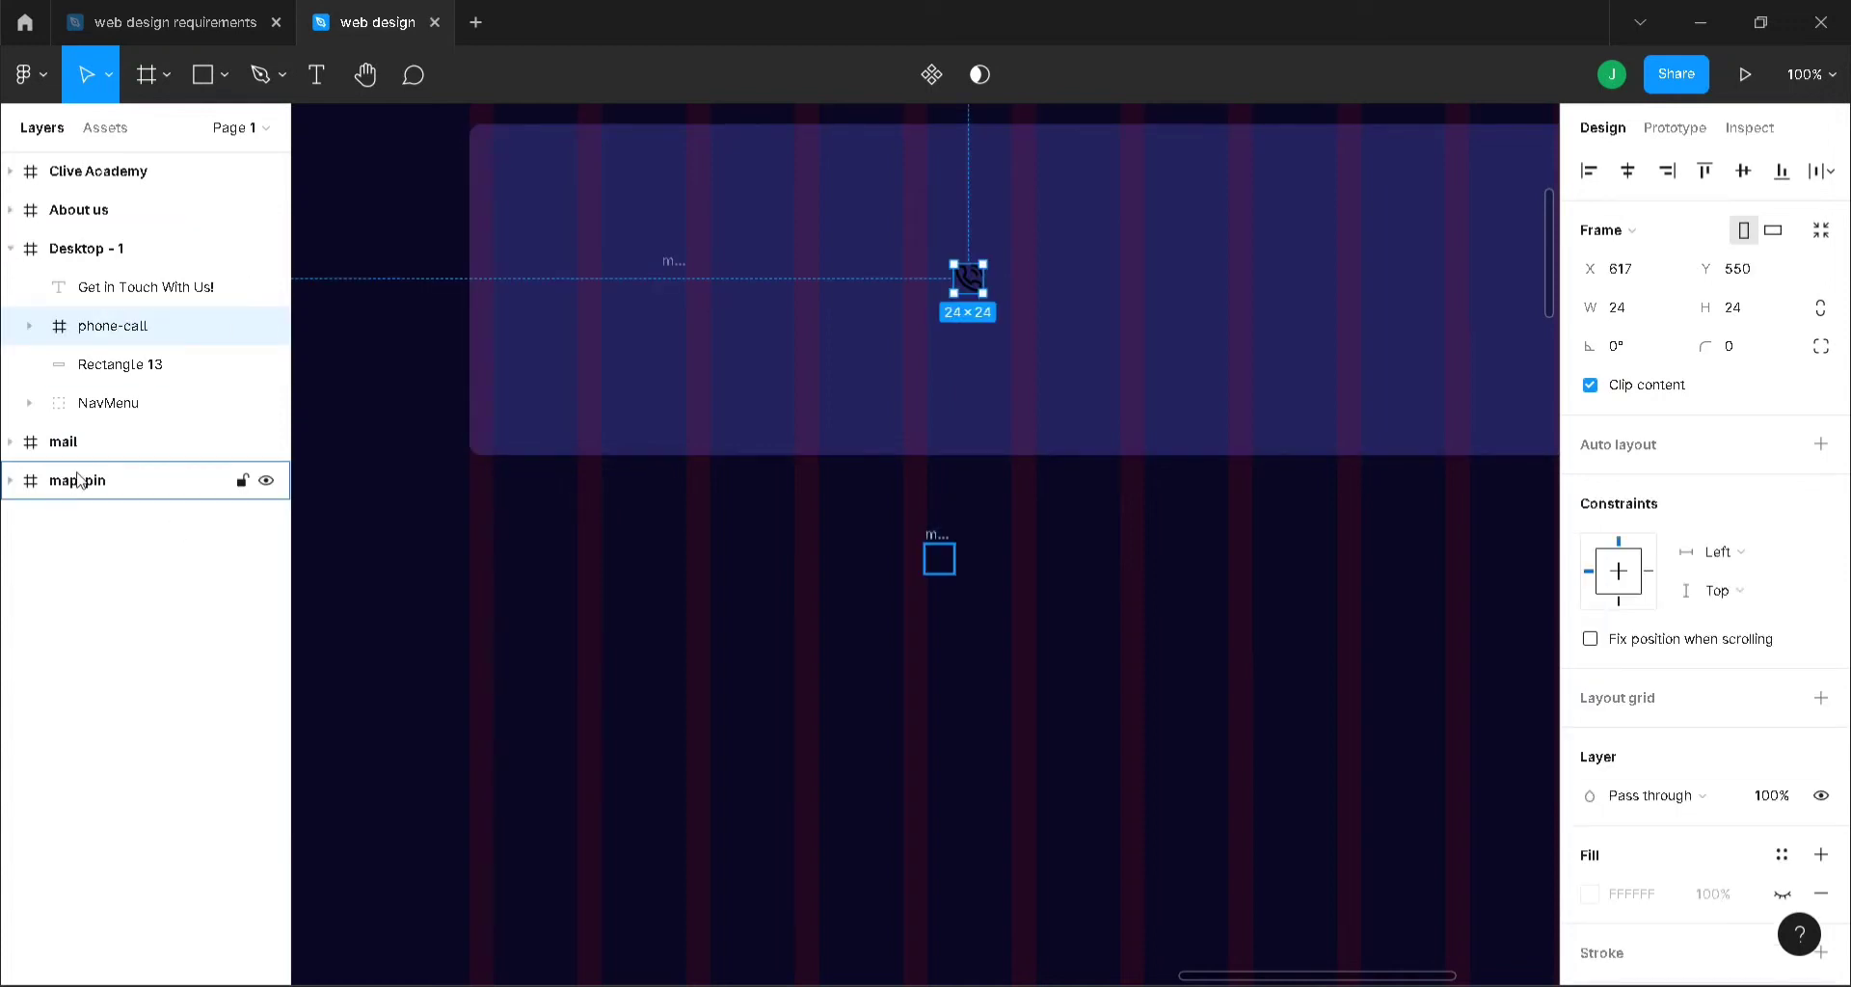
left_click_drag(77, 480, 84, 318)
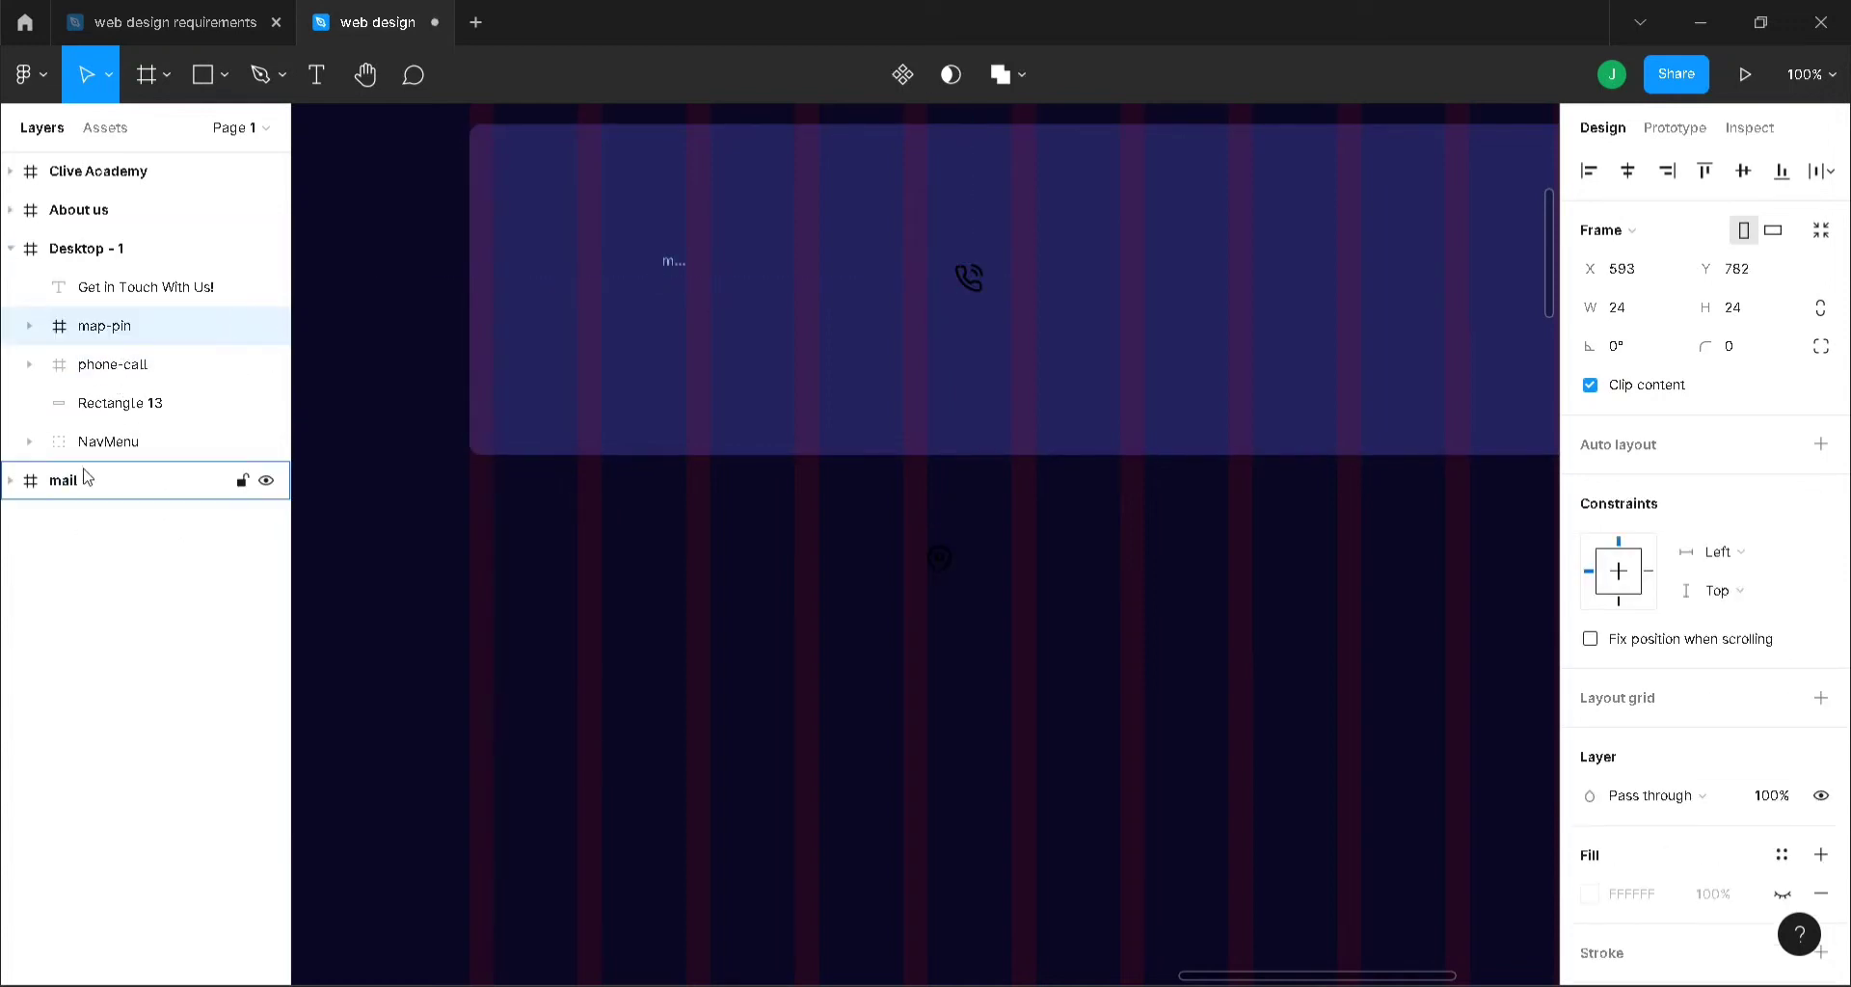
left_click_drag(85, 490, 85, 310)
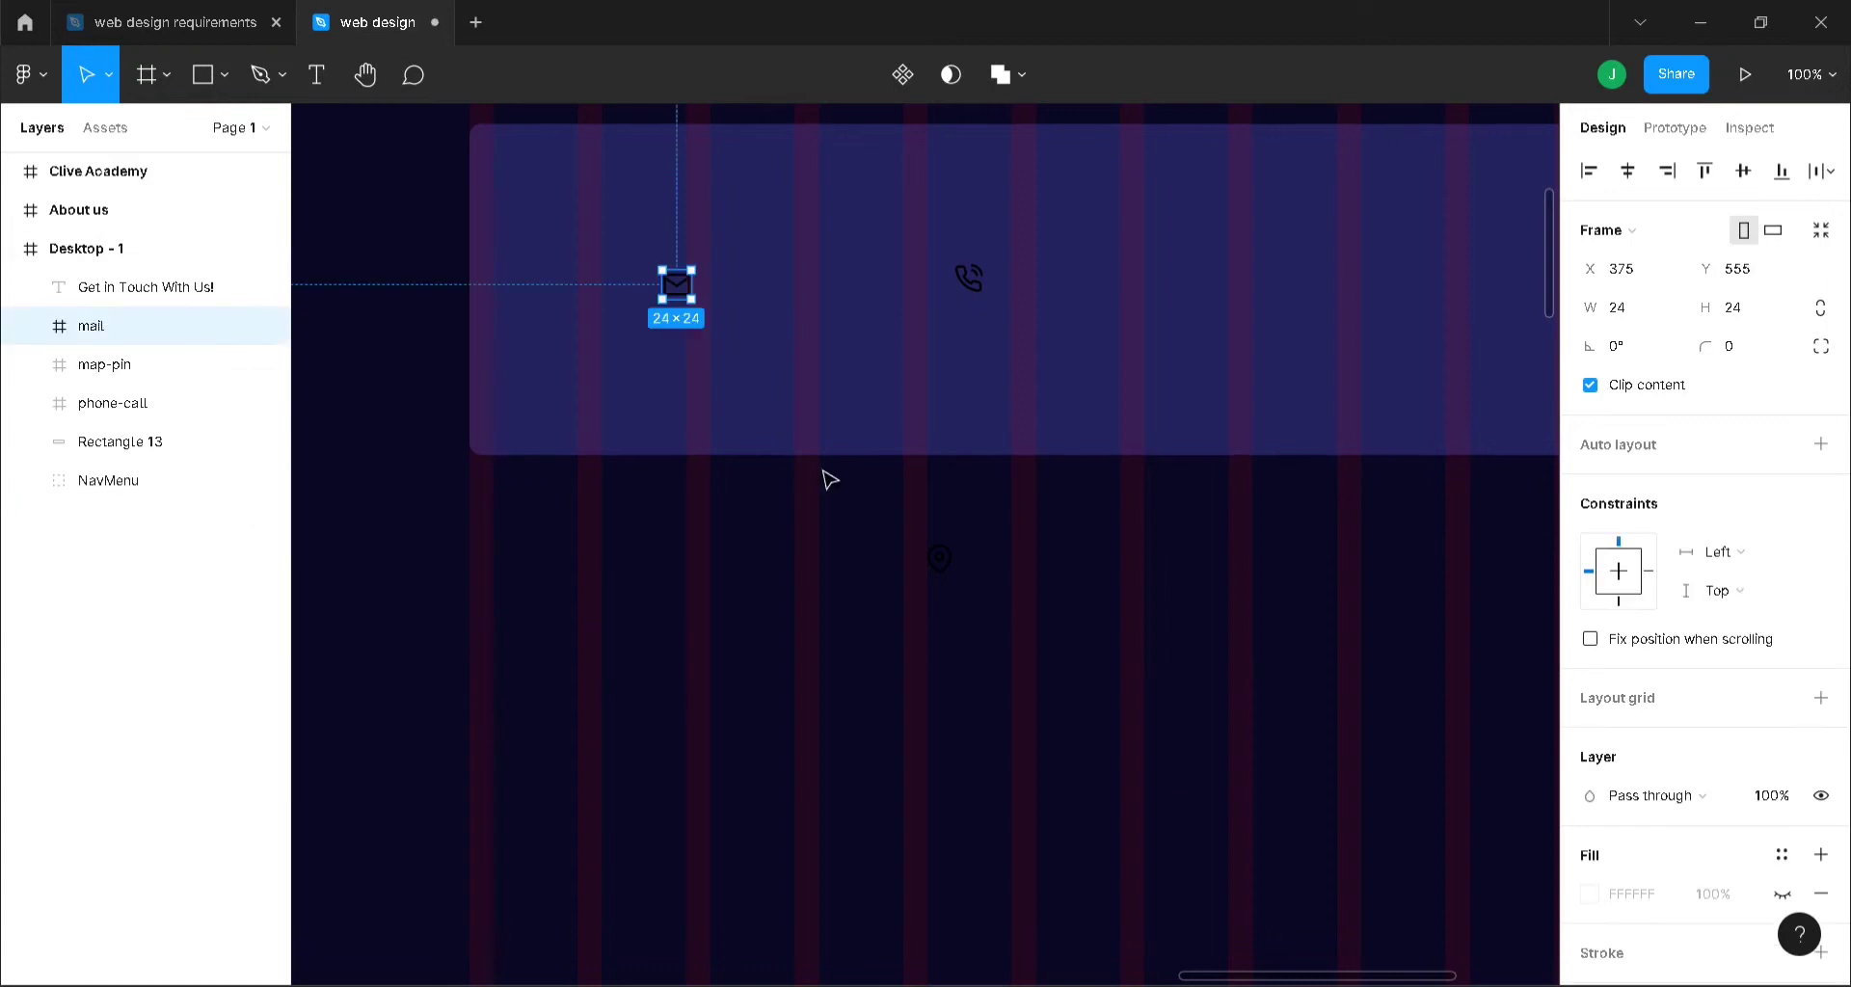
- Line up the map-pin icon in the card's row and resize all three icons to 50×50
left_click(940, 561)
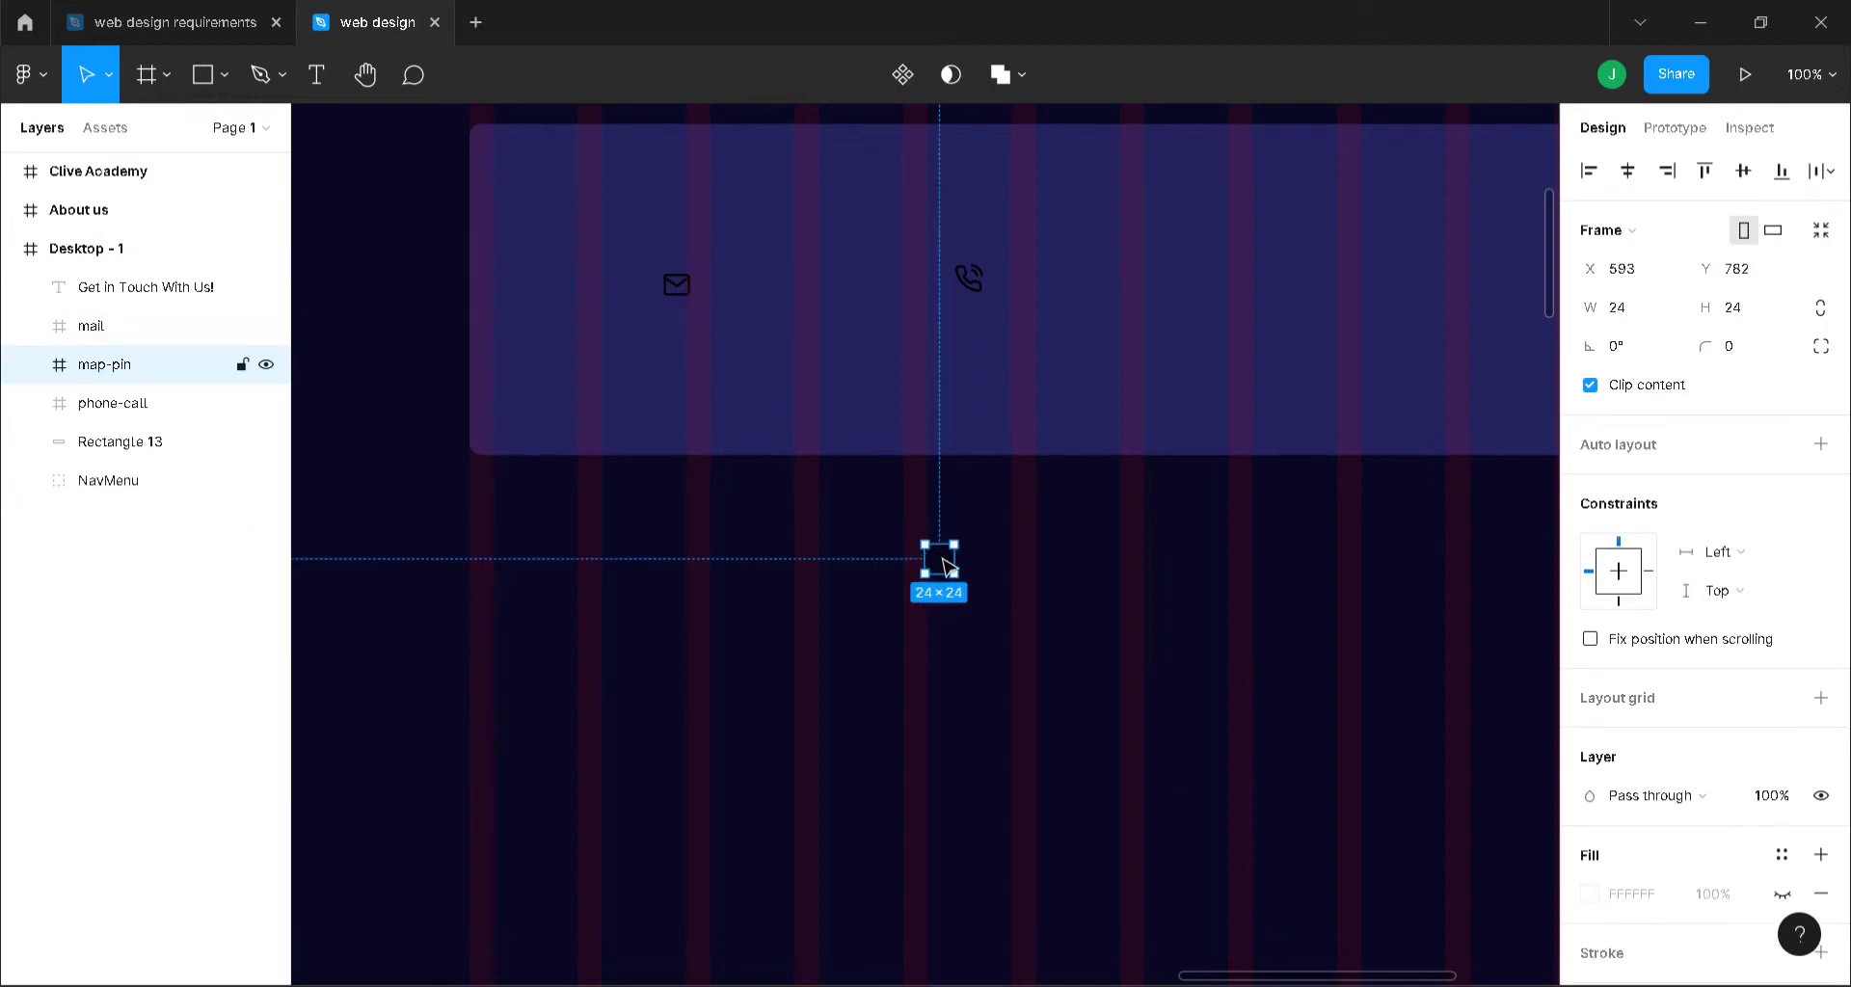
left_click_drag(947, 564, 1318, 289)
left_click(696, 288)
left_click(608, 279, "shift")
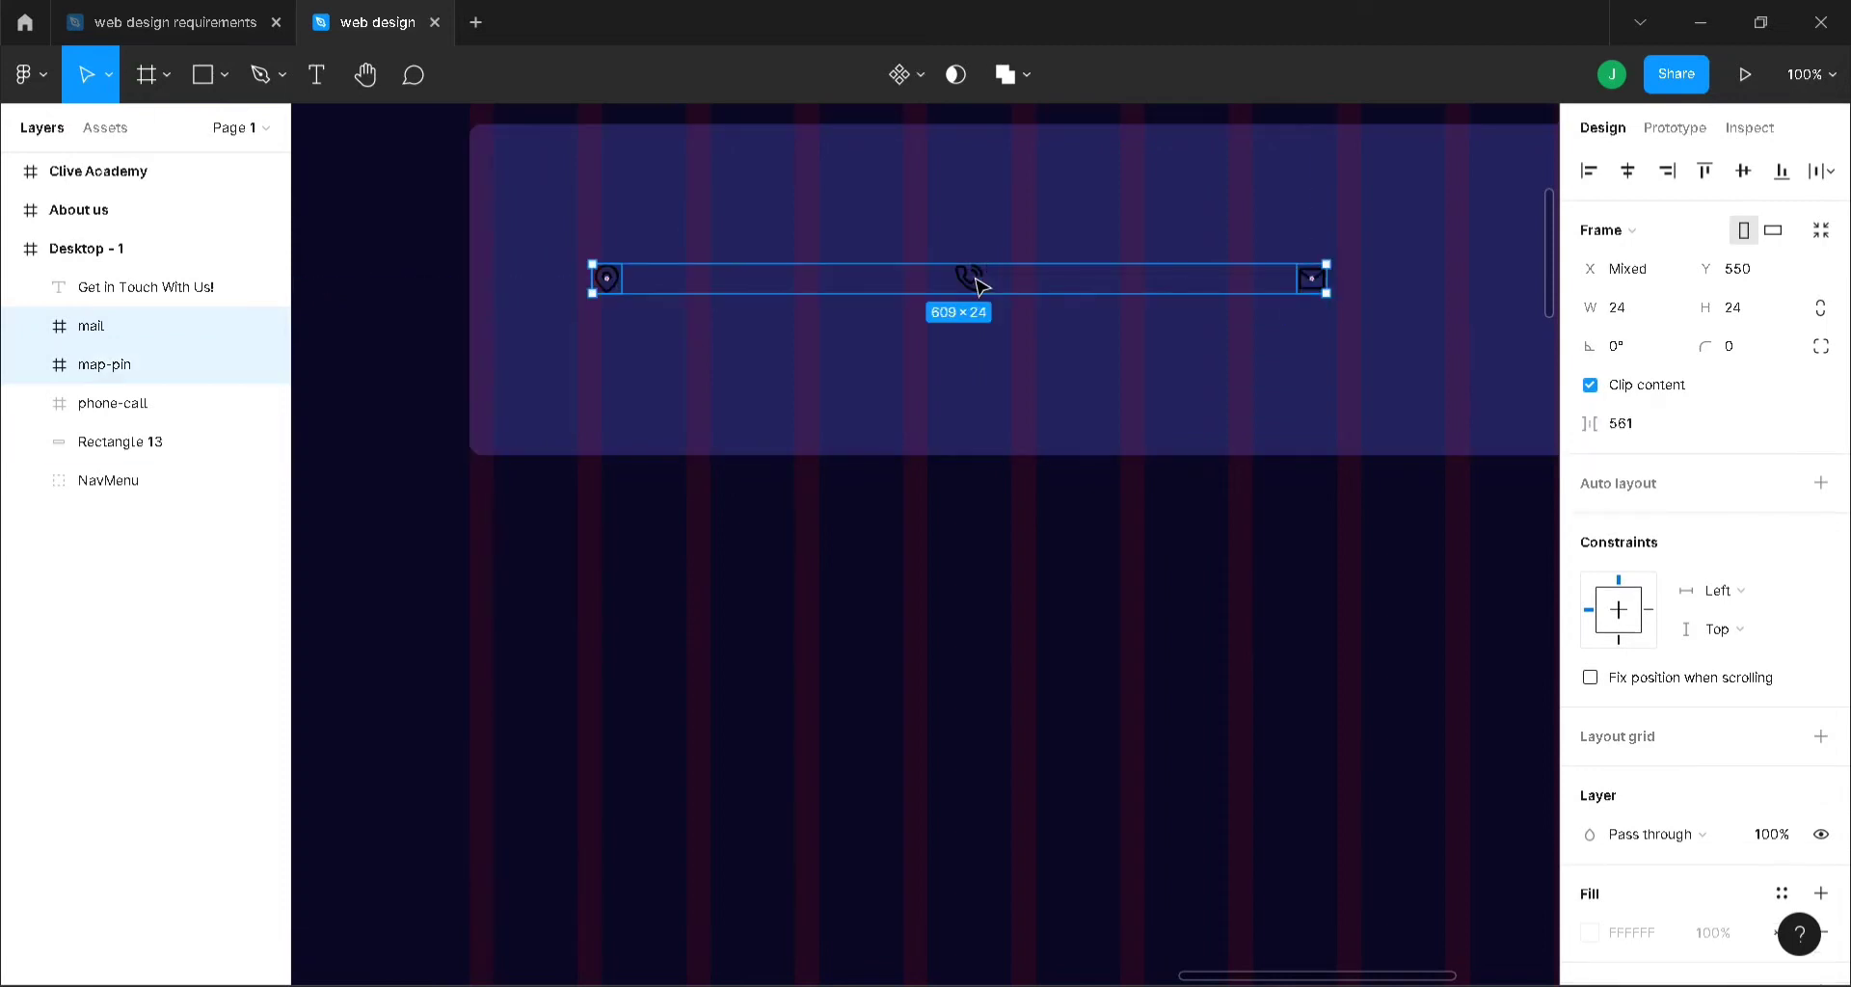
left_click(977, 285, "shift")
left_click(1634, 320)
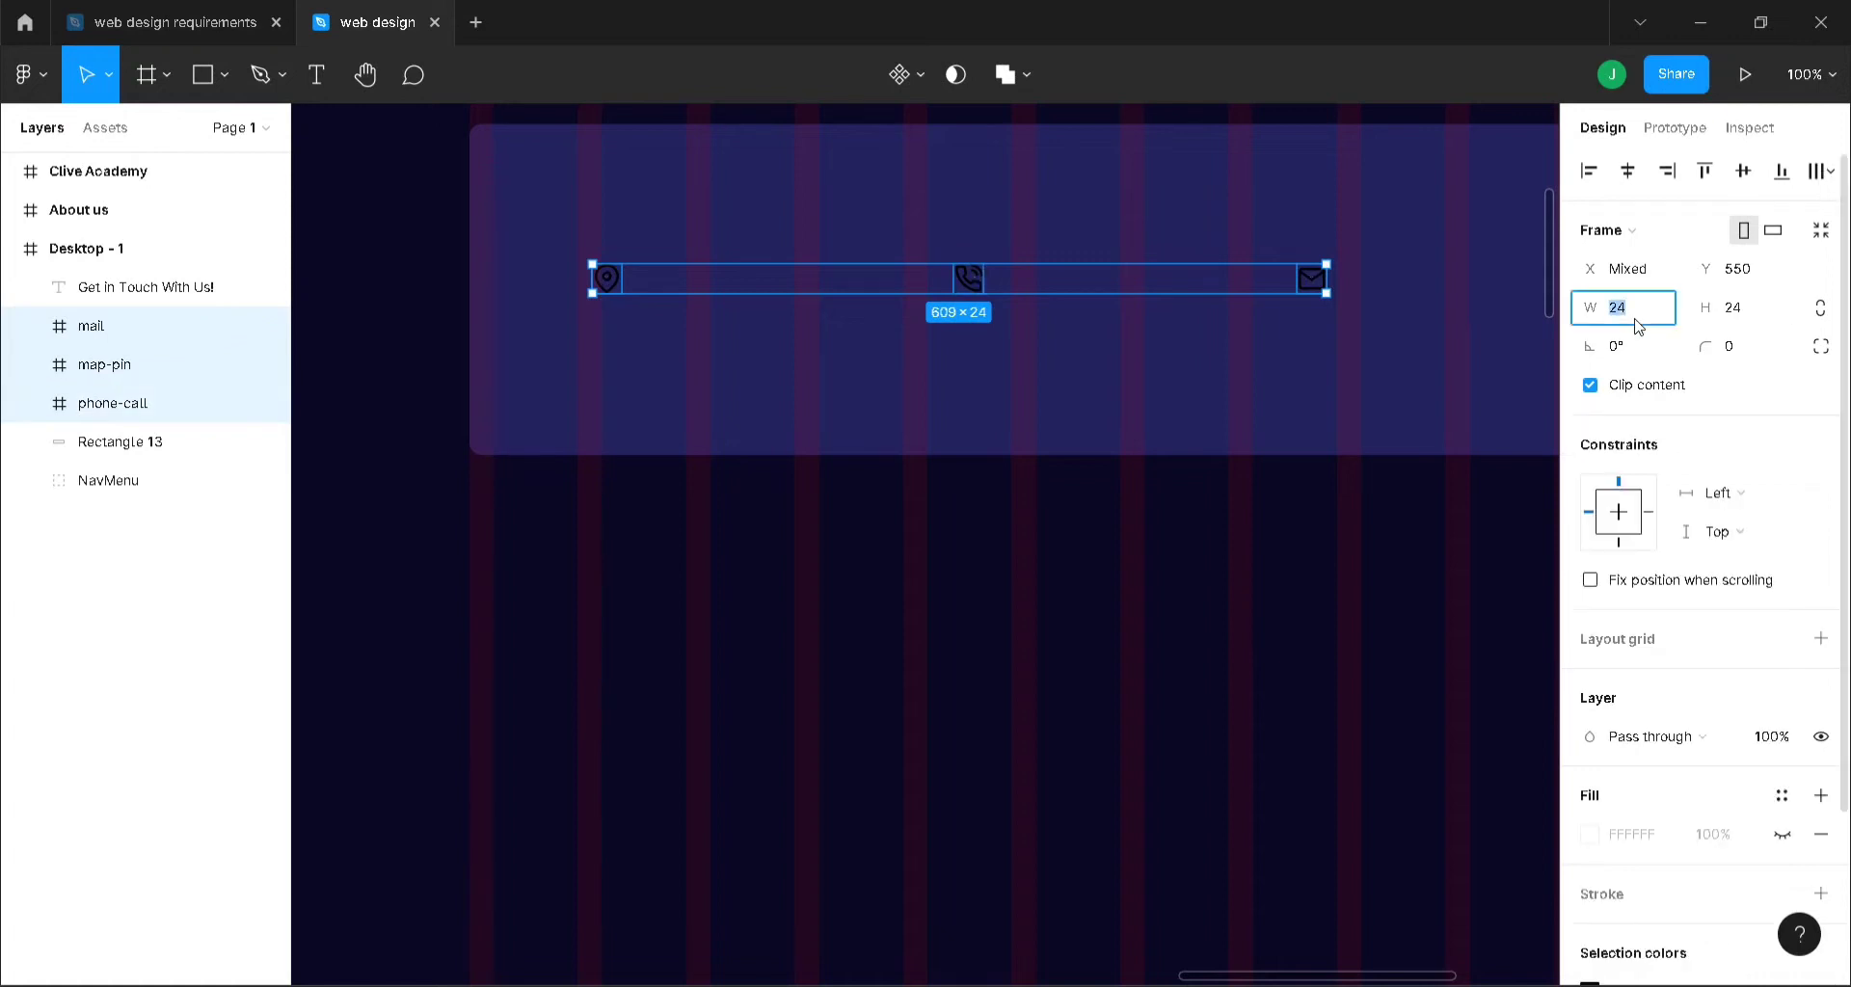
key("Return")
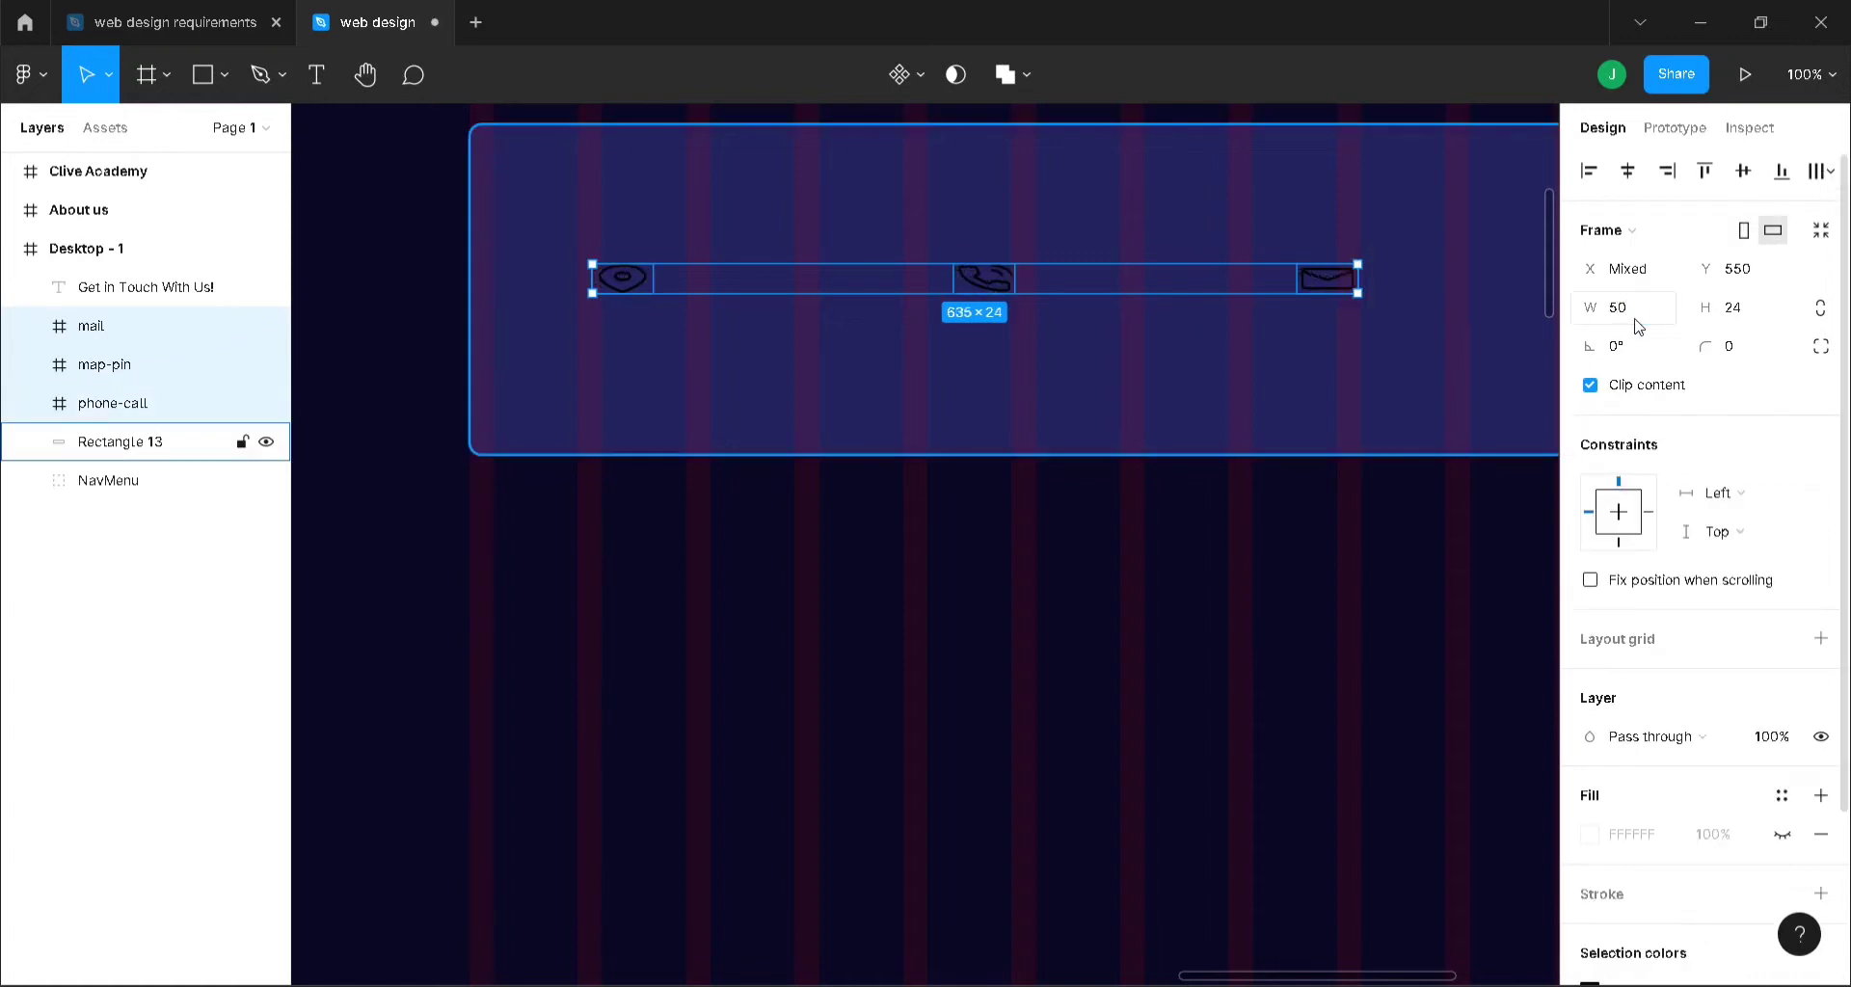
key("ctrl+z")
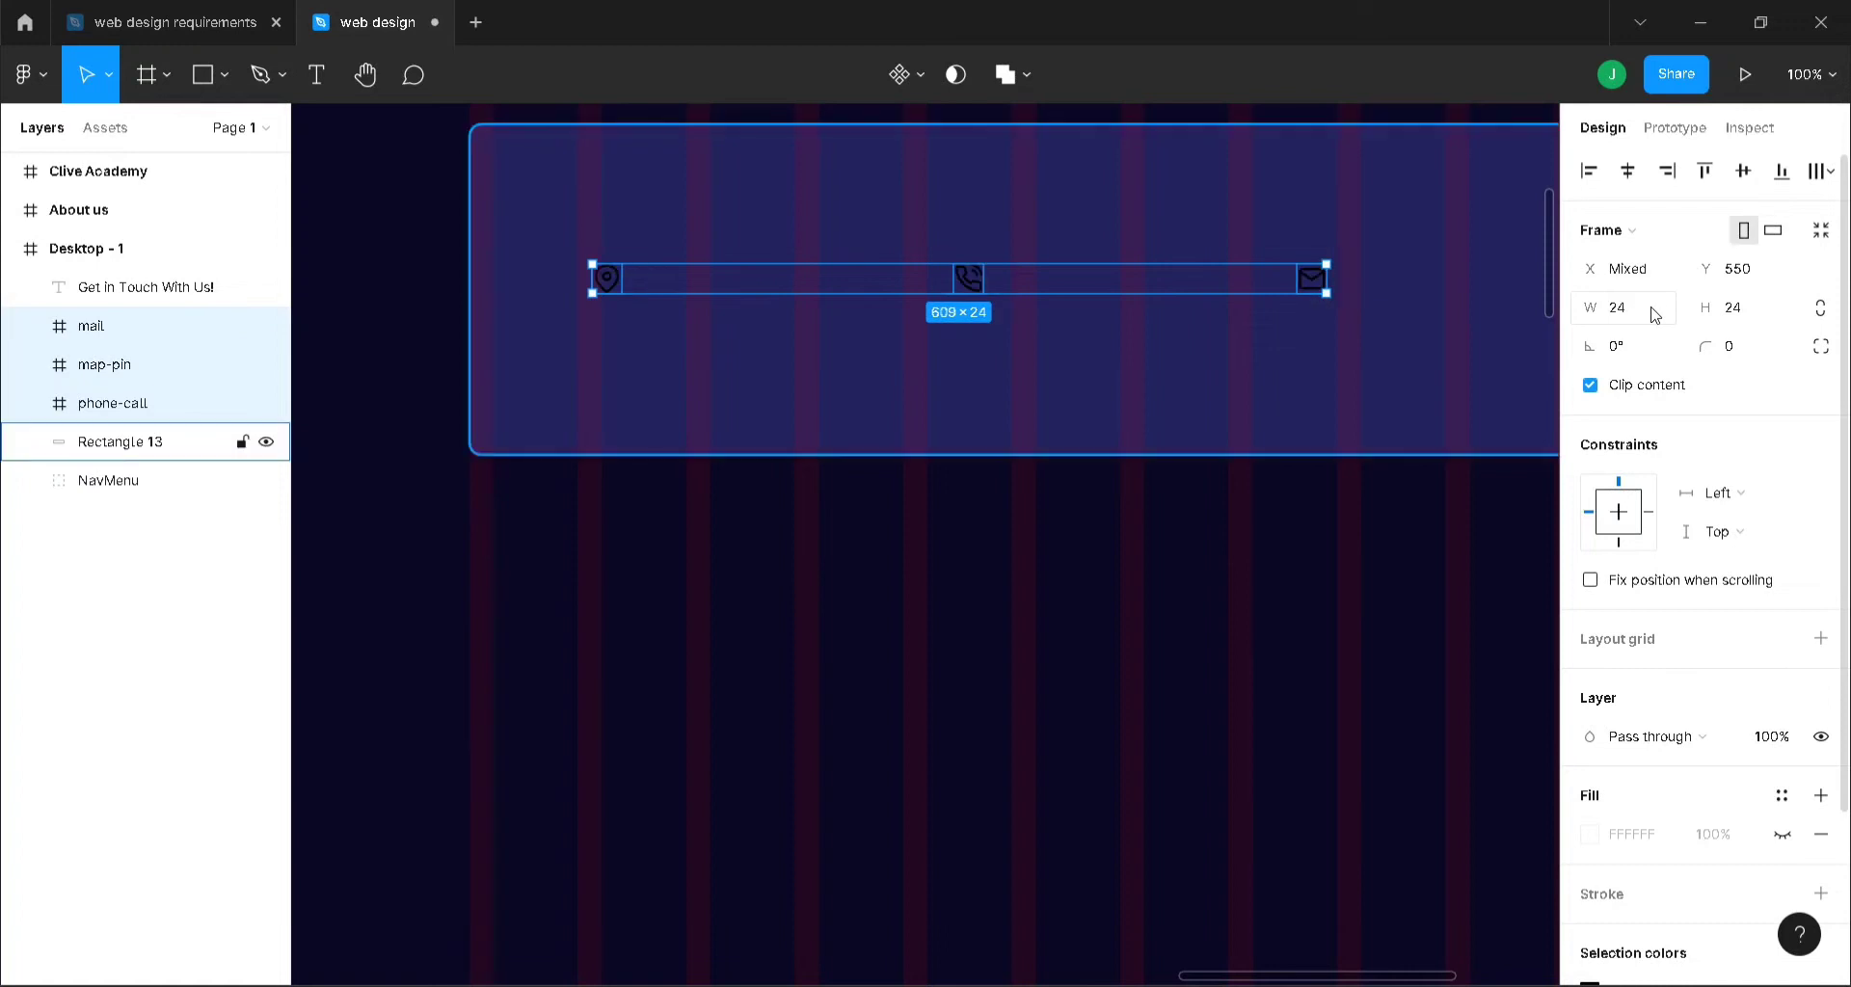
left_click(1639, 321)
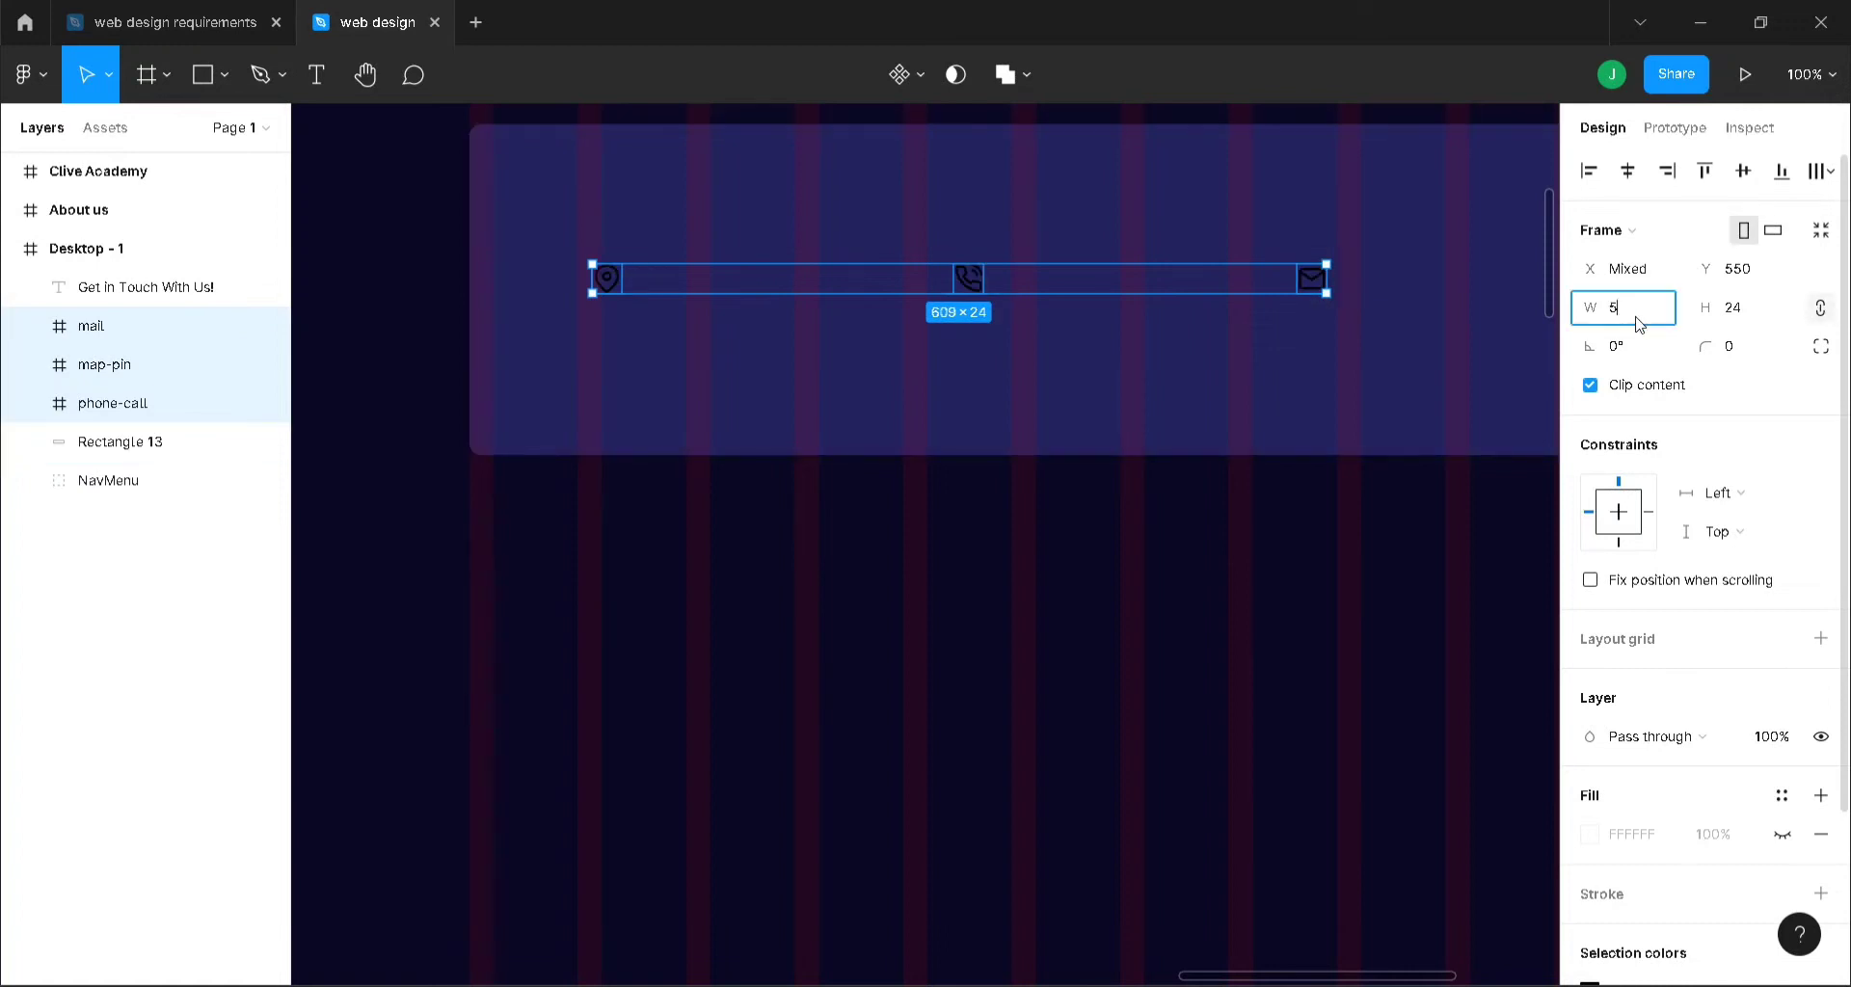
type("50")
key("Return")
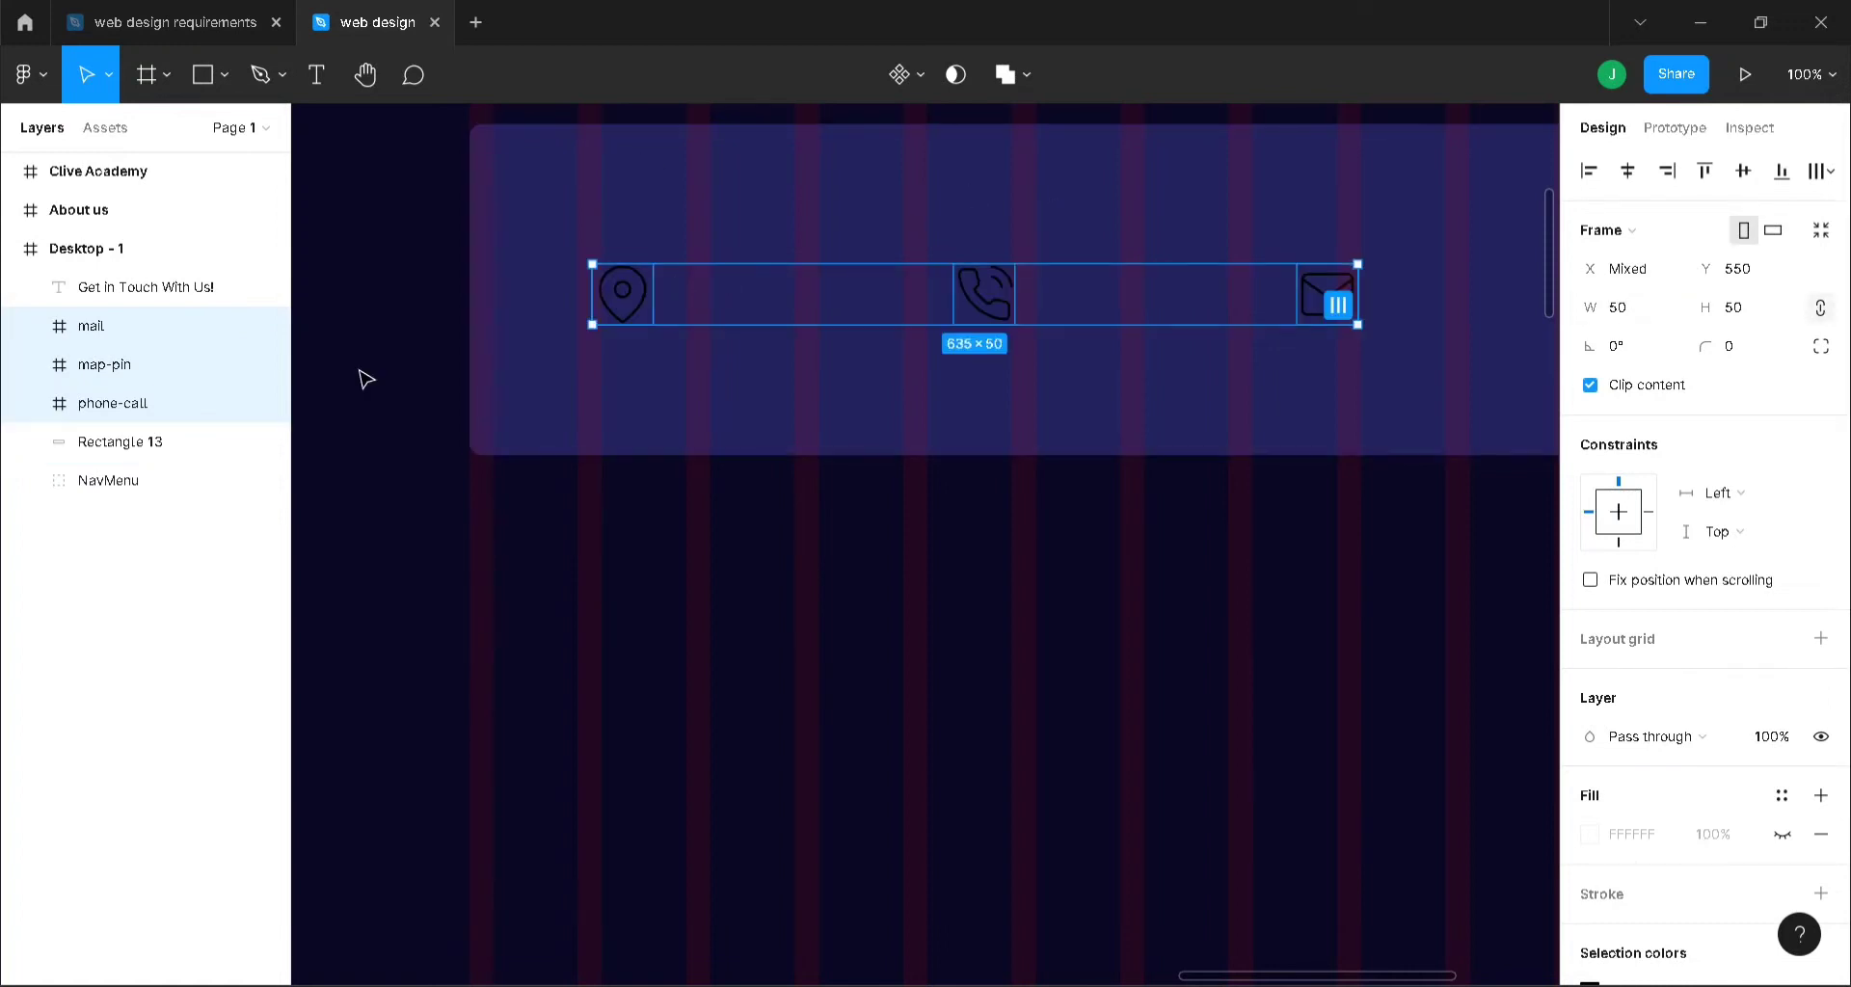
- Set the map-pin icon's vector stroke weight to 3
scroll(1779, 950, "down", 3)
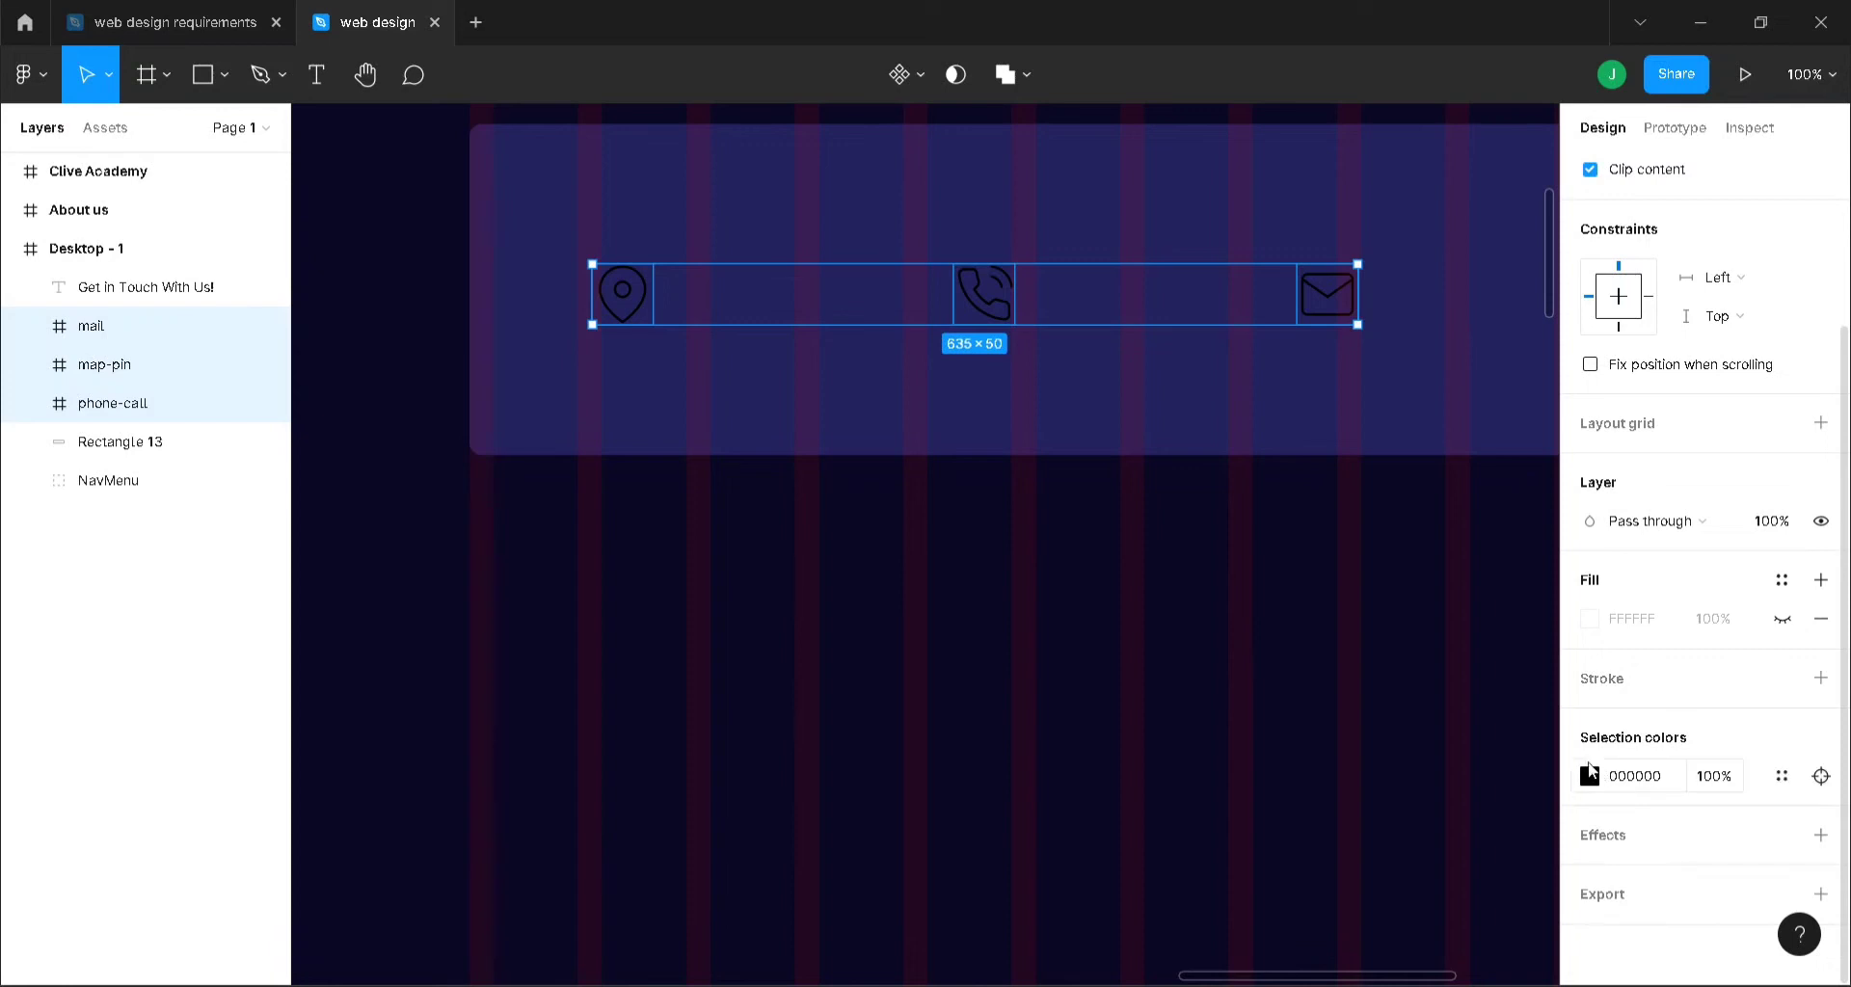
left_click(616, 306)
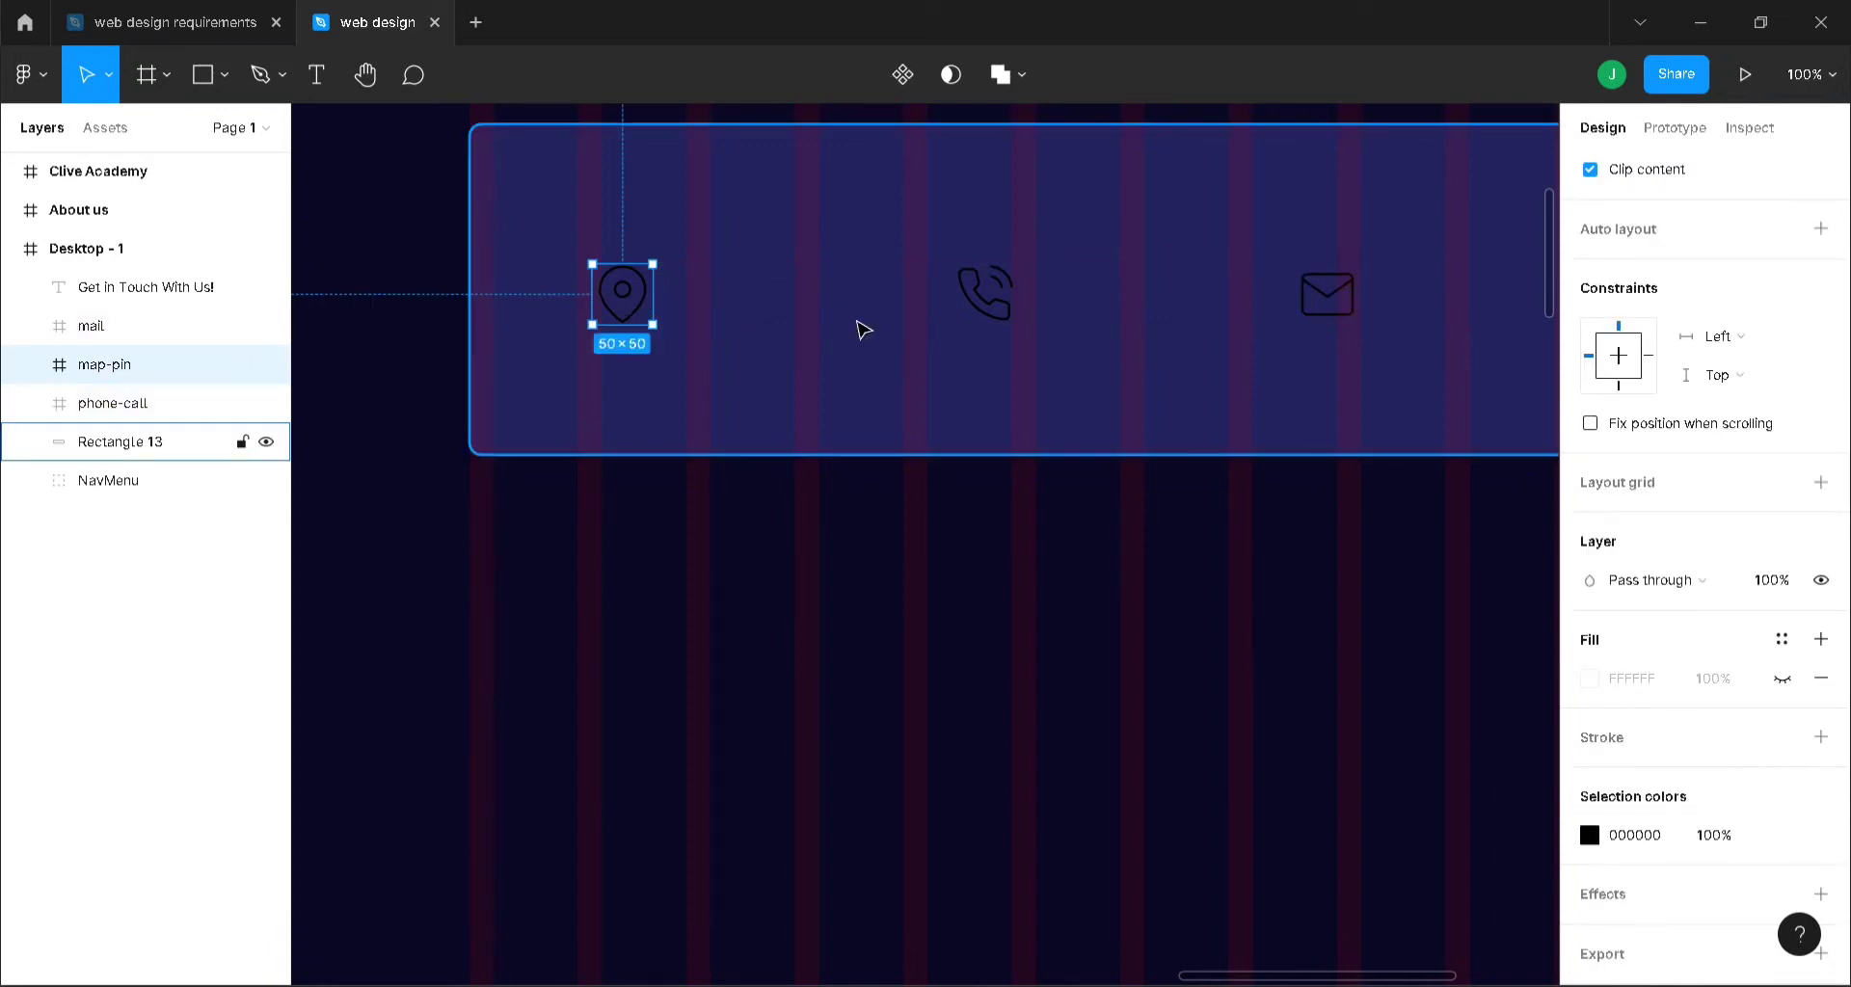
left_click(29, 364)
left_click(114, 403)
left_click(115, 442, "shift")
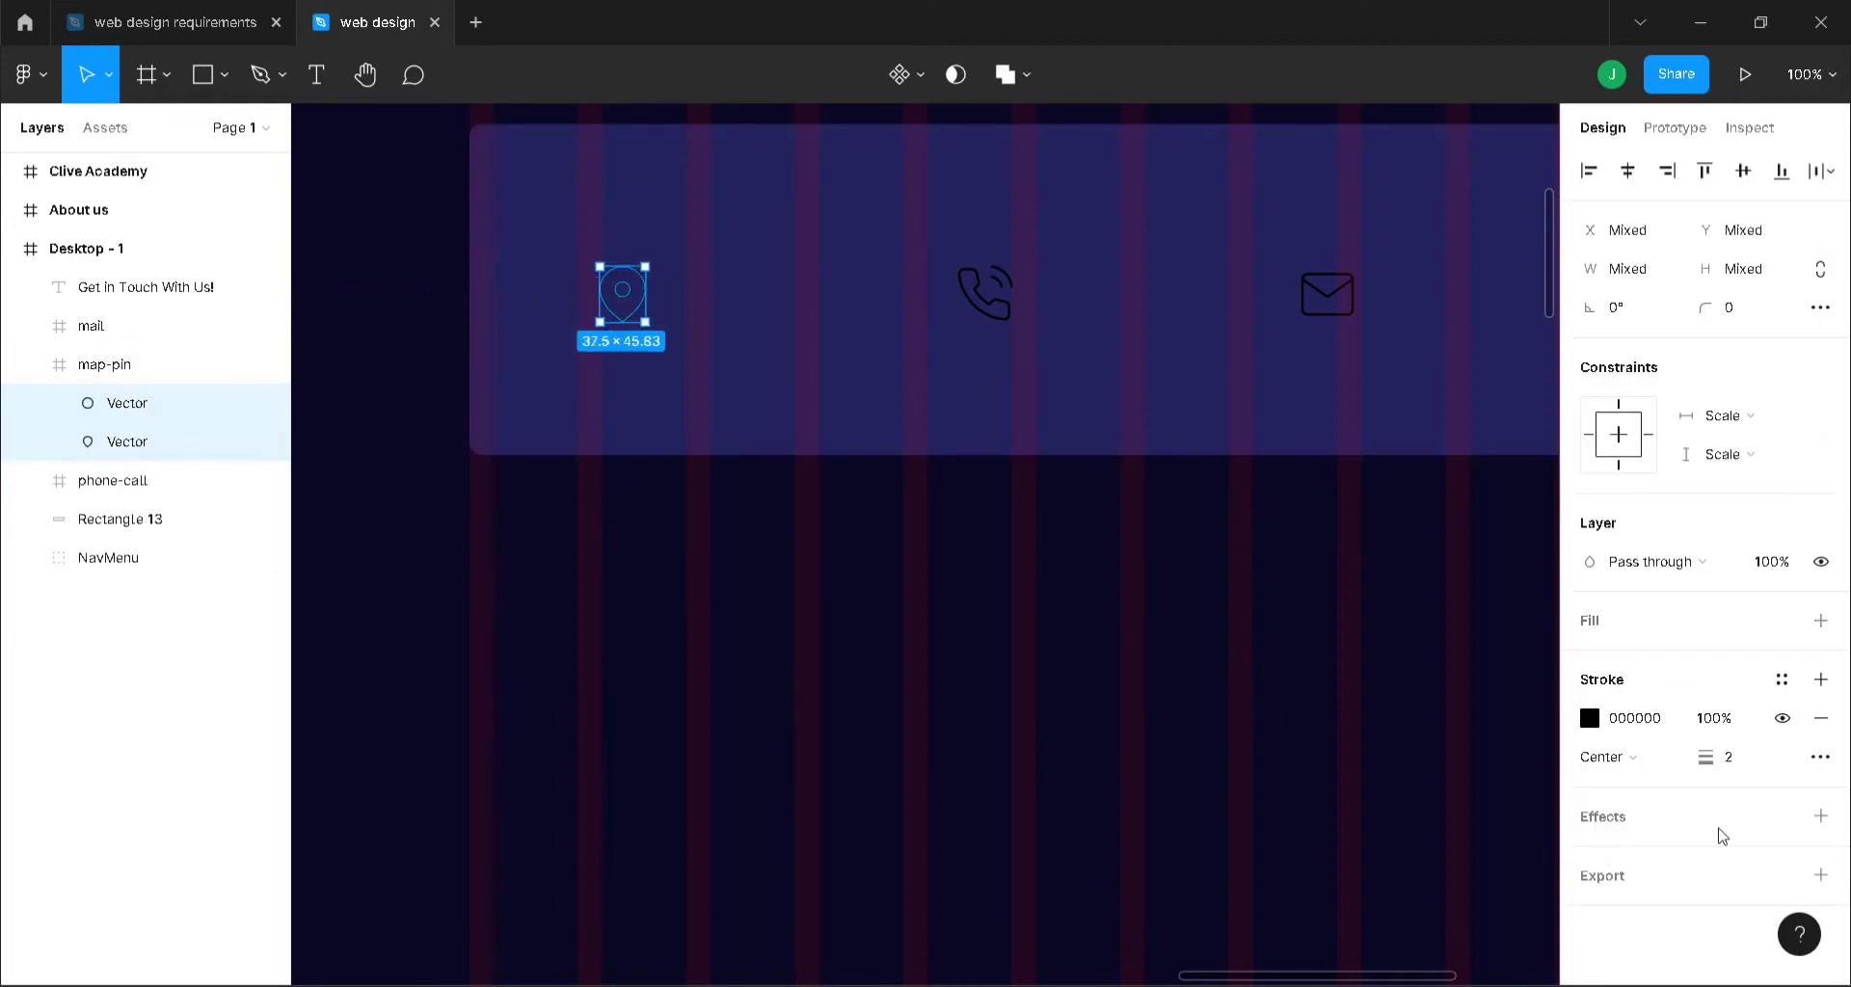
left_click(1746, 766)
key("Return")
- Set the phone-call icon's outline stroke weight to 4
left_click(998, 320)
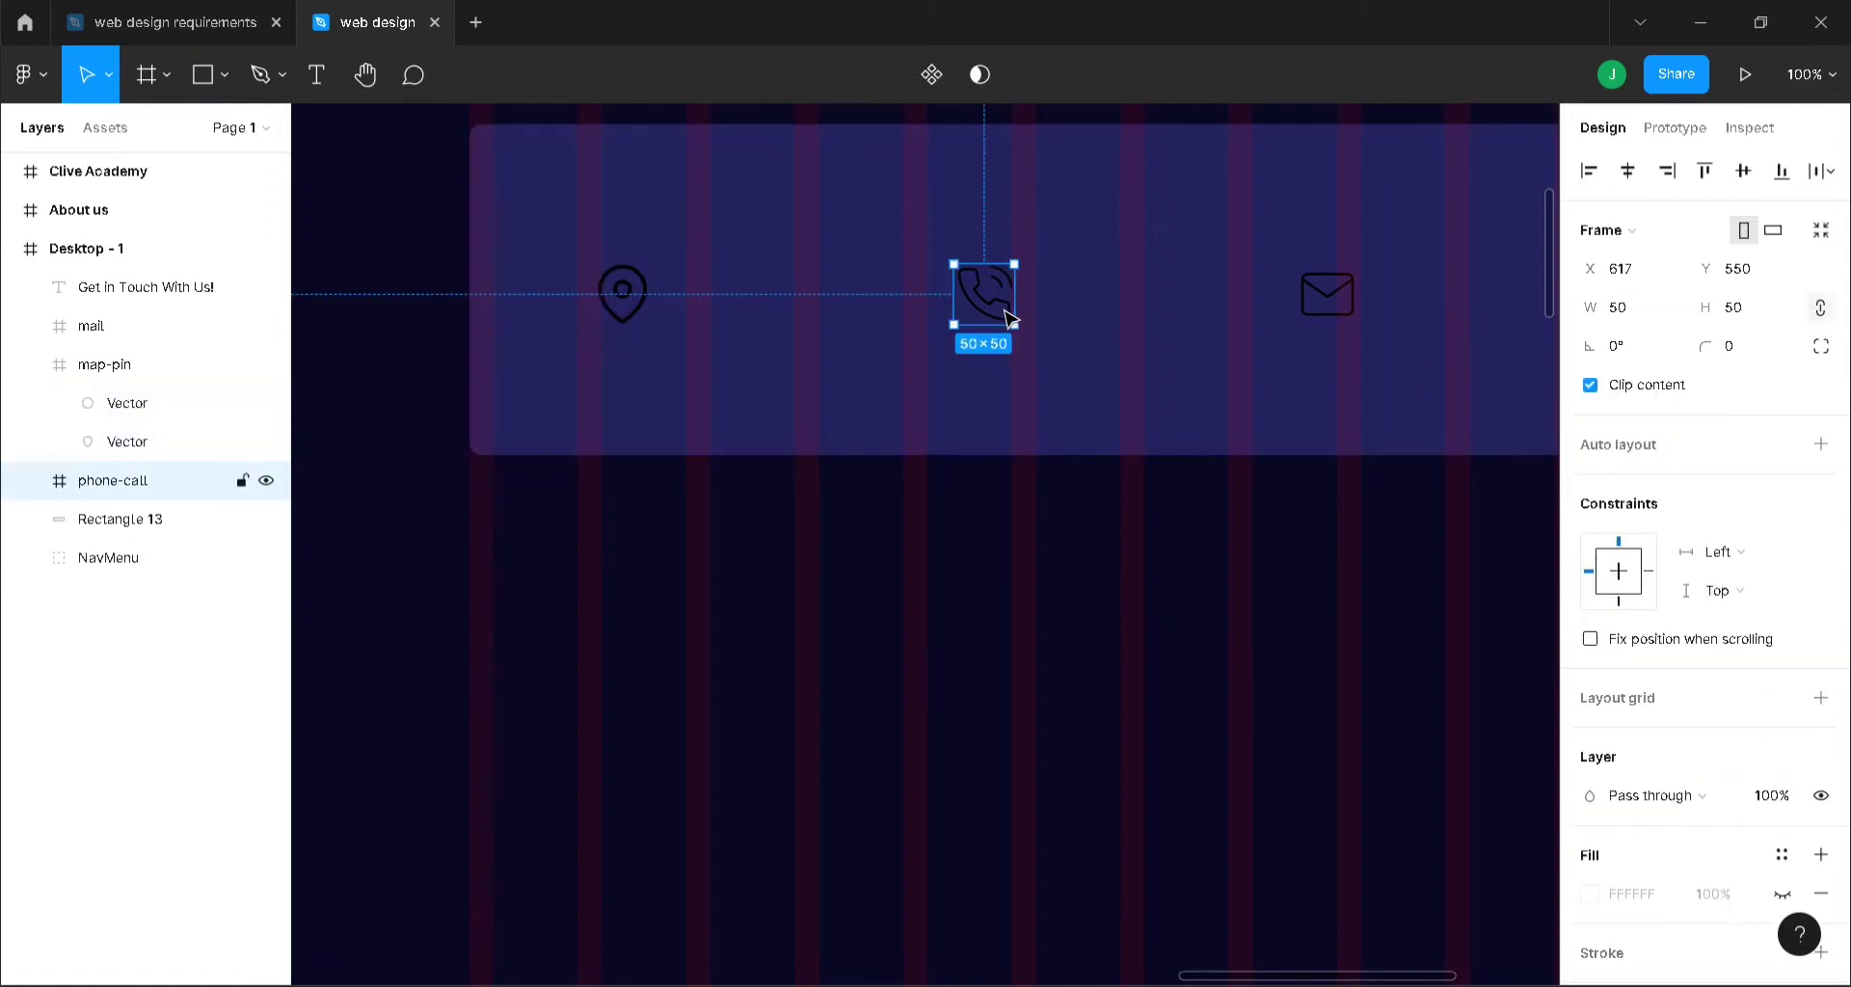
left_click(29, 480)
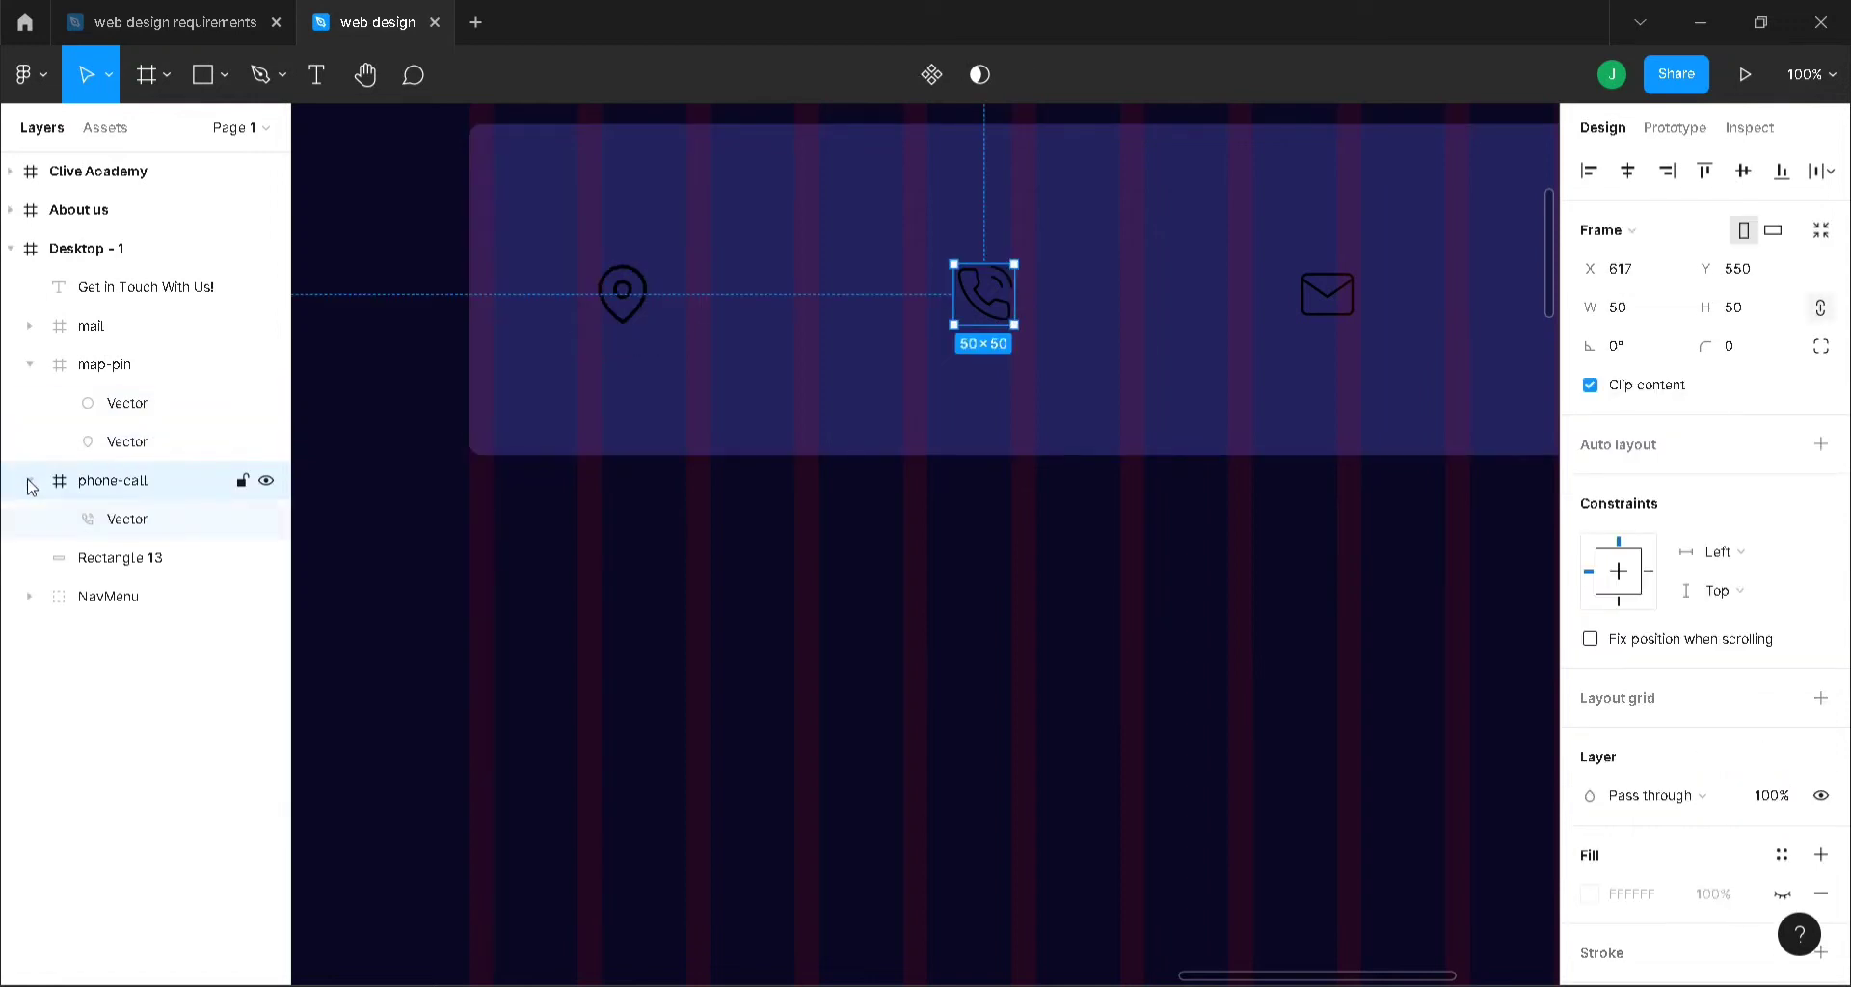
left_click(100, 522)
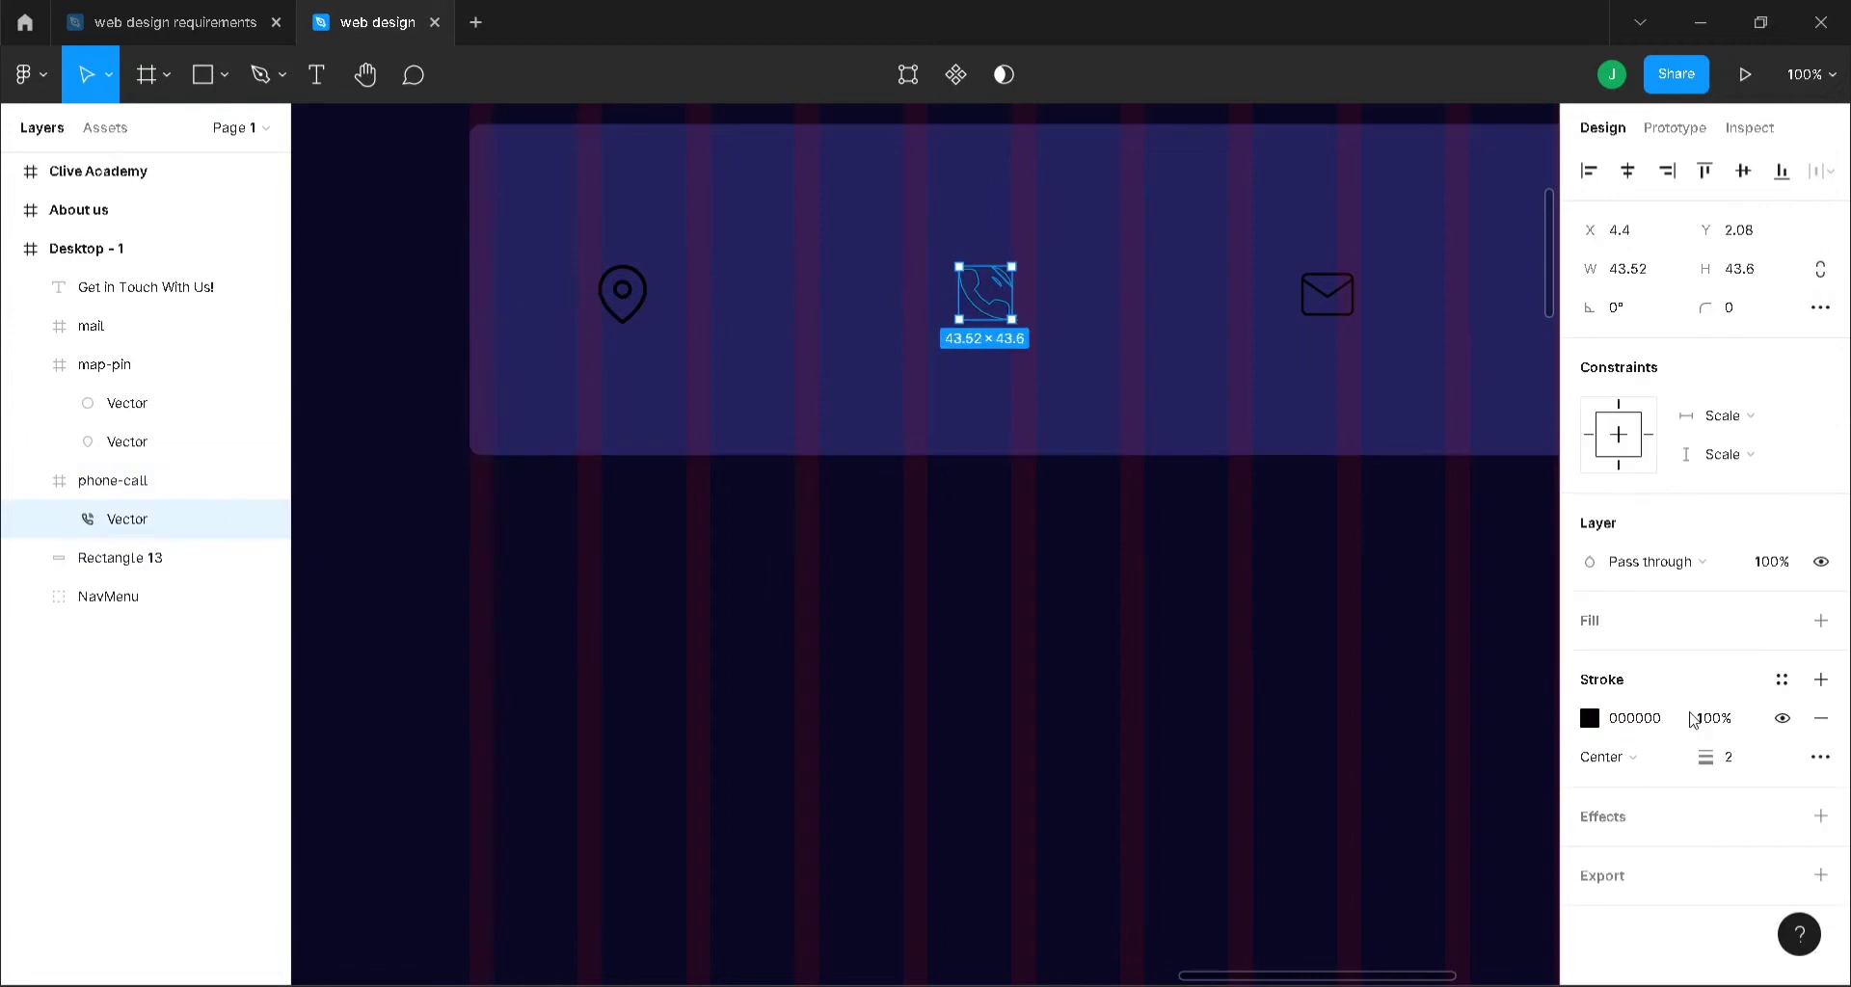
left_click(1741, 759)
key("Return")
- Give both mail-icon outline vectors a stroke weight of 3, undoing an overly thick attempt
left_click(1343, 313)
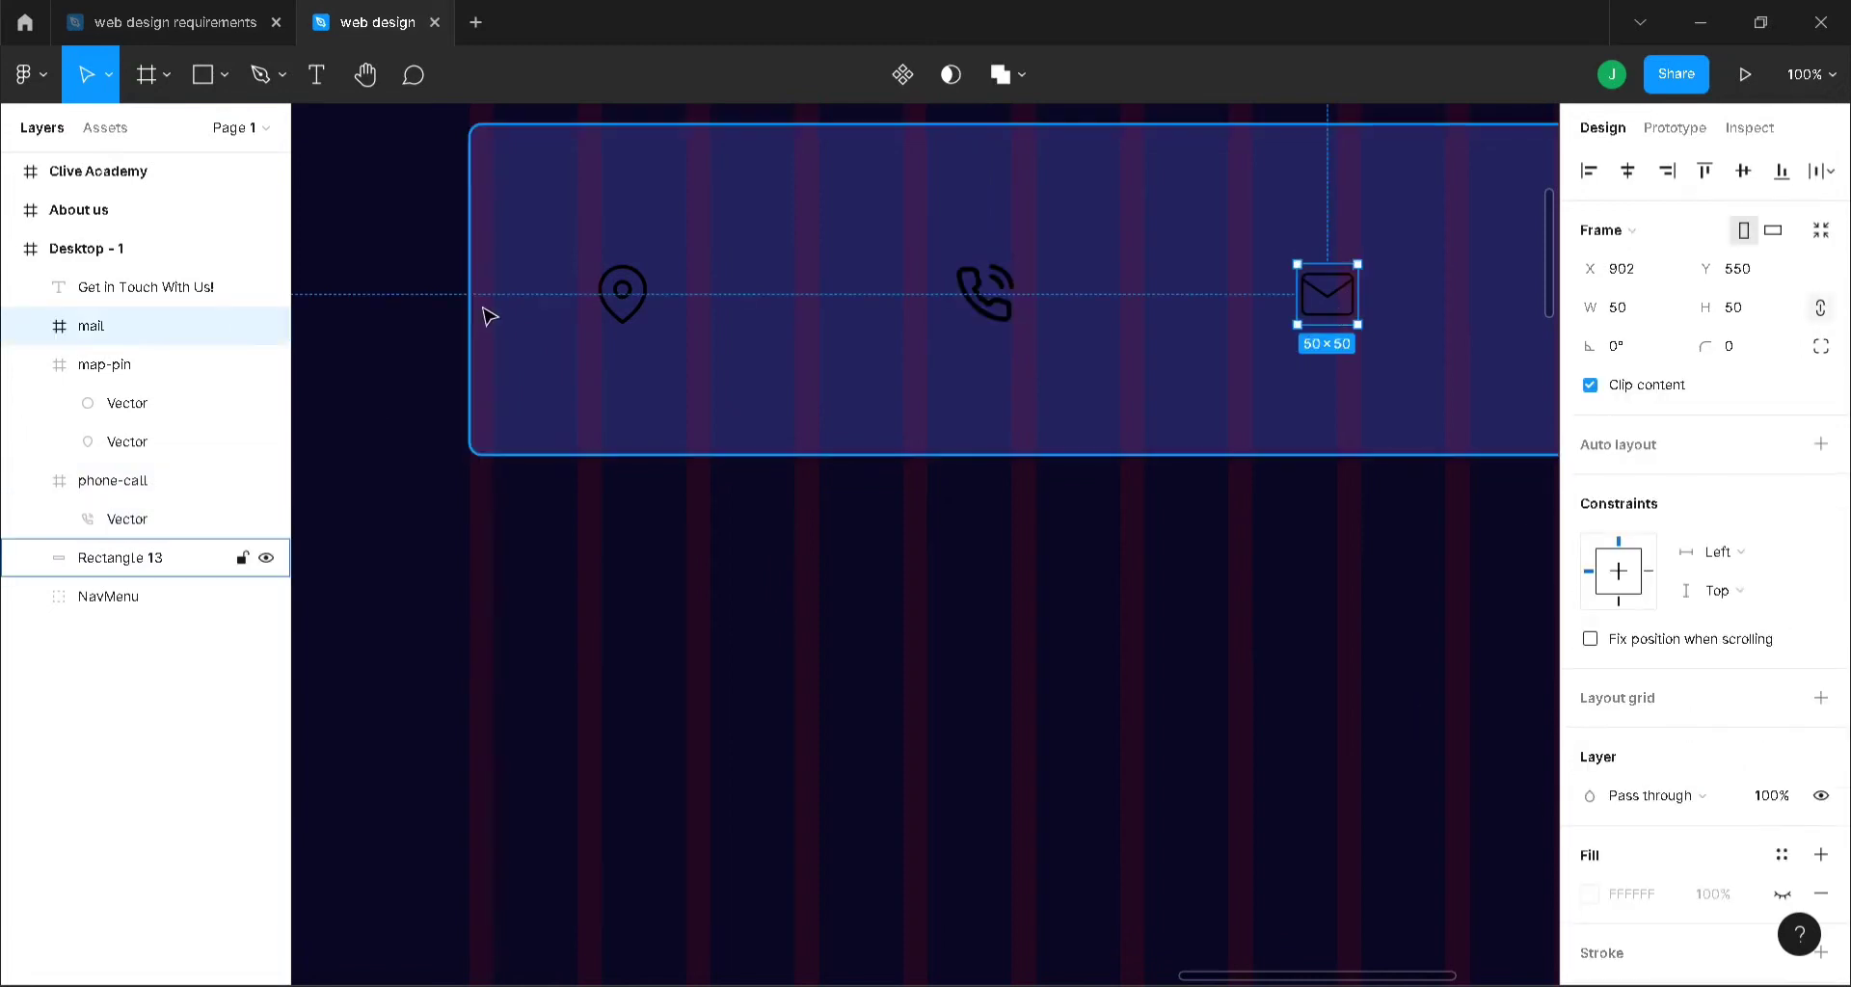
left_click(30, 326)
left_click(100, 382)
left_click(110, 408, "shift")
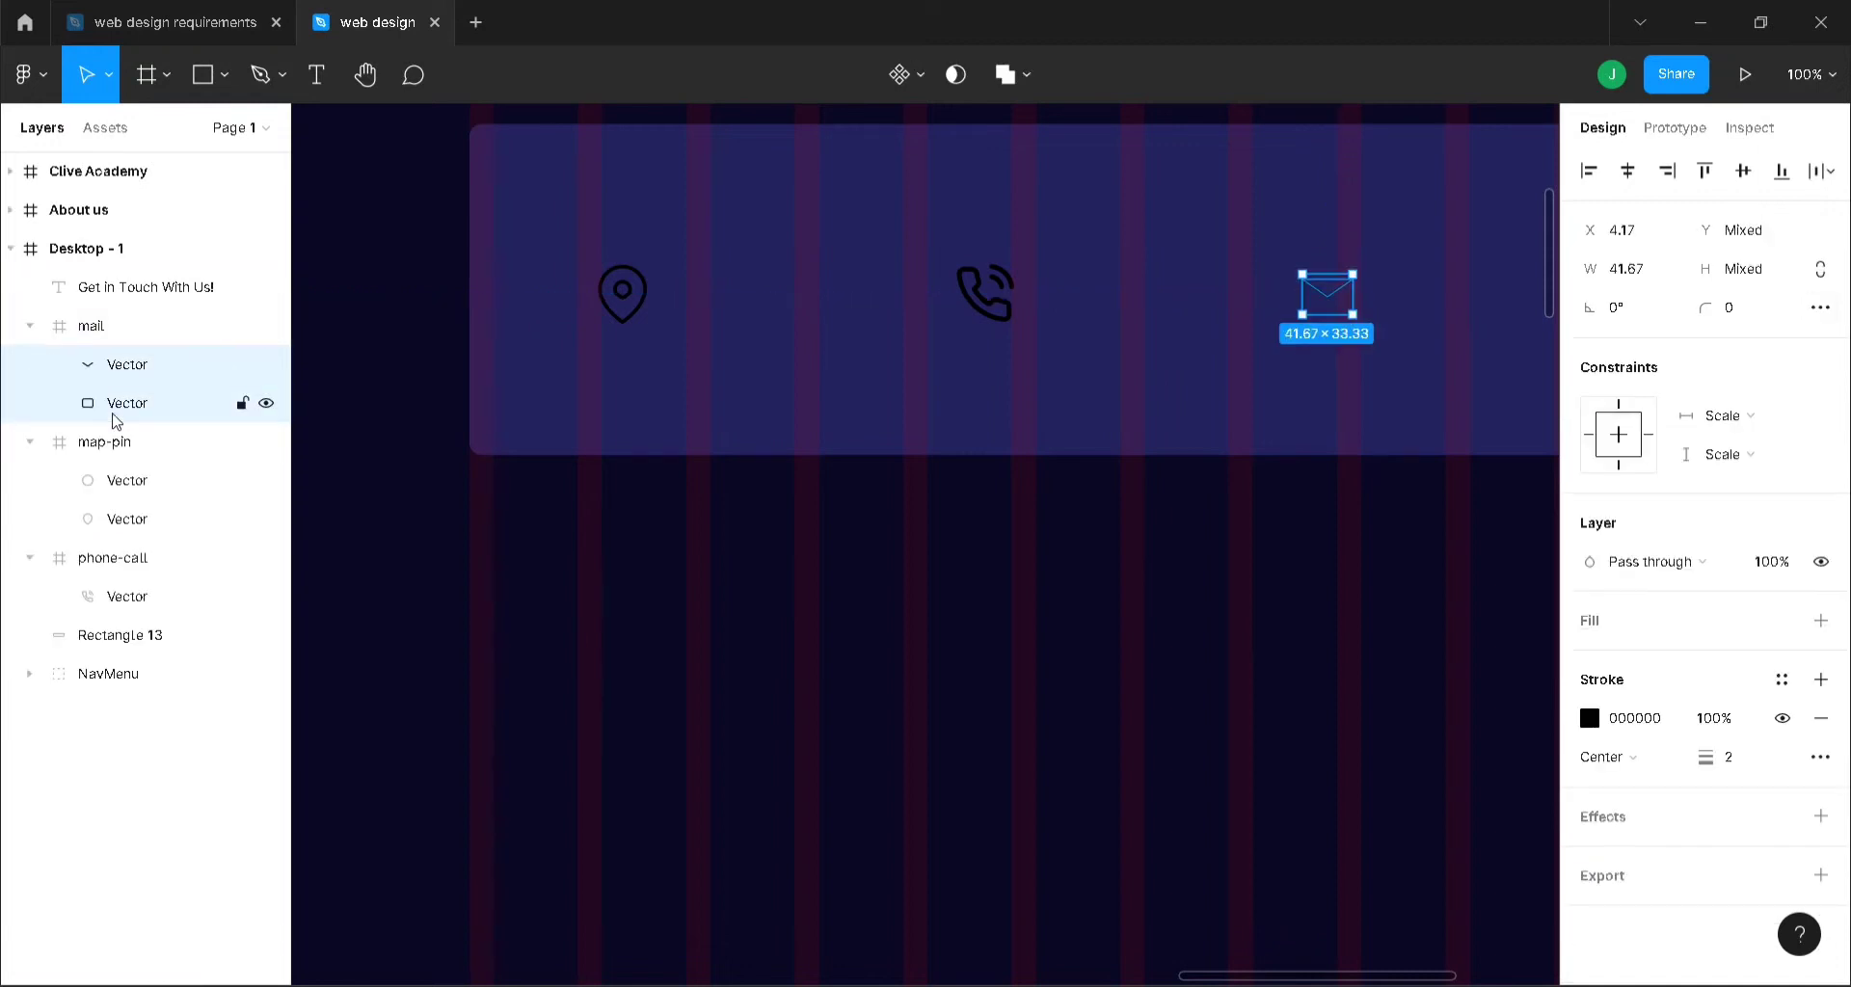
left_click(1735, 757)
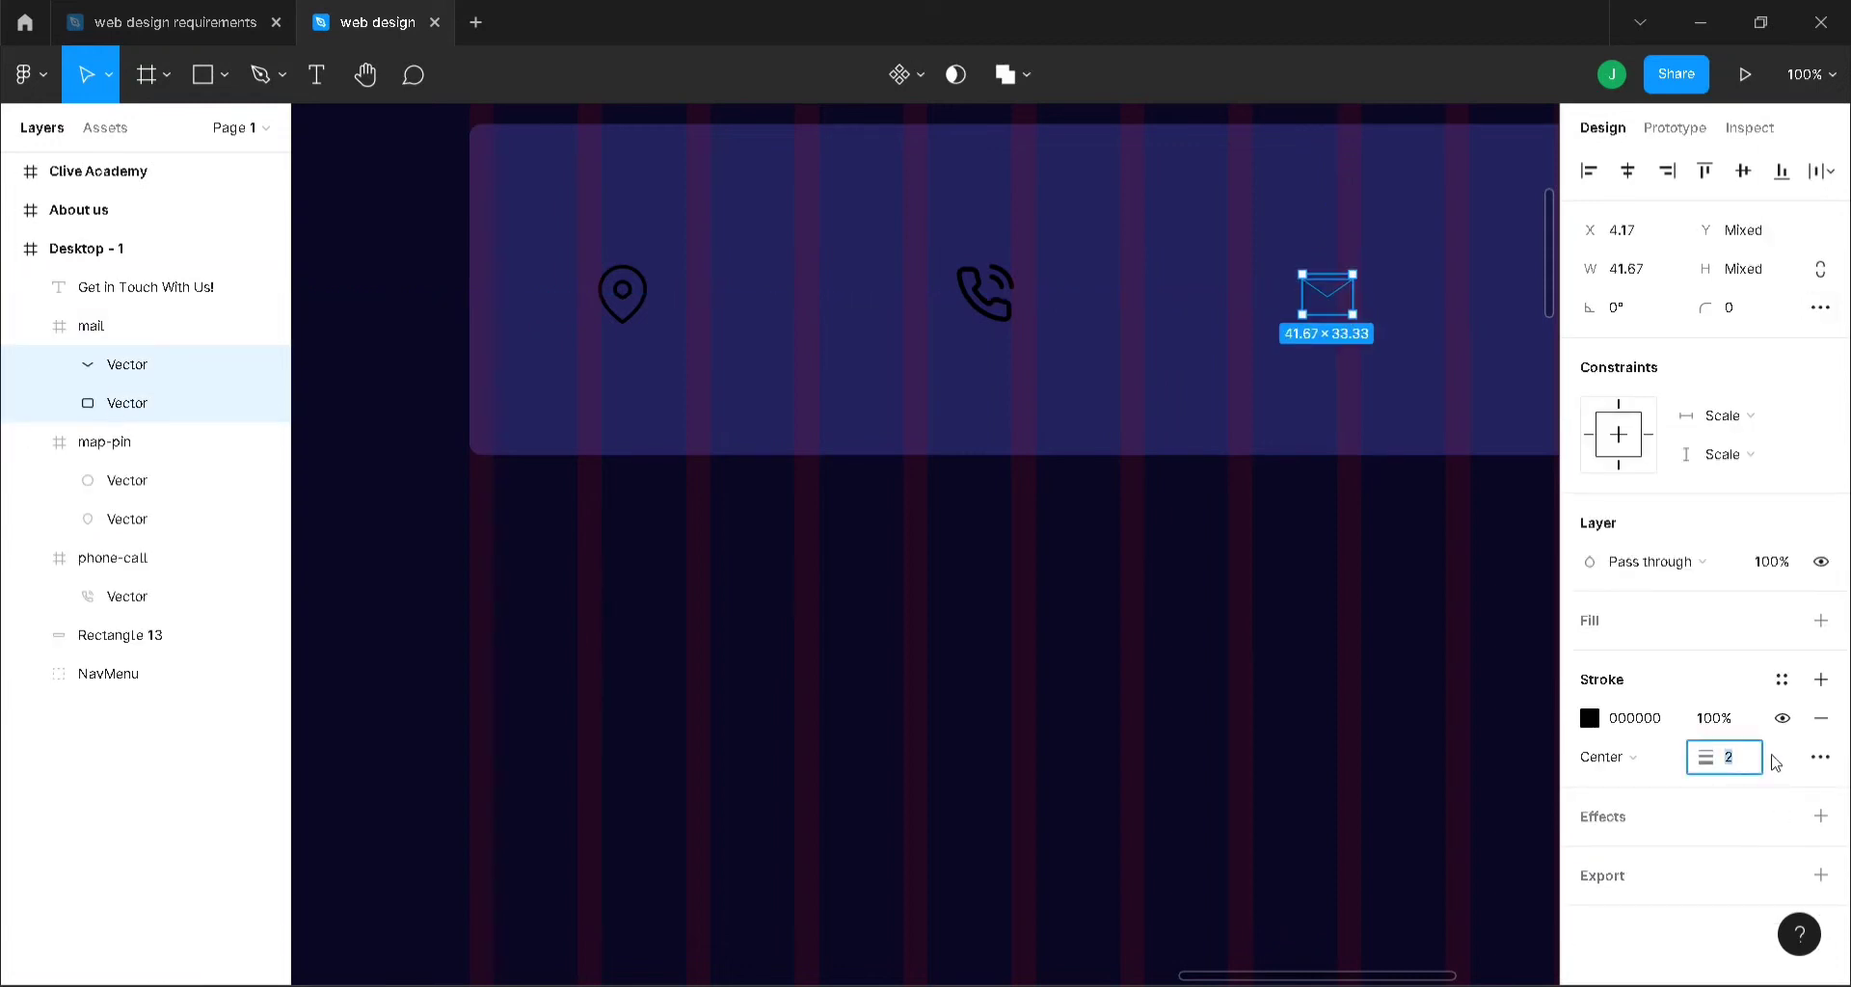
key("Return")
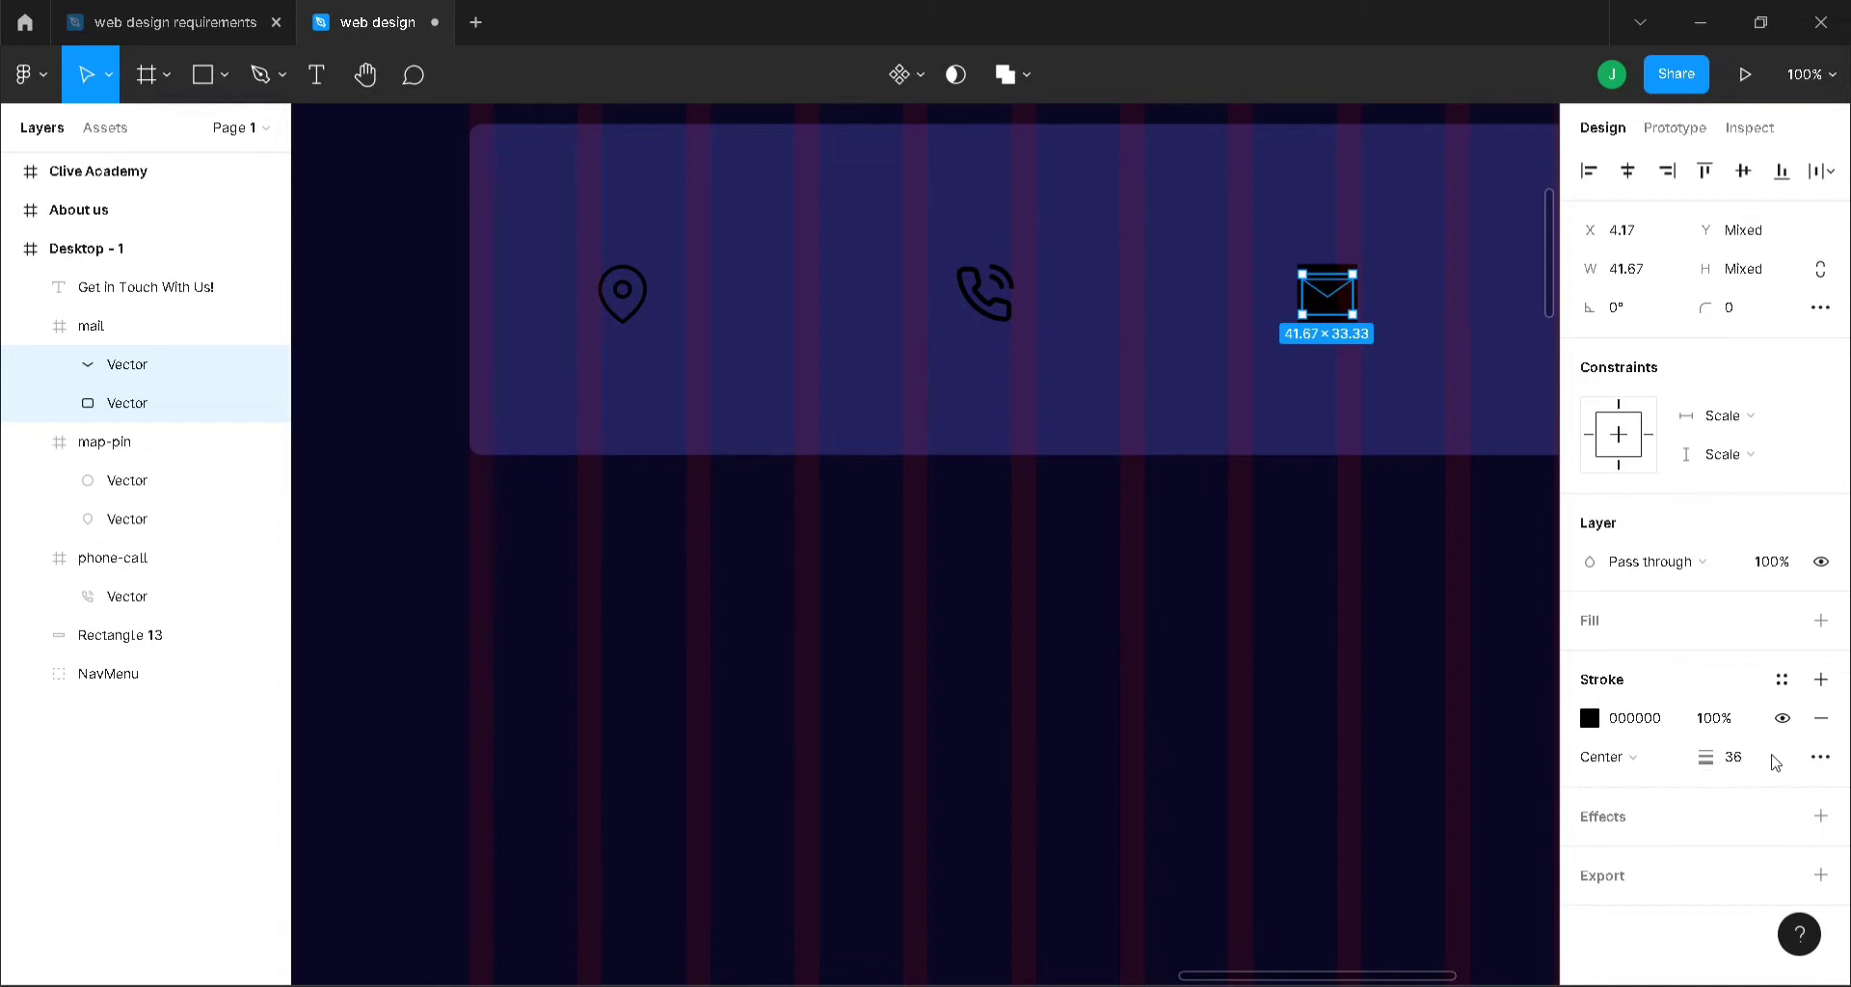
key("ctrl+z")
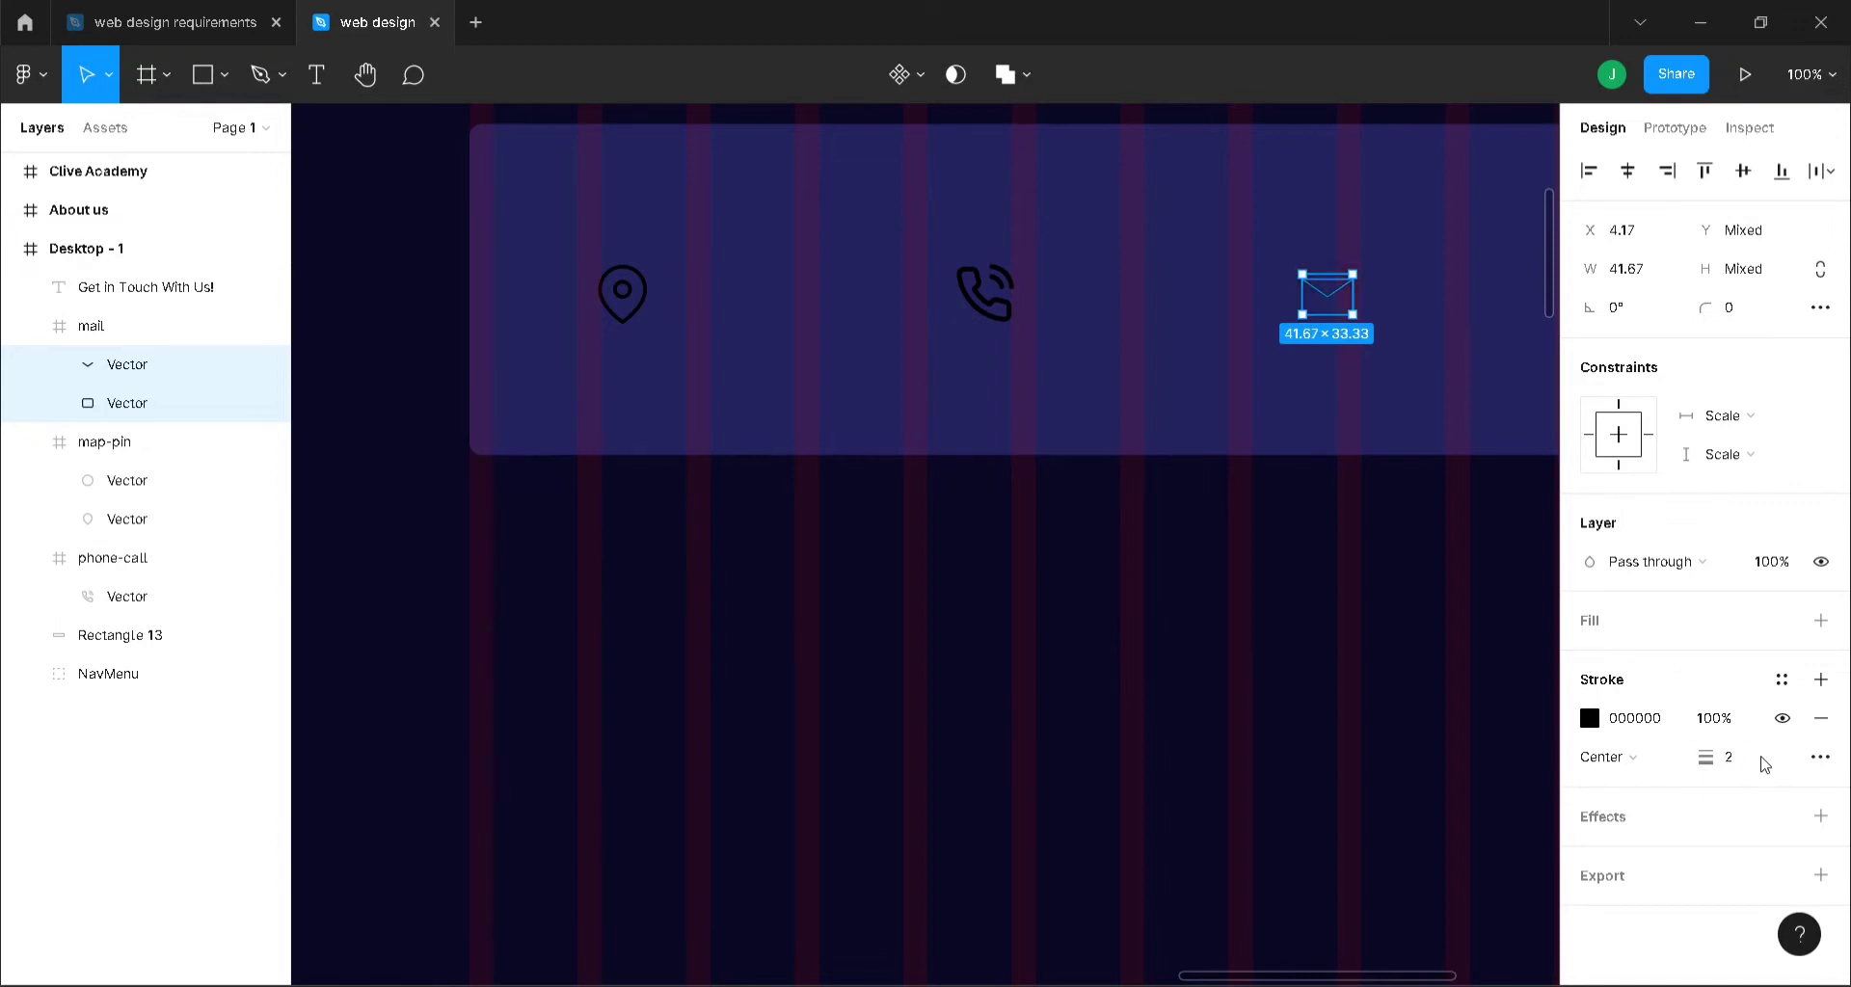
left_click(1760, 762)
type("3")
key("Return")
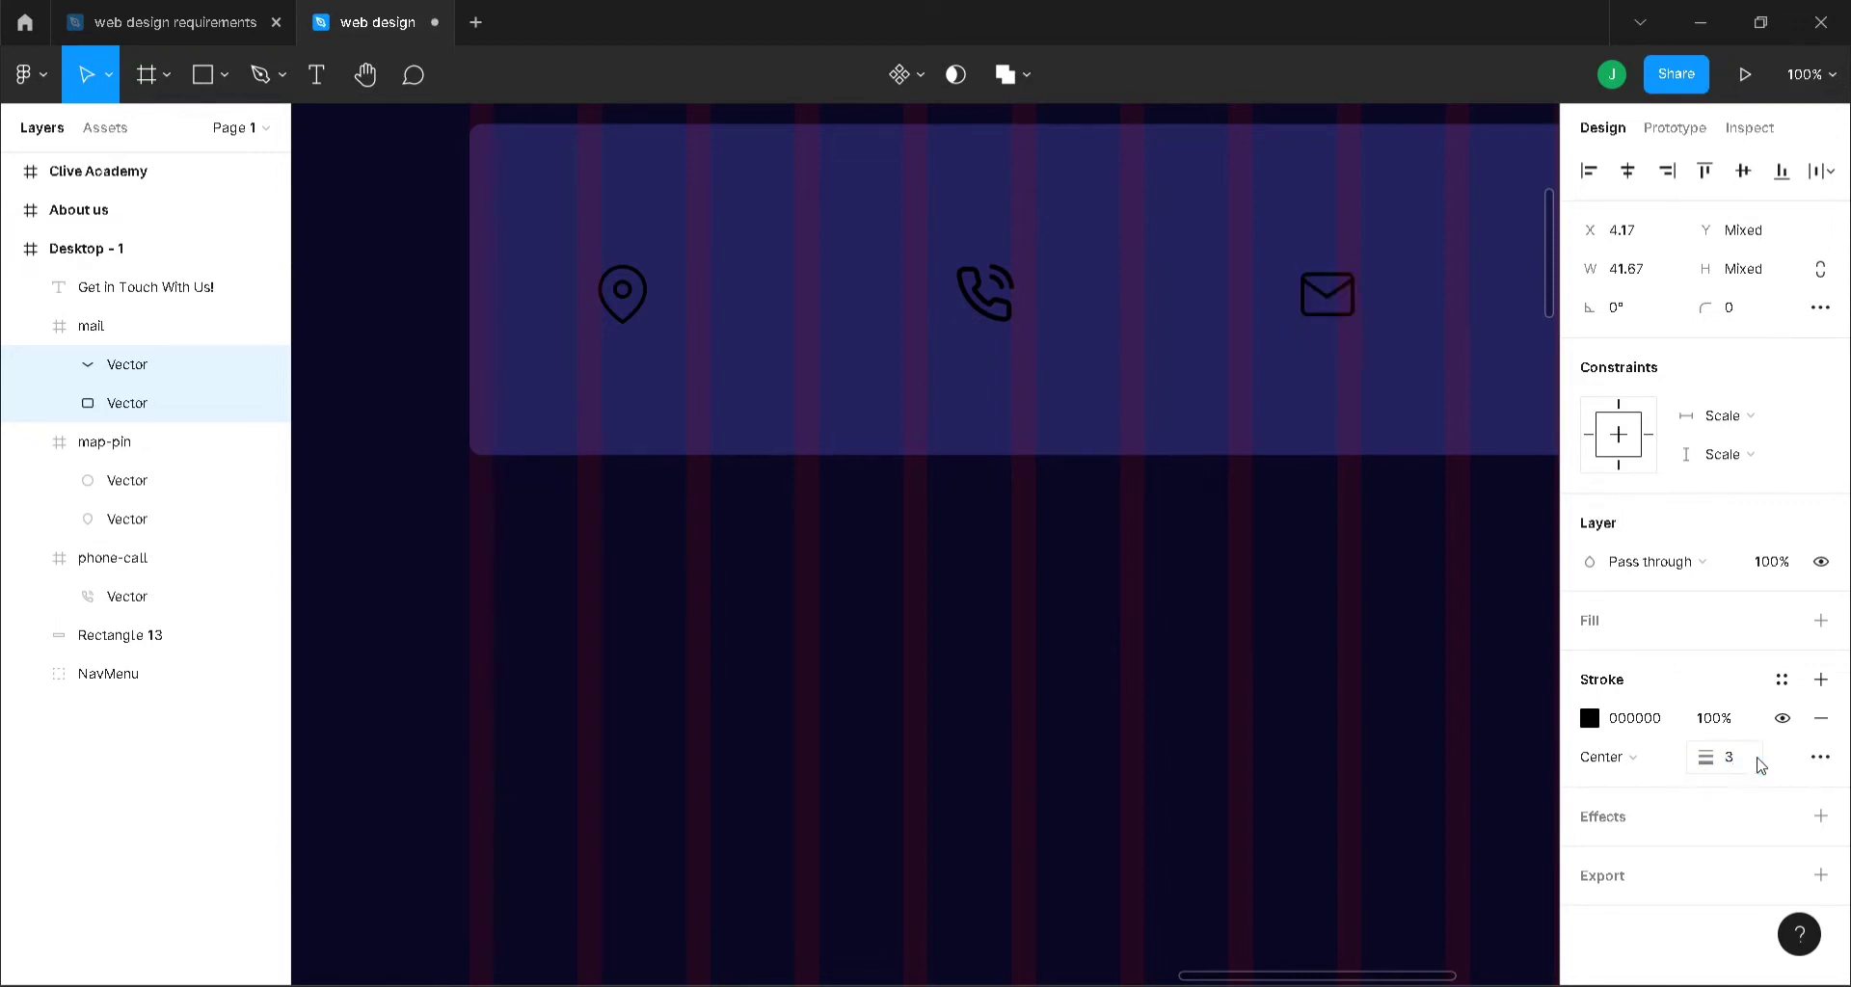
- Select the phone and location icons together
left_click(958, 582)
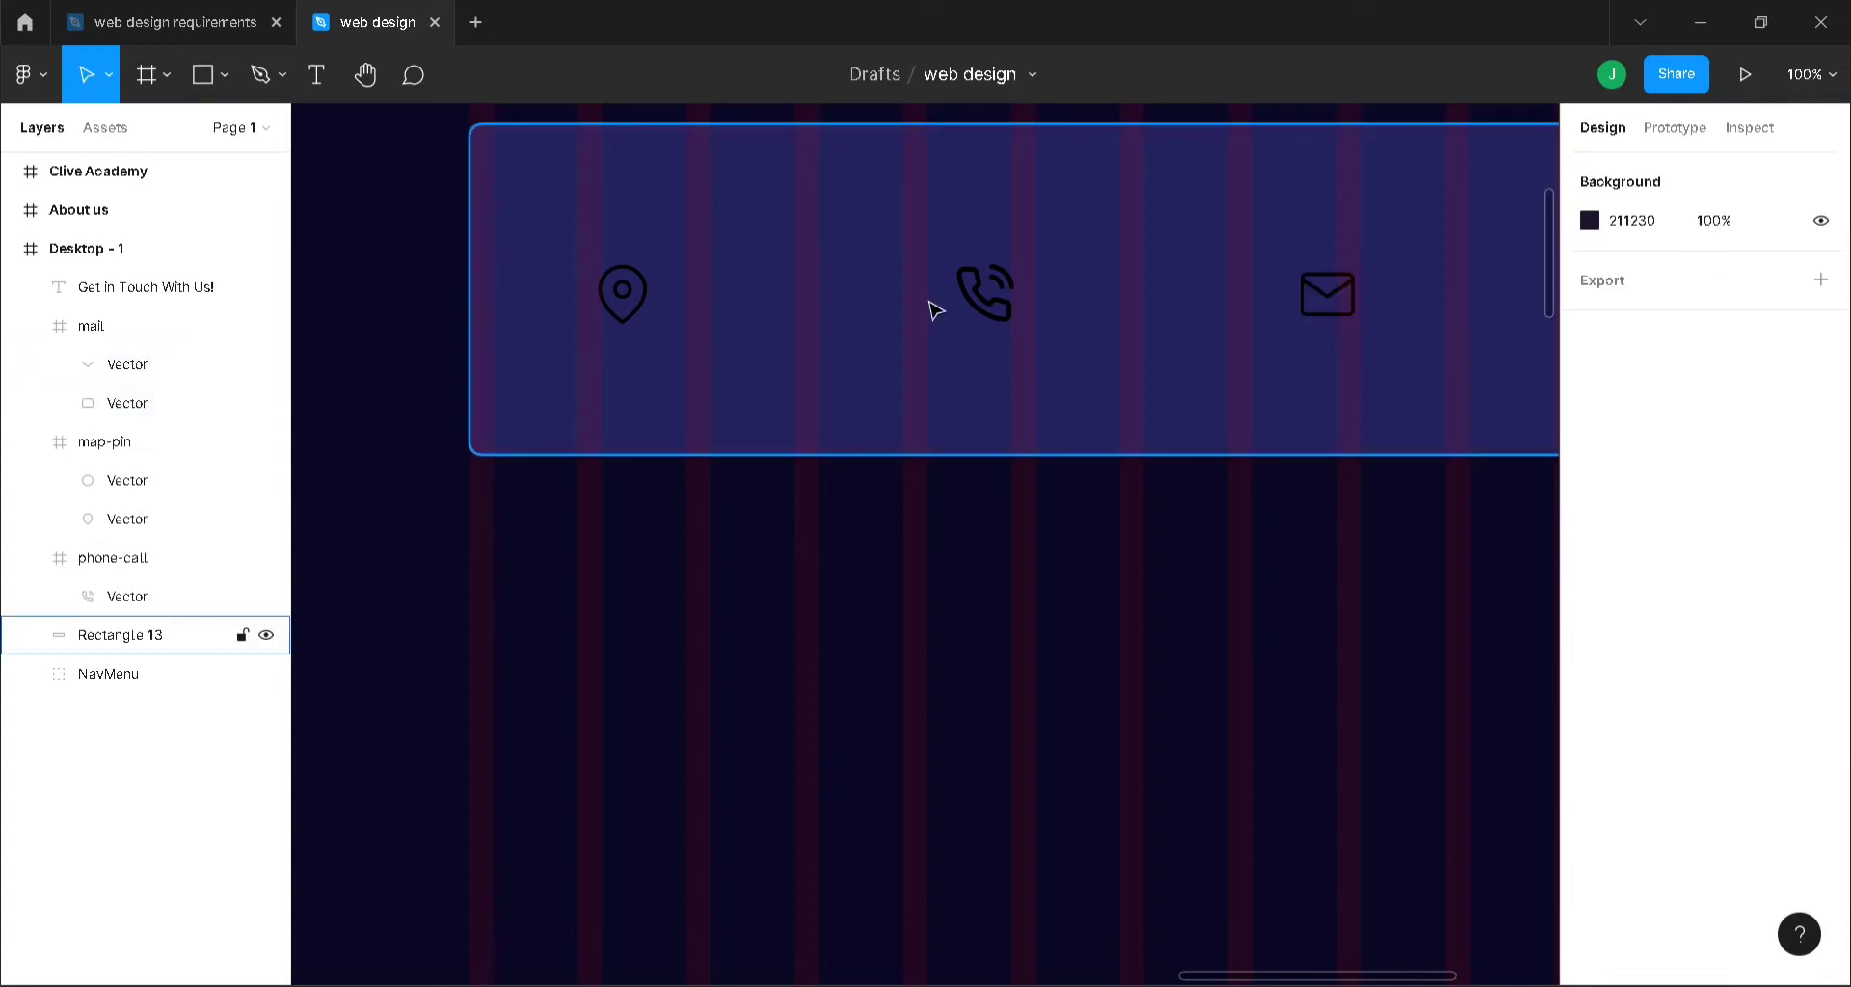
left_click(983, 293)
left_click(622, 294, "shift")
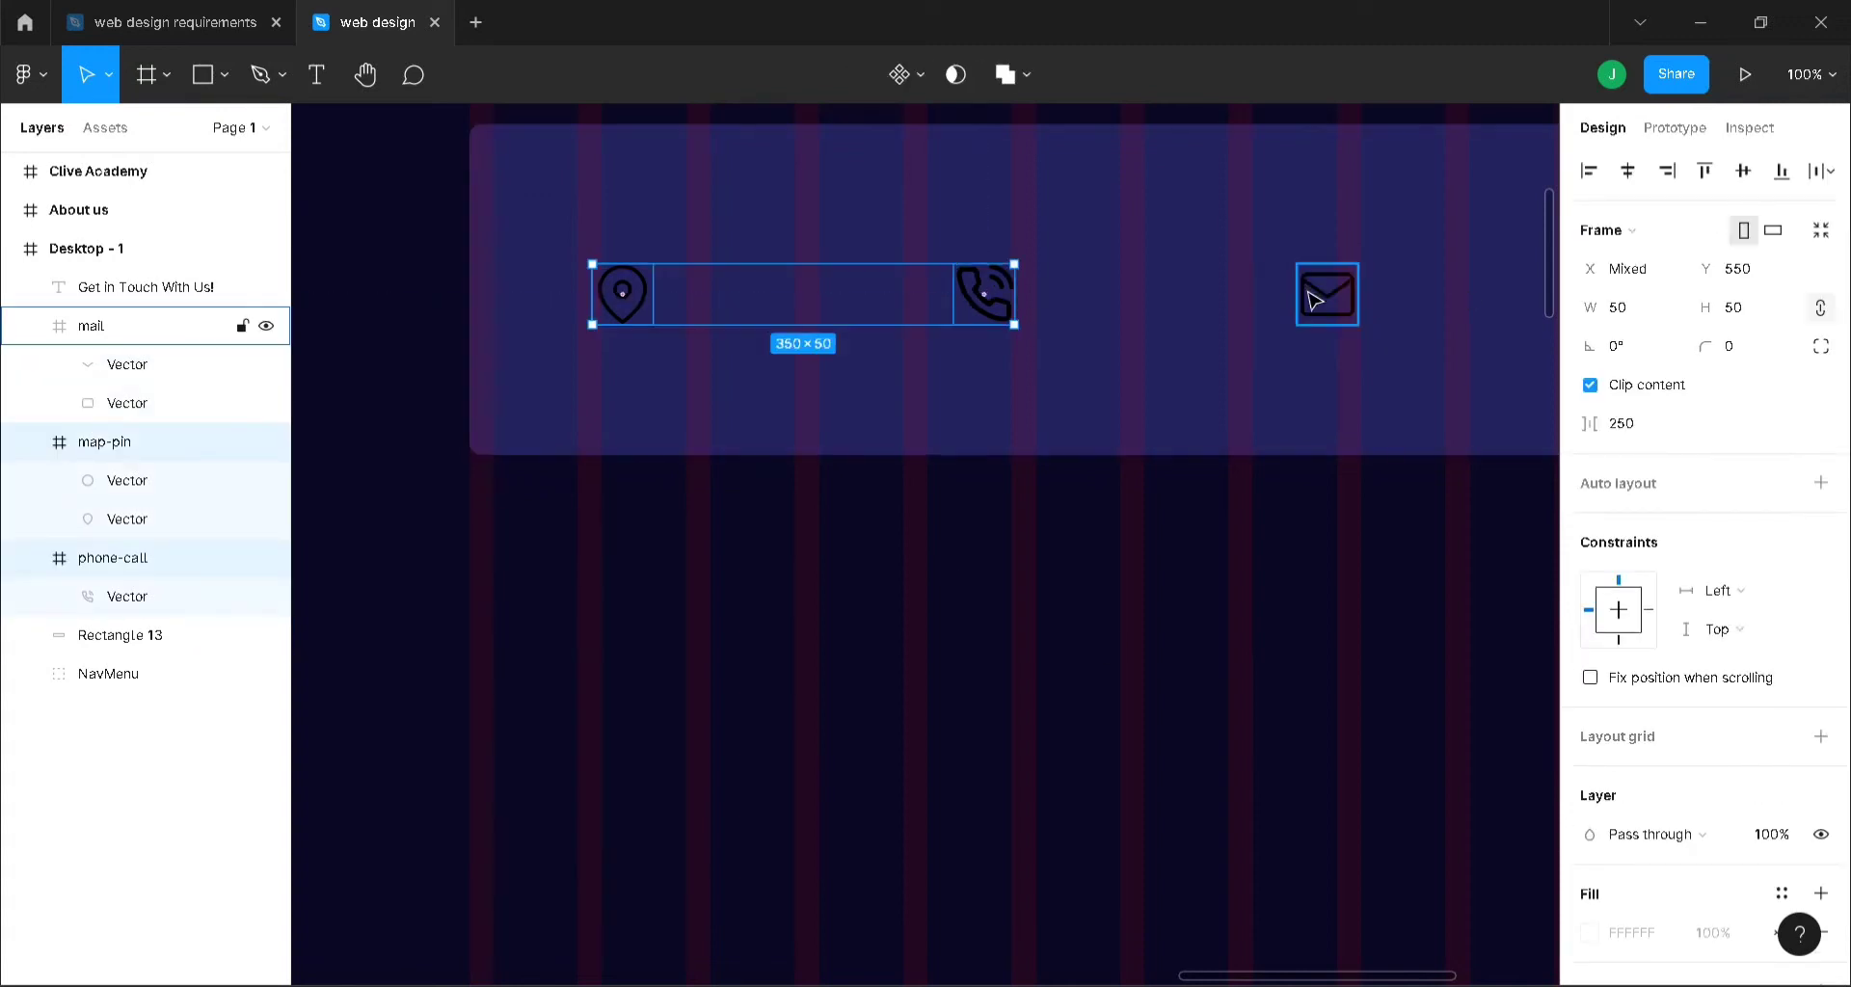
- Move the location, phone and mail icons together higher in the card
left_click(1328, 294, "shift")
left_click_drag(1074, 307, 1176, 256)
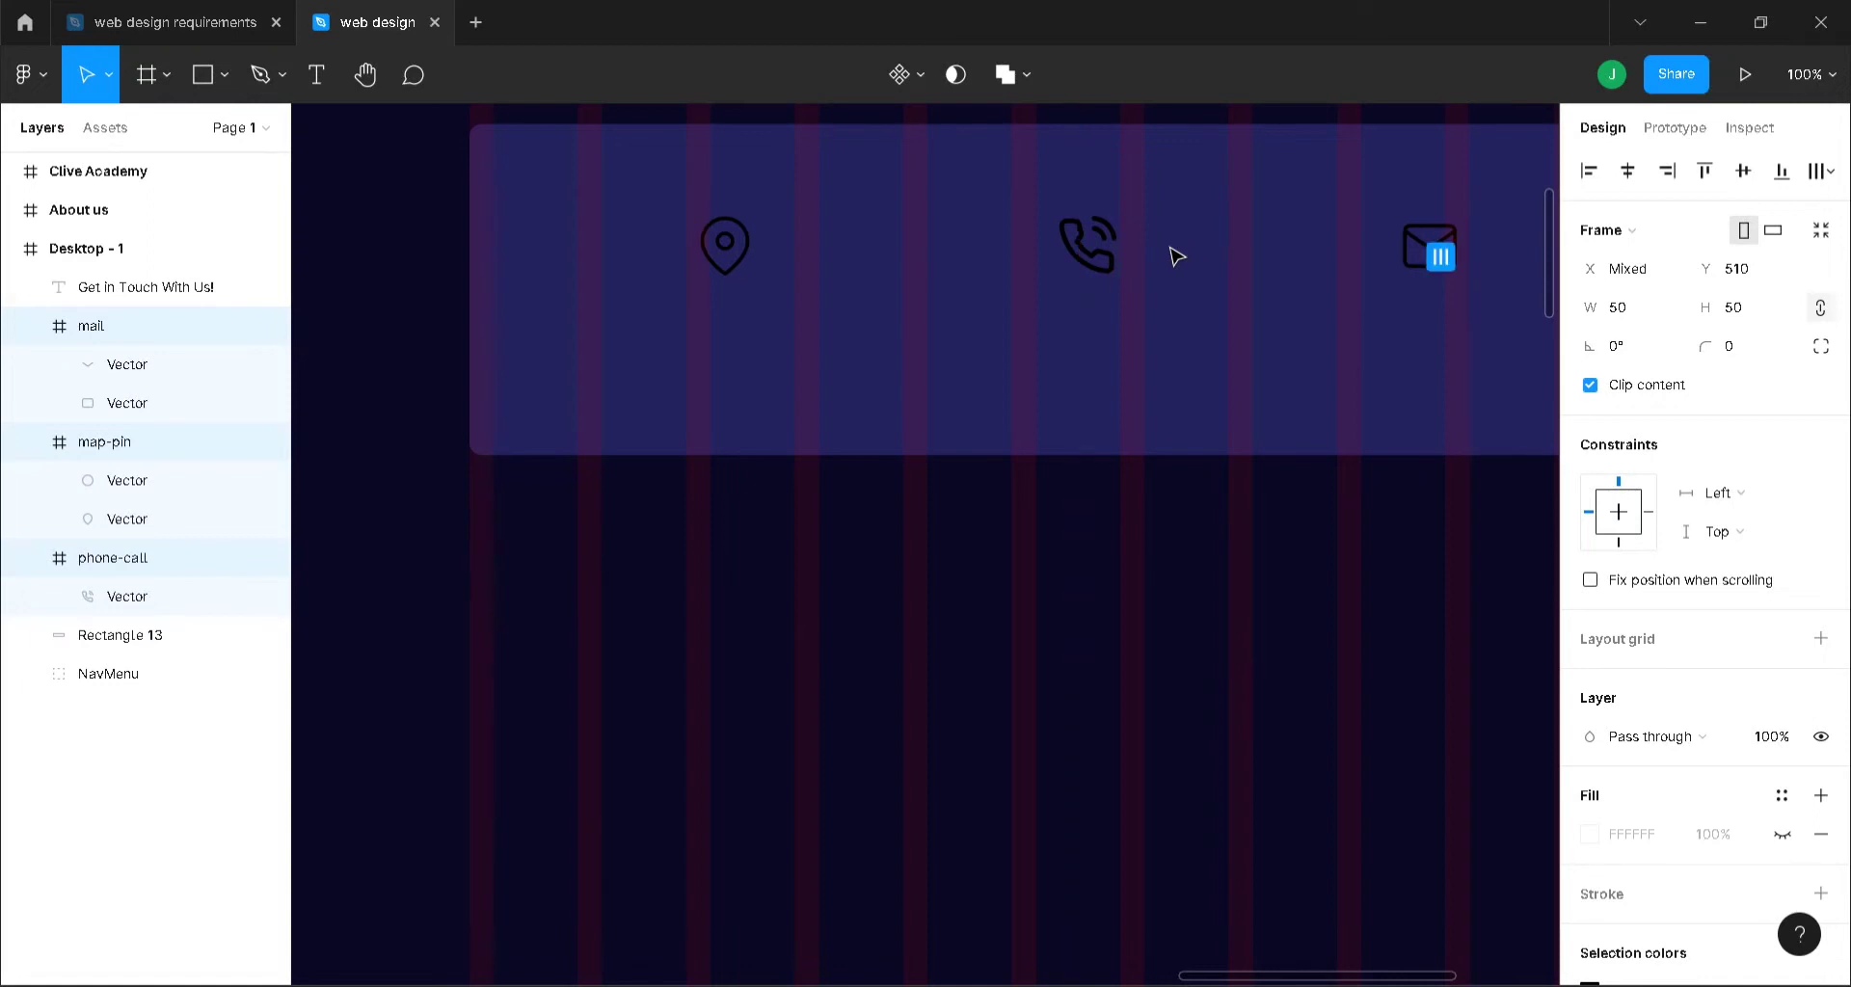
key("minus")
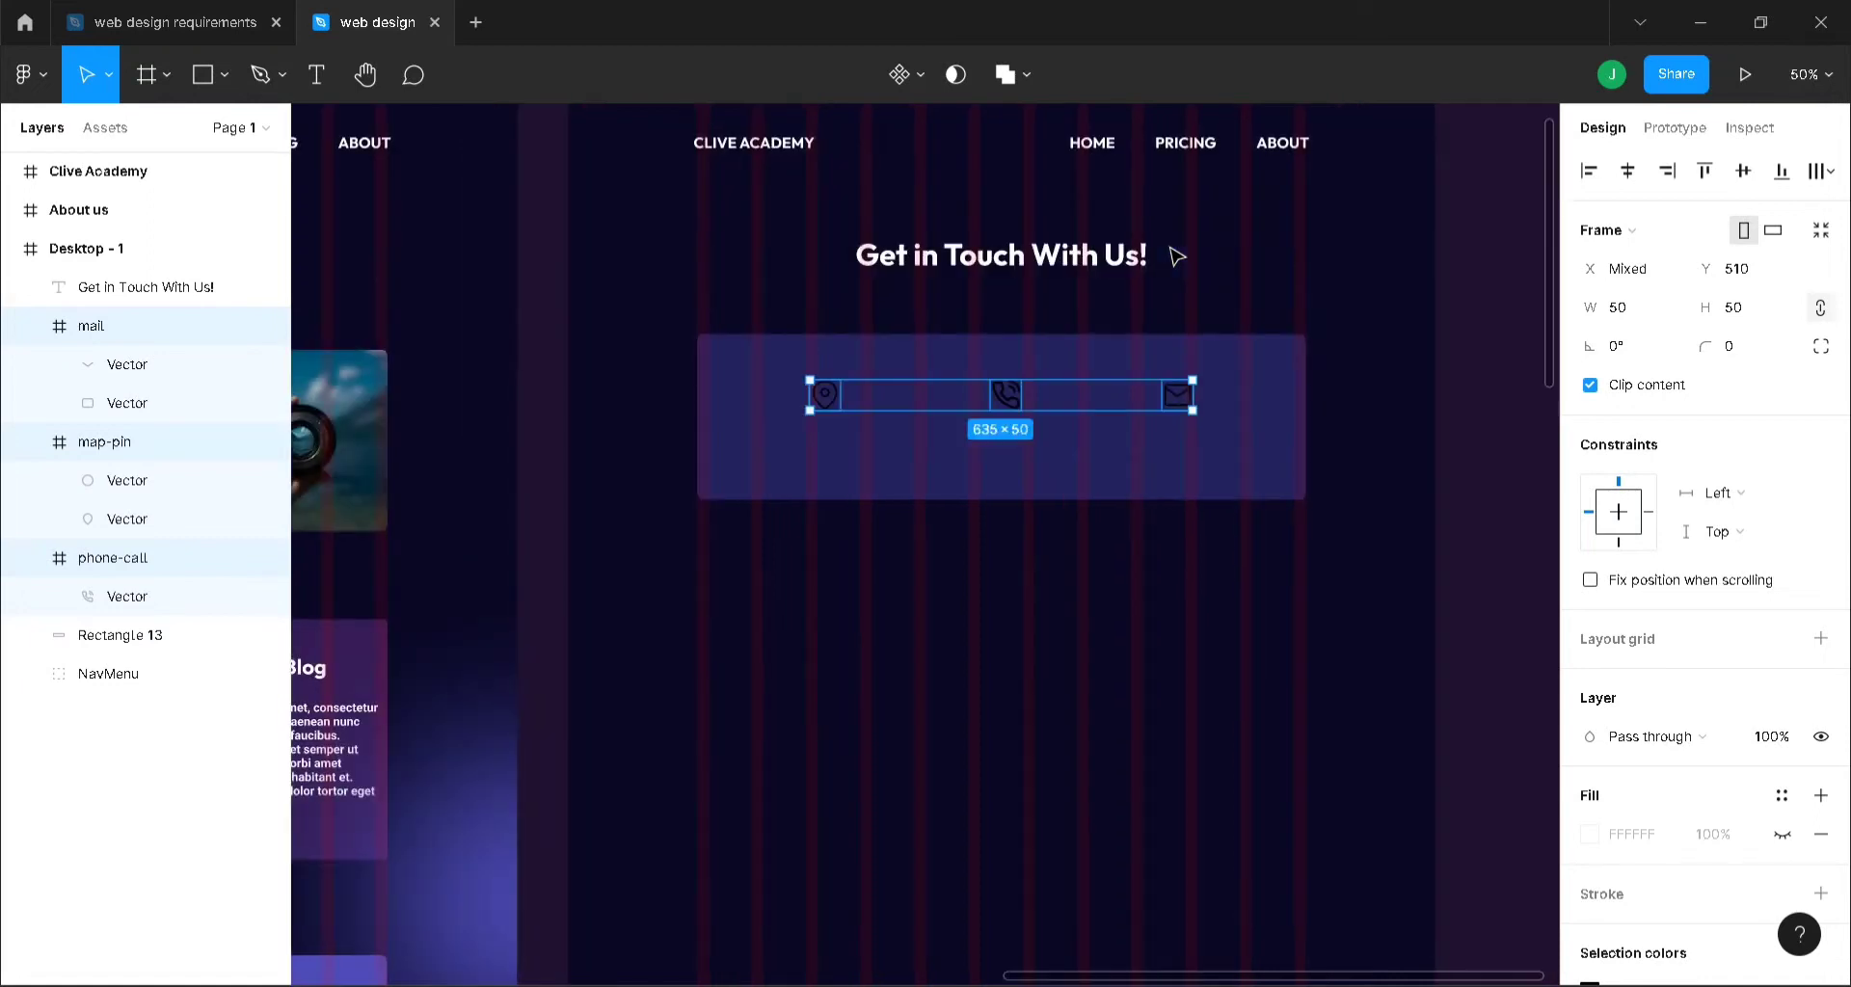
- Change the phone icon's outline stroke weight to 3 to match the others
left_click(1007, 400)
left_click(1008, 397)
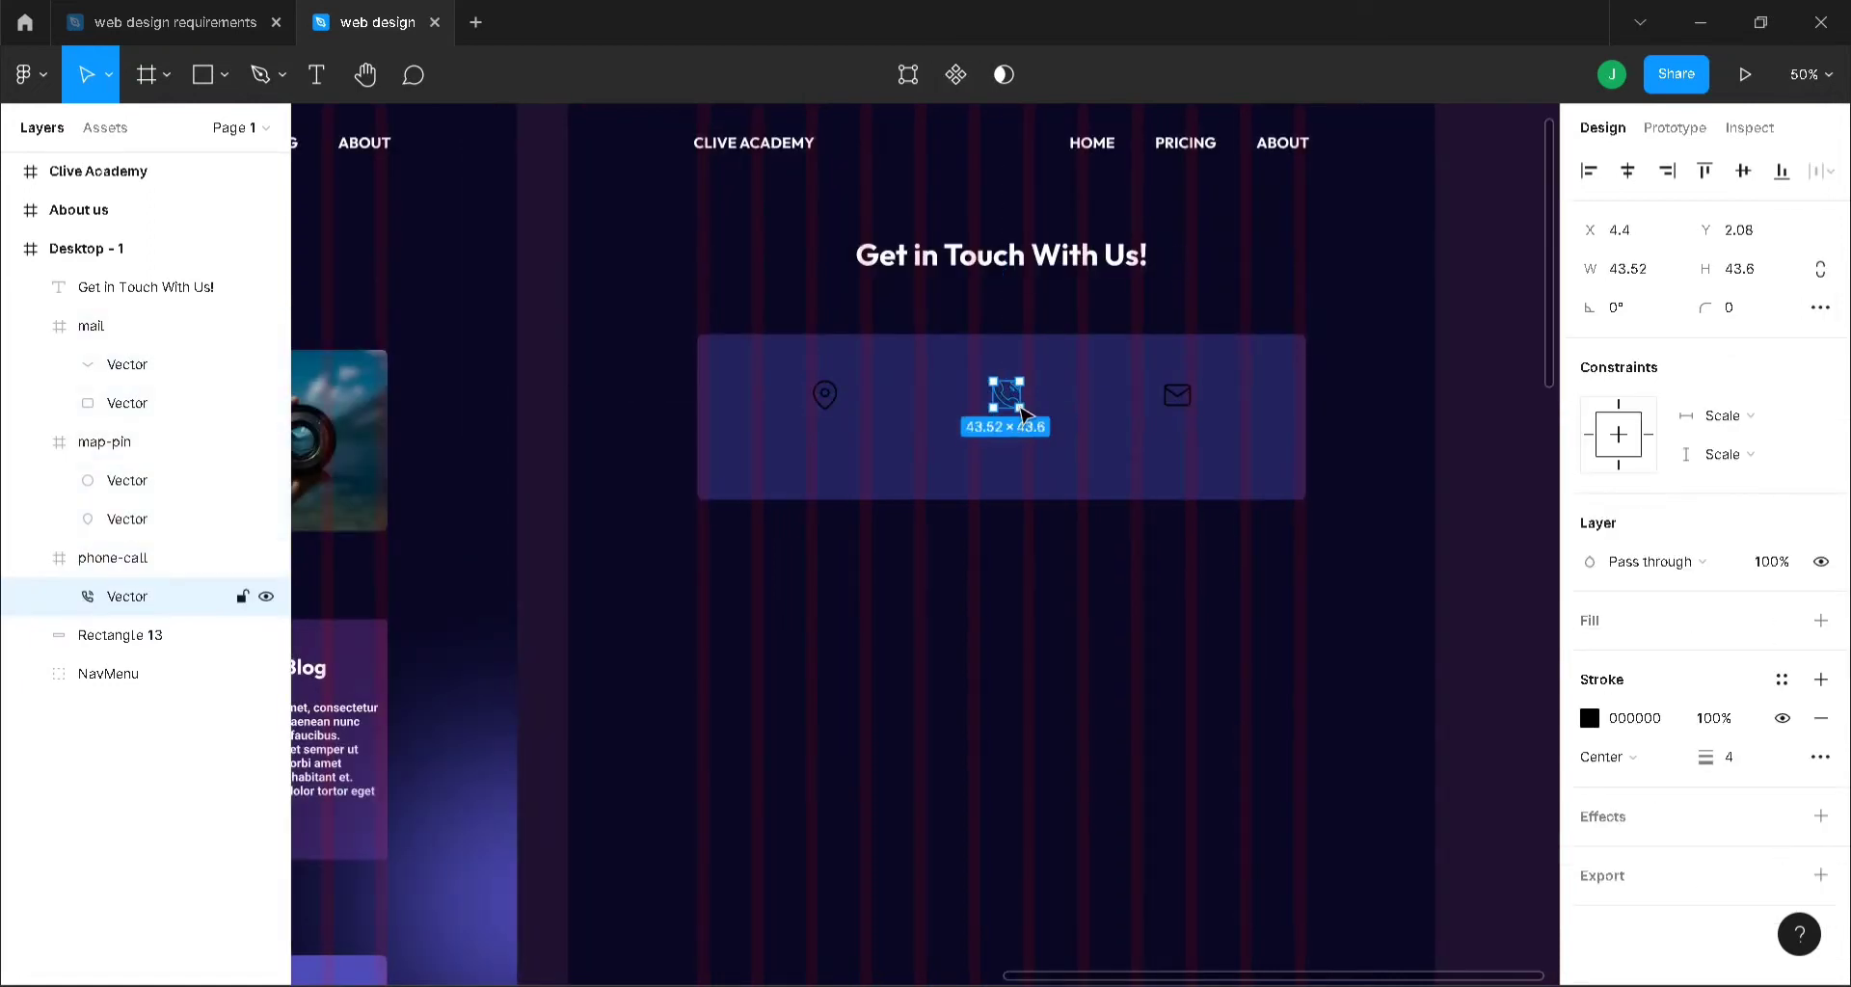
left_click(1732, 759)
- Try aligning the three icons' horizontal centers, undo it, and nudge the row to centre
left_click(826, 396, "shift")
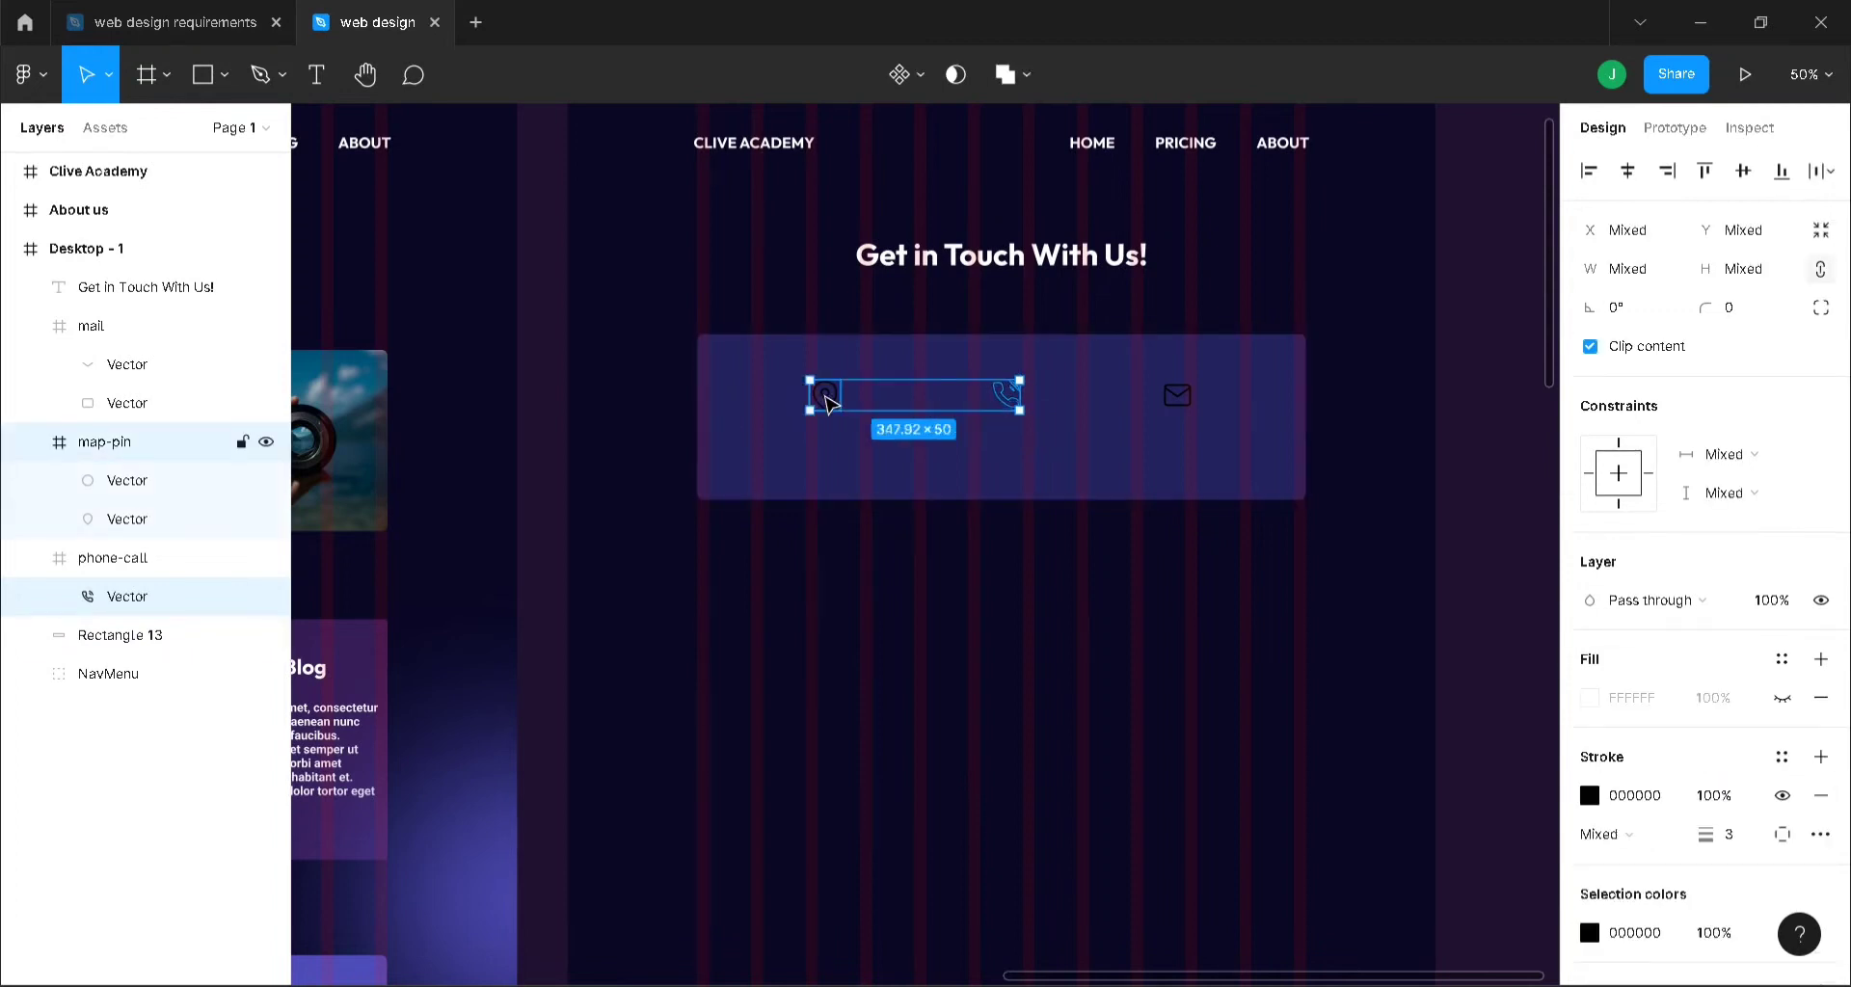
left_click(1177, 395, "shift")
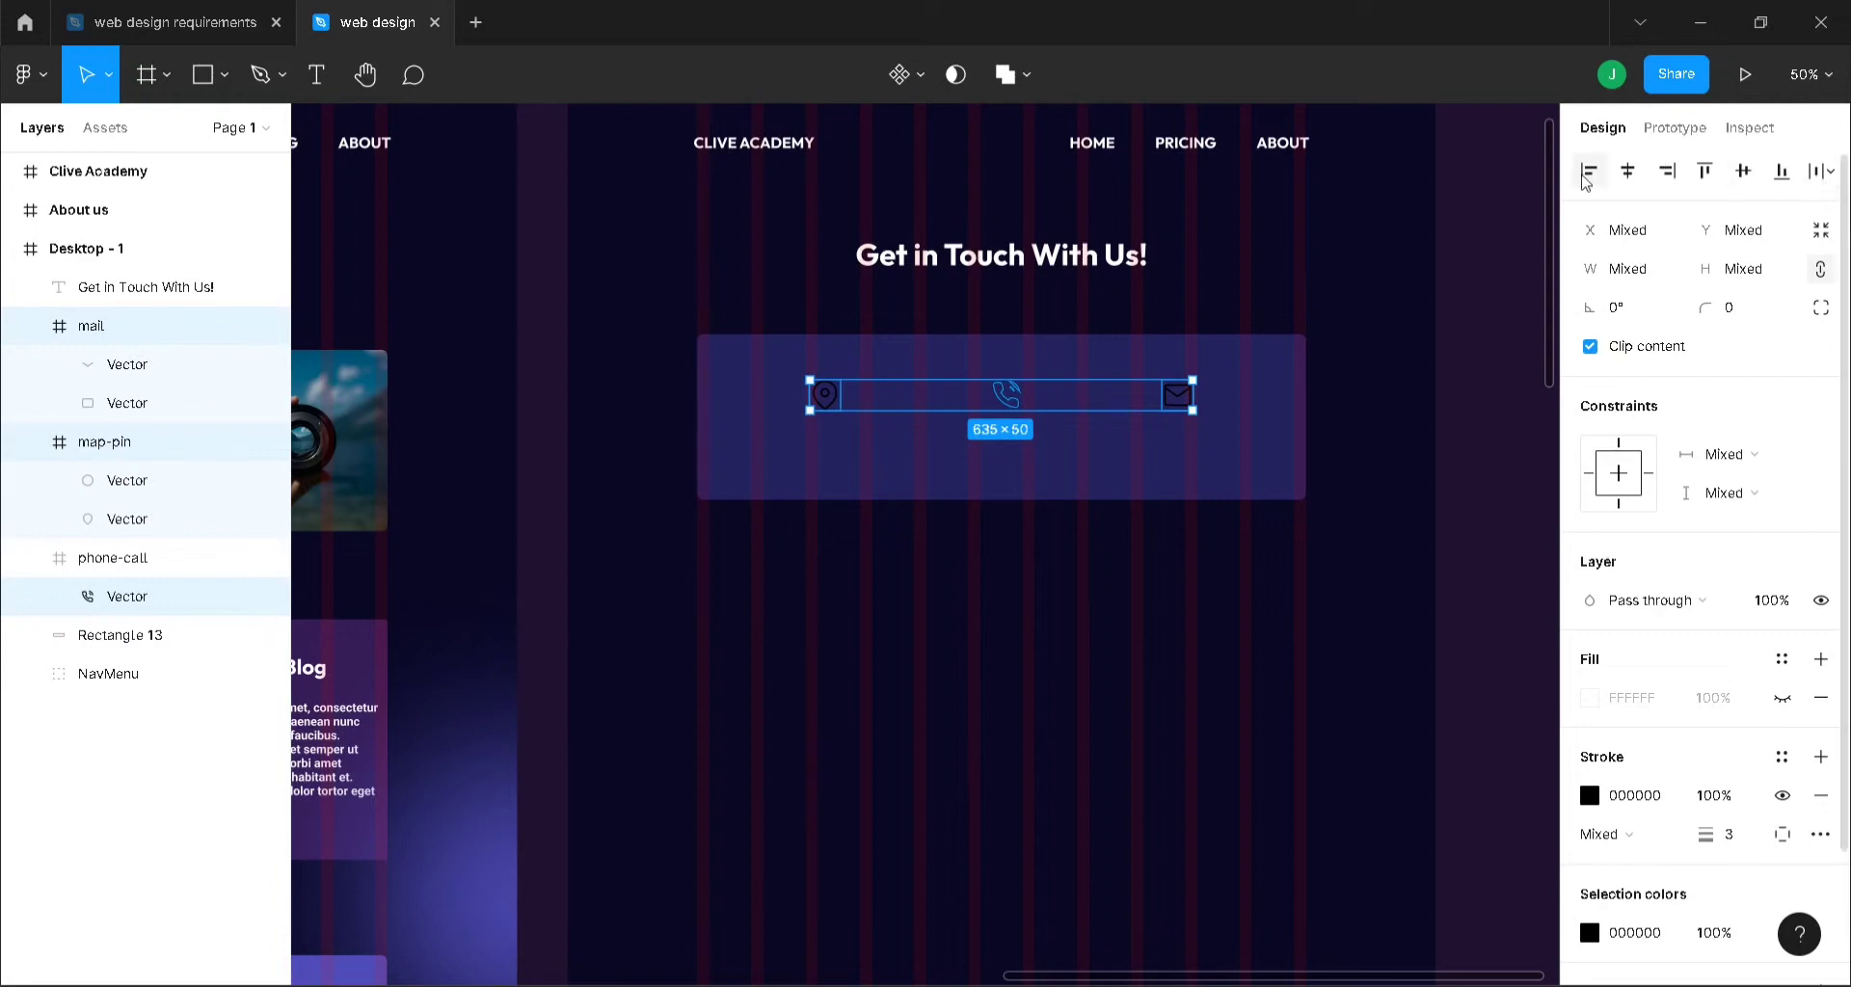
left_click(1628, 170)
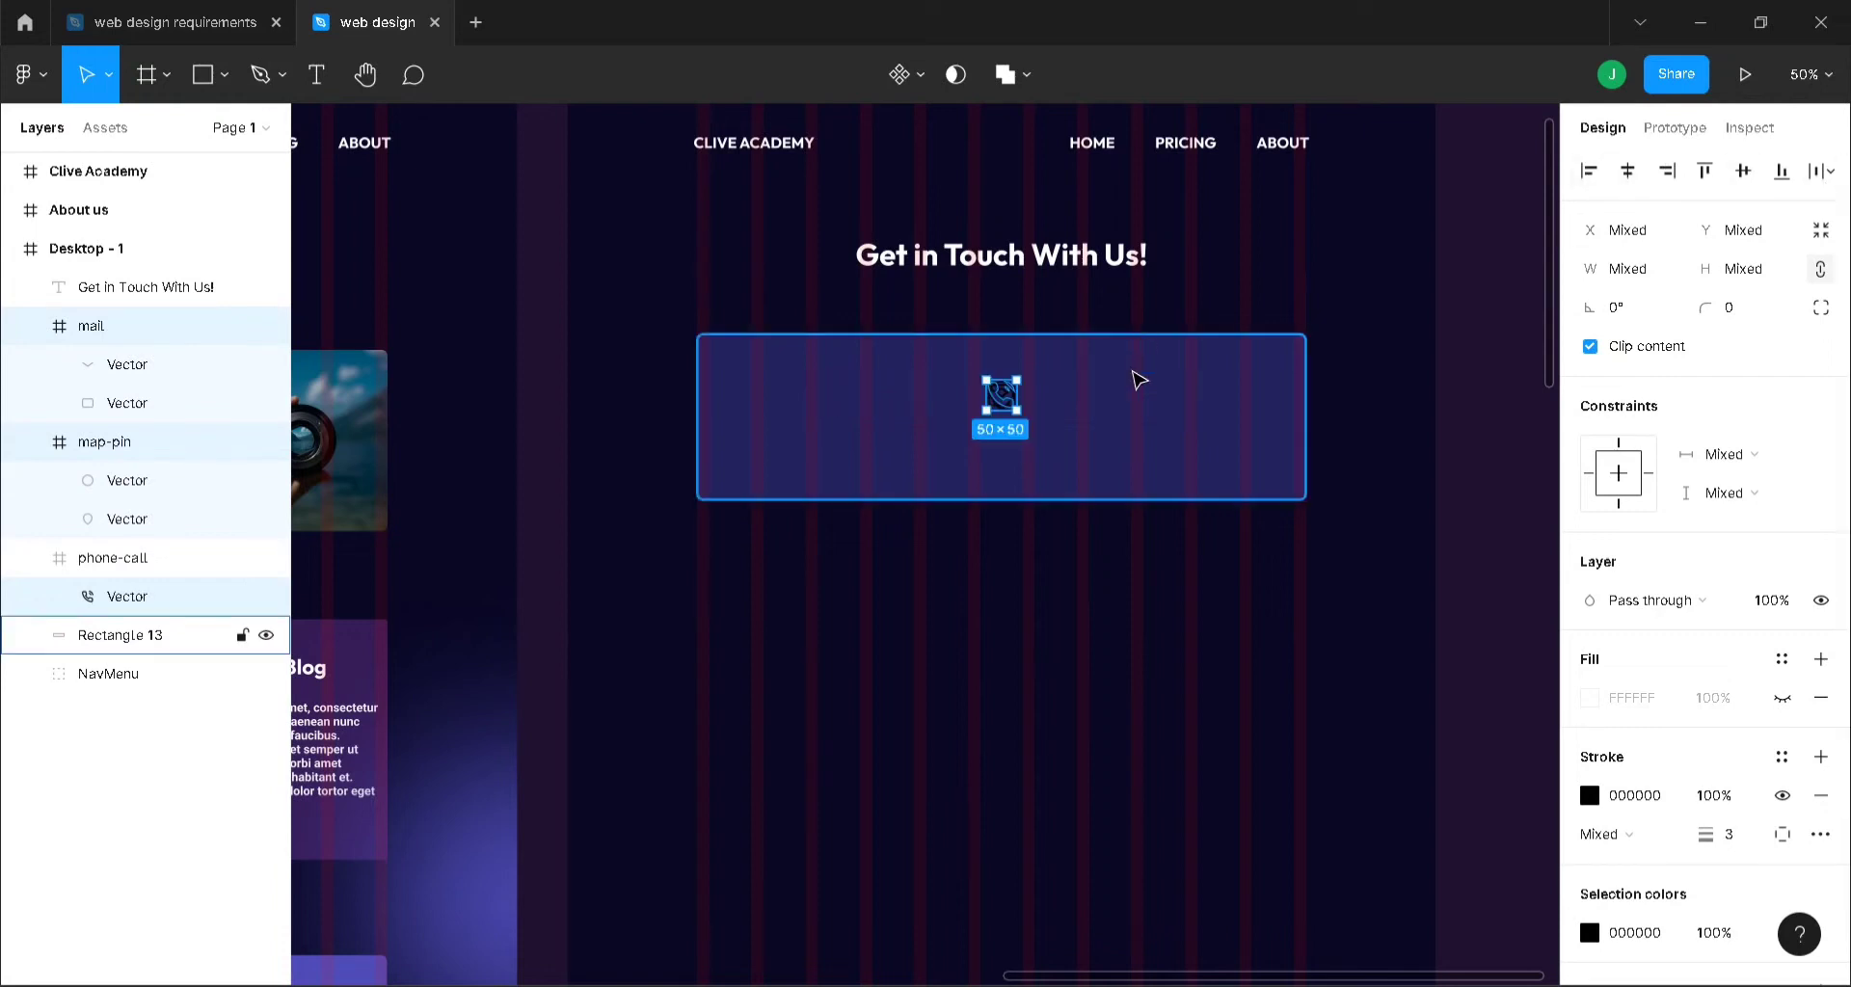
key("ctrl+z")
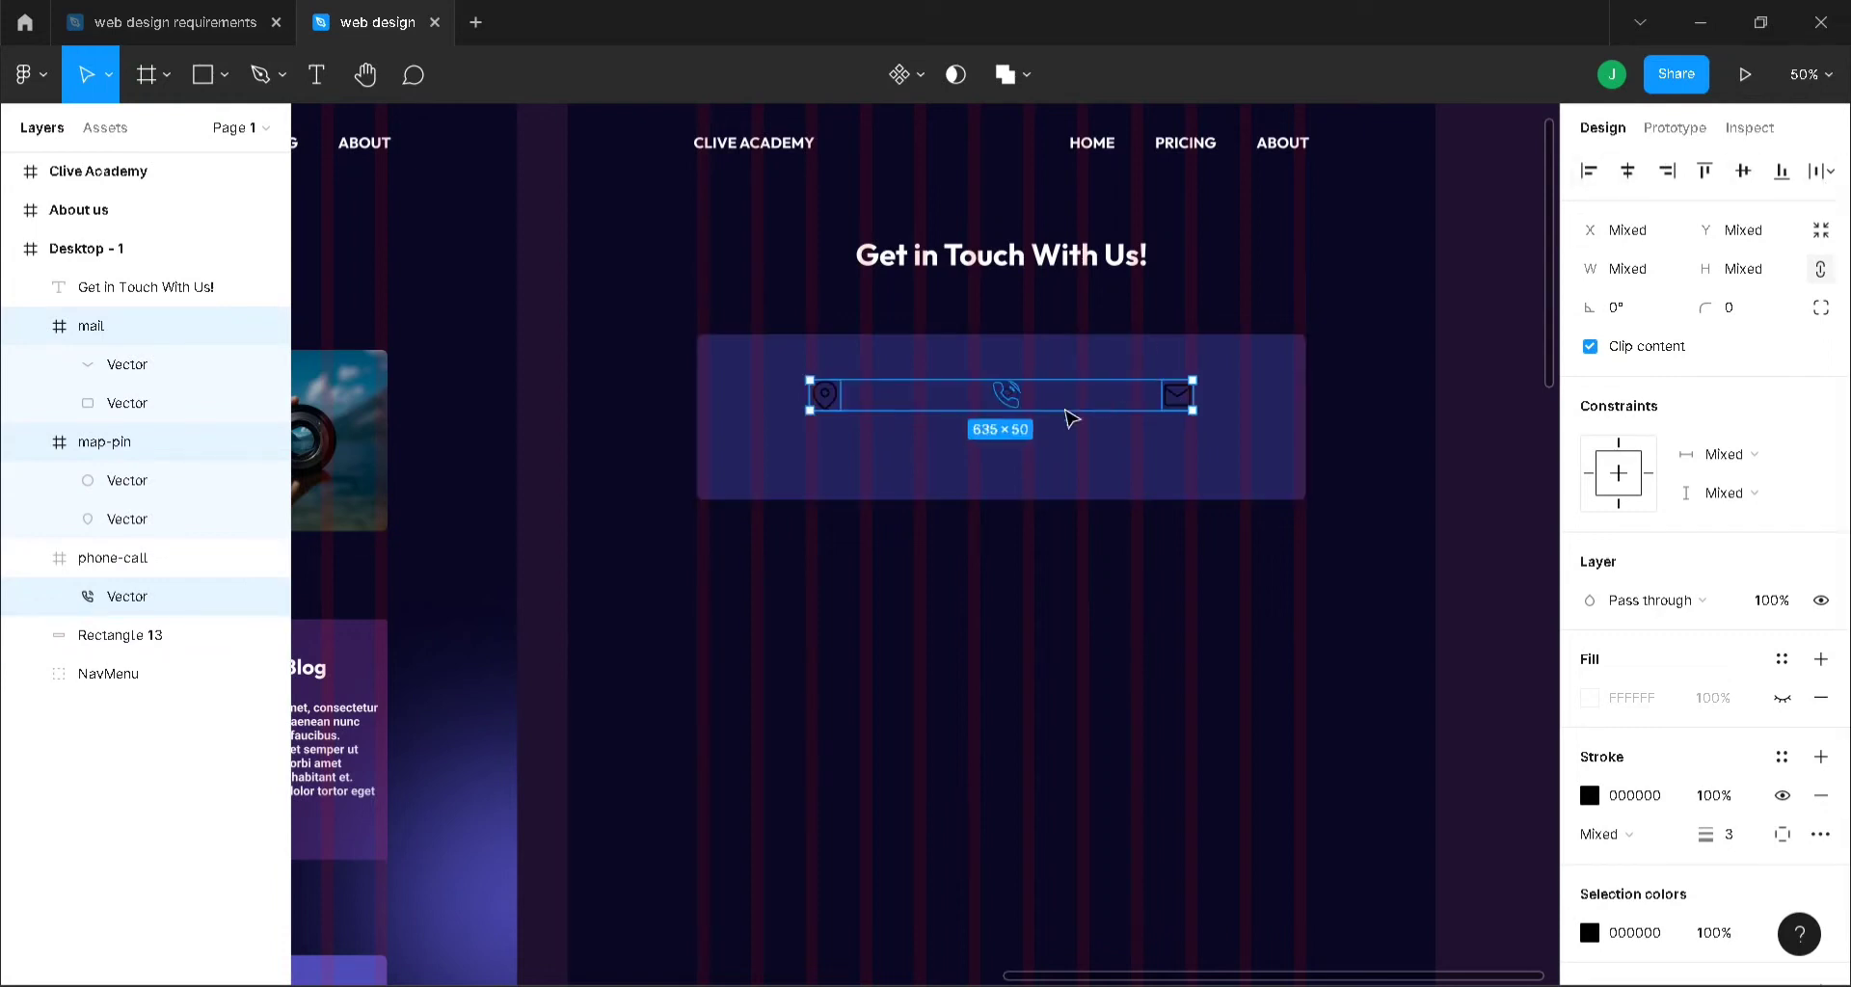
left_click_drag(1064, 410, 1070, 409)
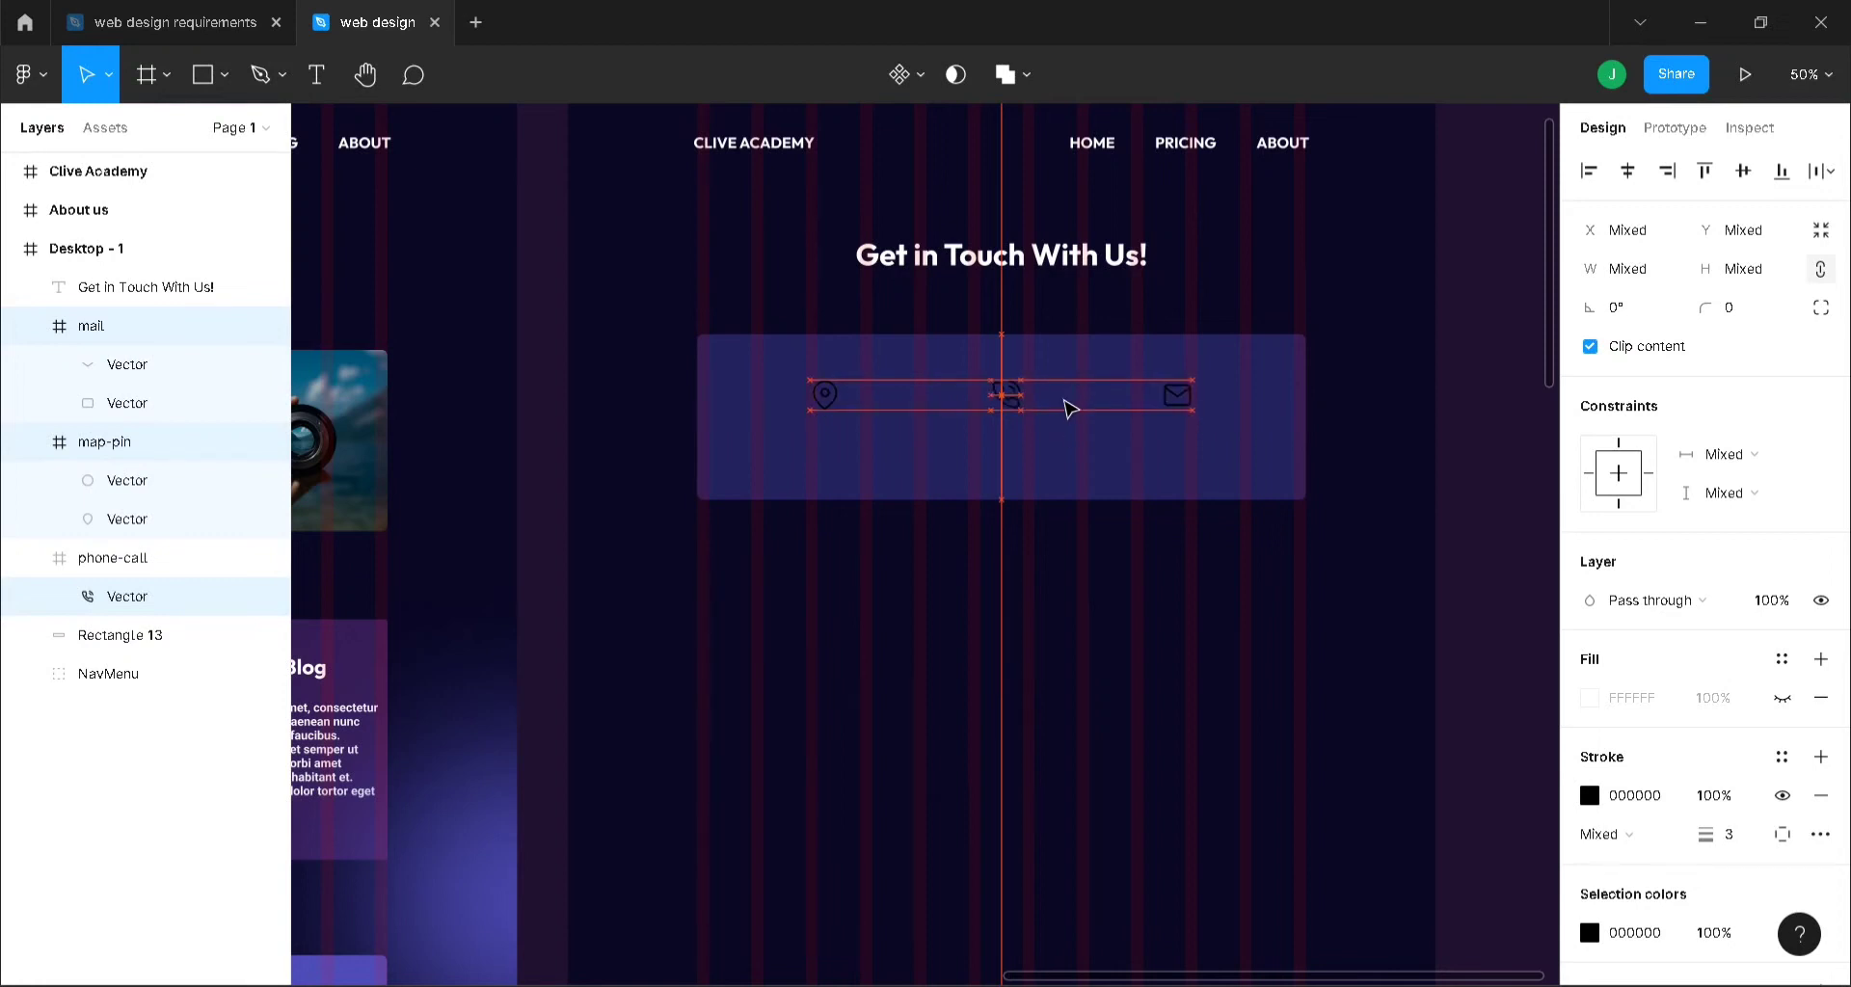
- Collapse the mail, location and phone layer groups and zoom back to 100%
left_click(29, 327)
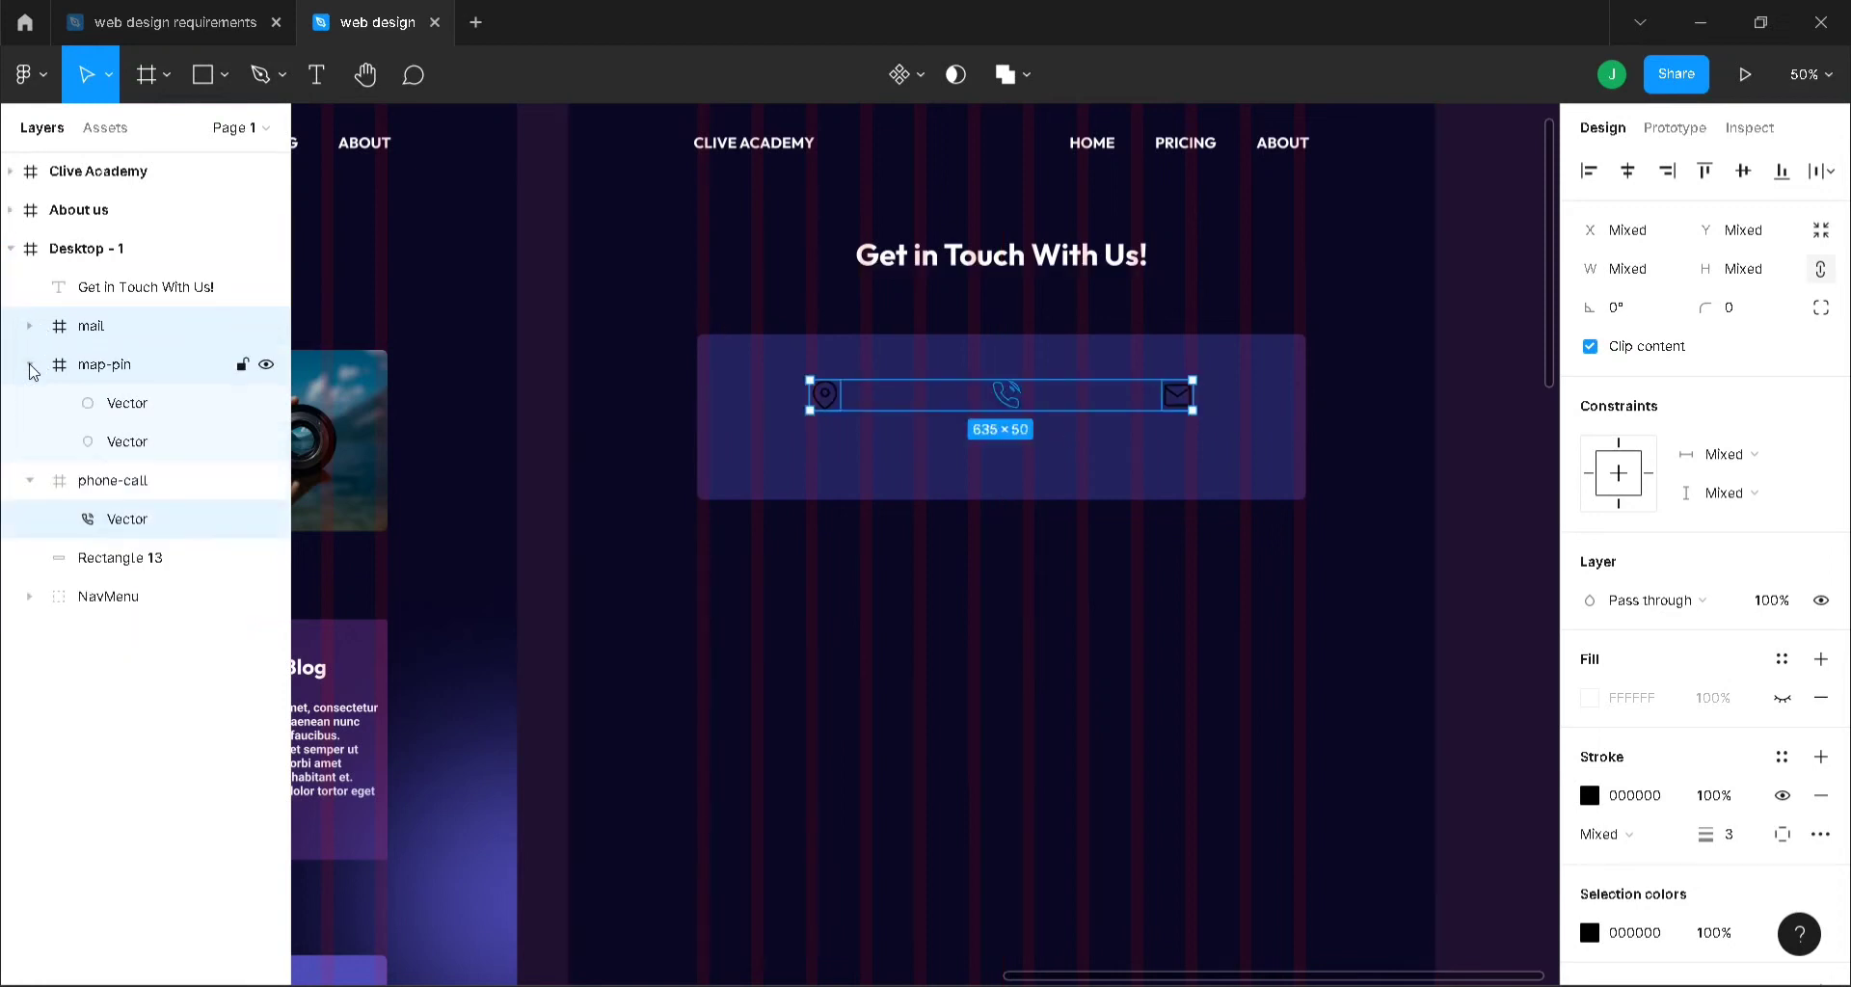
left_click(30, 365)
left_click(28, 403)
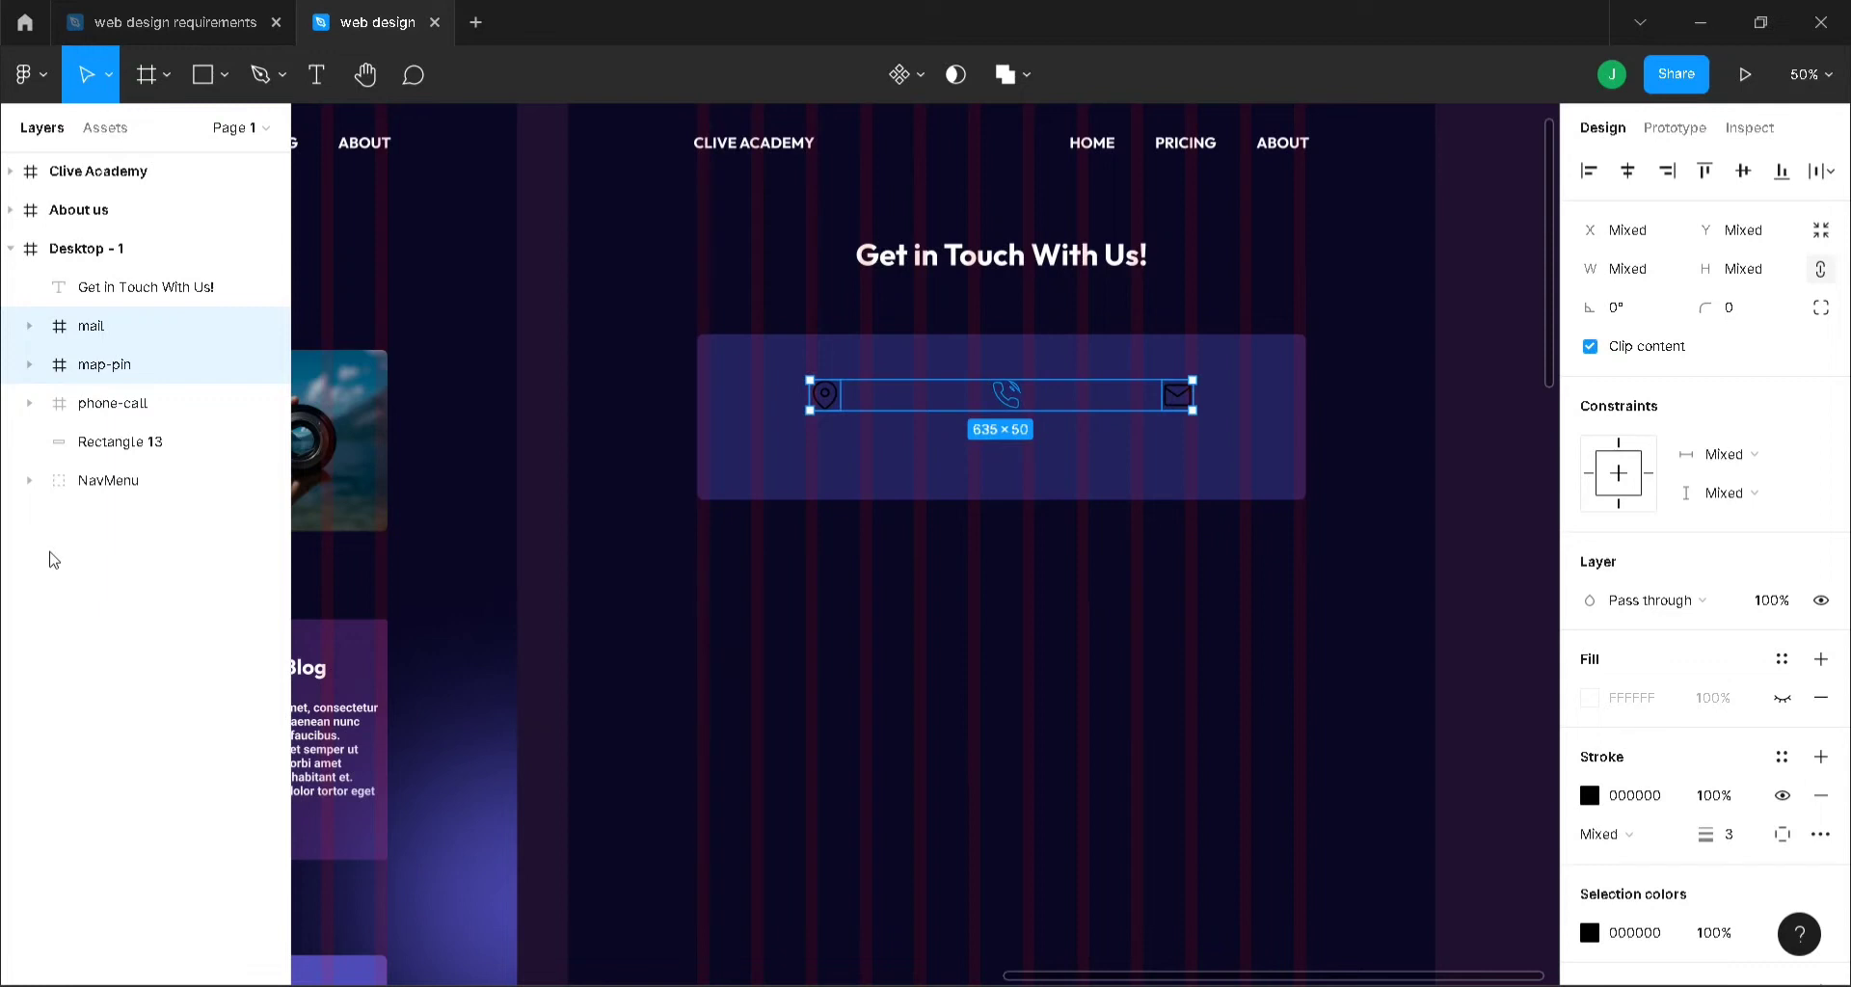
key("shift+0")
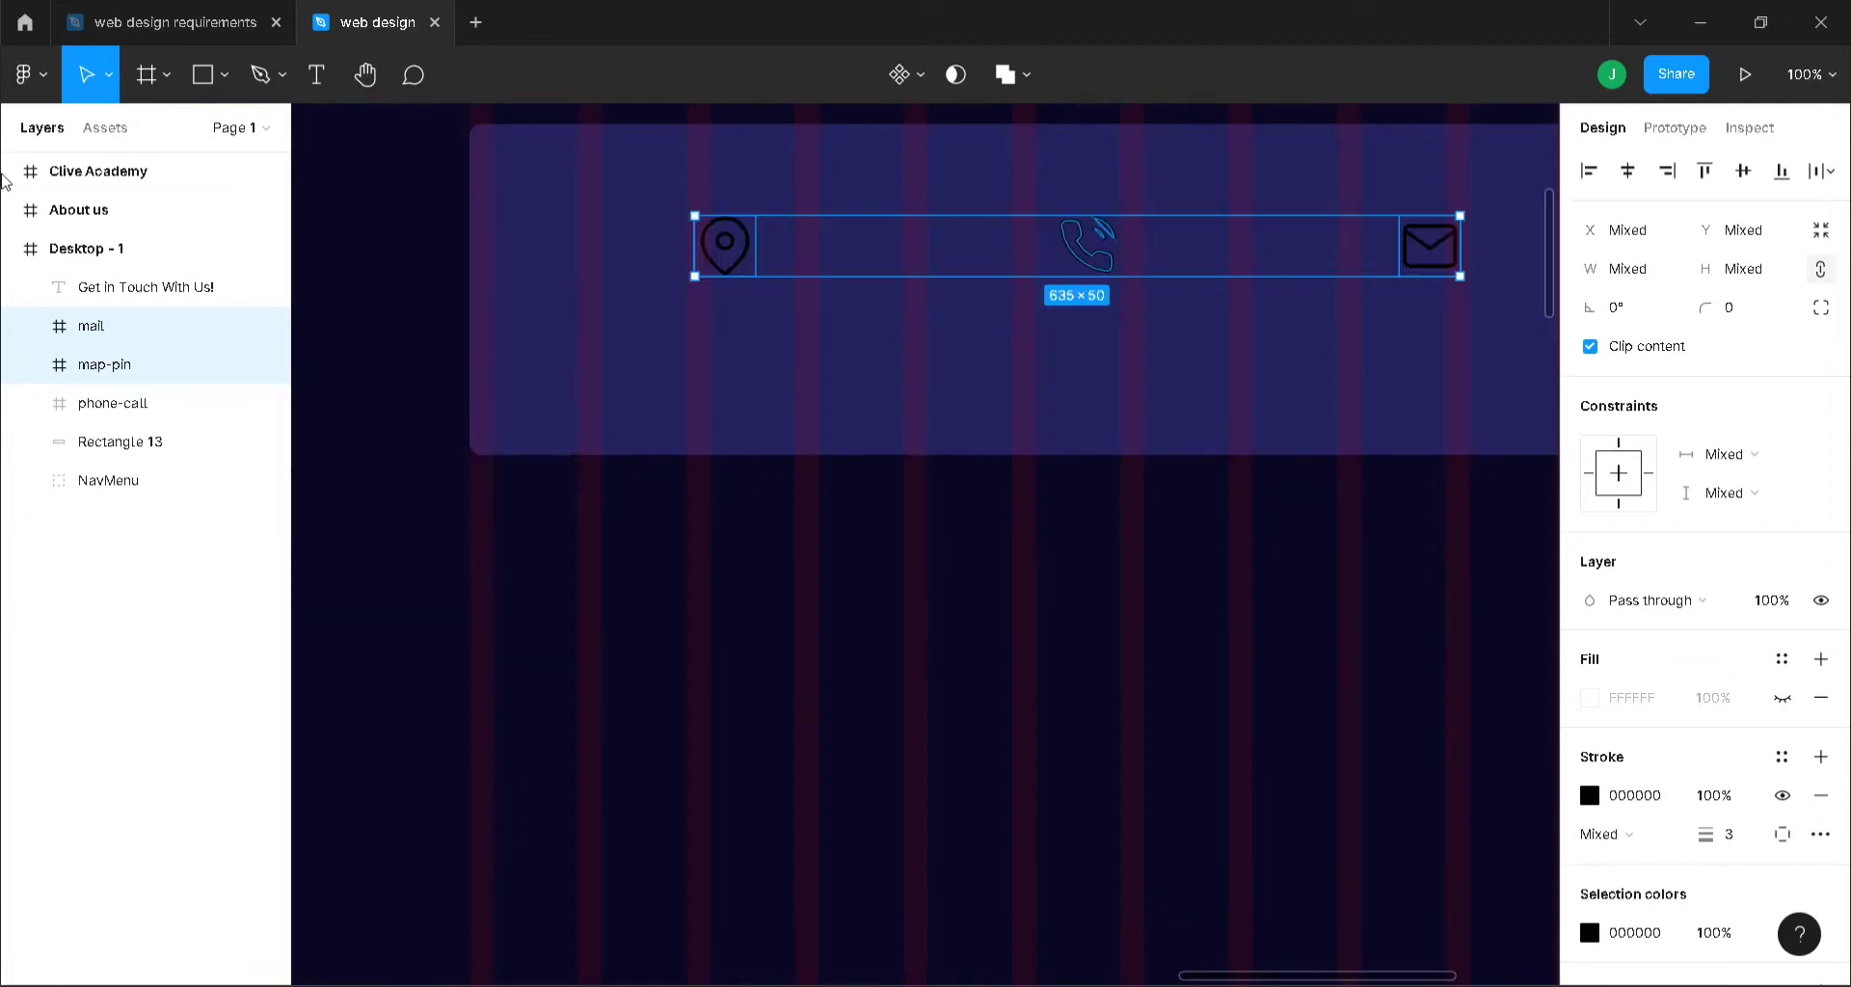
- Add a text line below the map-pin icon with the street address and a placeholder postcode
key("t")
left_click(615, 324)
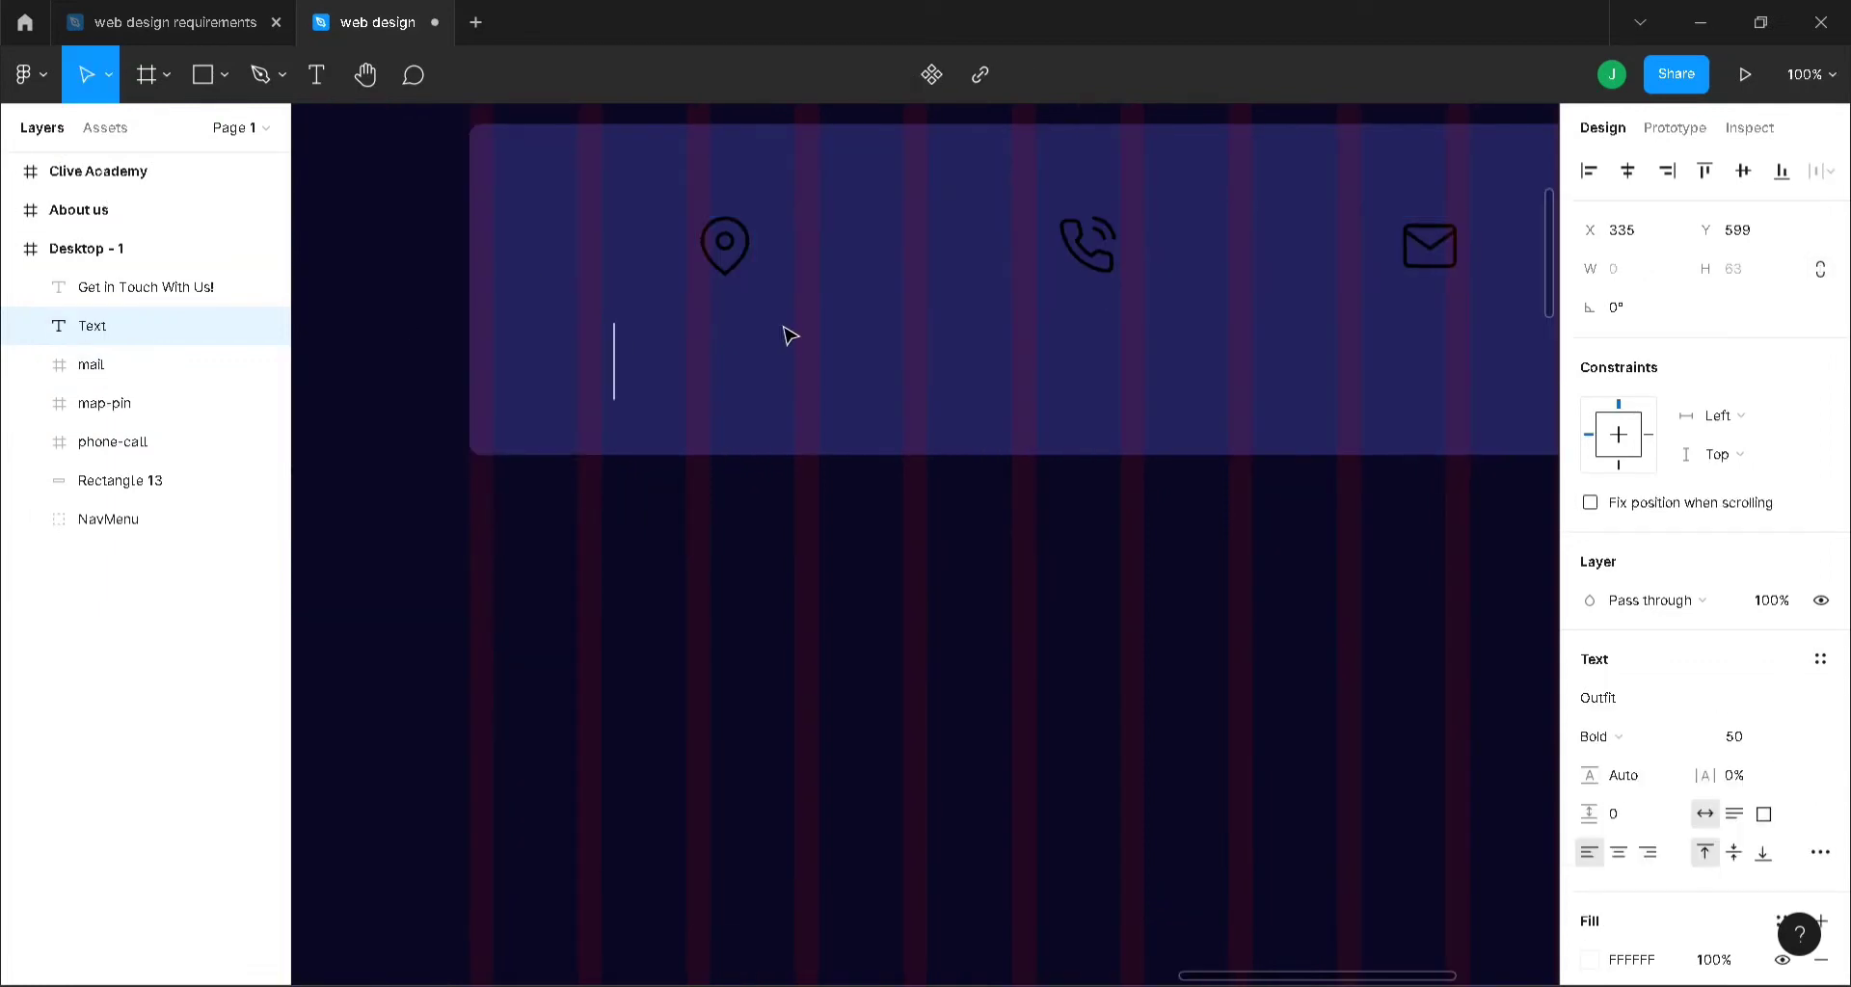
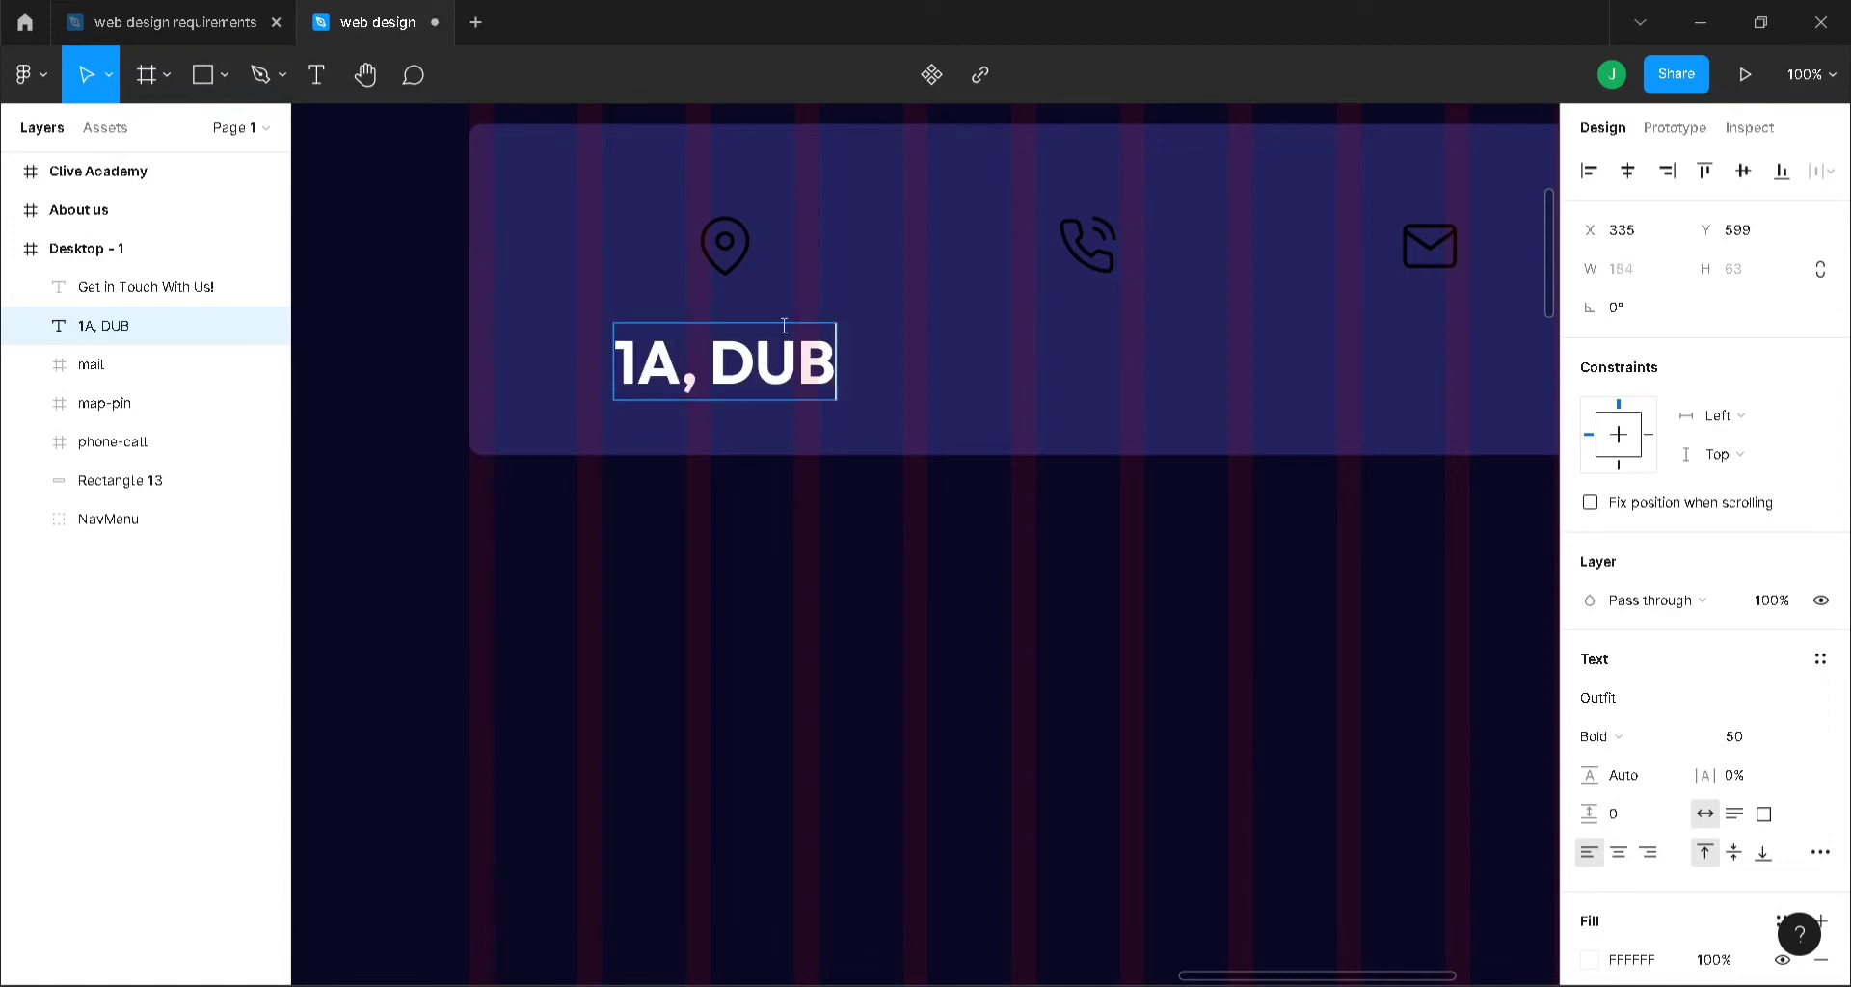
key("BackSpace")
key("BackSpace")
key("BackSpace")
key("BackSpace")
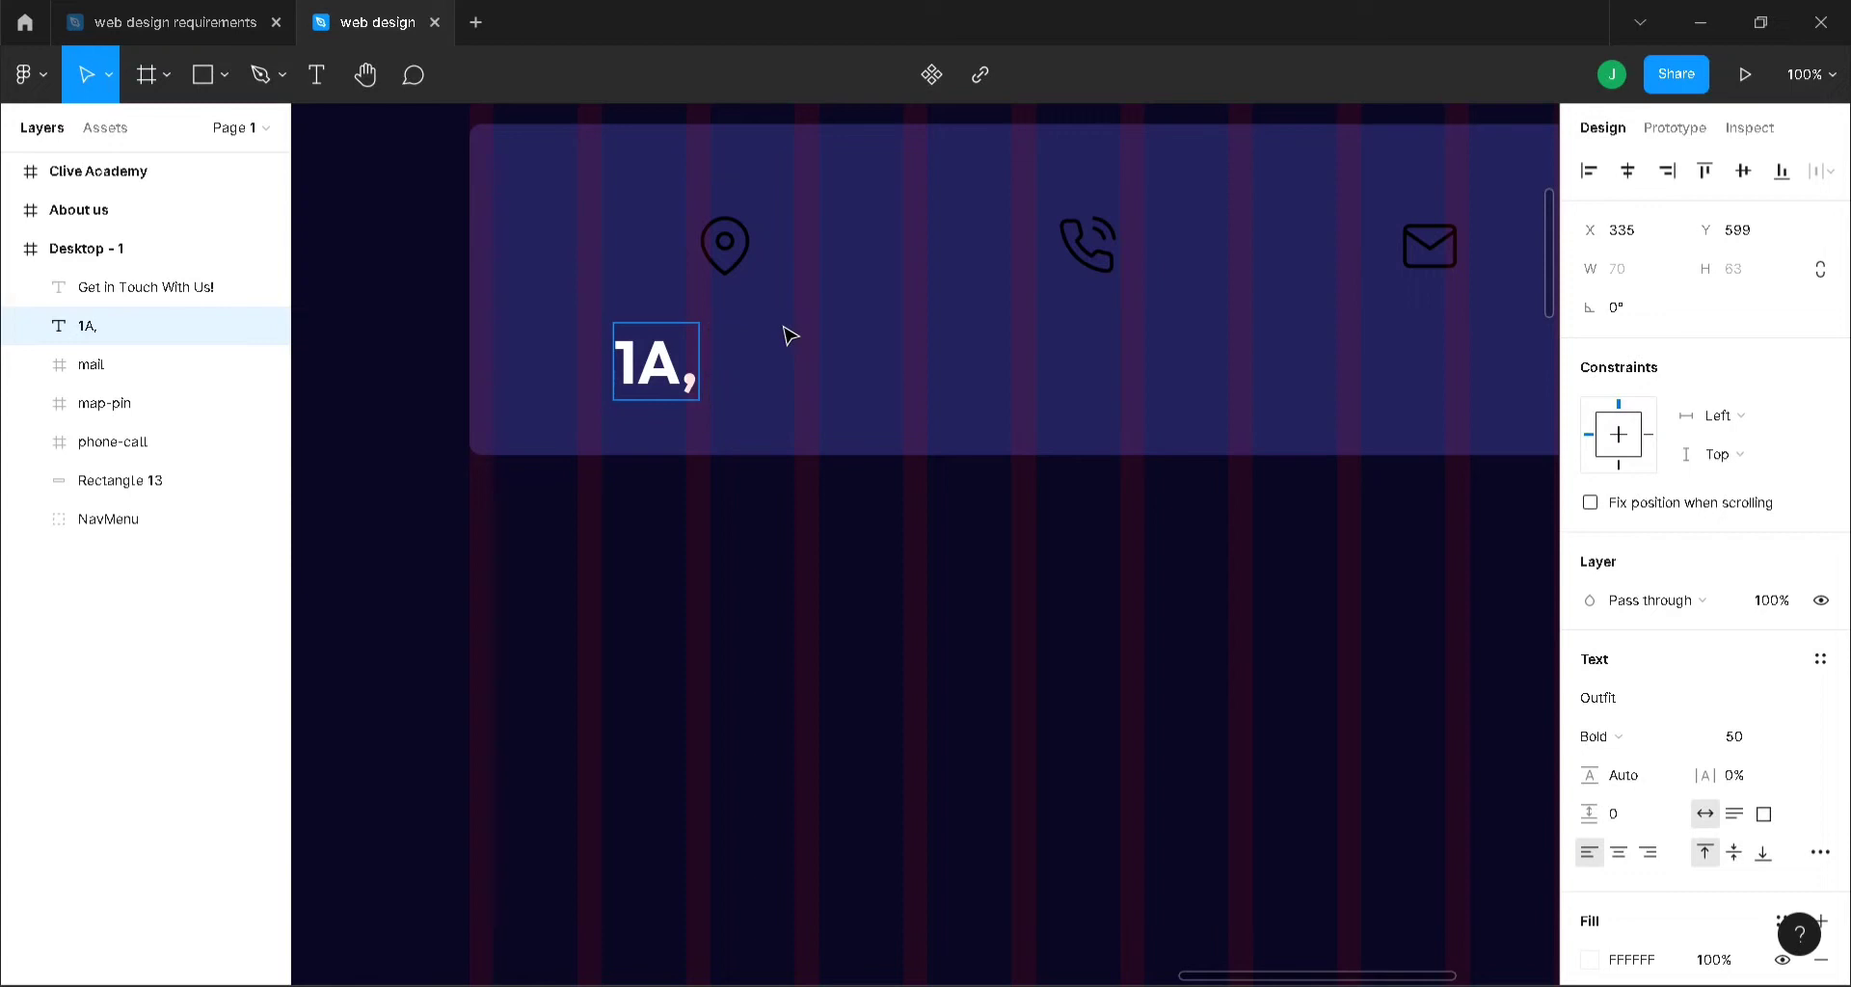
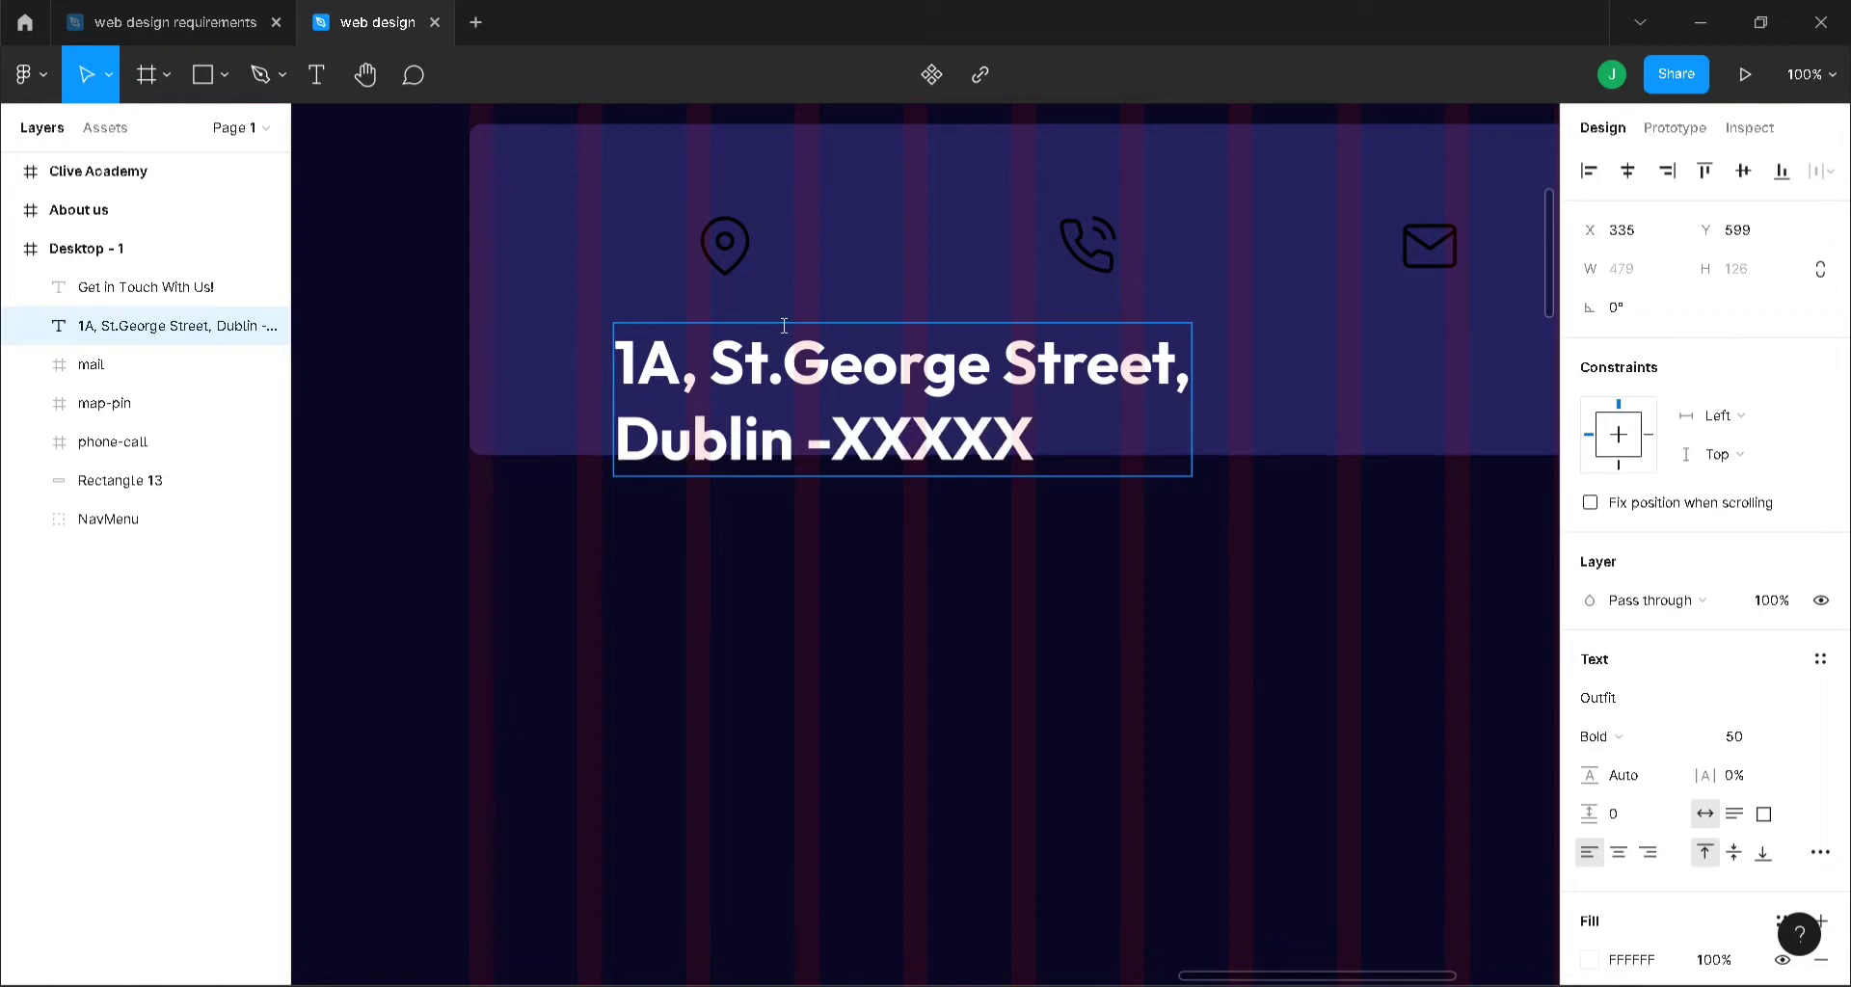
key("BackSpace")
key("Escape")
- Set the address text's font size to 20 and adjust its font family
left_click(1756, 740)
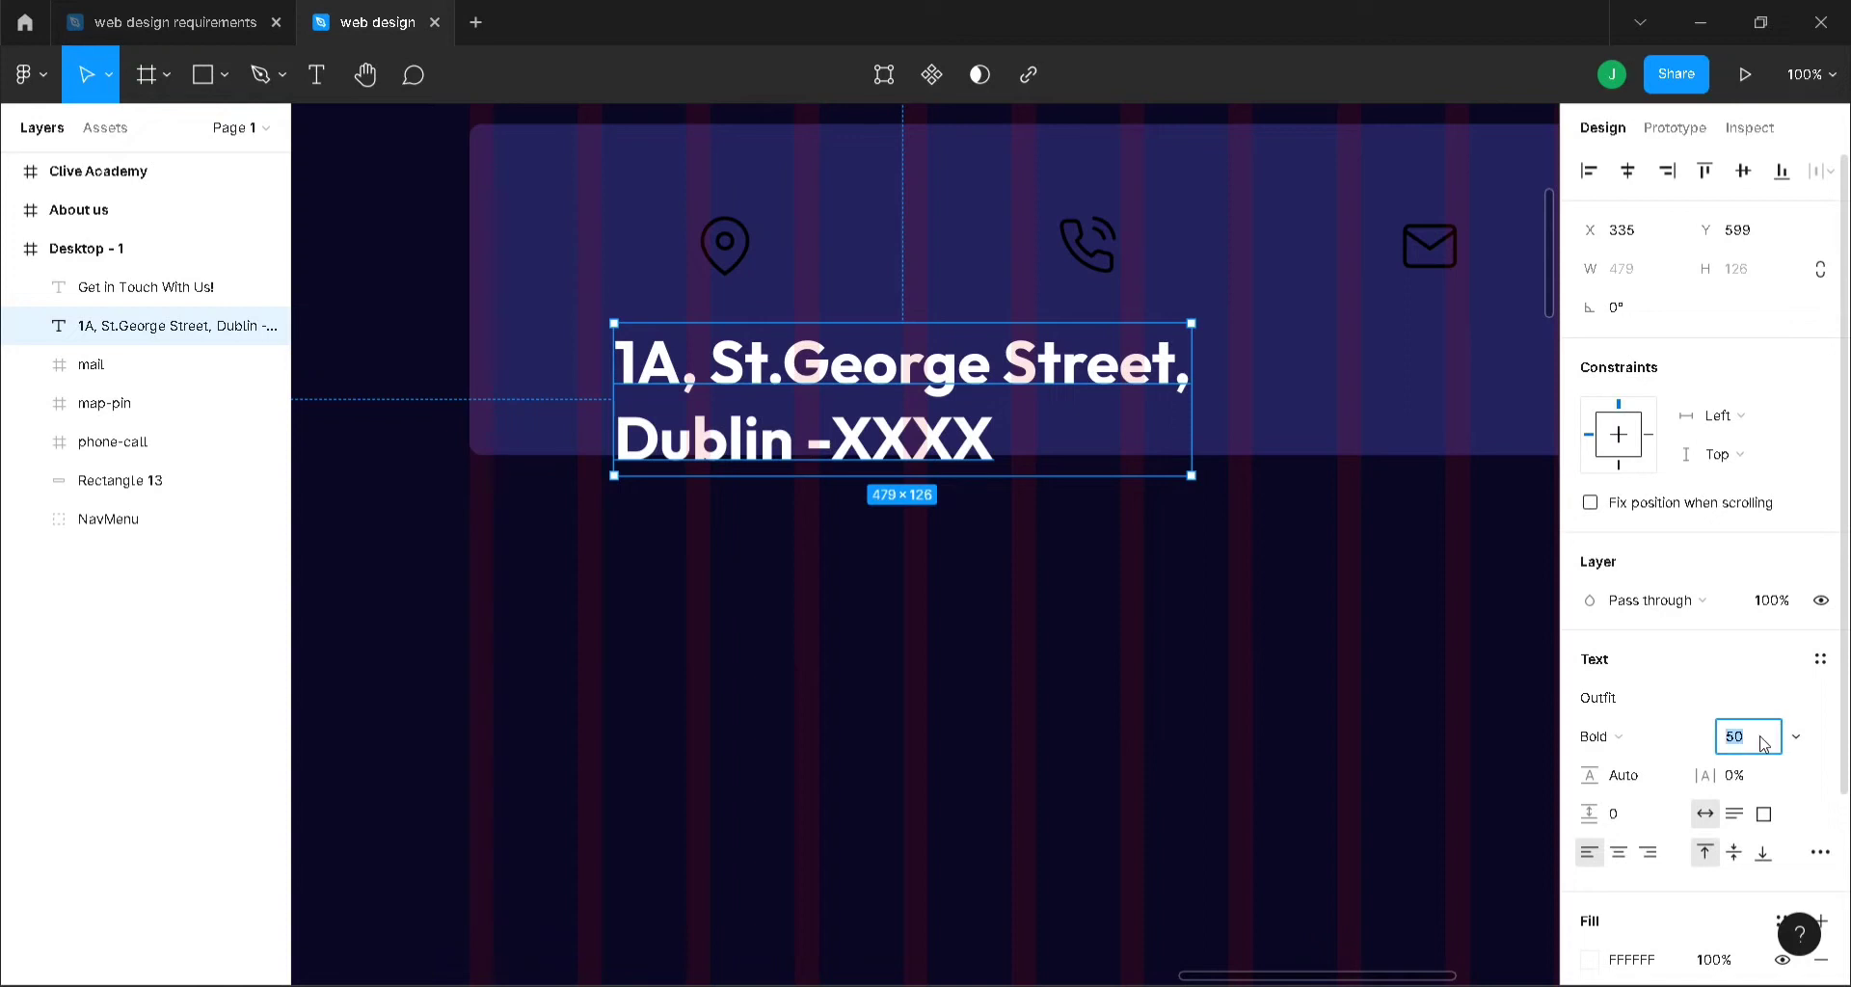
key("Return")
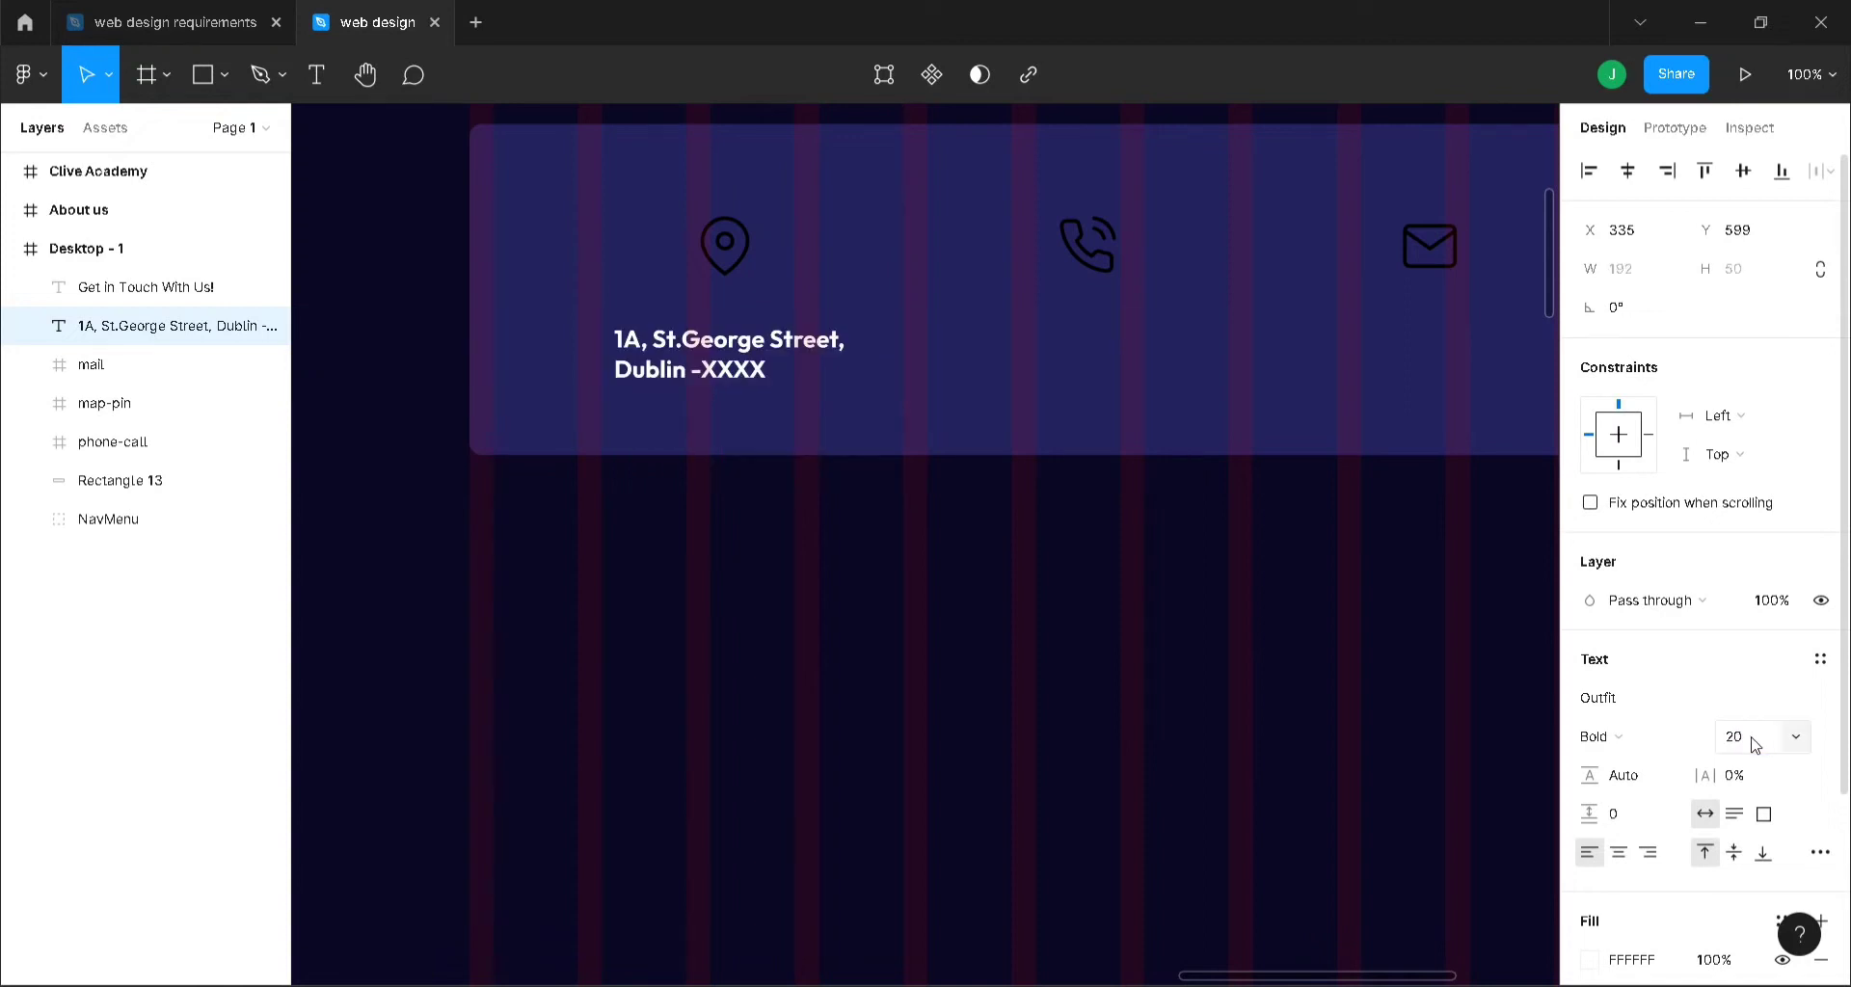
left_click(1645, 715)
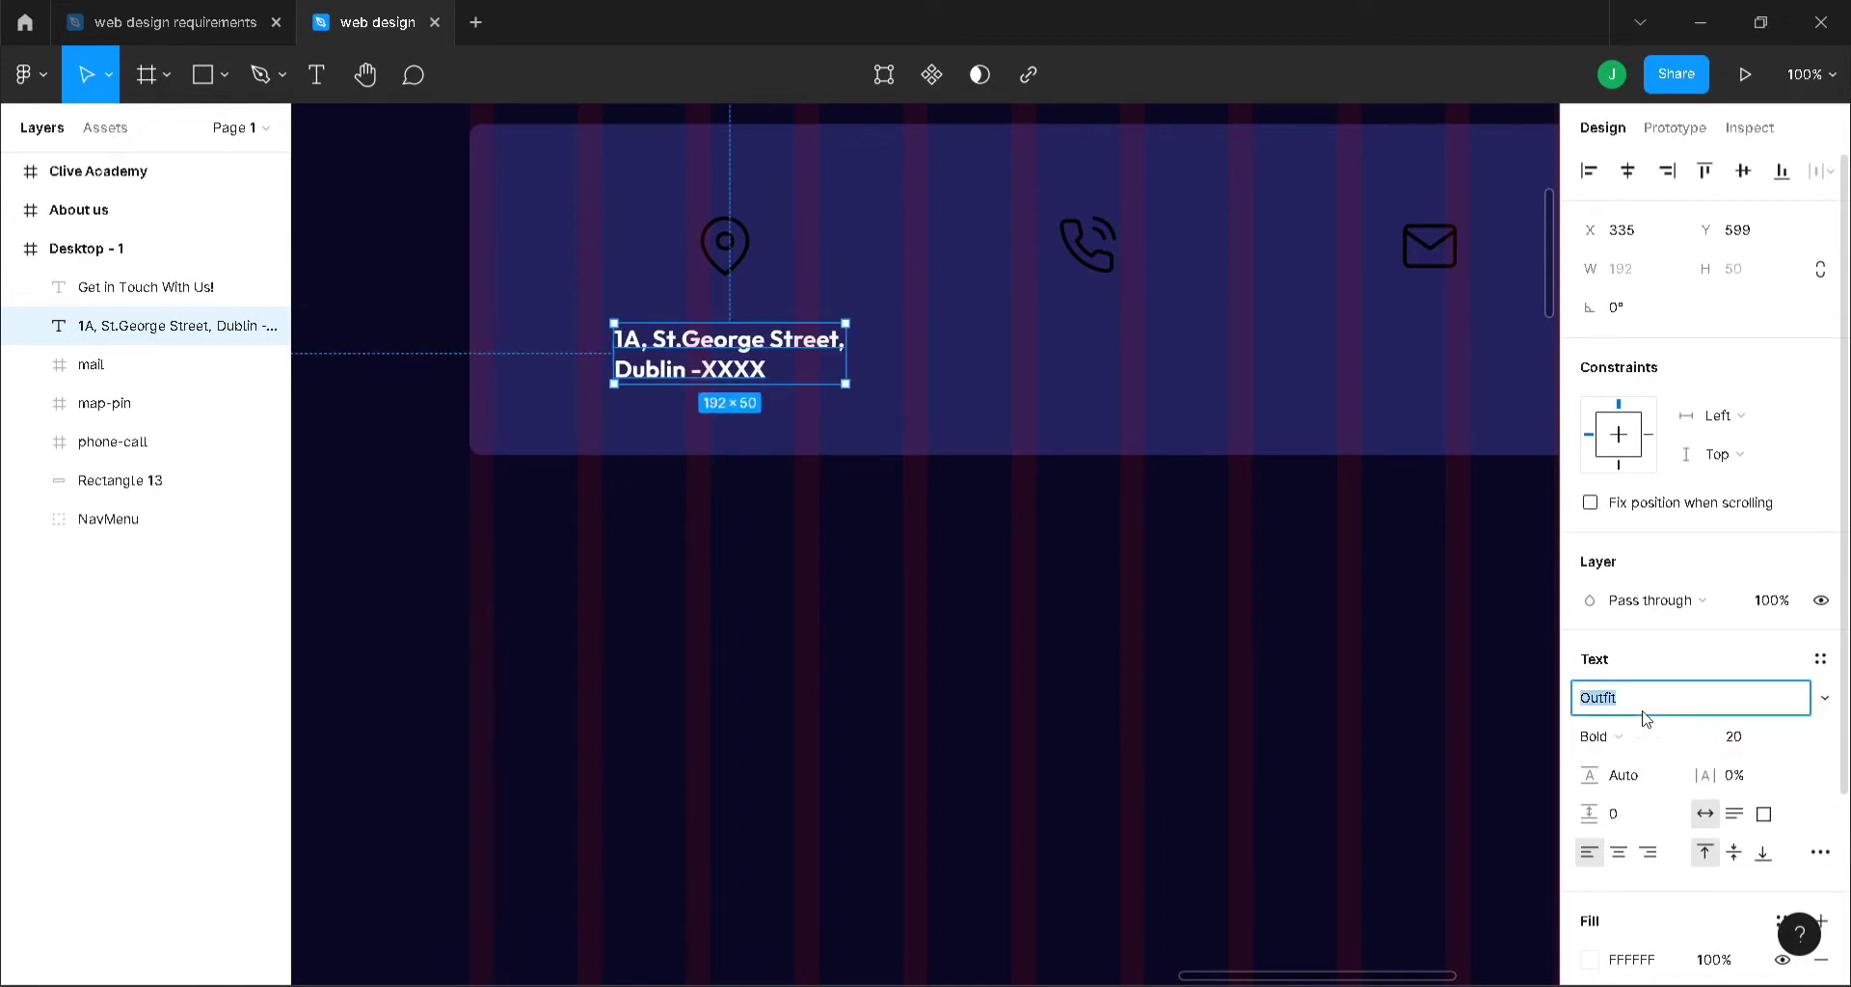
- Move the address text under the pin icon and centre-align its lines
left_click(1119, 661)
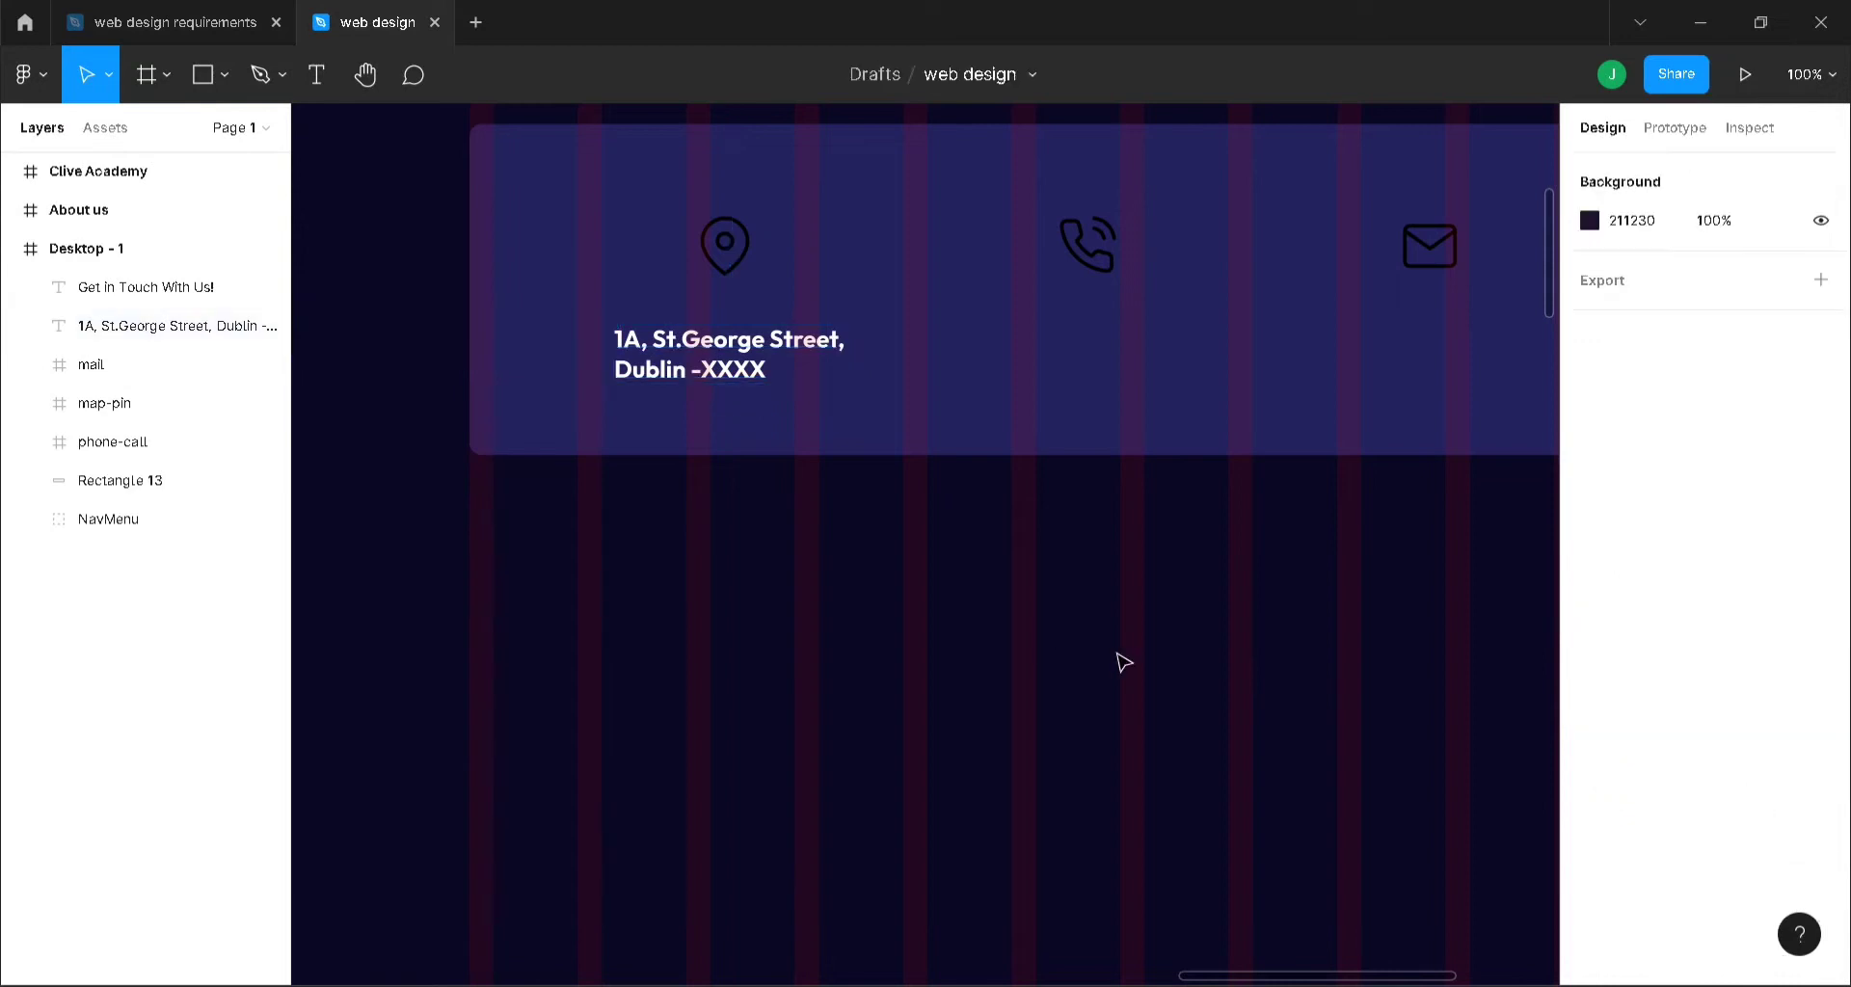
left_click(738, 331)
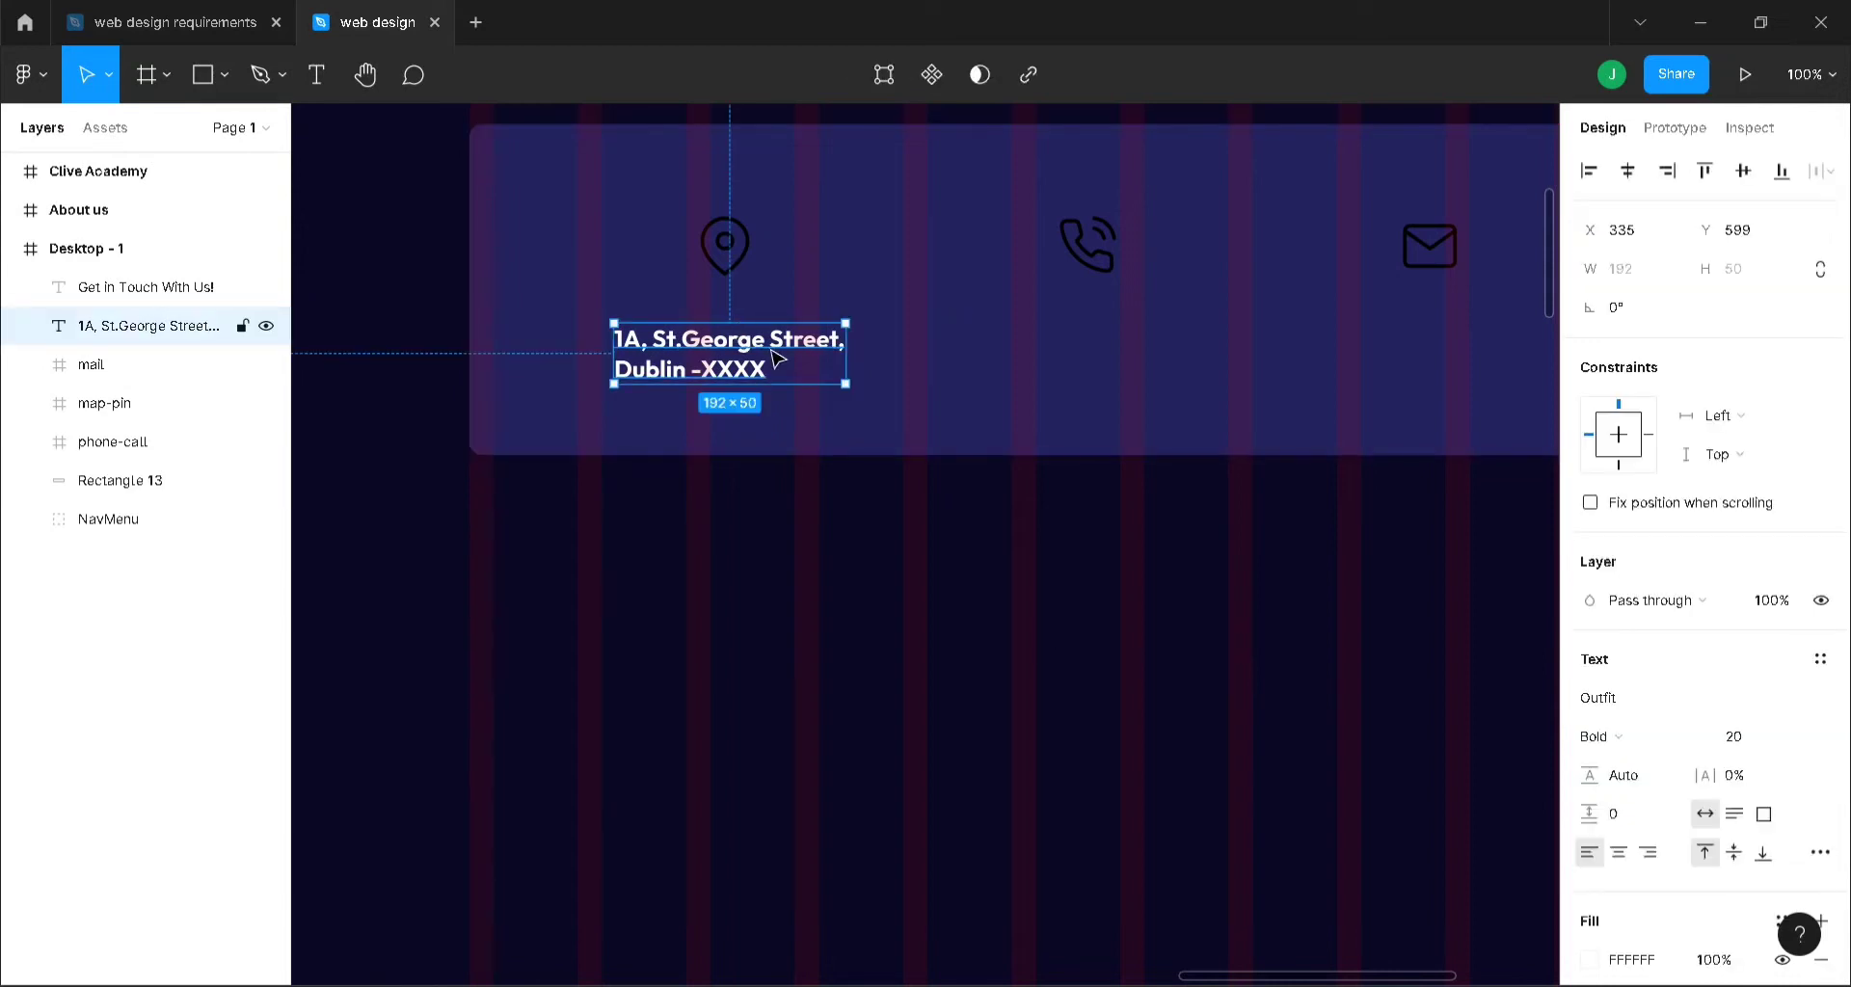
key("Right")
key("Right")
key("Right")
key("Right")
key("Right")
key("Right")
key("Right")
key("Right")
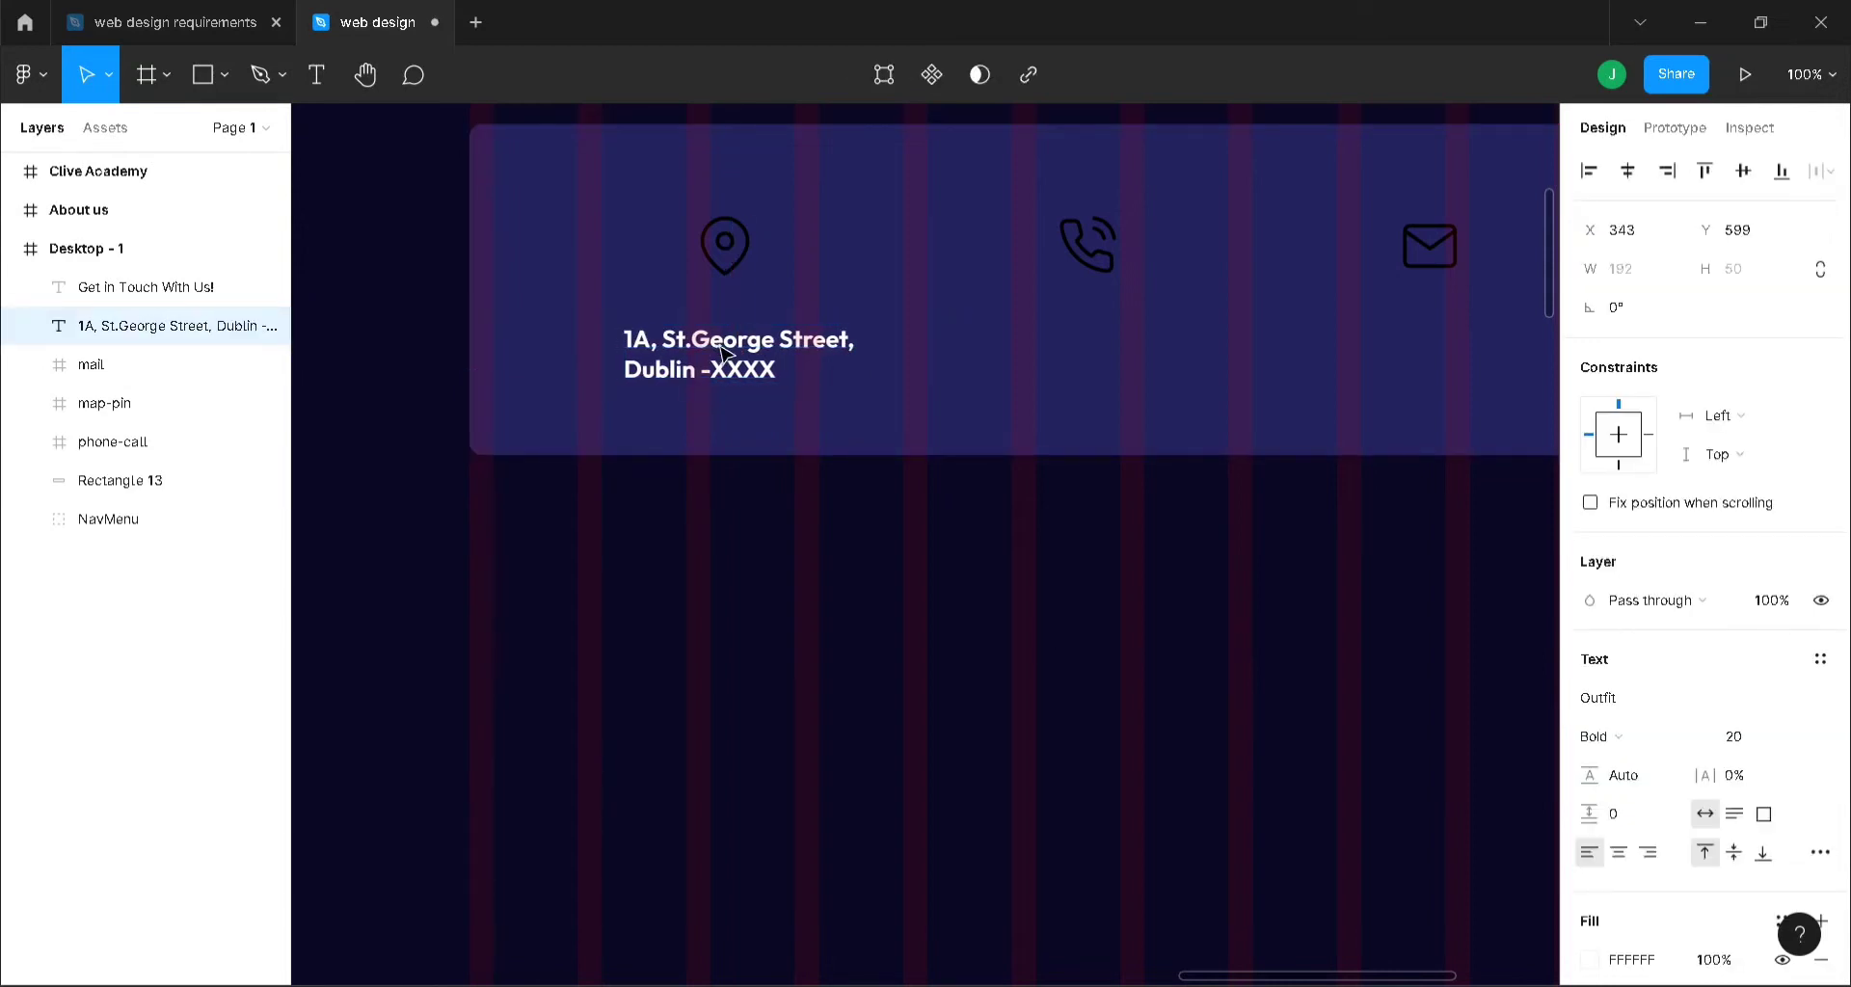
mouse_move(723, 352)
left_mouse_down()
mouse_move(756, 349)
mouse_move(710, 341)
left_mouse_up()
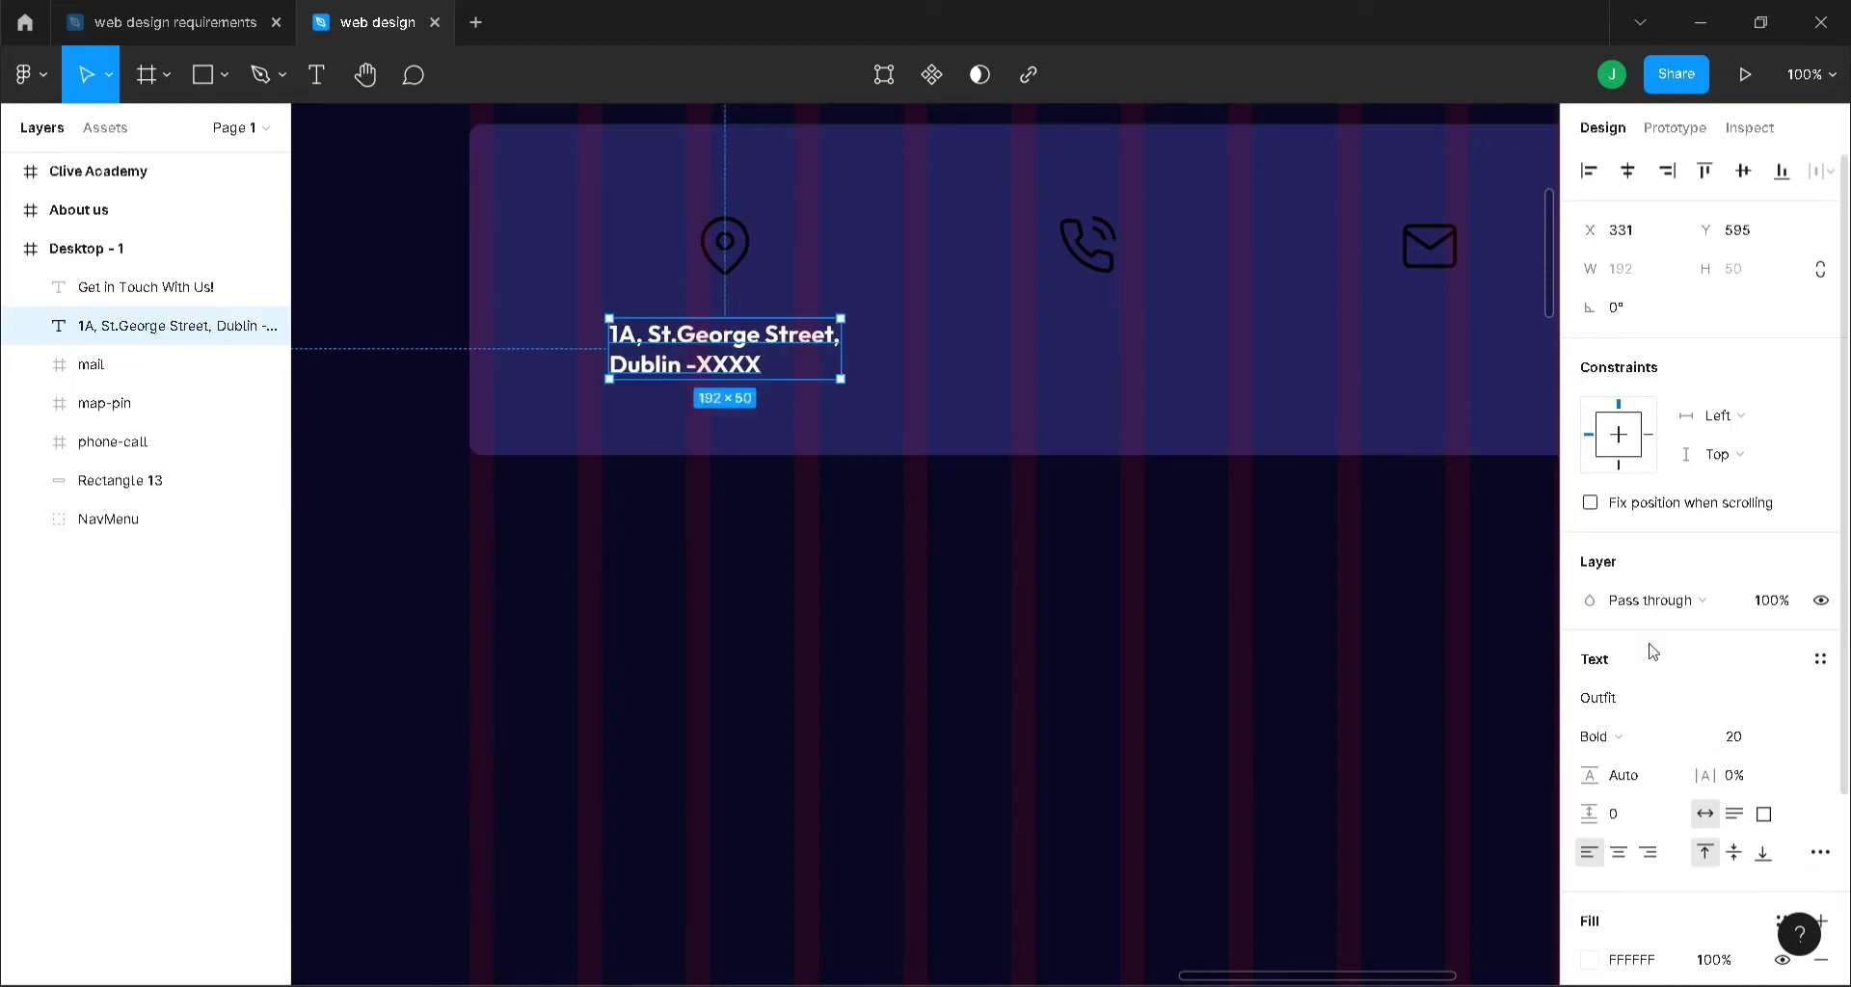
left_click(1625, 853)
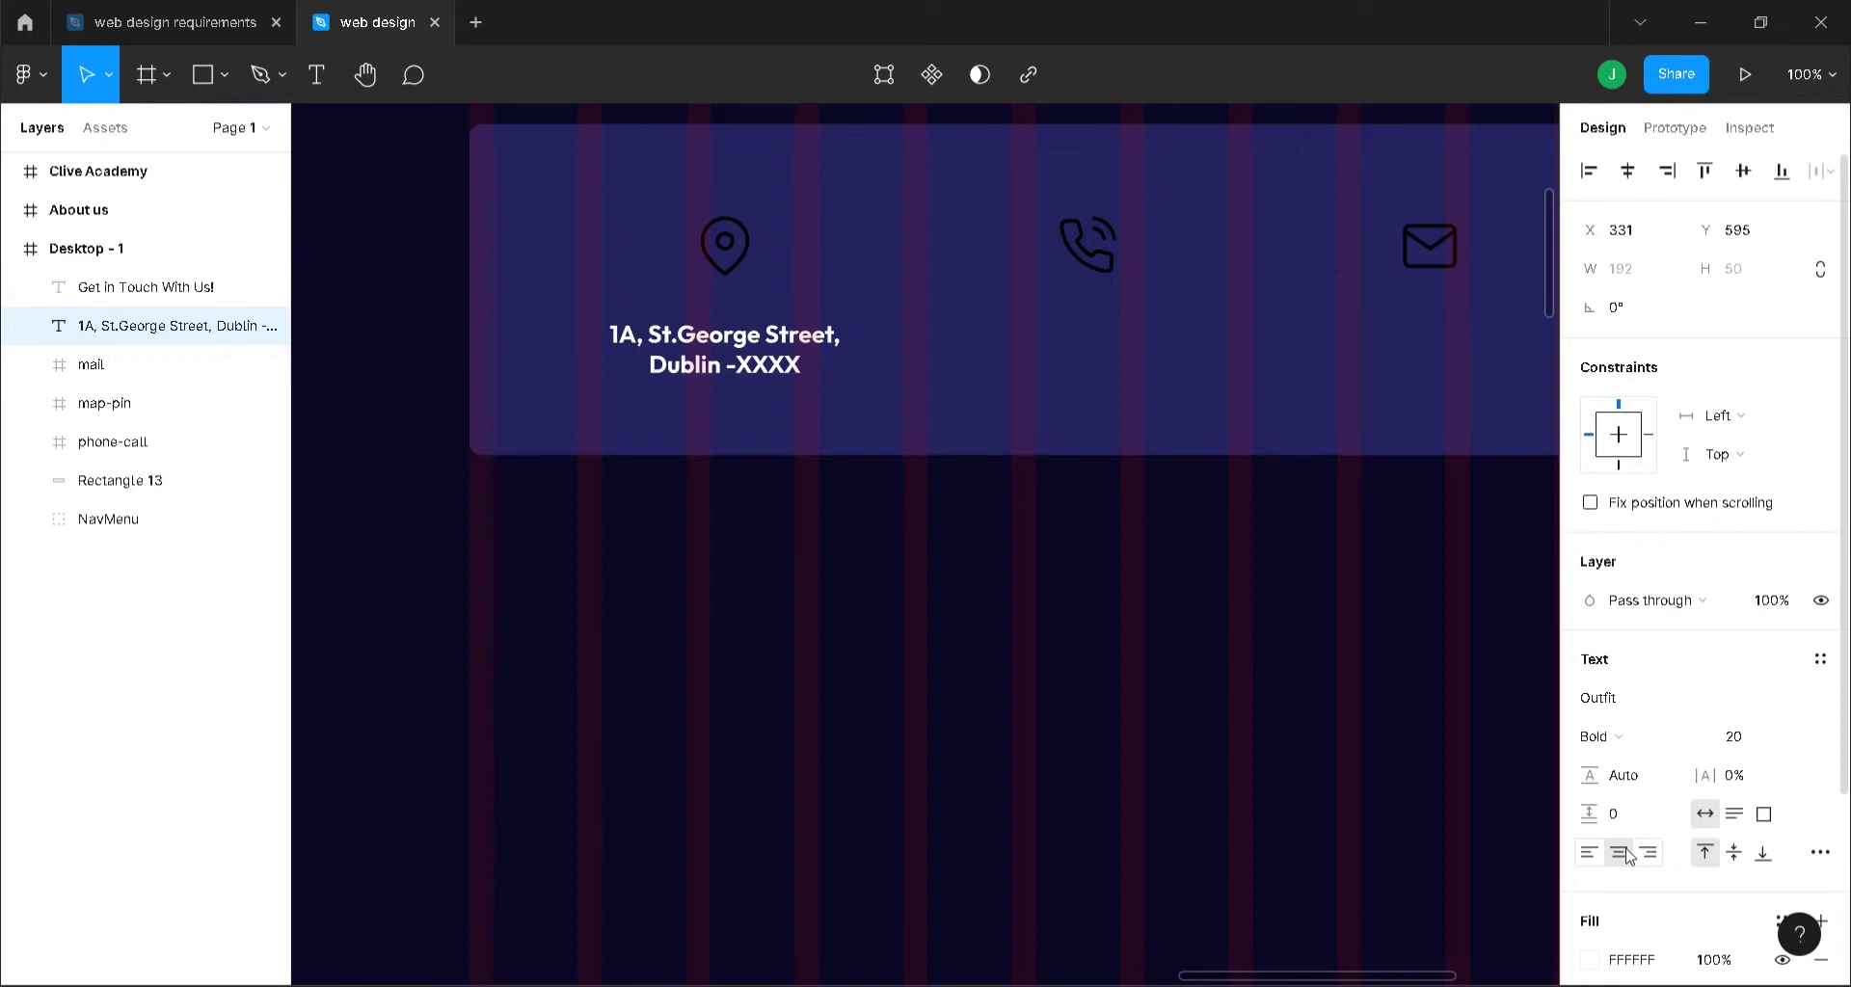
- Give the address text a black 000000 fill
scroll(1634, 848, "down", 3)
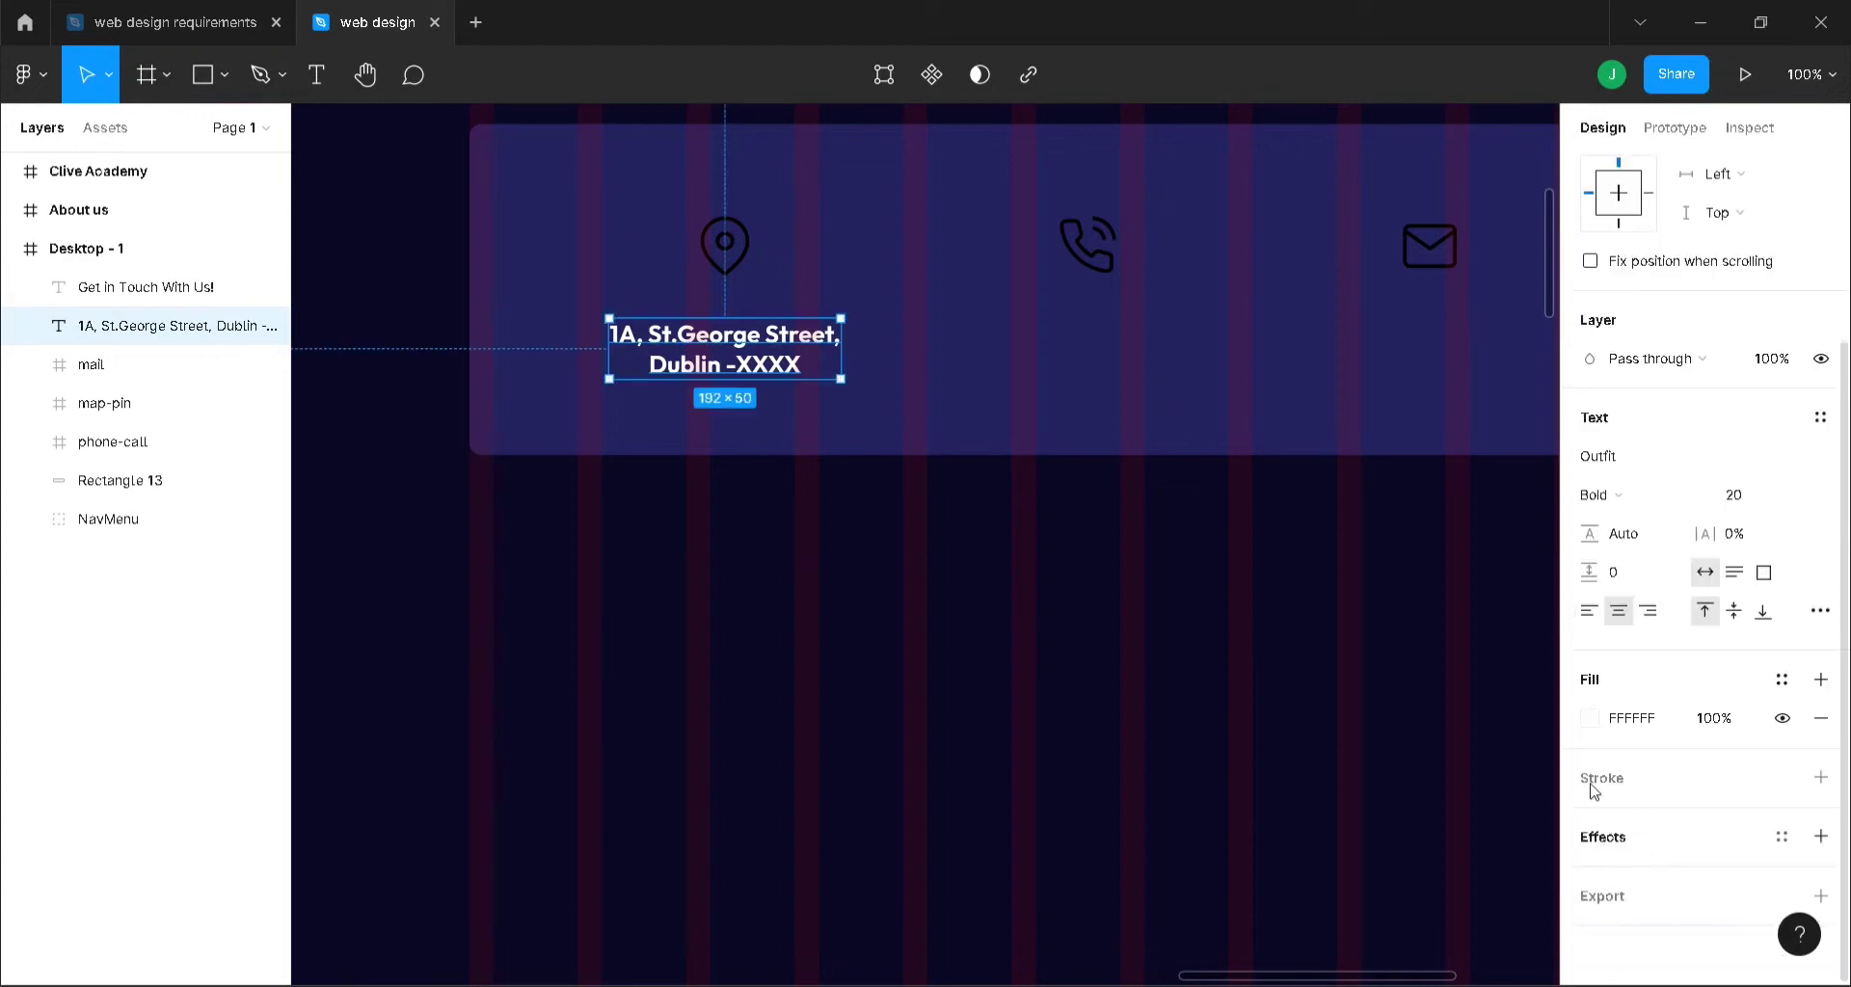
left_click(1628, 722)
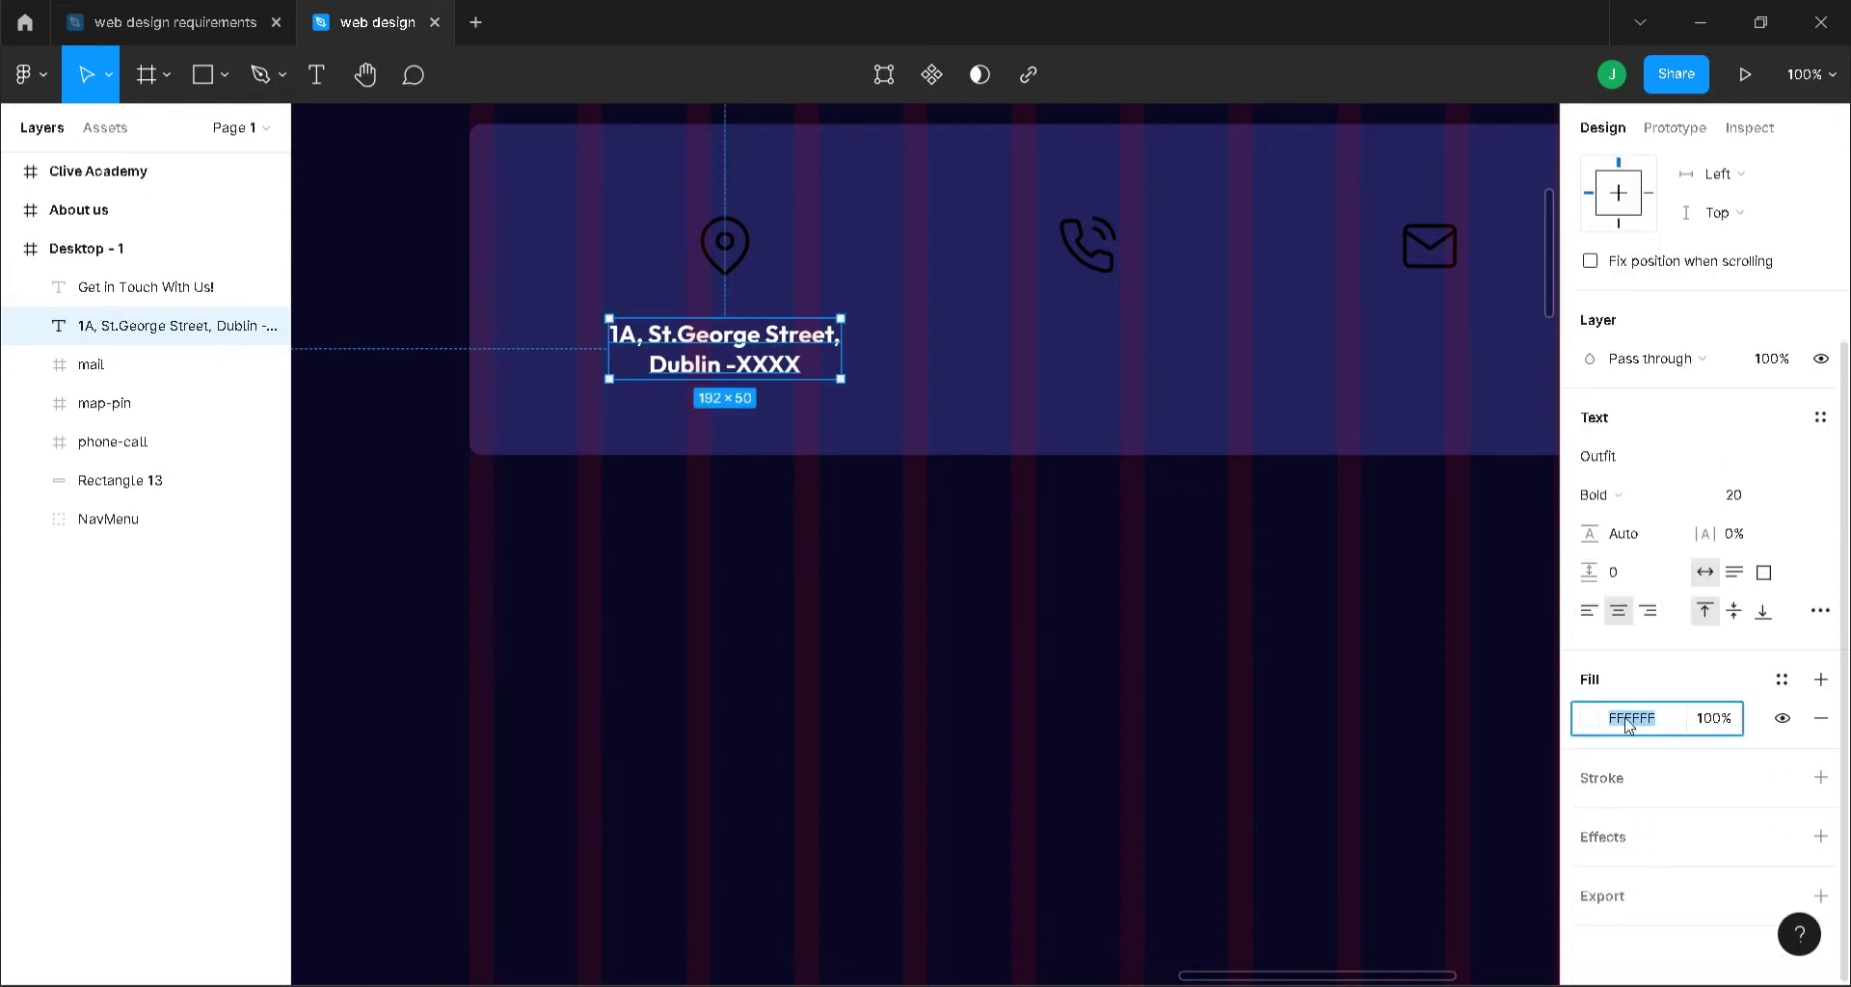
type("000000")
key("Return")
left_click(1255, 899)
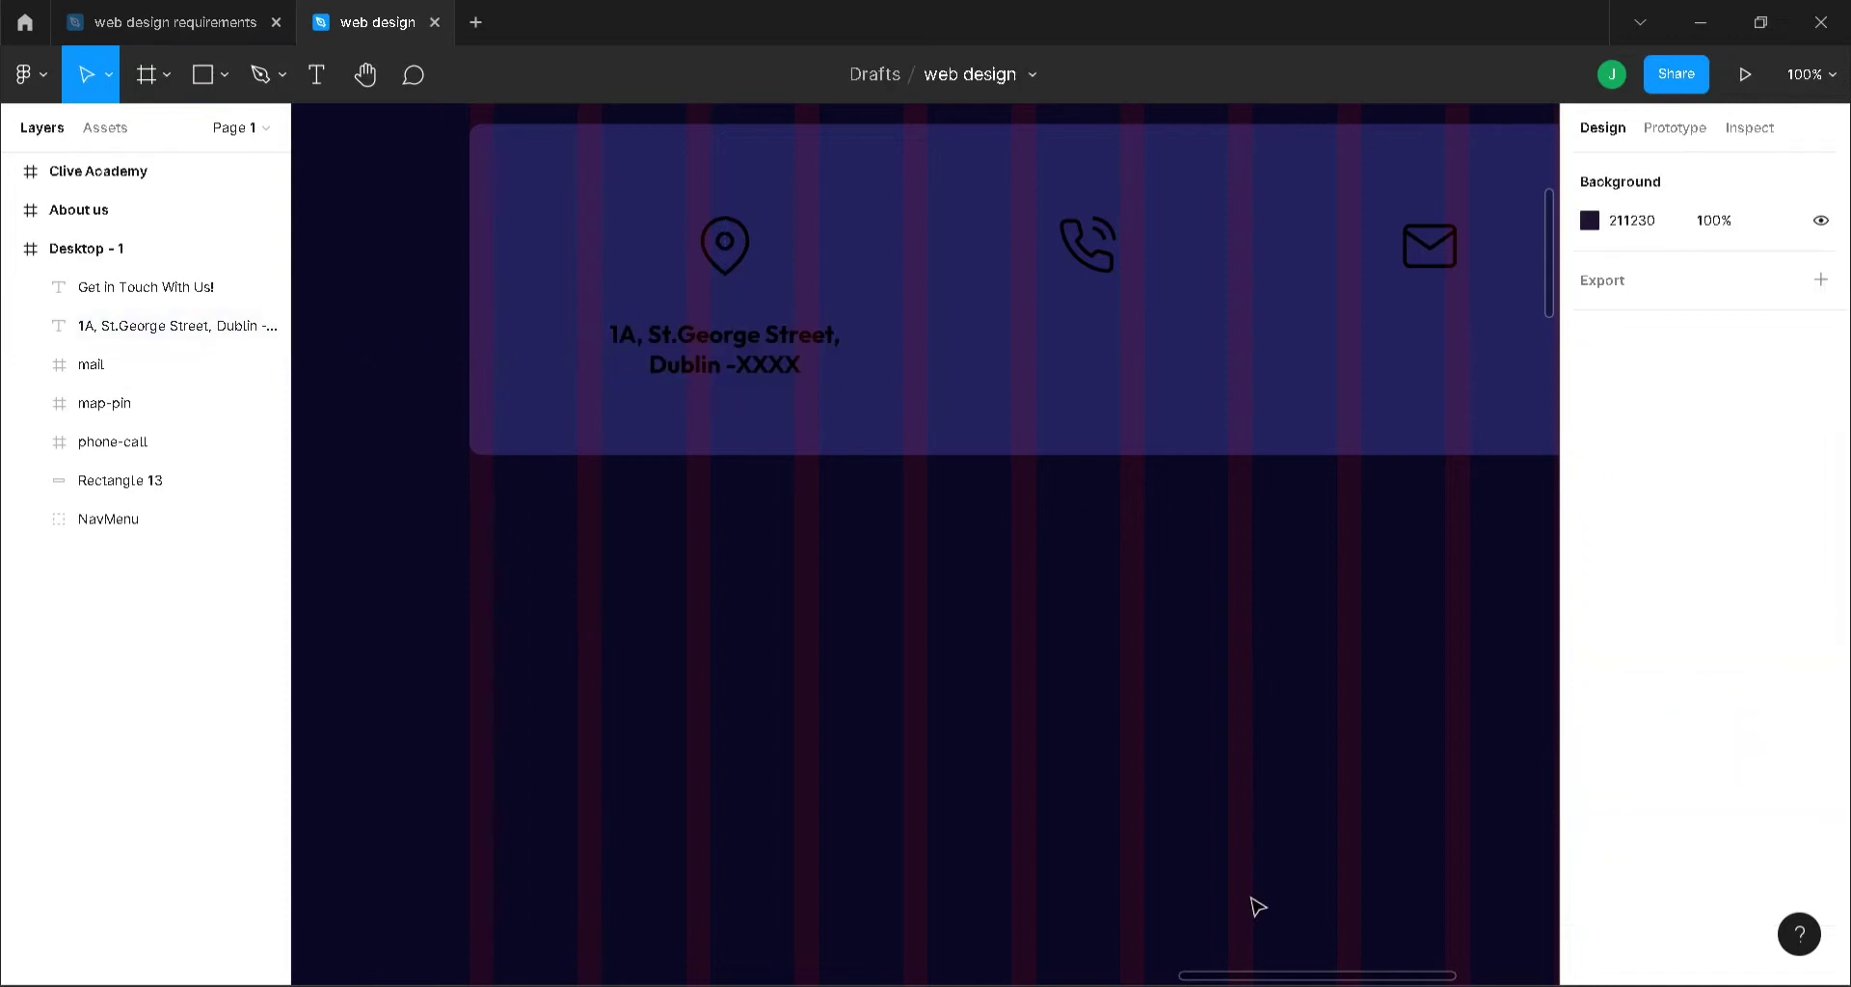
- Add a phone-number text line with a placeholder XXX ending under the phone icon
key("t")
left_click(1056, 349)
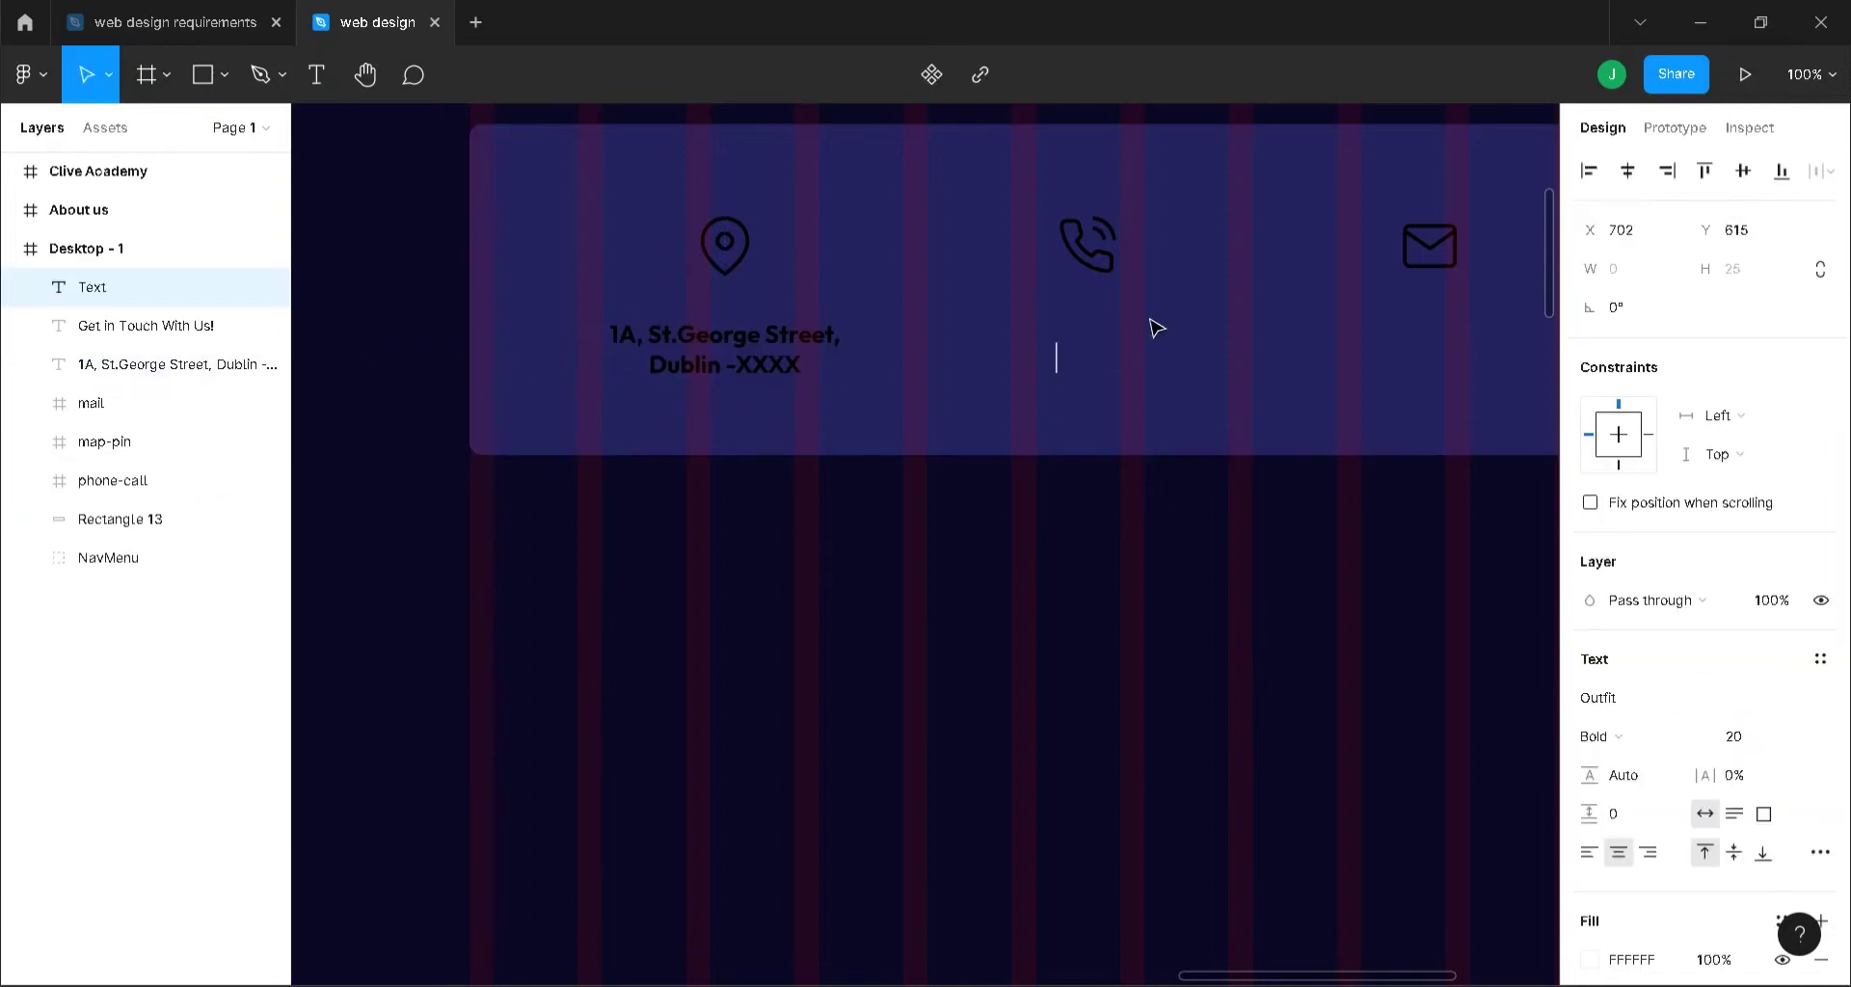
type("+35")
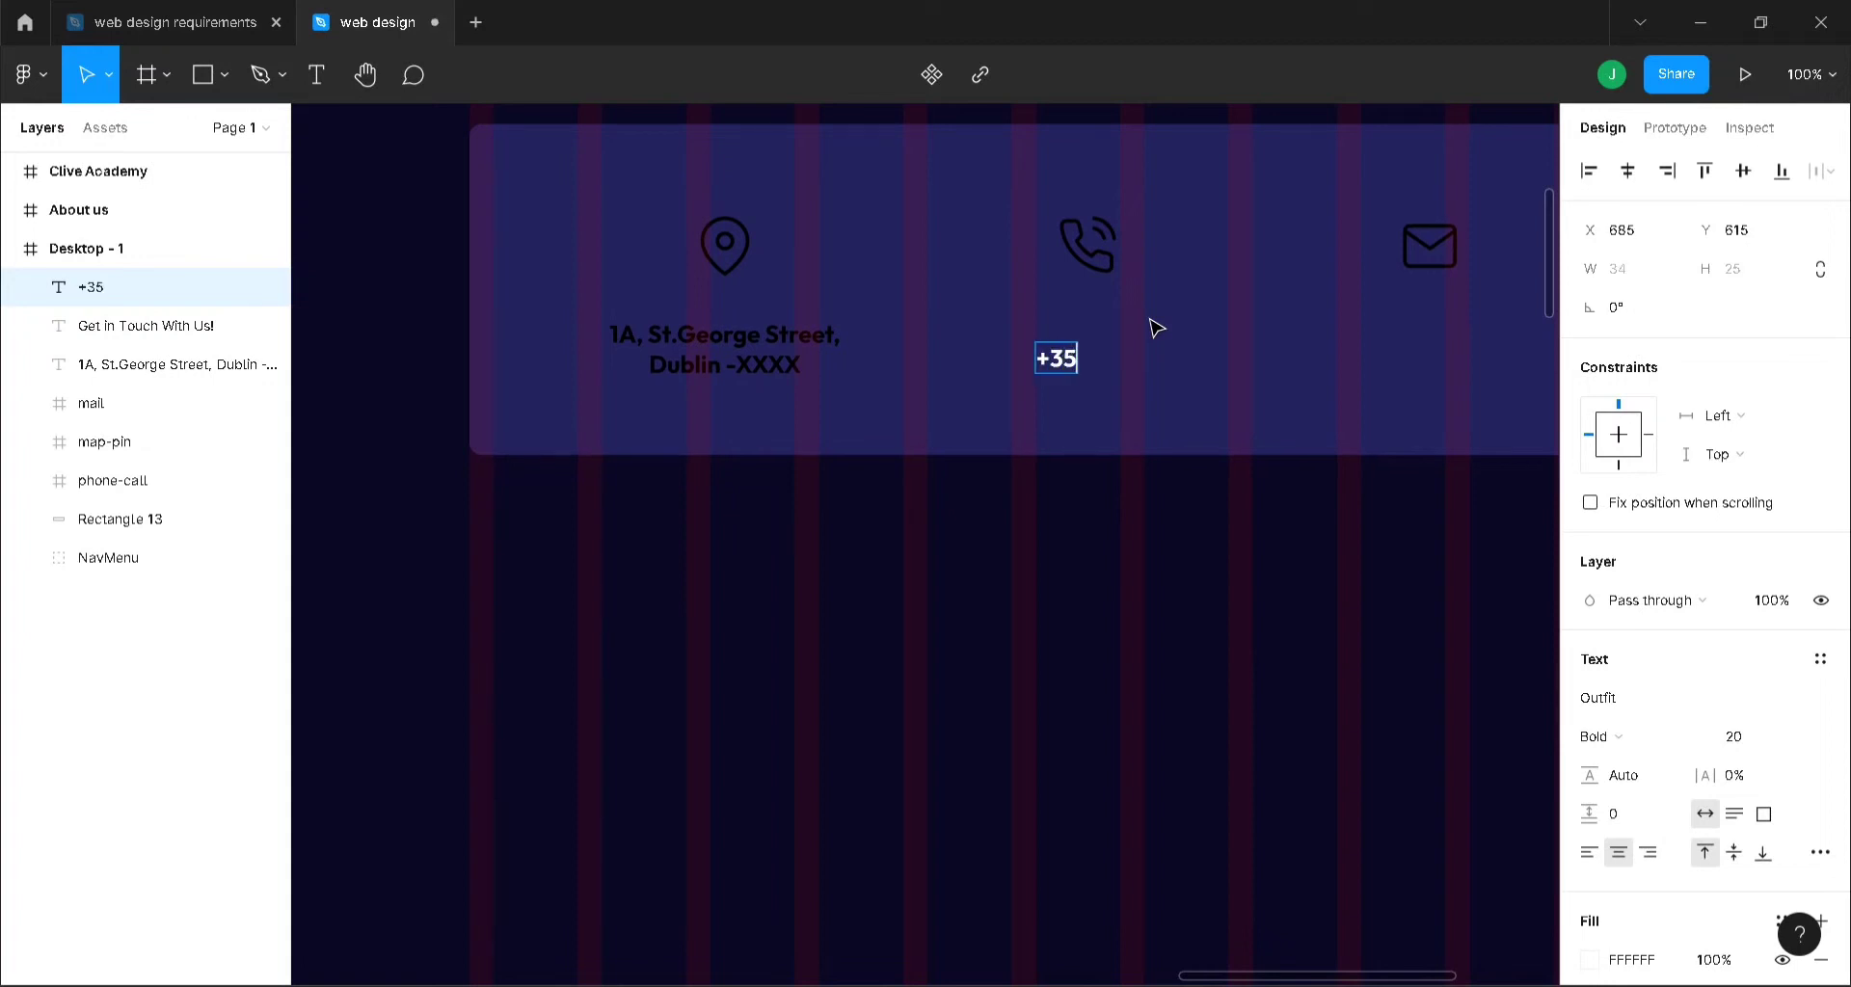
type("3 123xxx")
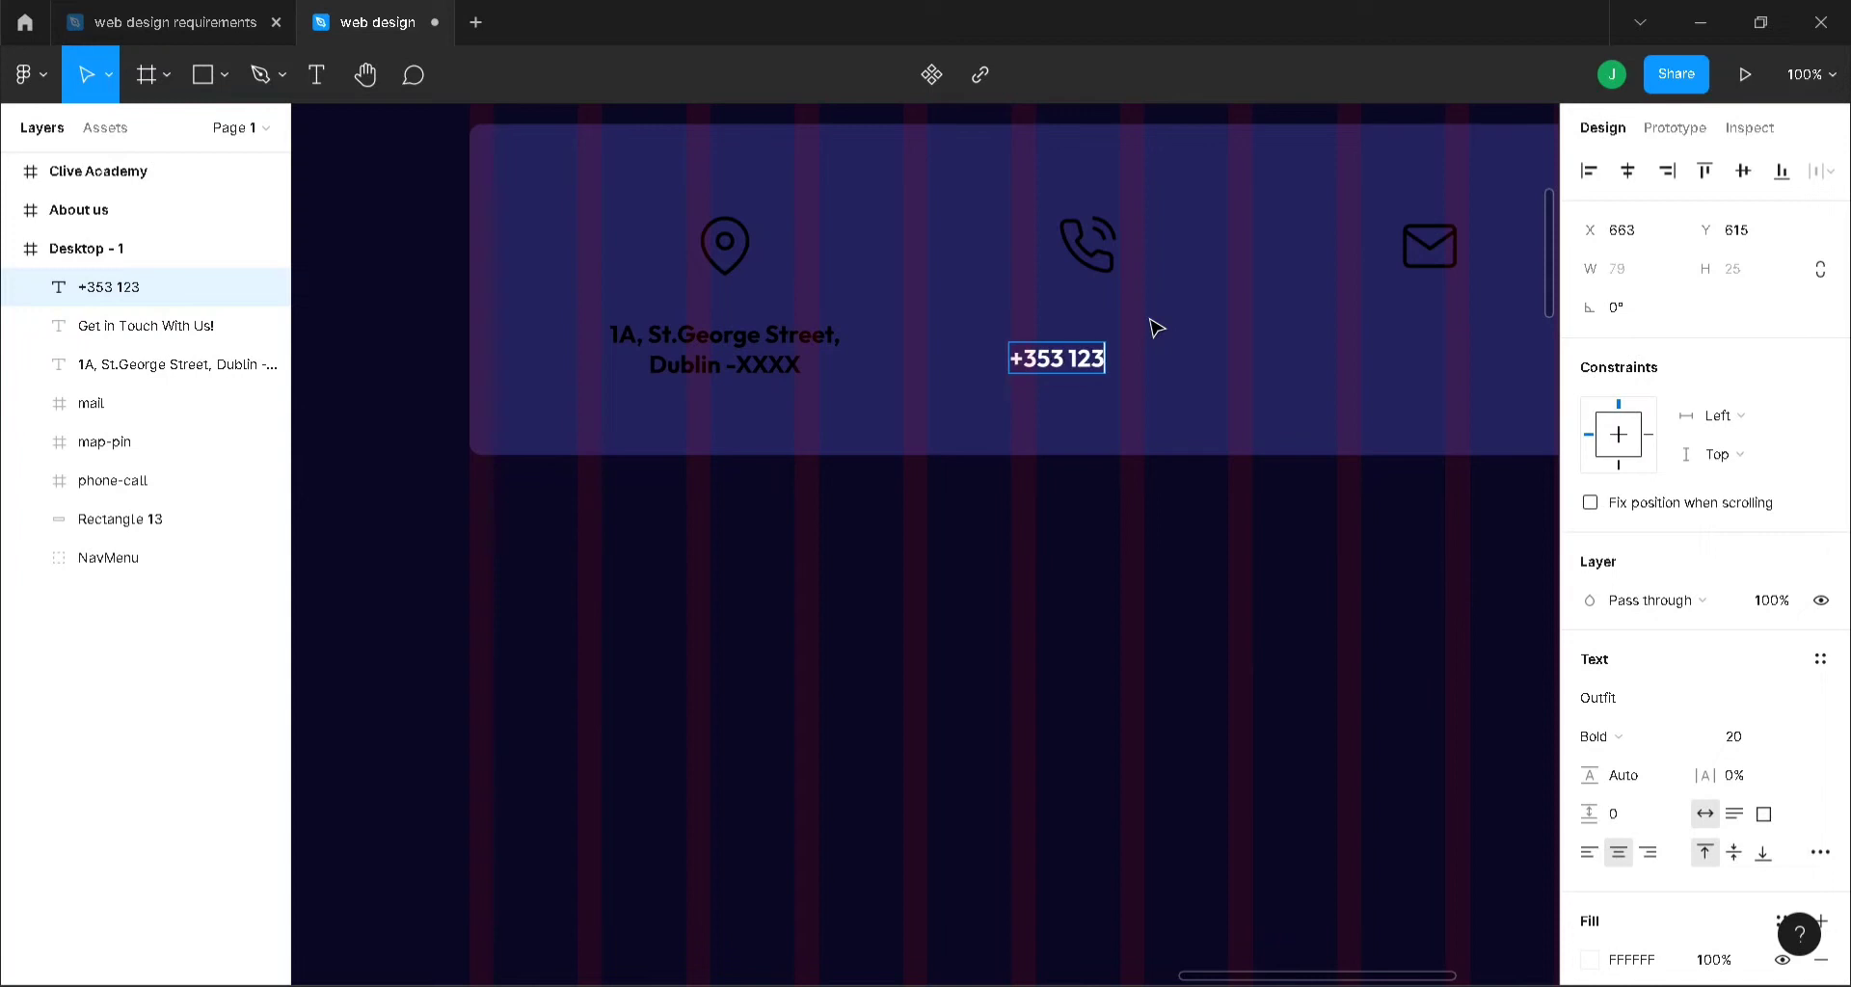
key("BackSpace")
key("BackSpace")
key("BackSpace")
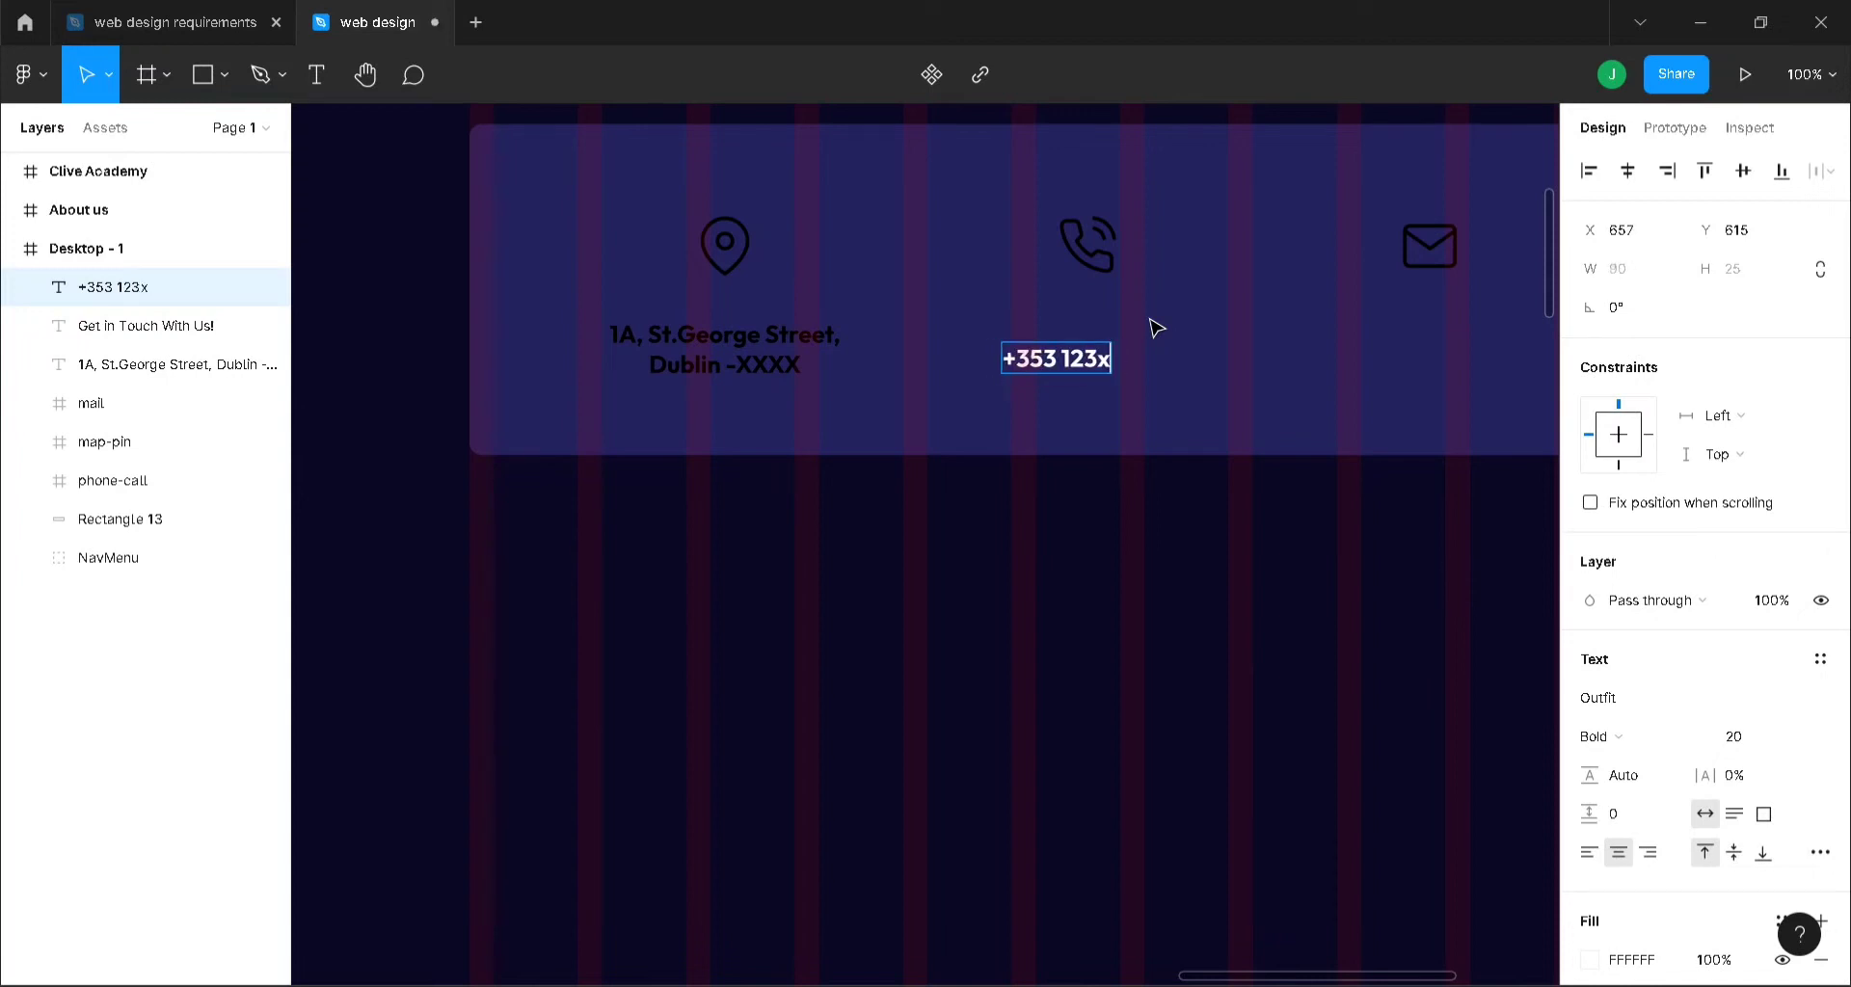
type("XXX")
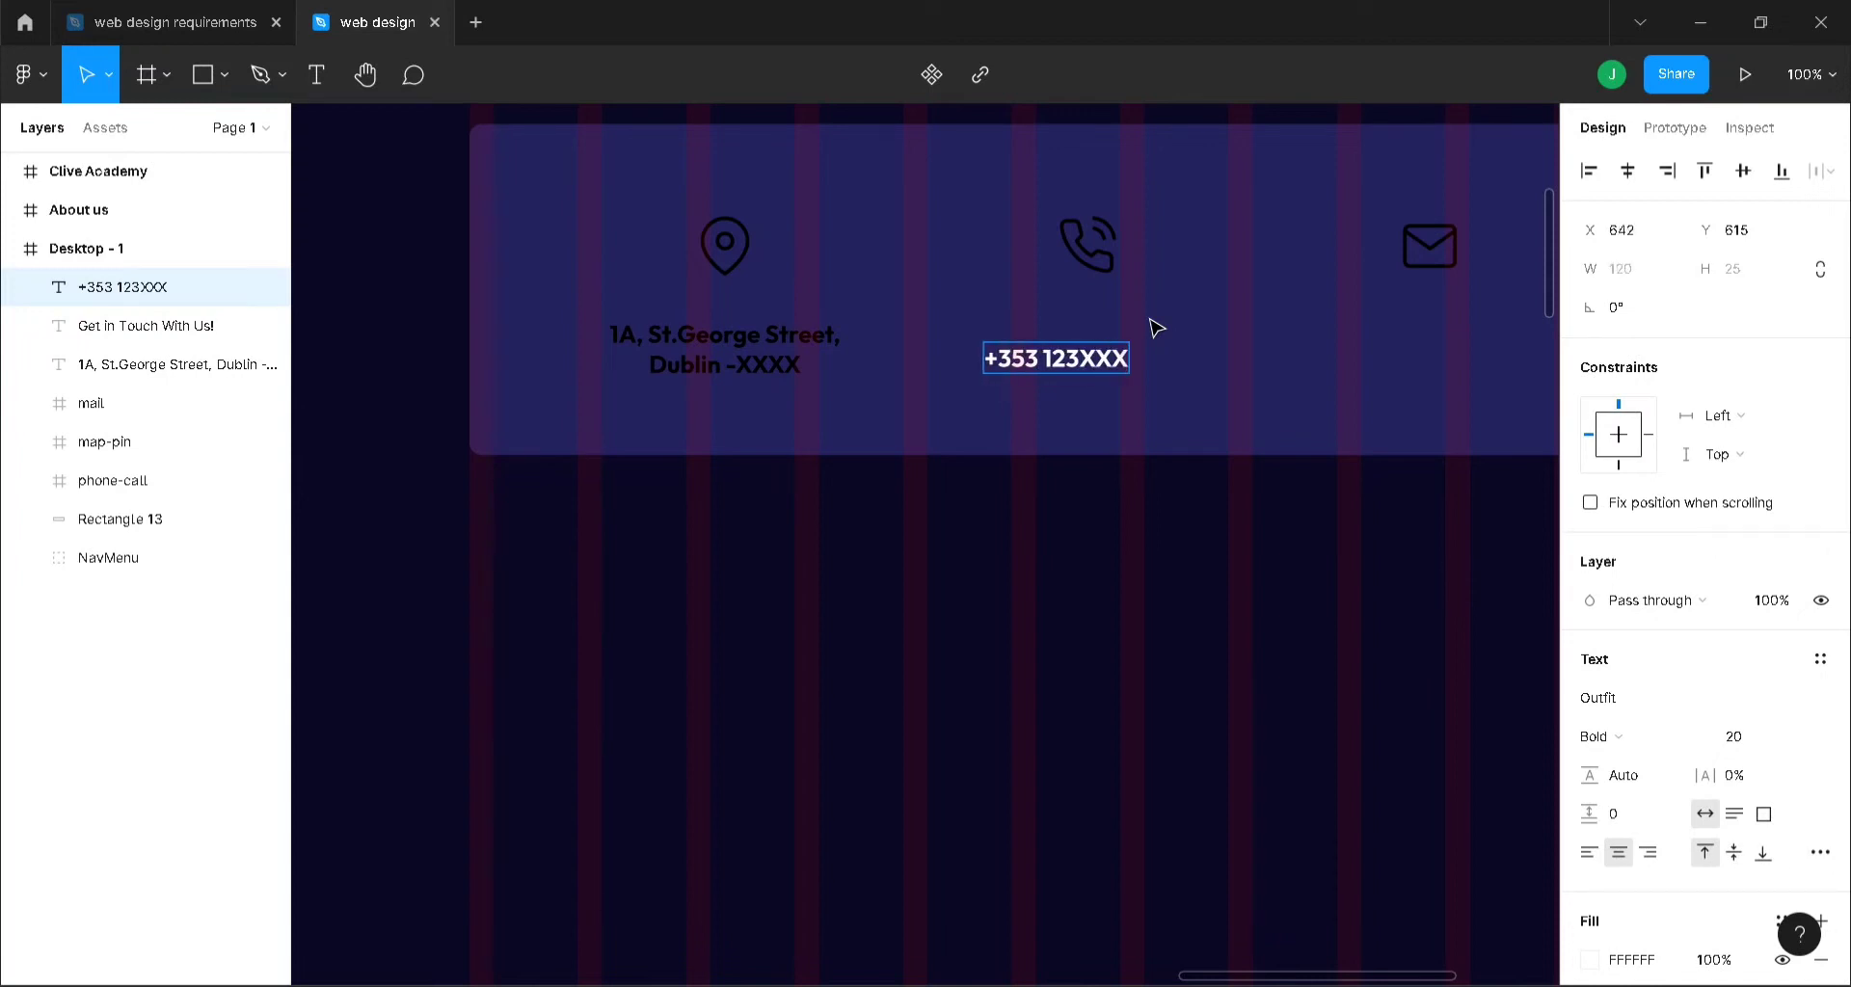
key("Escape")
- Make the phone number black (000), reposition it, and duplicate it
left_click(1653, 961)
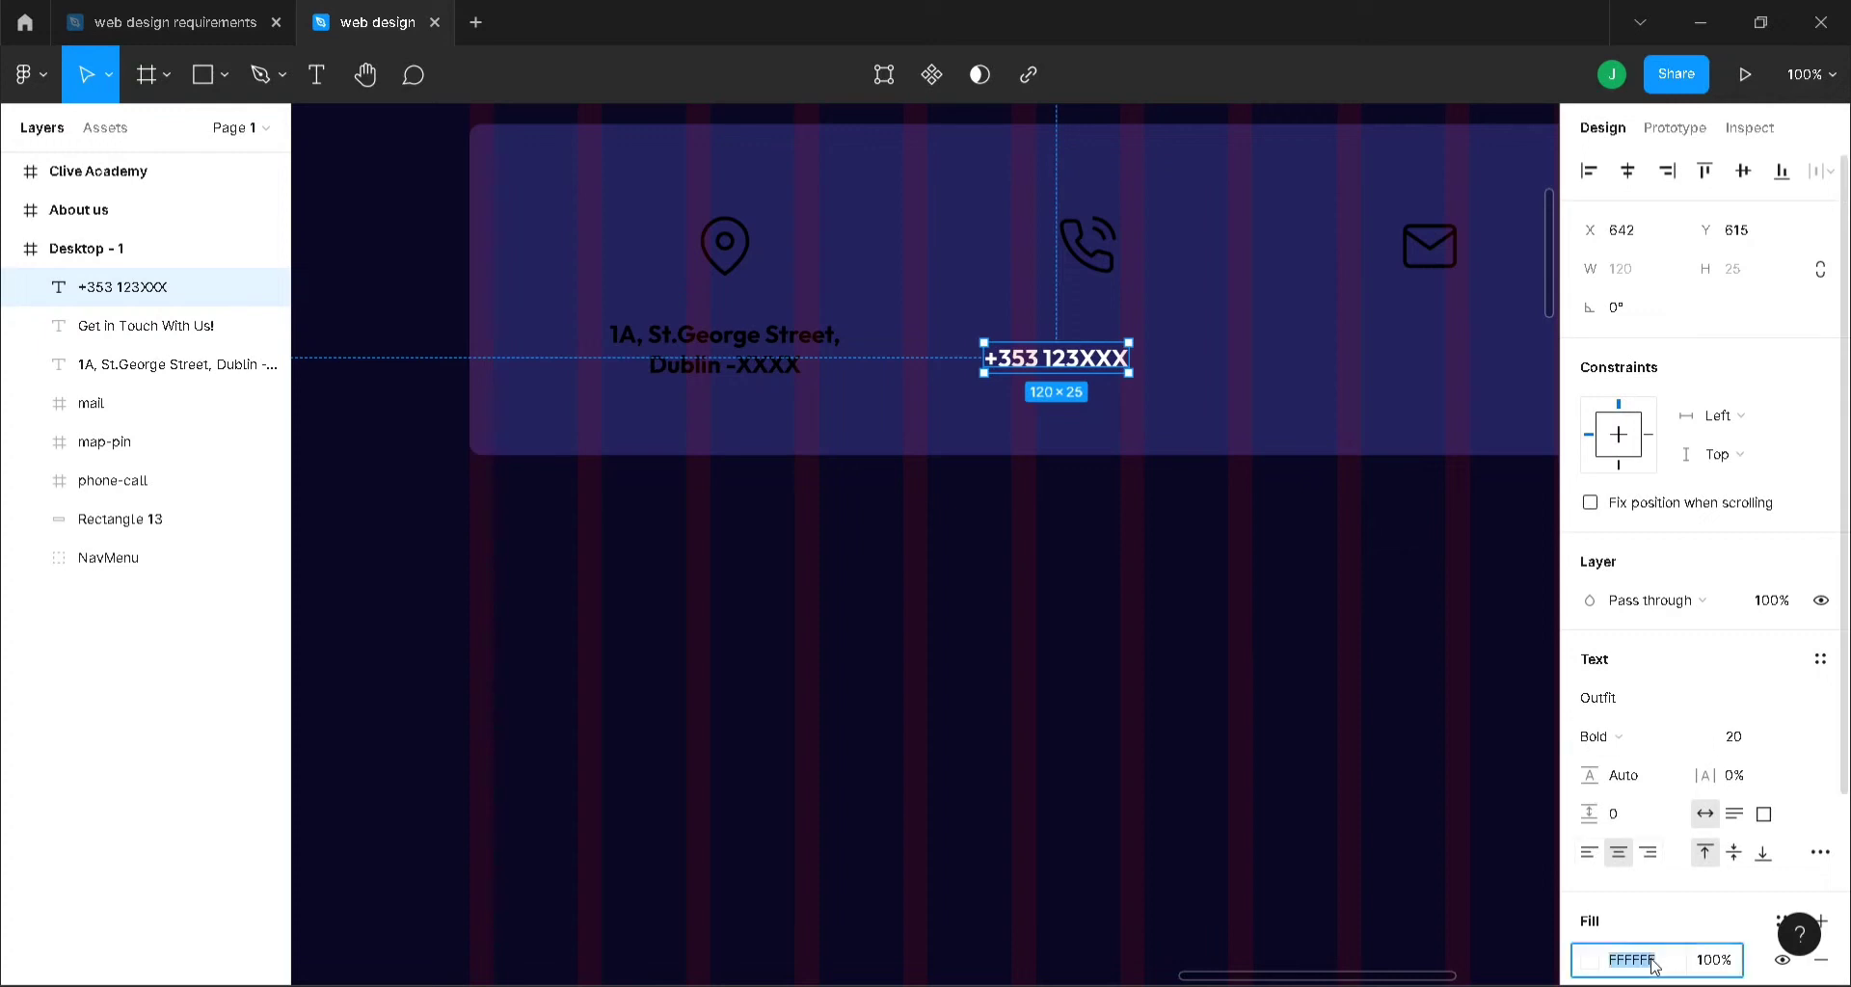
type("000")
key("Return")
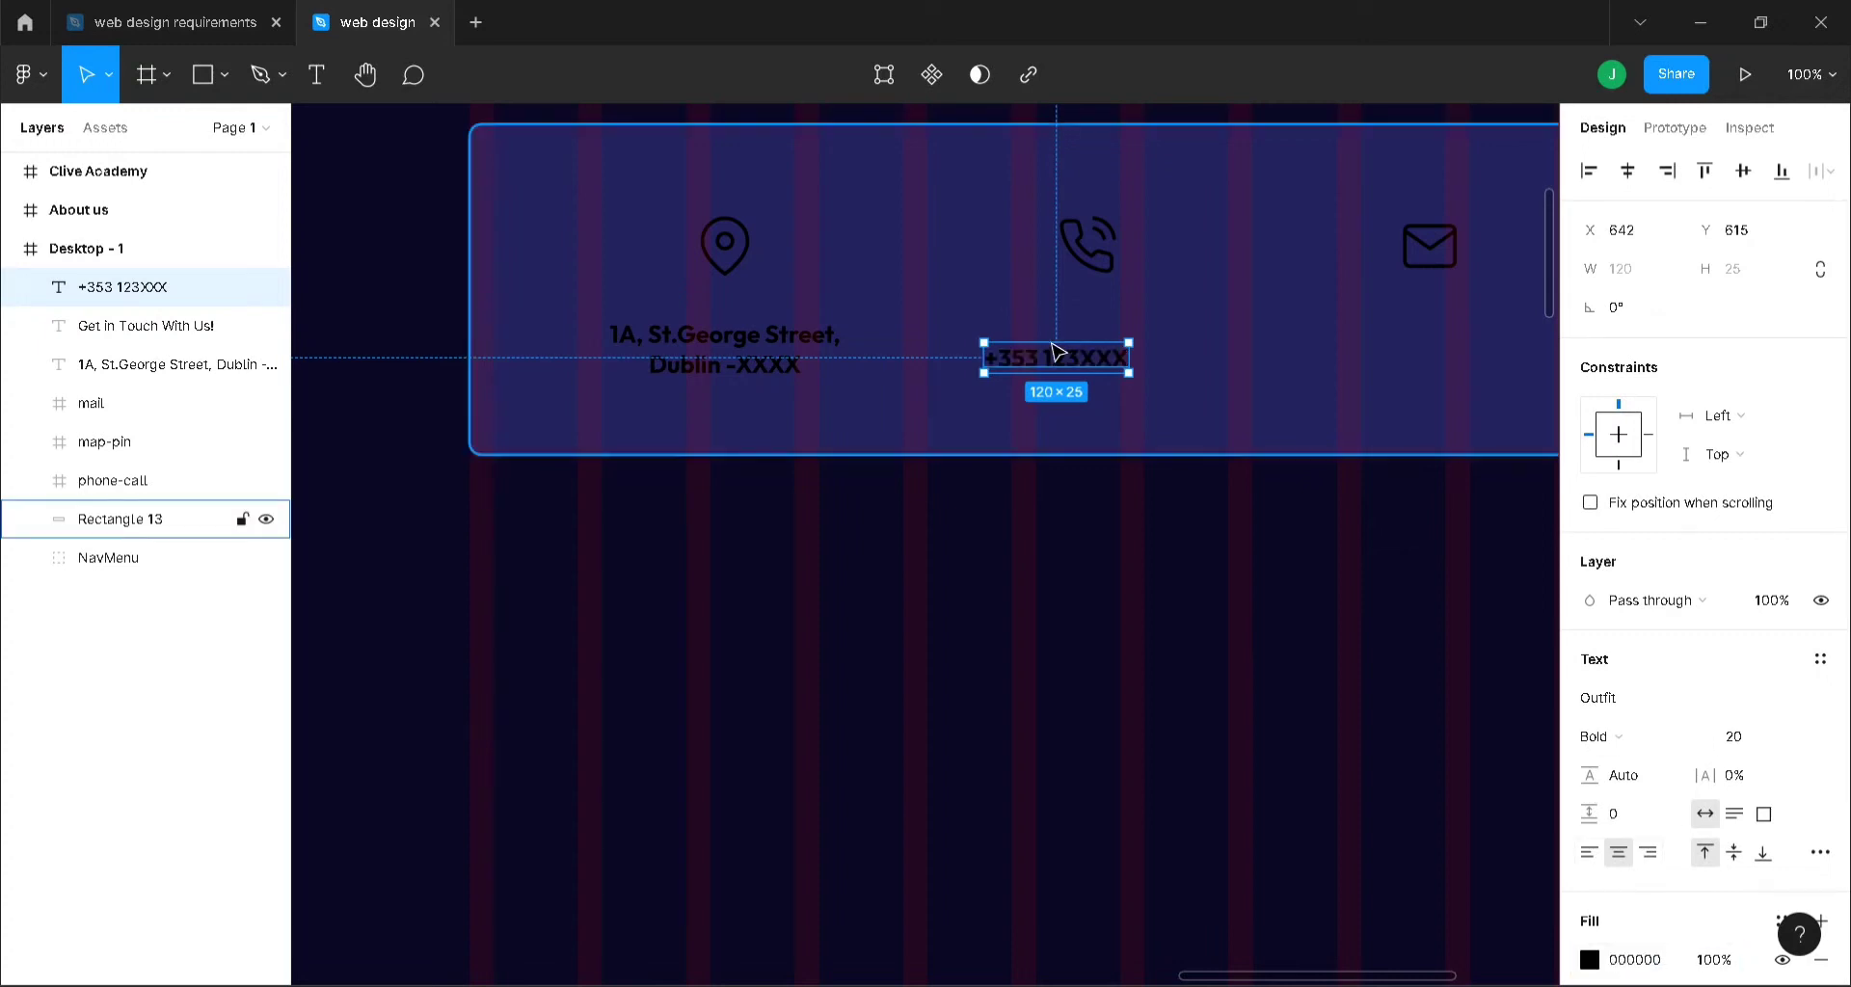
left_click_drag(1095, 364, 1456, 332)
key("ctrl+d")
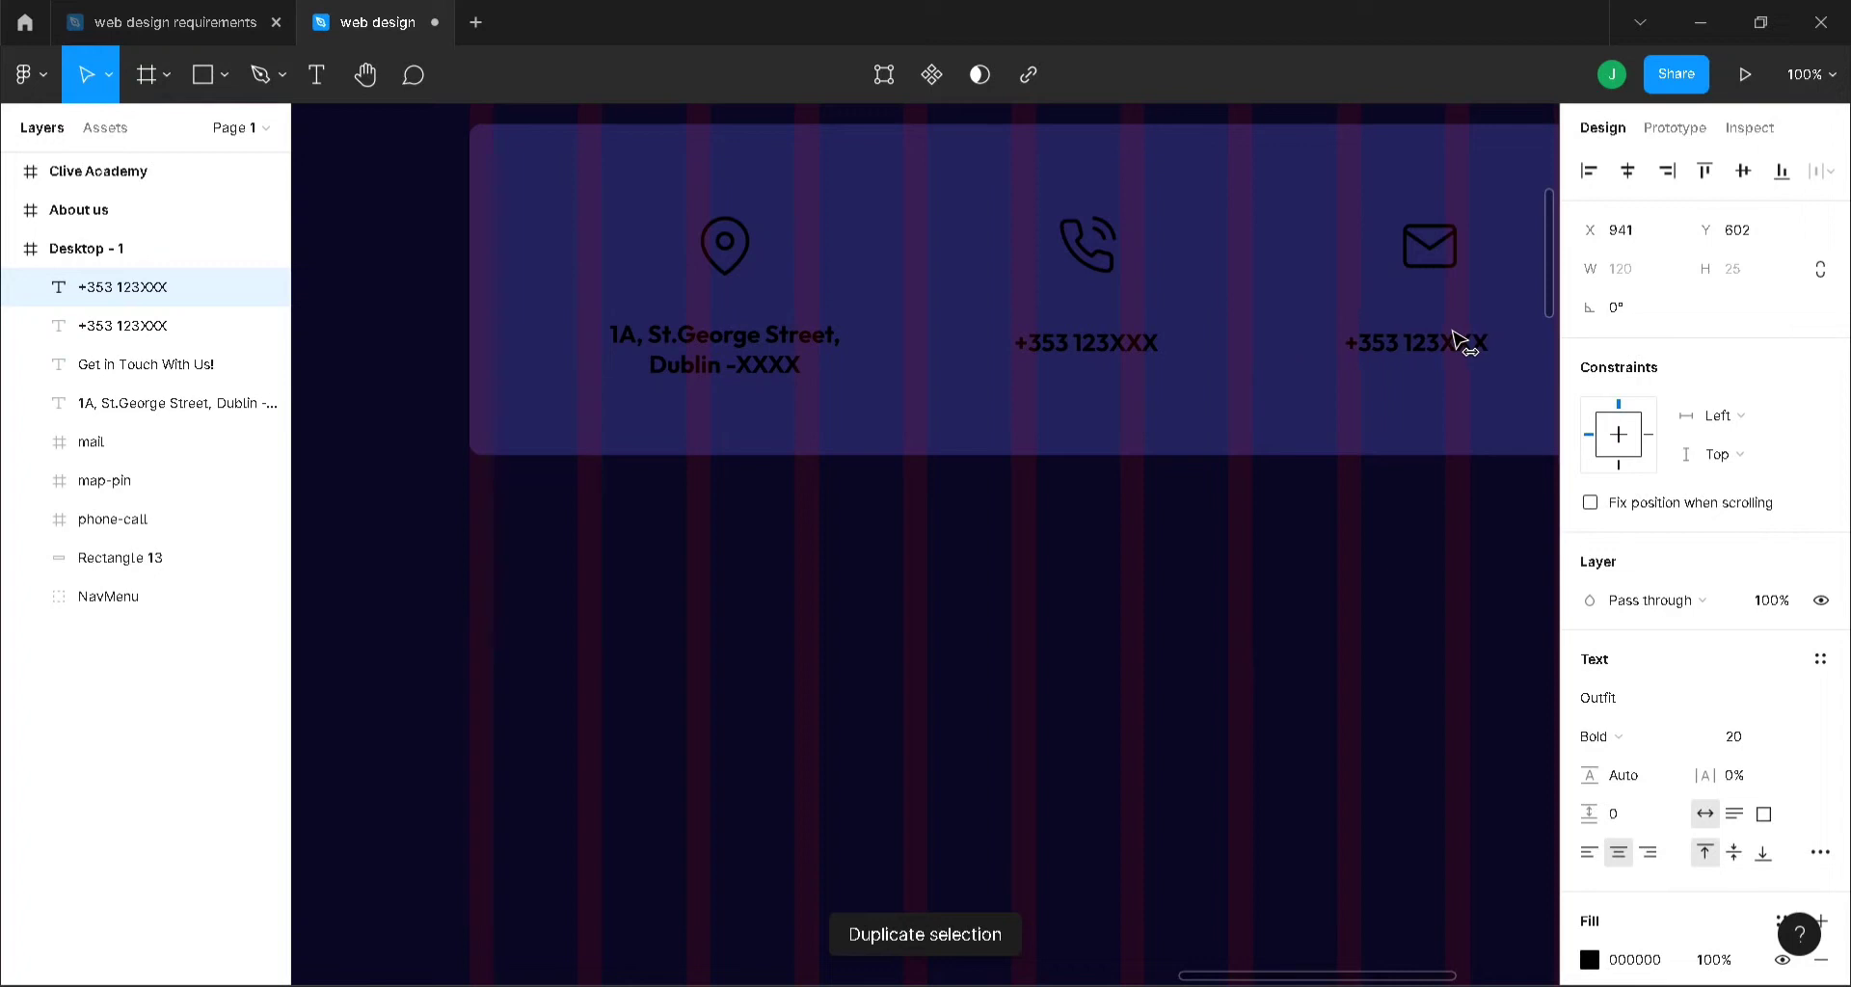
- Move the copy under the mail icon and replace its text with the academy's e-mail address
left_click_drag(1456, 339, 1469, 341)
double_click(1458, 342)
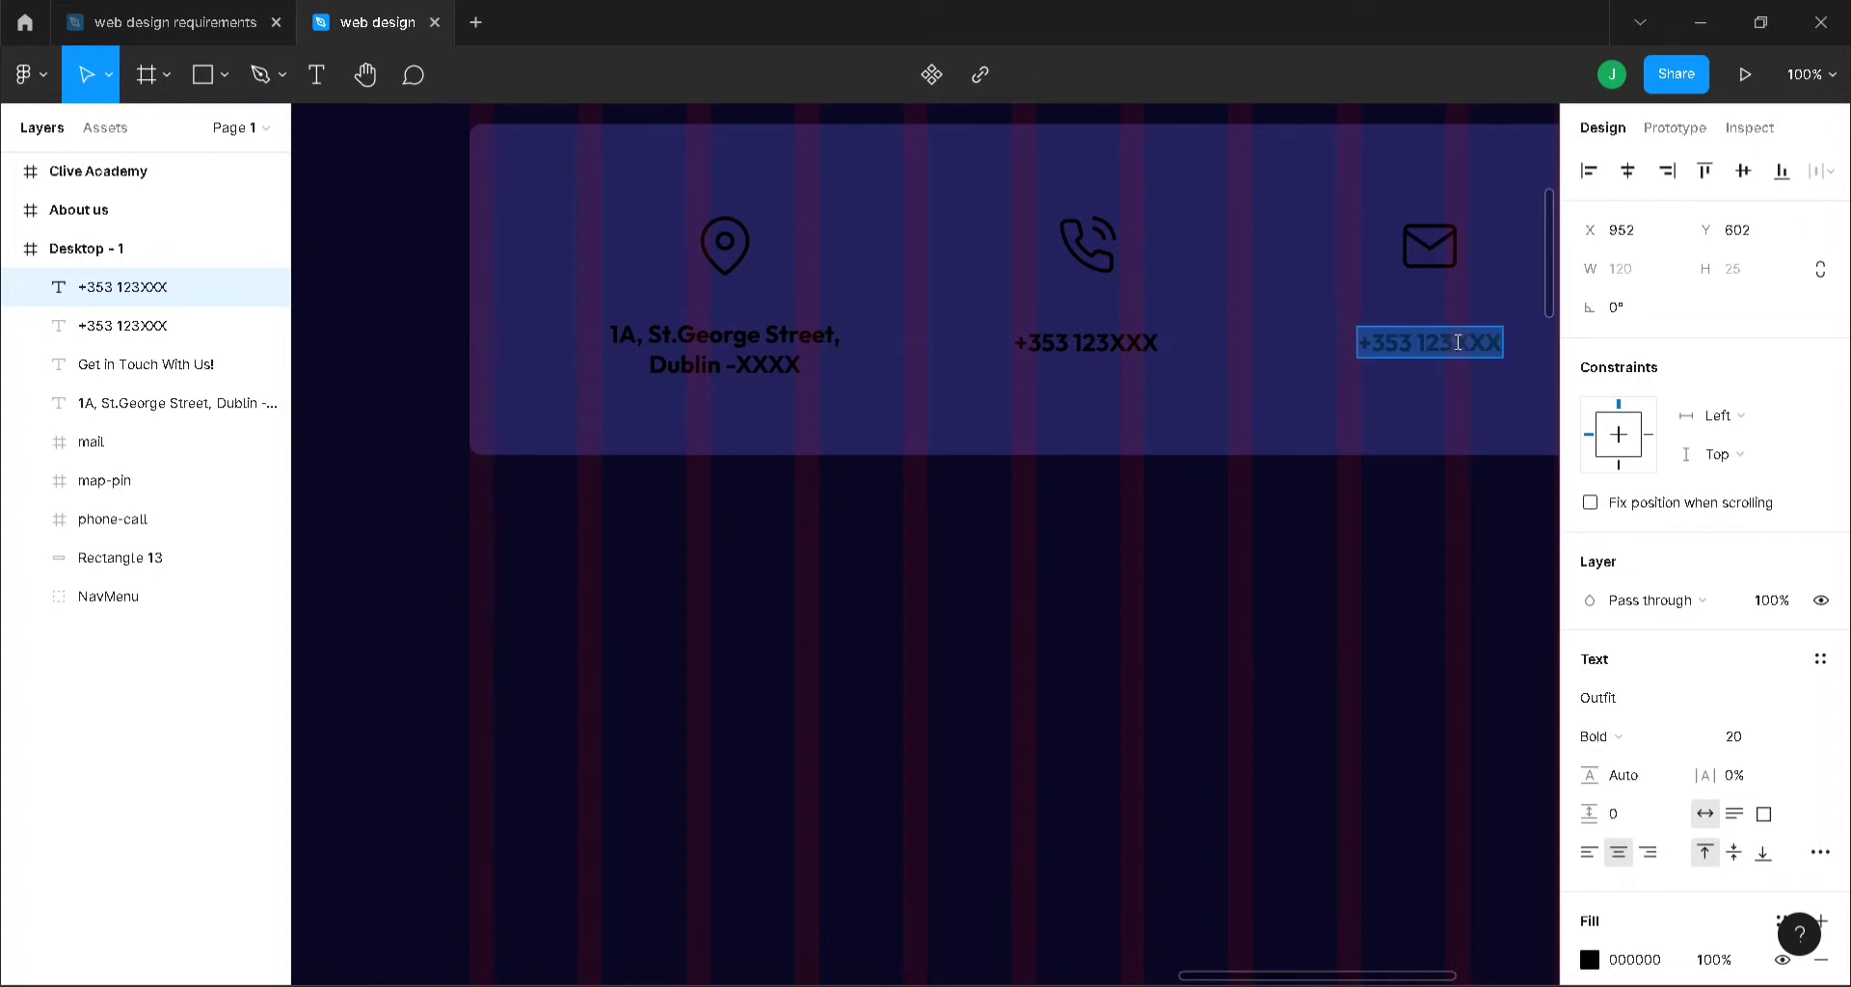
type("CLIV")
key("BackSpace")
key("BackSpace")
key("BackSpace")
key("BackSpace")
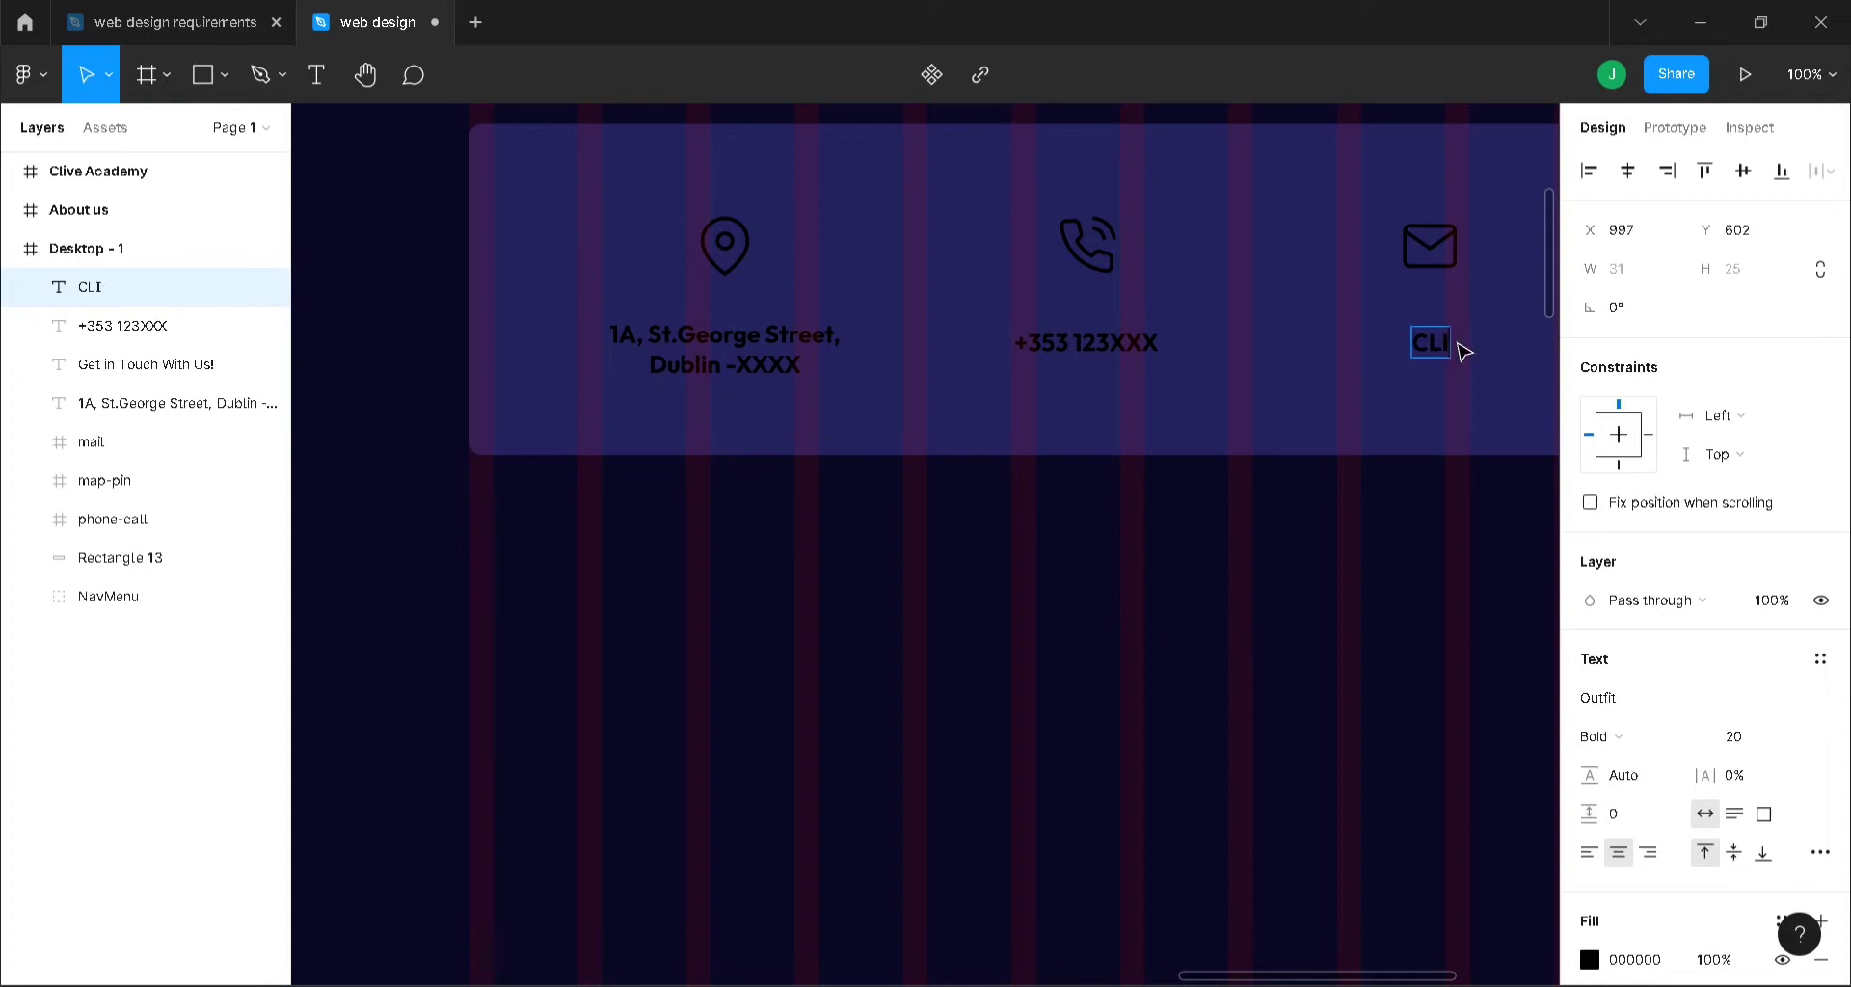
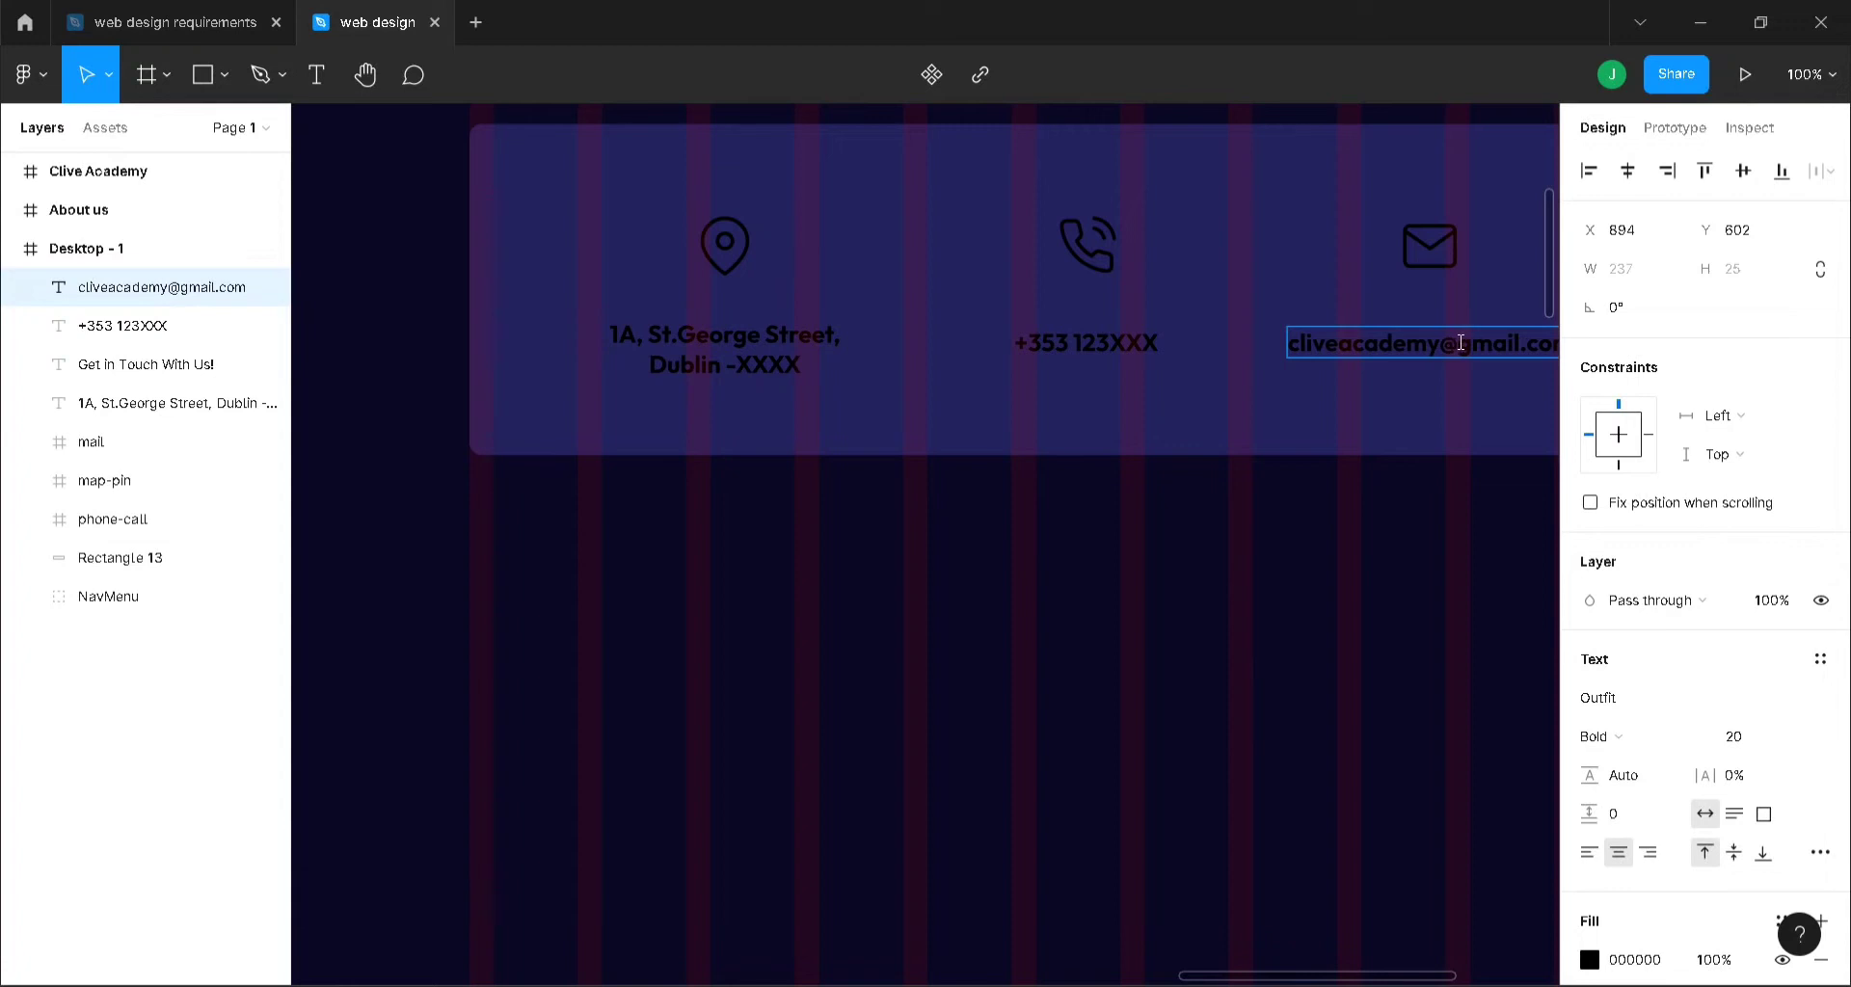
key("Escape")
mouse_move(1479, 354)
left_mouse_down()
mouse_move(1454, 347)
mouse_move(1479, 350)
left_mouse_up()
left_click(1451, 529)
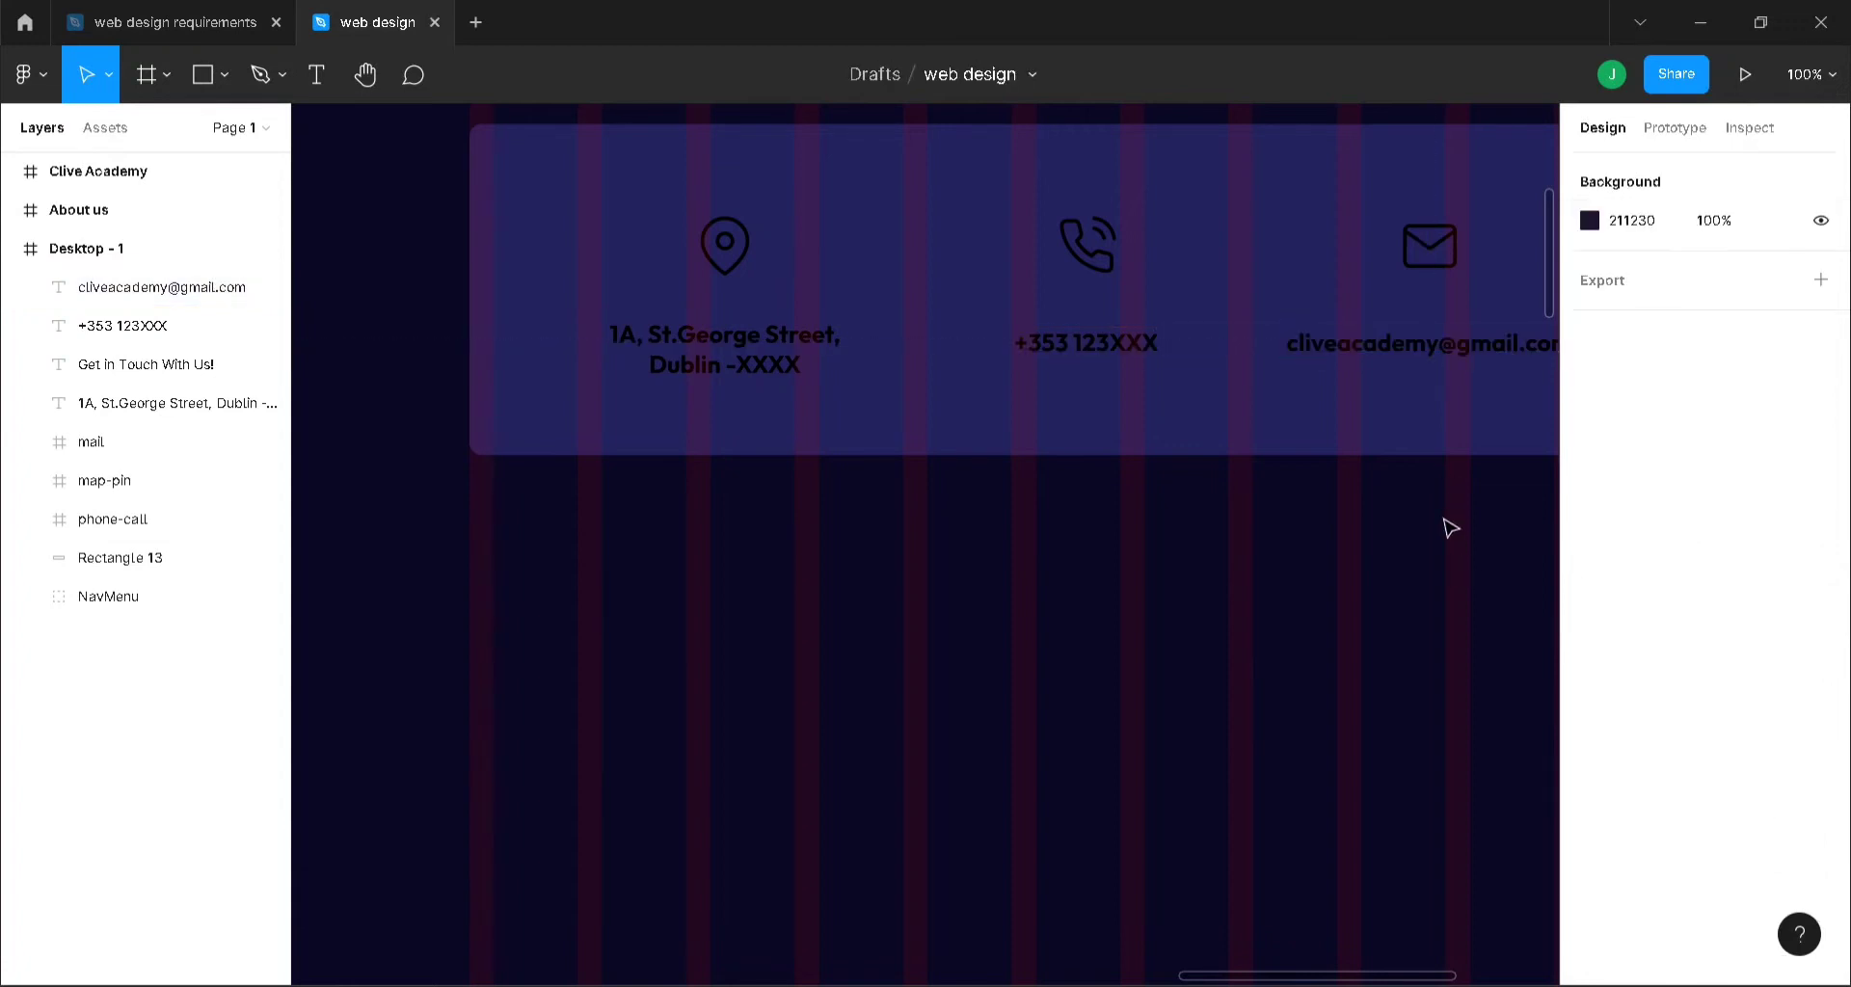
left_click_drag(1415, 981, 1363, 972)
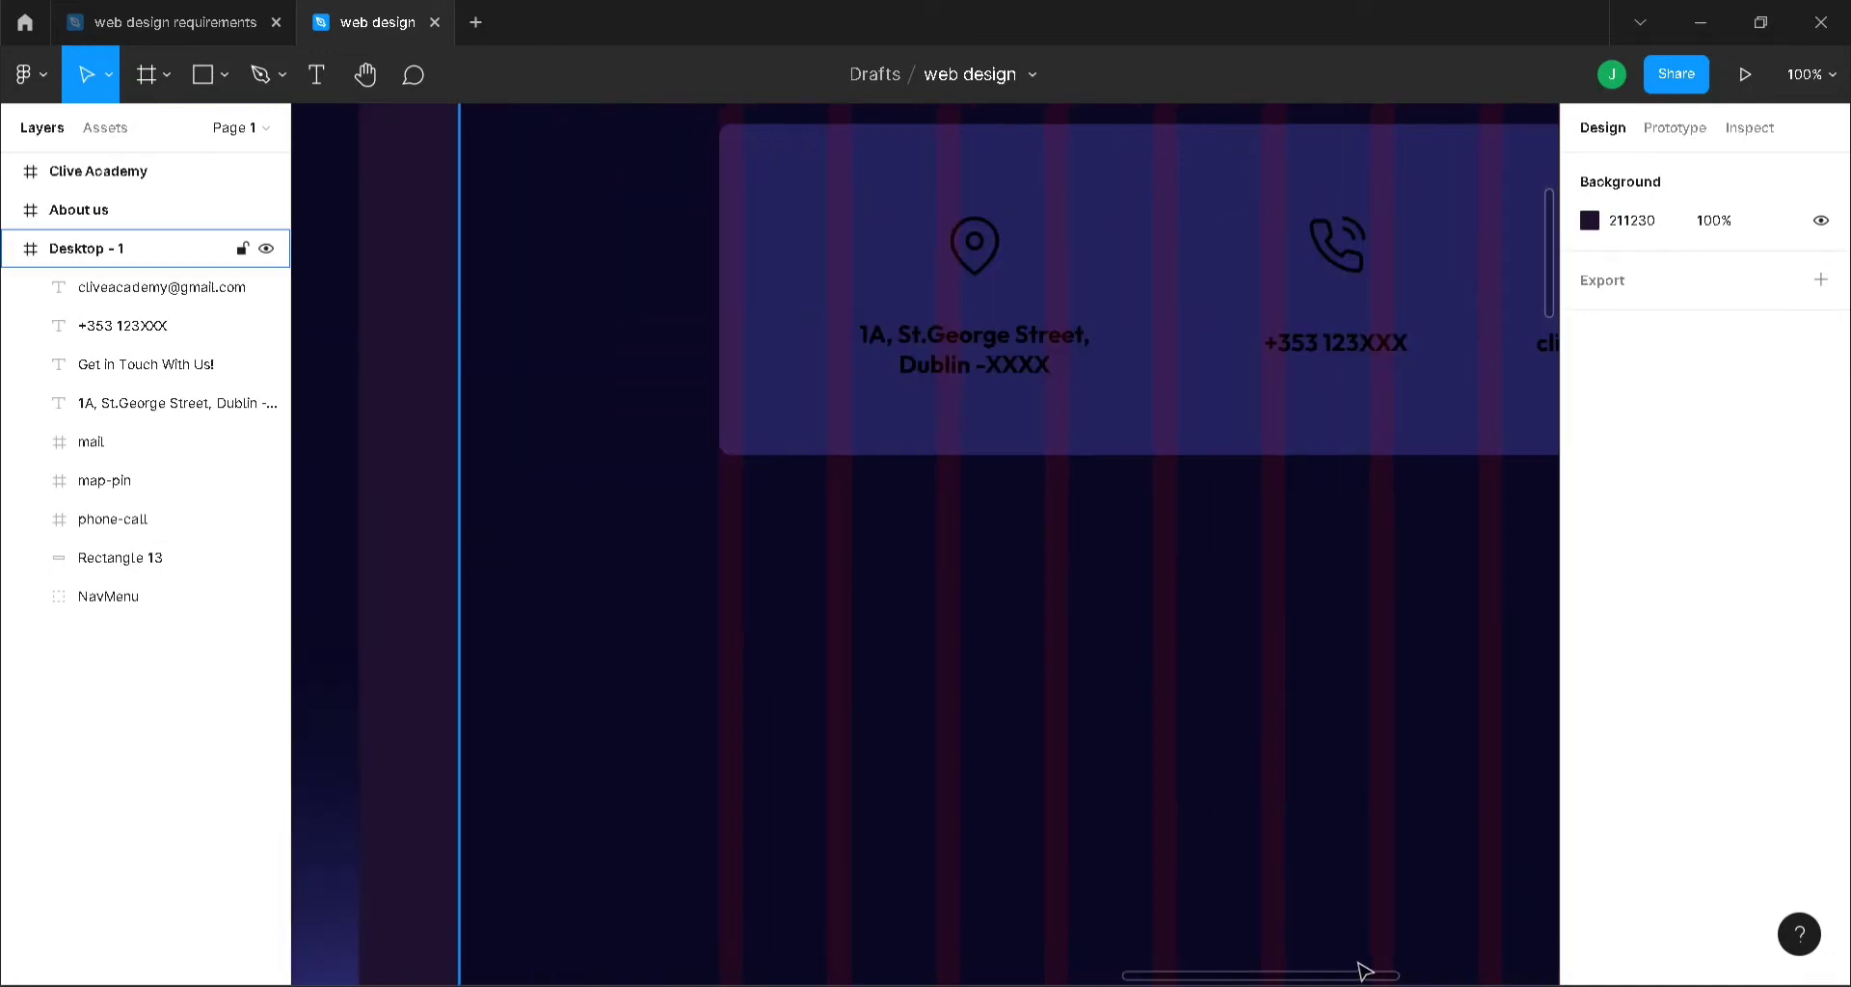
- Draw a 420×144 rectangle beneath the contact card
key("minus")
scroll(1290, 707, "down", 1)
scroll(1288, 701, "down", 4)
scroll(1285, 697, "up", 1)
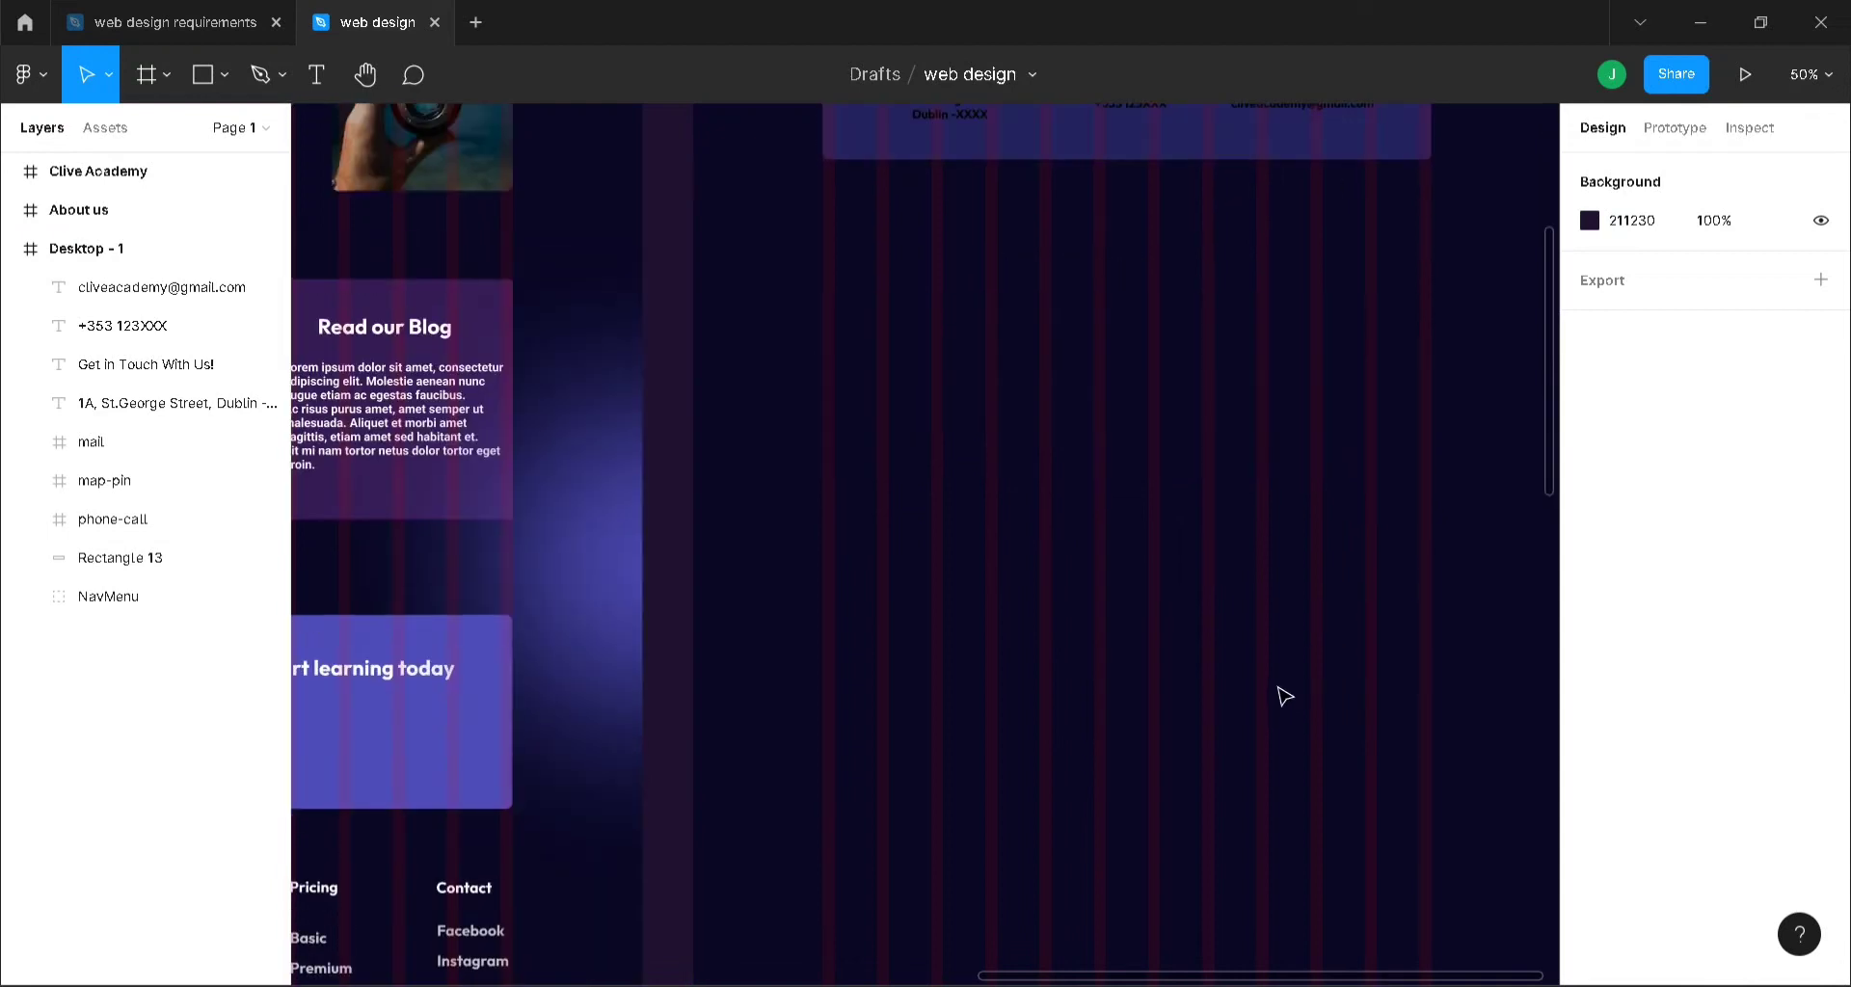
scroll(1285, 696, "up", 1)
scroll(1284, 696, "up", 1)
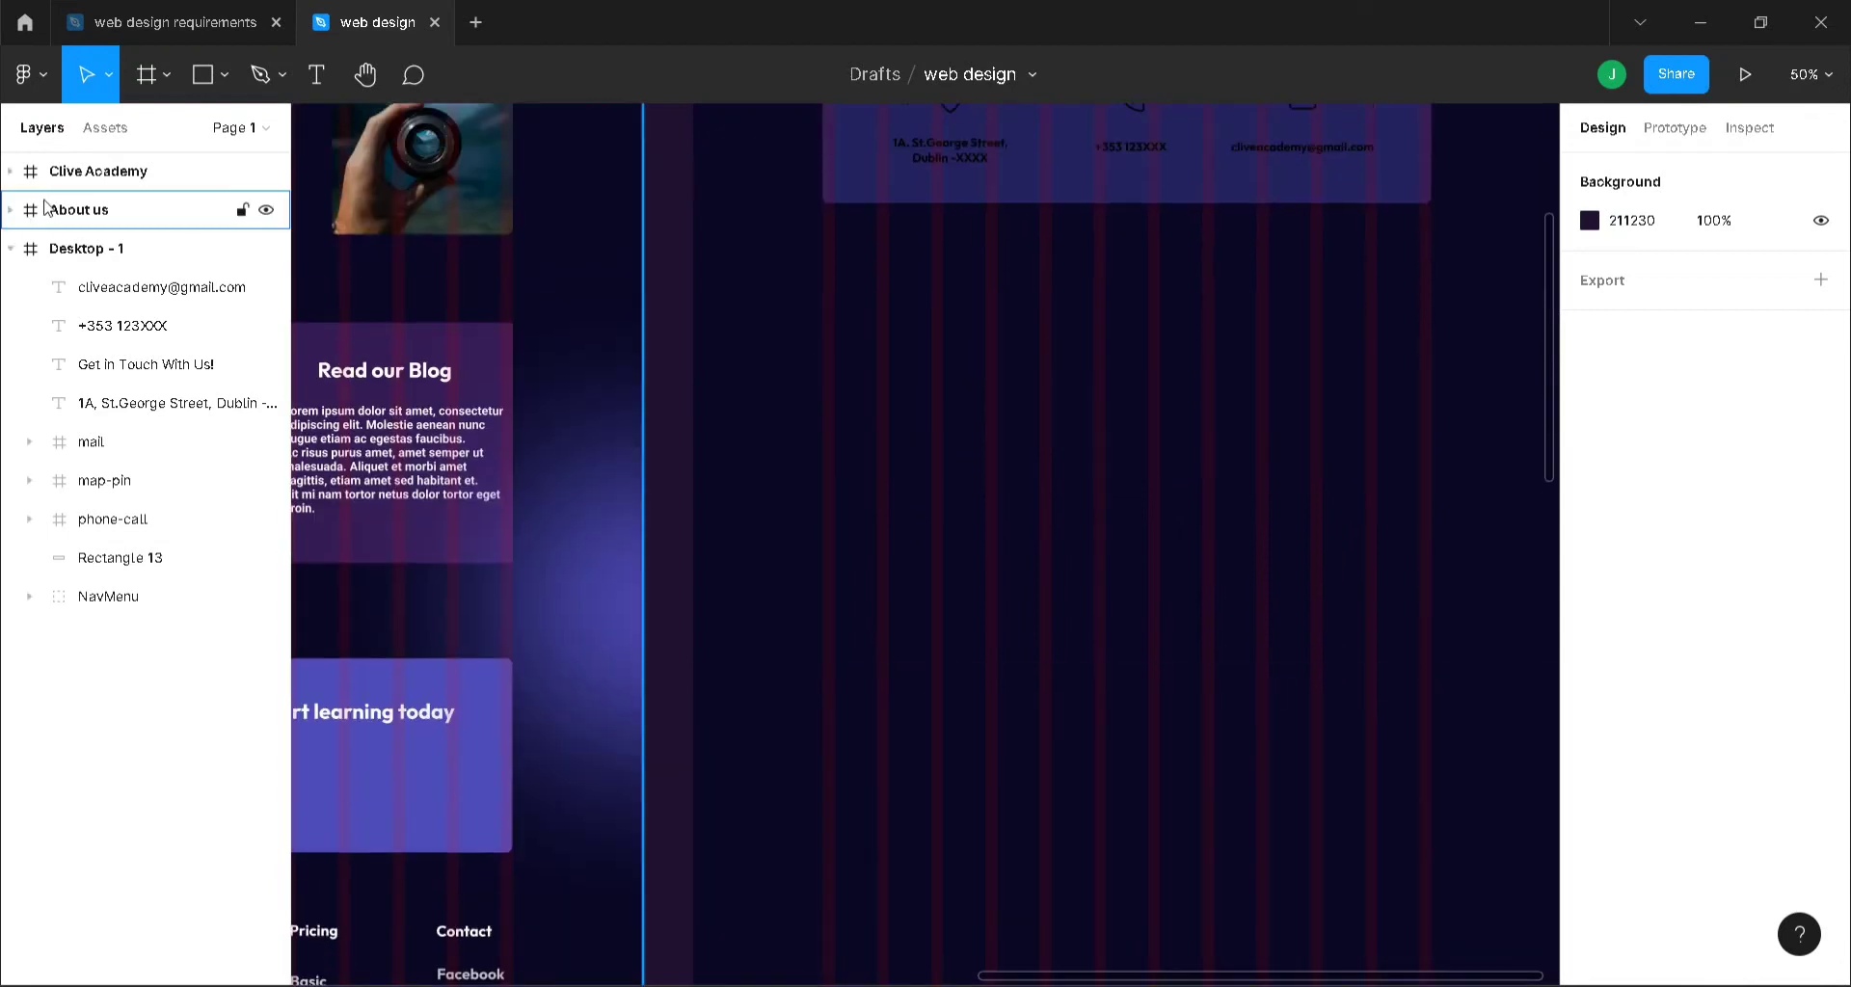
key("r")
mouse_move(835, 383)
left_mouse_down()
mouse_move(893, 440)
mouse_move(1049, 482)
mouse_move(1090, 470)
left_mouse_up()
mouse_move(962, 409)
left_mouse_down()
mouse_move(946, 408)
mouse_move(957, 426)
left_mouse_up()
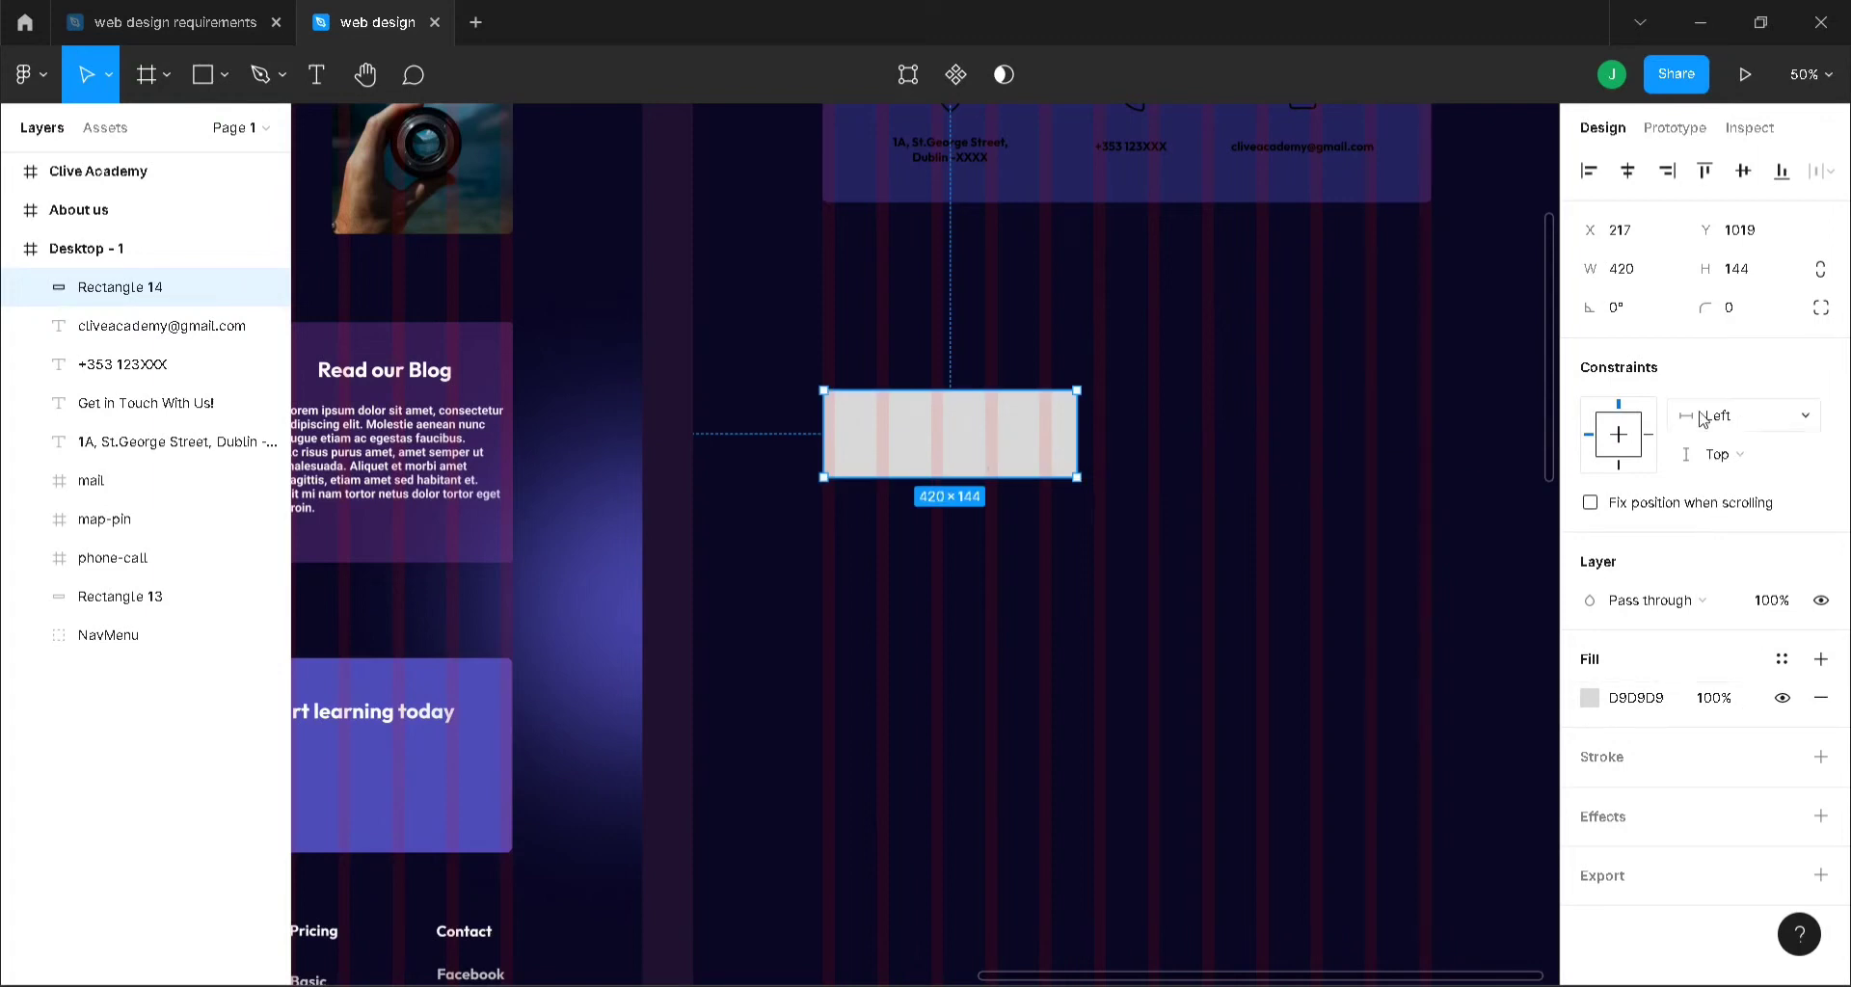
- Give the new rectangle a 10 px corner radius
left_click(1751, 317)
type("10")
key("Return")
key("t")
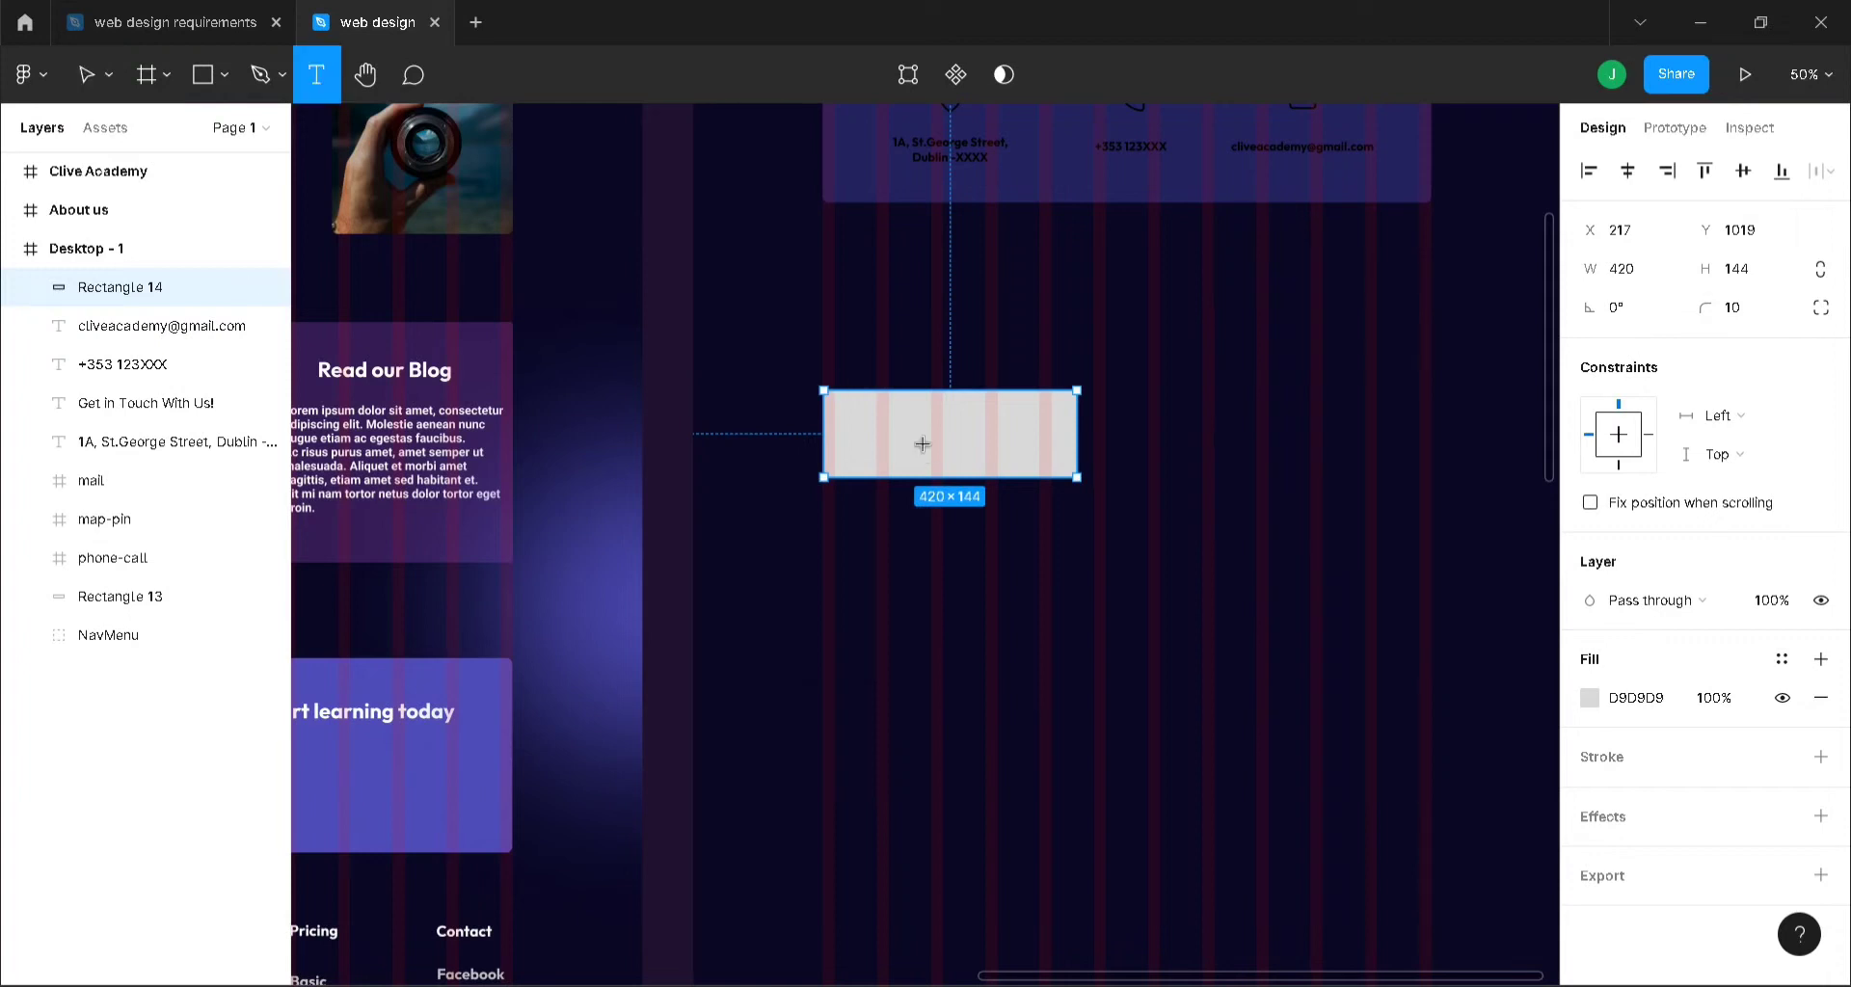
left_click(845, 429)
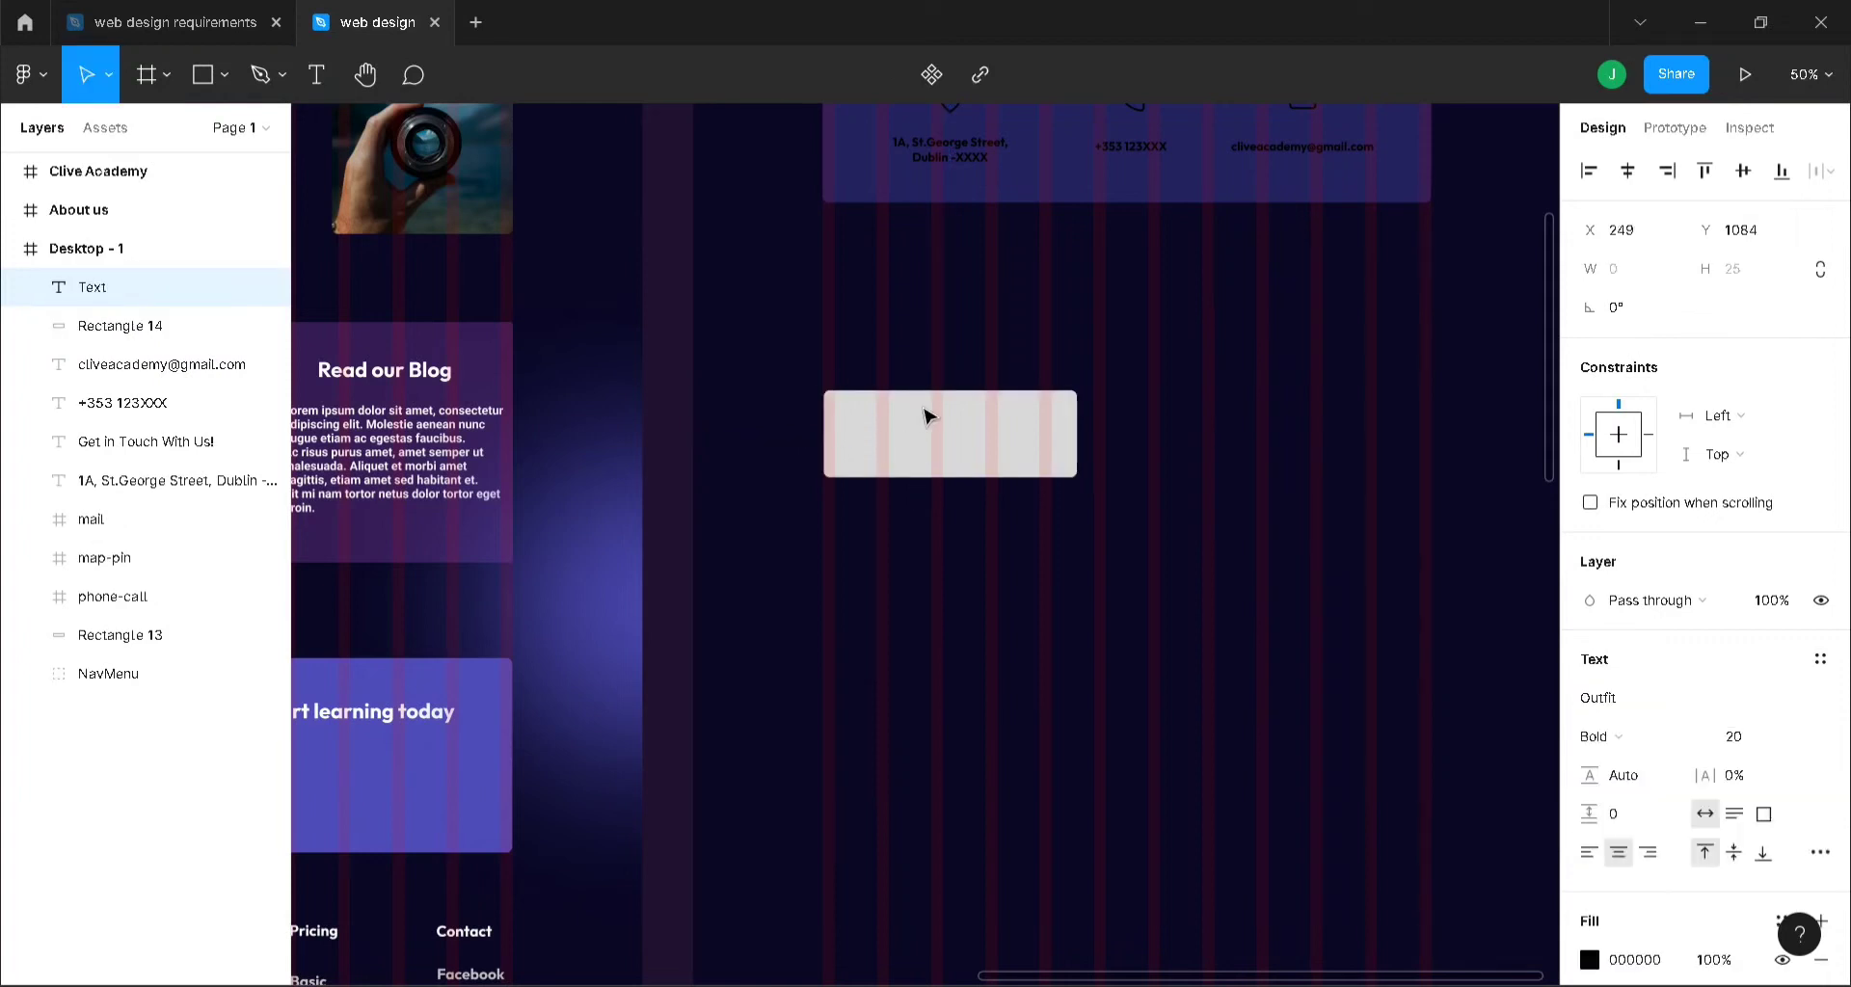
- Type the label 'Name:' inside the rectangle and move it in from the edge
type("Nma")
key("BackSpace")
key("BackSpace")
key("BackSpace")
key("BackSpace")
type("N")
key("BackSpace")
type("Name:")
key("Escape")
key("shift+0")
scroll(1070, 556, "up", 2)
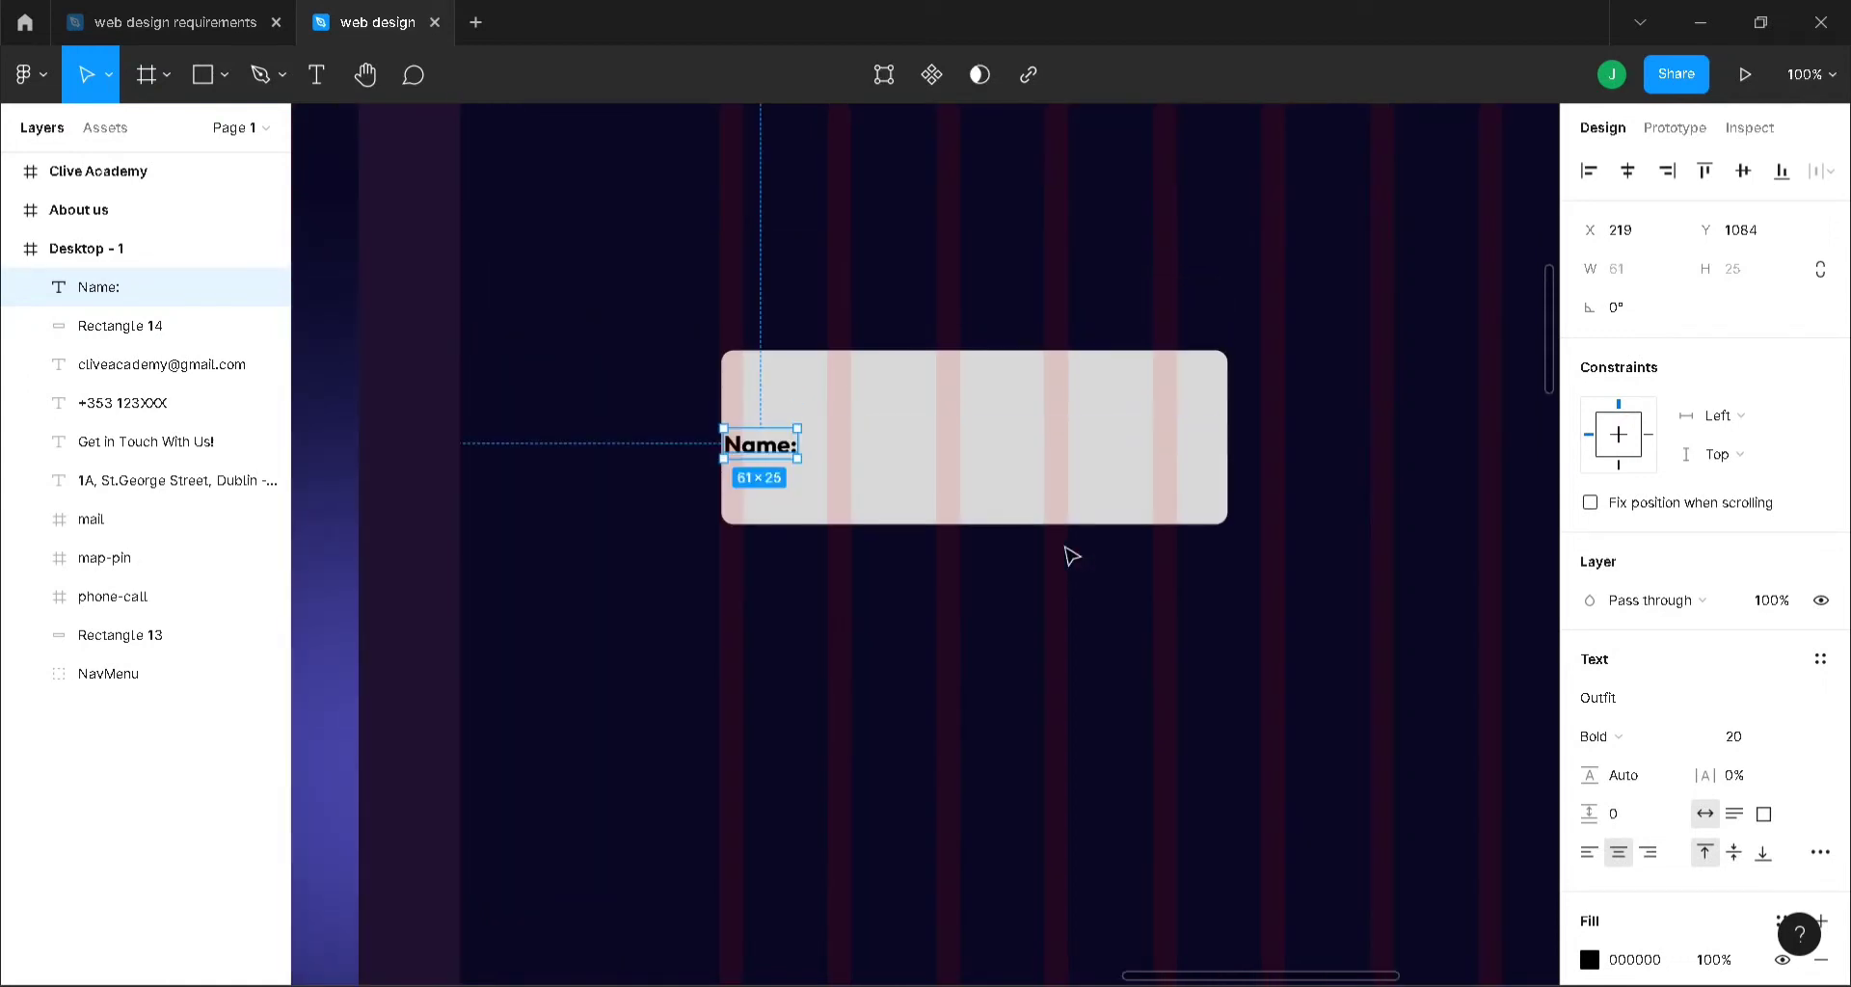
left_click_drag(764, 450, 786, 441)
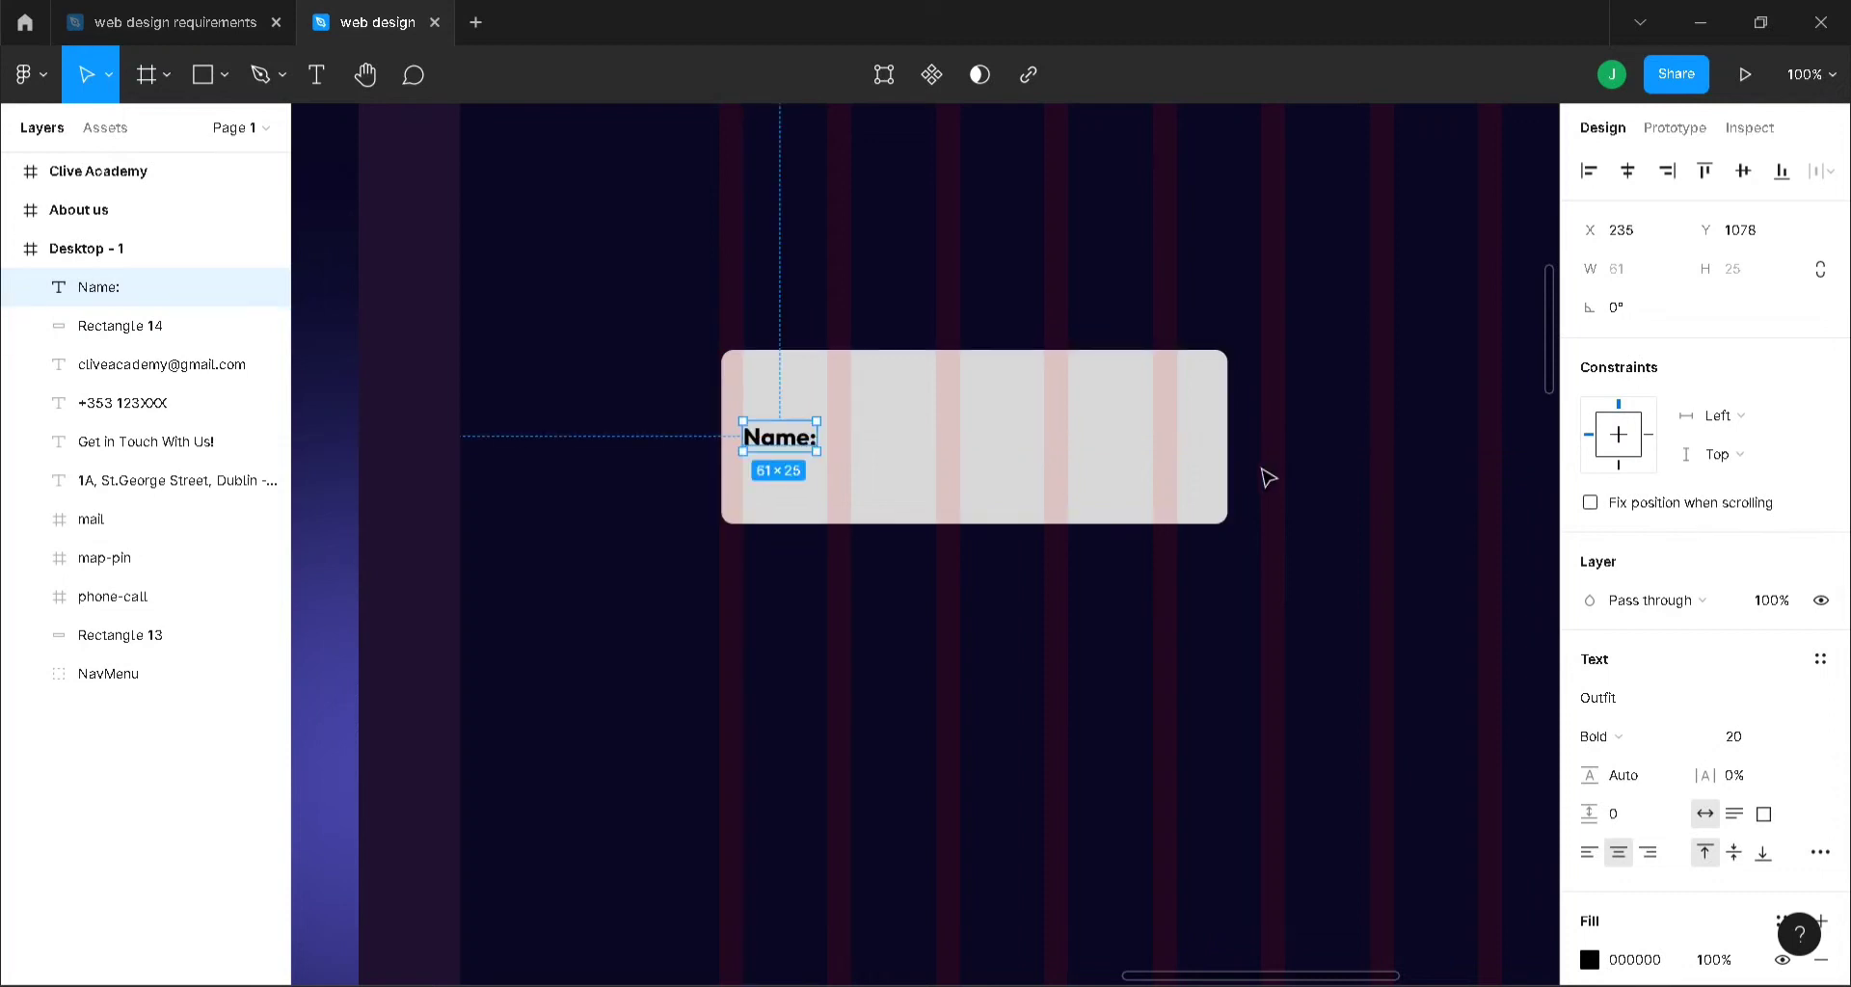
- Change the Name: label's fill to grey 929292
left_click(1589, 960)
left_click_drag(1272, 672, 1264, 505)
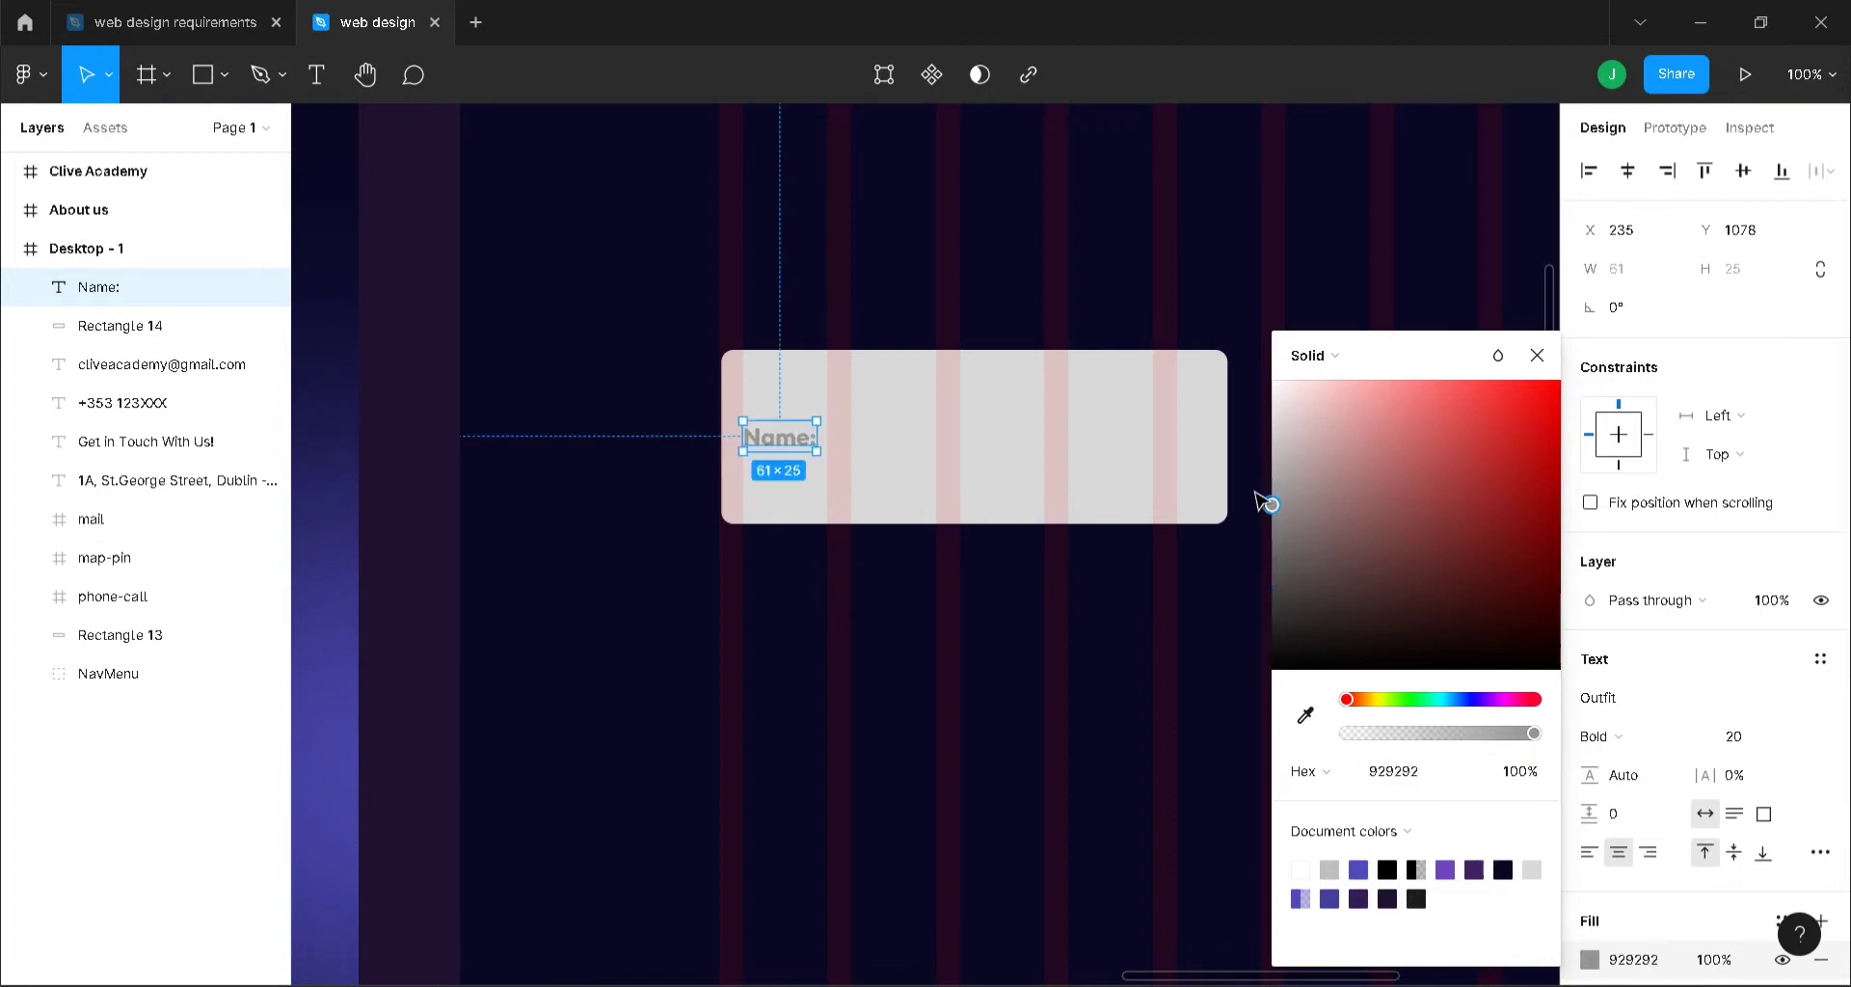
left_click(1536, 355)
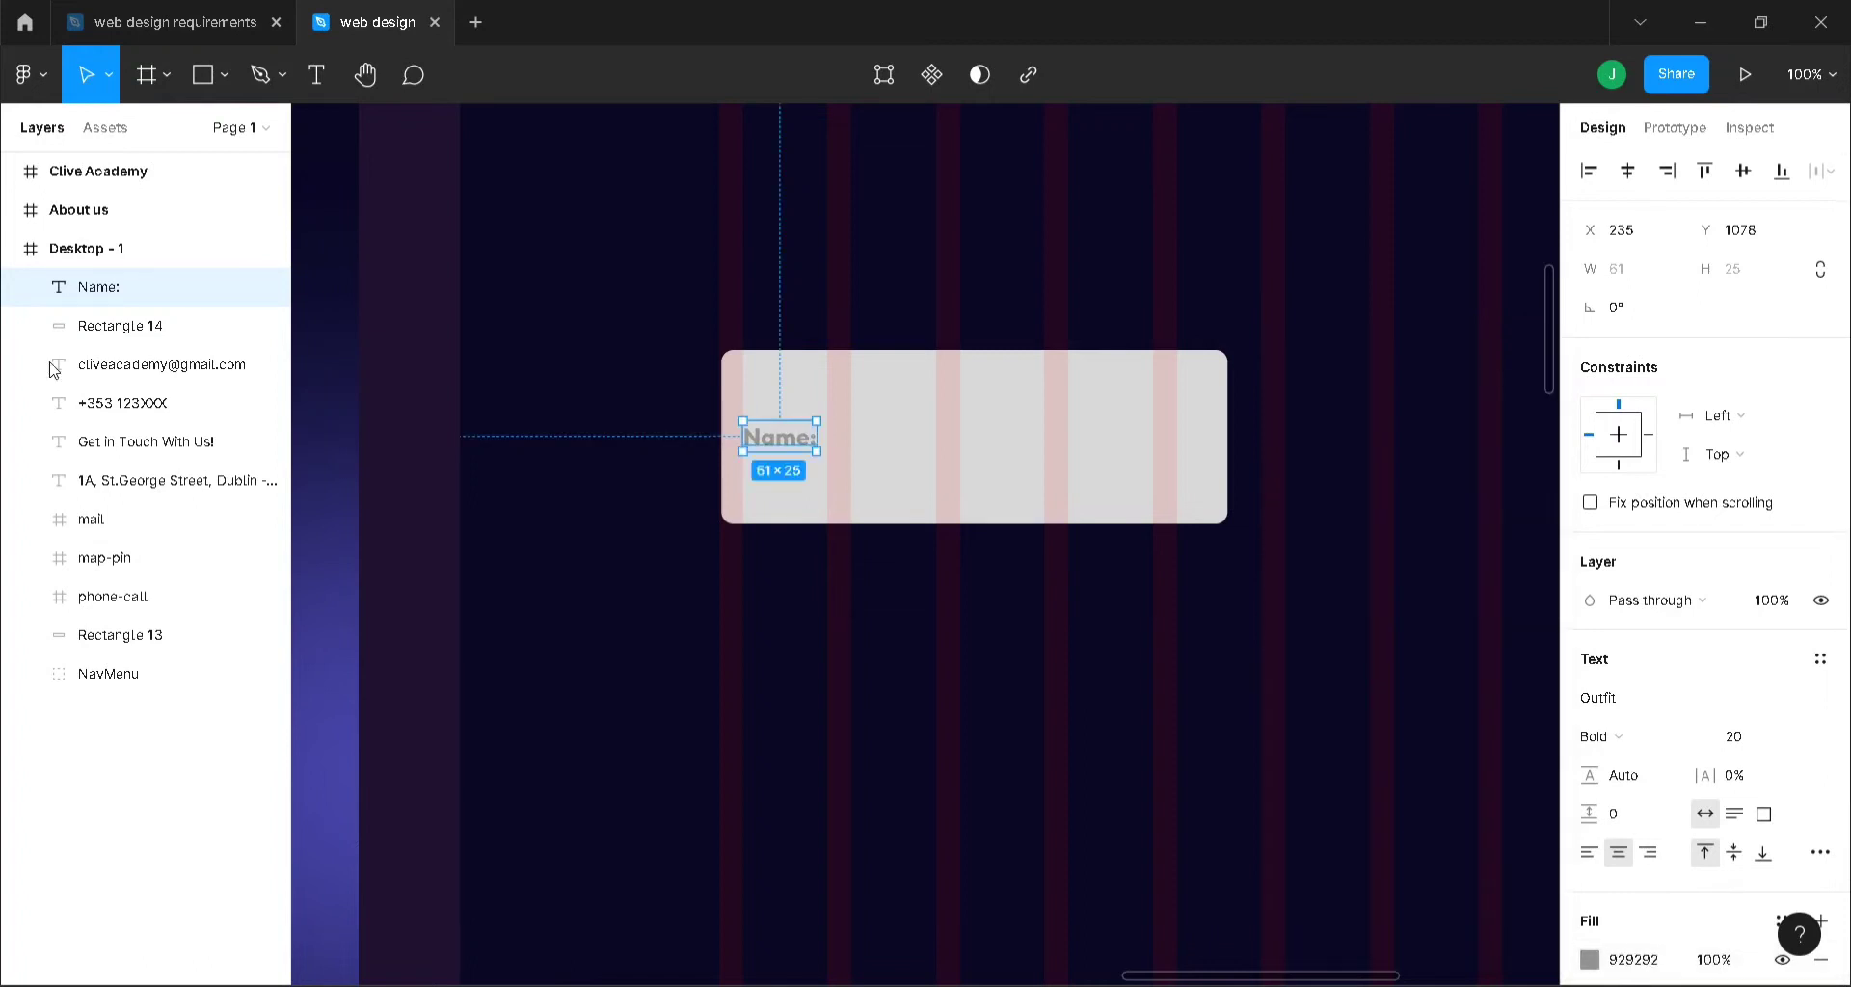
- Set the Name: label's font size to 25
left_click(78, 251)
left_click(1782, 542)
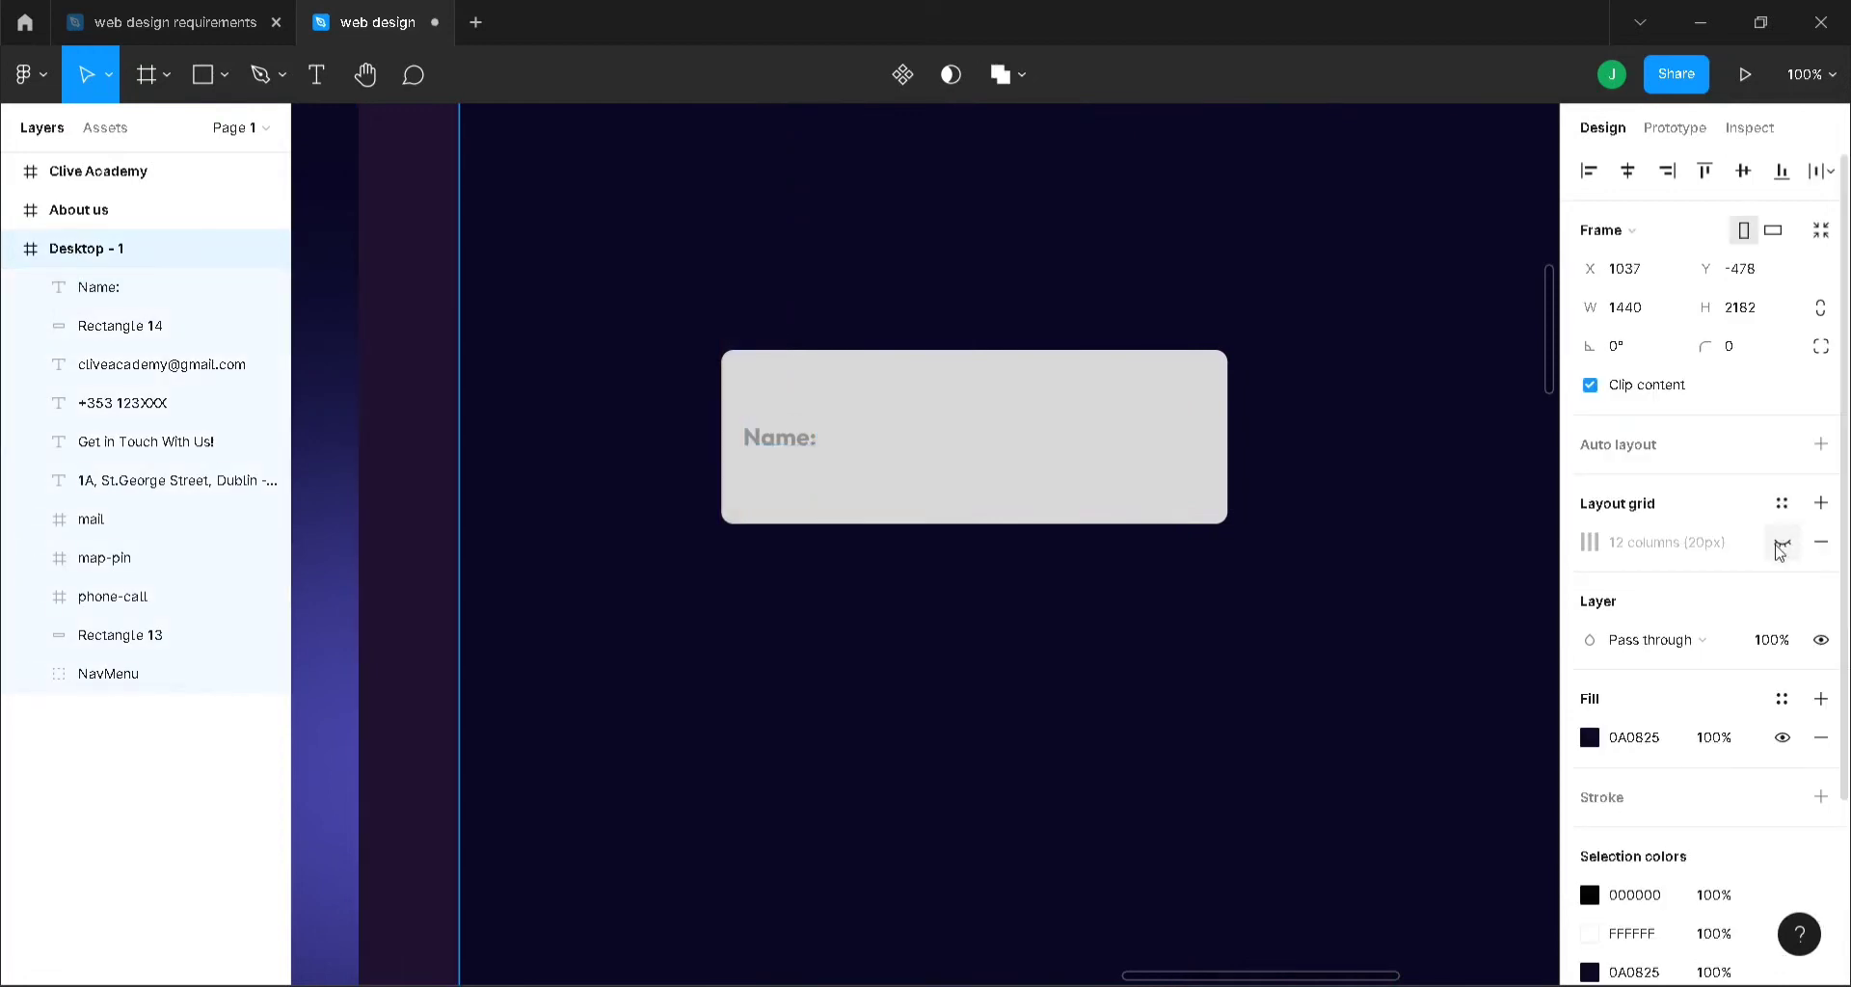
left_click(1781, 544)
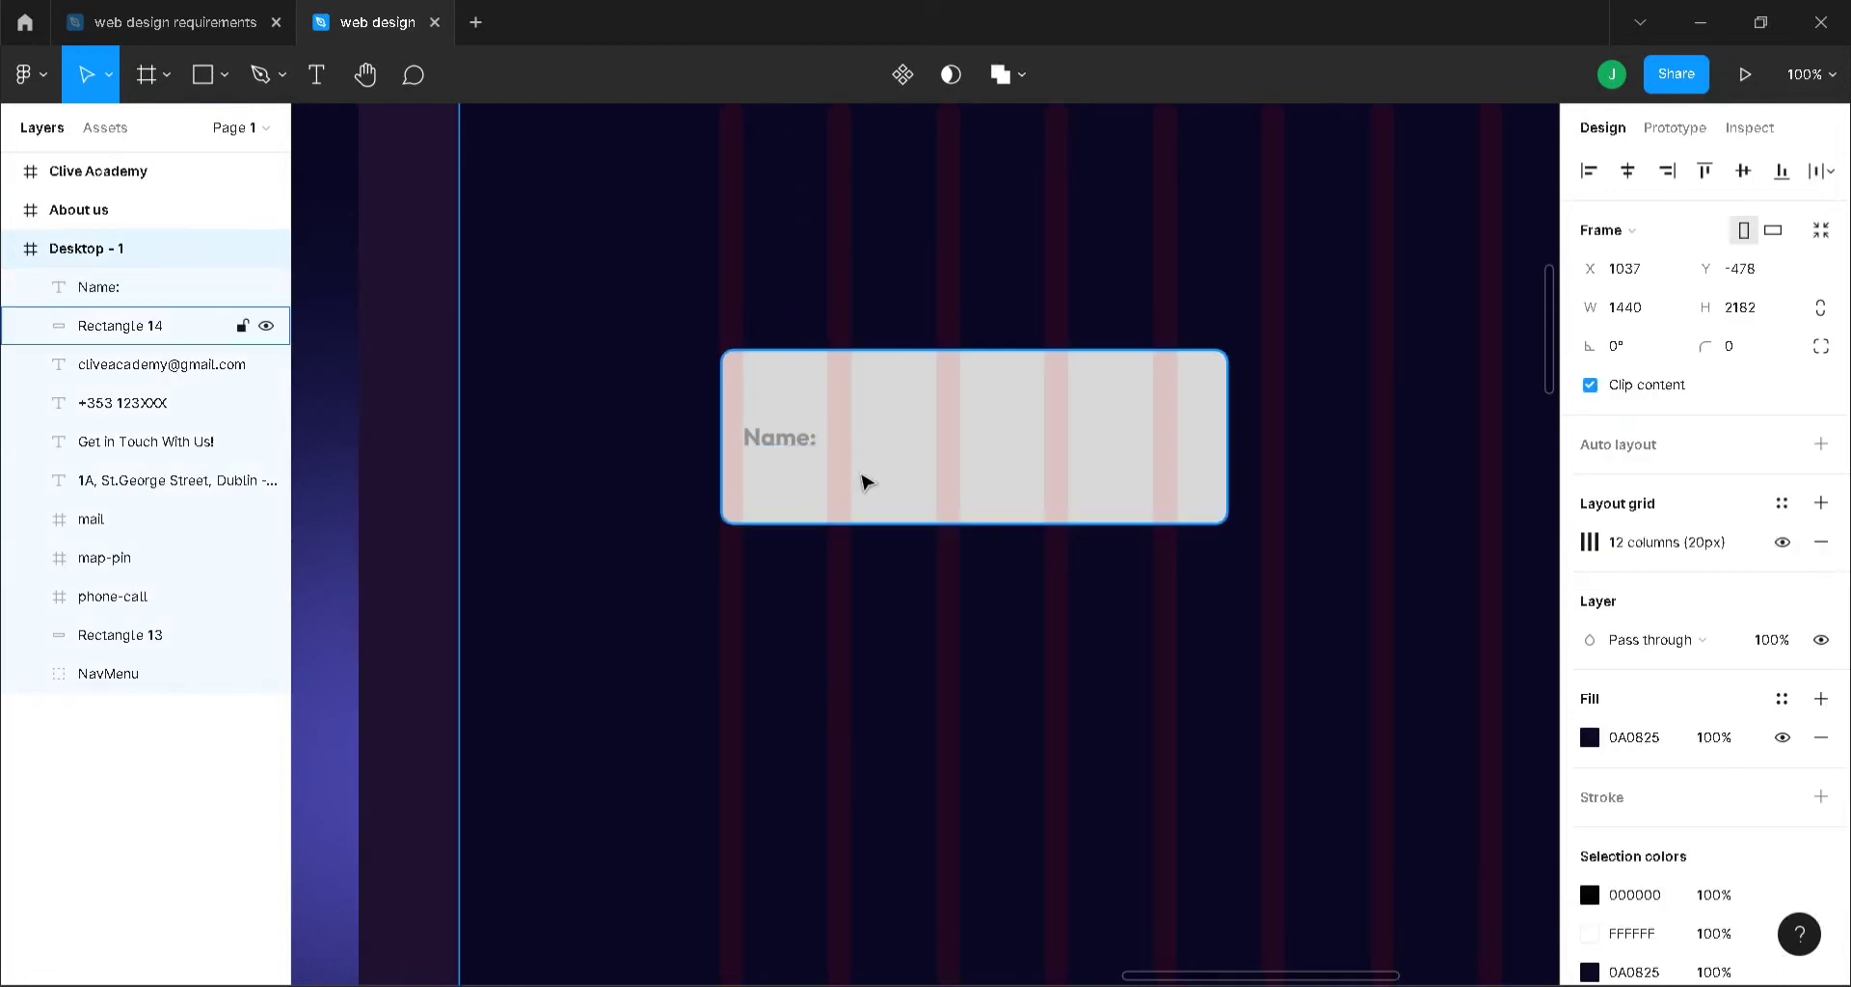
left_click(749, 431)
left_click(1751, 739)
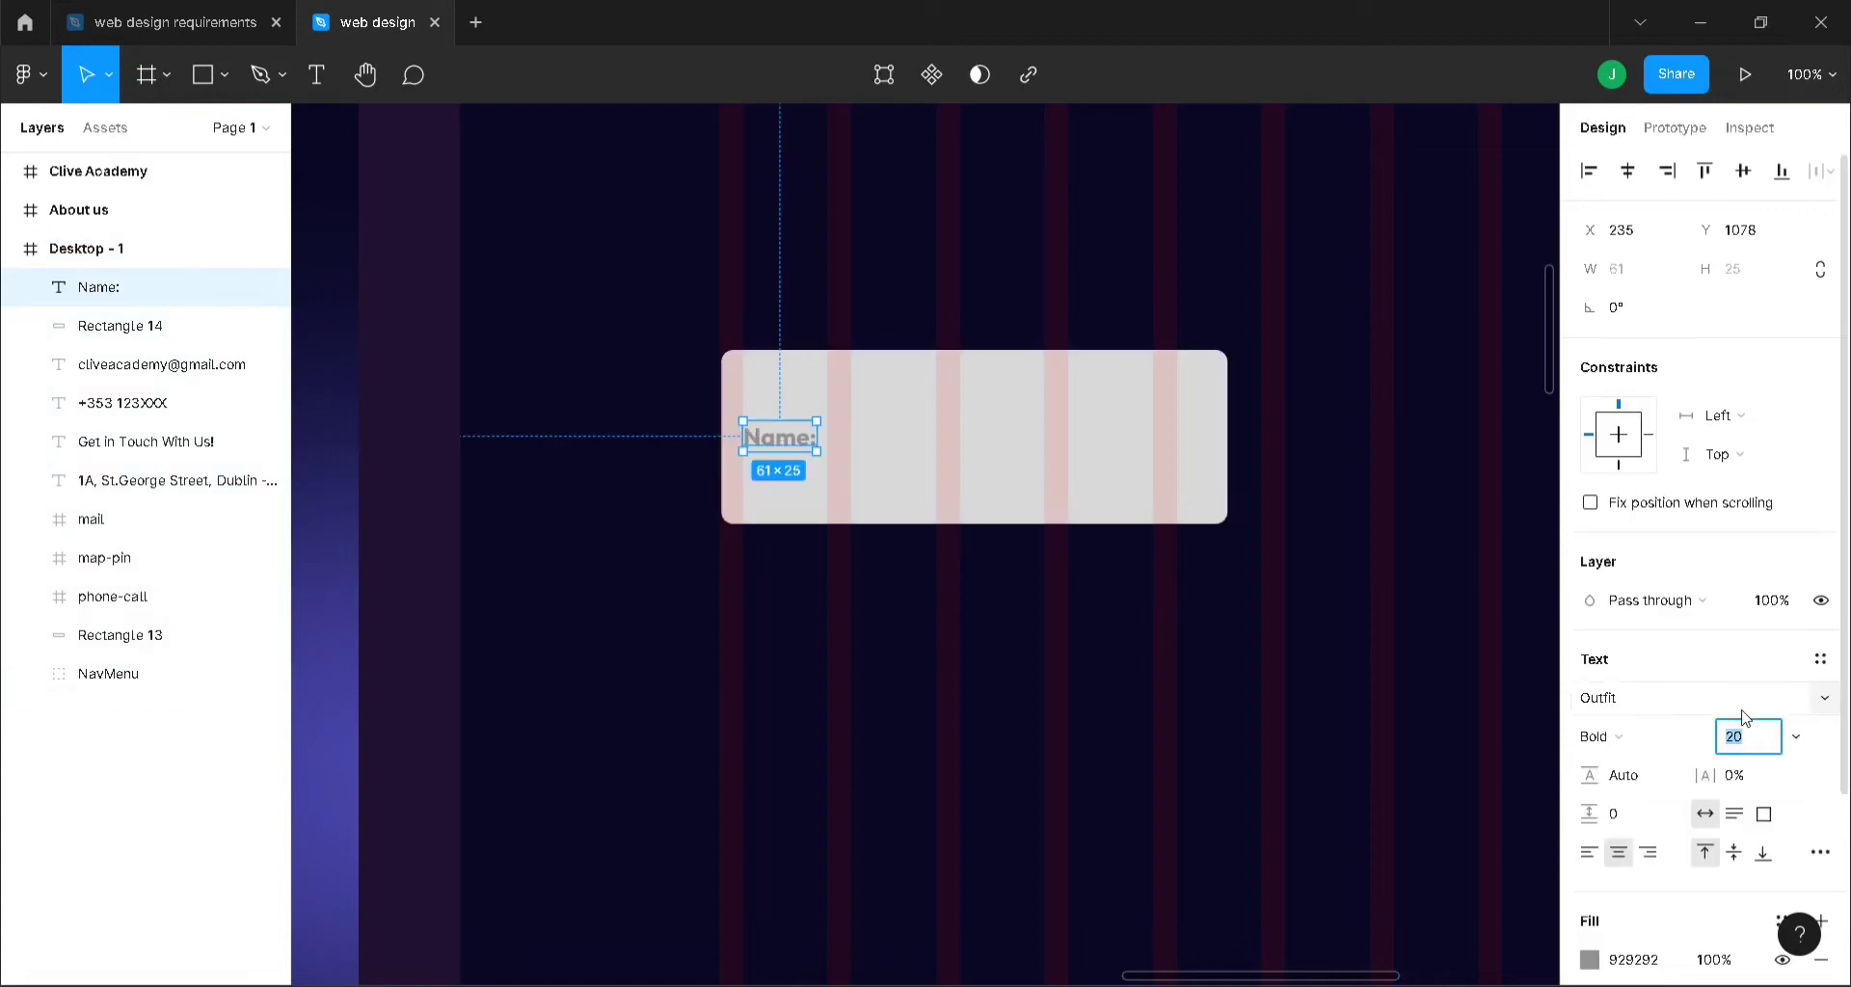
key("Return")
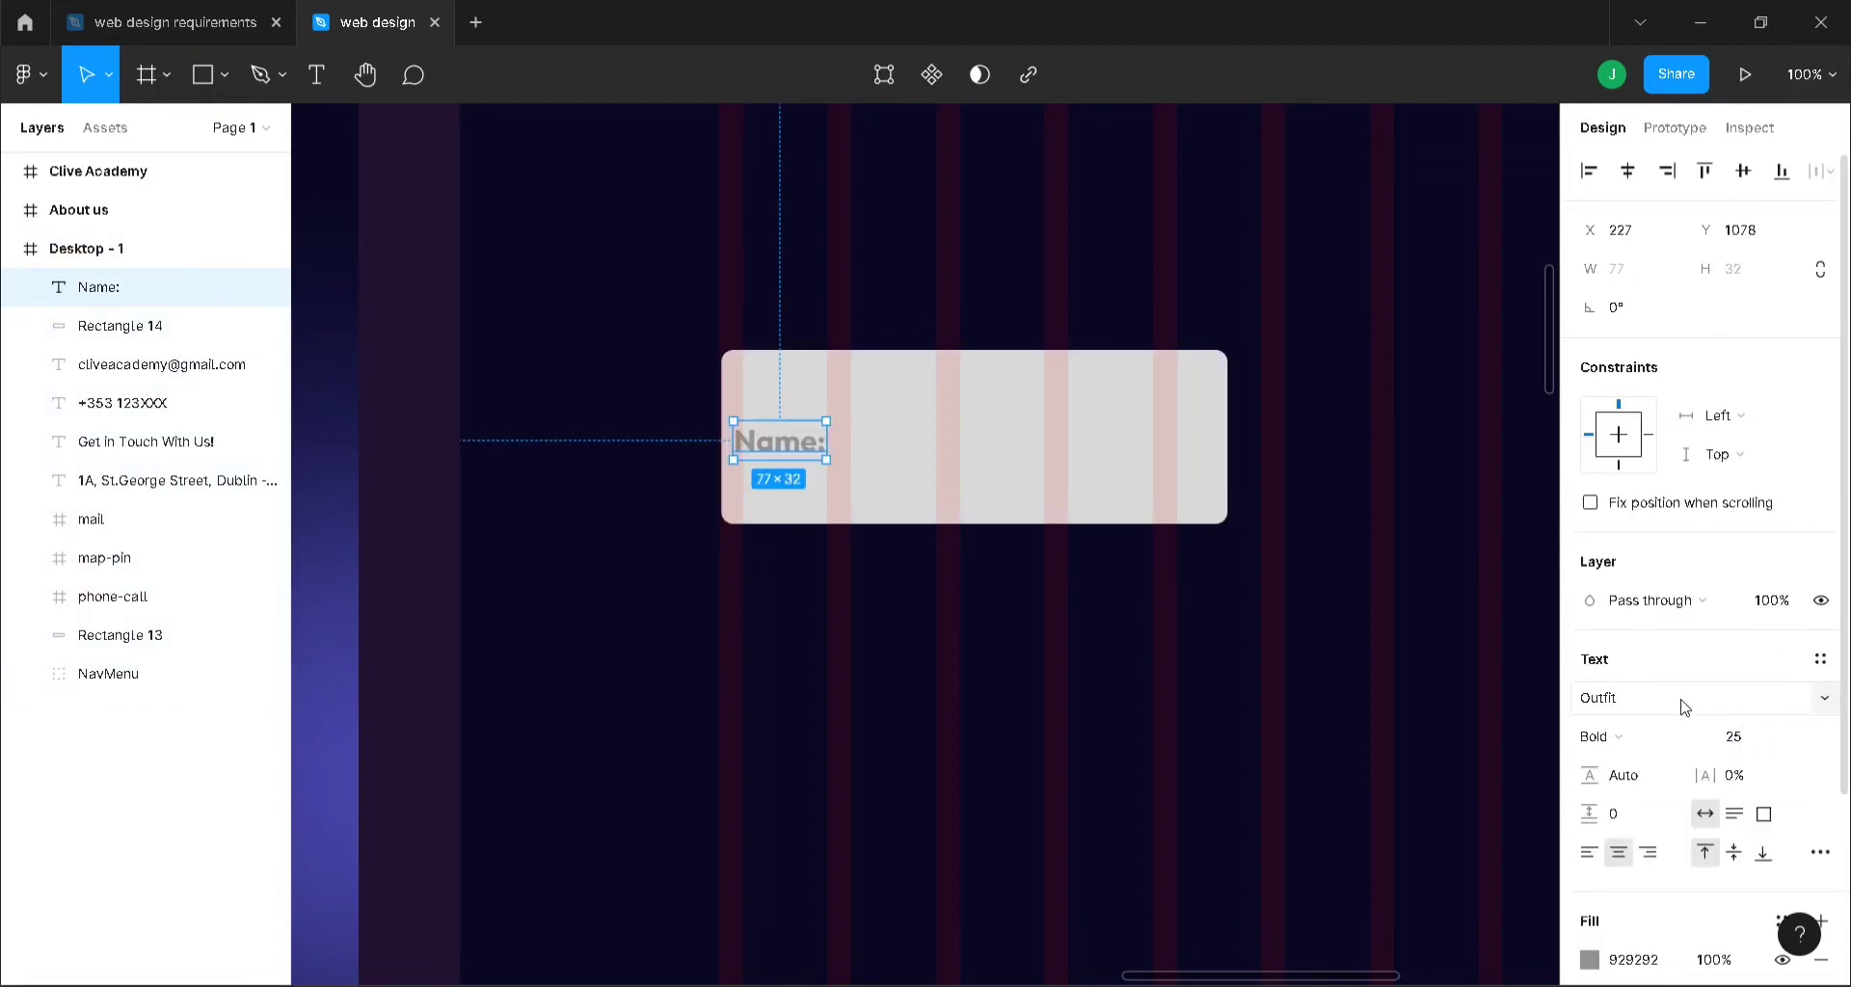
left_click(1018, 592)
left_click(777, 442)
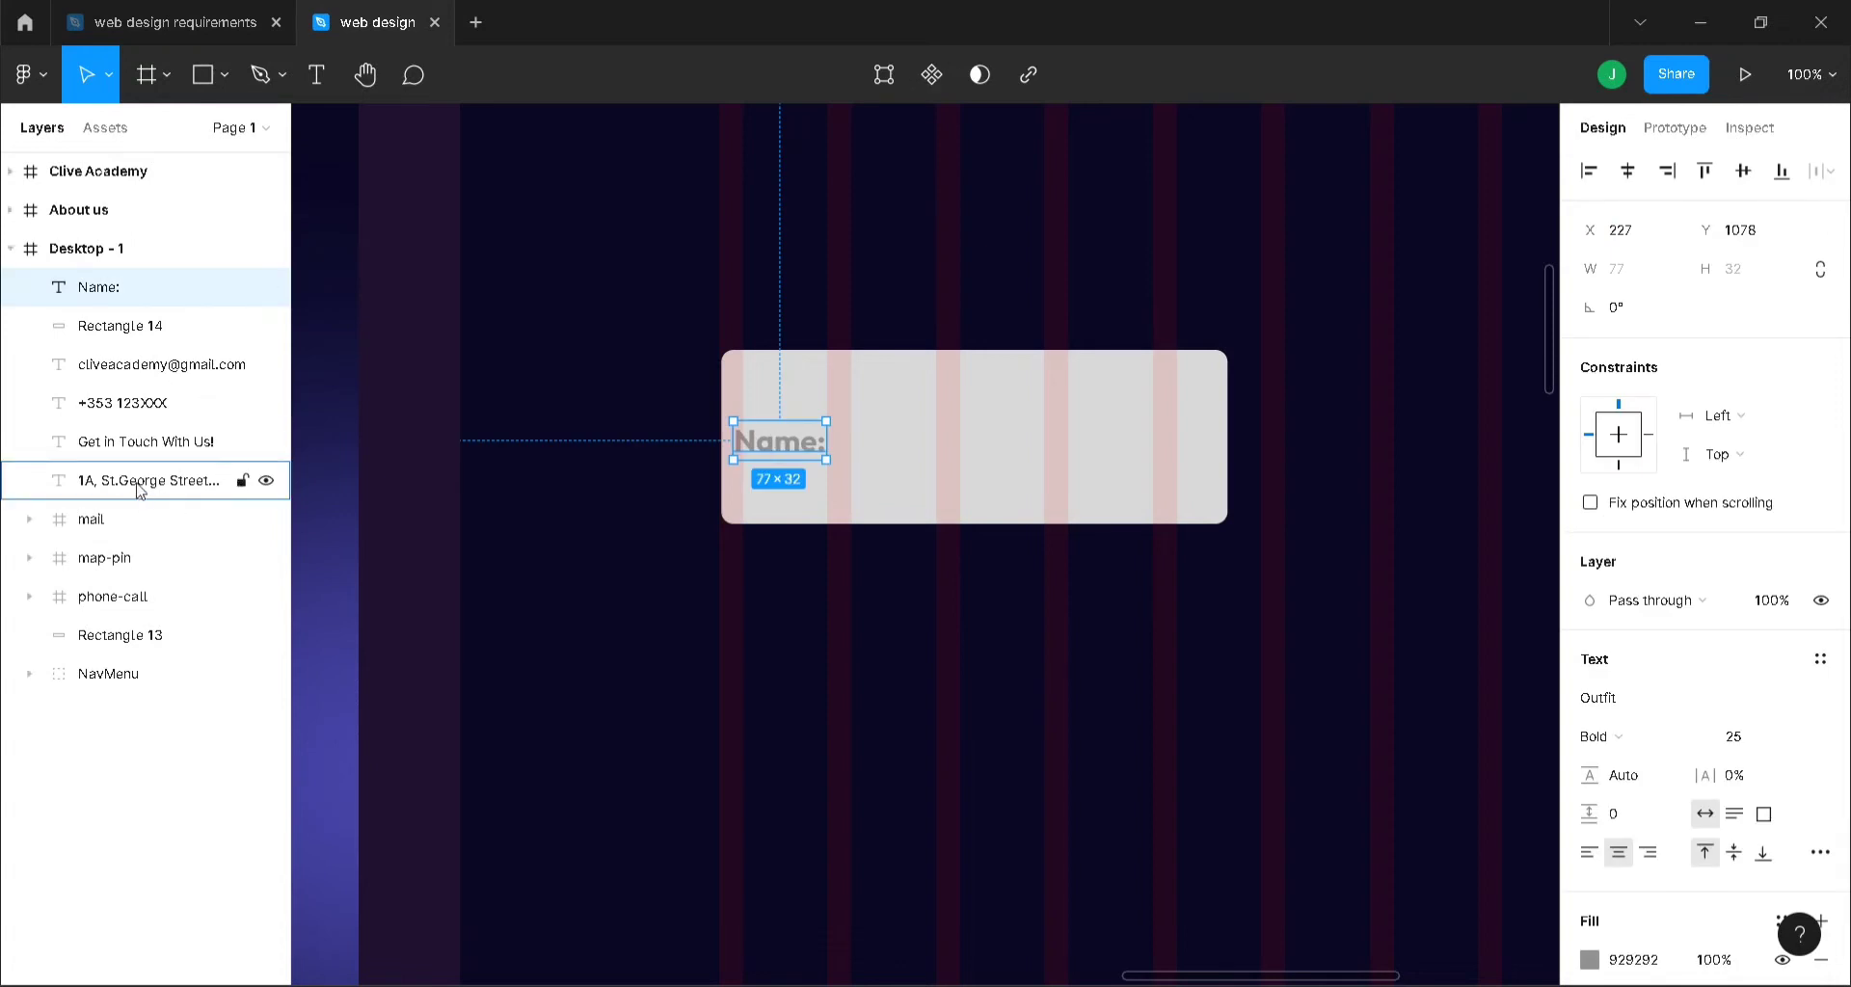
- Group the contact-card layers from Rectangle 13 to the e-mail text into Group 3
left_click(156, 636)
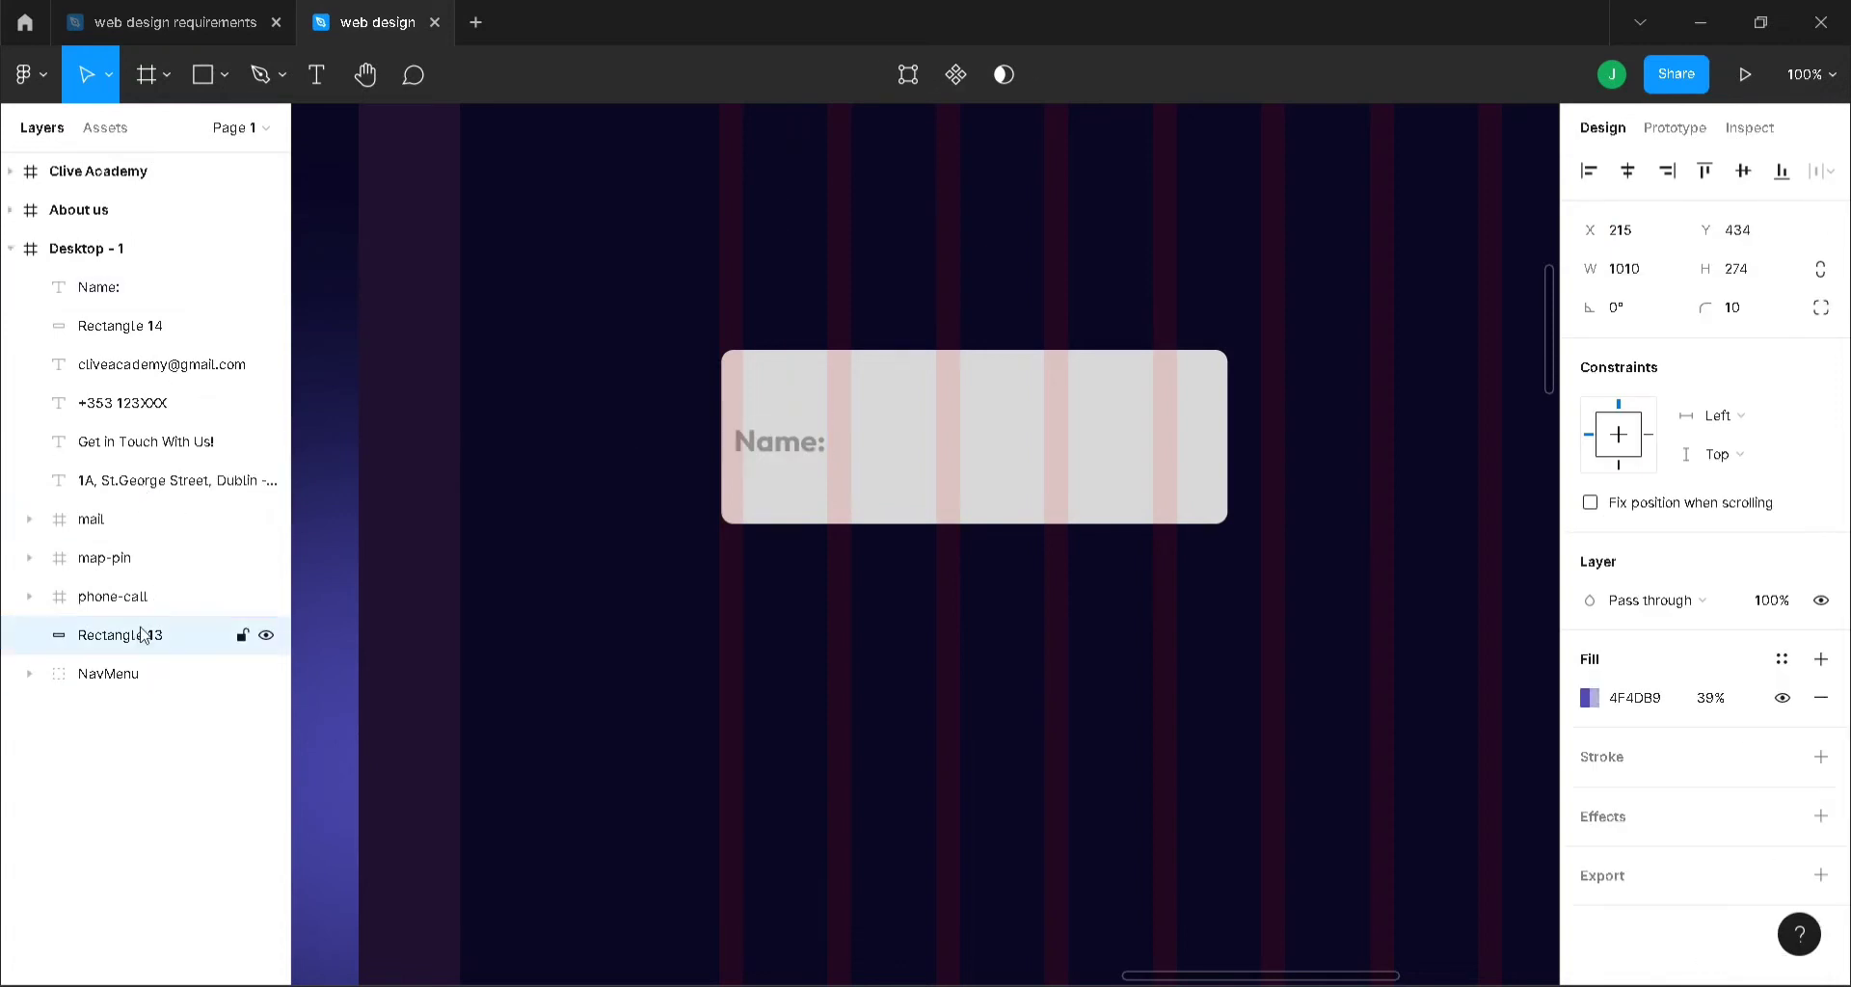
left_click(156, 364, "shift")
key("ctrl+g")
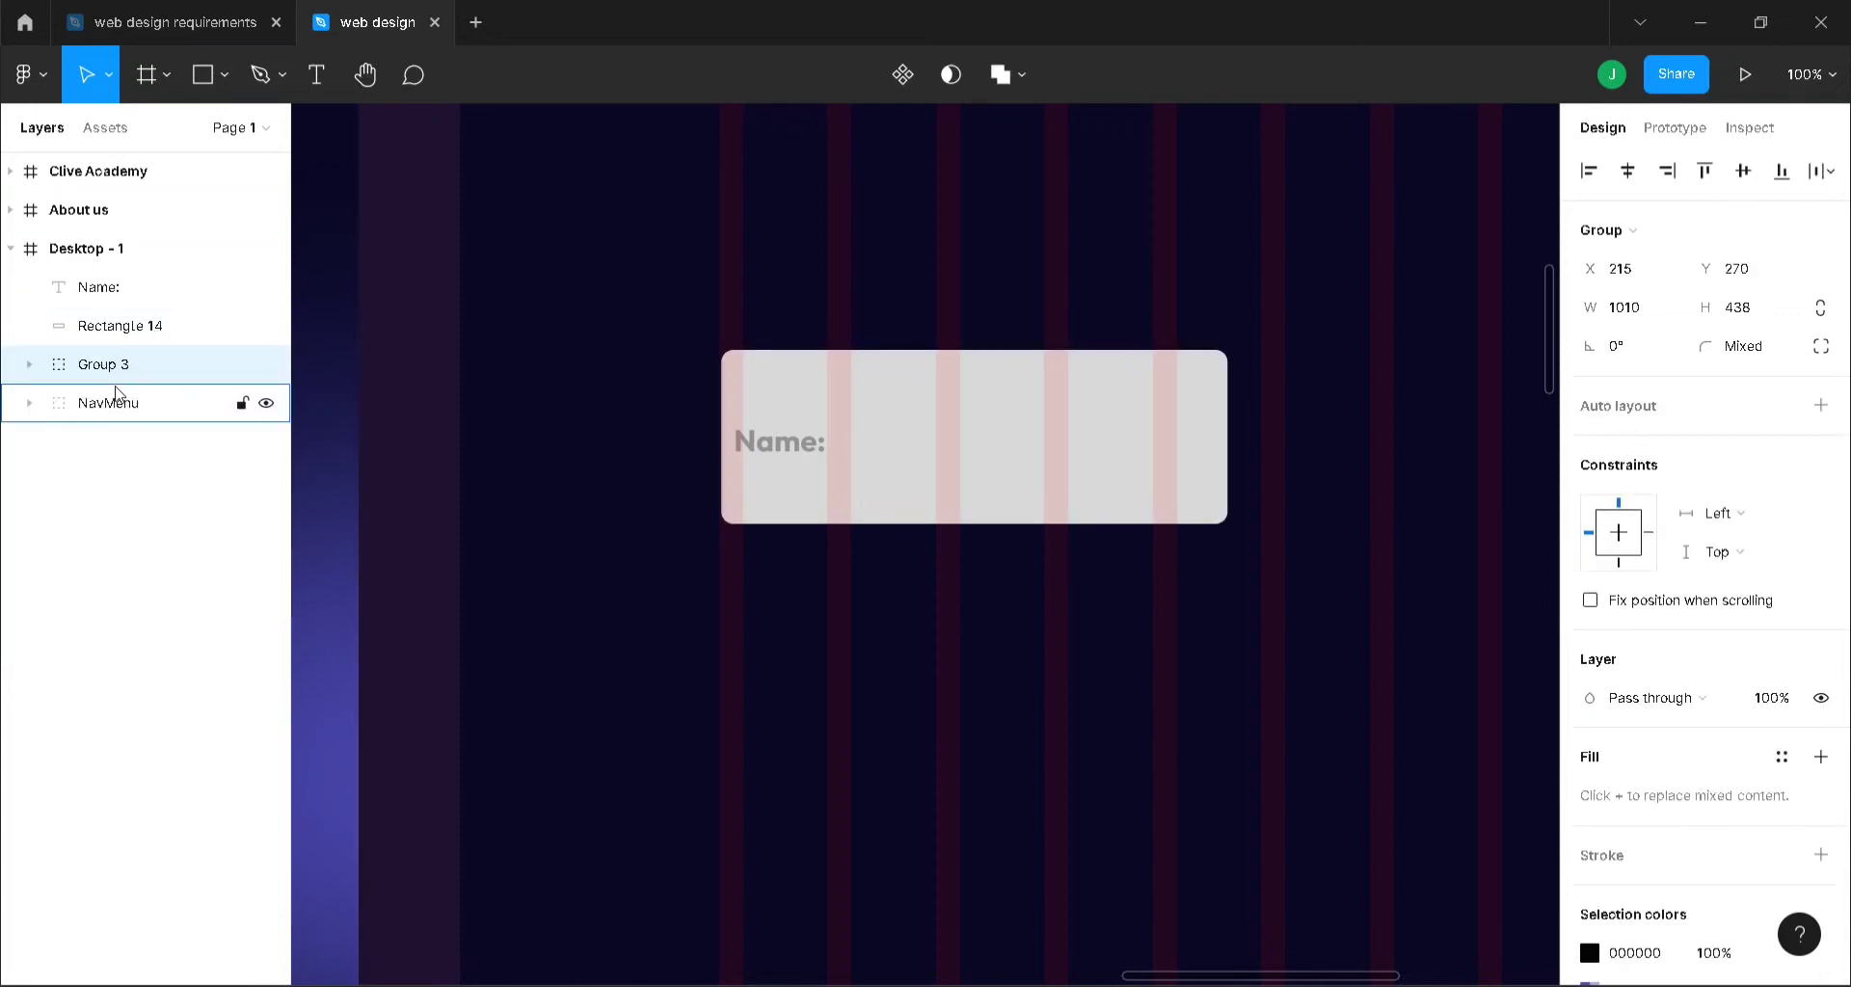
- Reorder layers so NavMenu is on top, with Rectangle 14 and Name: below Group 3
left_click_drag(115, 393, 119, 279)
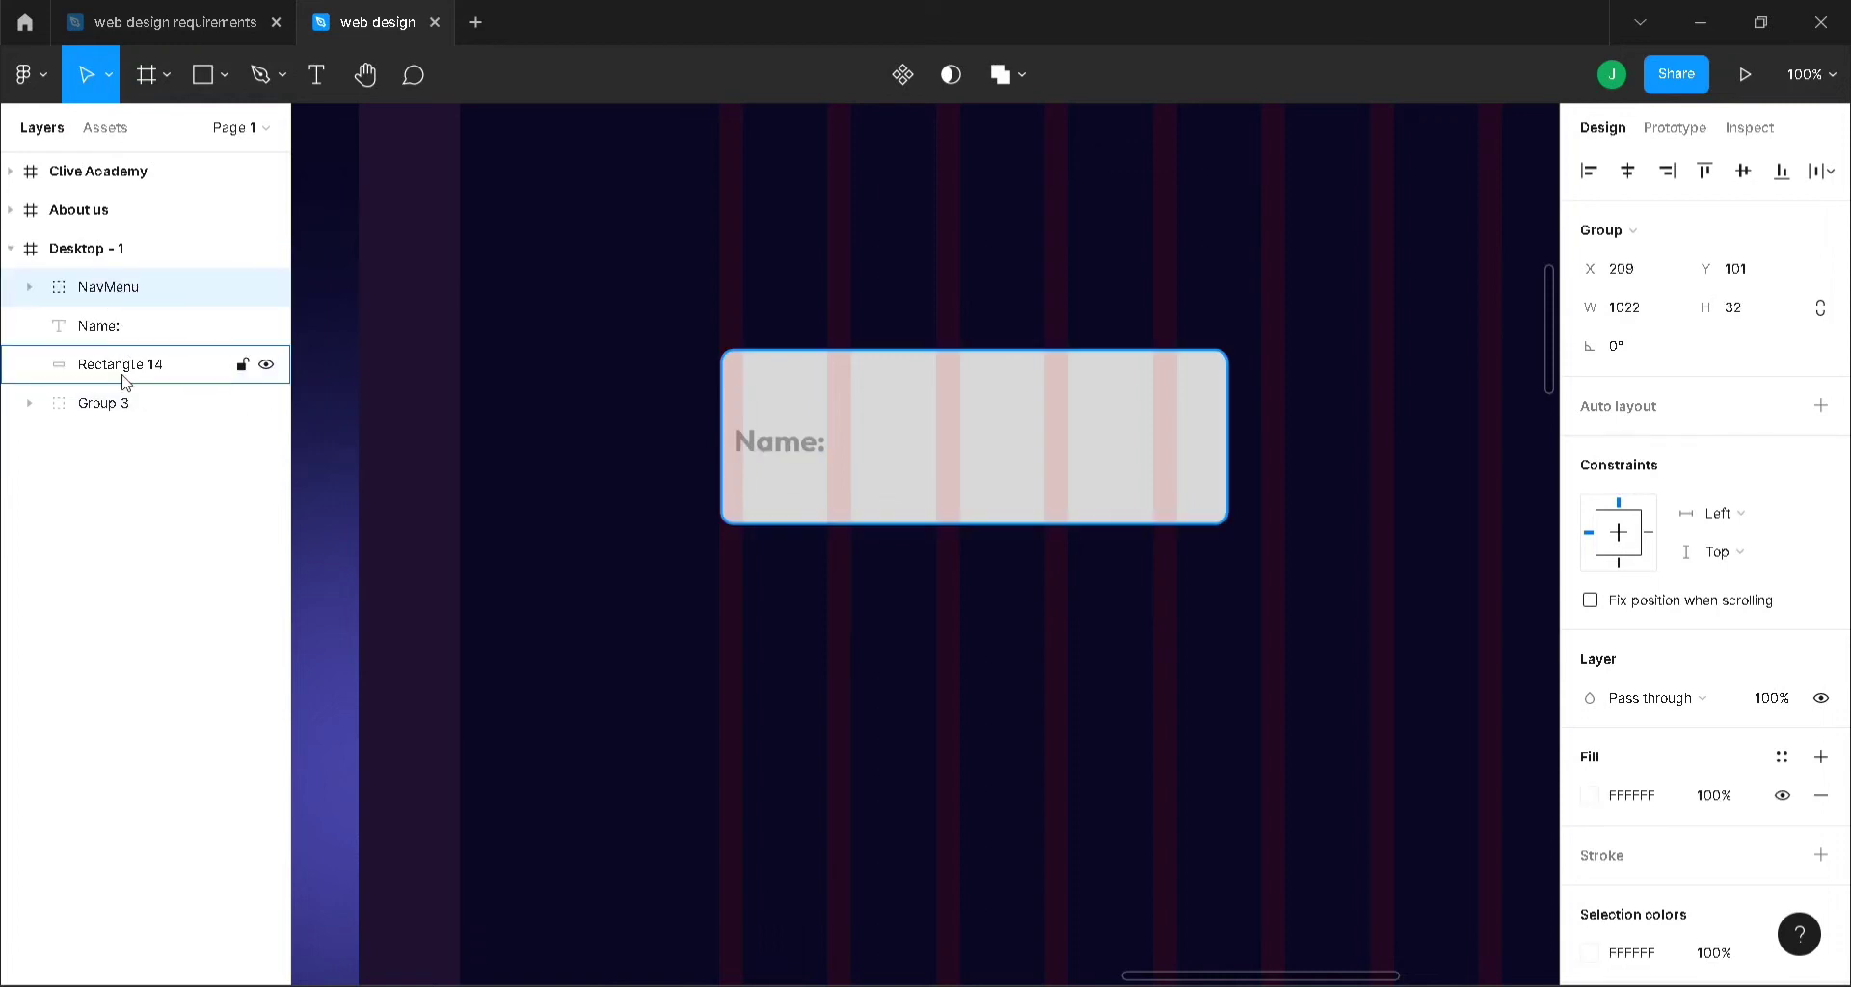
left_click_drag(123, 381, 127, 403)
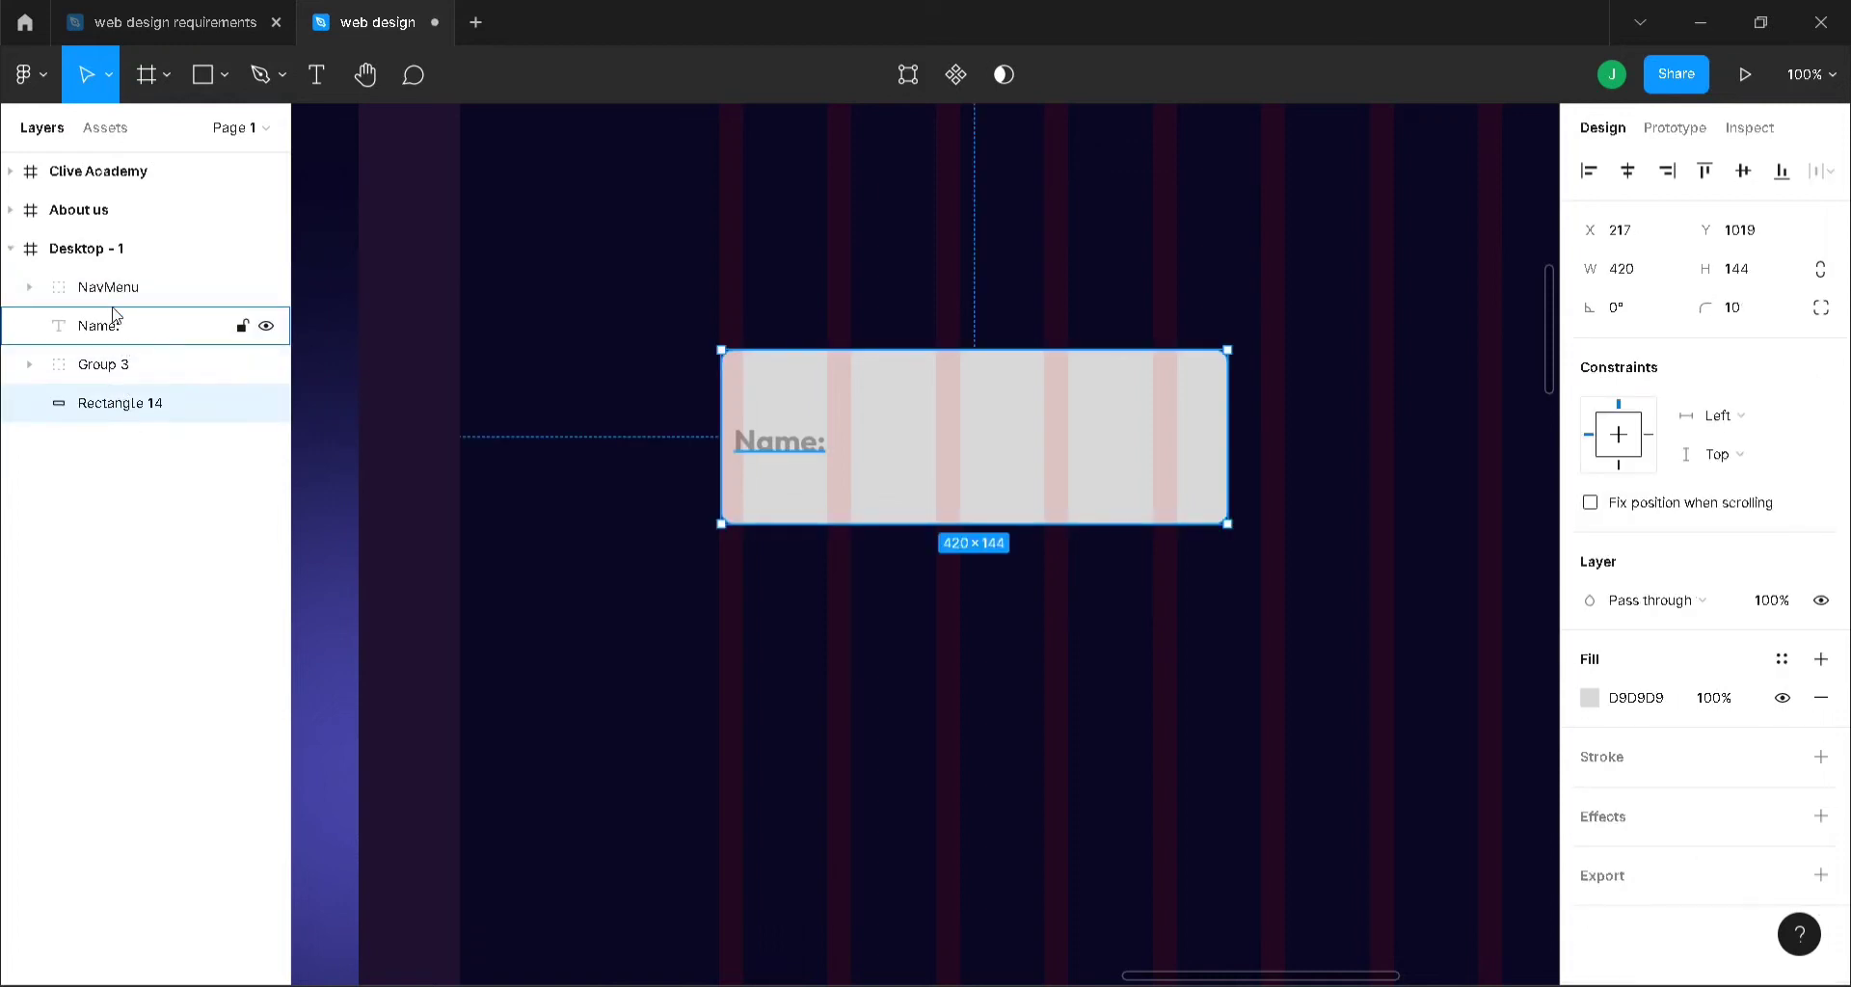
left_click_drag(113, 315, 114, 388)
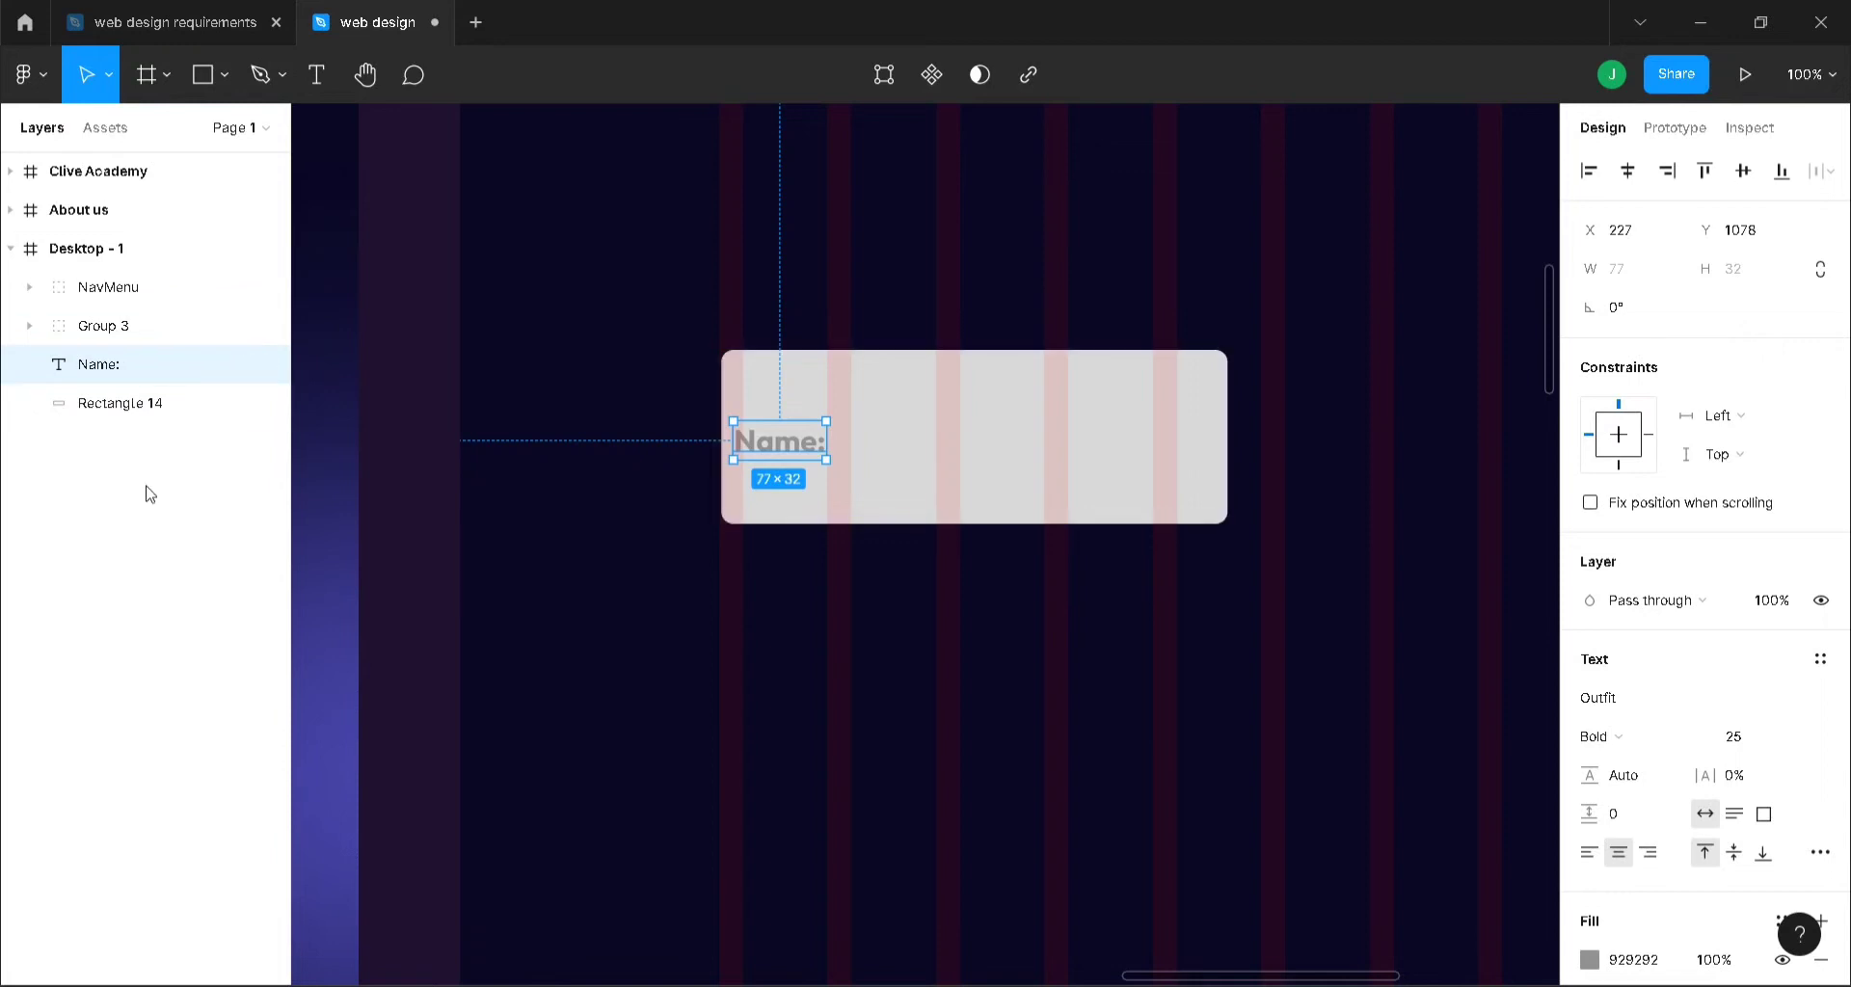
left_click(150, 493)
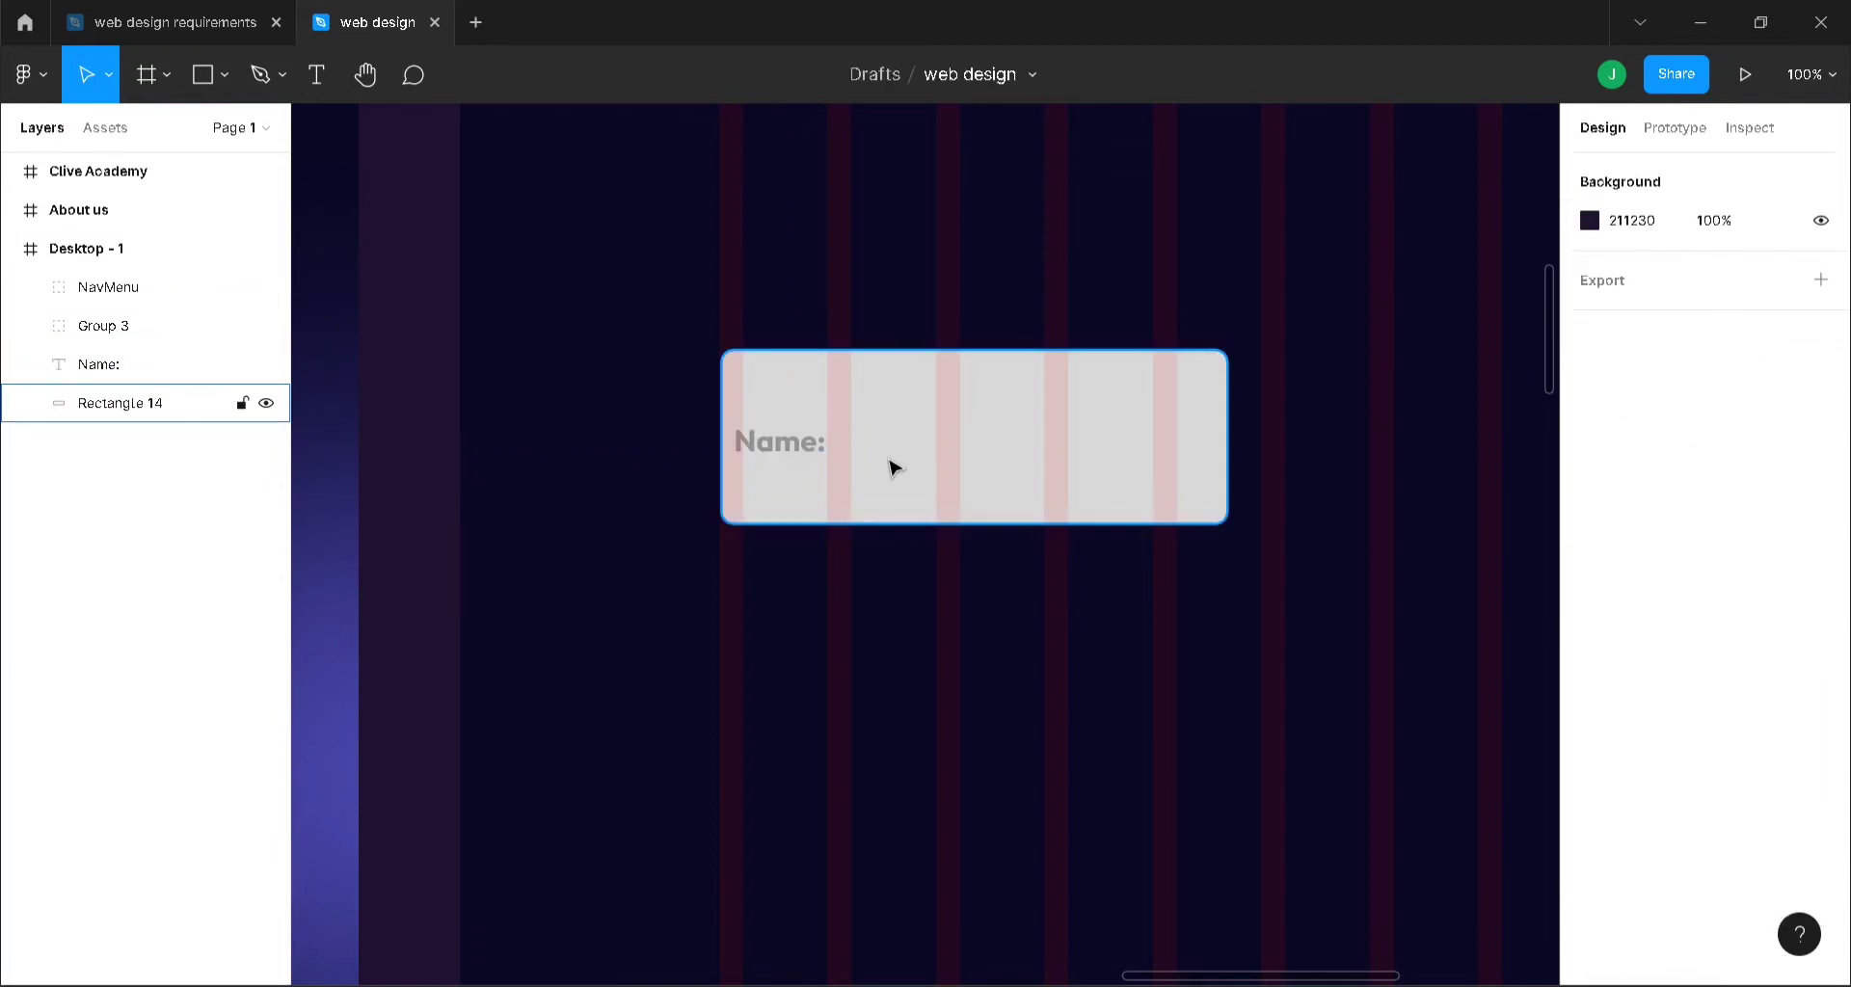
- Duplicate the Name: box and its label beside the original
key("minus")
left_click(870, 492)
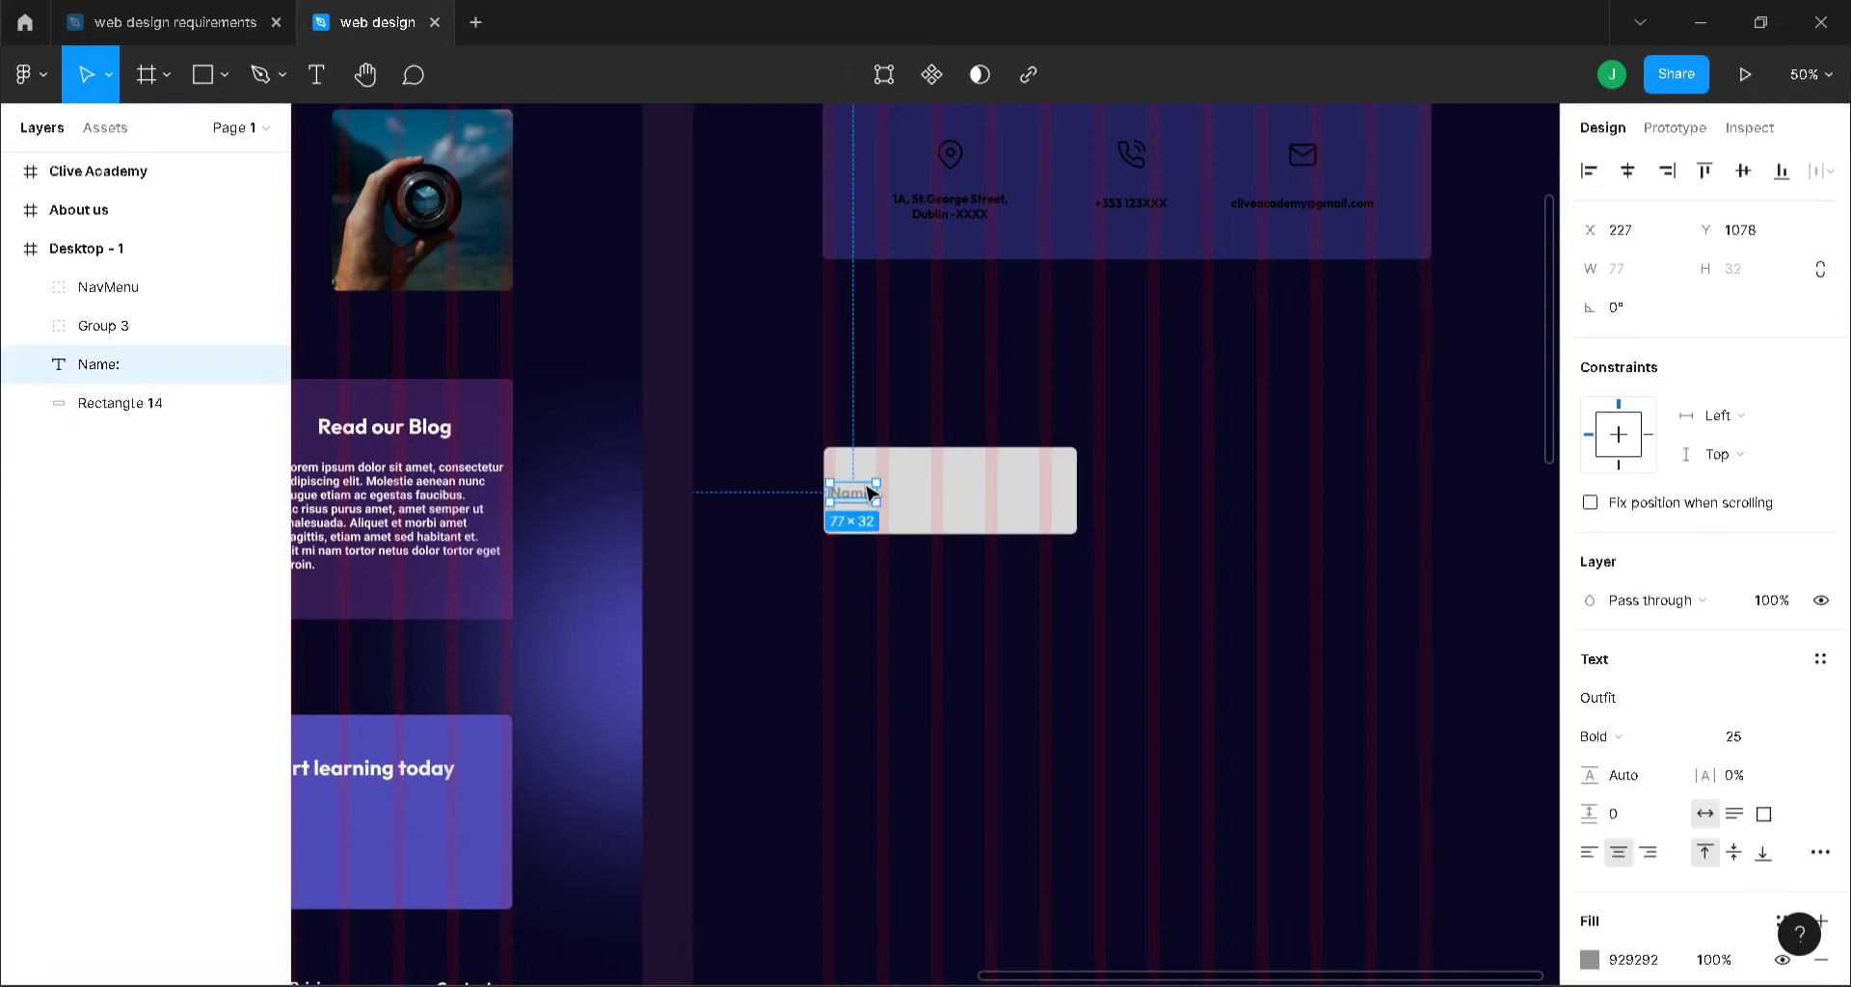
left_click(989, 521, "shift")
key("ctrl+d")
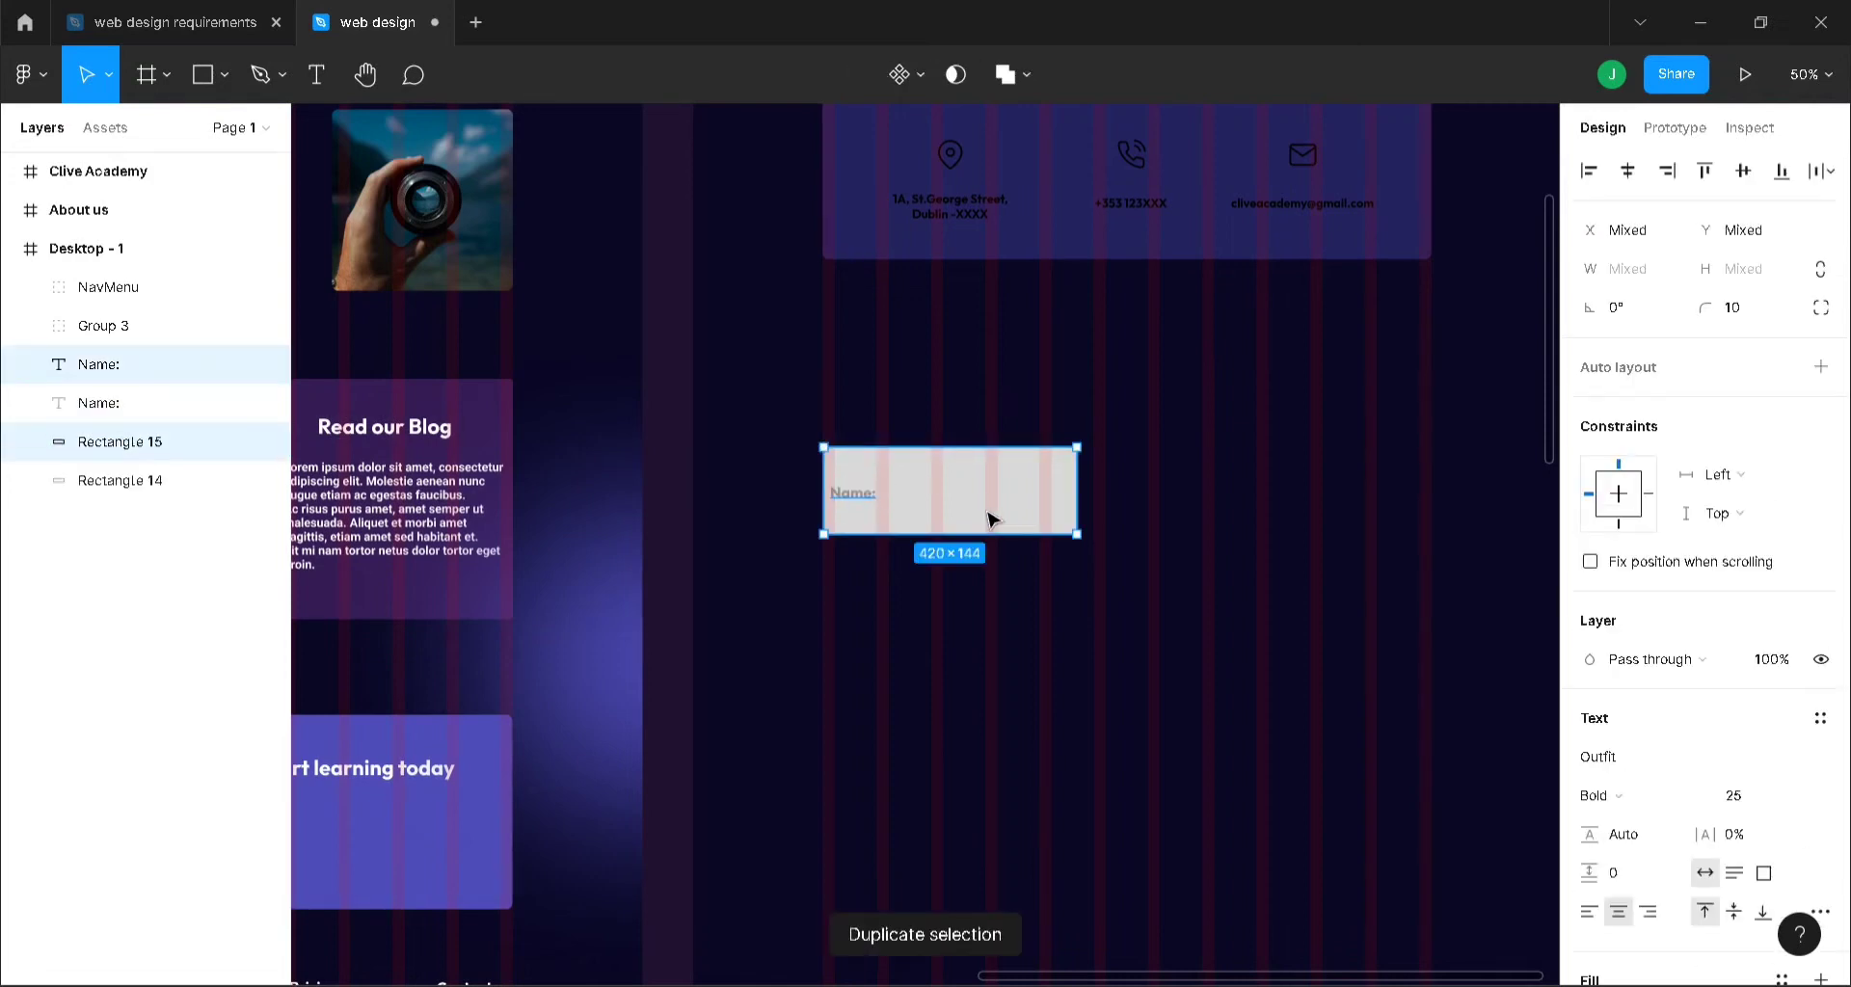
left_click_drag(991, 521, 1271, 499)
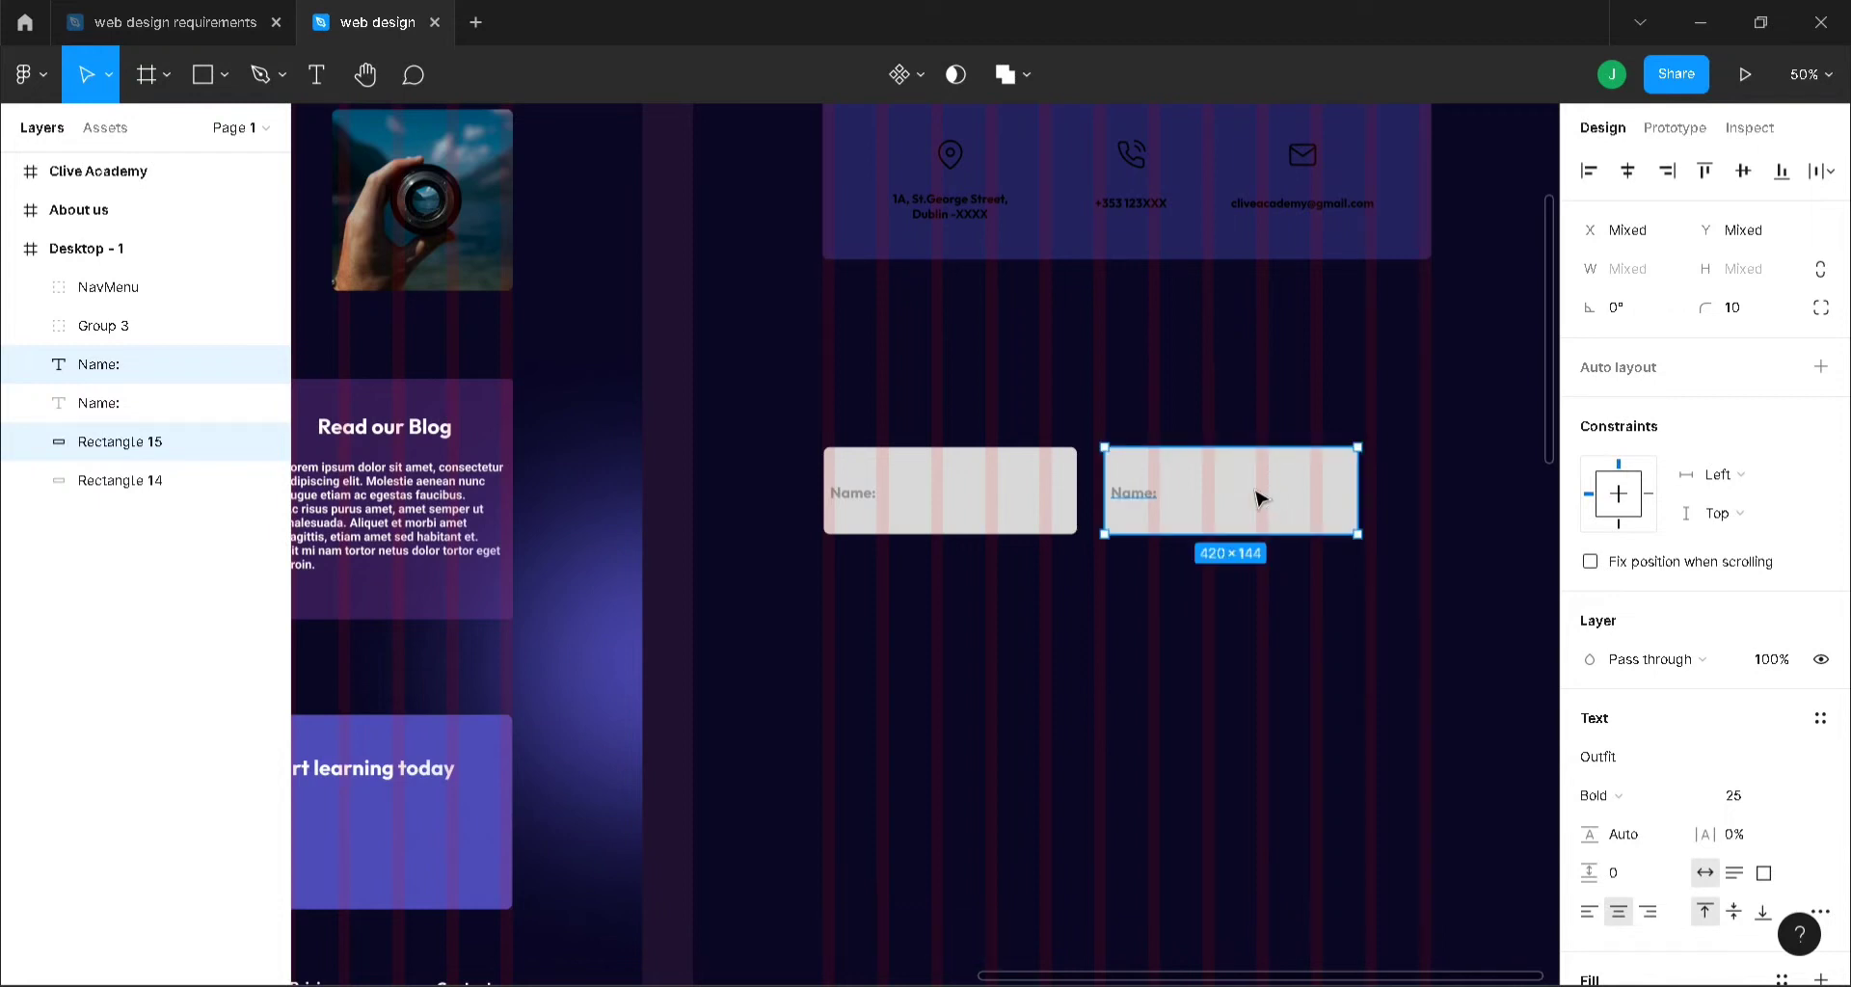
- Remove the duplicate and narrow the original Name: box to about 248×113
left_click(1022, 496)
left_click(1236, 501)
key("ctrl+z")
left_click_drag(1076, 493, 977, 490)
key("ctrl+z")
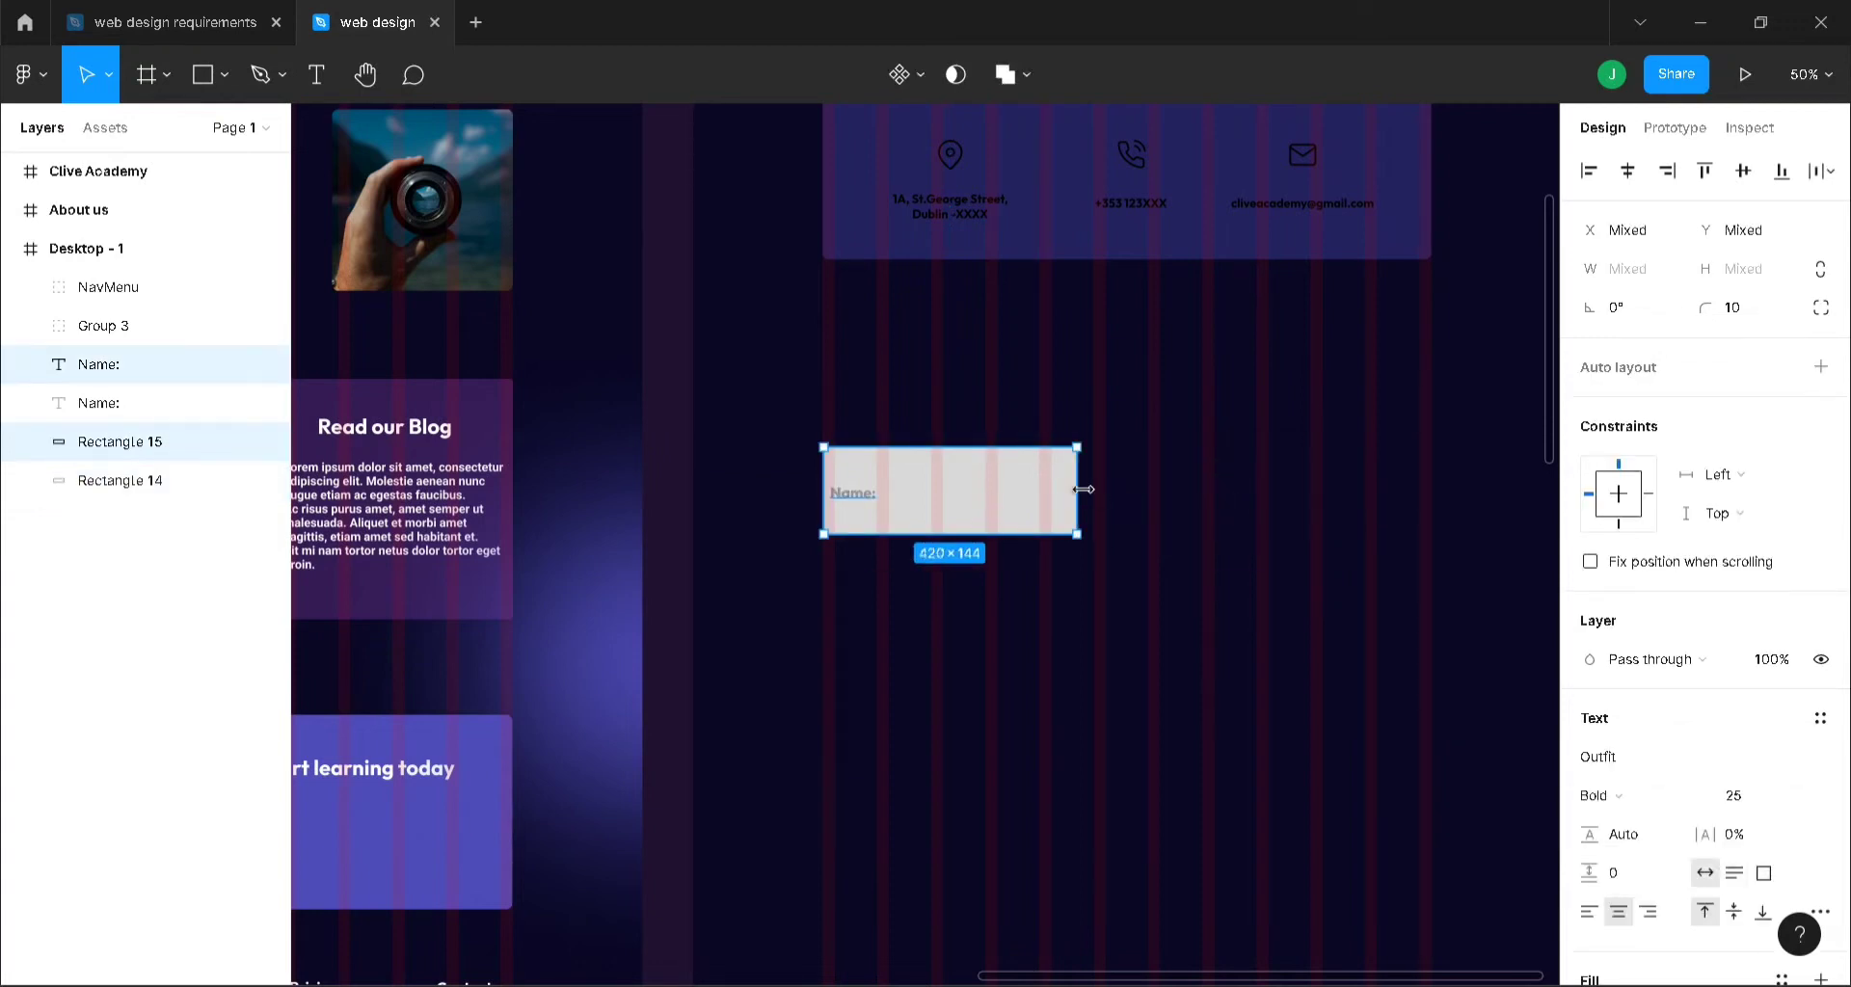
key("ctrl+z")
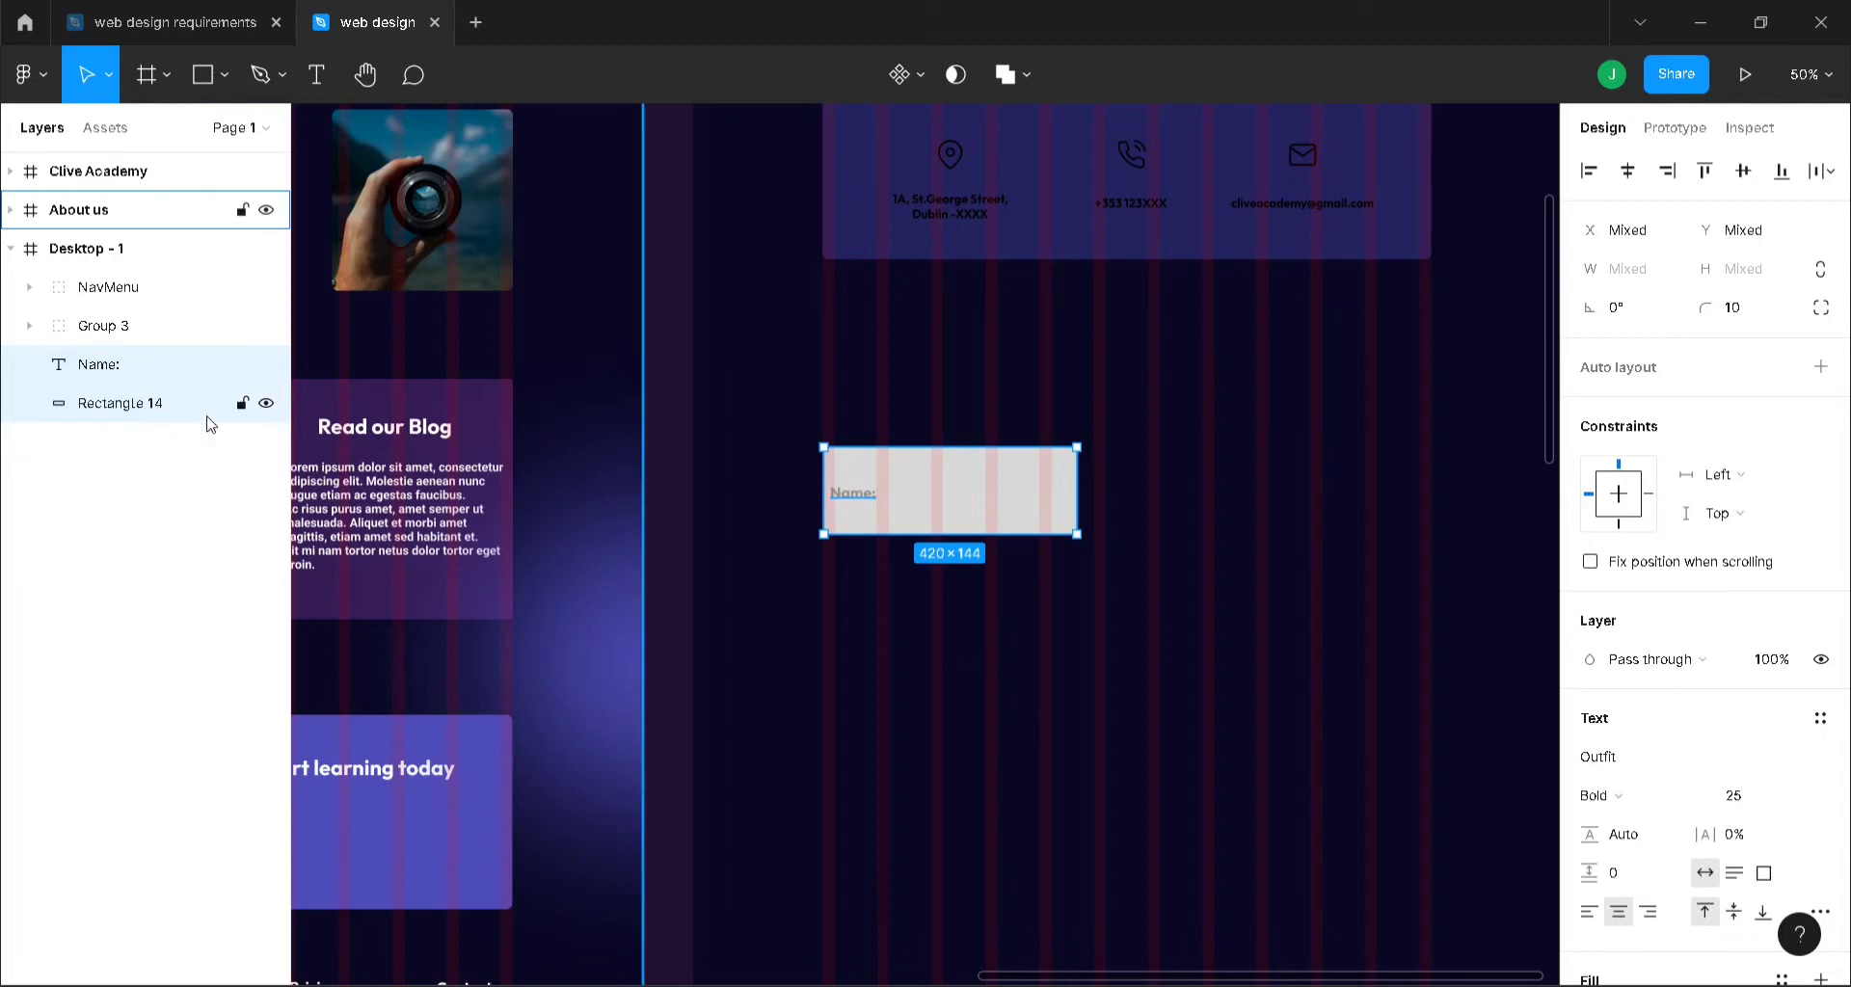
left_click_drag(1077, 490, 975, 482)
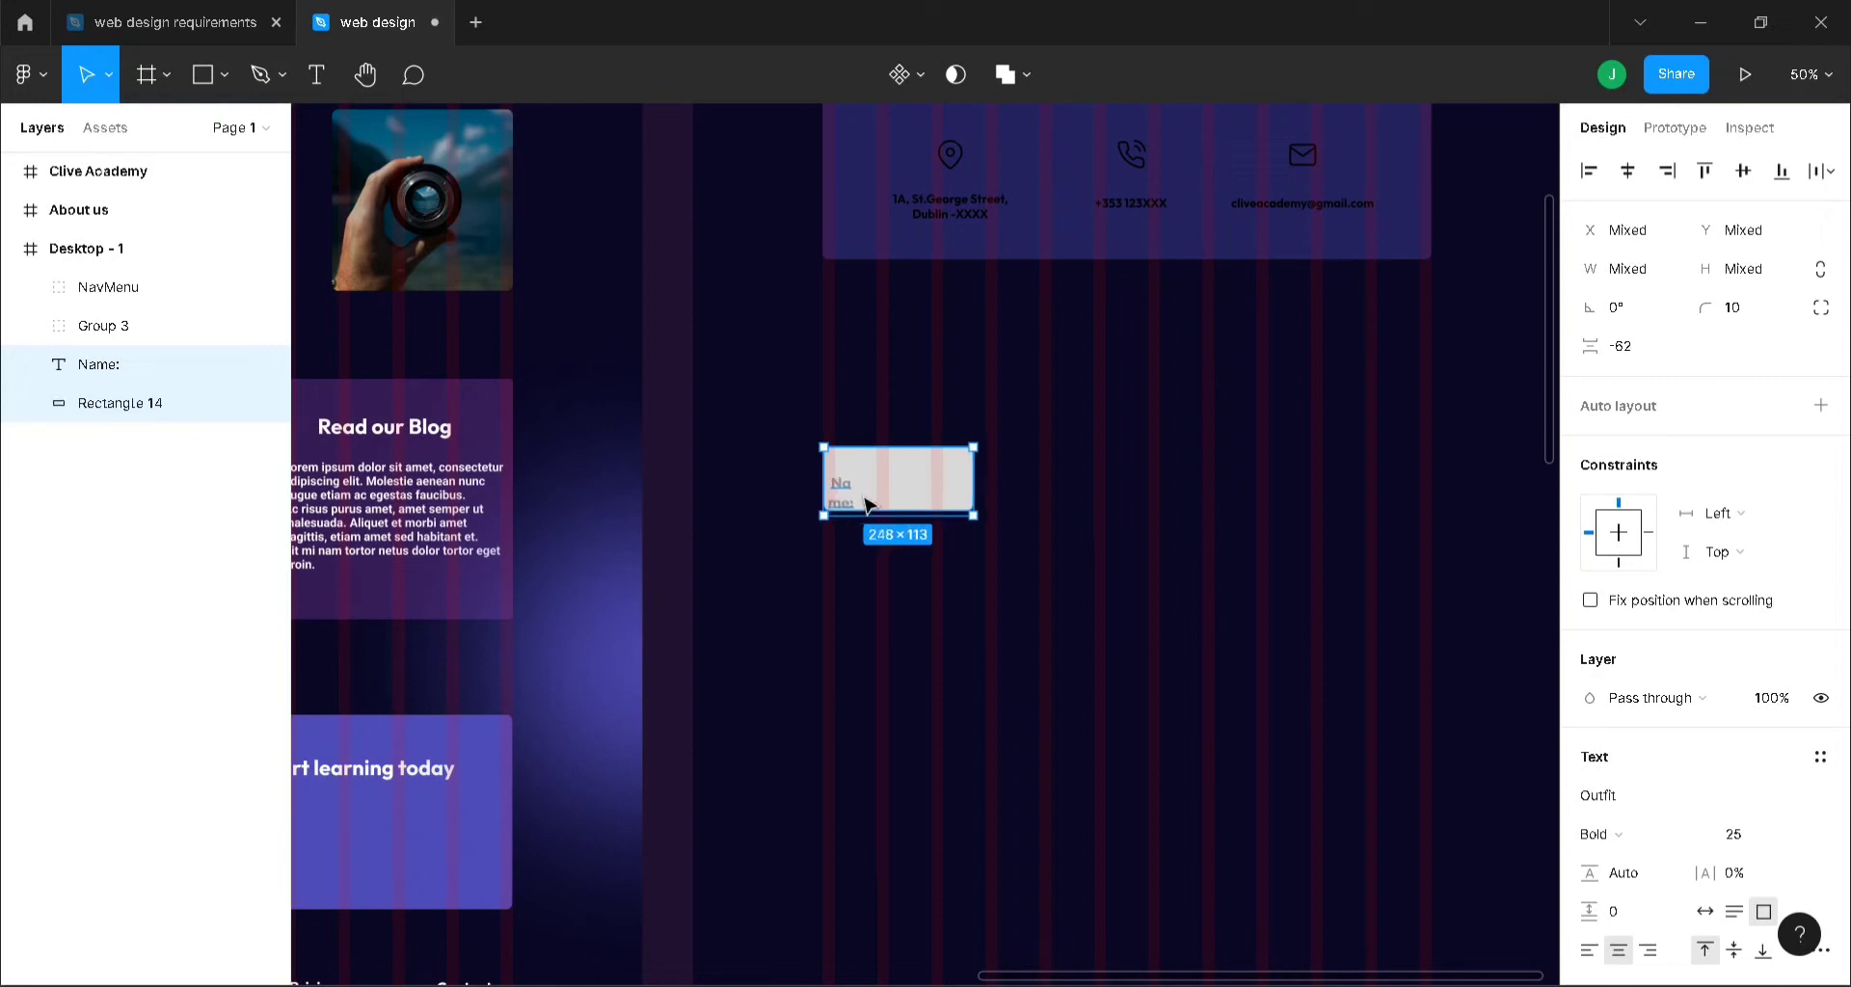
- Delete the misspelled, wrapped Name label from the box
double_click(852, 492)
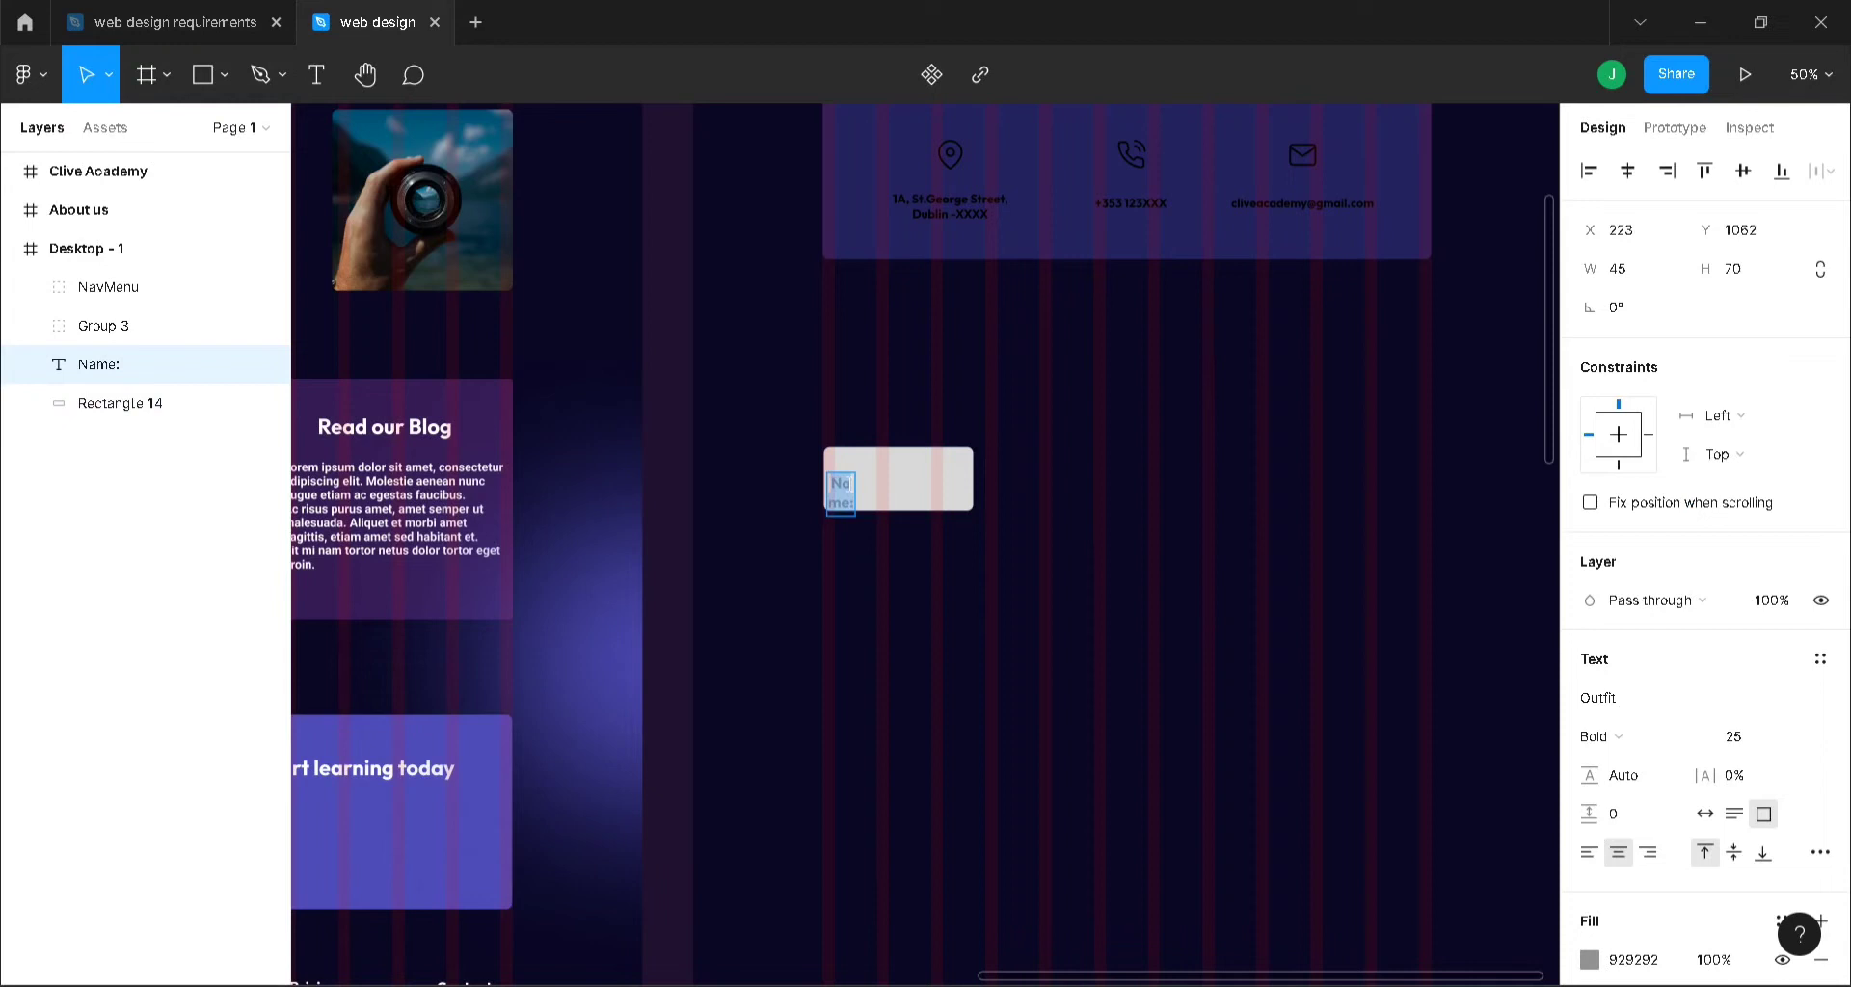
type("Na,e:")
key("ctrl+equal")
key("ctrl+equal")
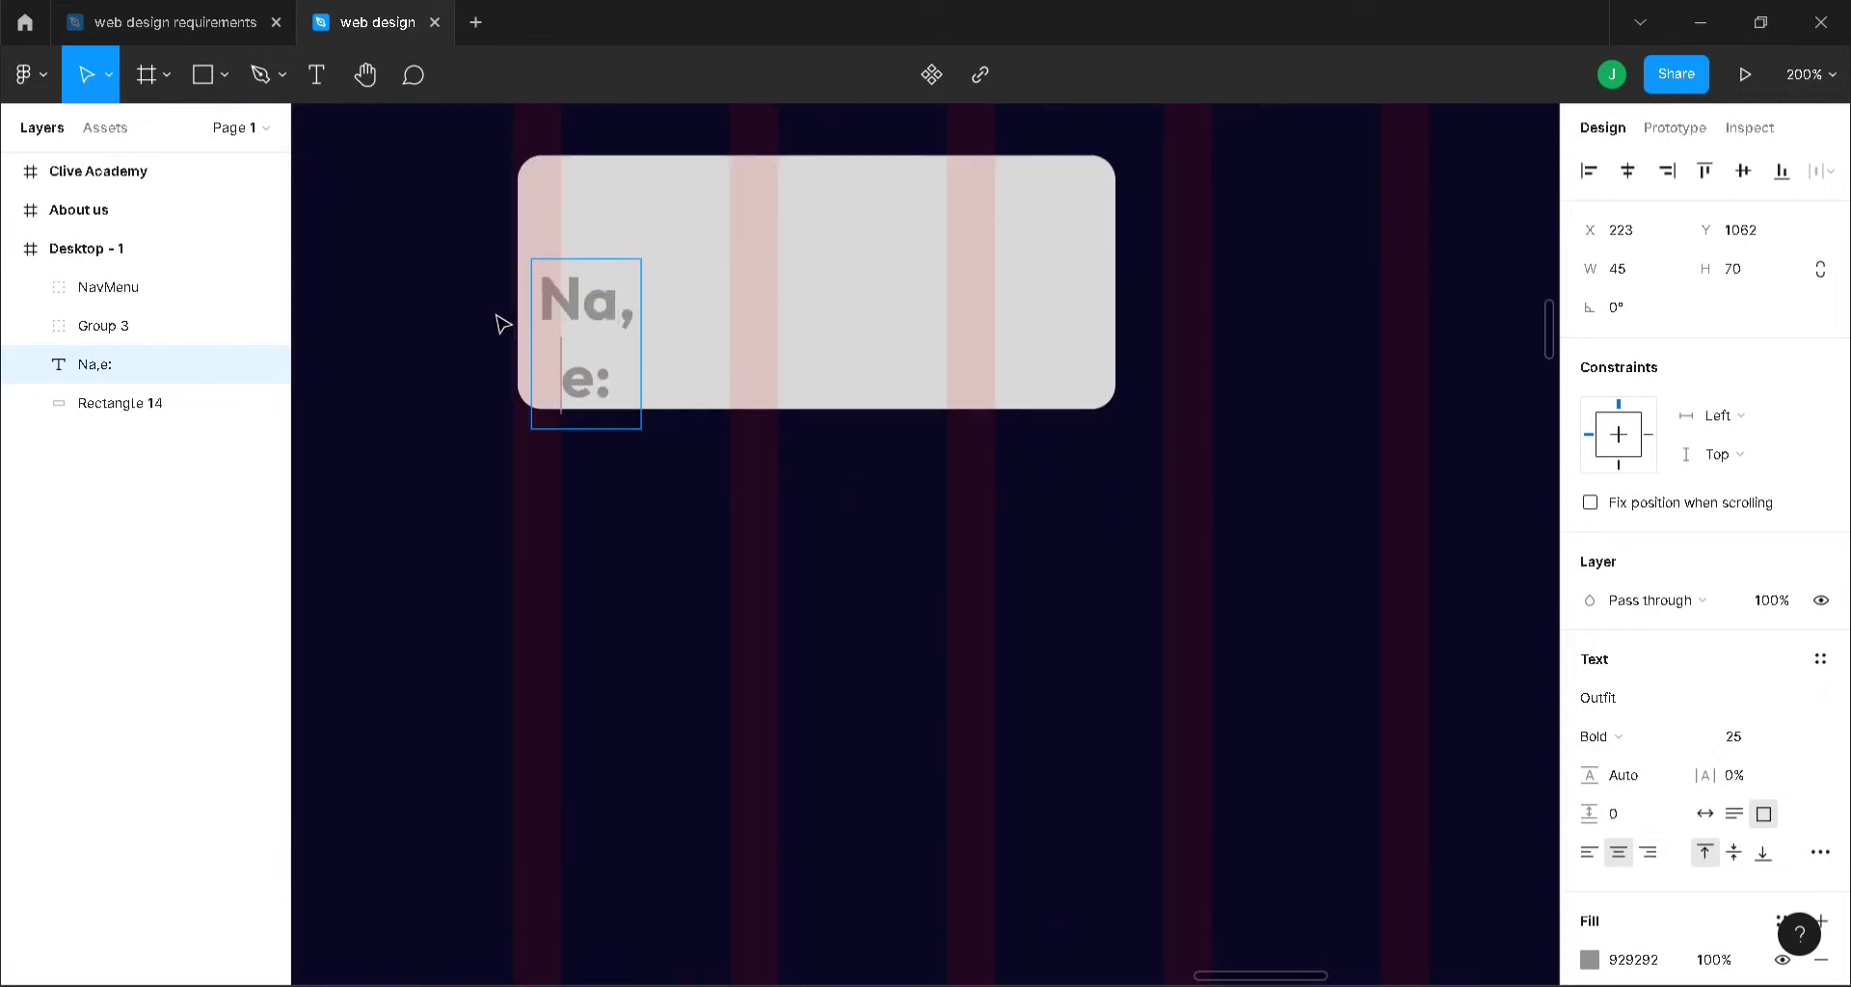
key("Left")
key("ctrl+a")
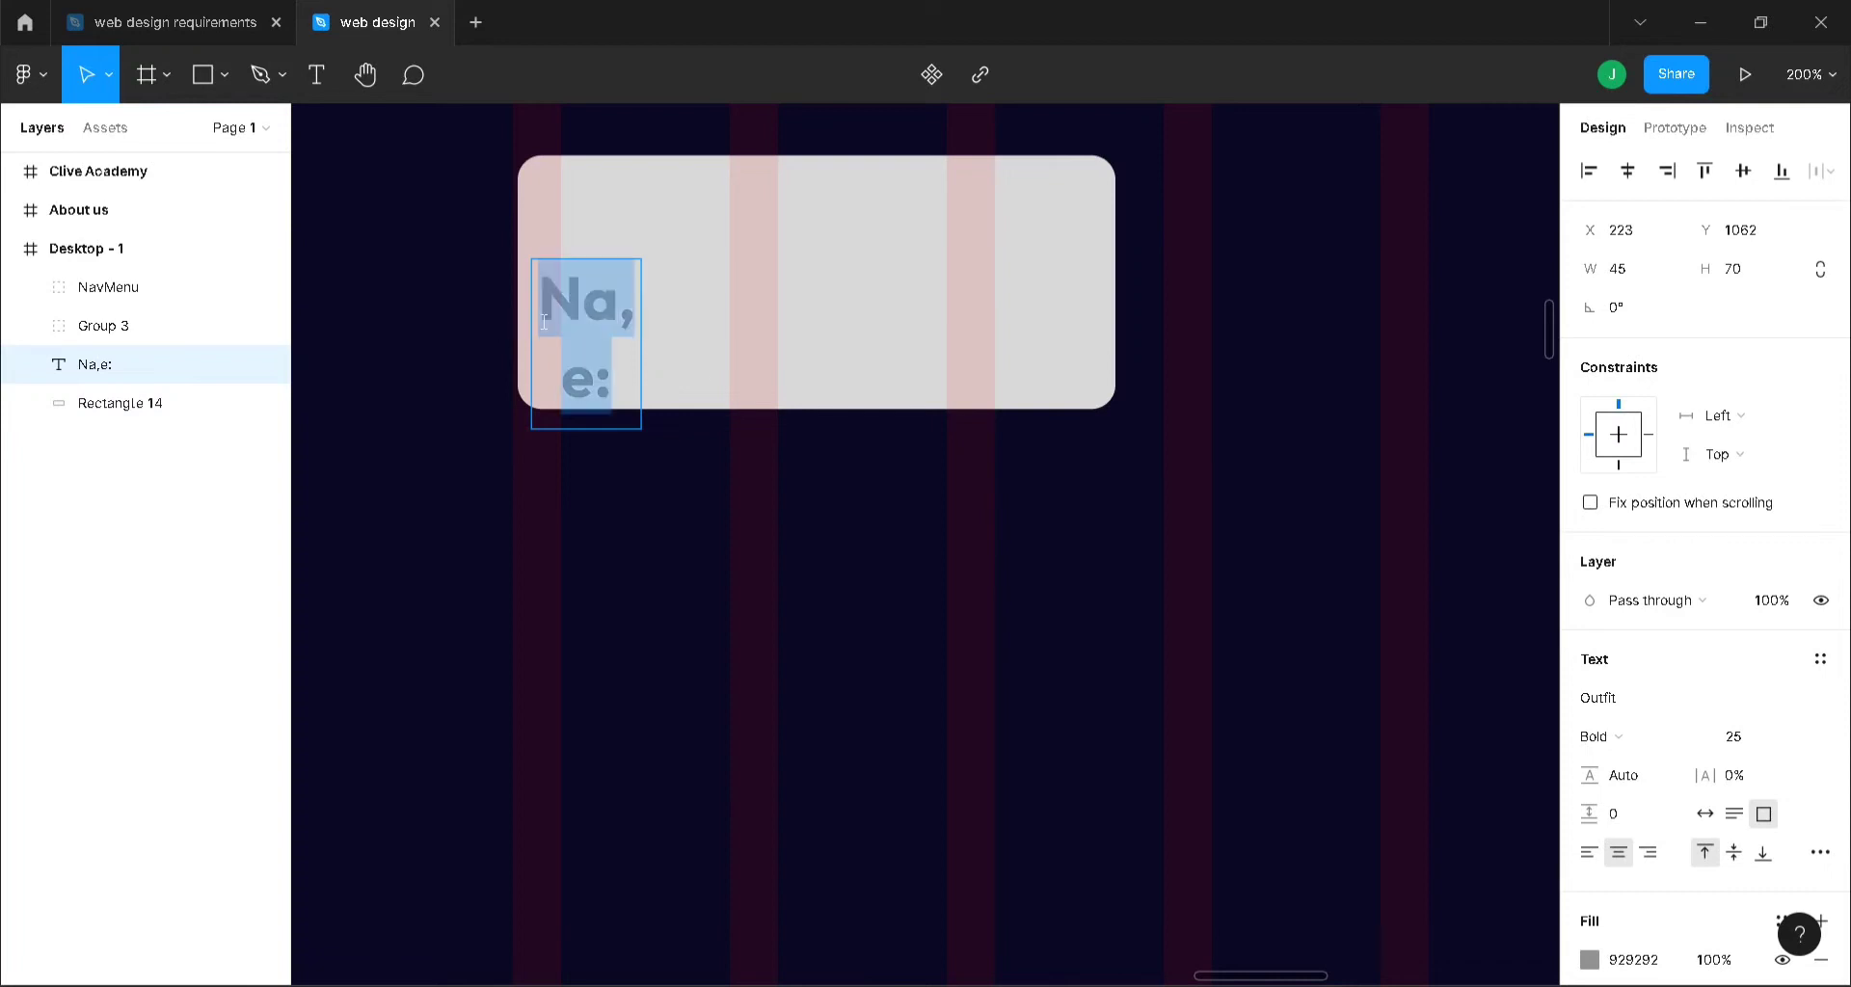
key("Escape")
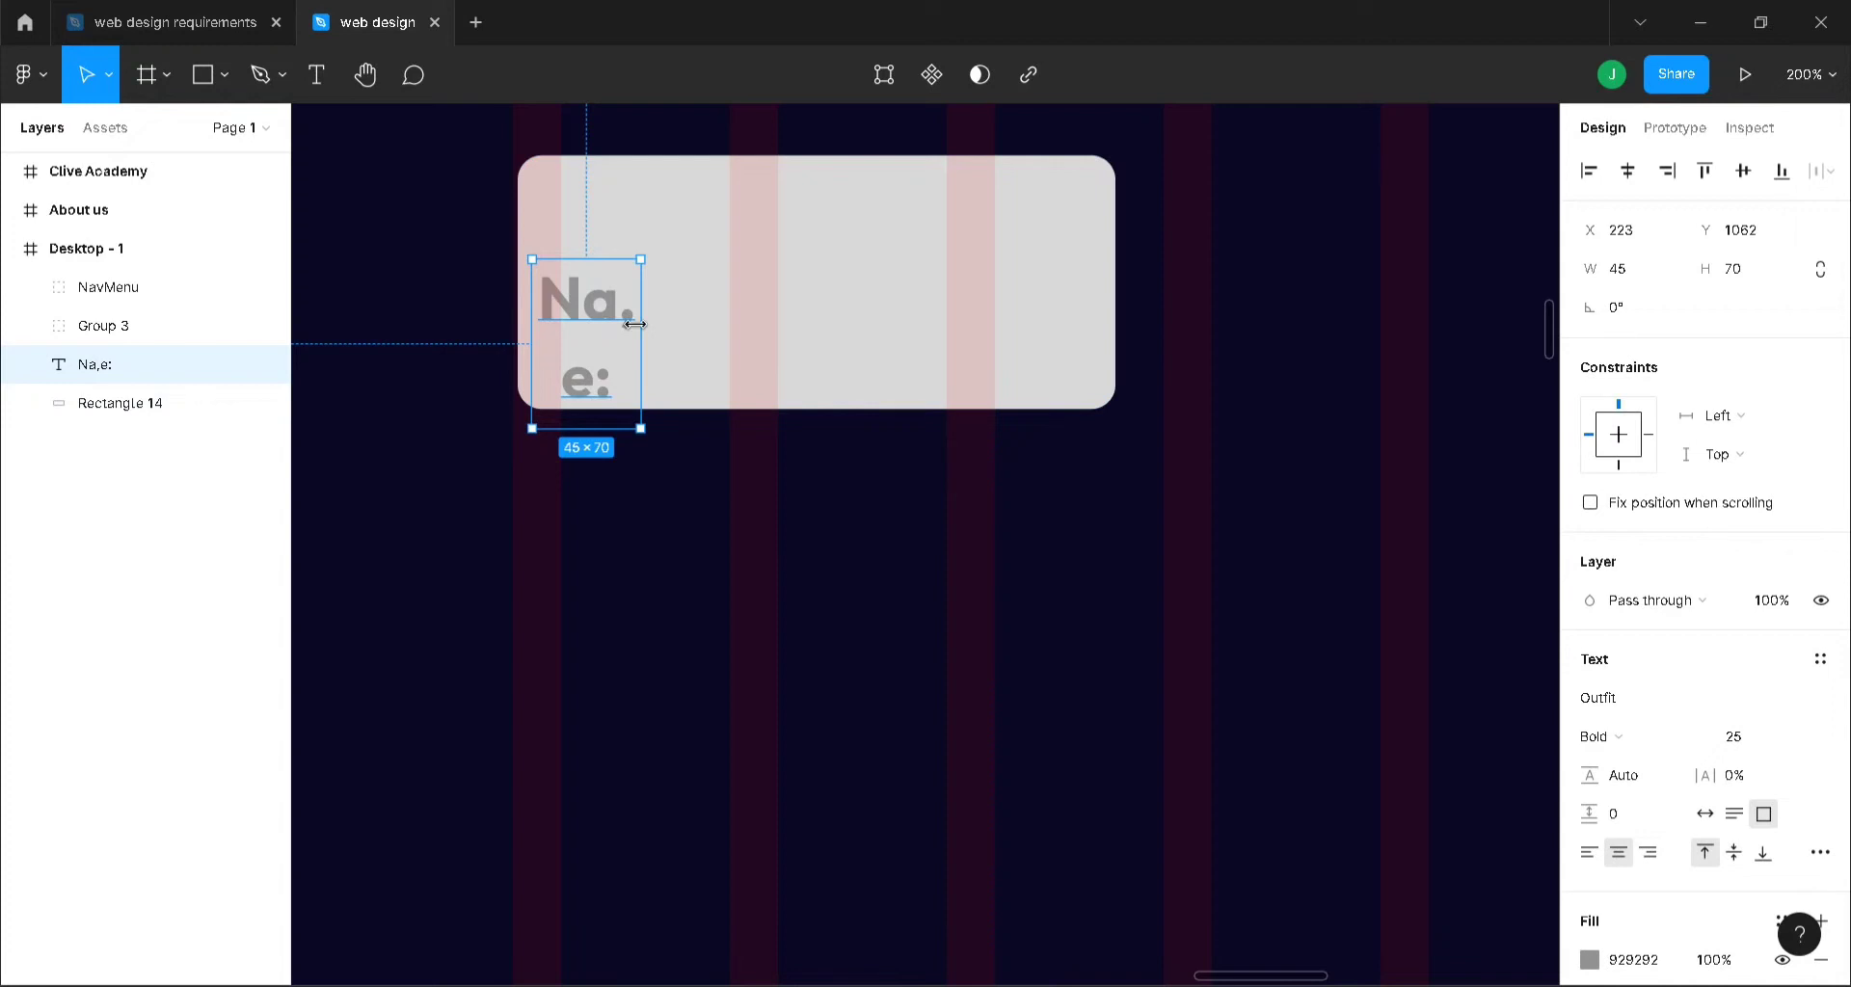
key("Delete")
- Add a new one-line 'Name:' text label inside the box
key("t")
left_click(568, 271)
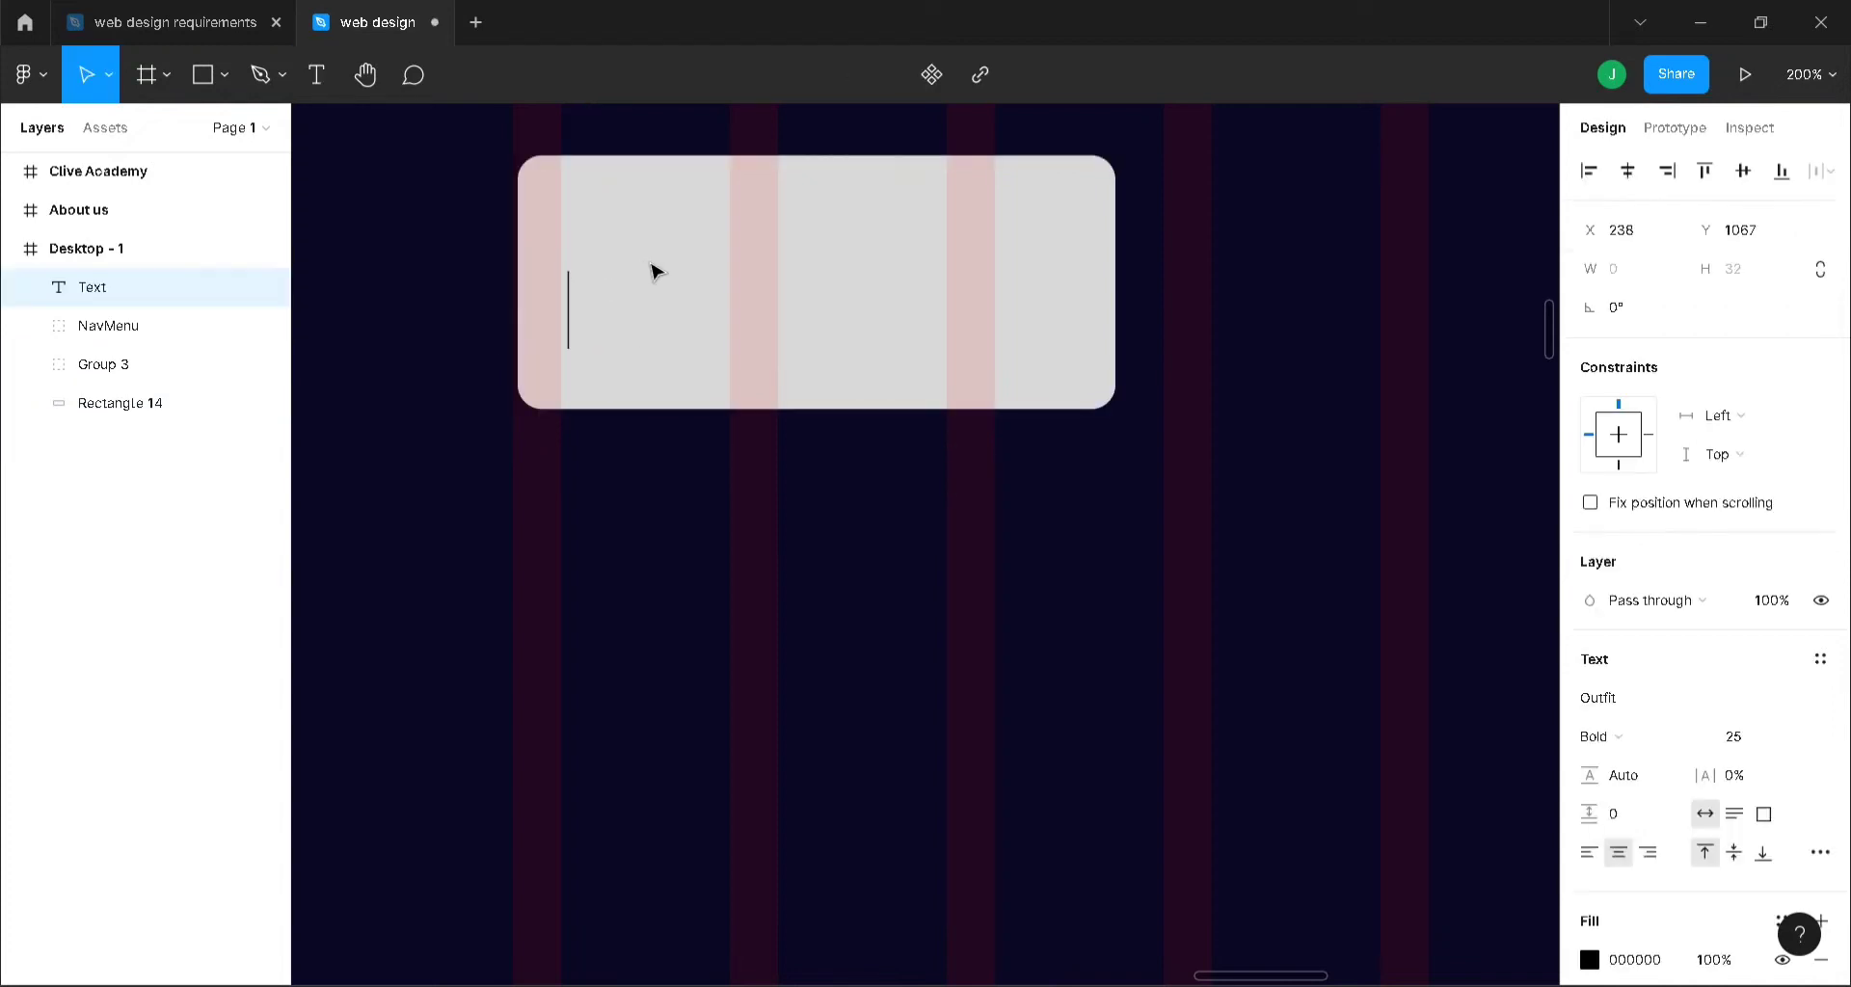
type("Nma")
key("BackSpace")
key("BackSpace")
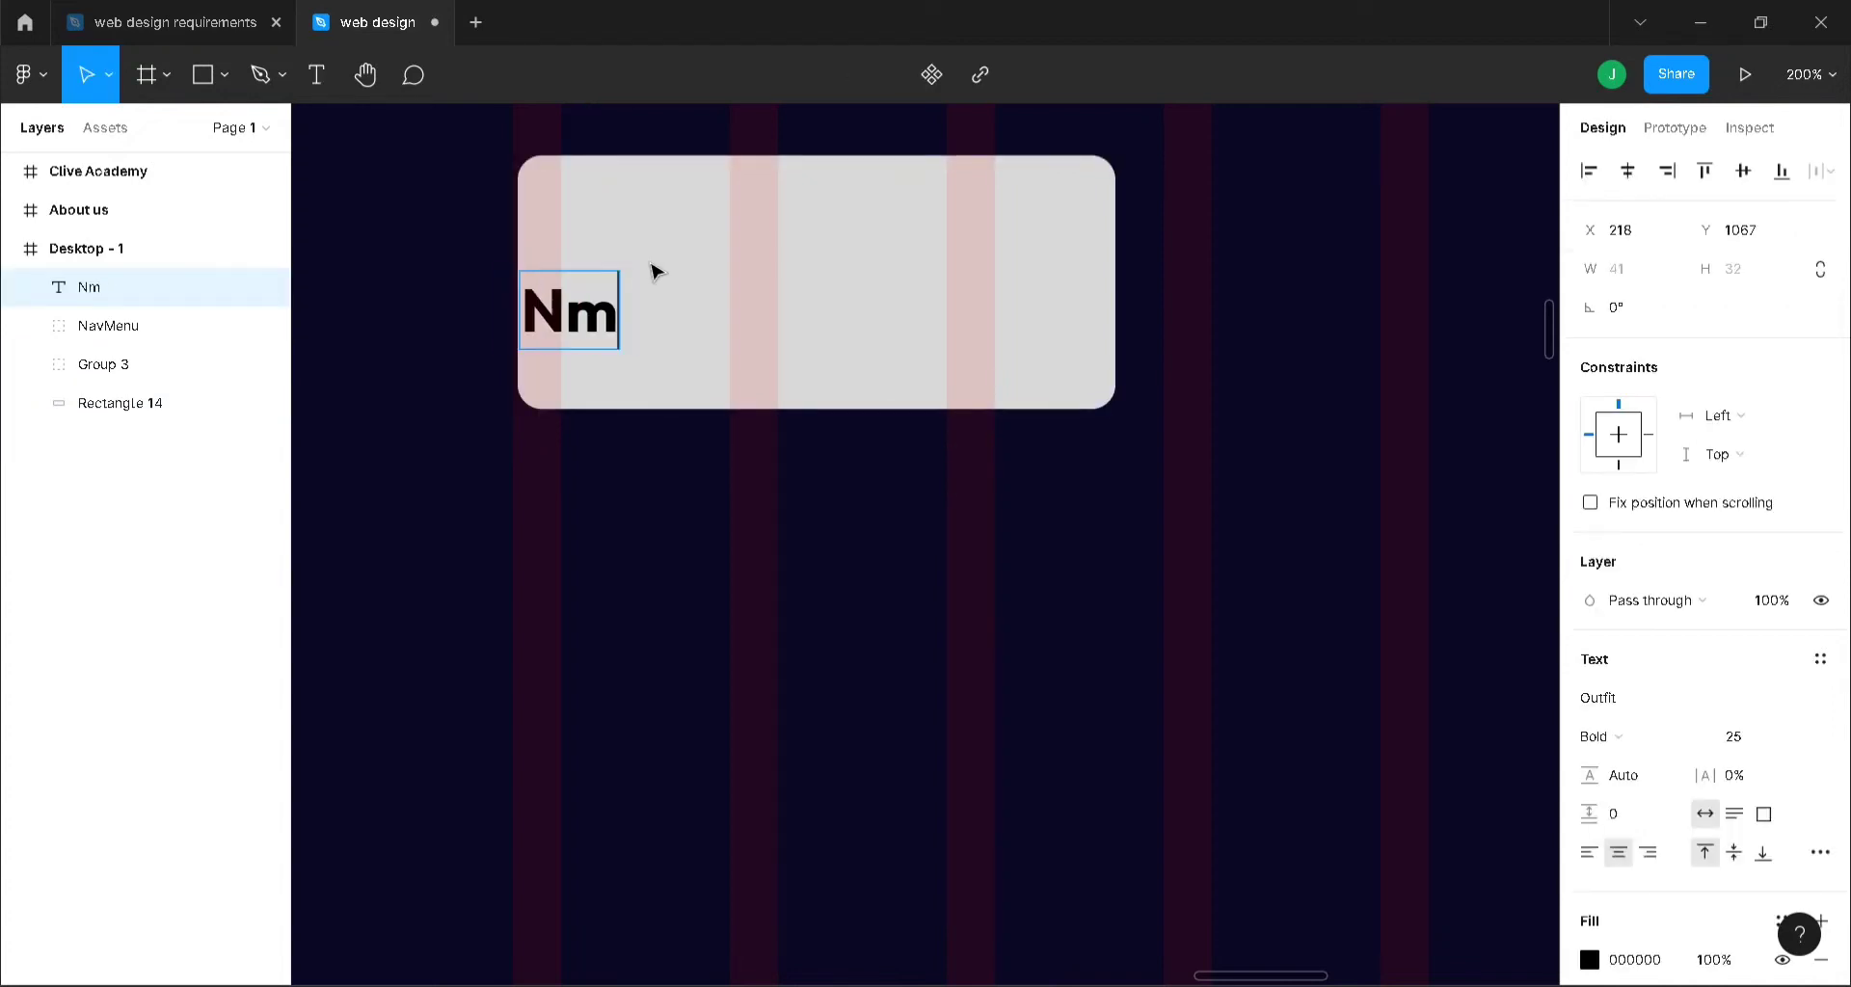
type("ame:")
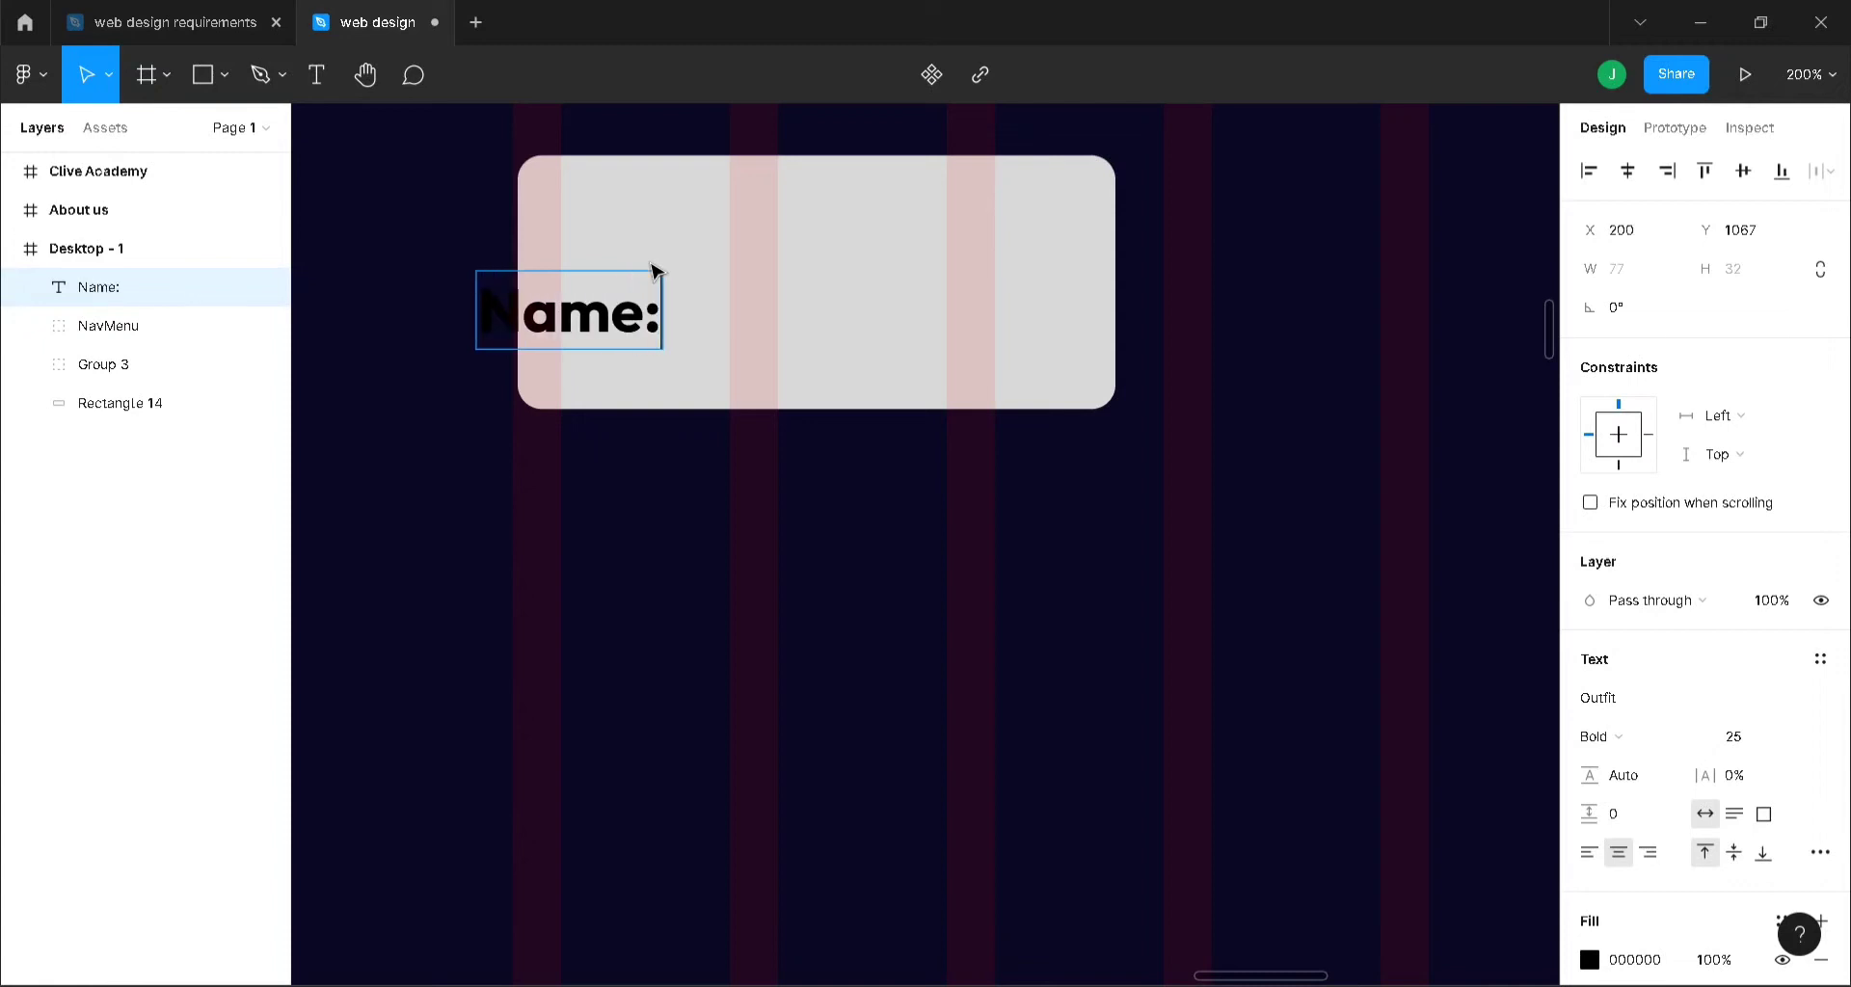
key("Escape")
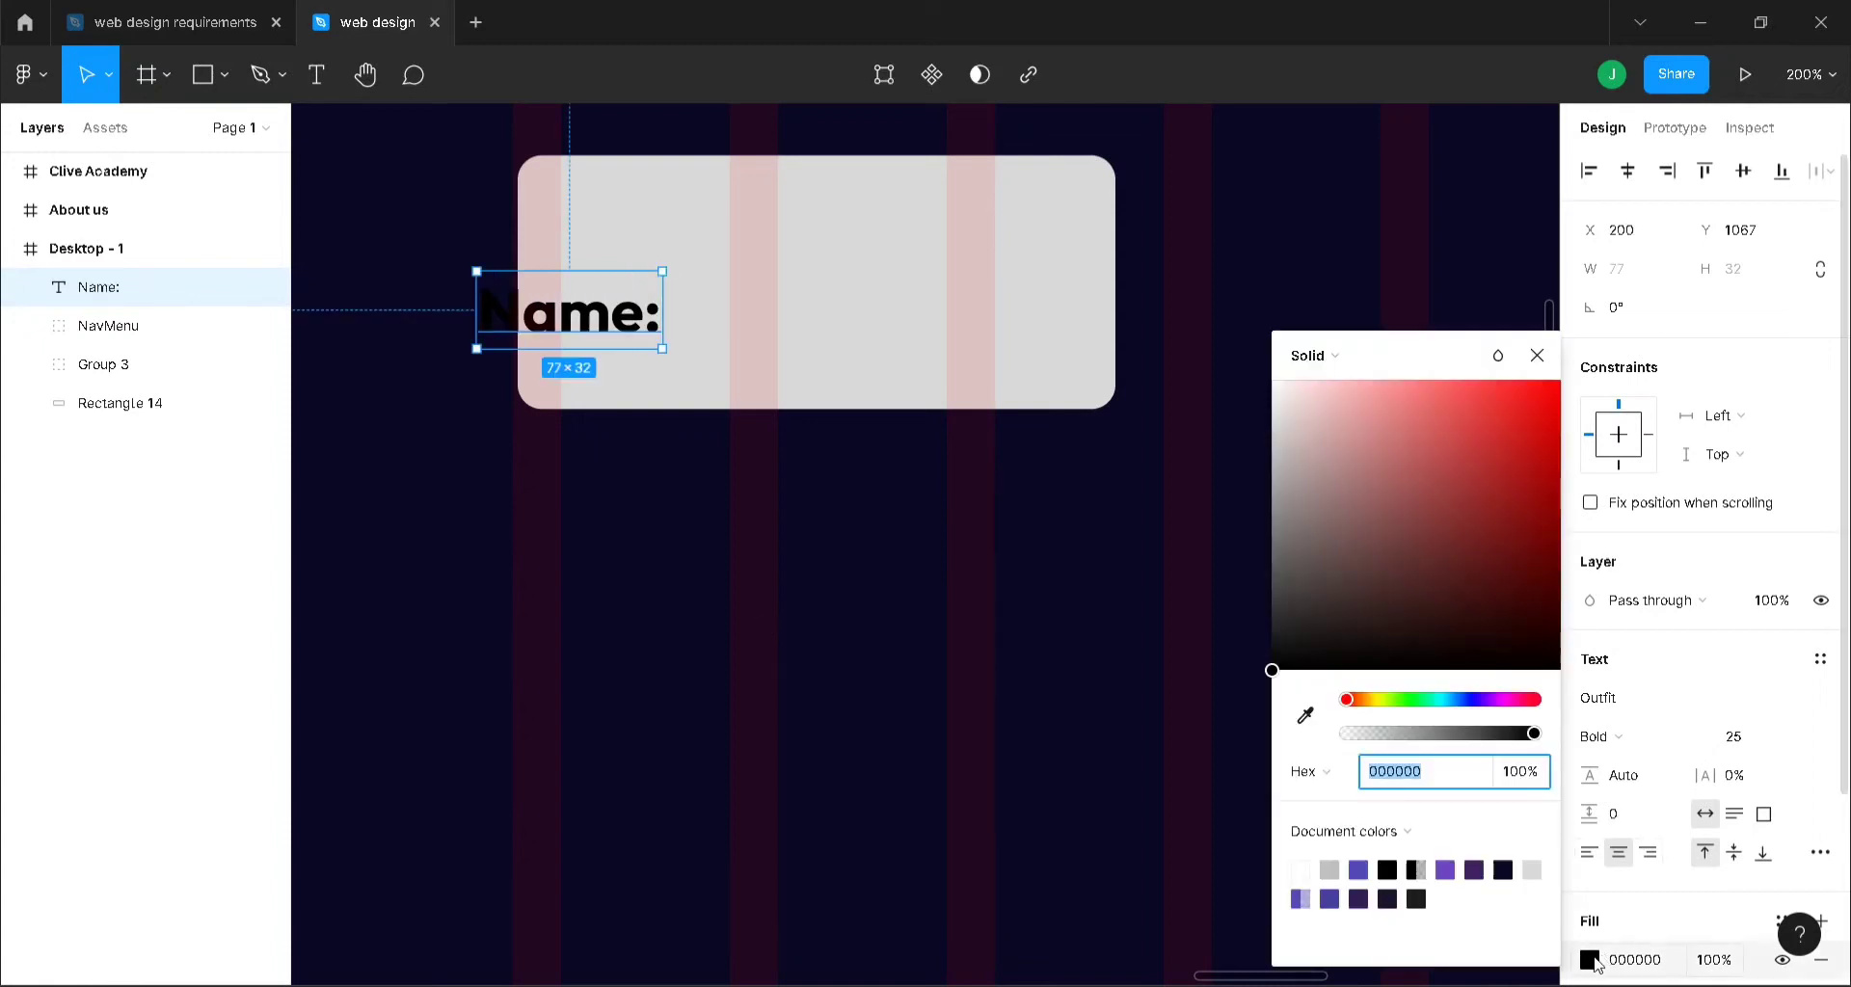
- Give the Name: label a gray AAAAAA fill and move it further inside the box
left_click(1595, 959)
left_click(1330, 869)
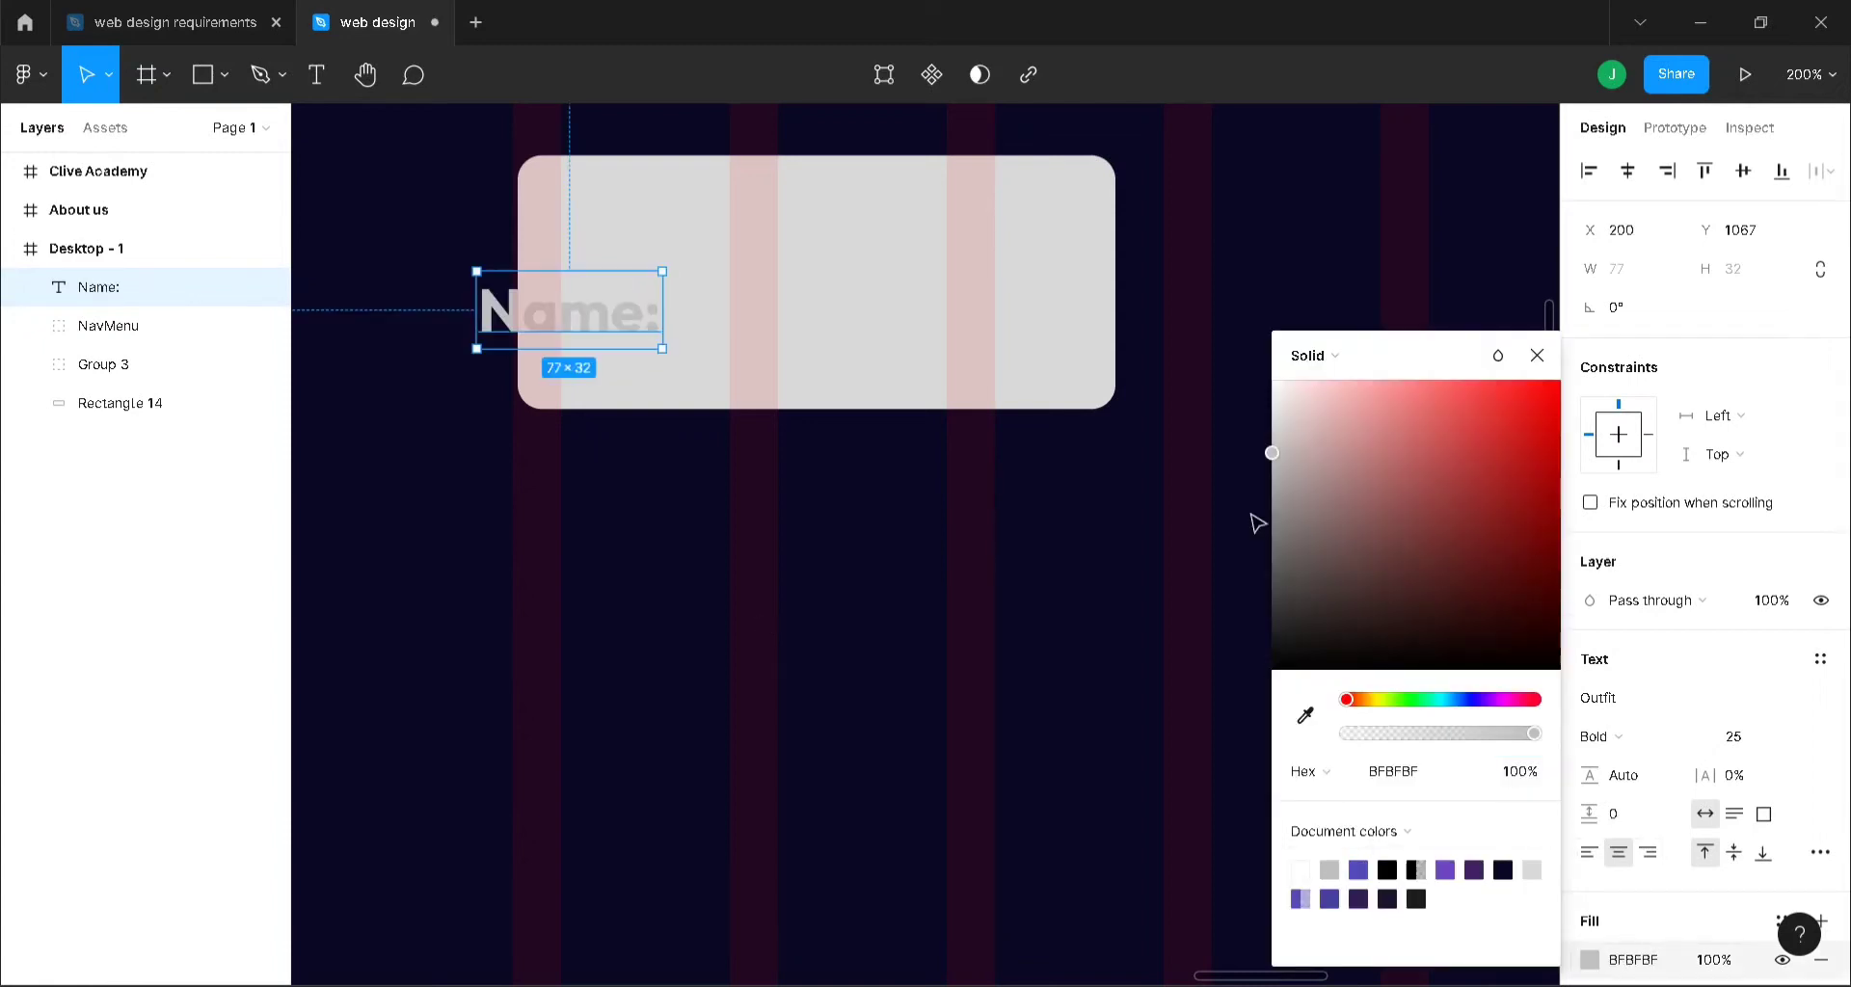
left_click(1532, 362)
left_click_drag(591, 305, 667, 282)
left_click(1591, 961)
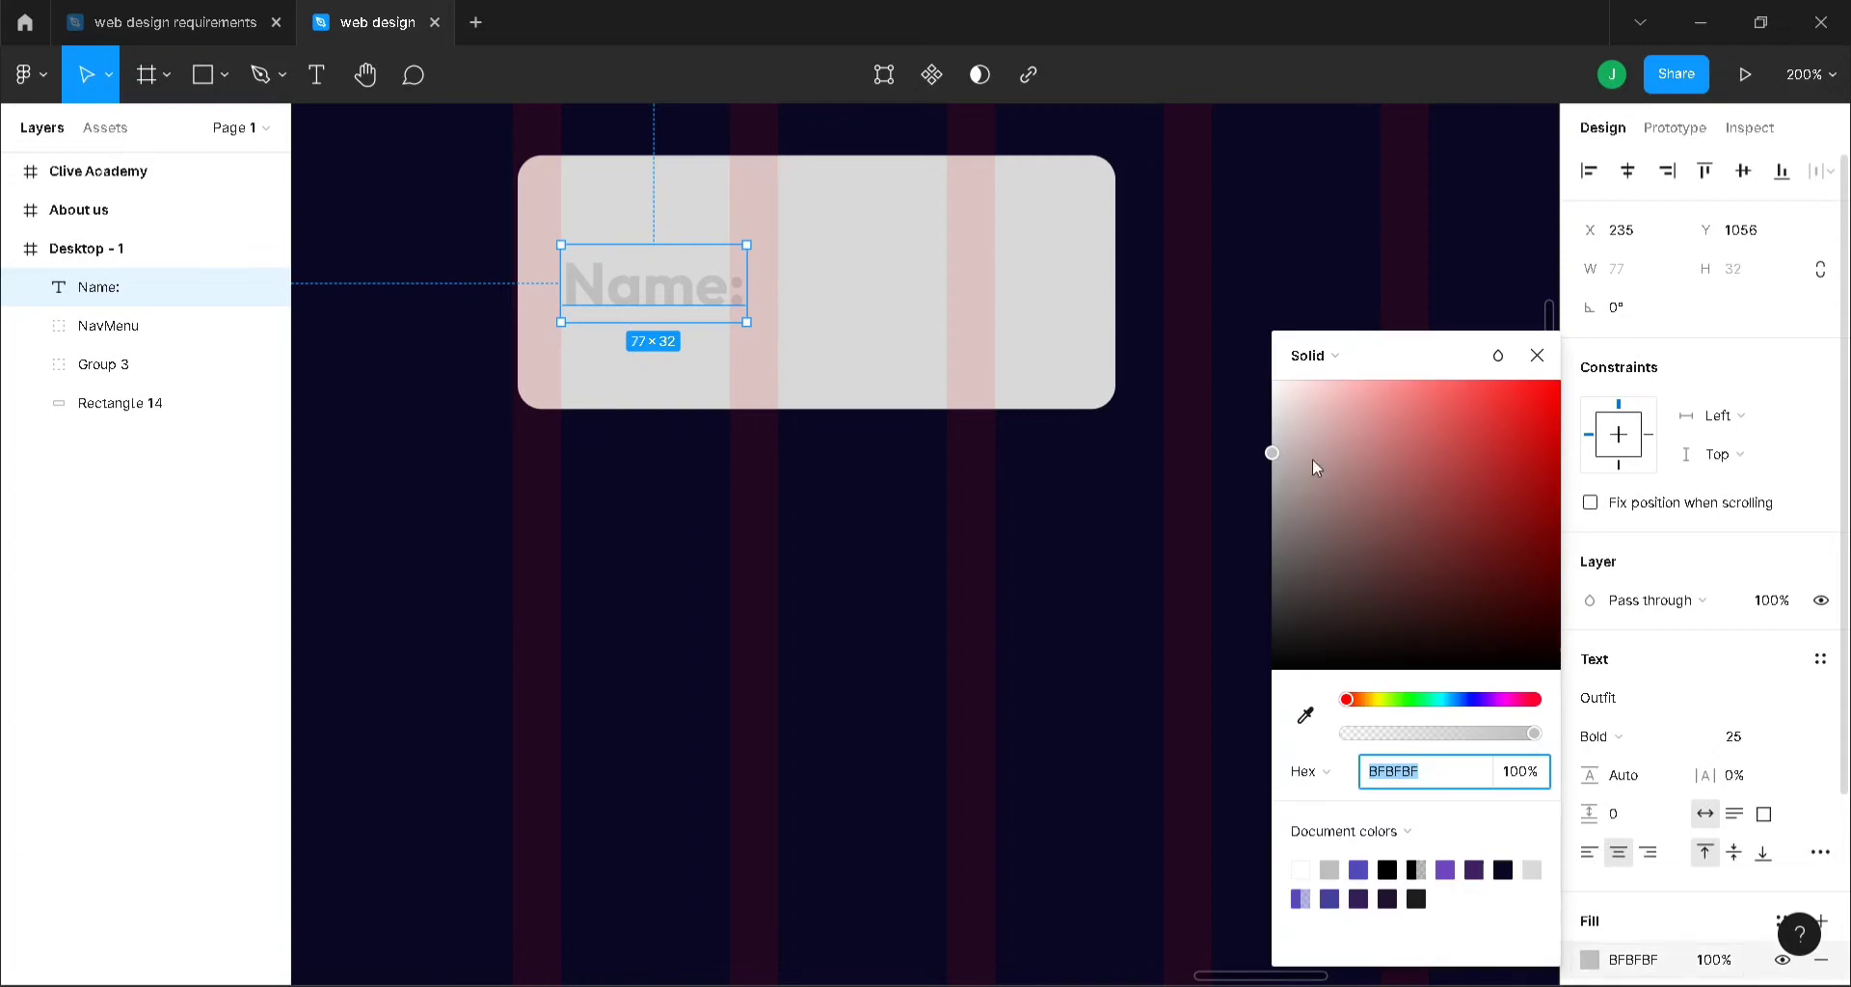
left_click(1270, 474)
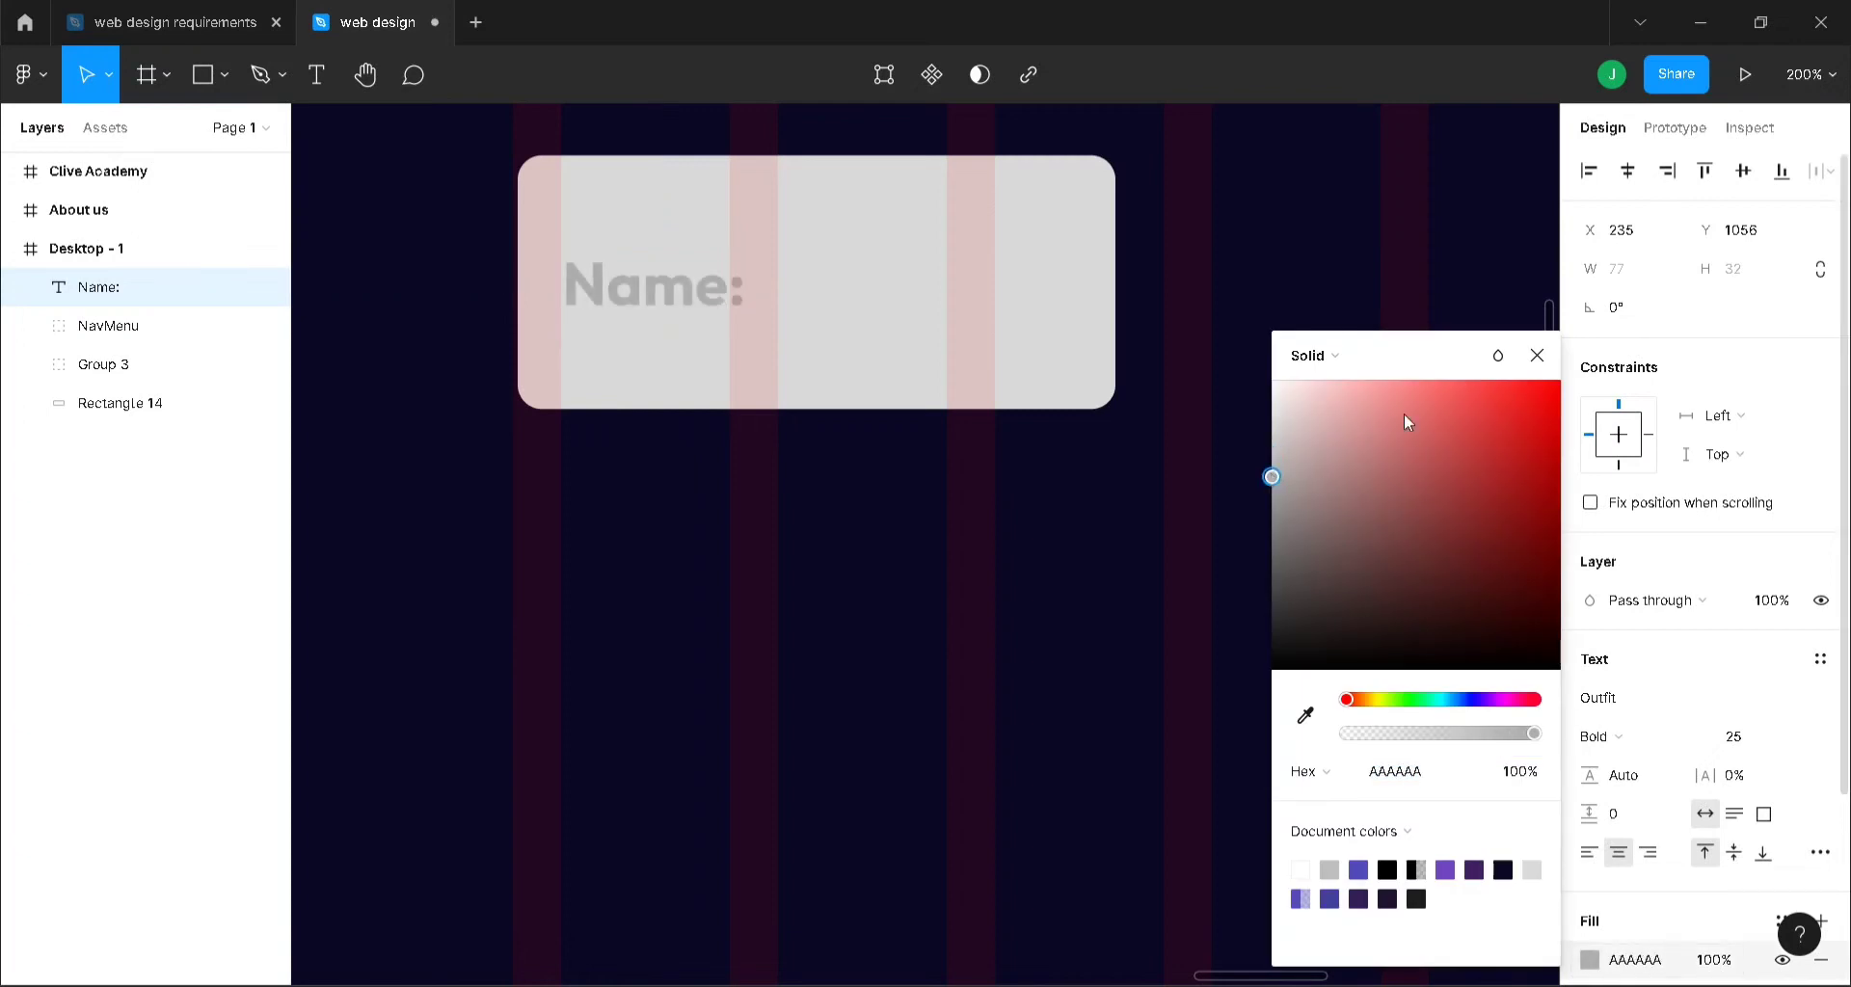
left_click(1536, 356)
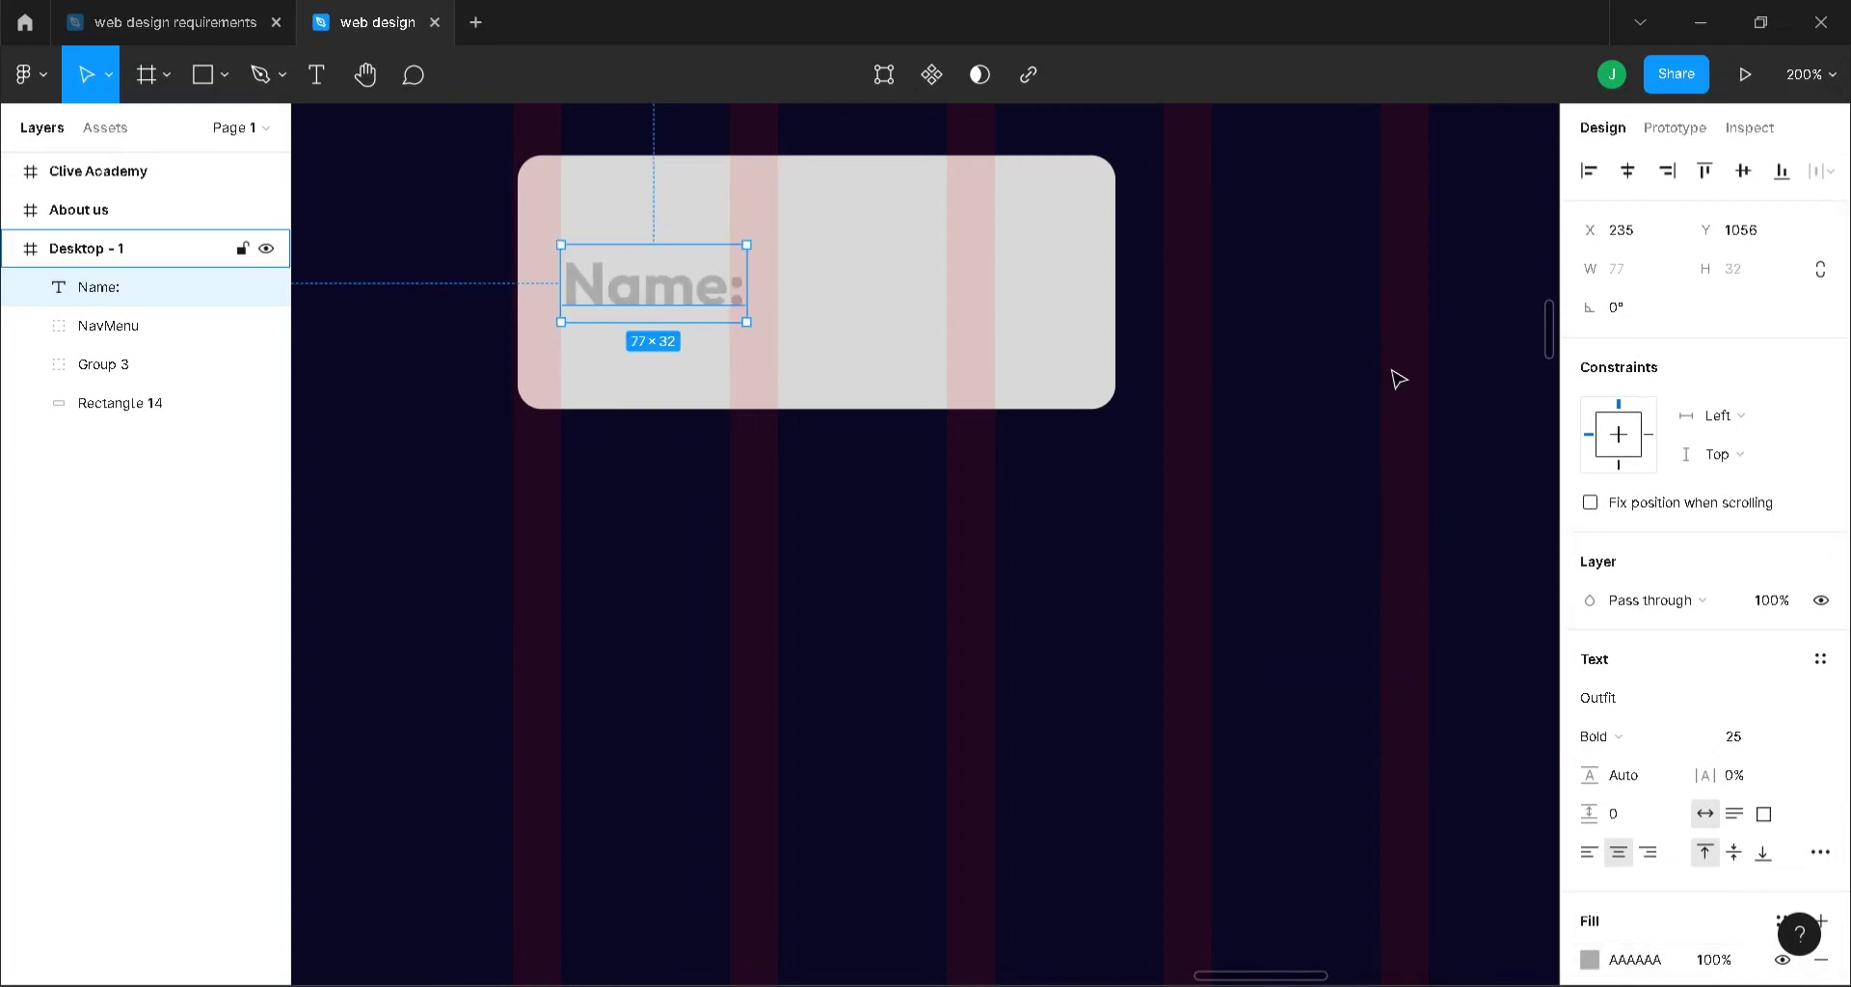
key("minus")
key("minus")
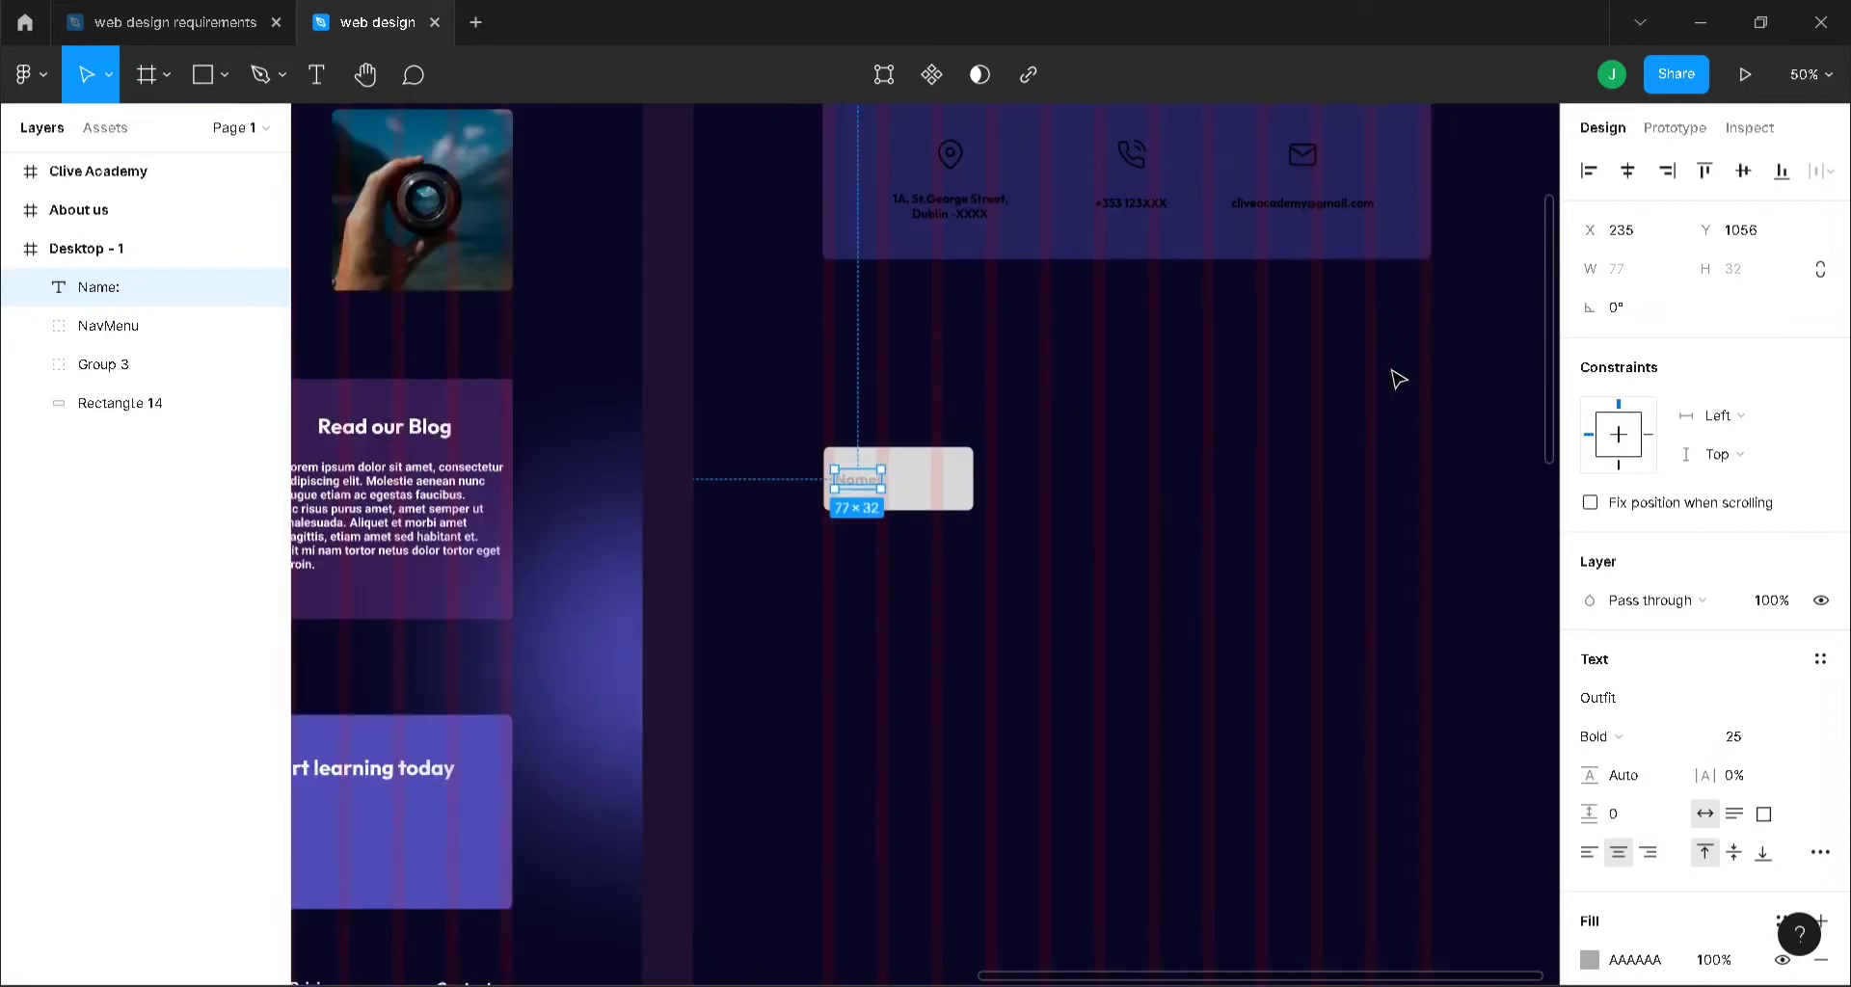
- Duplicate the Name box and its label to the right of the original
left_click(1398, 378)
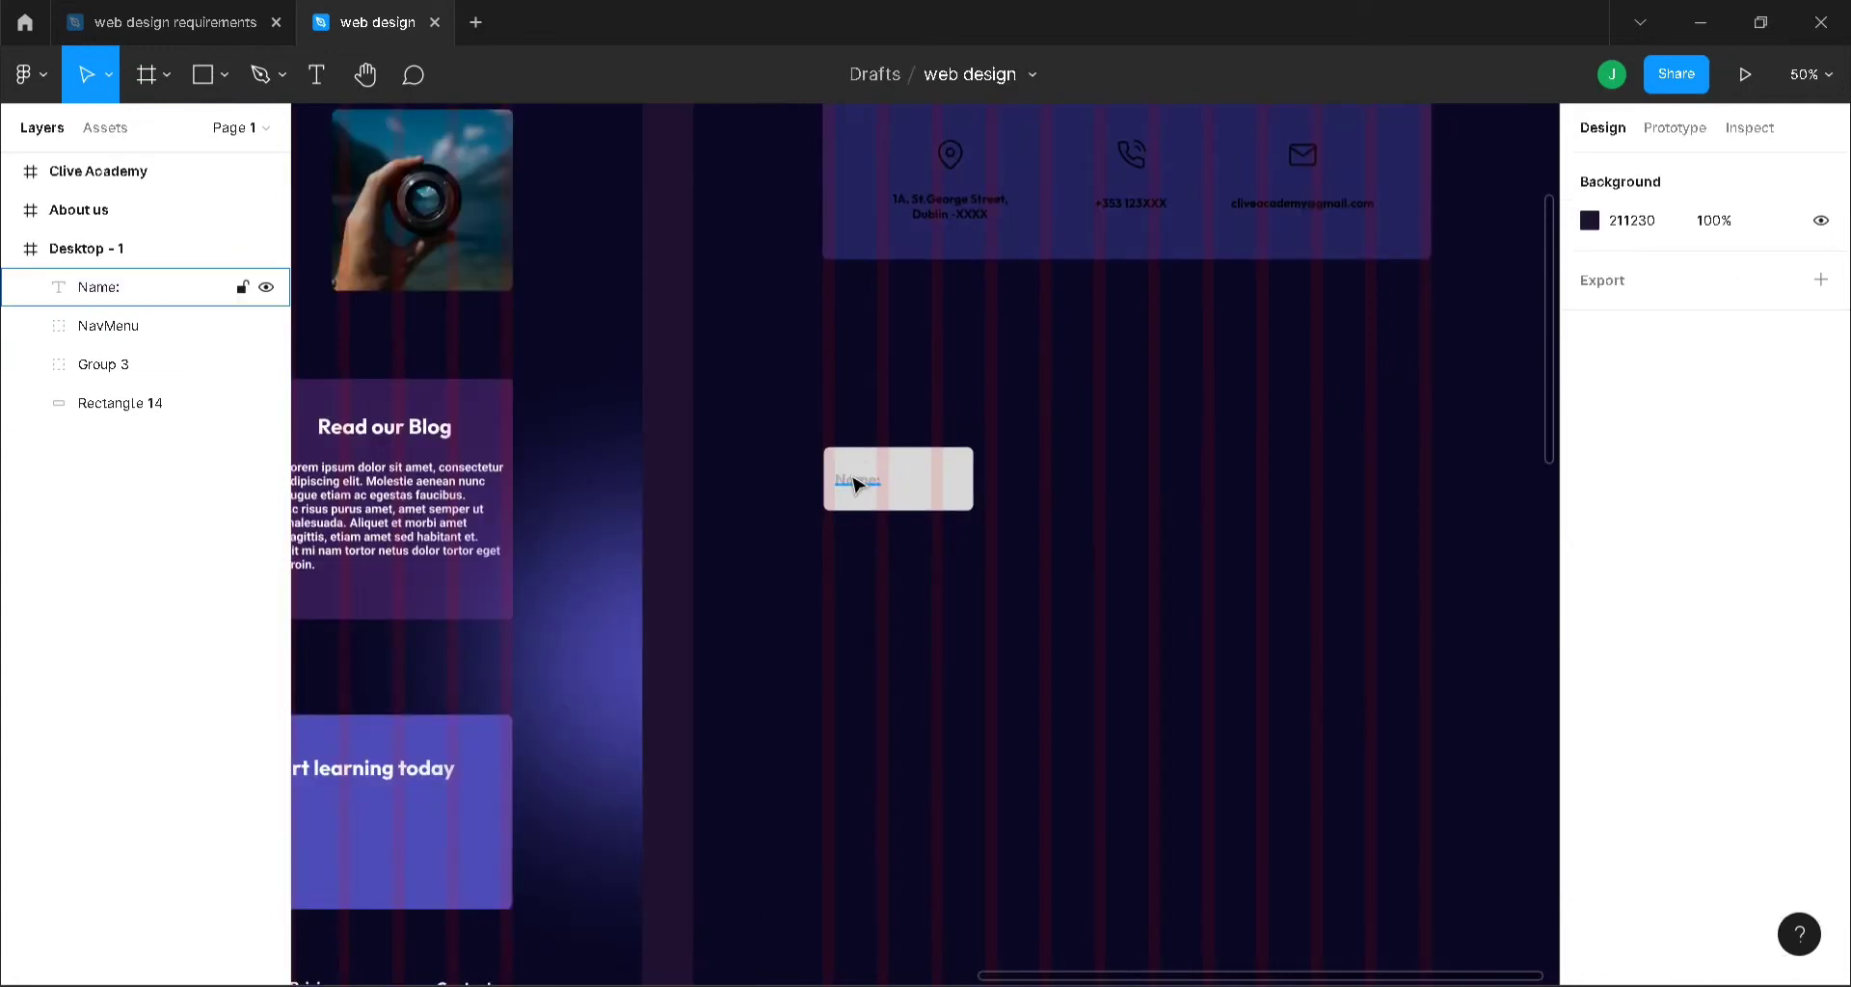
left_click(855, 483)
left_click(932, 491, "shift")
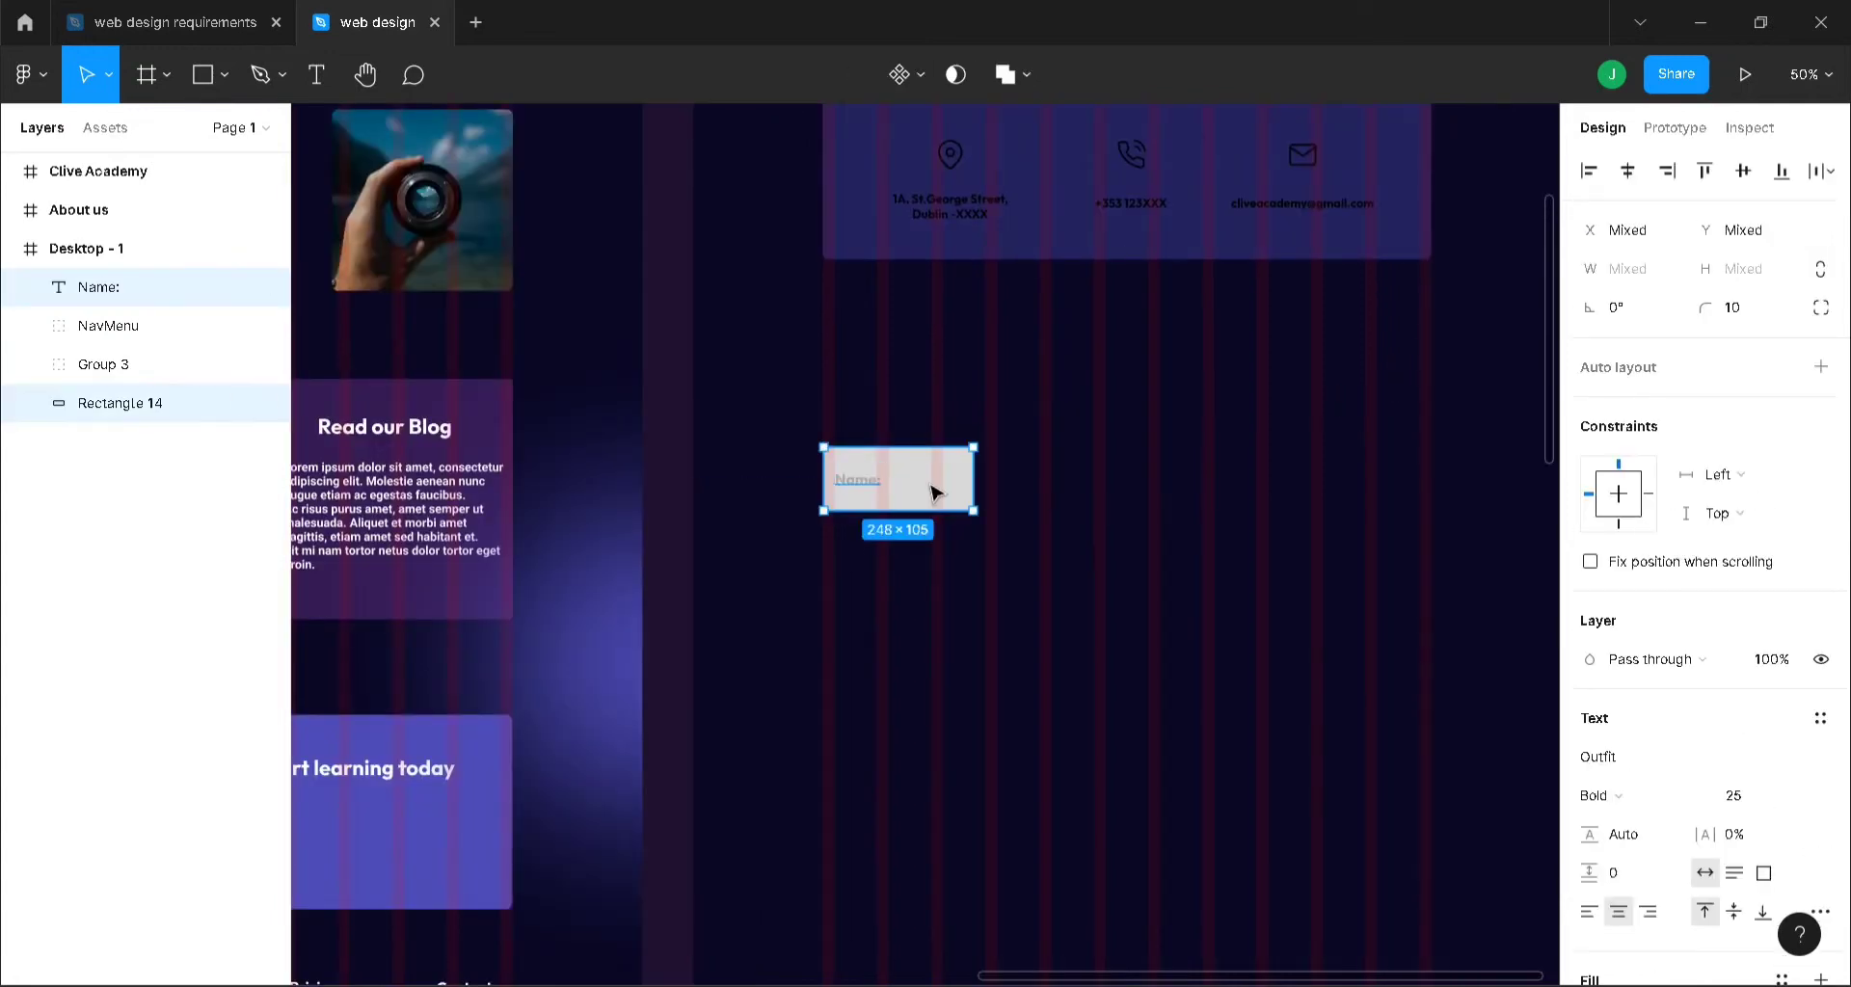
key("ctrl+d")
left_click_drag(932, 492, 1108, 472)
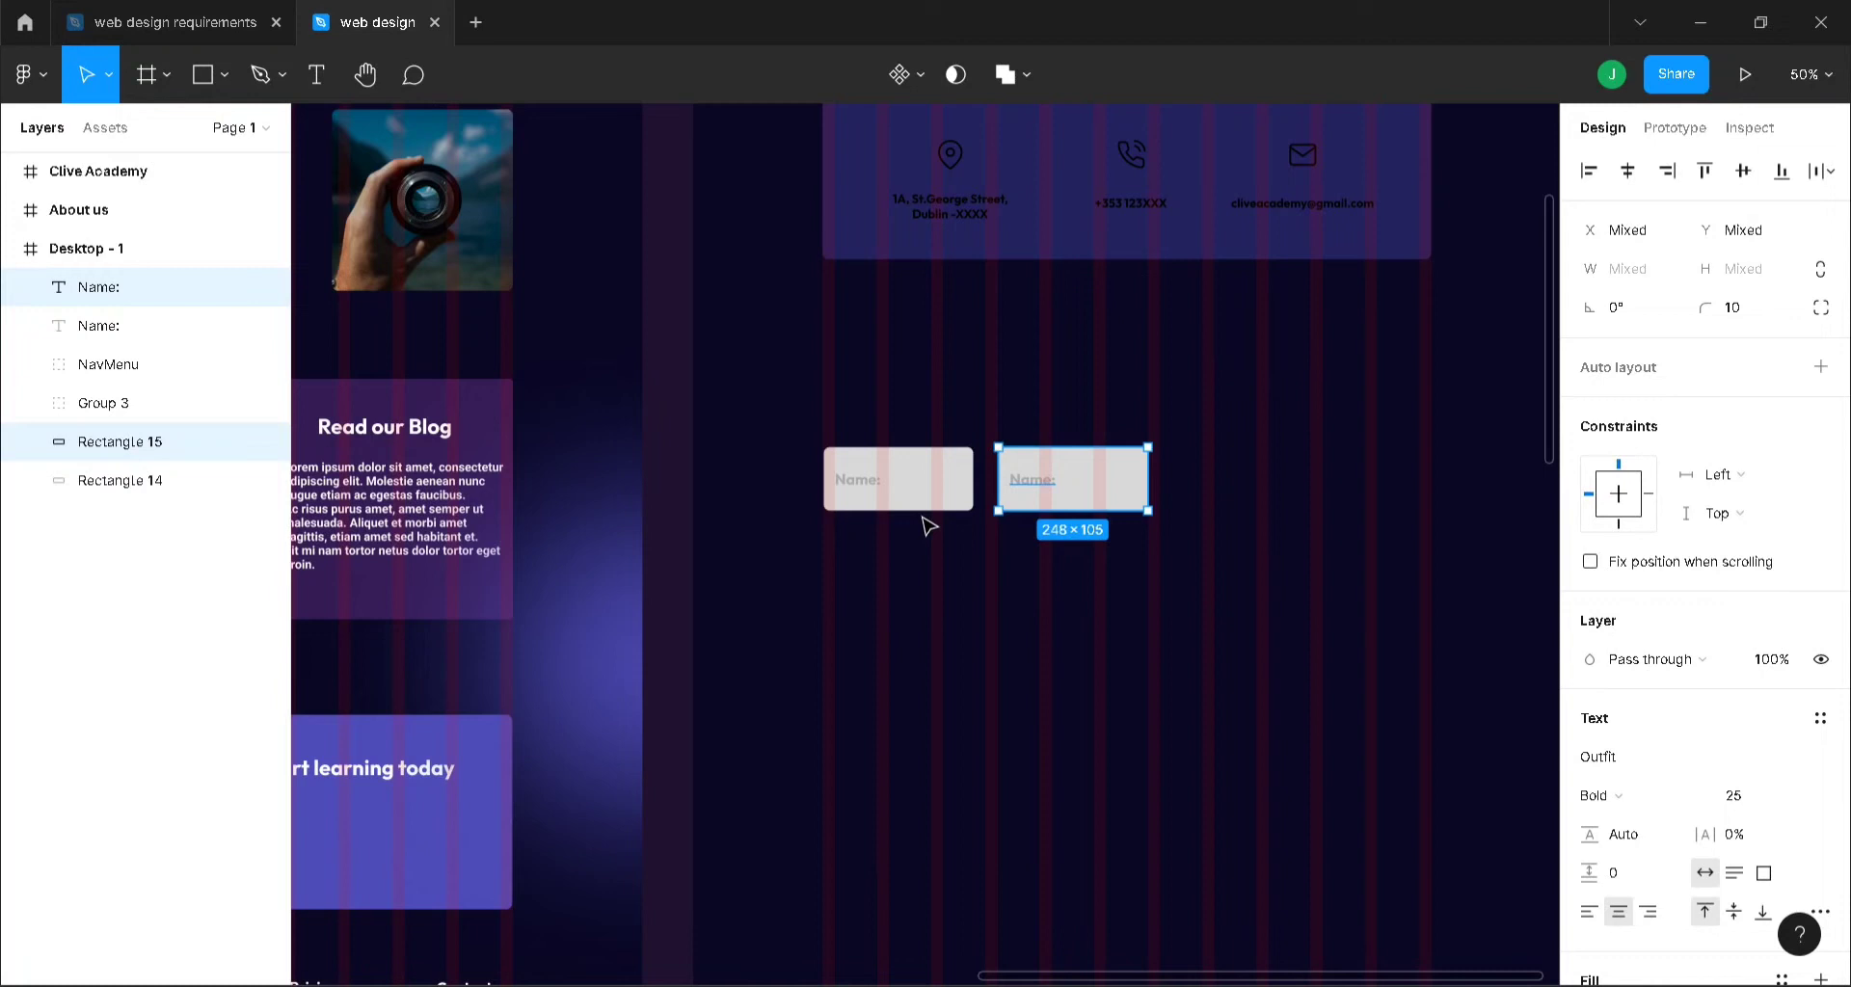
- Copy both Name boxes into a second row below and draw a 520×366 rectangle beneath
left_click(926, 508, "shift")
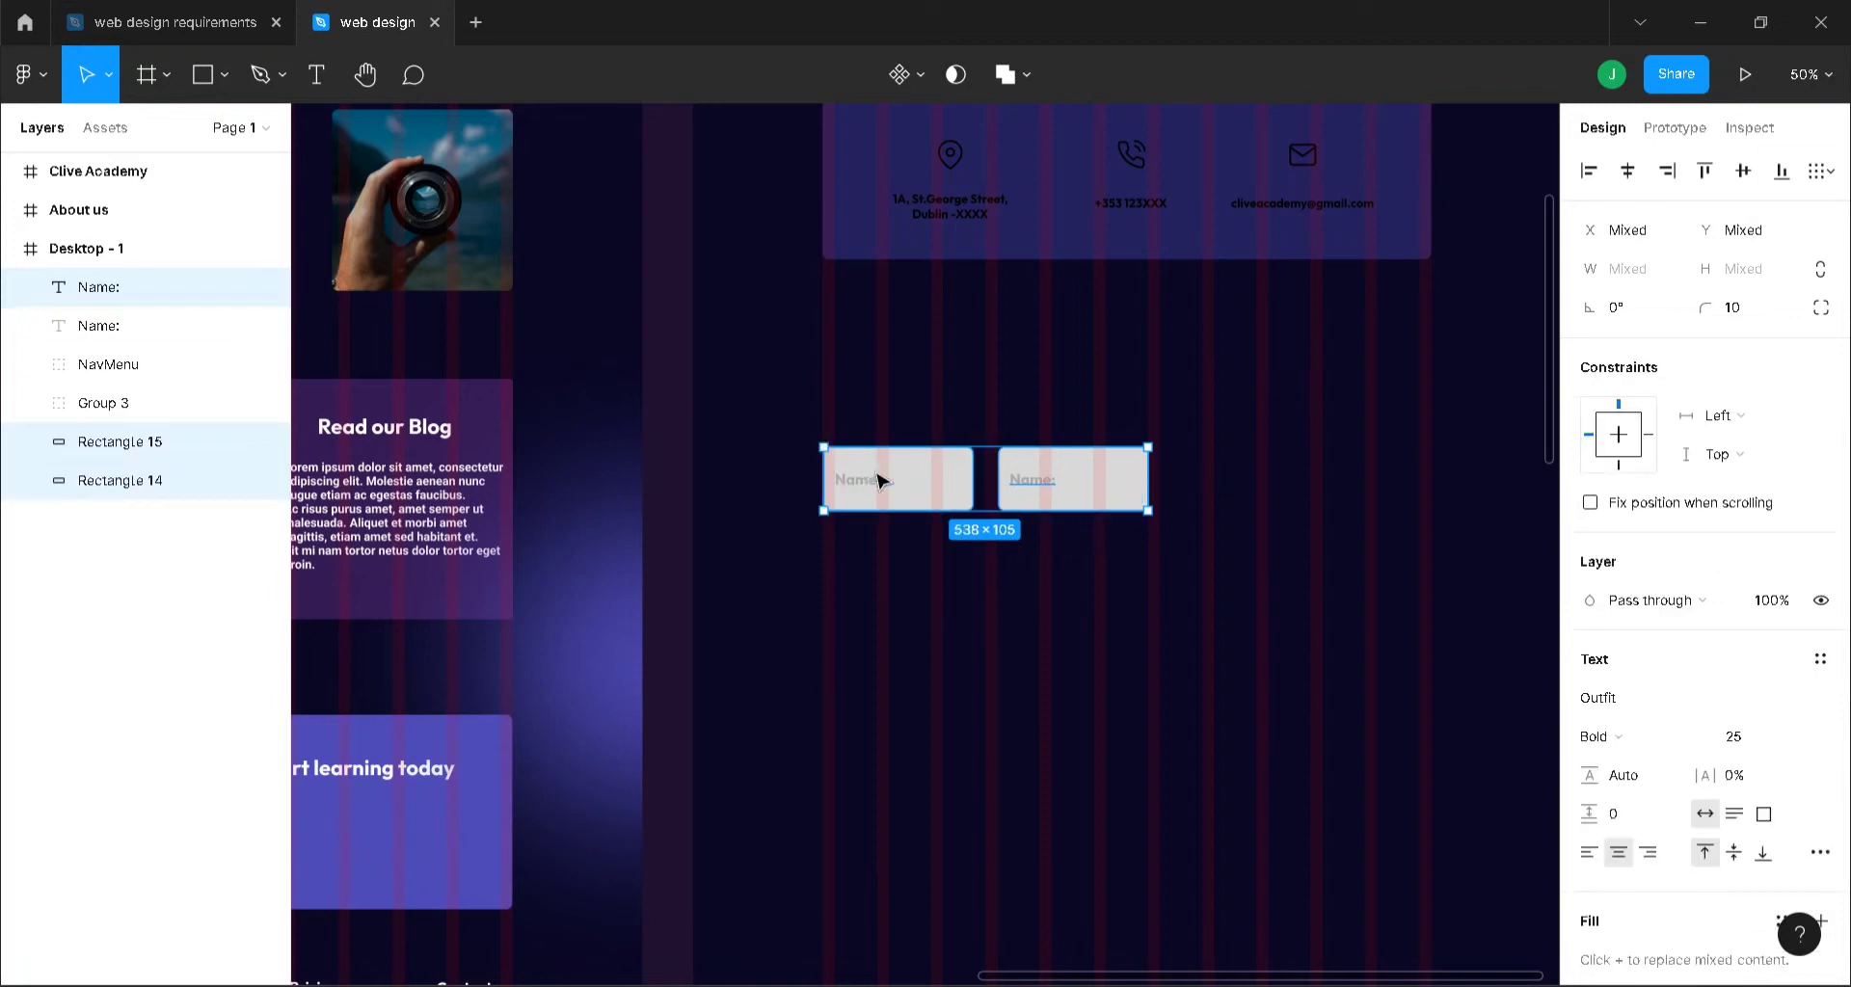
key("ctrl+d")
left_click_drag(940, 479, 945, 586)
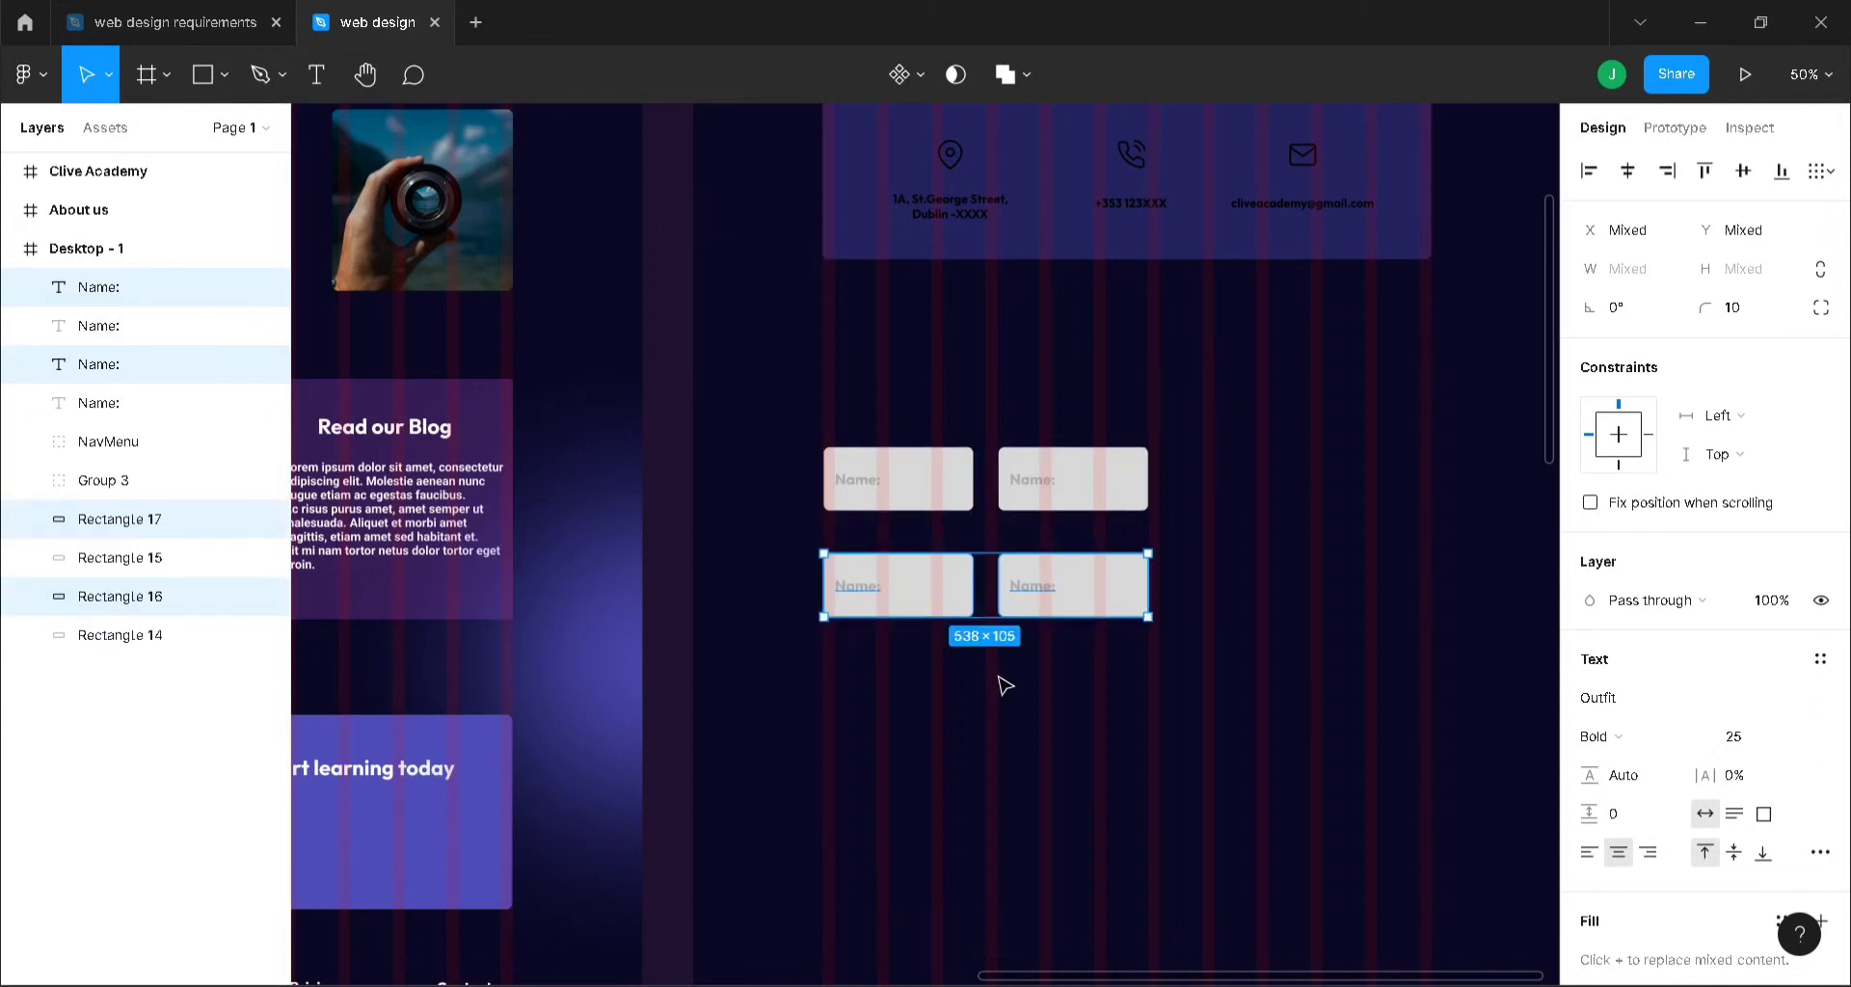
key("r")
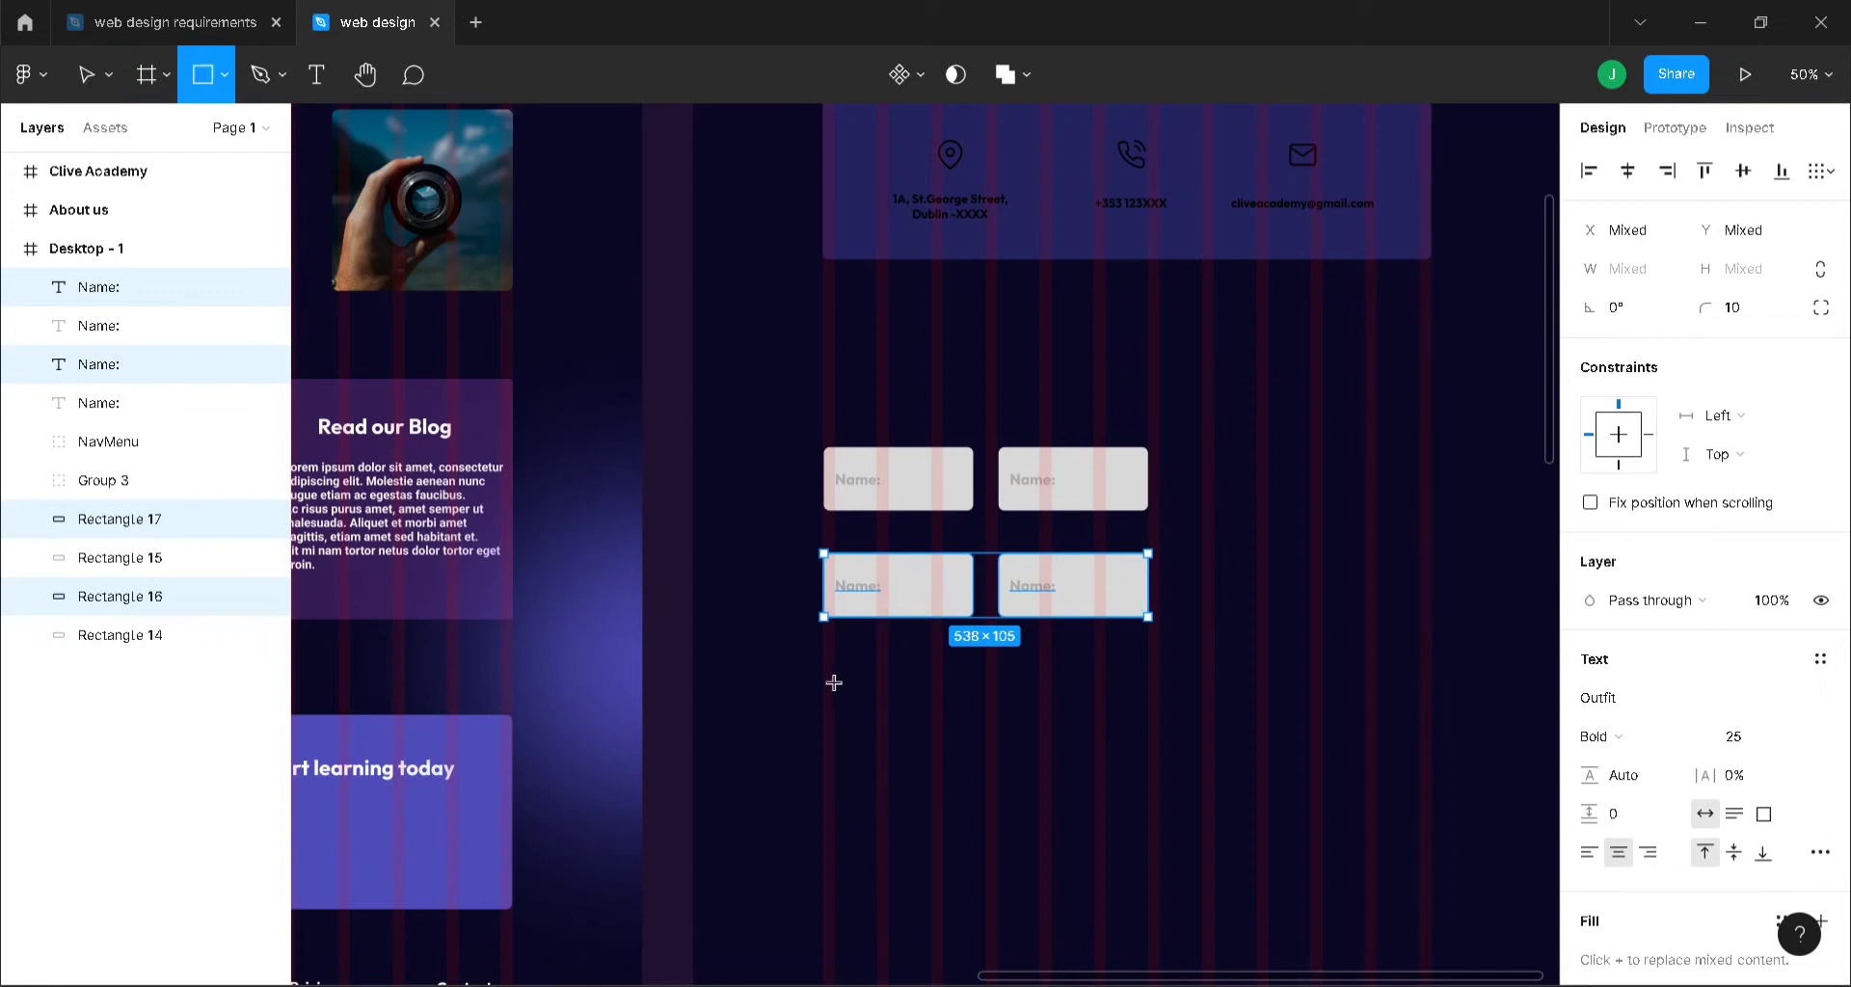
mouse_move(831, 672)
left_mouse_down()
mouse_move(1068, 869)
mouse_move(1153, 893)
left_mouse_up()
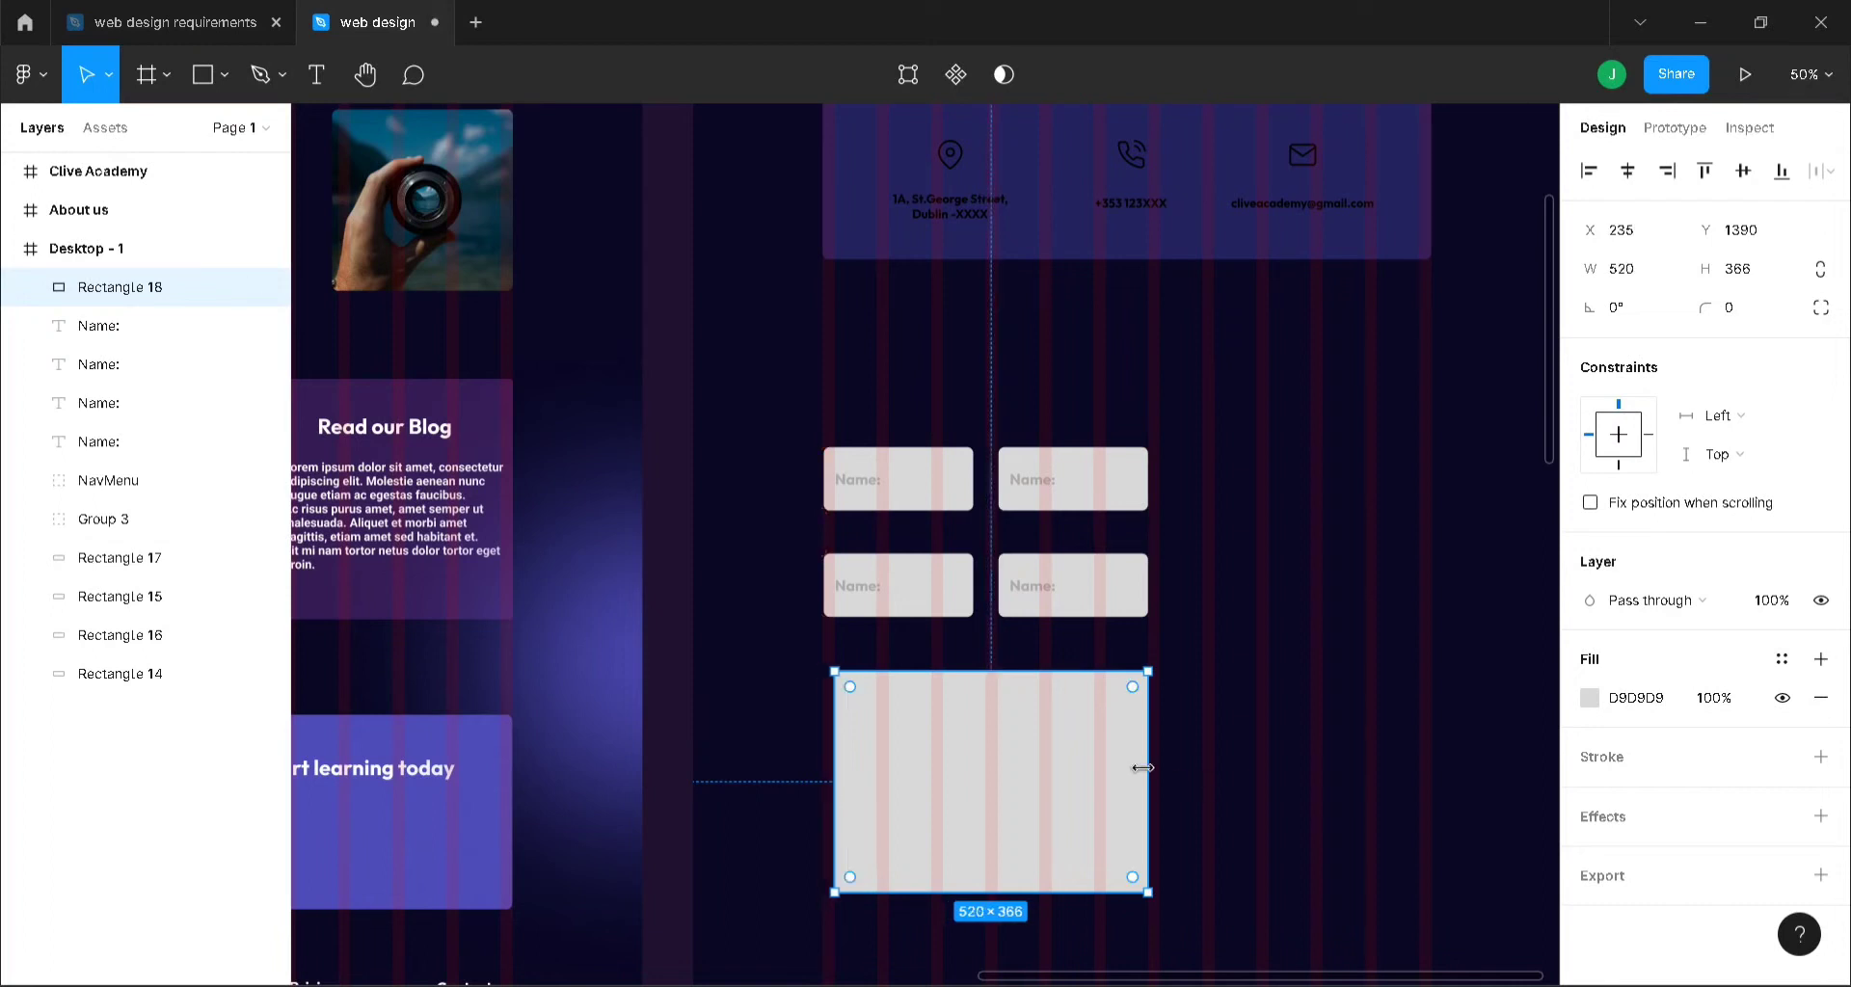
- Adjust the large box's width and give it a corner radius of 10
left_click_drag(1163, 768, 1148, 765)
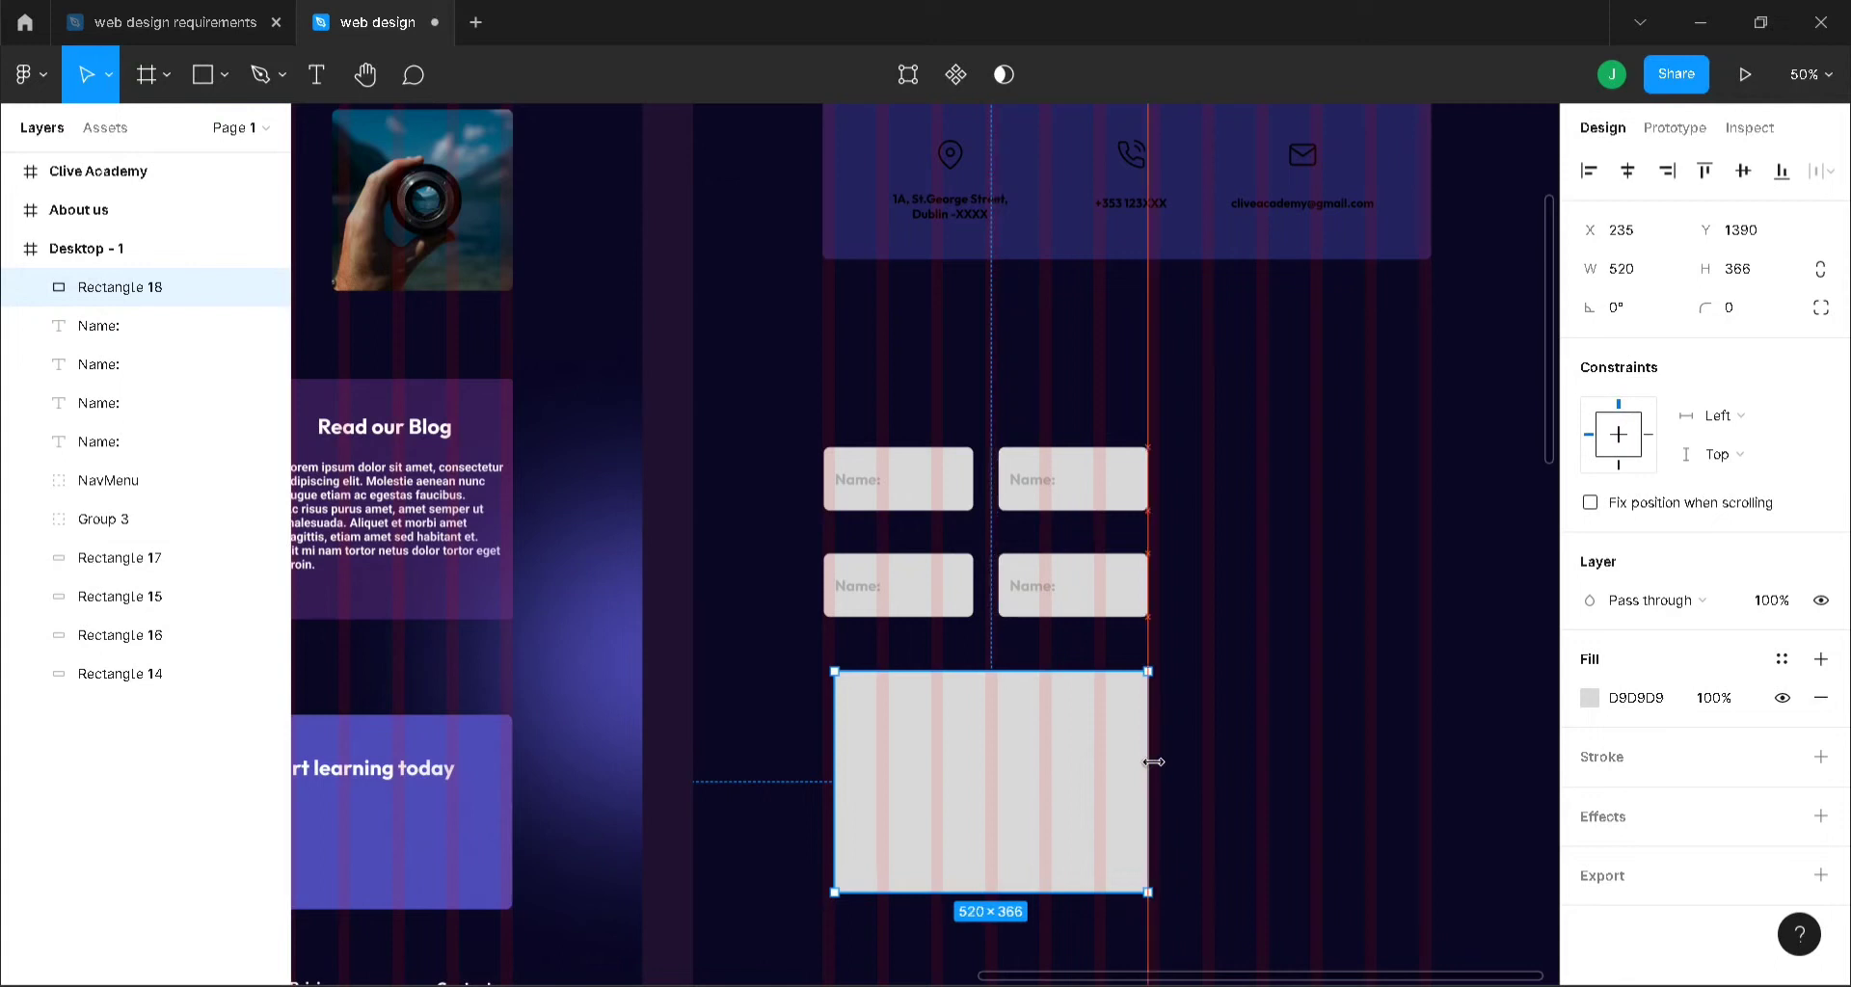
left_click(1734, 318)
double_click(1740, 318)
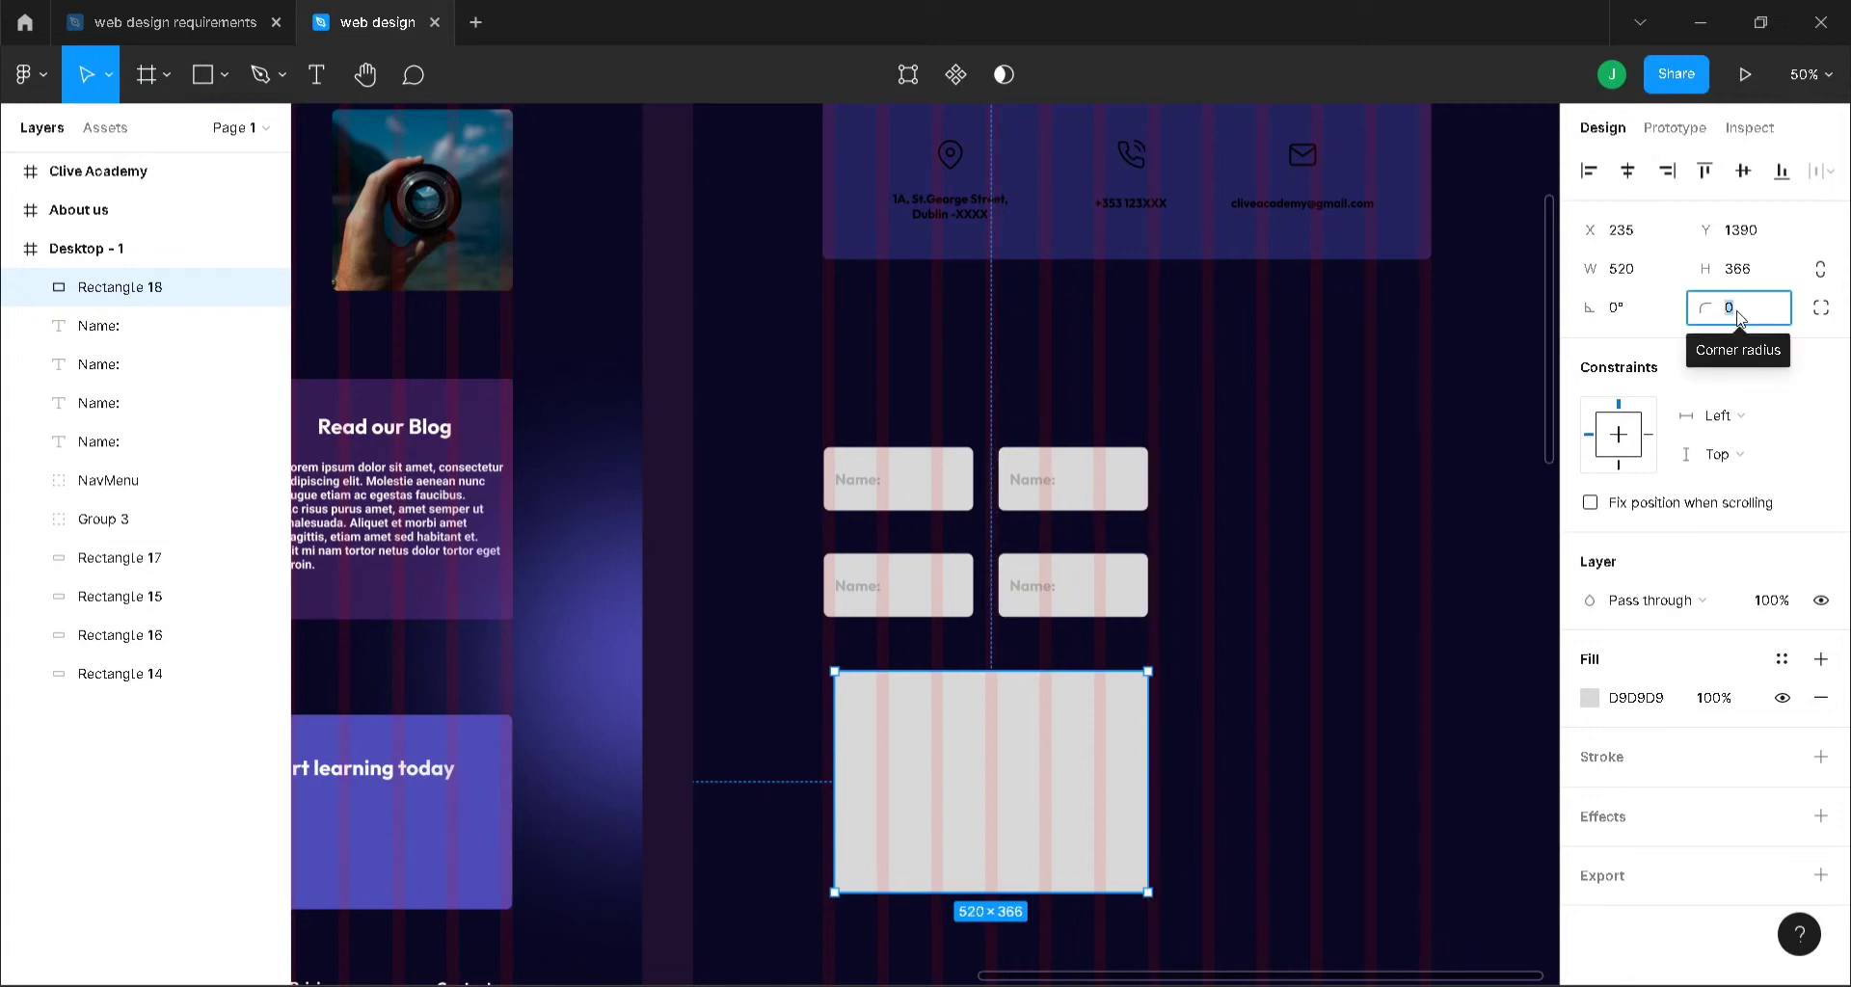
type("10")
key("Return")
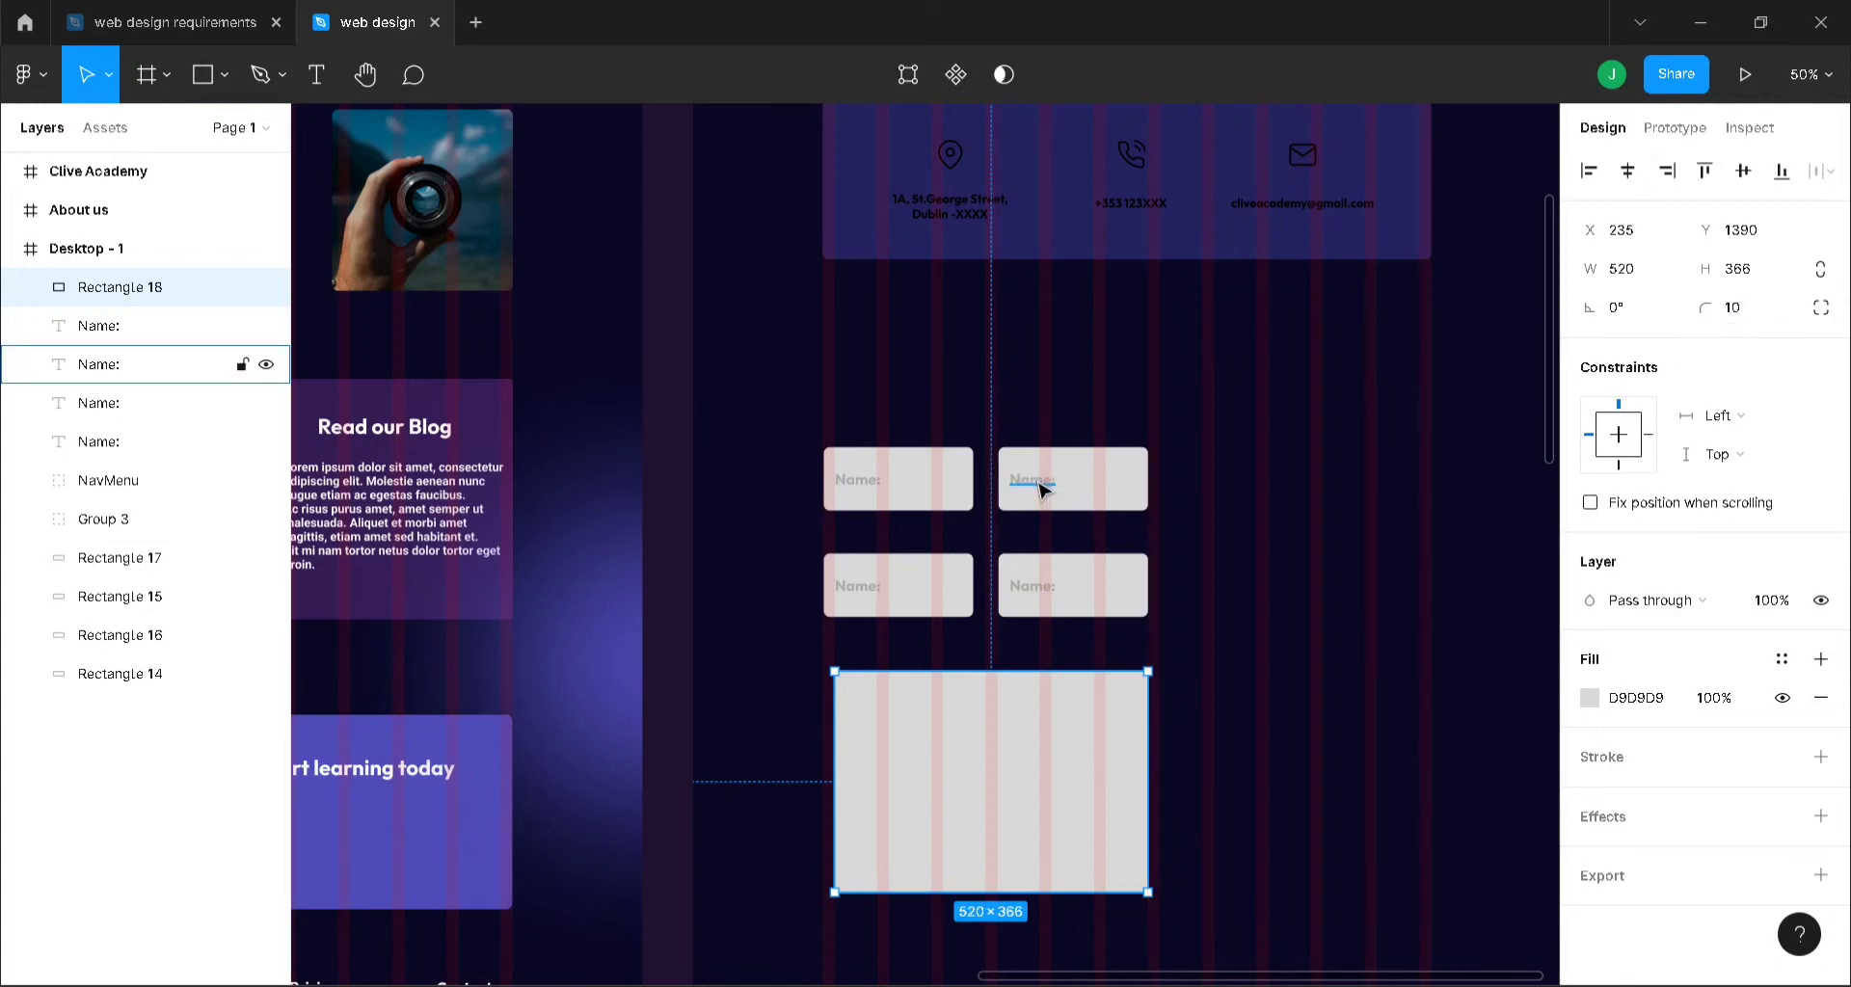
- Rename the upper-right label to 'Company' and the lower-left label to 'Email:'
double_click(1040, 481)
type("Company:")
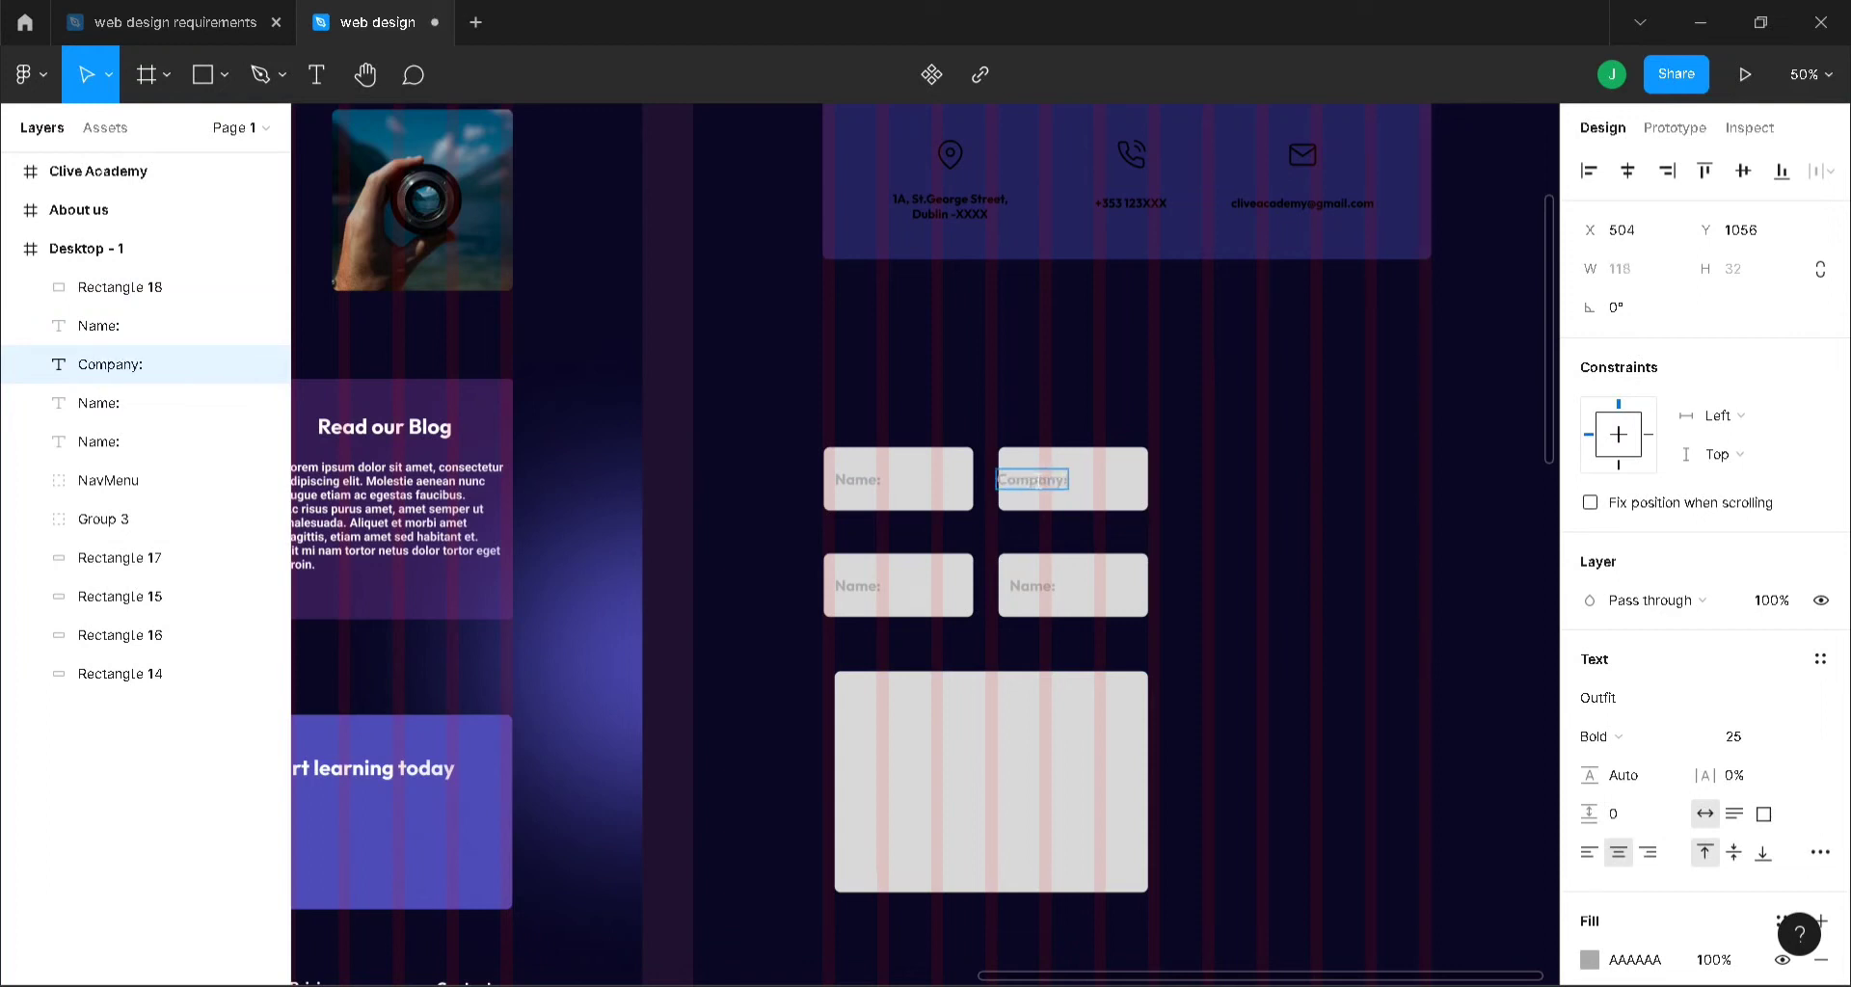
left_click(868, 590)
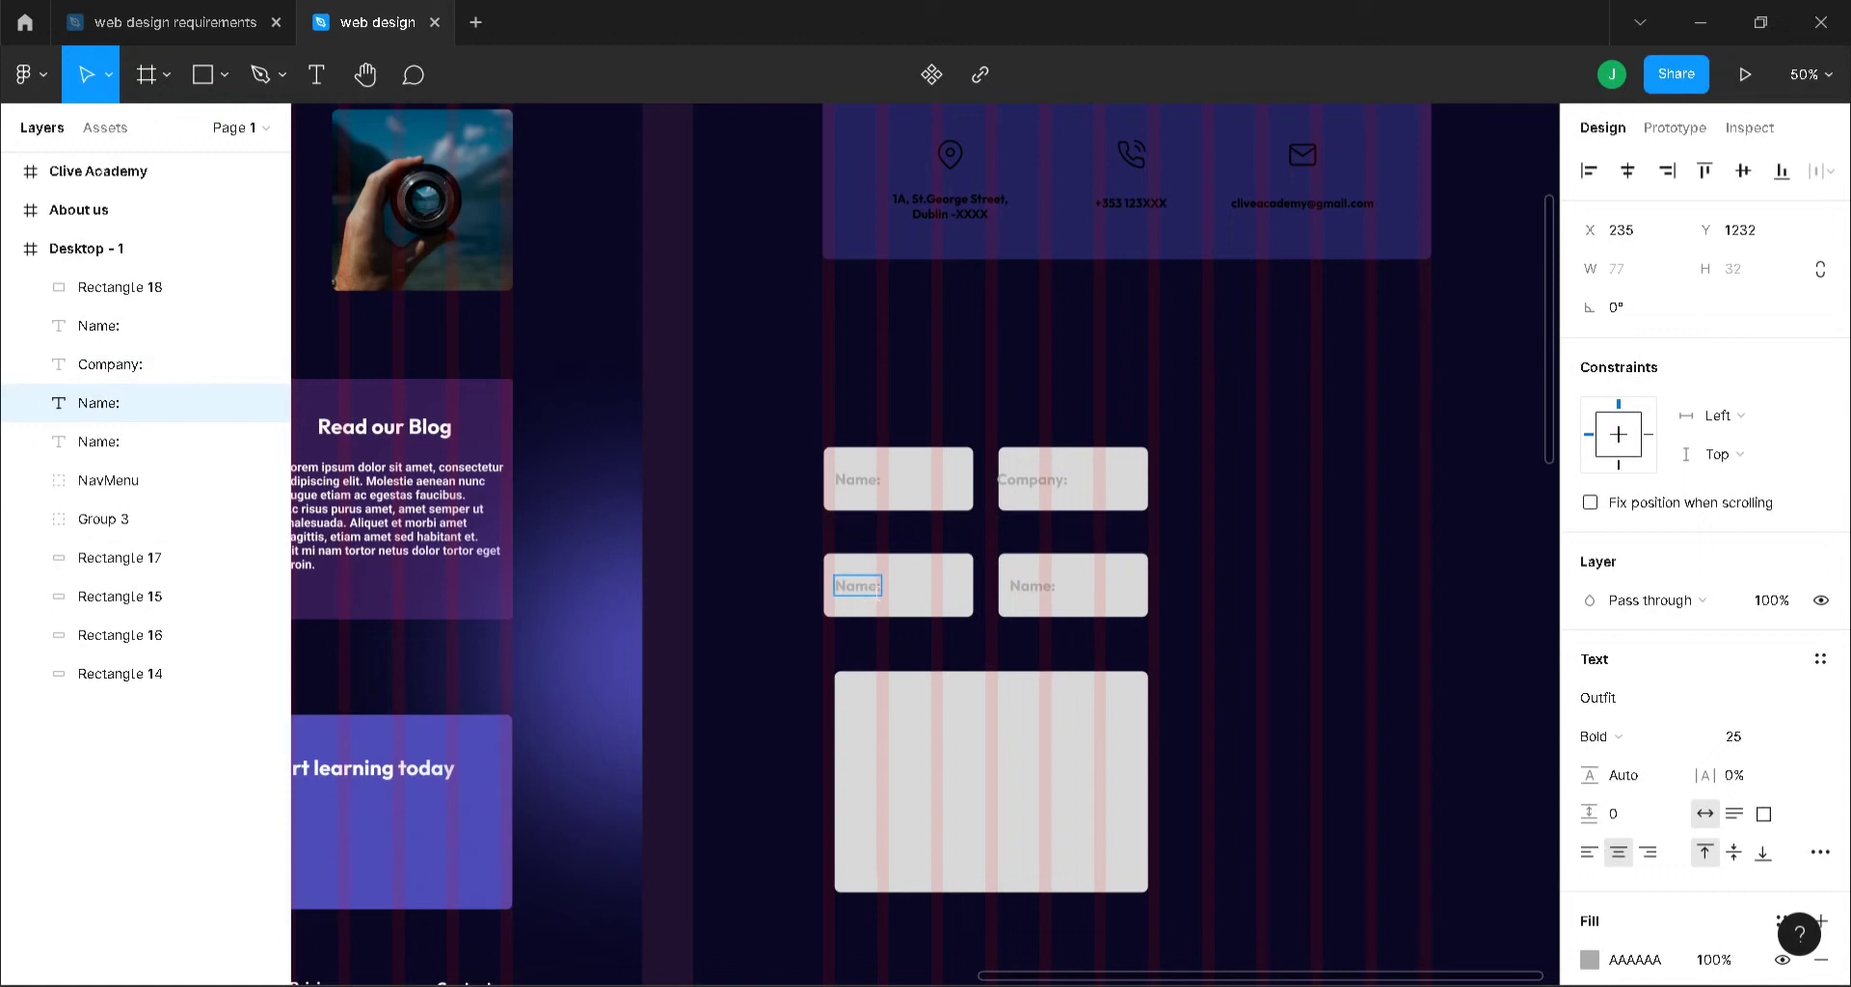
double_click(878, 591)
type("Email:")
- Rename the lower-right label to 'Phone No' and shift it and Company: slightly right
left_click(1032, 586)
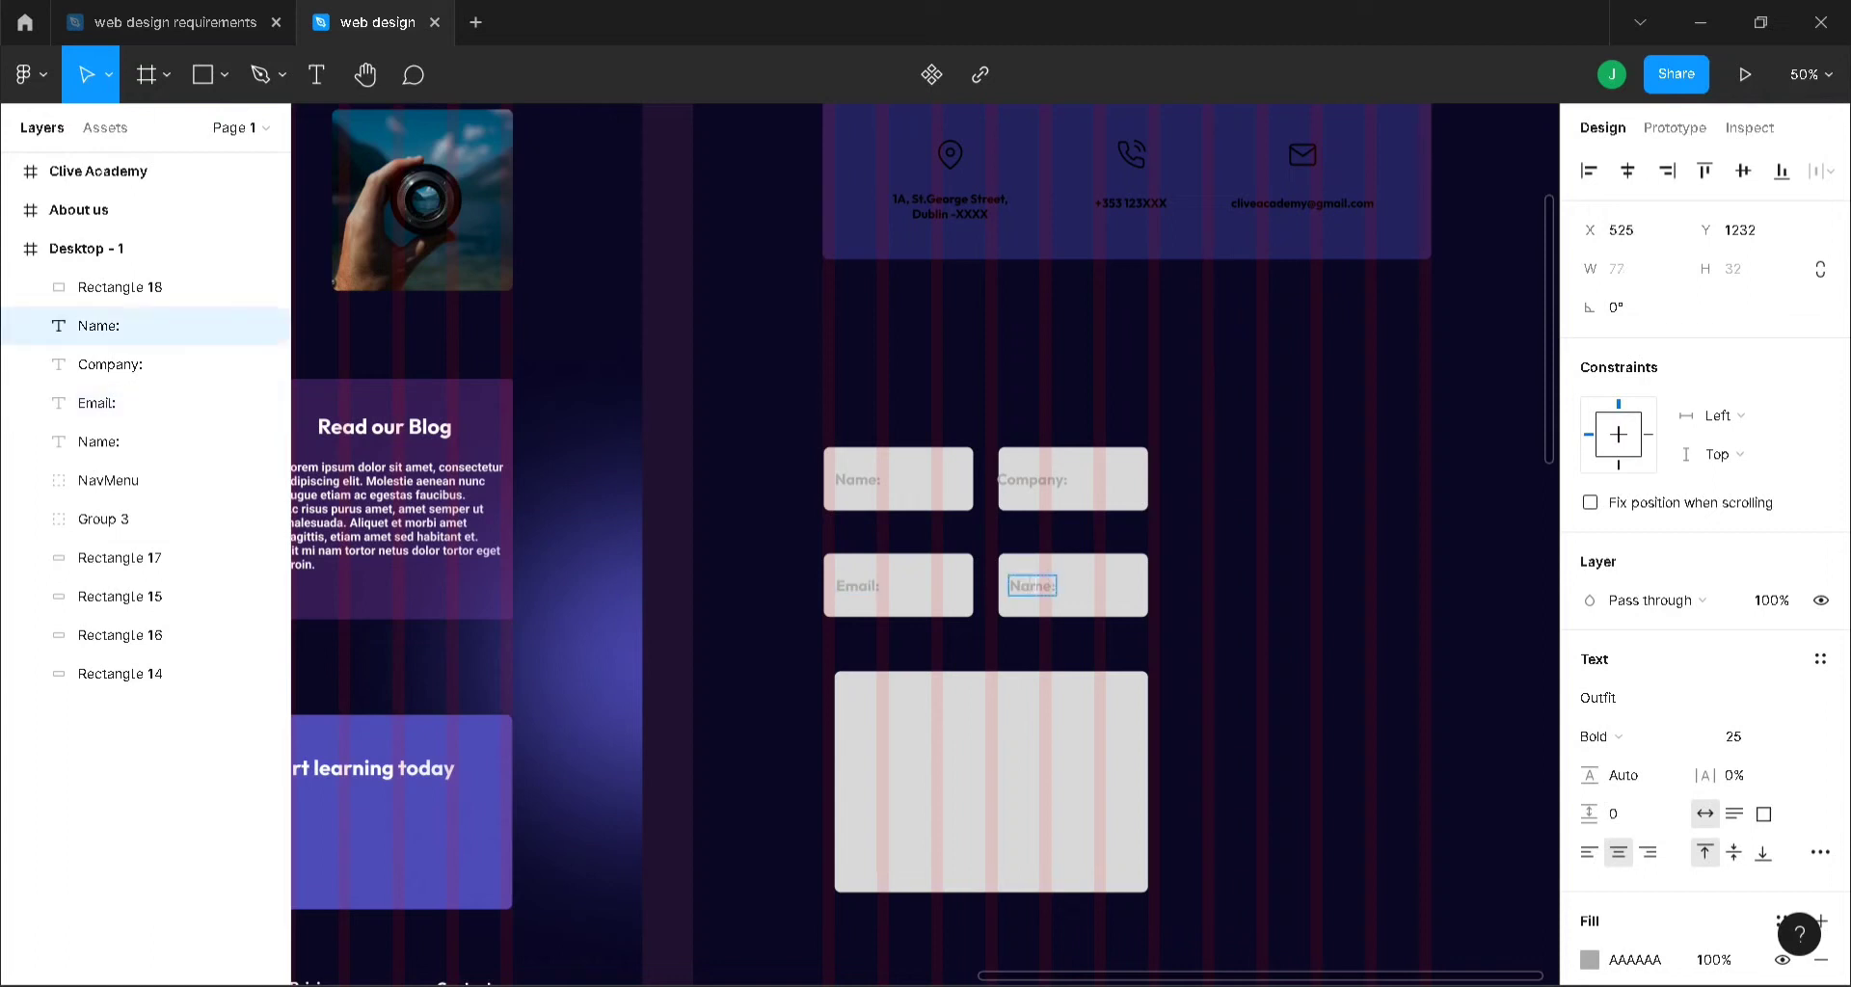
key("Return")
type("Phone MN")
key("BackSpace")
key("BackSpace")
type("No")
left_click(1027, 470, "shift")
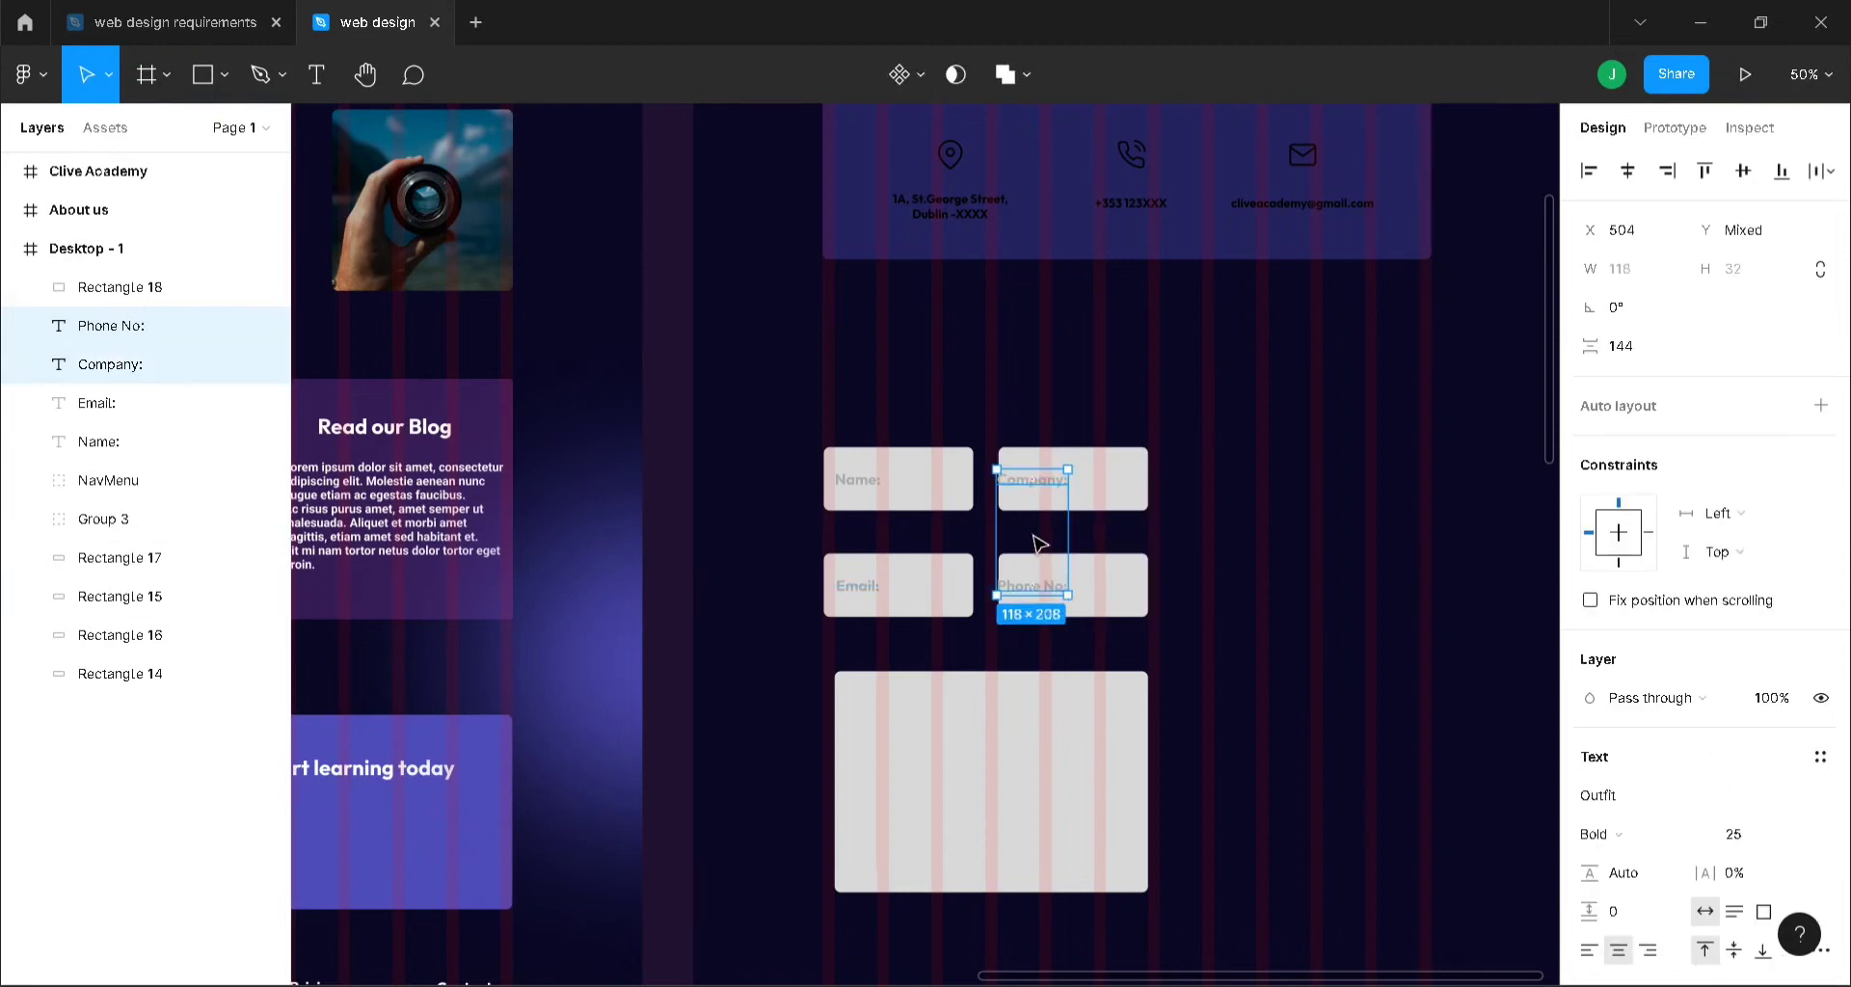
left_click_drag(1040, 544, 1050, 537)
left_click(1250, 559)
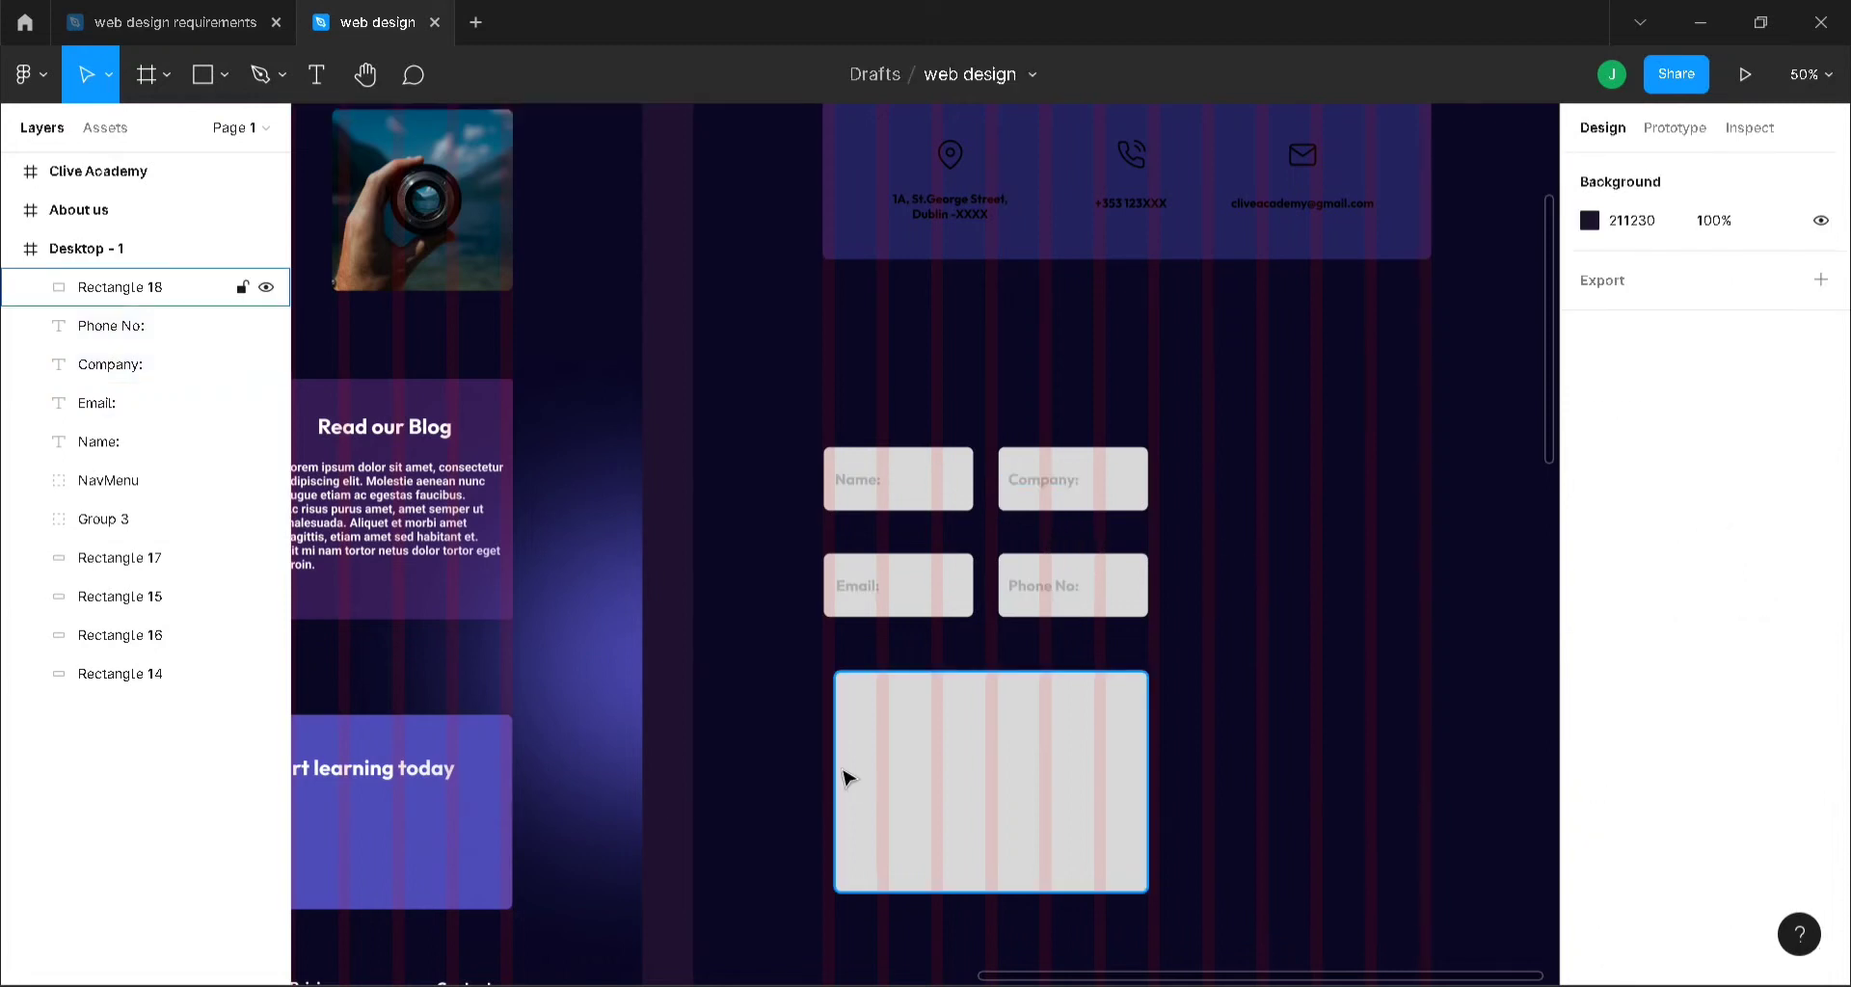
- Add a 'Message:' label in the large box and align both with the fields above
key("t")
left_click(844, 707)
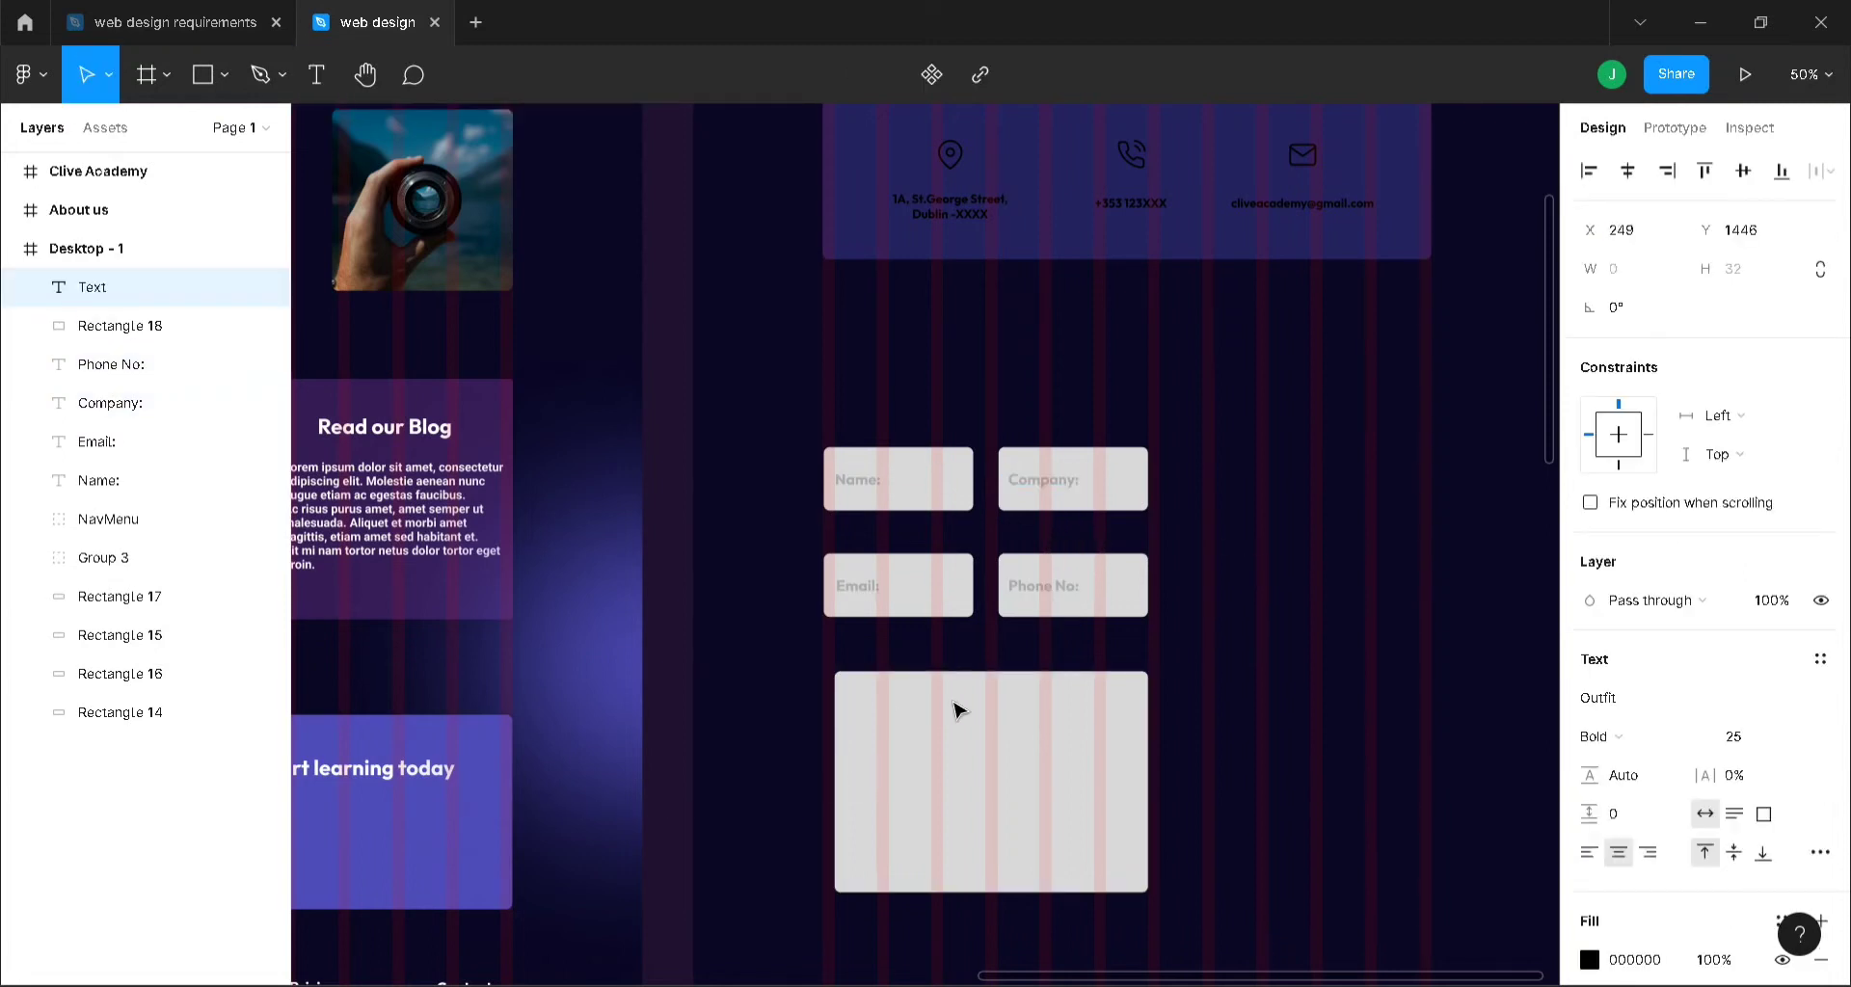
type("Message")
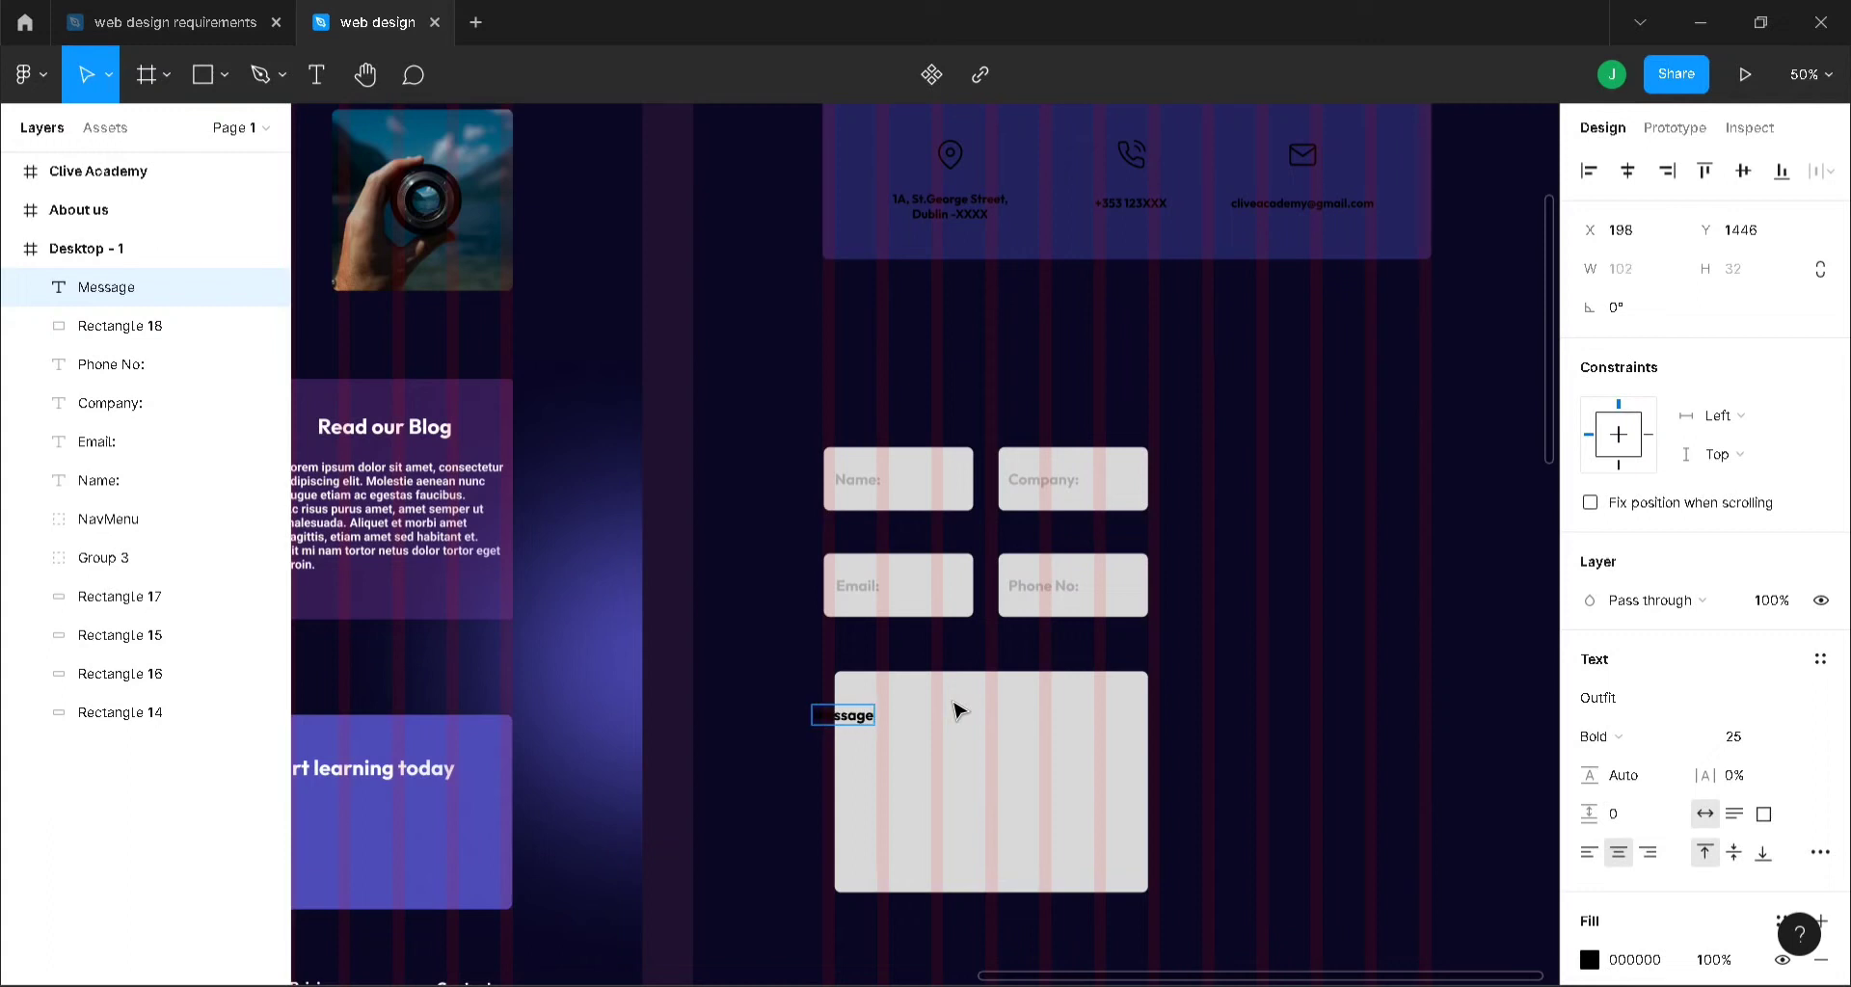
type(":")
key("Escape")
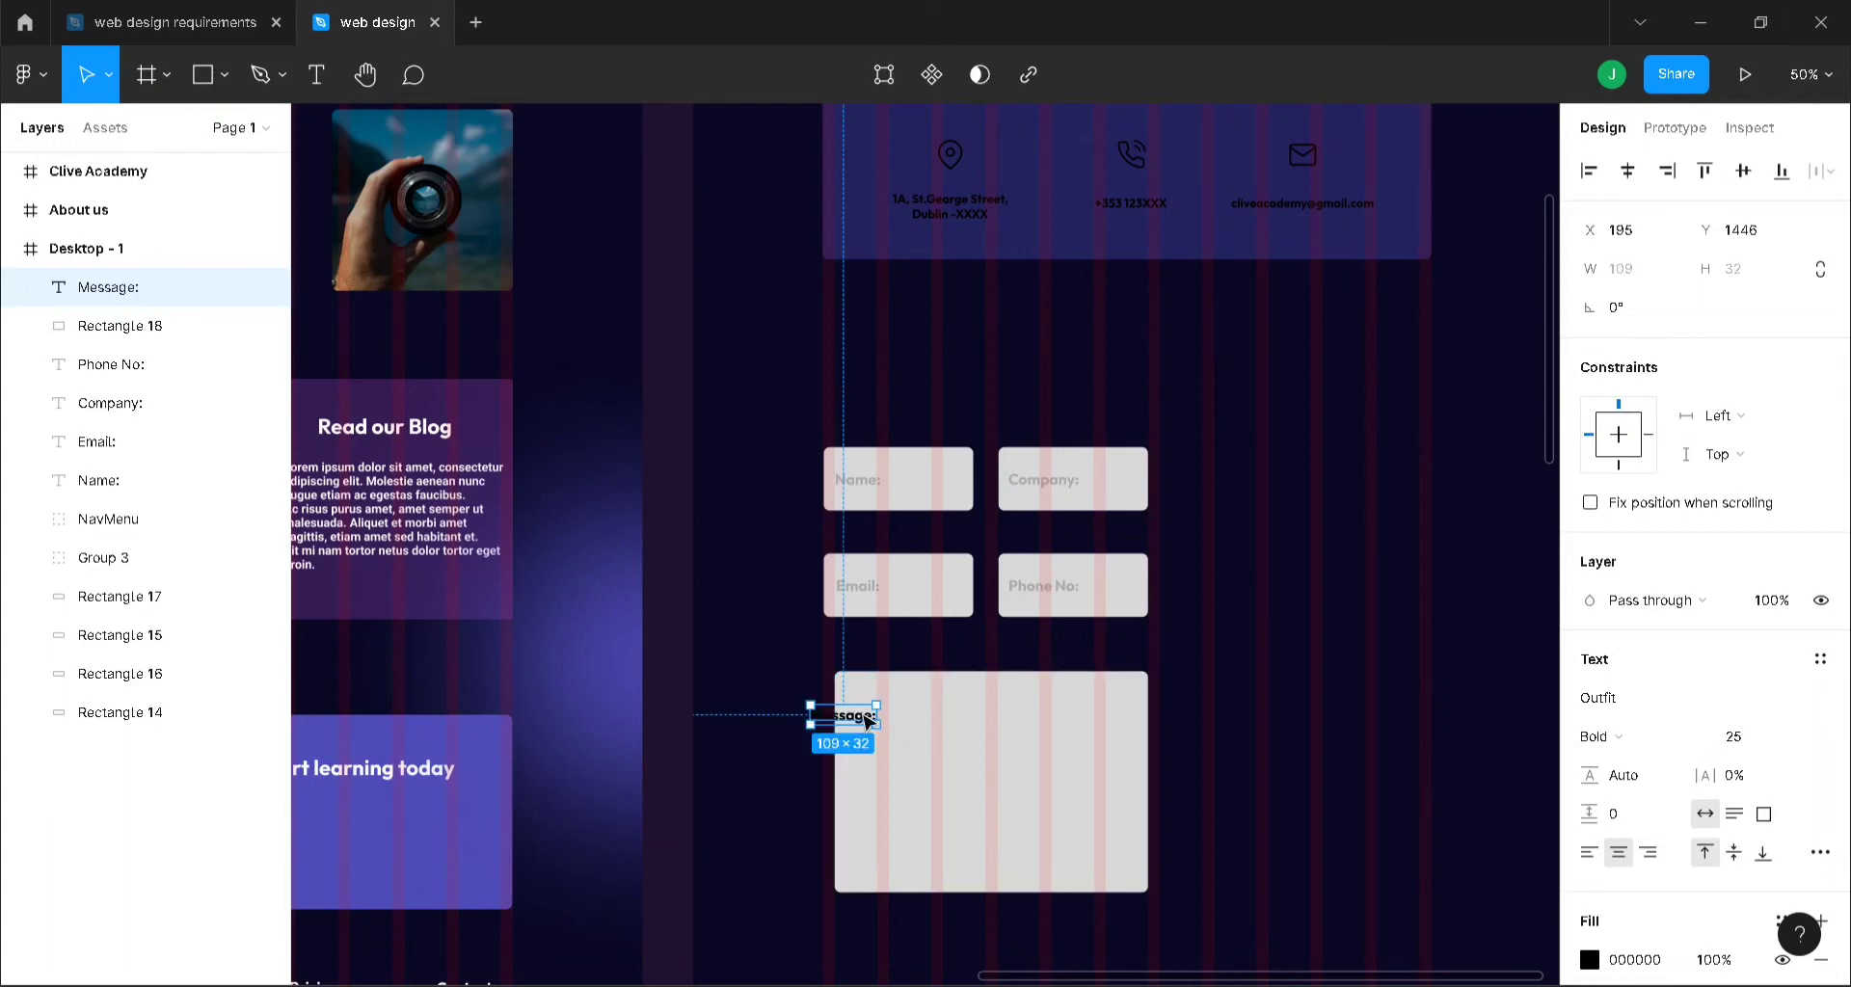
left_click_drag(870, 715, 899, 710)
left_click(859, 777, "shift")
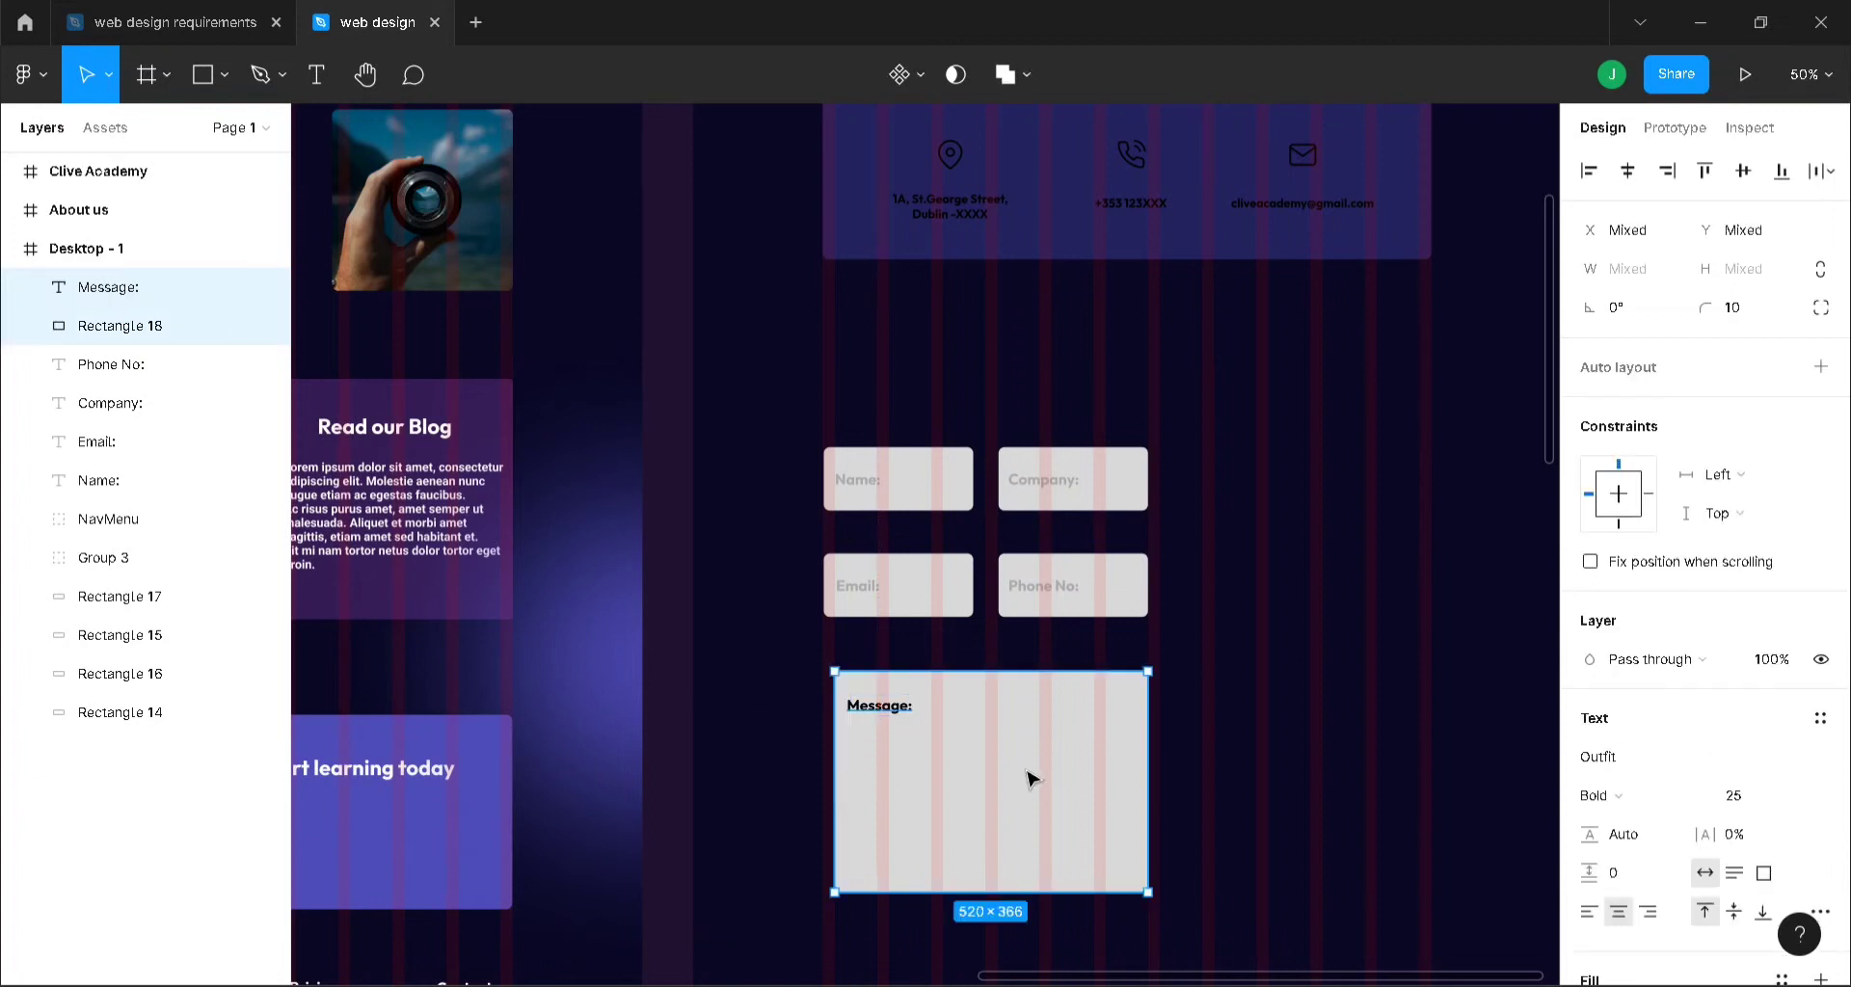
left_click_drag(1028, 776, 1020, 776)
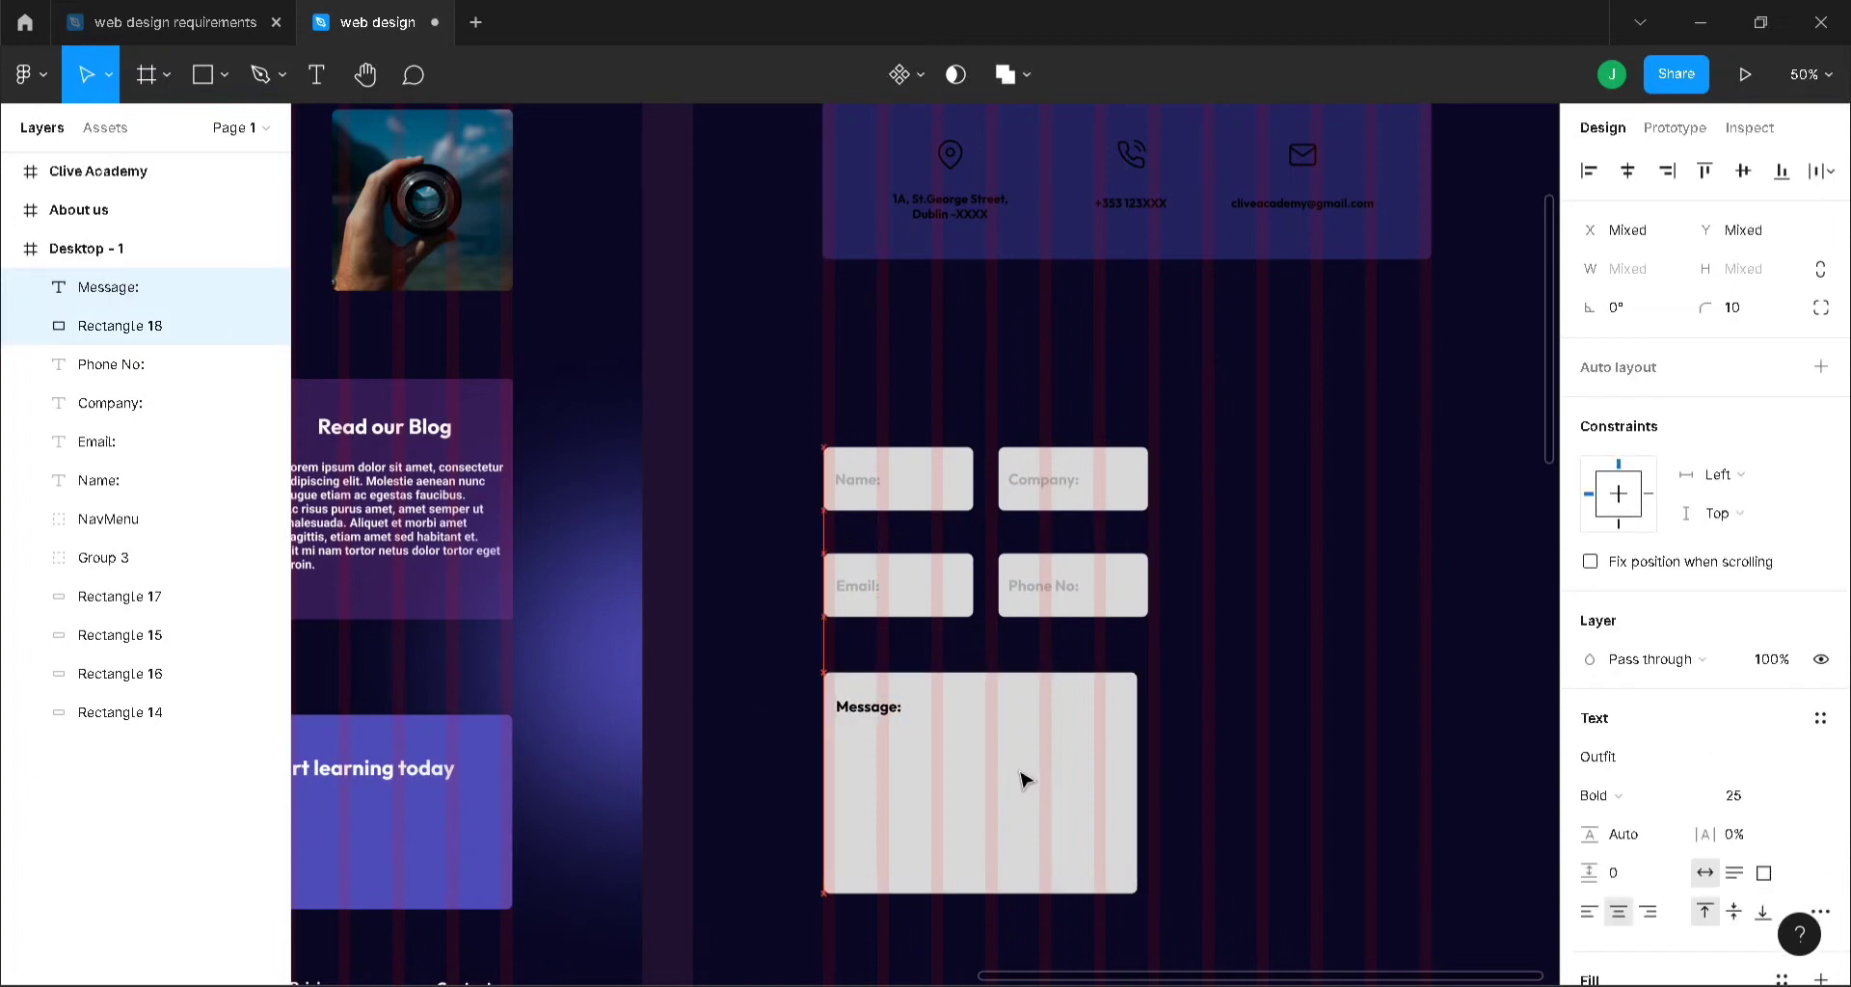
- Set the Message: label's fill to gray AAAAAA
left_click(880, 715)
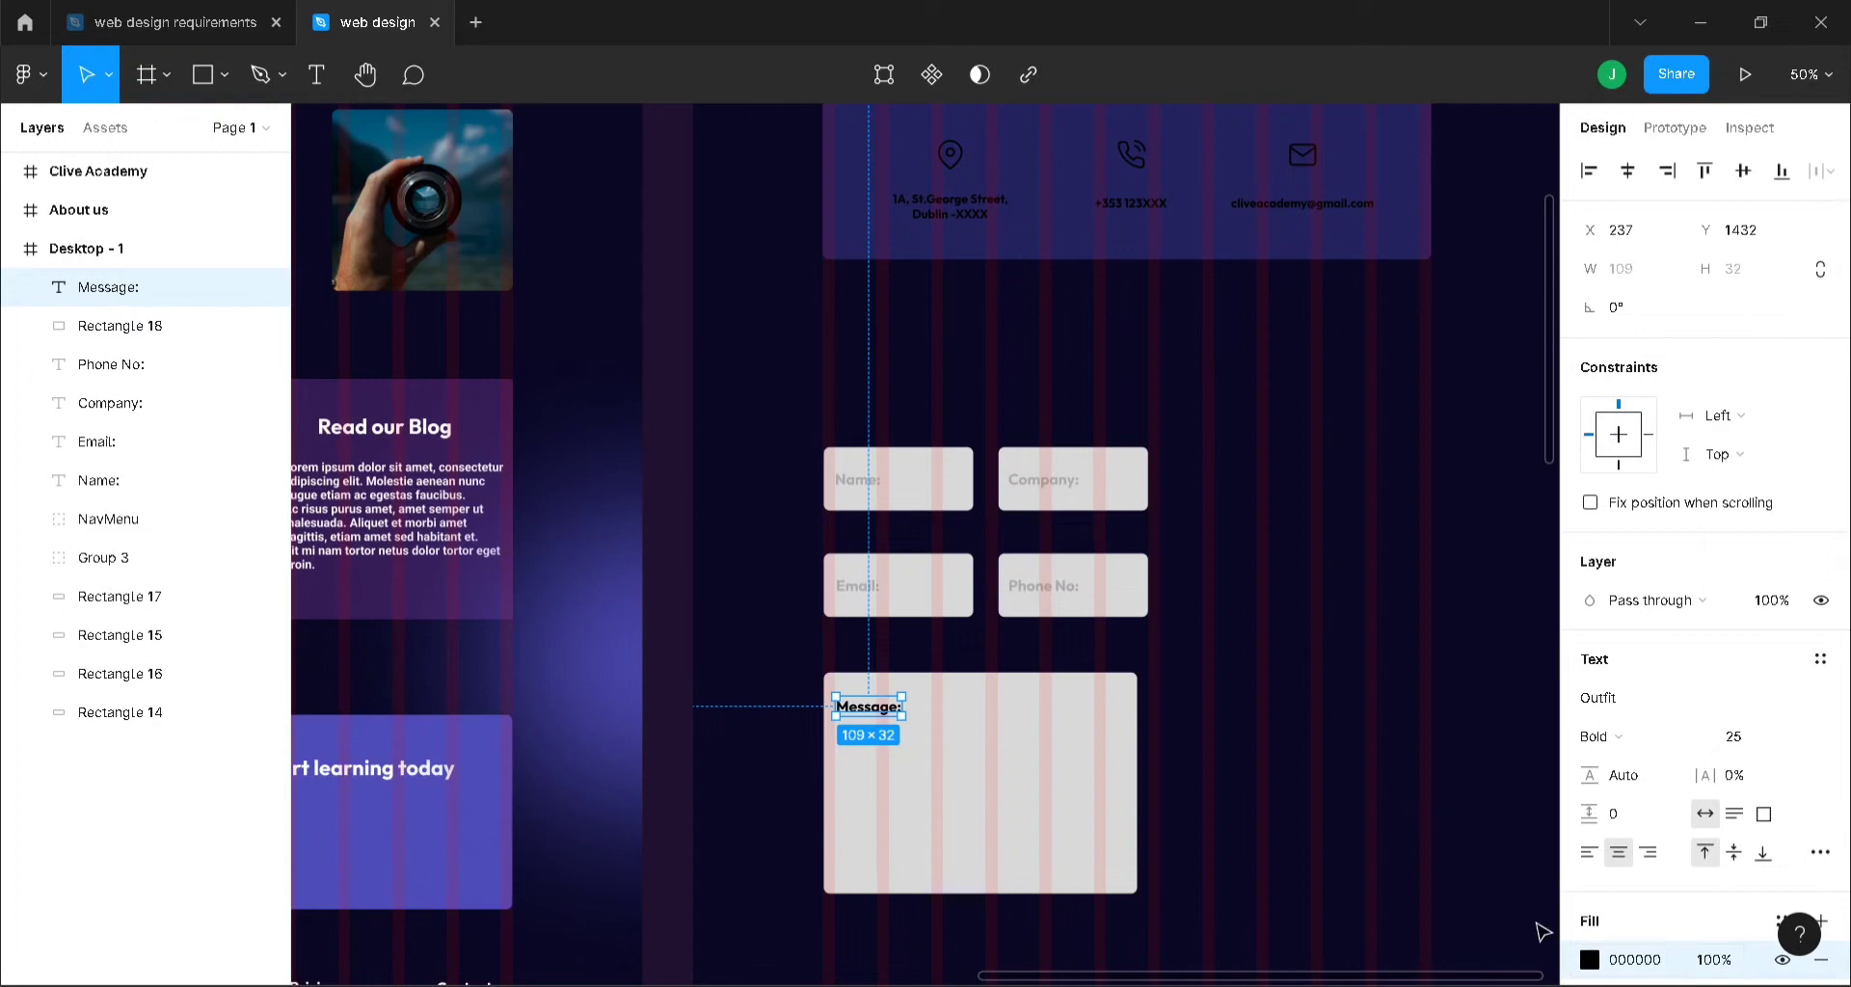
left_click(1588, 959)
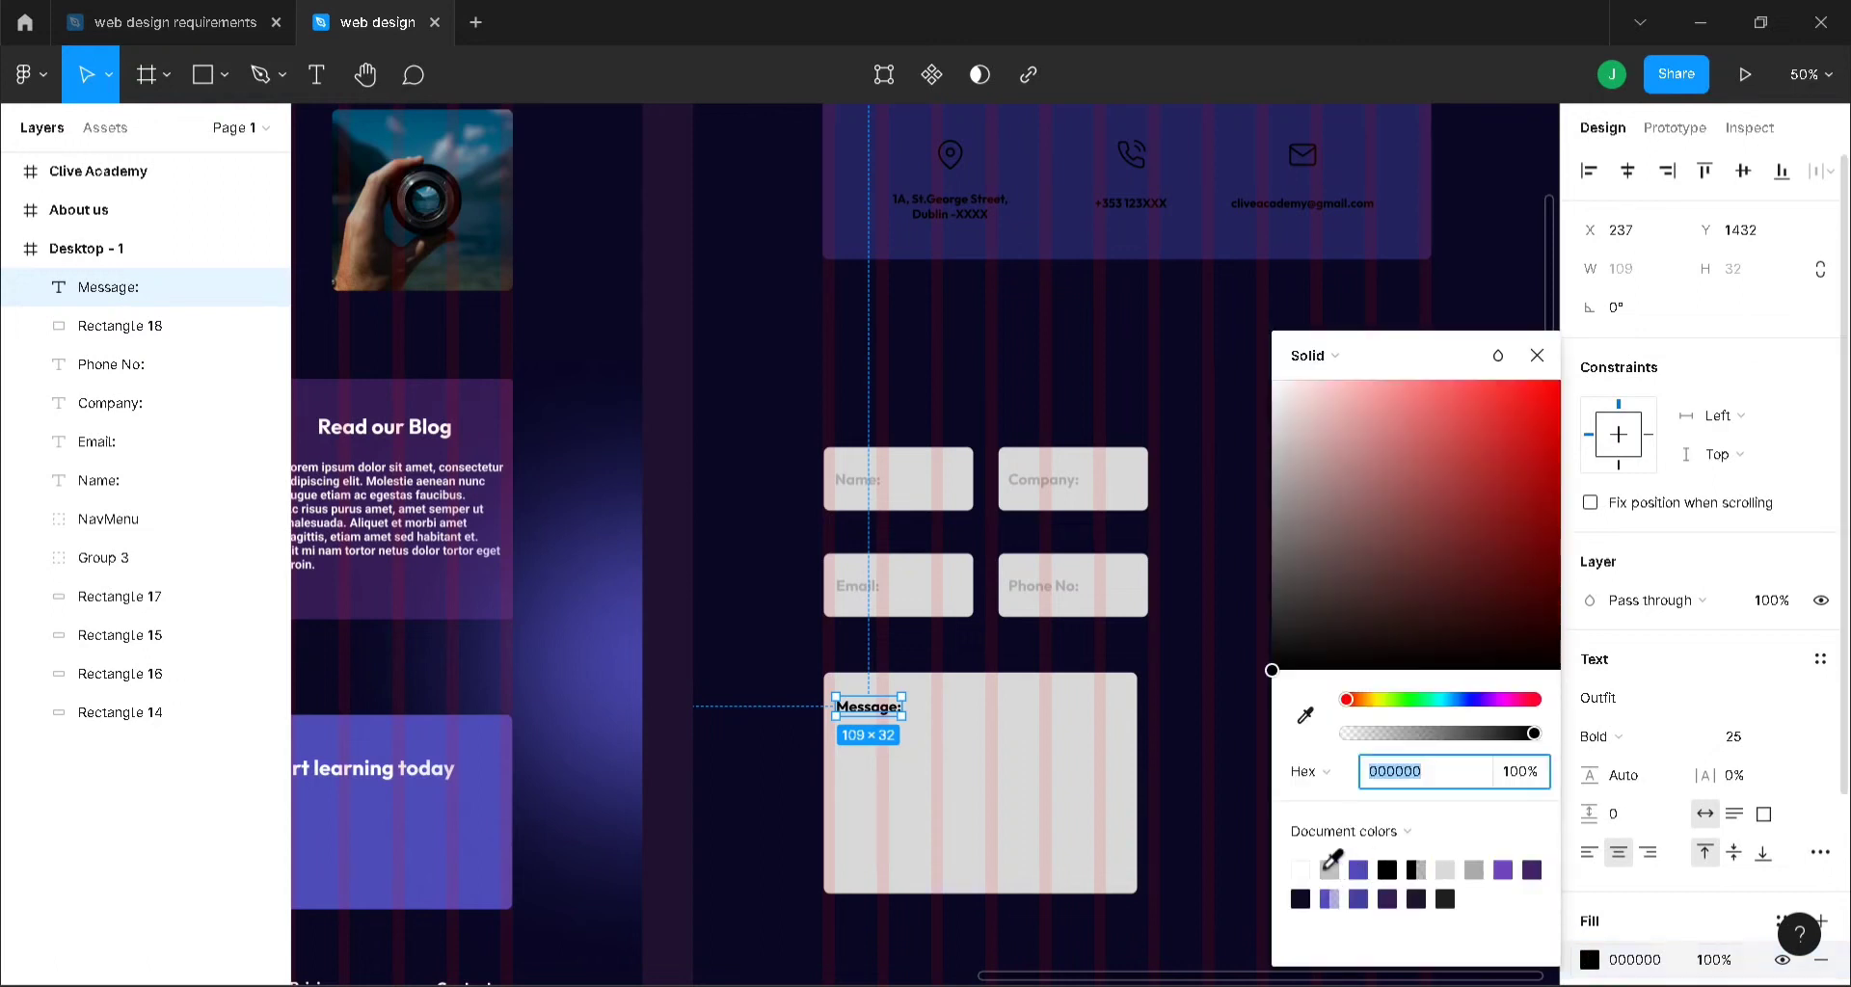
left_click(1329, 870)
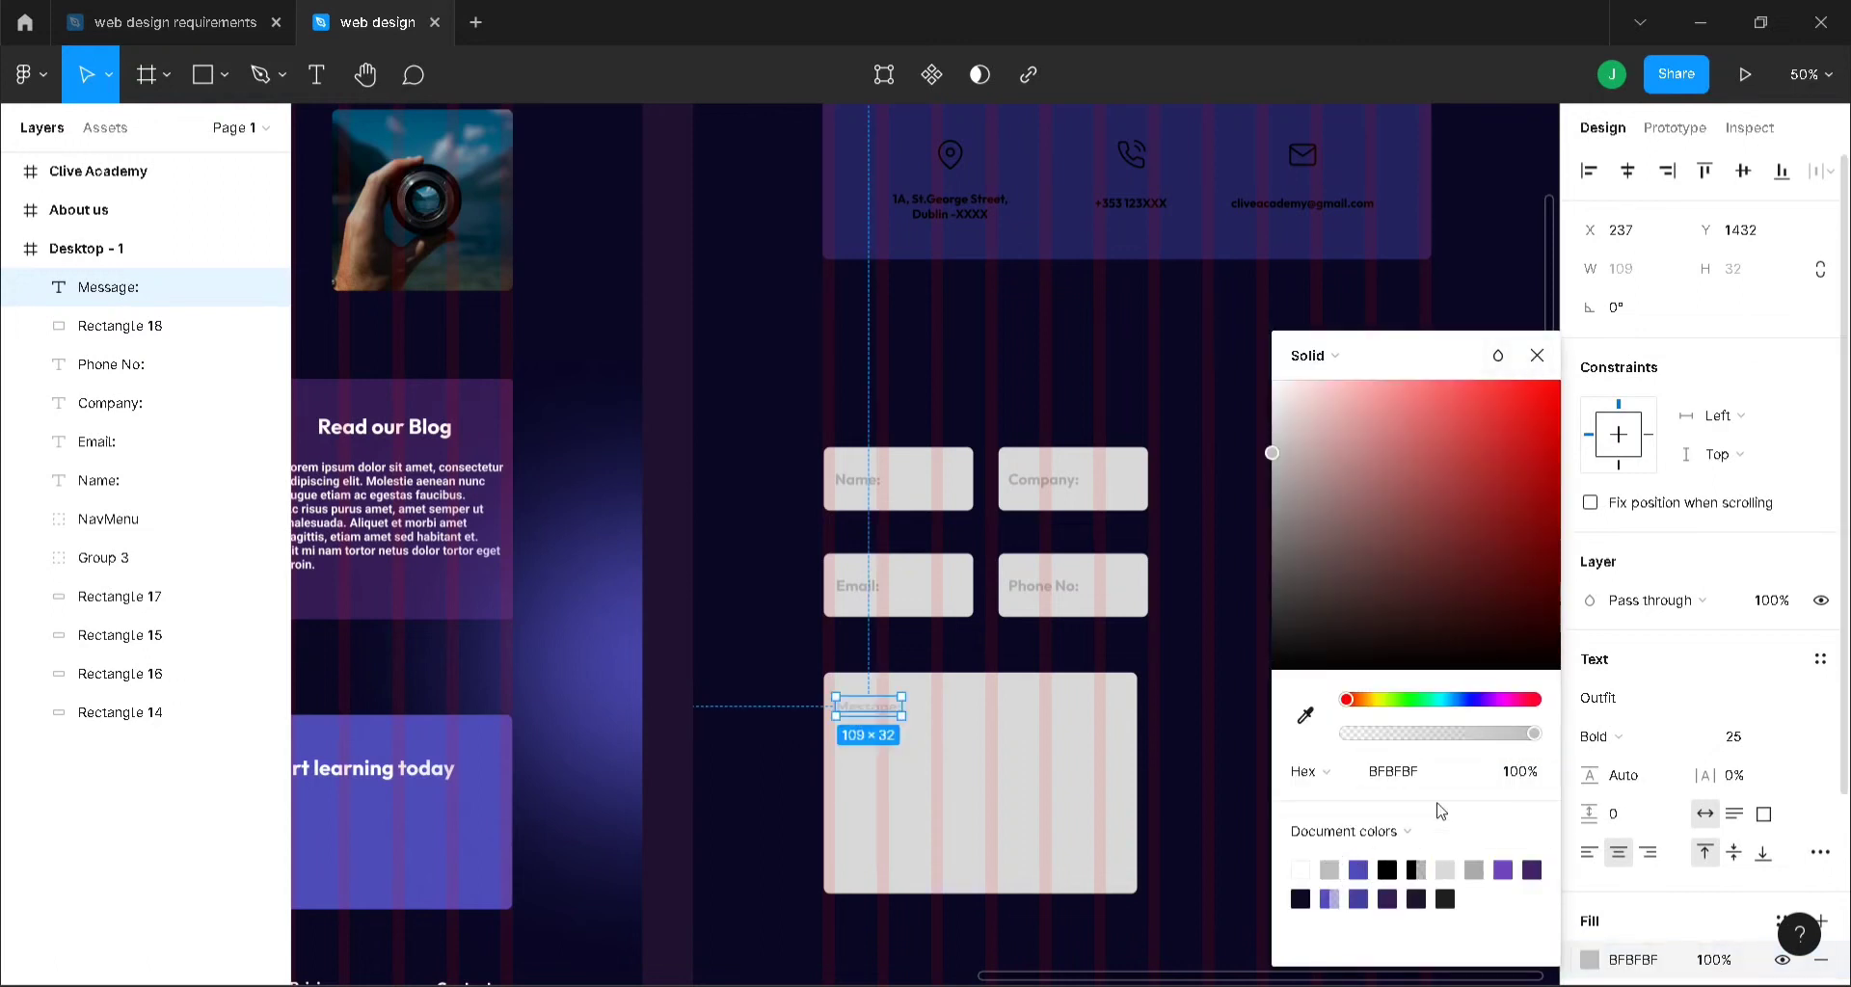
left_click(1475, 868)
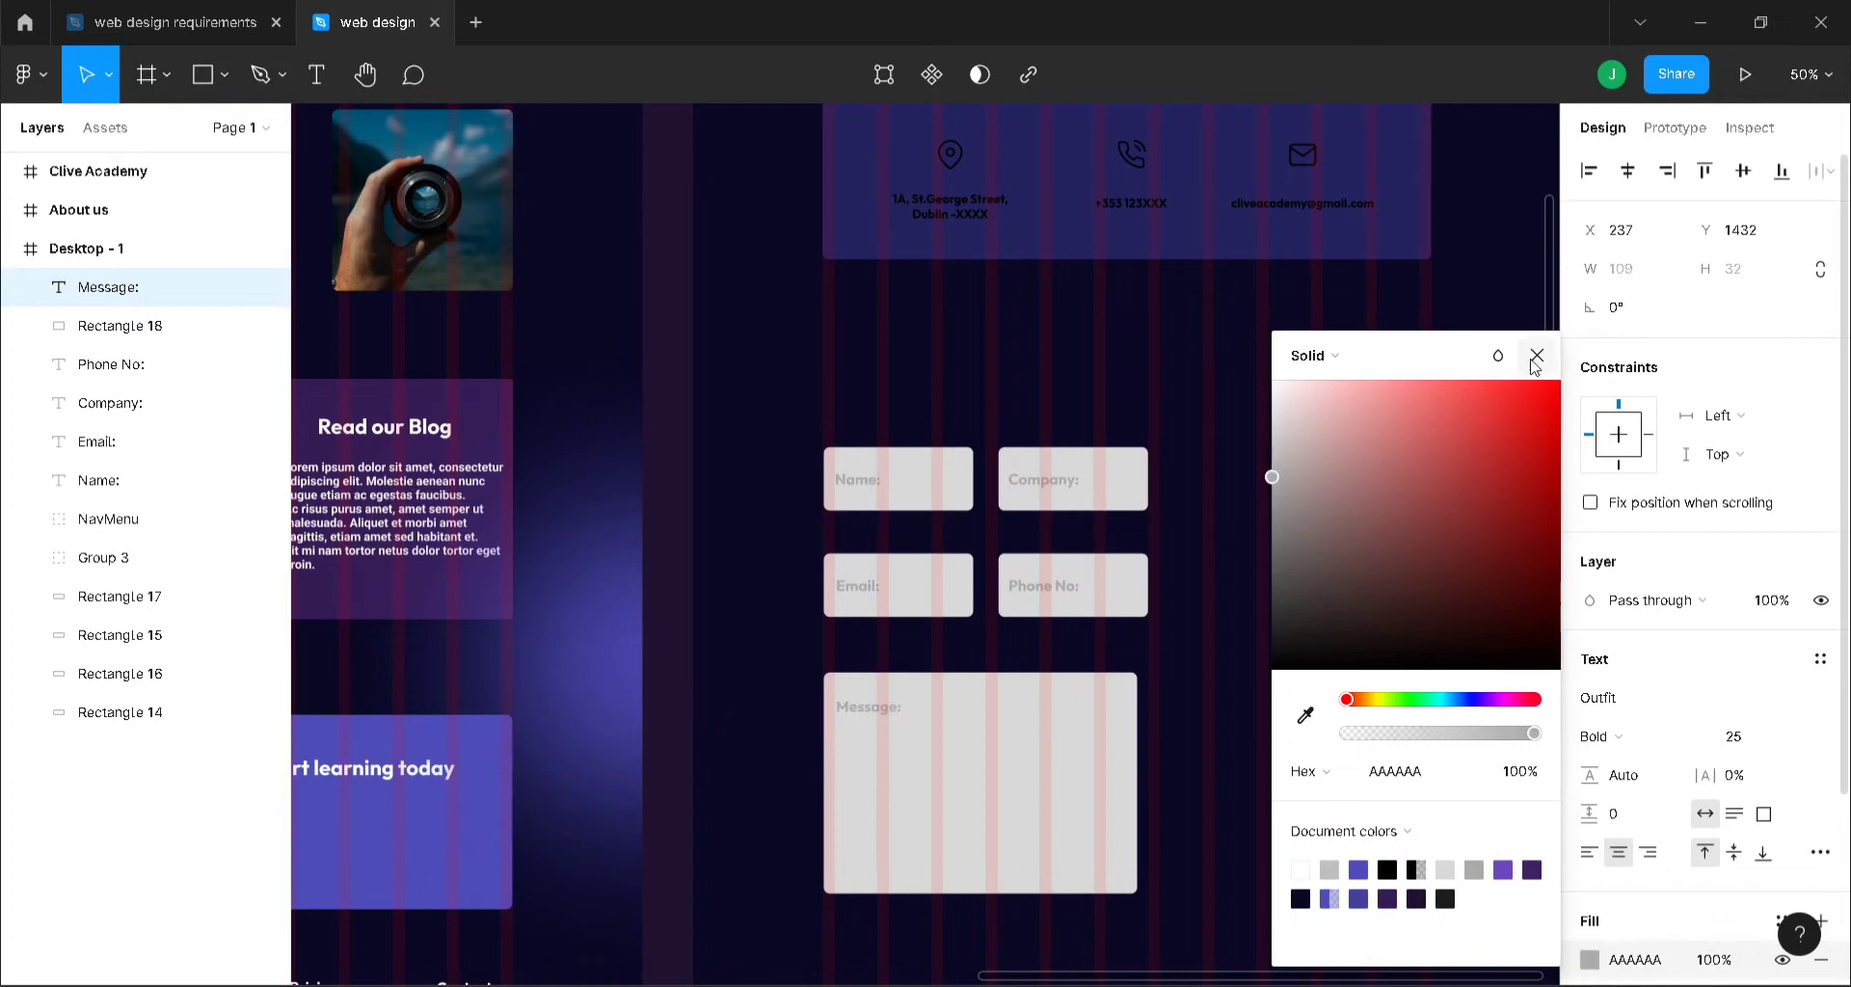
left_click(1536, 356)
left_click(1325, 545)
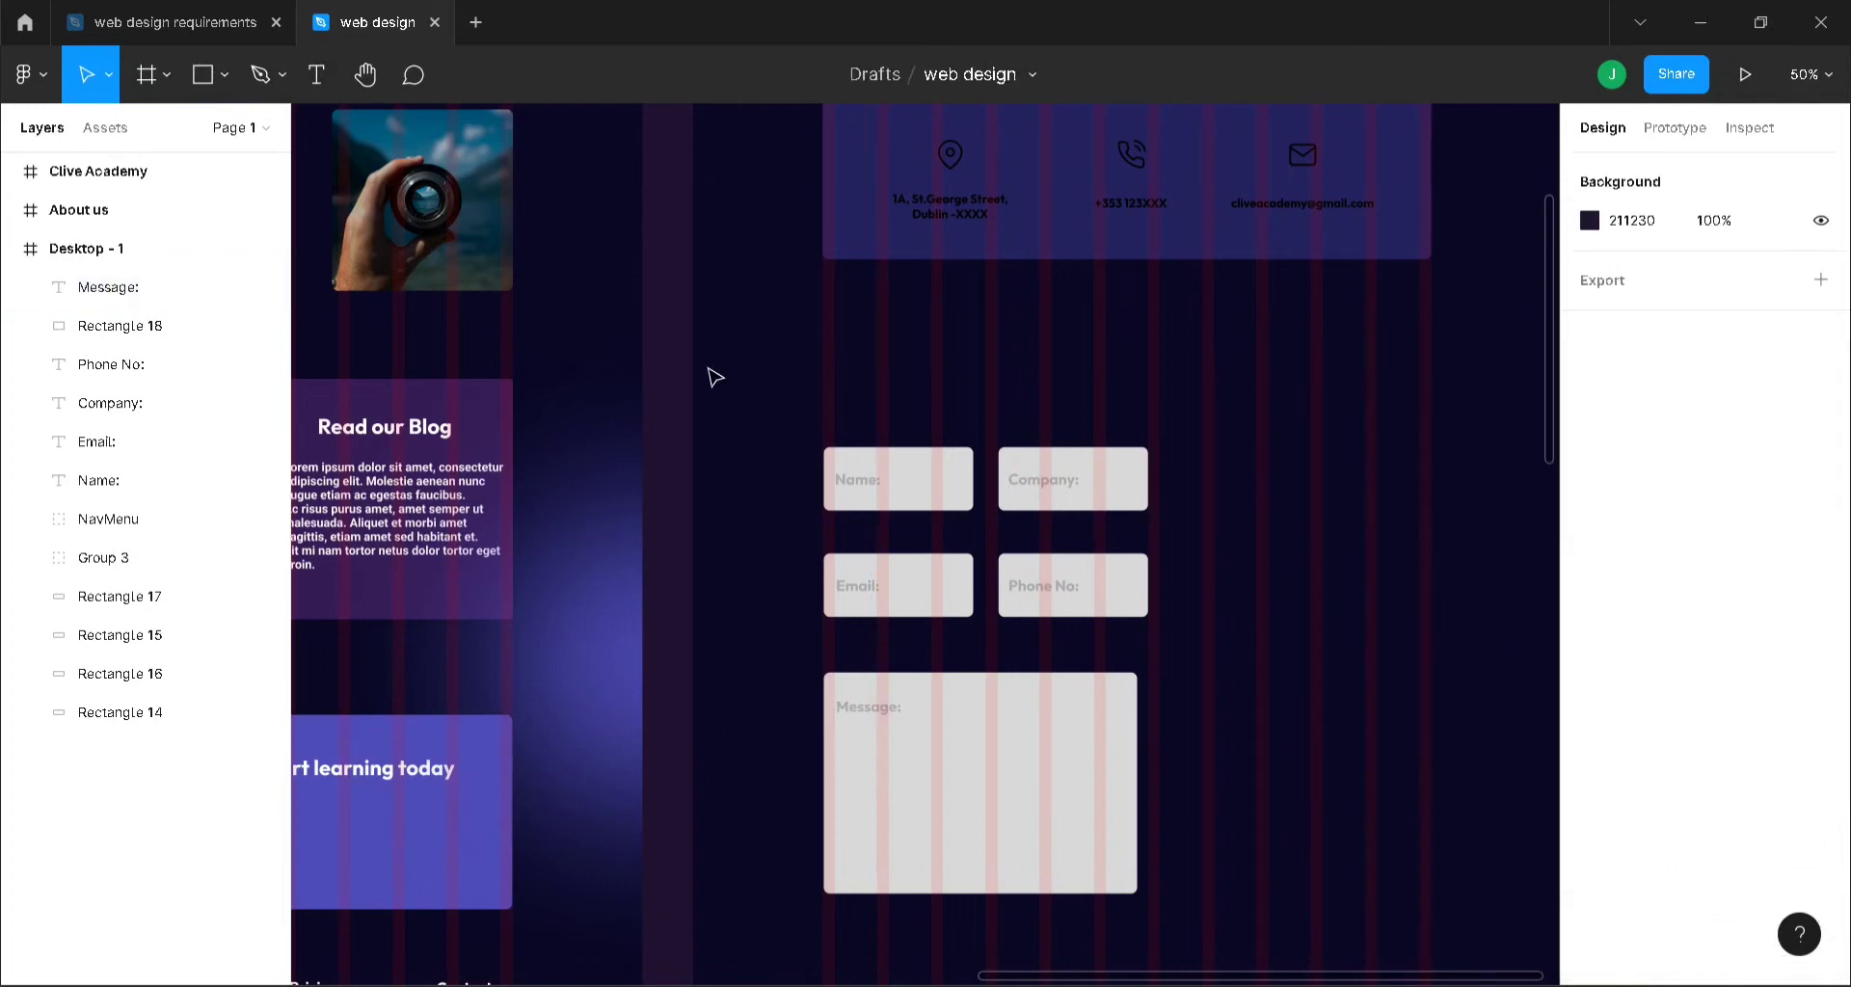
- Launch the Mapsicle plugin from the frame's Plugins menu
right_click(1366, 348)
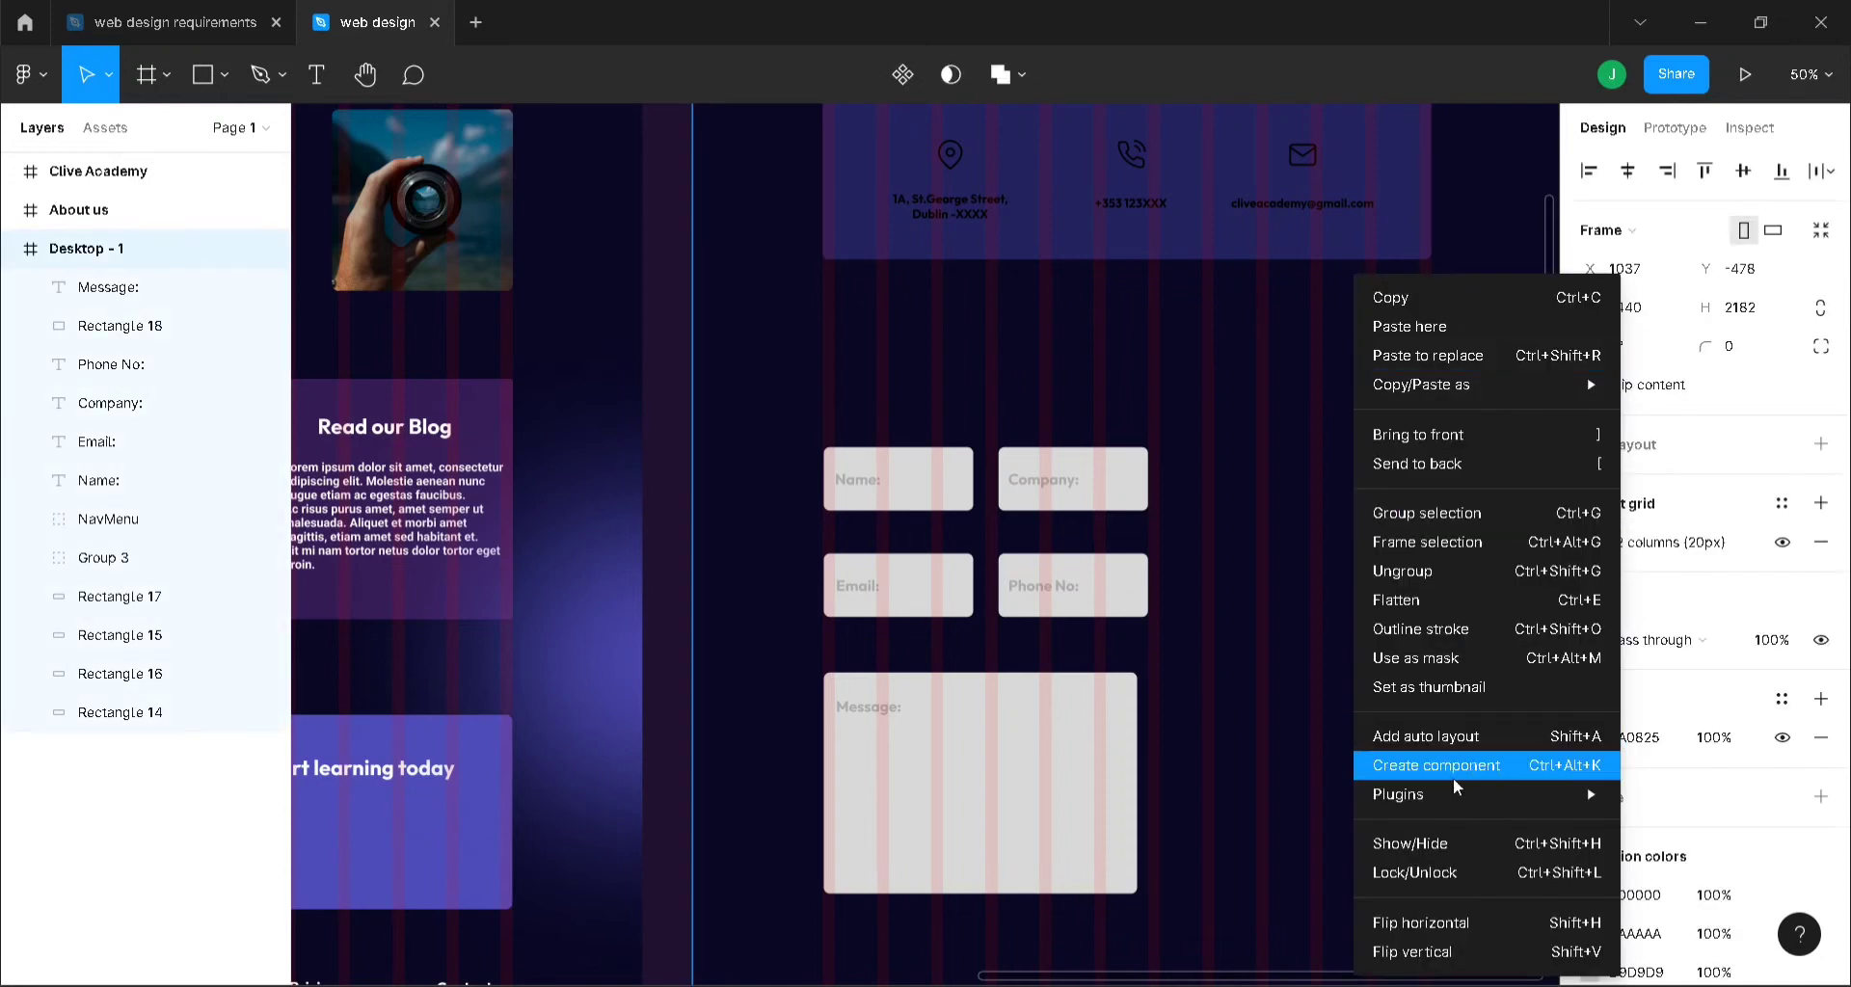
mouse_move(1454, 795)
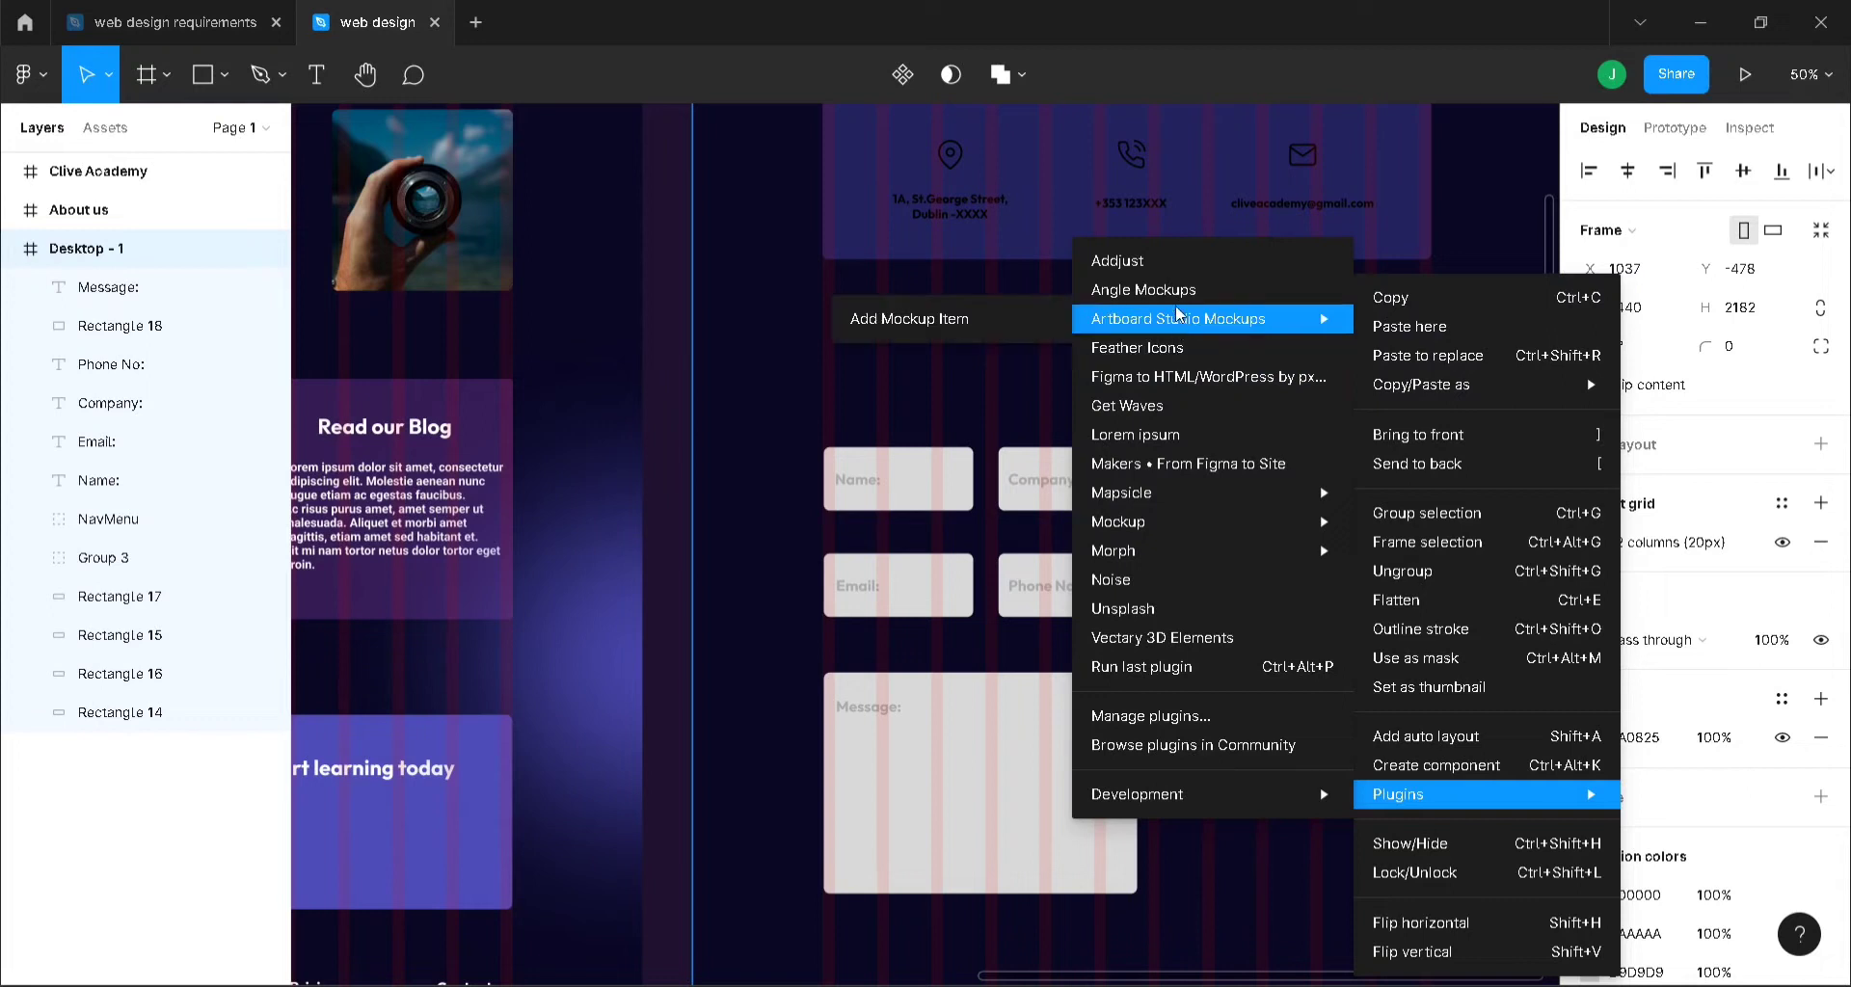
mouse_move(1175, 493)
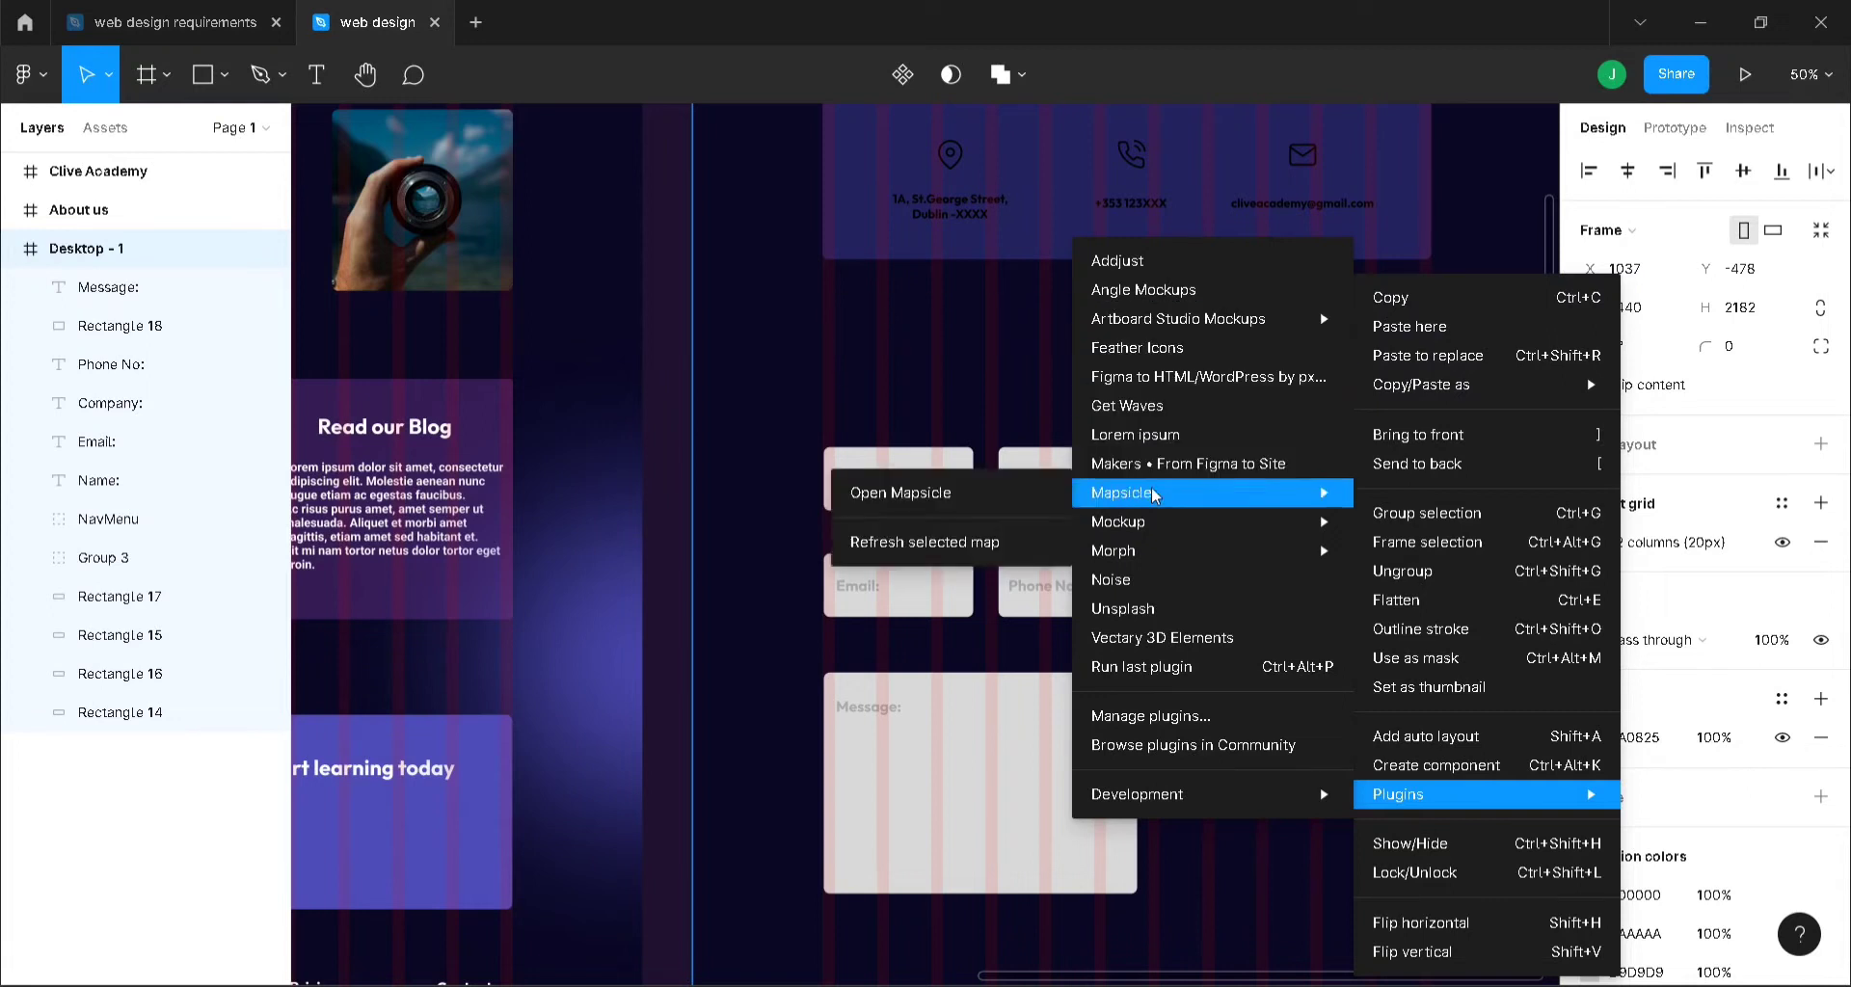
left_click(991, 497)
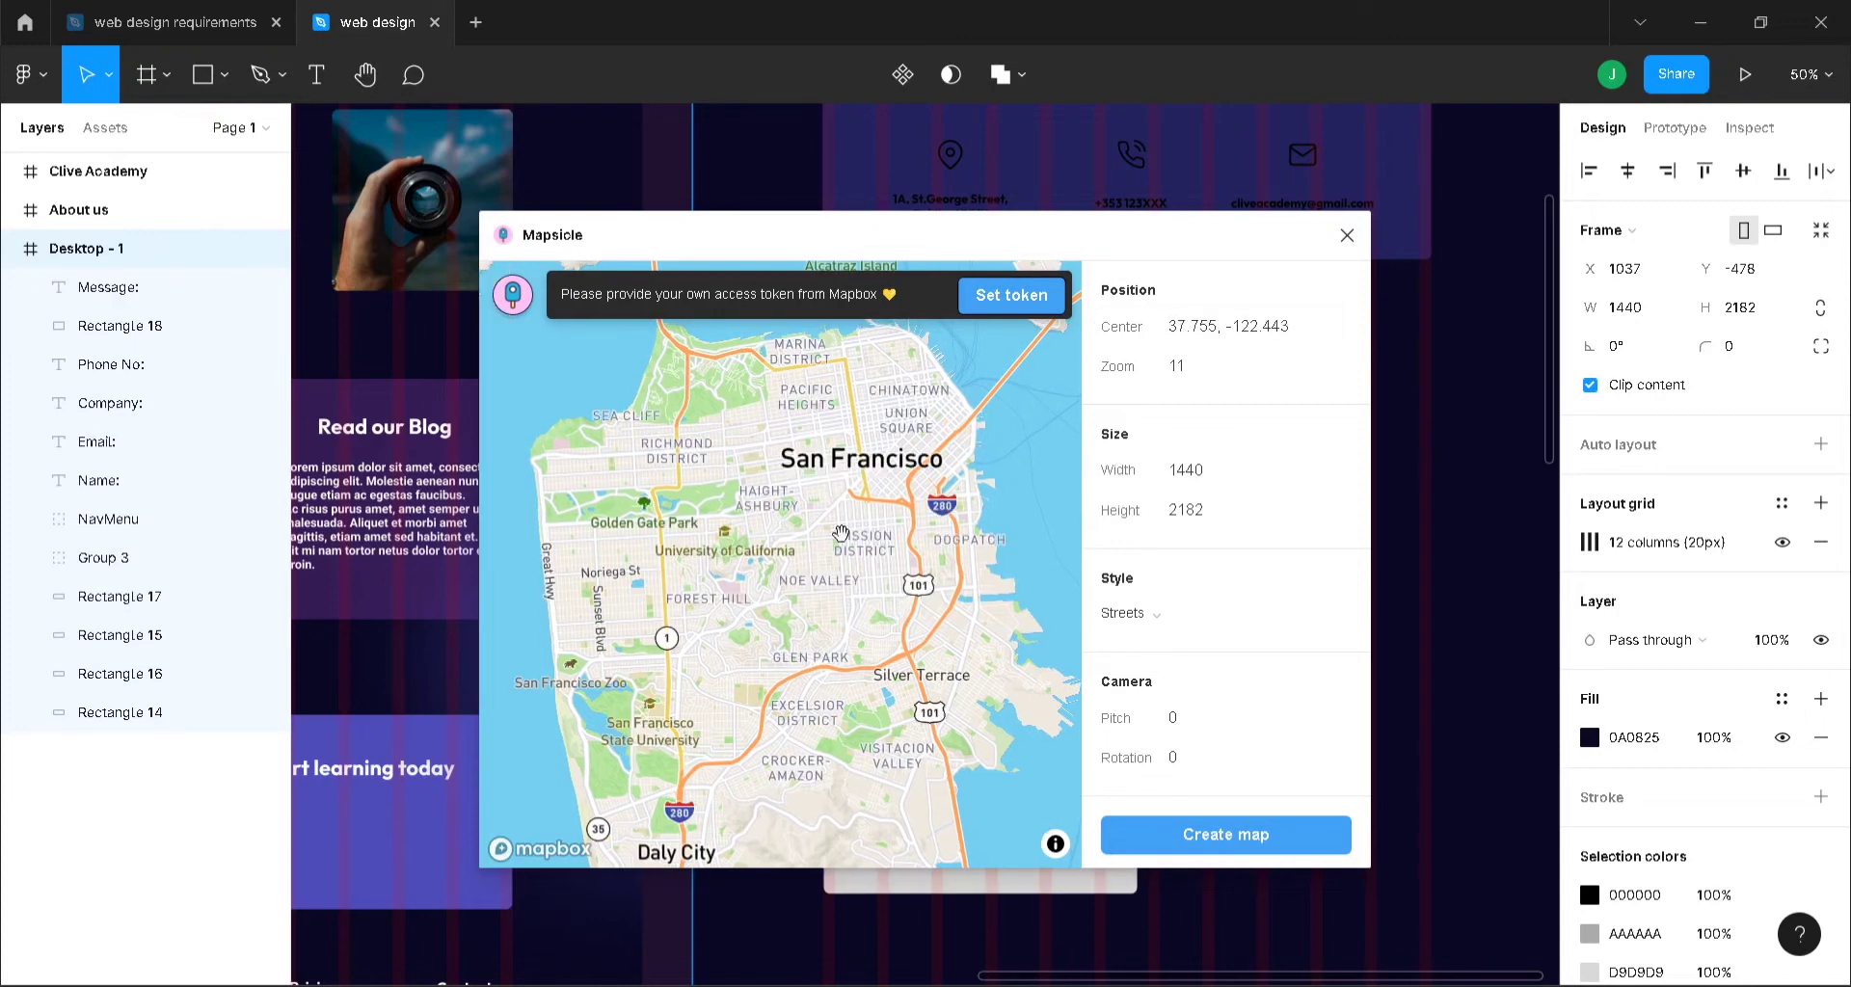
- Centre the map on San Francisco, set zoom to 15, and create the map
left_click_drag(855, 532, 613, 776)
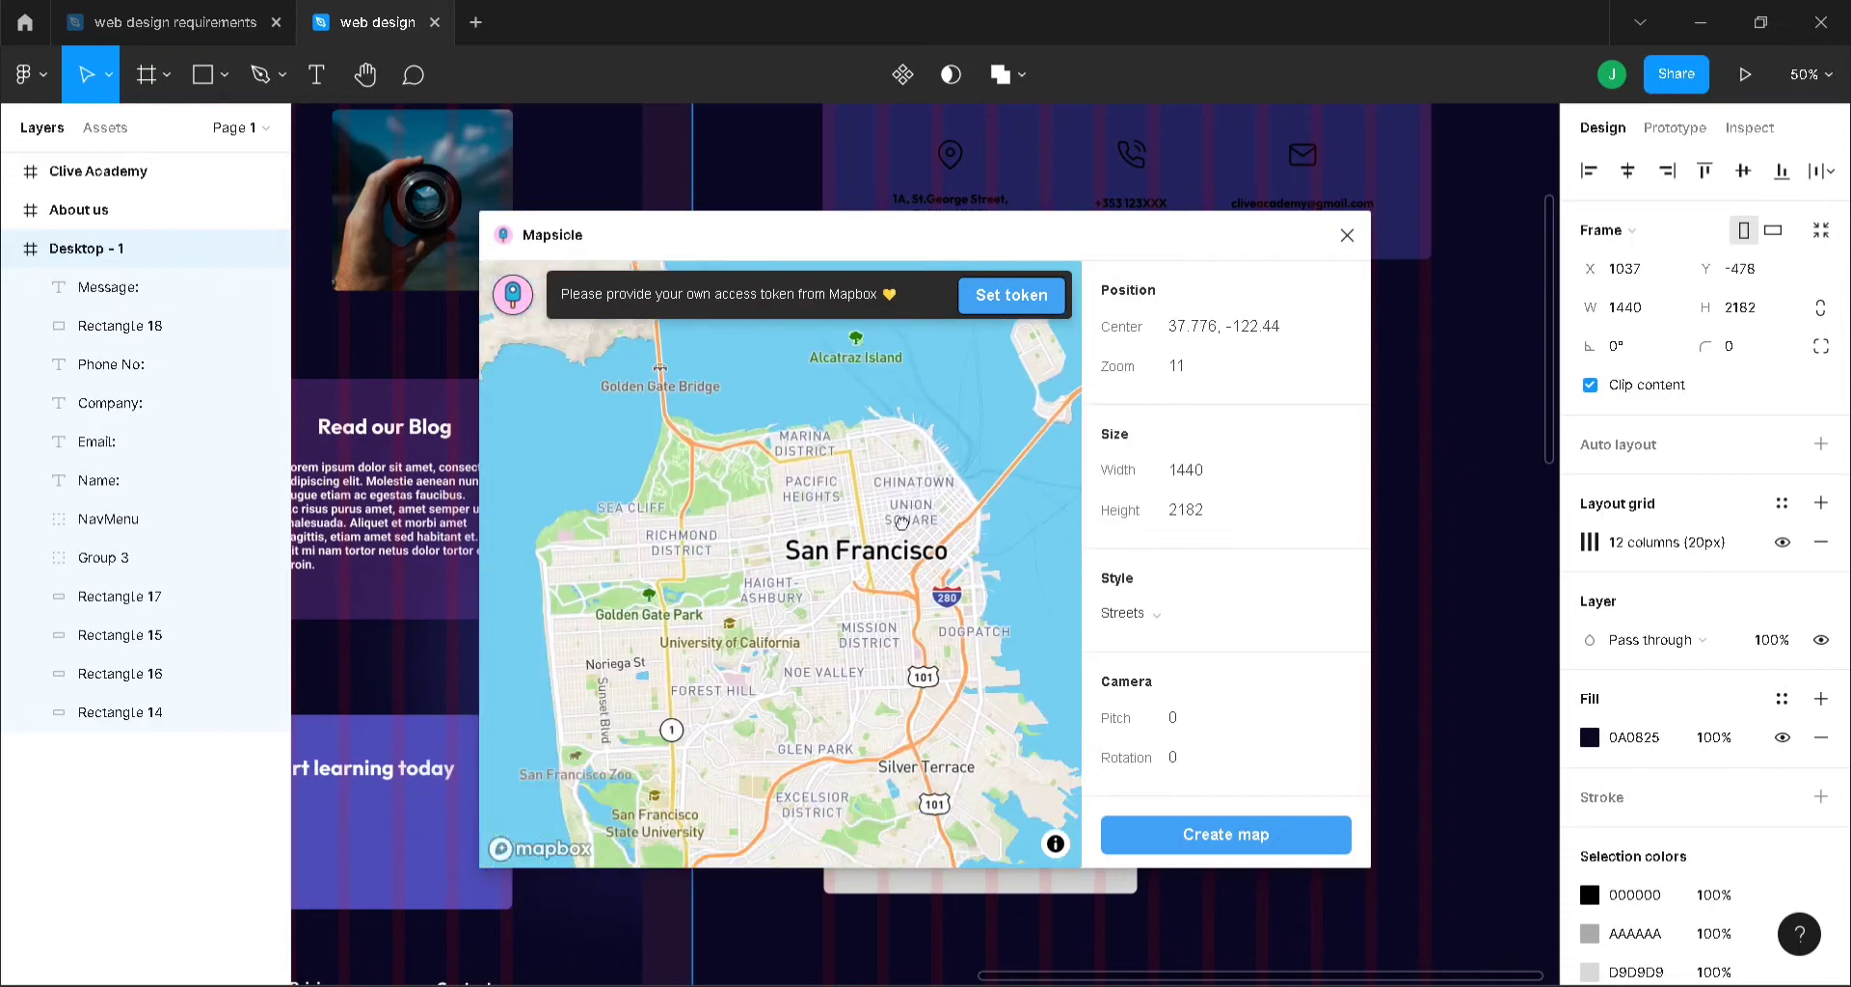
left_click_drag(622, 679, 1060, 795)
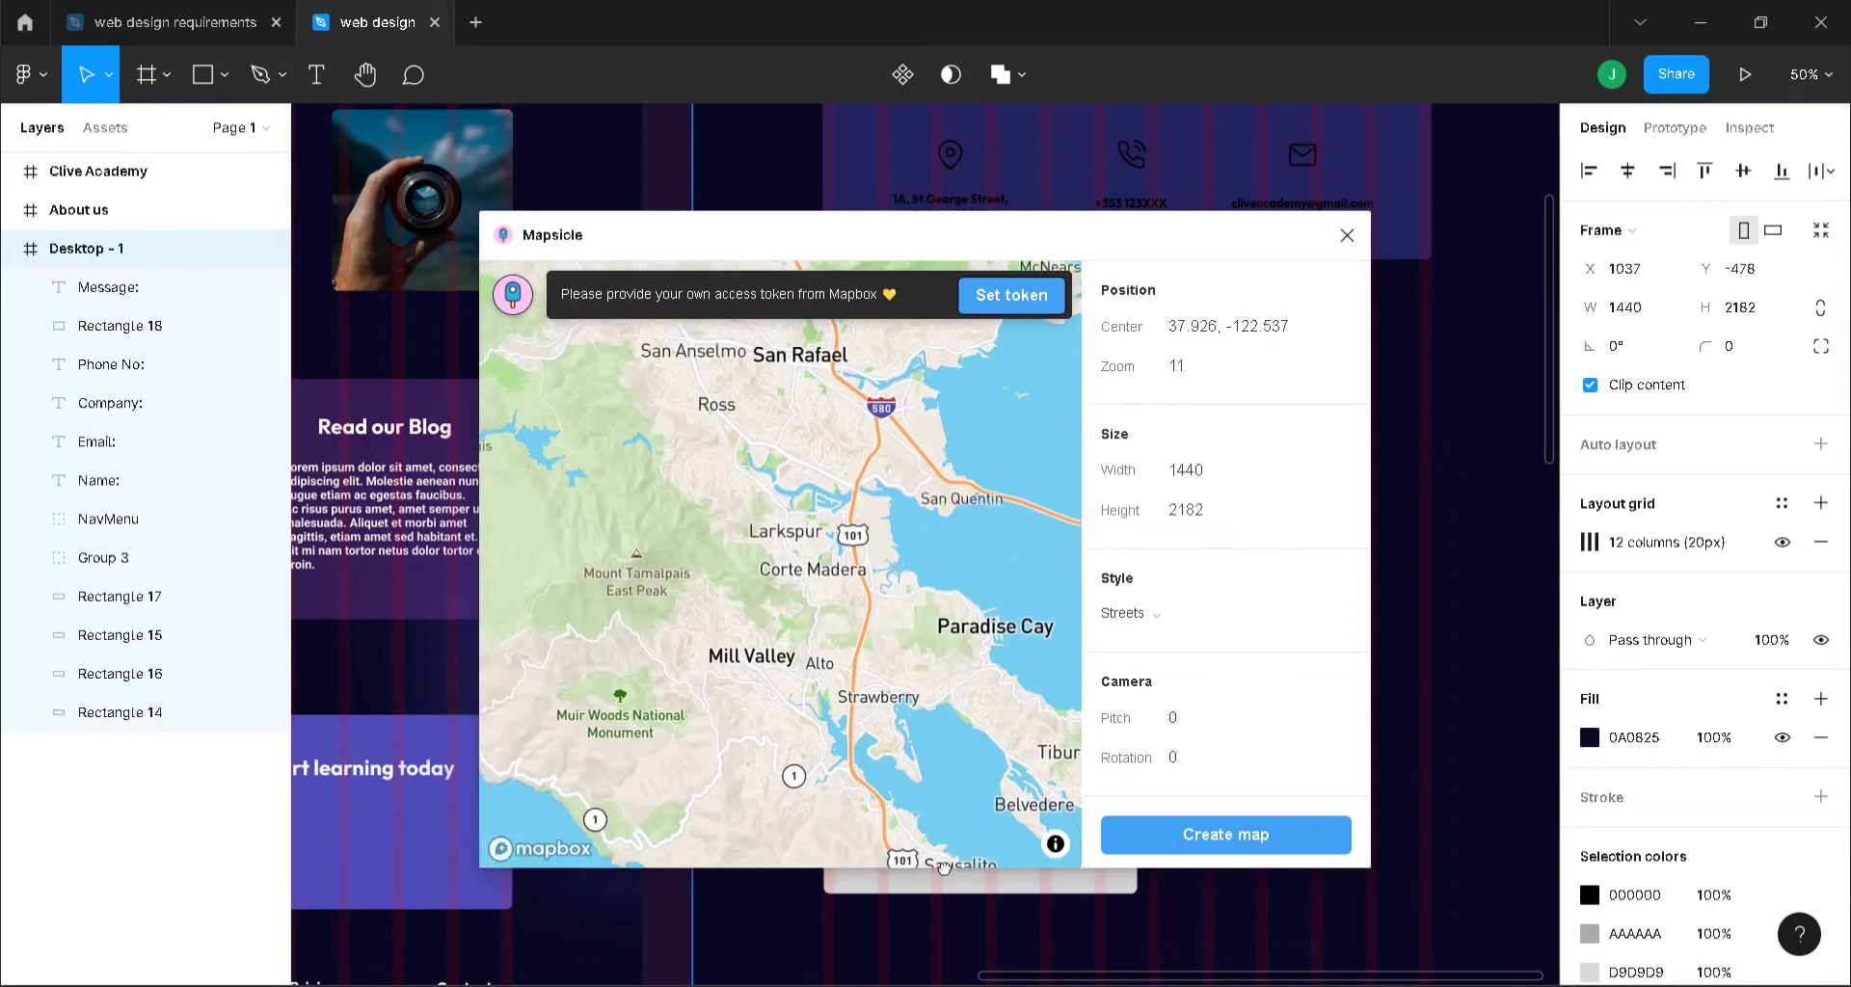
left_click_drag(954, 860, 719, 579)
left_click_drag(837, 738, 970, 560)
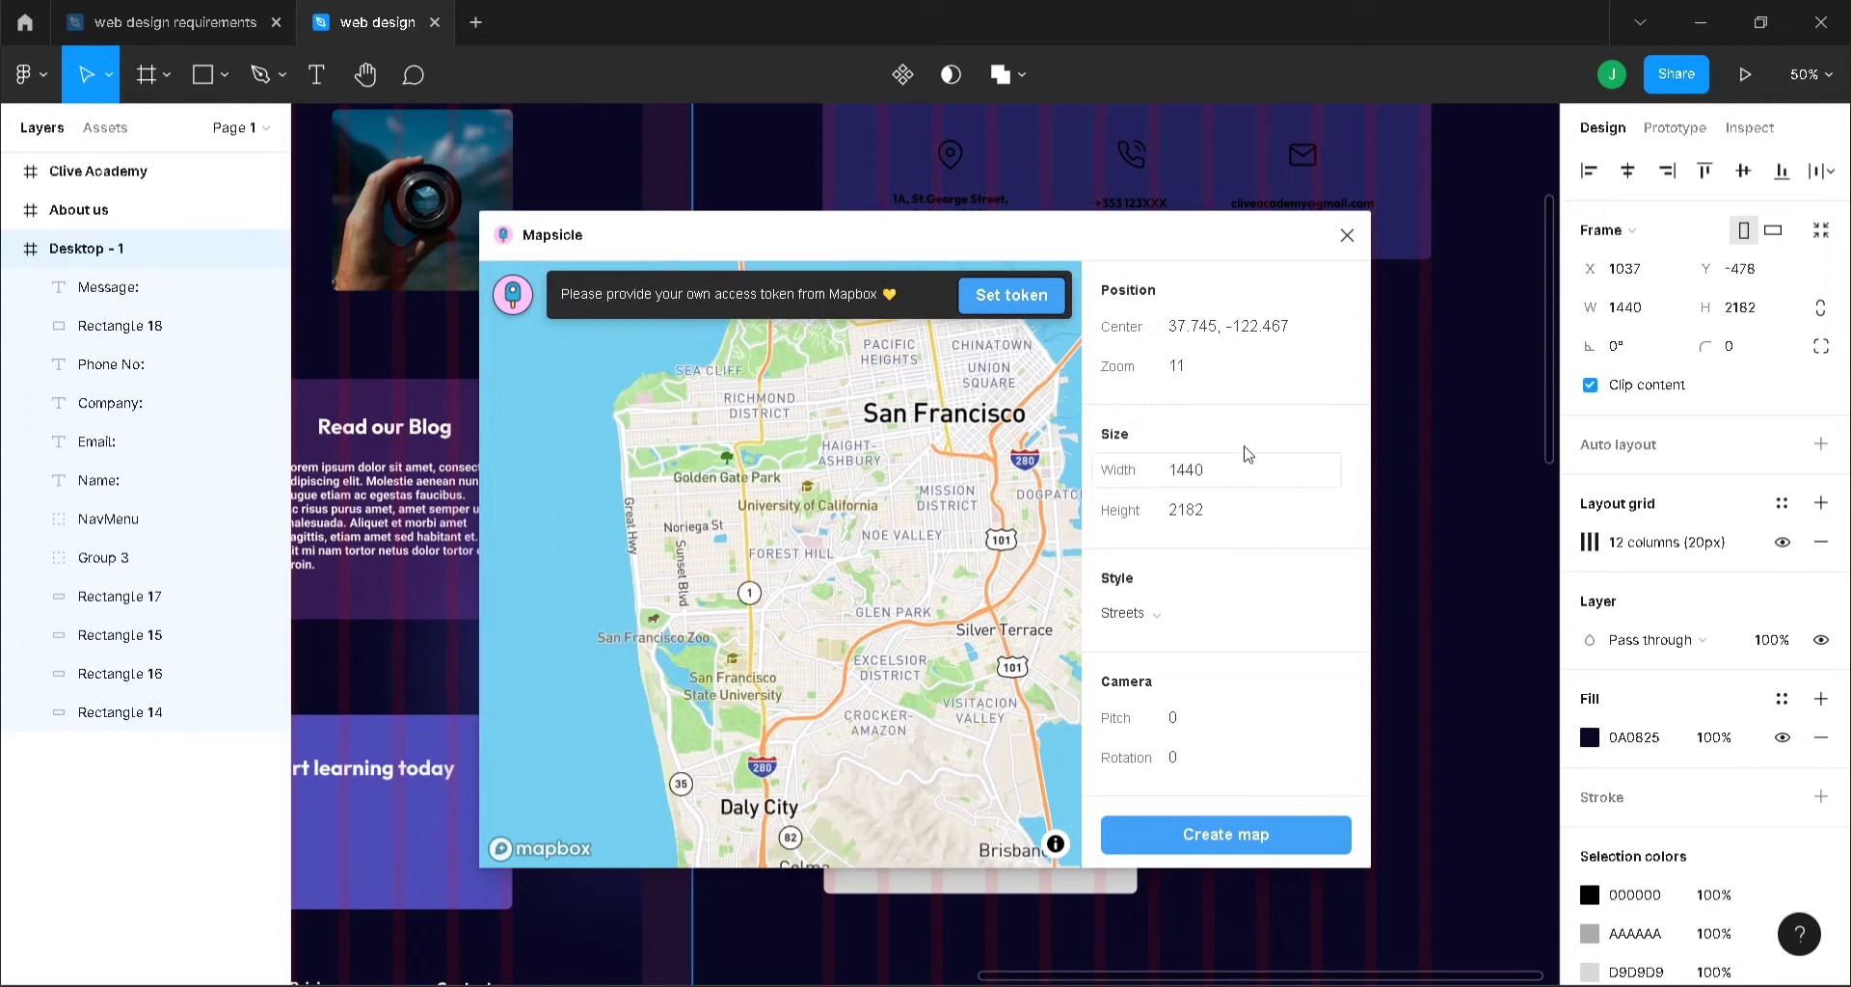
left_click(1213, 379)
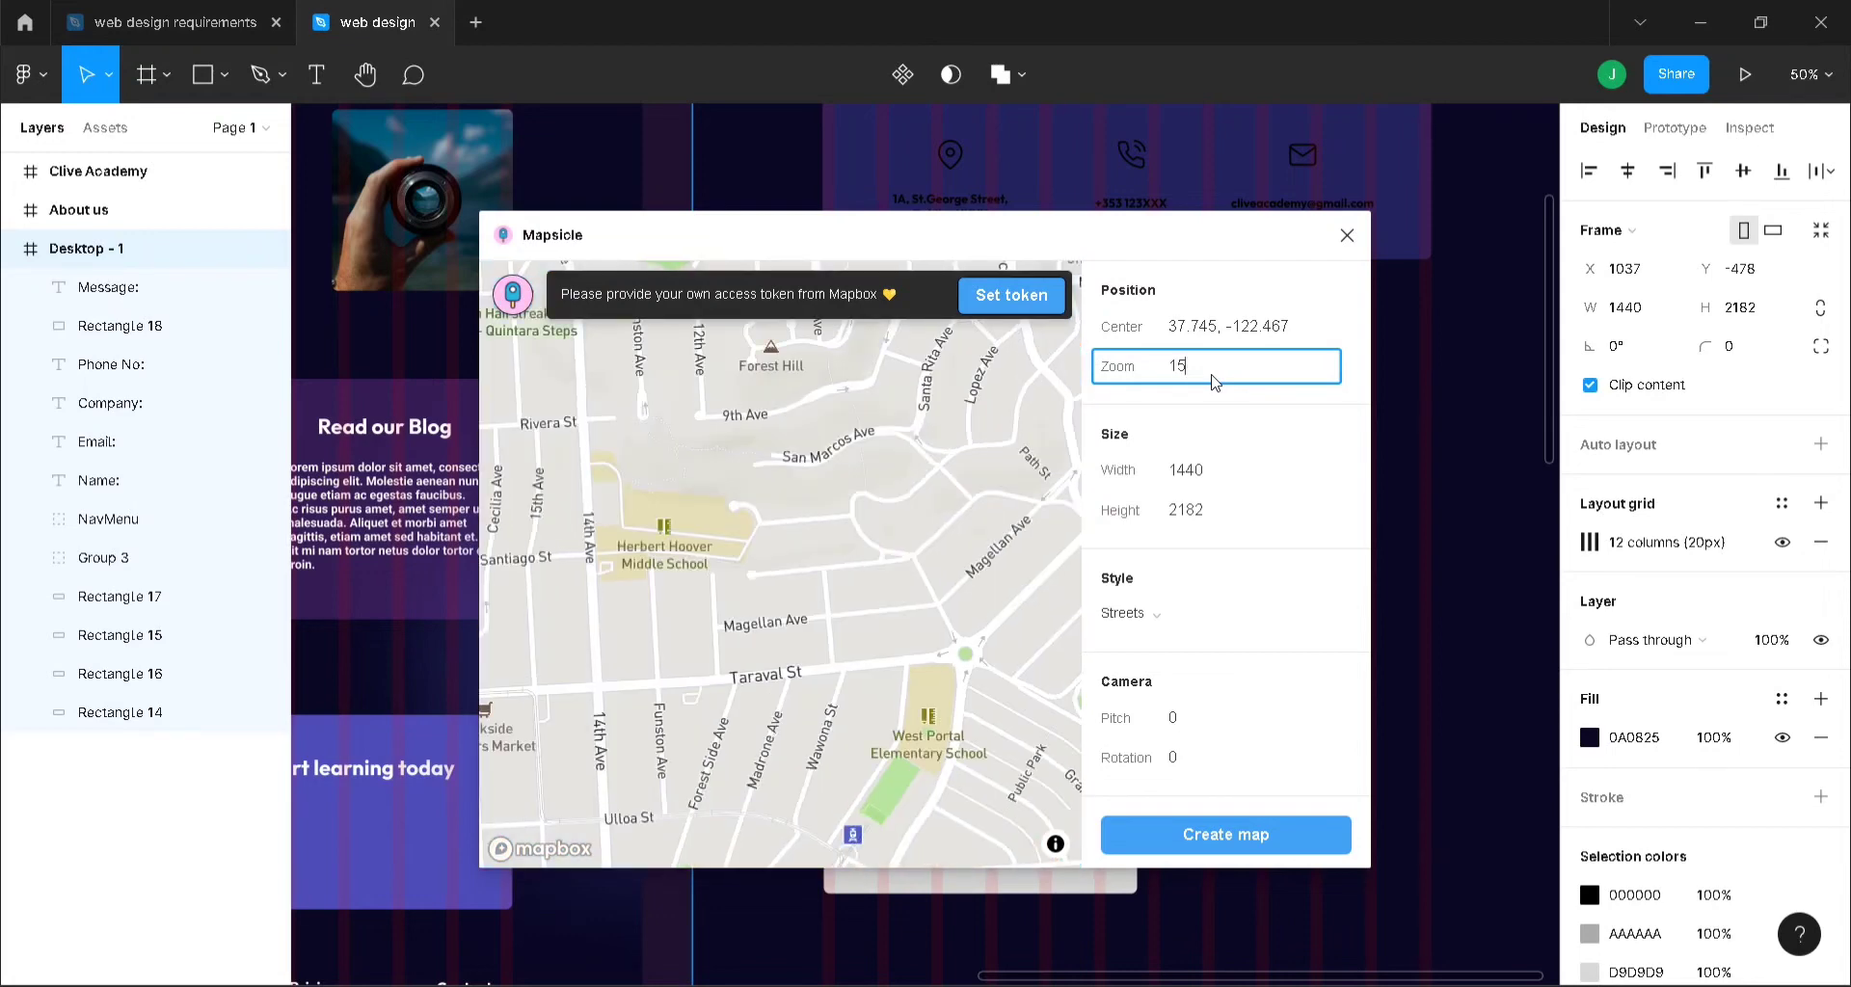
left_click(1222, 834)
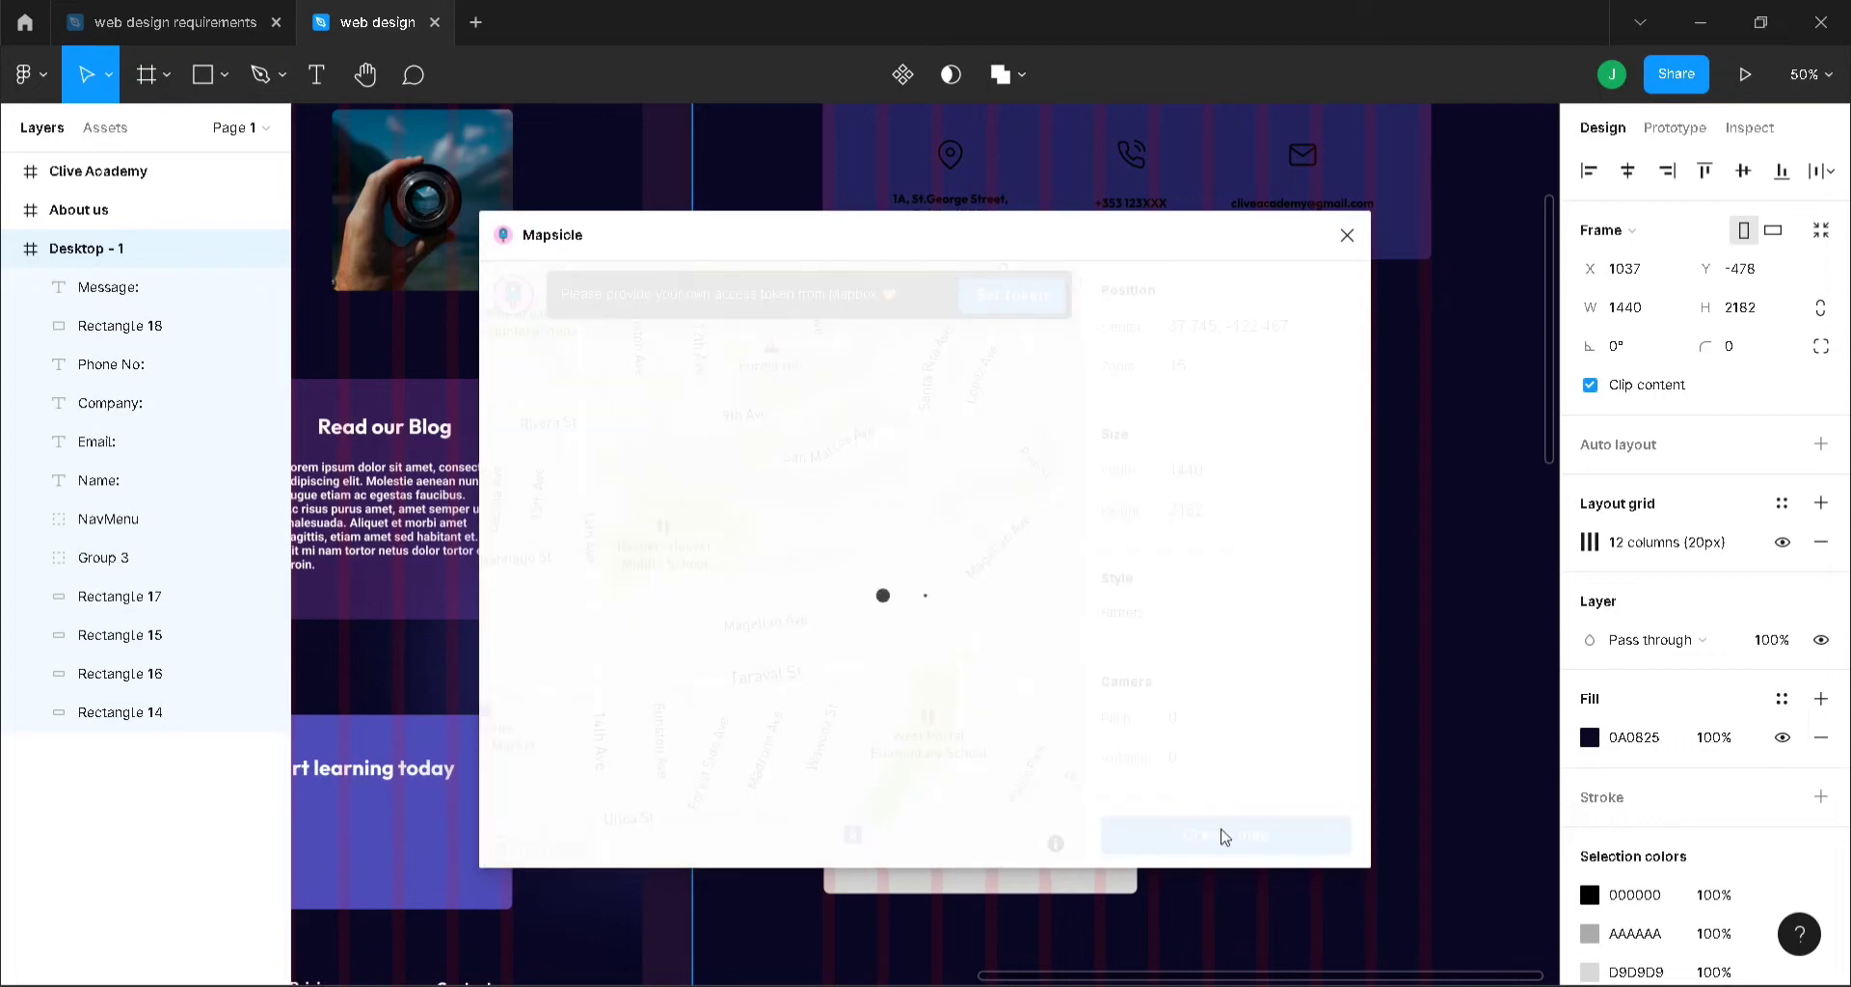
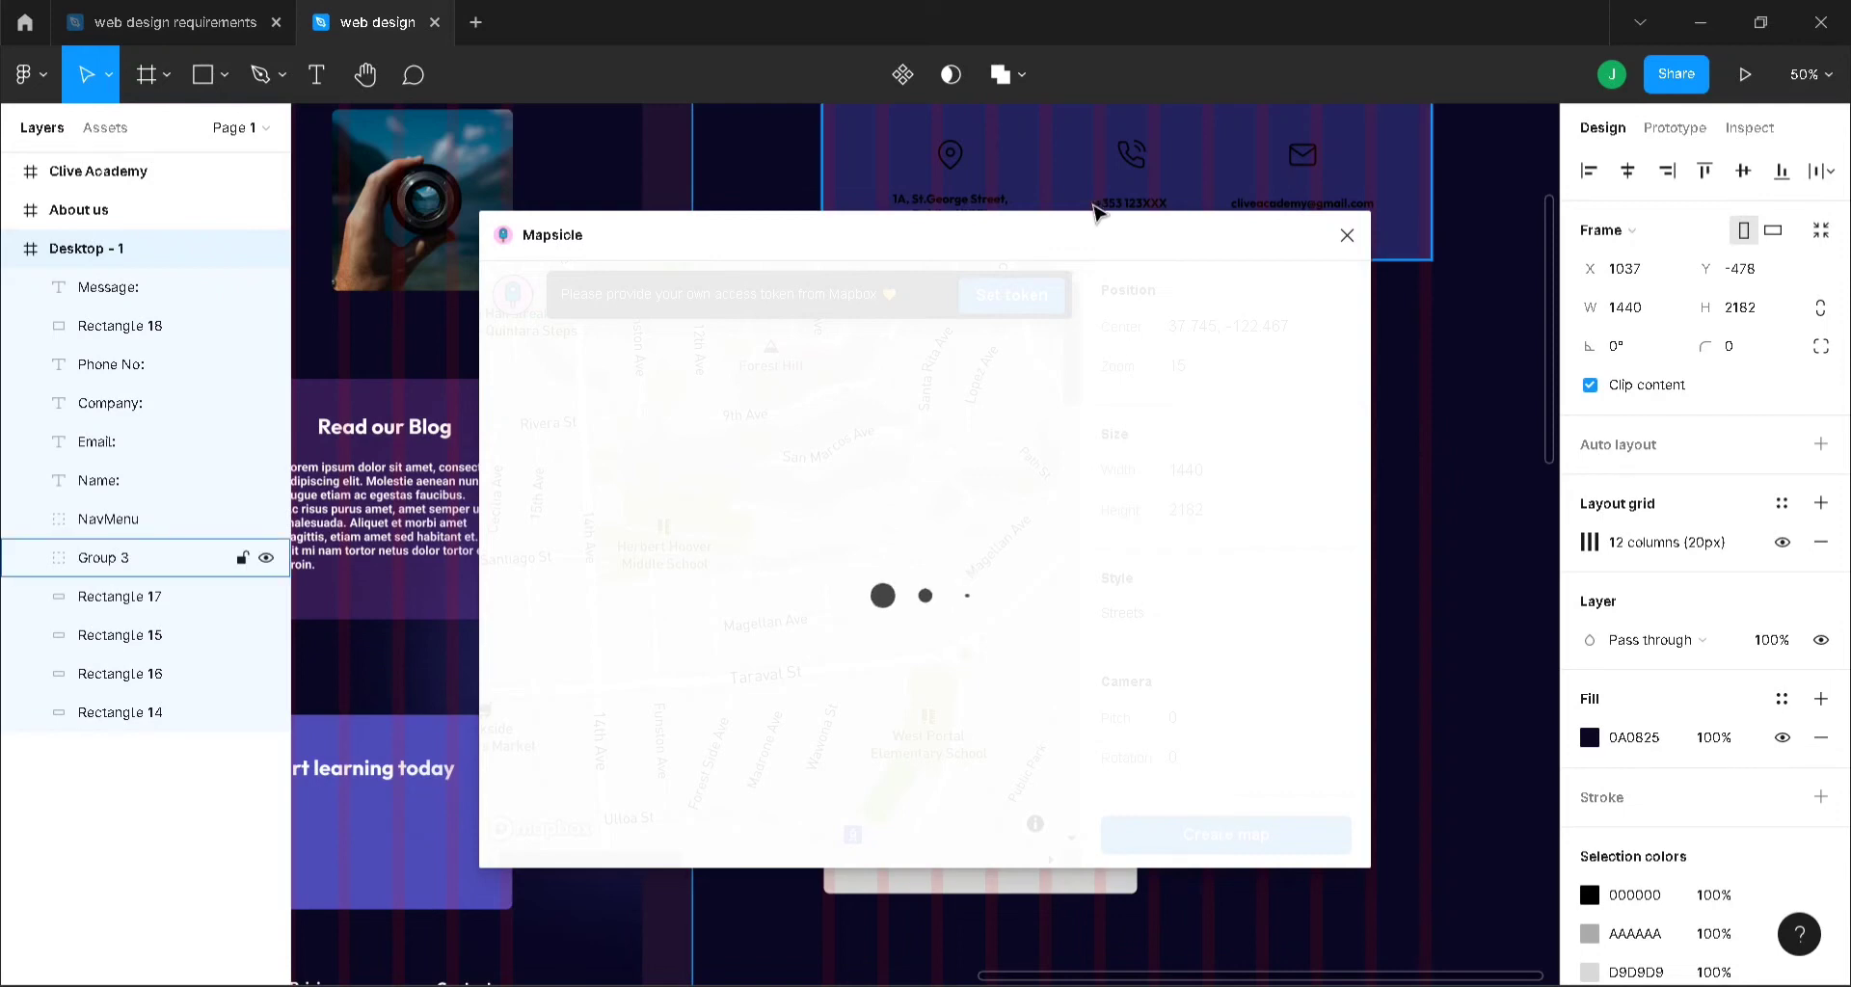
- Move the Mapsicle window aside and extend Desktop - 1 down to 1440 × 2366
left_click_drag(1095, 235, 541, 29)
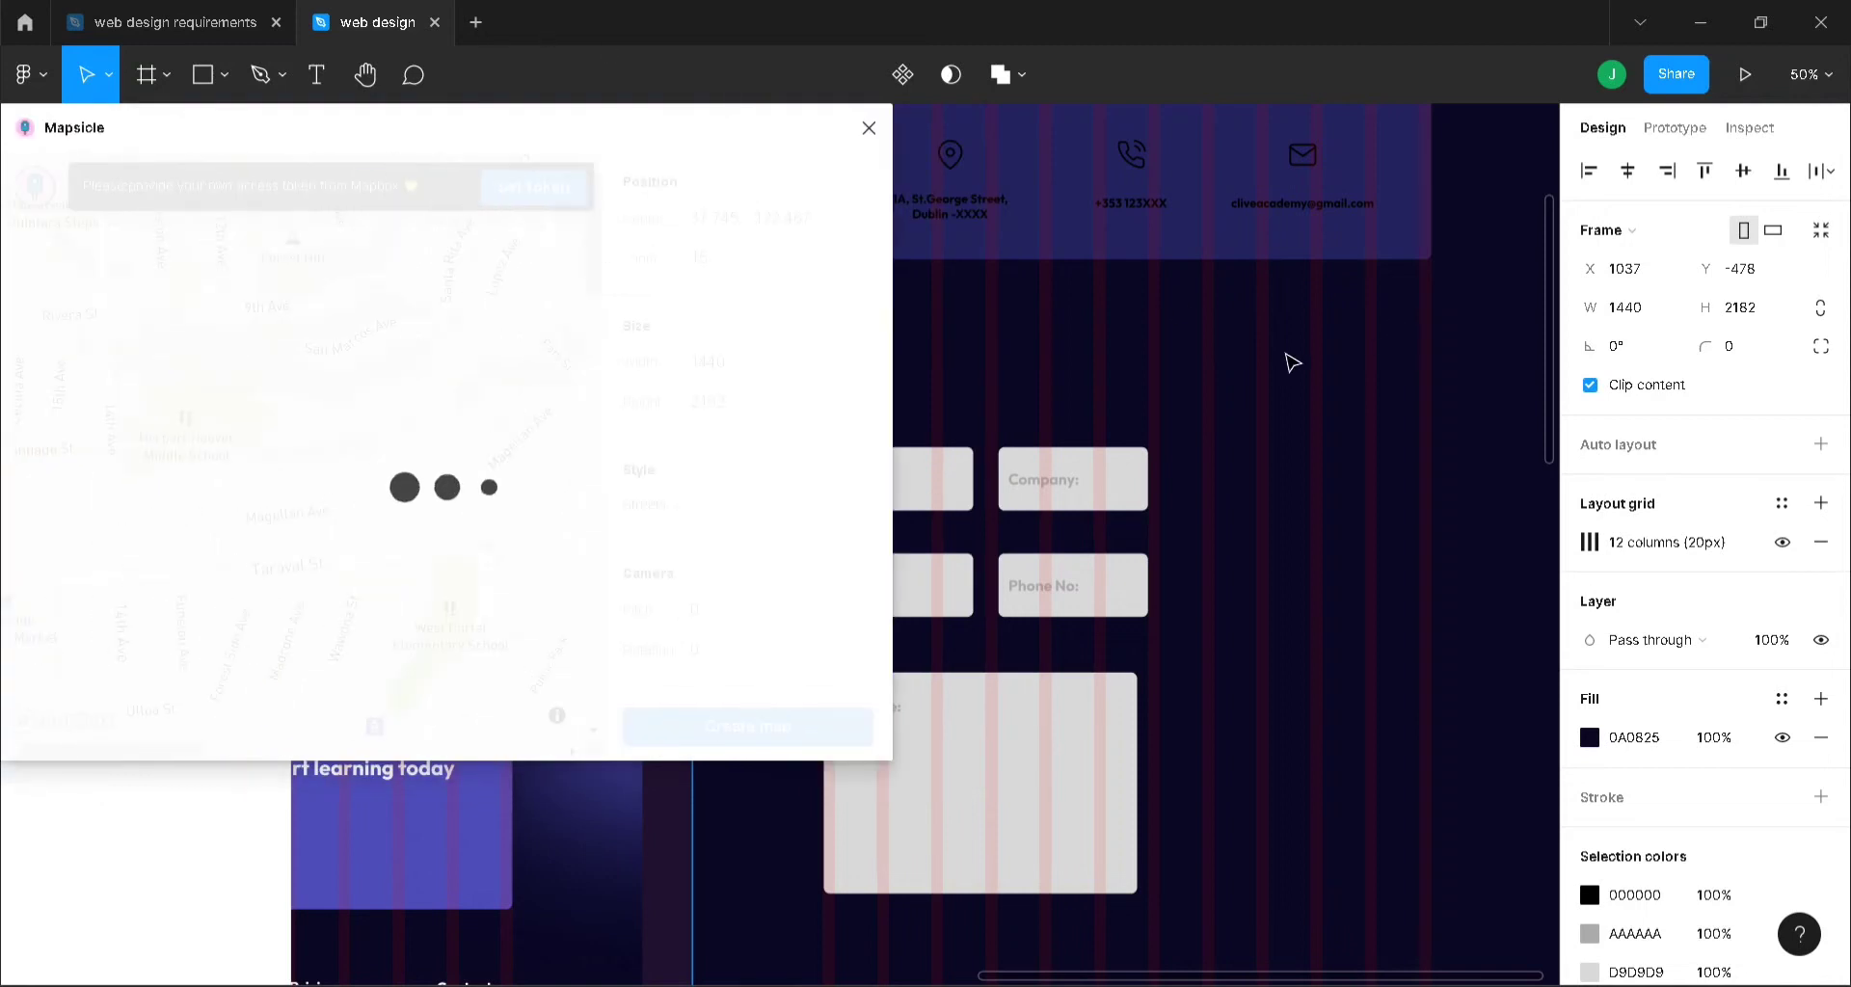
key("minus")
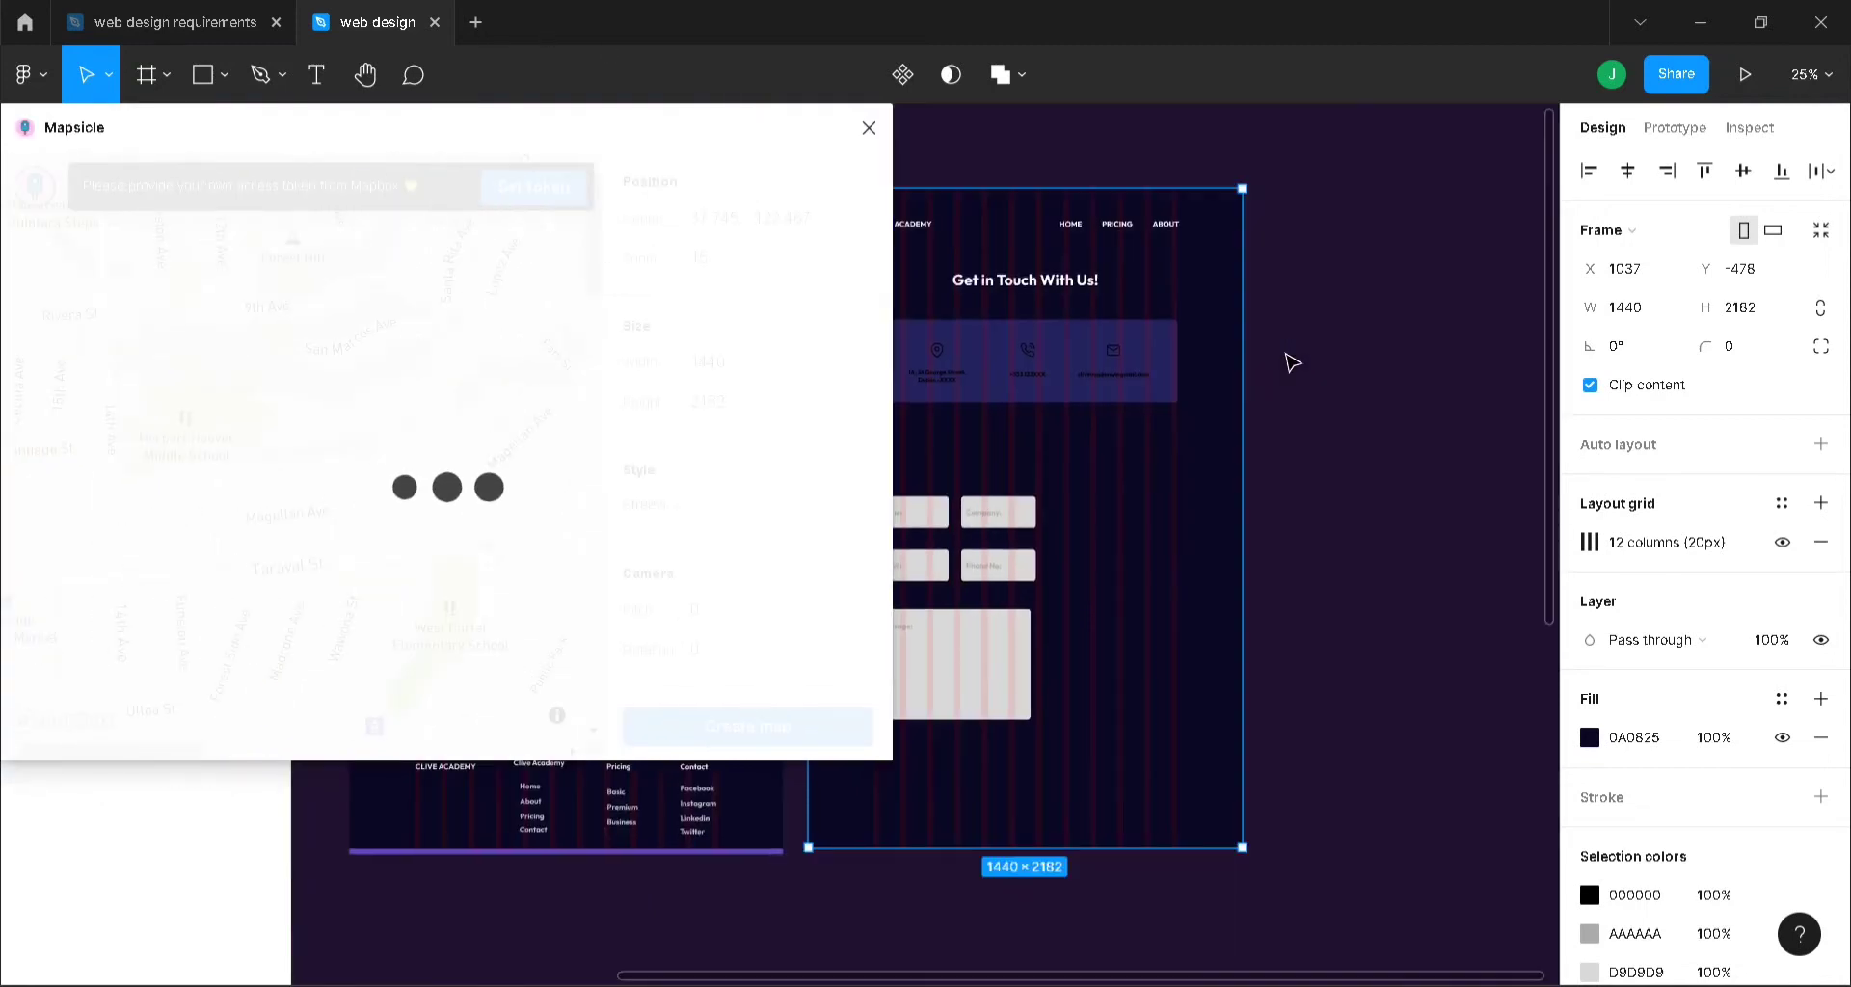
left_click_drag(1166, 859, 1167, 909)
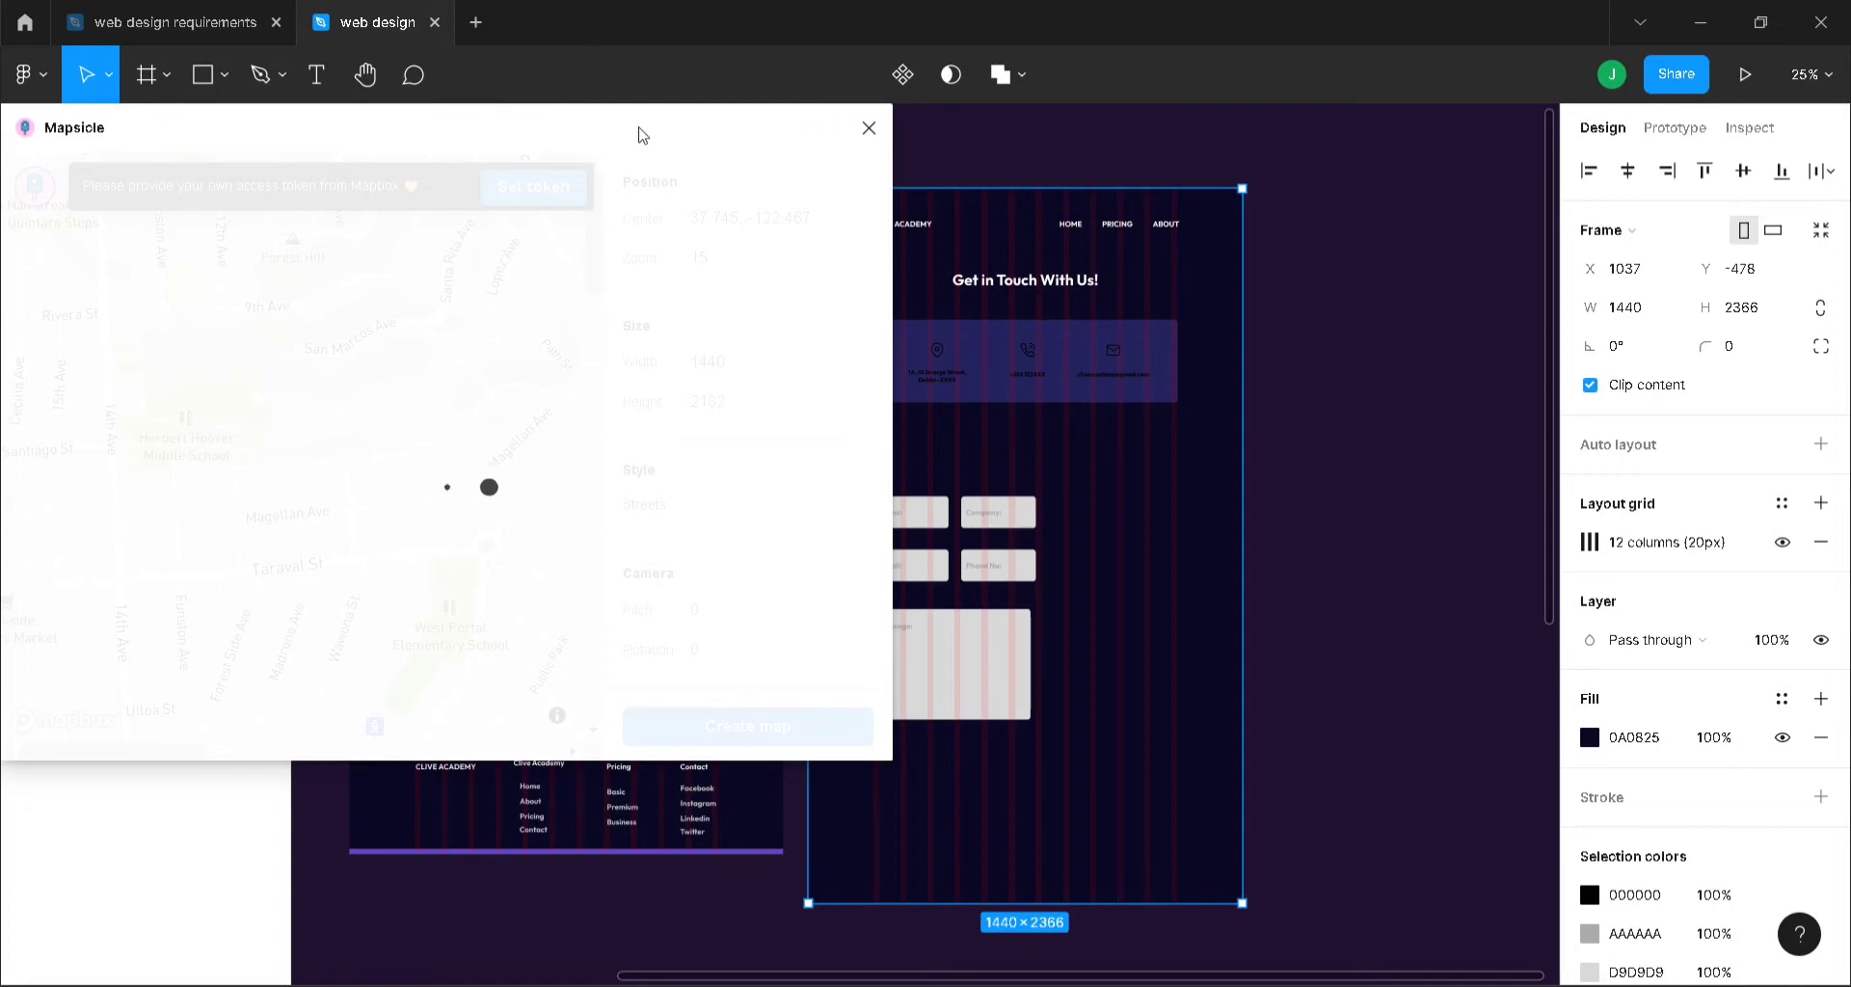
mouse_move(778, 112)
left_mouse_down()
mouse_move(1154, 131)
mouse_move(1838, 114)
mouse_move(1480, 134)
mouse_move(476, 109)
mouse_move(777, 113)
left_mouse_up()
left_click_drag(557, 151, 1567, 137)
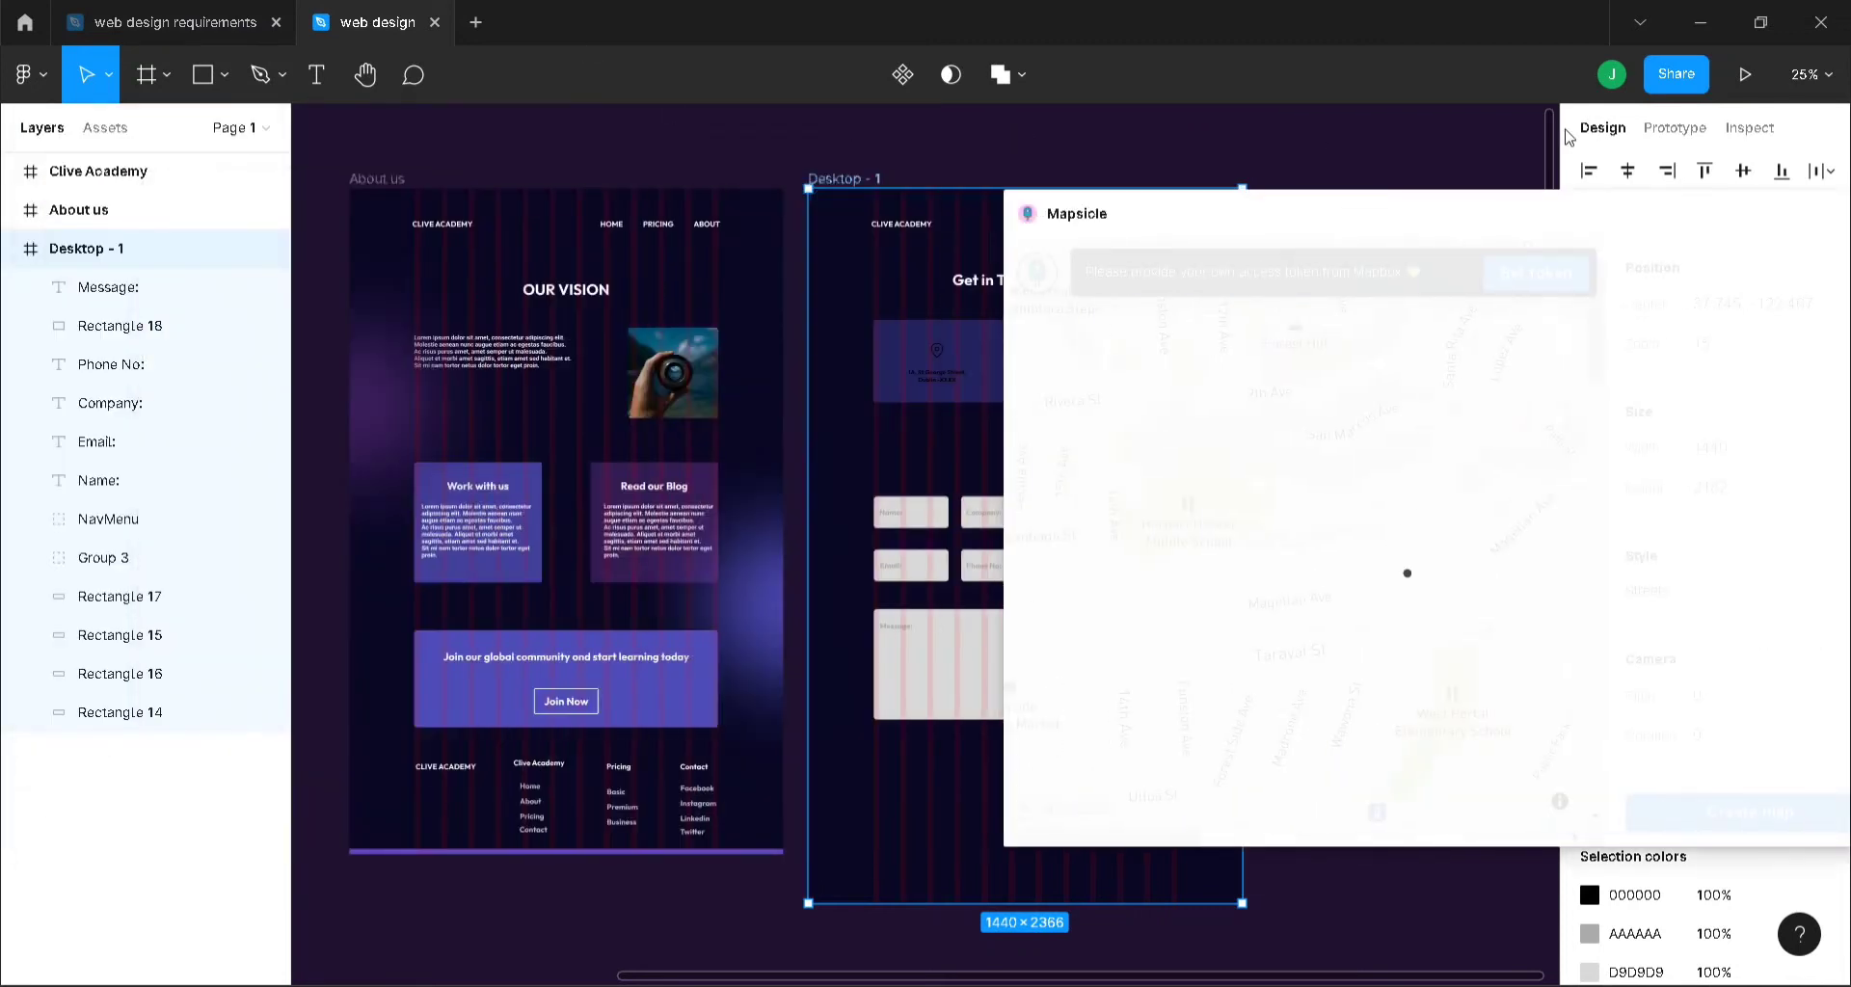
- Duplicate the About us Footer group and footer line onto Desktop - 1's bottom, then close Mapsicle
left_click(622, 802)
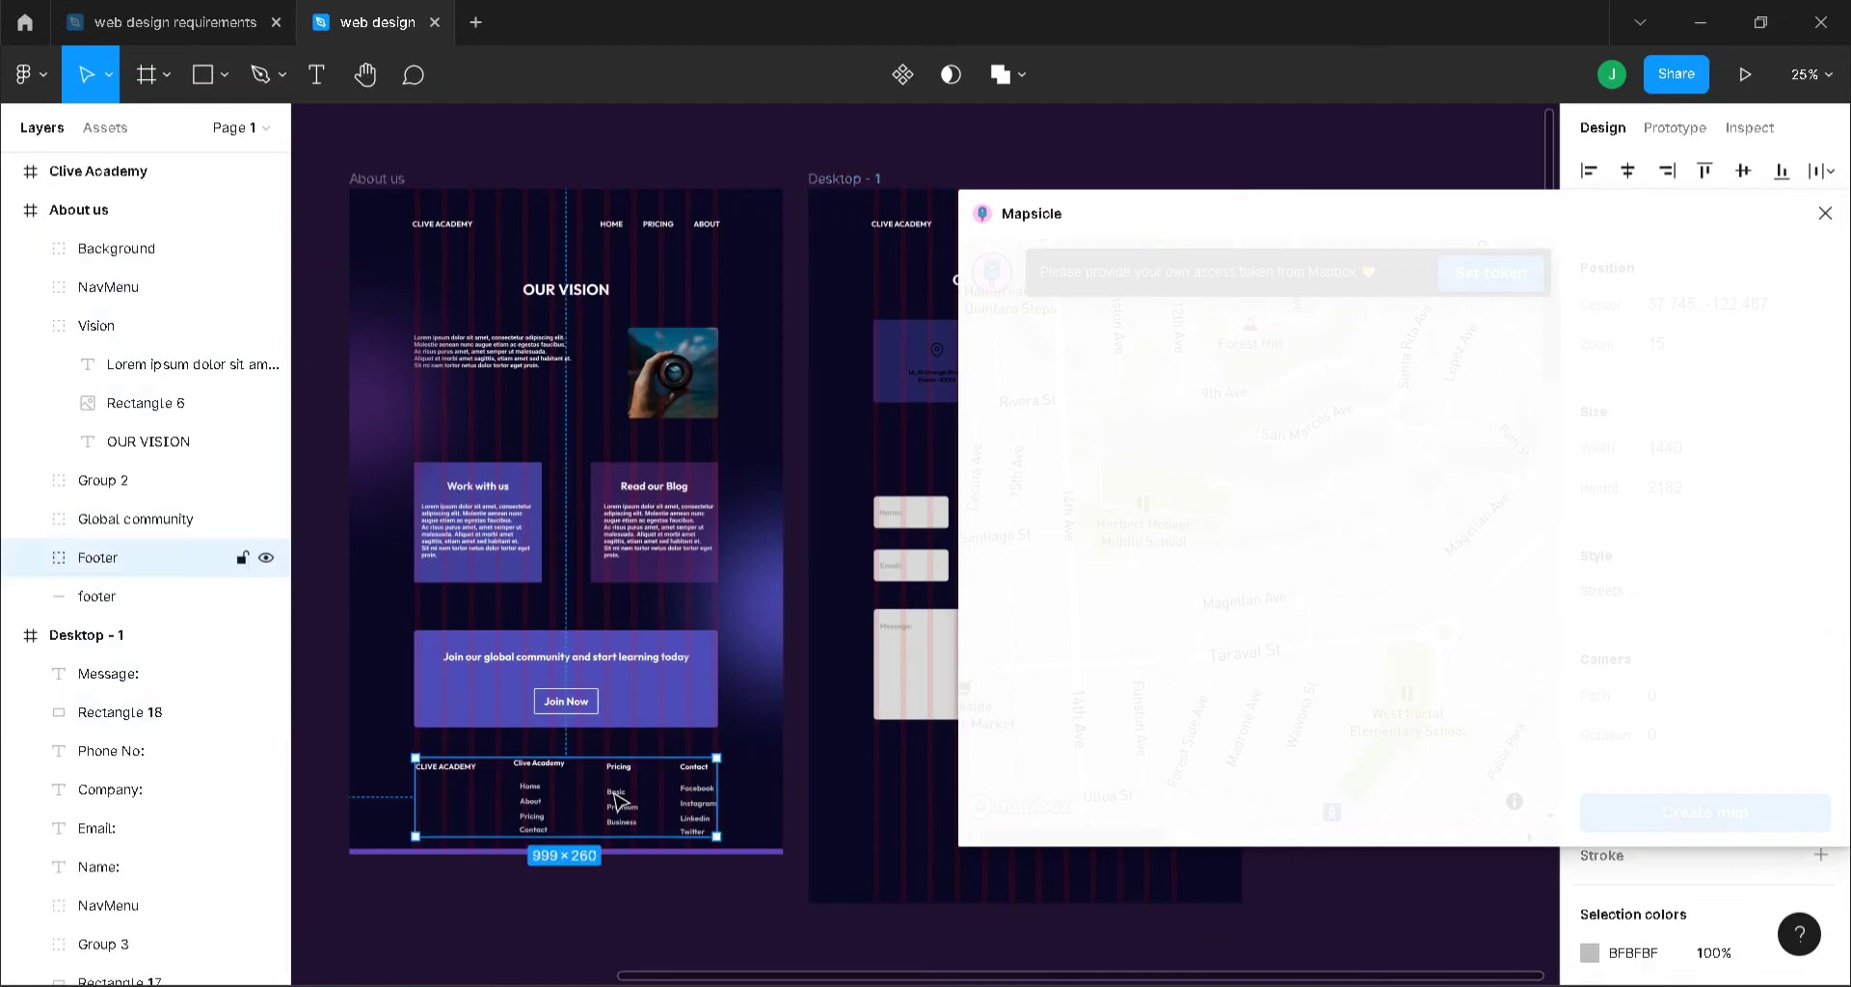
left_click(635, 852, "shift")
key("ctrl+d")
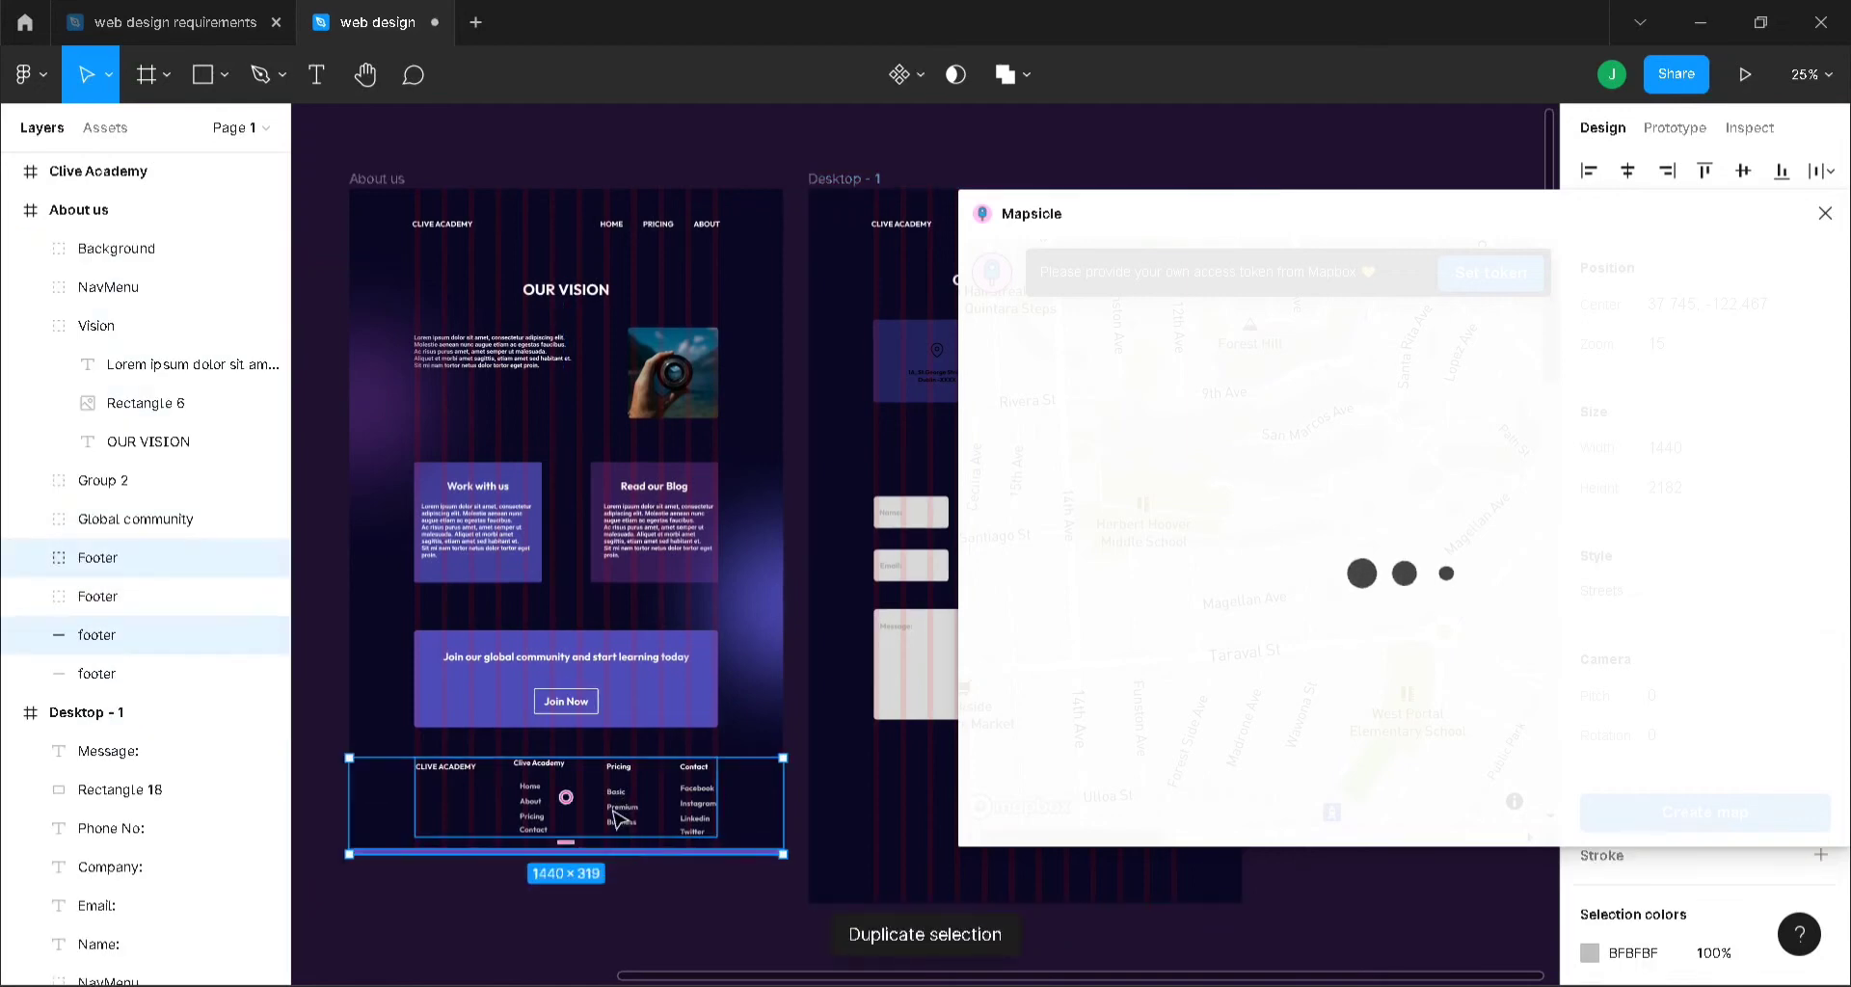
left_click_drag(654, 844, 1077, 860)
left_click(1293, 942)
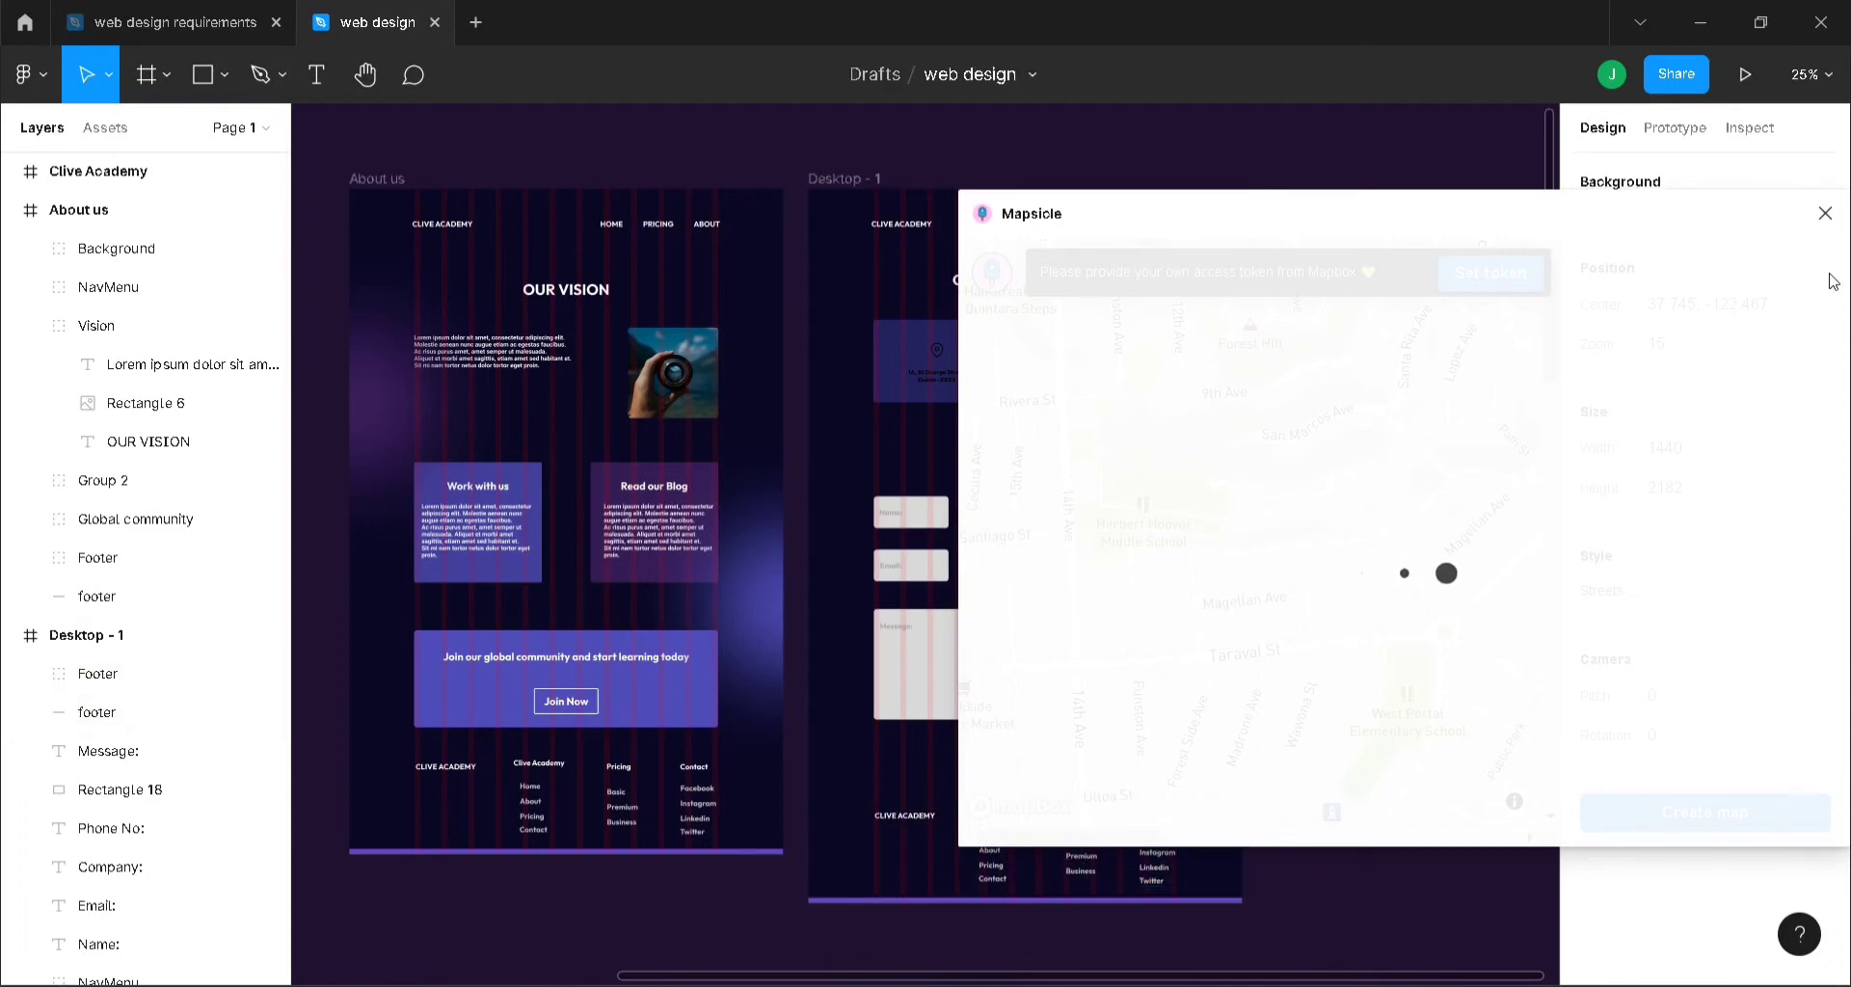
left_click(1825, 213)
- Rerun Mapsicle for the San Francisco map, place it beside the form, and stretch it to 425 × 718
right_click(1280, 370)
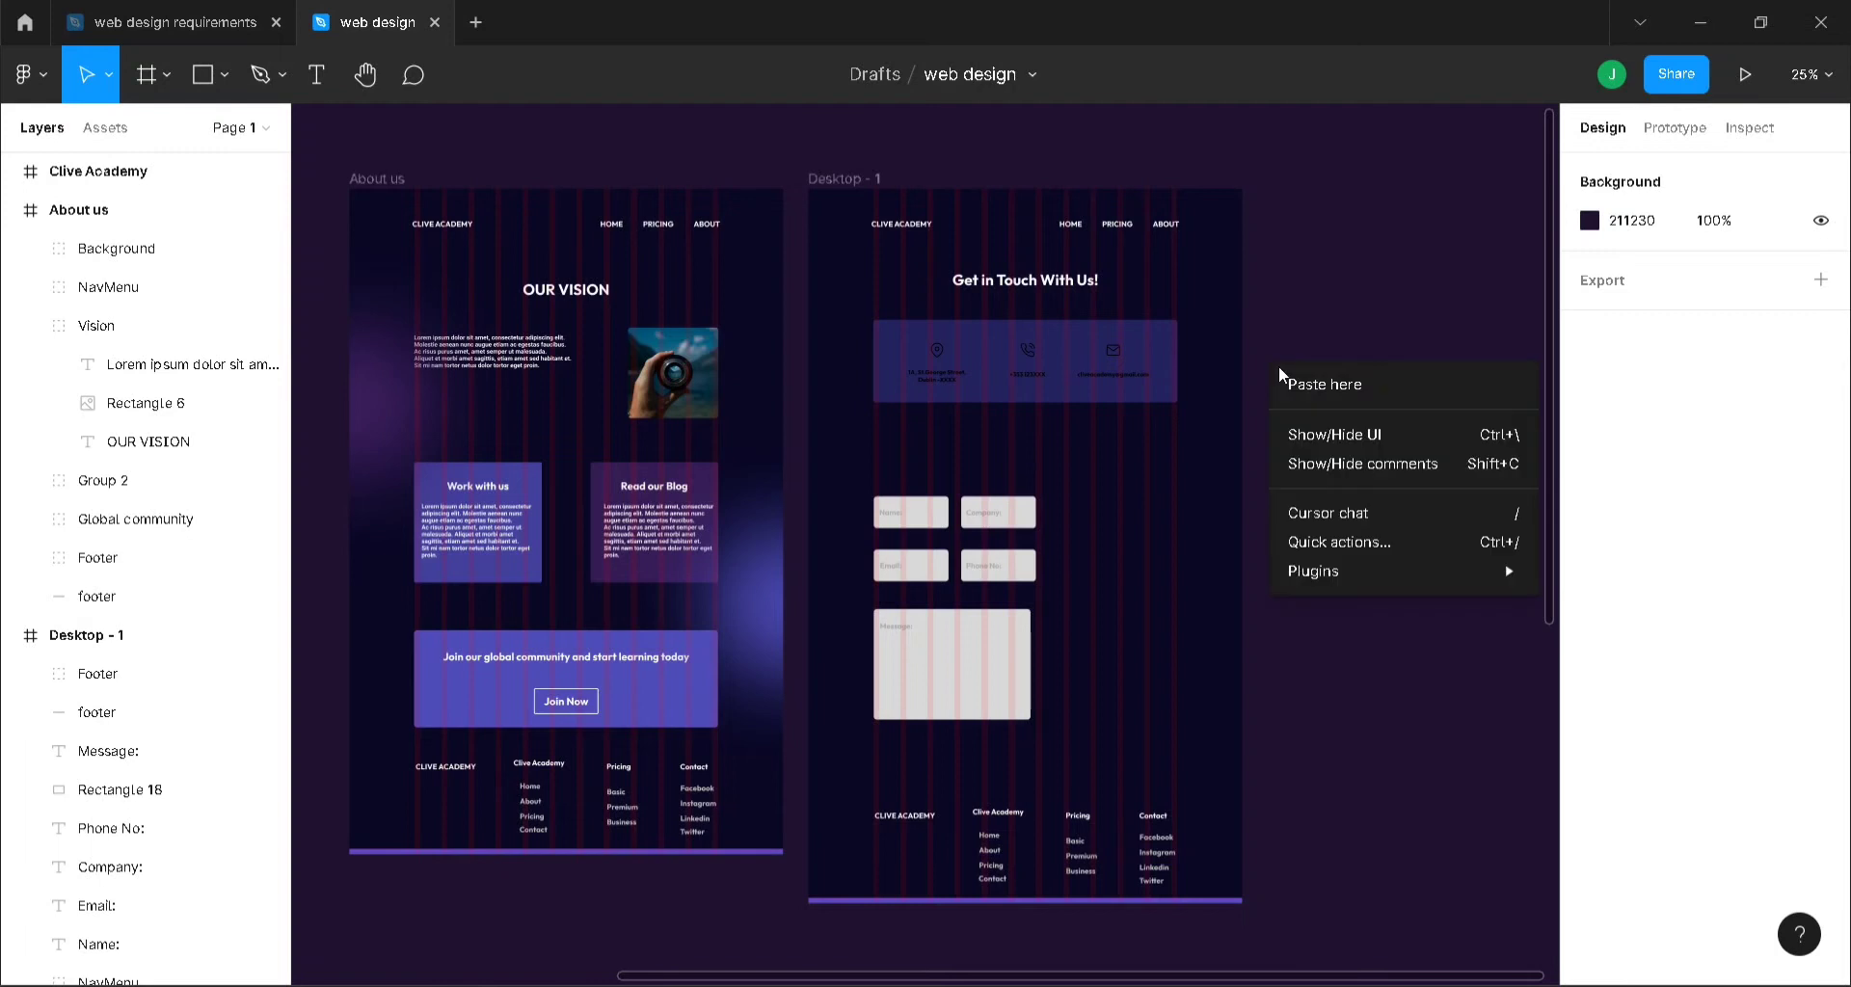
mouse_move(1369, 573)
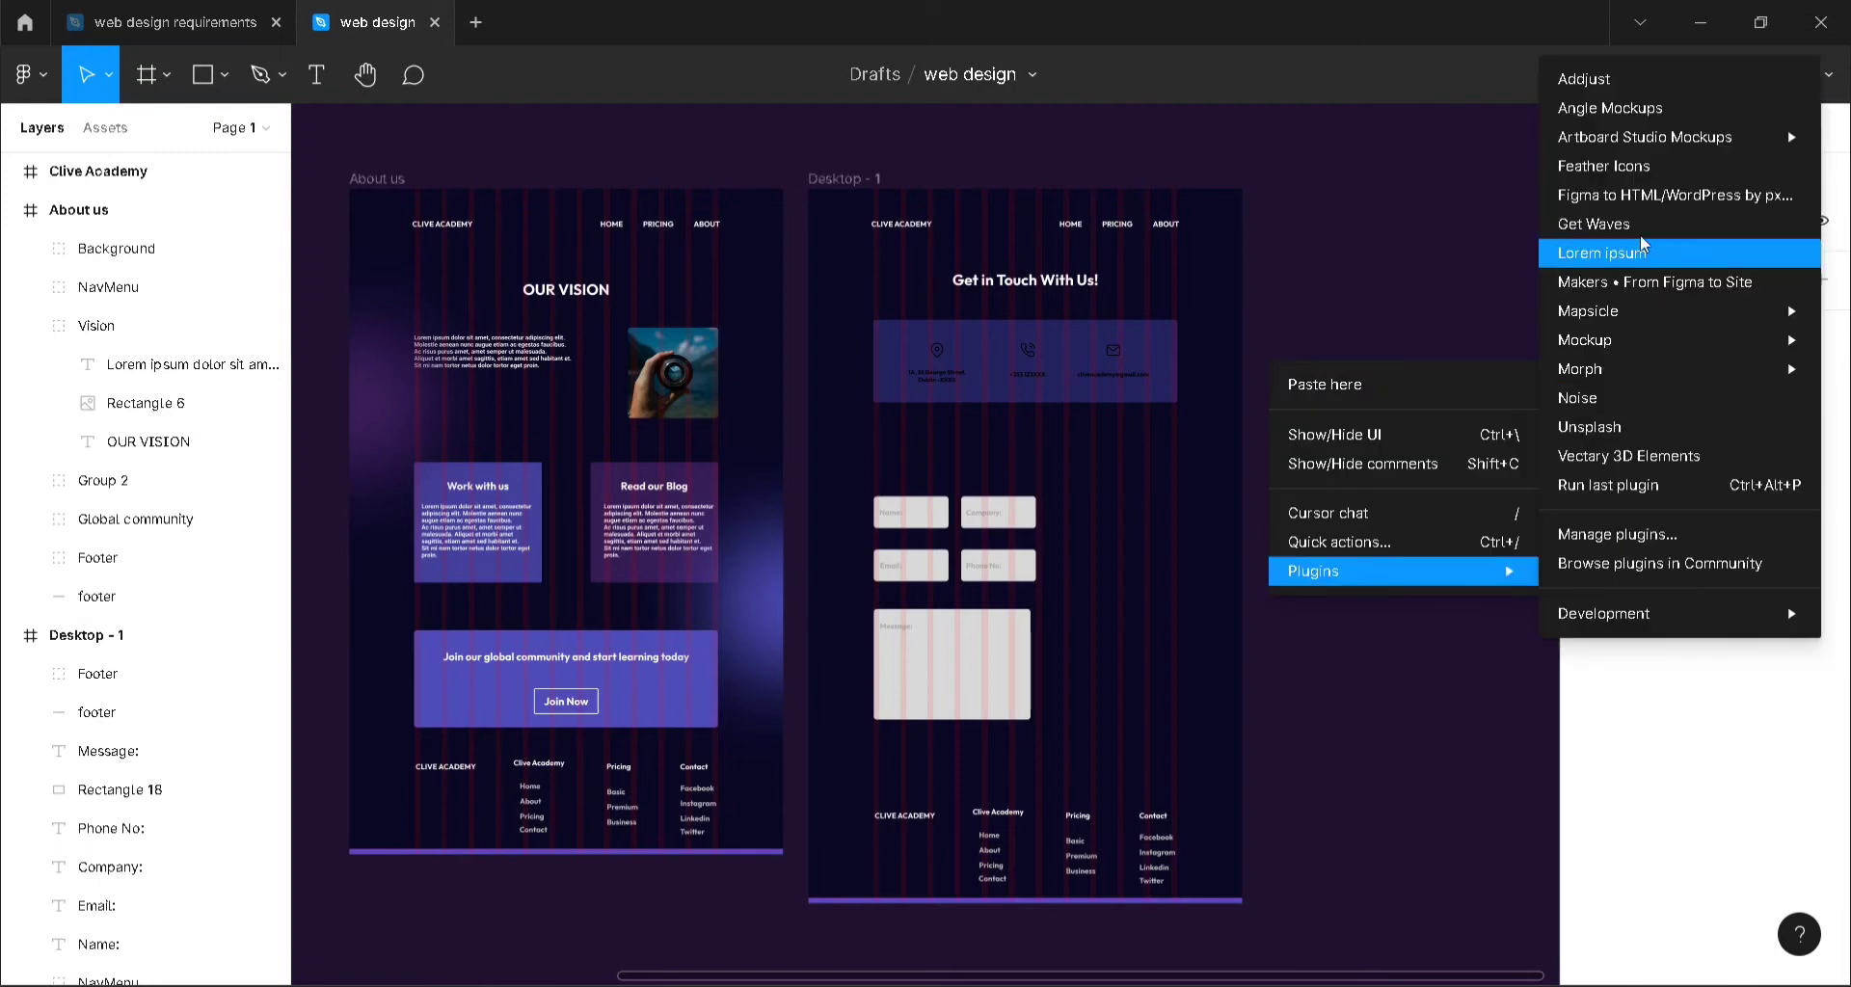
left_click(1636, 485)
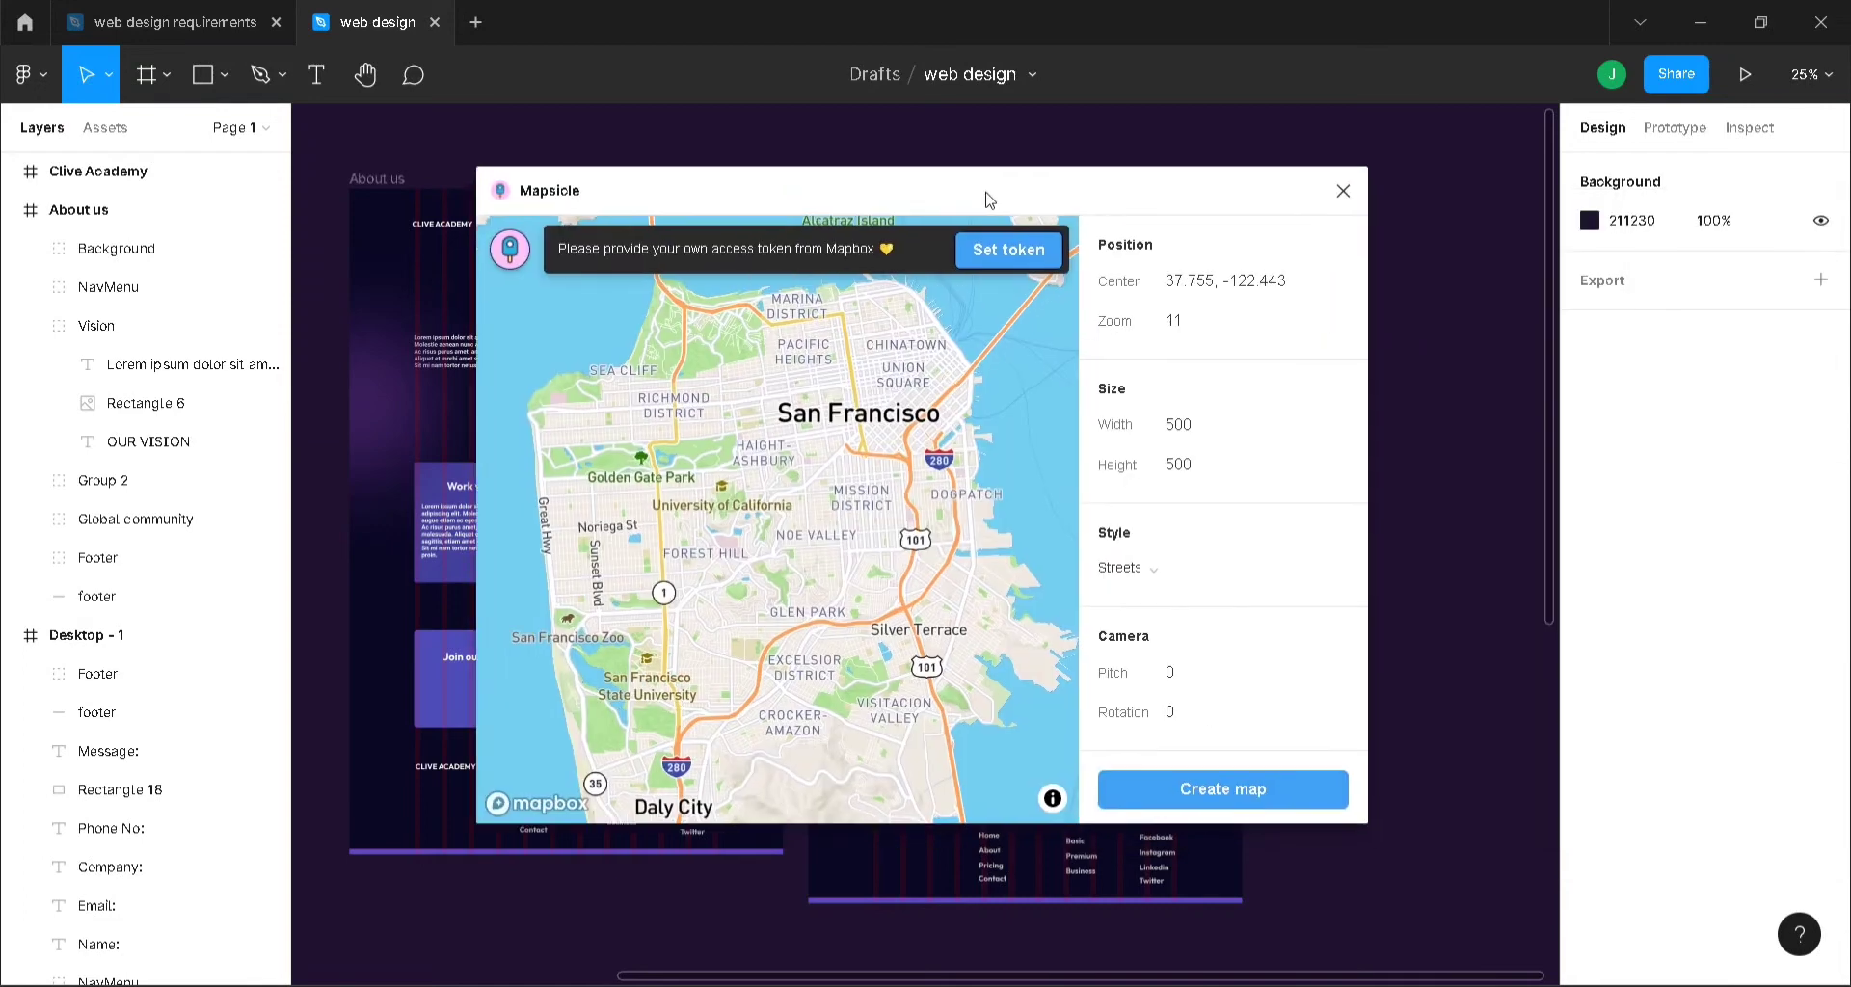
left_click(1313, 806)
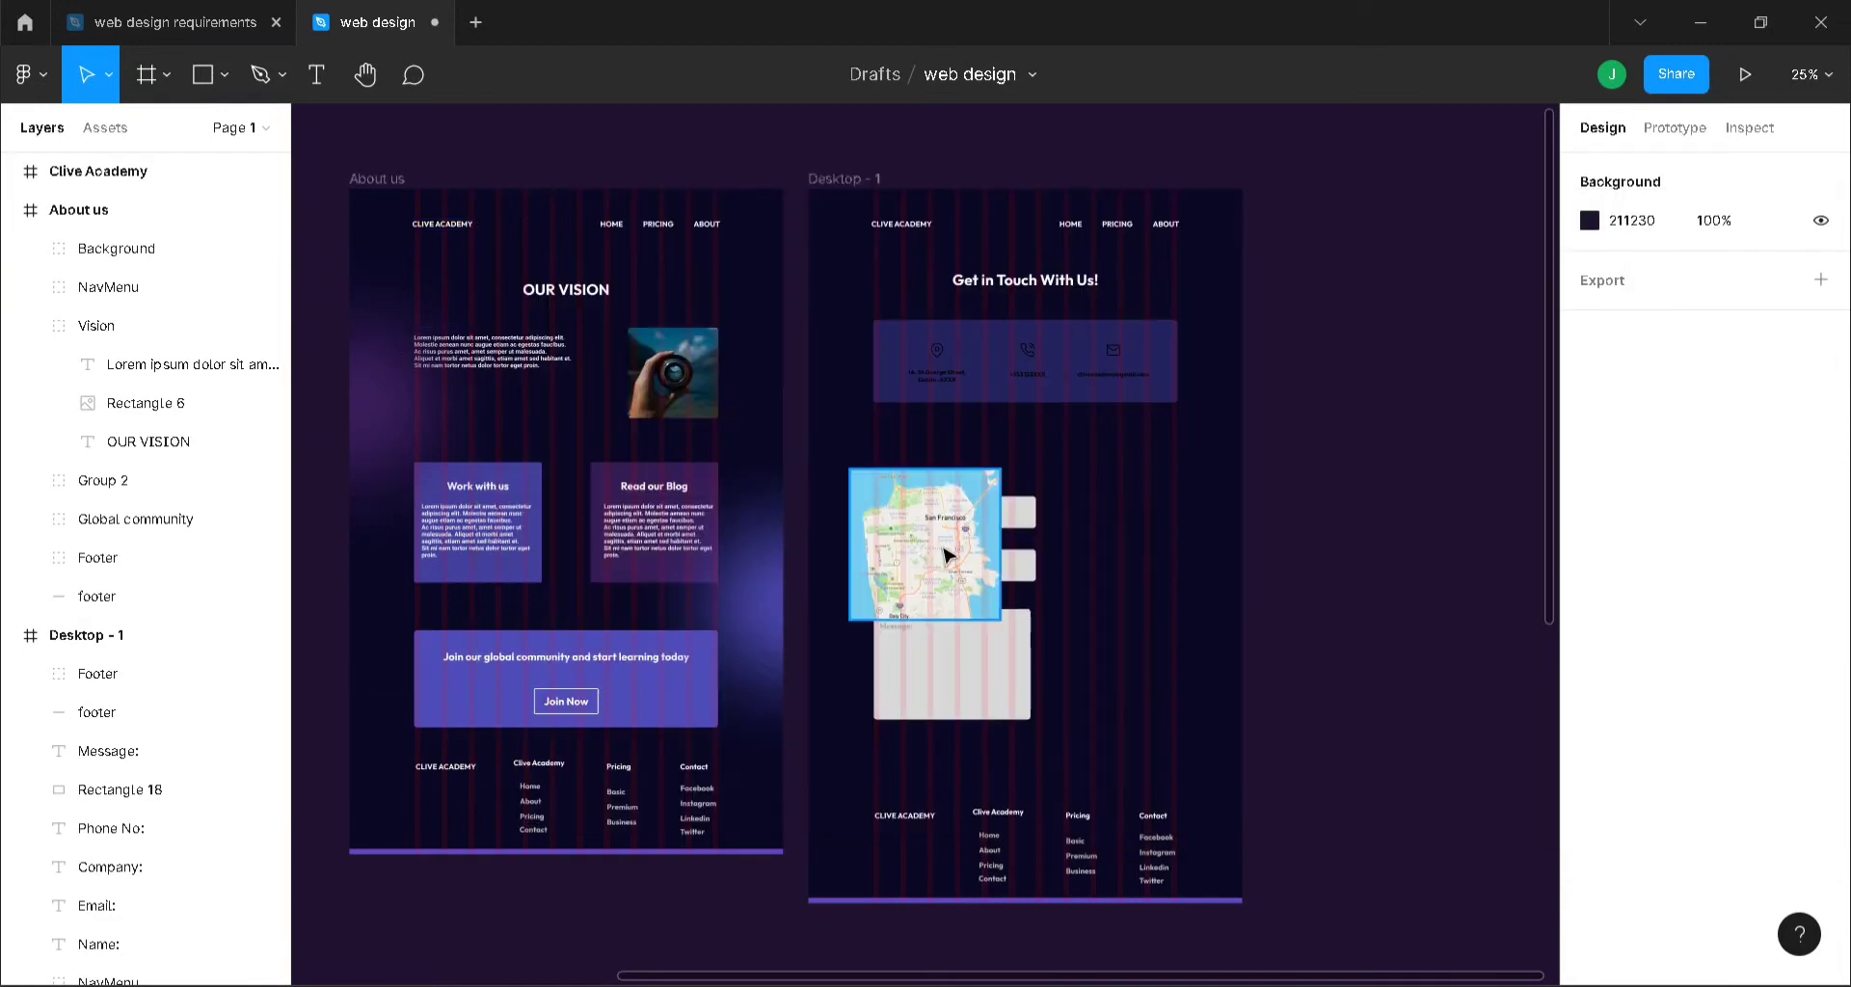
left_click_drag(945, 554, 1048, 584)
left_click_drag(1121, 653, 1121, 716)
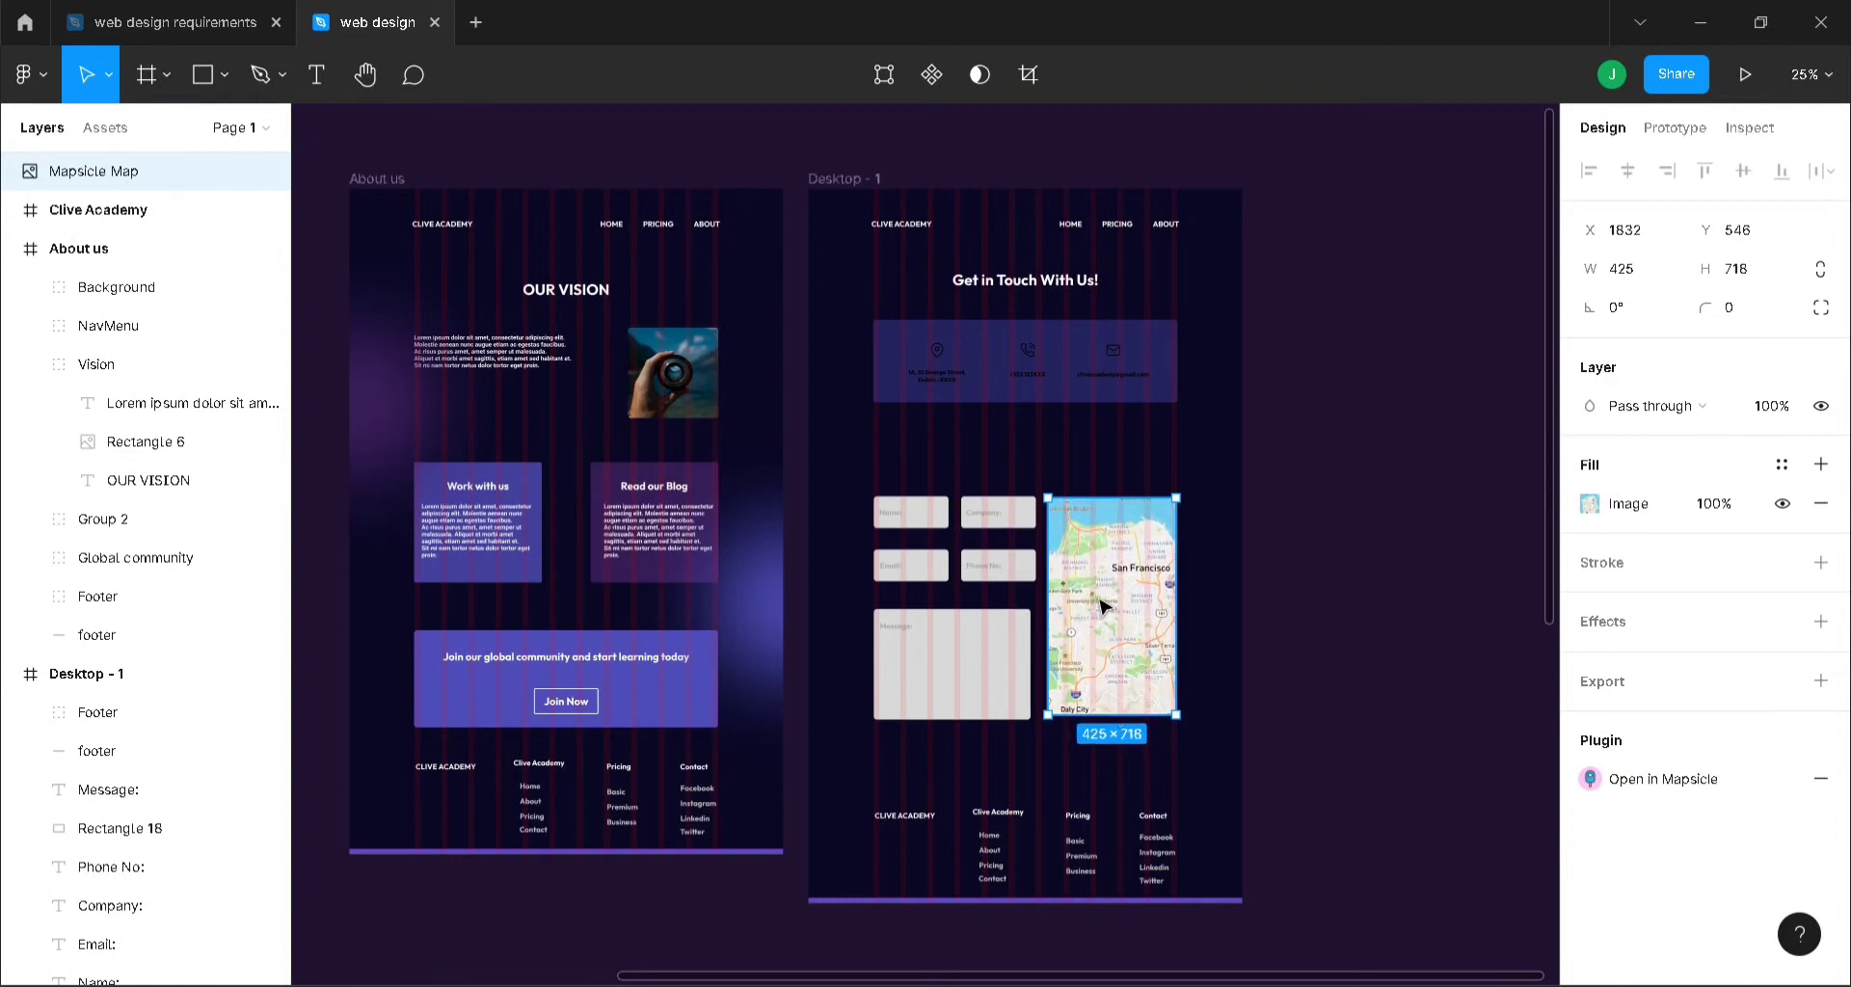
- Resize the San Francisco map to 750 px high
left_click_drag(1100, 600, 1101, 612)
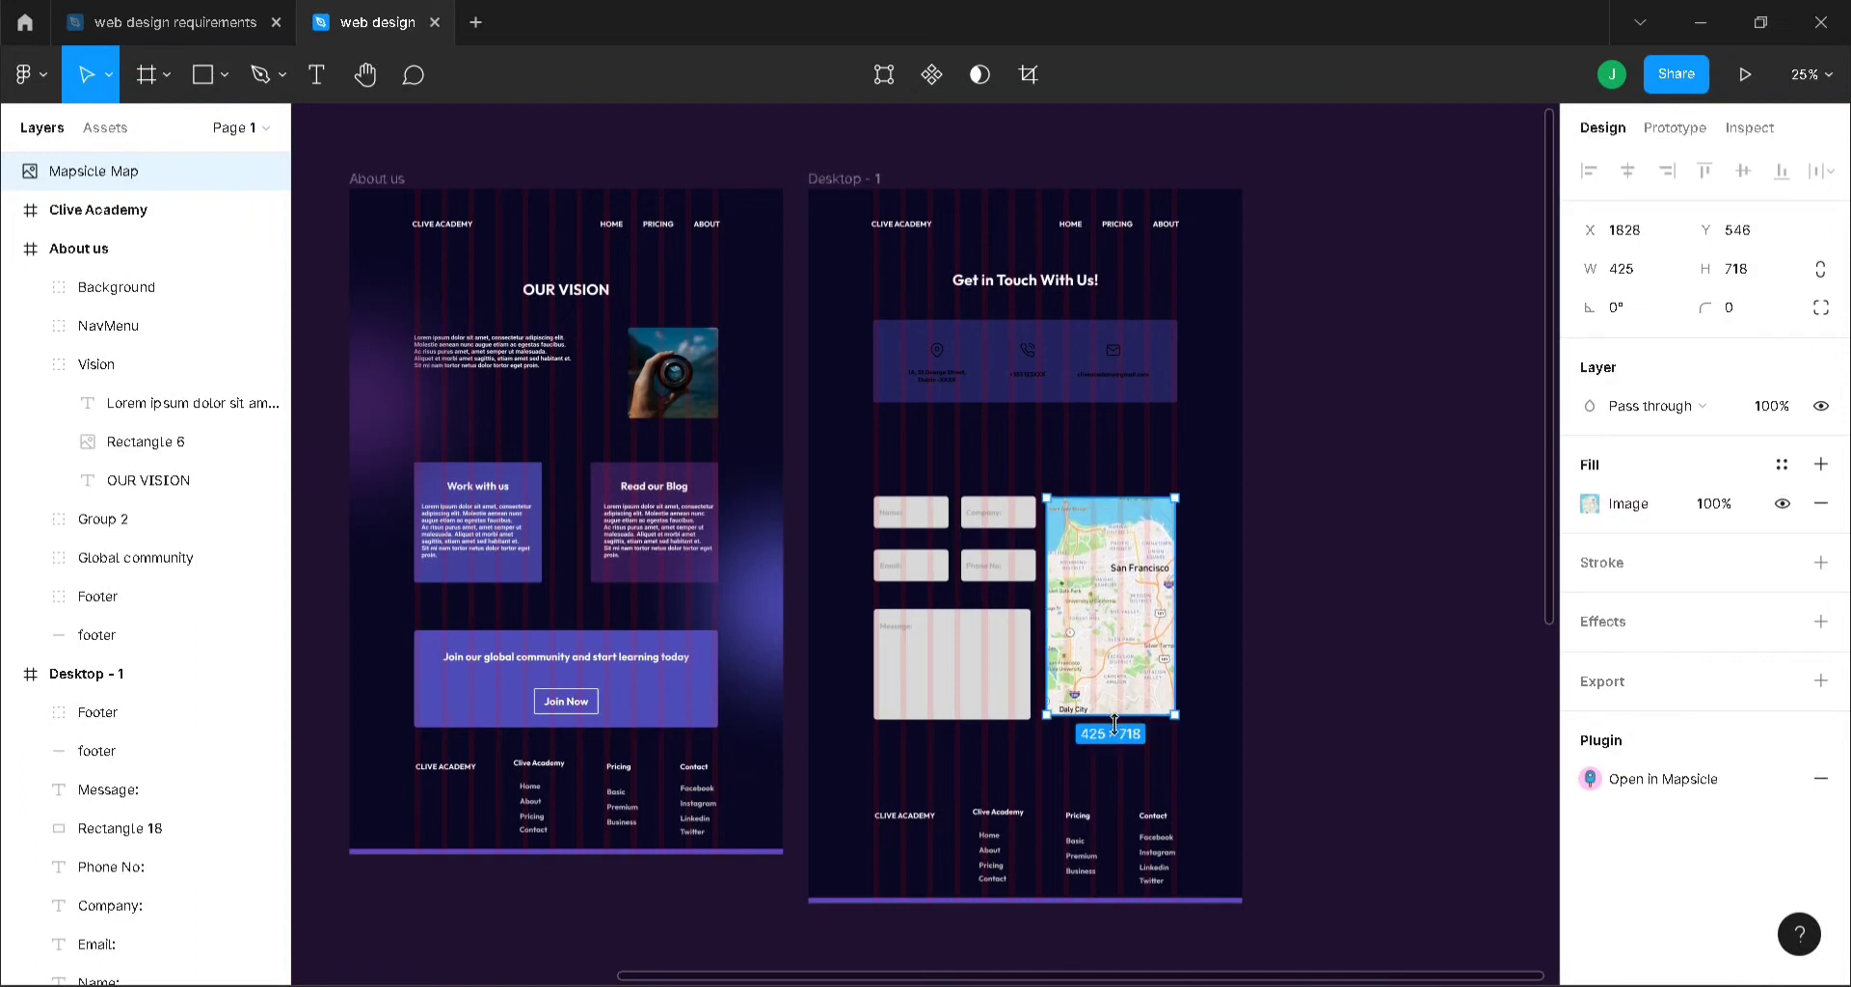
left_click_drag(1115, 723, 1115, 731)
key("ctrl+plus")
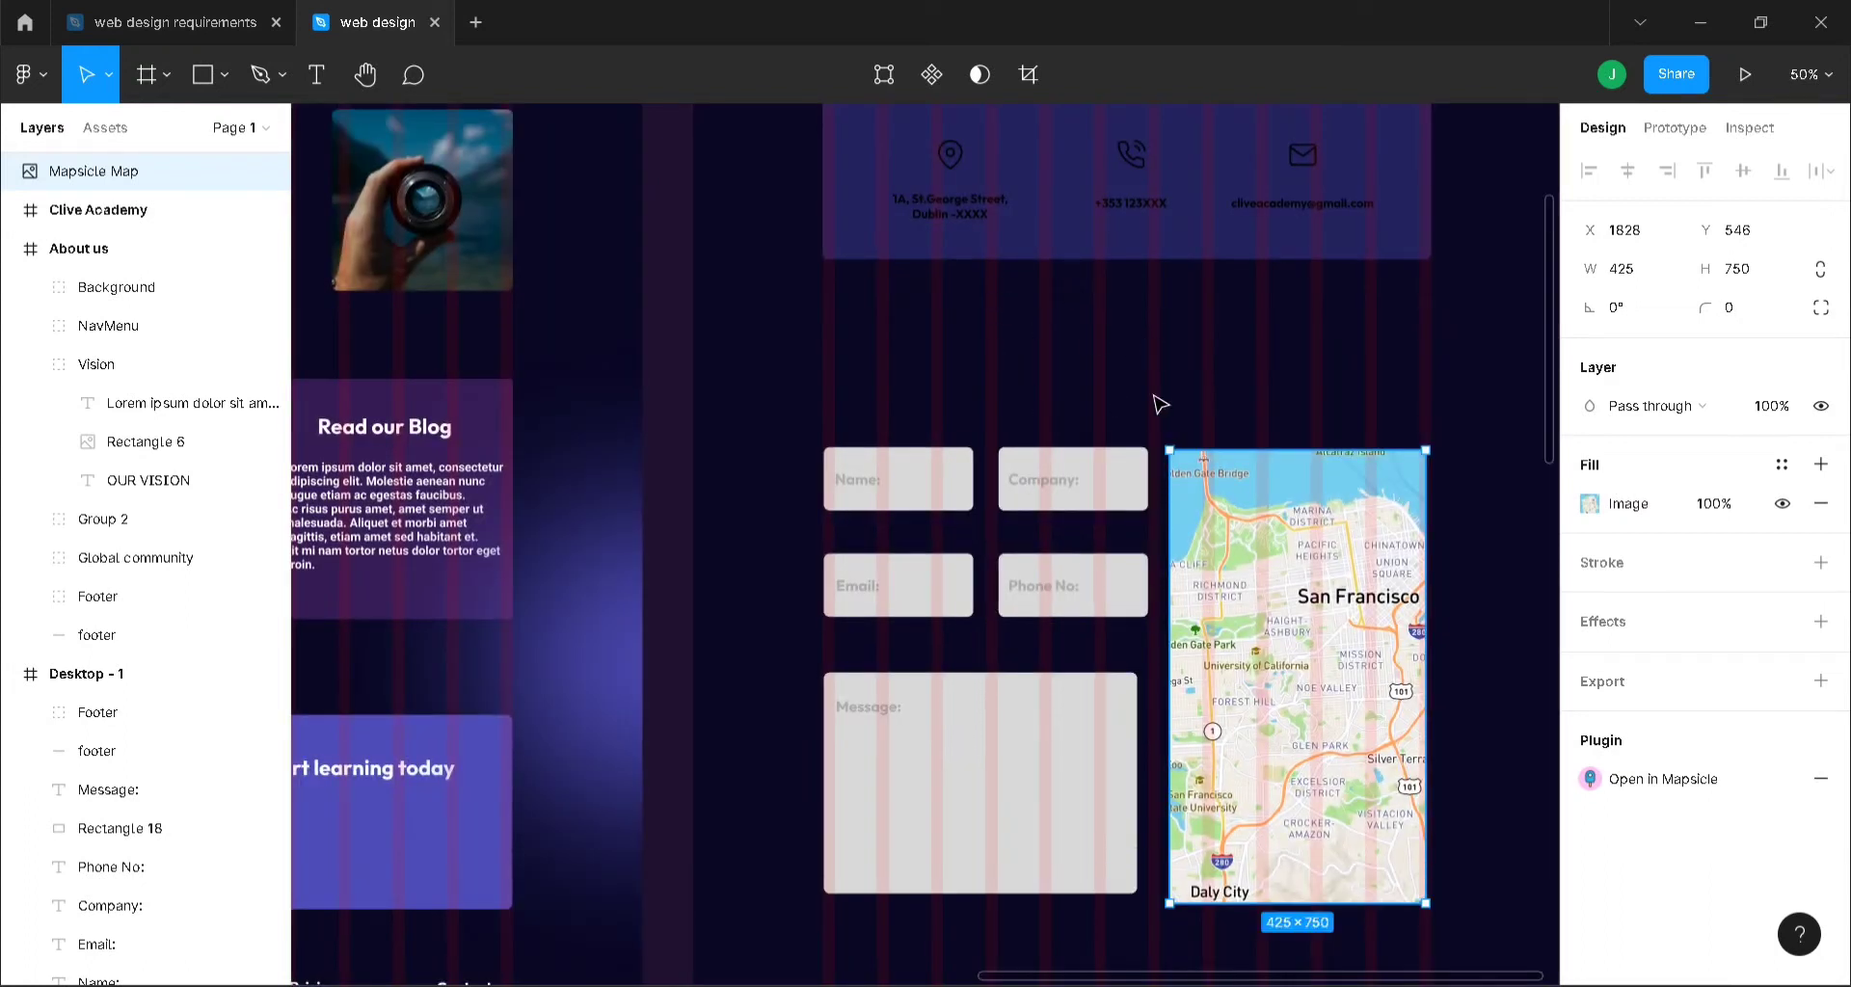
- Move all contact form labels, field boxes and the map up together
left_click(1041, 480)
left_click(878, 485, "shift")
left_click(920, 464, "shift")
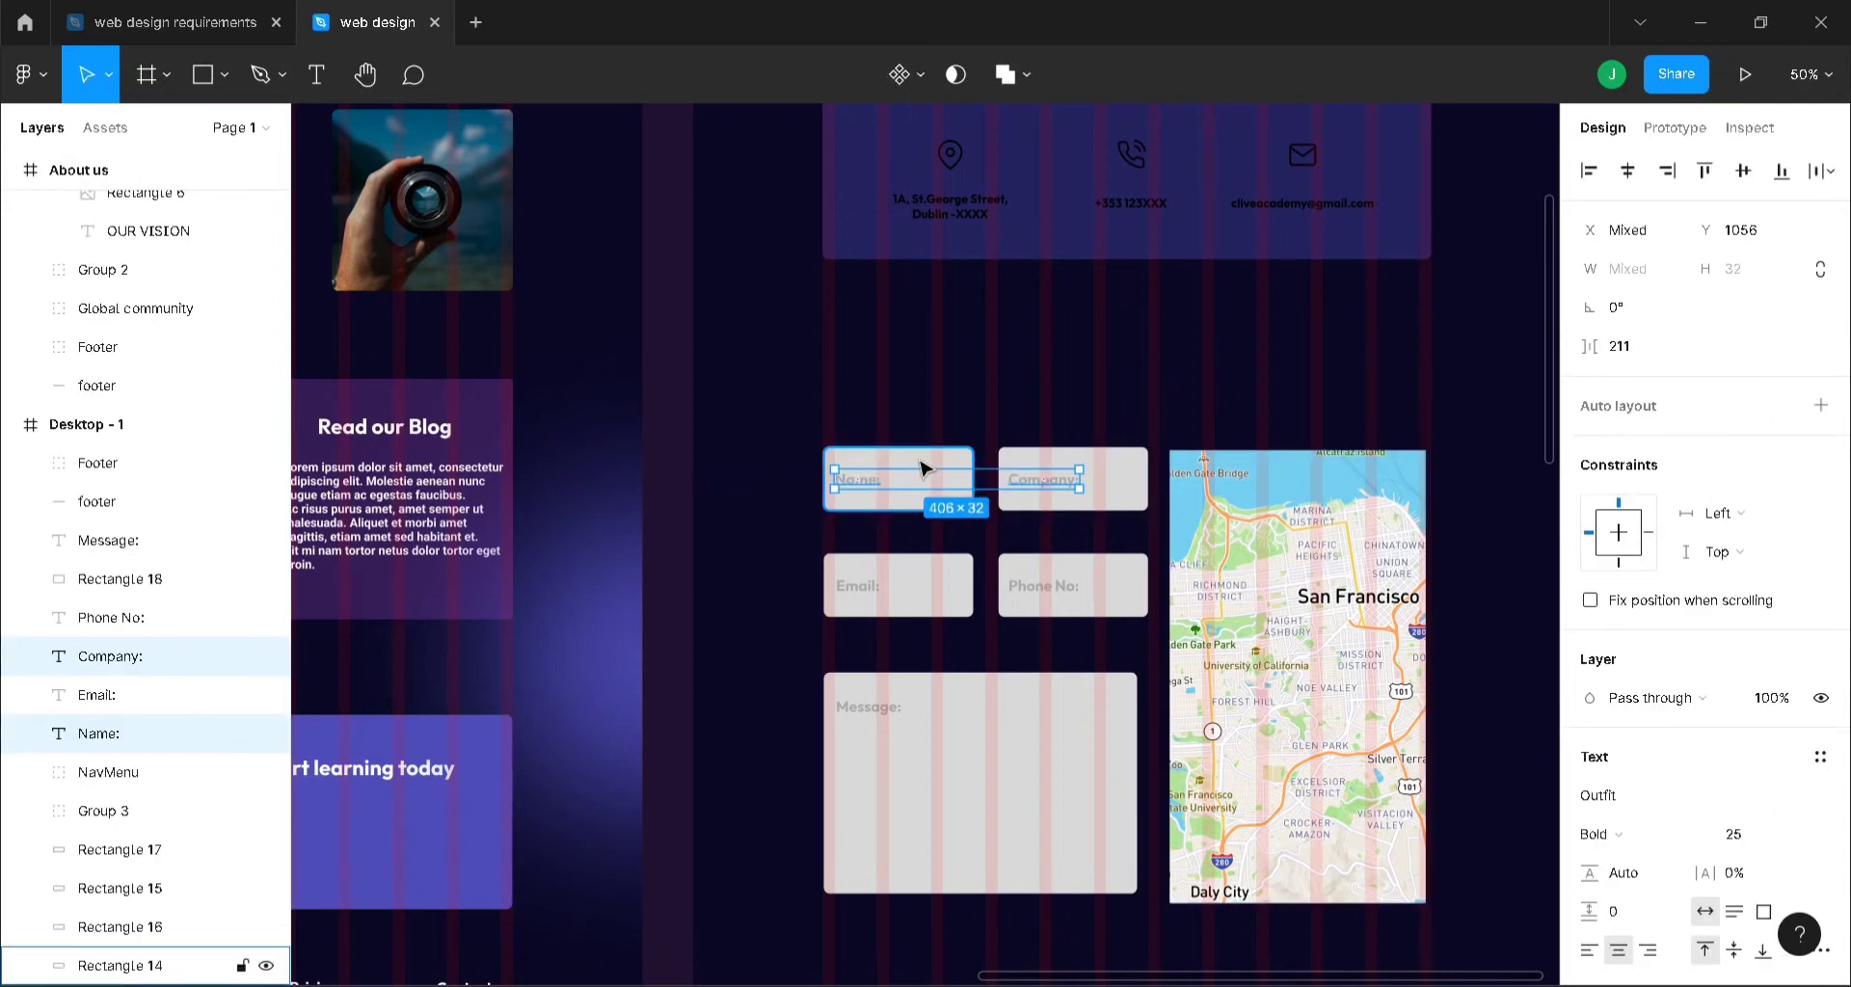
left_click(1123, 483, "shift")
left_click(1060, 588, "shift")
left_click(1099, 605, "shift")
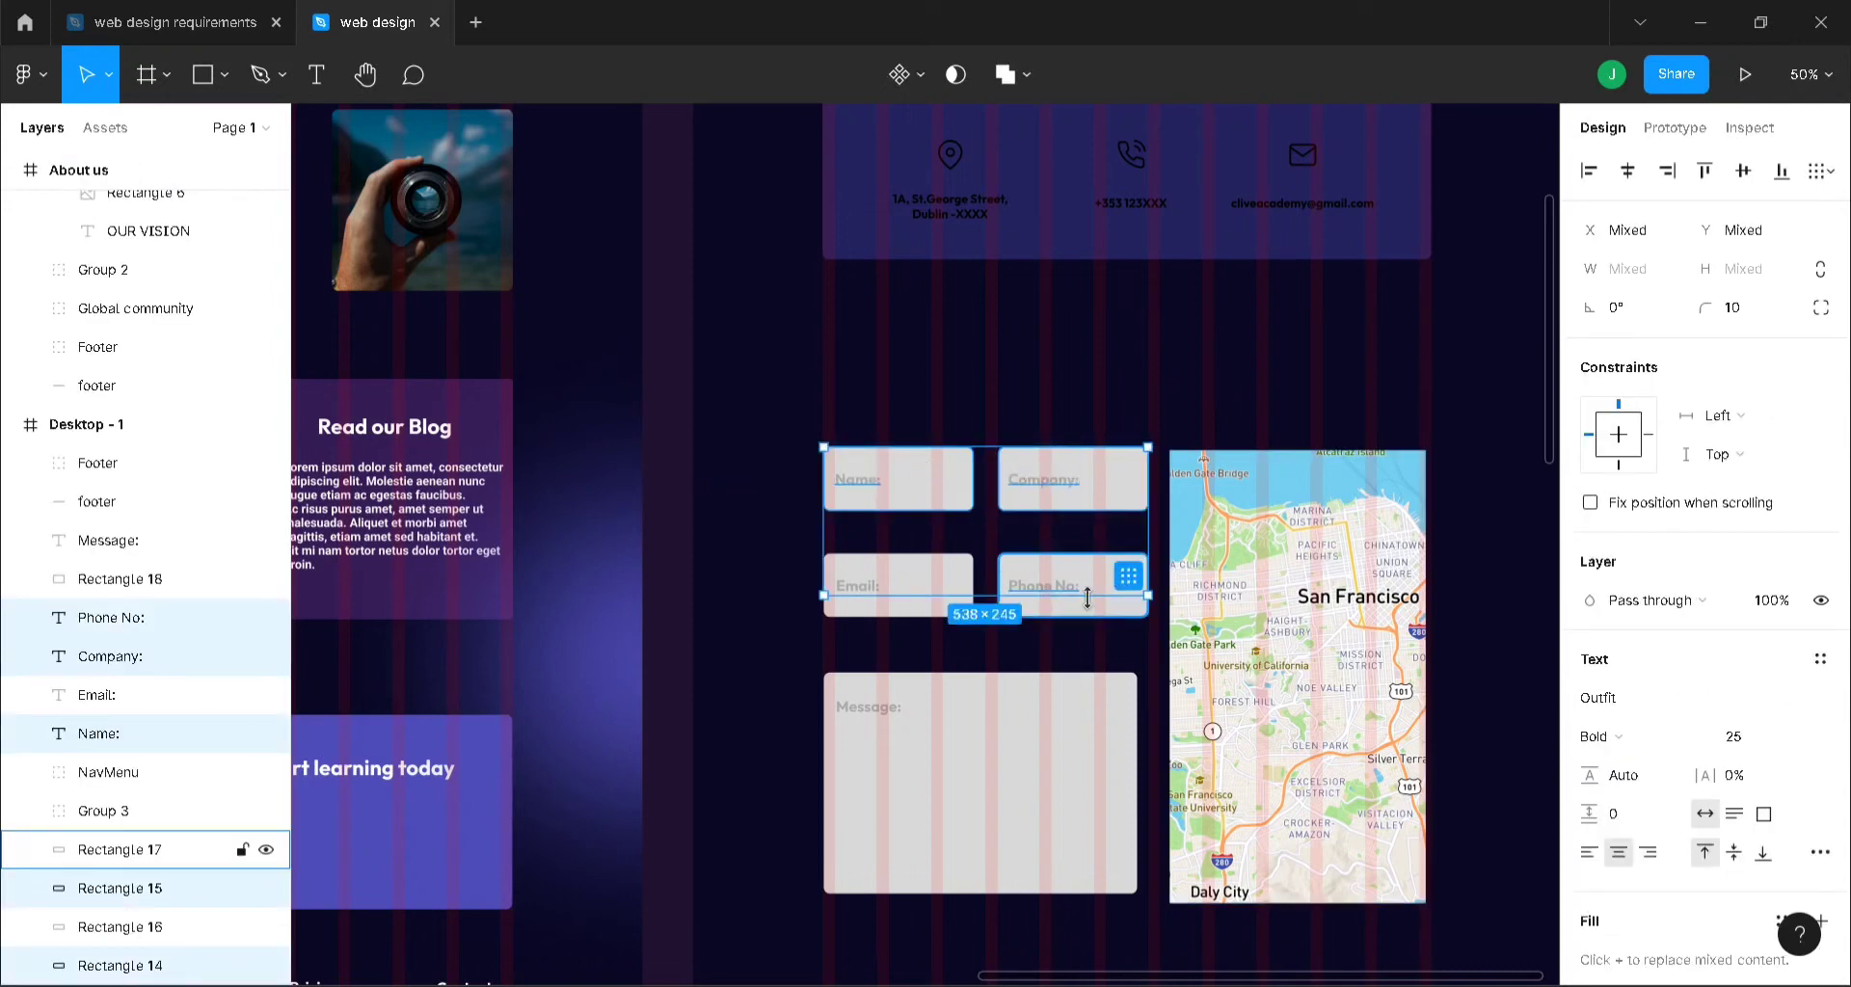
left_click(852, 586, "shift")
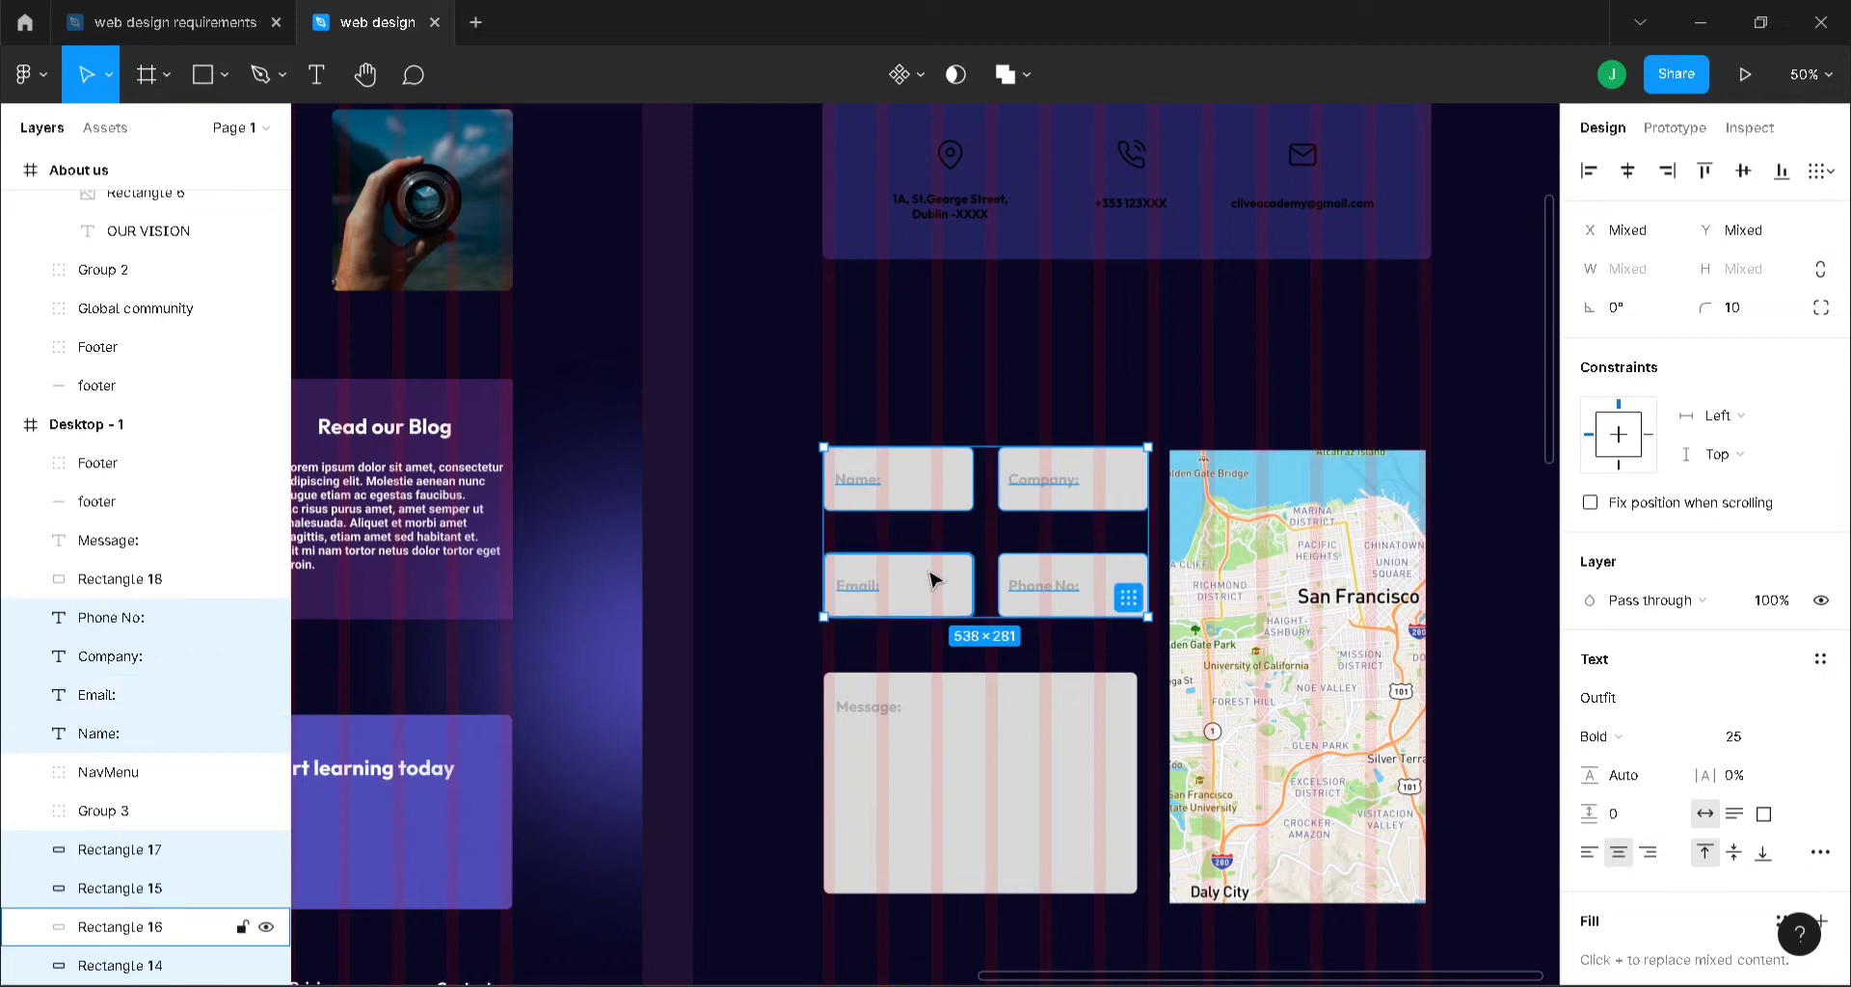
left_click(942, 578, "shift")
left_click(872, 706, "shift")
left_click(1058, 793, "shift")
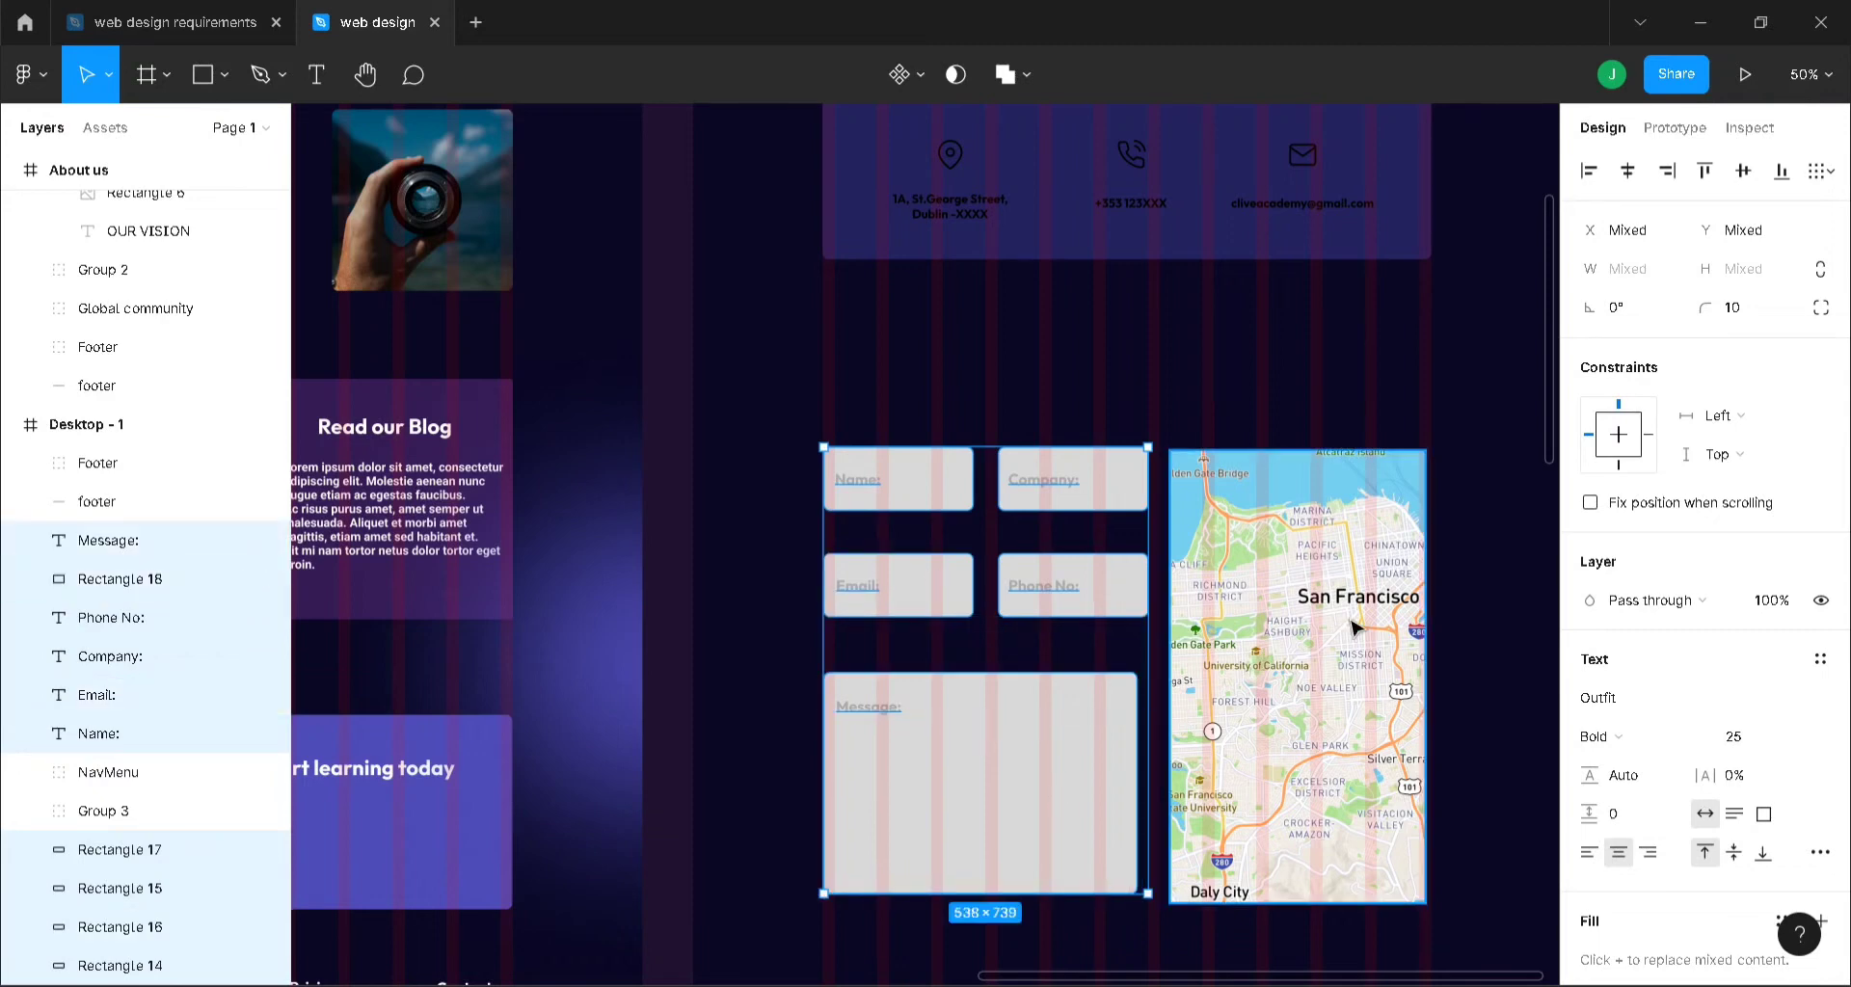
left_click(1223, 640, "shift")
left_click_drag(1118, 658, 1136, 543)
- Raise the footer and its line under the form and shorten Desktop - 1 to 1440 × 2086
scroll(1466, 550, "down", 5)
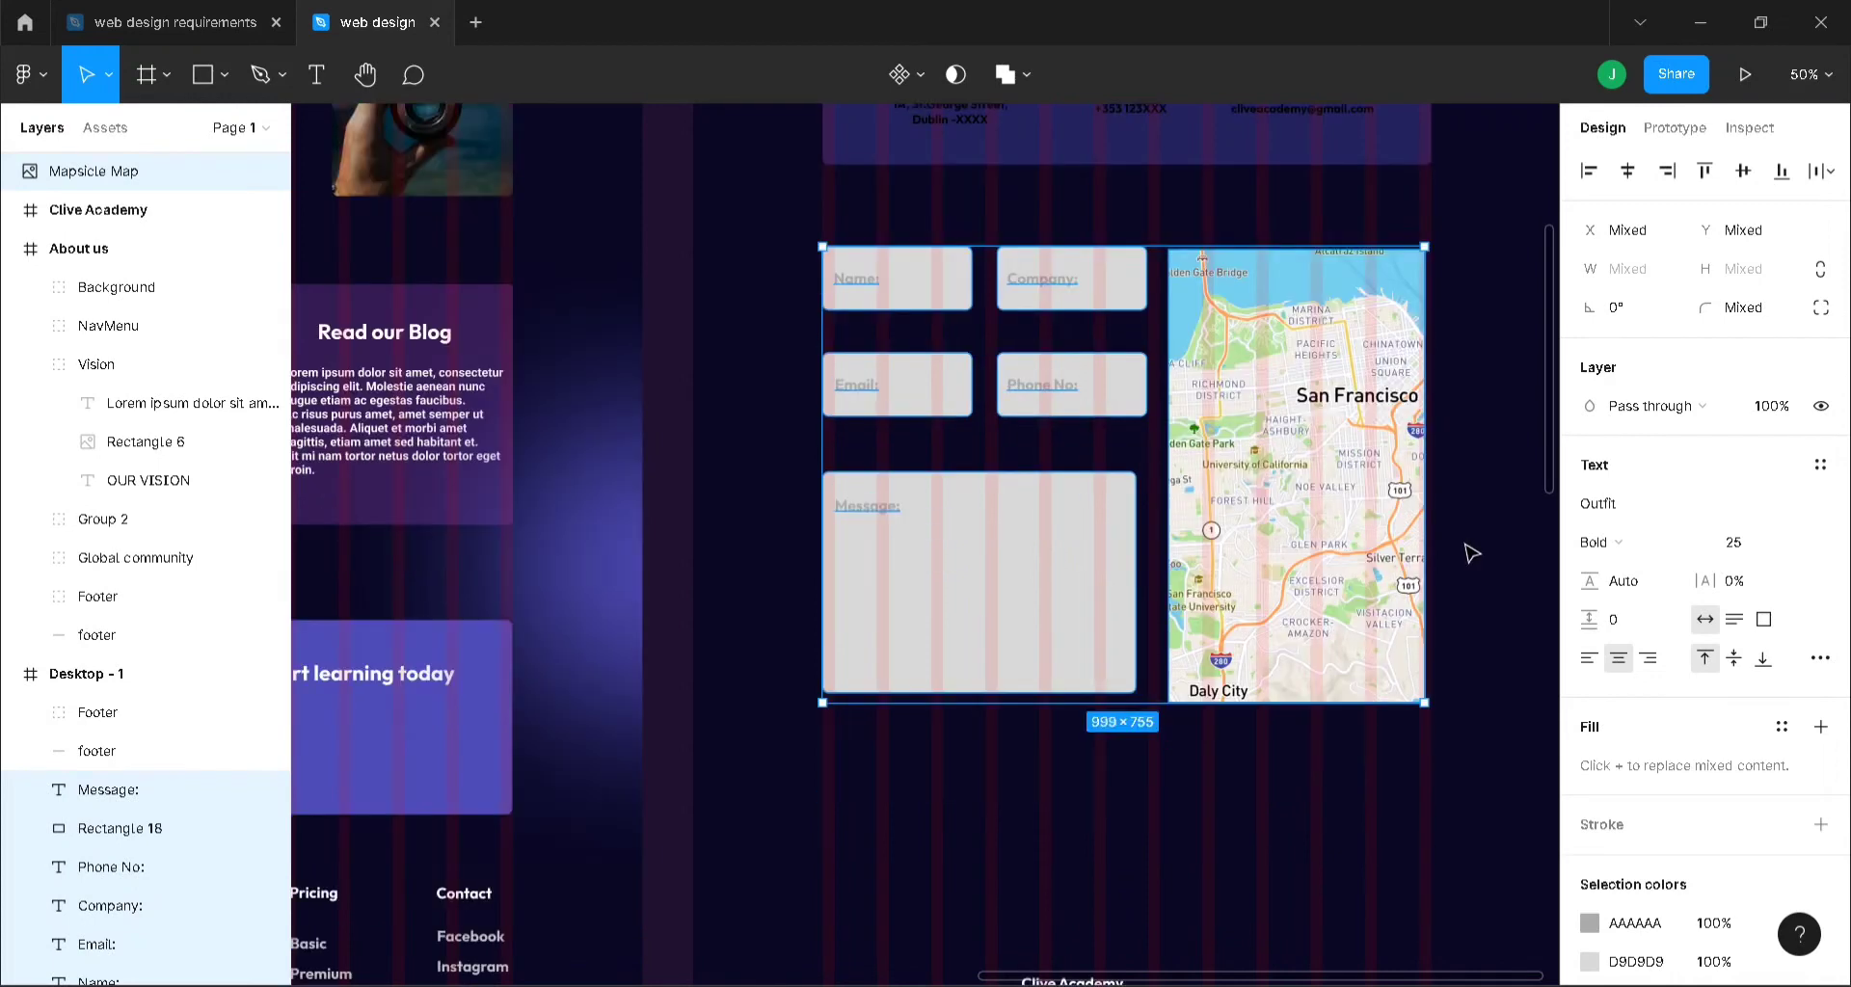
key("Escape")
left_click(1085, 702)
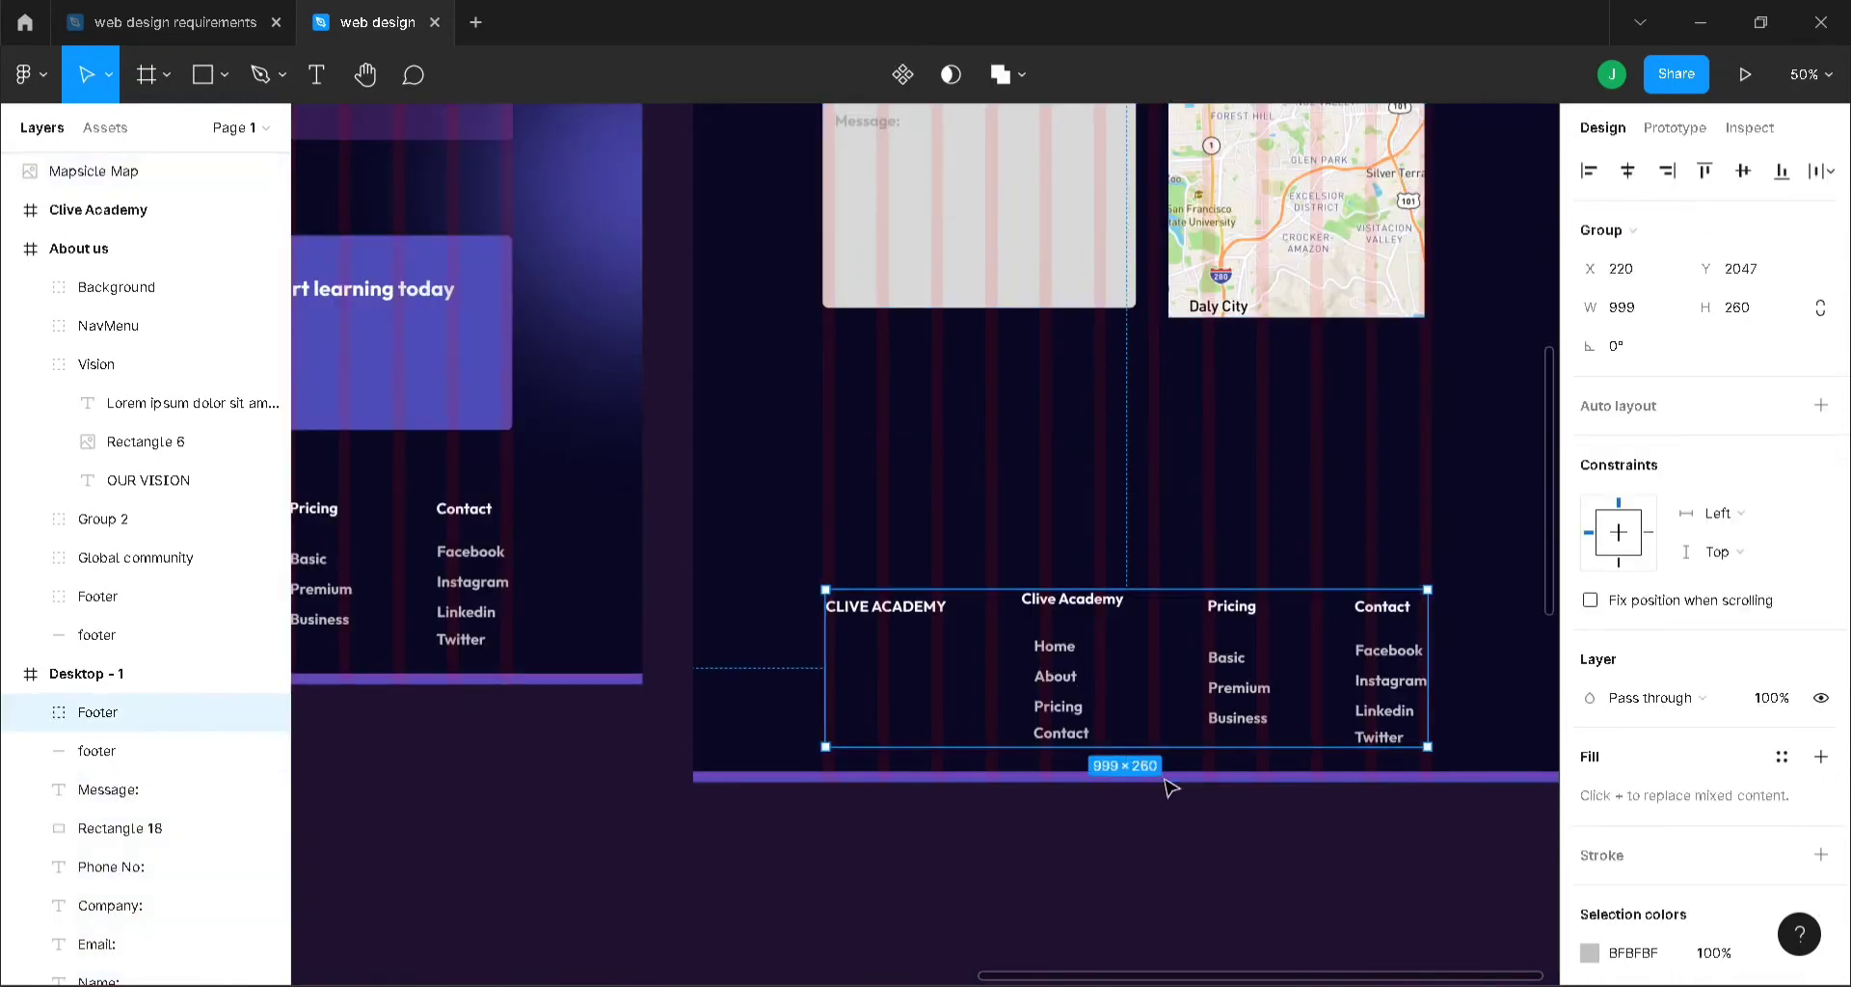
left_click(1172, 777, "shift")
left_click_drag(1175, 691, 1178, 509)
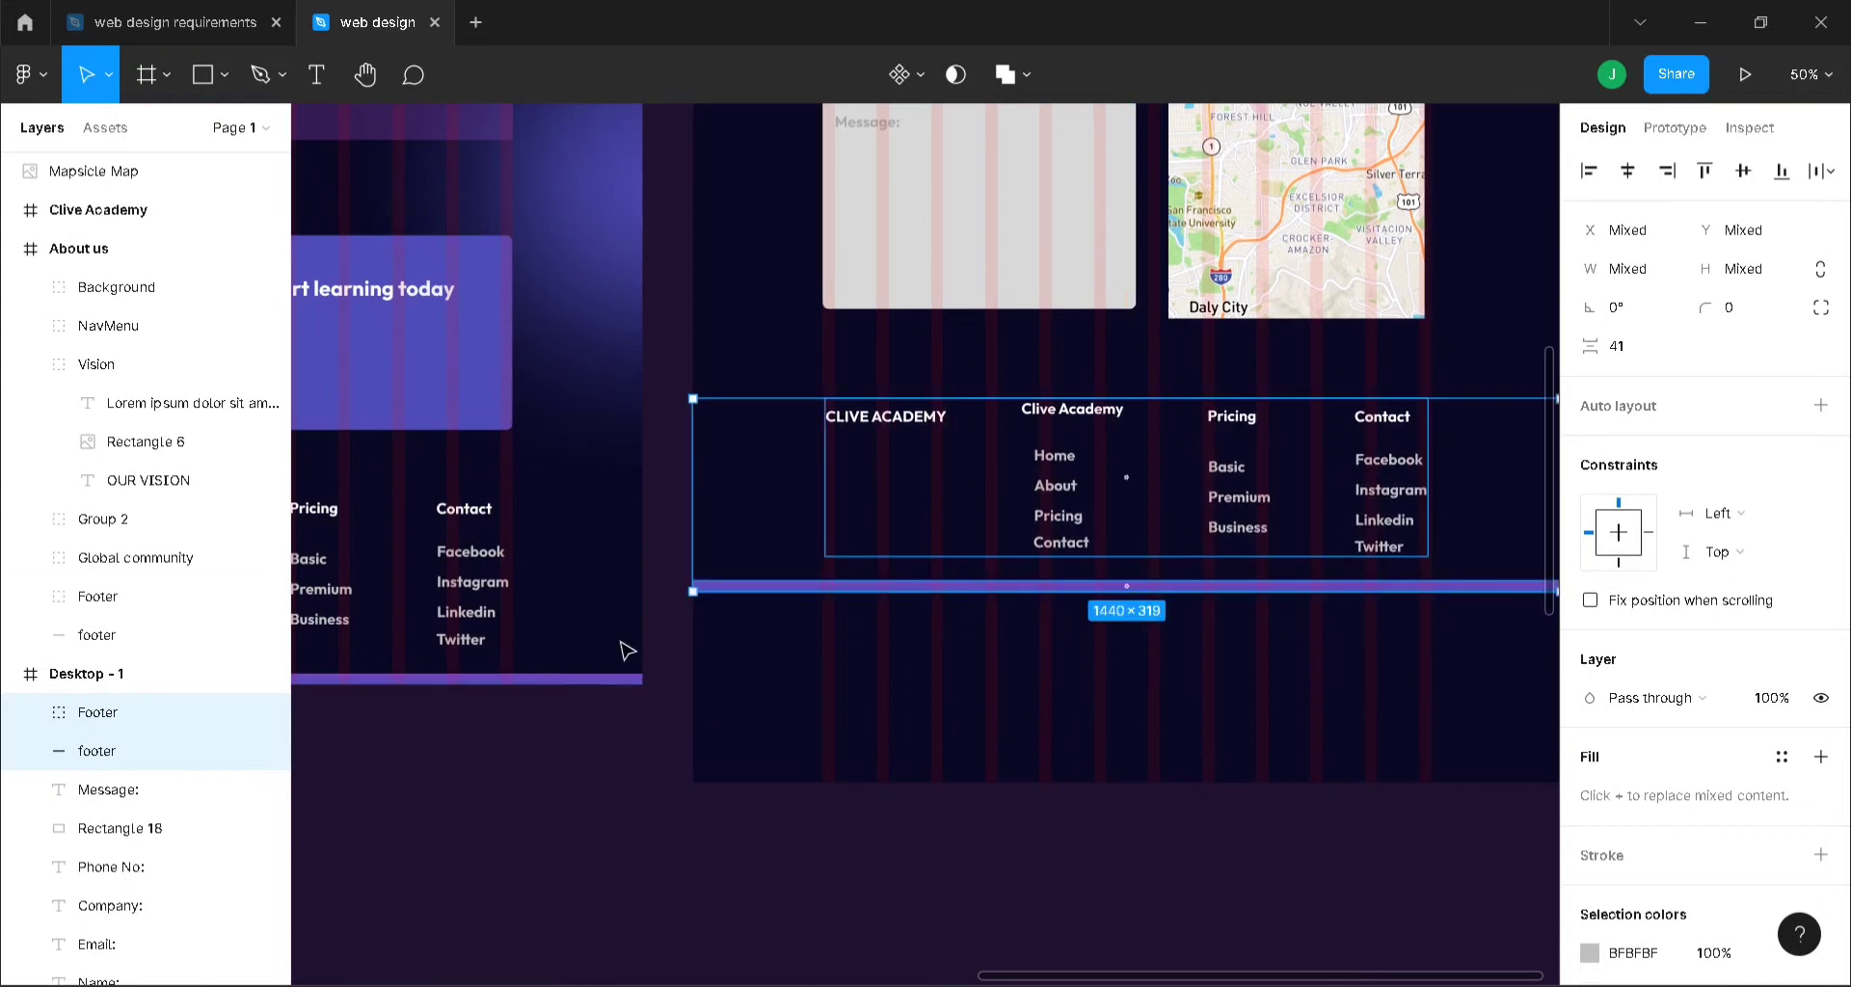
left_click(87, 673)
left_click_drag(1242, 781, 1240, 598)
left_click(1280, 707)
scroll(1292, 707, "up", 8)
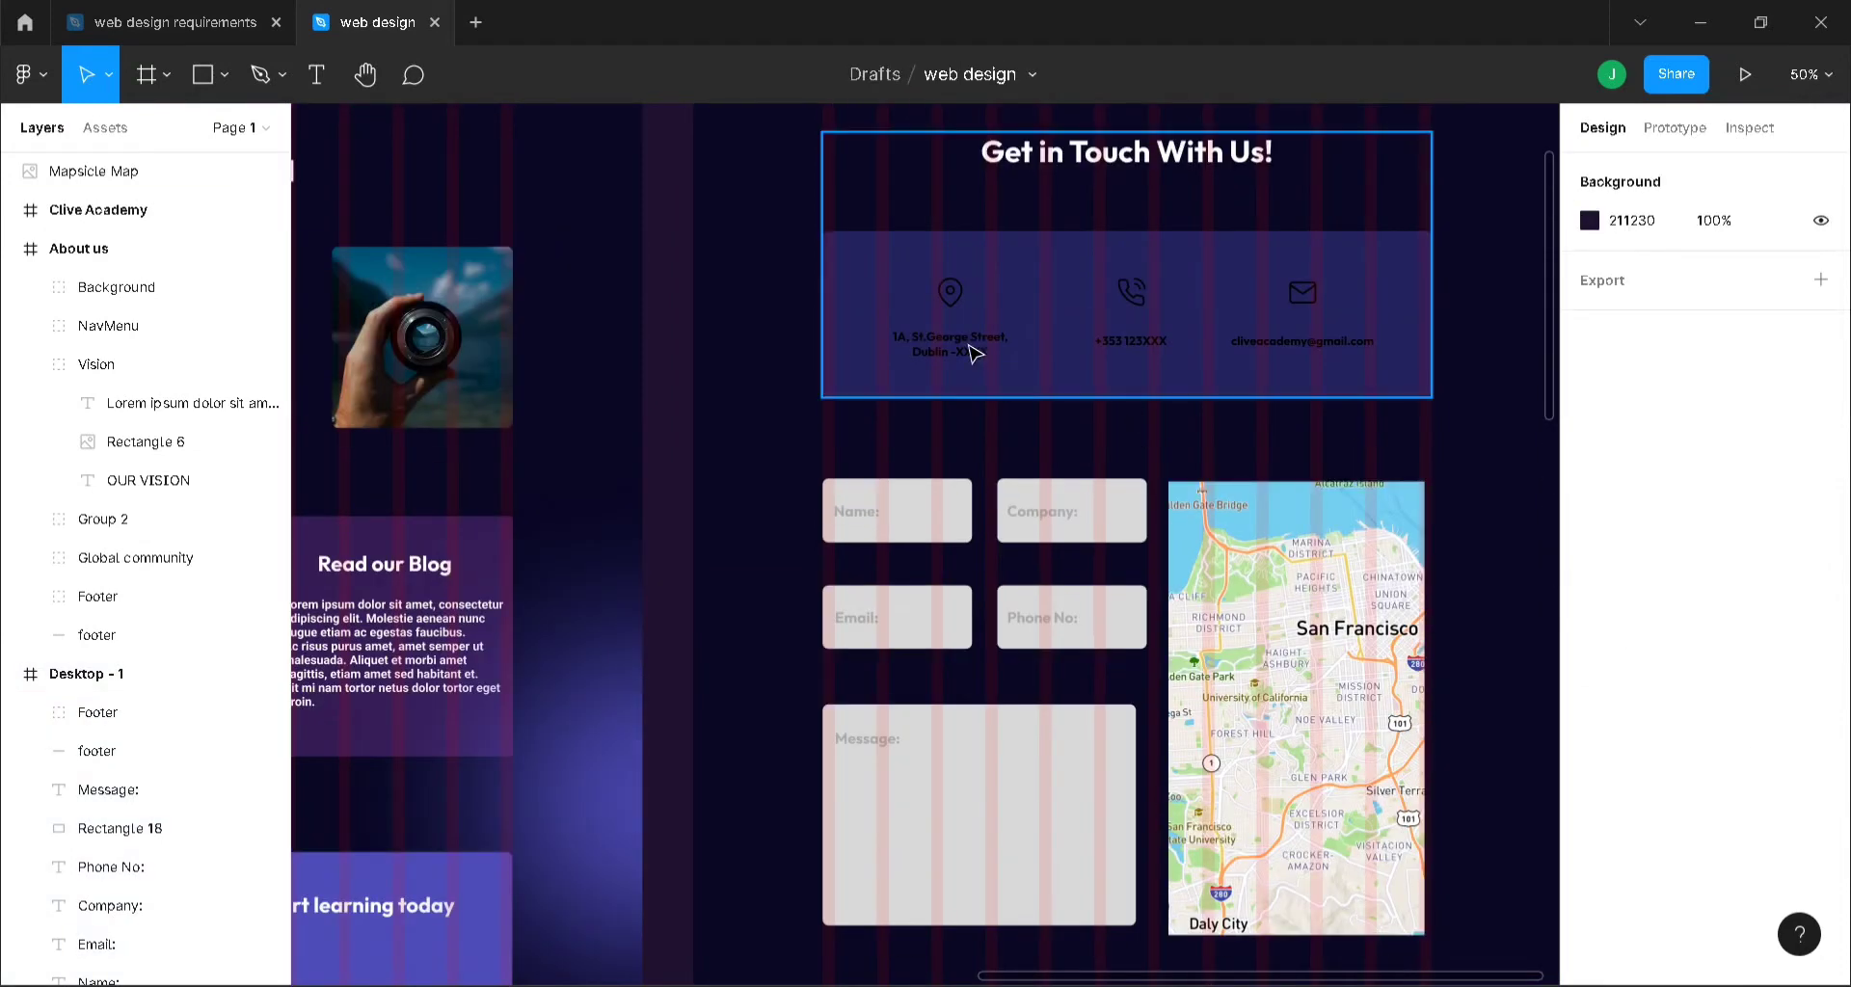
- Replace Dublin with San Francisco in the contact address text, keeping it on two lines
double_click(940, 359)
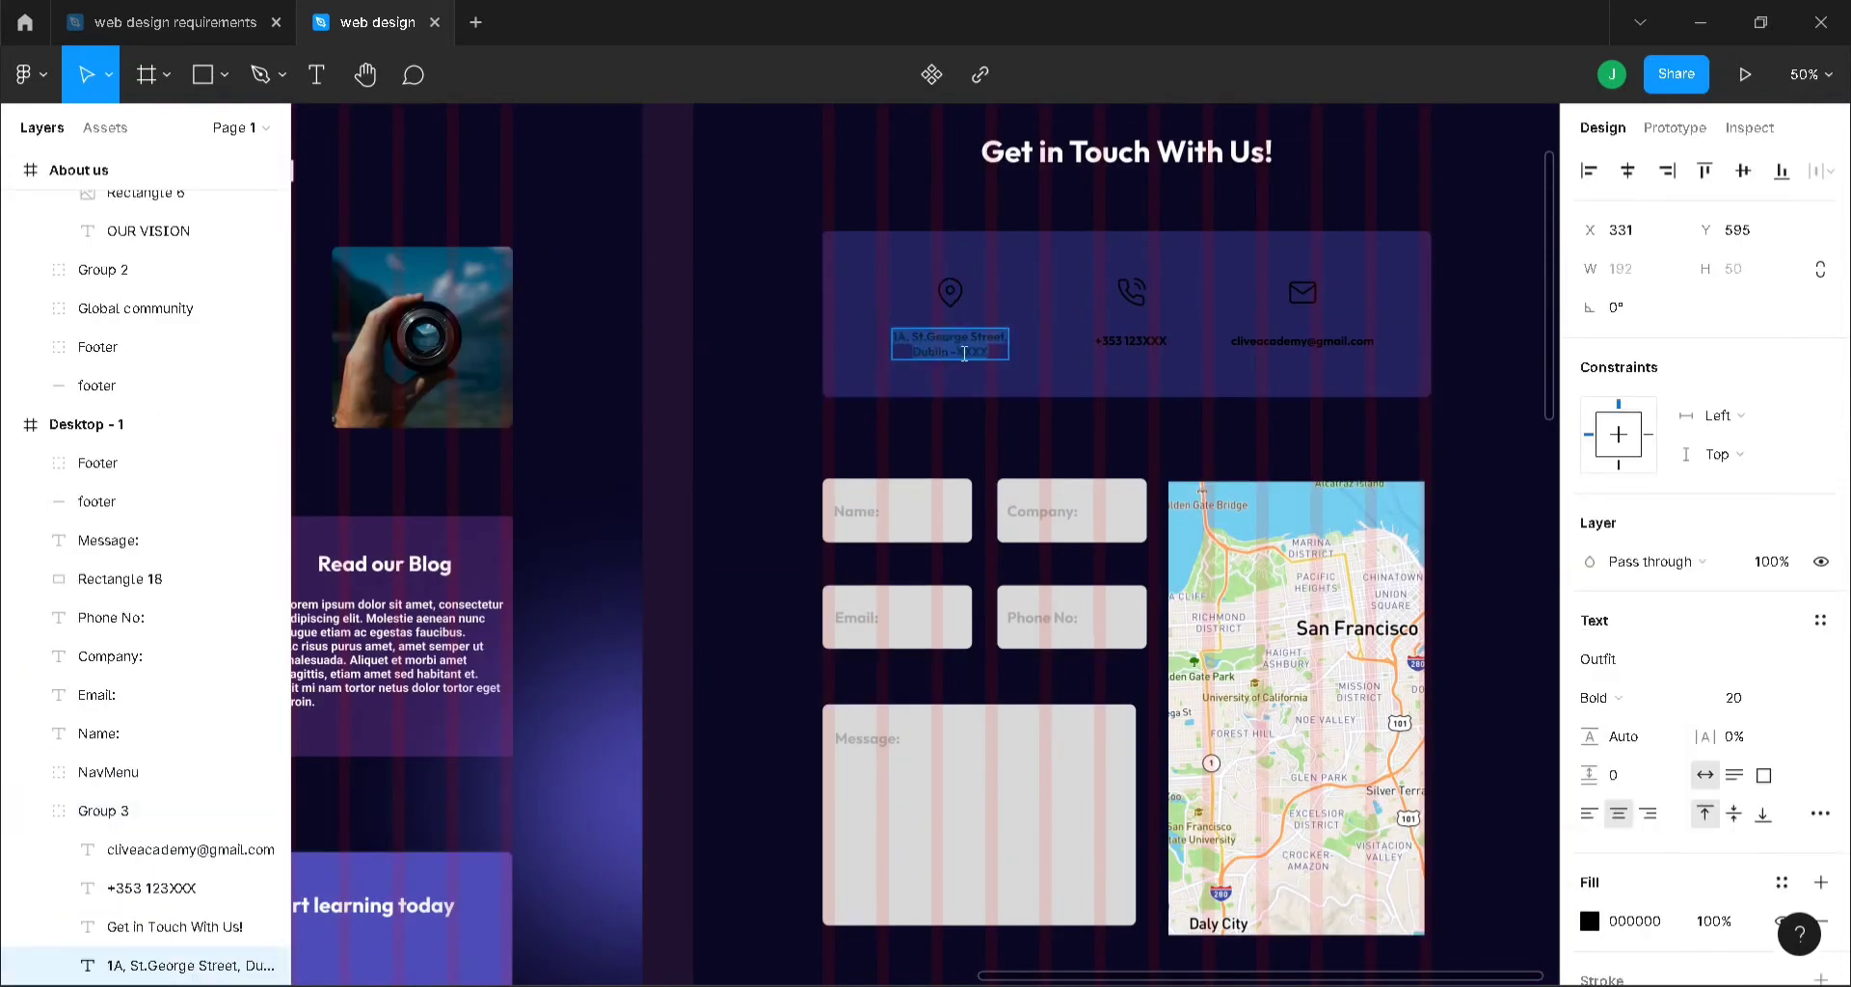
left_click(942, 354)
type("Sa")
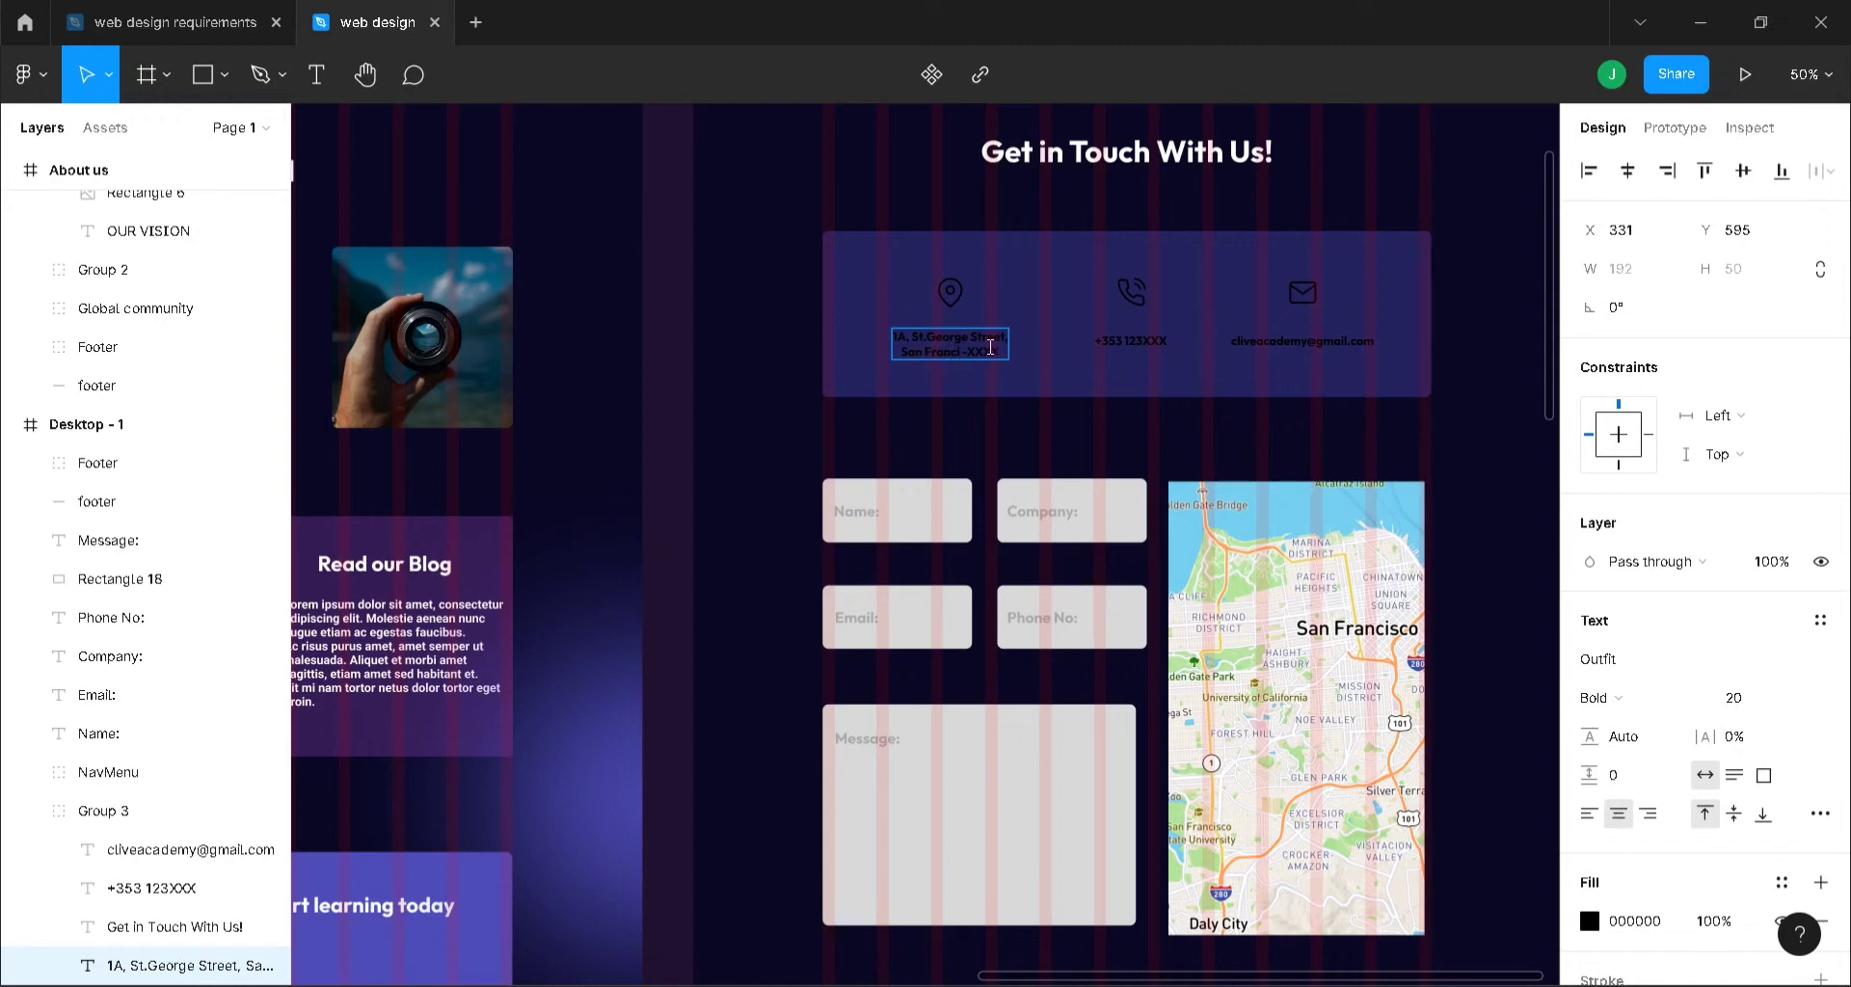
type("isco")
key("Return")
key("BackSpace")
key("Escape")
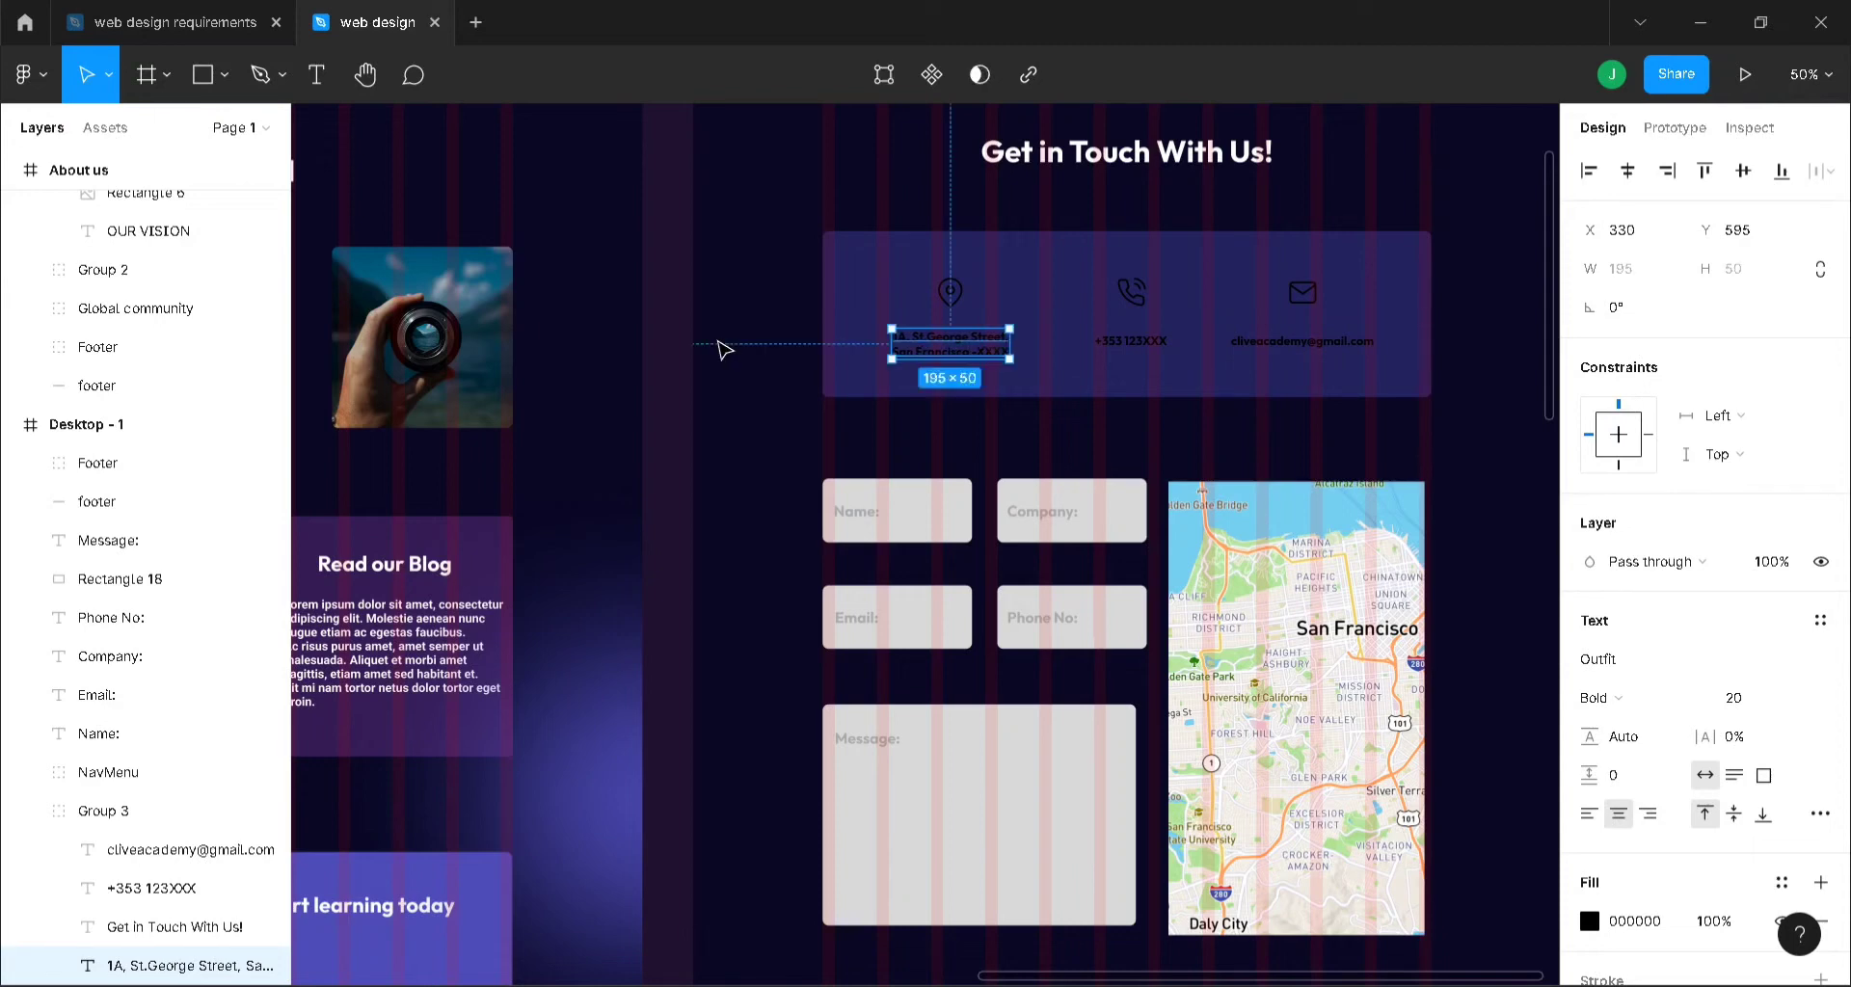
left_click(725, 349)
scroll(1246, 345, "up", 5)
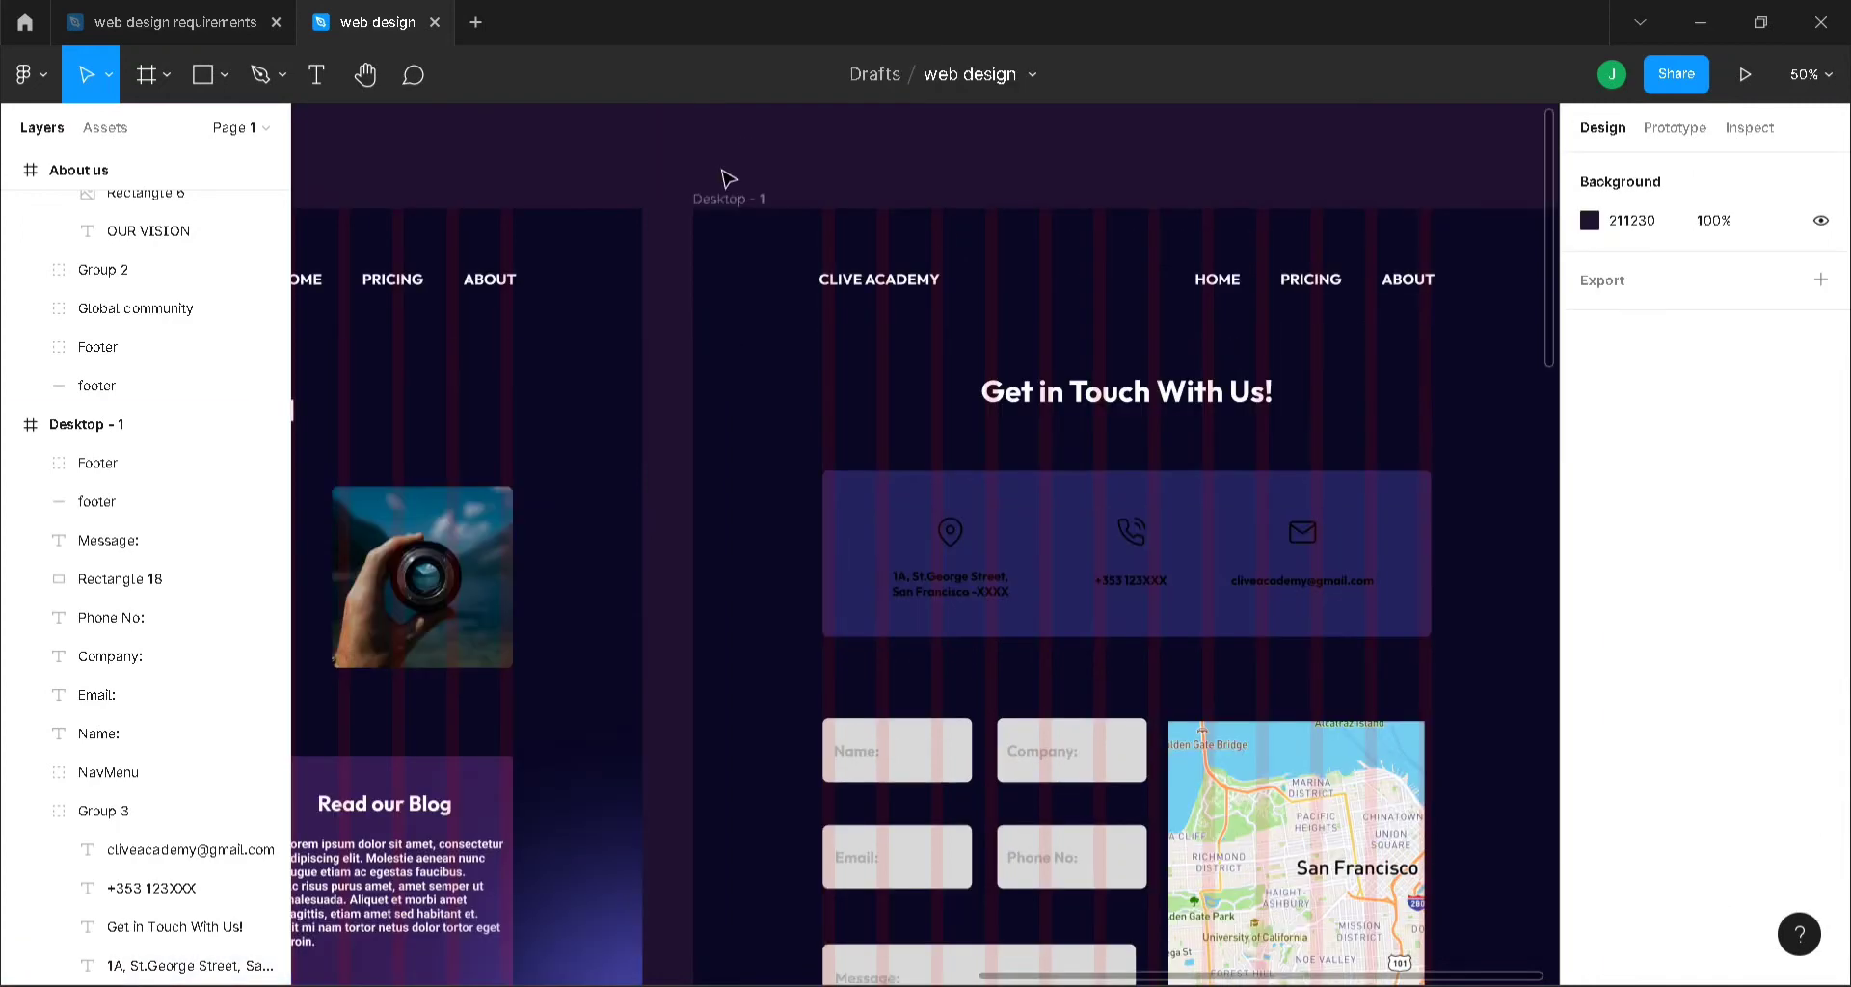
- Hide the Desktop - 1 layout grid, then switch it back on to show the 12 columns
left_click(725, 200)
left_click(1781, 542)
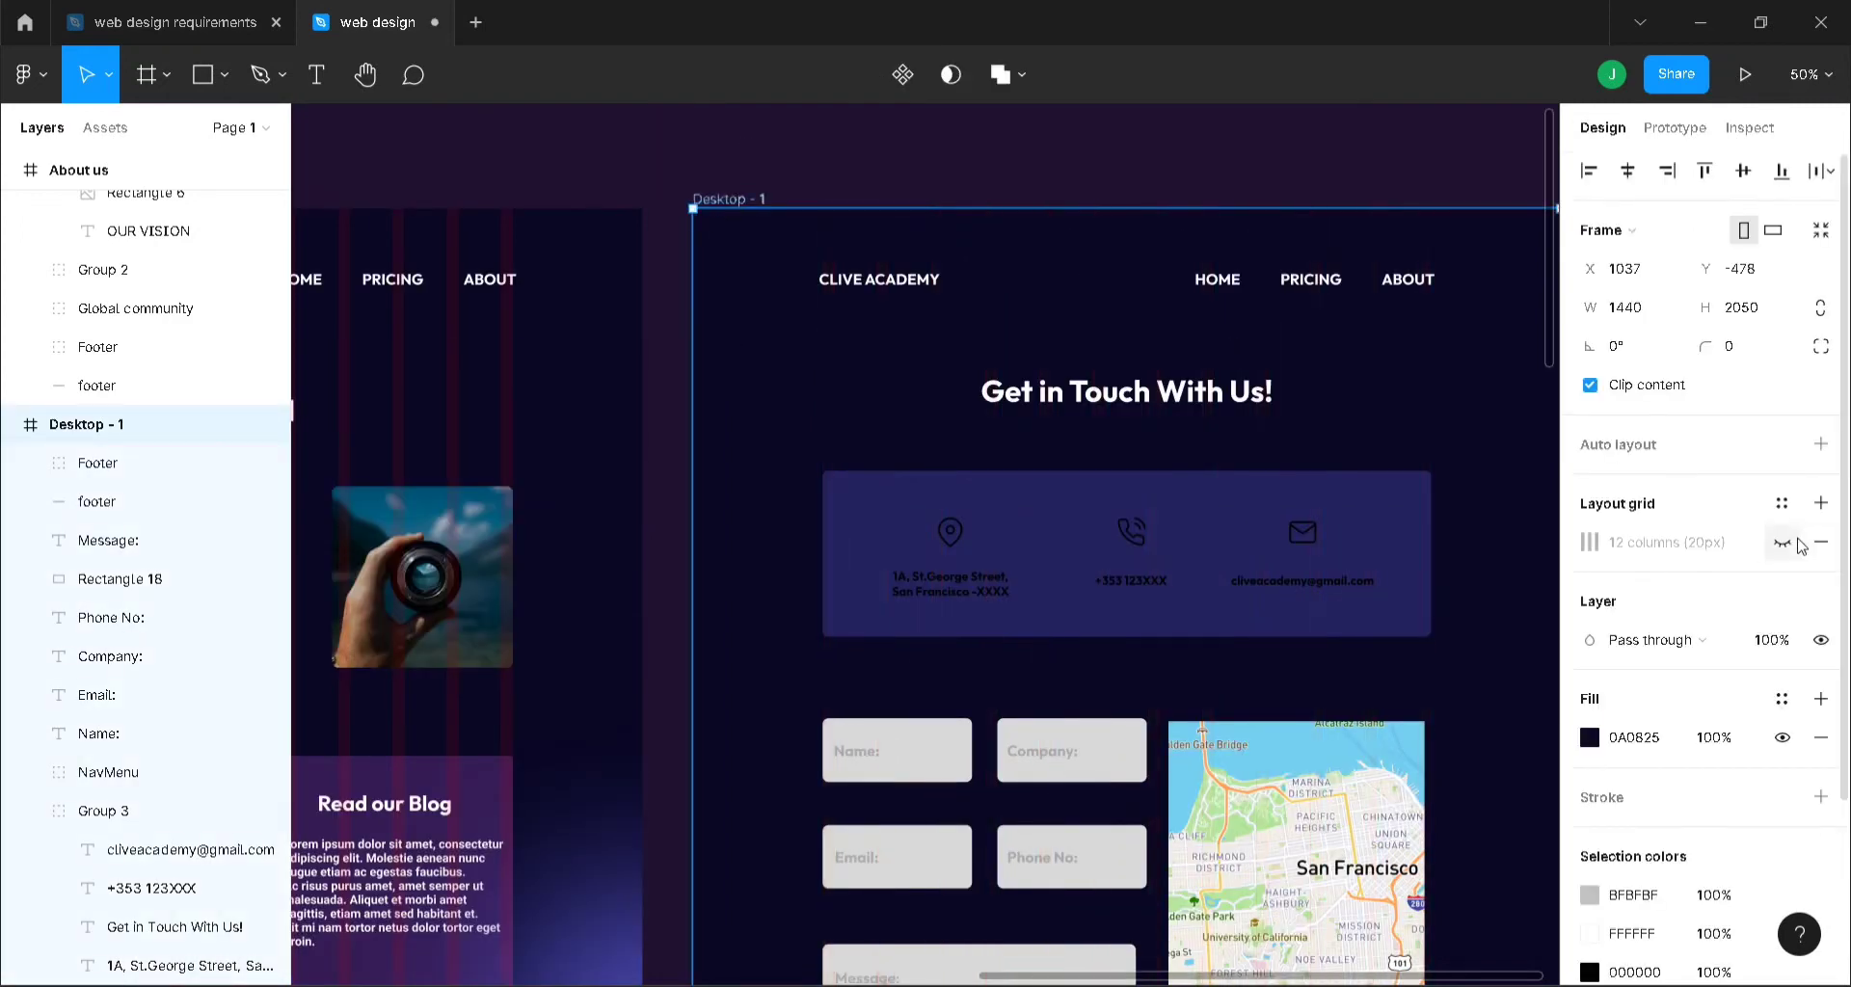
key("ctrl+minus")
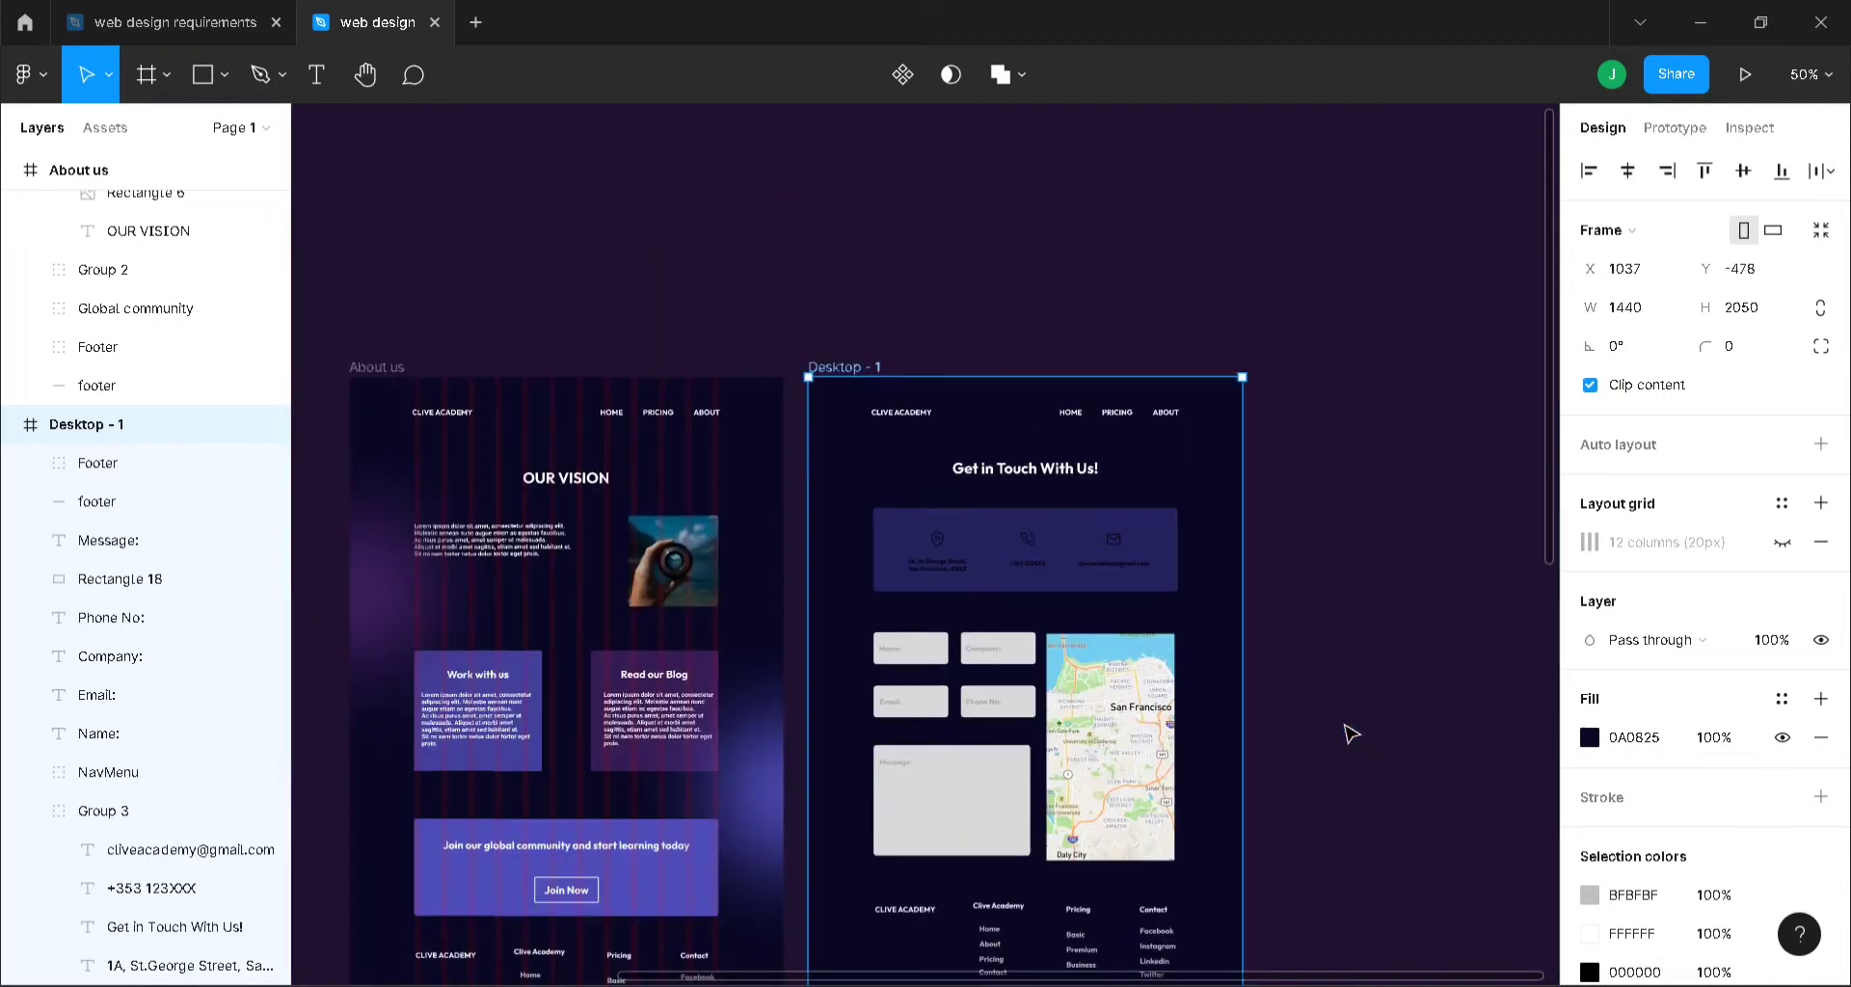
scroll(1350, 735, "down", 1)
scroll(1350, 734, "down", 1)
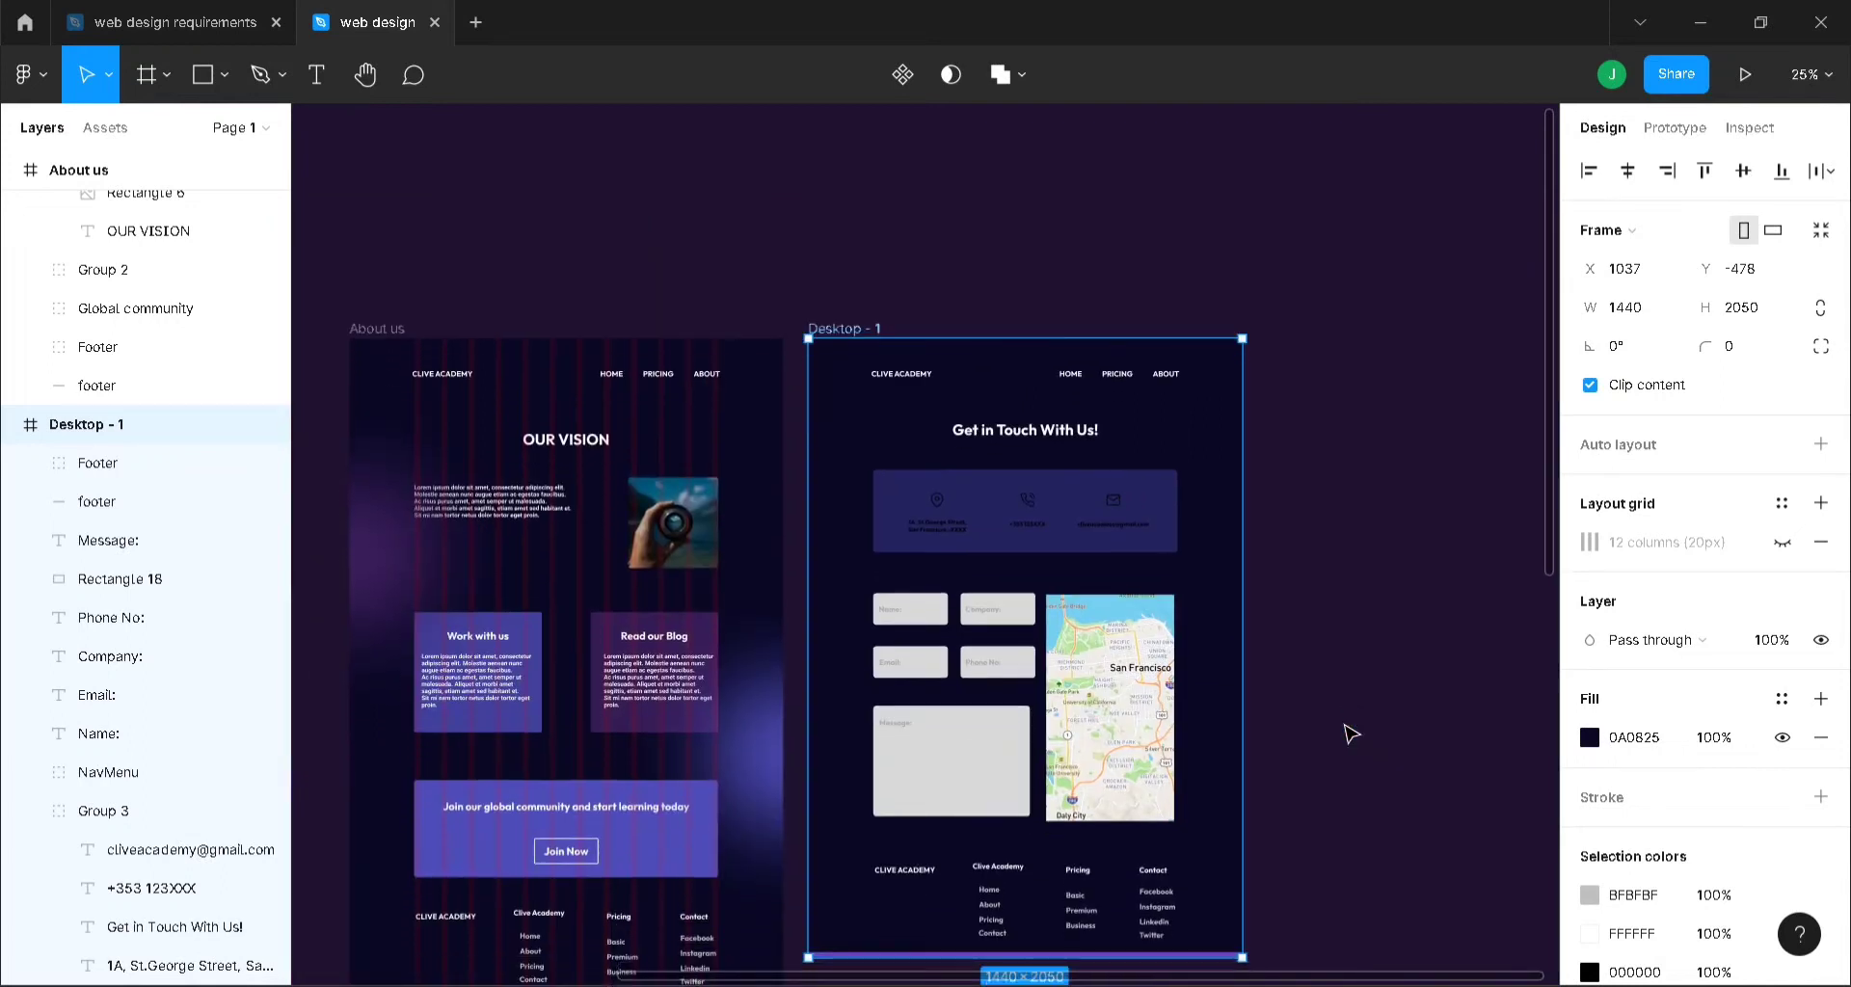
scroll(1351, 734, "down", 3)
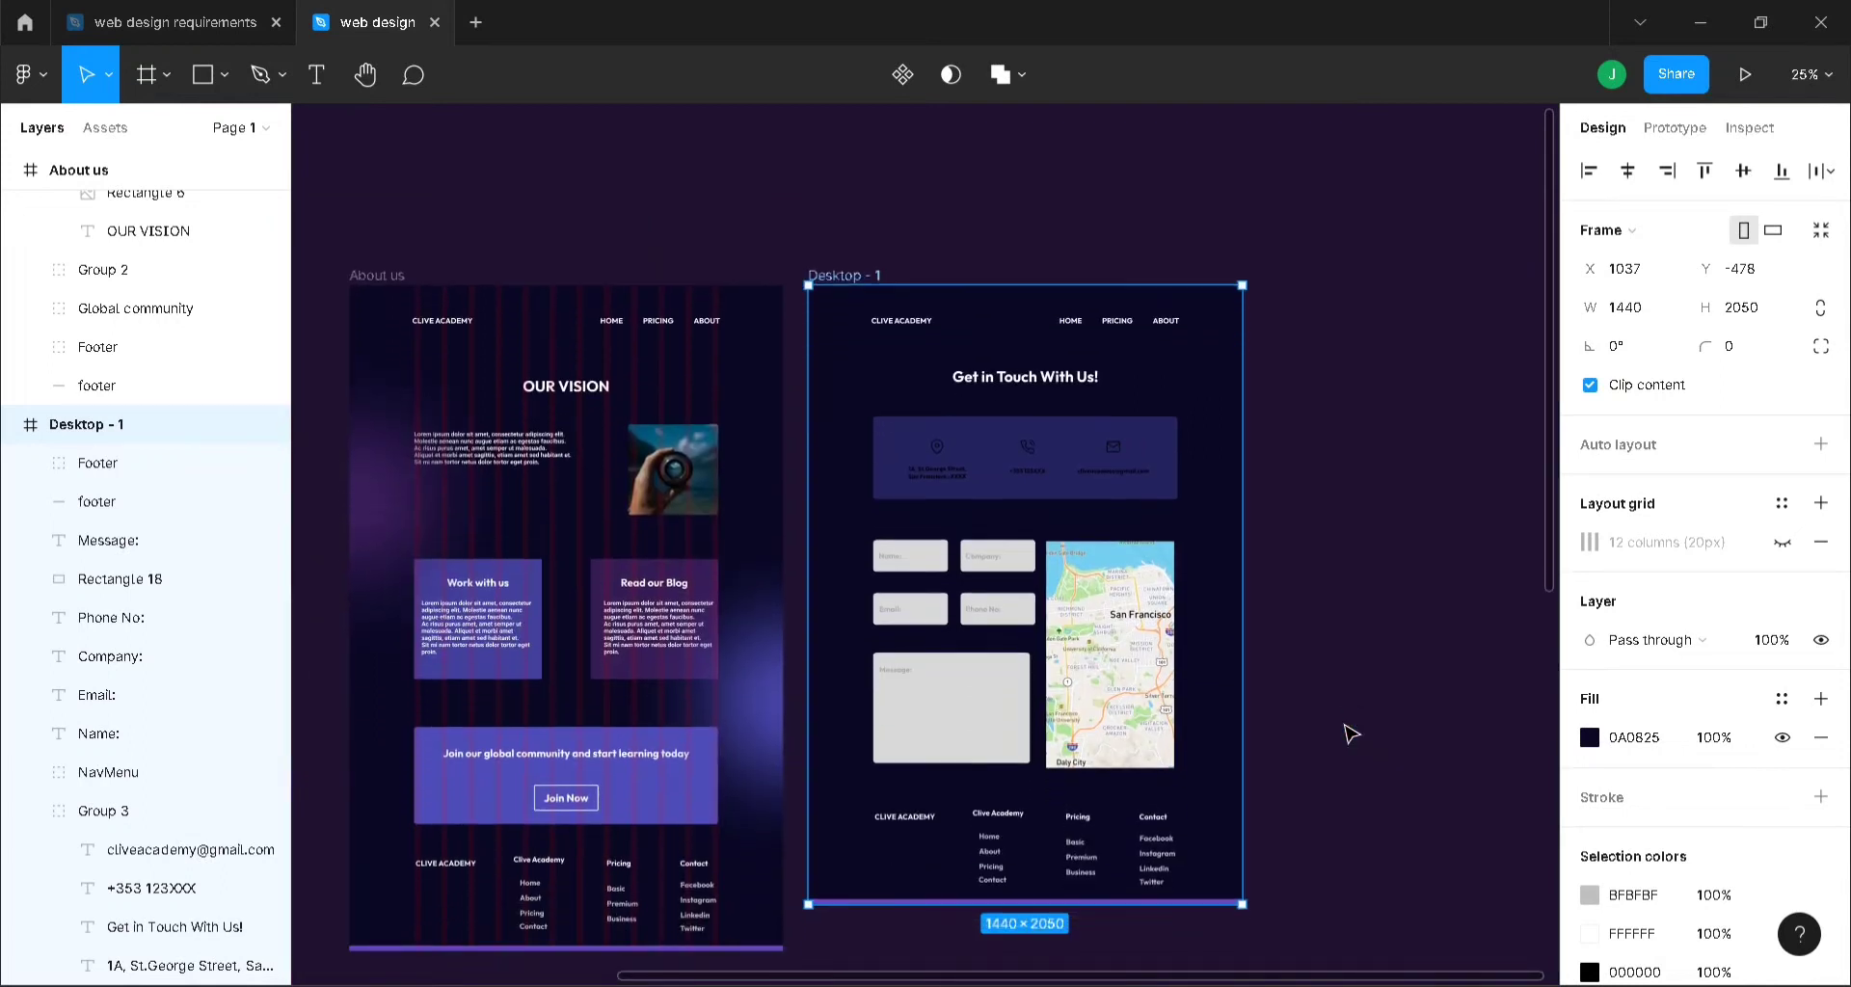
left_click(1351, 735)
left_click_drag(1363, 978, 1451, 978)
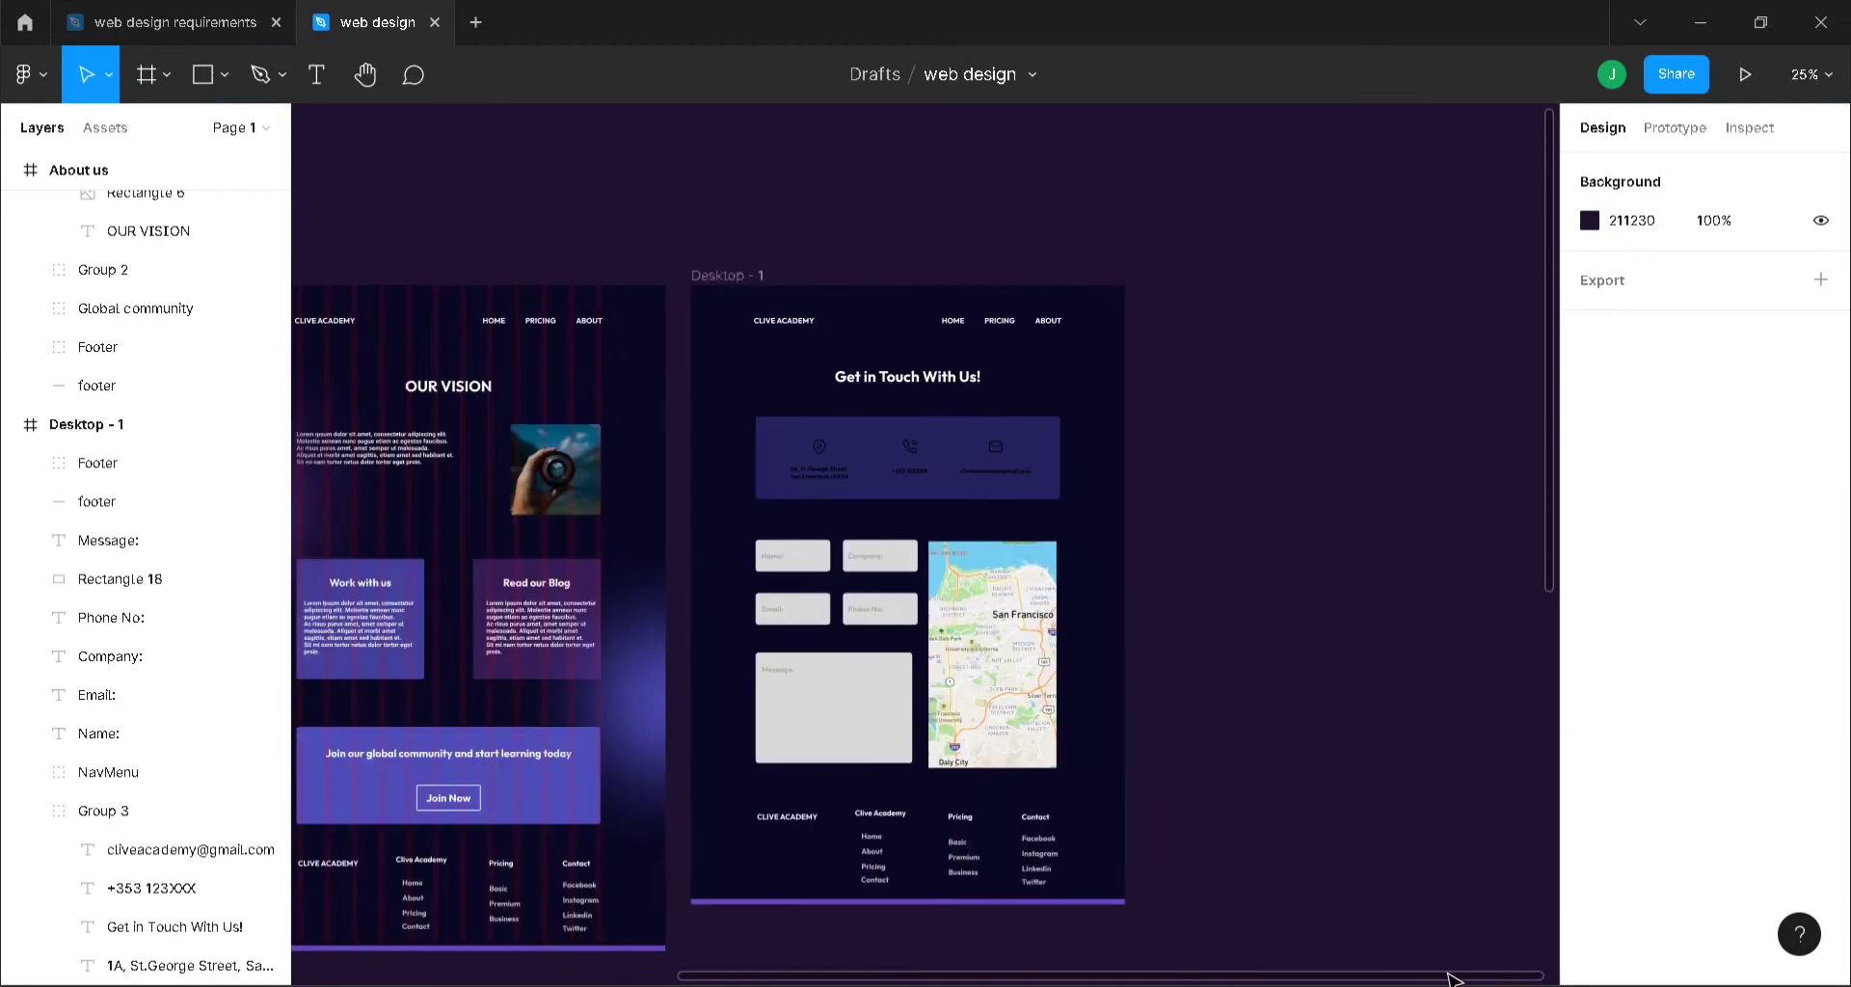
left_click(714, 278)
left_click(1781, 542)
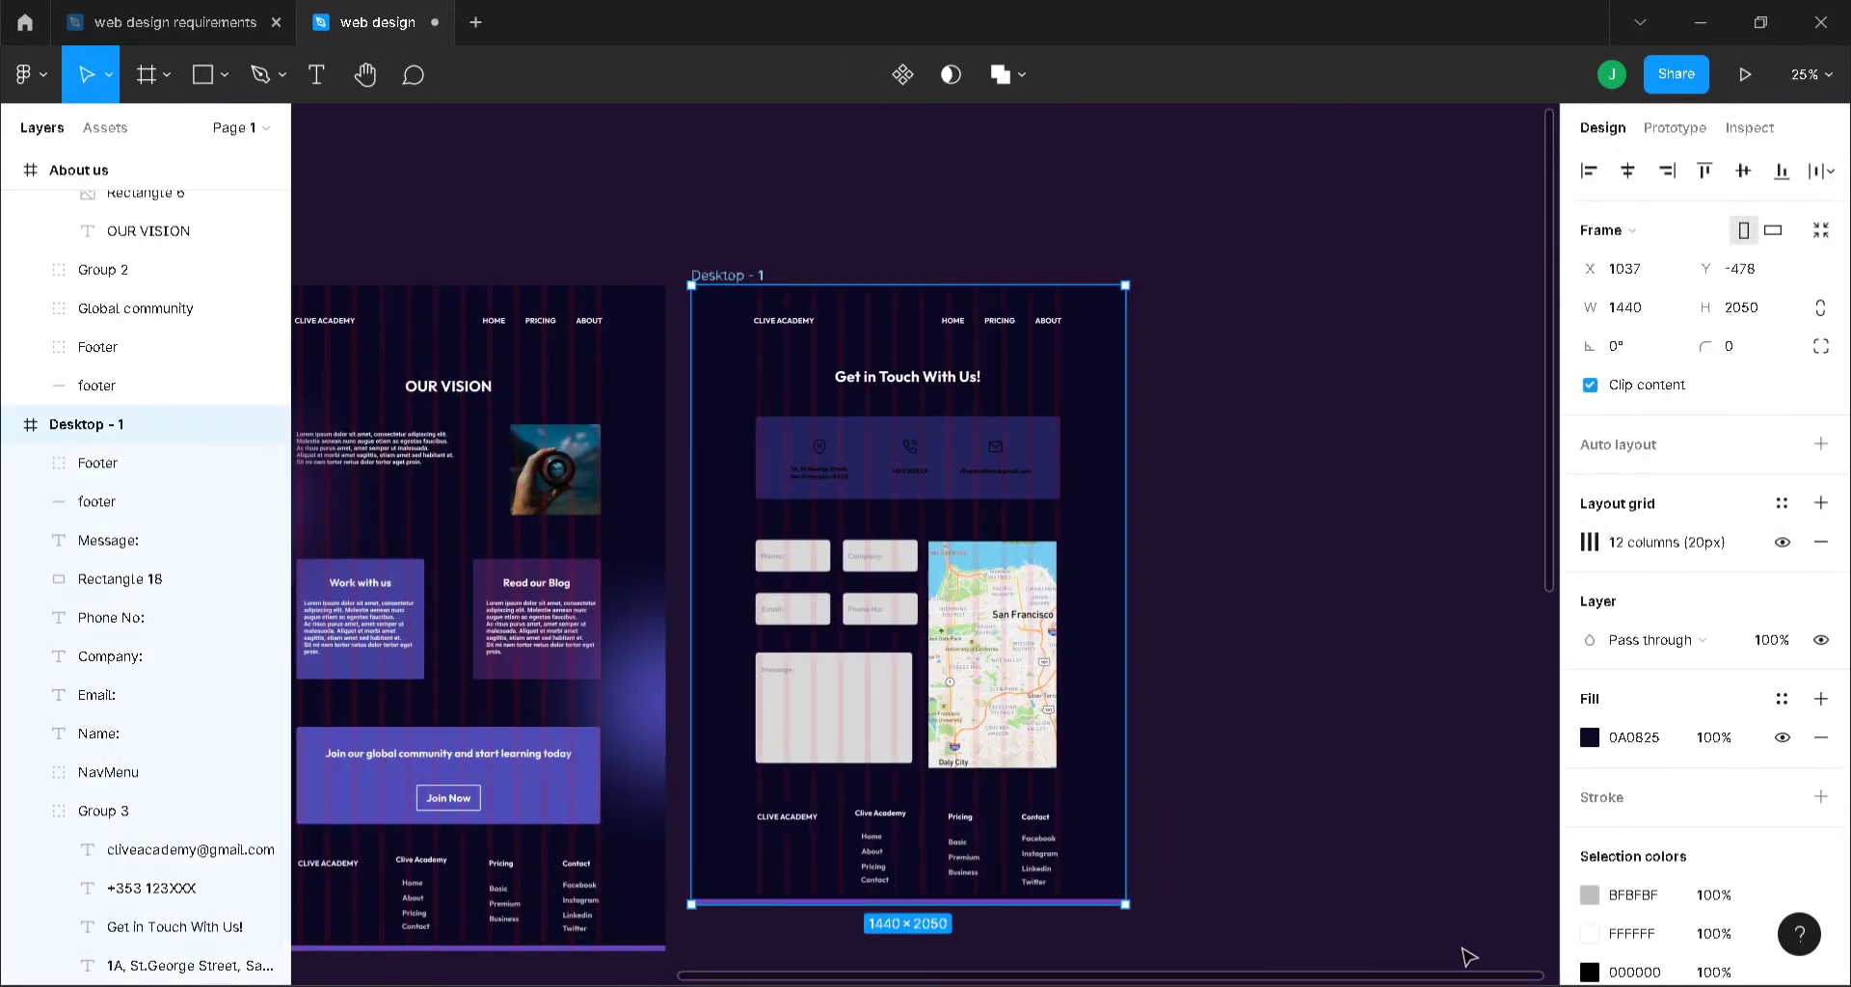
left_click_drag(1480, 979, 900, 896)
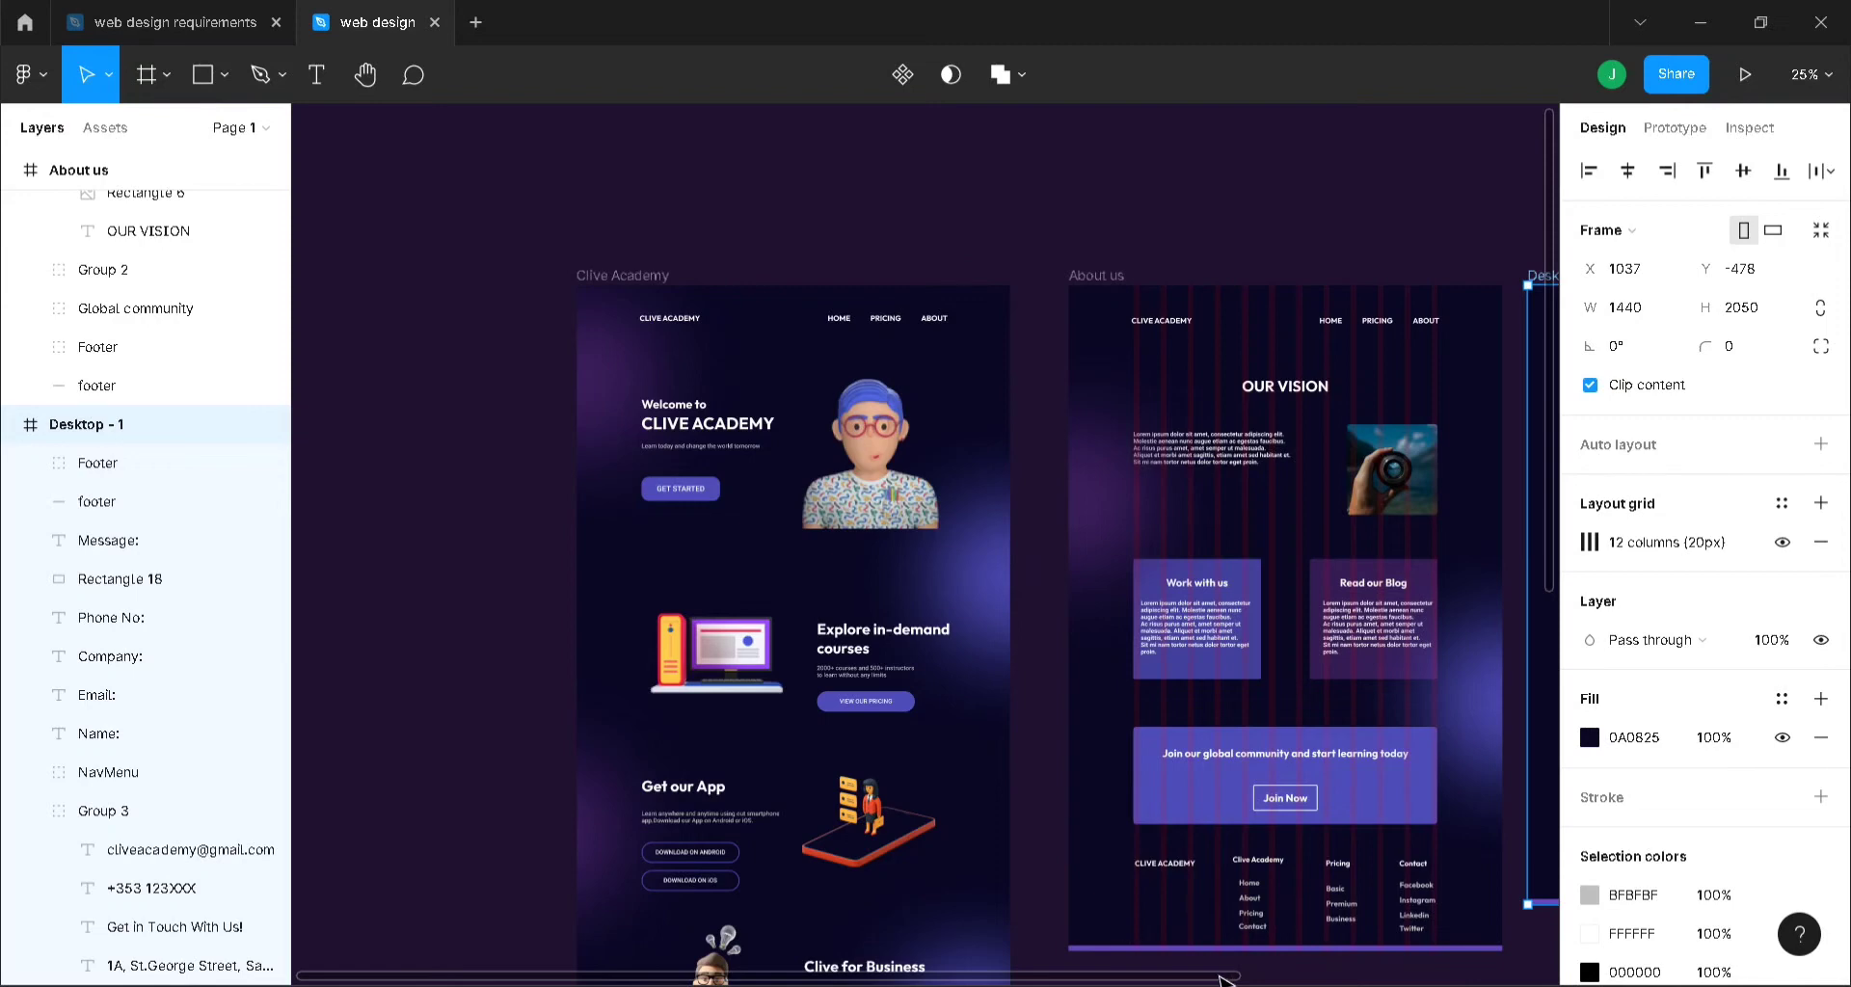
- Add a black inside stroke to Desktop - 1 and create a 1440×1024 desktop frame beside it
left_click_drag(1219, 978, 1533, 975)
left_click(1820, 796)
key("f")
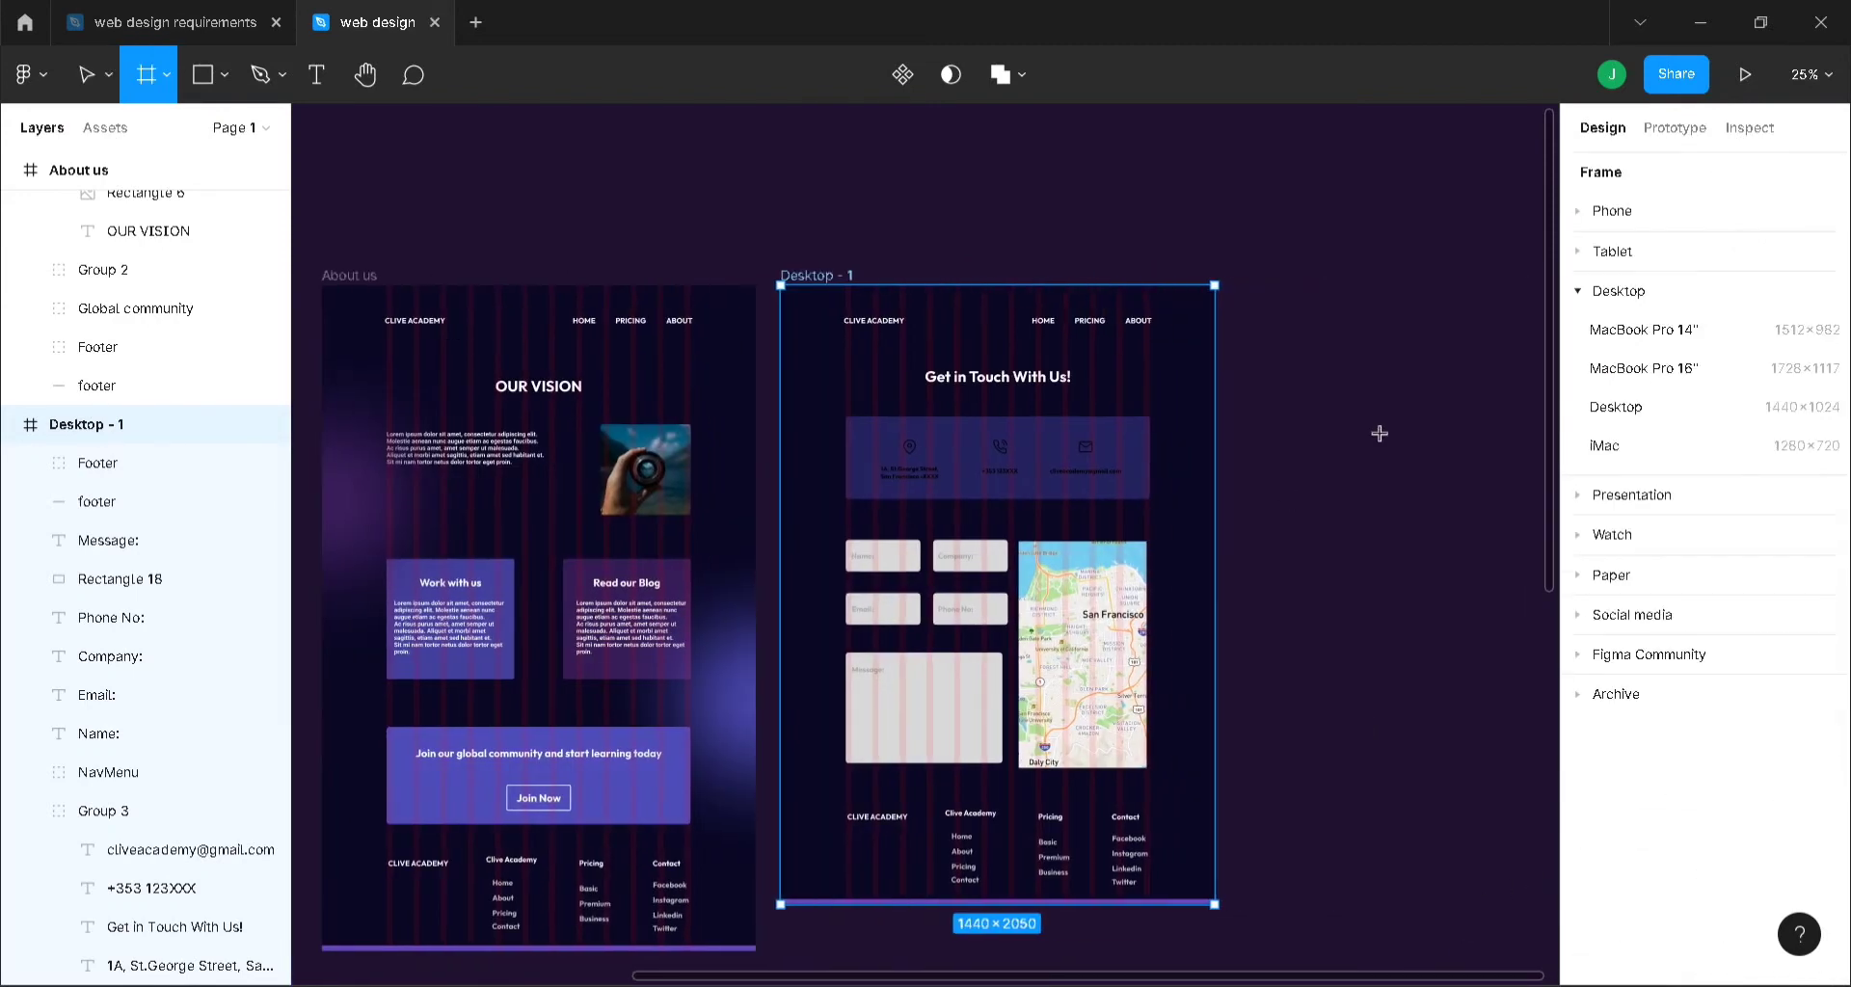
left_click(1642, 410)
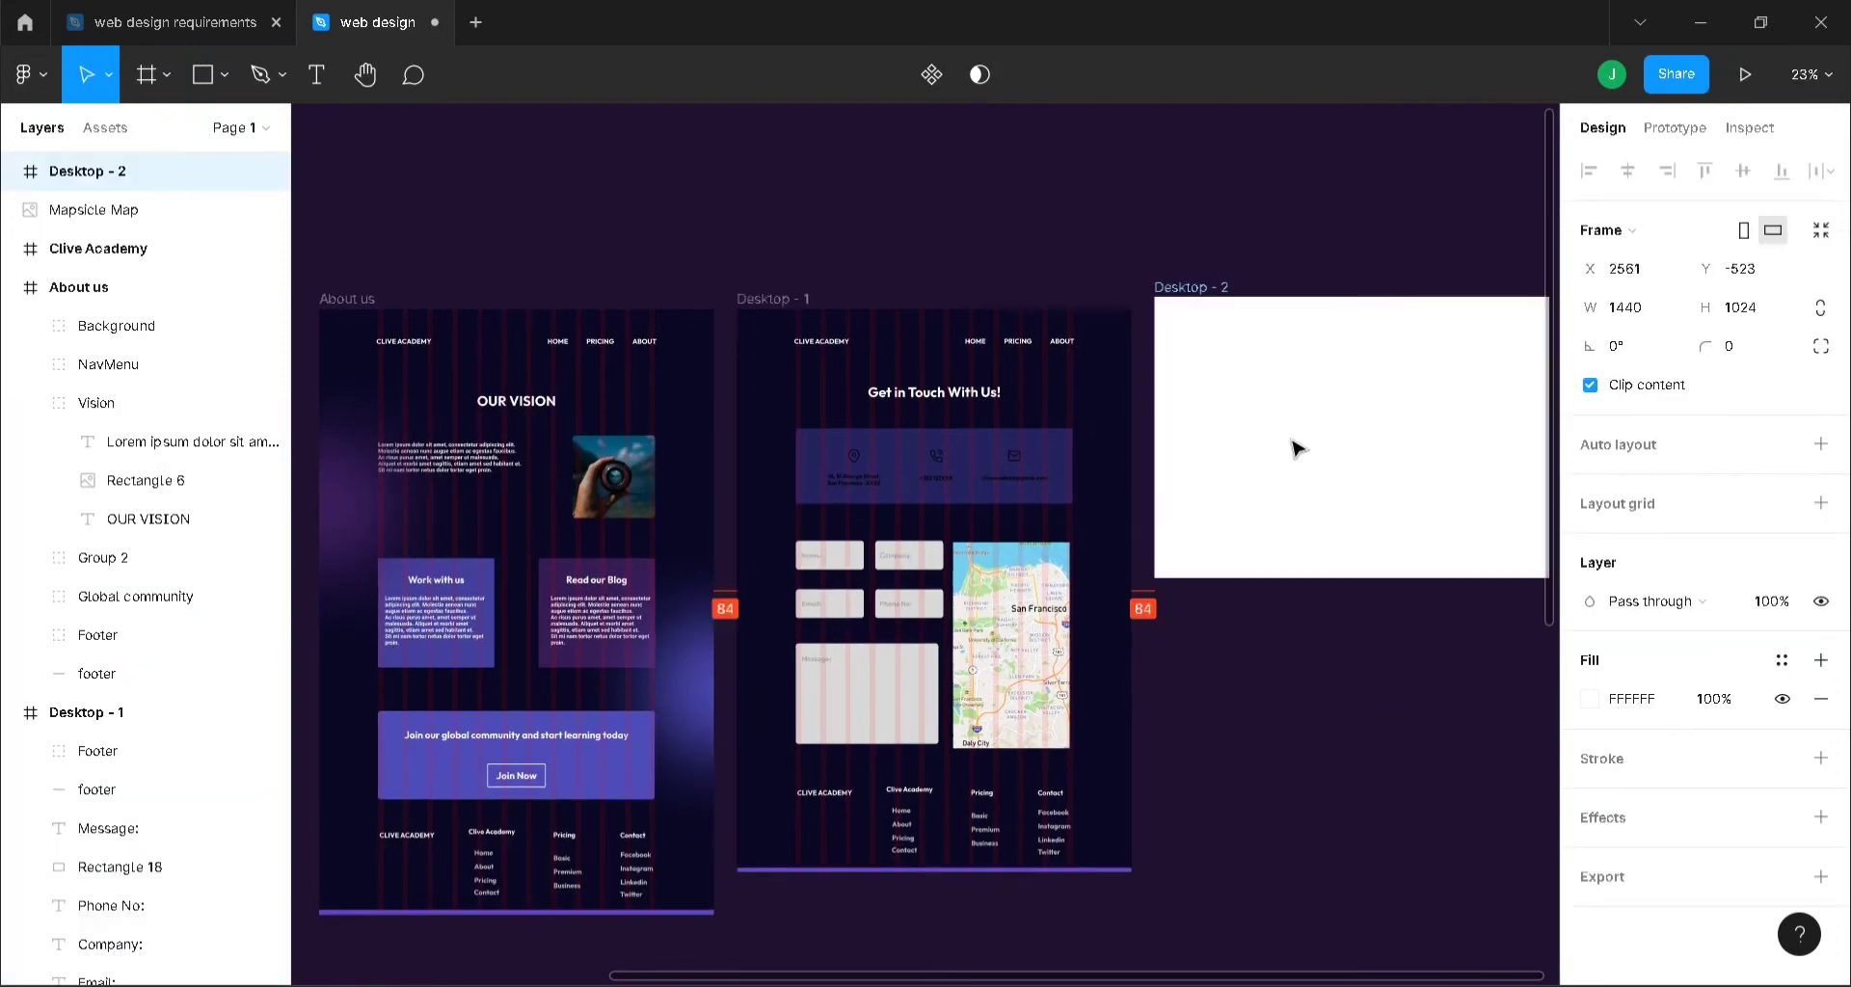
left_click_drag(1296, 448, 1298, 460)
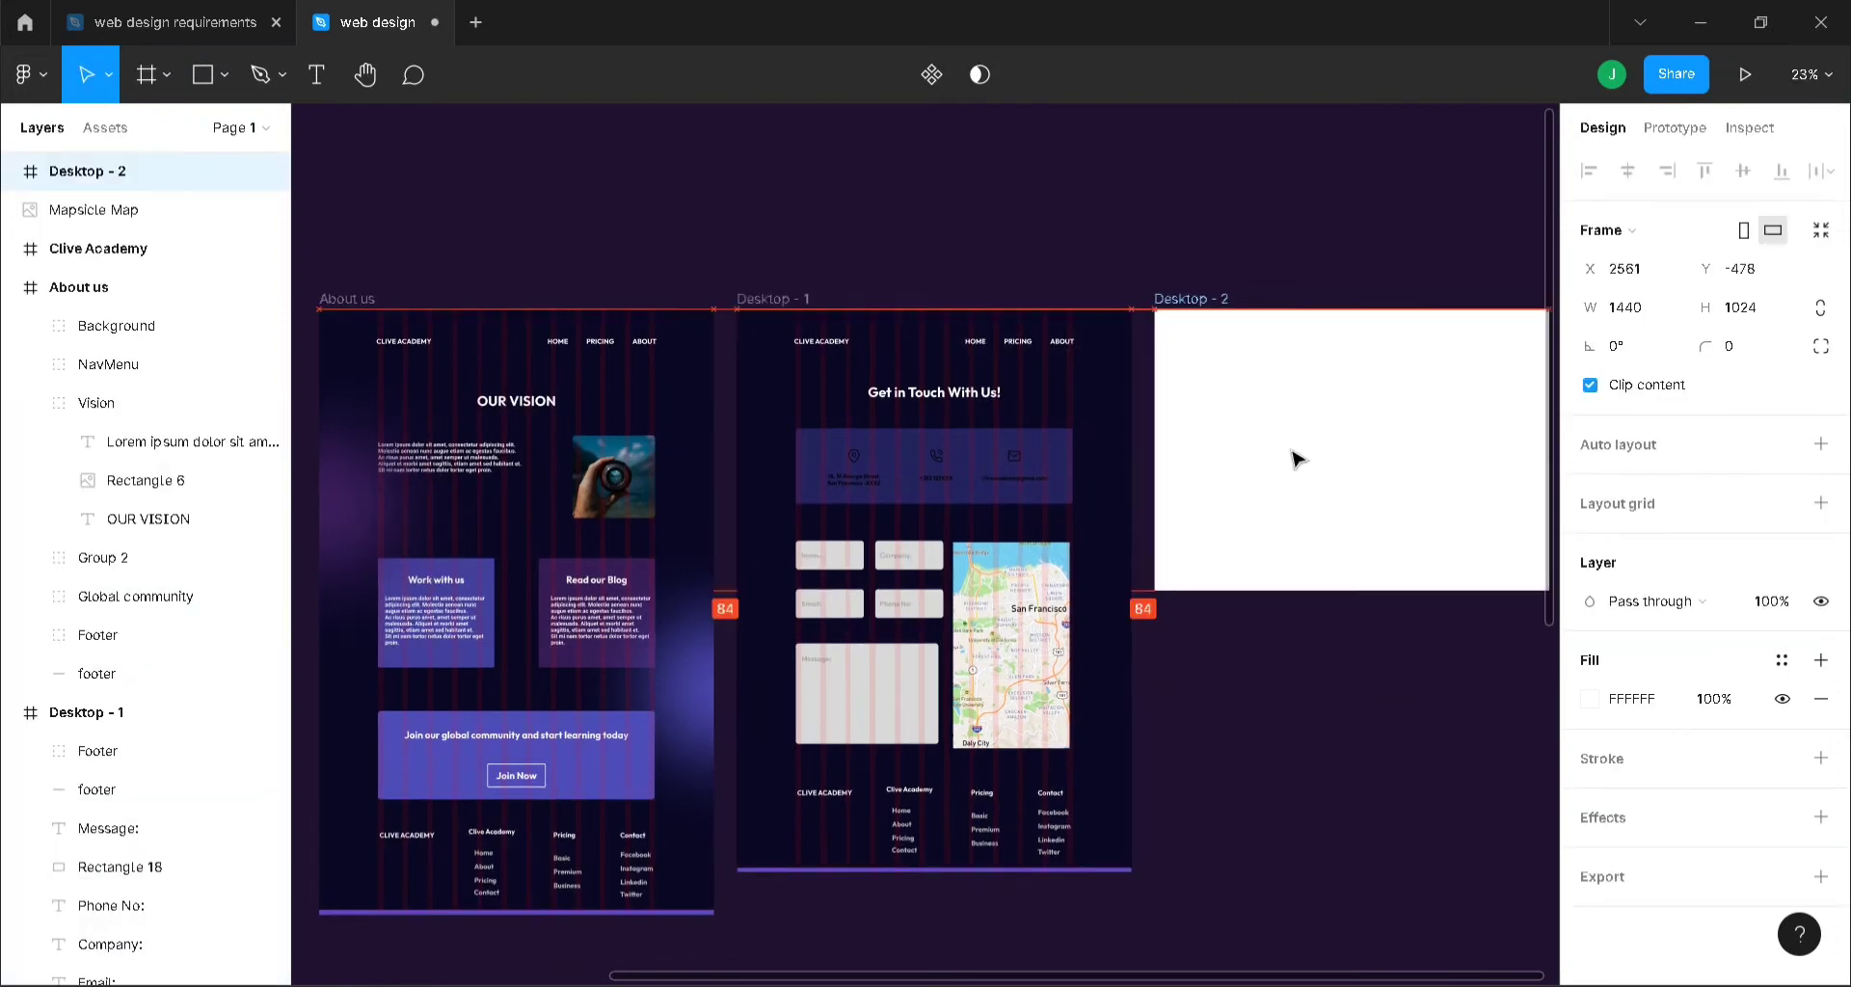
- Give the new Desktop - 2 frame Desktop - 1's dark 0A0825 fill
left_click(766, 300)
left_click(1642, 738)
key("ctrl+c")
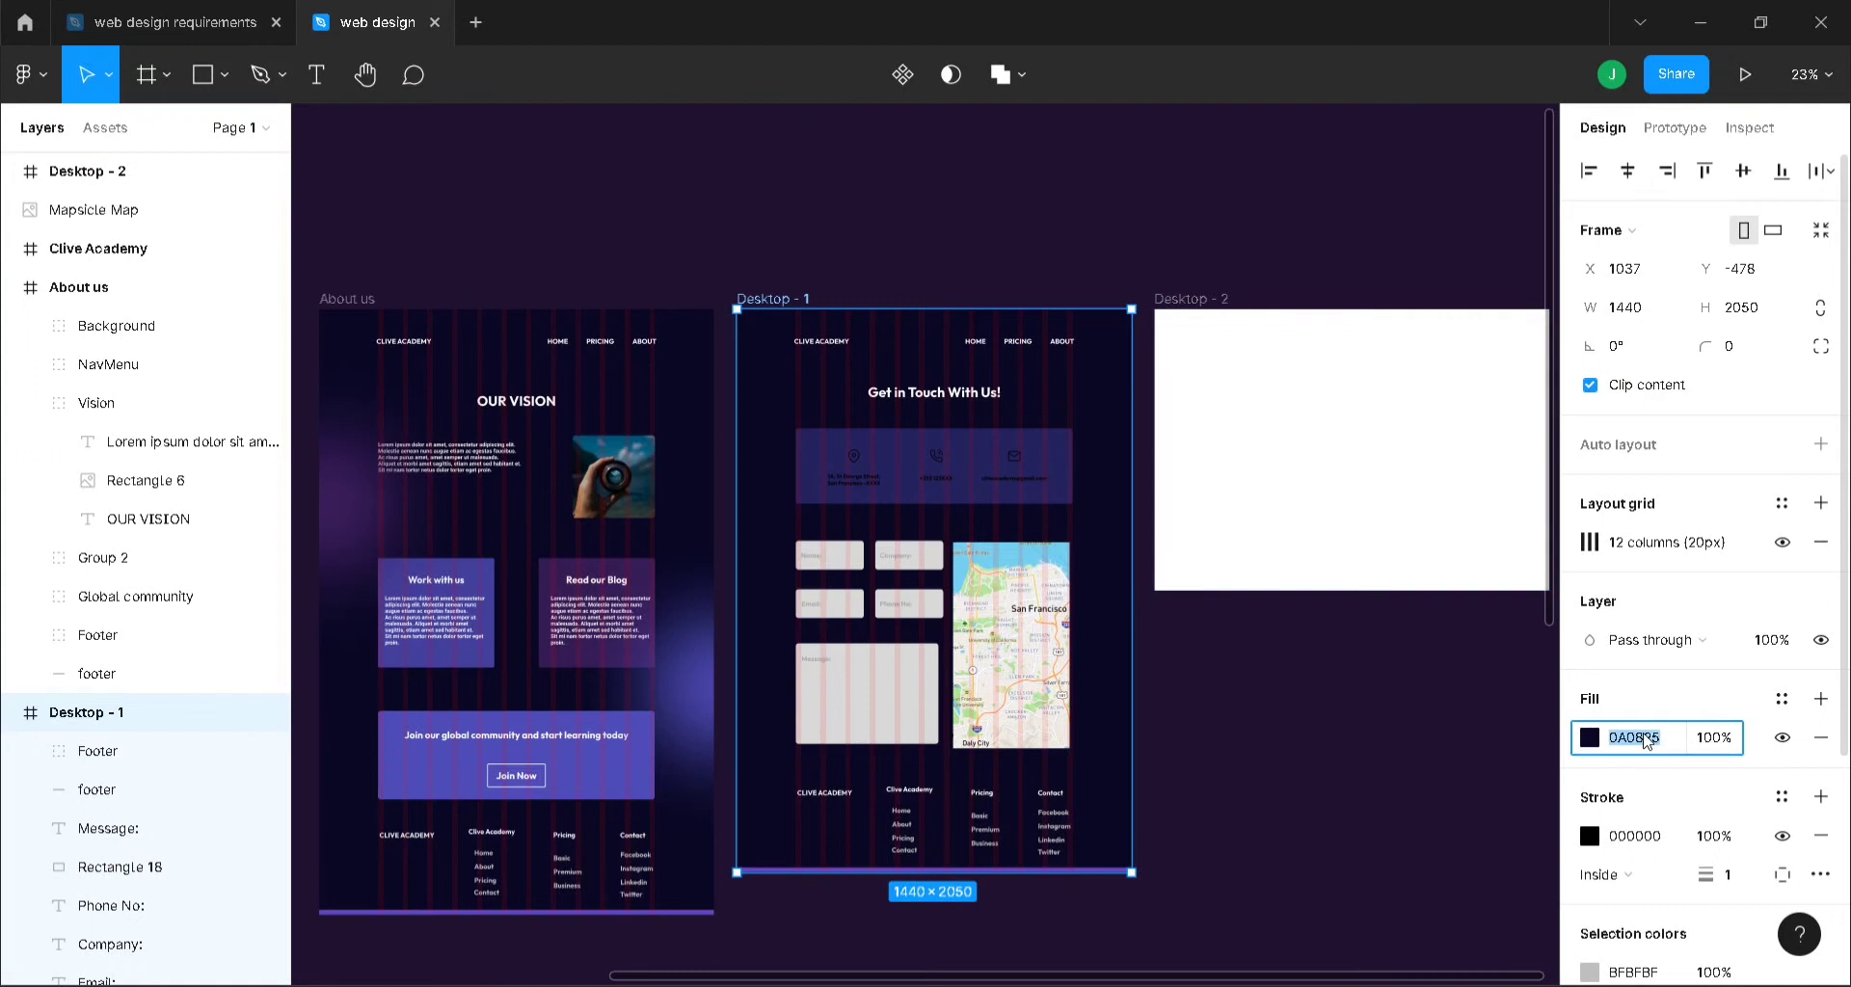
left_click(1213, 323)
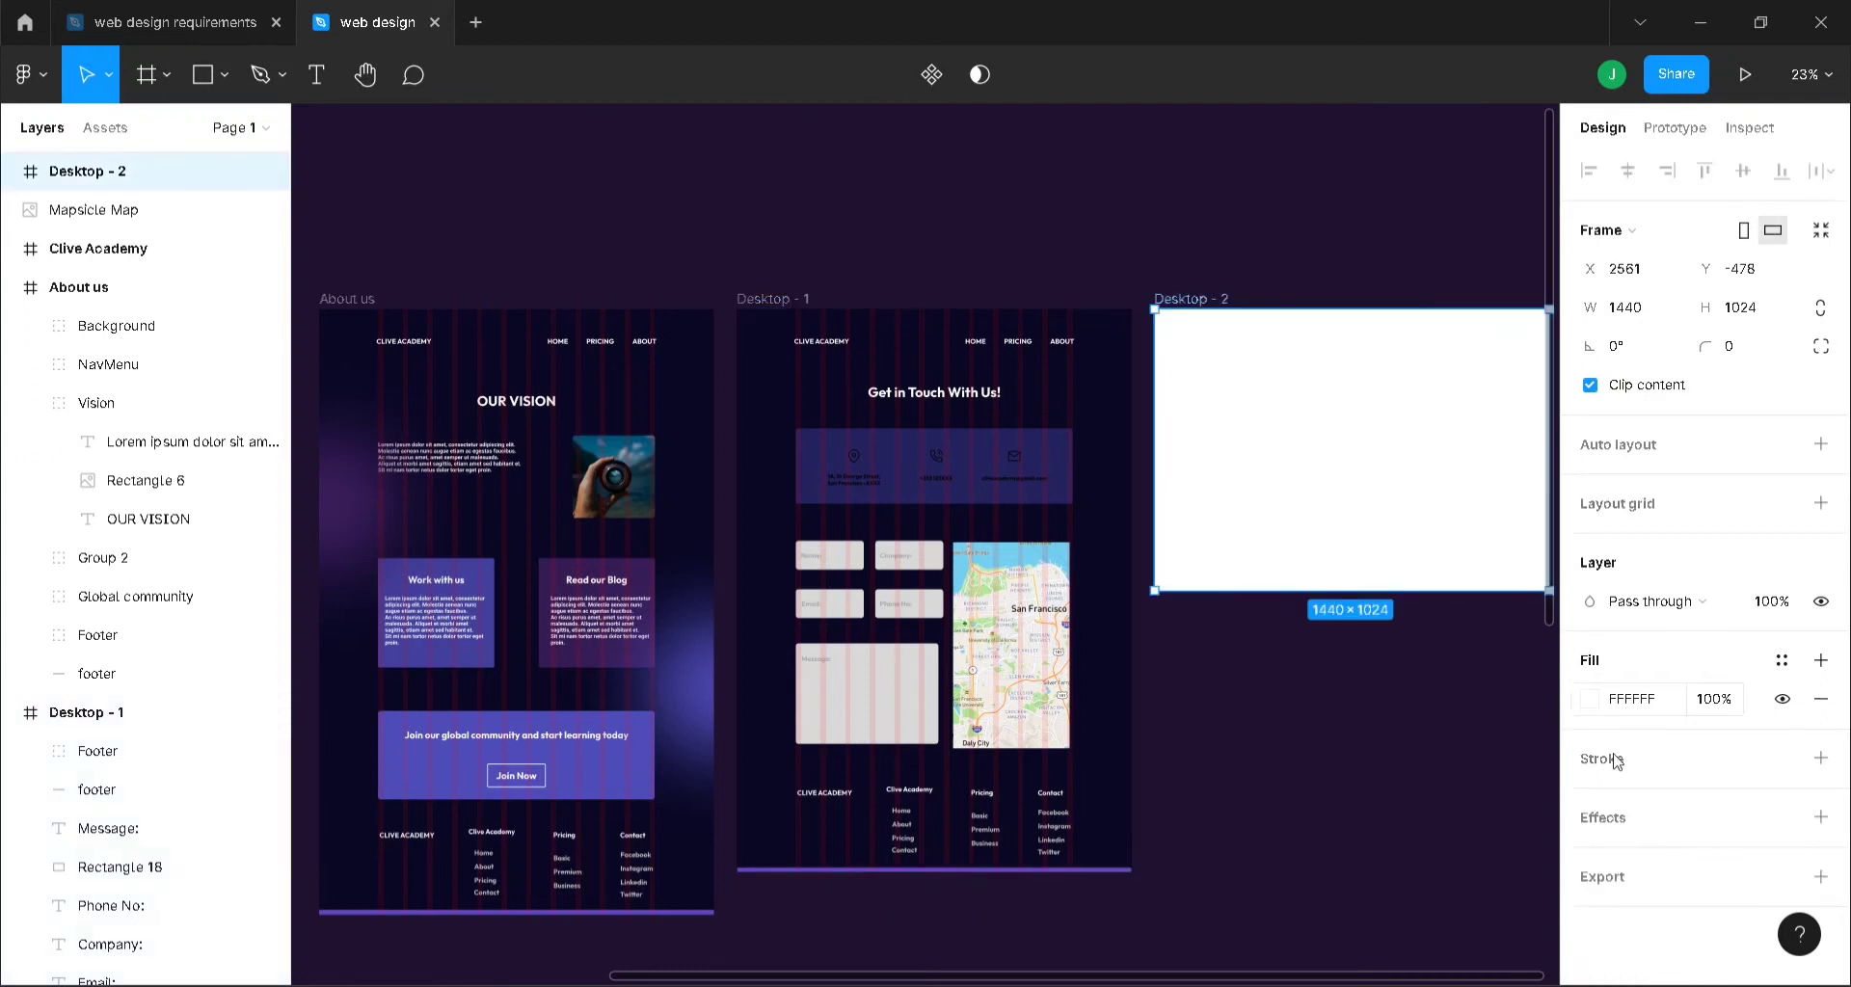
left_click(1628, 710)
key("ctrl+v")
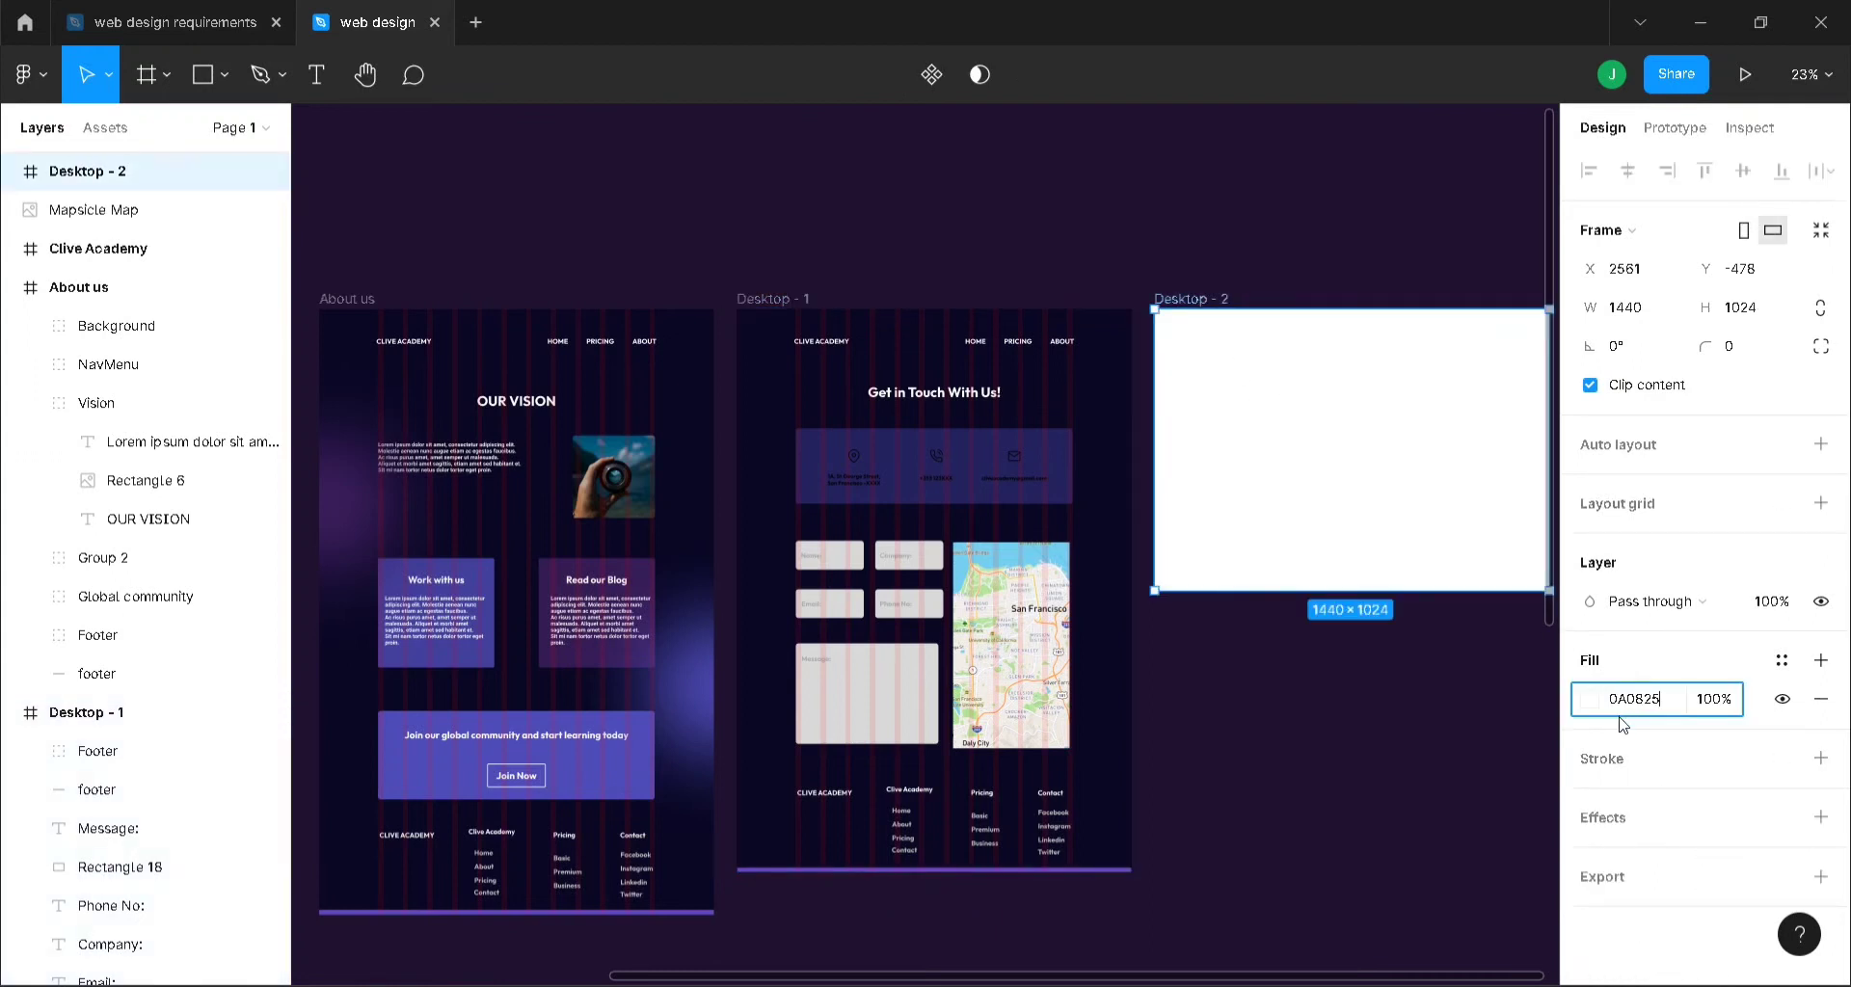
key("Return")
left_click(1334, 892)
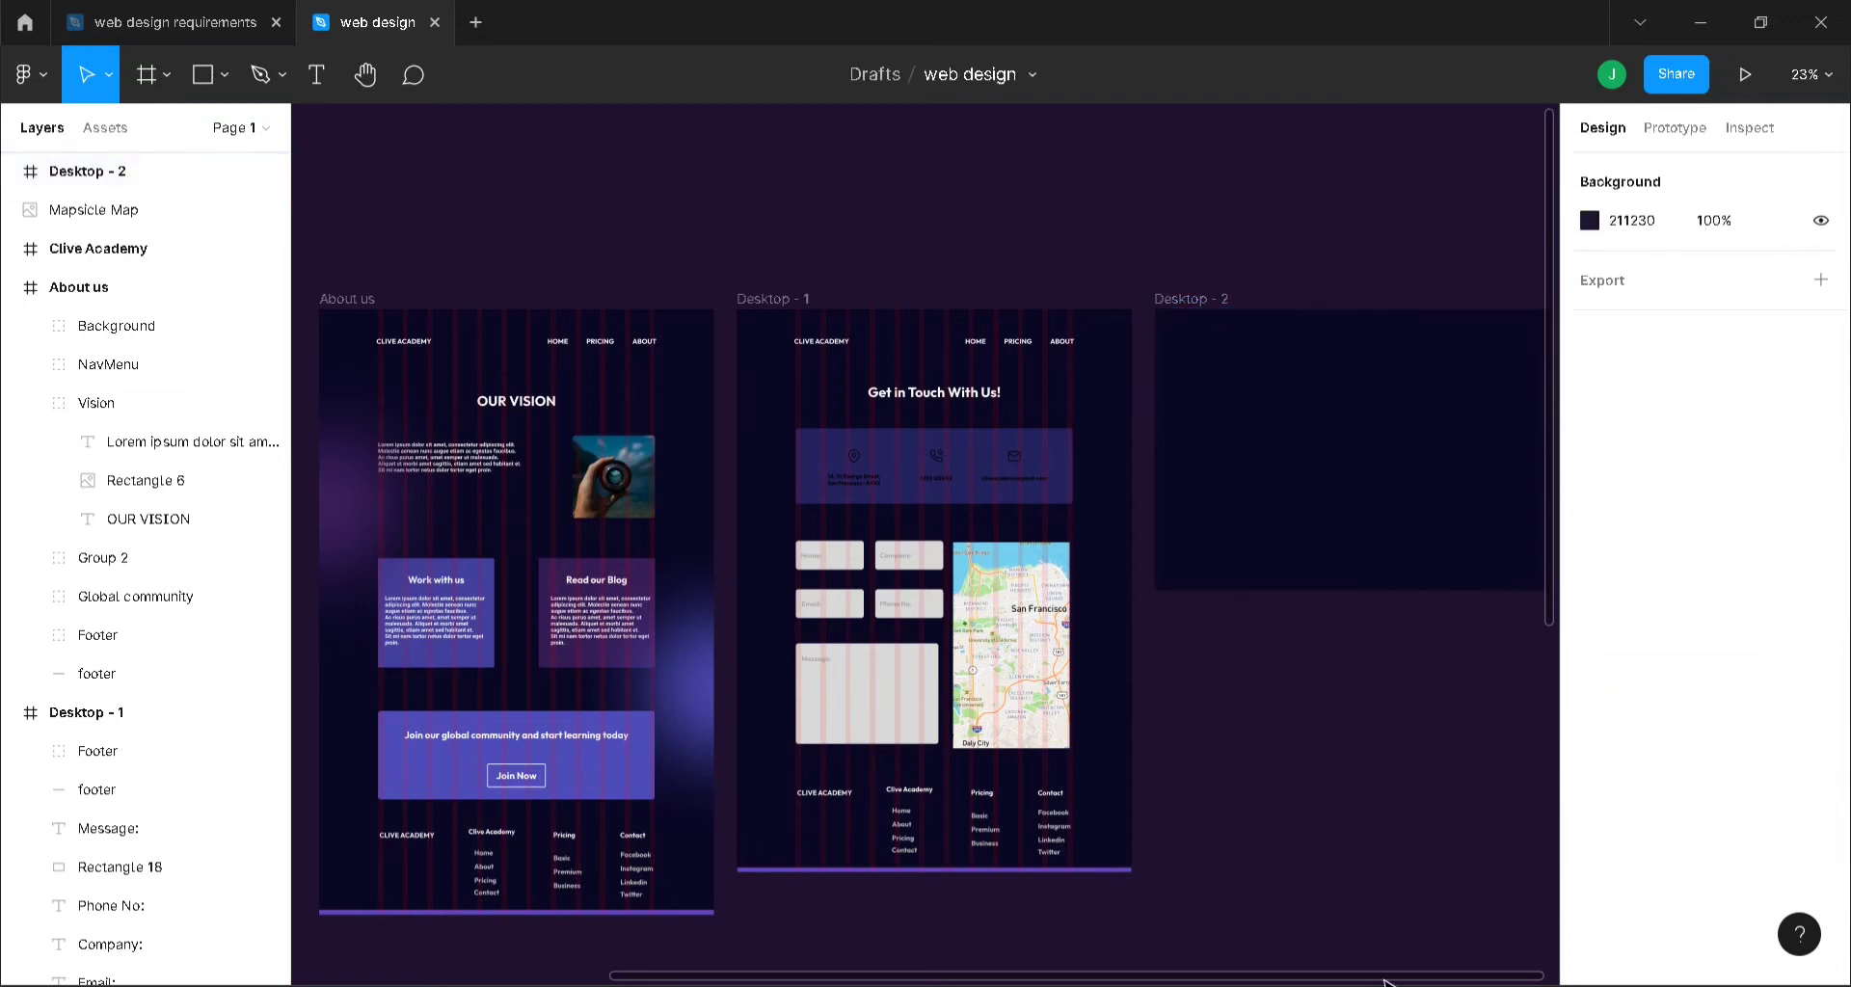
- Move the glowing About us Background group onto Desktop - 1
left_click_drag(1383, 974, 1221, 969)
left_click(622, 534)
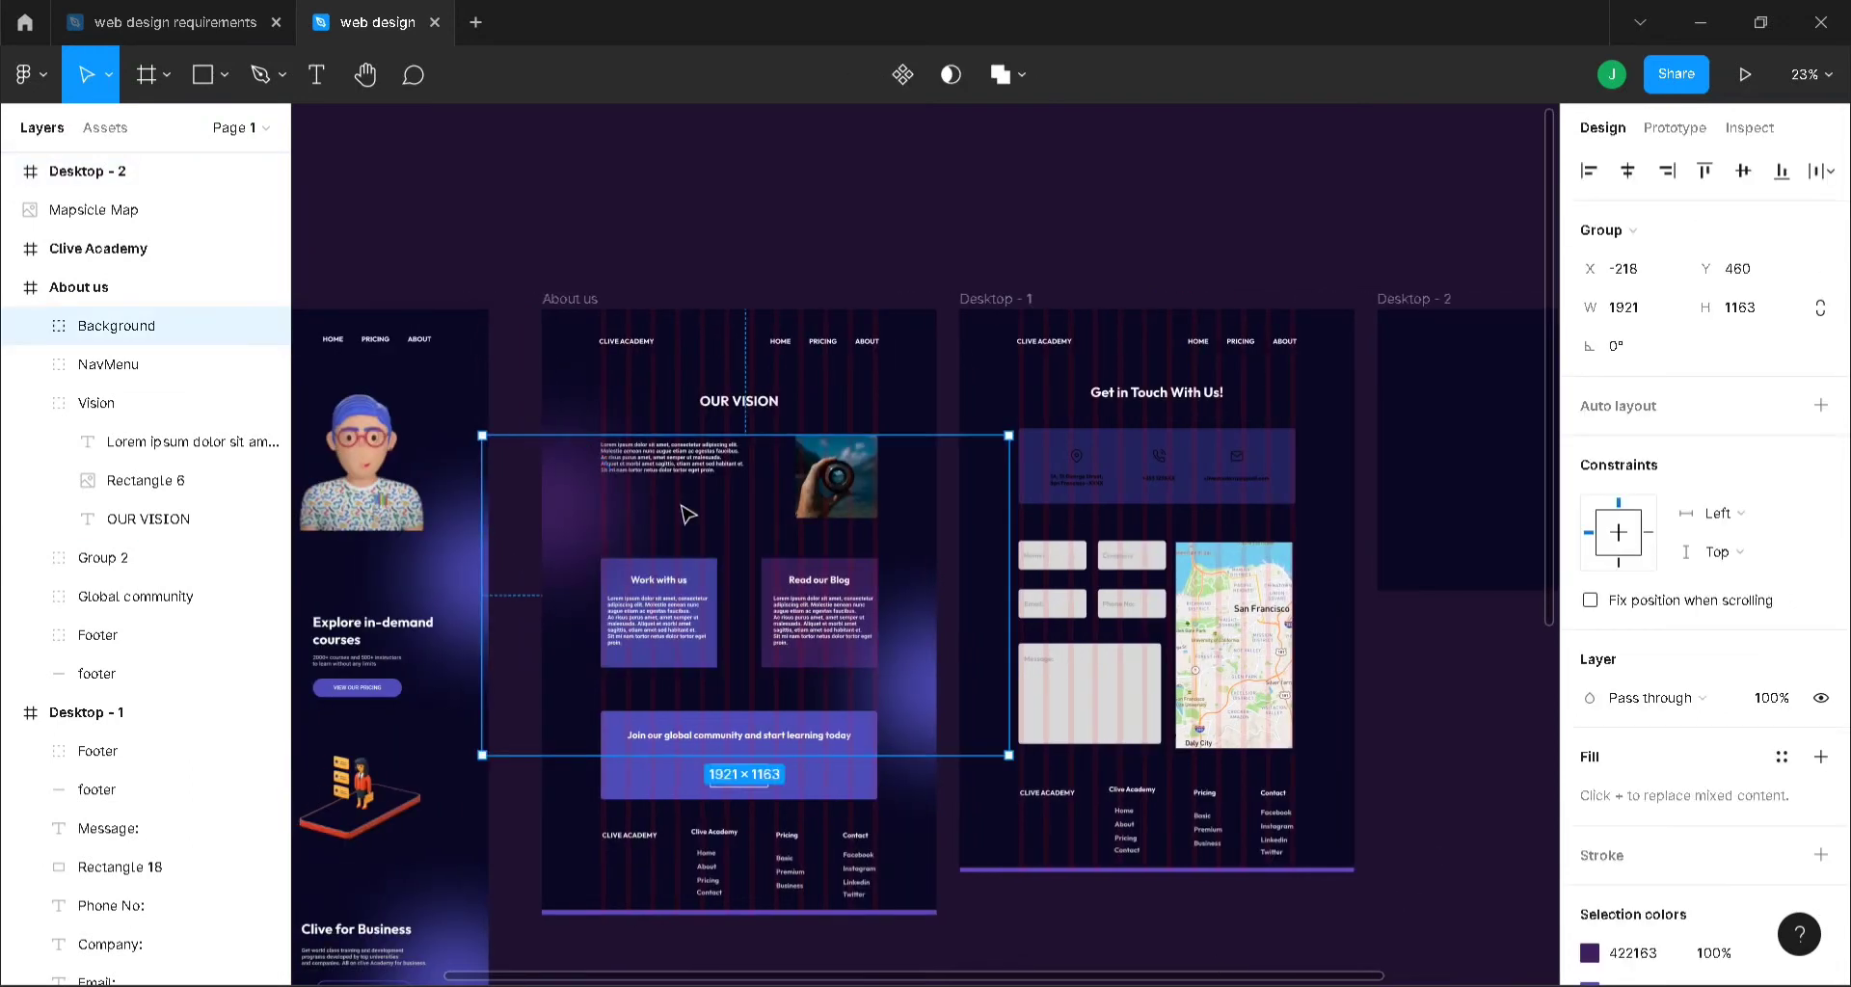
left_click_drag(685, 508, 1054, 694)
- Lower the glow Background group within Desktop - 1
left_click(1190, 199)
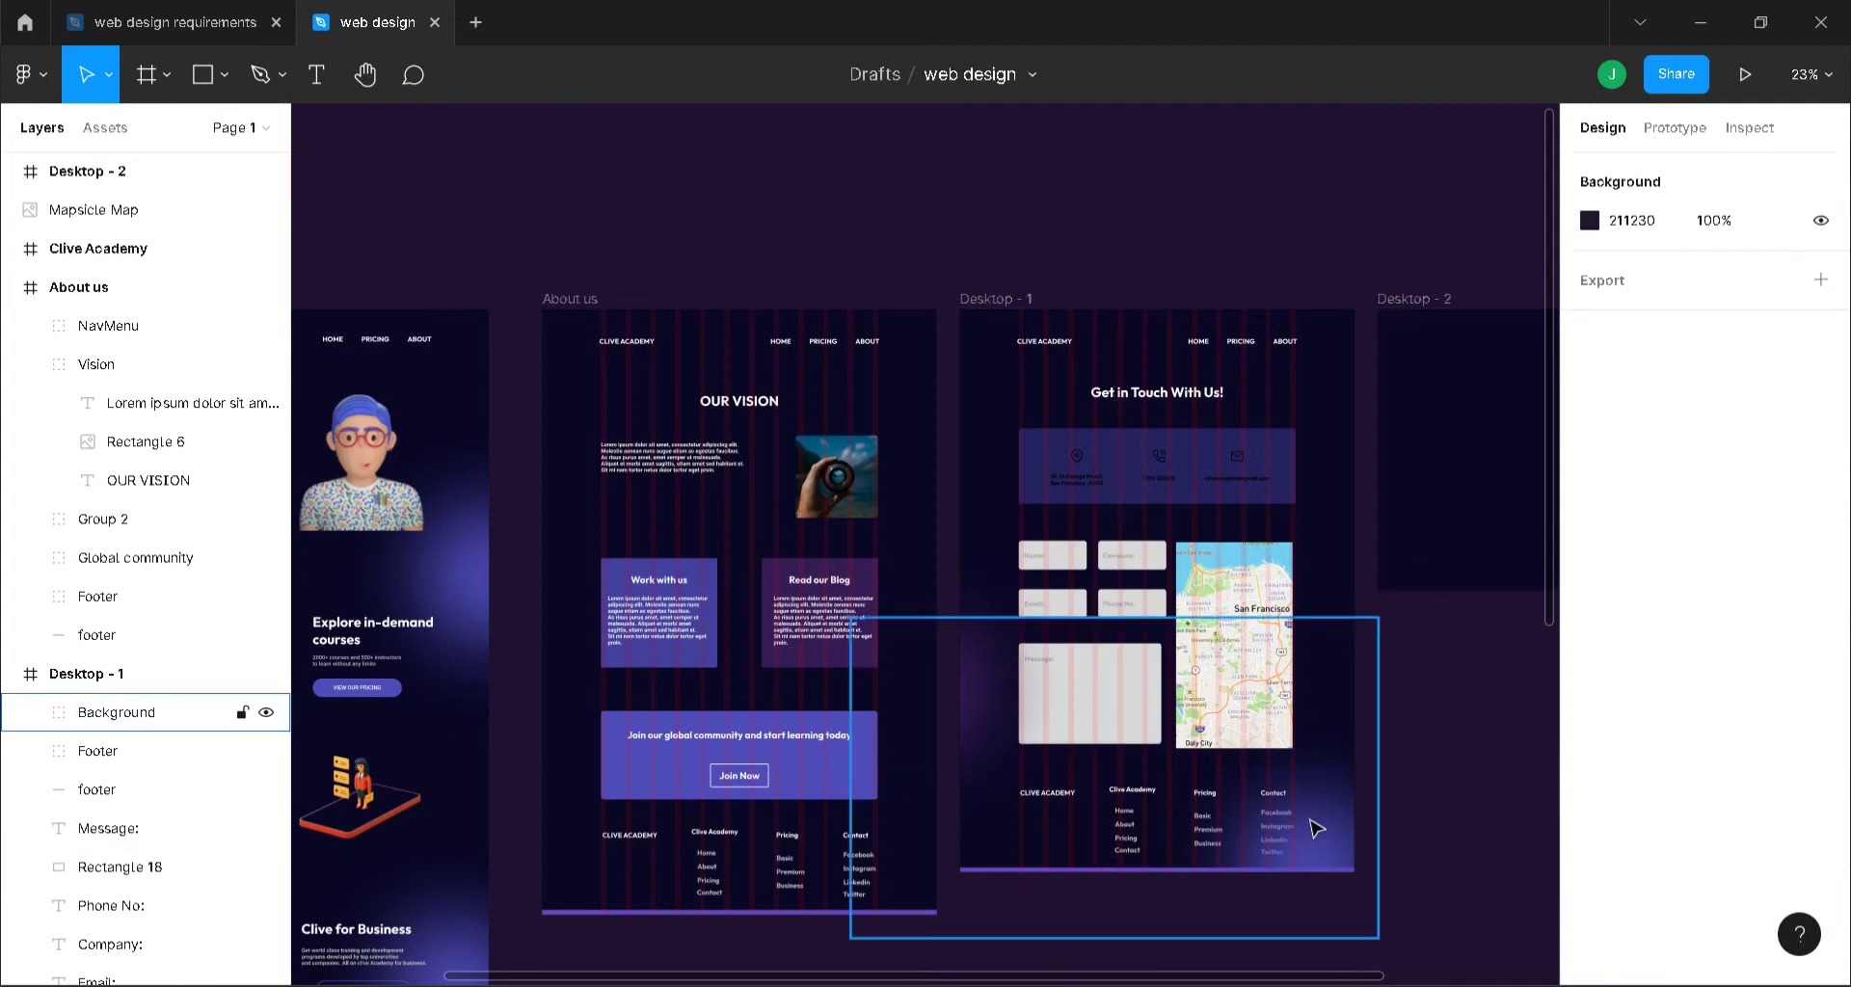
left_click_drag(1315, 784, 1322, 842)
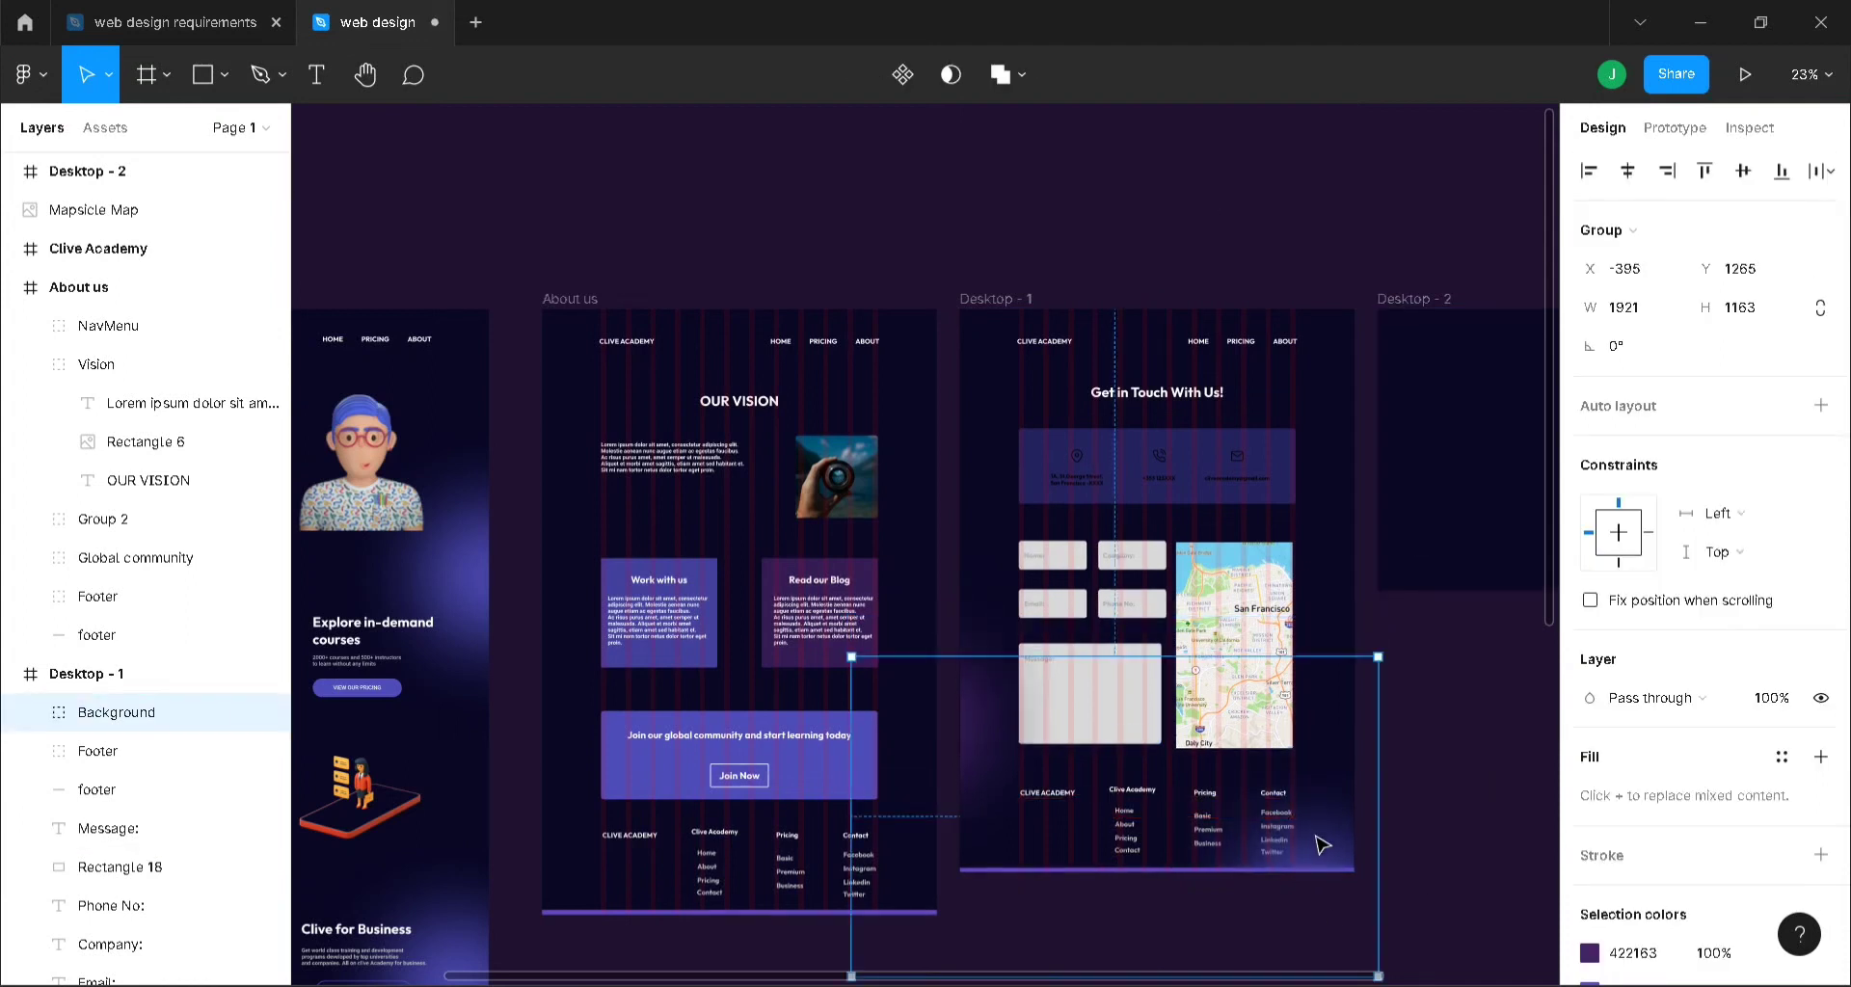
left_click(1475, 815)
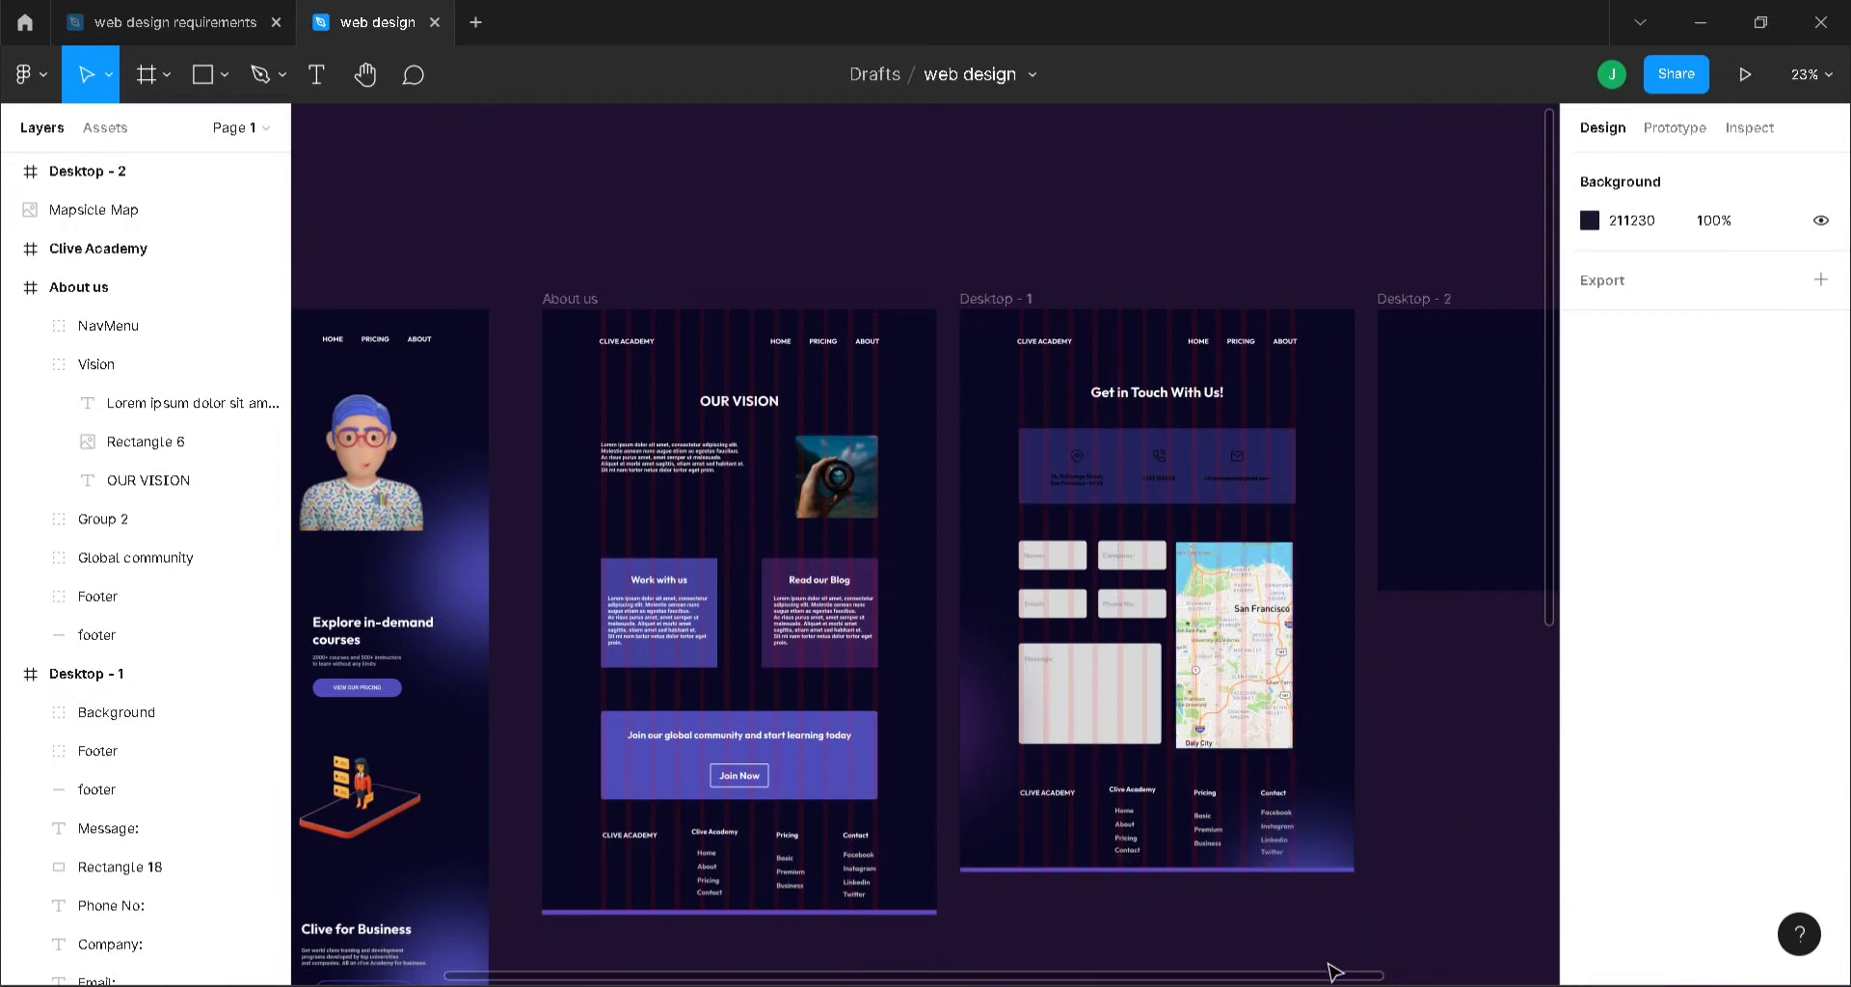
left_click_drag(1331, 976, 1547, 975)
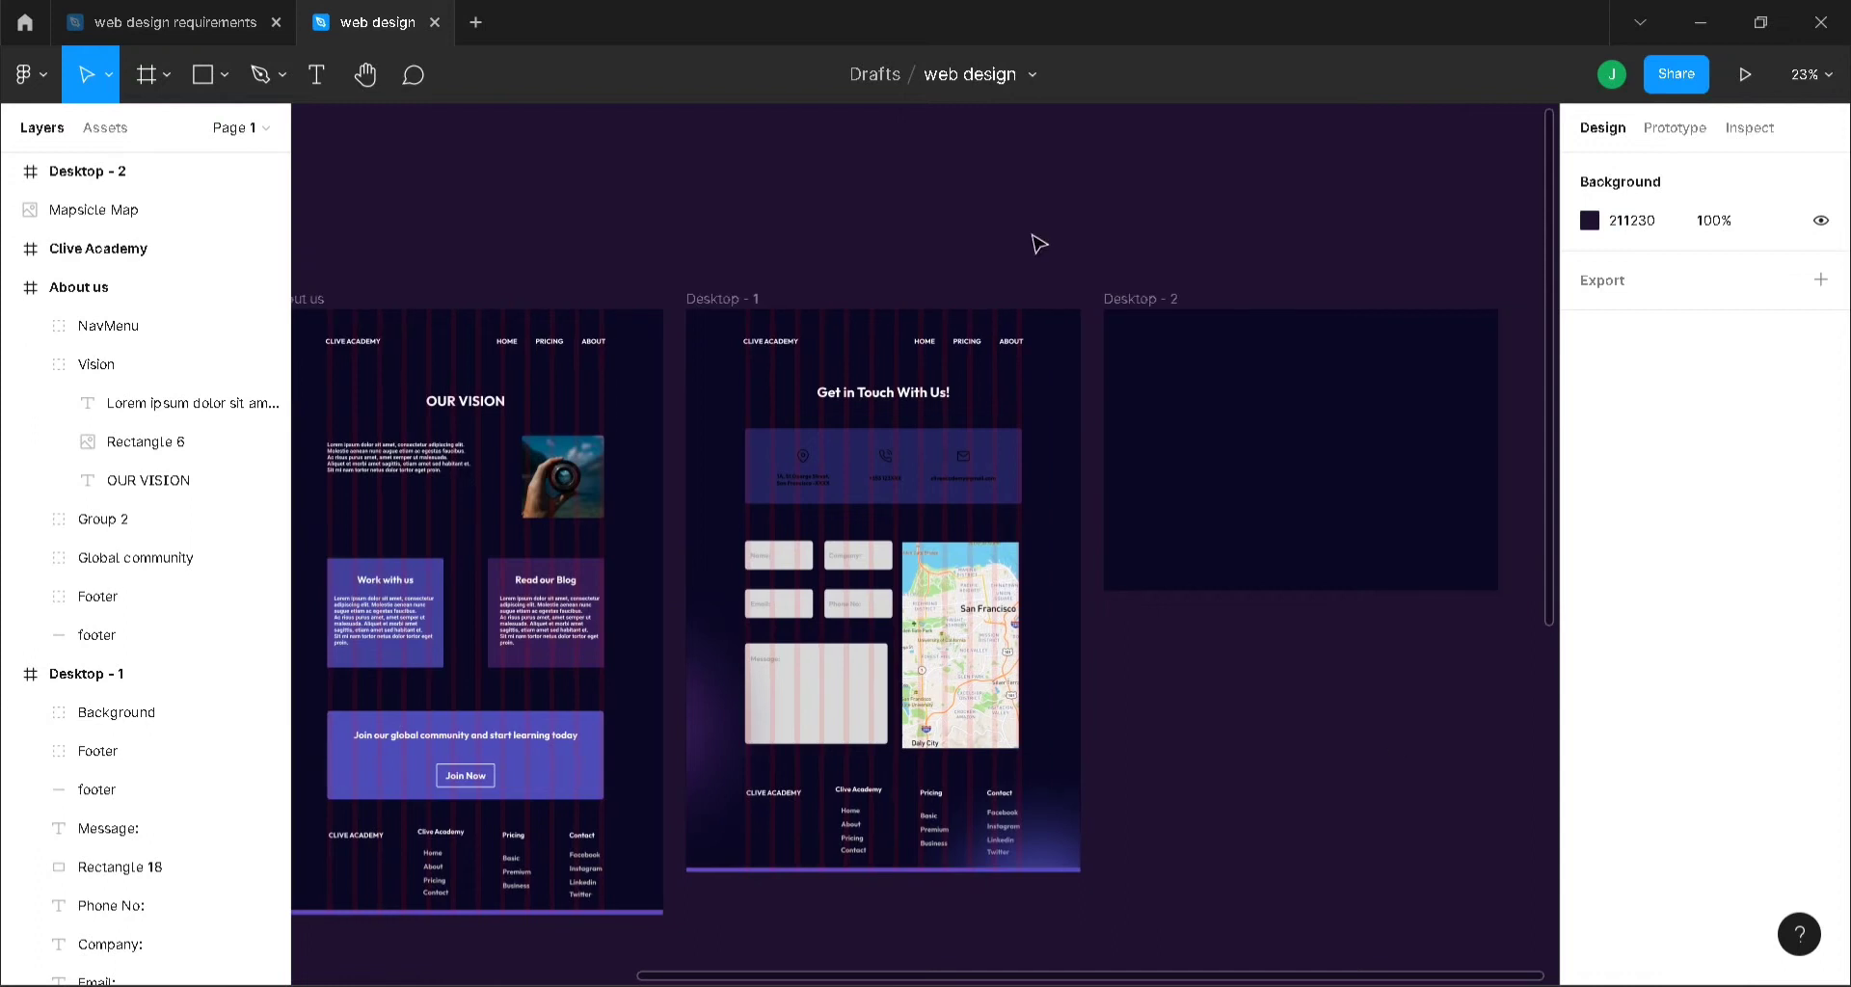
- Rename Desktop - 1 to 'Conact Us' and Desktop - 2 to 'Course'
left_click(1150, 296)
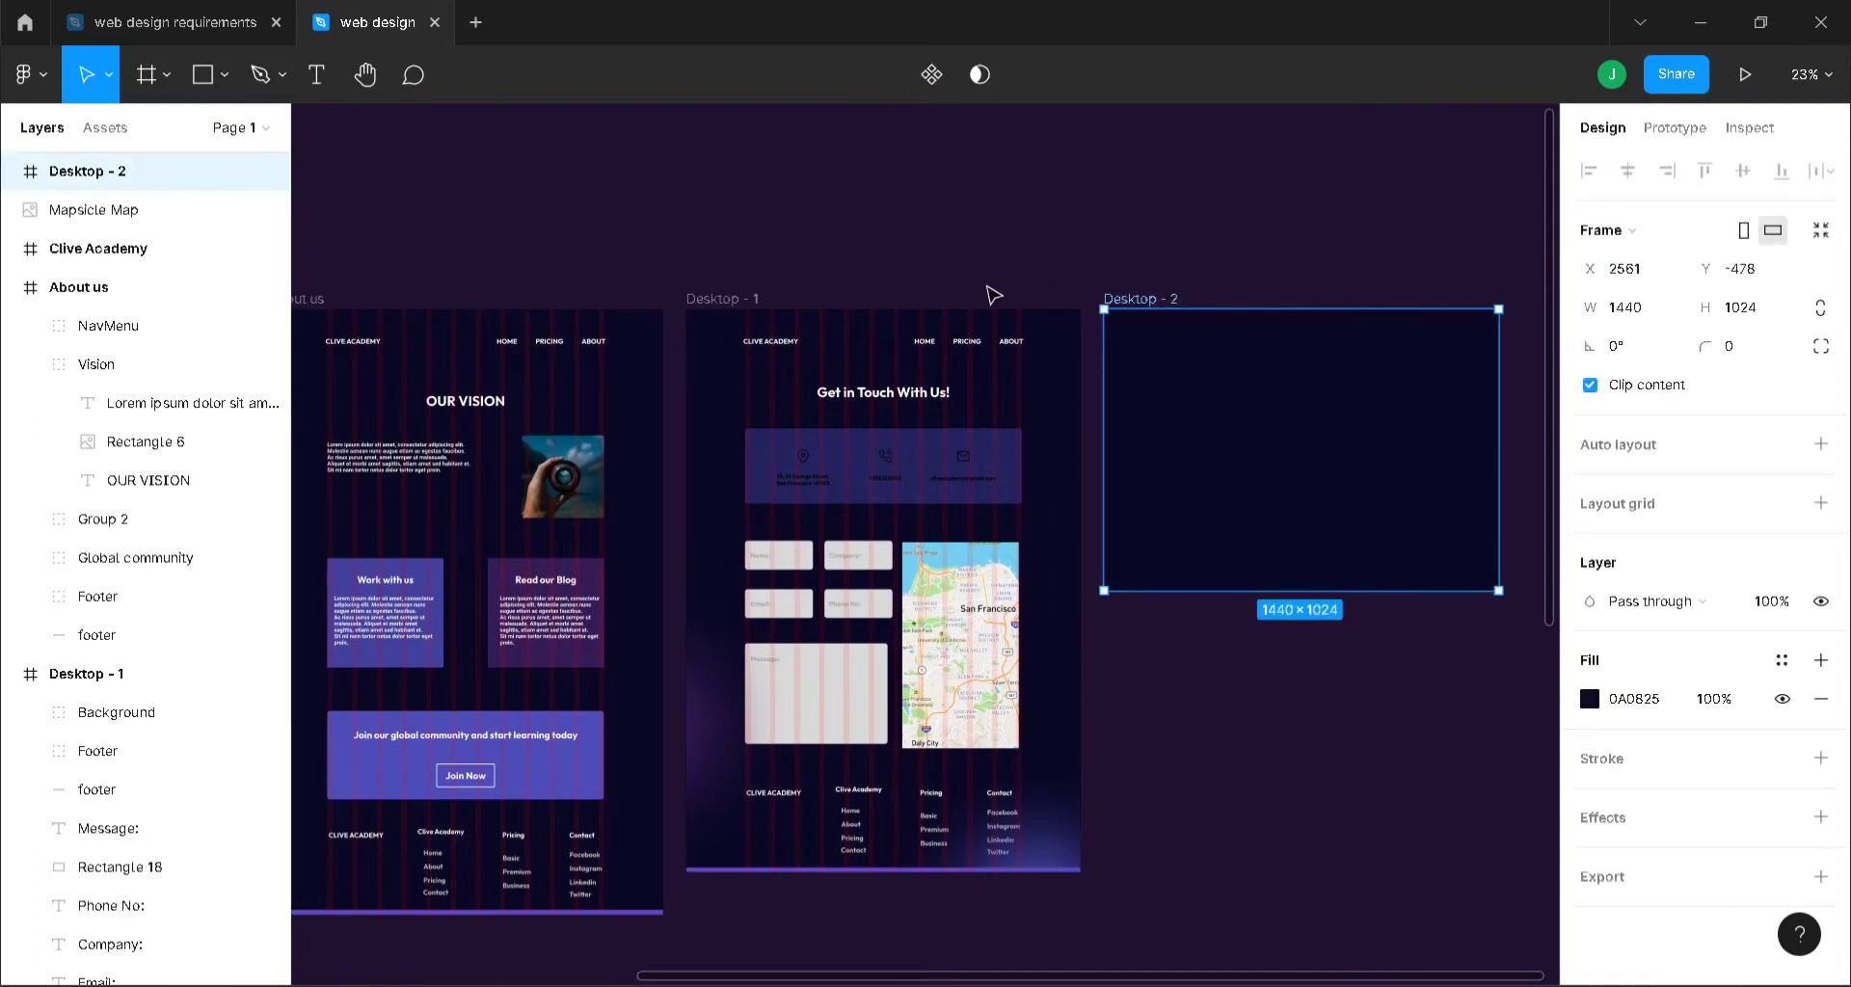
left_click(723, 299)
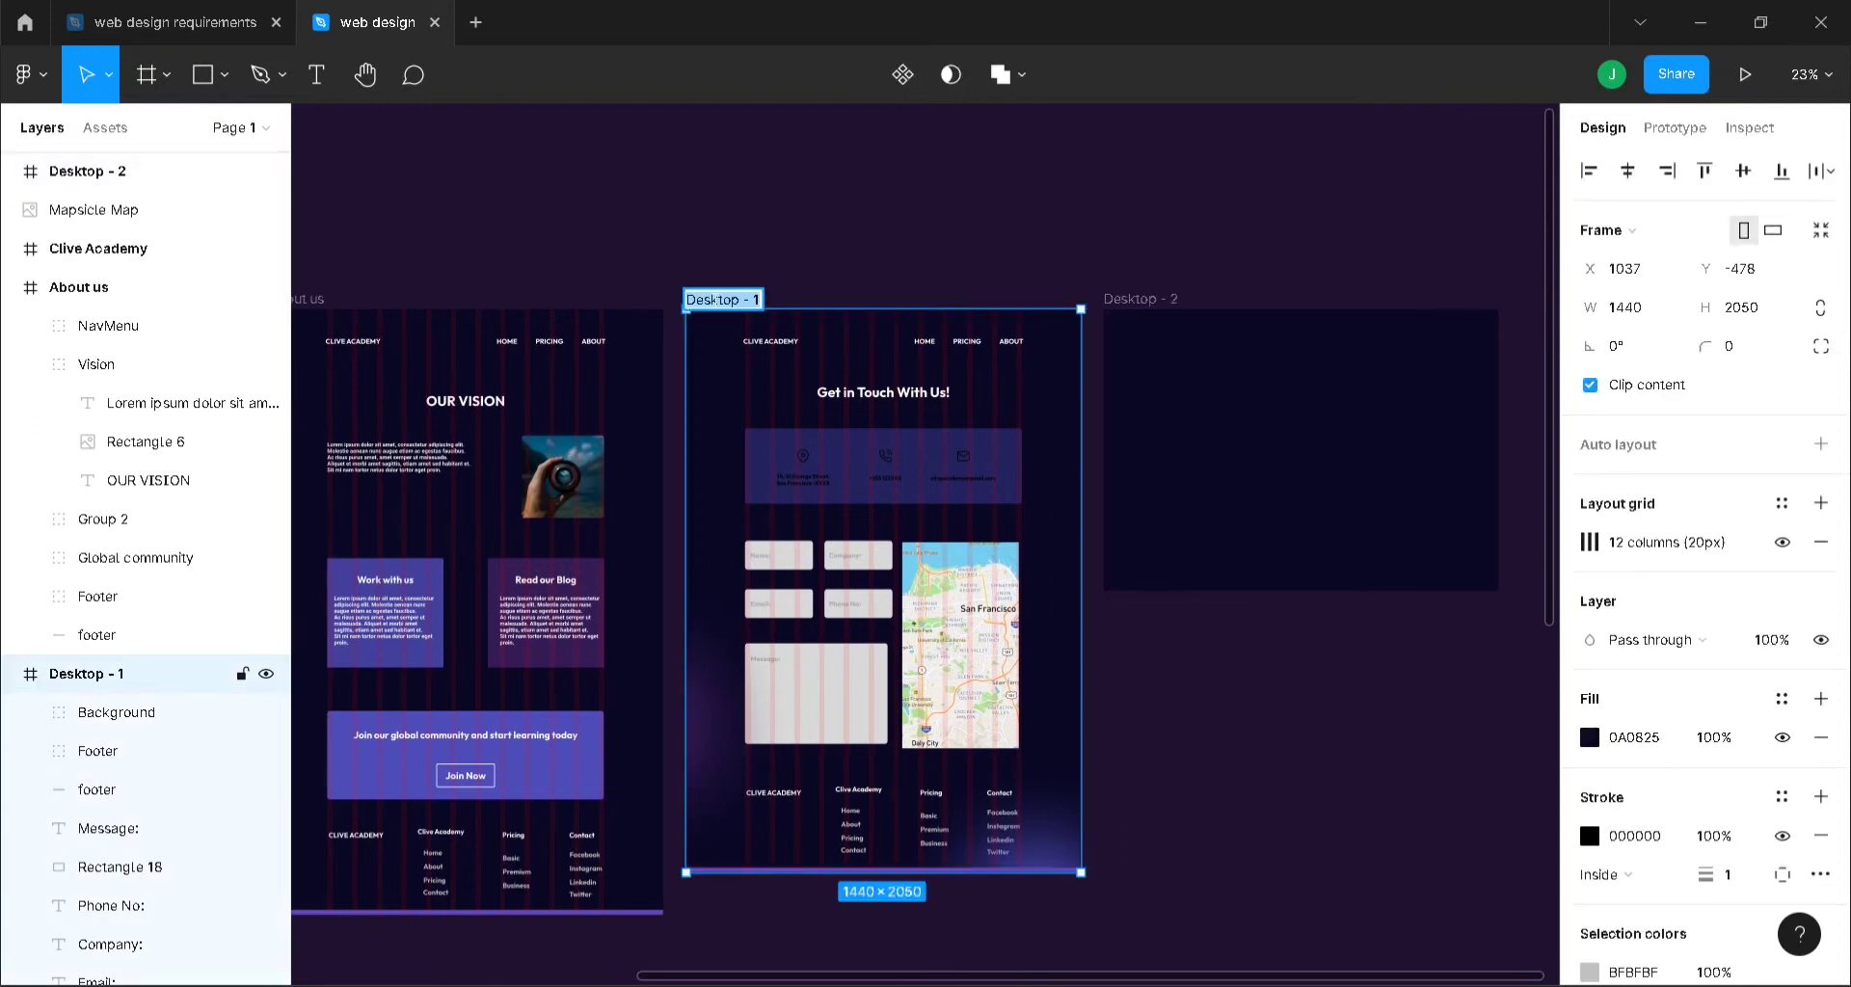
type("d")
type("on")
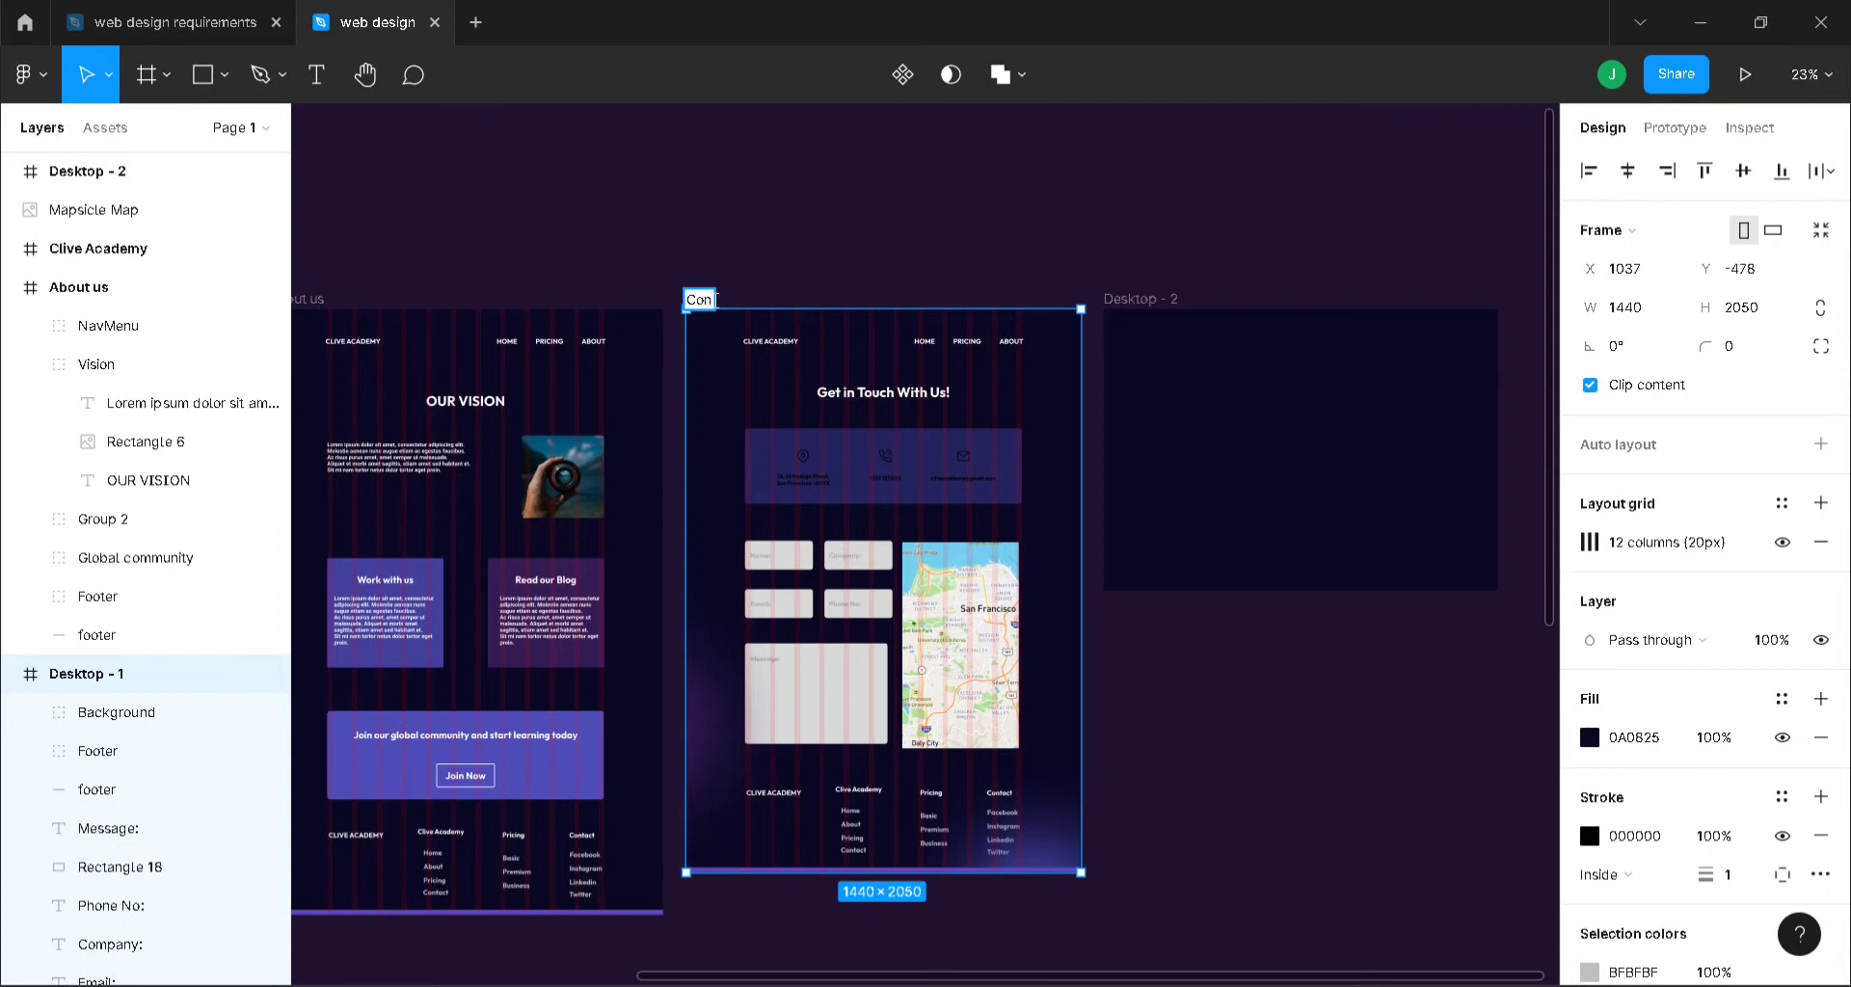
type("act Us")
key("Return")
left_click(1161, 294)
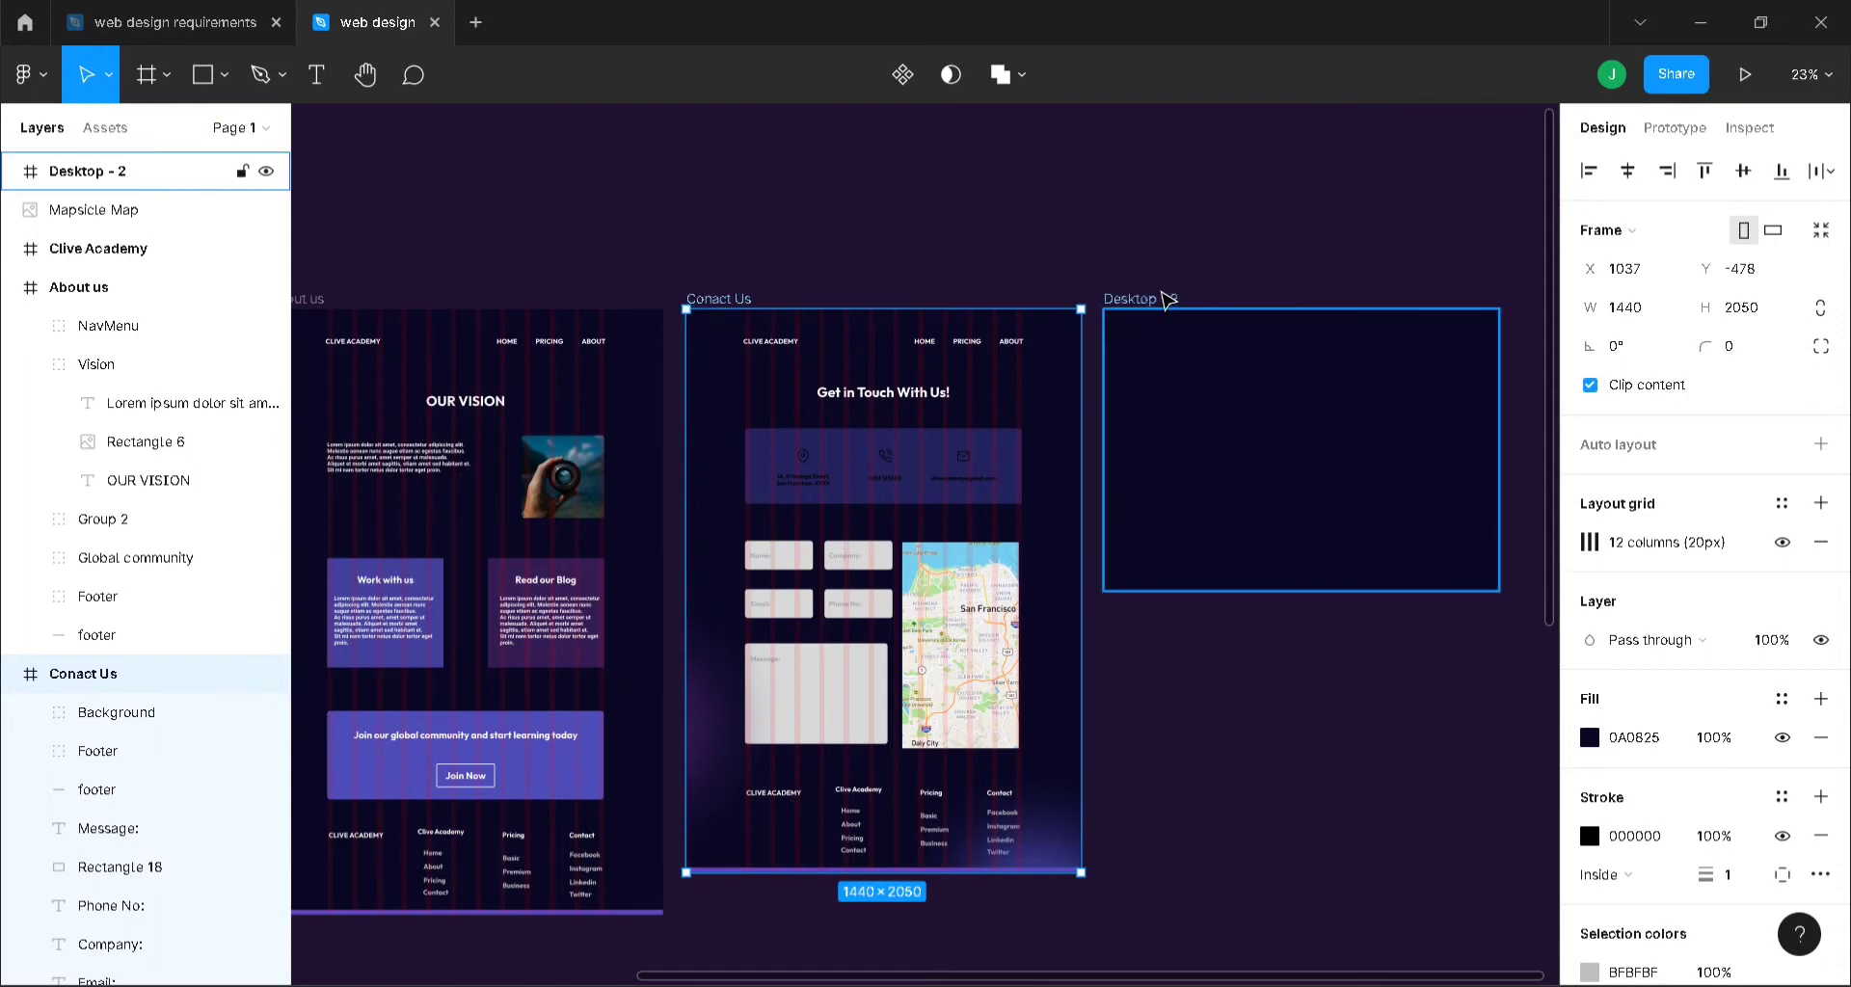
double_click(1161, 294)
type("Course")
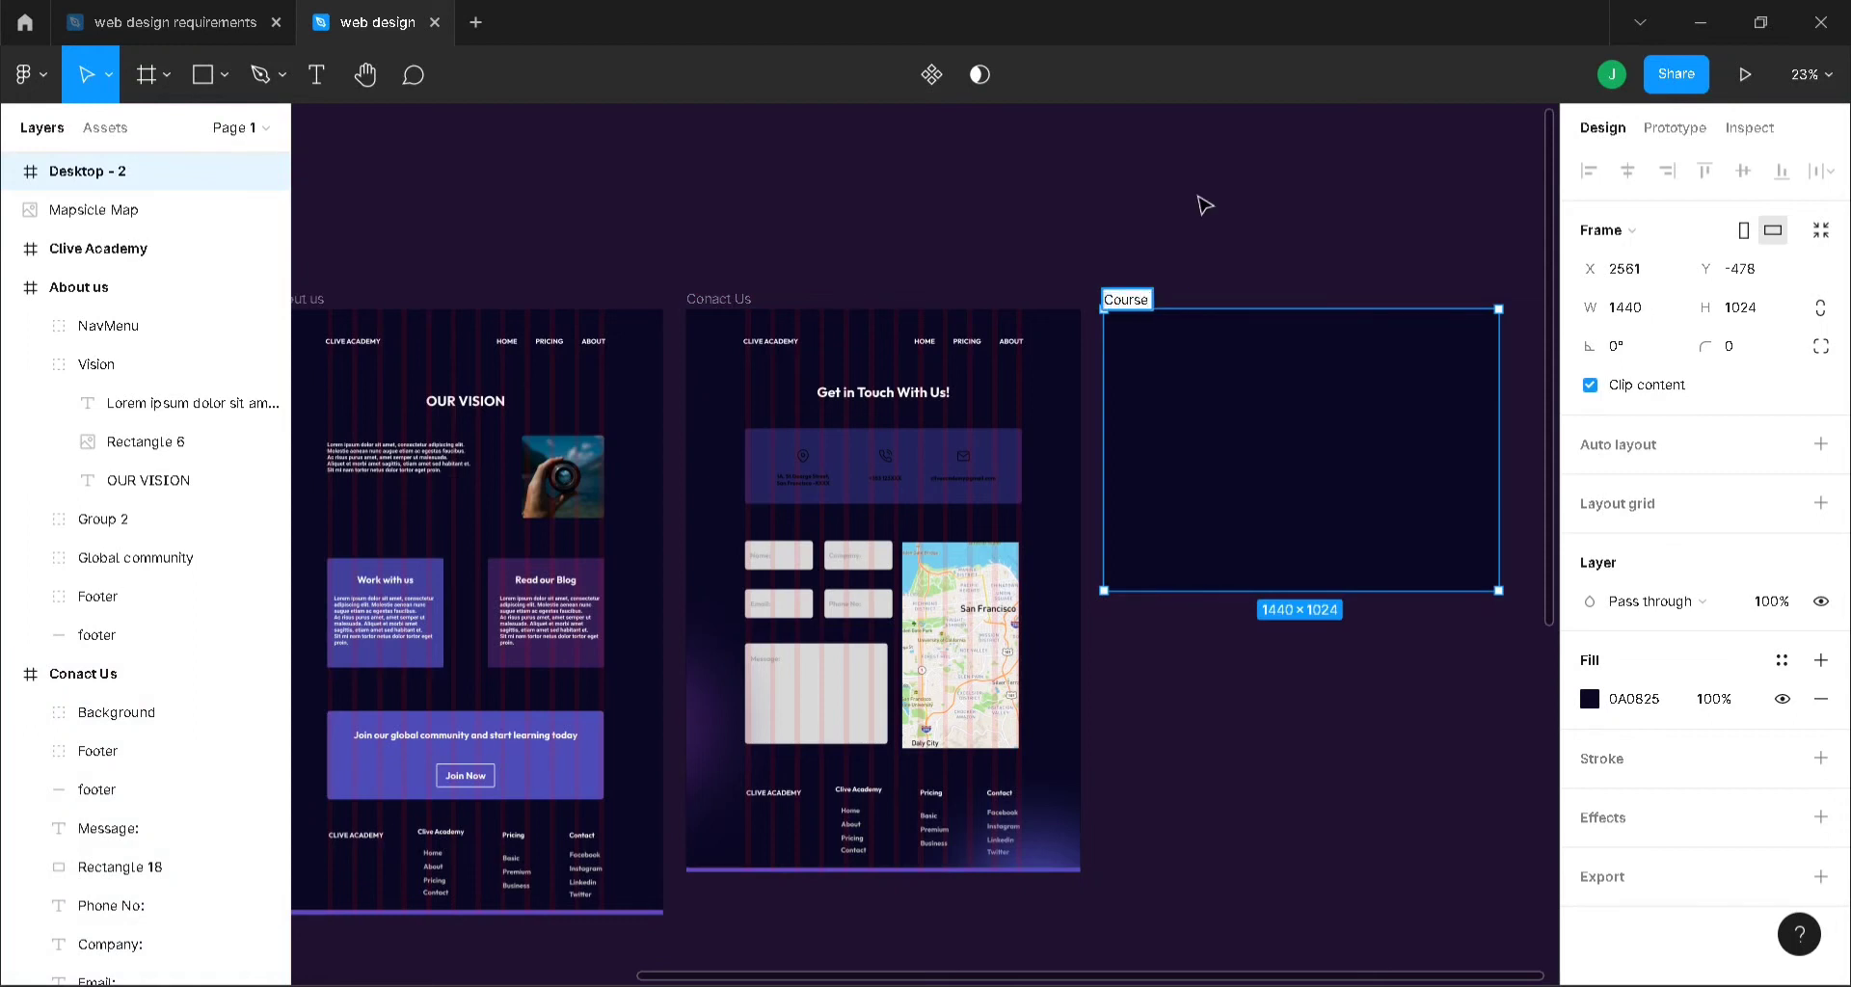
left_click(948, 227)
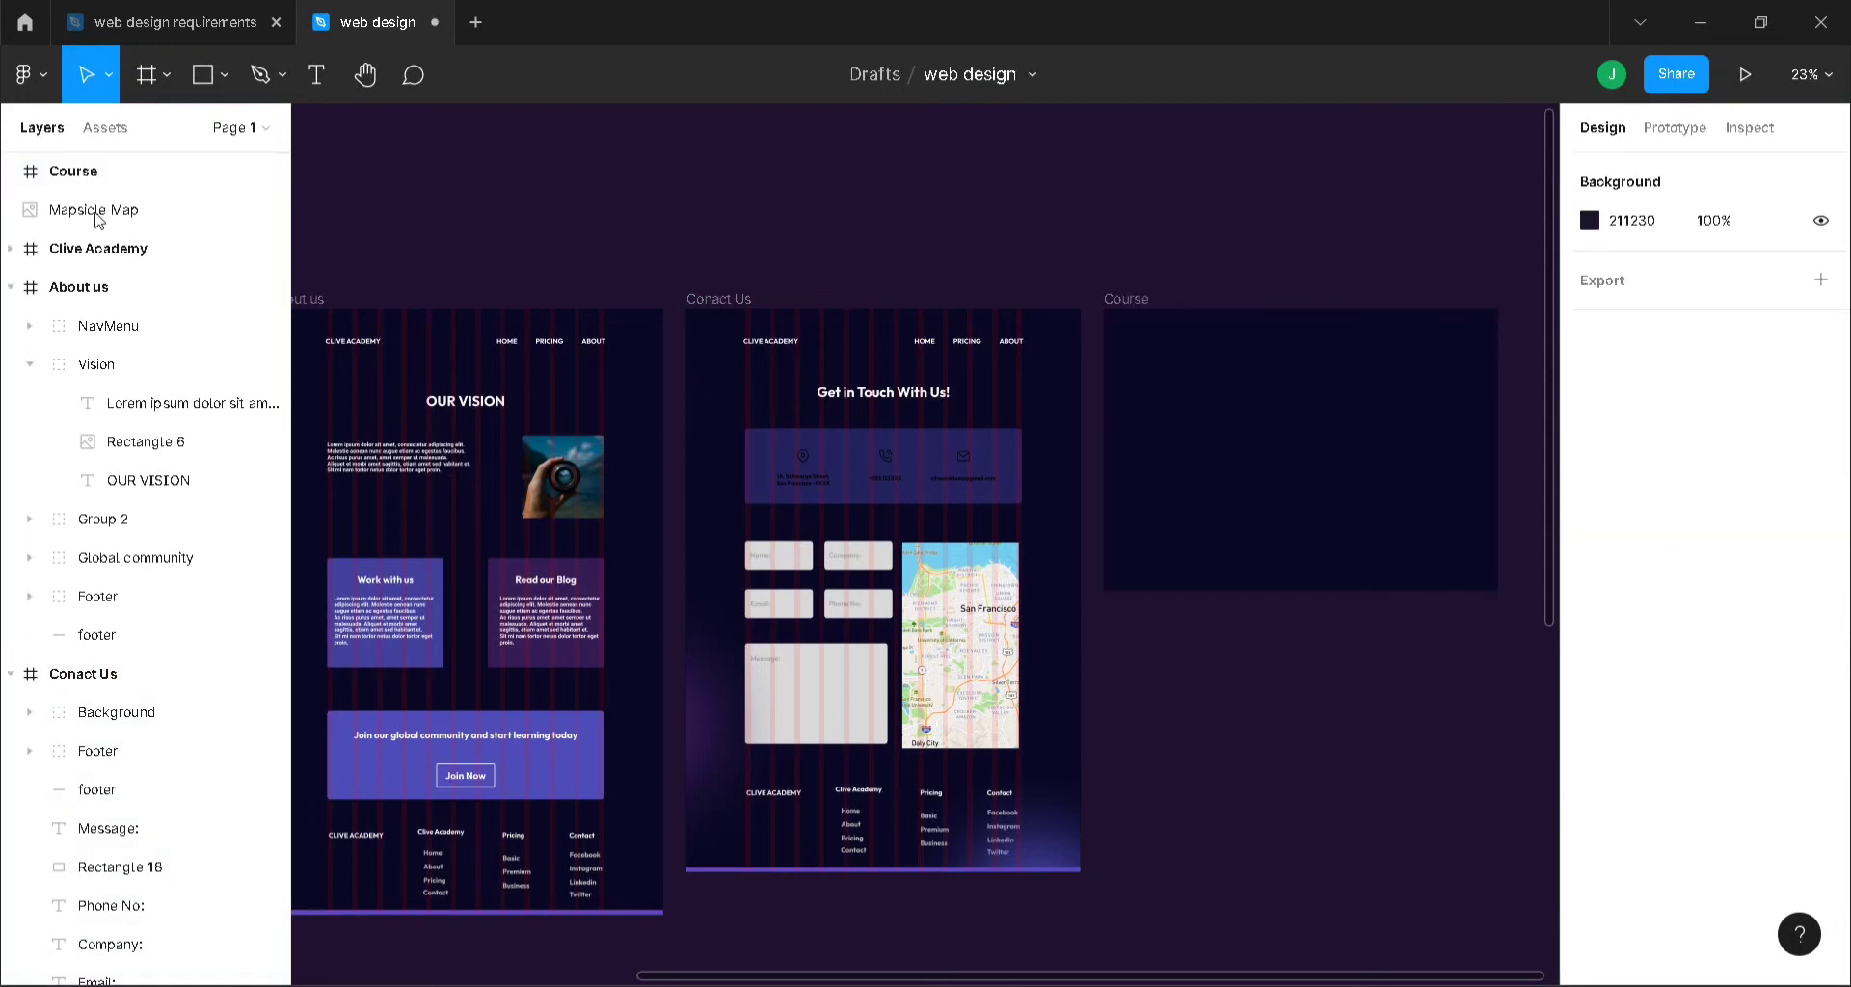
- Group the six contact form labels and move the four field rectangles into Group 4 beneath them
left_click(10, 287)
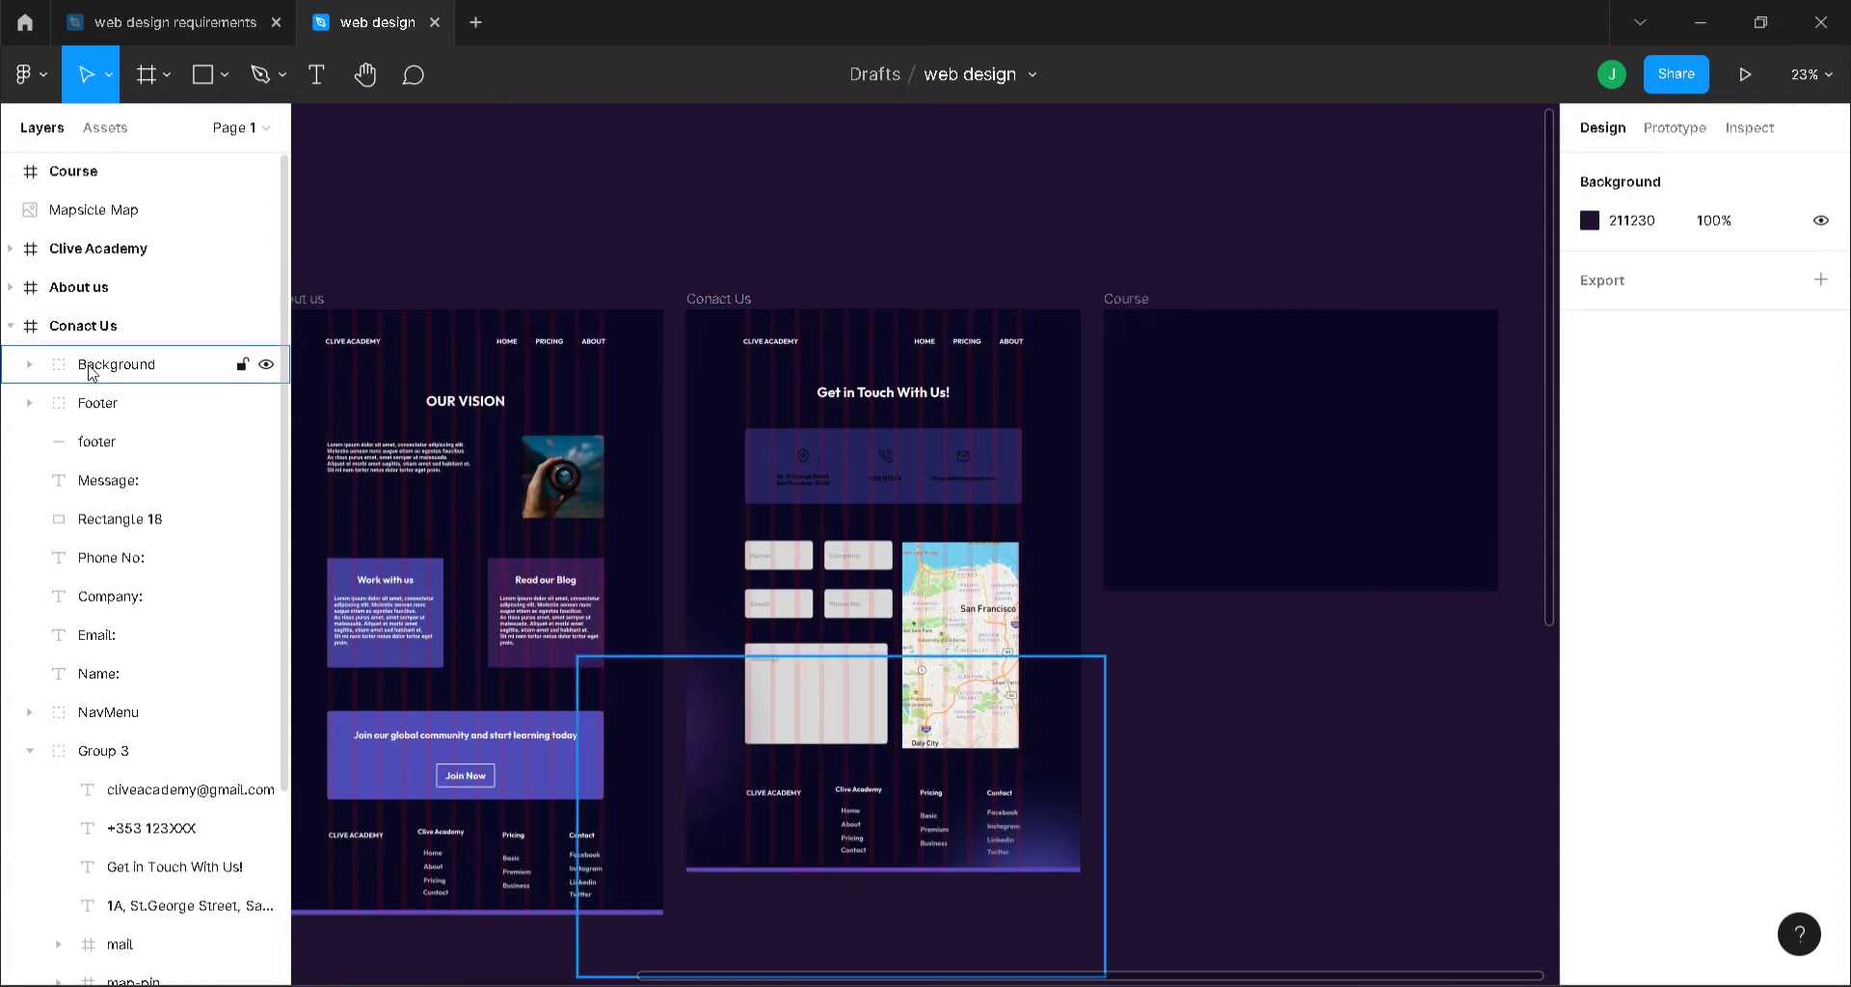
left_click(106, 480)
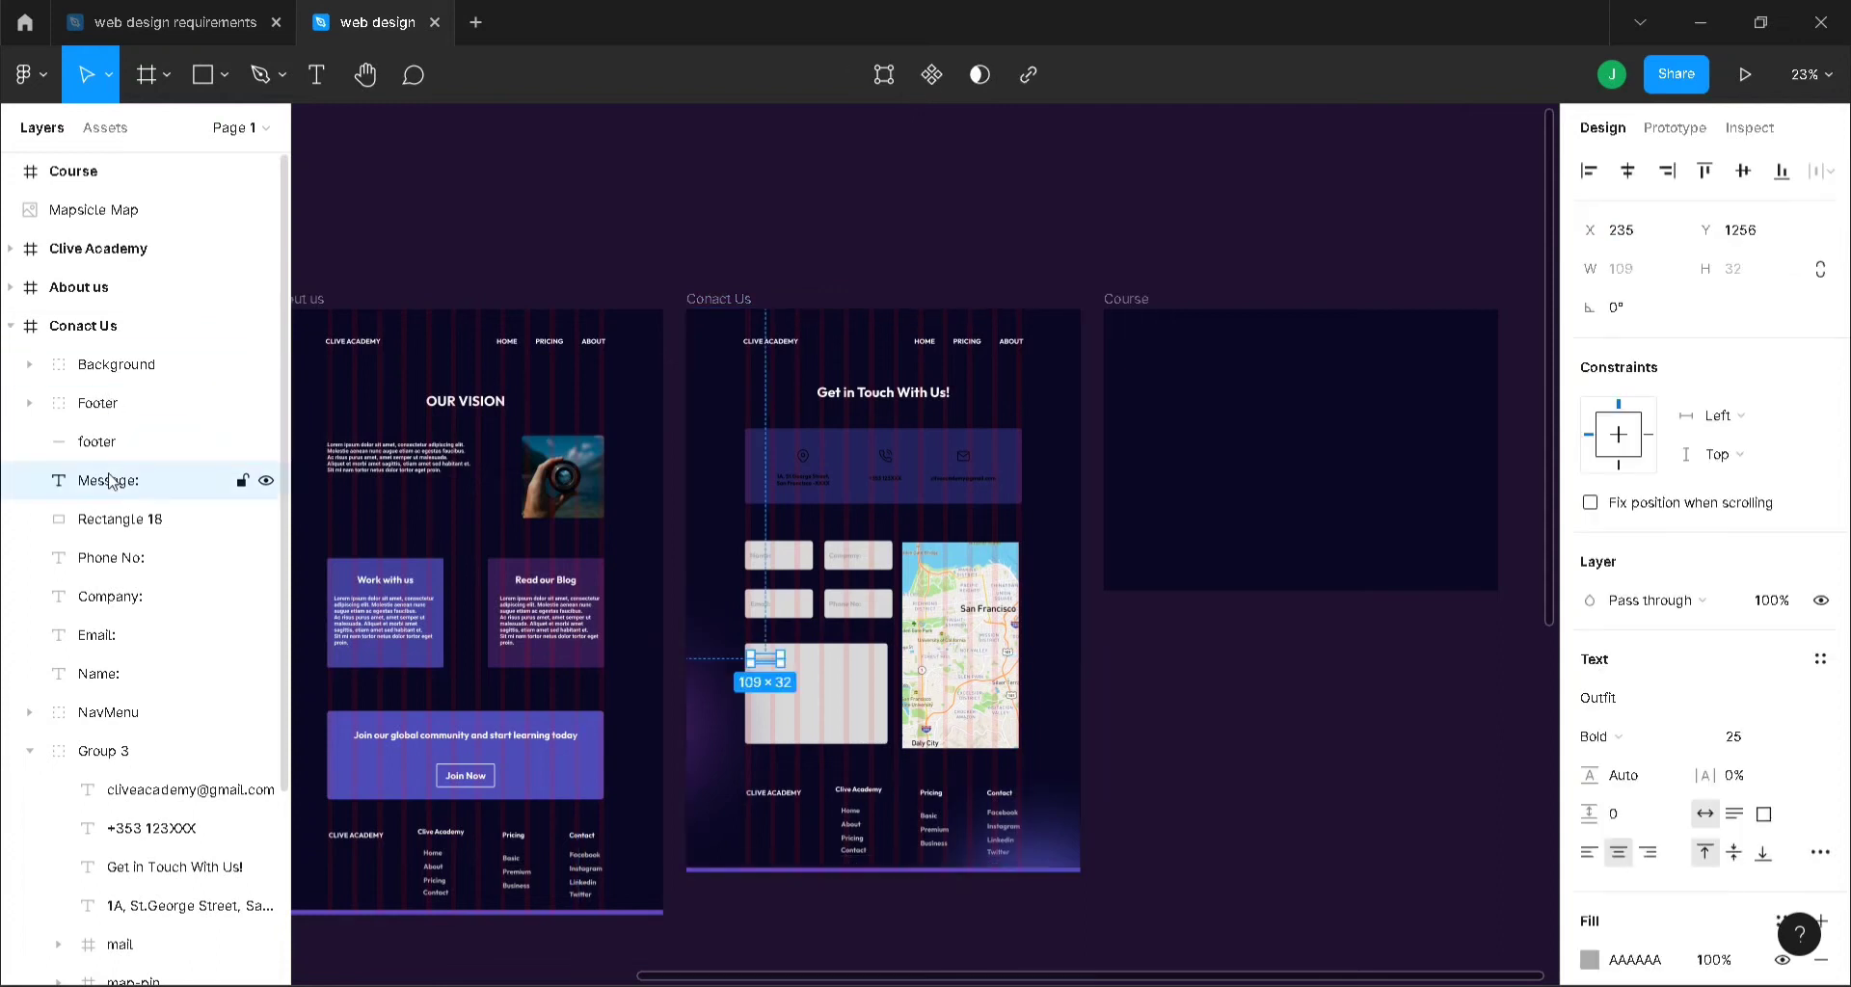
left_click(145, 675, "shift")
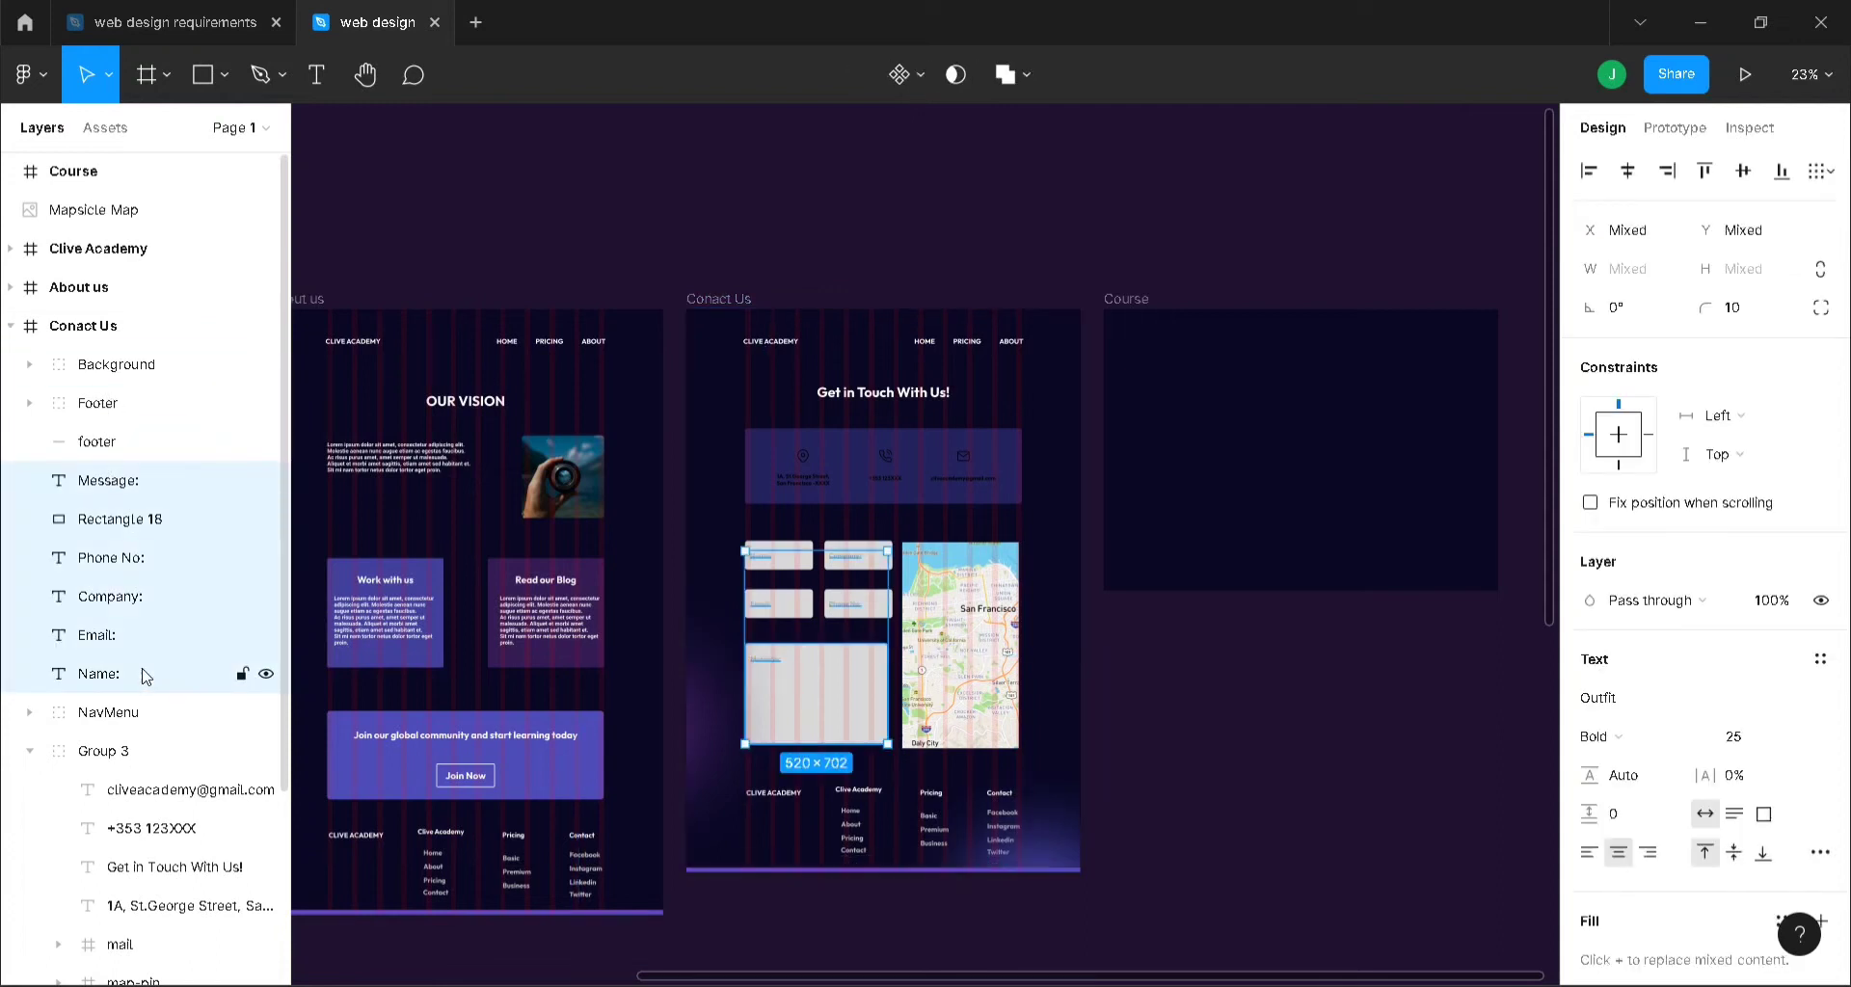
key("ctrl+g")
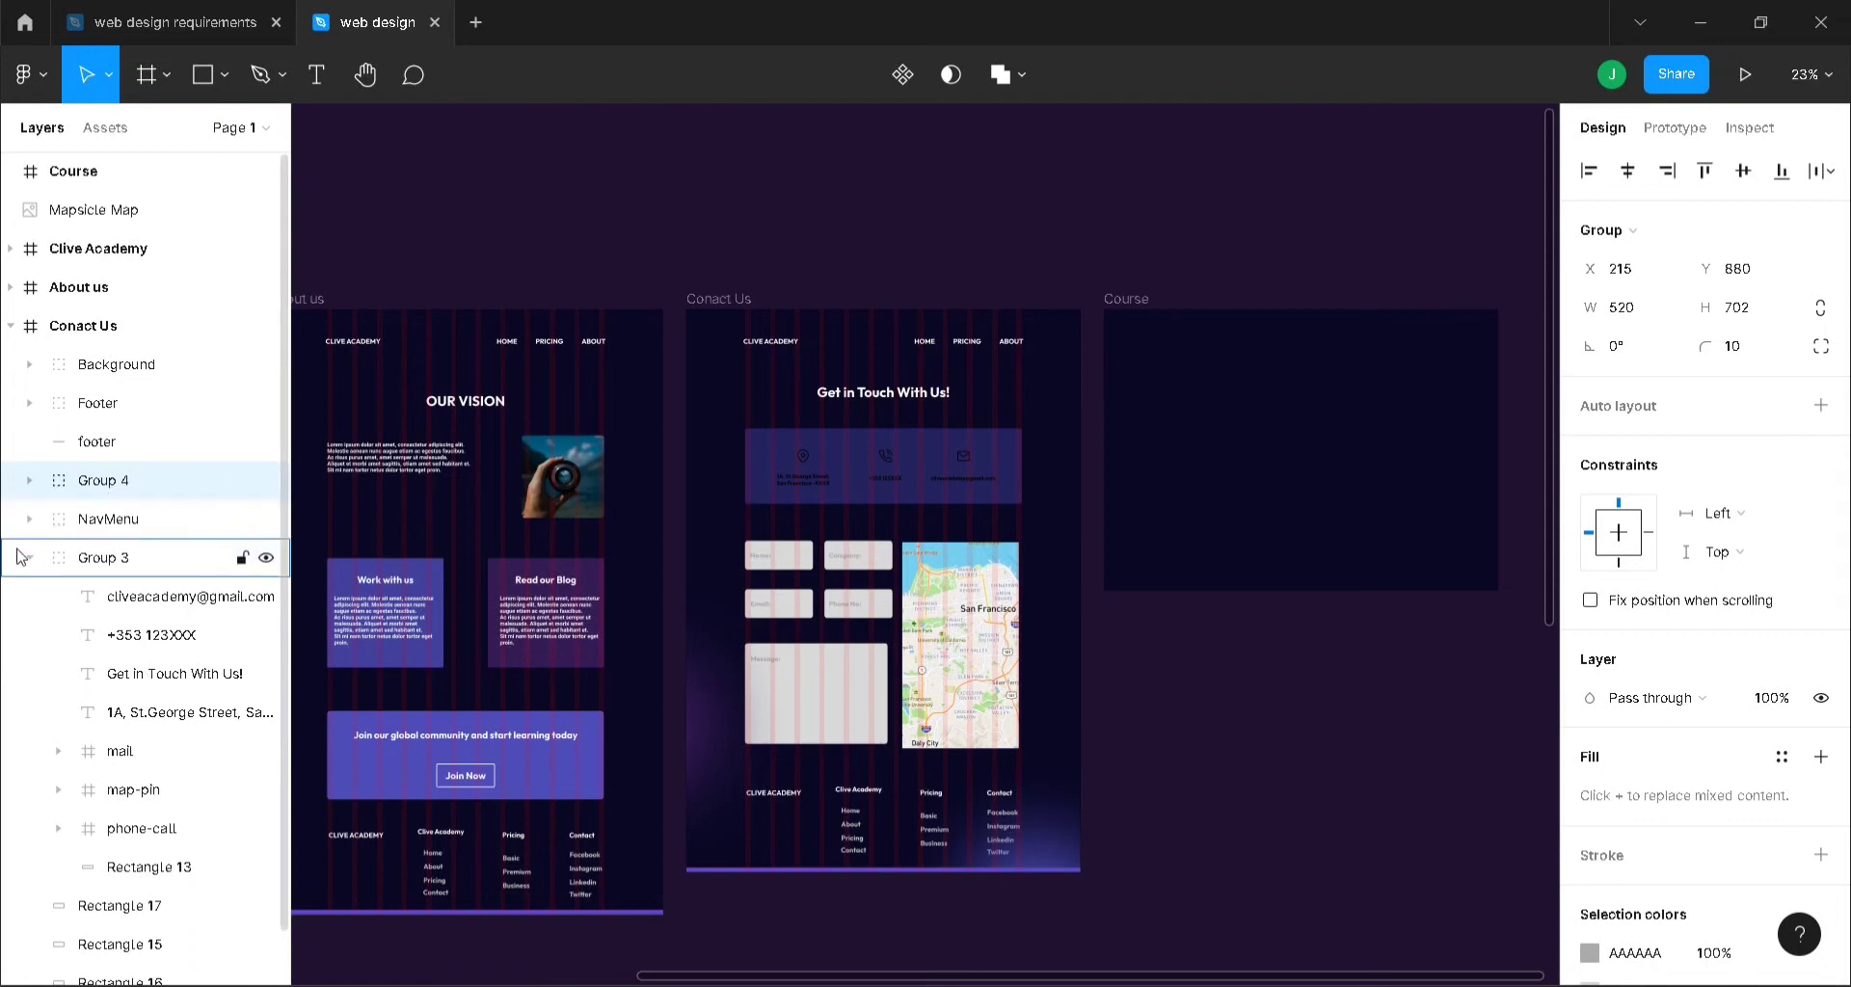
left_click(120, 559)
left_click(30, 557)
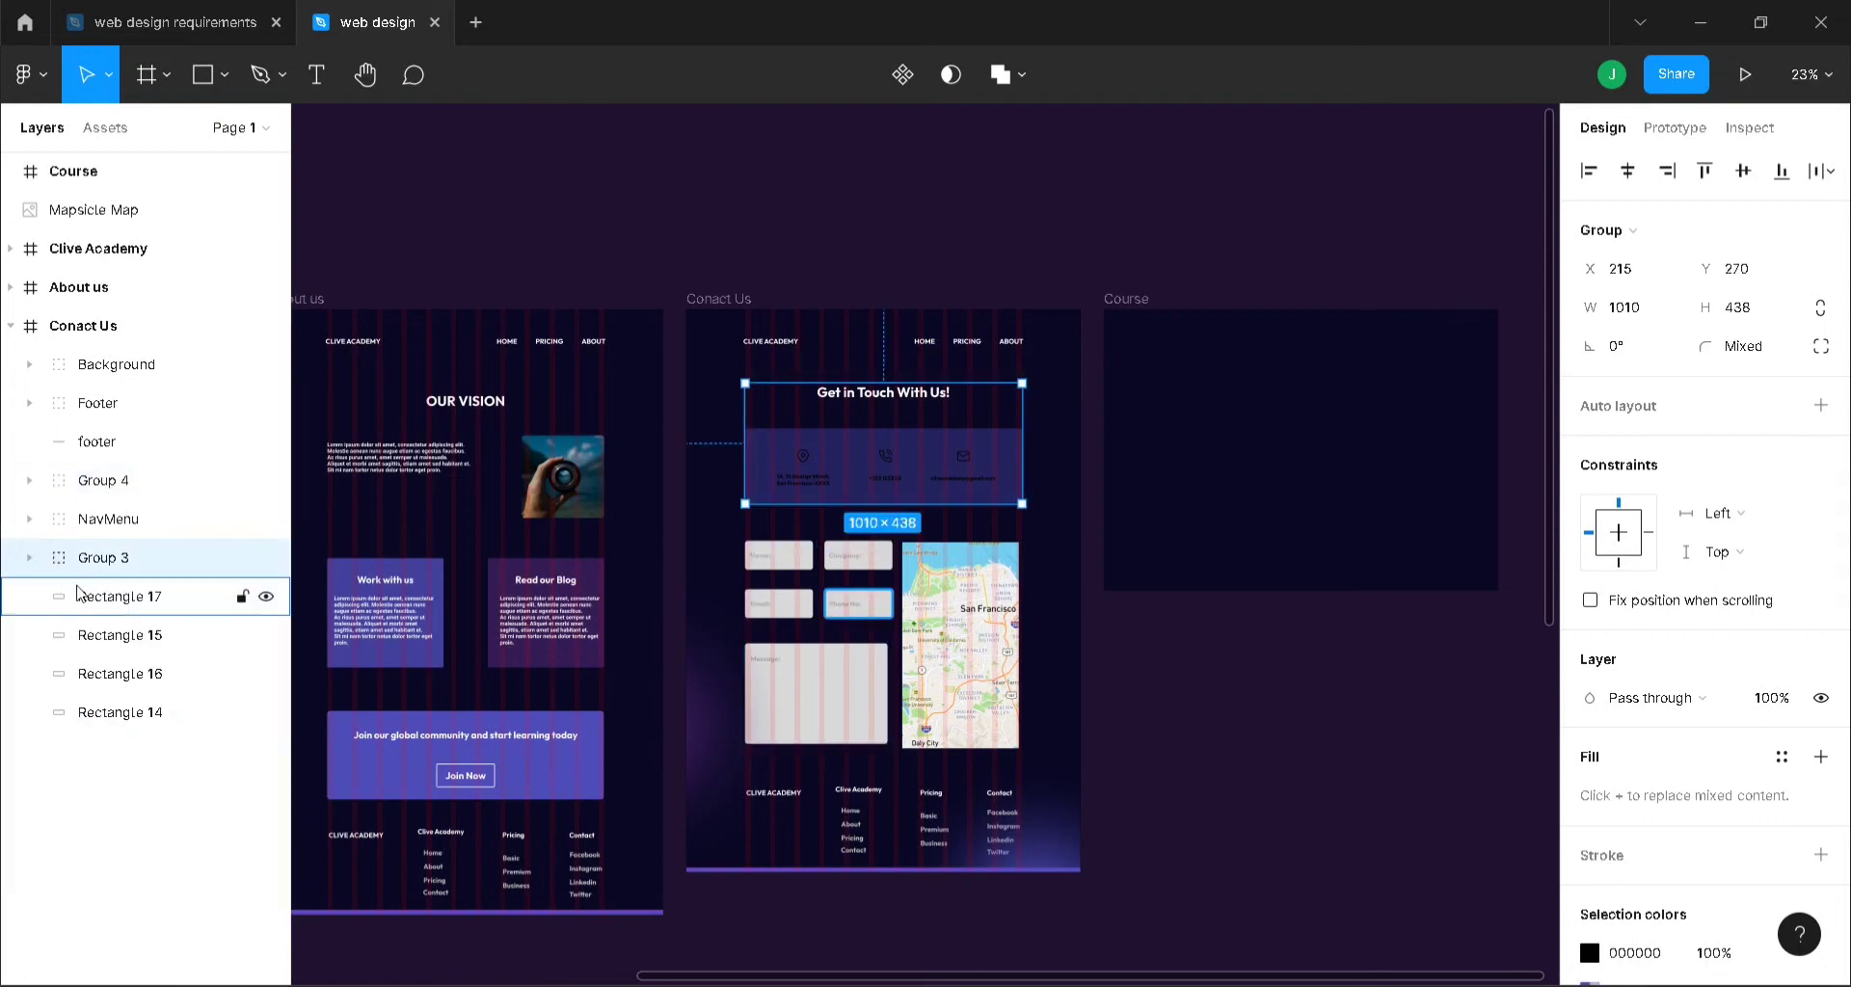
left_click(79, 592)
left_click(120, 634, "shift")
left_click(121, 673, "shift")
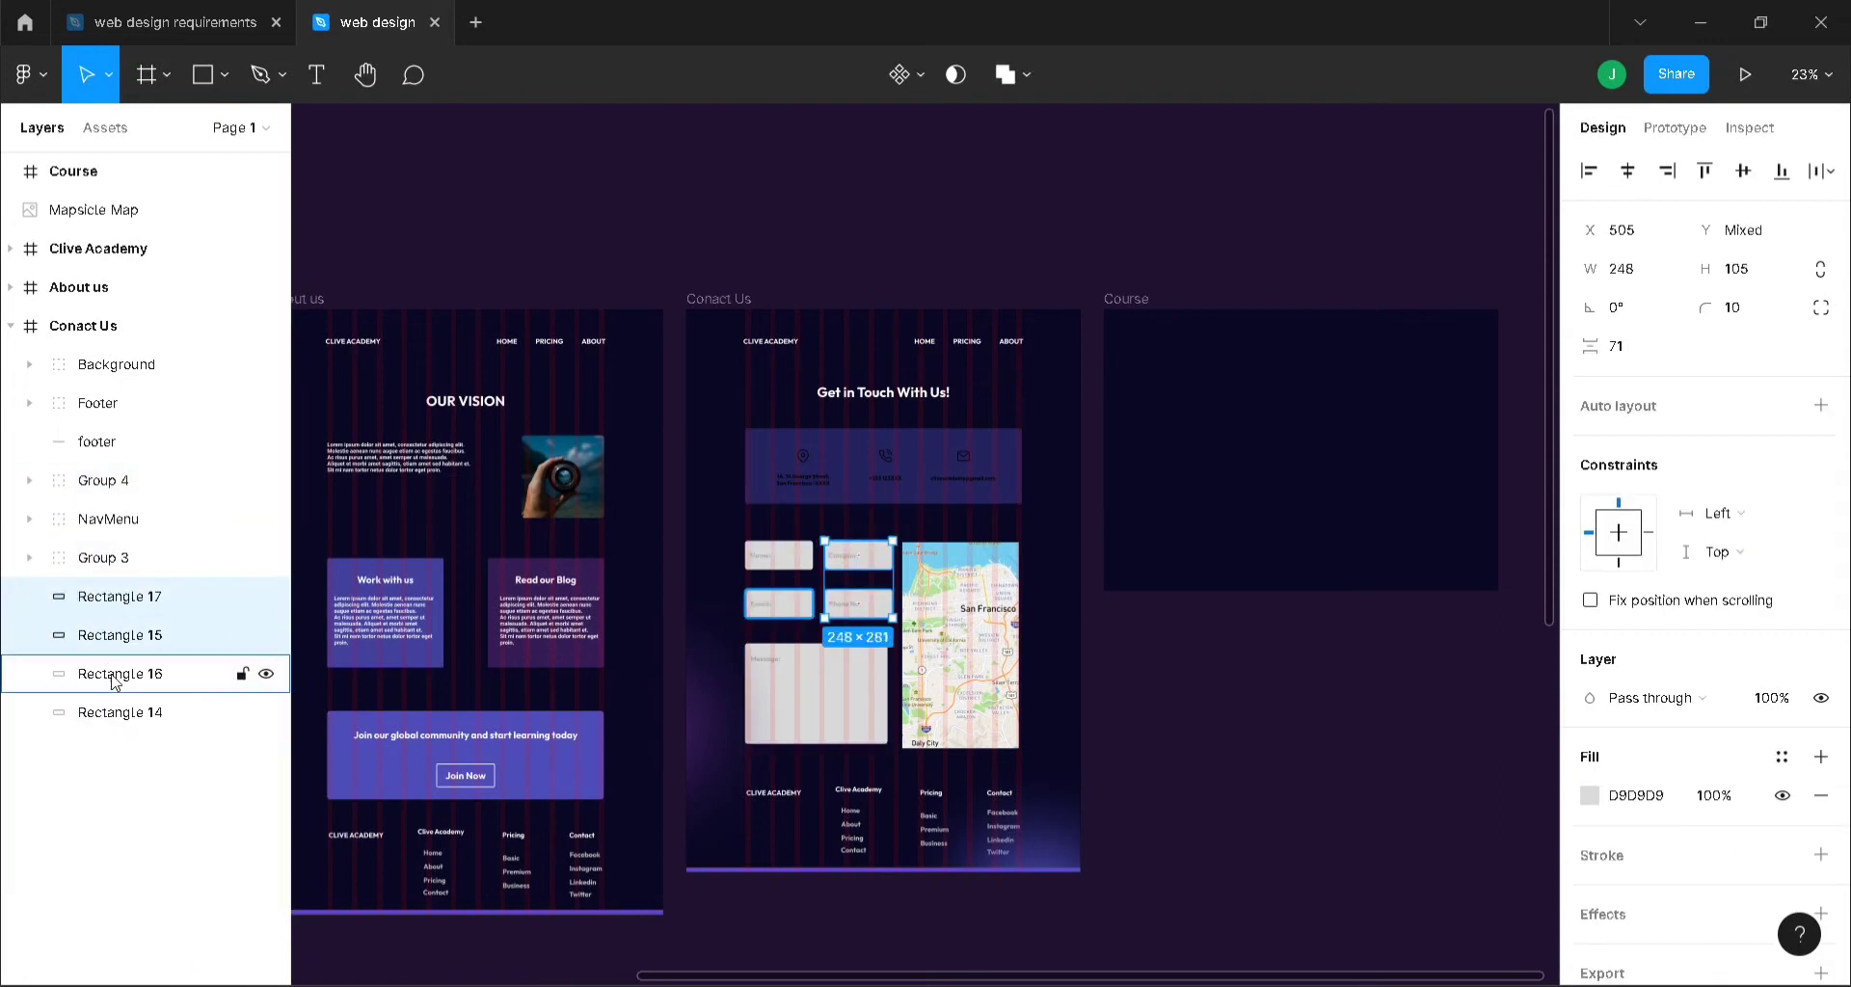
left_click(121, 712, "shift")
left_click_drag(146, 655, 48, 484)
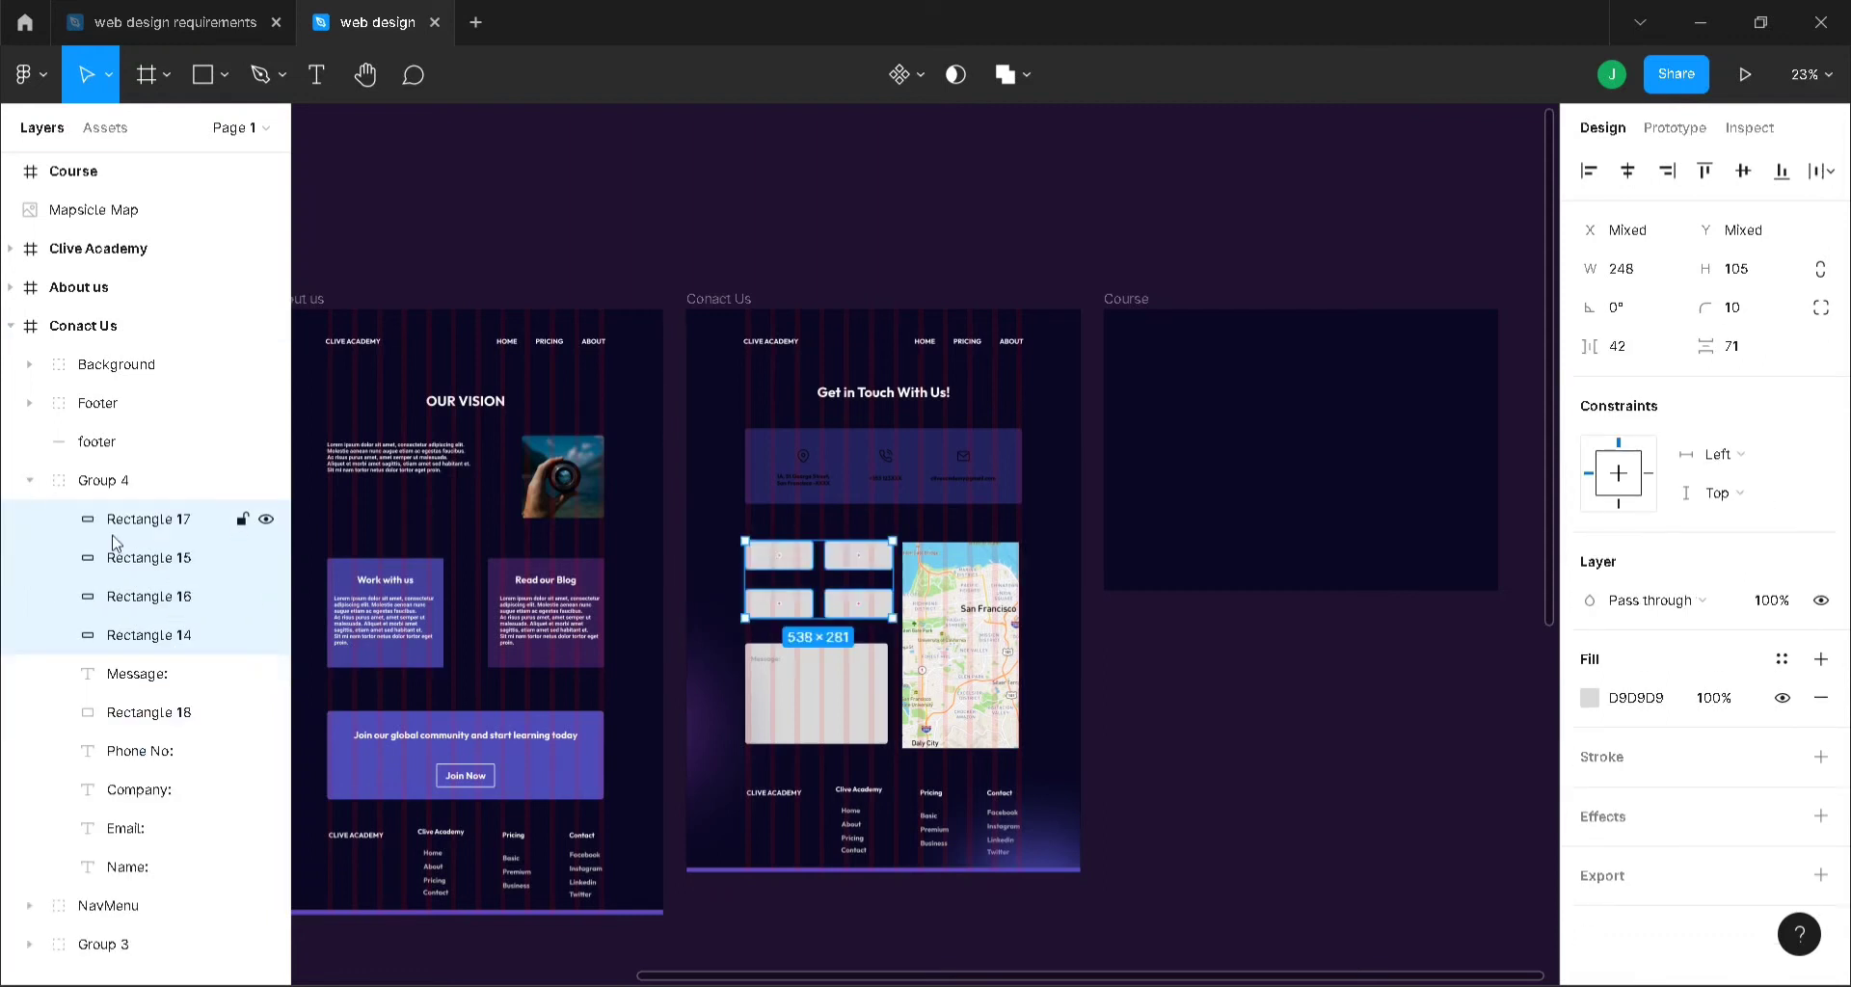
left_click_drag(136, 566, 129, 892)
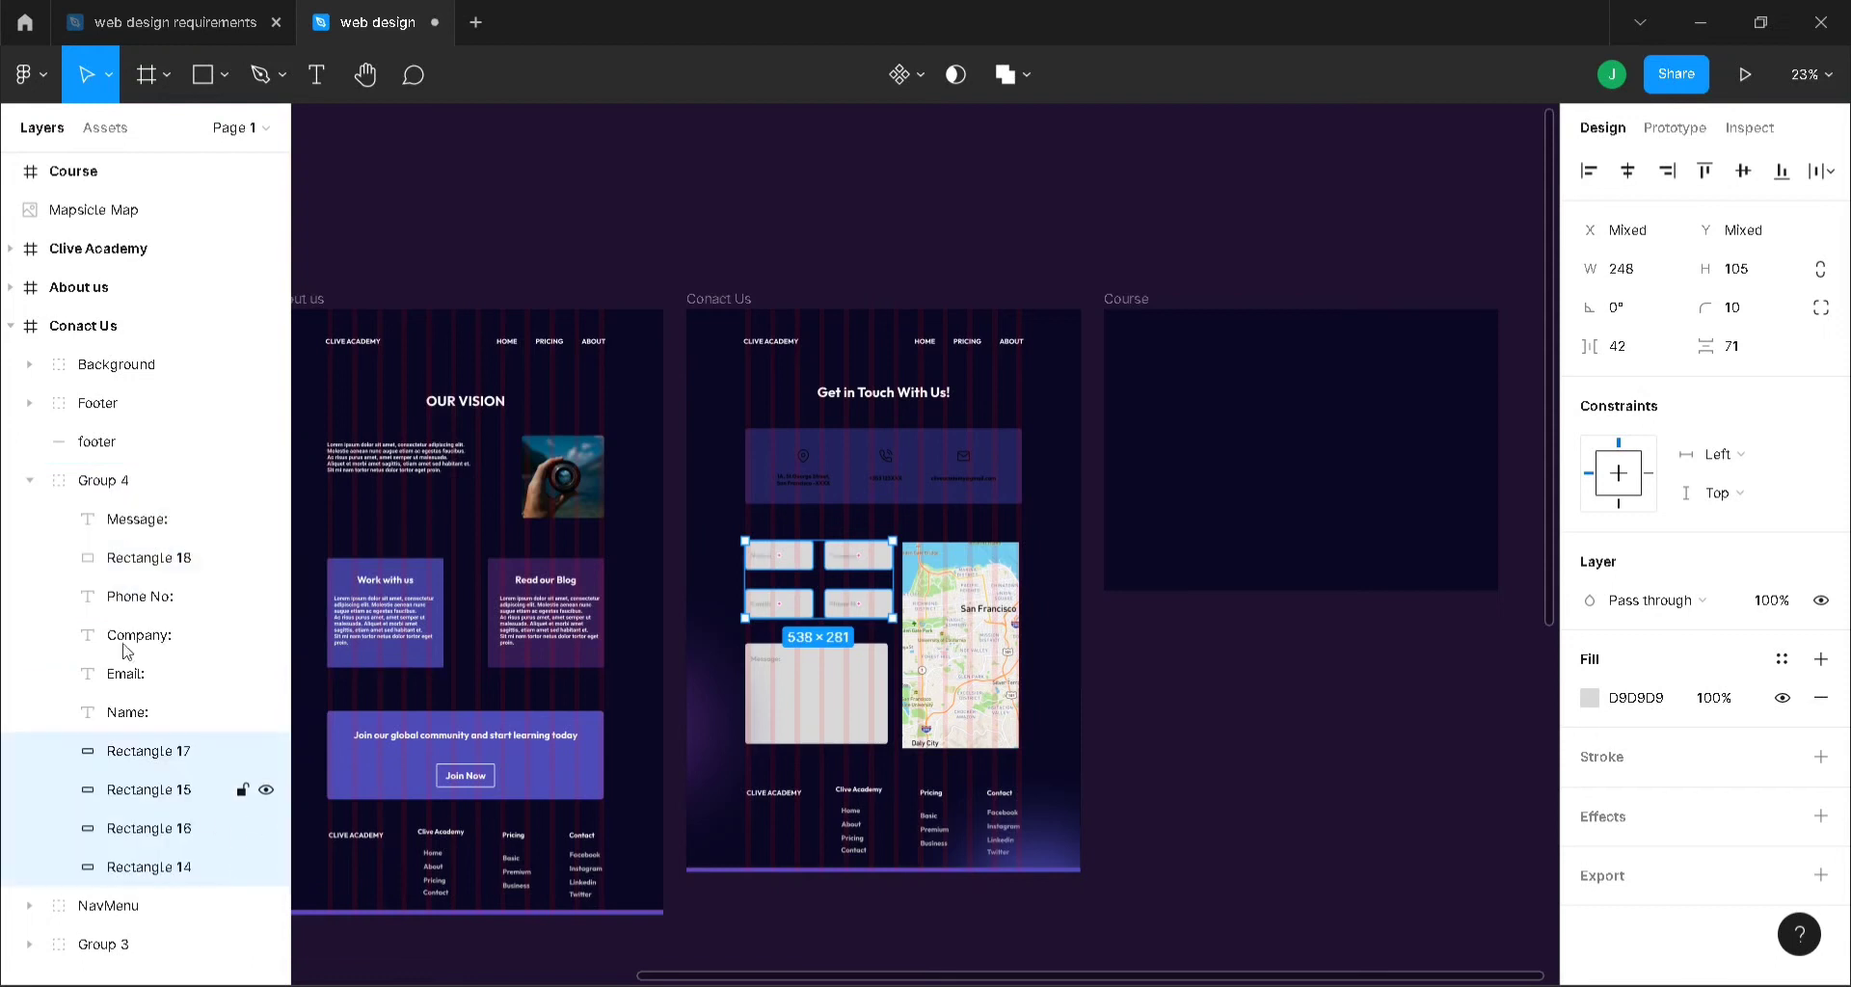
left_click(30, 480)
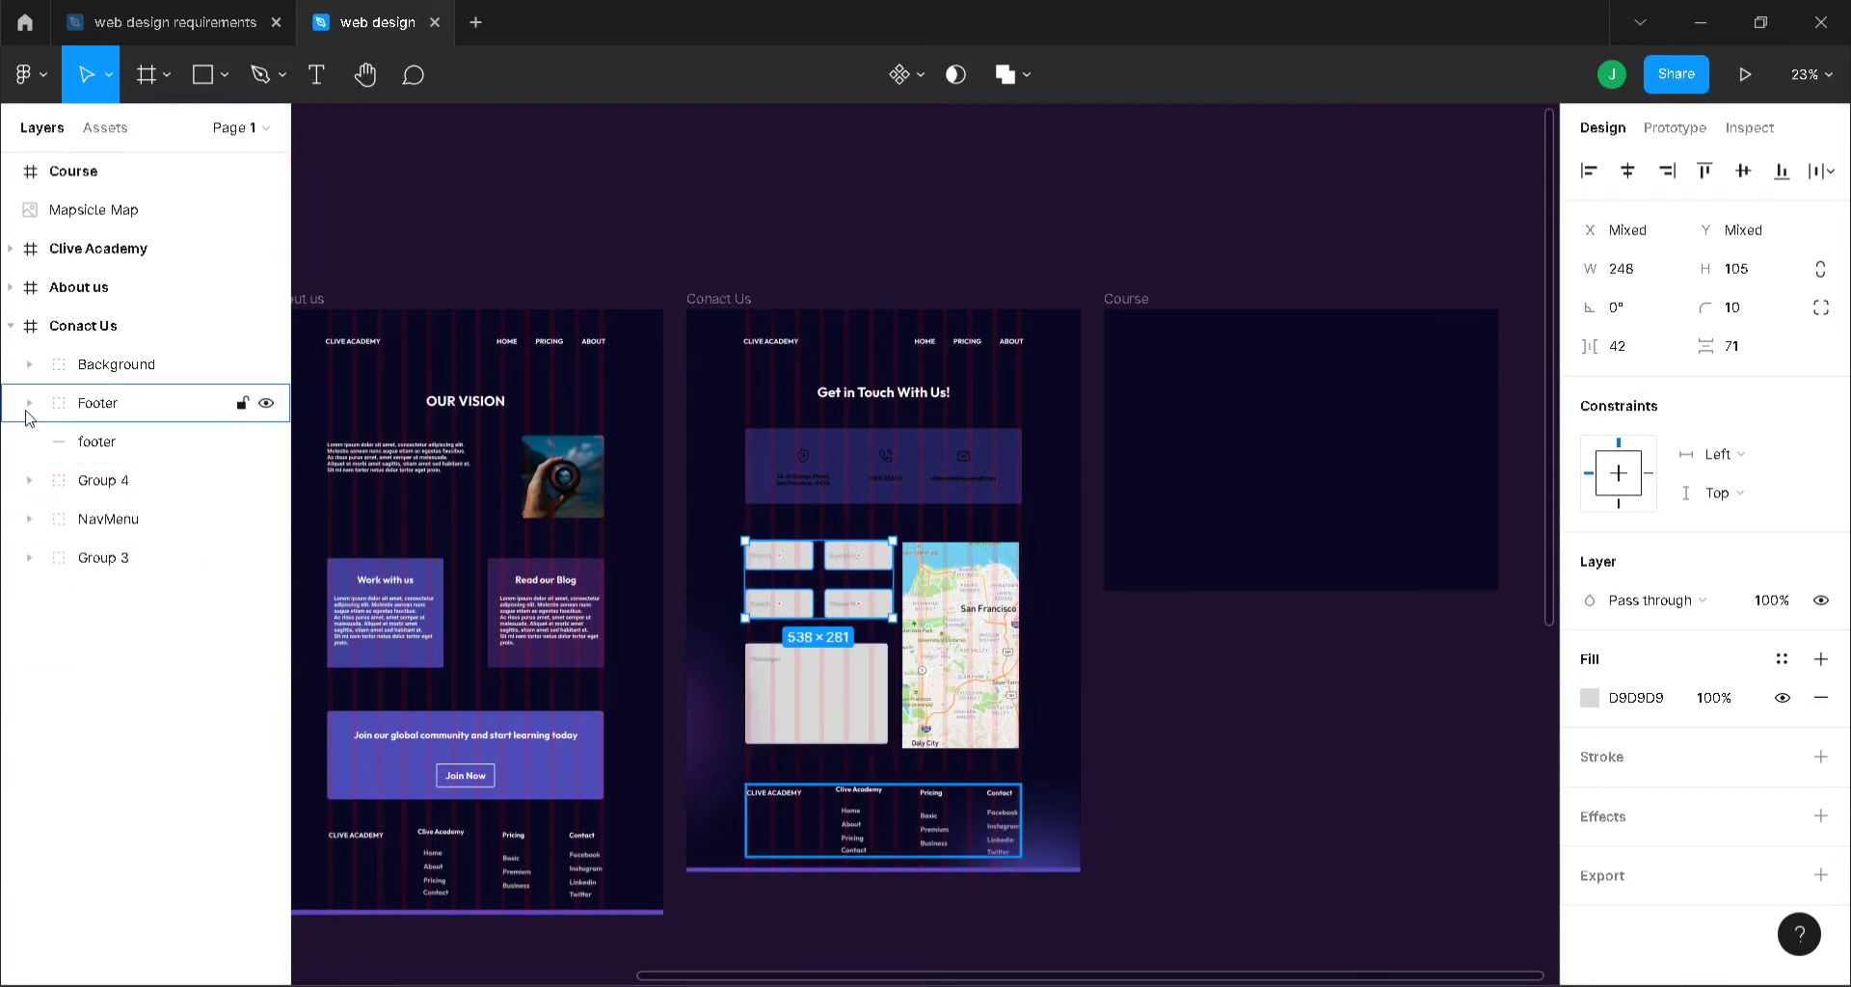
- Try moving the Footer group and footer line below Group 3, then undo it
left_click(116, 419)
left_click(114, 440, "shift")
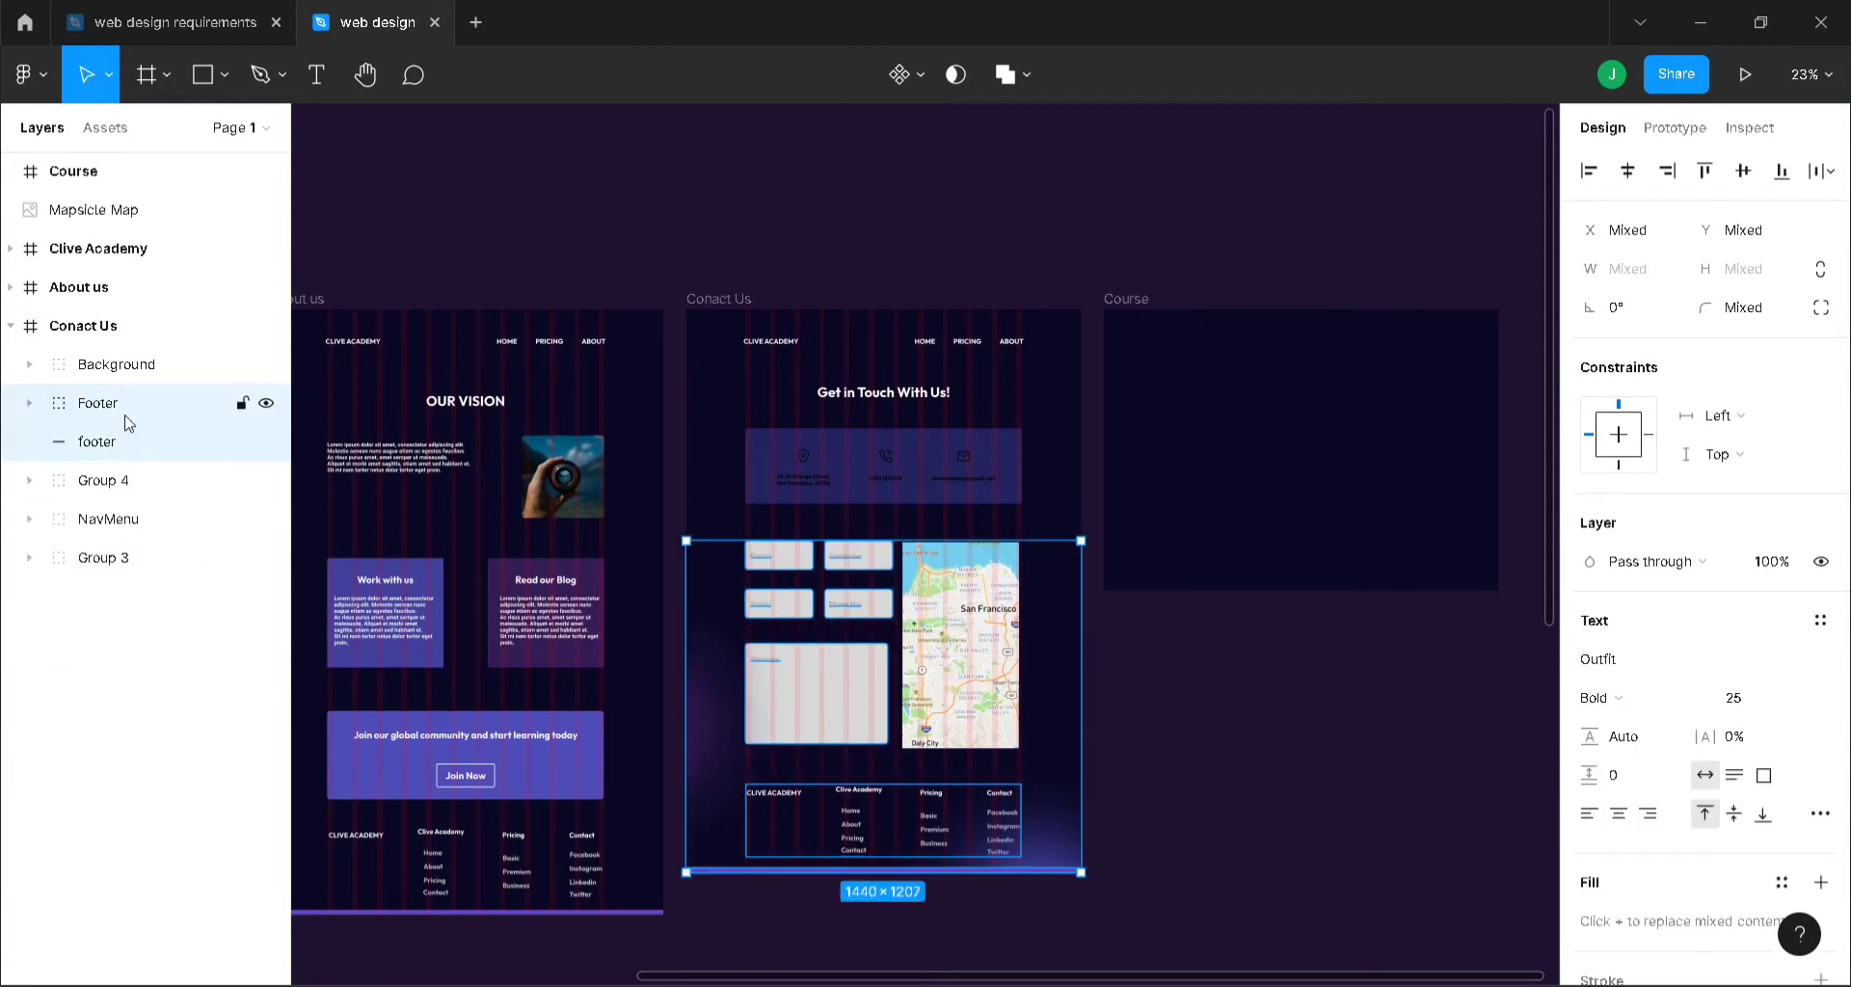
left_click_drag(125, 421, 123, 598)
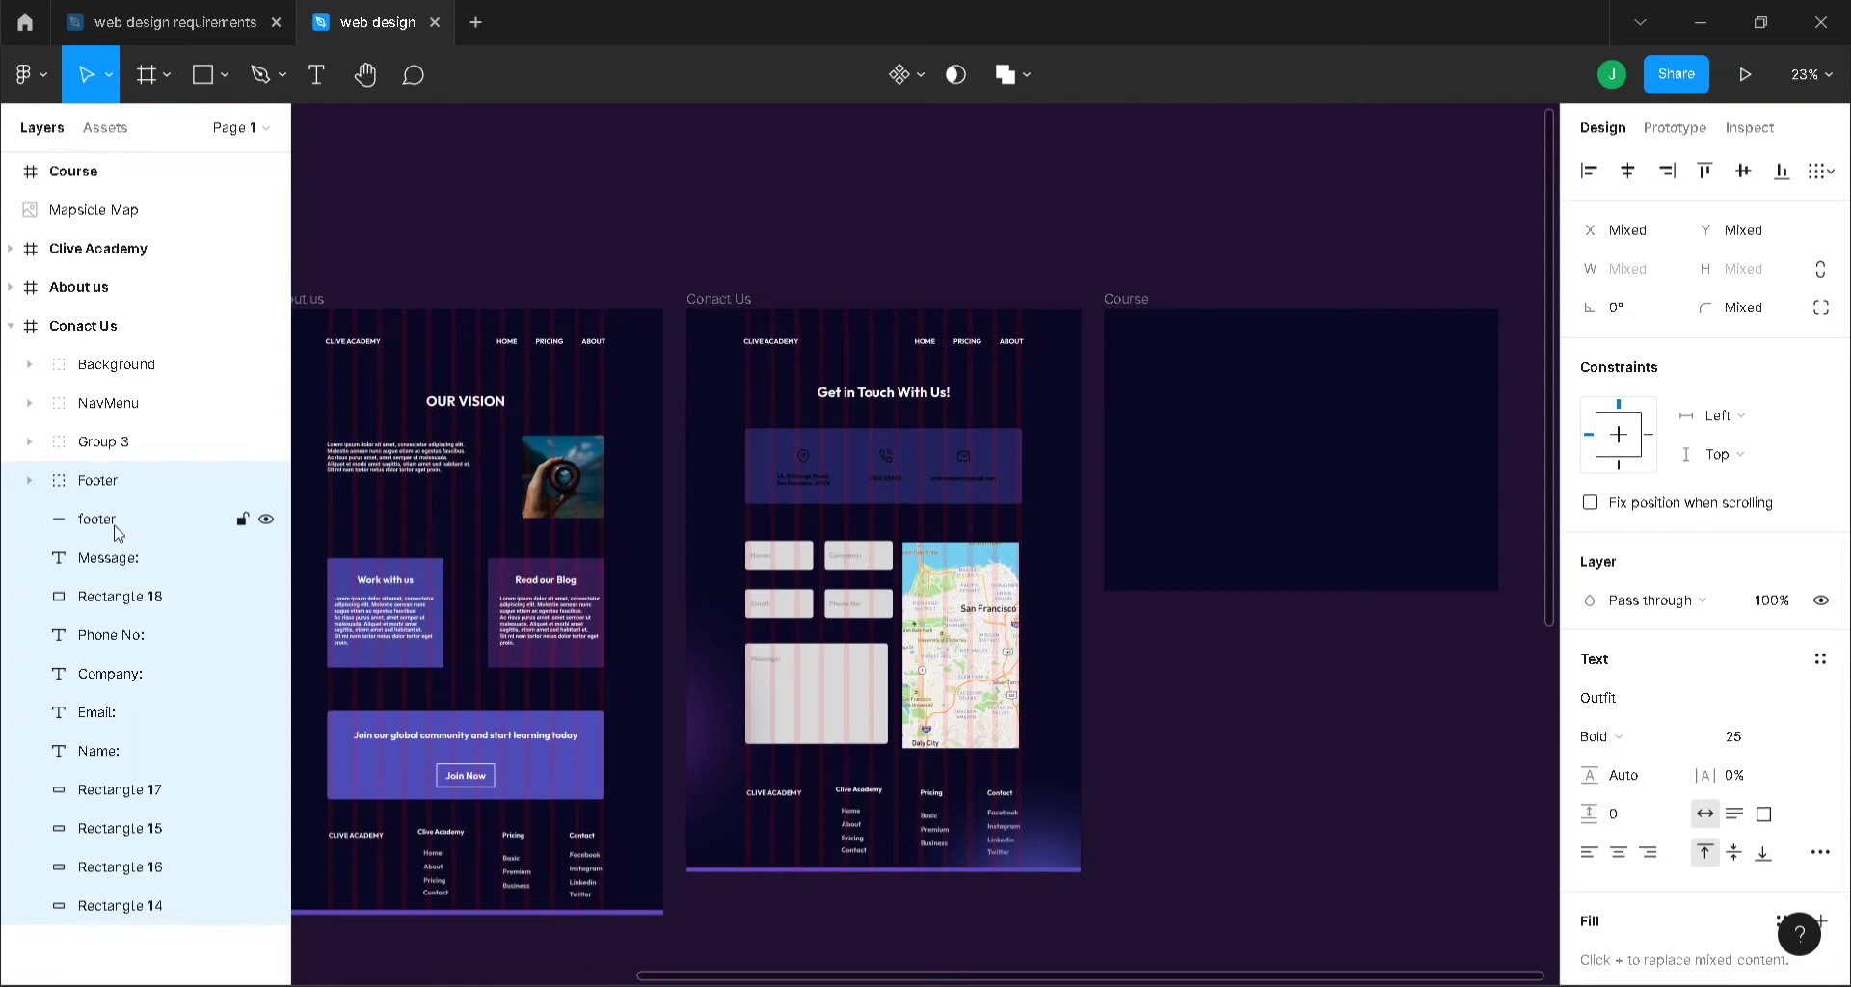
key("ctrl+z")
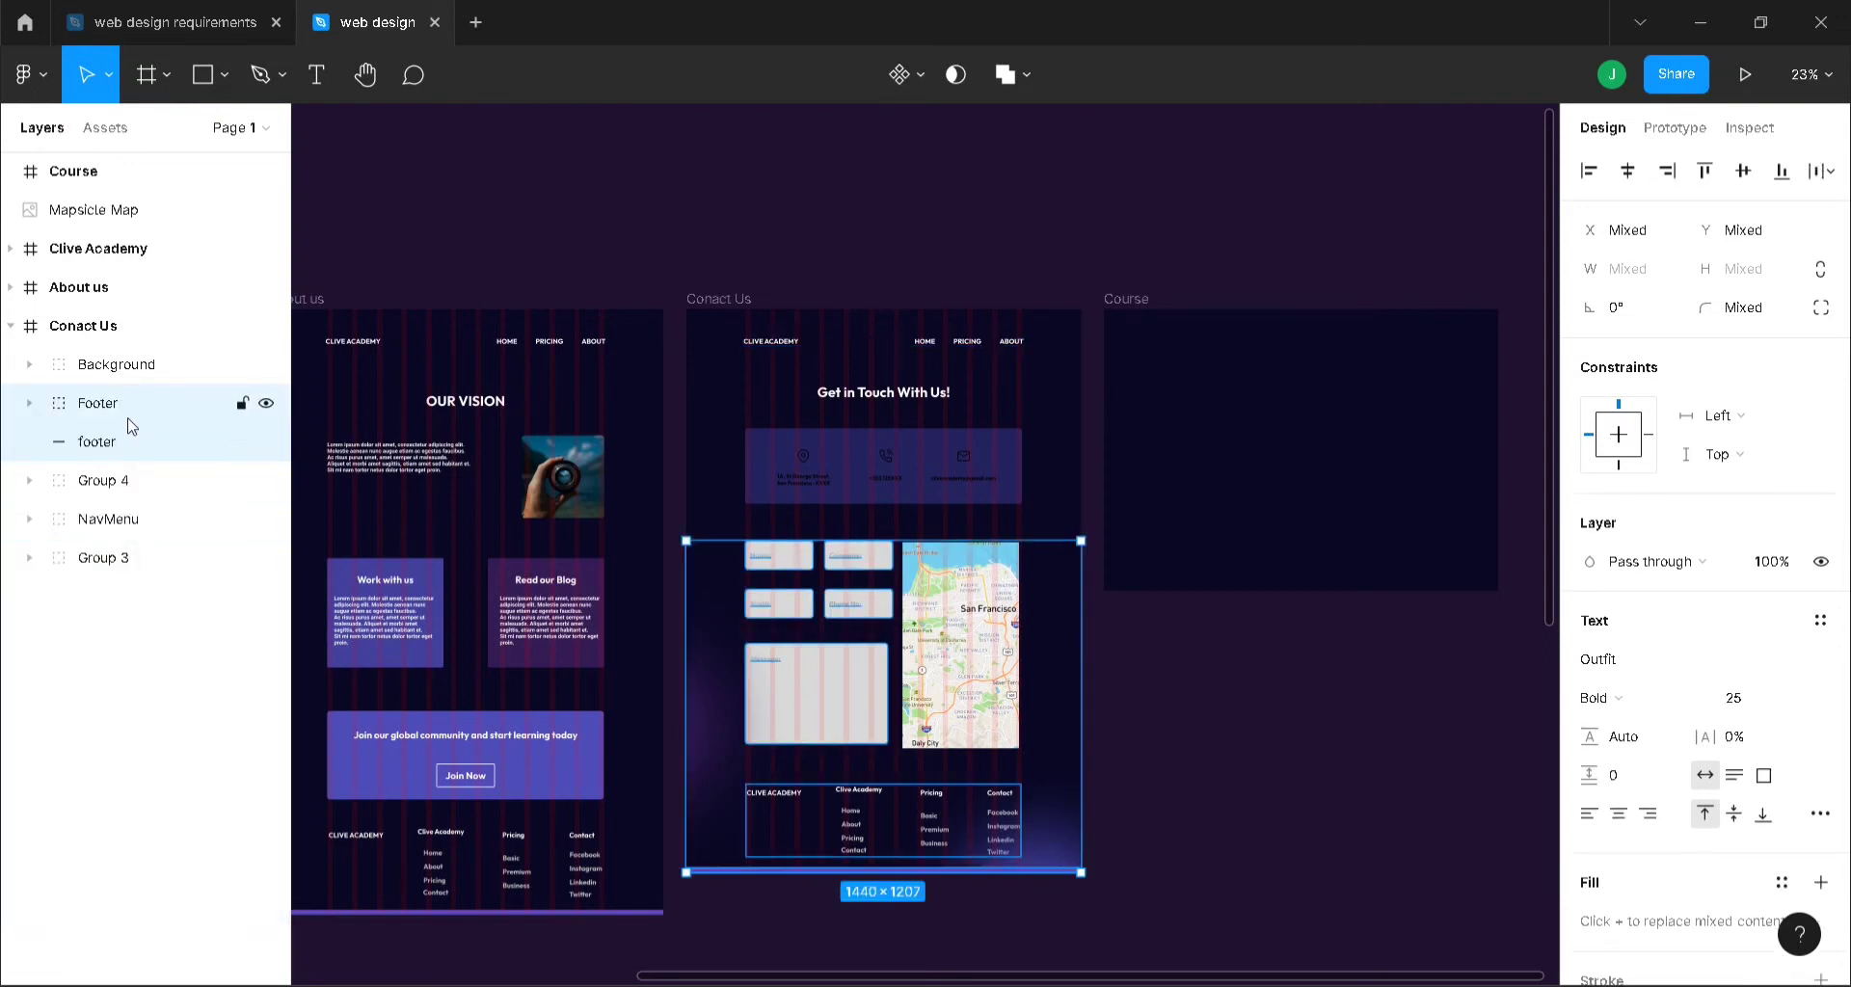
left_click_drag(132, 425, 119, 584)
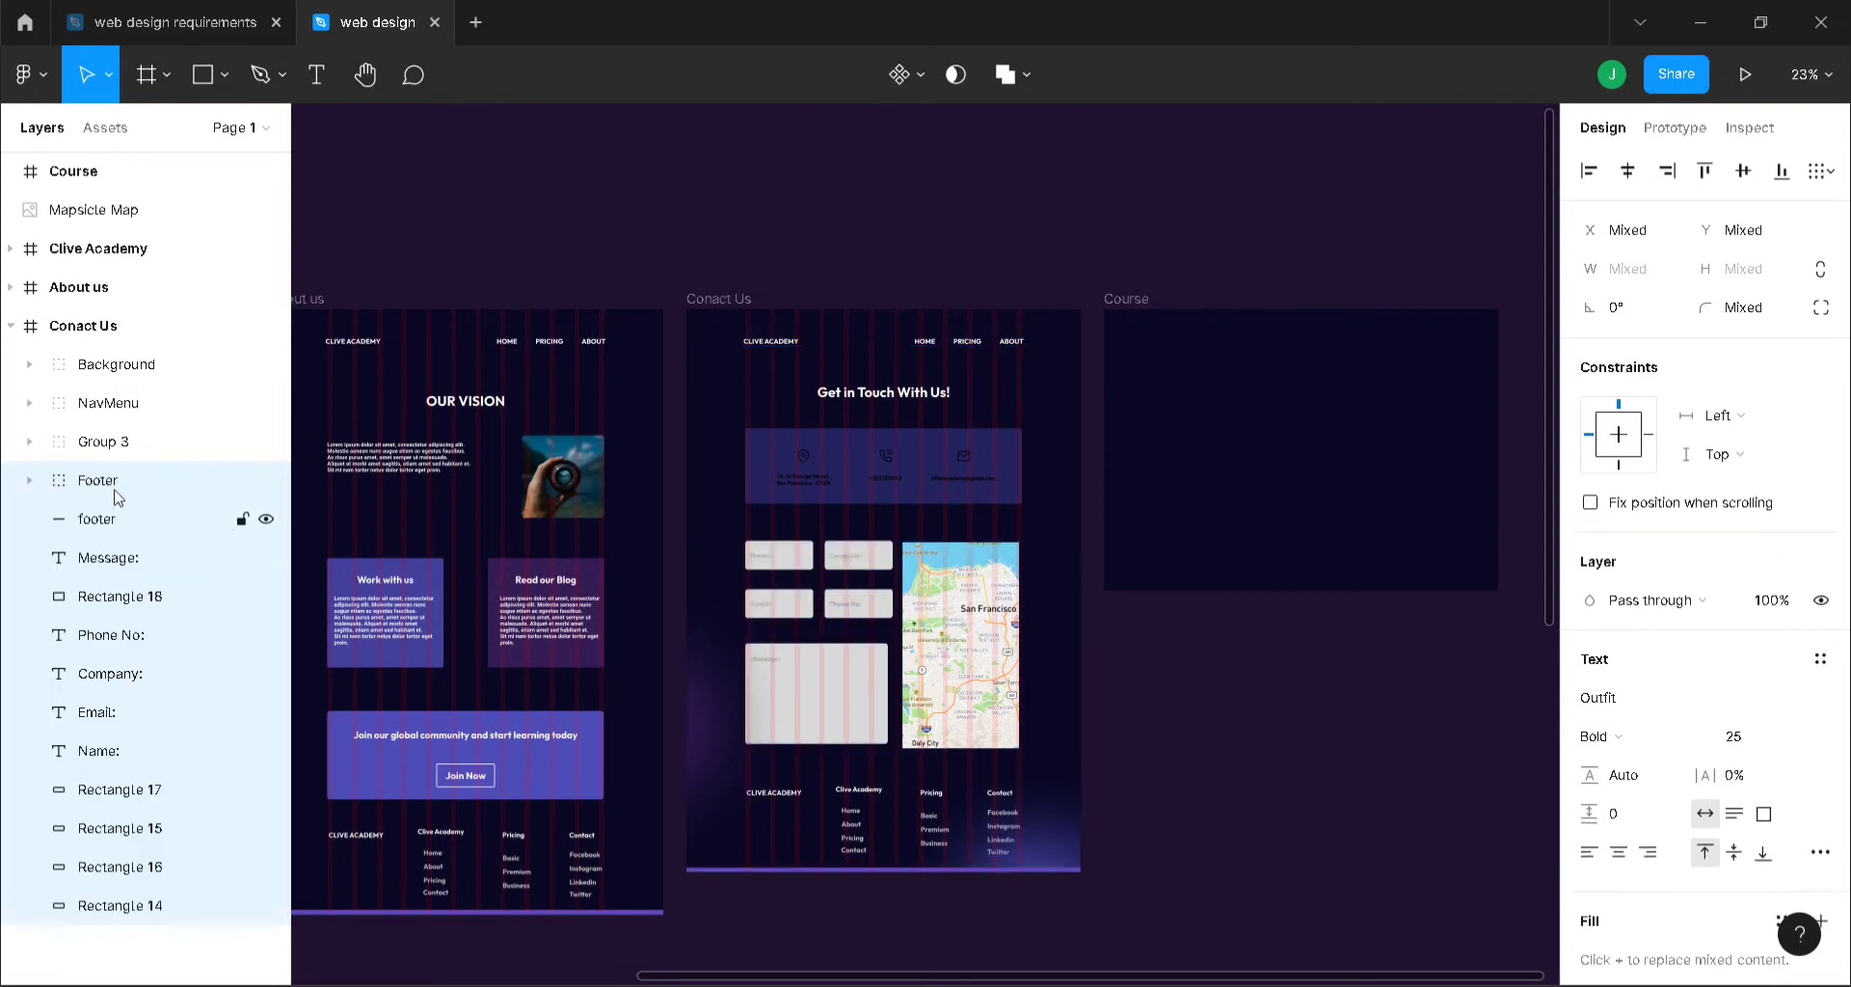
left_click(30, 482)
left_click(28, 481)
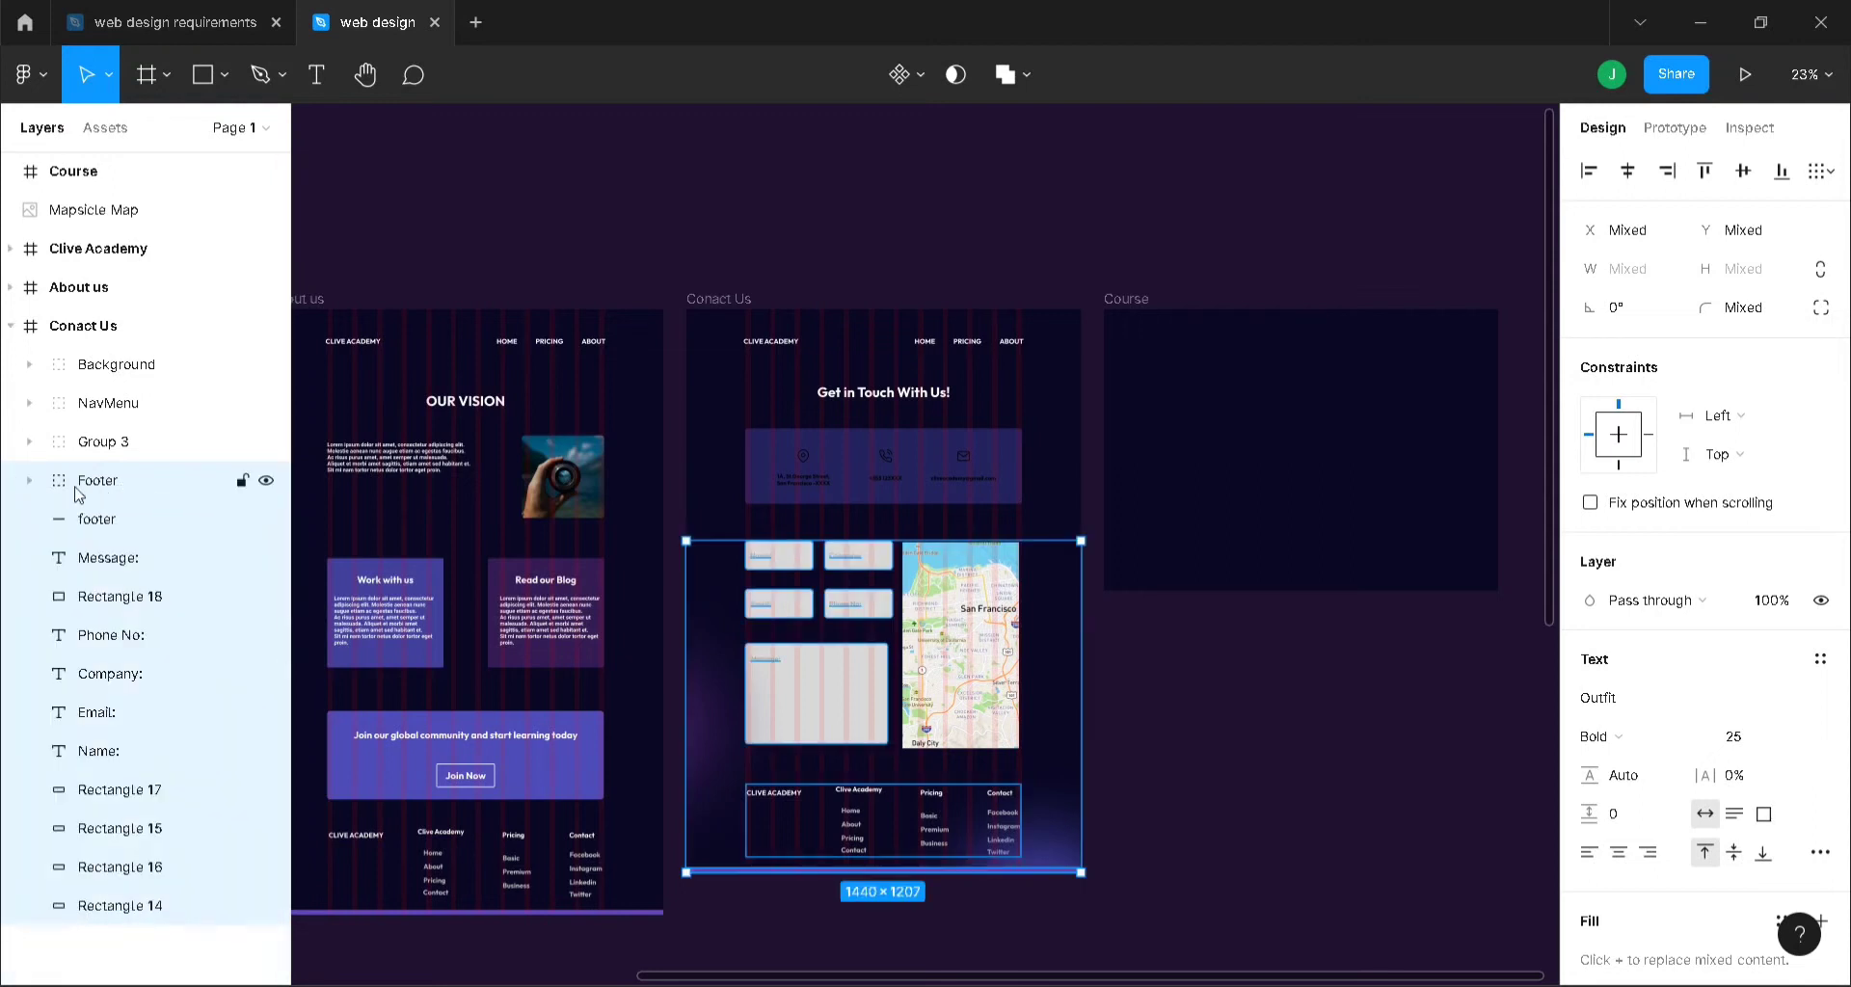
key("ctrl+z")
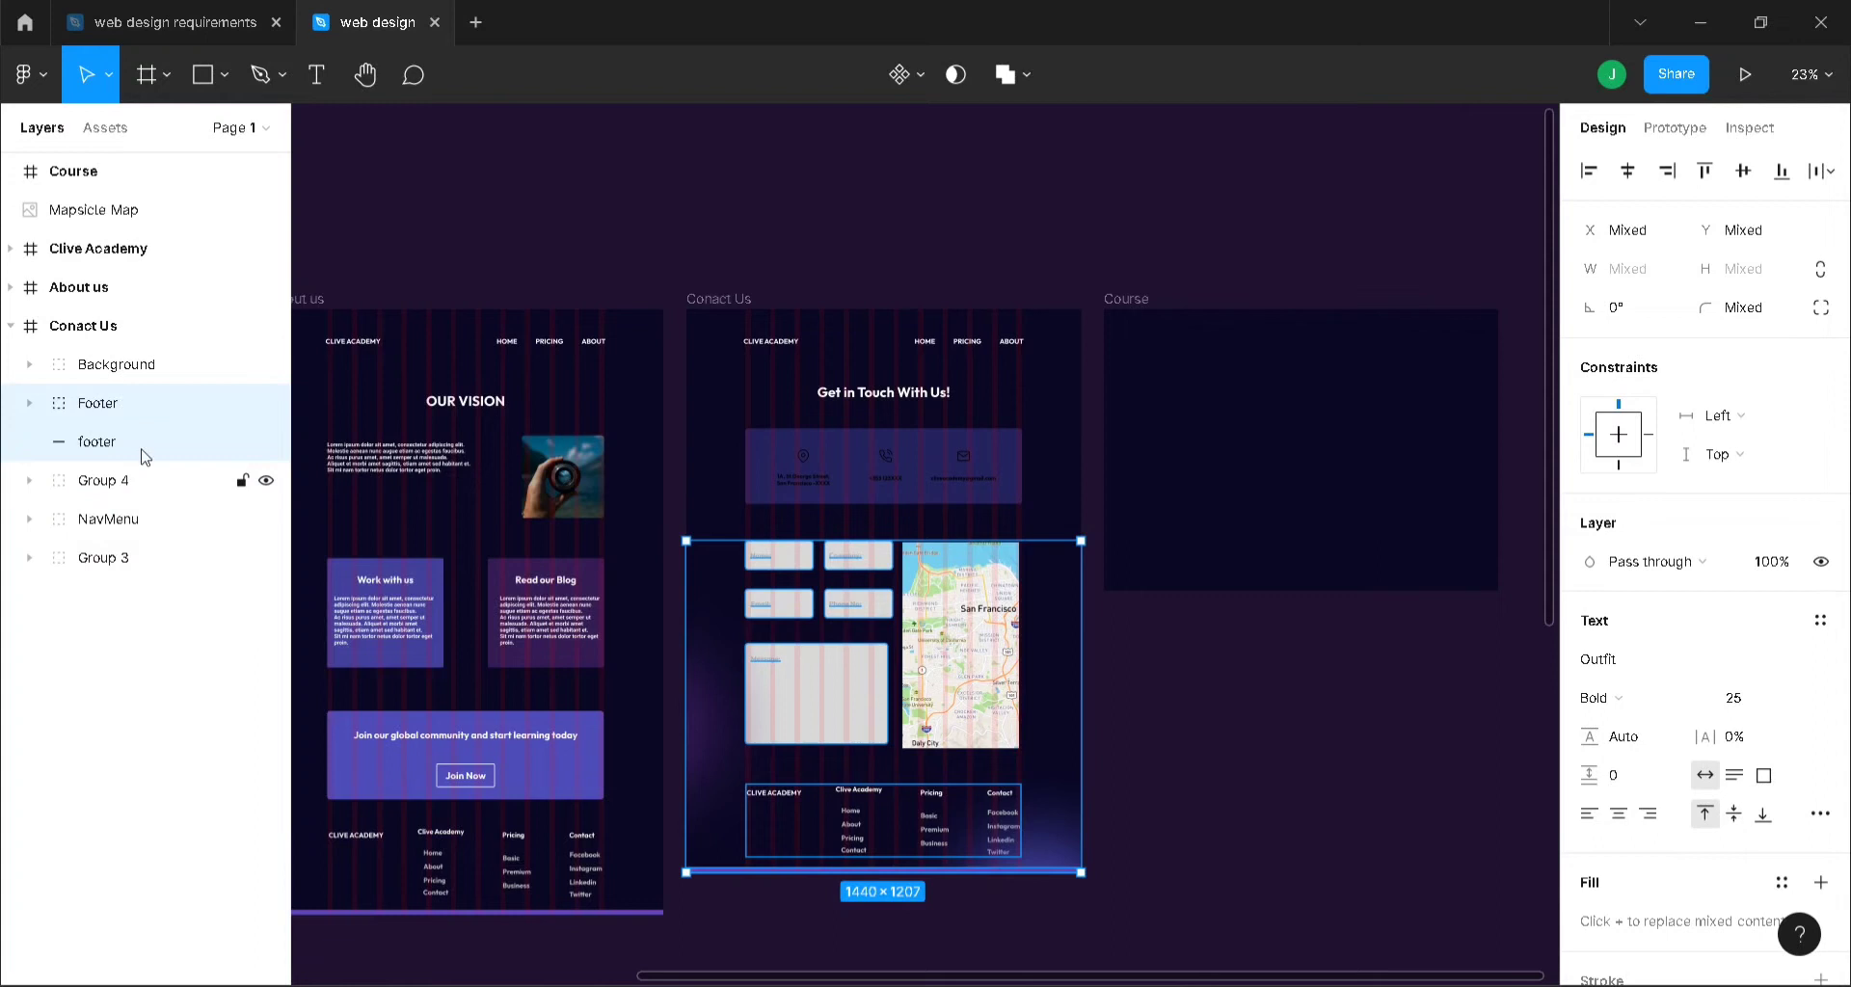
left_click(416, 239)
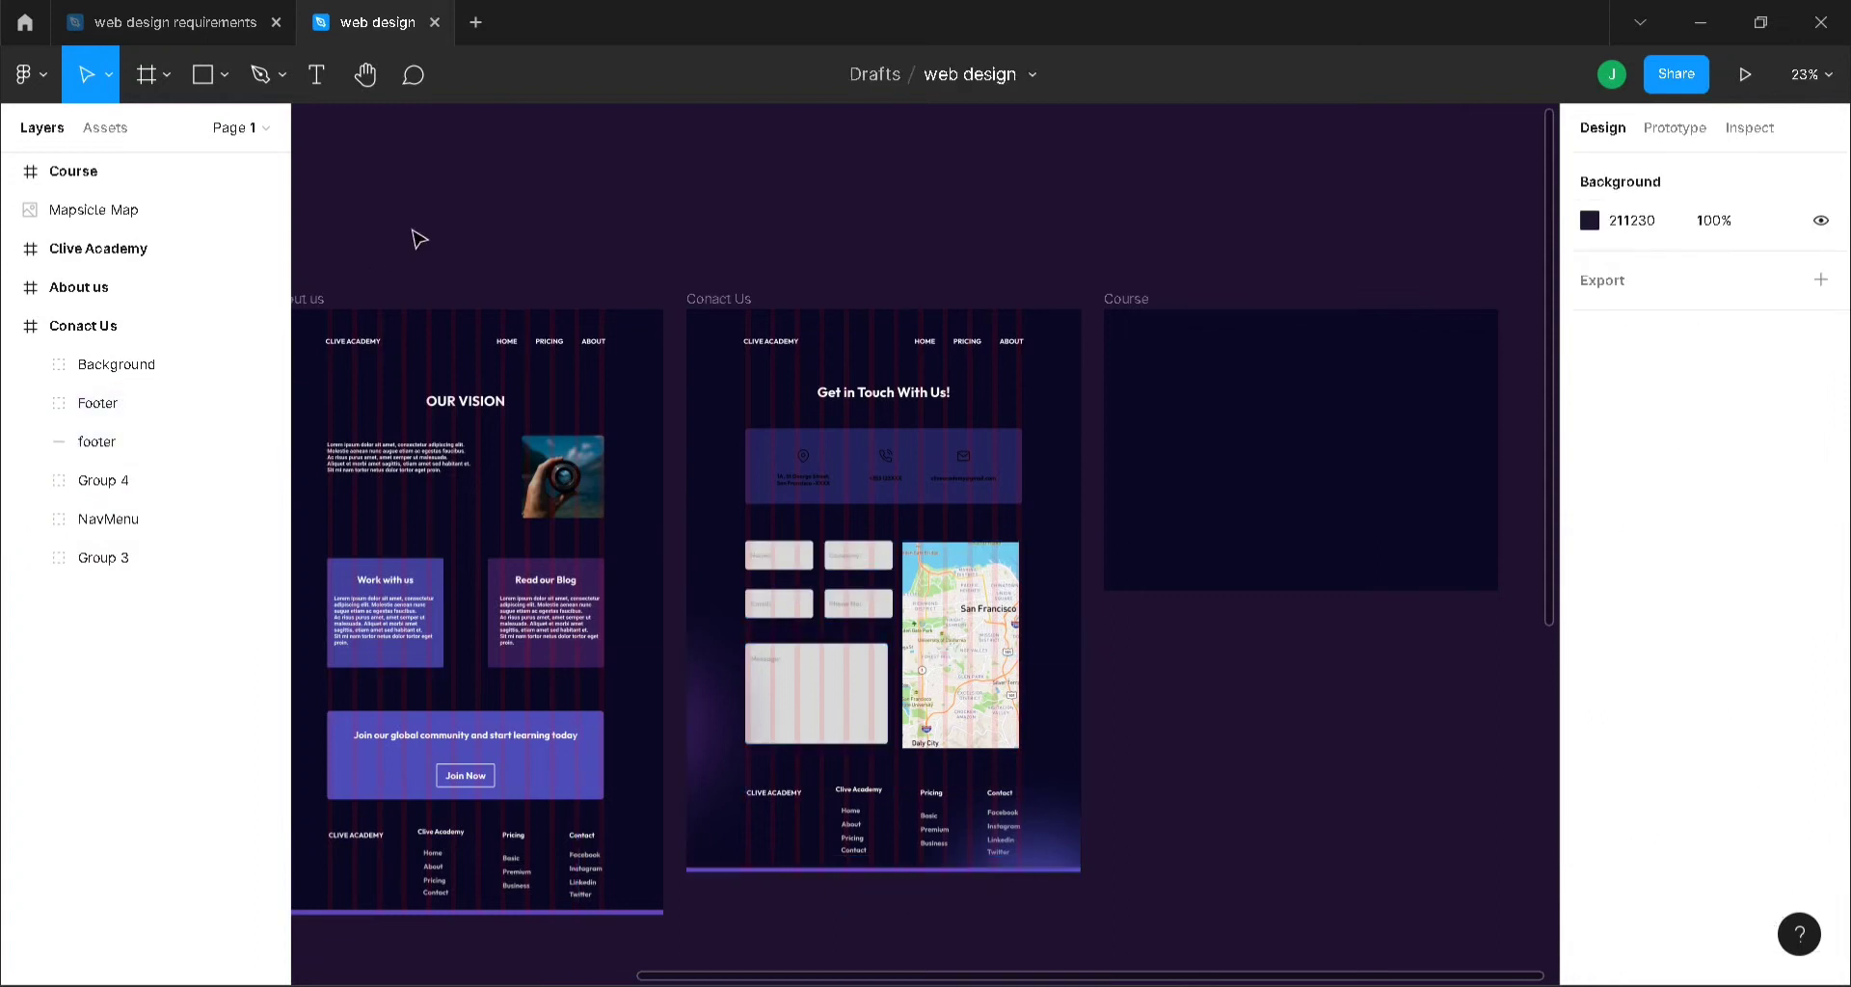
- Move the Background group to the bottom of the Conact Us layers, below Group 3
left_click(165, 379)
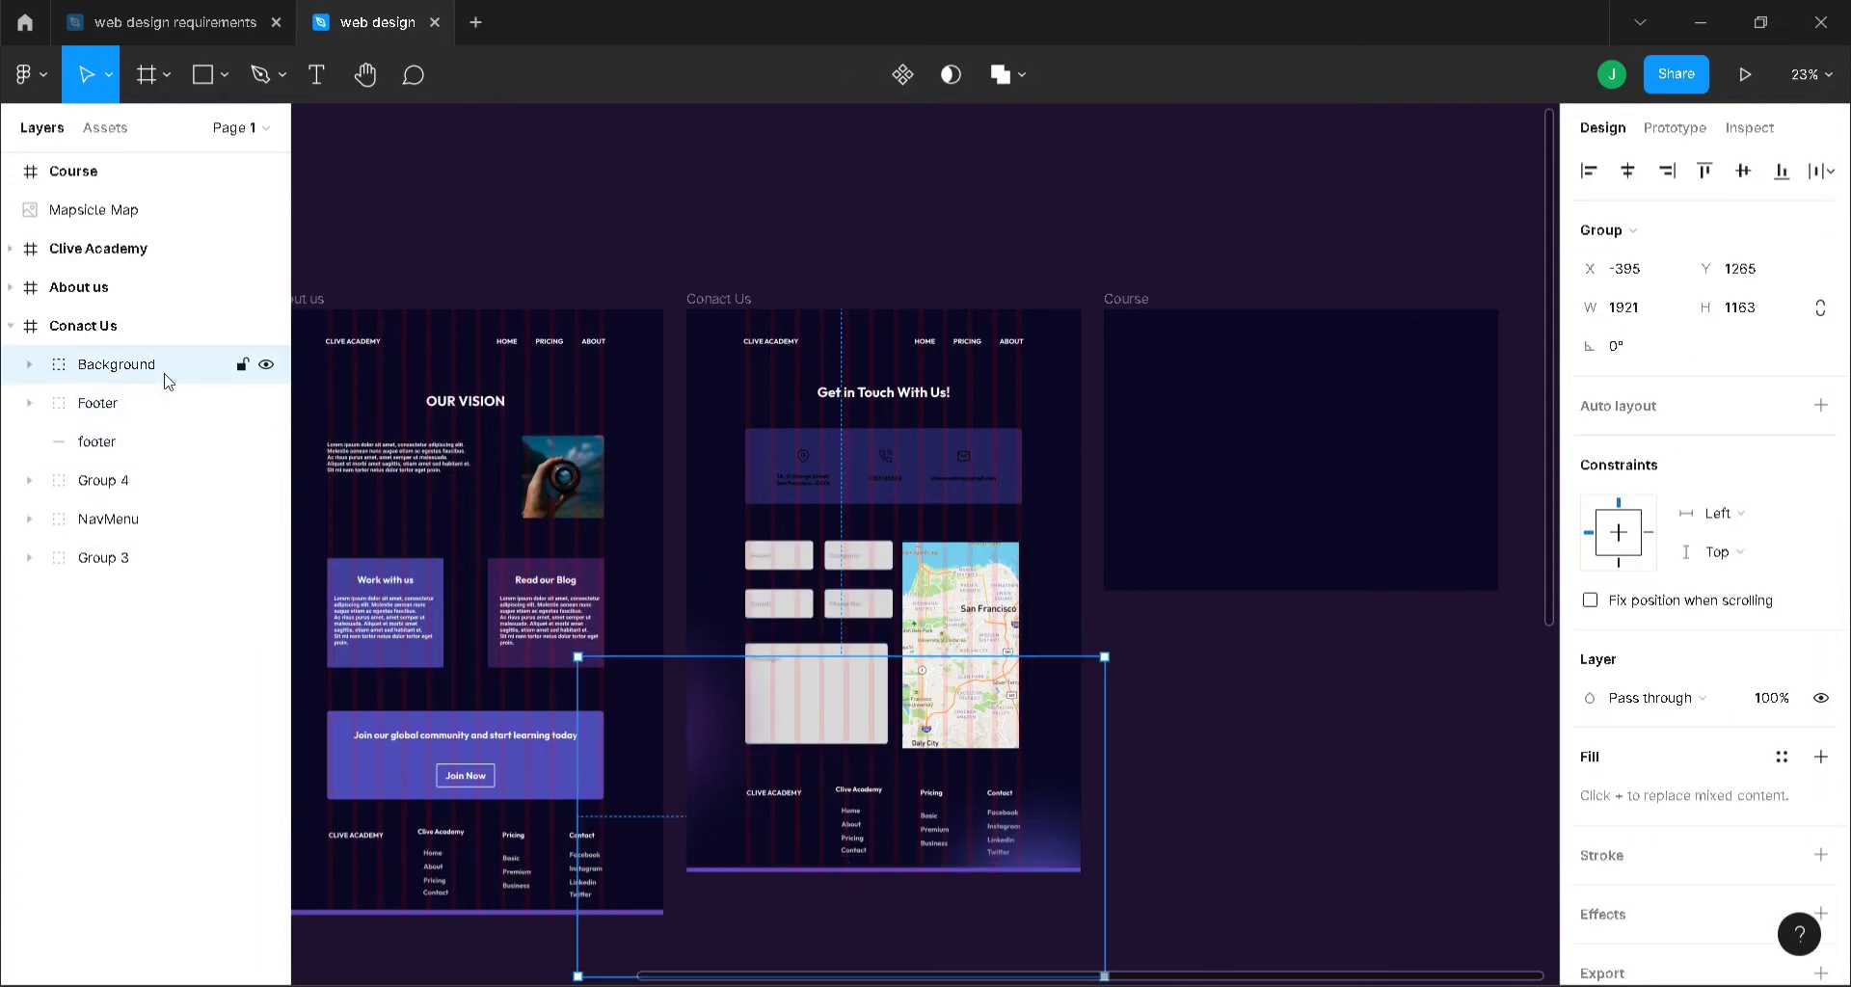
left_click_drag(164, 376, 149, 579)
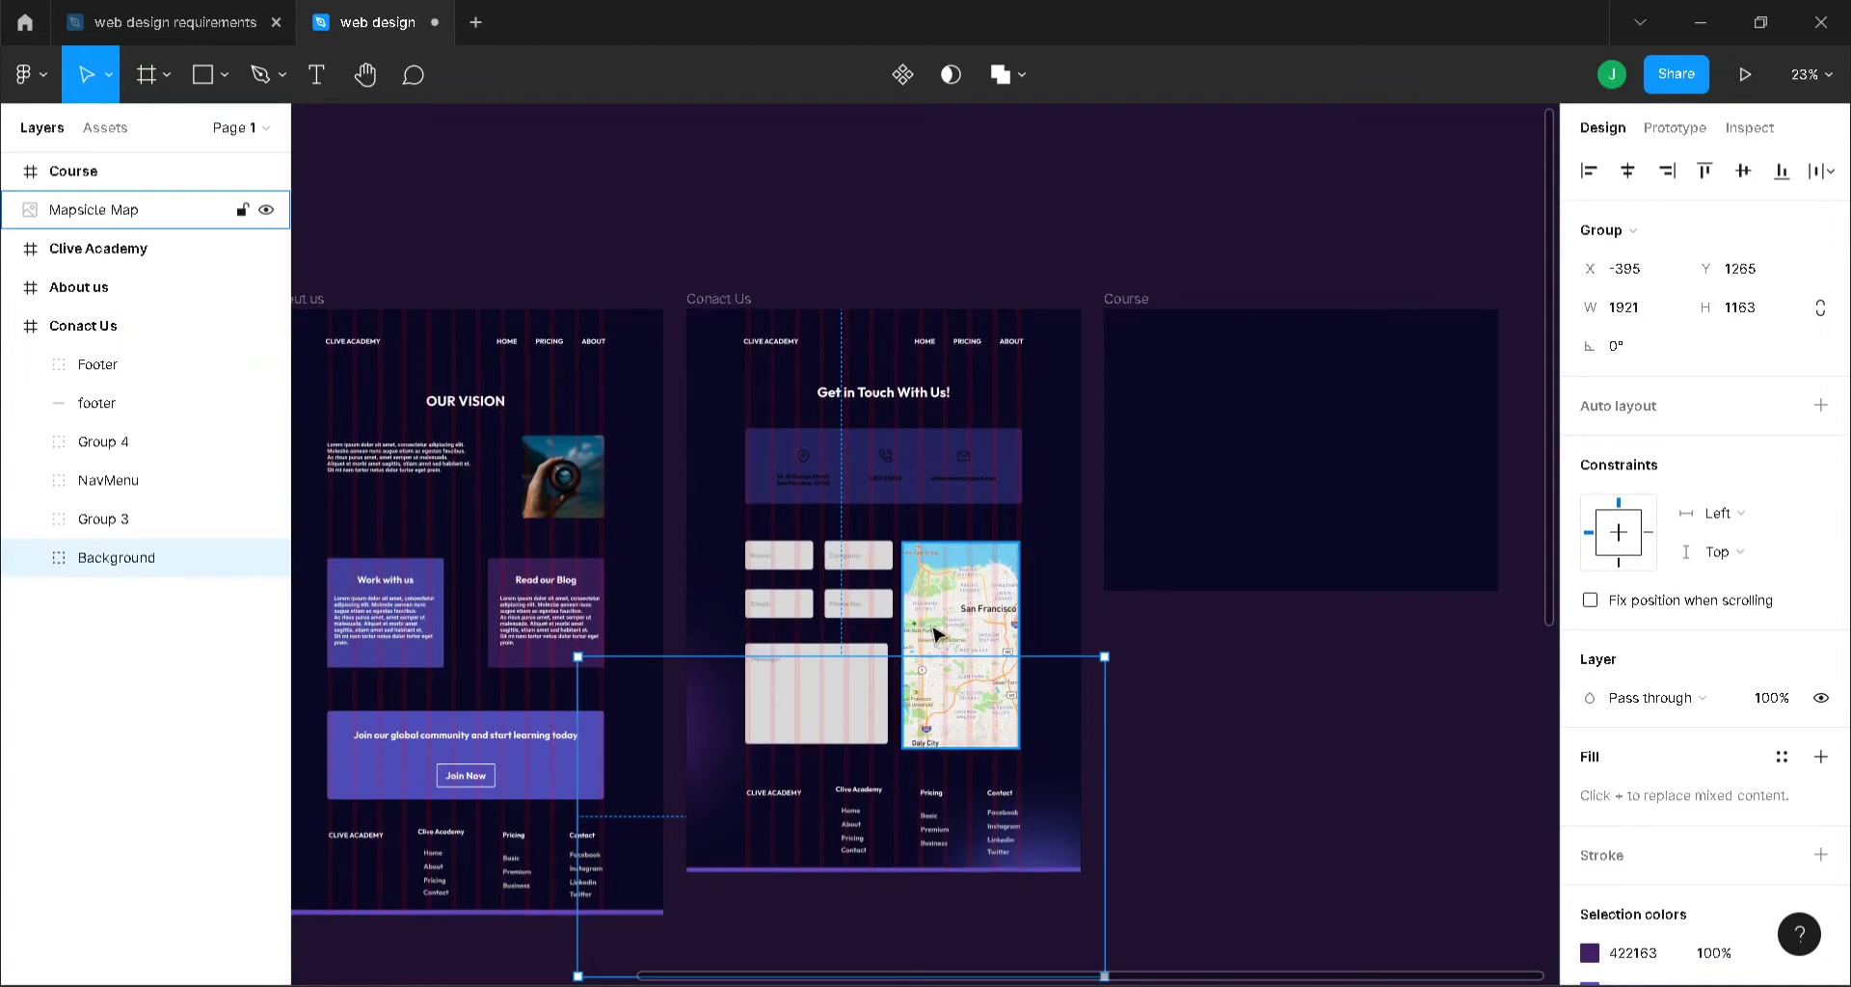
left_click(655, 212)
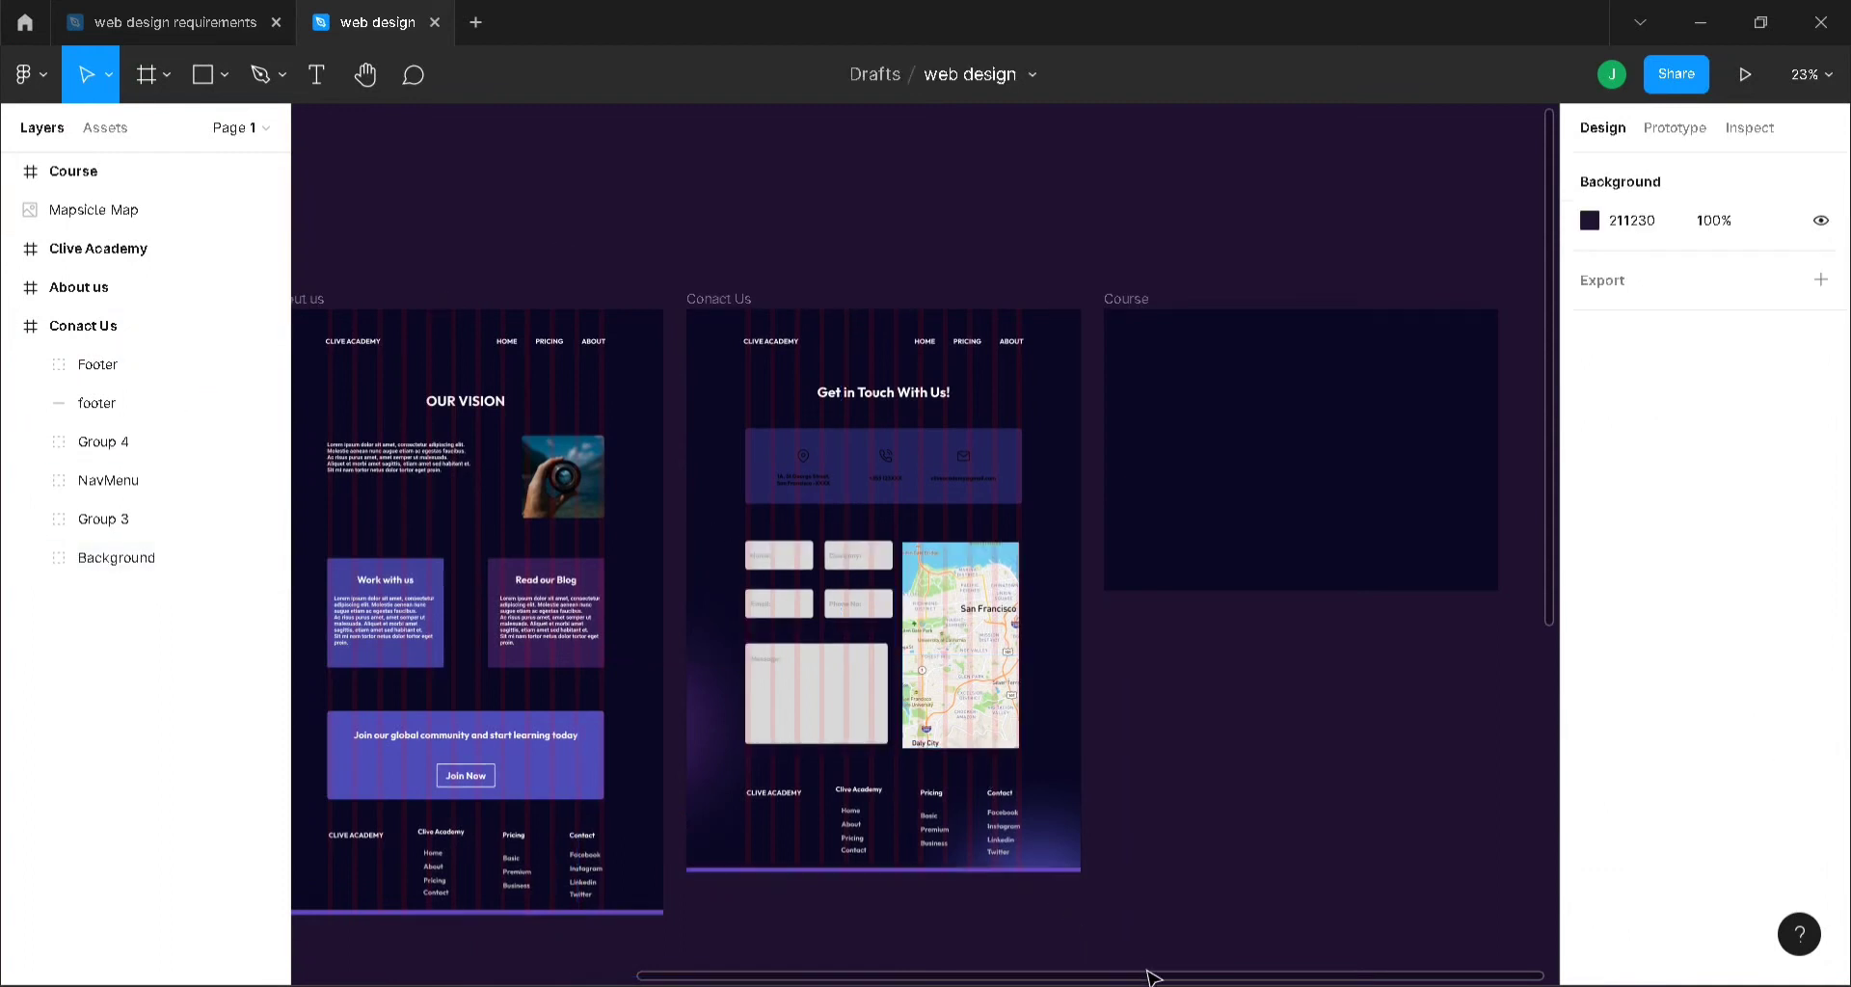
- Add a centred 12-column layout grid to the Course frame with 20 px columns and 70 px gutters
left_click_drag(1157, 978, 1330, 974)
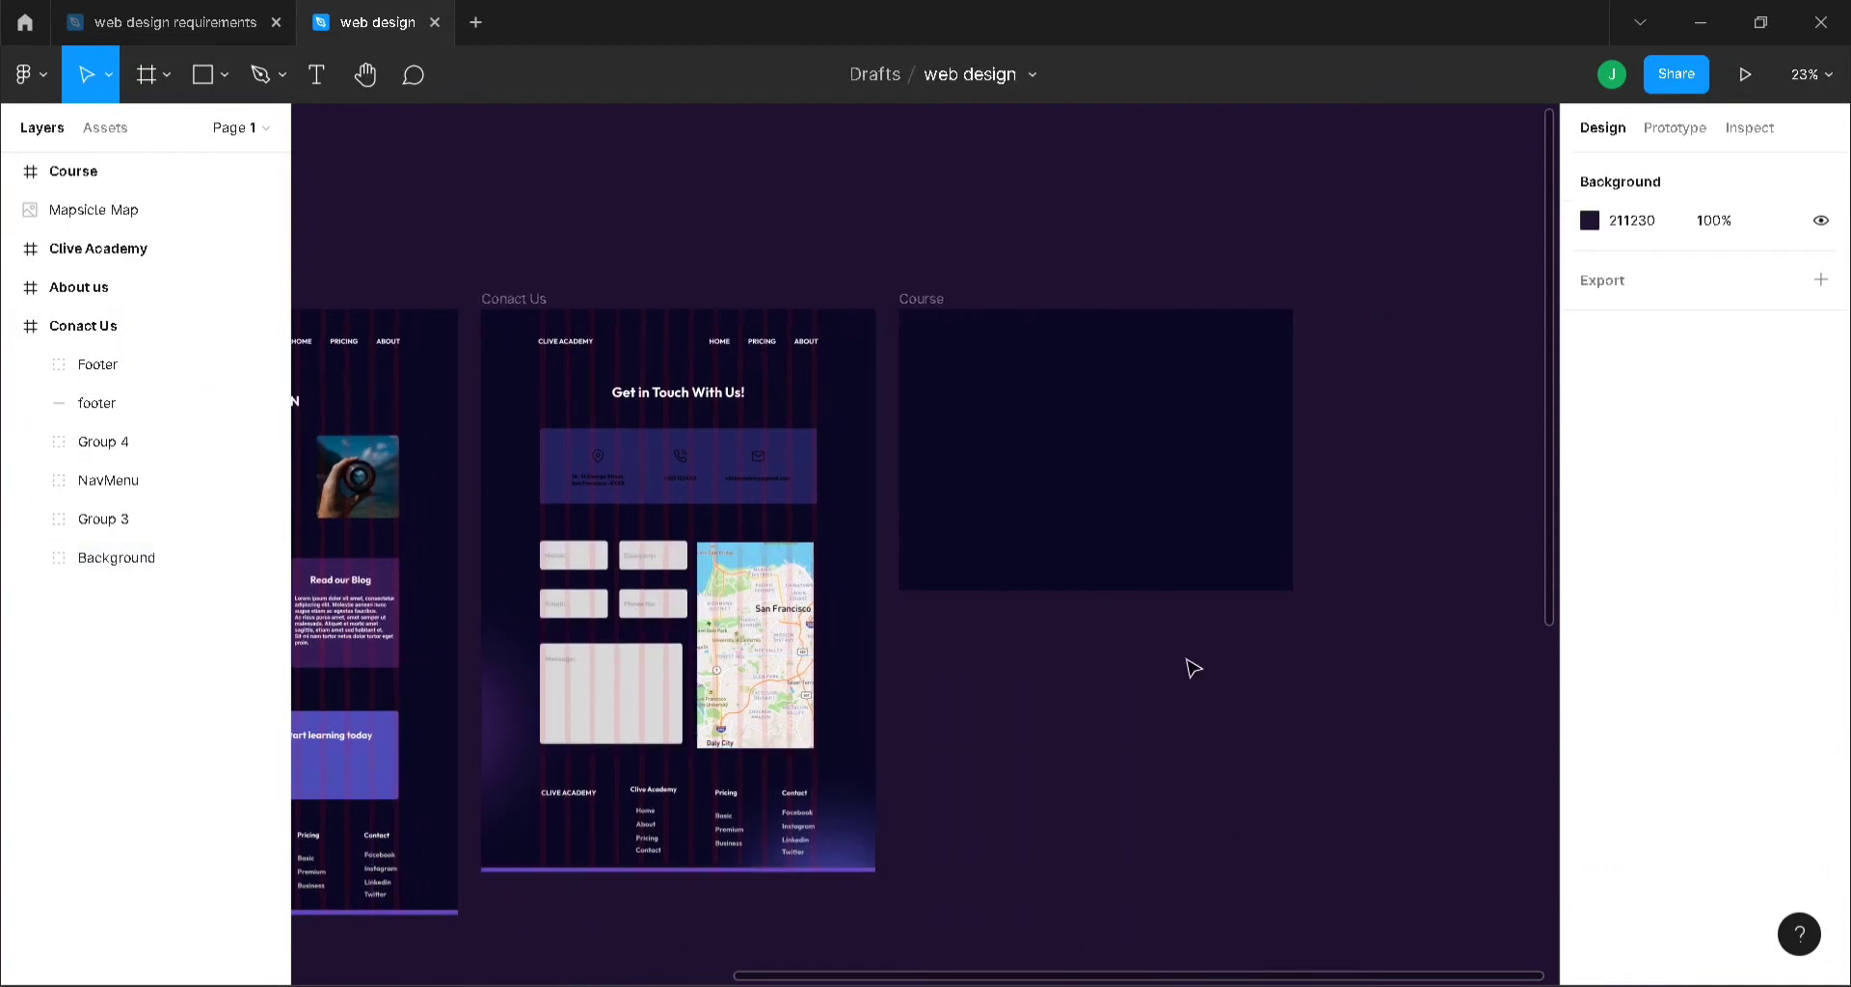
left_click(923, 319)
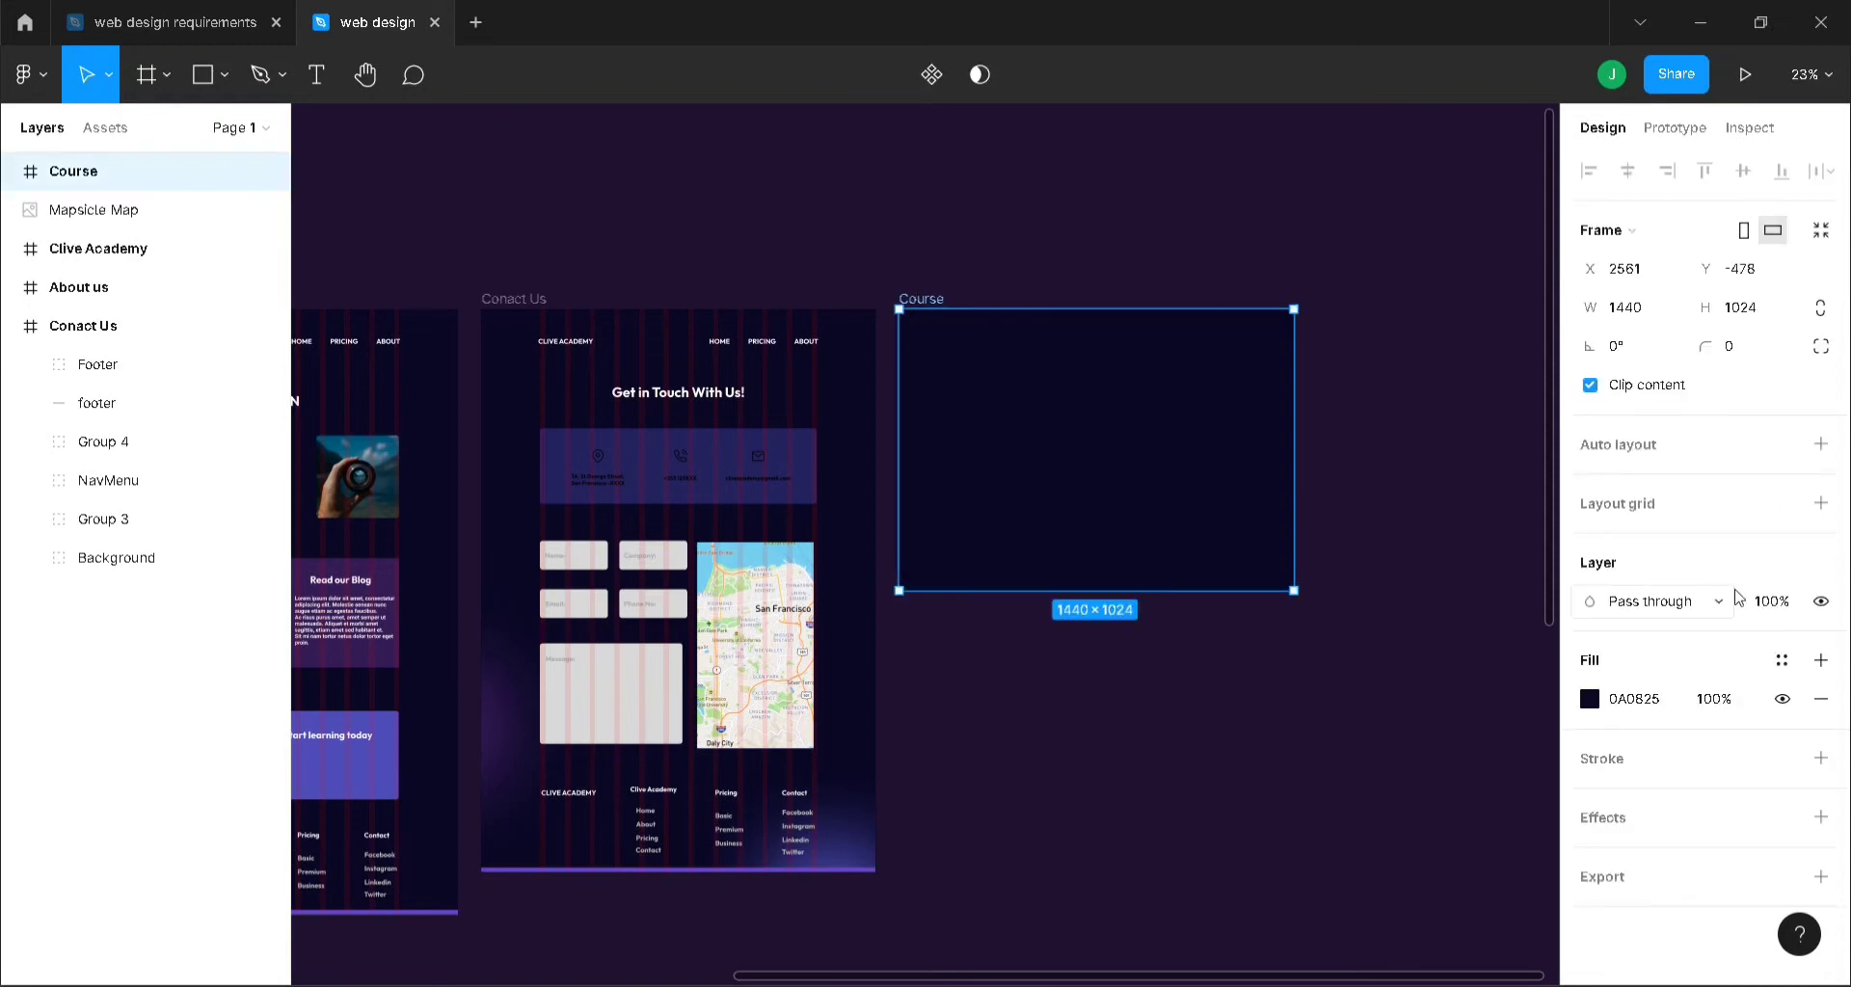
left_click(1623, 519)
left_click(1589, 541)
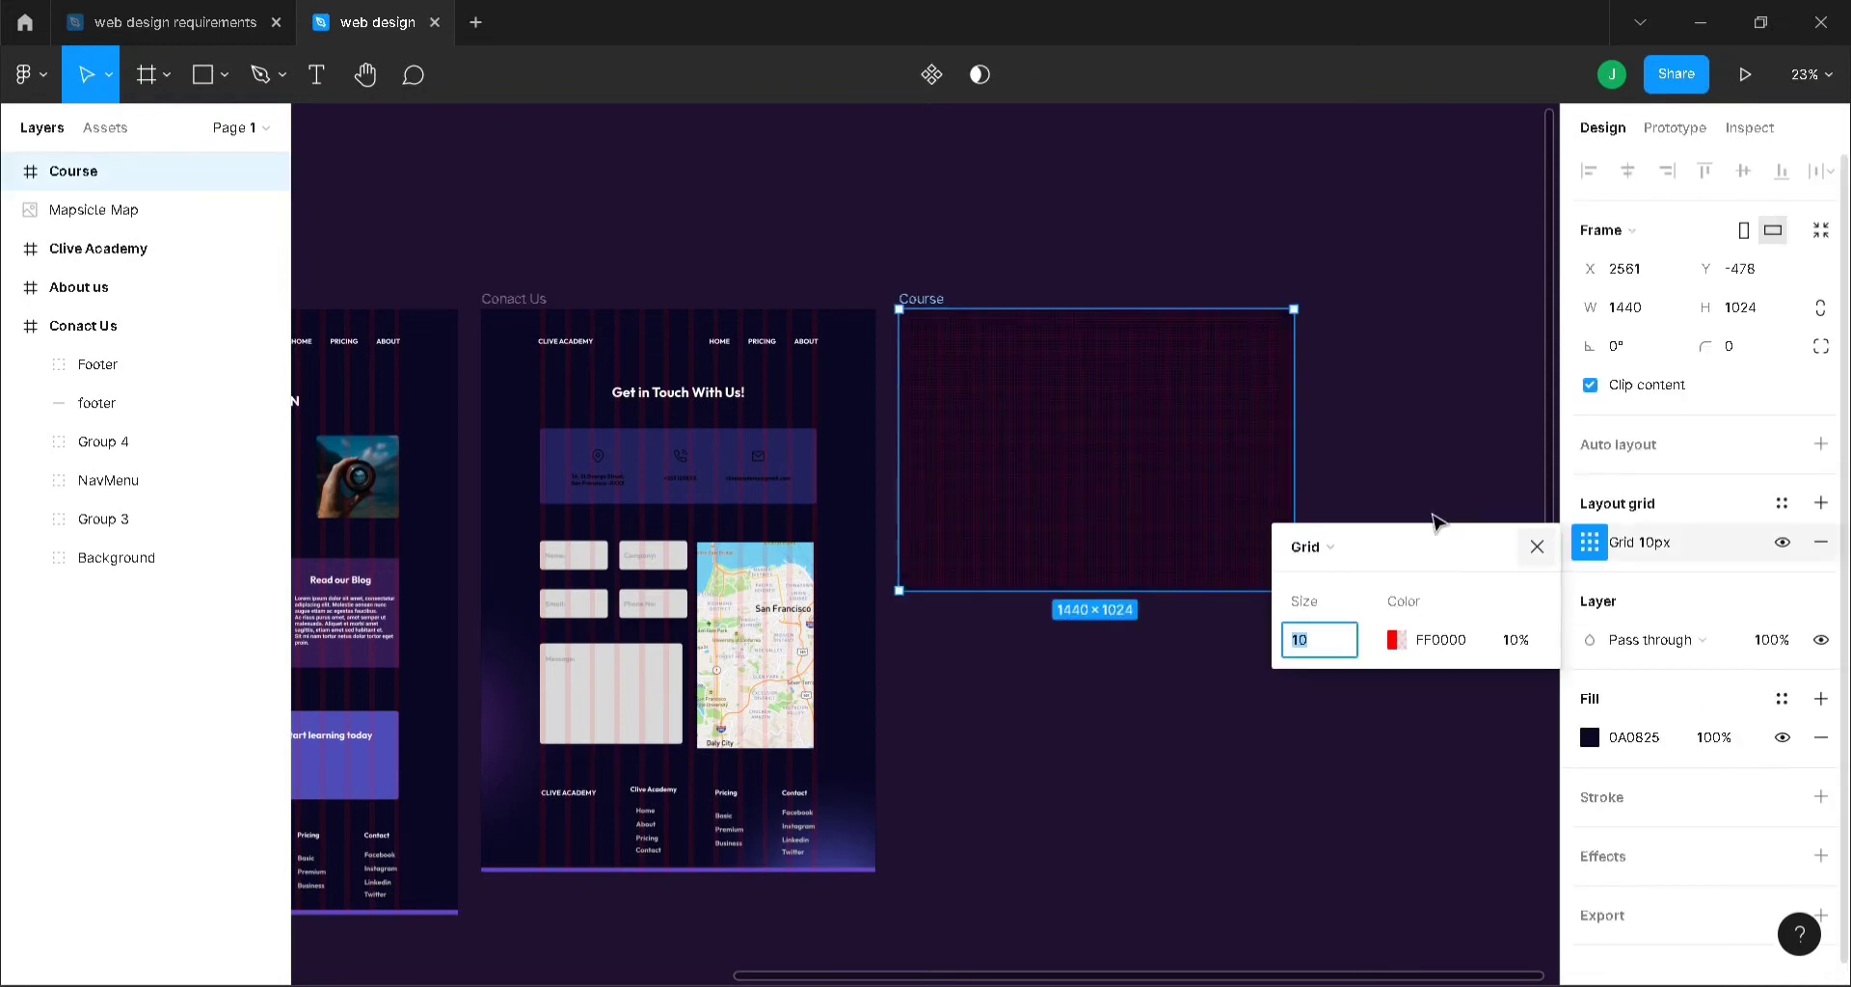
left_click(1340, 546)
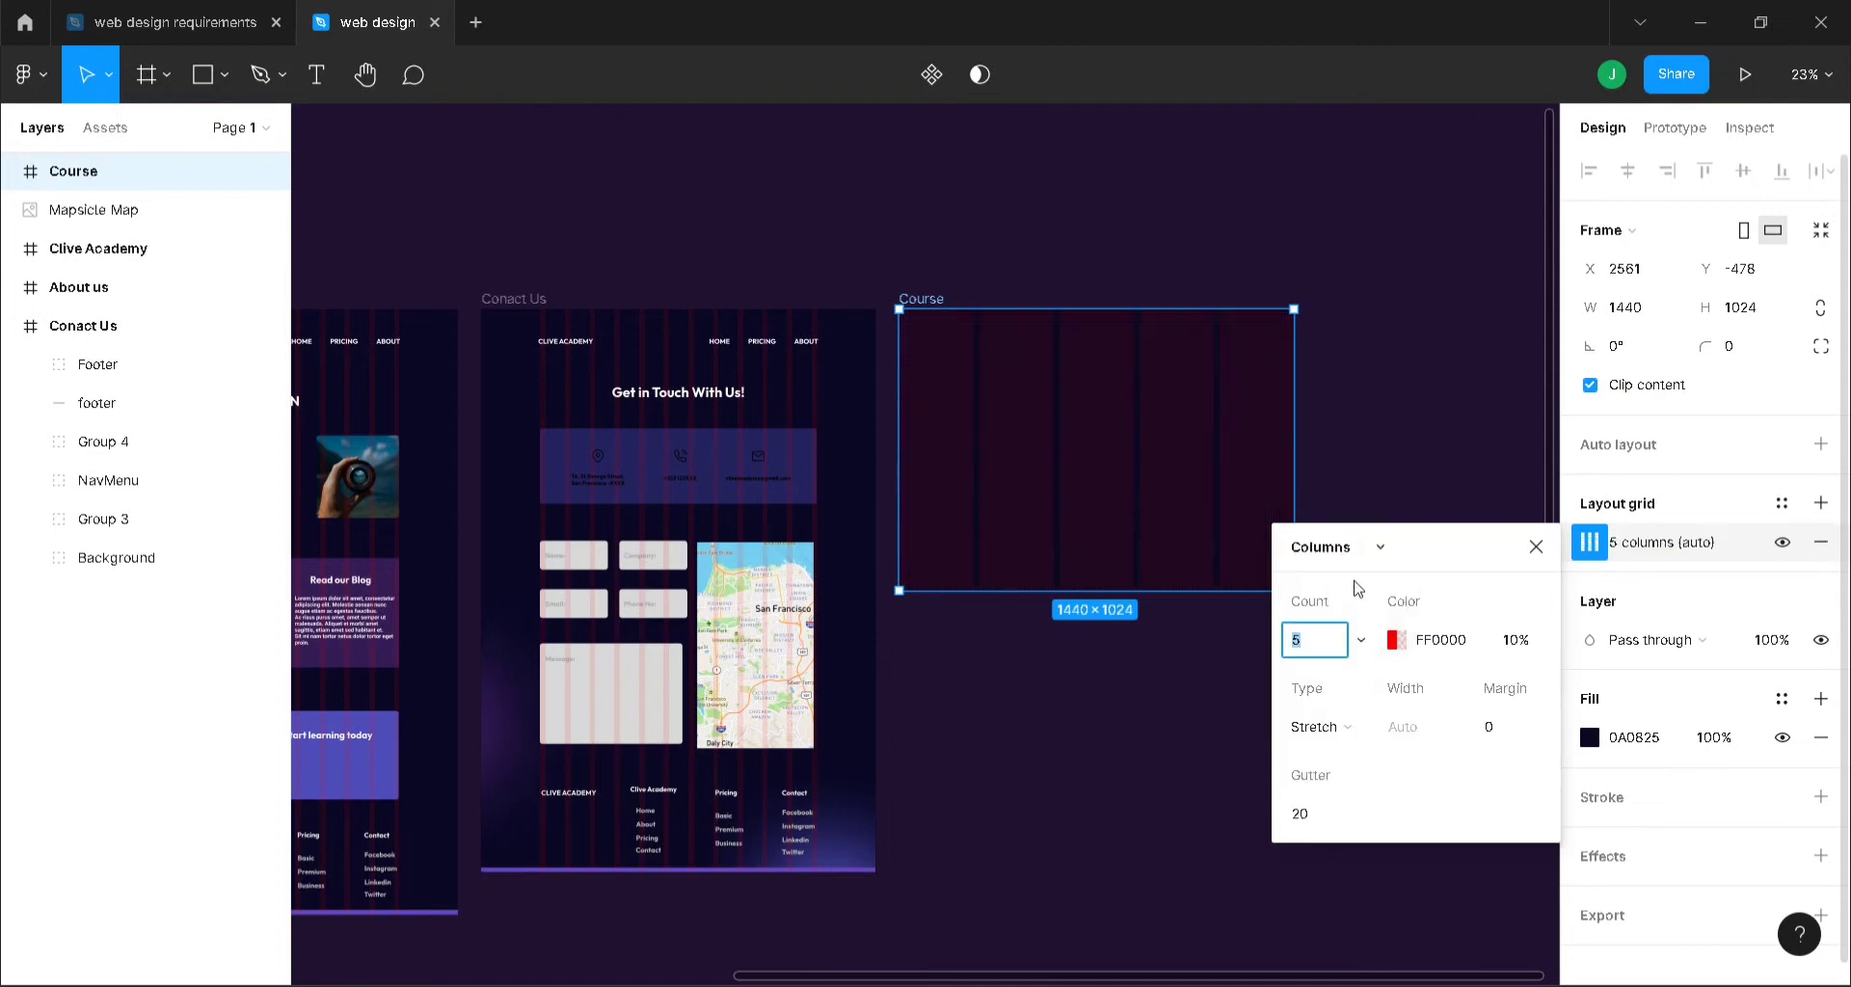
left_click(1352, 579)
type("12")
left_click(1452, 641)
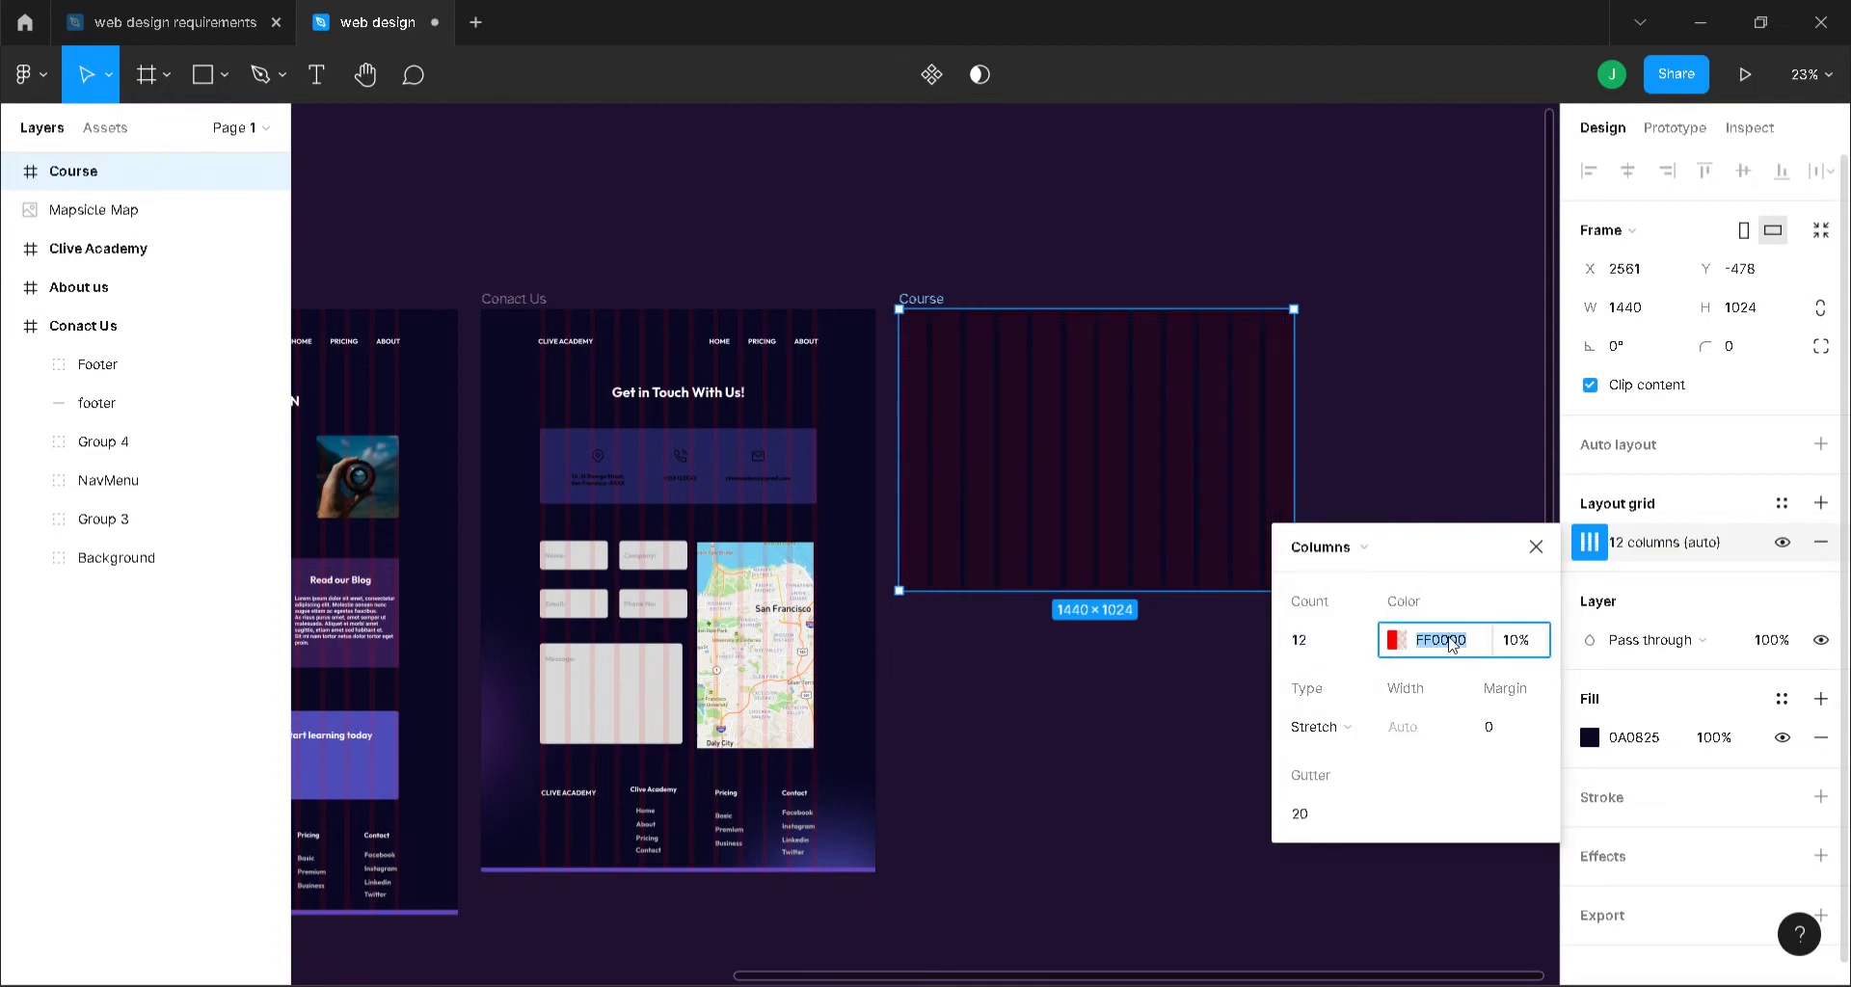
left_click(1321, 728)
left_click(1342, 698)
left_click(1425, 733)
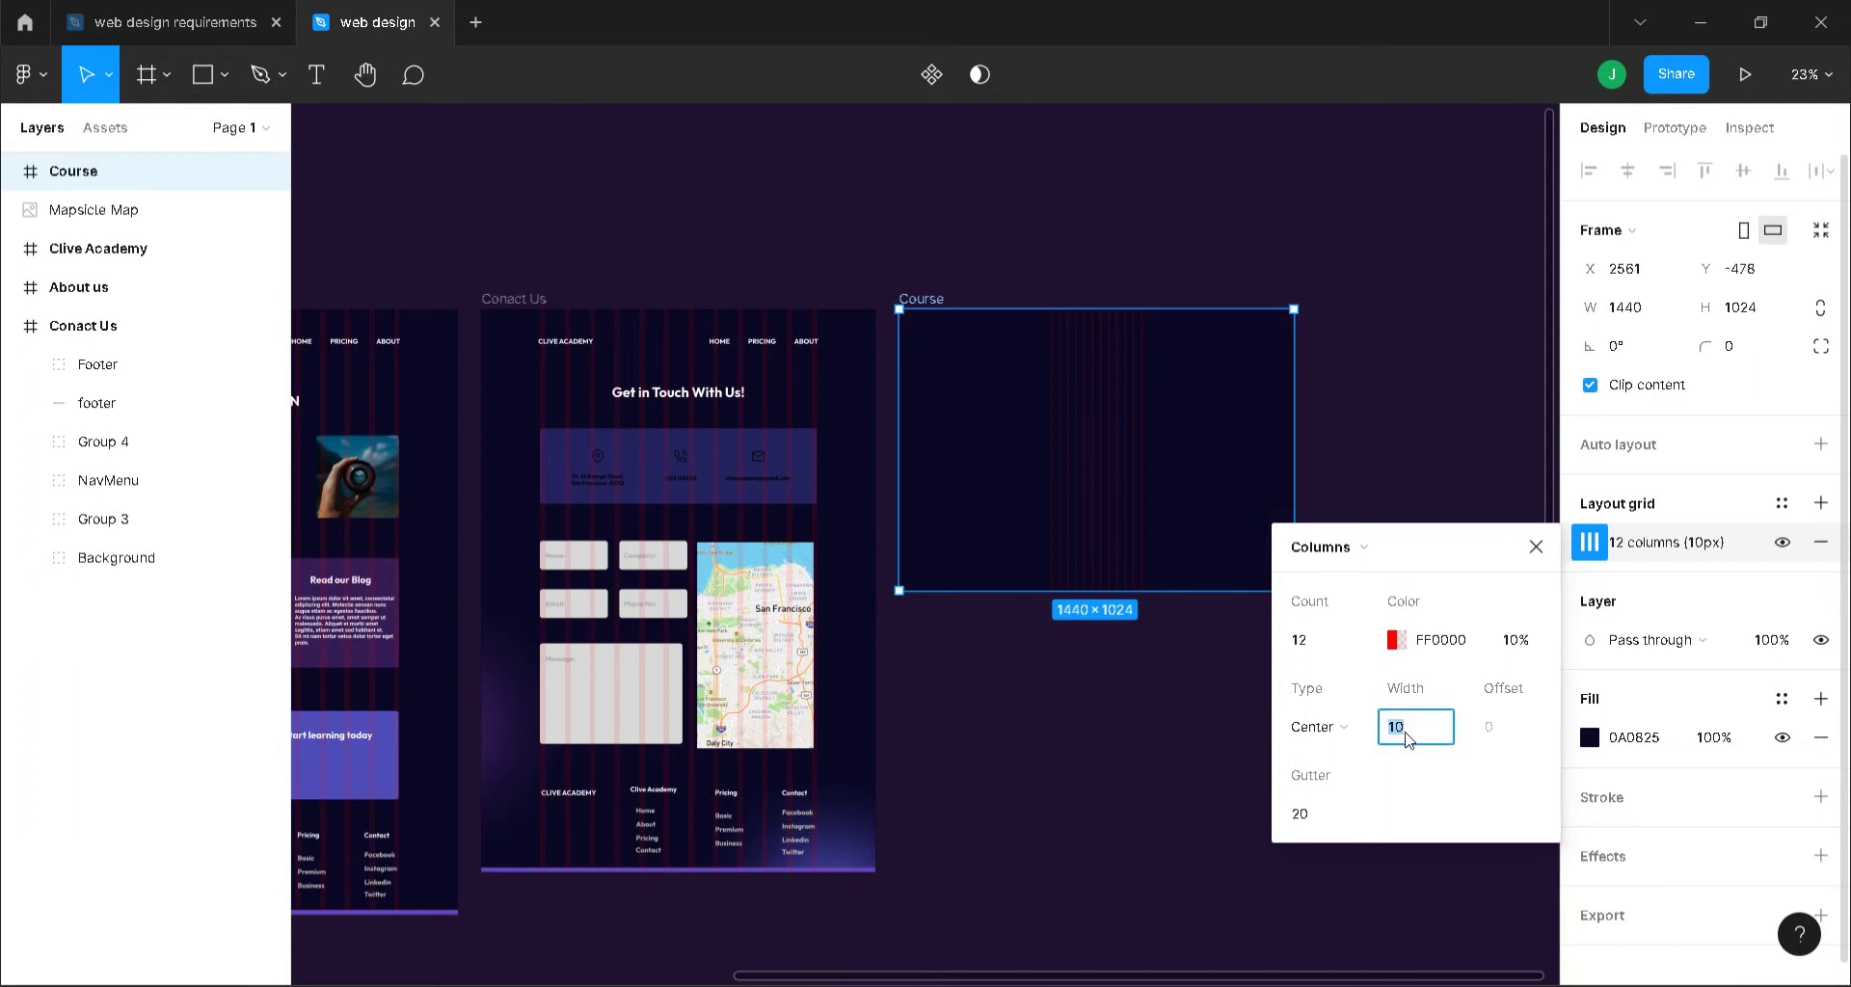
left_click(1318, 812)
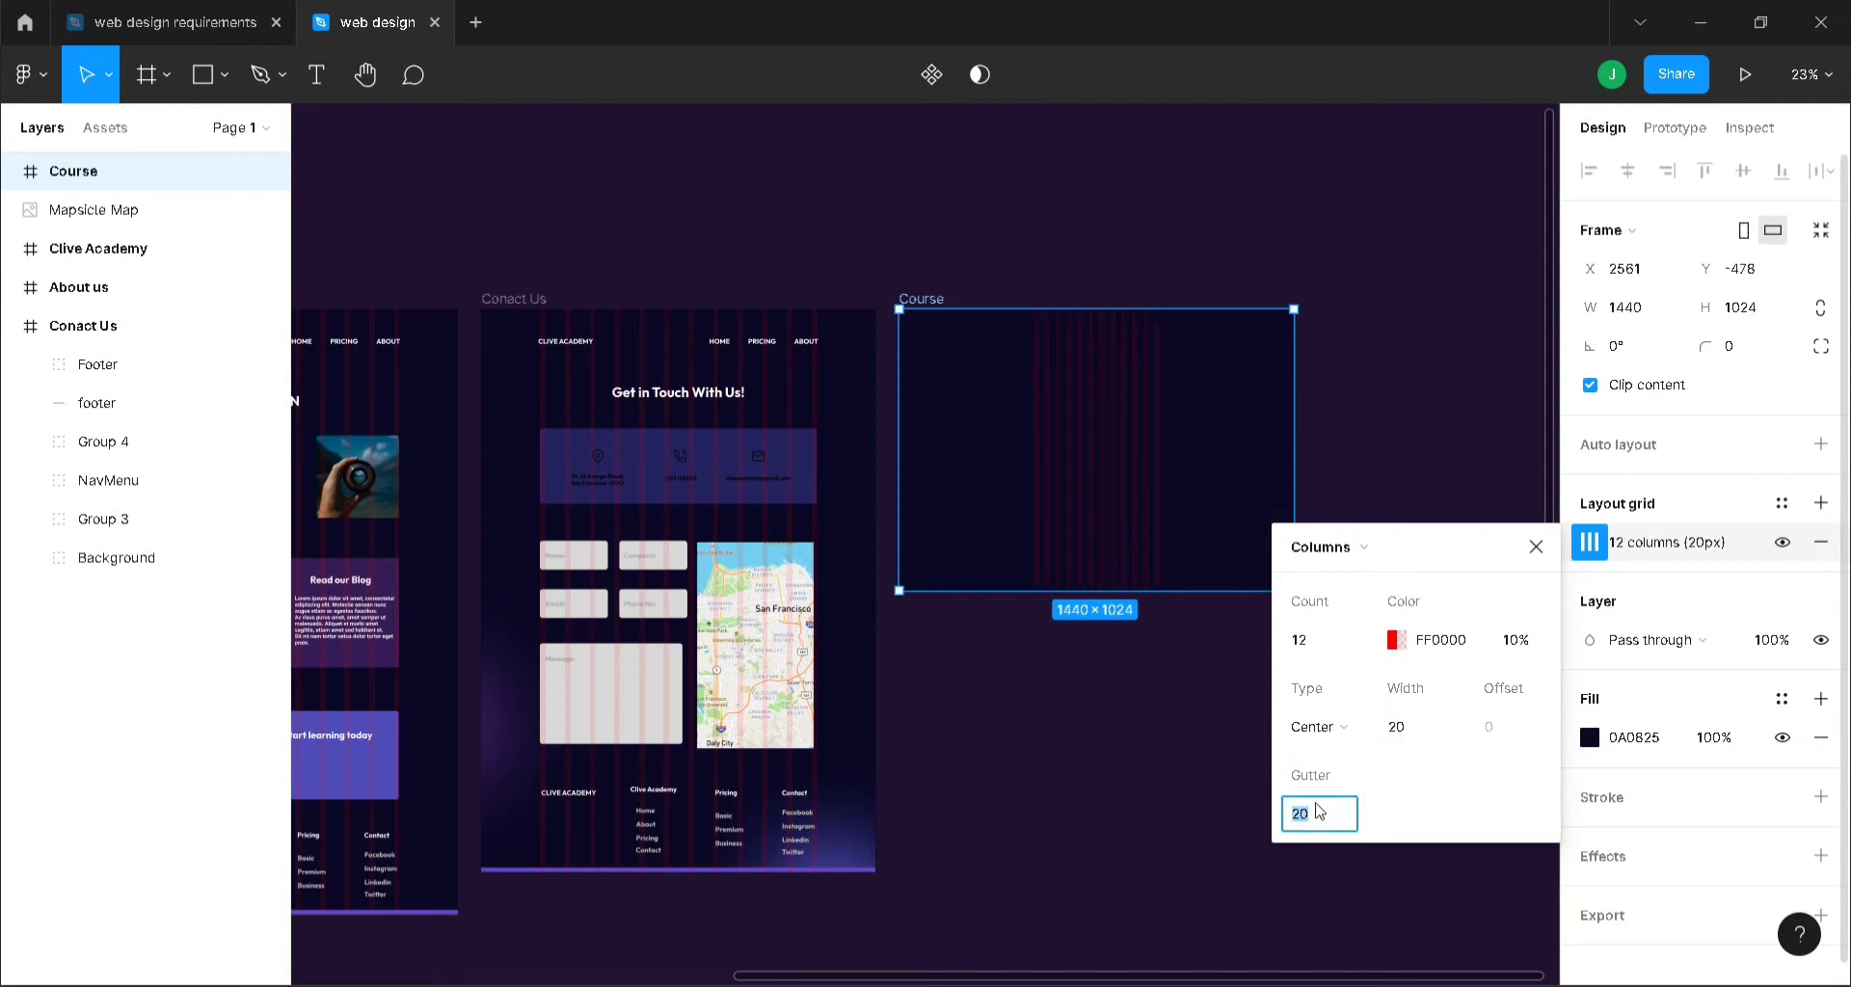
left_click(1095, 909)
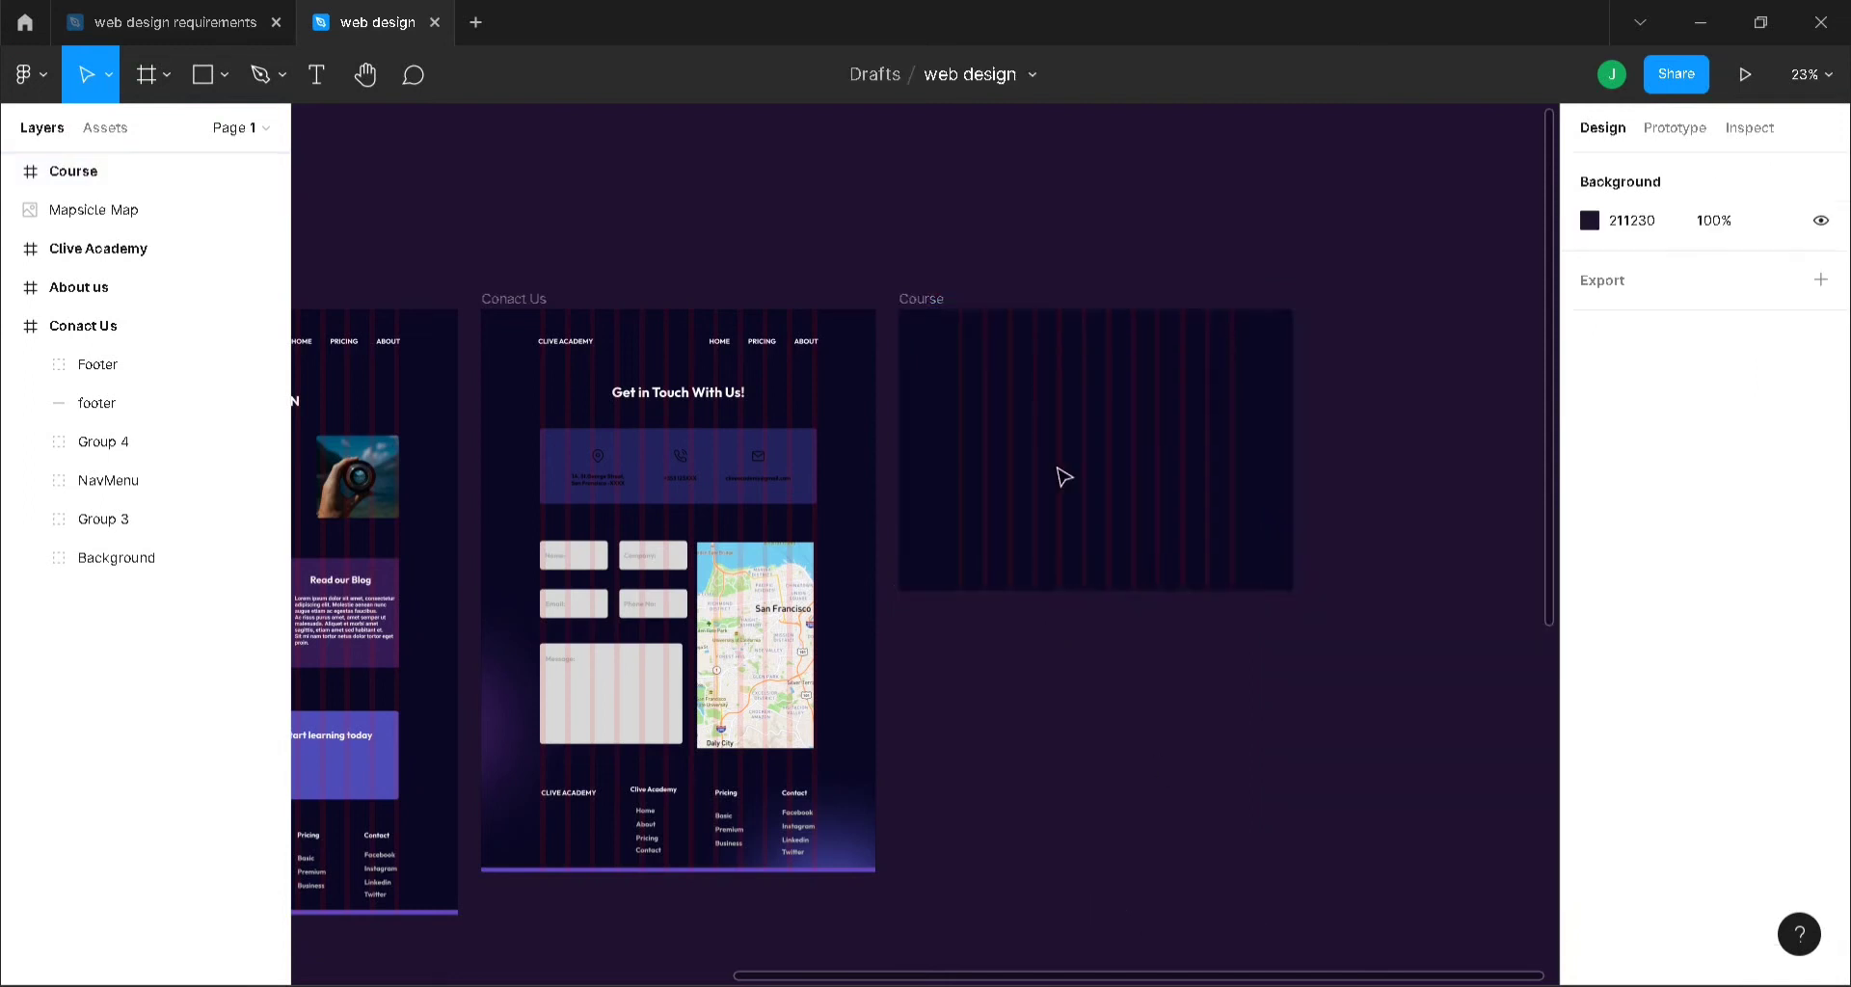
- Copy the Conact Us navigation menu into the Course frame and relabel its PRICING link COURSES
left_click(718, 344)
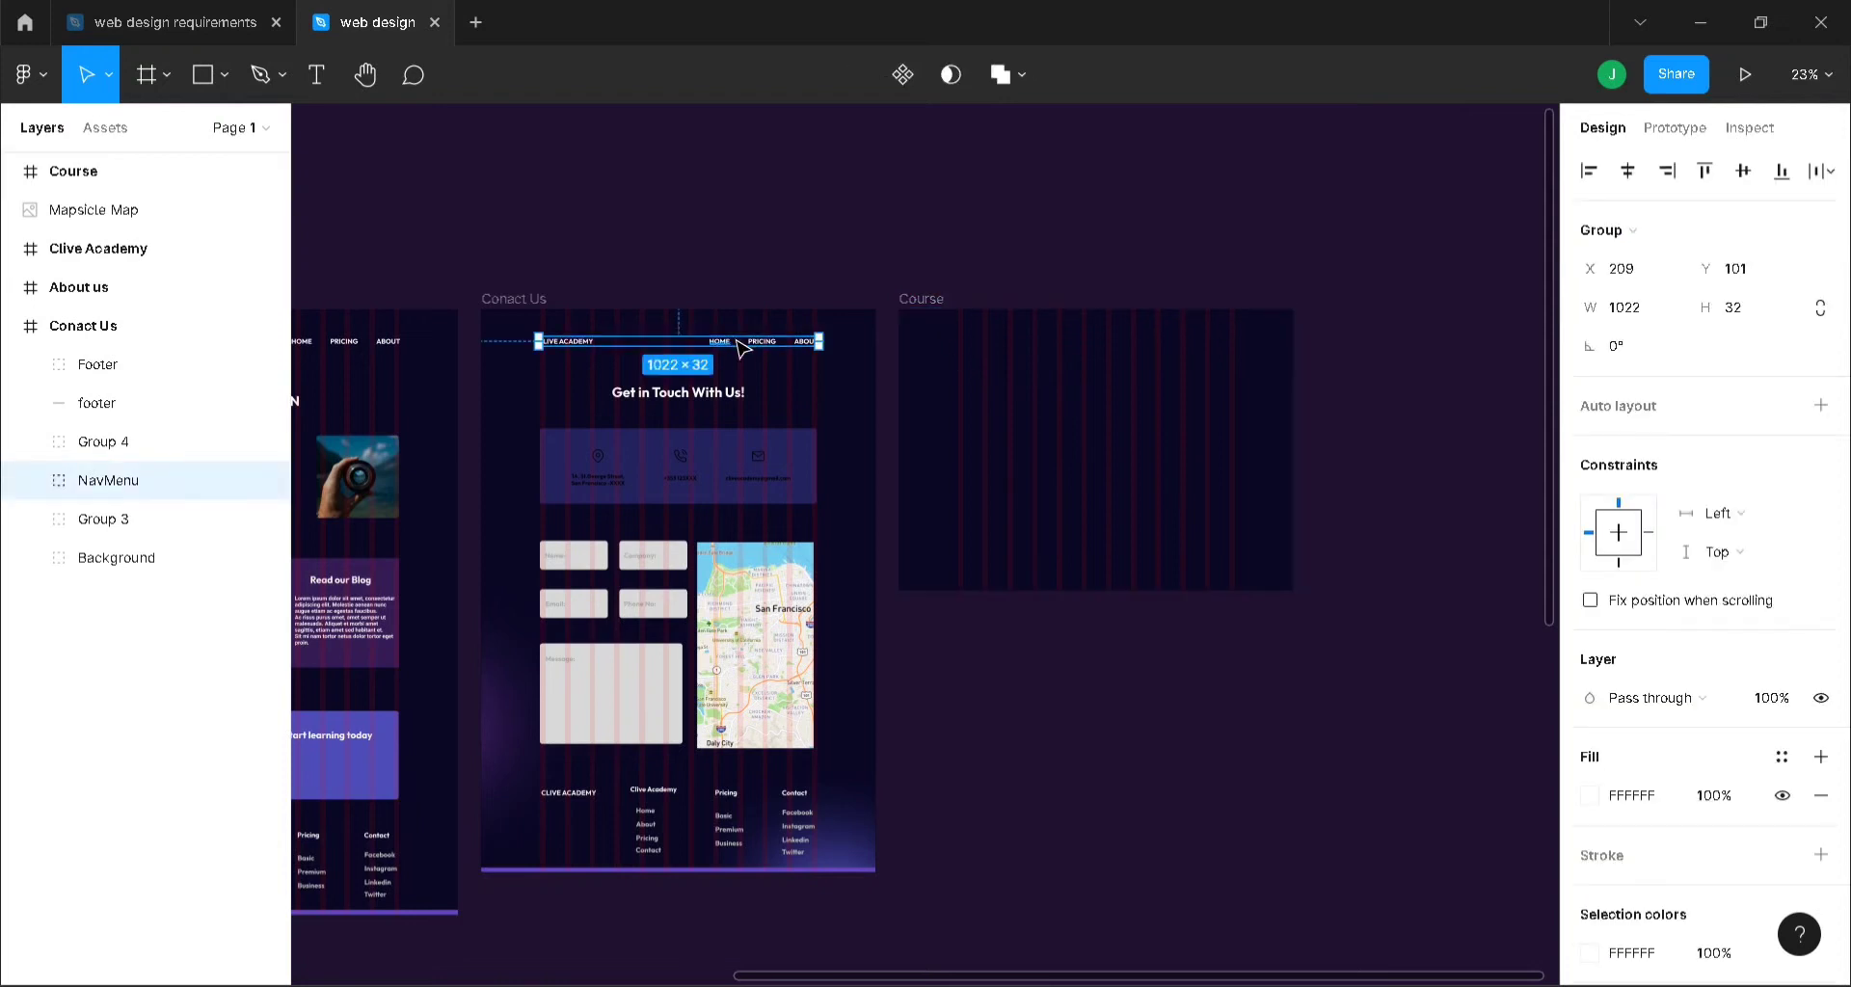
key("ctrl+d")
left_click_drag(740, 347, 1162, 347)
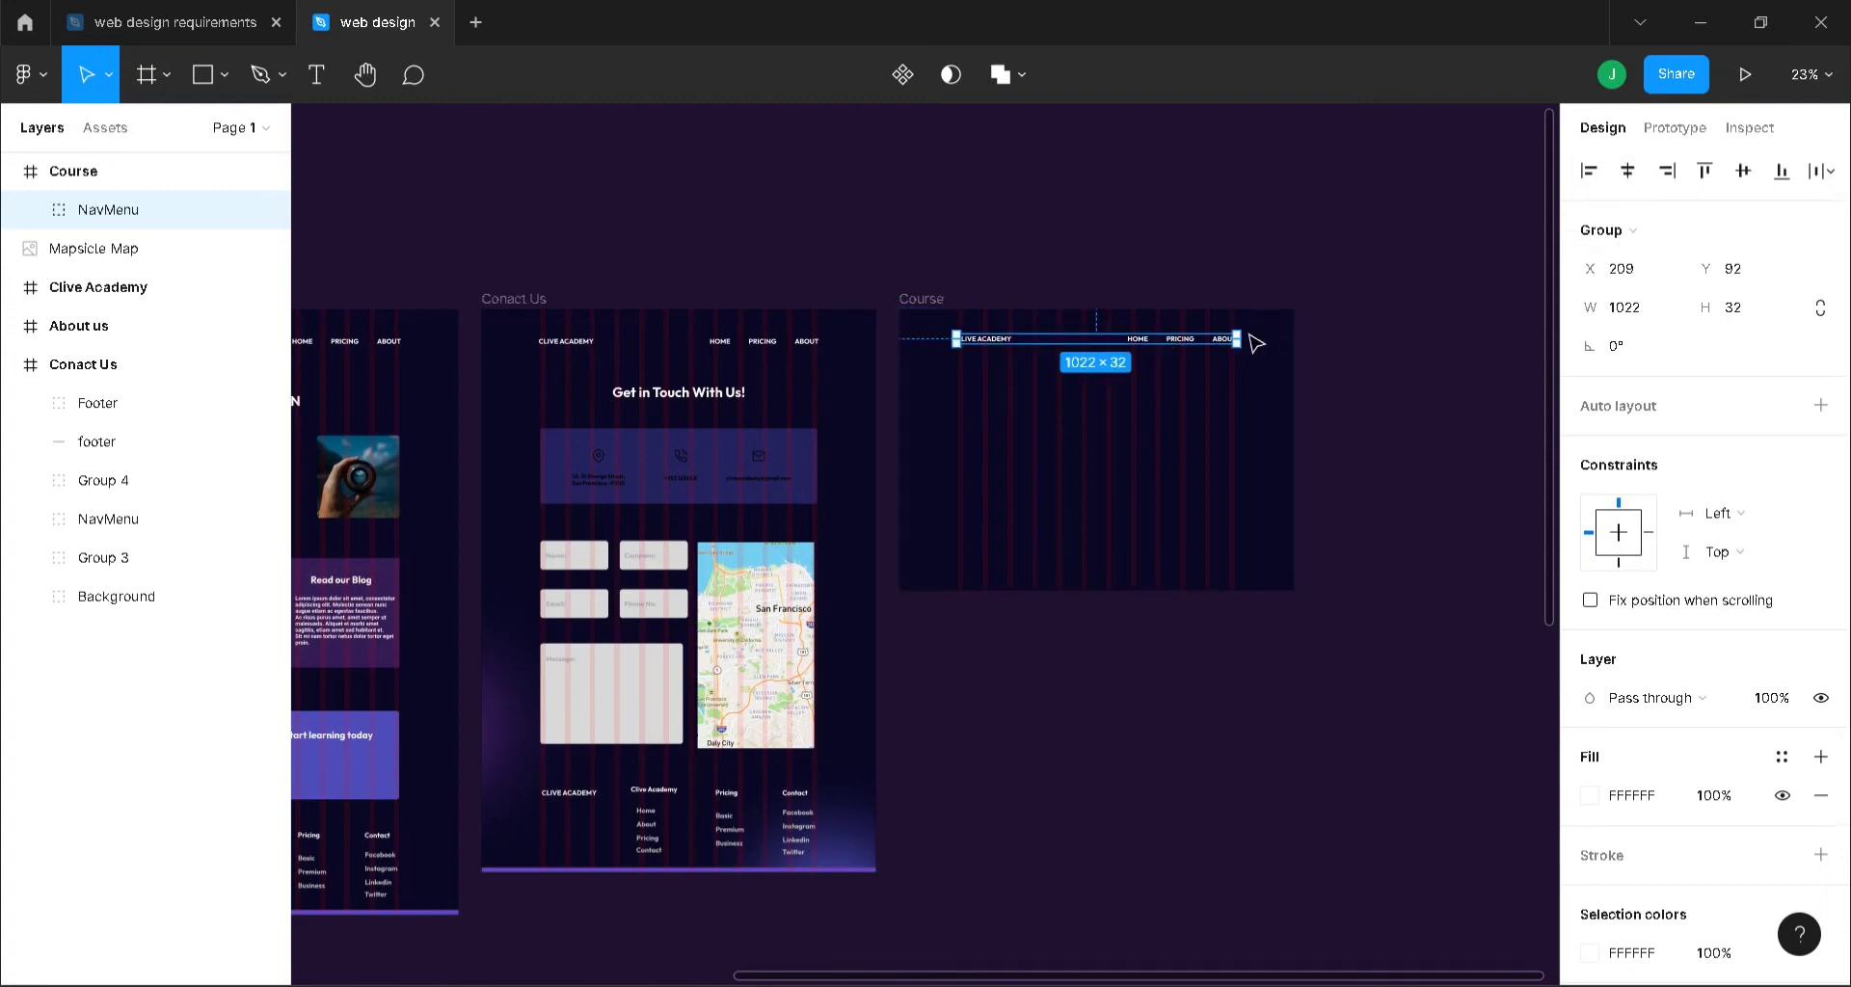
double_click(1176, 345)
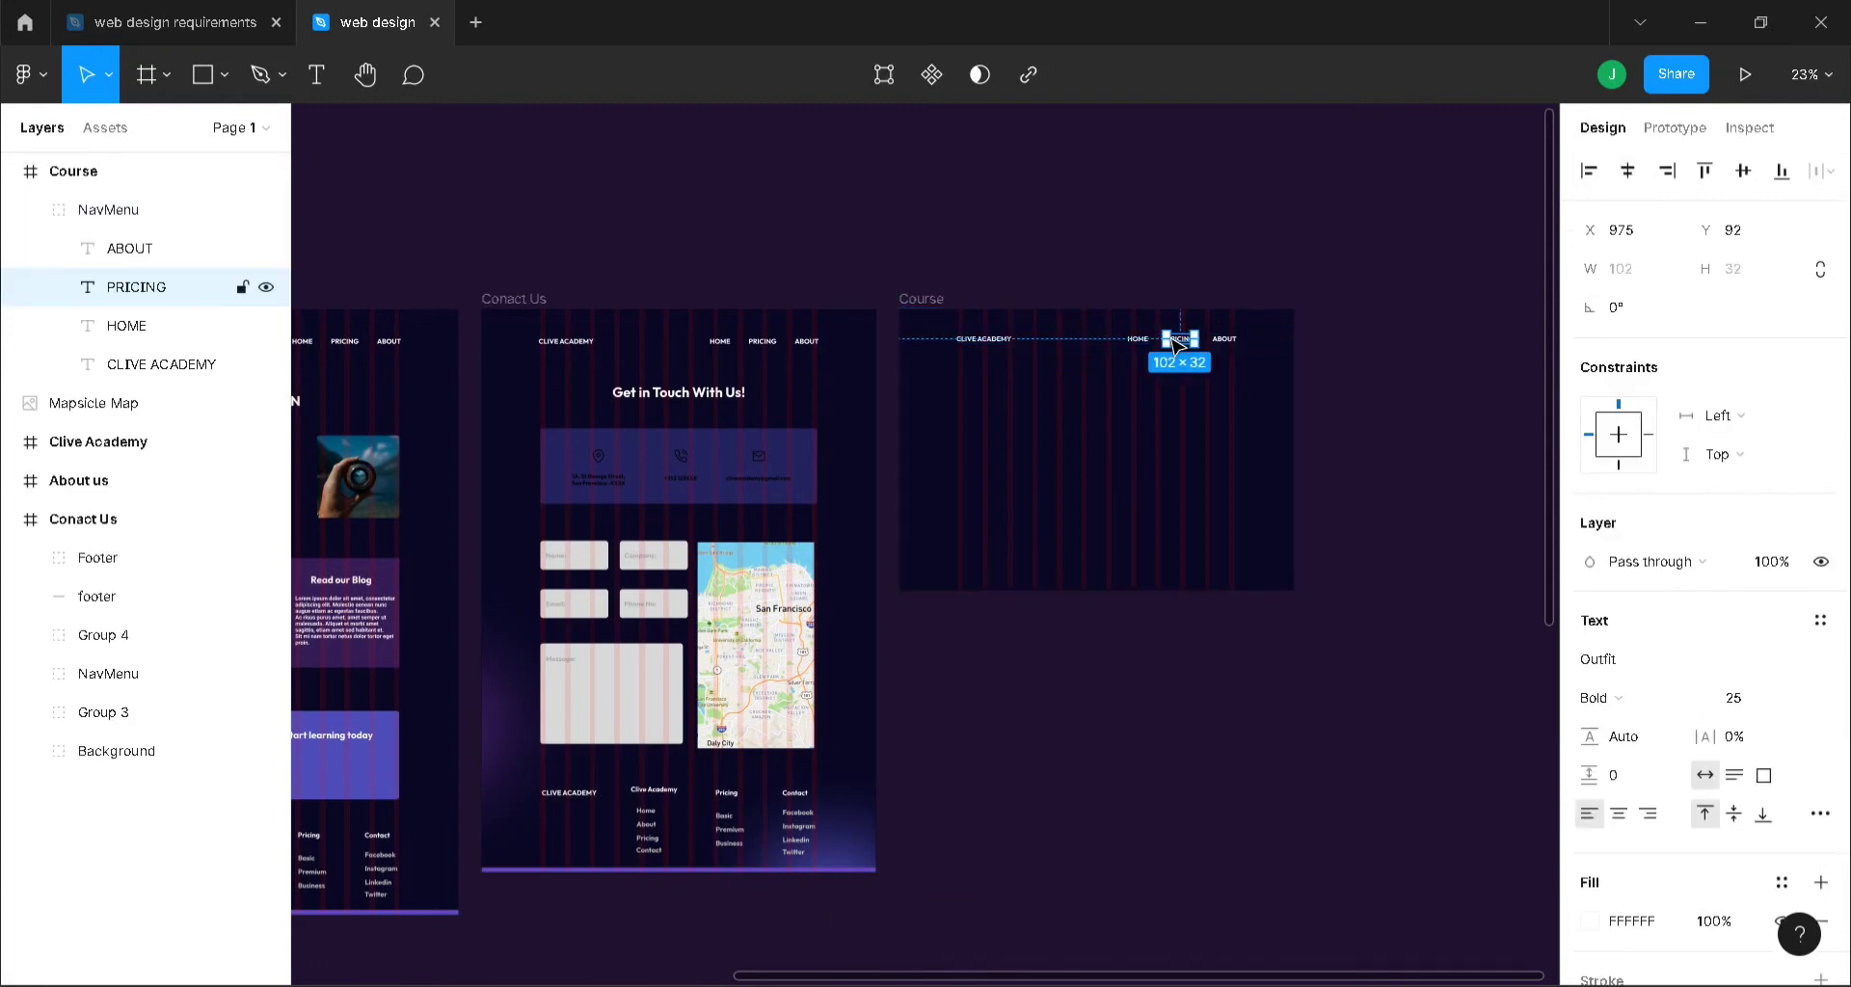
double_click(1171, 337)
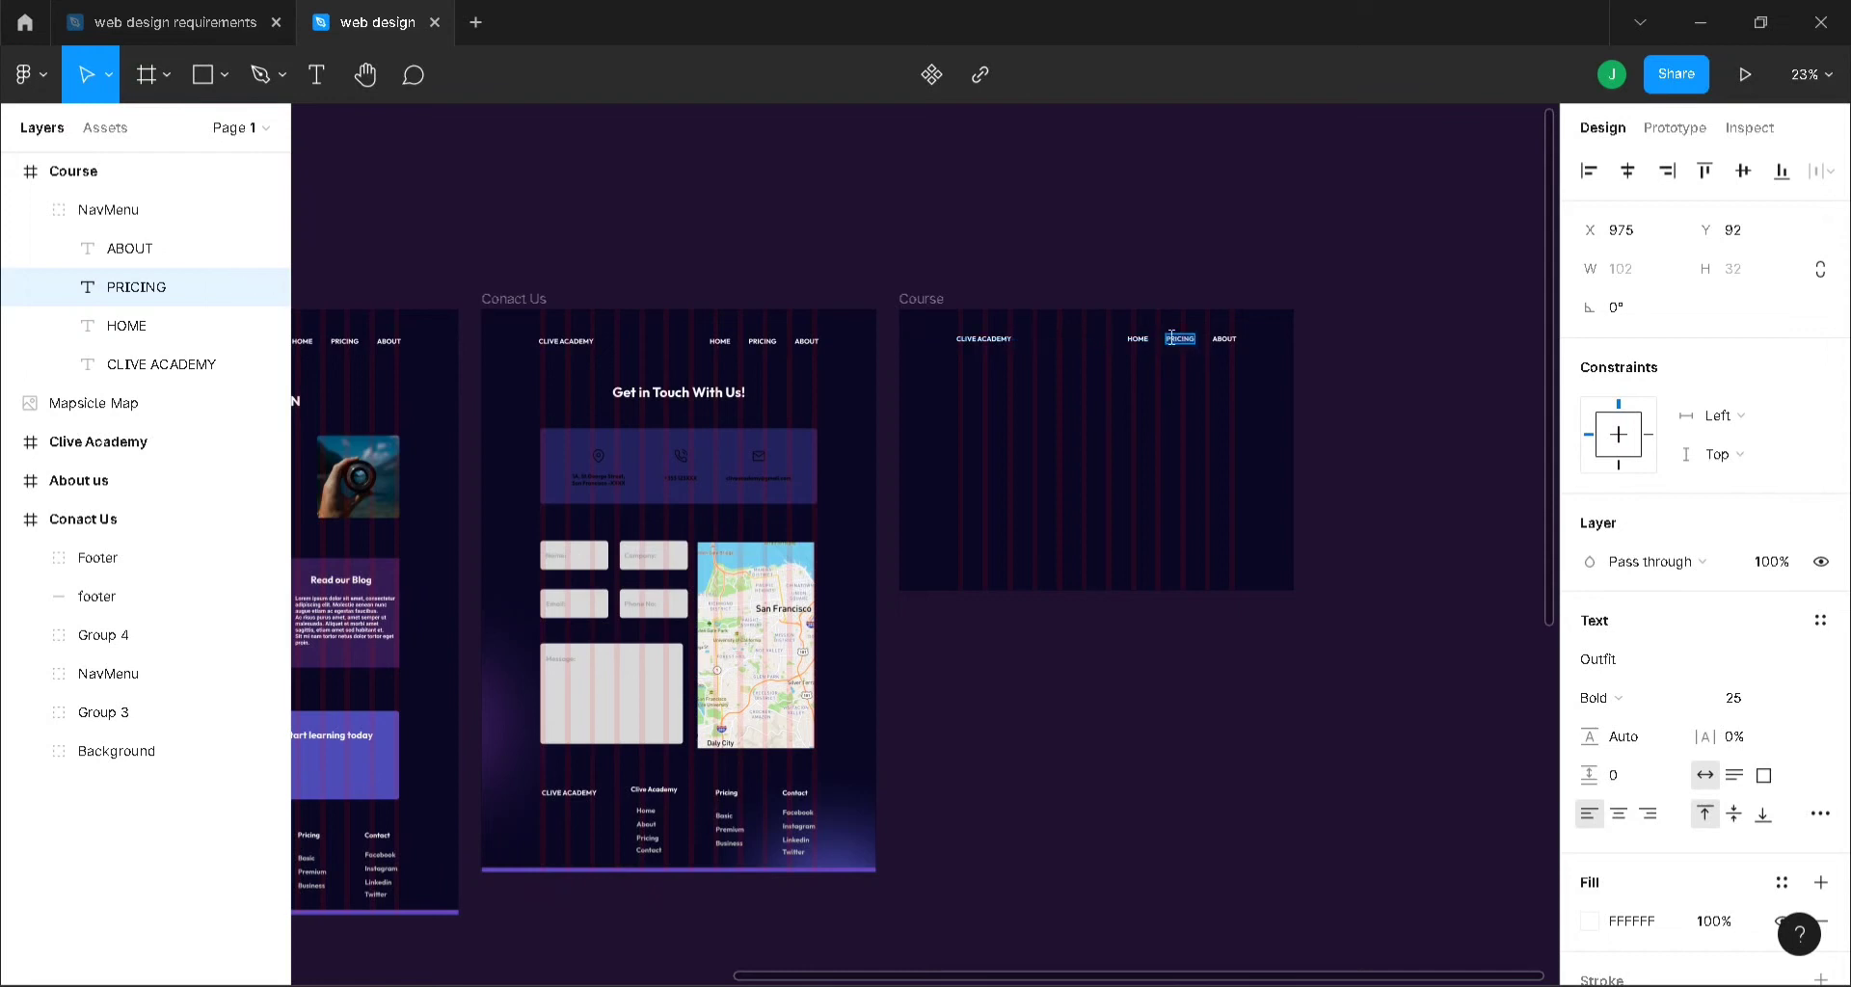
type("COURSES")
key("Escape")
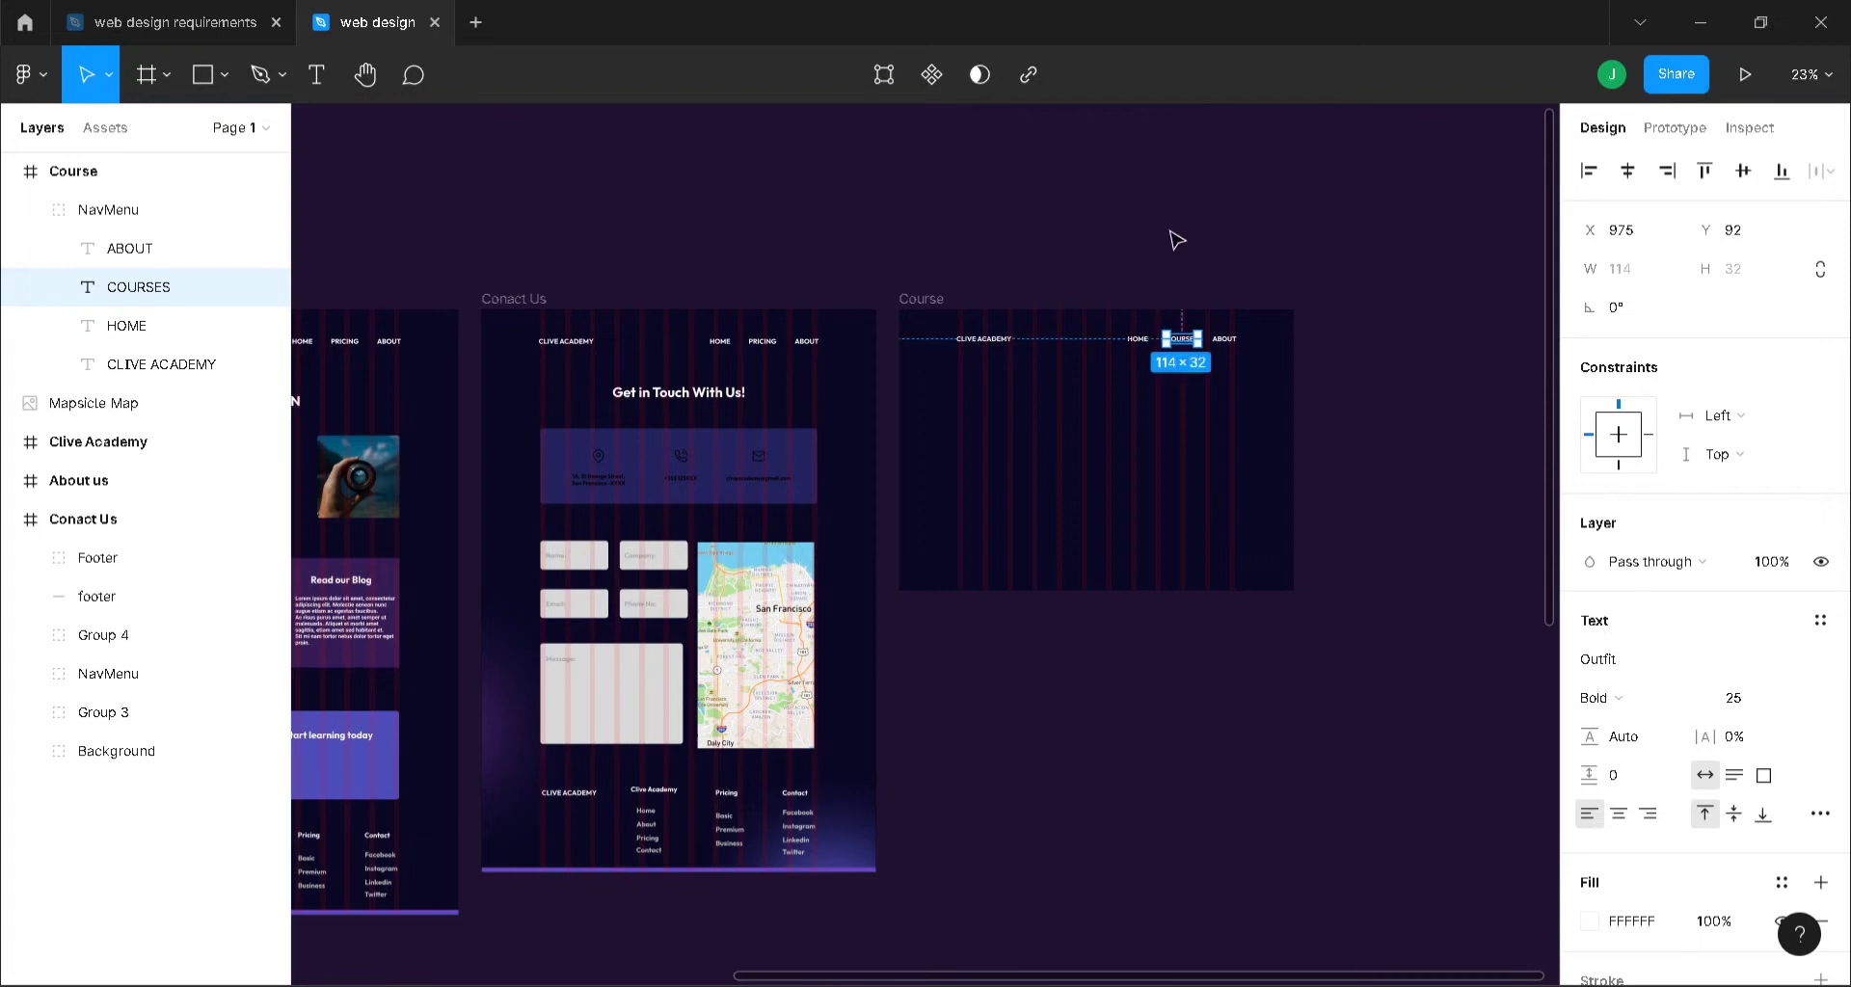
left_click(1174, 238)
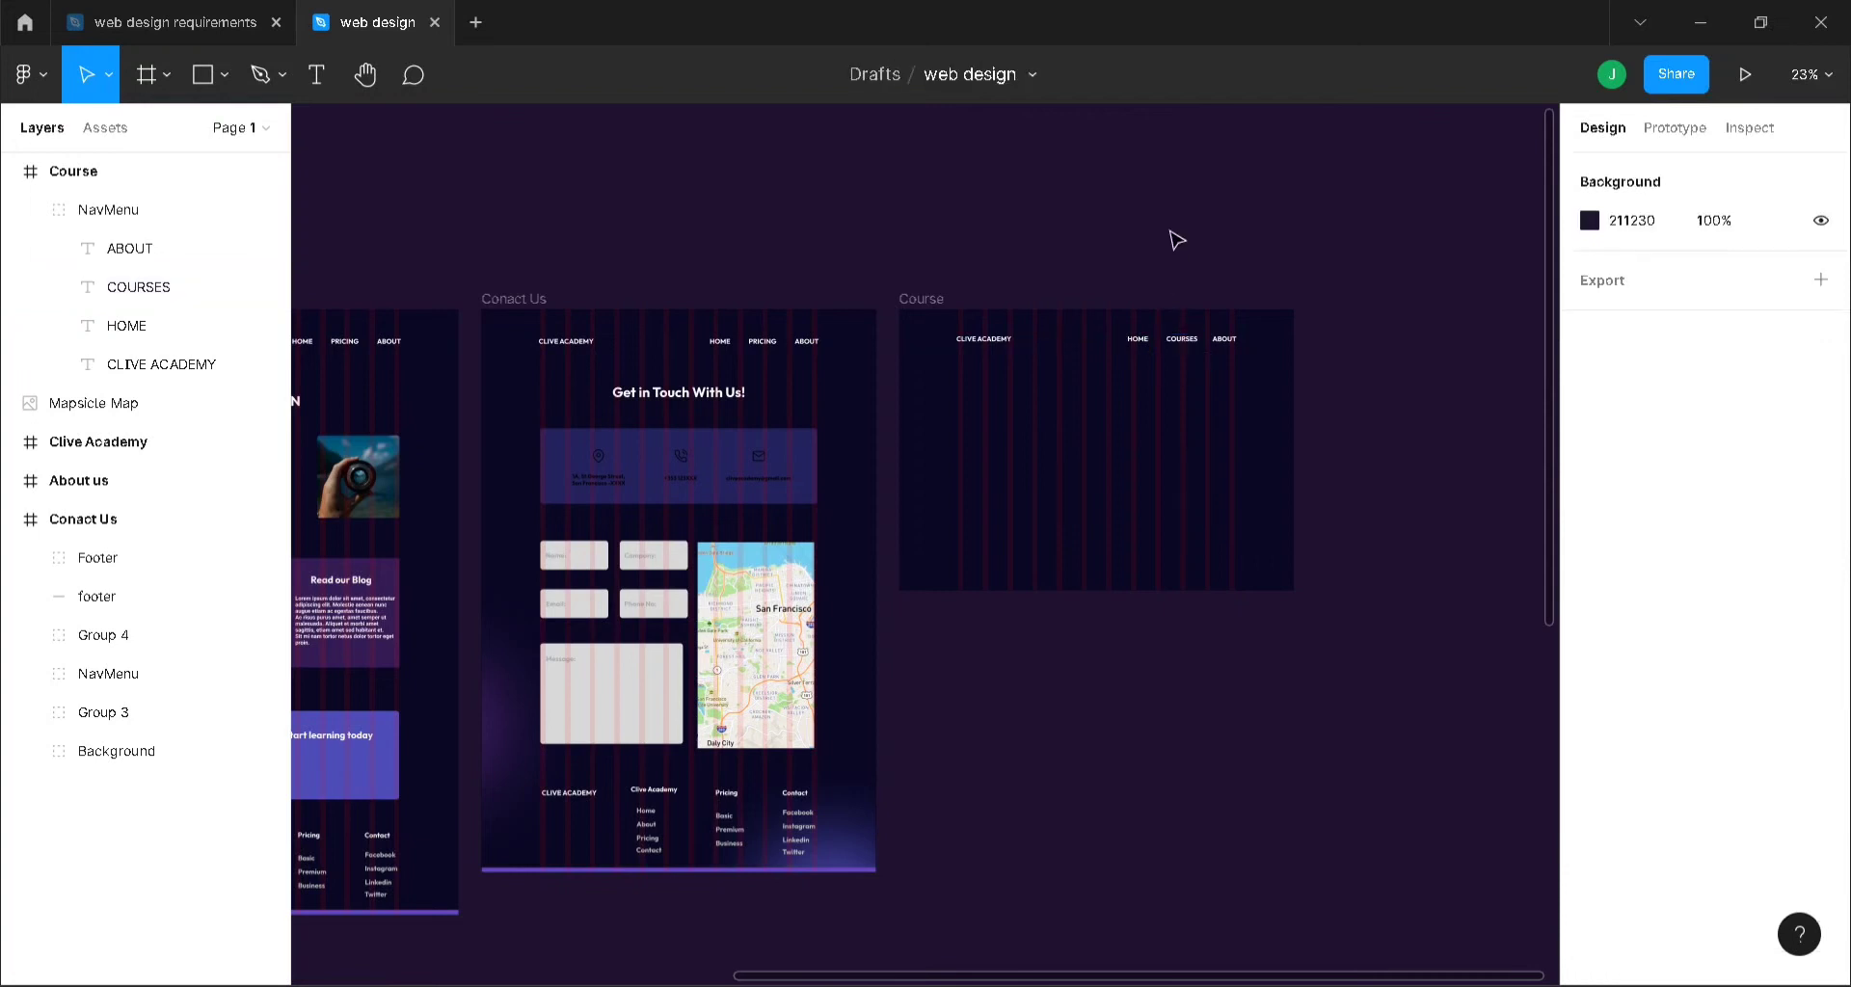
- Change the Conact Us nav menu's PRICING label to COURSES
left_click(763, 343)
double_click(762, 344)
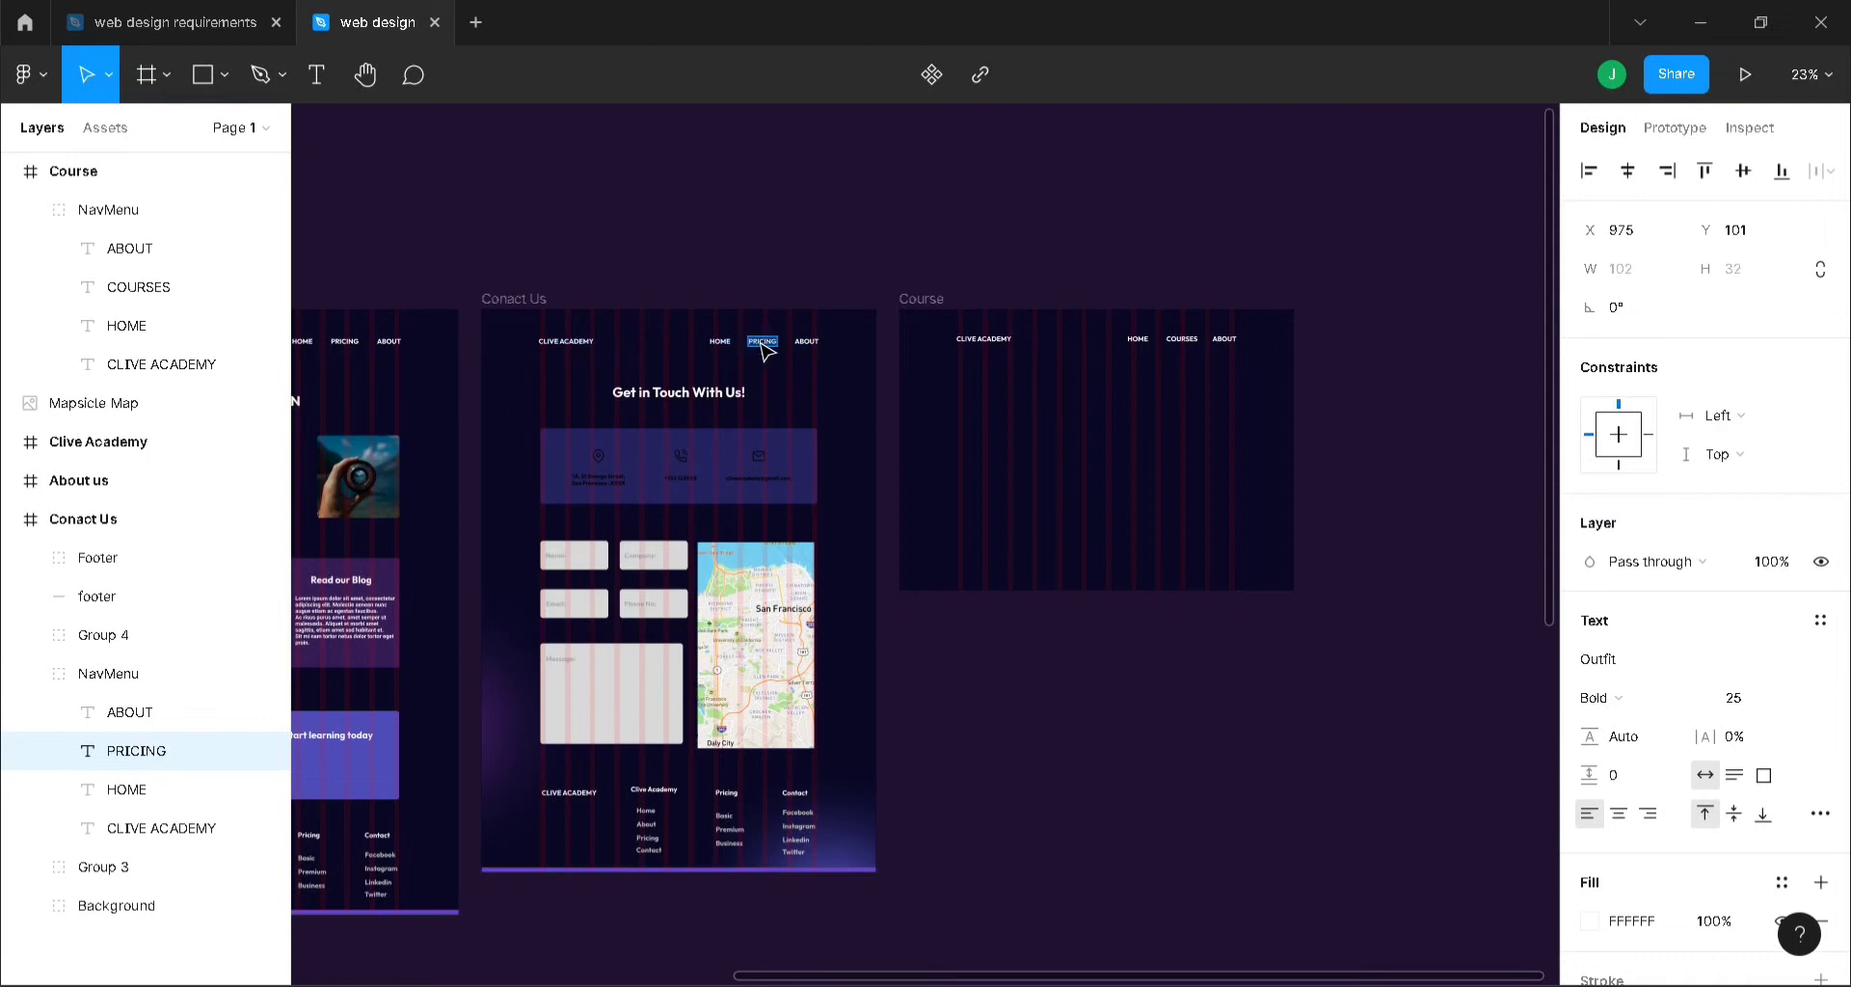
type("COURSES")
key("Escape")
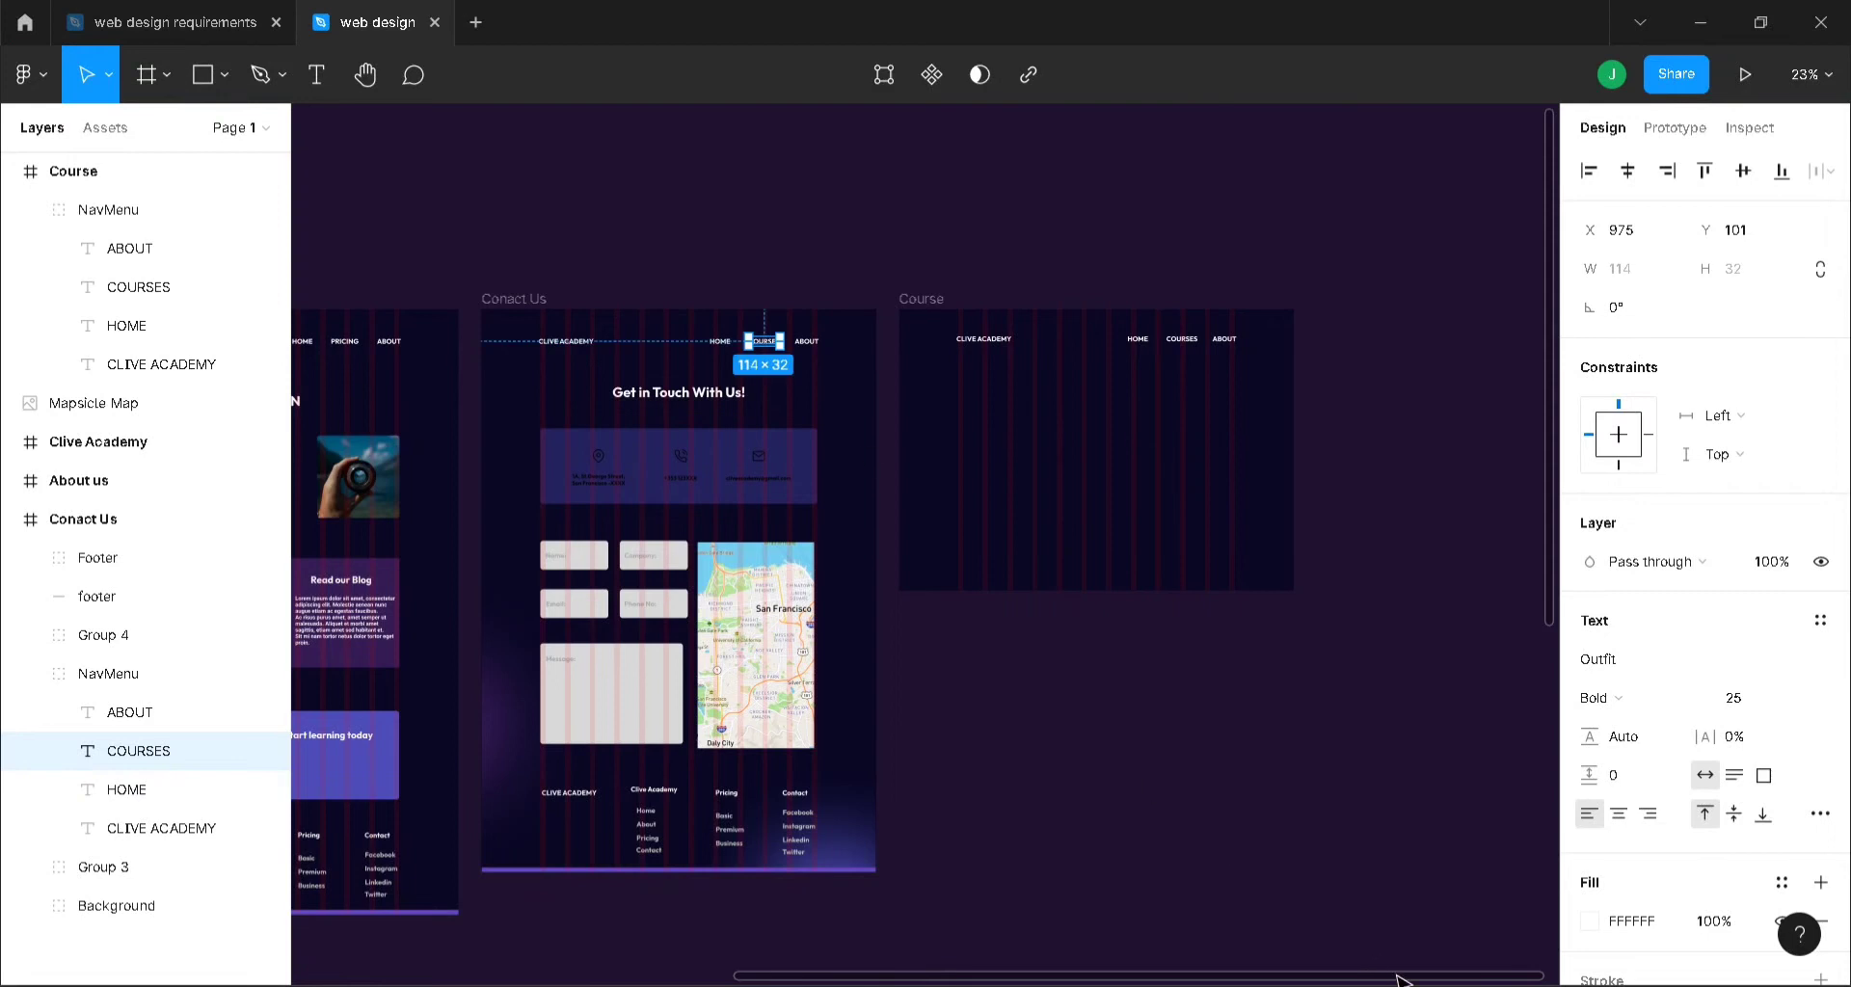
- Rename PRICING to COURSES in the About us and Clive Academy nav menus
left_click_drag(1397, 975, 981, 479)
left_click(964, 344)
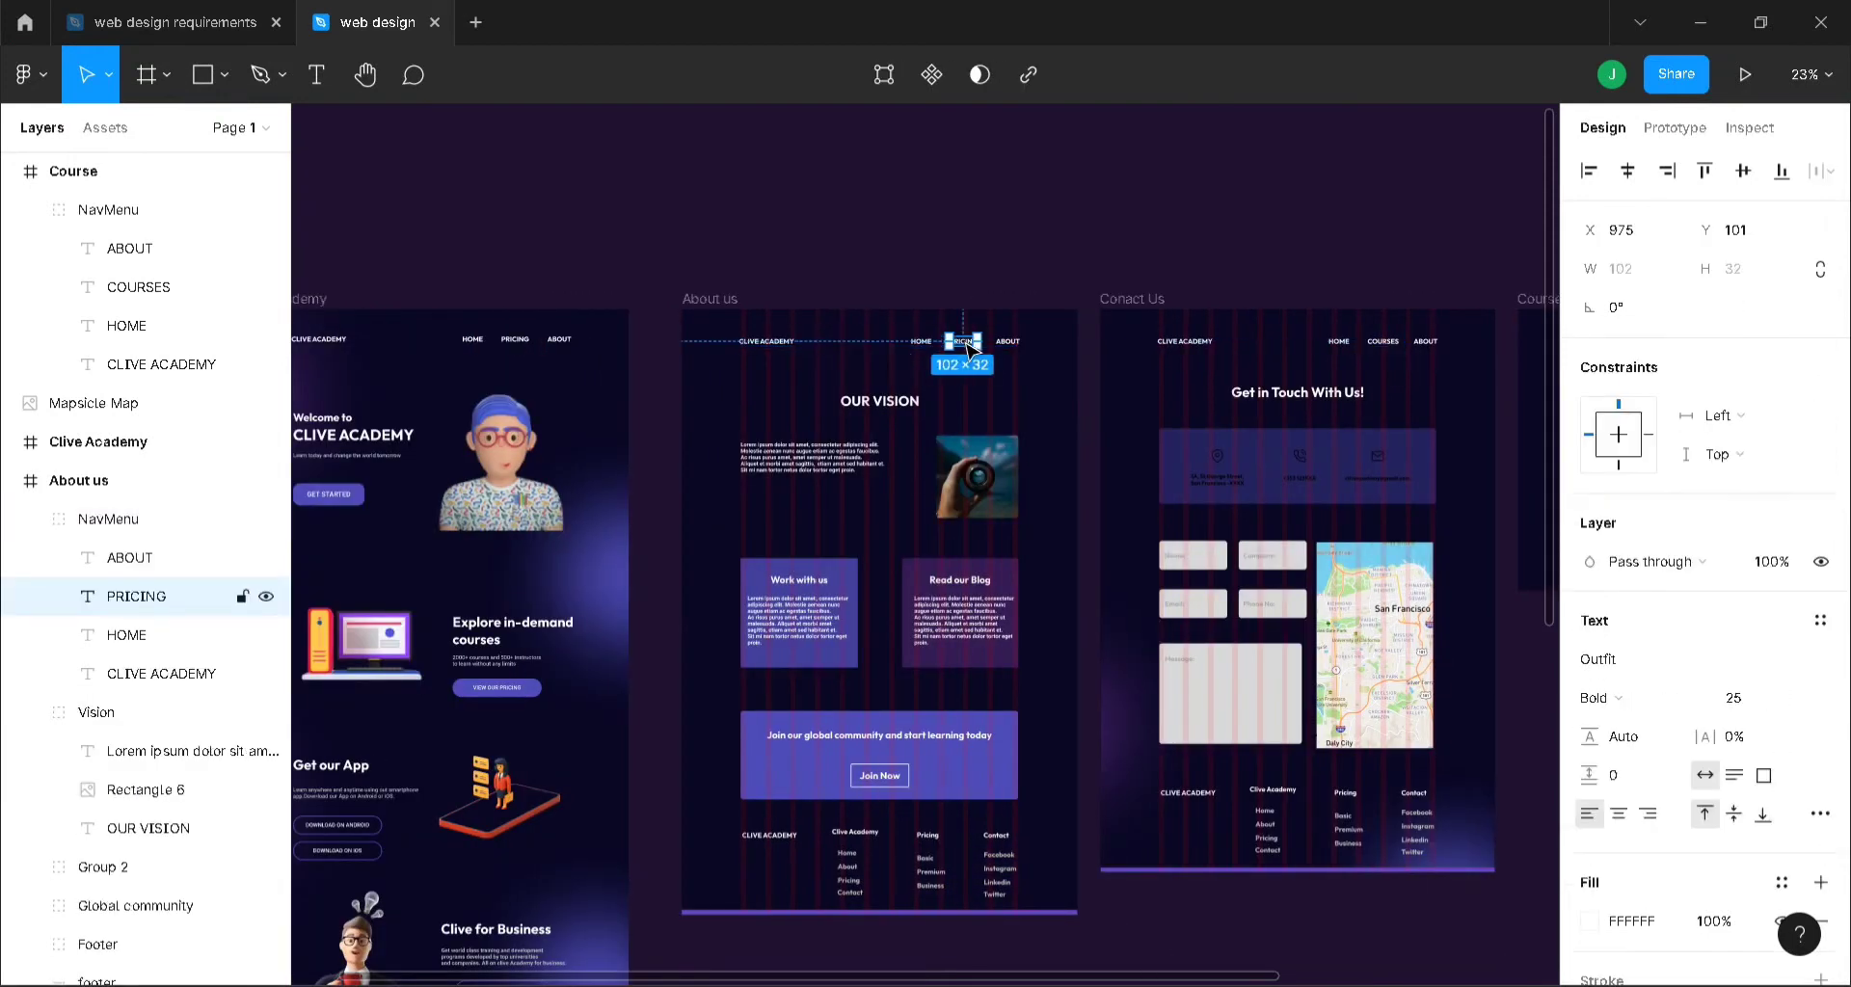
double_click(966, 343)
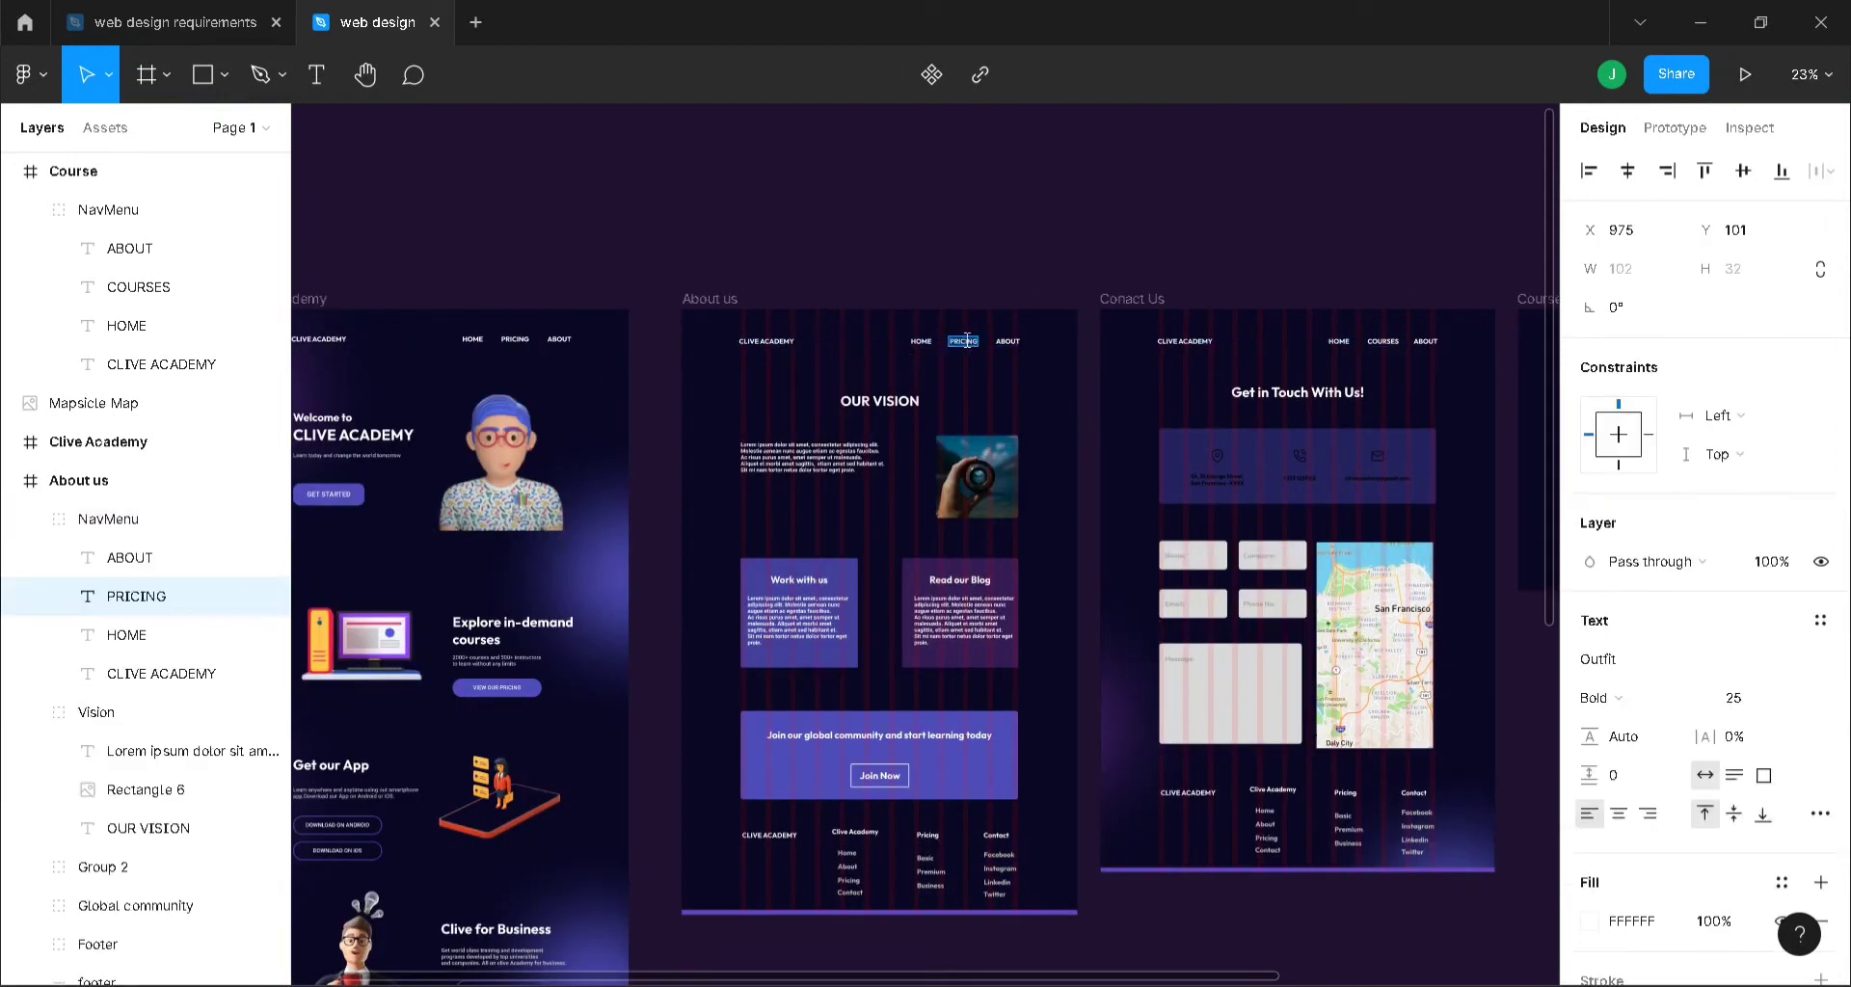
type("COURSES")
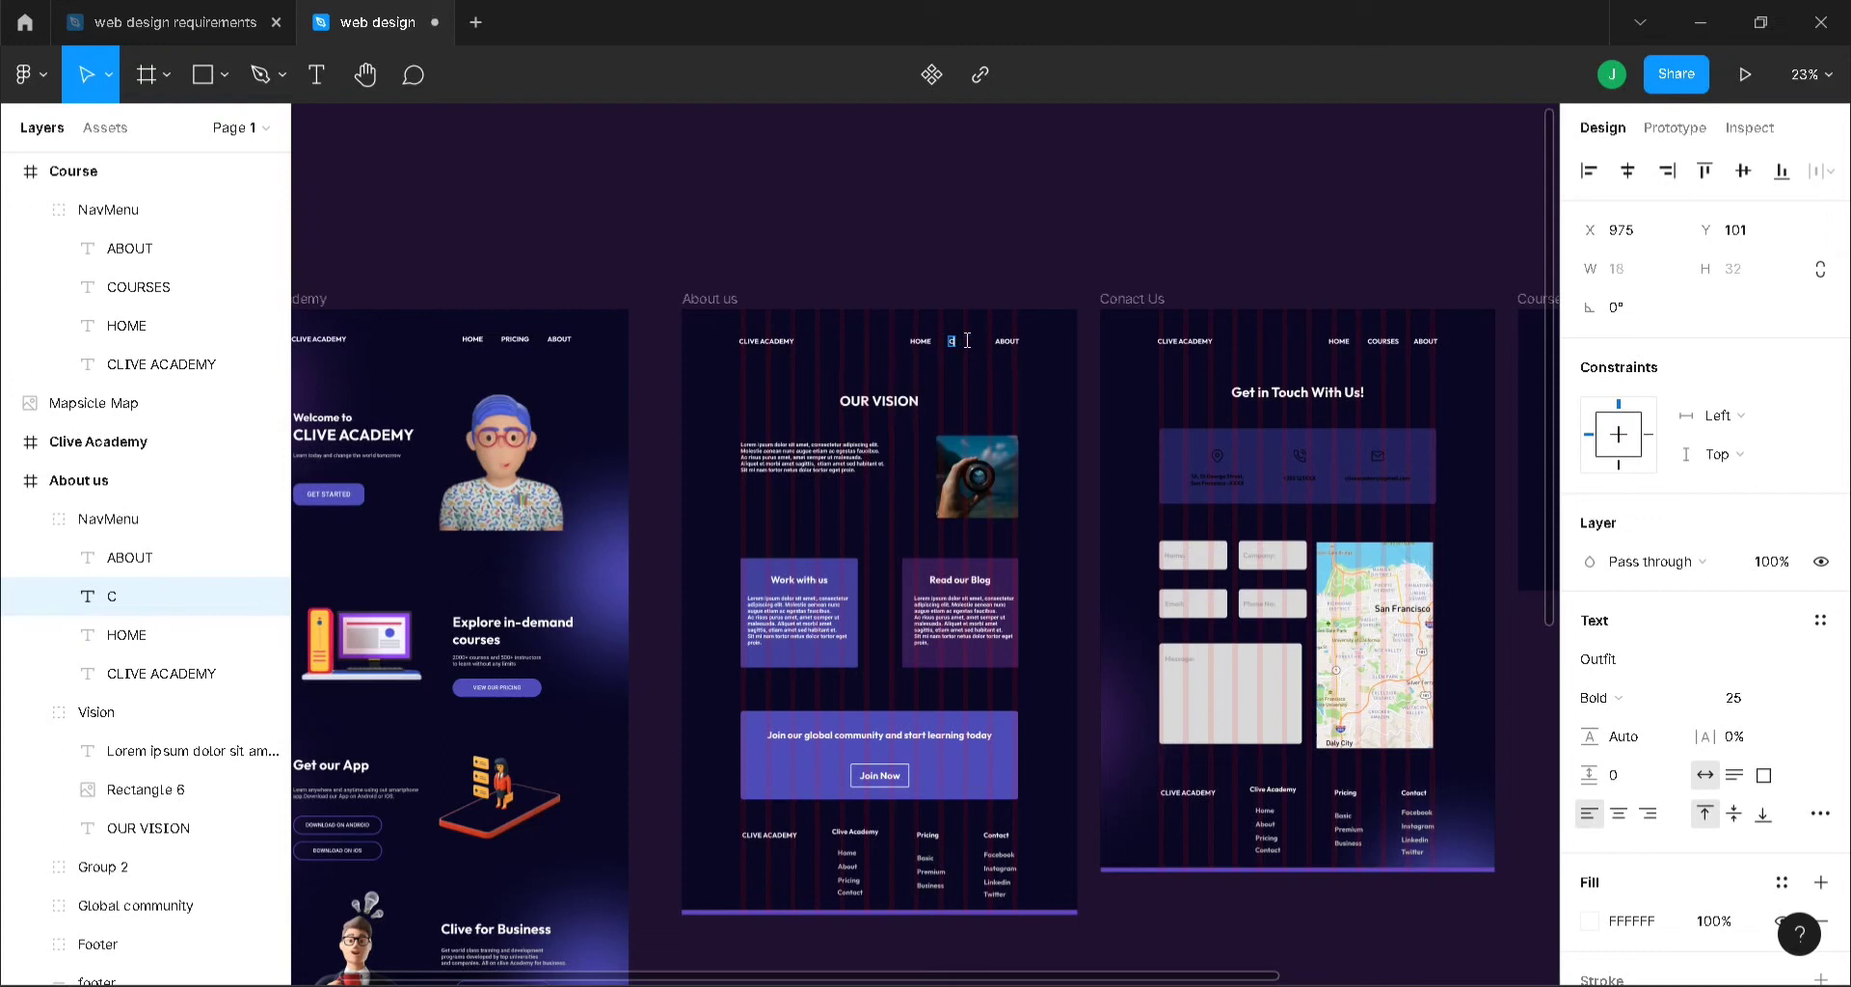
left_click(964, 237)
double_click(526, 343)
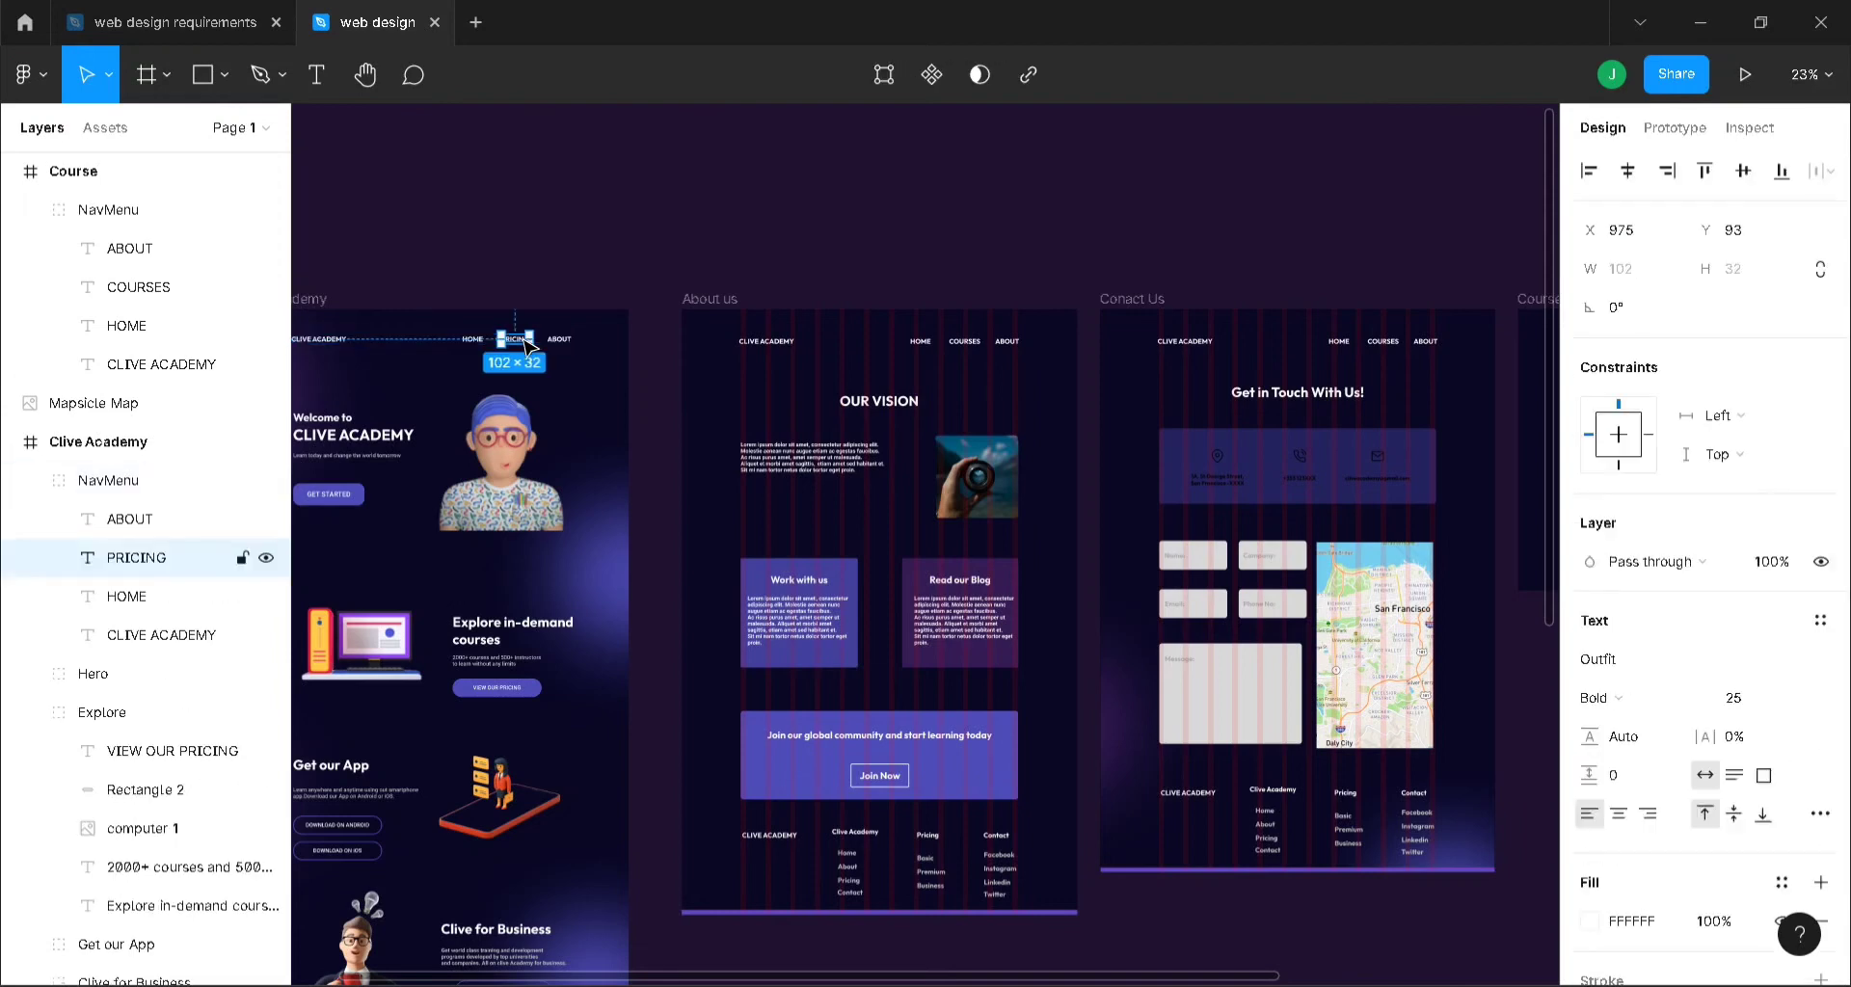
double_click(524, 340)
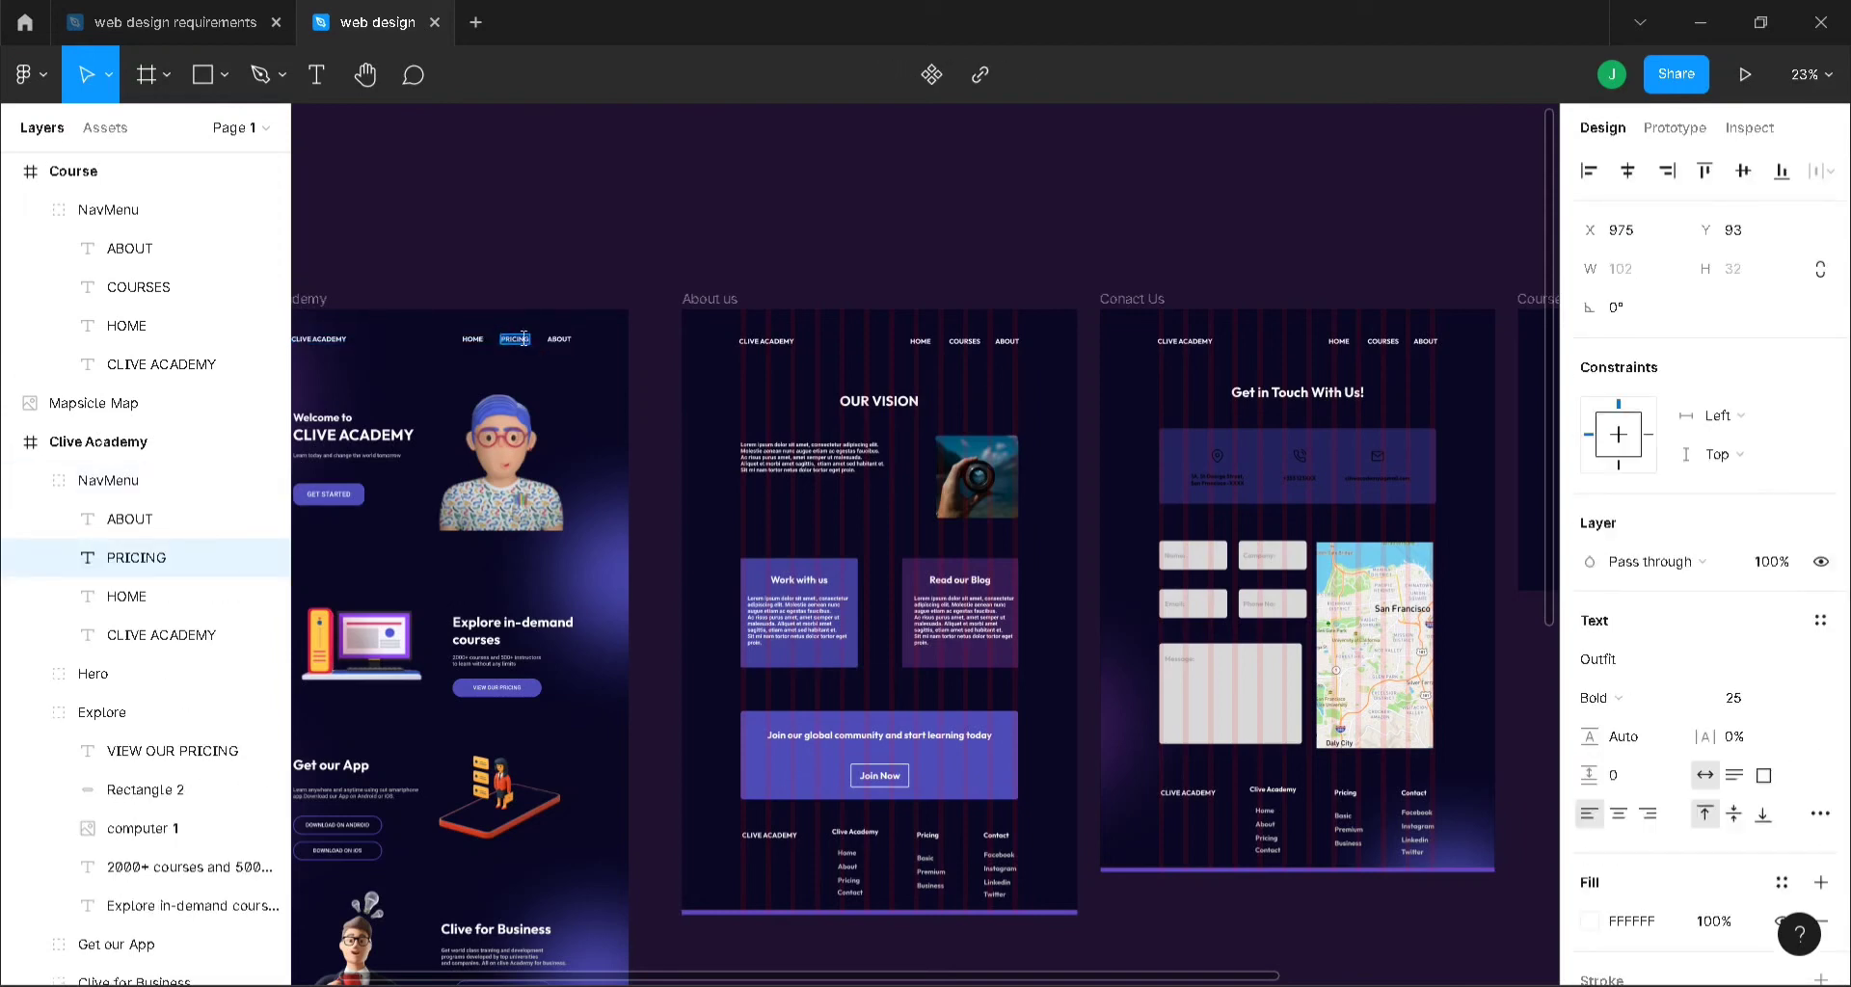
type("COURSES")
left_click(593, 262)
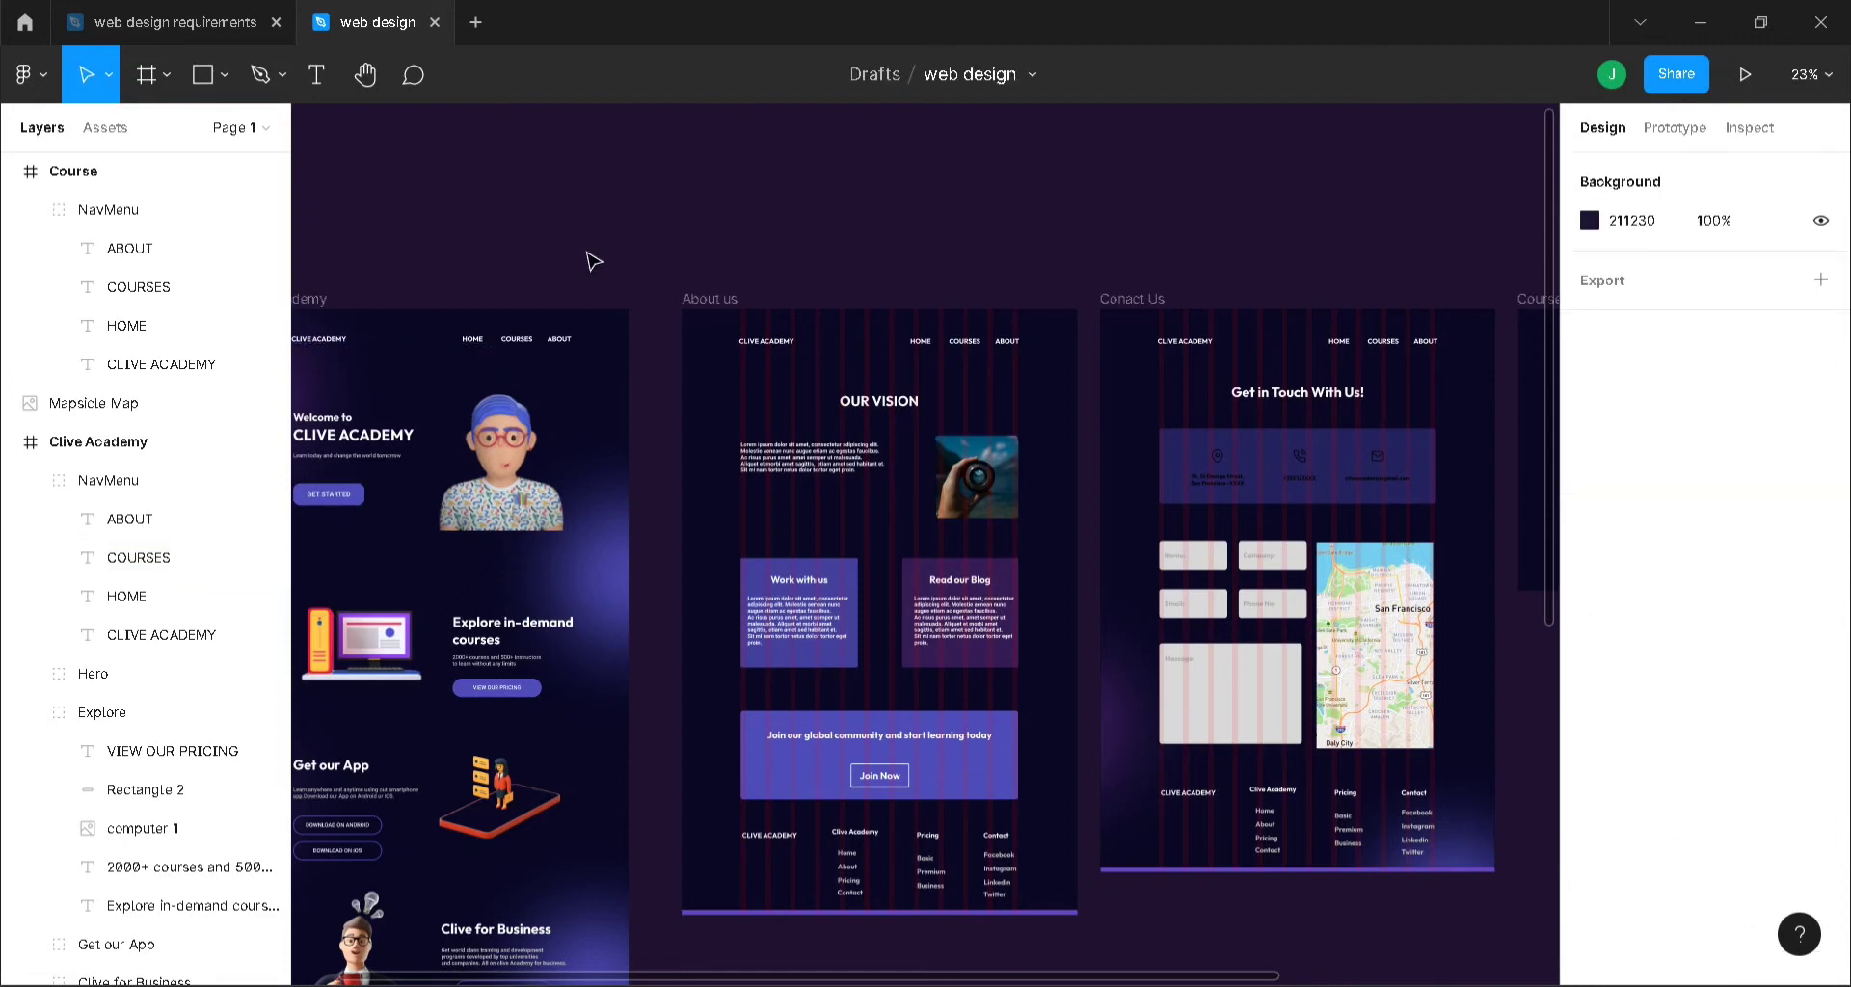
- Stretch the Course frame's bottom edge down to about 1986 px tall
left_click_drag(1244, 978, 1541, 925)
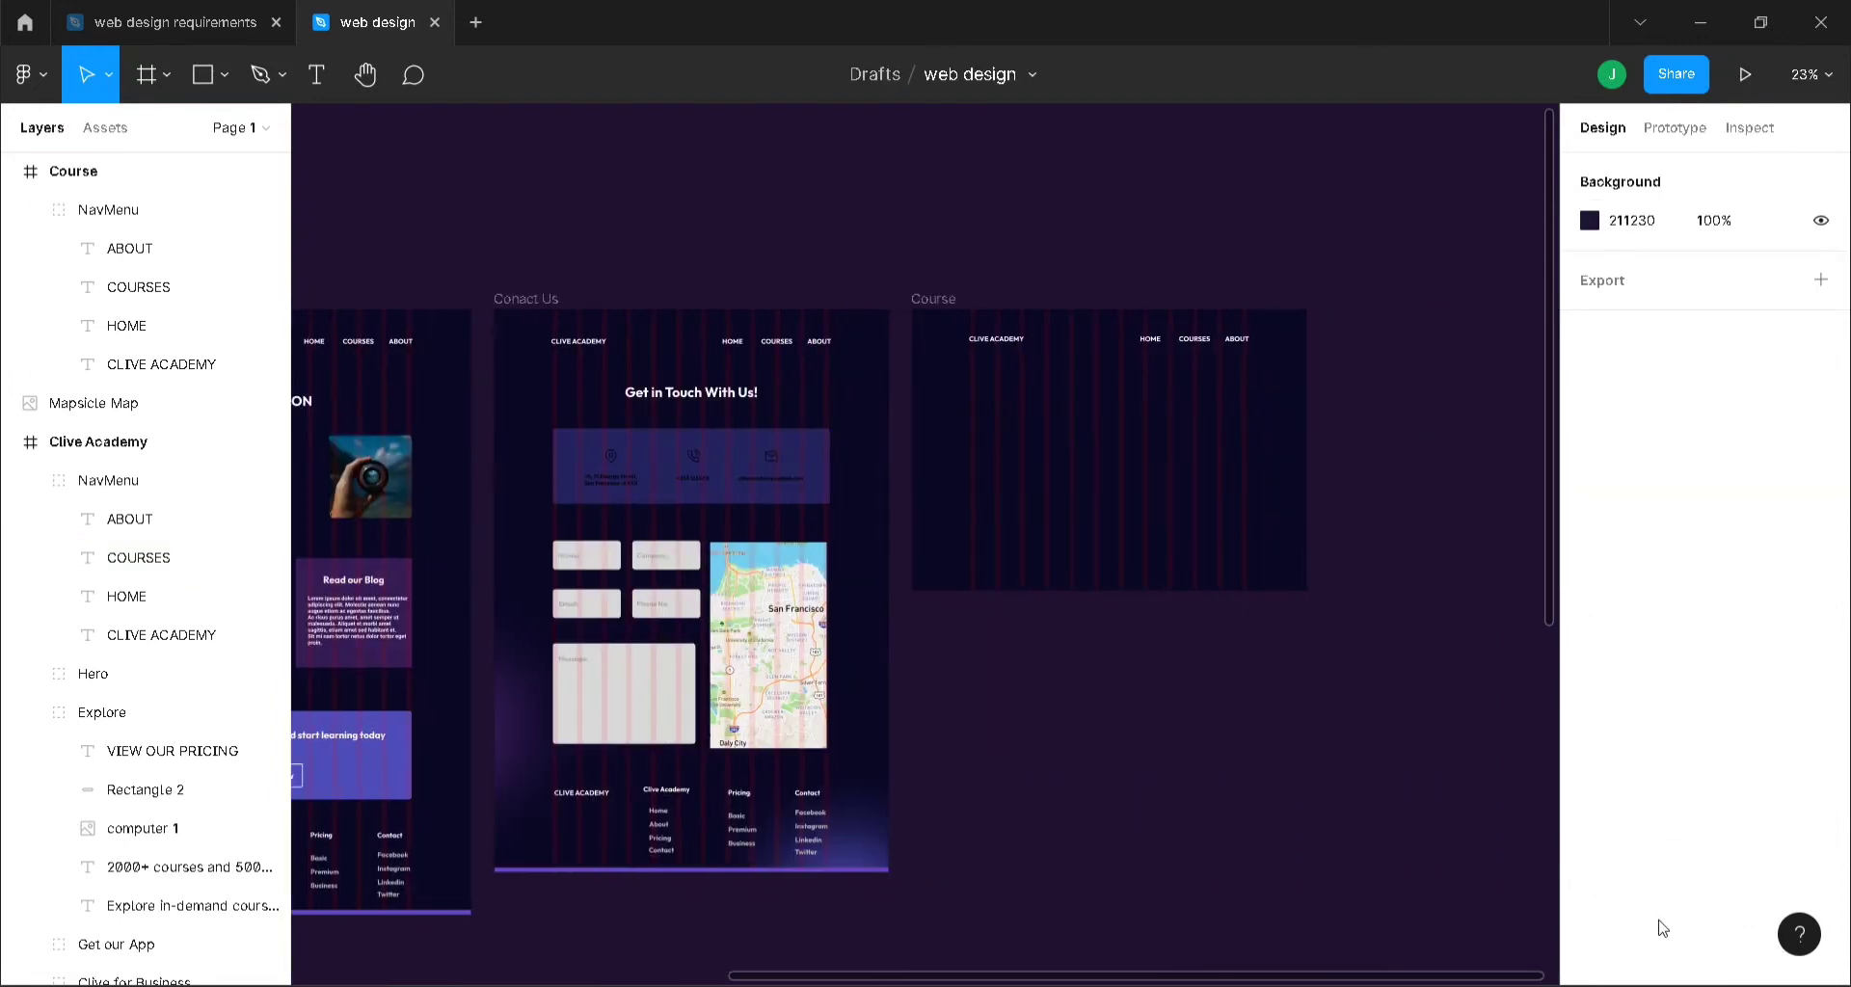
left_click(917, 300)
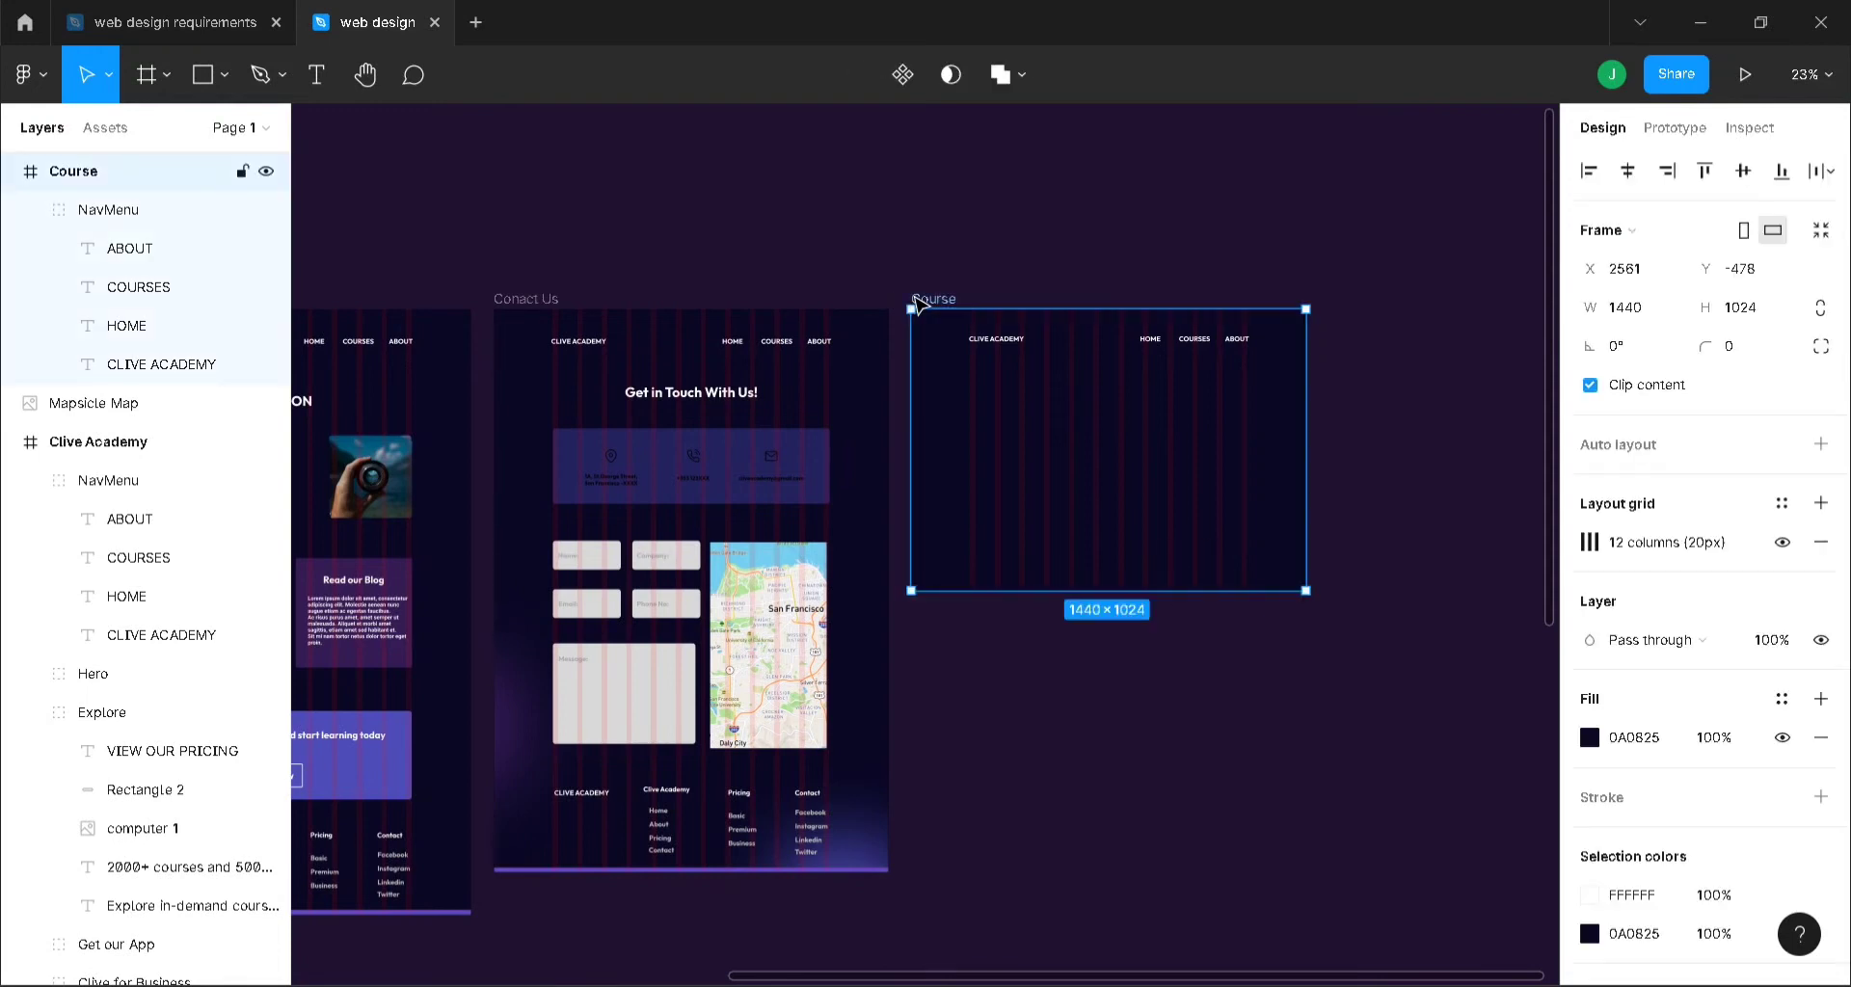
left_click_drag(1174, 594, 1169, 865)
left_click(1529, 702)
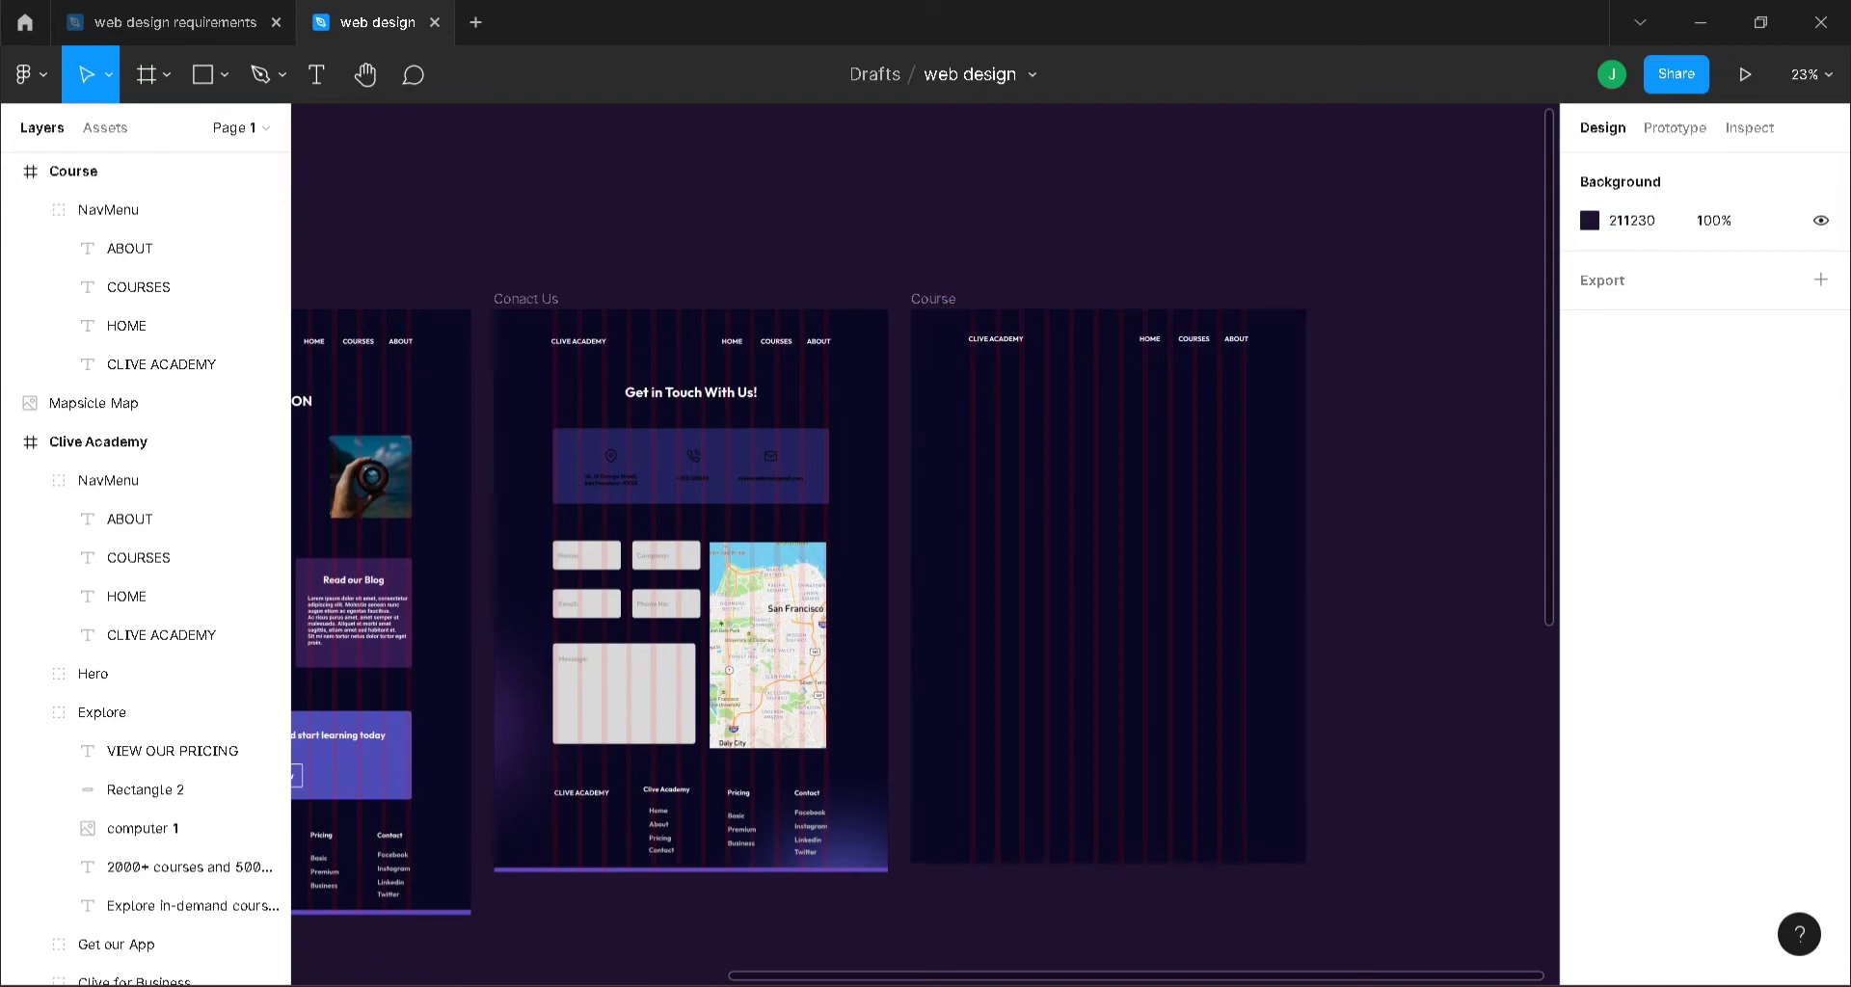
left_click_drag(1439, 978, 1537, 895)
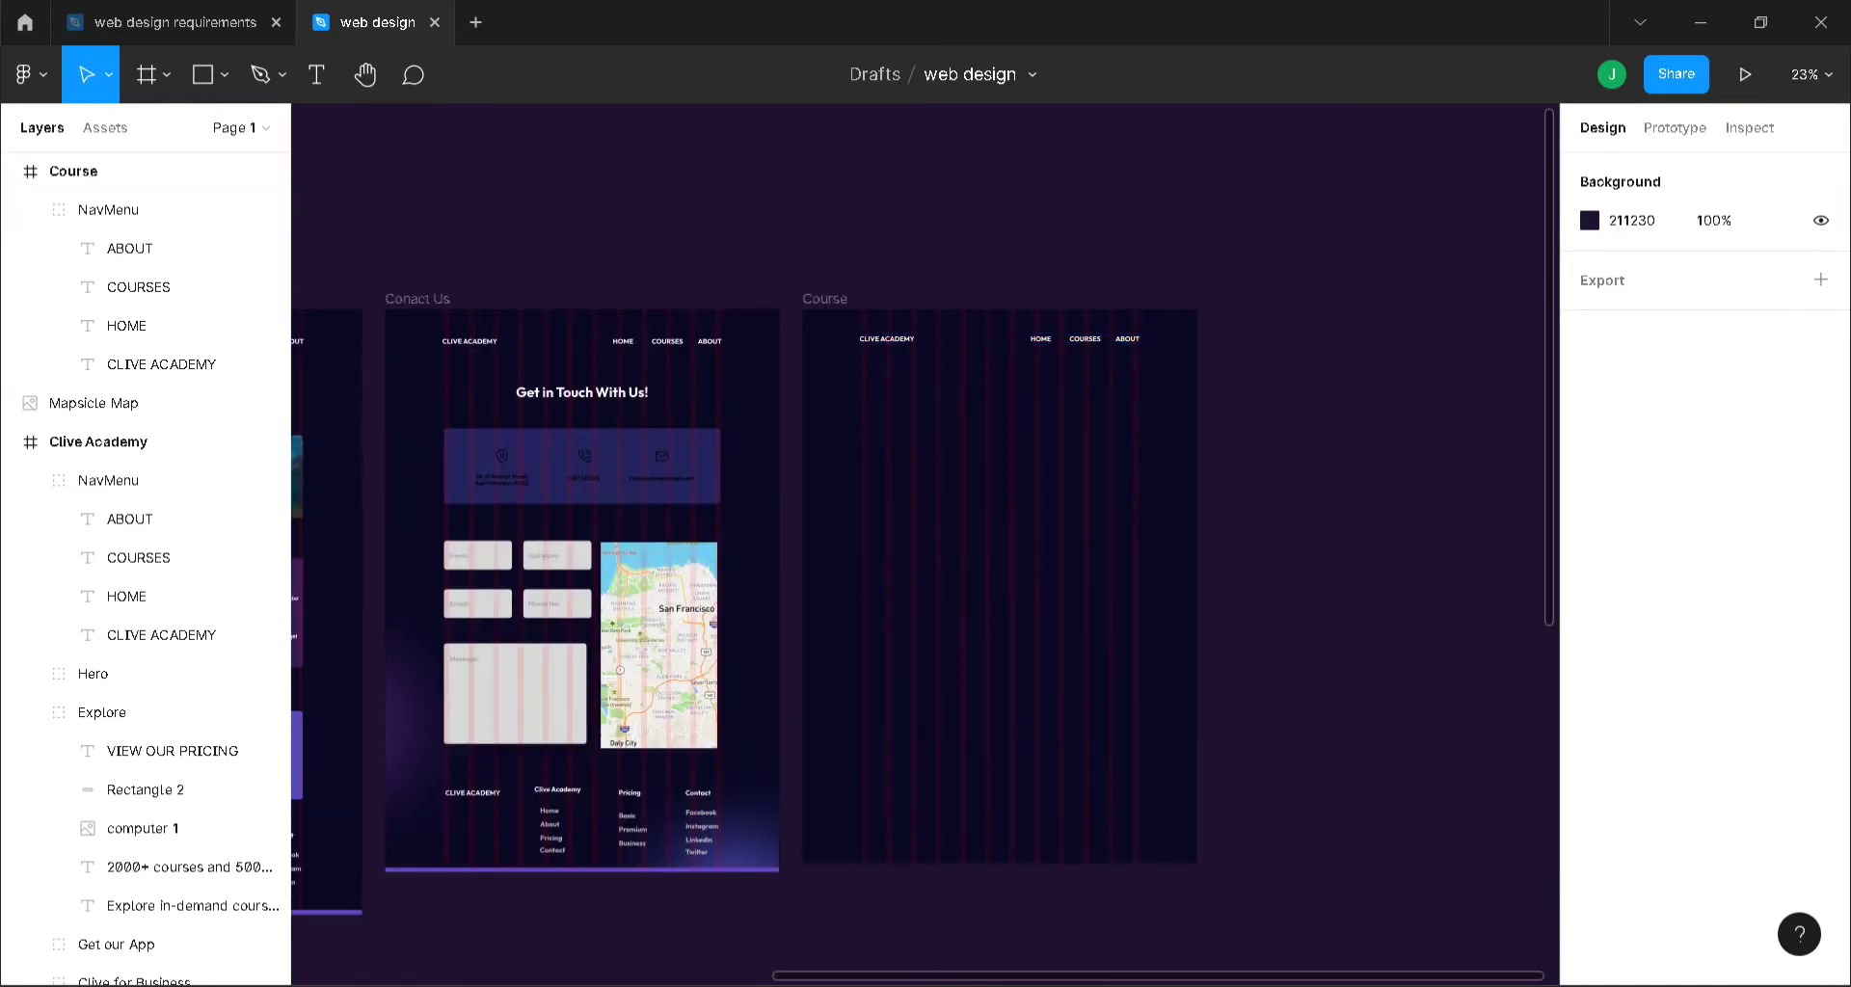
left_click_drag(1515, 978, 743, 950)
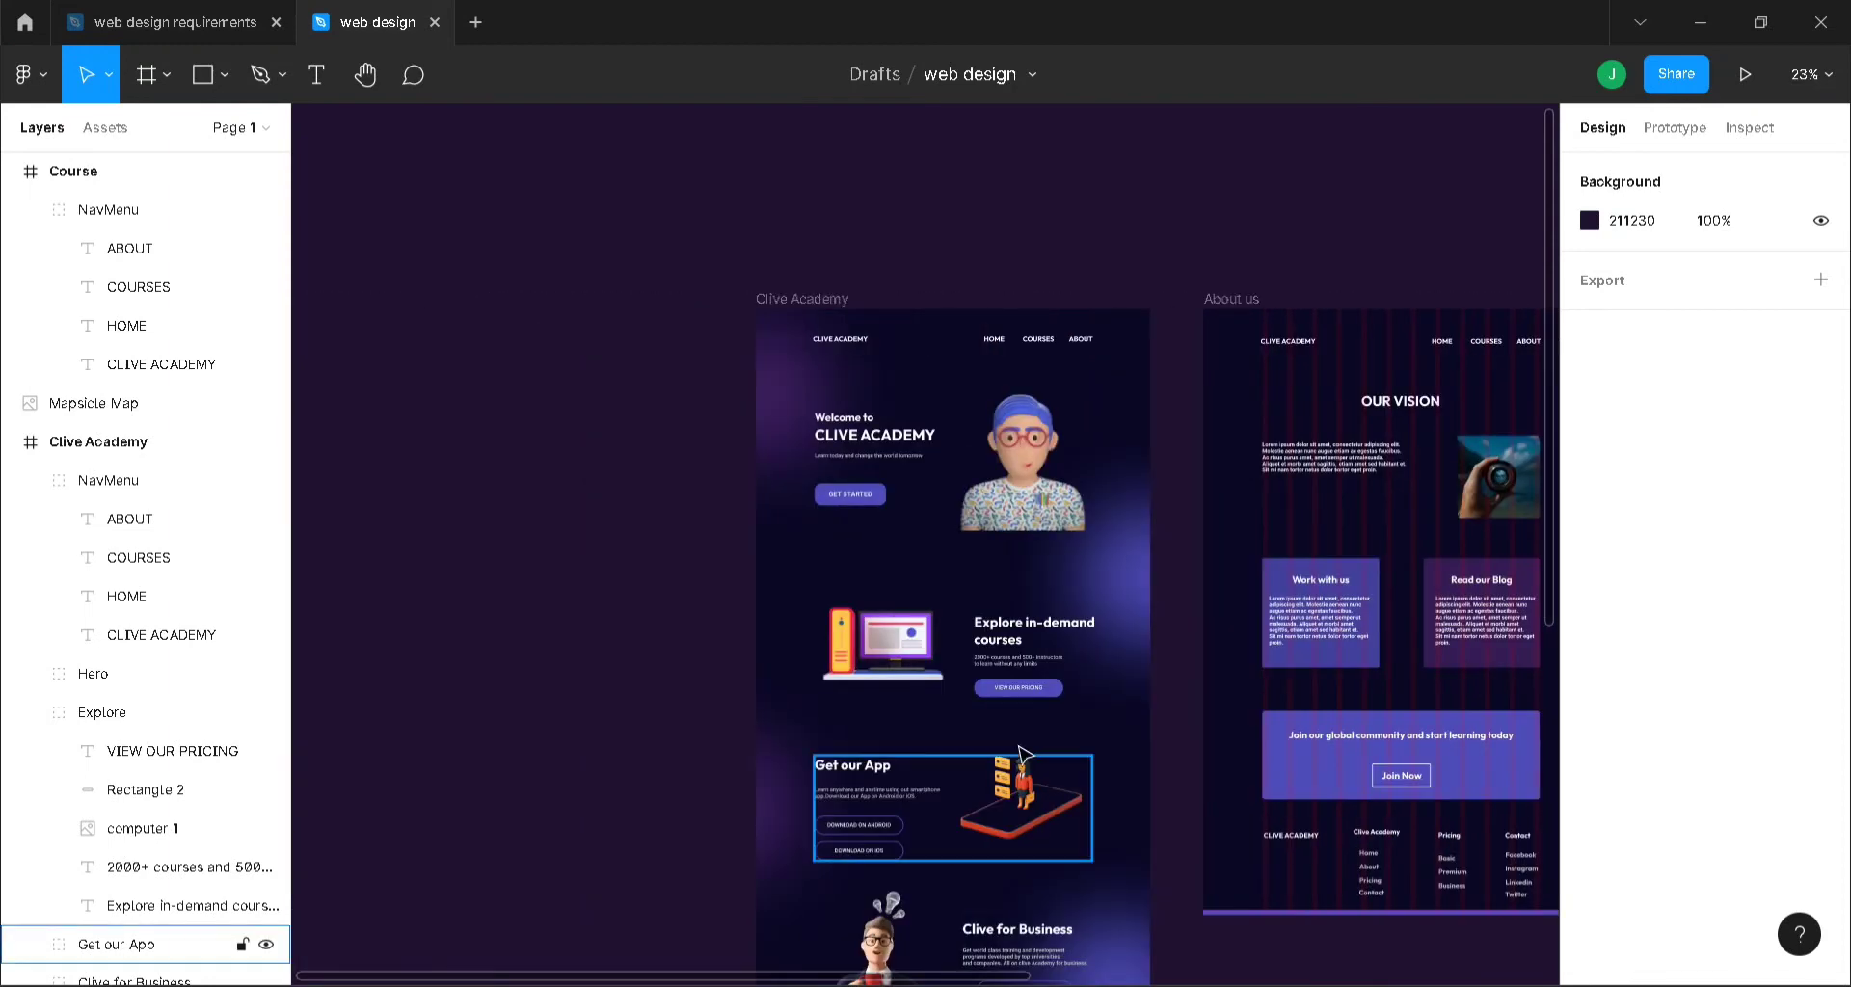
scroll(1028, 853, "down", 1)
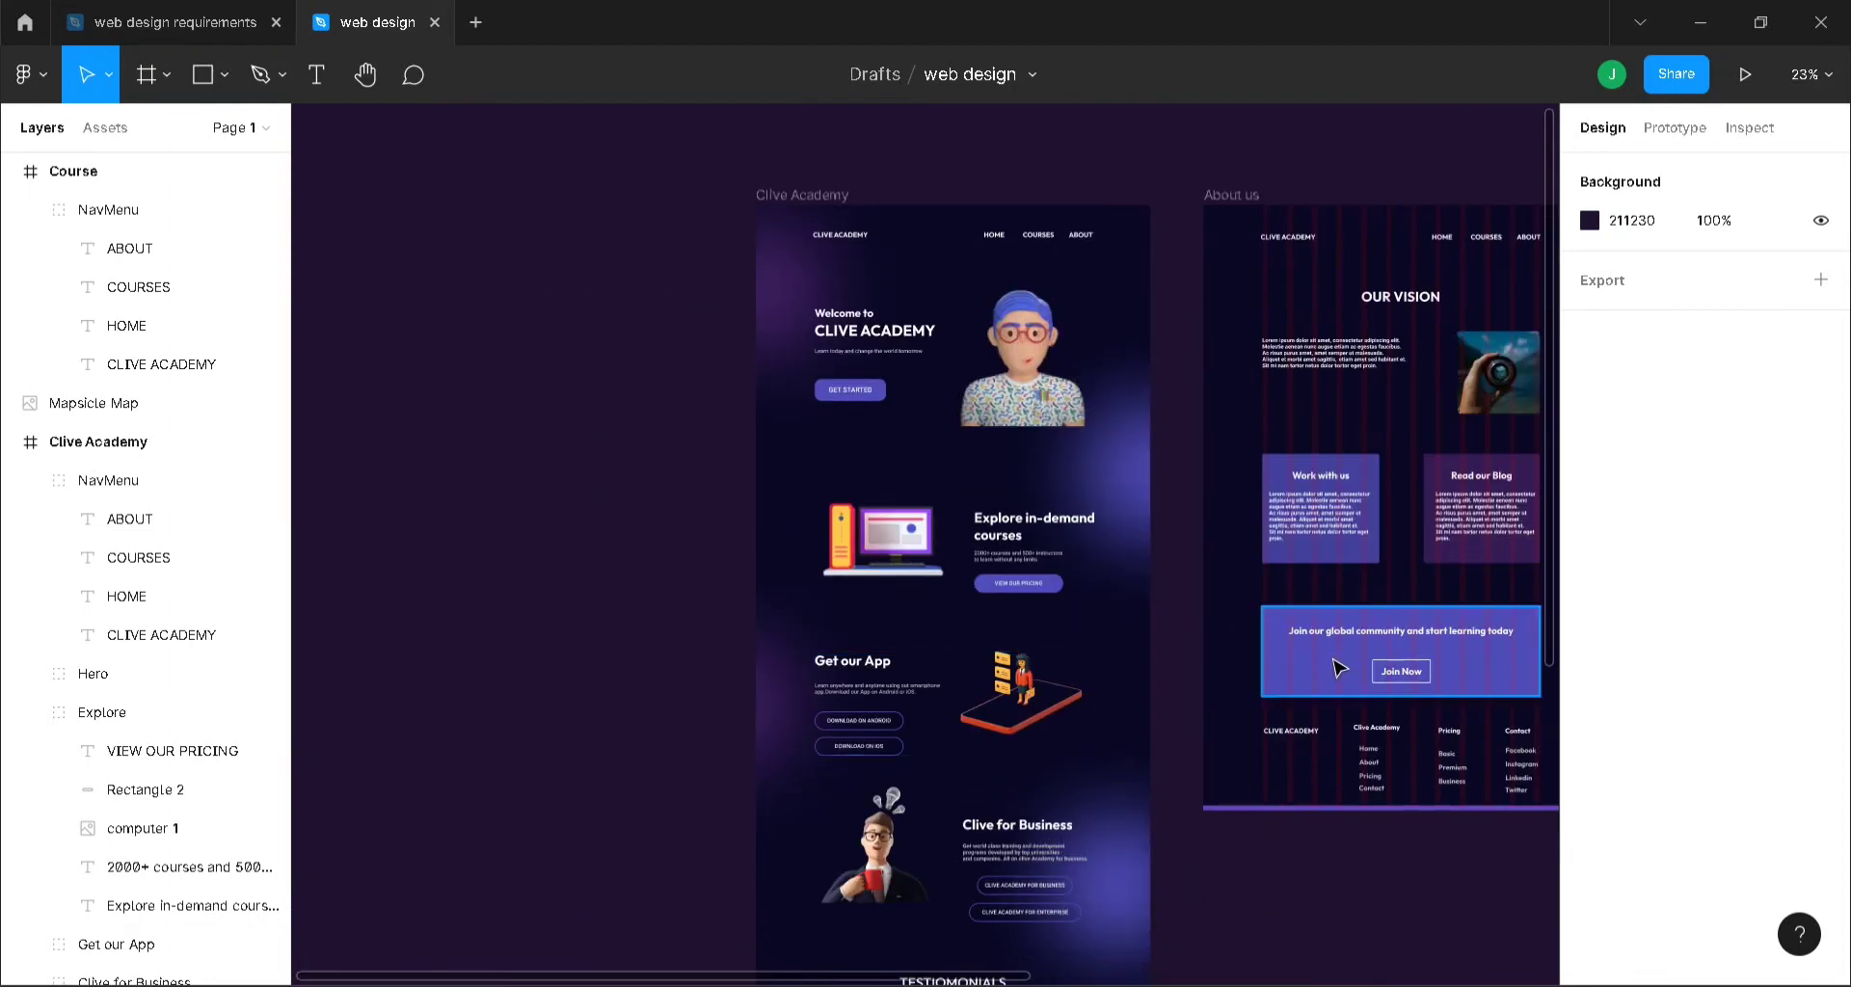
scroll(1338, 668, "down", 4)
- Duplicate the ARE YOU READY banner's gradient rectangle and move the copy onto the Course frame
left_click(1037, 860)
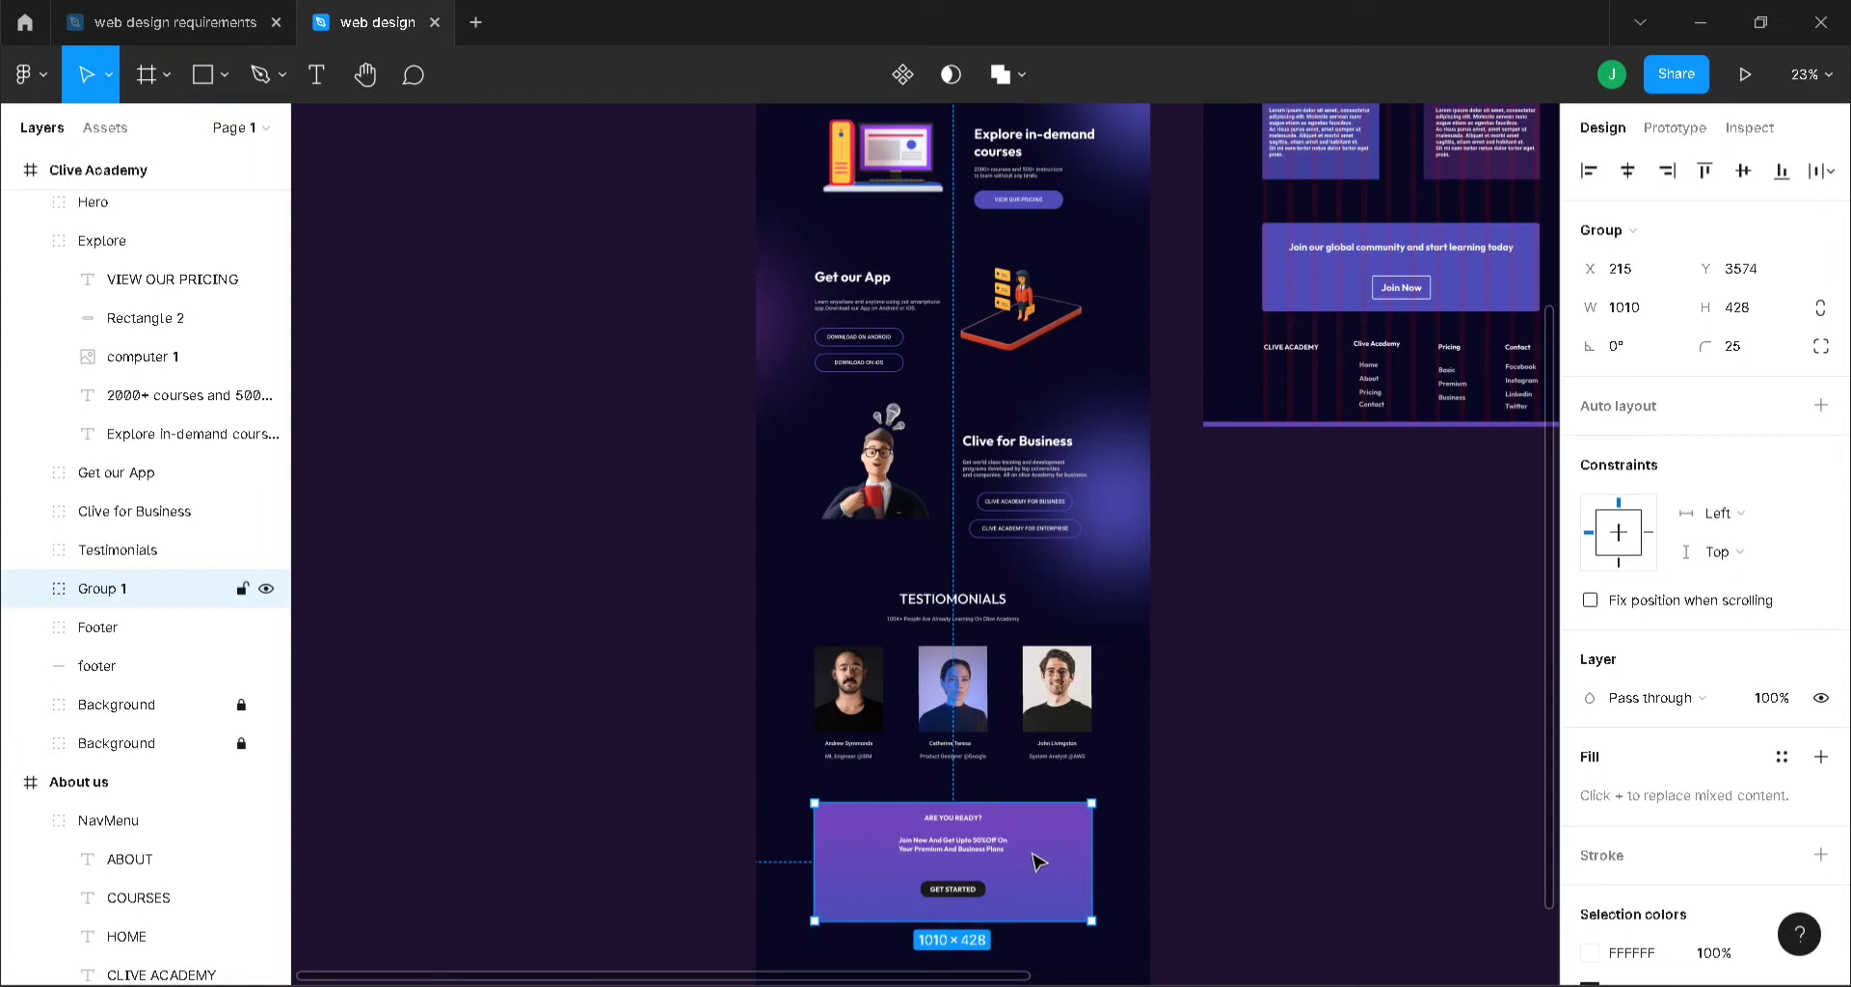
double_click(1037, 860)
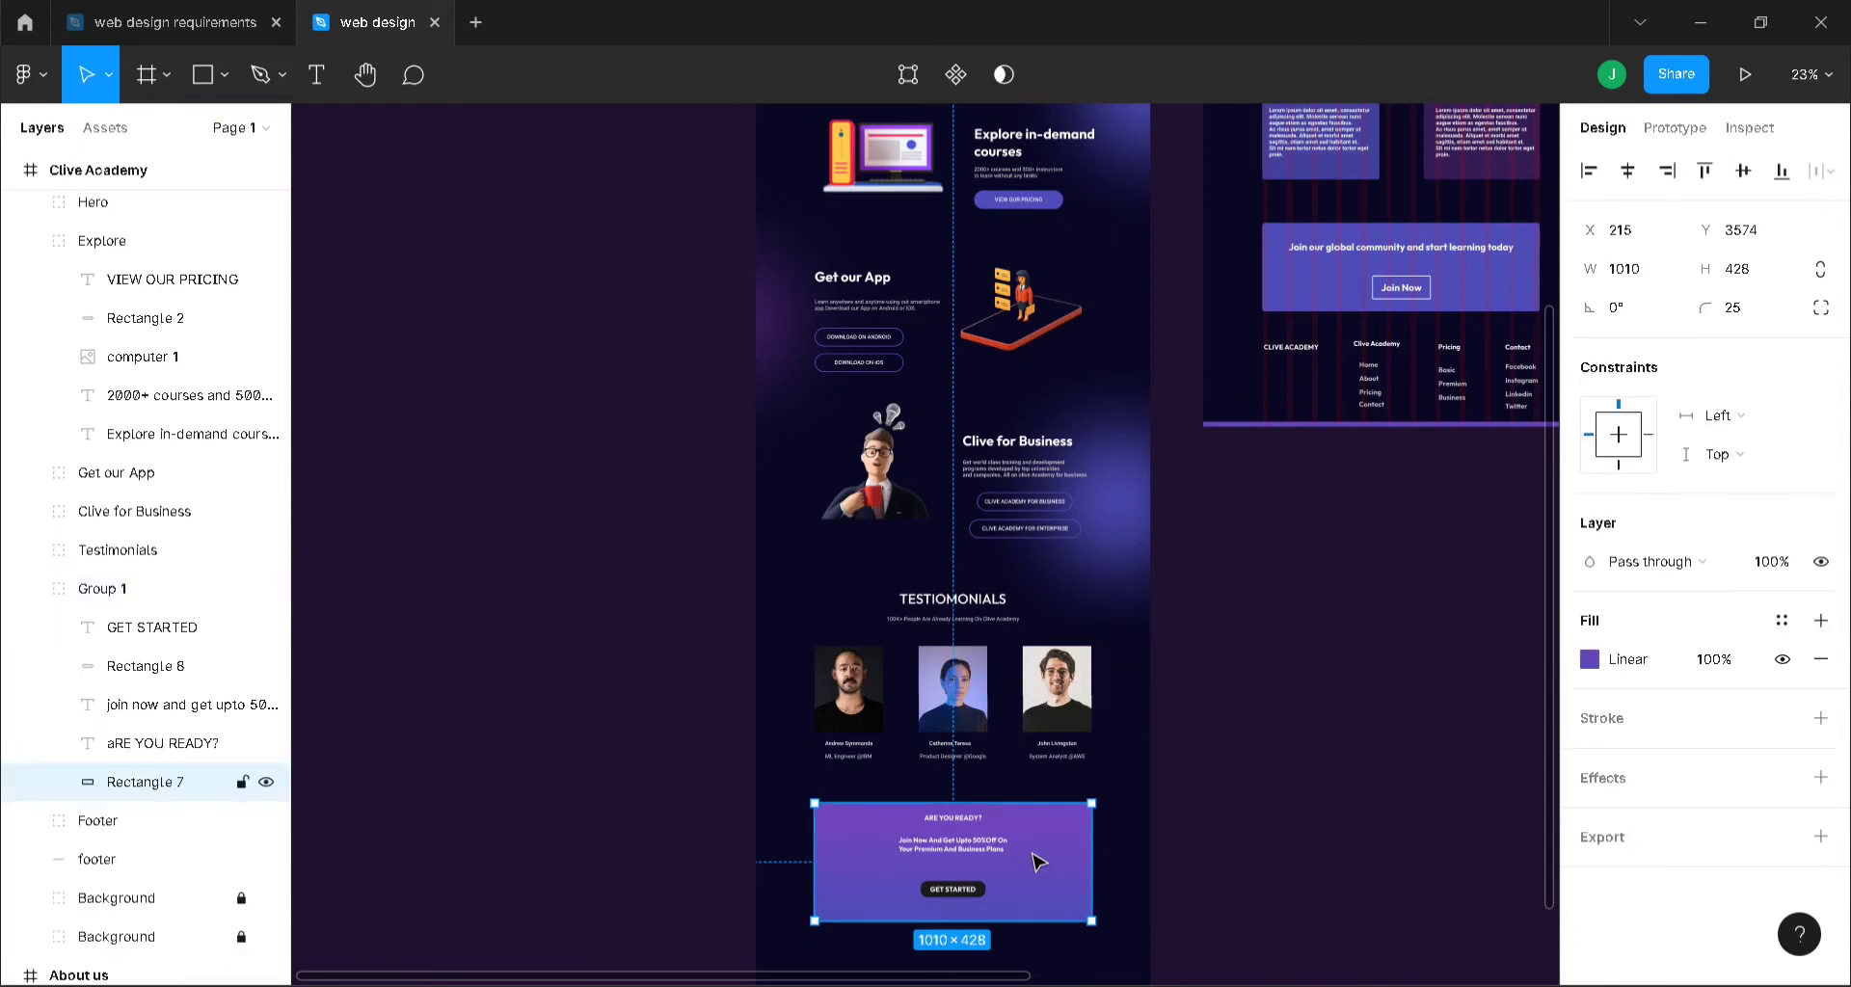
key("ctrl+d")
left_click_drag(1038, 861, 1430, 259)
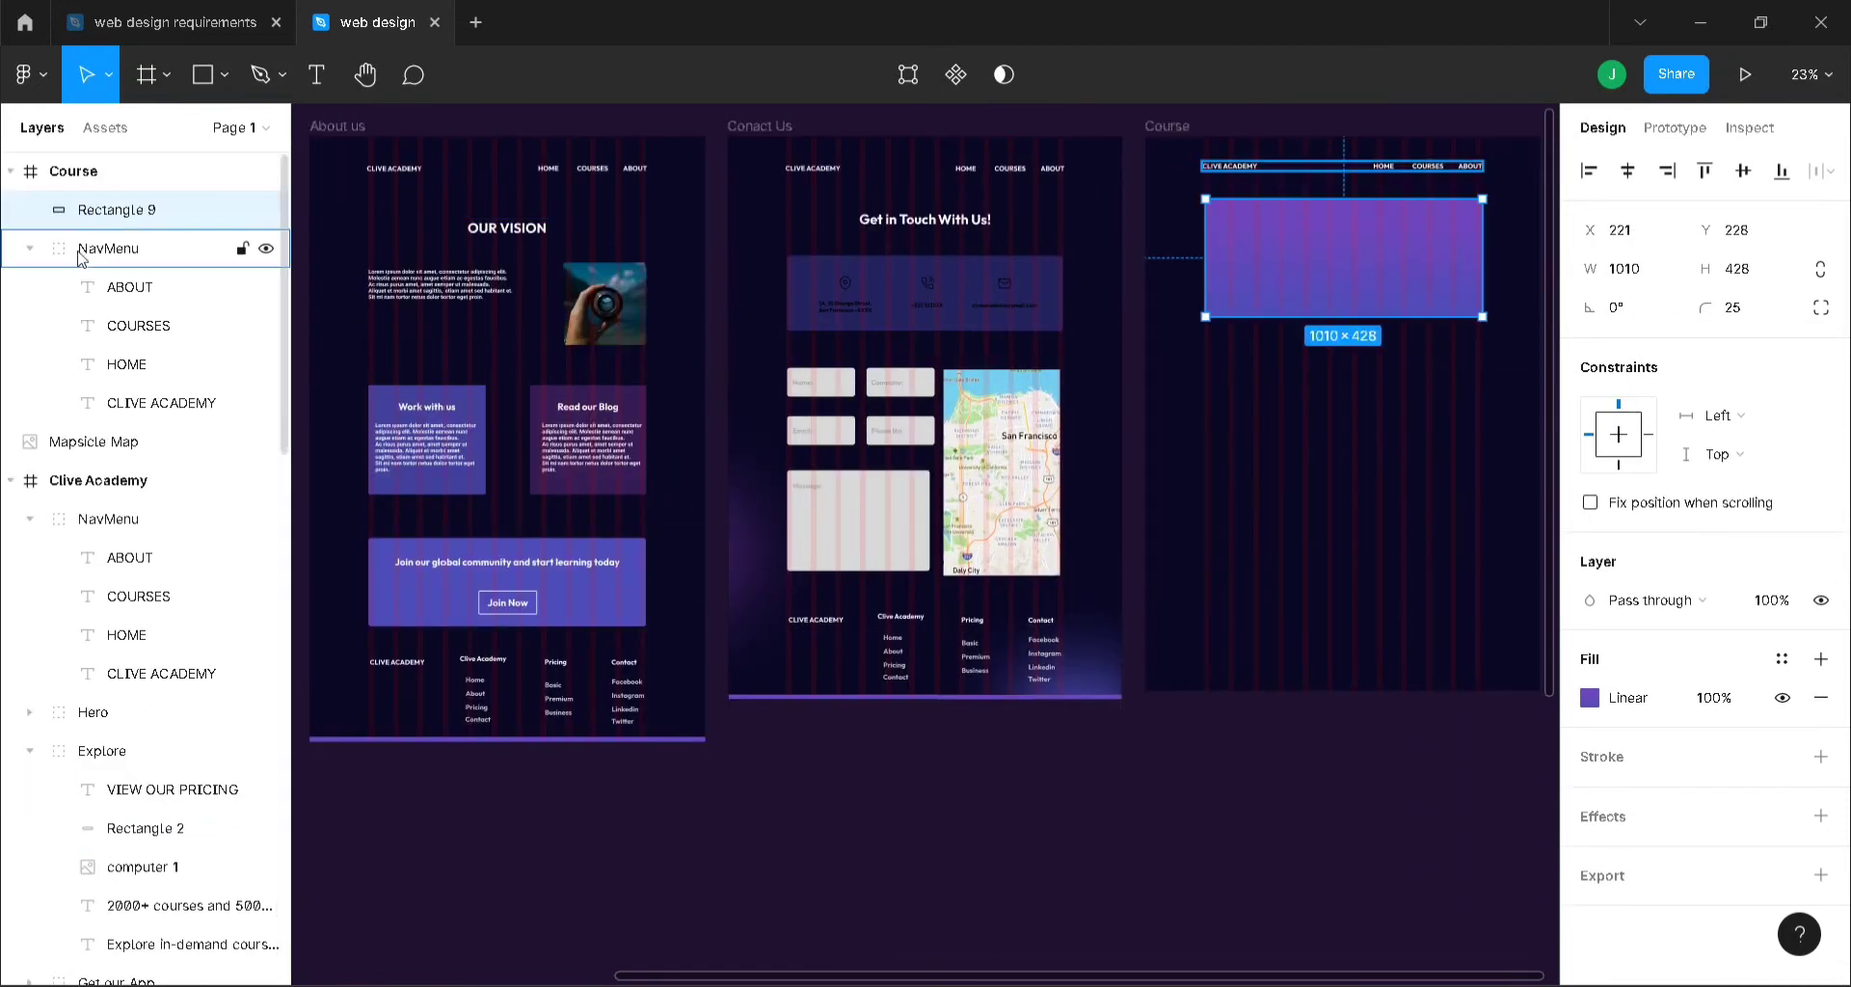
- Place the copied gradient rectangle directly below NavMenu in the Course layers
left_click(10, 480)
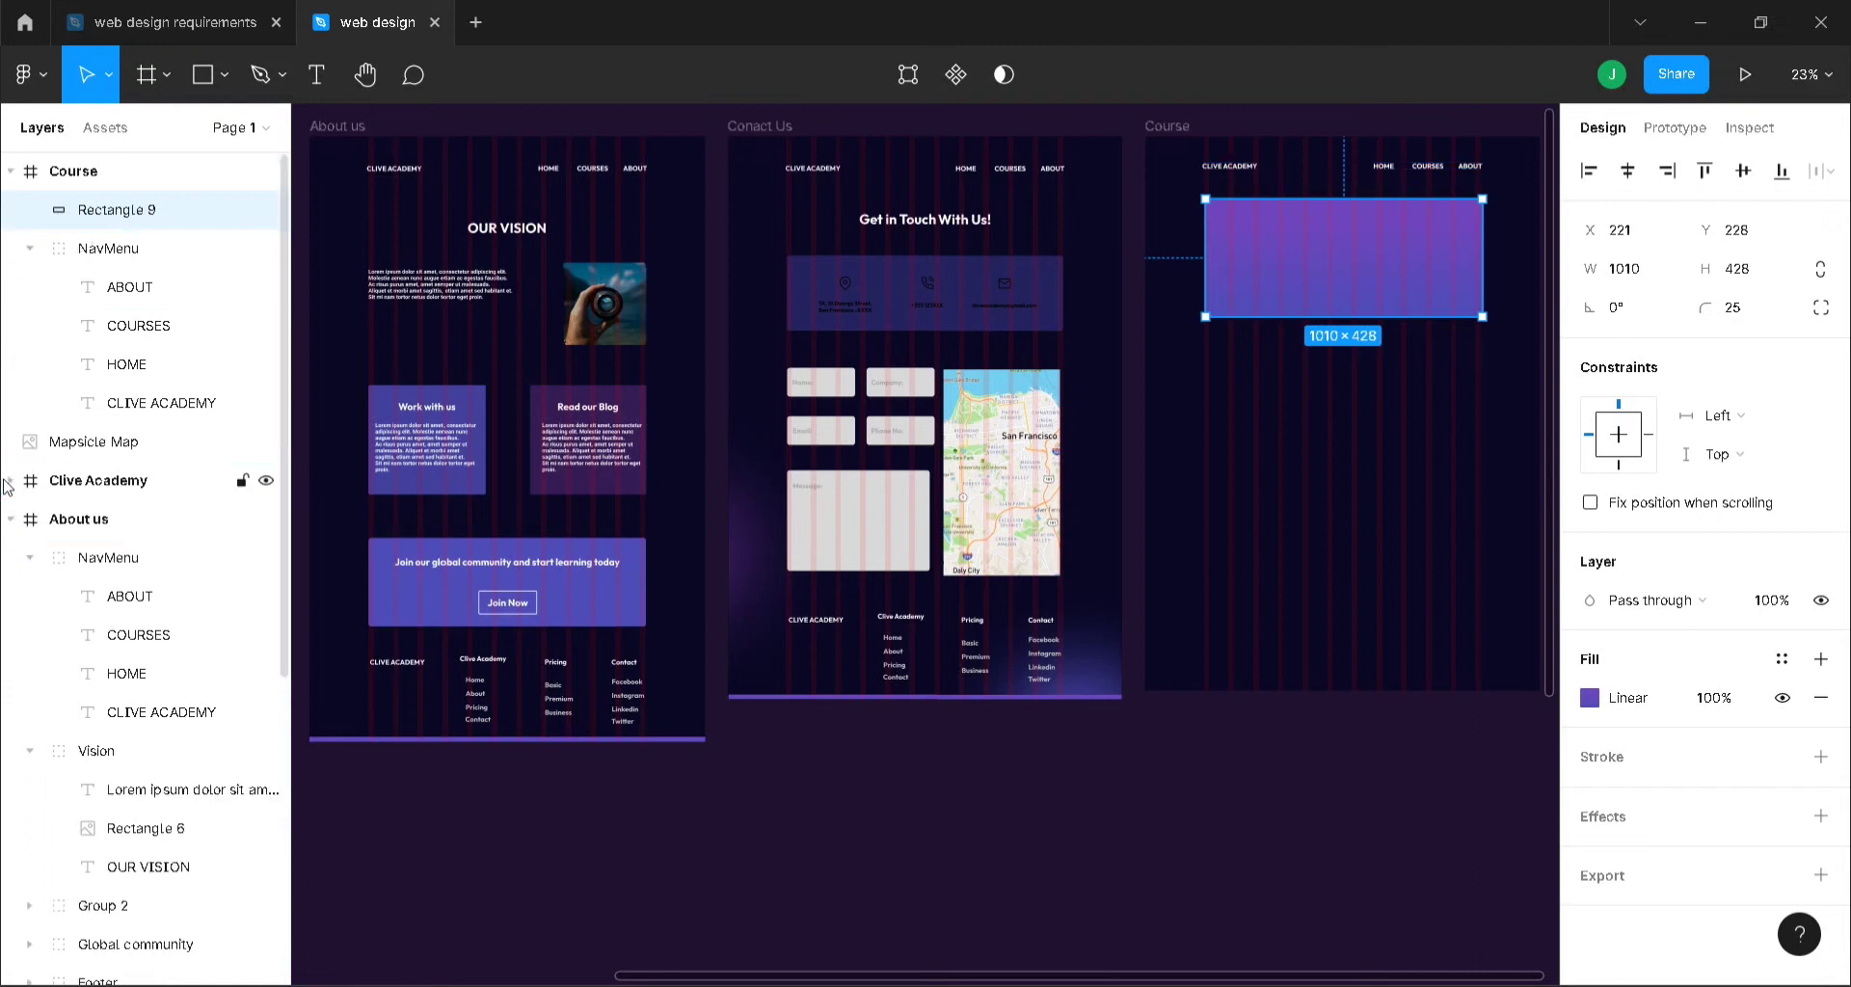
left_click(10, 518)
left_click(11, 557)
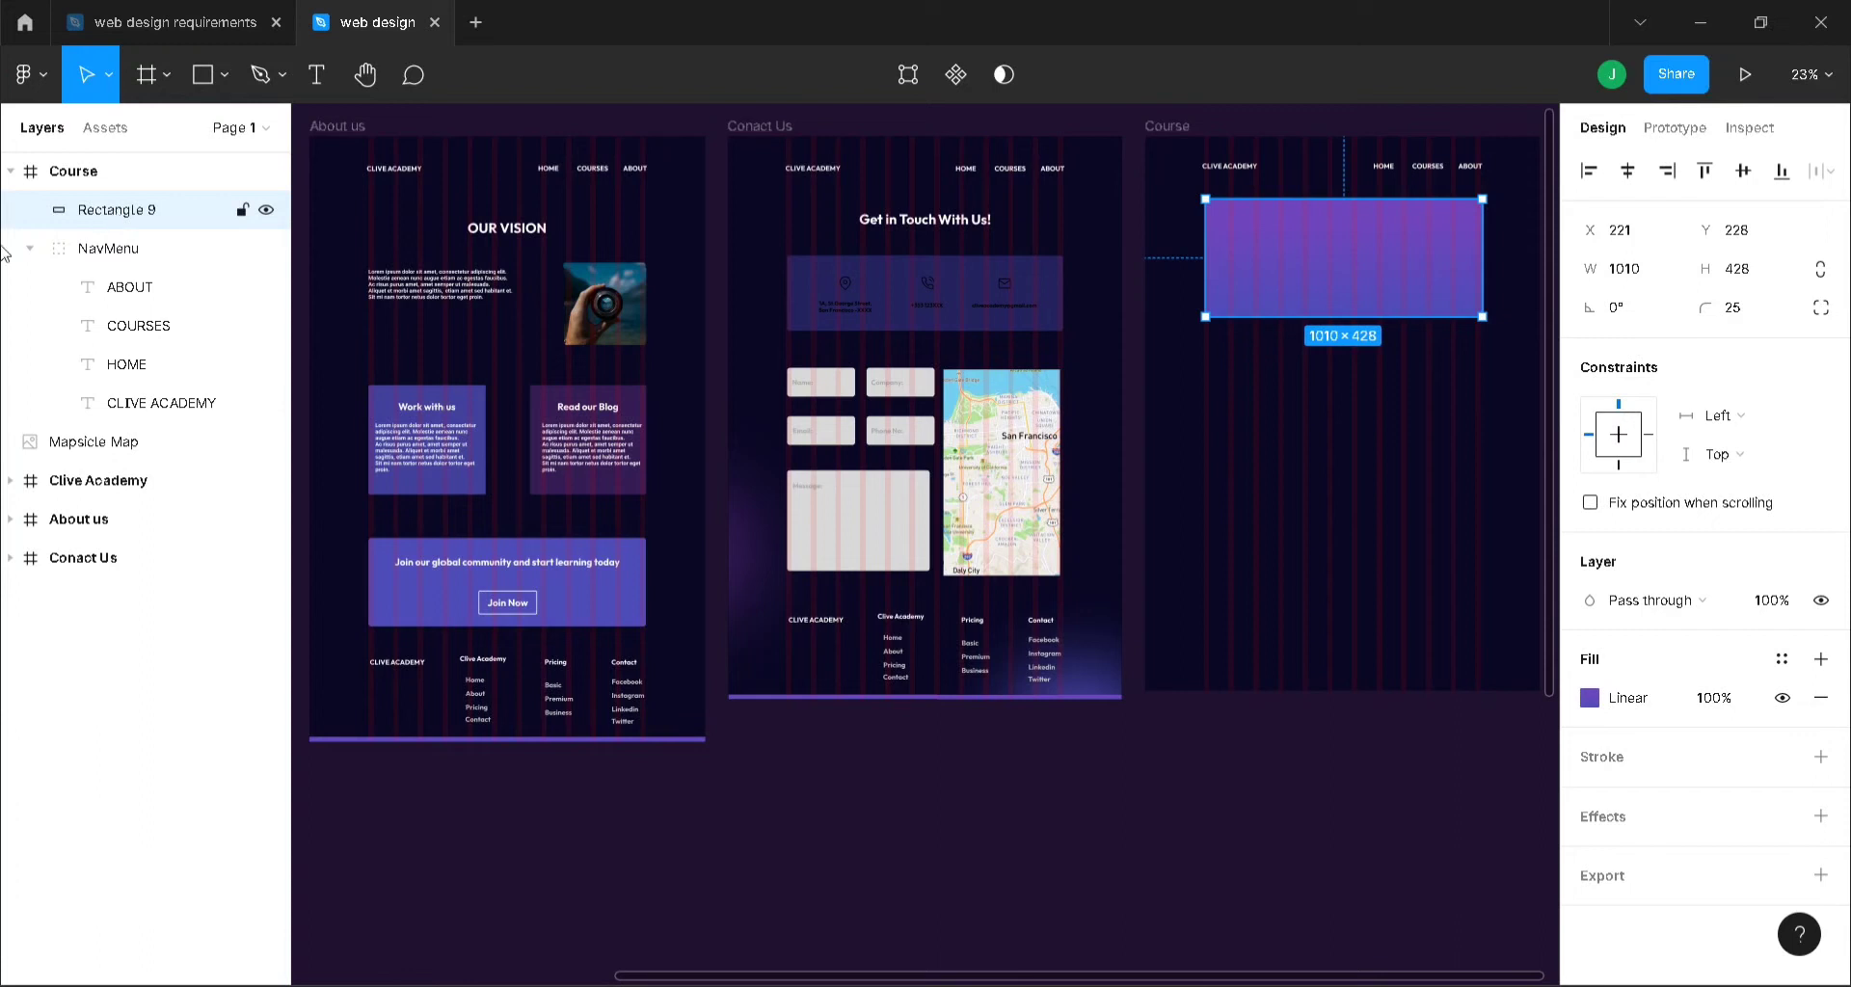
left_click(30, 248)
left_click_drag(126, 208, 125, 269)
left_click(122, 292)
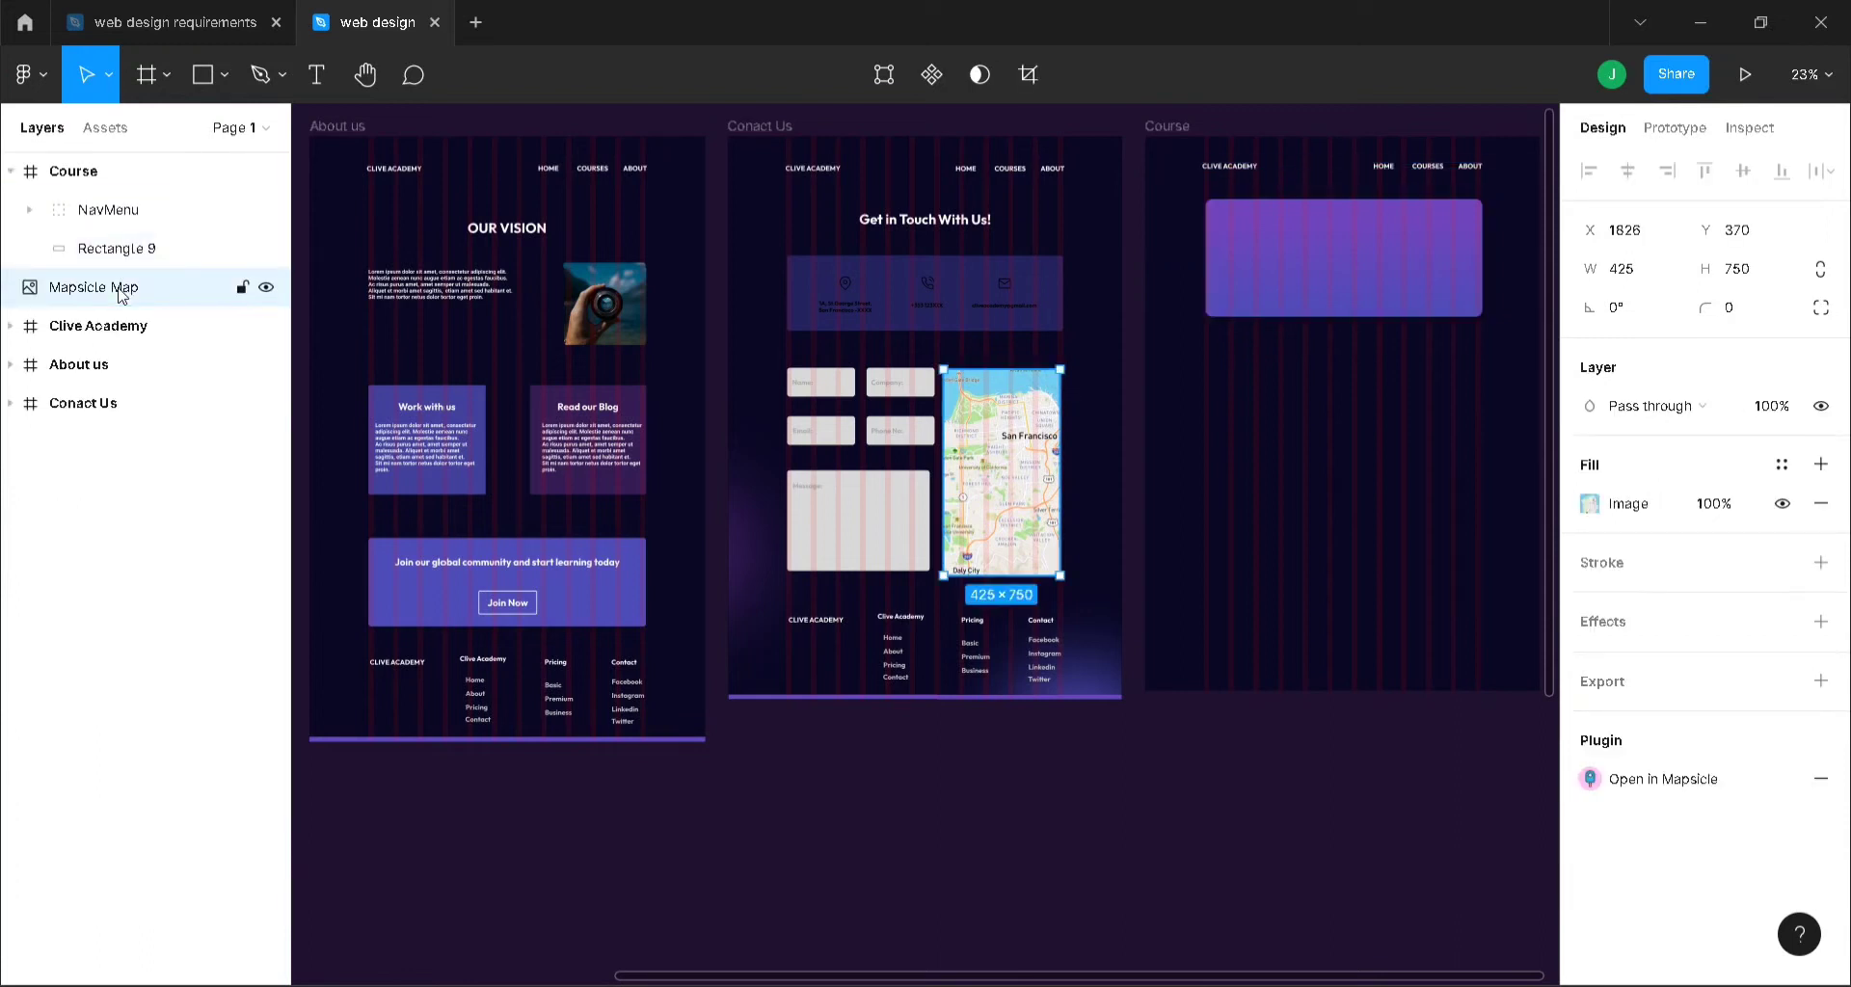
- Move the Mapsicle Map layer into the Conact Us frame
left_click(11, 403)
left_click_drag(107, 281, 101, 426)
left_click(11, 369)
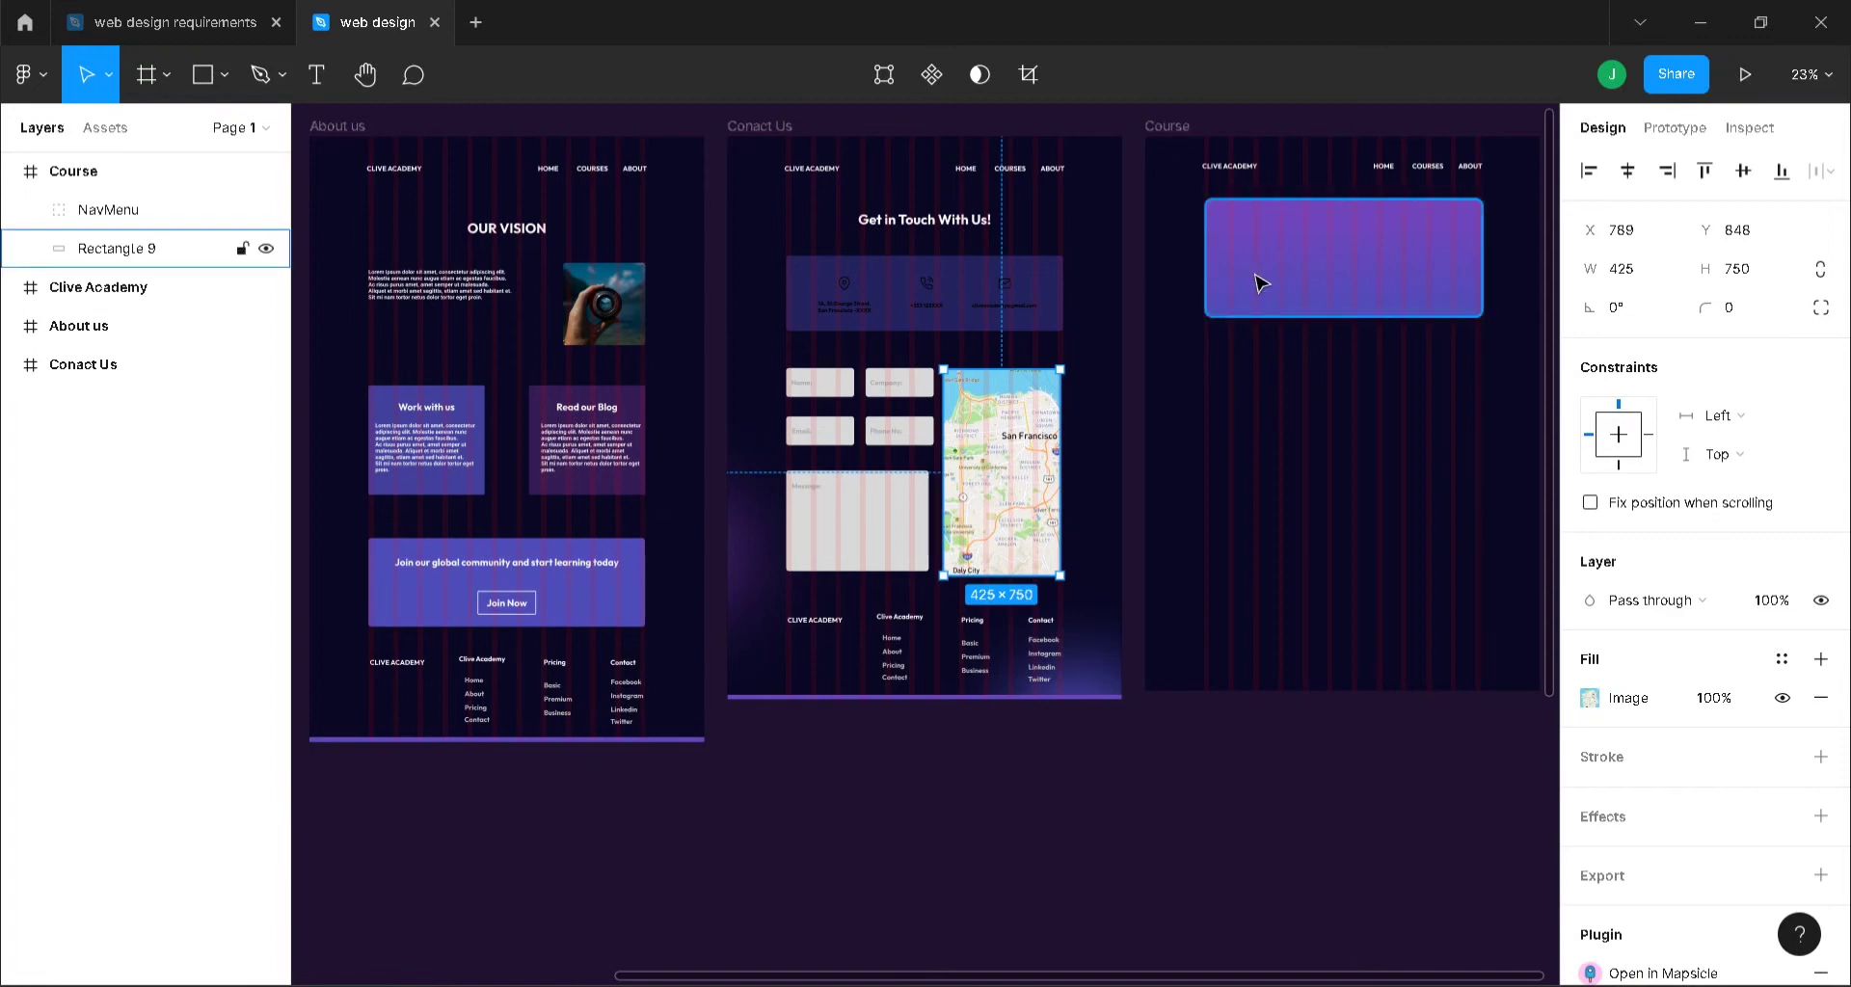
- Stretch the Course gradient rectangle to the frame's top and full width, 1440 × 656
key("ctrl+plus")
left_click_drag(1256, 977, 1602, 968)
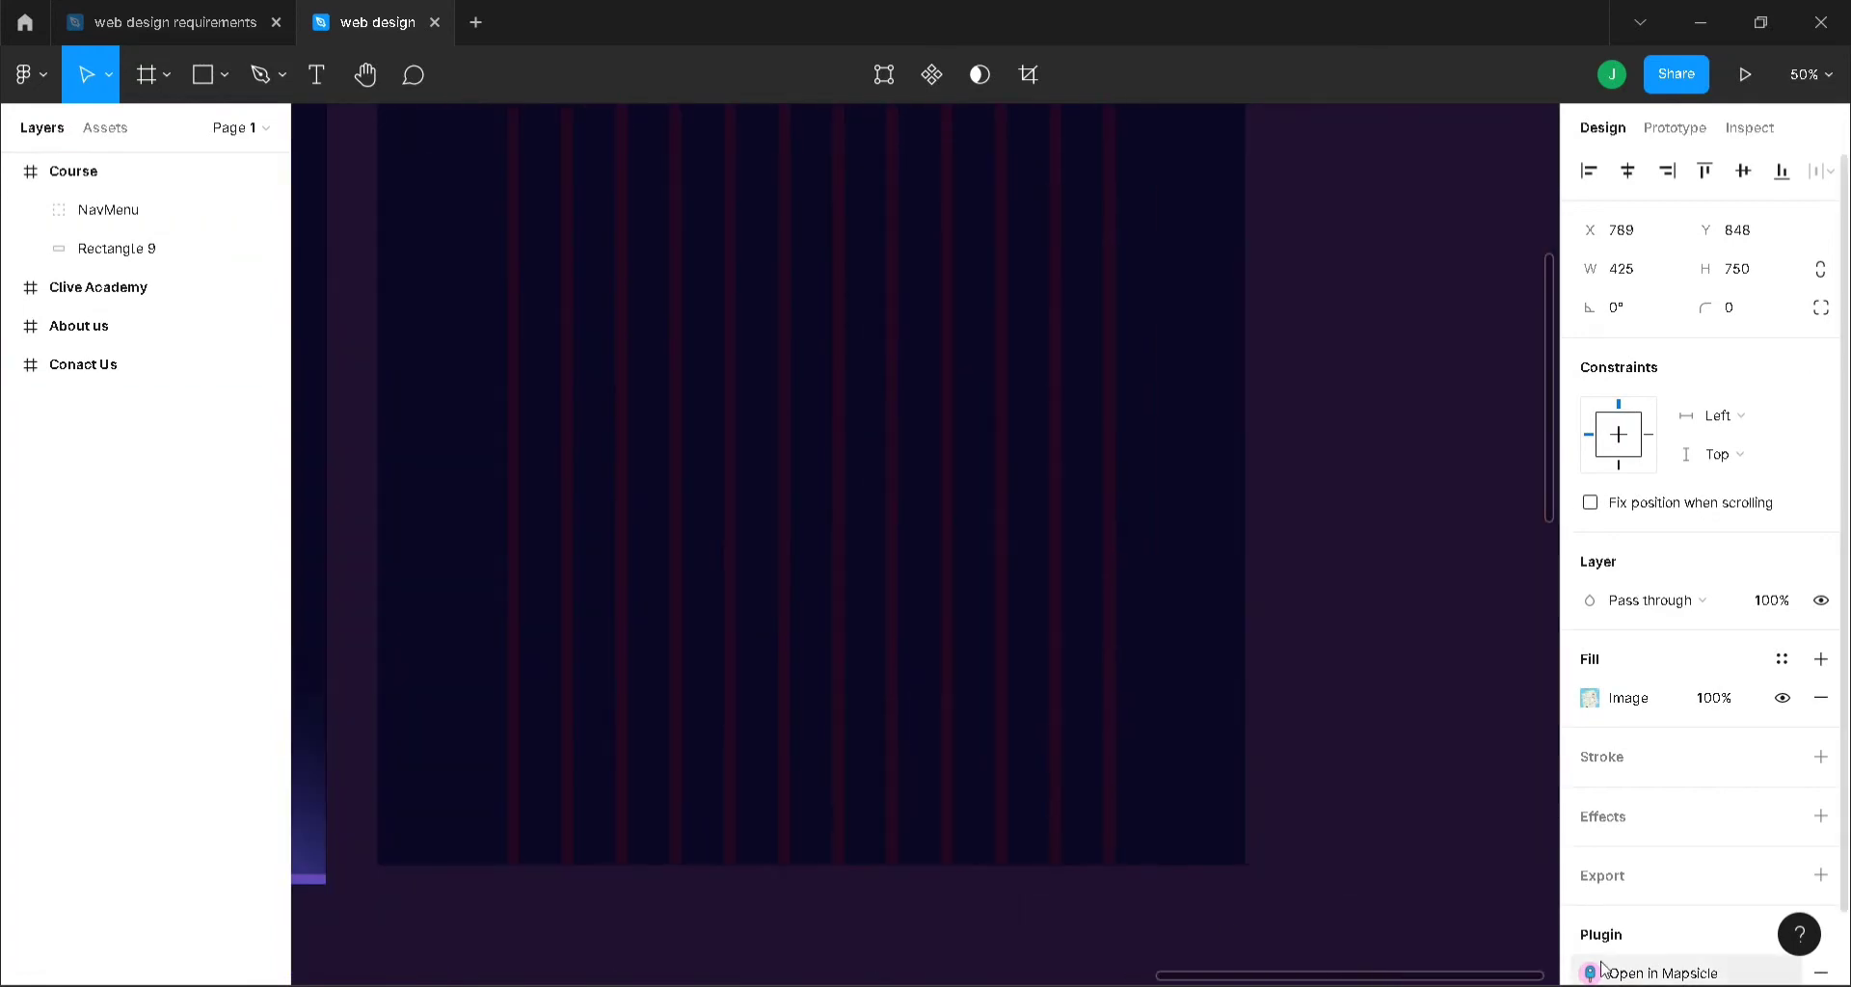
scroll(1330, 703, "up", 5)
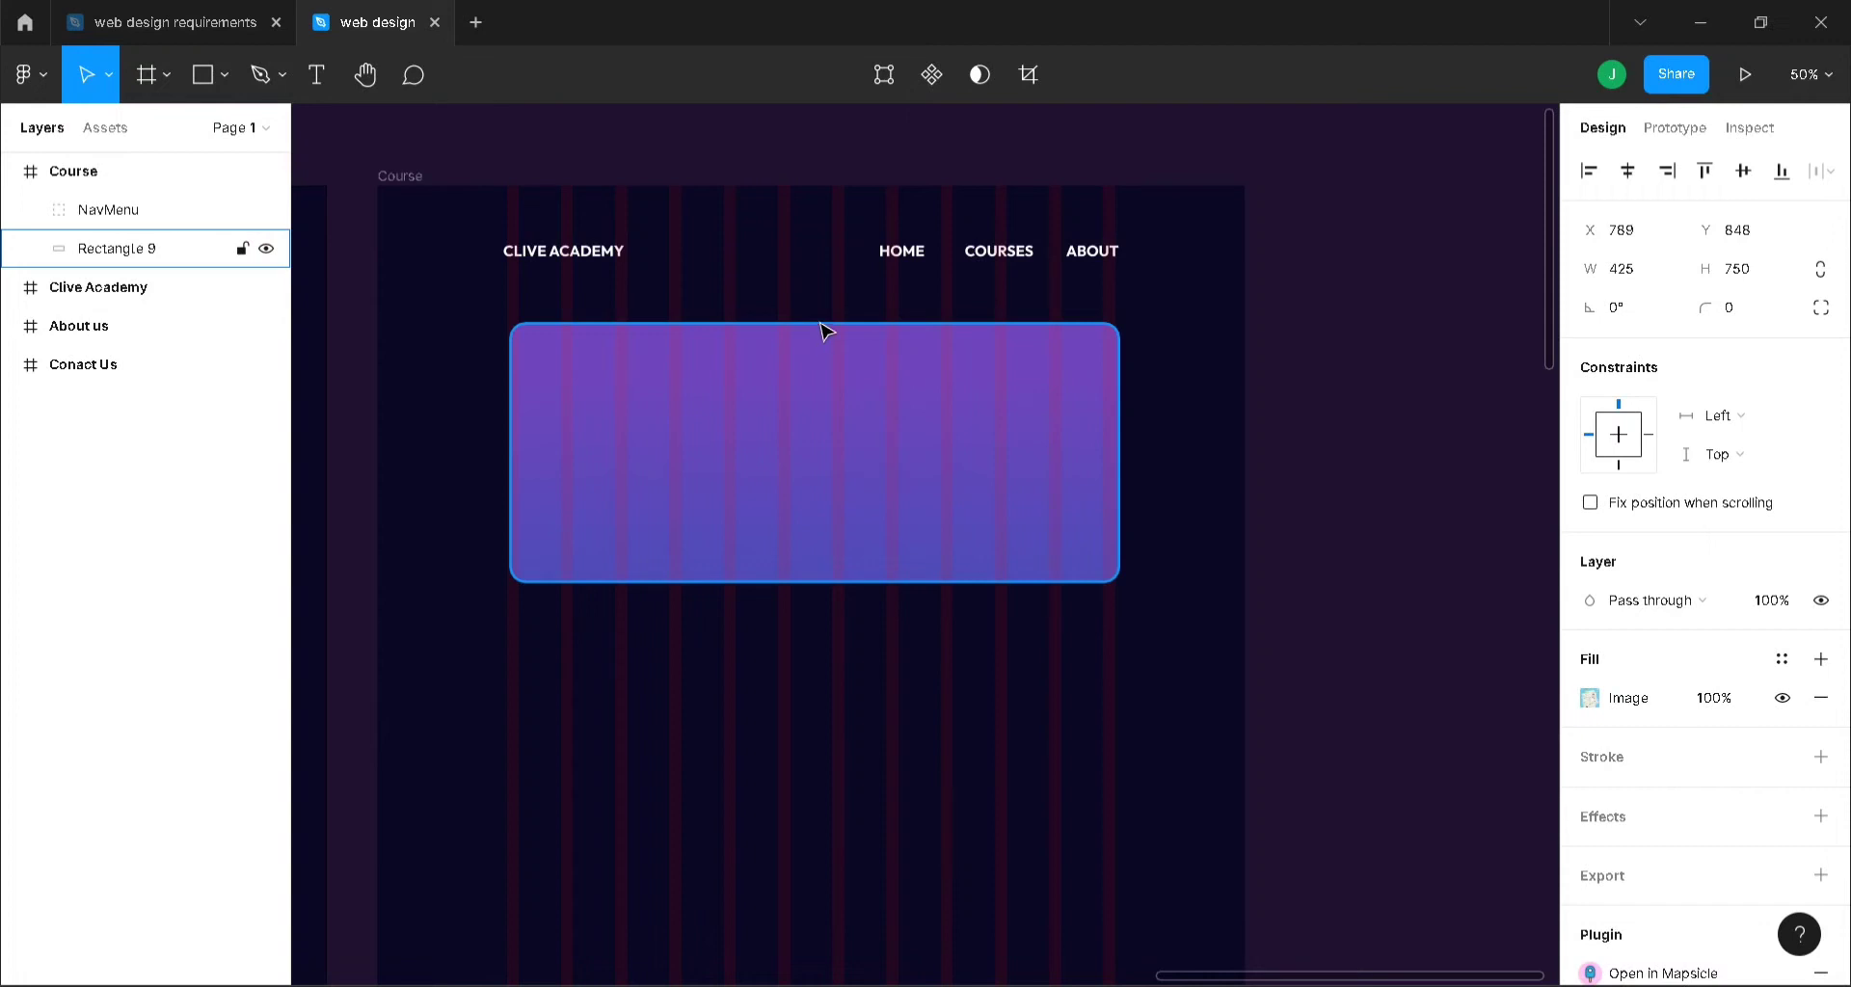
left_click_drag(824, 331, 824, 185)
left_click_drag(510, 357, 377, 352)
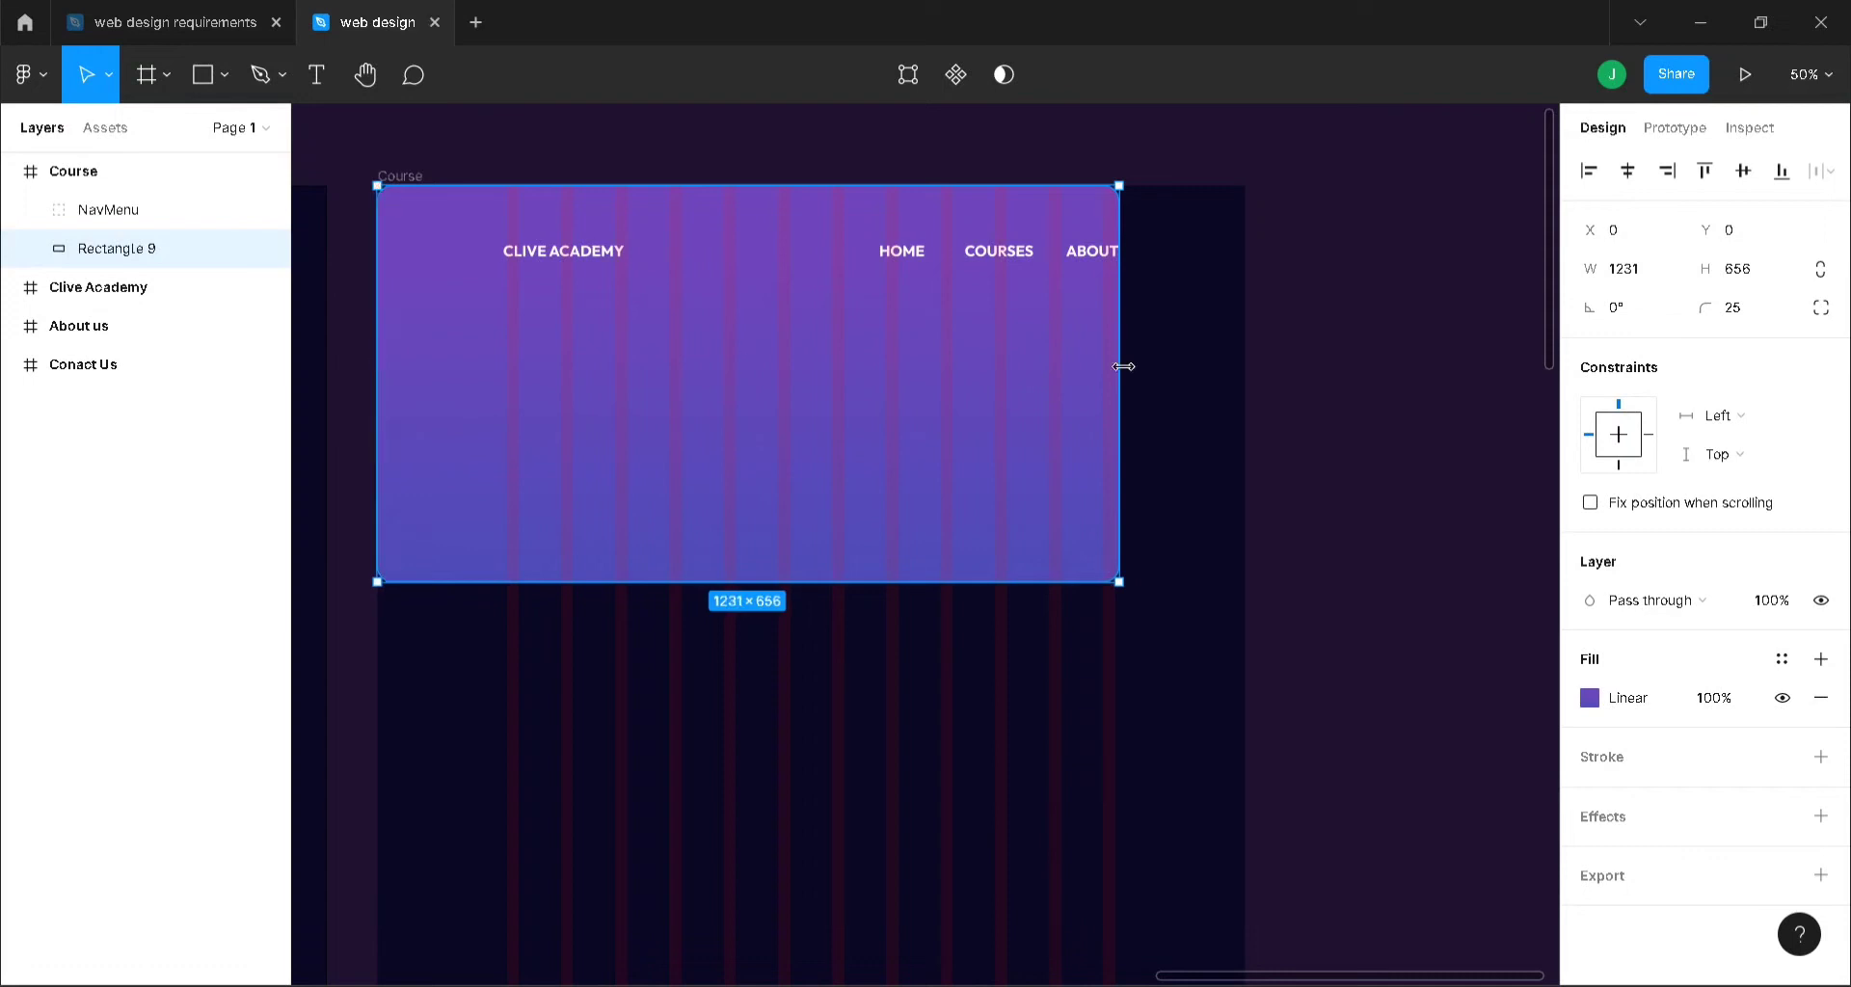
left_click_drag(1123, 367, 1248, 353)
left_click(1427, 422)
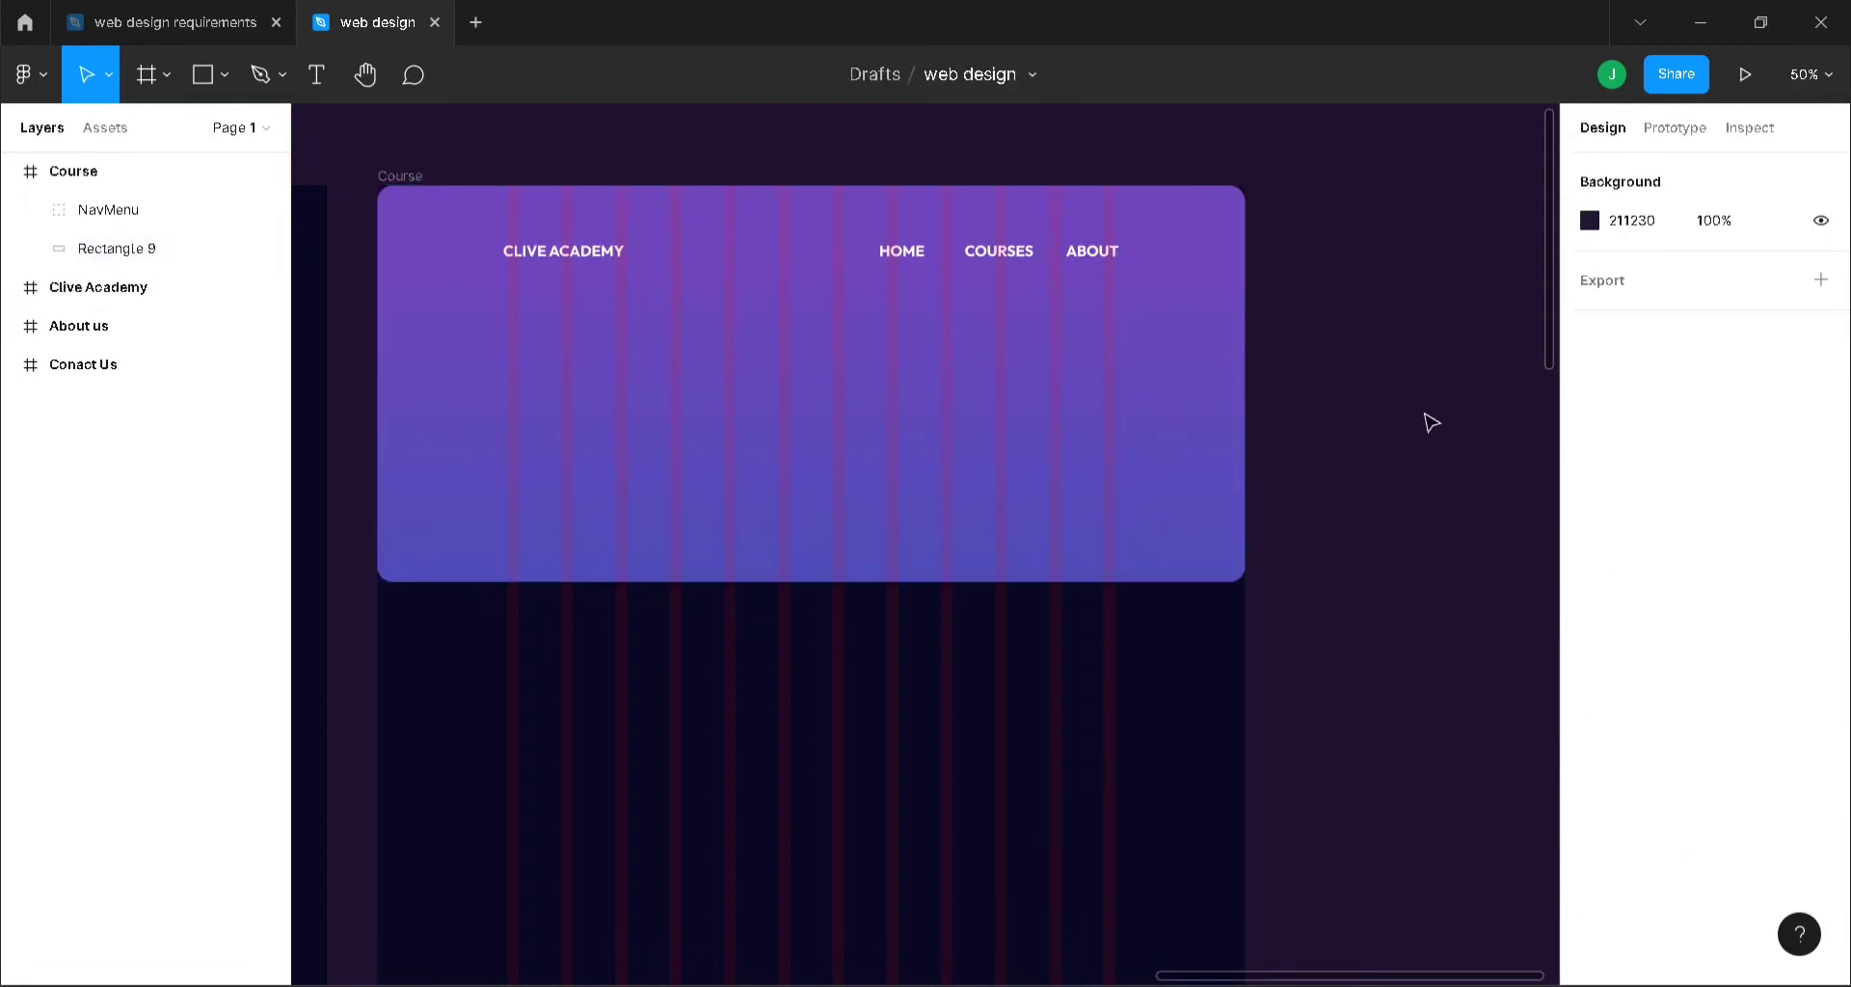
- Set the rectangle's top corner radii to 0 using independent corners
left_click(758, 414)
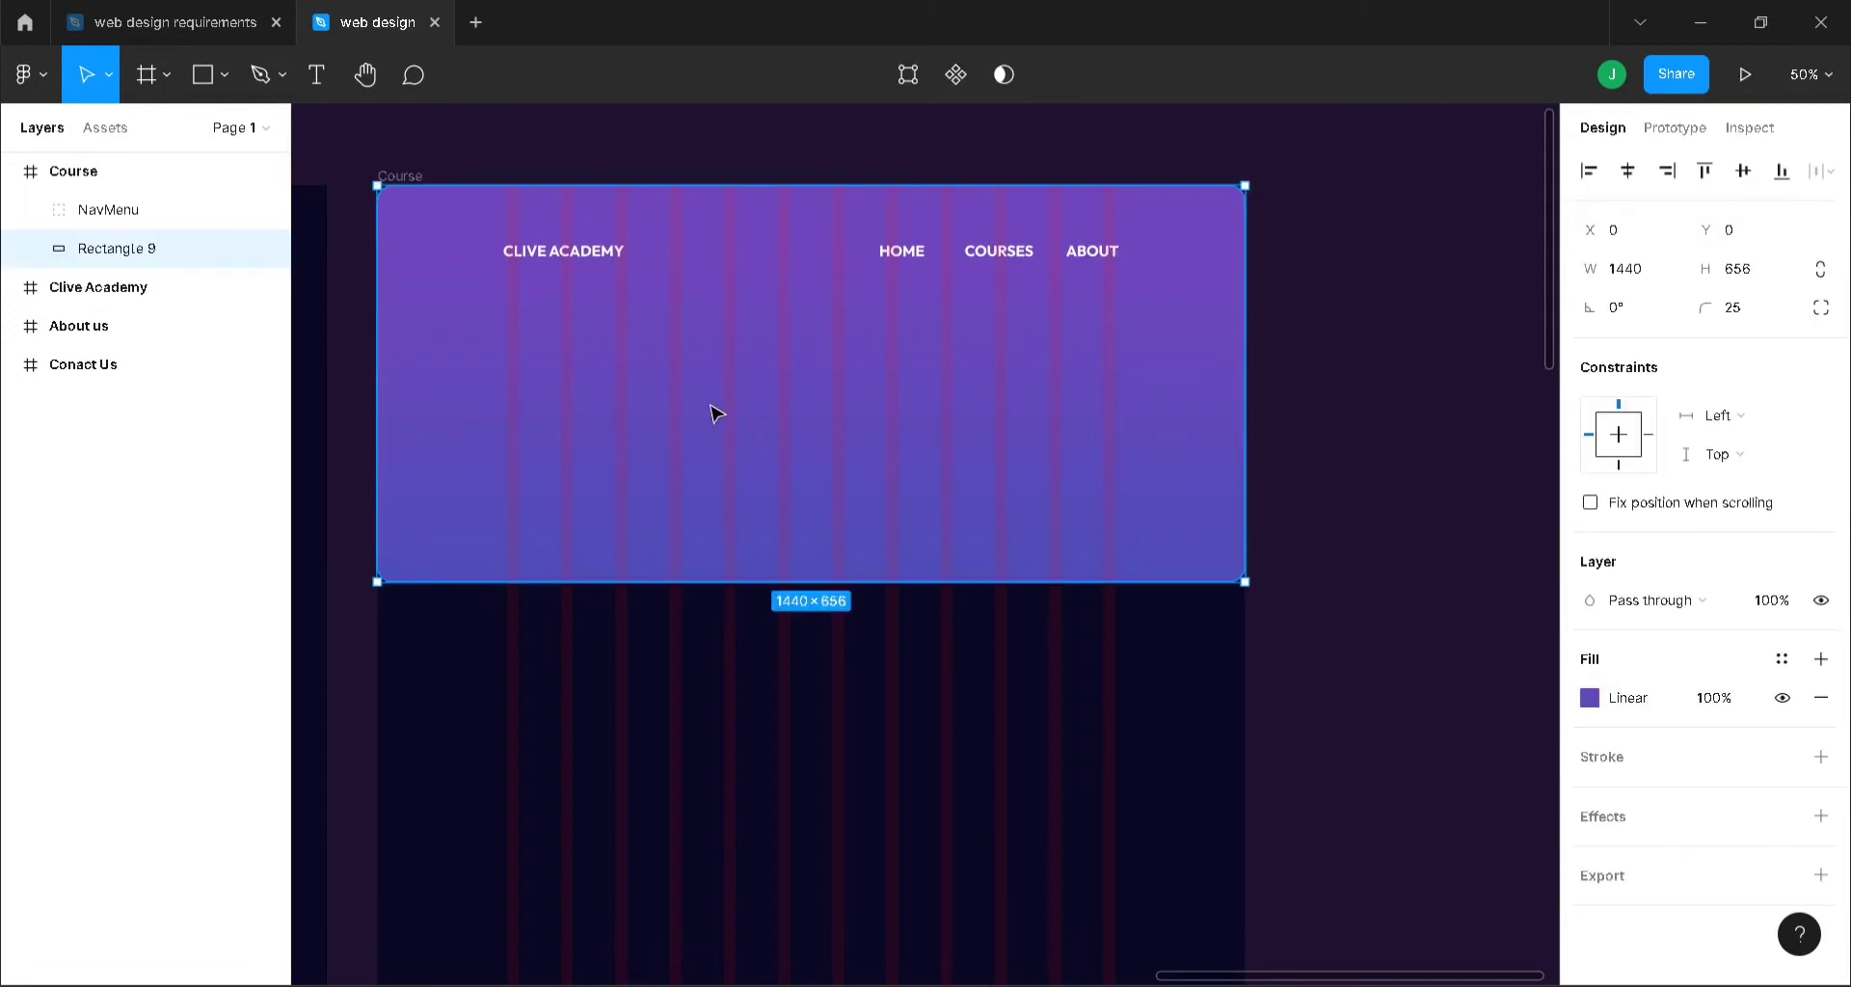
left_click(1820, 307)
left_click(1636, 346)
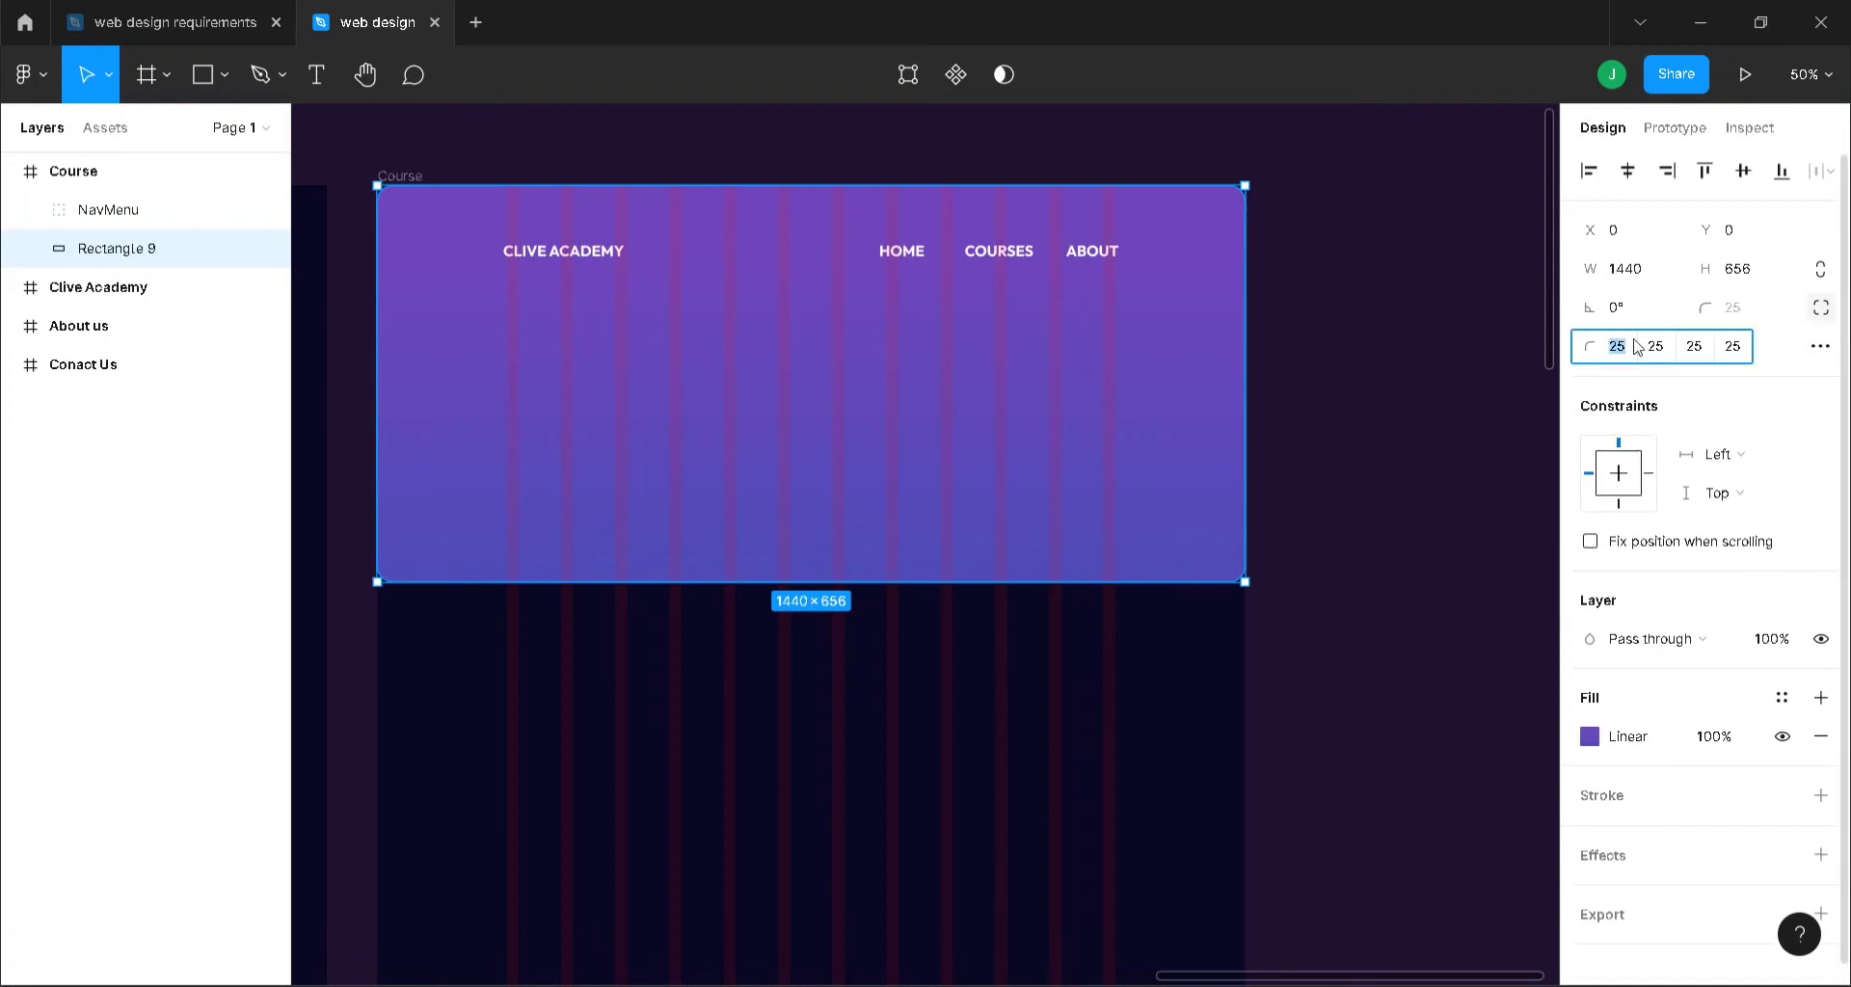
type("0")
left_click(1656, 349)
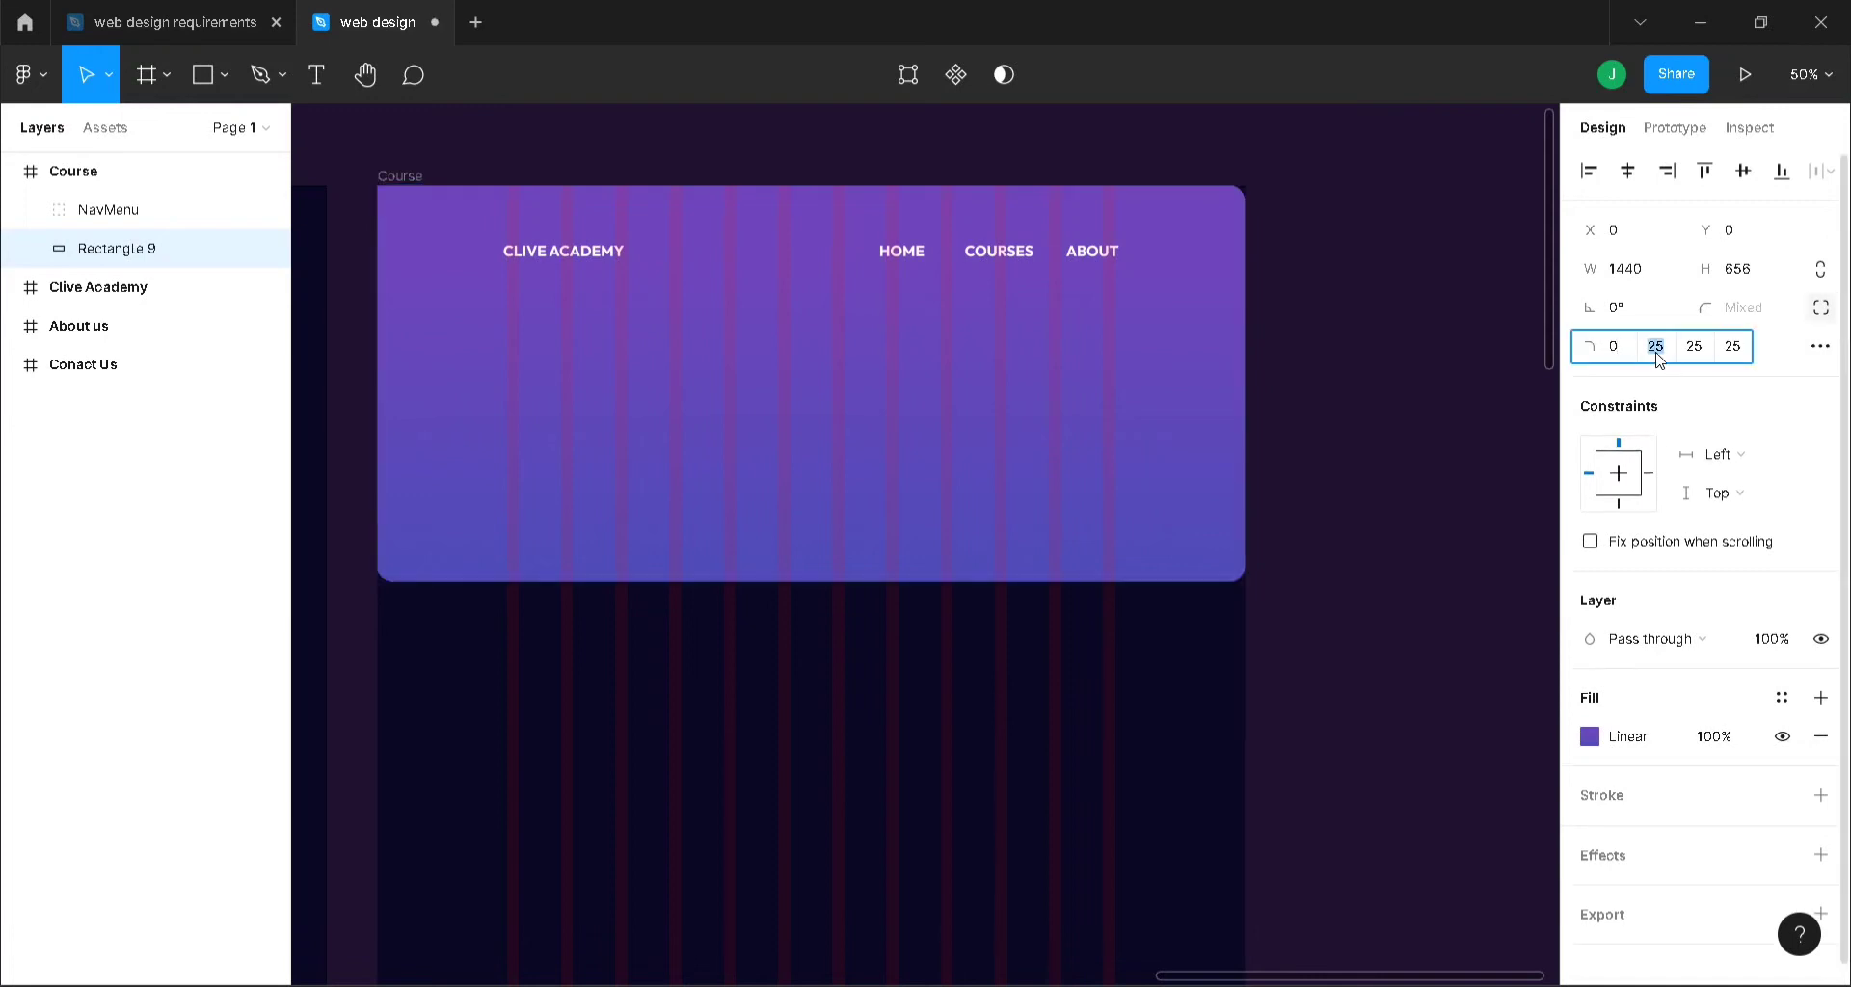
type("205")
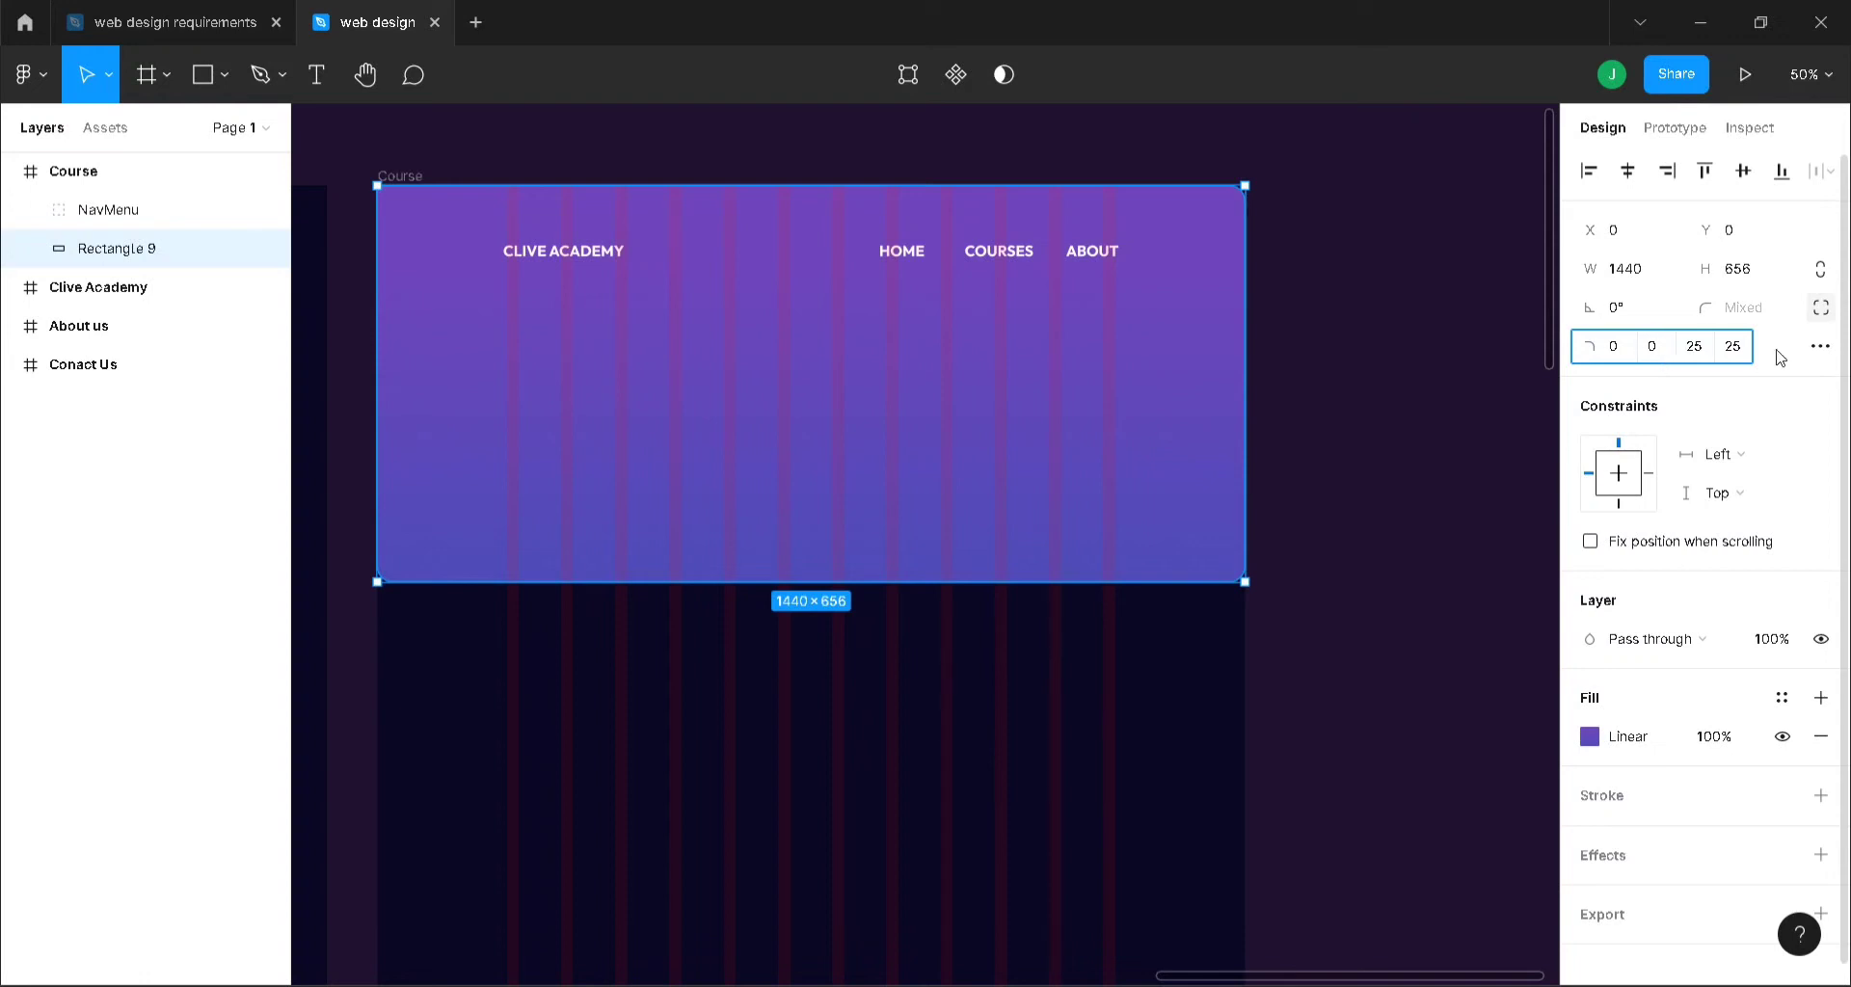
left_click(1438, 341)
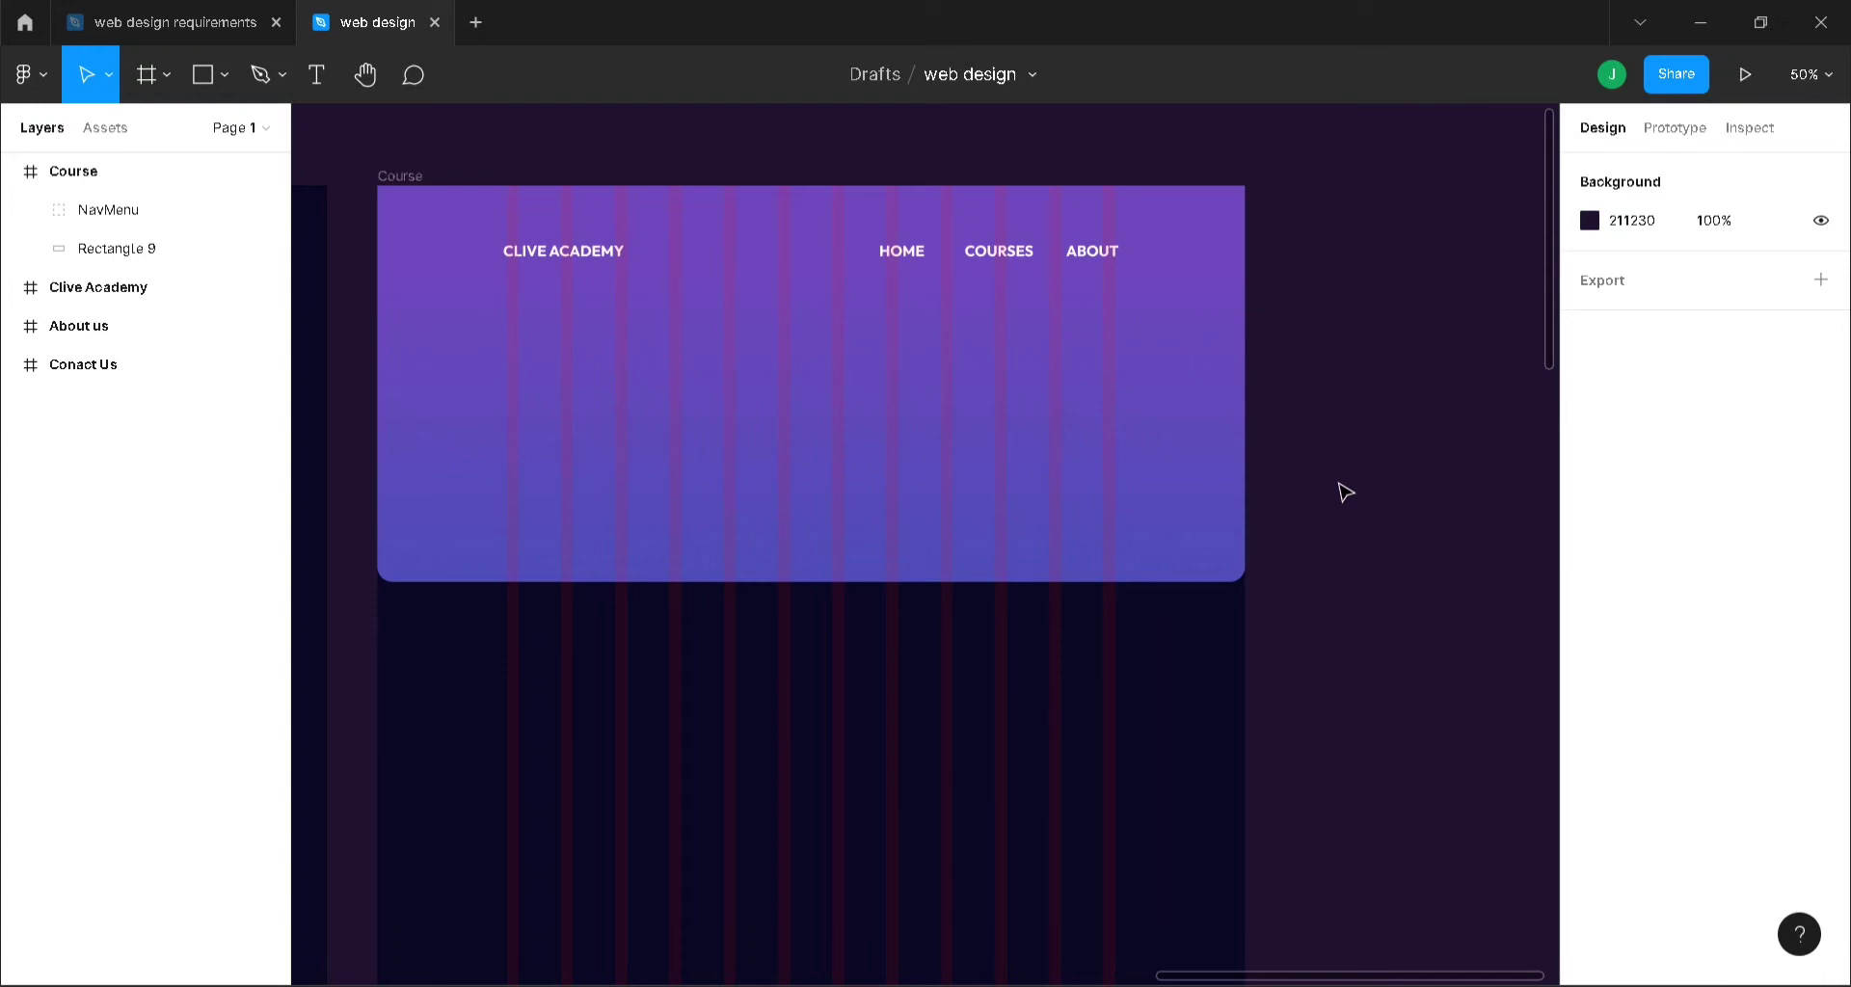
- Add a two-line 'Learn Without Limits' headline at font size 50 on the banner's left
key("t")
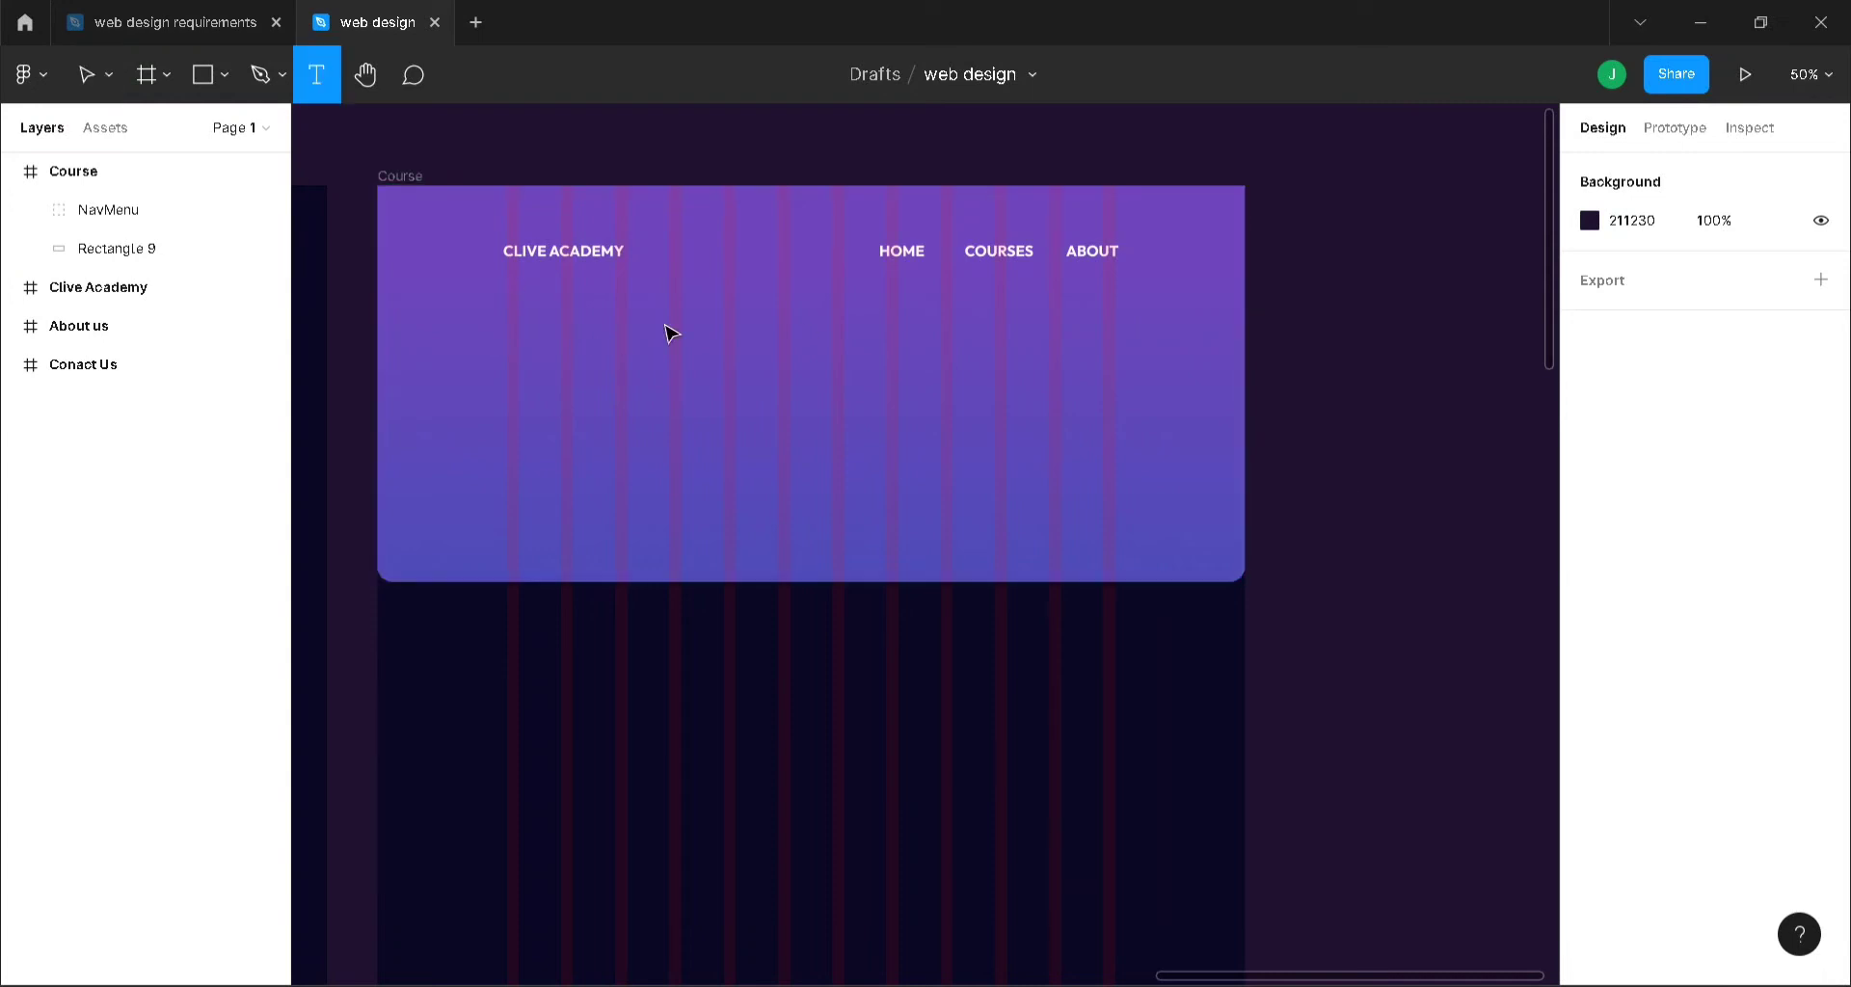
left_click(536, 322)
type("L")
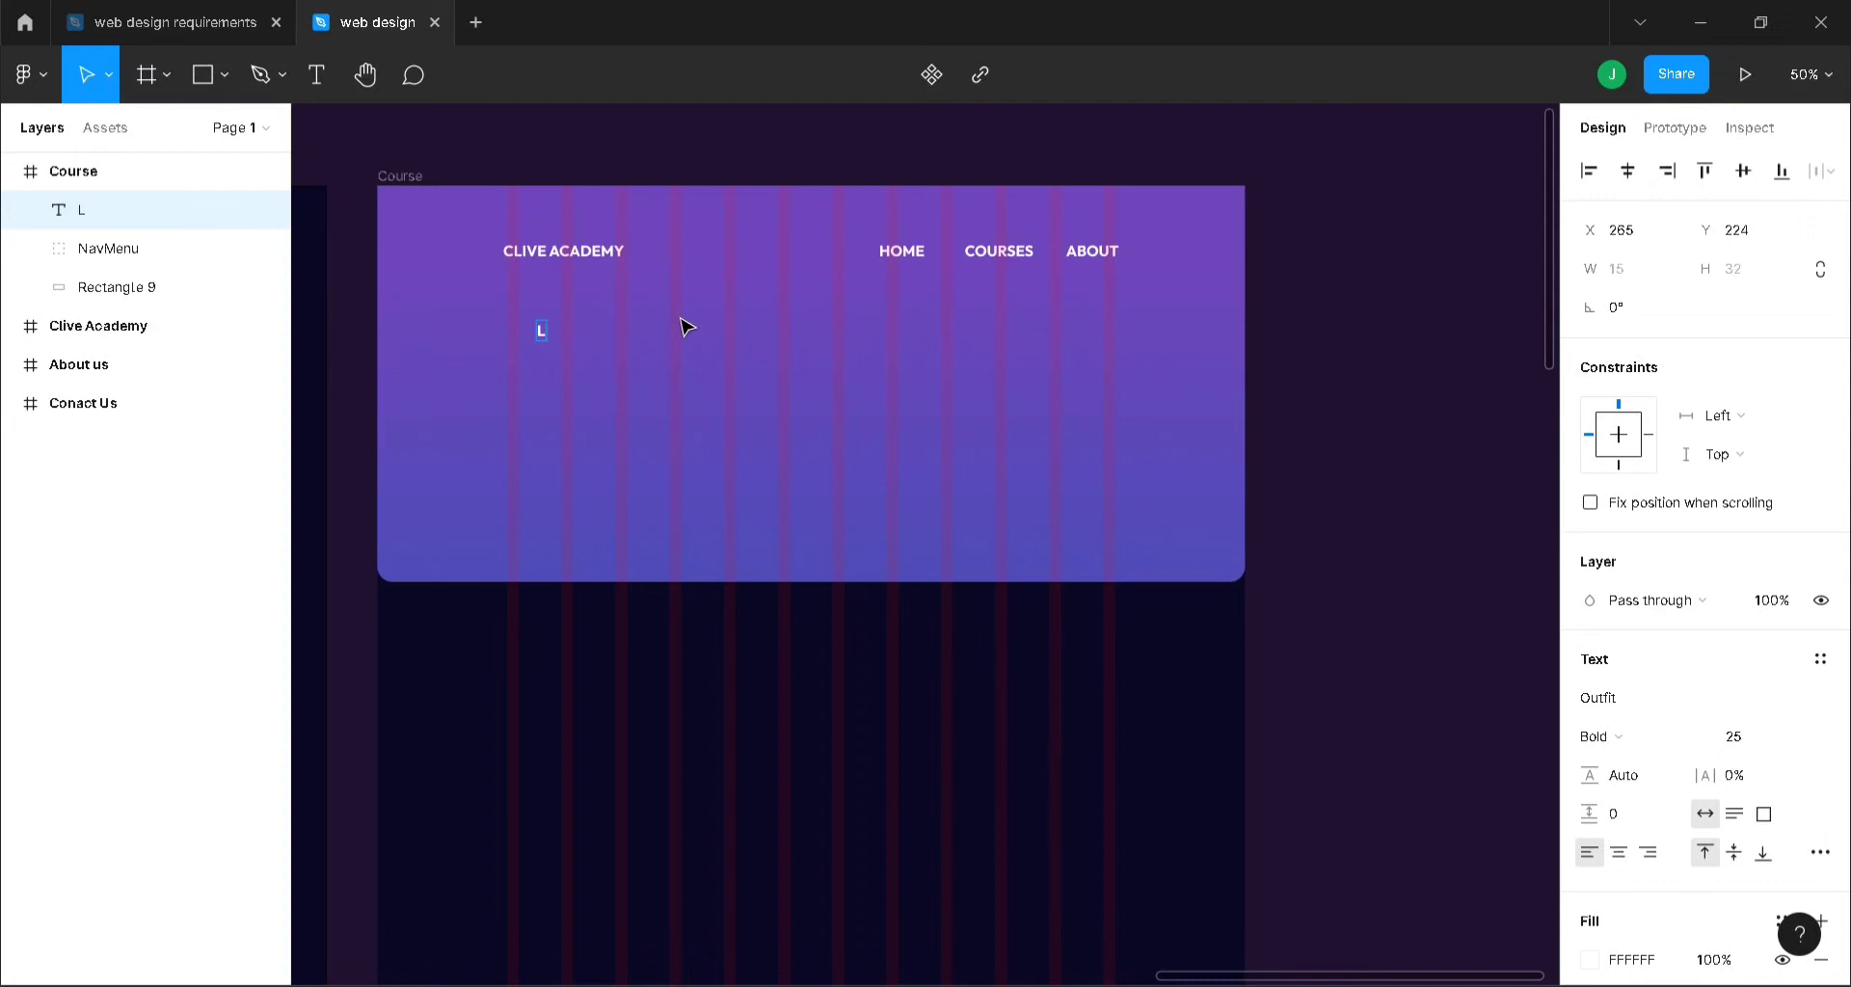
type("earn Without")
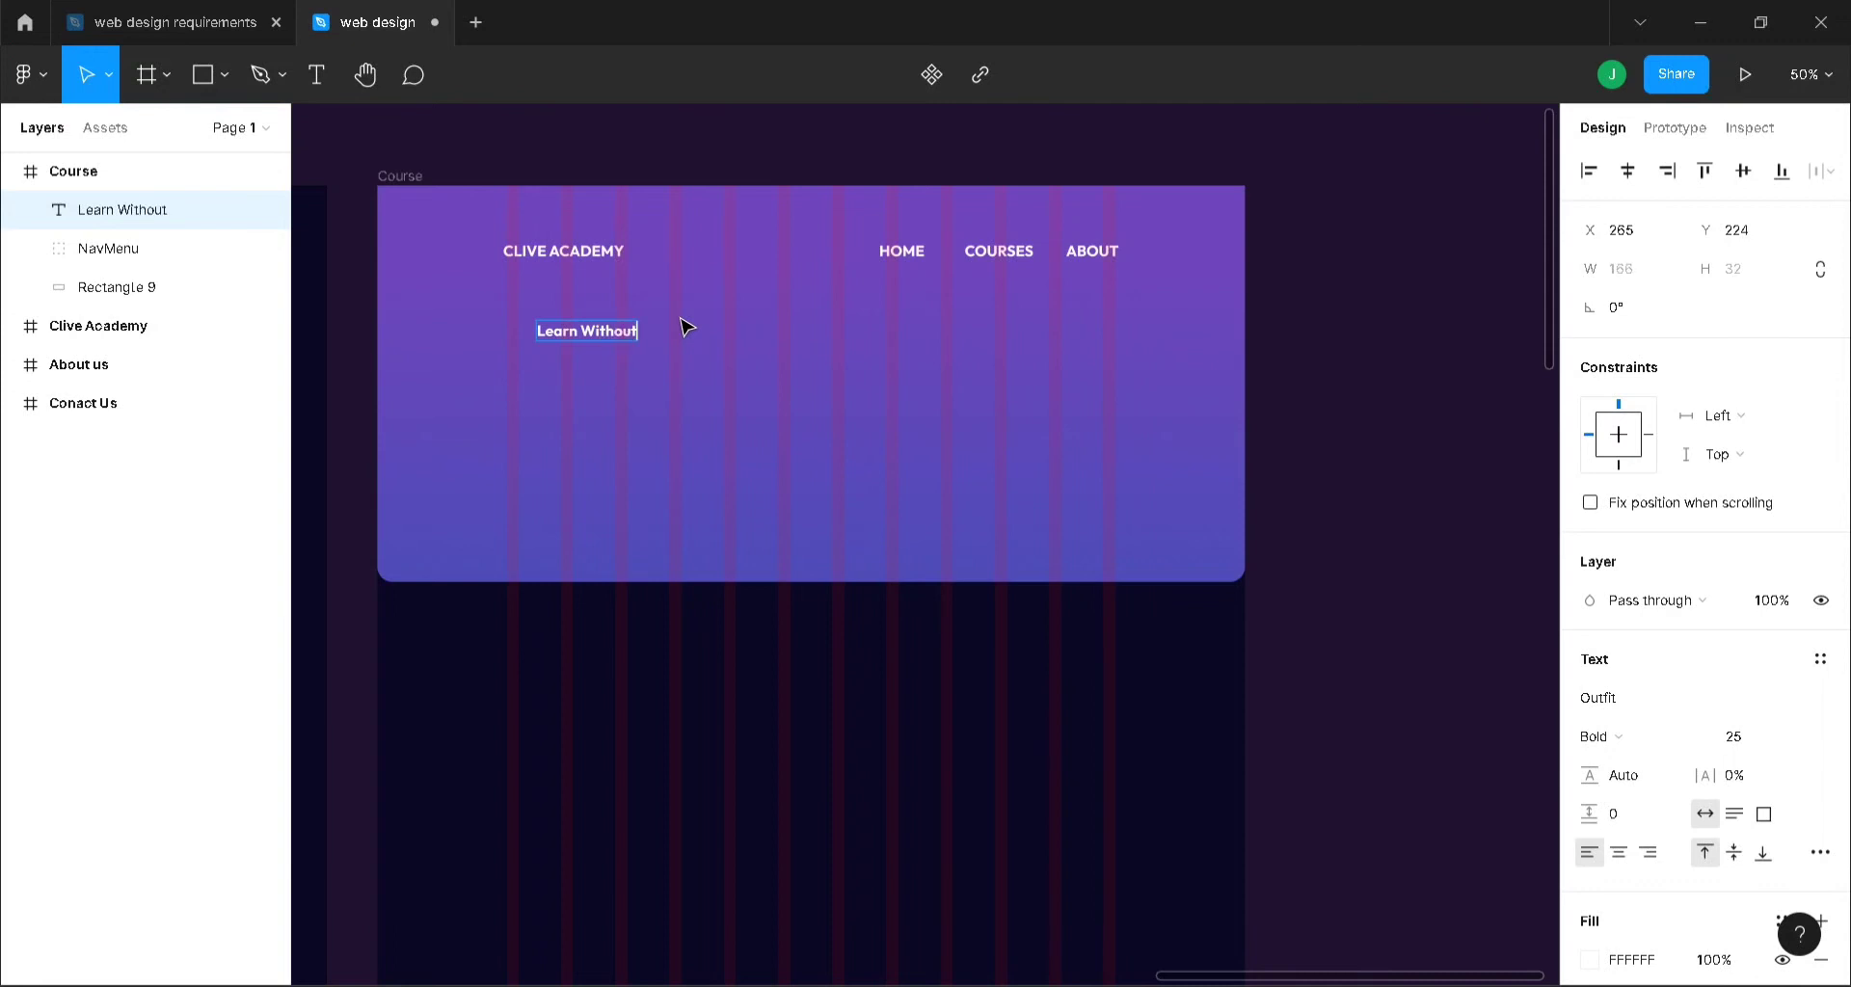
key("Return")
type("Limits")
key("Escape")
left_click(1760, 736)
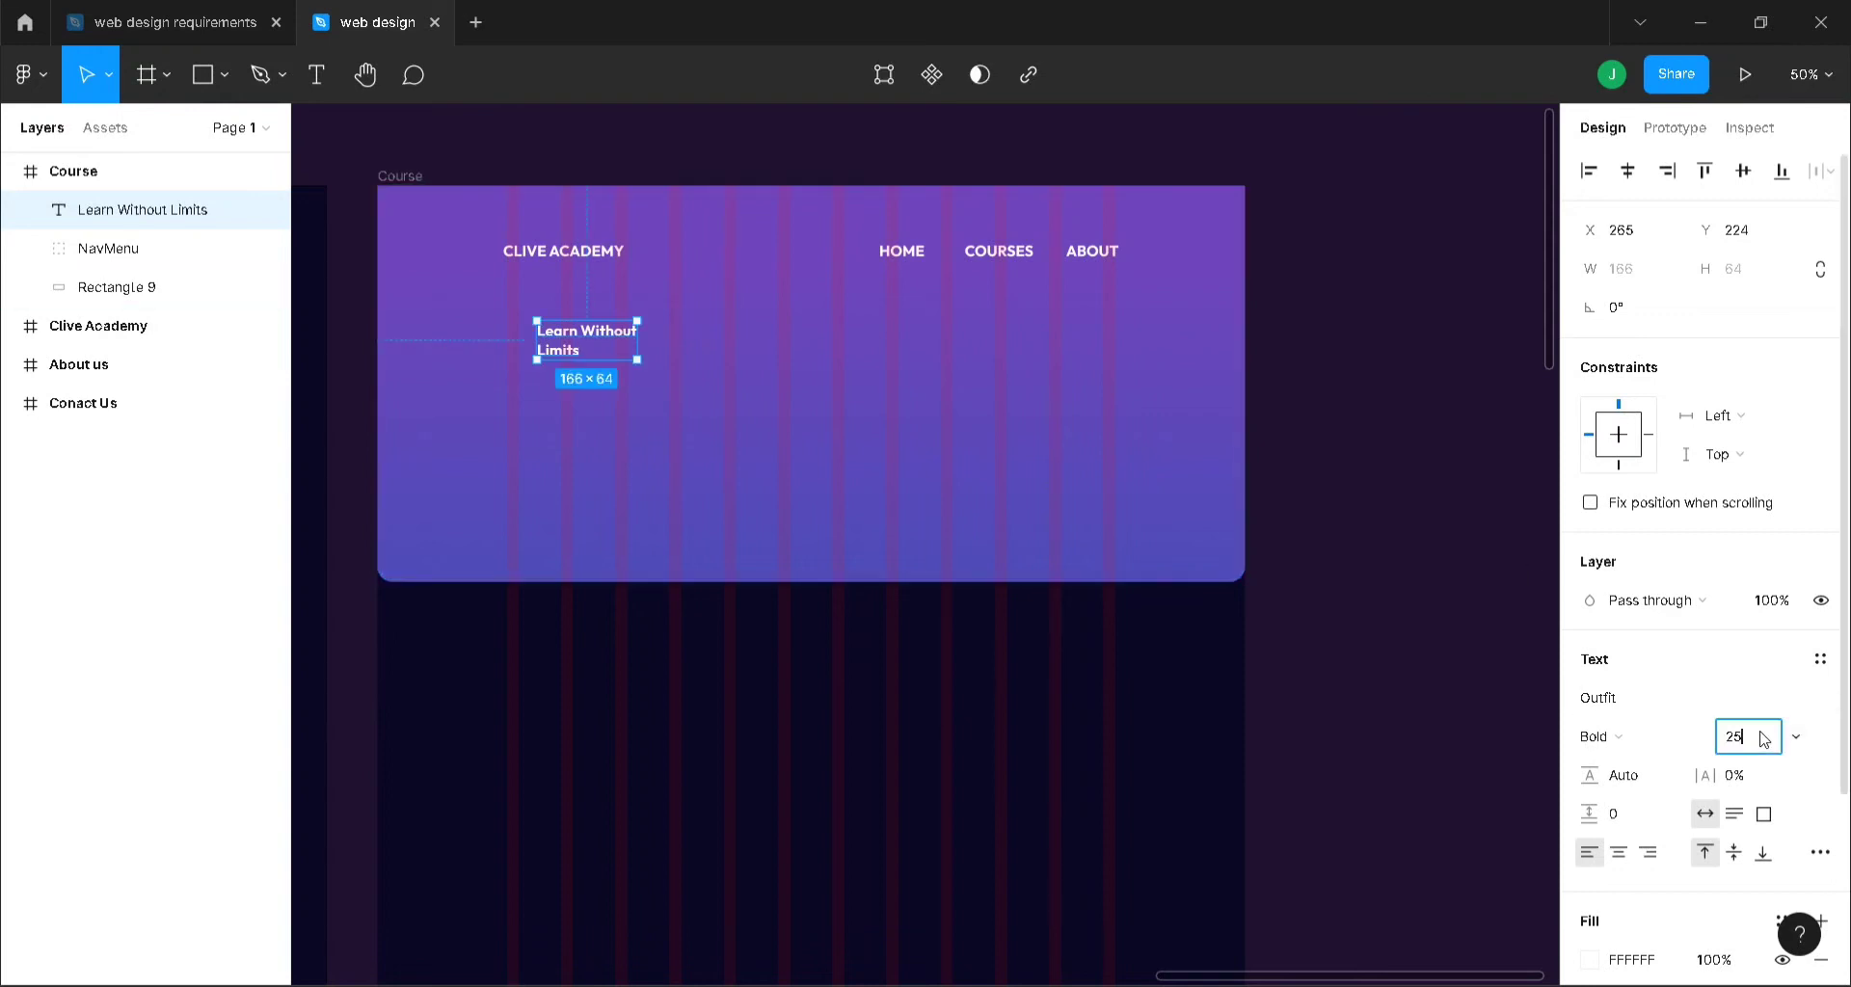
type("50")
key("Return")
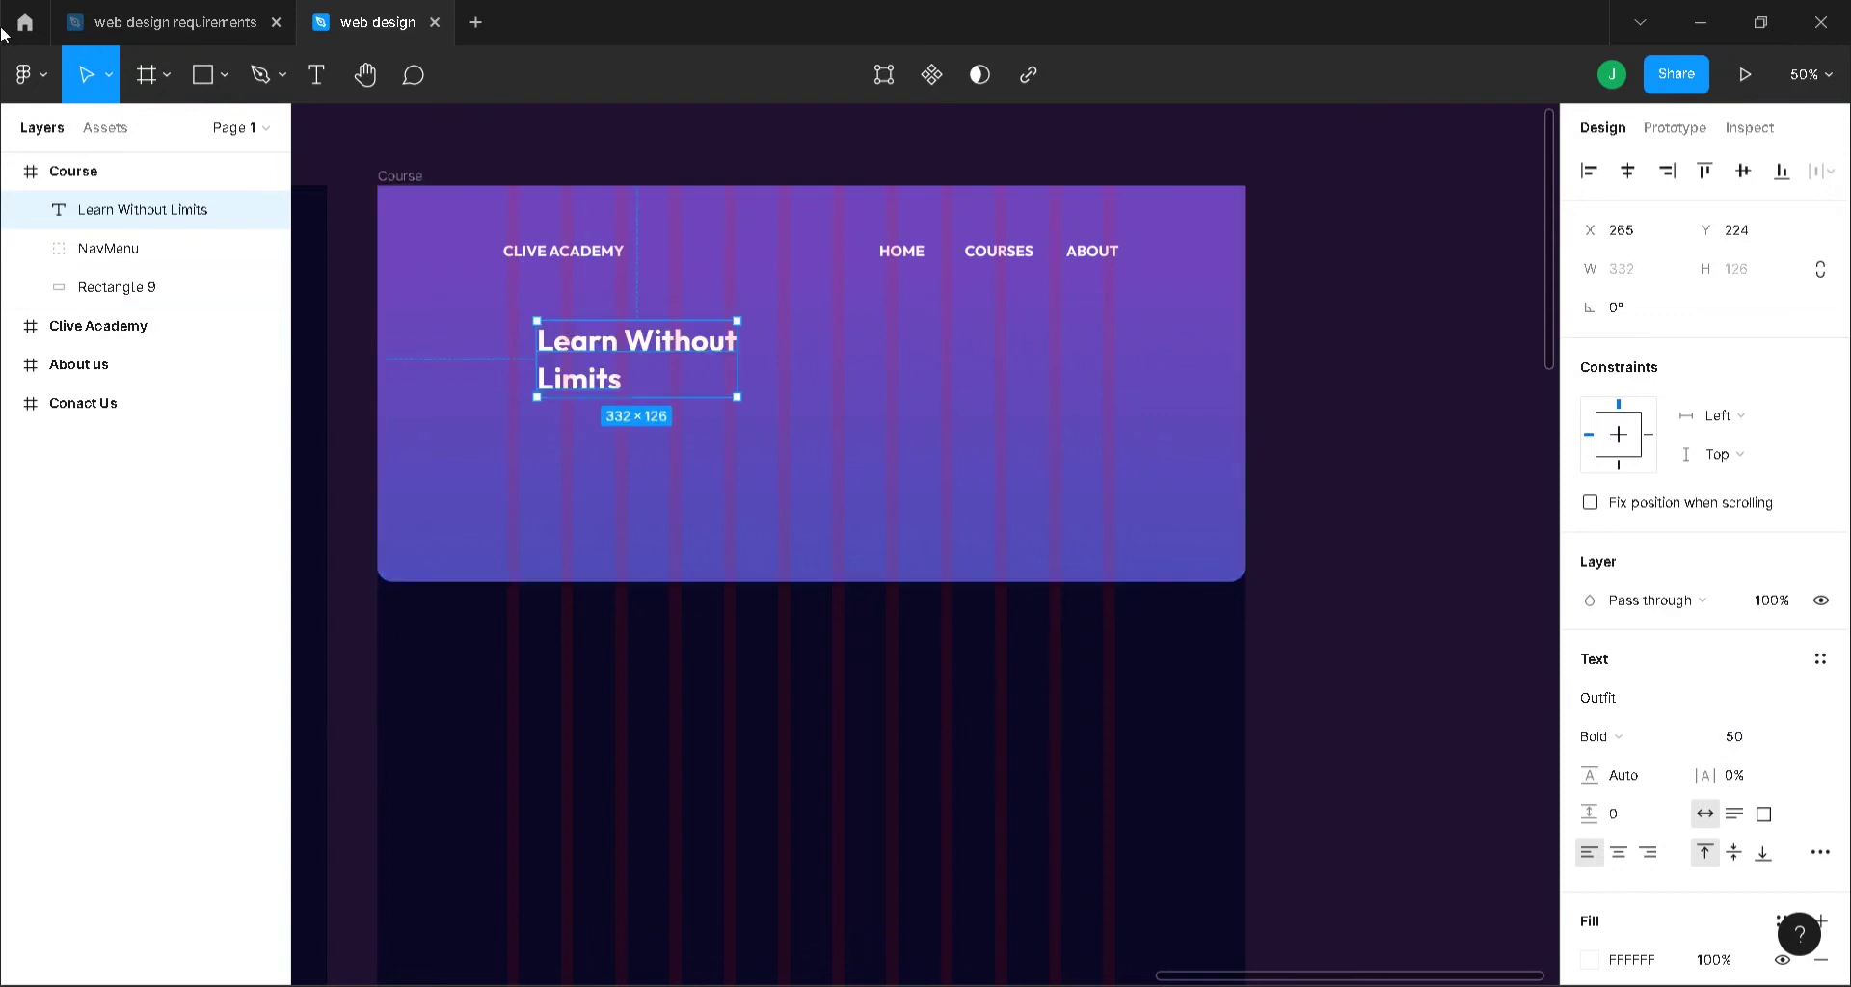
left_click_drag(643, 341, 613, 384)
left_click(736, 165)
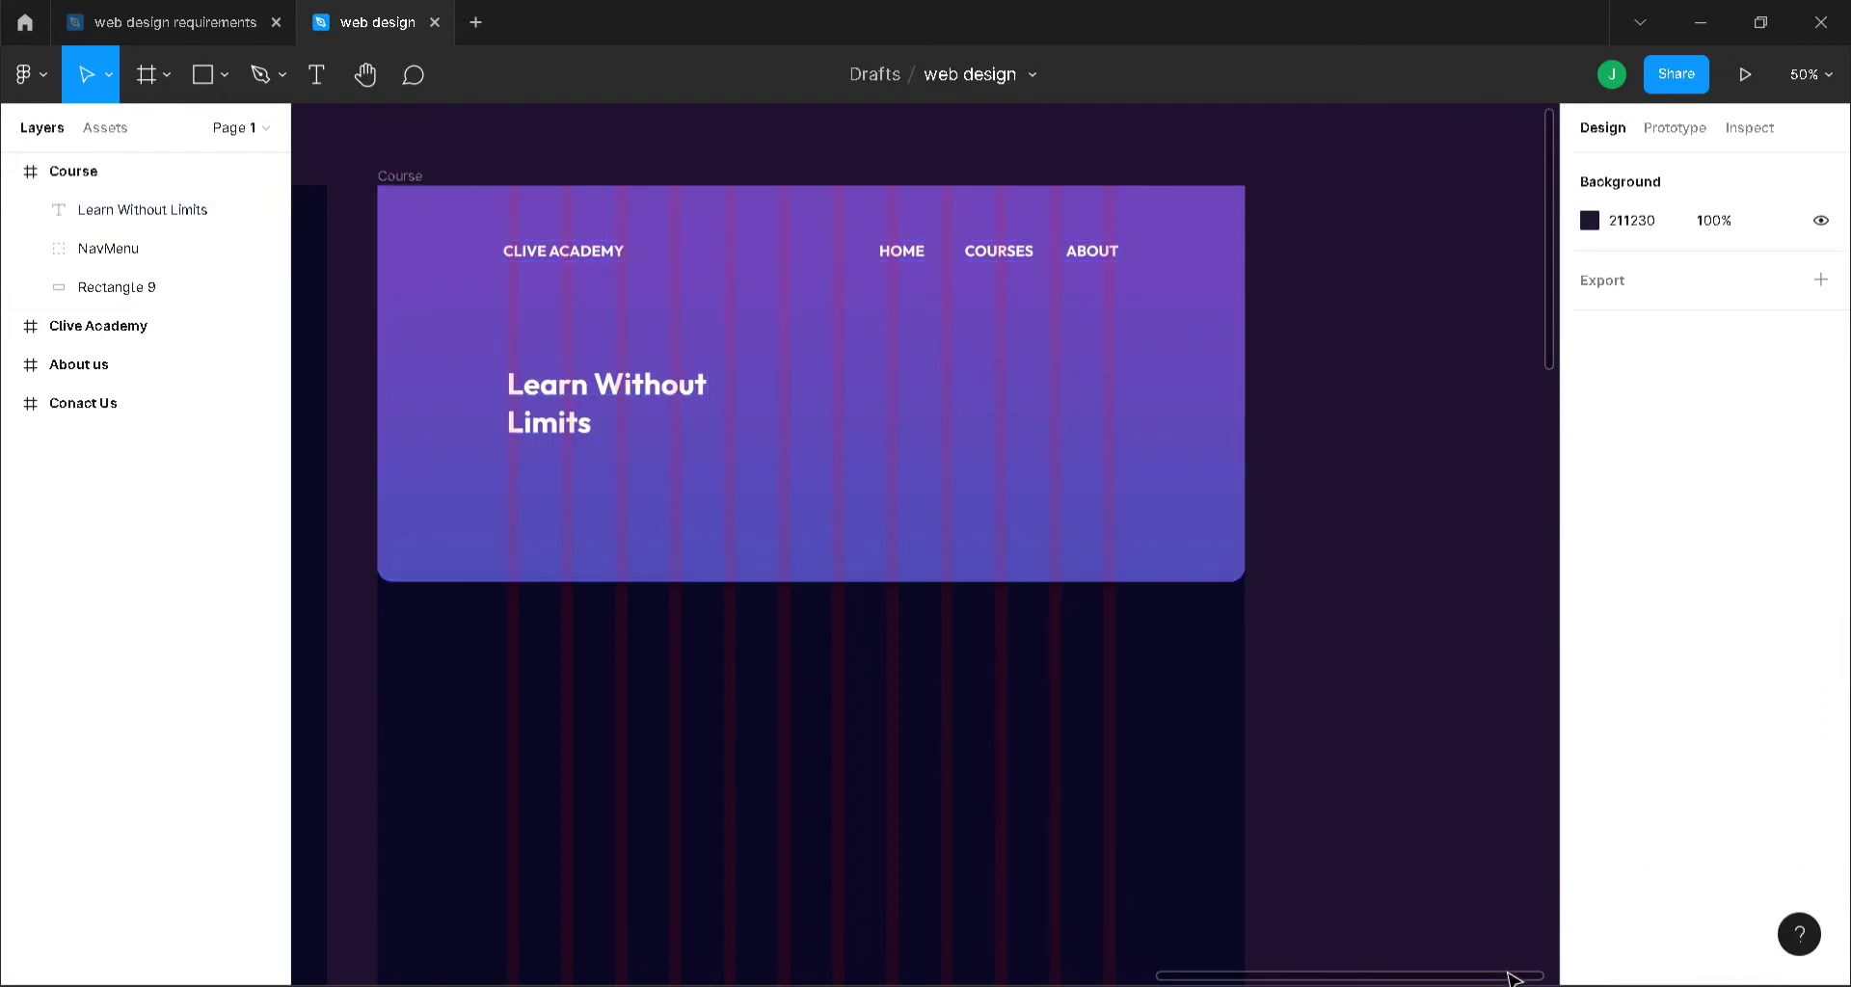
- Paste the 3D businessman image from the requirements file right of the heading, 450 wide
left_click(174, 22)
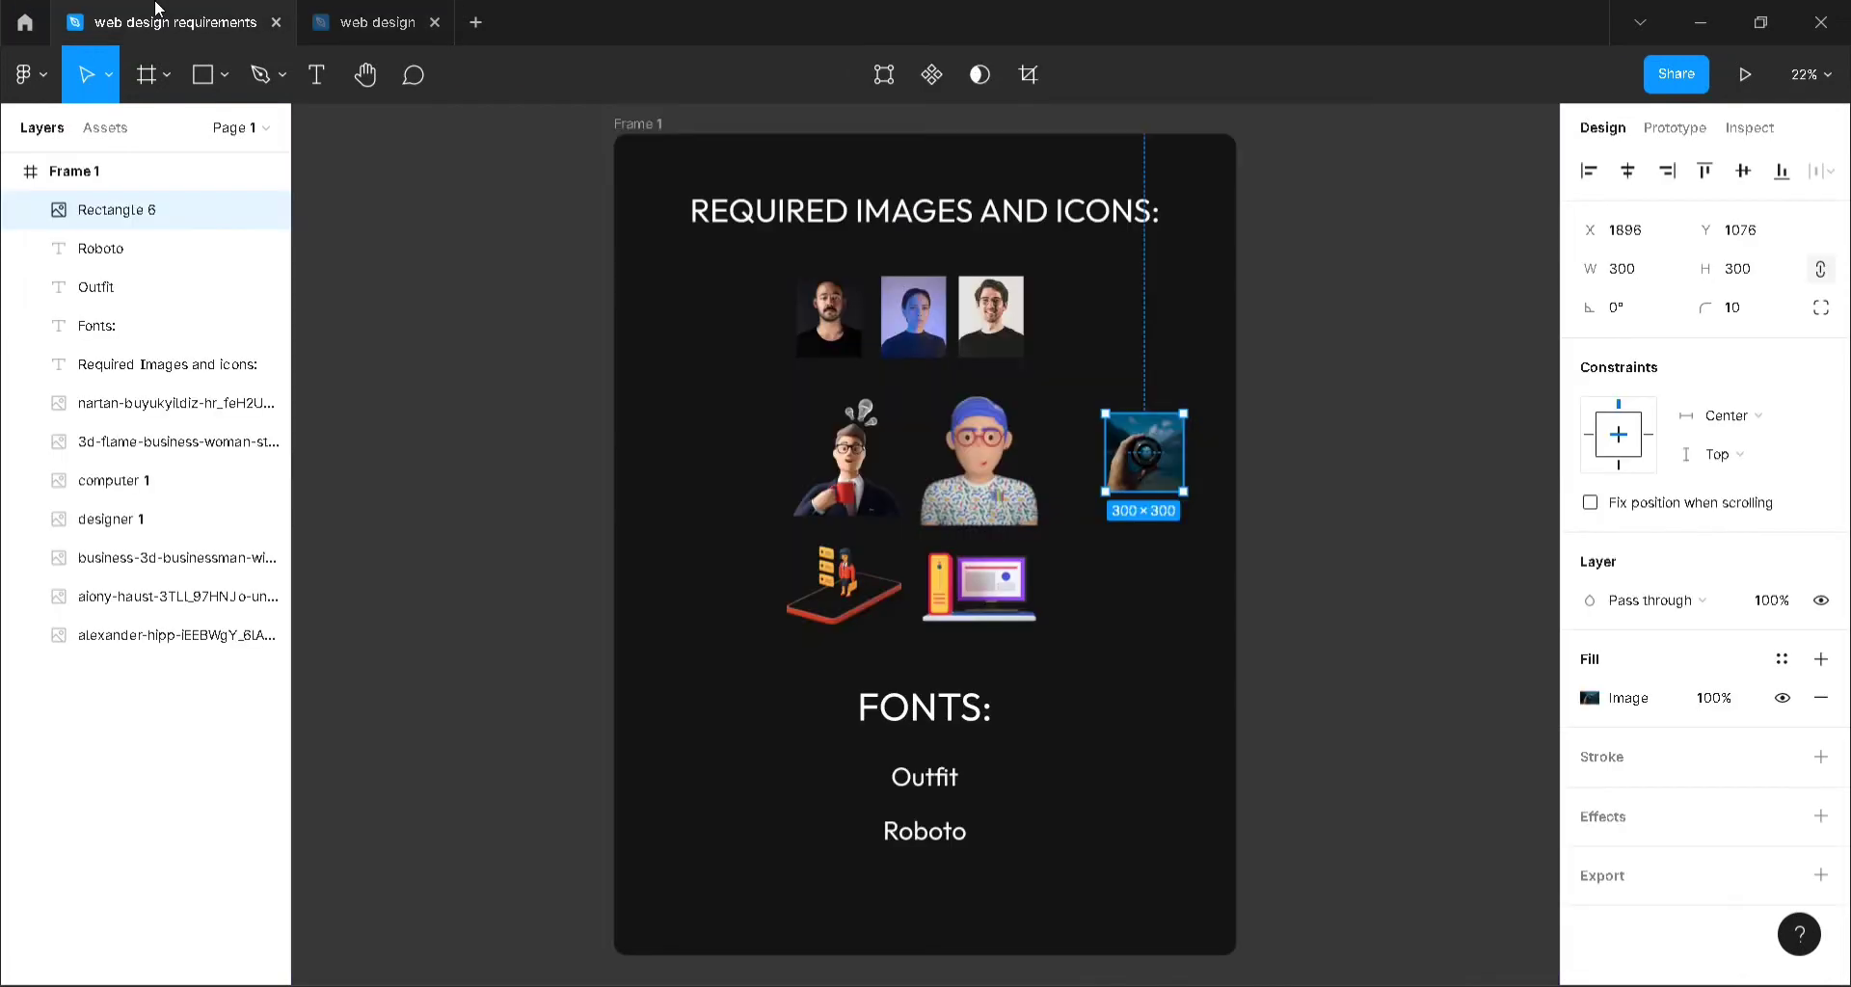
left_click(868, 461)
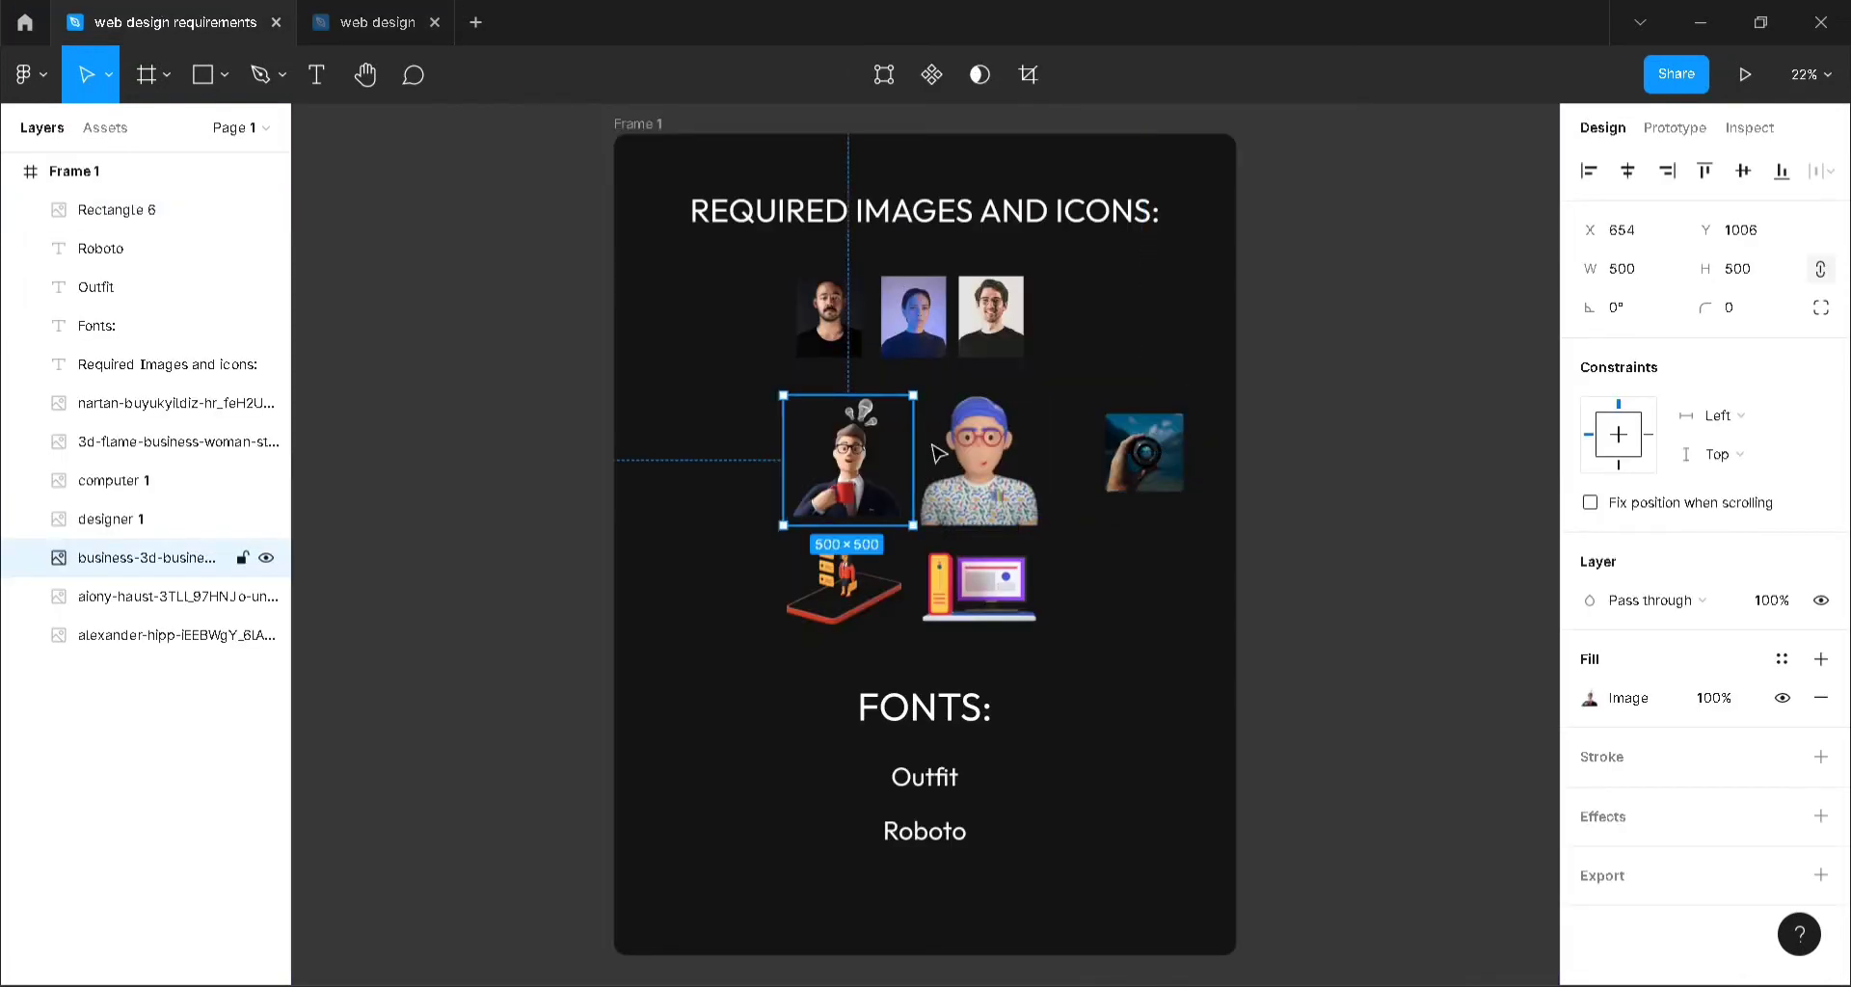
left_click(390, 25)
key("ctrl+v")
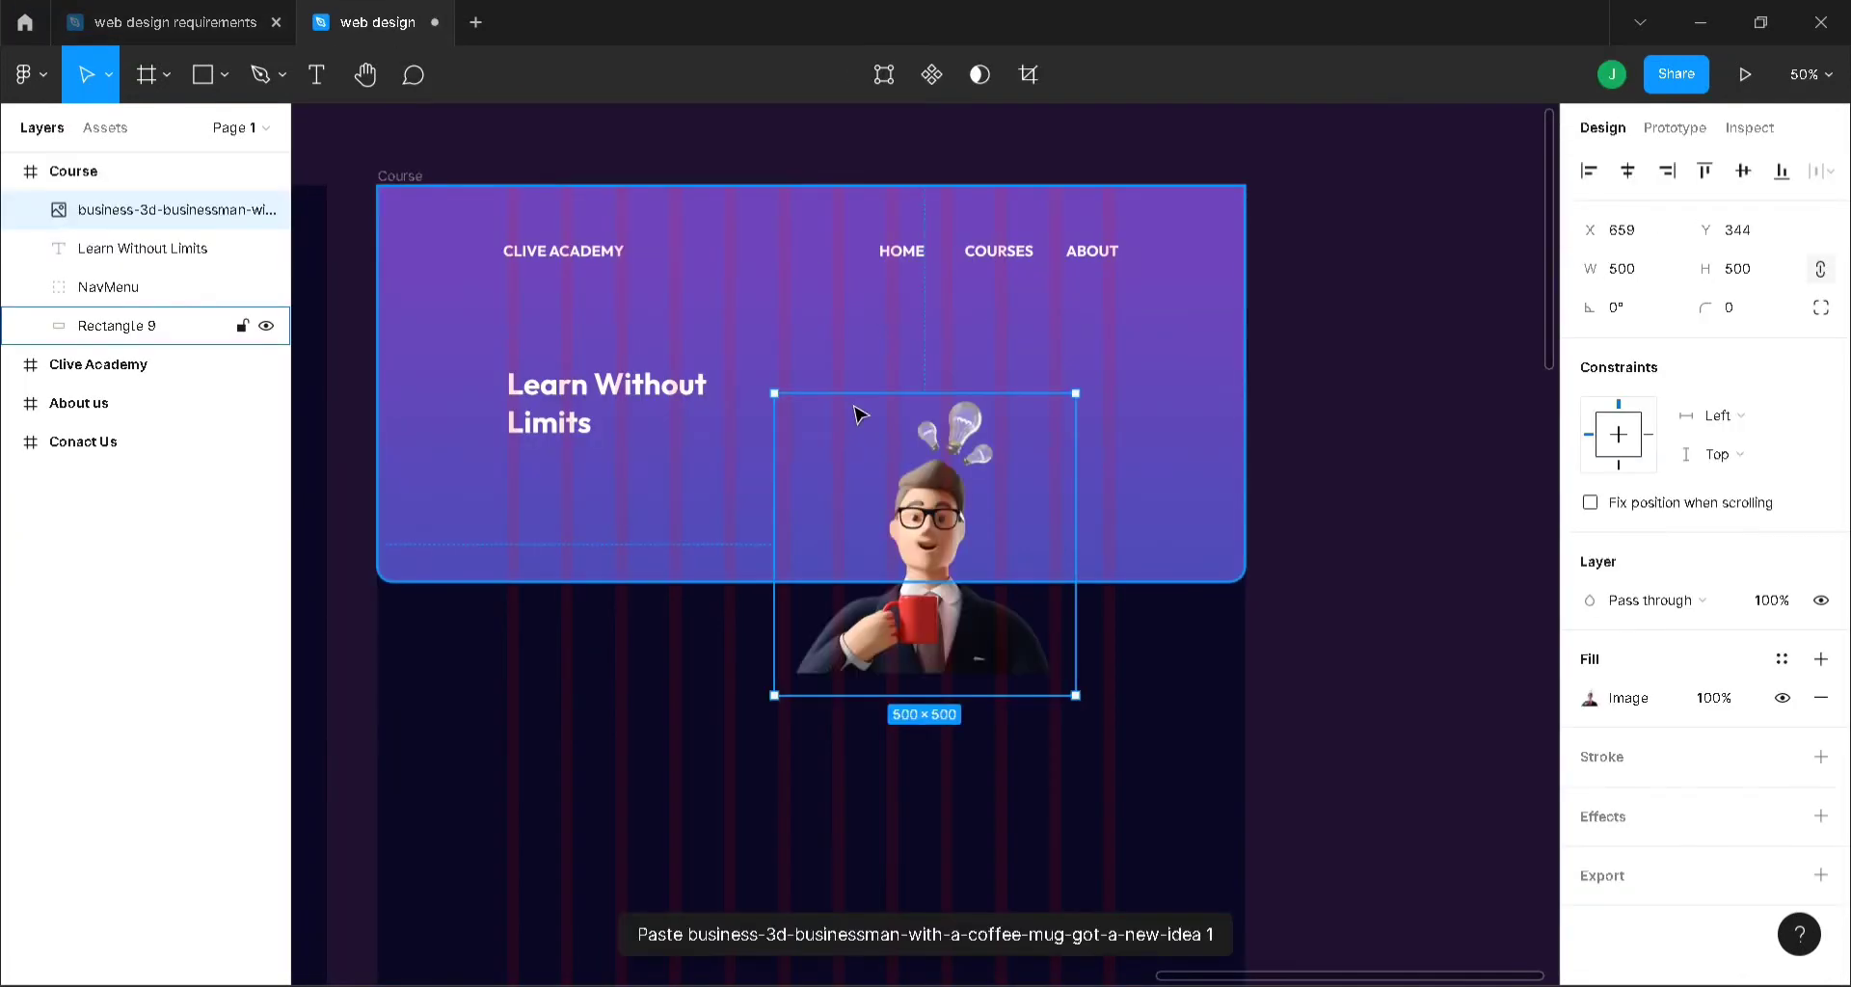
left_click_drag(934, 565, 1025, 383)
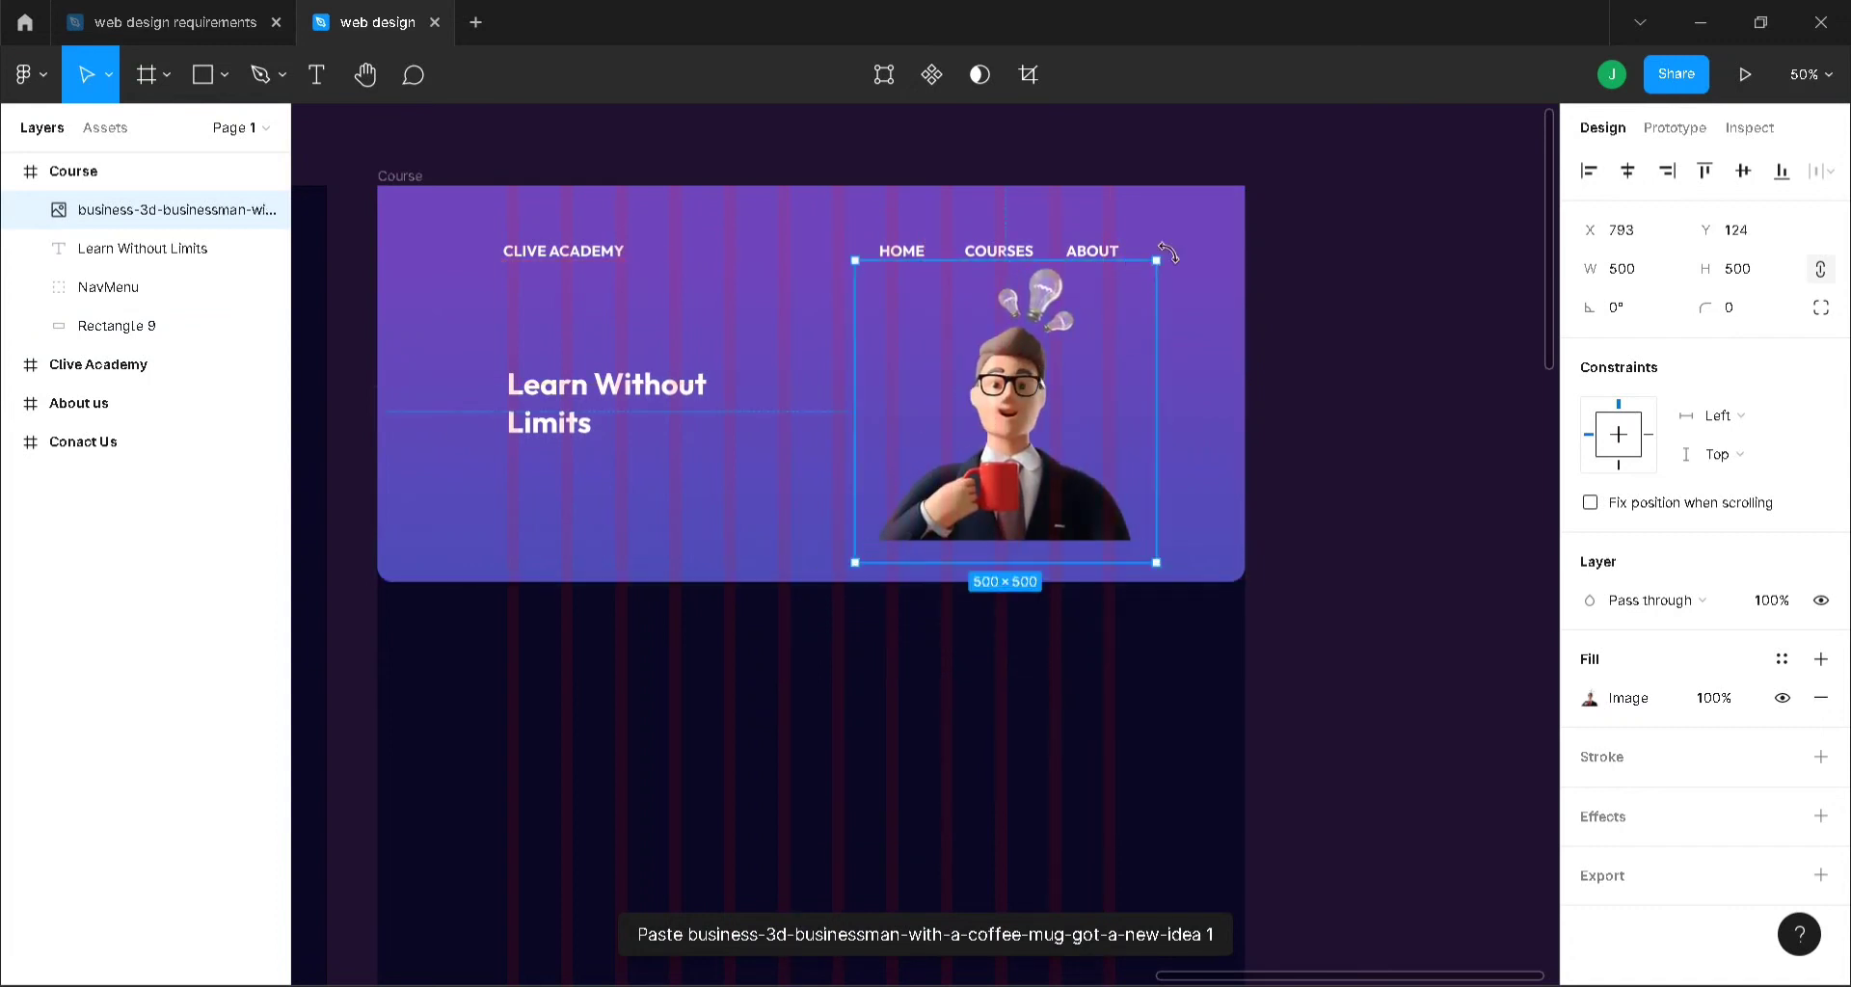
left_click(1637, 280)
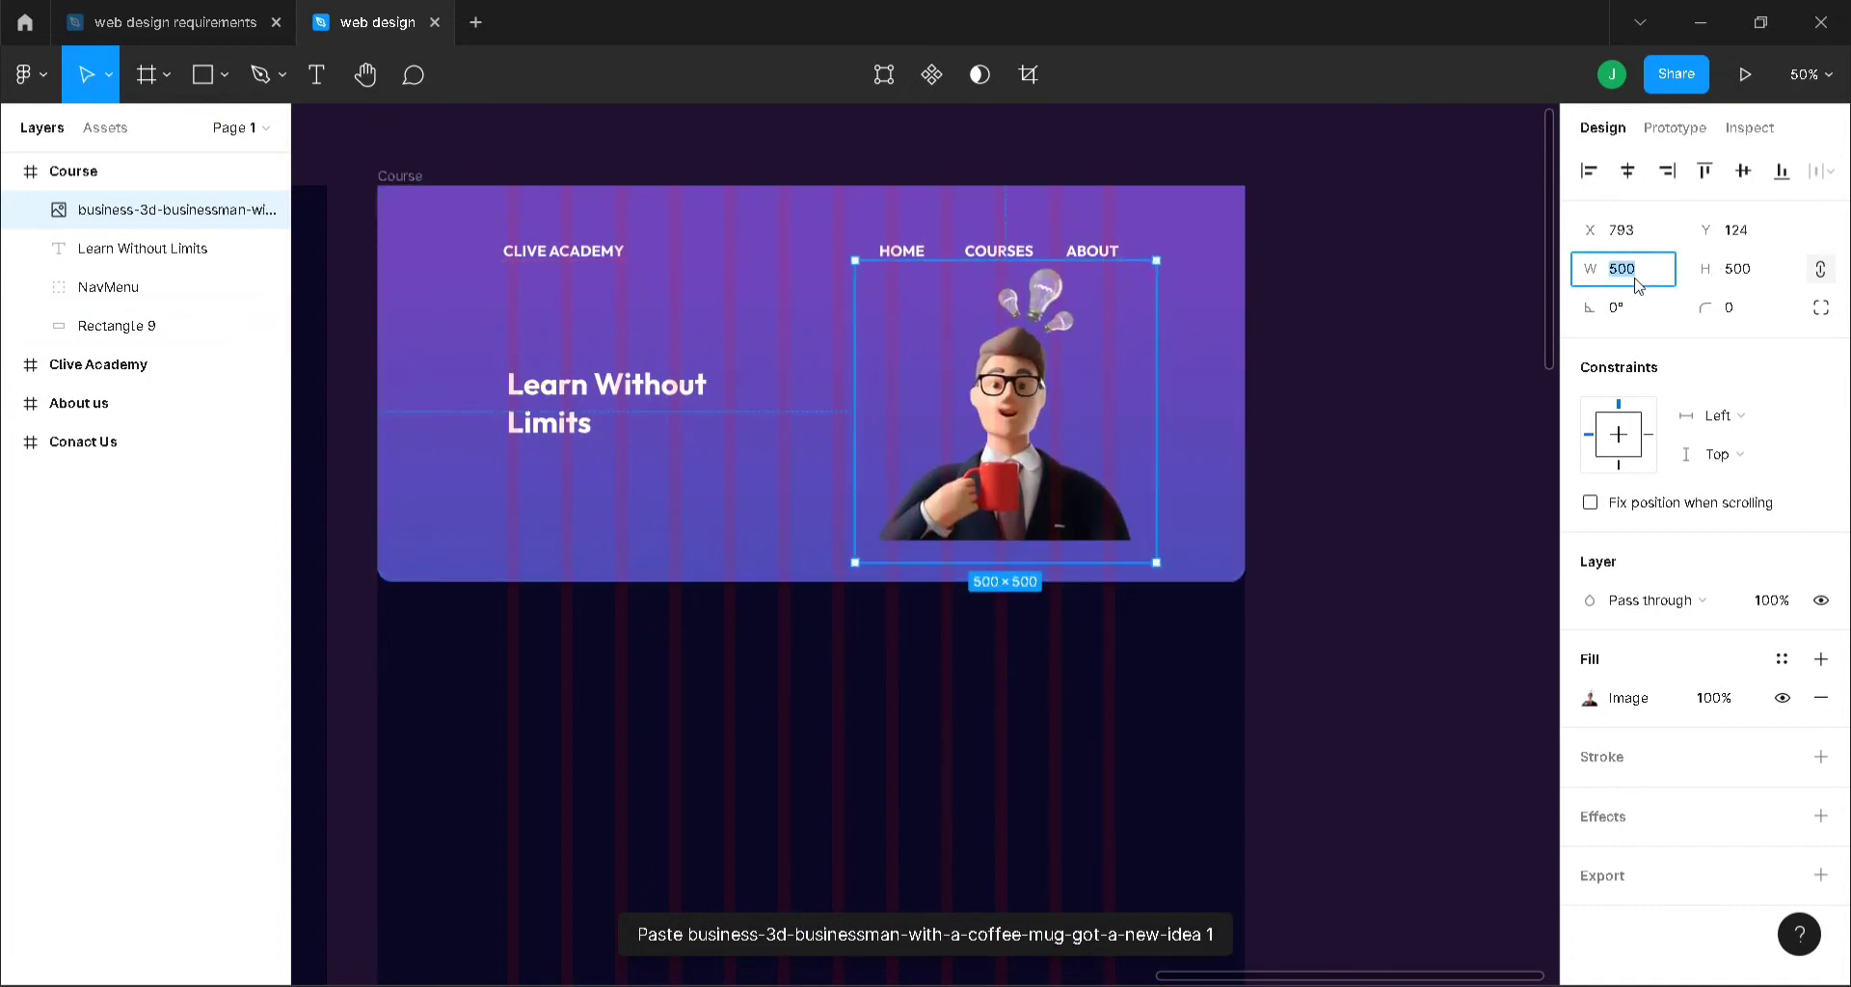
type("450")
key("Return")
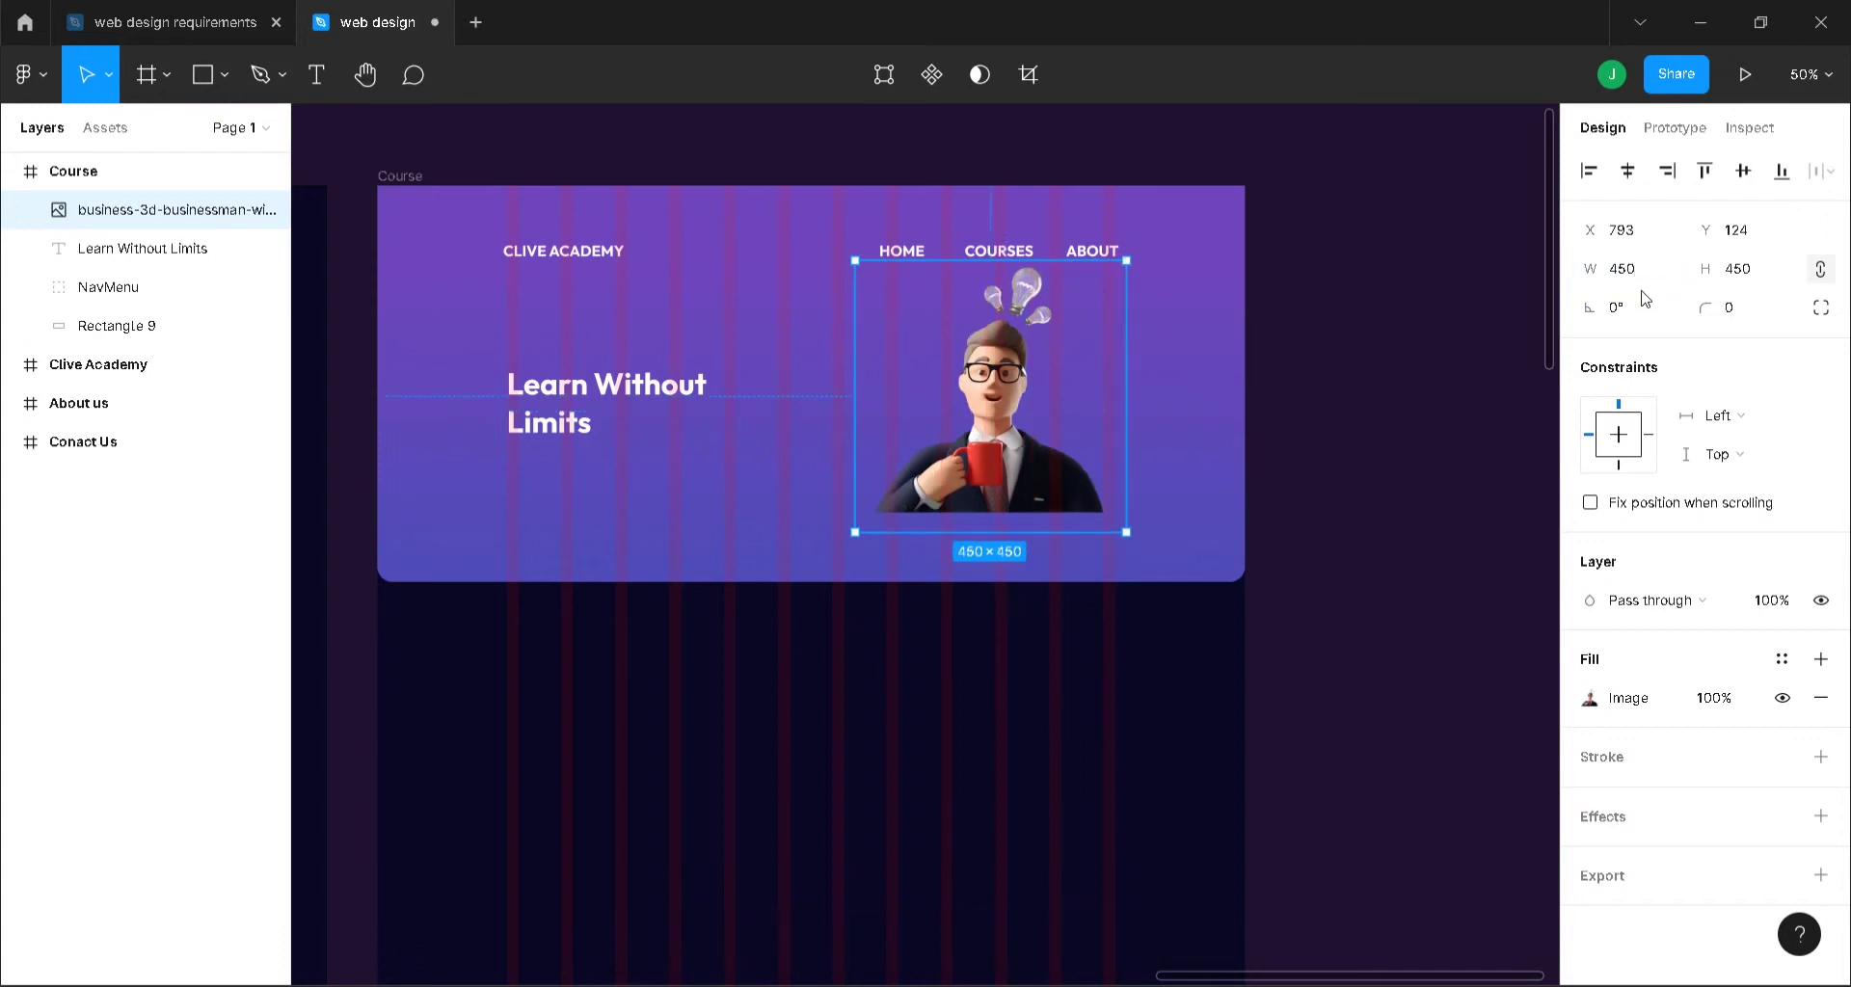
left_click_drag(1020, 436, 1030, 467)
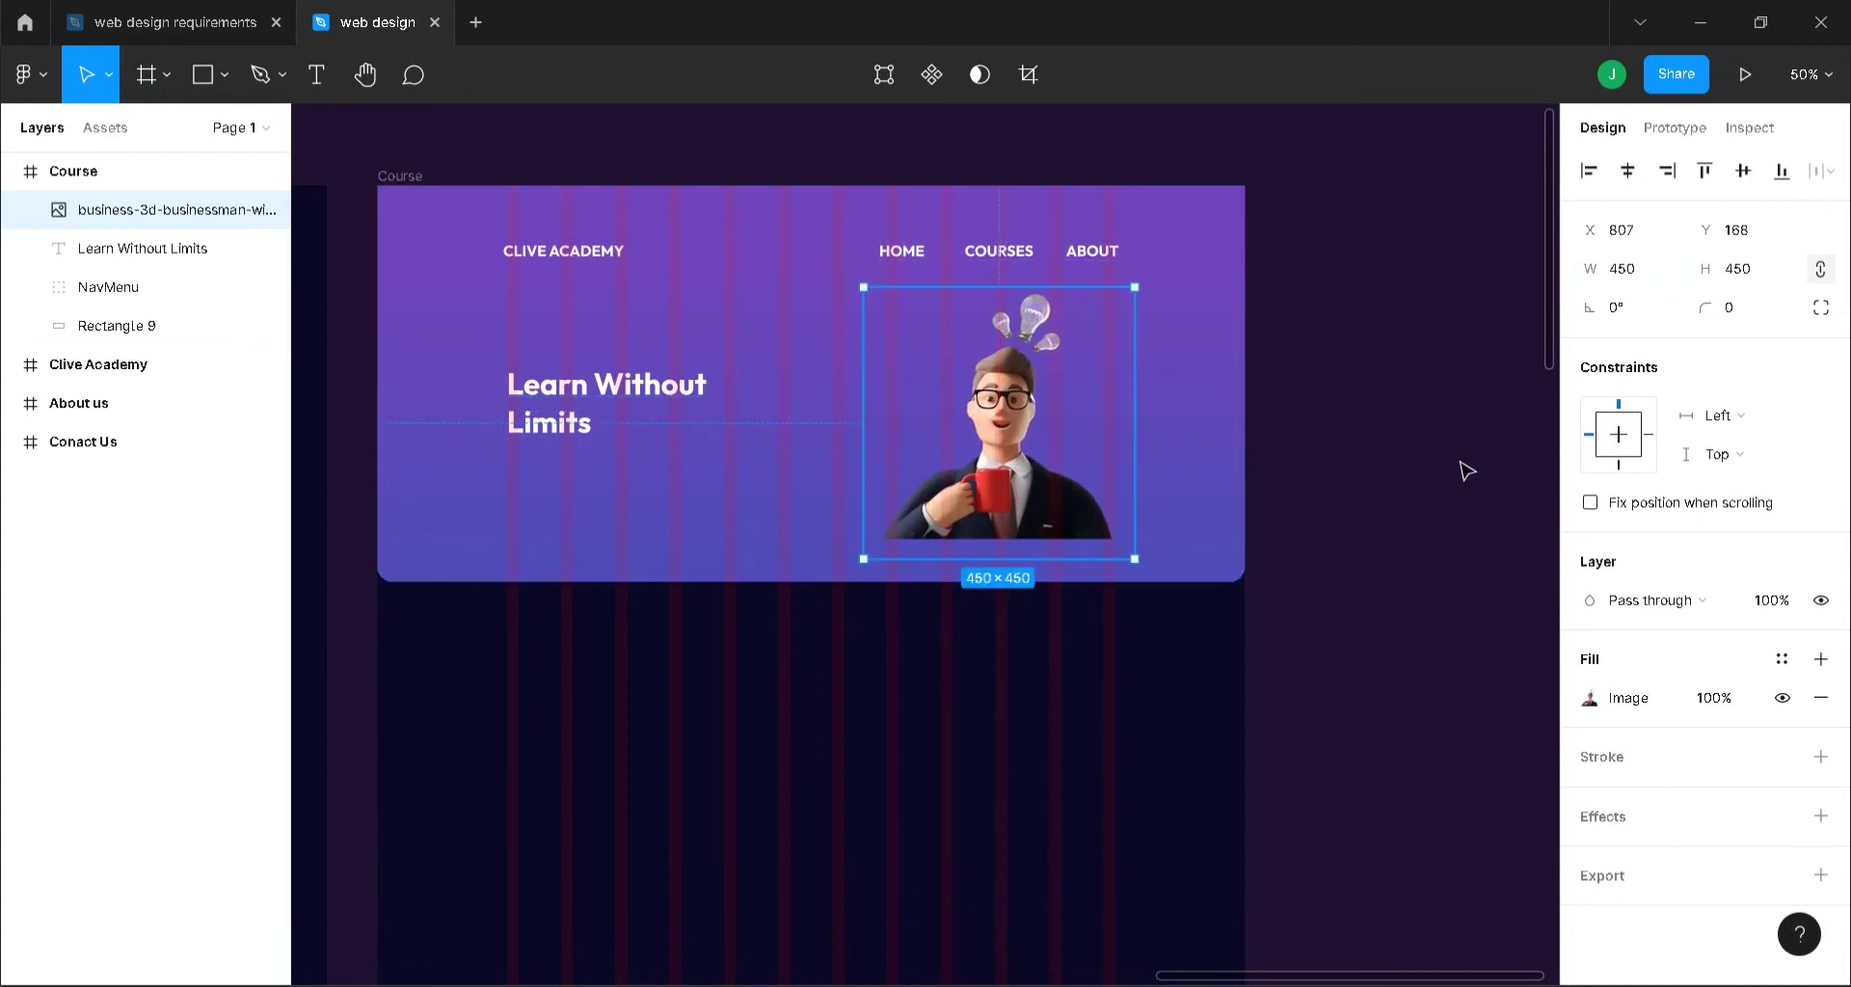
- Move NavMenu to the top, then group the image, heading and Rectangle 9 as 'hERO'
left_click(1467, 467)
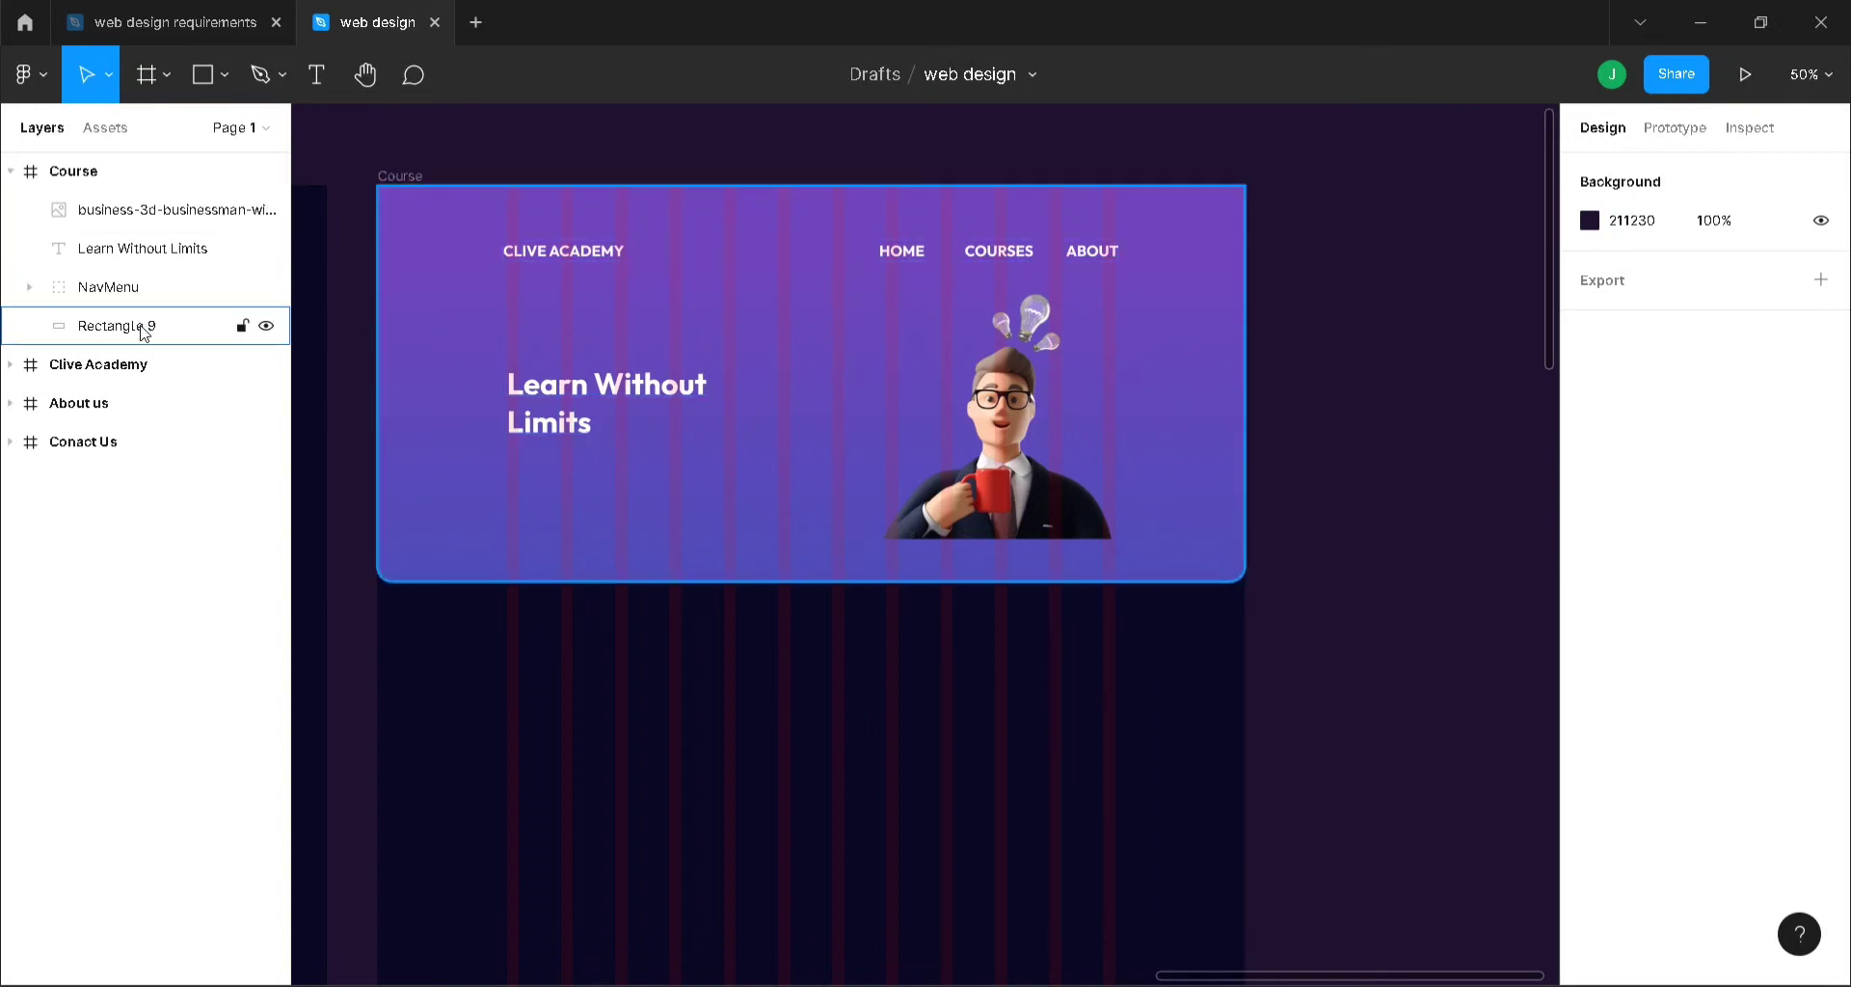
left_click_drag(108, 288, 106, 205)
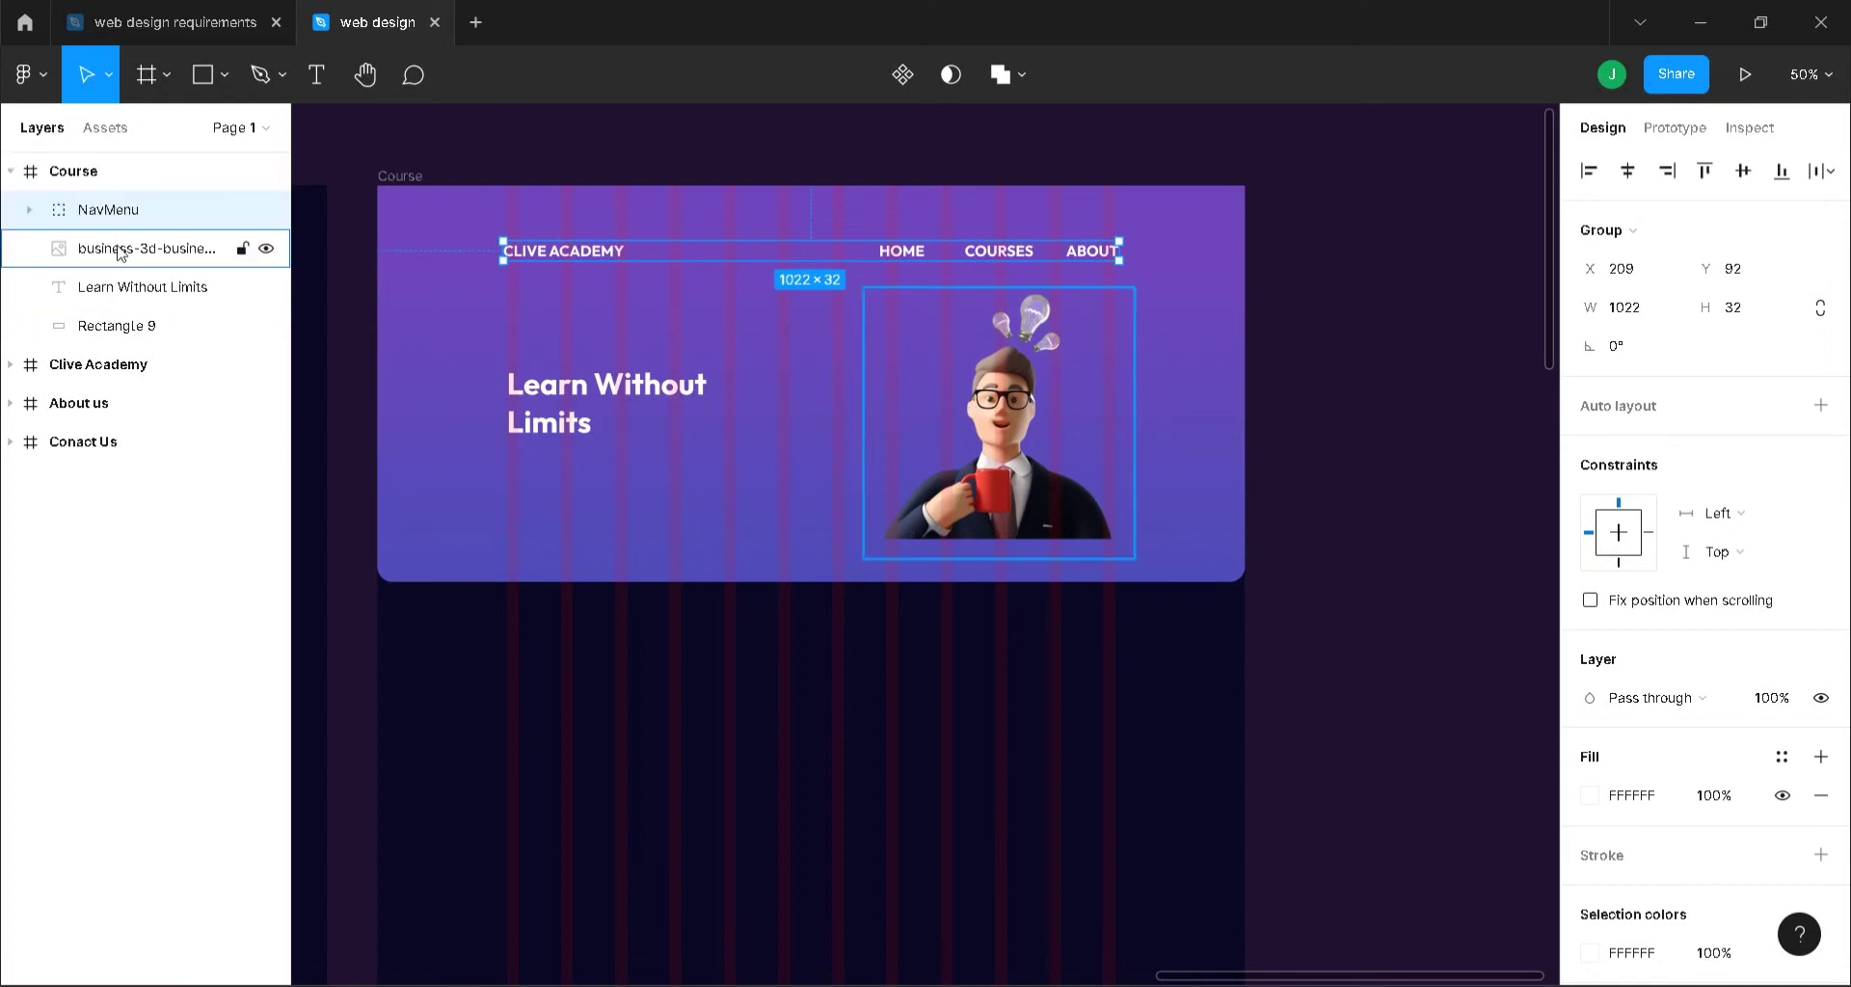
left_click(124, 325, "shift")
left_click(123, 252)
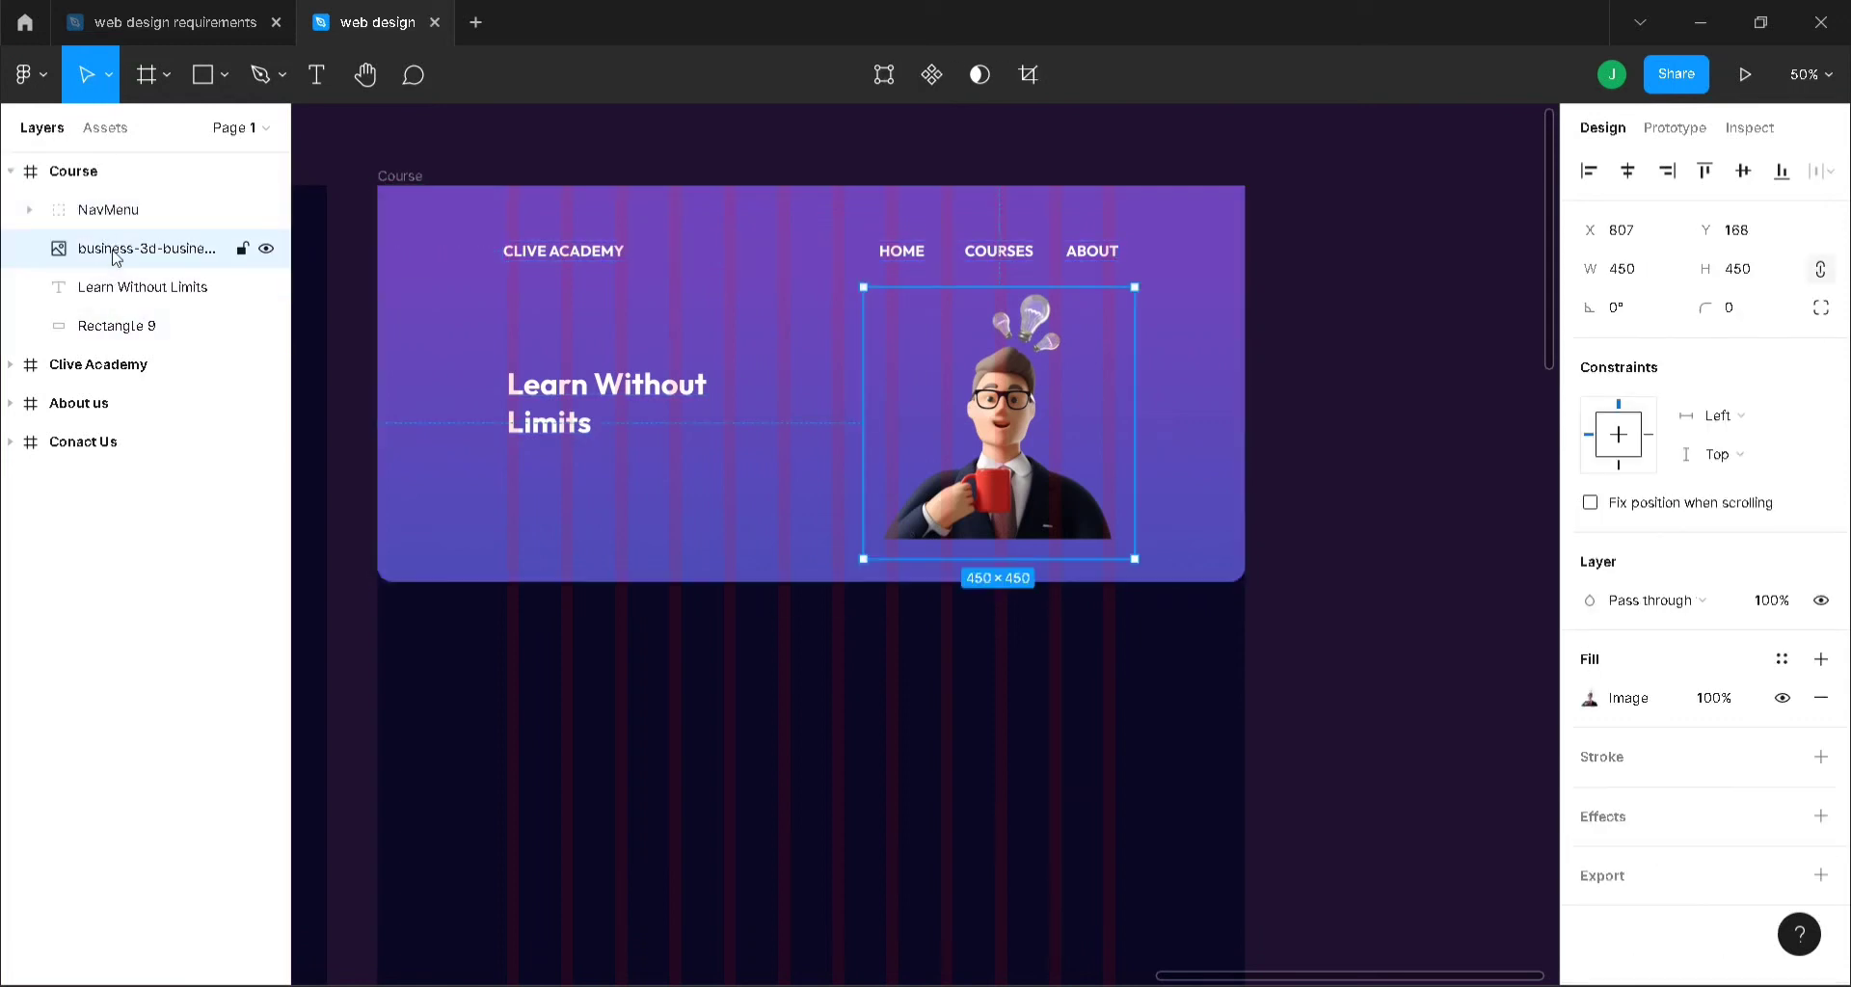
left_click(140, 331, "shift")
key("ctrl+g")
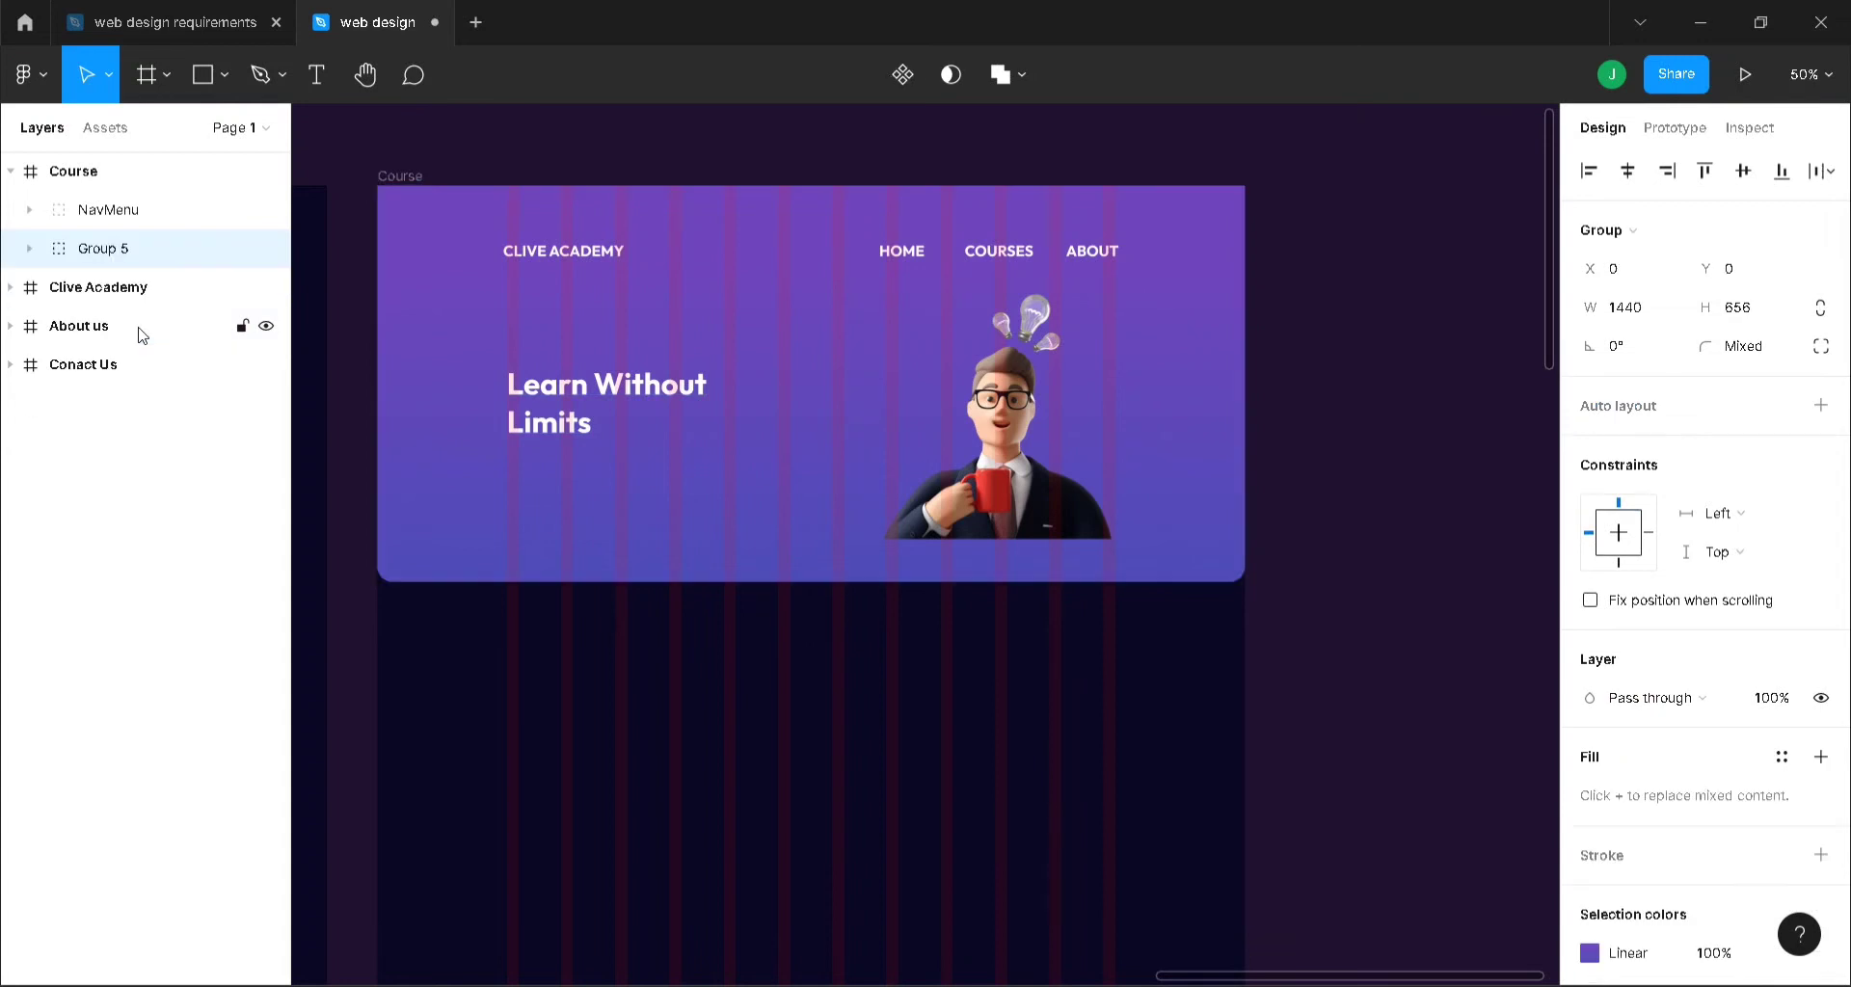
double_click(109, 253)
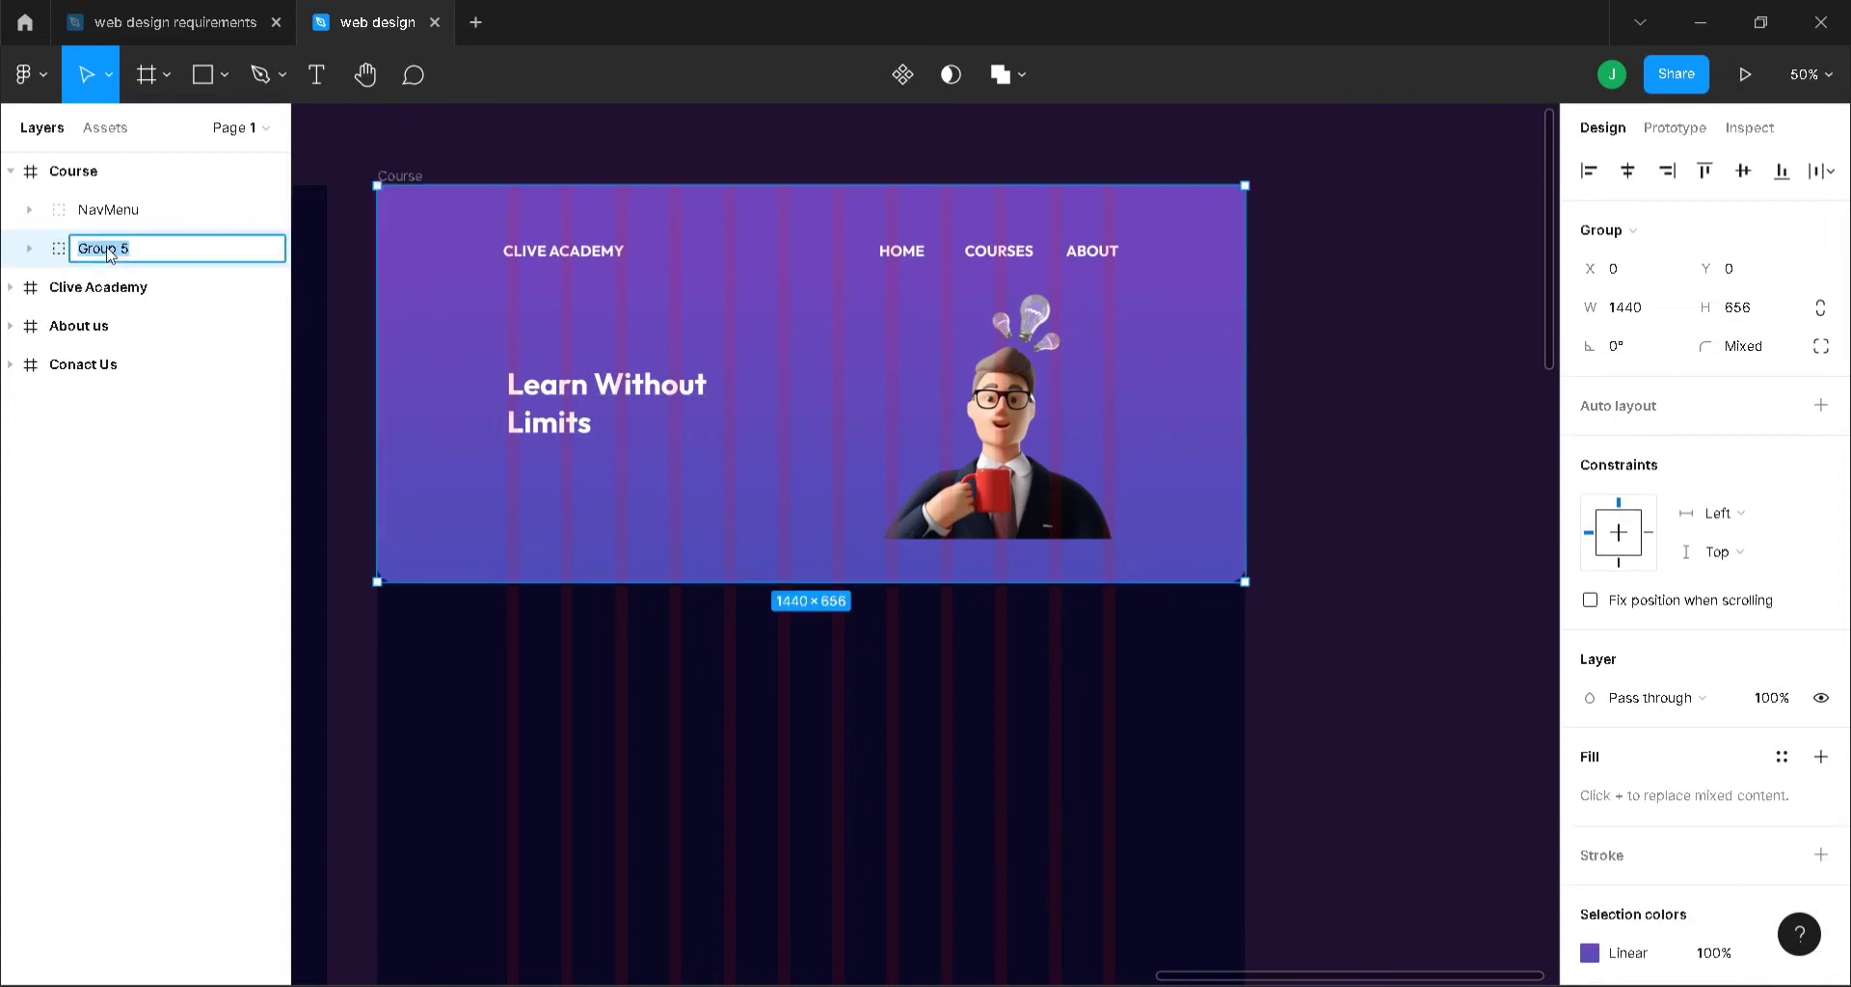
type("hERO")
key("Return")
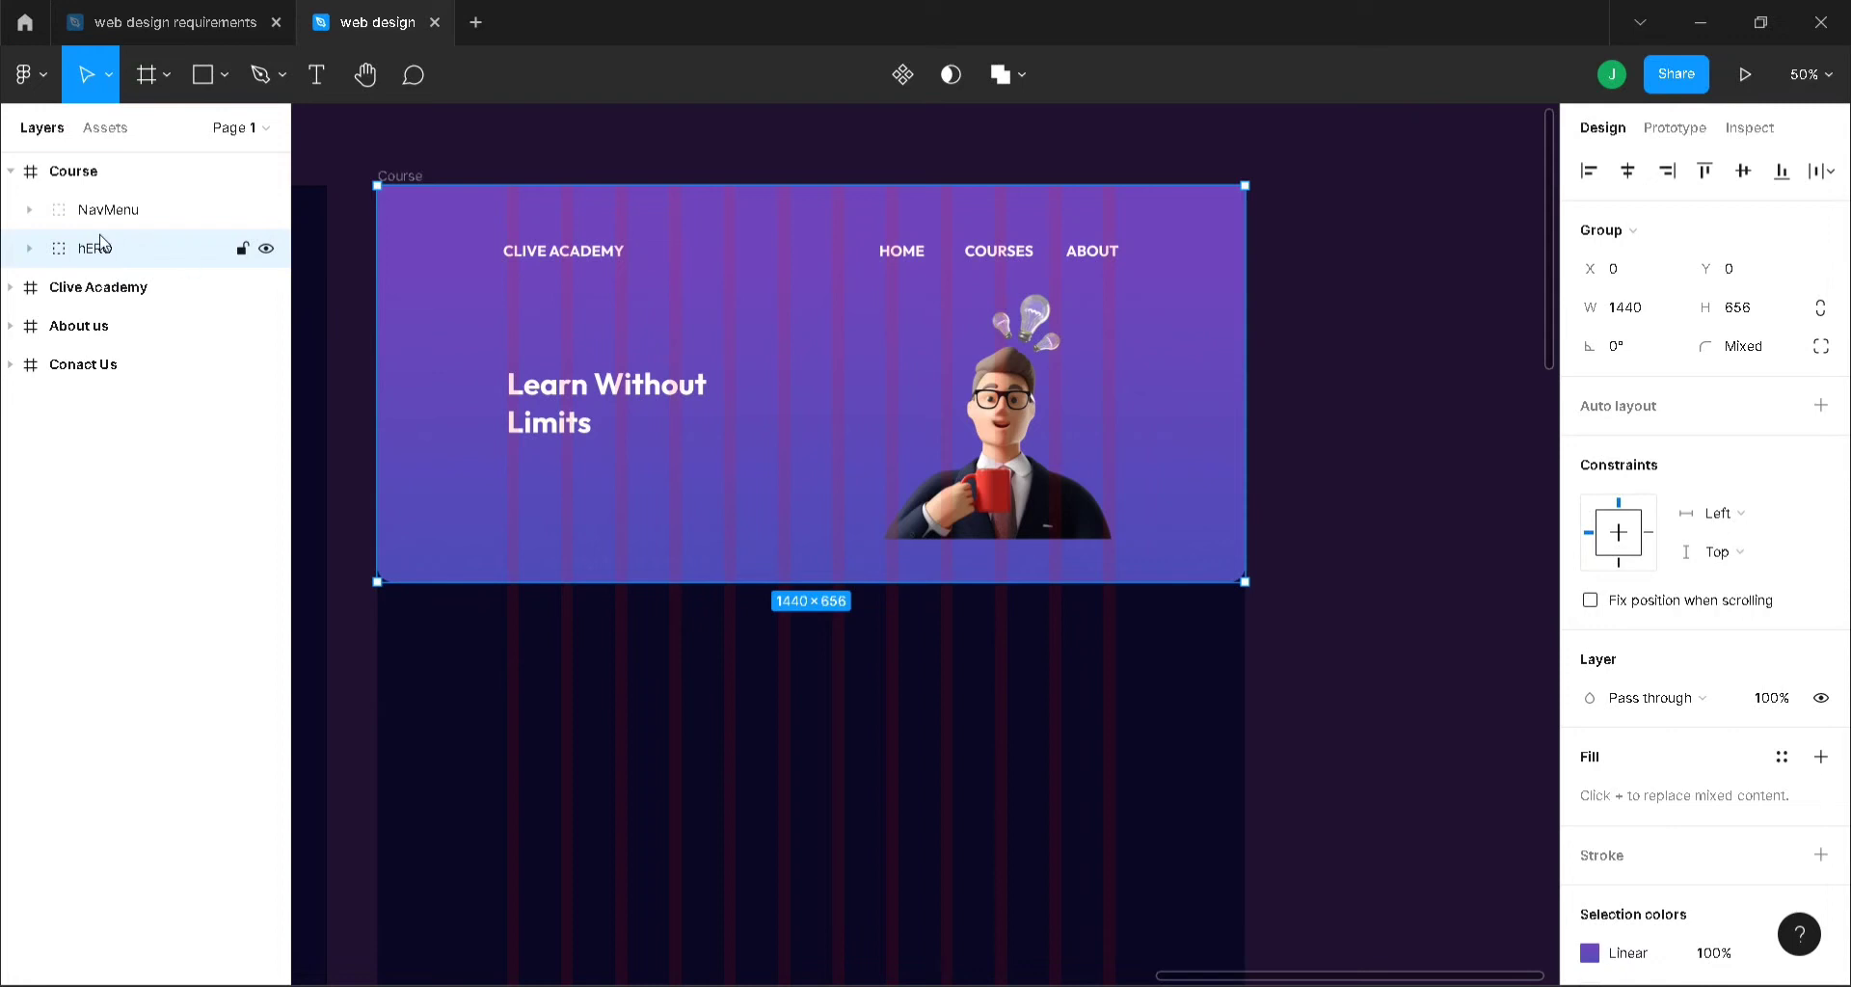
- Collapse the Course layers and move the Course frame to the bottom of the list
left_click(9, 170)
left_click(74, 174)
left_click_drag(80, 300, 215, 347)
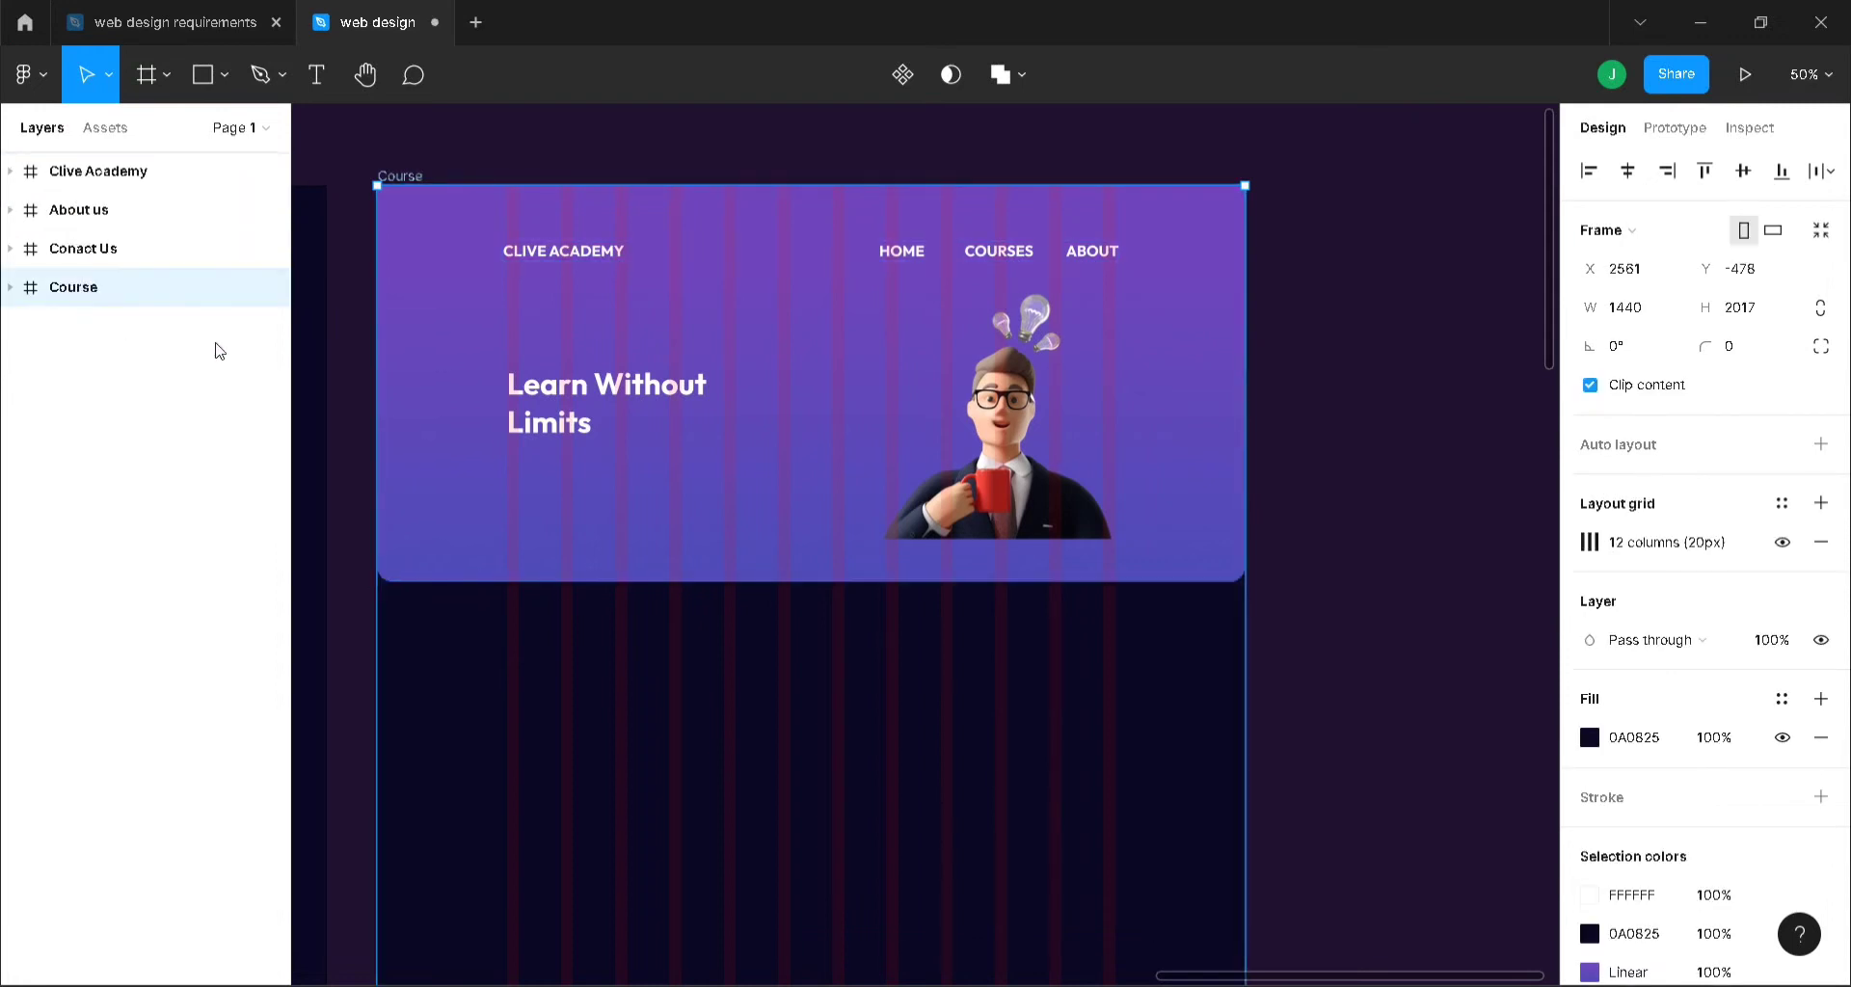
scroll(1365, 392, "down", 2)
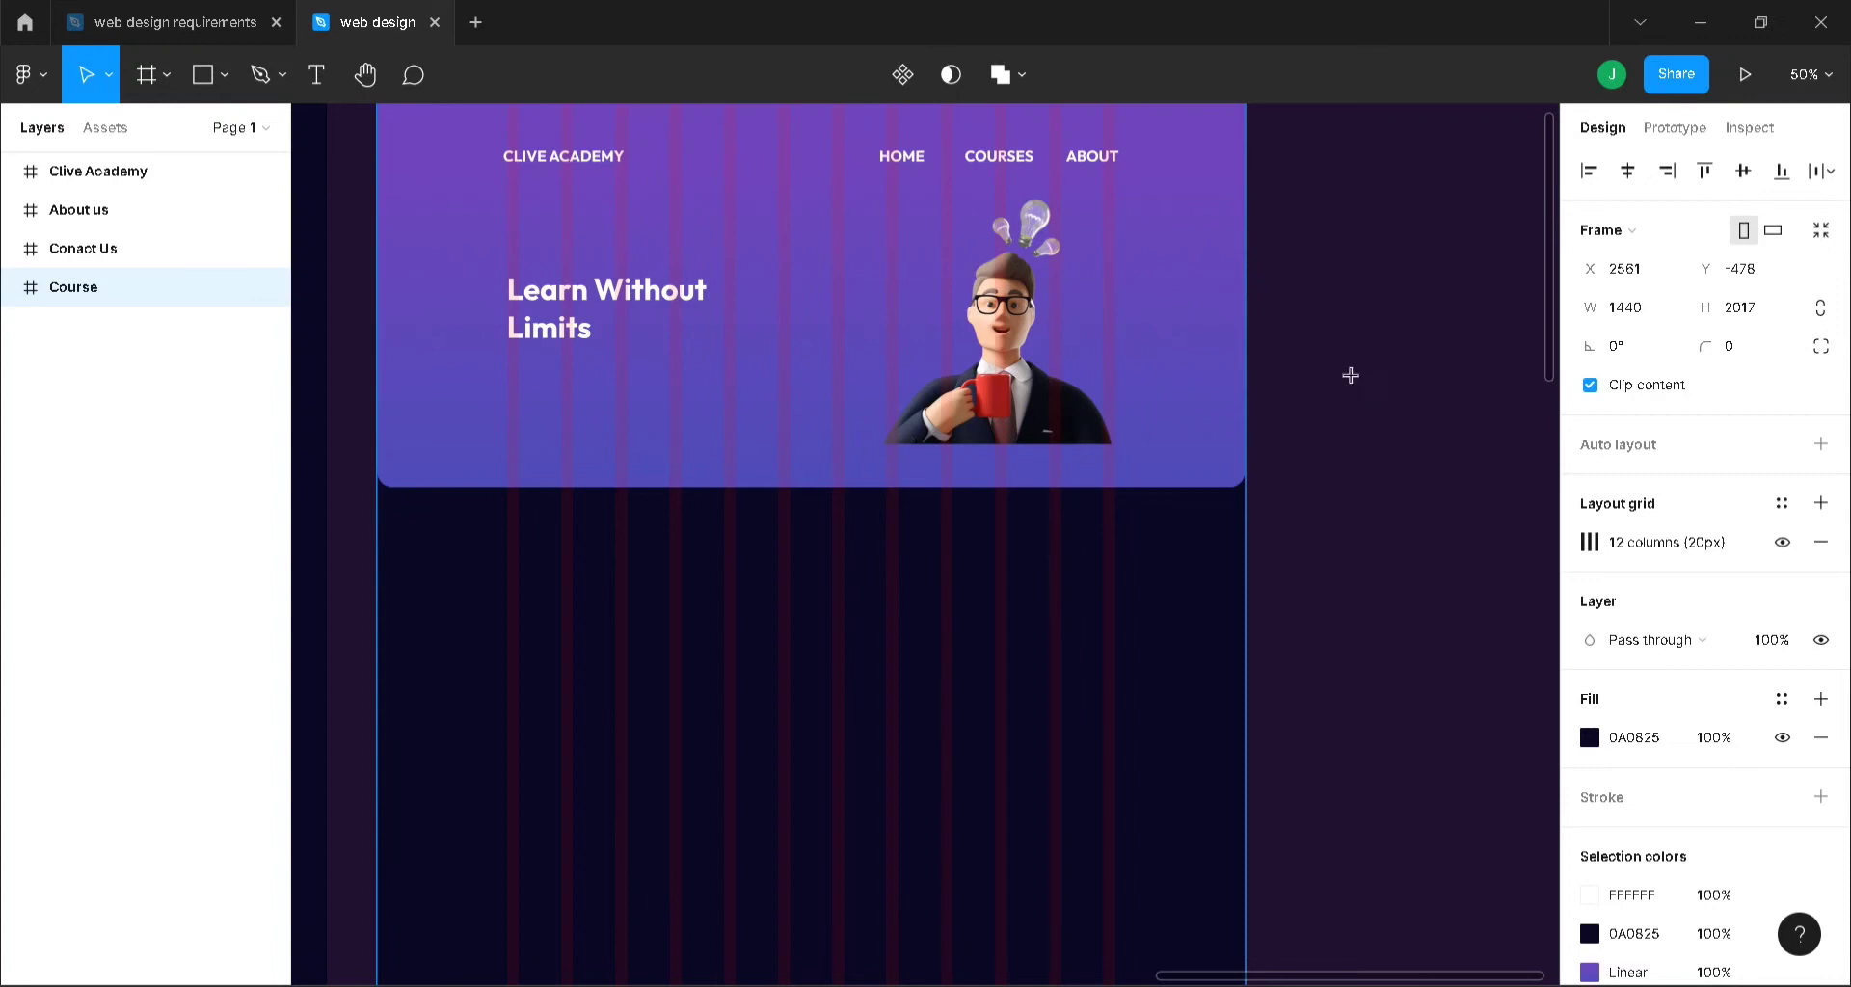
- Add an 'Explore Our Courses' heading below the hero, centred horizontally
key("t")
left_click(707, 523)
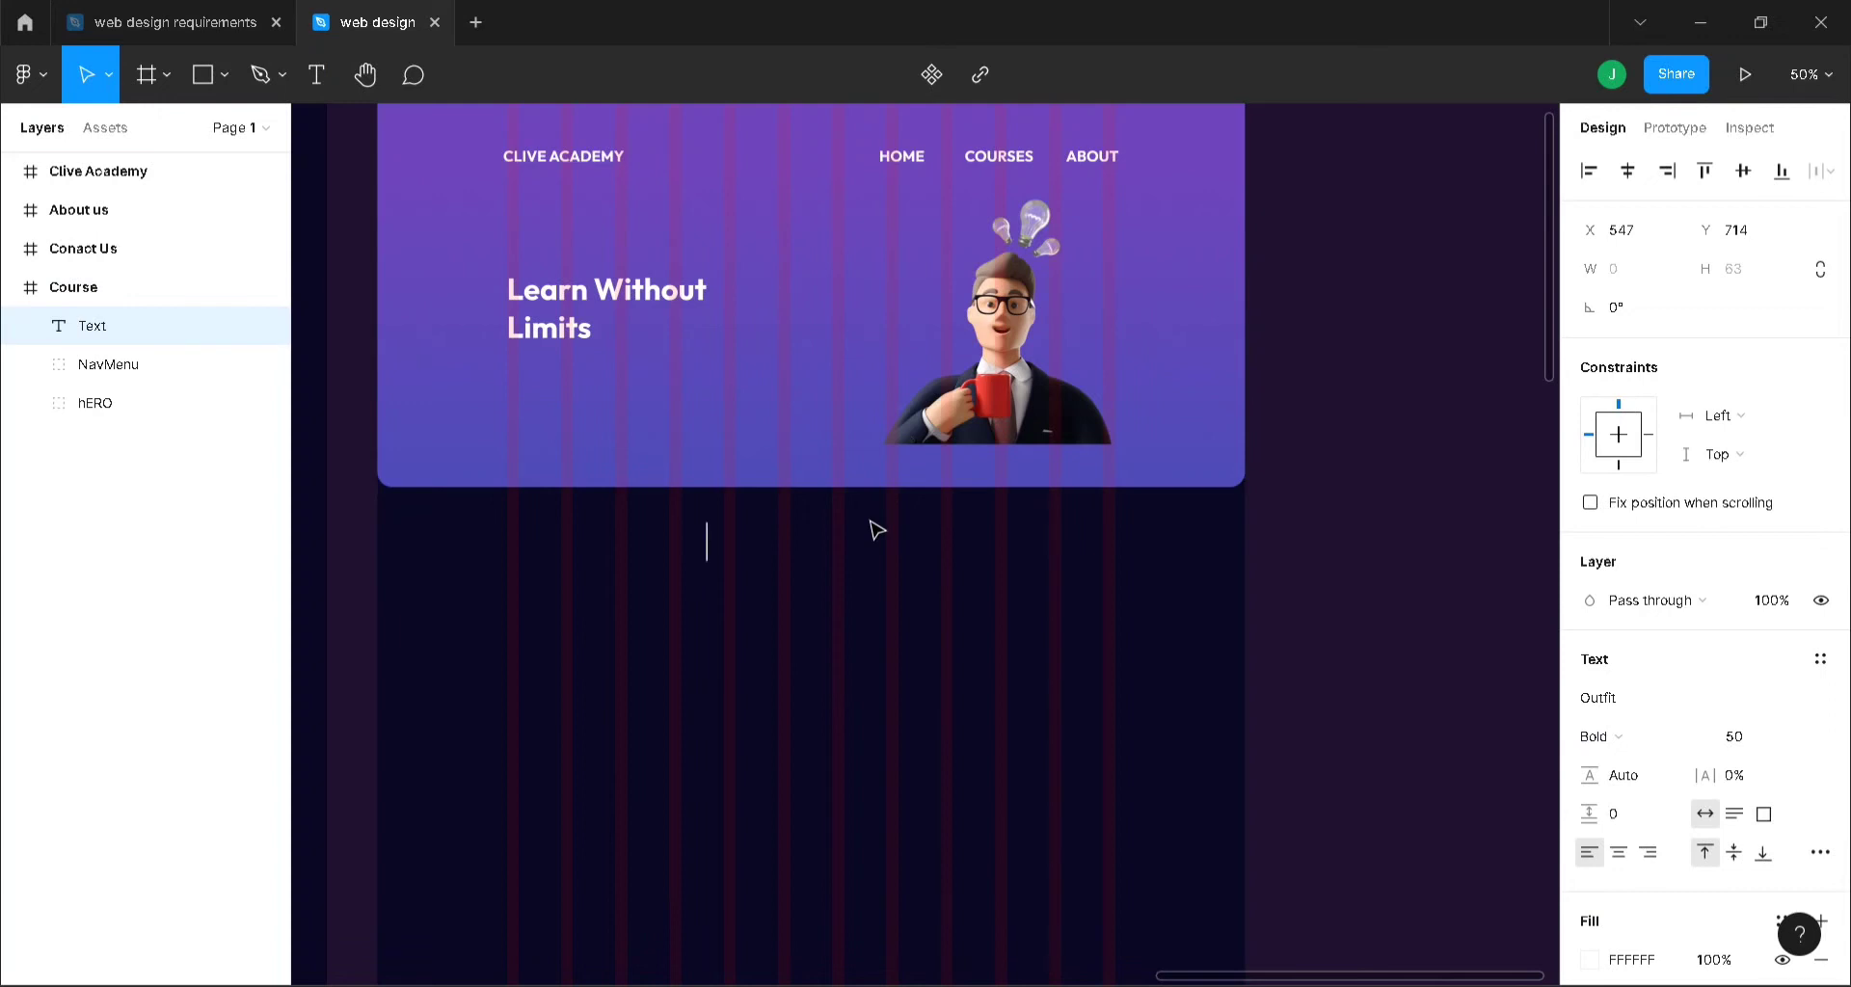
type("Explore")
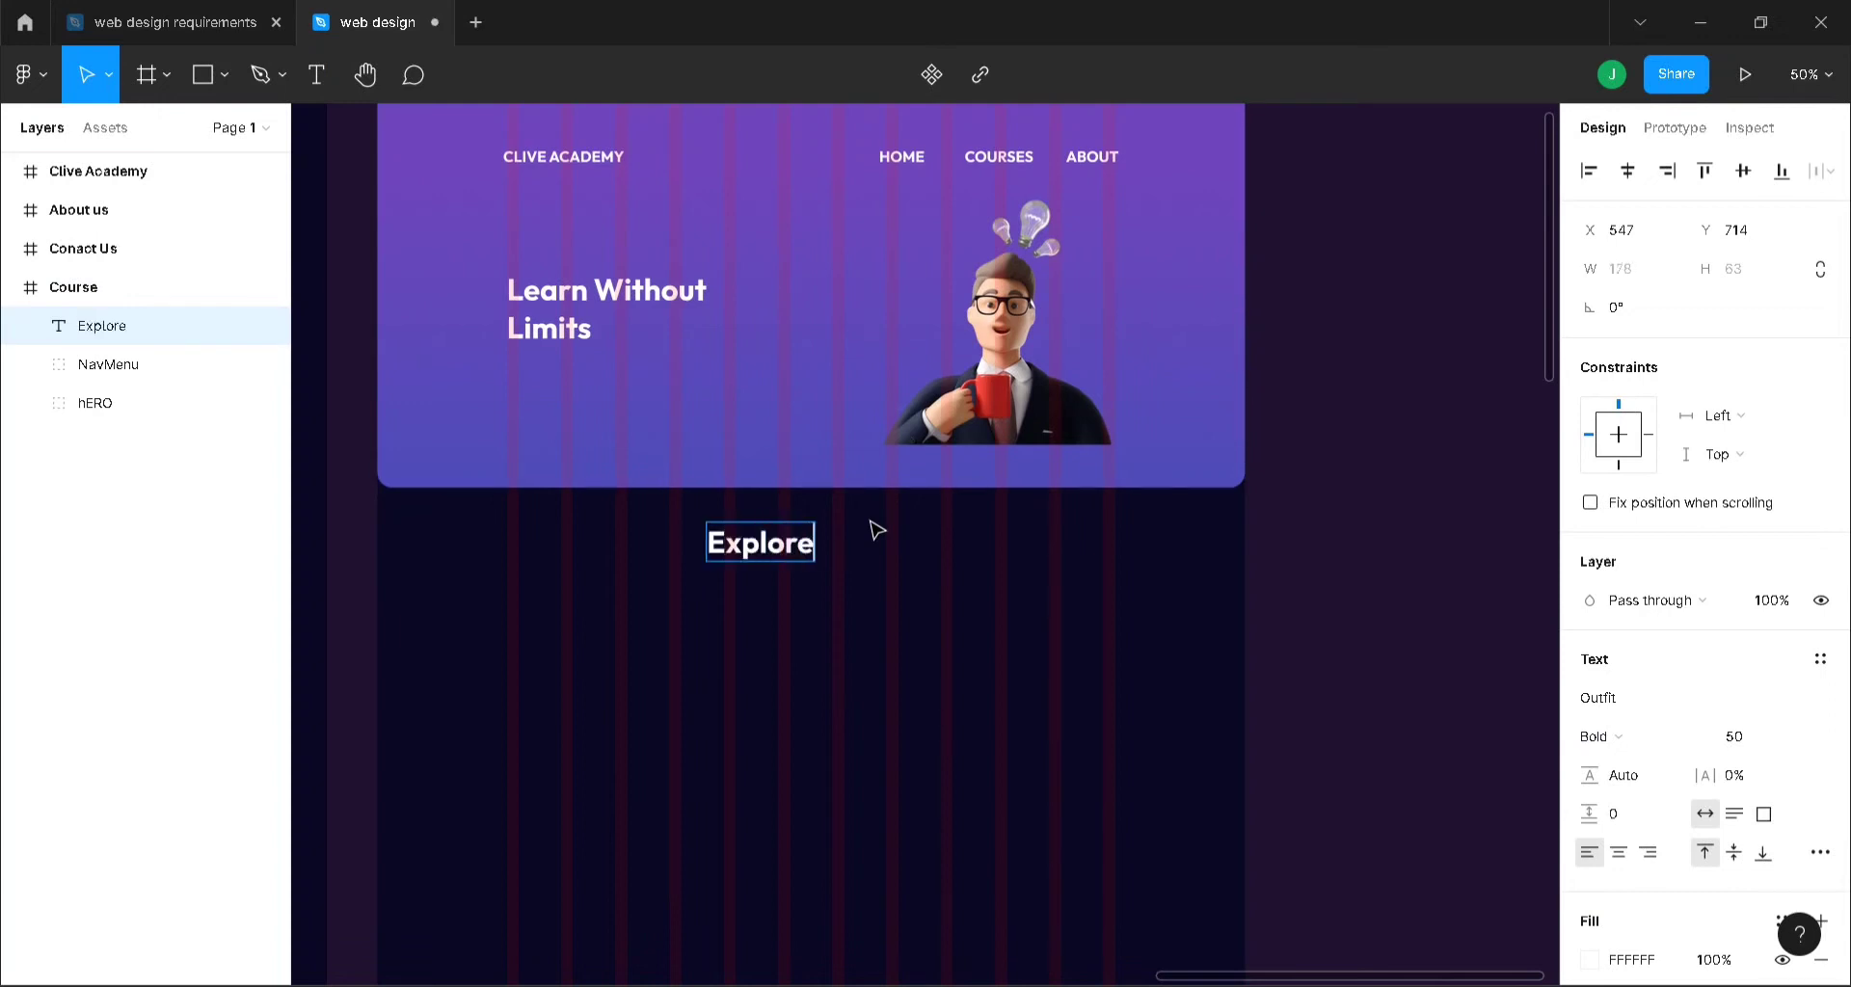
type(" Our C")
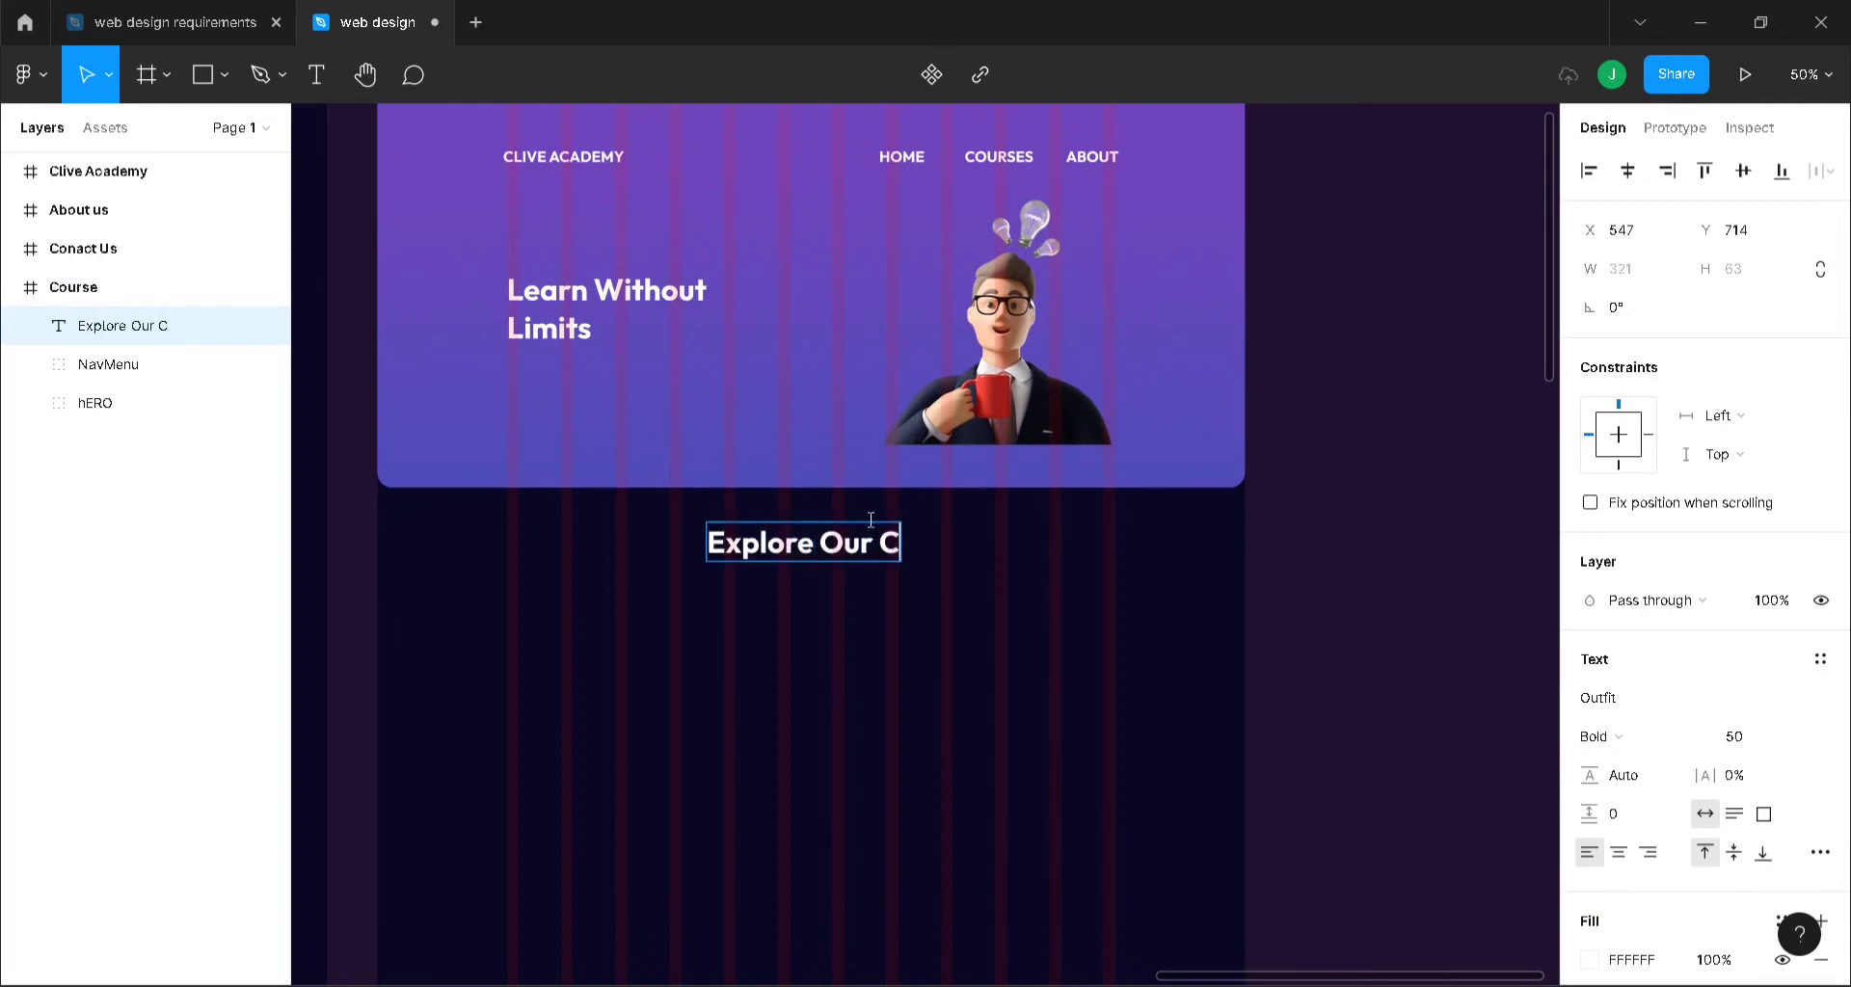
type("ourses")
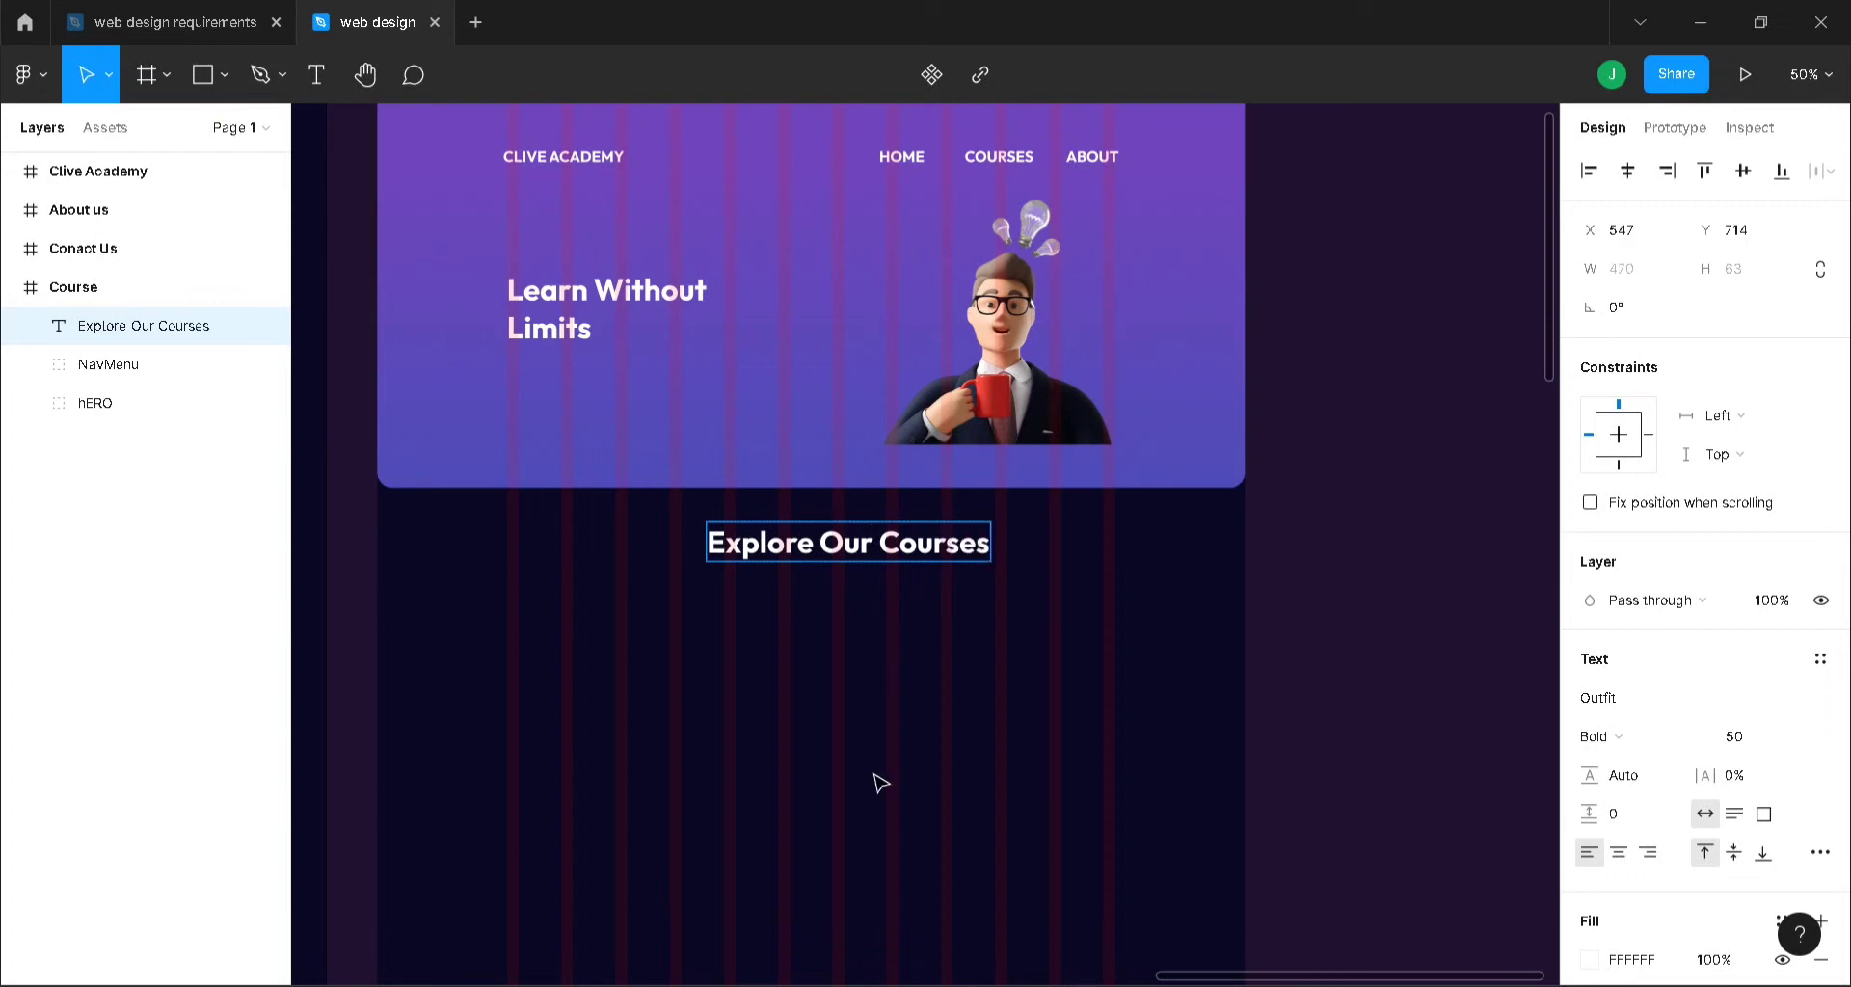
key("Escape")
left_click(1627, 170)
scroll(1045, 504, "down", 3)
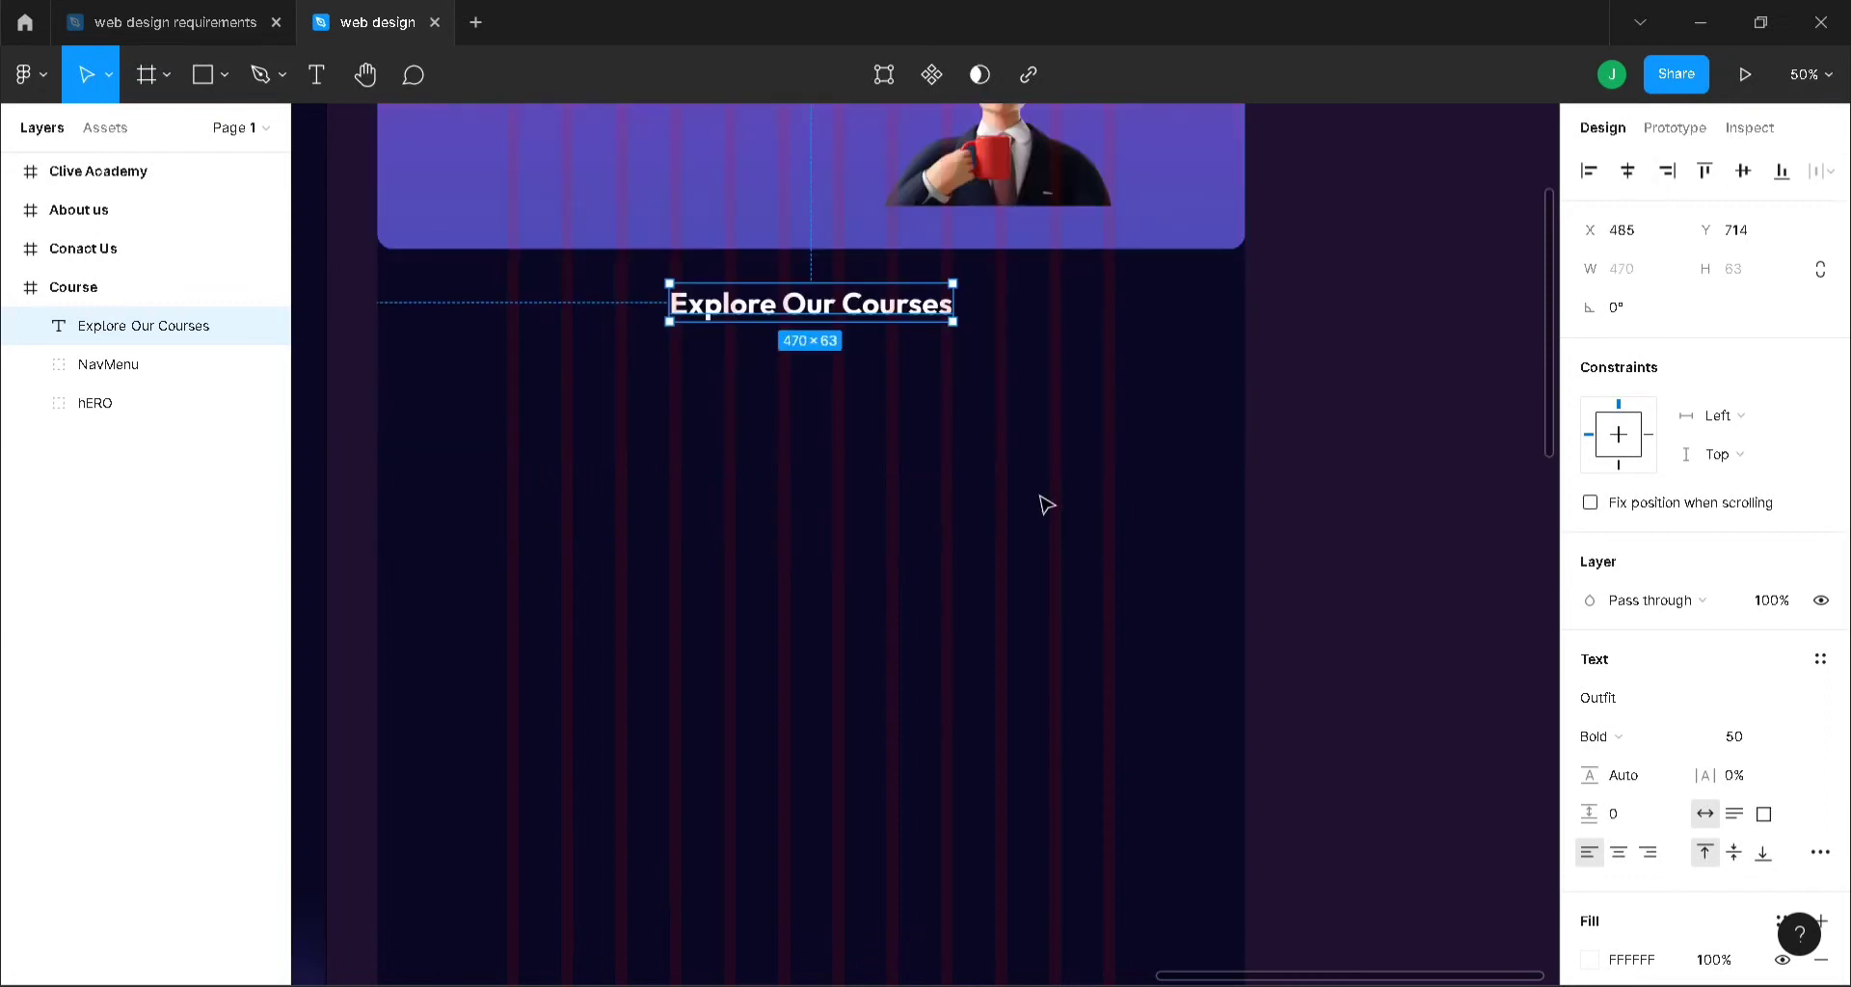
left_click(1017, 523)
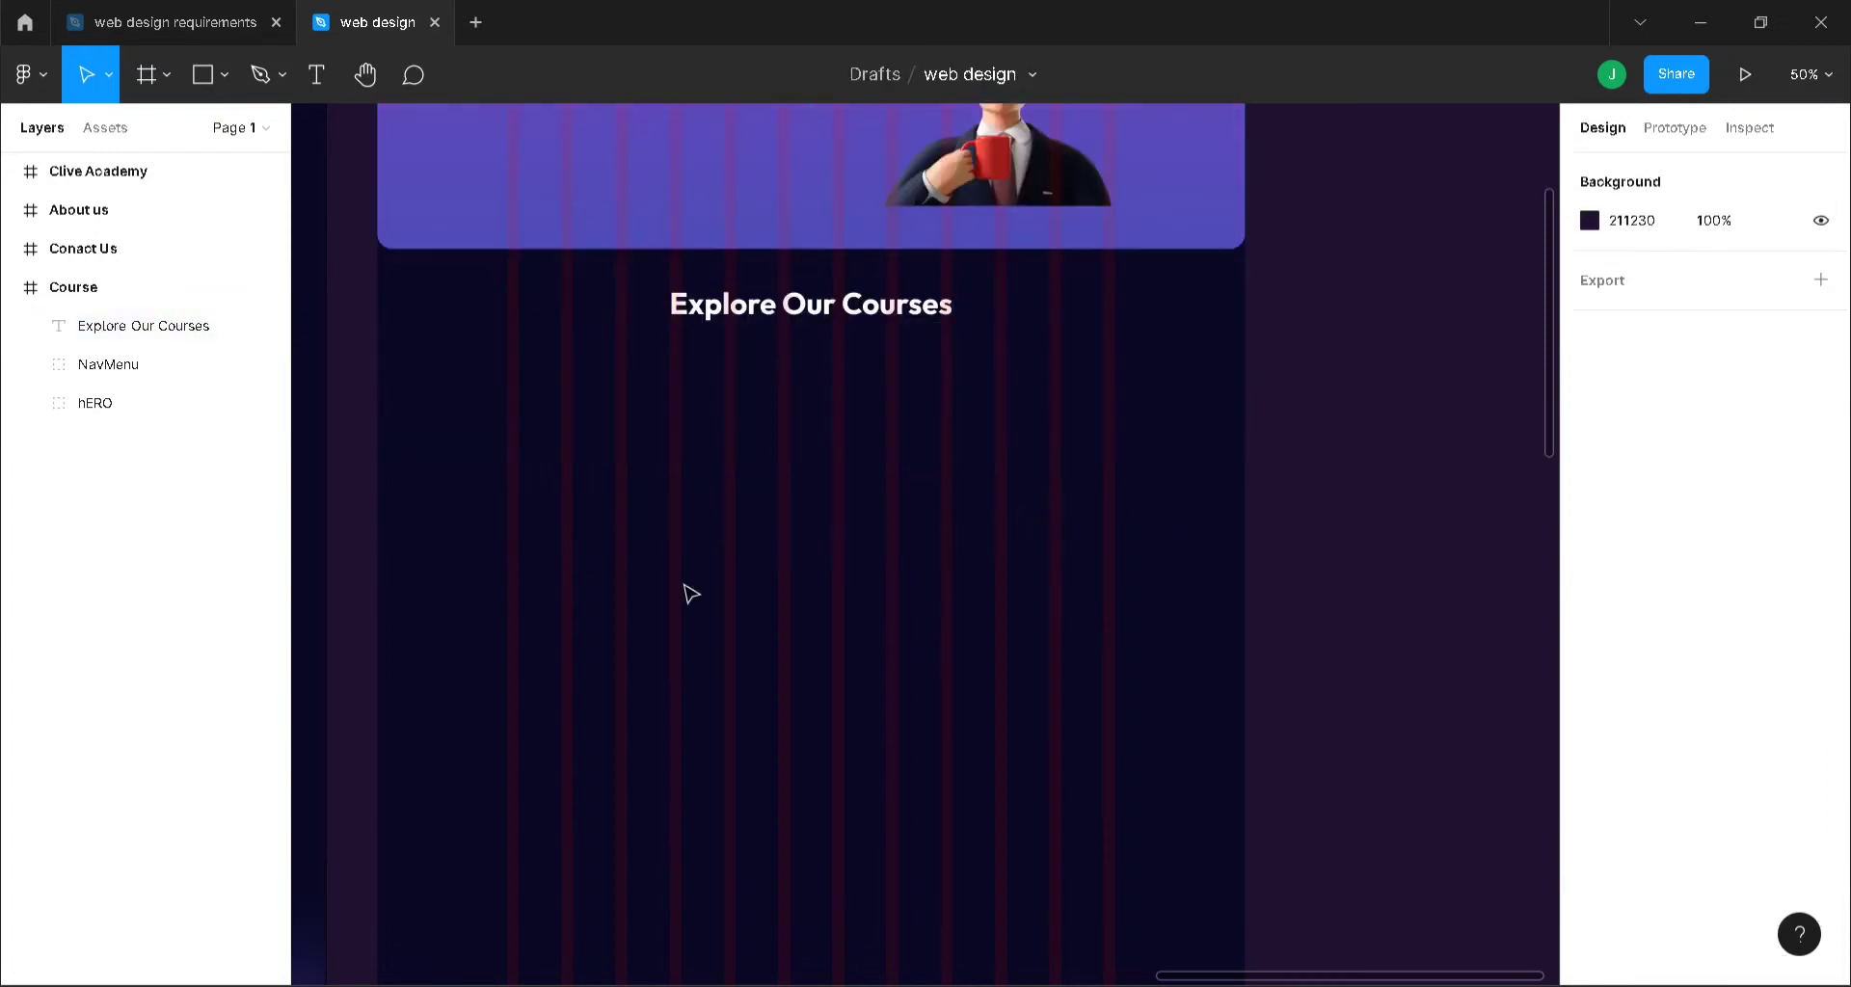
- Add a 'Trending Courses' heading below it on the left
key("t")
left_click(517, 405)
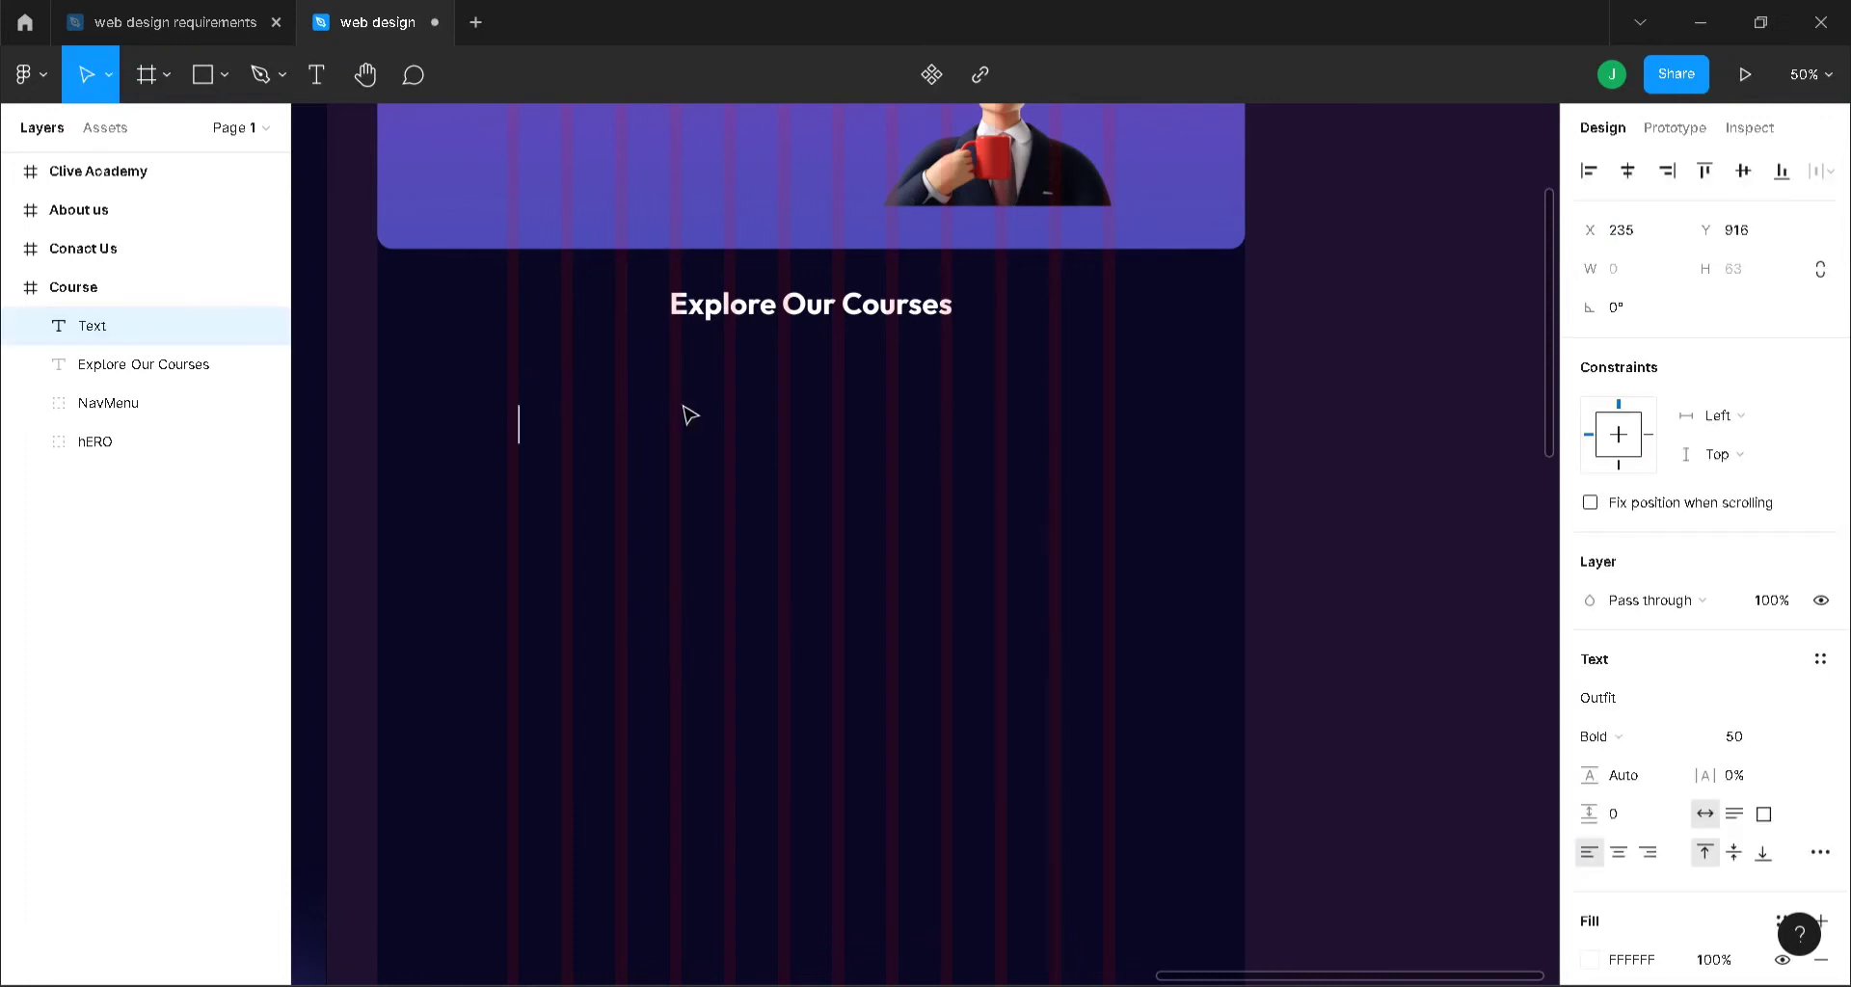
type("T")
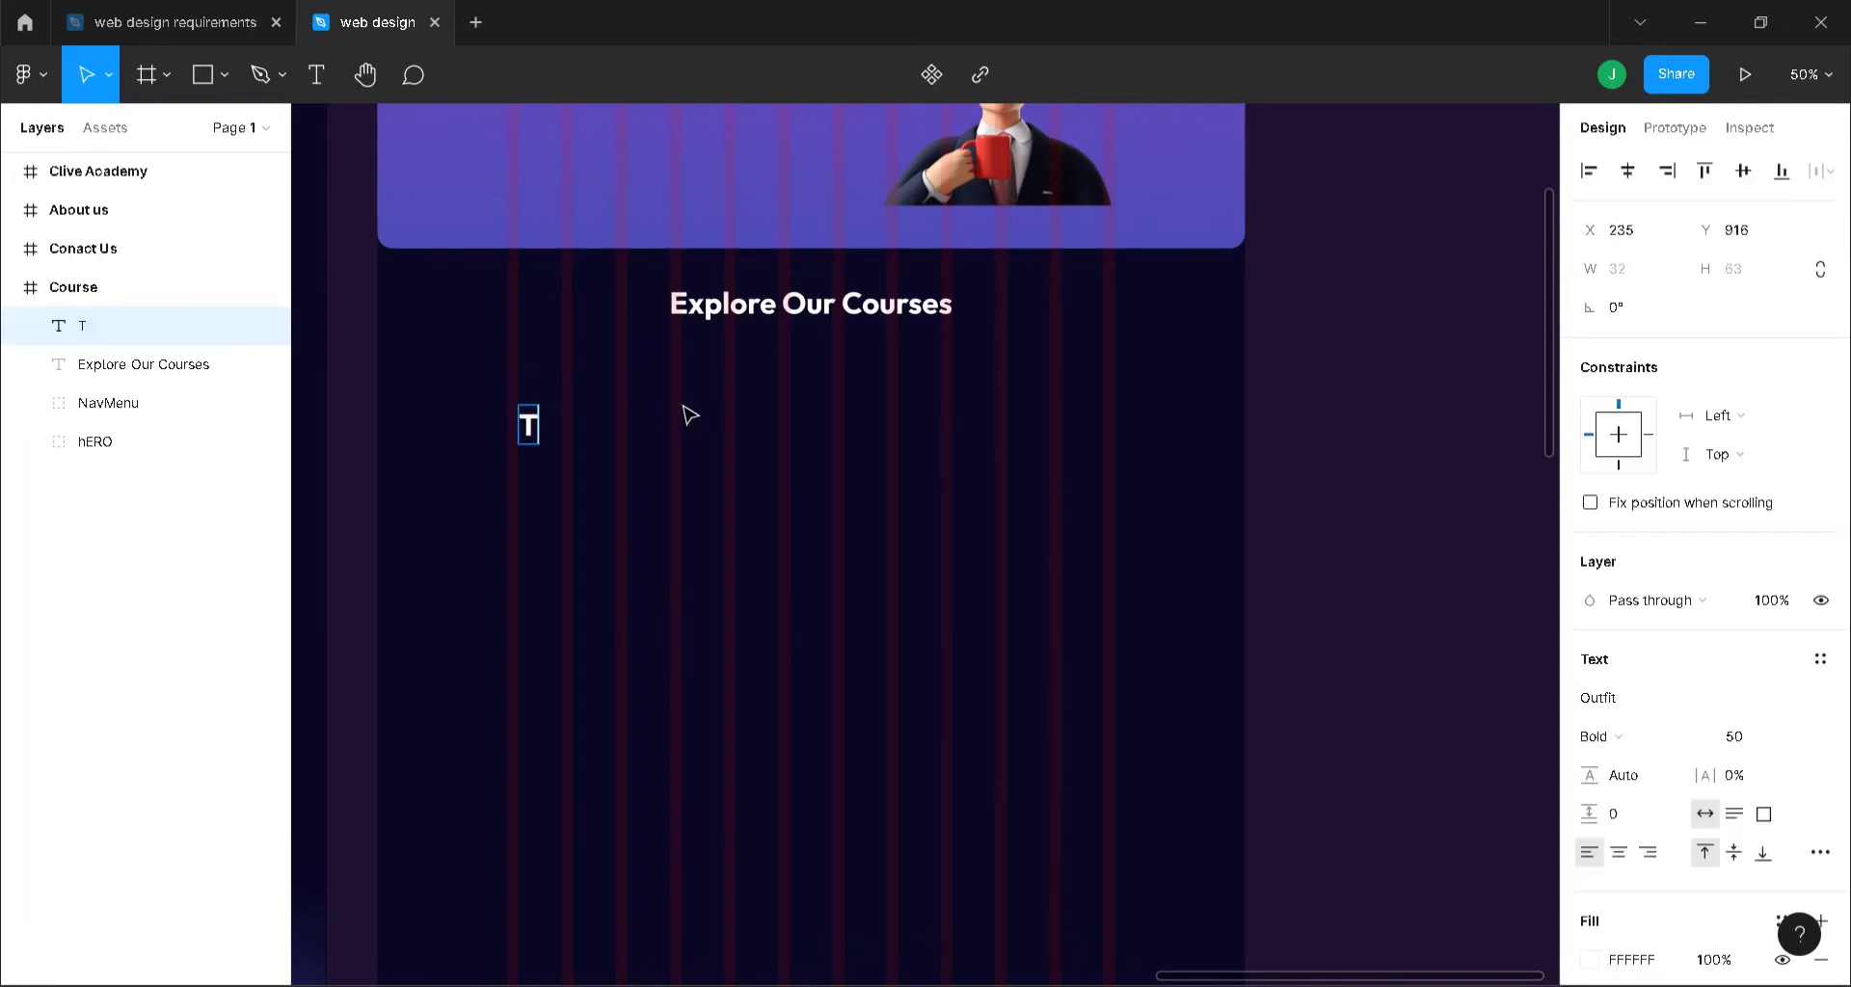
type("red")
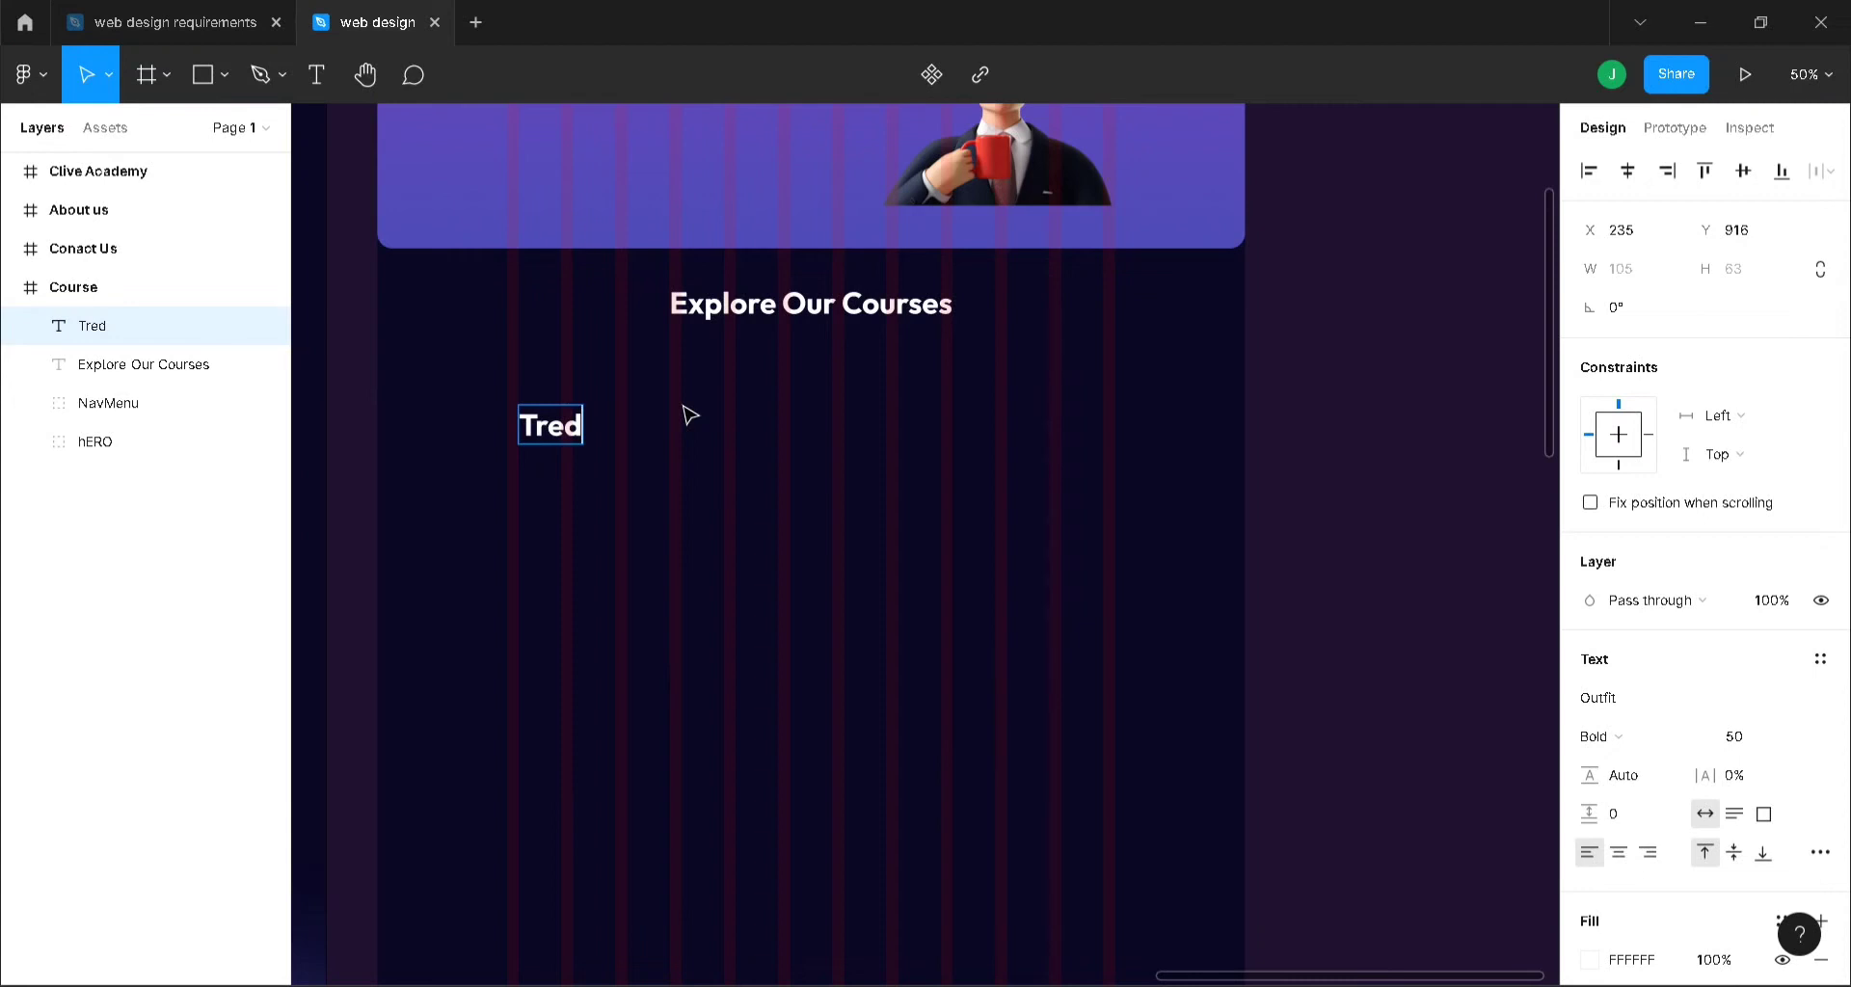
key("BackSpace")
type("nding Cou")
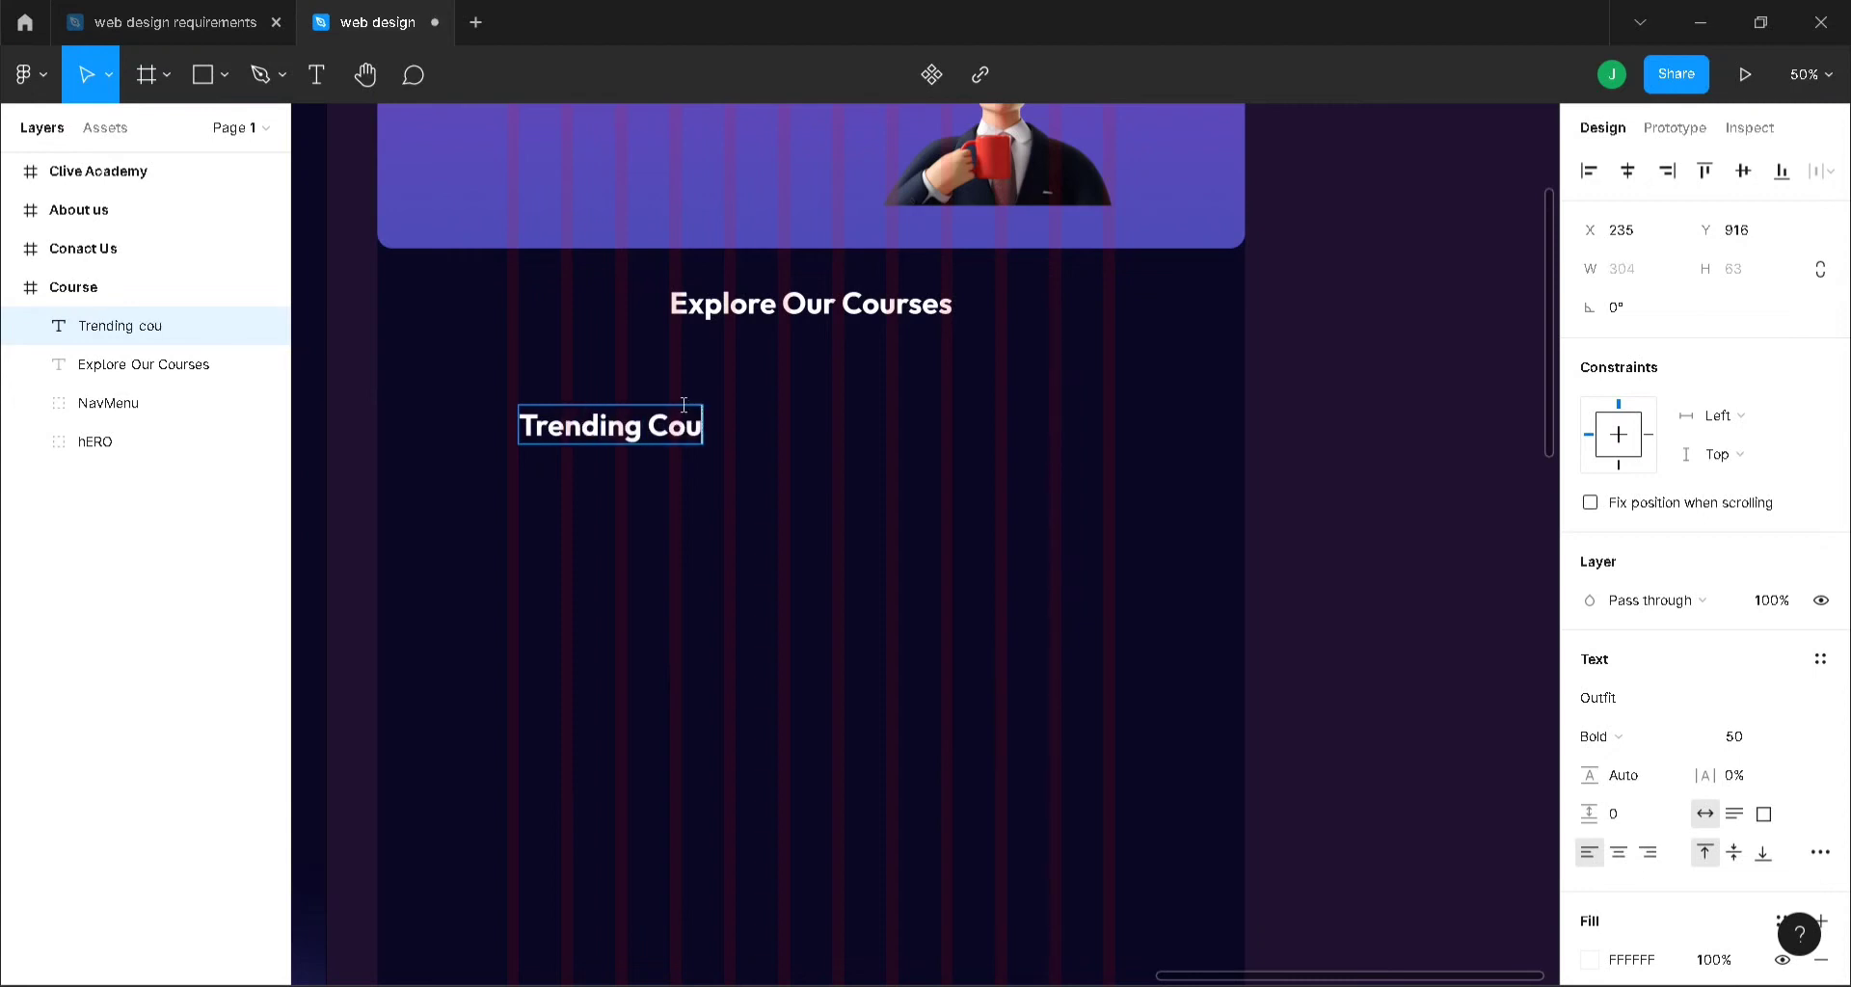
type("rses")
key("Escape")
key("Escape")
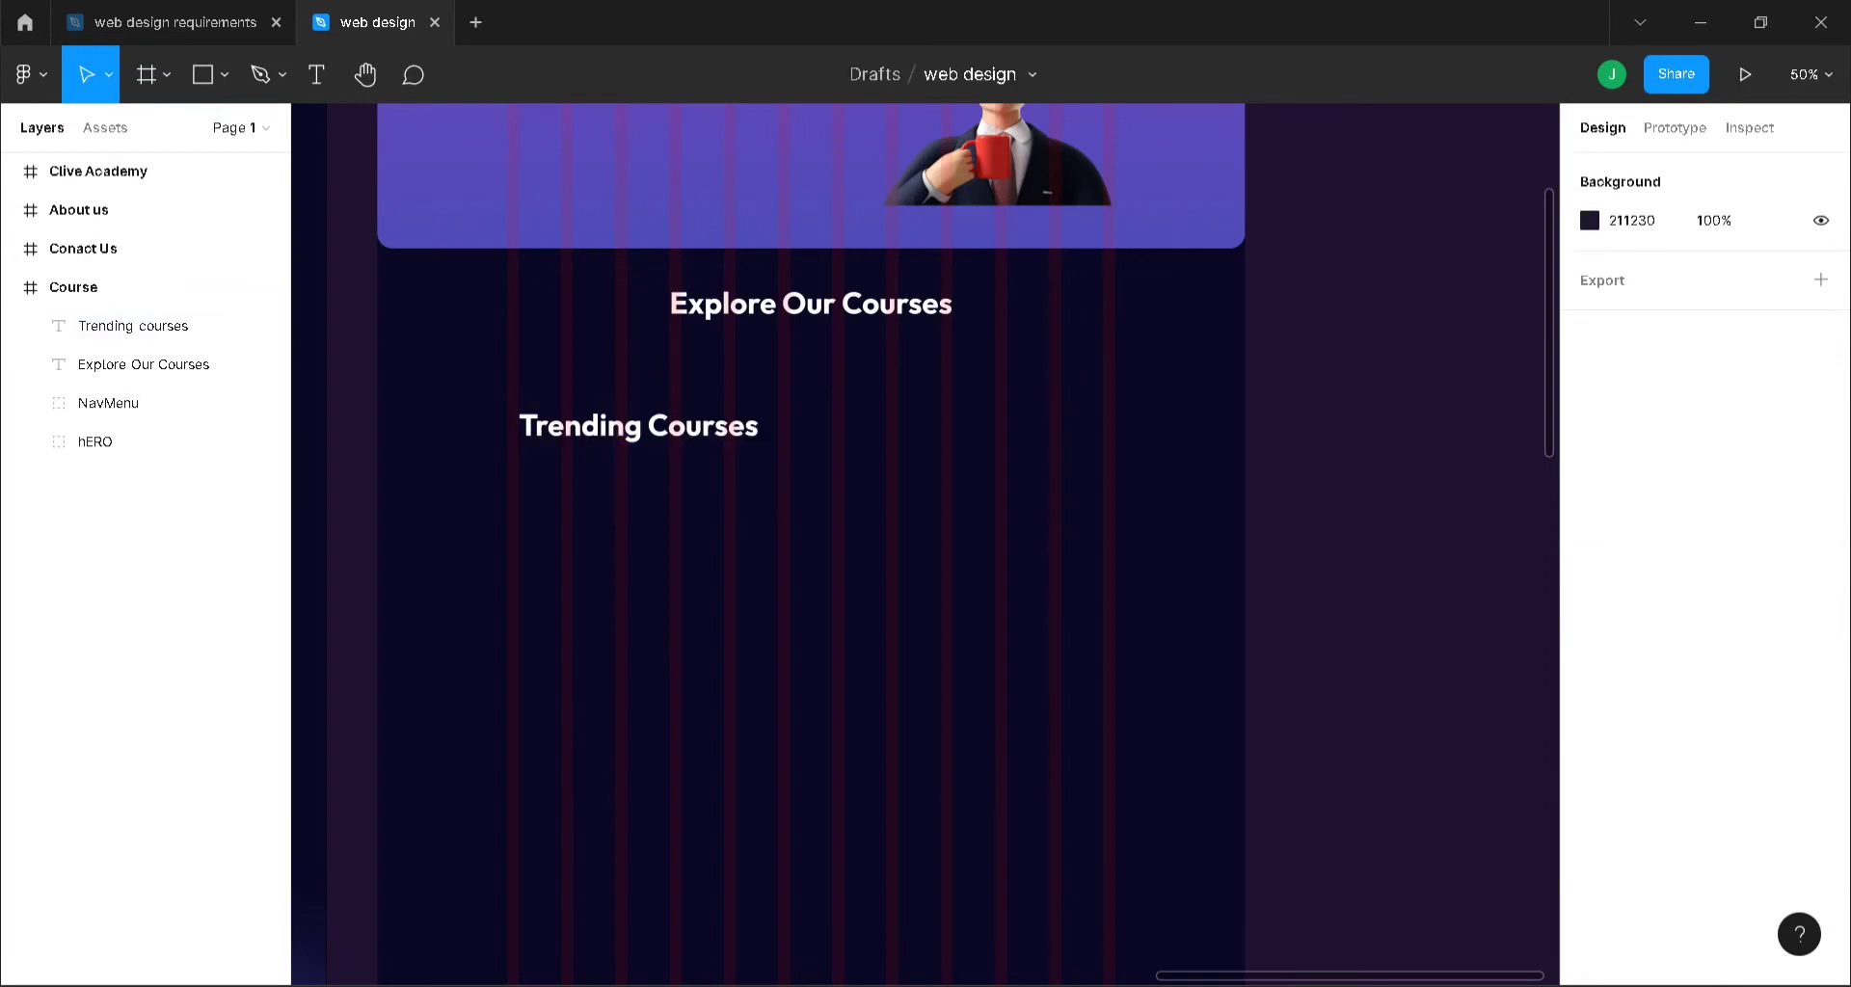
left_click_drag(1408, 976, 848, 933)
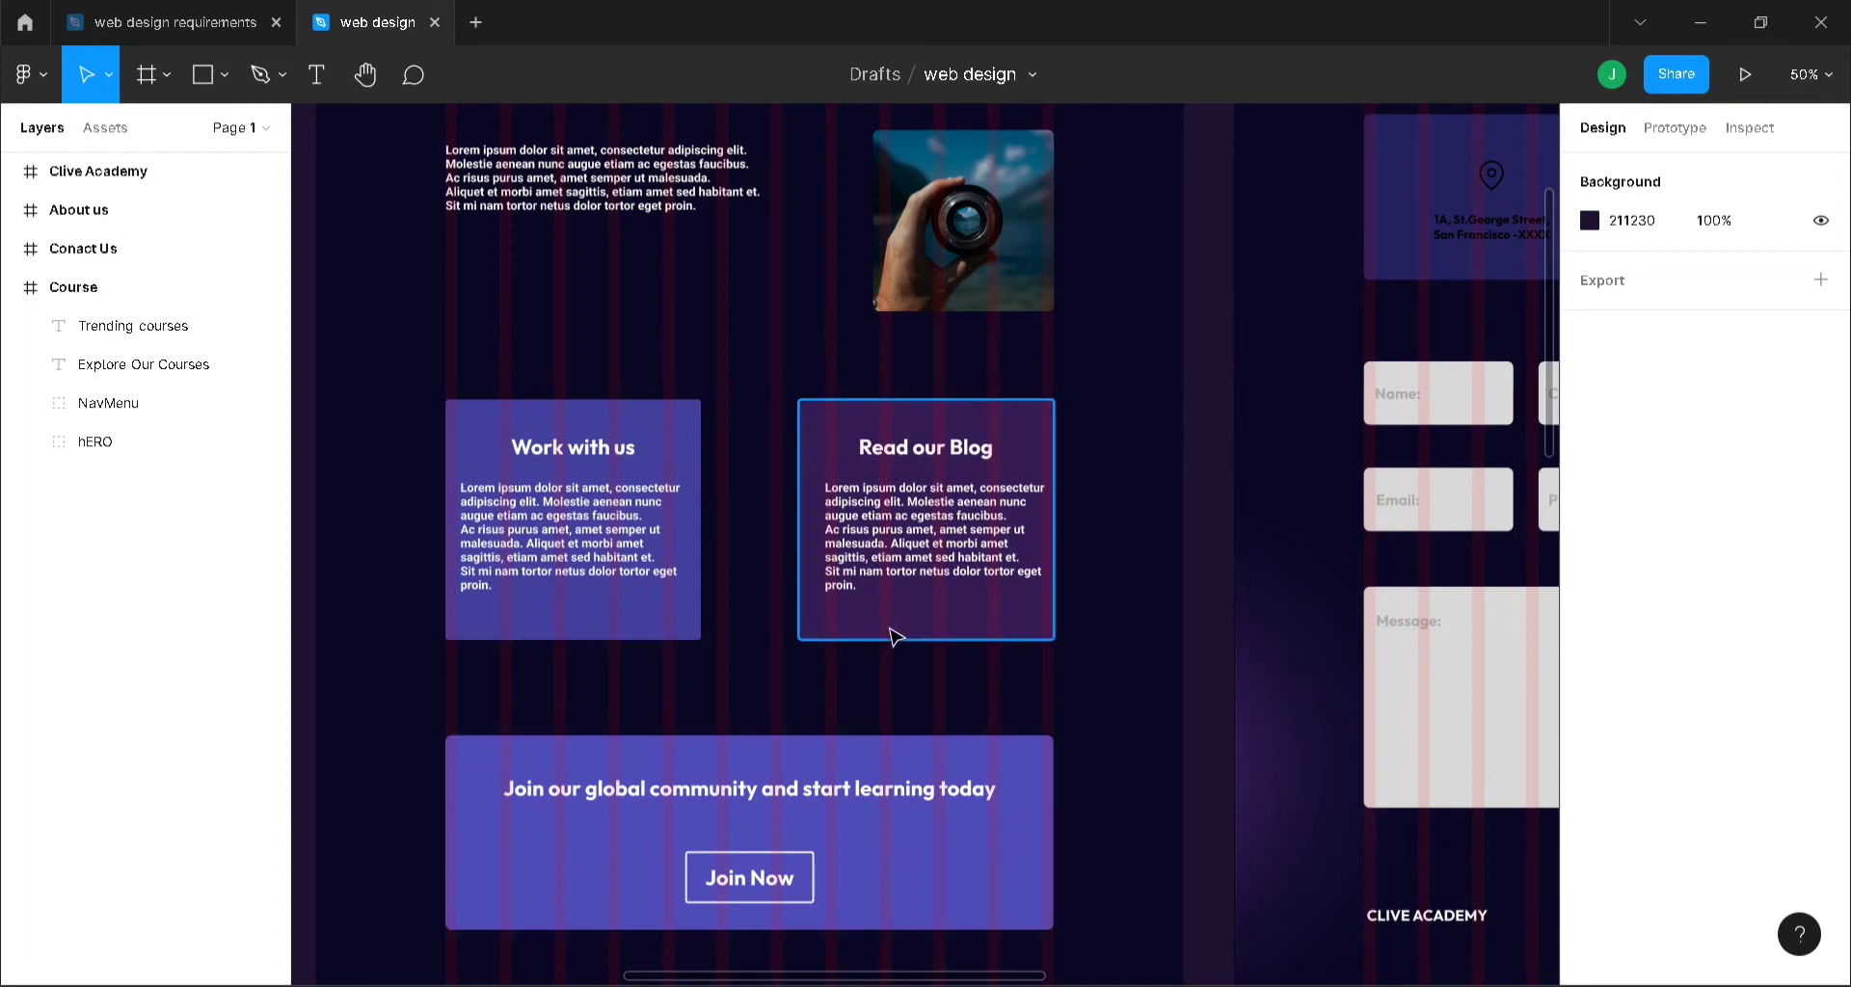
- Add 'Read Now' link text to the Read our Blog card
key("ctrl+equal")
key("t")
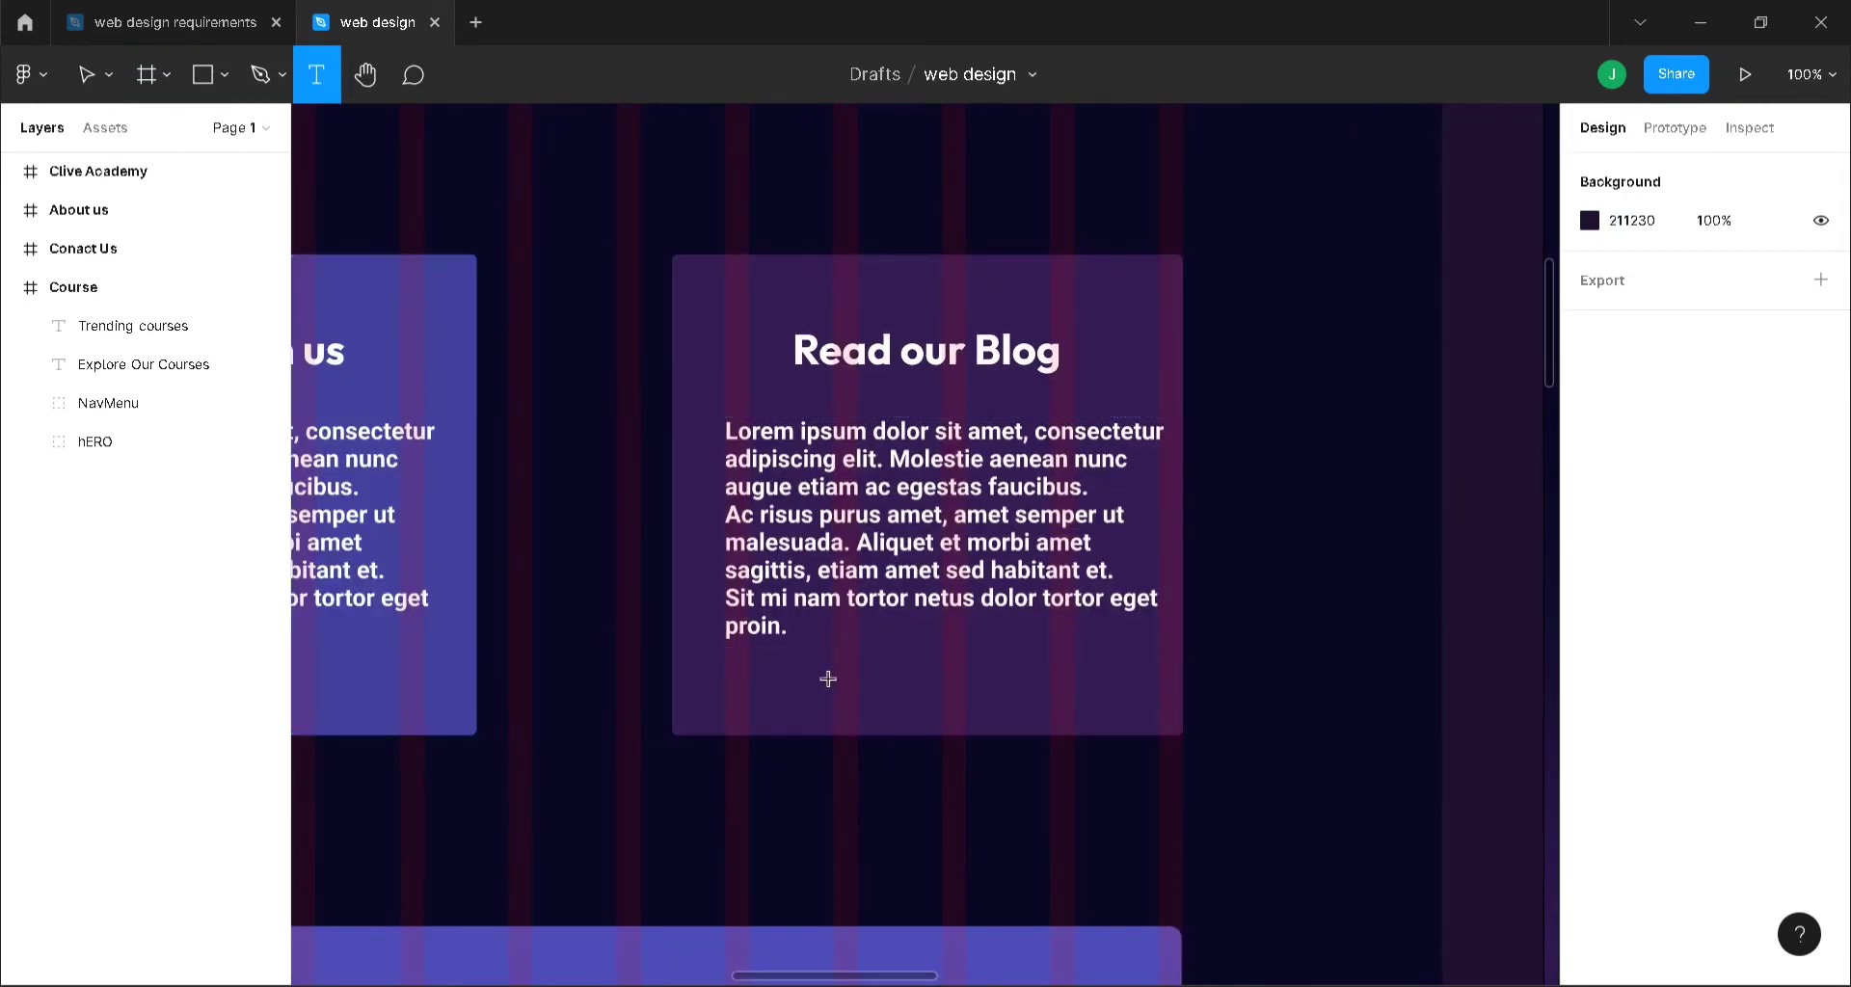
left_click(828, 679)
type("R")
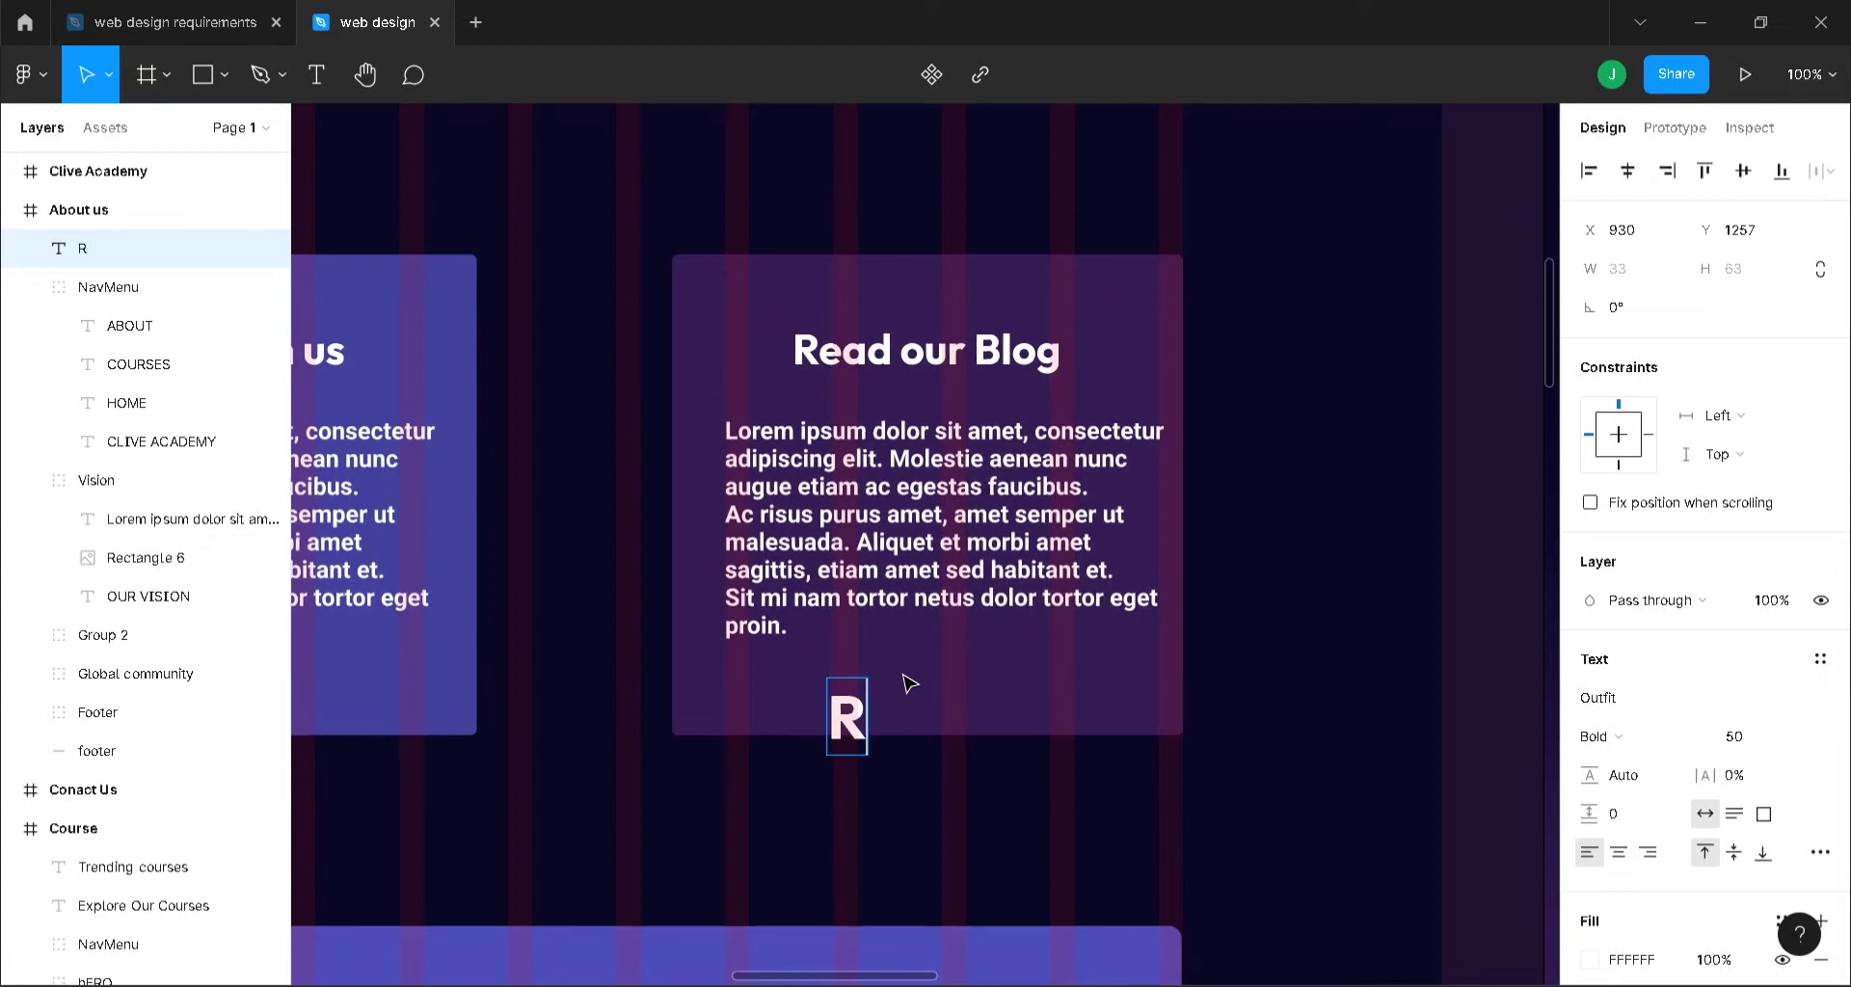
type("ead Now")
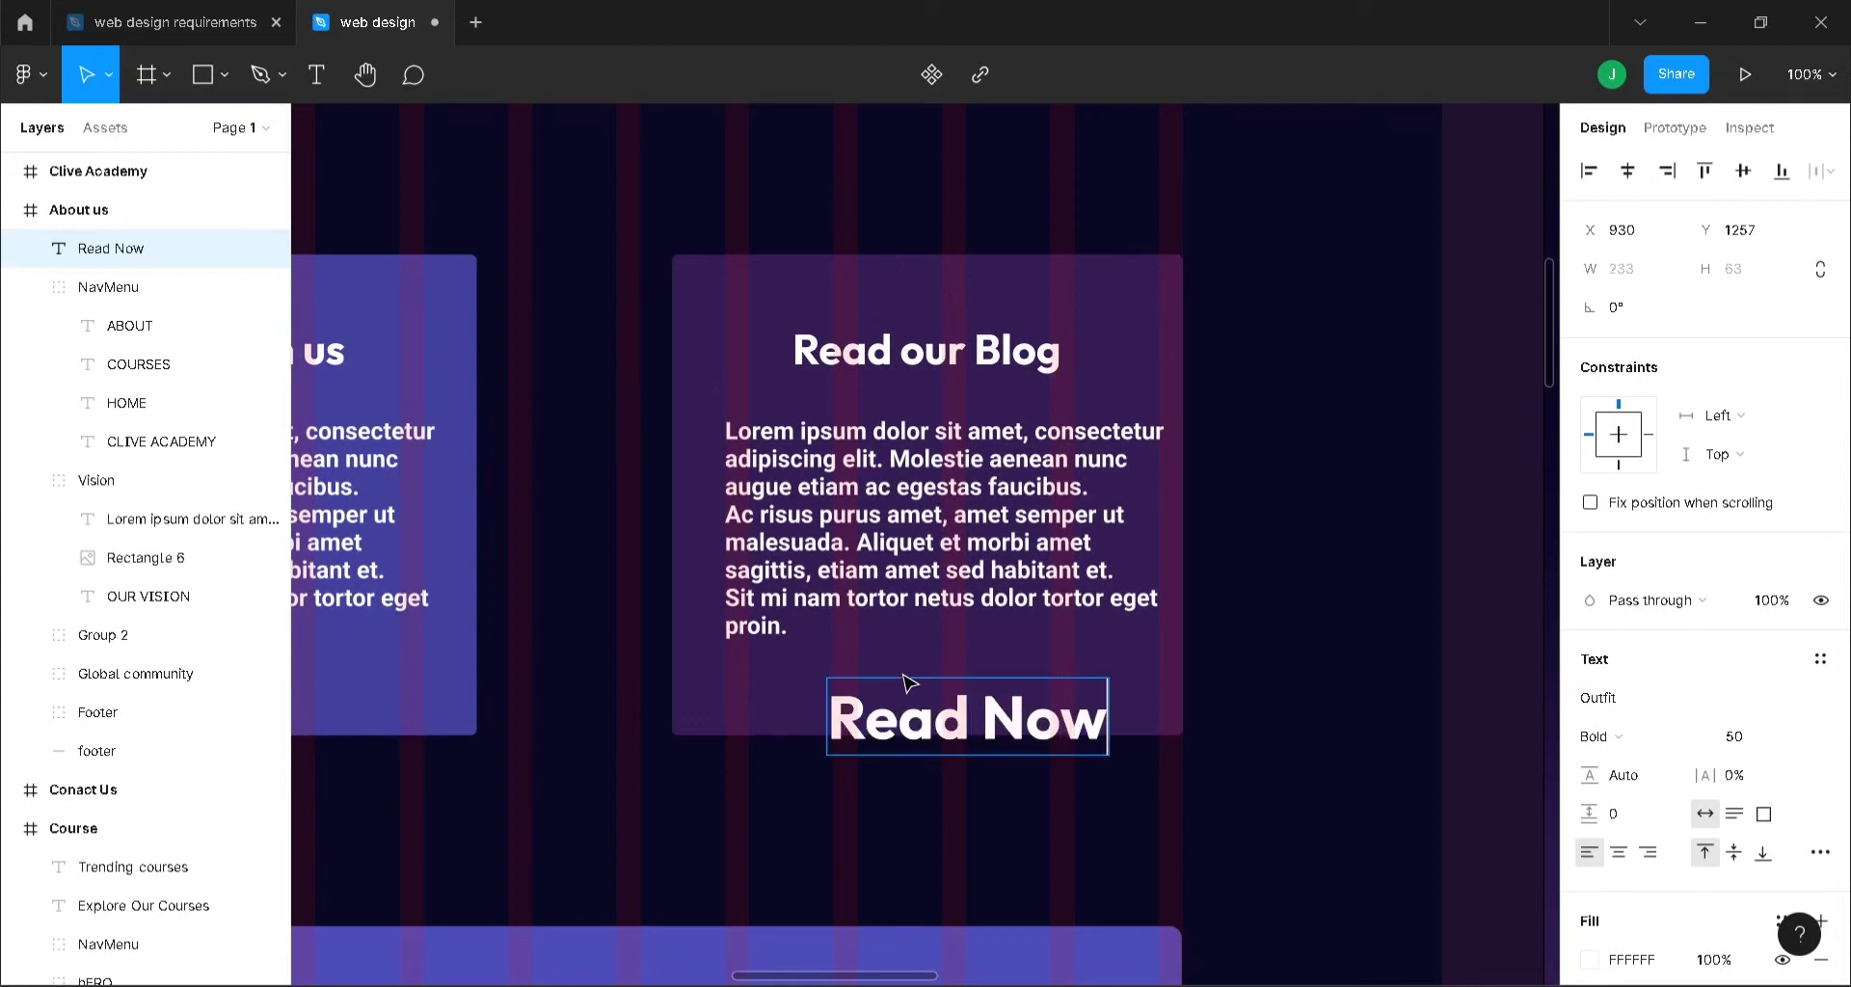
key("Escape")
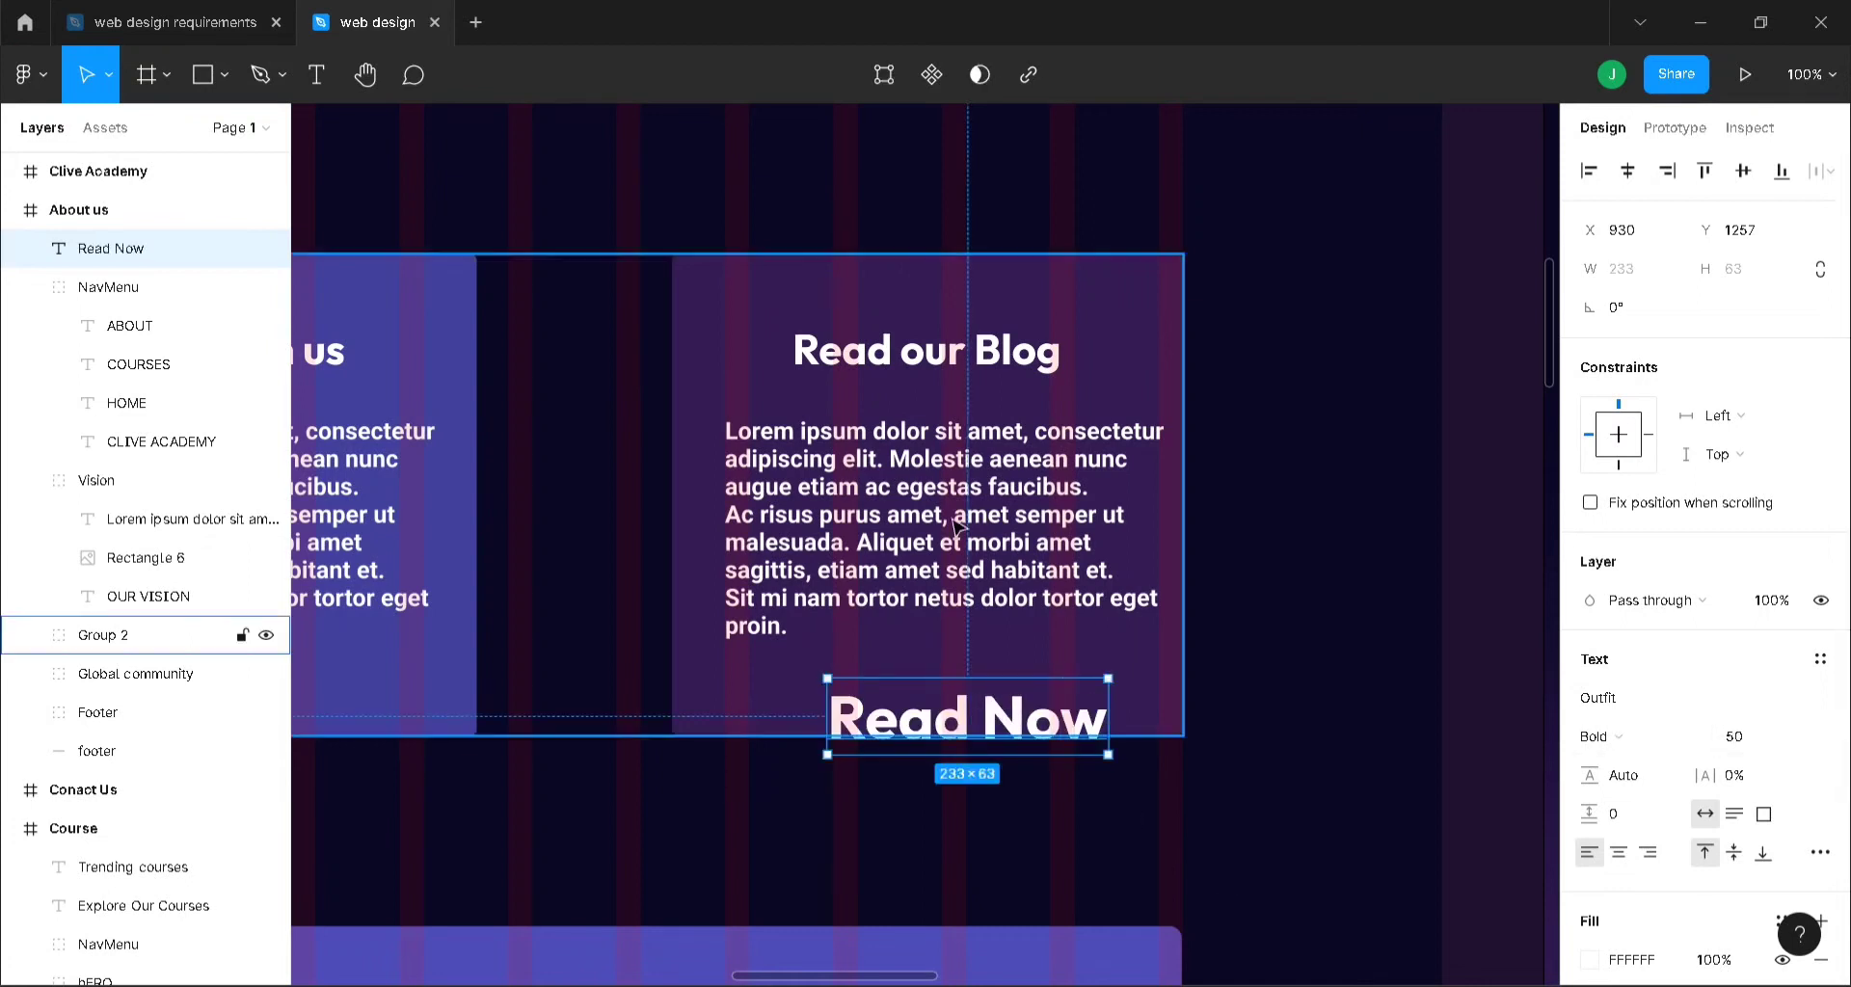
- Style Read Now at font size 15, centred on the card, in grey BFBFBF
double_click(999, 525)
left_click(999, 698)
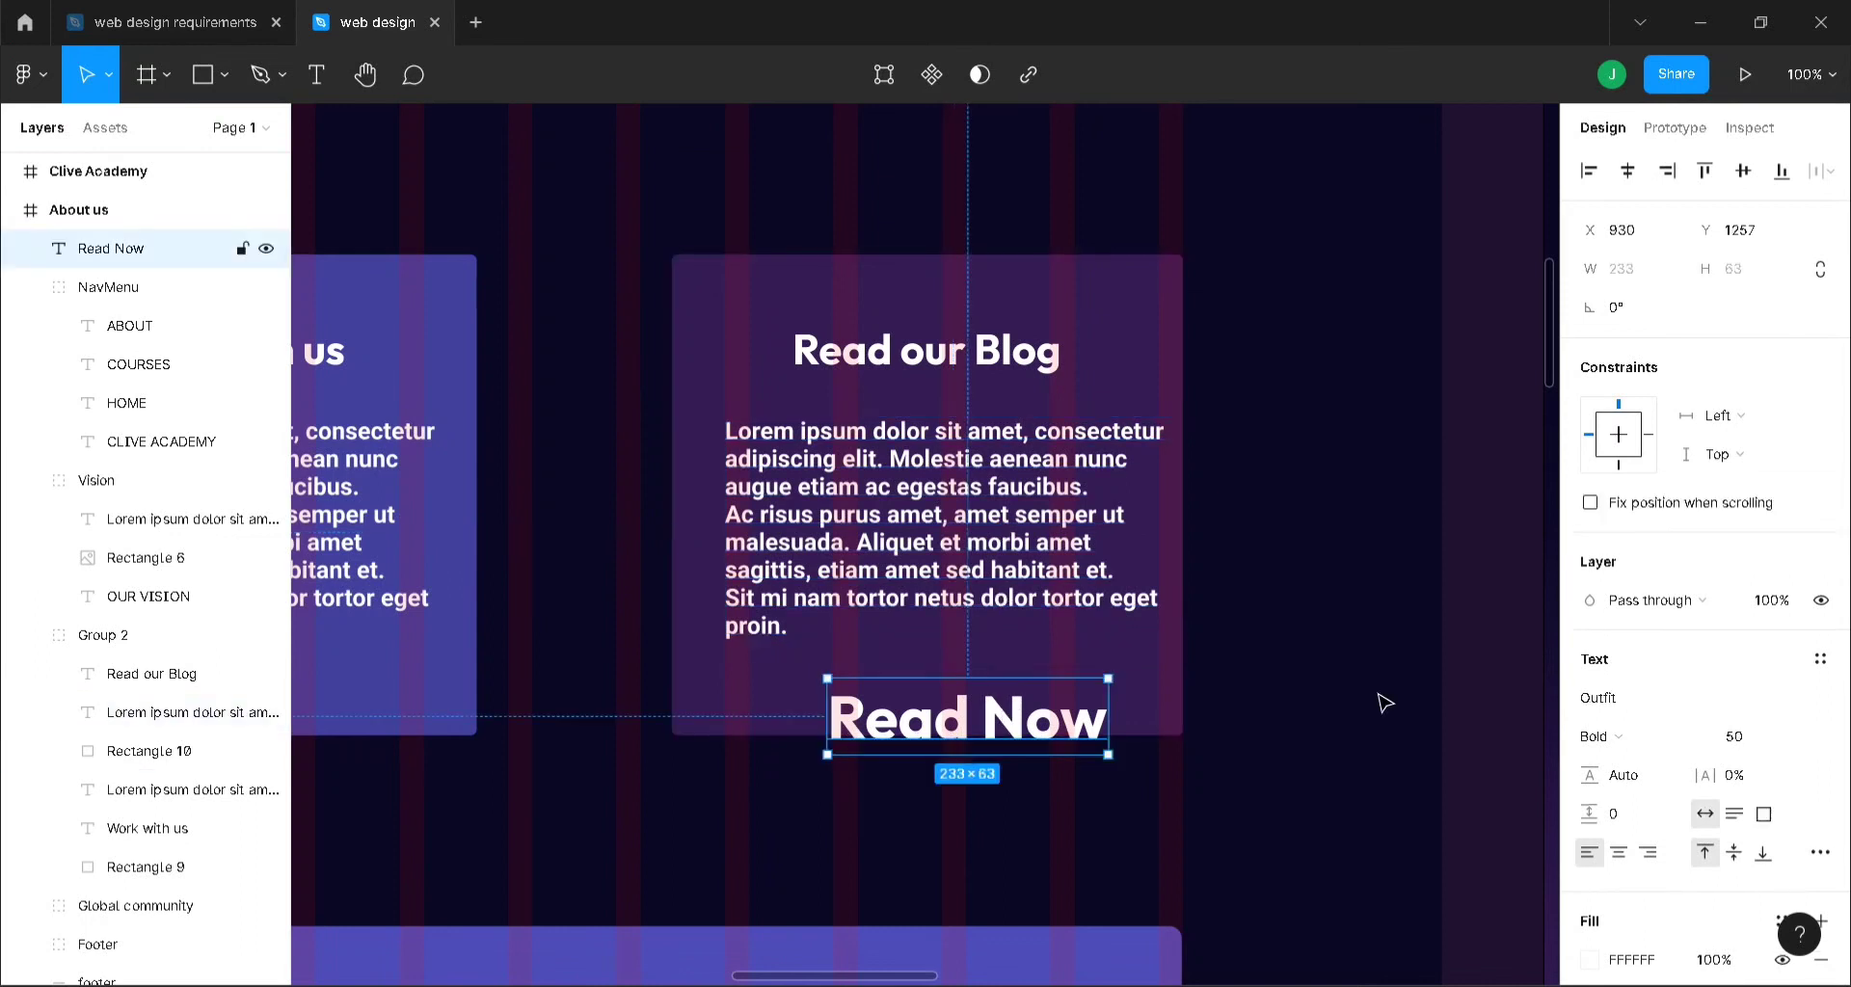
left_click(1757, 744)
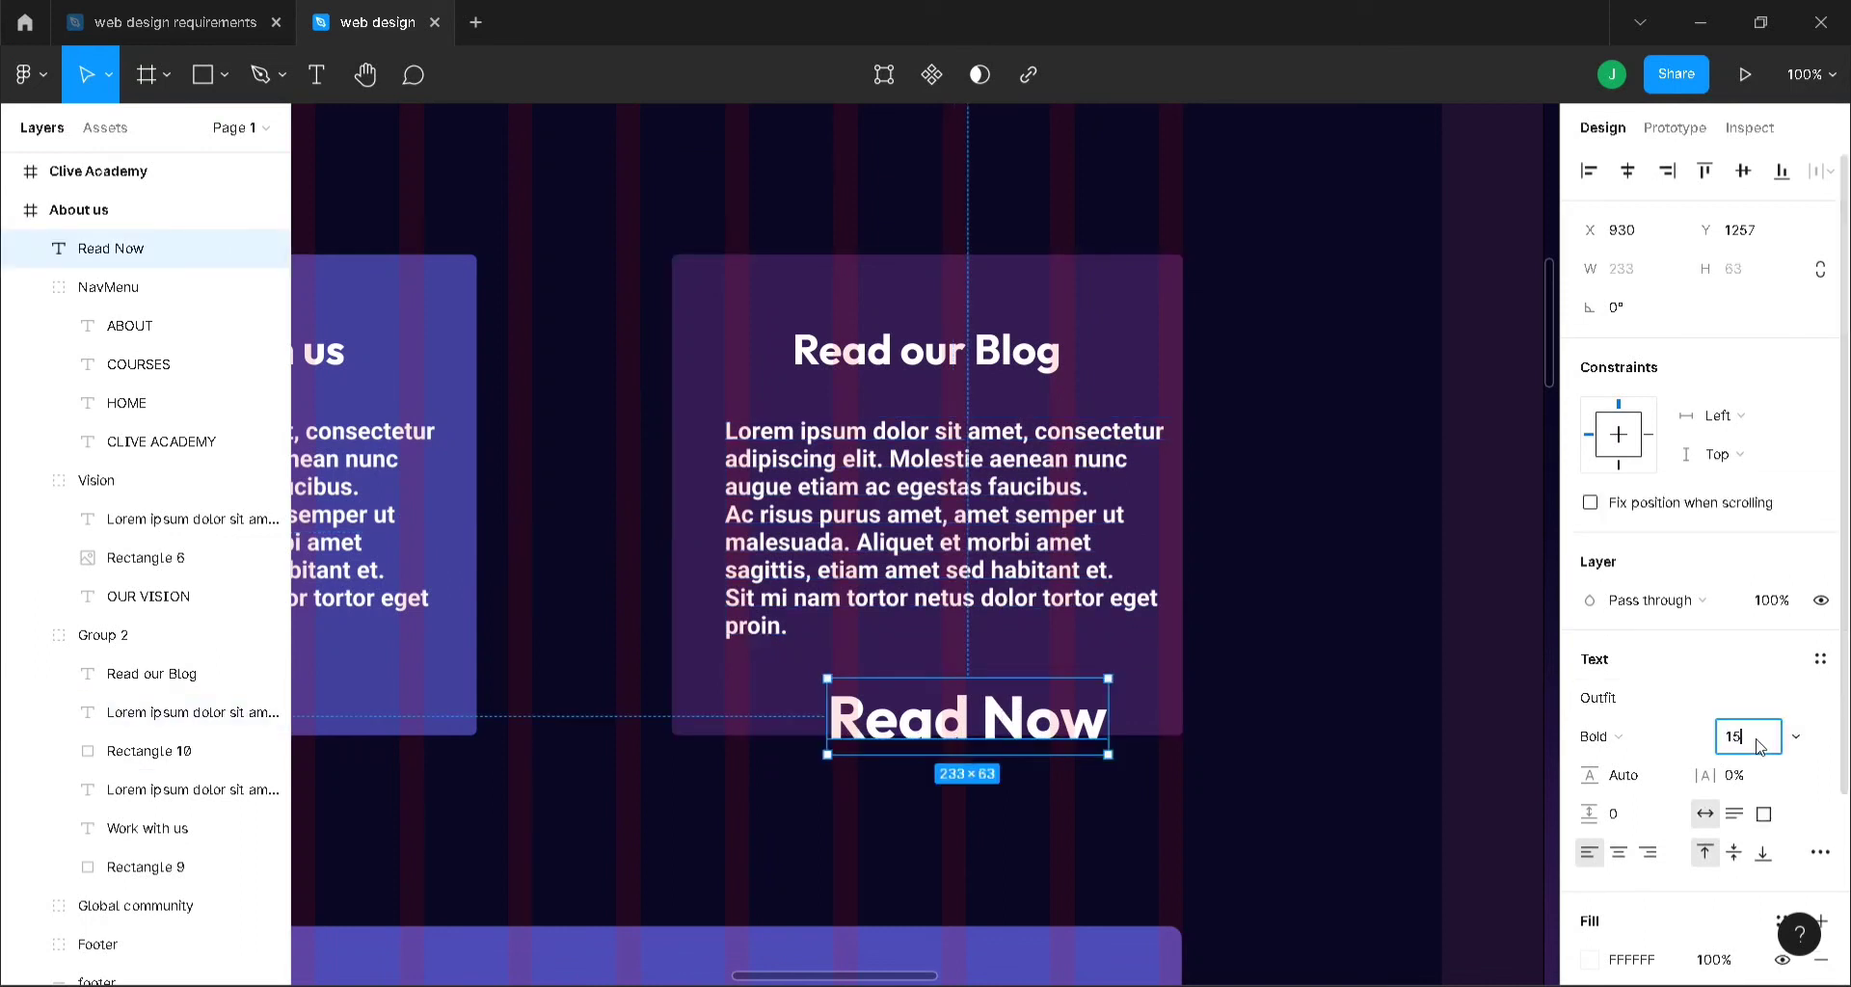
key("Return")
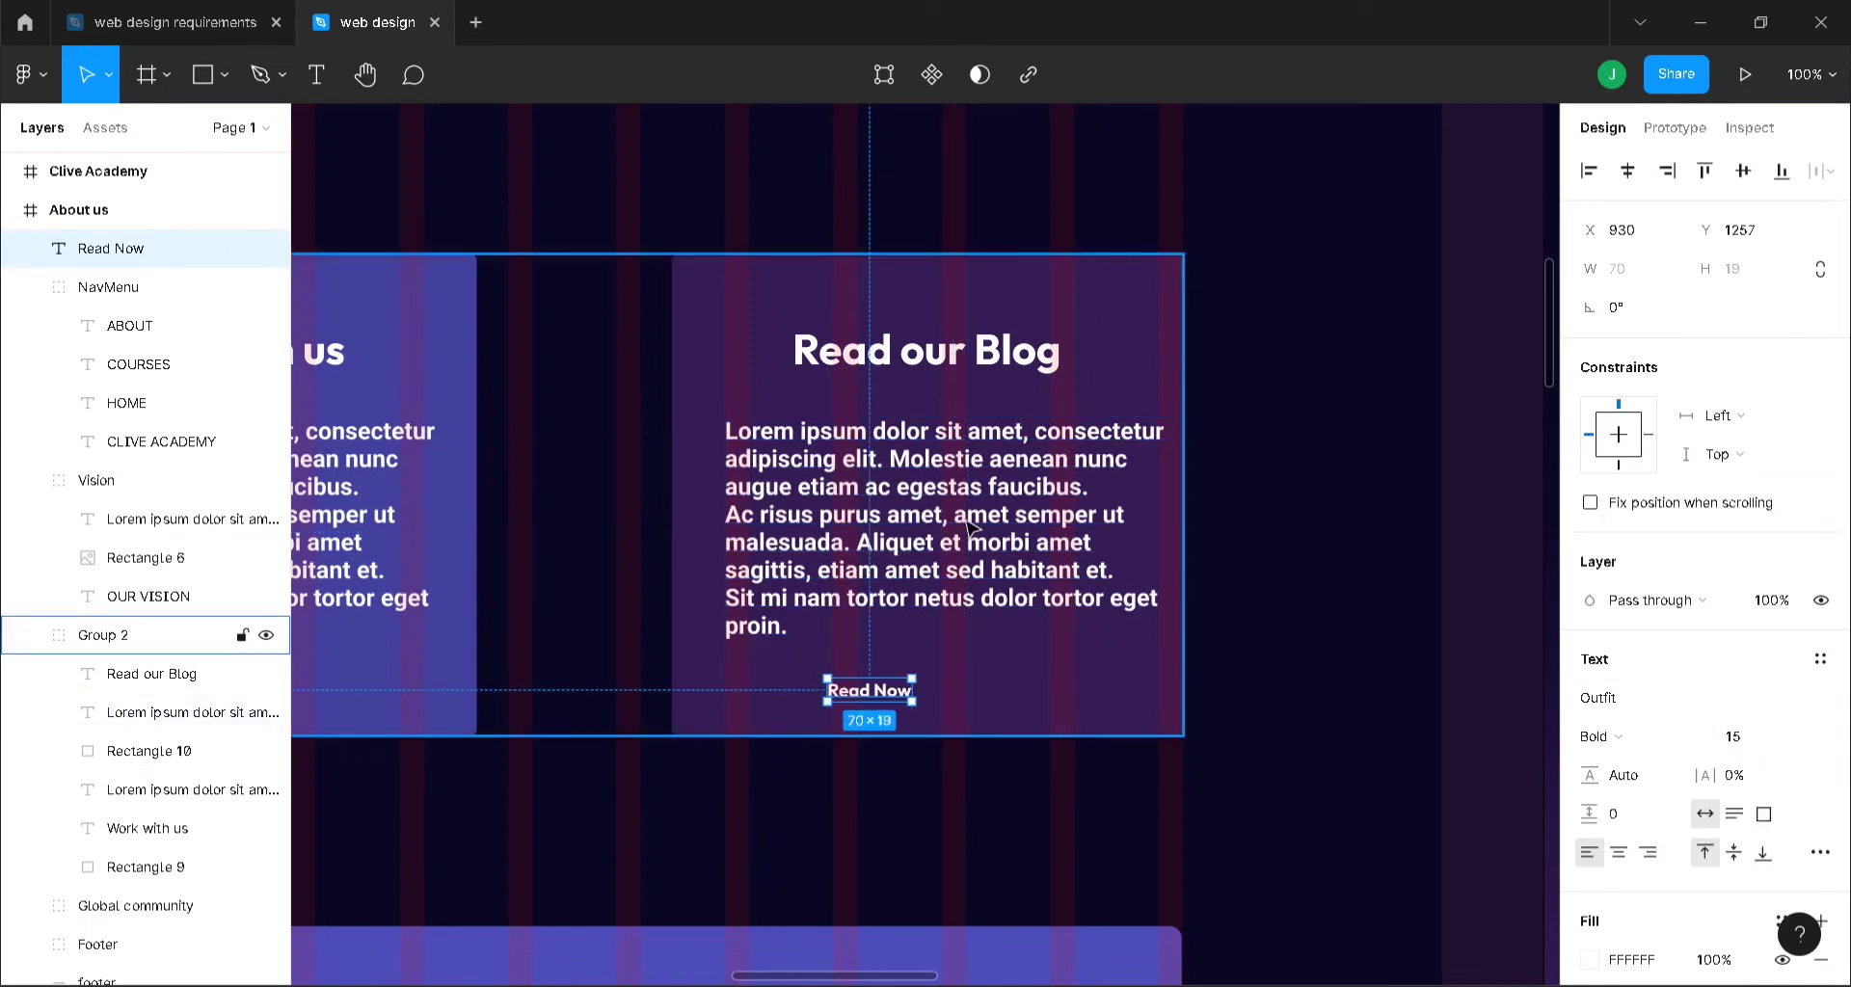
left_click_drag(901, 694, 950, 688)
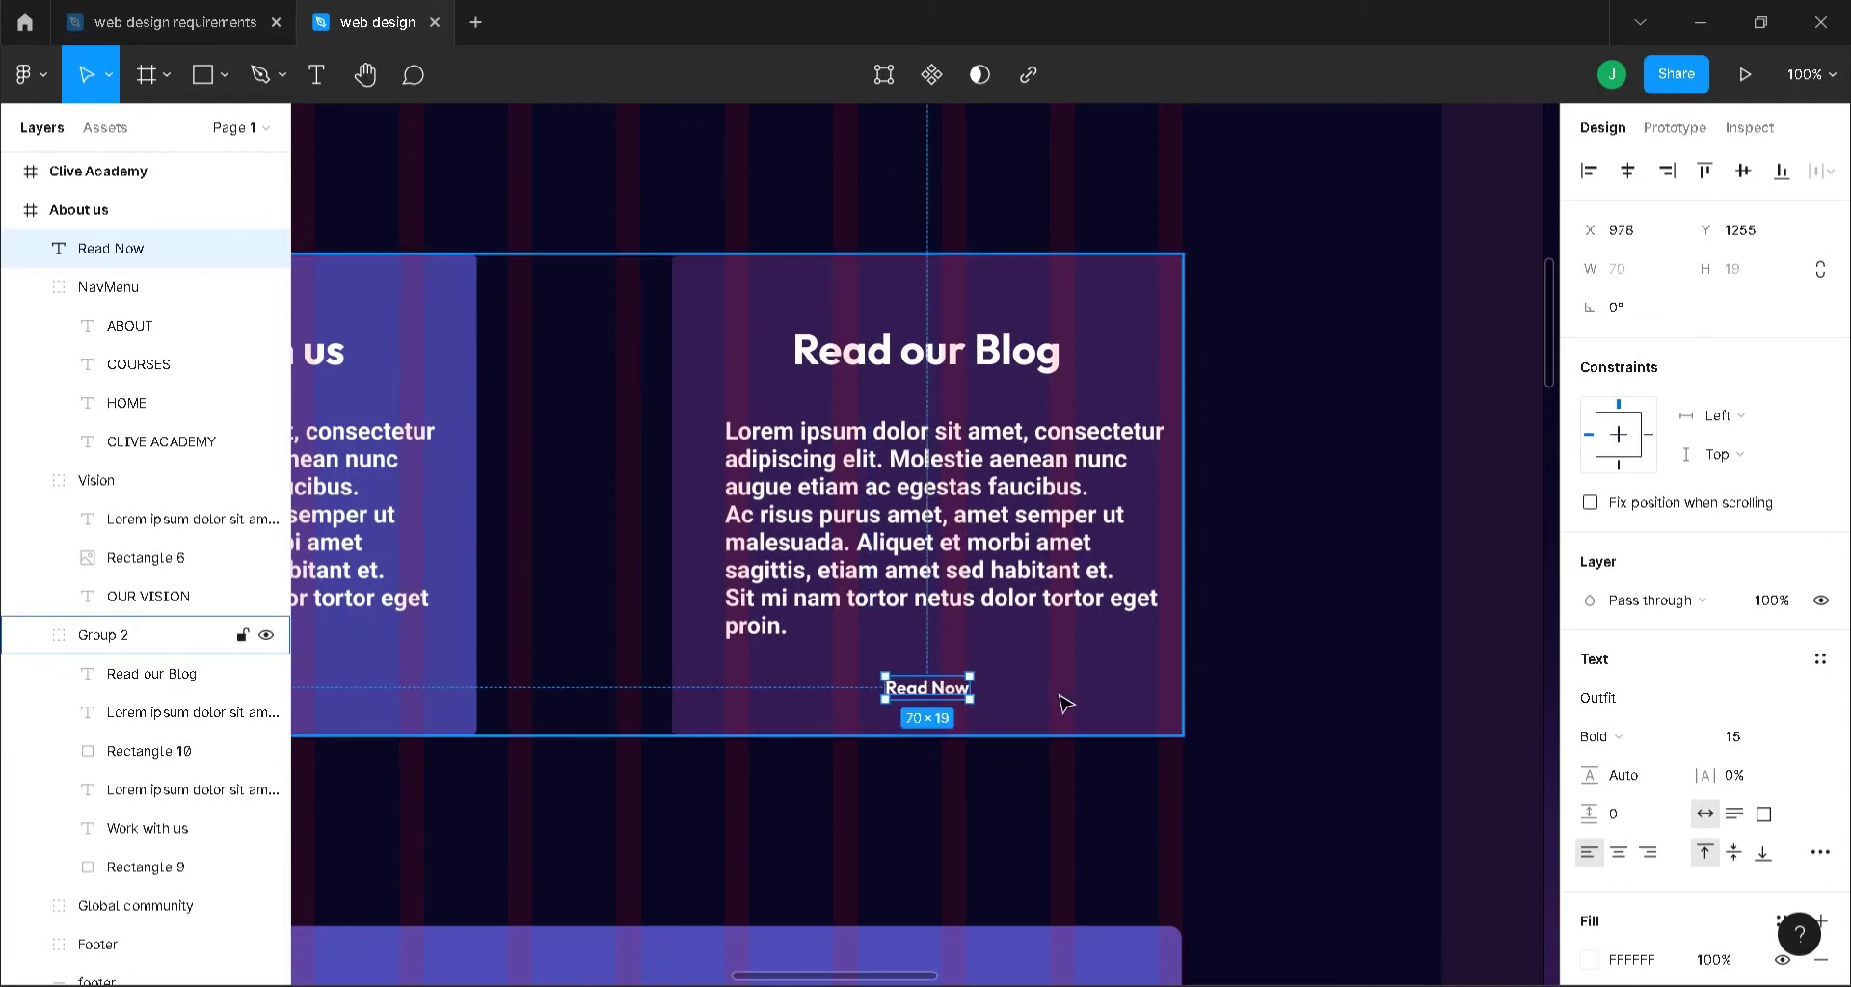
left_click(977, 704)
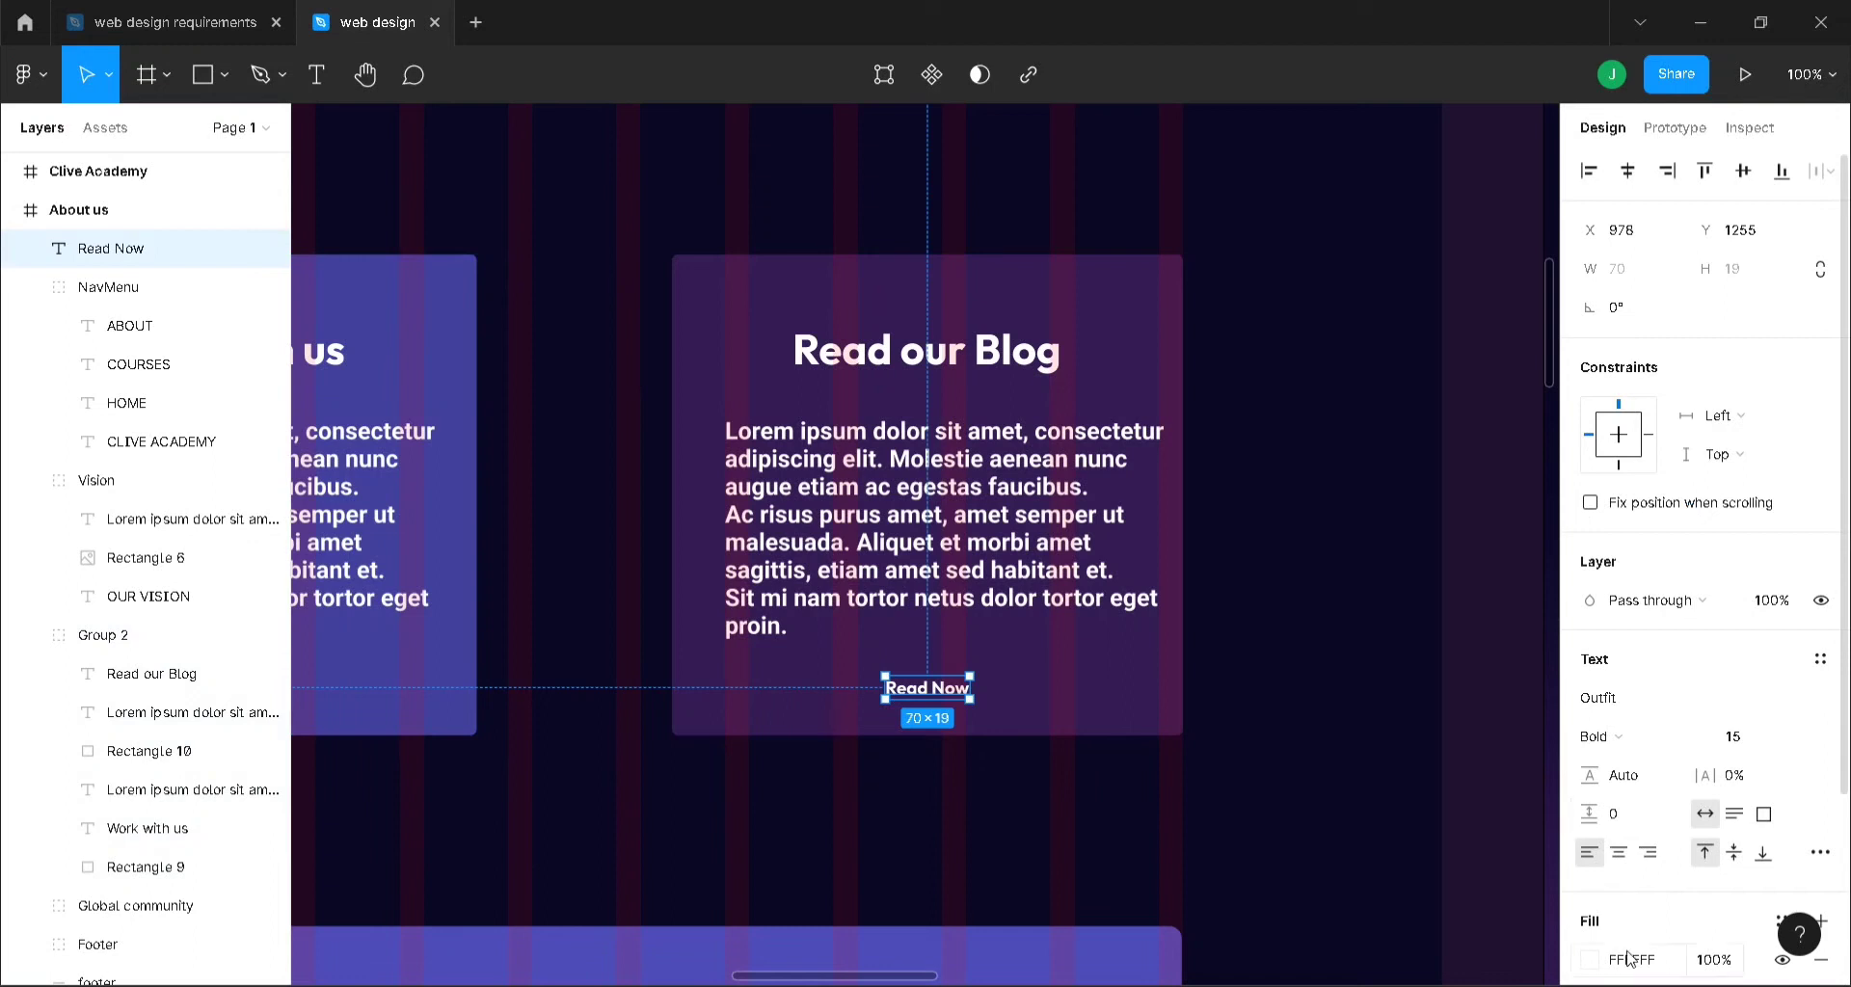
left_click(1589, 960)
left_click(1330, 870)
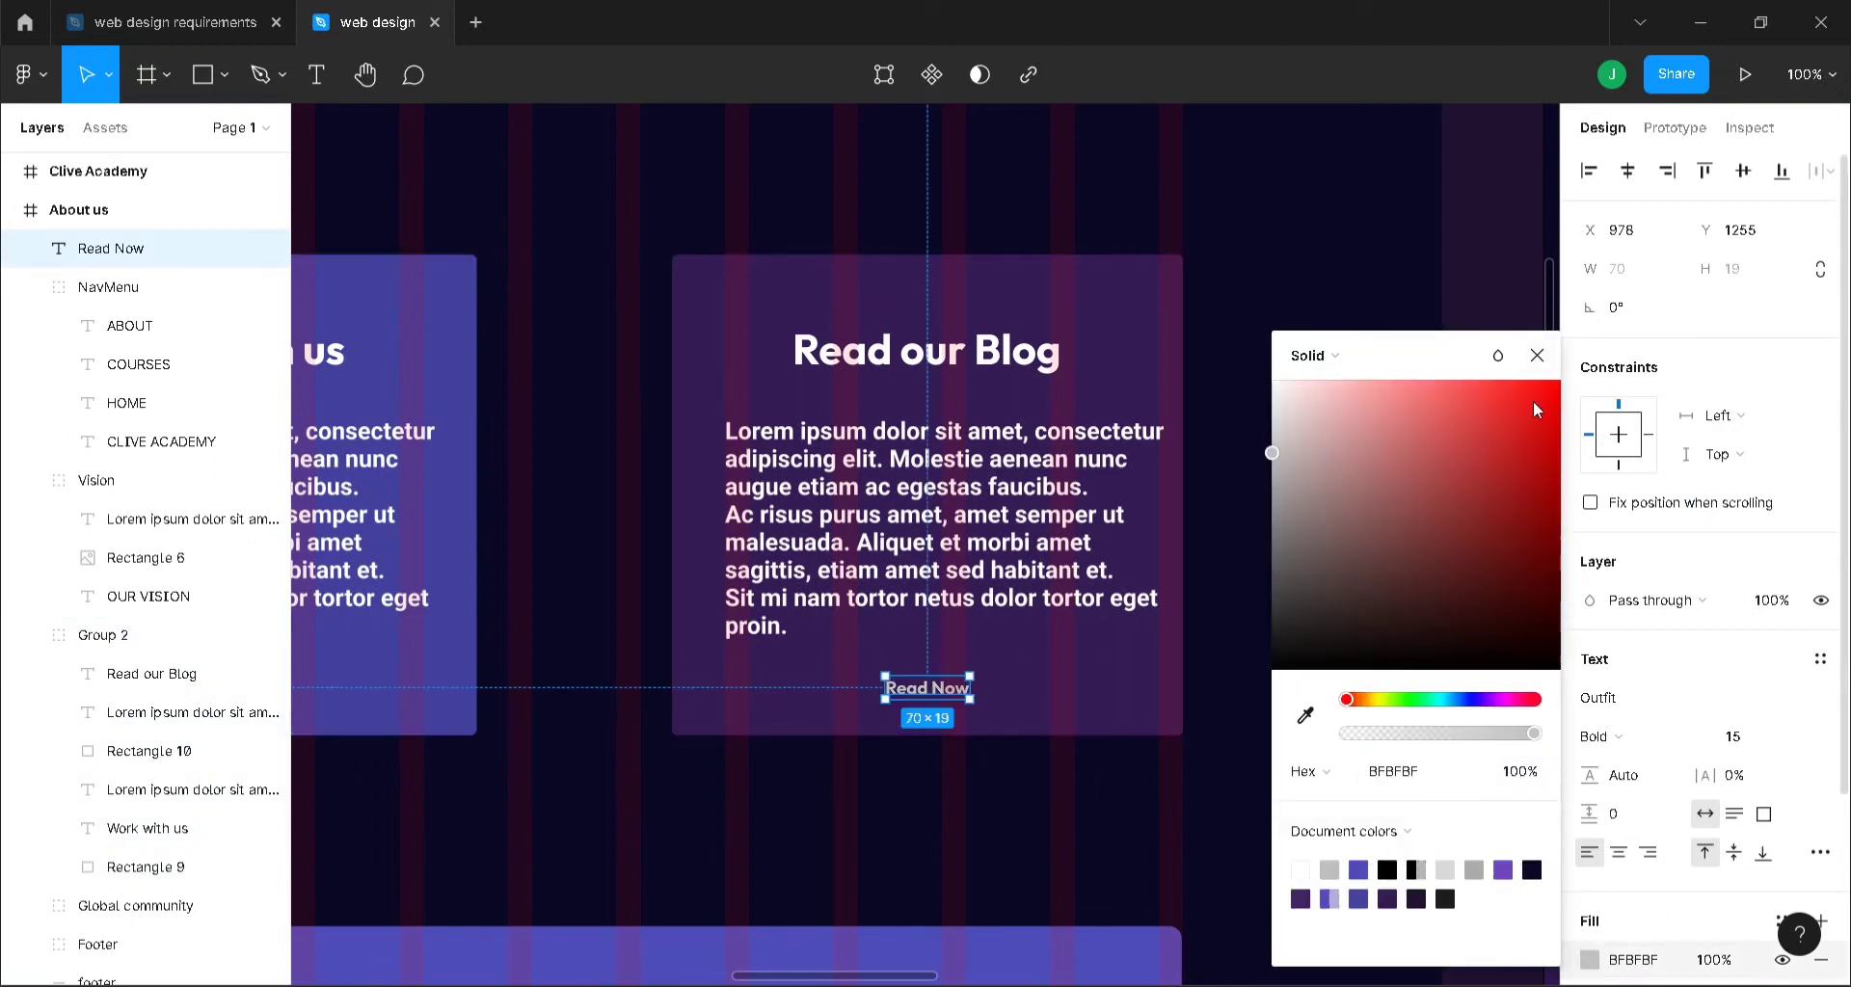
left_click(1537, 355)
key("Escape")
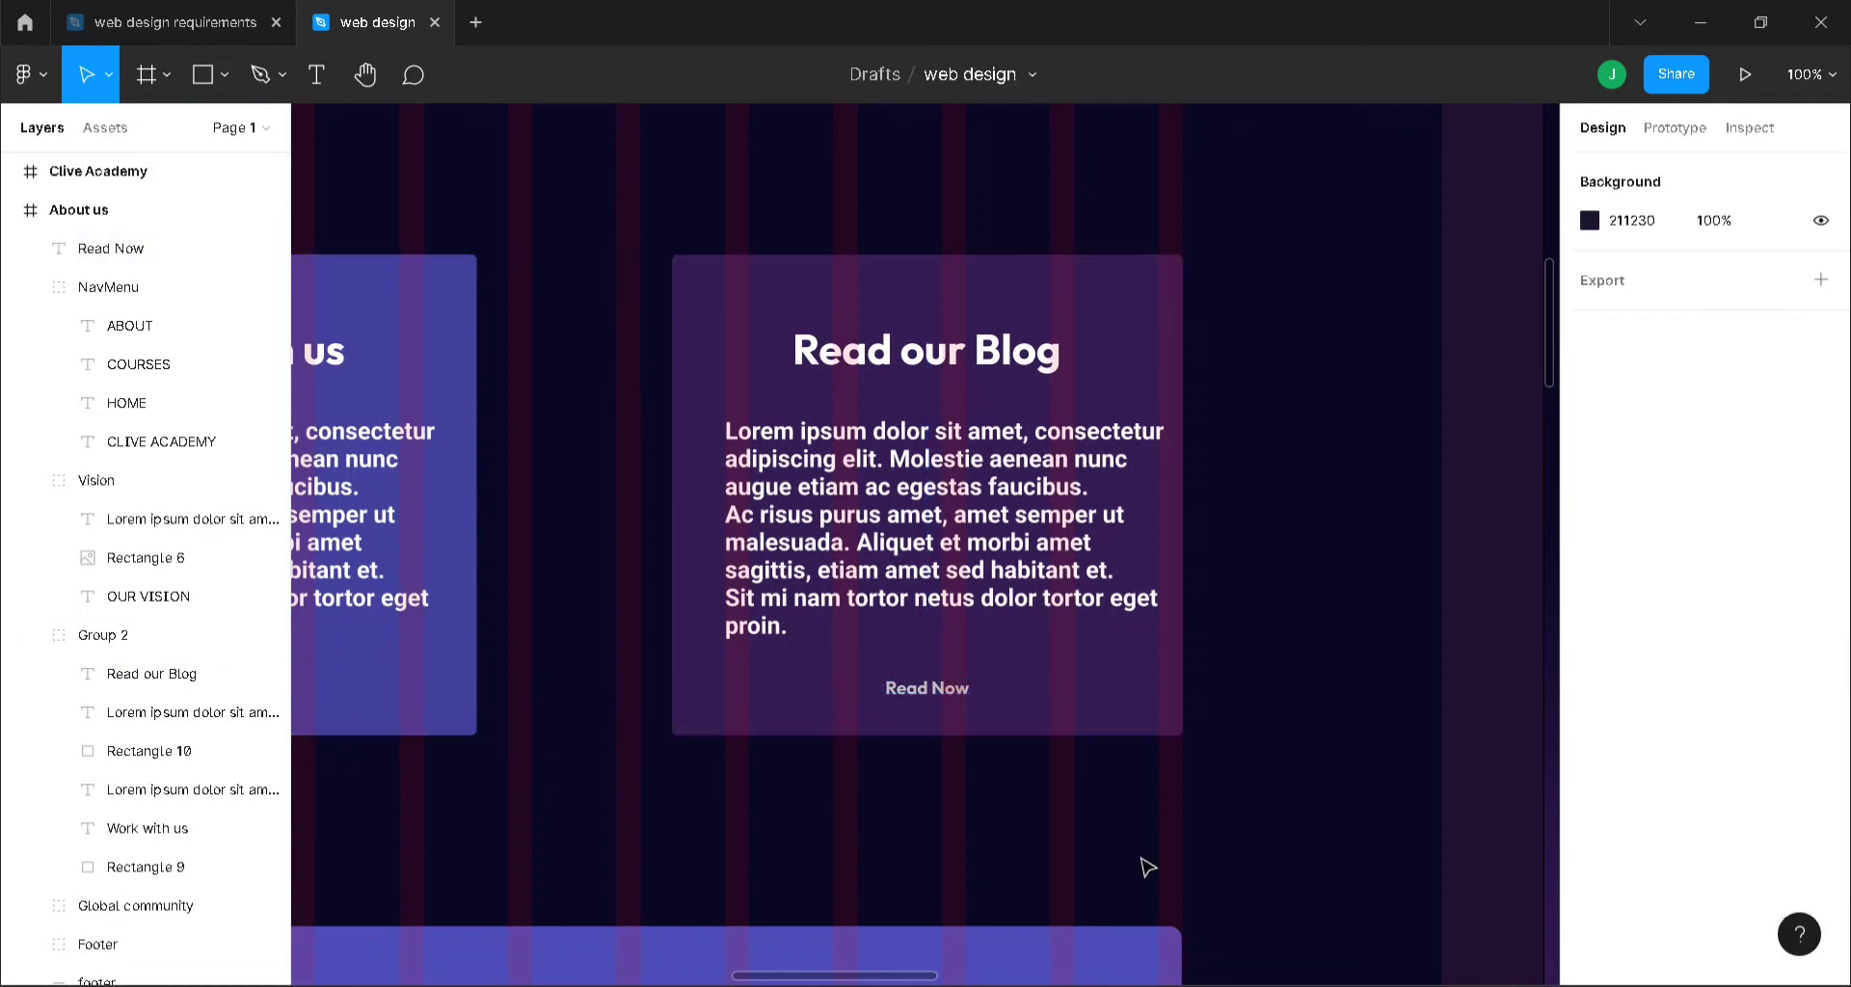
- Copy Read Now into the Work with us card and retype it as 'Join Our Team'
left_click_drag(930, 979, 868, 917)
left_click(1285, 694)
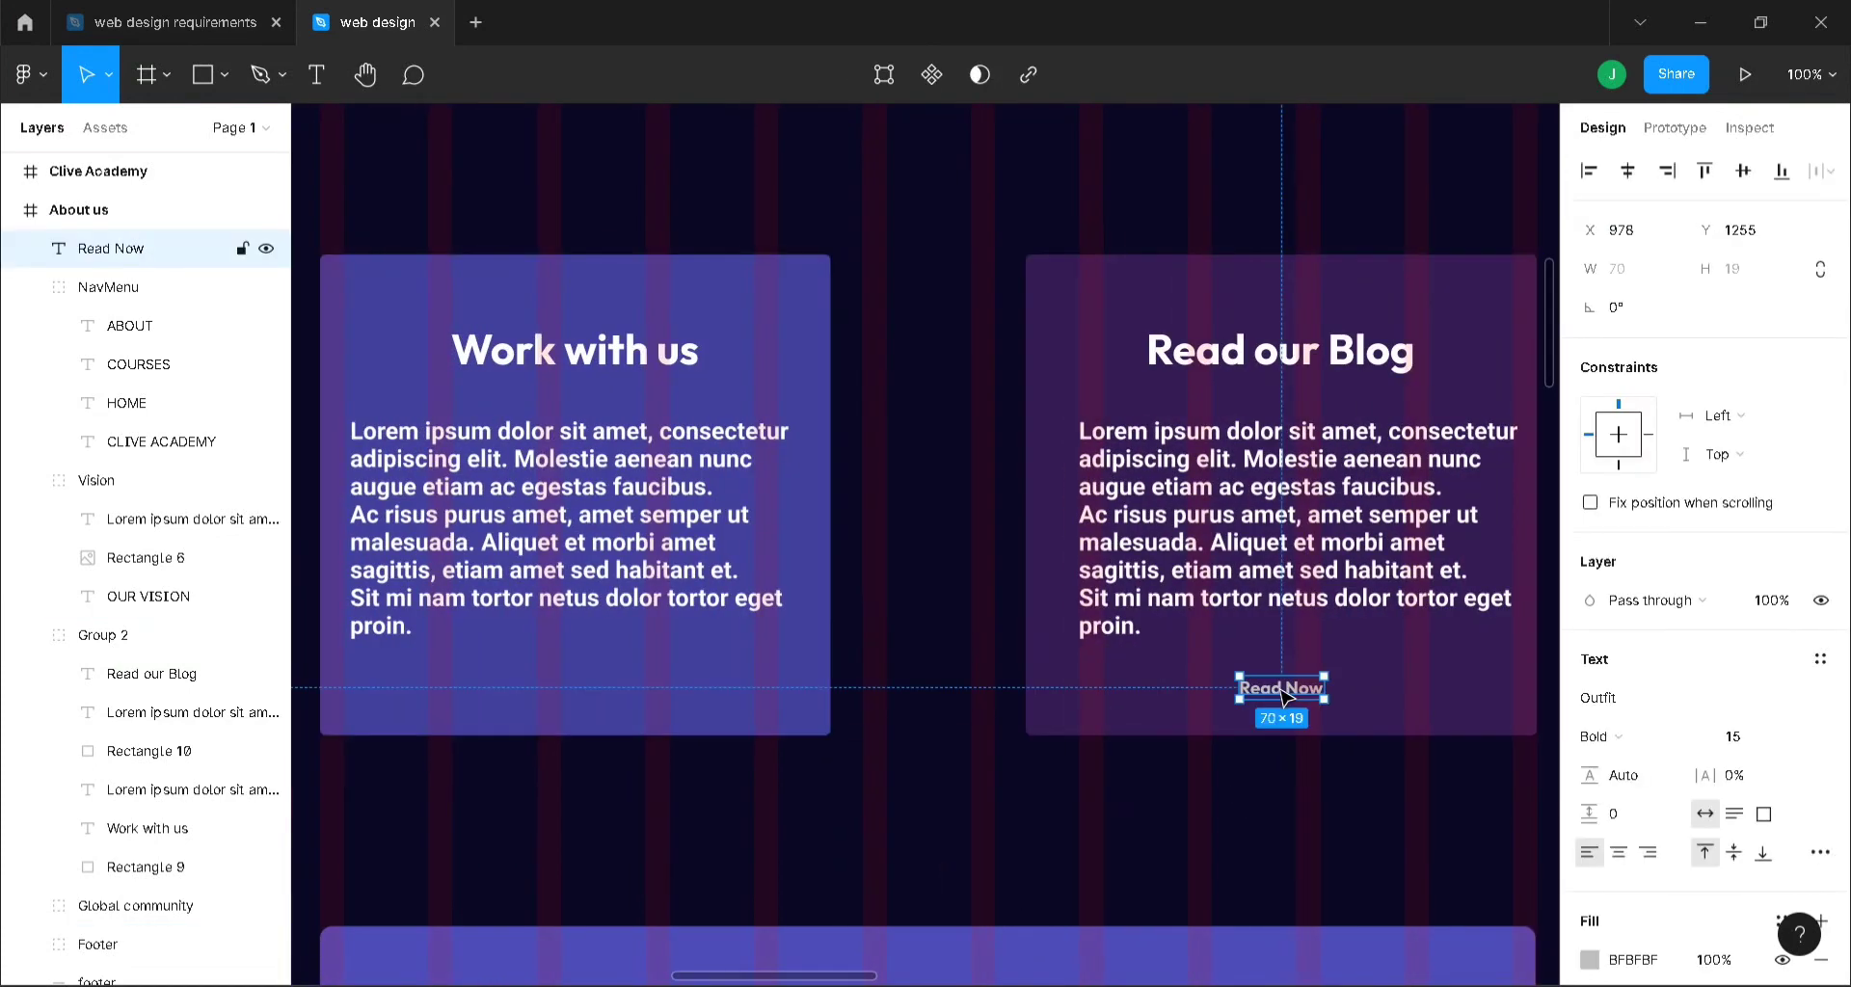
left_click_drag(1285, 694, 531, 696)
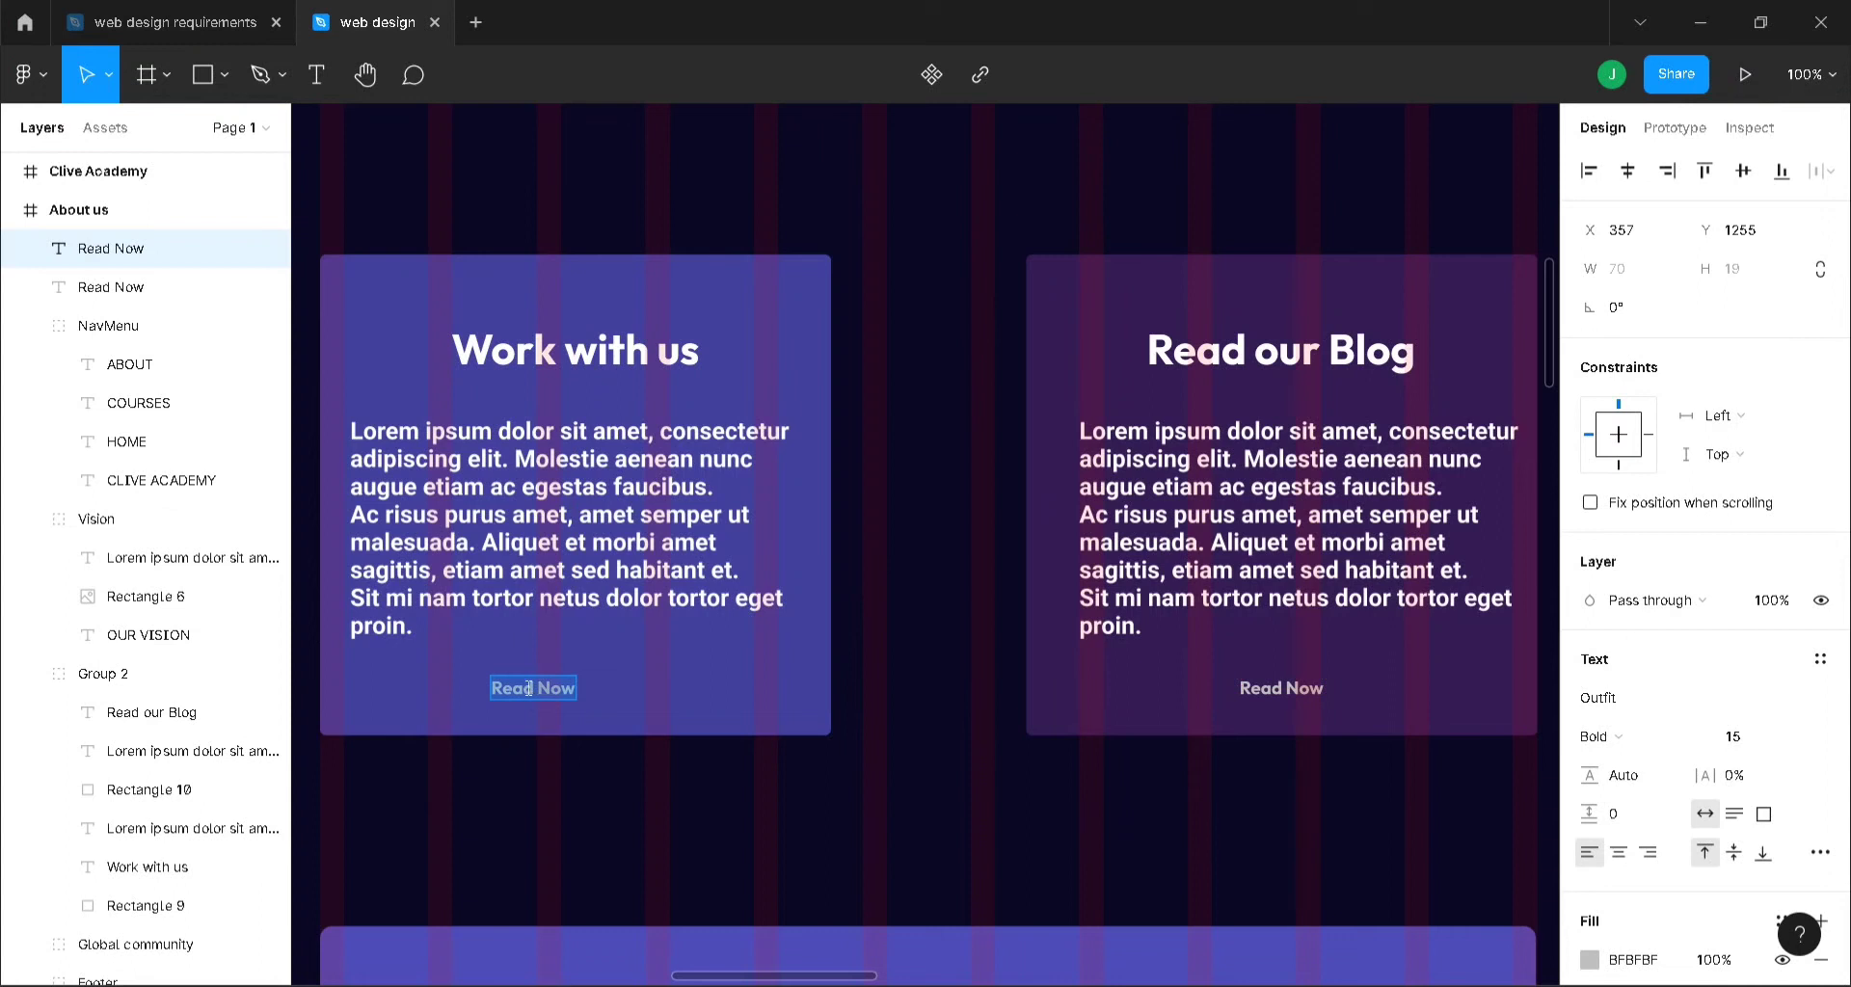
type("Joij Nou")
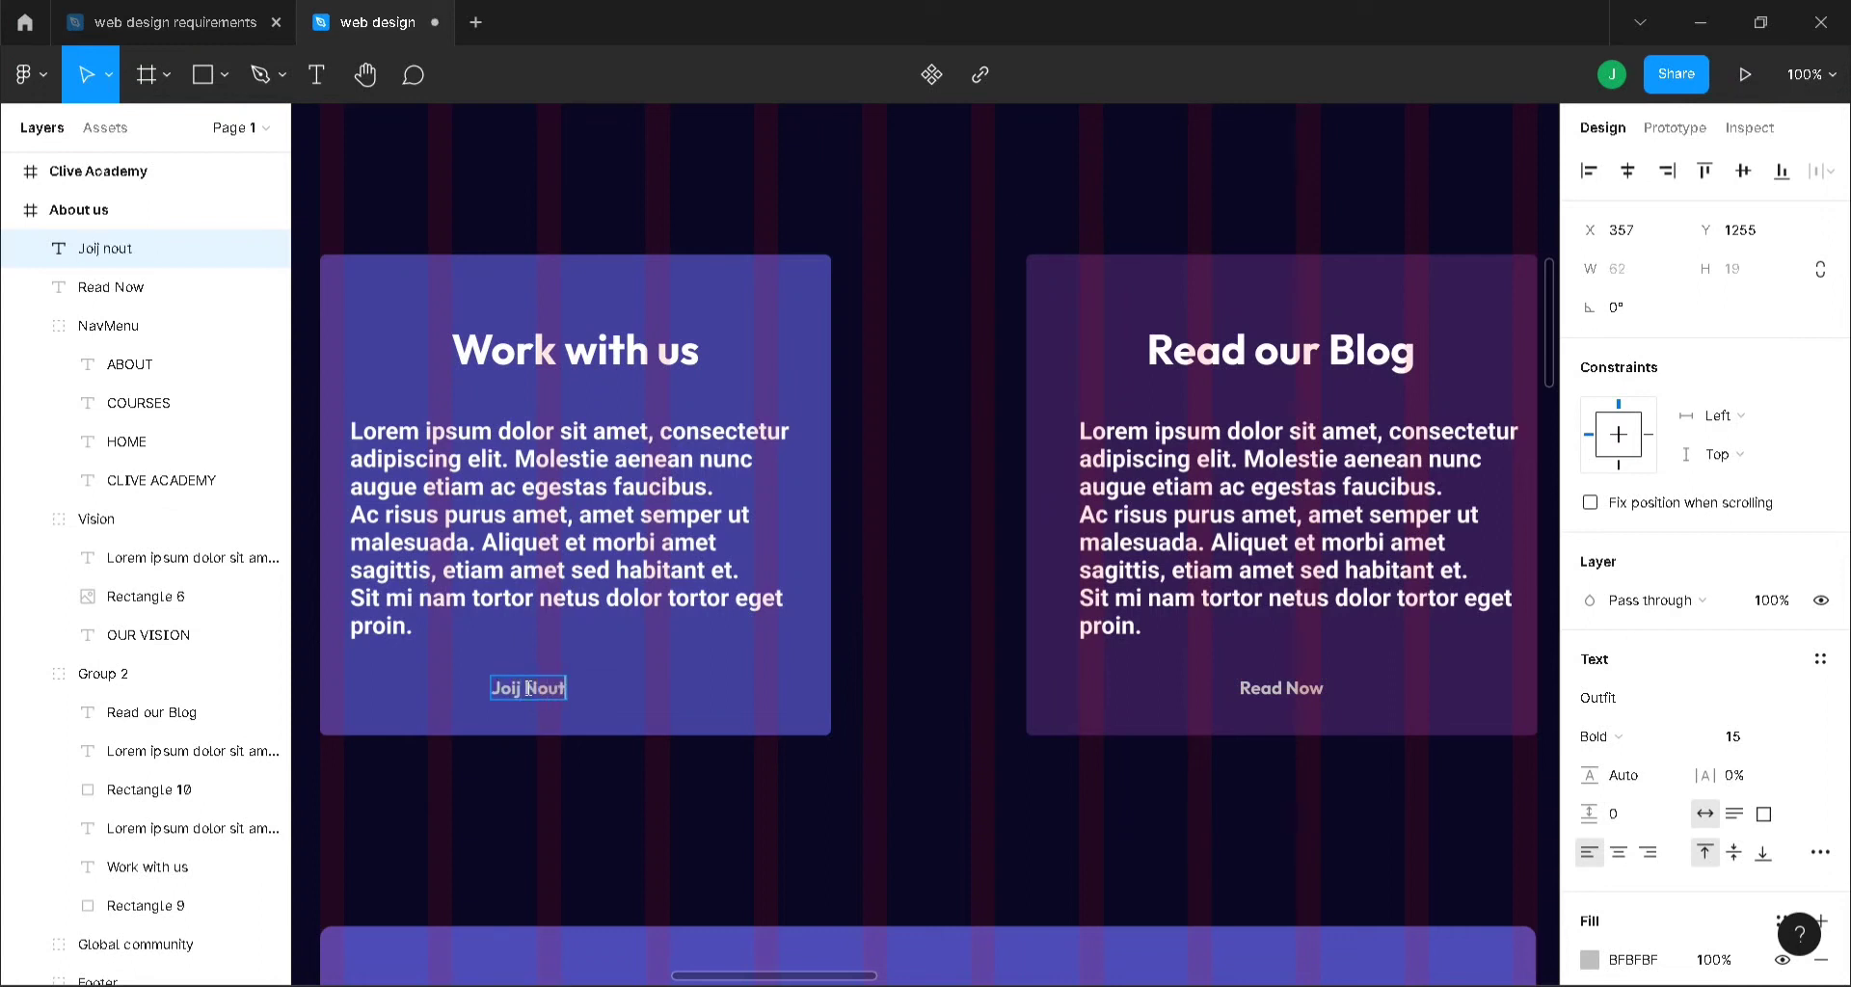
type("t")
key("BackSpace")
key("BackSpace")
key("BackSpace")
key("BackSpace")
key("BackSpace")
key("BackSpace")
type("n Our Team")
key("Escape")
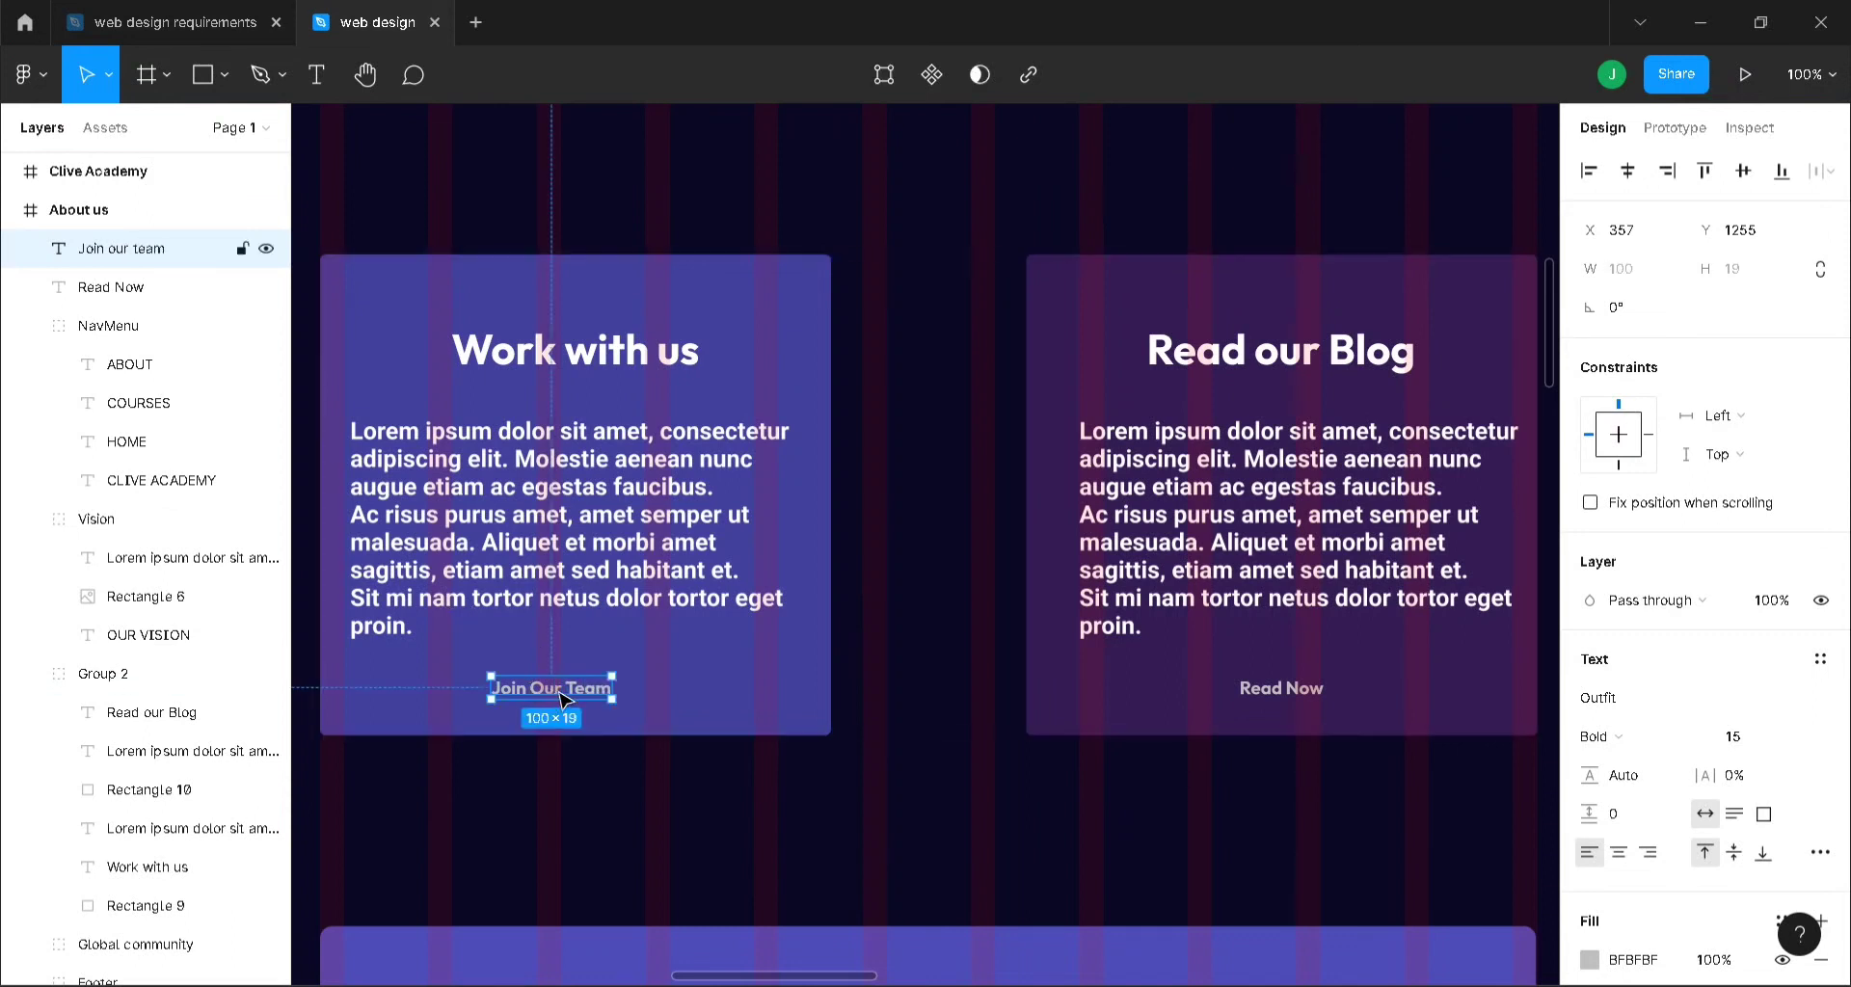
left_click_drag(567, 702, 583, 694)
left_click(630, 777)
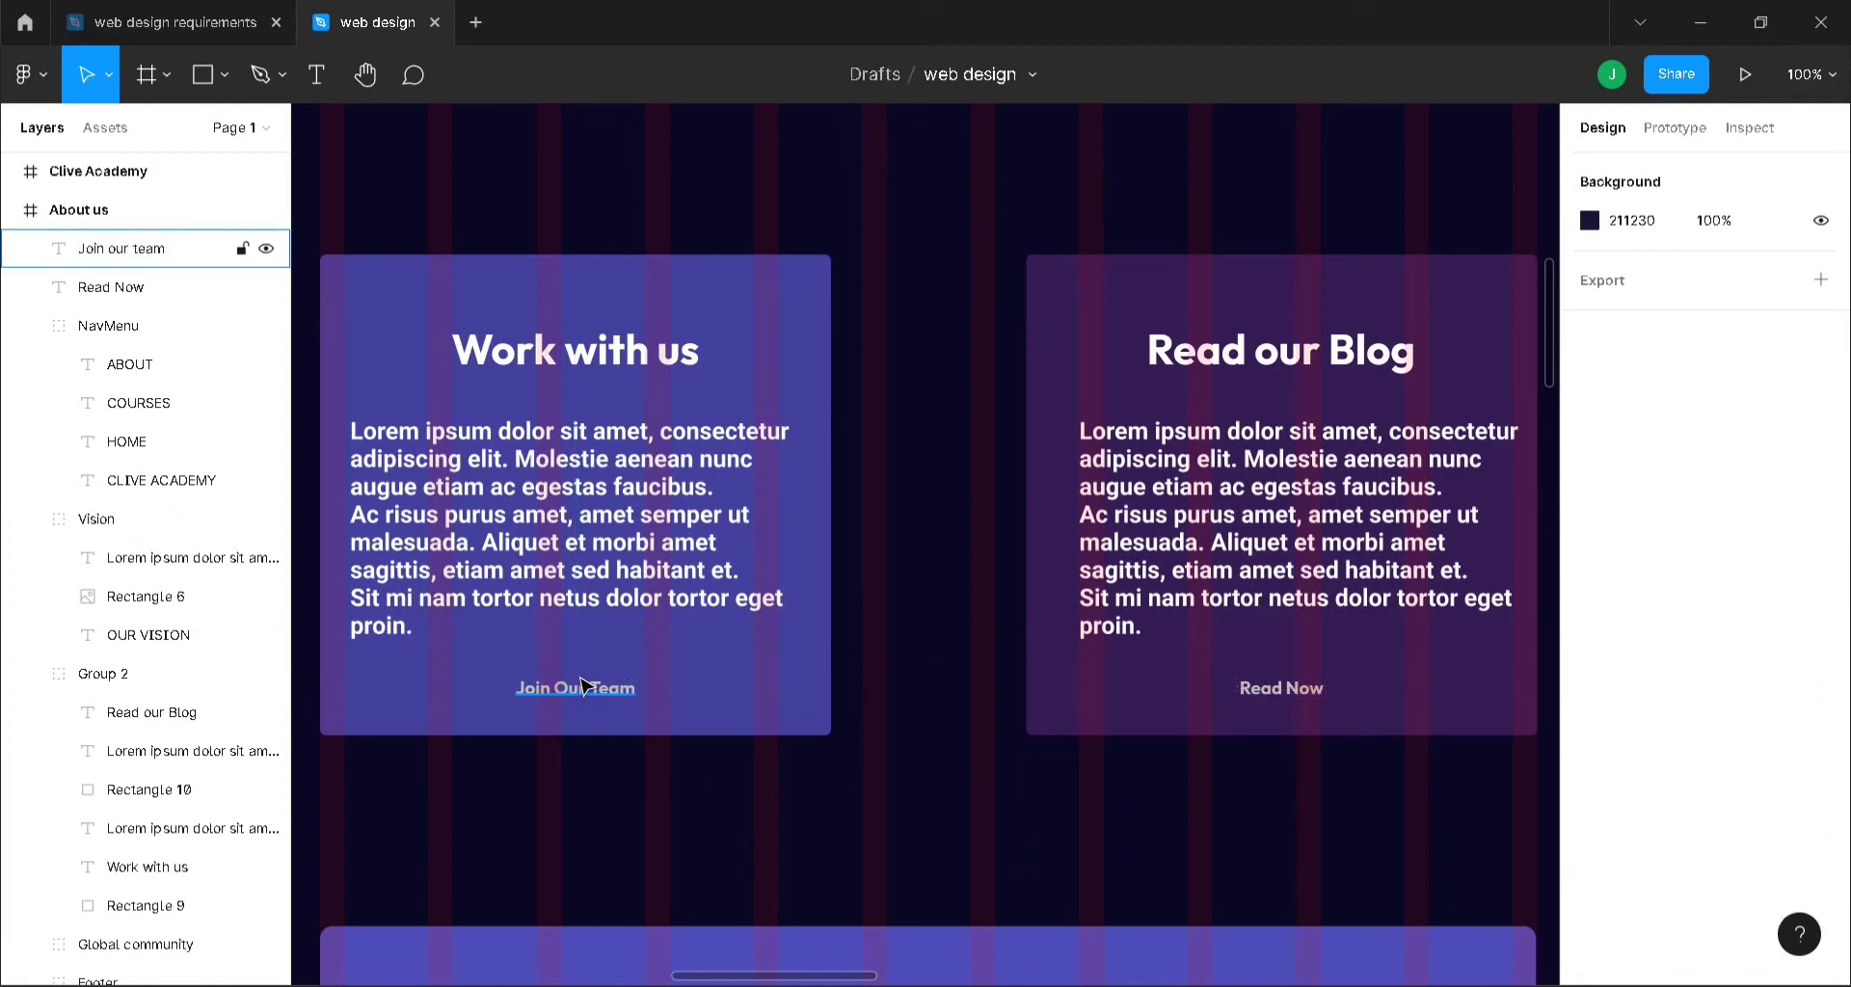
key("ctrl+plus")
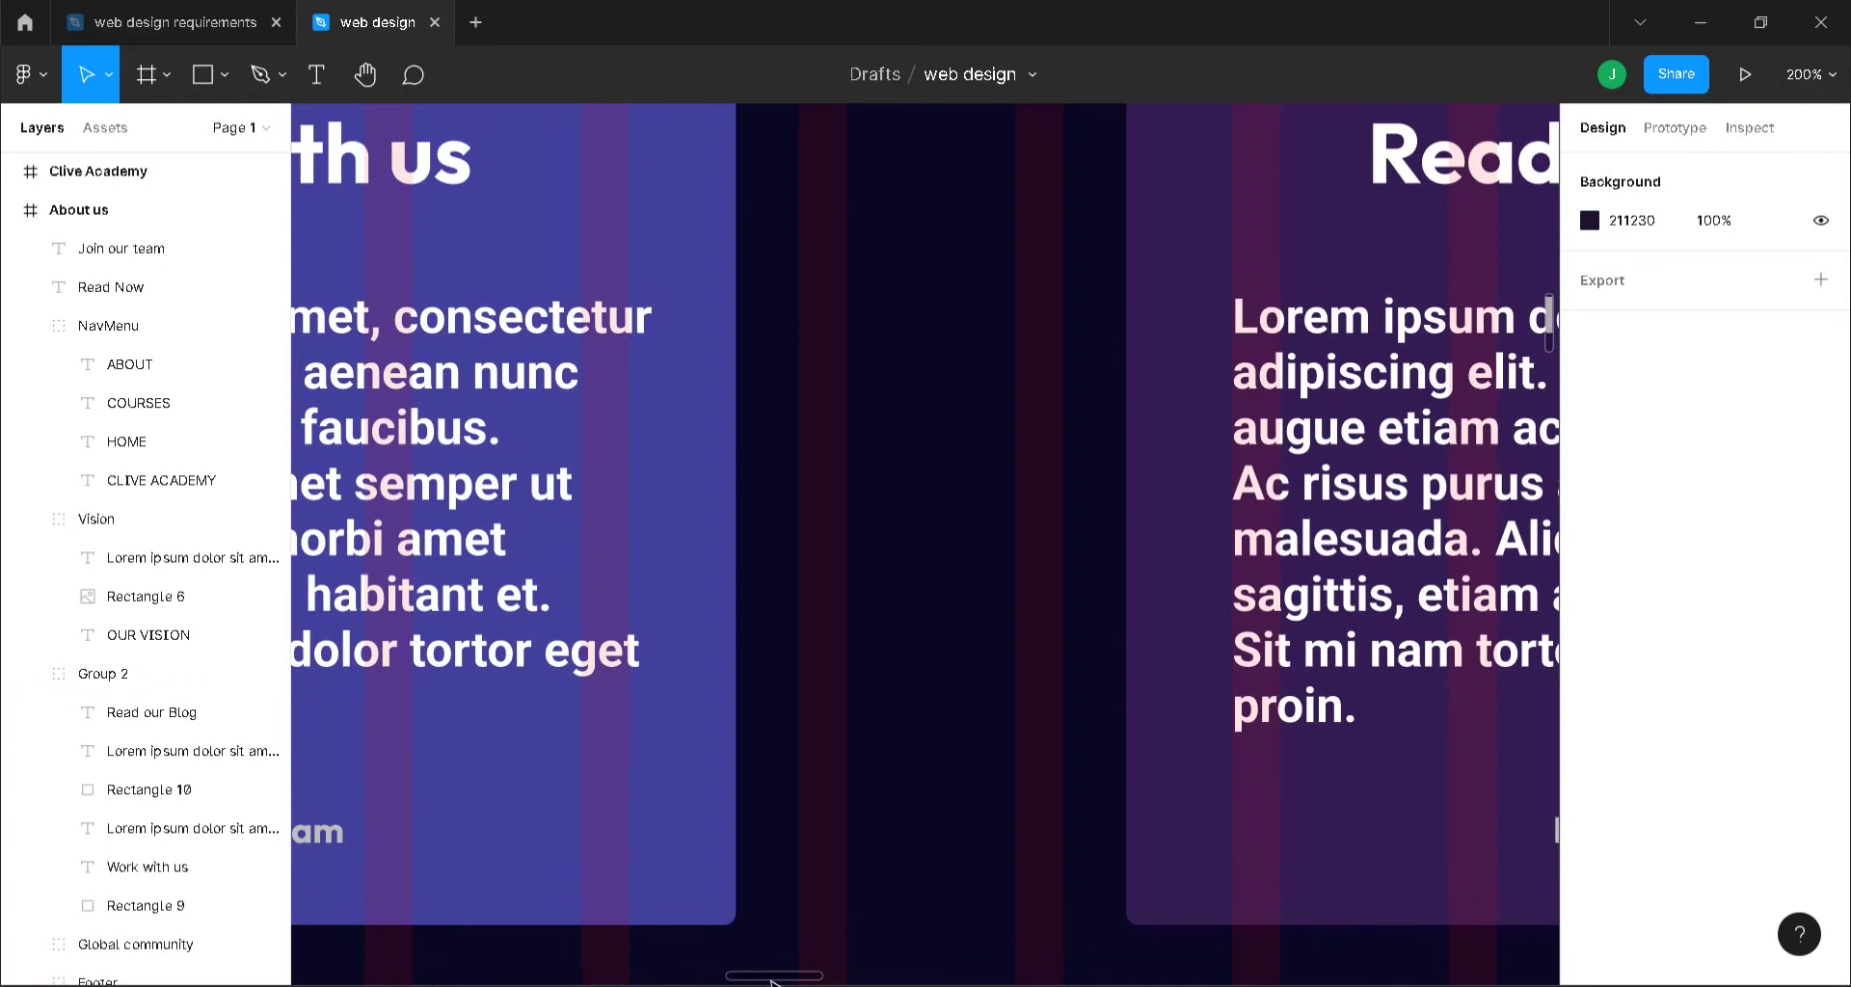
- Insert the chevrons-right icon from the Feather Icons plugin onto the About us frame
left_click_drag(771, 981, 687, 978)
right_click(416, 354)
mouse_move(537, 800)
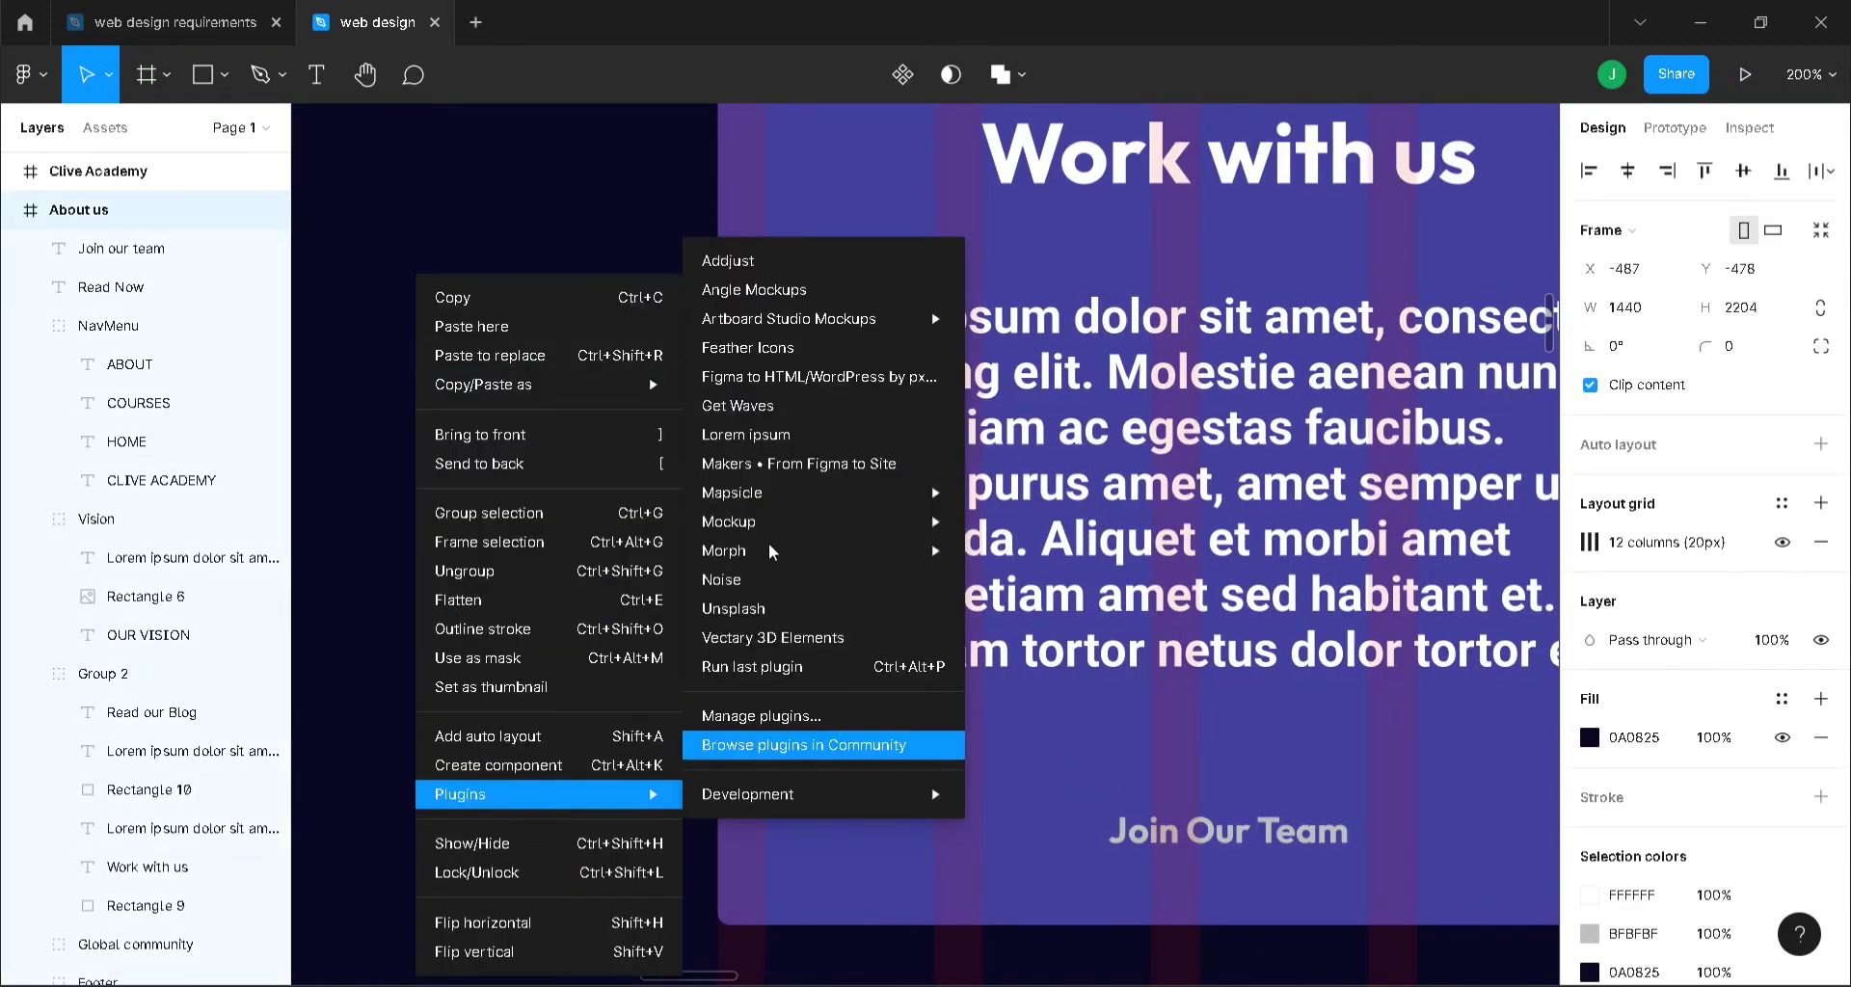
left_click(808, 347)
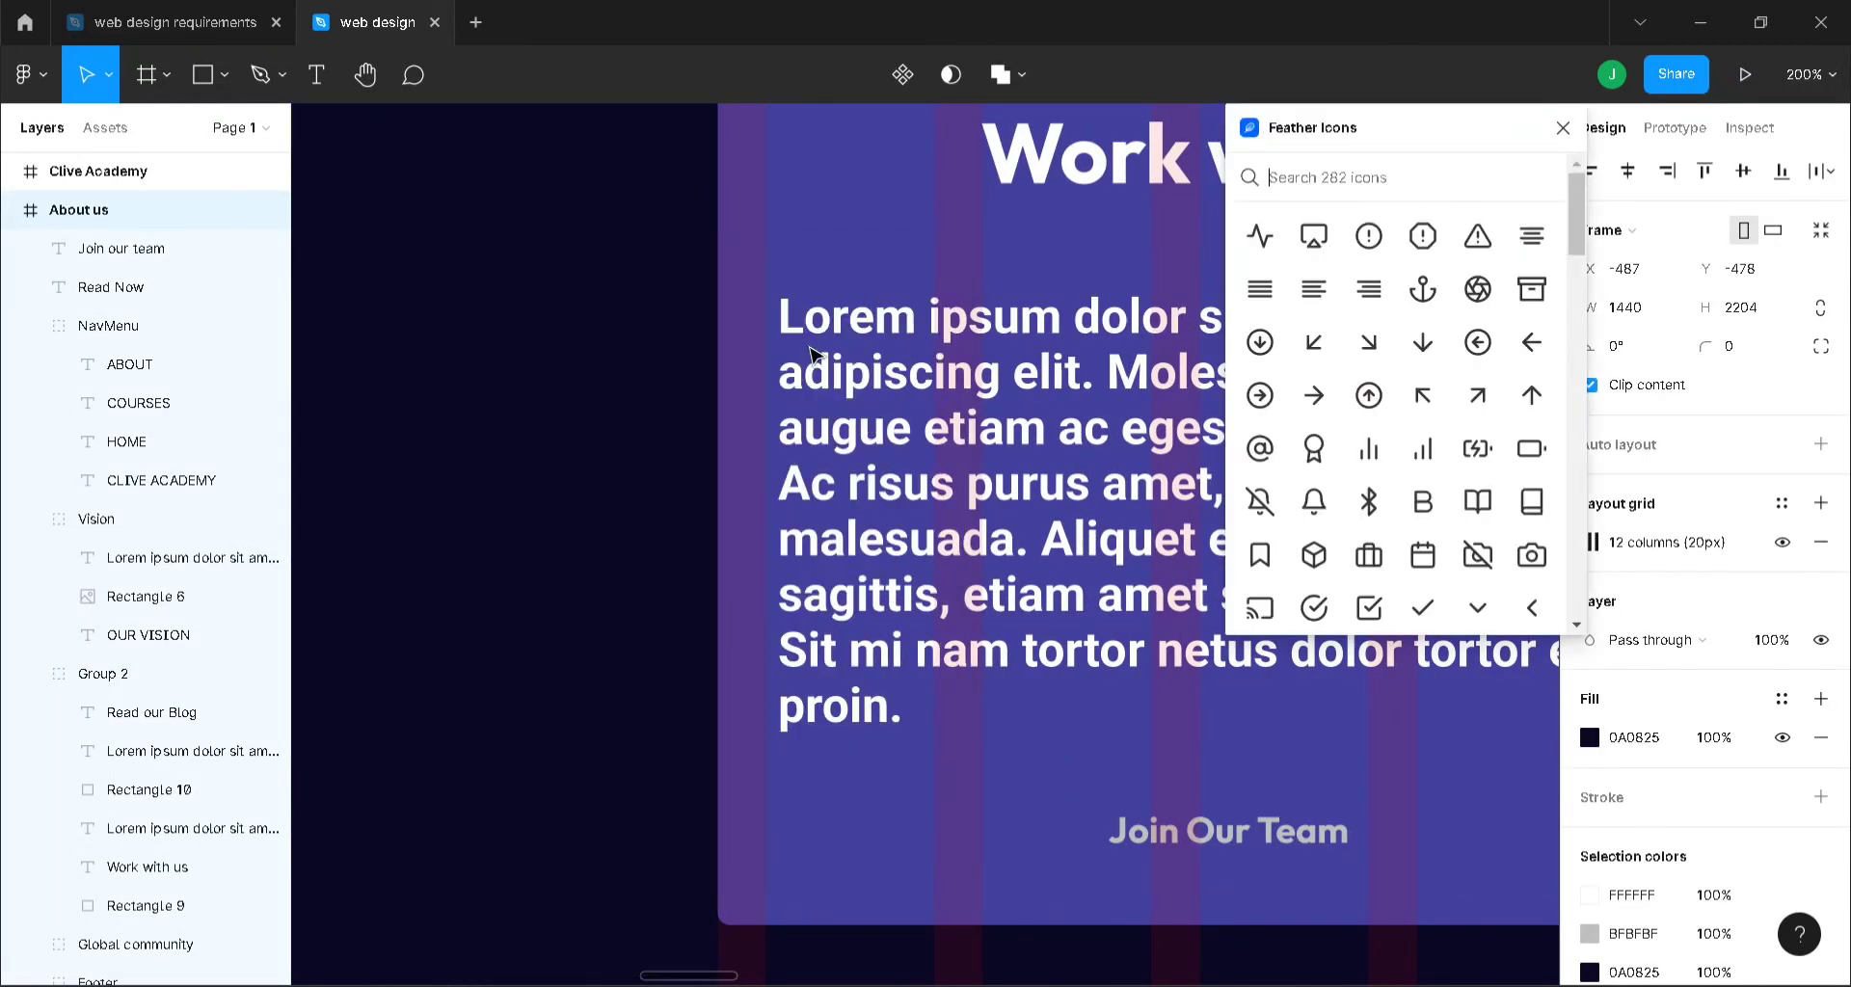
scroll(1423, 496, "down", 3)
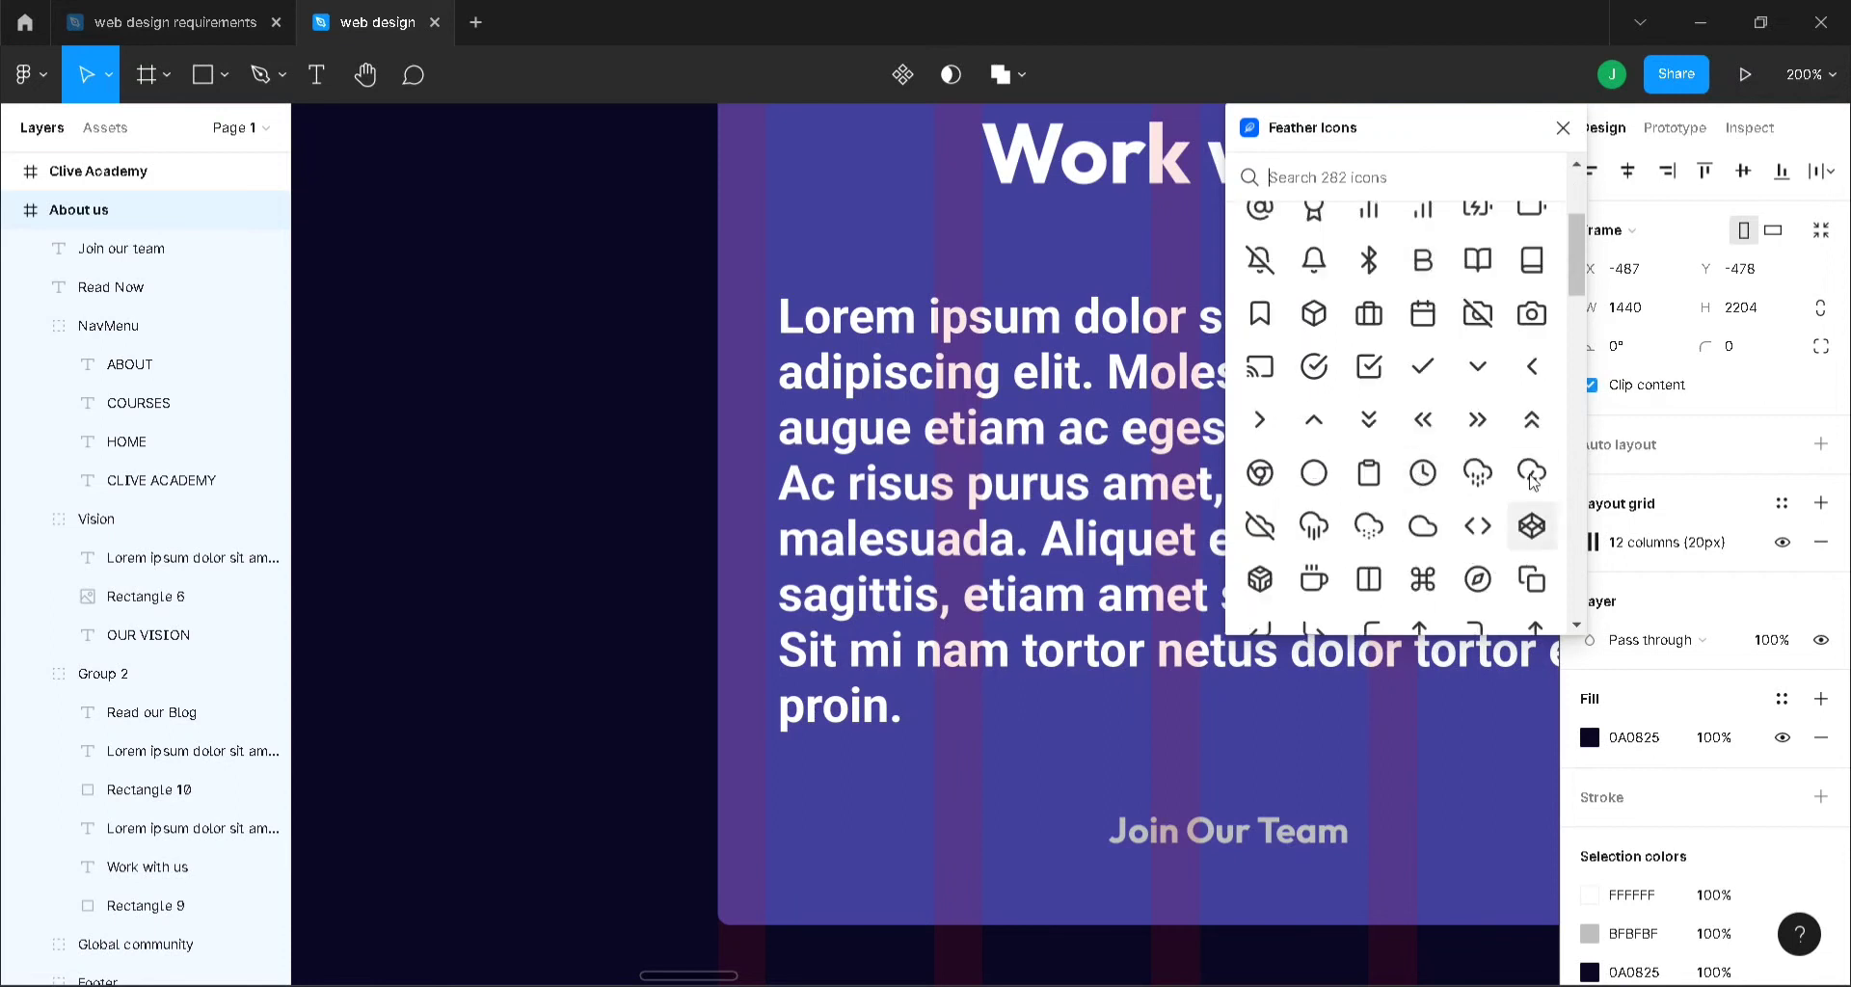
left_click(1475, 430)
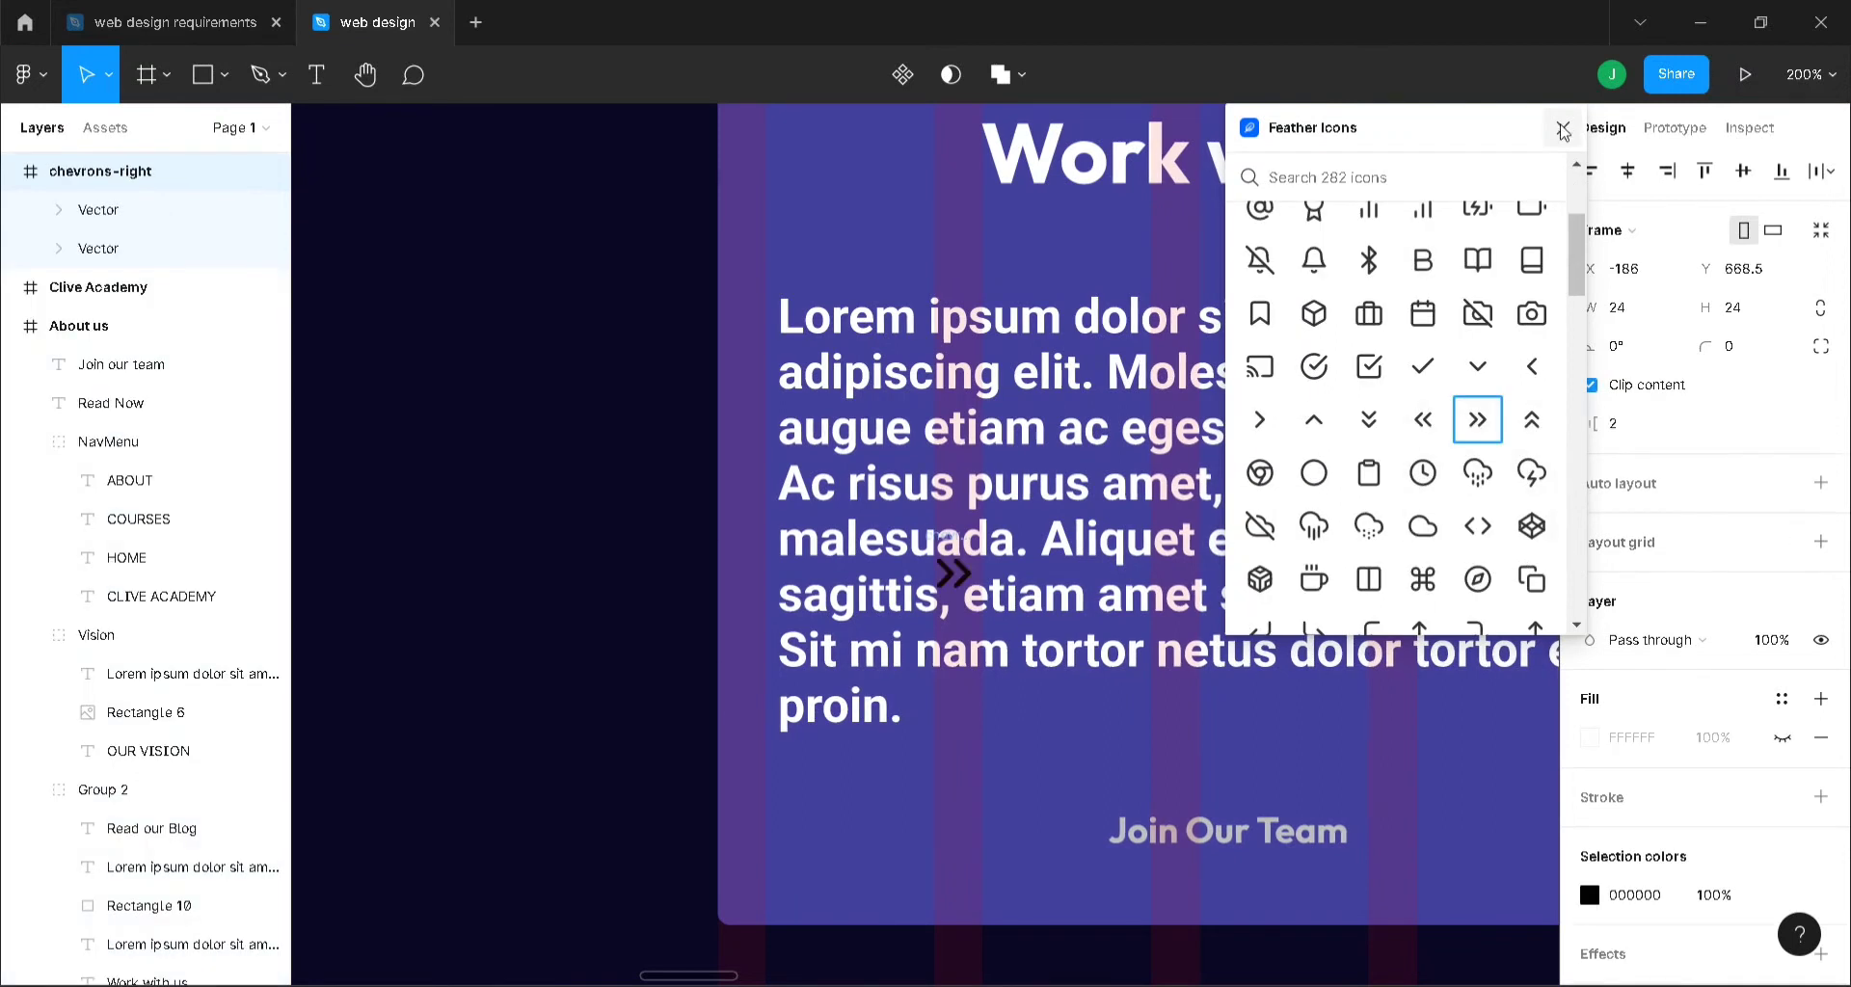
left_click(1563, 127)
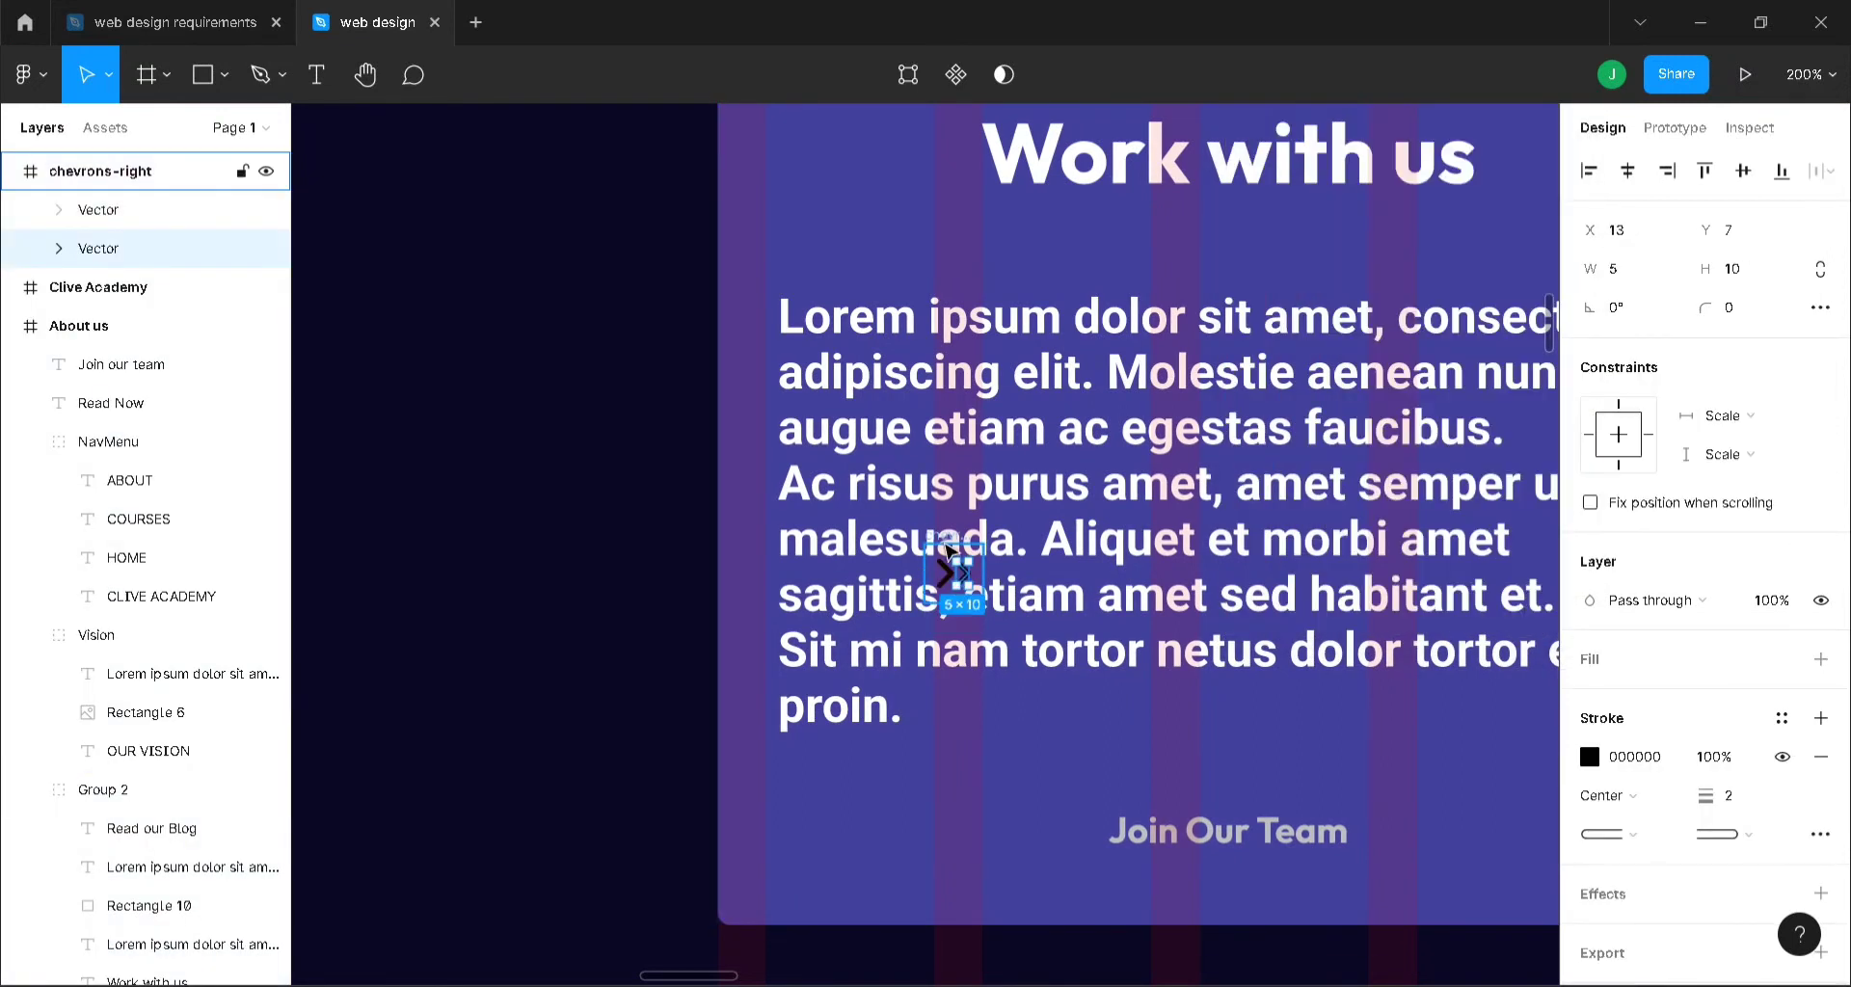
- Move the chevron icon into the About us frame, centred with the Join Our Team link
left_click_drag(964, 577, 1415, 832)
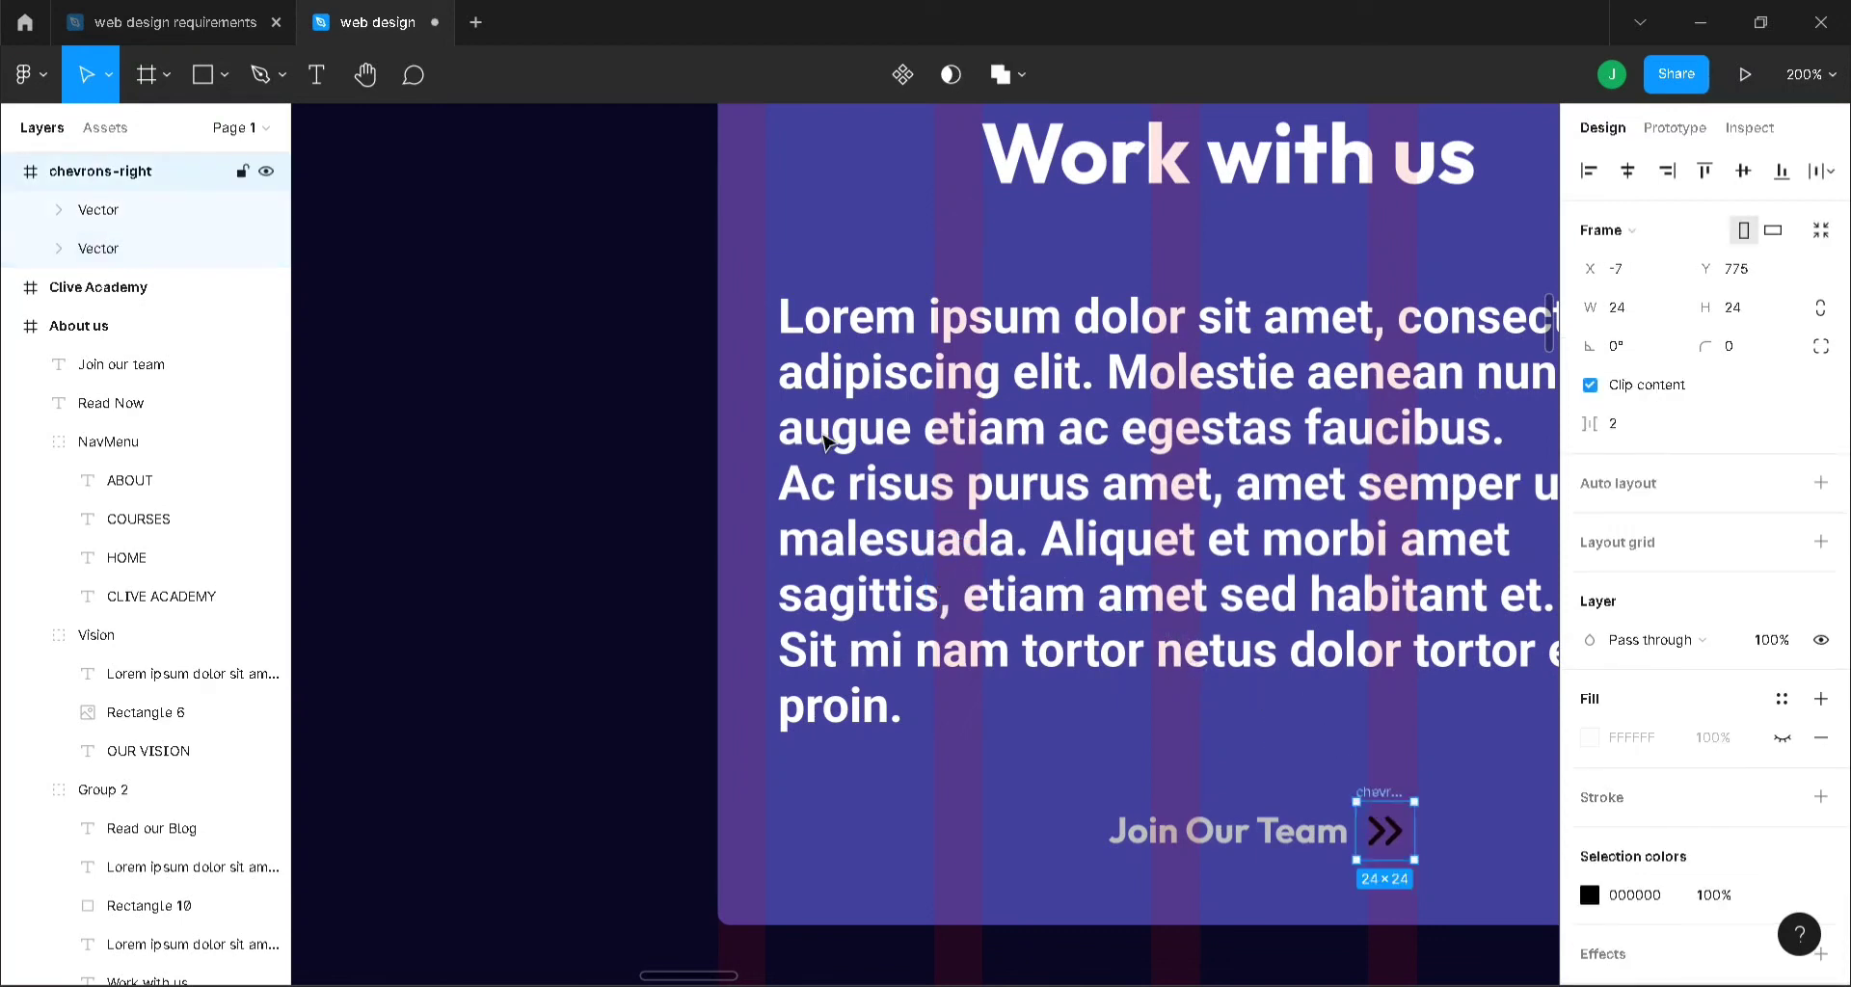
left_click(10, 171)
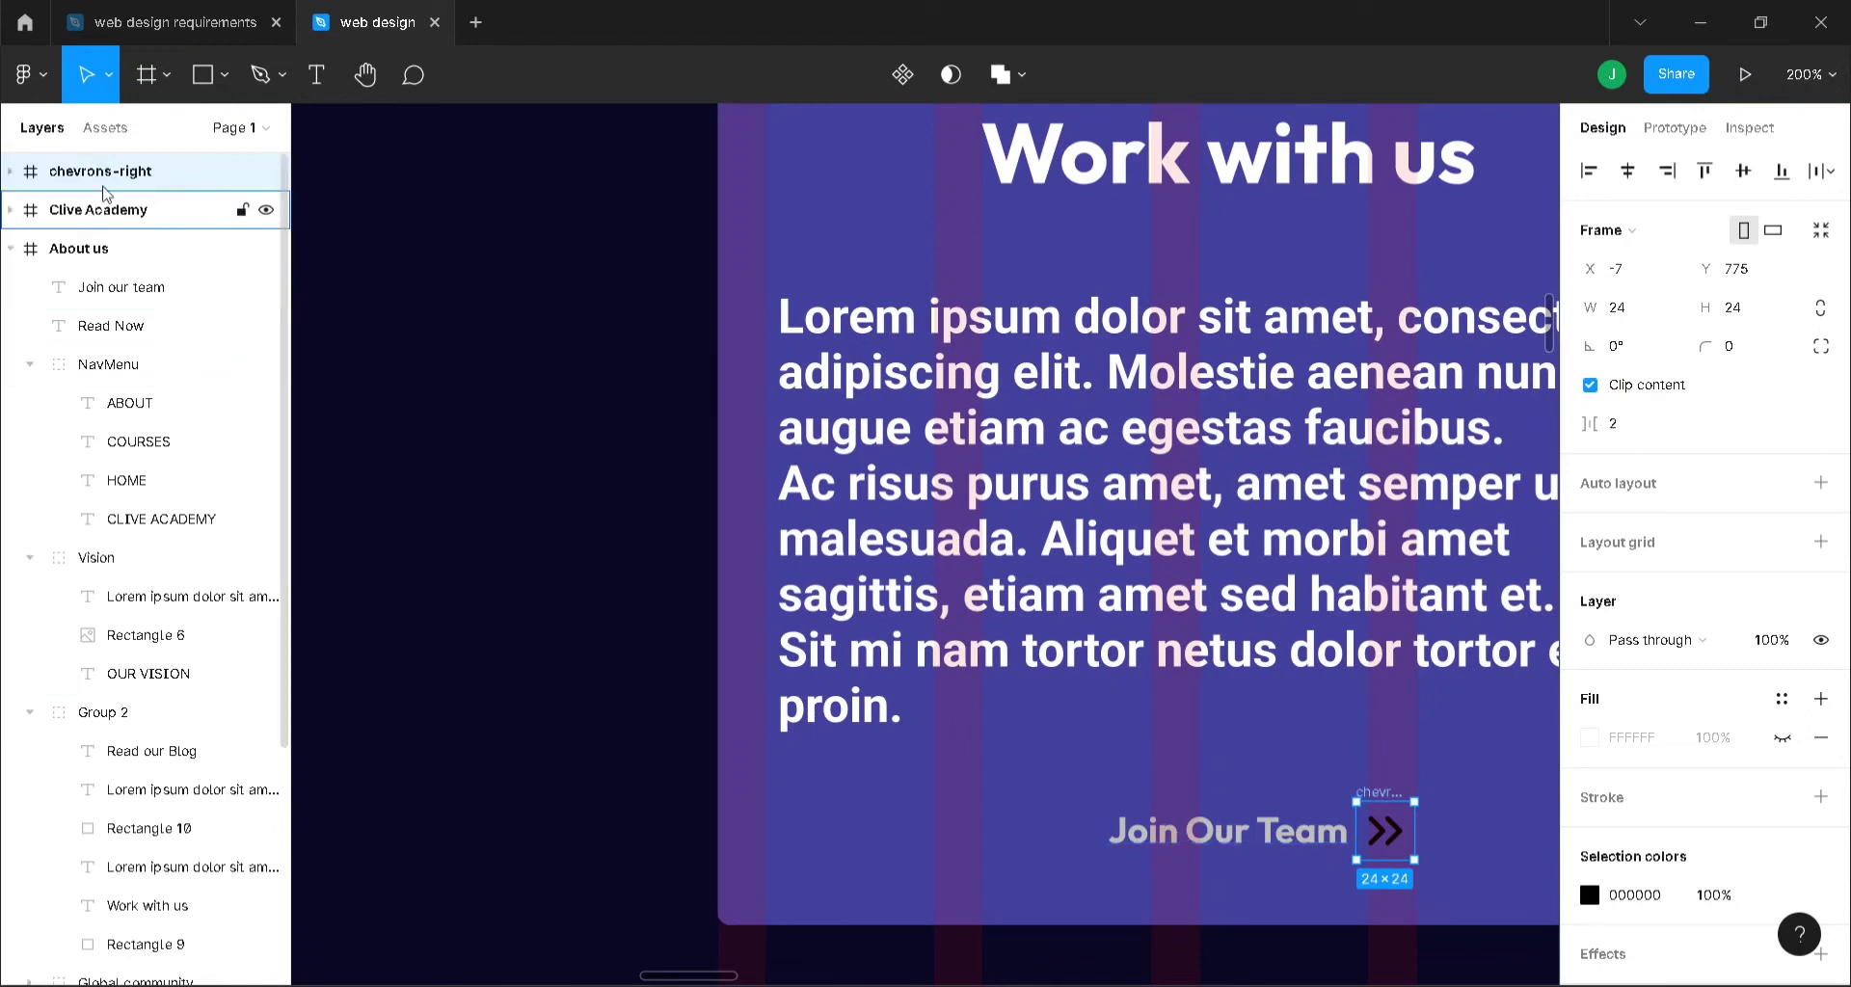
left_click_drag(114, 189, 130, 279)
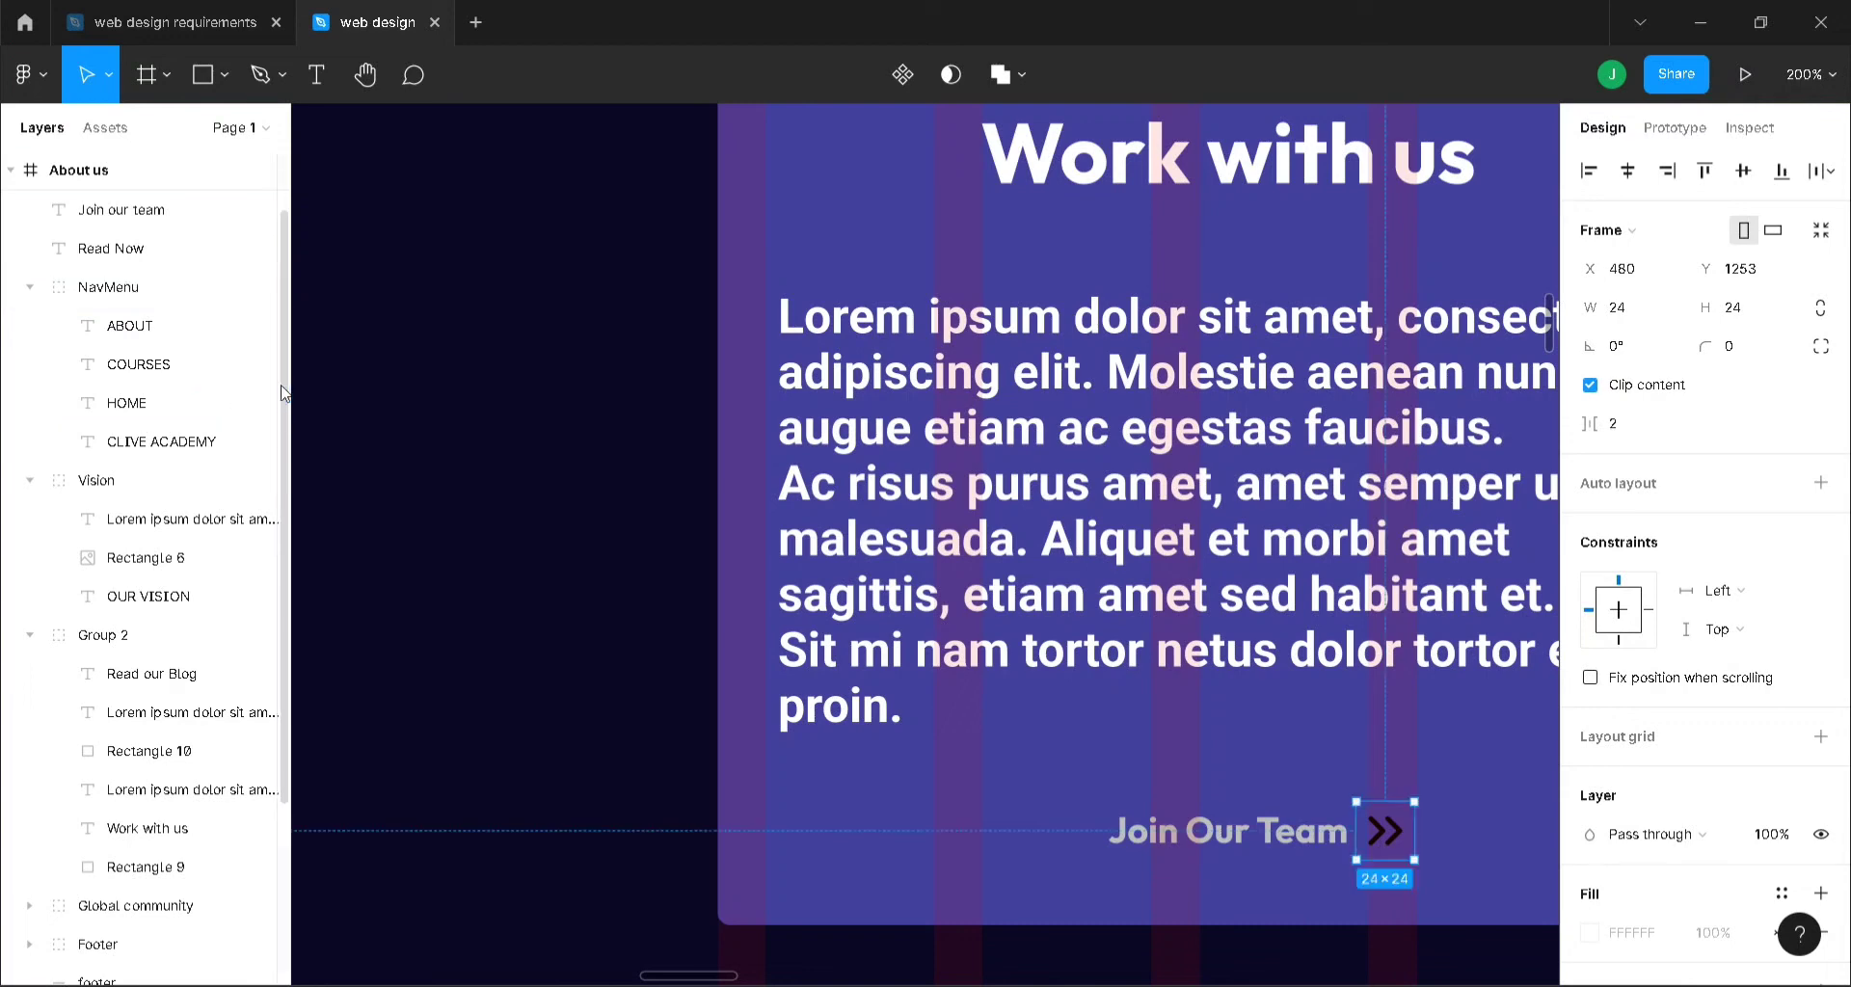
left_click_drag(281, 367, 271, 289)
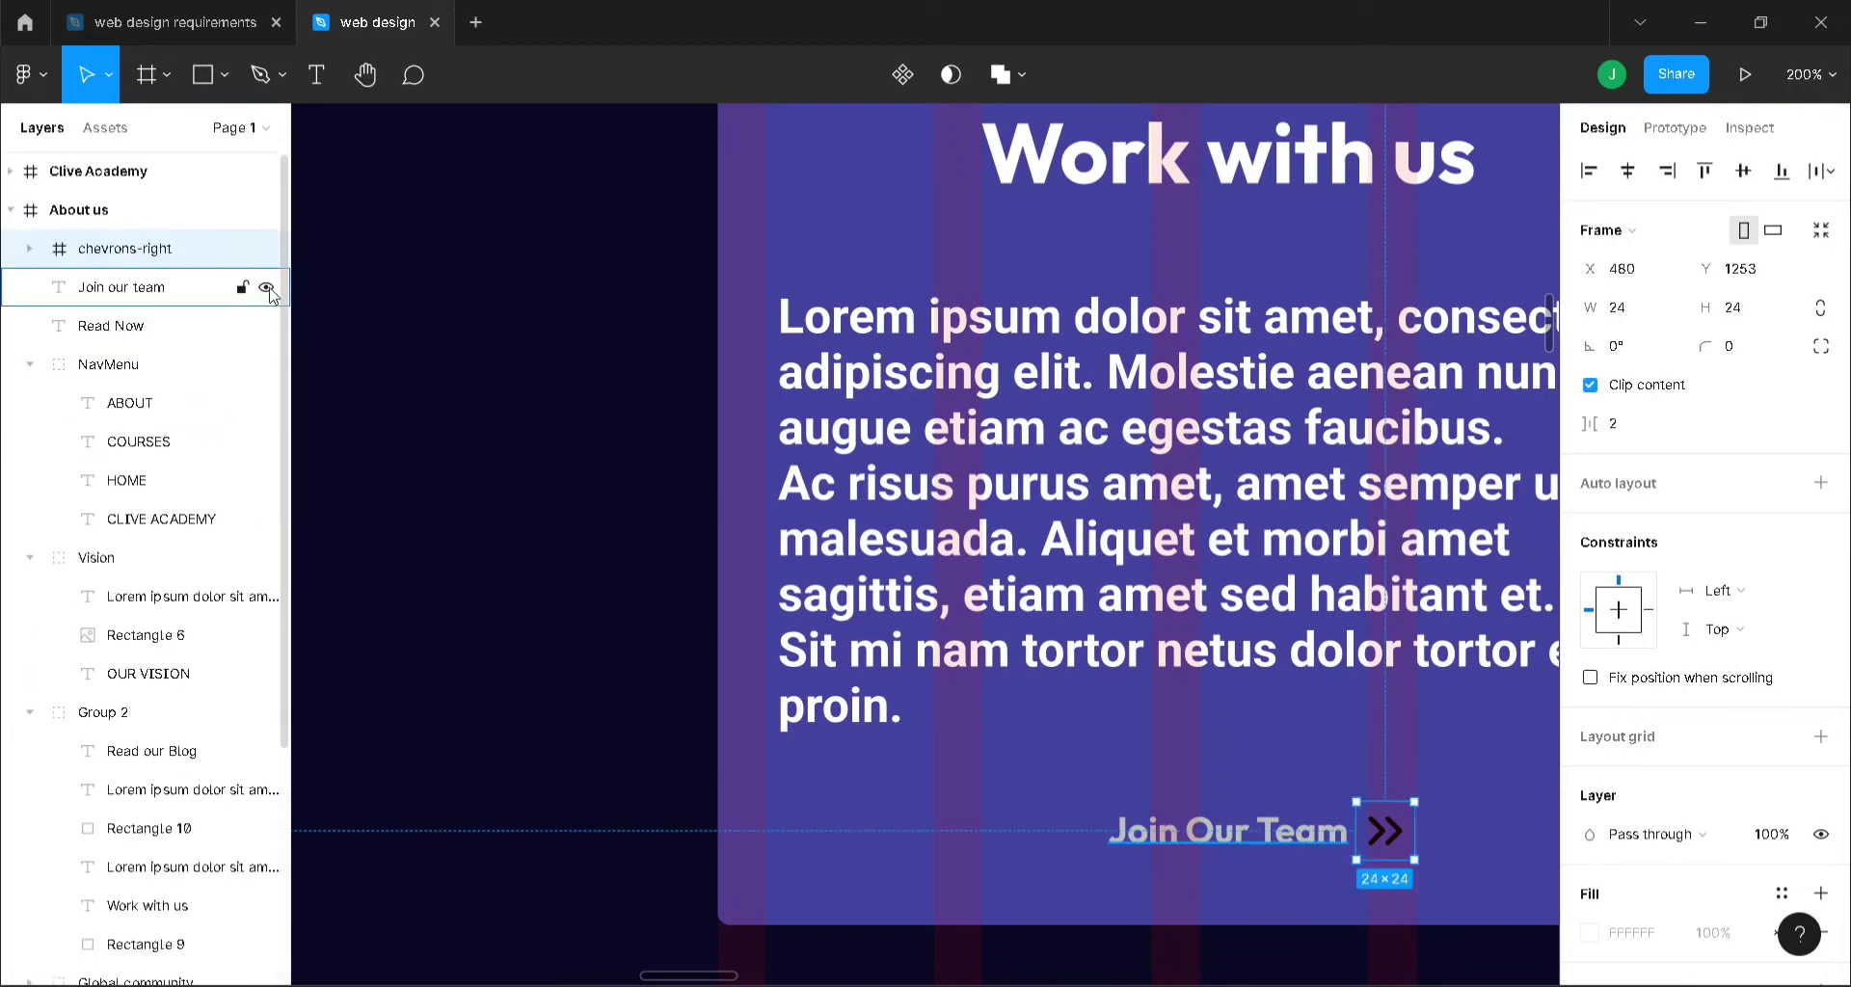
left_click(1290, 842, "shift")
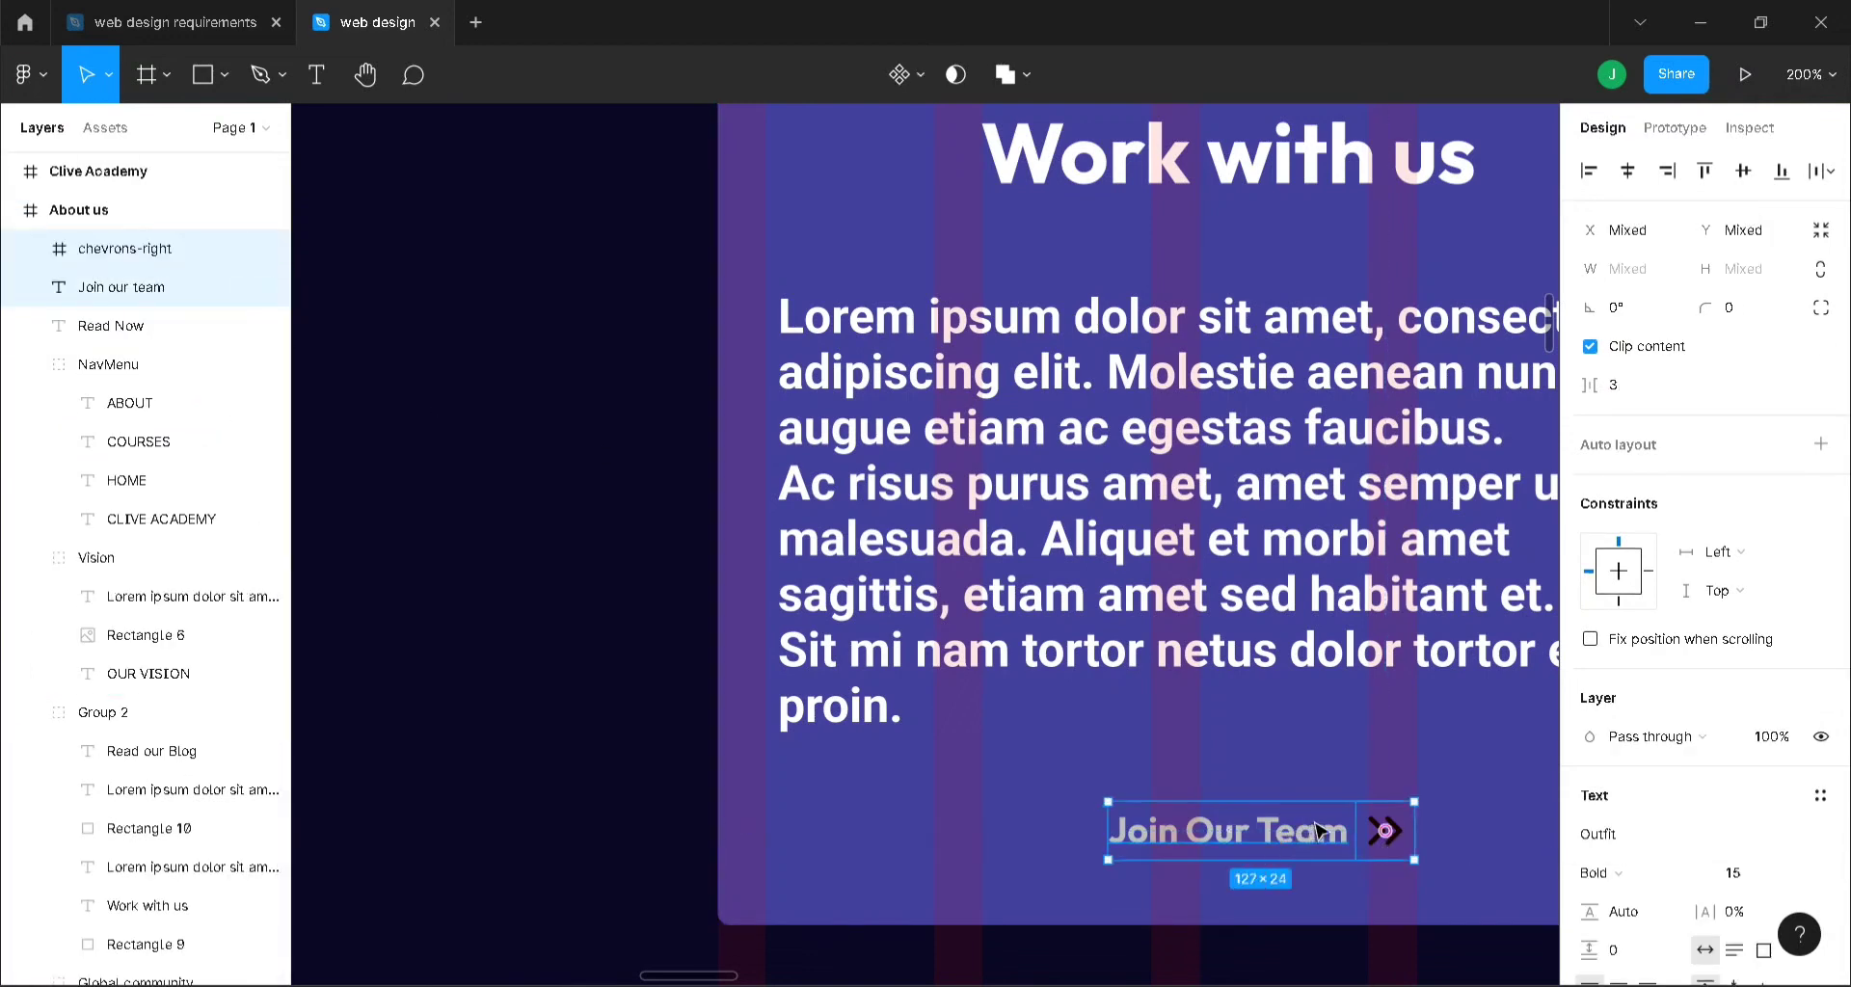
left_click_drag(1319, 829, 1363, 826)
key("ctrl+minus")
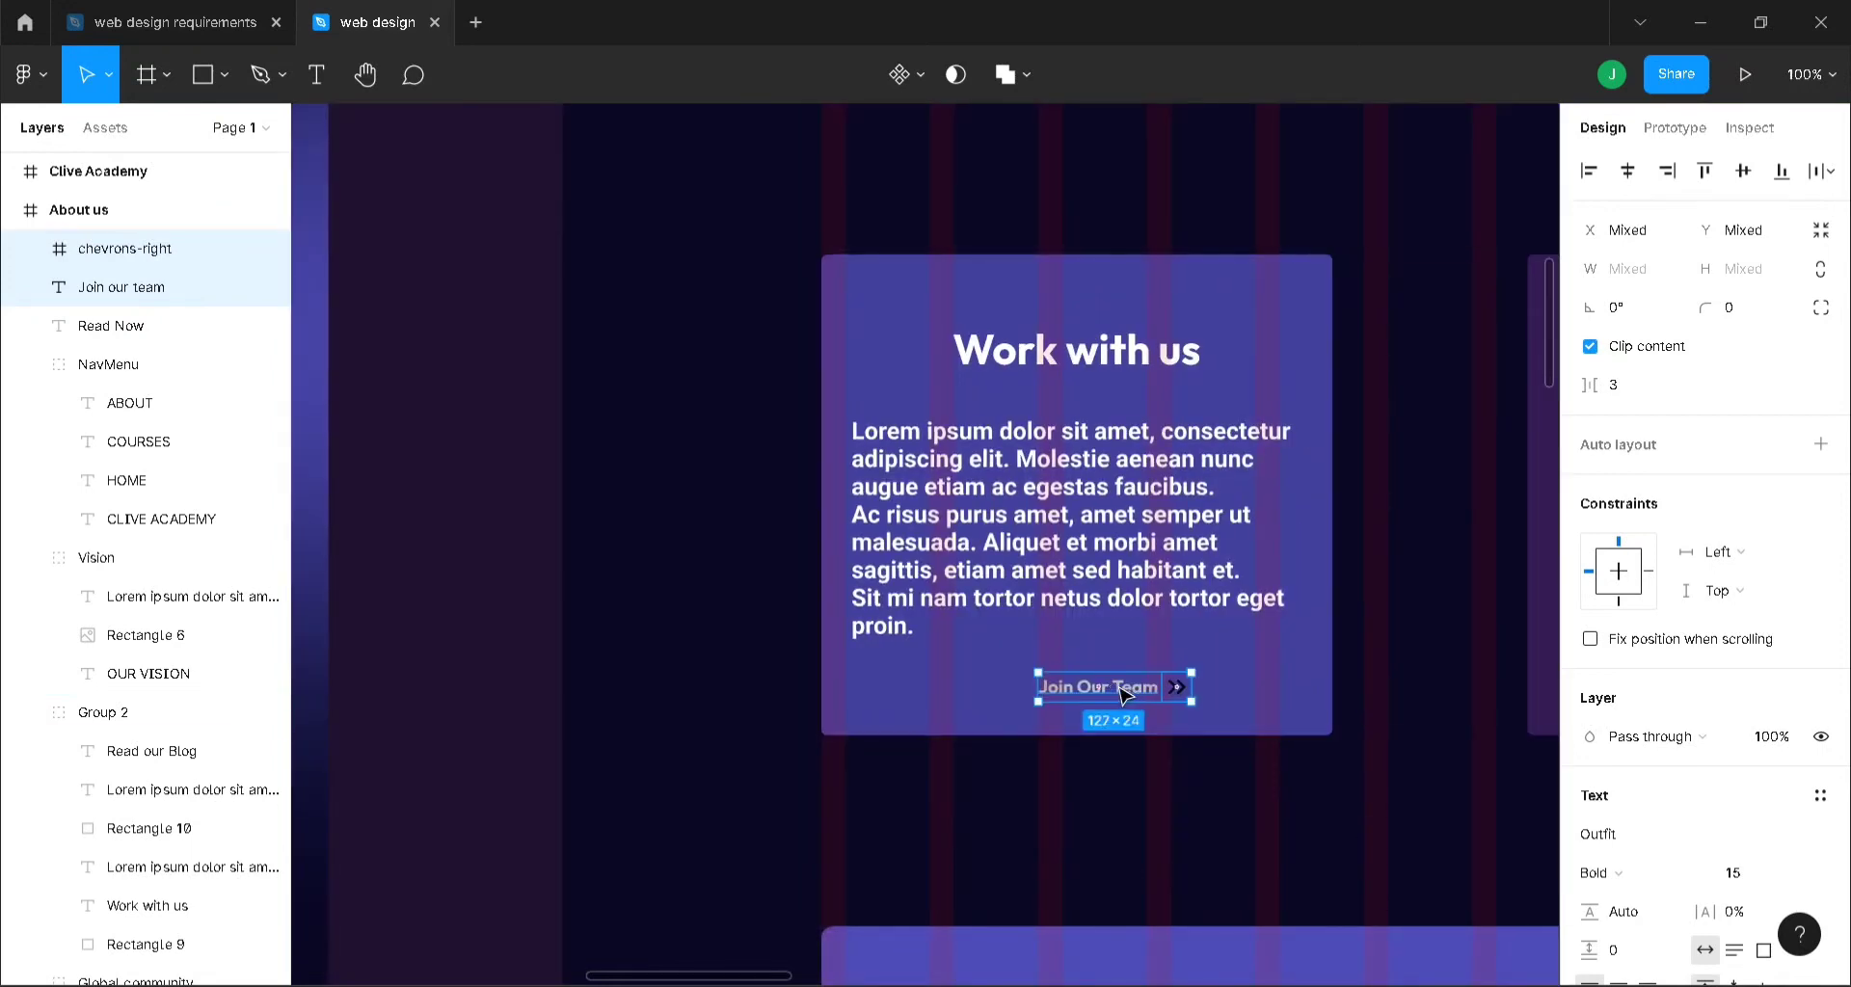
left_click_drag(1123, 694, 1090, 687)
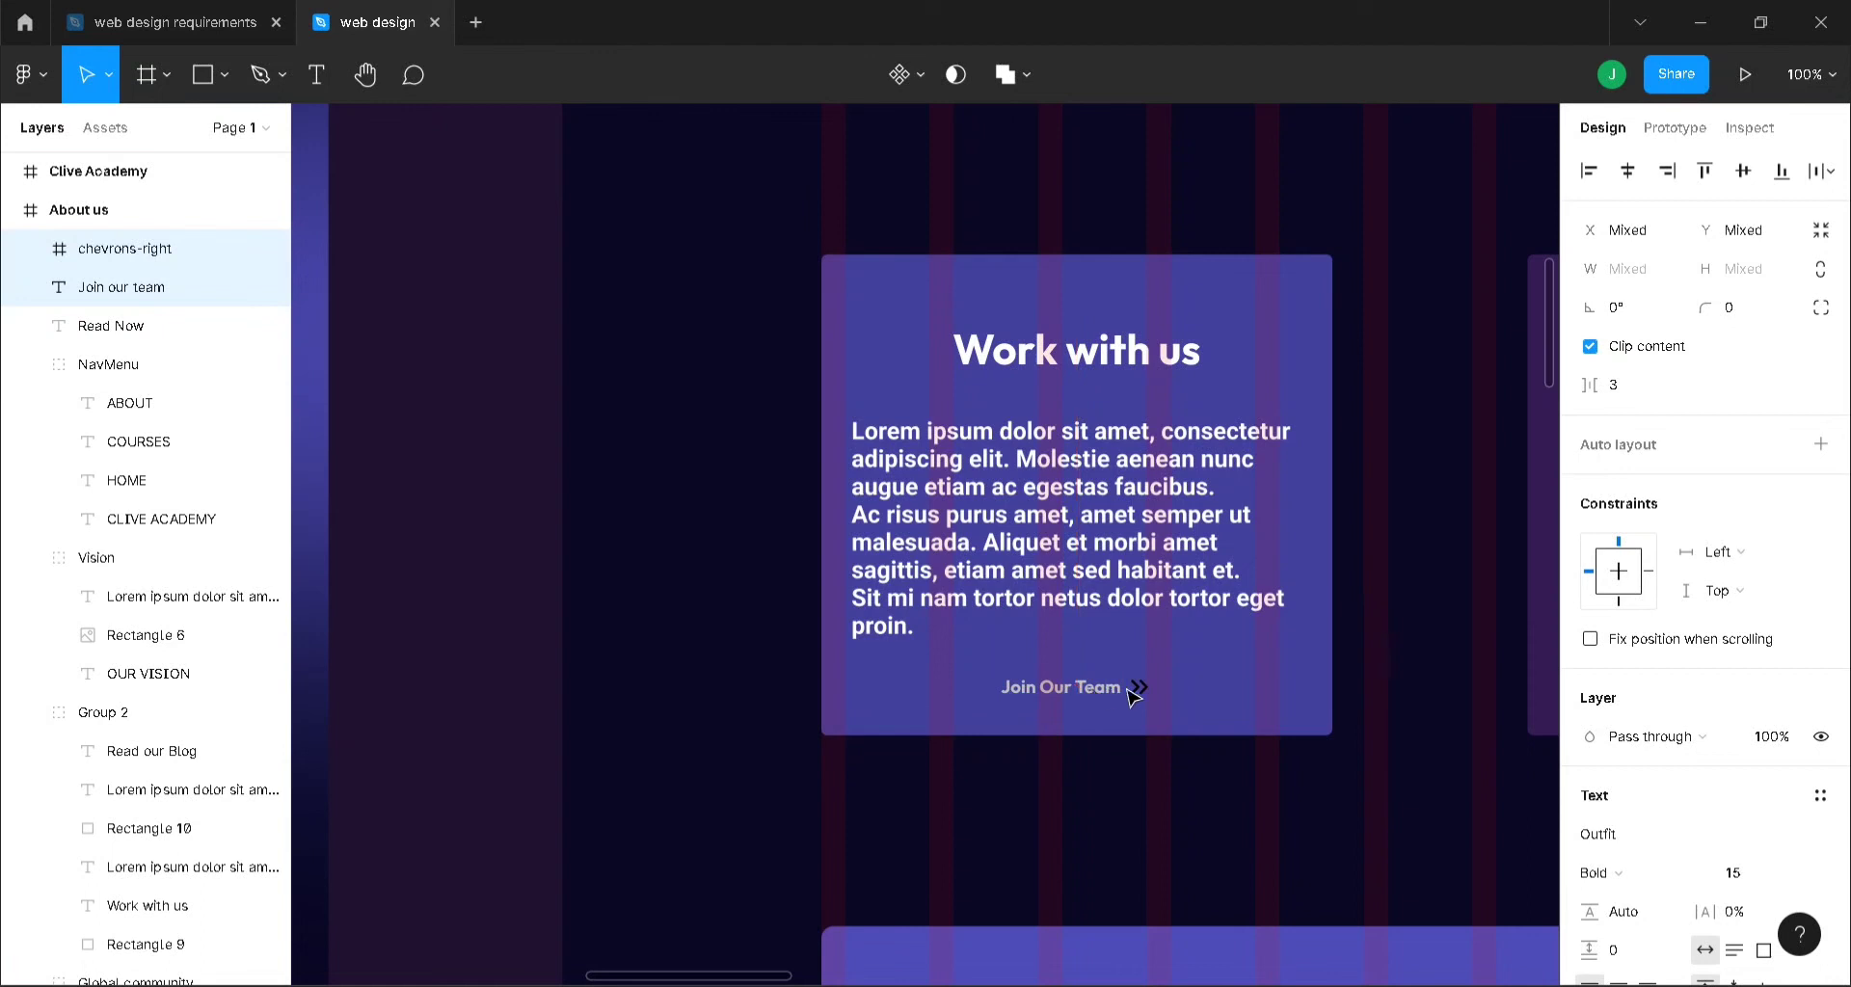
- Colour the chevron grey BFBFBF and duplicate it
left_click(1143, 693)
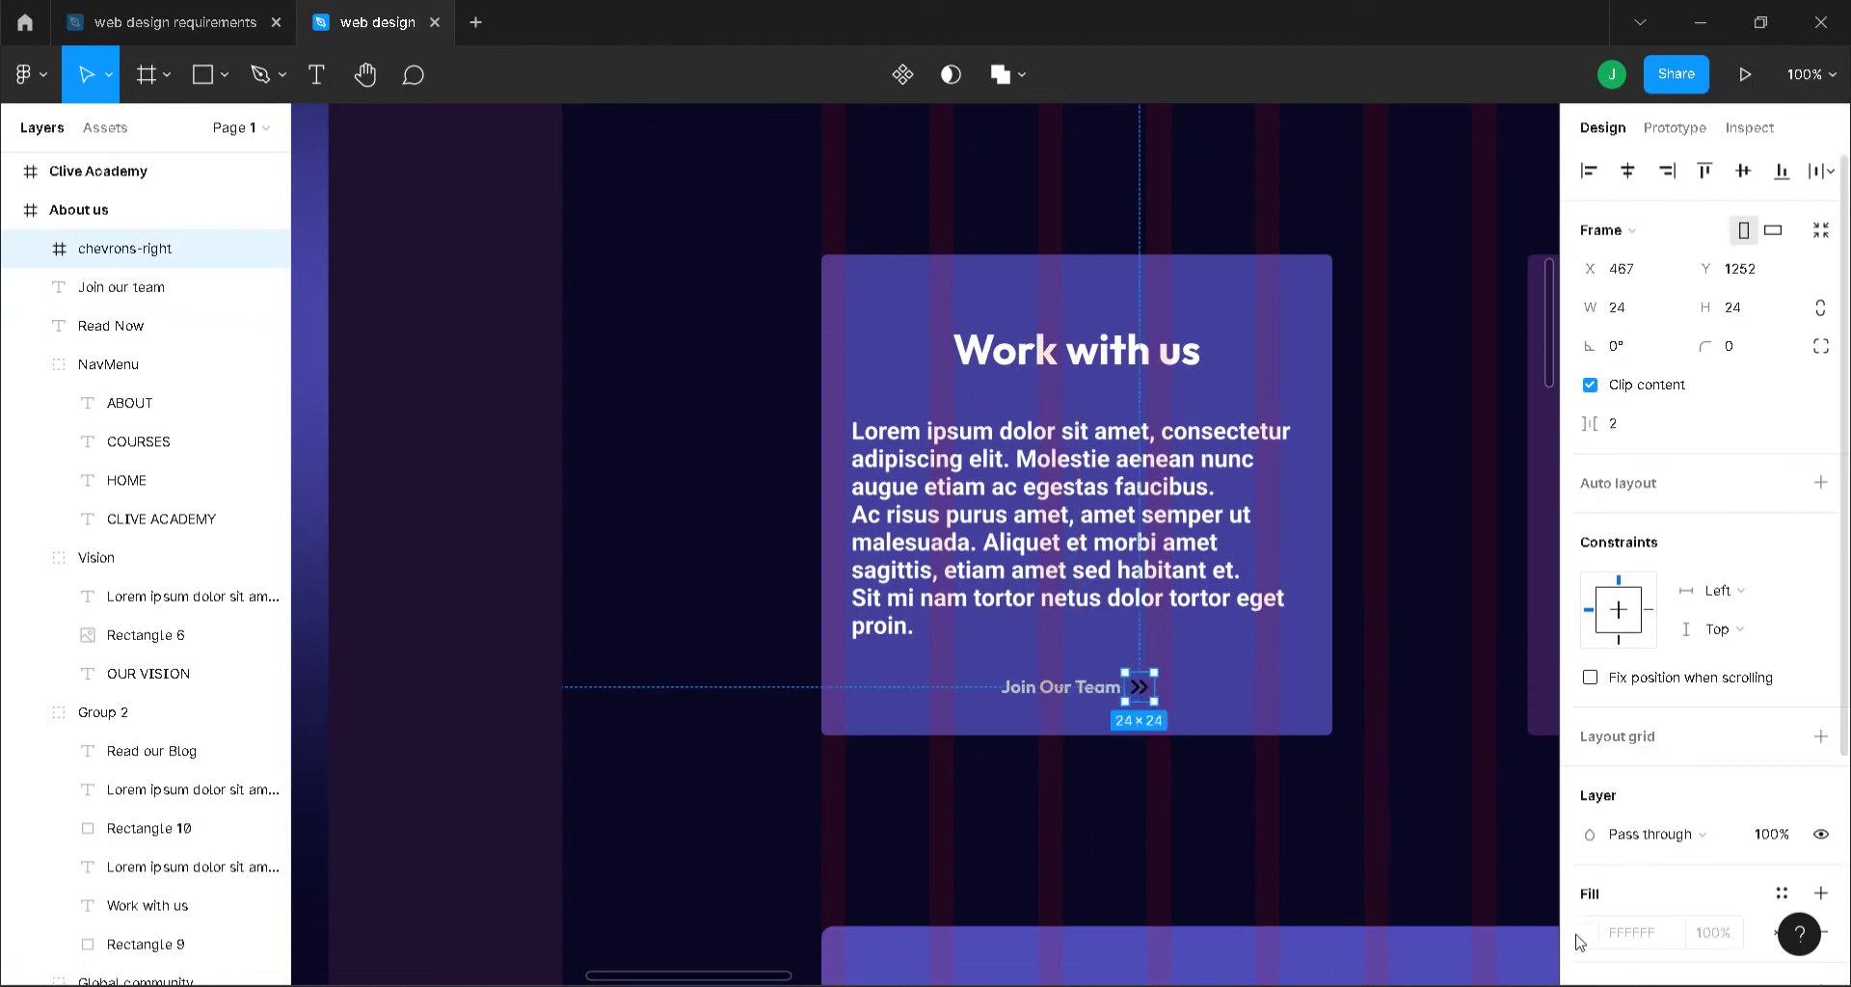
scroll(1679, 865, "down", 3)
left_click(1589, 776)
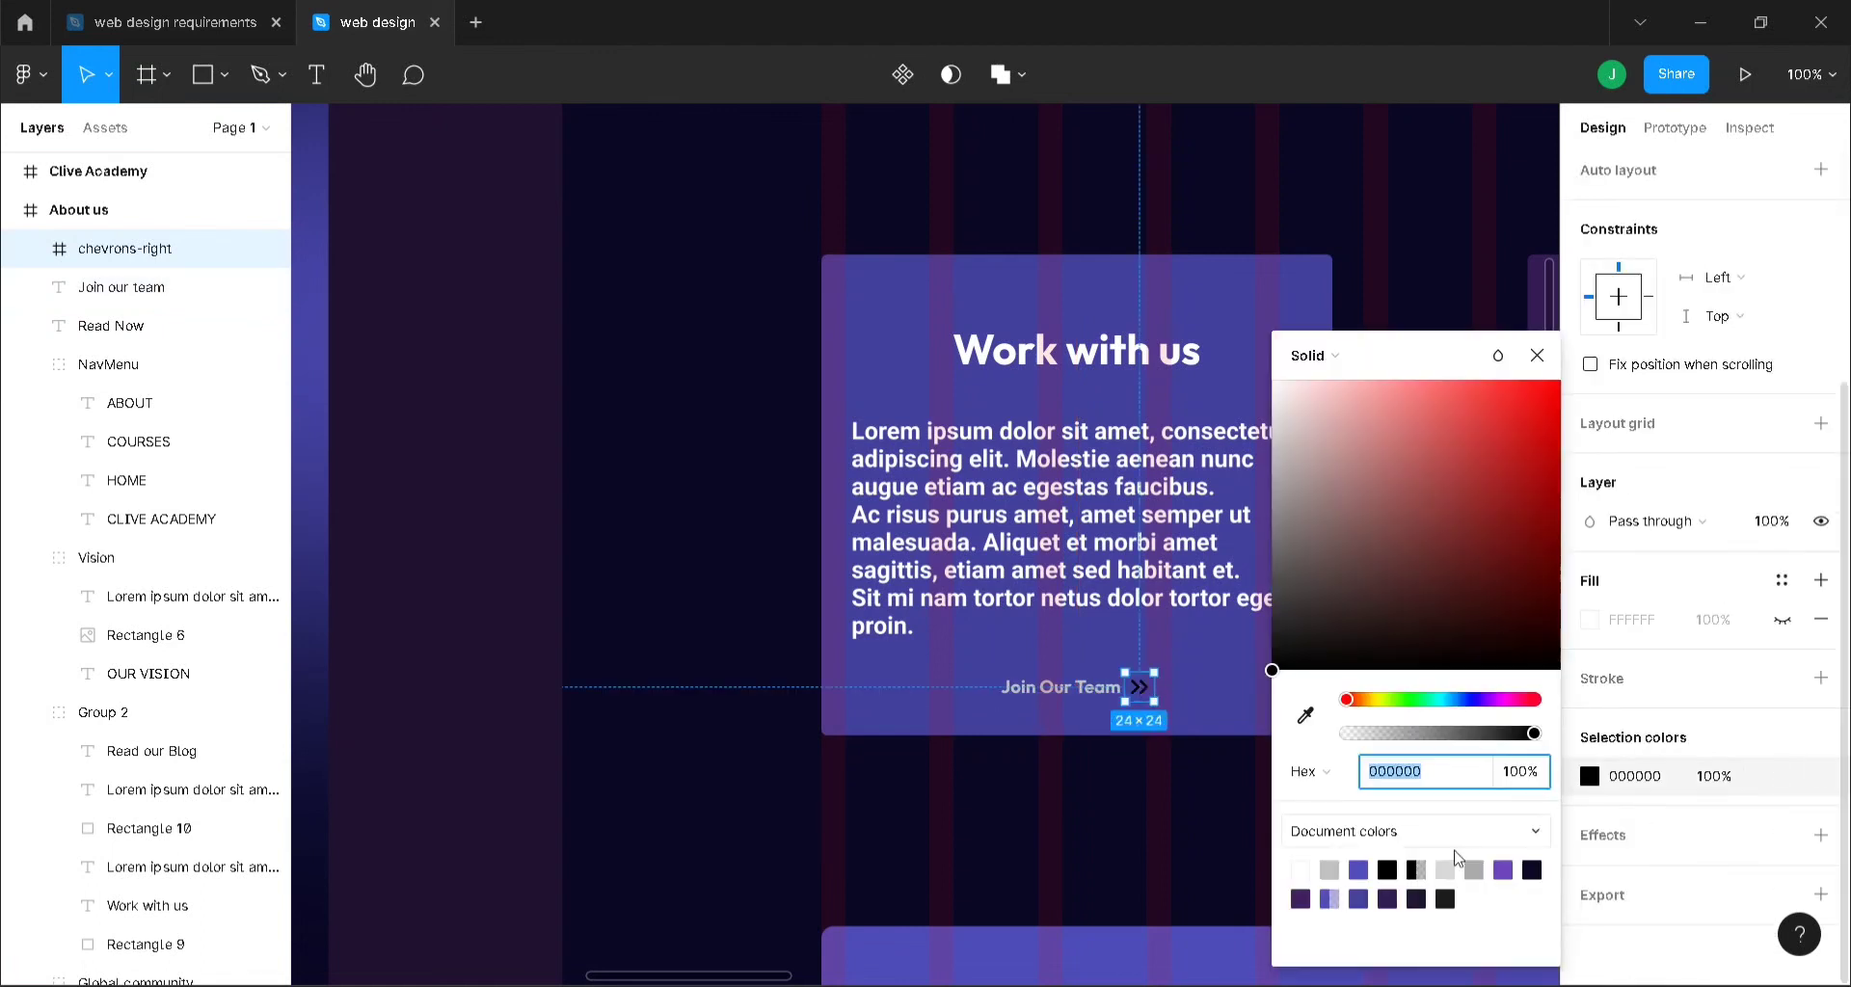
left_click(1334, 867)
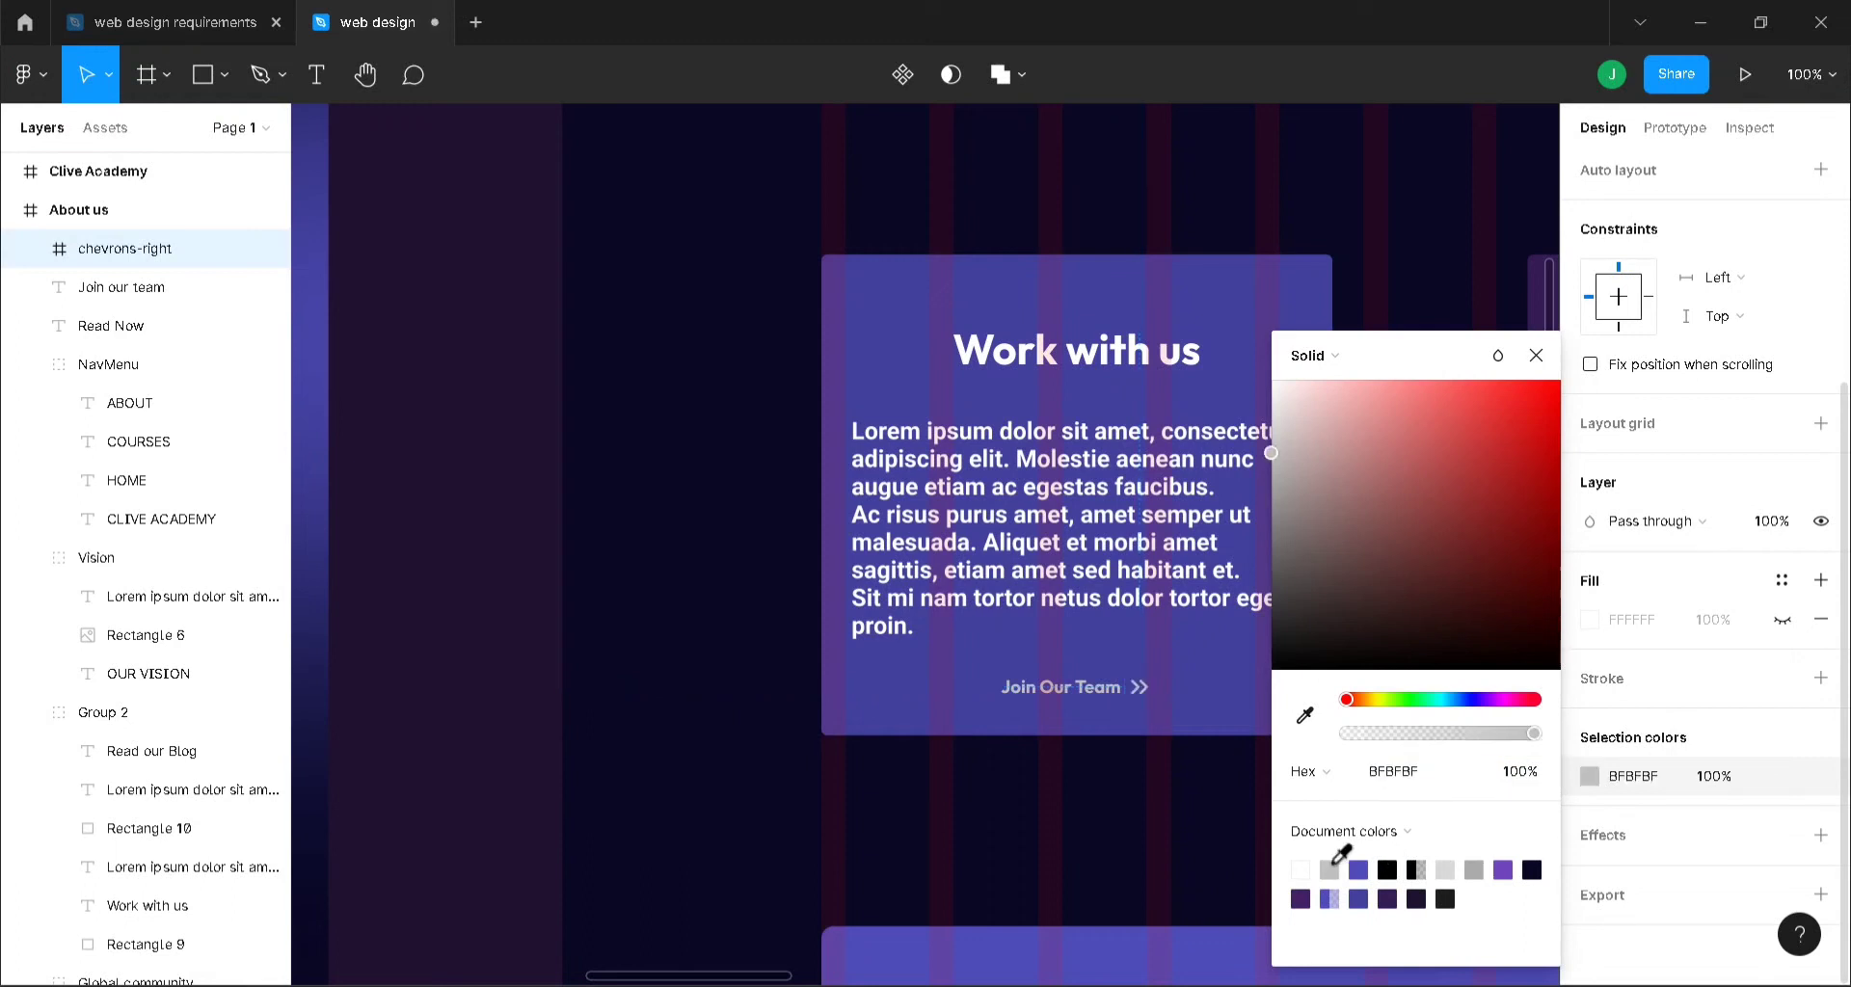
left_click(1536, 355)
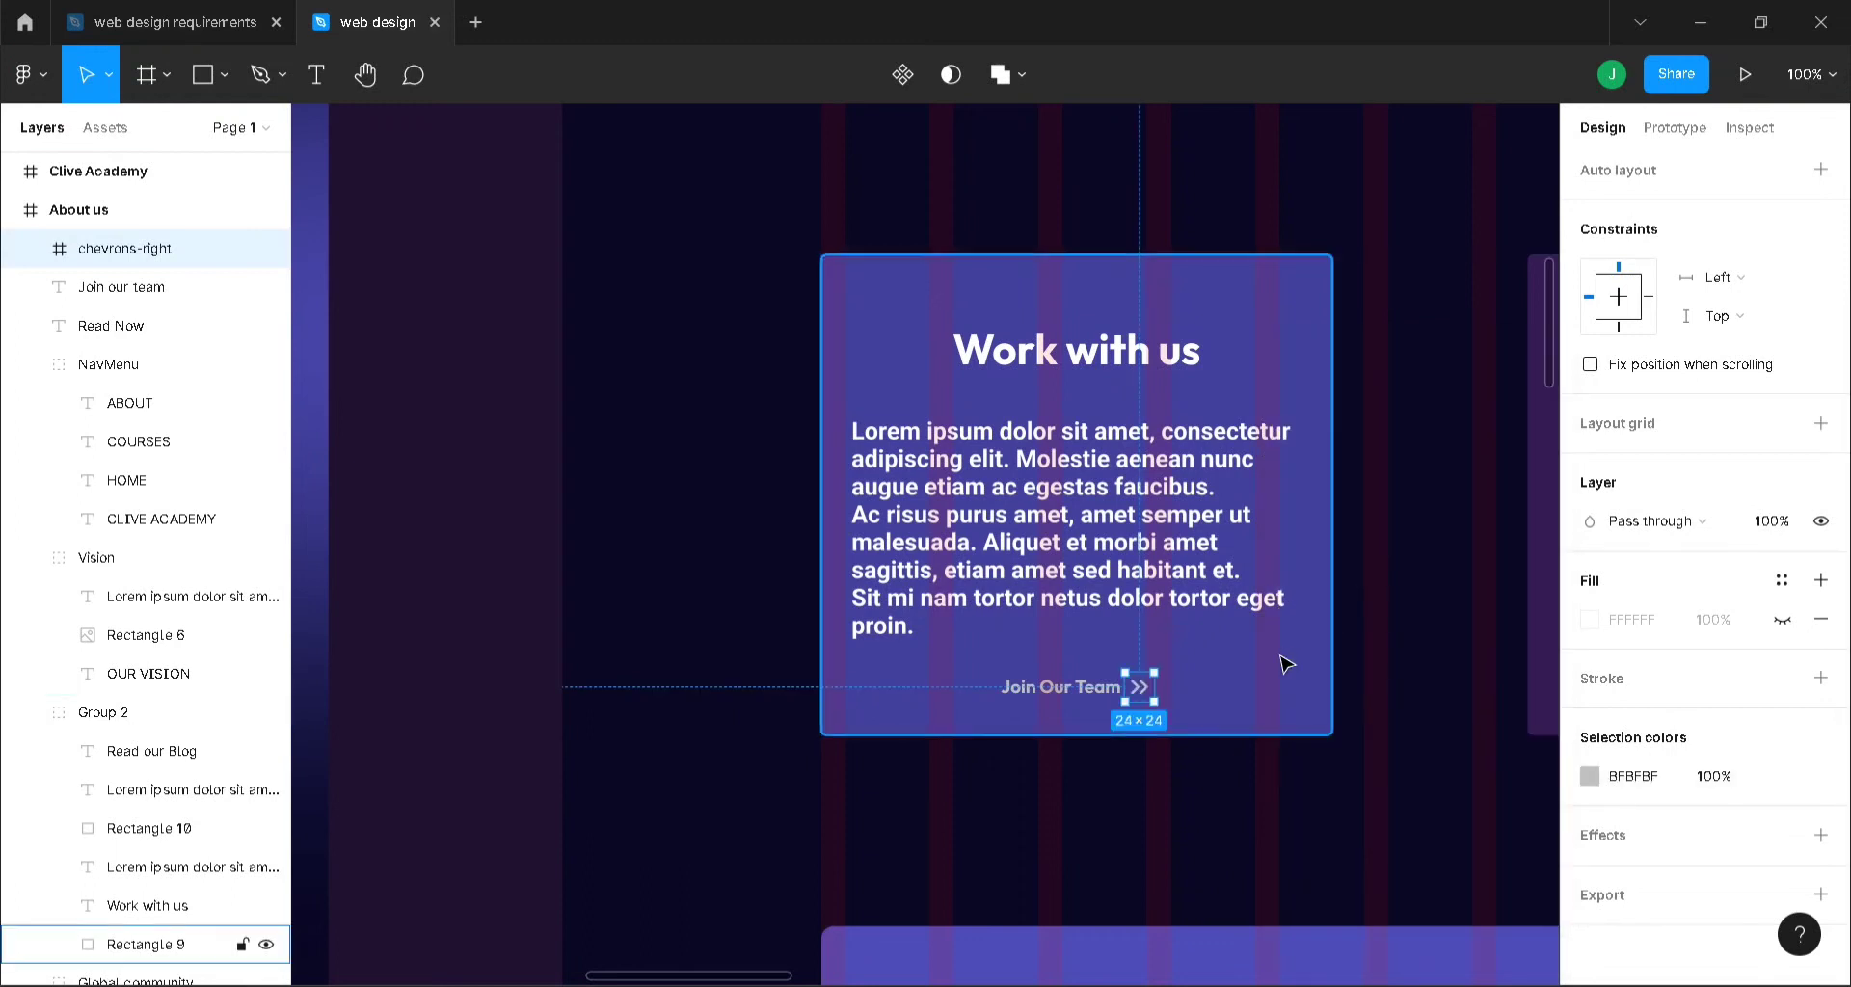
key("ctrl+d")
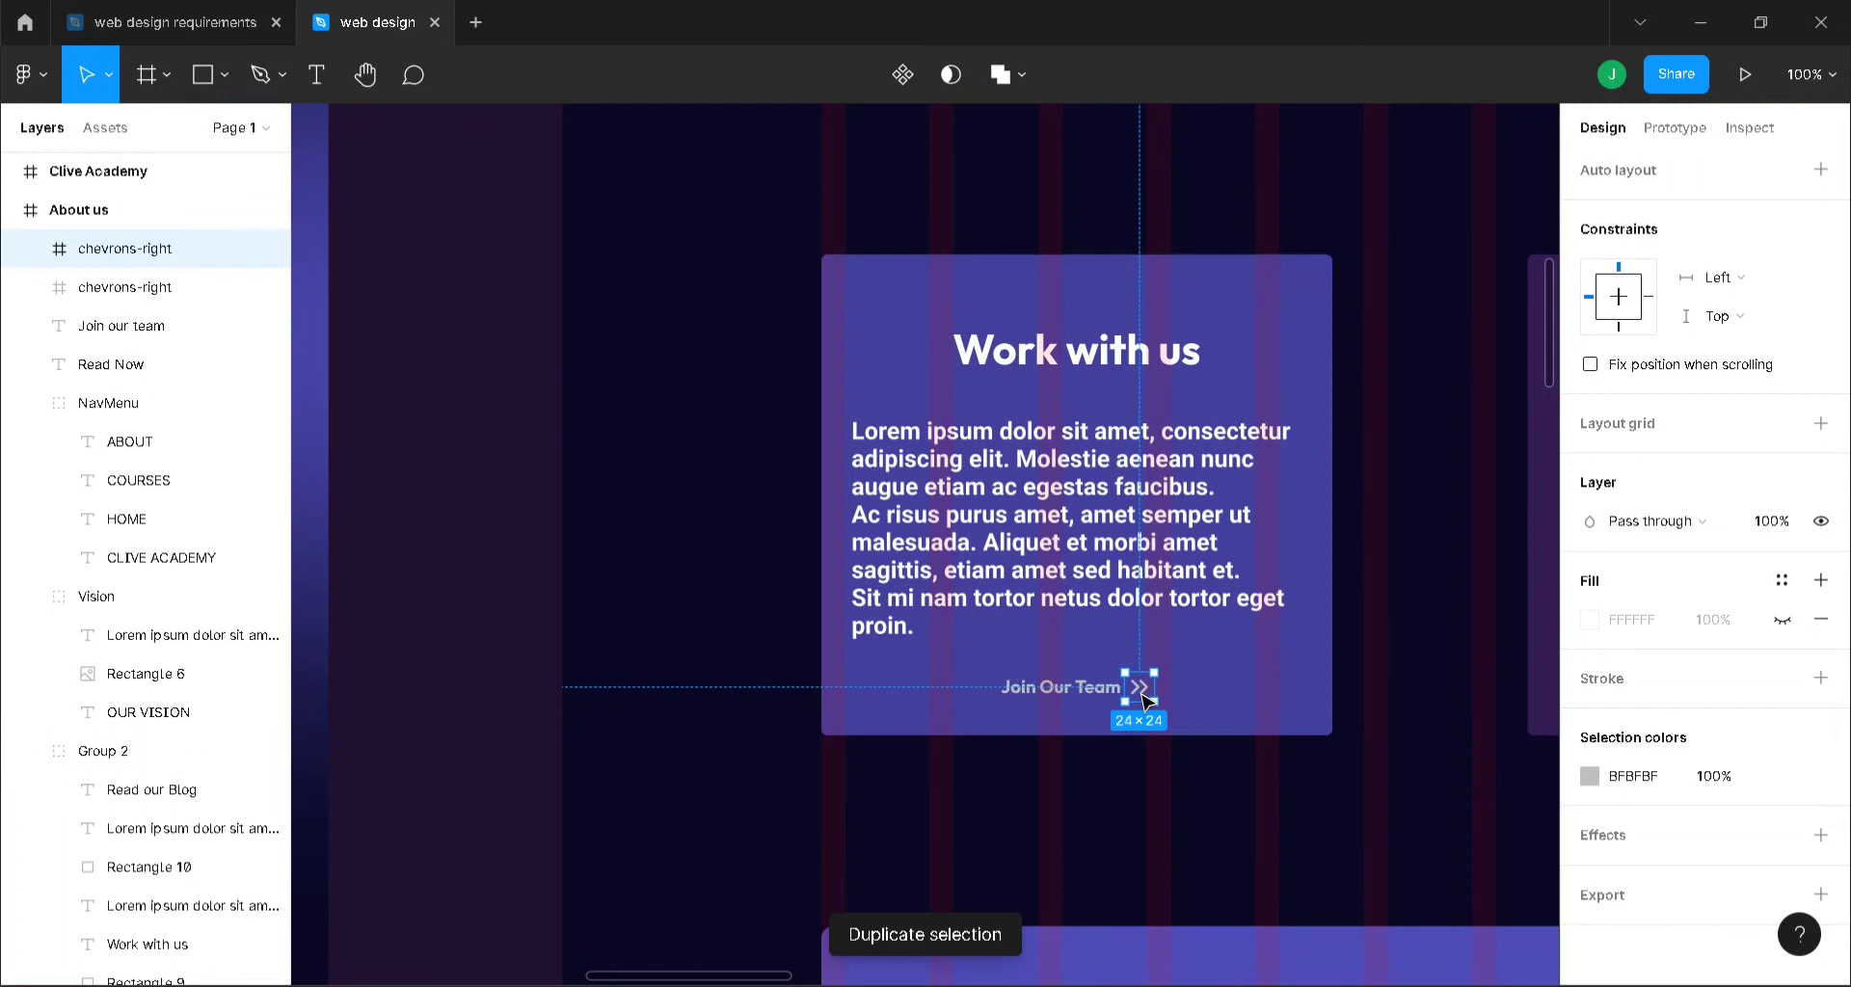
- Place the copied chevron beside Read Now, under Join our team in the layer list
left_click_drag(1139, 681, 1343, 690)
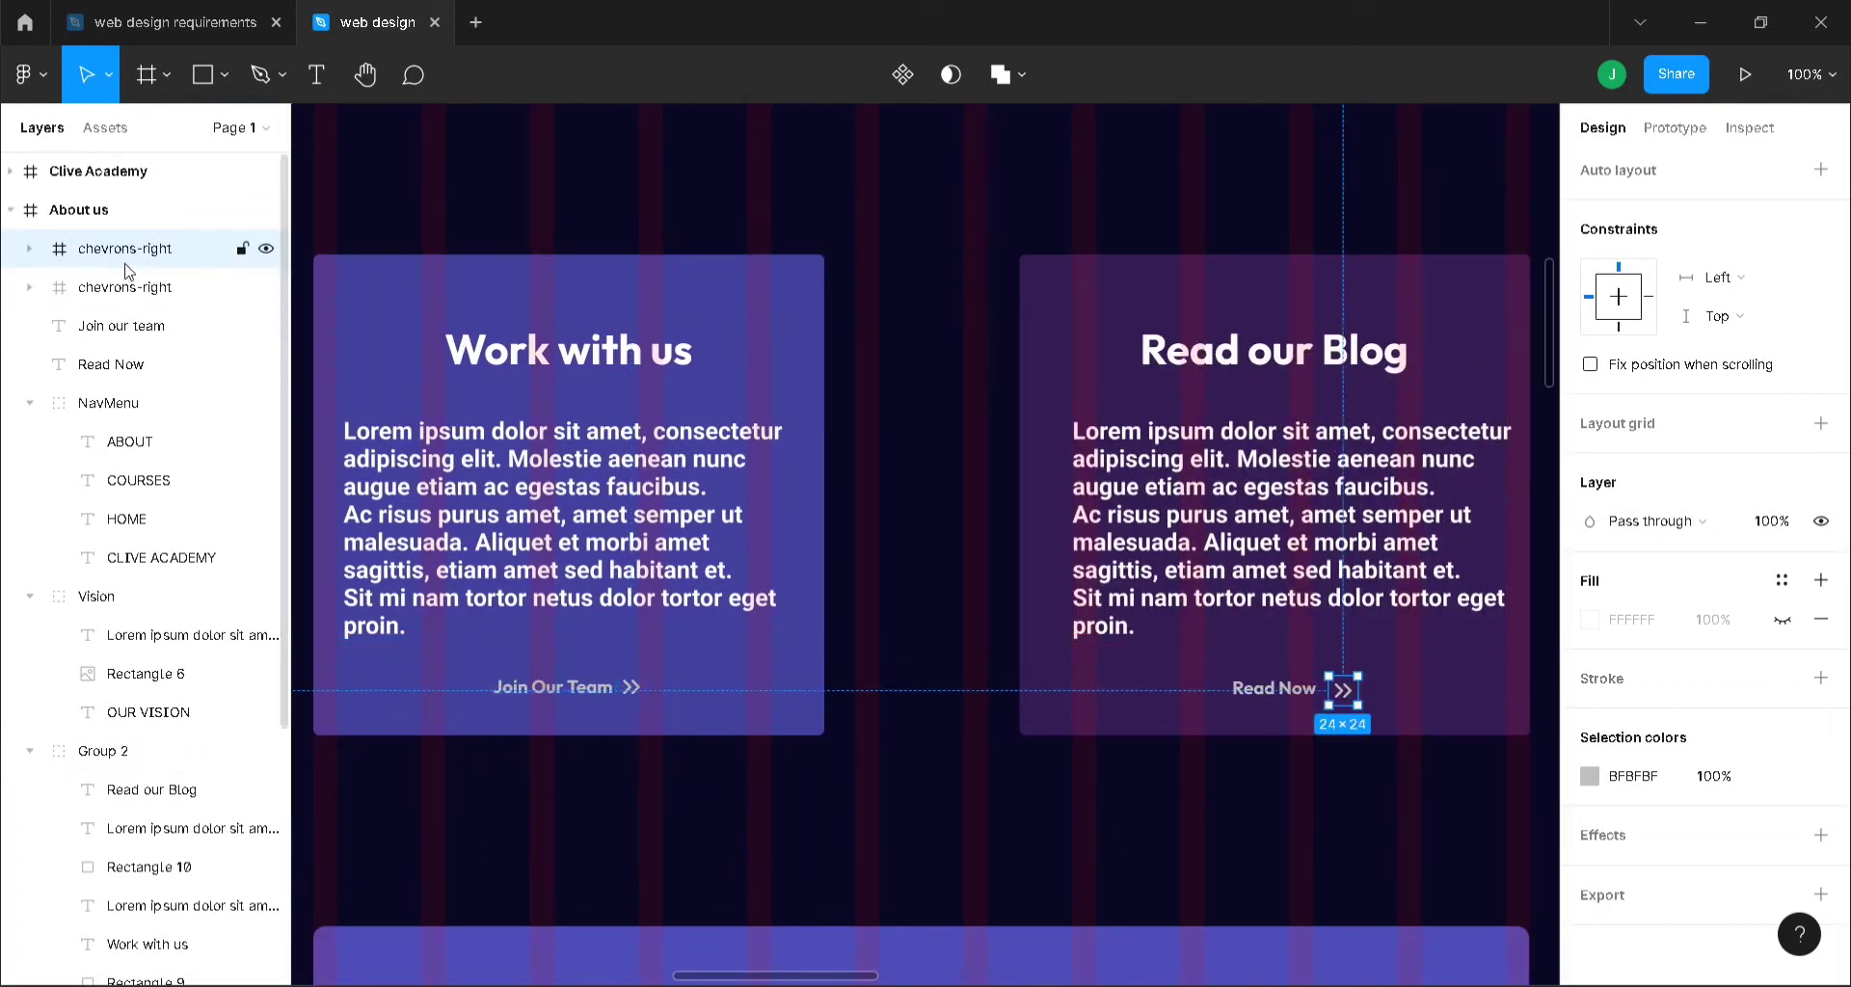
left_click_drag(138, 259, 135, 342)
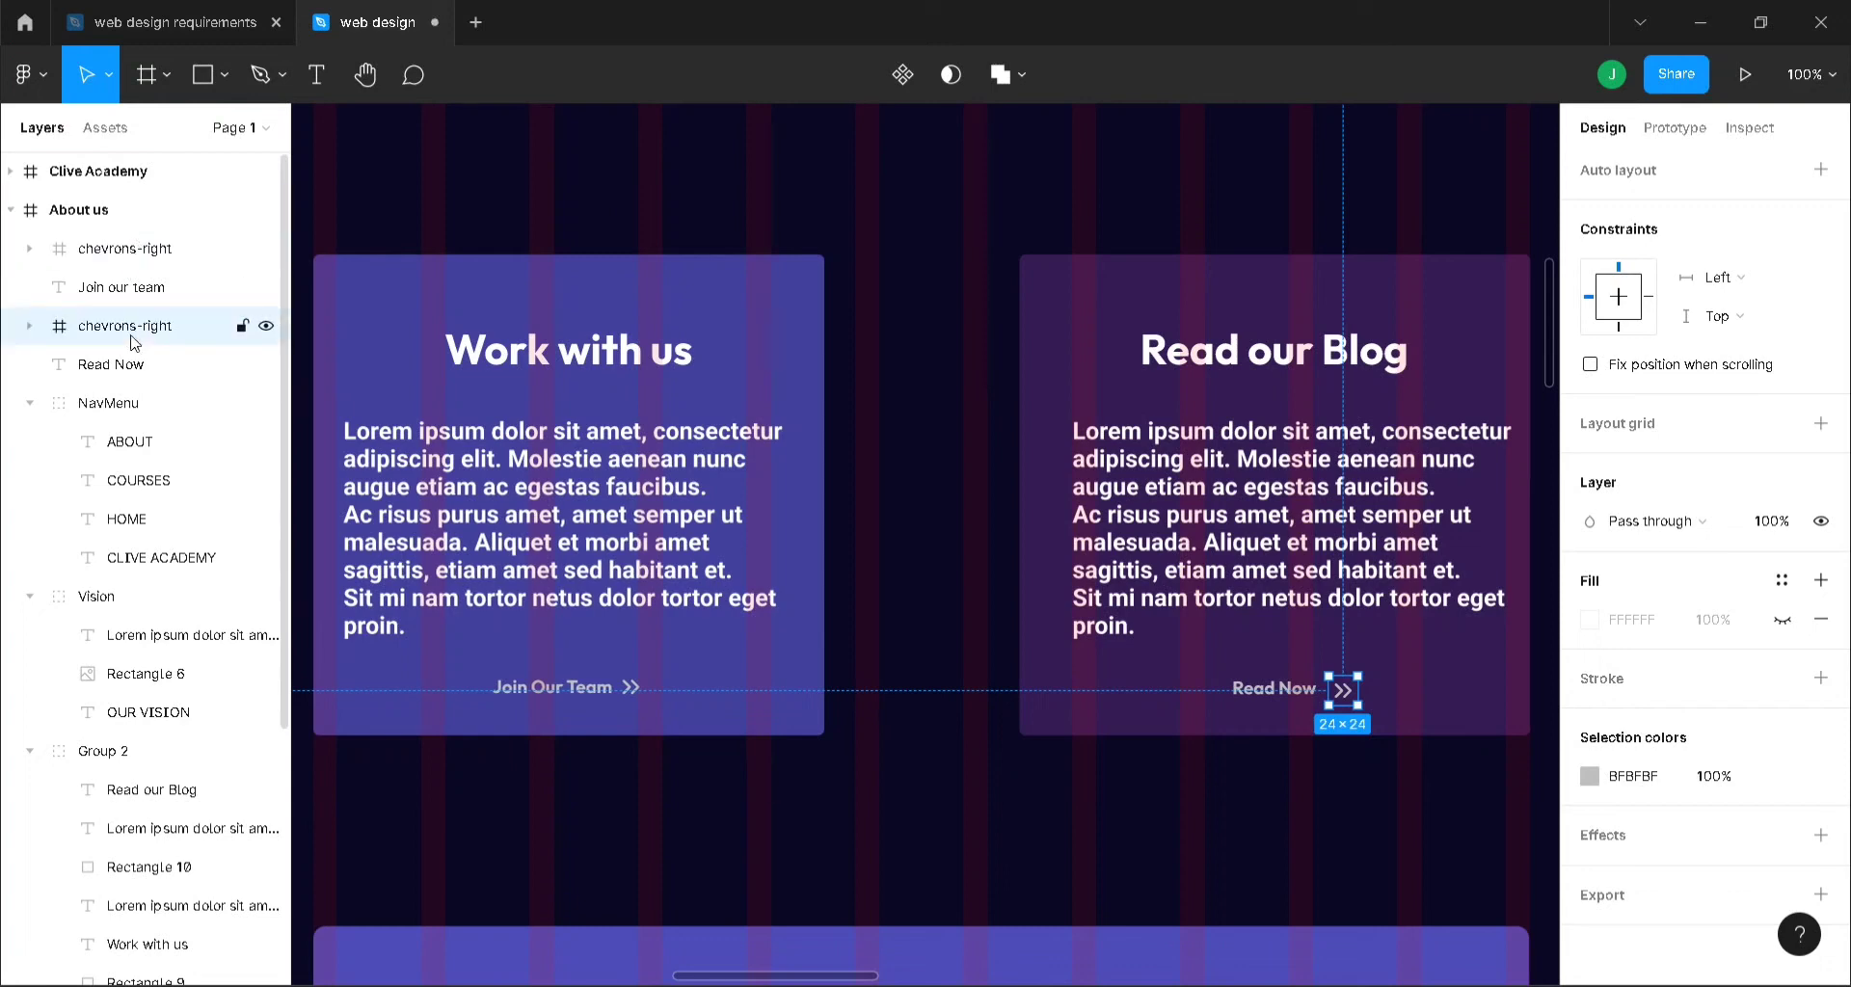
left_click(1309, 686, "shift")
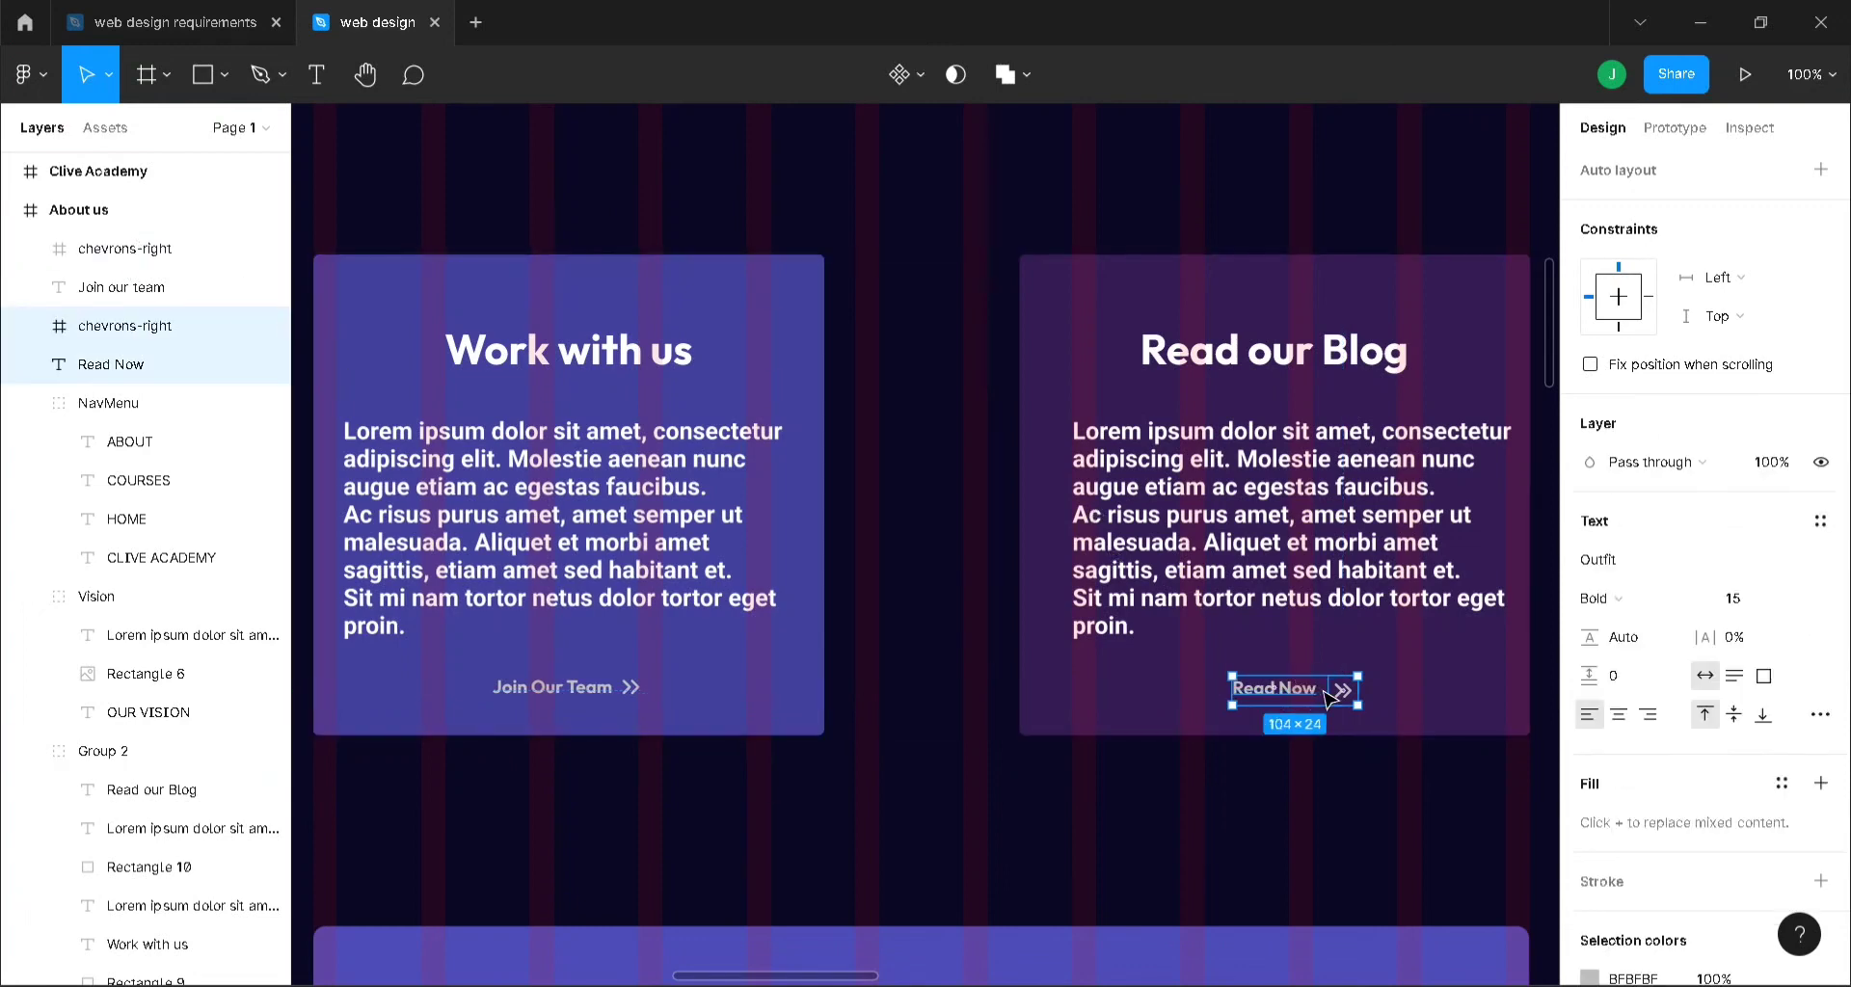
scroll(1682, 123, "up", 3)
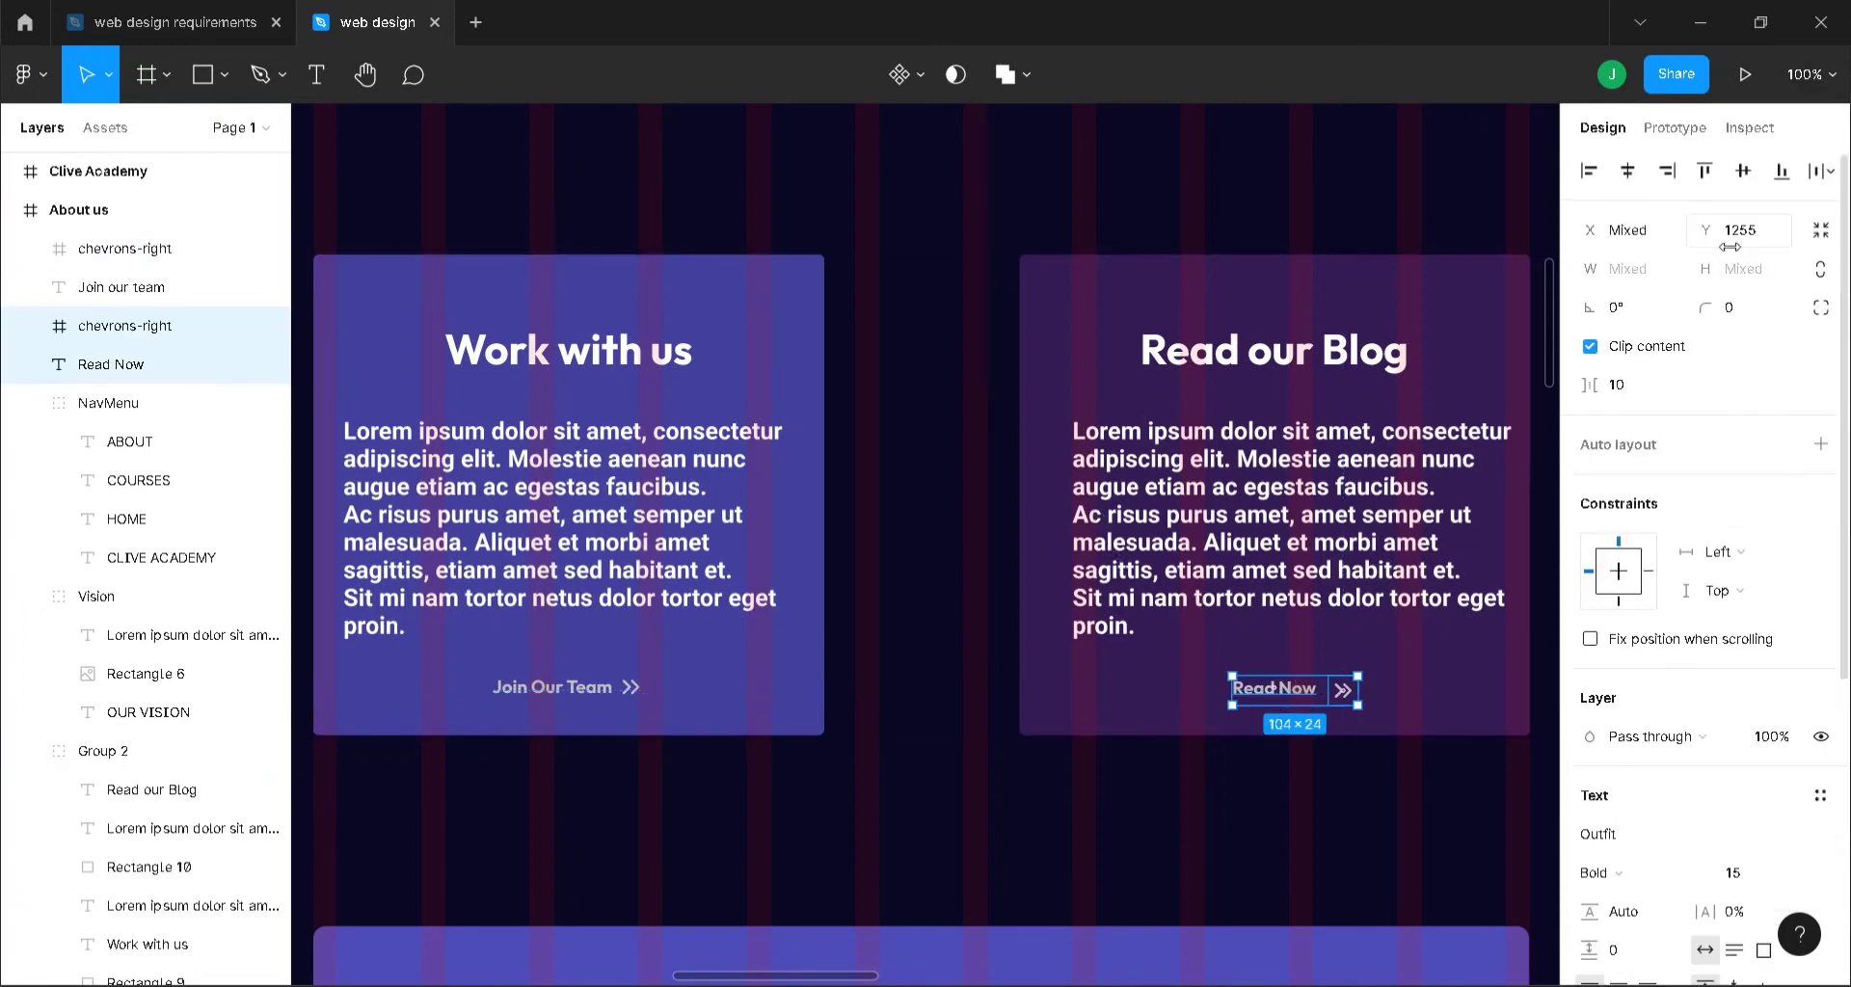
left_click(1826, 168)
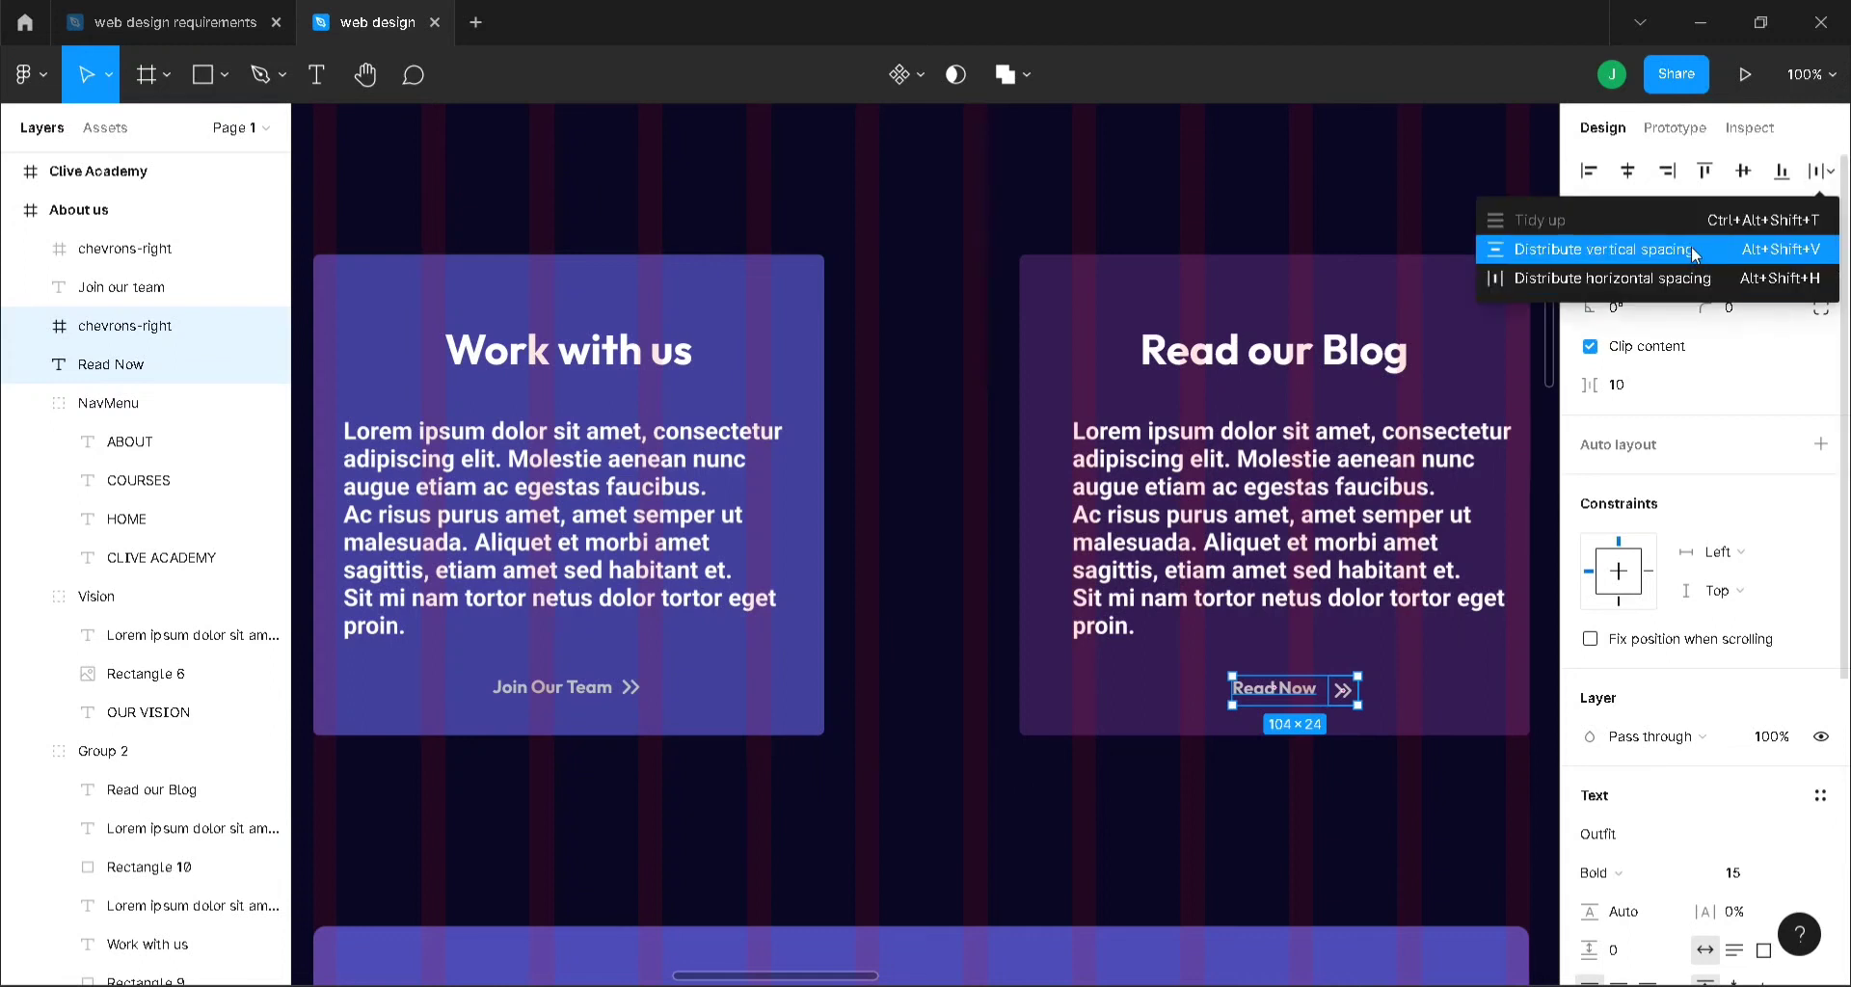
left_click(1693, 251)
left_click(1826, 168)
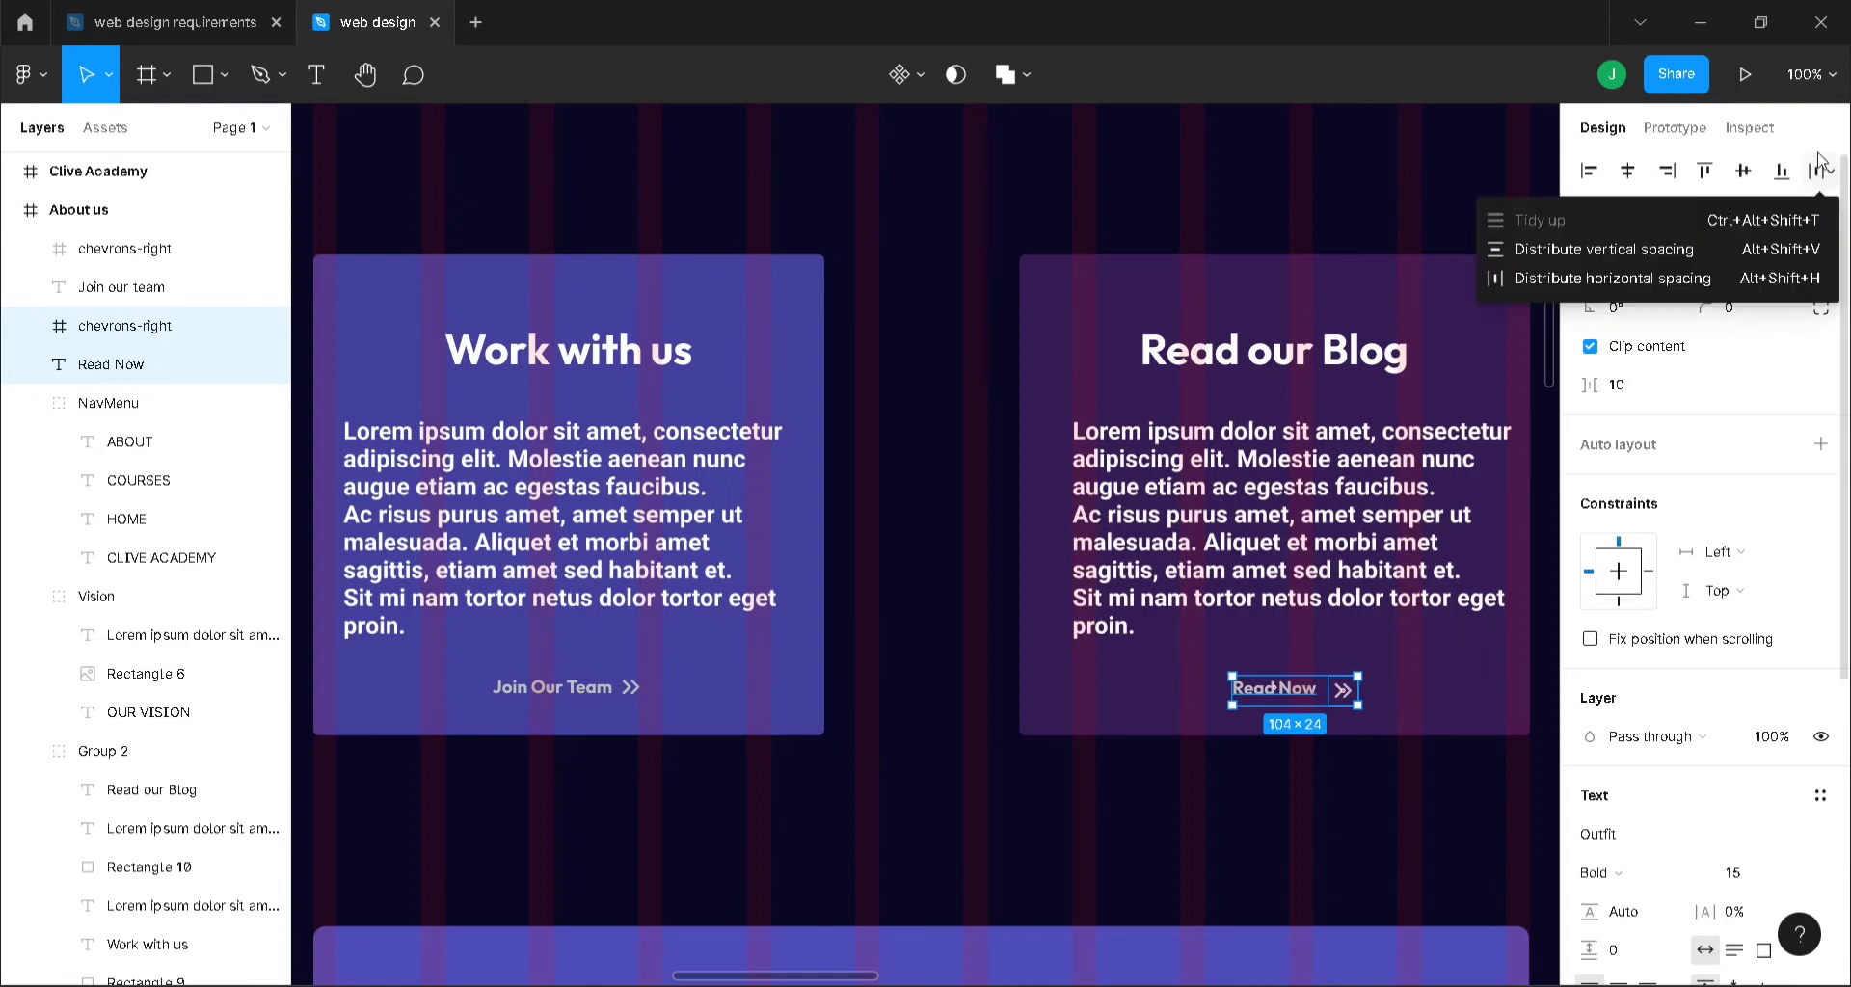
left_click(1694, 277)
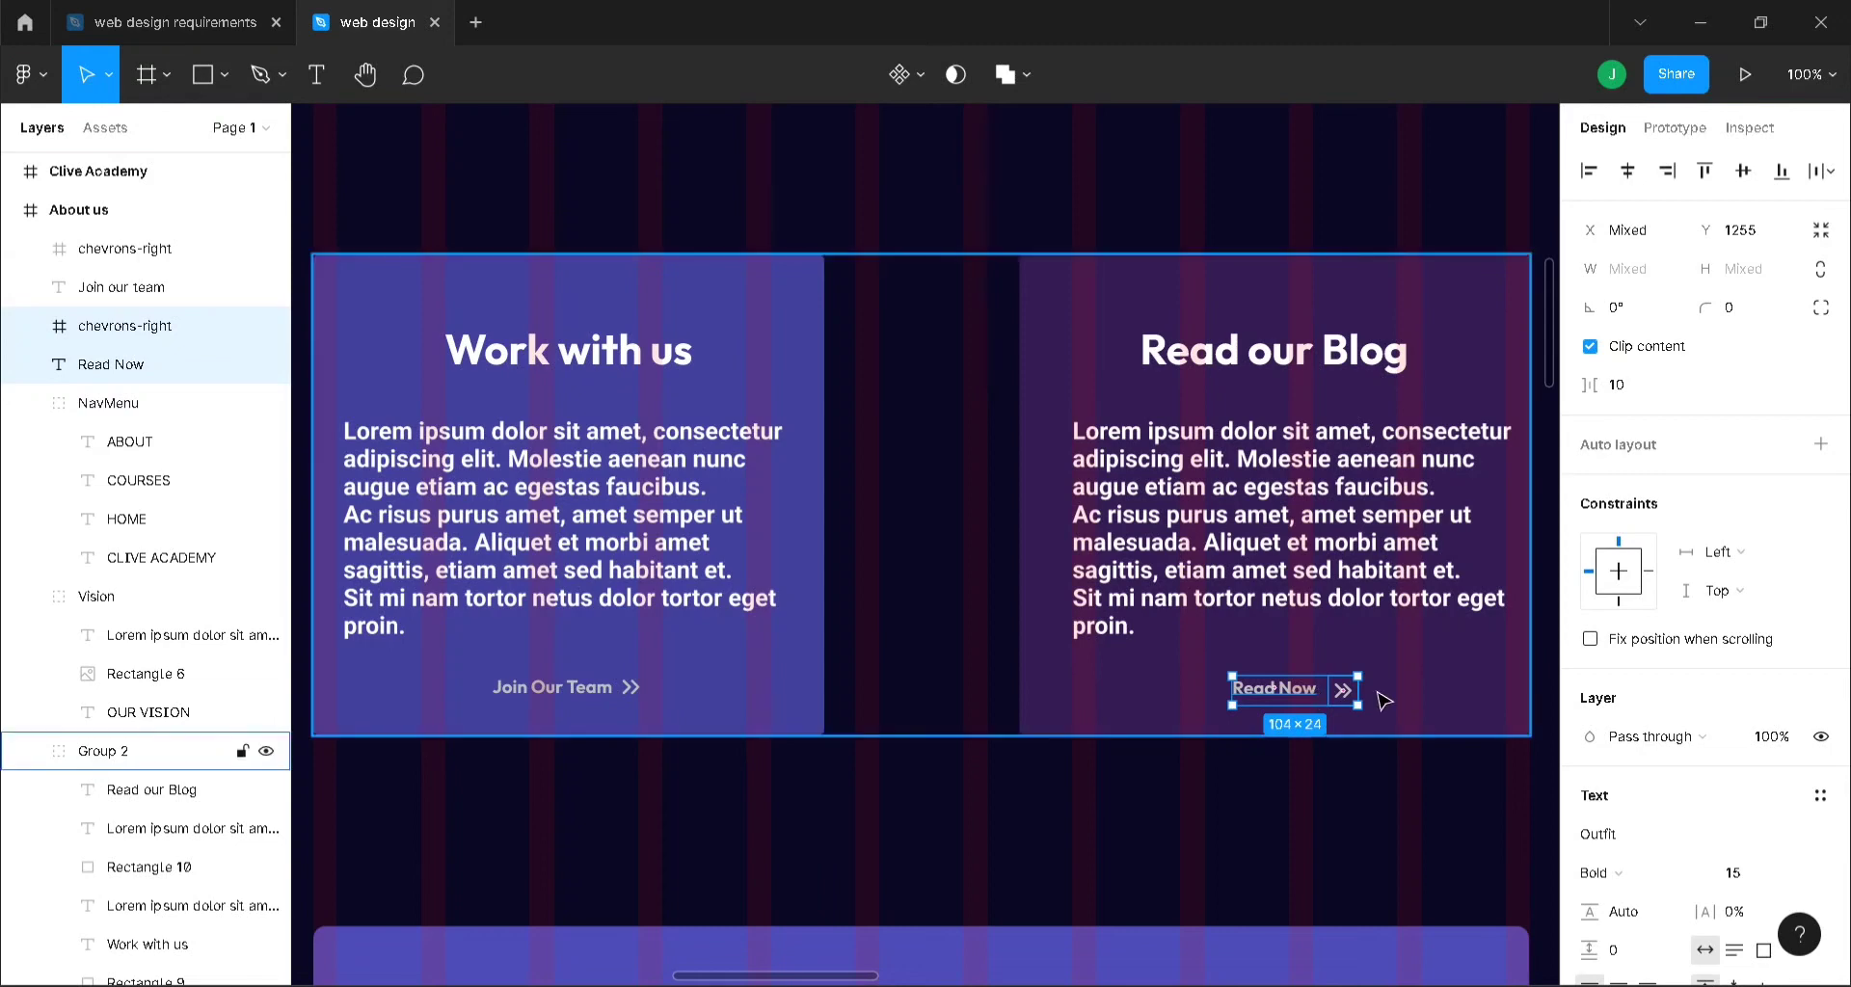
- Nudge the chevron up so it lines up with the Read Now text
left_click(1345, 683)
key("ctrl+plus")
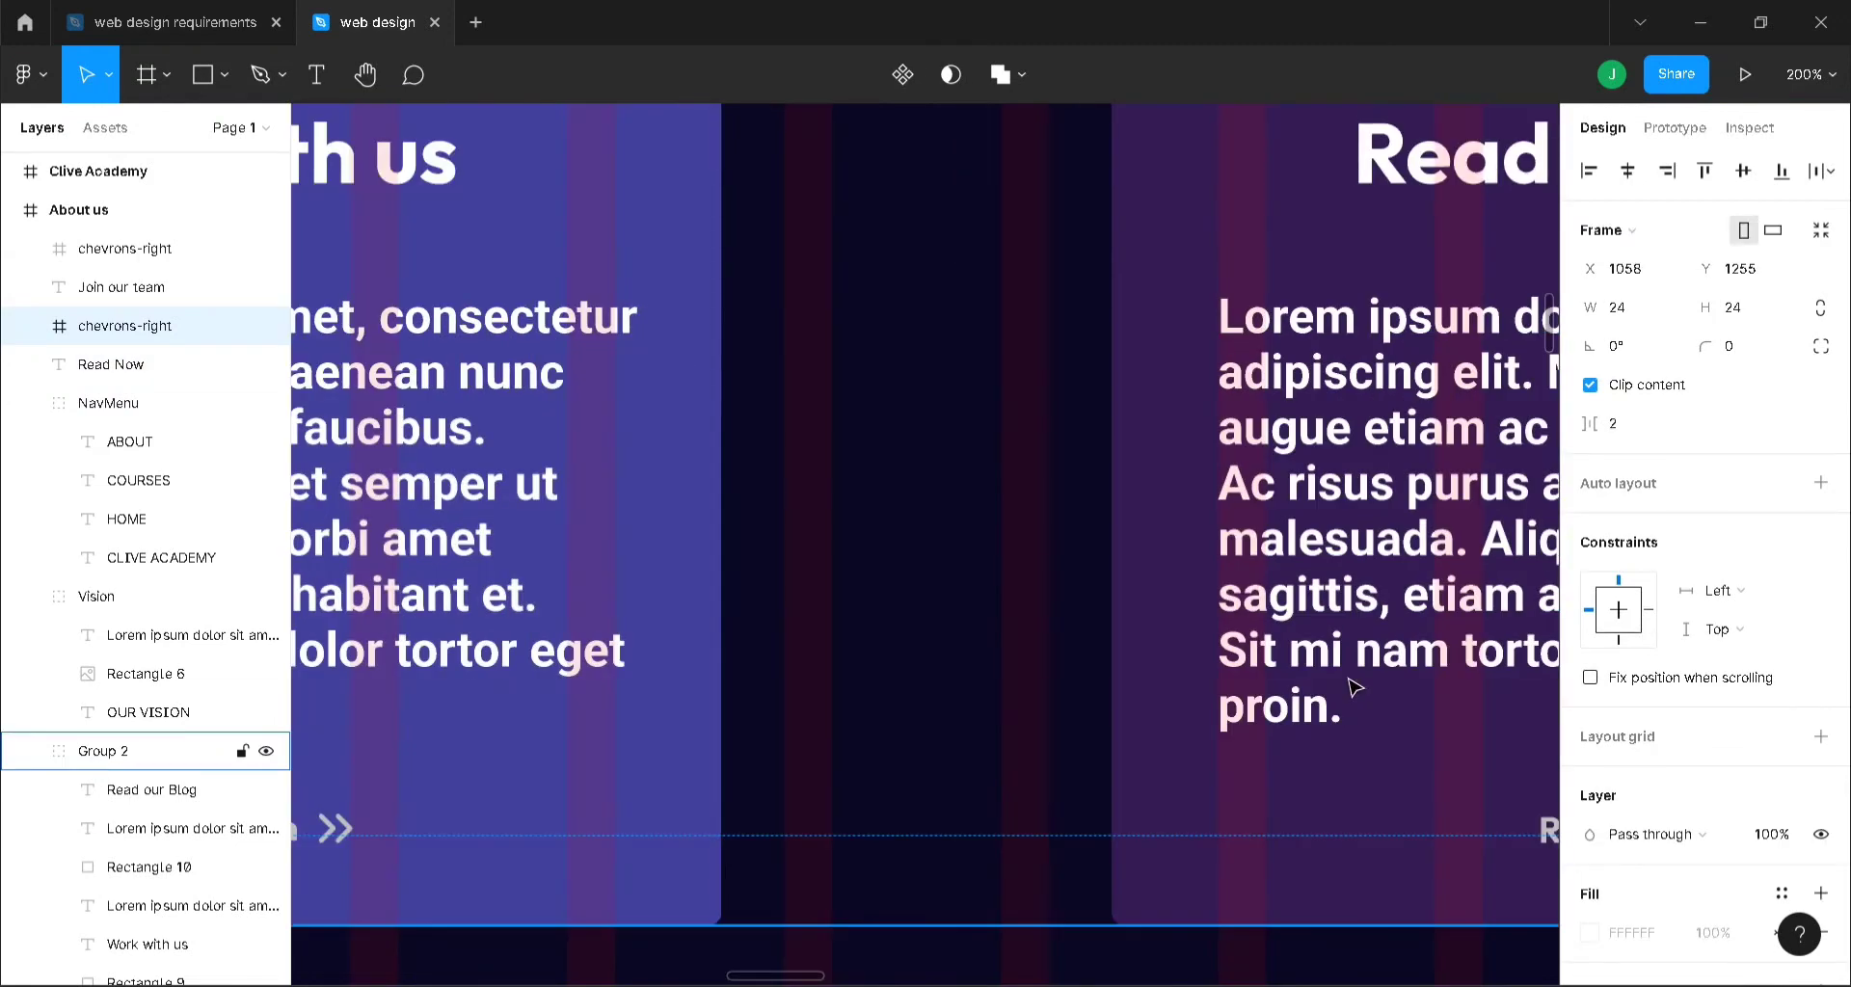
left_click_drag(757, 976, 837, 960)
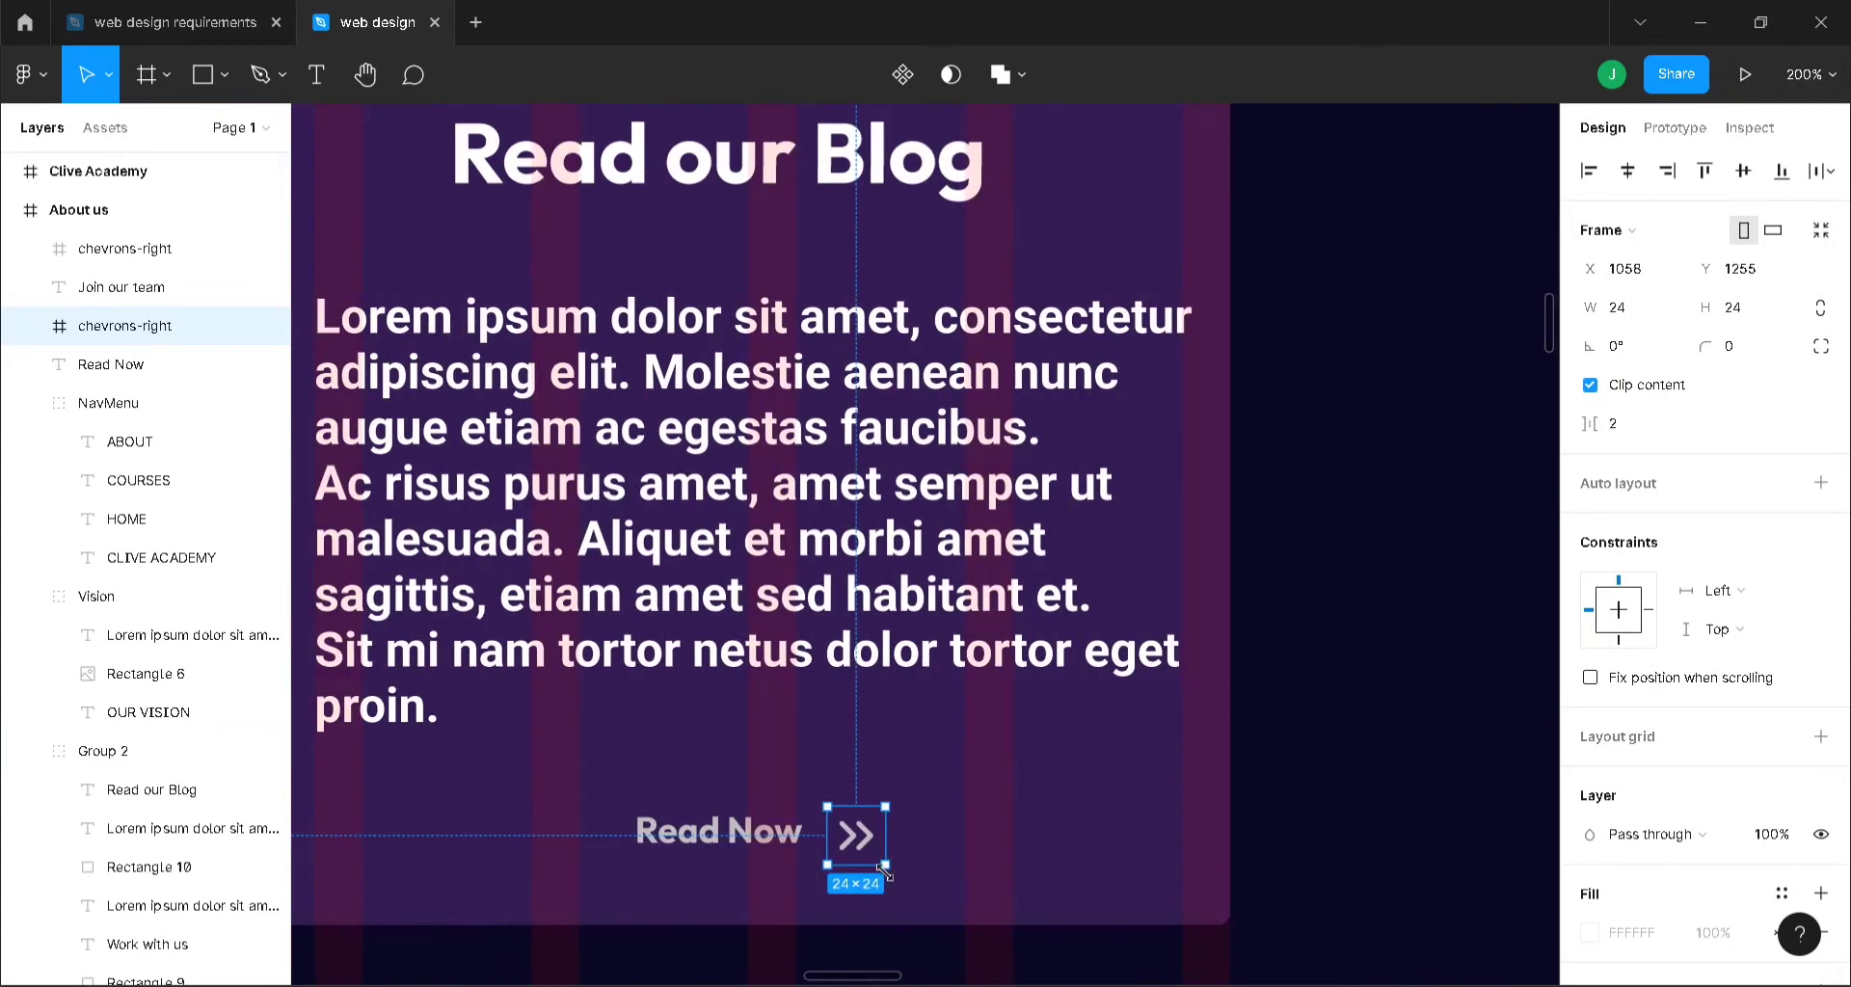
key("Up")
key("Up")
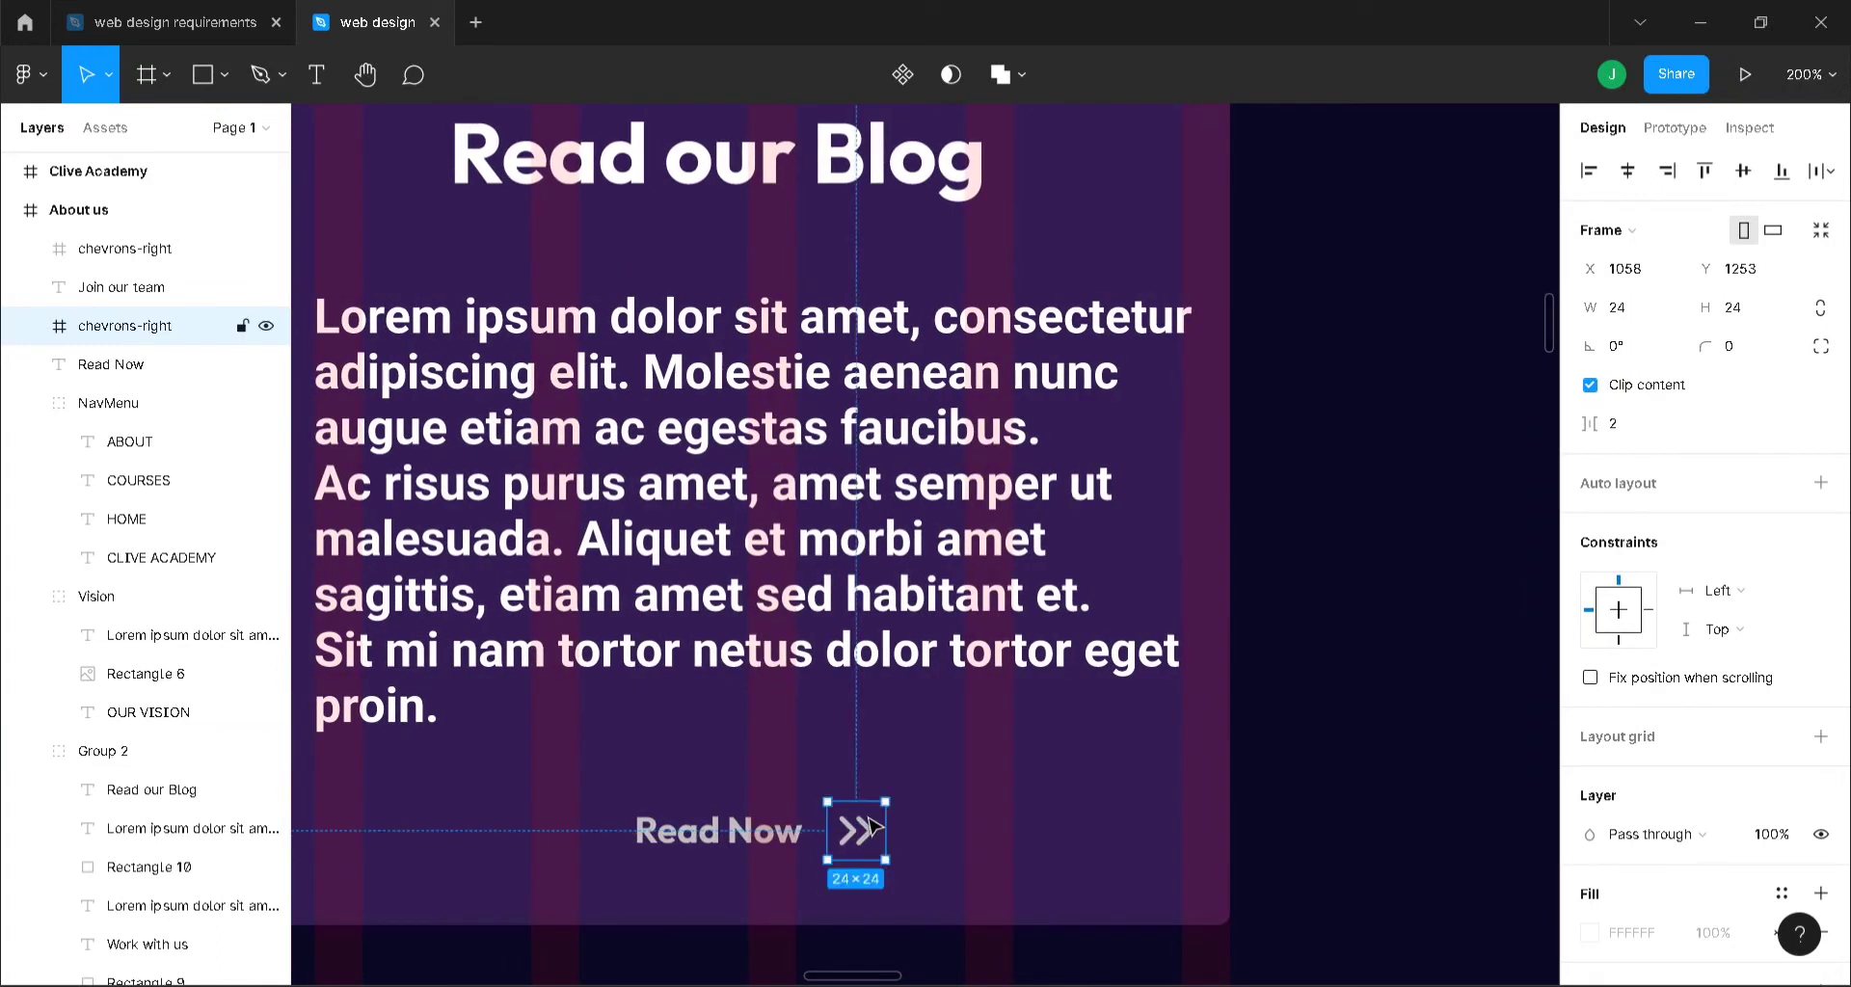
key("shift+0")
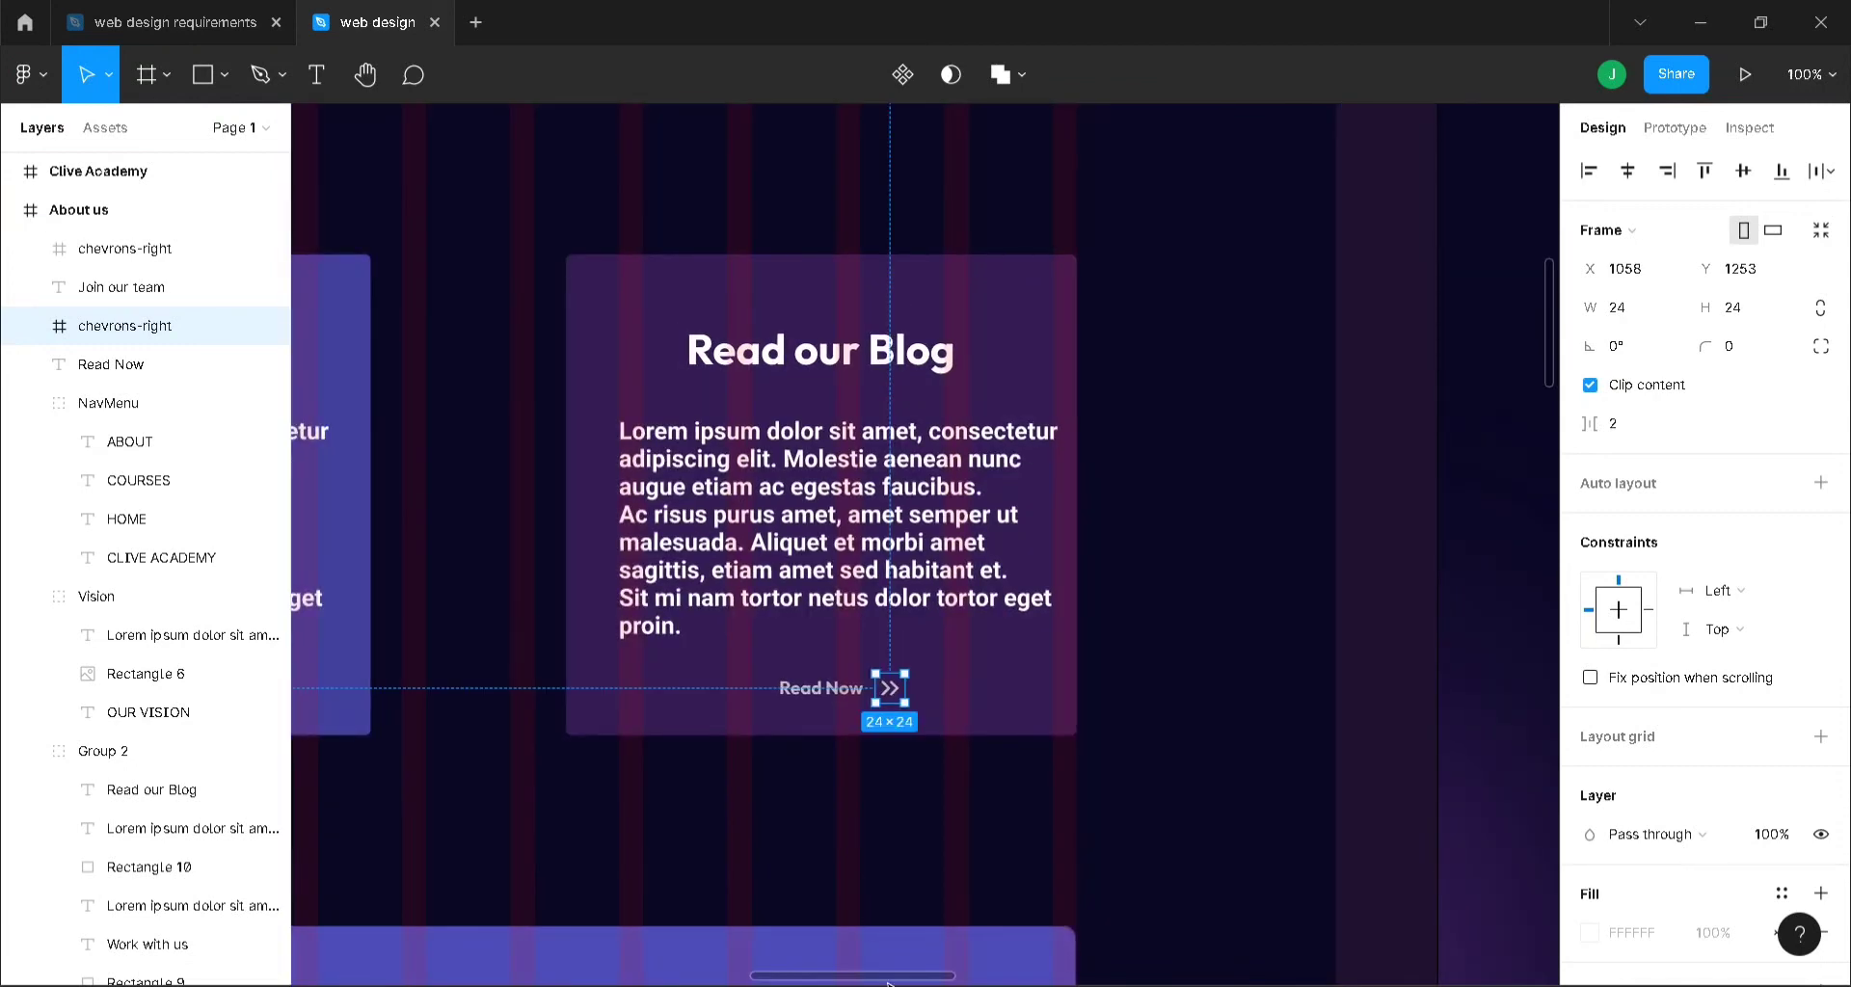
left_click_drag(897, 978, 1407, 951)
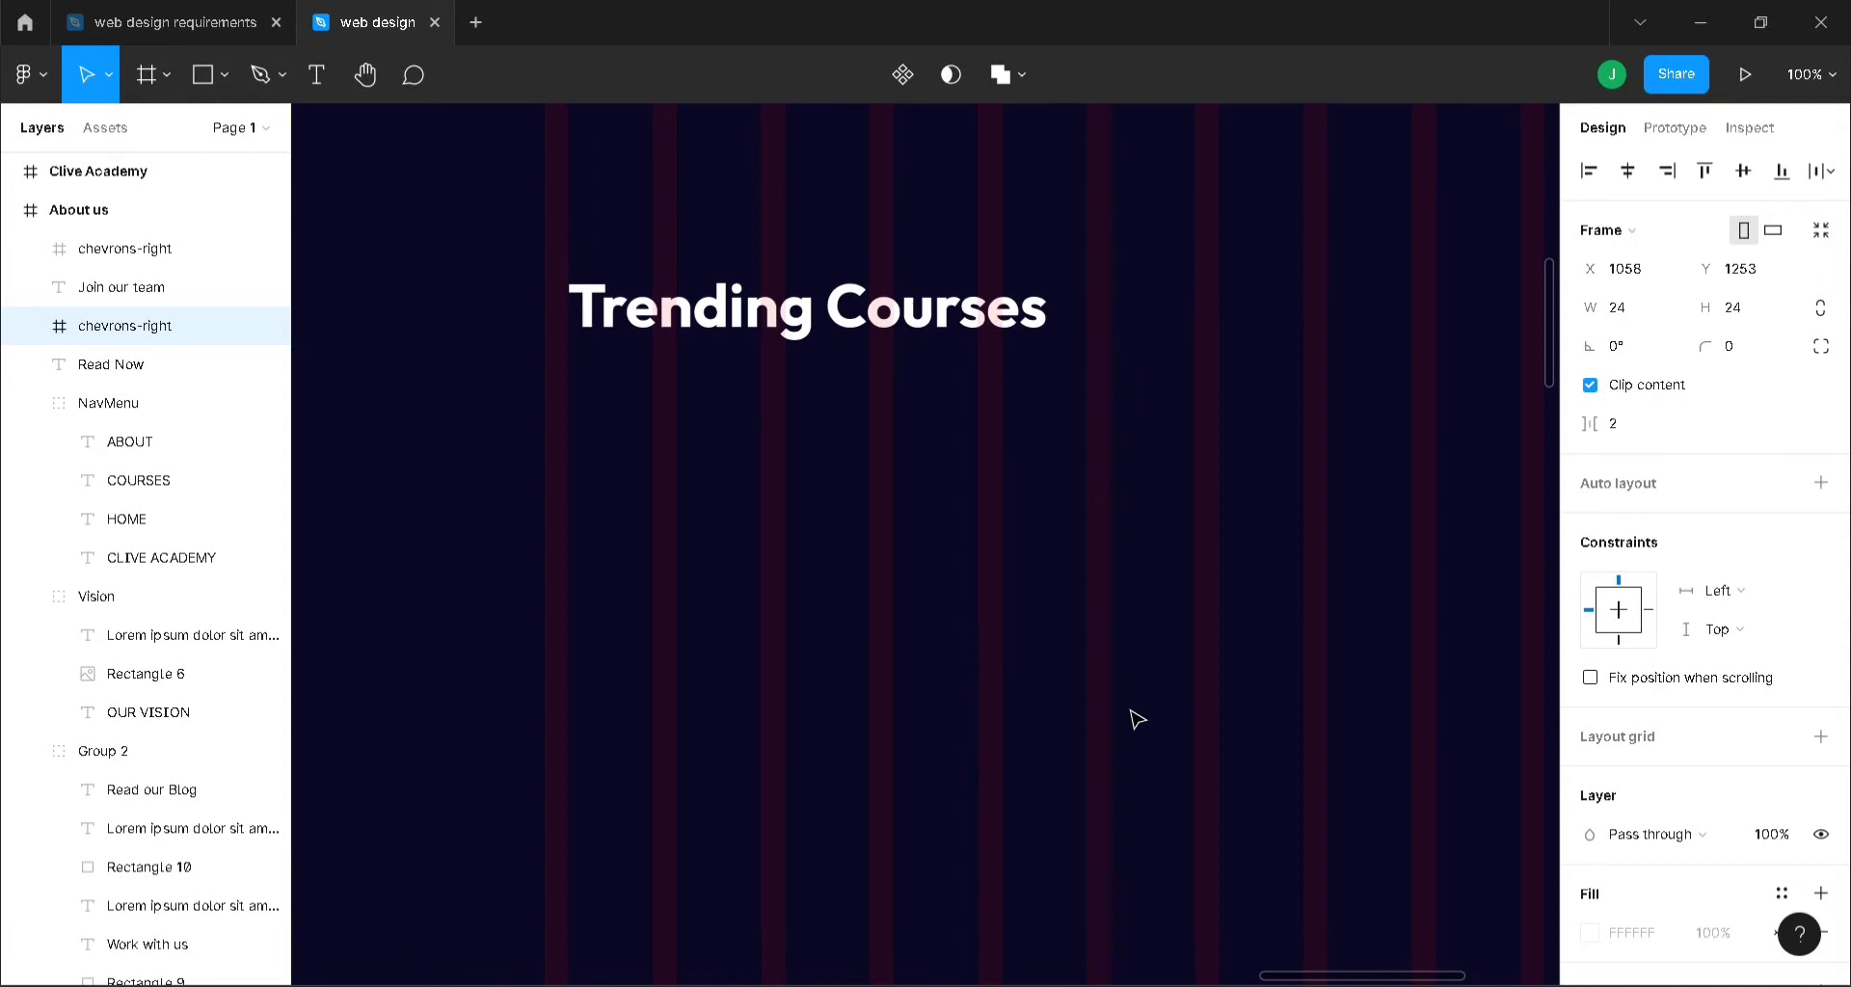
- Draw a rectangle under the Trending Courses heading on the Course page
key("minus")
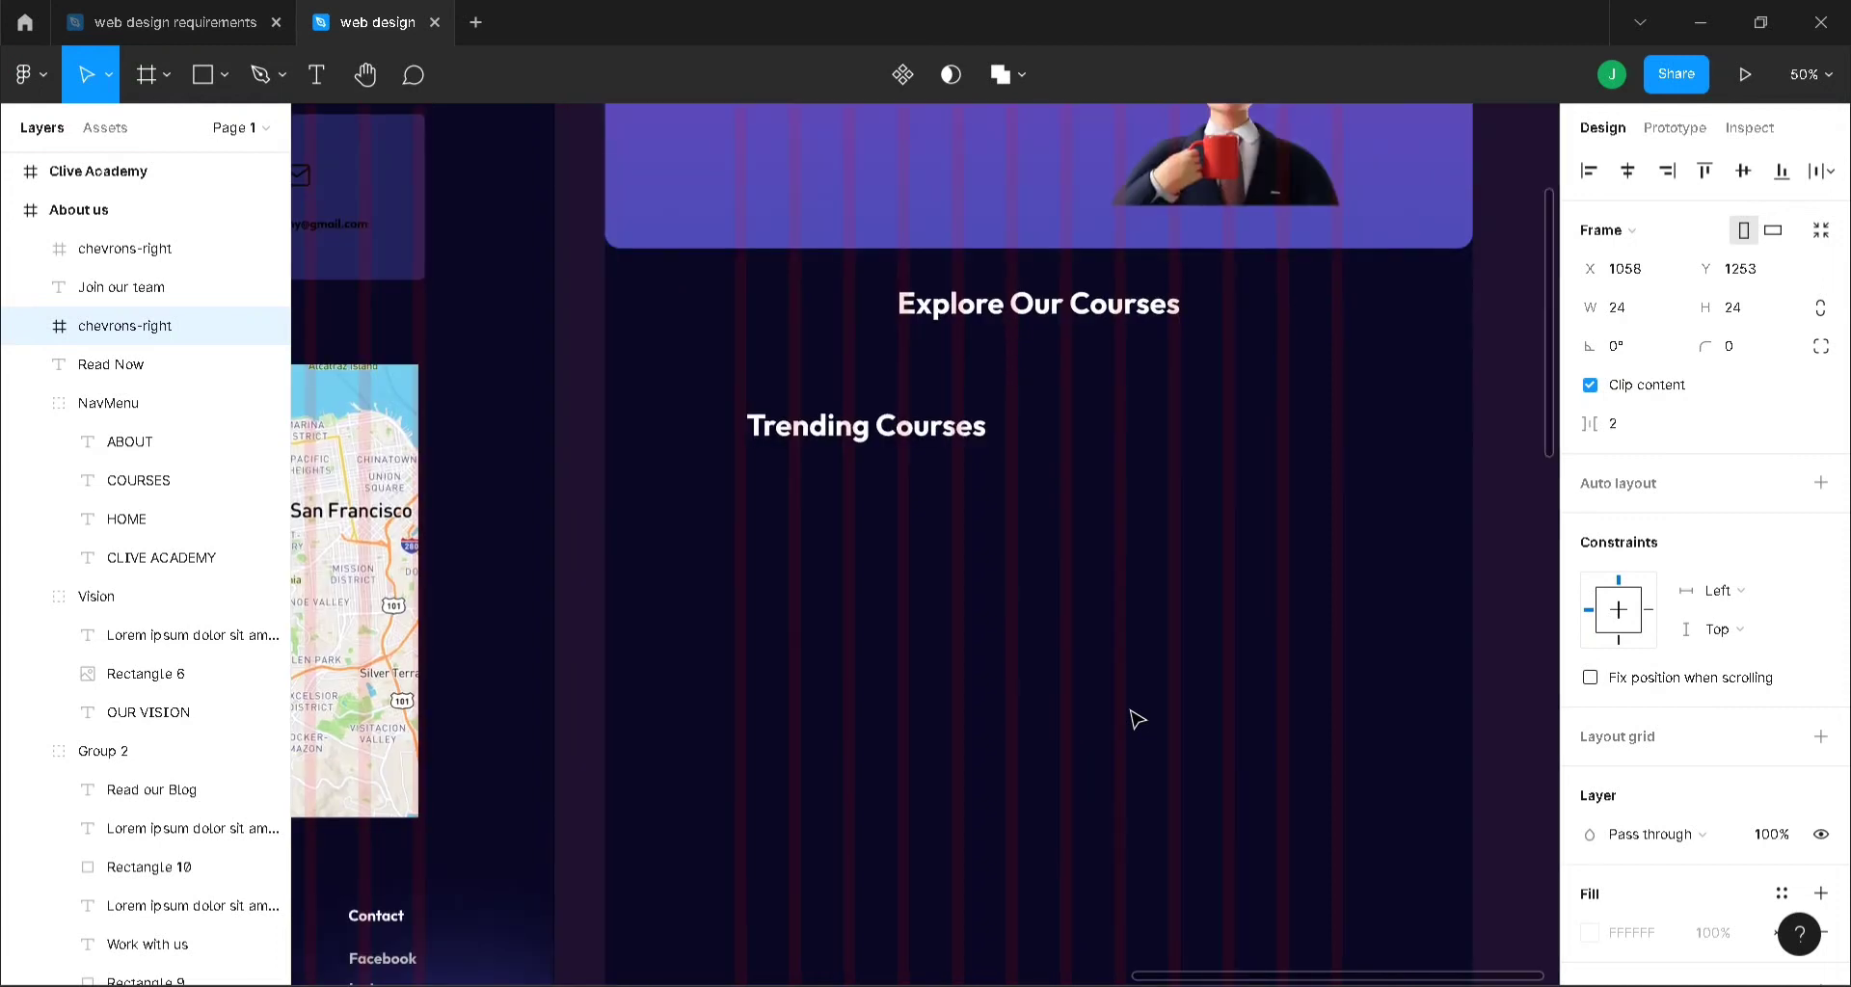
key("r")
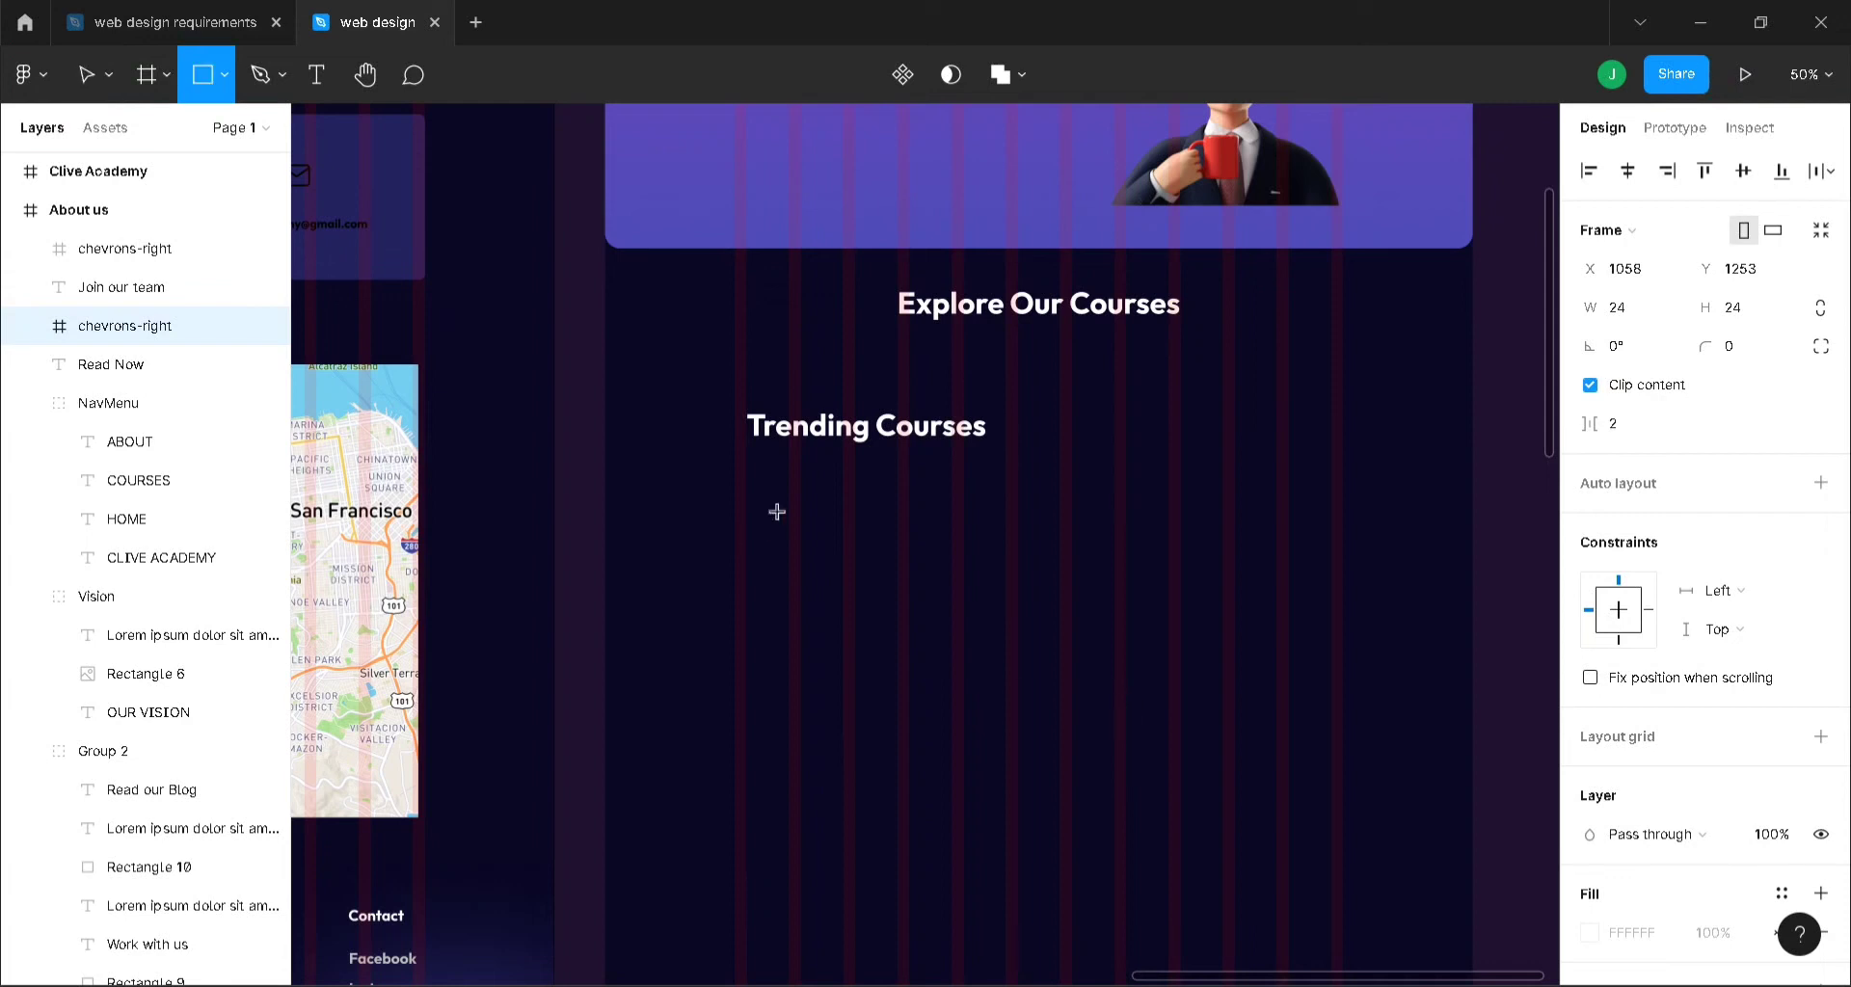
left_click(745, 512)
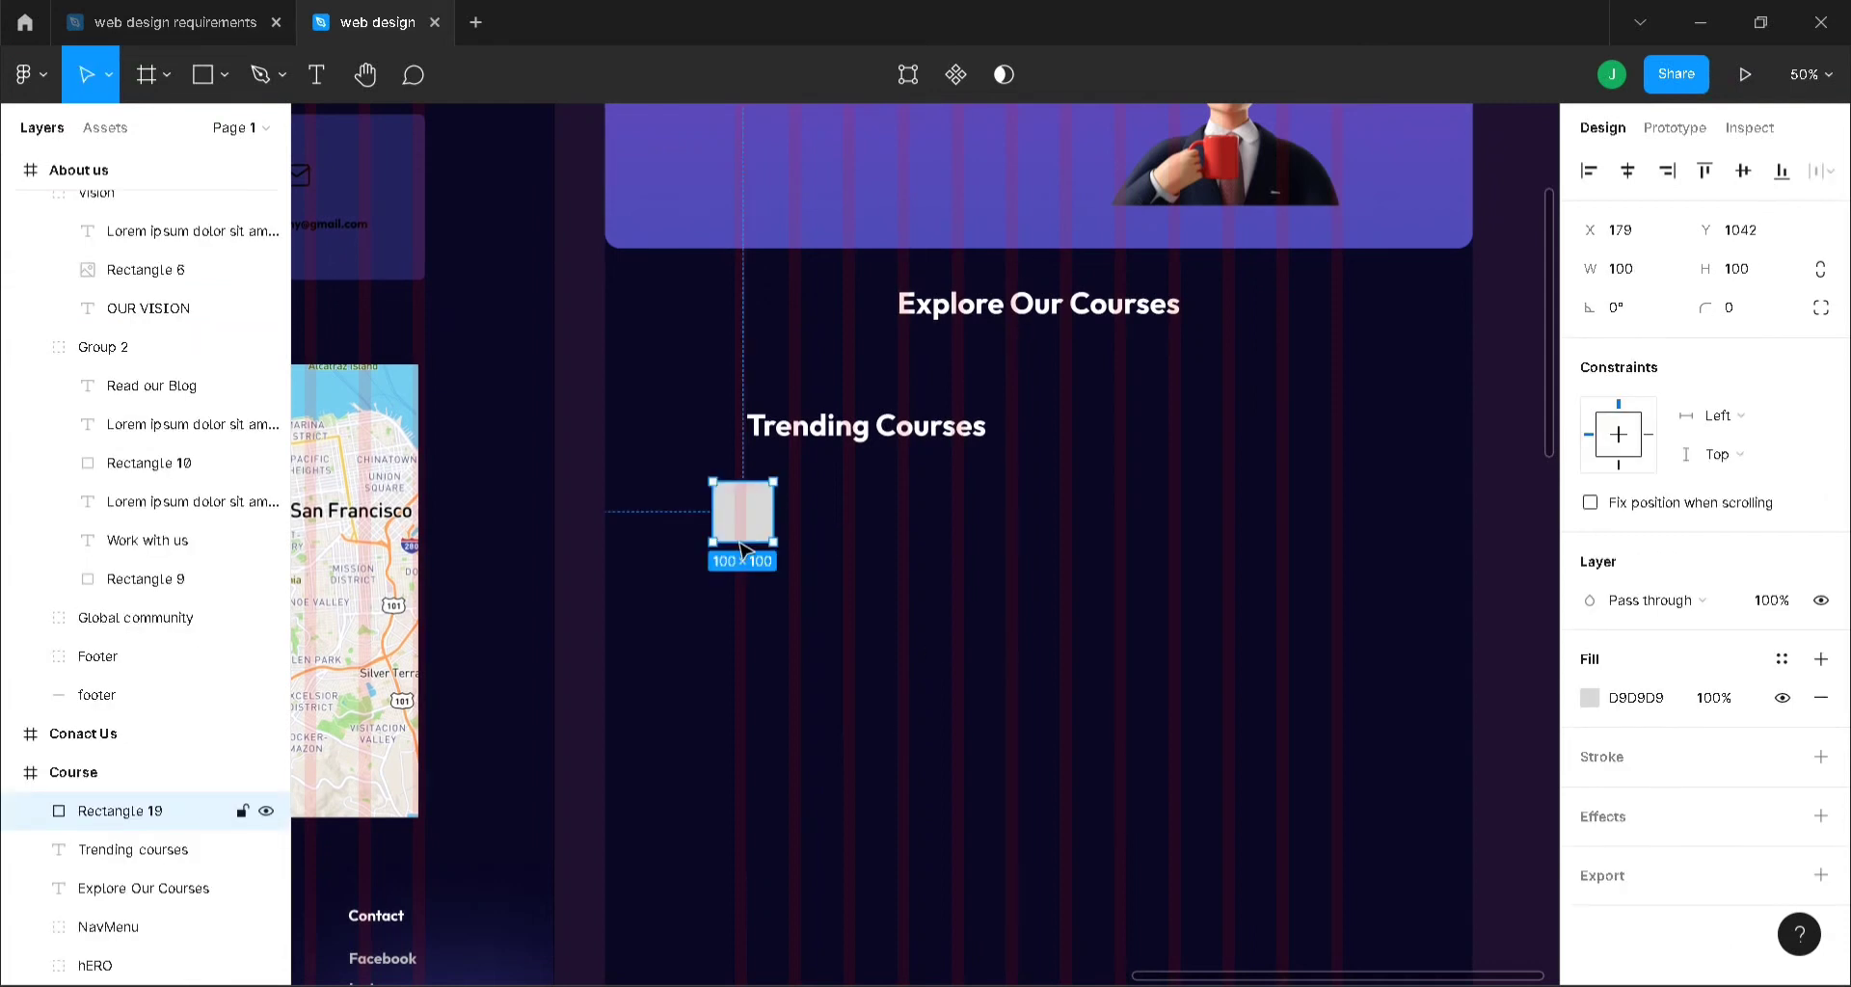
left_click_drag(768, 546, 781, 554)
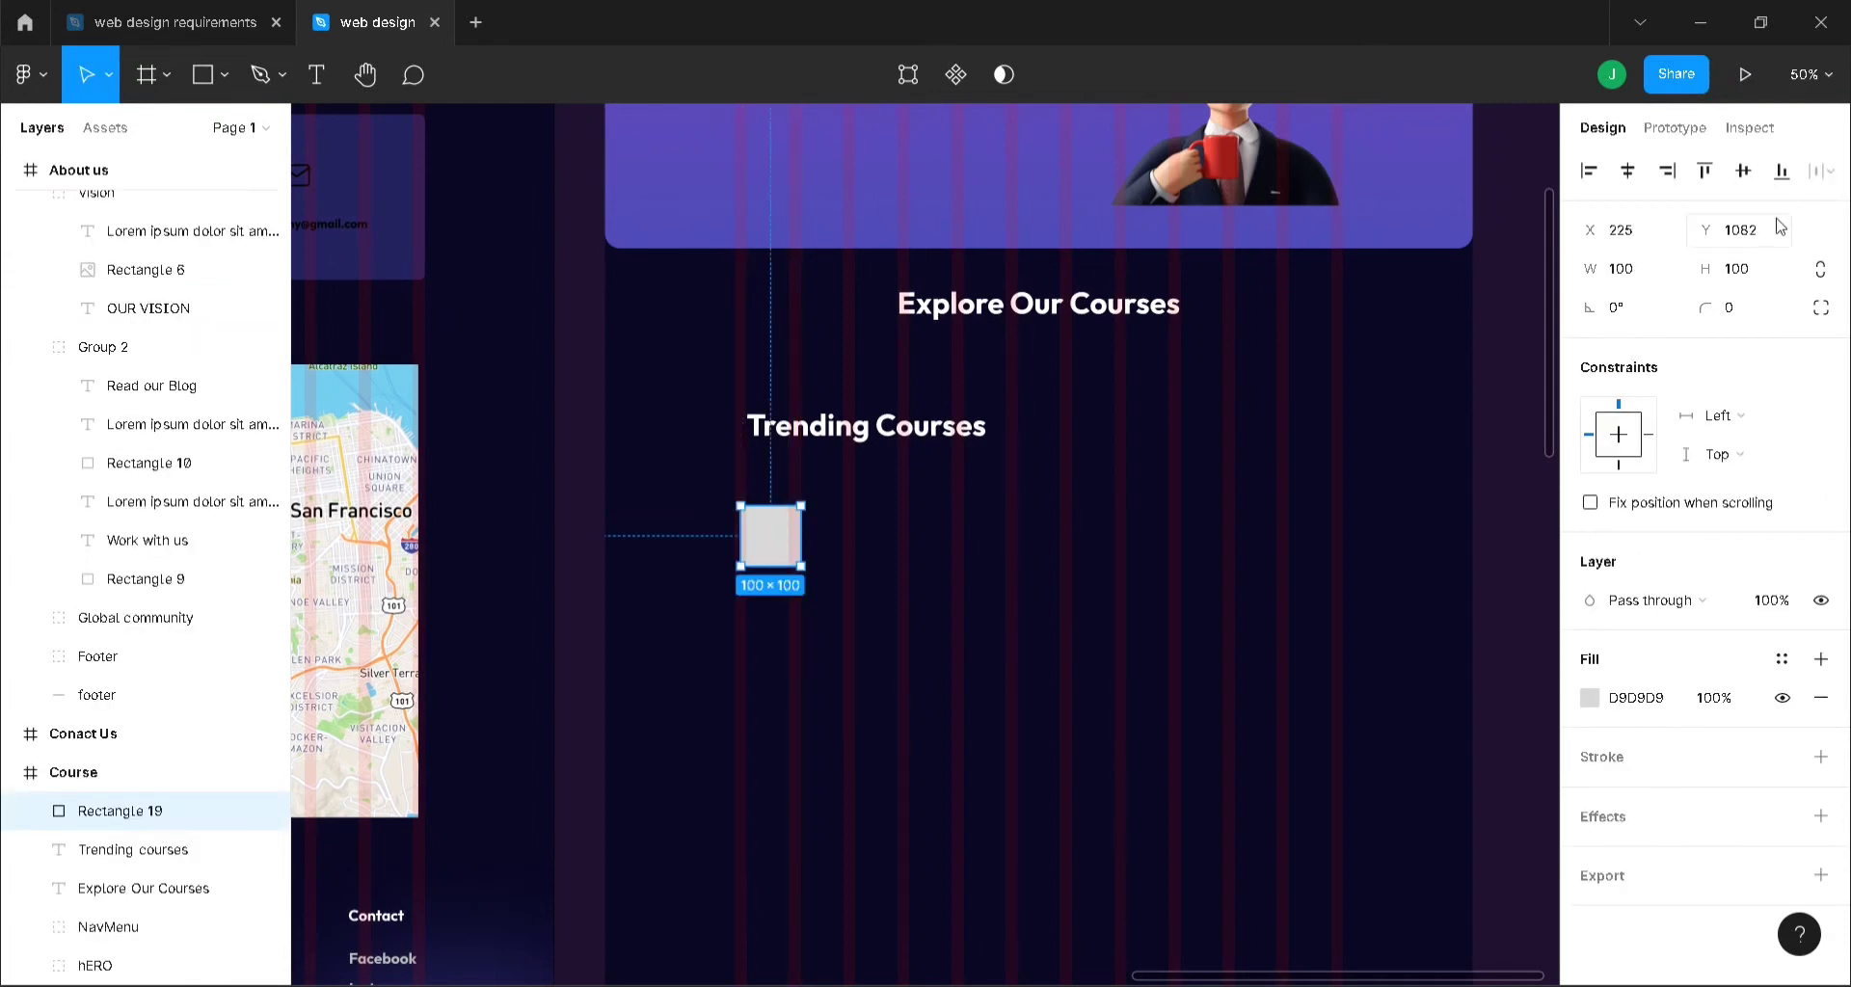
- Resize the rectangle to a 250×250 square and position it beneath Trending Courses
left_click(1649, 278)
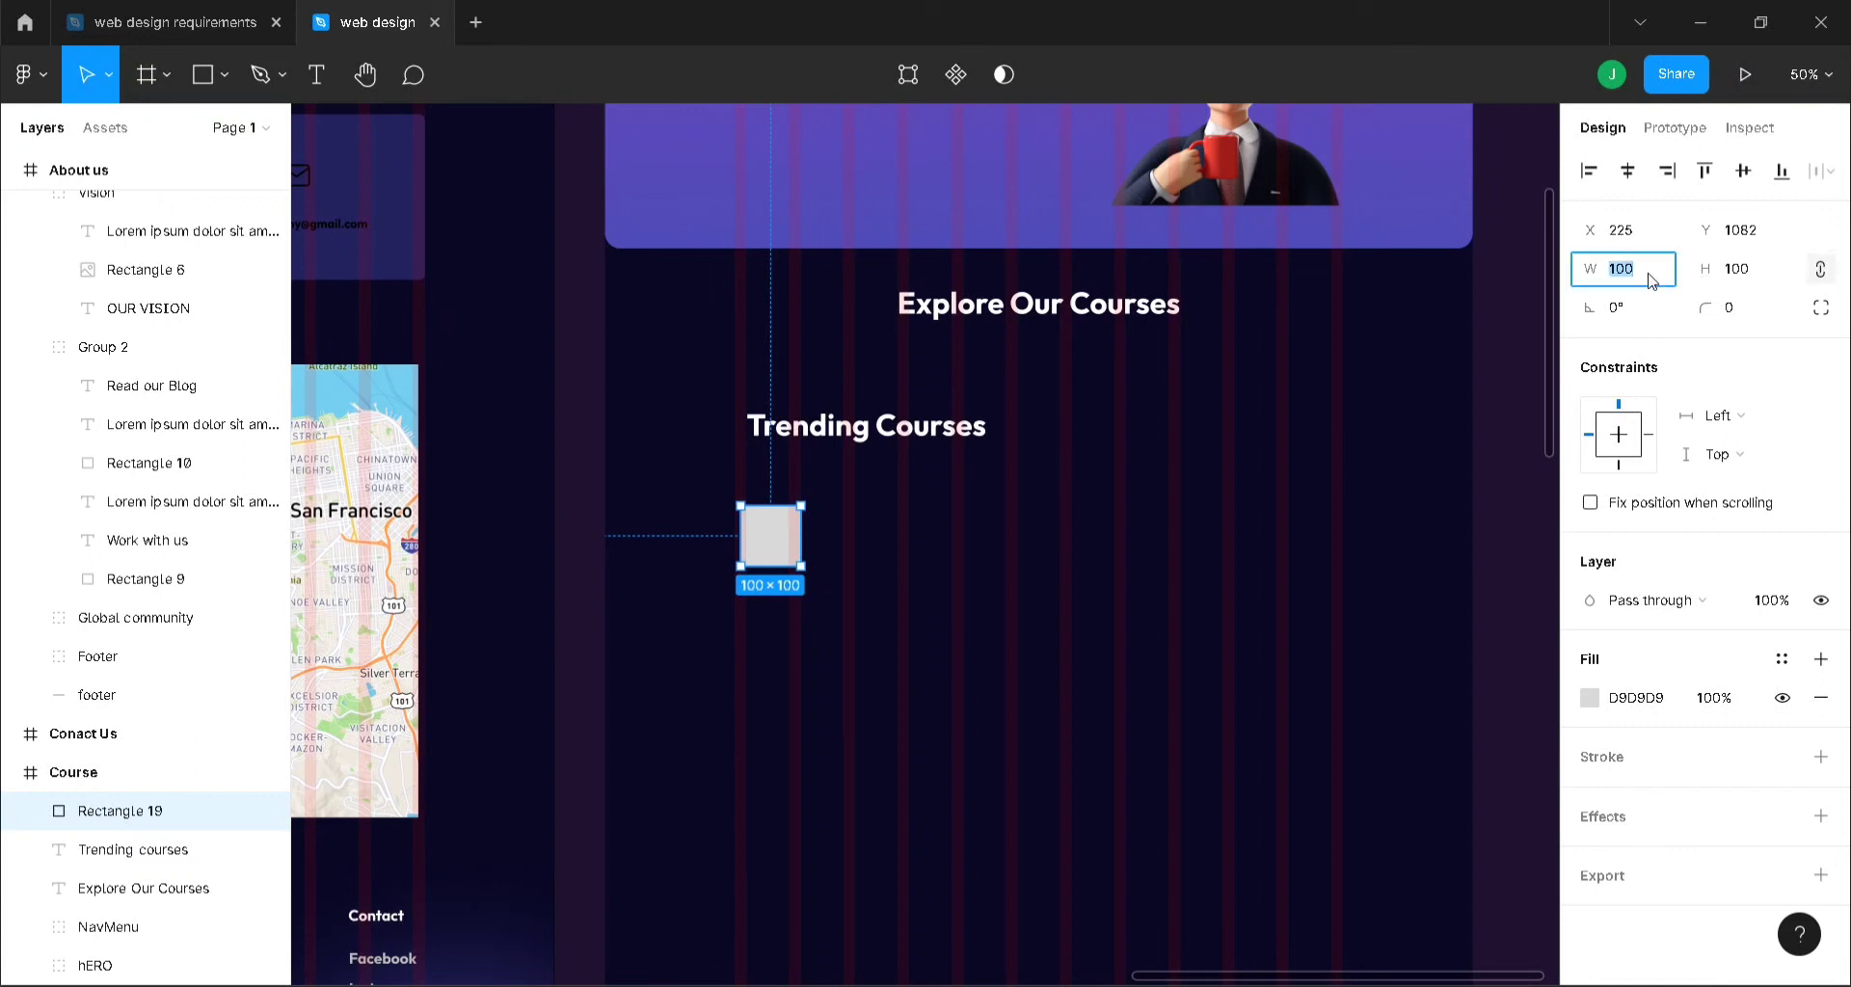
type("200")
key("Return")
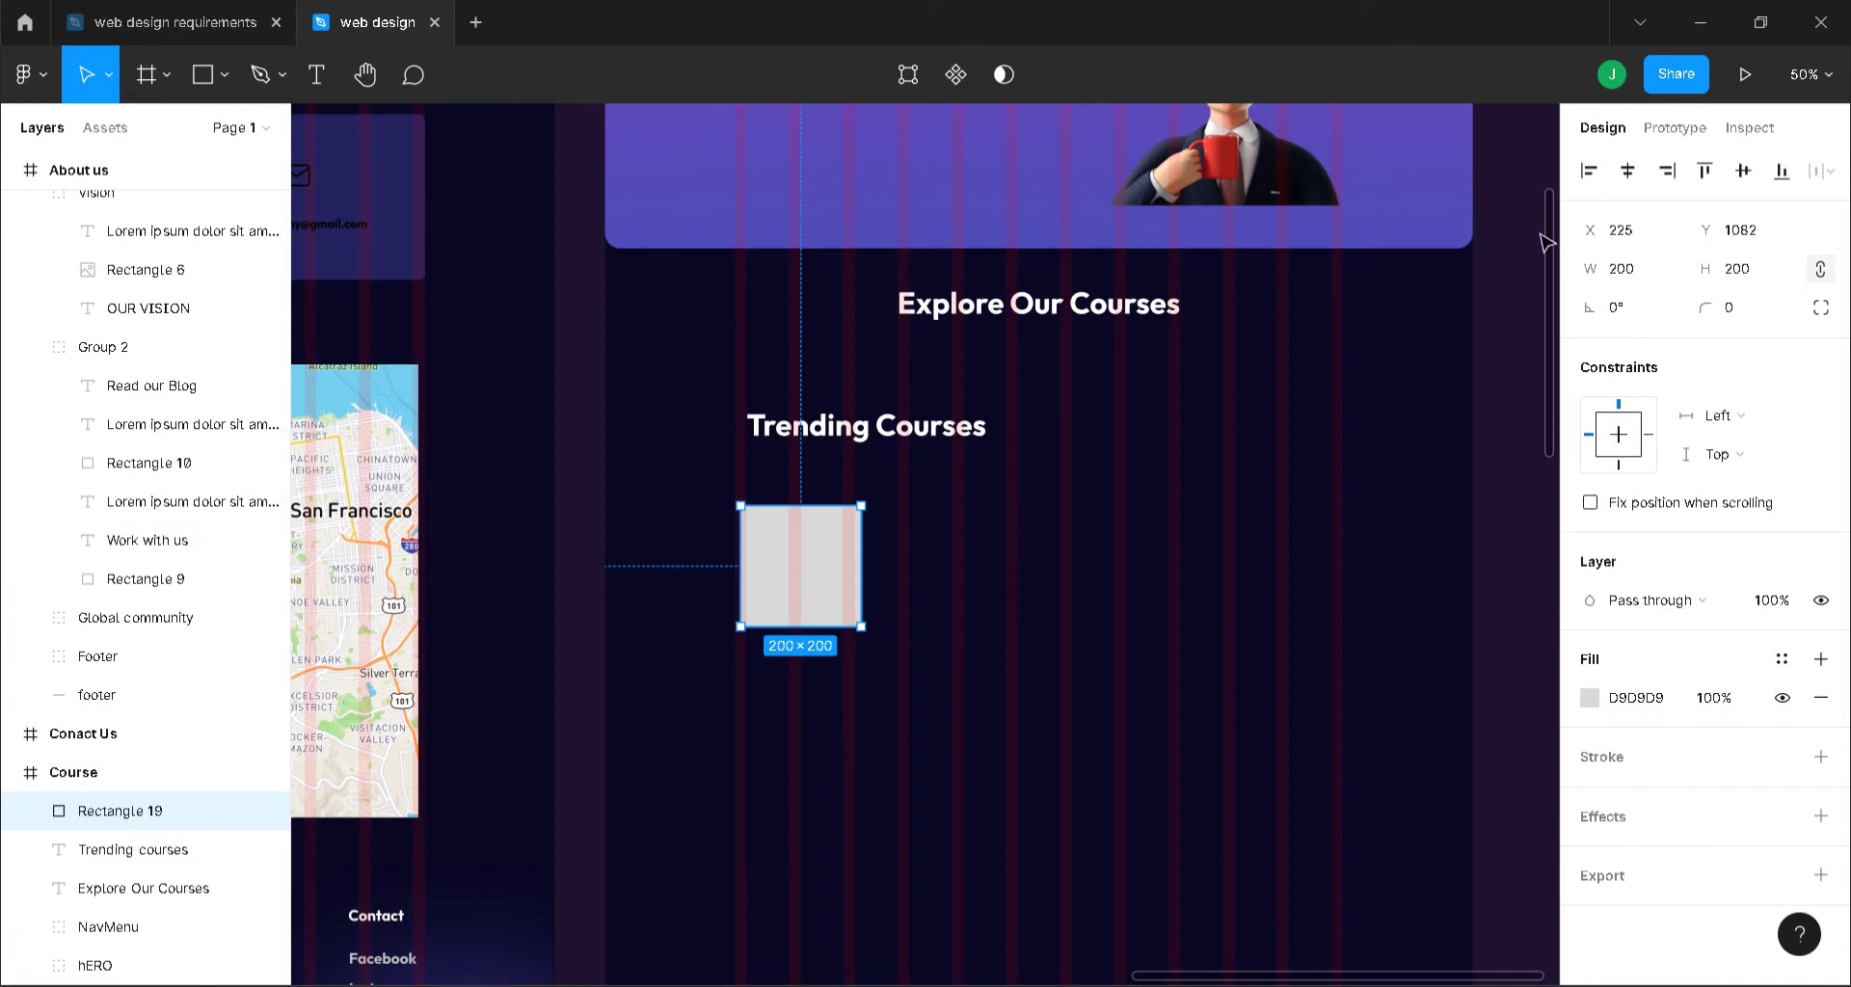
left_click(1635, 268)
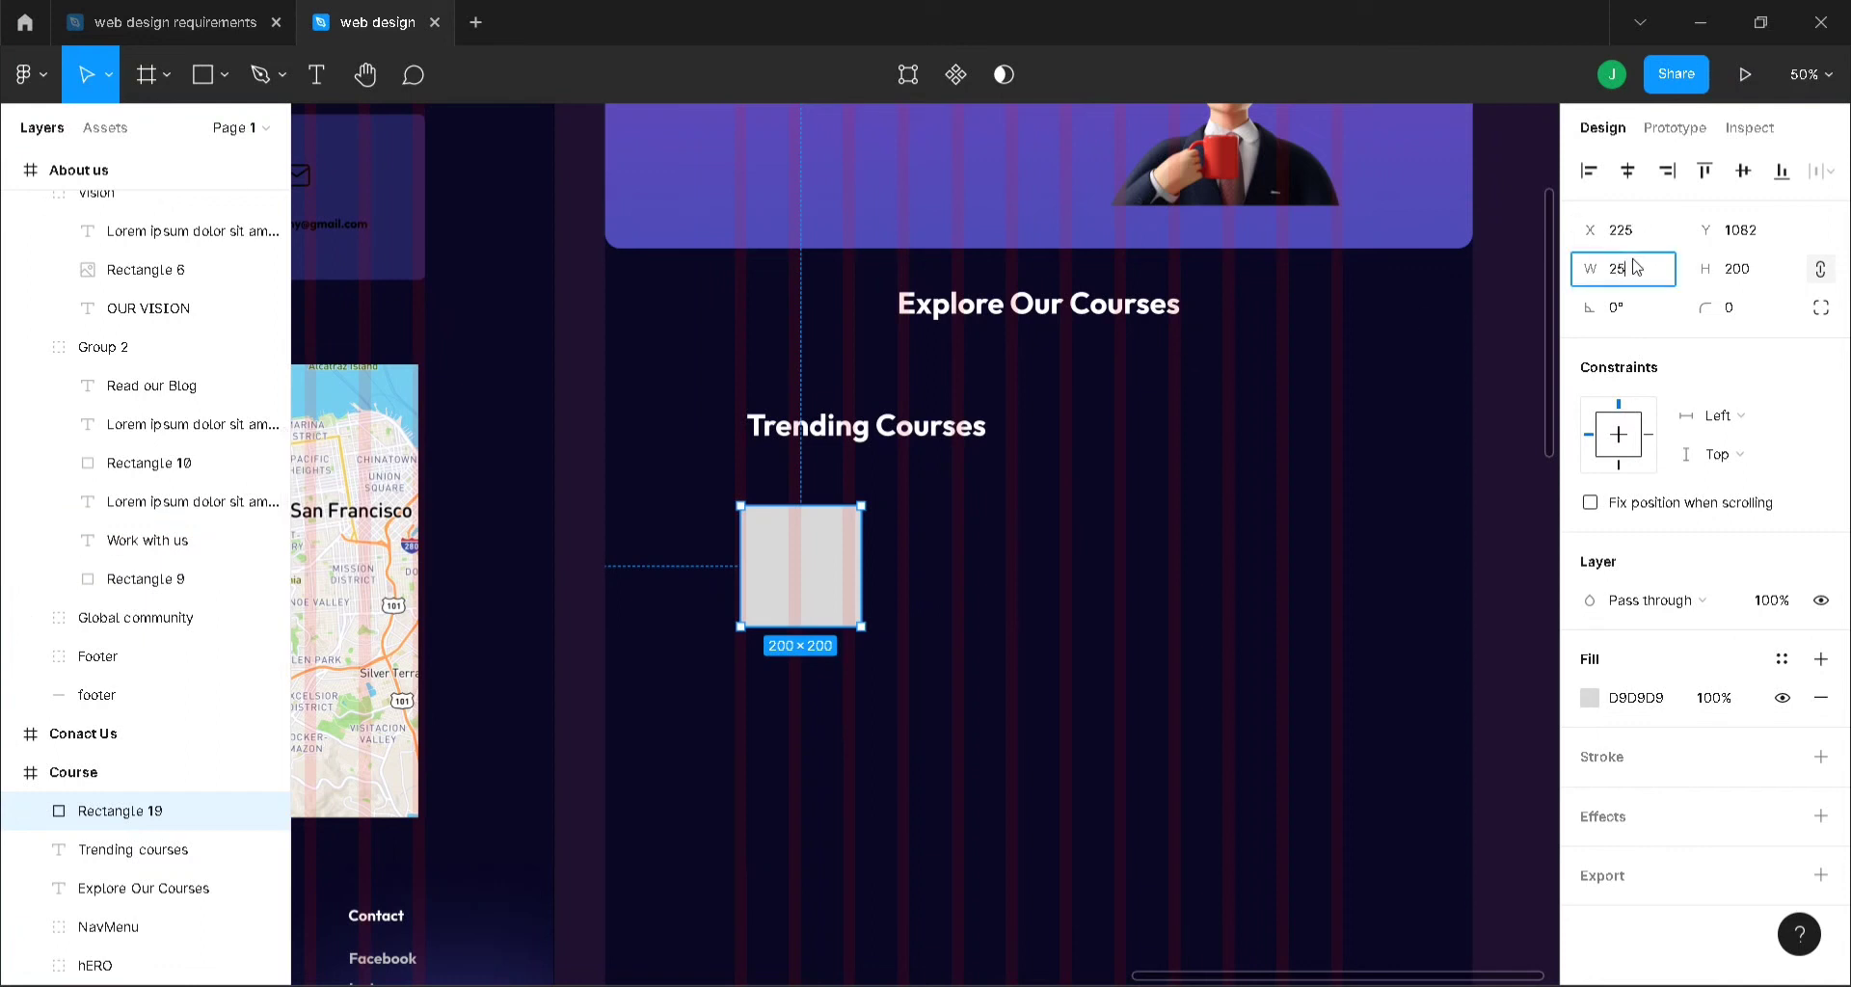
type("250")
key("Return")
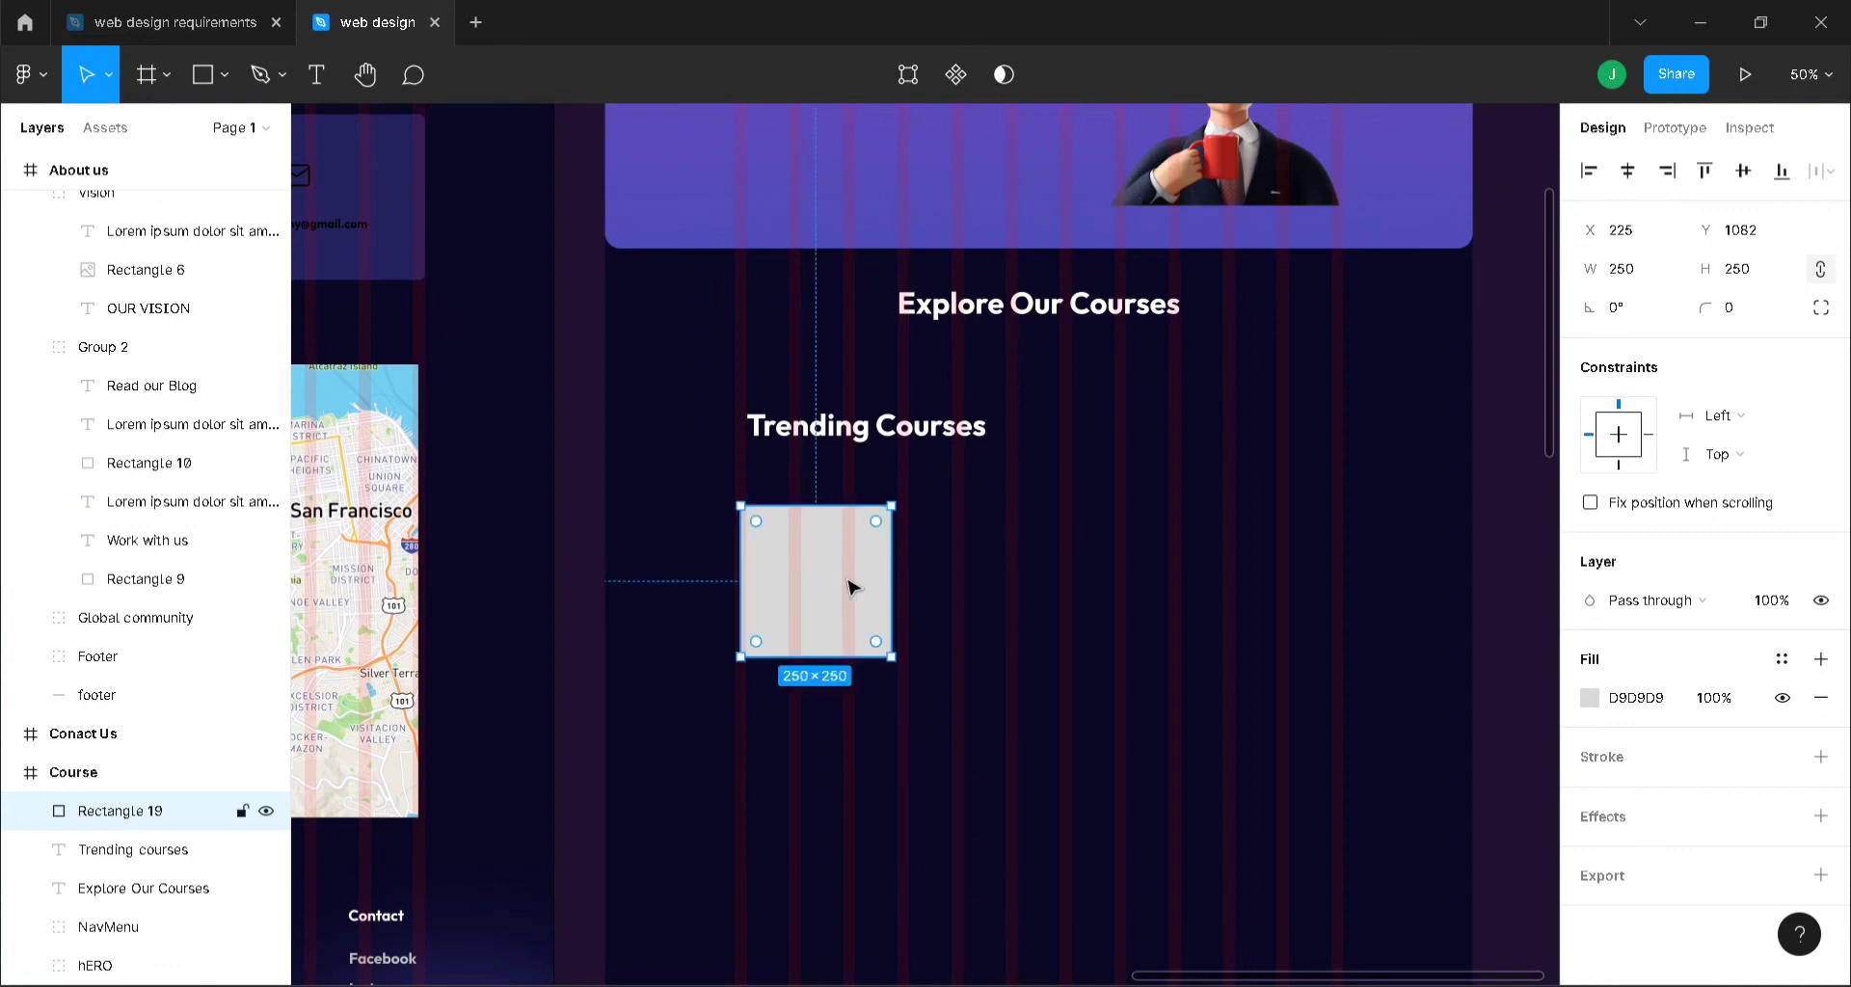
mouse_move(854, 586)
left_mouse_down()
mouse_move(852, 613)
mouse_move(844, 564)
mouse_move(845, 583)
left_mouse_up()
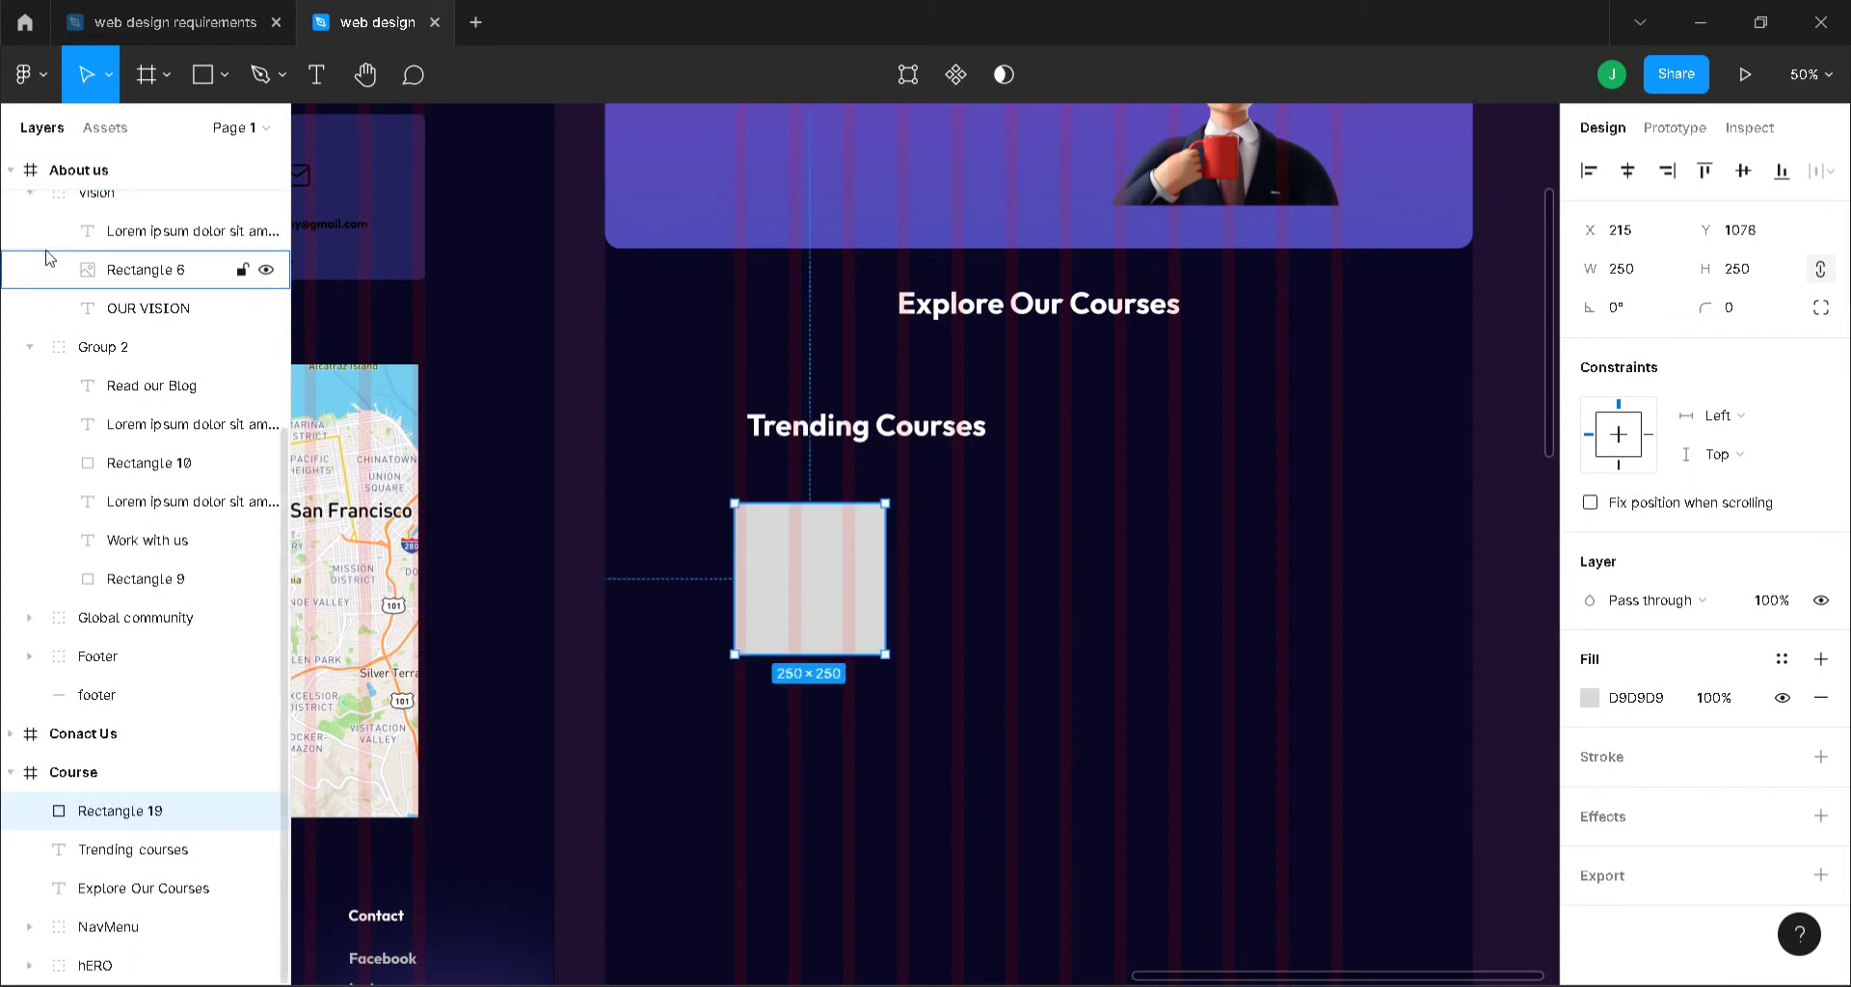
scroll(8, 675, "up", 5)
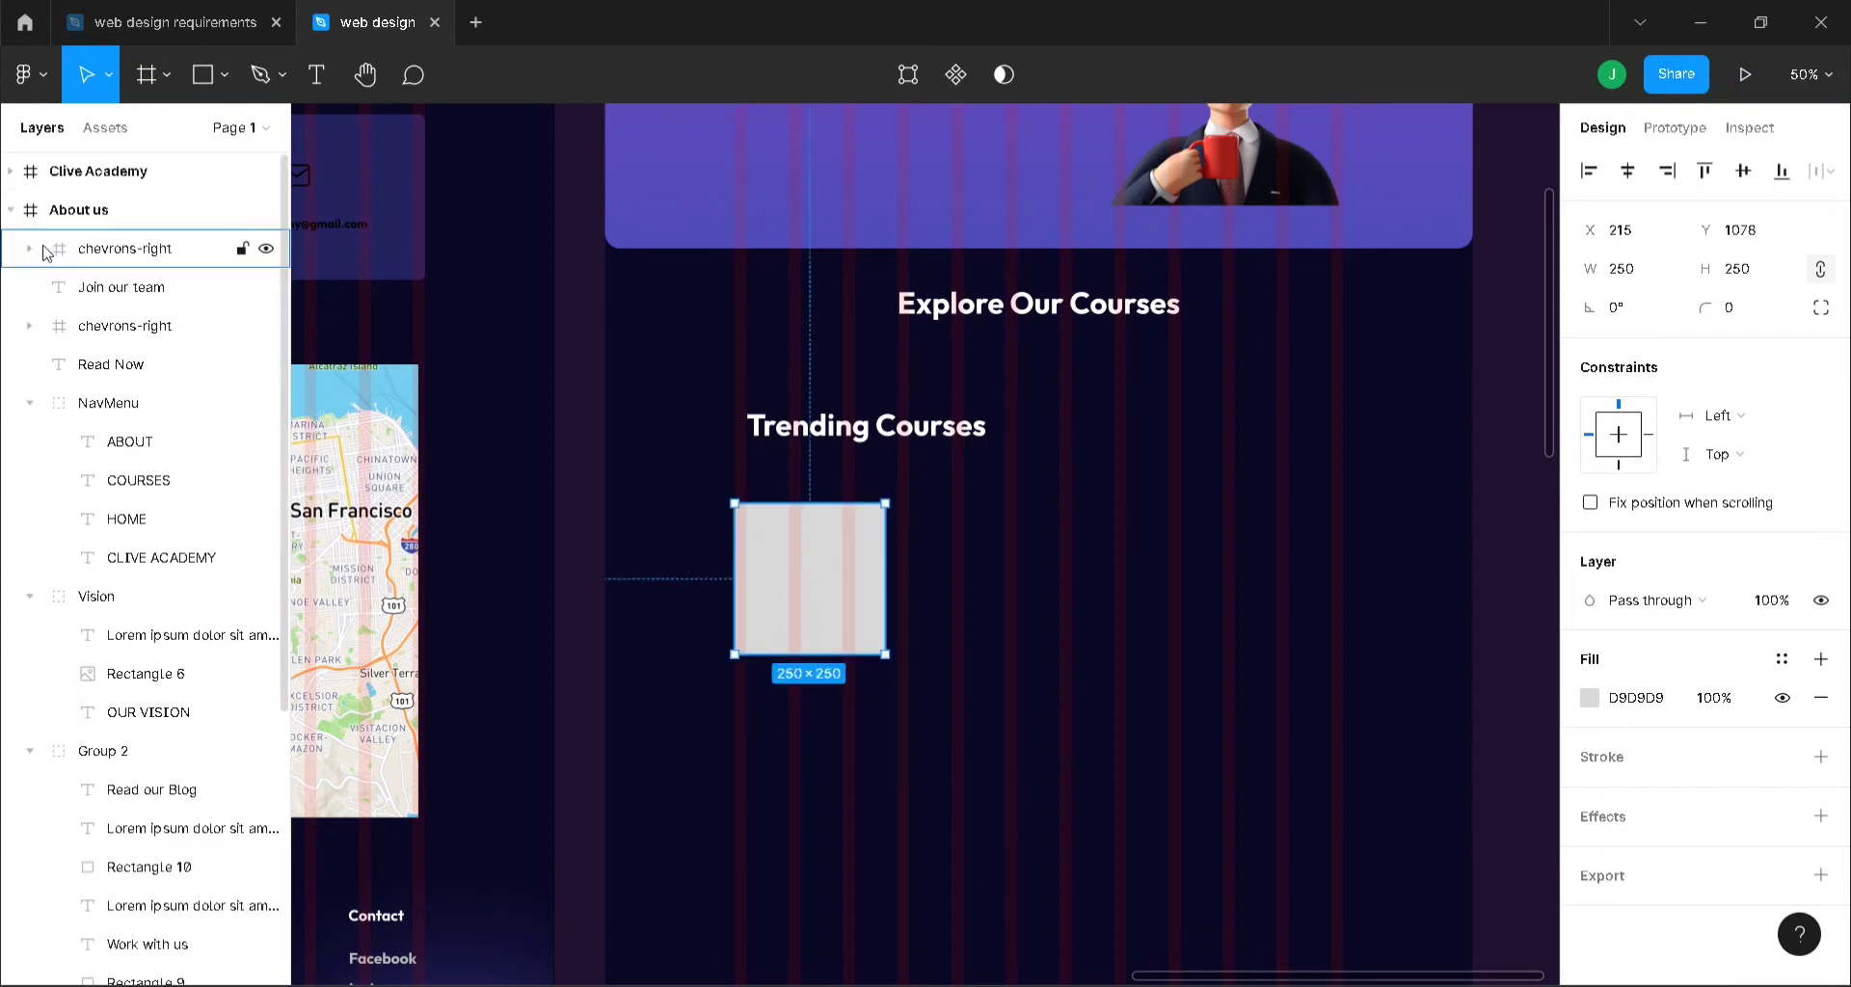
left_click(9, 212)
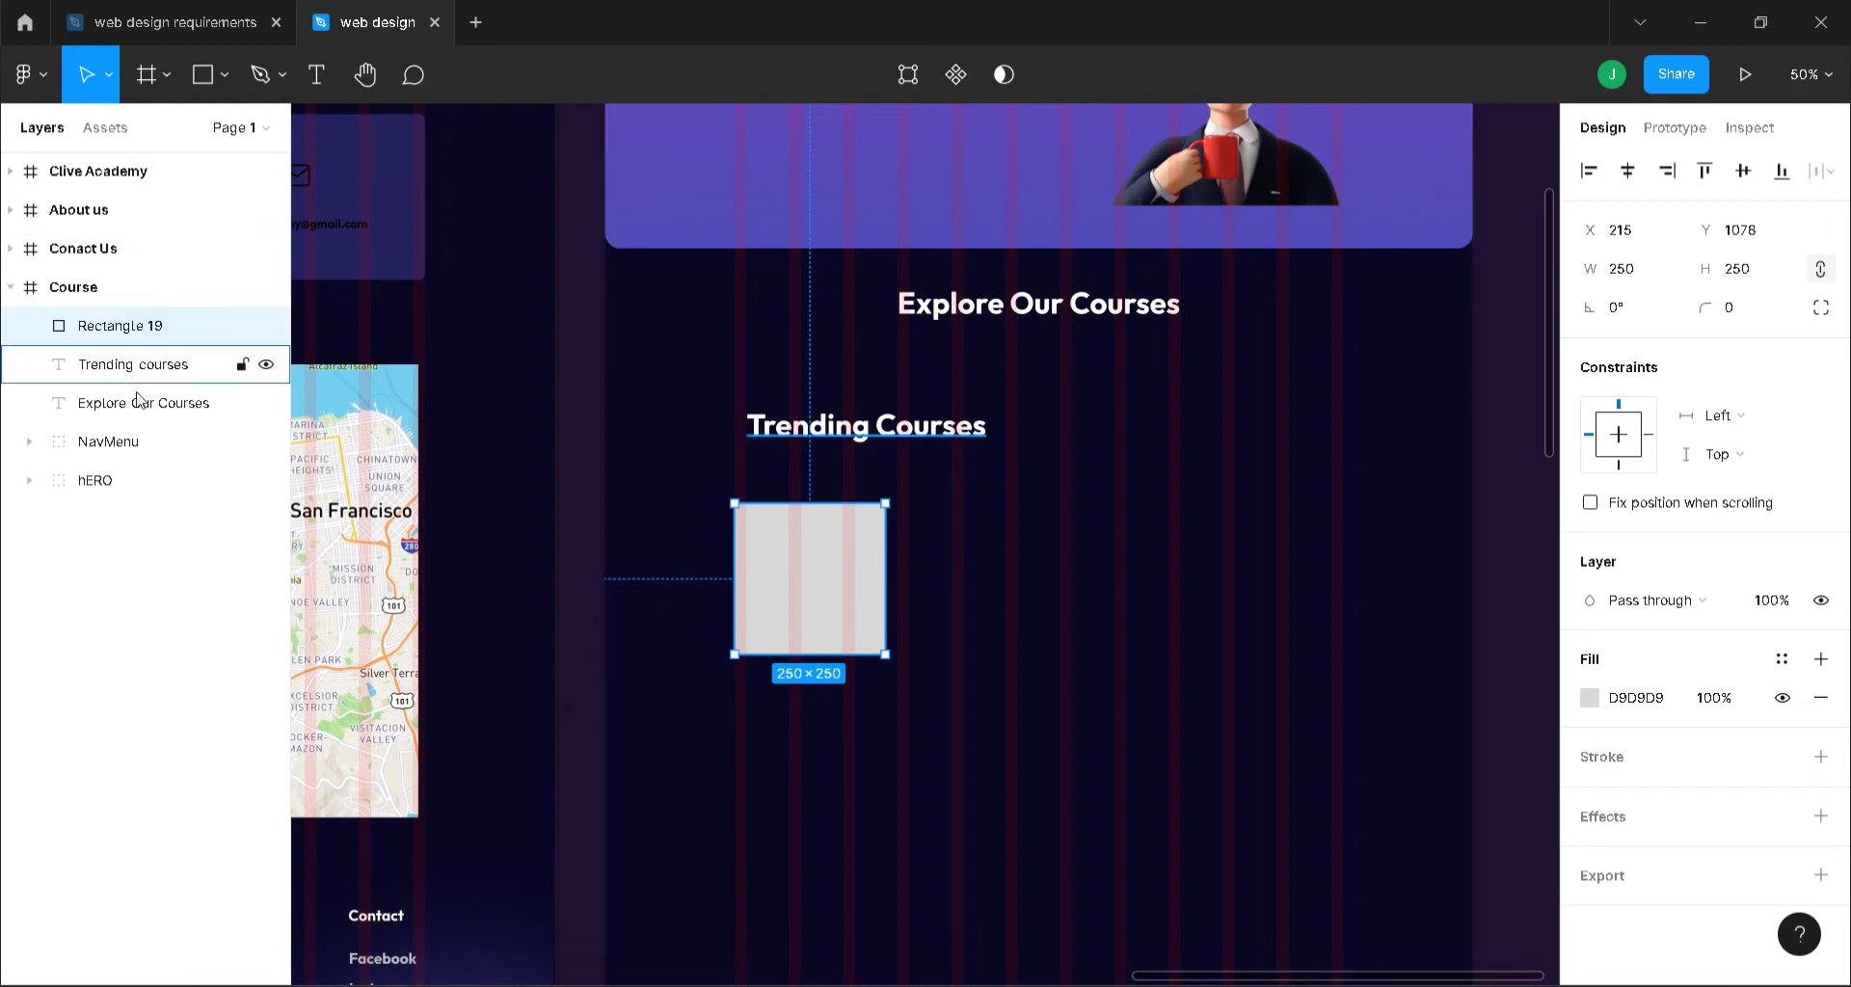
left_click(1144, 604)
left_click(877, 586)
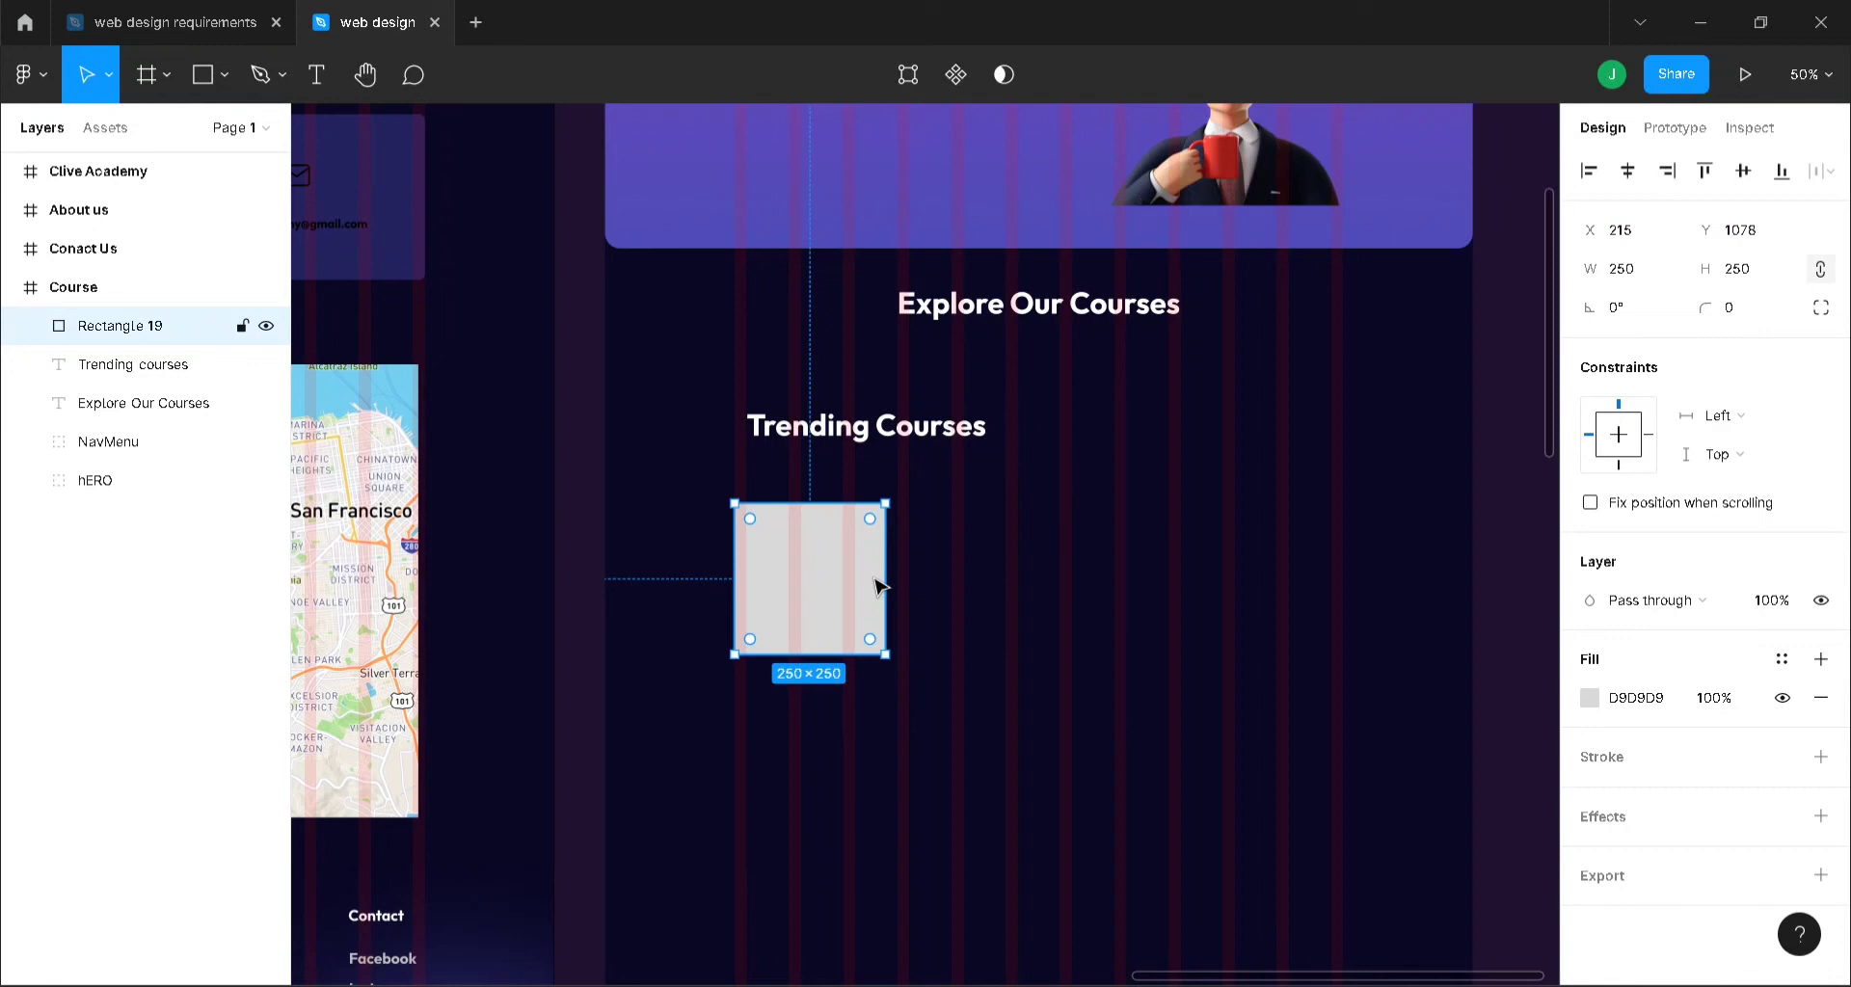
left_click(224, 21)
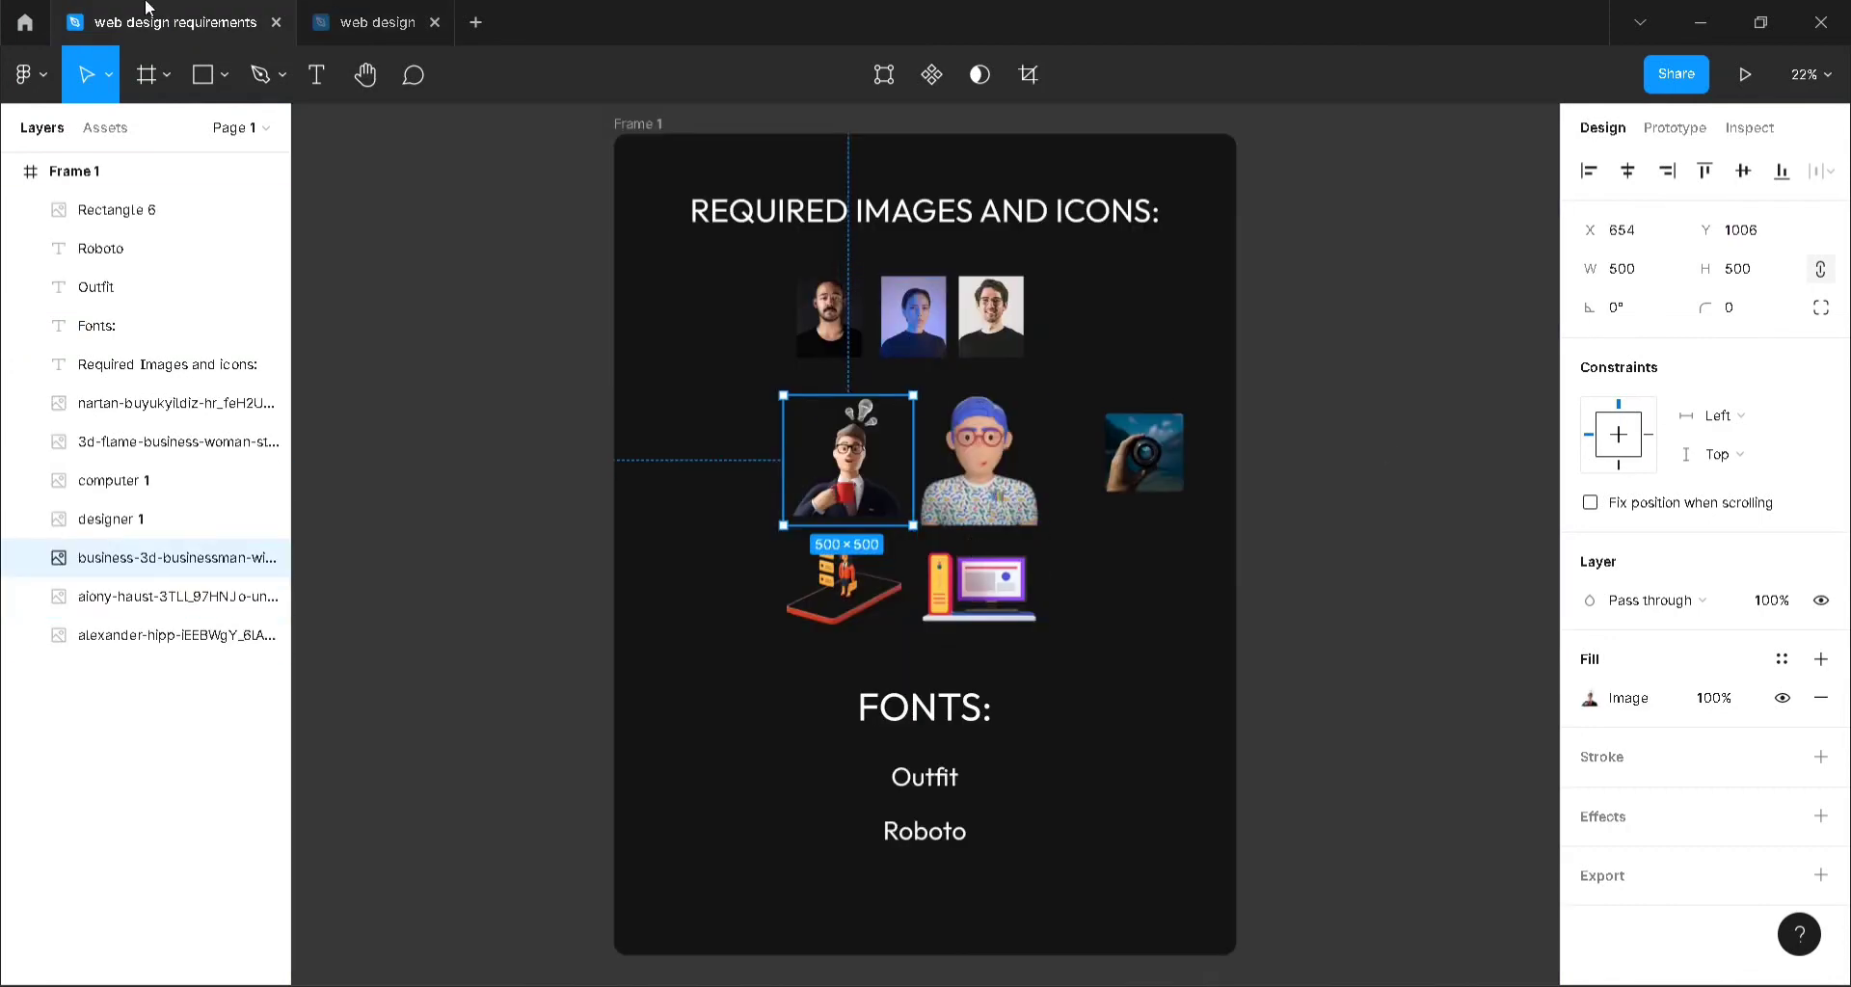
left_click(315, 14)
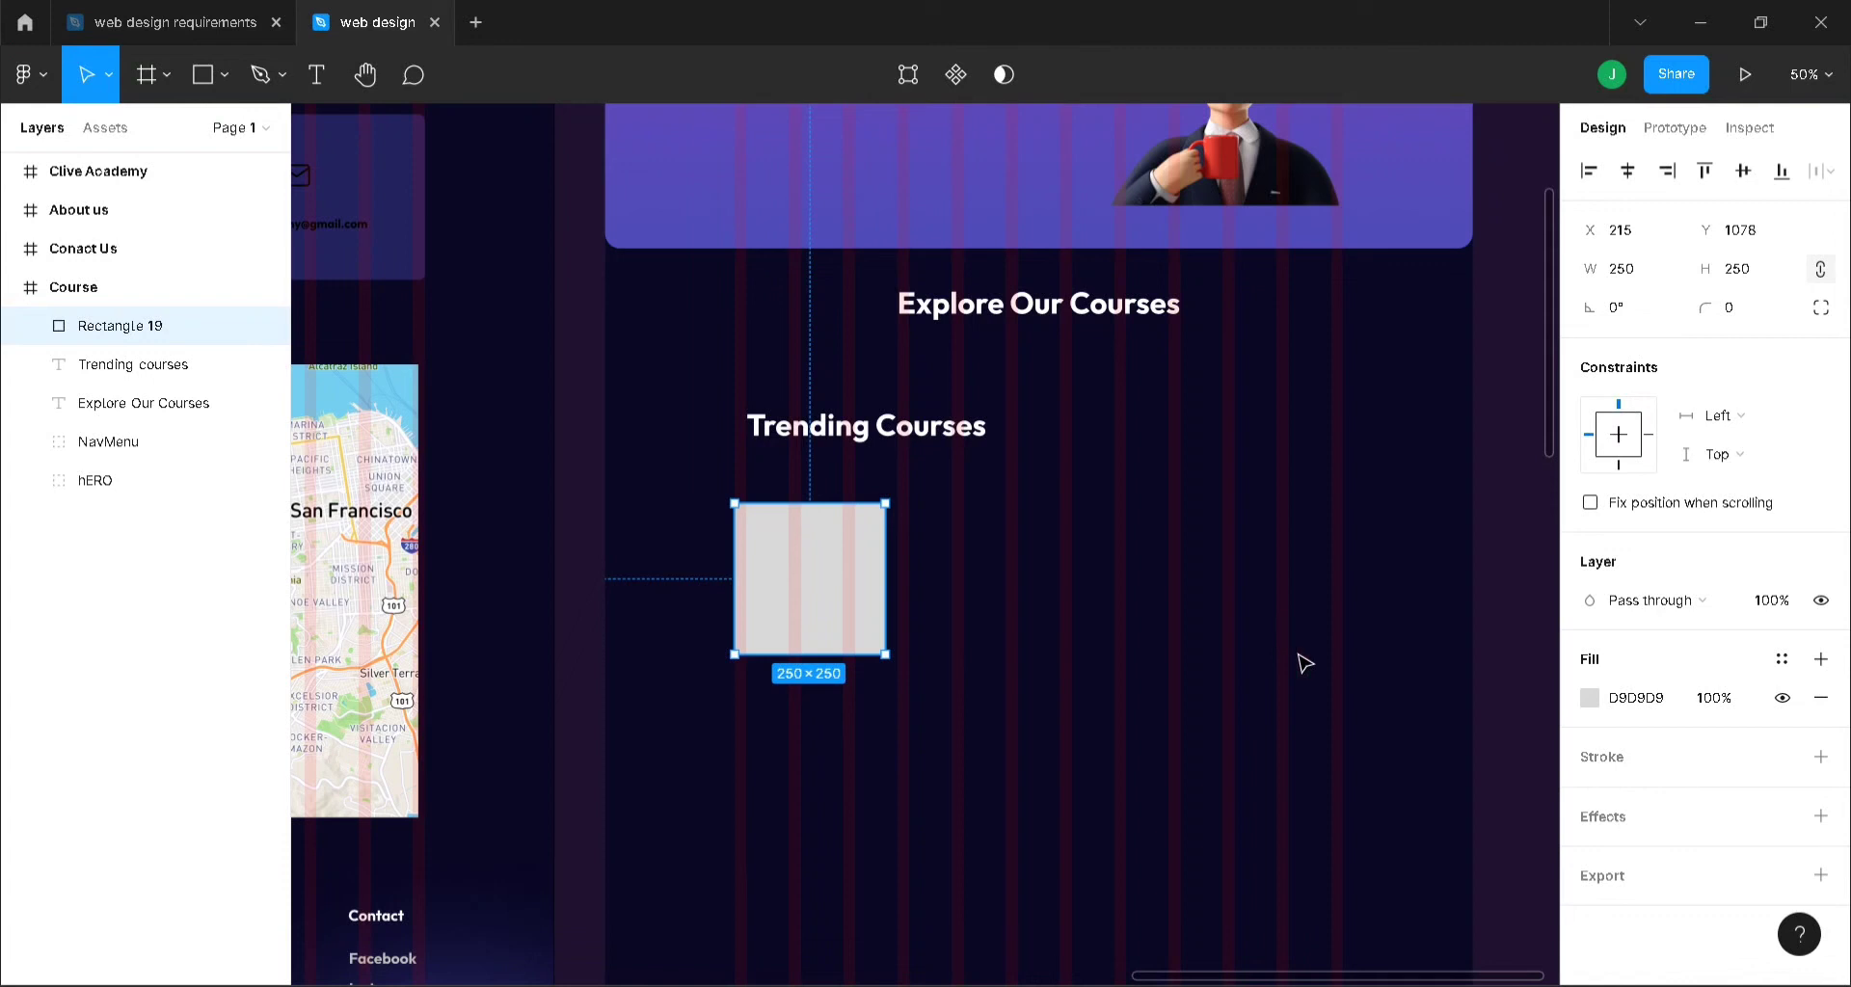
- Fill the 250×250 square with an Unsplash 'ux' photo of a hand holding a phone over a laptop
right_click(1506, 421)
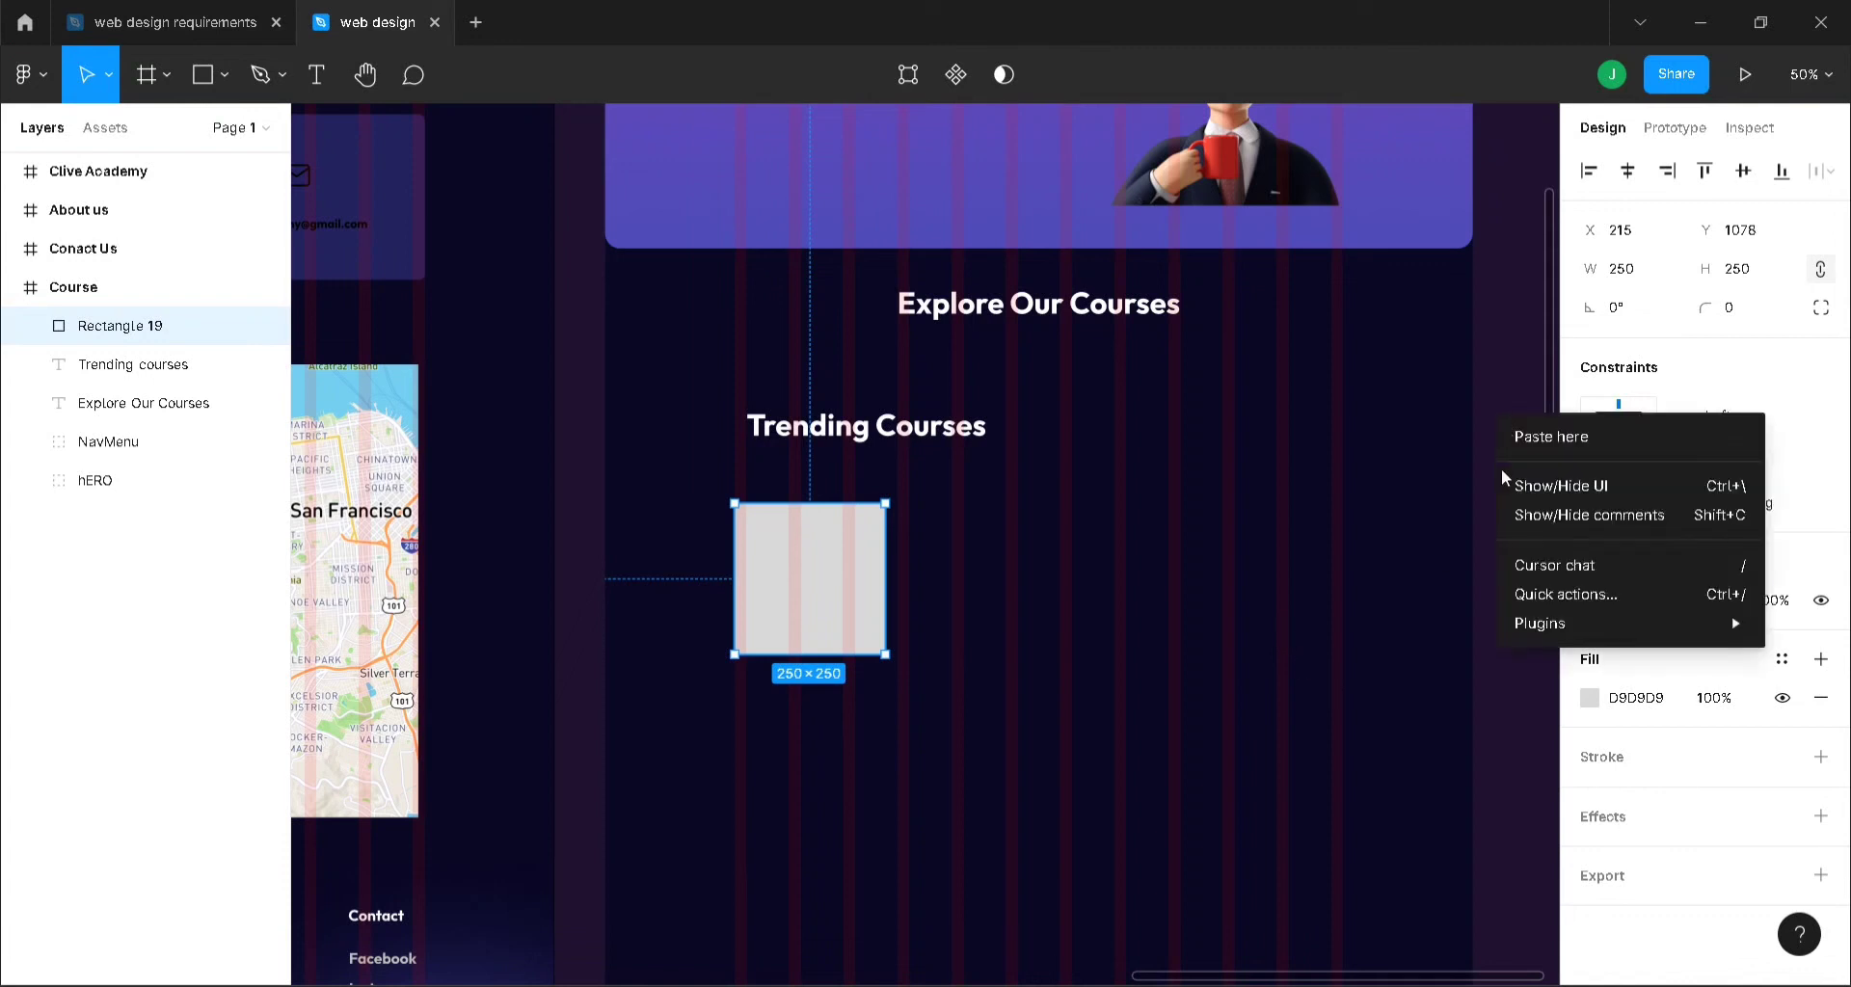
mouse_move(1554, 628)
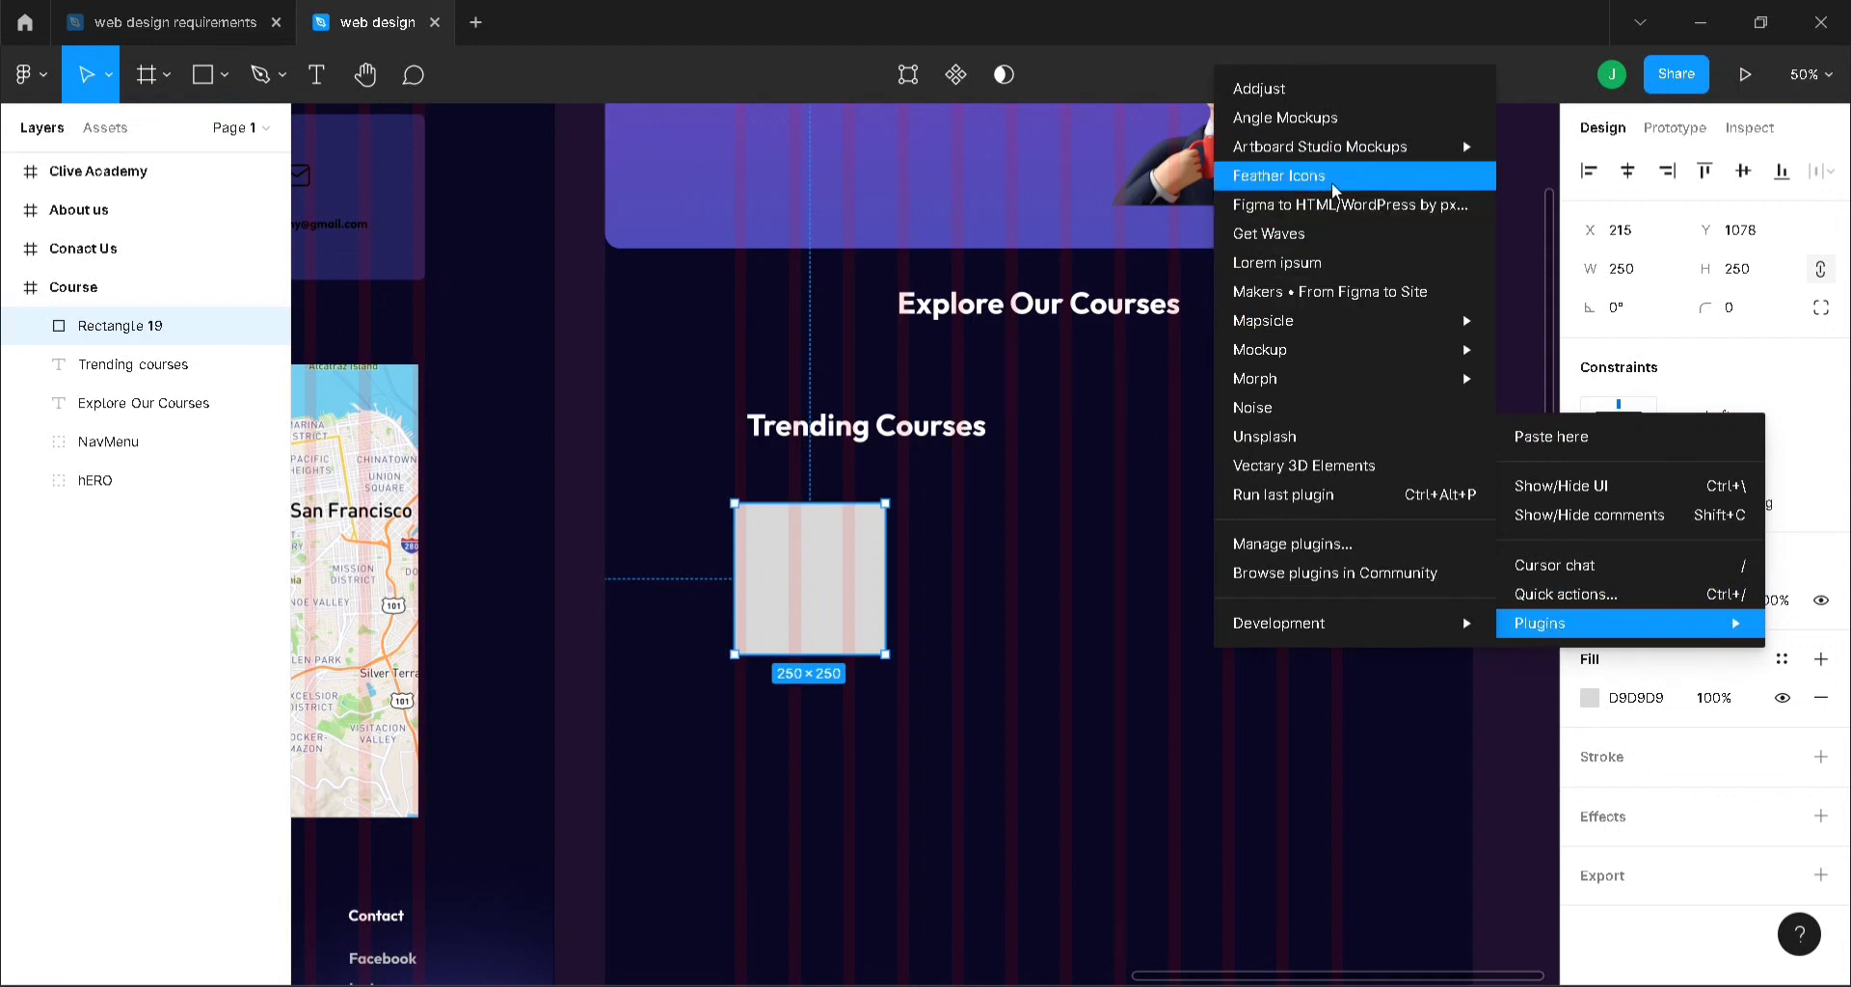
left_click(1315, 434)
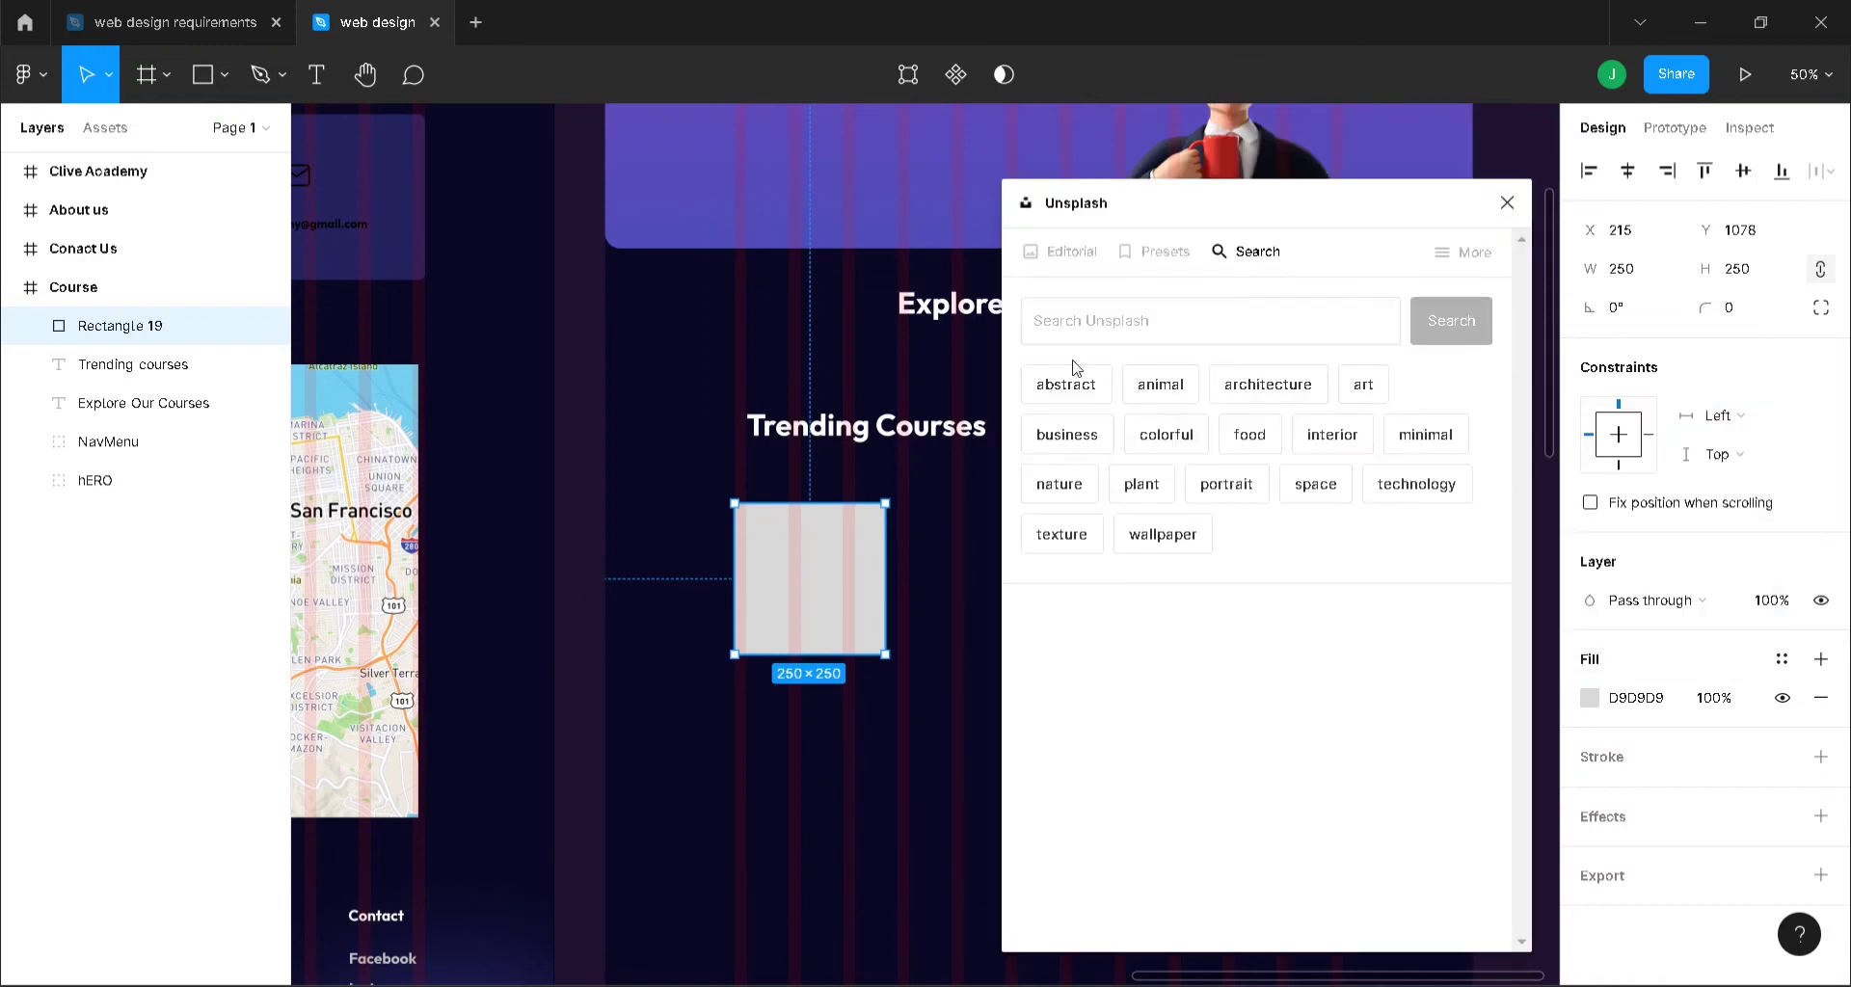
left_click(1187, 324)
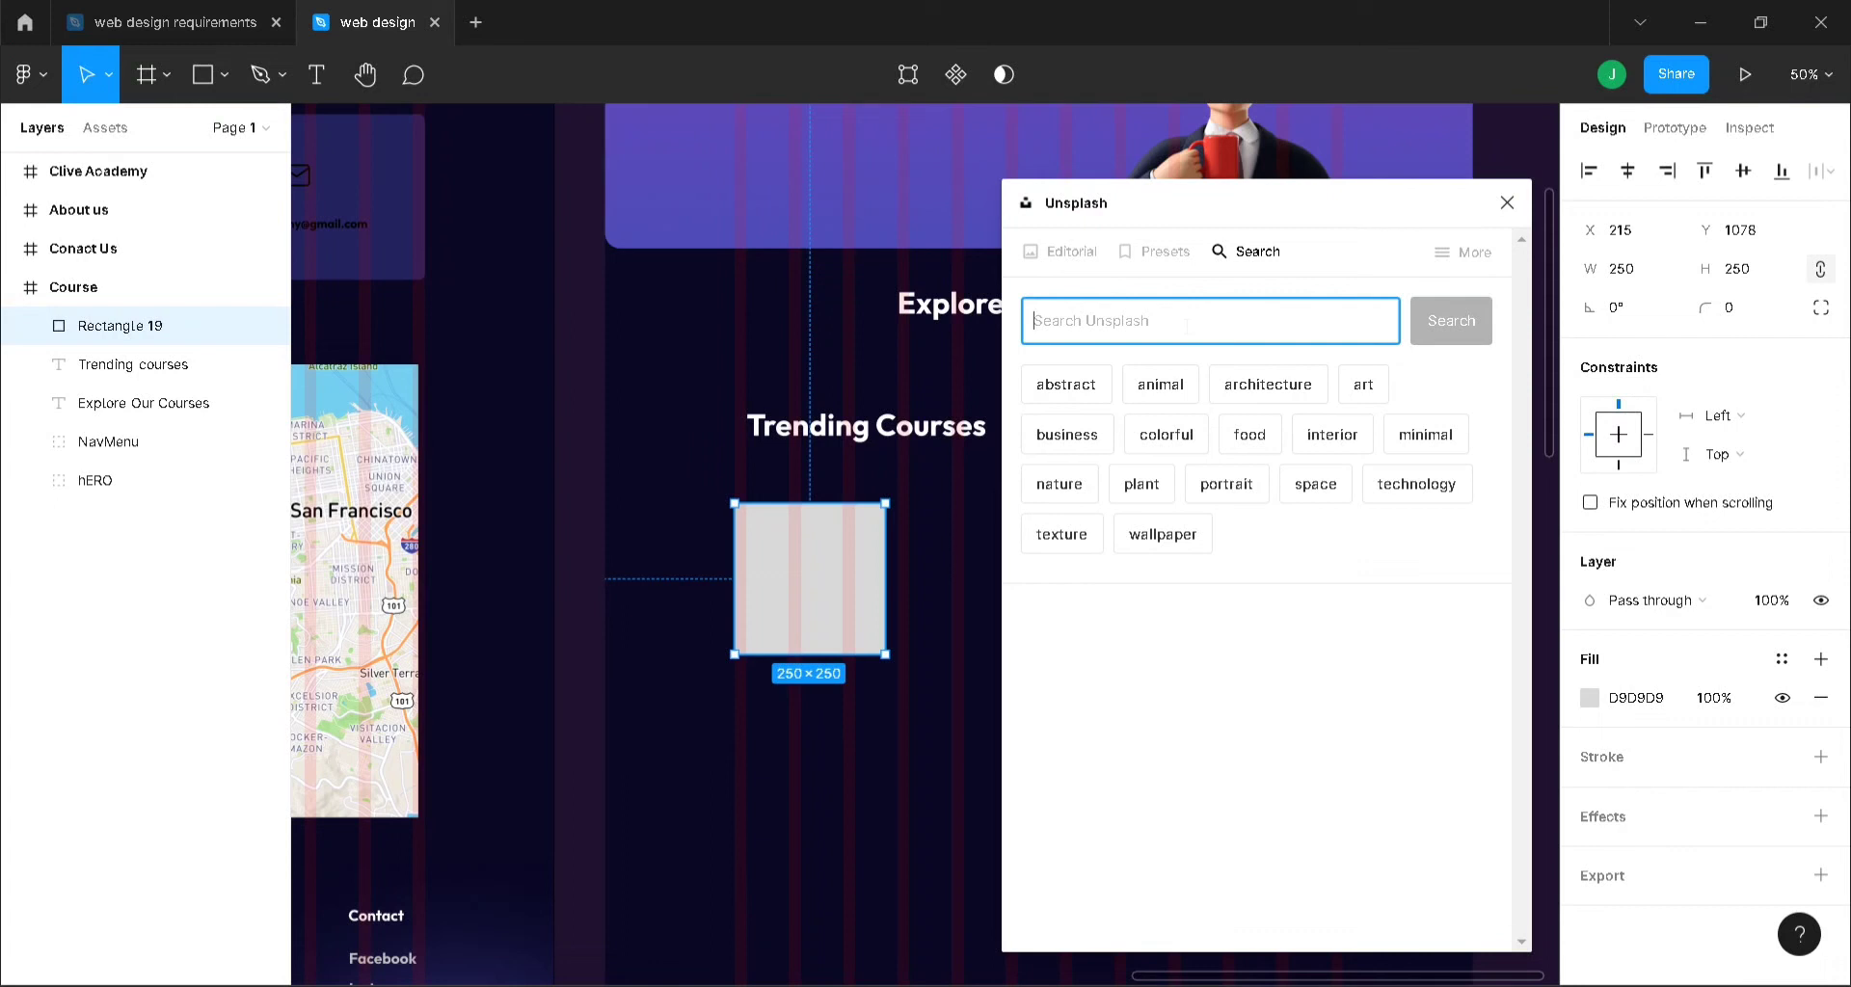
type("ux design")
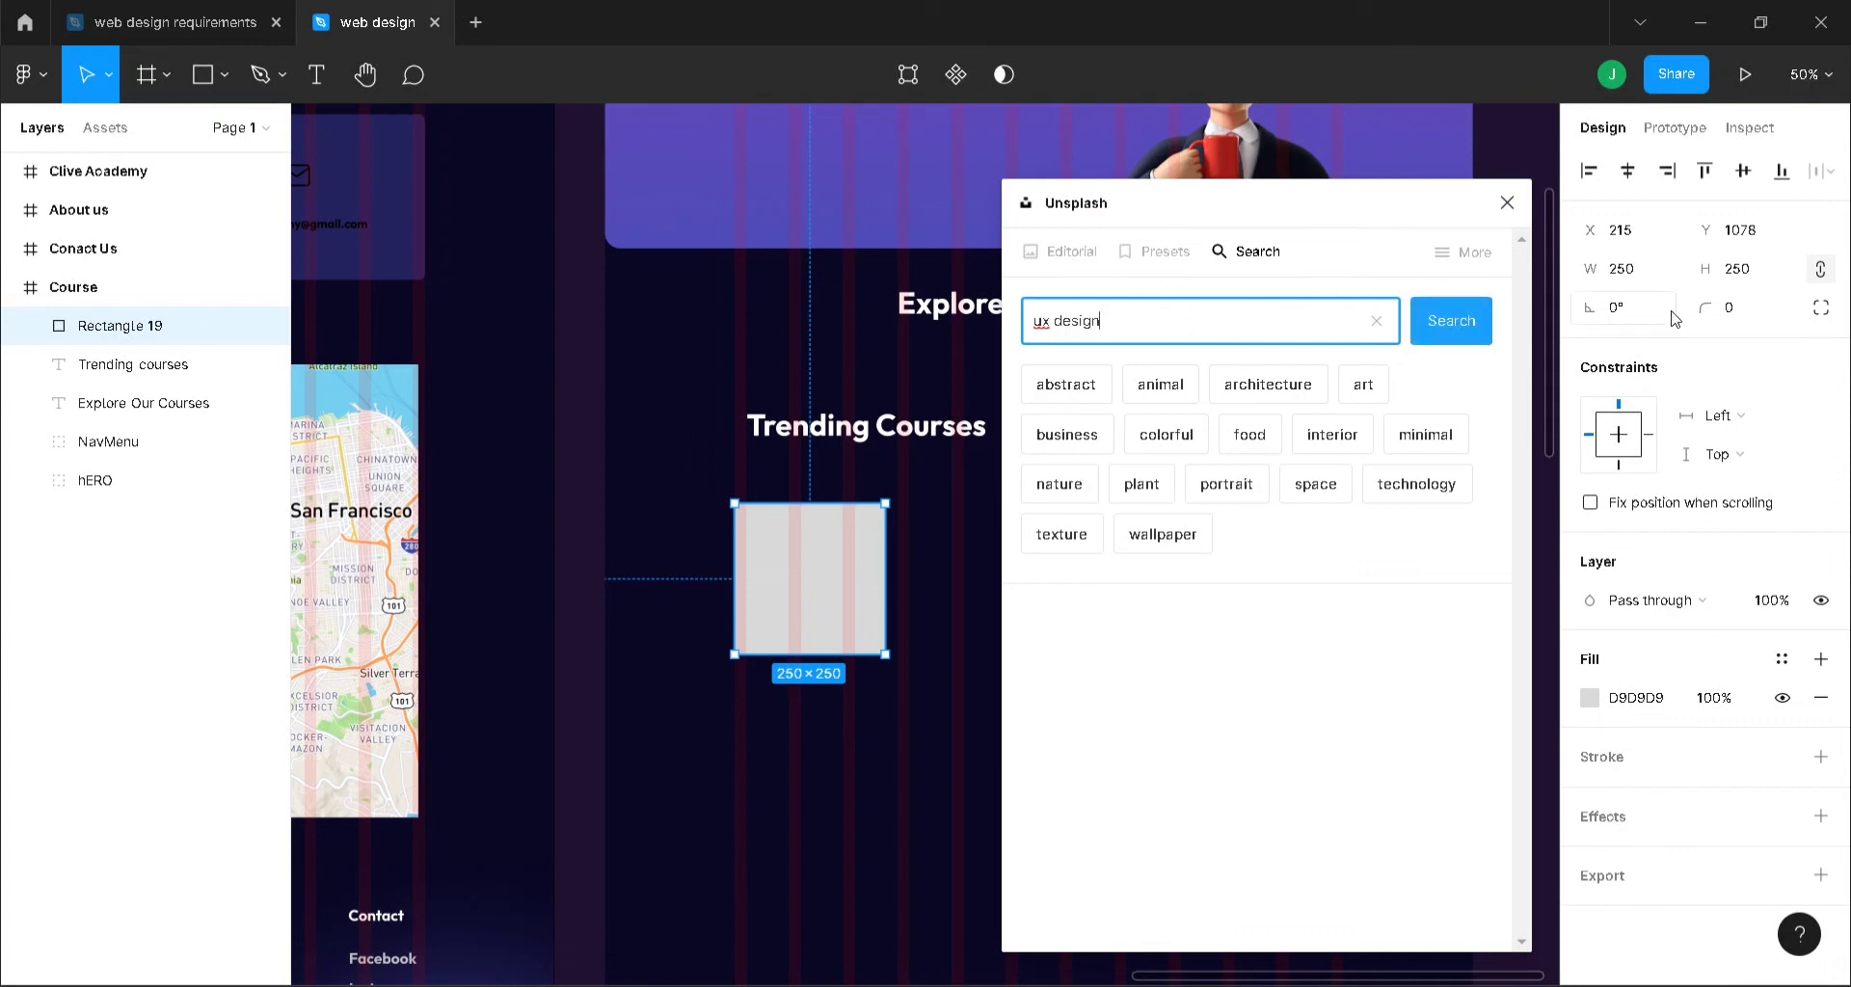
left_click(1449, 347)
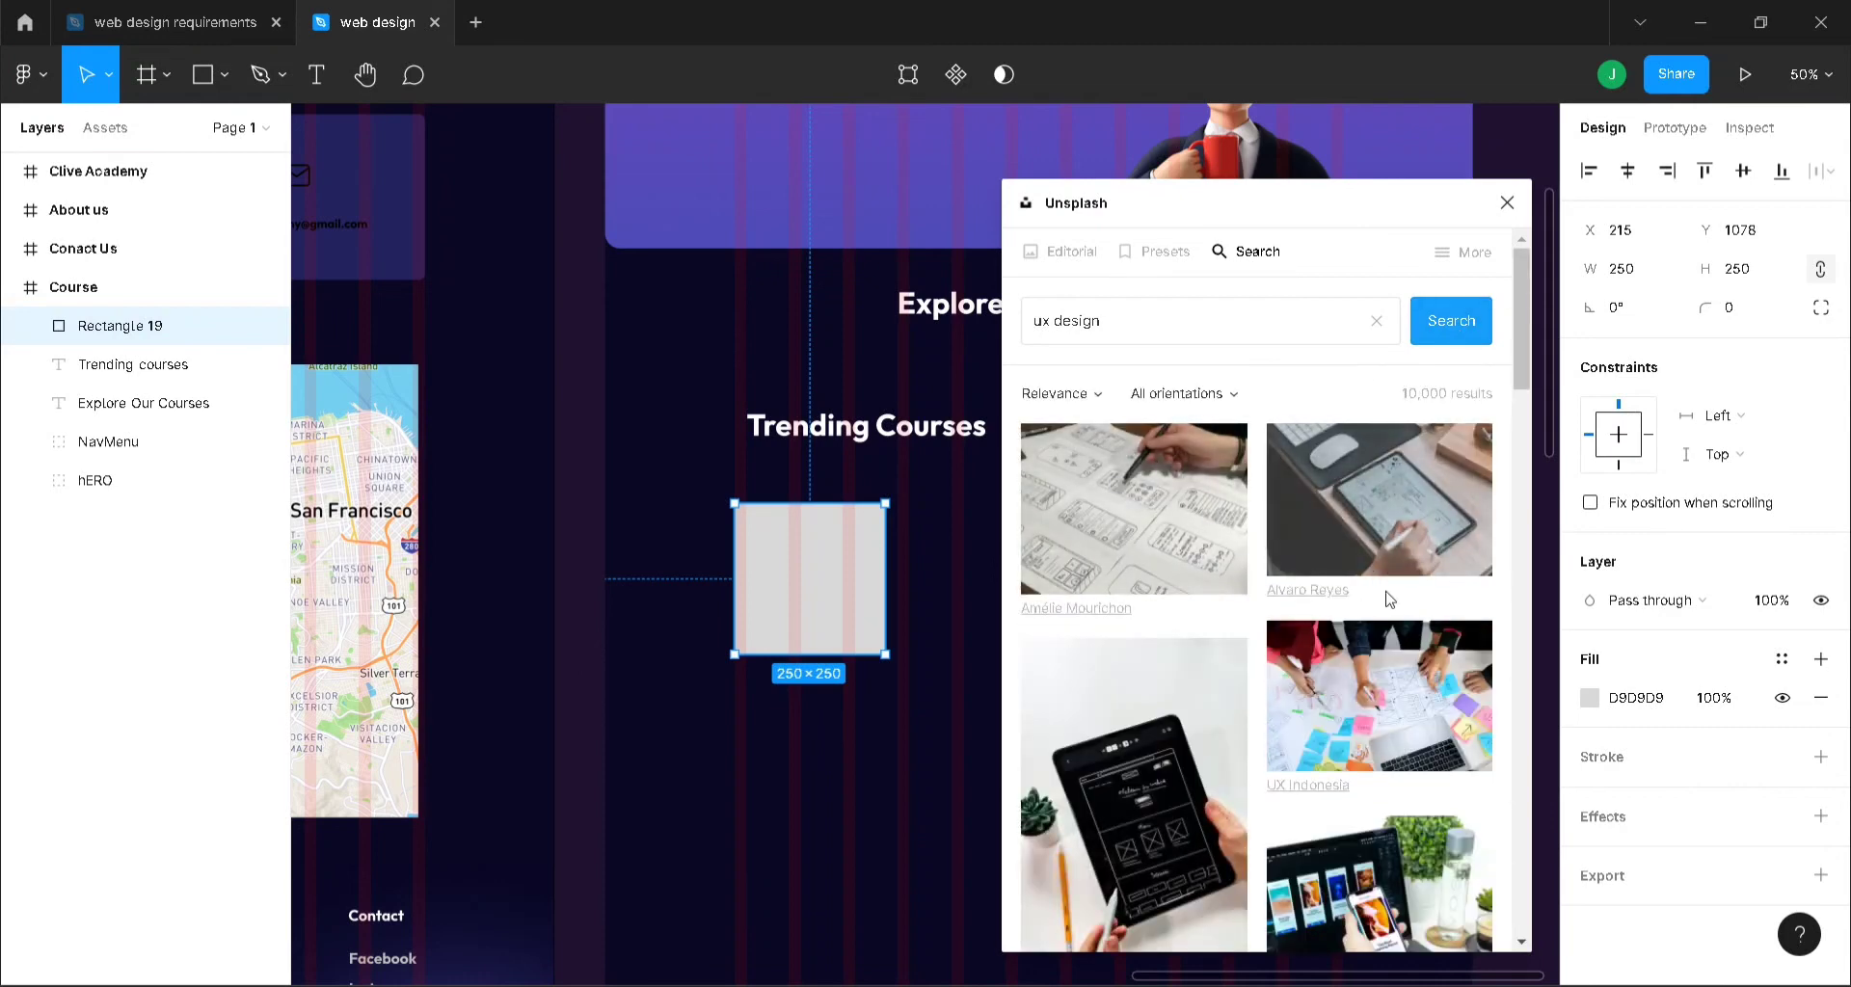
scroll(1385, 637, "down", 3)
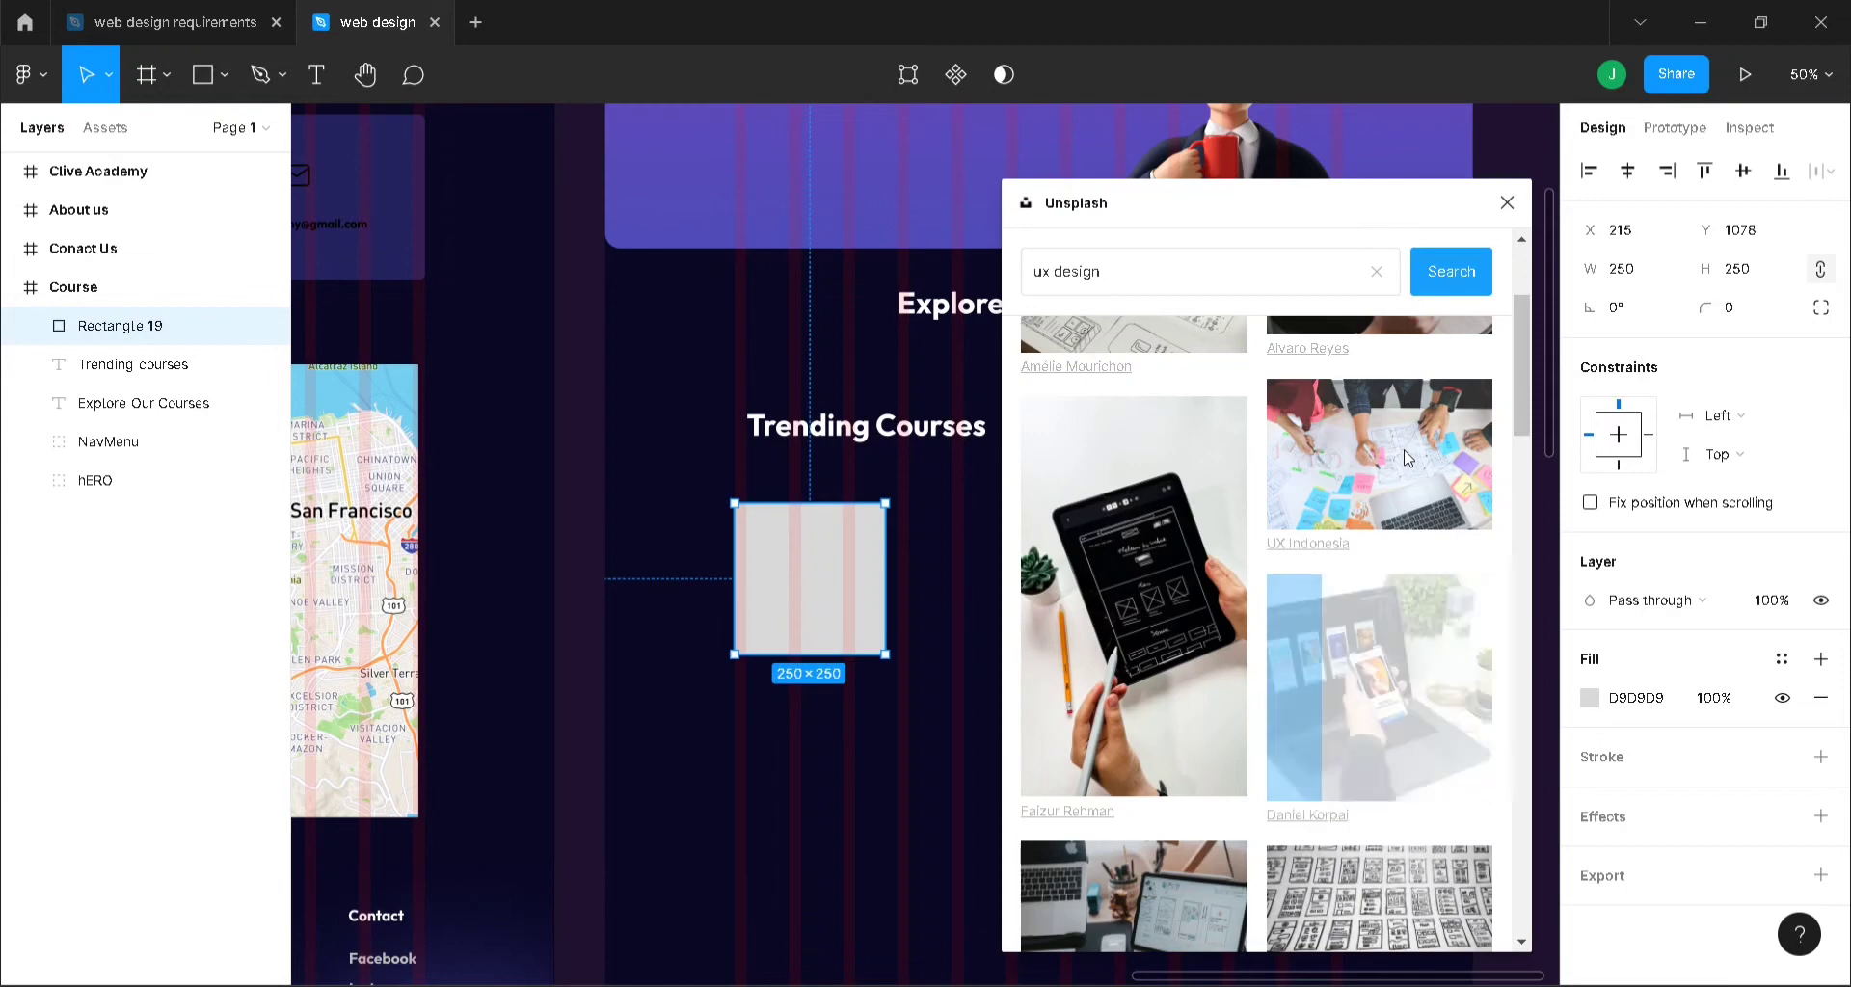
left_click(1379, 684)
left_click(1504, 203)
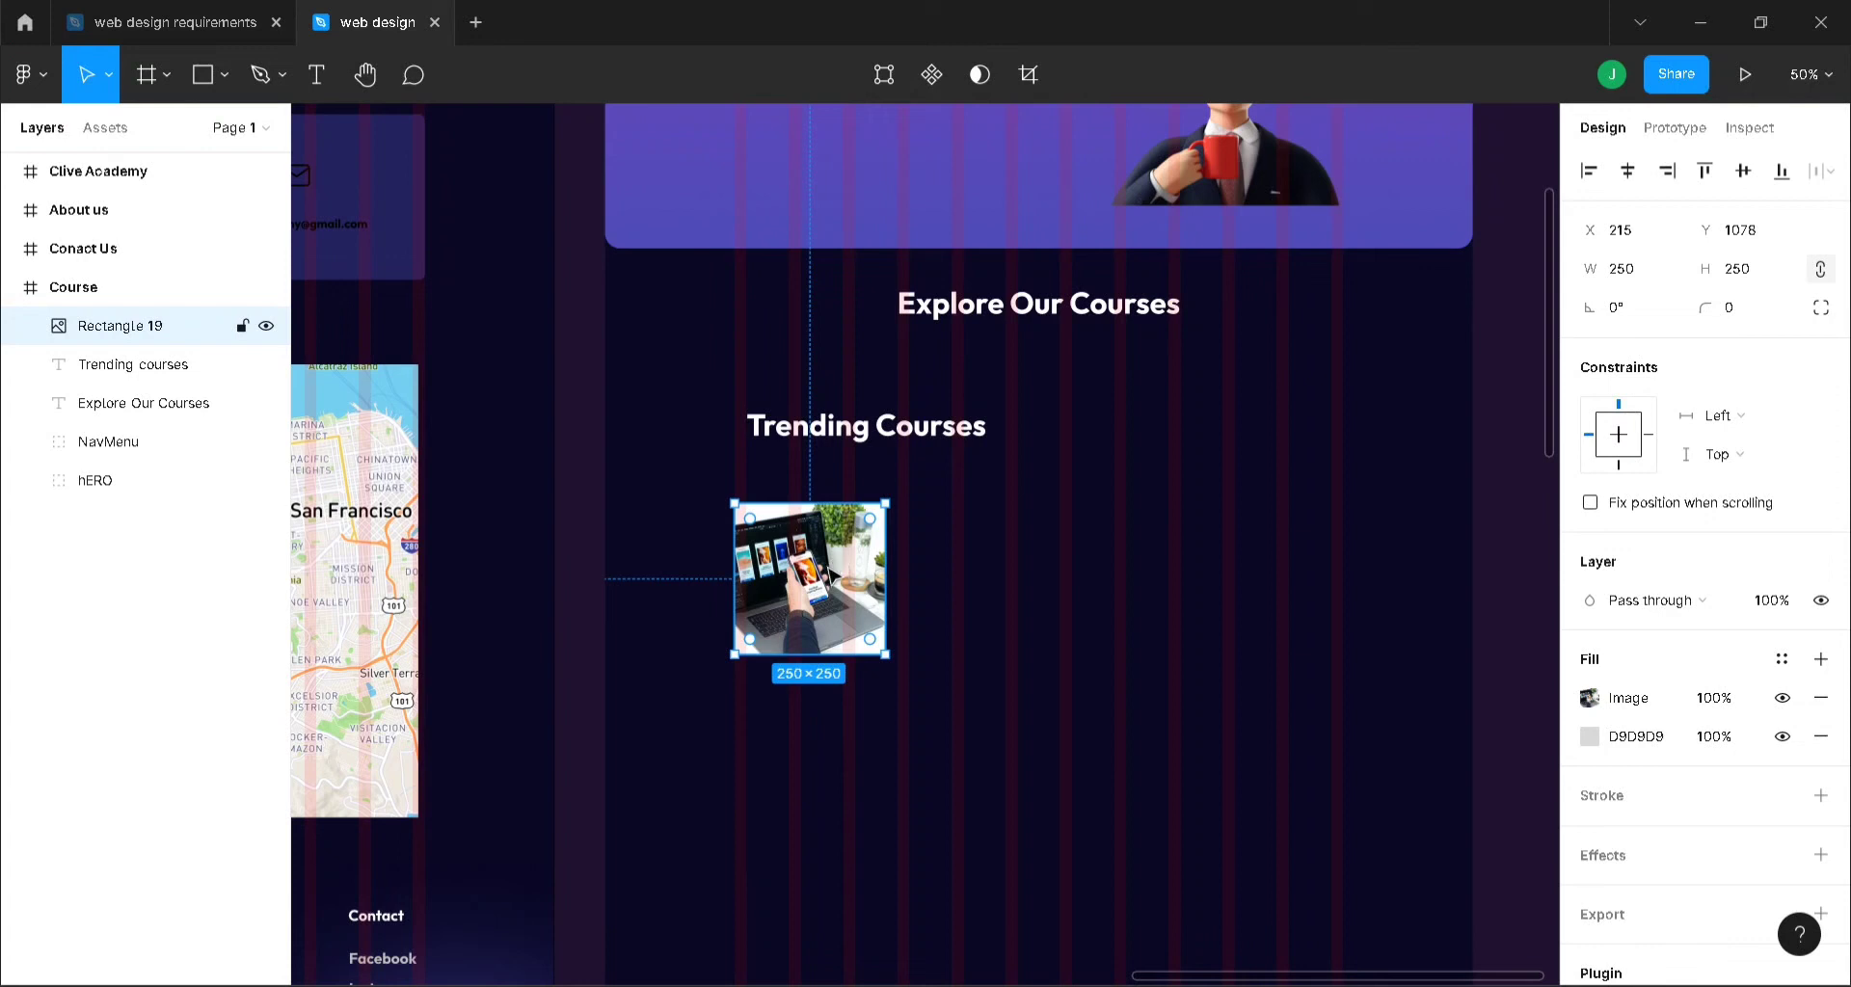
key("shift+0")
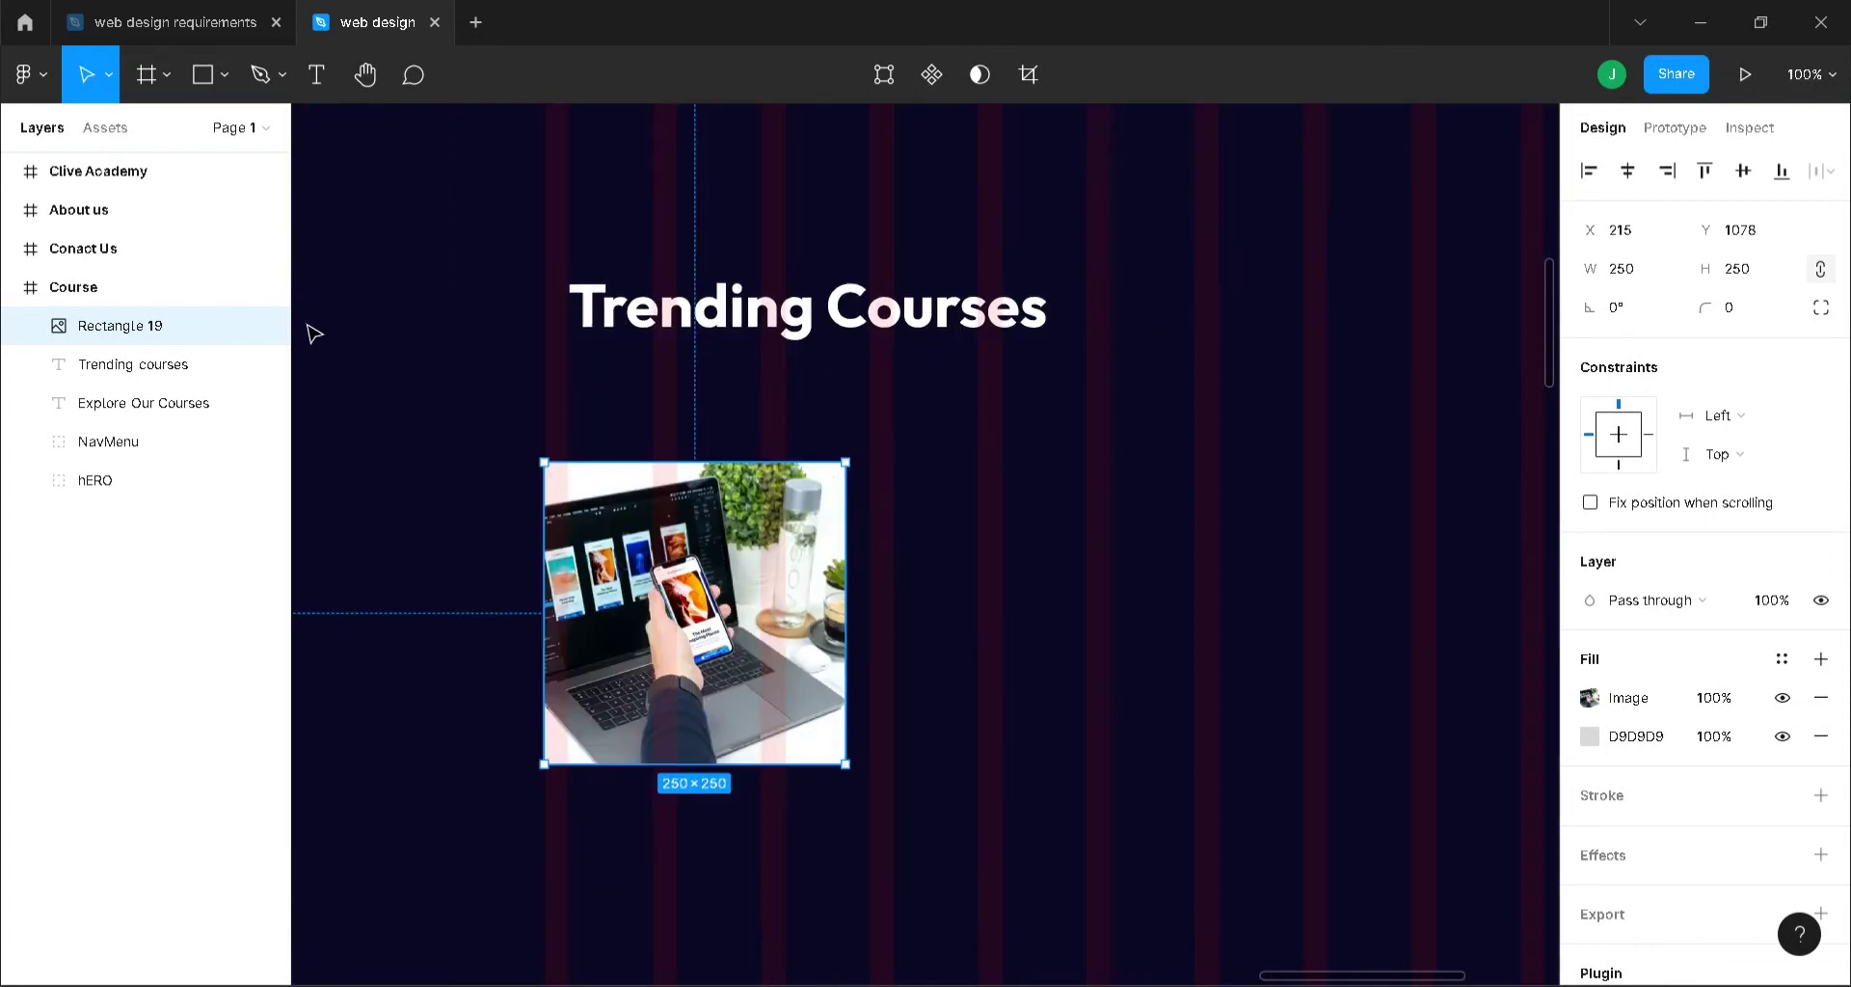
- Draw a 250-tall rectangle over the photo filled with 1D1D1D at 48% opacity
key("r")
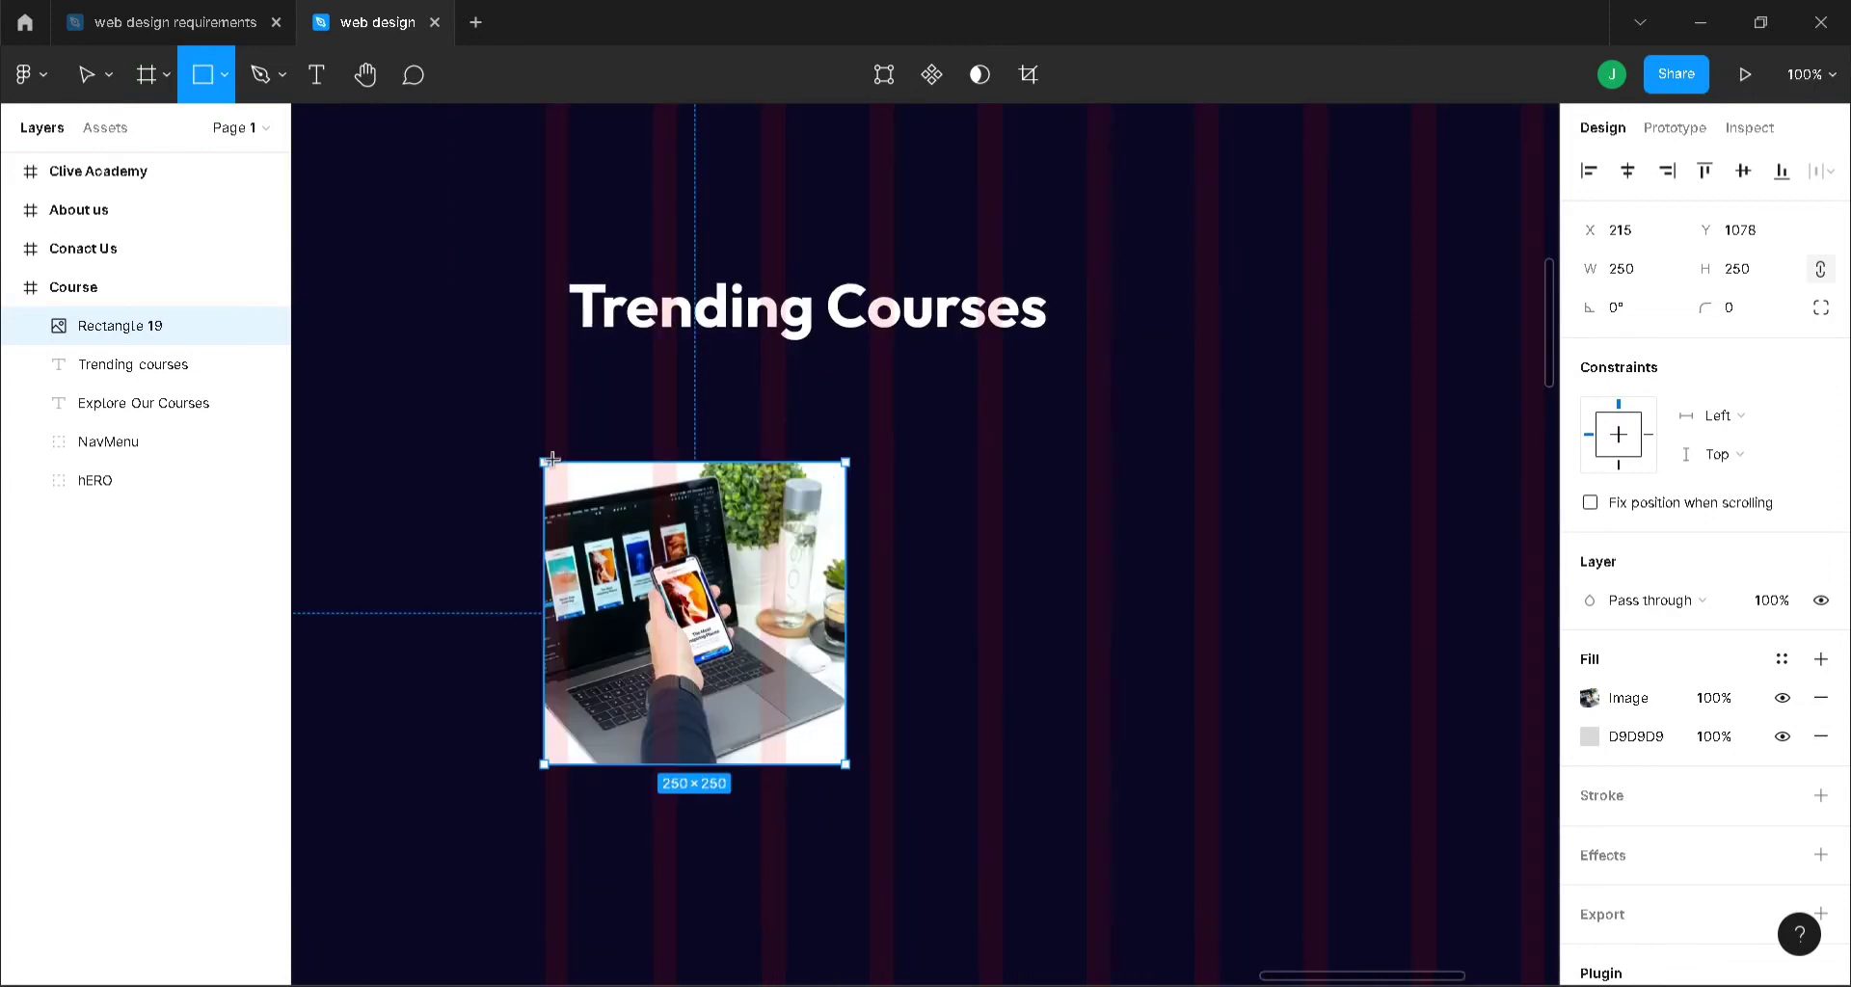
left_click_drag(553, 476, 856, 759)
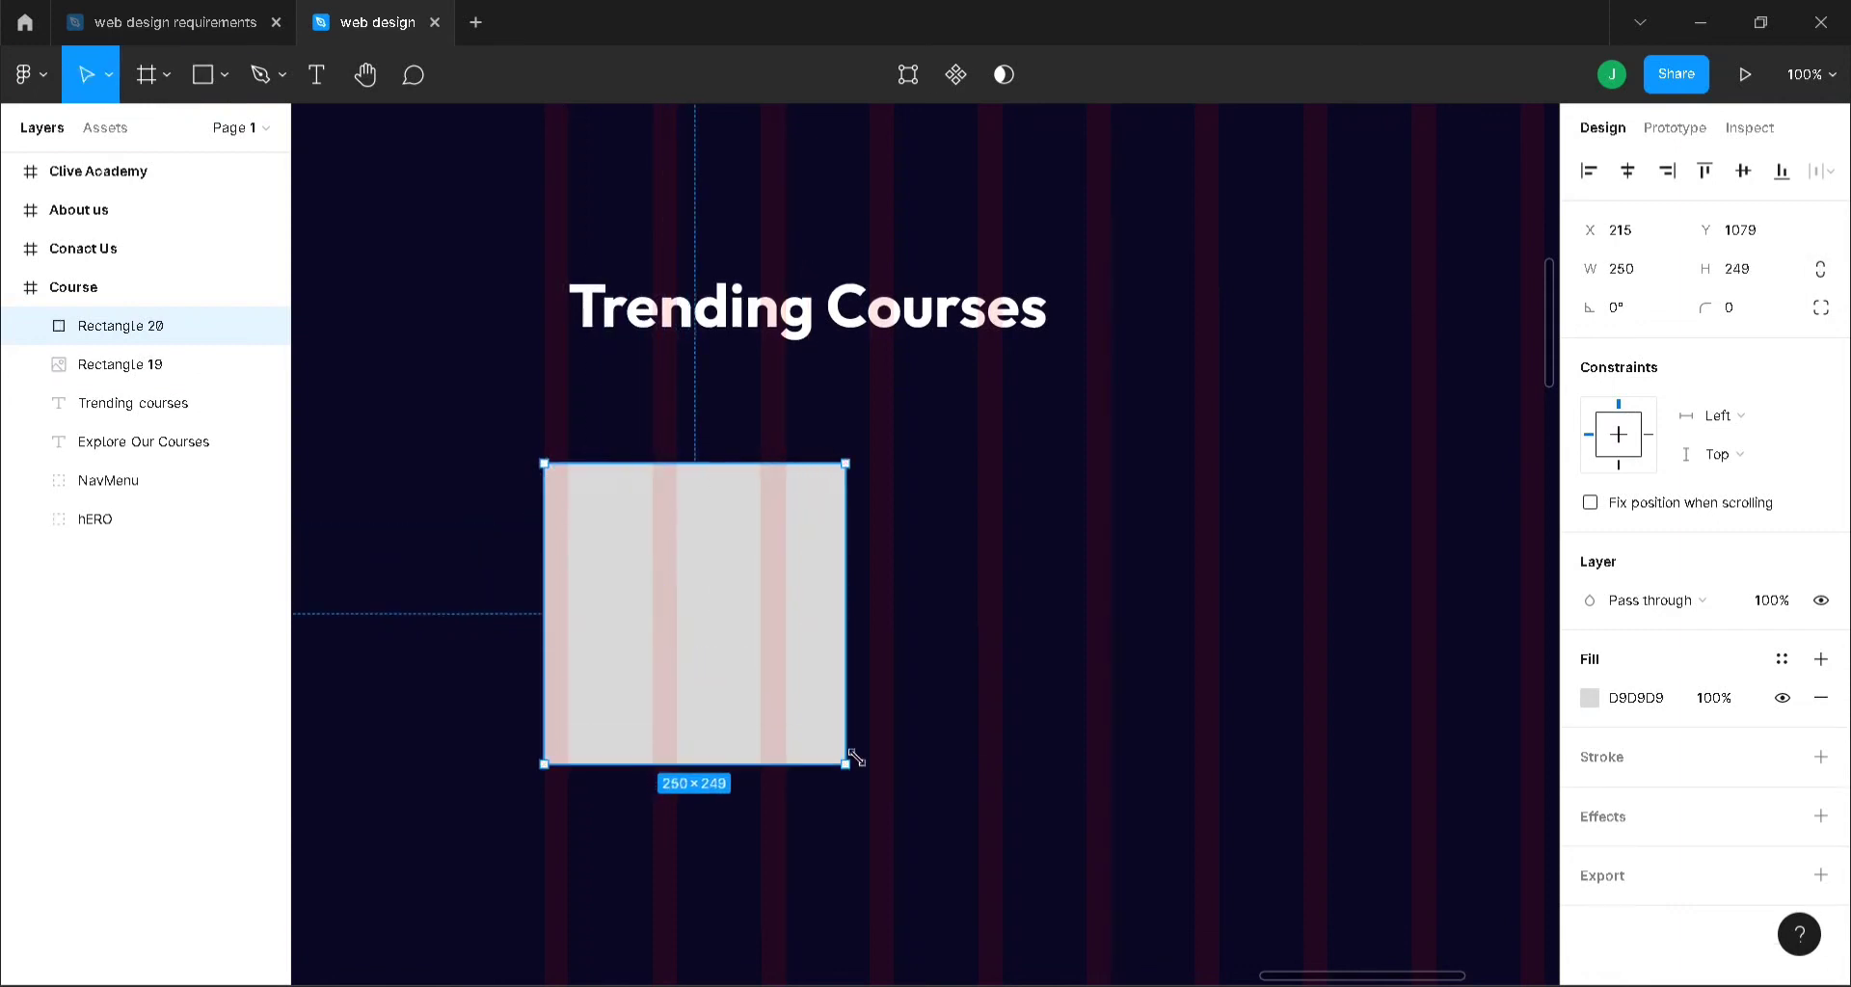
left_click(1591, 698)
left_click_drag(1270, 425, 1271, 637)
left_click_drag(729, 456, 729, 455)
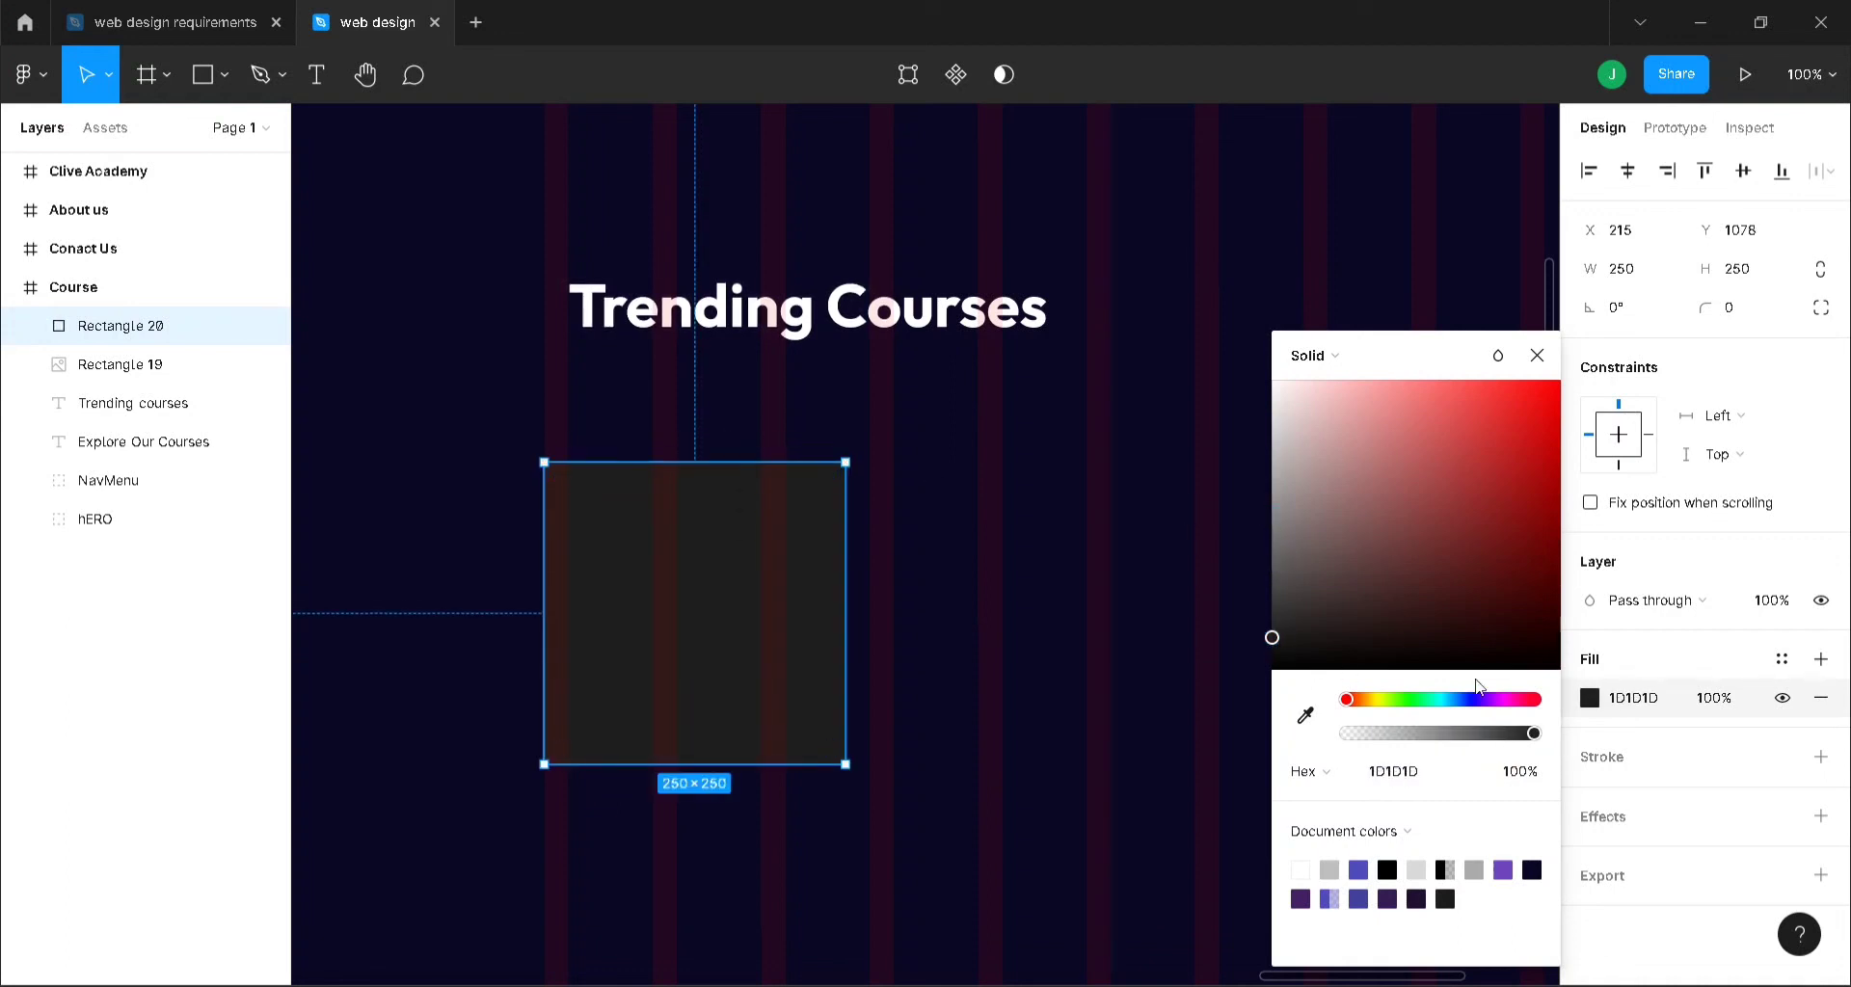
left_click_drag(1536, 735, 1443, 739)
left_click_drag(1429, 737, 1437, 735)
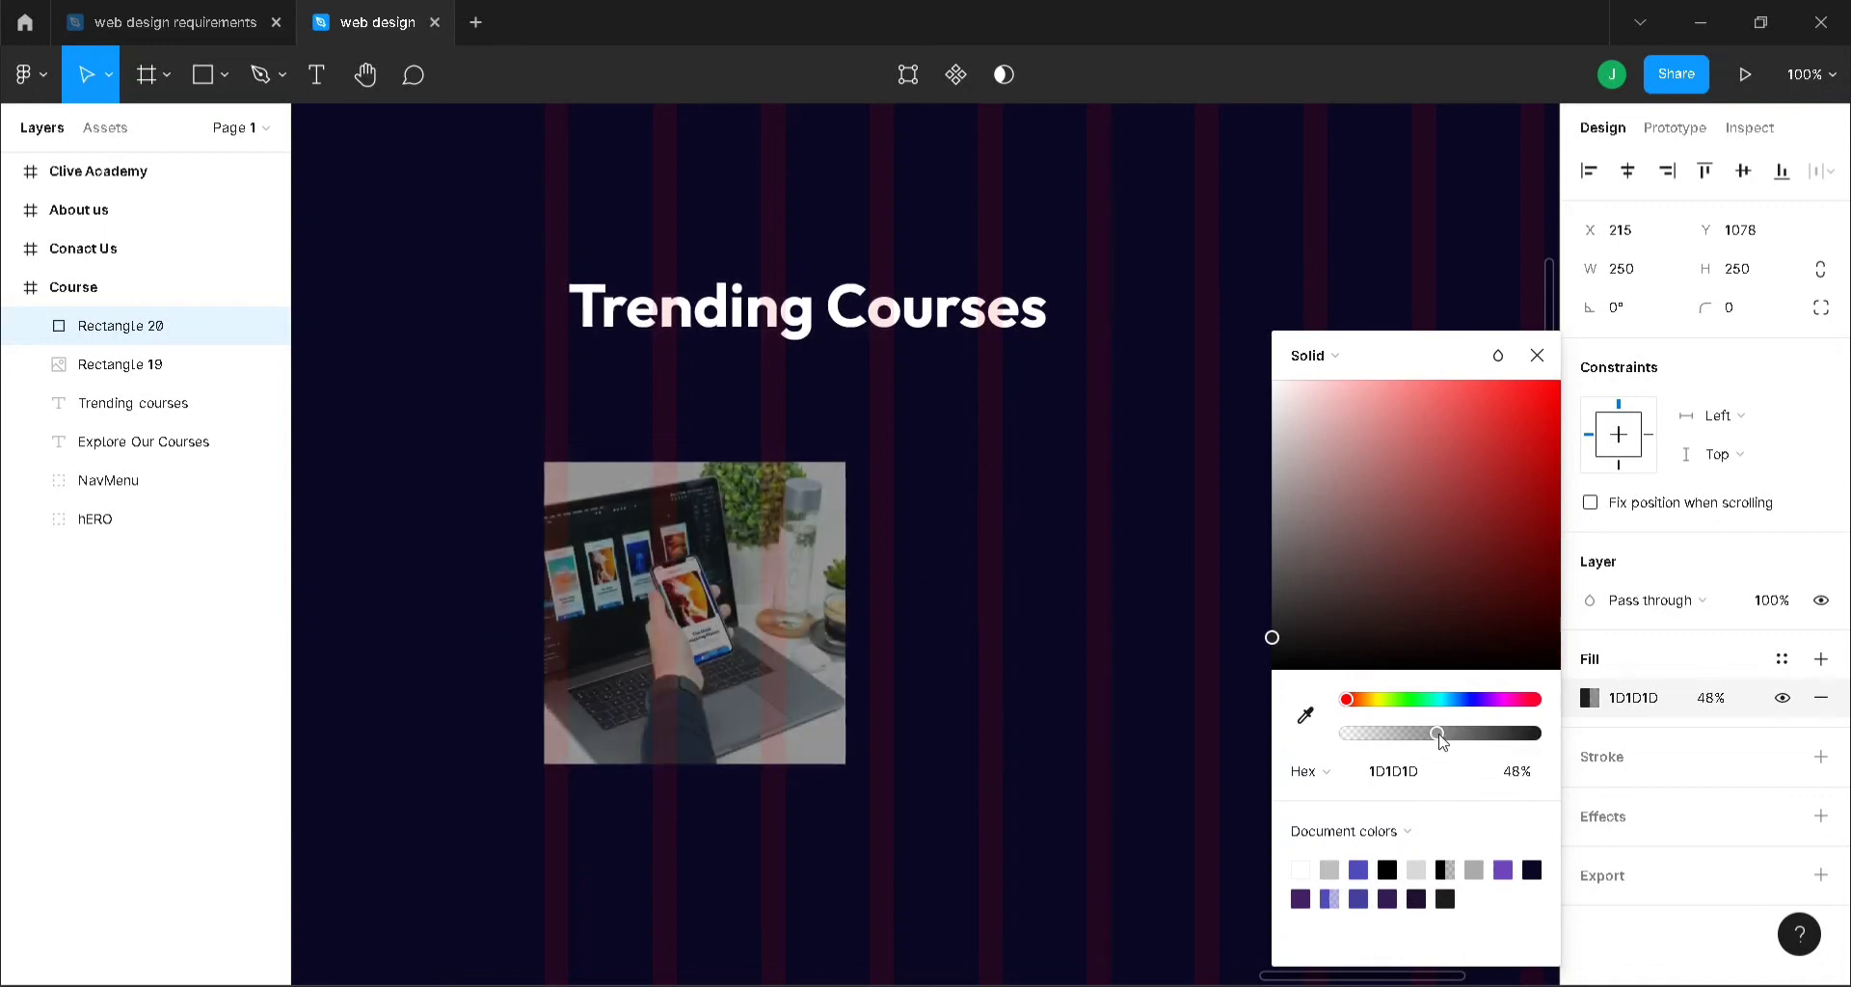
left_click(1538, 355)
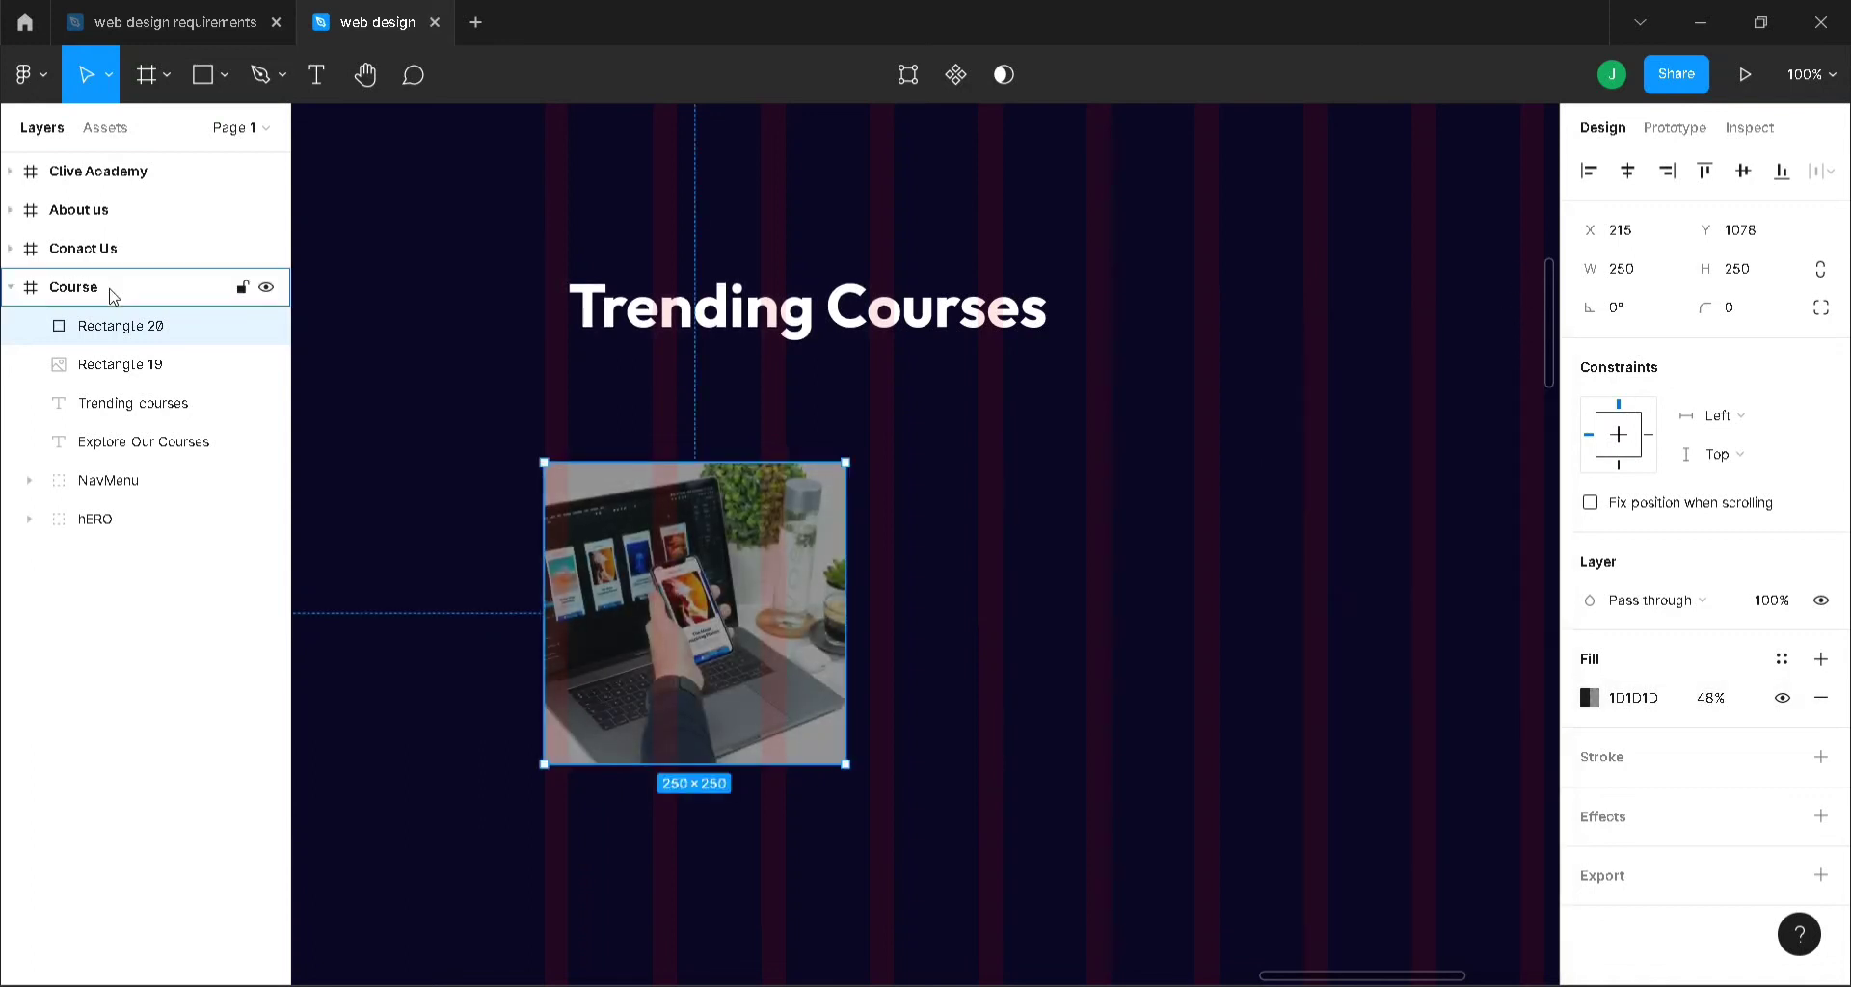
- Toggle the Course frame's layout grid columns off and back on
left_click(111, 287)
left_click(1783, 542)
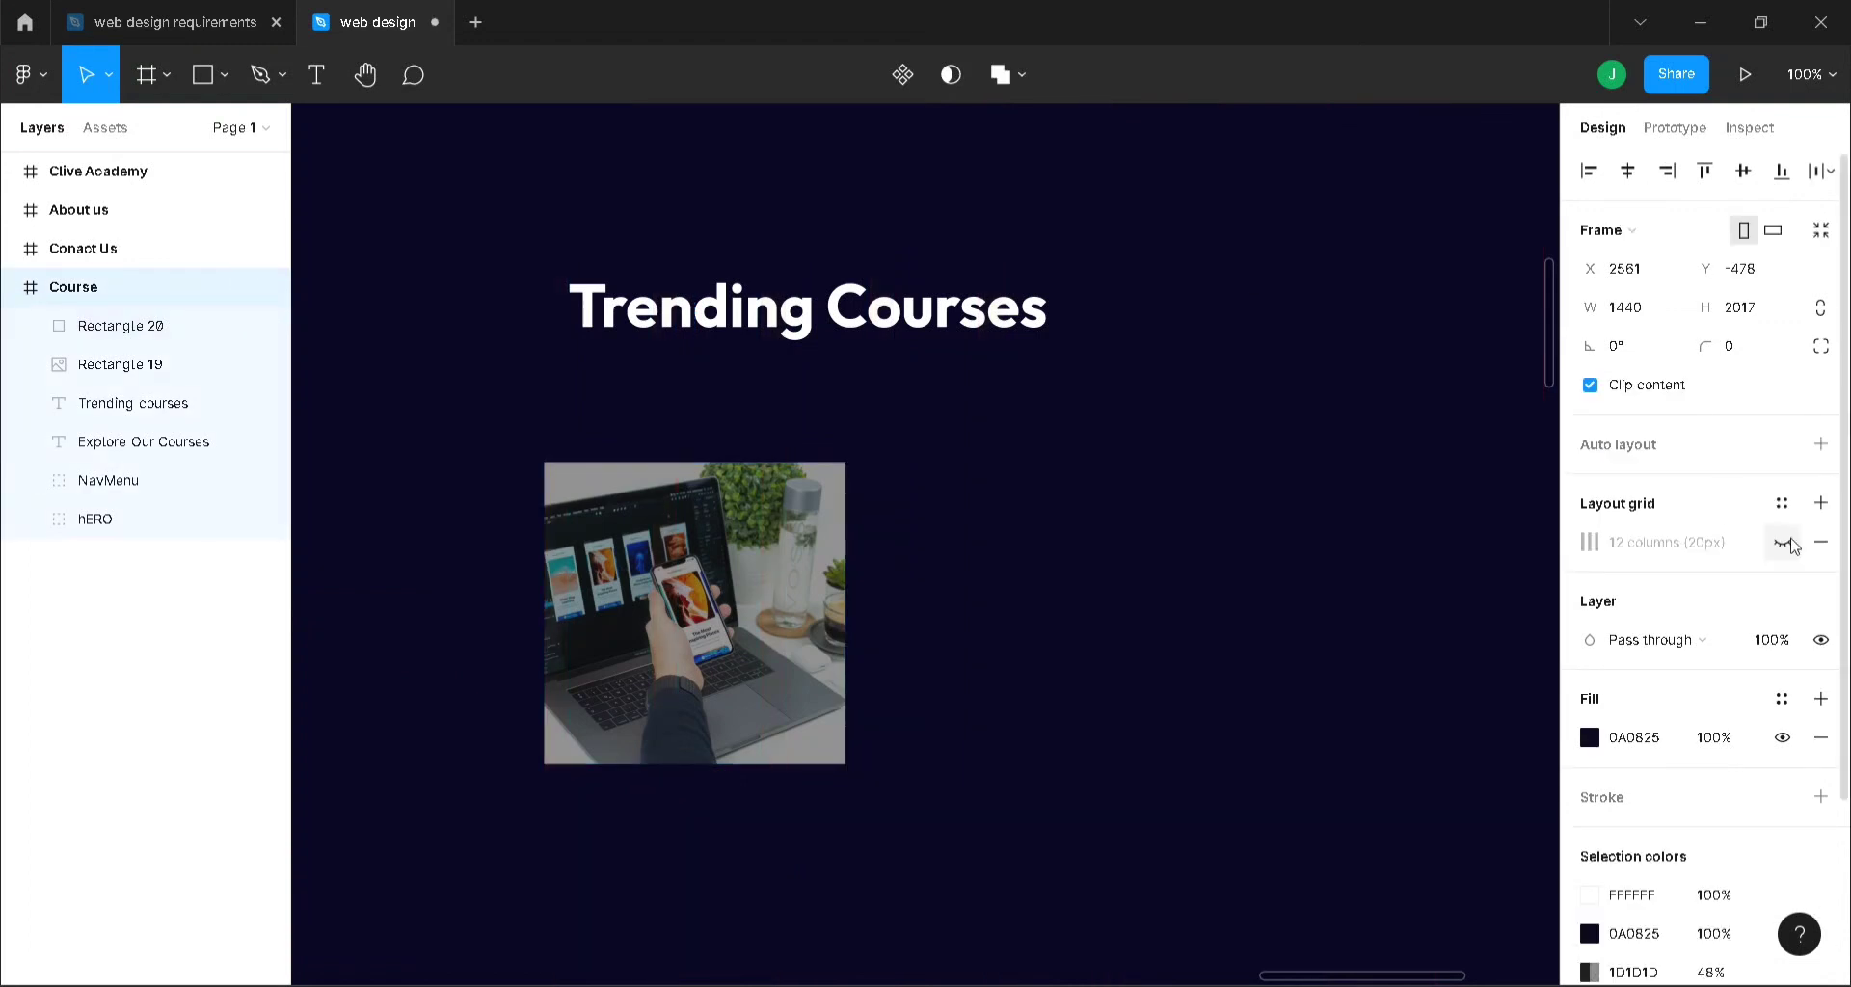
left_click(1781, 544)
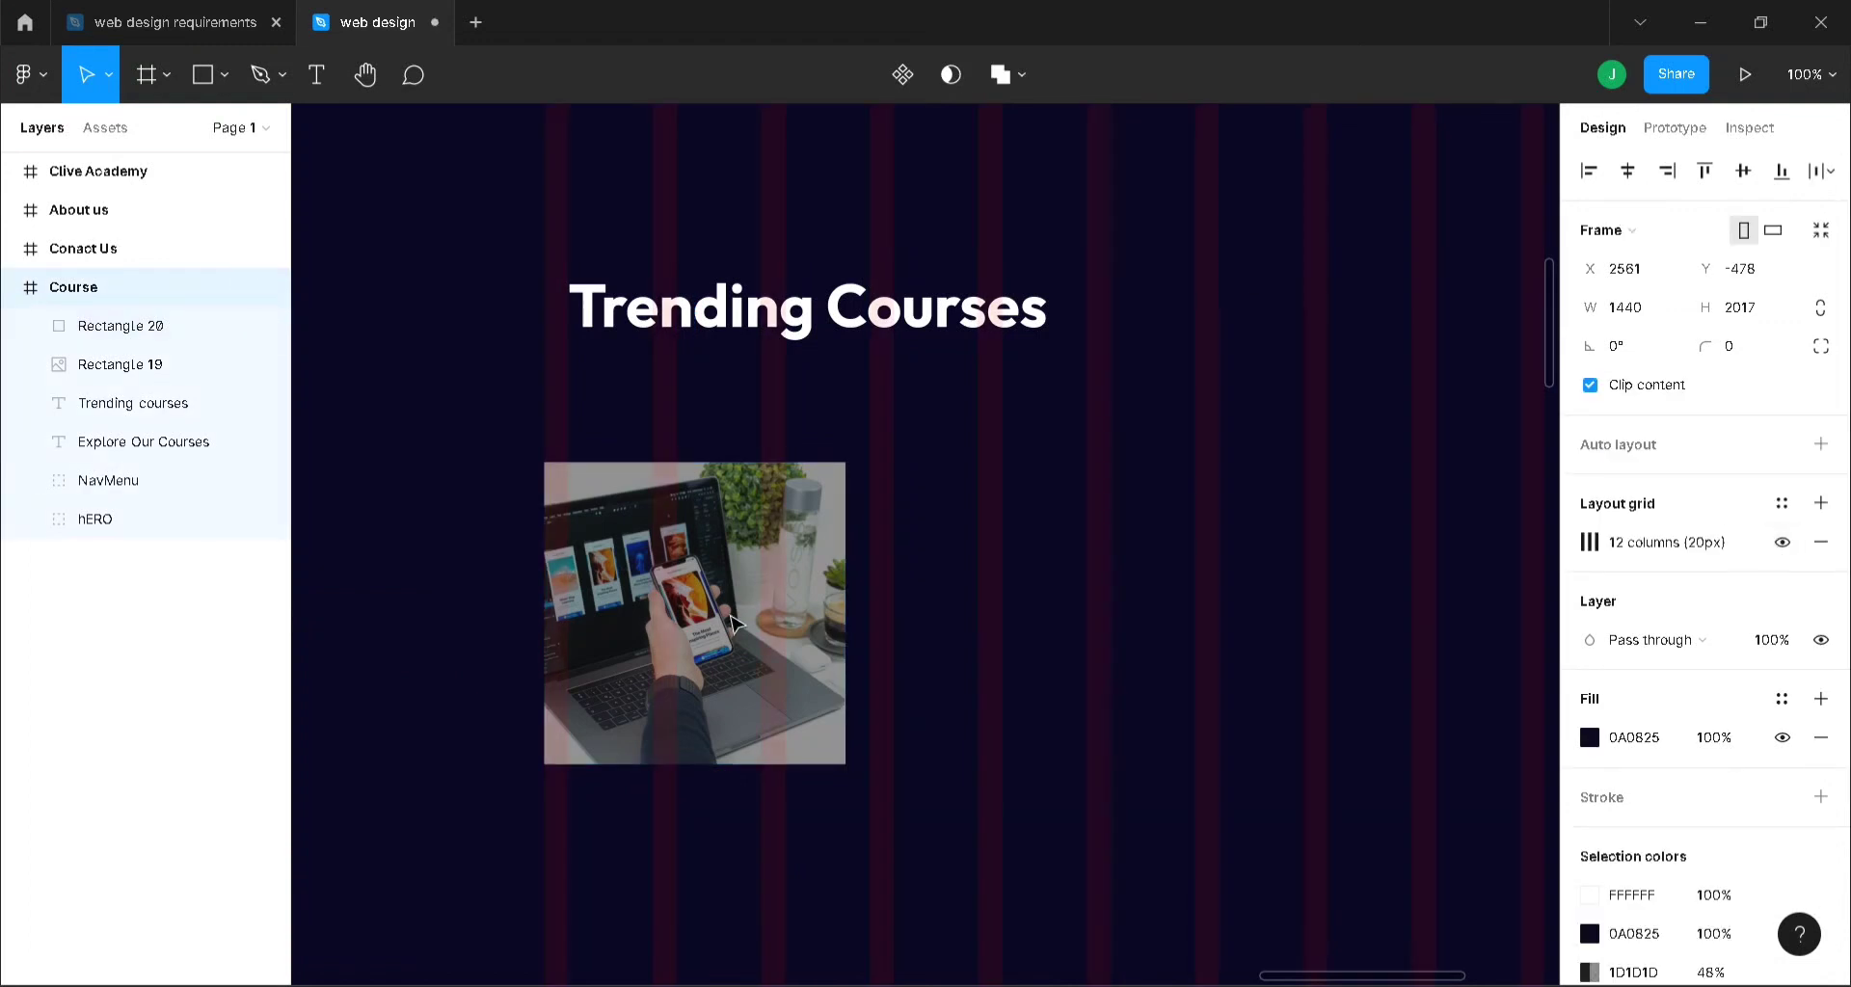
- Insert a Feather play-circle icon onto the photo and move it into the Course frame
right_click(1096, 487)
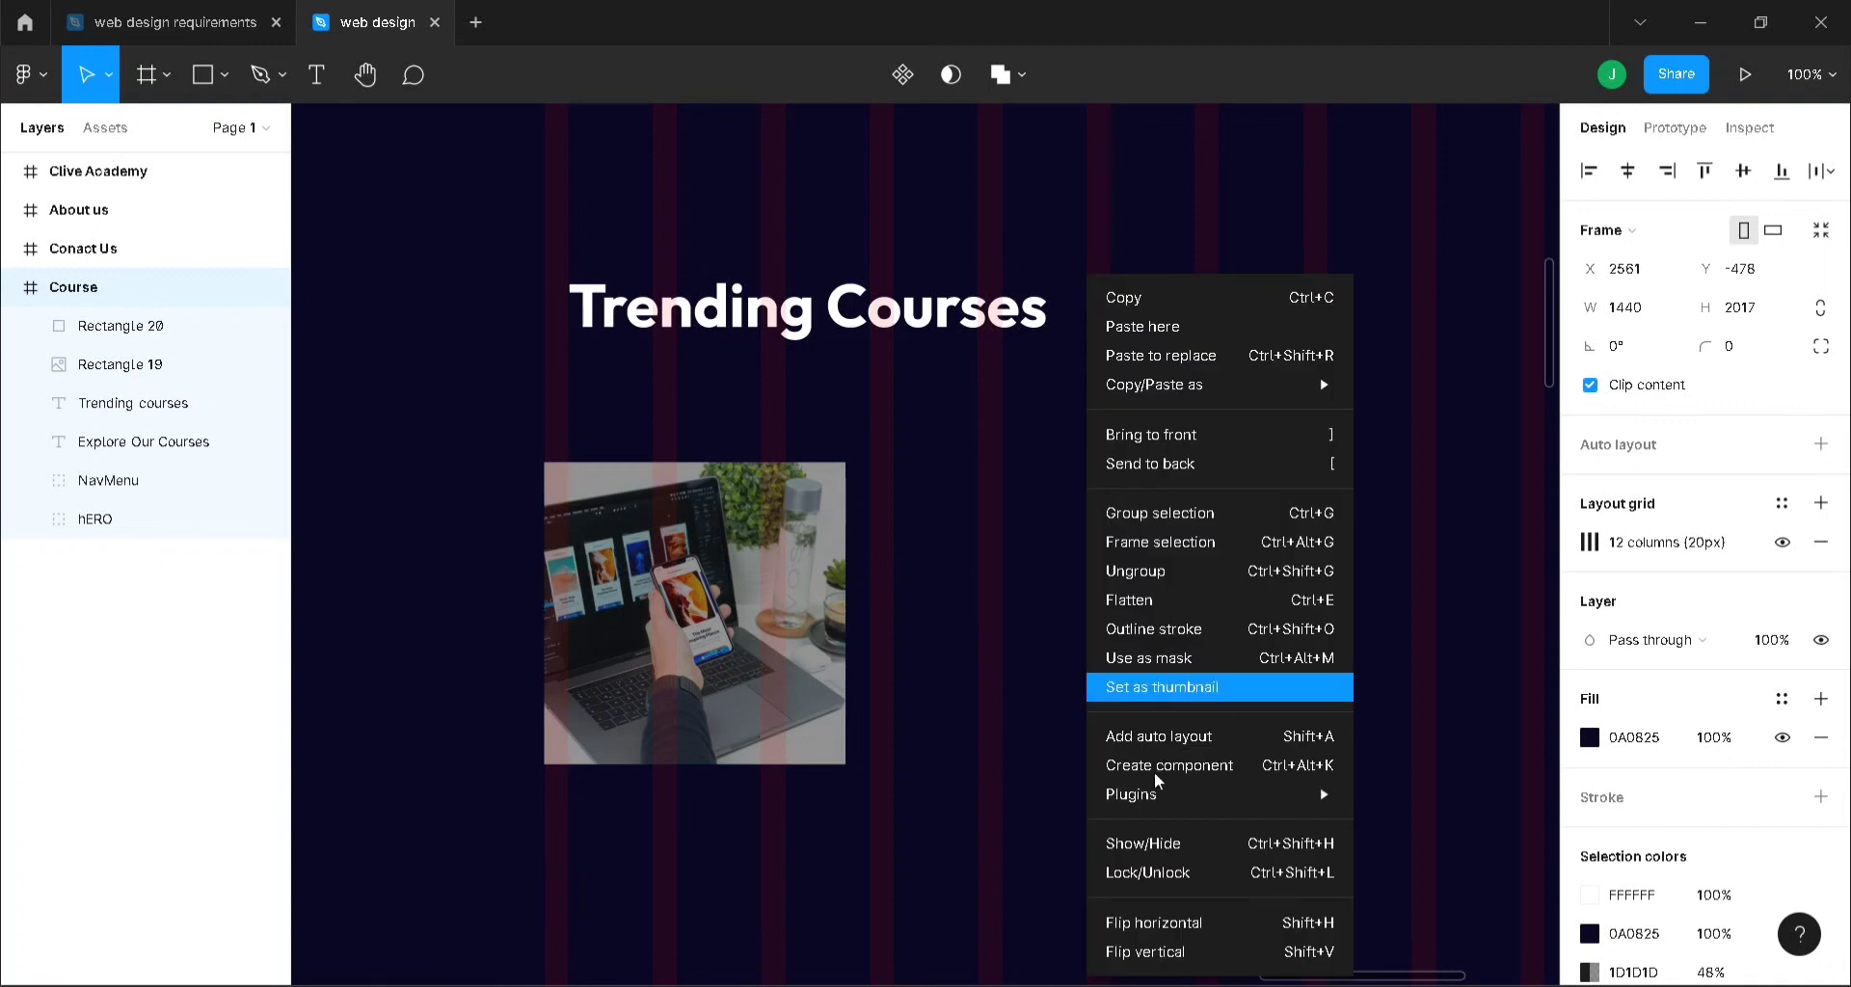
mouse_move(1340, 793)
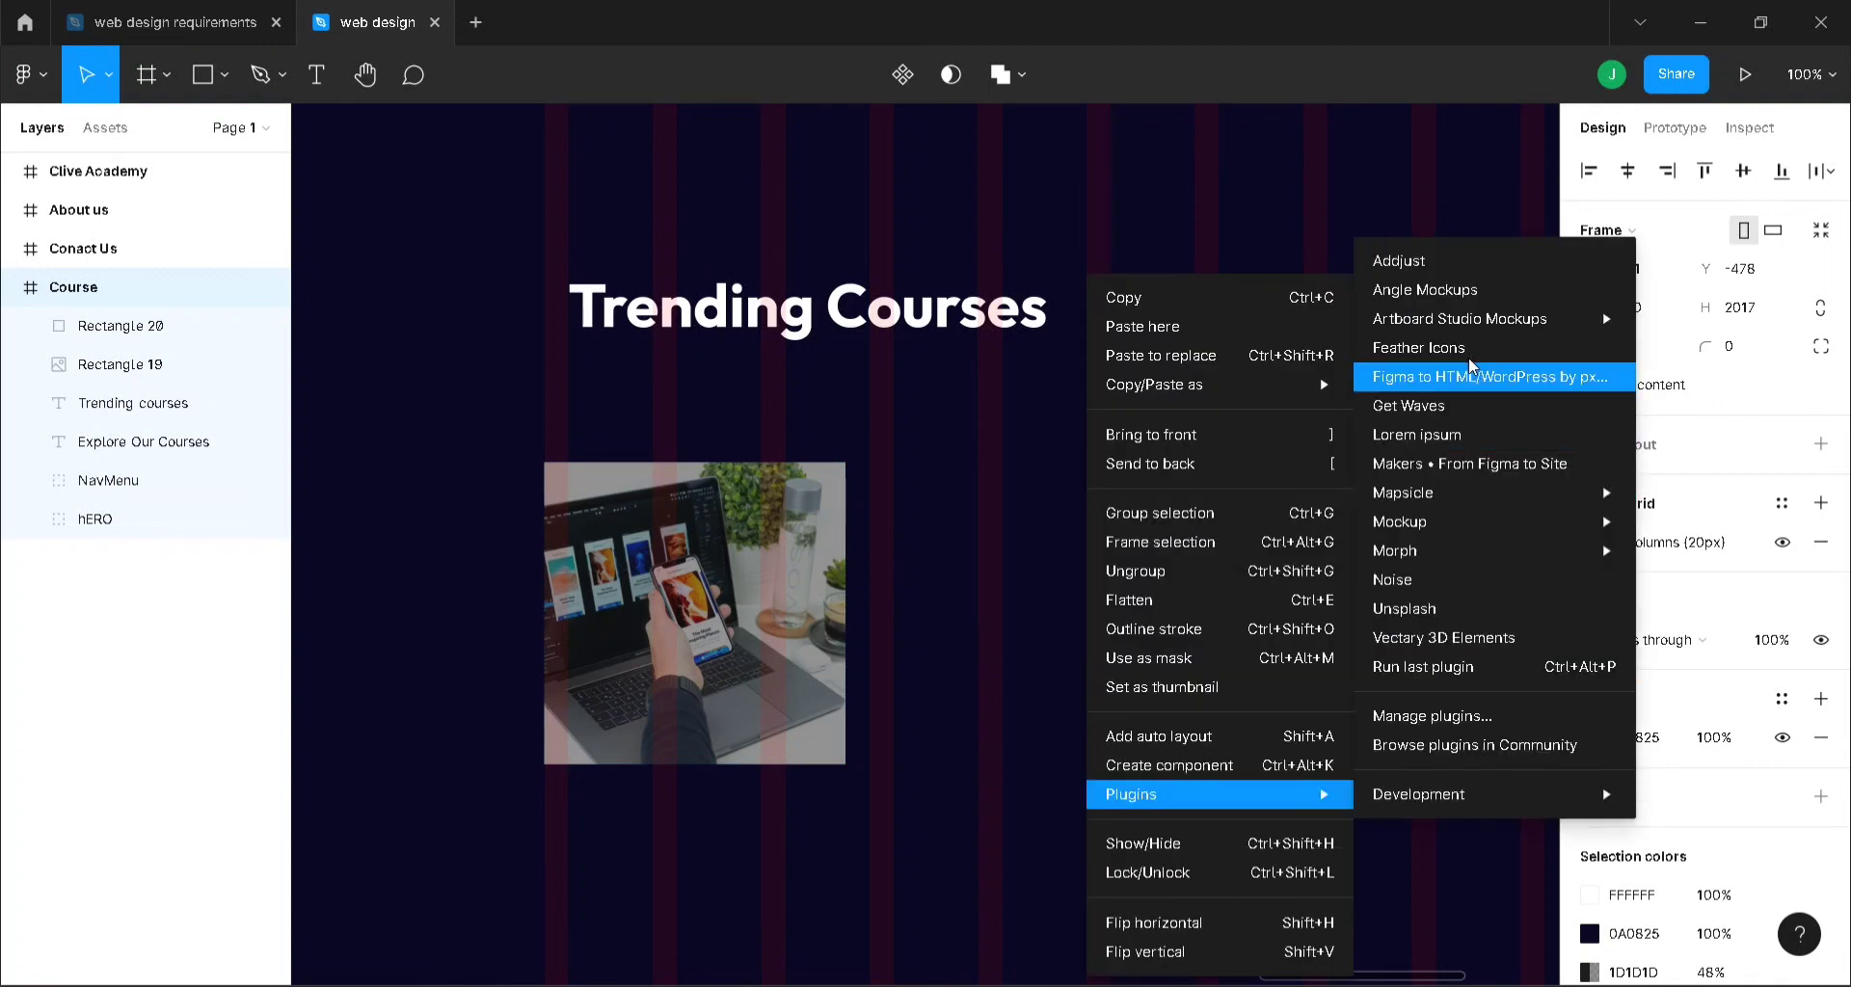
left_click(1467, 347)
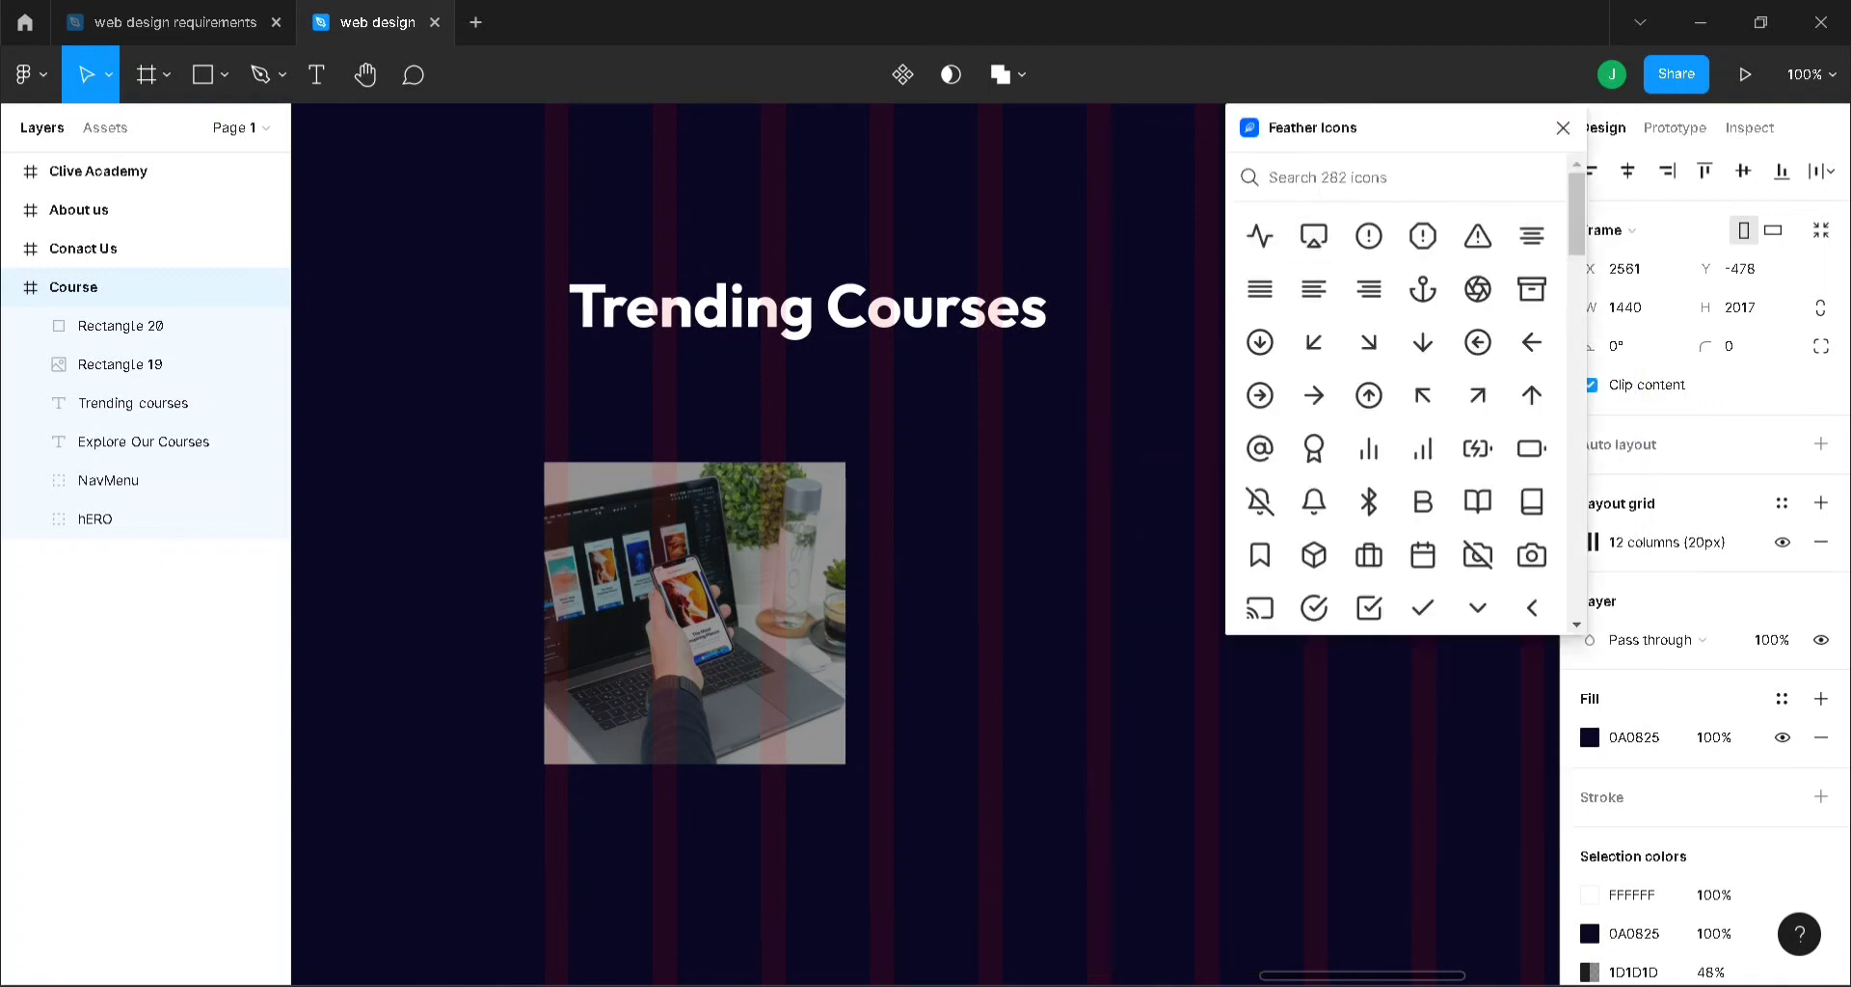
type("play")
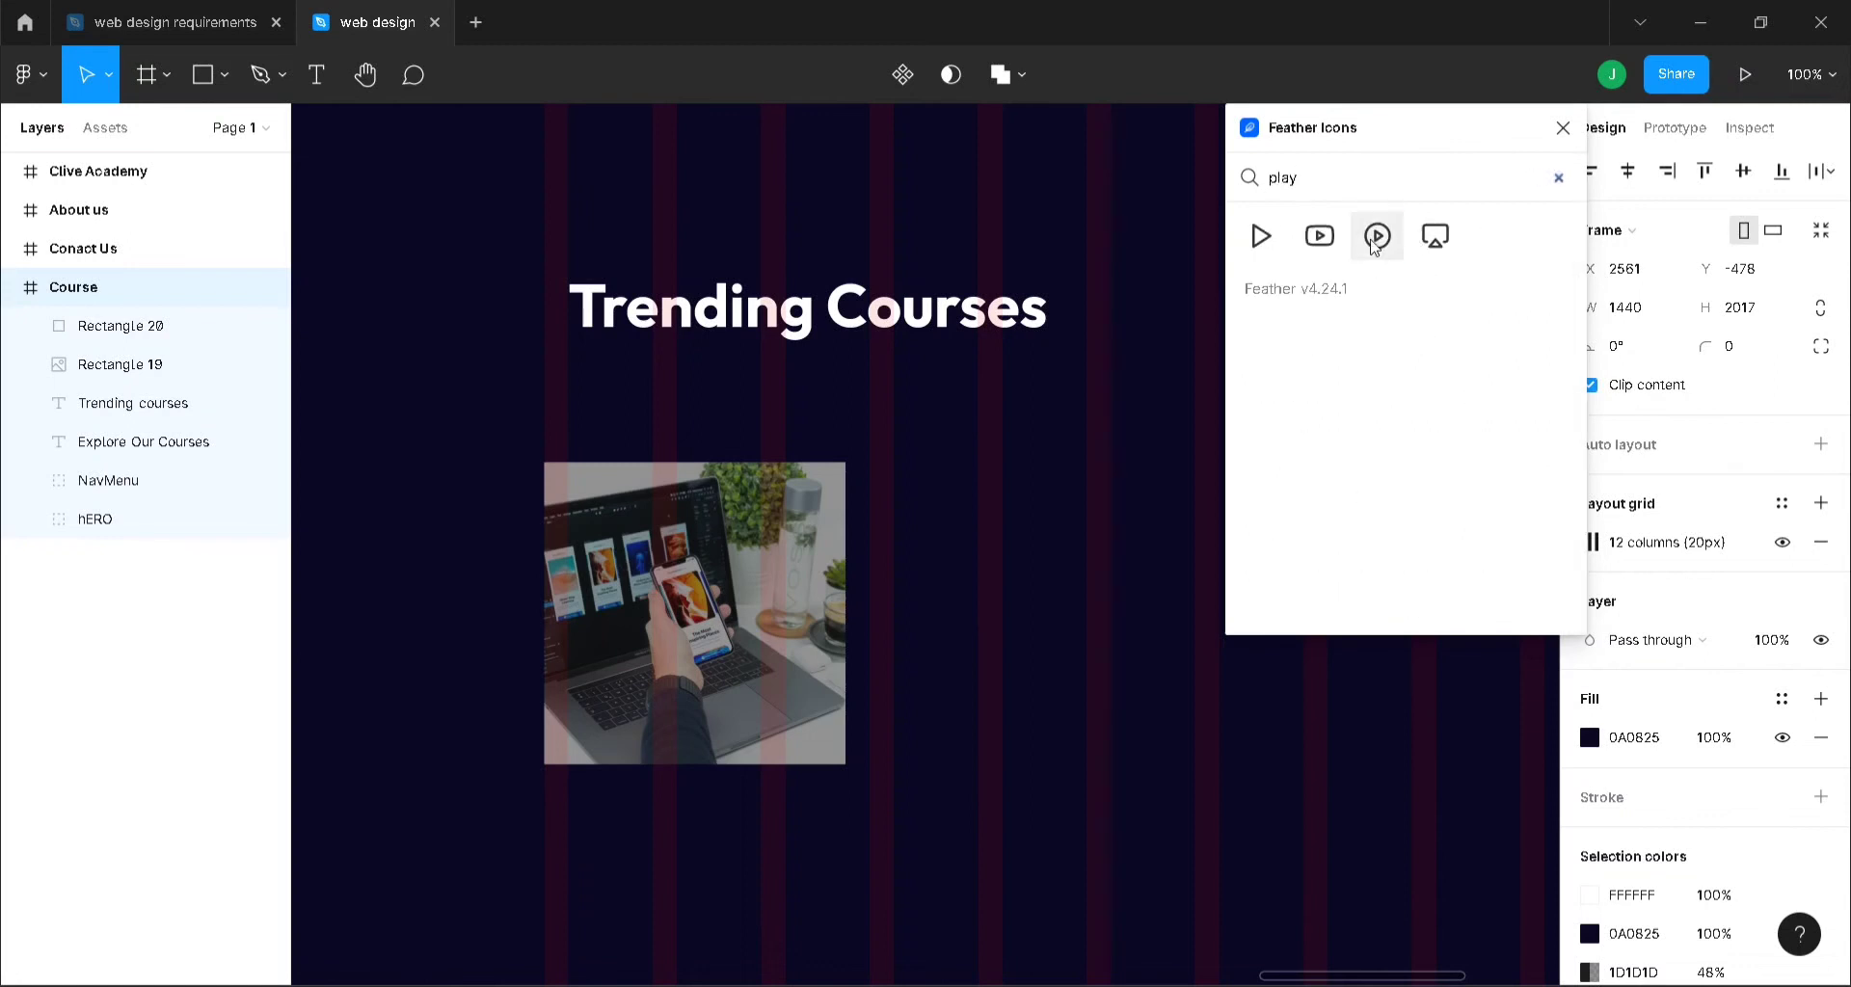
left_click(1377, 235)
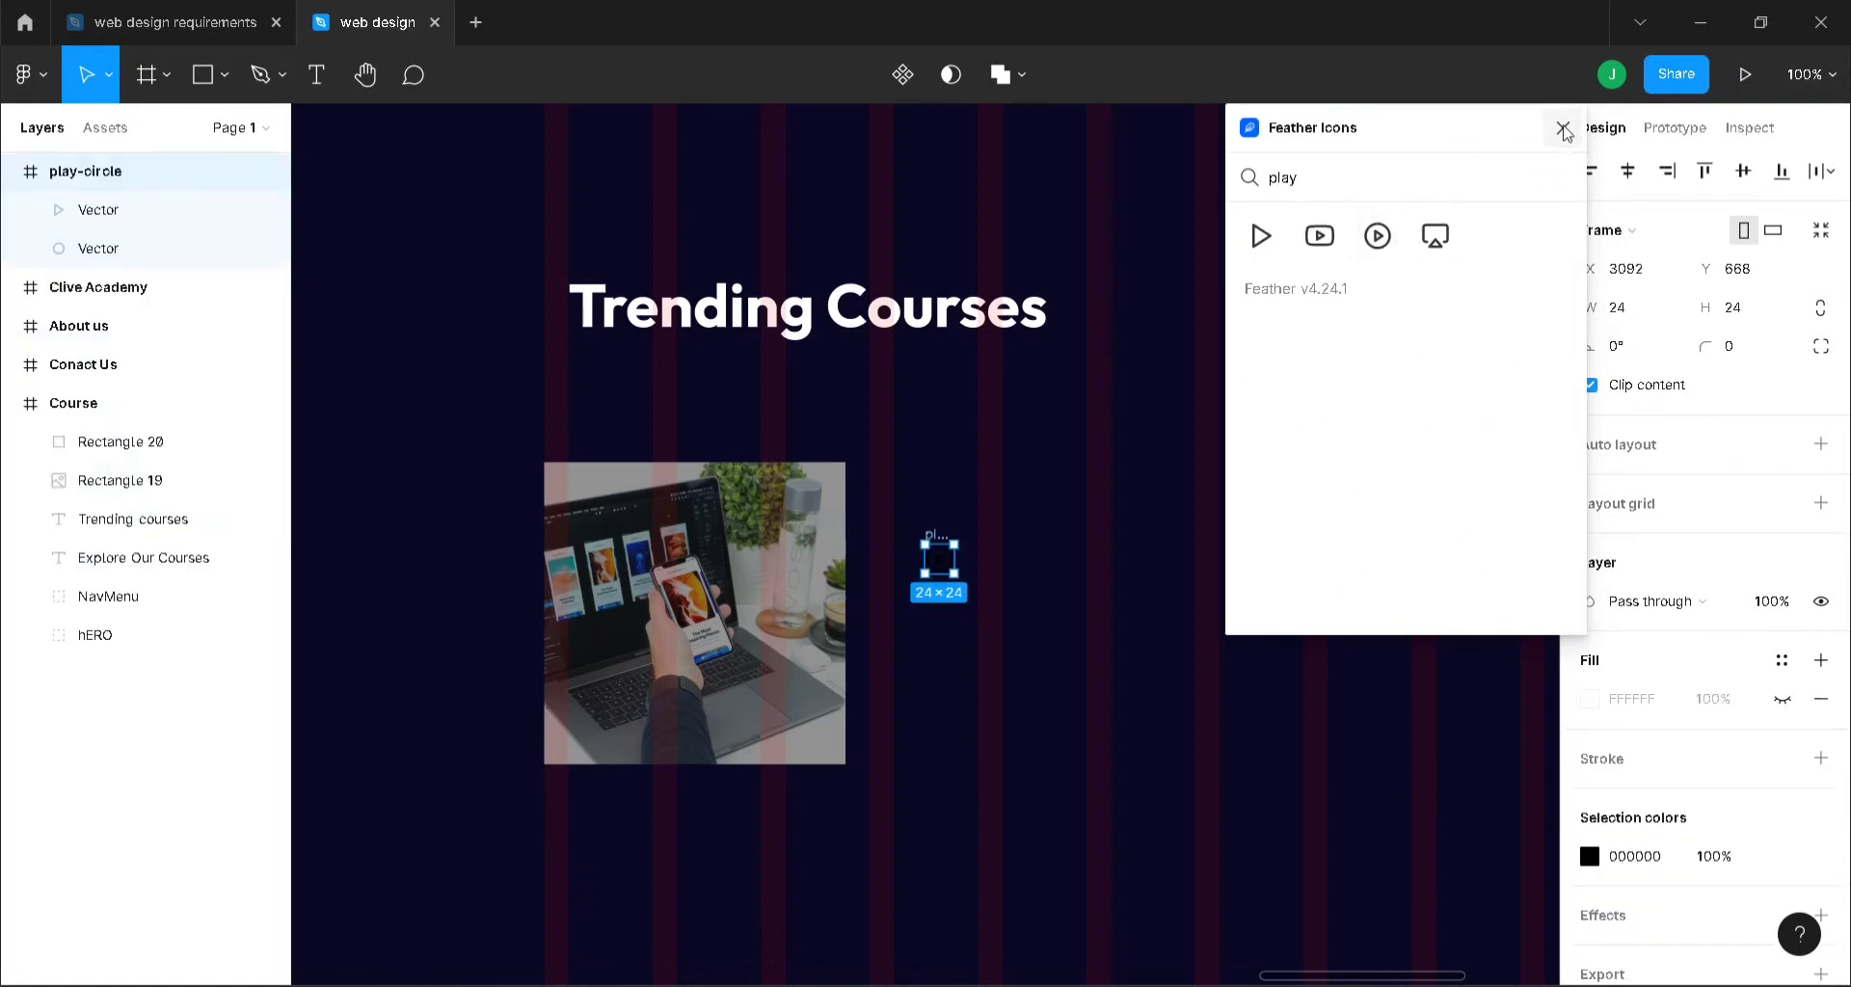
left_click(1563, 127)
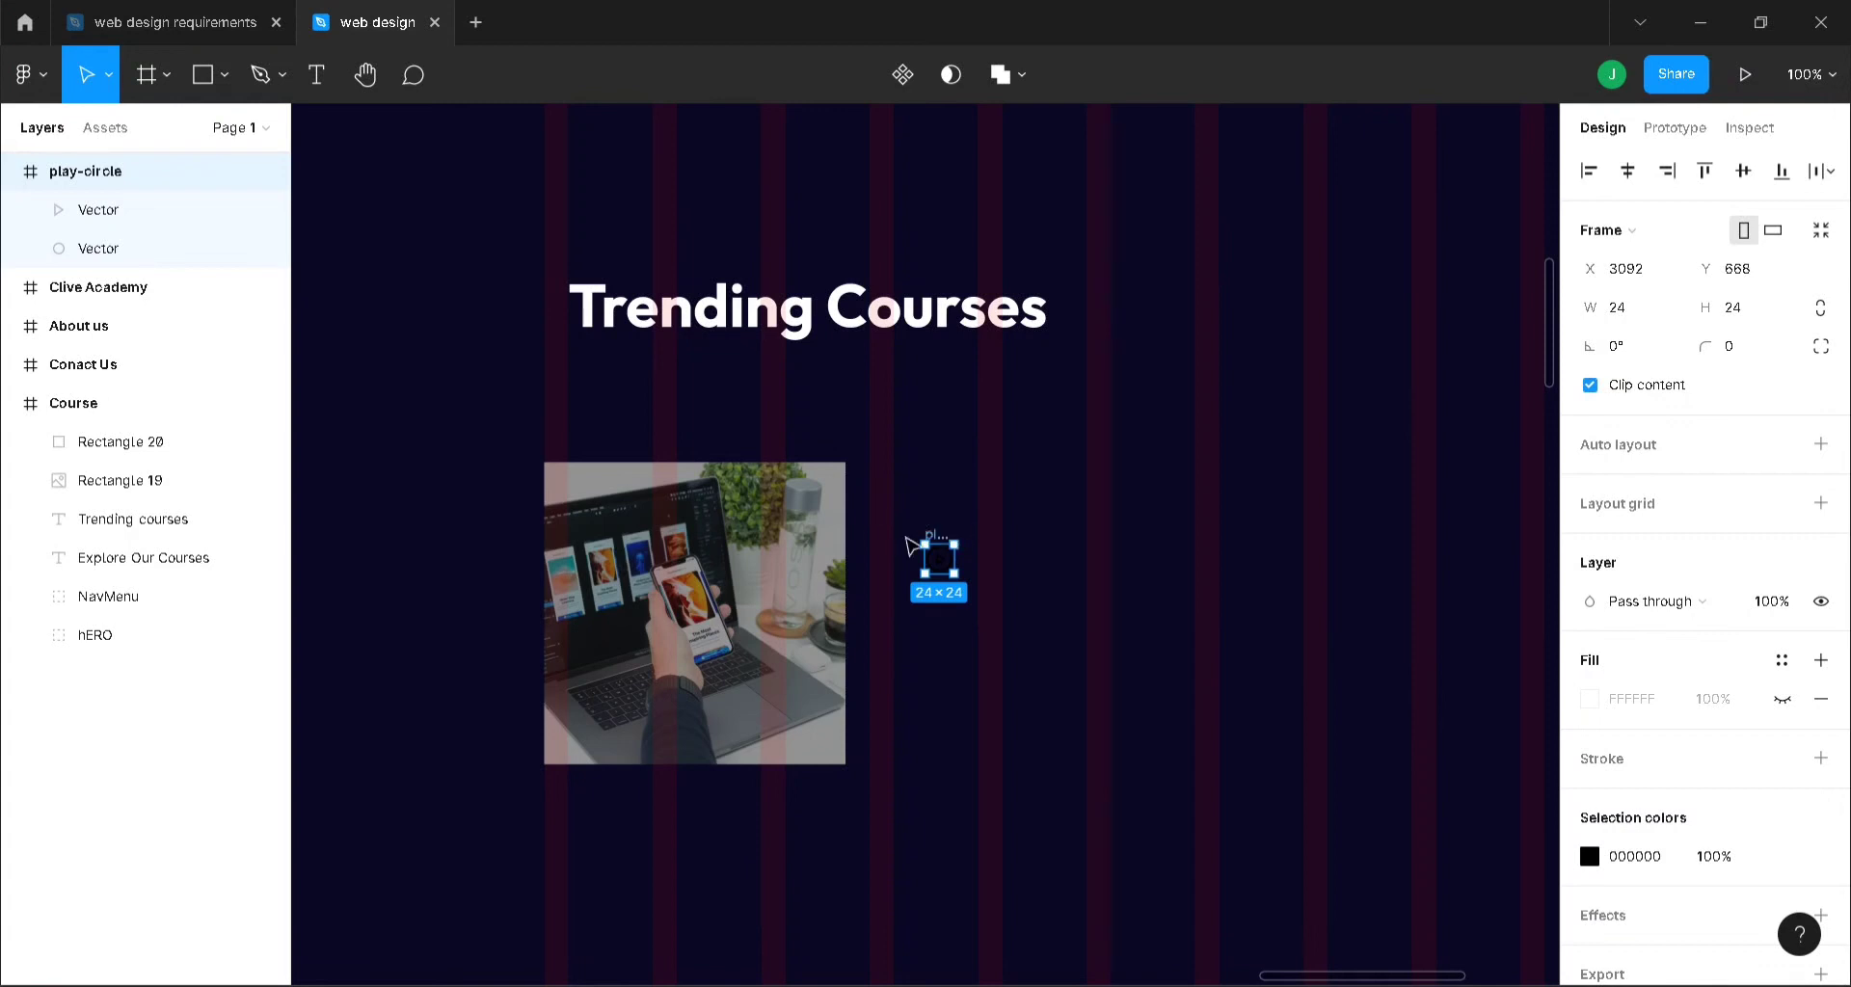
left_click_drag(949, 543, 702, 592)
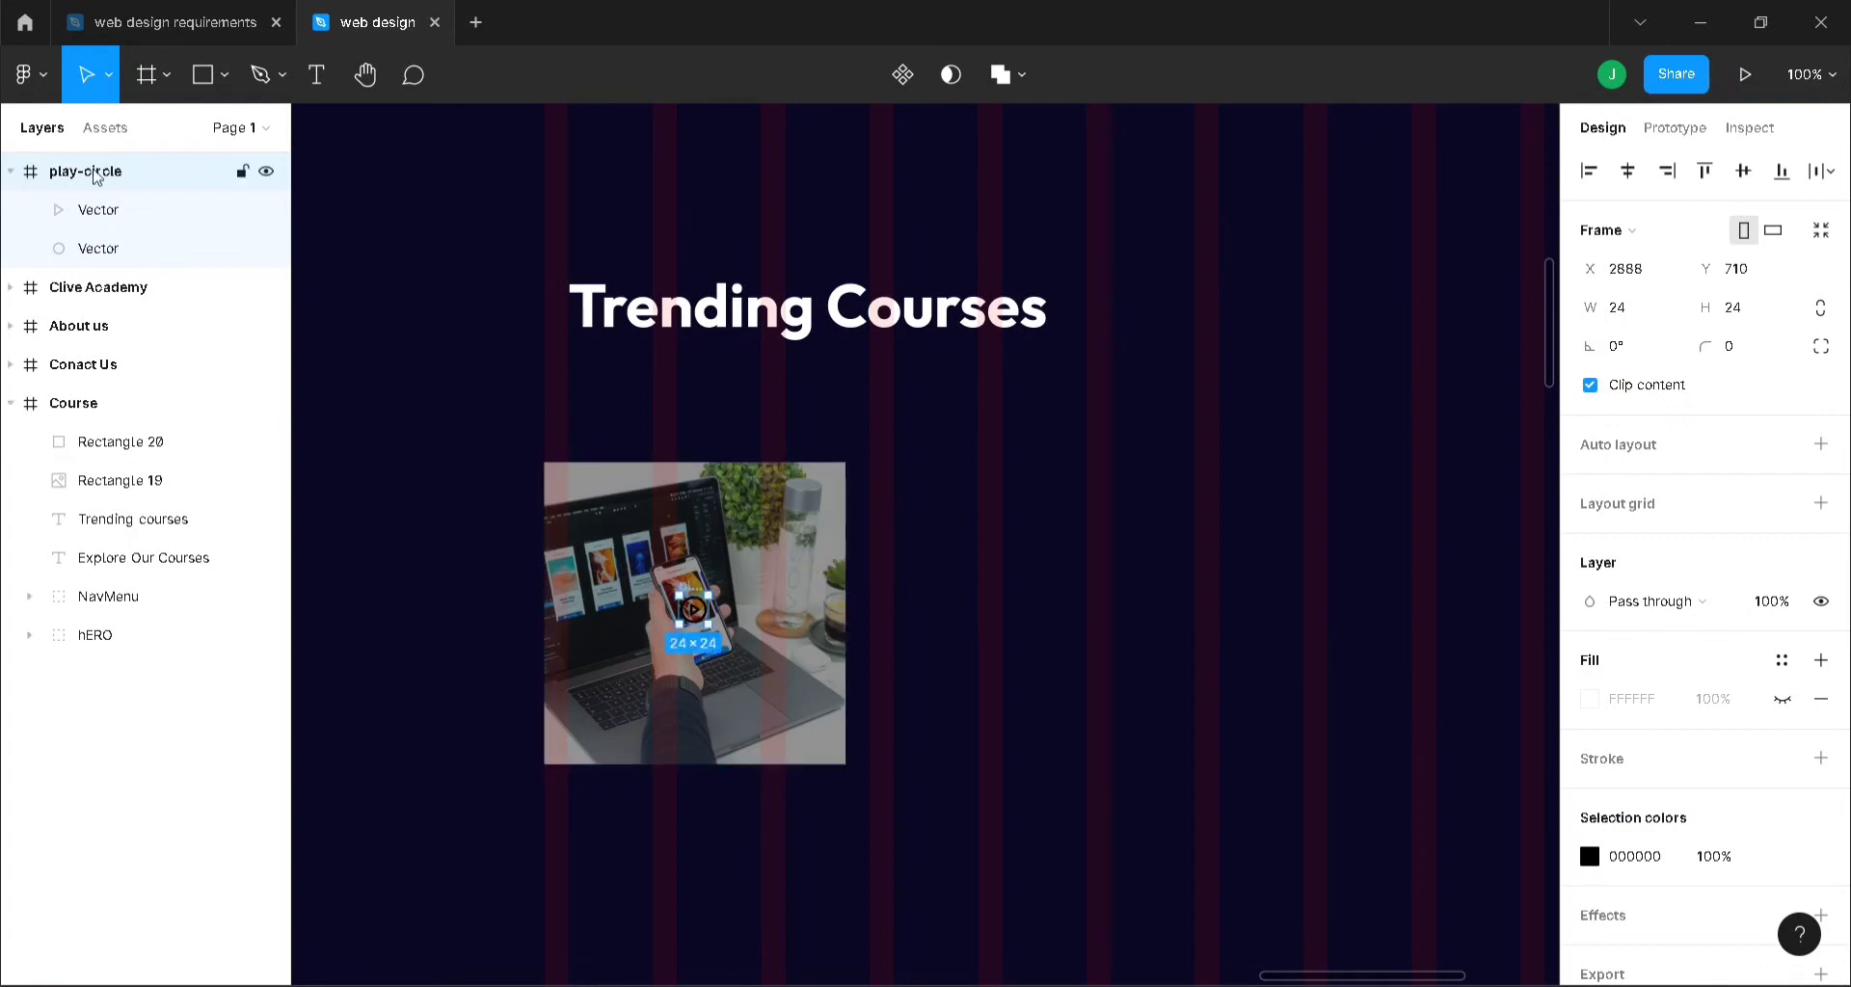
left_click(11, 171)
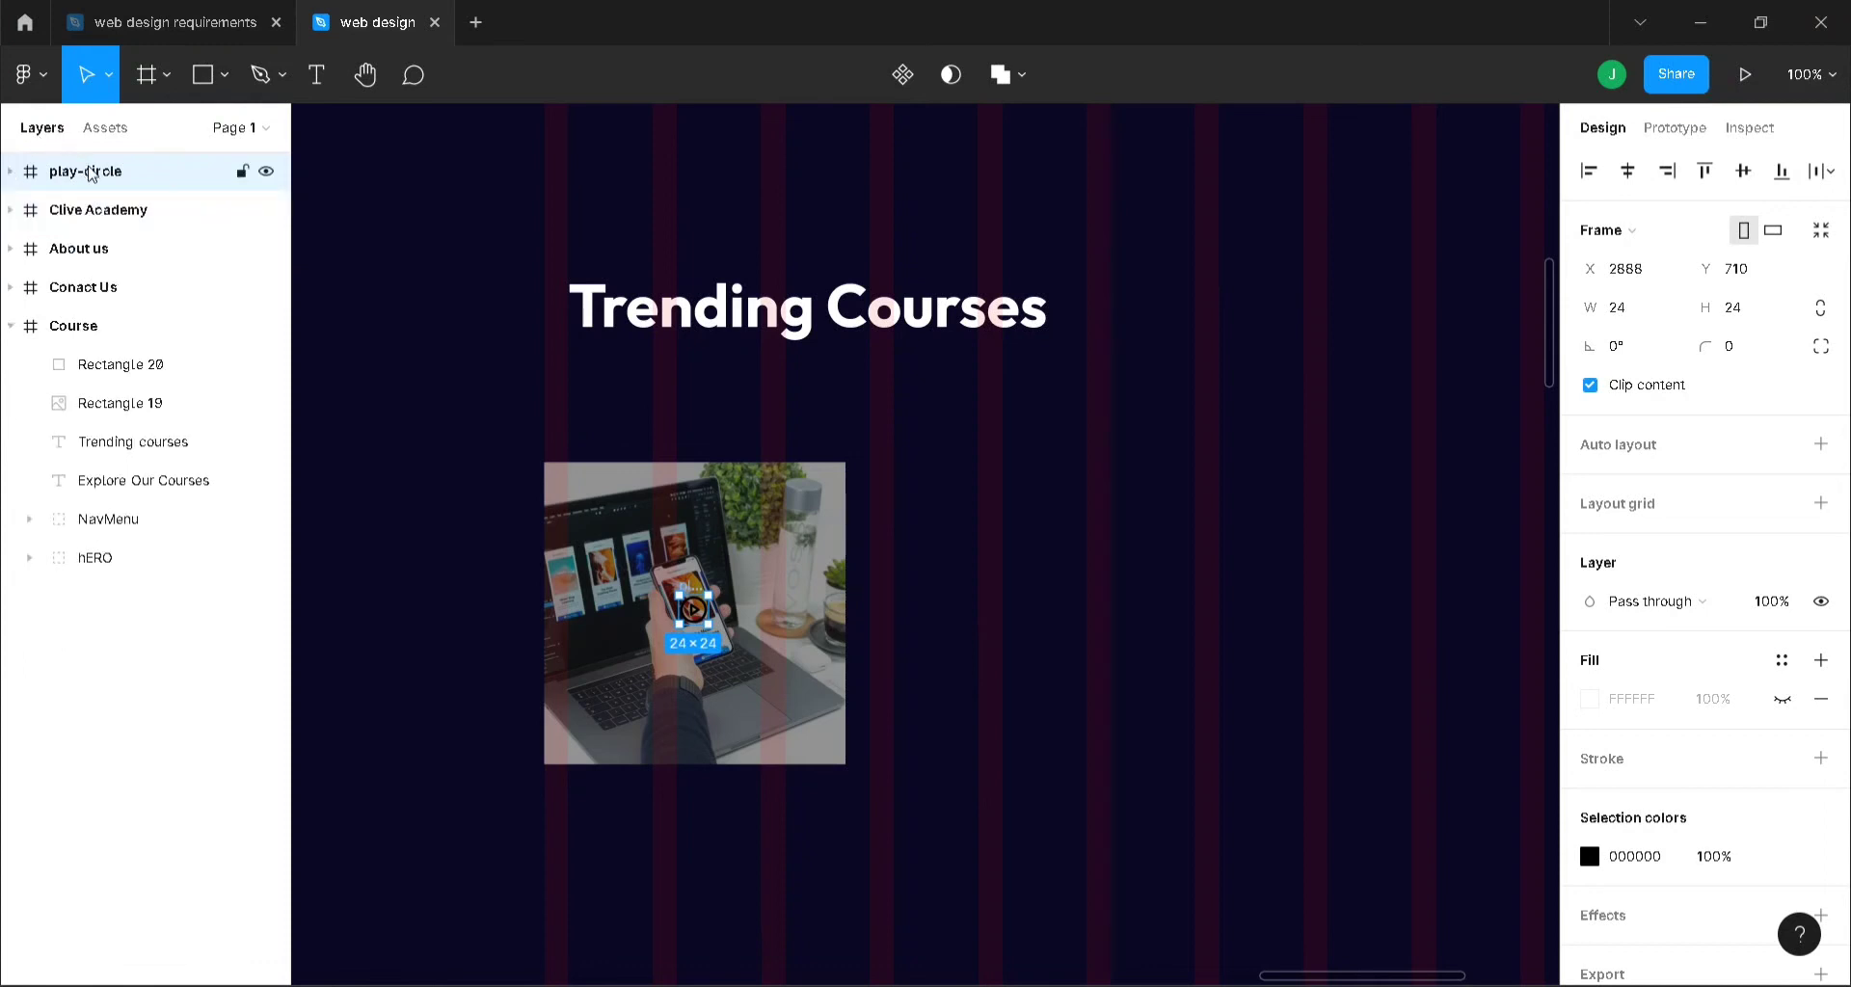
left_click_drag(90, 172, 99, 352)
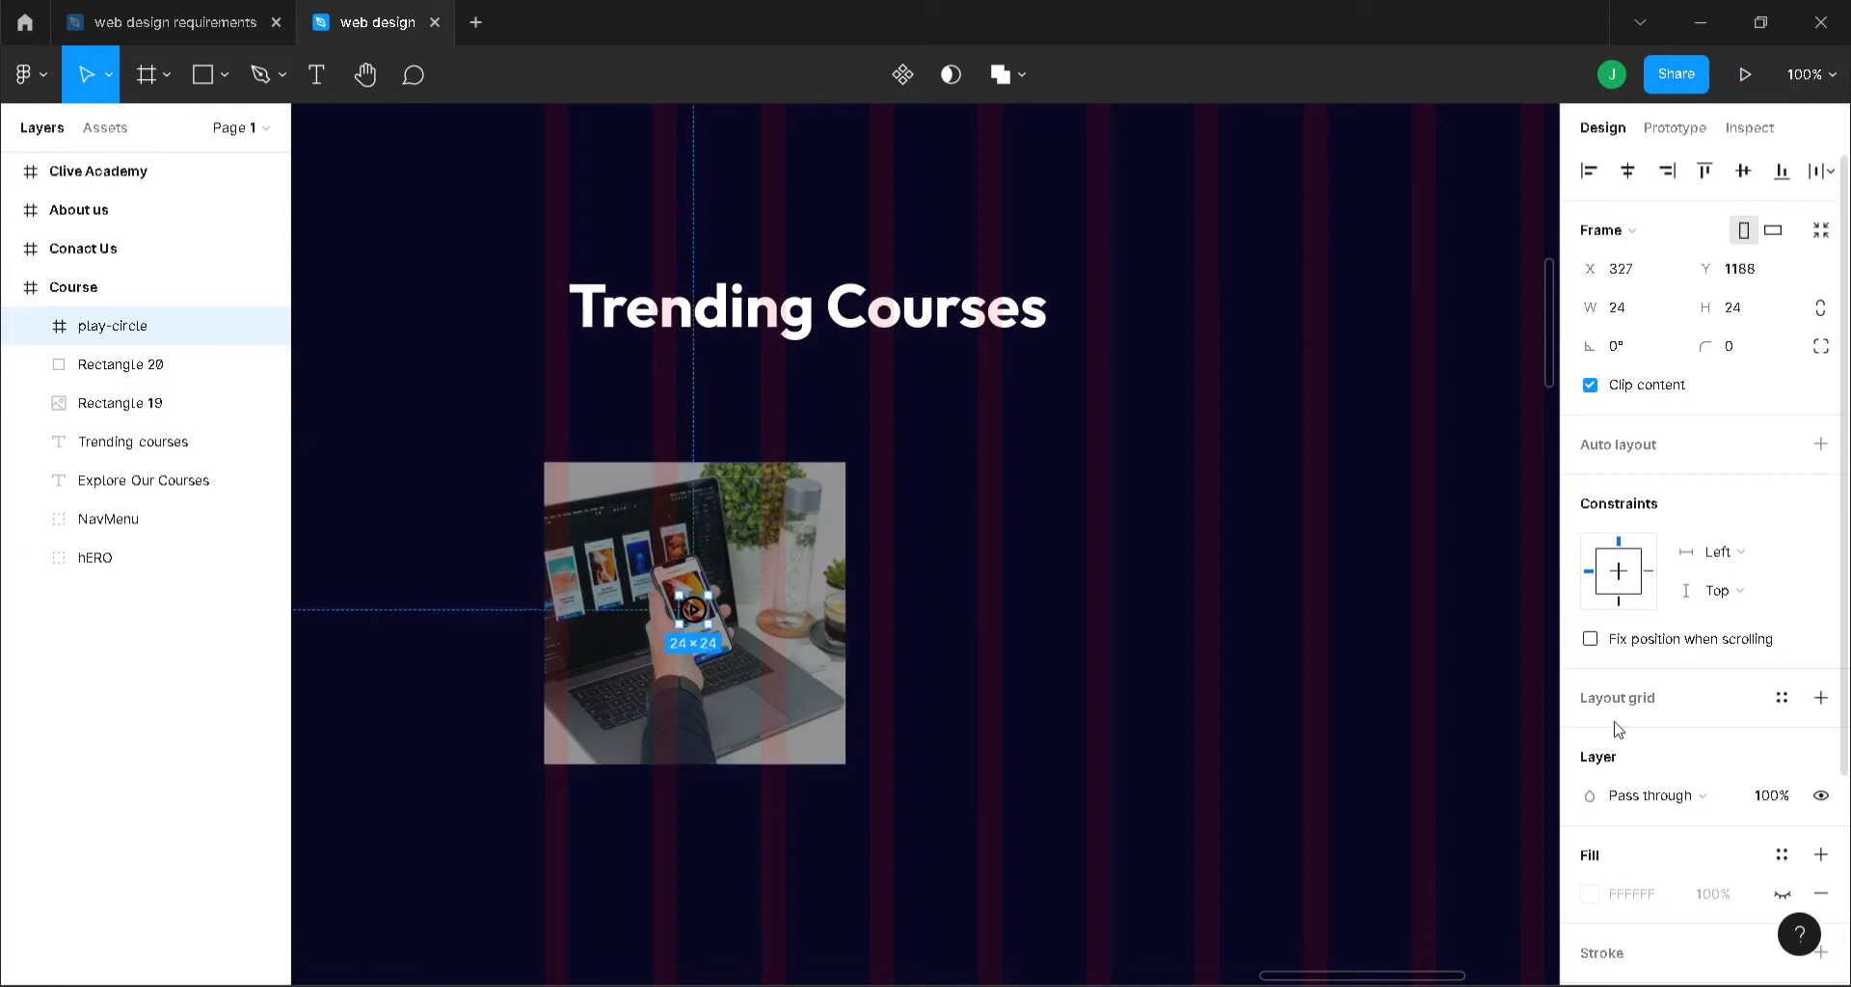
- Resize the play icon proportionally to 70×70 and centre it over the photo
left_click(1826, 310)
left_click(1671, 316)
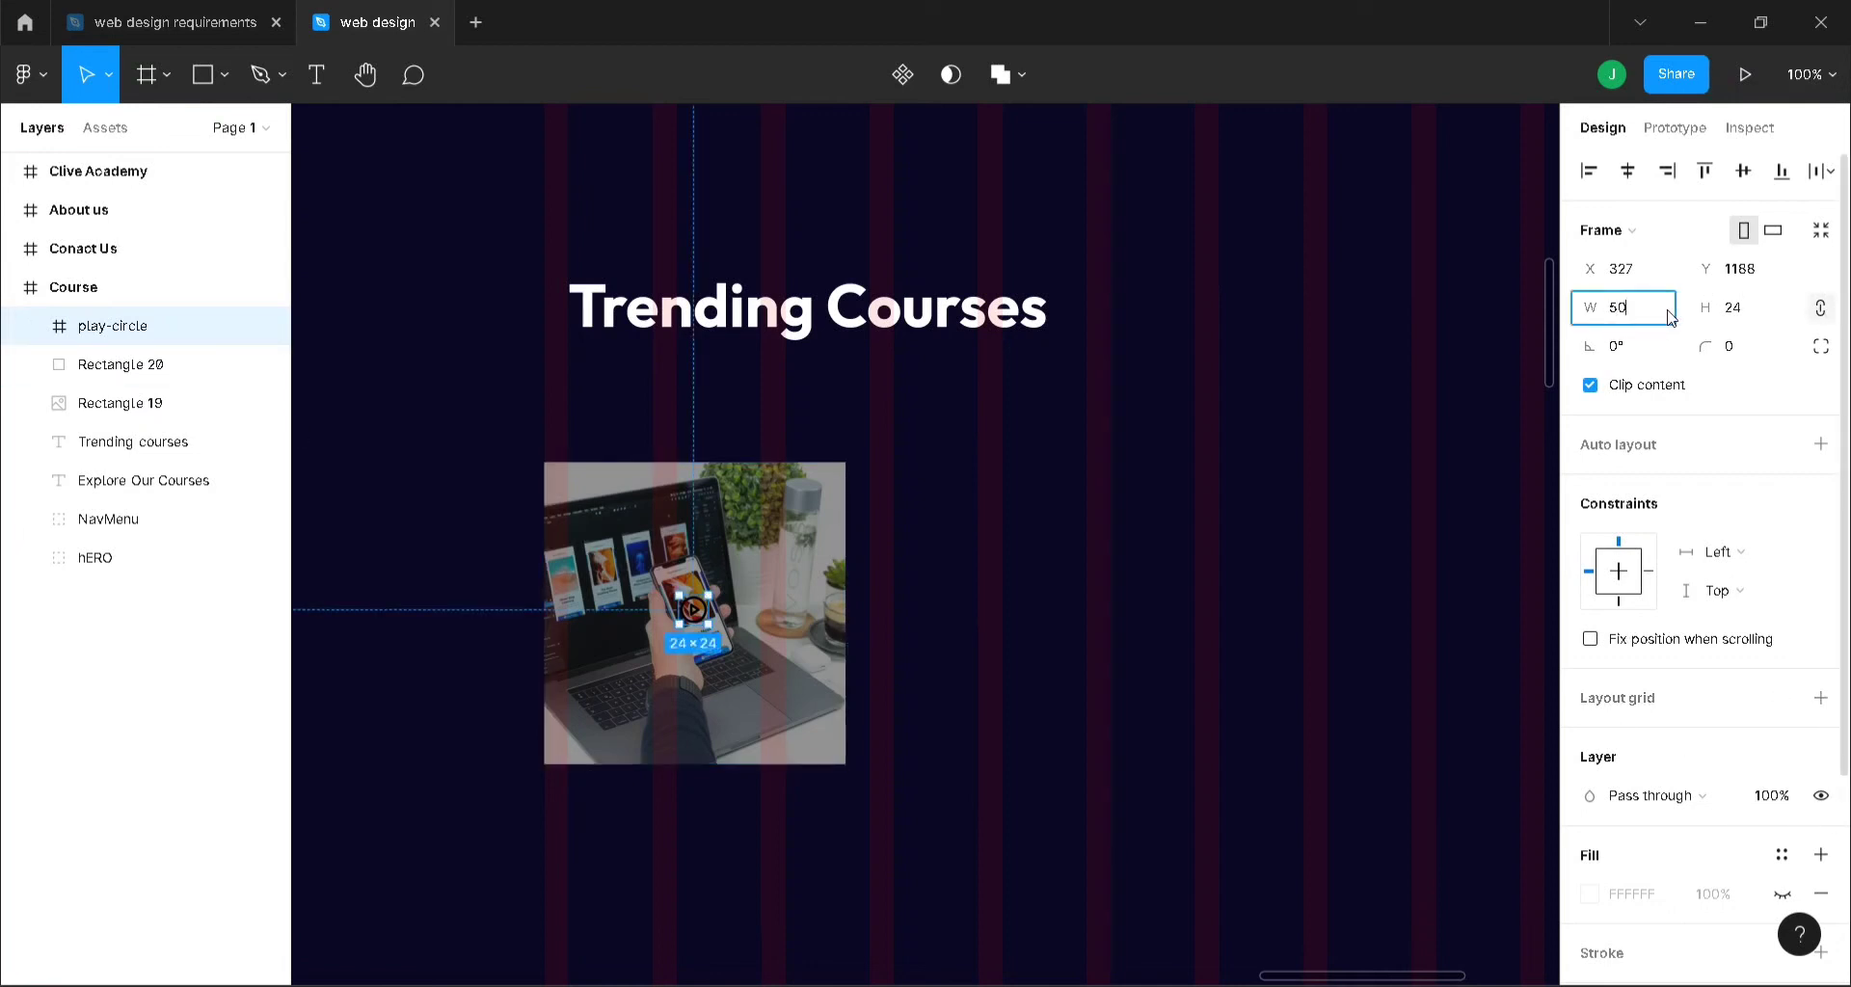
type("50")
key("Return")
left_click_drag(711, 618, 698, 607)
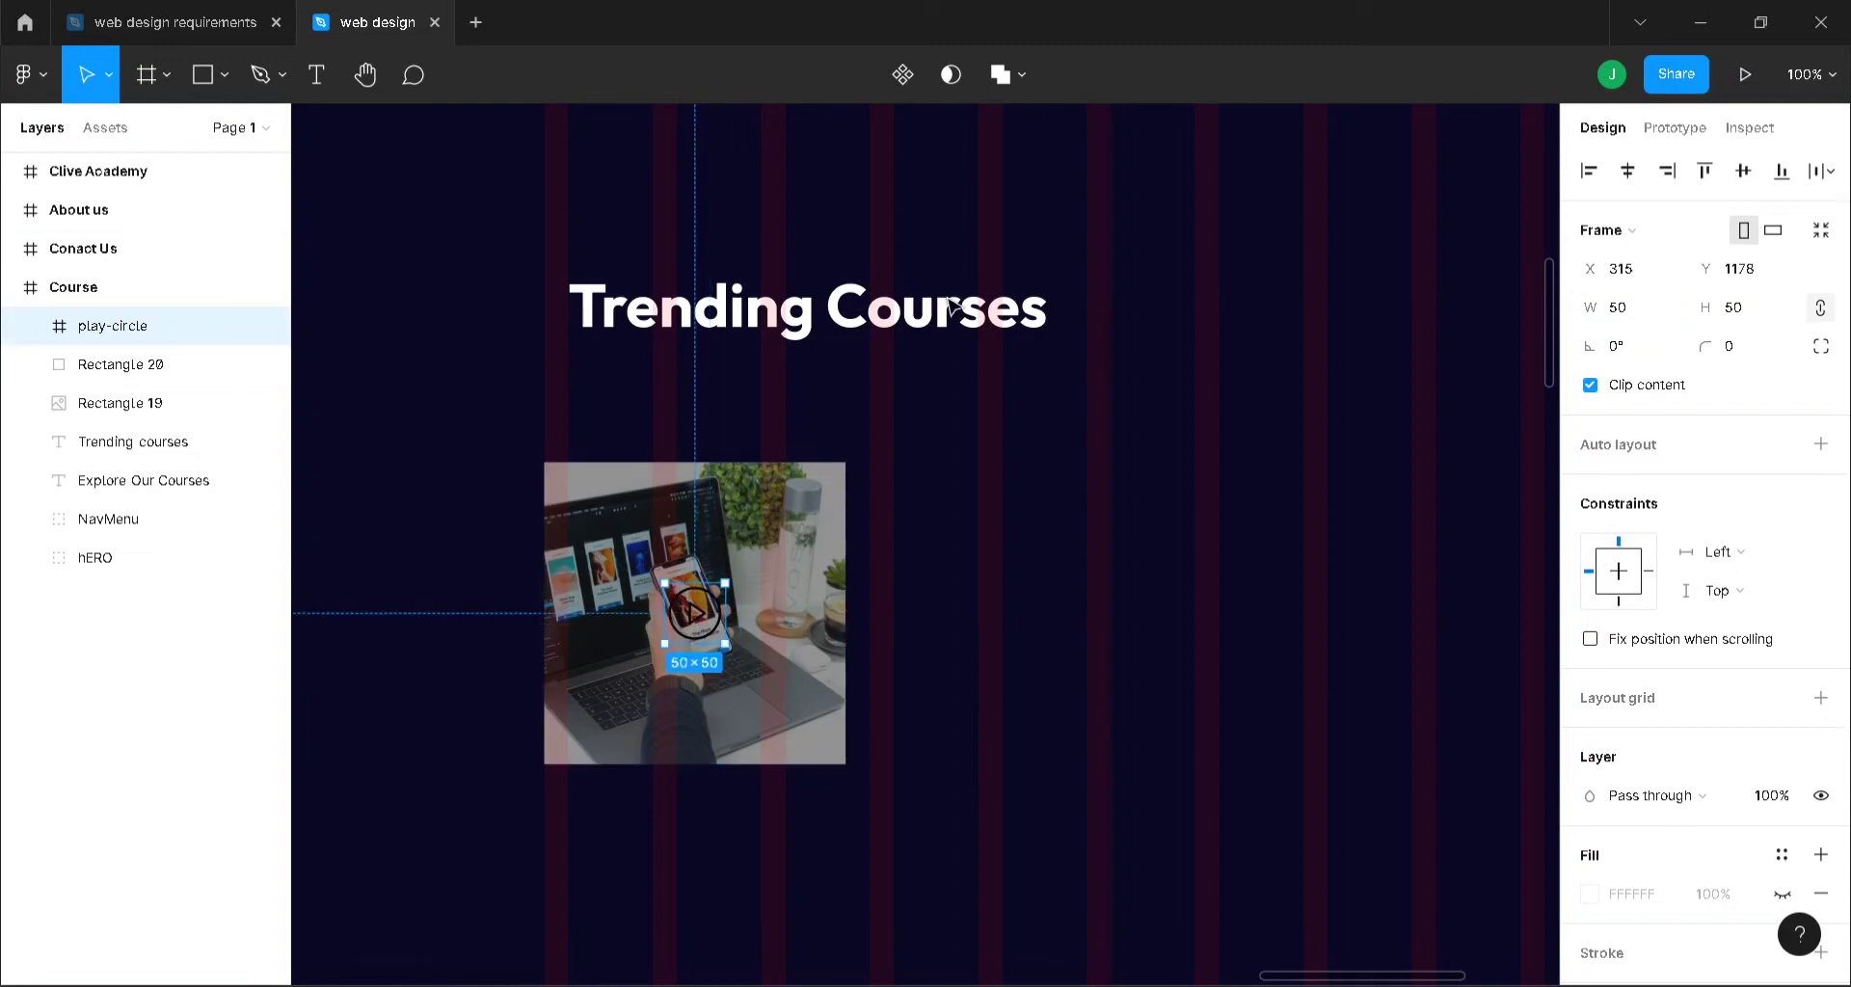
left_click(1629, 316)
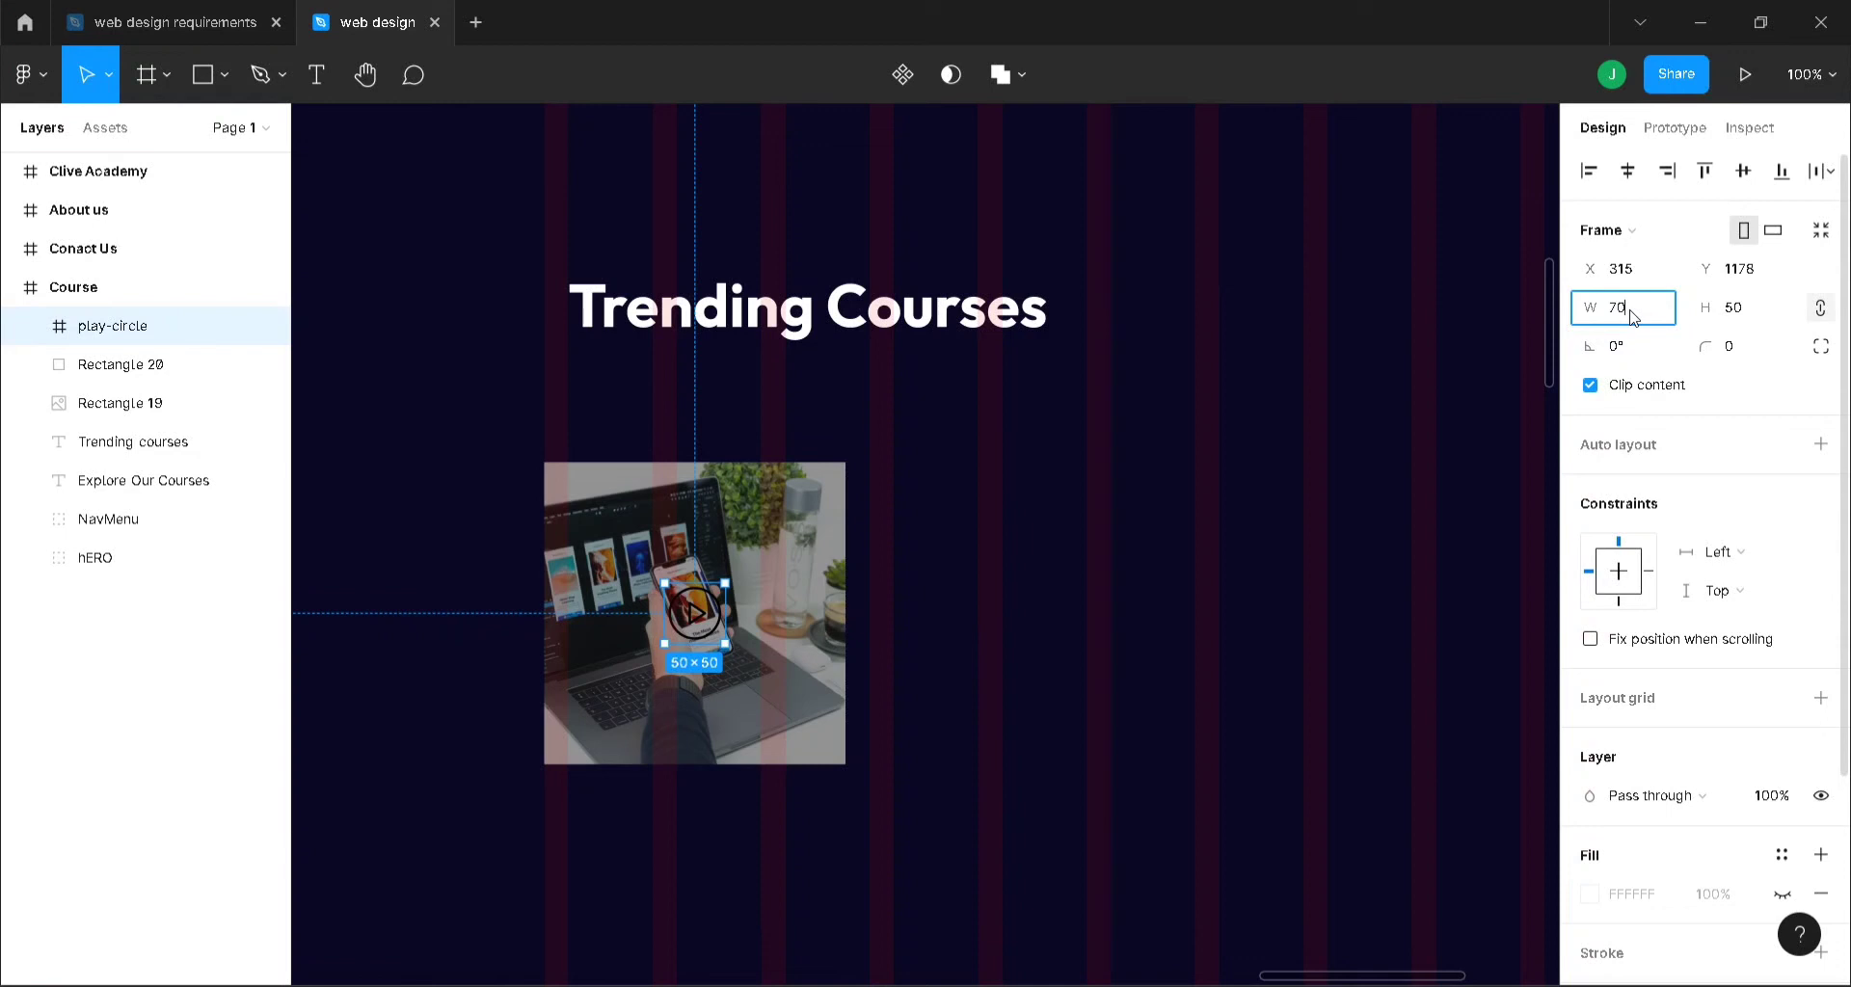
key("Return")
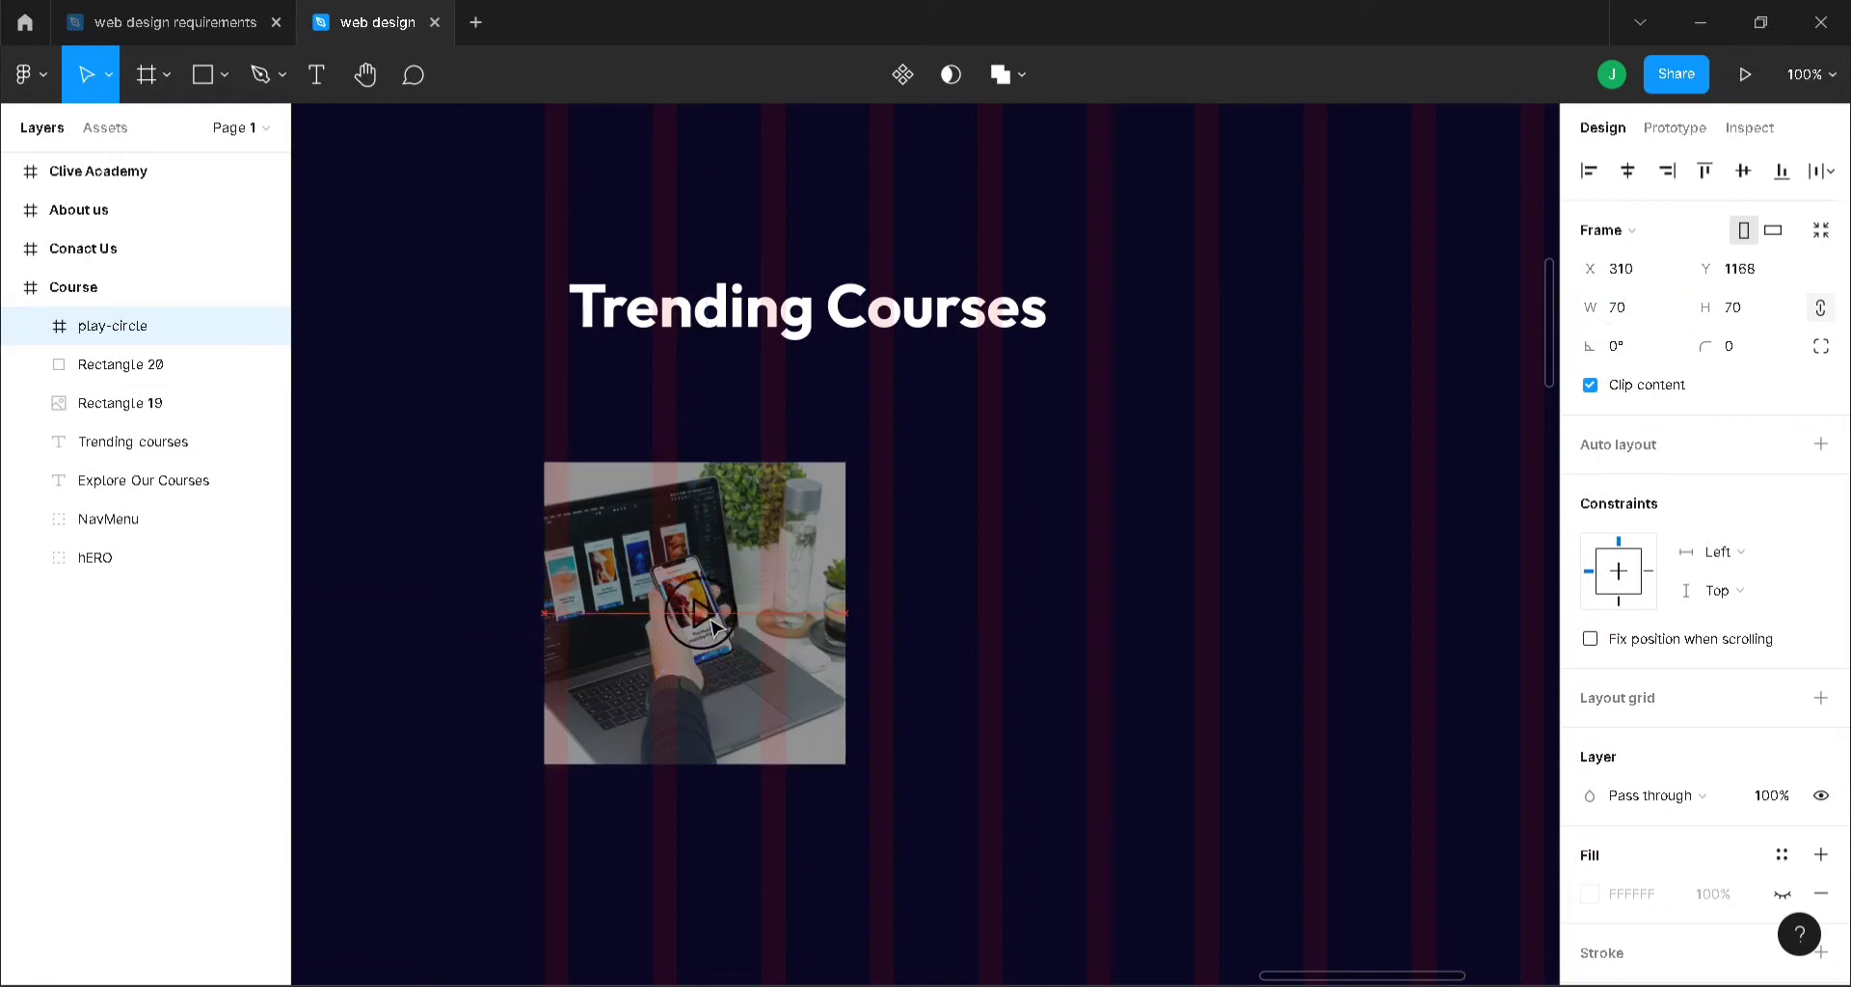
left_click_drag(714, 627, 708, 627)
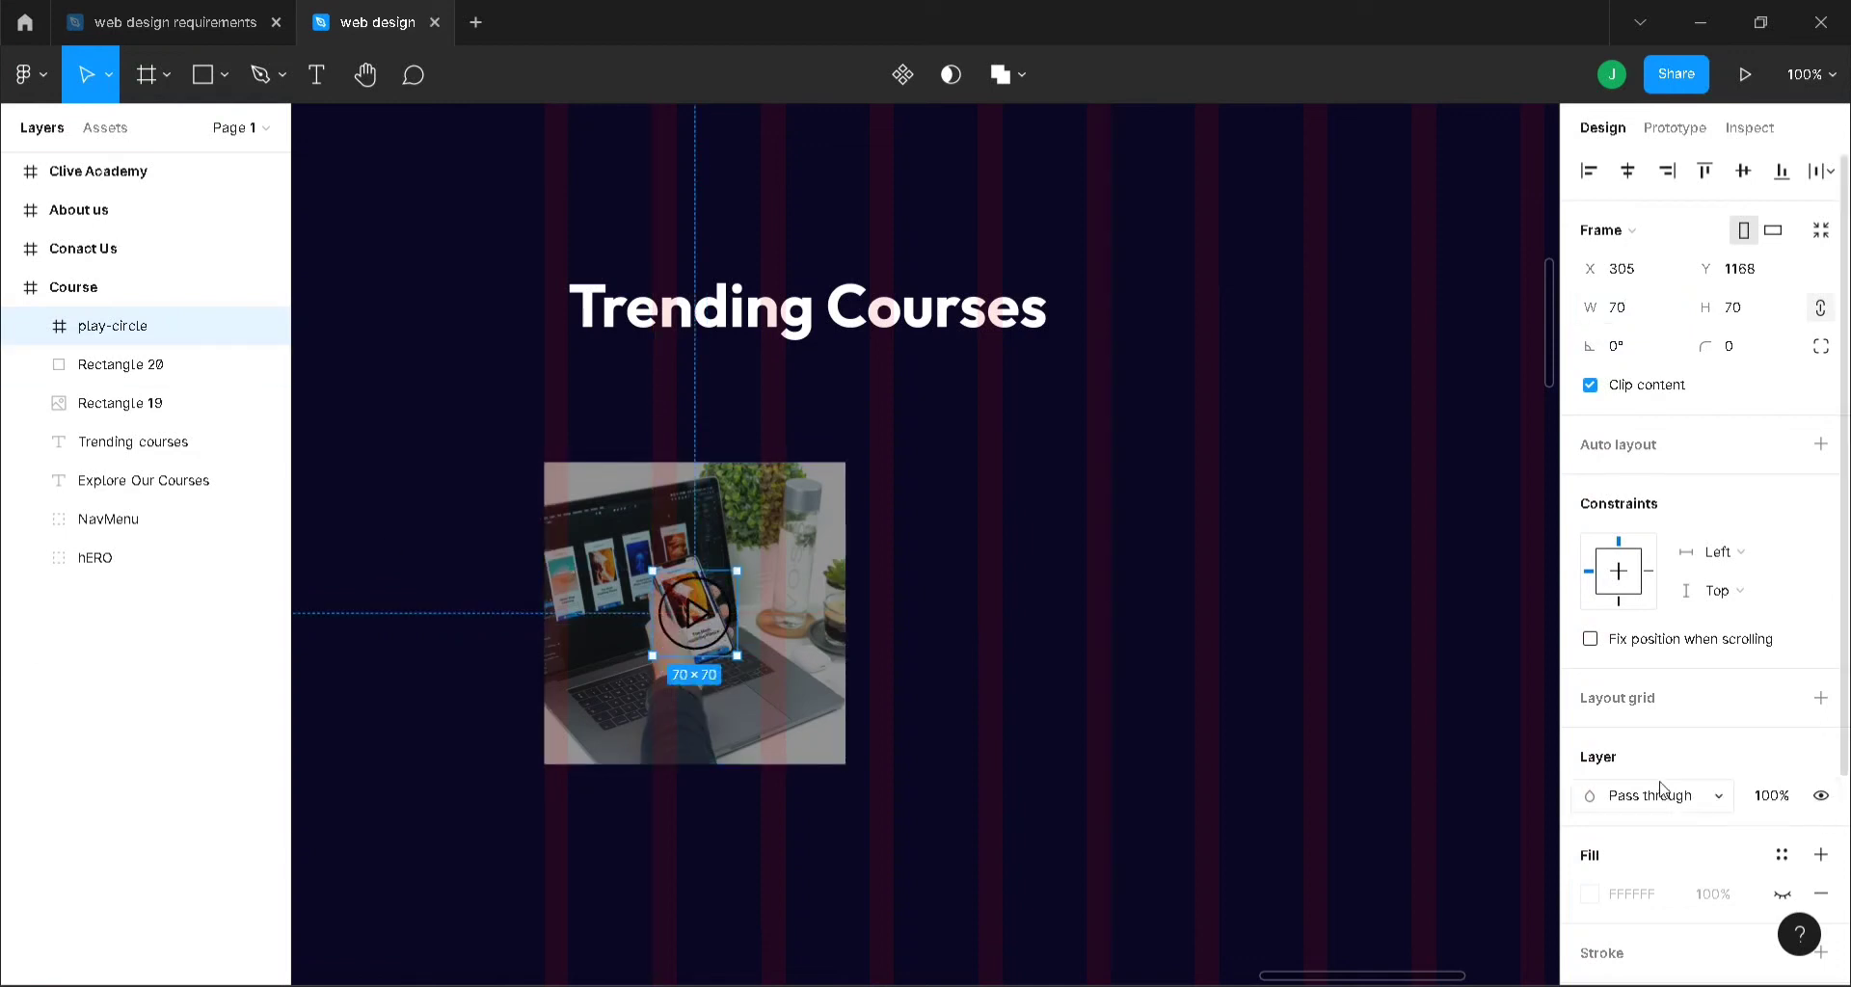
scroll(1660, 788, "down", 3)
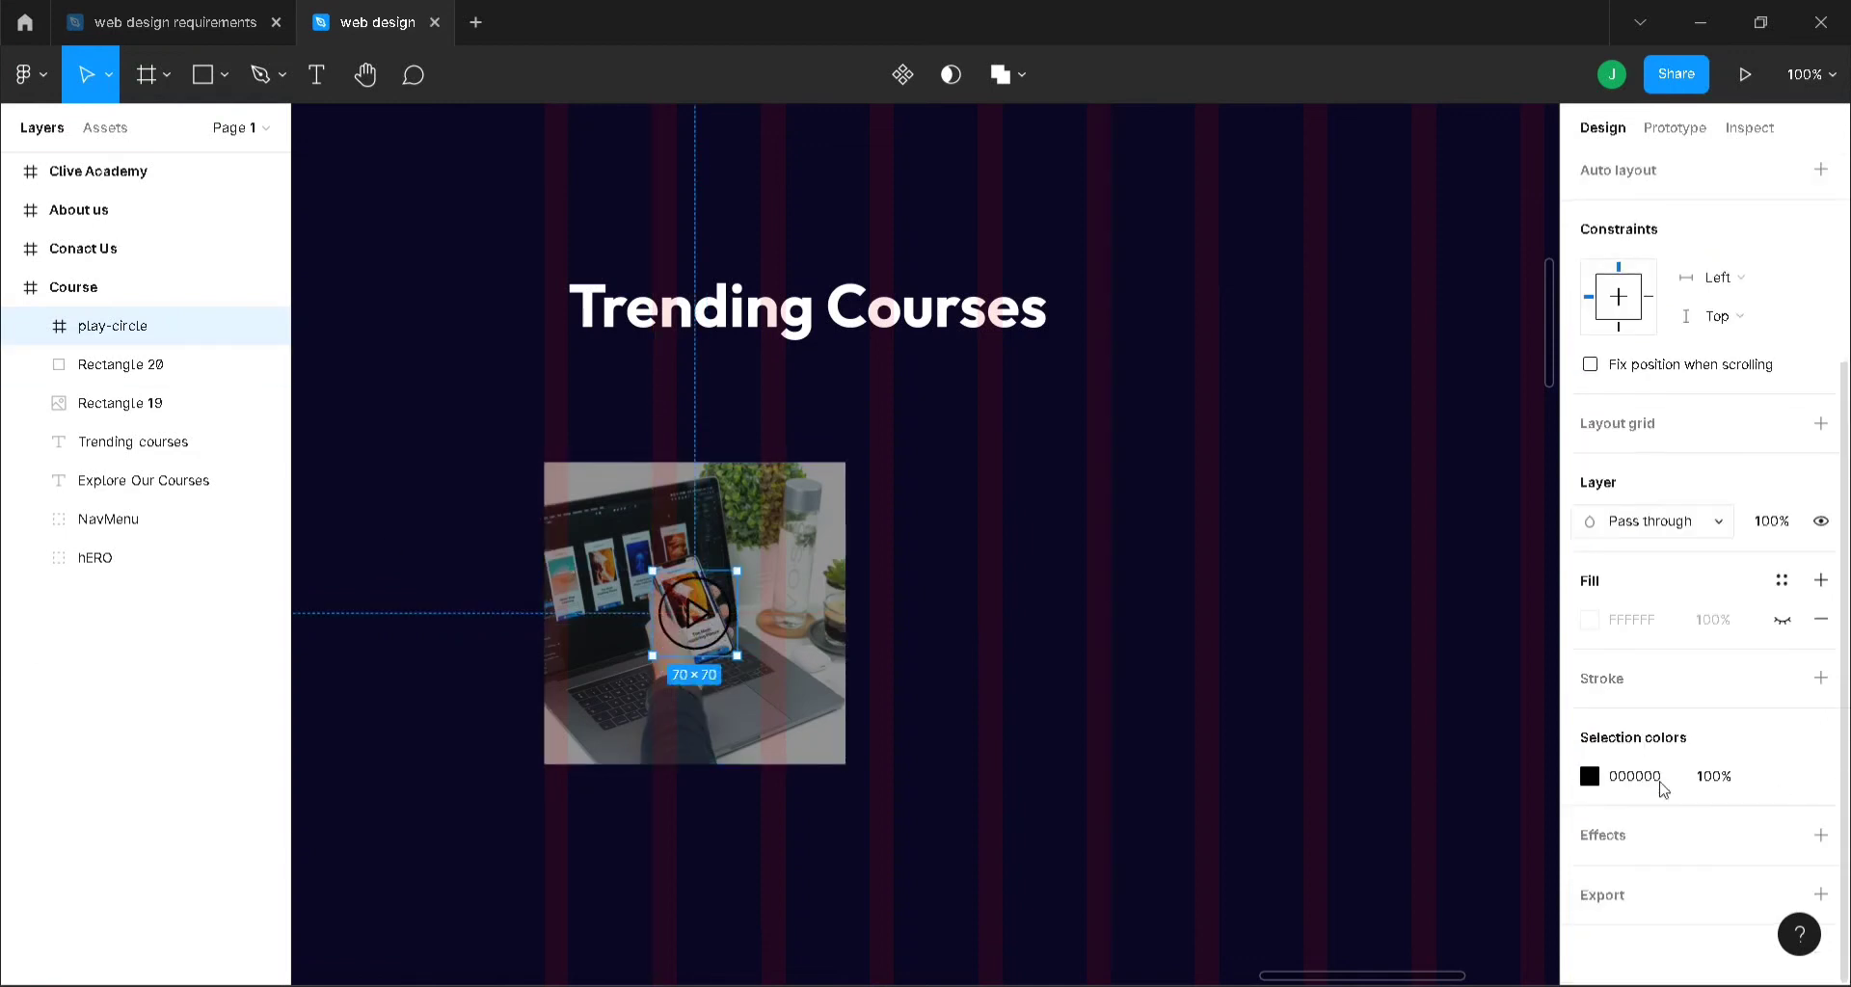
- Increase the stroke weight of the play triangle and circle outline
double_click(698, 617)
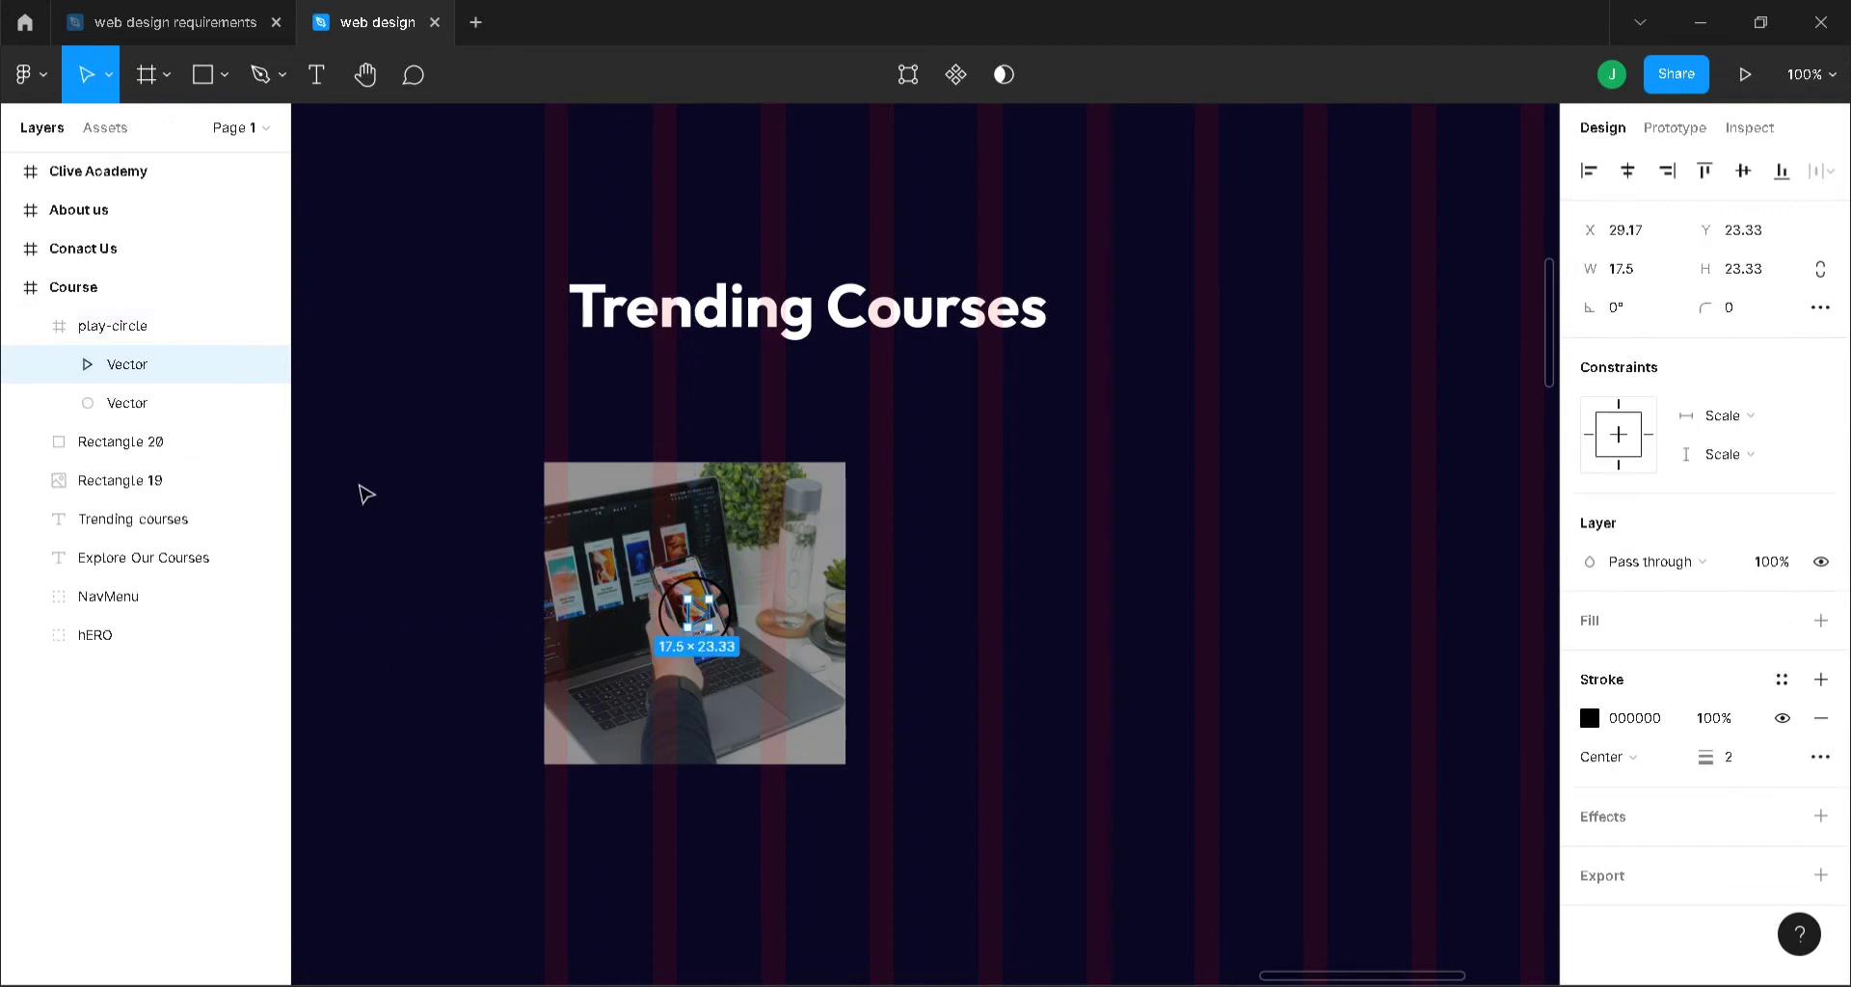
left_click(129, 410, "shift")
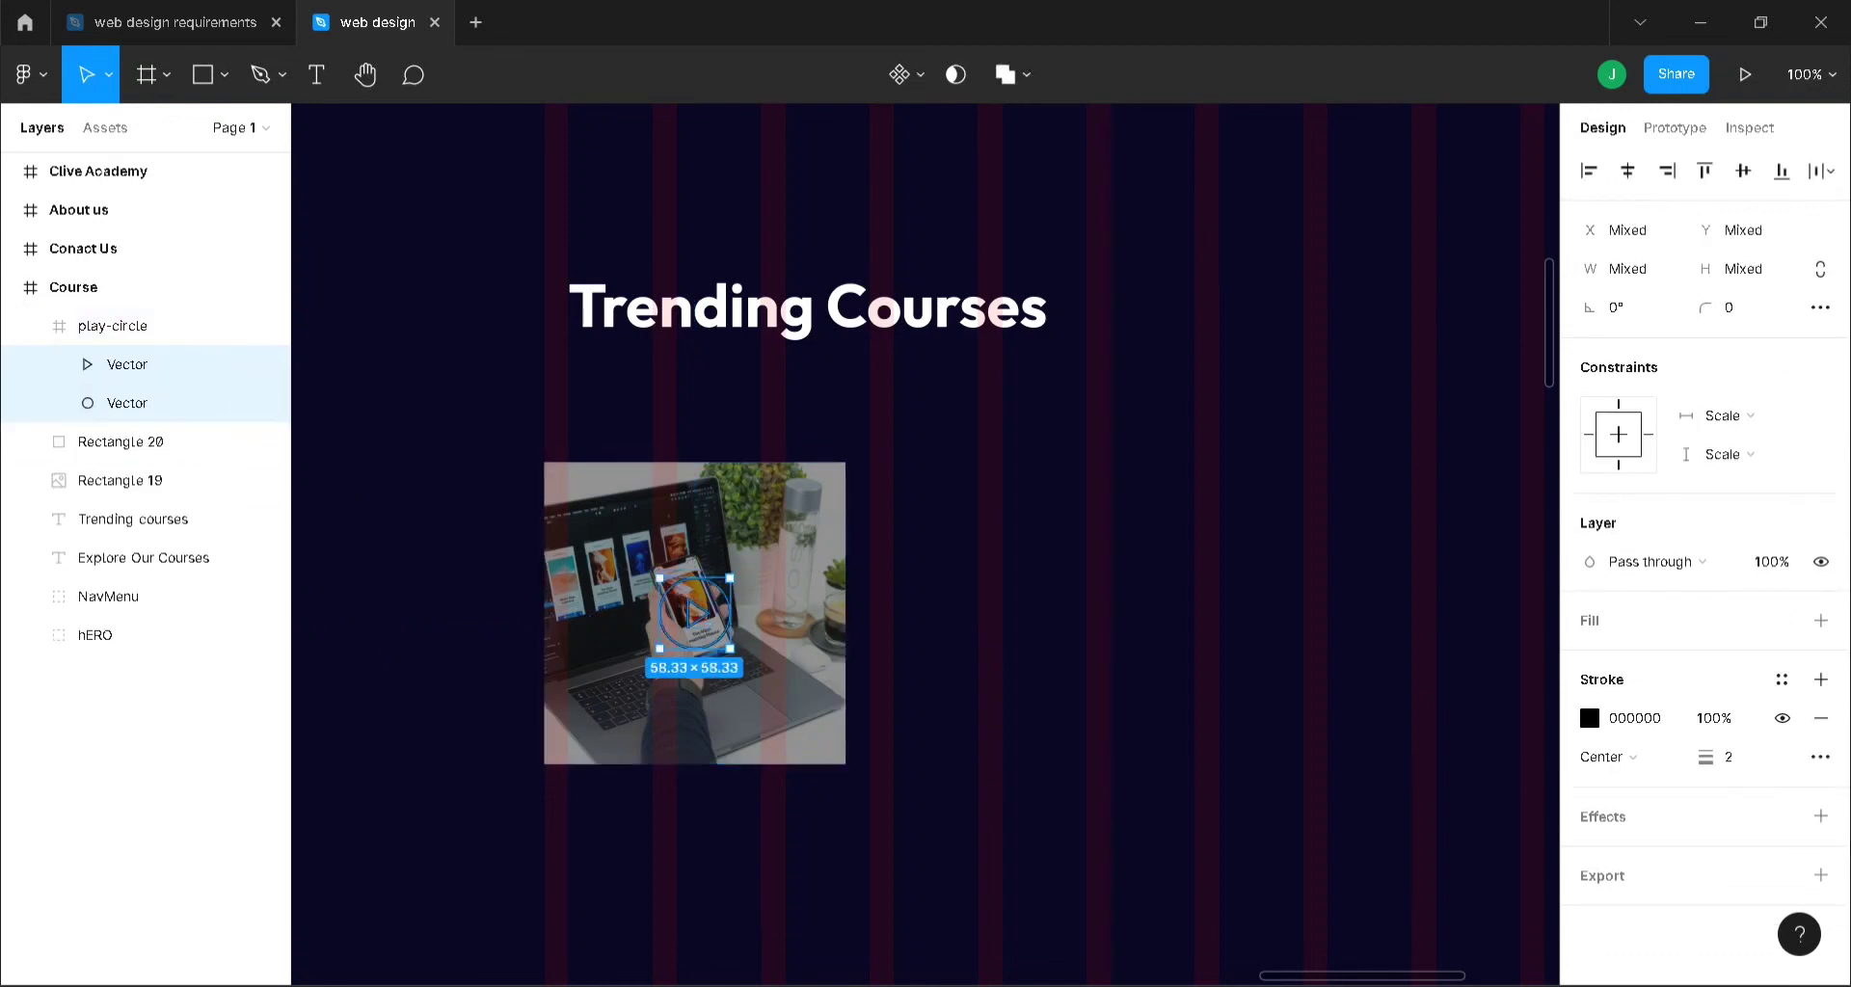
left_click(1749, 763)
left_click(1080, 710)
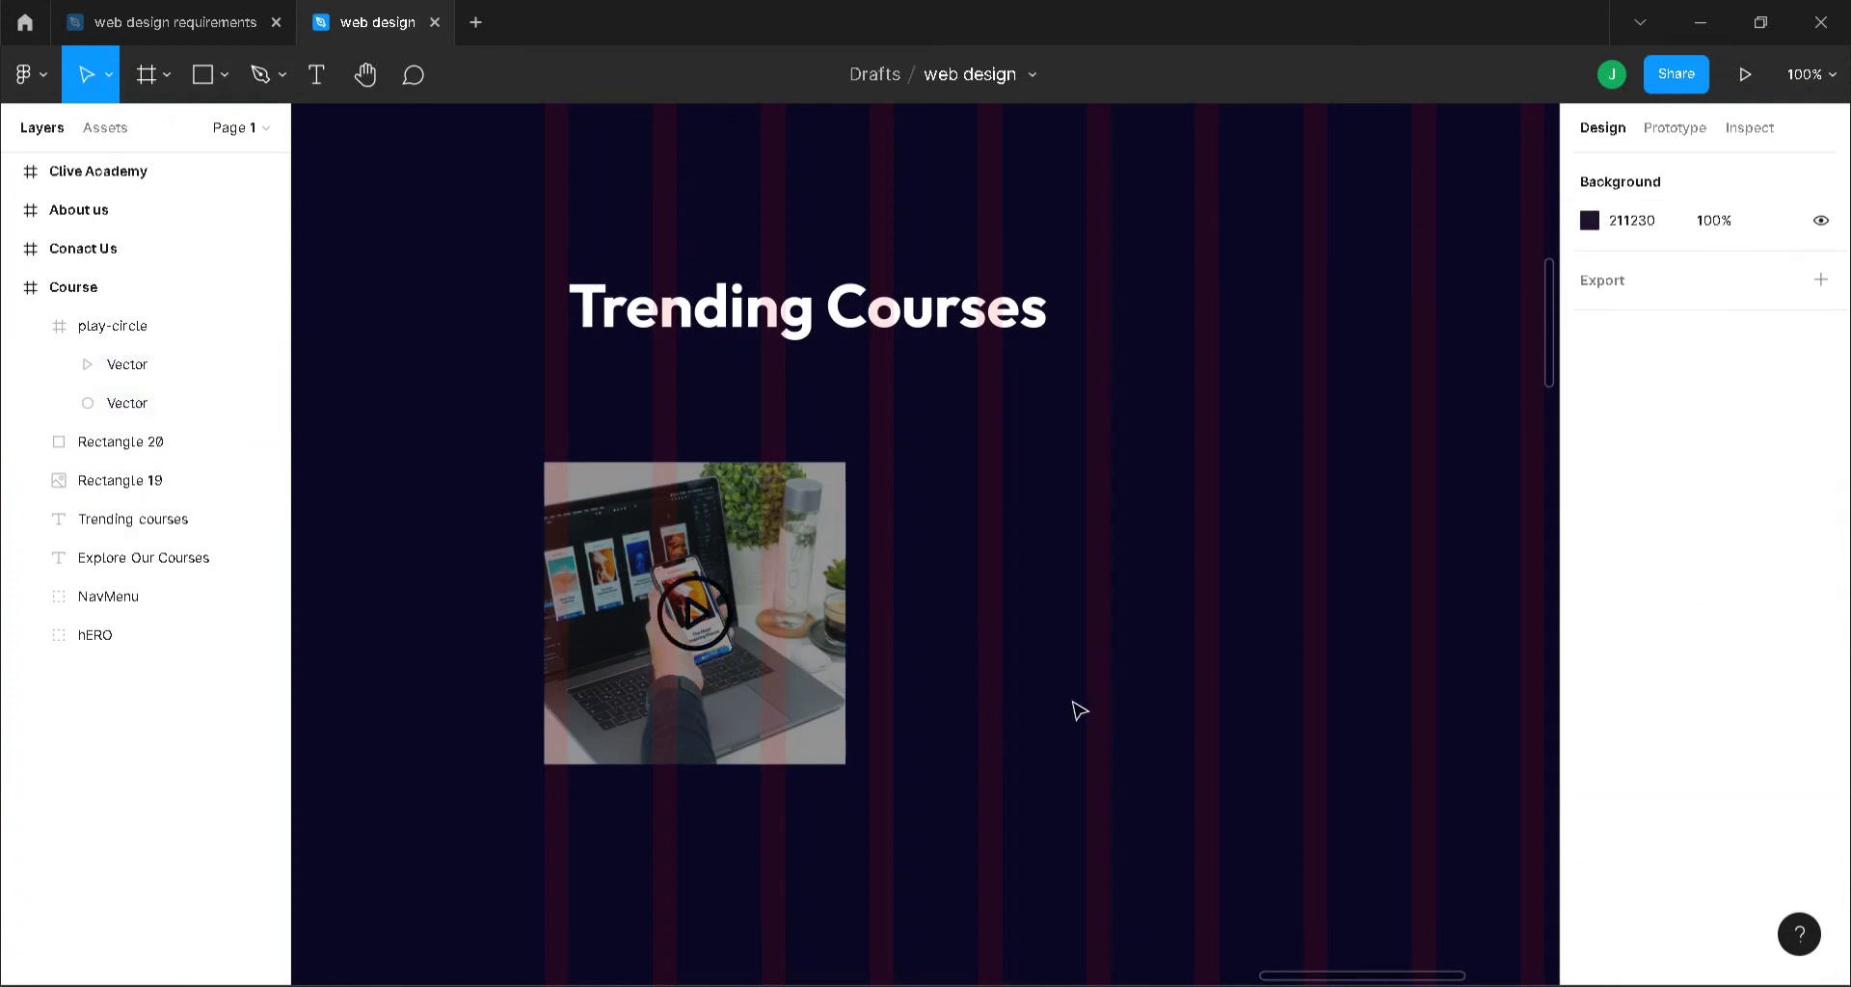
scroll(1080, 710, "down", 3)
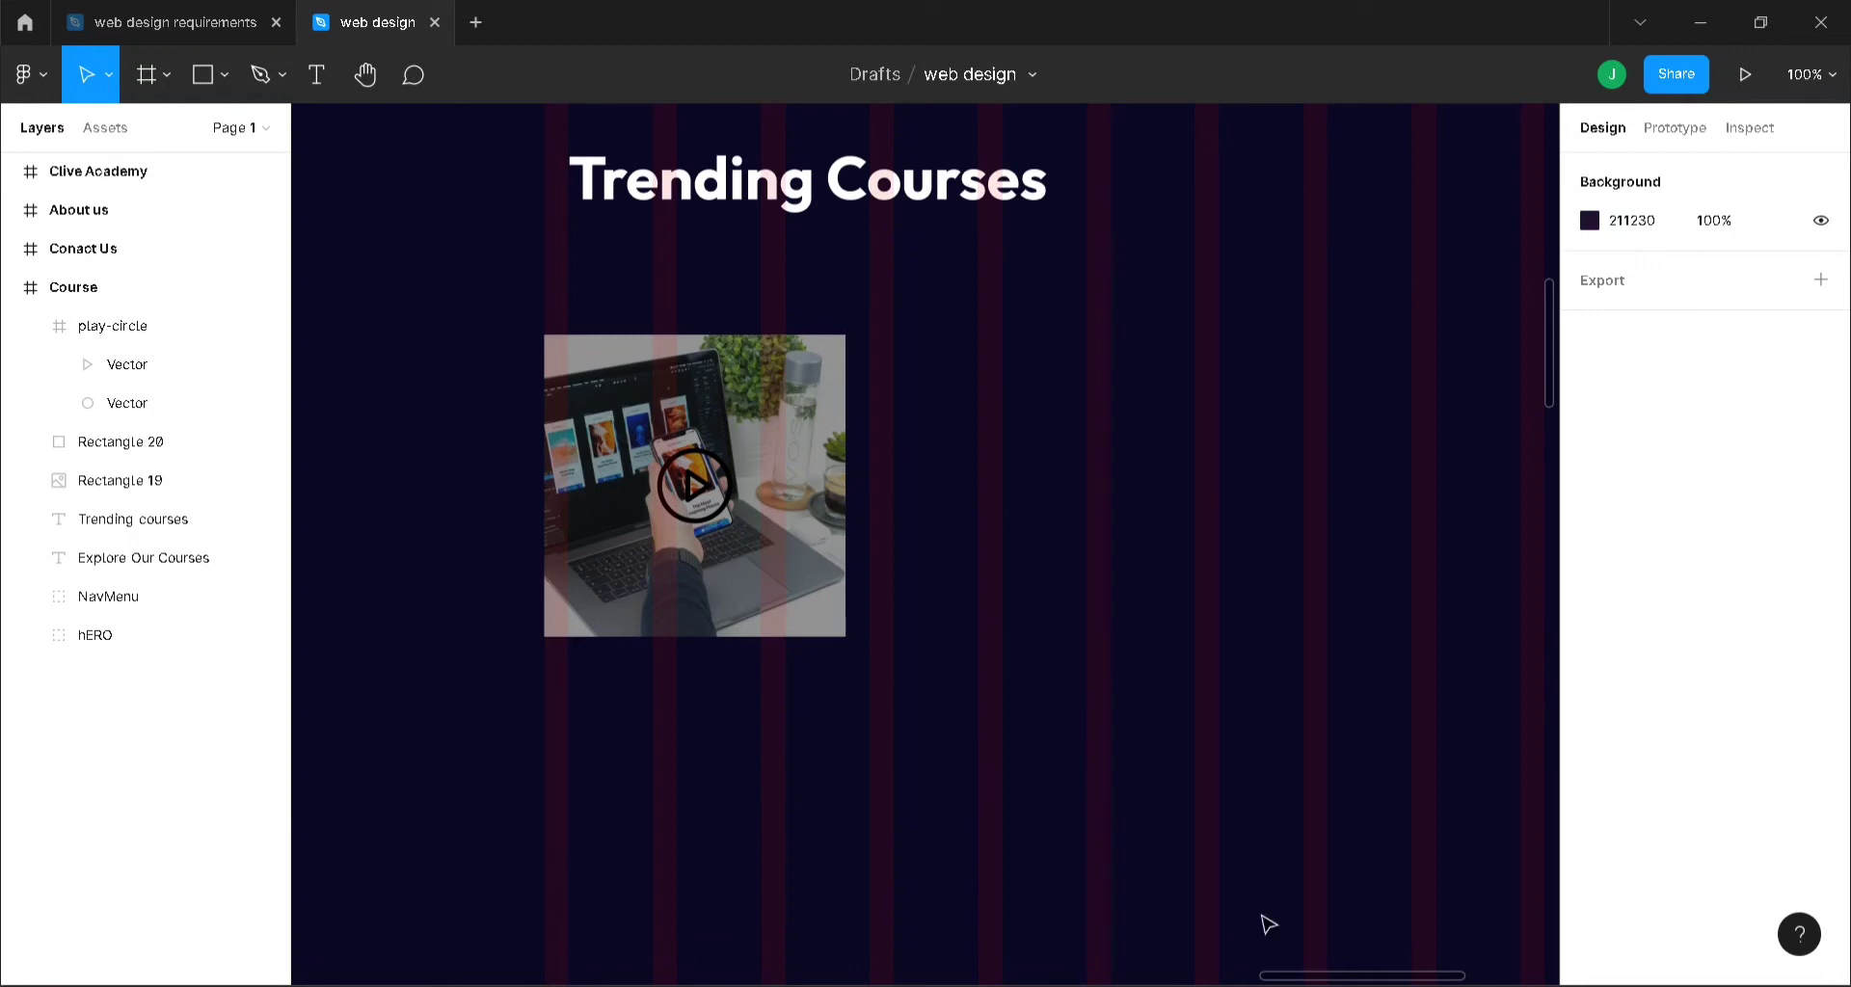
scroll(1269, 975, "left", 5)
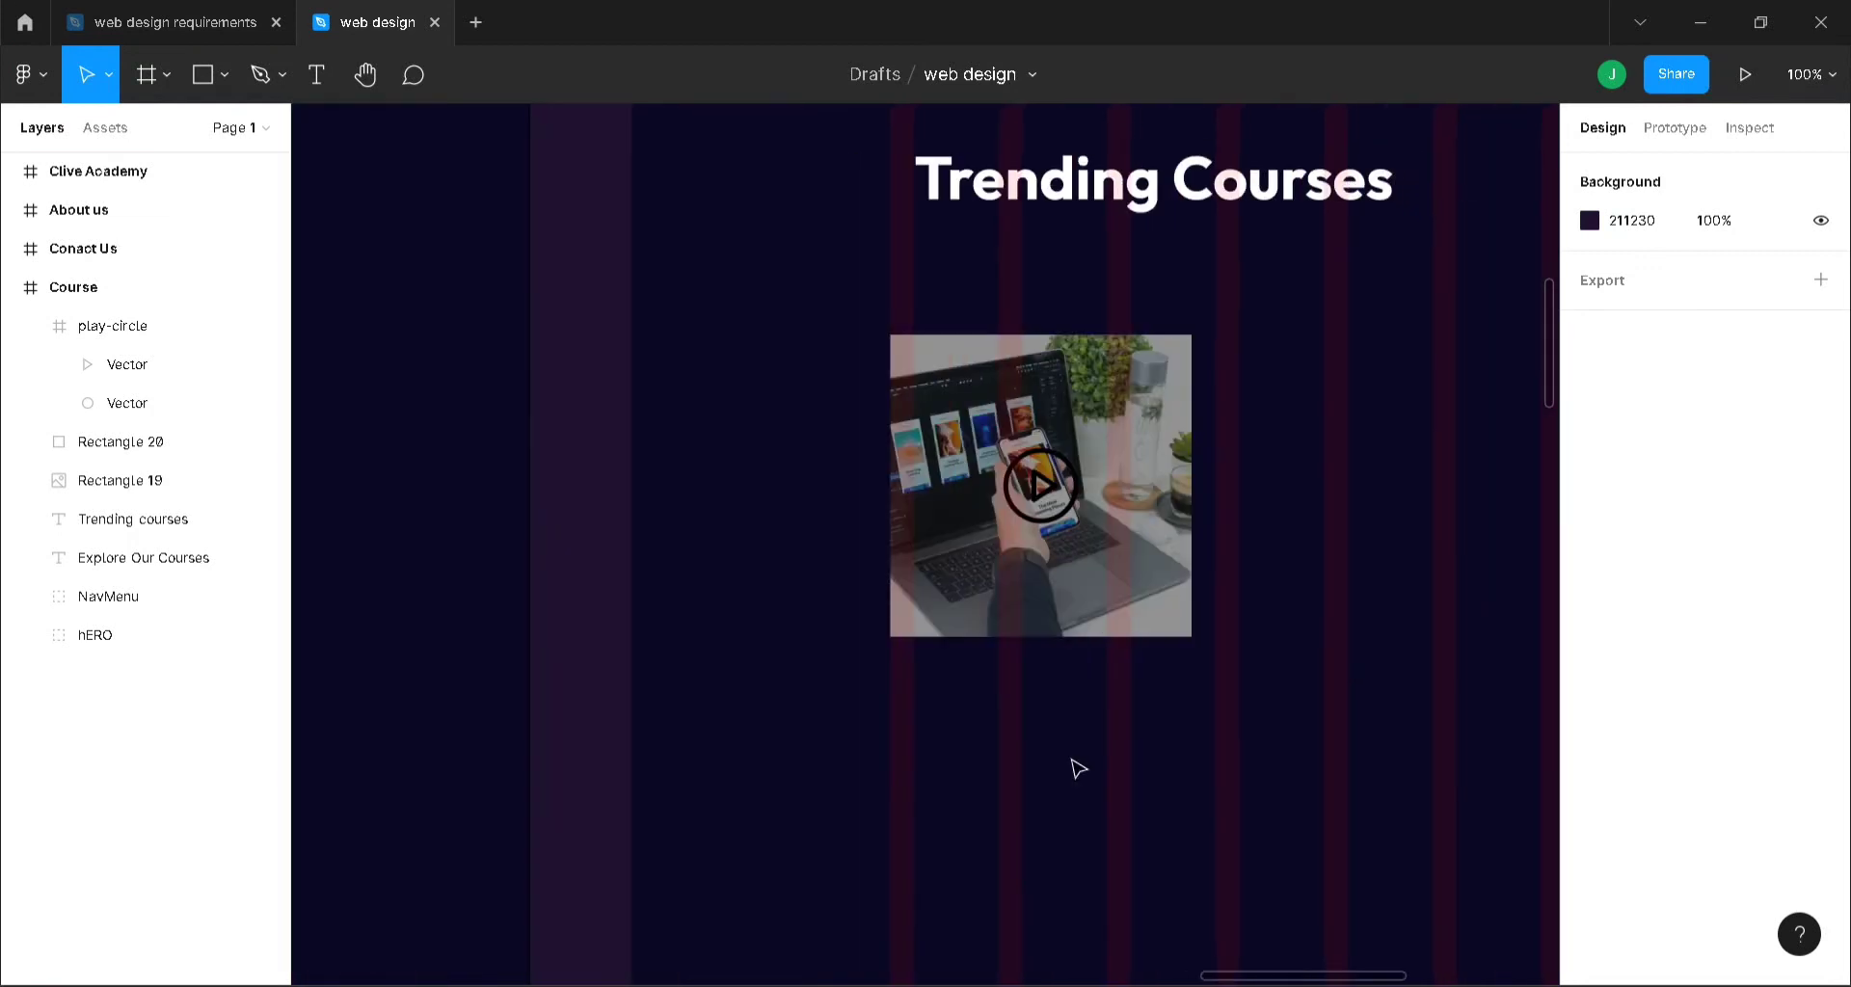
- Add a 'UX Design Fundamentals' title text below the course image
key("t")
left_click(897, 703)
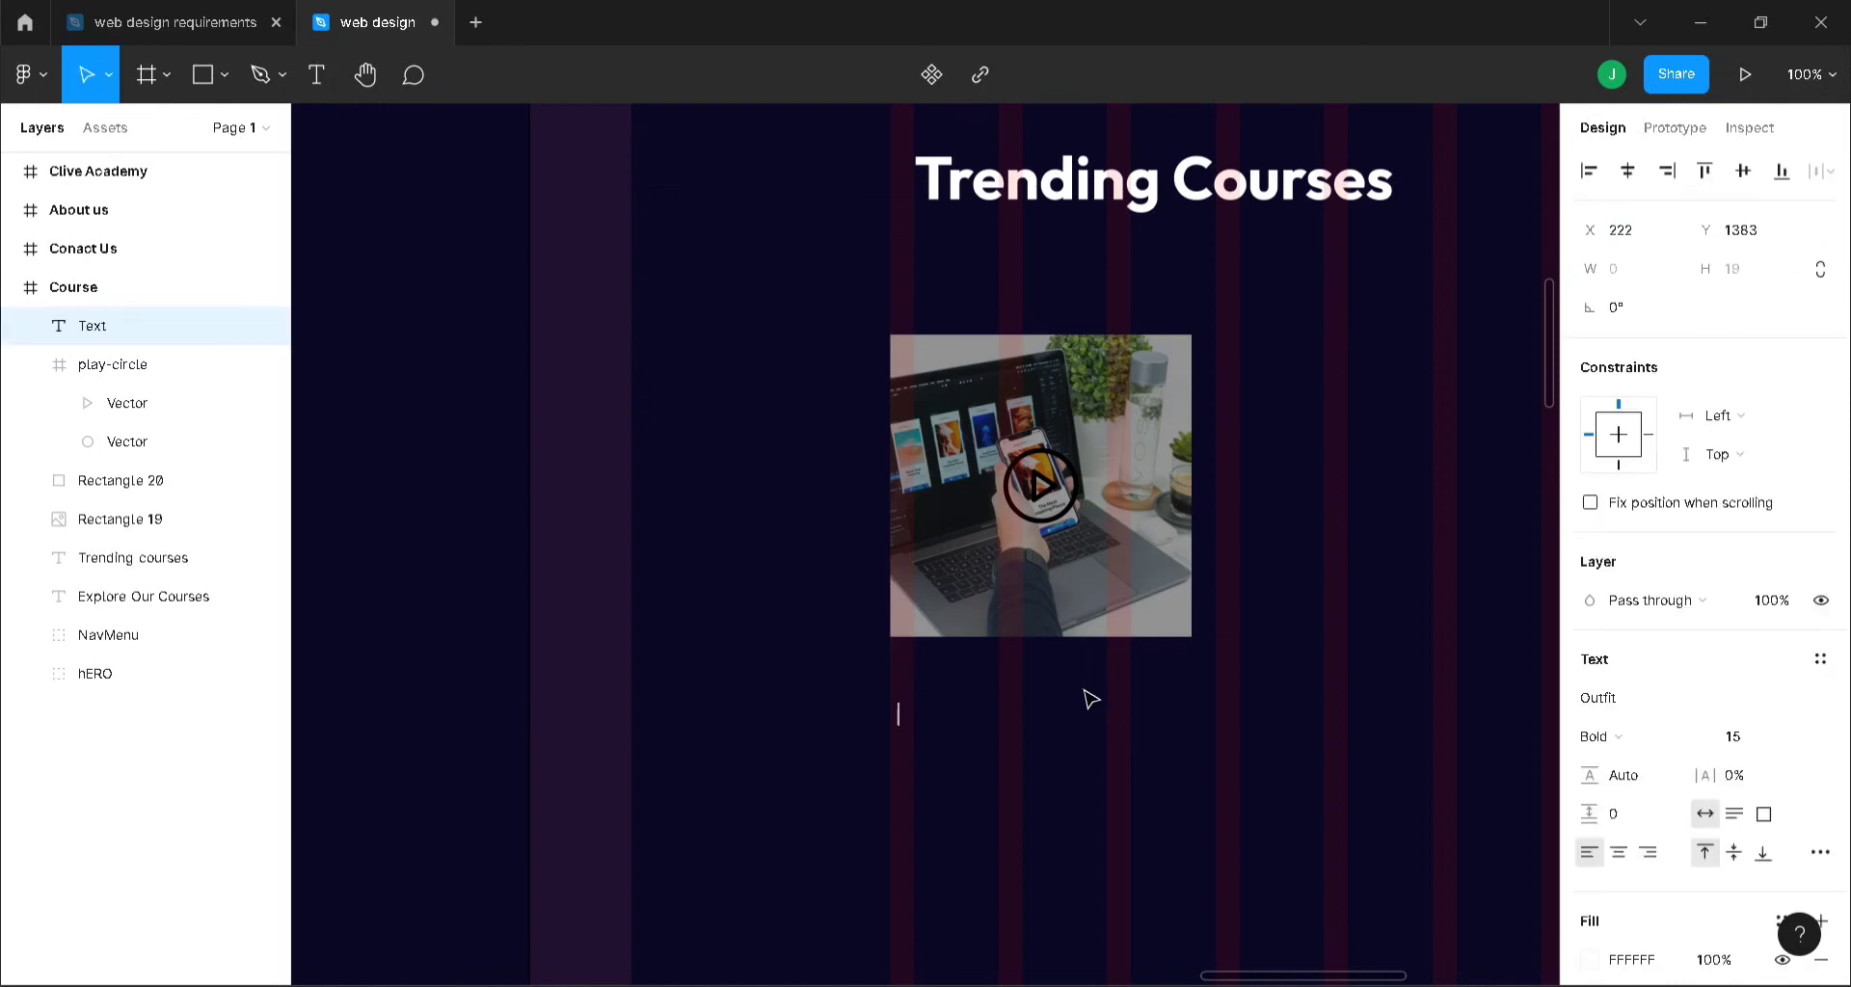
type("UX")
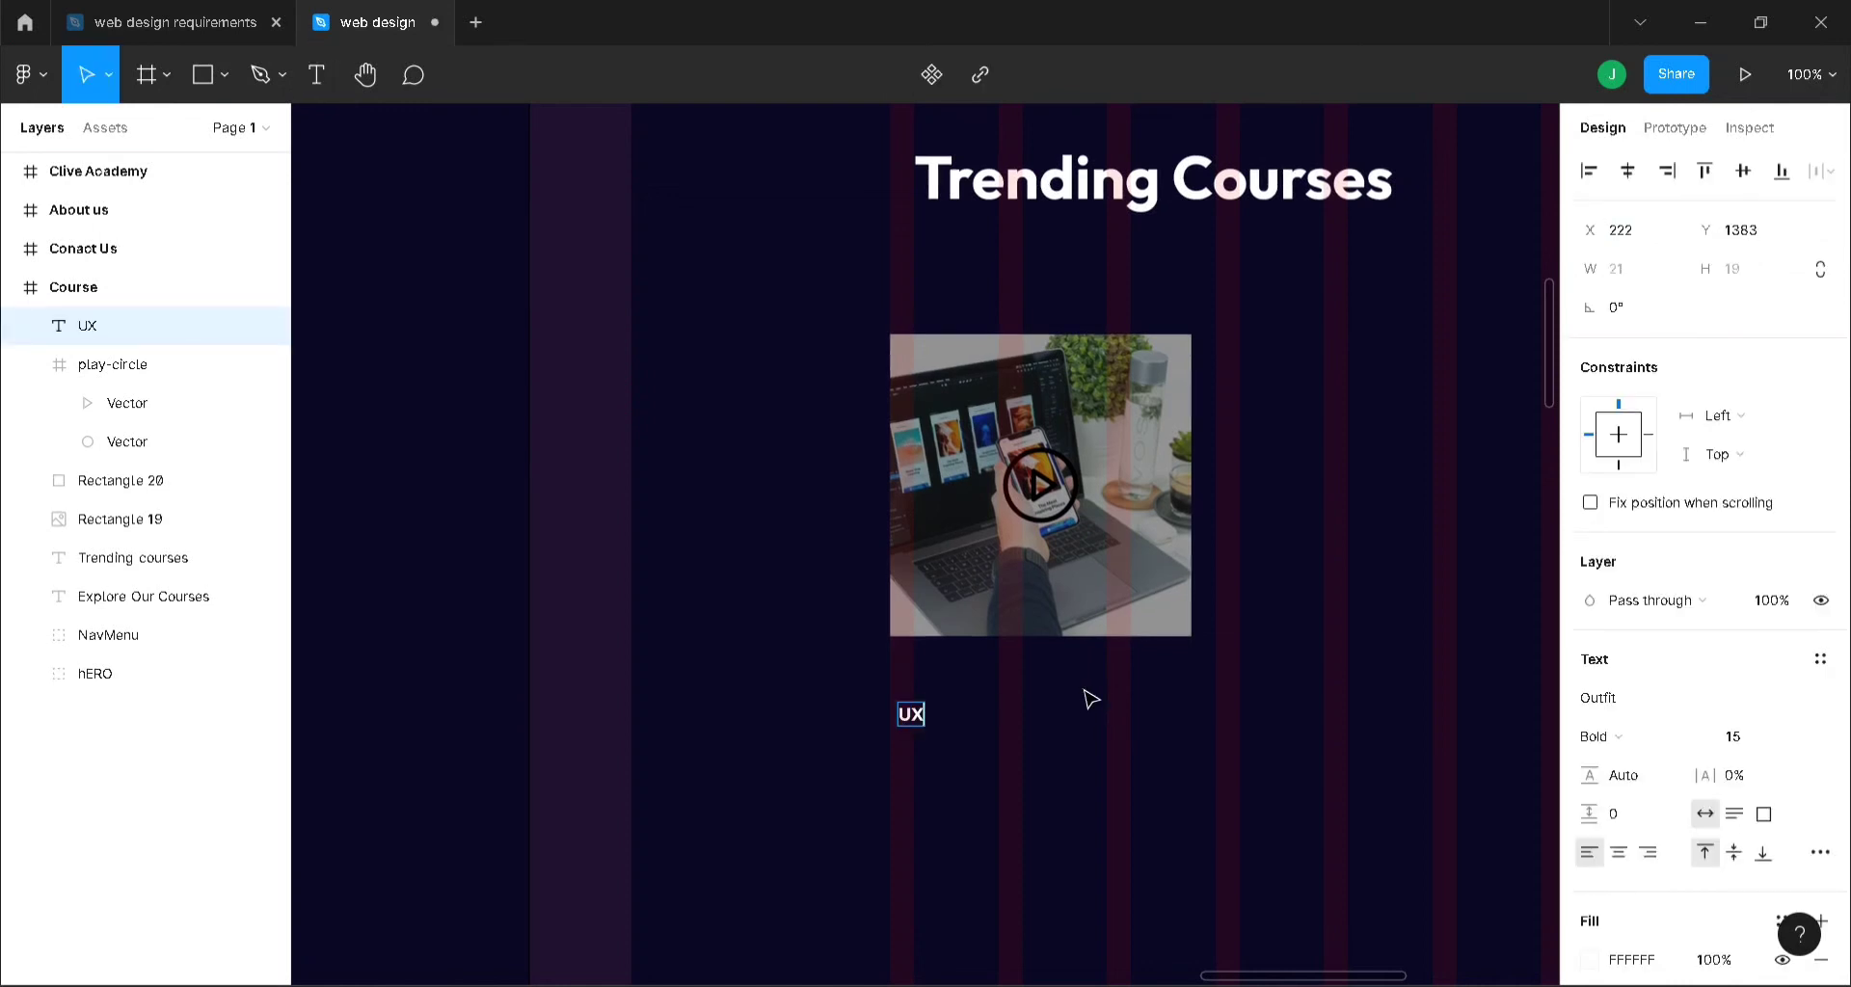
type(" Design")
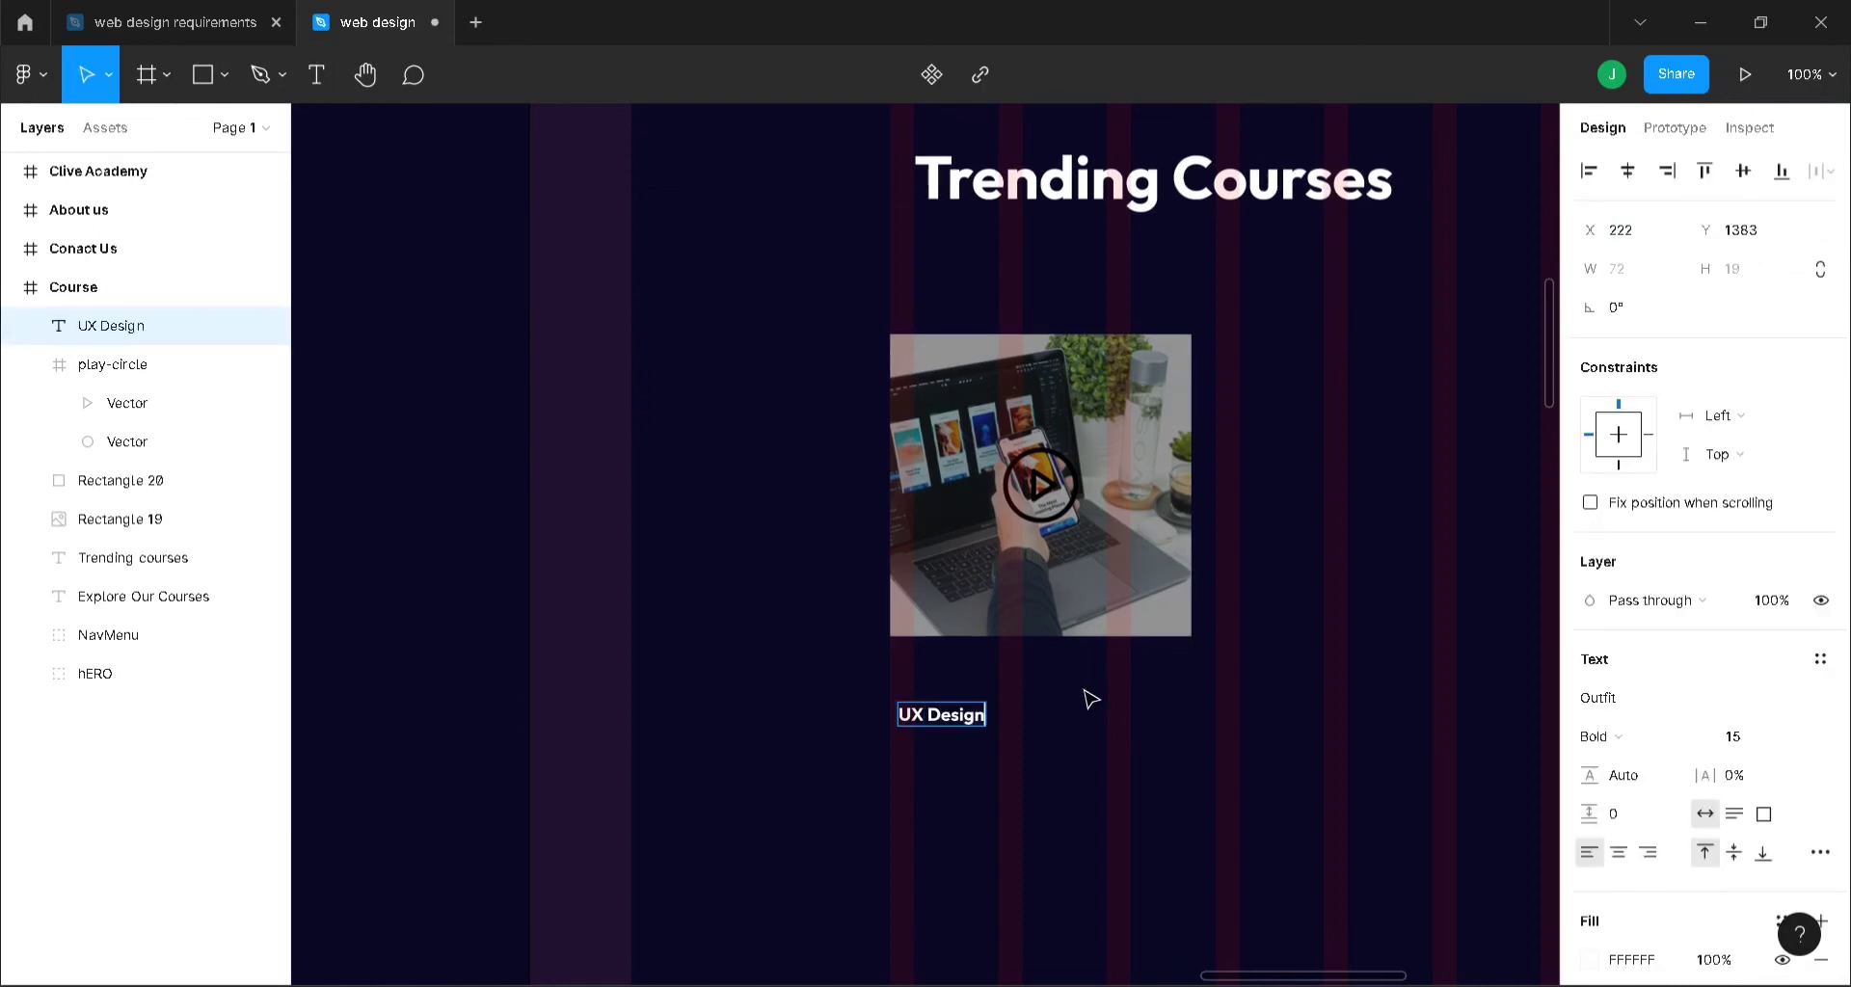
type(" Fundamentals")
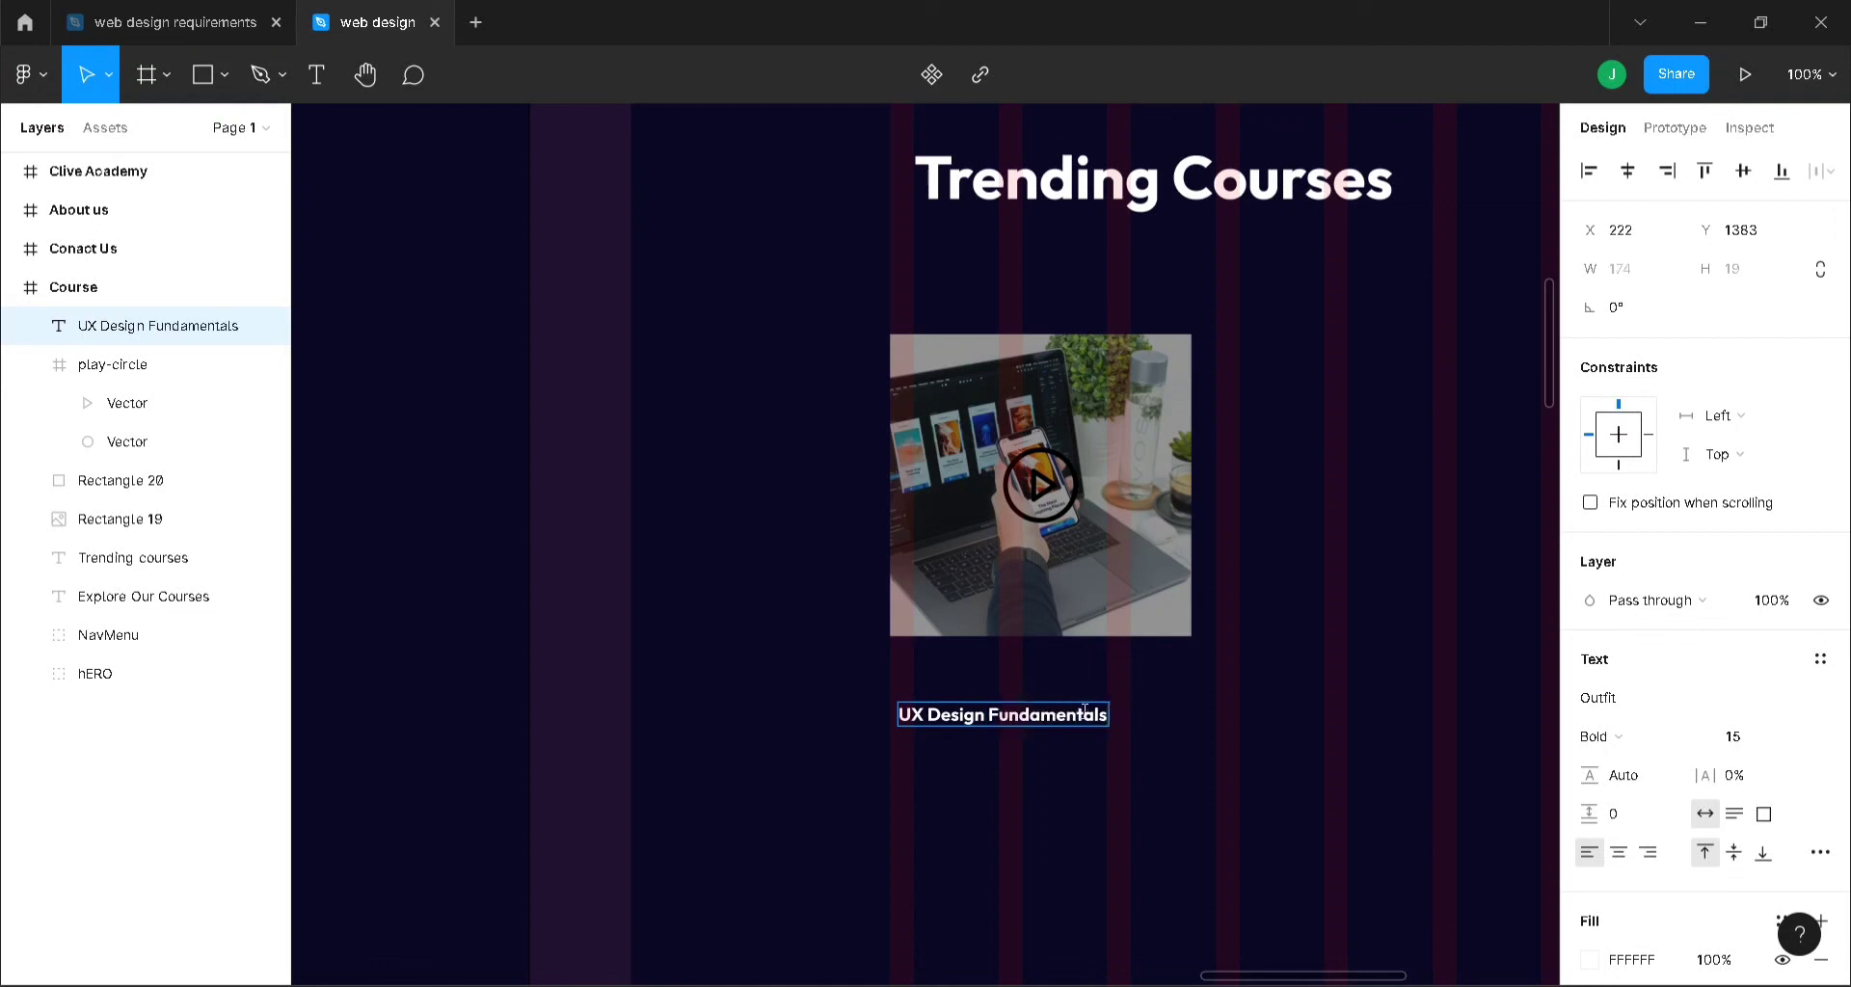
key("Escape")
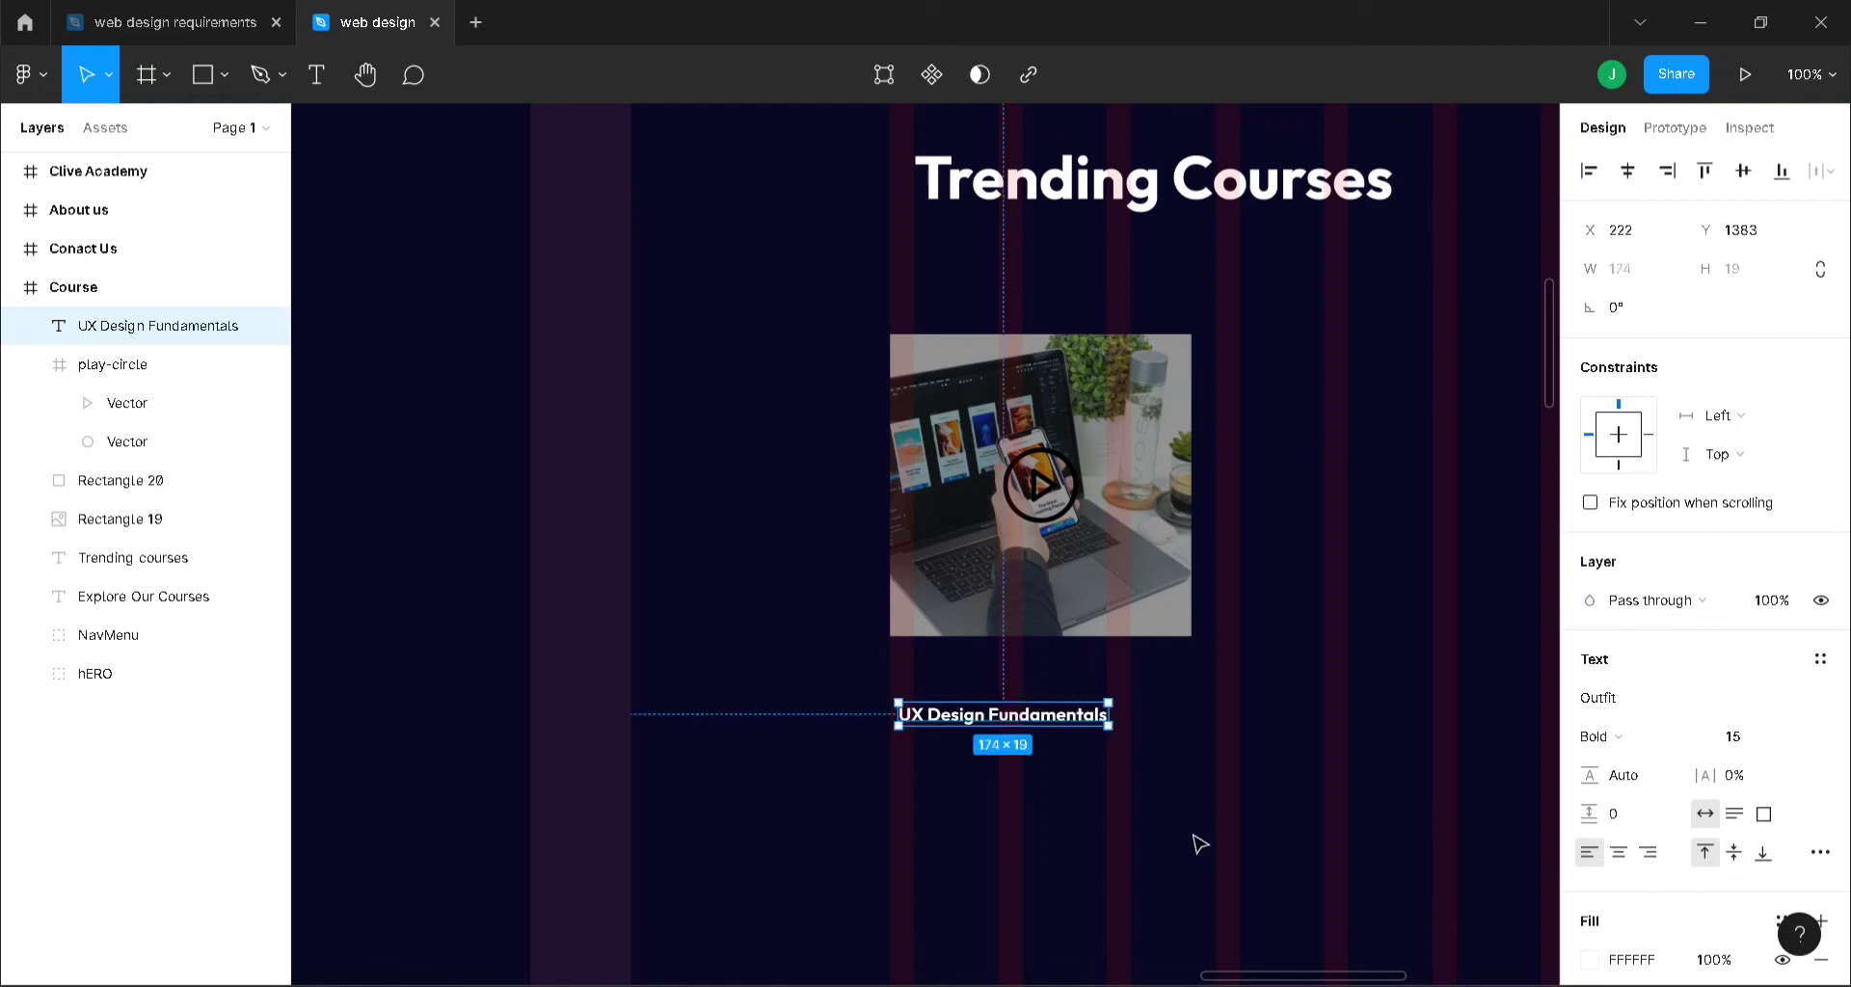
- Duplicate the title, change the copy to '$10.00', and place it beneath the title
key("ctrl+d")
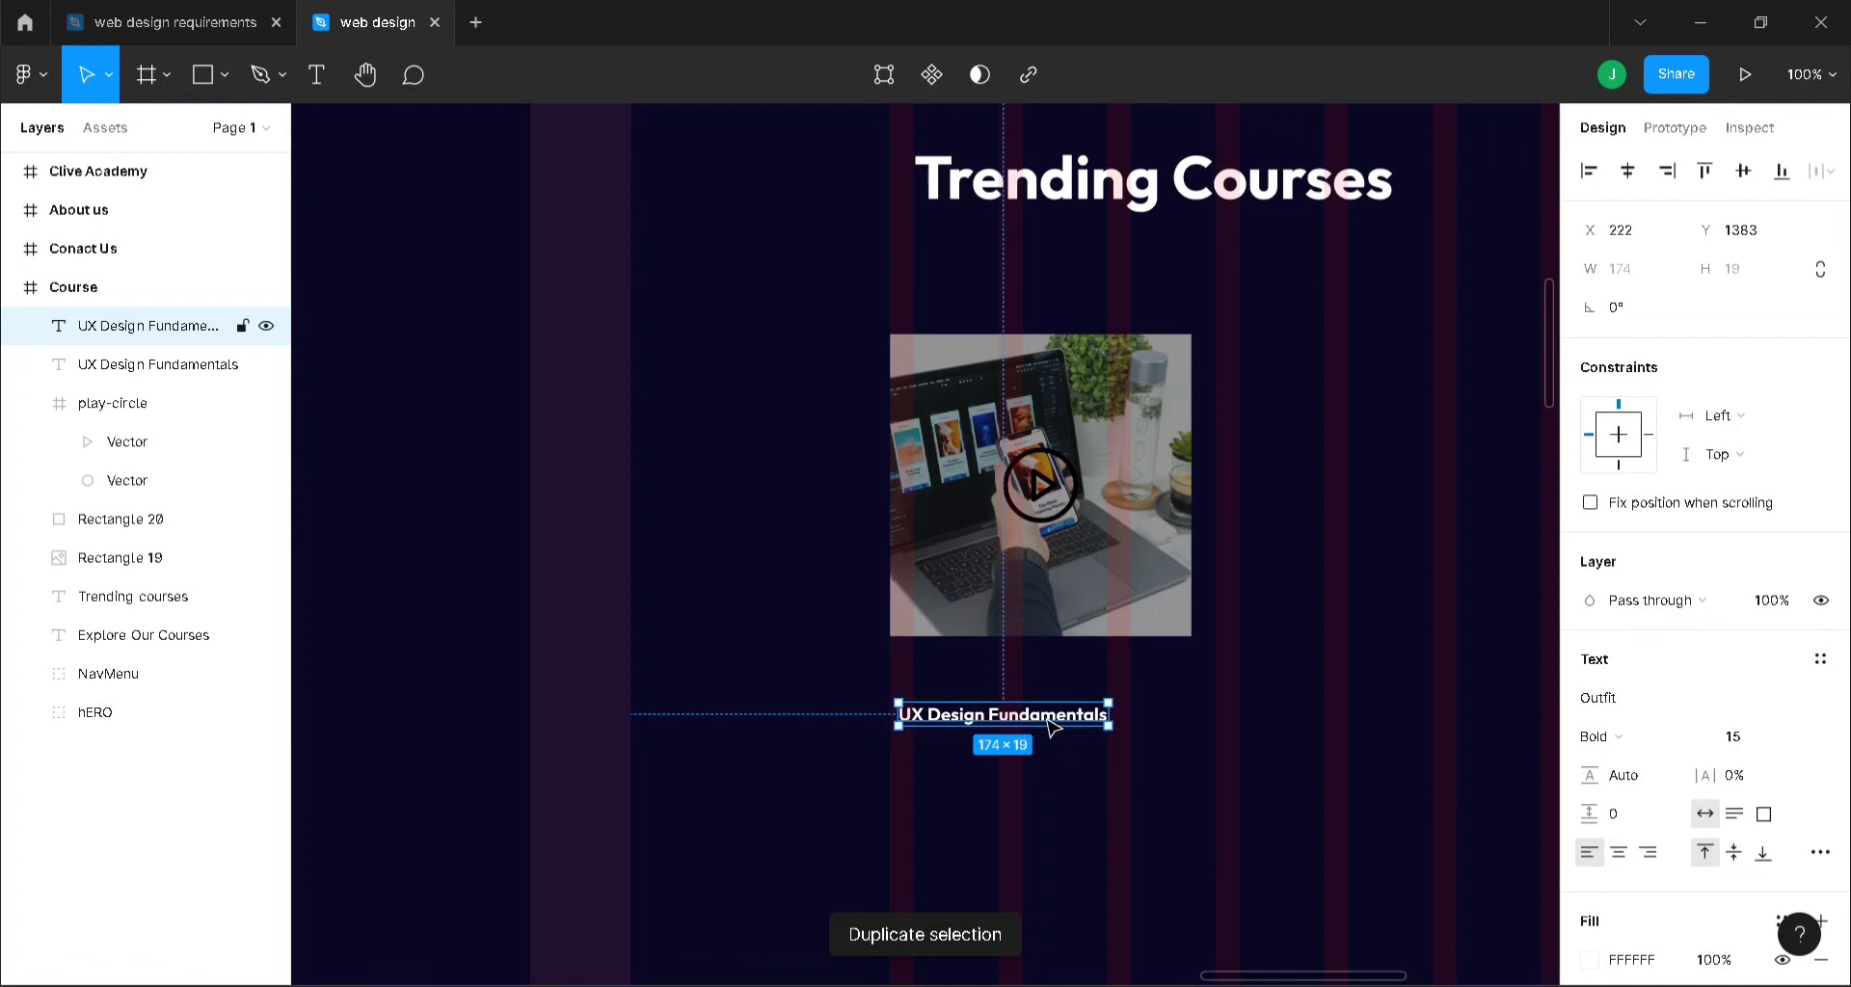
left_click_drag(1049, 725, 1053, 761)
key("Return")
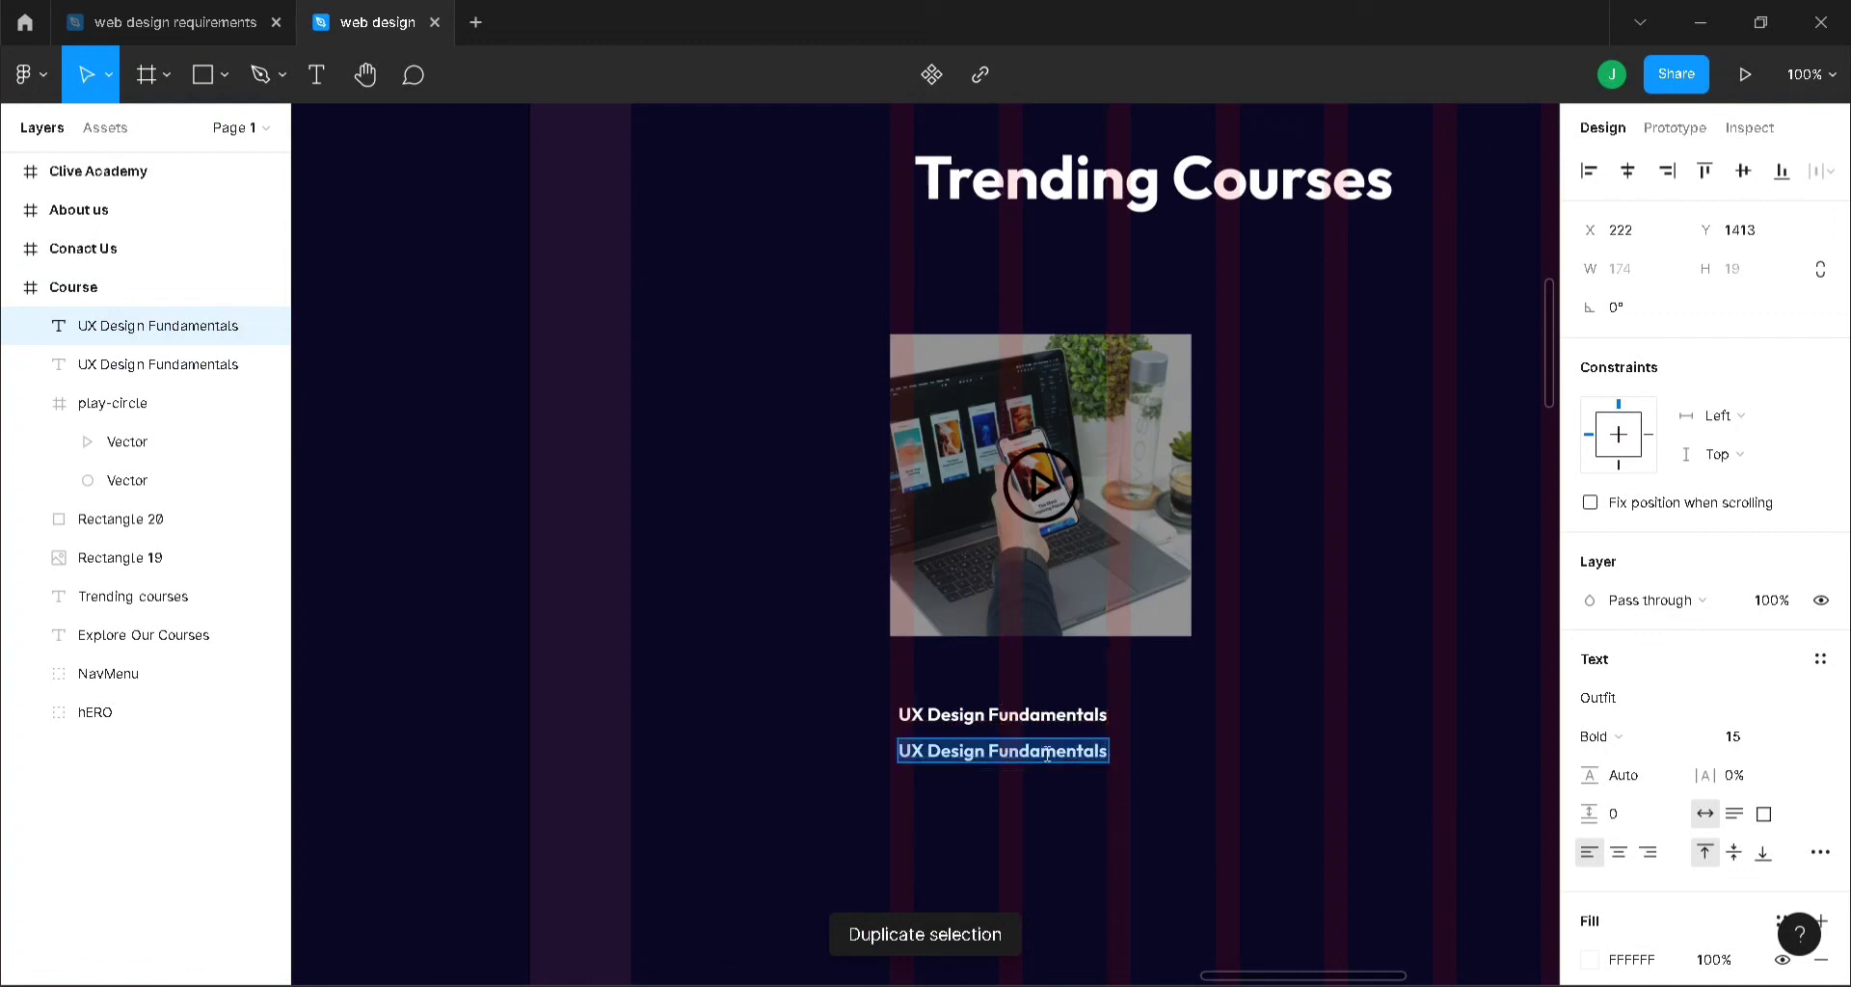
type("$")
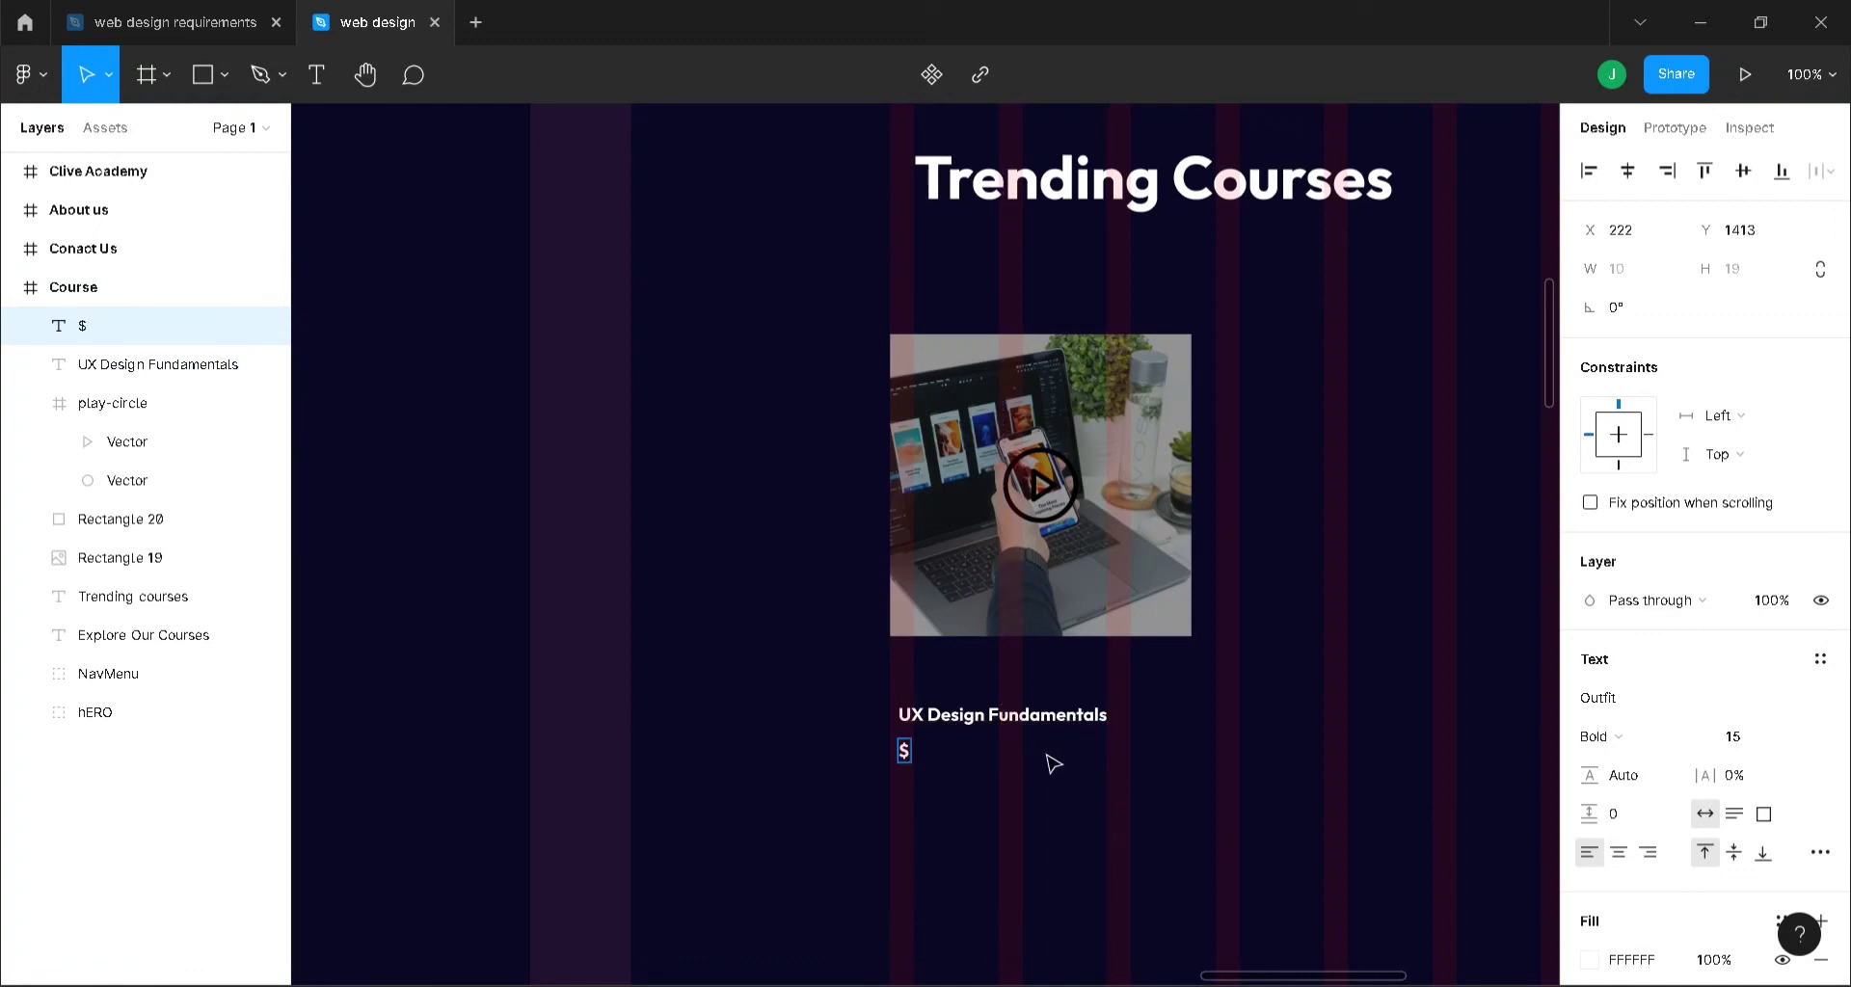
type("10.00")
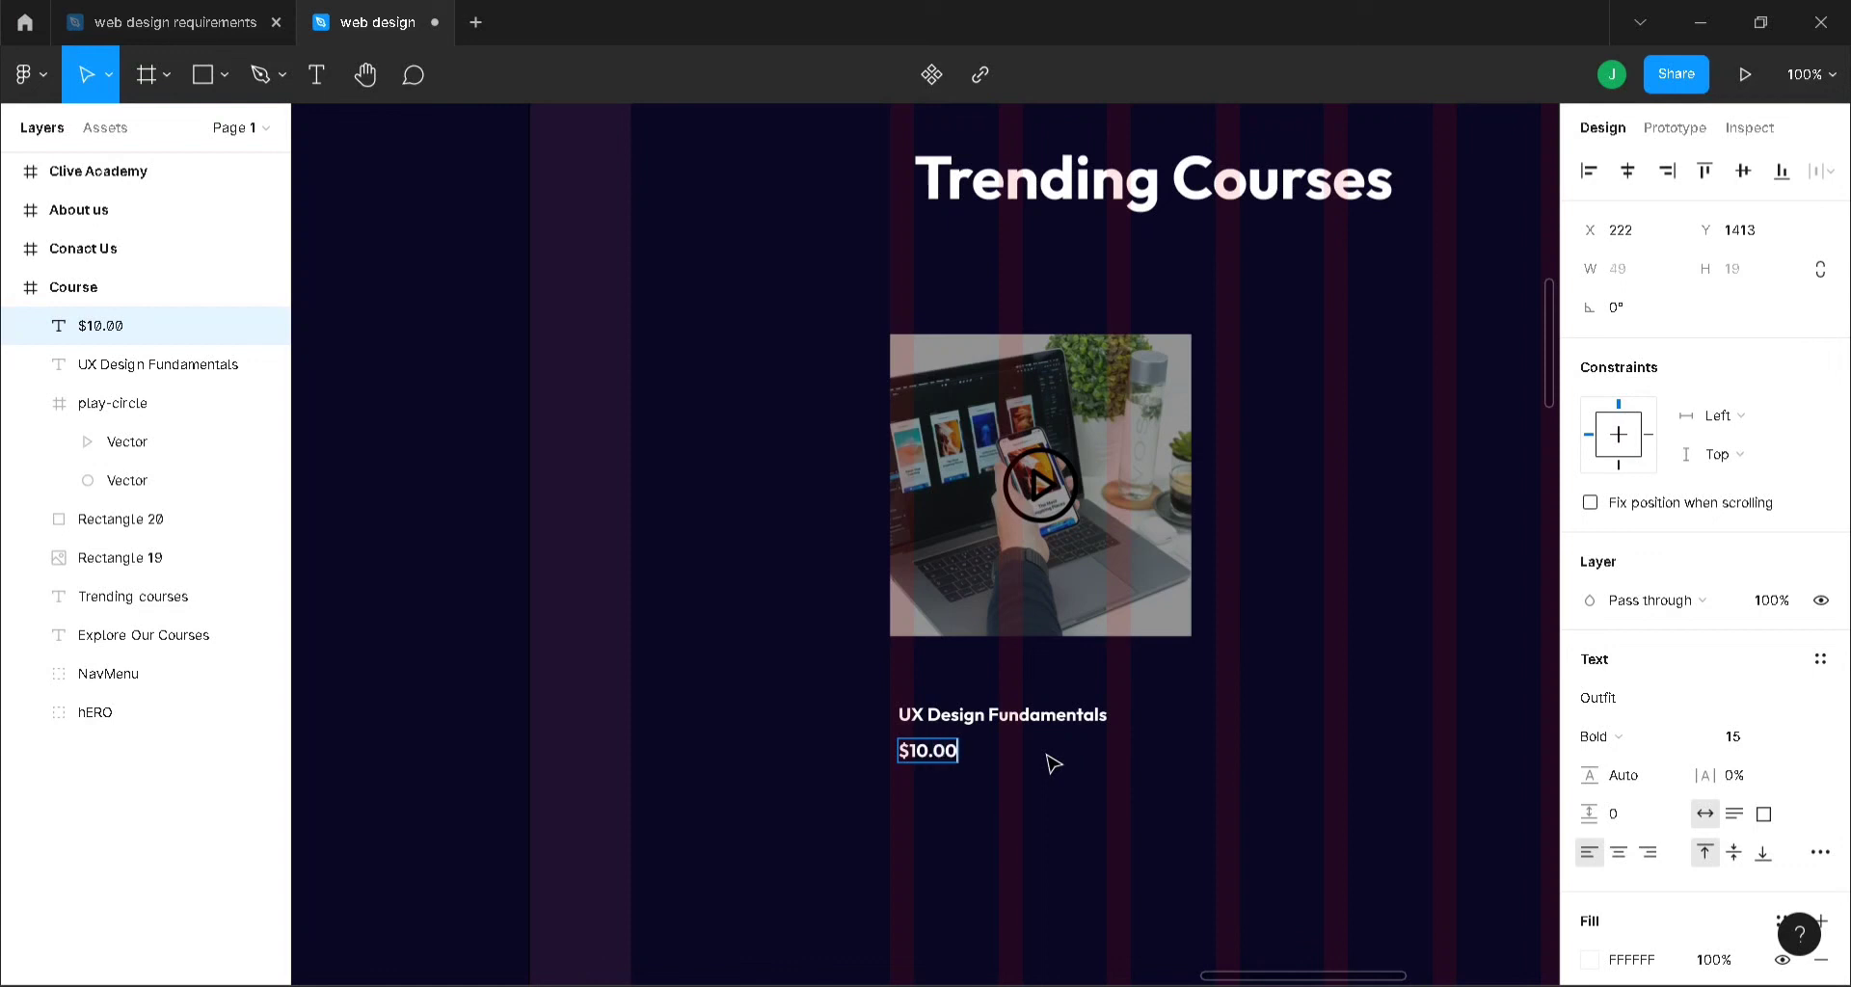
key("Escape")
left_click_drag(941, 755, 1089, 728)
- Group the photo, overlay, play icon, title and price into a group named 'Course'
left_click(1016, 716, "shift")
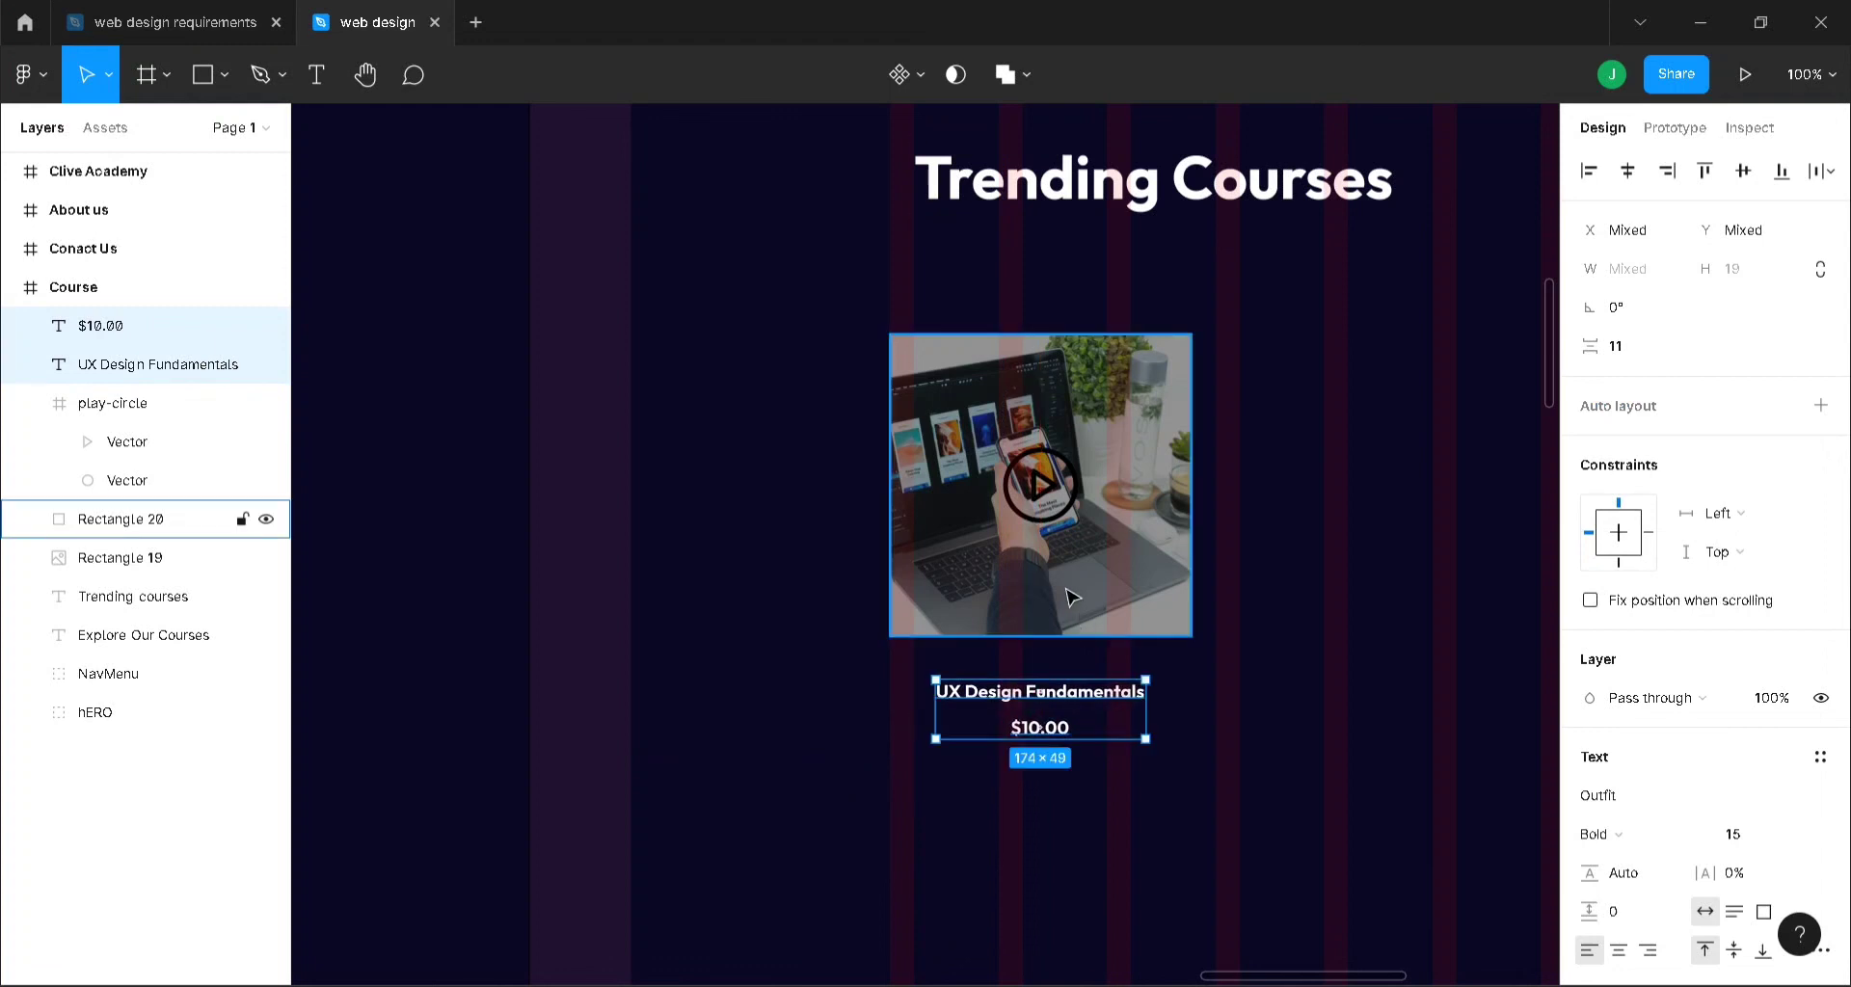
left_click(996, 595, "shift")
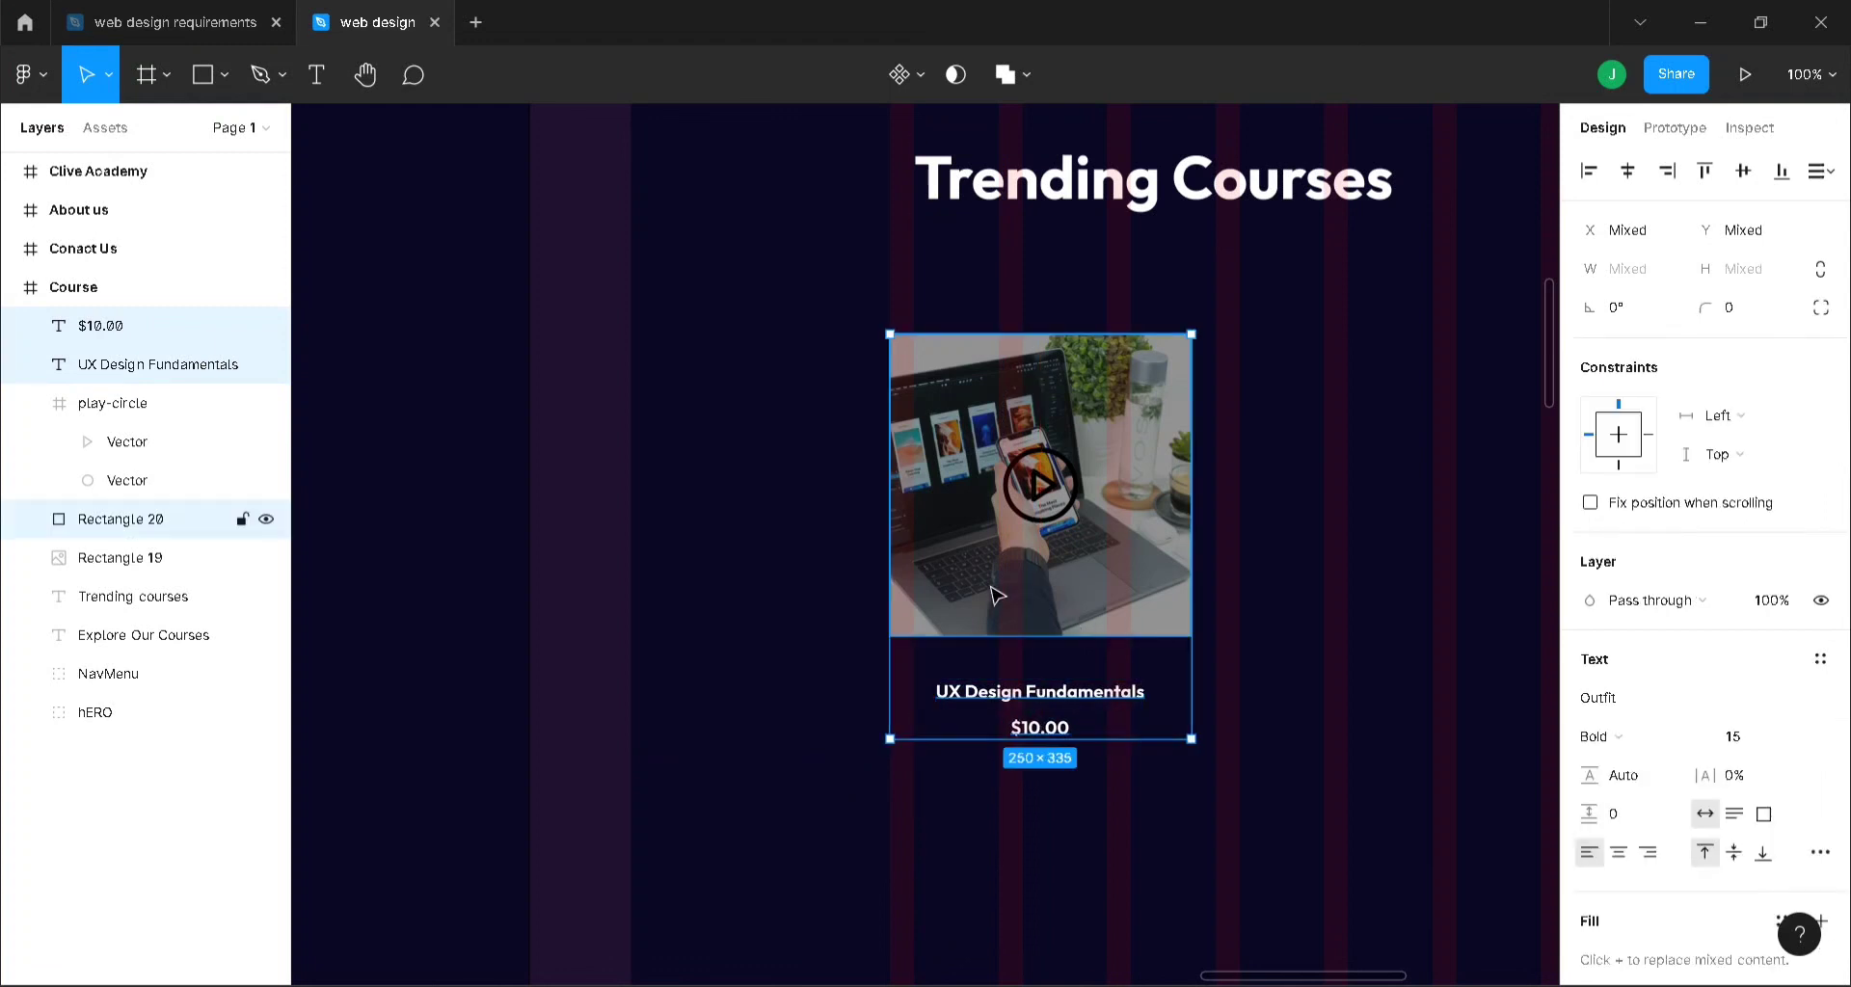
left_click(31, 407)
left_click(67, 480)
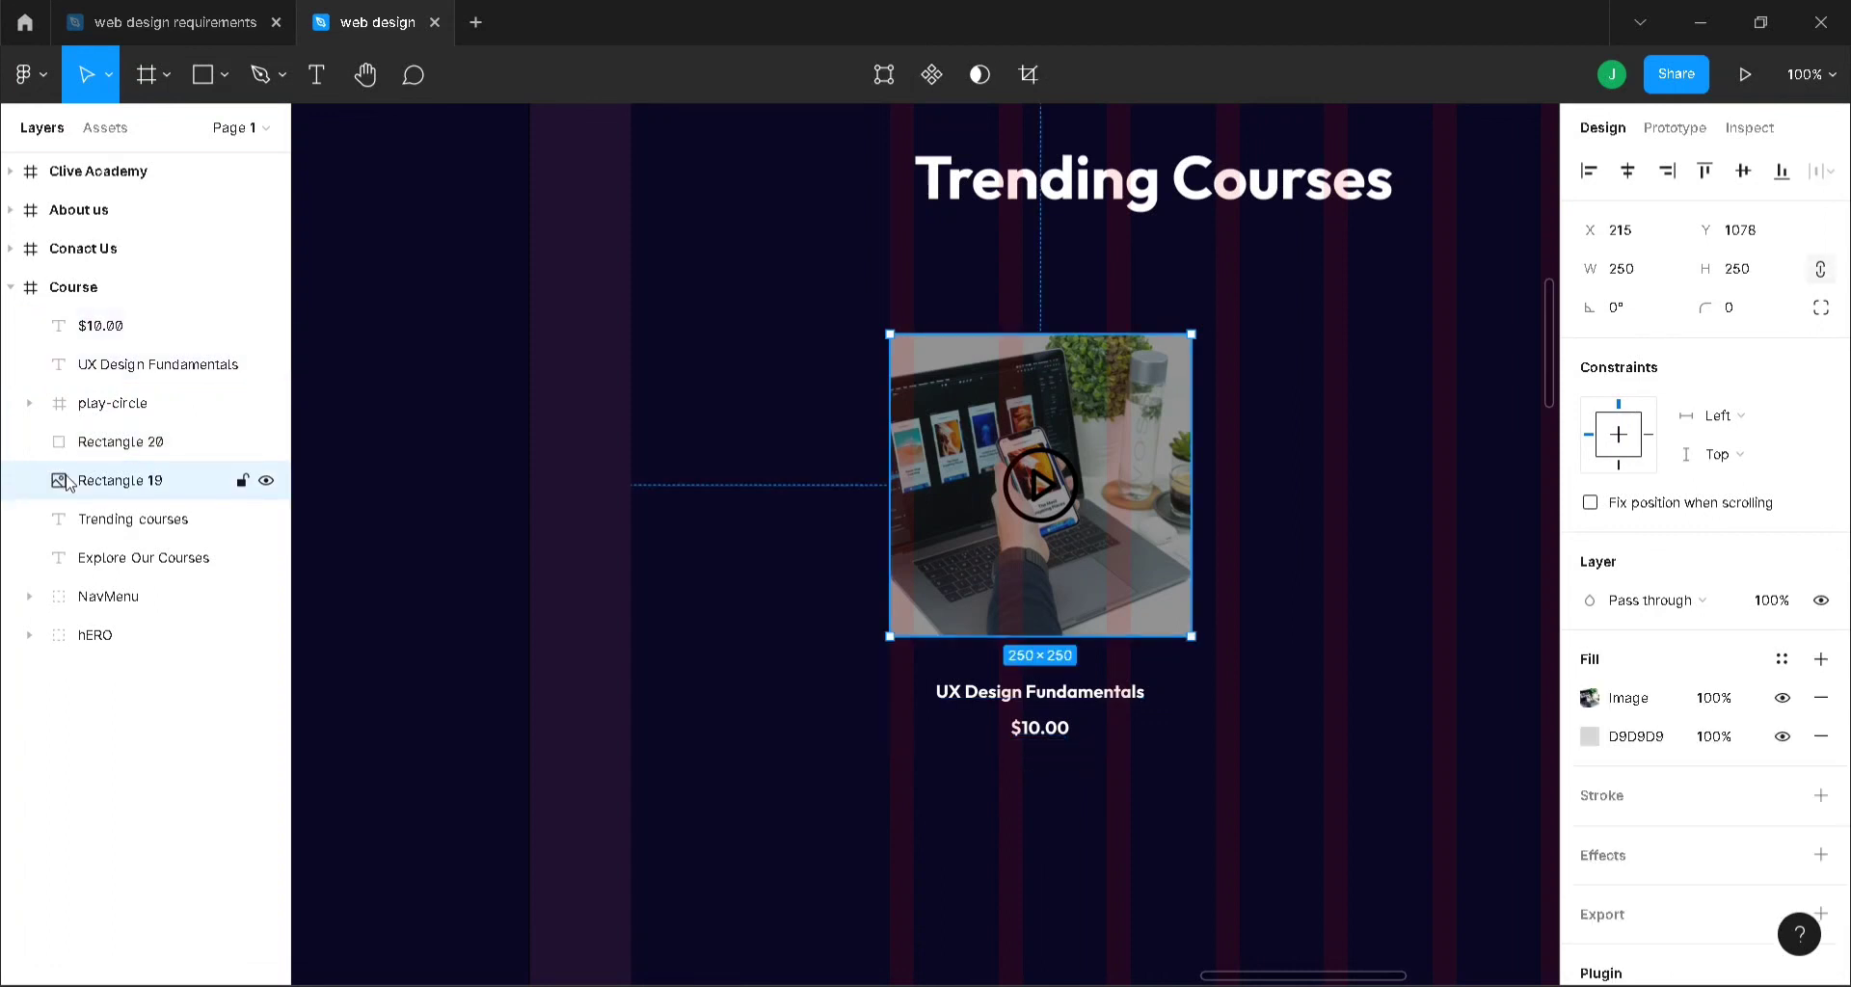
left_click(112, 337, "shift")
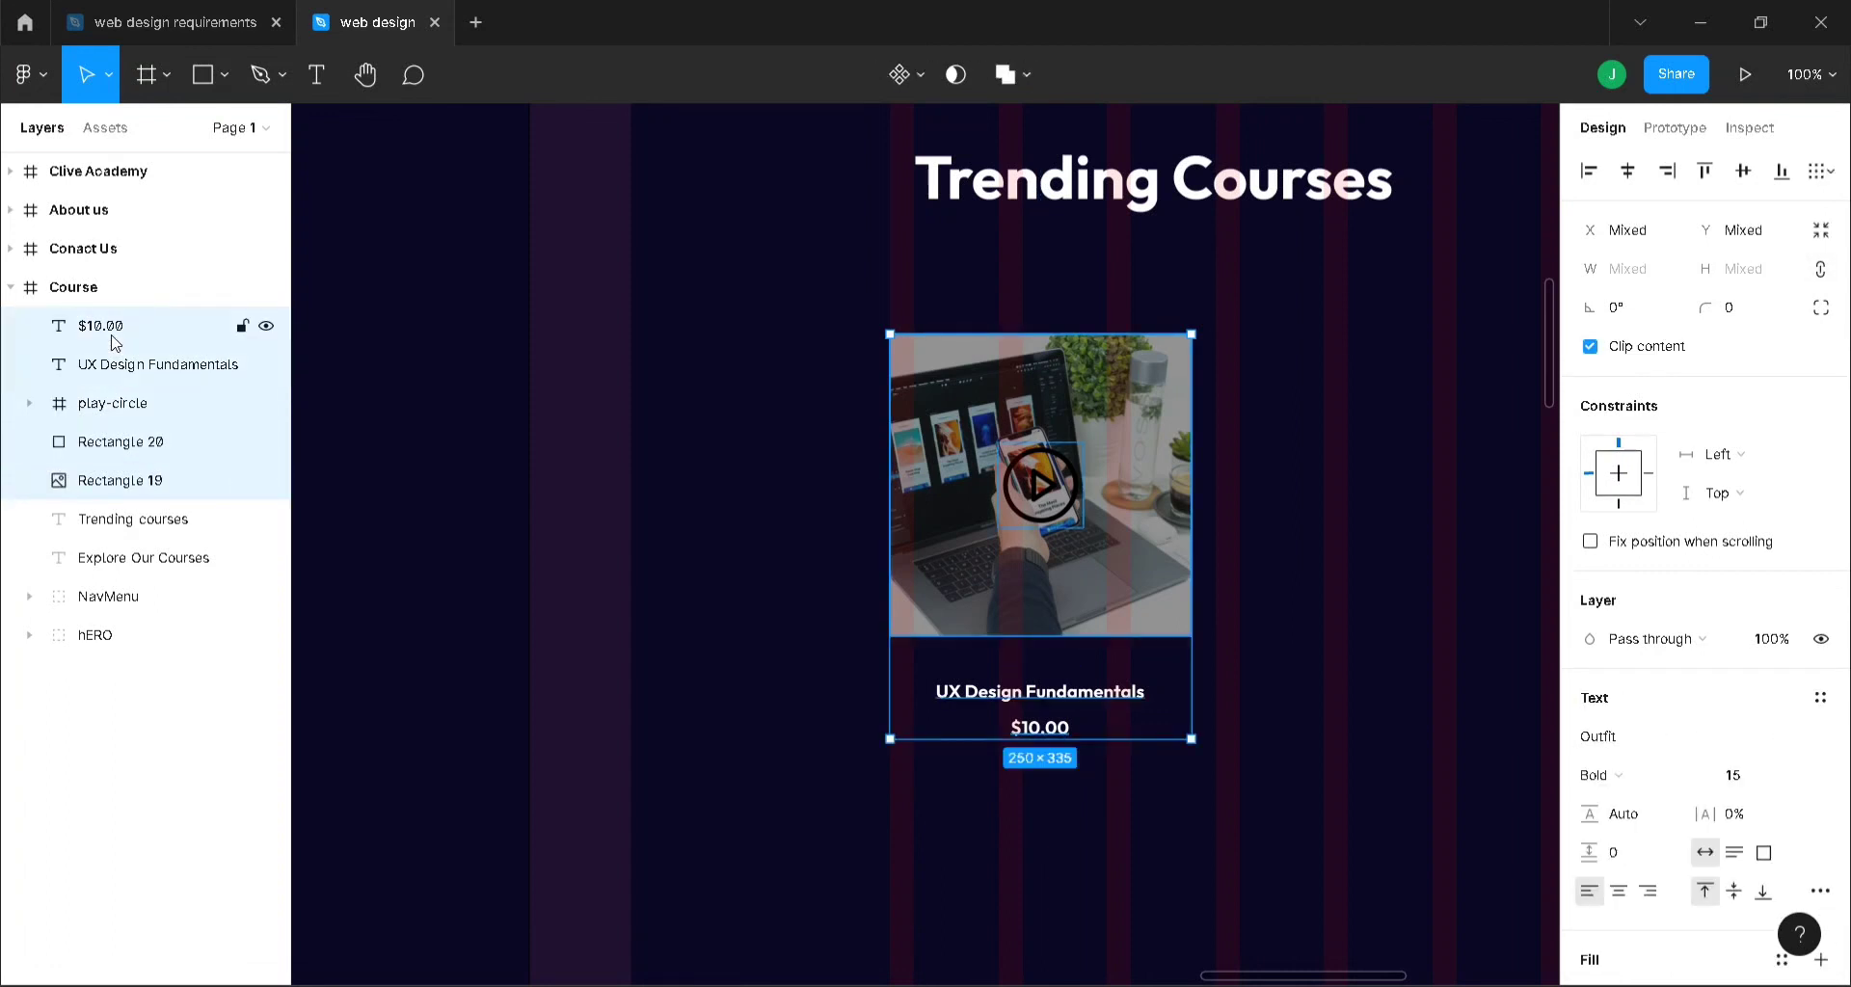
key("ctrl+g")
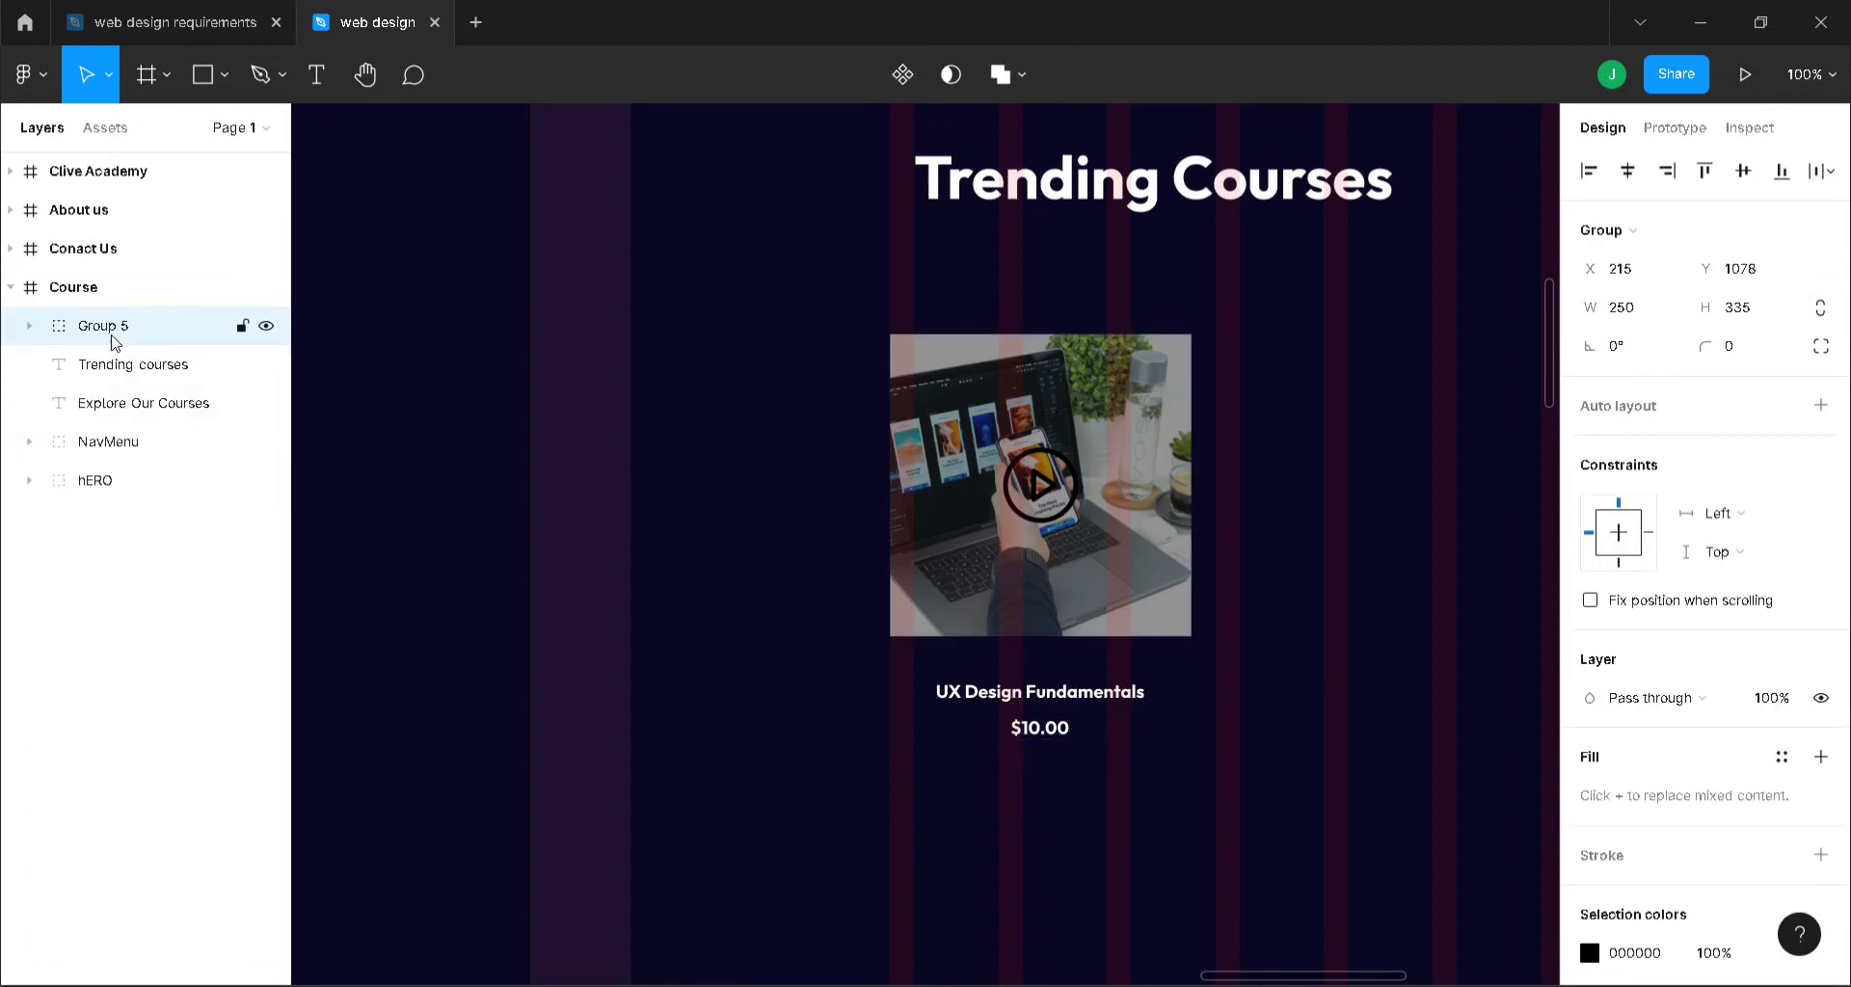
double_click(113, 333)
type("Course")
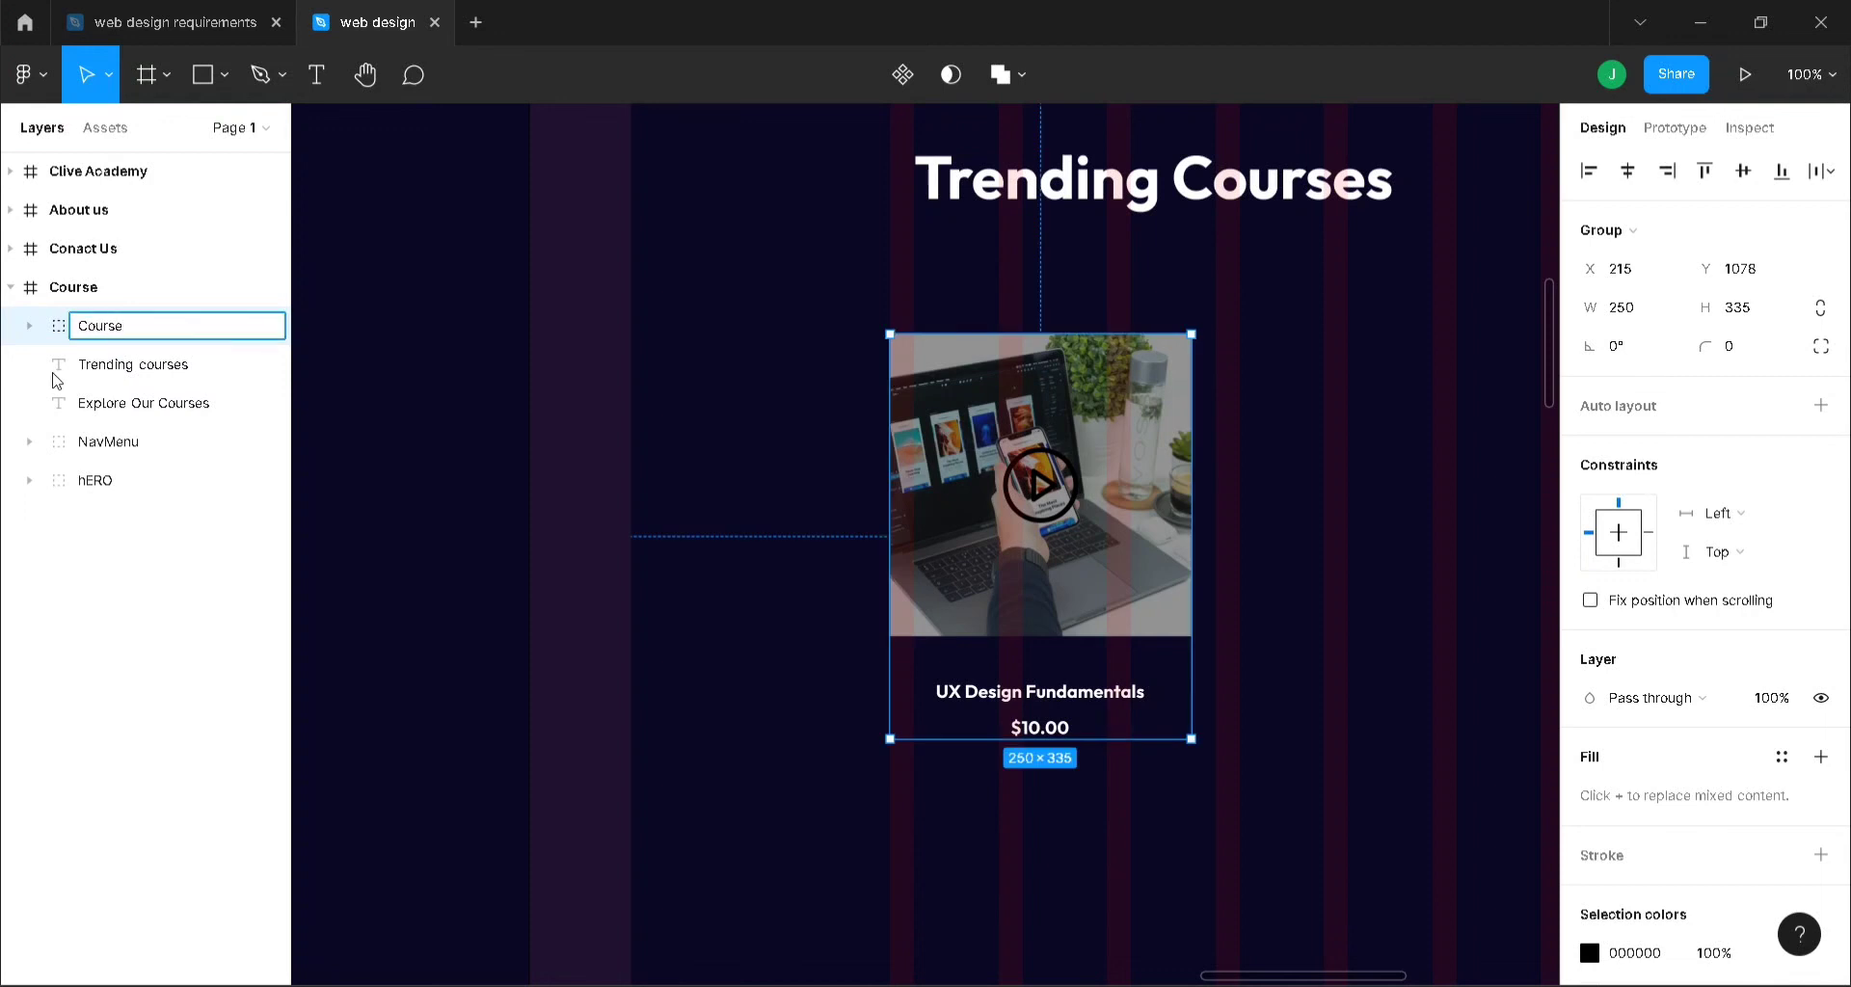
left_click(121, 725)
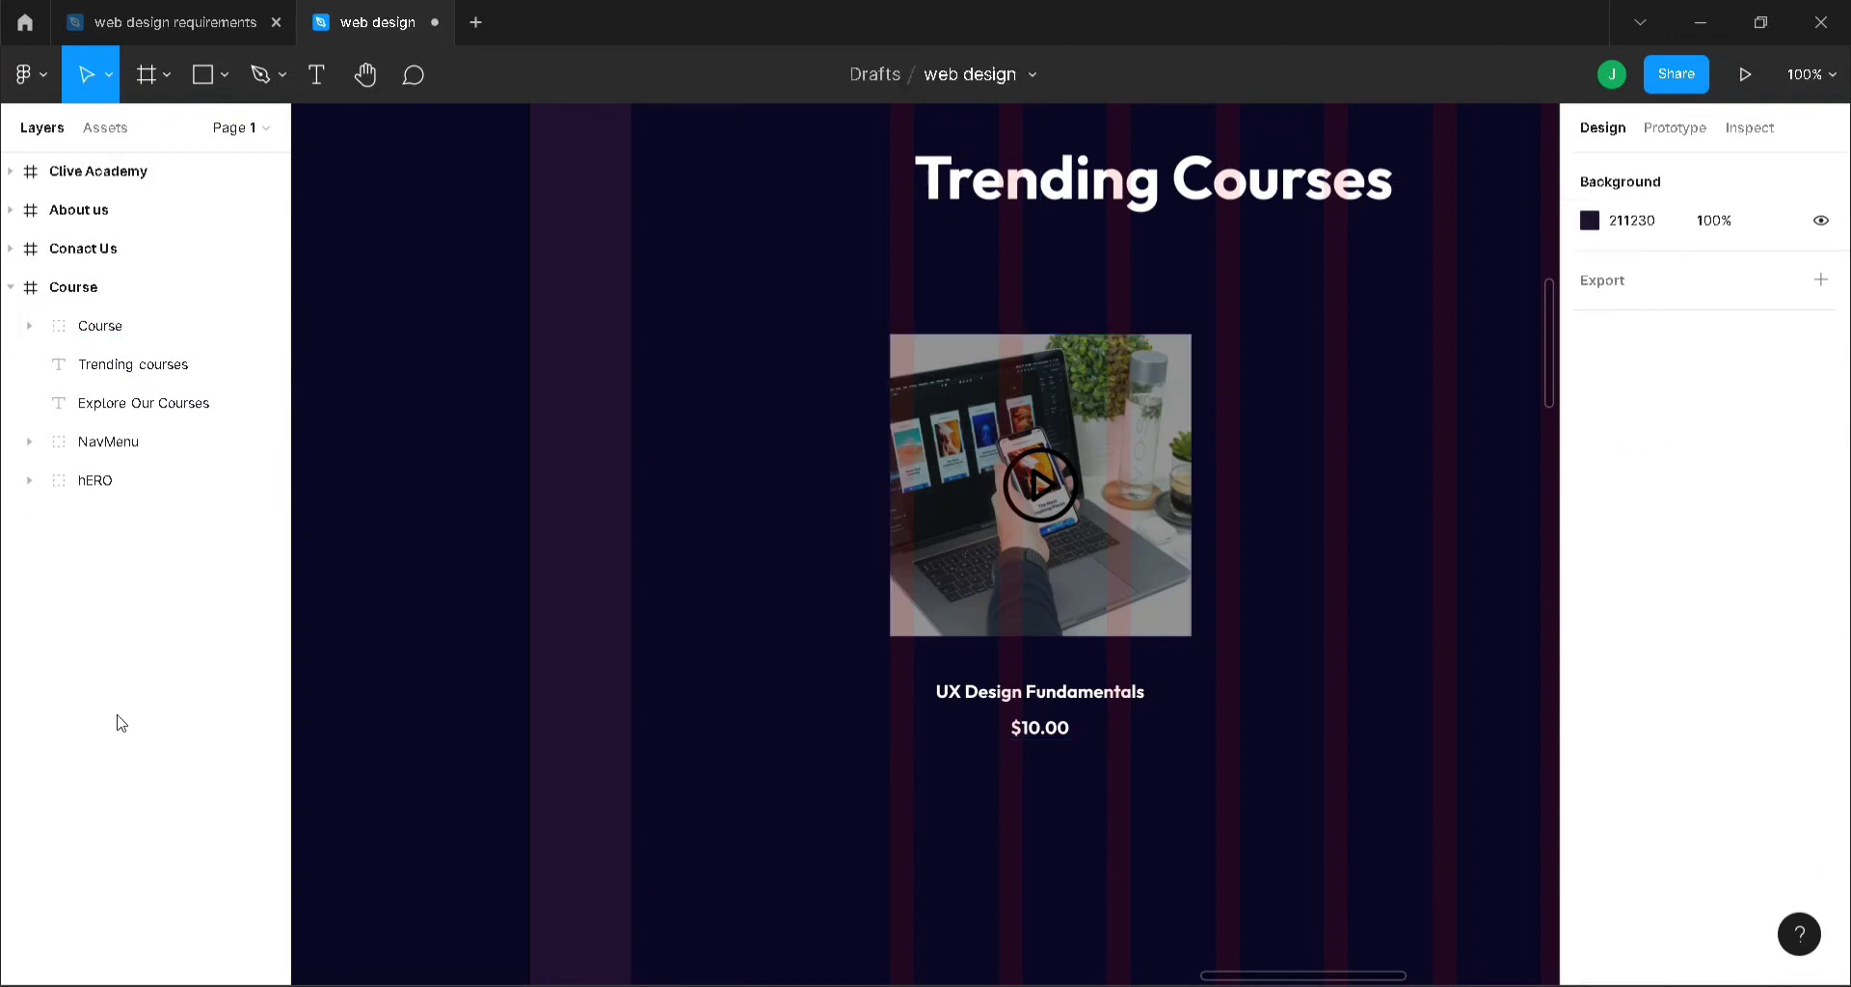
- Reorder layers so NavMenu and hERO sit at the top, Course below Explore Our Courses
left_click(139, 385)
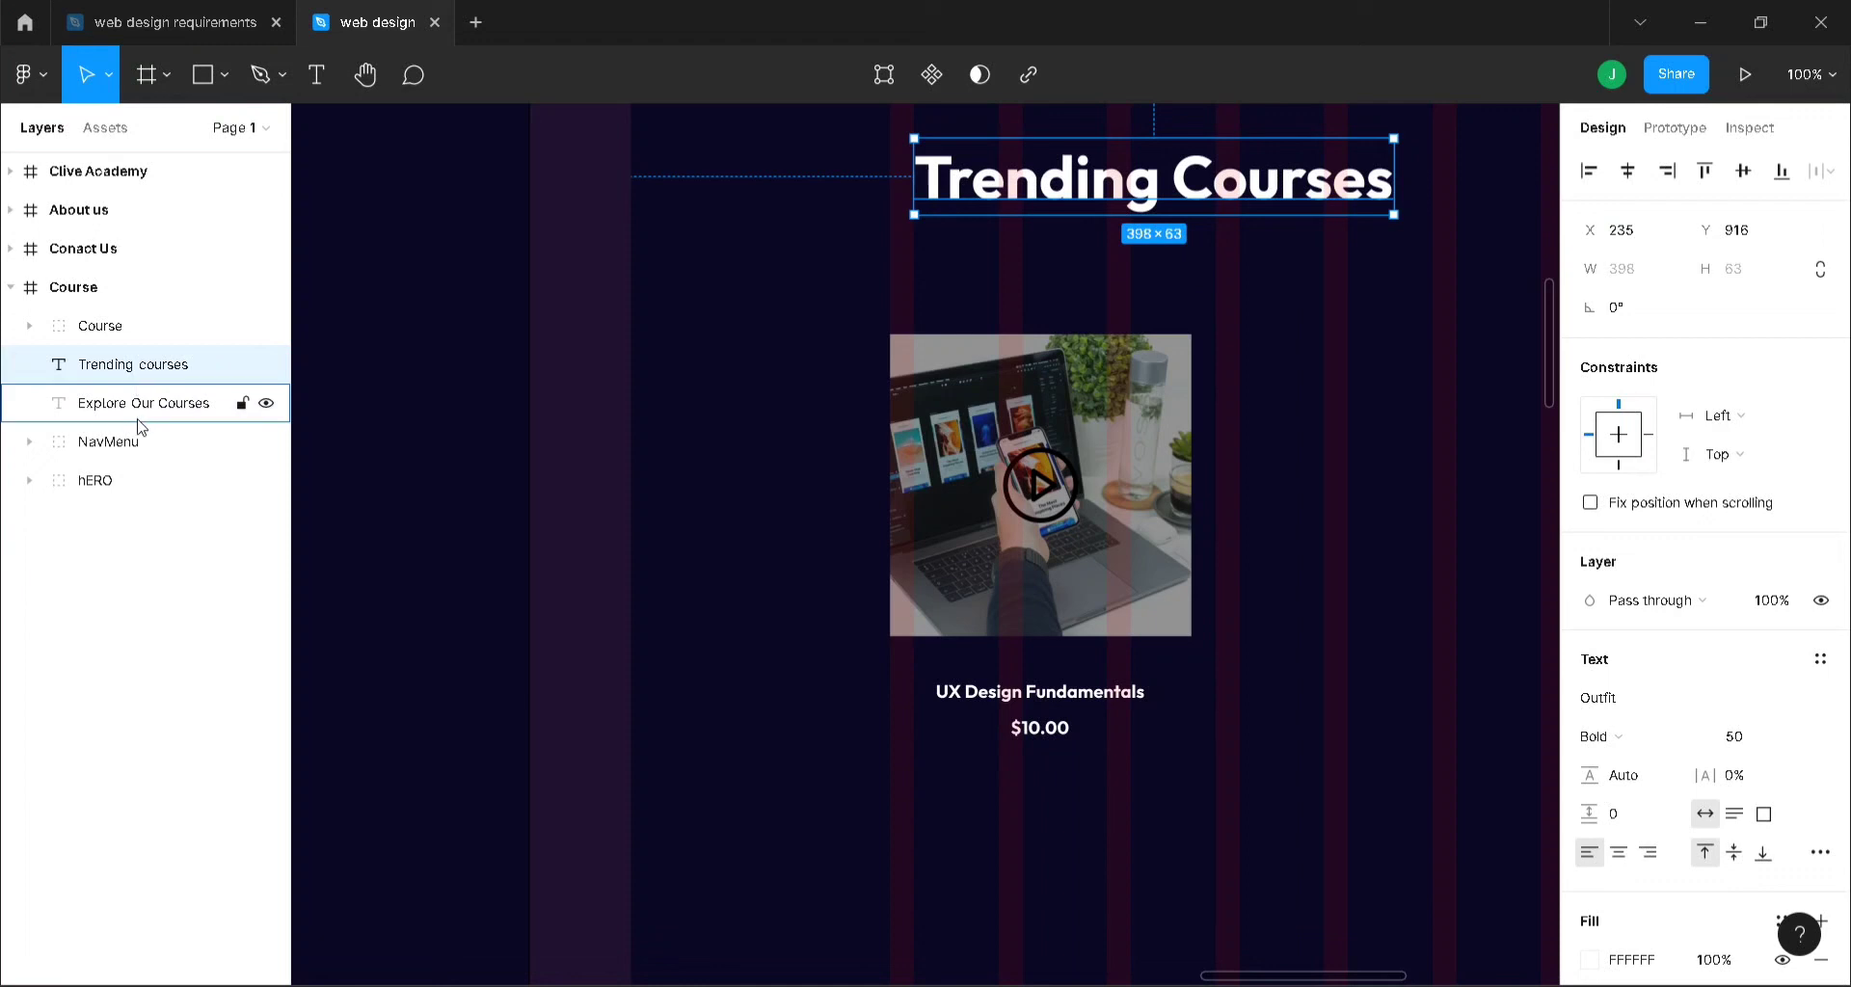
left_click(96, 326)
mouse_move(97, 327)
left_mouse_down()
mouse_move(103, 439)
mouse_move(109, 327)
left_mouse_up()
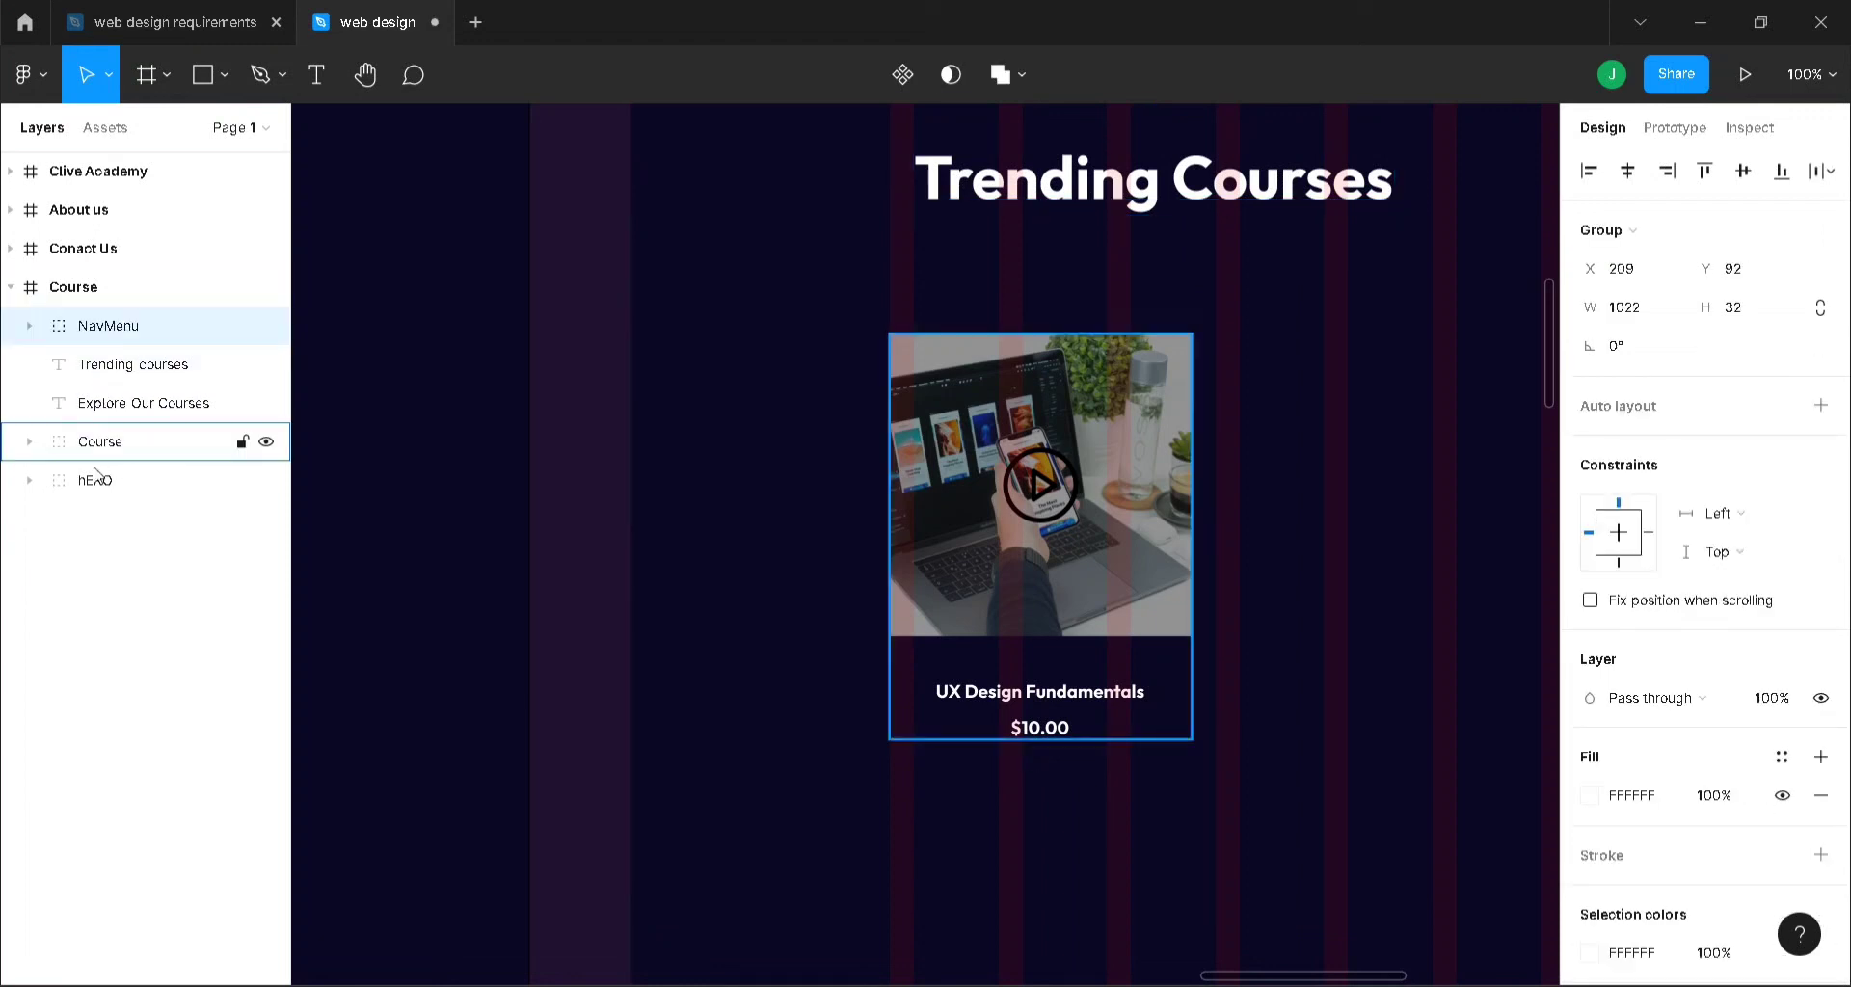
left_click_drag(95, 480, 103, 363)
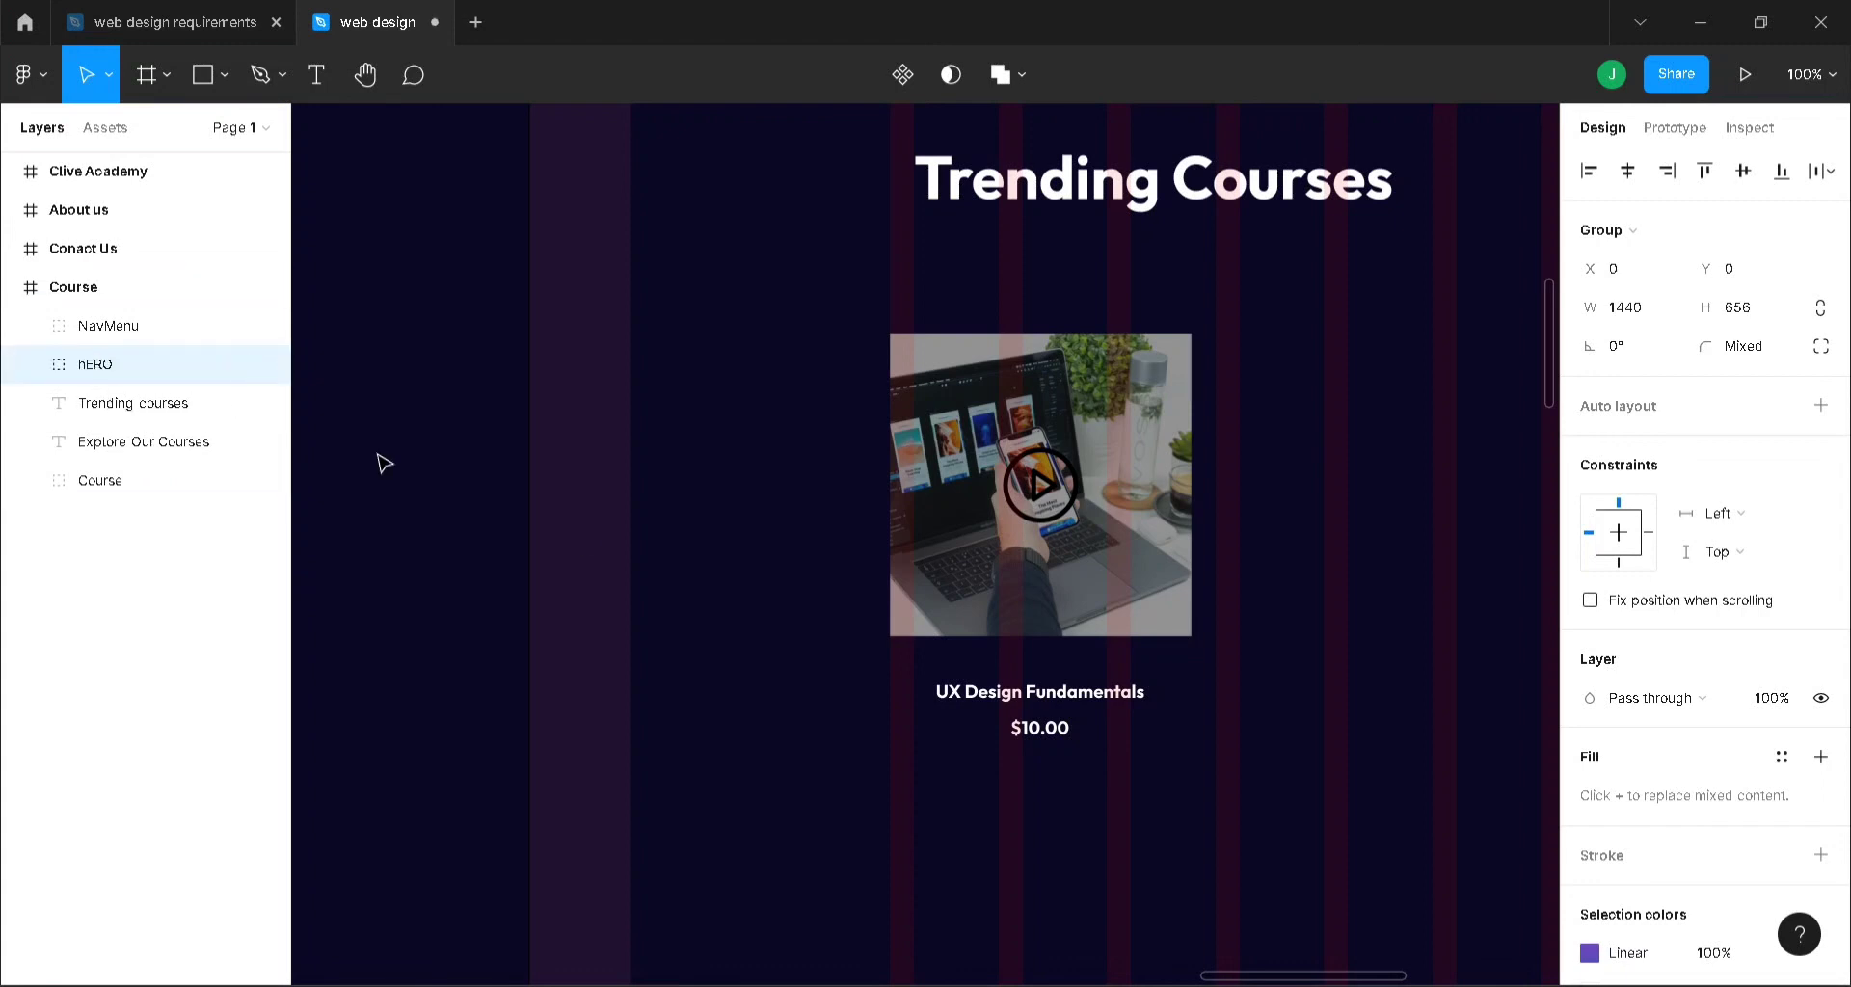
left_click(579, 537)
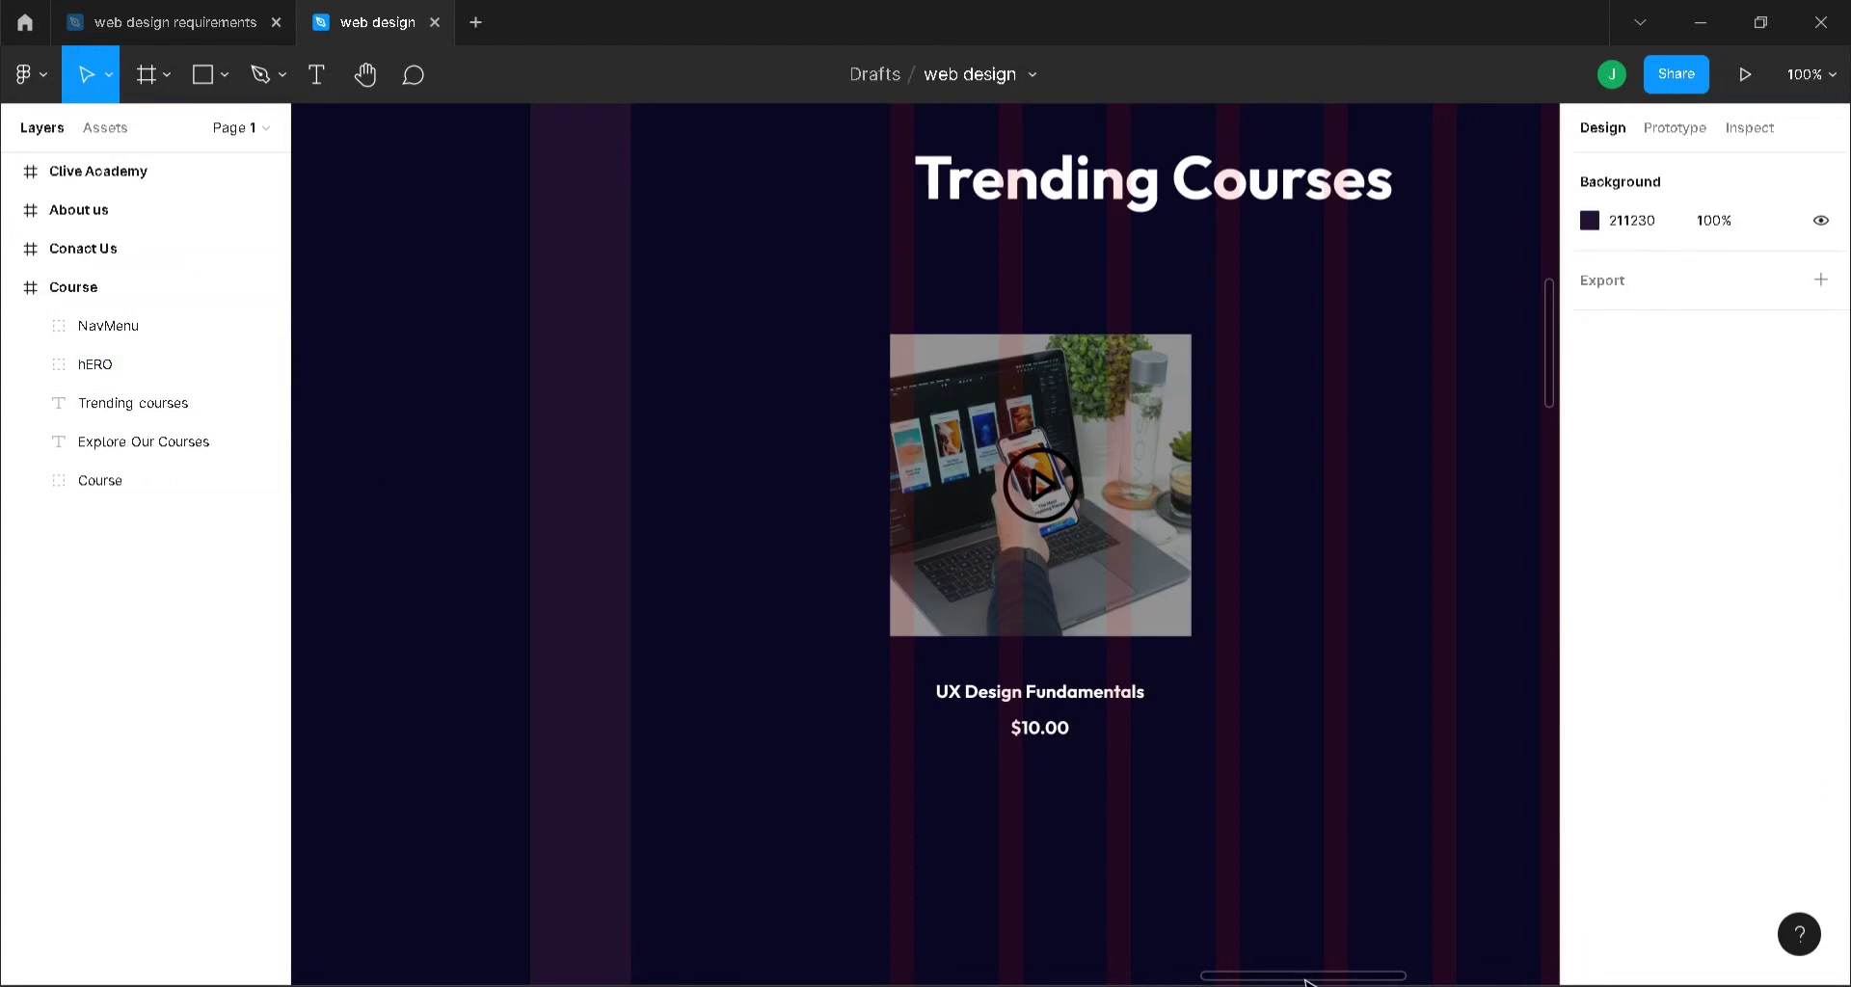
- Duplicate the Course card into a row of four cards and tighten their gaps
left_click_drag(1306, 980, 1393, 980)
key("minus")
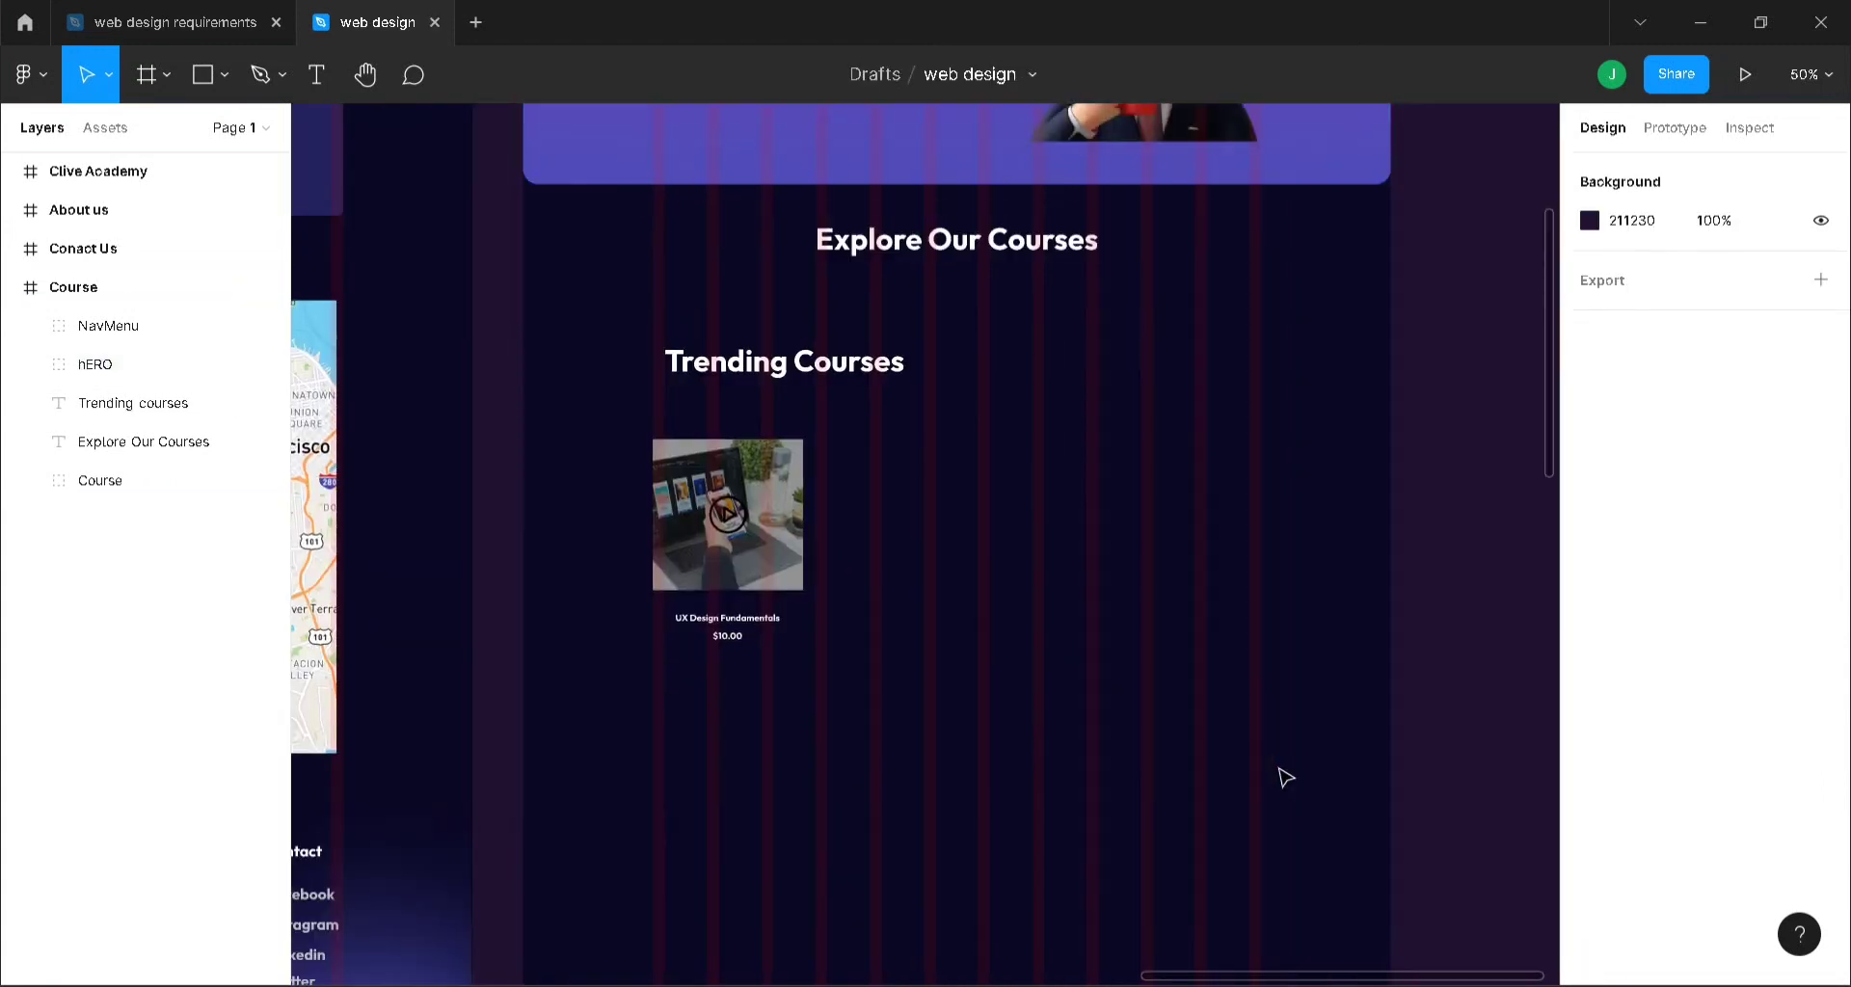
left_click(754, 540)
left_click(755, 539)
key("ctrl+d")
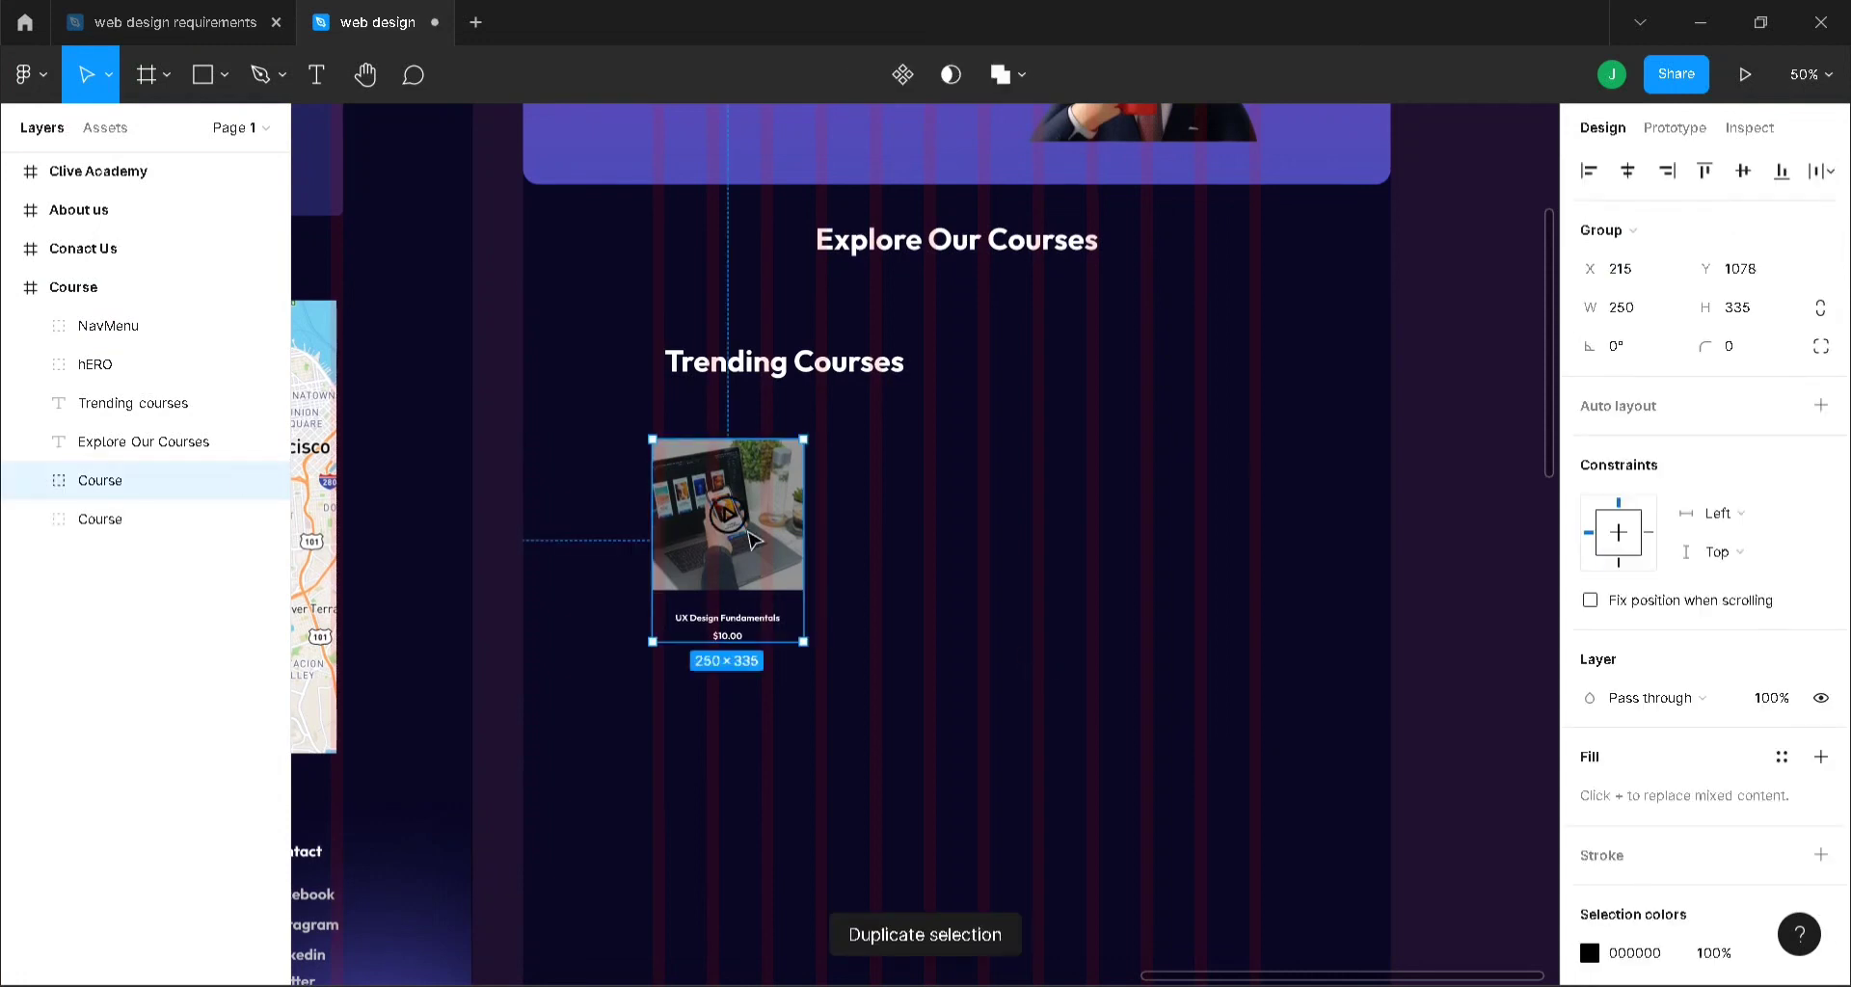
left_click_drag(755, 540, 955, 543)
key("ctrl+d")
key("ctrl+d")
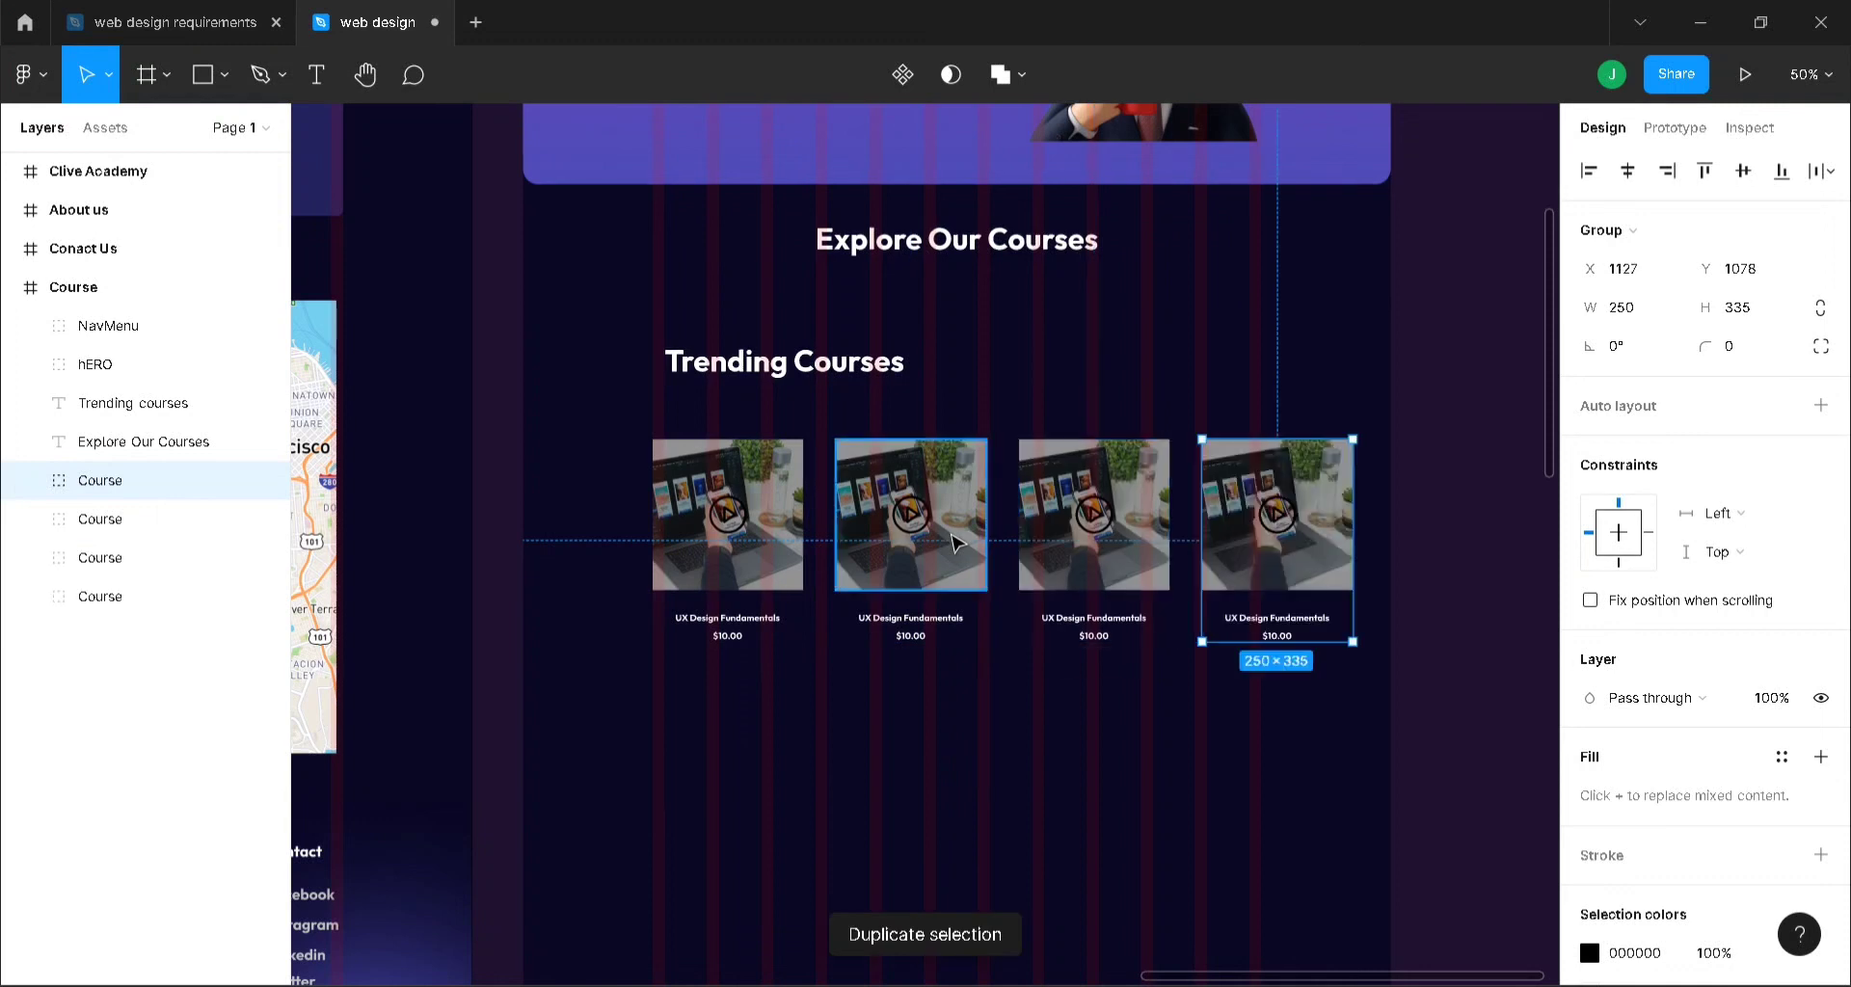
left_click(1123, 528, "shift")
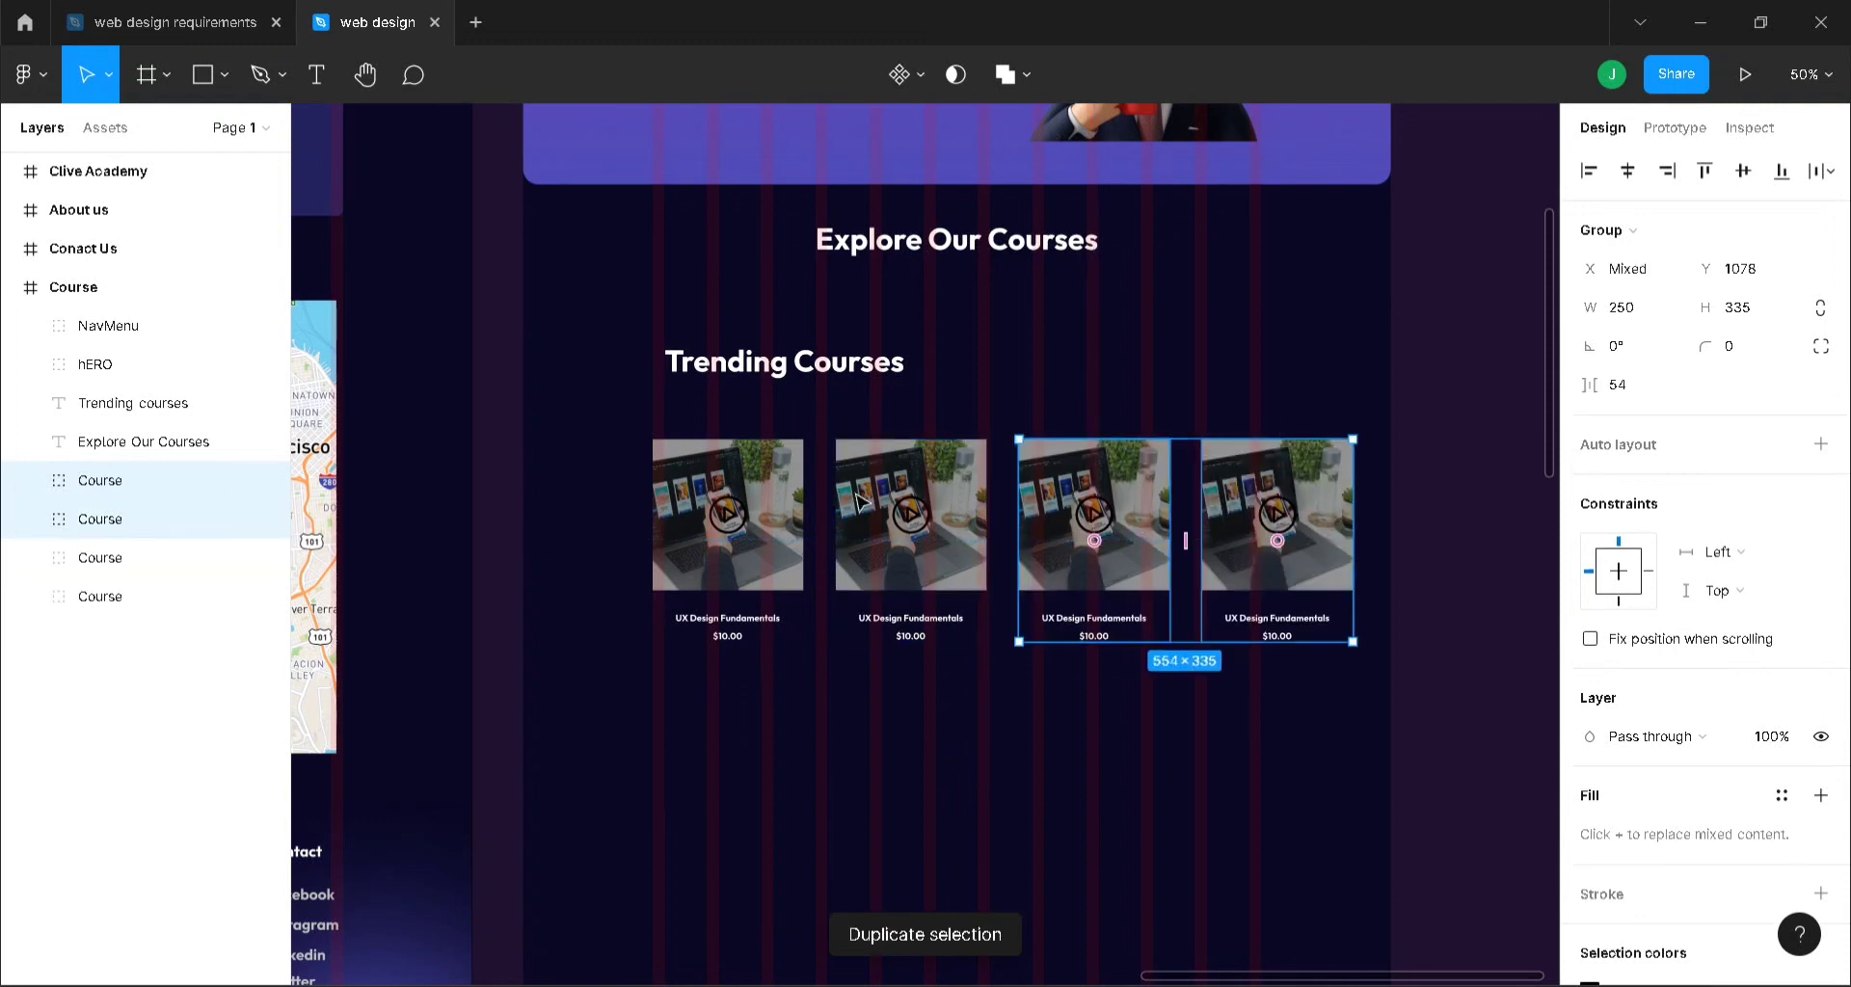
left_click(868, 516, "shift")
left_click(795, 502, "shift")
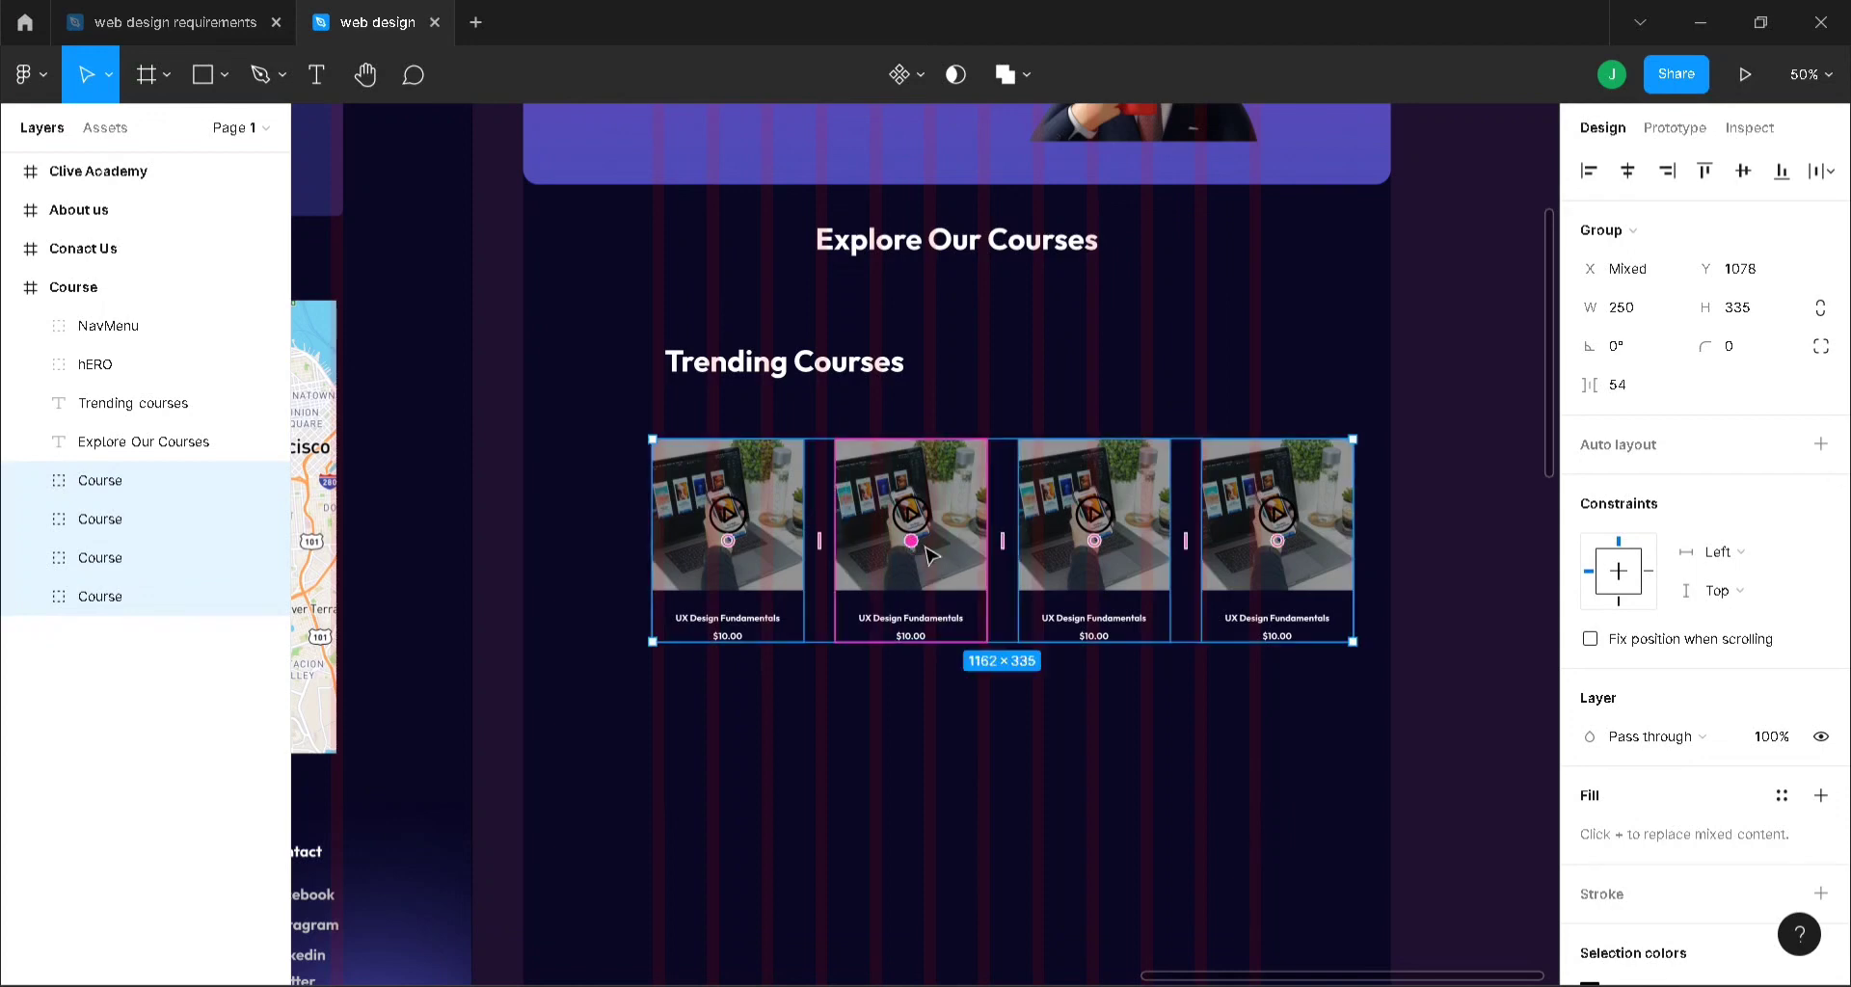
mouse_move(1001, 545)
left_mouse_down()
mouse_move(949, 545)
mouse_move(1008, 546)
left_mouse_up()
- Delete the fourth card, space the other three 123 apart, centre them, and duplicate the row
left_click(1250, 556)
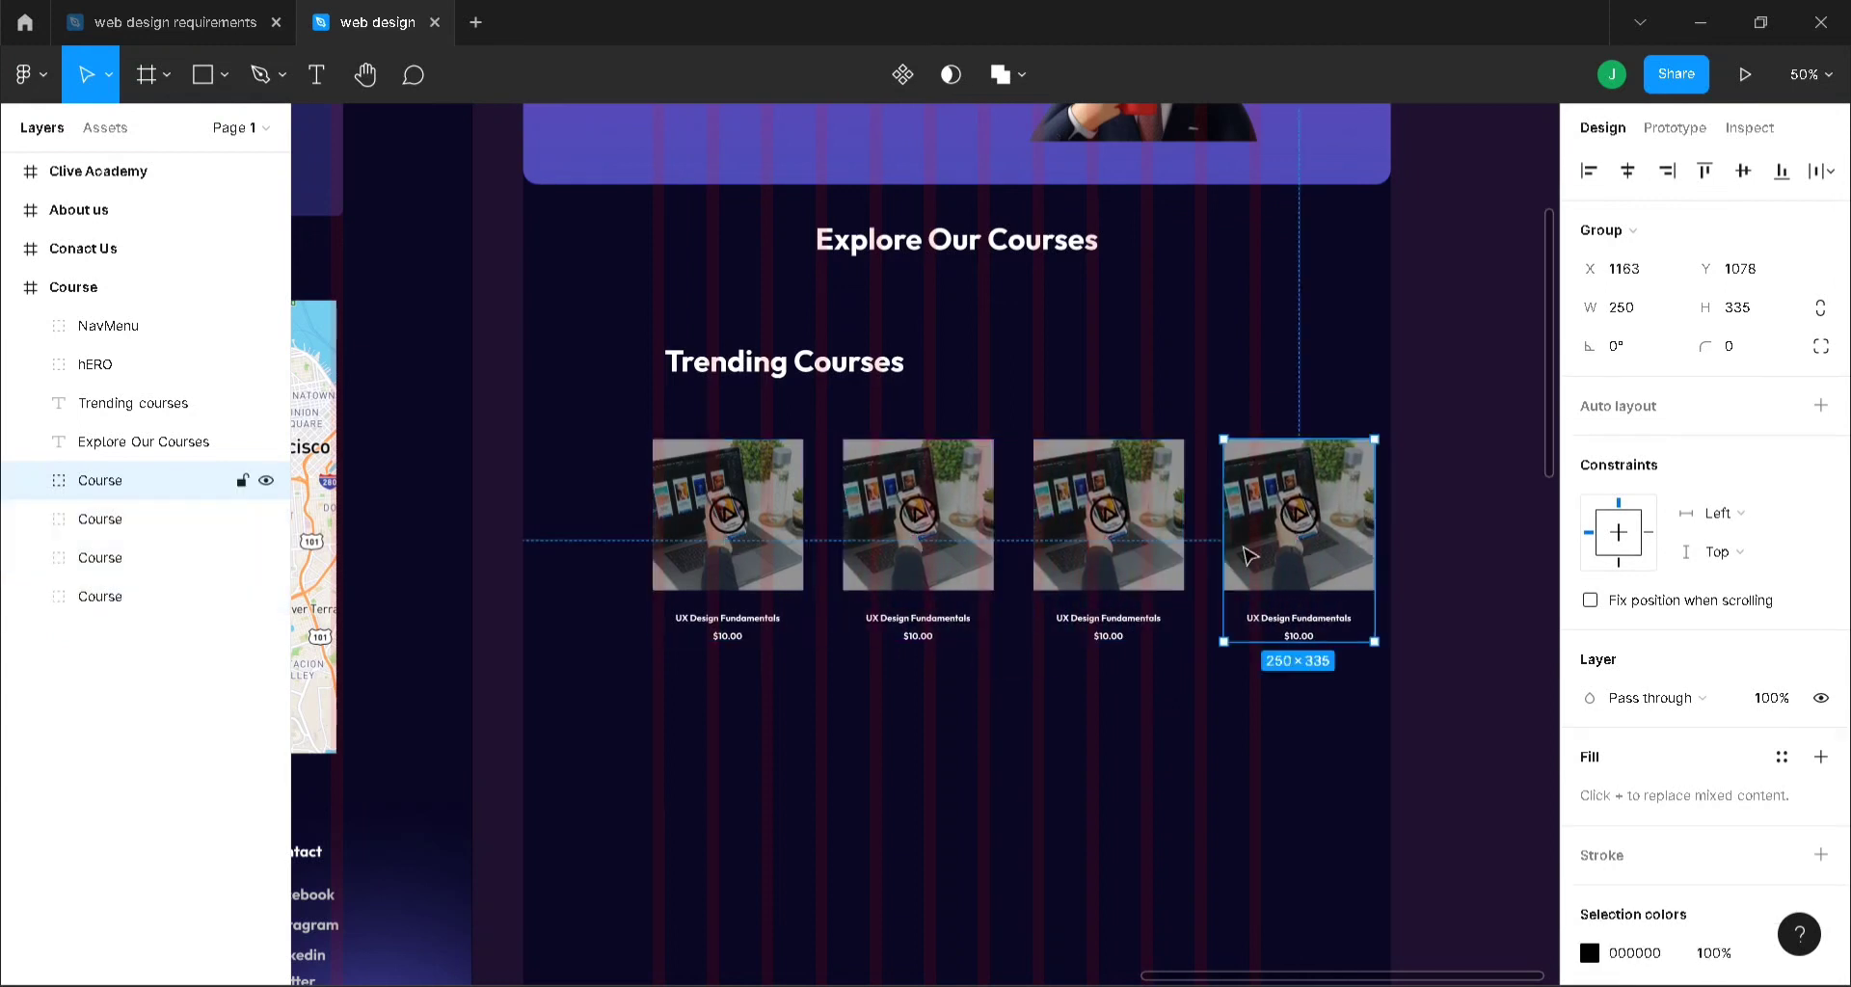
key("Delete")
left_click(1137, 544)
left_click(969, 540, "shift")
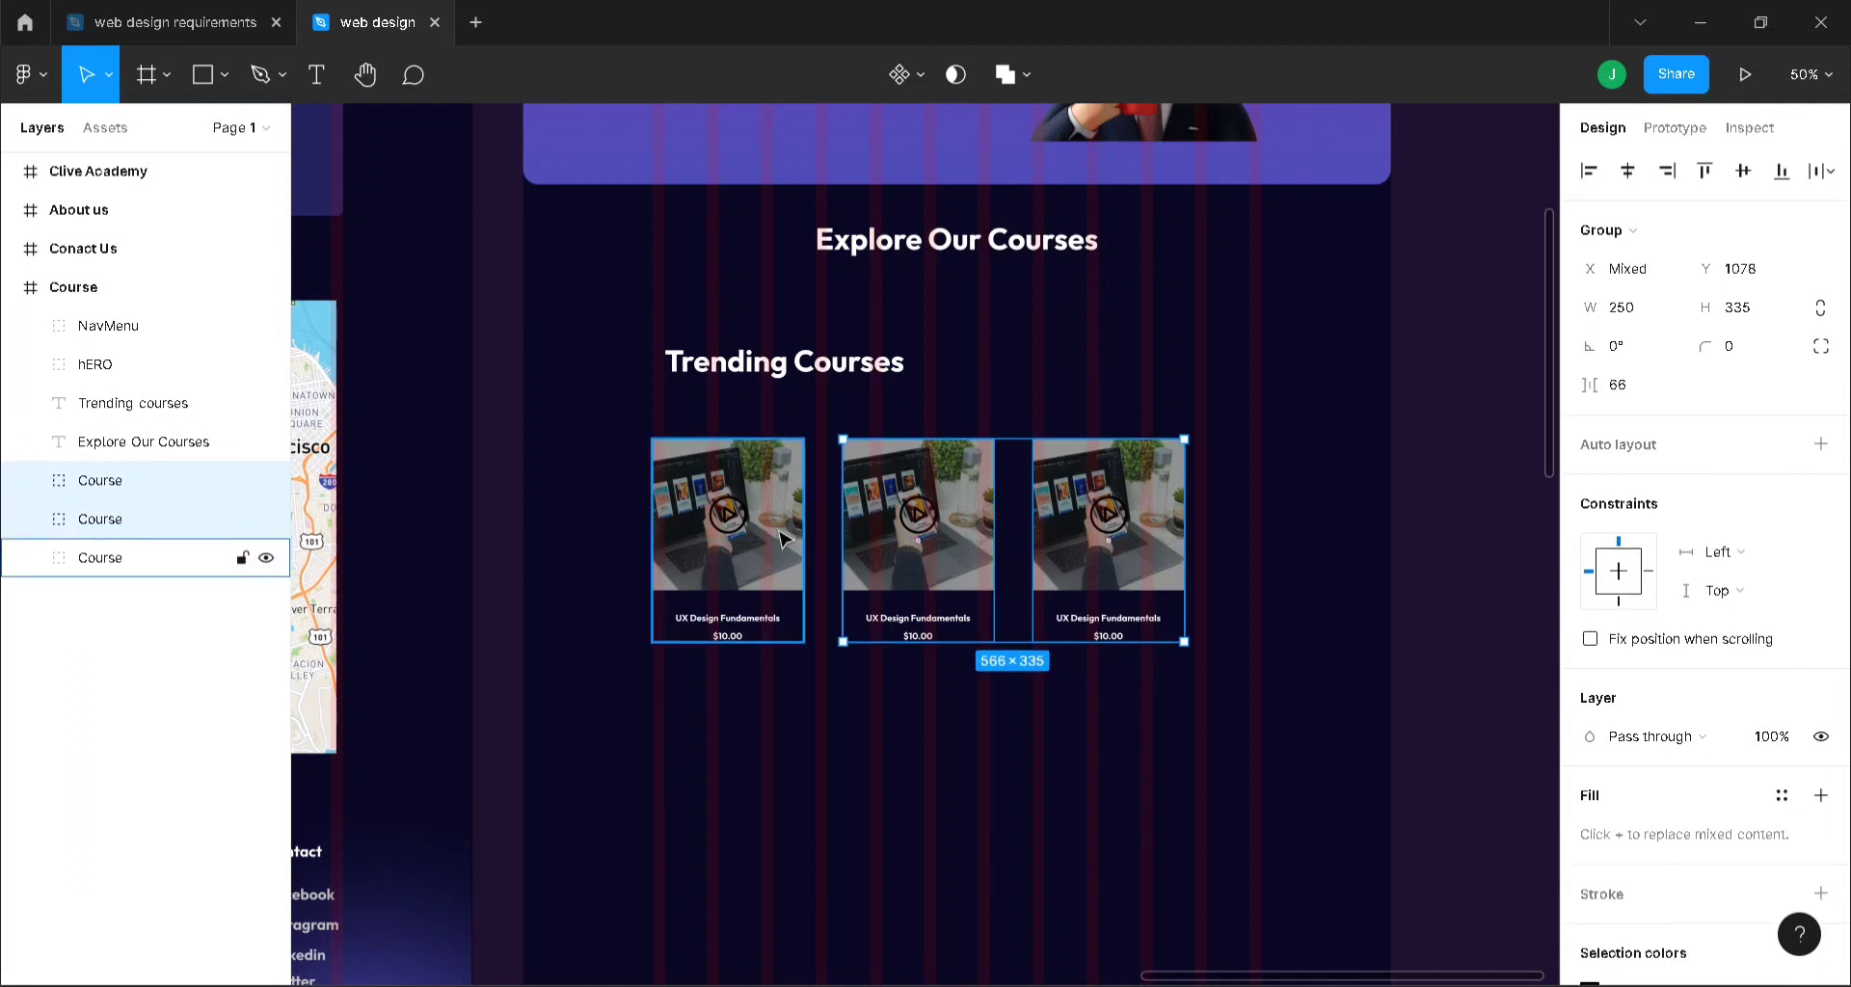
left_click(783, 538, "shift")
mouse_move(969, 556)
left_mouse_down()
mouse_move(1074, 539)
mouse_move(967, 566)
left_mouse_up()
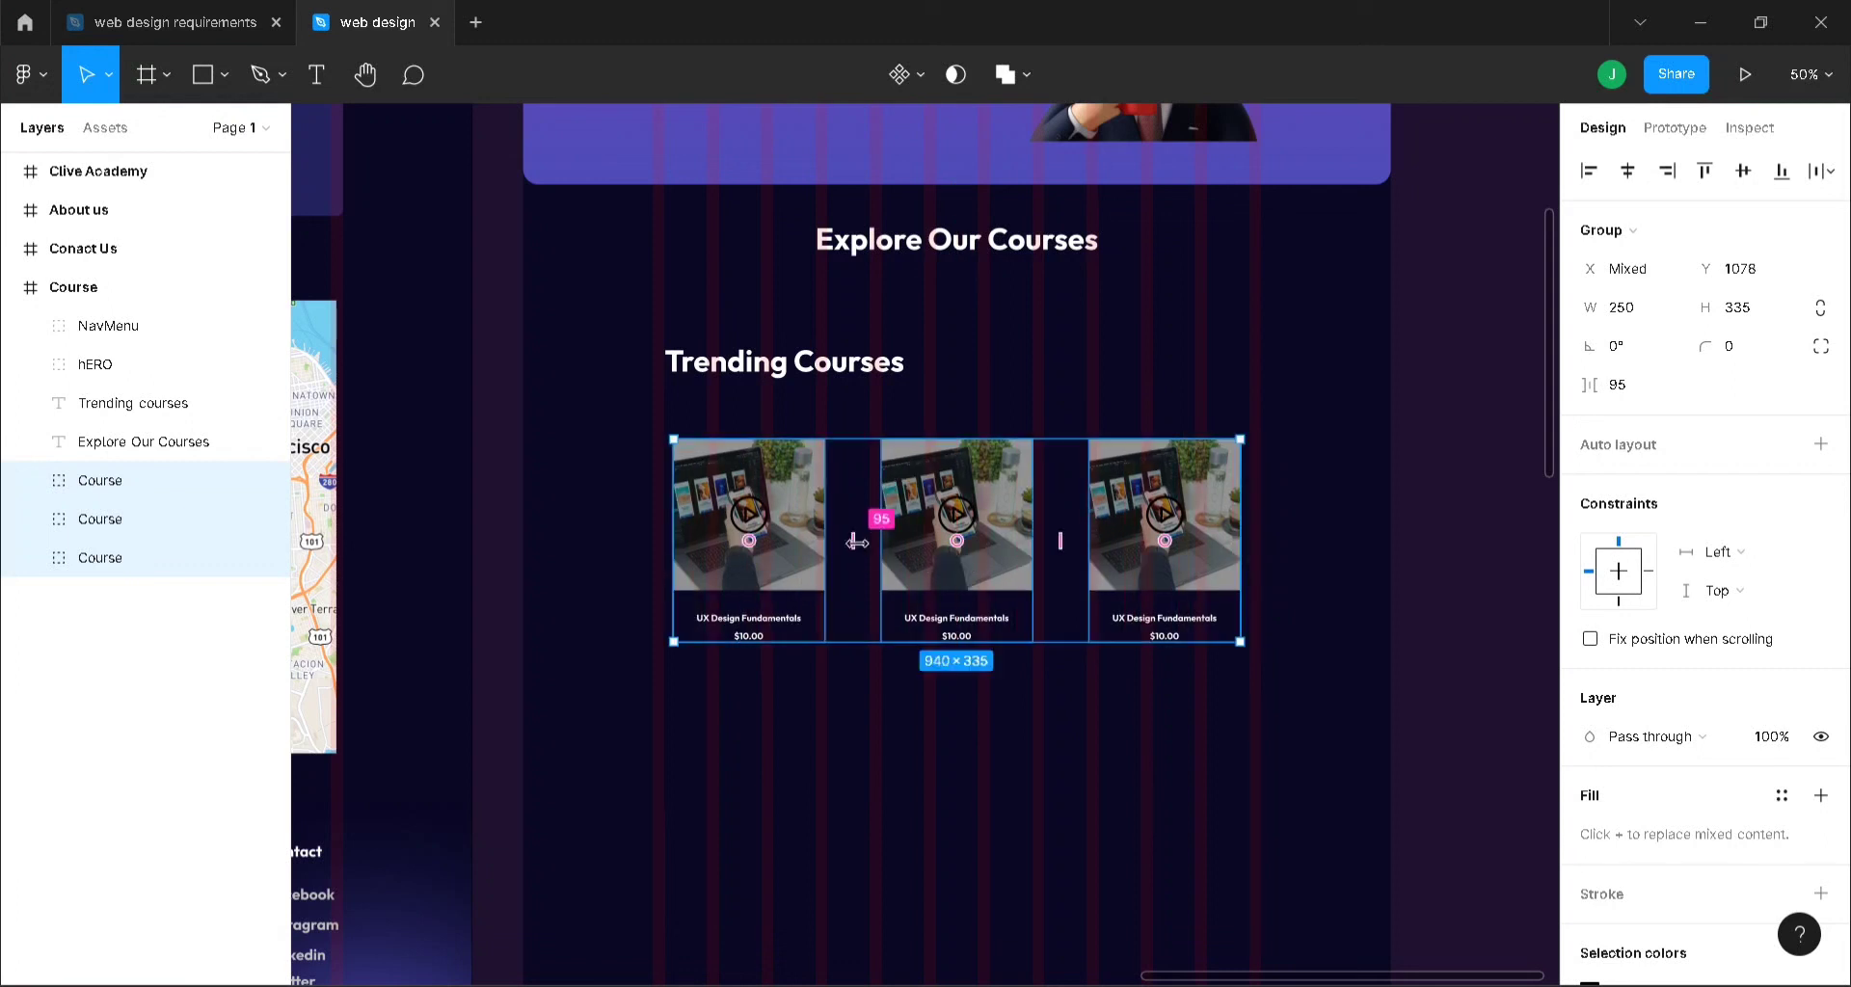
mouse_move(852, 543)
left_mouse_down()
mouse_move(837, 543)
mouse_move(864, 543)
left_mouse_up()
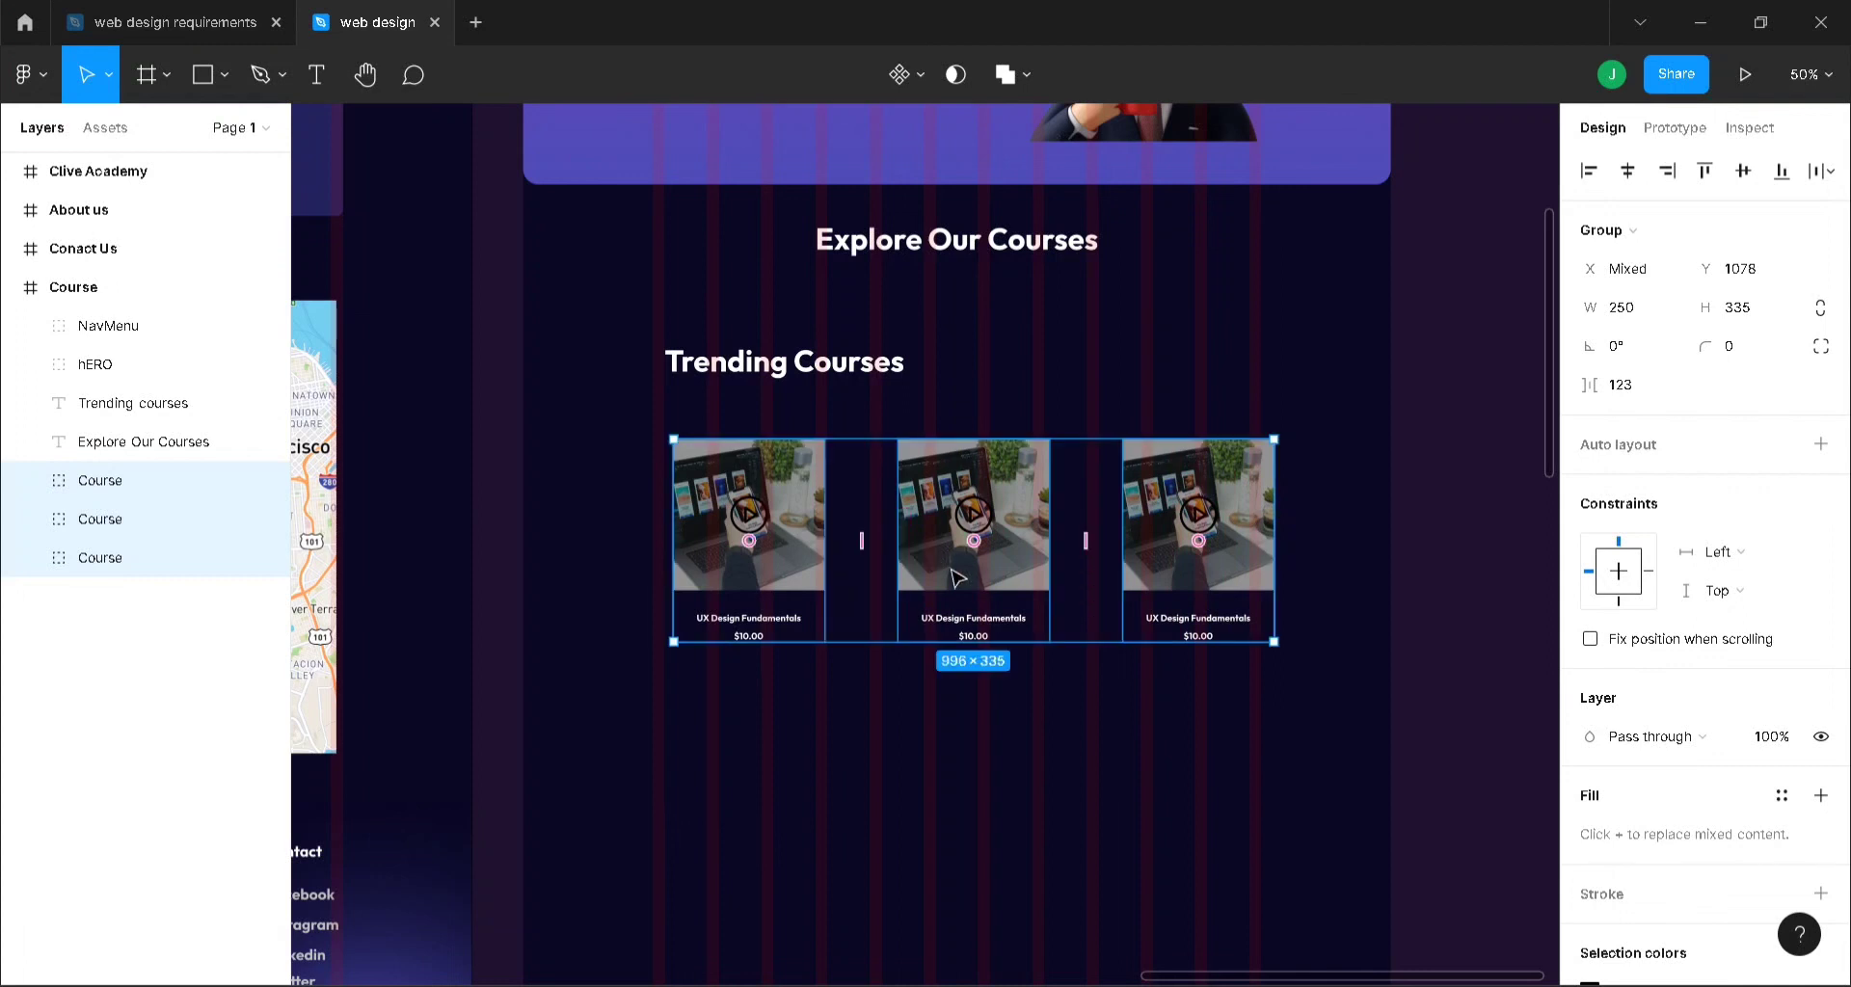
left_click_drag(964, 593, 971, 831)
key("ctrl+d")
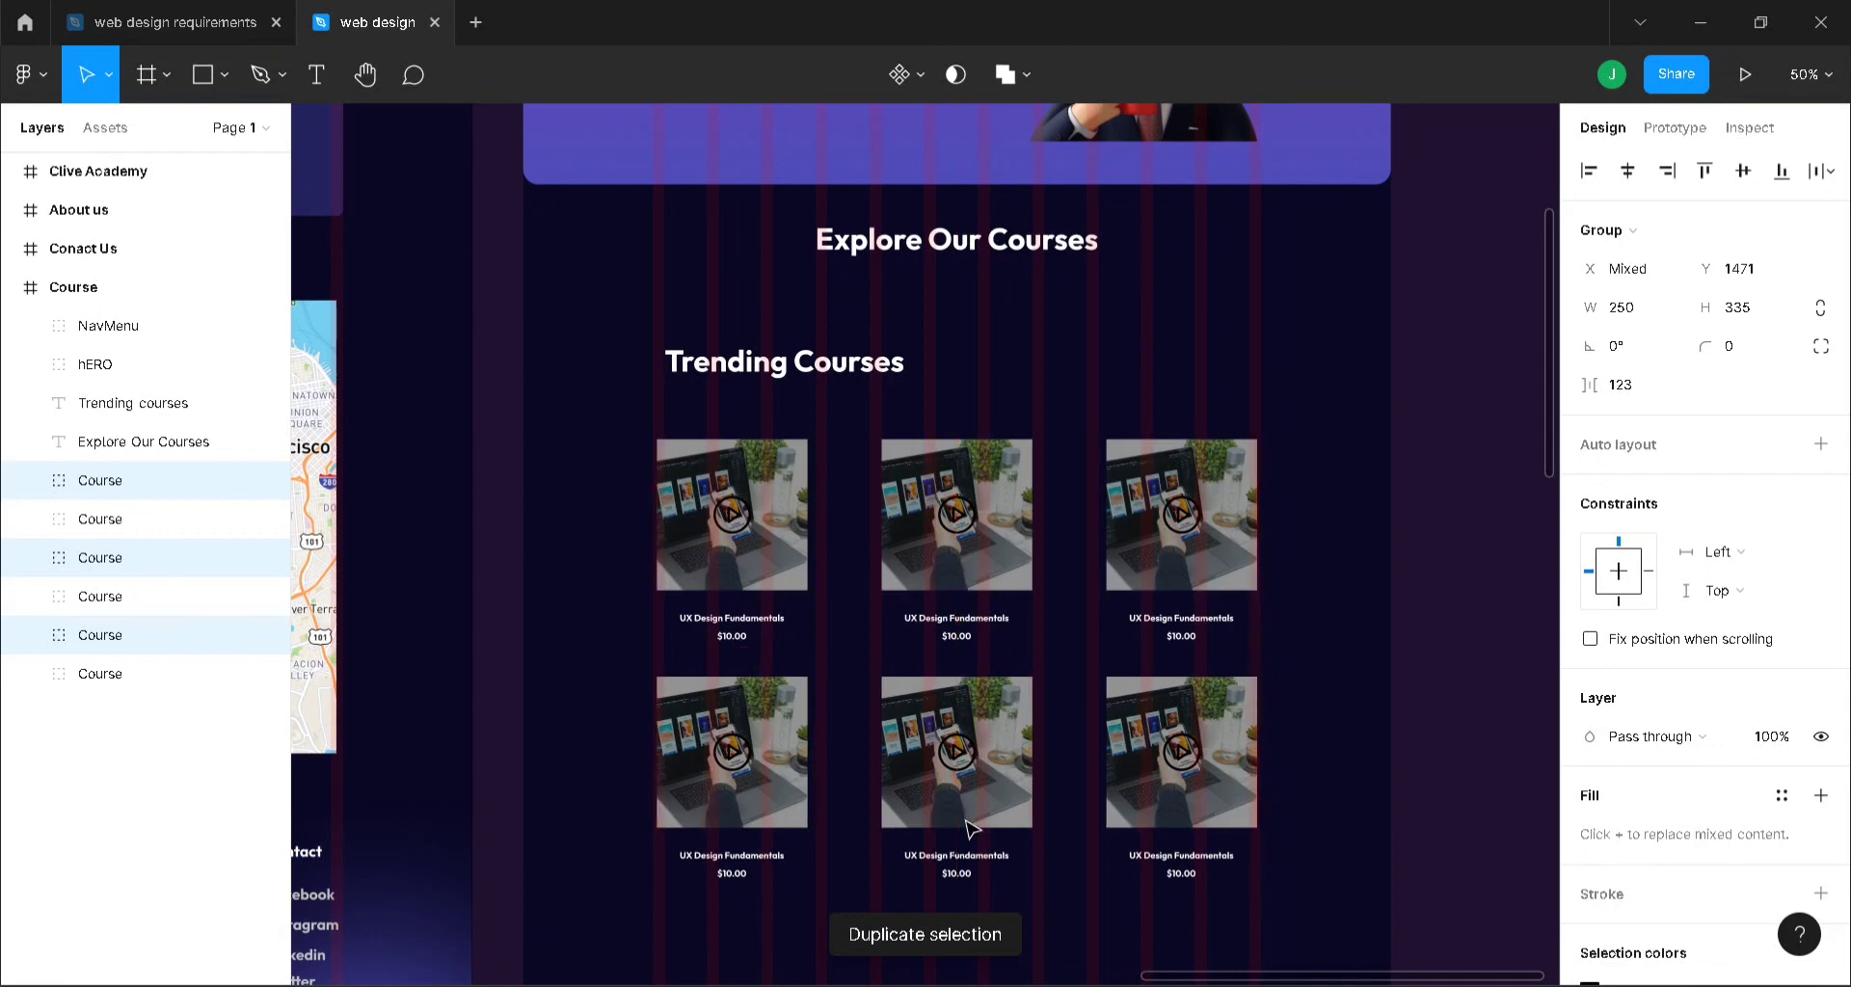
- Duplicate the card row into a third row and stretch the Course frame to 3092 tall
key("ctrl+d")
scroll(964, 819, "down", 2)
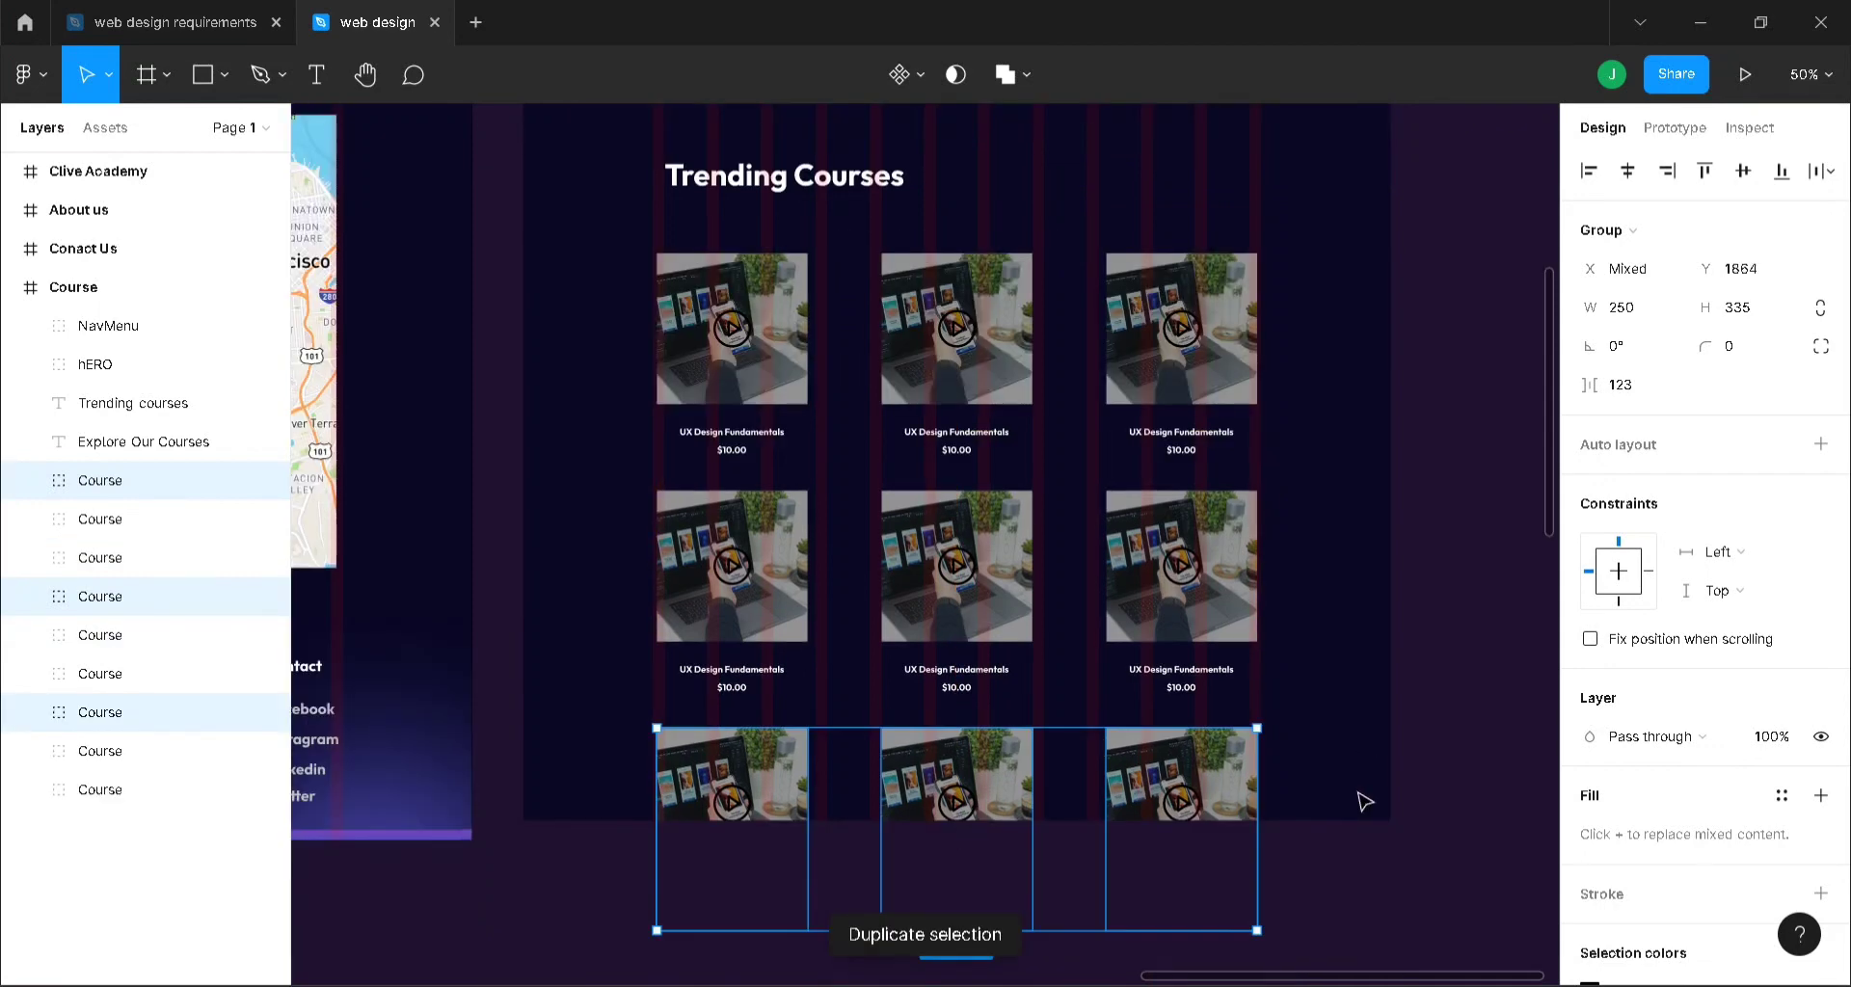
left_click(114, 291)
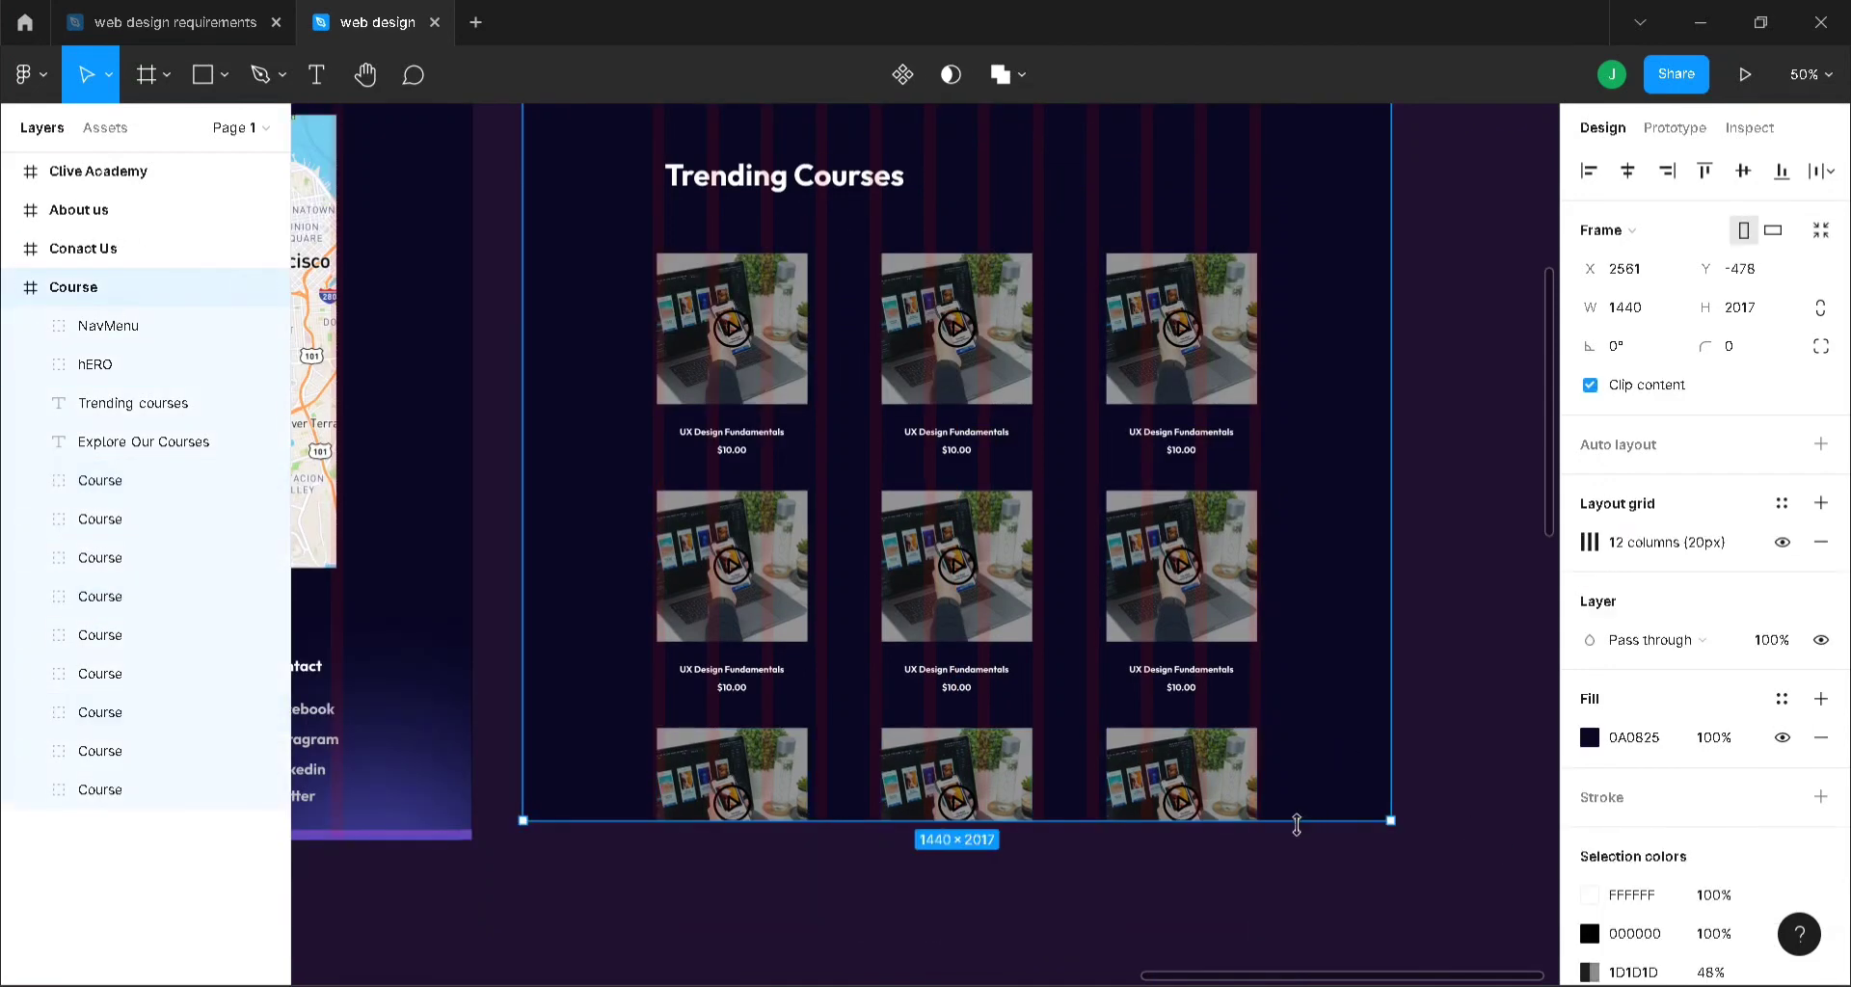
left_click_drag(1297, 820, 1301, 951)
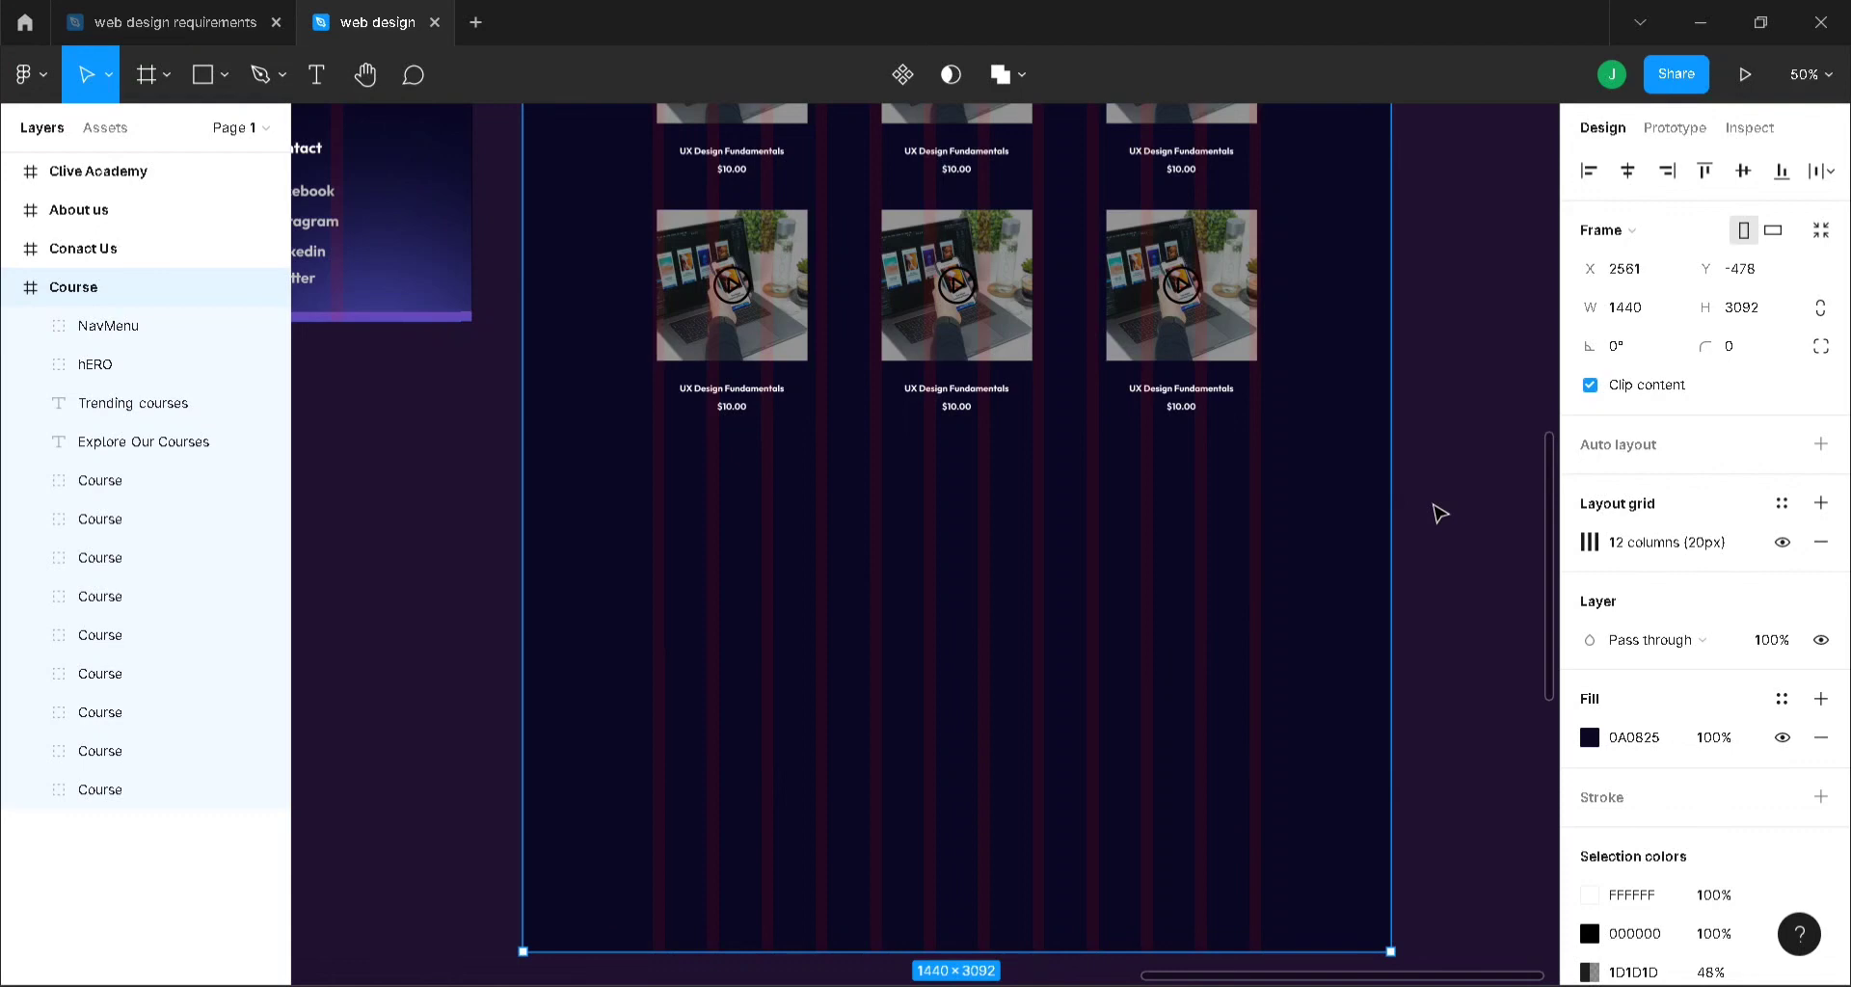
key("minus")
scroll(1439, 513, "up", 5)
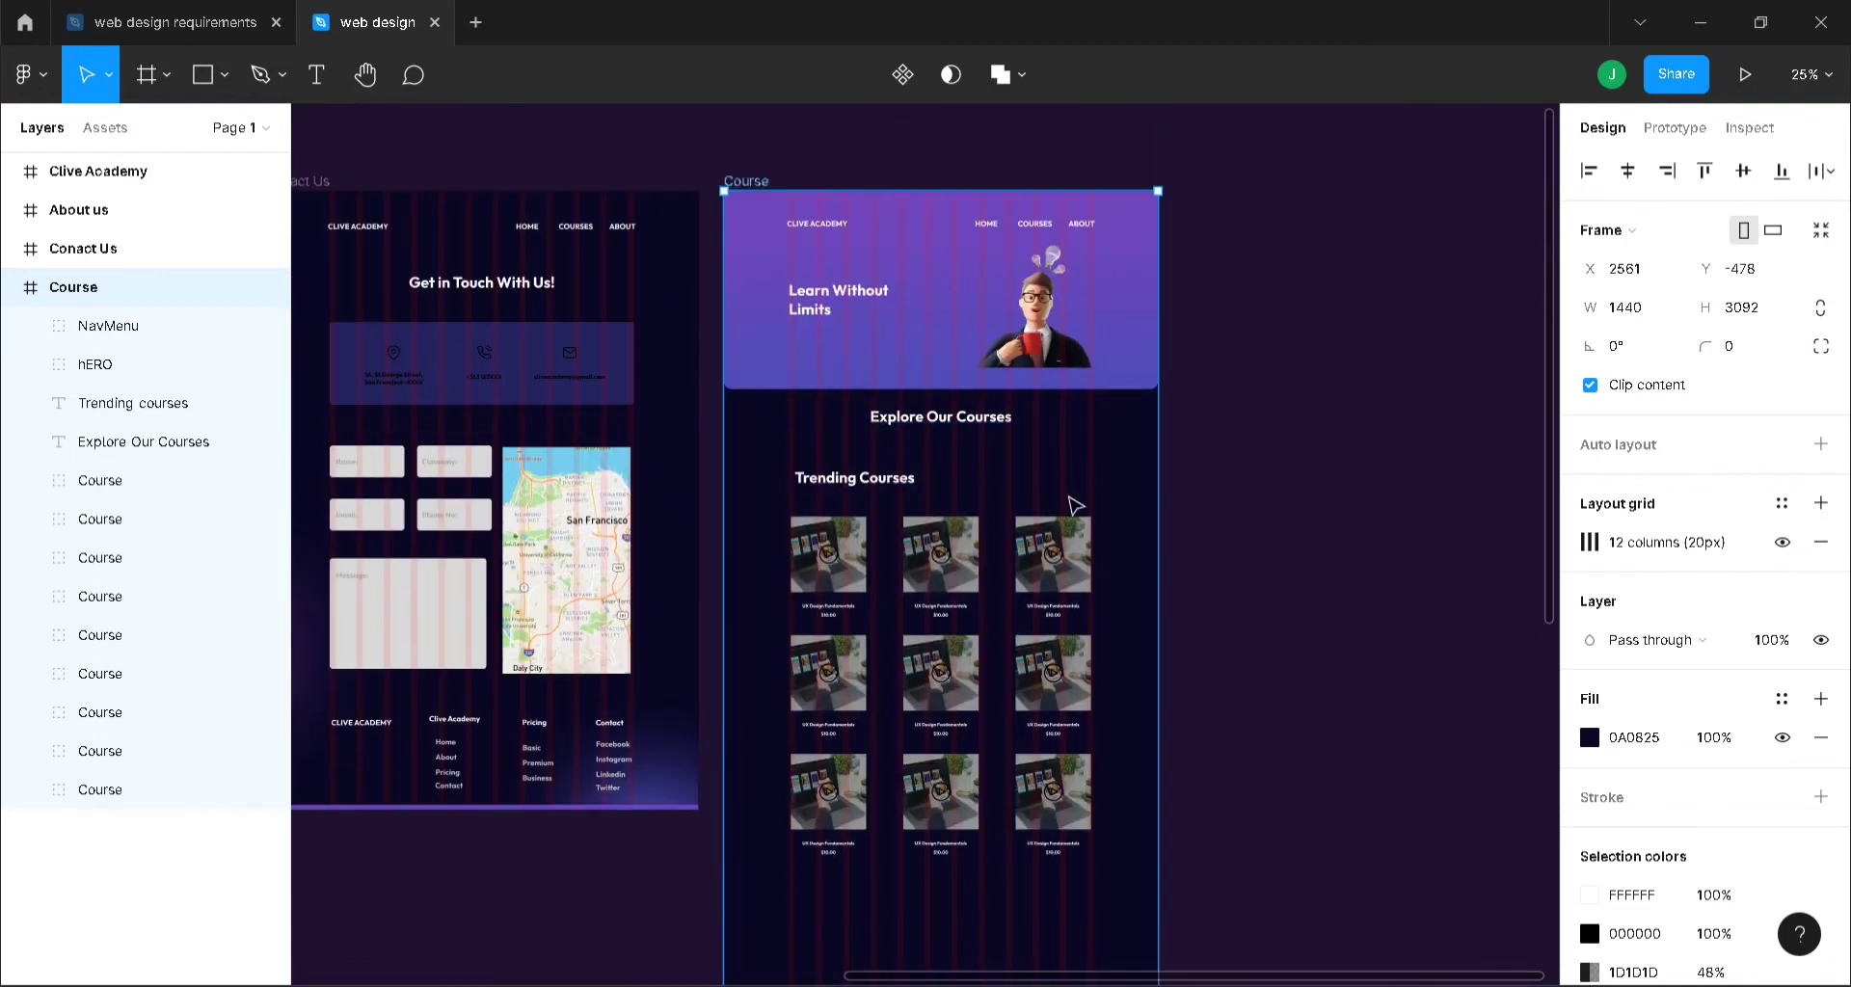
scroll(1289, 587, "down", 1)
scroll(1289, 587, "down", 4)
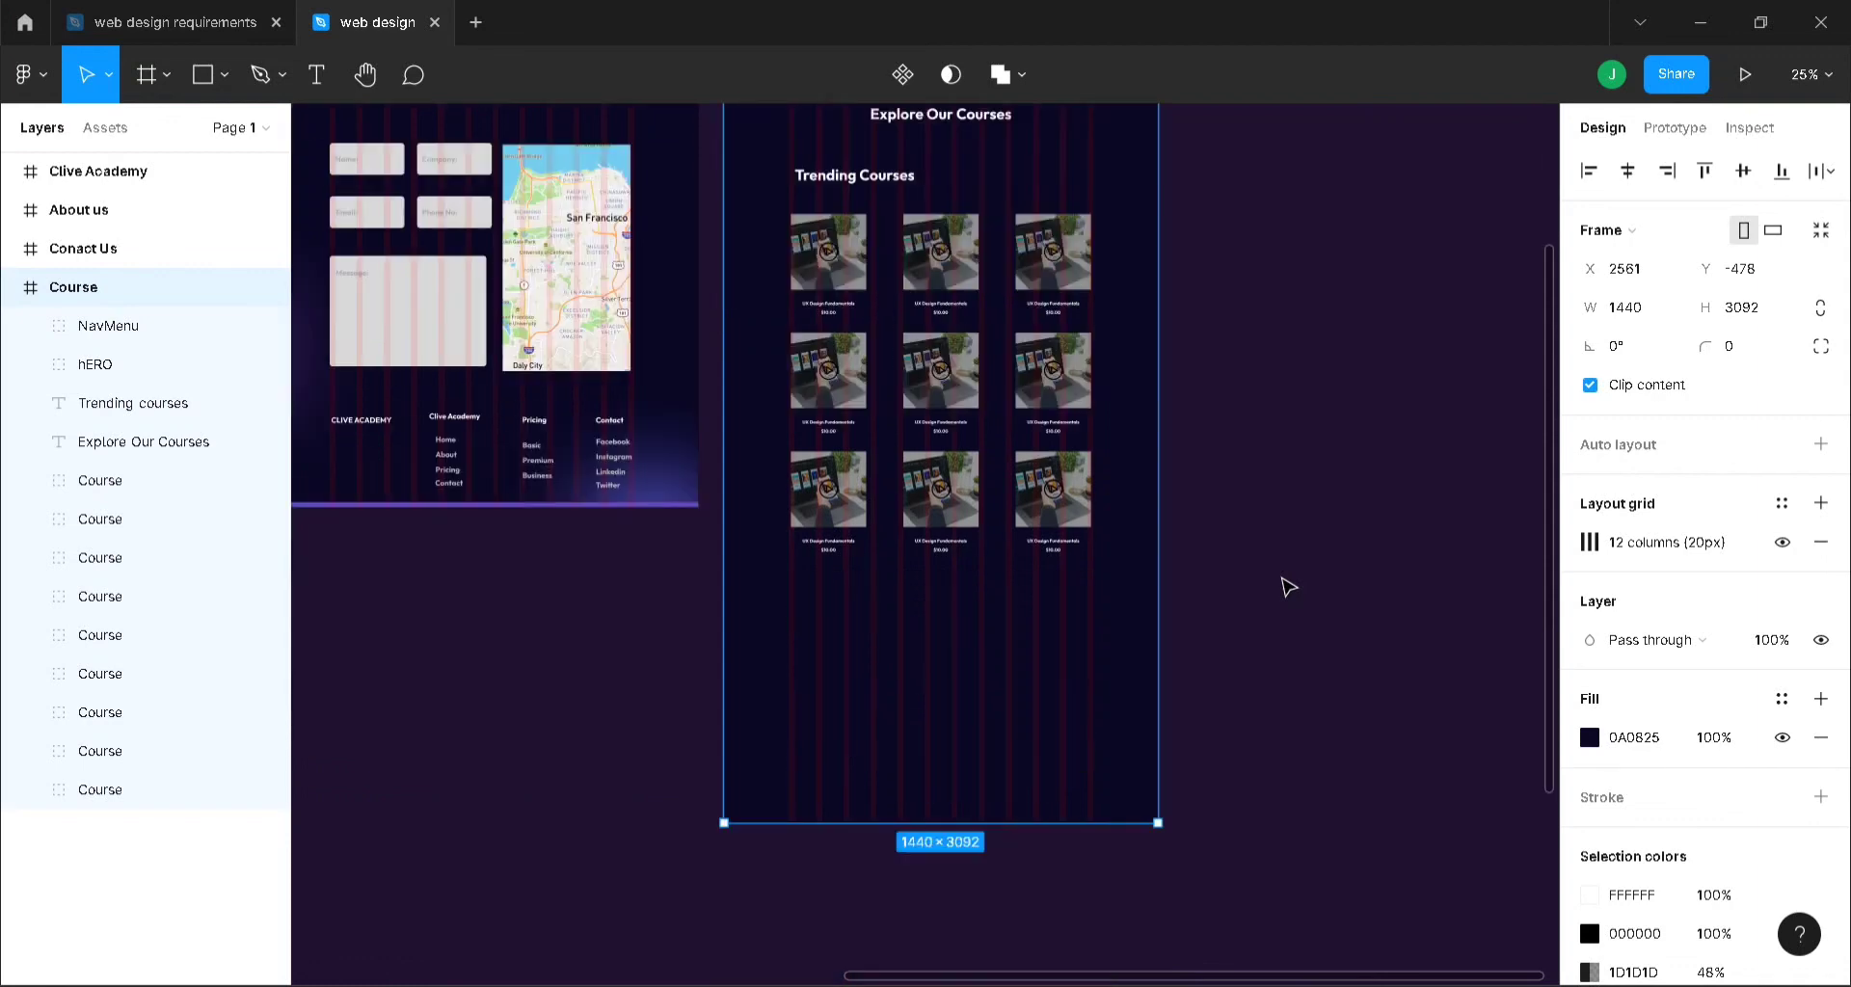
key("ctrl+equal")
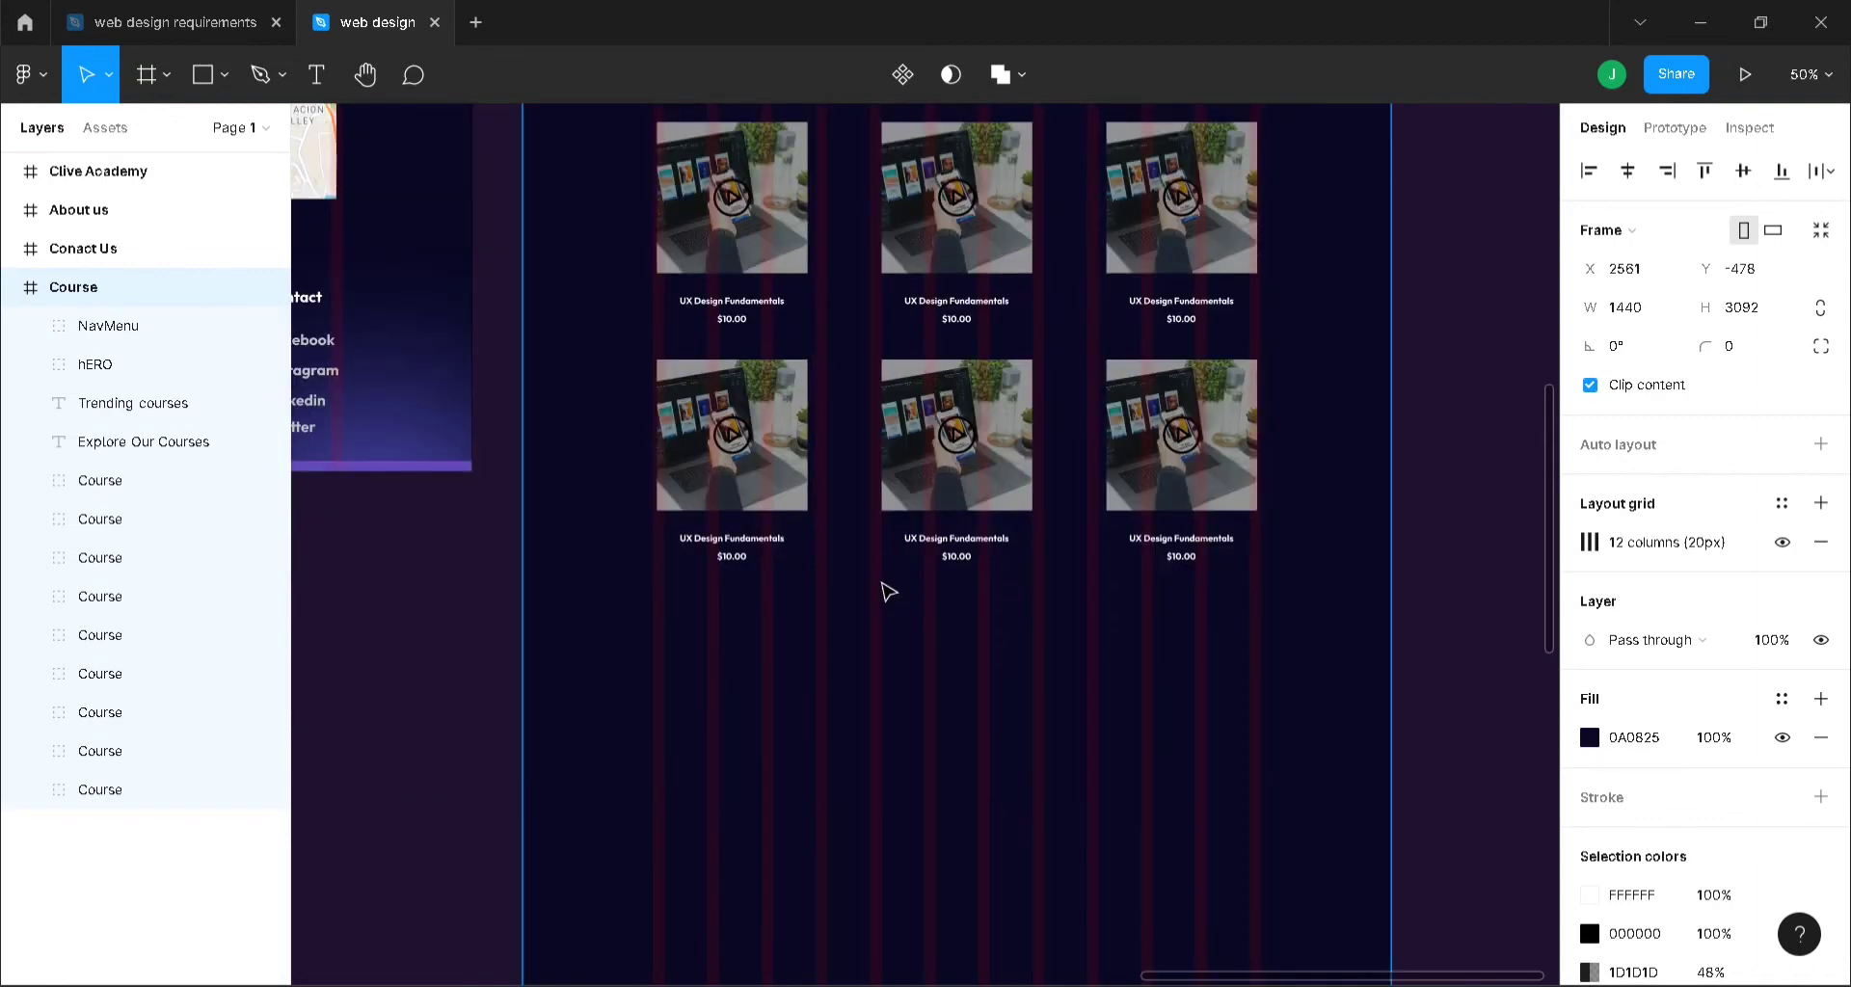
- Add a 'Top Courses For You' heading below the grid at font size 50, matching Trending Courses
key("t")
left_click(668, 636)
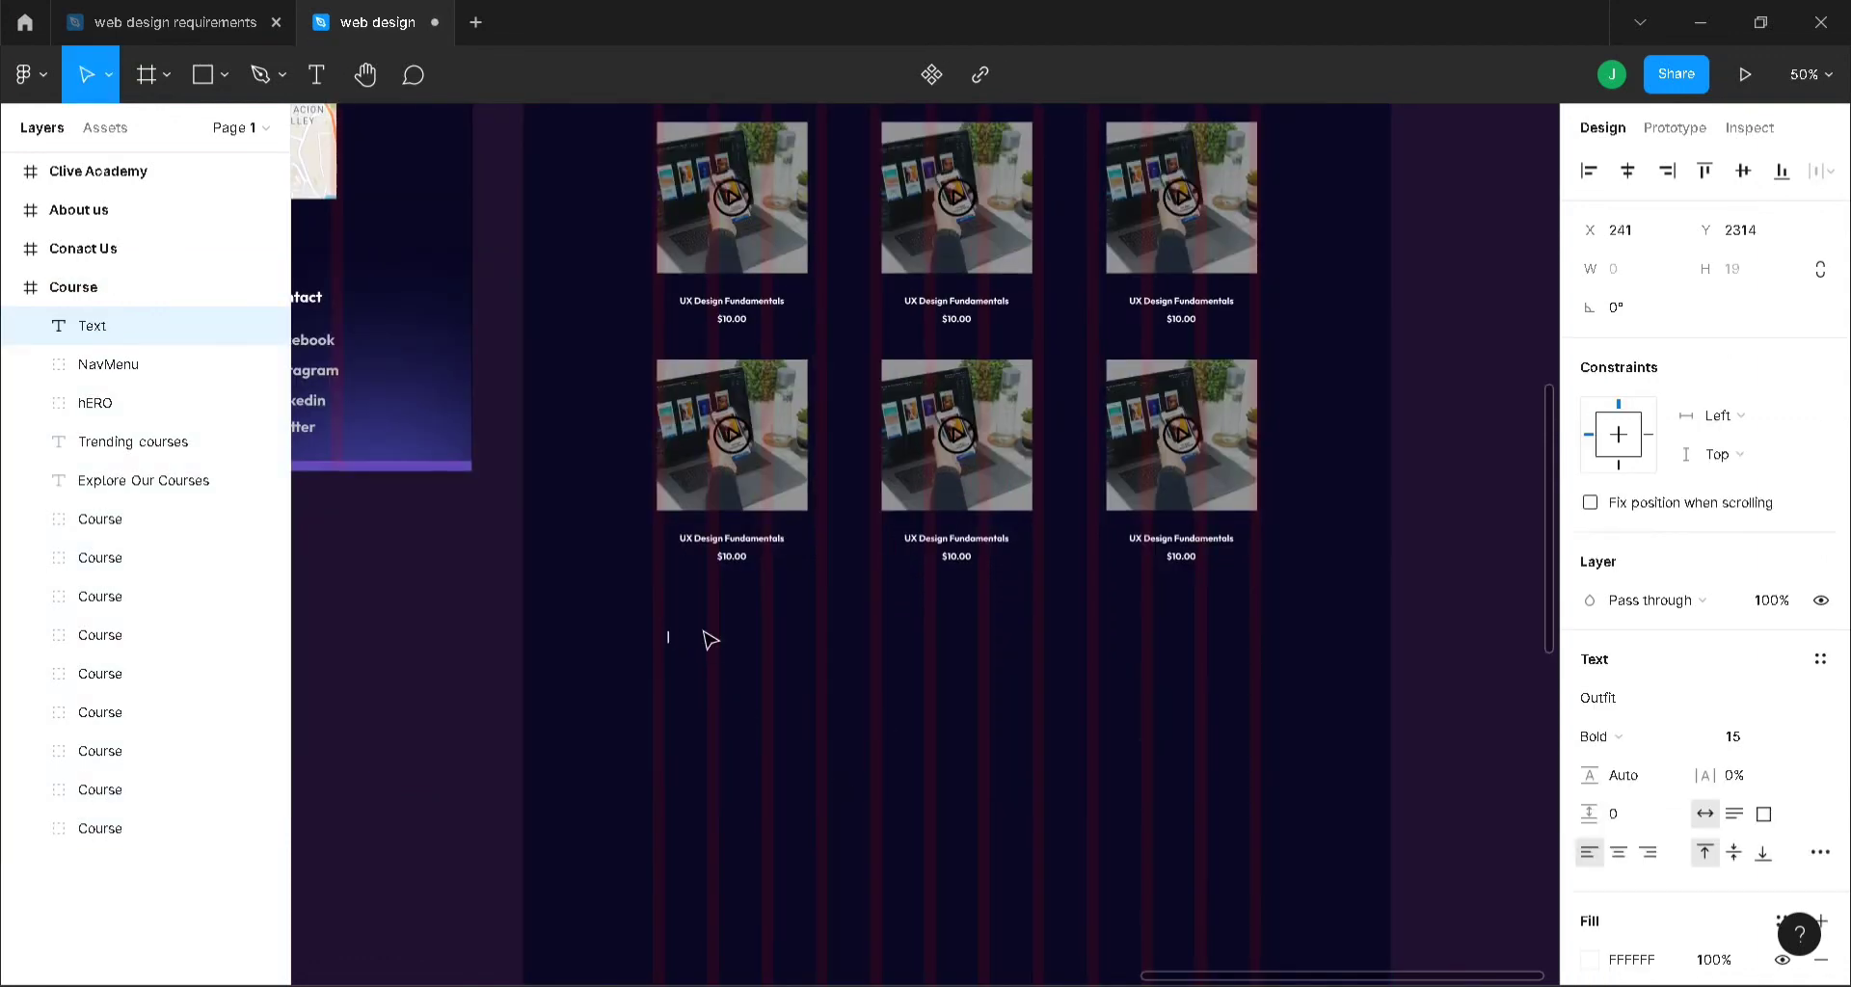
type("Top Courses for")
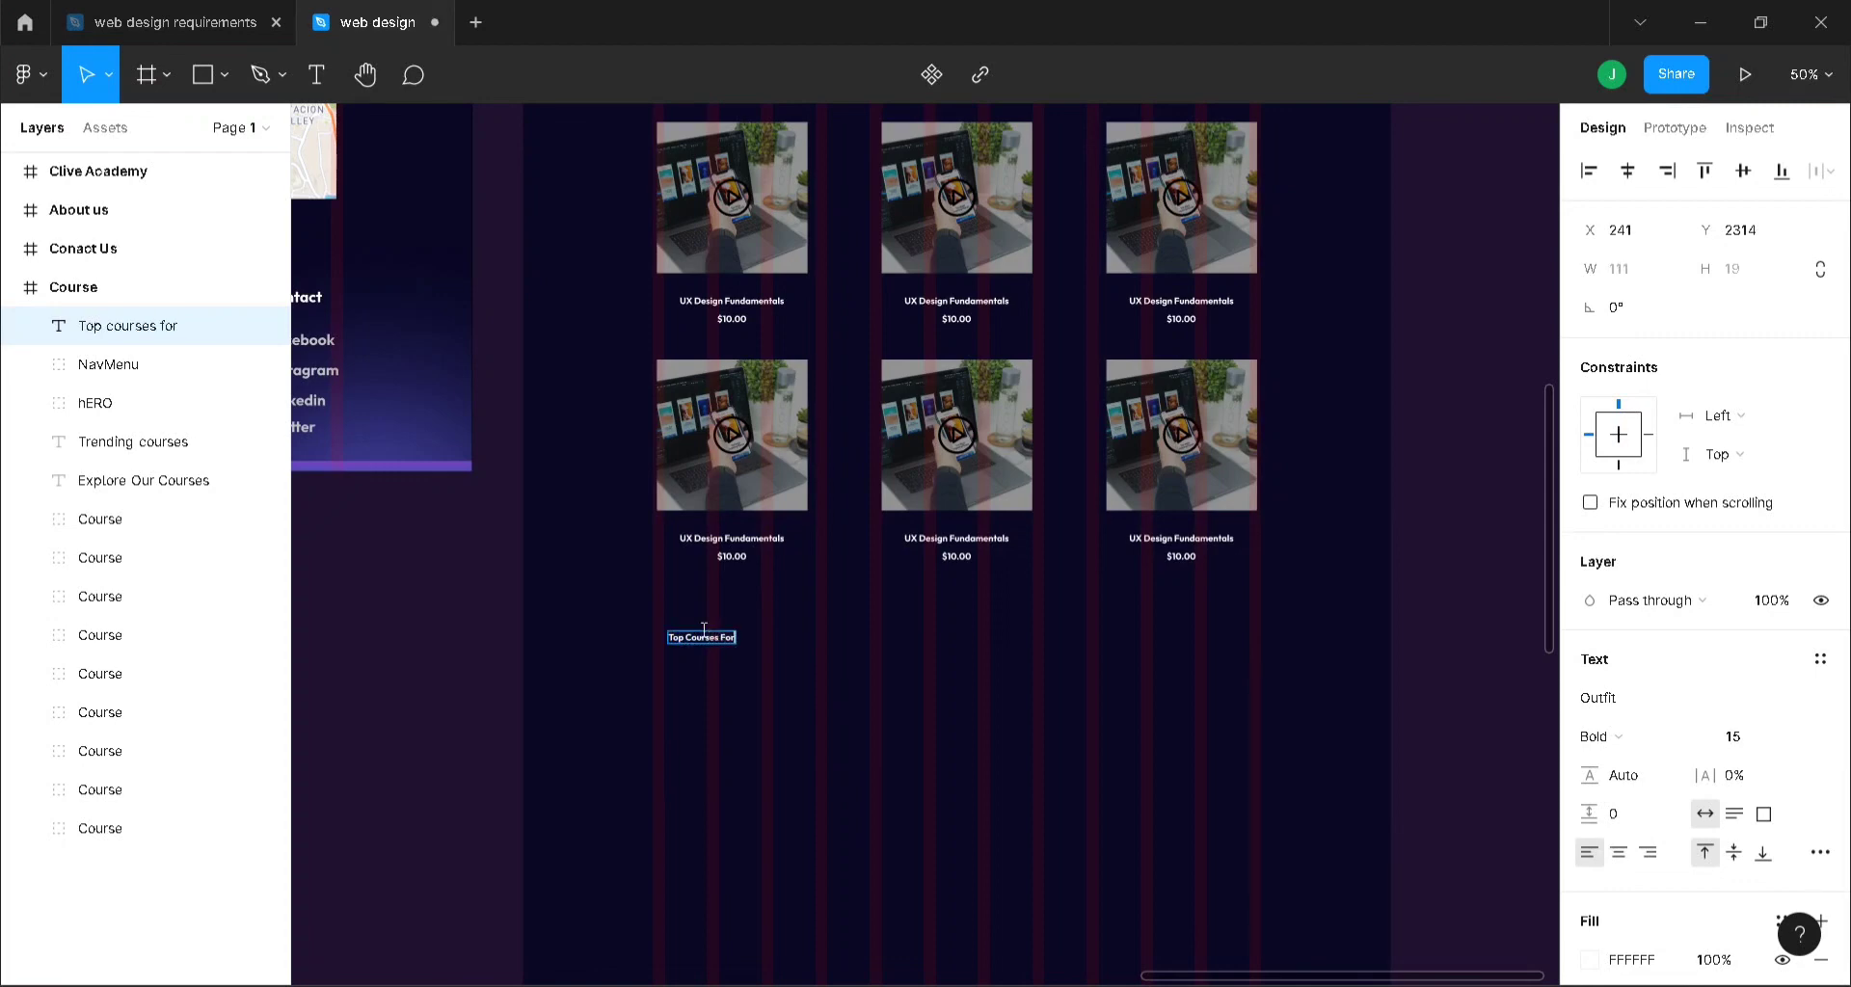
type(" ypou")
key("Escape")
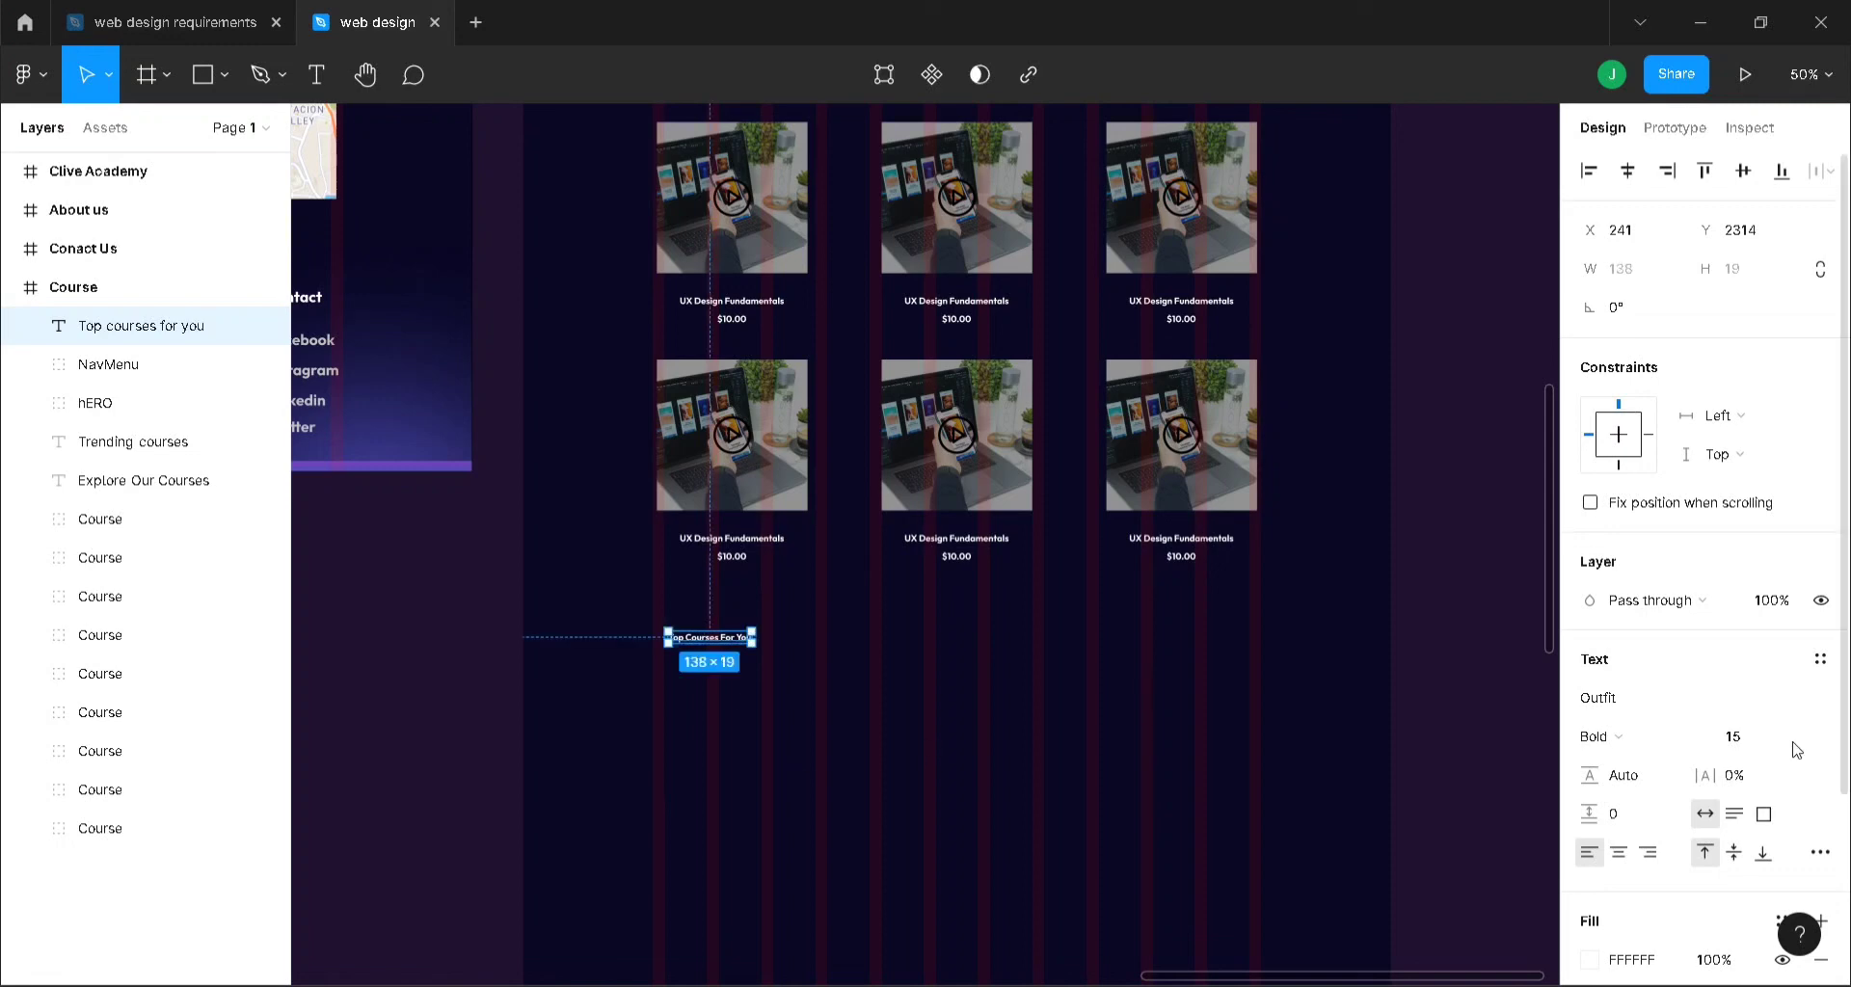
scroll(950, 598, "up", 5)
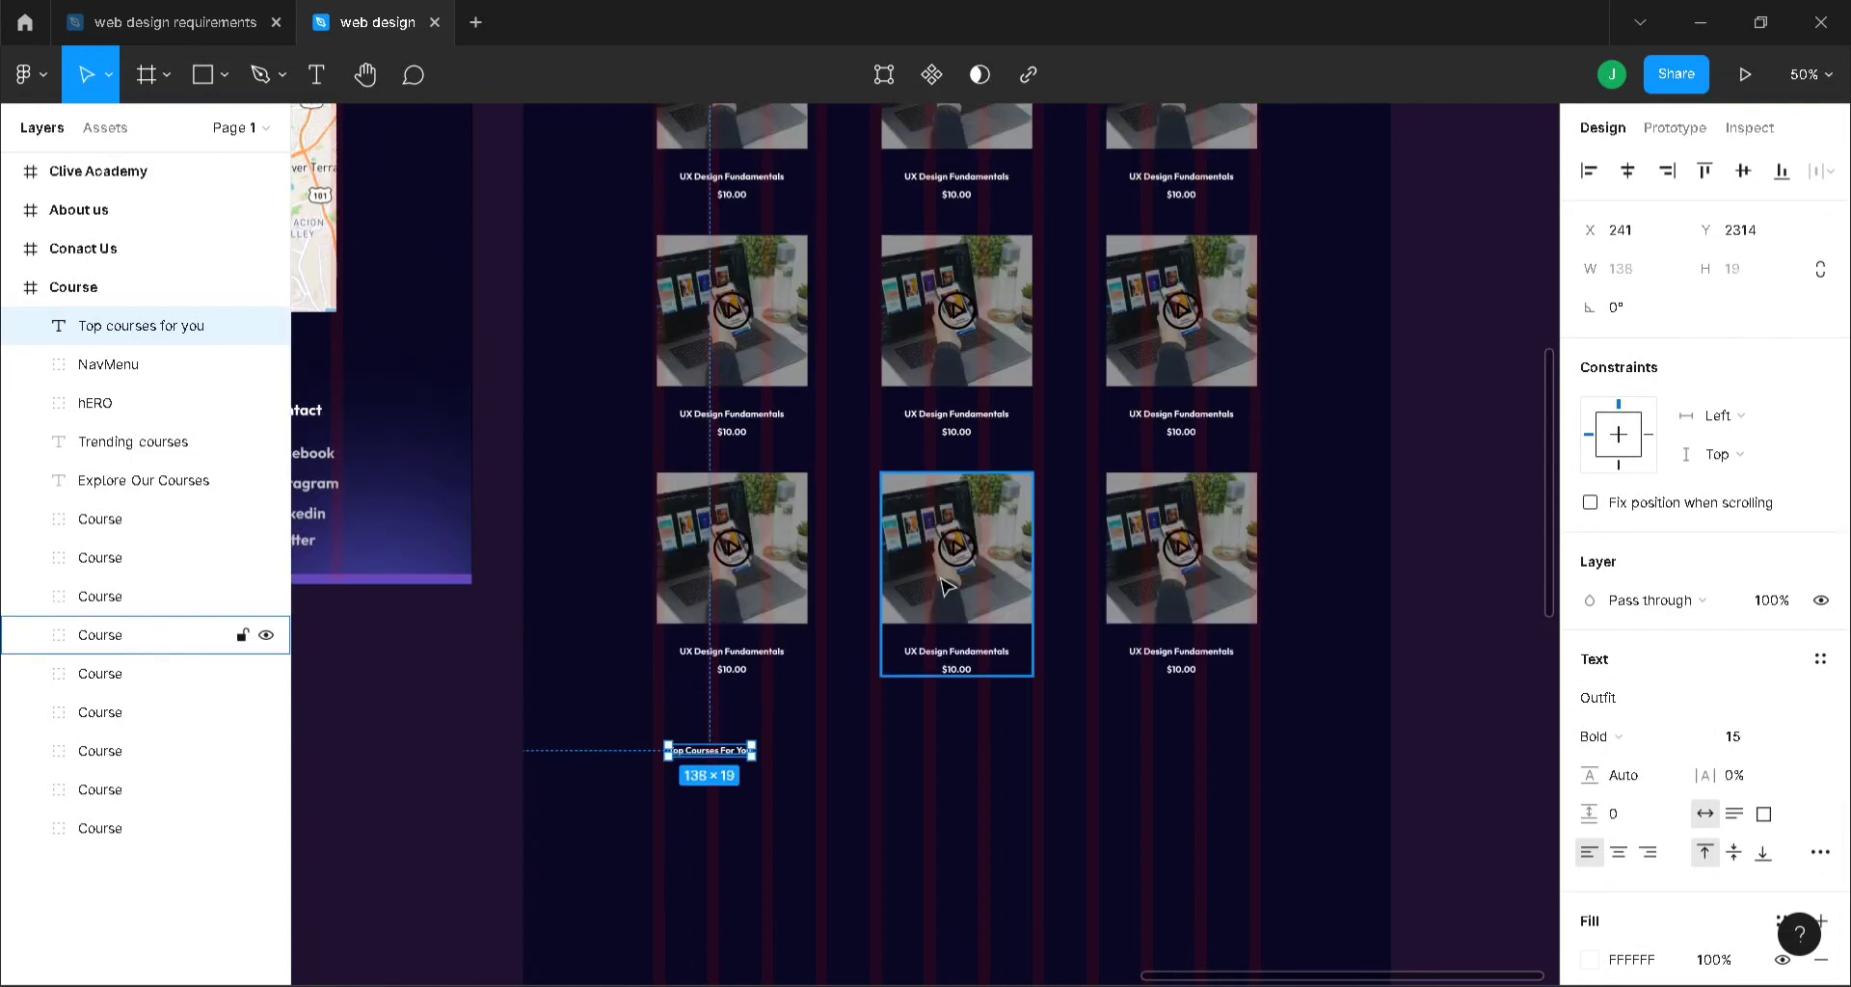
left_click(135, 442)
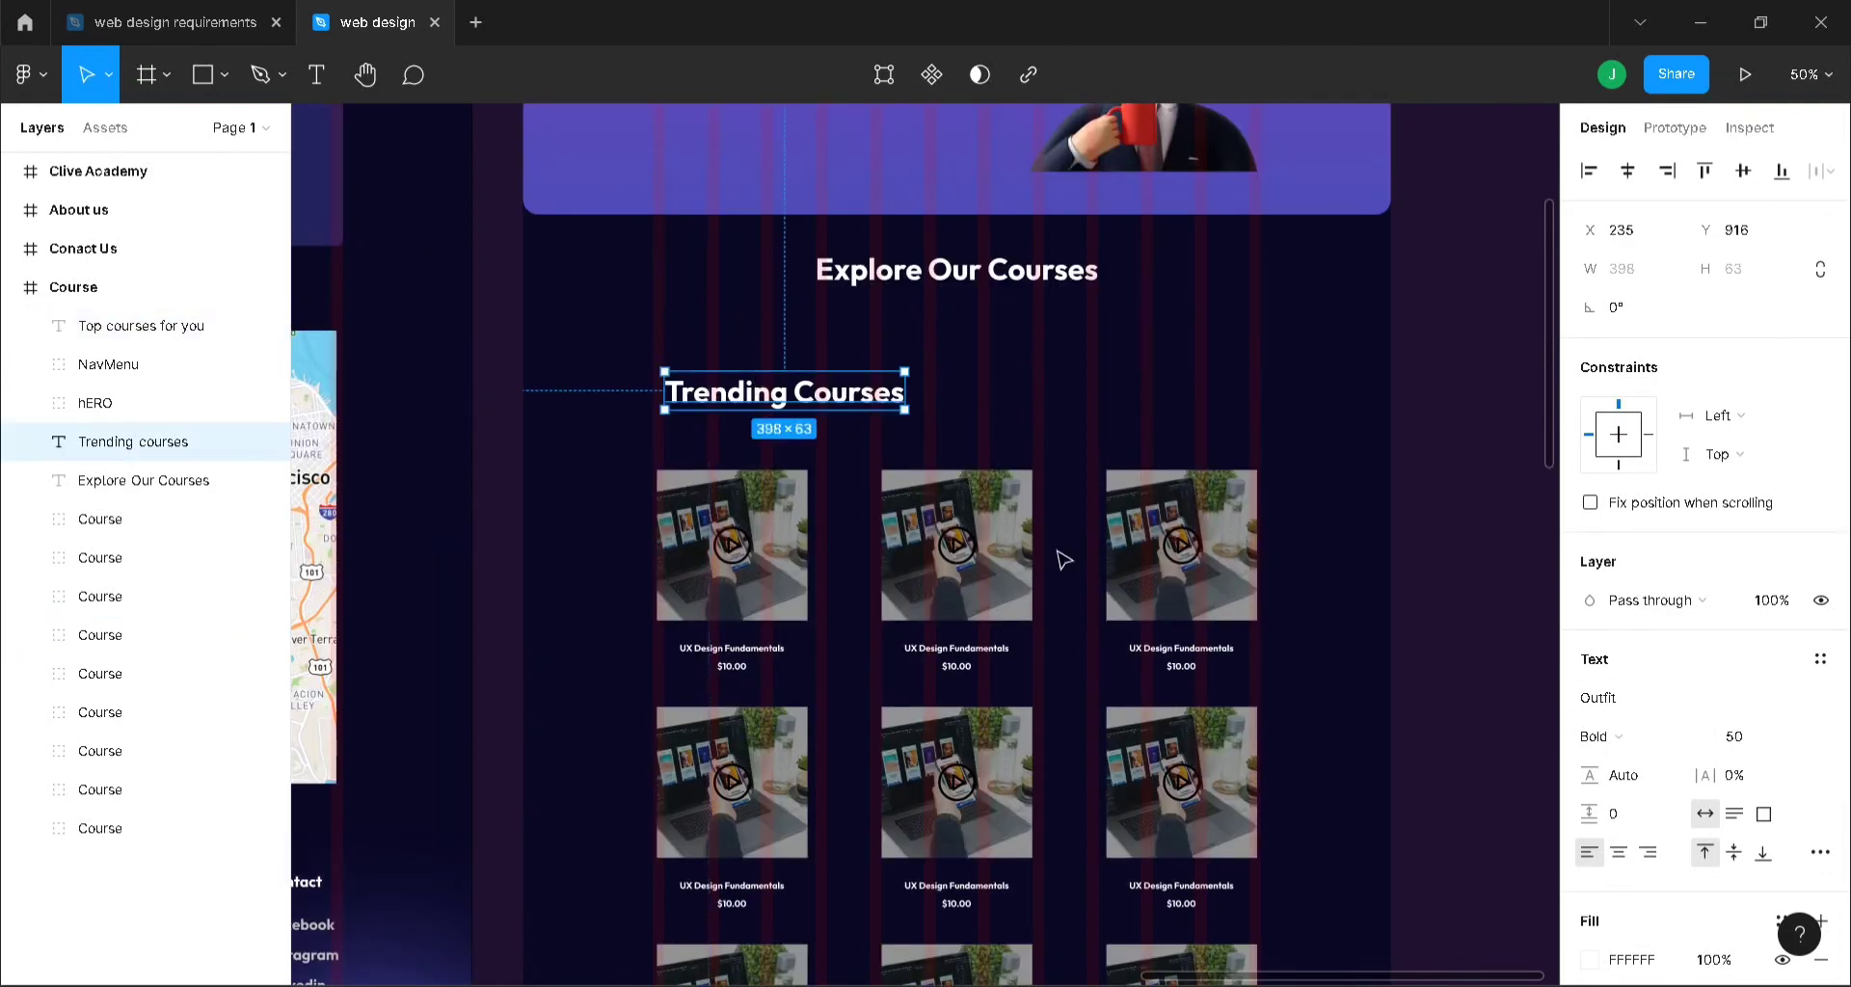
scroll(1056, 552, "down", 7)
left_click(703, 745)
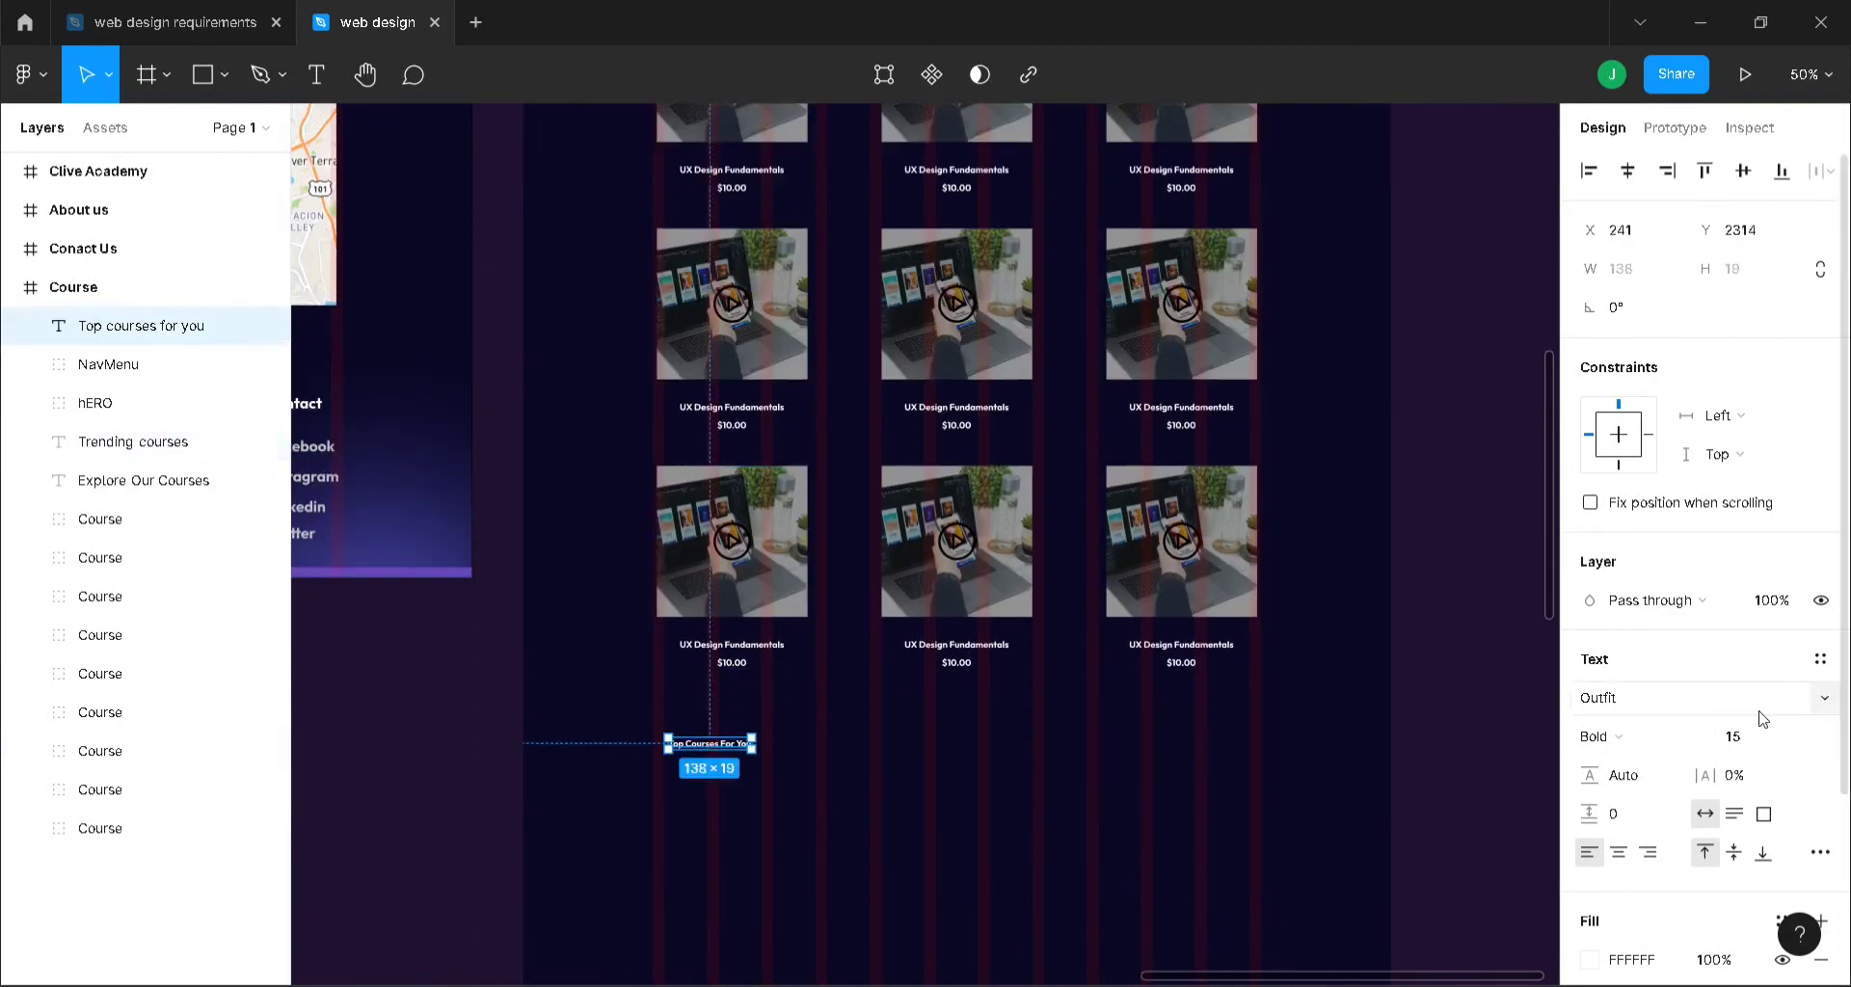
left_click(1767, 743)
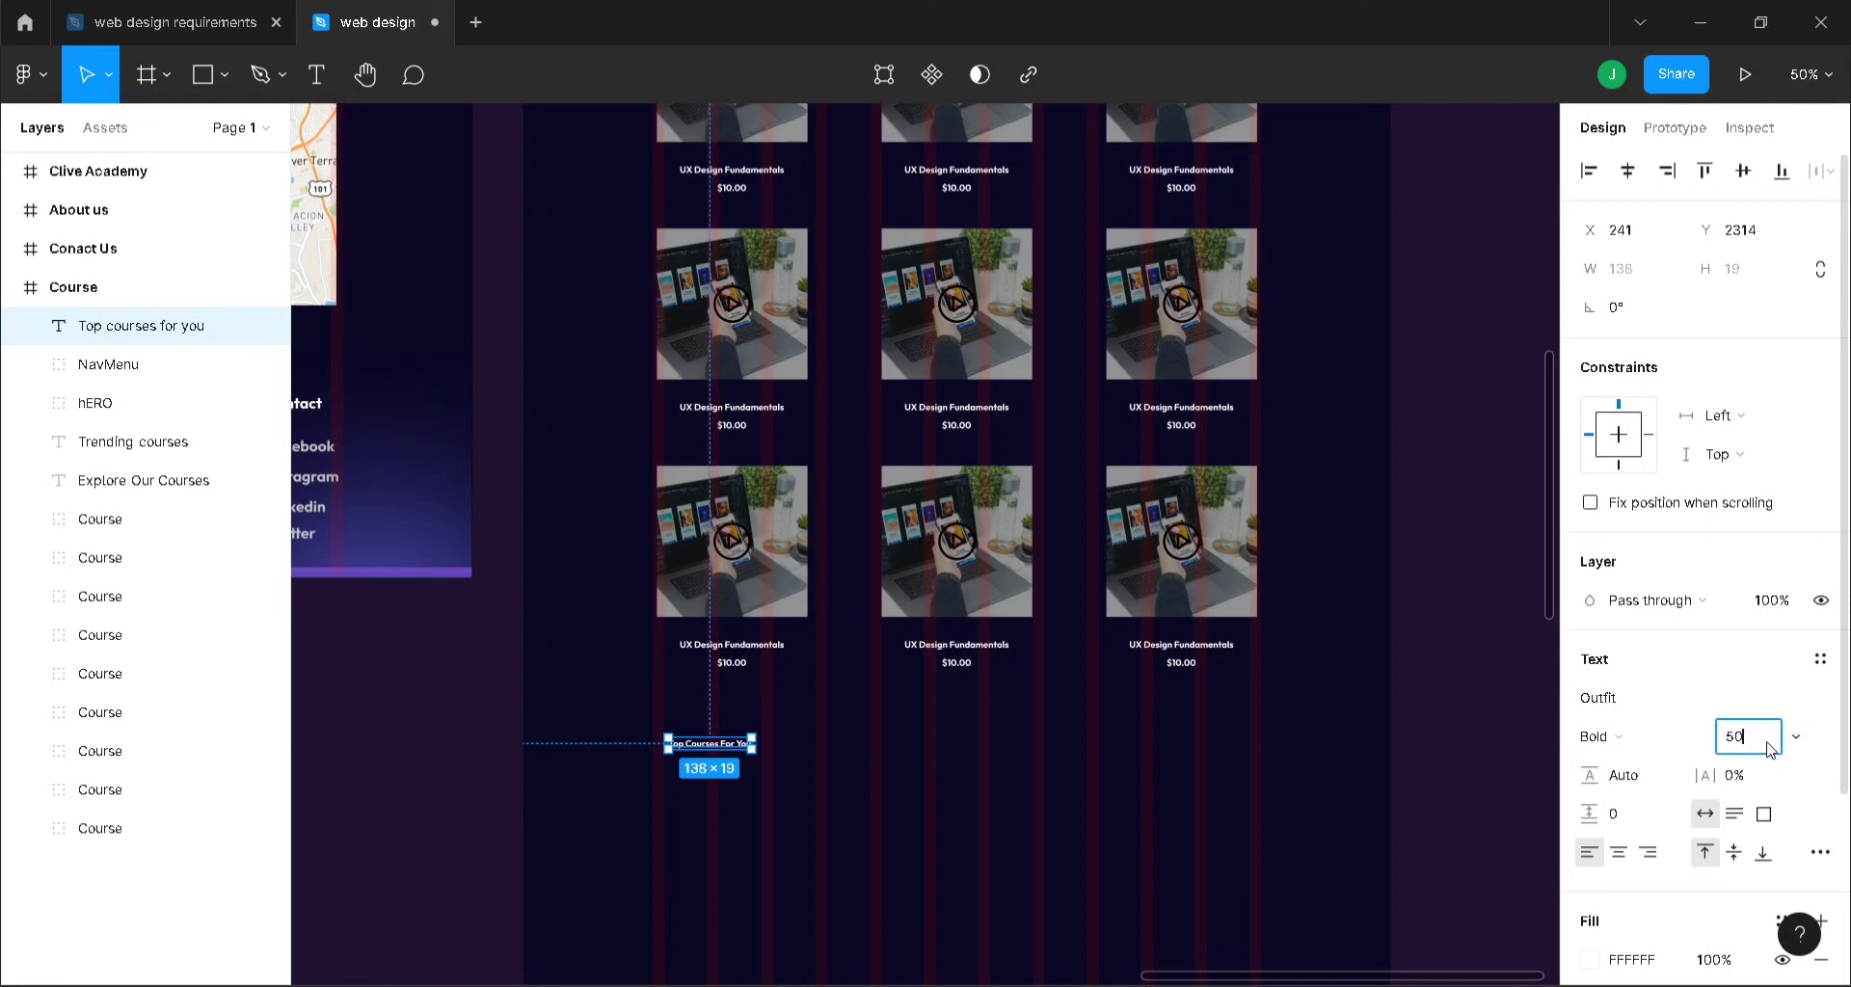
type("50")
key("Return")
left_click(1341, 820)
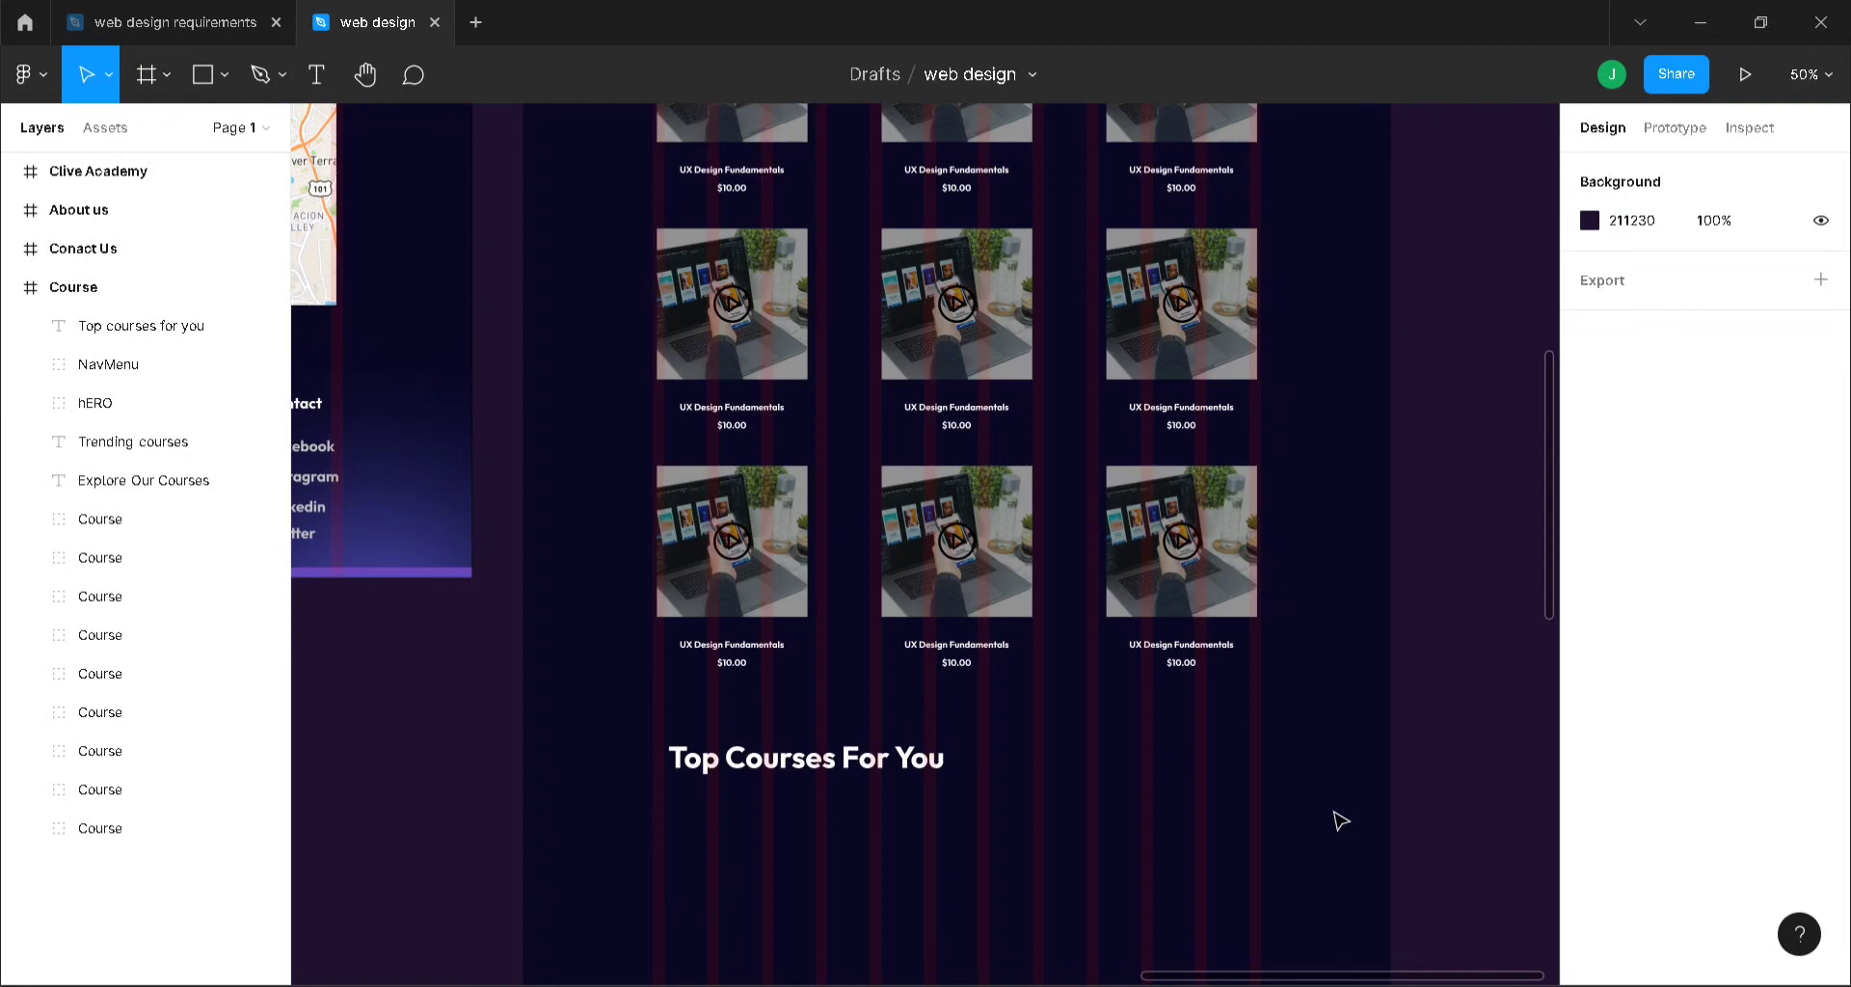
scroll(1340, 820, "down", 3)
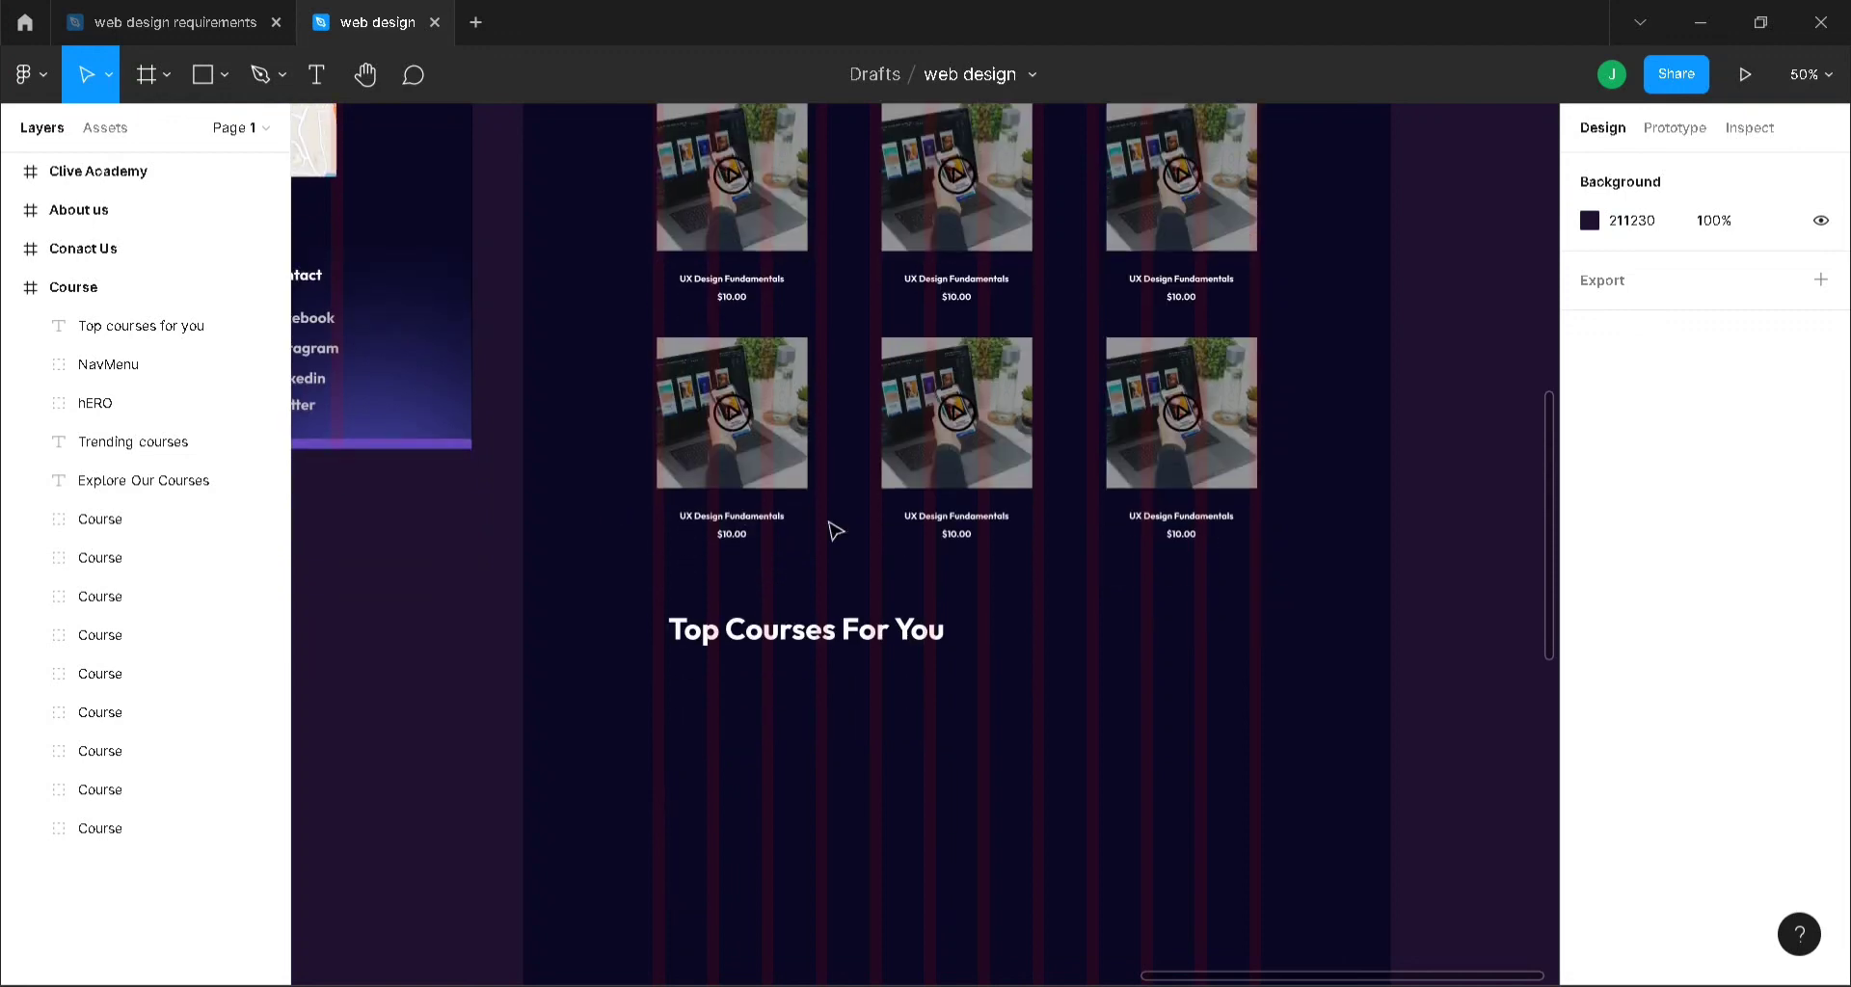
- Set the top-left card's 'UX Design Fundamentals' title to size 20 and nudge it left
left_click(953, 527)
left_click(945, 522)
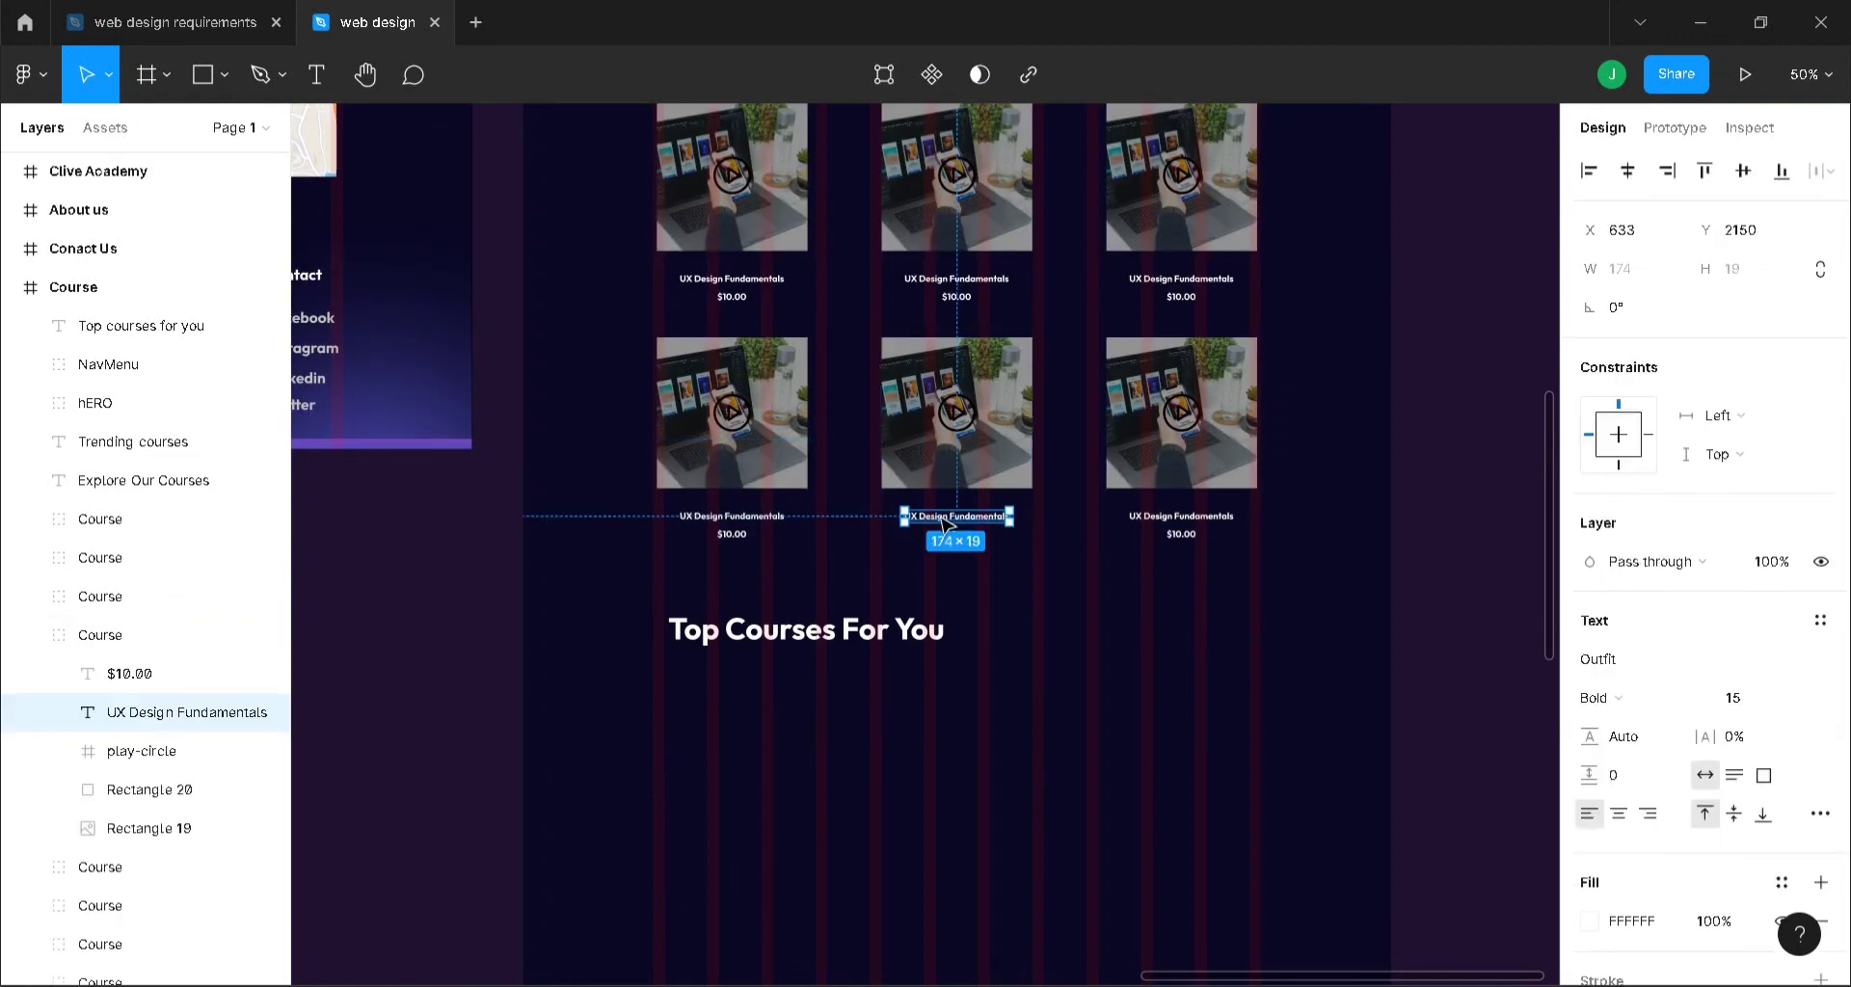
left_click(1201, 521, "shift")
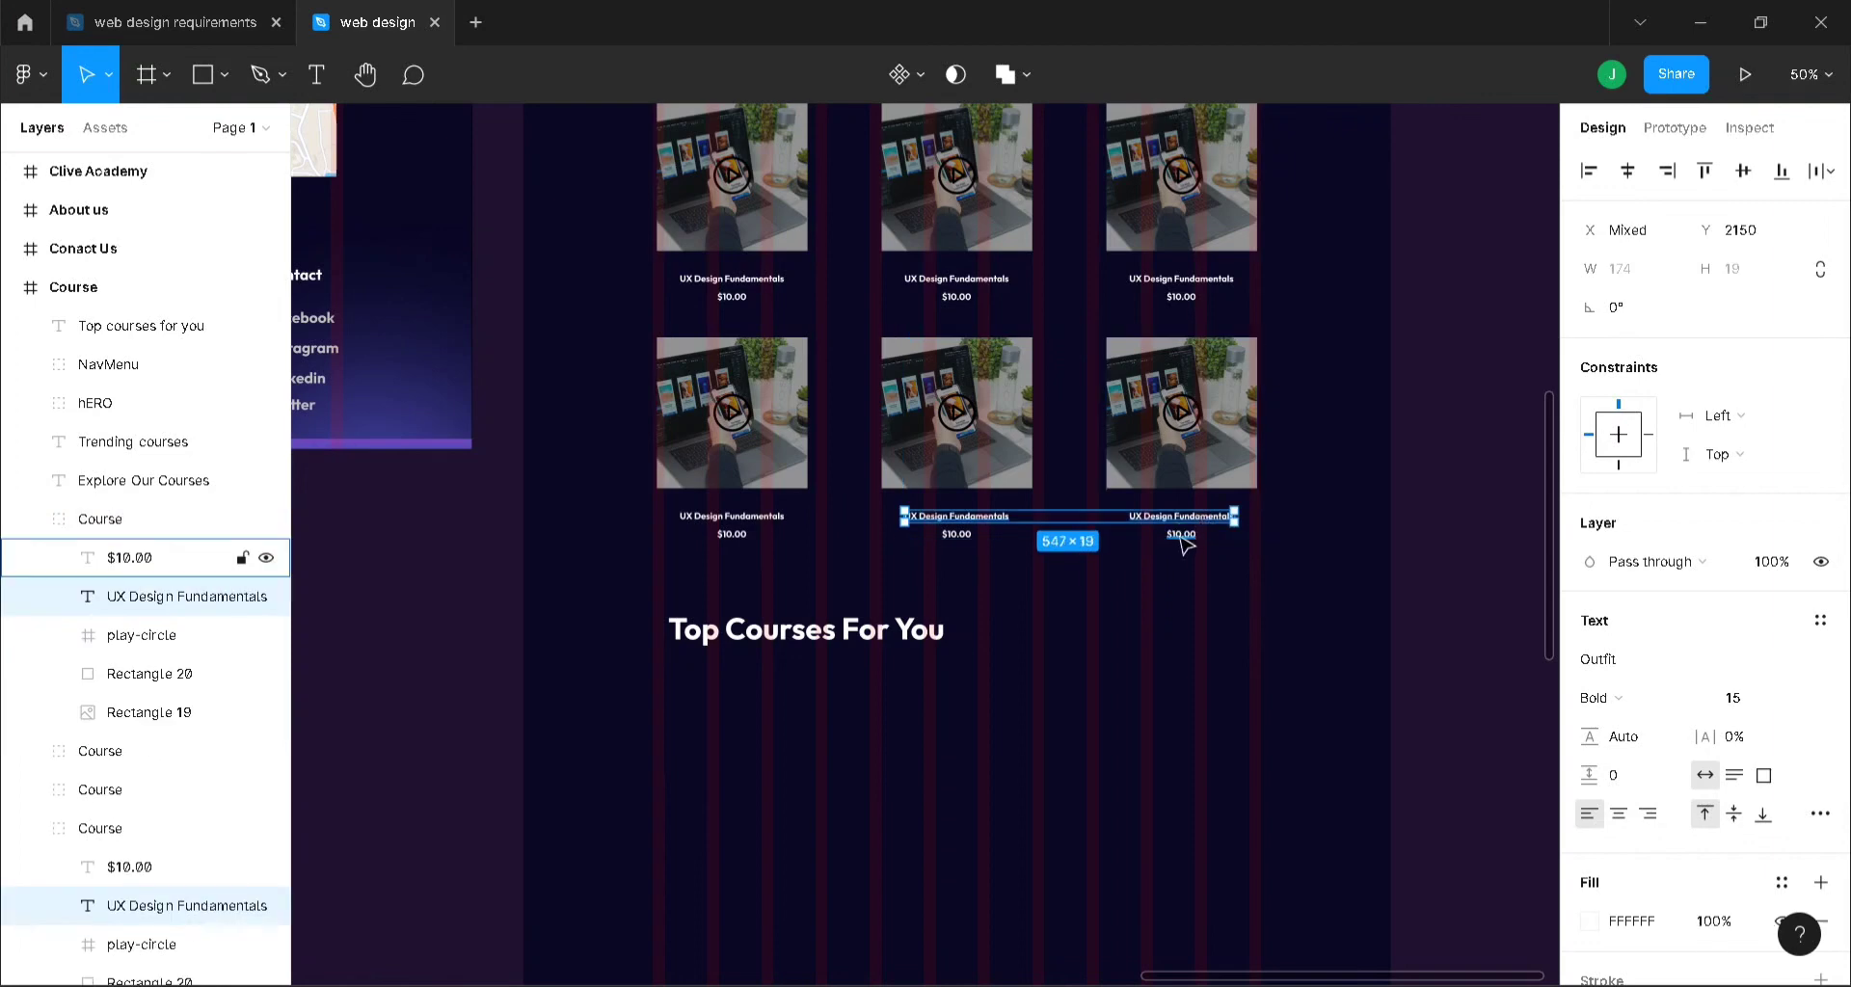
scroll(1353, 510, "up", 5)
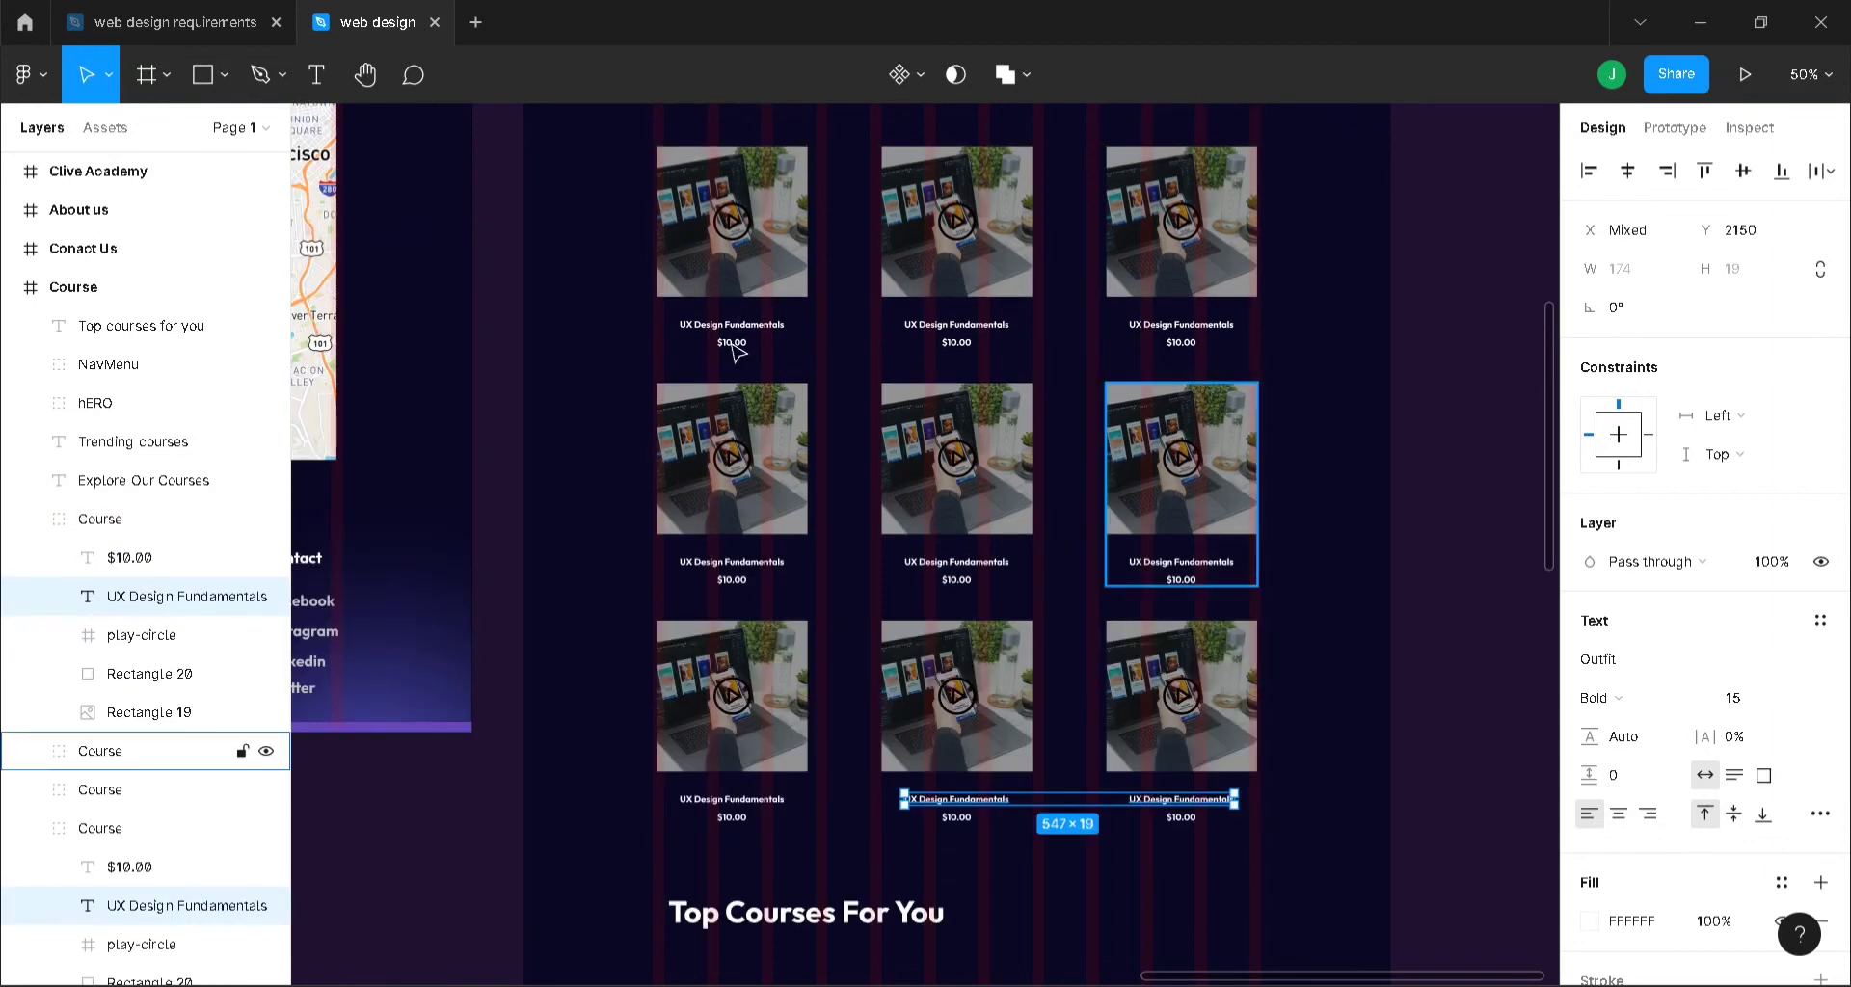
left_click(733, 328)
double_click(732, 328)
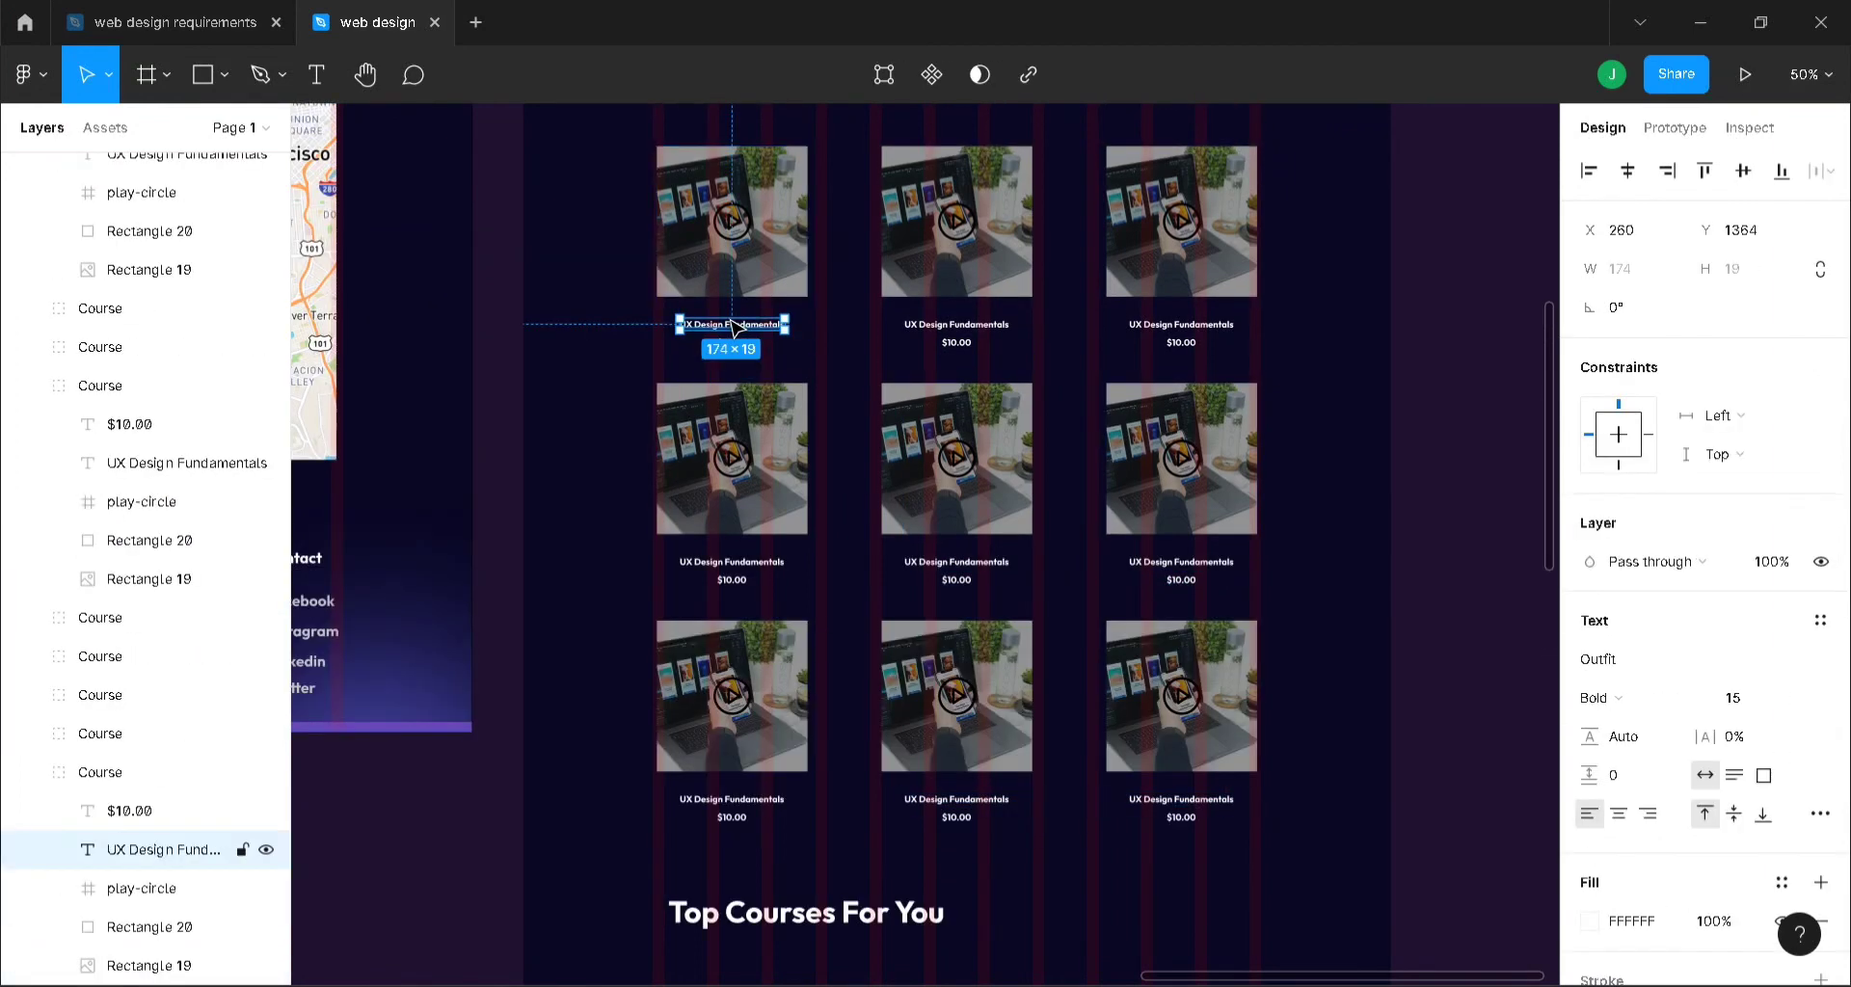
left_click(1776, 700)
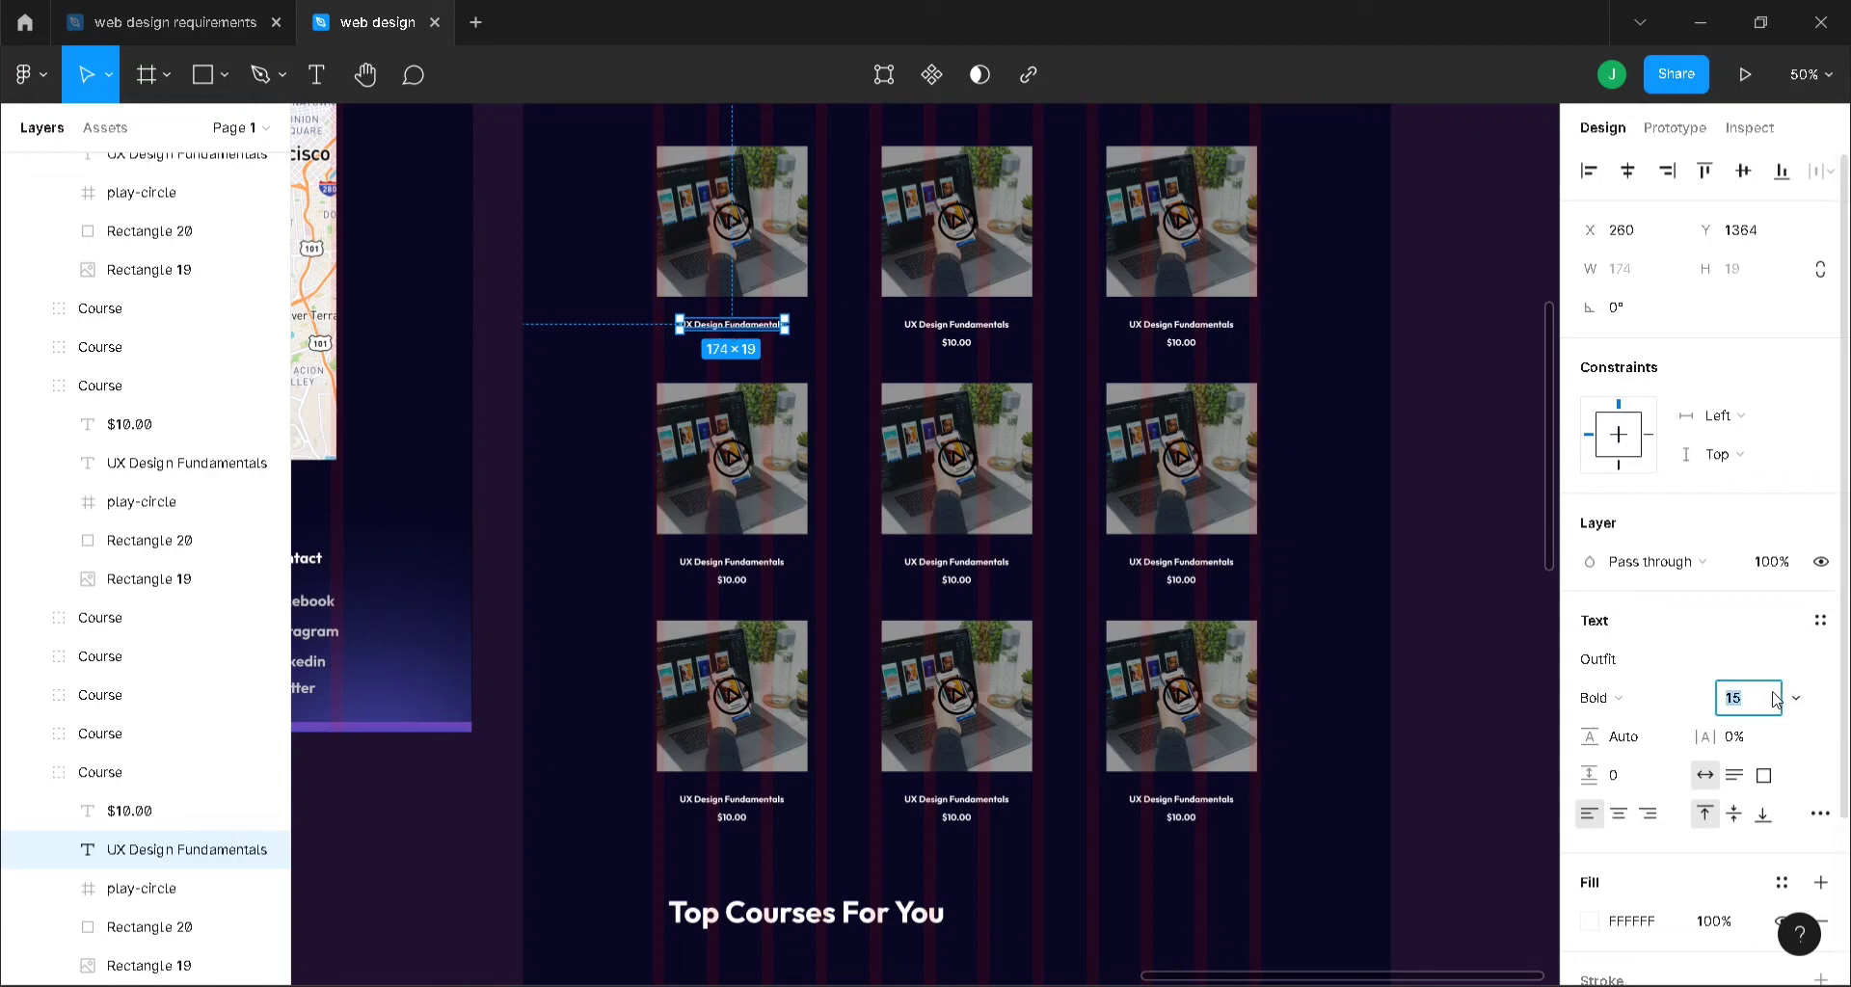
key("Return")
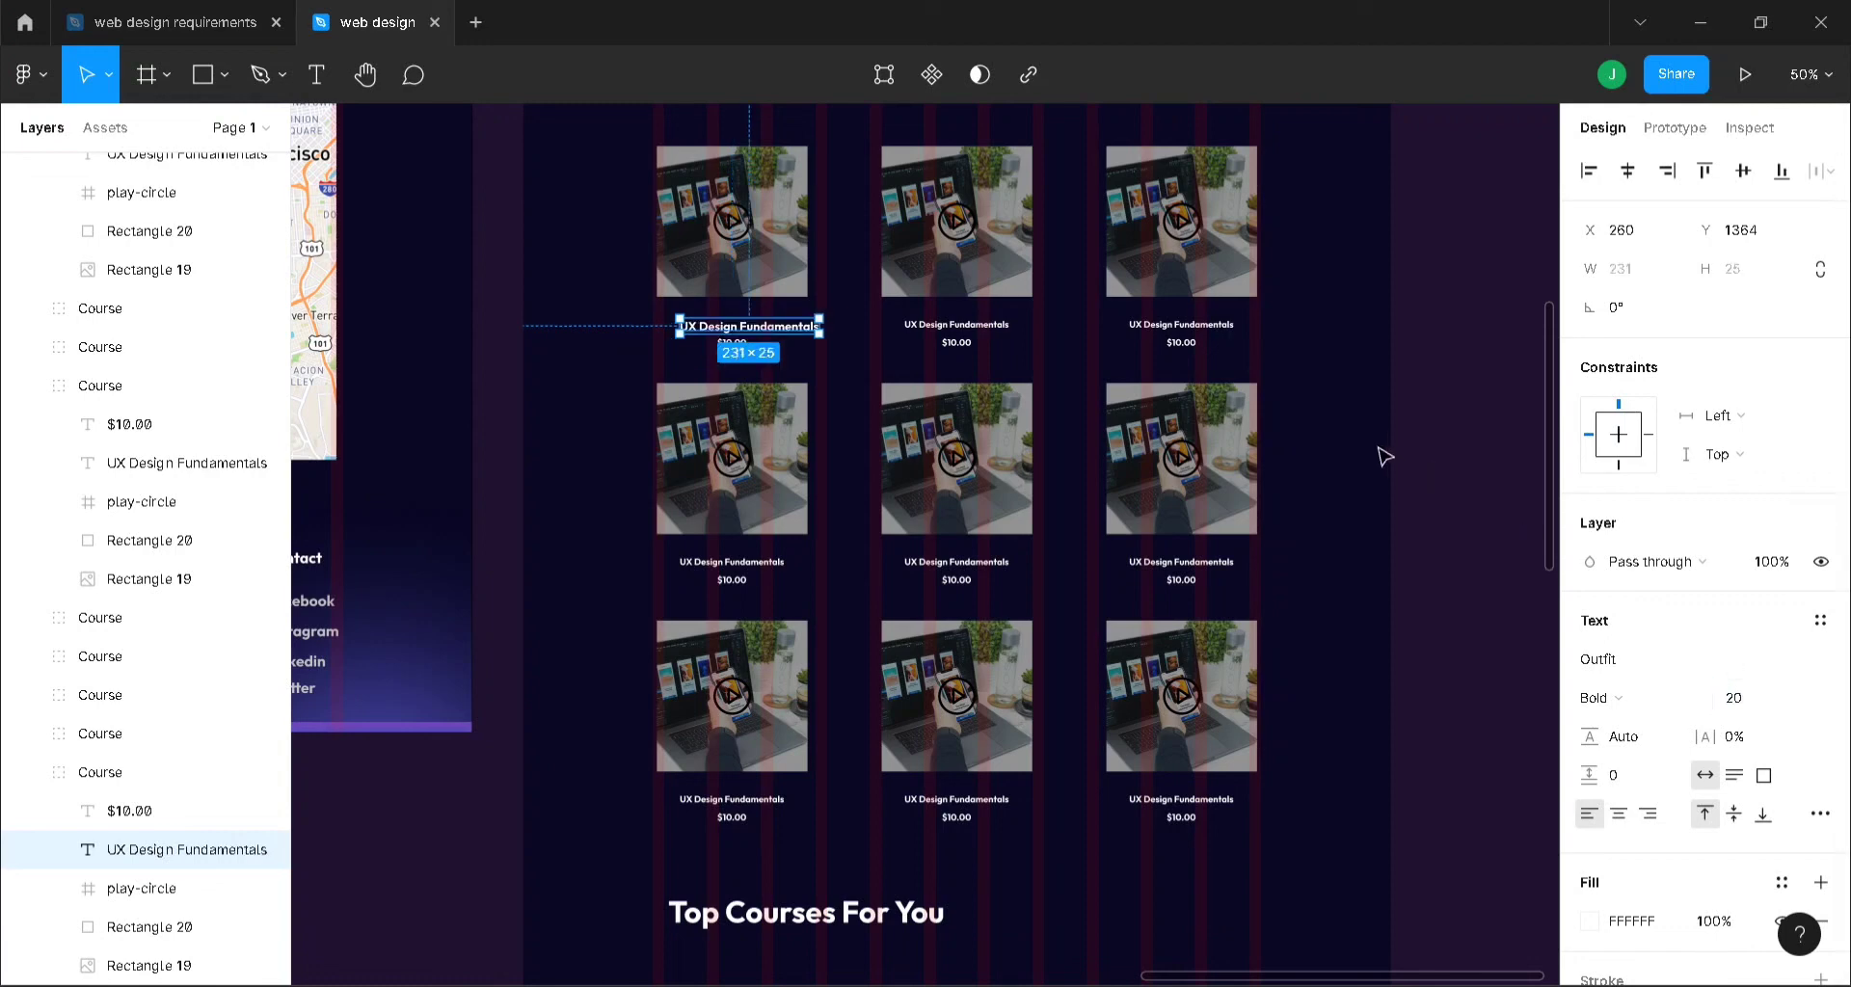
left_click_drag(781, 333, 762, 328)
left_click(491, 269)
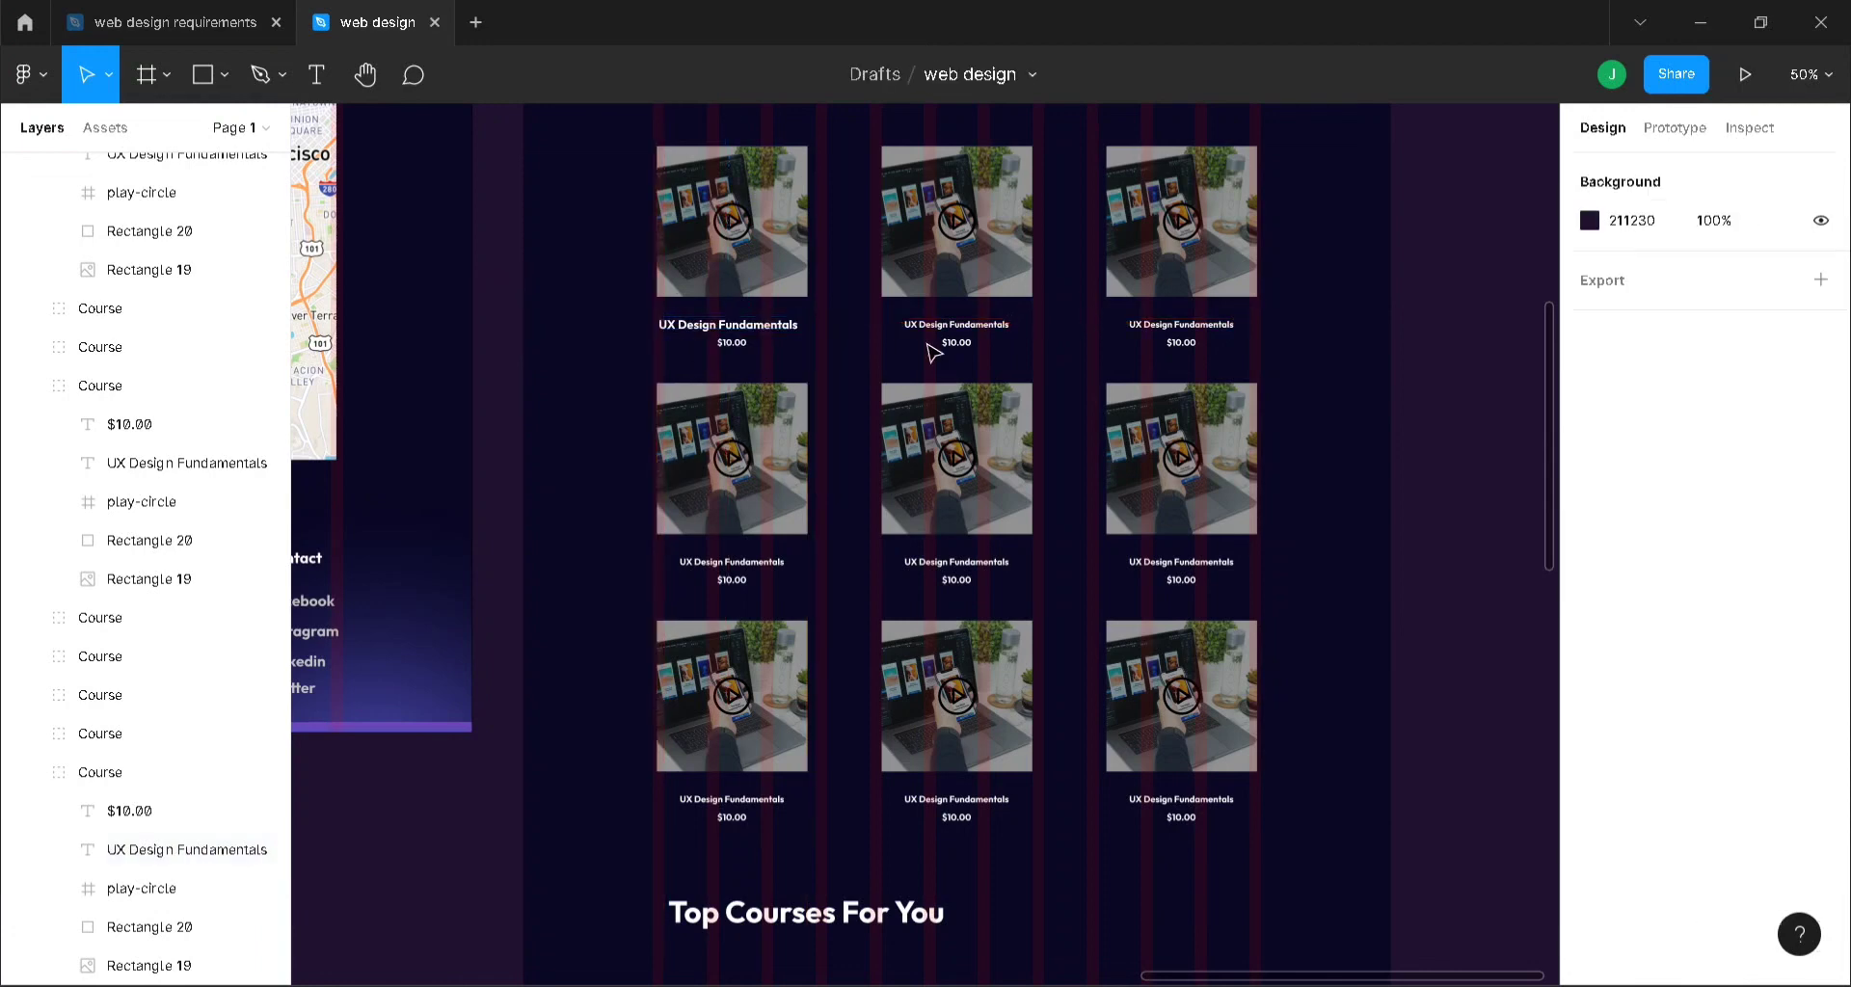
- Delete all course cards except the top-left one
left_click(933, 309)
left_click(1181, 289, "shift")
left_click(1181, 463, "shift")
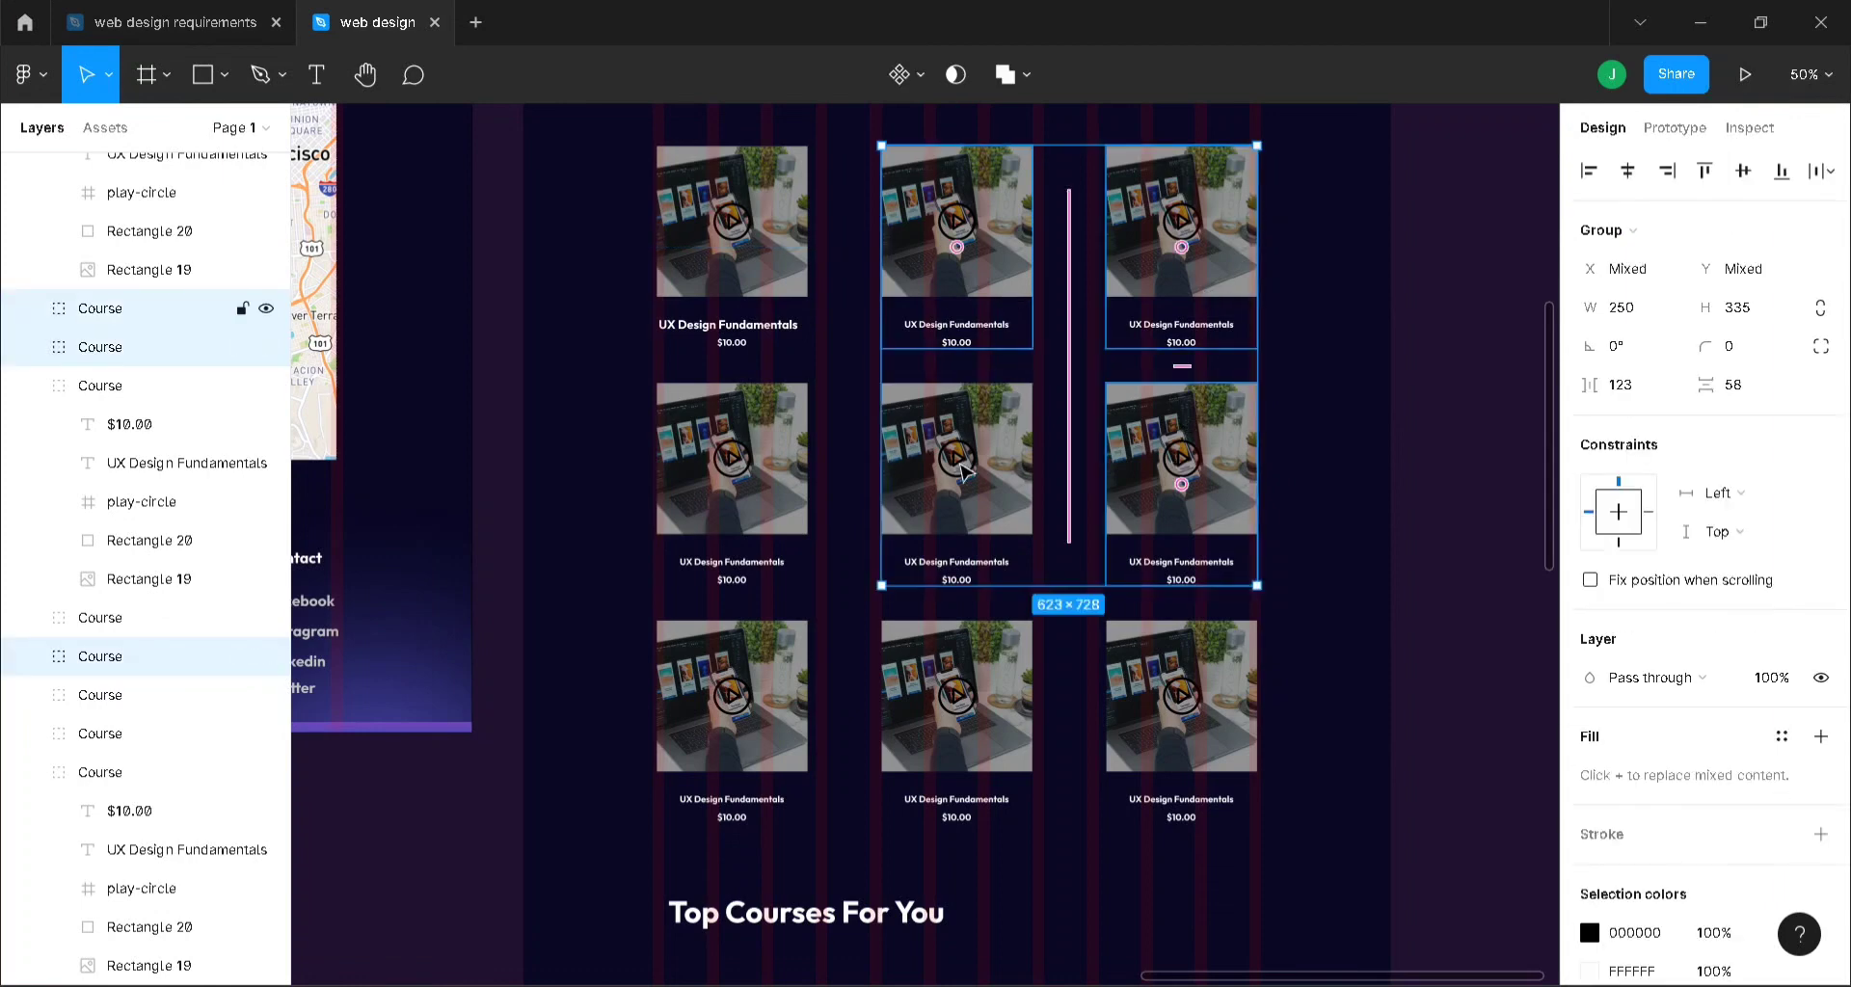
left_click(954, 482, "shift")
left_click(771, 496, "shift")
left_click(742, 714, "shift")
left_click(955, 713, "shift")
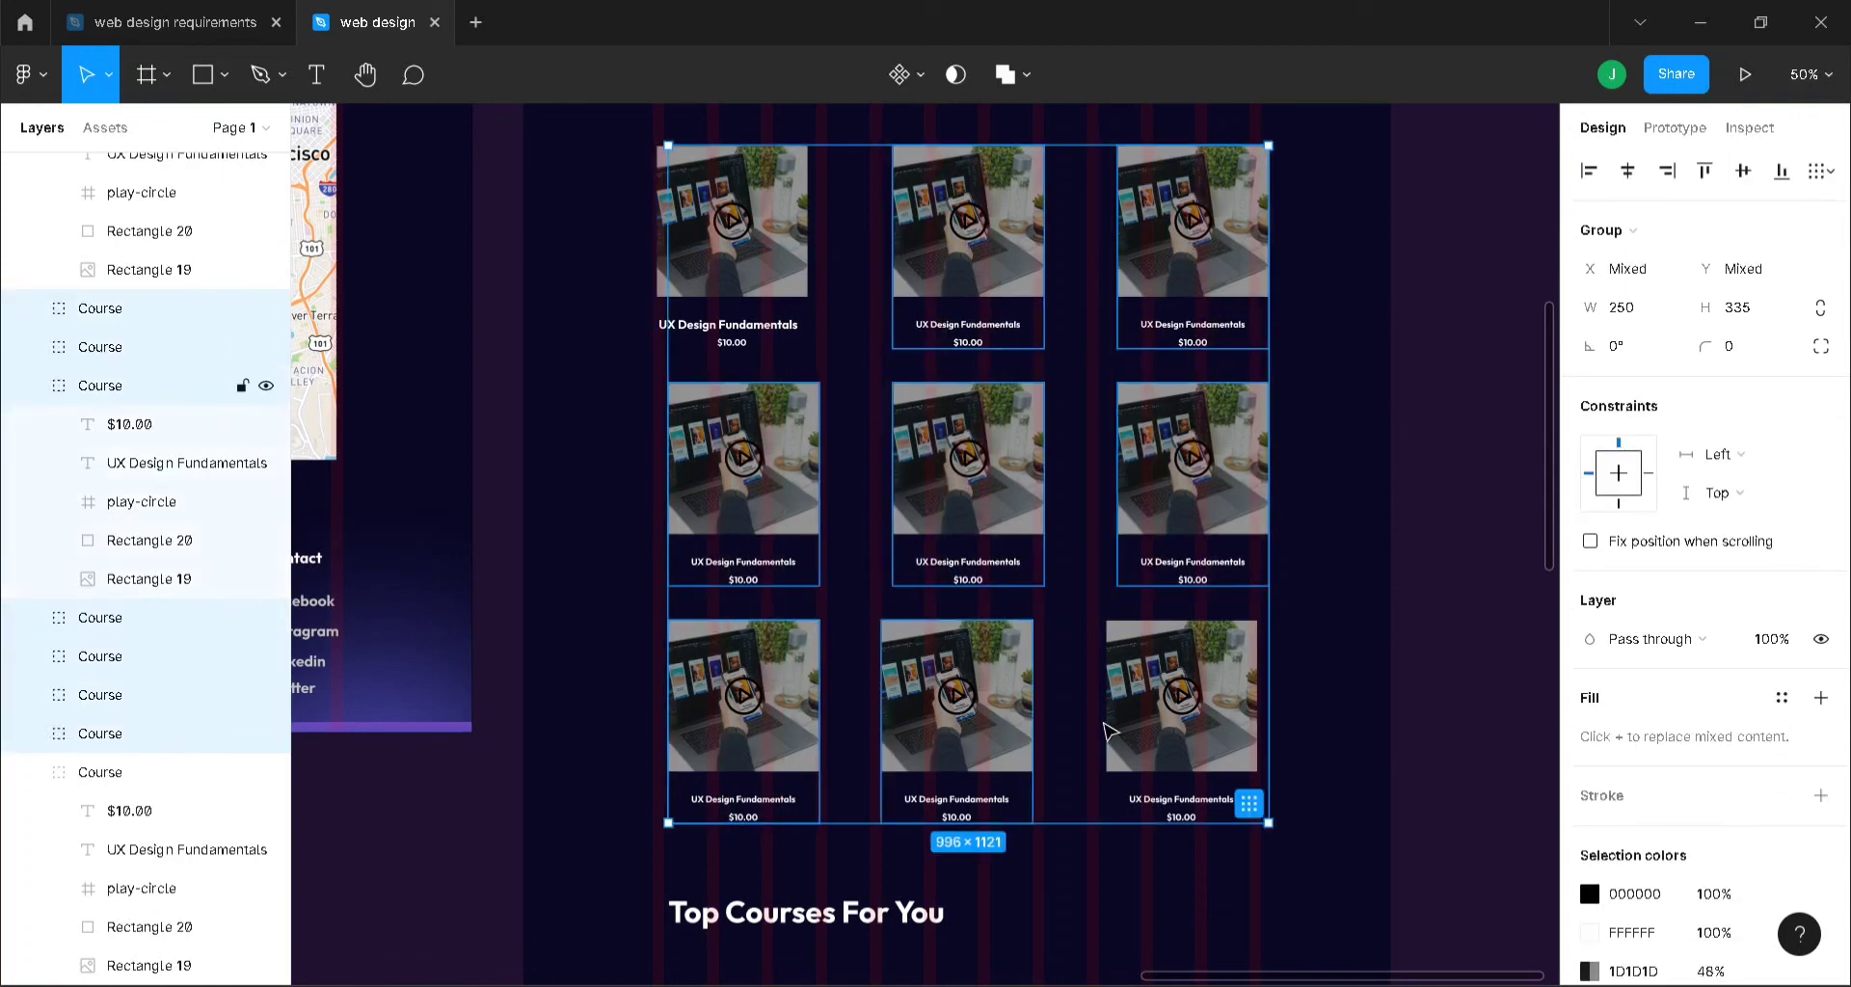
left_click(1196, 742, "shift")
key("Delete")
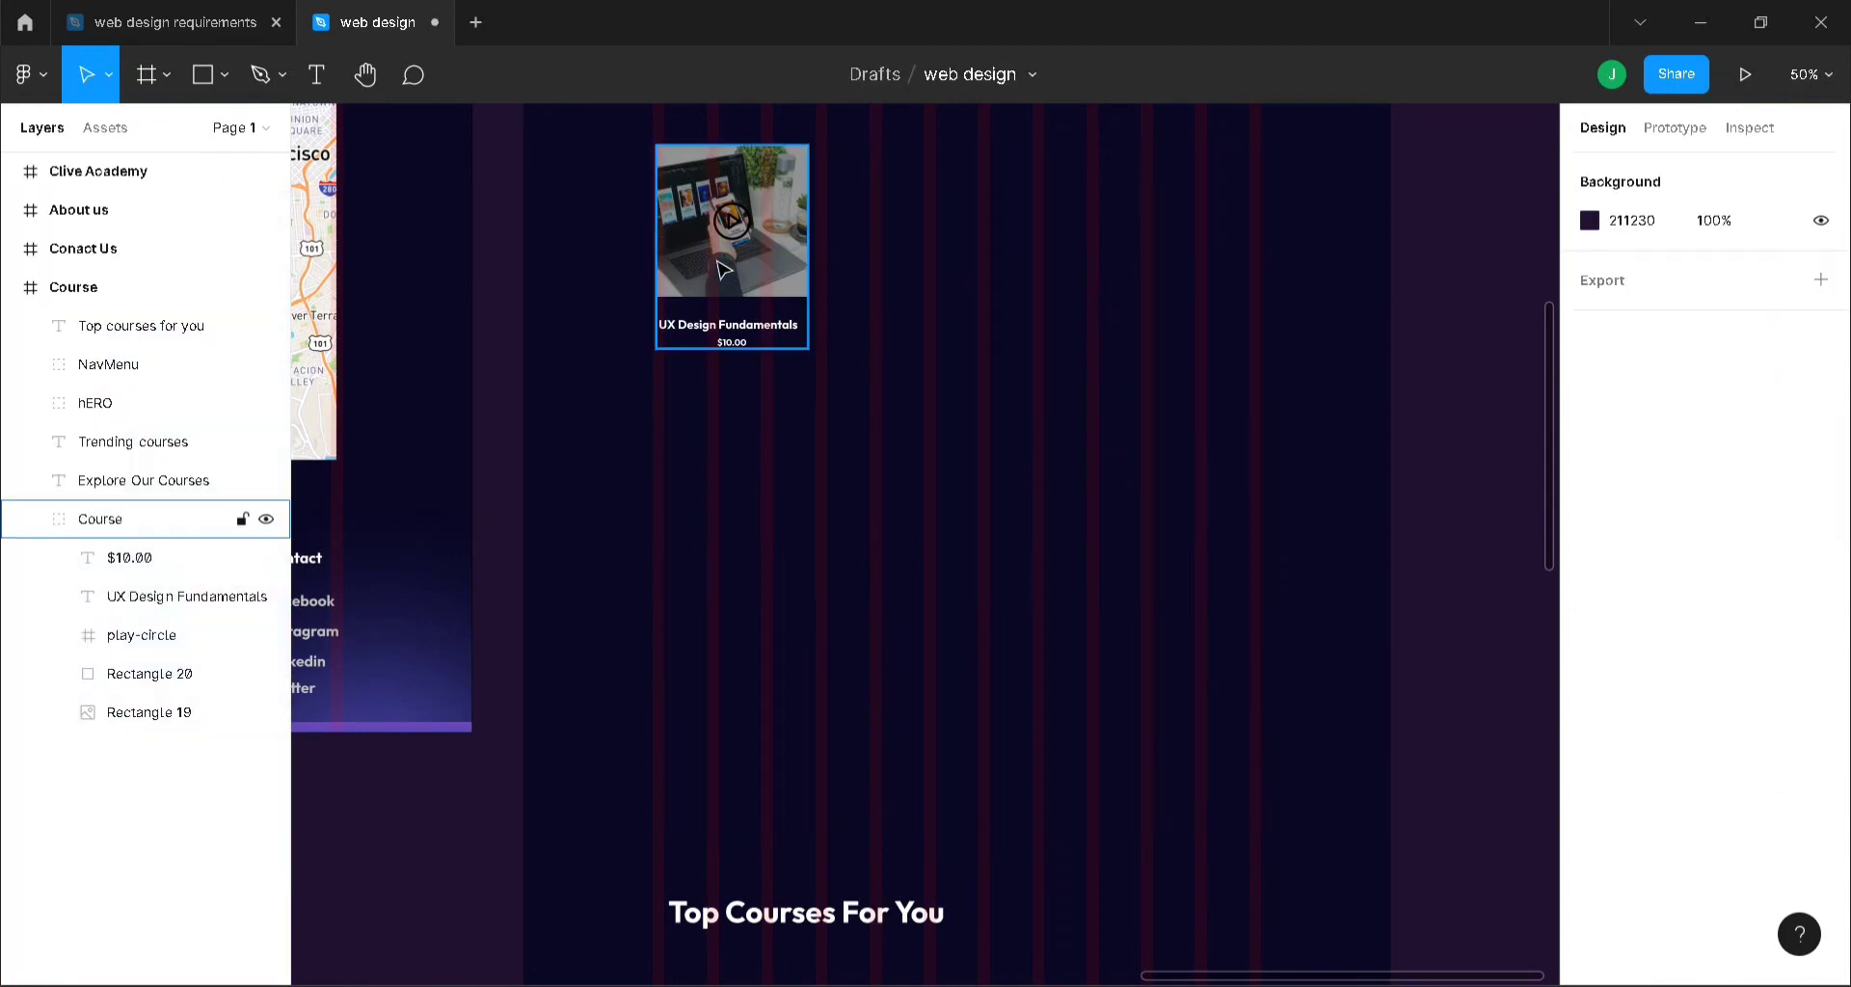
- Duplicate the card into a row of three, then copy that row down as a second row
left_click(723, 265)
key("ctrl+d")
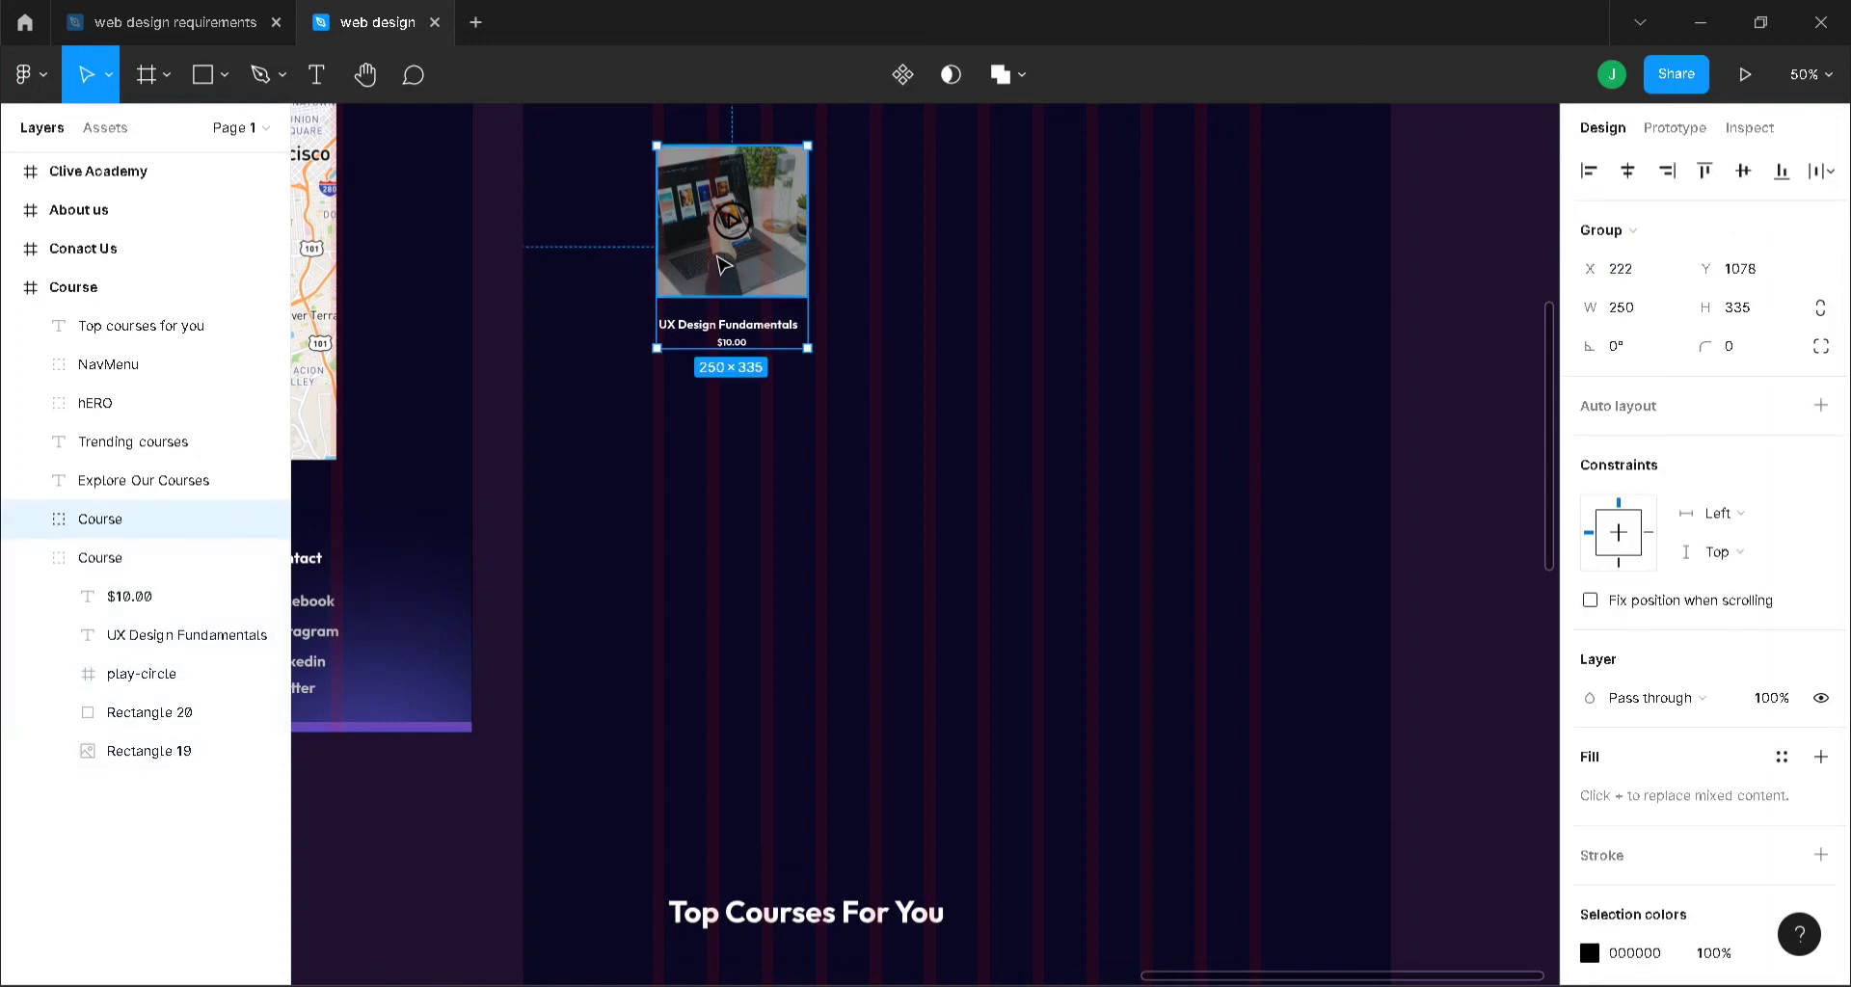
left_click_drag(723, 265, 961, 262)
key("ctrl+d")
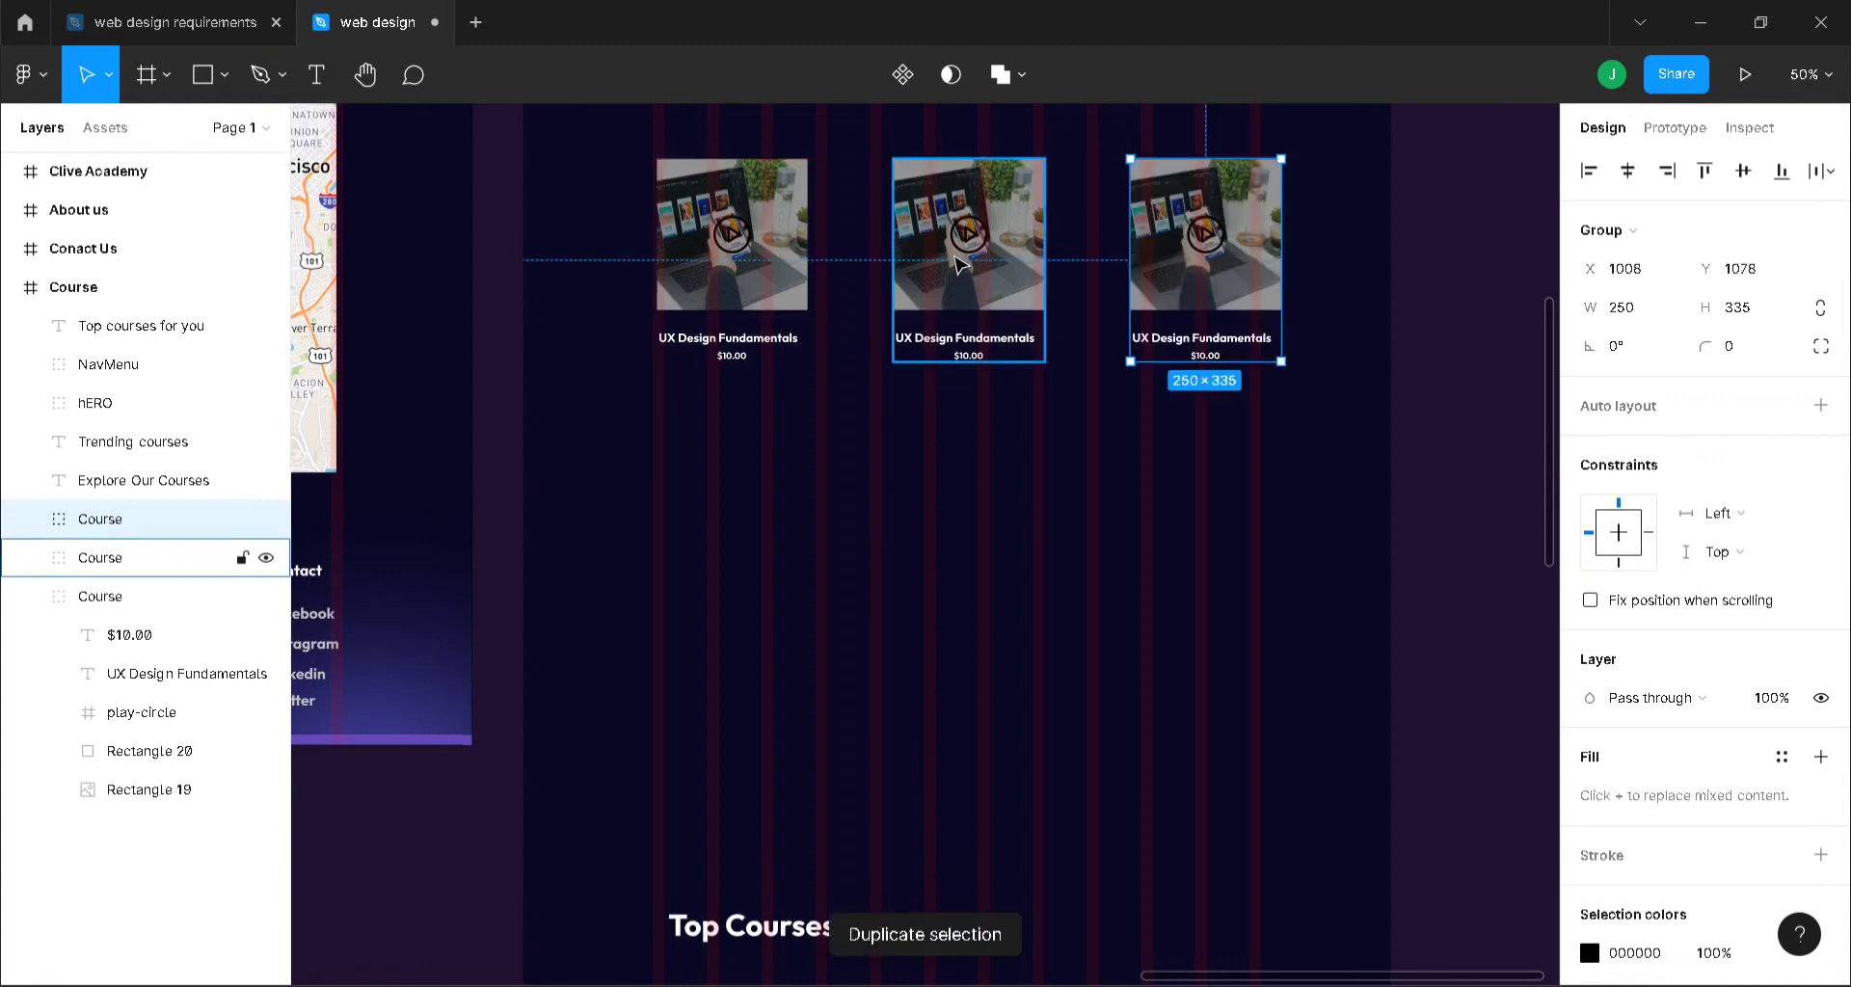
left_click(983, 260, "shift")
left_click(779, 257, "shift")
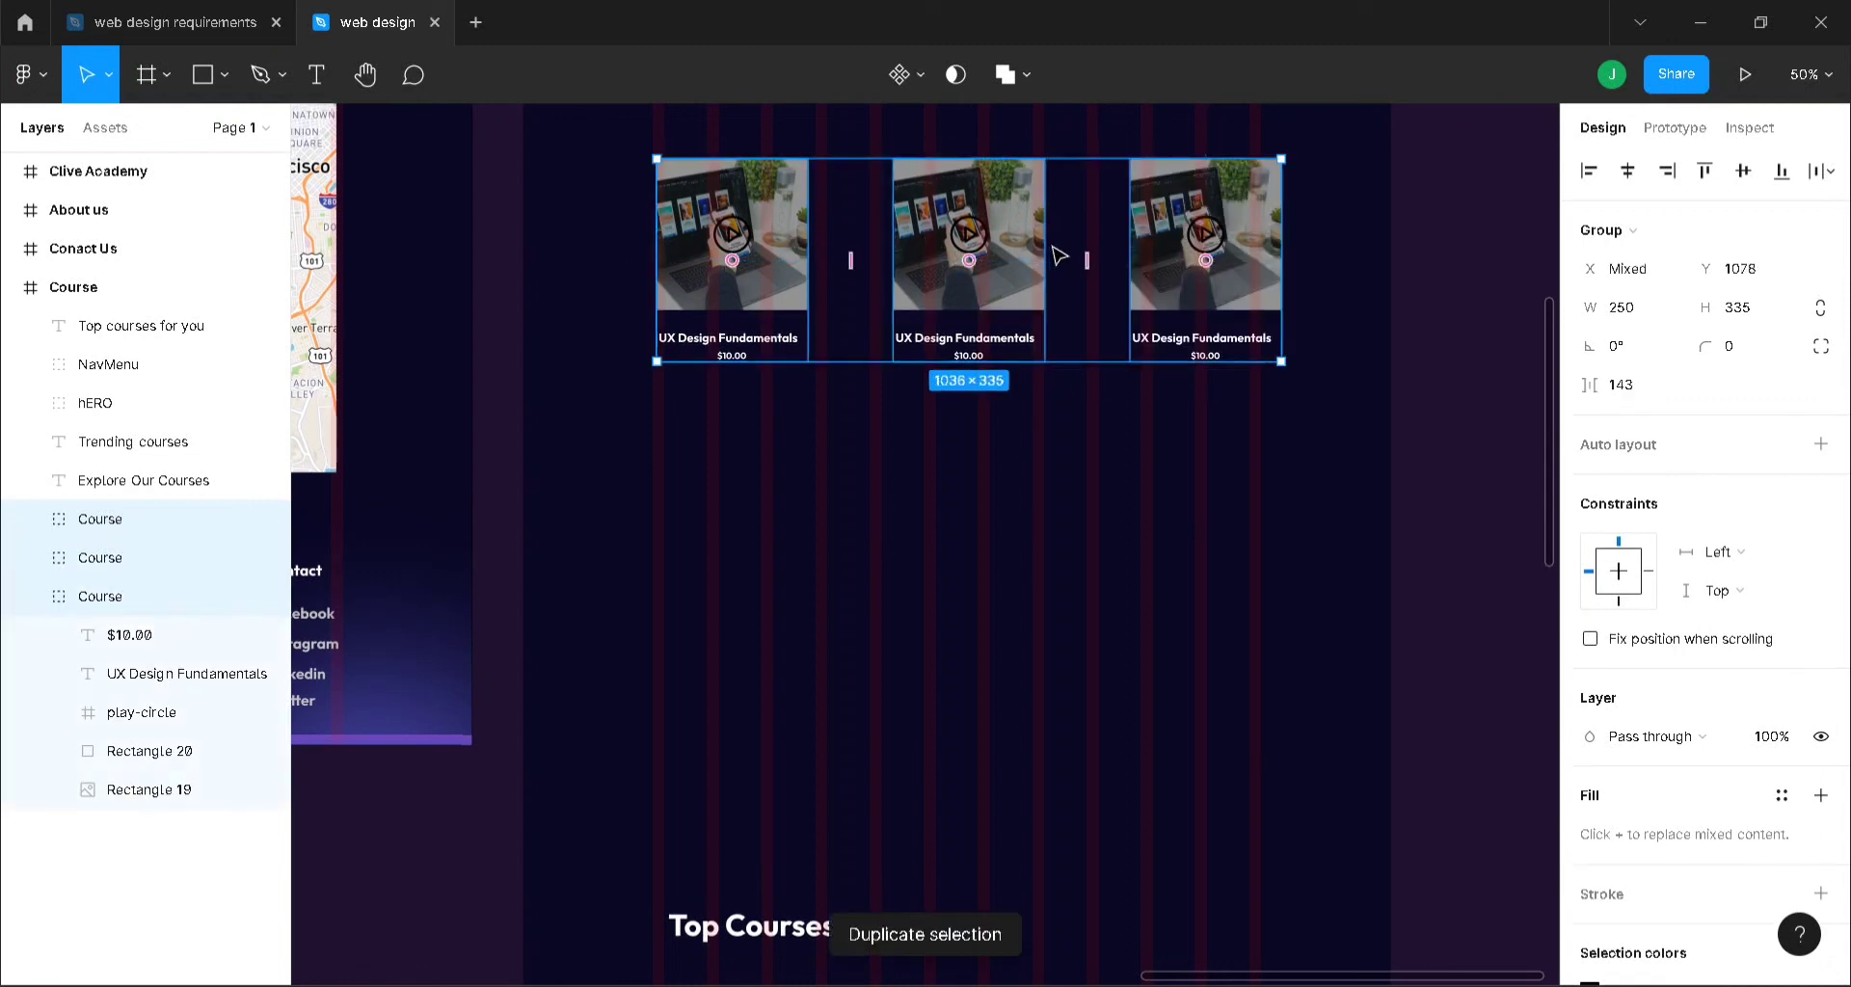
key("ctrl+d")
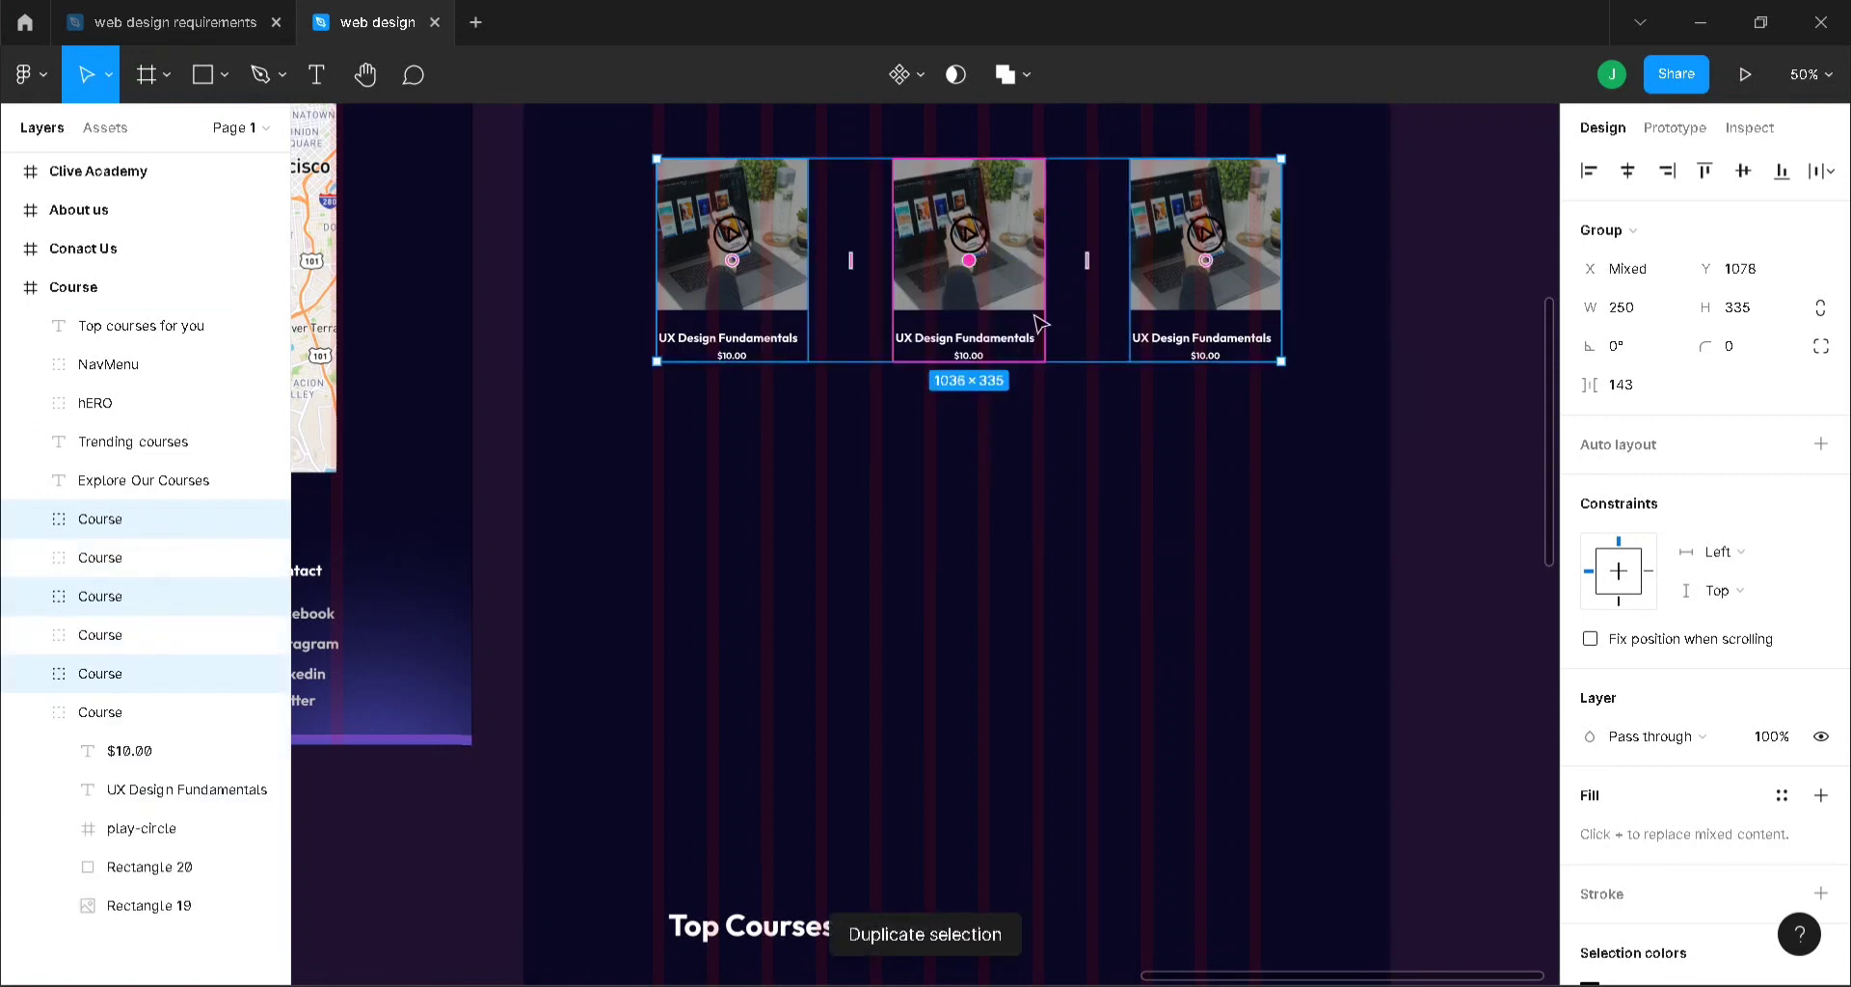
key("ctrl+z")
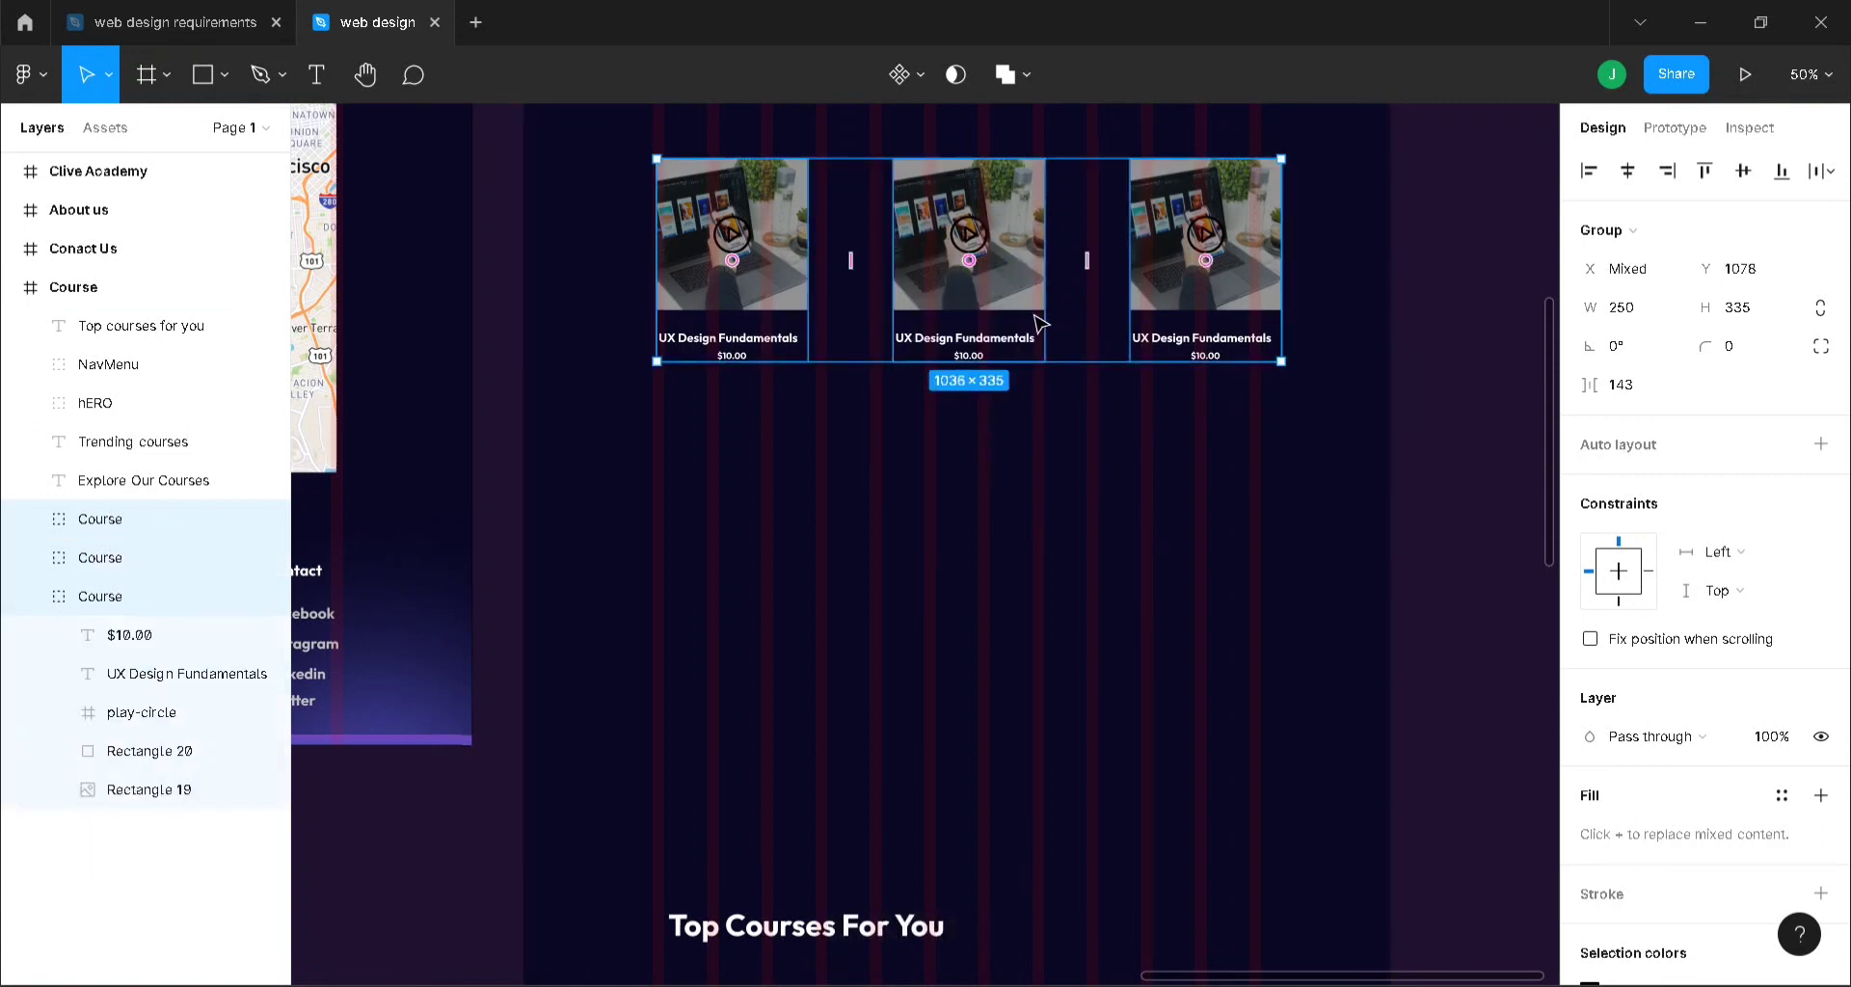
key("ctrl+d")
left_click_drag(1083, 302, 1073, 527)
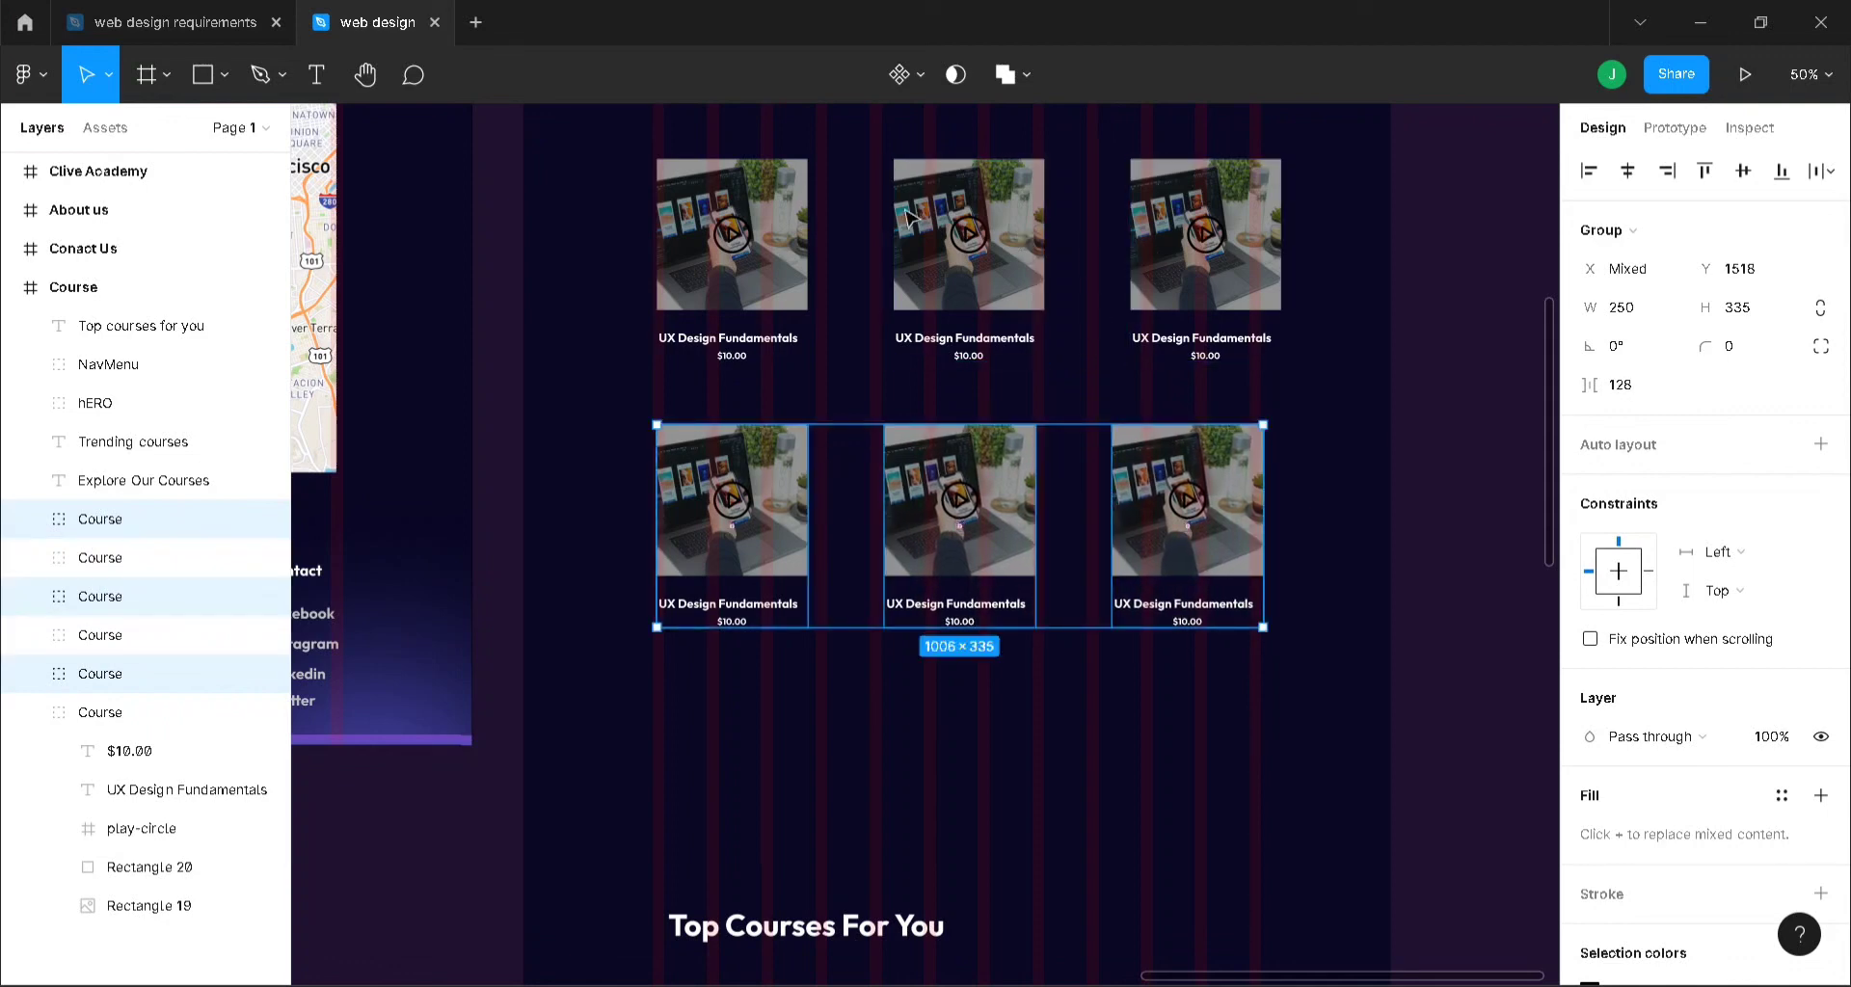
- Select the three top-row course cards and tighten their spacing to 120
left_click(964, 222)
left_click(764, 218, "shift")
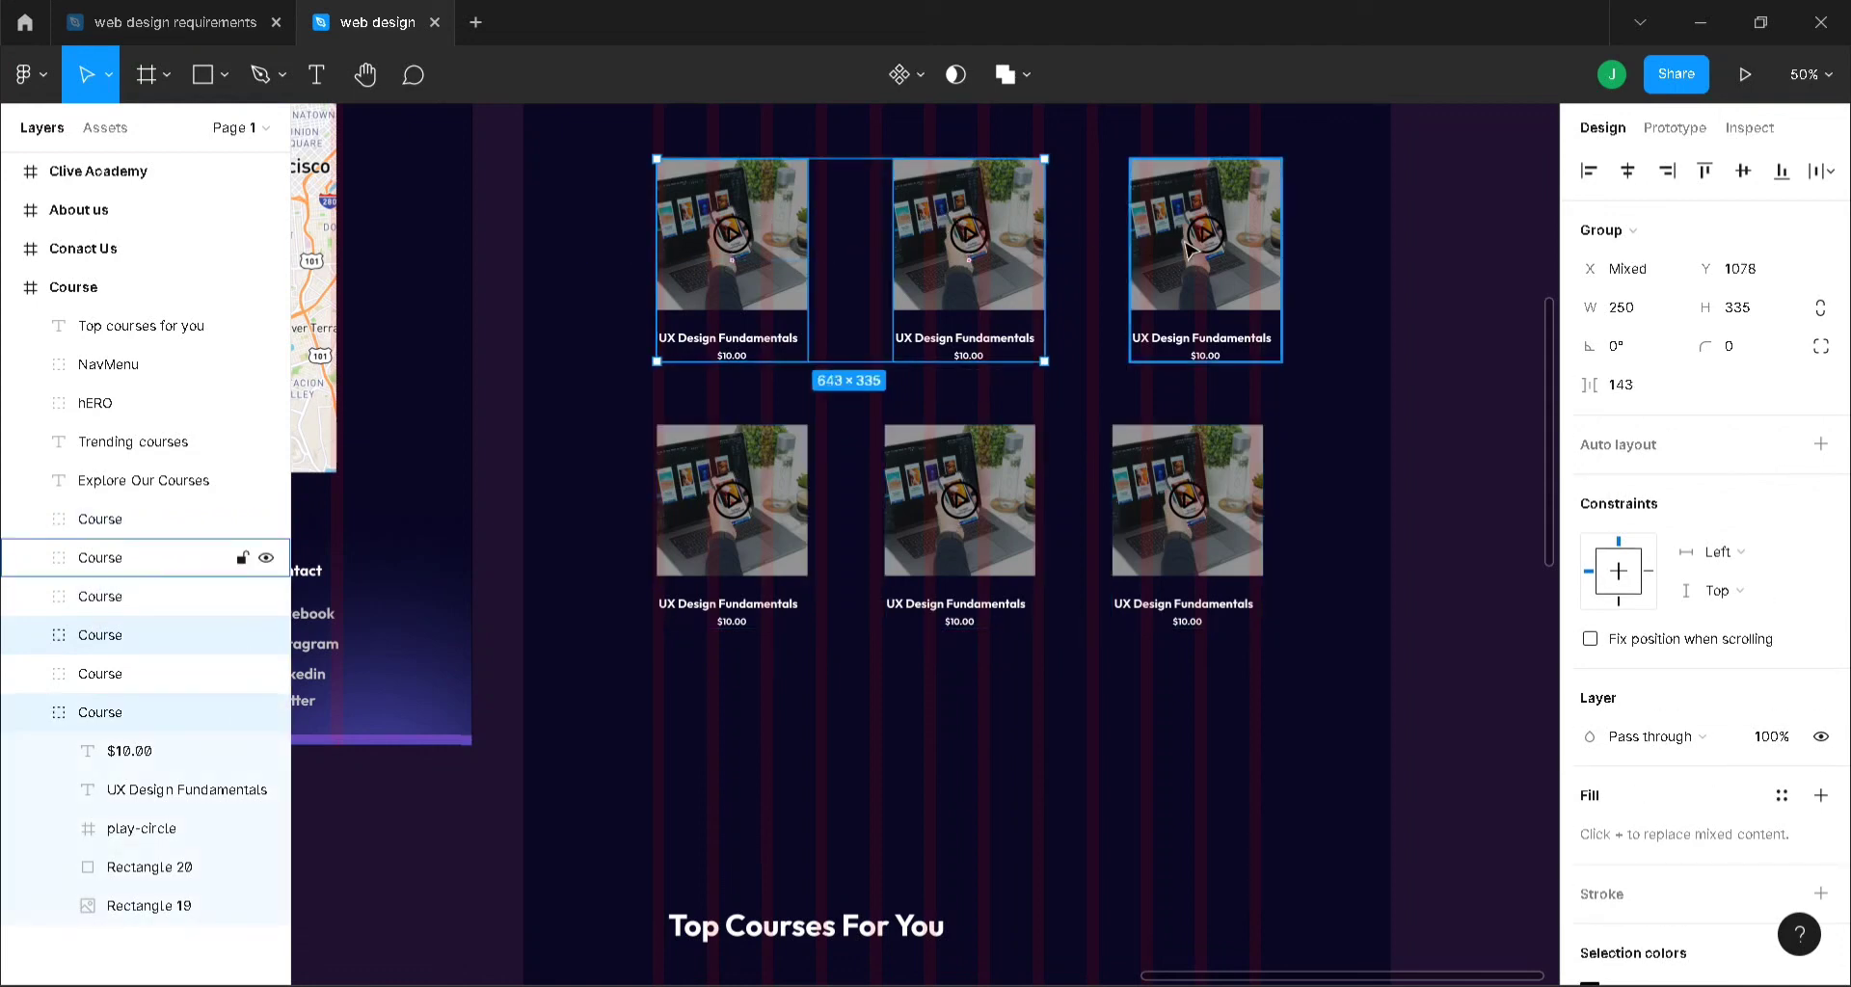
left_click(1161, 247, "shift")
left_click_drag(1081, 259, 1069, 803)
- Duplicate the card row to add another row and fill Top Courses For You with cards
key("ctrl+d")
scroll(1459, 550, "down", 5)
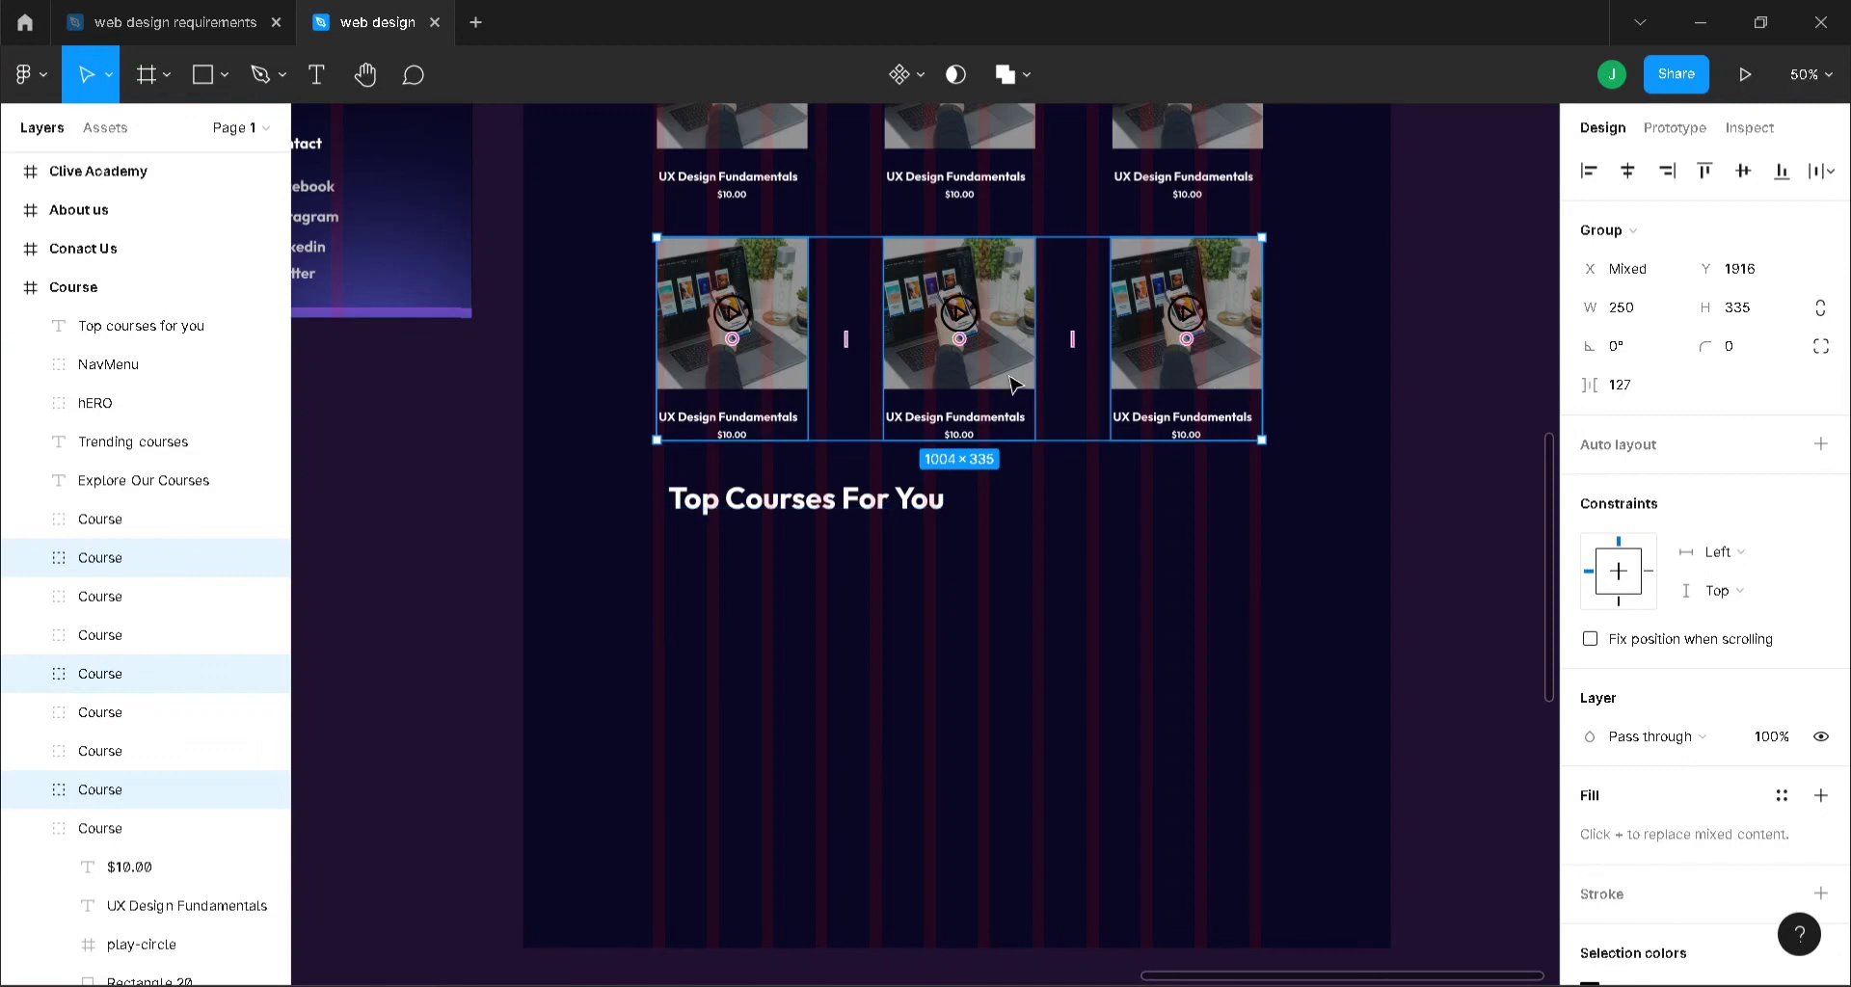
key("ctrl+d")
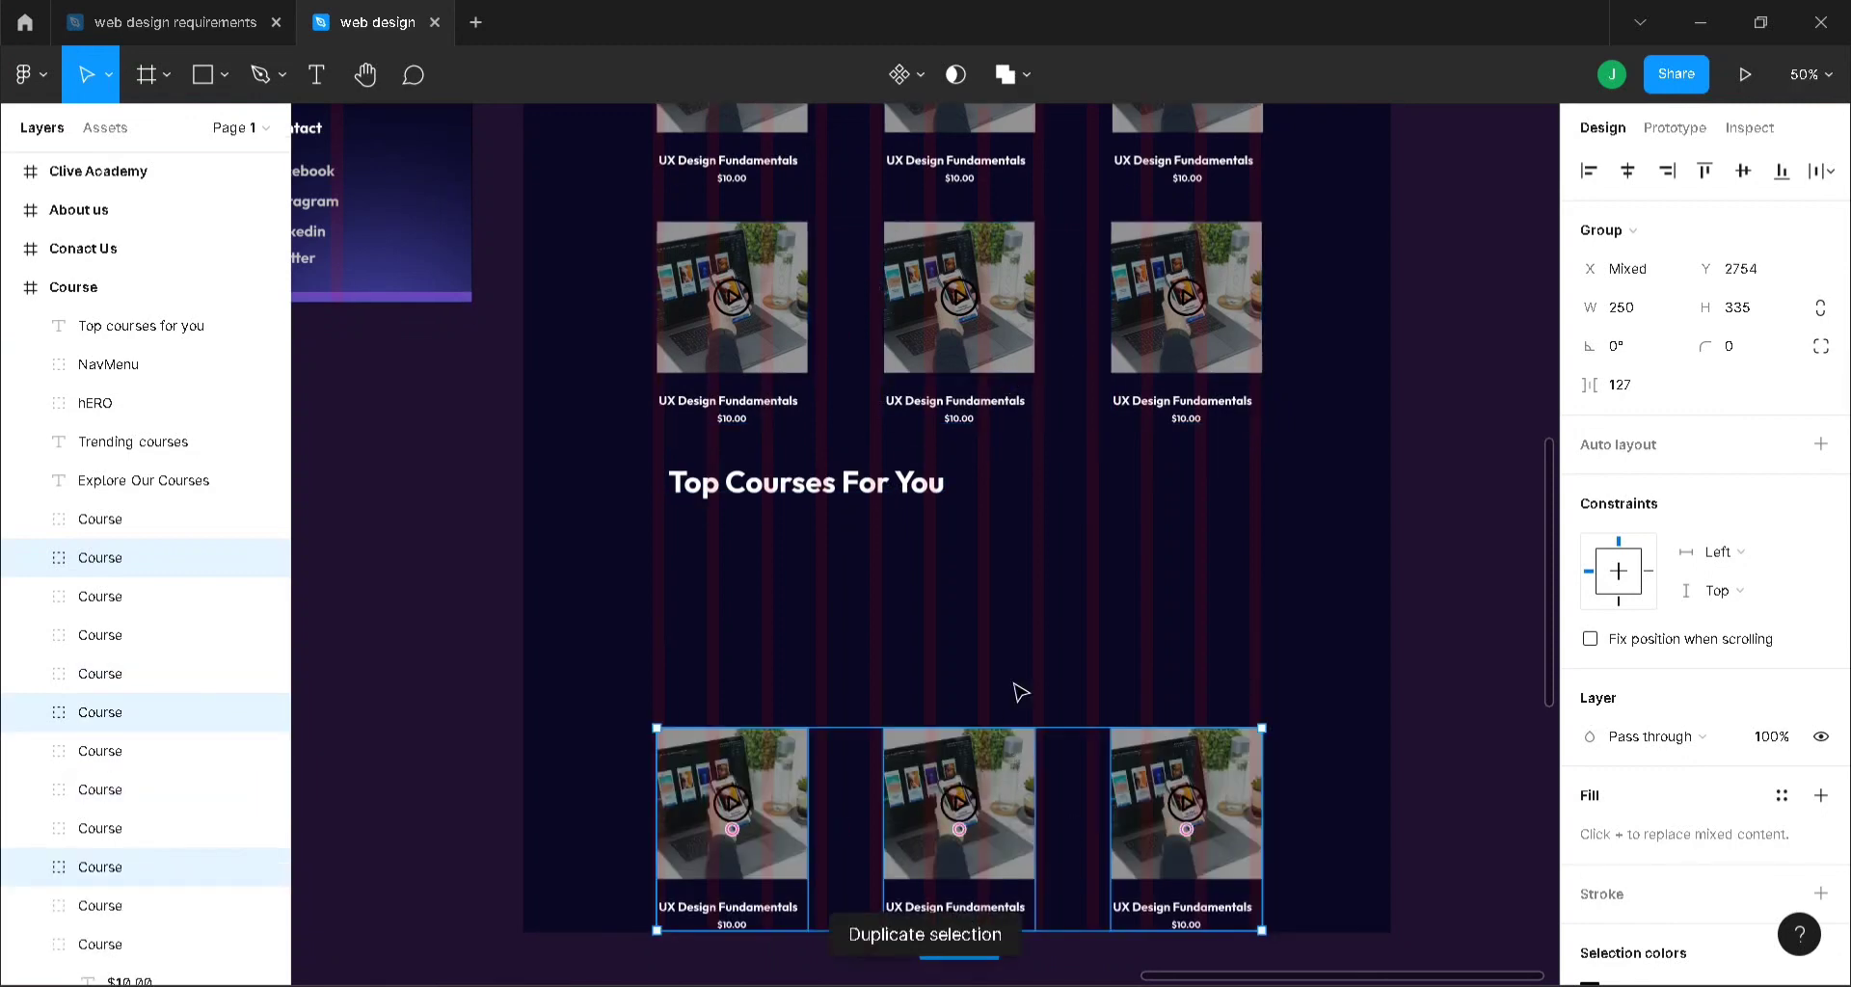
left_click_drag(1021, 763, 1019, 590)
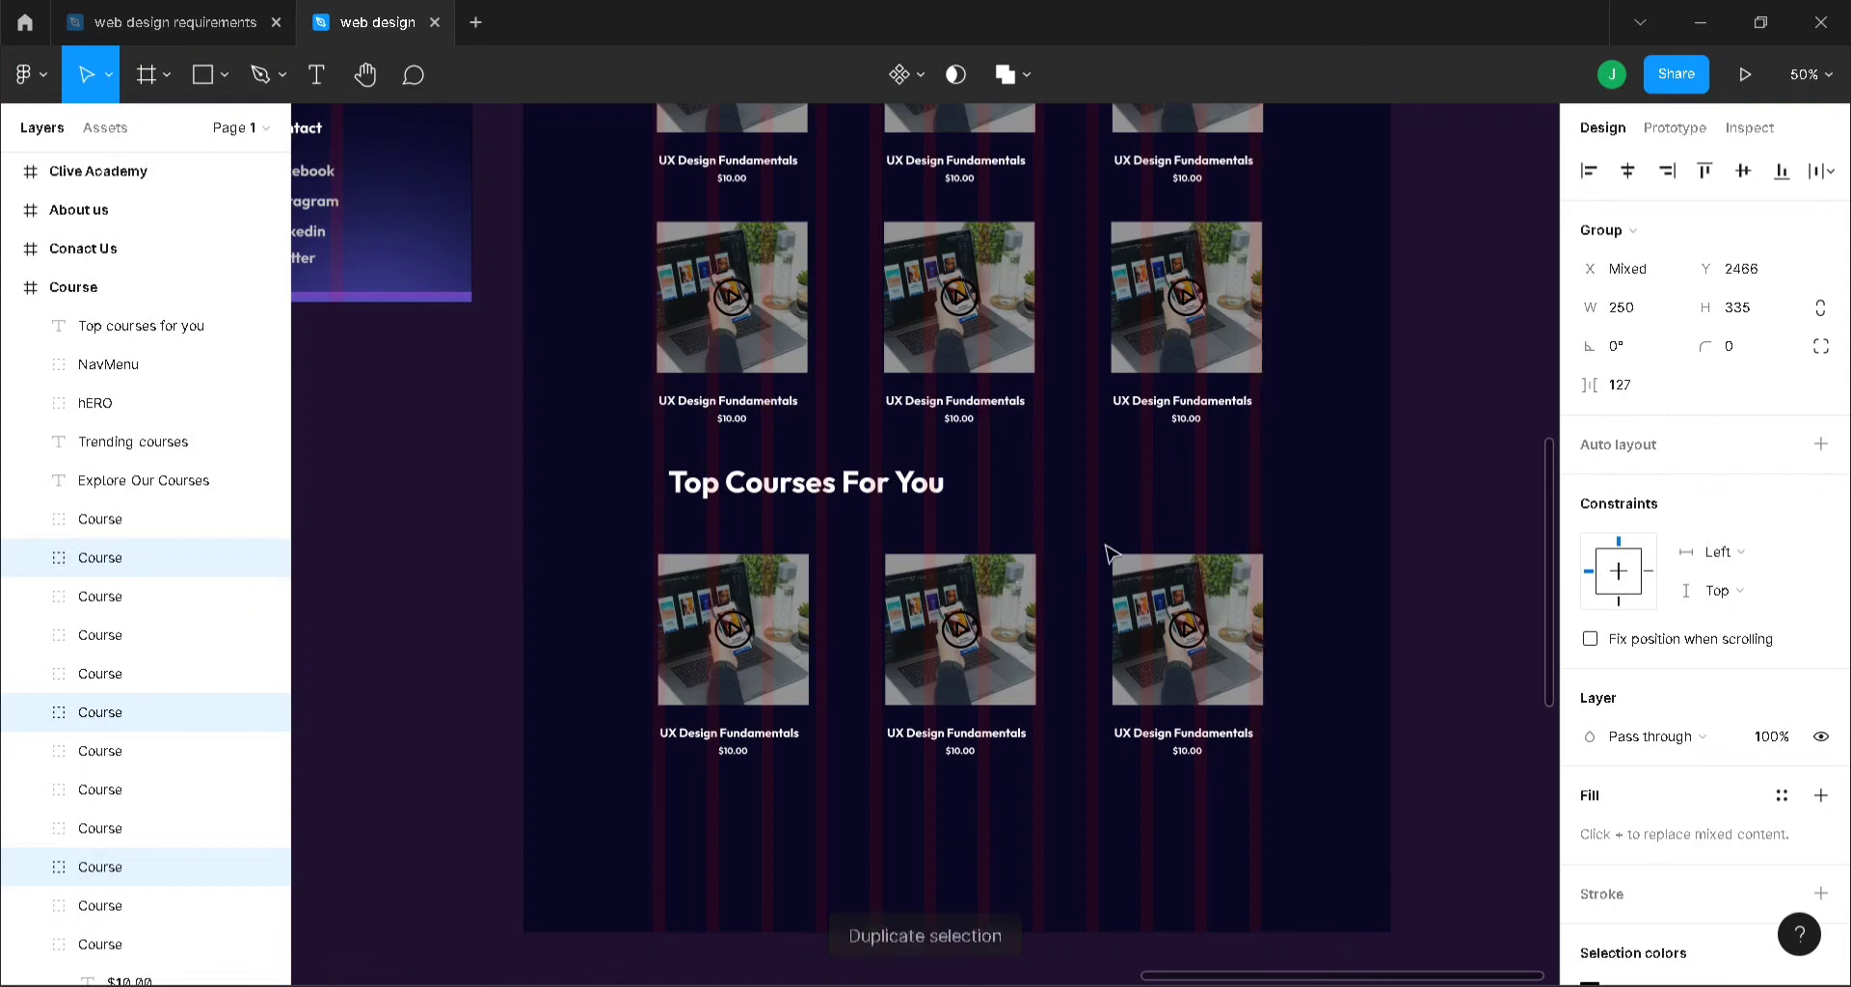
key("ctrl+d")
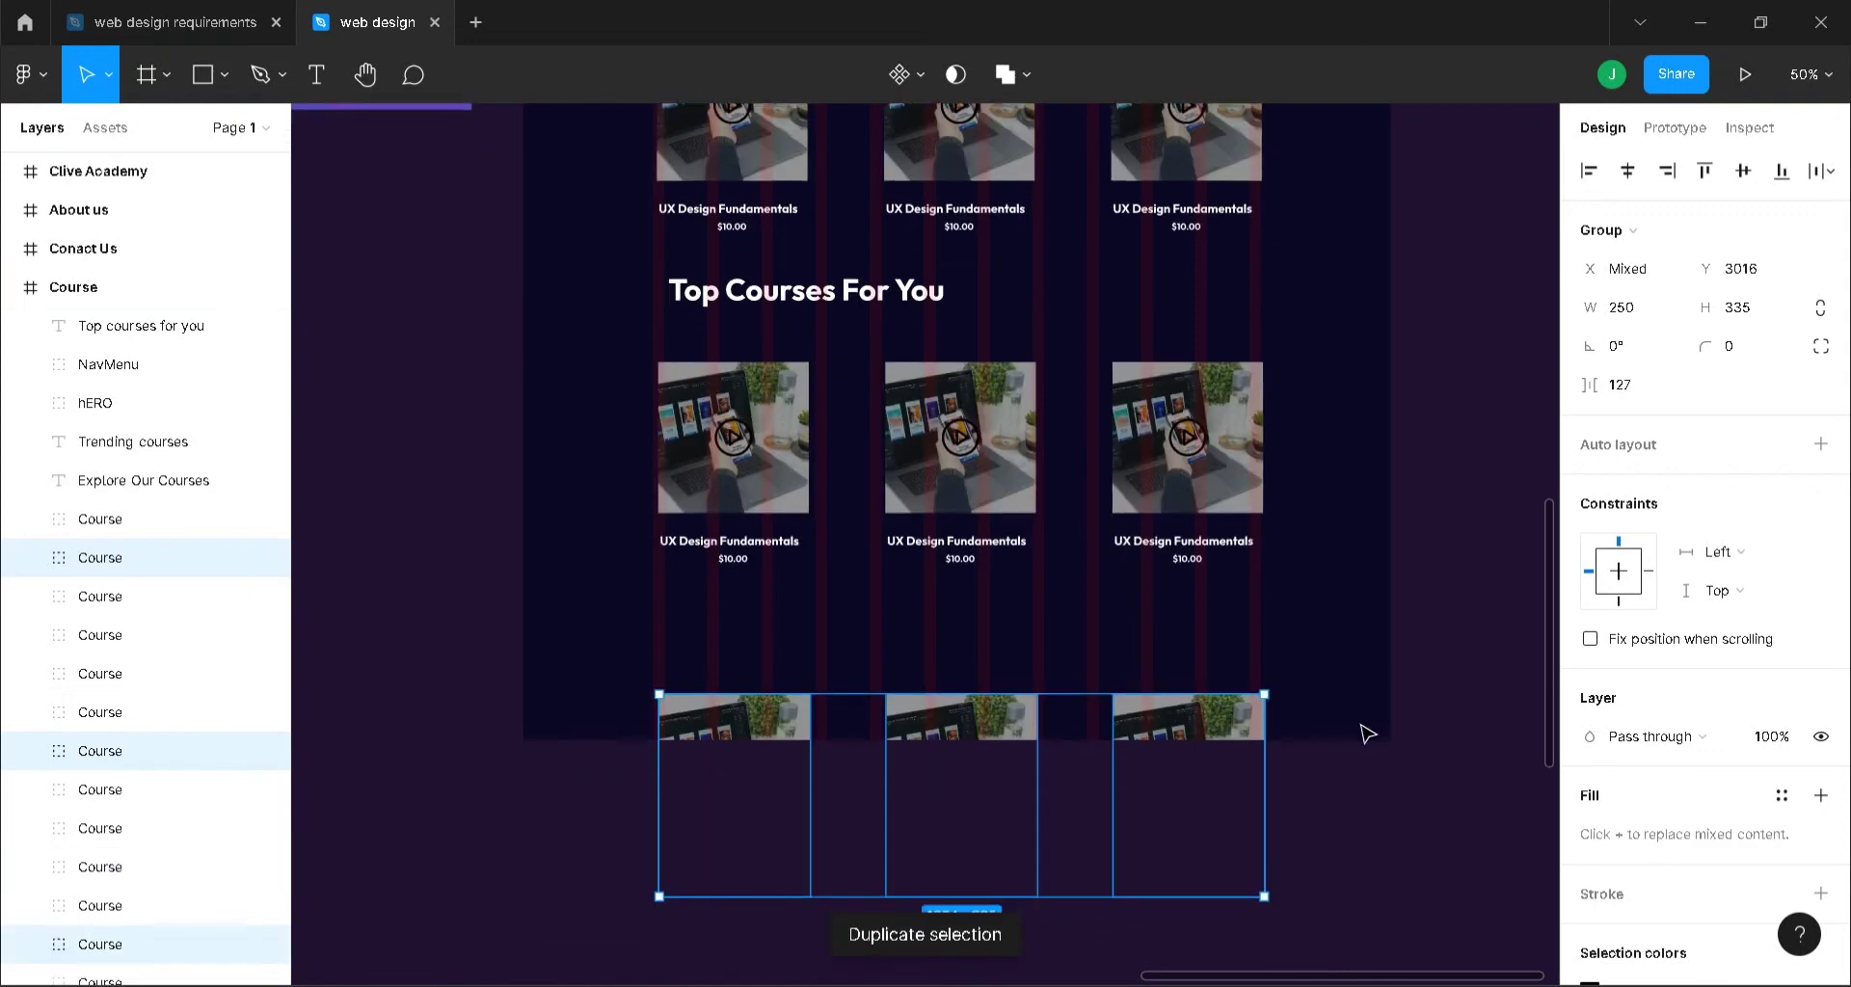
left_click(139, 294)
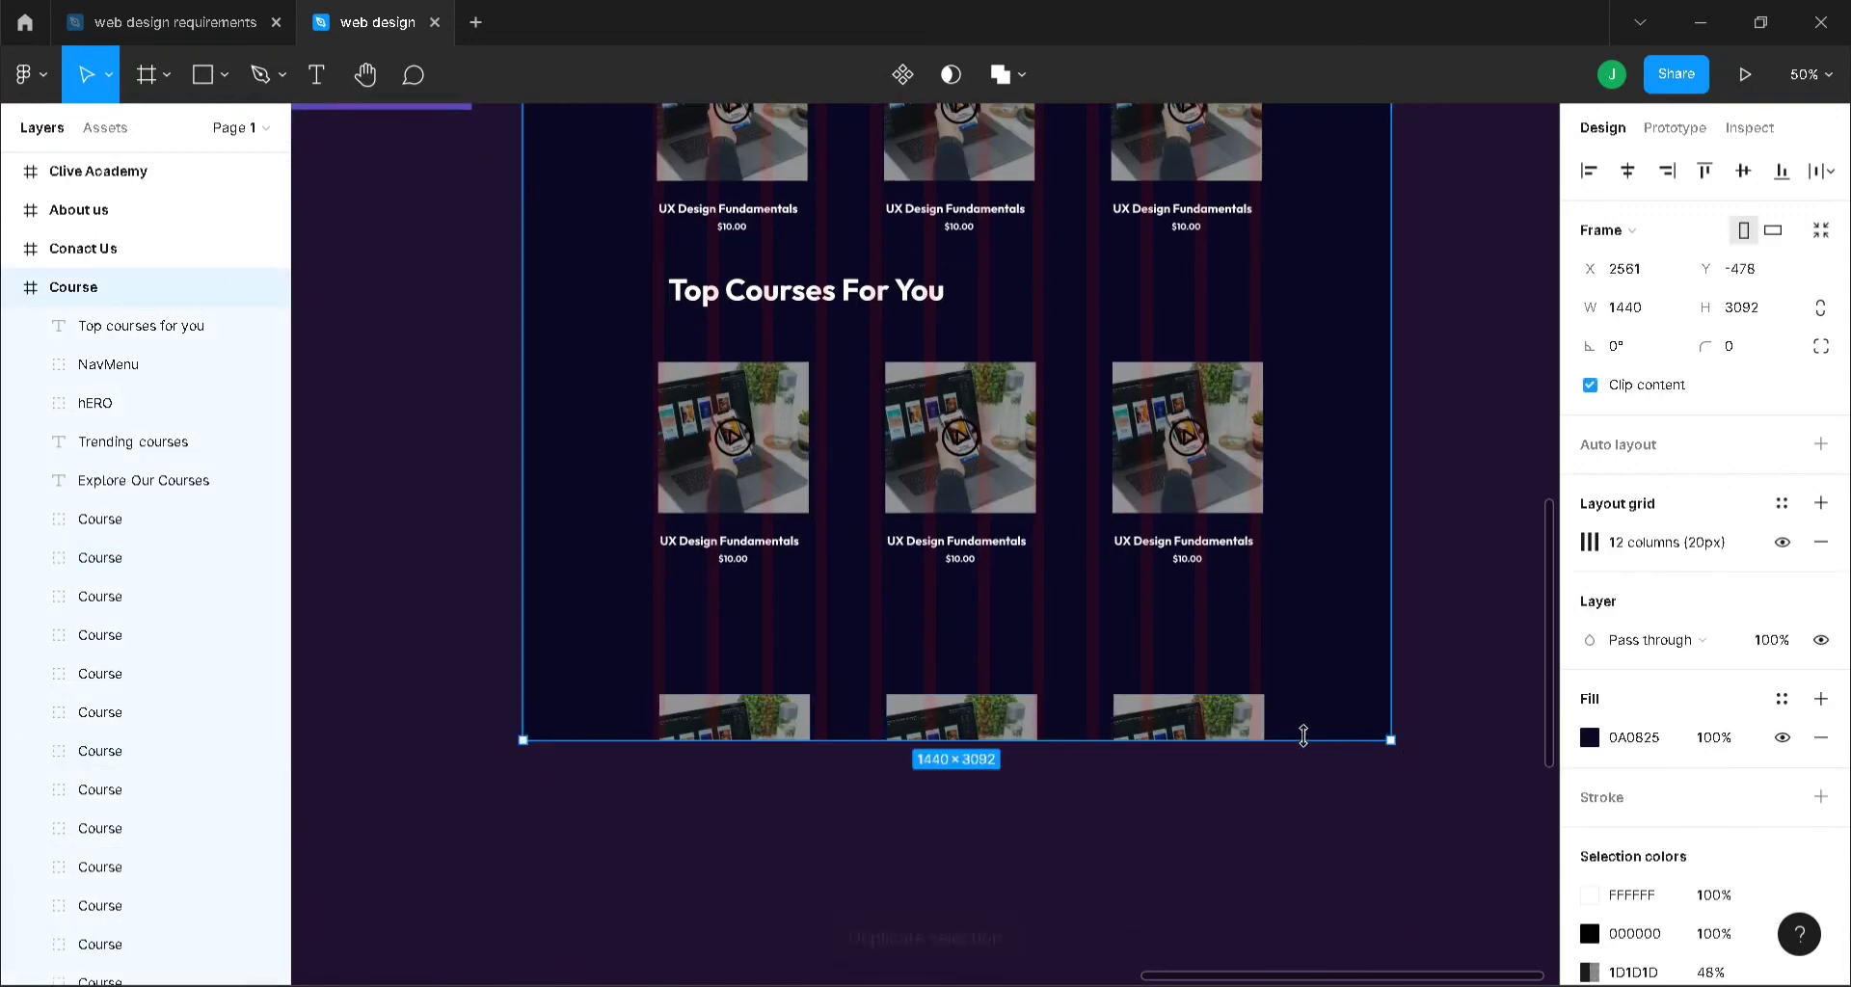
left_click_drag(1303, 735, 1314, 927)
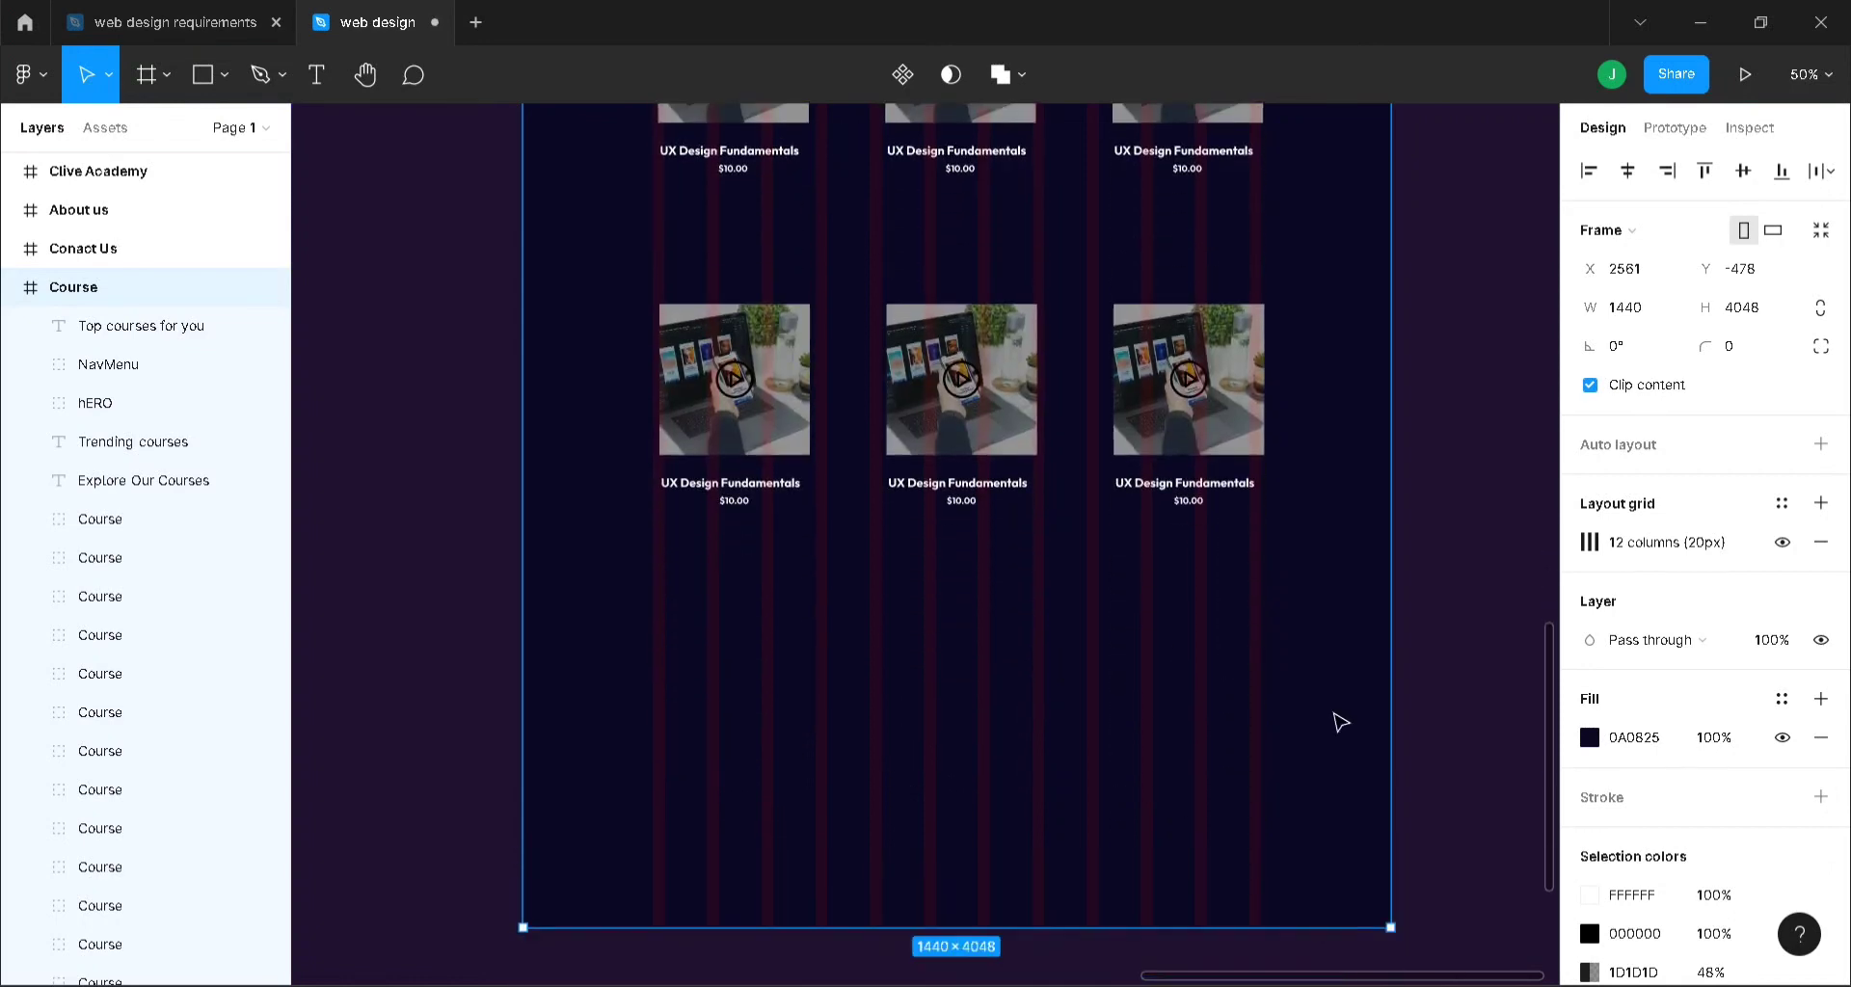
left_click(14, 288)
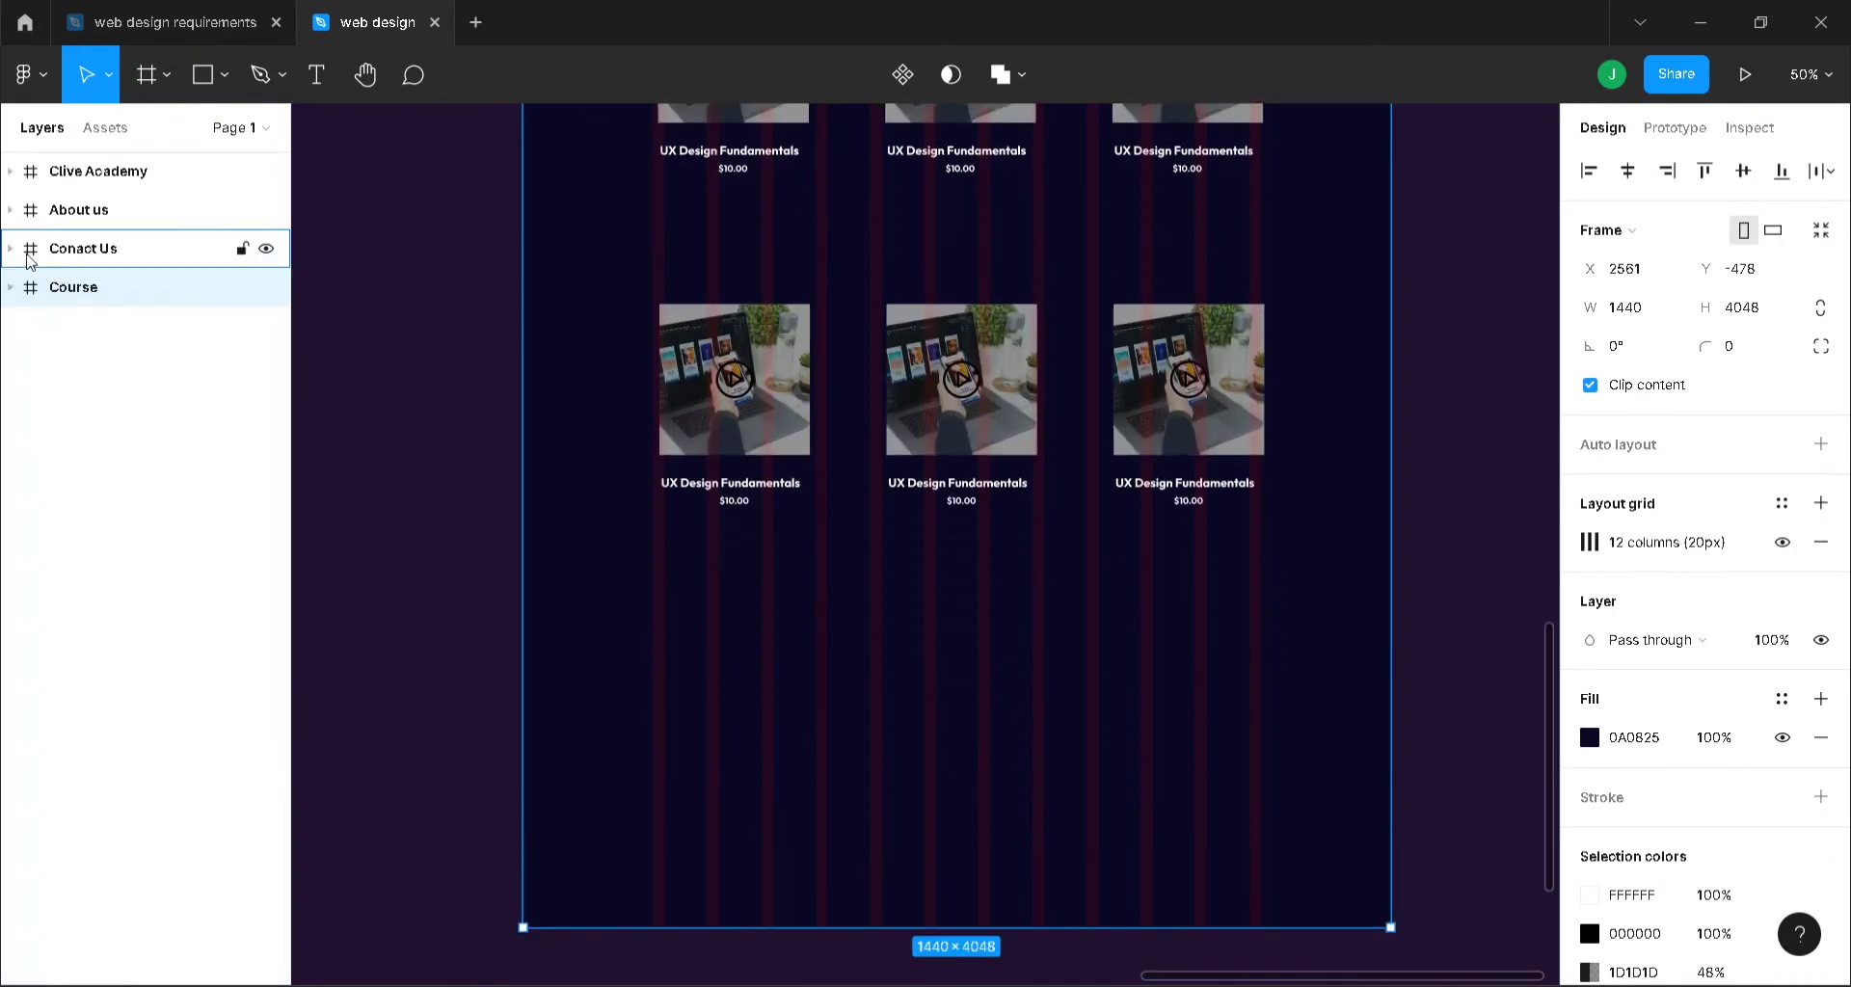
left_click(33, 256)
left_click(12, 250)
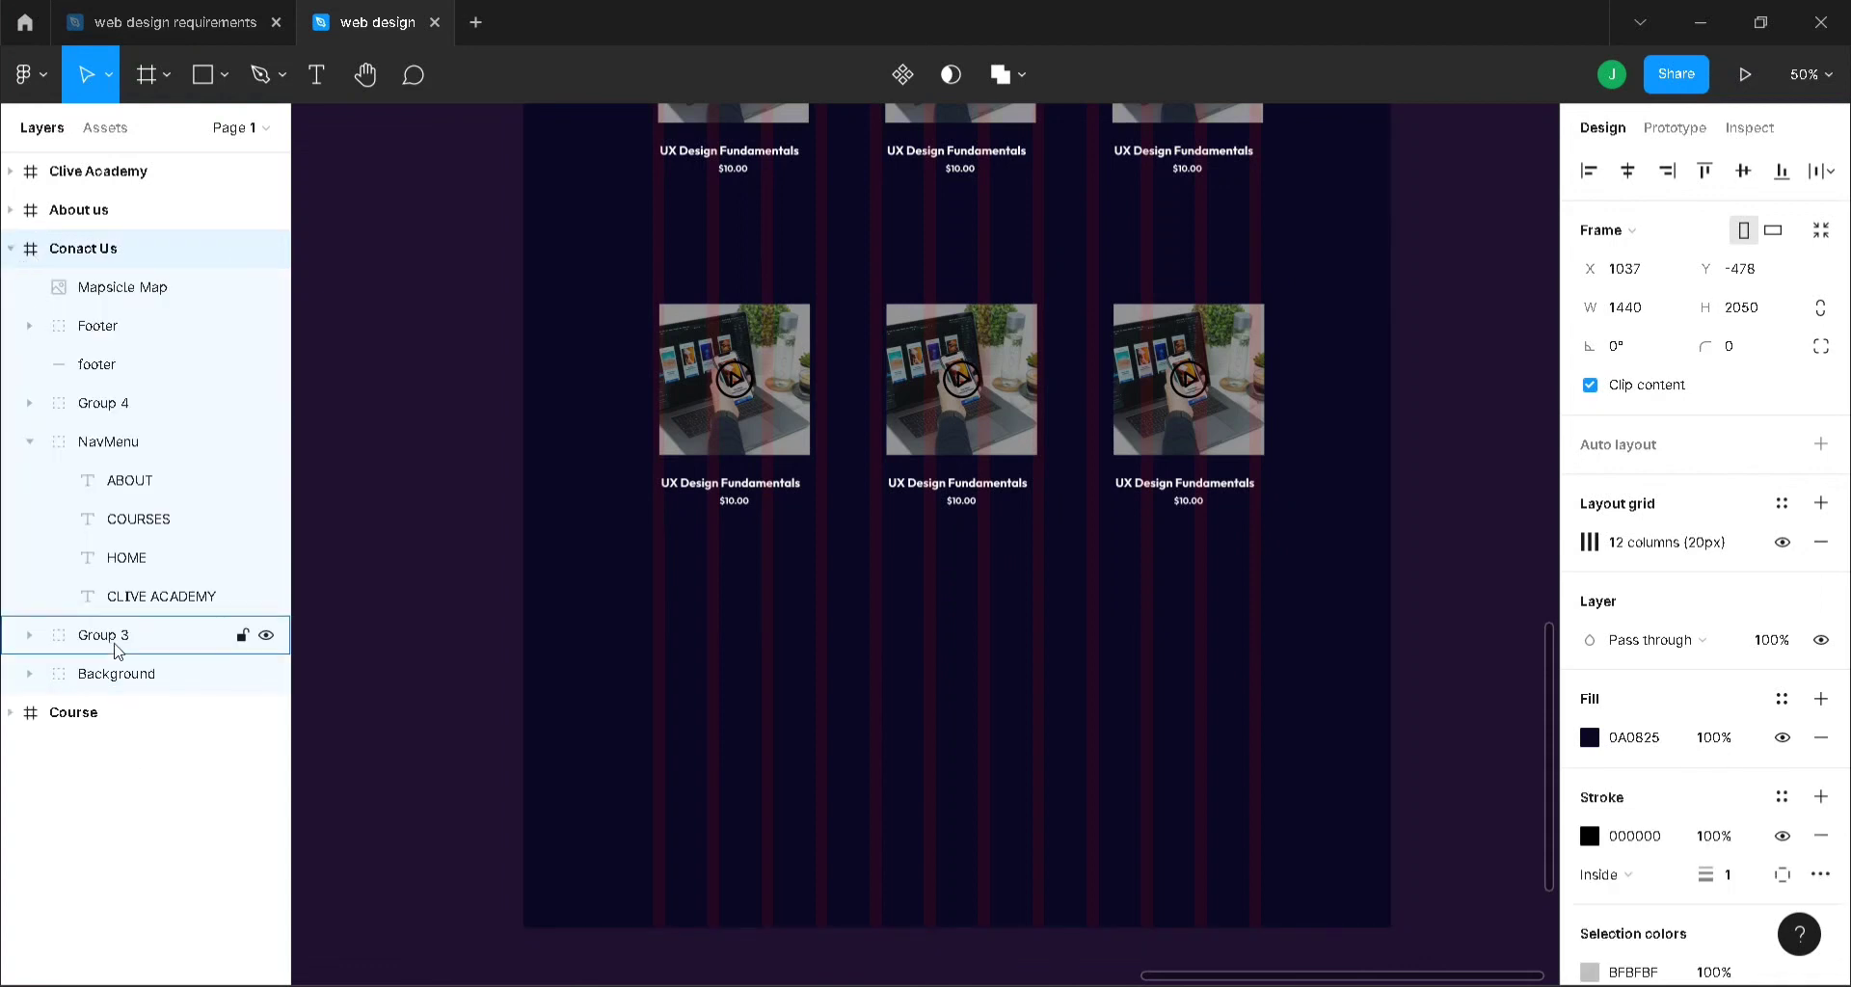
left_click(29, 441)
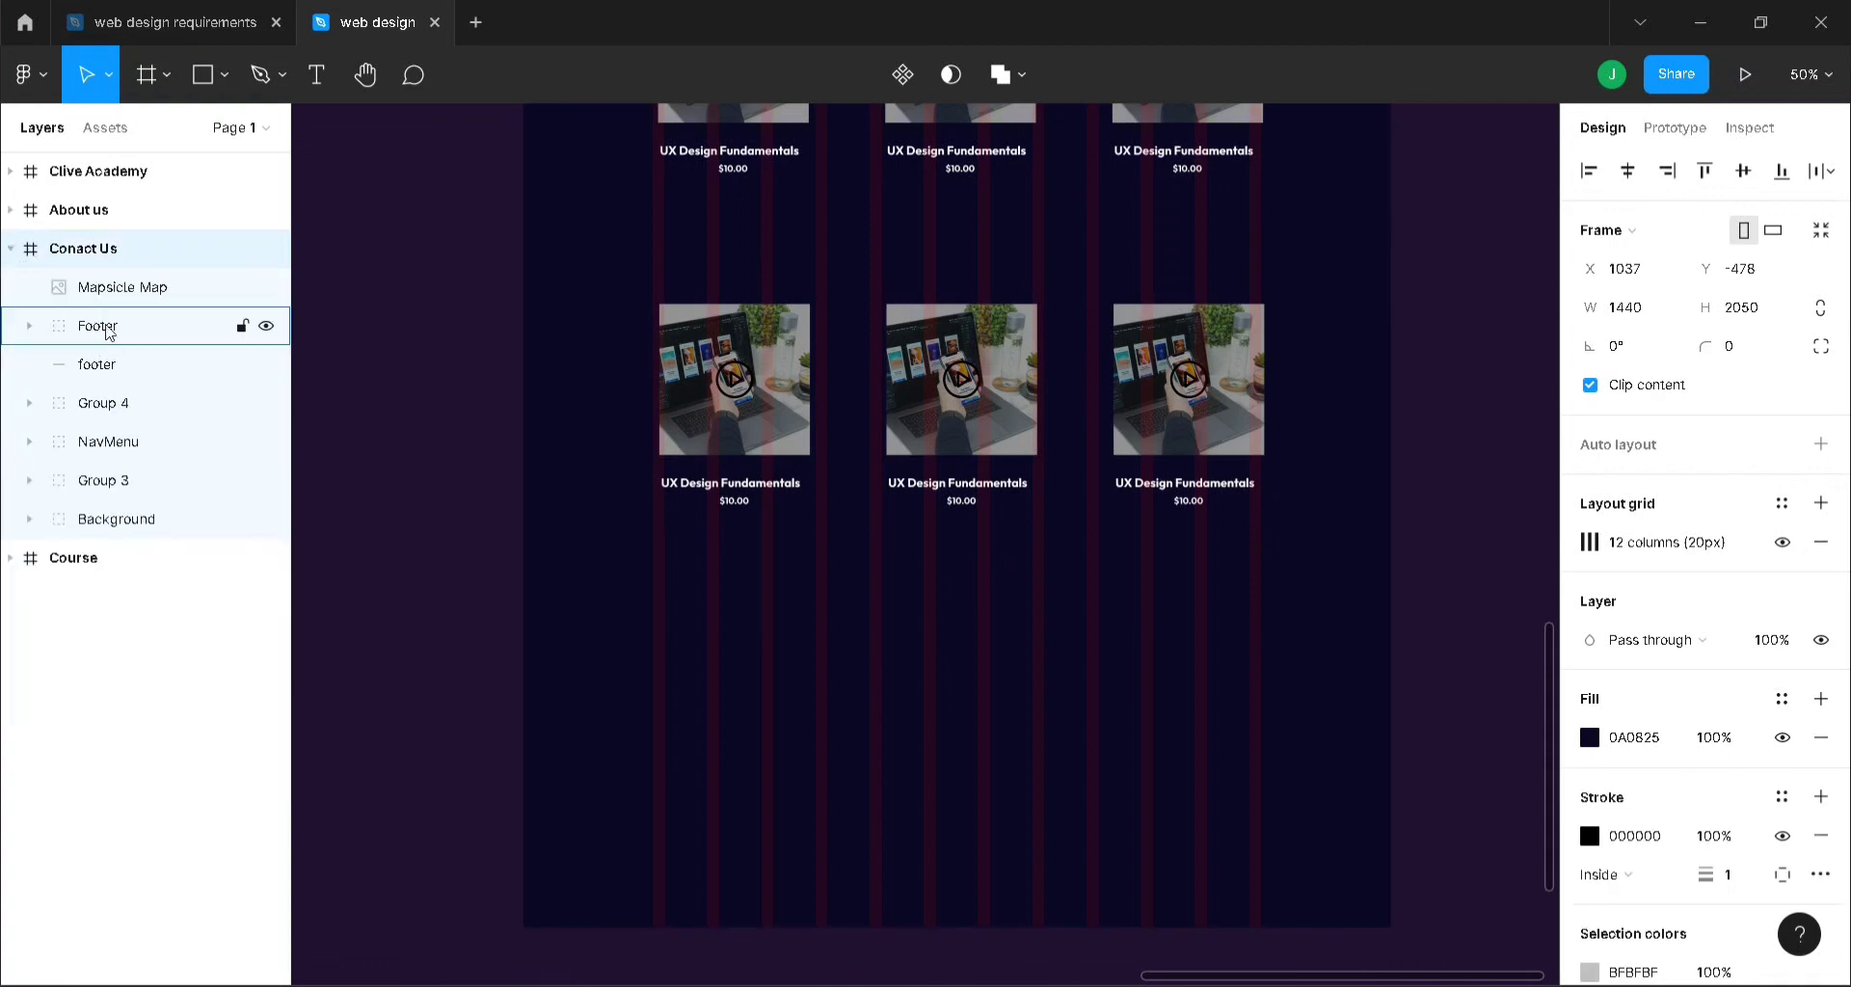
left_click(106, 330)
left_click(121, 368, "shift")
key("ctrl+d")
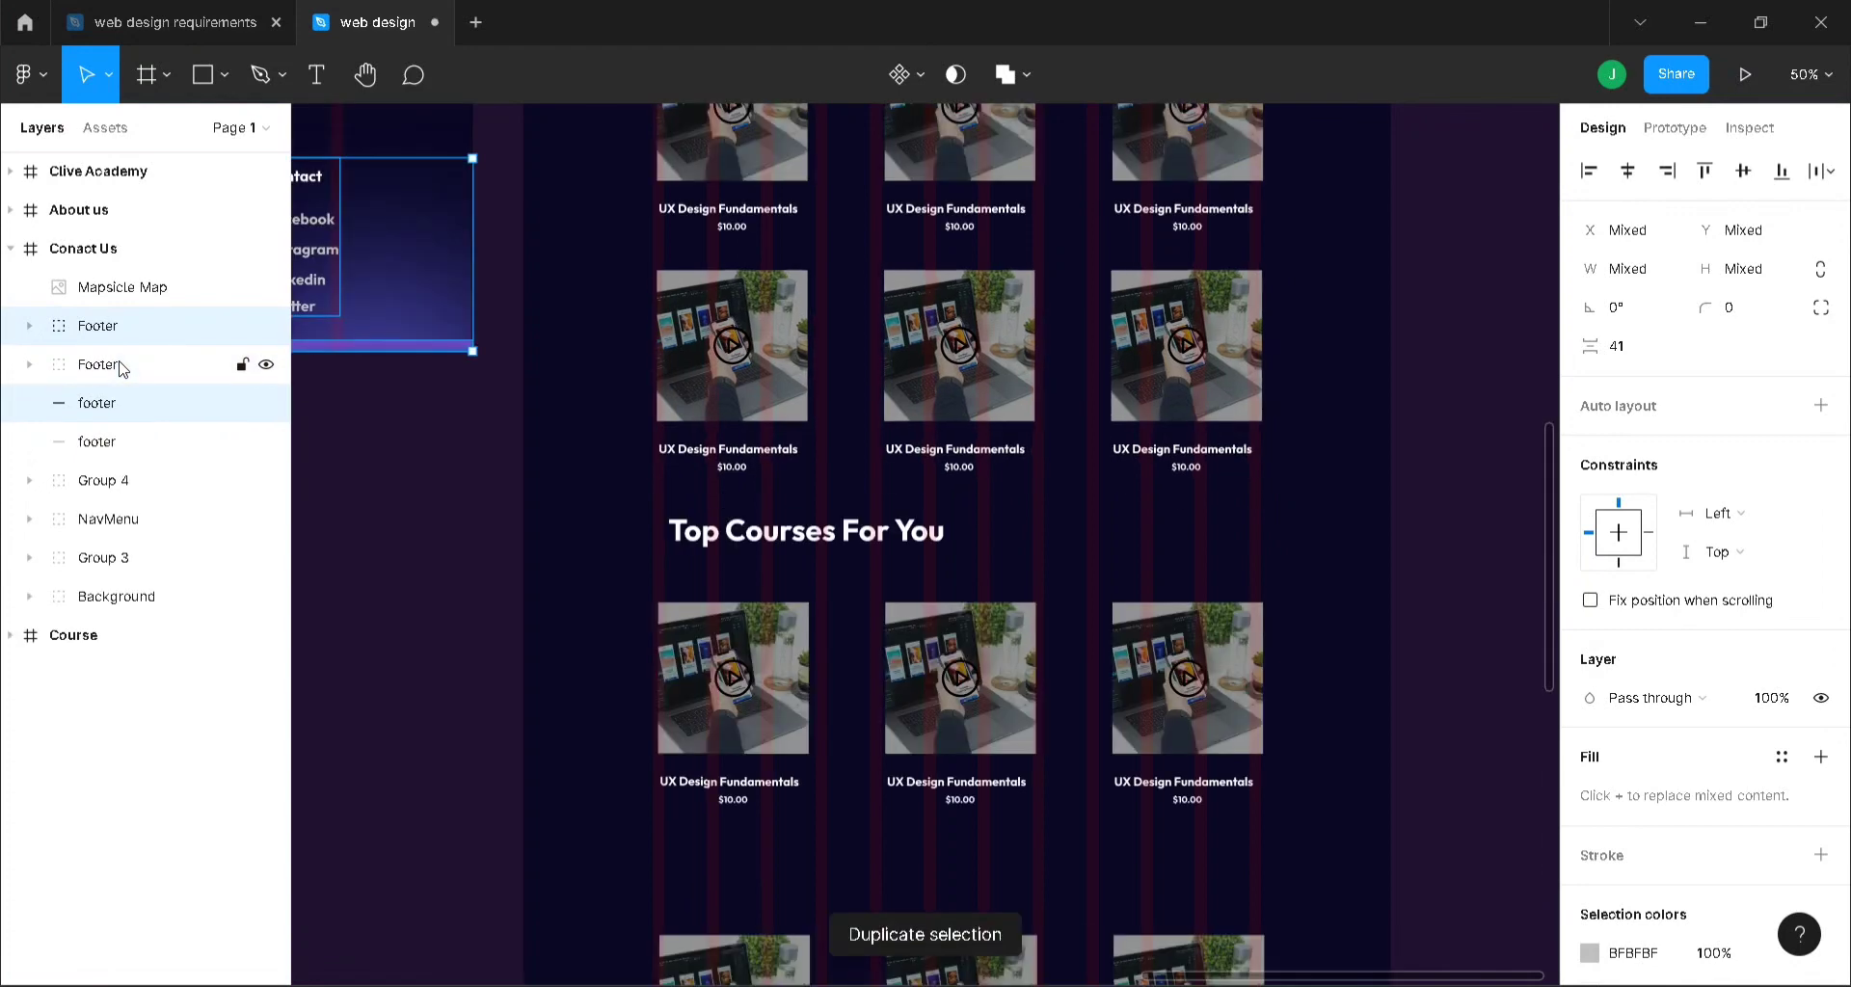
left_click_drag(415, 287, 1329, 620)
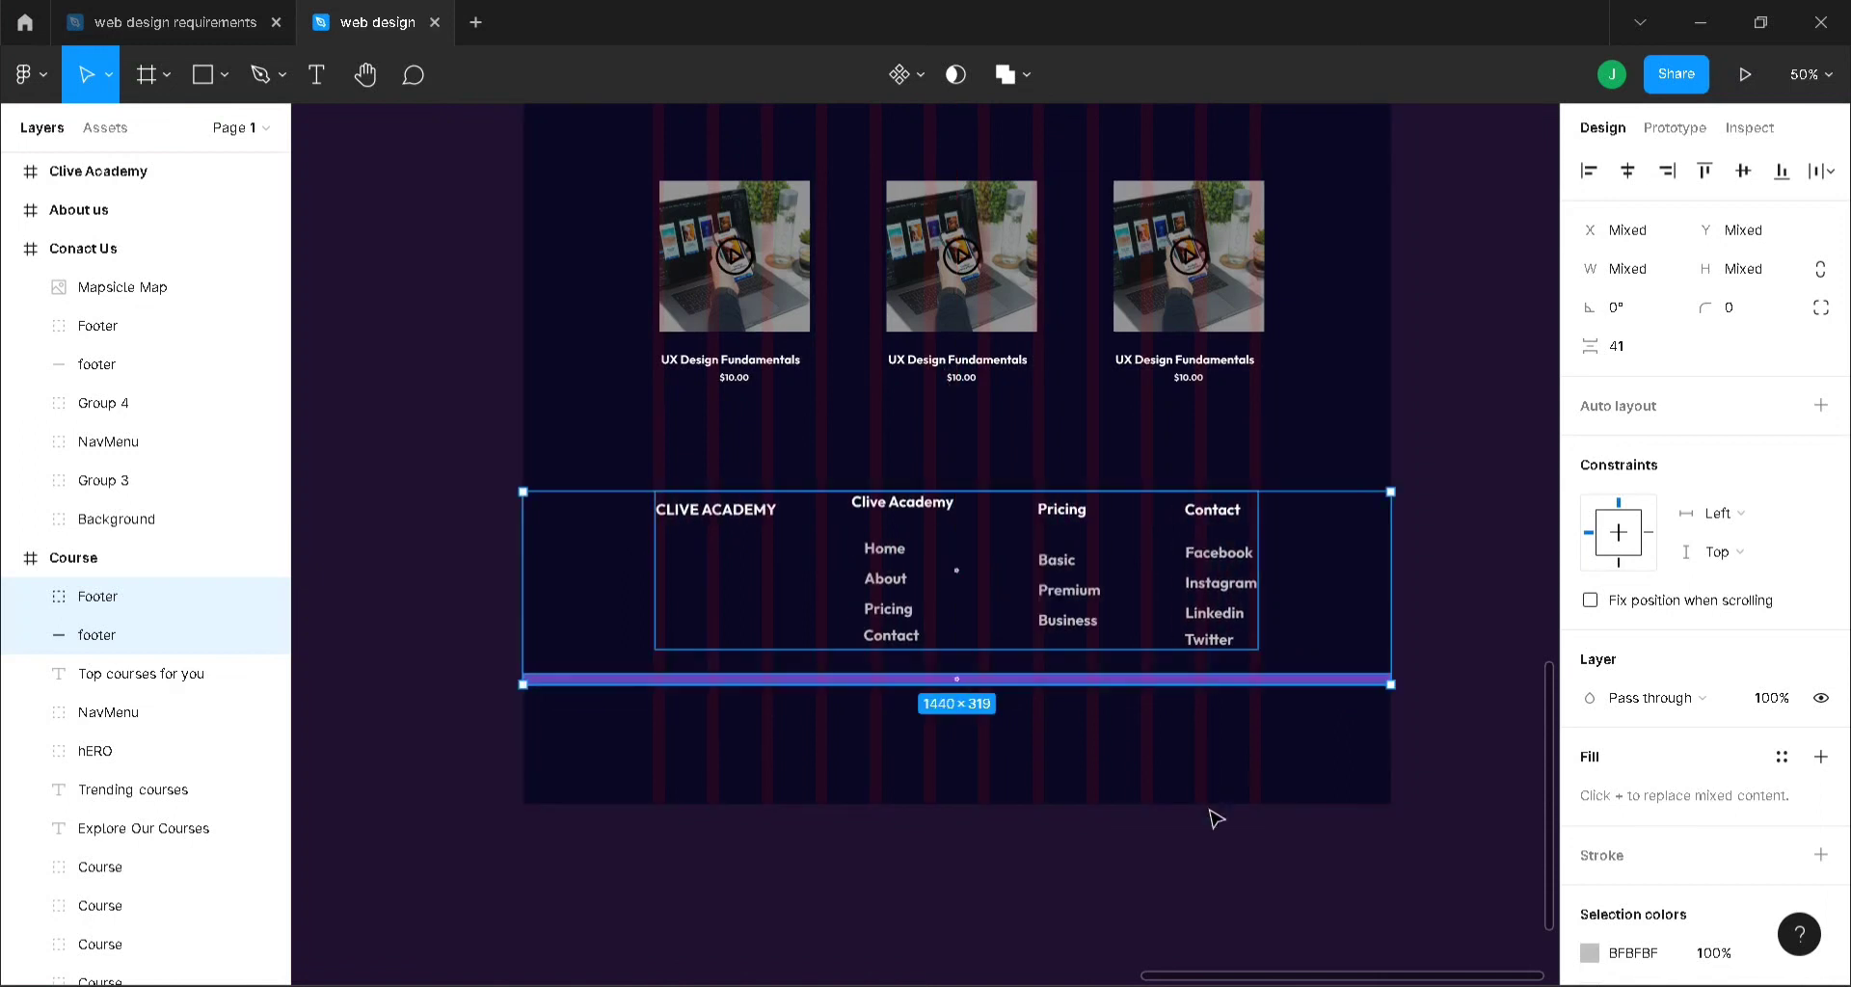
left_click(615, 694)
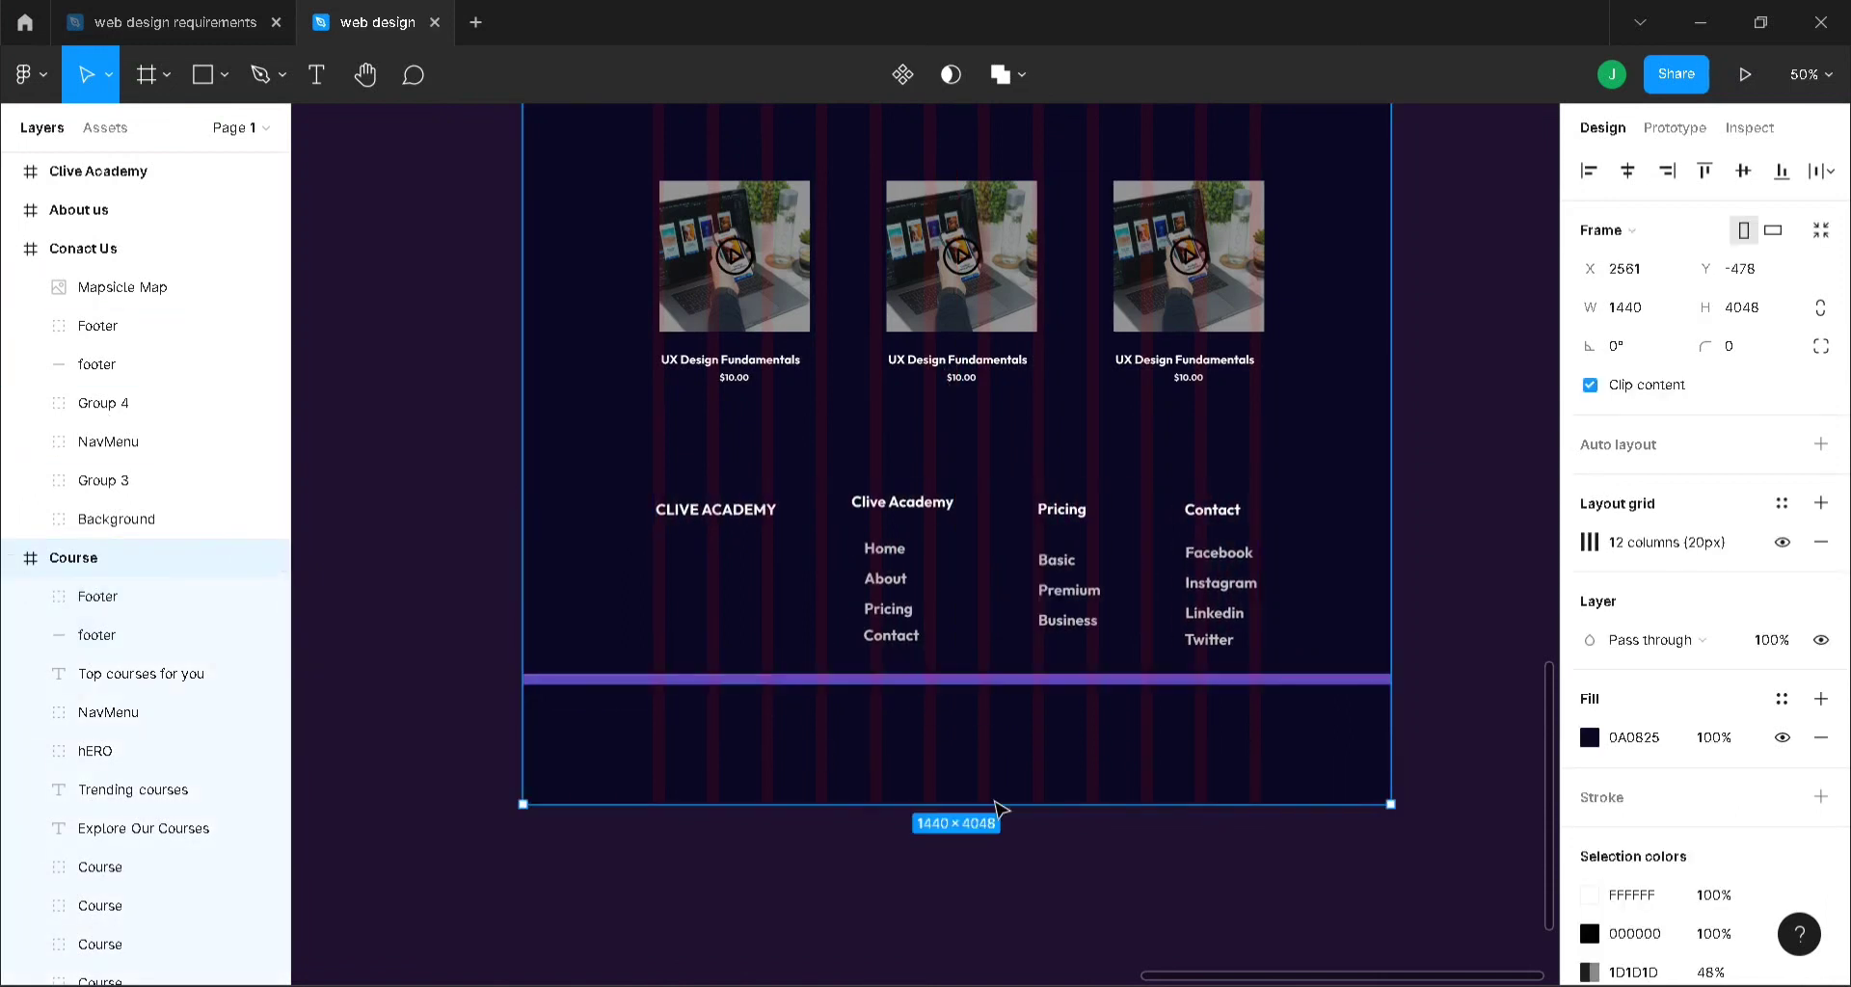
left_click_drag(1031, 799, 1030, 687)
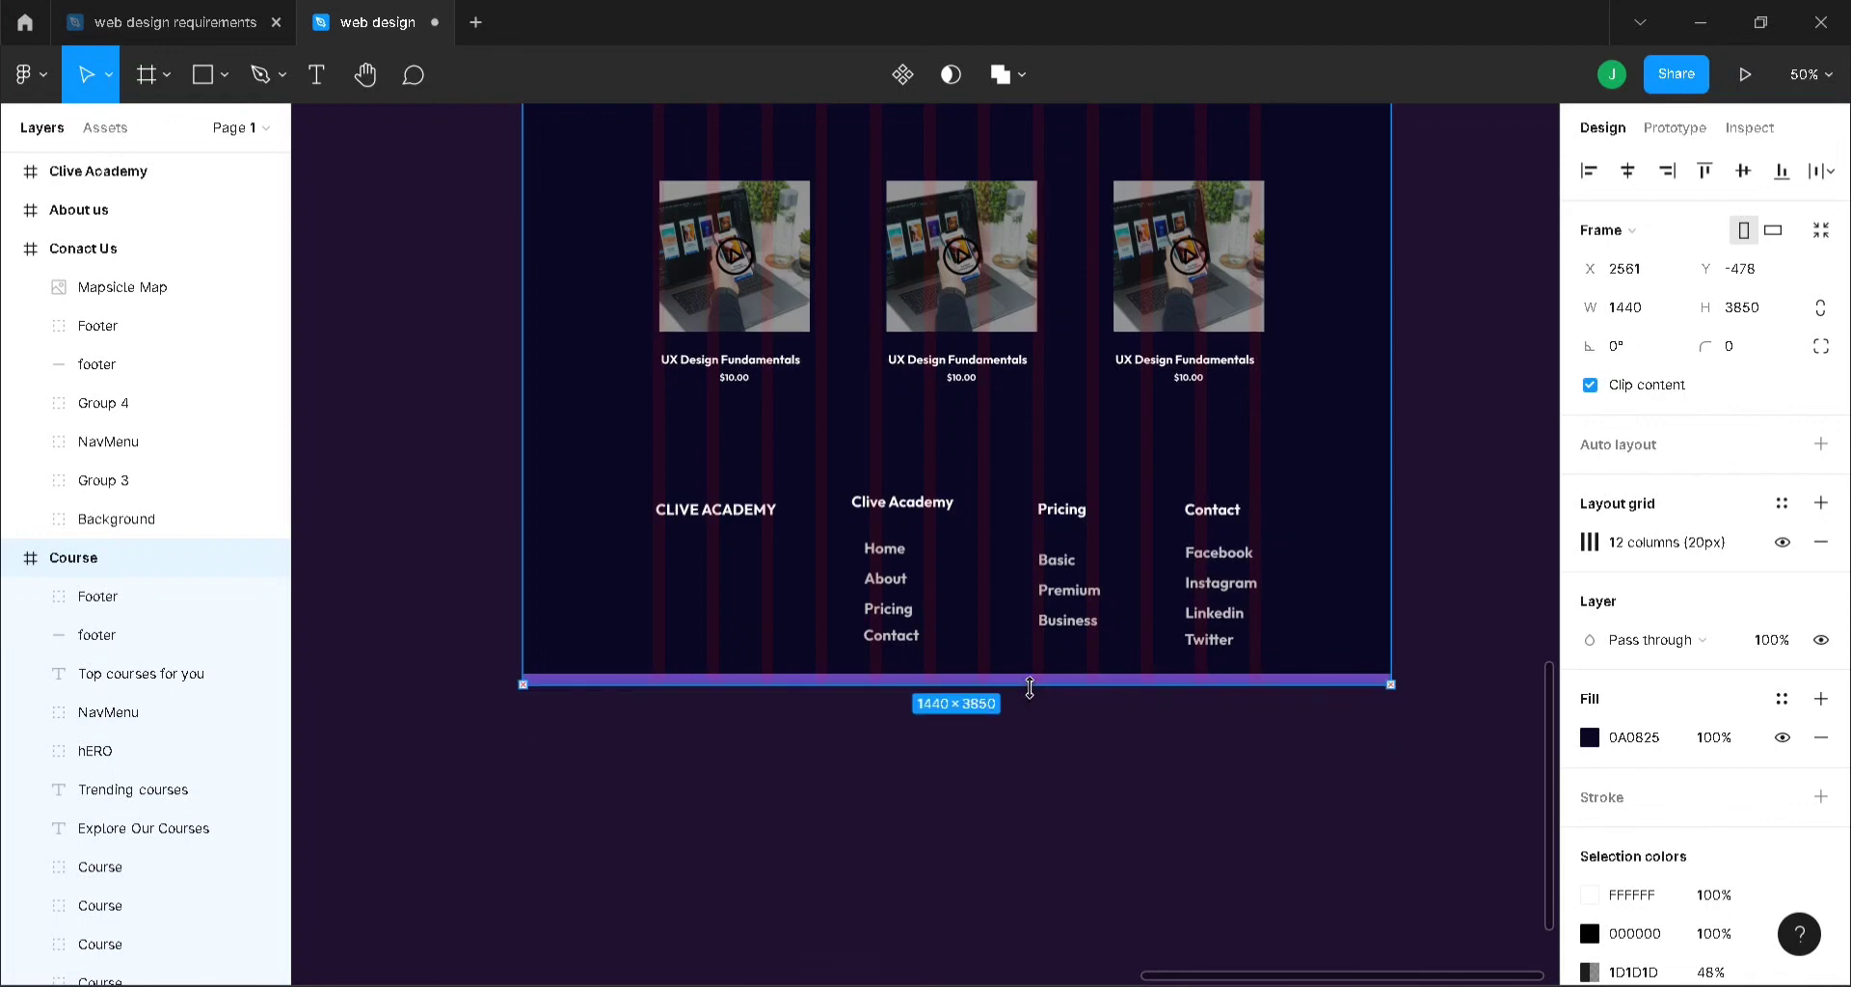
left_click(1457, 597)
scroll(1453, 598, "up", 7)
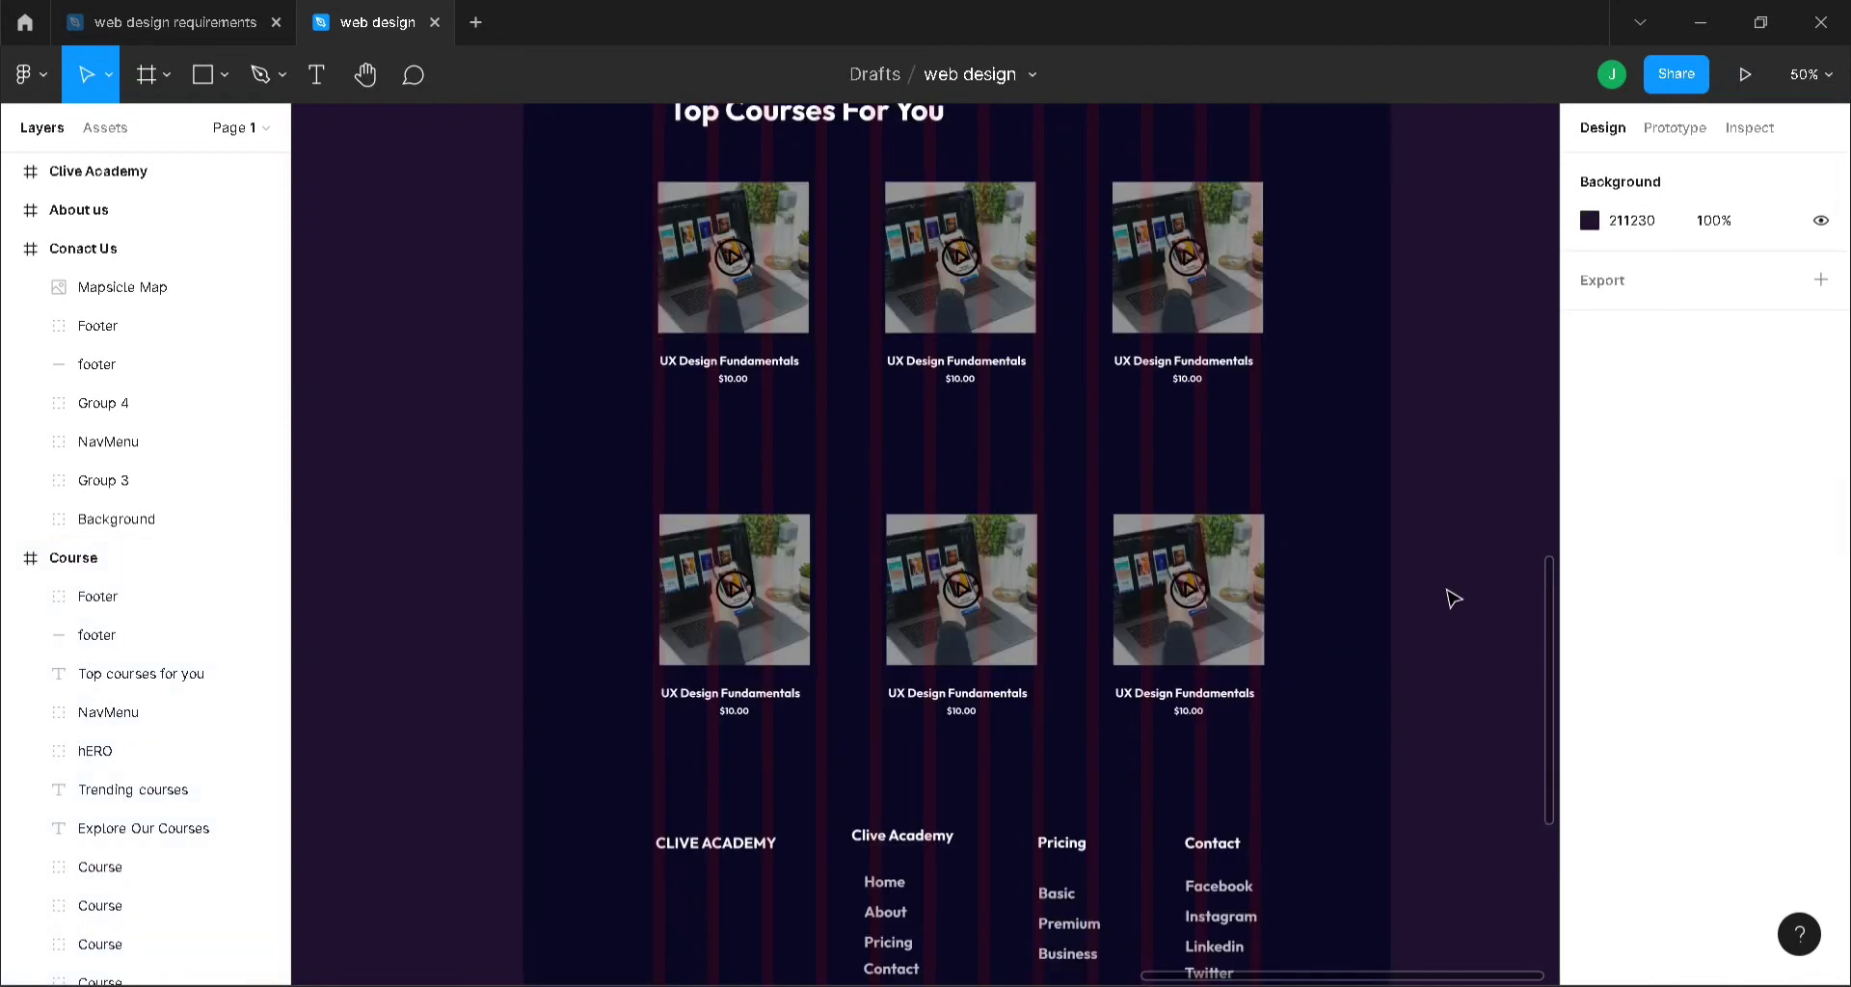
scroll(1453, 597, "down", 3)
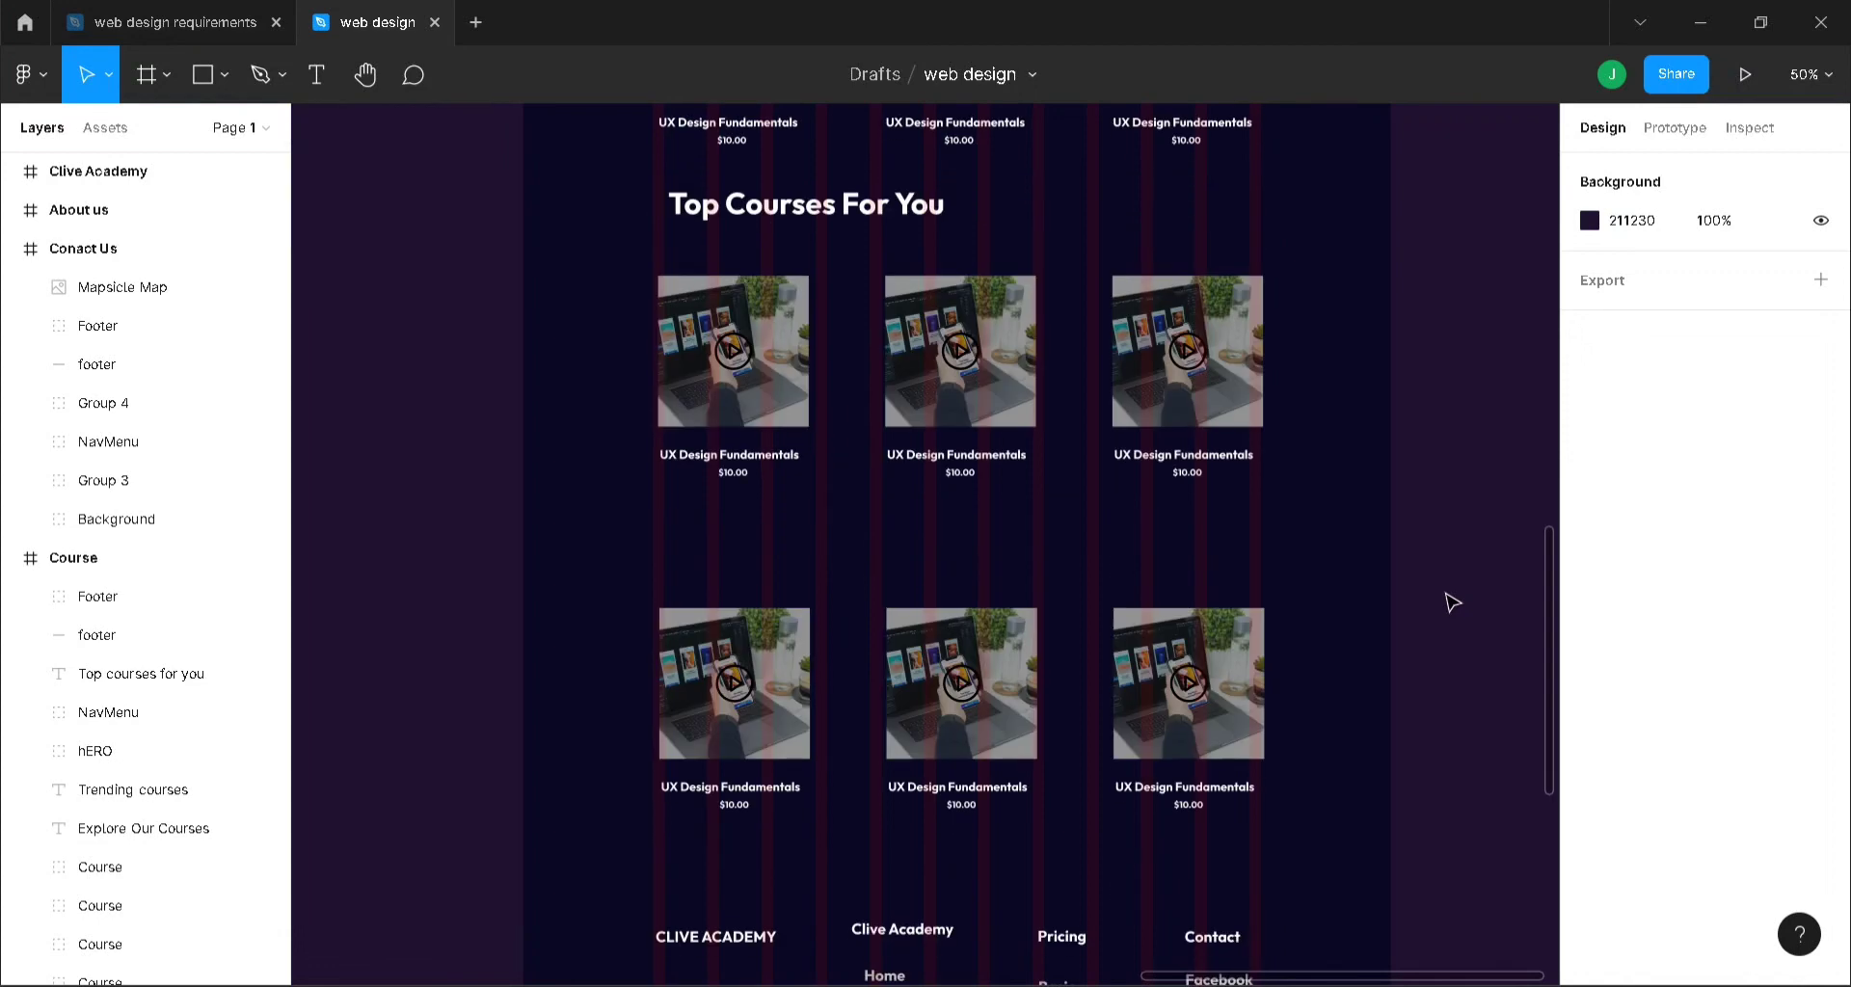
left_click(939, 683)
left_click(800, 683, "shift")
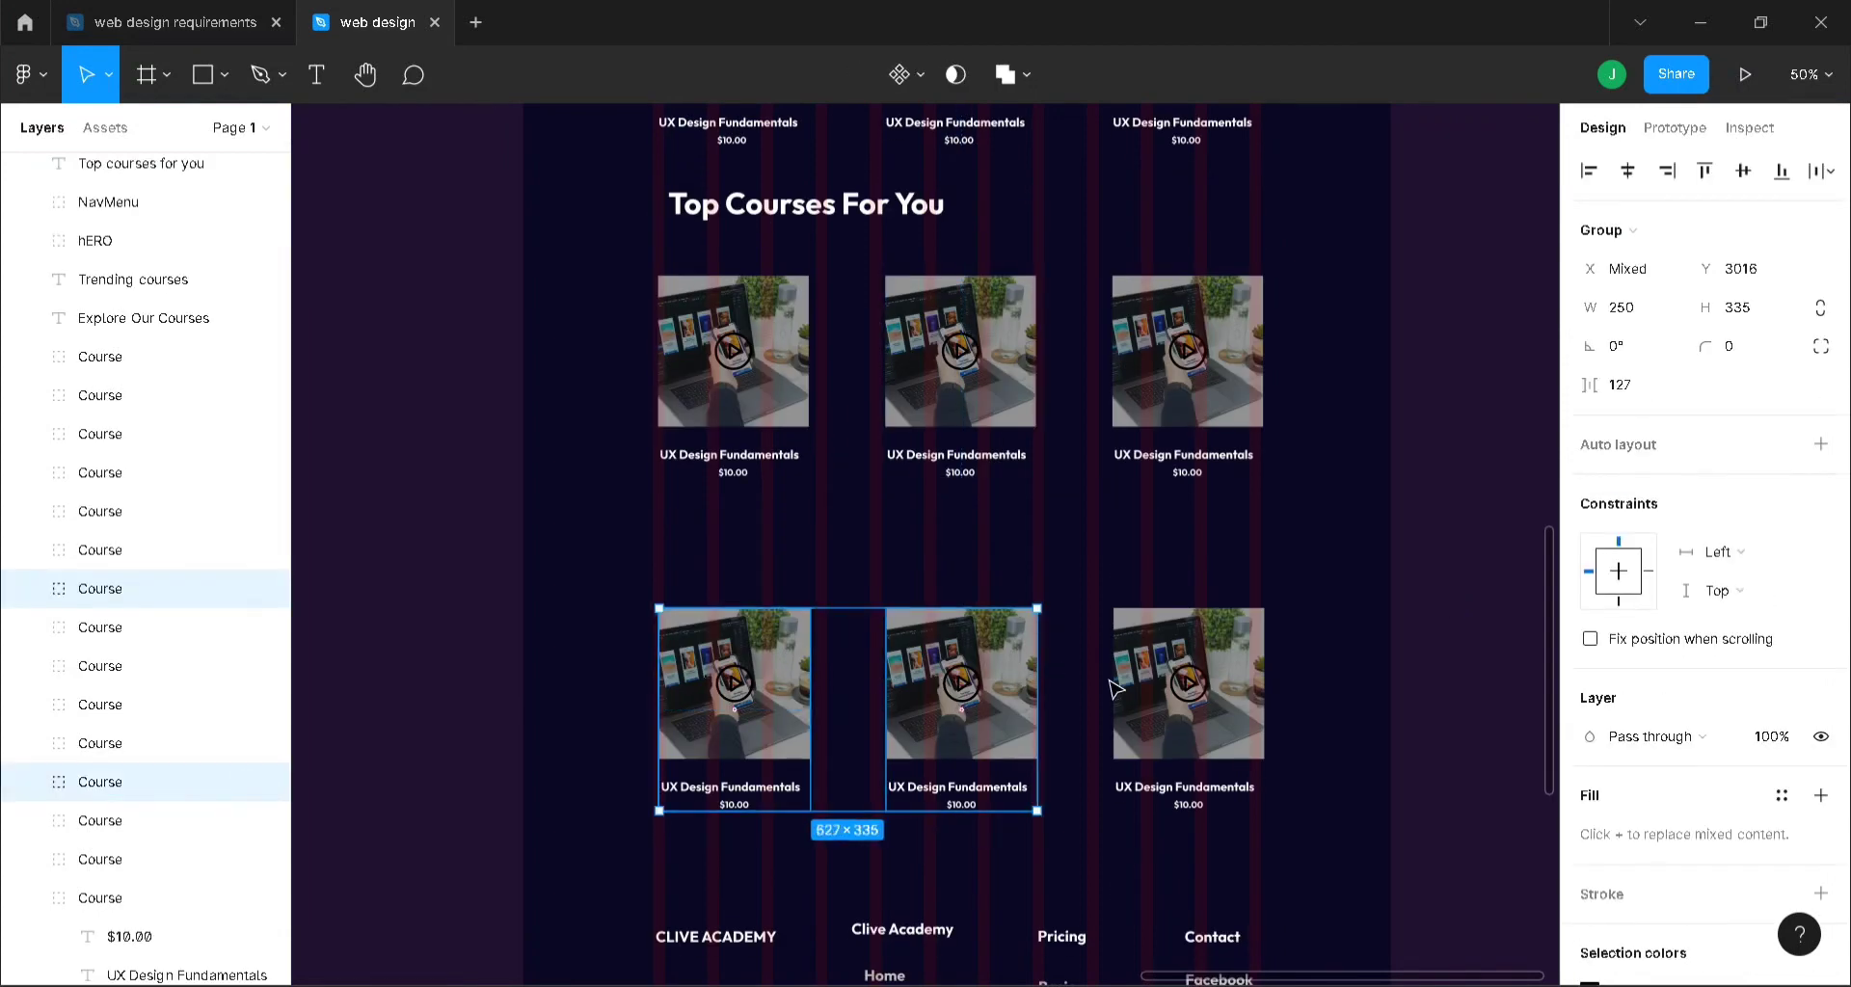
left_click(1120, 686, "shift")
left_click_drag(1090, 659, 1090, 602)
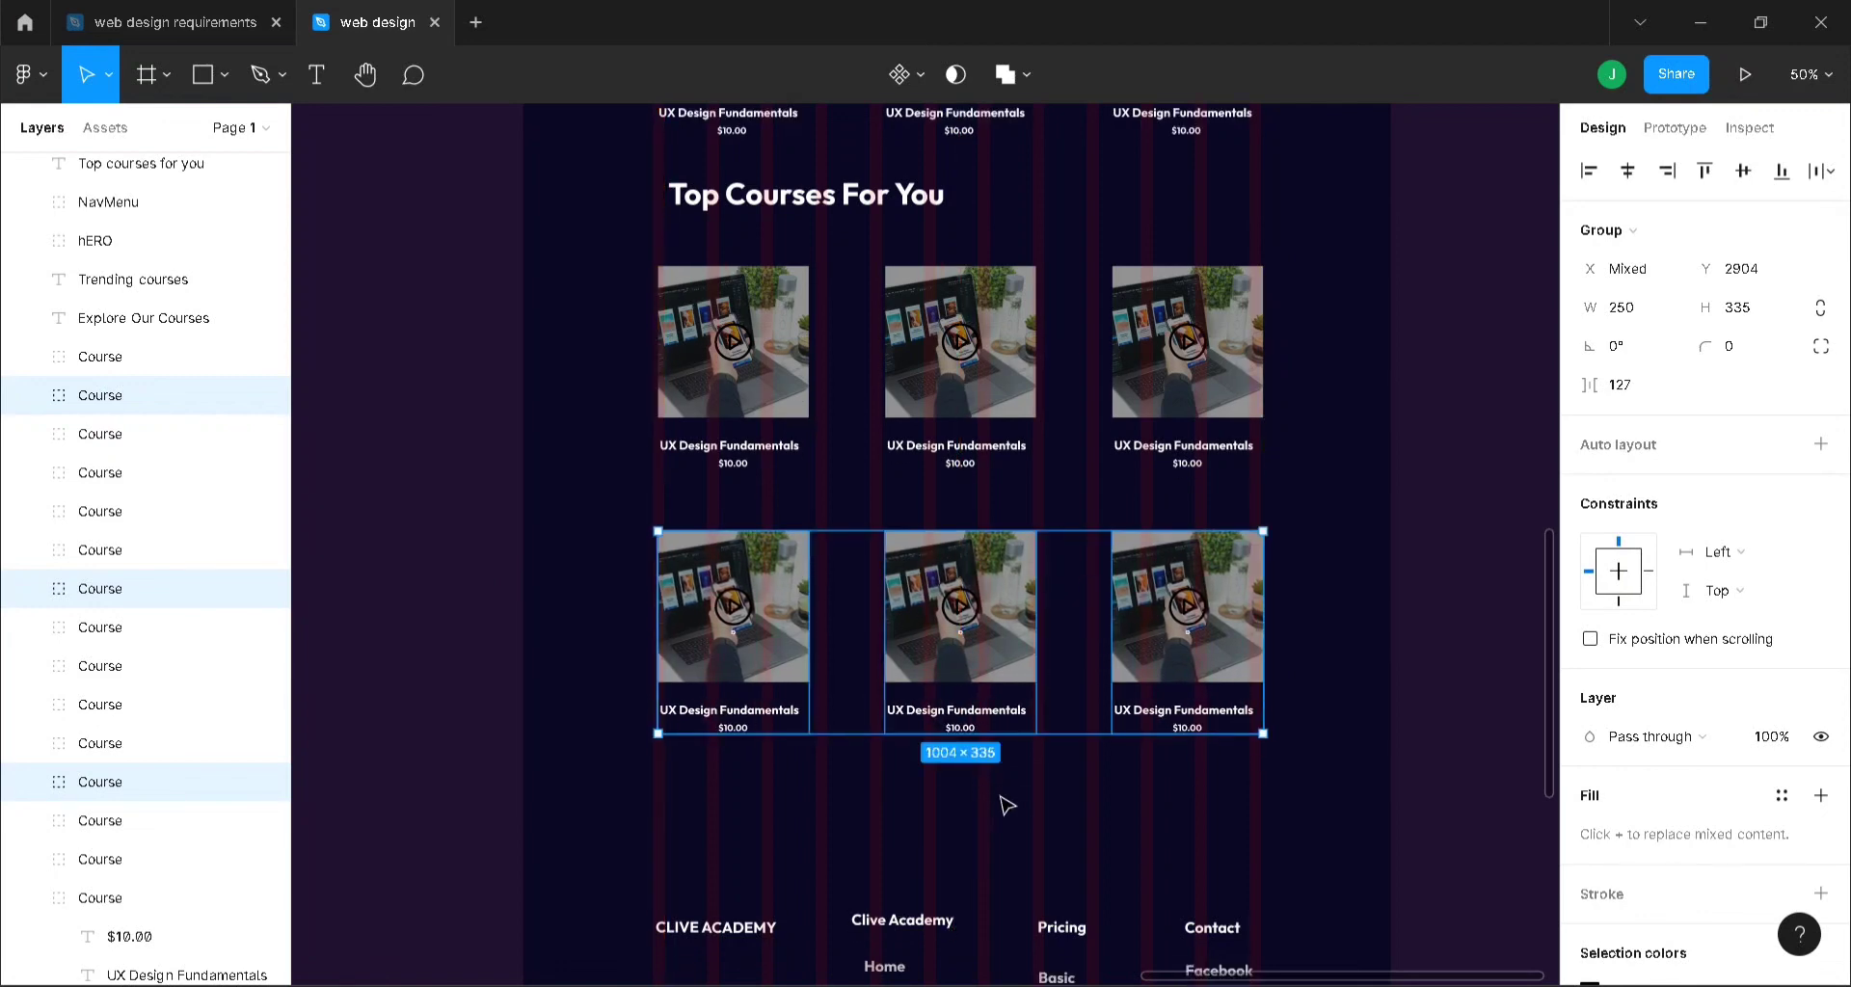
scroll(1003, 806, "down", 3)
left_click(935, 822)
left_click(985, 870, "shift")
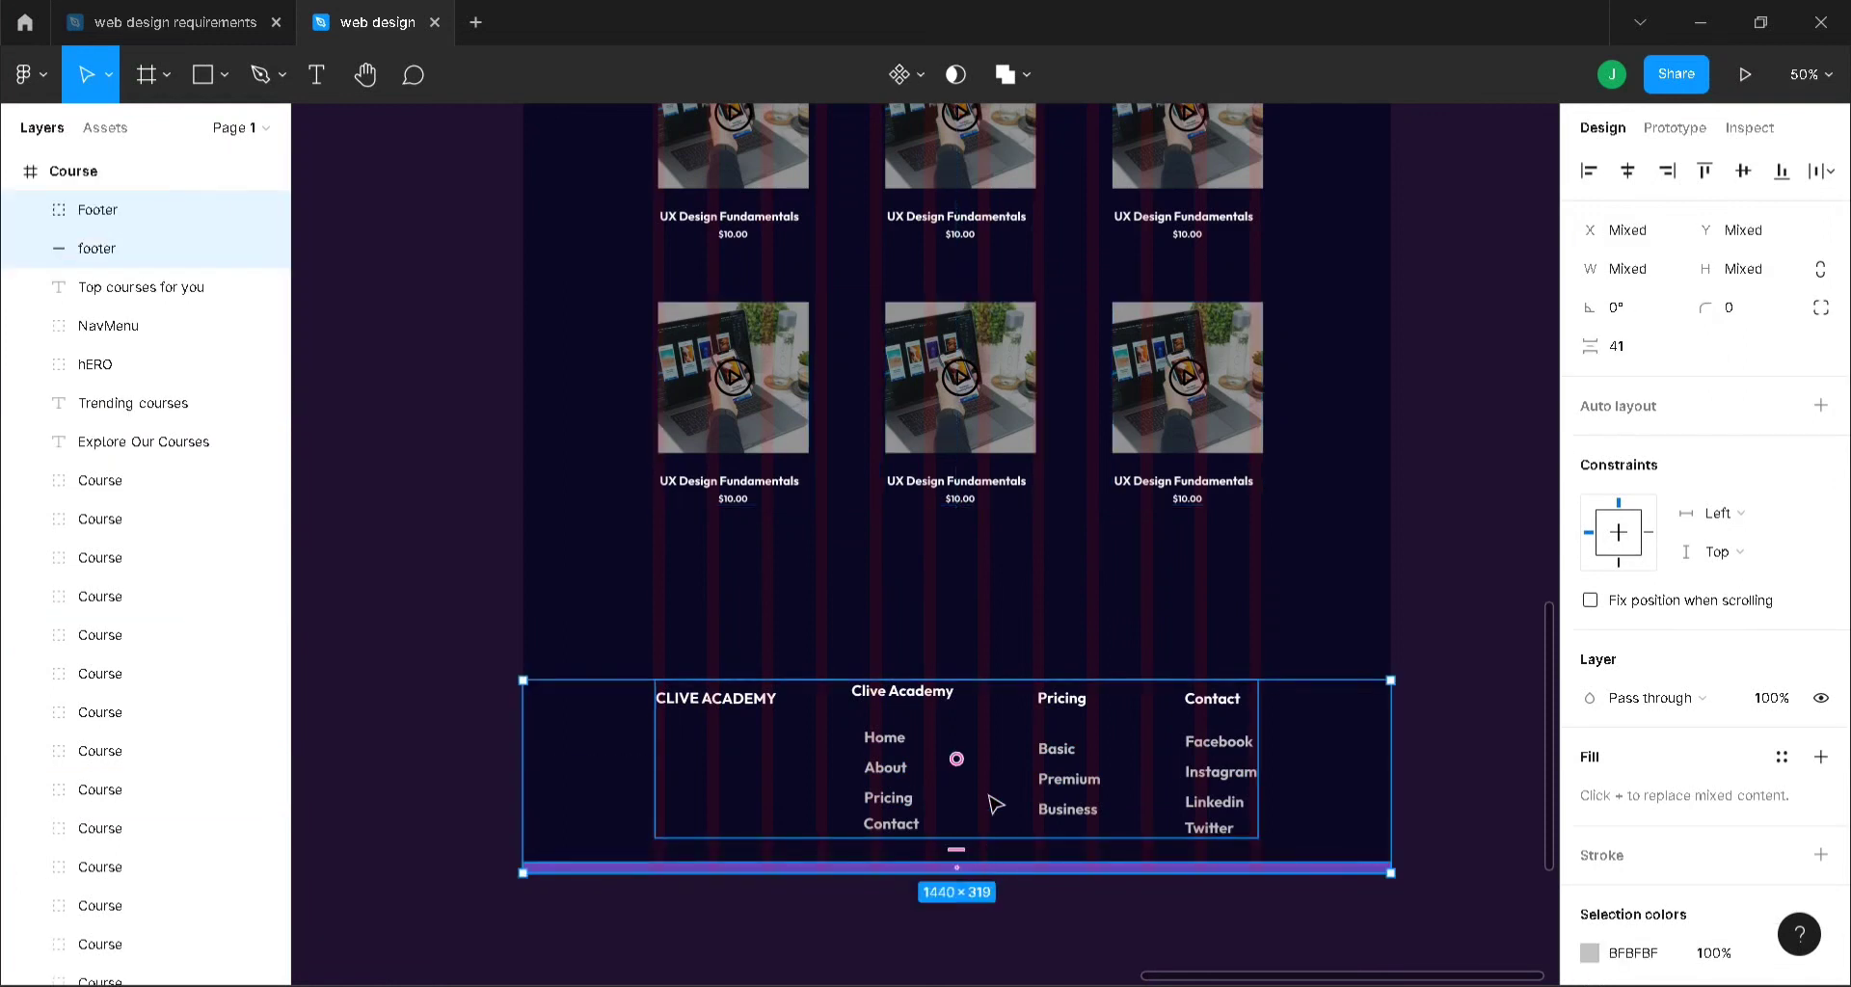
left_click_drag(990, 806, 992, 702)
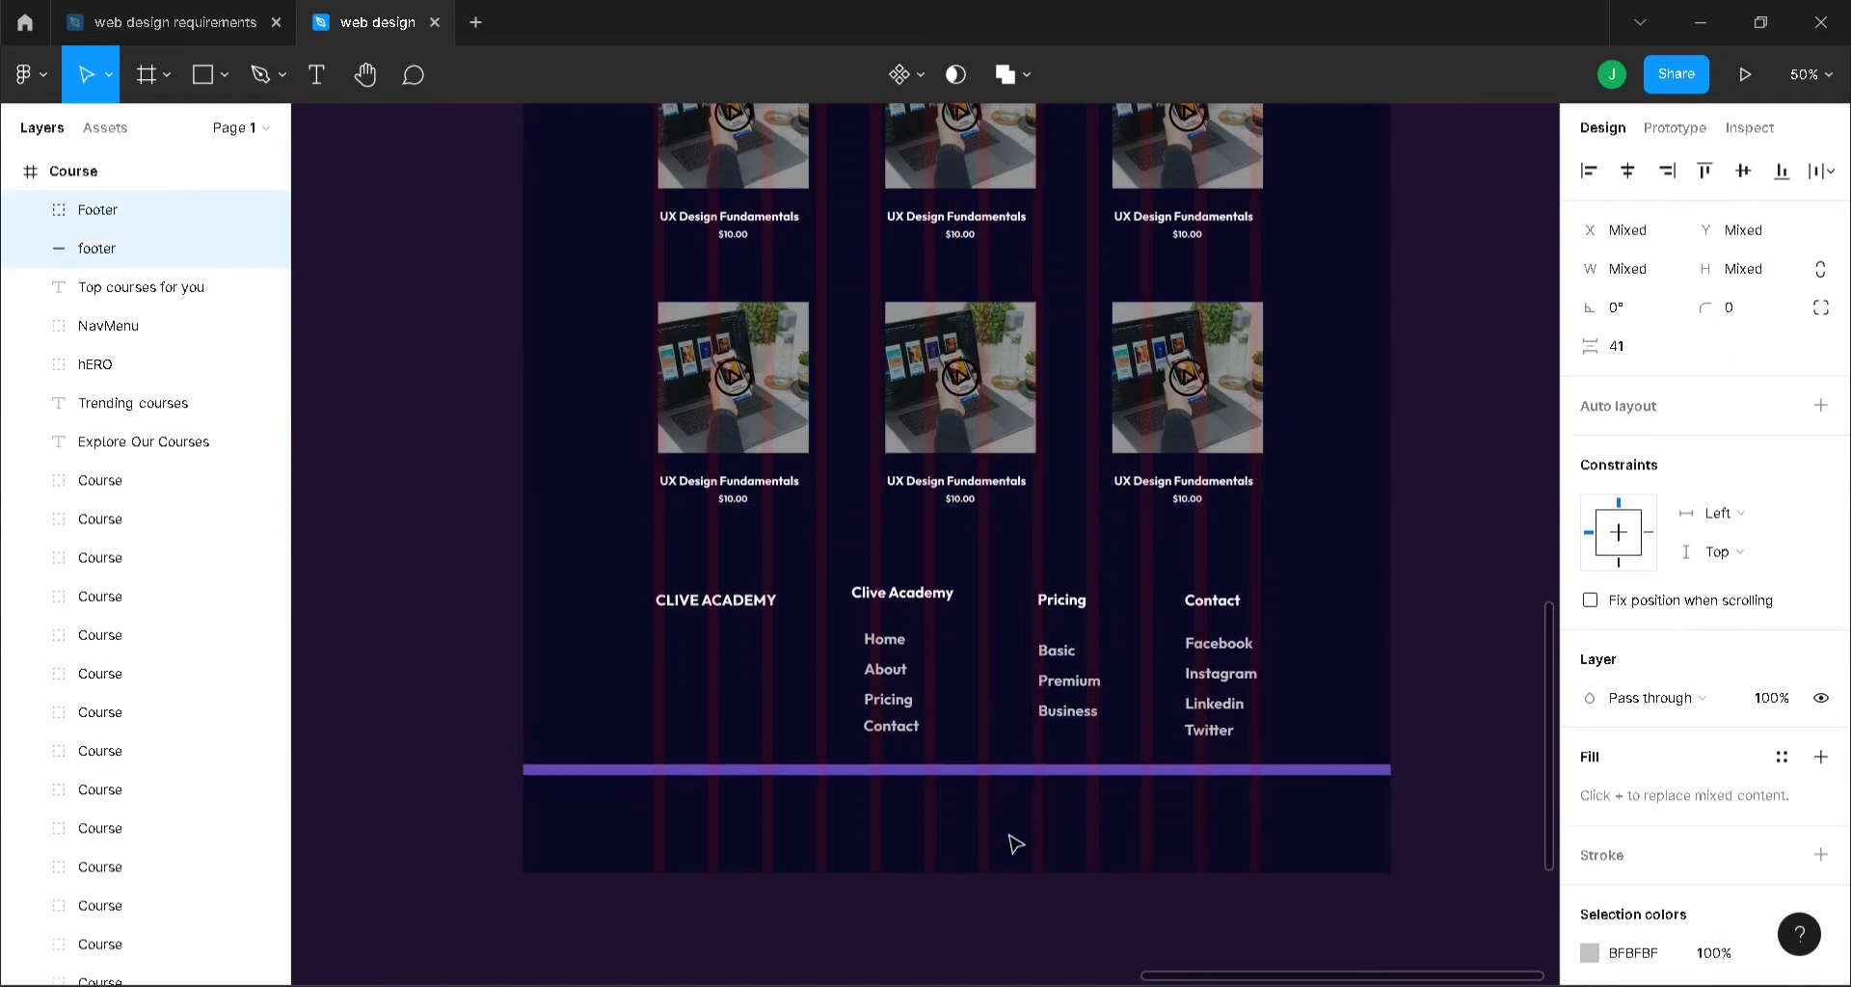
left_click(1019, 872)
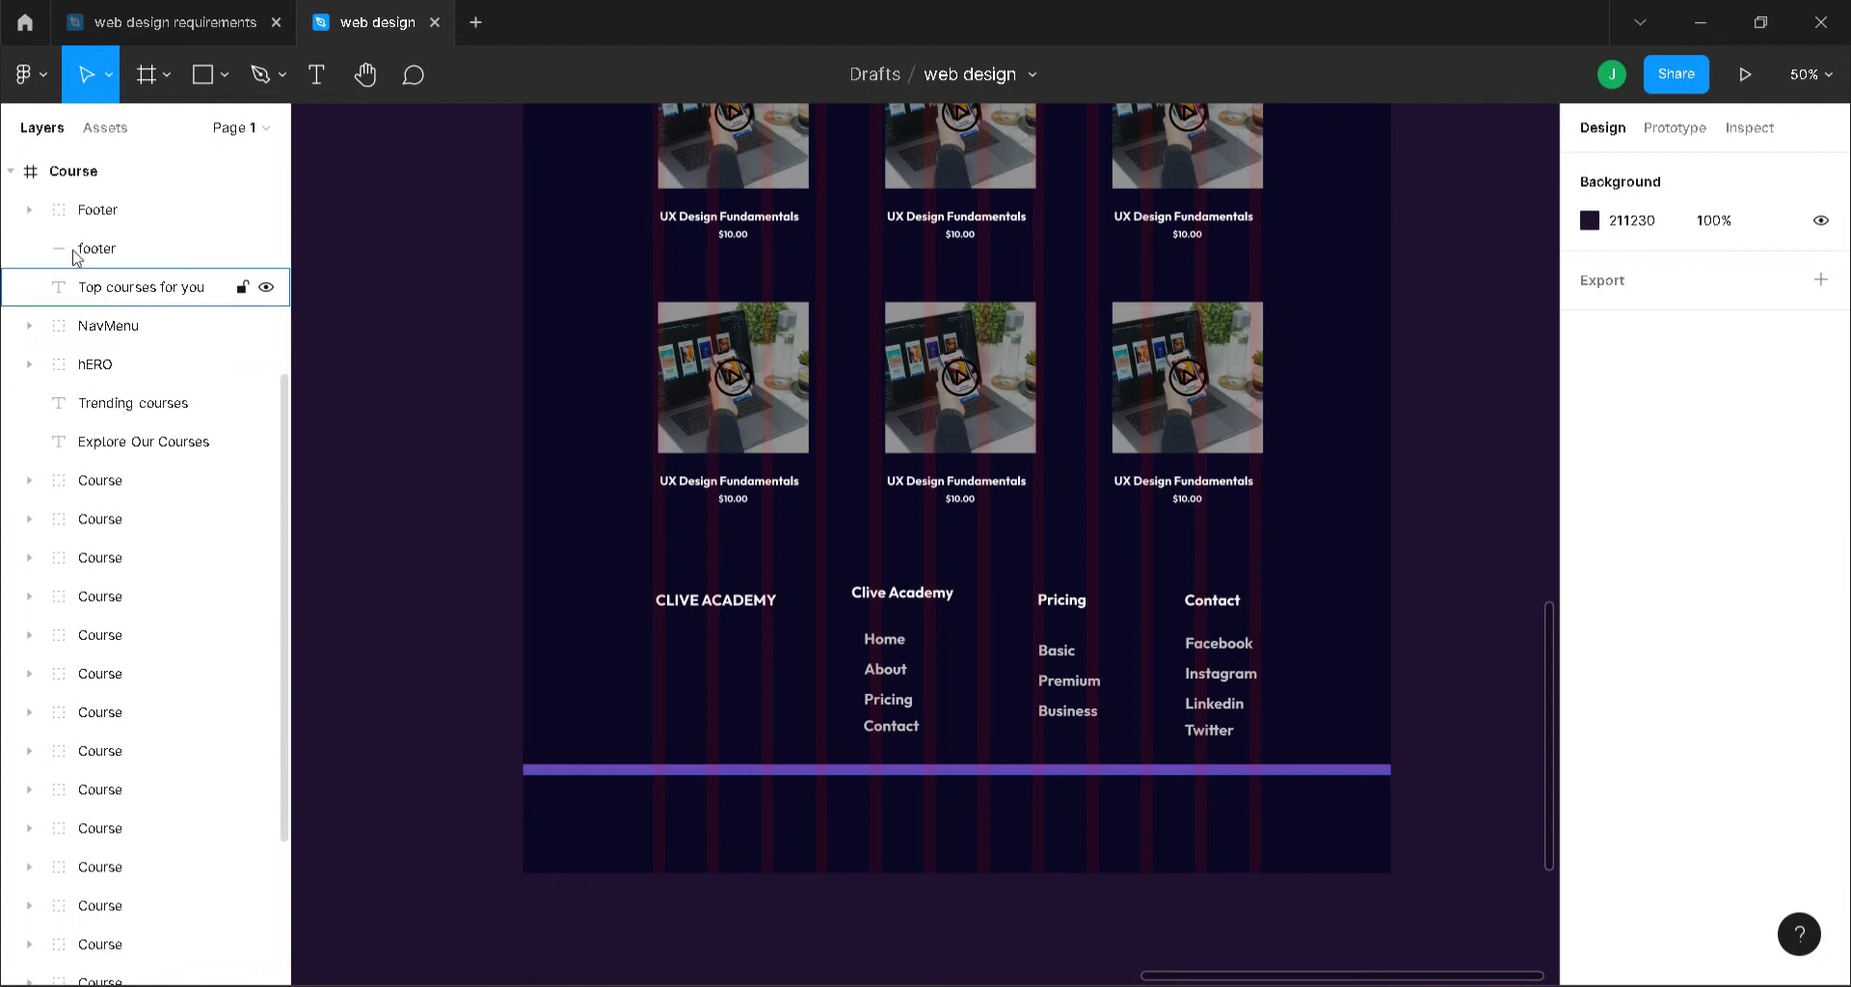
left_click(70, 173)
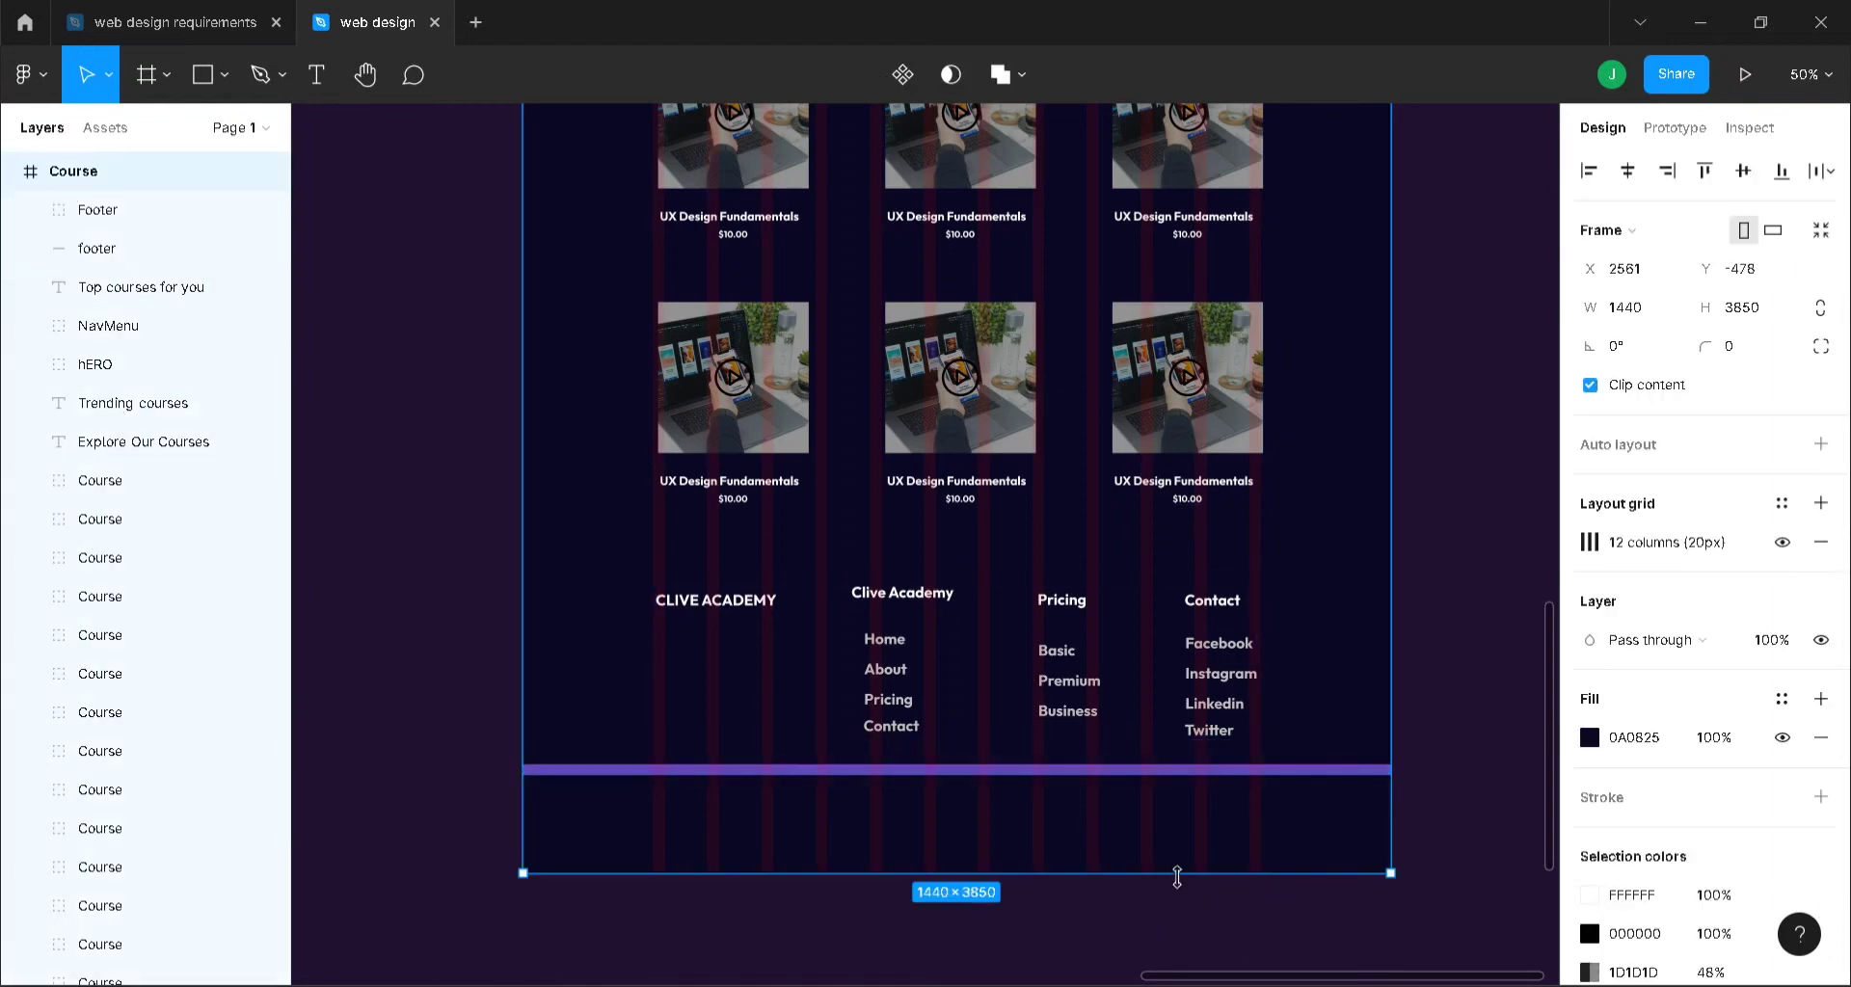
left_click_drag(1177, 875, 1178, 779)
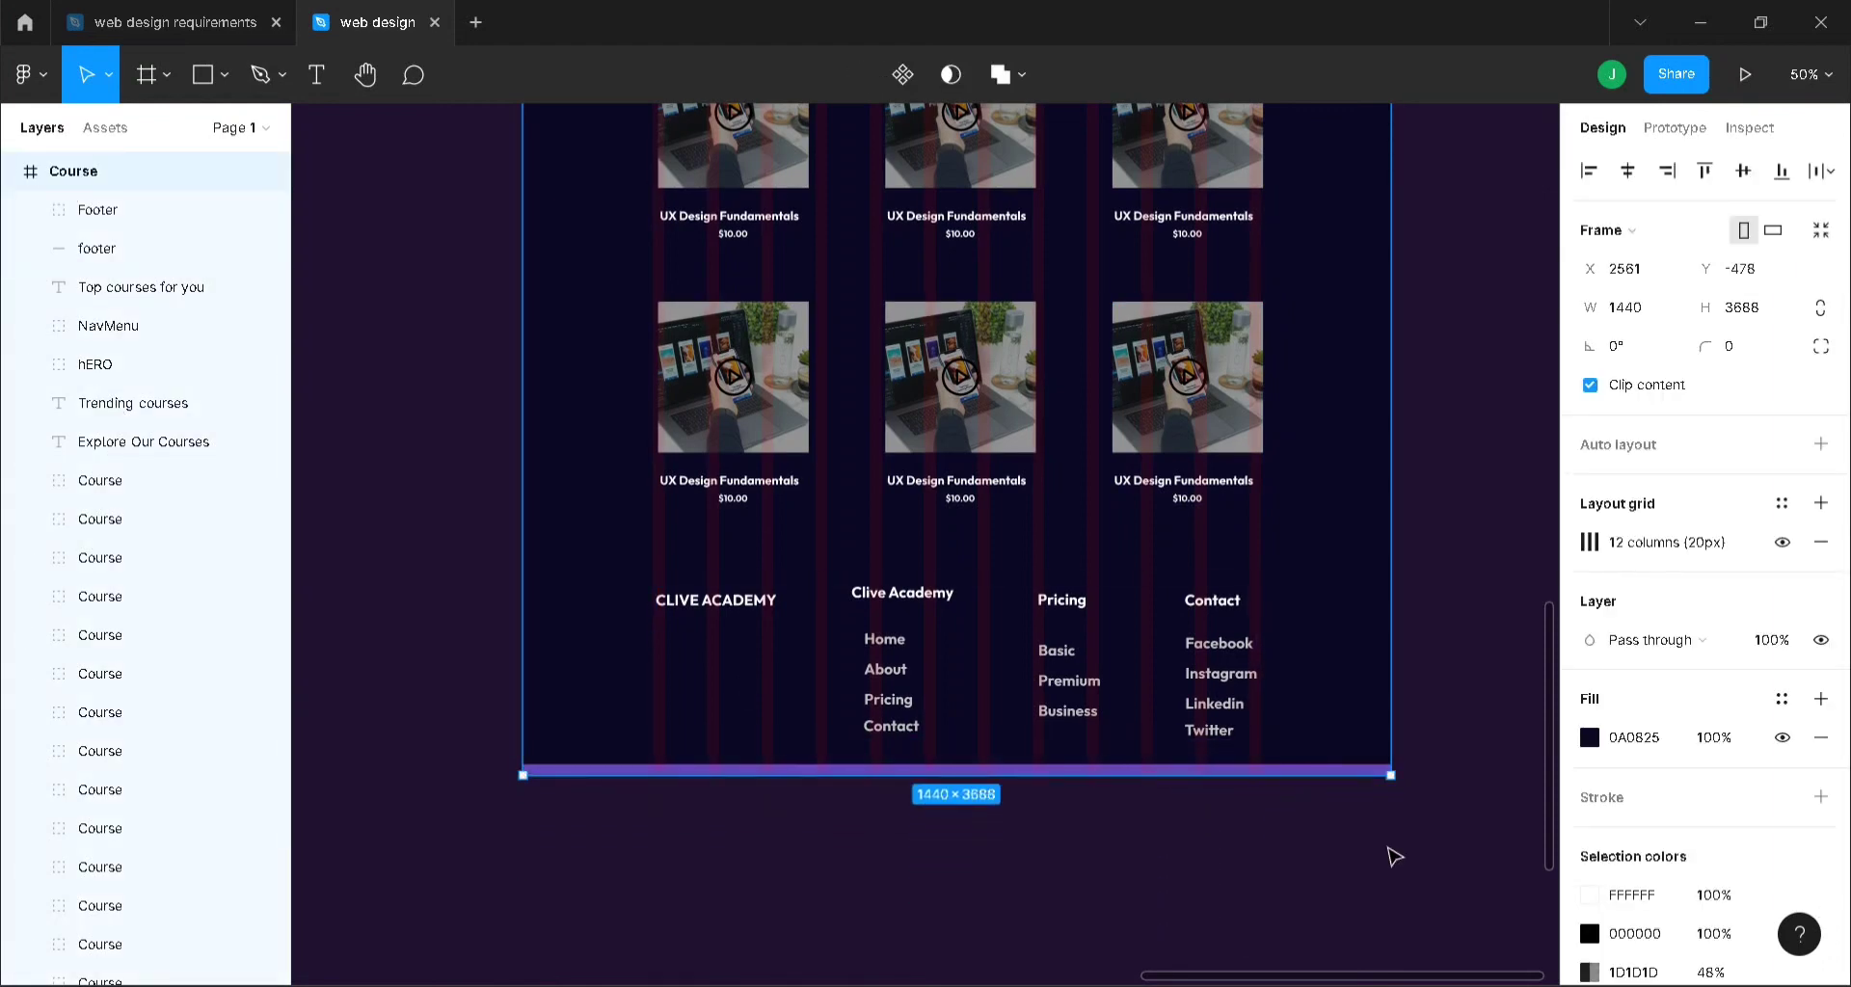
left_click(1393, 856)
scroll(1389, 856, "up", 6)
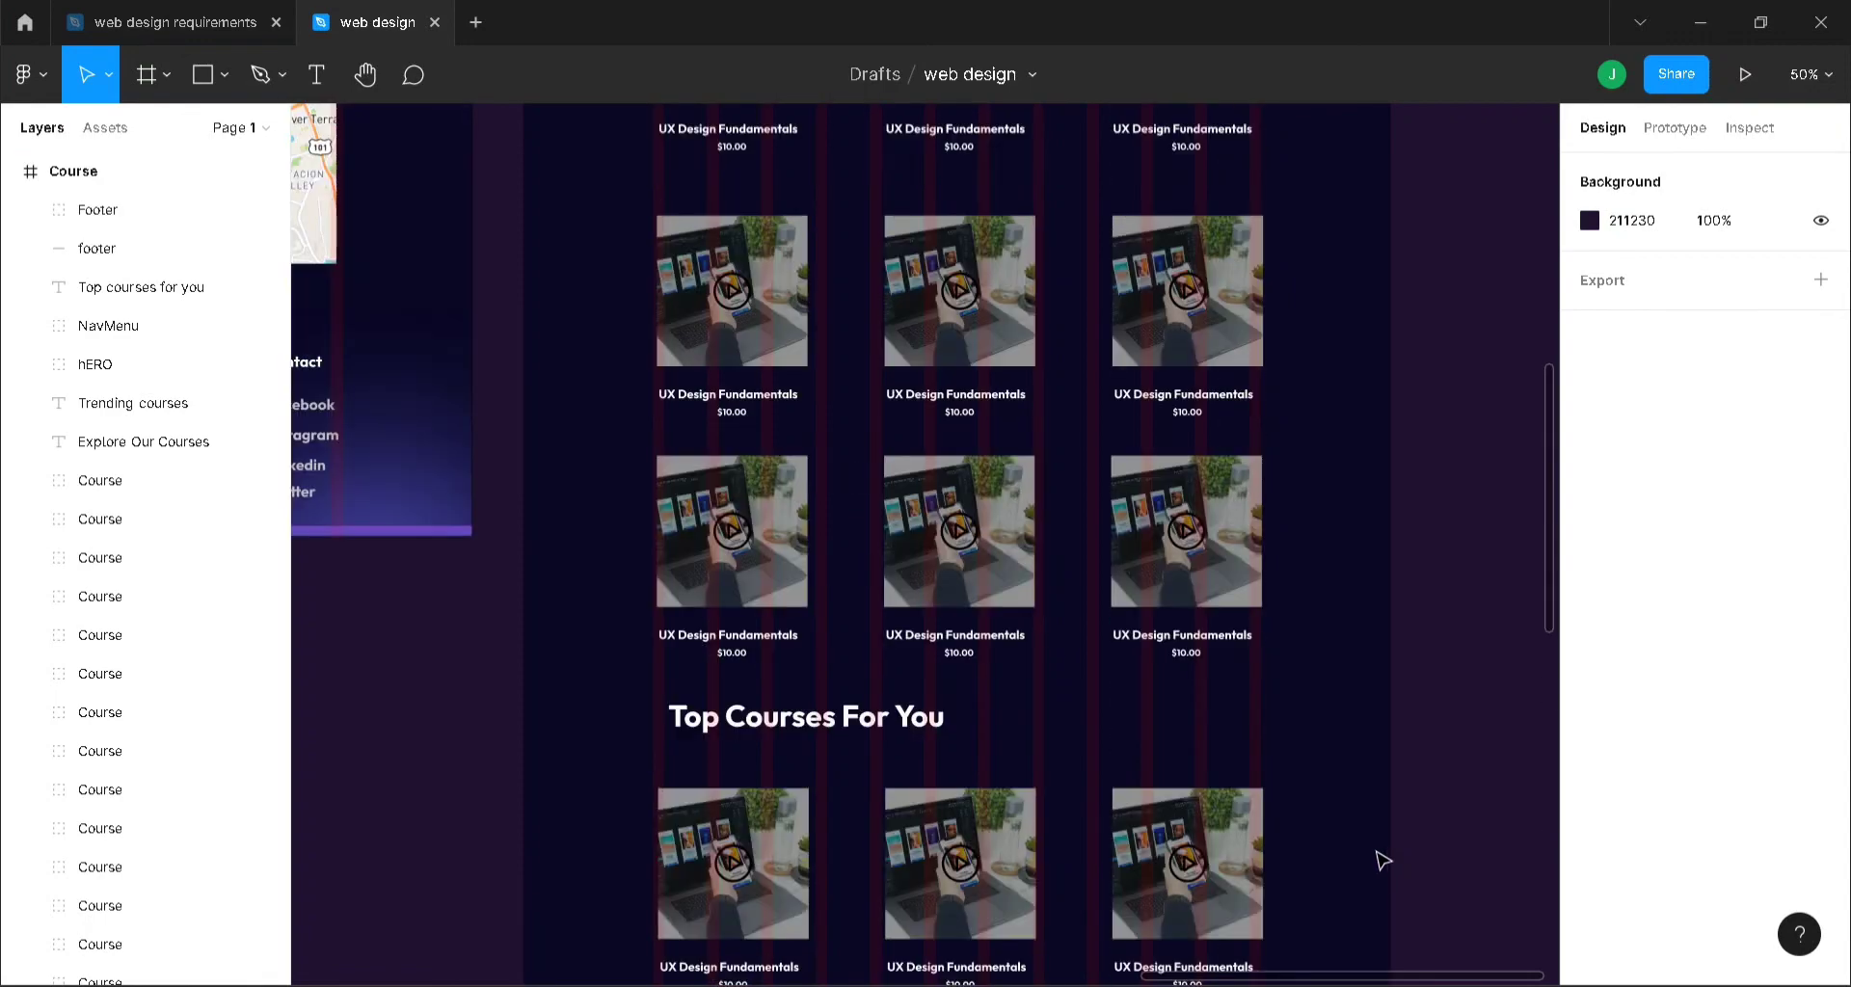
scroll(1379, 862, "up", 4)
scroll(1370, 874, "down", 6)
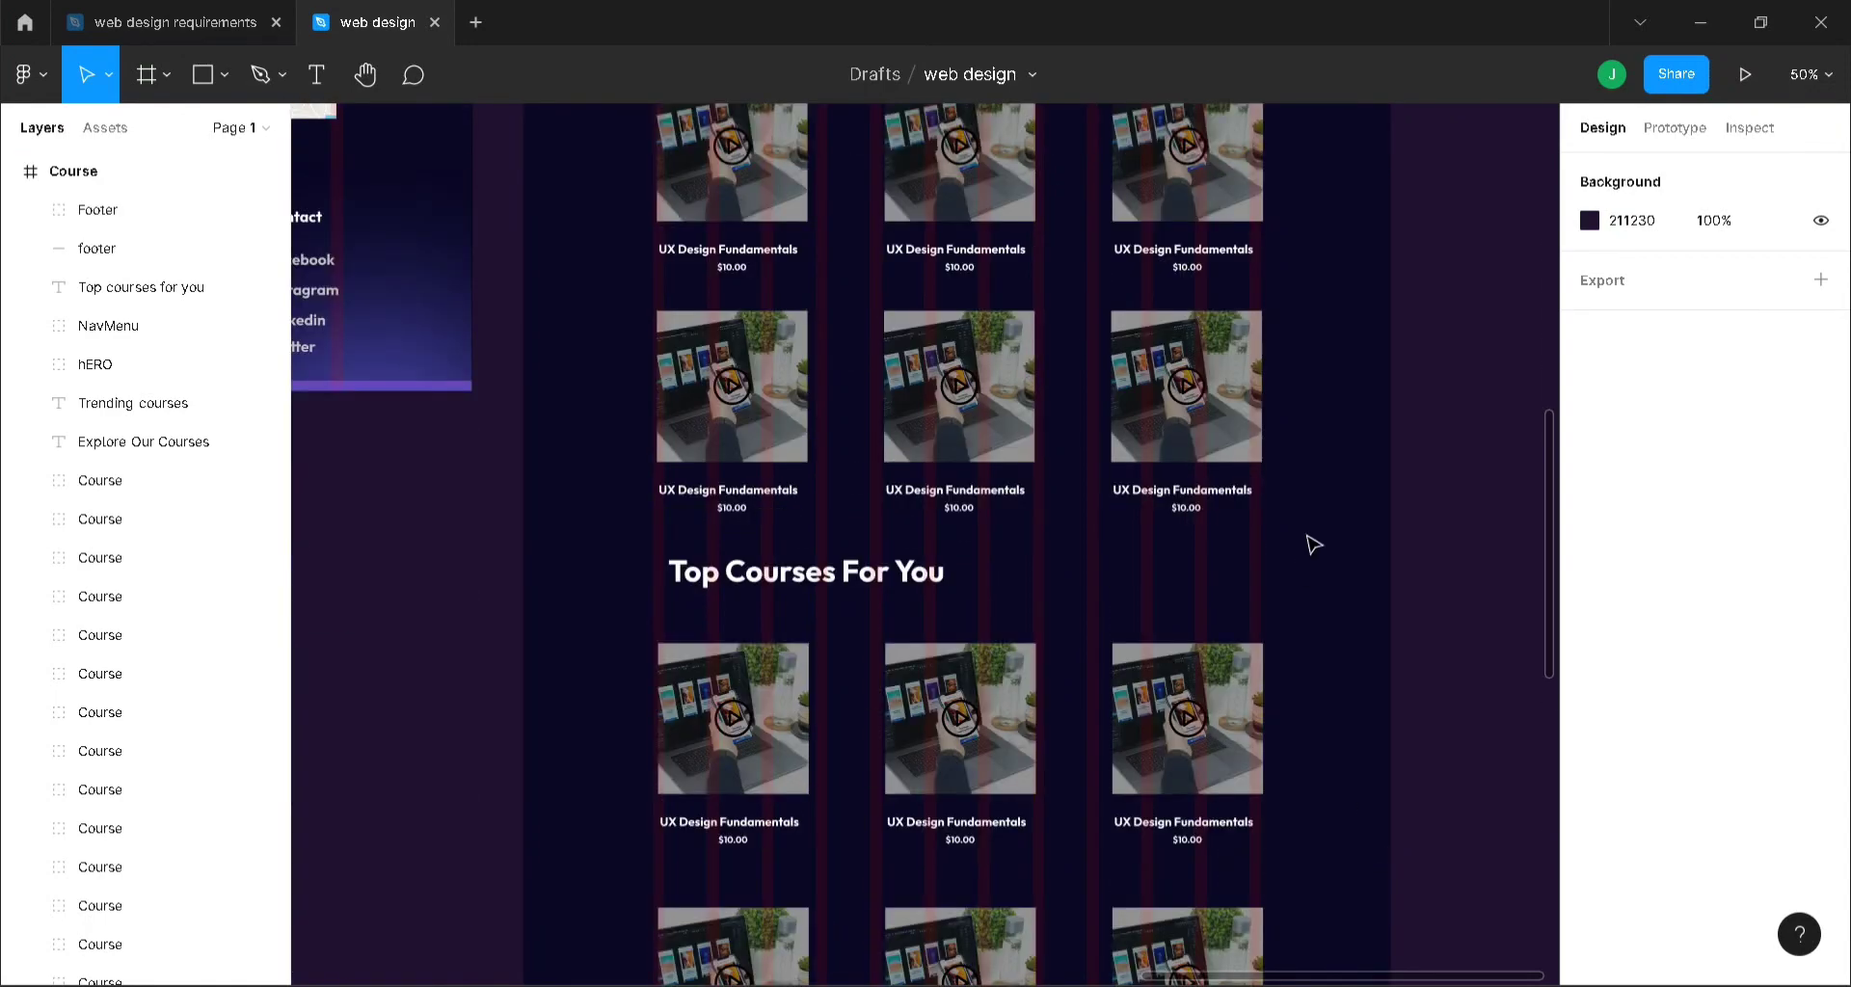
scroll(1313, 546, "up", 10)
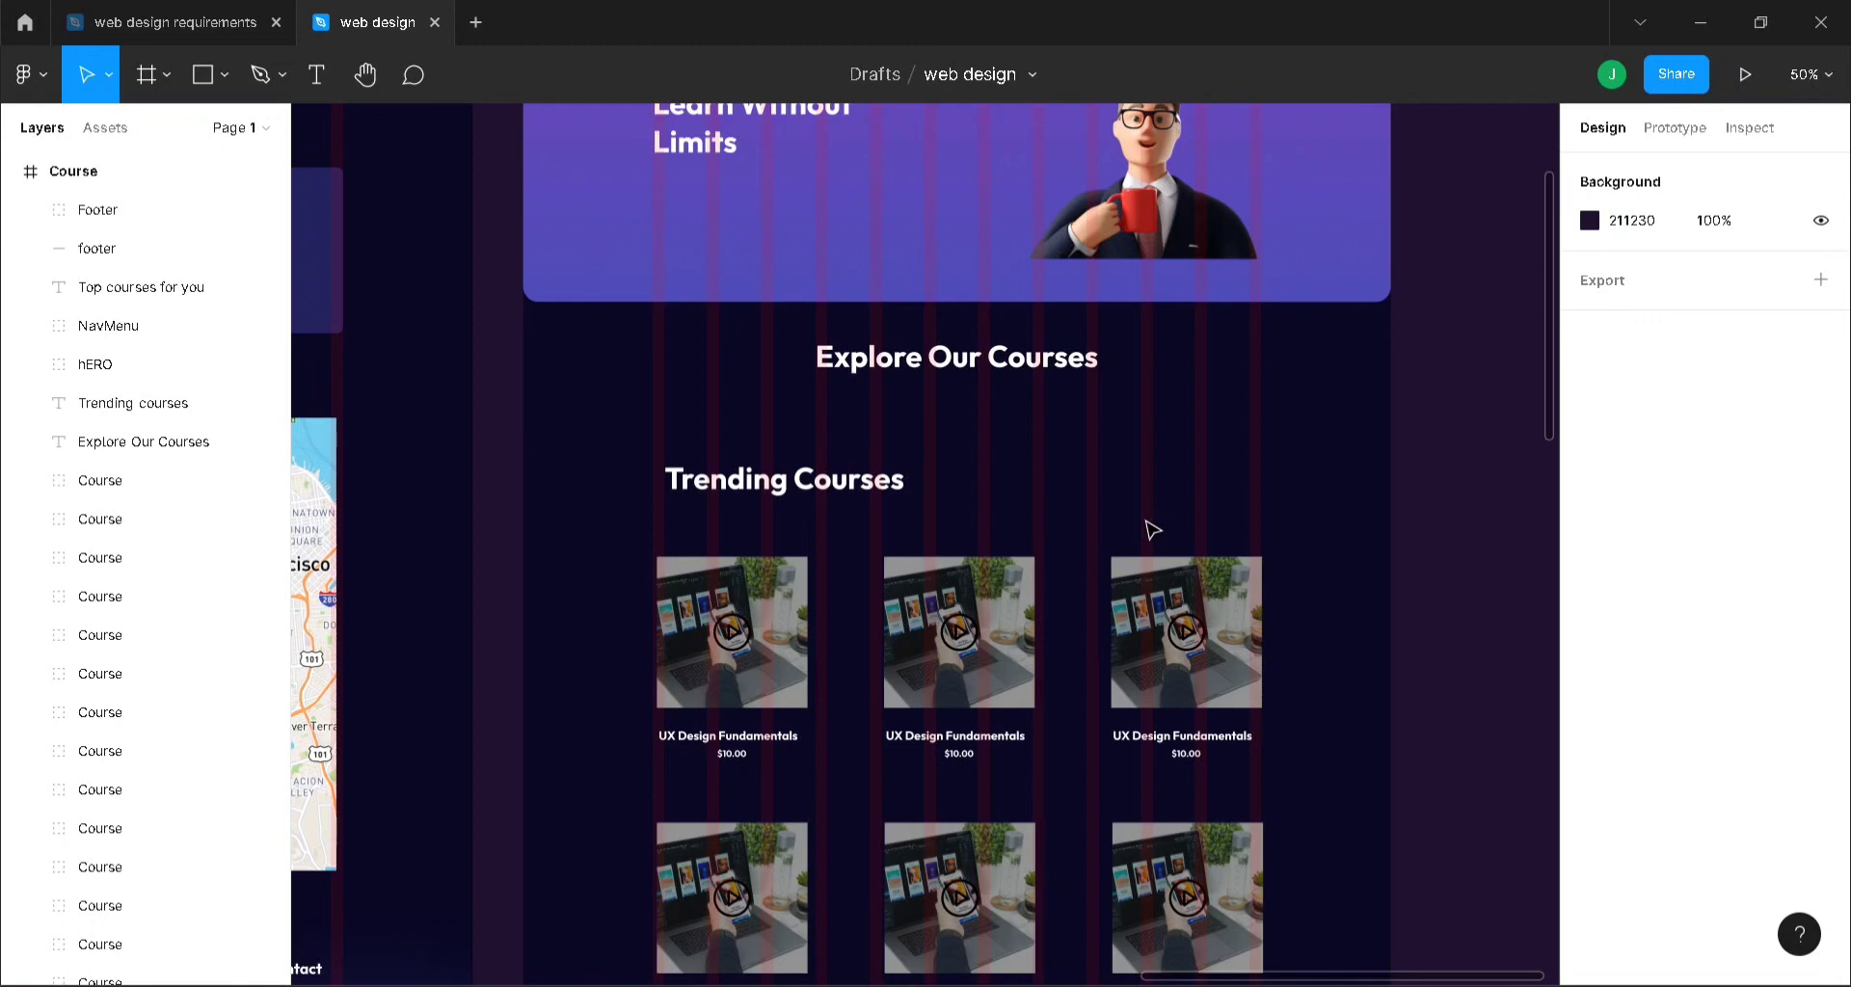
- Add an 'Explore All' text label to the right of Trending Courses
key("t")
key("shift+0")
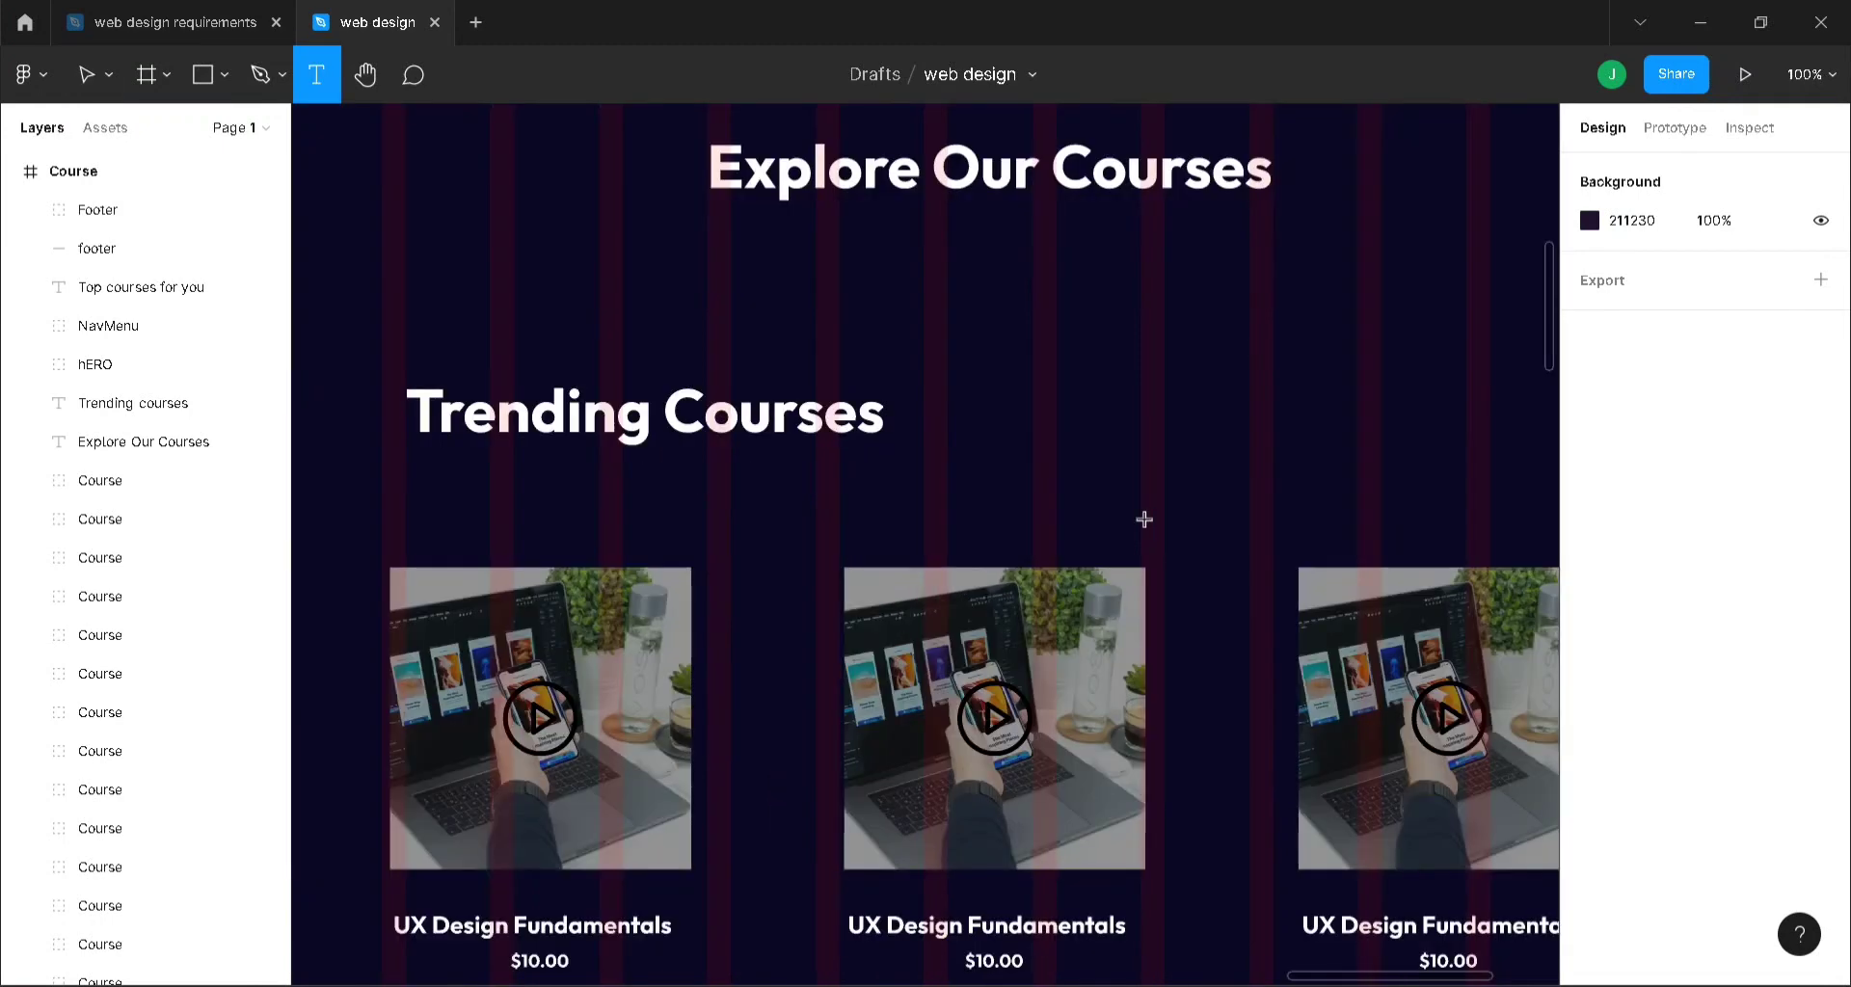
scroll(1483, 906, "right", 6)
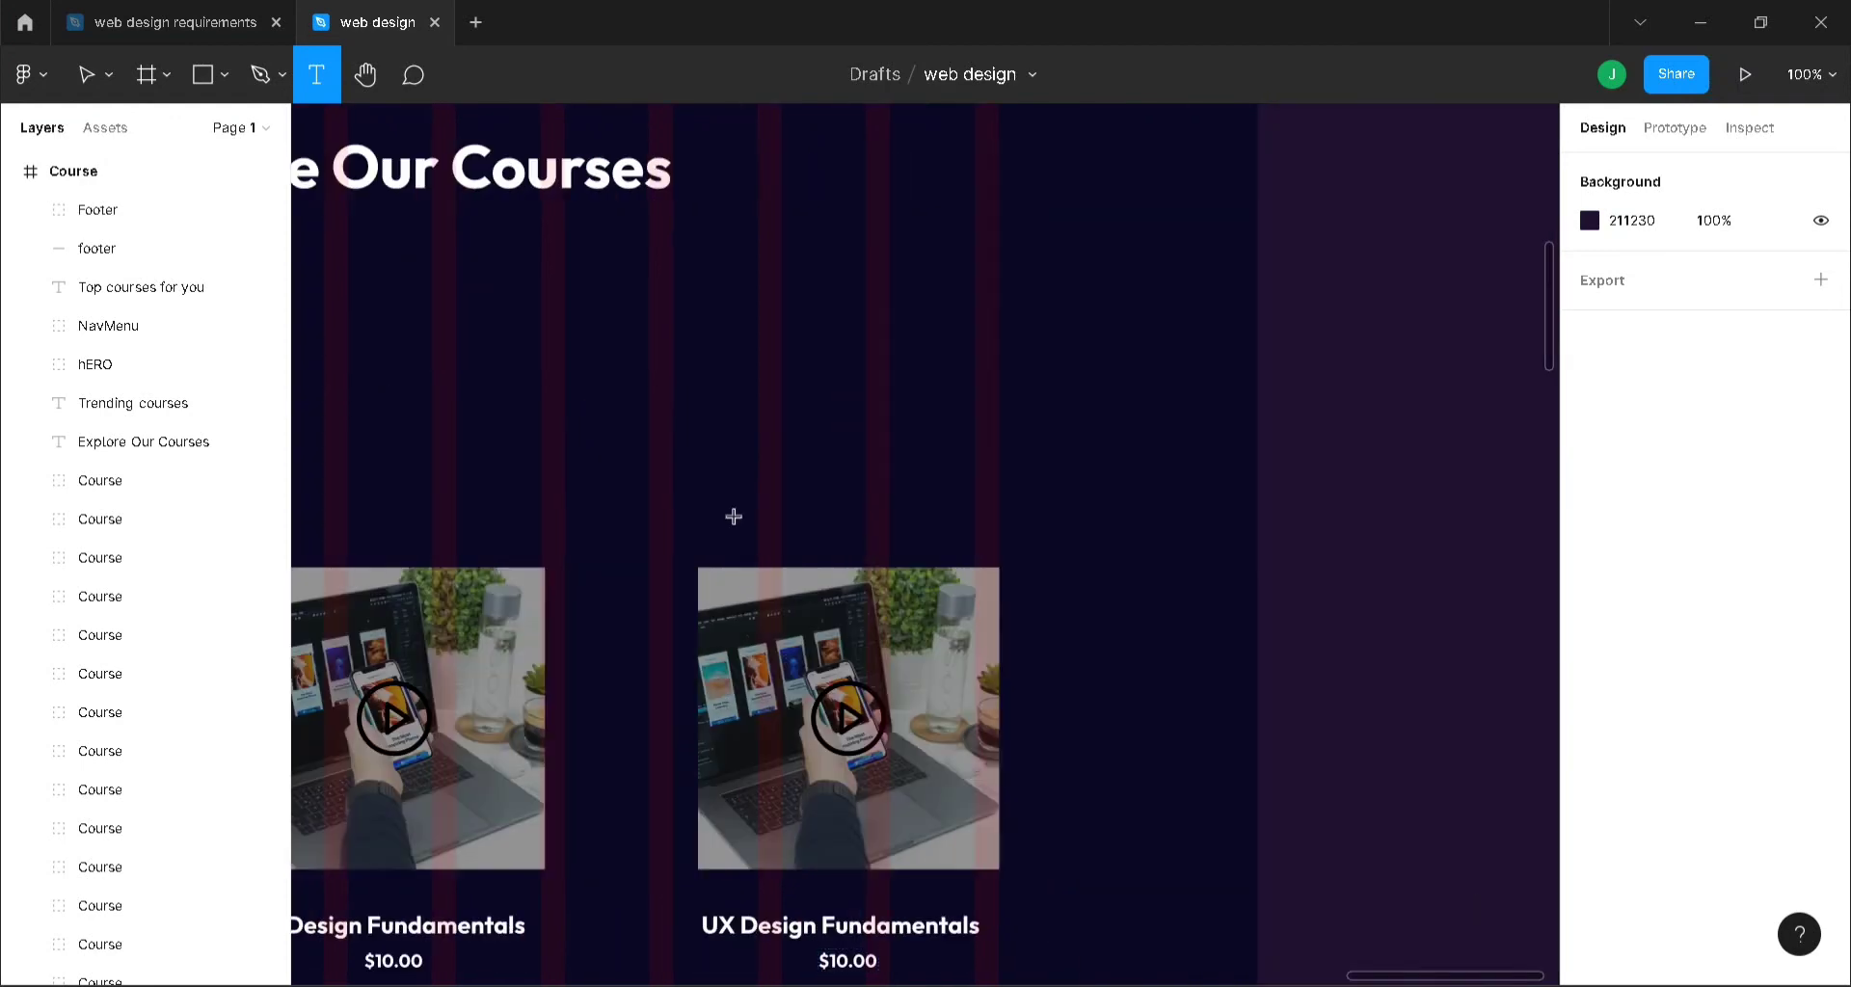
left_click(722, 413)
type("E")
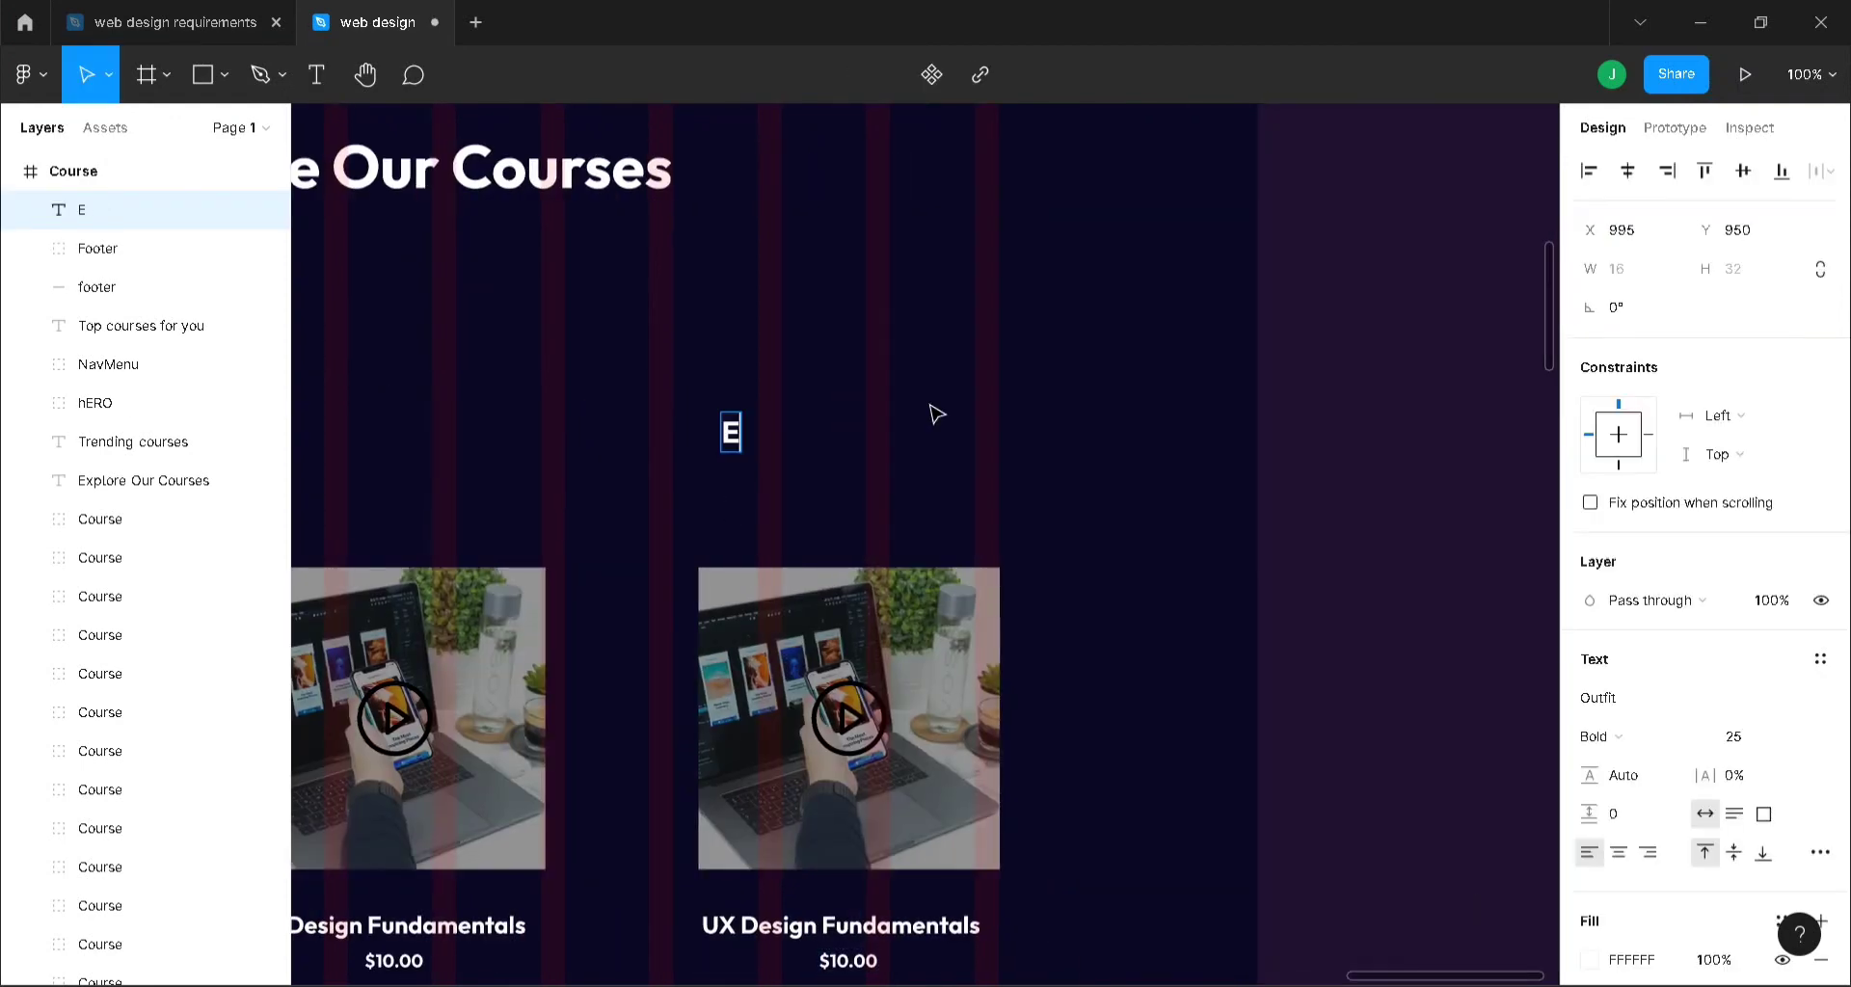
type("xplore")
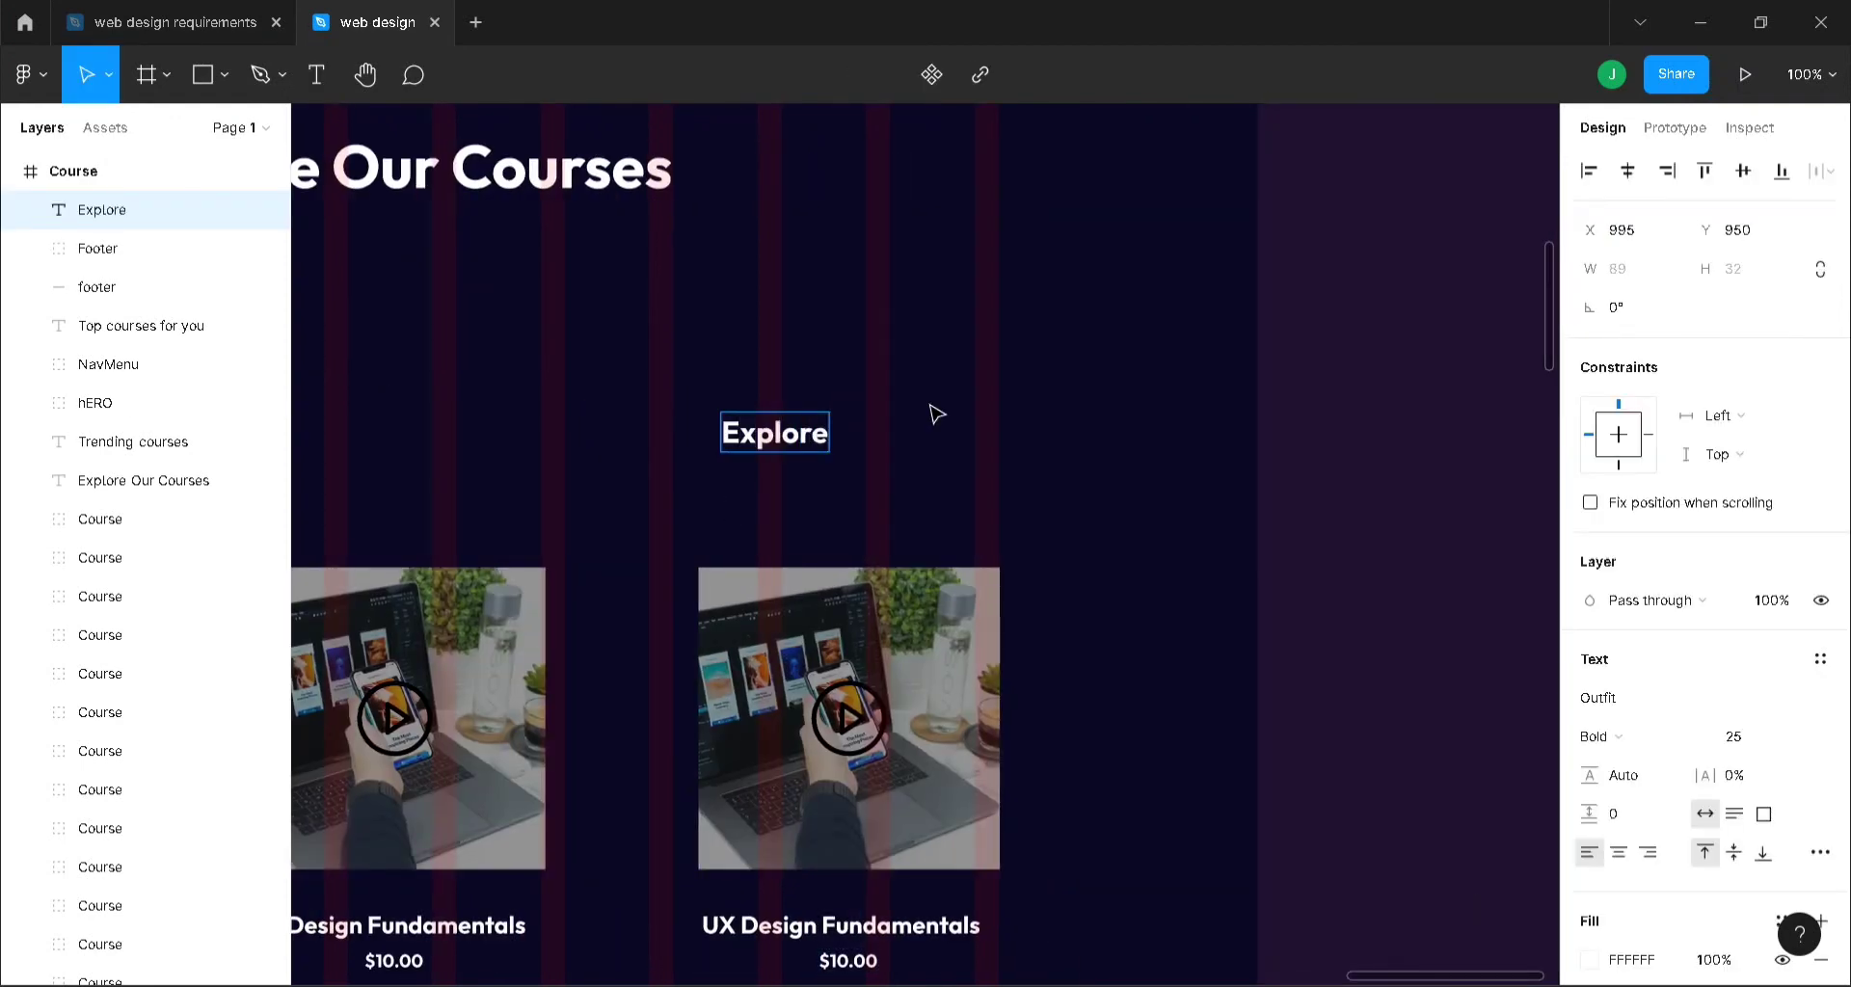
type(" All")
key("Escape")
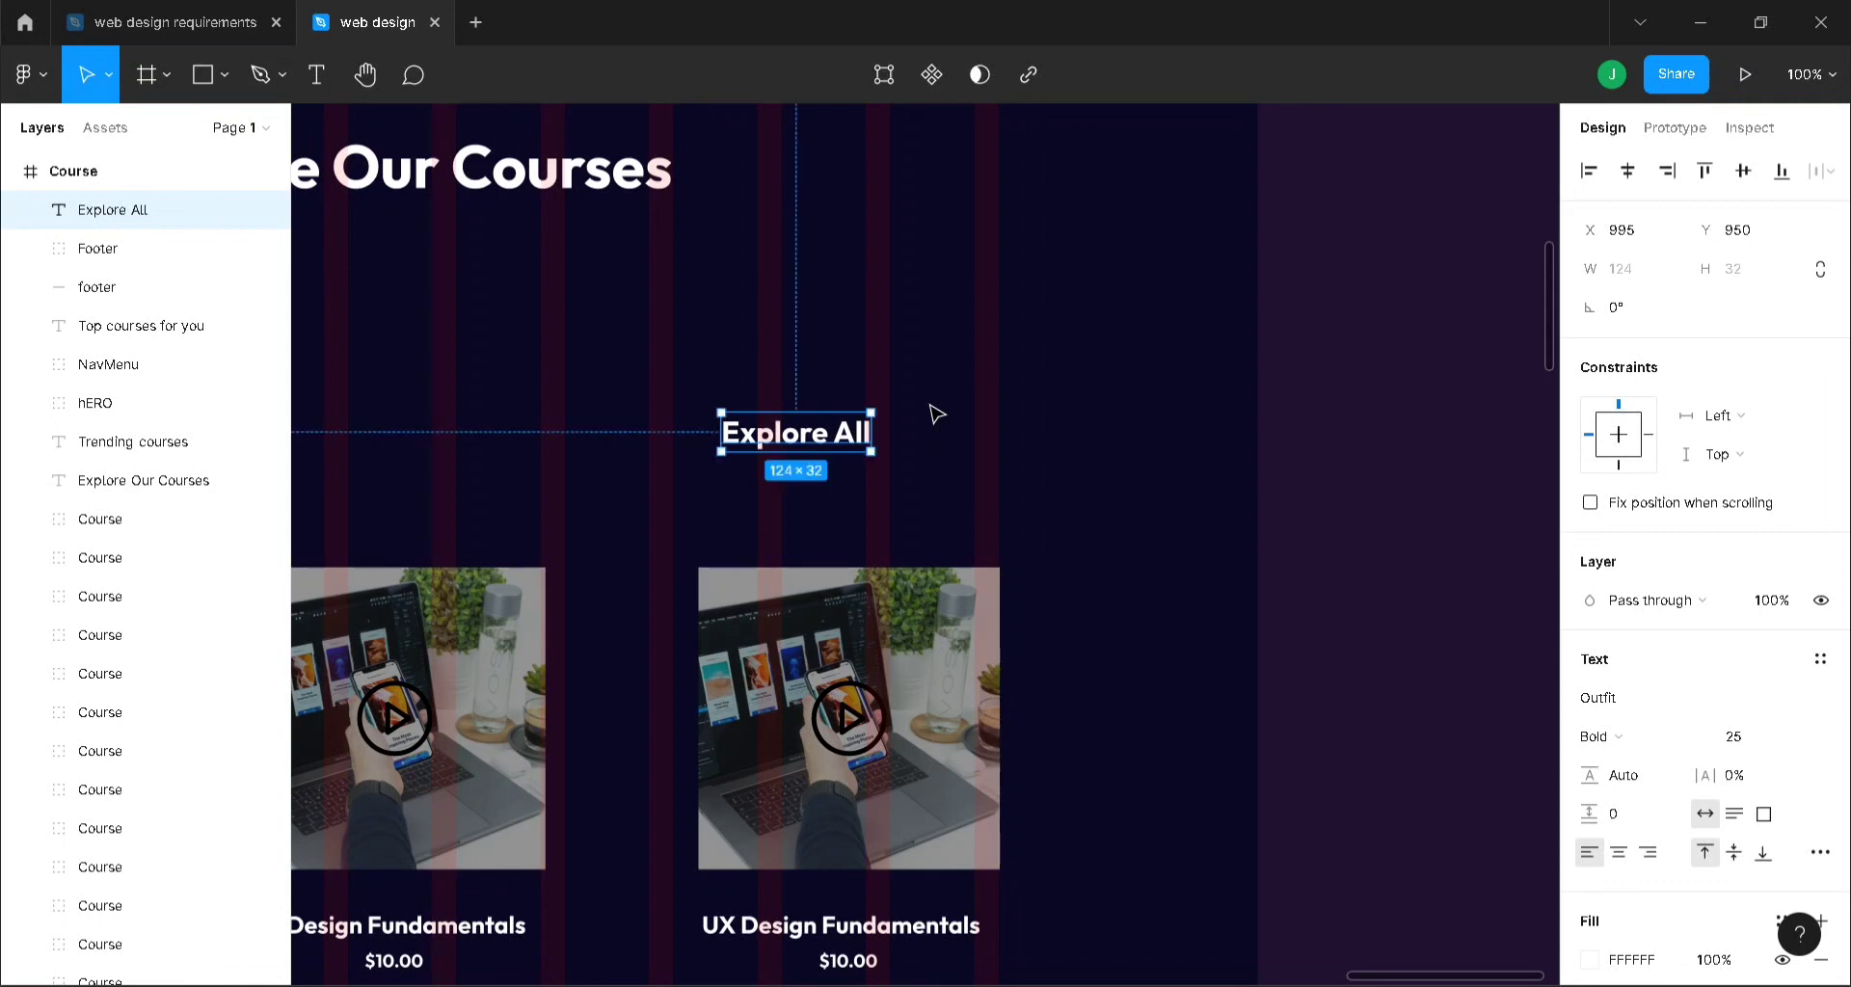
- Paste the double-chevron icon beside Explore All, group them, and duplicate the group
key("ctrl+v")
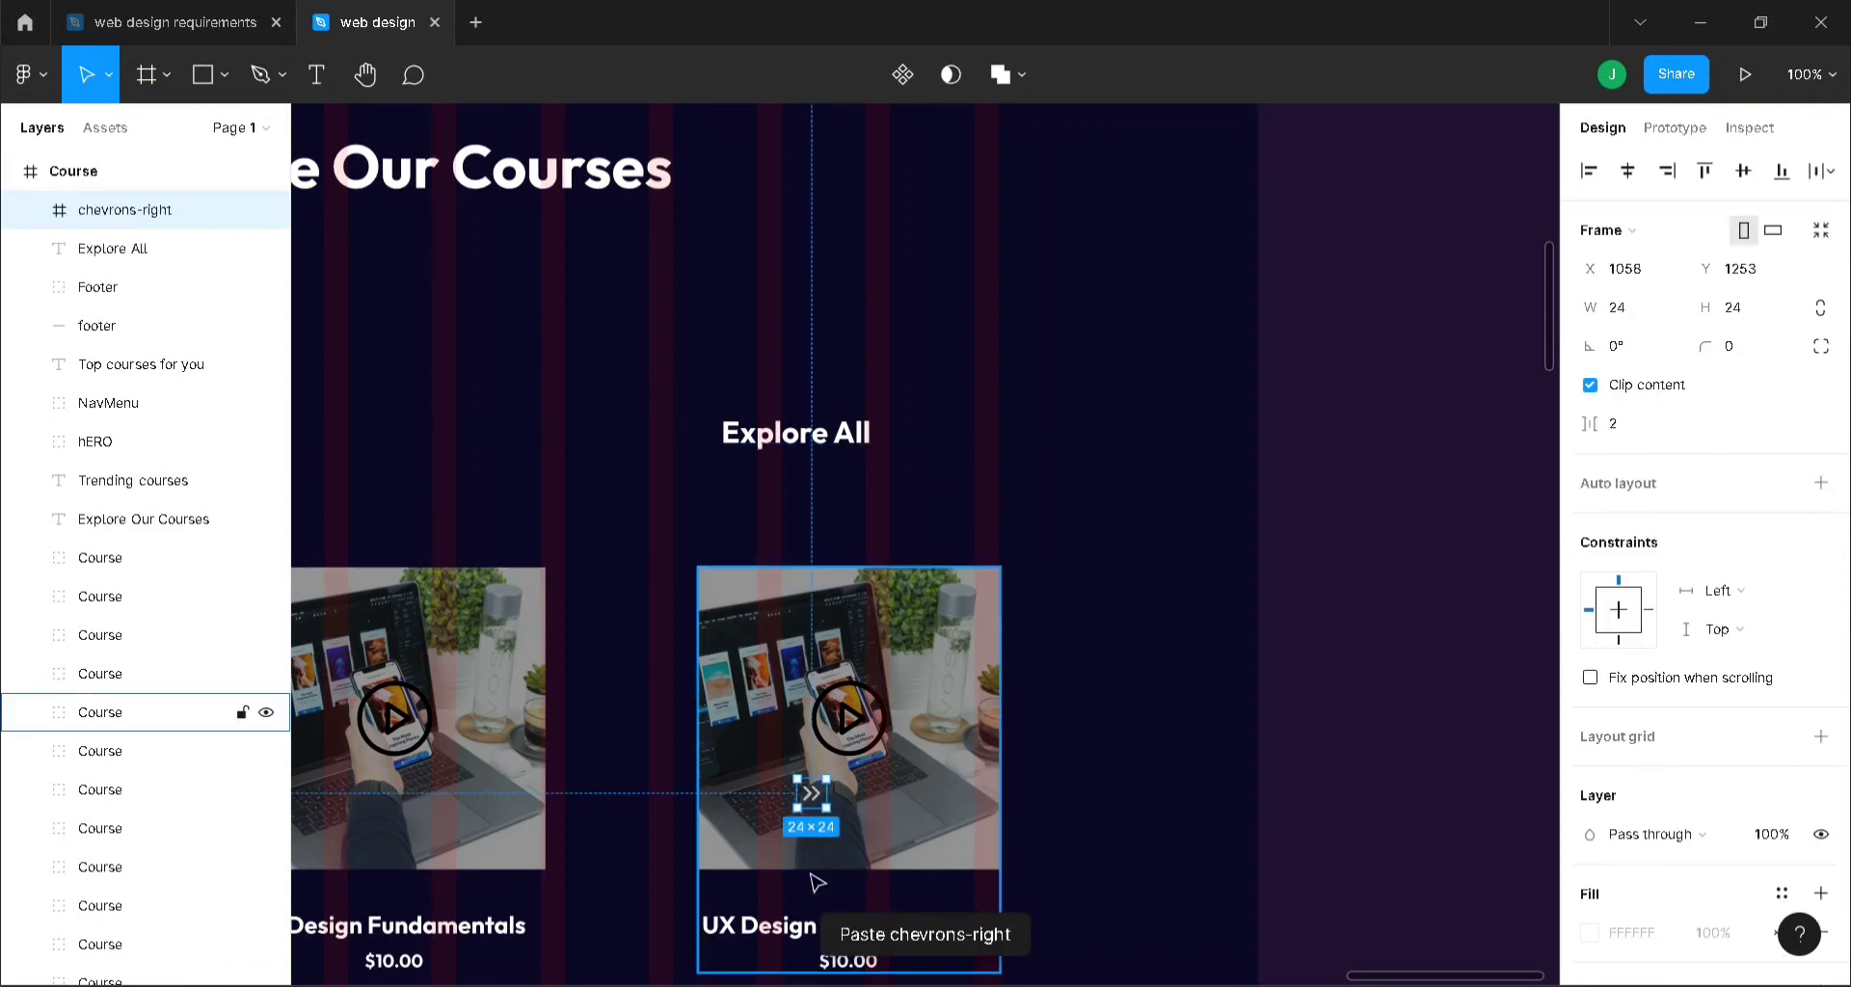
left_click_drag(811, 793, 907, 436)
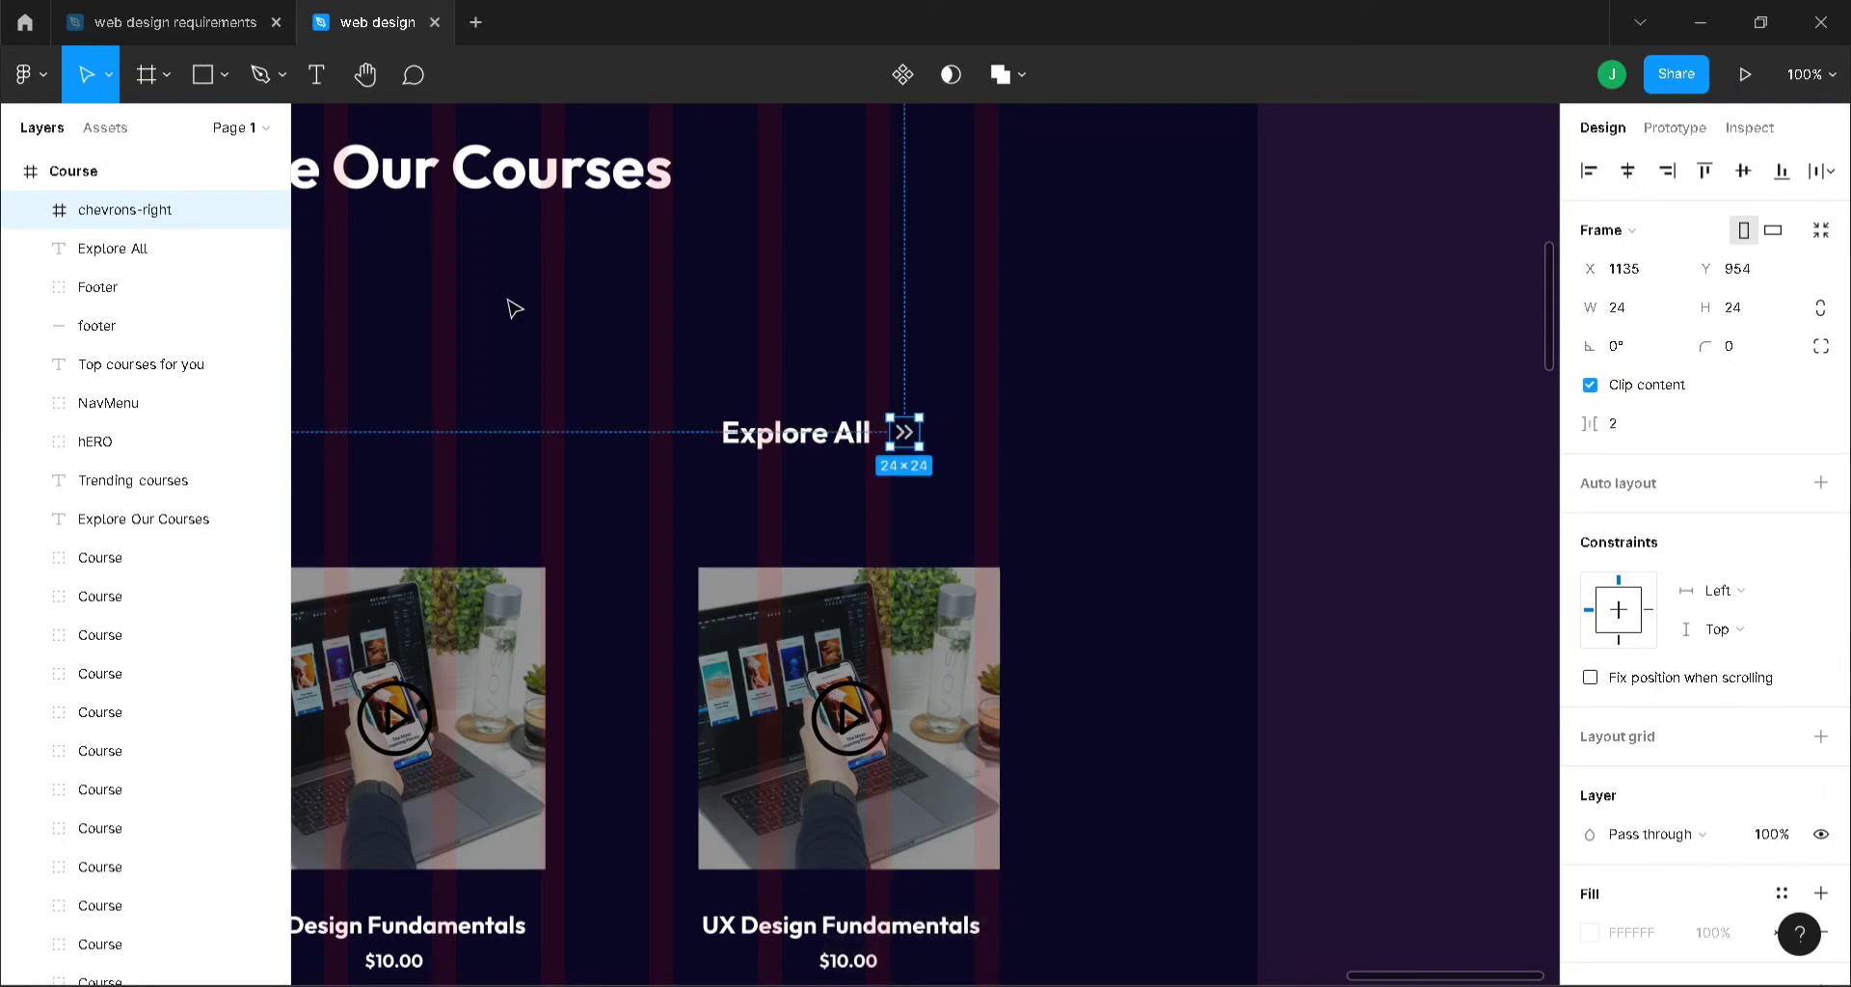
left_click(797, 439, "shift")
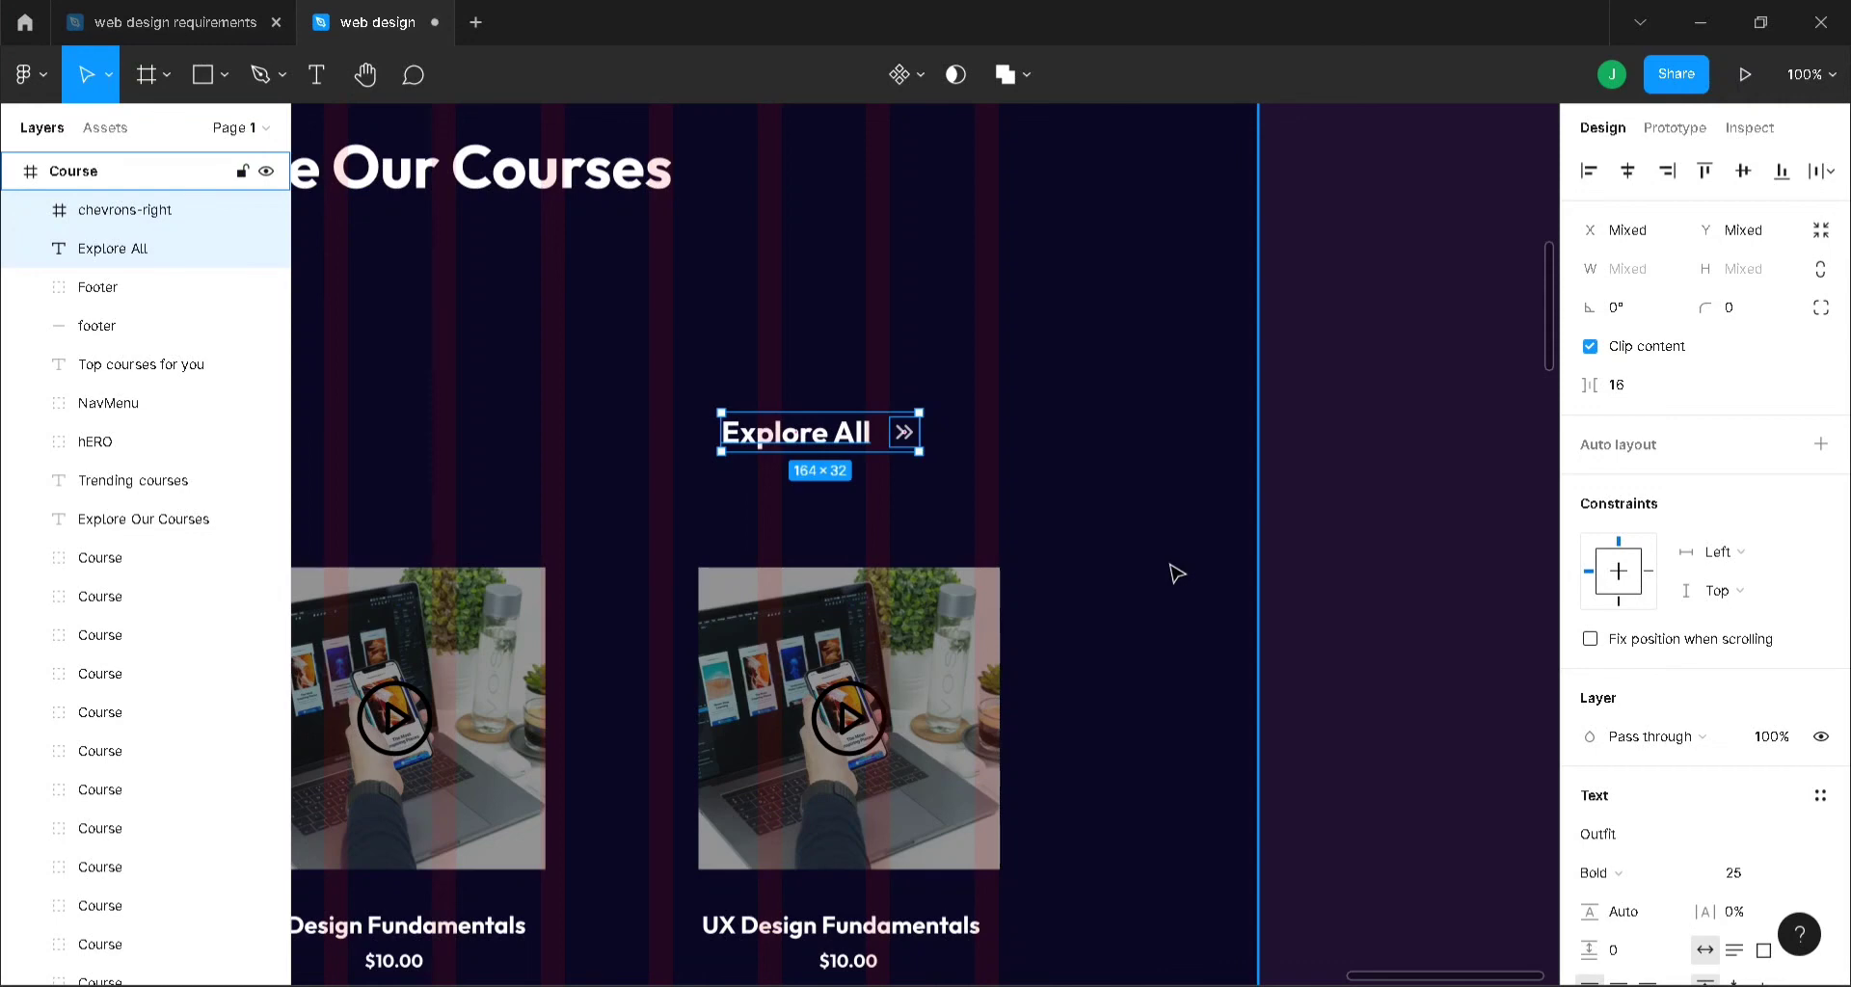
key("ctrl+g")
key("ctrl+d")
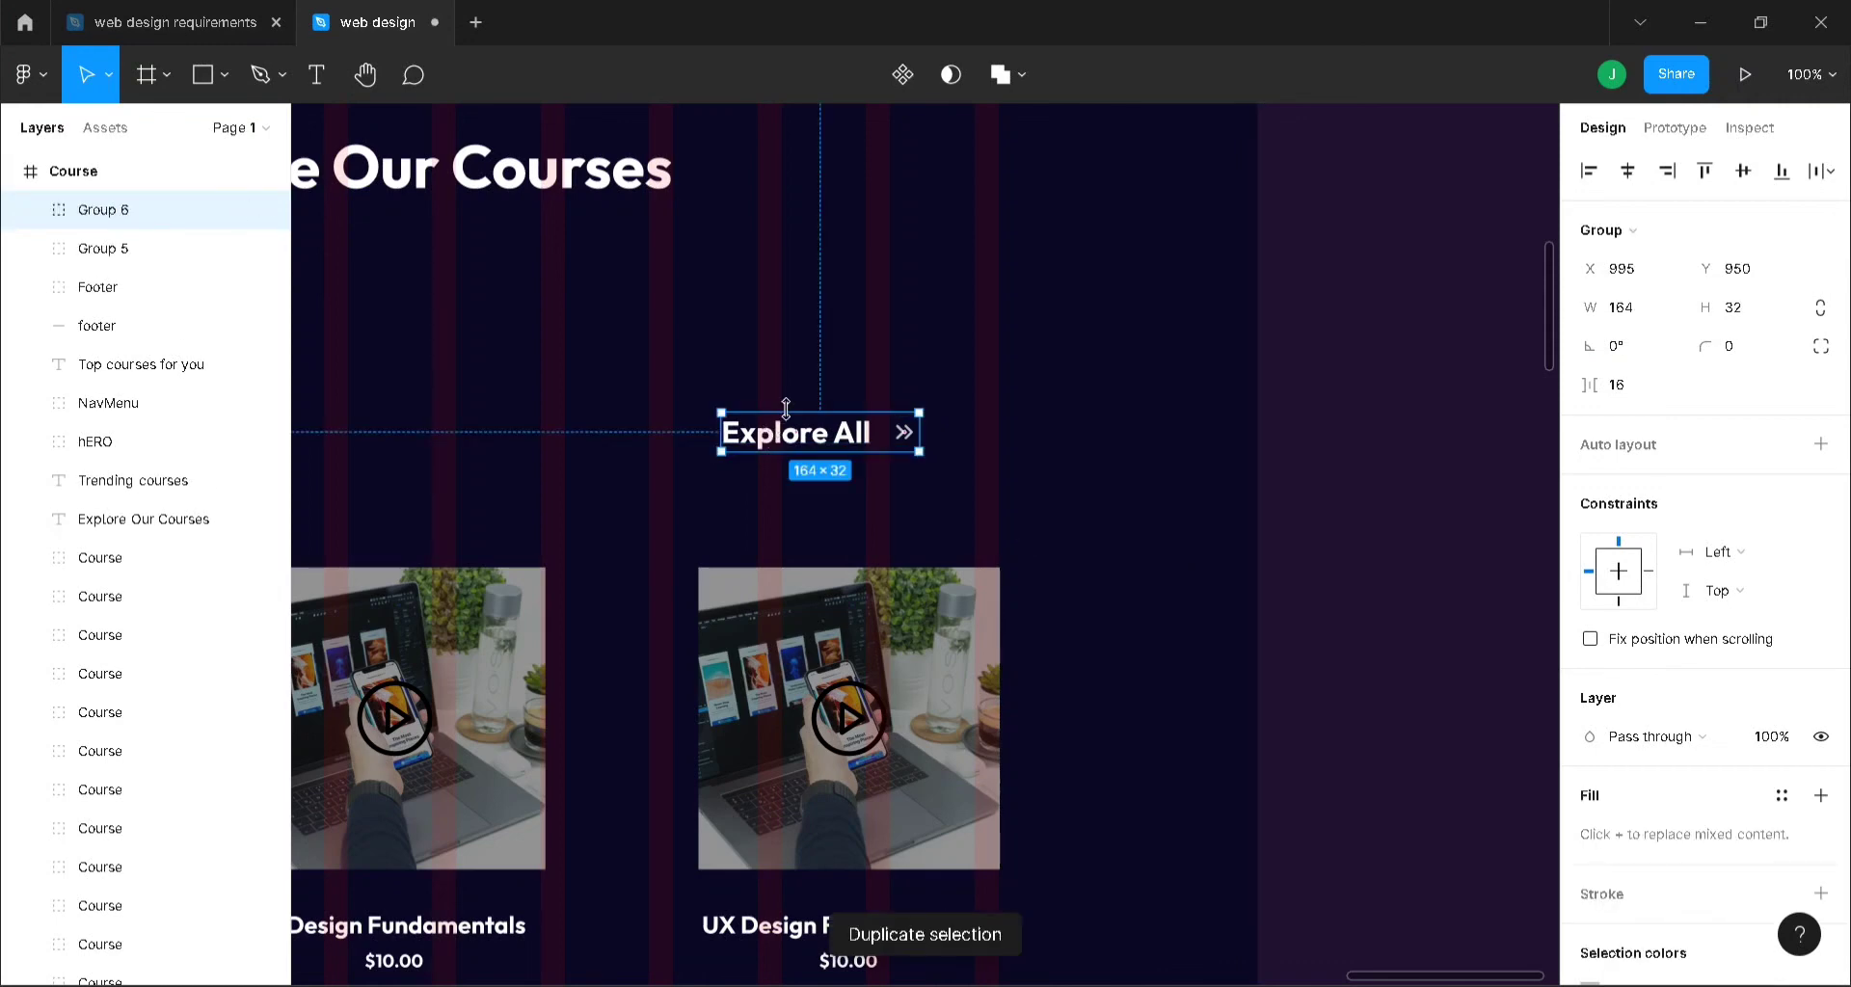
- Move the Explore All copy beside Top Courses For You and recolour it gray BFBFBF
left_click_drag(836, 445, 892, 595)
left_click(1169, 595)
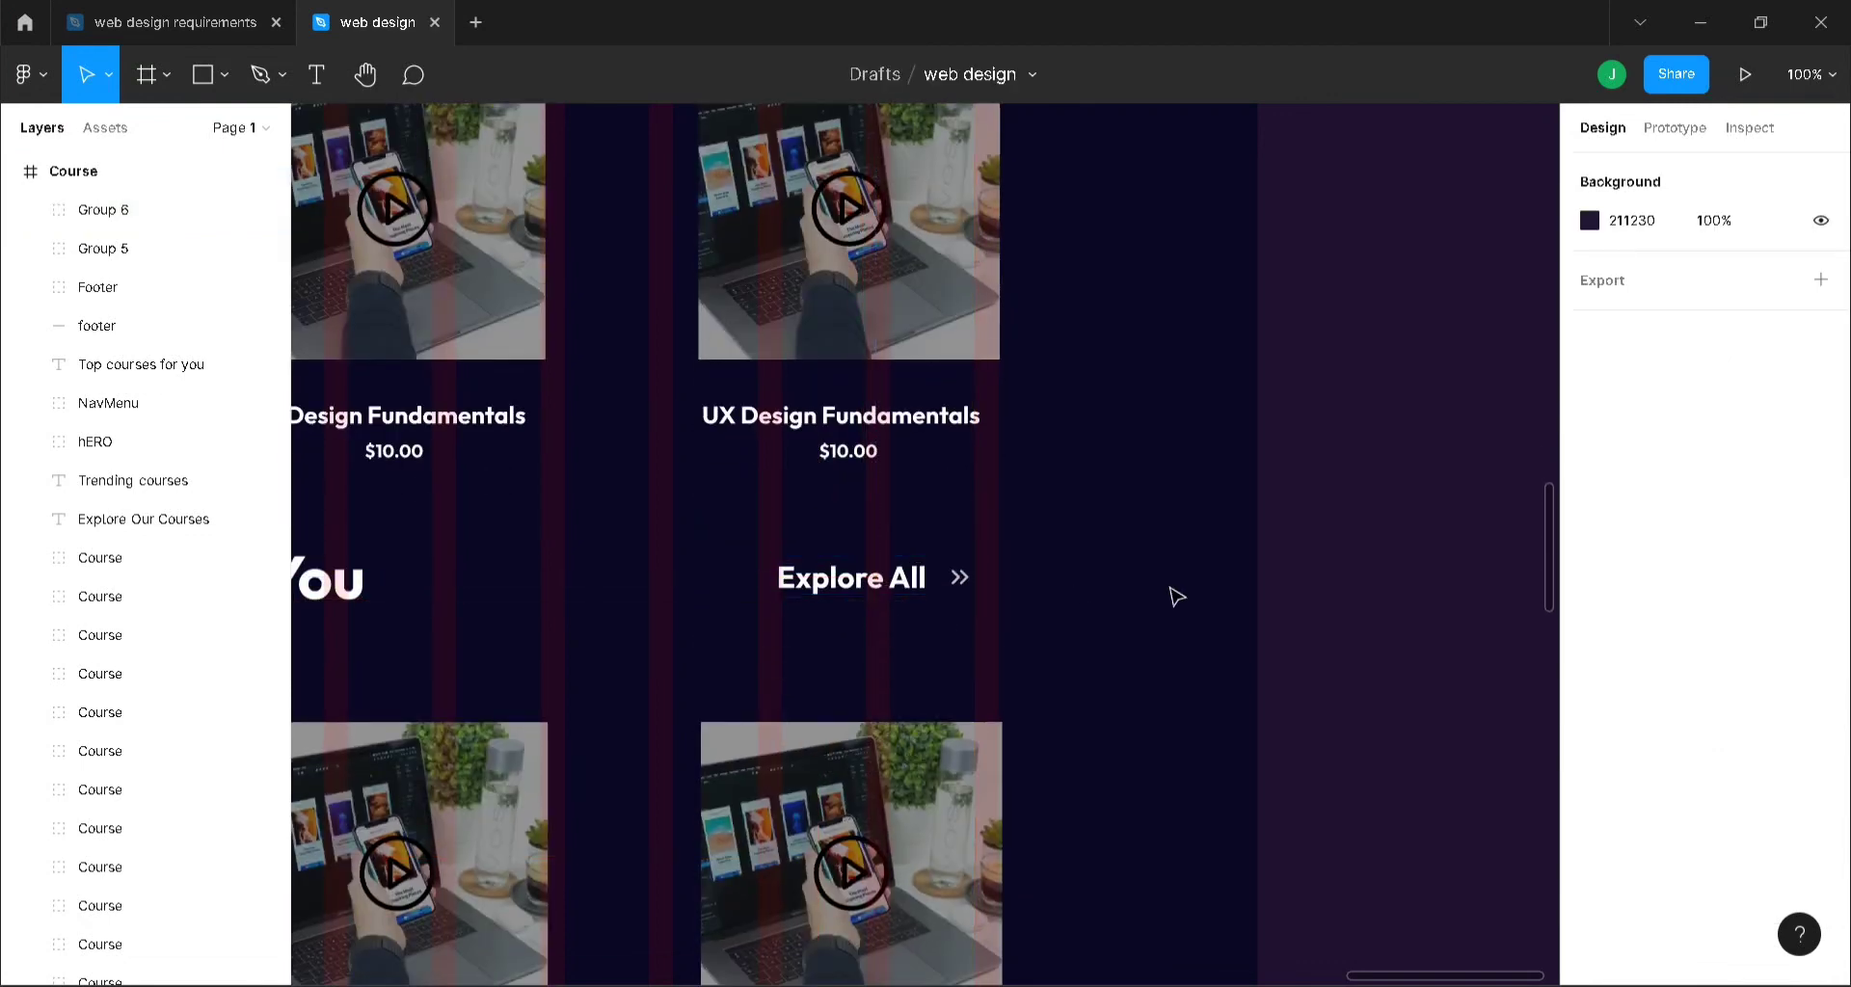
left_click(852, 592)
scroll(1706, 756, "down", 3)
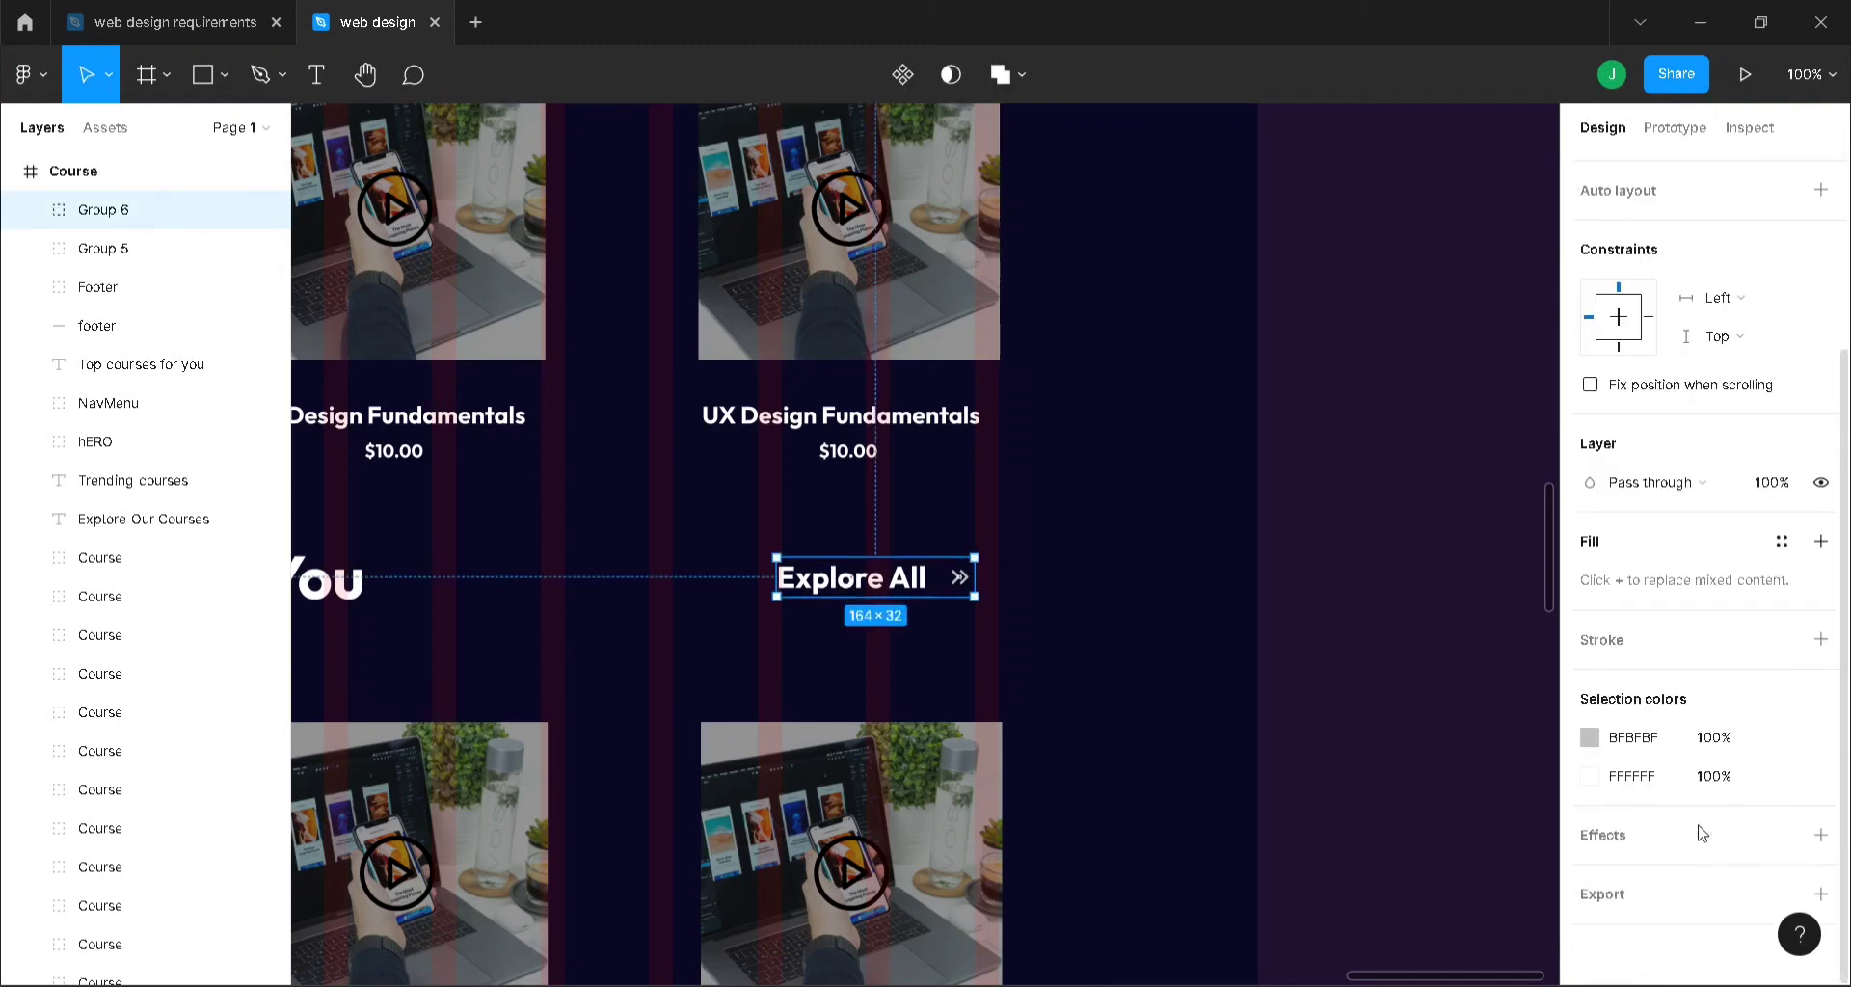
left_click(1640, 781)
type("bfbfbf")
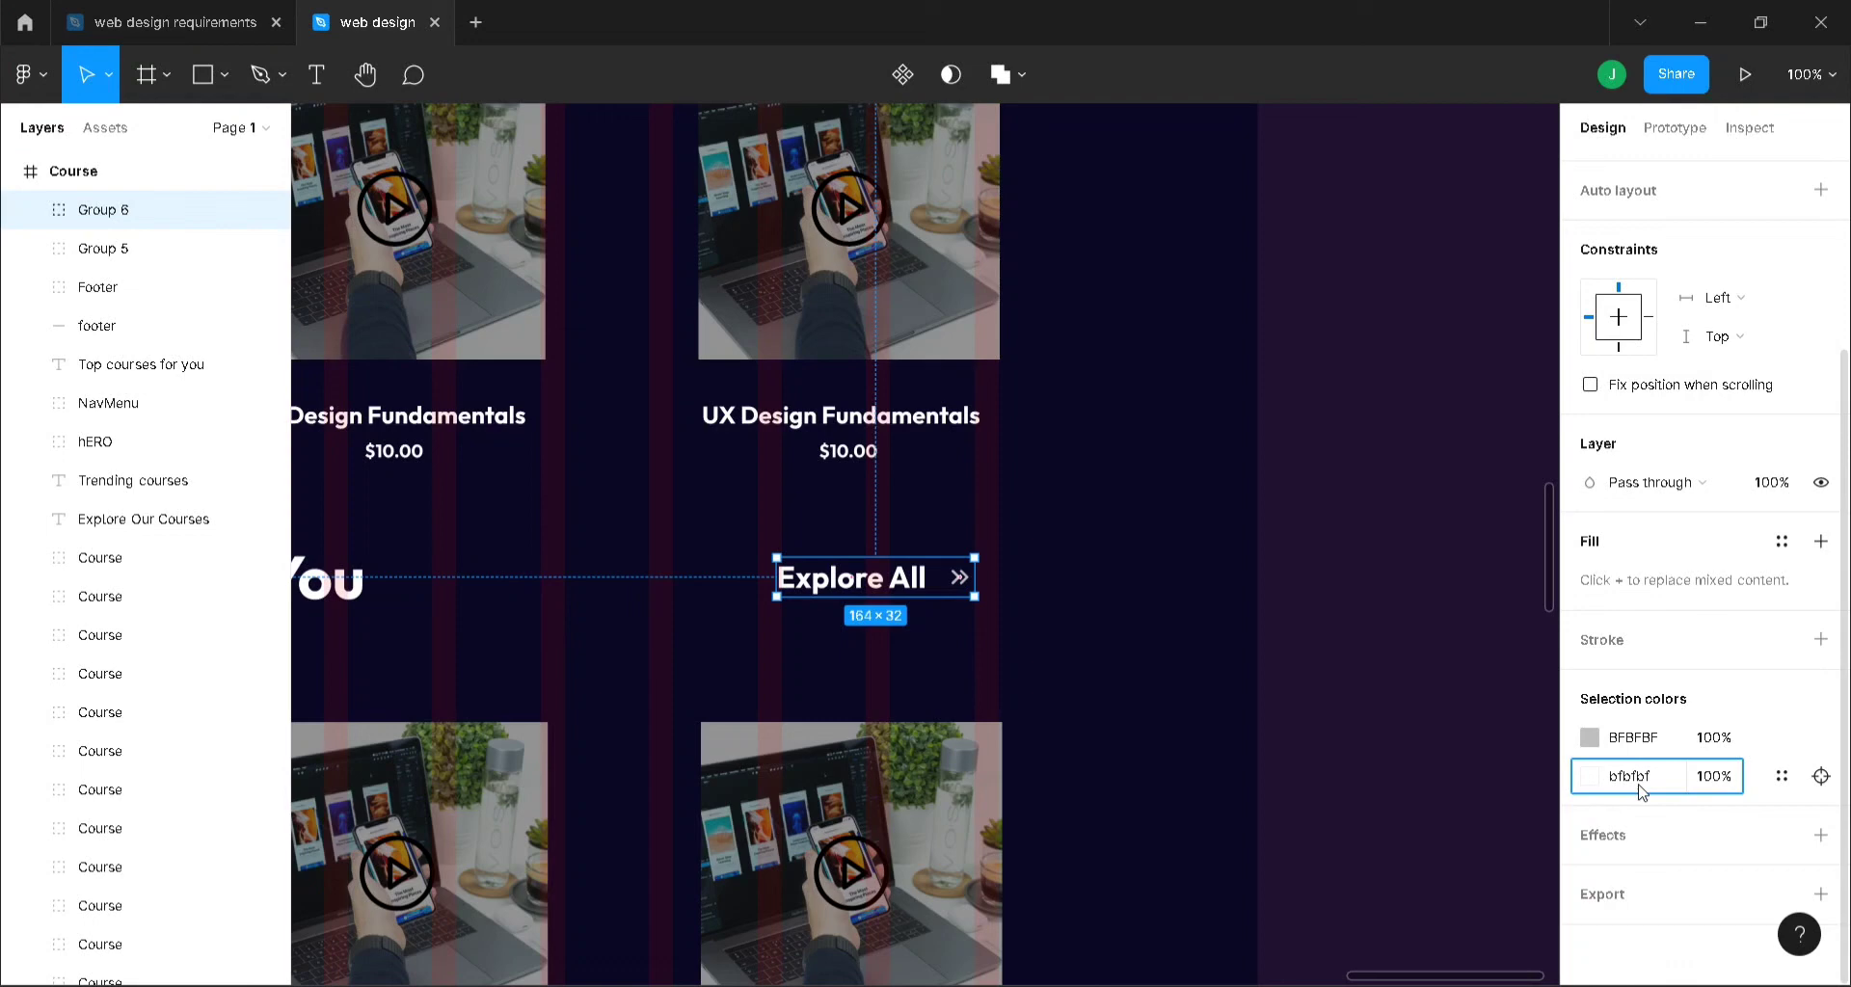
key("Return")
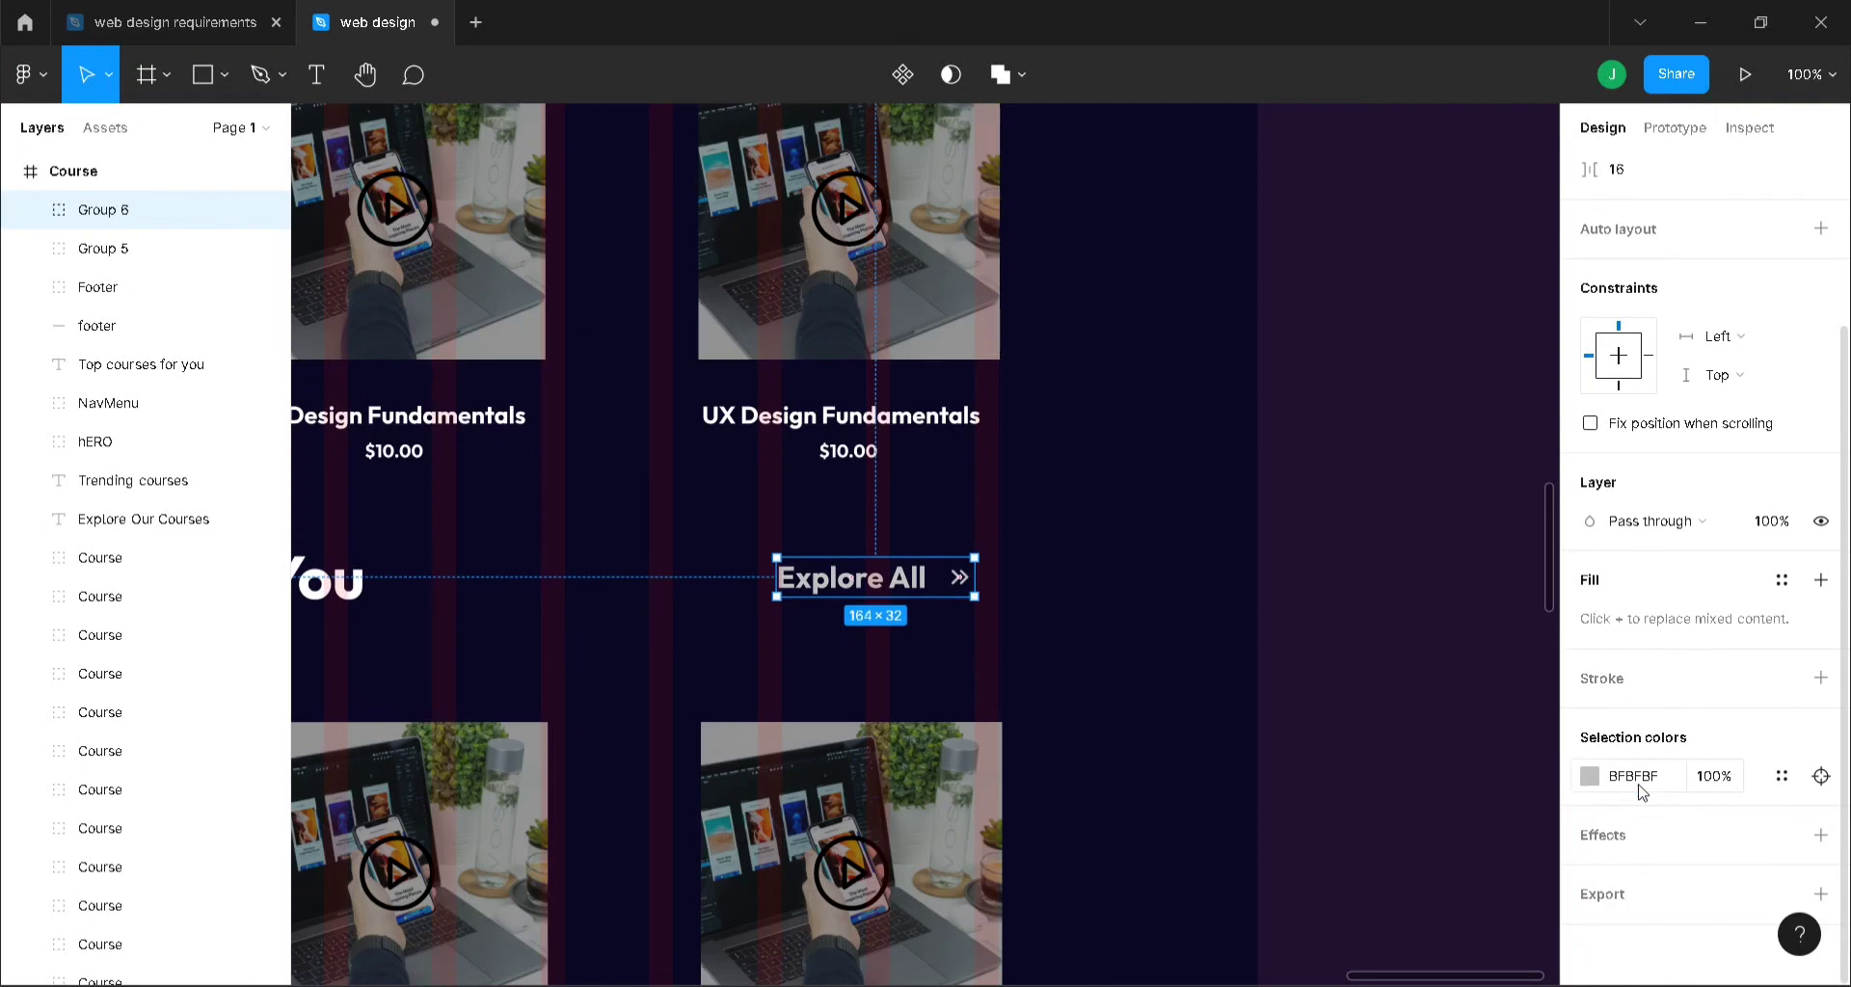
scroll(1640, 784, "up", 3)
scroll(1126, 819, "down", 5)
scroll(1021, 512, "up", 8)
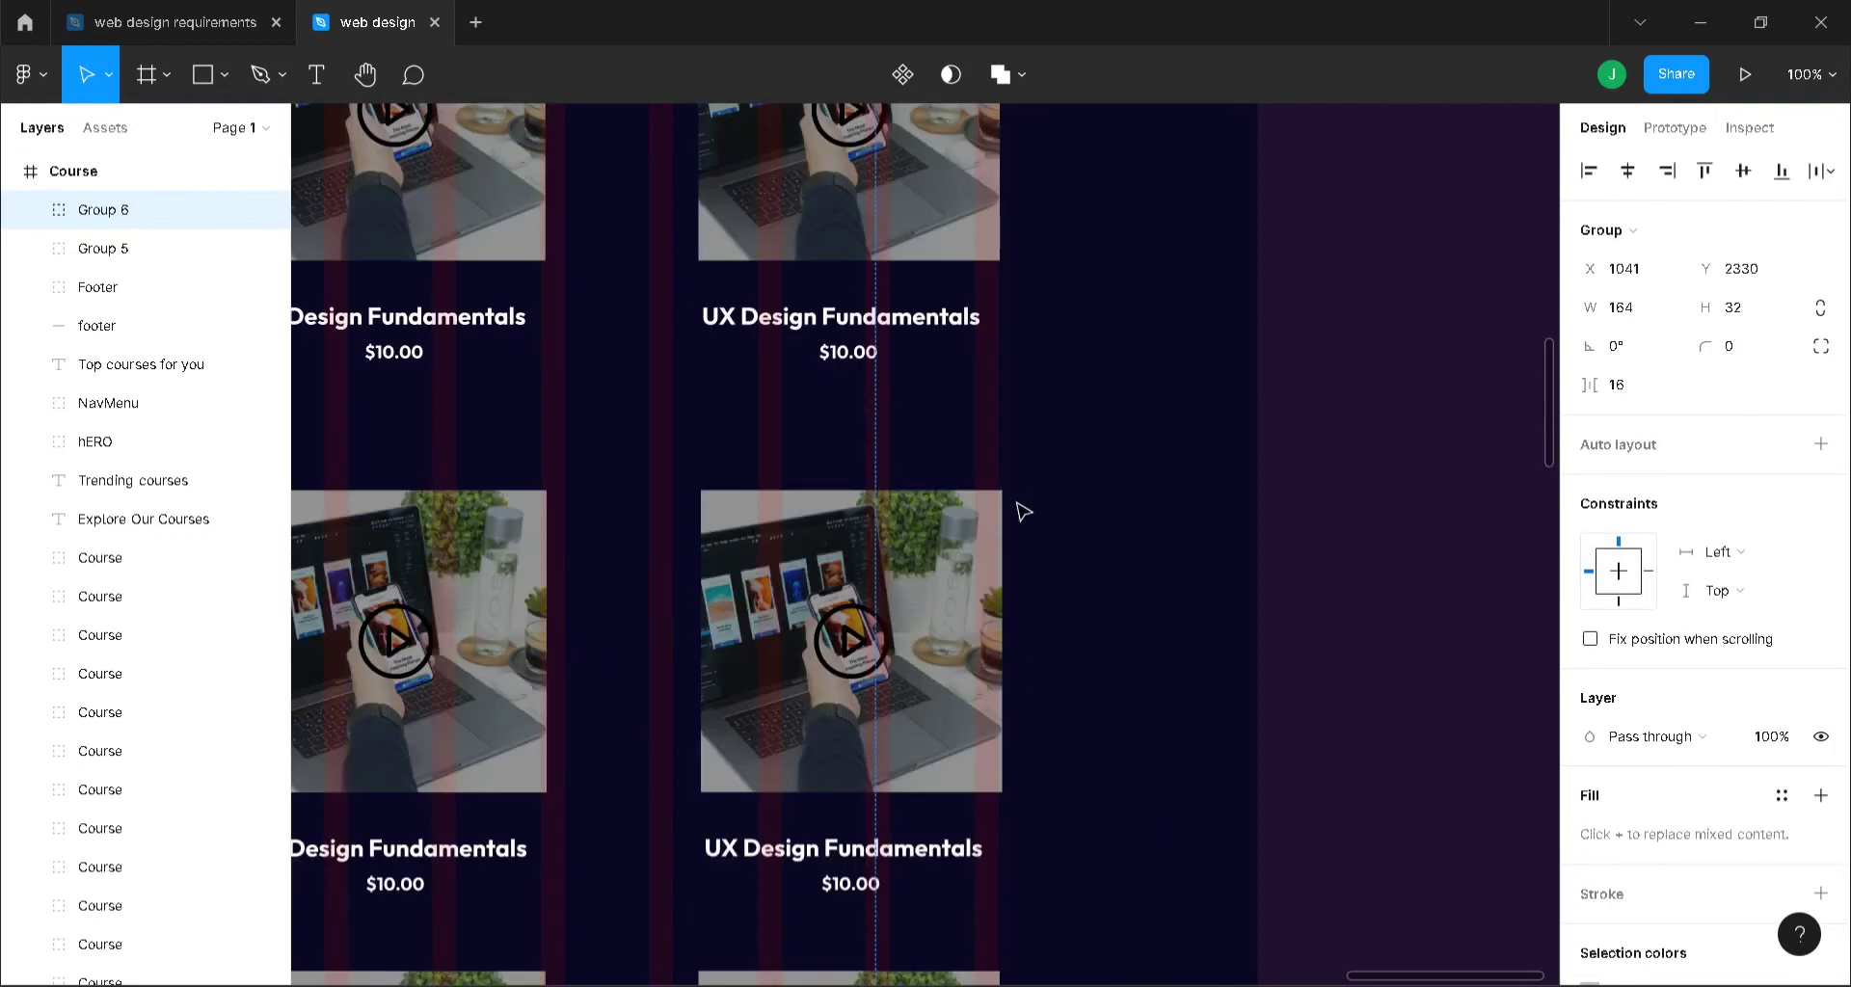
- Change the original Explore All text fill to gray BFBFBF
double_click(833, 513)
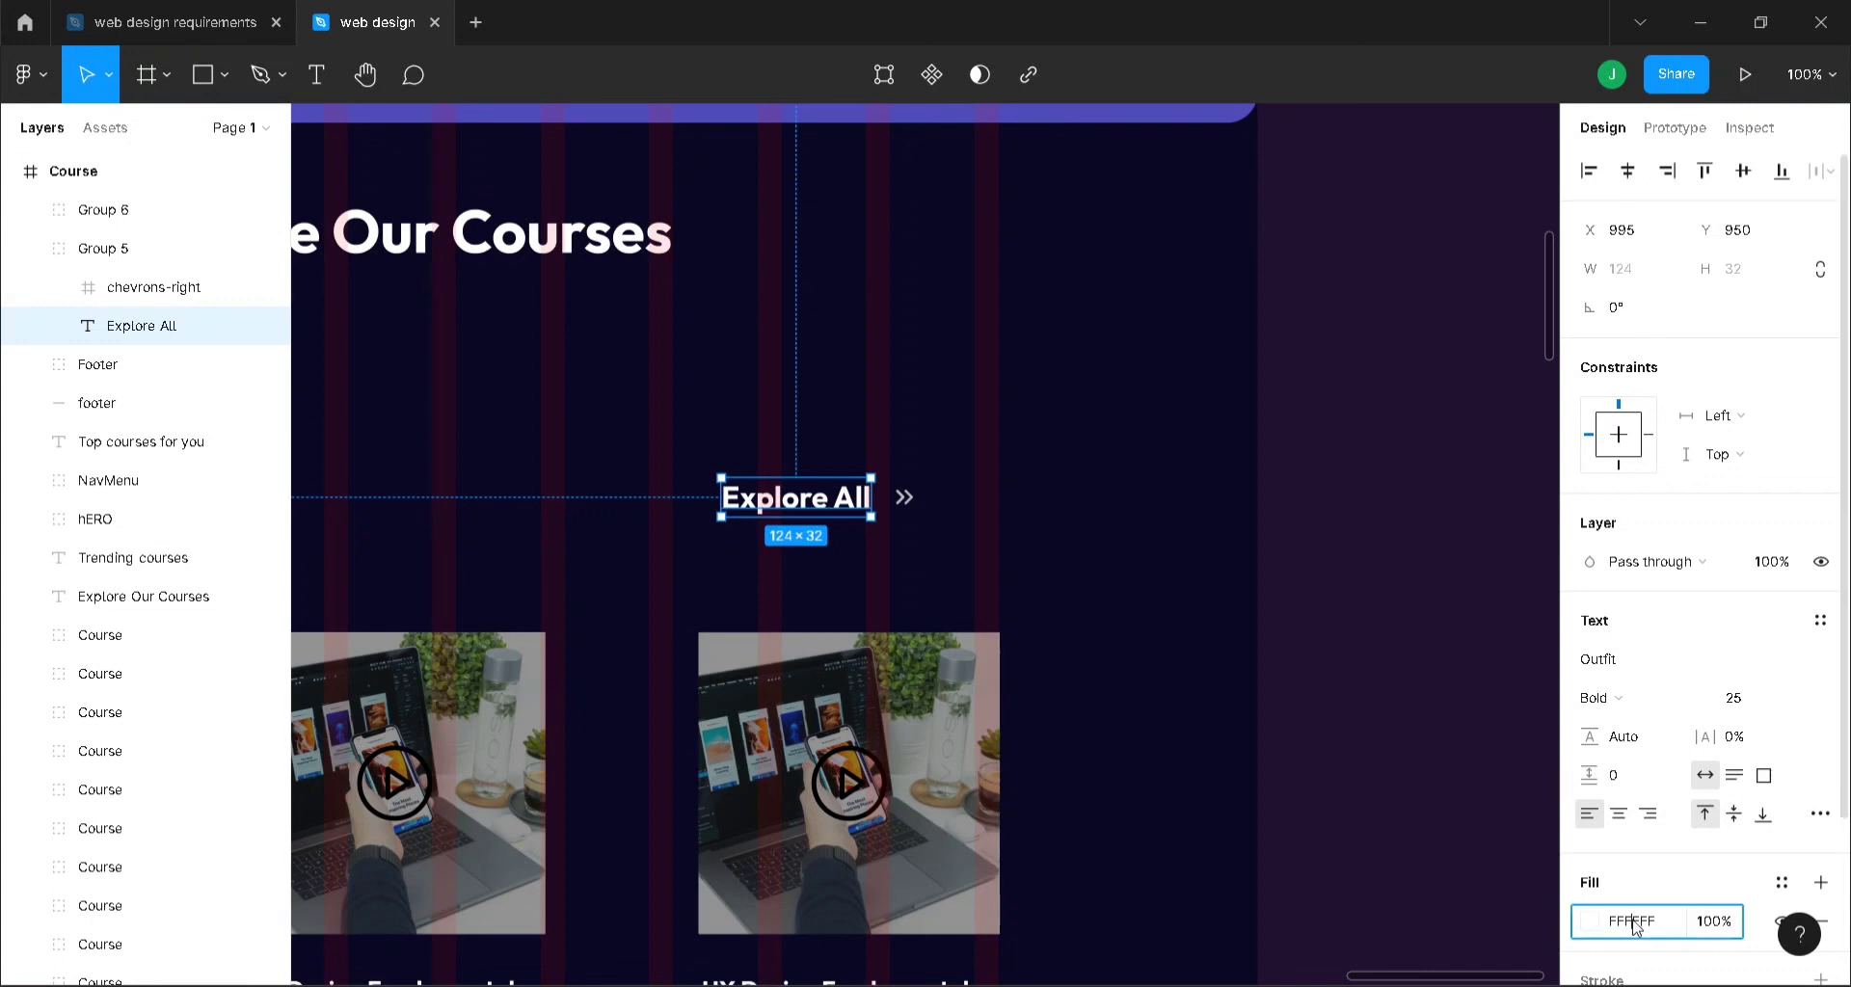
left_click(1633, 923)
type("bfbfbf")
key("Return")
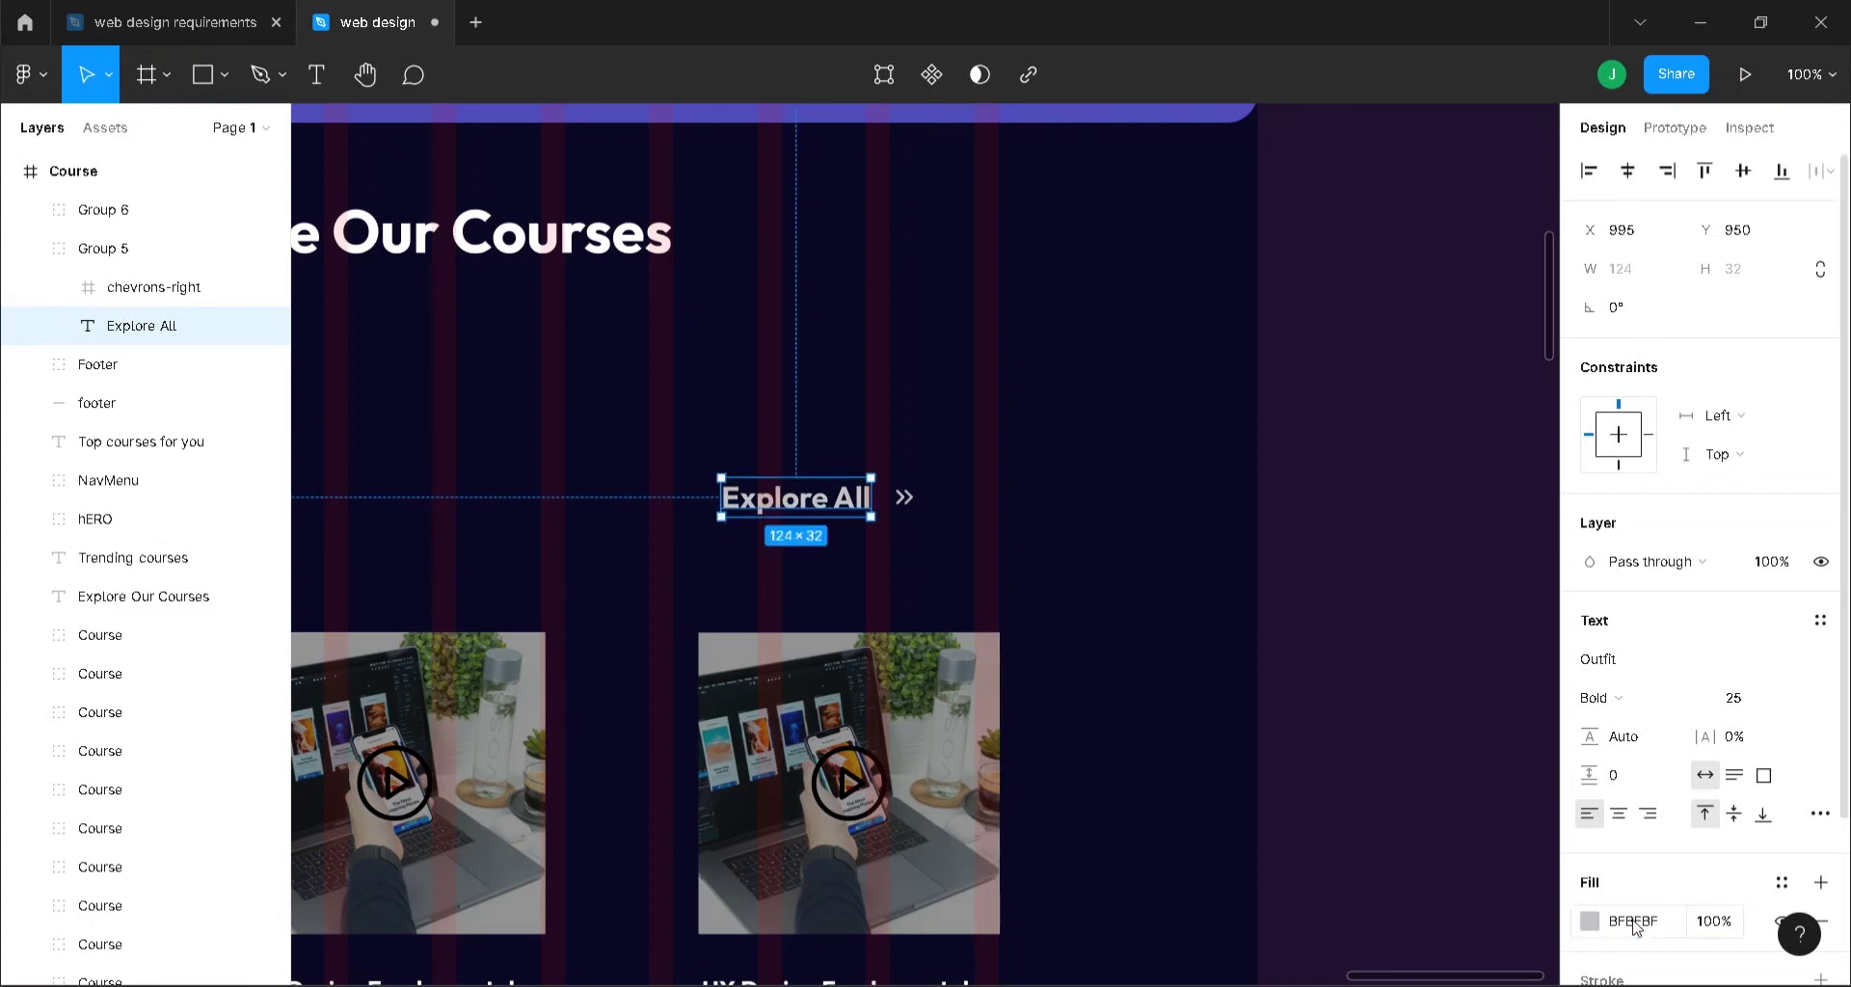
key("minus")
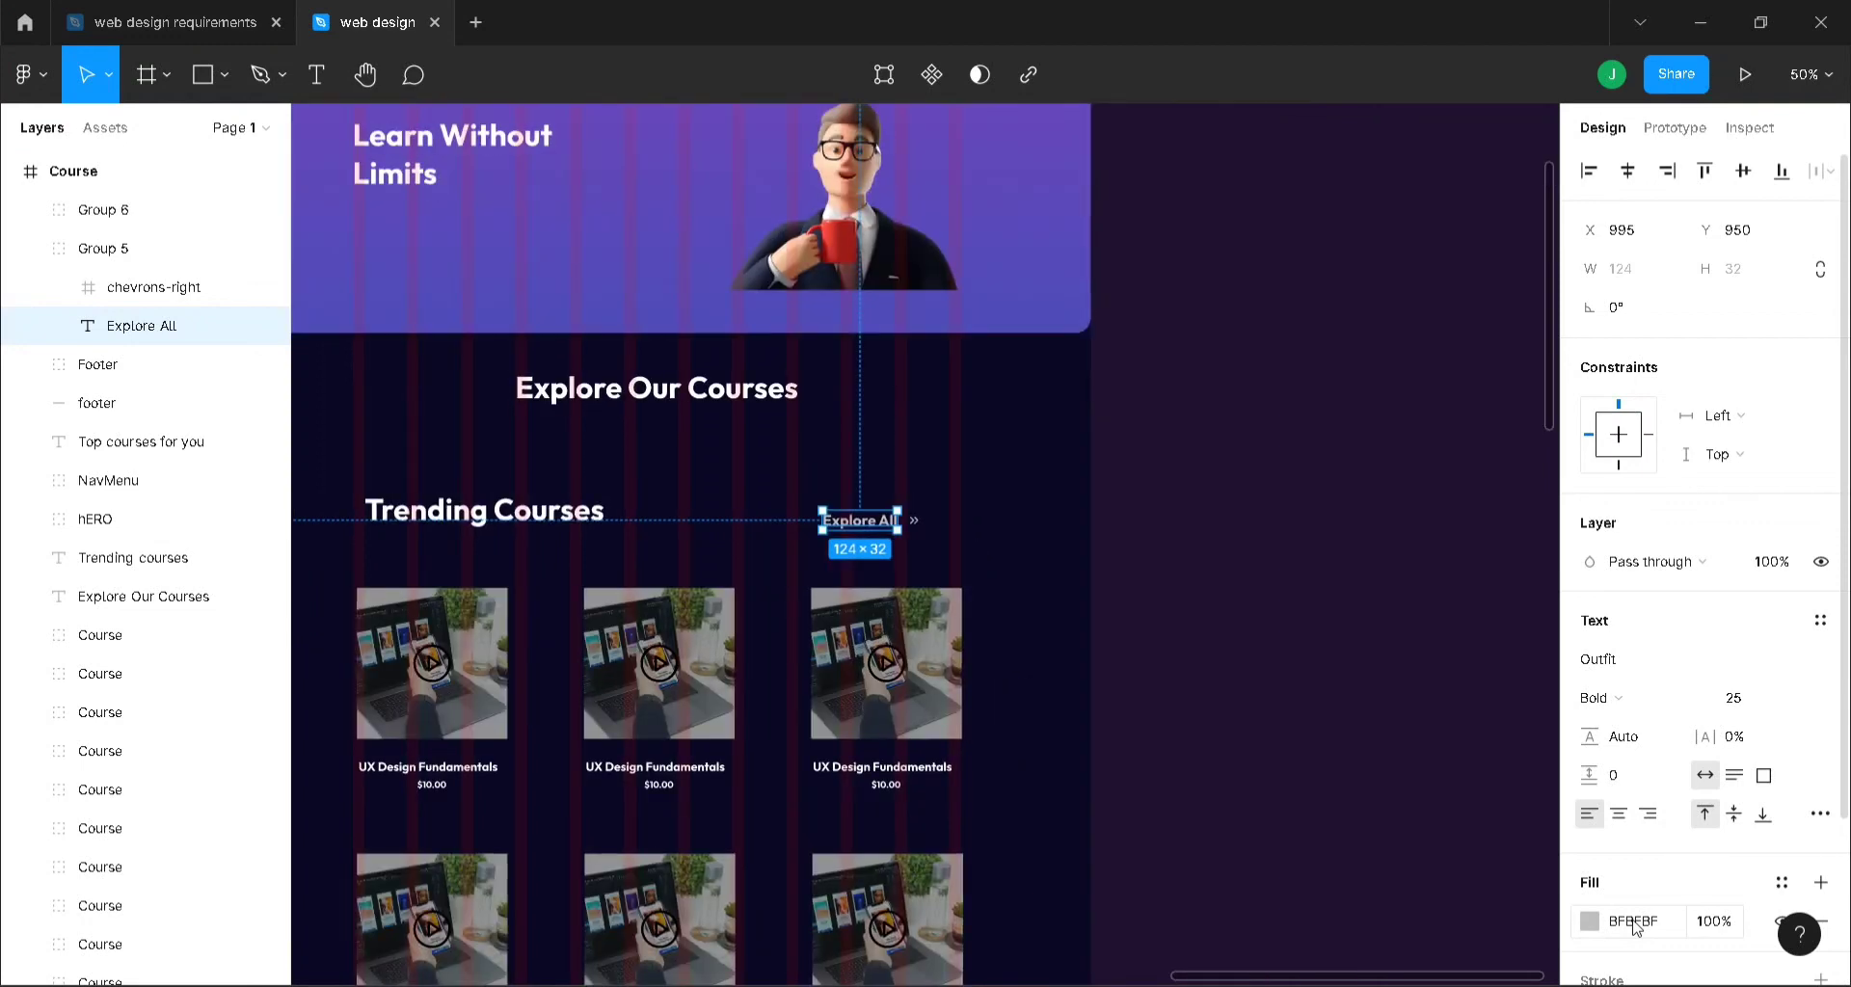
scroll(1636, 927, "down", 3)
scroll(1202, 762, "down", 10)
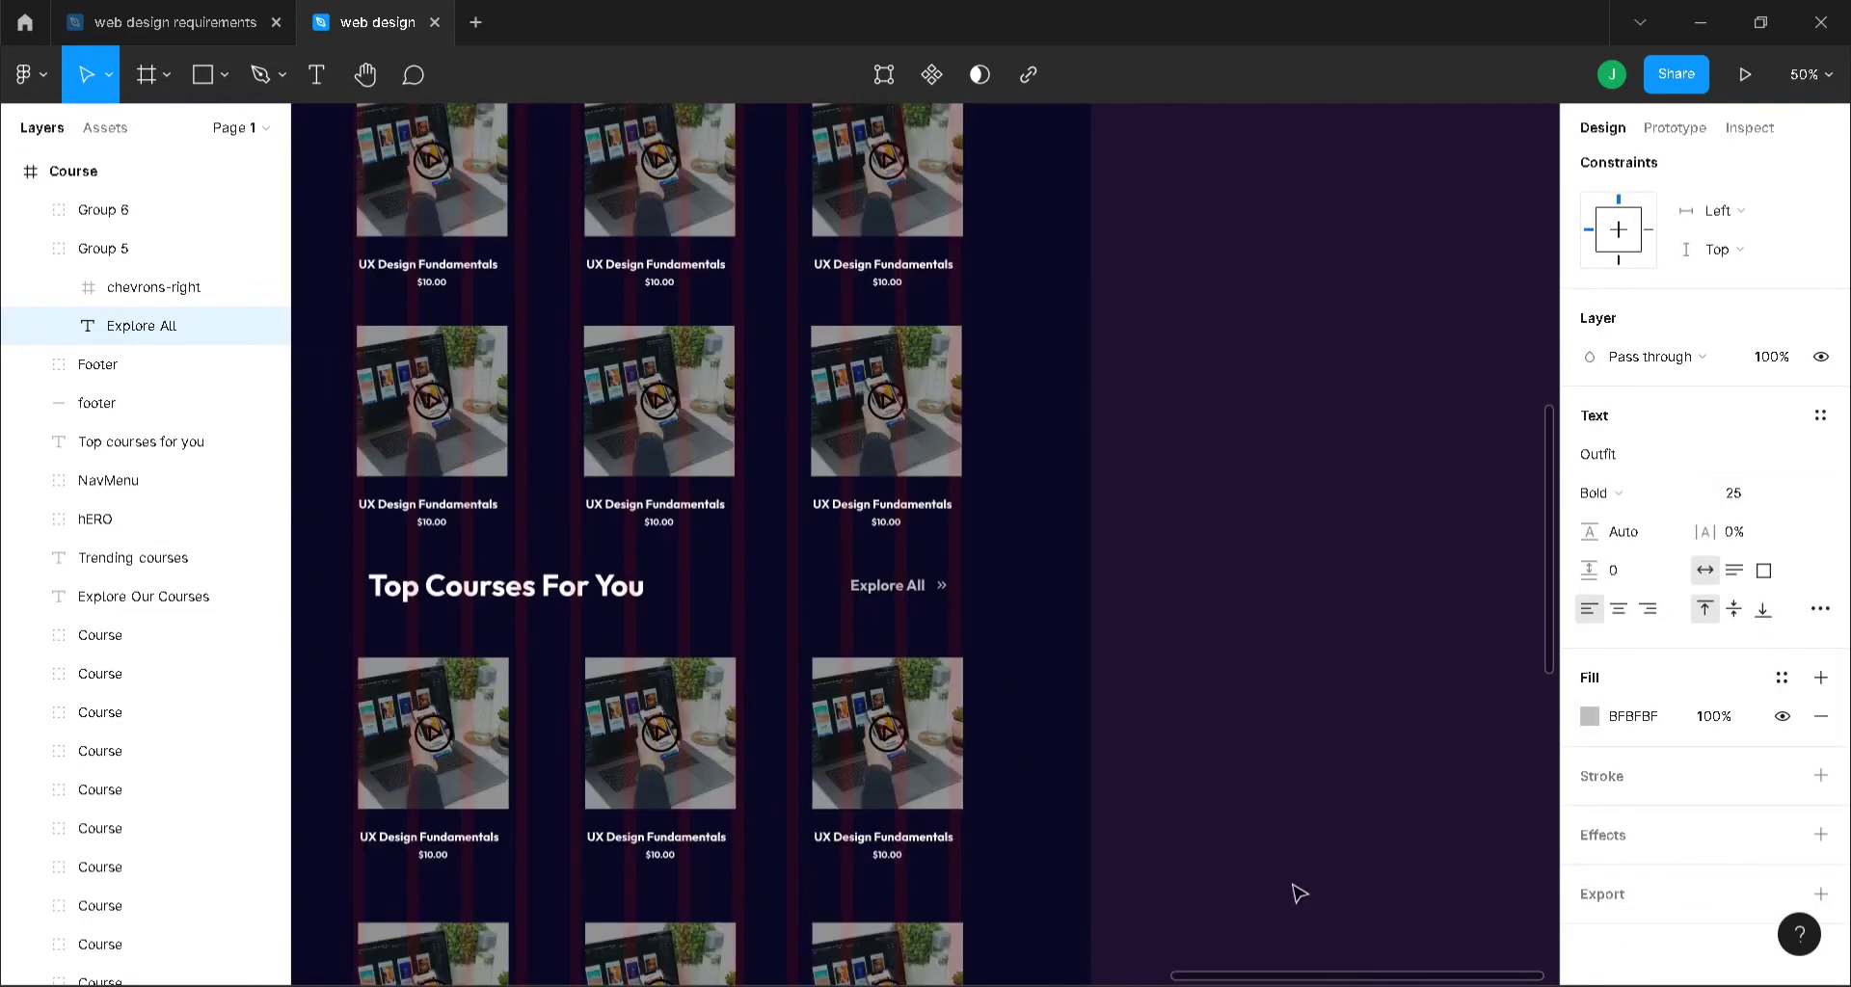
scroll(1313, 810, "down", 5)
scroll(1478, 979, "left", 5)
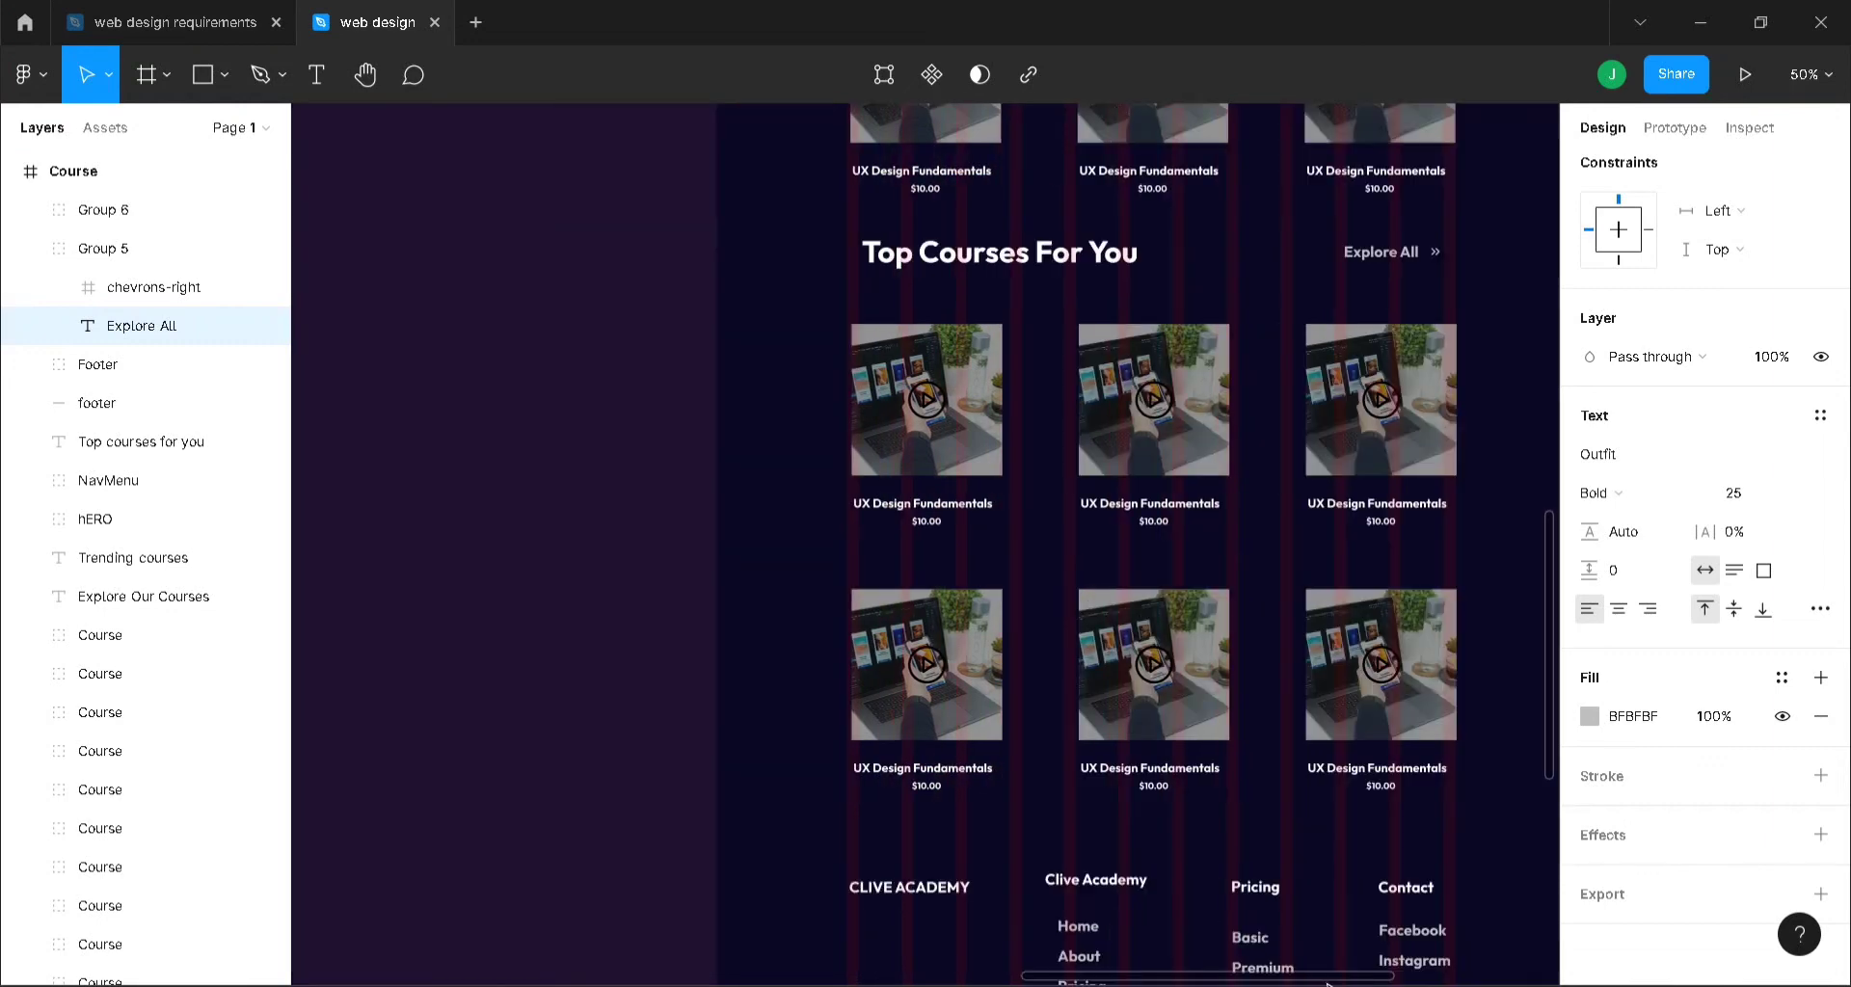
left_click(593, 559)
key("ctrl+minus")
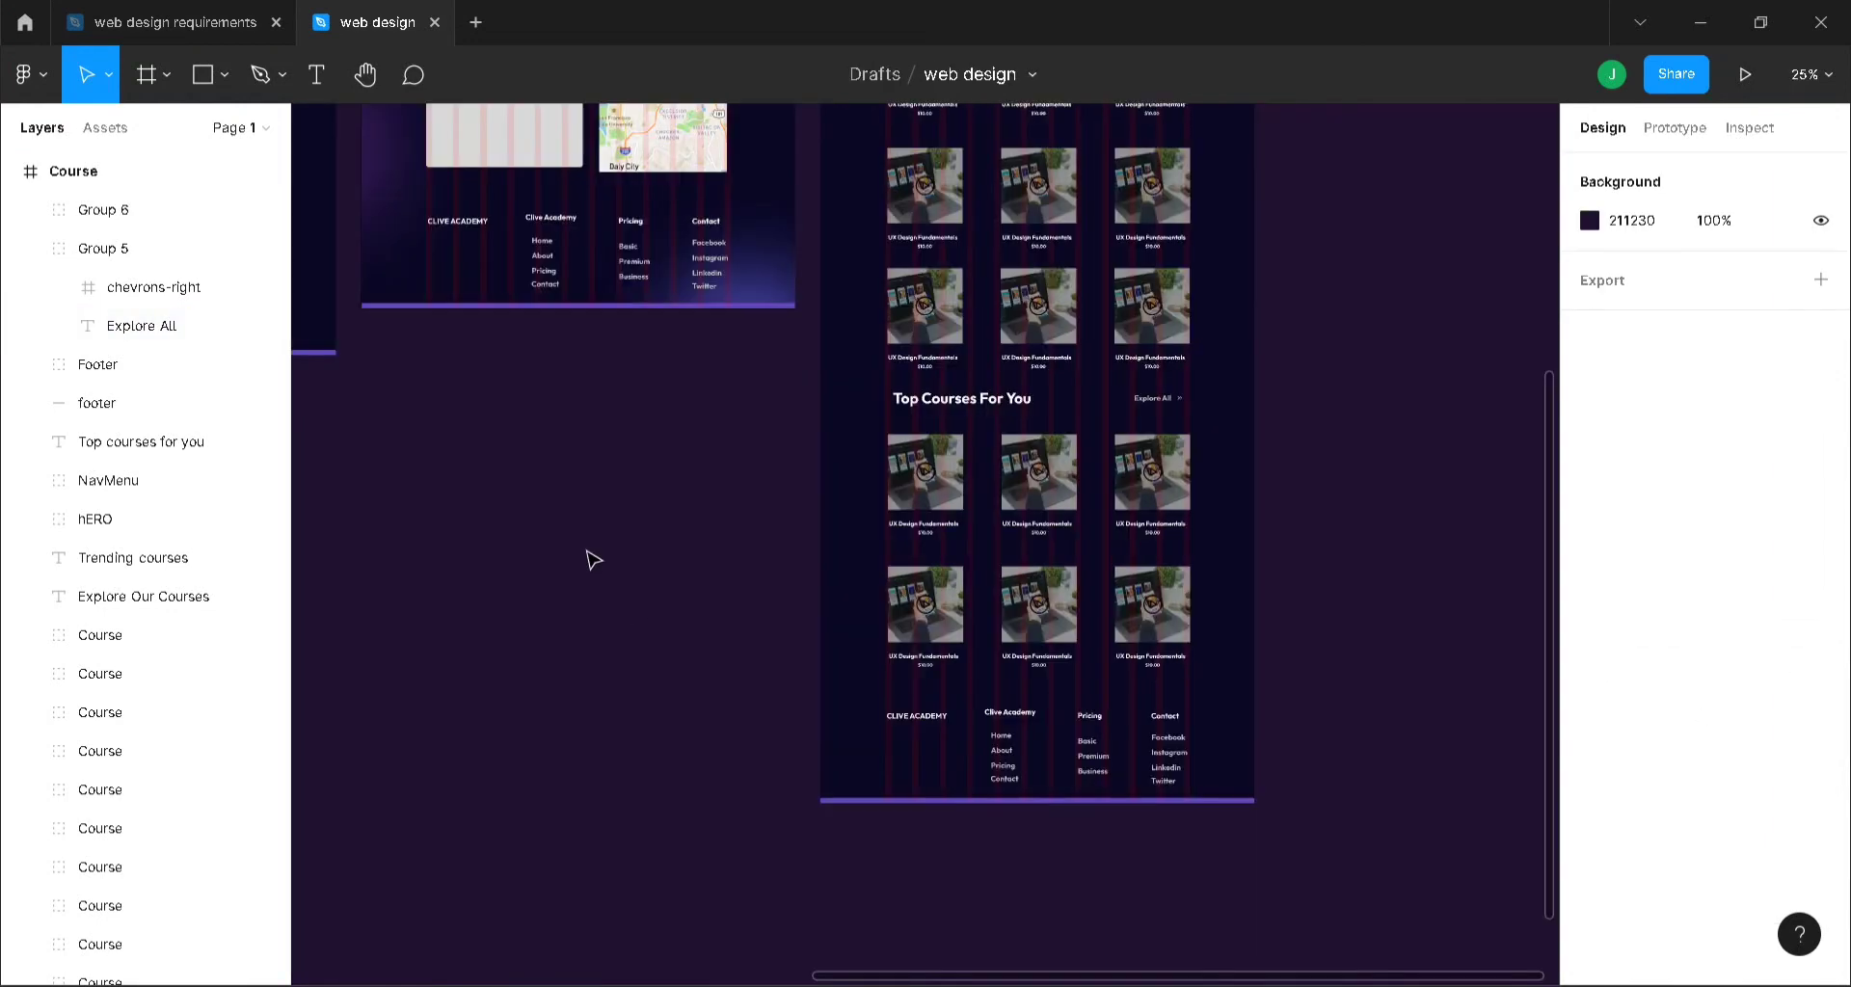
scroll(593, 559, "up", 4)
scroll(539, 564, "up", 3)
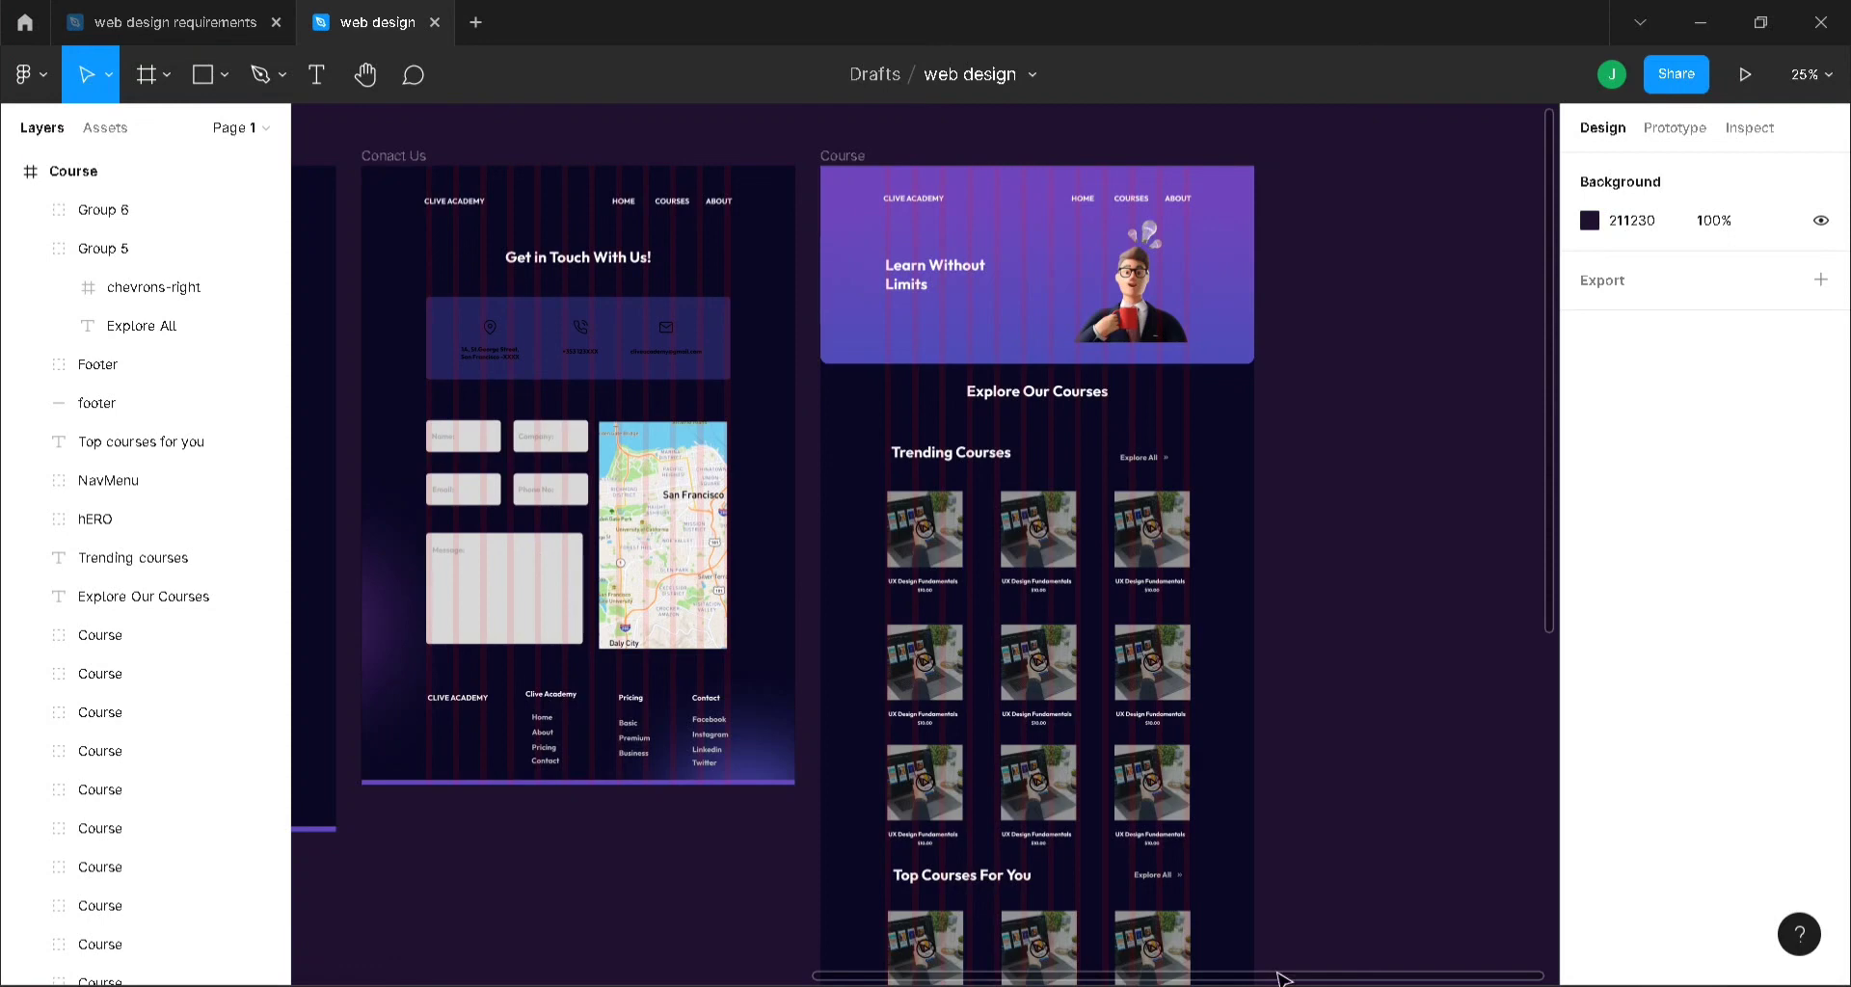
left_click_drag(1277, 973, 710, 902)
scroll(714, 908, "right", 10)
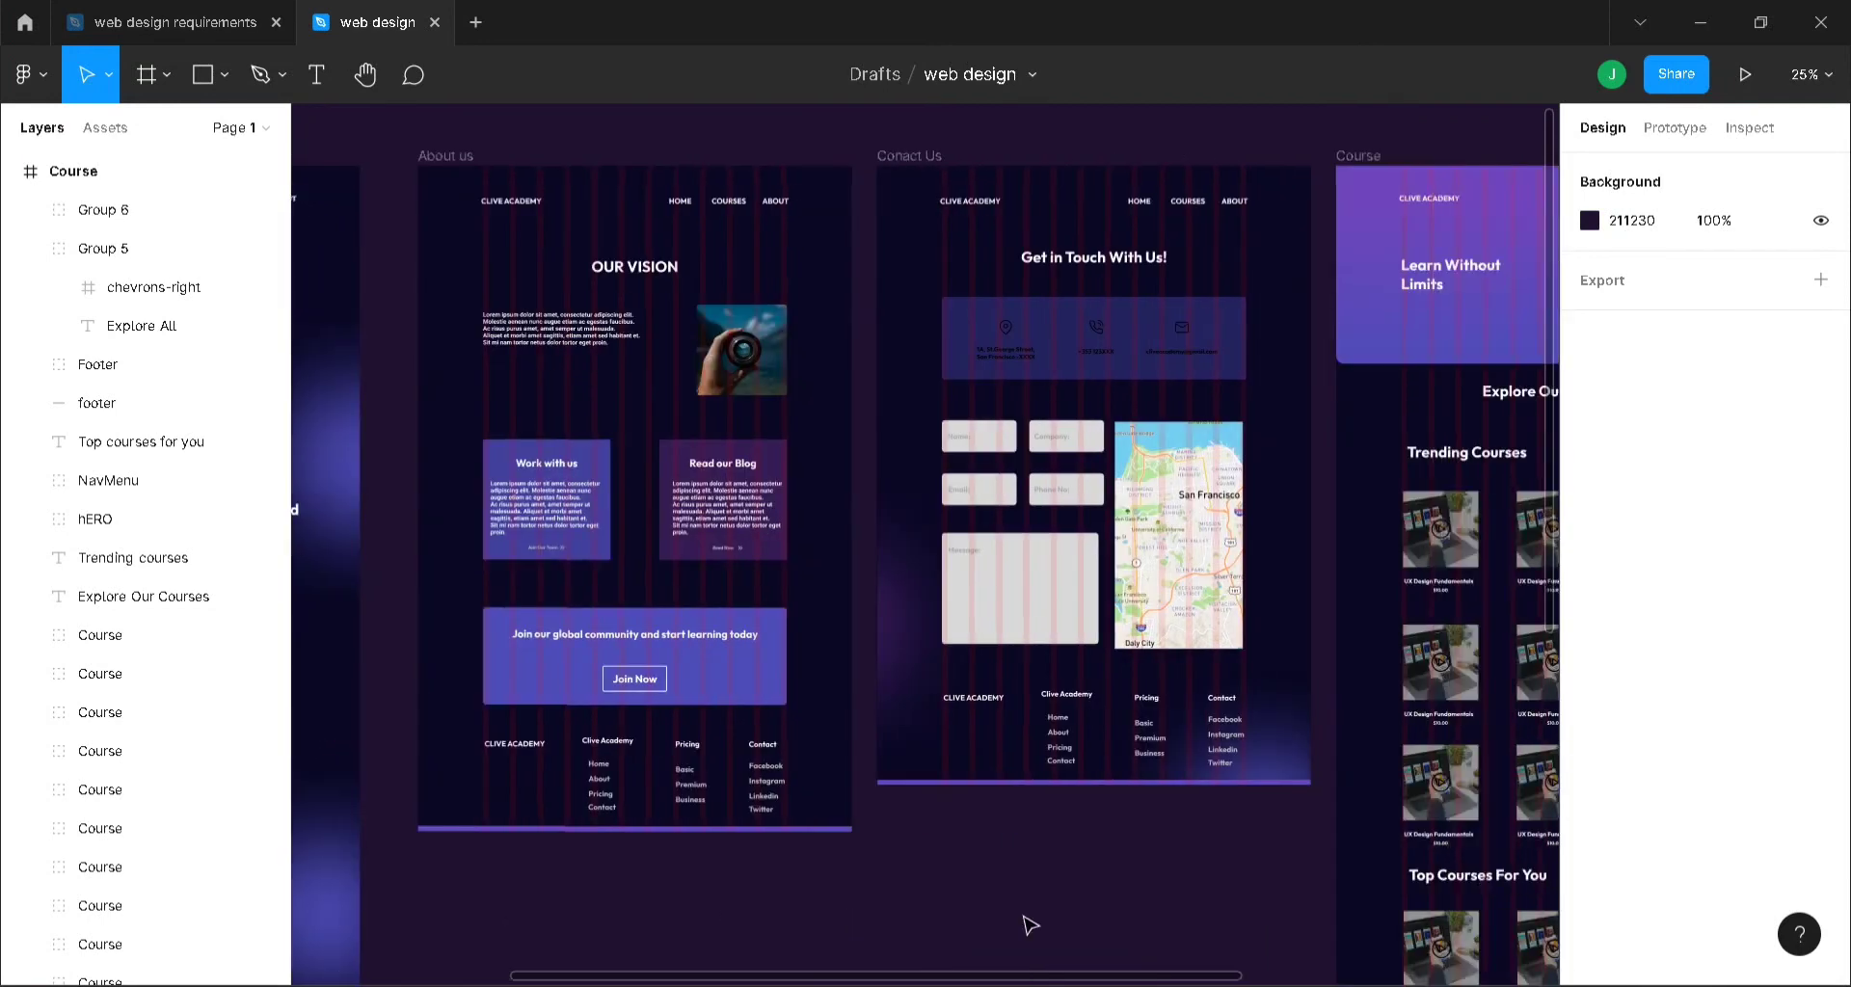
scroll(1256, 737, "down", 2)
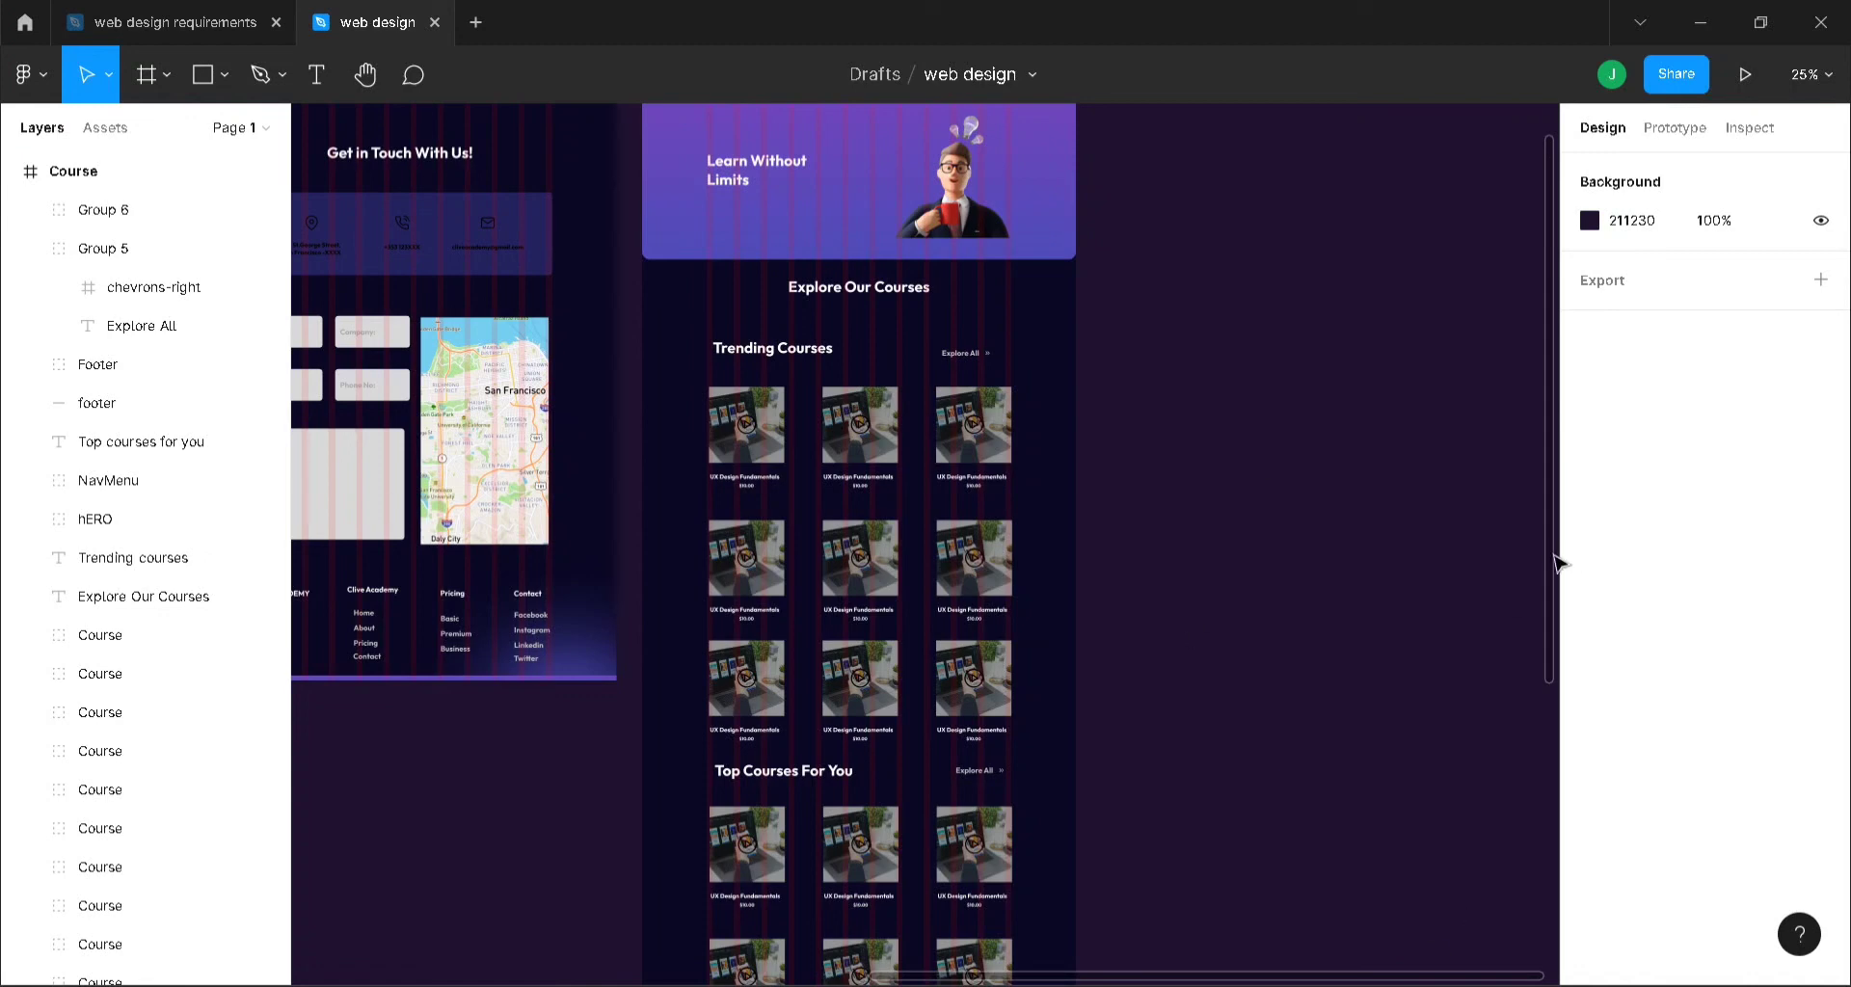
left_click_drag(1548, 557, 1504, 517)
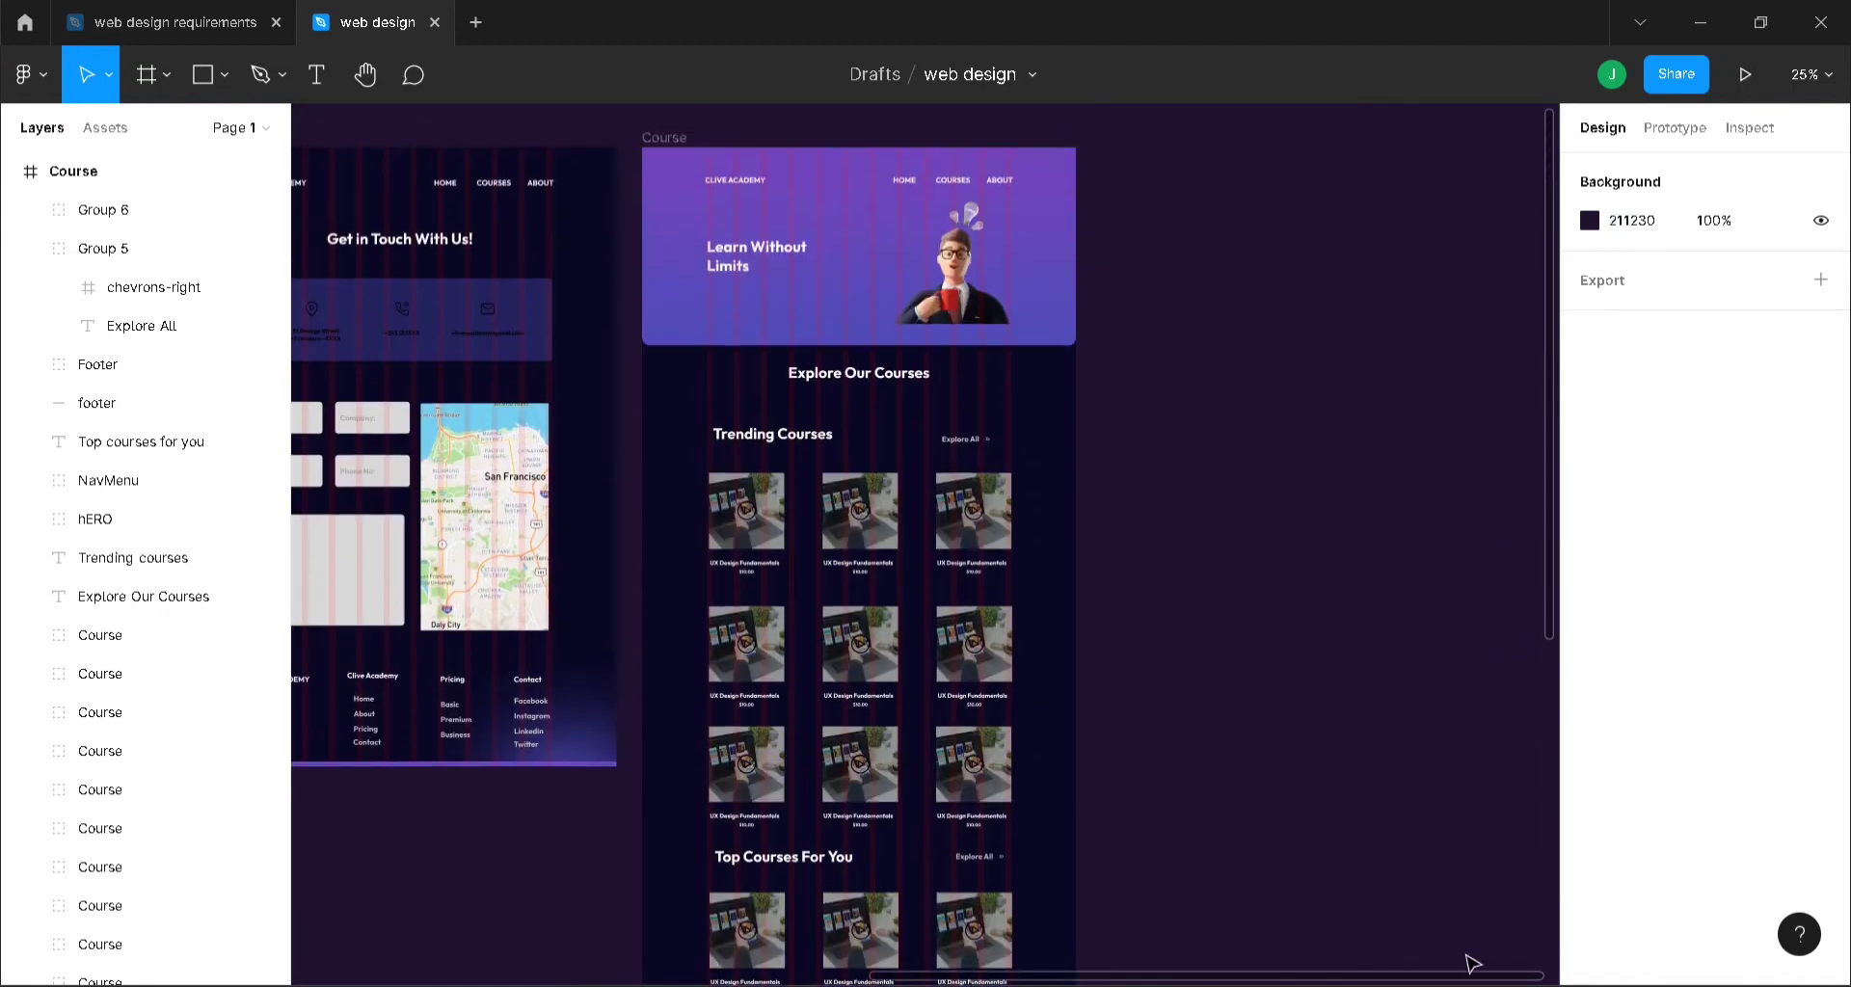
left_click_drag(1478, 977, 786, 960)
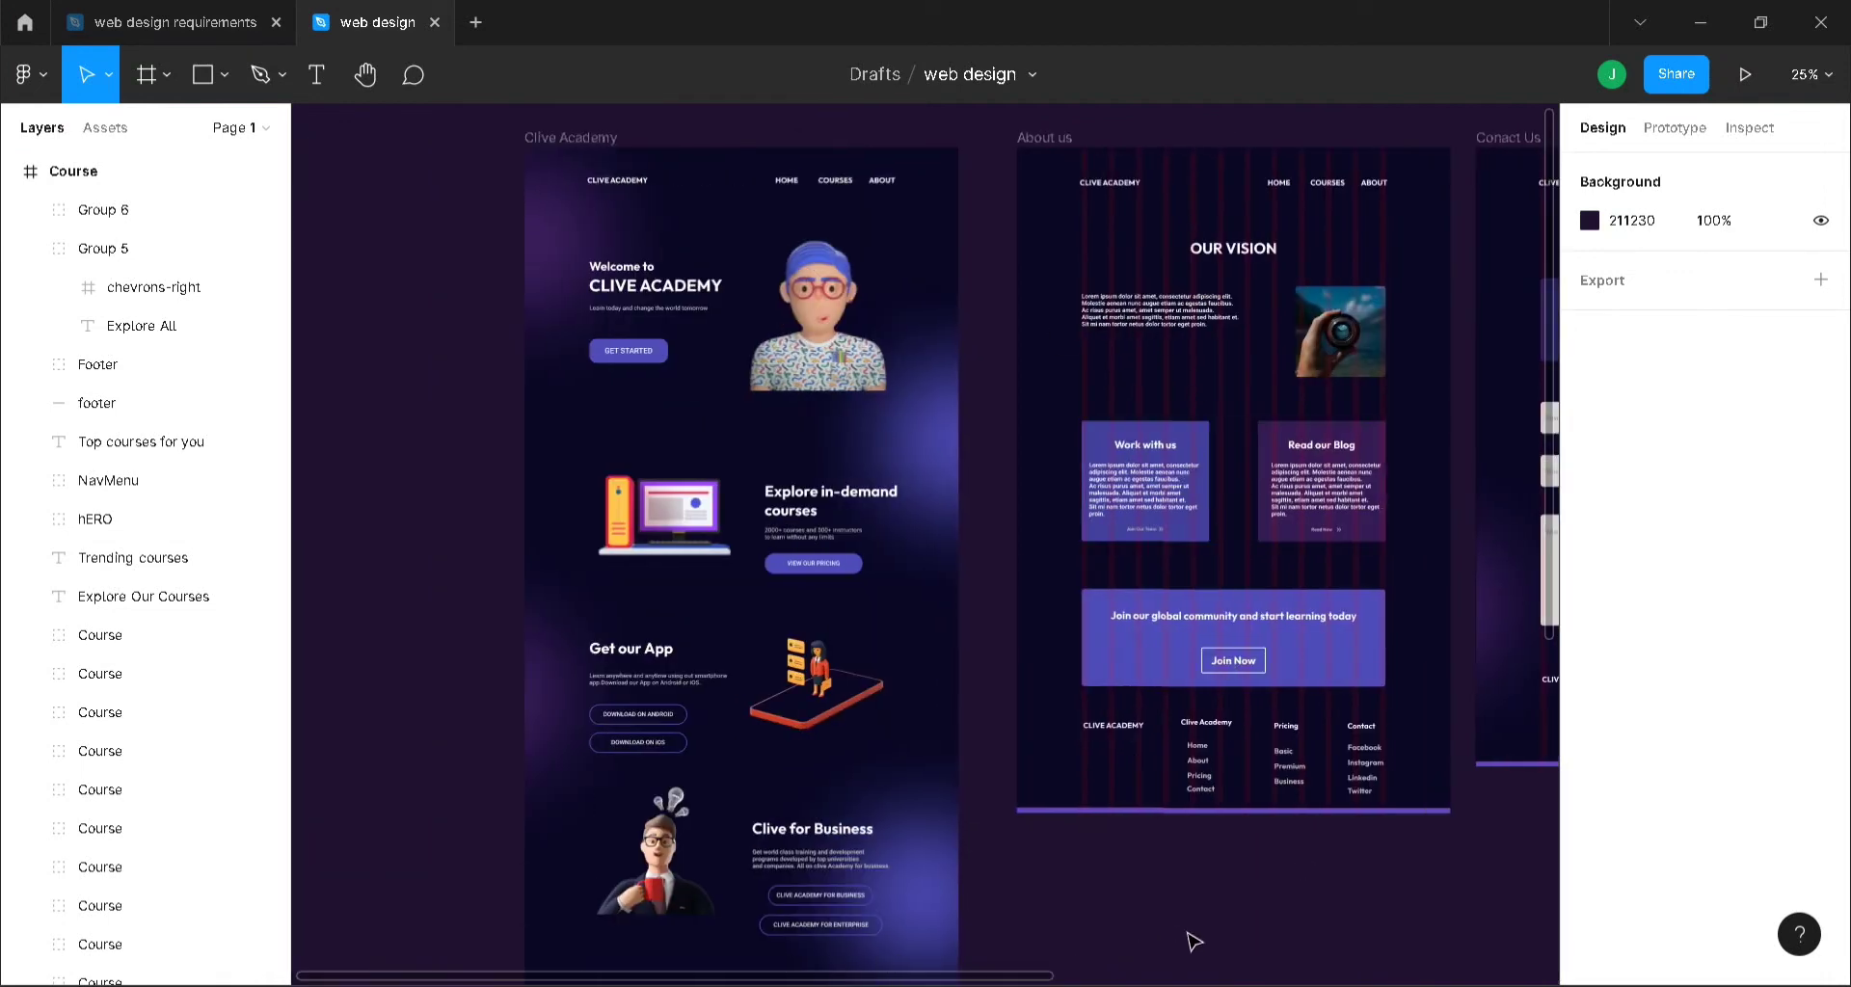
left_click_drag(1001, 980, 1615, 971)
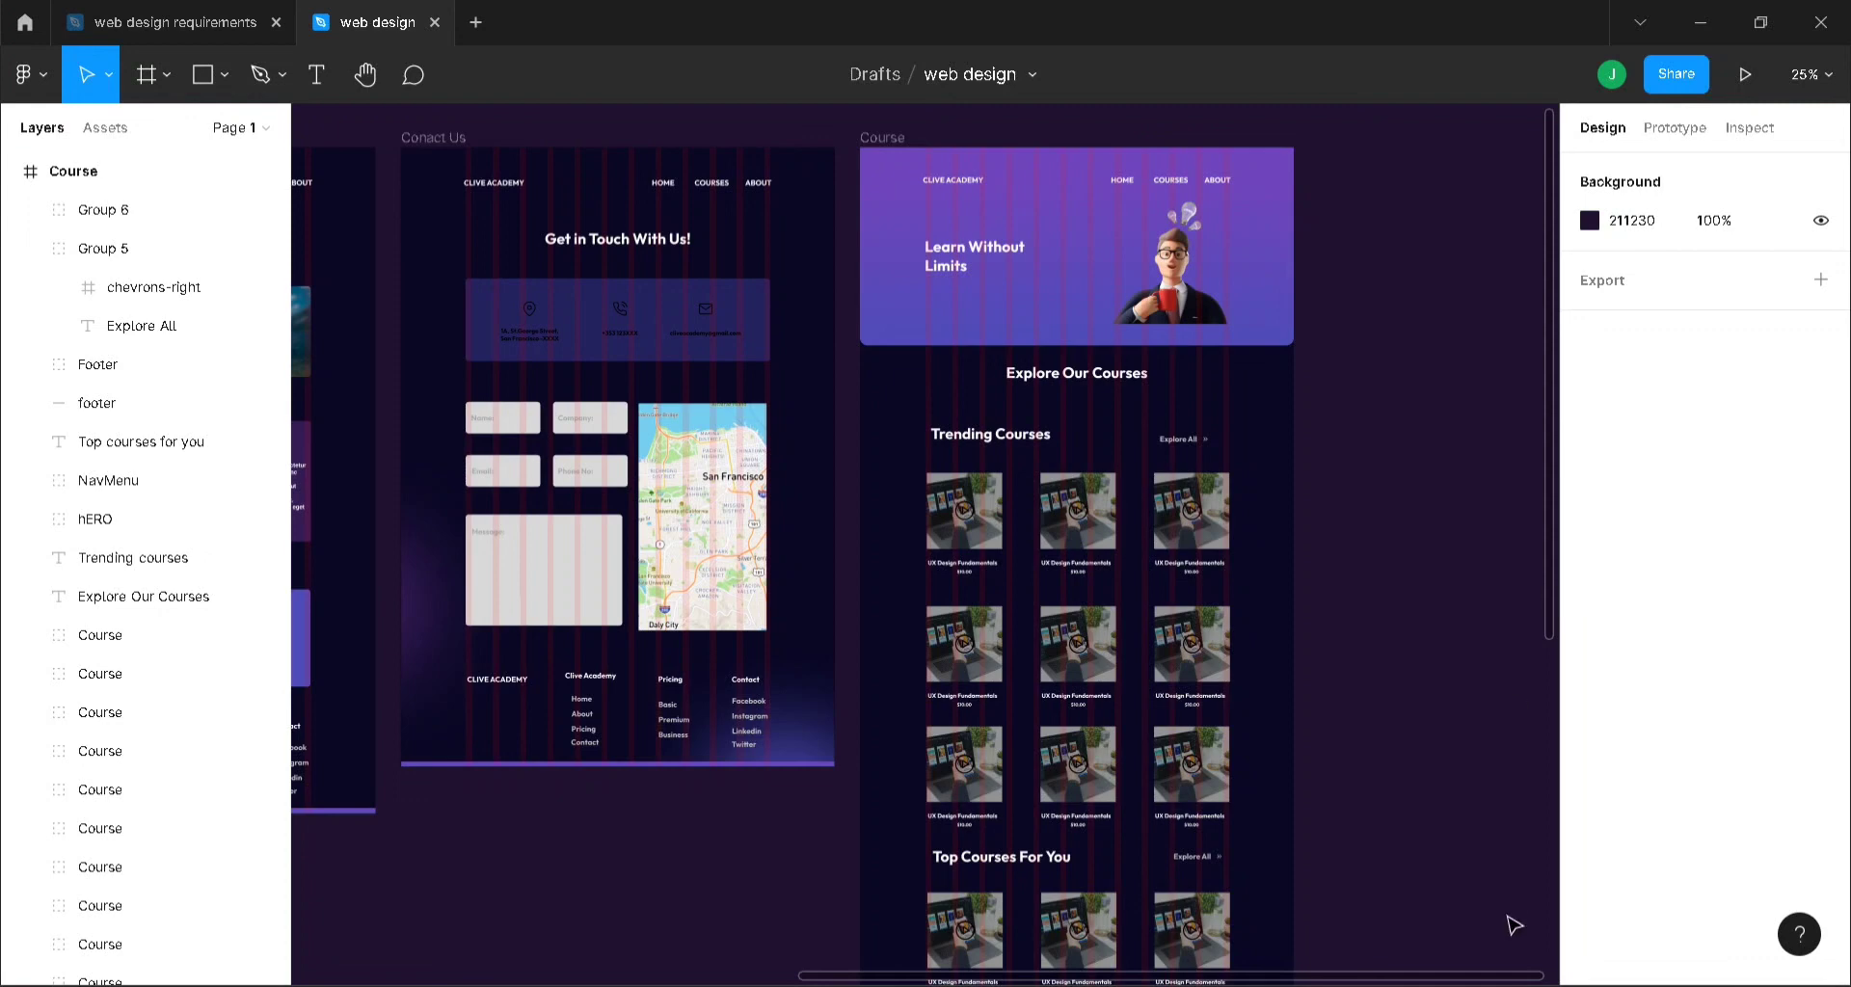
left_click_drag(1512, 976, 1107, 950)
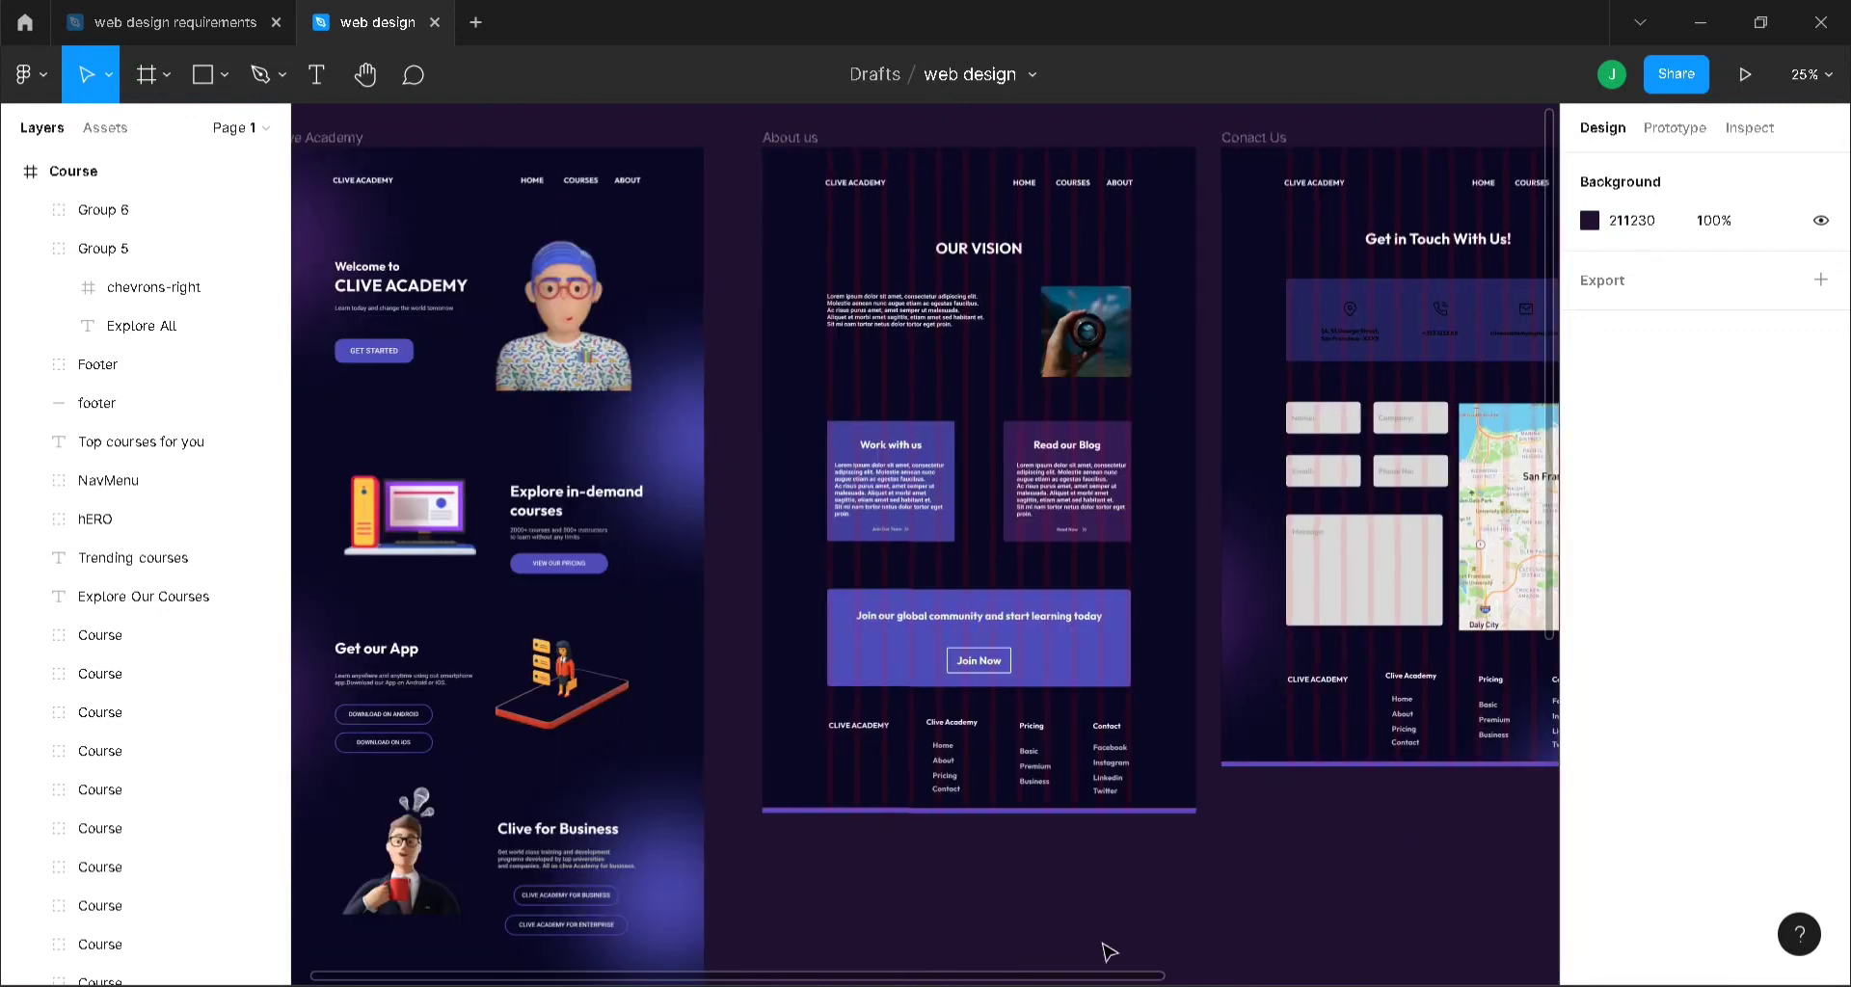